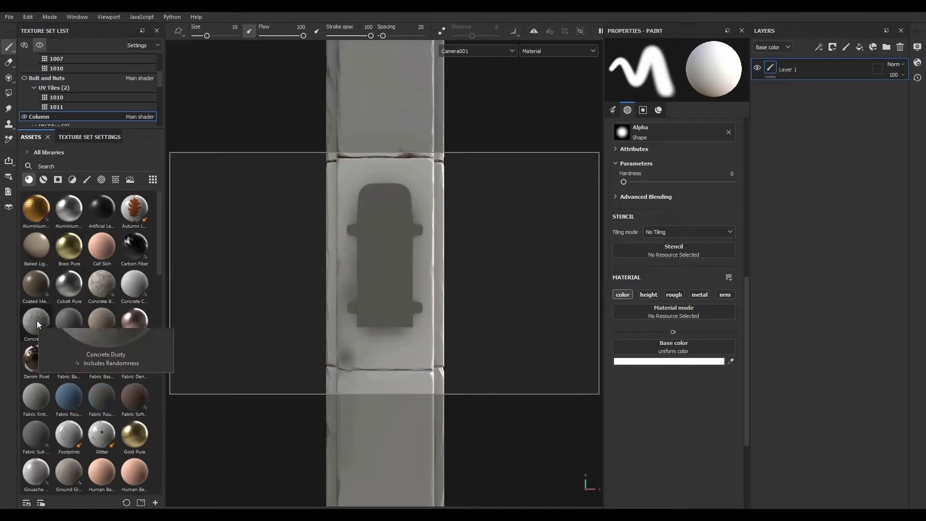
- Drop the Concrete Dusty material onto the column to create a material fill layer
left_click_drag(36, 321, 392, 256)
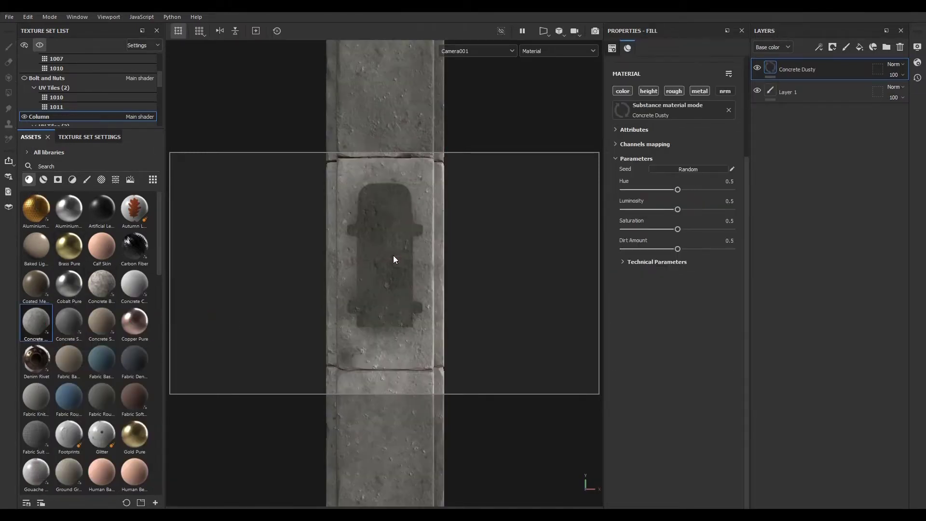
left_click_drag(314, 282, 386, 280, "alt")
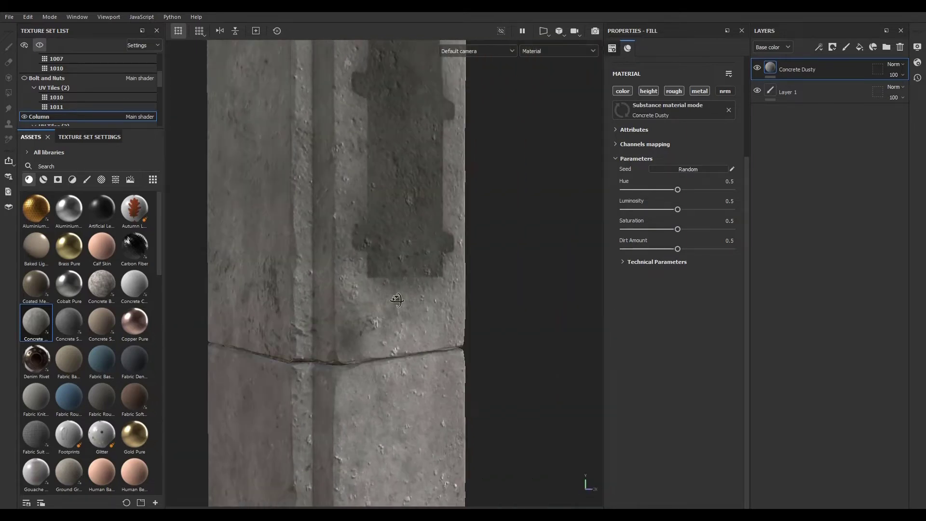
- Drop the Concrete Simple material onto the column, then delete that new layer
left_click_drag(65, 328, 332, 249)
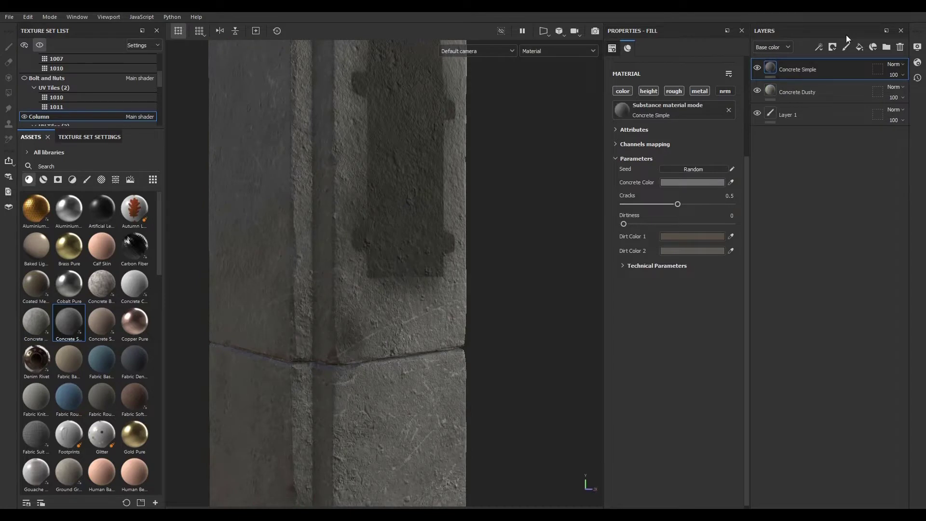
left_click(901, 47)
- Delete the empty paint layer Layer 1
left_click(833, 90)
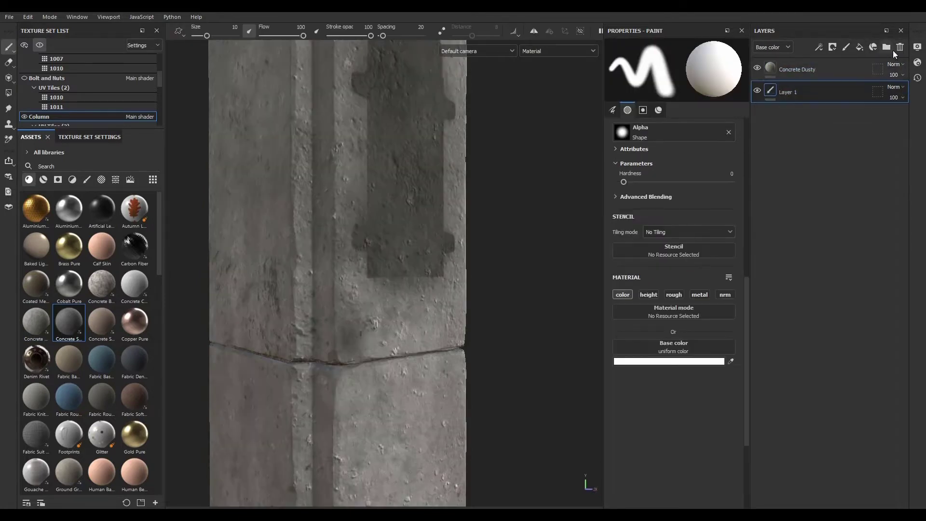
left_click(900, 47)
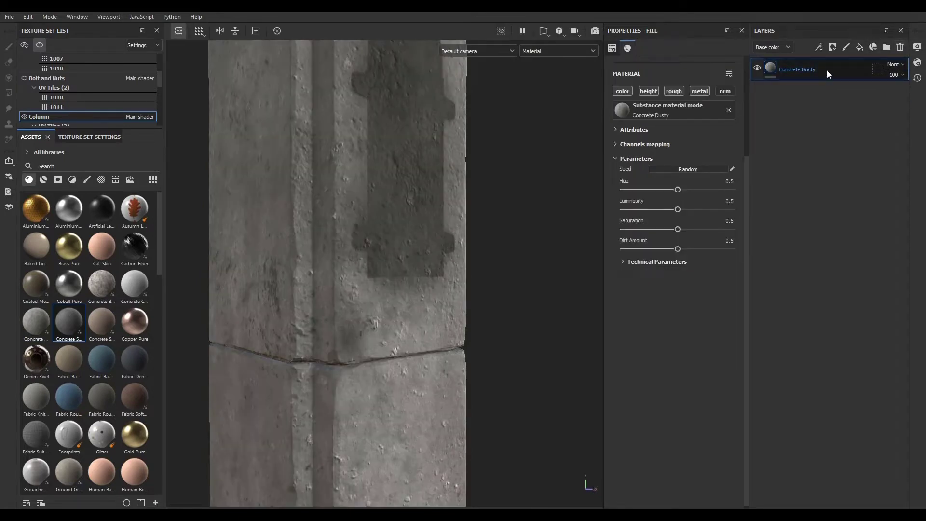
- Preview Concrete Bare, Concrete Simple, Copper Pure, Denim Rivet and fabric materials on the Concrete Dusty layer, then delete that layer
left_click(97, 287)
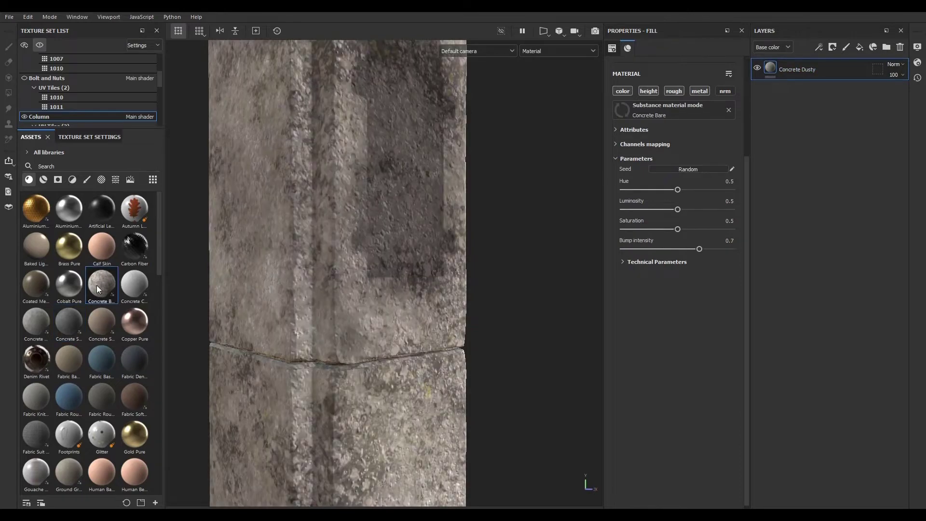
left_click(40, 323)
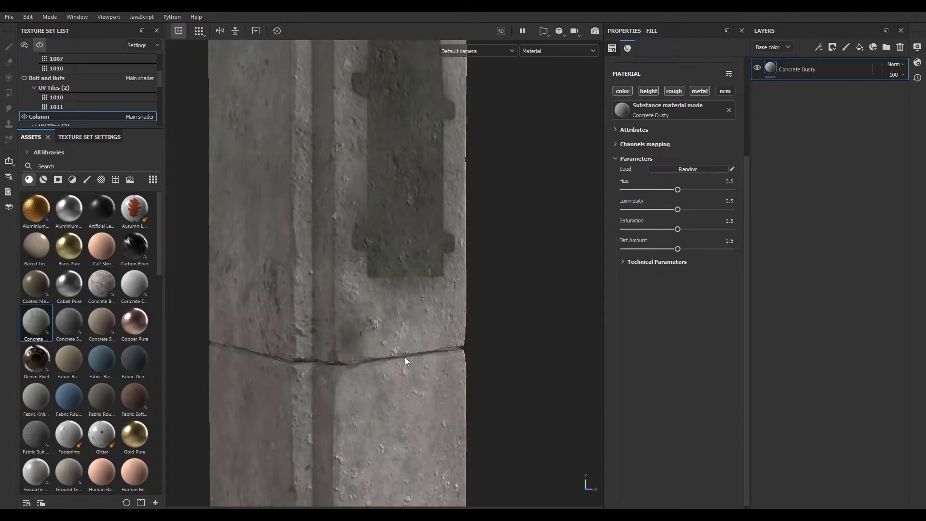
left_click(73, 316)
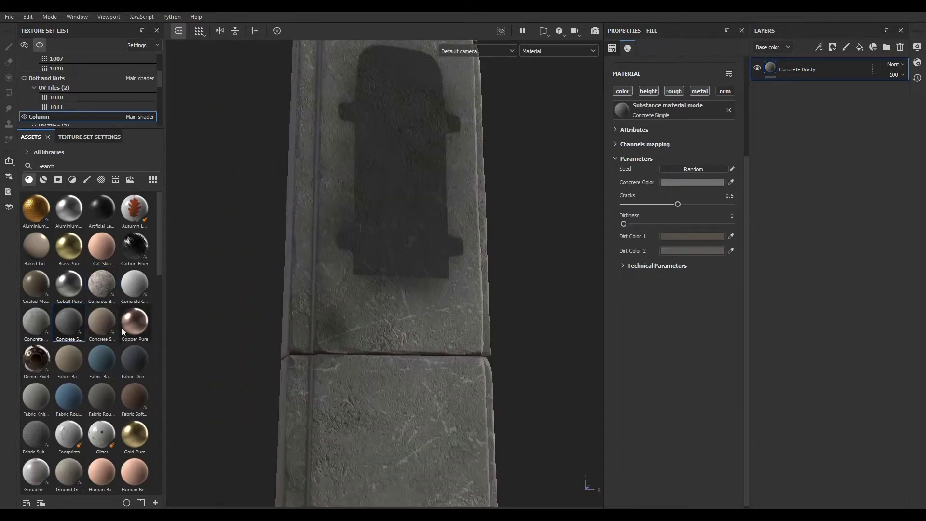
left_click(115, 321)
left_click(136, 322)
left_click(130, 357)
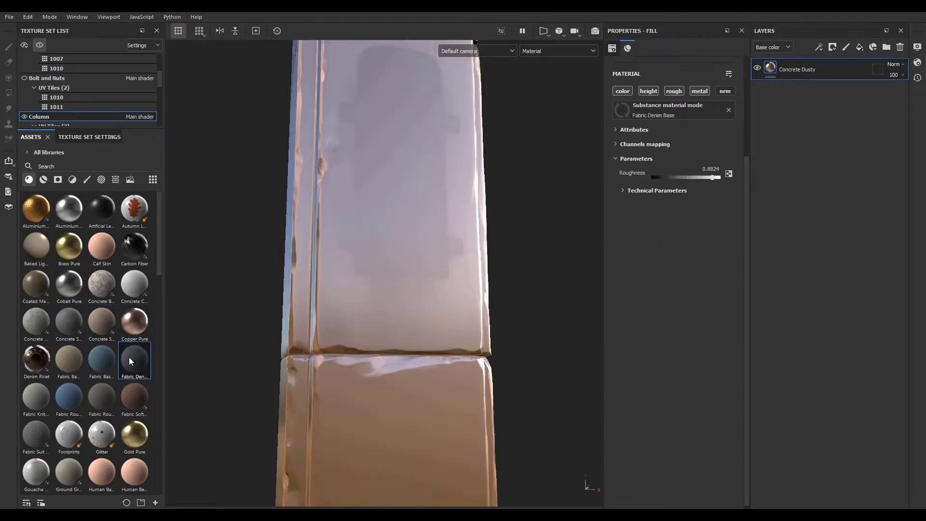
left_click(38, 358)
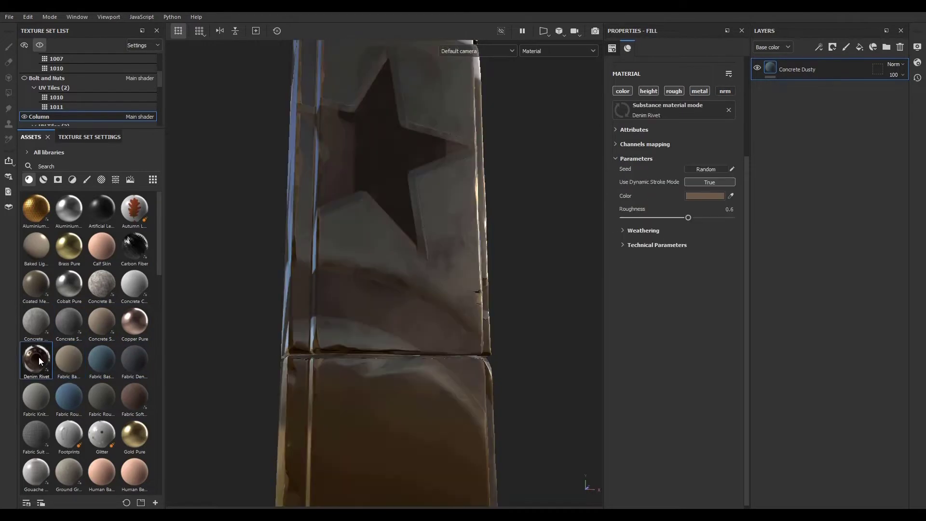
left_click(95, 400)
left_click(89, 374)
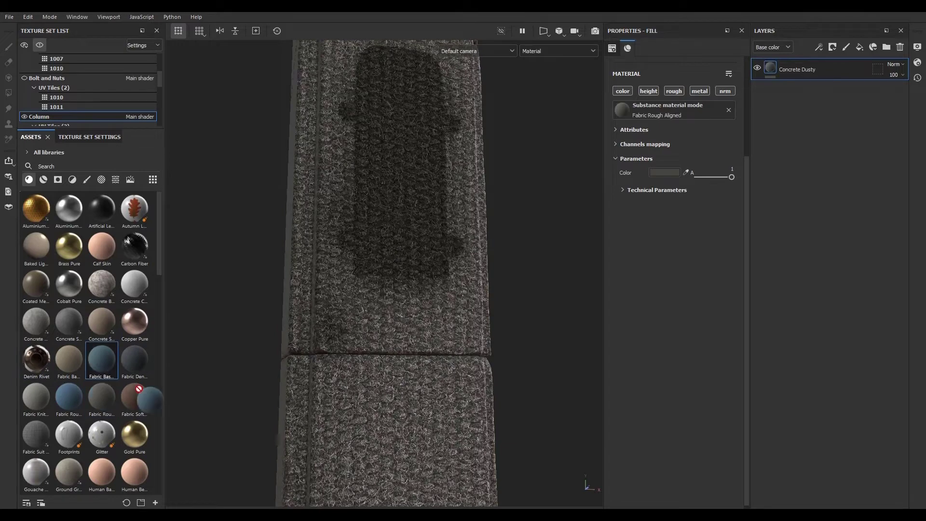
left_click(109, 398)
left_click_drag(267, 285, 293, 274, "alt")
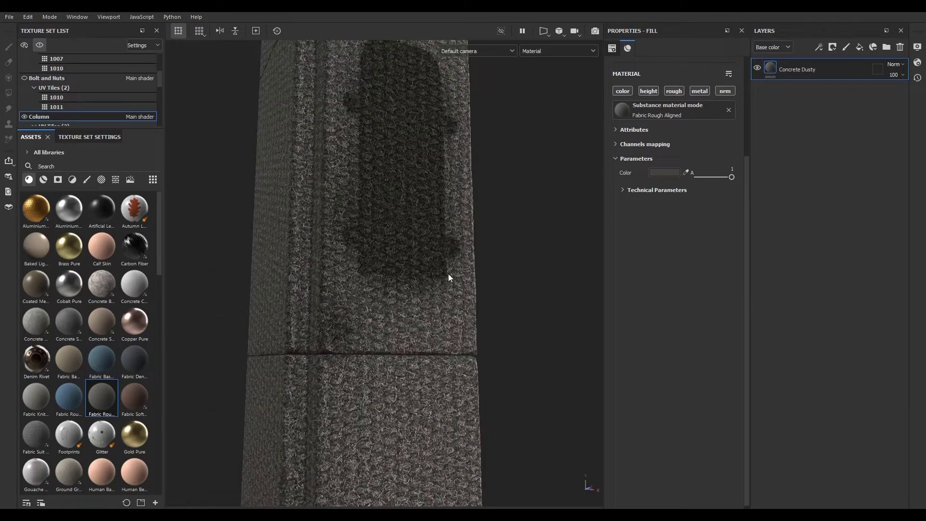
left_click(900, 47)
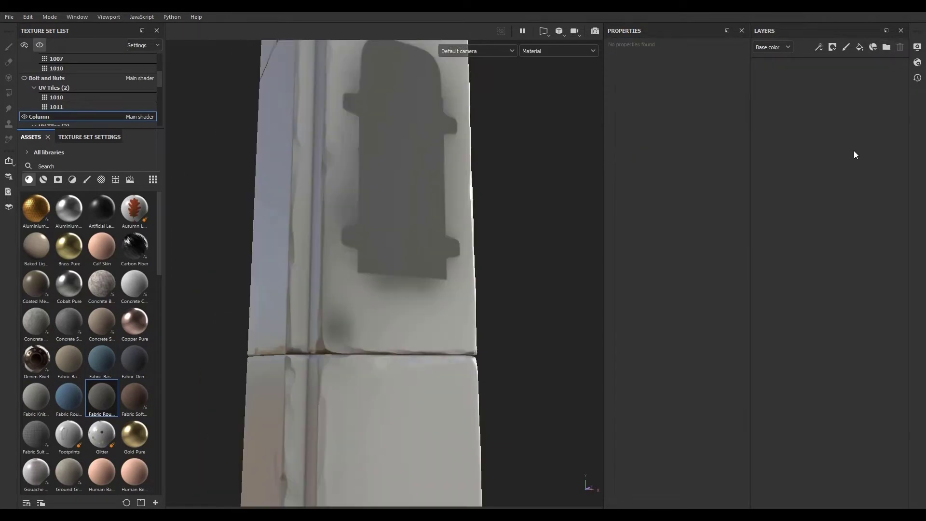
- Apply the Bronze Armor smart material to the column from the smart materials library
left_click(42, 180)
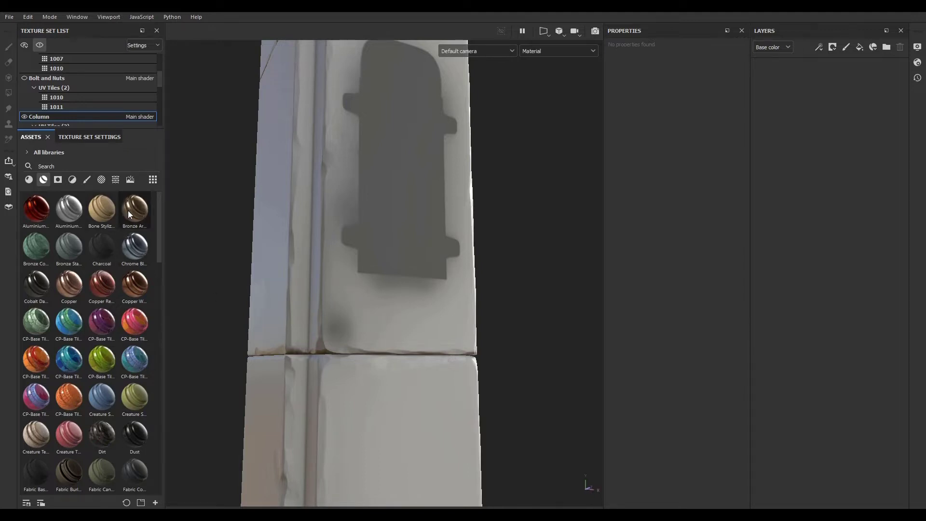
left_click_drag(128, 210, 347, 348)
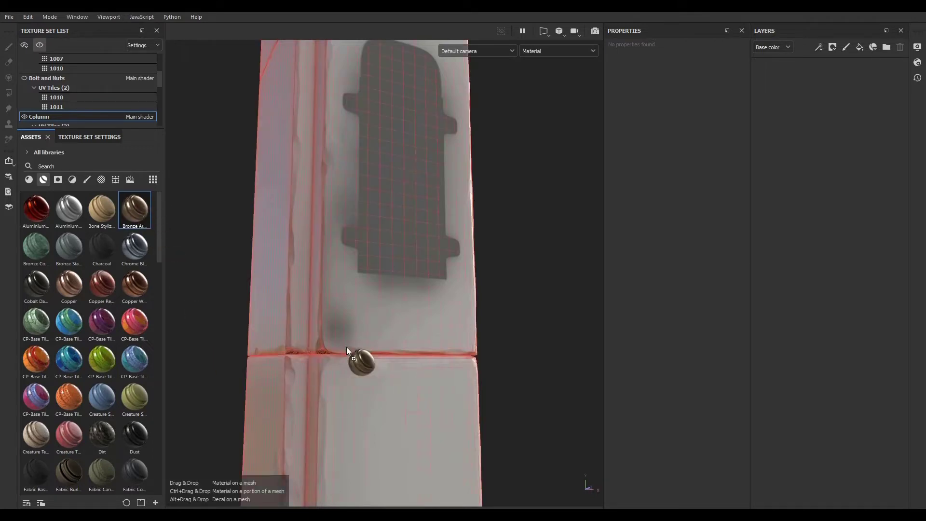
left_click_drag(352, 235, 352, 235)
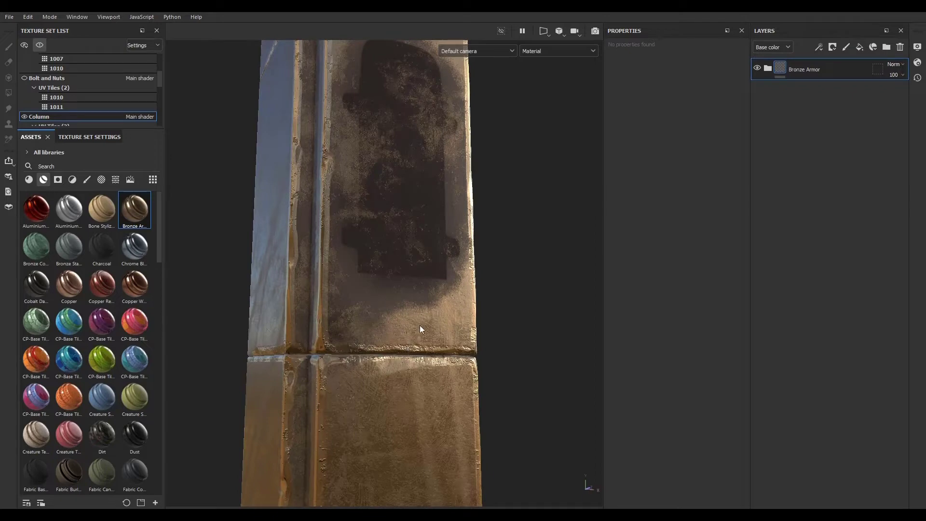
left_click_drag(420, 327, 383, 326, "alt")
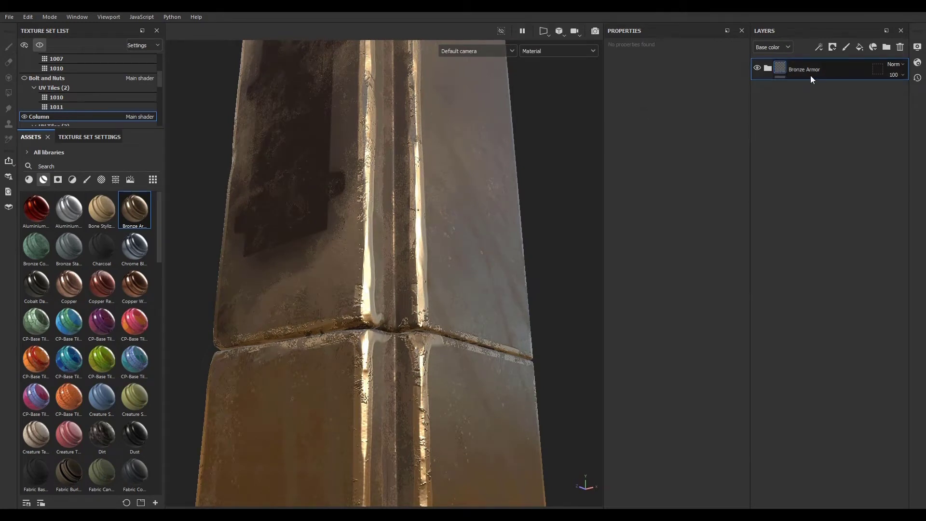
- Expand the Bronze Armor folder and hide its Dirt, Surface Details, Edges Damages and Sharpen layers
left_click(769, 70)
left_click(835, 195)
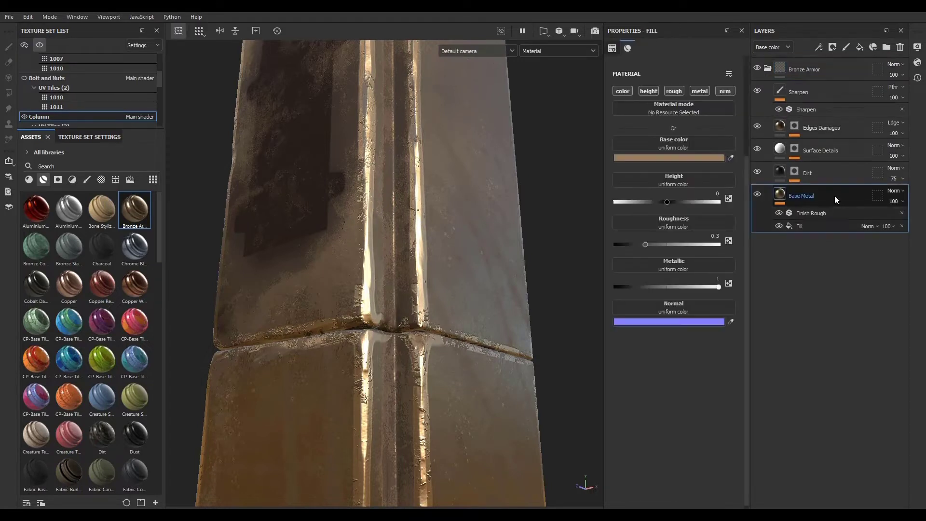
left_click(757, 172)
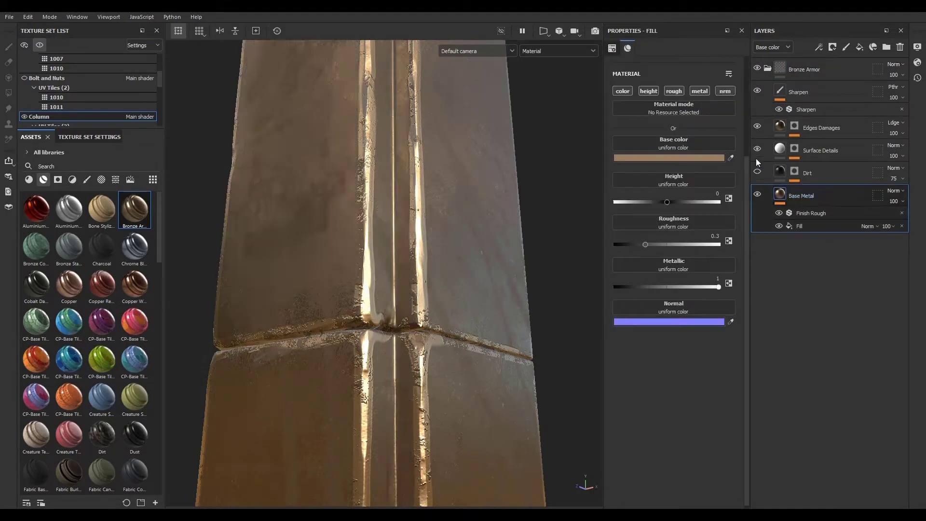
left_click(757, 149)
left_click(757, 126)
left_click(757, 90)
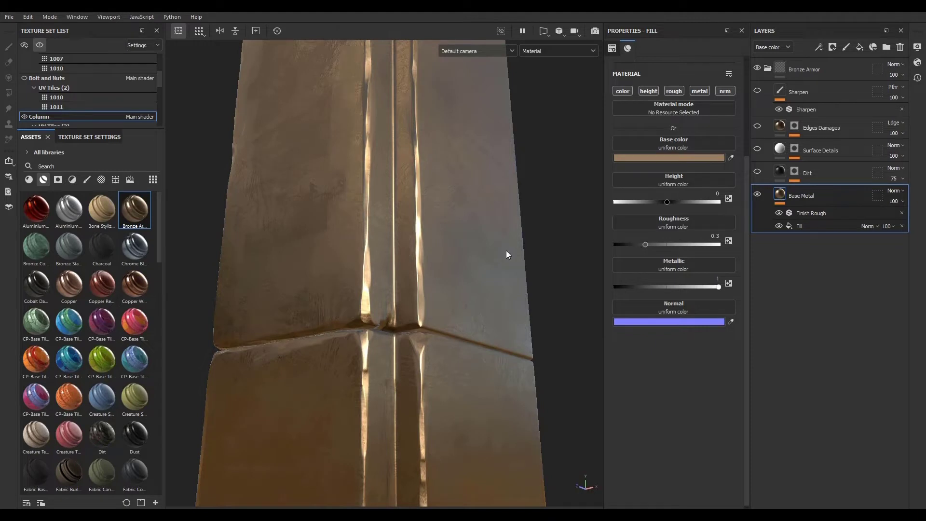
scroll(379, 302, "down", 3)
scroll(363, 282, "up", 5)
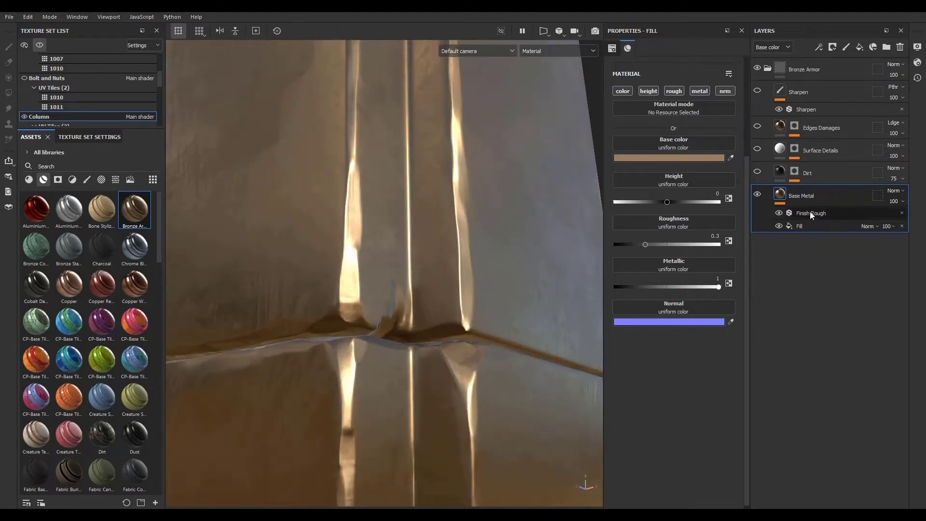
scroll(420, 305, "down", 2)
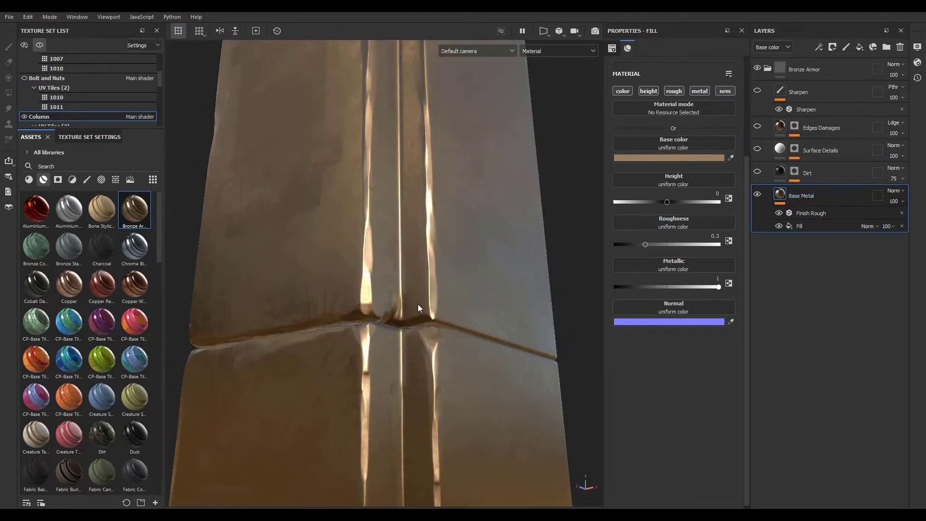
- Show the Dirt, Surface Details and Edges Damages layers of Bronze Armor again
left_click(757, 173)
scroll(407, 365, "down", 2)
scroll(406, 361, "up", 4)
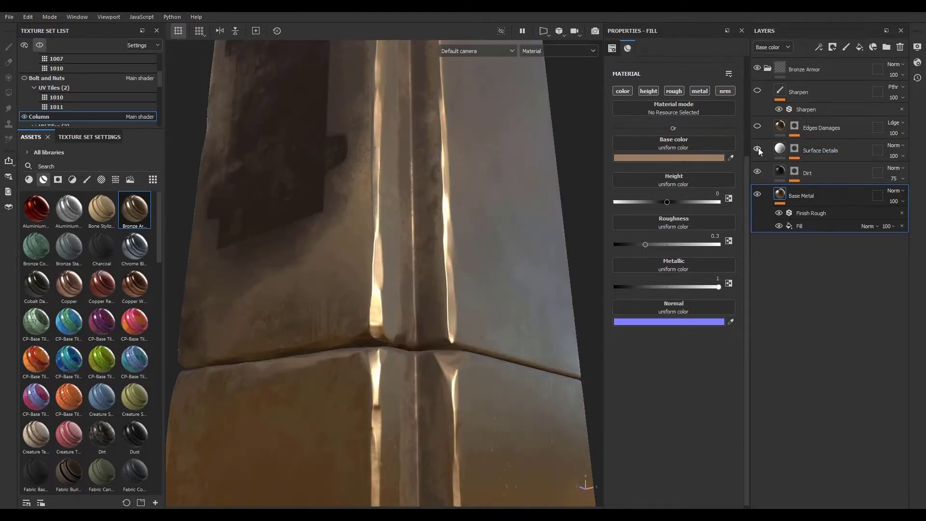
scroll(492, 353, "down", 3)
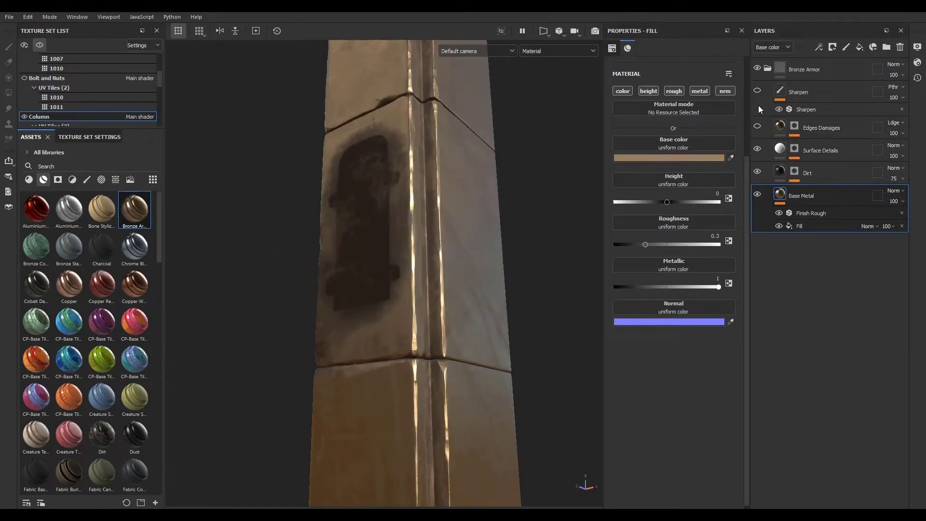
left_click(758, 126)
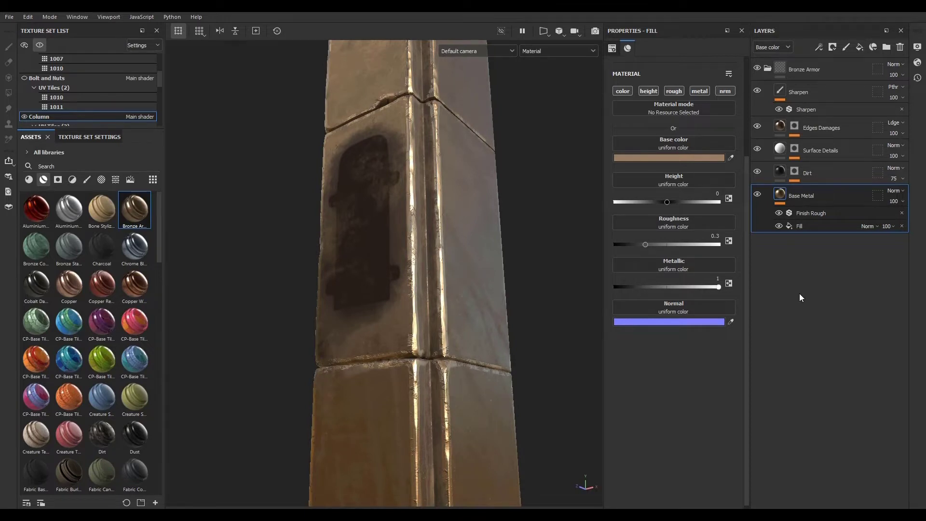
- Delete the Bronze Armor smart material folder
left_click(843, 74)
left_click(900, 47)
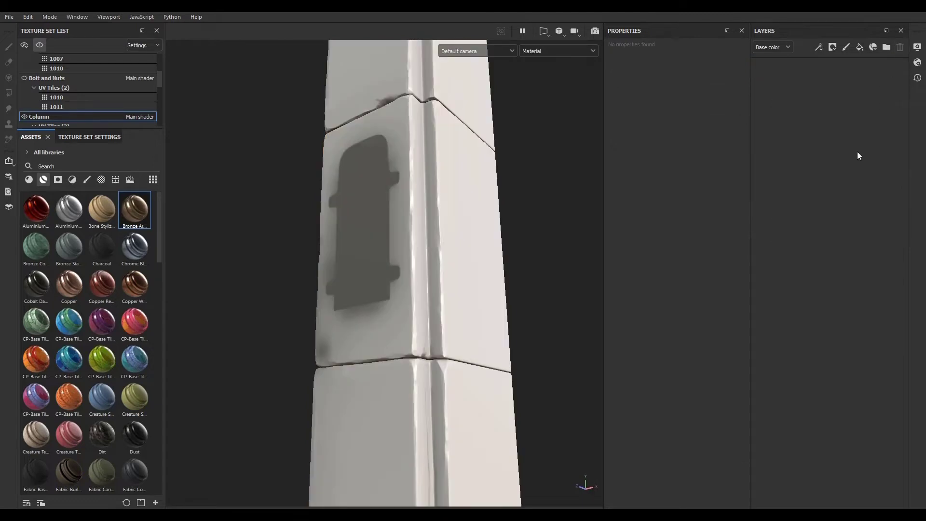
- Add a new layer folder and a new fill layer to the stack
left_click(886, 47)
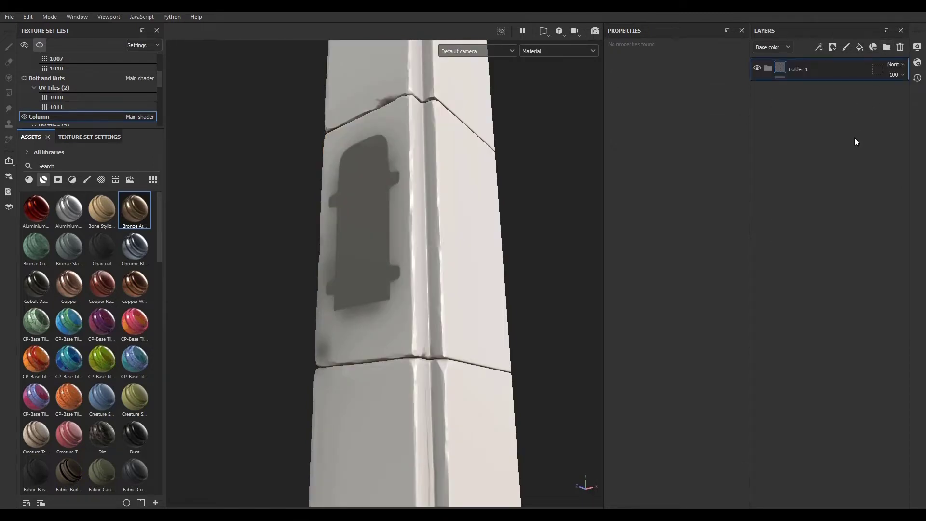
left_click(860, 47)
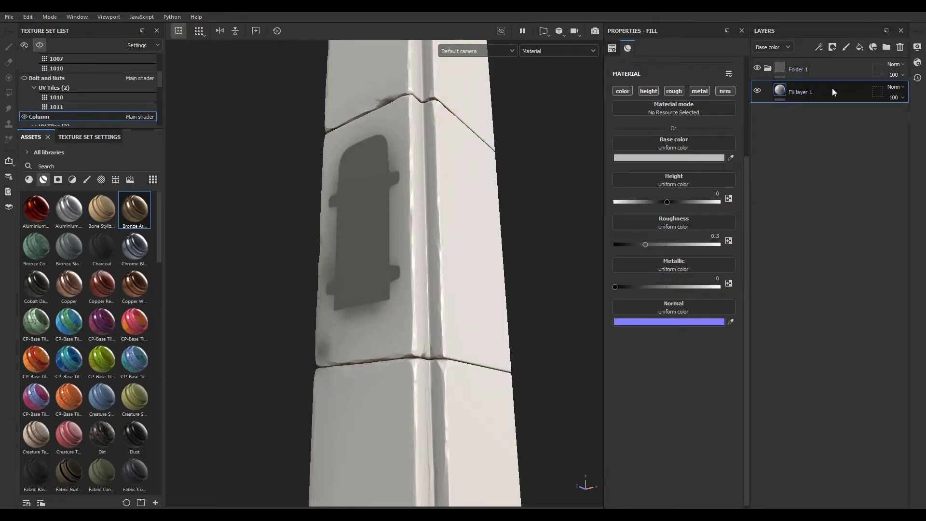
- Set the fill layer's metallic to about 0.98 and its roughness to about 0.14
left_click_drag(616, 286, 719, 286)
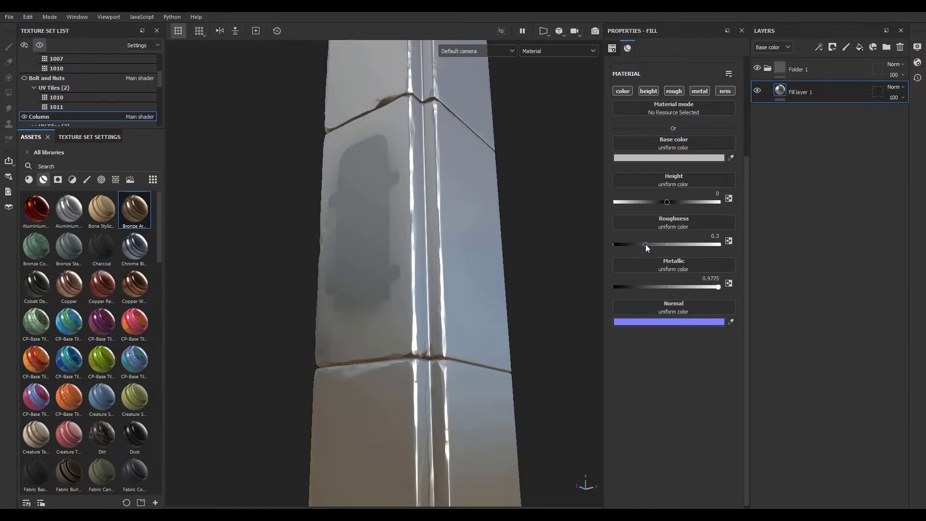
left_click_drag(646, 244, 628, 244)
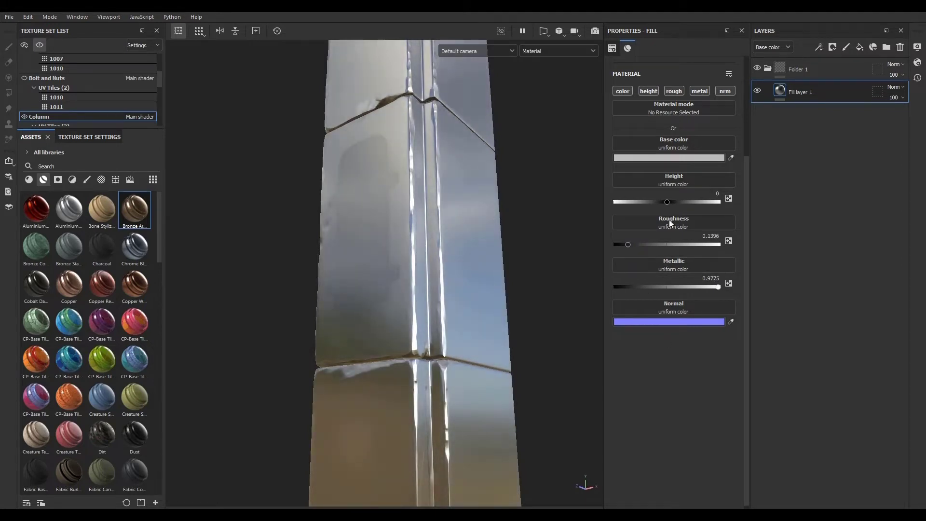
- Set the fill layer's base color to a reddish copper tone
left_click(680, 158)
mouse_move(774, 211)
left_mouse_down()
mouse_move(759, 202)
mouse_move(755, 221)
mouse_move(758, 204)
left_mouse_up()
left_click(837, 148)
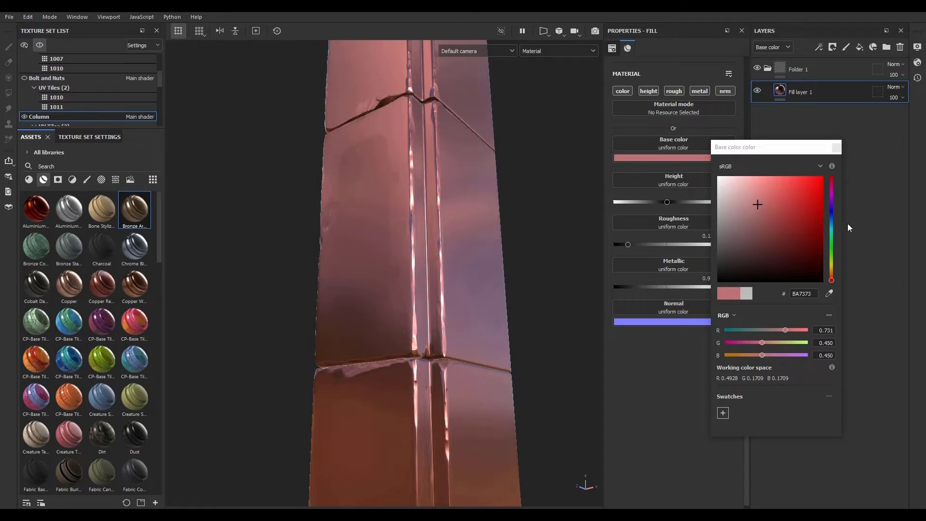
- Add a second fill layer and apply the Concrete Edges 2 smart mask to it
left_click(860, 47)
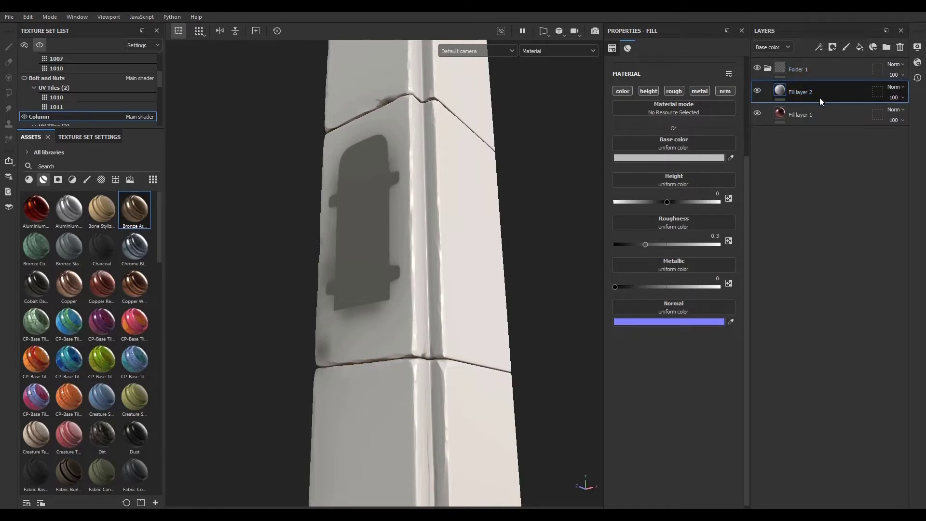
left_click(57, 179)
mouse_move(106, 201)
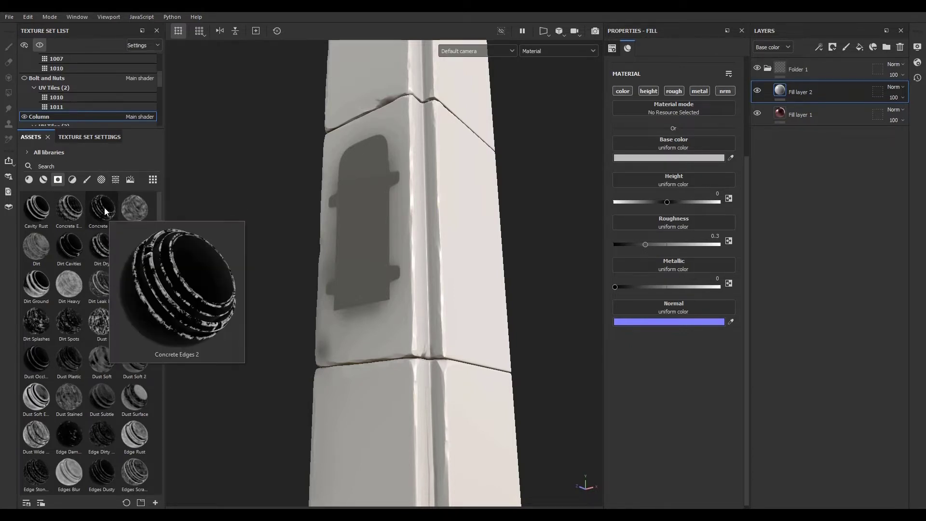
left_click_drag(104, 221, 826, 89)
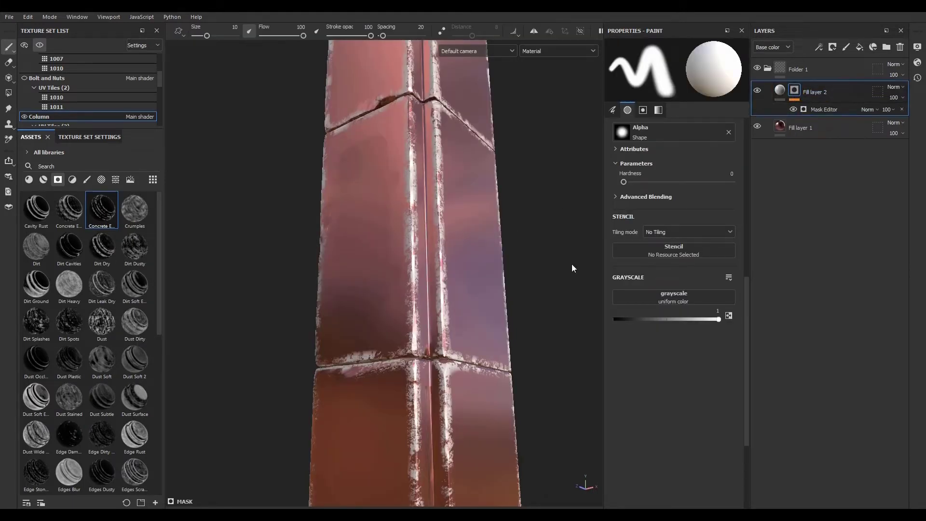
left_click(29, 180)
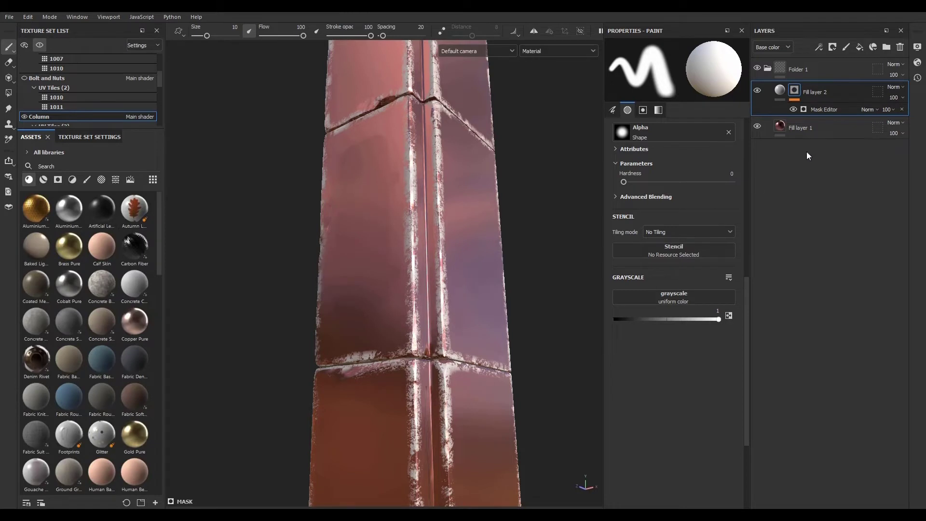
- Add a third fill layer, give it a black mask and add a fill effect inside the mask
left_click(860, 49)
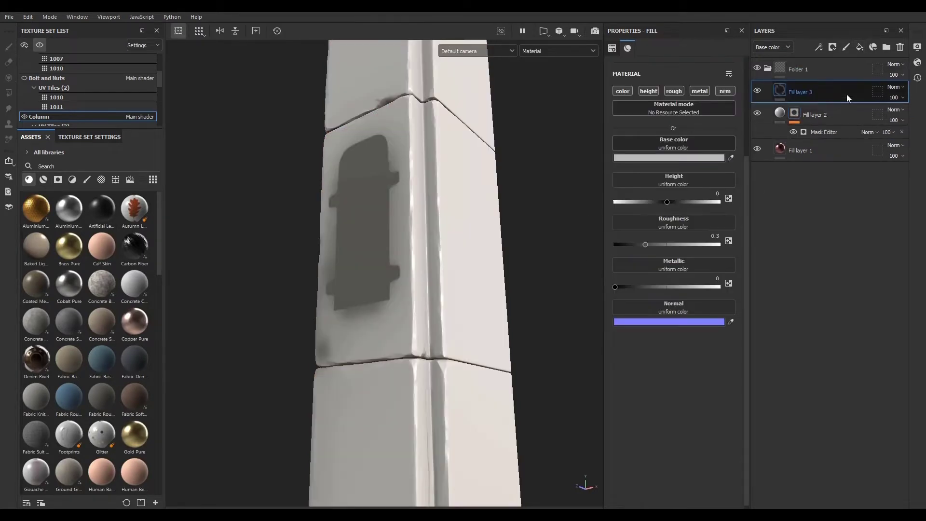
left_click(832, 47)
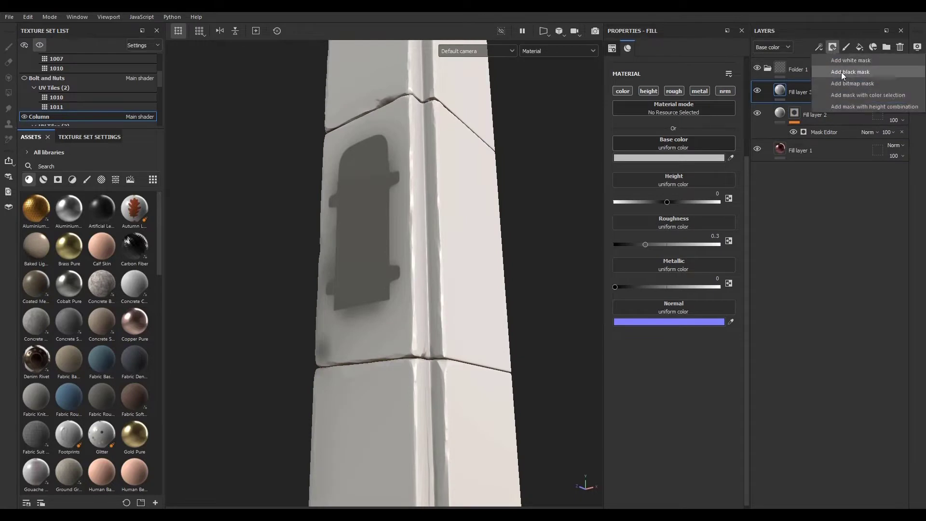
left_click(841, 72)
left_click(821, 50)
left_click(830, 82)
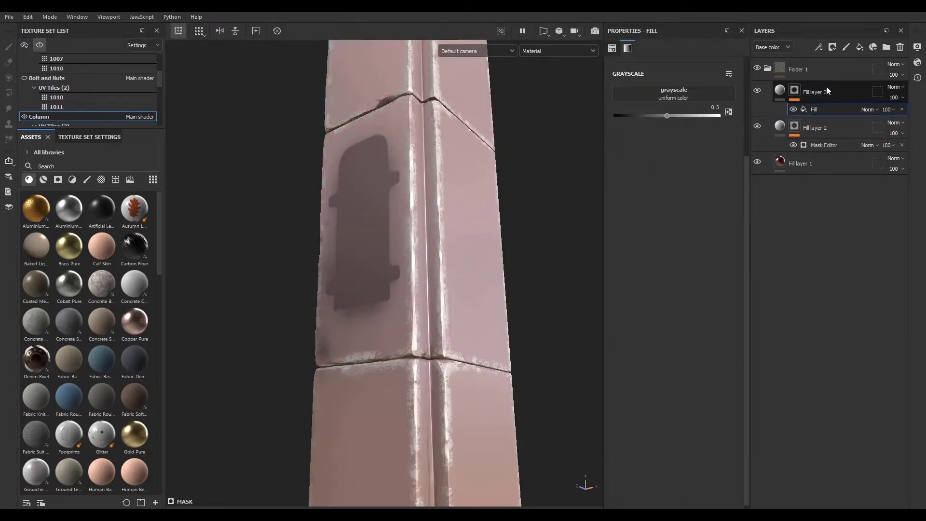
- Assign the Grunge Map 014 procedural texture to the mask fill's grayscale input
left_click(116, 179)
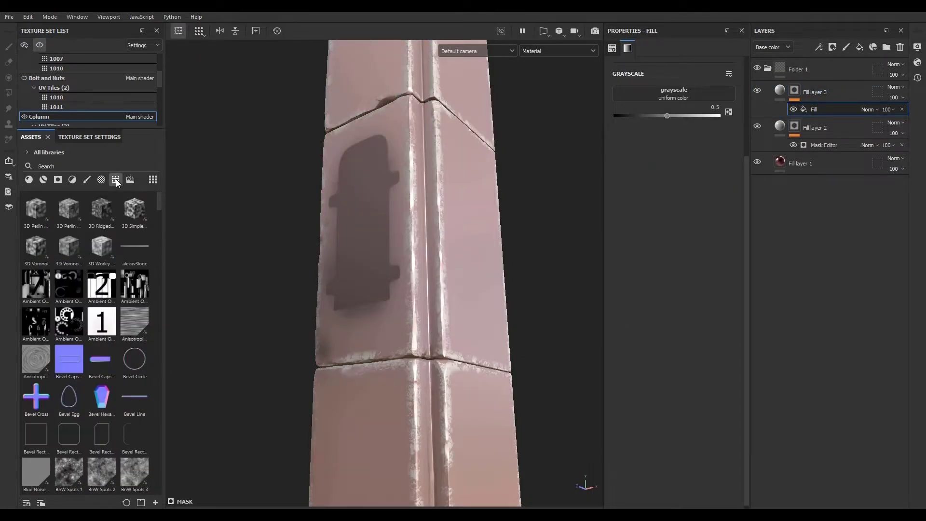
scroll(89, 372, "down", 15)
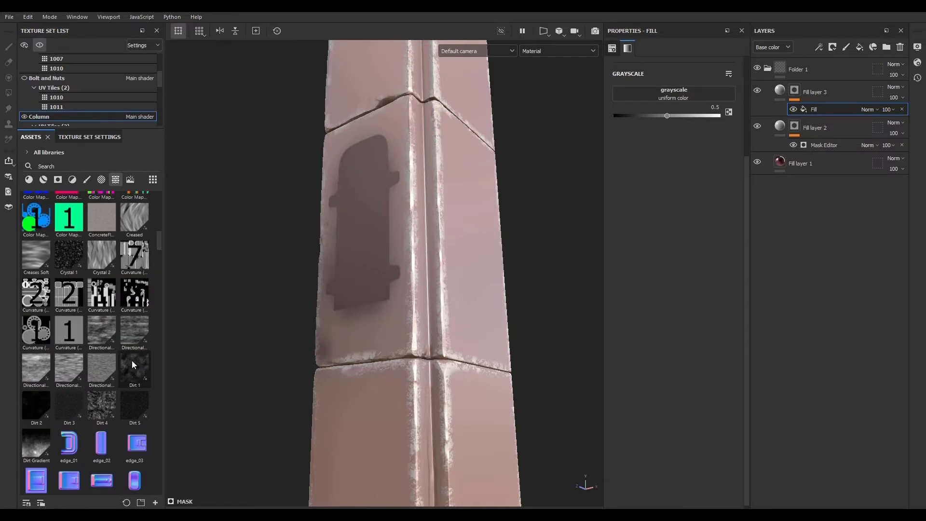
scroll(90, 371, "down", 15)
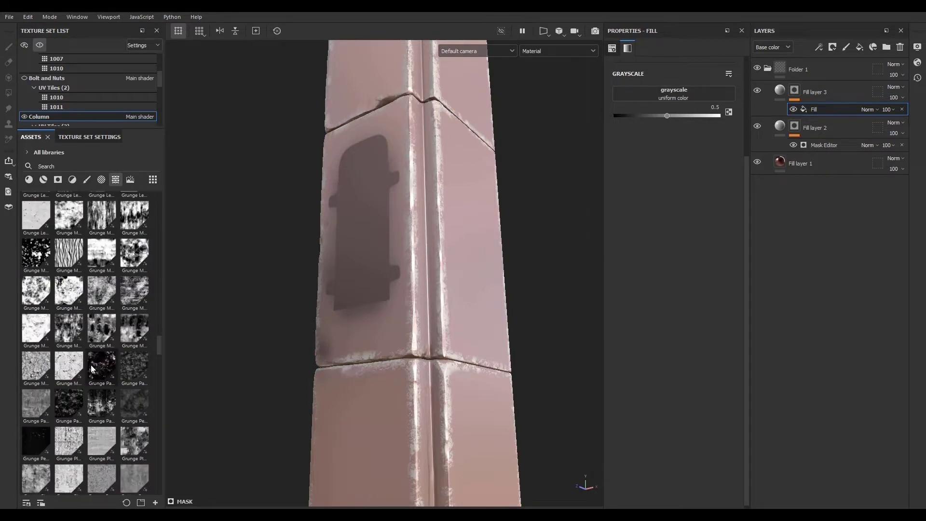
left_click_drag(108, 331, 684, 93)
scroll(435, 309, "down", 5)
scroll(458, 374, "up", 3)
scroll(431, 368, "down", 1)
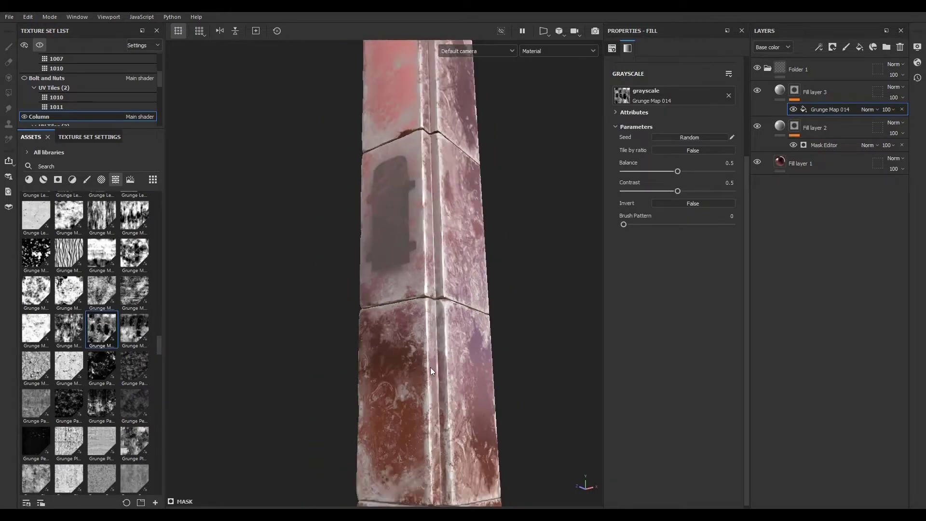
scroll(436, 367, "up", 2)
left_click(783, 101)
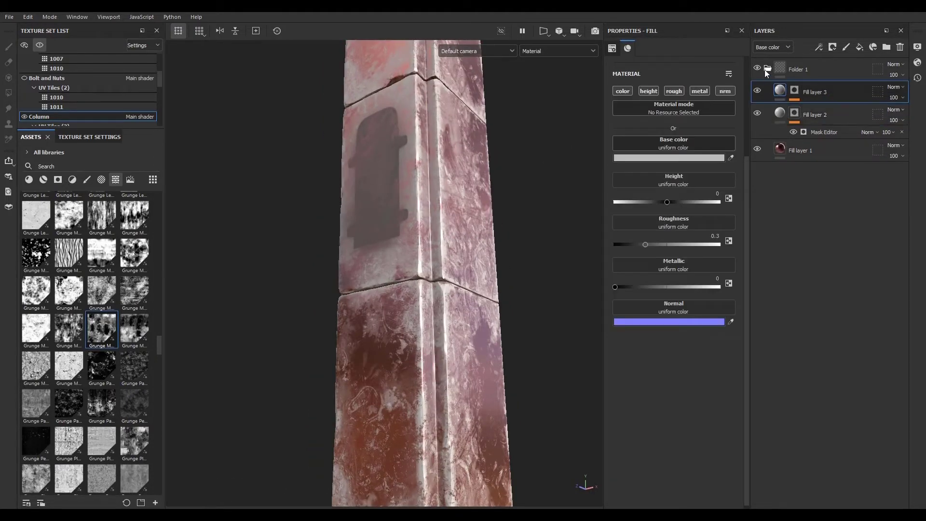
- Rename the layer folder as 00 and create a smart material from it
left_click(767, 70)
double_click(796, 68)
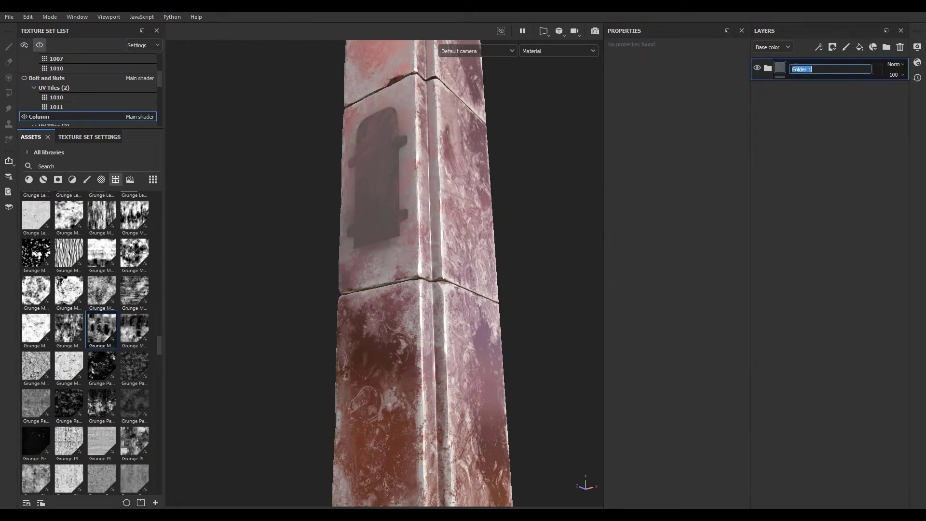
type("0010")
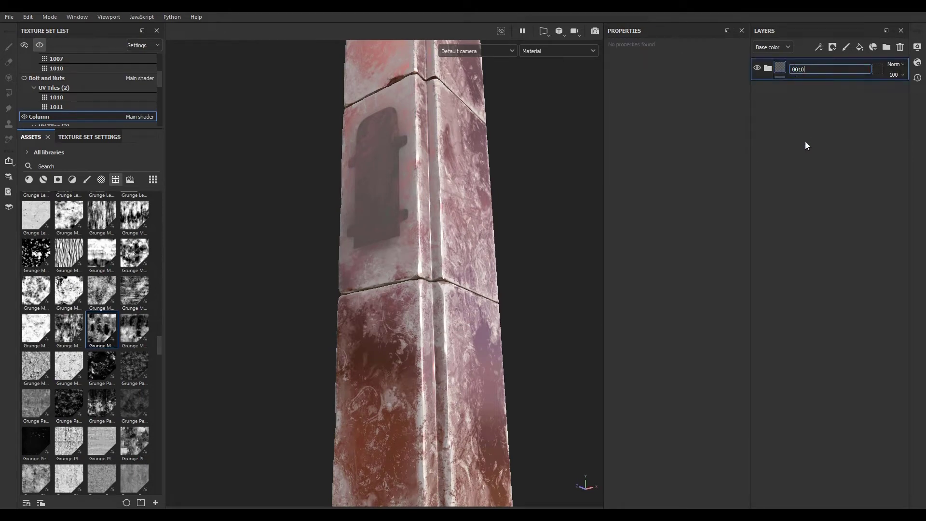
key("Return")
double_click(800, 71)
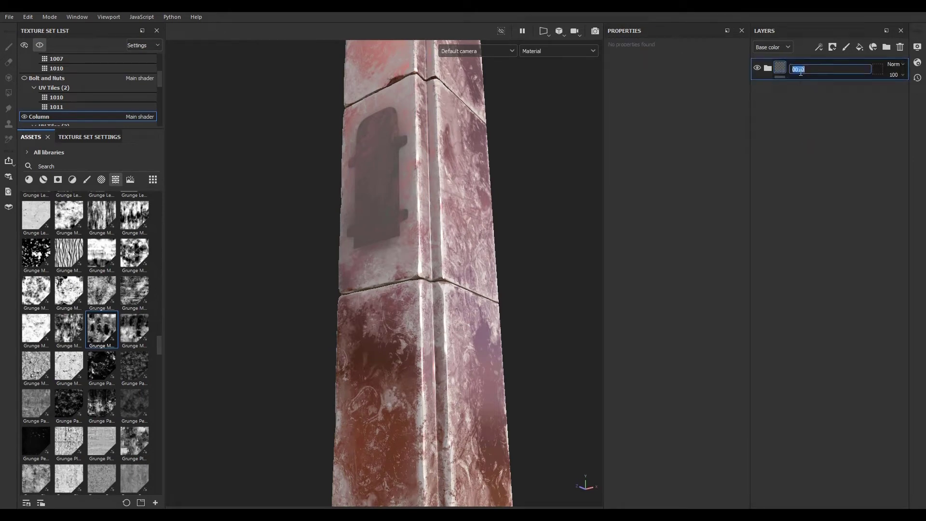
type("00")
key("Return")
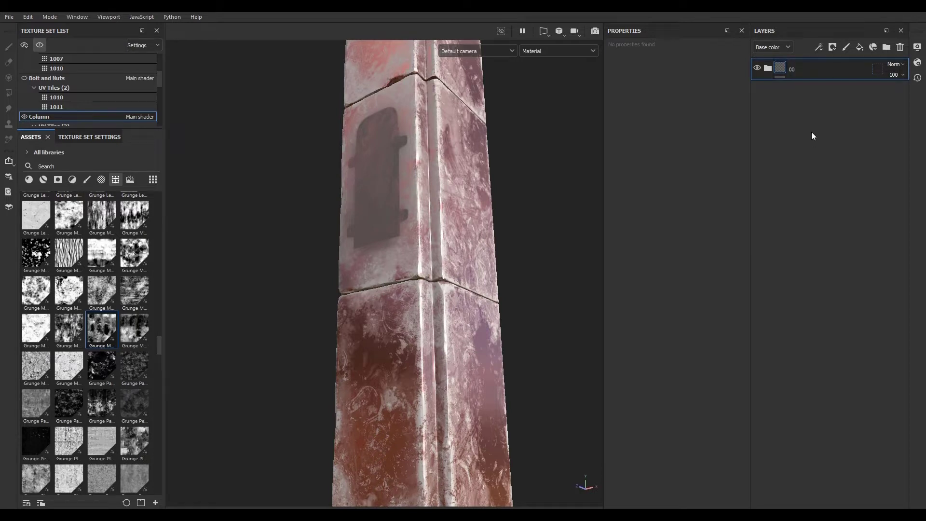
right_click(831, 71)
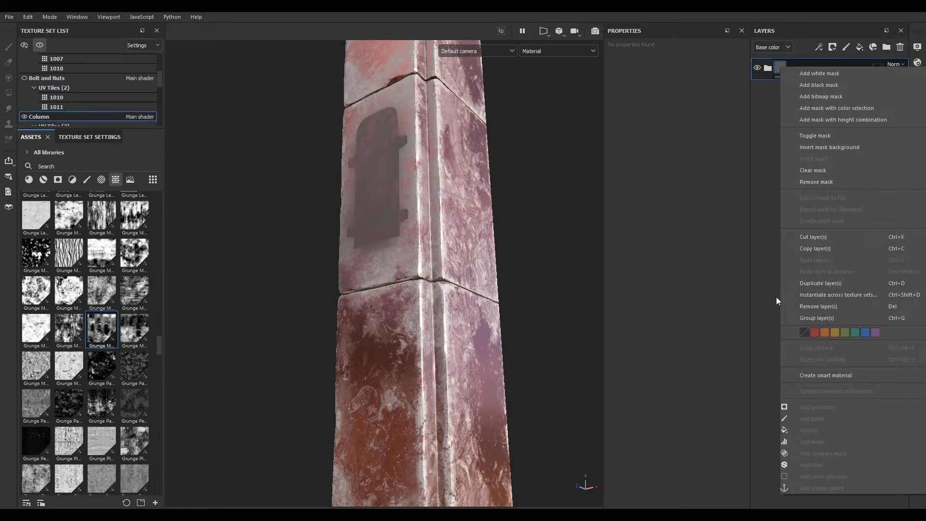
left_click(830, 375)
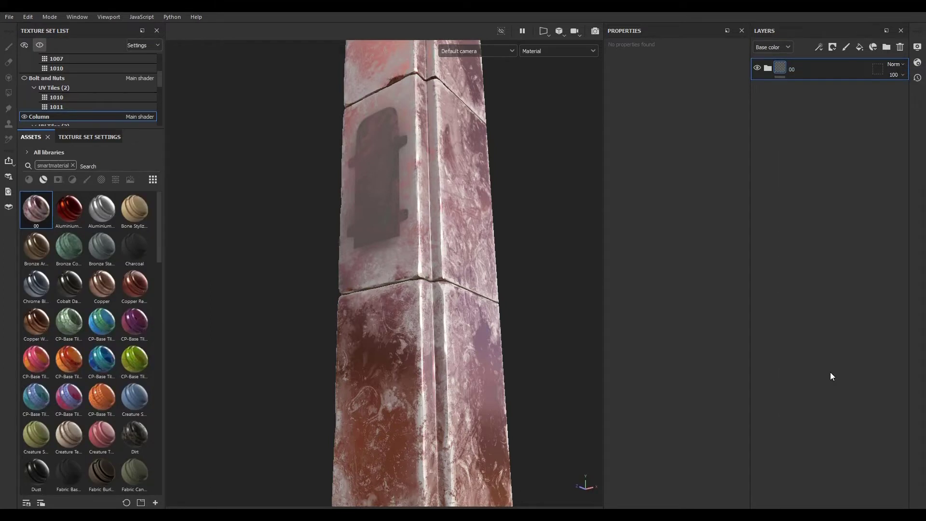
- Inspect the folder's fill layers, their mask effects and the mask generator's parameters
left_click(768, 69)
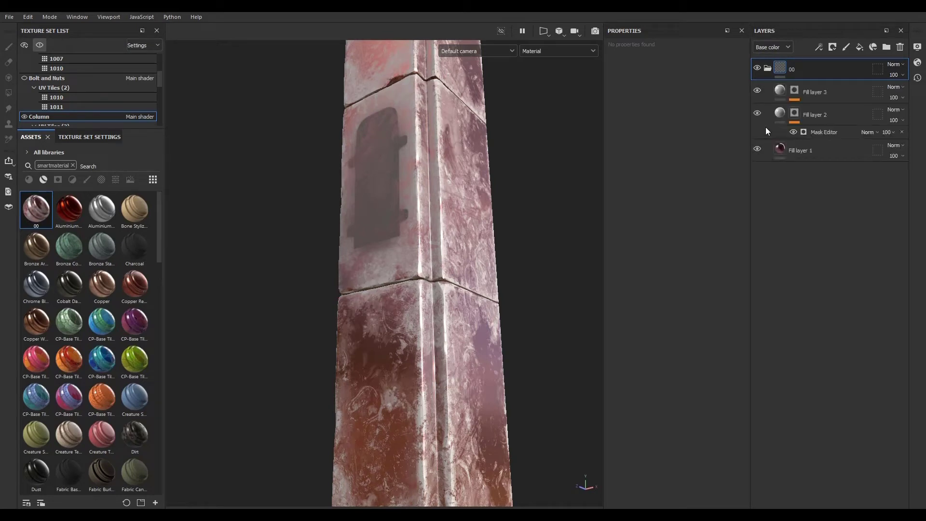
left_click(824, 132)
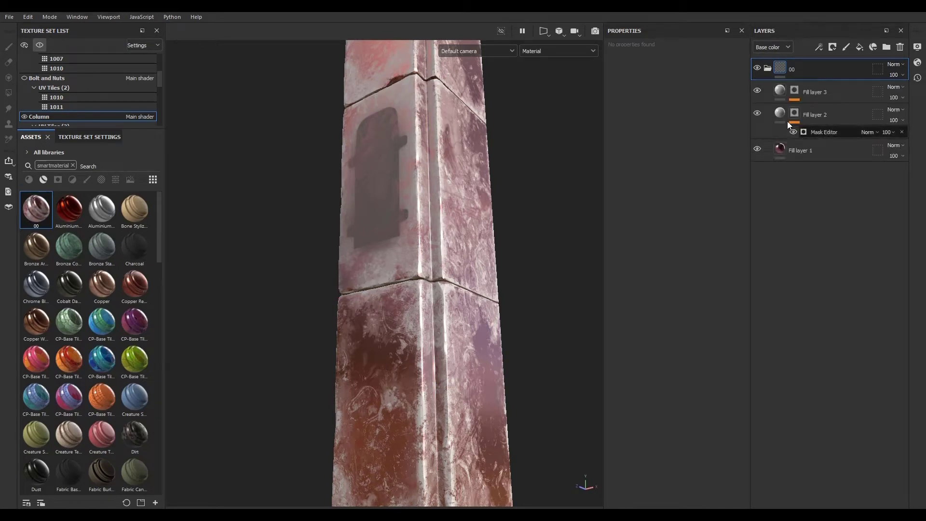
left_click(794, 91)
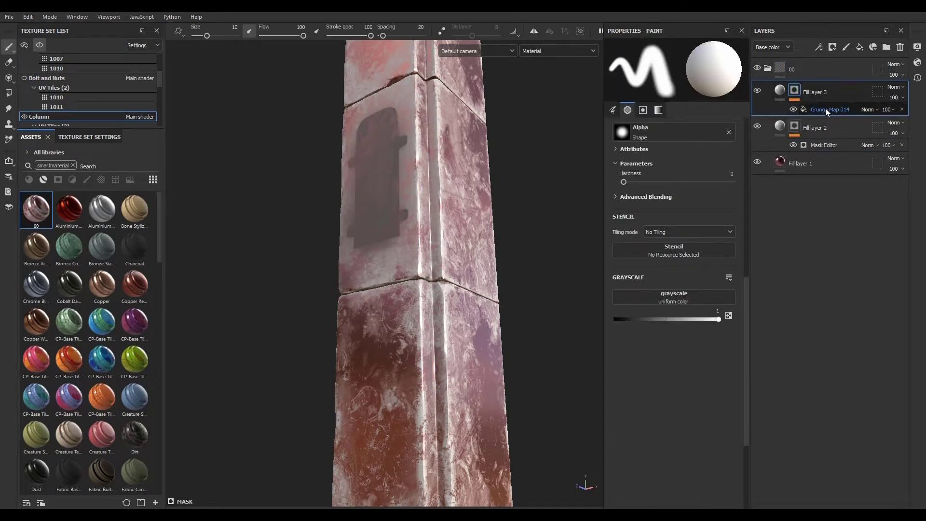
left_click(826, 108)
left_click(824, 143)
scroll(663, 268, "down", 5)
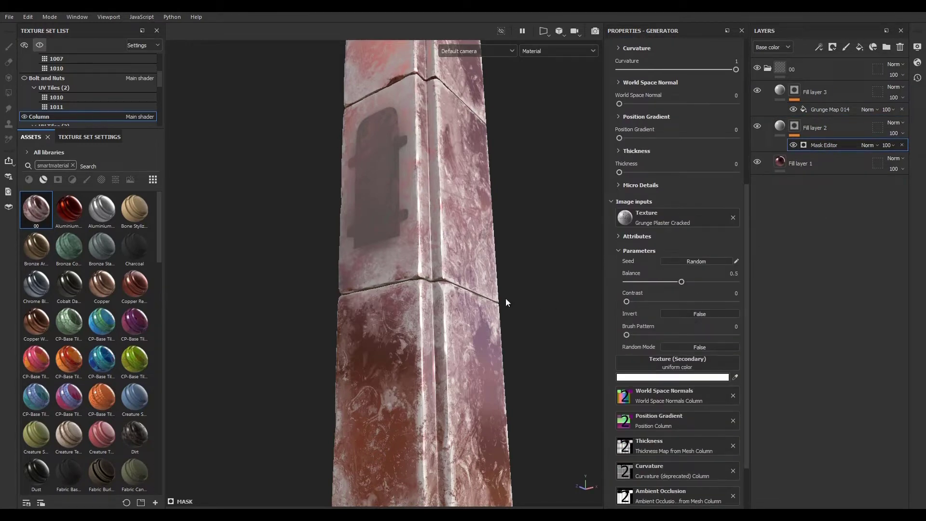
scroll(499, 305, "up", 3)
scroll(473, 301, "down", 3)
scroll(447, 292, "up", 5)
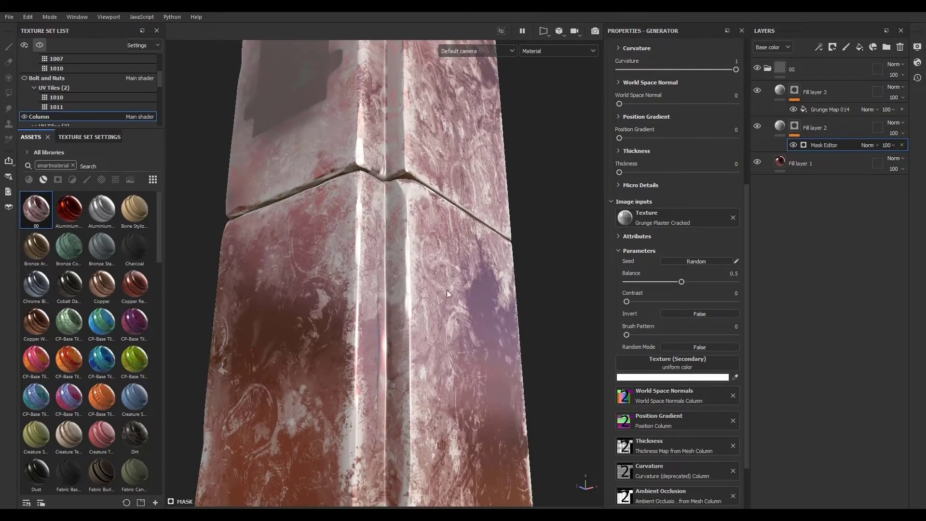
scroll(676, 323, "down", 2)
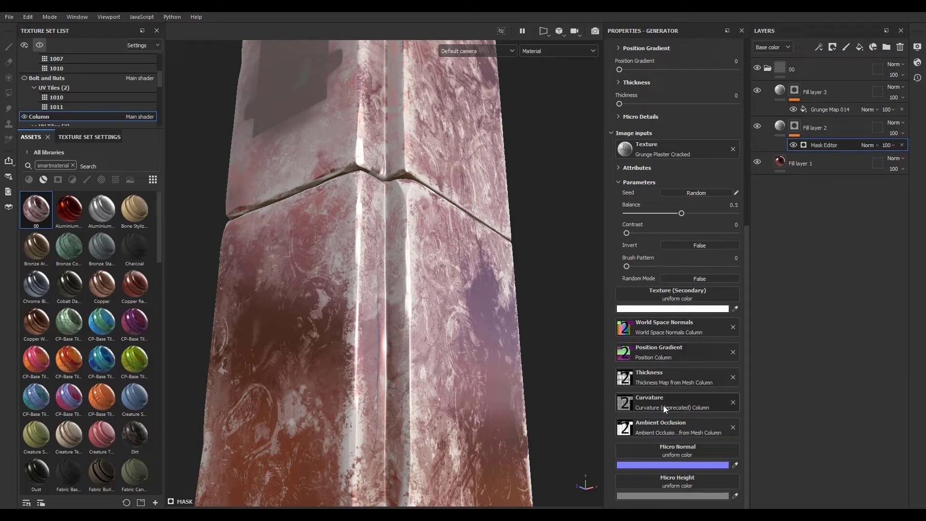
left_click_drag(416, 308, 407, 368, "alt")
right_click_drag(389, 315, 392, 283, "alt")
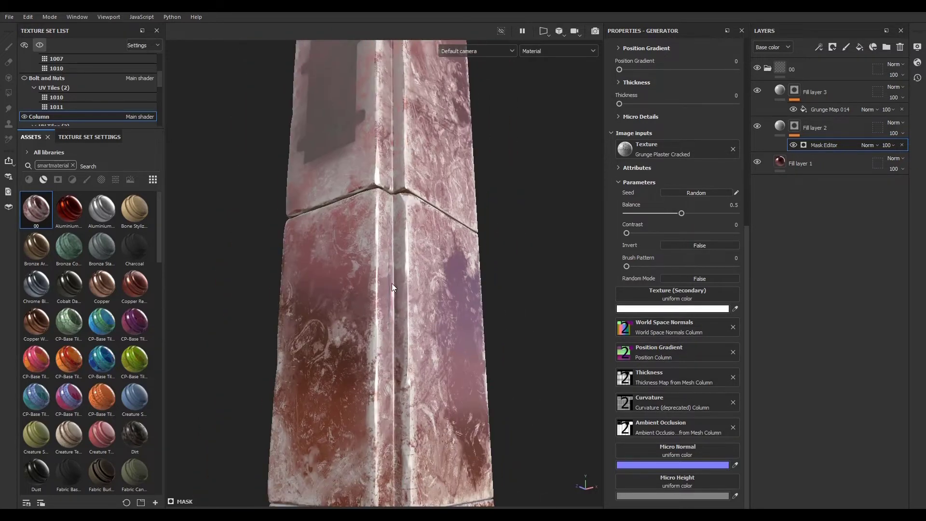
left_click(768, 68)
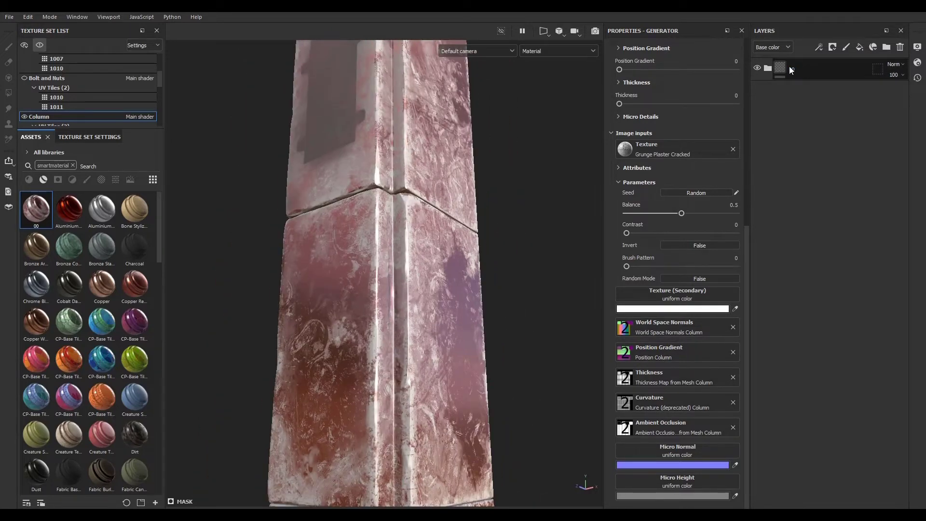
- Apply the 00 smart material to the isolated phone Body texture set, then delete the applied folder
left_click(41, 45)
right_click_drag(399, 300, 365, 296, "alt")
left_click_drag(364, 299, 467, 322, "alt")
middle_click_drag(369, 236, 468, 422, "alt")
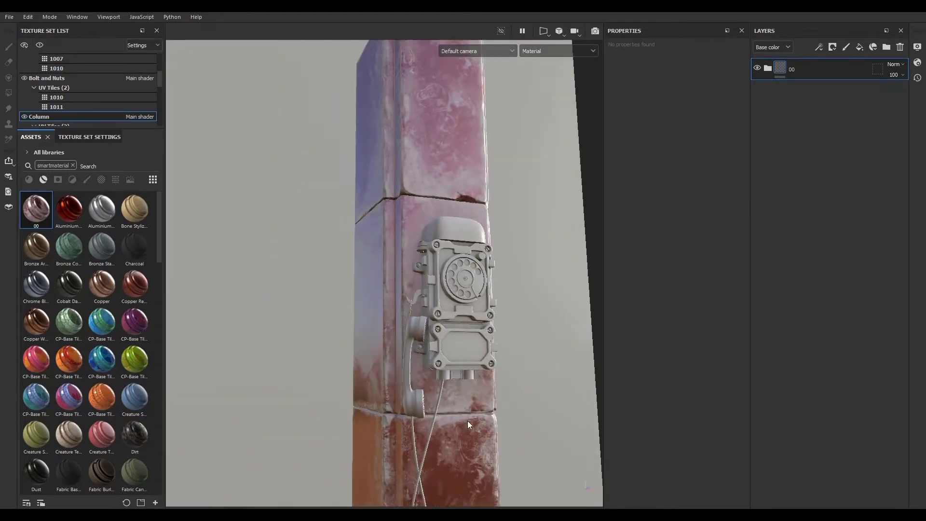
left_click_drag(468, 422, 483, 359, "alt")
right_click(460, 313, "ctrl+alt")
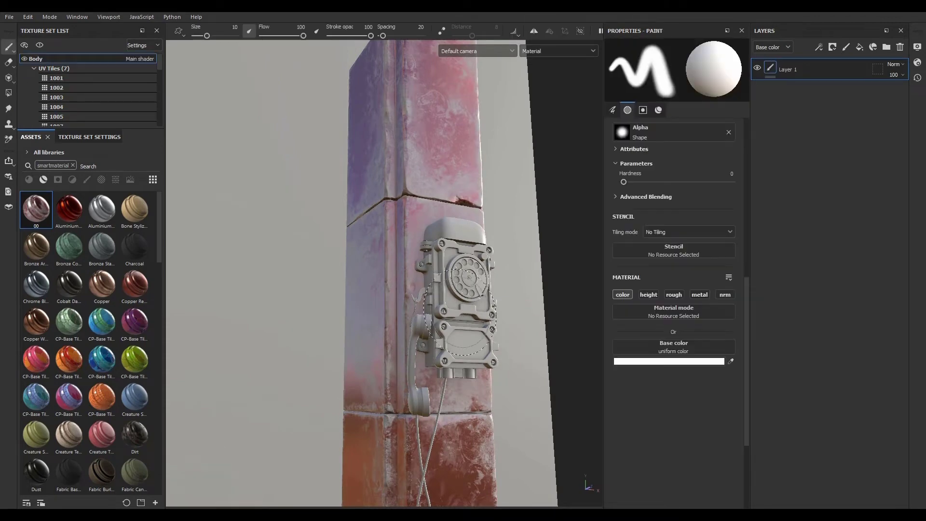
left_click(39, 45)
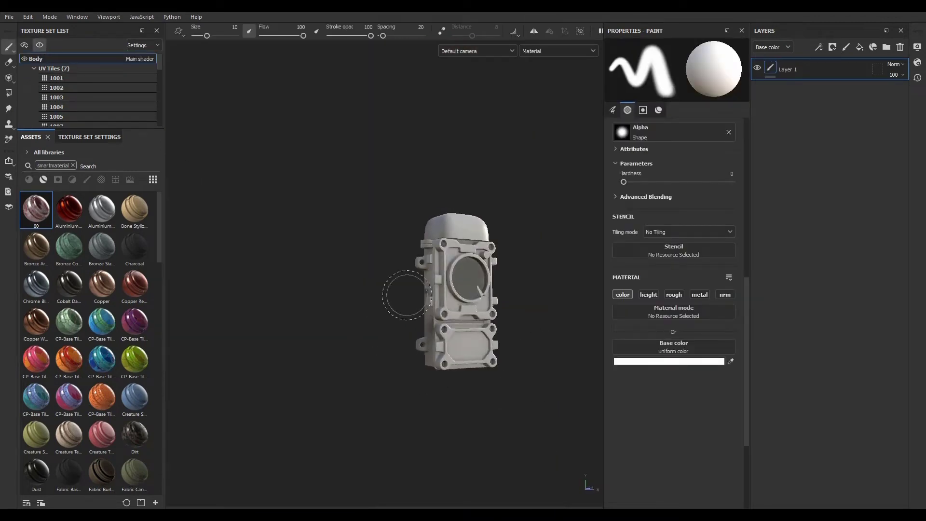
key("f")
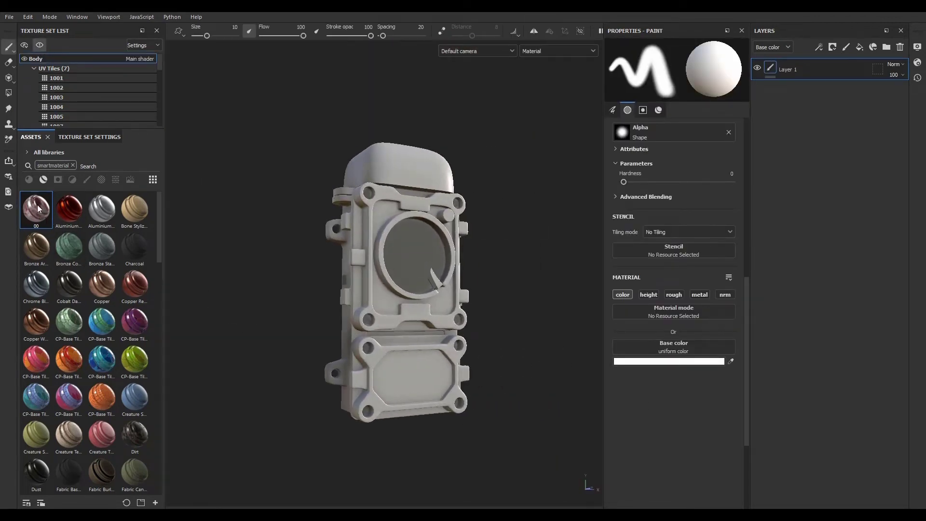
left_click_drag(34, 213, 385, 324)
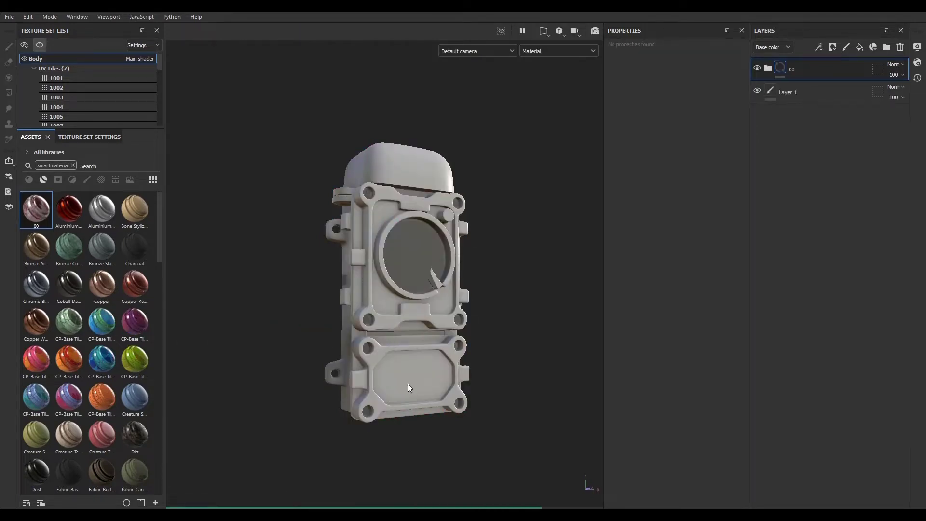
right_click_drag(407, 384, 596, 424, "alt")
left_click_drag(596, 425, 564, 387, "alt")
right_click_drag(566, 390, 430, 358, "alt")
left_click_drag(429, 358, 321, 317, "alt")
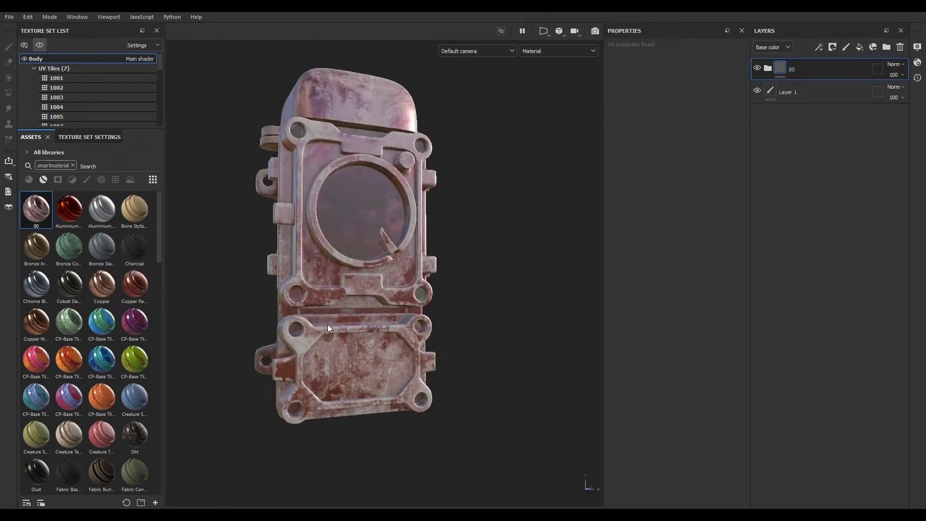
left_click(900, 47)
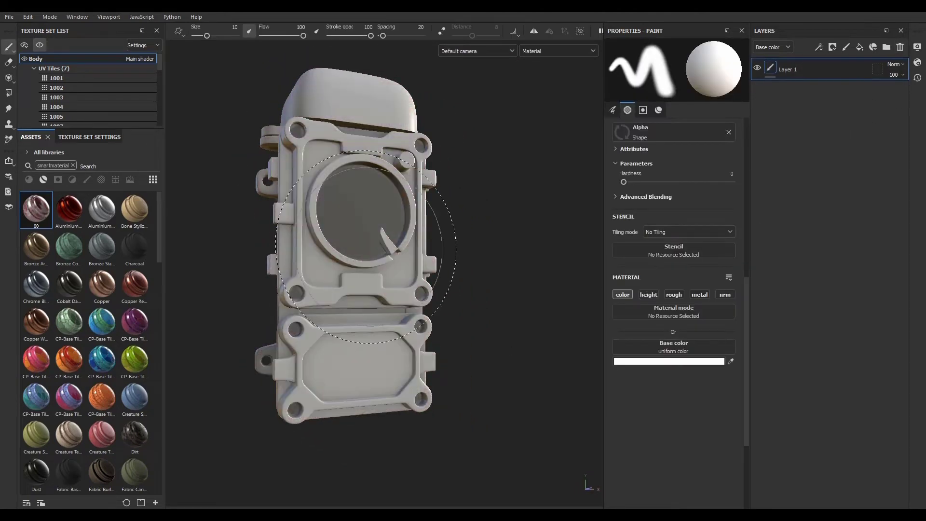
- Return to the Column texture set and delete its 00 layer folder
left_click(39, 45)
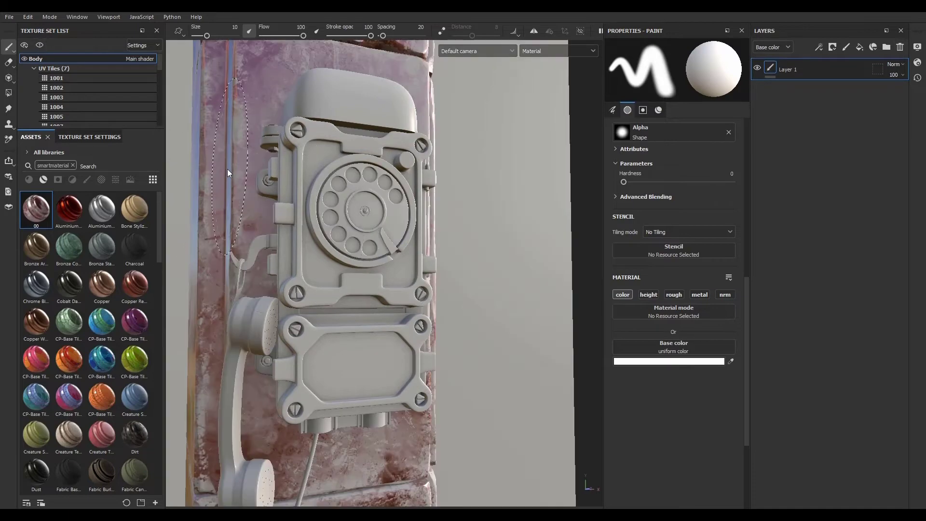
right_click(228, 168, "ctrl+alt")
left_click(44, 45)
left_click_drag(341, 256, 523, 355, "alt")
left_click(839, 70)
left_click(900, 47)
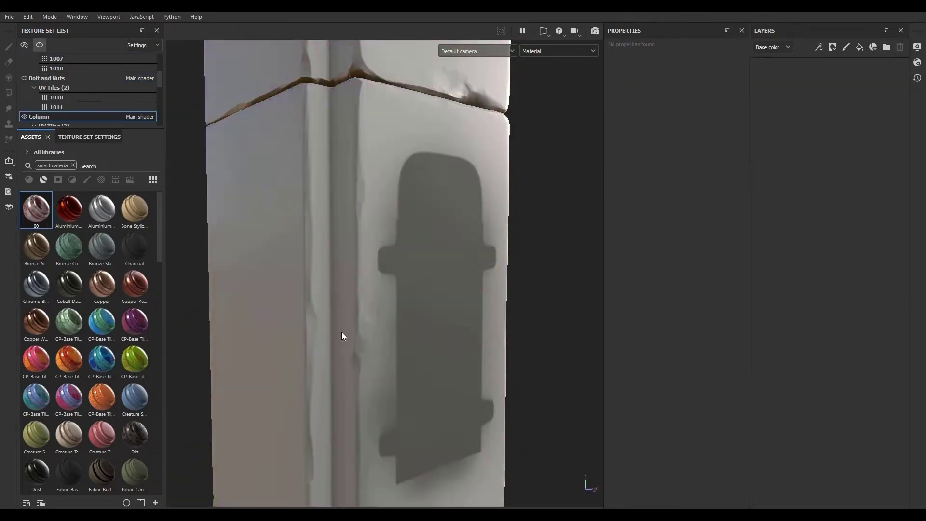
- Clear the smart material search filter and show the materials category in the assets
left_click_drag(343, 334, 338, 263, "alt")
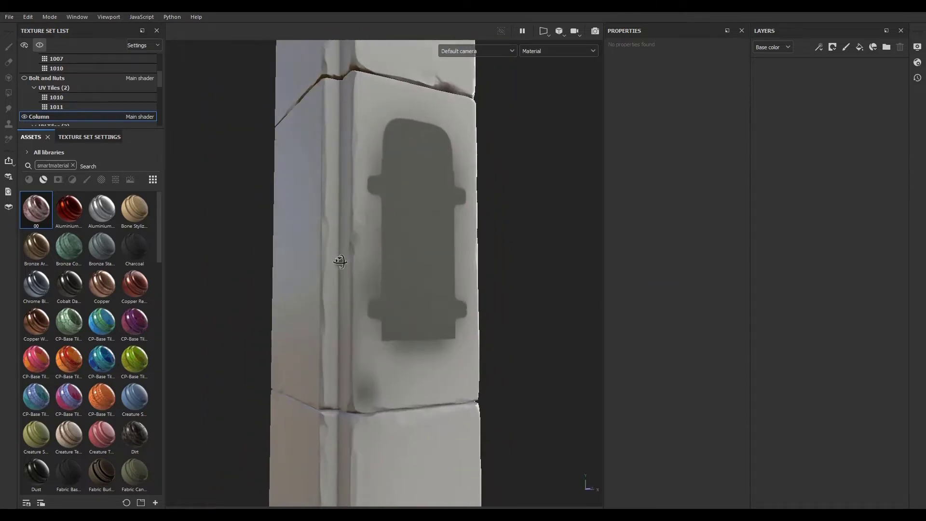
left_click(74, 166)
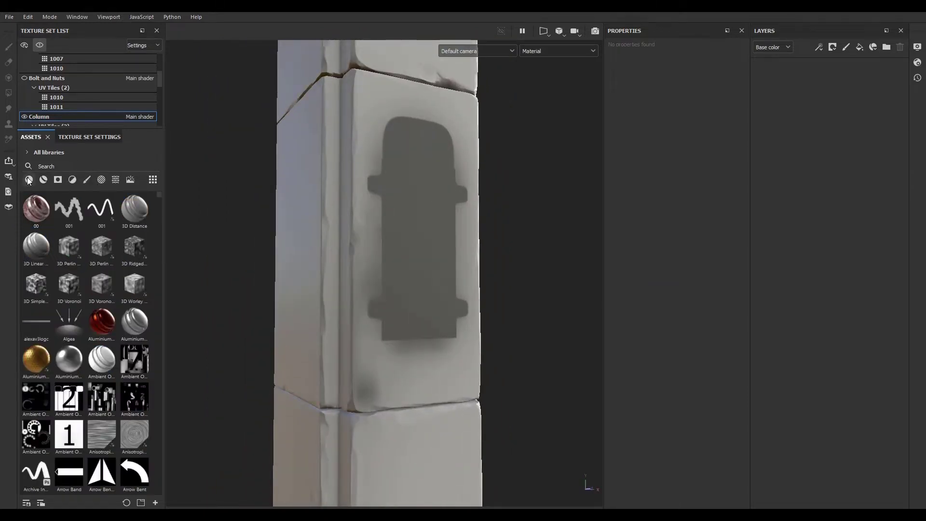
left_click(29, 180)
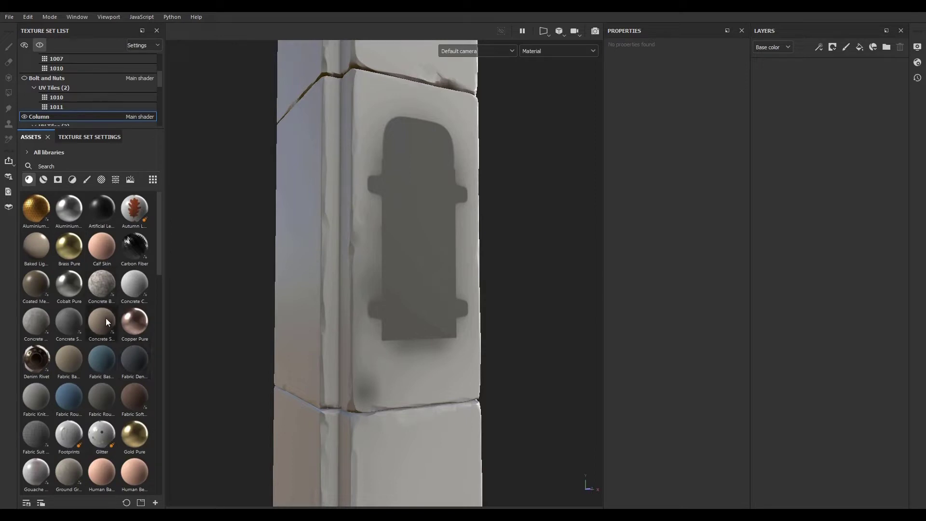
mouse_move(109, 327)
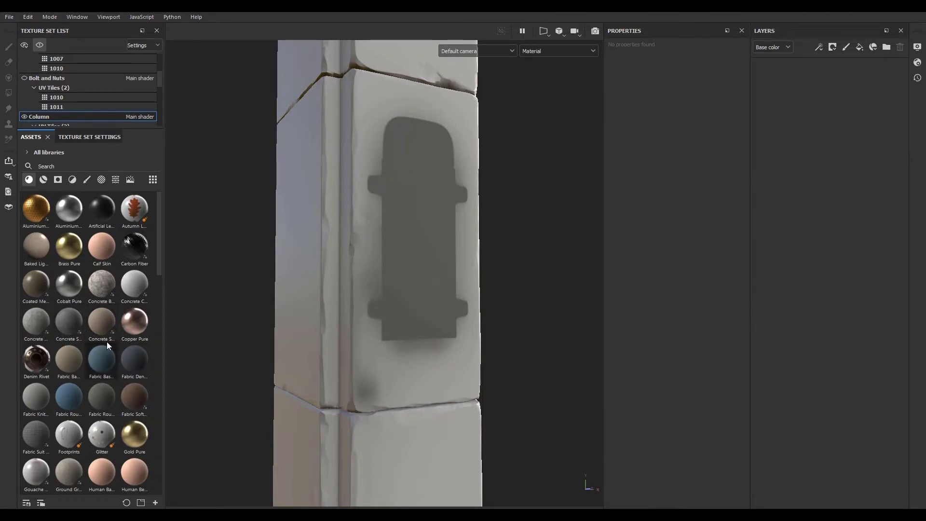
left_click(44, 179)
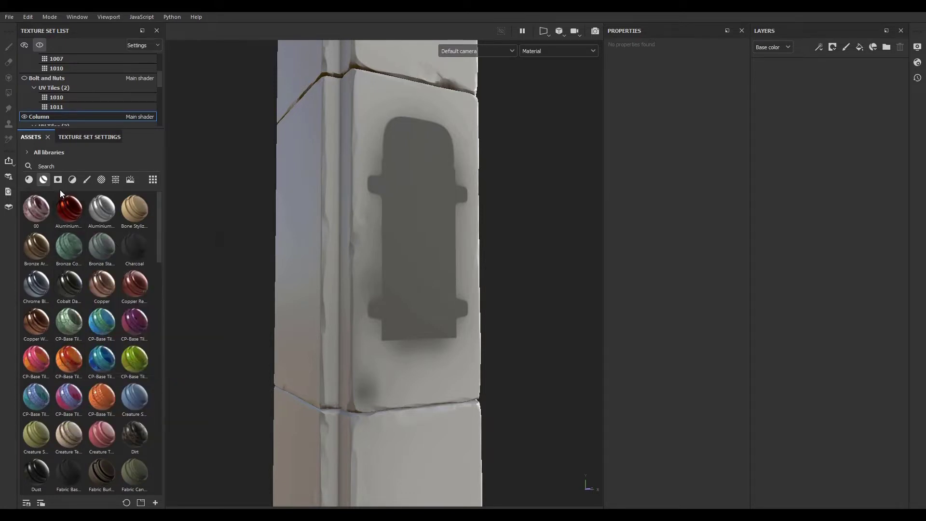
mouse_move(75, 351)
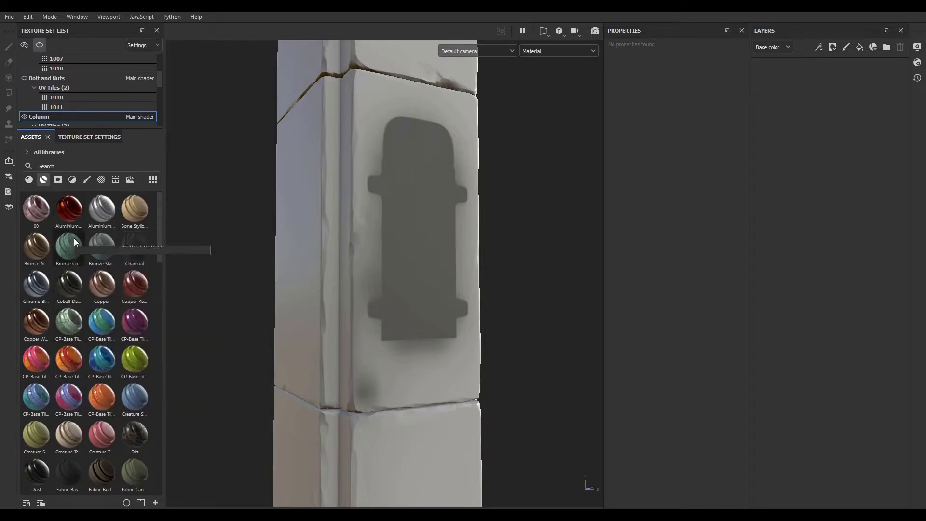
left_click(28, 180)
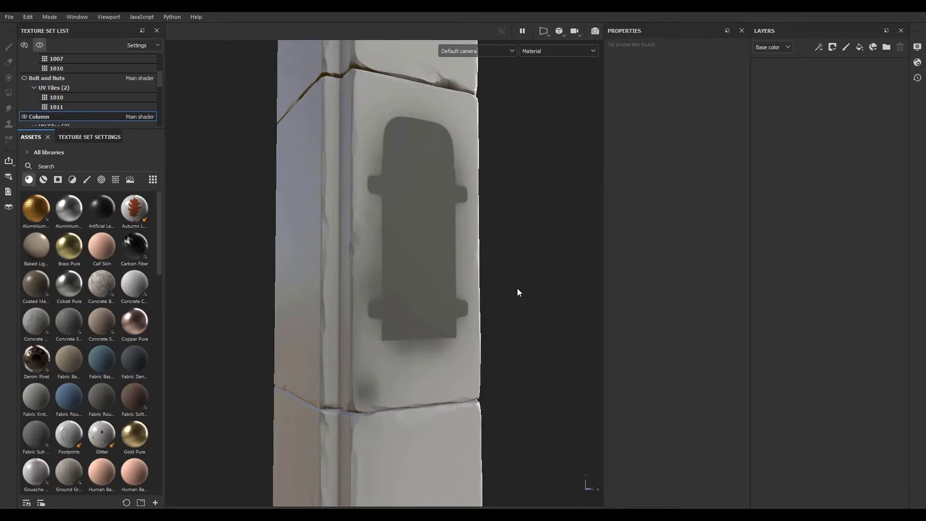
- Import the Sloppy bricks.sbsar file from the project files folder into the current session as a material
left_click_drag(925, 123, 811, 114)
left_click(796, 229)
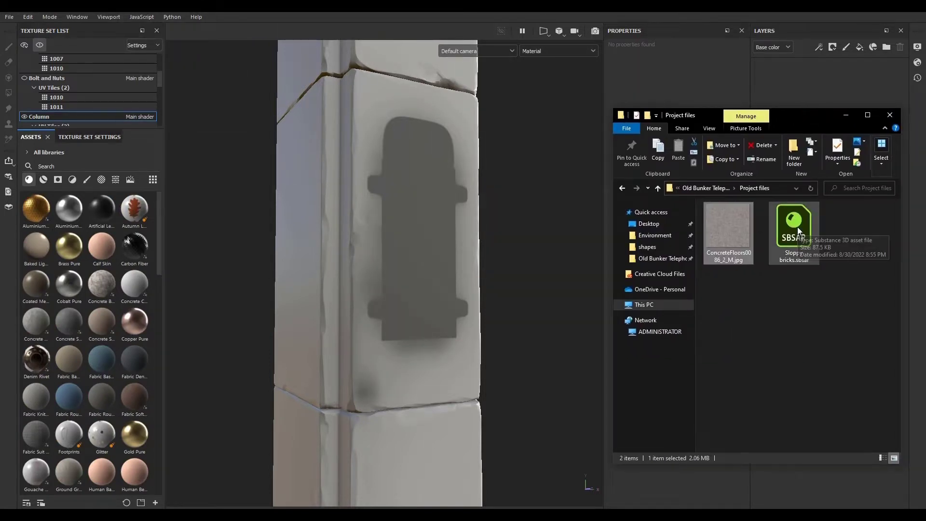
left_click_drag(797, 226, 791, 276)
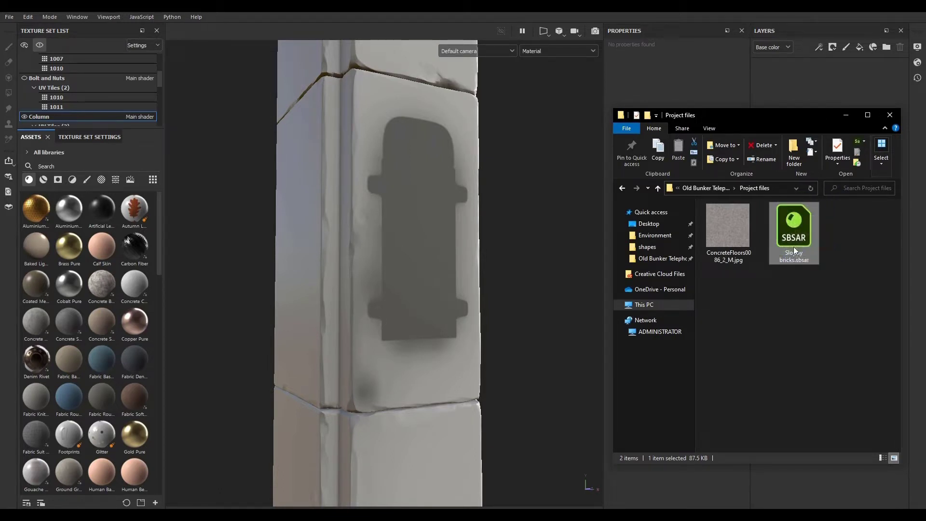
left_click_drag(757, 118, 779, 125)
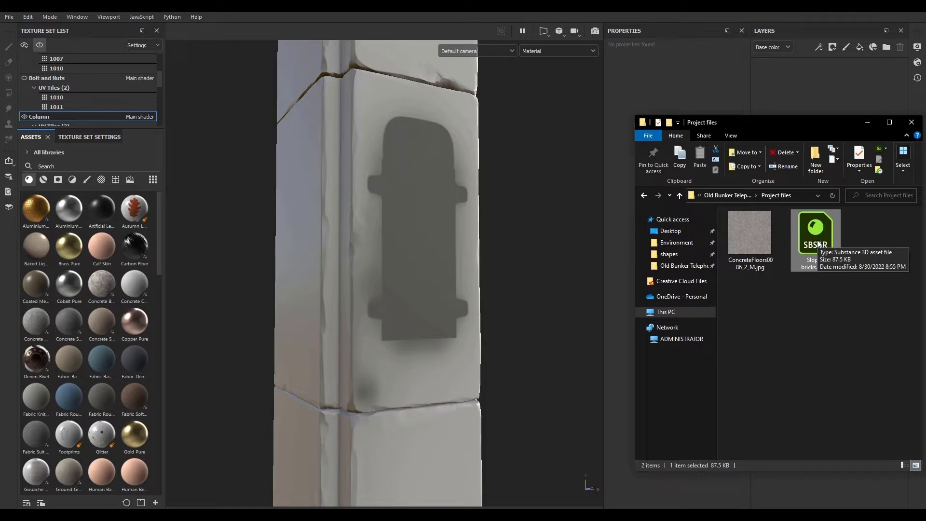
left_click_drag(819, 244, 81, 288)
left_click_drag(758, 124, 925, 132)
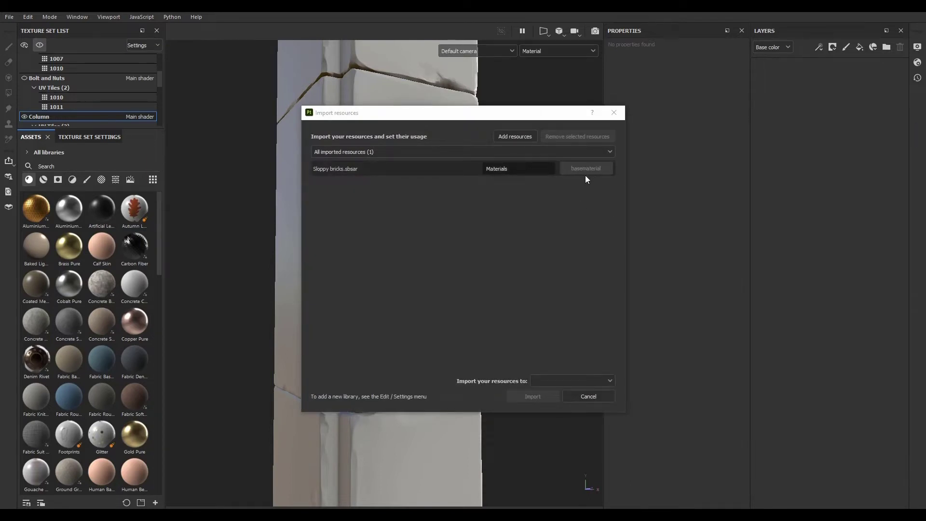
mouse_move(925, 121)
left_mouse_down()
mouse_move(627, 120)
mouse_move(925, 123)
left_mouse_up()
left_click(551, 381)
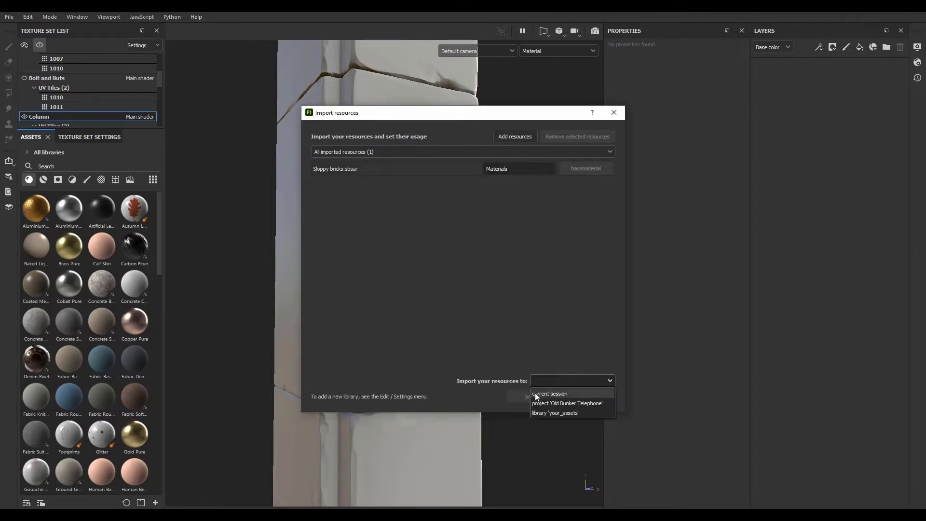
left_click(536, 393)
left_click(528, 397)
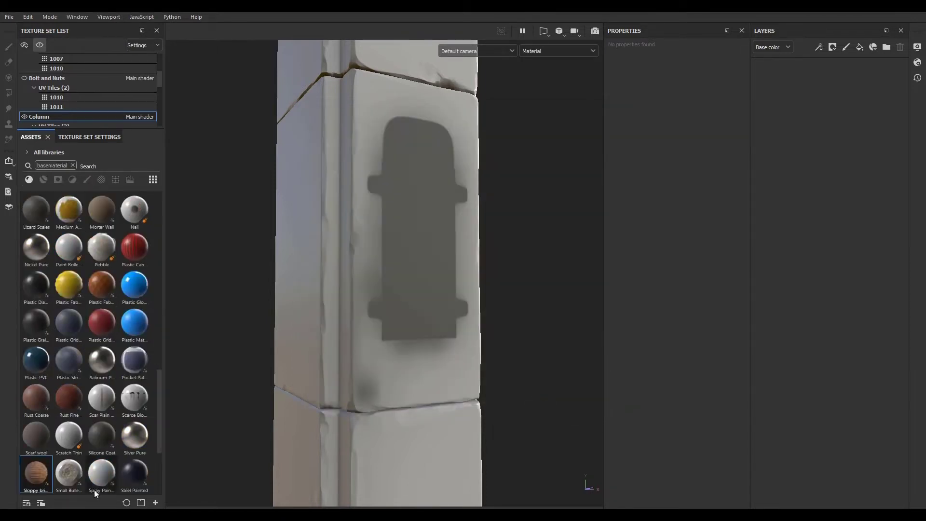
- Apply the Sloppy bricks material to the Column texture set as a fill layer
scroll(65, 433, "down", 3)
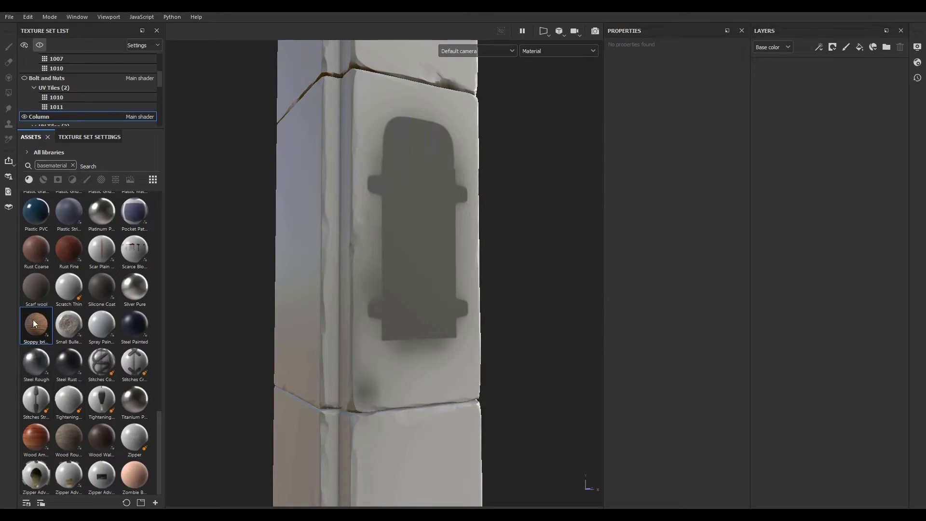
mouse_move(33, 320)
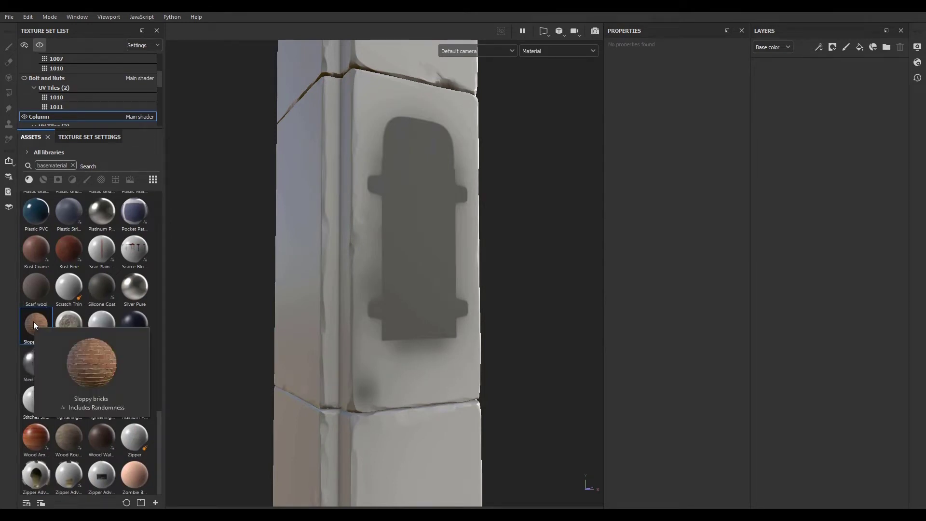
left_click_drag(34, 321, 364, 333)
left_click_drag(403, 297, 403, 294)
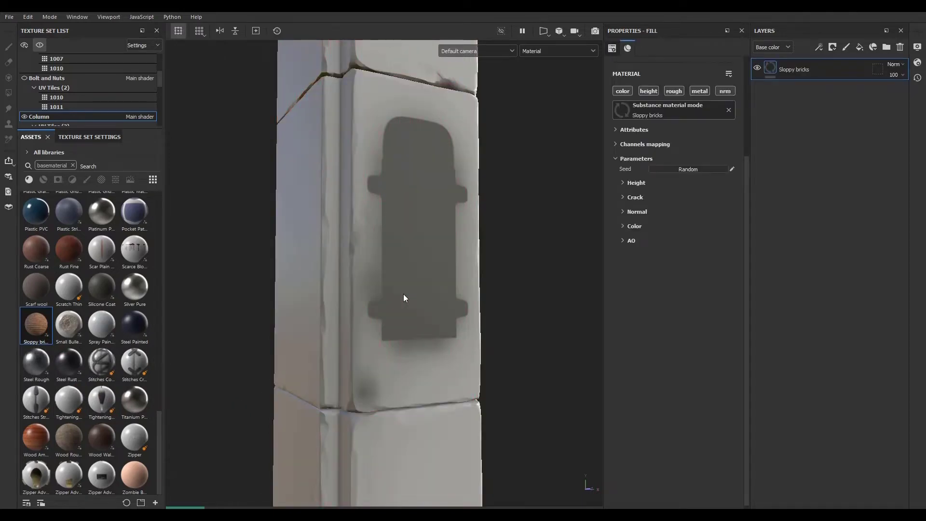
- Set the shader's displacement scale to 0.01
scroll(402, 294, "down", 5)
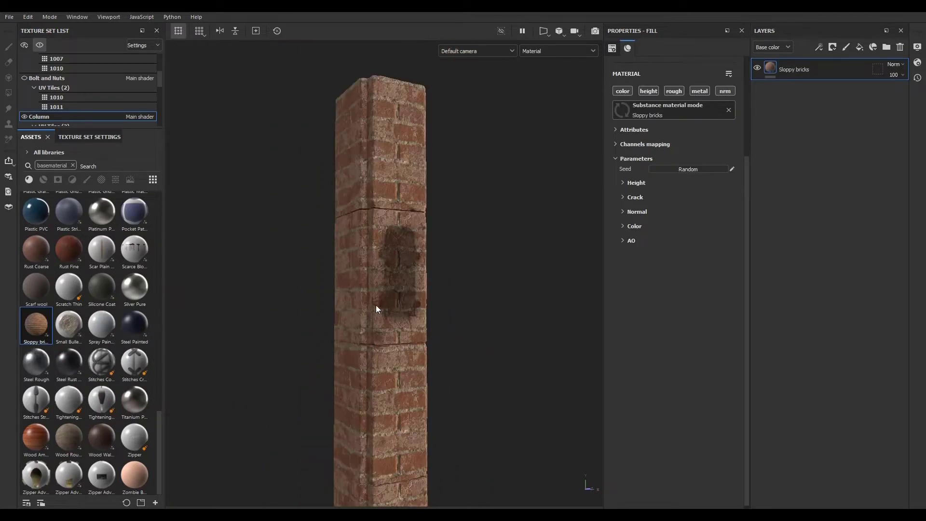
scroll(376, 305, "up", 5)
left_click_drag(359, 299, 139, 319, "alt")
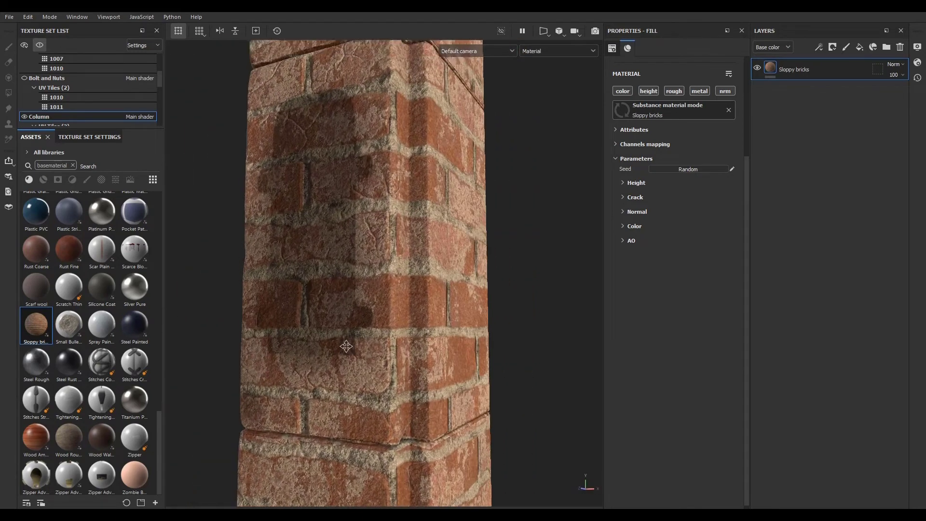
left_click_drag(347, 345, 387, 356, "alt")
middle_click_drag(387, 356, 440, 331, "alt")
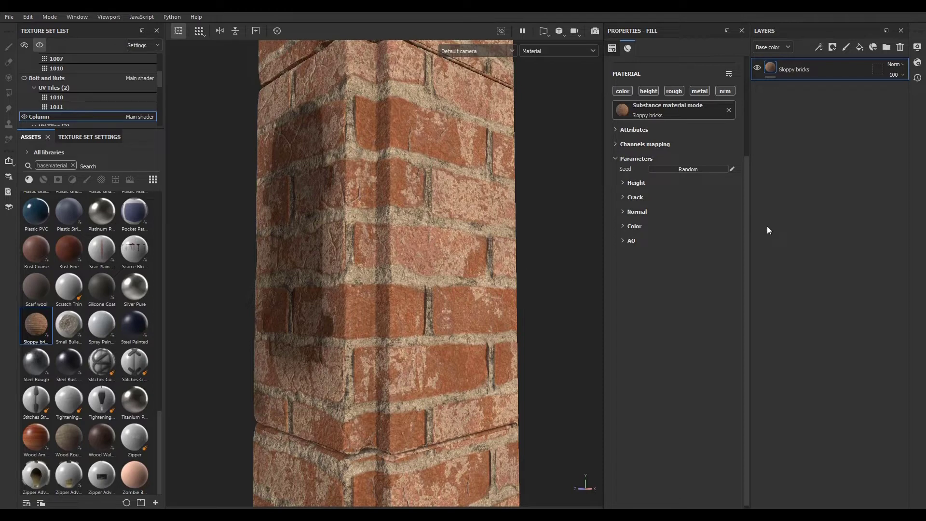
left_click(917, 63)
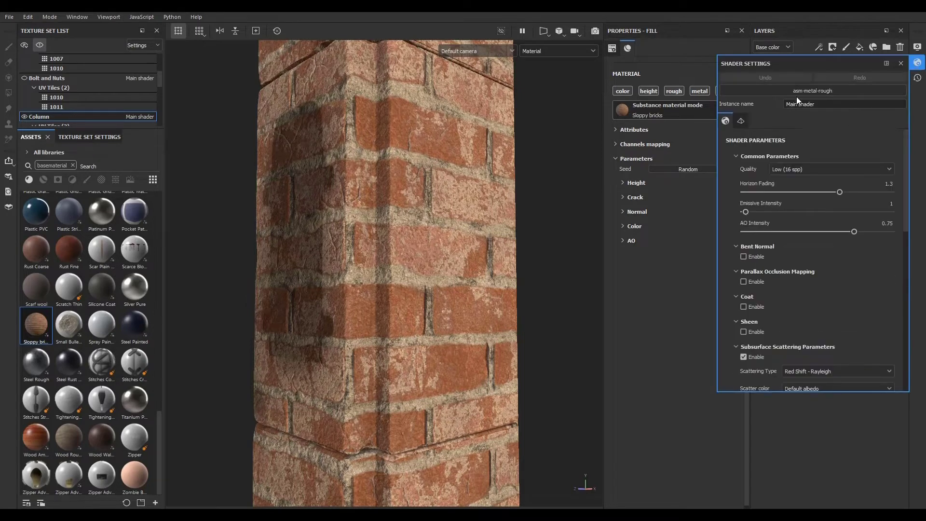
left_click(742, 121)
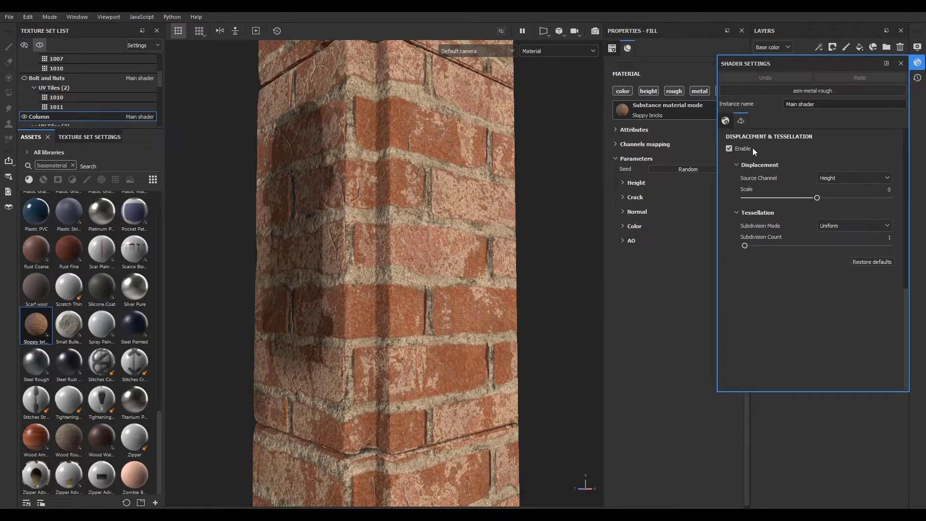
left_click(881, 190)
key("Return")
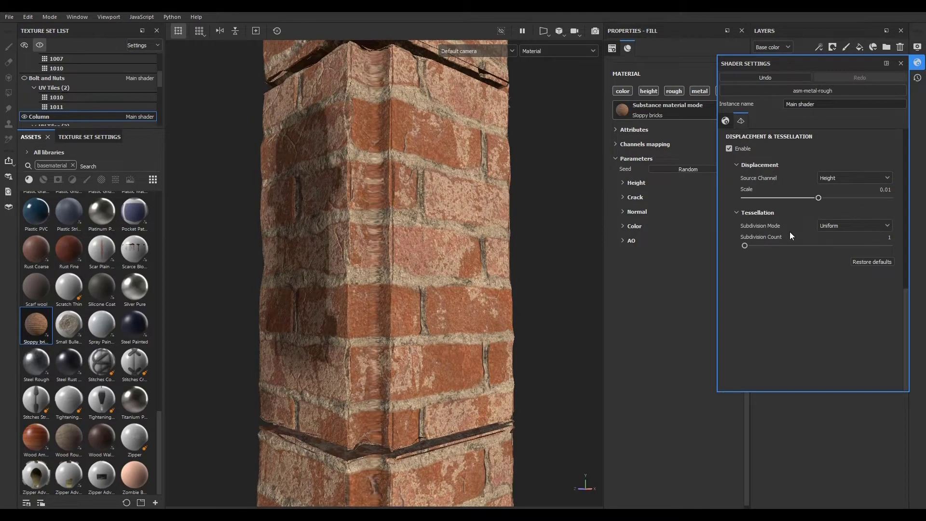
- Set the tessellation subdivision mode to Edge Length with a max length of about 1170
left_click(840, 225)
left_click(831, 245)
left_click_drag(746, 245, 790, 246)
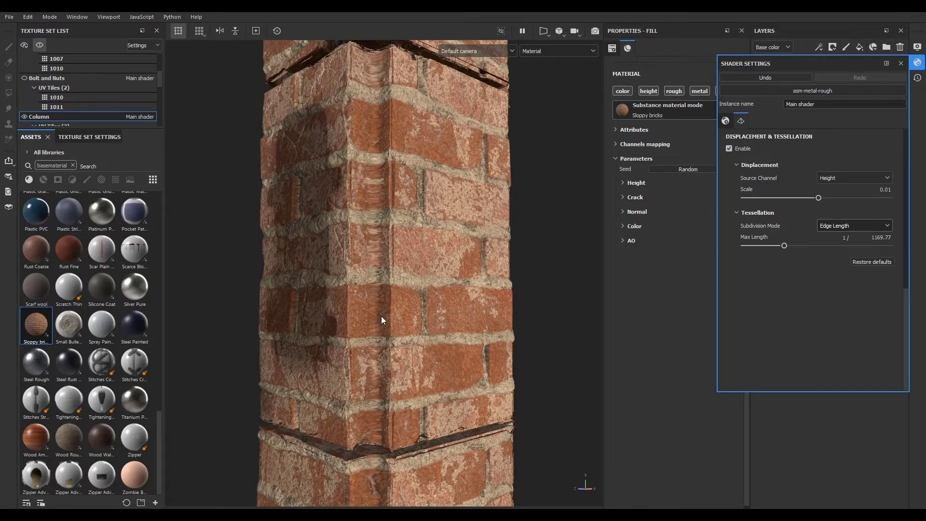
mouse_move(381, 316)
left_mouse_down("alt")
mouse_move(577, 304)
mouse_move(612, 292)
mouse_move(174, 282)
mouse_move(383, 384)
mouse_move(356, 342)
mouse_move(393, 319)
left_mouse_up("alt")
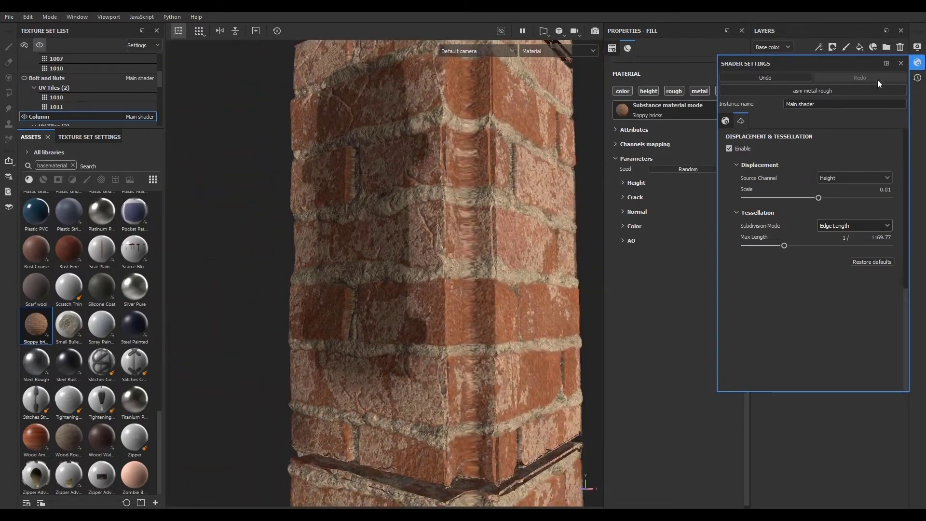
left_click(916, 64)
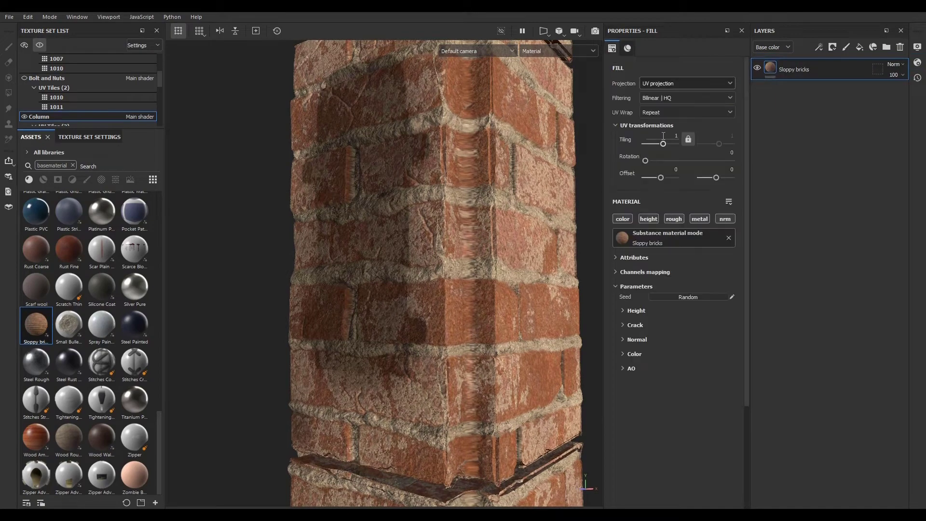
- Set the Sloppy bricks fill layer's tiling to 3
type("3")
key("Return")
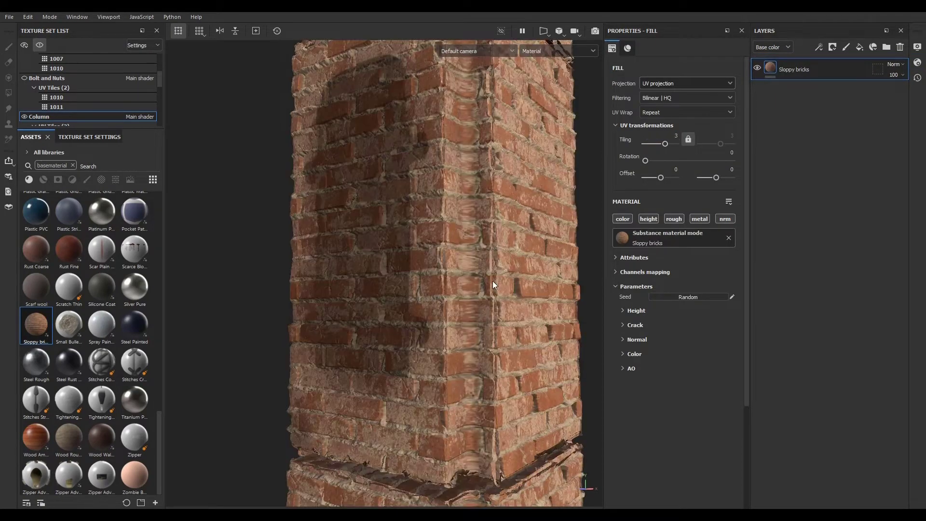
left_click_drag(406, 270, 422, 261, "alt")
right_click_drag(422, 261, 517, 326, "alt")
left_click_drag(517, 326, 543, 302, "alt")
- Raise the tessellation max length to about 1804 in the shader settings
left_click(916, 64)
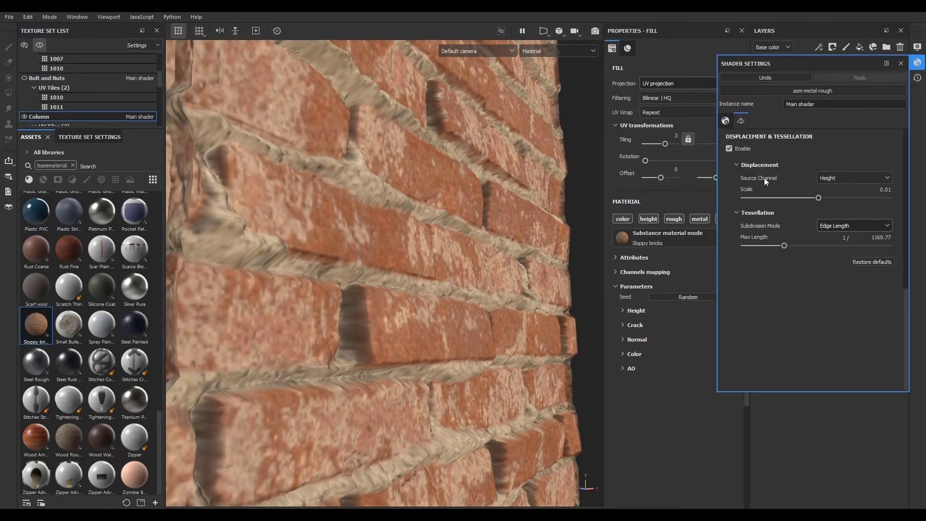
left_click_drag(803, 246, 807, 246)
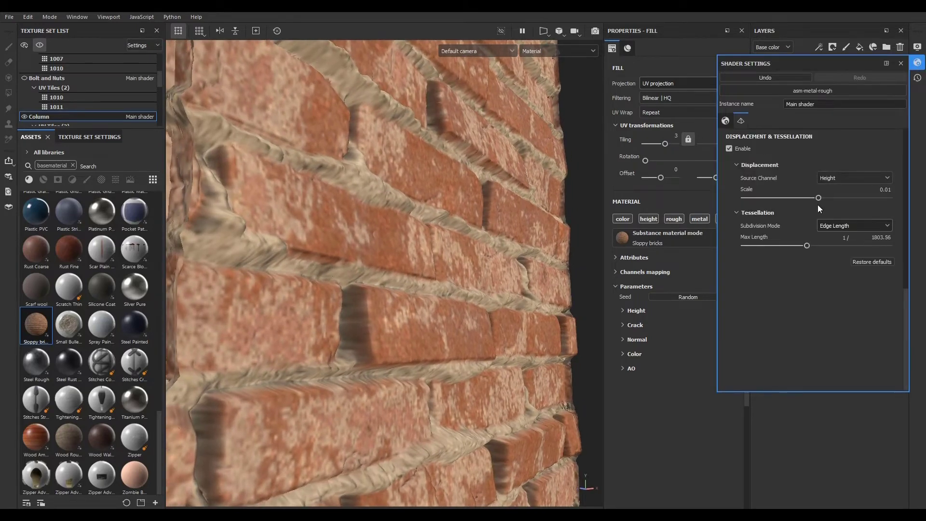
left_click_drag(819, 198, 819, 201)
scroll(493, 276, "down", 5)
left_click_drag(486, 313, 488, 357, "alt")
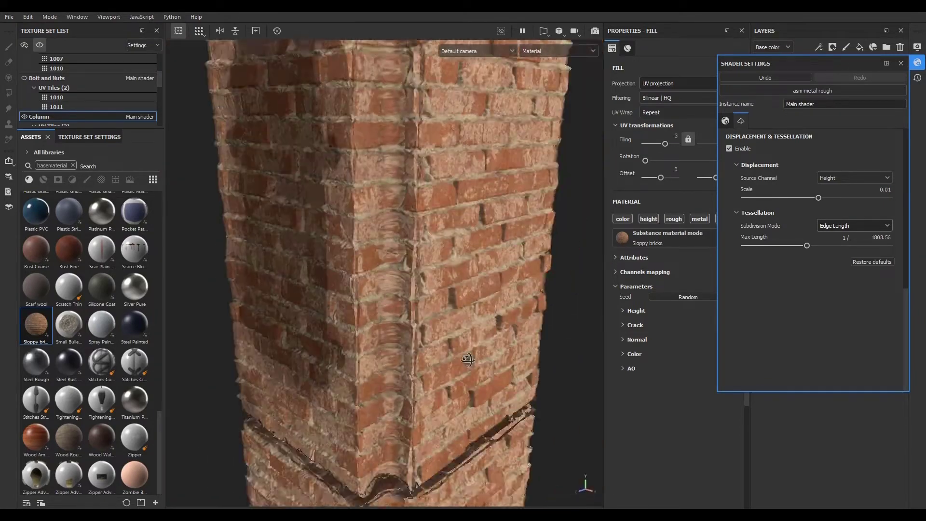
left_click(917, 62)
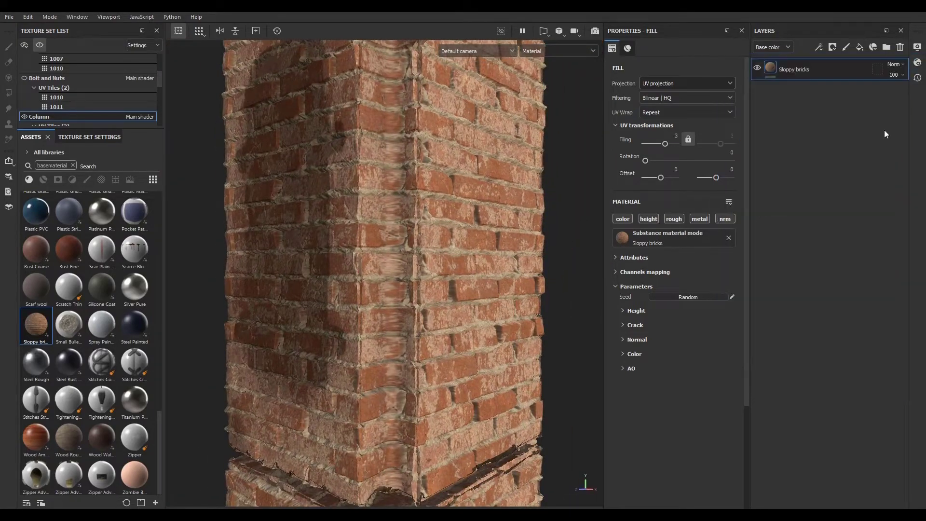
- Disable shader displacement and delete the Sloppy bricks fill layer
left_click(918, 63)
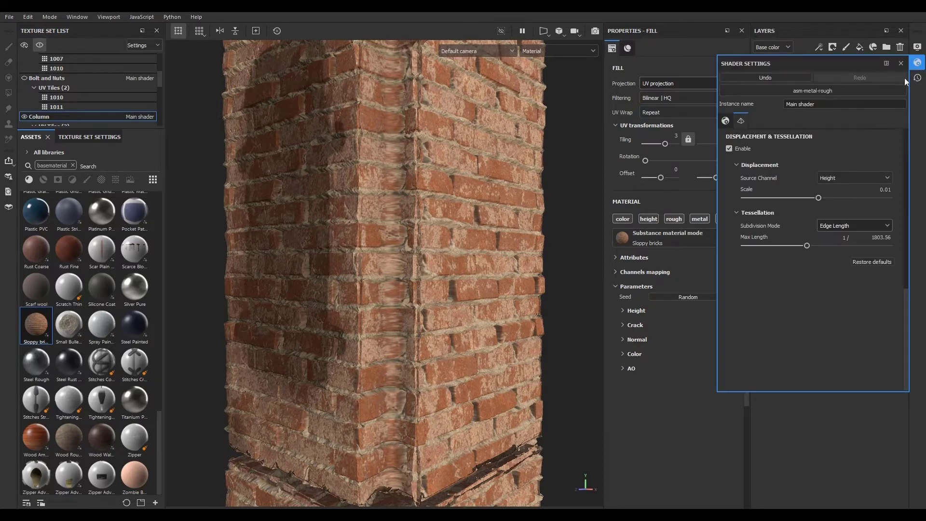
left_click(728, 149)
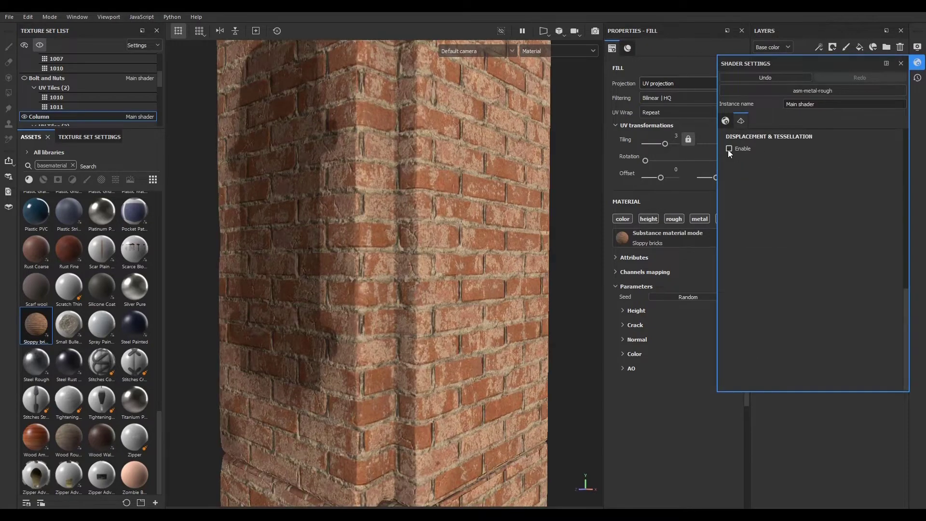
left_click(918, 62)
left_click(900, 46)
left_click_drag(609, 248, 509, 315, "alt")
right_click_drag(509, 315, 383, 333, "alt")
middle_click_drag(383, 333, 463, 343, "alt")
left_click_drag(463, 343, 456, 336, "alt")
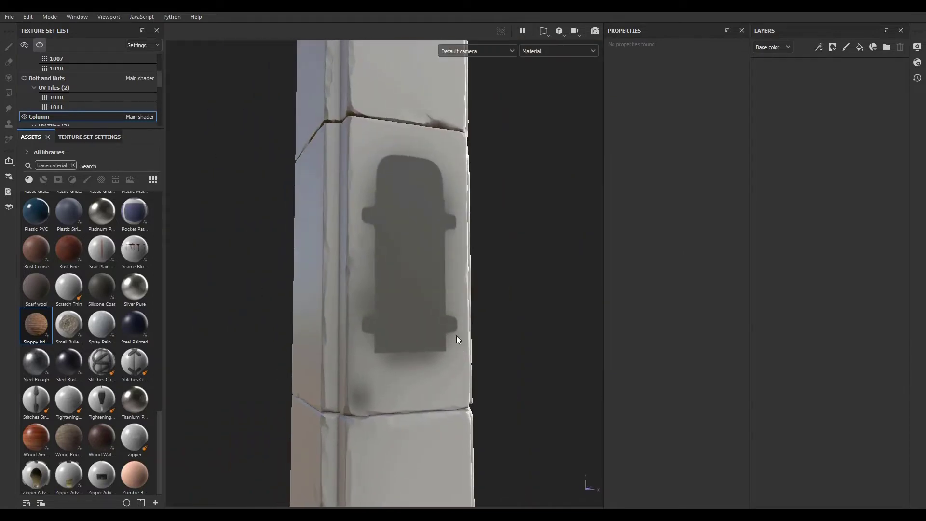
- Clear the asset search filter, add a new fill layer to the Column and name it Base
left_click(73, 165)
left_click(29, 179)
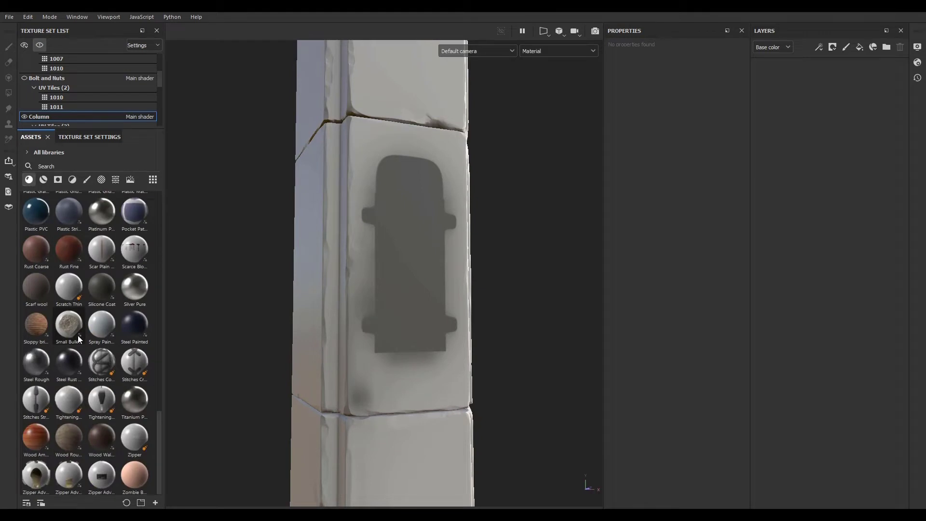
left_click(43, 179)
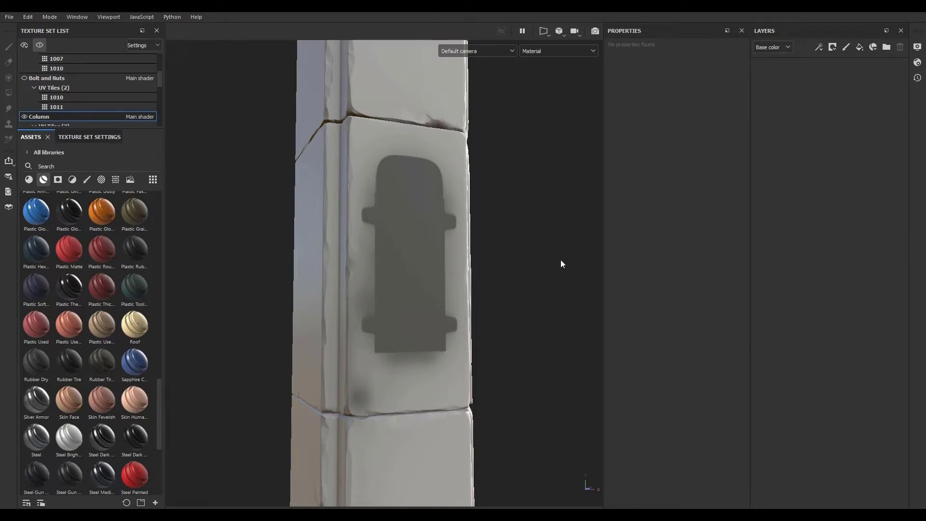
left_click(860, 47)
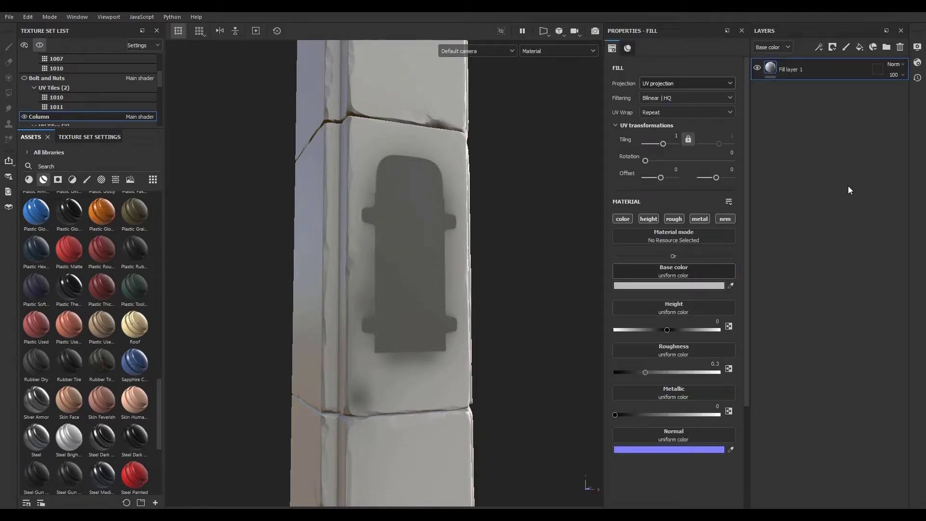
double_click(786, 71)
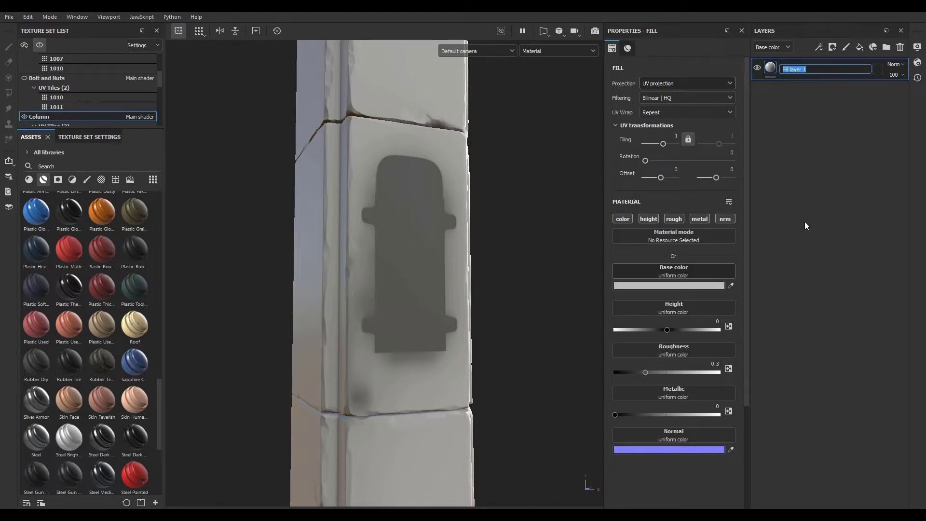
type("Base")
key("Return")
- Set the Base layer's roughness to 1
left_click(646, 372)
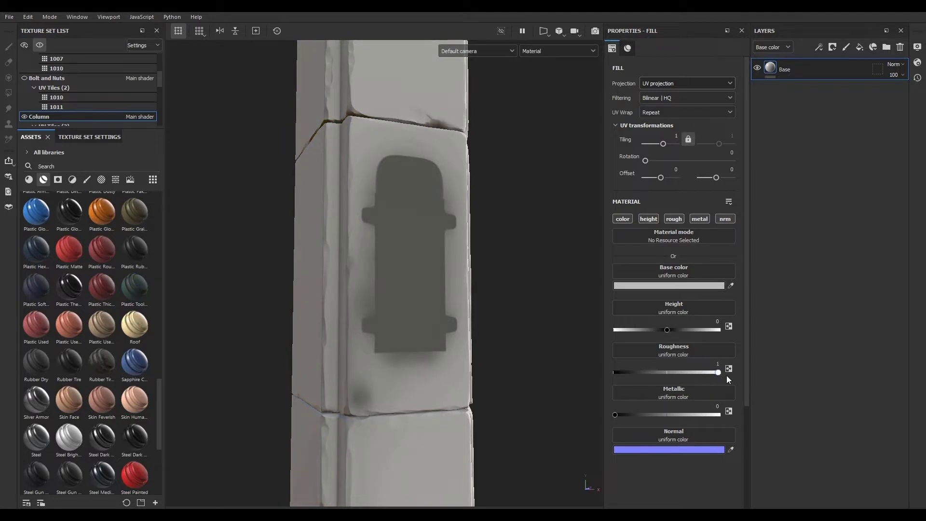
scroll(414, 257, "up", 2)
scroll(383, 270, "down", 5)
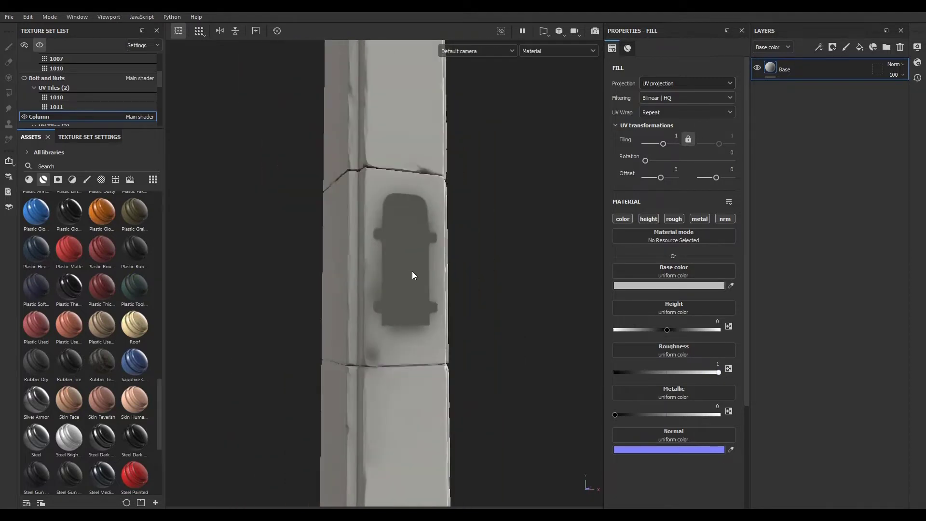
scroll(407, 295, "up", 4)
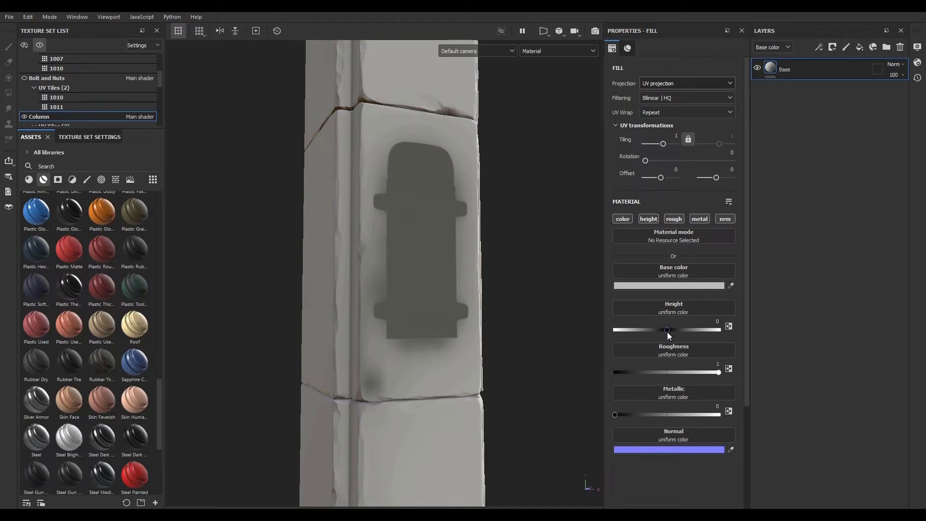
- Add a new fill layer above Base on the Column and name it Bump
left_click(621, 220)
left_click(621, 219)
left_click(859, 48)
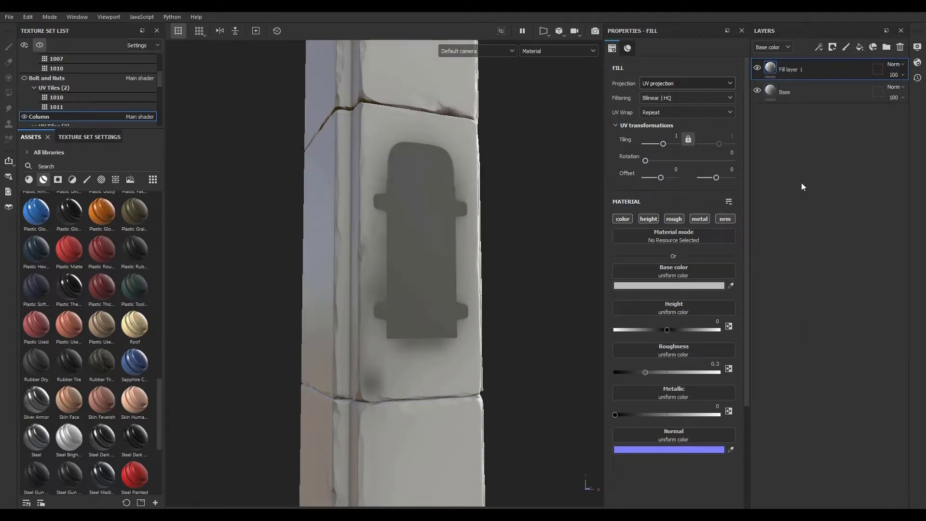
double_click(792, 69)
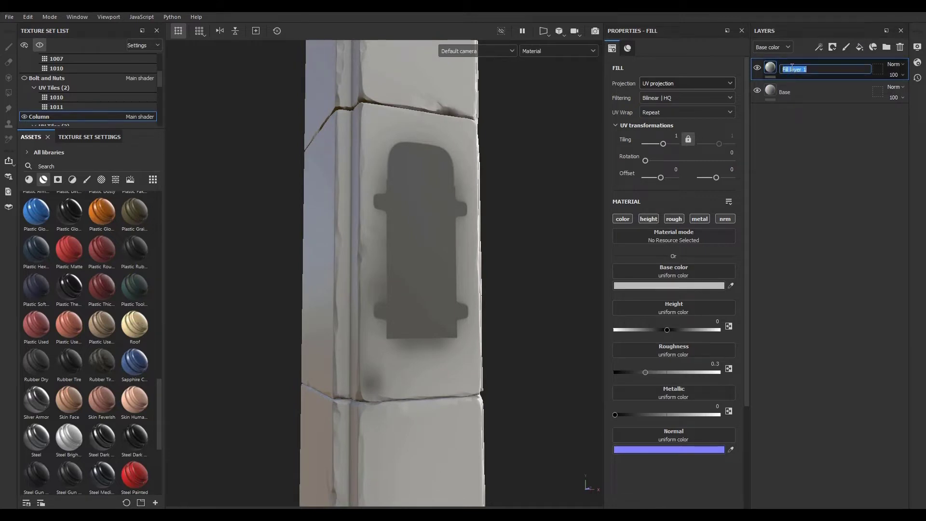
type("Bump")
key("Return")
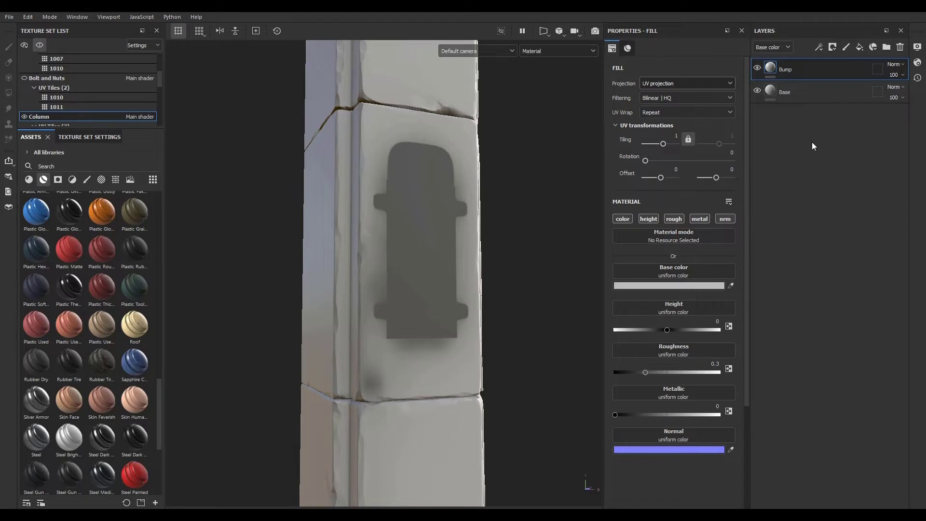
- Restrict the Bump layer to the height channel and set its height to 0.2
left_click(652, 218, "alt")
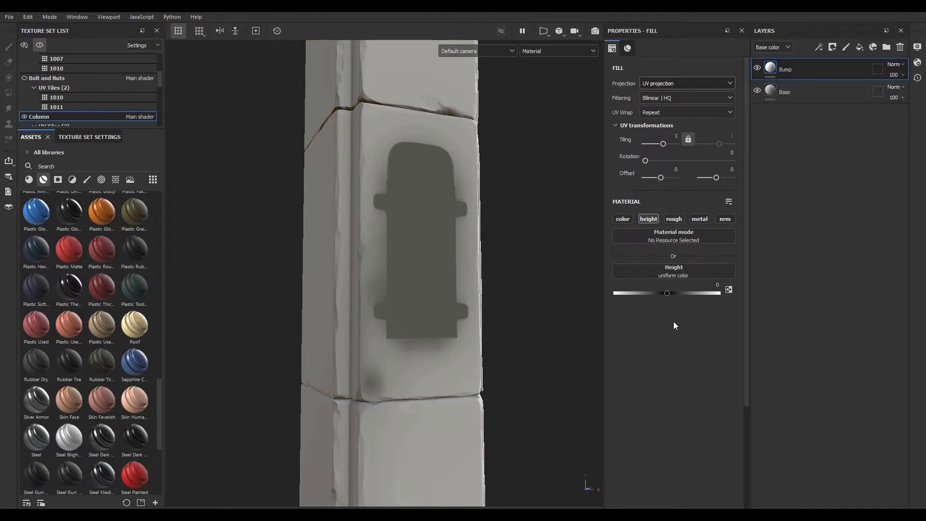
left_click(713, 286)
left_click_drag(667, 294, 672, 293)
left_click(706, 285)
type("0.2")
key("Return")
- Add a black mask to the Bump layer and select the mask
left_click(832, 47)
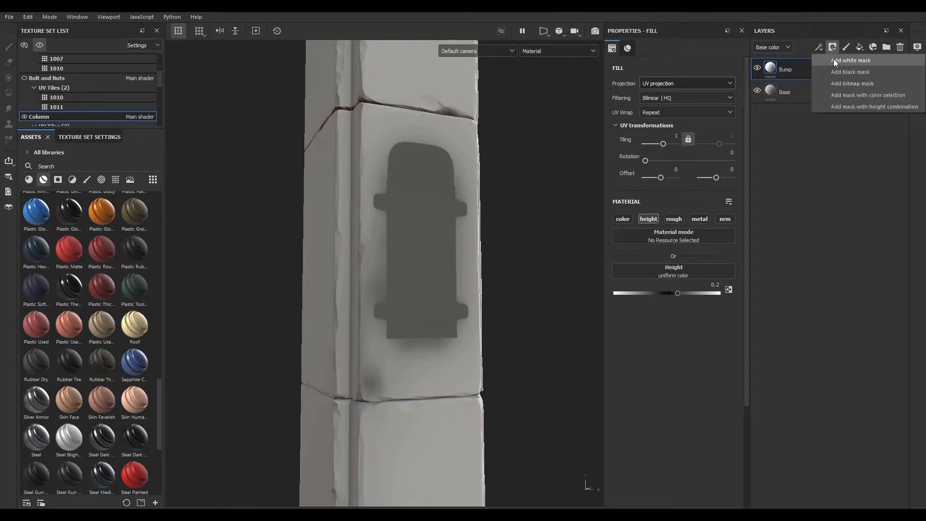
left_click(836, 72)
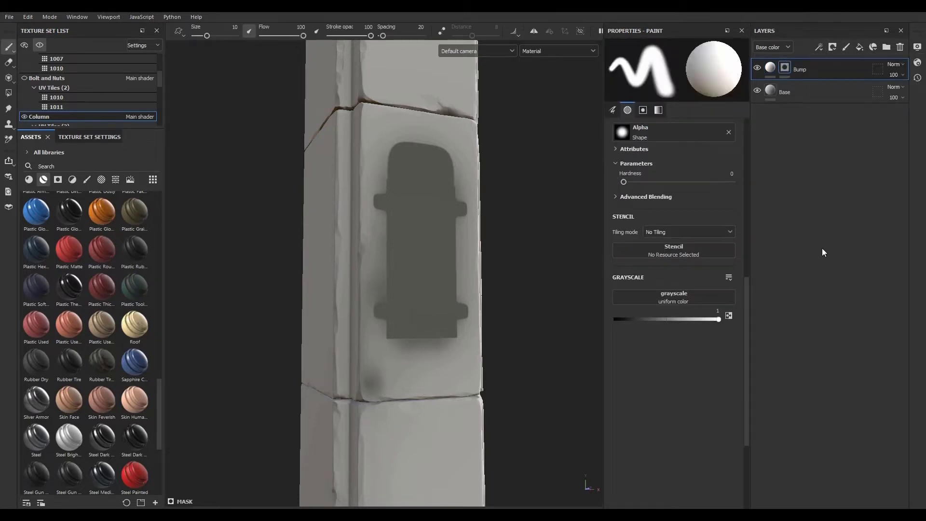
left_click(771, 68)
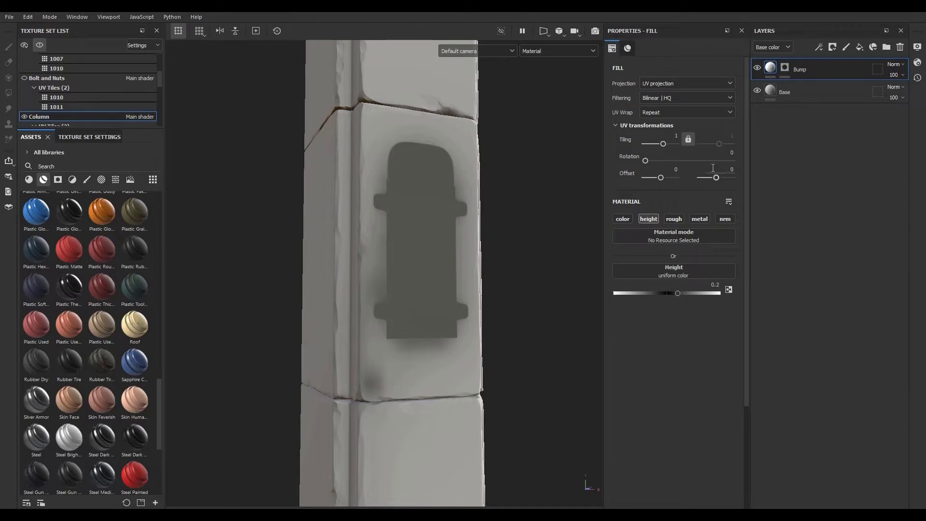
left_click(785, 68)
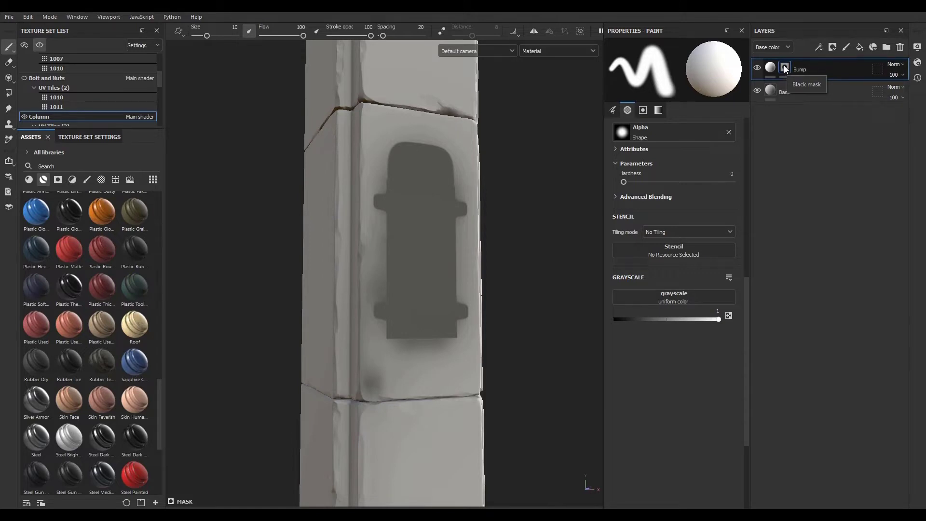
- Add a fill effect to the Bump mask and assign the Clouds 1 procedural as its grayscale source
left_click(819, 46)
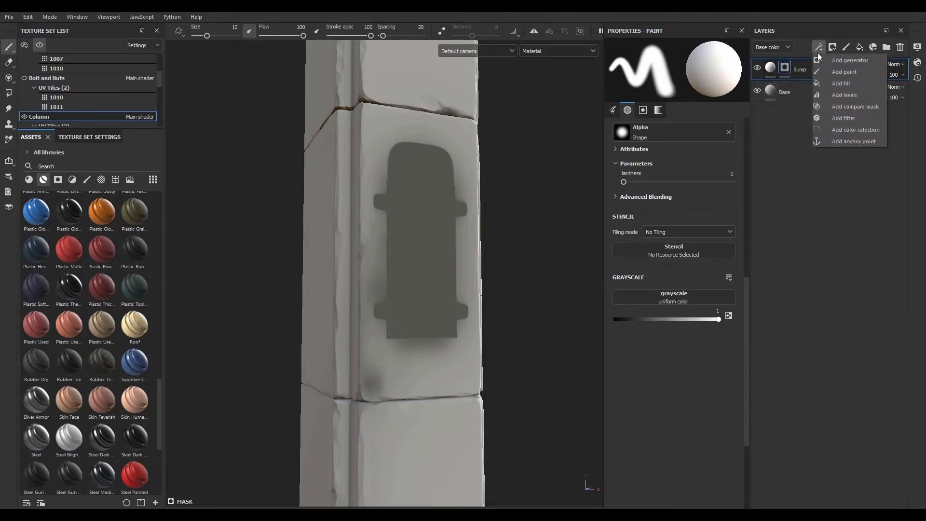
left_click(863, 84)
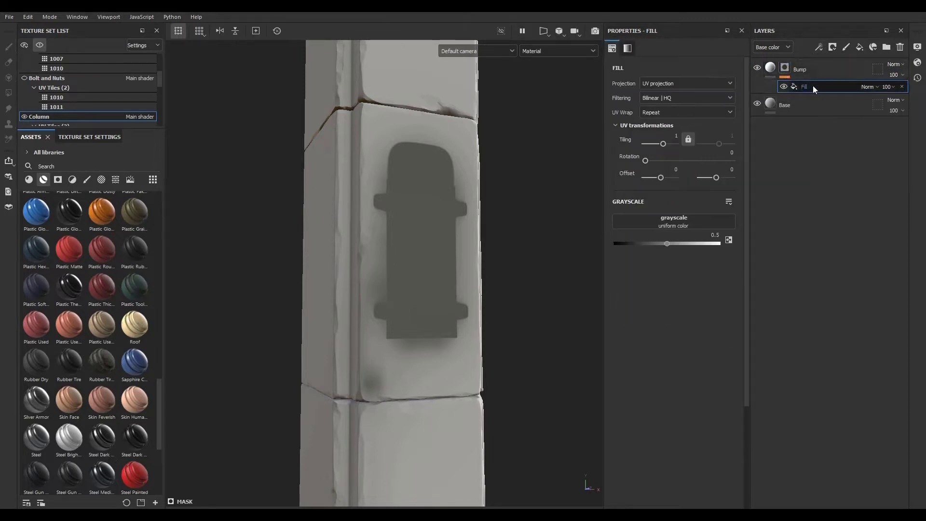
left_click(116, 179)
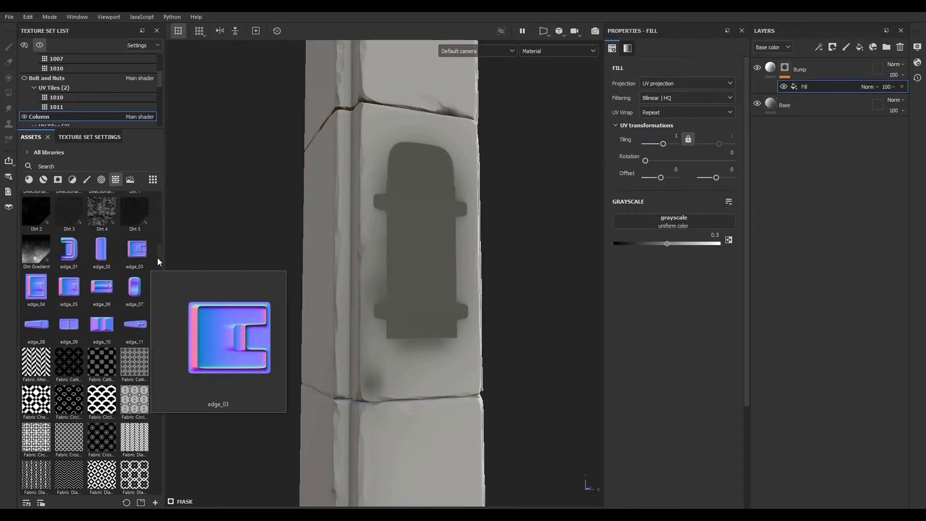
left_click_drag(157, 258, 161, 219)
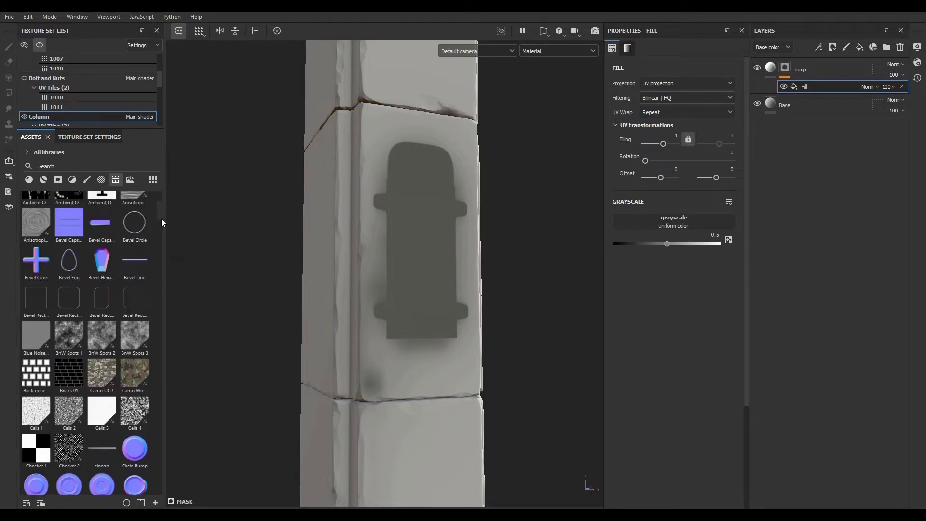
left_click(116, 168)
type("clo")
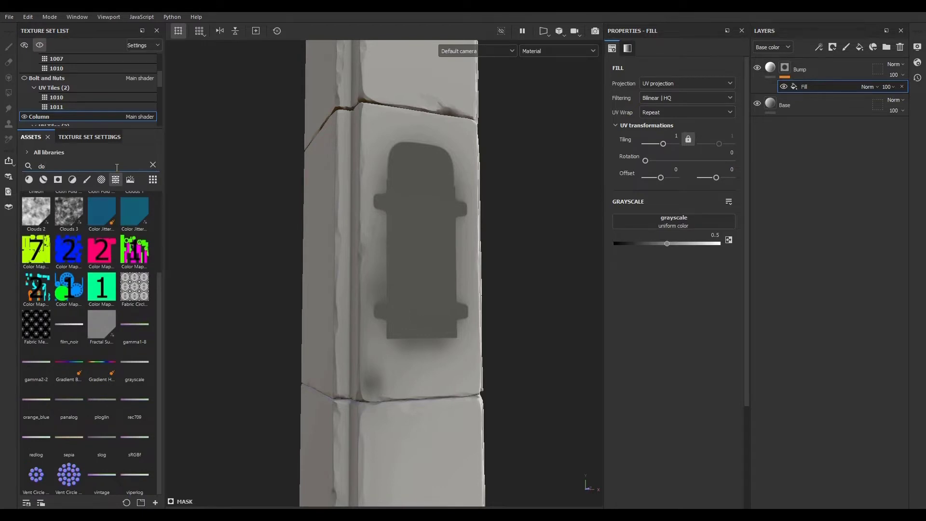
type("u")
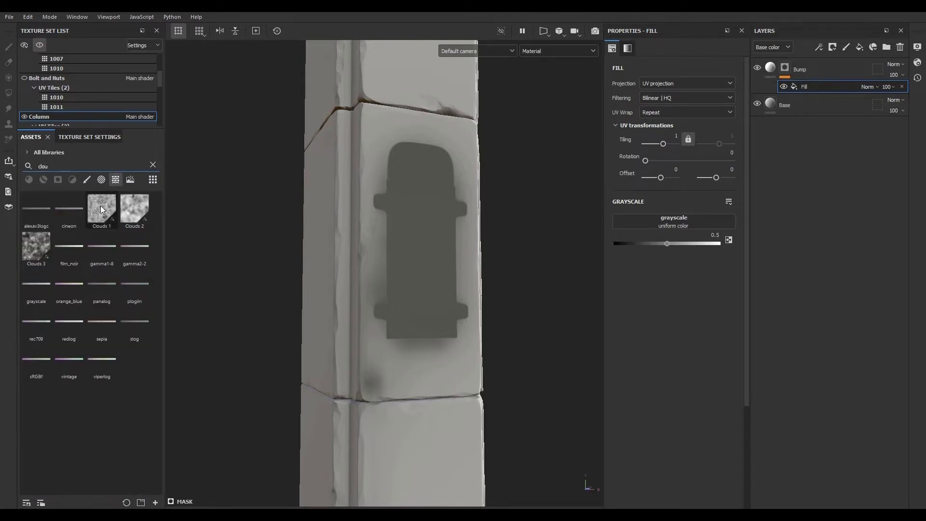
left_click_drag(100, 205, 662, 226)
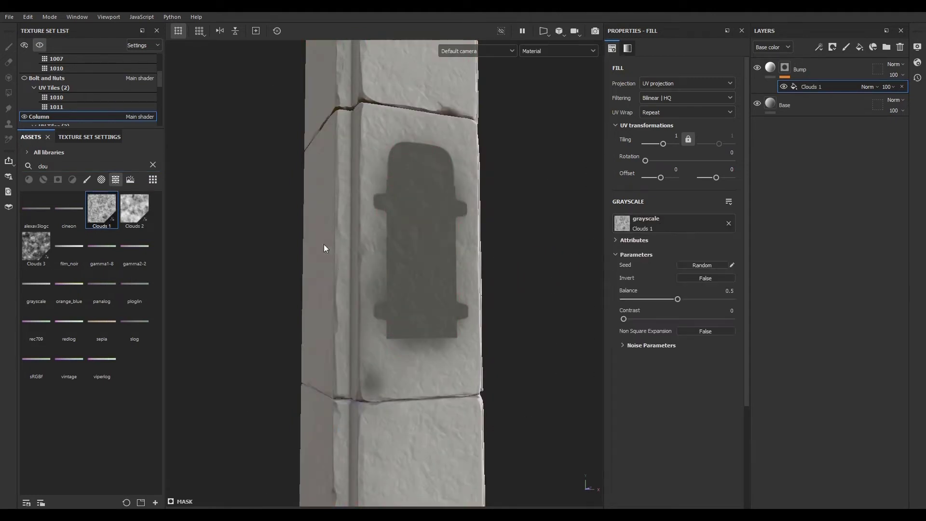
- Set the Clouds 1 fill's projection to Tri-planar projection
right_click_drag(320, 223, 569, 263, "alt")
left_click_drag(343, 274, 353, 219, "alt")
middle_click_drag(354, 220, 337, 386, "alt")
right_click_drag(337, 386, 440, 341, "alt")
left_click_drag(441, 341, 378, 329, "alt")
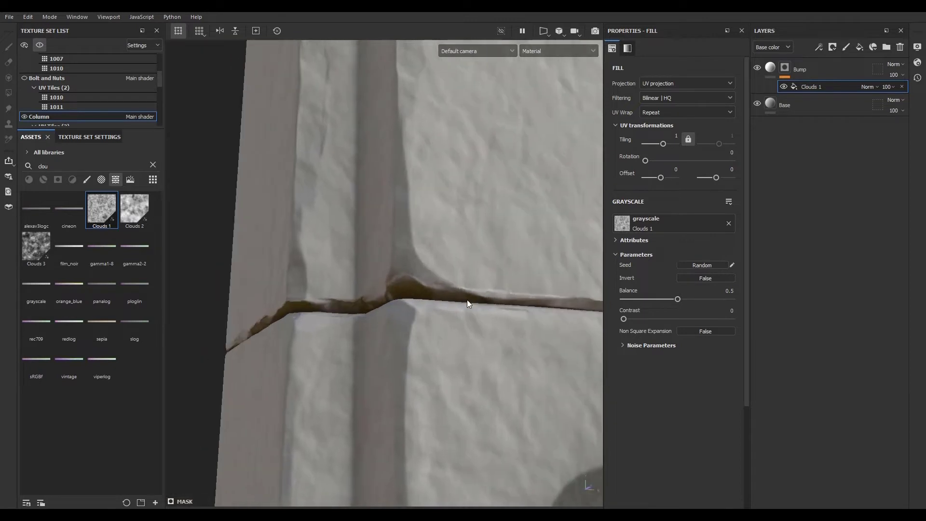
left_click(665, 83)
left_click(665, 114)
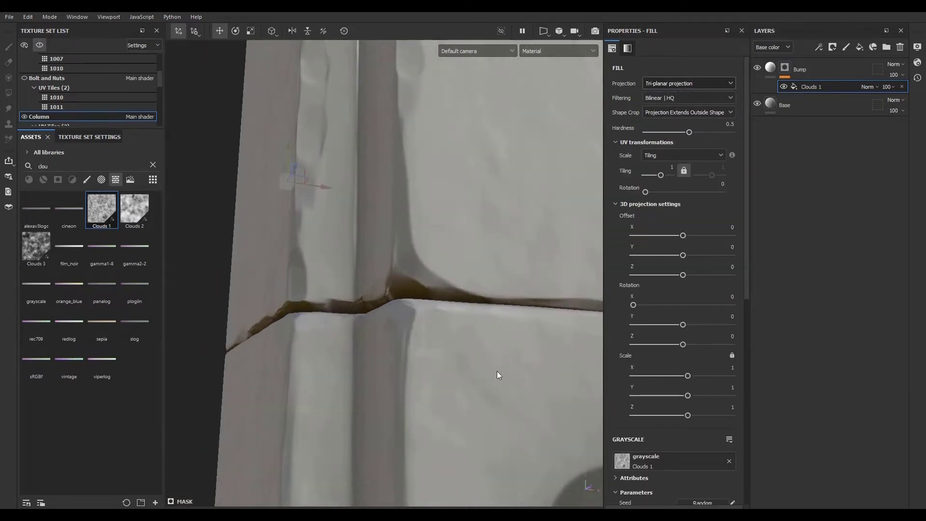
- View the mask on the column and set the Clouds 1 noise scale to 8
right_click_drag(497, 372, 20, 144, "alt")
right_click_drag(464, 354, 219, 249, "alt")
middle_click_drag(514, 385, 401, 263, "alt")
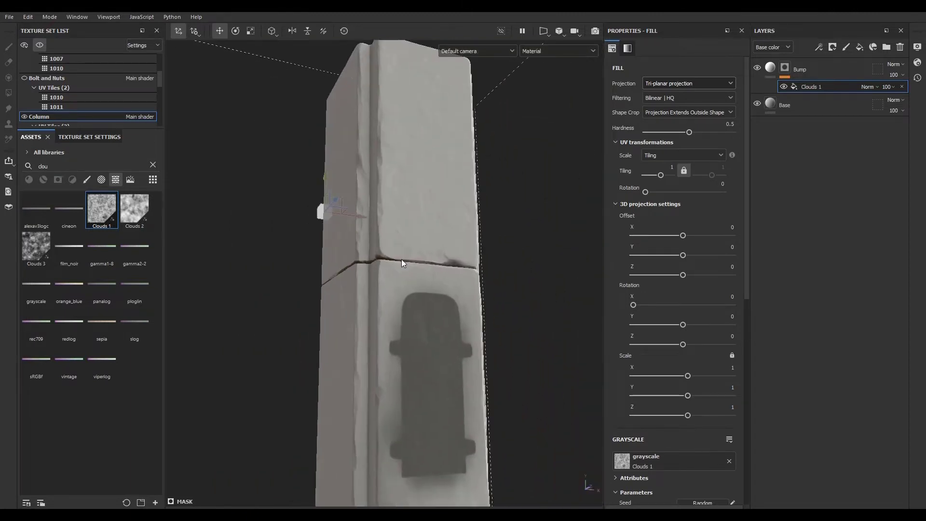
left_click(787, 68, "alt")
right_click_drag(423, 404, 343, 379, "alt")
left_click_drag(342, 379, 415, 365, "alt")
middle_click_drag(416, 365, 398, 224, "alt")
left_click_drag(398, 224, 362, 244, "alt")
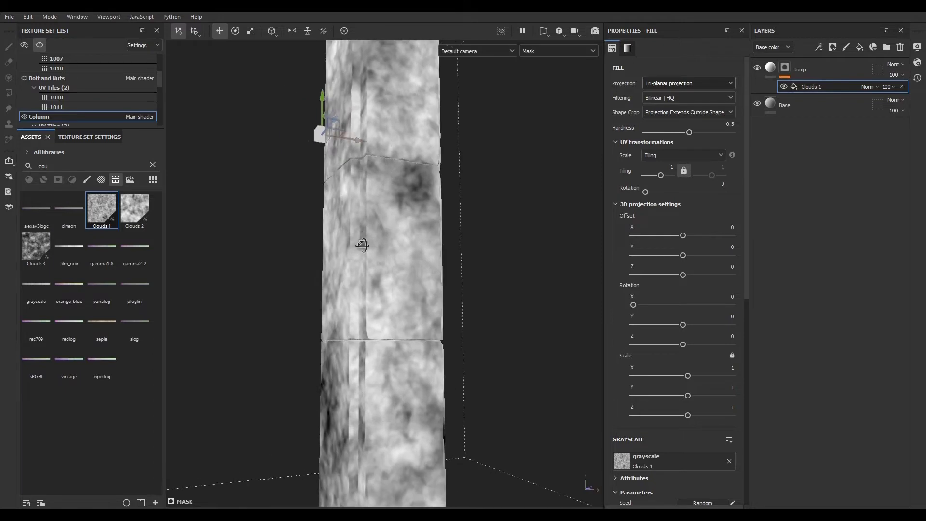
scroll(629, 439, "down", 4)
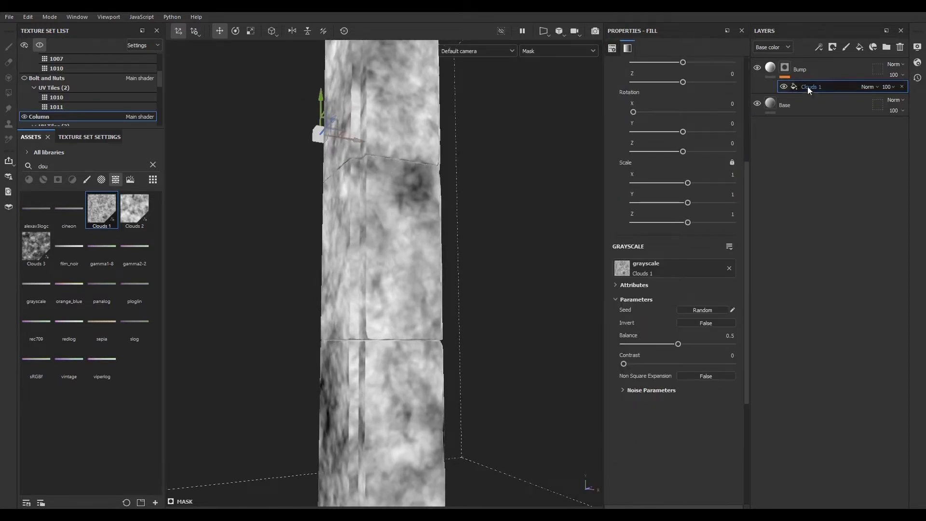
left_click(623, 389)
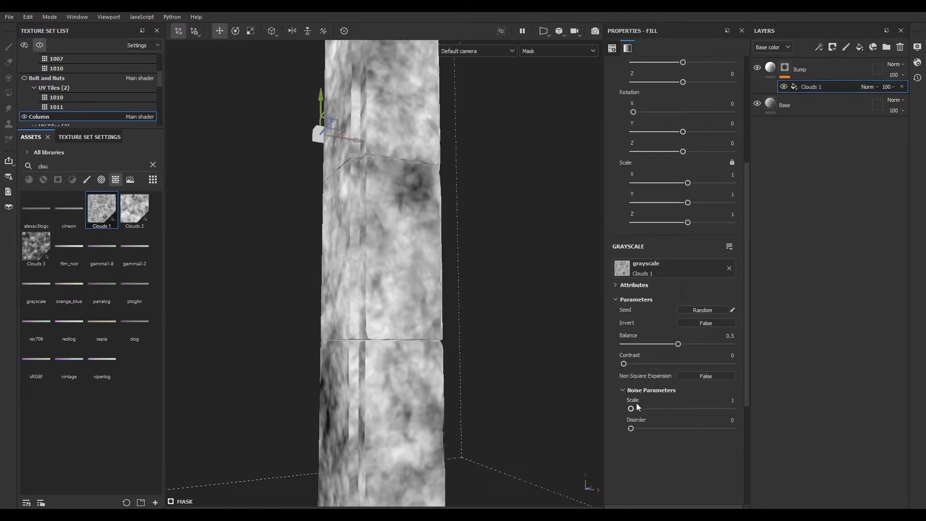
left_click_drag(631, 409, 739, 410)
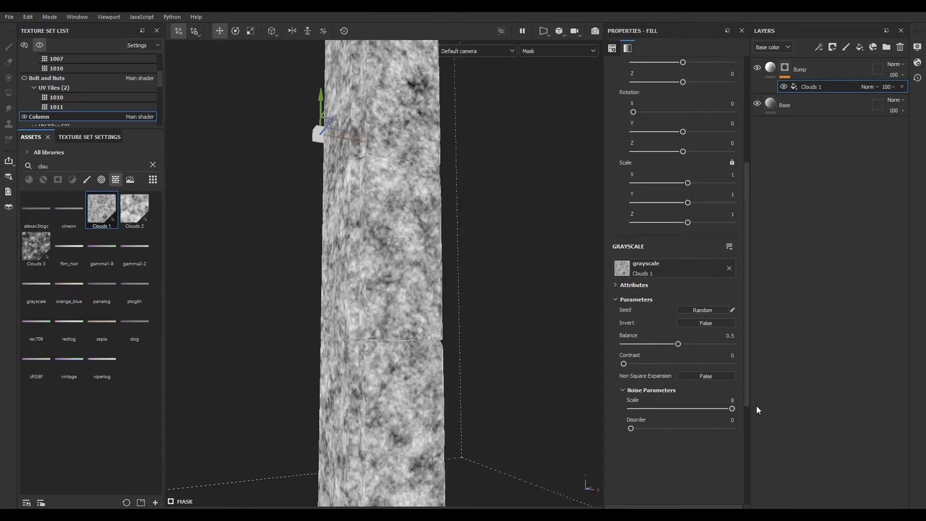
- Inspect the bump detail across the column's bricks in the material view
left_click(770, 69)
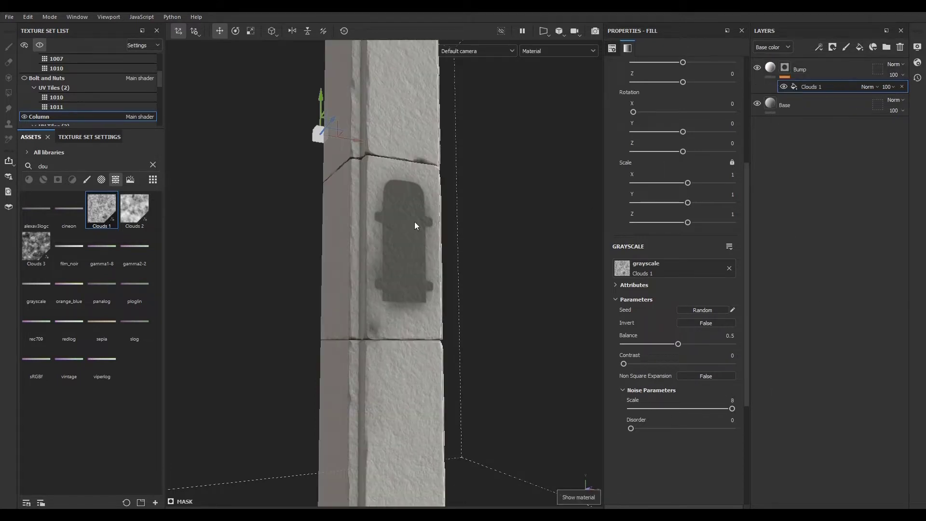
right_click_drag(415, 221, 897, 449, "alt")
left_click_drag(422, 247, 552, 381, "alt")
right_click_drag(553, 380, 385, 285, "alt")
left_click_drag(385, 286, 471, 357, "alt")
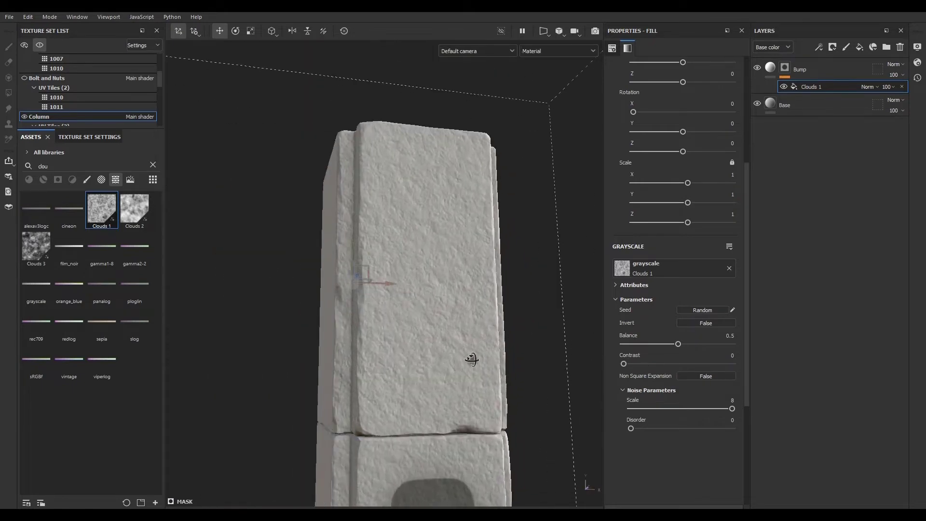
mouse_move(472, 357)
right_mouse_down("alt")
mouse_move(763, 359)
mouse_move(537, 372)
mouse_move(486, 351)
right_mouse_up("alt")
middle_click_drag(486, 350, 453, 154, "alt")
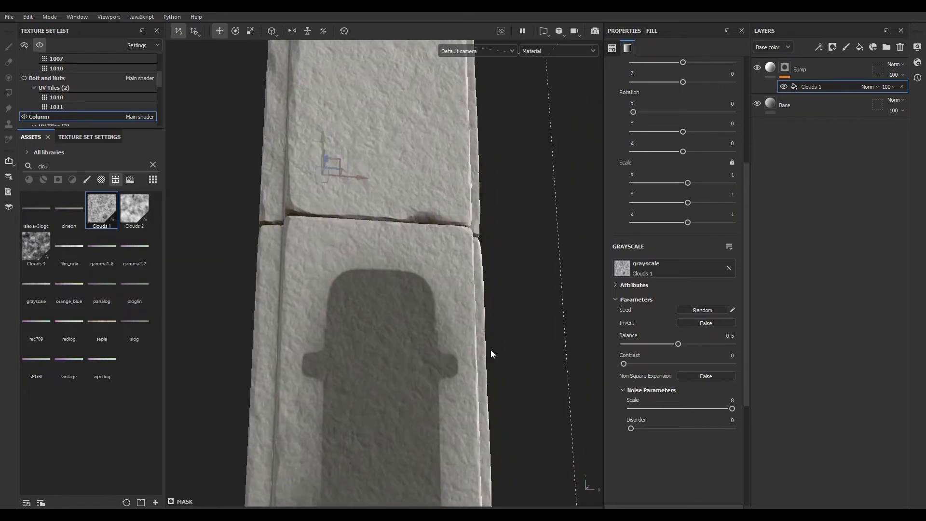
left_click_drag(492, 354, 236, 330, "alt")
middle_click_drag(499, 333, 417, 376, "alt")
left_click_drag(416, 376, 537, 422, "alt")
middle_click_drag(537, 422, 537, 424, "alt")
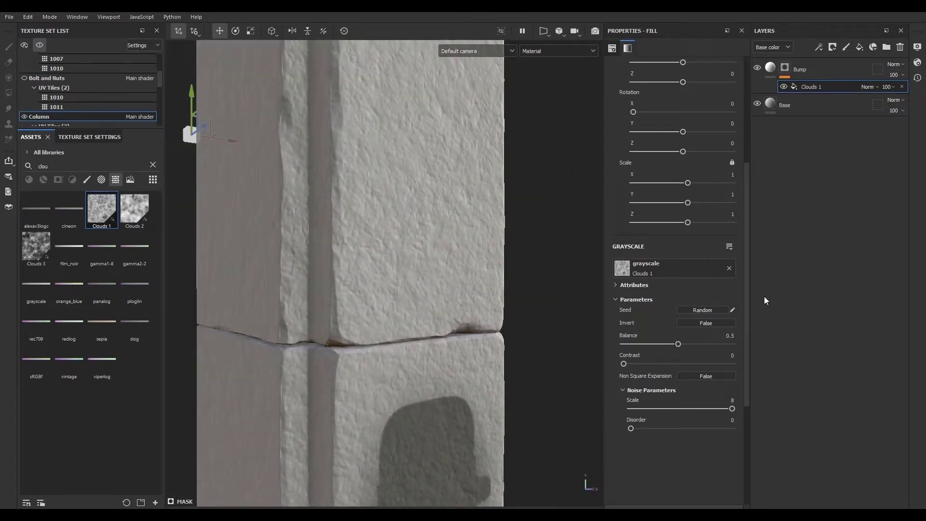
- Lower the Bump layer's height value slightly
left_click(773, 65)
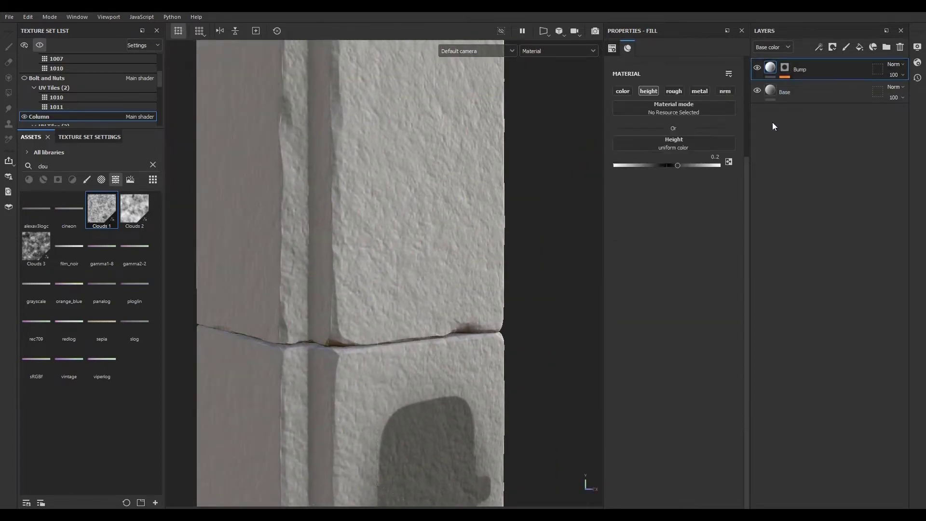
left_click(678, 164)
mouse_move(688, 165)
left_mouse_down()
mouse_move(656, 165)
mouse_move(673, 164)
left_mouse_up()
mouse_move(446, 420)
left_mouse_down("alt")
mouse_move(410, 396)
mouse_move(430, 415)
left_mouse_up("alt")
left_click(789, 67)
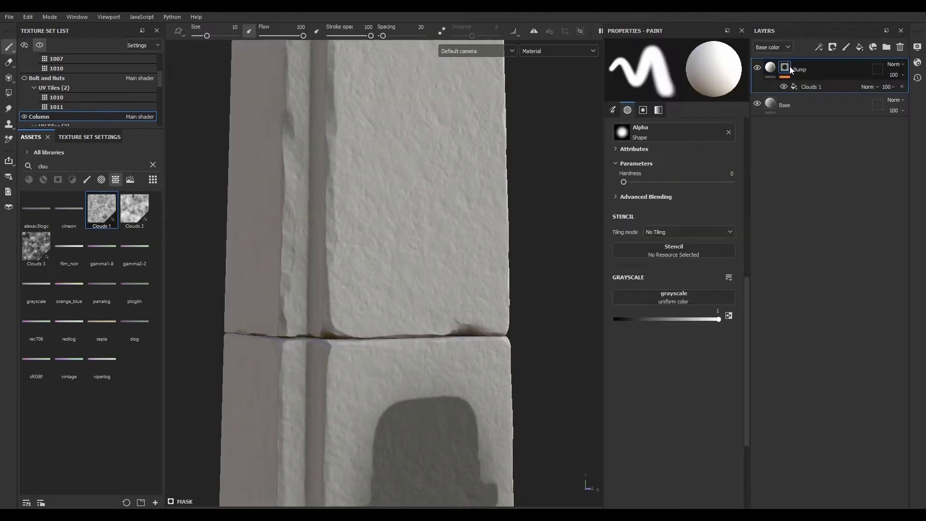
left_click(829, 86)
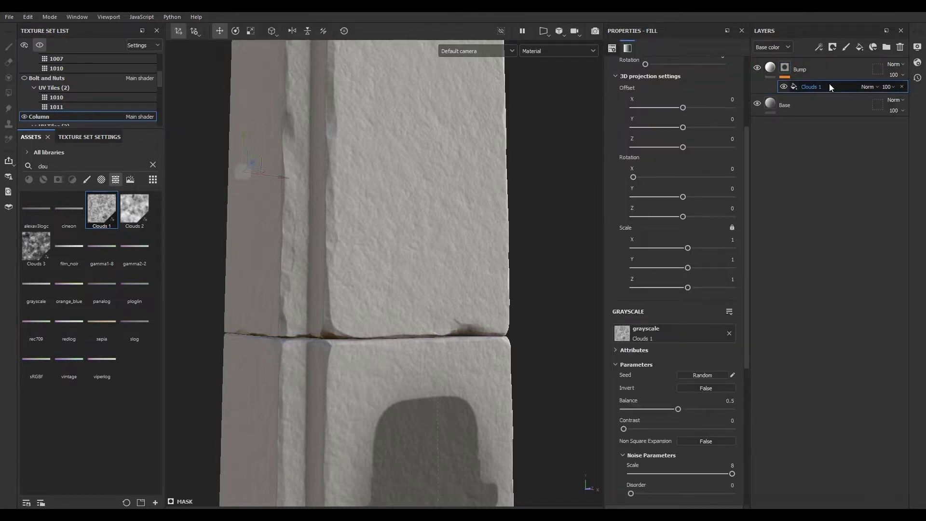
left_click(820, 46)
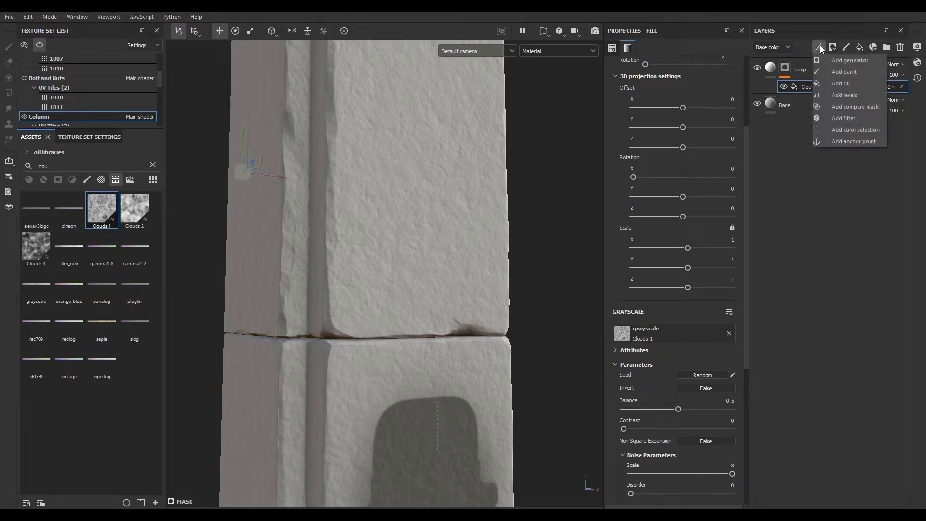
left_click(850, 82)
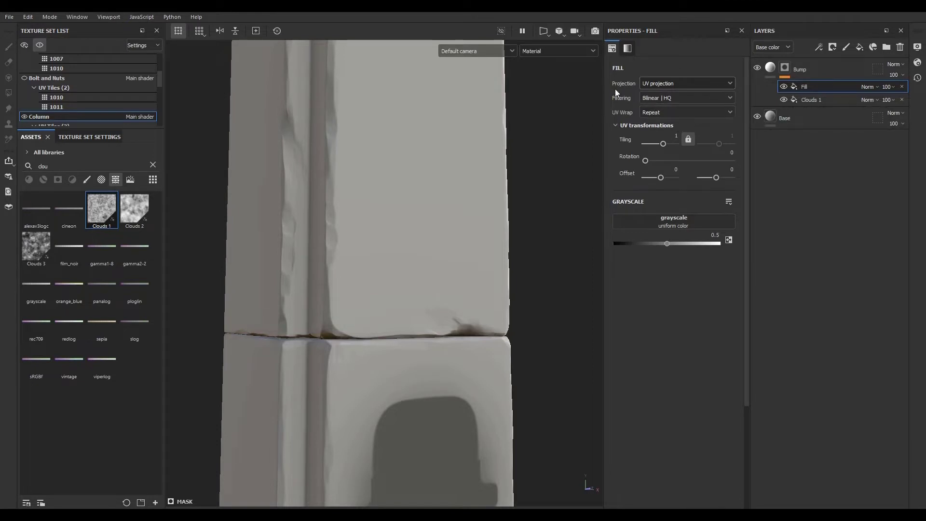
left_click(813, 101)
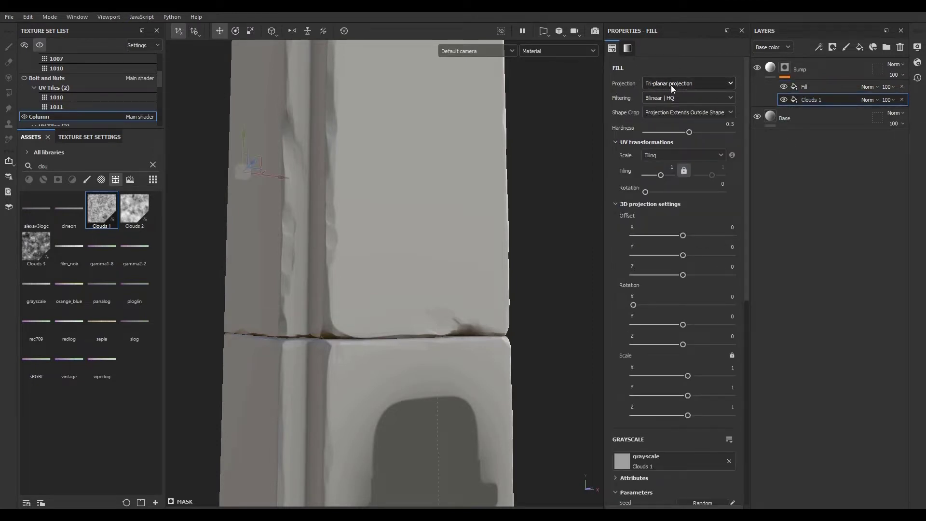
scroll(408, 226, "down", 3)
scroll(408, 233, "up", 3)
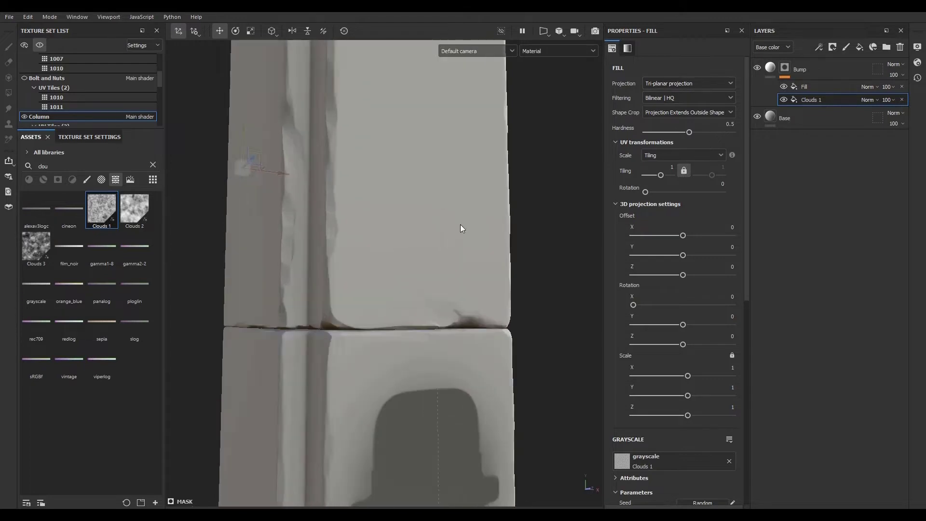
left_click(825, 87)
left_click(900, 47)
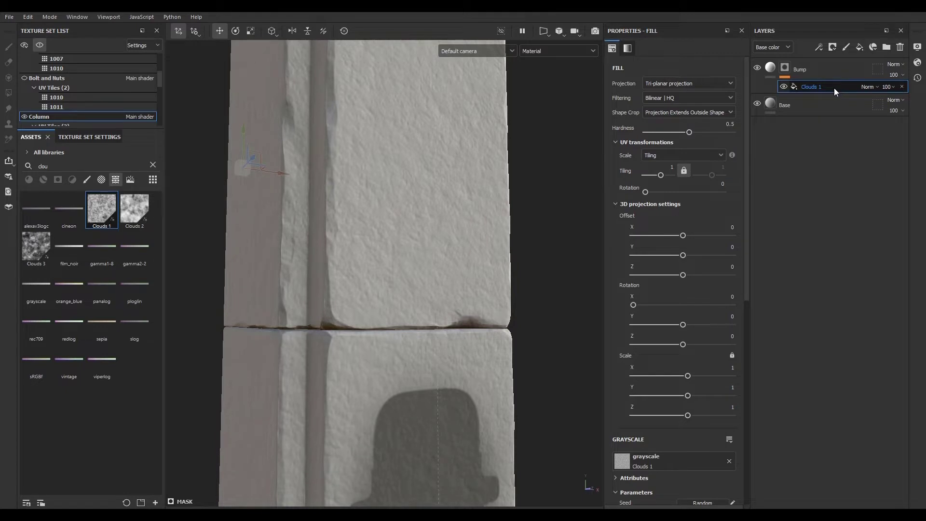
- Duplicate the Clouds 1 fill inside the Bump layer's mask
key("ctrl+d")
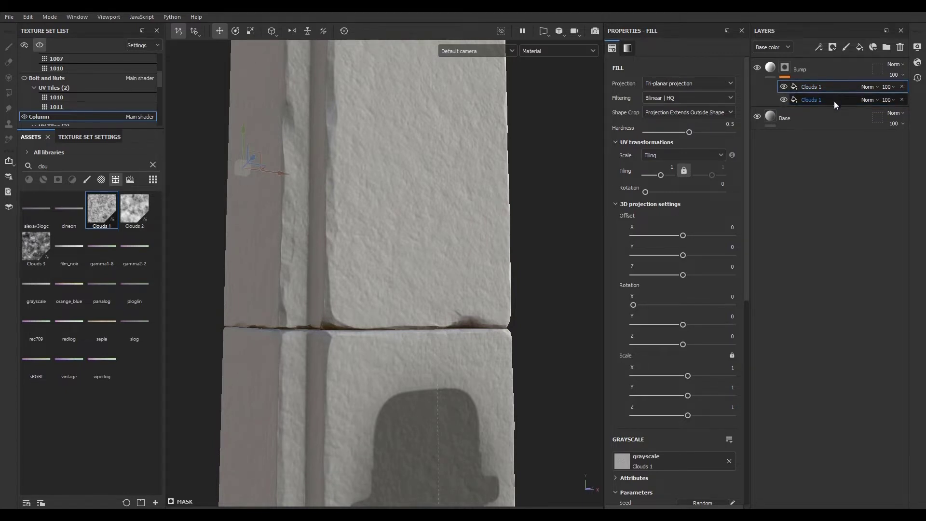
left_click(834, 100)
left_click(834, 86)
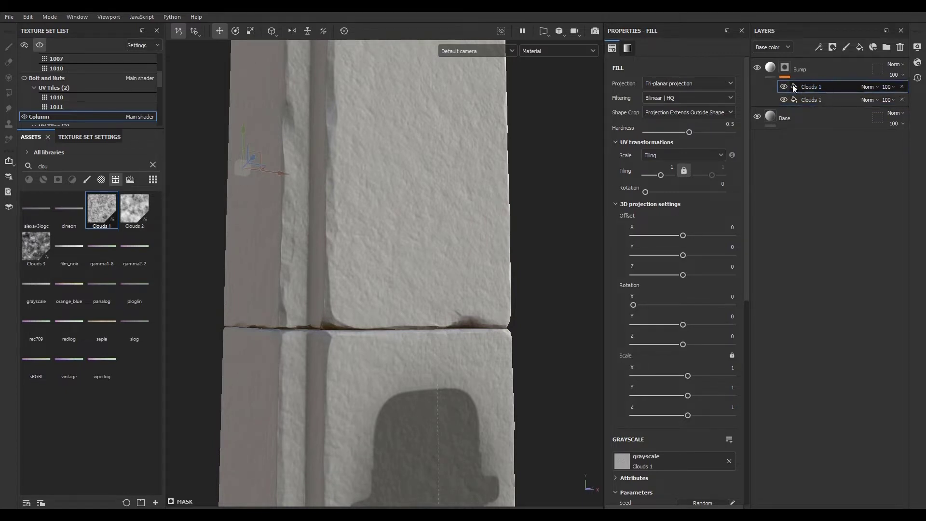
scroll(391, 252, "down", 4)
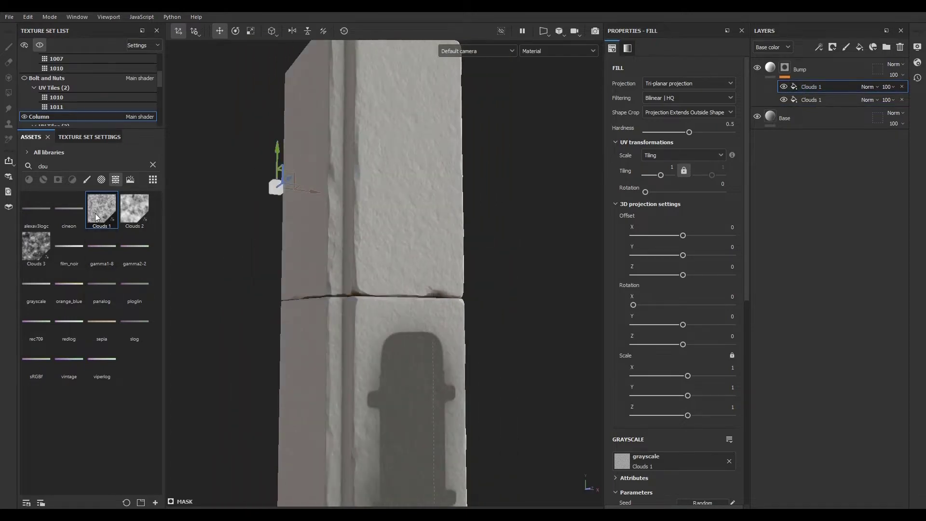
- Replace the duplicated fill's grayscale source with the Grunge Charcoal texture from the assets library
left_click(153, 165)
scroll(120, 309, "down", 5)
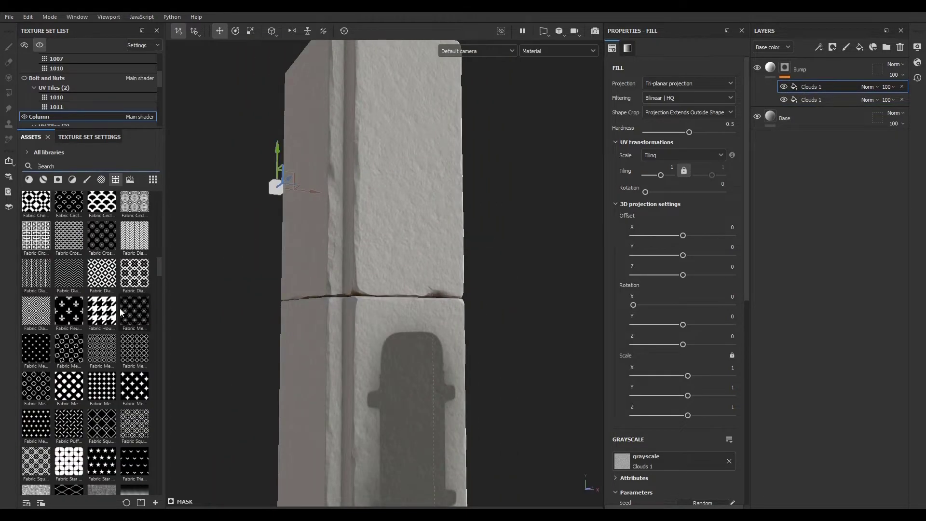
scroll(103, 264, "up", 5)
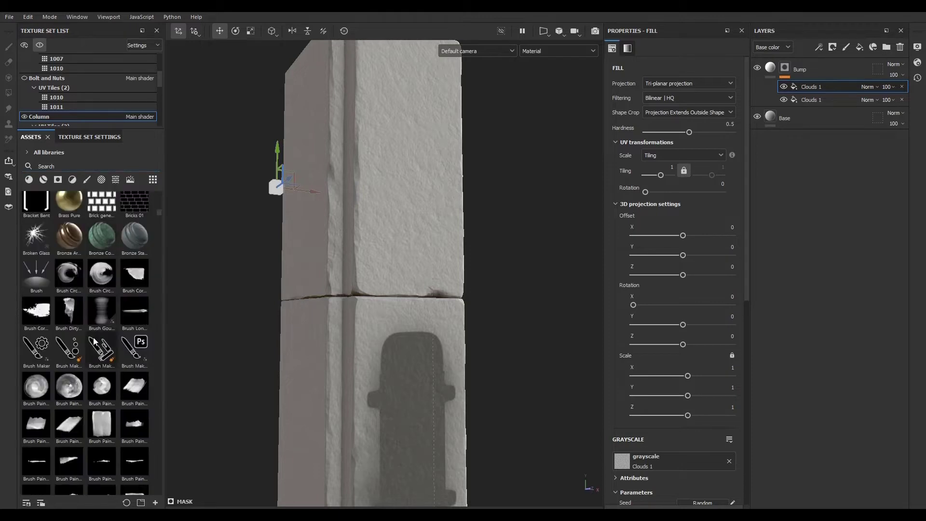
left_click(116, 179)
scroll(114, 339, "down", 5)
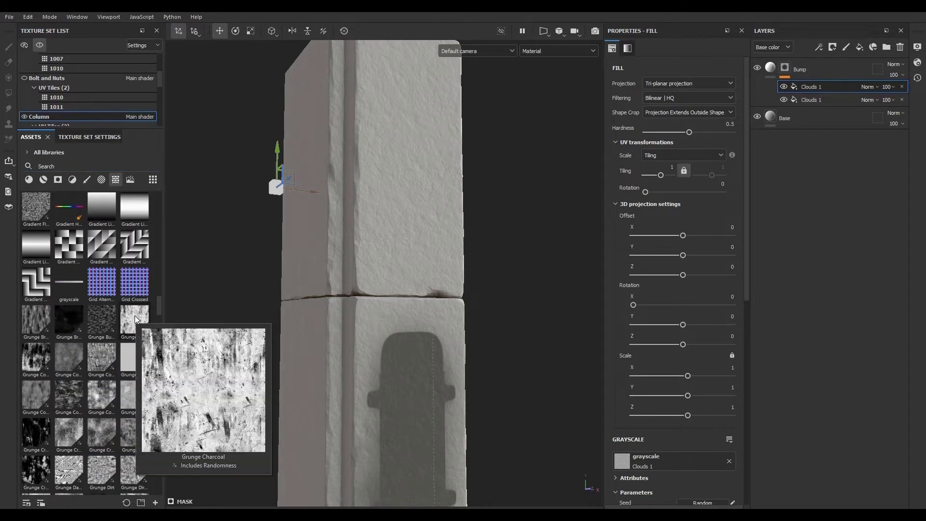
mouse_move(141, 322)
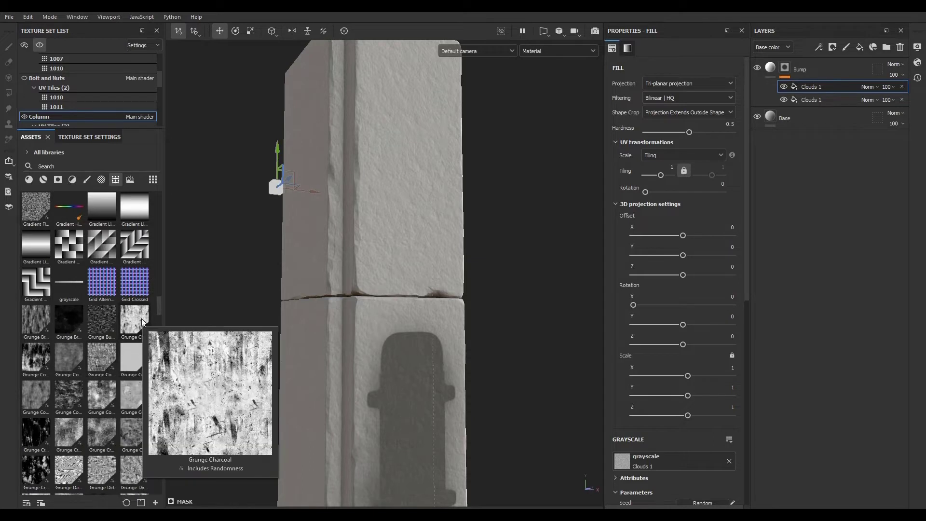
scroll(681, 352, "down", 5)
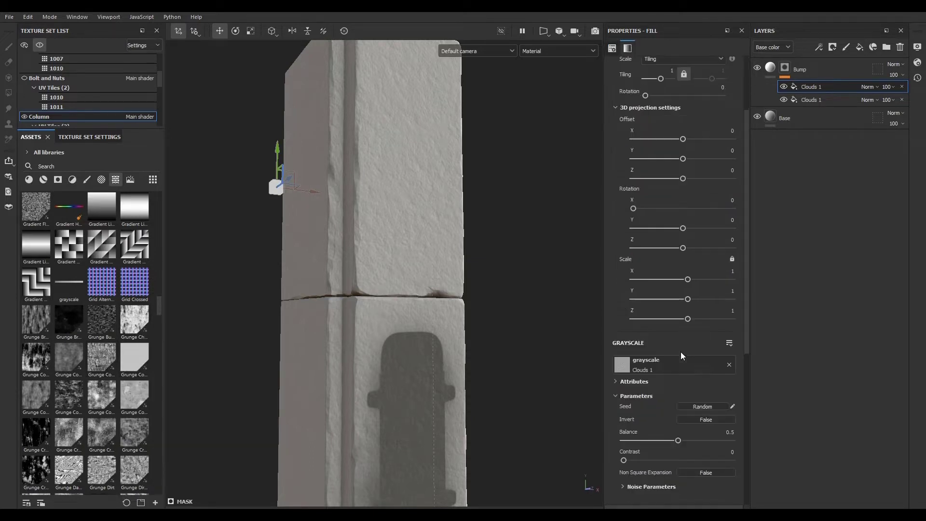
scroll(621, 352, "up", 5)
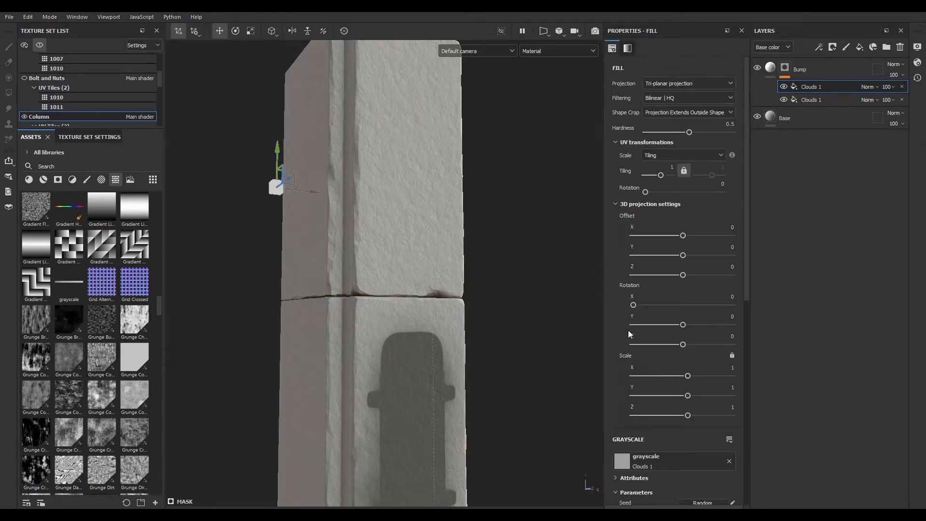
left_click(616, 205)
left_click_drag(127, 320, 653, 247)
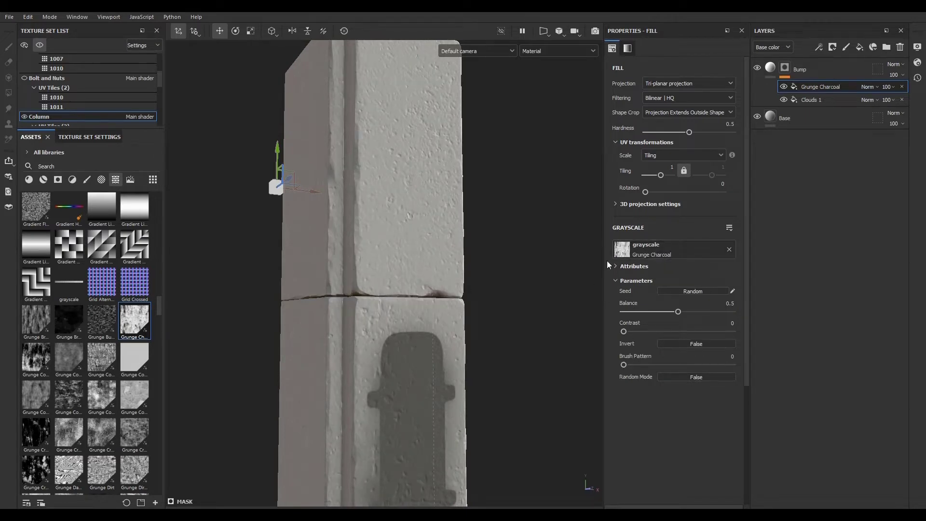
- View the Bump layer's mask on the column from several angles, then return to the material view
scroll(368, 252, "up", 5)
scroll(357, 289, "down", 5)
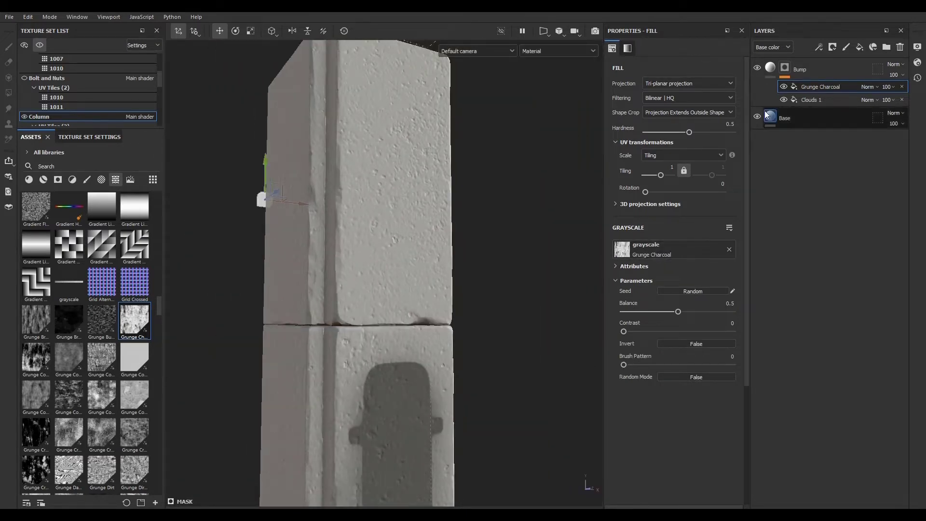
left_click(786, 69, "alt")
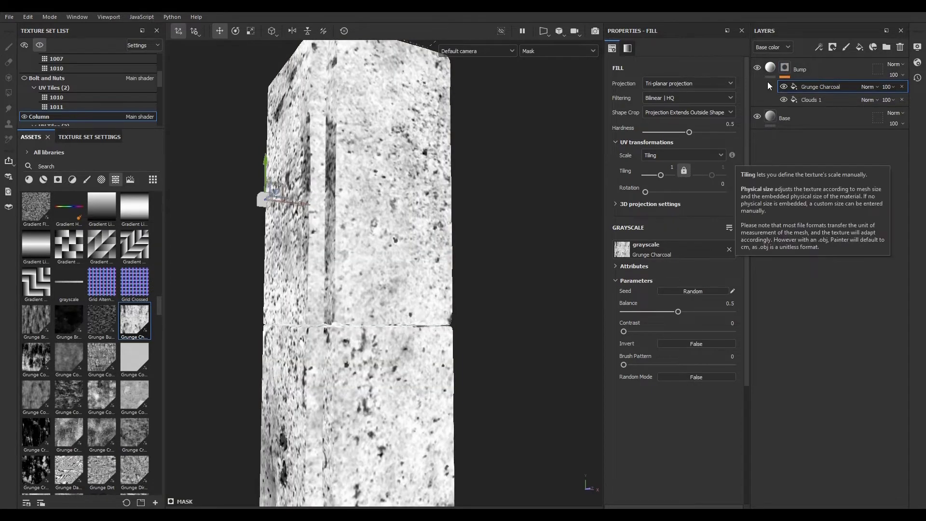
left_click_drag(338, 374, 443, 279, "alt")
right_click_drag(443, 279, 426, 456, "alt")
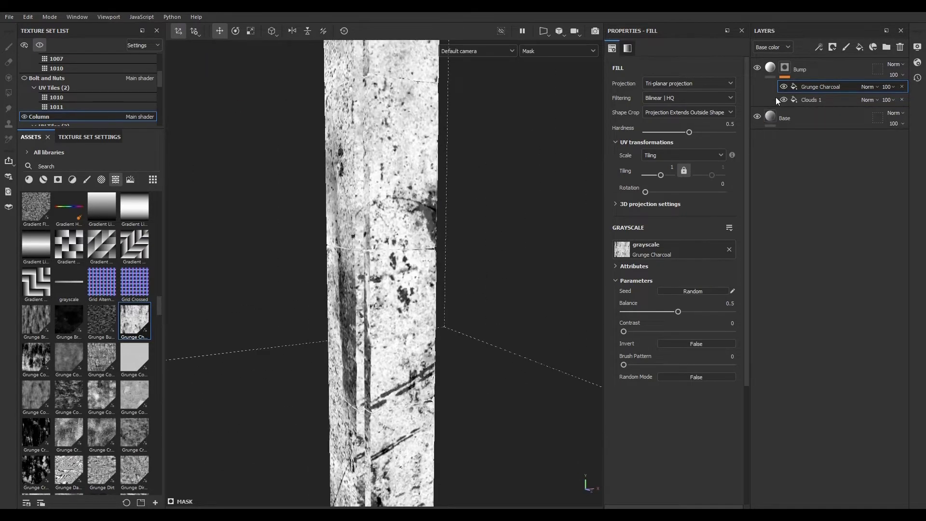
left_click(772, 67)
left_click_drag(382, 398, 414, 351, "alt")
right_click_drag(414, 351, 462, 366, "alt")
middle_click_drag(461, 365, 352, 372, "alt")
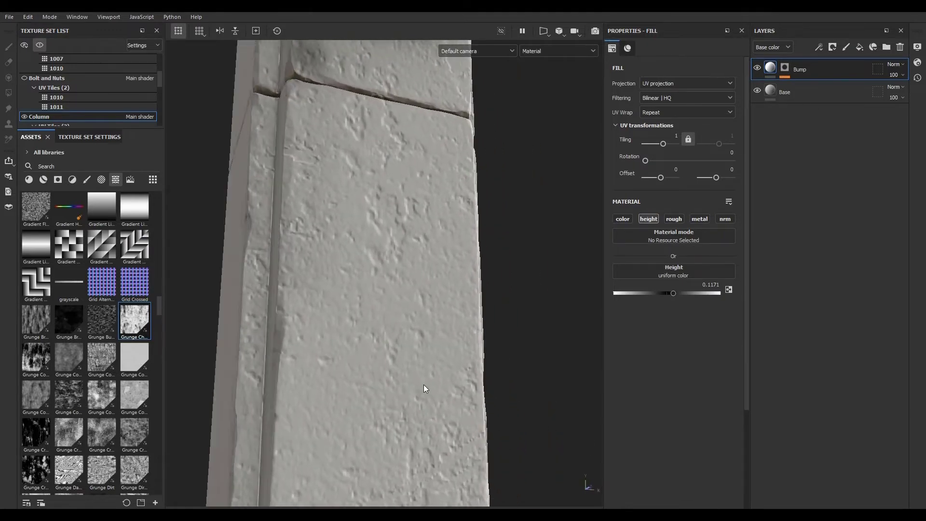
- Set the Grunge Charcoal fill's blend mode to Multiply
left_click(780, 67)
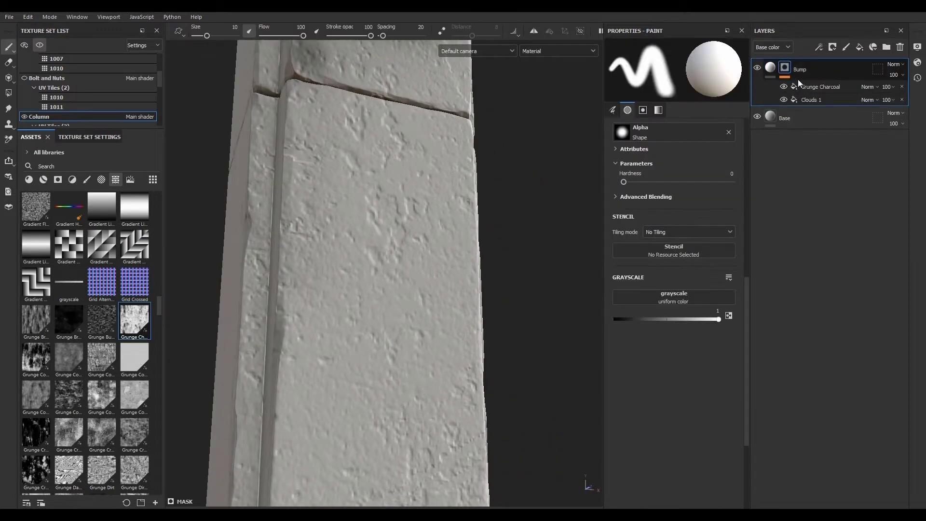
left_click(814, 86)
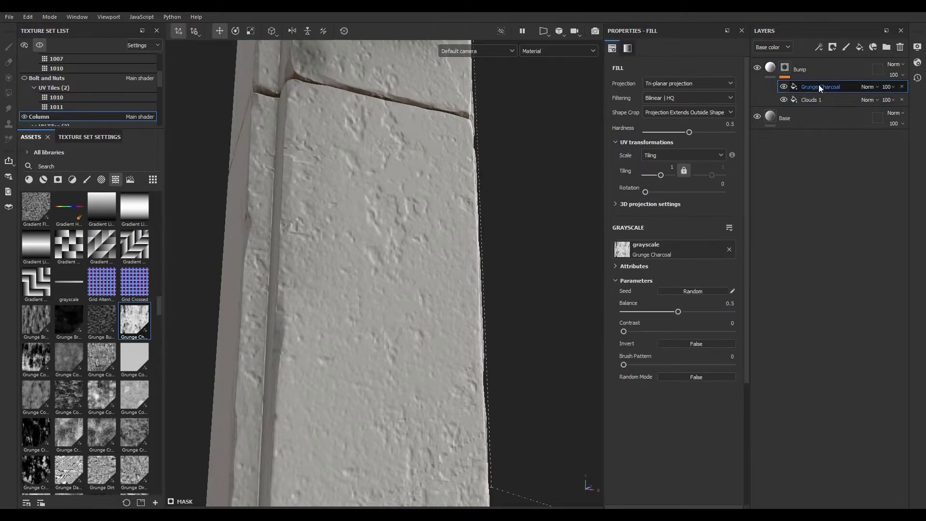
left_click(872, 85)
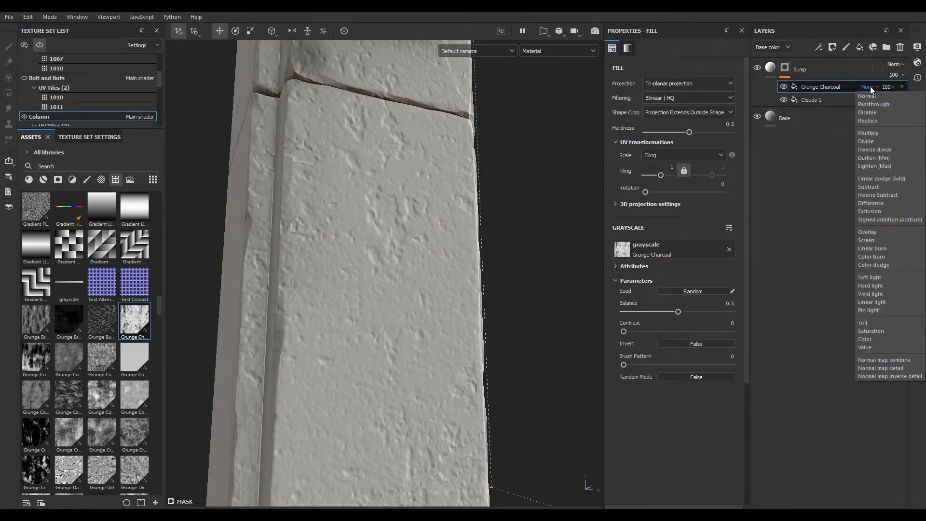
left_click(870, 133)
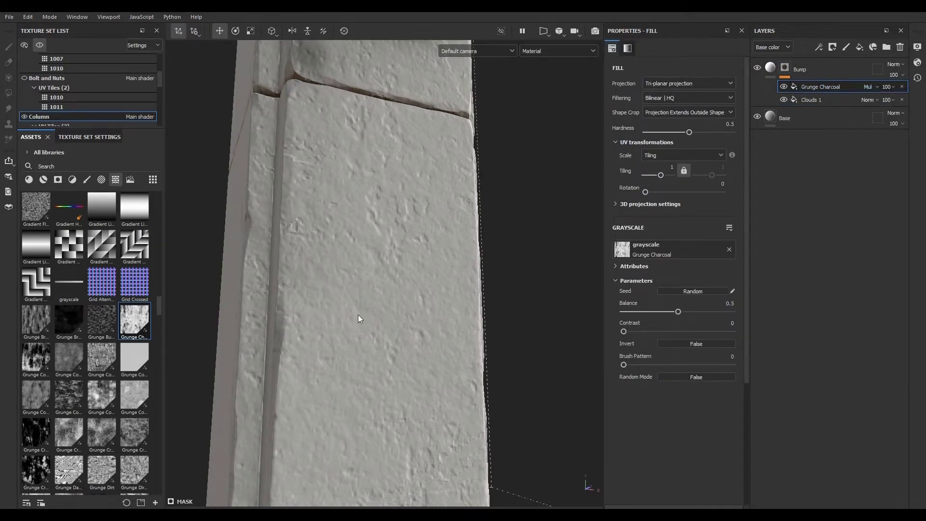
- Inspect the grunge bump detail across the column's bricks
scroll(362, 309, "up", 3)
scroll(372, 285, "down", 3)
scroll(375, 289, "down", 5)
scroll(373, 348, "up", 5)
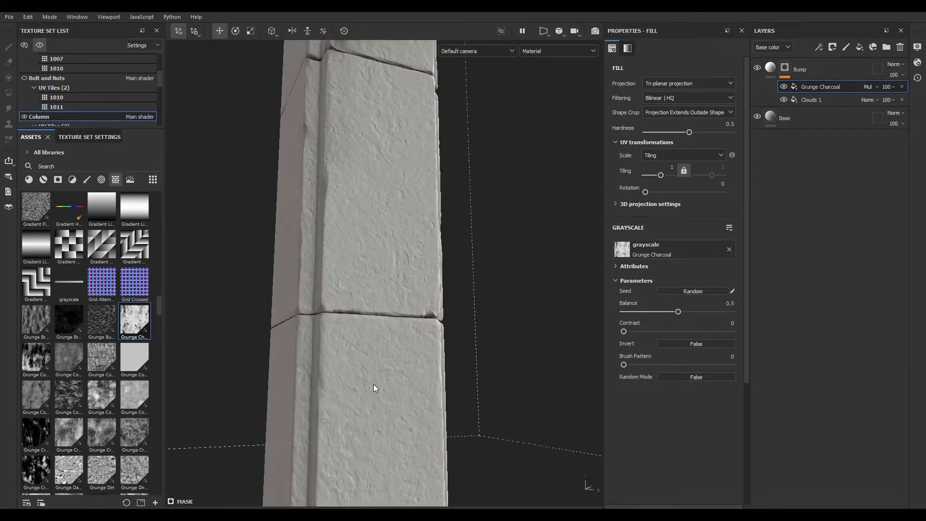
scroll(376, 391, "down", 5)
scroll(378, 357, "up", 4)
scroll(378, 323, "up", 2)
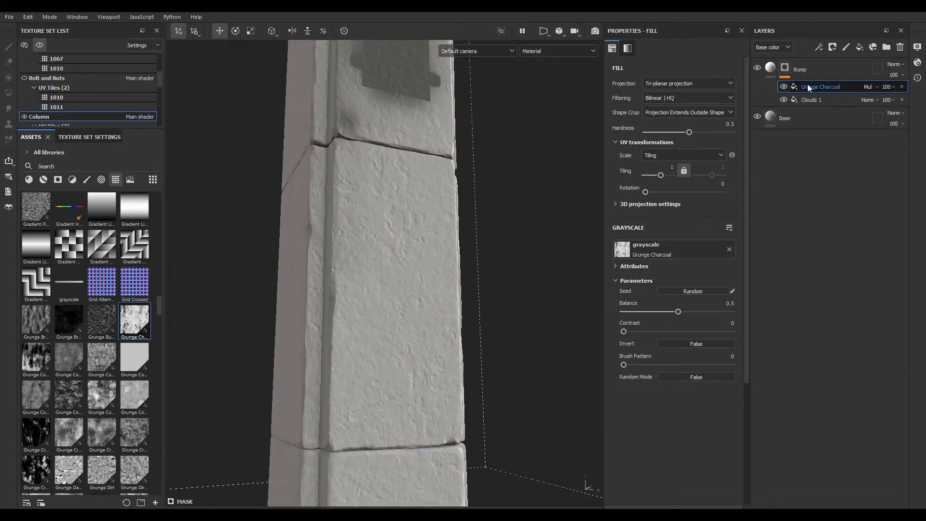
scroll(353, 304, "down", 3)
scroll(364, 300, "up", 3)
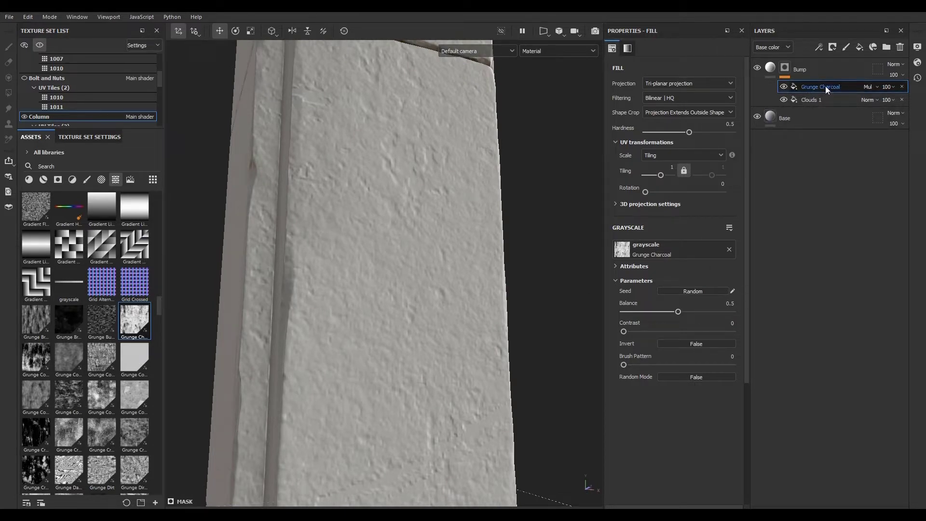
- Set the Grunge Charcoal fill's balance to 0.58 and its tiling to 2
mouse_move(677, 312)
left_mouse_down()
mouse_move(654, 314)
mouse_move(719, 312)
mouse_move(687, 311)
left_mouse_up()
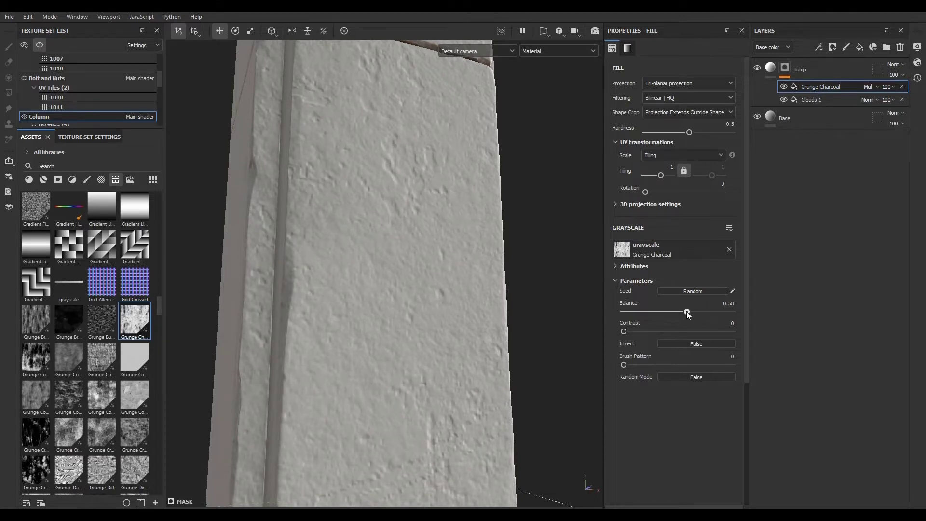
left_click(661, 165)
type("2")
key("Return")
- Lower the Grunge Charcoal fill's opacity to 77
scroll(375, 309, "down", 4)
scroll(379, 342, "up", 4)
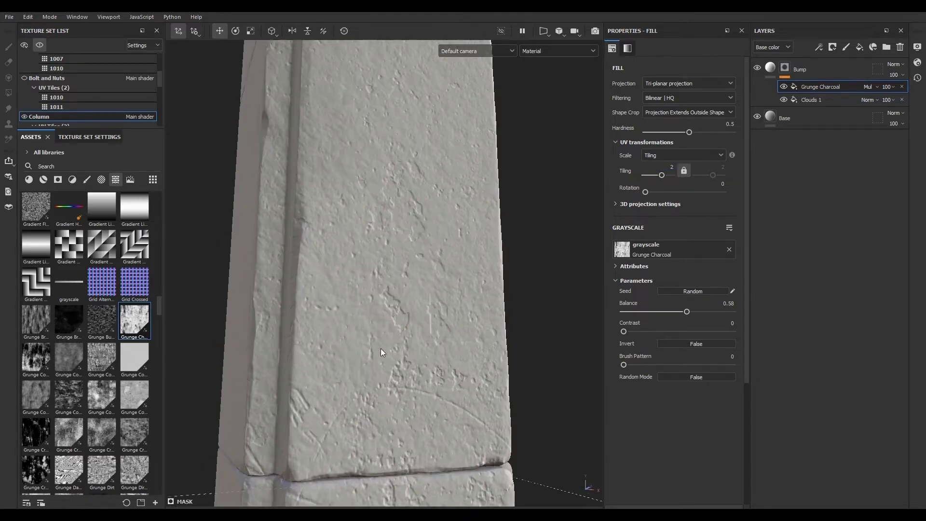
scroll(393, 335, "down", 4)
scroll(400, 386, "down", 3)
scroll(401, 320, "up", 8)
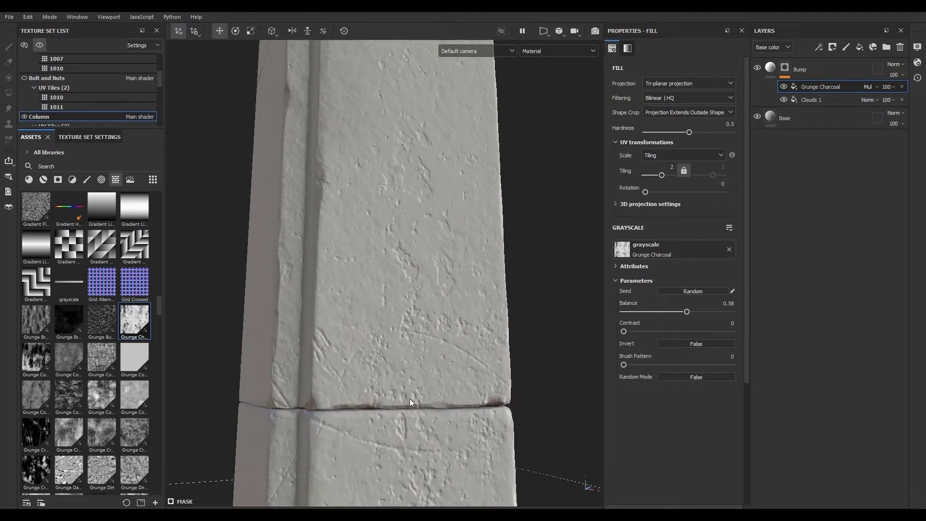
scroll(410, 293, "up", 2)
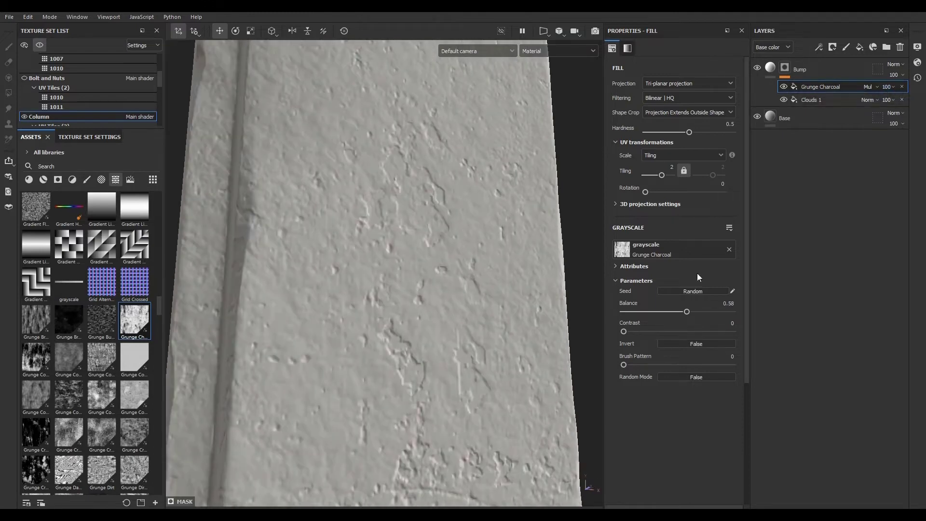
left_click(888, 88)
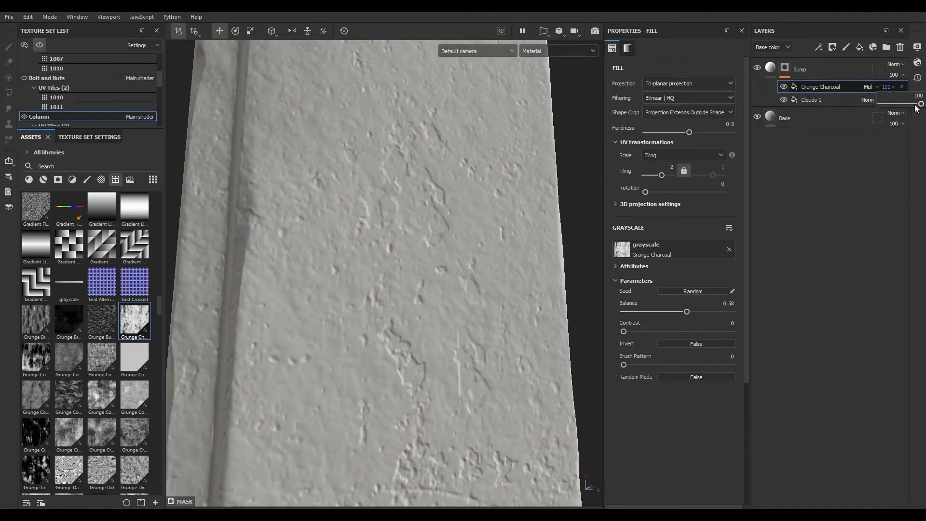
mouse_move(919, 104)
left_mouse_down()
mouse_move(900, 103)
mouse_move(912, 104)
left_mouse_up()
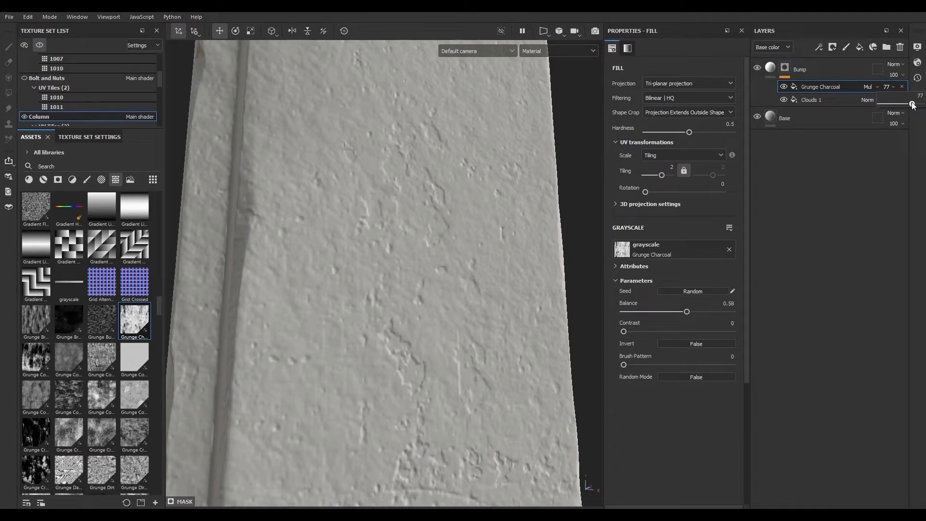
- Examine the column's surface detail from several angles
scroll(415, 240, "down", 3)
left_click_drag(405, 274, 400, 347, "alt")
scroll(391, 227, "up", 10)
scroll(434, 270, "down", 10)
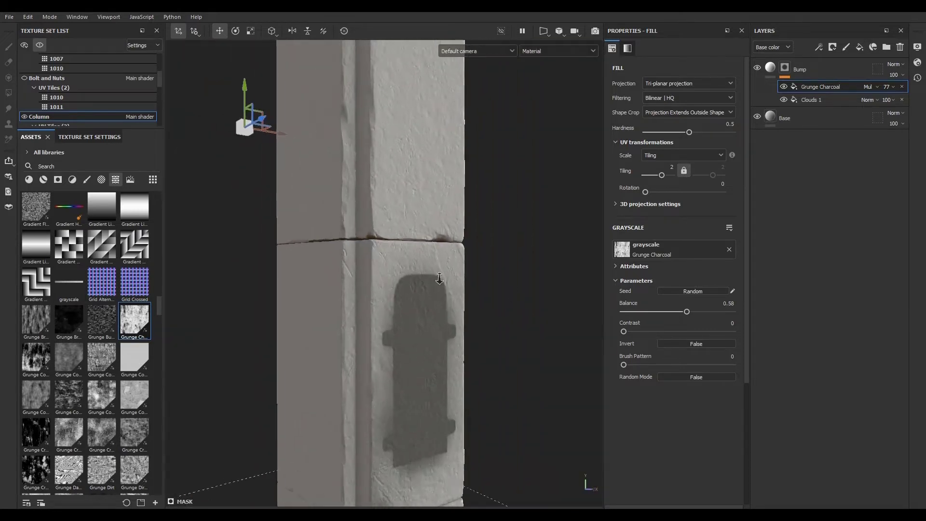
left_click_drag(440, 275, 290, 82, "alt")
scroll(491, 240, "up", 5)
left_click_drag(471, 127, 439, 228, "alt")
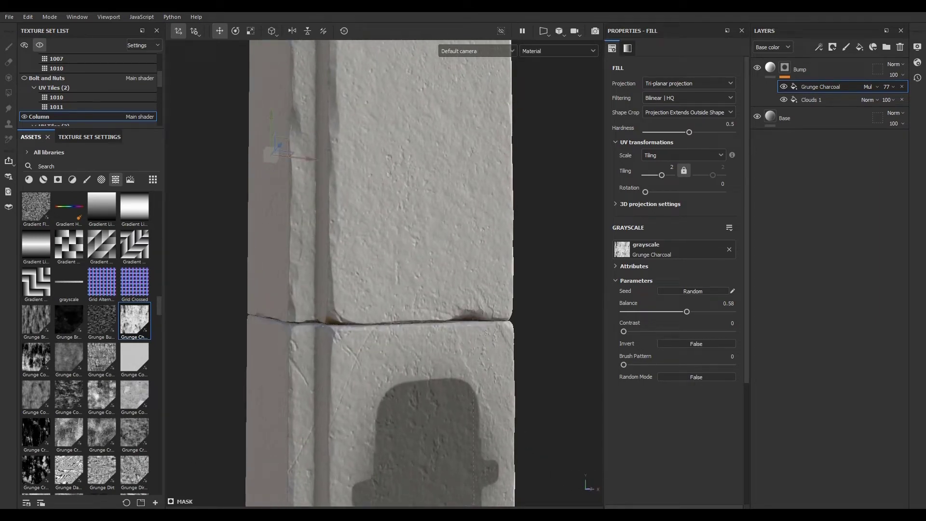
- Add a new fill layer above Bump named Color, keeping only its color channel
left_click(780, 68)
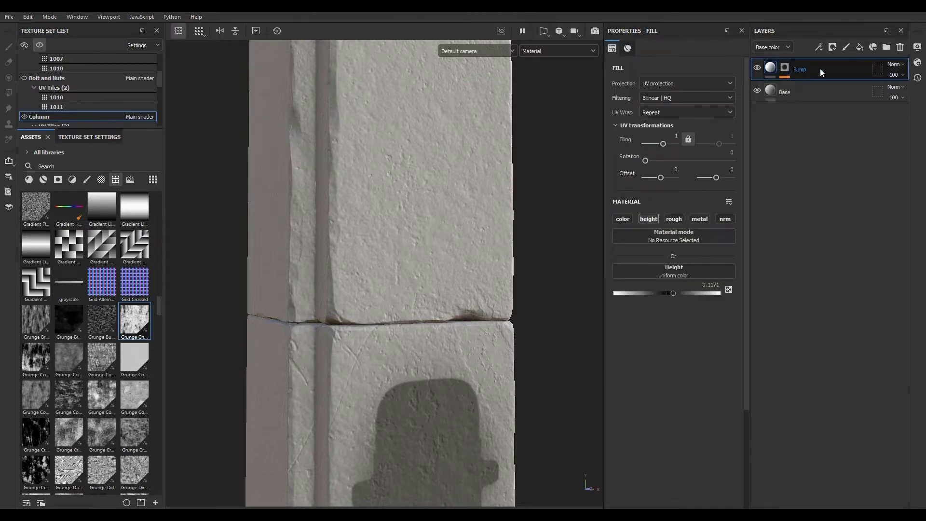
left_click(859, 47)
double_click(786, 69)
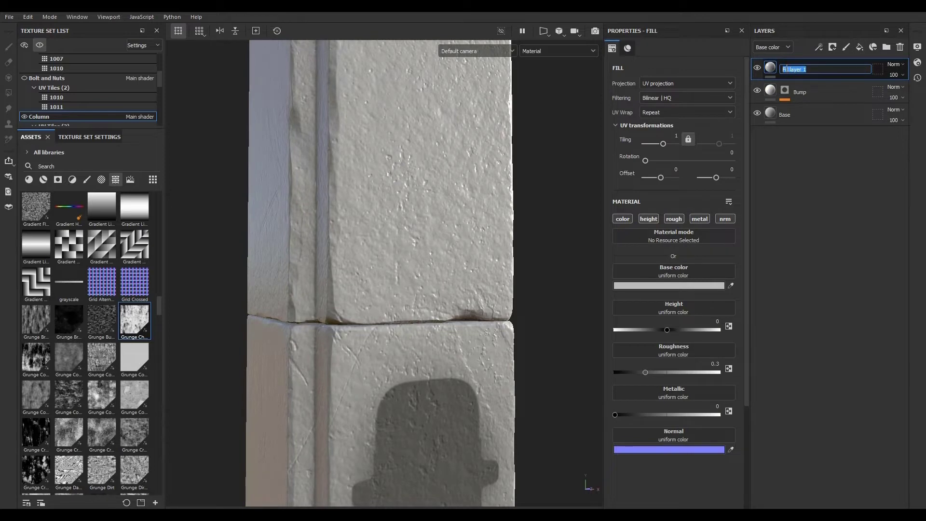
type("Color")
key("Return")
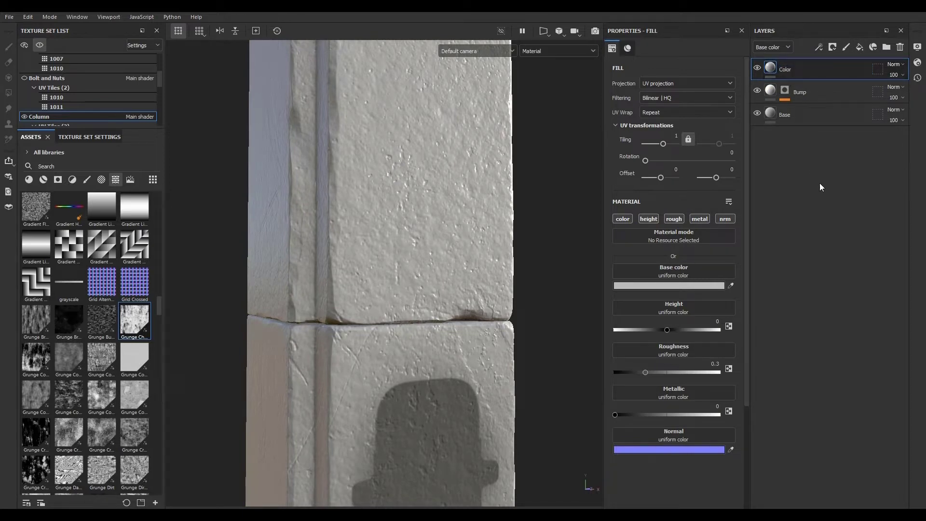
left_click(622, 219)
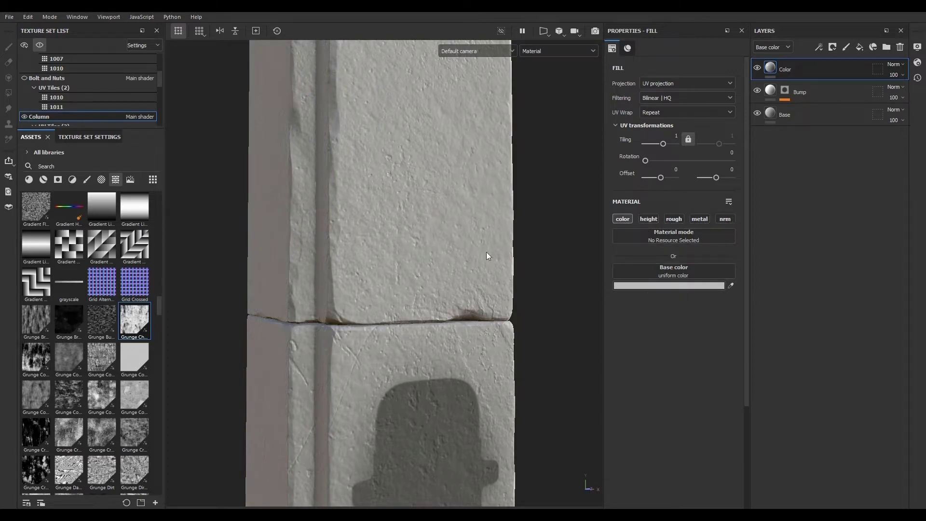
- View the concrete floor reference photo in the image viewer, then close it
key("alt+Tab")
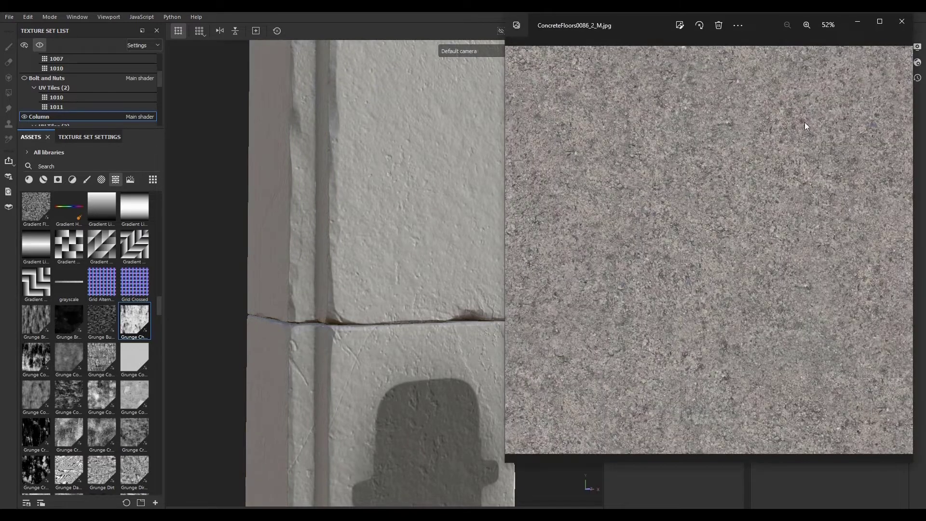
left_click_drag(644, 23, 567, 44)
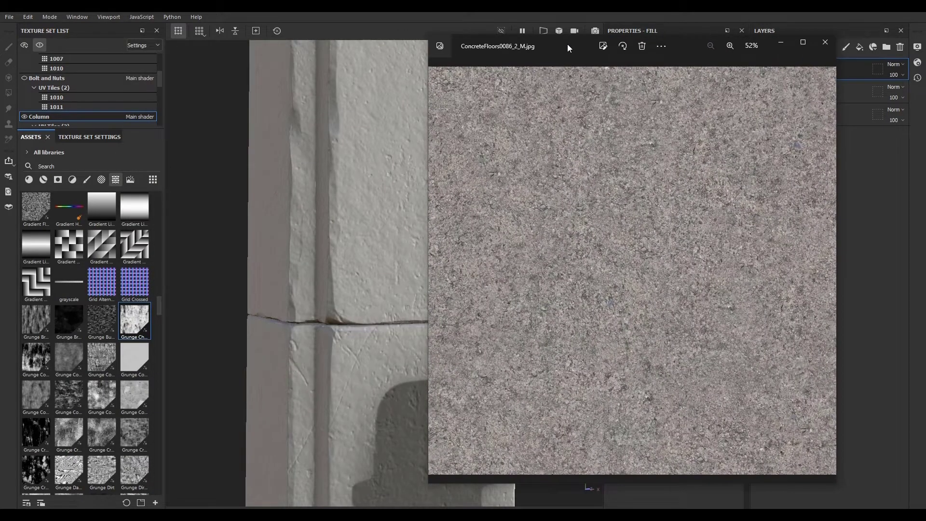
left_click(825, 42)
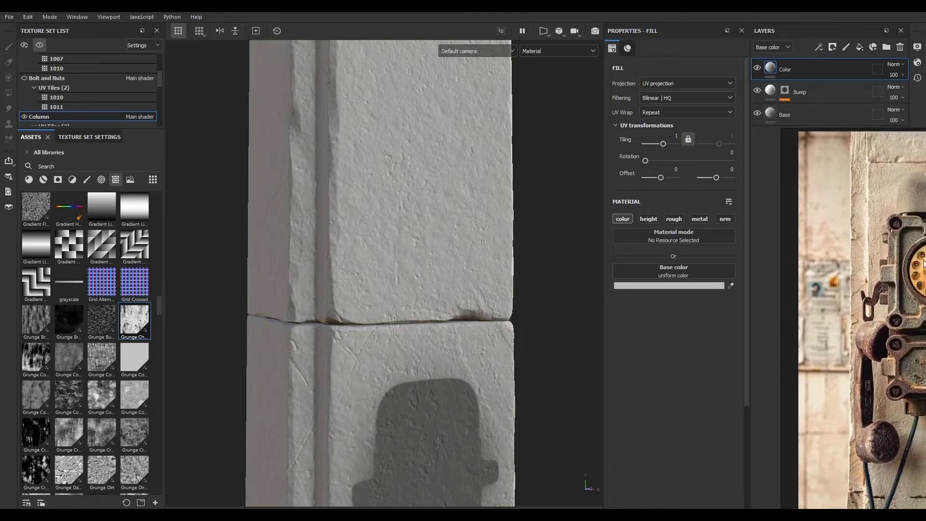
- Bring the old-telephone reference image window into view and set it to stay always on top
right_click_drag(925, 520, 907, 492)
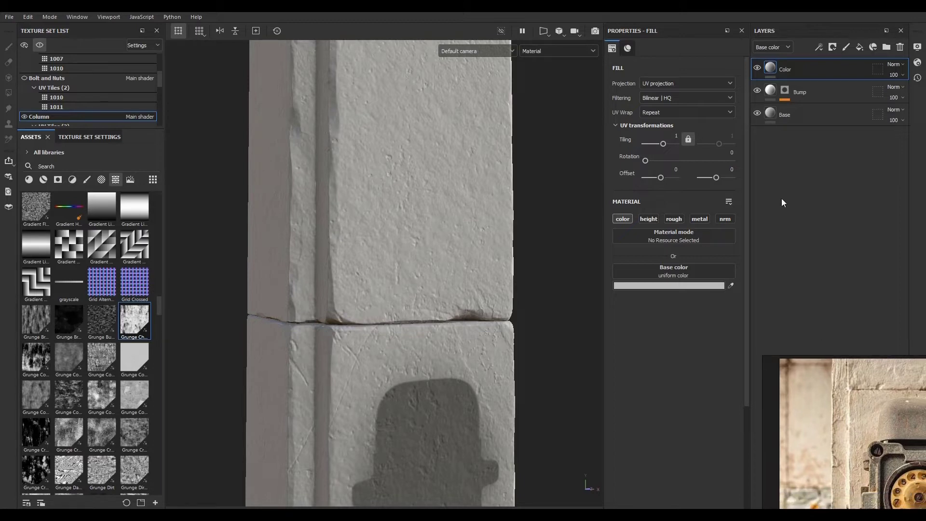
left_click(787, 68)
key("alt+Tab")
right_click(804, 380)
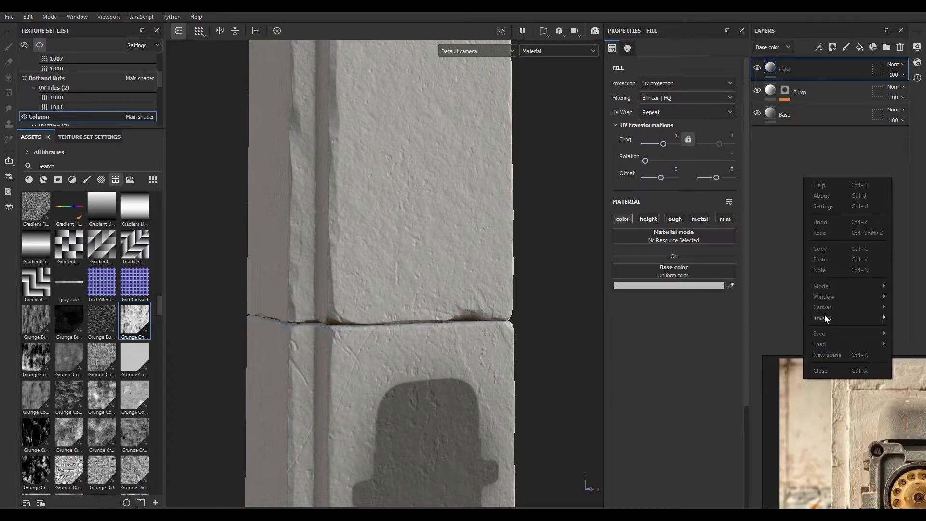
mouse_move(826, 283)
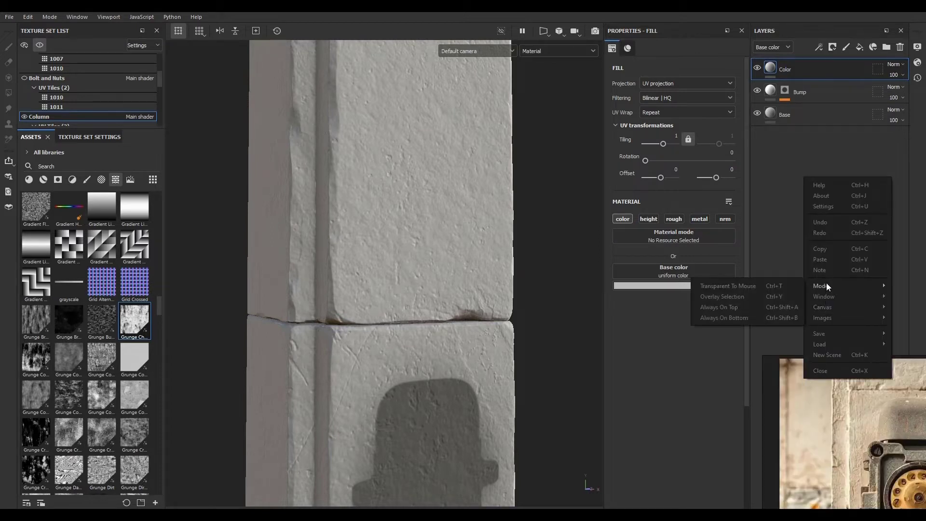
left_click(729, 308)
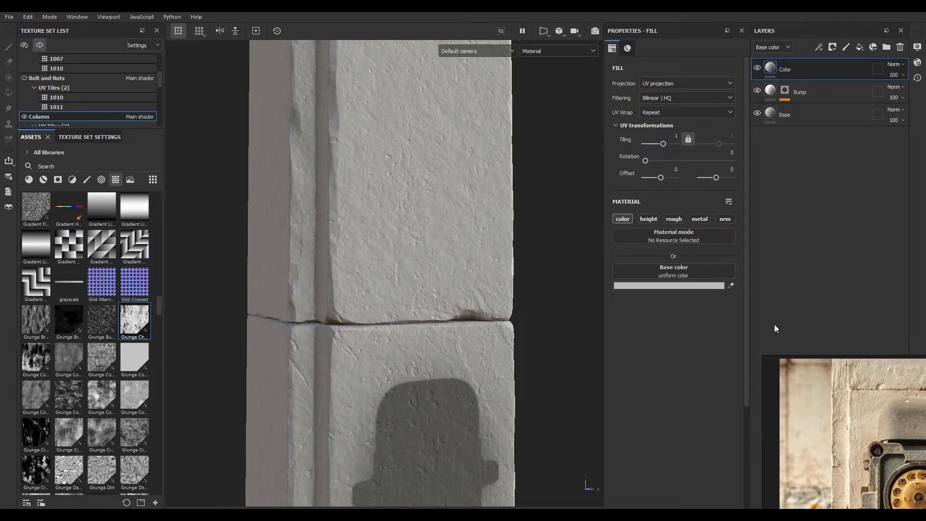
- Sample the Color layer's base color from a pale wall area of the reference photo
left_click(731, 284)
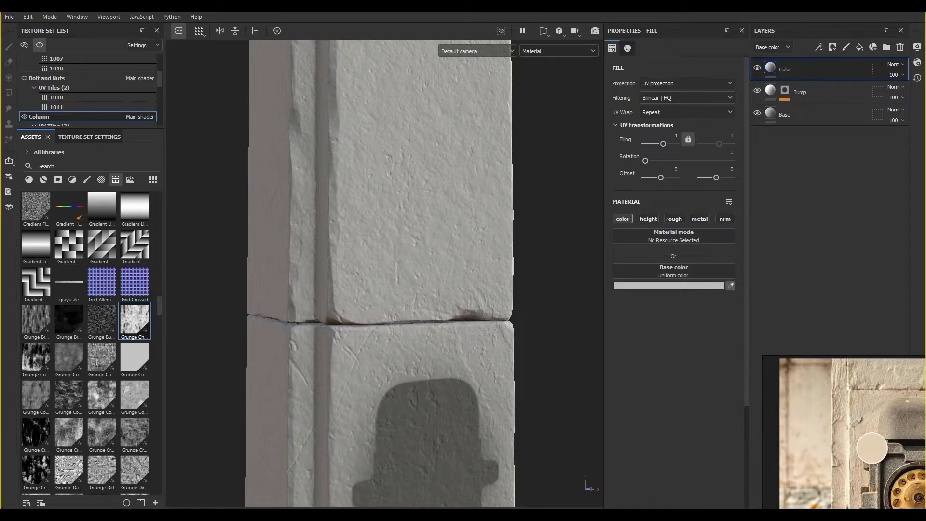
left_click(882, 392)
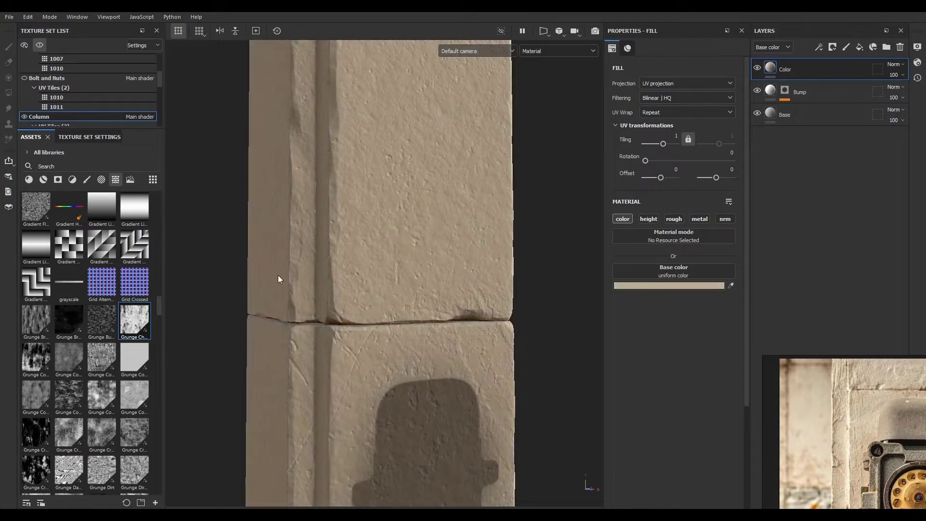
scroll(278, 275, "down", 6)
scroll(386, 383, "up", 6)
scroll(423, 365, "down", 3)
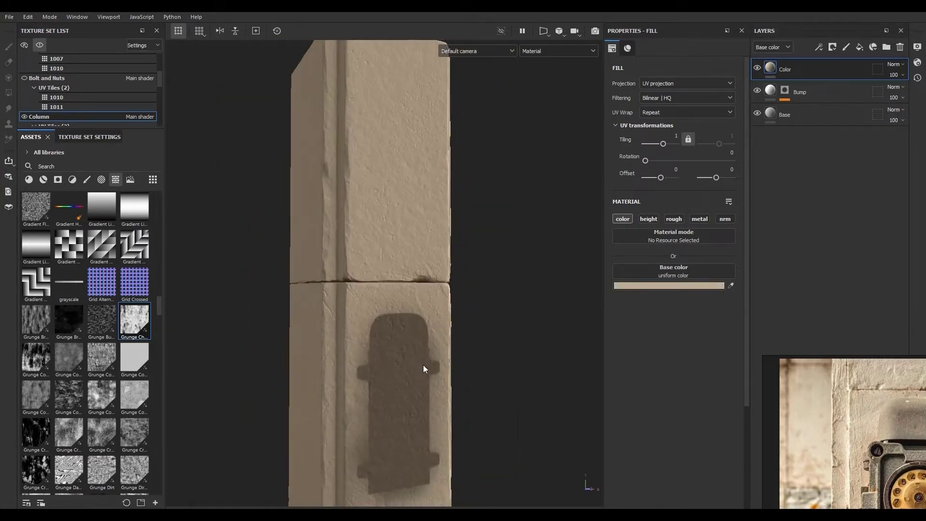
- Save the Color layer's base color as a new swatch in the color picker
left_click(661, 286)
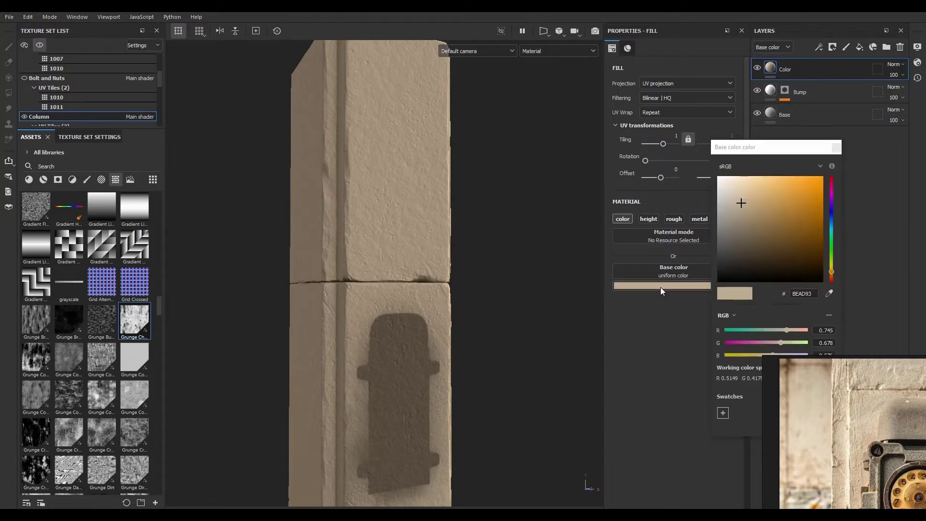
right_click_drag(885, 351, 925, 357)
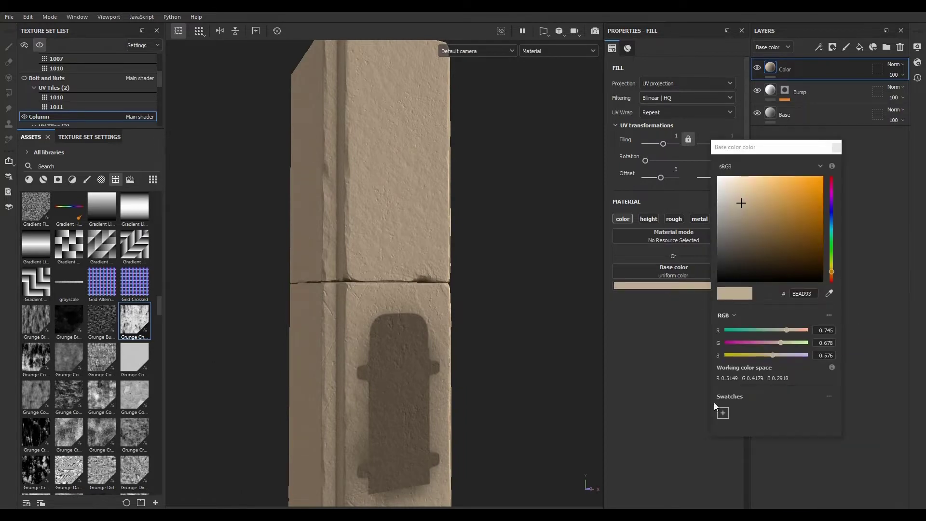
left_click(723, 413)
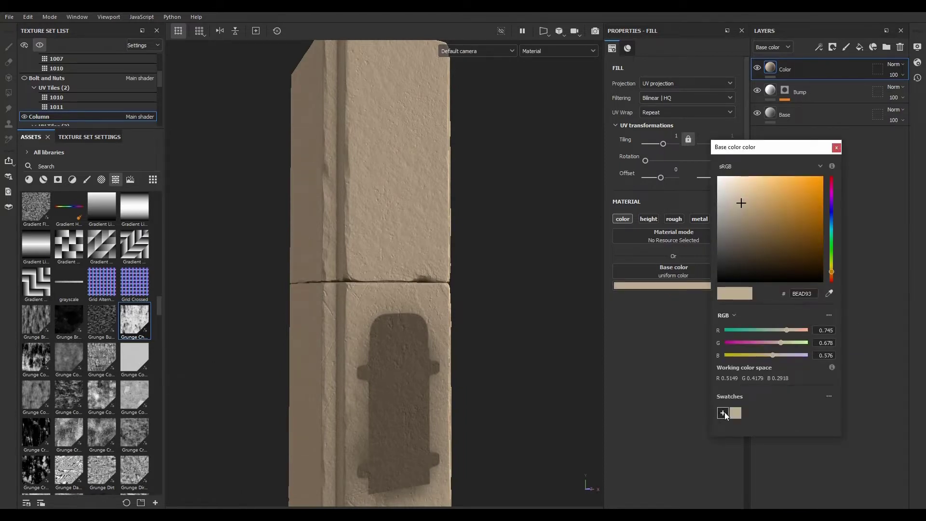
left_click(836, 149)
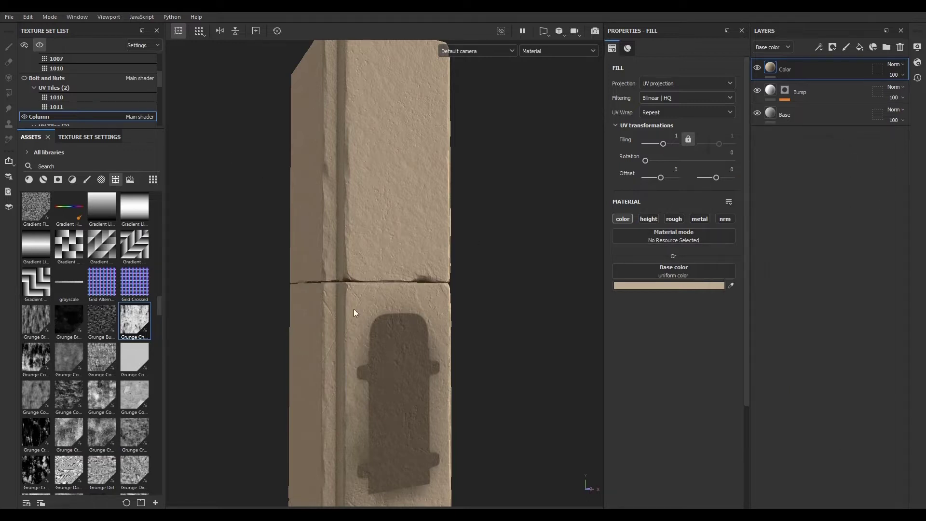
- Examine the tinted column surface and inspect the Bump and Color layers
scroll(338, 244, "up", 3)
scroll(367, 262, "down", 1)
scroll(367, 262, "up", 2)
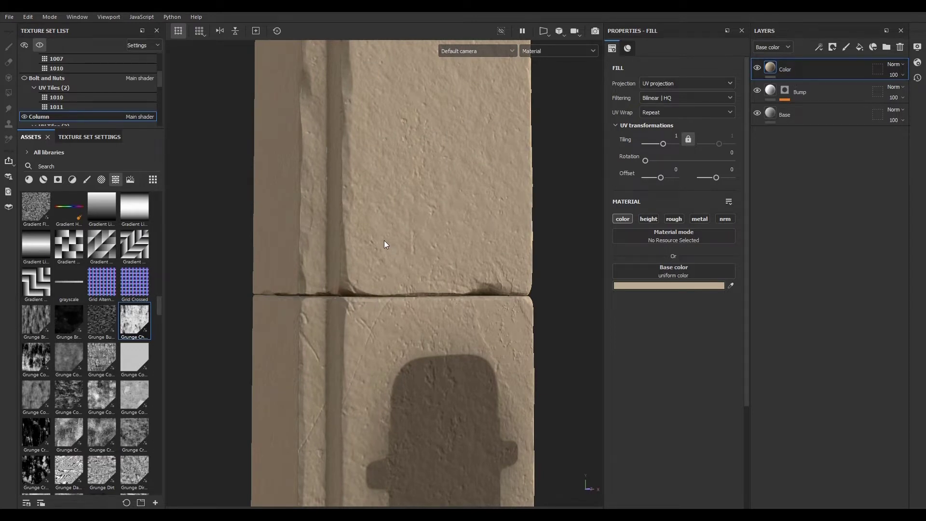
scroll(393, 290, "down", 3)
scroll(403, 234, "up", 3)
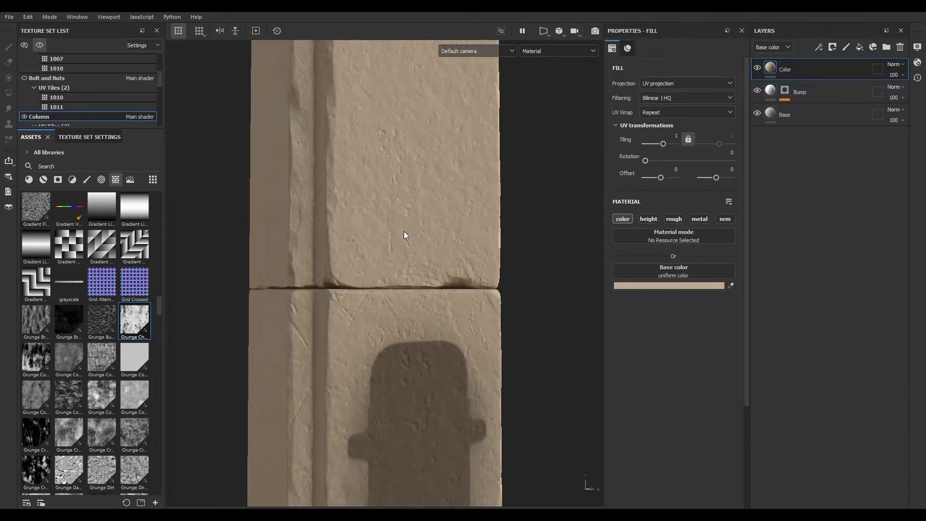
scroll(393, 227, "down", 1)
scroll(395, 227, "up", 2)
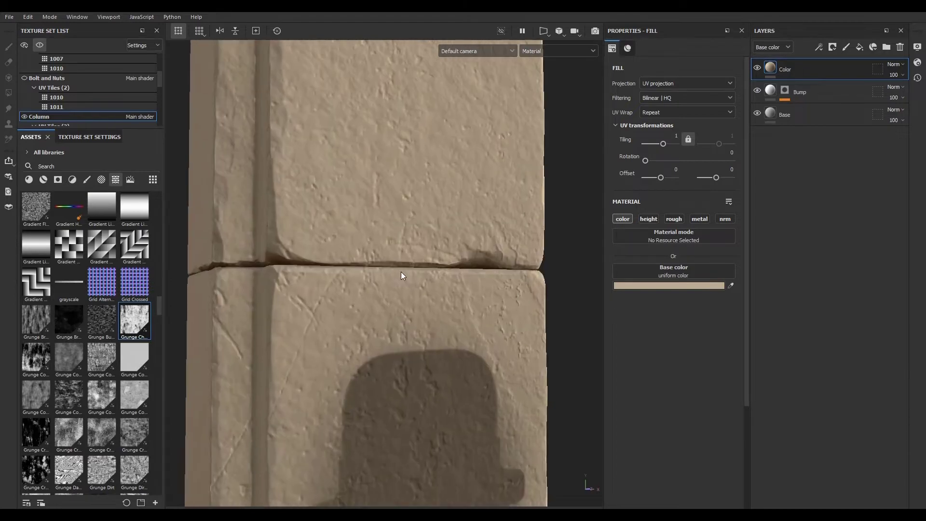
left_click(820, 94)
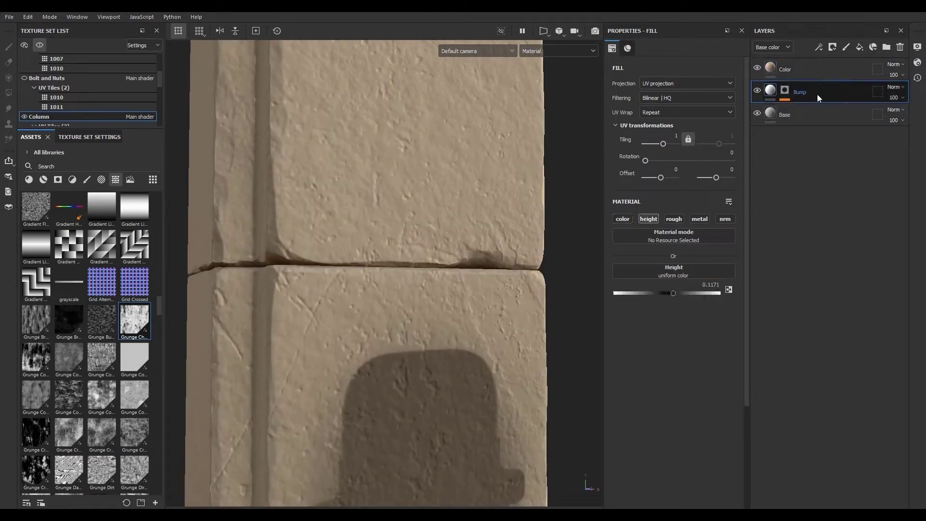
left_click(785, 92)
left_click(821, 69)
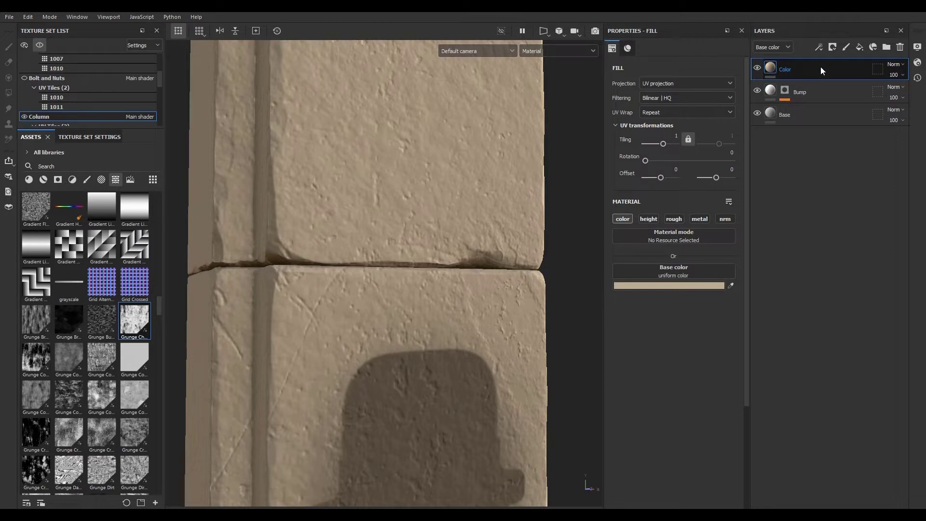
- Duplicate the Color layer and rename the copy Color var
key("ctrl+d")
double_click(788, 71)
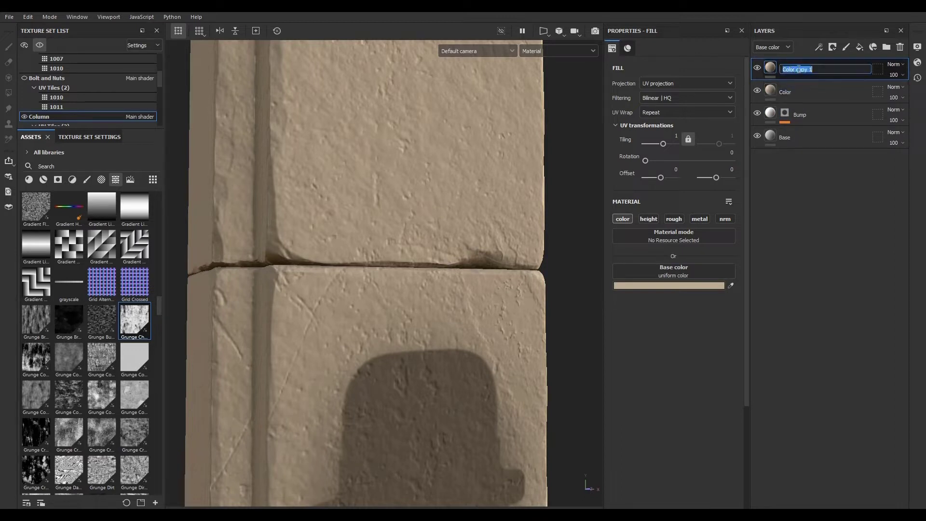
left_click_drag(797, 70, 816, 71)
type("var")
key("Return")
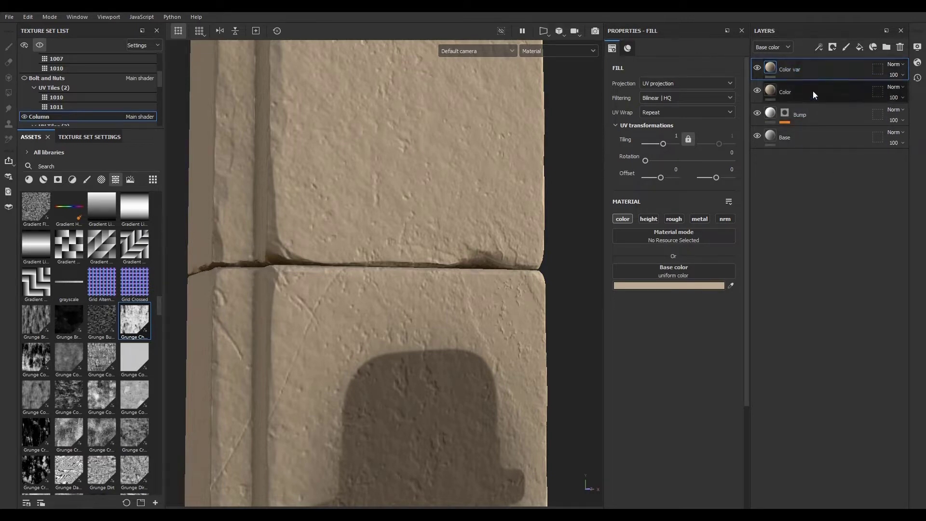
- Try the Multiply blend mode on Color var, then switch it back to Normal
left_click(894, 66)
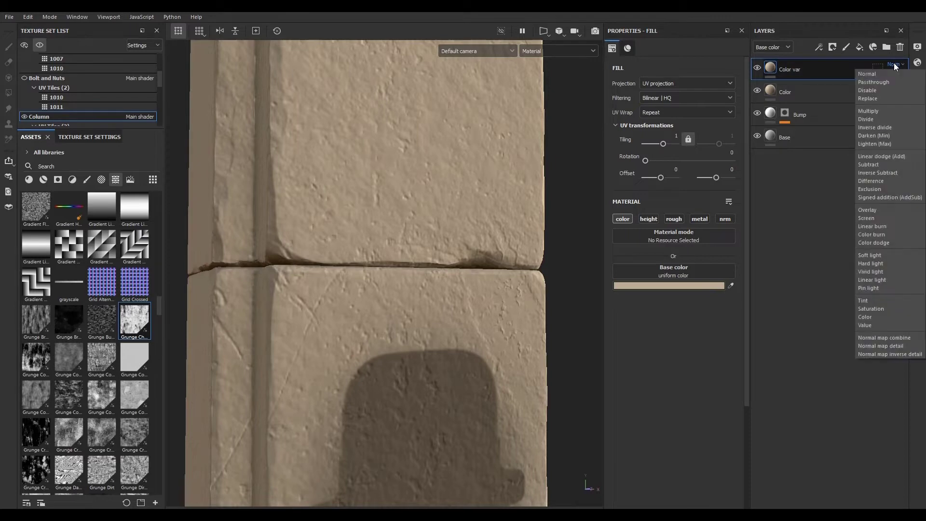
left_click(887, 109)
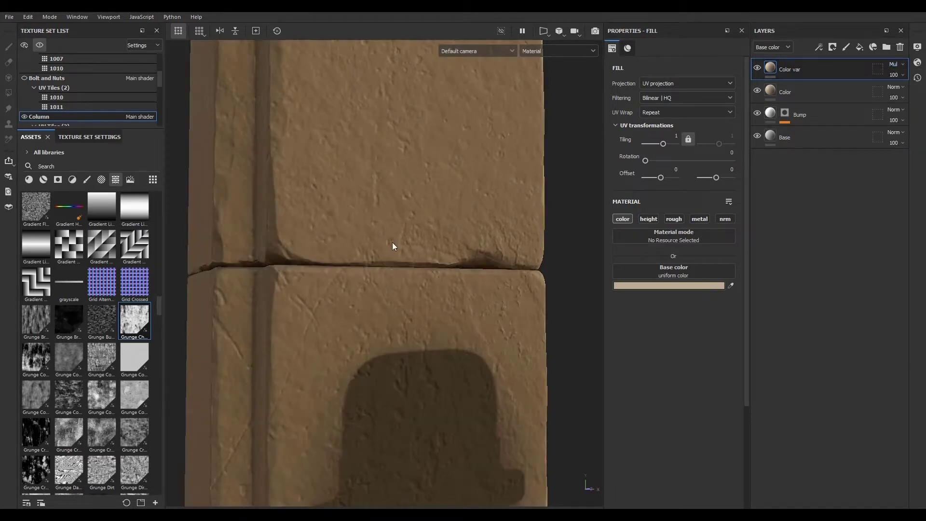
scroll(394, 243, "down", 4)
scroll(401, 220, "up", 4)
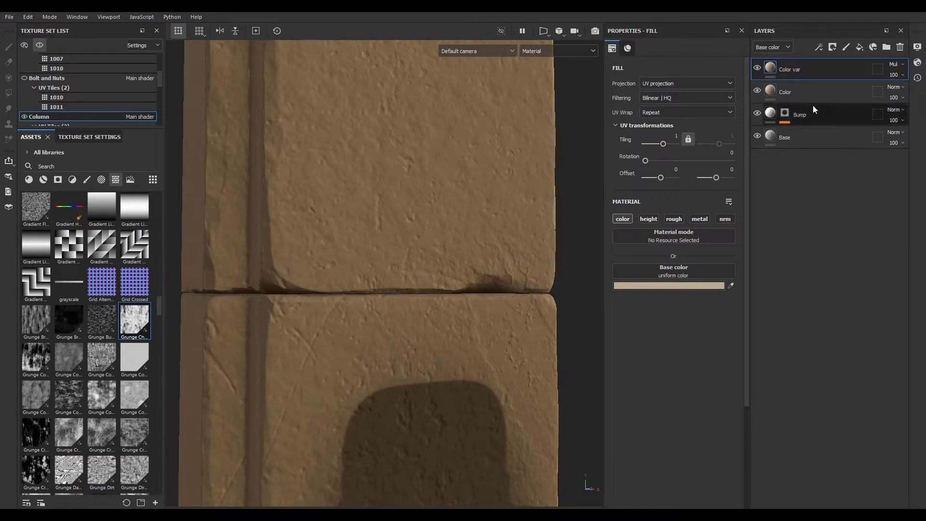
left_click(893, 62)
left_click(889, 75)
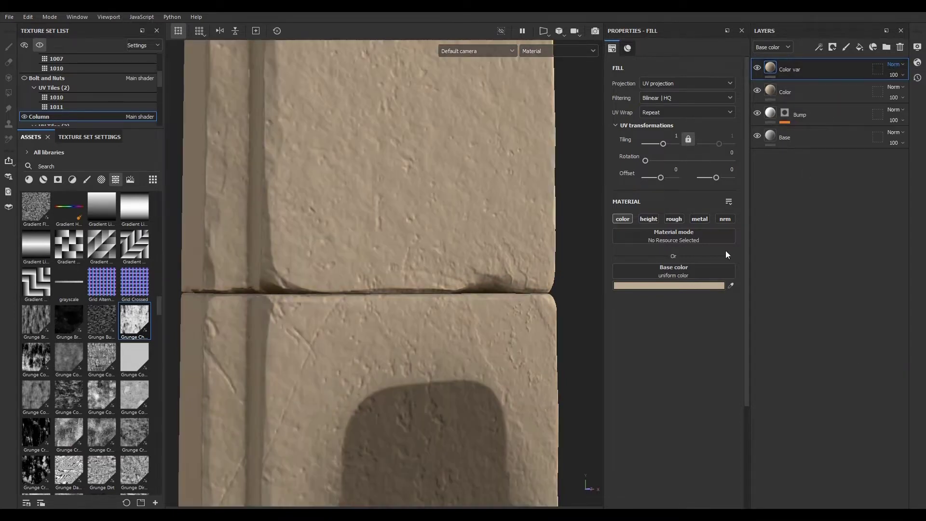
- Set Color var's base color to a darker tan, 958670
left_click(697, 287)
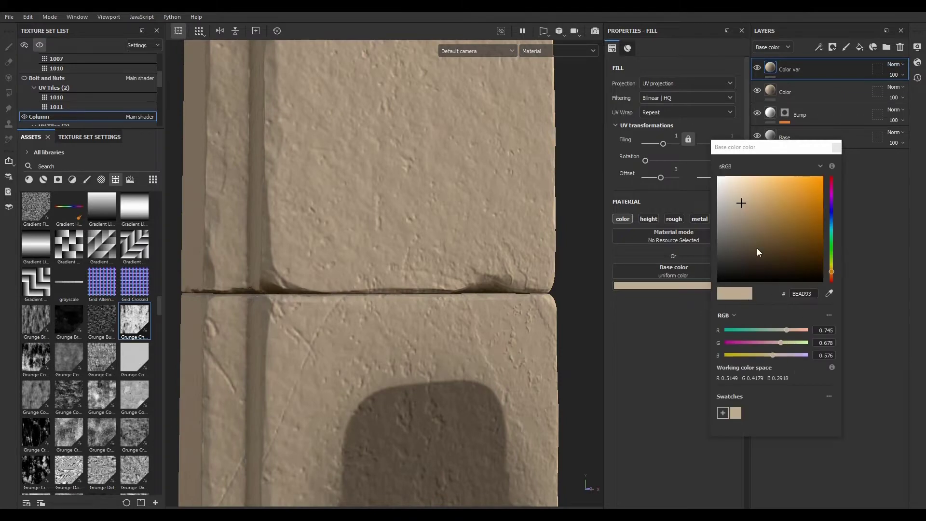
left_click(744, 216)
left_click_drag(744, 215, 744, 220)
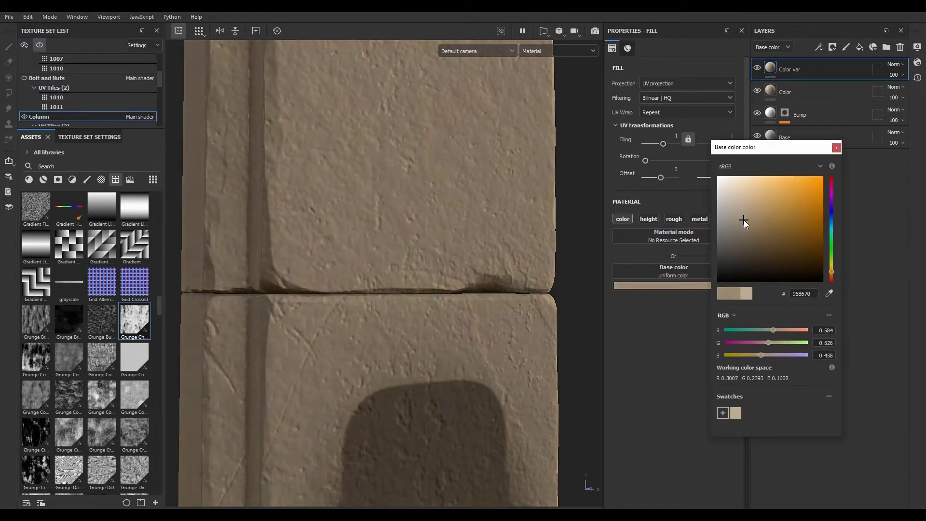
left_click(837, 147)
scroll(408, 194, "down", 3)
scroll(409, 195, "down", 3)
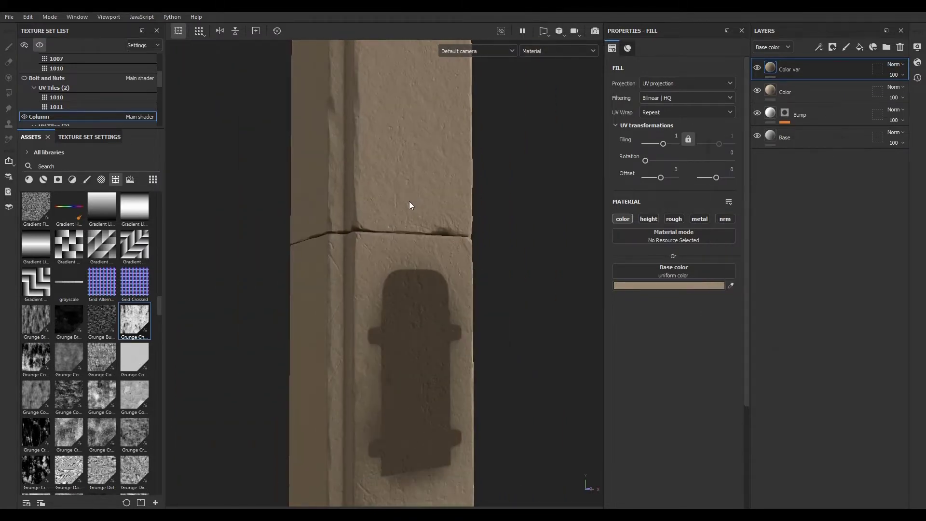
scroll(411, 190, "up", 4)
- Sample Color var's base color from a wall area of the reference photo
right_click_drag(925, 244, 855, 273)
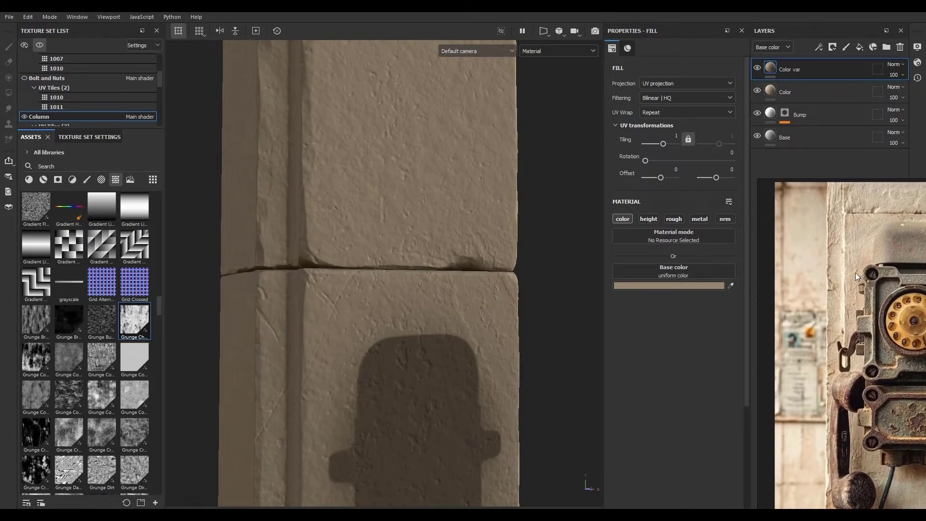
left_click(732, 284)
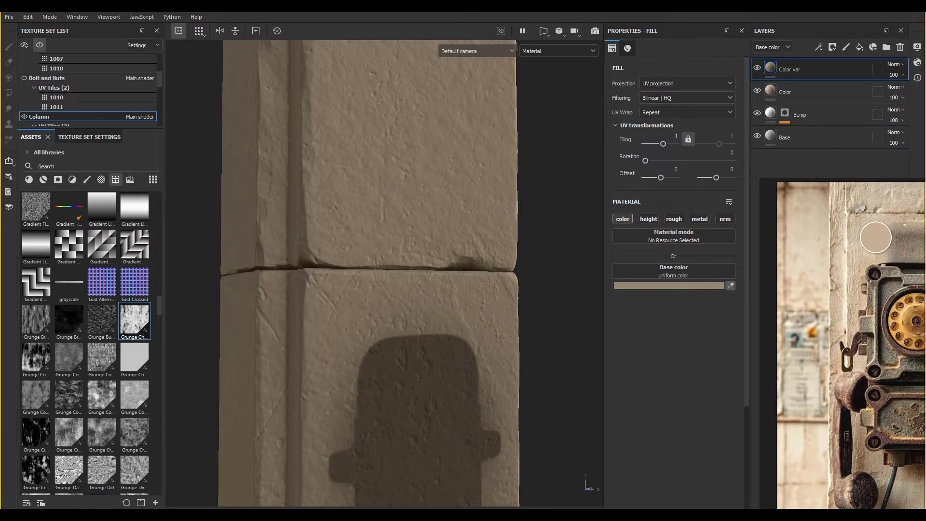
left_click(849, 224)
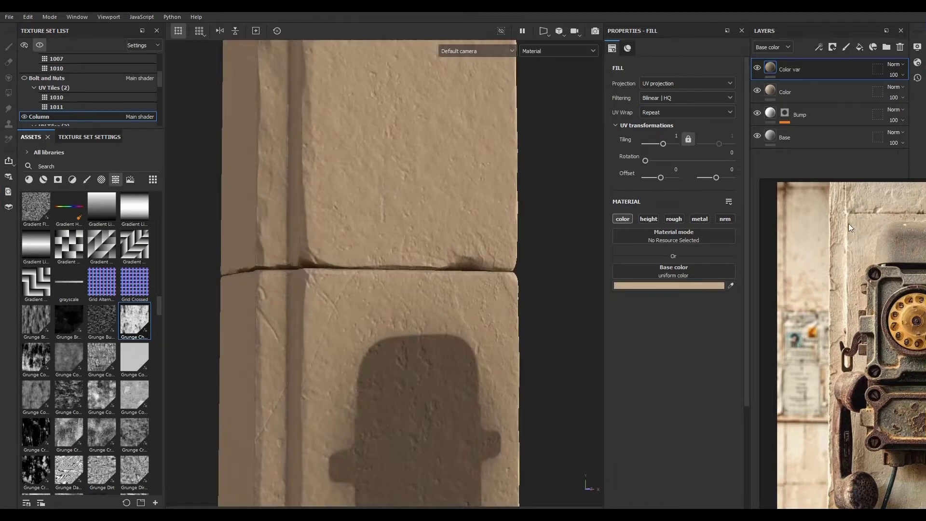
left_click(731, 285)
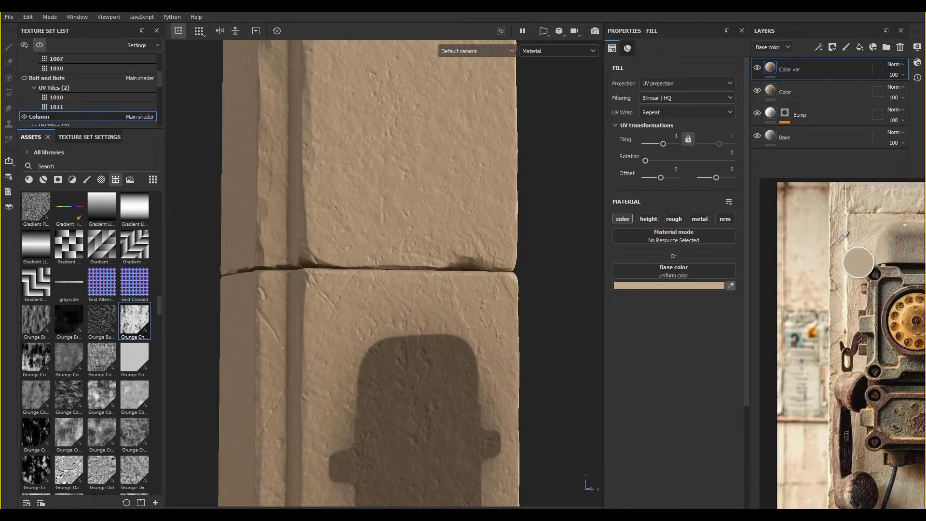
left_click(838, 241)
right_click_drag(839, 242, 925, 261)
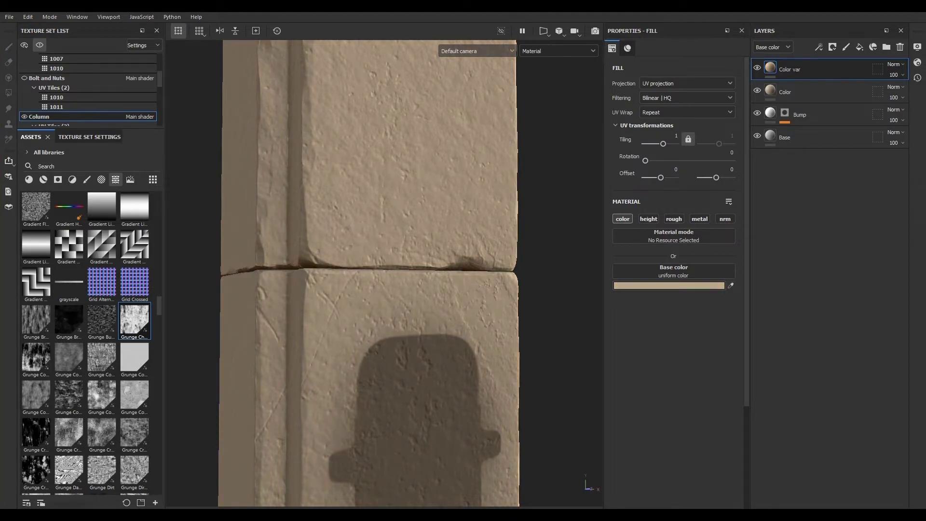
- Add an anchor point named Bump mask at the top of the Bump layer's mask stack
left_click(785, 115)
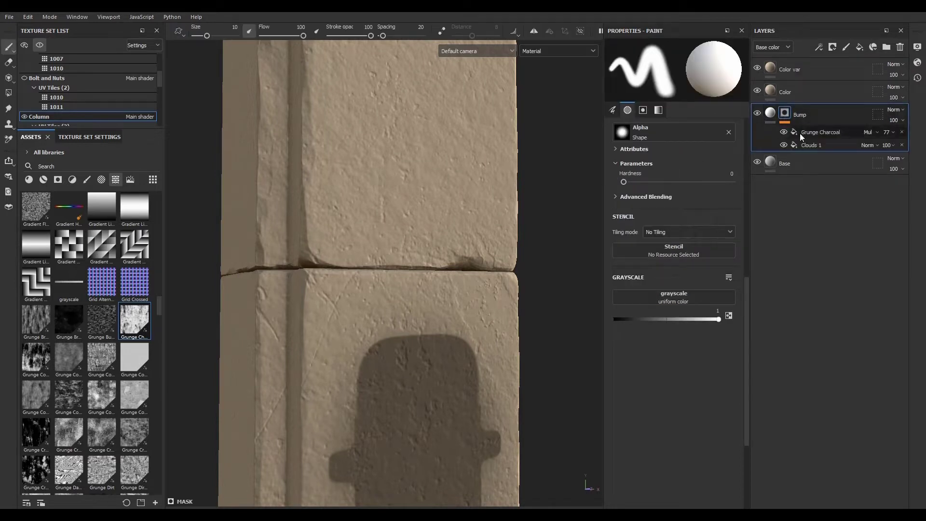
left_click(815, 132)
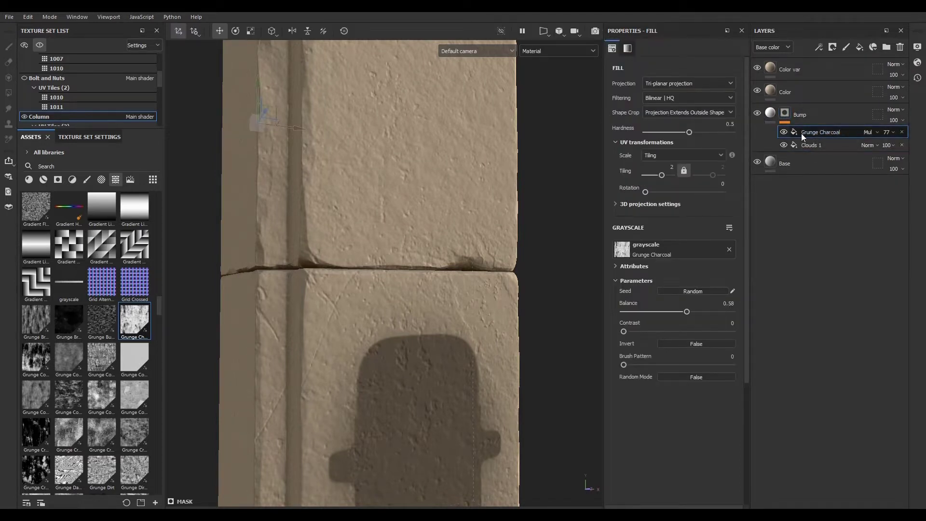
left_click(820, 46)
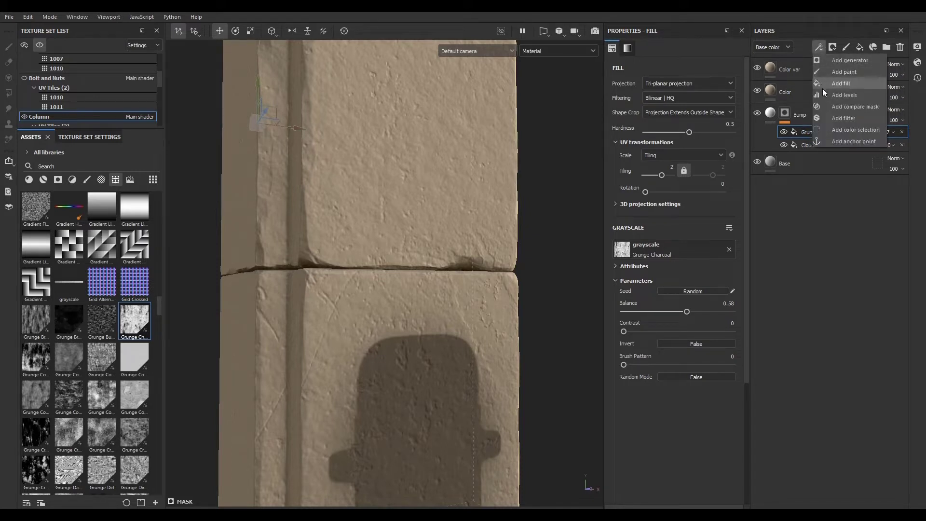
left_click(850, 141)
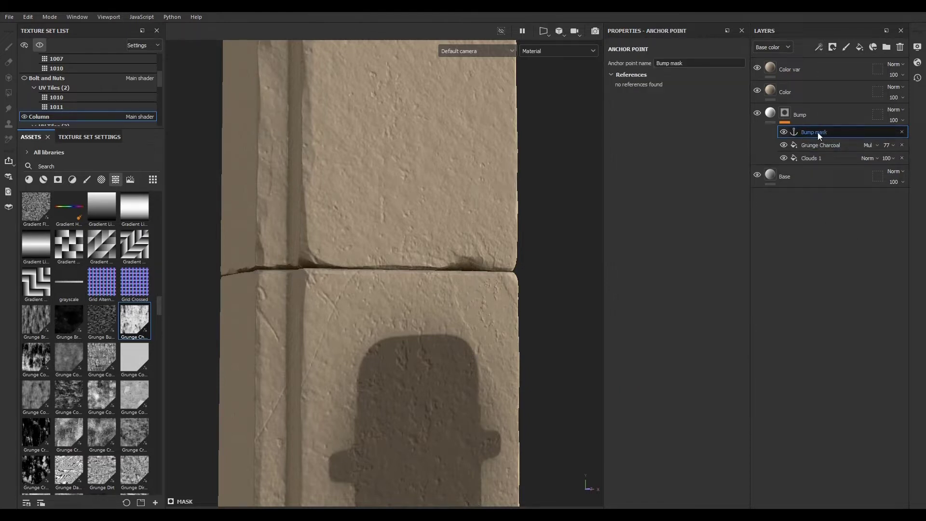
double_click(820, 157)
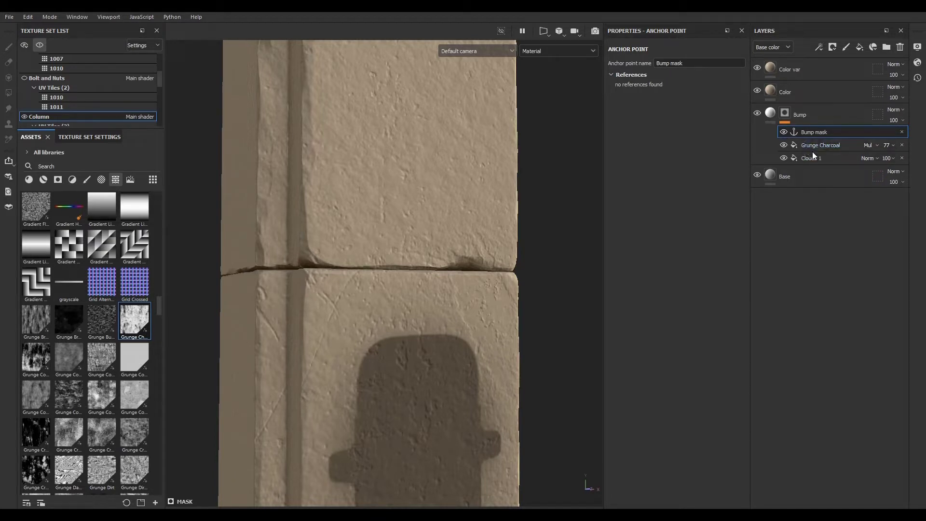
double_click(826, 132)
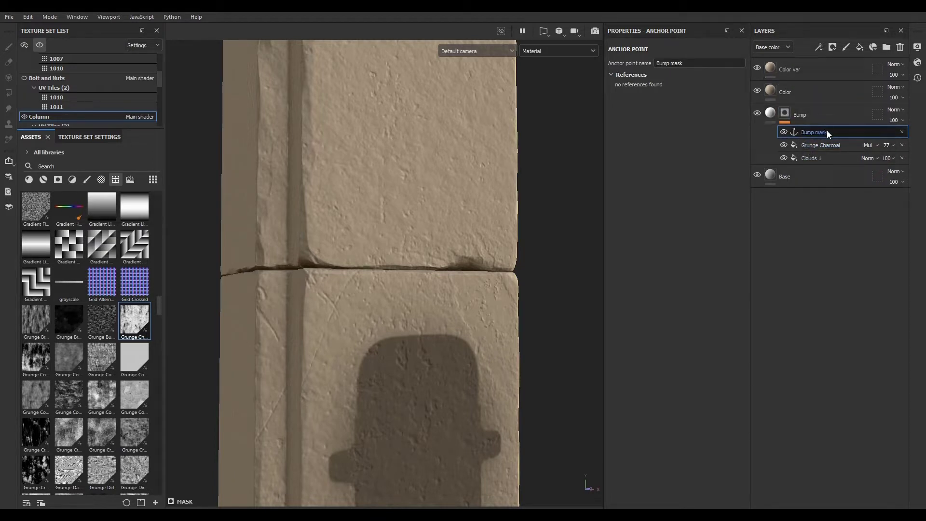
double_click(822, 70)
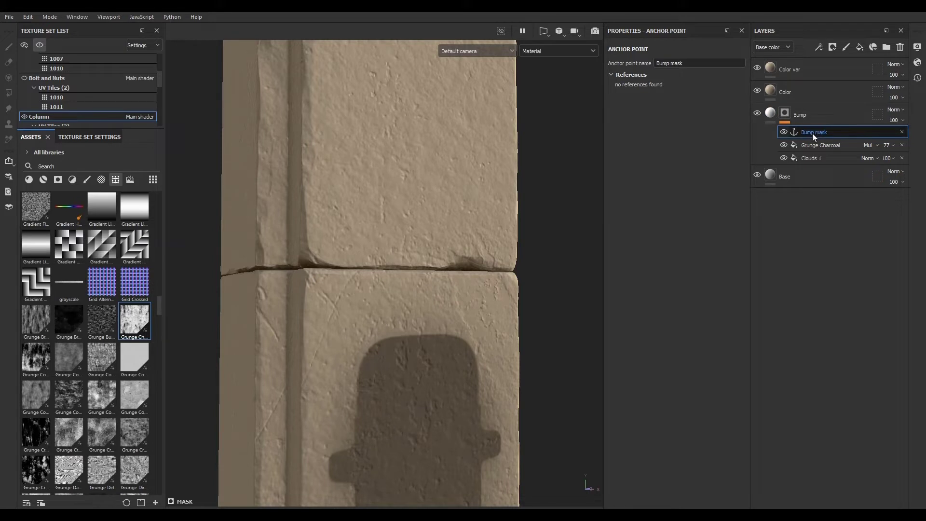
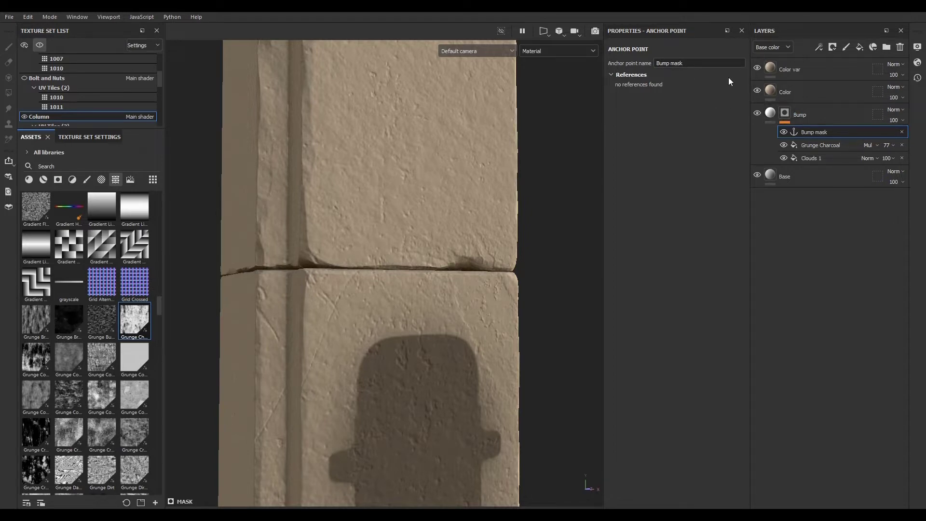
- Add a black mask to the Color var layer
left_click(813, 69)
left_click(833, 47)
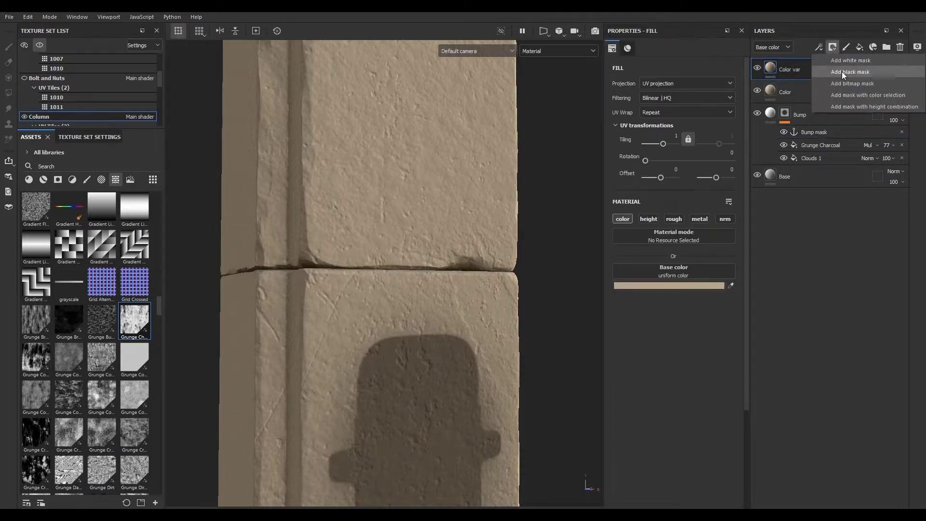
left_click(841, 71)
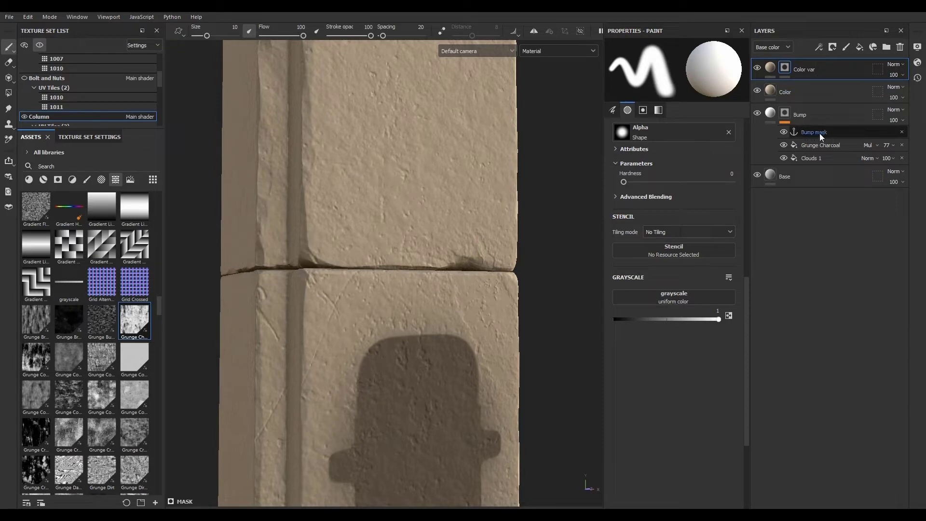
- Add a fill to Color var's mask and set its grayscale source to the Bump mask anchor point
left_click(819, 46)
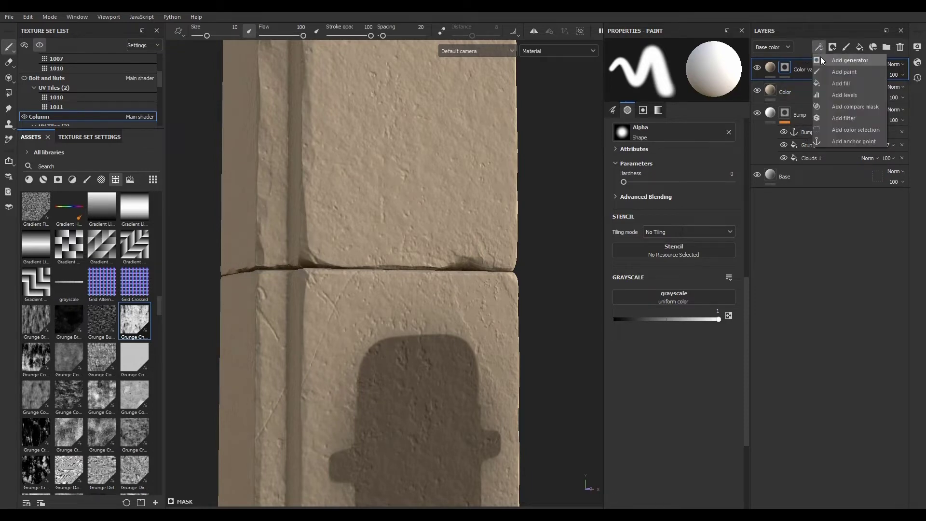
left_click(837, 82)
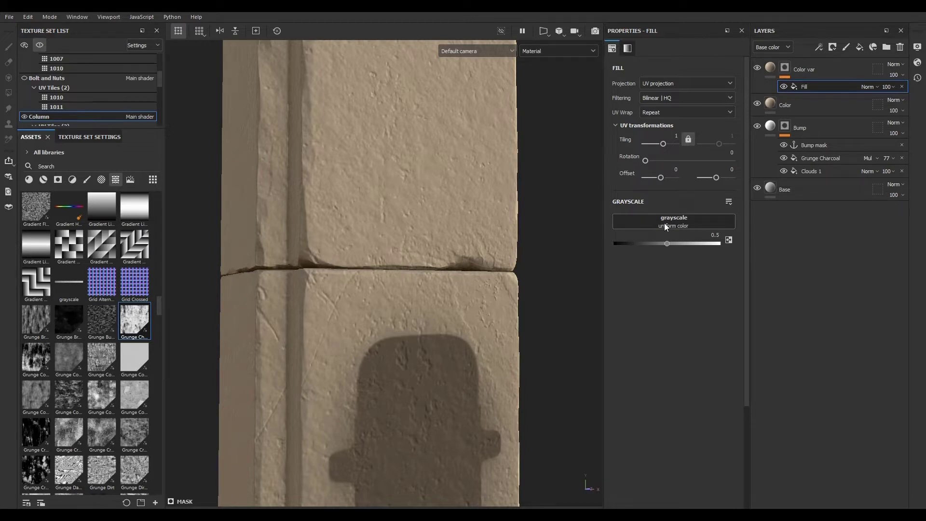
left_click(673, 223)
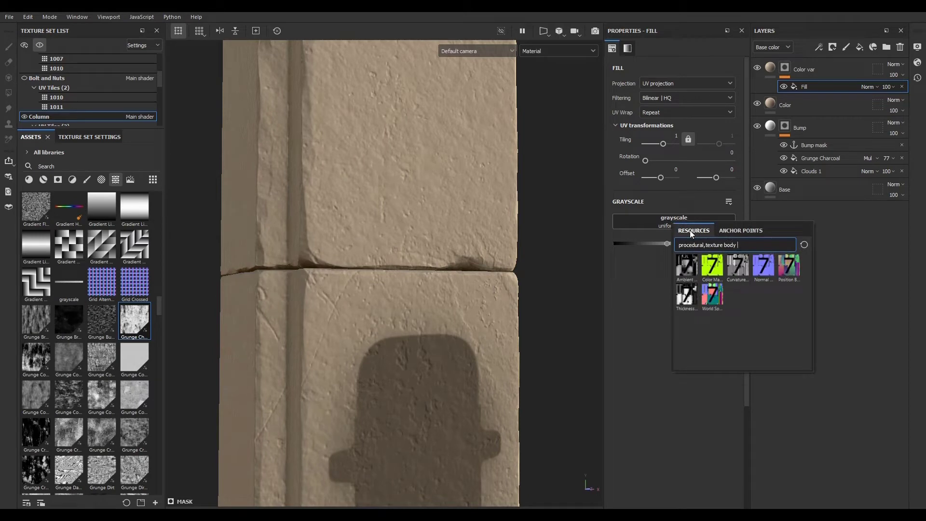
key("BackSpace")
key("BackSpace")
key("BackSpace")
key("BackSpace")
key("BackSpace")
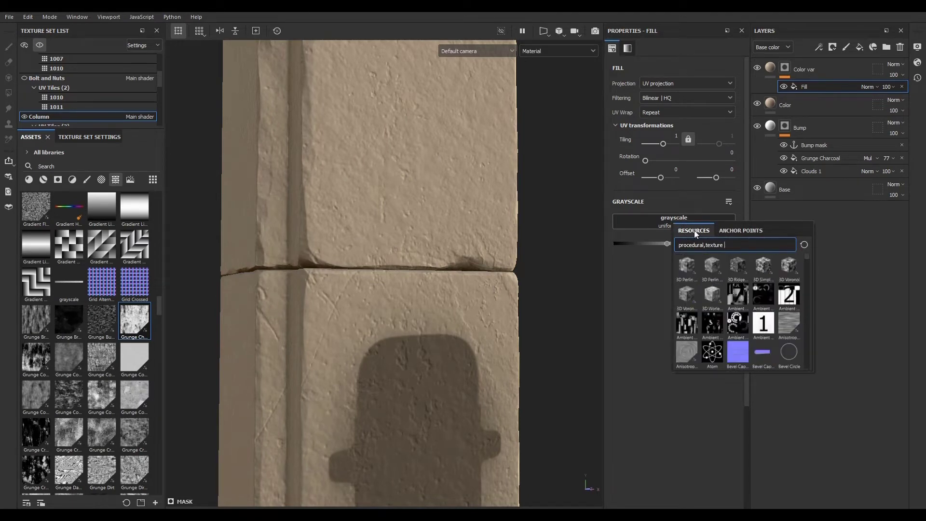
left_click(728, 231)
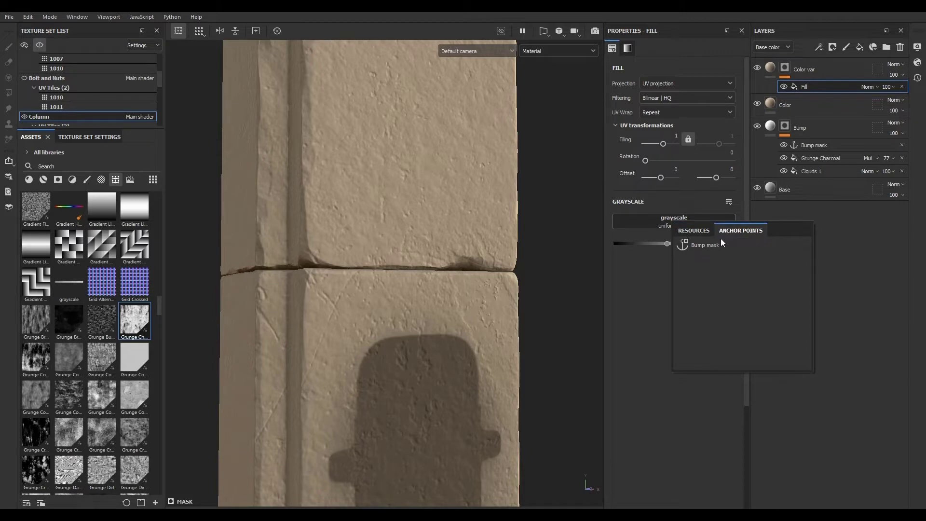
left_click(703, 245)
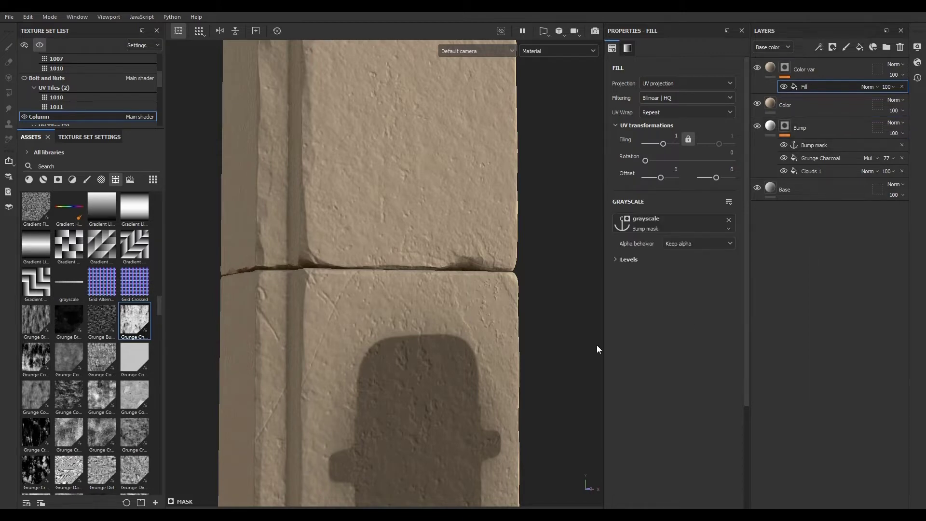
- Compare the Color var mask and the Bump layer's mask by viewing each one in the viewport
scroll(449, 288, "down", 2)
scroll(434, 277, "up", 3)
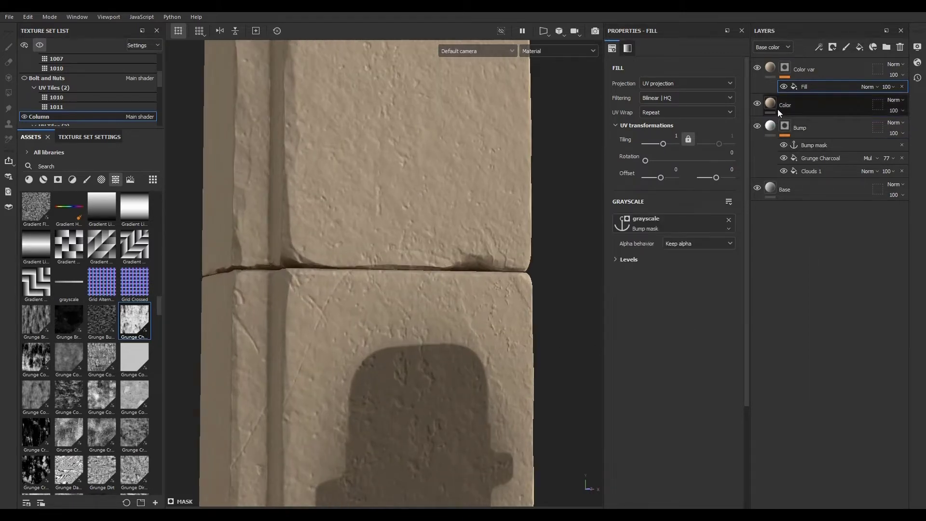
left_click(786, 68, "alt")
scroll(408, 237, "down", 3)
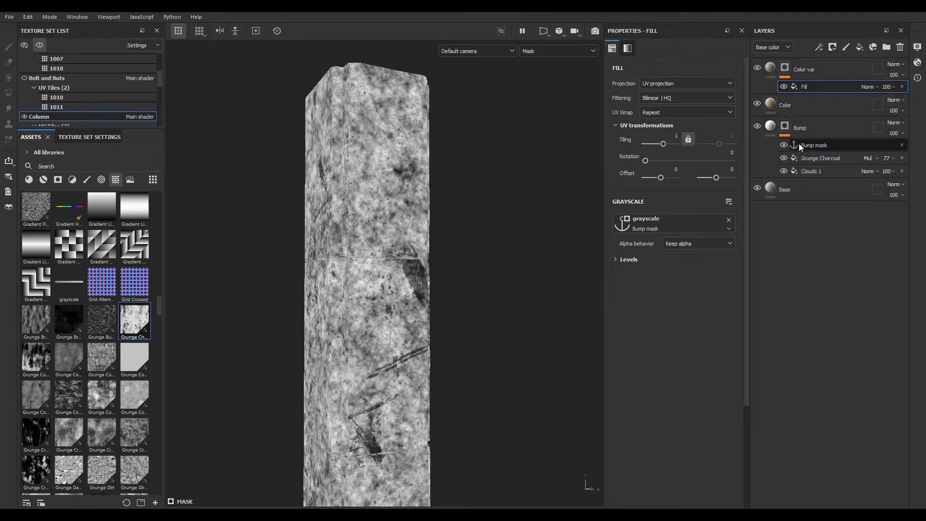
left_click(785, 125)
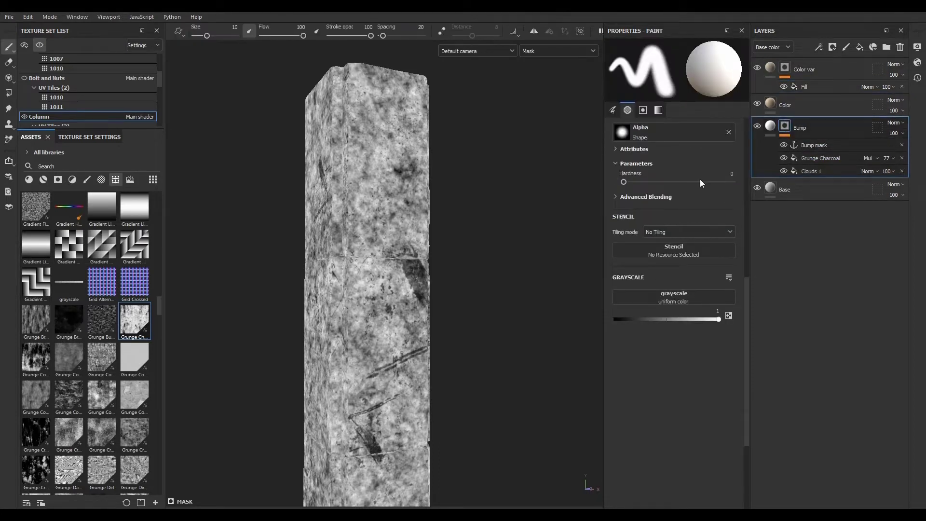
left_click(786, 70)
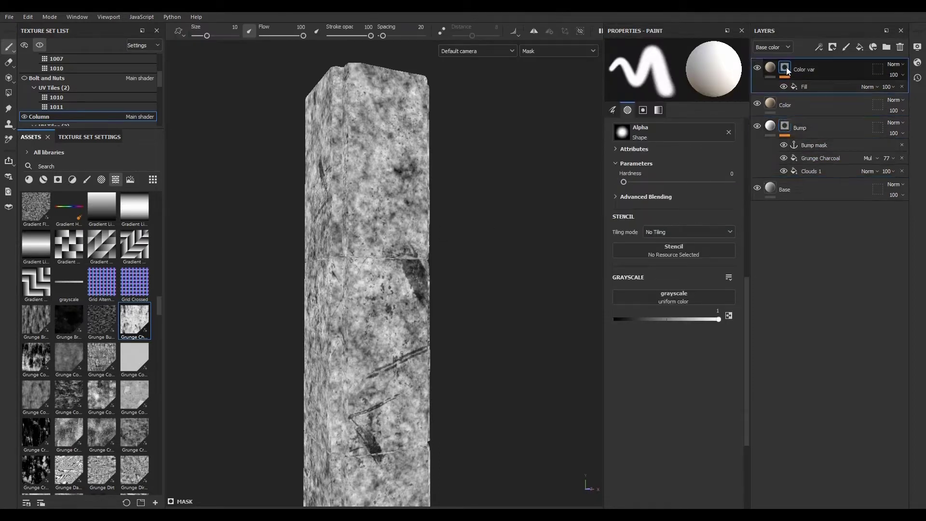
left_click(787, 129)
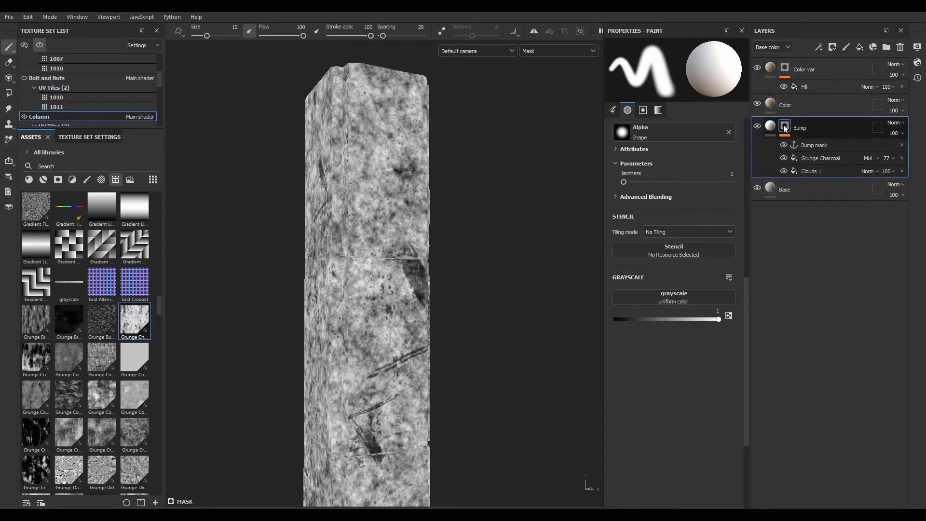
left_click(785, 69)
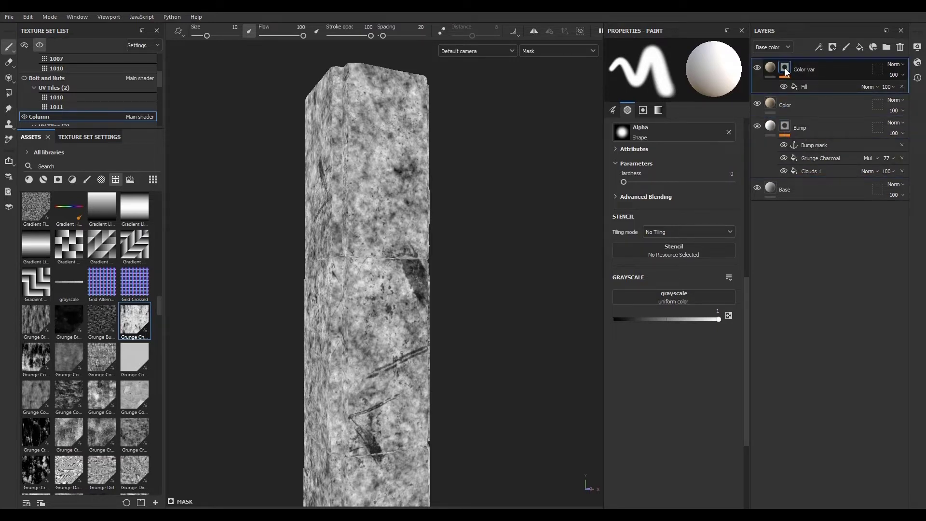
left_click(812, 85)
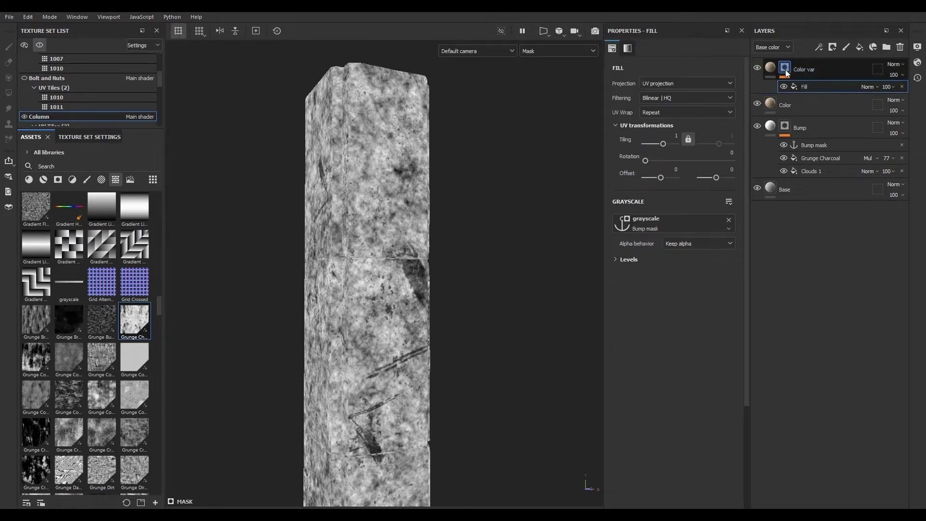
left_click(772, 70)
scroll(409, 305, "up", 3)
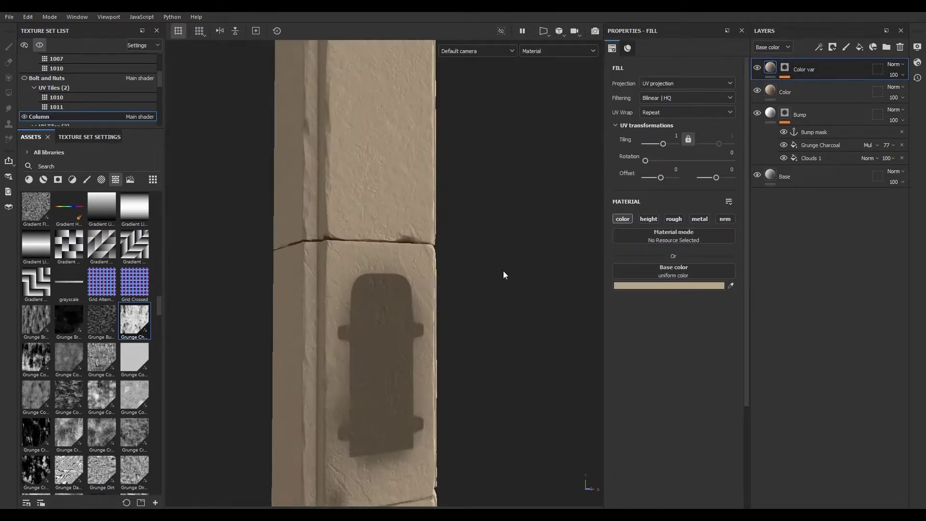
- Set Color var's base color to bright red, FF0202, to preview where the mask applies
left_click(698, 286)
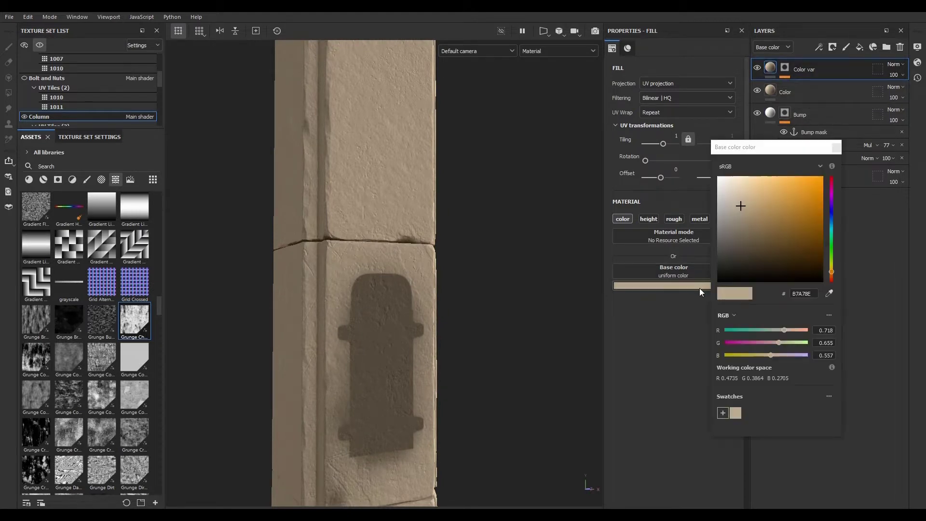
left_click_drag(741, 206, 744, 227)
left_click_drag(830, 220, 823, 173)
left_click(799, 186)
scroll(428, 149, "up", 7)
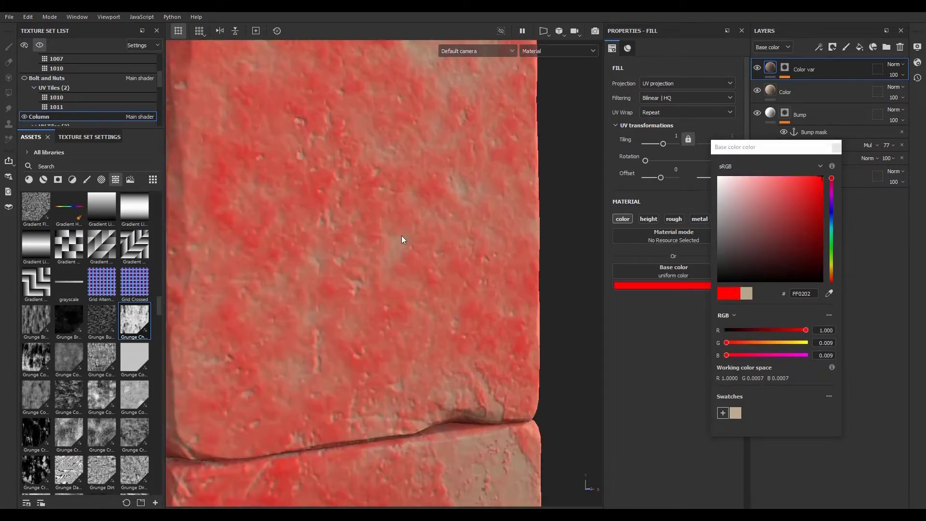
scroll(458, 248, "down", 7)
scroll(475, 324, "down", 5)
scroll(436, 341, "up", 10)
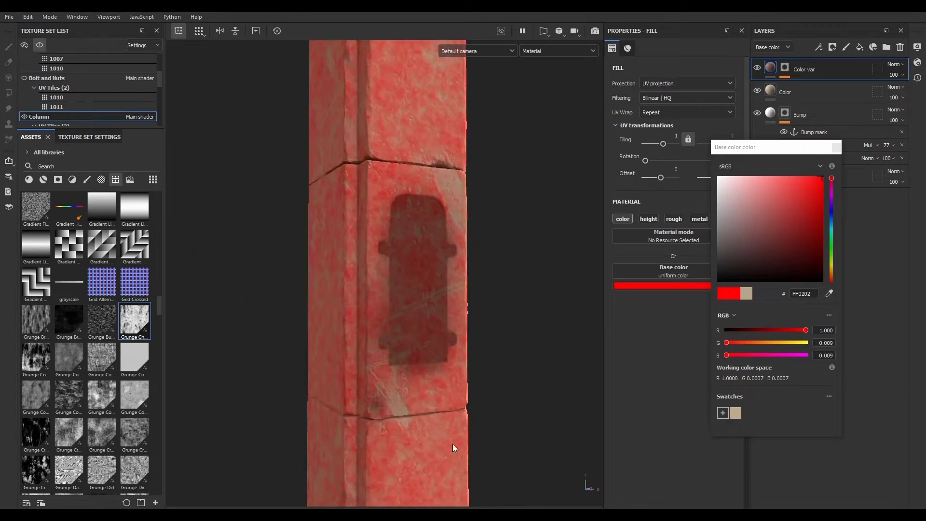
scroll(392, 424, "down", 3)
scroll(418, 379, "down", 5)
scroll(399, 269, "up", 8)
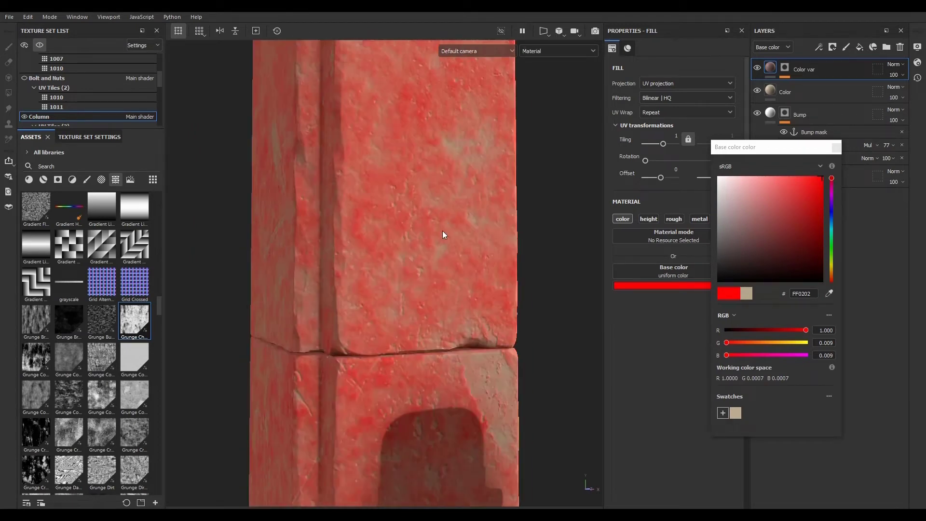
scroll(434, 234, "down", 3)
left_click(837, 148)
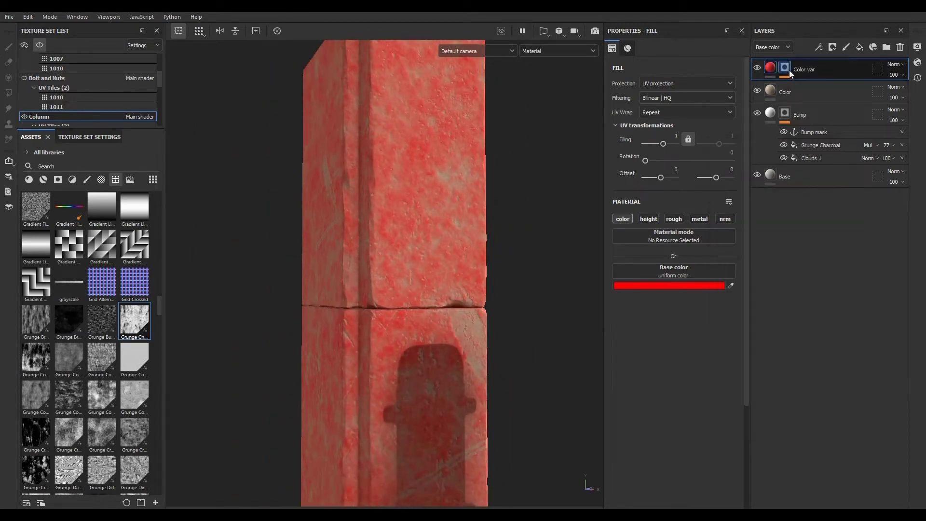
- Add a Levels effect to Color var's mask, invert it, then delete it
left_click(786, 68)
left_click(813, 87)
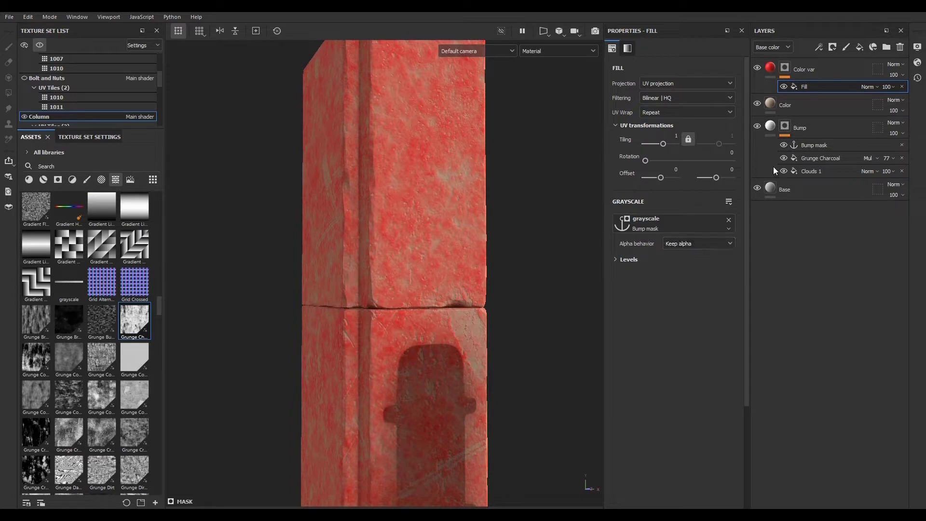
left_click(820, 46)
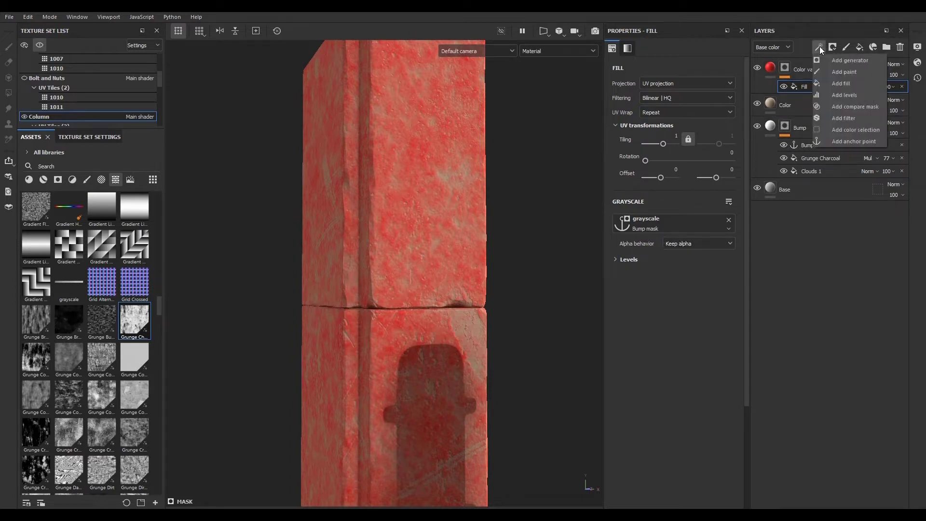
left_click(835, 96)
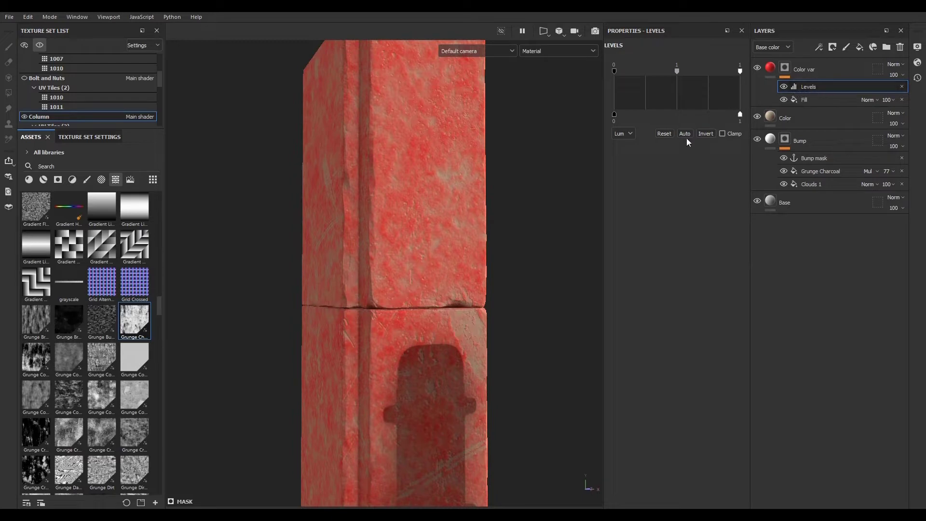
left_click(705, 133)
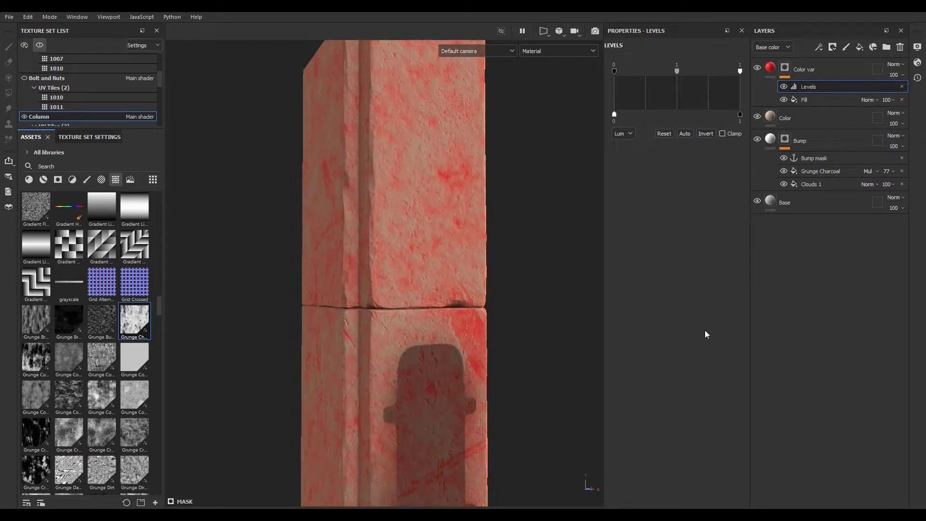
scroll(438, 278, "up", 5)
scroll(445, 273, "down", 7)
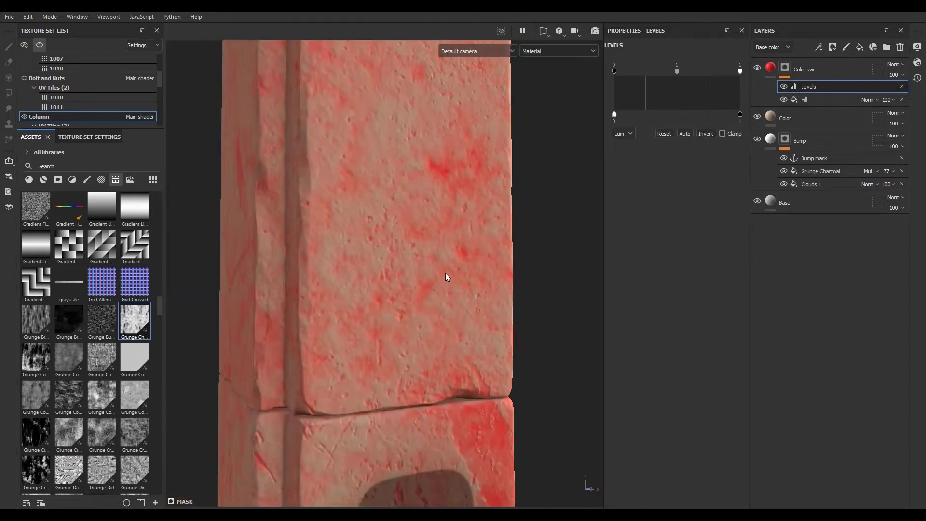
scroll(437, 393, "up", 3)
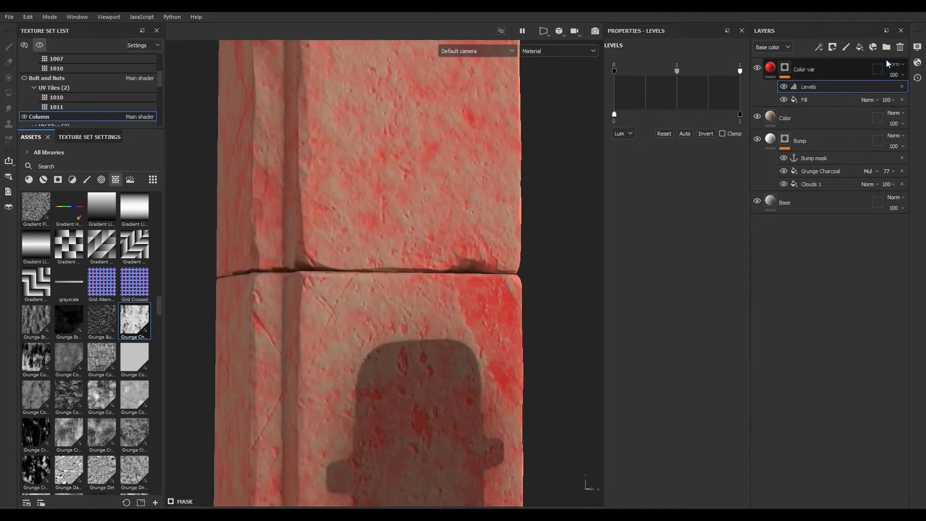
left_click(901, 87)
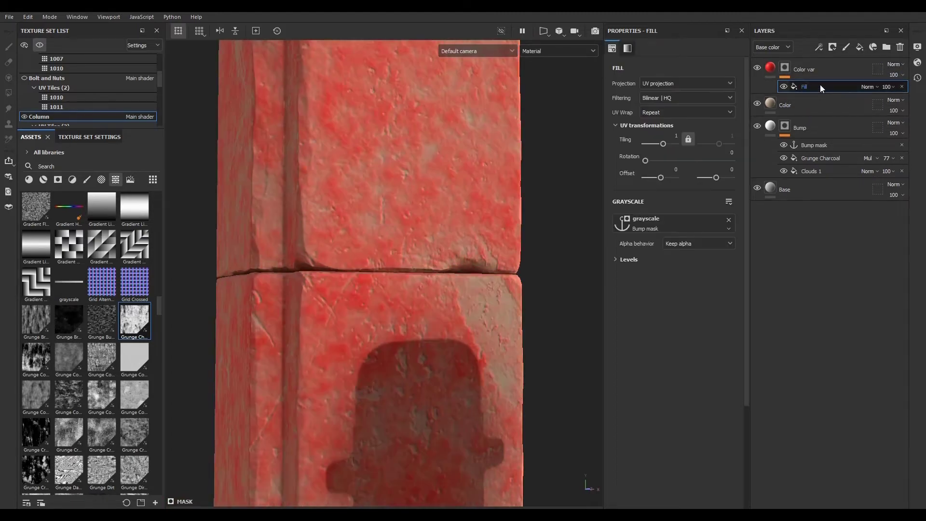
- Invert the mask fill's levels and lower its white point to about 0.71
left_click(616, 260)
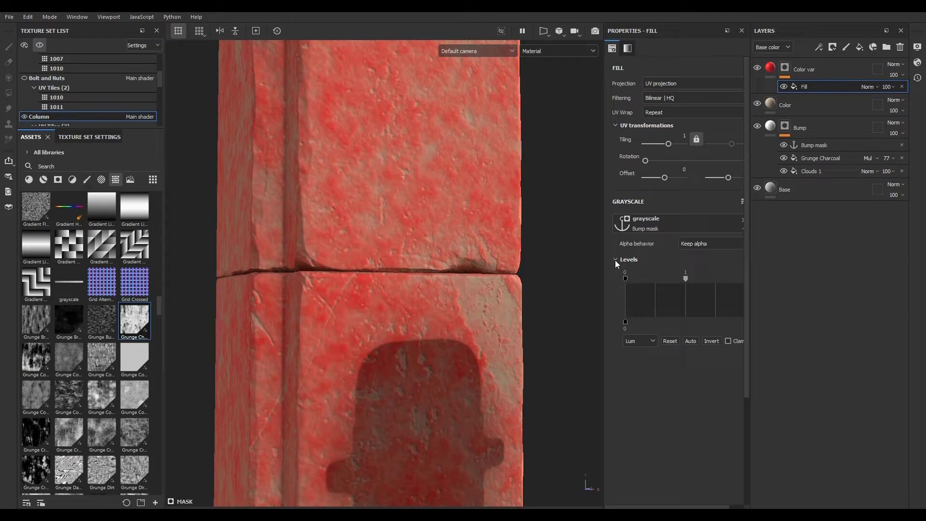
left_click(711, 341)
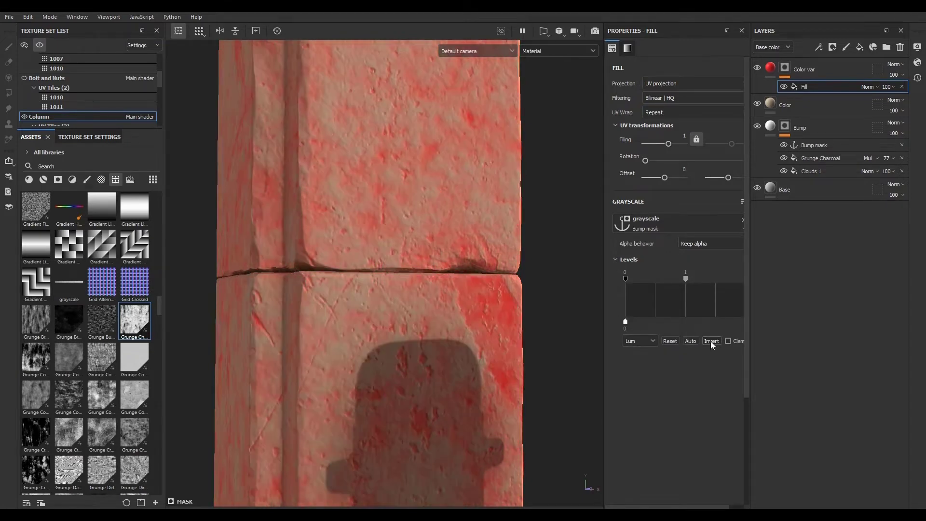
scroll(369, 253, "down", 5)
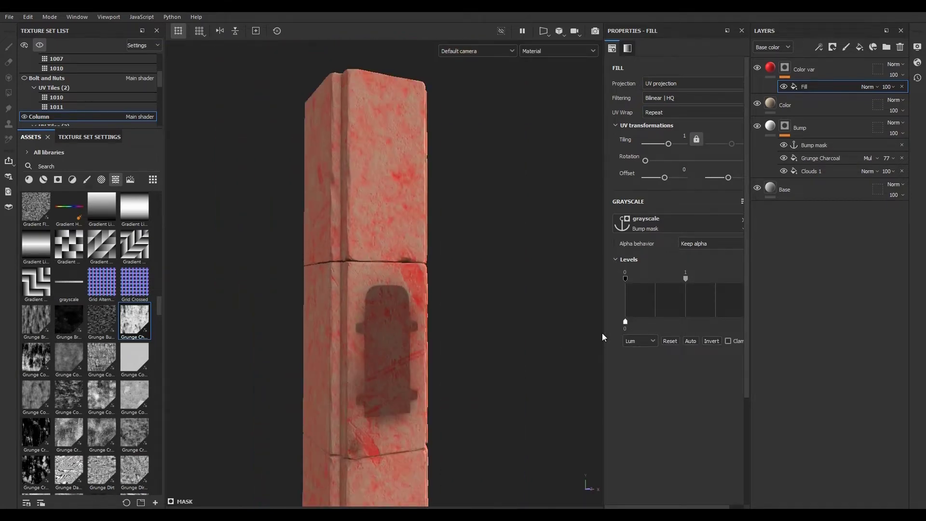
left_click_drag(603, 334, 570, 333)
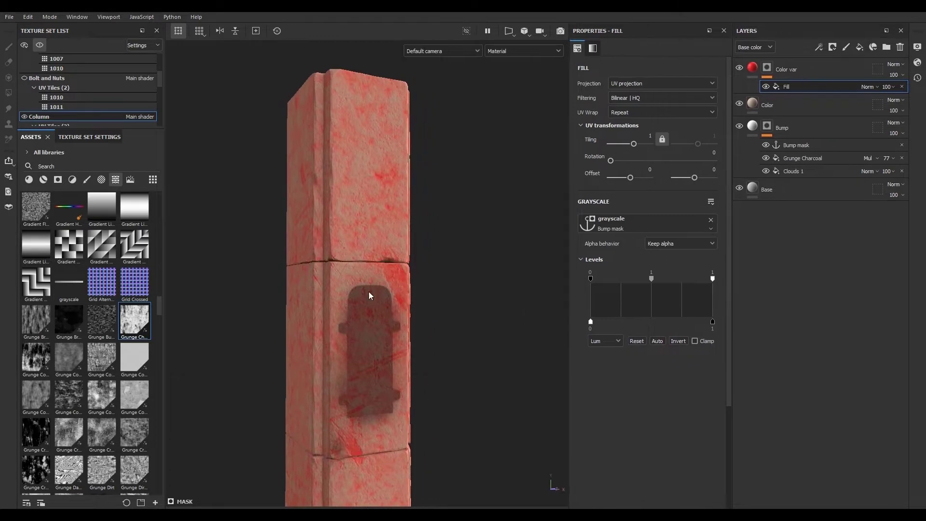
scroll(371, 296, "up", 5)
left_click_drag(652, 279, 652, 279)
left_click_drag(712, 278, 678, 281)
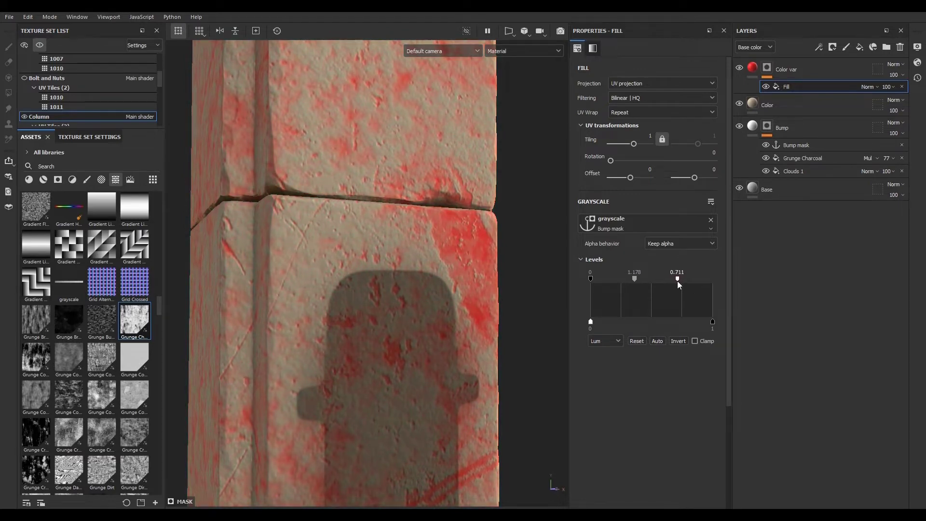
- Move the Color var layer to the bottom of the layer stack, below Base
right_click_drag(378, 242, 395, 296, "alt")
left_click_drag(395, 296, 396, 390, "alt")
right_click_drag(396, 391, 413, 363, "alt")
scroll(413, 363, "down", 5)
scroll(407, 342, "up", 5)
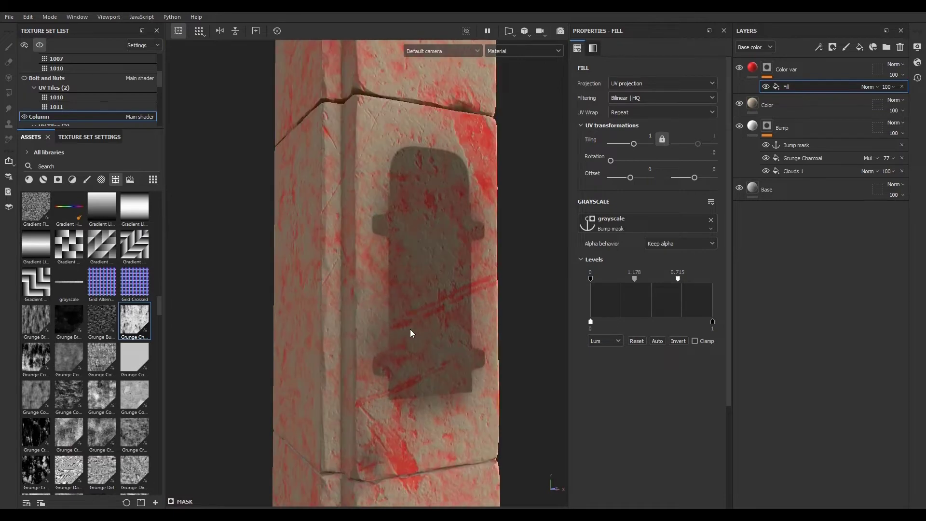
left_click_drag(784, 70, 777, 213)
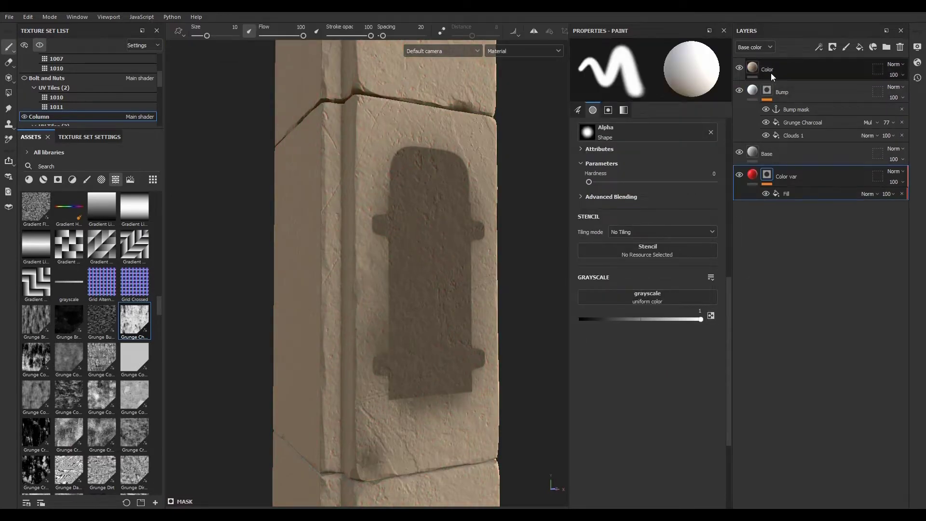
- Undo the last layer move and sample Color var's base color from the column's surface with the eyedropper
key("ctrl+z")
left_click(754, 68)
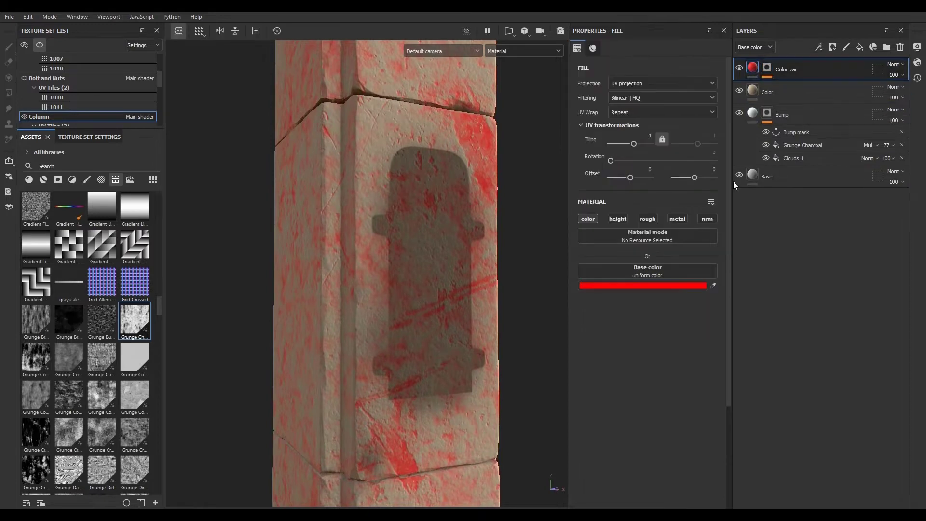
left_click(713, 286)
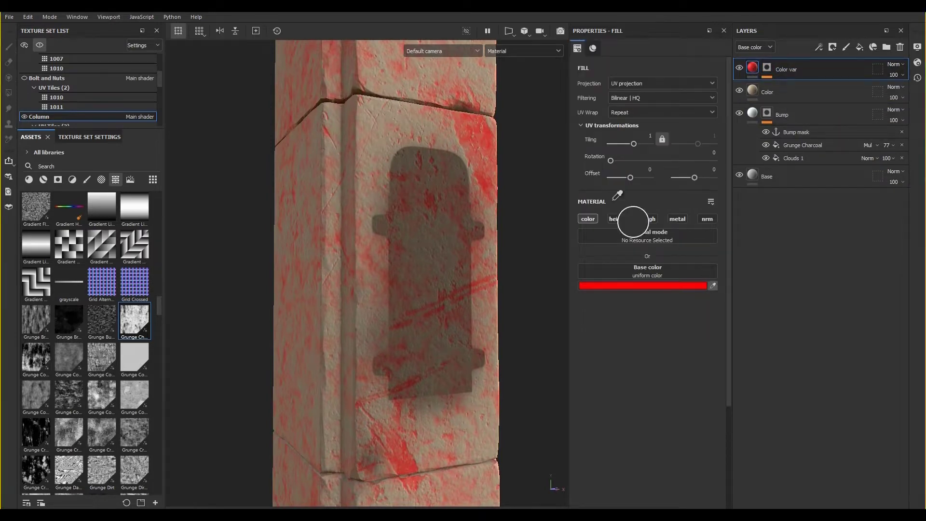
left_click(412, 107)
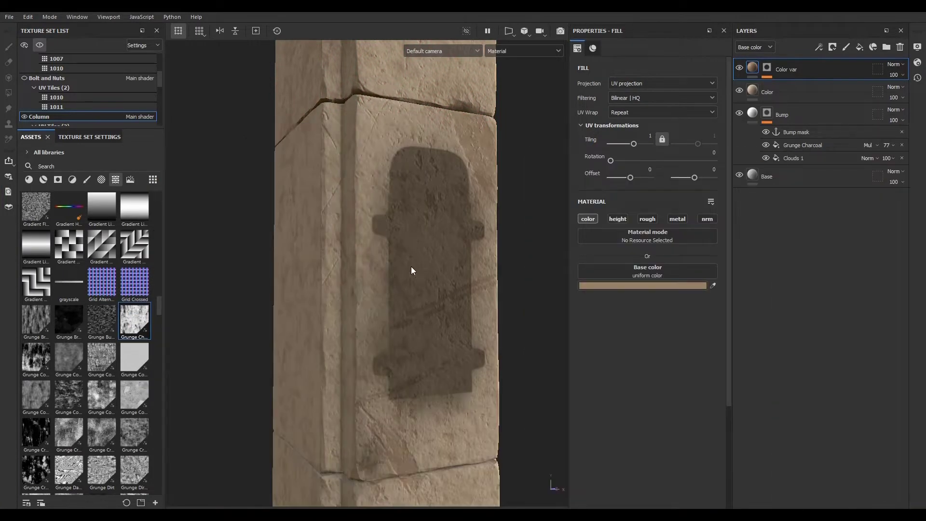
- Zoom in and out on the column to inspect the new color variation
scroll(411, 271, "down", 5)
scroll(394, 341, "up", 6)
scroll(393, 344, "down", 3)
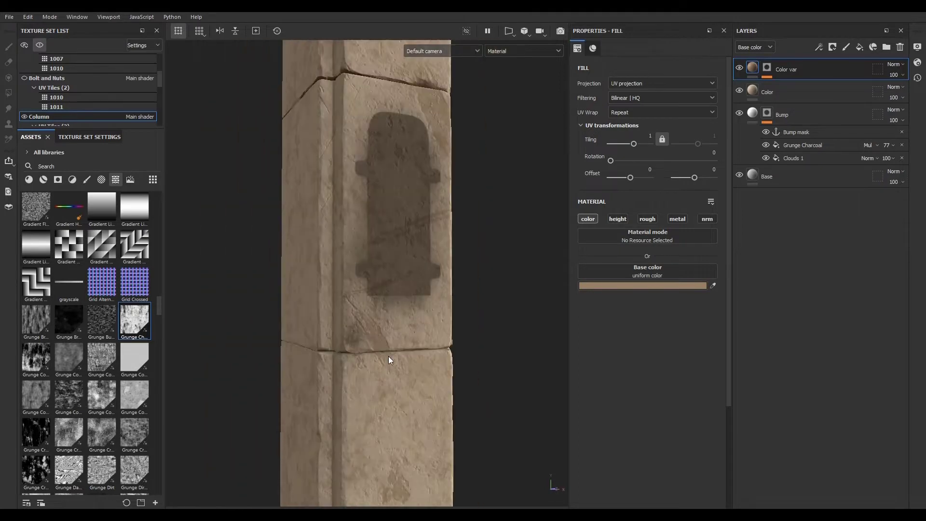
scroll(391, 360, "down", 2)
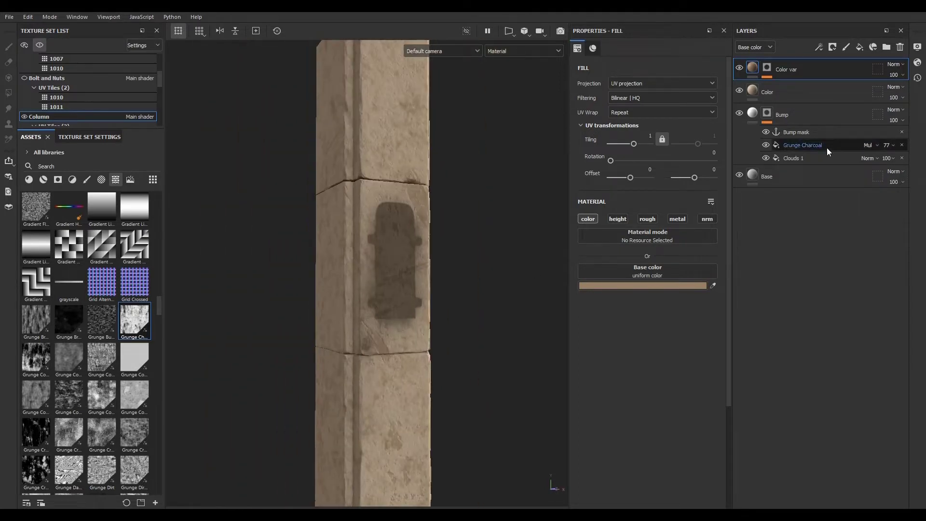
scroll(380, 295, "up", 3)
scroll(386, 295, "down", 5)
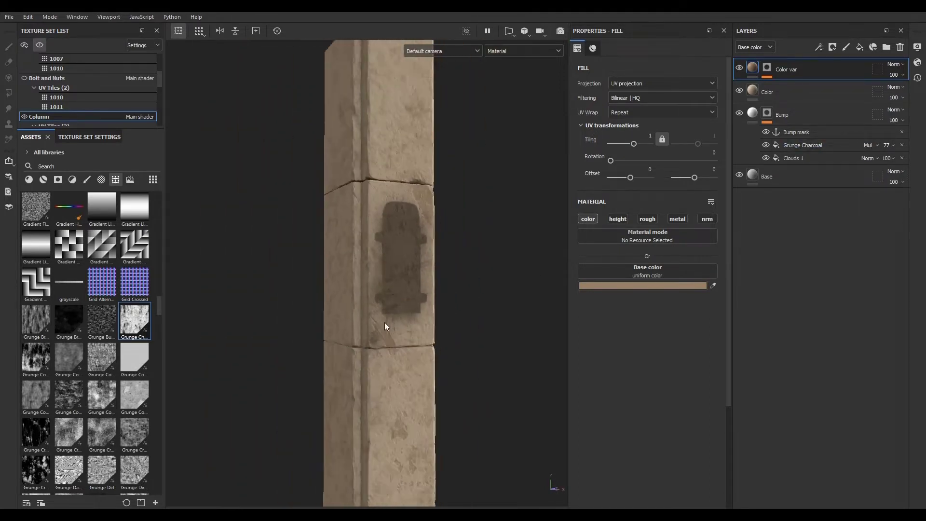
scroll(406, 323, "up", 5)
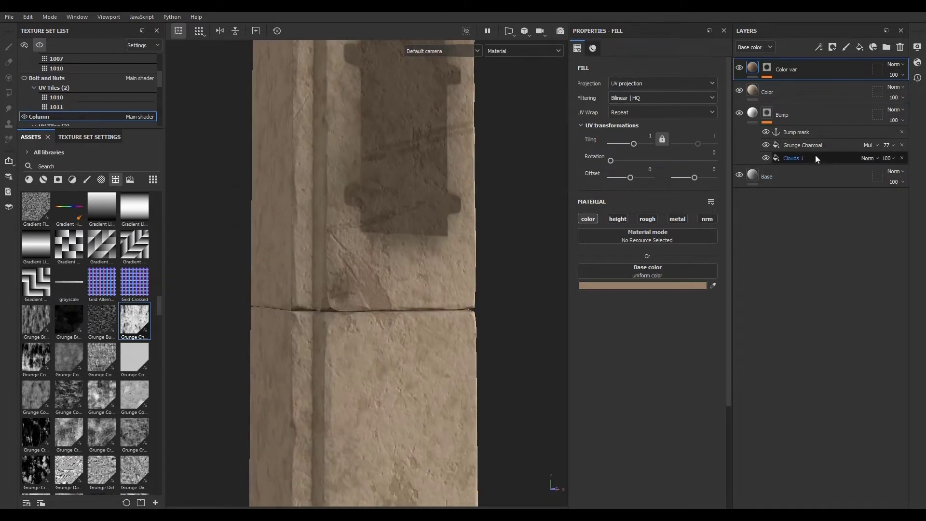
- Reposition the Grunge Charcoal mask fill's tri-planar projection along the column
left_click(817, 148)
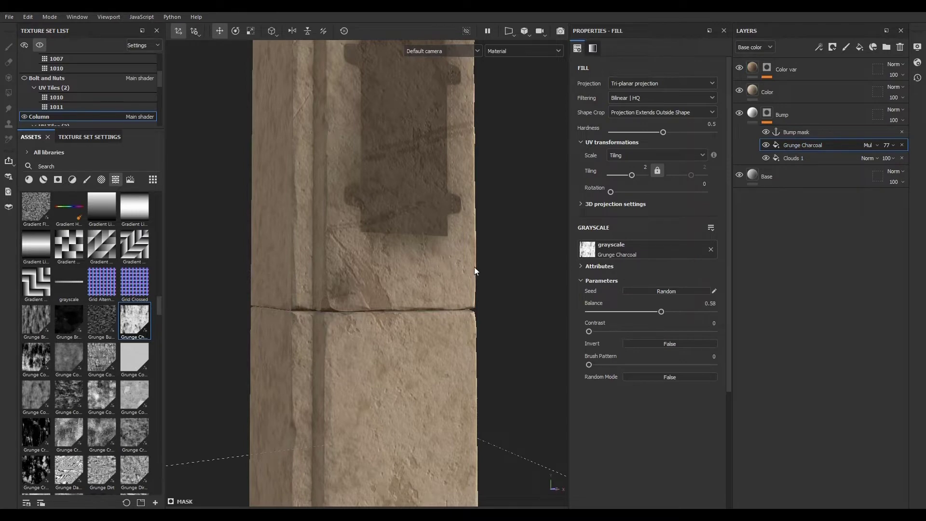
scroll(404, 299, "down", 5)
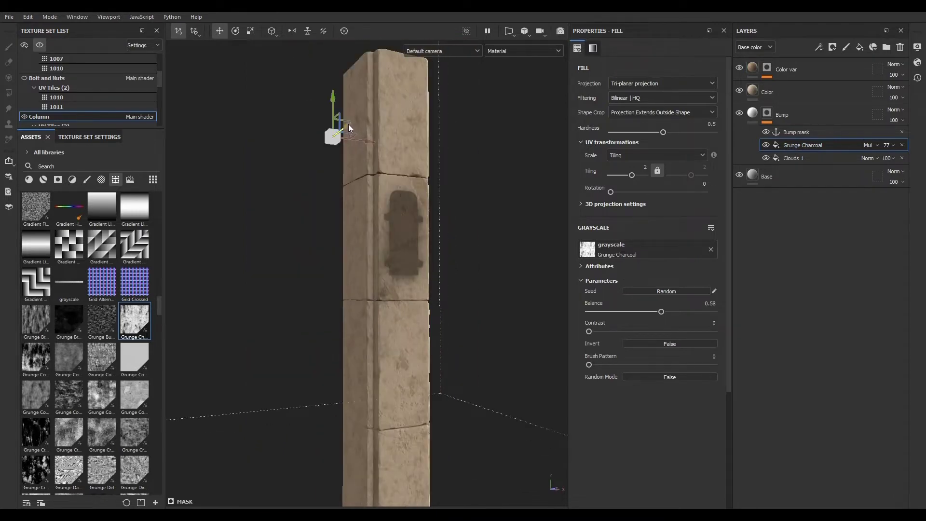
left_click_drag(349, 127, 356, 149)
mouse_move(324, 105)
left_mouse_down()
mouse_move(326, 71)
mouse_move(327, 96)
left_mouse_up()
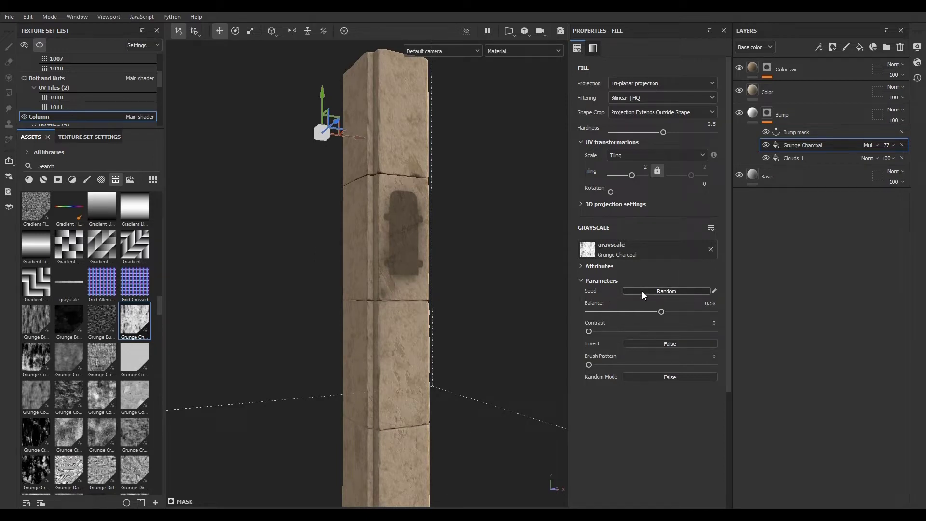
left_click(801, 160)
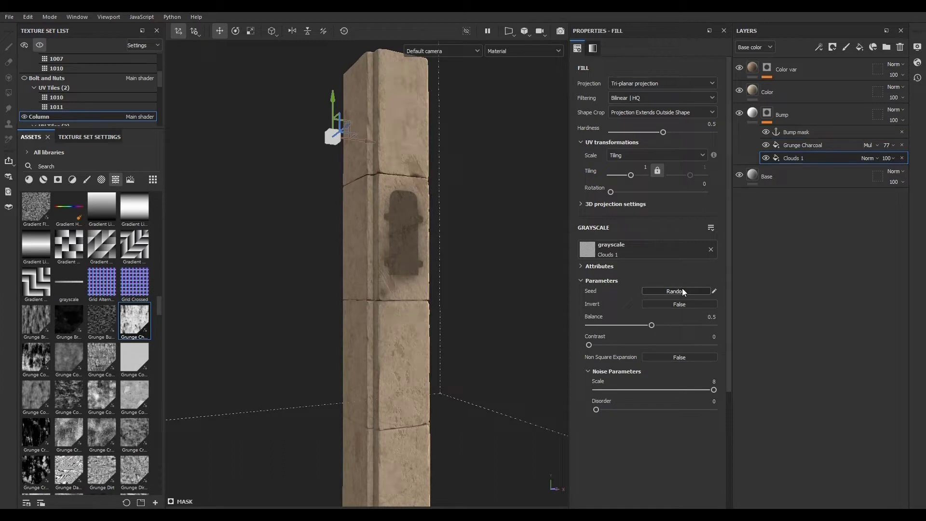
scroll(395, 305, "up", 5)
scroll(407, 277, "down", 4)
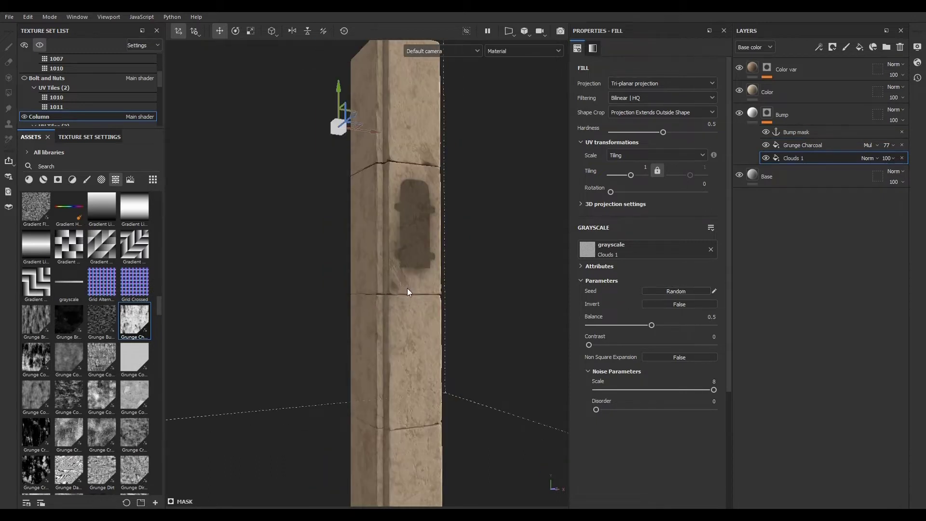
left_click(816, 145)
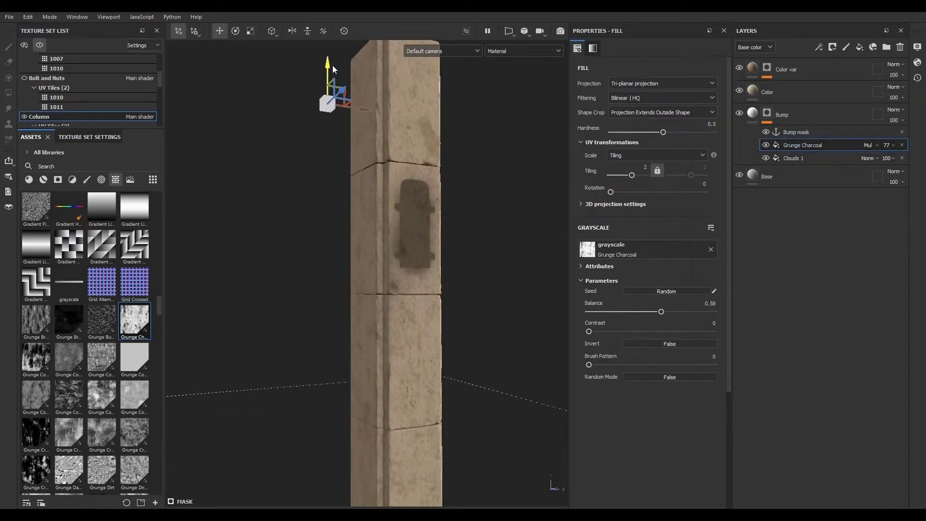
left_click_drag(331, 65, 345, 158)
- Zoom and orbit around the column to inspect the bump and color detail
scroll(386, 299, "up", 3)
scroll(396, 325, "down", 5)
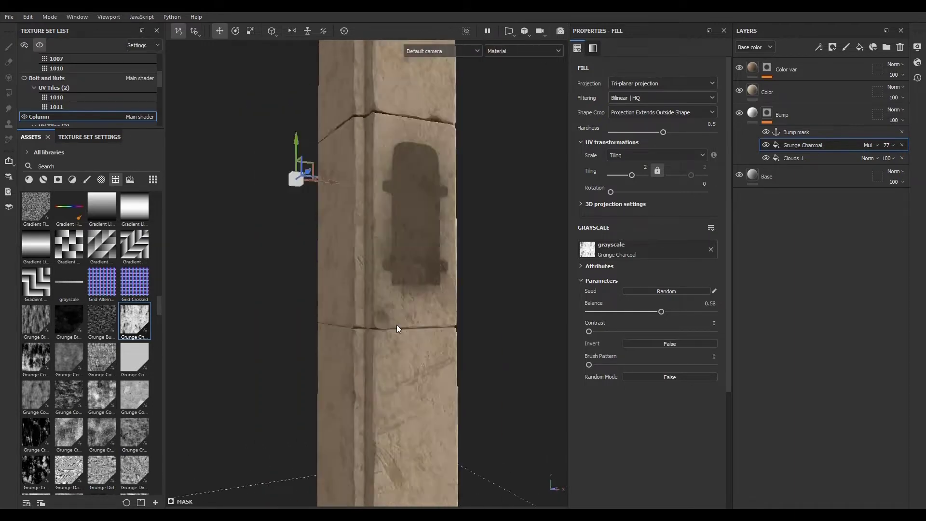
scroll(386, 347, "up", 3)
scroll(387, 318, "down", 1)
scroll(375, 420, "up", 5)
scroll(369, 365, "down", 5)
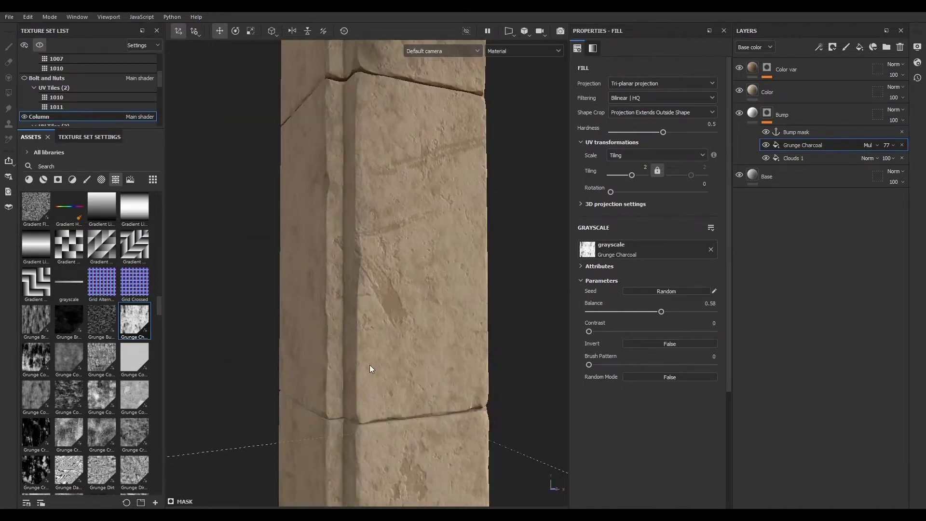
left_click_drag(444, 384, 405, 365, "alt")
mouse_move(405, 366)
right_mouse_down("alt")
mouse_move(885, 439)
mouse_move(400, 349)
right_mouse_up("alt")
left_click_drag(400, 348, 448, 370, "alt")
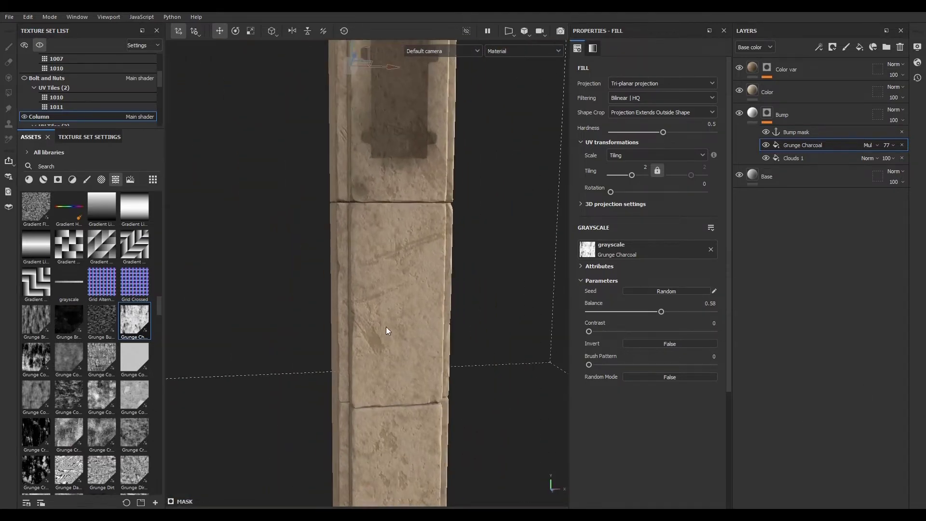
right_click_drag(443, 325, 606, 397, "alt")
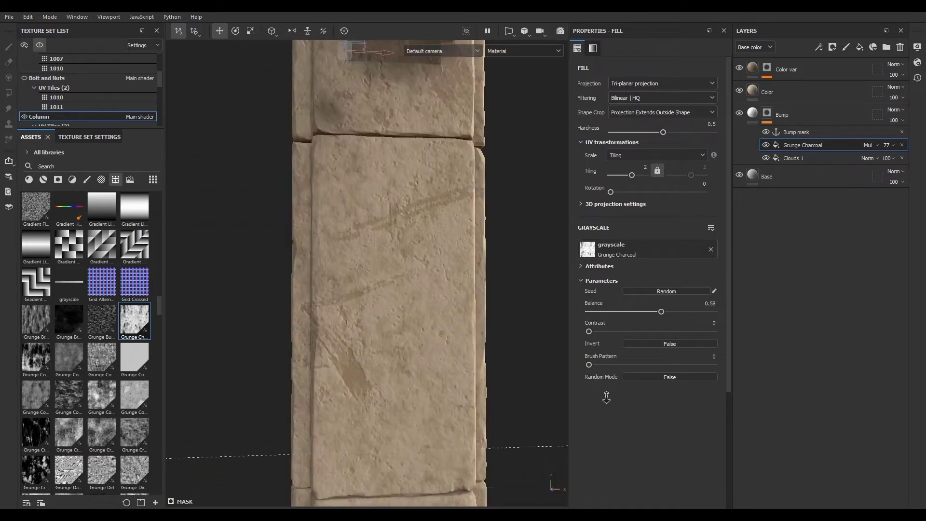
- Add a new fill layer above Color var and rename it Micro bump
left_click(757, 111)
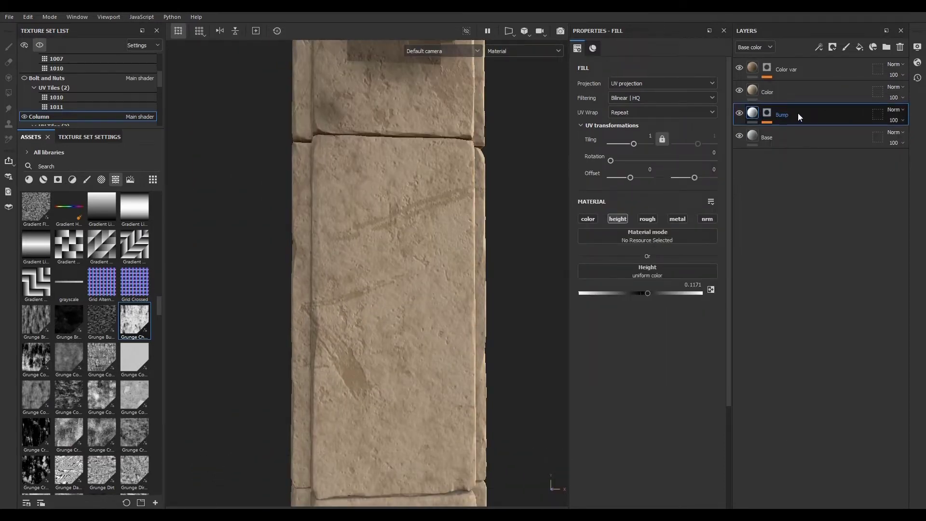
left_click(814, 71)
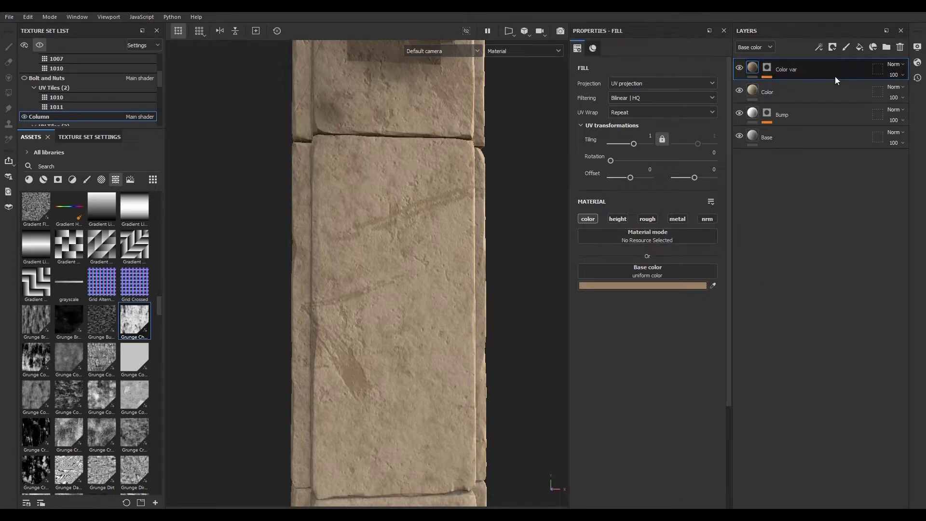
left_click(860, 47)
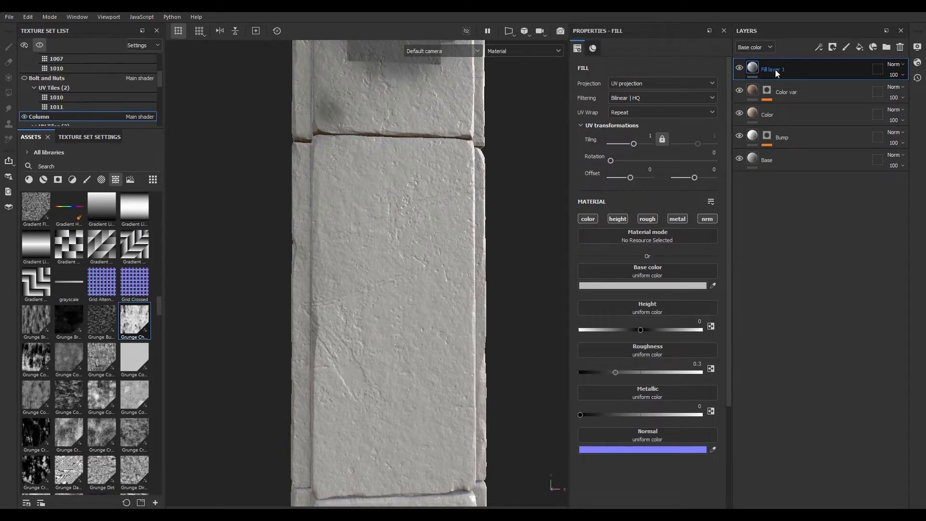
double_click(772, 70)
type("B")
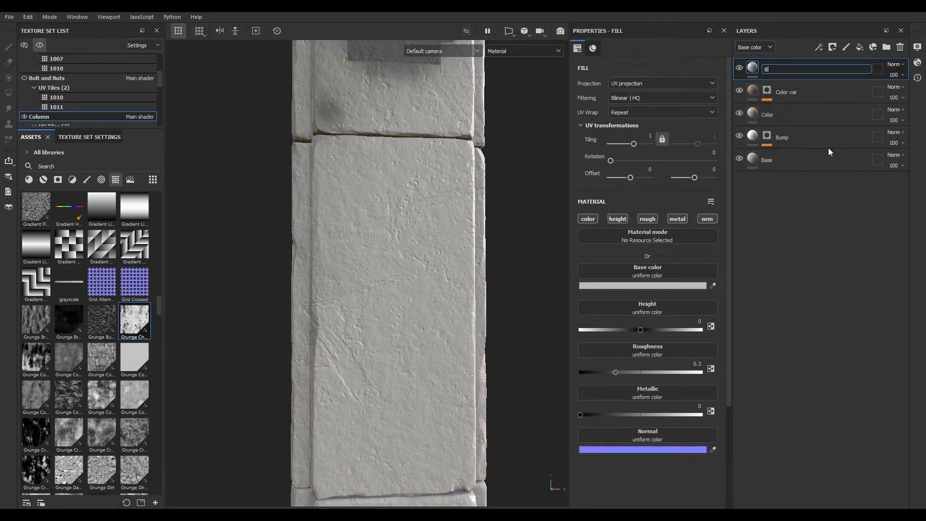
key("BackSpace")
type("Micro bump")
key("Return")
- Add a black mask to the Micro bump layer and insert a fill effect into it
left_click(833, 46)
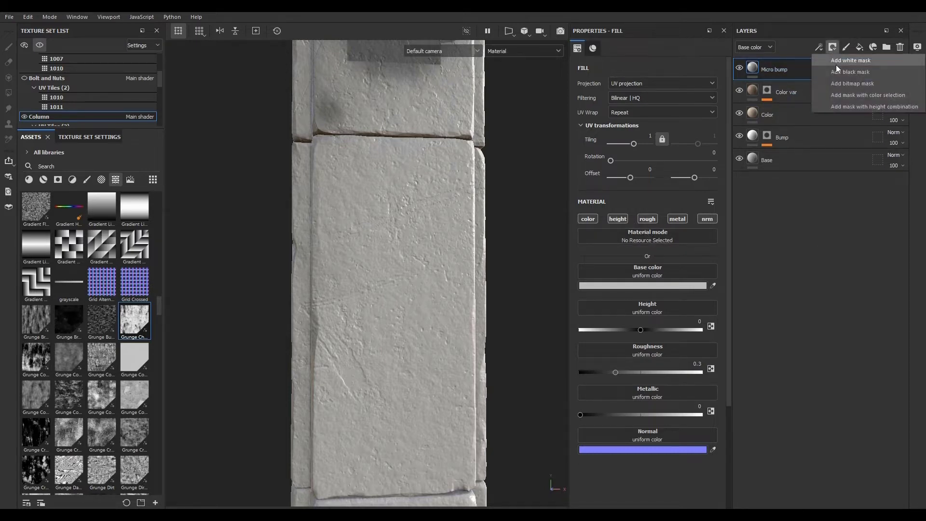
left_click(839, 68)
left_click(818, 47)
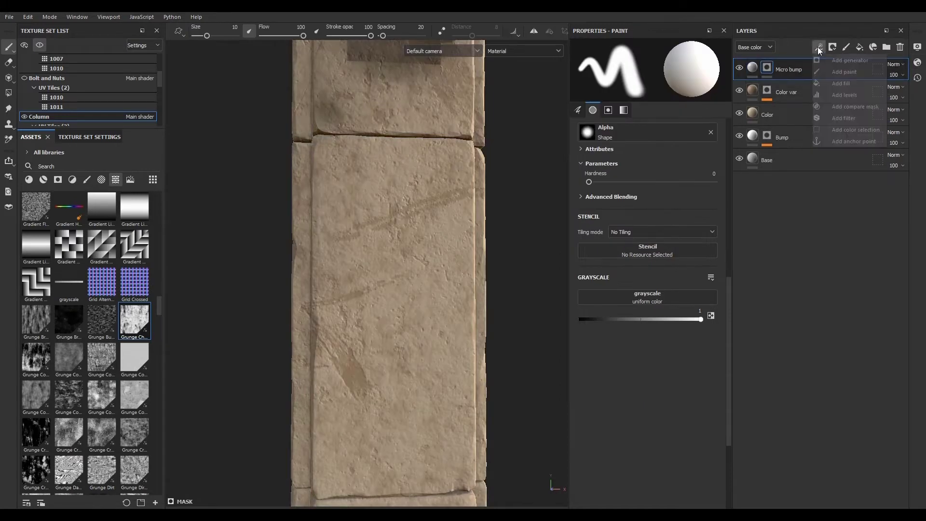
left_click(834, 82)
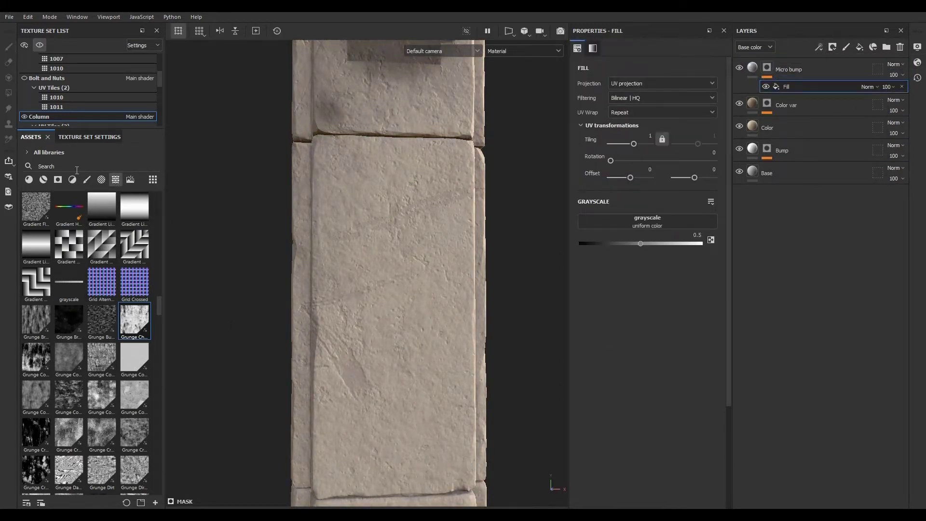
- Assign the BnW Spots 3 texture to the mask fill's grayscale slot
scroll(119, 230, "up", 10)
scroll(130, 278, "down", 3)
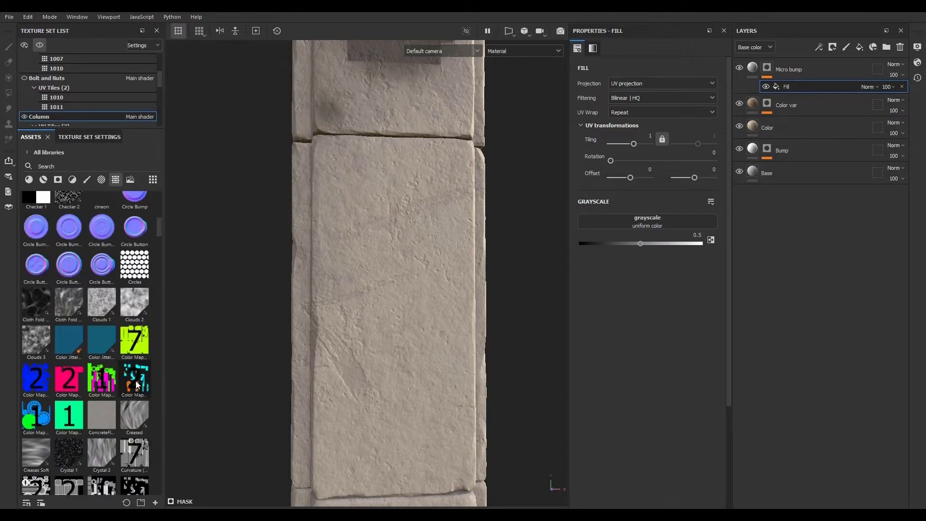
scroll(132, 299, "up", 5)
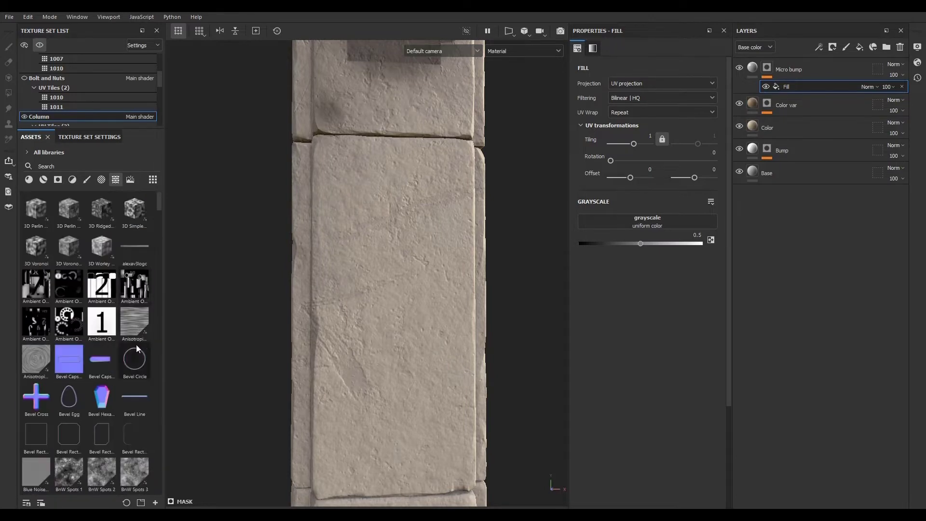
scroll(143, 429, "down", 5)
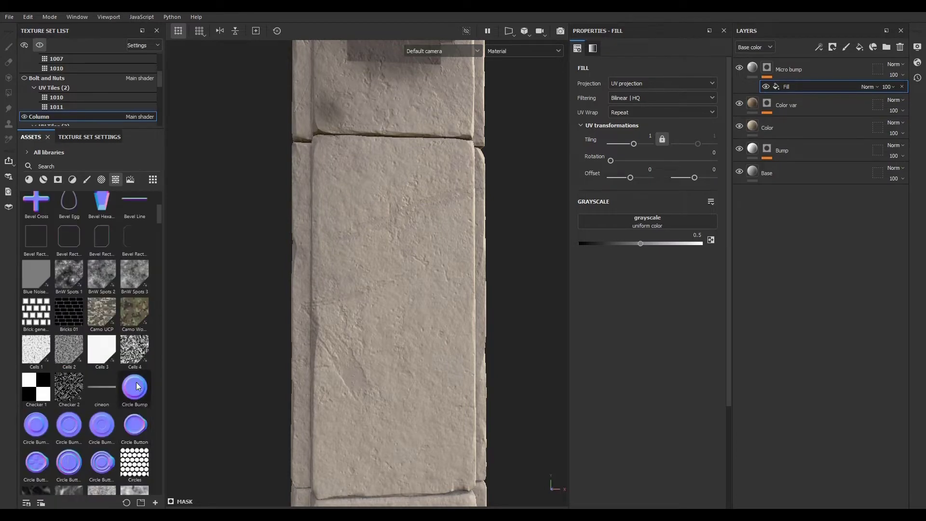
left_click(128, 279)
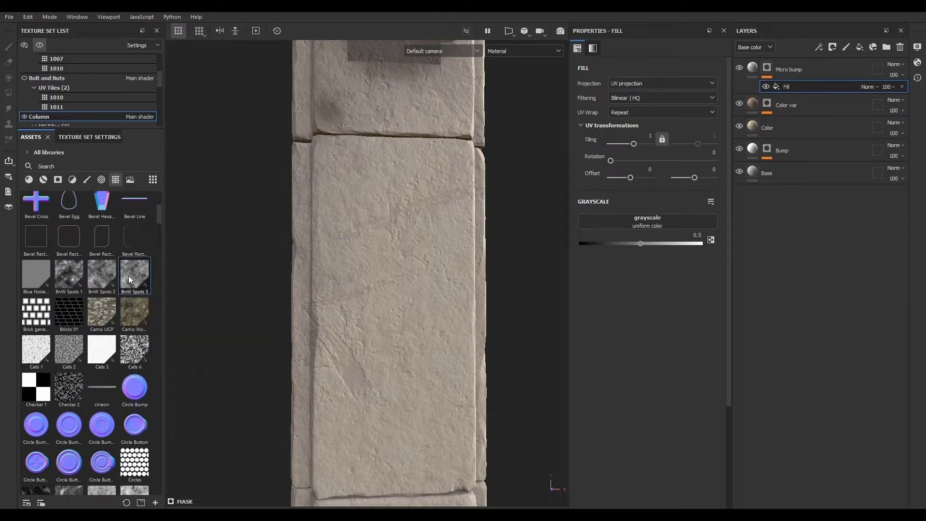
left_click_drag(129, 279, 645, 226)
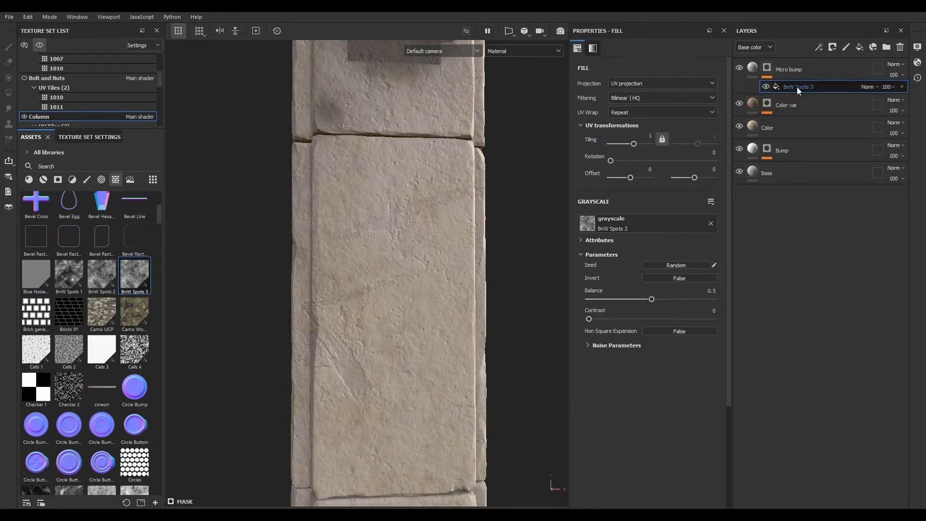
- Preview the mask alone and set BnW Spots 3's noise scale to 3
left_click(767, 70, "alt")
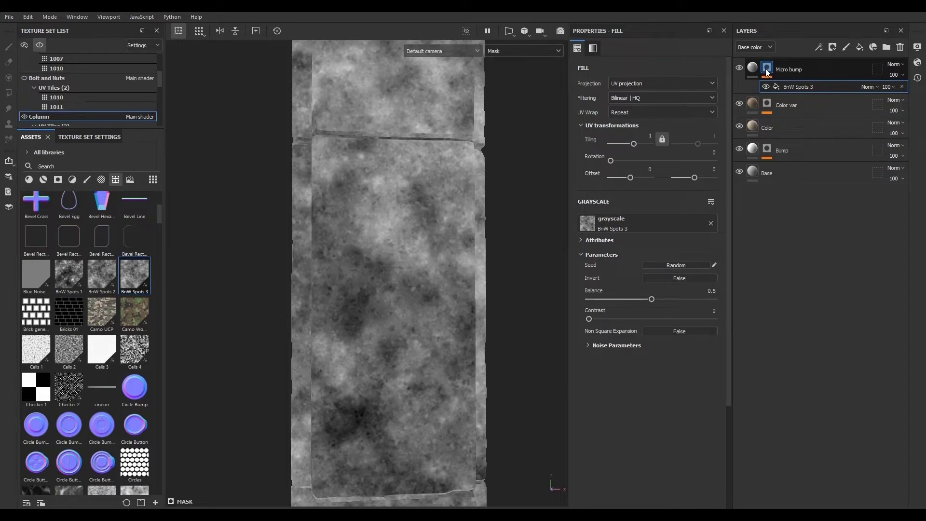
key("F2")
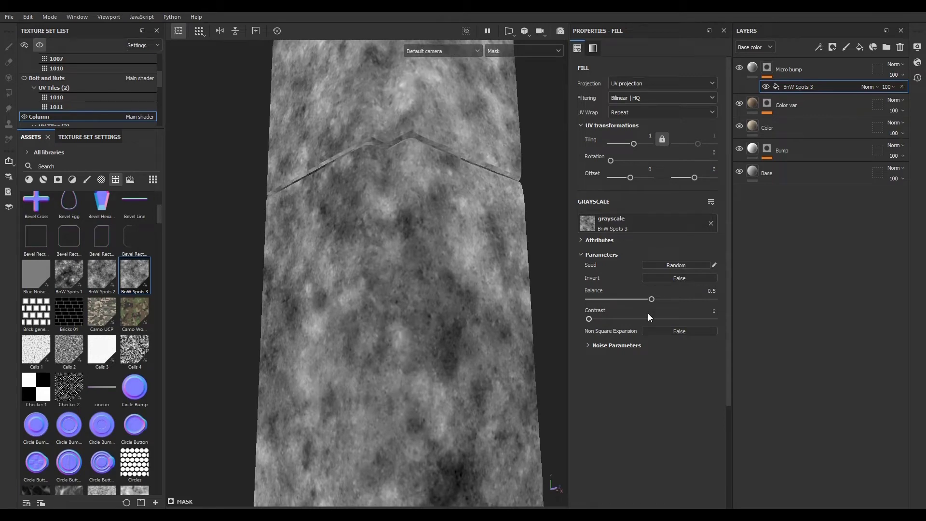
left_click(588, 346)
left_click_drag(601, 364, 628, 364)
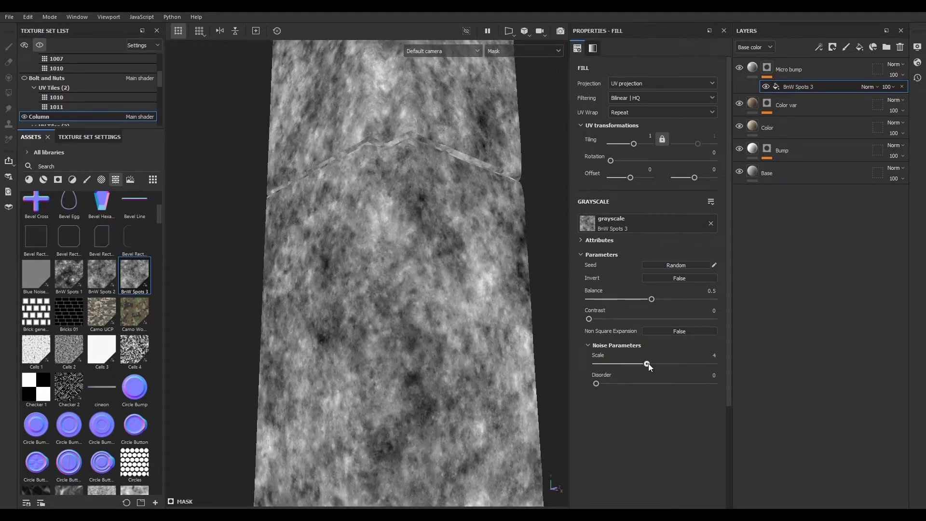
- Set Micro bump's base color to bright red to preview where its mask applies on the column
left_click(752, 68)
right_click_drag(520, 279, 410, 316, "alt")
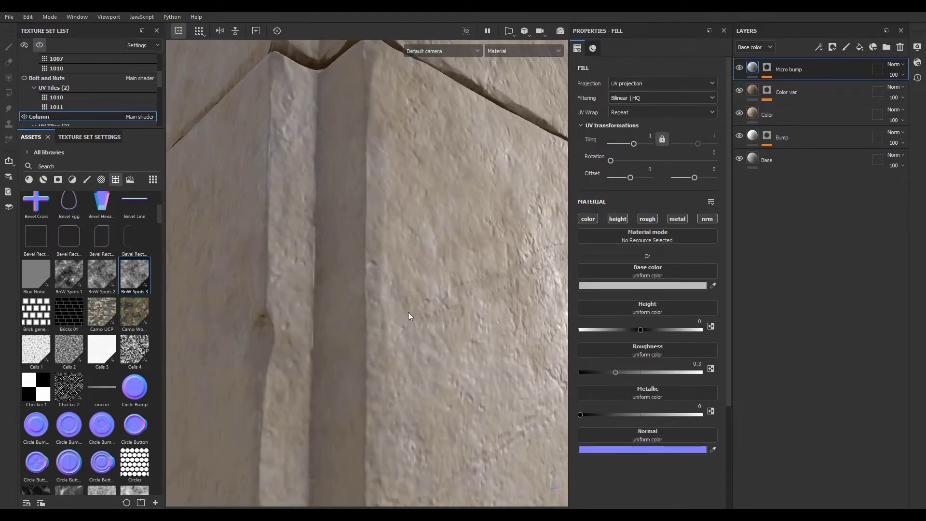
left_click_drag(410, 316, 257, 273, "alt")
left_click(643, 286)
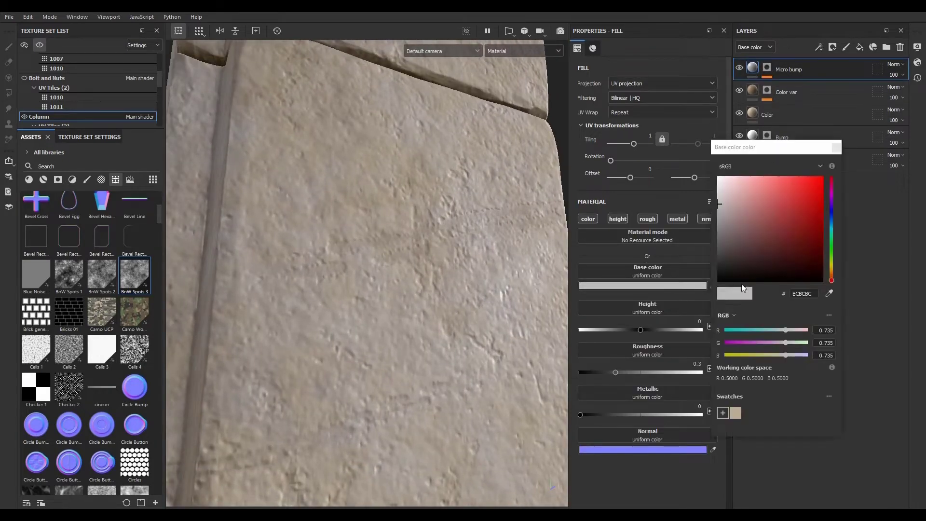
left_click(822, 178)
left_click(839, 148)
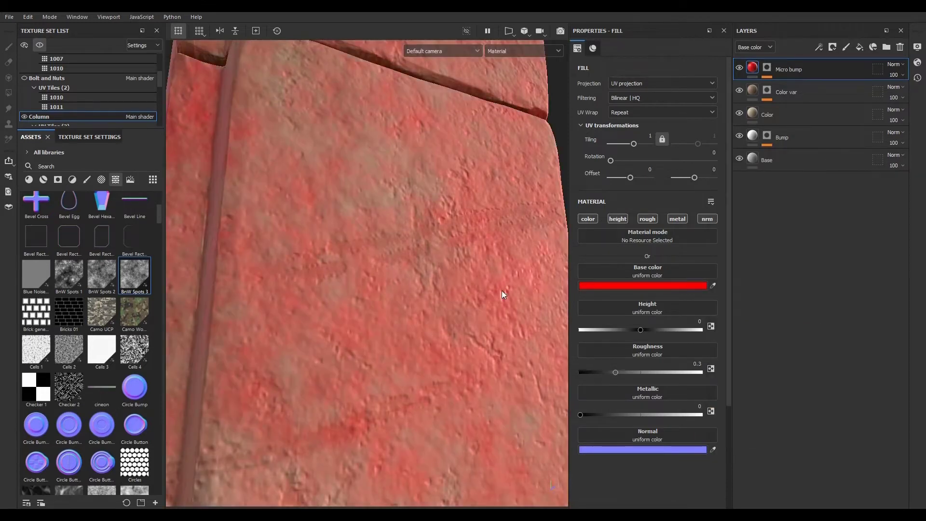
right_click_drag(502, 294, 8, 101, "alt")
left_click_drag(386, 320, 433, 311, "alt")
right_click_drag(432, 312, 424, 347, "alt")
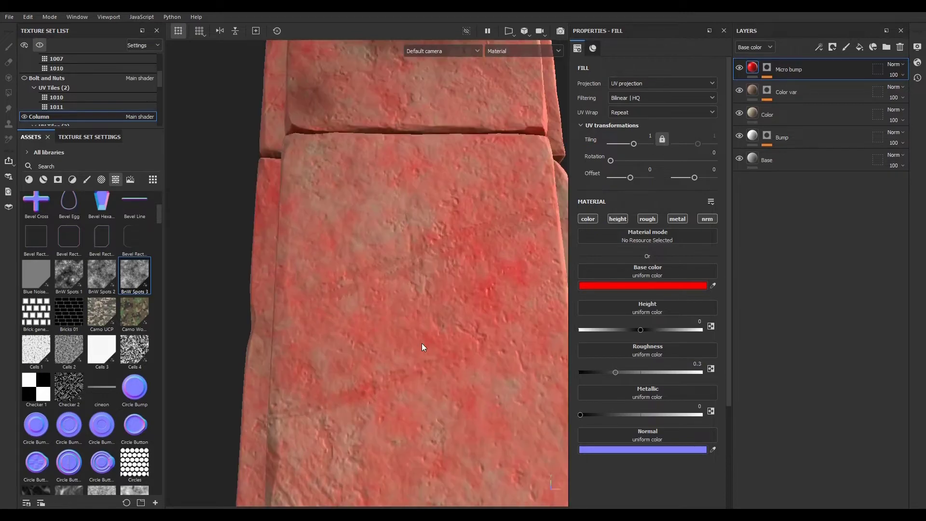
- Set the tiling of the BnW Spots 3 fill in Micro bump's mask to 2
left_click_drag(423, 348, 462, 324, "alt")
right_click_drag(461, 325, 460, 377, "alt")
mouse_move(460, 377)
left_mouse_down("alt")
mouse_move(399, 345)
mouse_move(401, 355)
left_mouse_up("alt")
left_click(767, 69)
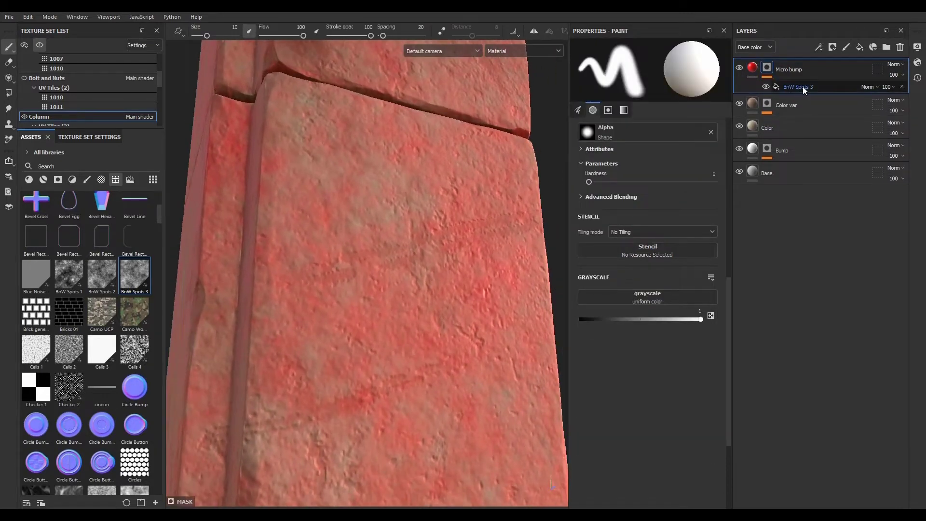
left_click(796, 87)
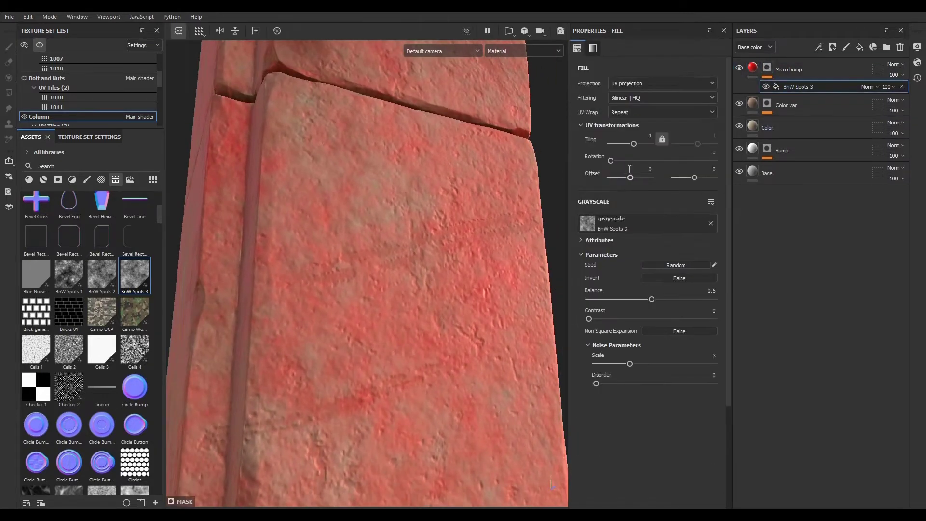
left_click(640, 133)
type("2")
key("Return")
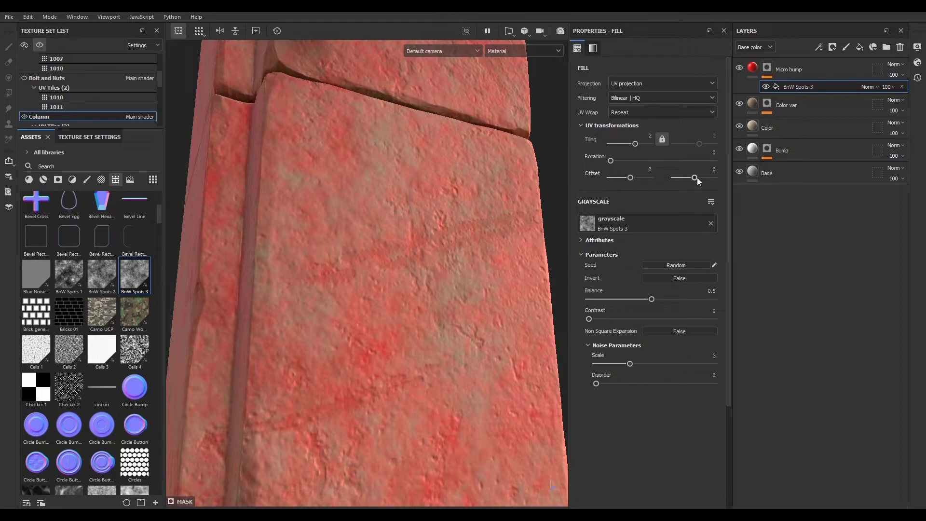
- Set the Micro bump layer's height to 0.1440 and its roughness to 0.3502
left_click(754, 69)
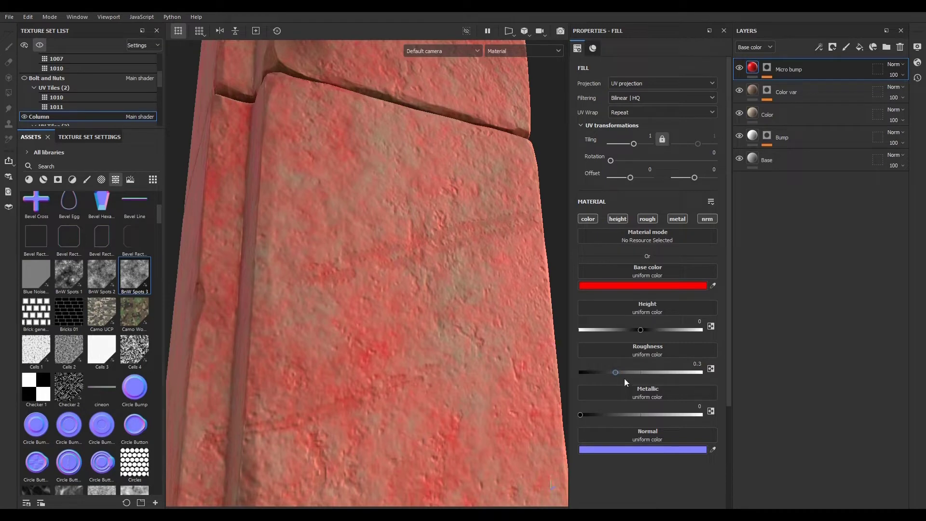
mouse_move(641, 330)
left_mouse_down()
mouse_move(660, 330)
mouse_move(632, 330)
mouse_move(650, 330)
left_mouse_up()
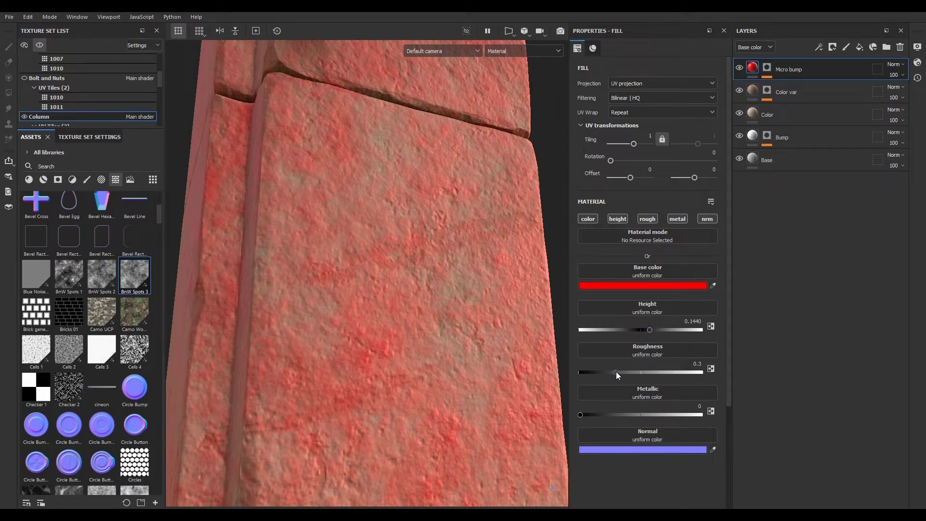
left_click_drag(615, 372, 606, 372)
mouse_move(530, 374)
left_mouse_down("alt")
mouse_move(354, 285)
mouse_move(521, 382)
left_mouse_up("alt")
right_click_drag(521, 382, 391, 324, "alt")
left_click_drag(391, 323, 502, 371, "alt")
right_click_drag(501, 371, 471, 384, "alt")
left_click_drag(471, 384, 425, 324, "alt")
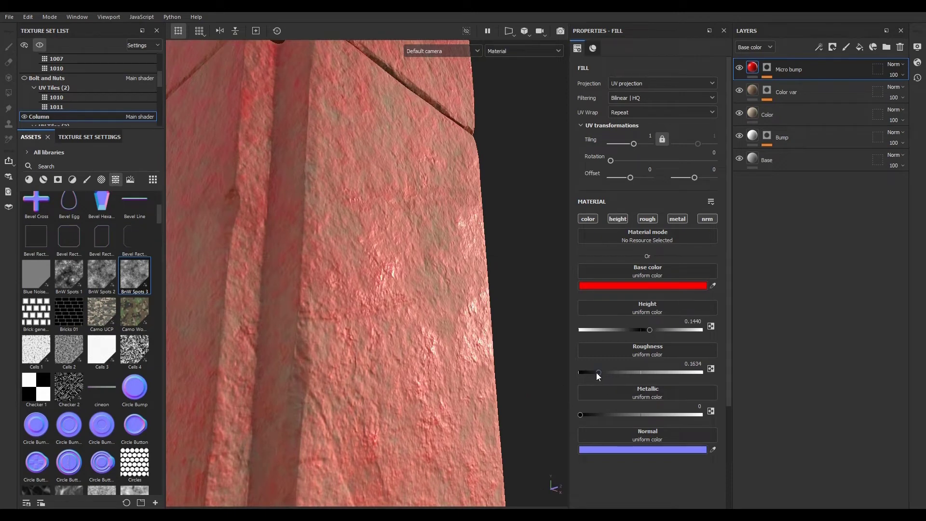
left_click_drag(598, 375, 623, 379)
- Sample Micro bump's base color with the eyedropper from a tan wall area of the reference photo
left_click_drag(454, 365, 409, 384, "alt")
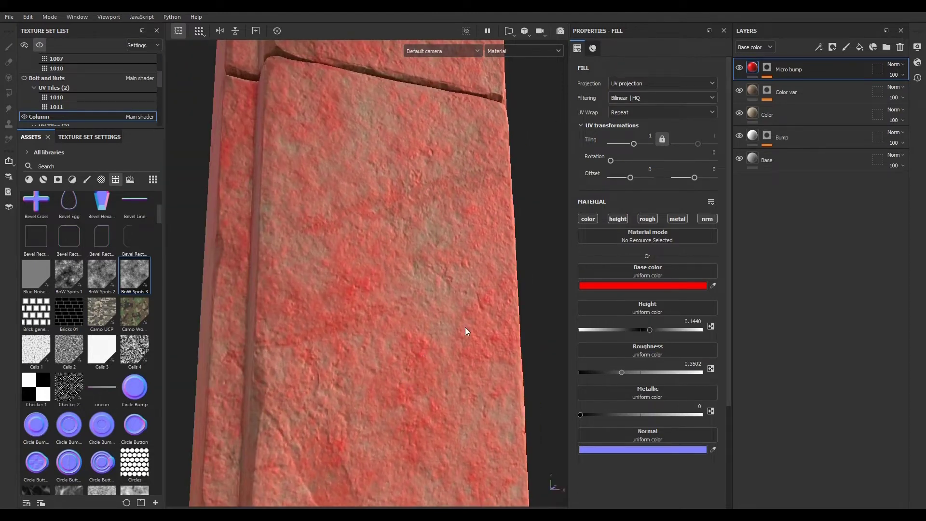
mouse_move(468, 326)
right_mouse_down("shift")
mouse_move(436, 327)
mouse_move(489, 333)
right_mouse_up("shift")
left_click_drag(455, 364, 472, 411, "alt")
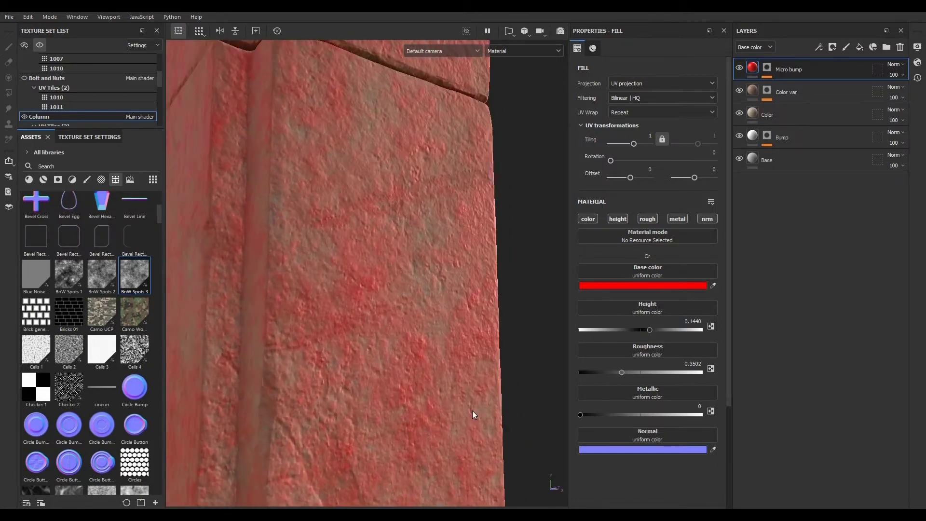
right_click_drag(409, 347, 290, 308, "alt")
left_click_drag(430, 393, 376, 374, "alt")
right_click_drag(376, 374, 580, 454, "alt")
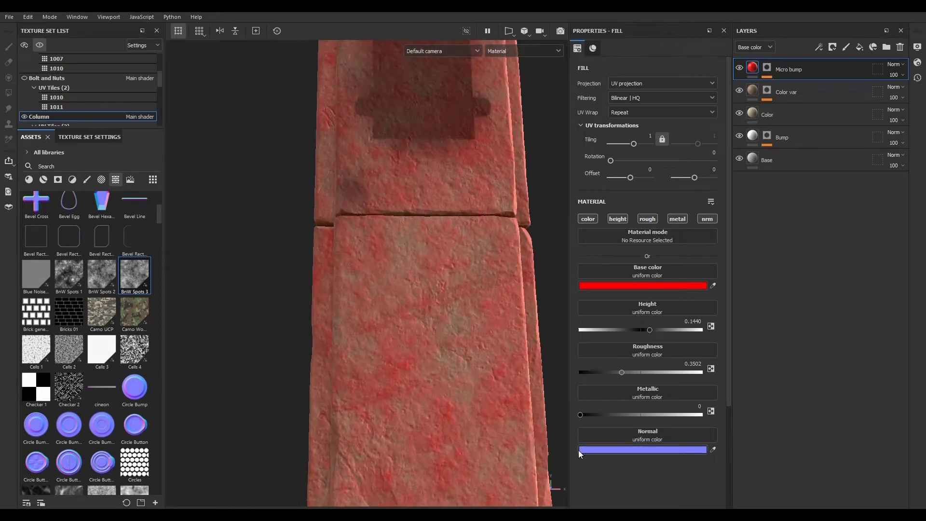
mouse_move(451, 359)
left_mouse_down("alt")
mouse_move(425, 342)
mouse_move(459, 352)
left_mouse_up("alt")
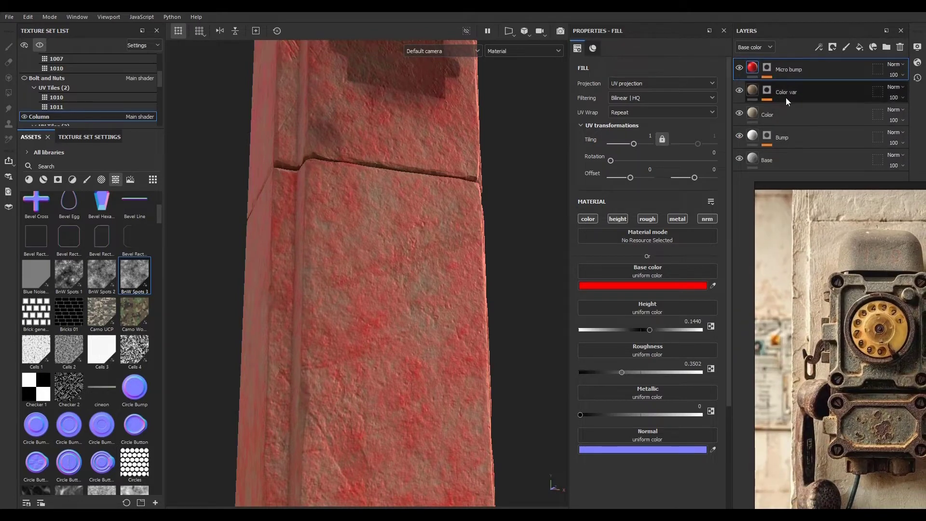
left_click(712, 286)
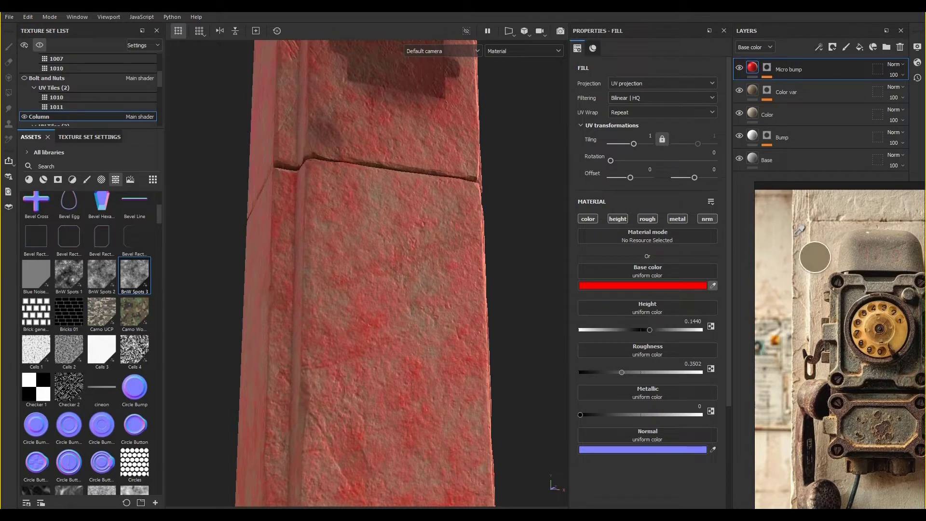
left_click(819, 221)
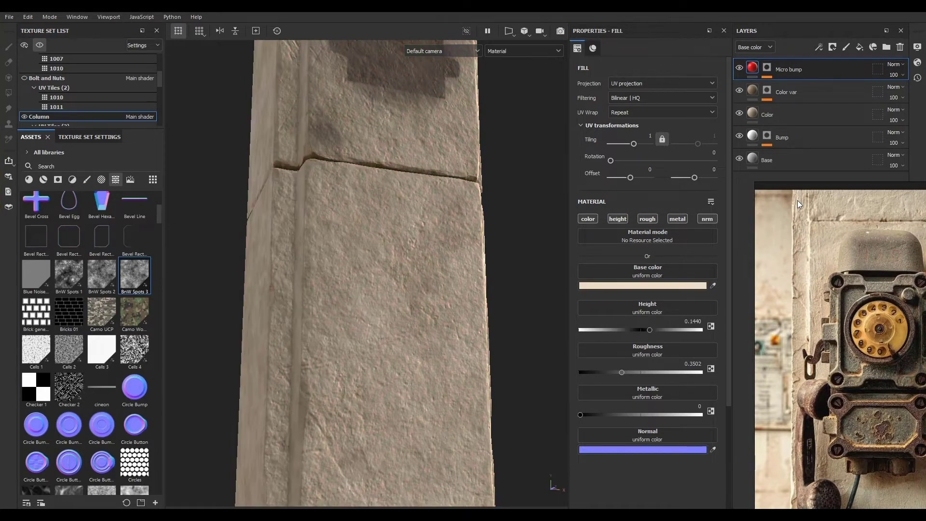
left_click(713, 285)
left_click(797, 292)
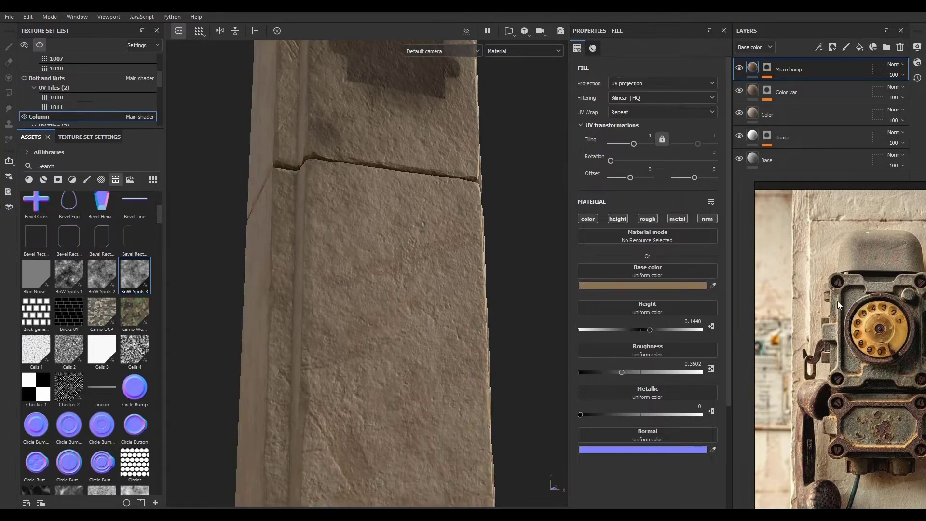
- Change the Micro bump layer's blending mode to Linear dodge (Ldge)
right_click_drag(838, 305, 925, 278)
scroll(456, 325, "down", 6)
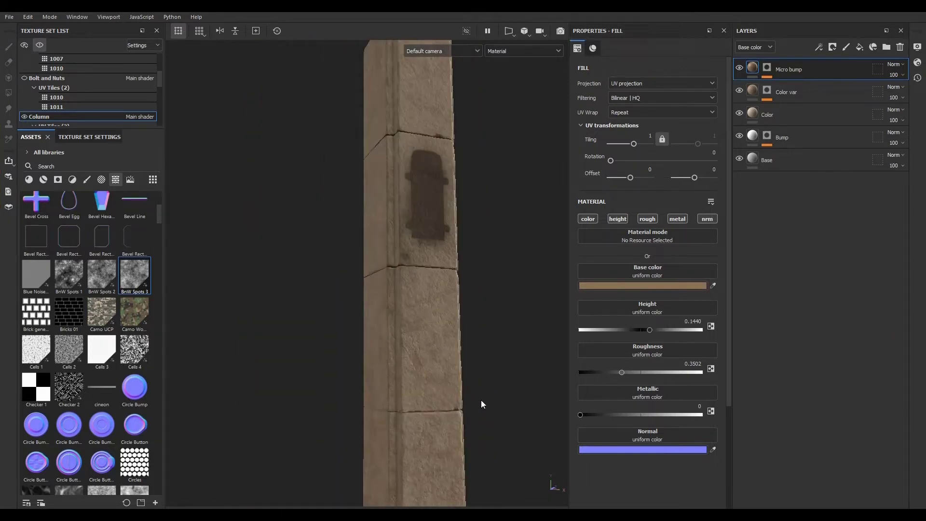
mouse_move(483, 404)
left_mouse_down("alt")
mouse_move(378, 403)
mouse_move(485, 401)
left_mouse_up("alt")
right_click_drag(485, 401, 684, 376, "alt")
left_click_drag(497, 334, 618, 250, "alt")
left_click_drag(452, 353, 420, 356, "alt")
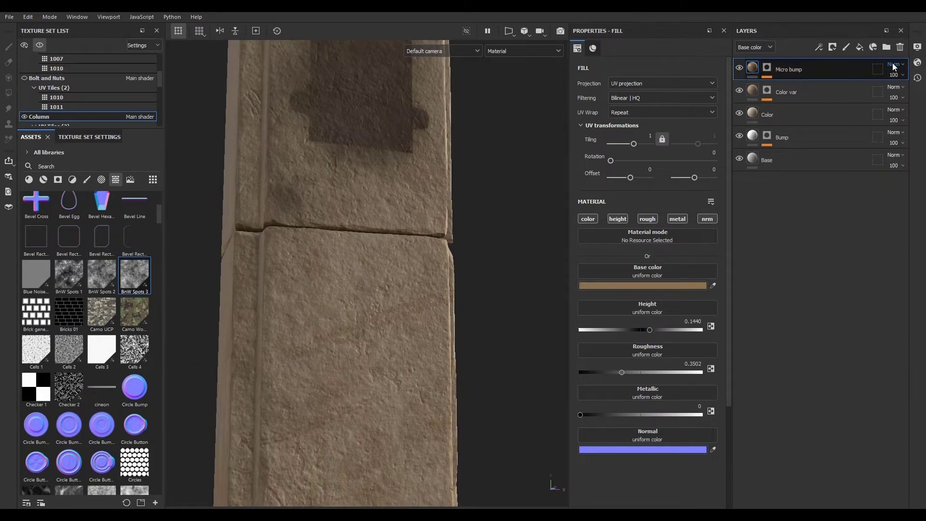
scroll(894, 67, "down", 1)
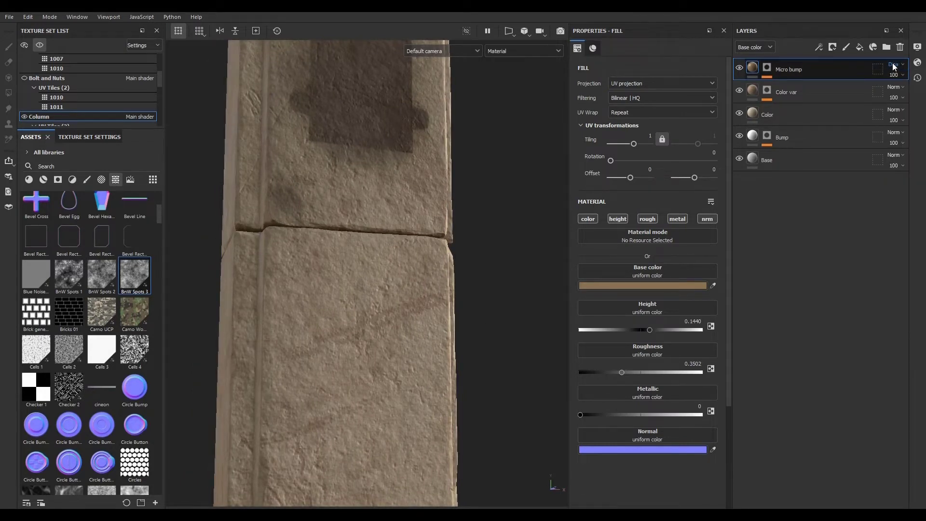
scroll(894, 67, "down", 2)
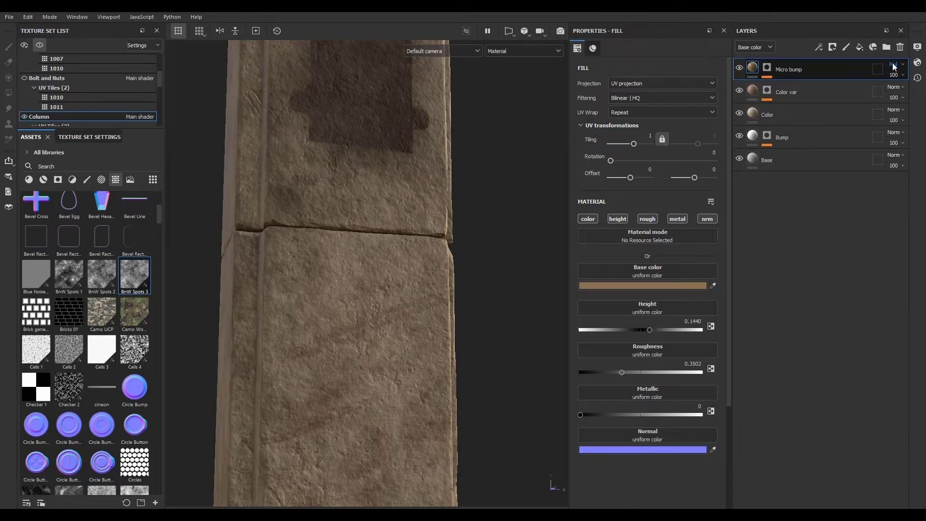
scroll(894, 67, "down", 1)
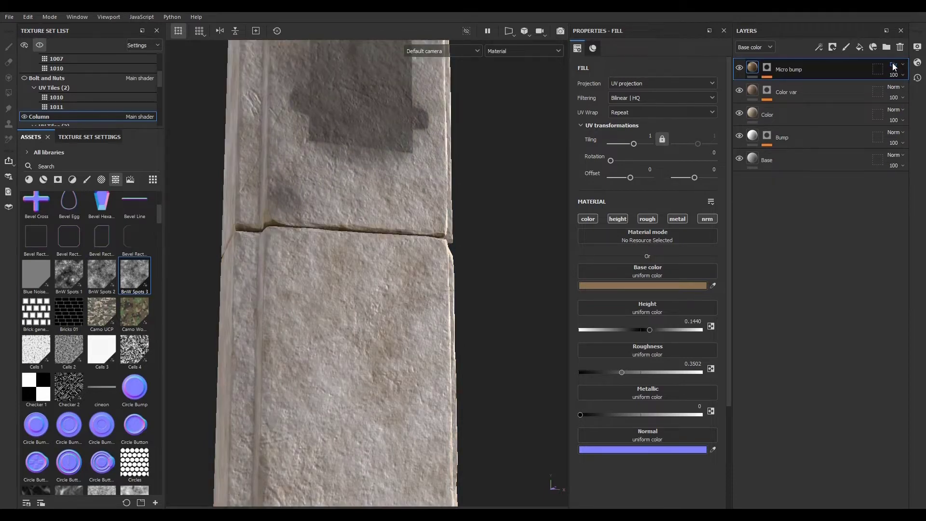
scroll(895, 67, "down", 3)
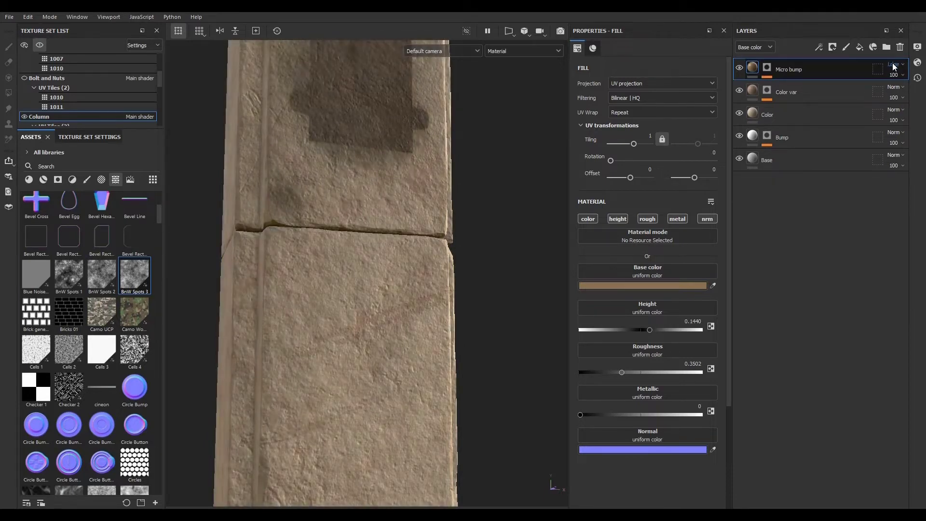
scroll(895, 67, "down", 2)
scroll(895, 67, "down", 1)
scroll(442, 338, "up", 2)
- Show the other texture sets and inspect the column together with the telephone model, then hide them again
left_click_drag(426, 324, 450, 346, "alt")
left_click_drag(348, 331, 392, 252, "alt")
right_click_drag(393, 252, 471, 395, "alt")
left_click_drag(470, 395, 416, 379, "alt+shift")
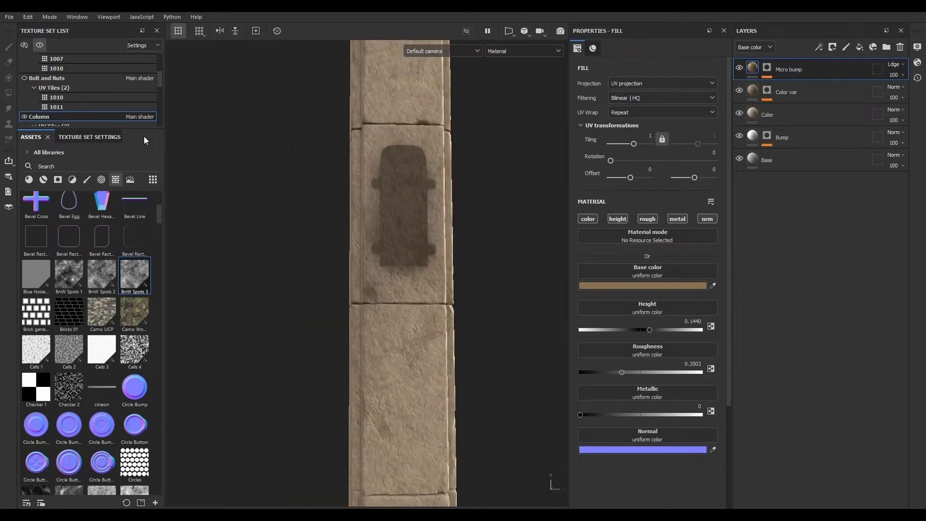
left_click(39, 45)
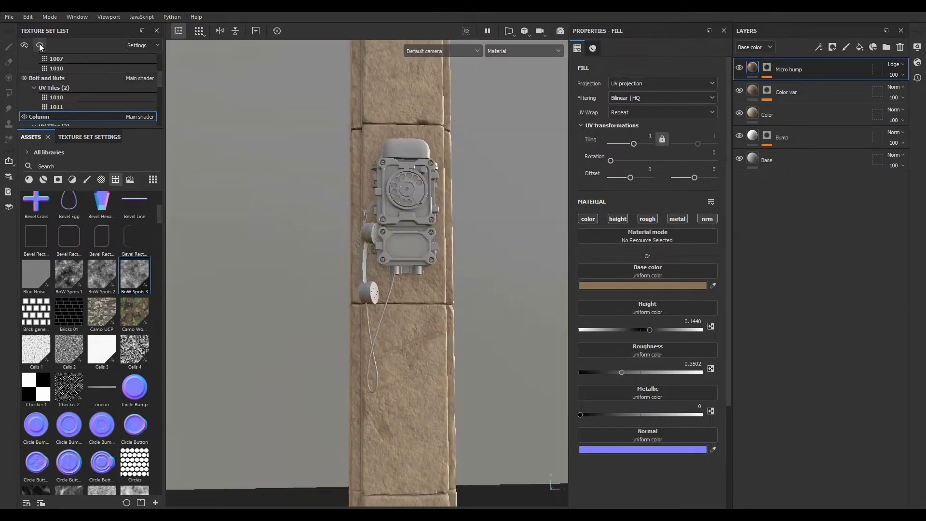
right_click_drag(502, 303, 645, 345, "alt")
middle_click_drag(464, 350, 367, 430, "alt")
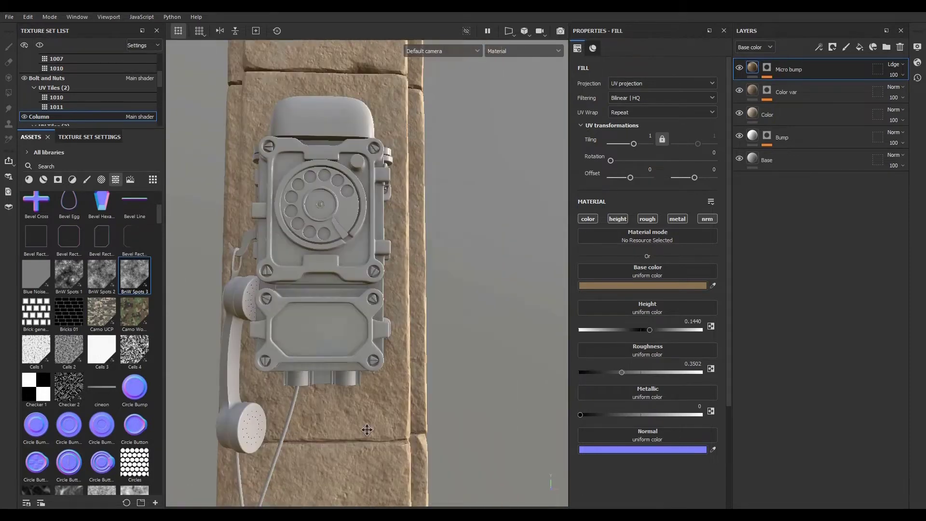
left_click_drag(367, 430, 418, 403, "alt")
right_click_drag(418, 403, 314, 453, "alt")
left_click_drag(314, 453, 400, 314, "alt")
middle_click_drag(401, 314, 300, 388, "alt")
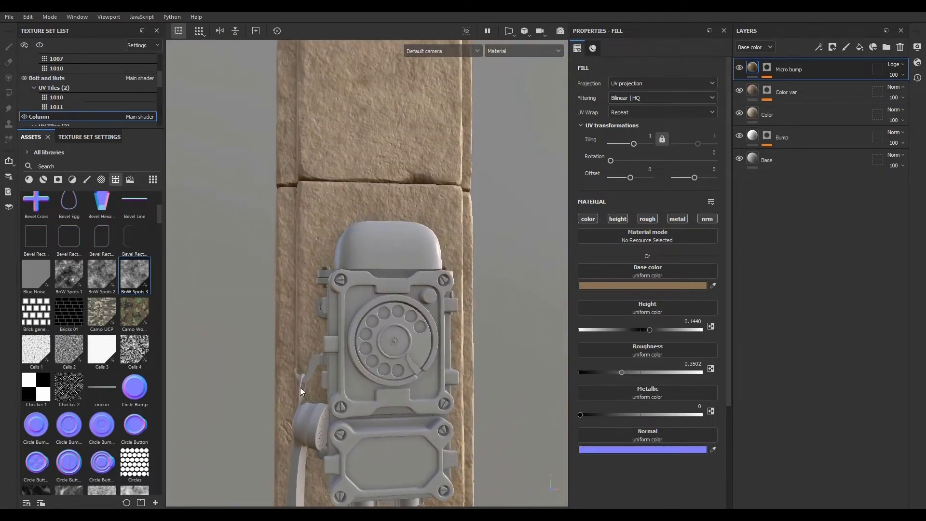
left_click_drag(300, 387, 325, 392, "alt")
right_click_drag(452, 401, 460, 439, "alt")
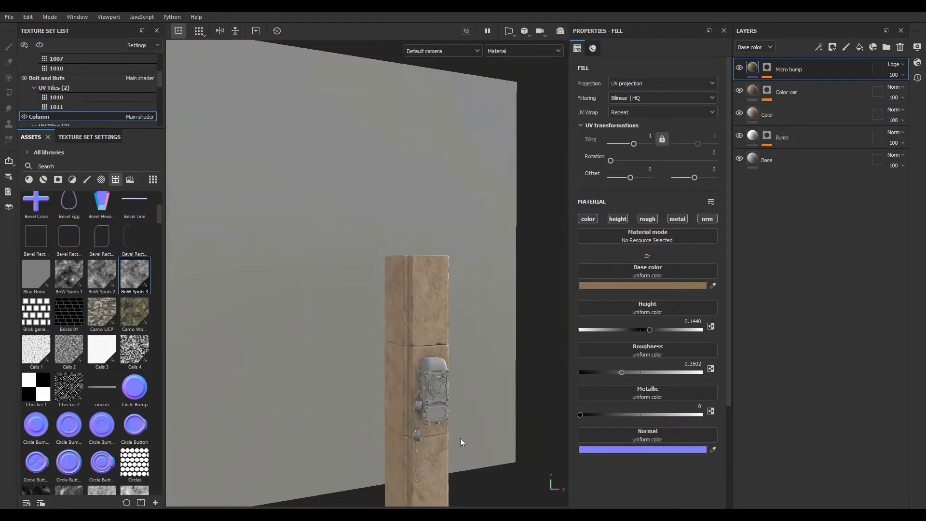
left_click_drag(462, 442, 405, 317, "alt")
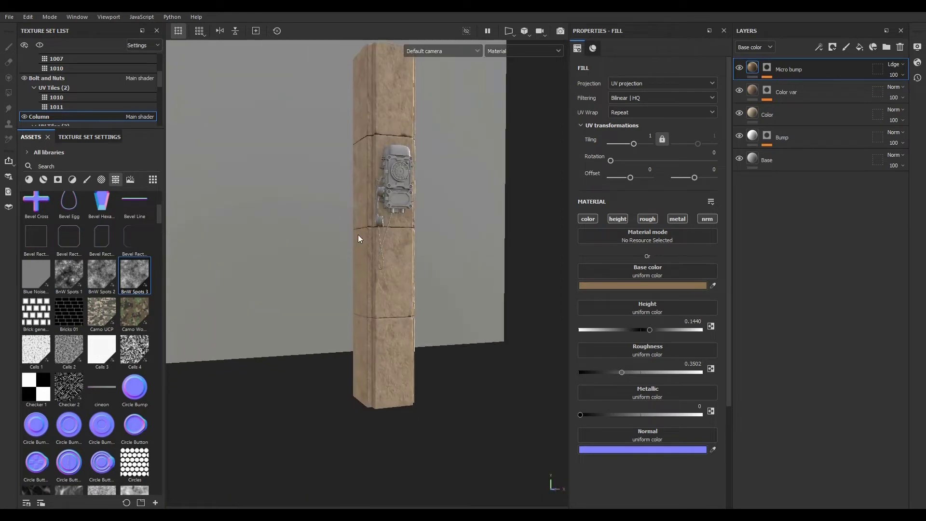
left_click_drag(358, 238, 381, 342, "alt")
left_click(38, 44)
right_click_drag(392, 341, 424, 338, "alt")
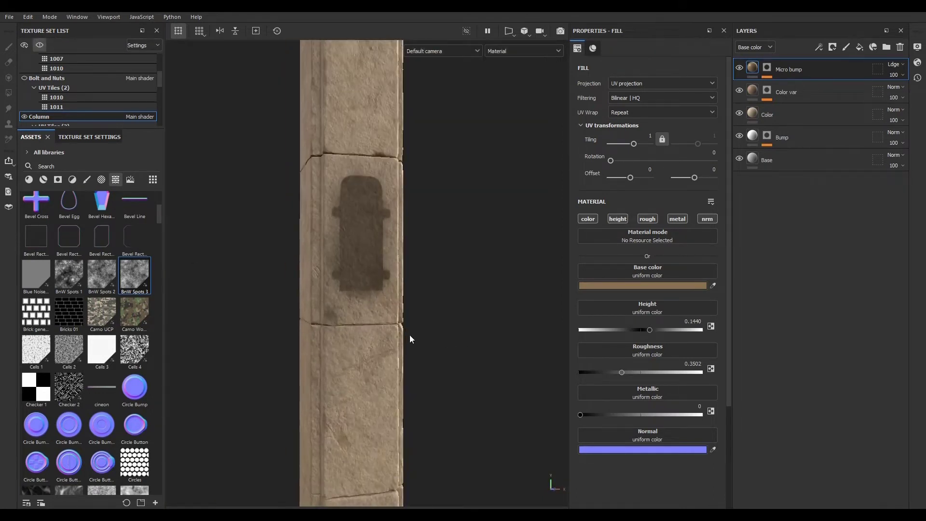
middle_click_drag(360, 282, 367, 317, "alt")
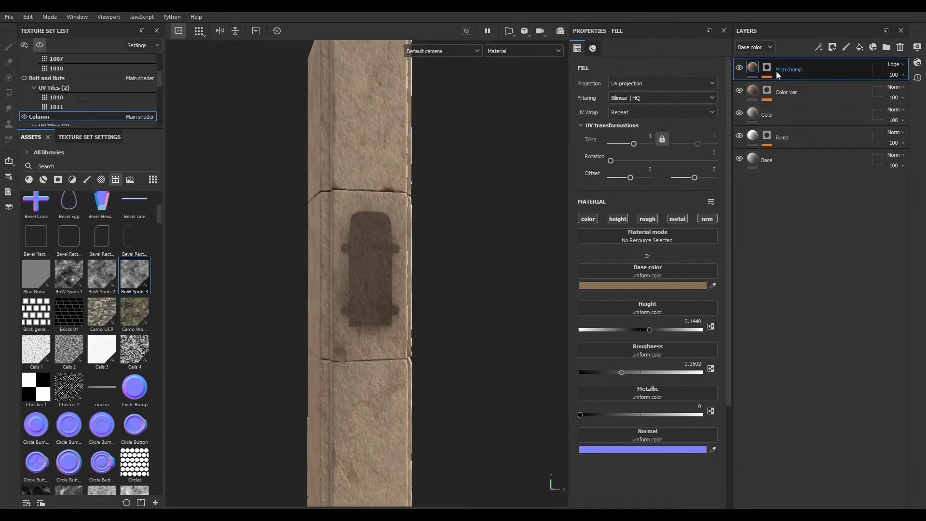
- Duplicate the Micro bump layer and rename the copy Scratches
key("ctrl+d")
double_click(789, 69)
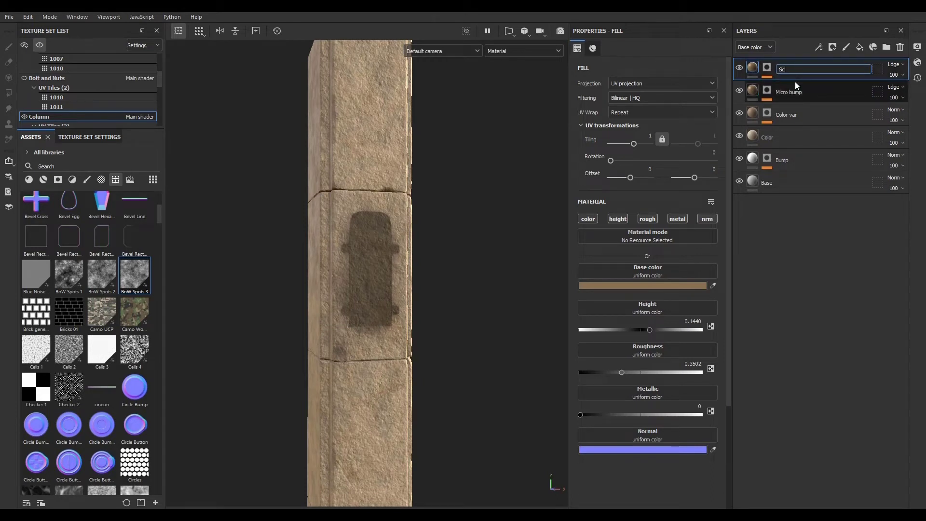
type("Scratches")
key("Return")
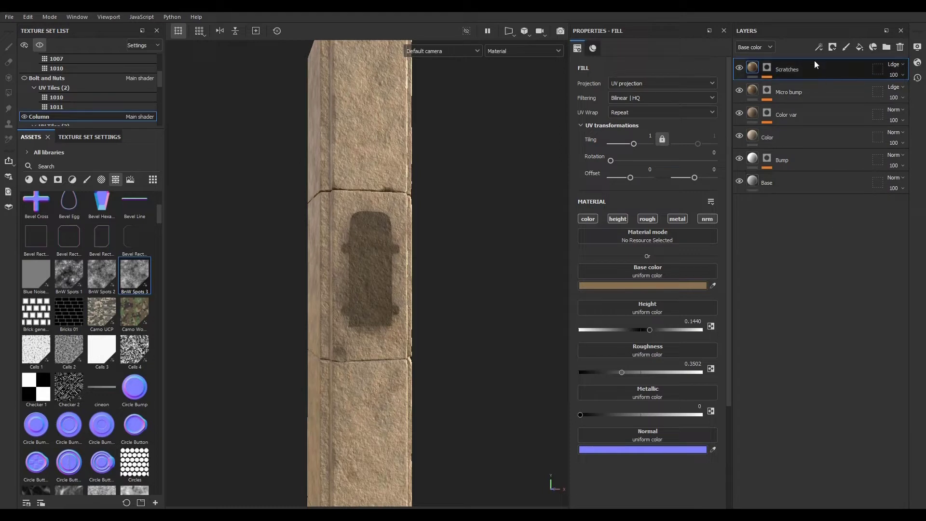
- Set the Scratches layer's base color to the light grey A89F95
left_click(670, 288)
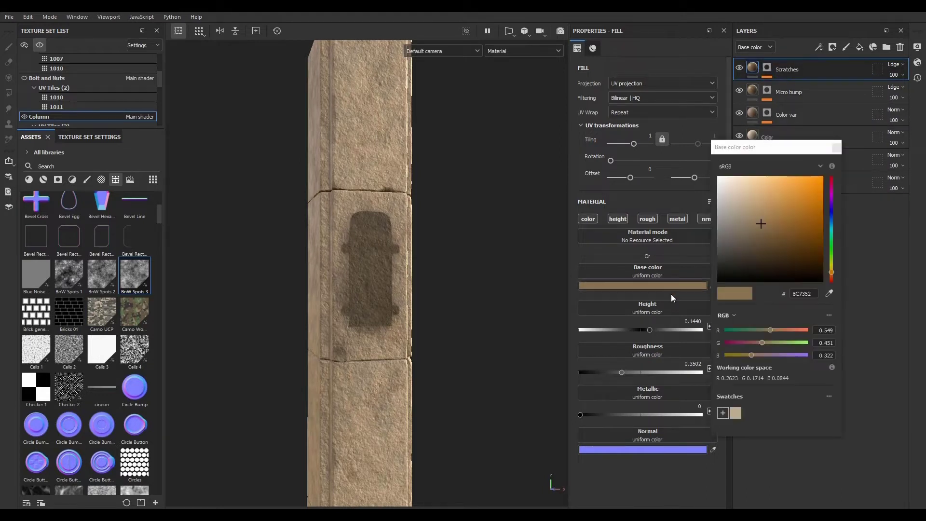
left_click_drag(760, 224, 729, 212)
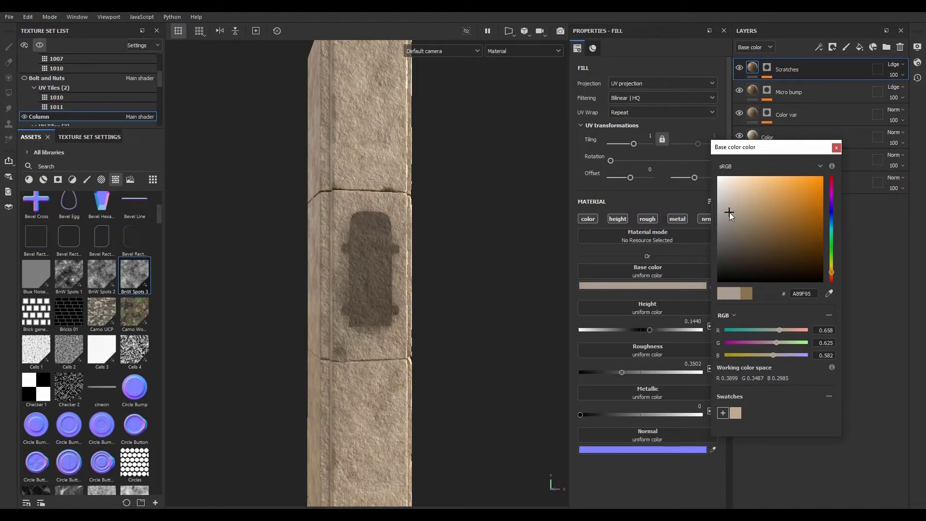
left_click(837, 147)
- Replace the BnW Spots 3 texture in the Scratches layer's mask fill with Grunge Scratches Rough
left_click(771, 65)
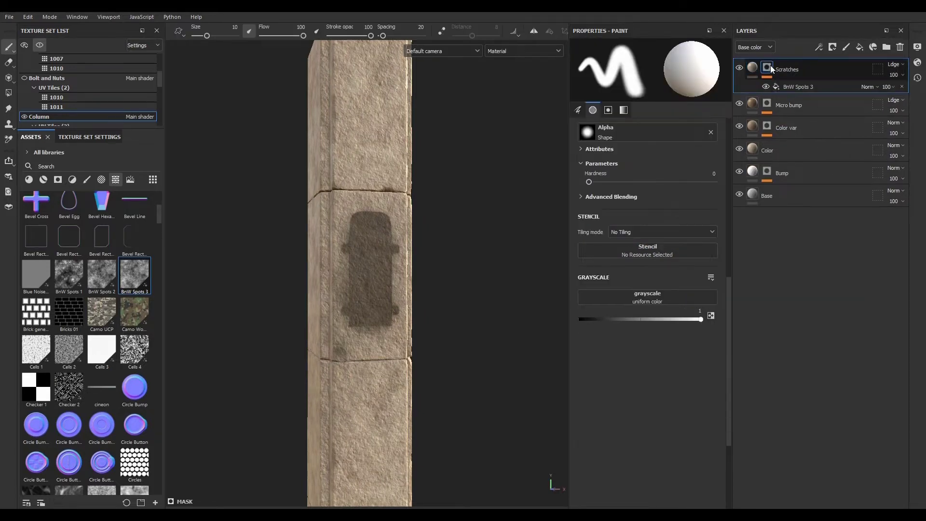
left_click(795, 87)
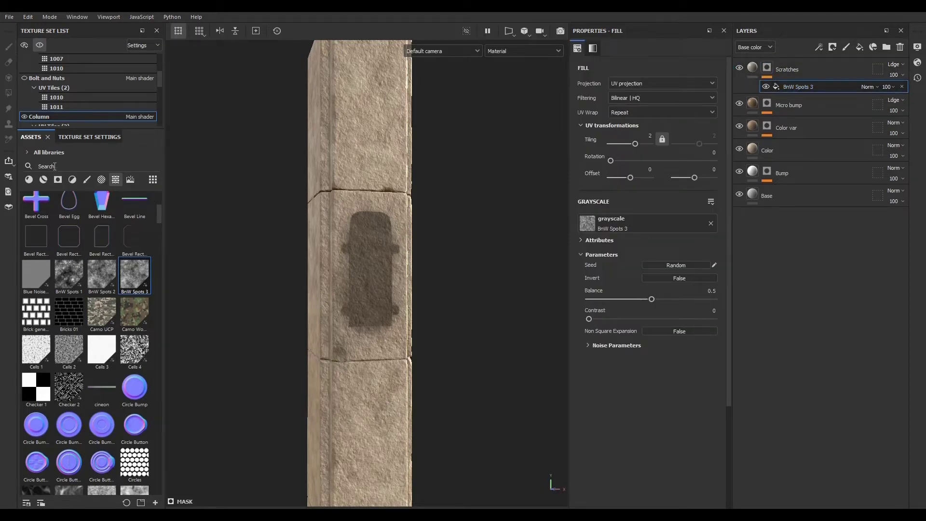
left_click(90, 166)
type("scra")
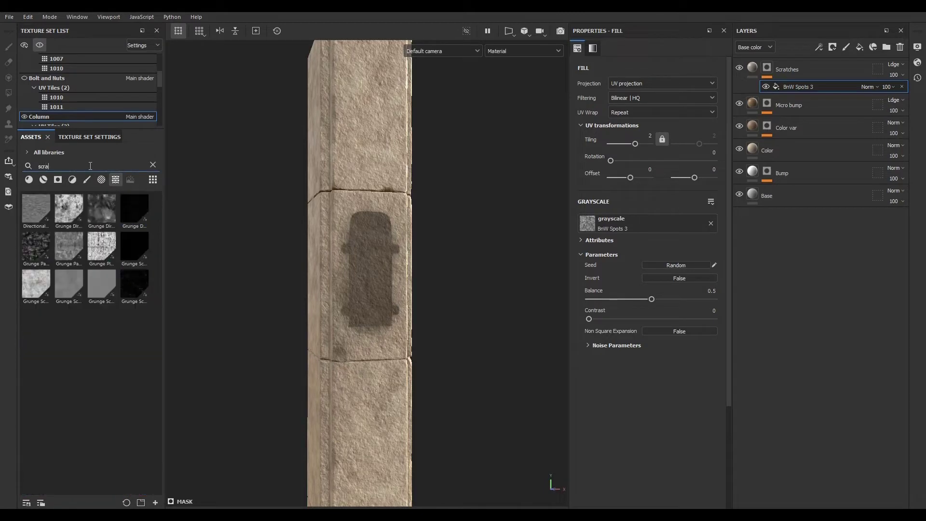
mouse_move(136, 281)
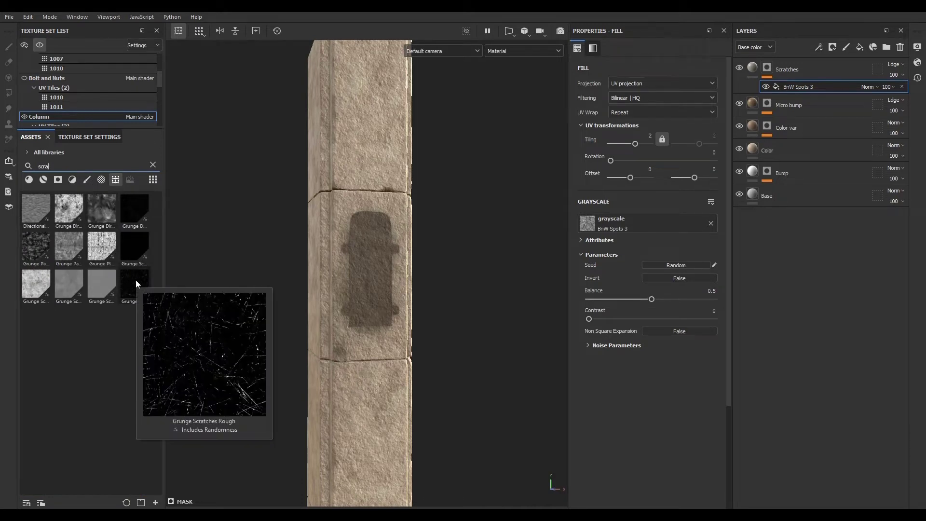
mouse_move(136, 198)
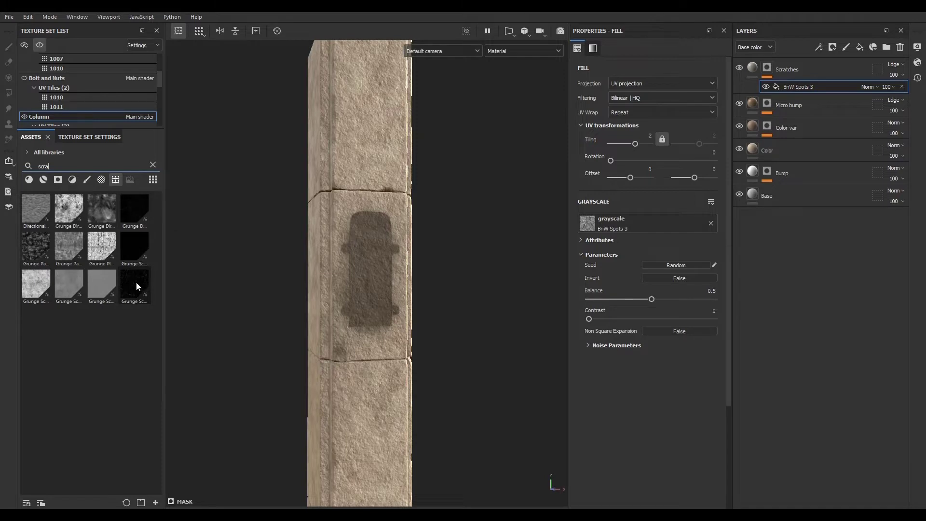
left_click_drag(136, 287, 624, 222)
scroll(351, 237, "up", 5)
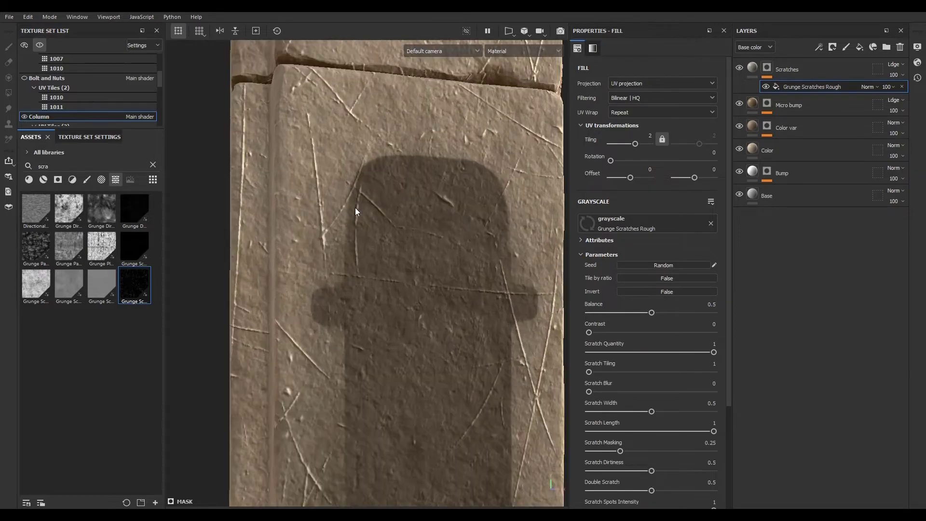
- Lower the Scratches layer's height to about -0.05 so the scratches are recessed
left_click(751, 74)
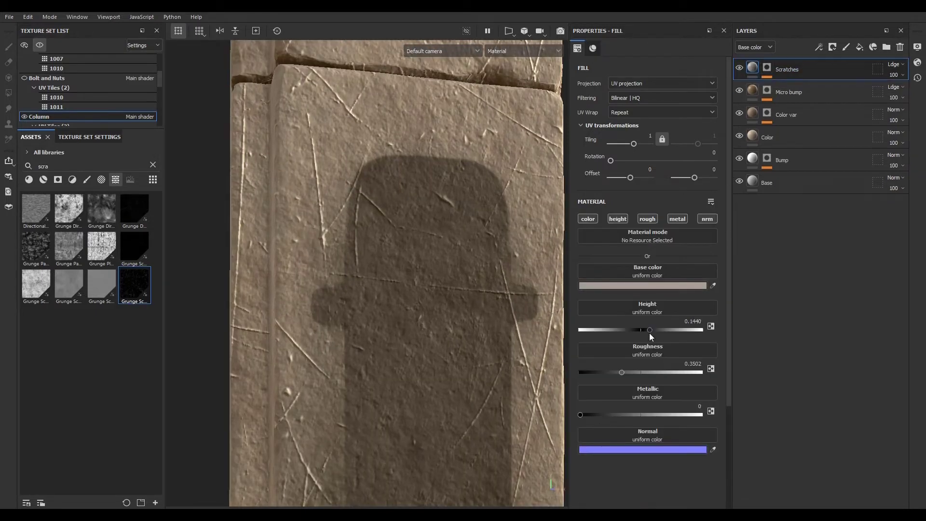
left_click_drag(647, 331, 638, 330)
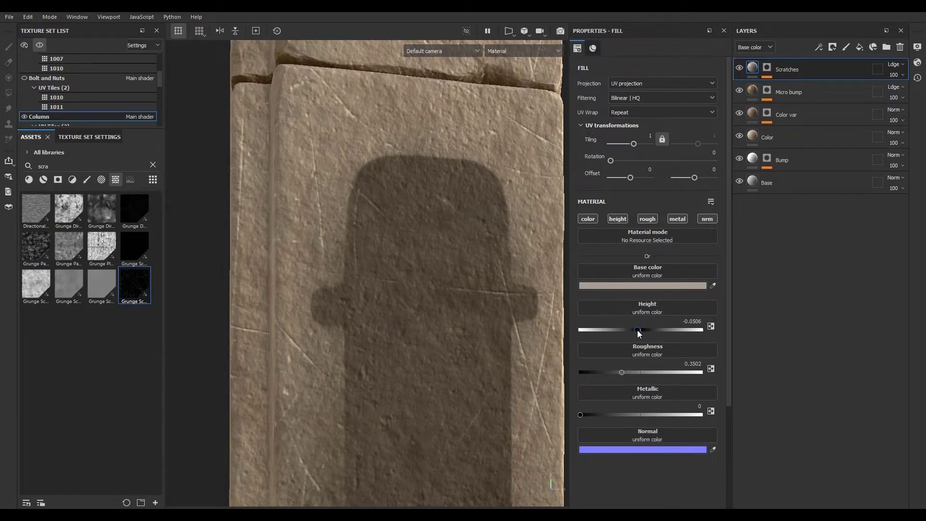
scroll(302, 251, "down", 5)
scroll(305, 369, "up", 3)
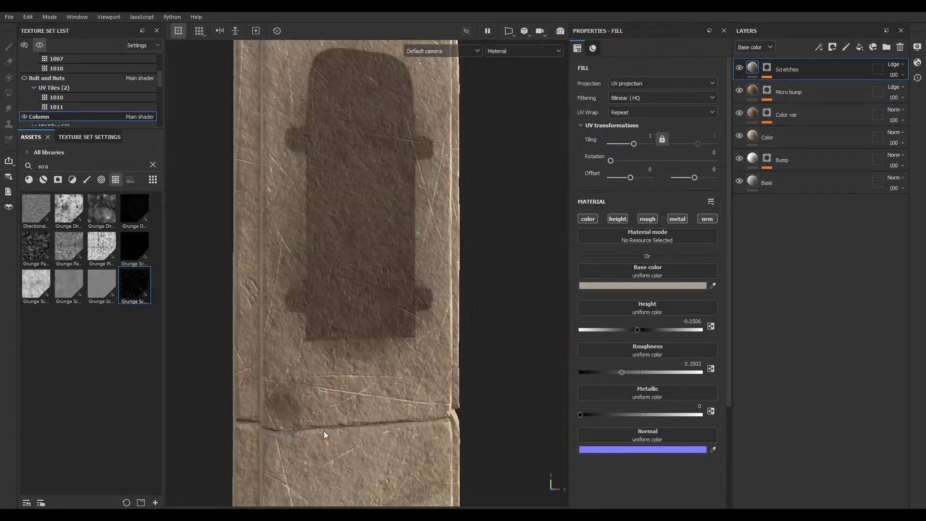
- In the Grunge Scratches Rough mask fill, set Scratch Length to 0.36 and Scratch Blur to 0.05
left_click(768, 68)
left_click(792, 85)
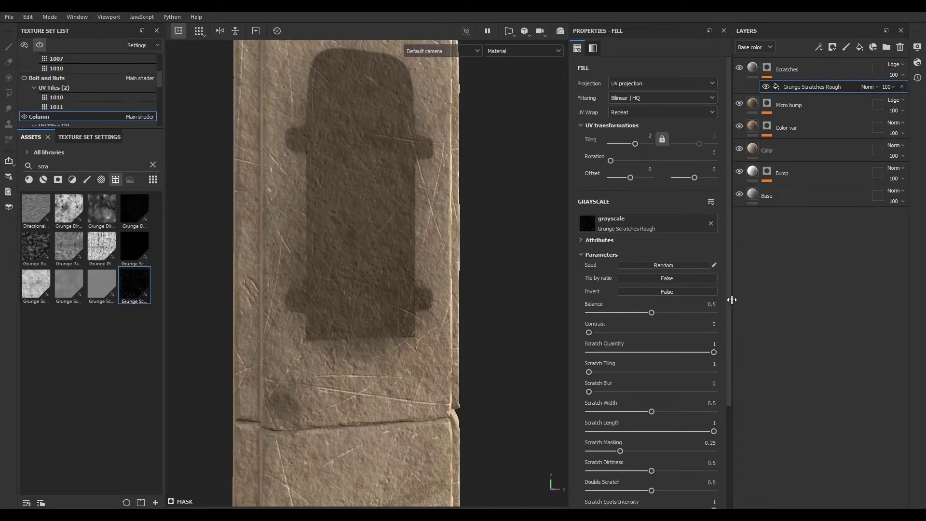
scroll(611, 314, "down", 3)
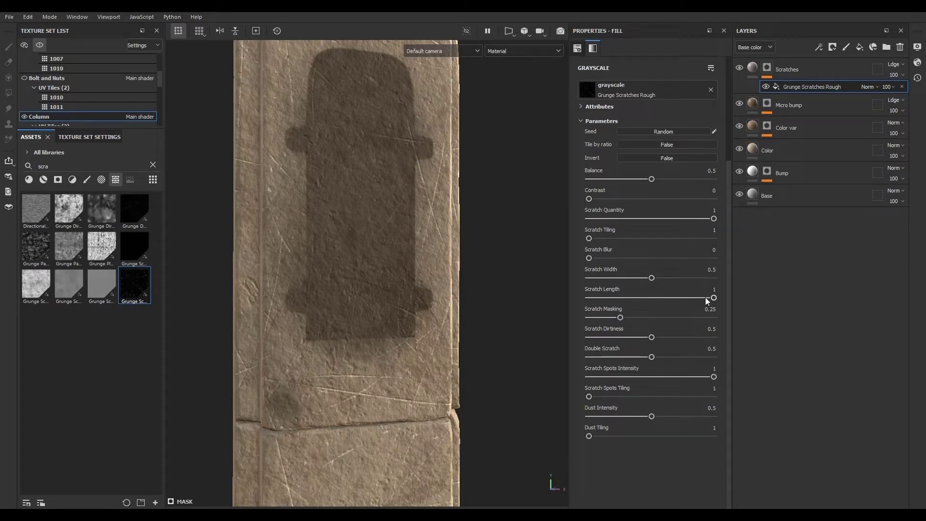
left_click_drag(715, 298, 629, 299)
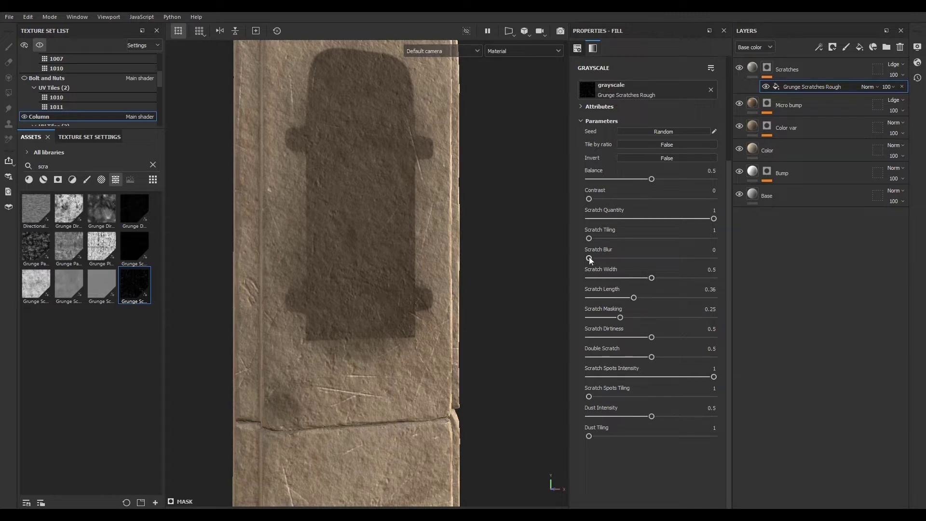
left_click_drag(589, 258, 595, 259)
- Raise the scratch mask's Dust Intensity to 0.56
right_click_drag(463, 285, 416, 395, "alt")
right_click_drag(251, 309, 359, 320, "alt")
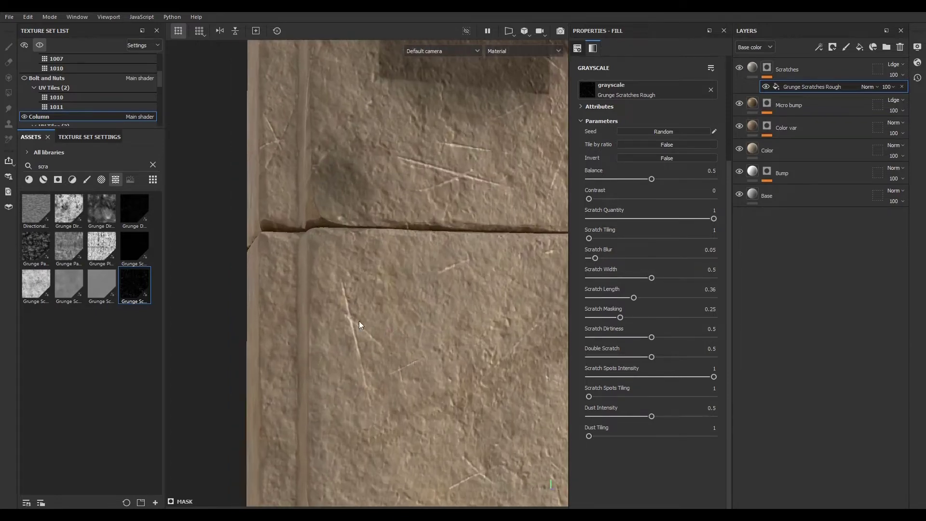
scroll(359, 320, "down", 8)
scroll(371, 216, "up", 4)
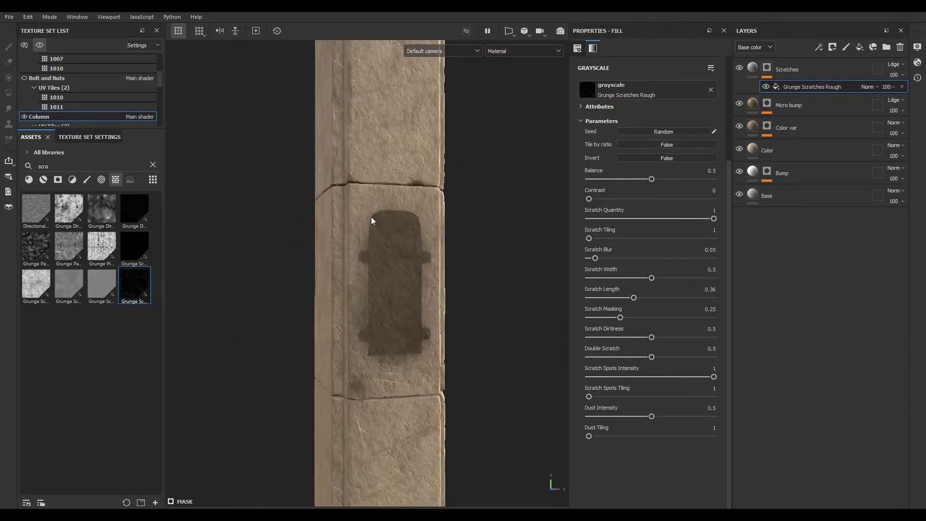
scroll(372, 216, "up", 2)
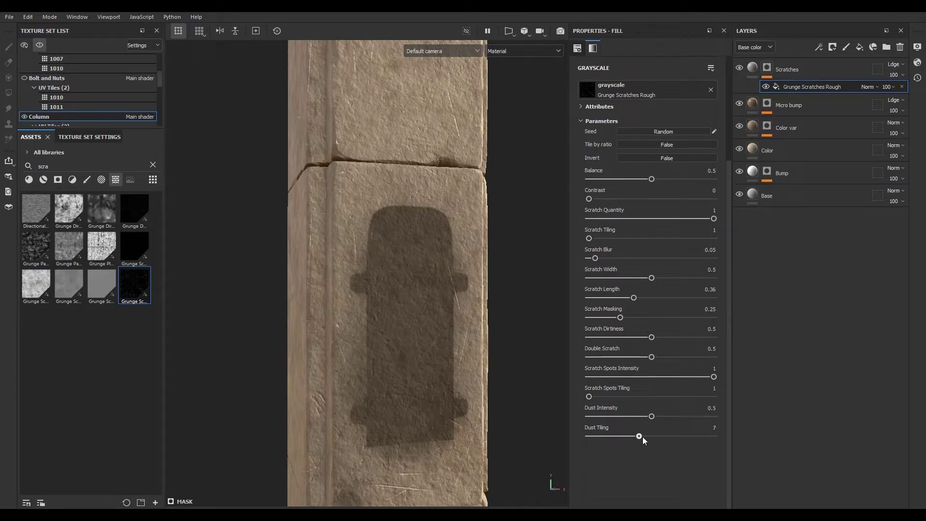
left_click(642, 416)
scroll(445, 312, "down", 3)
scroll(440, 310, "up", 3)
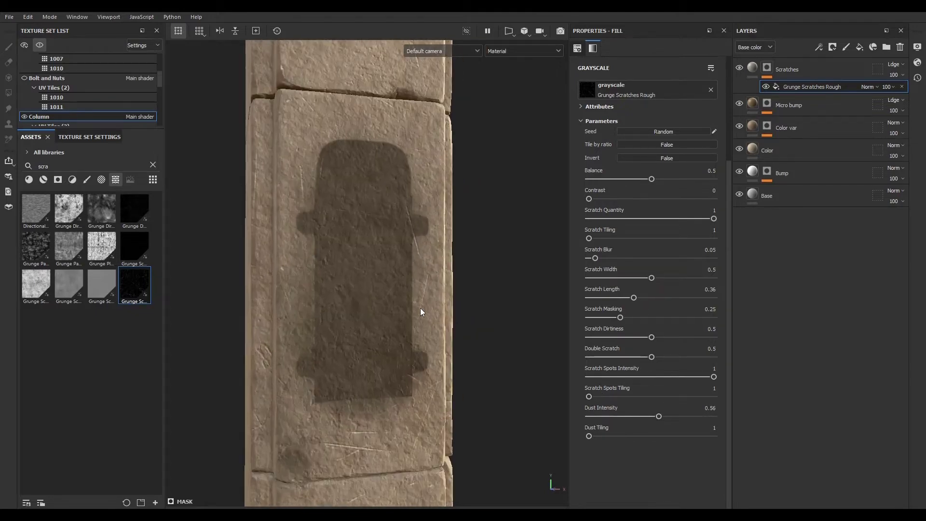
scroll(415, 300, "down", 4)
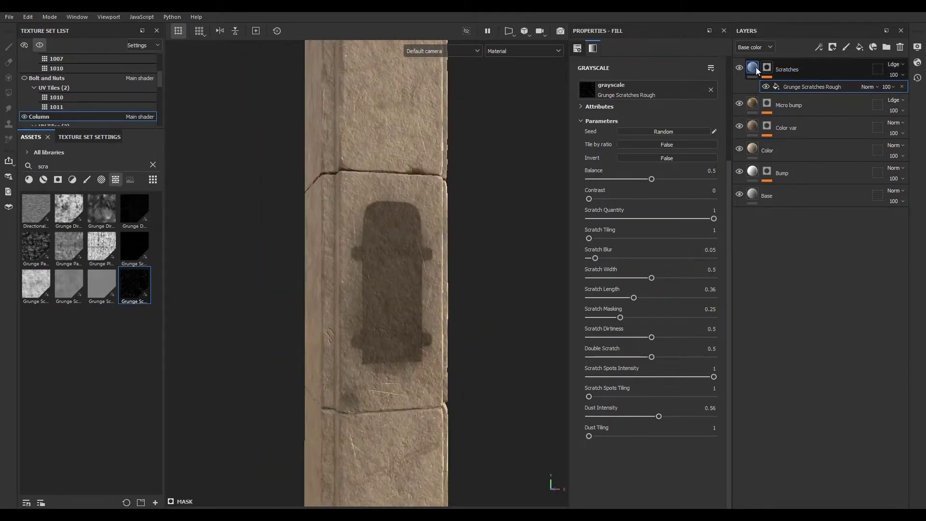
- Add a new fill layer above Scratches and rename it Curvature
left_click(757, 68)
scroll(366, 234, "down", 3)
scroll(342, 219, "up", 4)
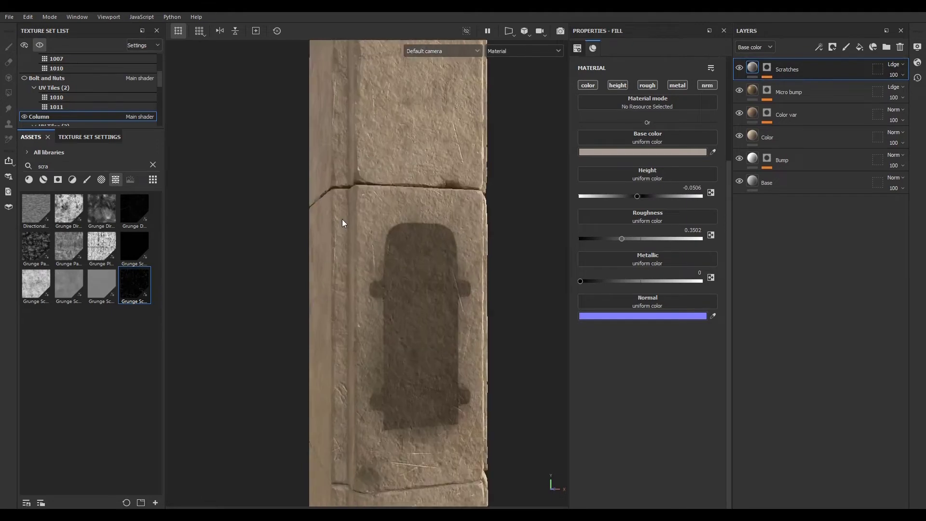
scroll(343, 219, "up", 2)
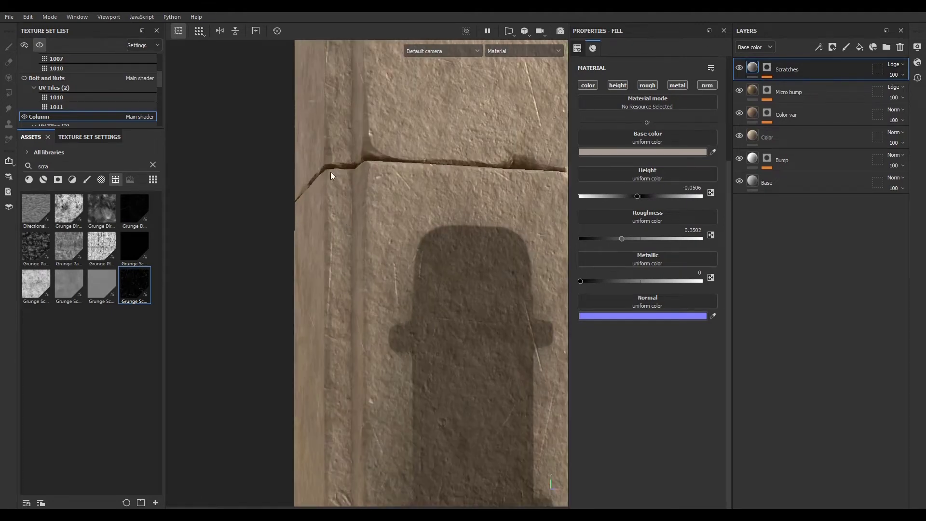
scroll(369, 286, "down", 5)
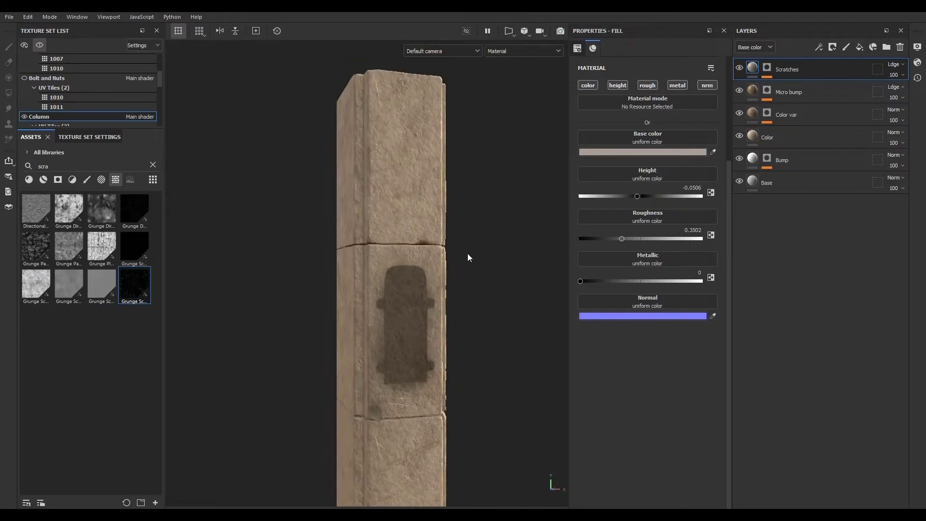
left_click(861, 46)
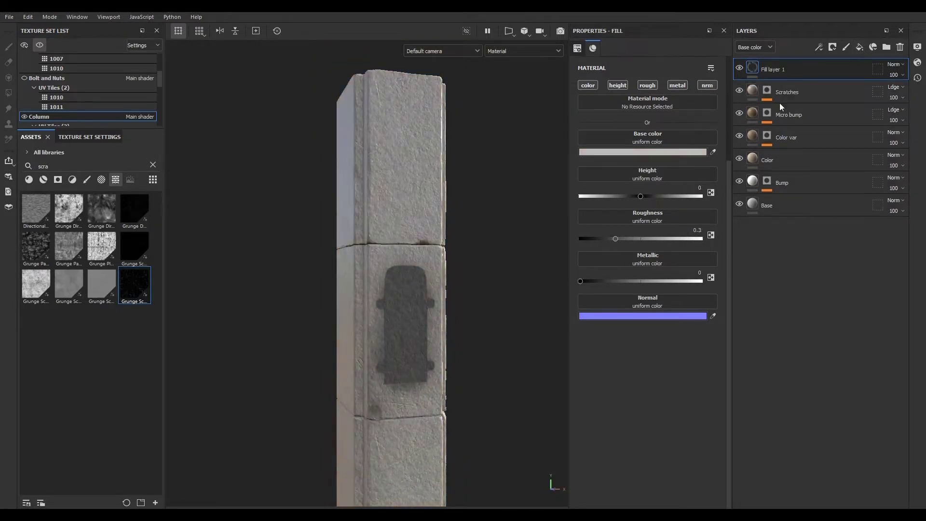
double_click(773, 70)
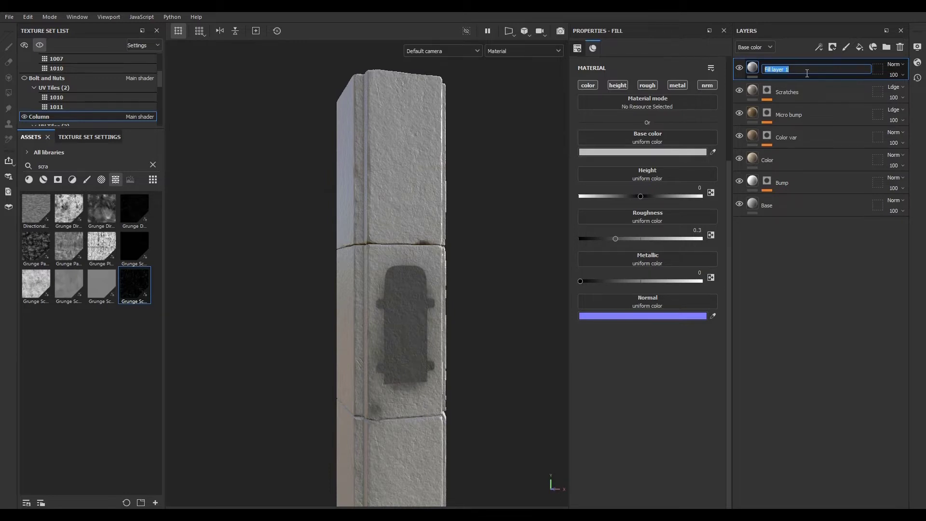
type("Curvature")
key("Return")
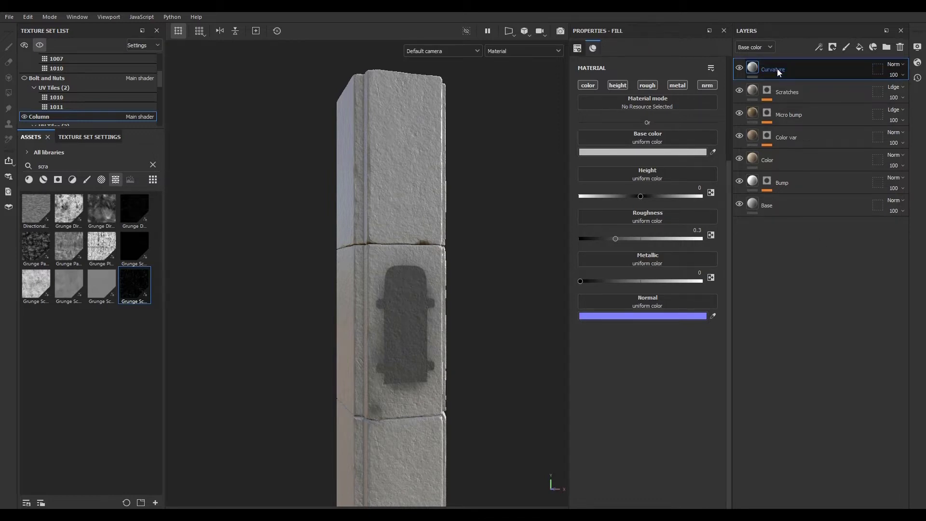
- Add a black mask to the Curvature layer and insert a fill effect into it
left_click(833, 47)
left_click(840, 70)
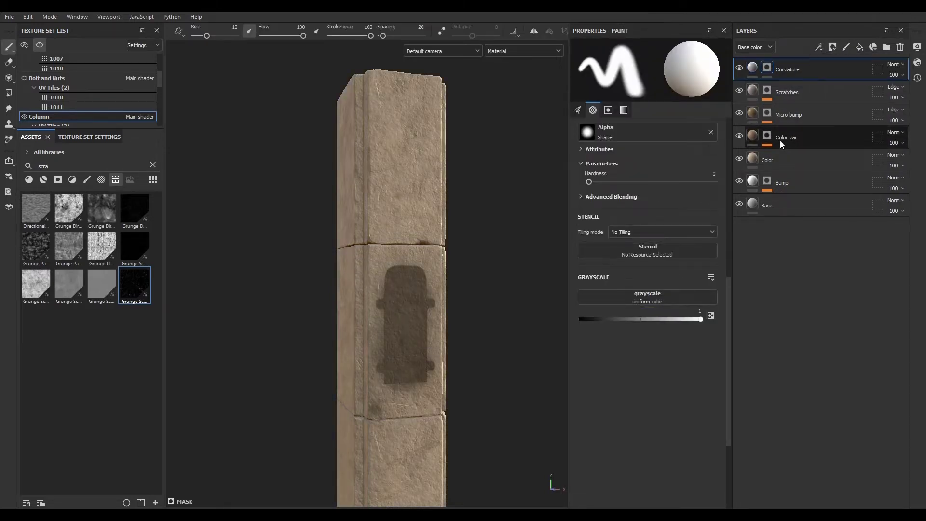
left_click(819, 46)
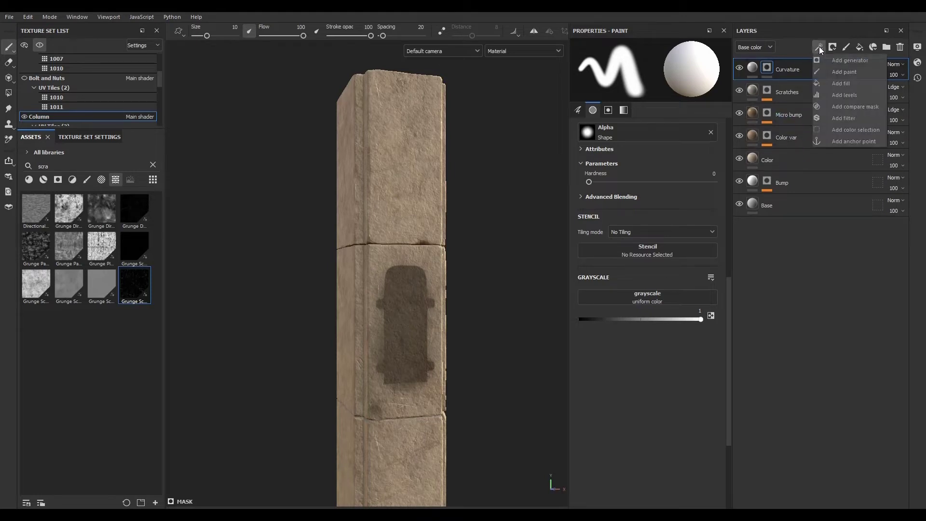
left_click(833, 83)
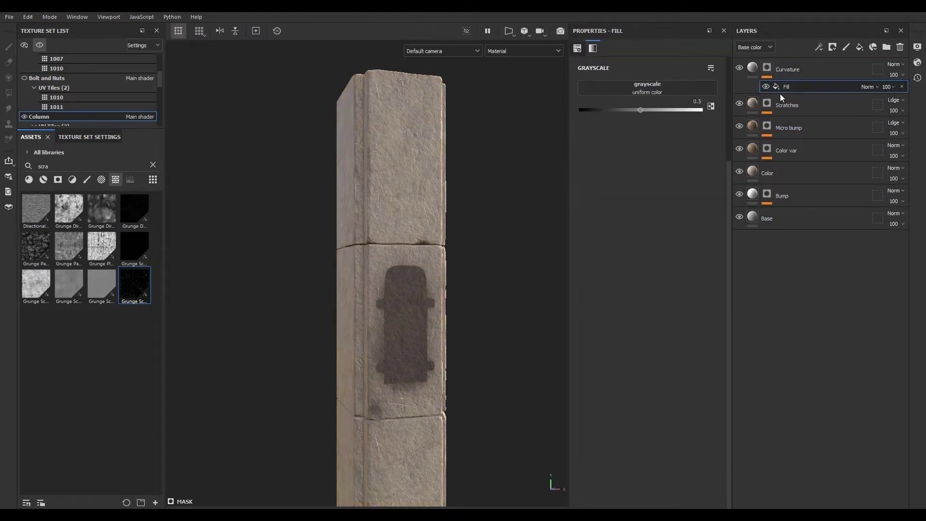
- Assign the Curvature (deprecated) Column map to the mask fill's grayscale input
left_click(152, 166)
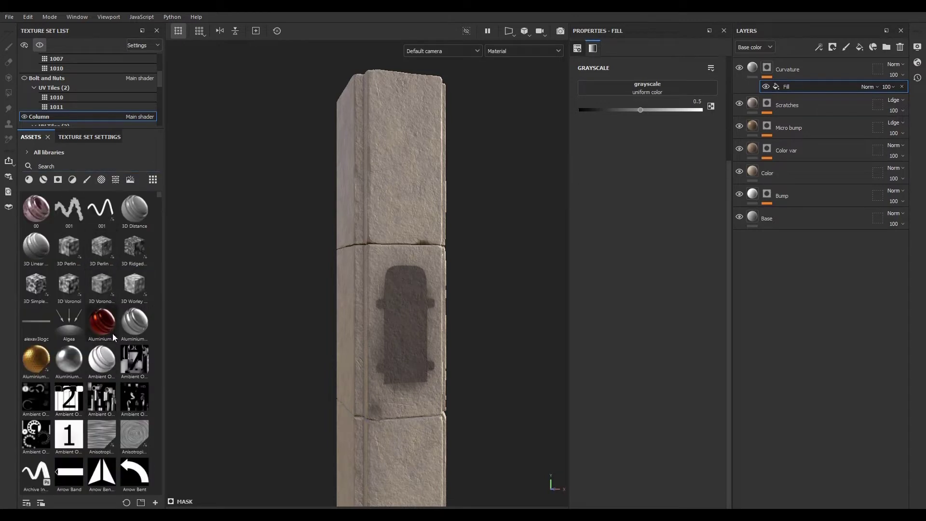
scroll(403, 279, "up", 2)
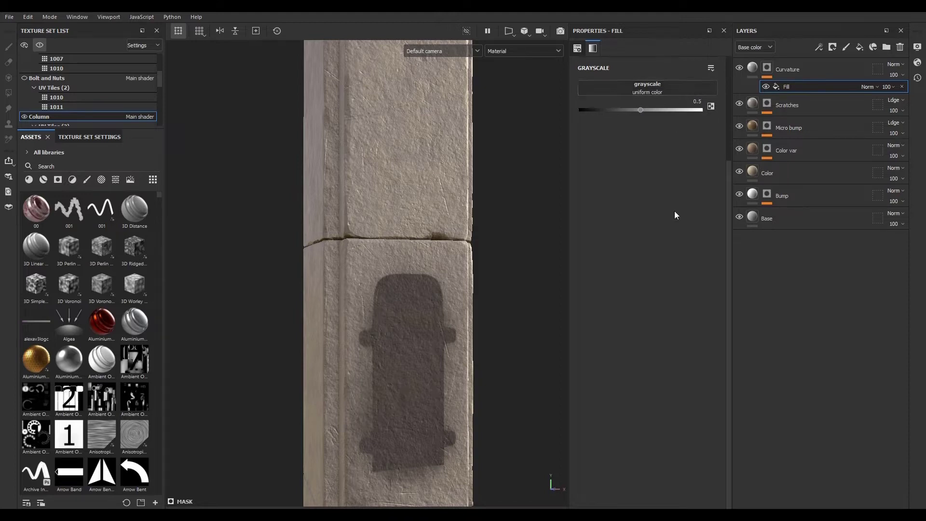
scroll(671, 208, "up", 3)
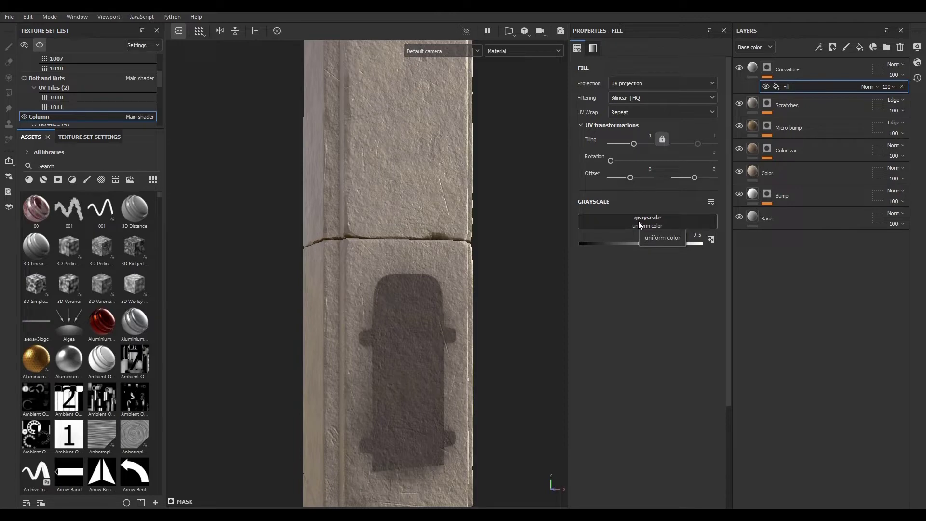
left_click(638, 223)
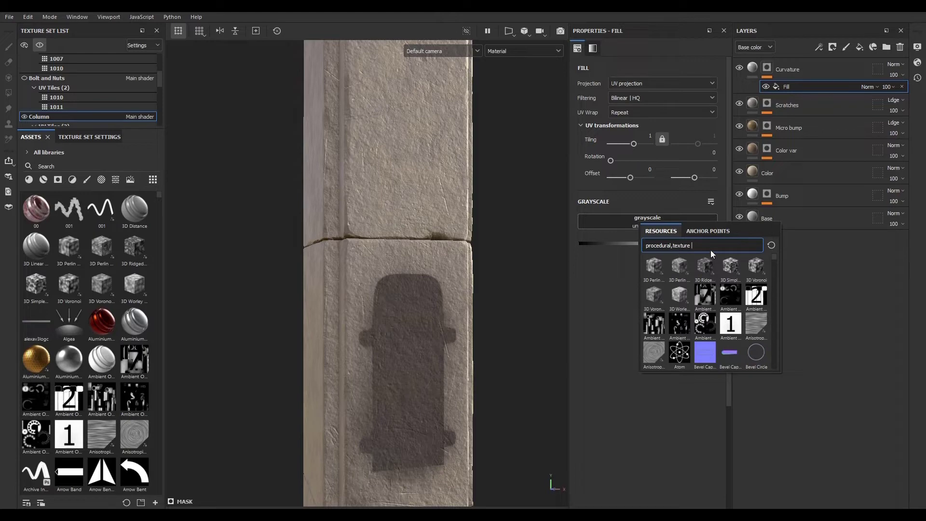
type("column")
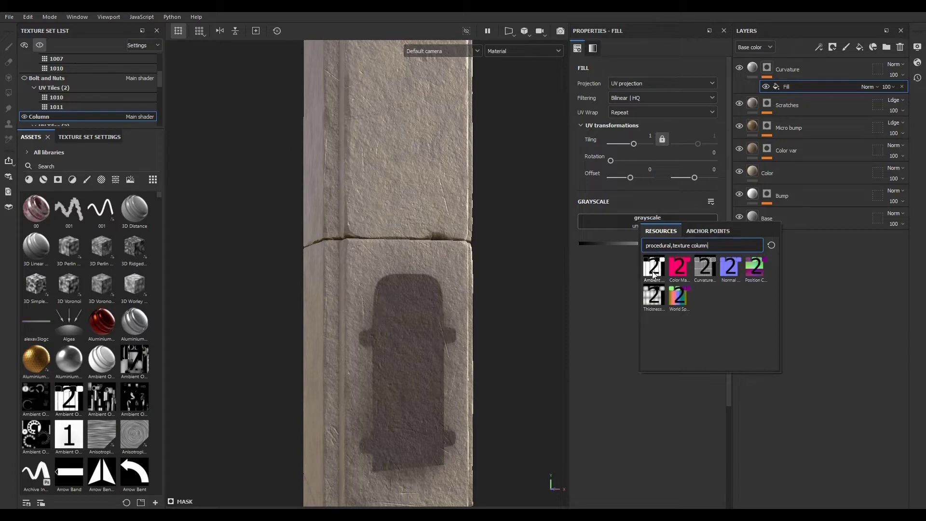
mouse_move(704, 273)
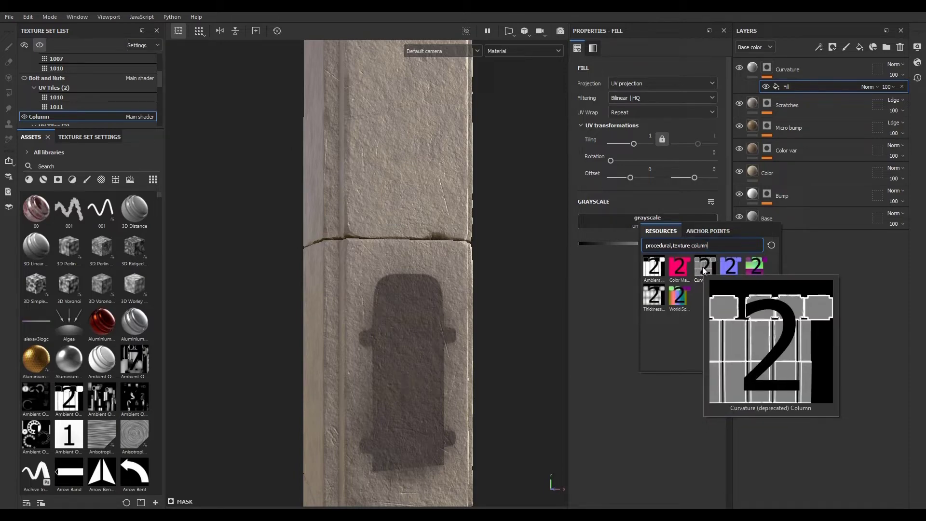
left_click(702, 267)
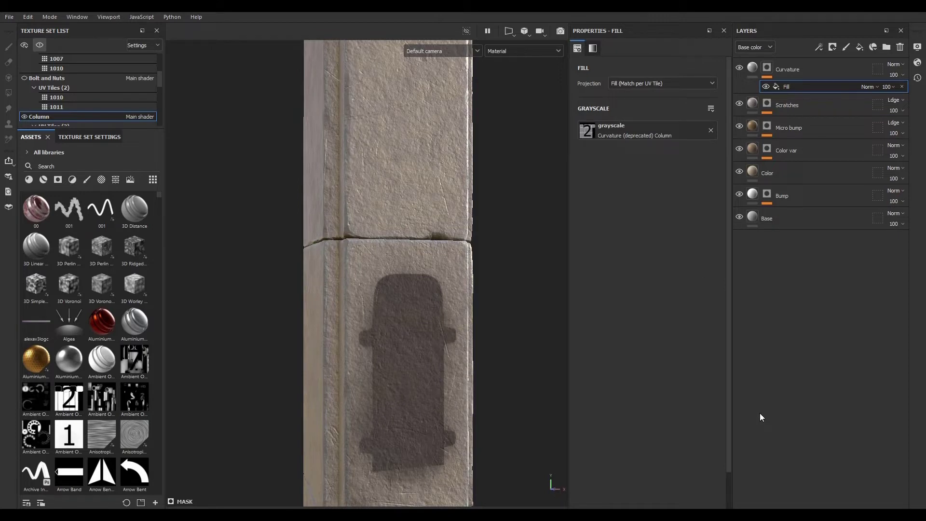
- Display the Curvature layer's mask in the viewport and examine it around the column's edges
left_click(767, 67, "alt")
left_click_drag(359, 283, 468, 322, "alt")
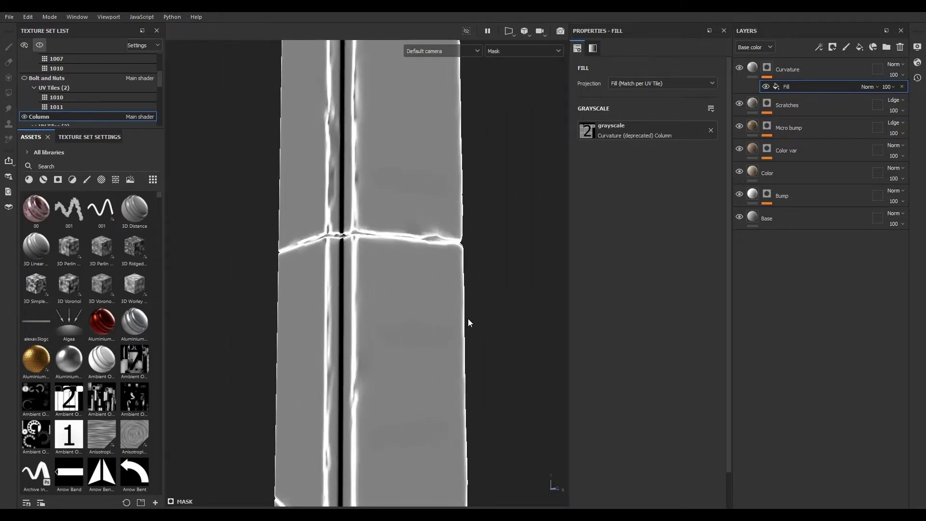
scroll(327, 272, "up", 4)
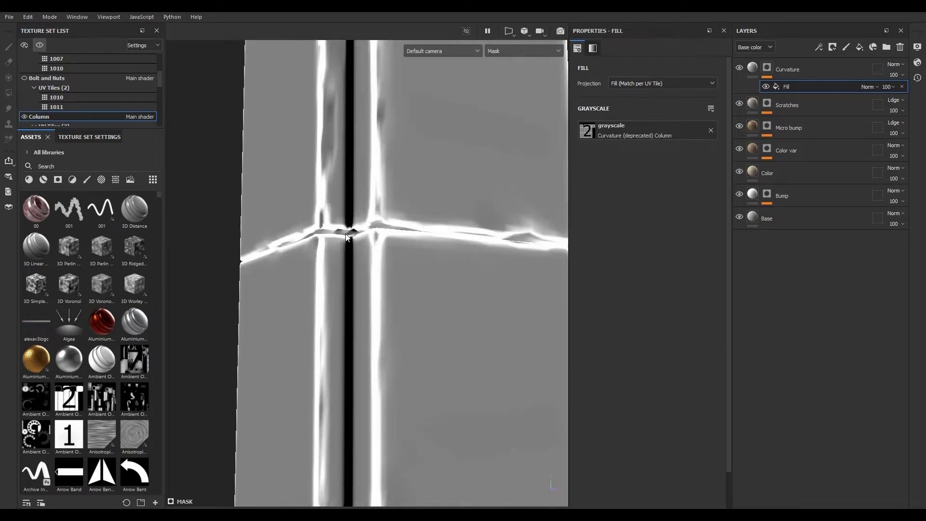
- Add a Levels effect to the Curvature mask and raise its low input to about 0.753 to sharpen the edges
scroll(331, 292, "down", 7)
scroll(356, 350, "up", 3)
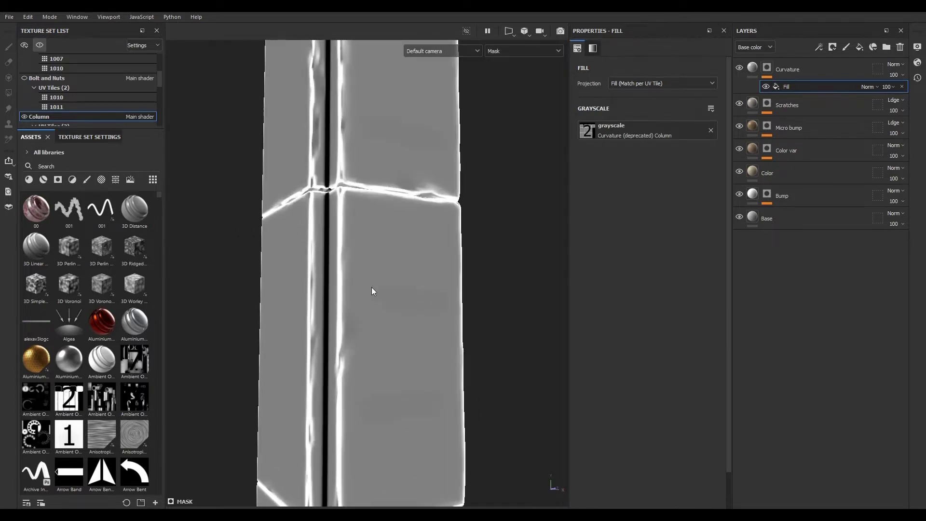
scroll(371, 287, "down", 3)
scroll(366, 312, "up", 3)
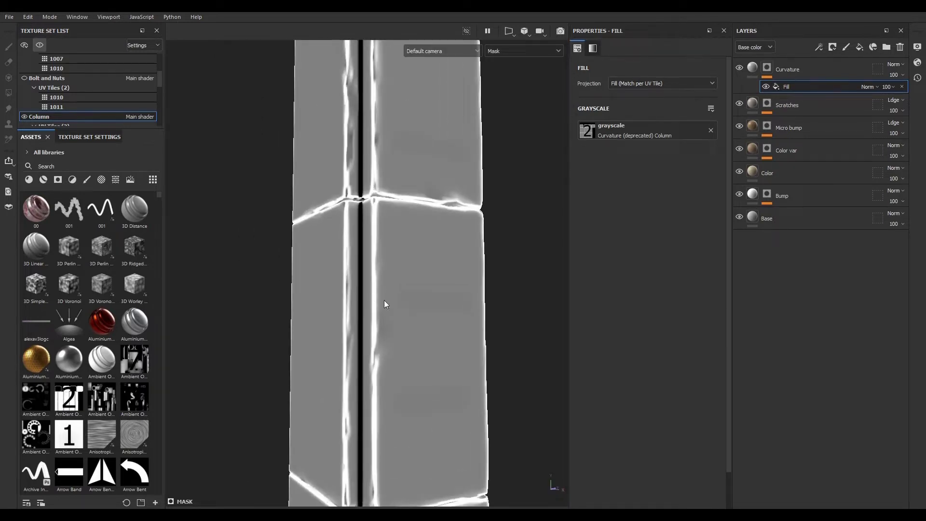
left_click(819, 45)
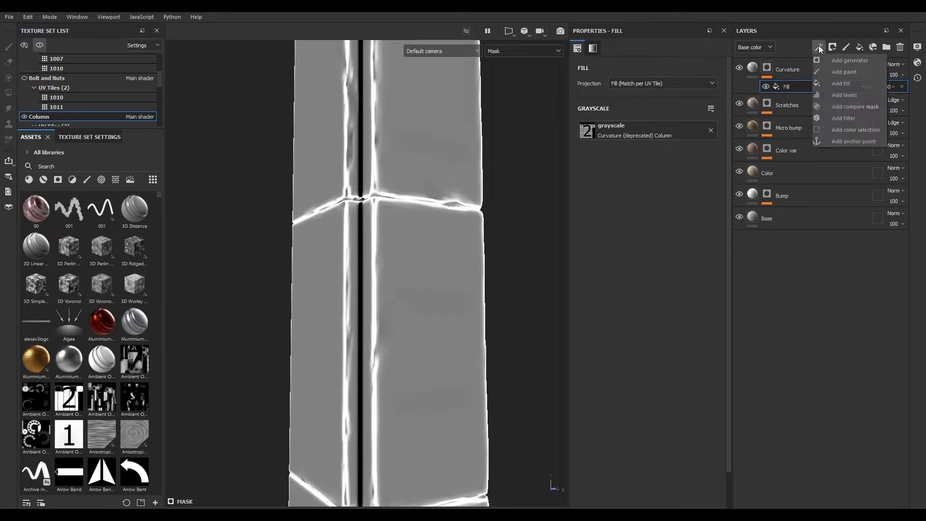
left_click(835, 94)
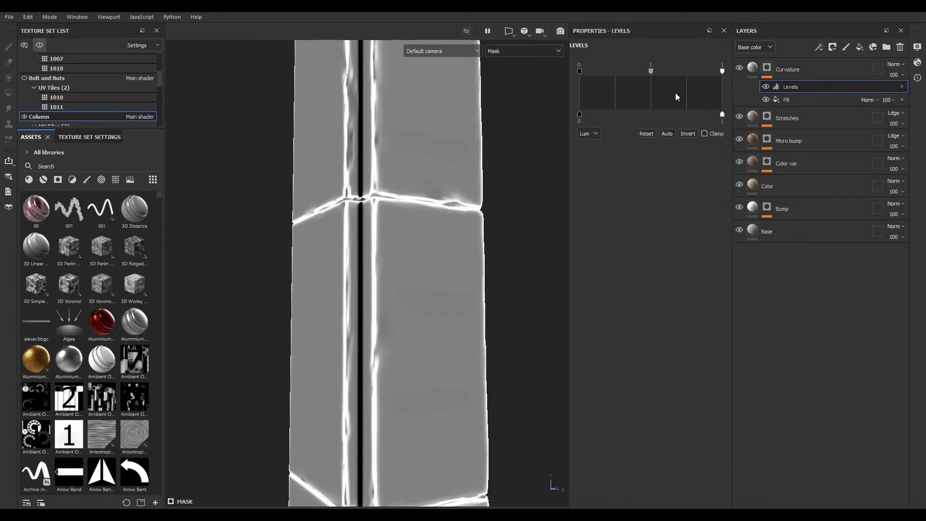
left_click_drag(578, 71, 687, 73)
scroll(379, 199, "up", 3)
scroll(326, 207, "down", 5)
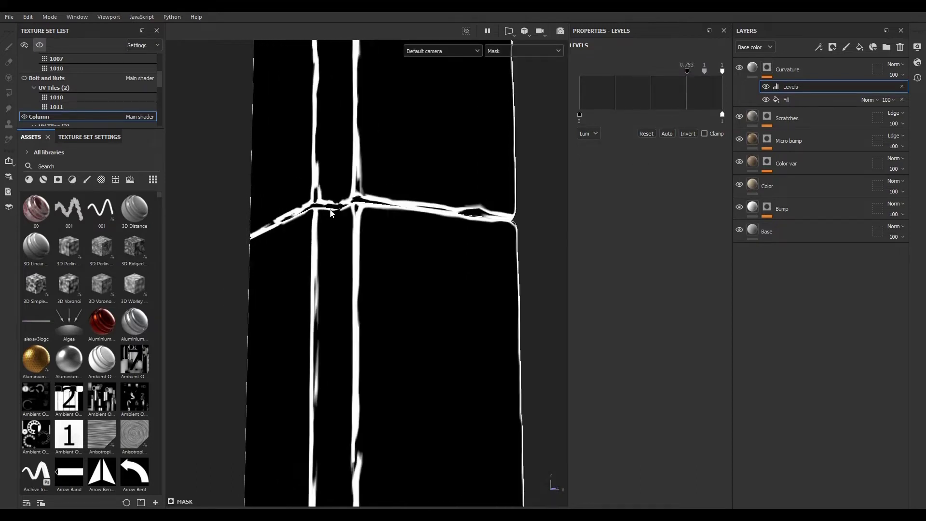
- Add a fill effect above the Levels in the Curvature mask and set its blend mode to Subtract
scroll(300, 390, "up", 5)
scroll(316, 385, "down", 5)
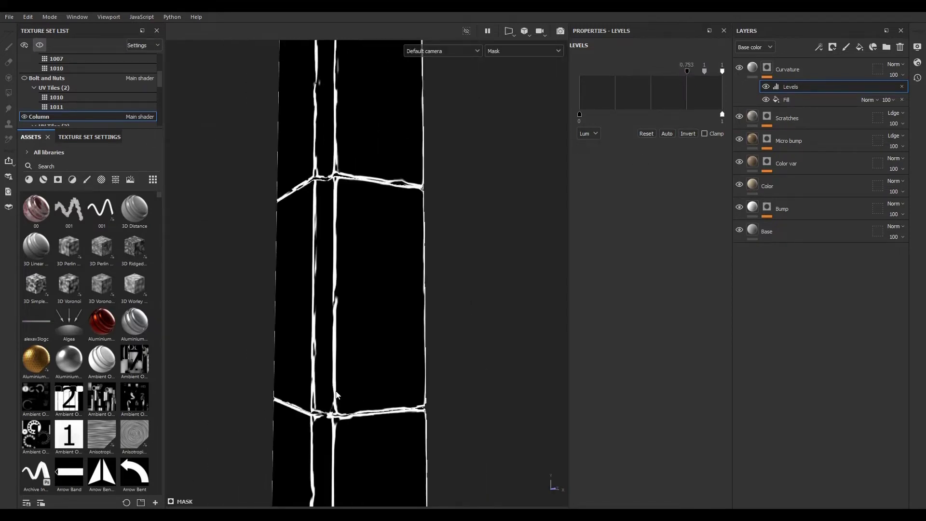
scroll(345, 173, "up", 5)
scroll(355, 231, "down", 4)
scroll(353, 227, "down", 5)
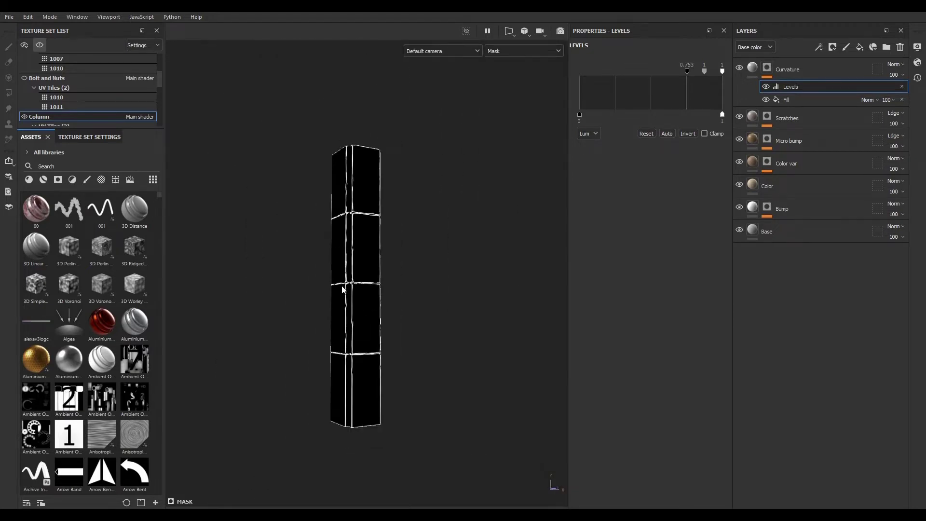
scroll(342, 288, "up", 6)
scroll(370, 329, "down", 2)
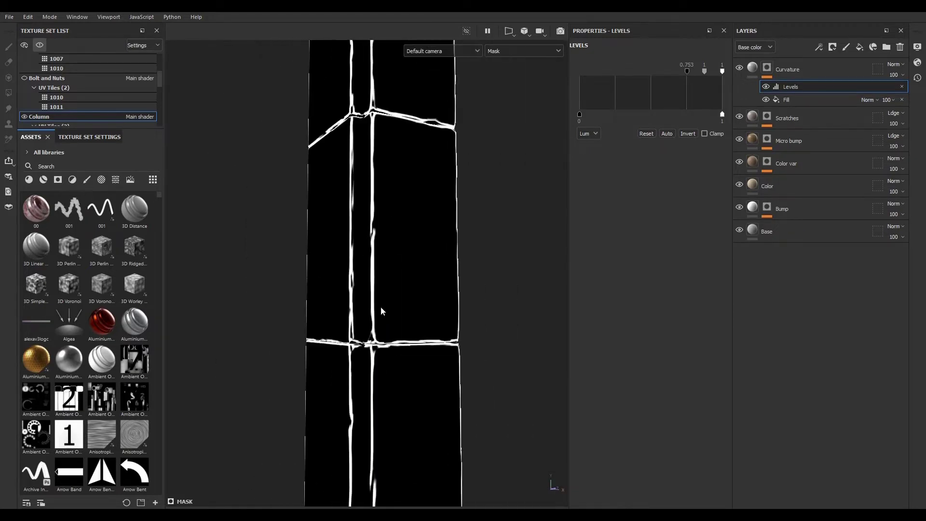
left_click(819, 48)
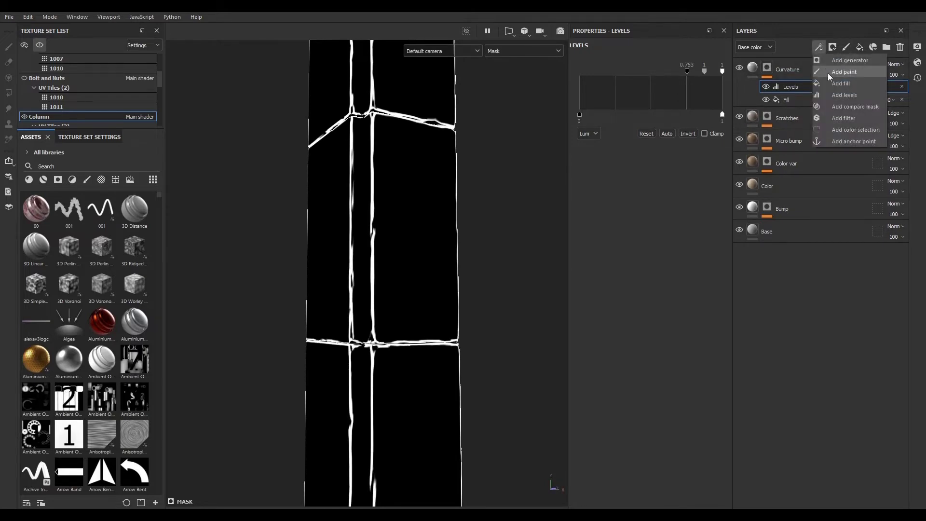
left_click(840, 83)
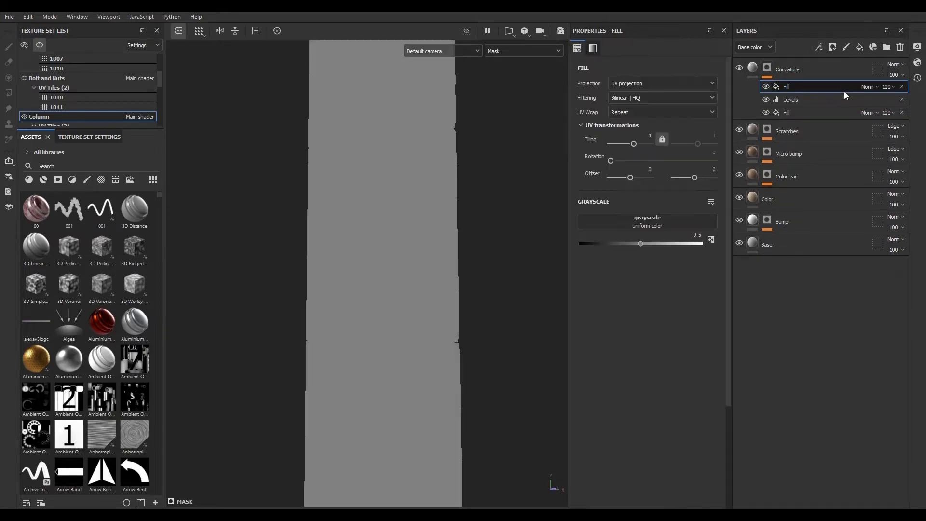
left_click(868, 87)
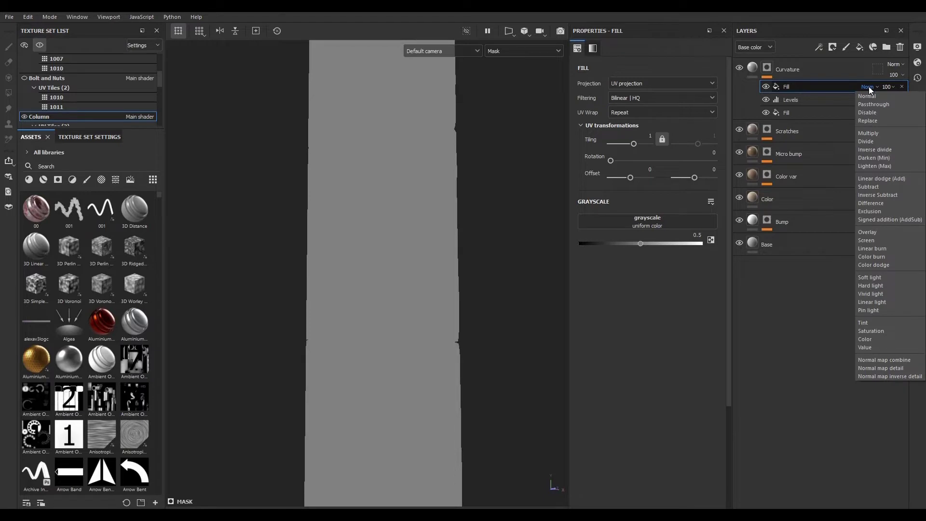
left_click(872, 187)
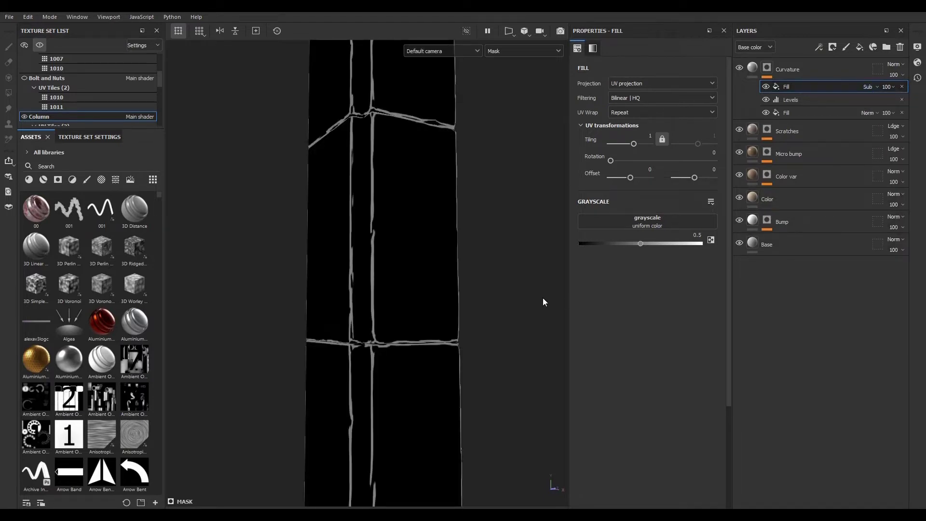
- Assign Grunge Map 003 from the grunge assets to the subtracting fill's grayscale input
left_click(114, 180)
left_click_drag(159, 199, 162, 342)
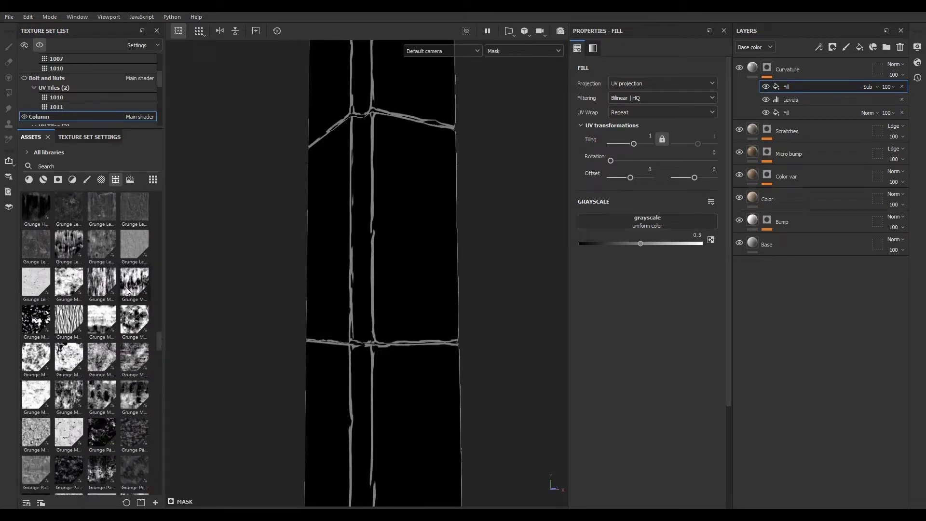
mouse_move(129, 284)
left_click_drag(129, 284, 611, 221)
scroll(328, 328, "down", 3)
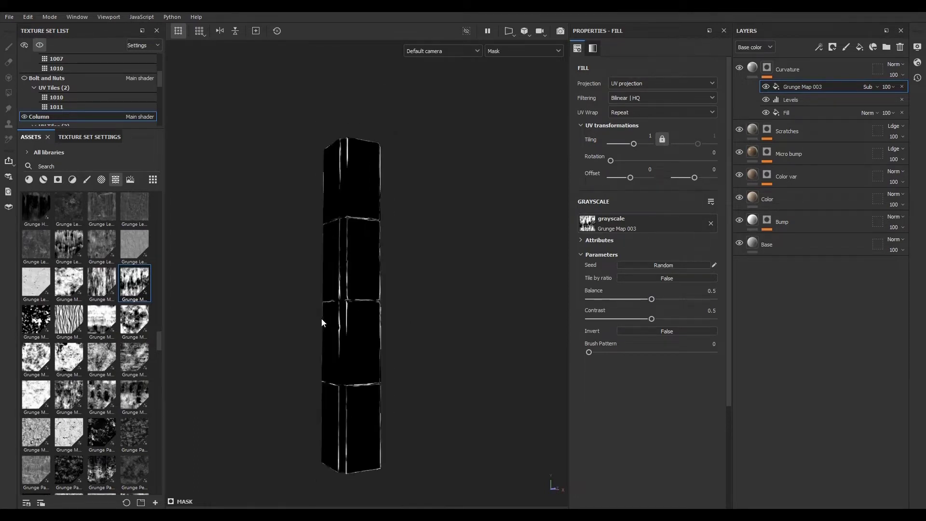
scroll(325, 321, "up", 2)
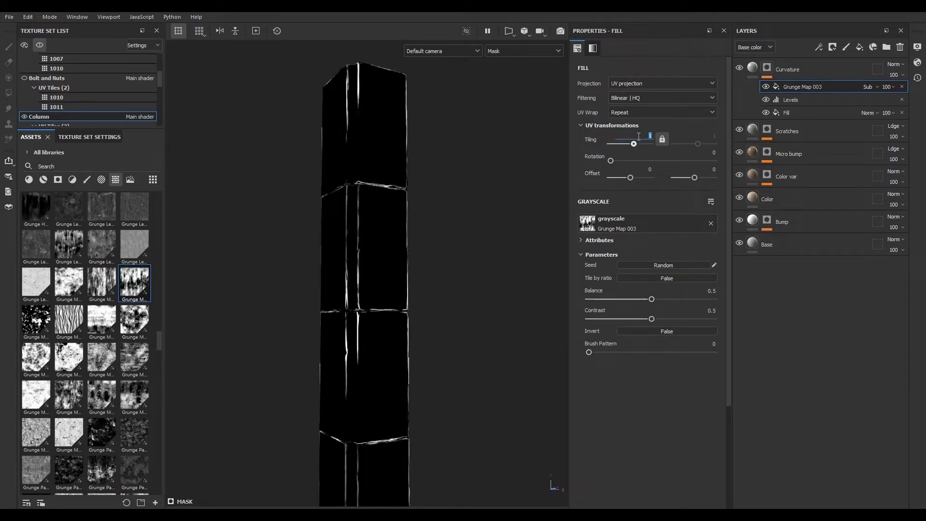
- Set the grunge fill's tiling to 3 and switch its projection to Tri-planar projection
key("Return")
scroll(373, 253, "up", 4)
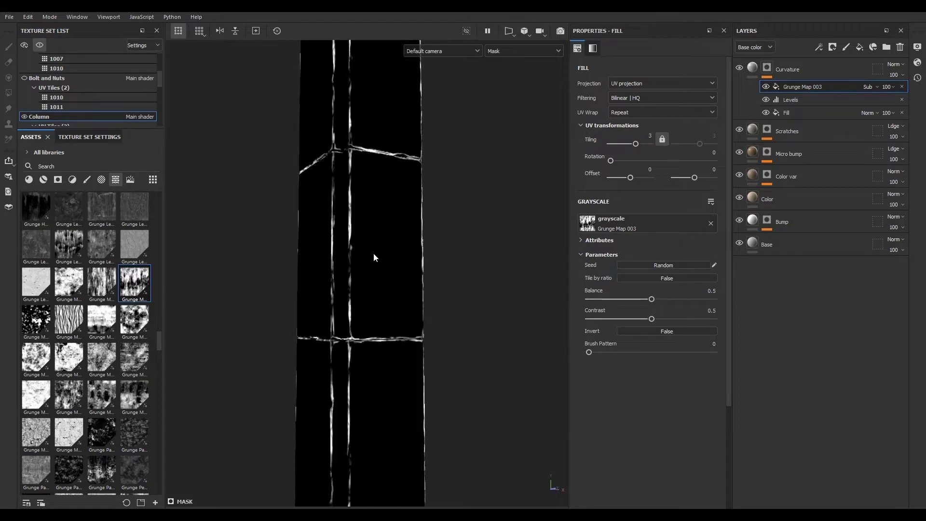
scroll(311, 273, "down", 3)
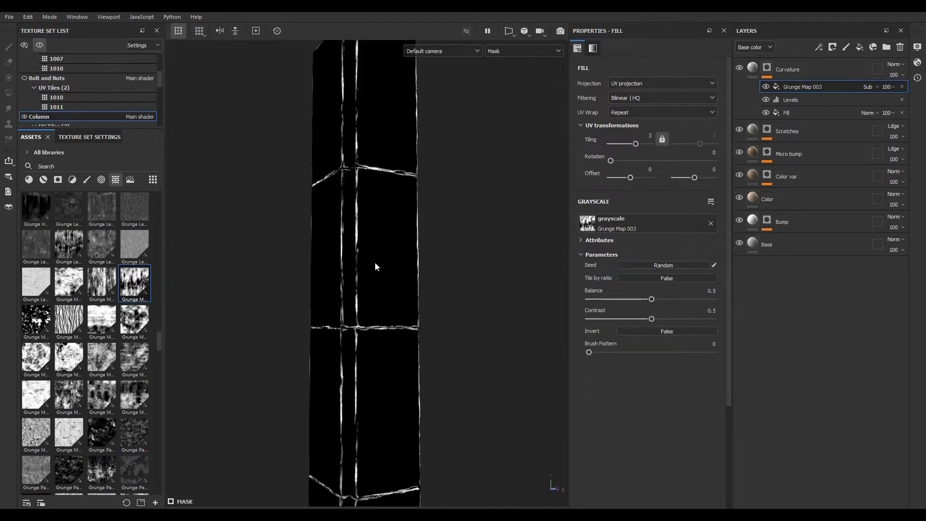
left_click(627, 84)
left_click(629, 115)
- Inspect the grunge fill on its own by hiding the other mask effects and using Normal blend, then restore Subtract
scroll(331, 273, "up", 1)
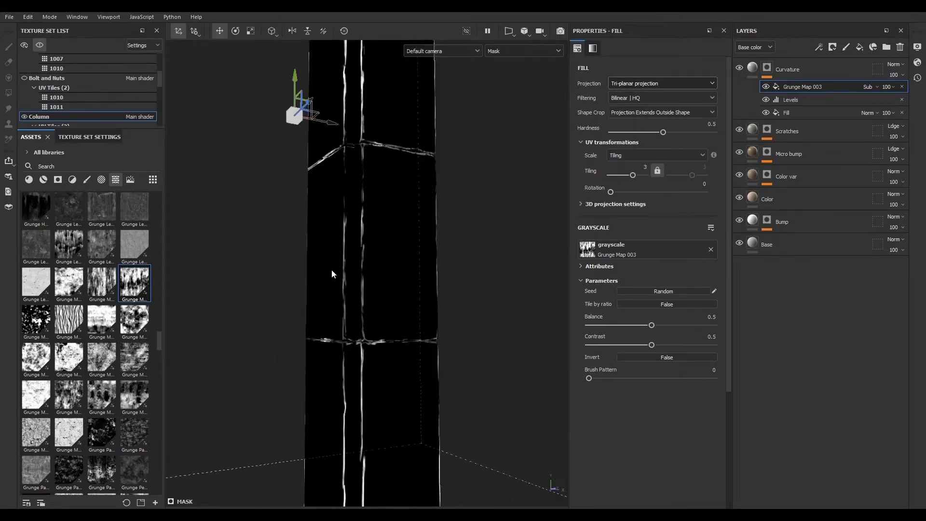
scroll(332, 270, "up", 2)
left_click_drag(323, 80, 343, 88)
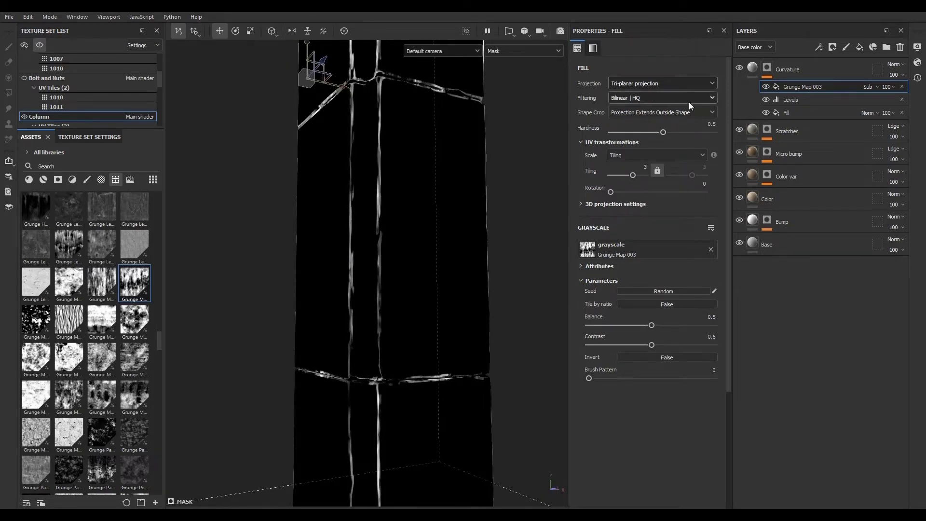
left_click(766, 99)
left_click(765, 112)
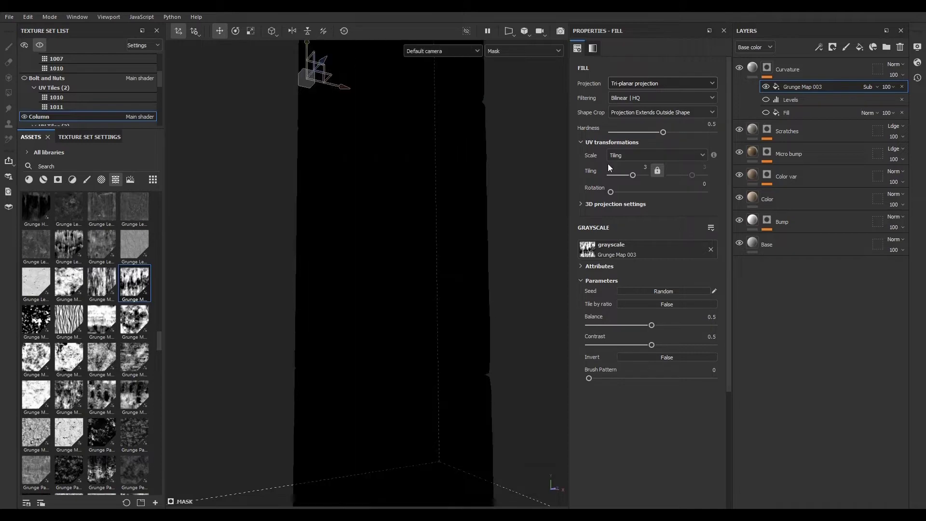
left_click(867, 87)
left_click(867, 95)
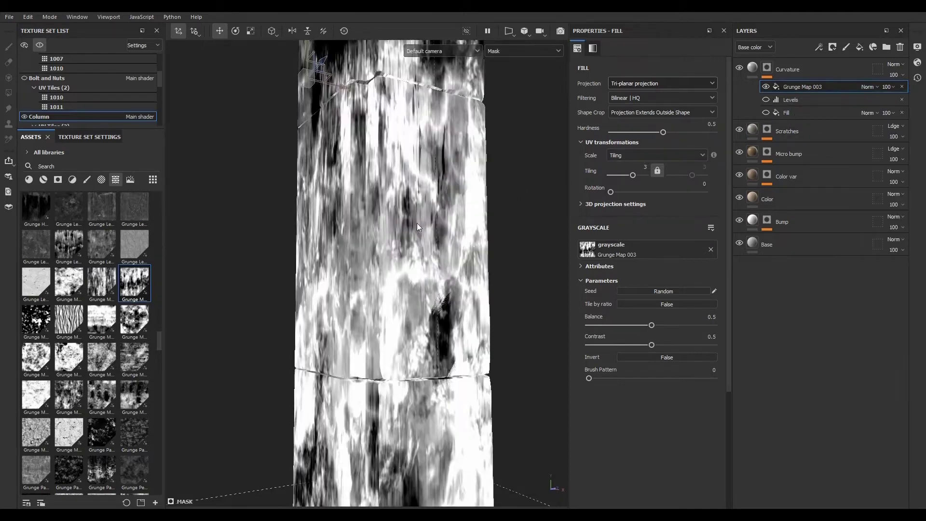
left_click_drag(417, 223, 424, 299, "alt")
left_click(871, 87)
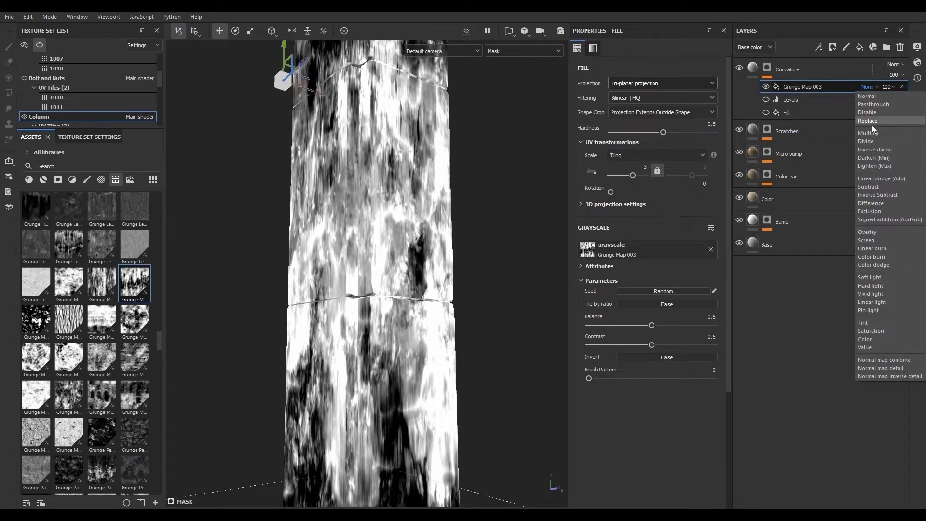
left_click(879, 187)
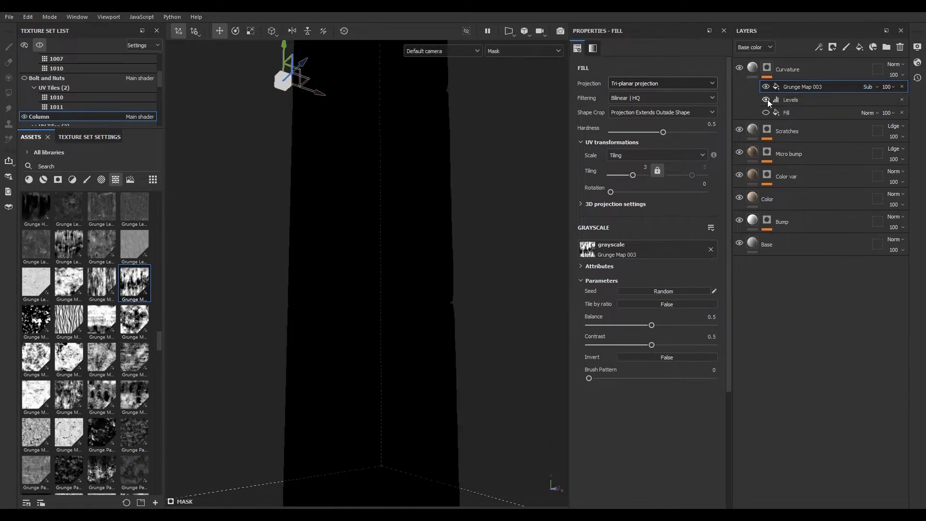
mouse_move(452, 316)
left_mouse_down("alt")
mouse_move(304, 308)
mouse_move(482, 331)
mouse_move(451, 329)
left_mouse_up("alt")
- Scale the grunge fill's tri-planar projection with the scale manipulator in the viewport
right_click_drag(472, 348, 196, 190, "alt")
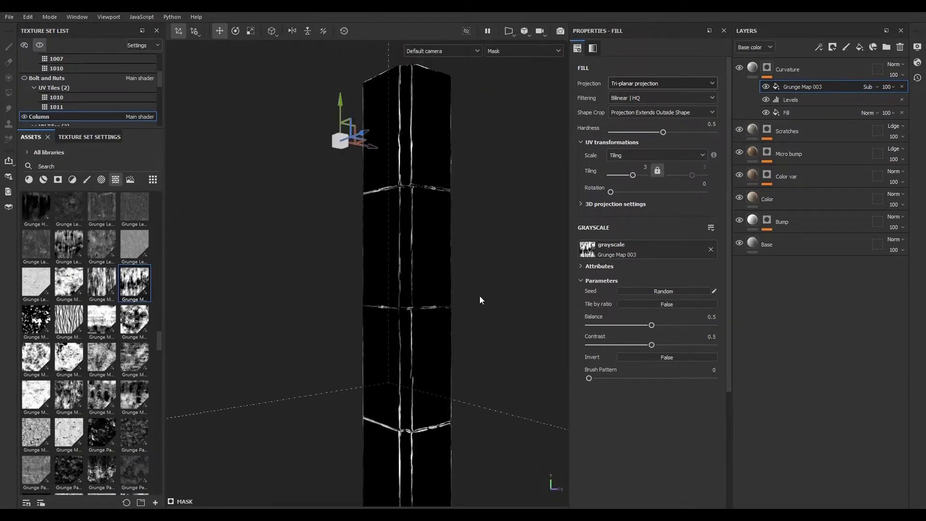
middle_click_drag(463, 280, 436, 247, "alt")
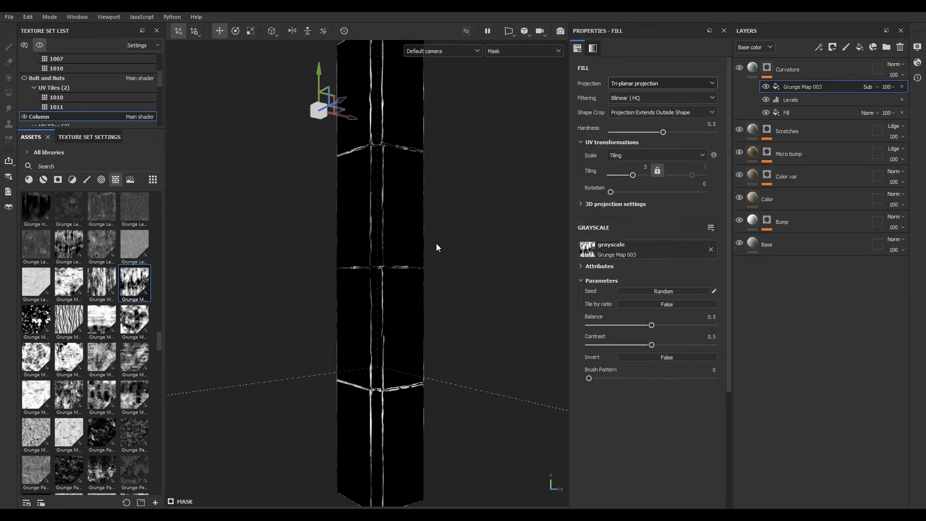
left_click(252, 30)
left_click_drag(318, 66, 330, 197)
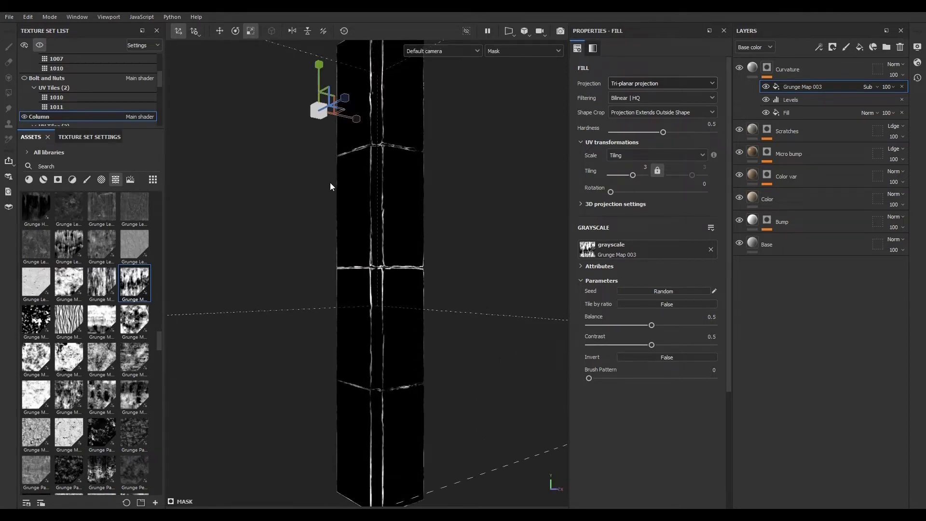
scroll(330, 183, "up", 5)
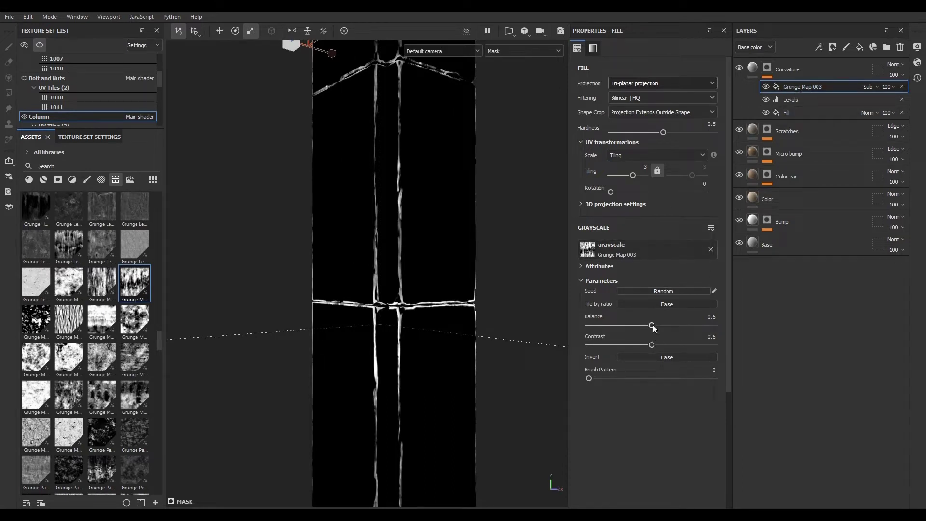
- Raise the grunge fill's Balance to 0.59
left_click_drag(652, 326, 663, 328)
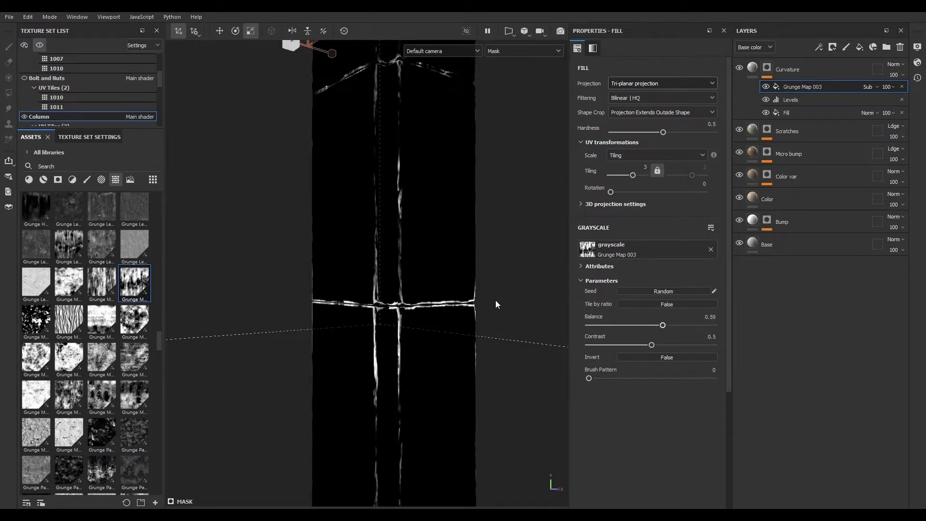
left_click_drag(496, 304, 385, 305, "alt")
scroll(370, 212, "up", 3)
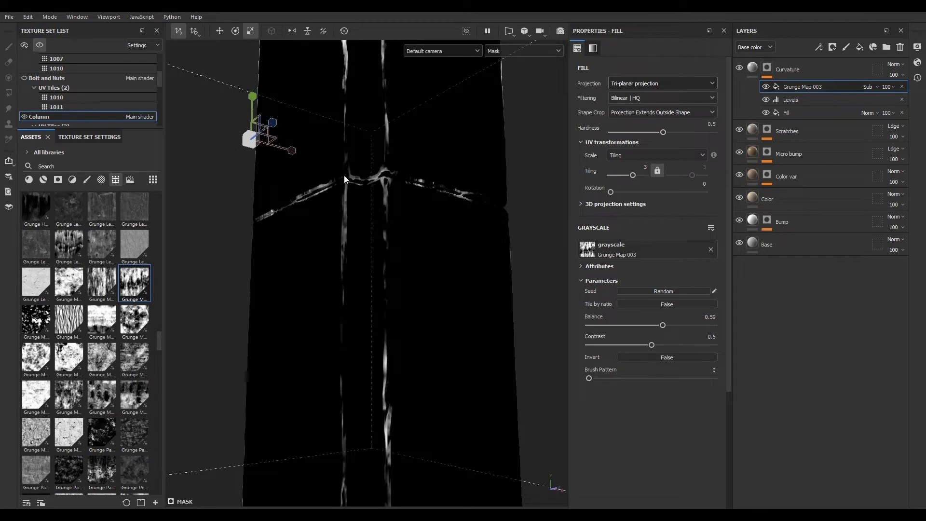
- Nudge the mask Levels' low input slightly lower and review the mask on the column
left_click(817, 99)
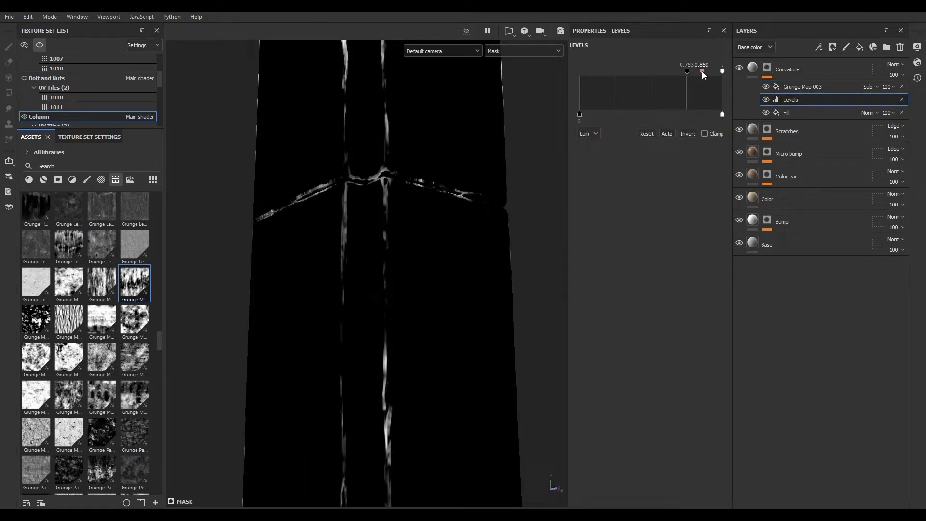
mouse_move(687, 71)
left_mouse_down()
mouse_move(609, 73)
mouse_move(707, 72)
mouse_move(685, 72)
left_mouse_up()
left_click_drag(370, 214, 404, 254, "alt")
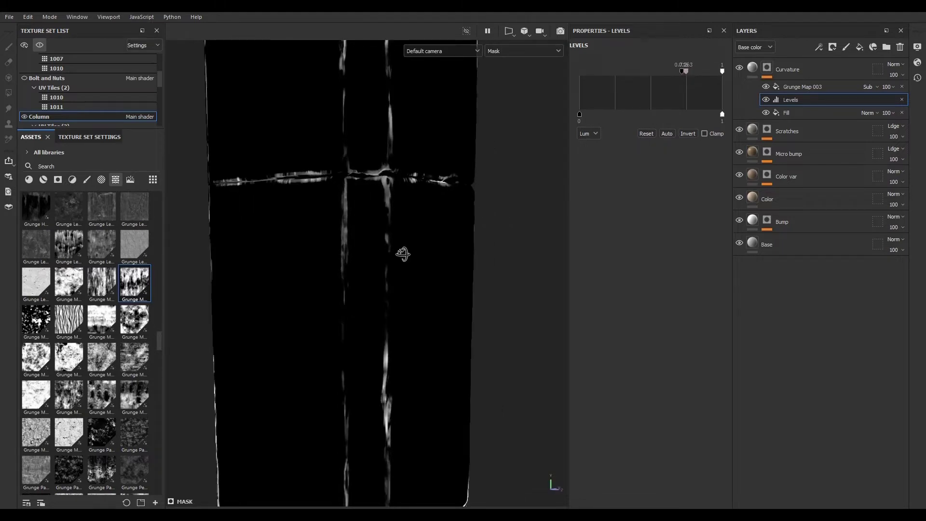
right_click_drag(404, 254, 59, 79, "alt")
left_click_drag(59, 79, 357, 233, "alt")
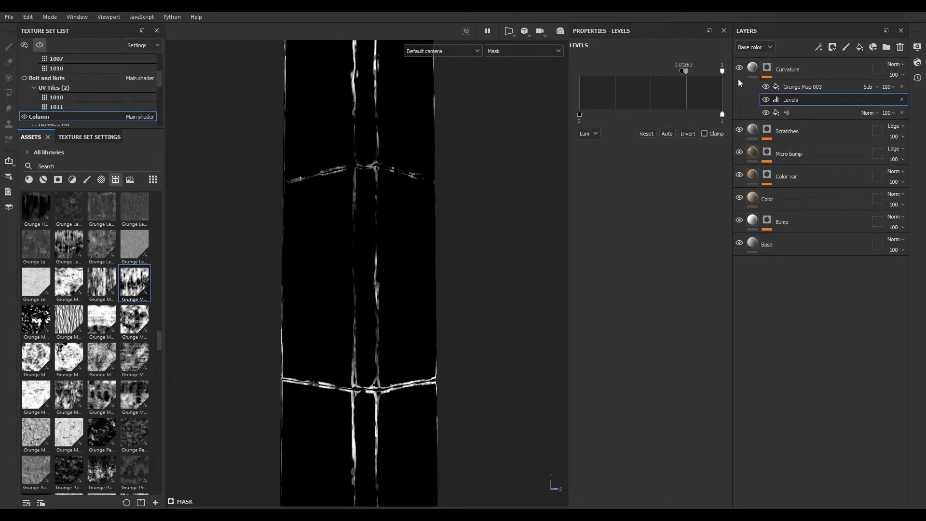
- Set the Curvature layer's base color to pure red FF0000 and review the edges on the column
left_click(753, 69)
left_click_drag(478, 333, 396, 306, "alt")
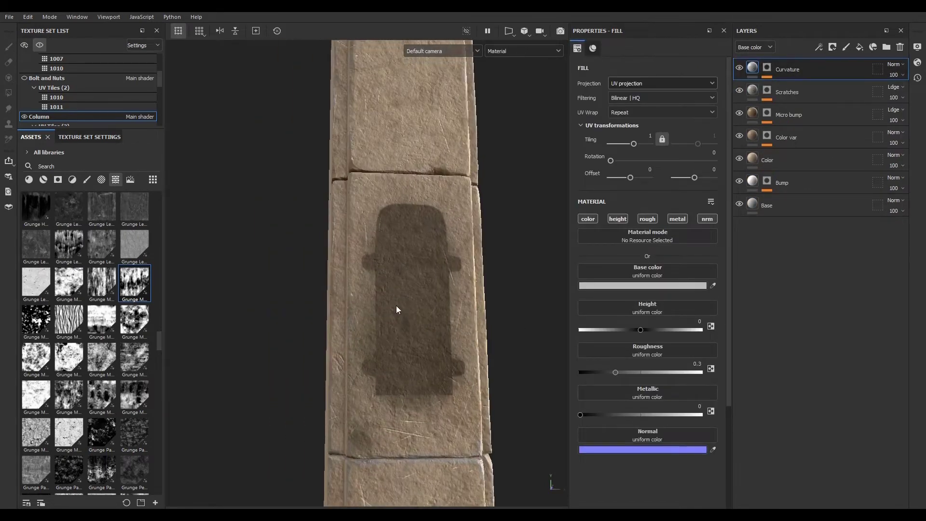
middle_click_drag(395, 305, 377, 326, "alt")
left_click_drag(380, 323, 437, 321, "alt")
left_click(659, 285)
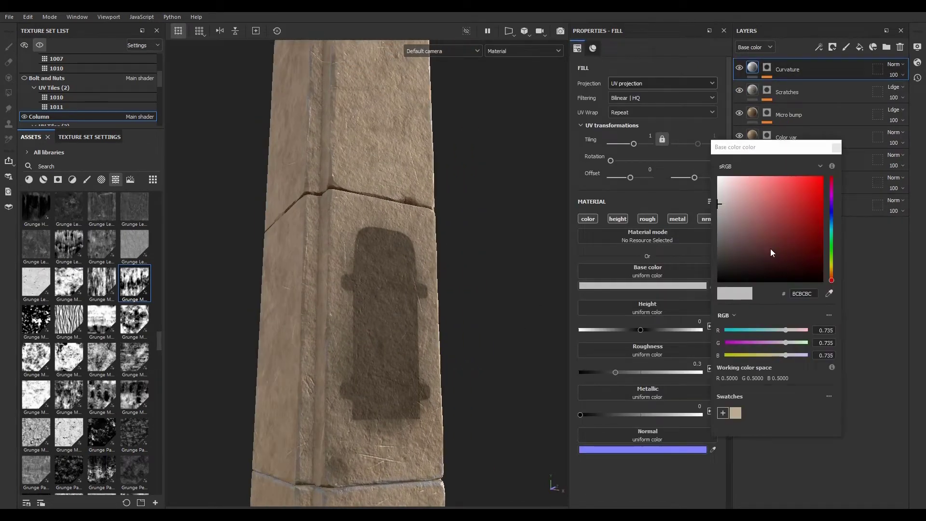
left_click_drag(771, 248, 824, 167)
right_click_drag(299, 316, 207, 331, "alt")
middle_click_drag(323, 409, 311, 227, "alt")
left_click_drag(302, 295, 377, 288, "alt")
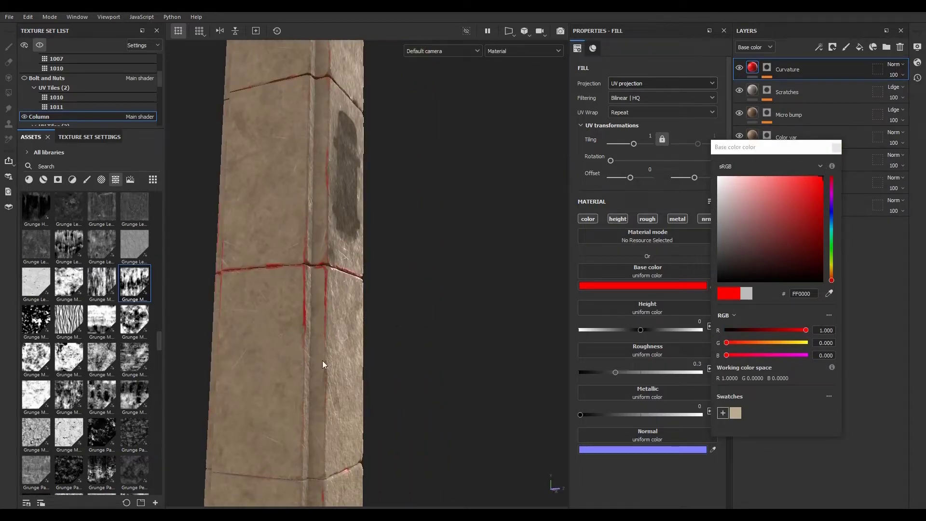
- Orbit around the column edges, then lower one of the Levels inputs in the Curvature layer's mask
right_click_drag(451, 386, 540, 411, "alt")
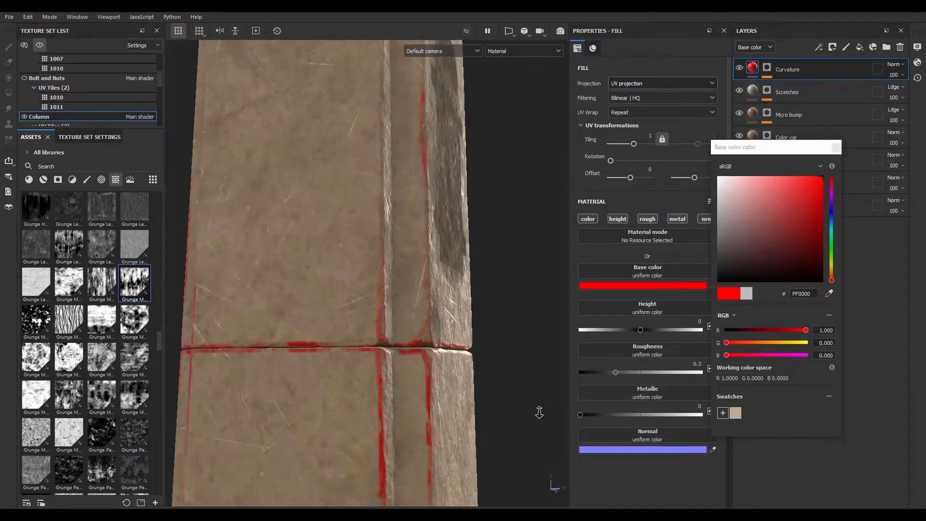
left_click_drag(539, 412, 426, 420, "alt")
middle_click_drag(426, 421, 409, 365, "alt")
left_click_drag(408, 365, 419, 368, "alt")
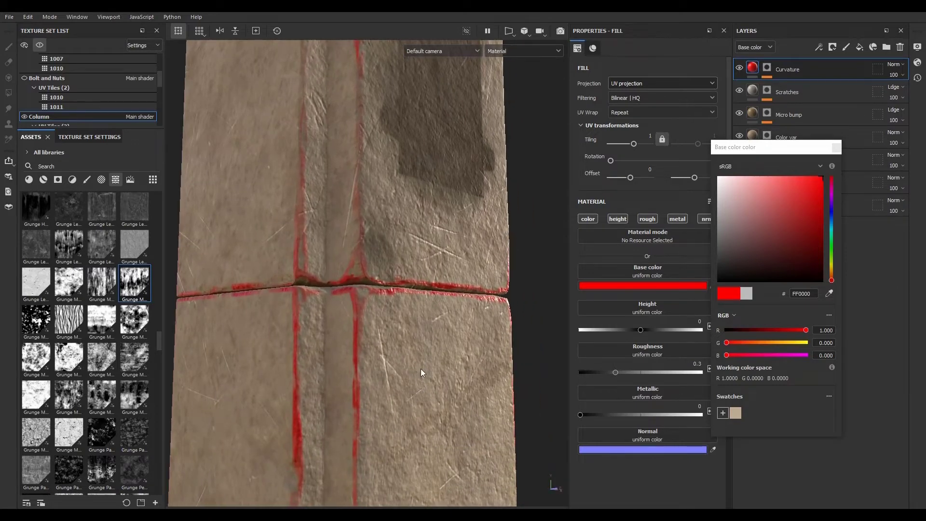
left_click(768, 67)
left_click(797, 100)
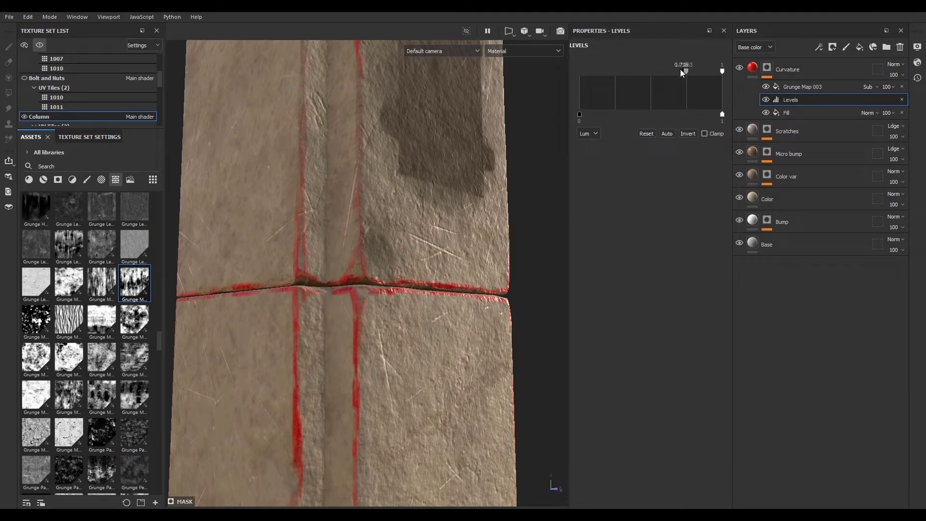
mouse_move(670, 72)
left_mouse_down()
mouse_move(646, 73)
mouse_move(683, 71)
mouse_move(653, 72)
left_mouse_up()
- Set the opacity of the Grunge Map 003 in the Curvature mask to 65
scroll(377, 291, "down", 3)
scroll(377, 292, "down", 4)
middle_click_drag(371, 499, 366, 429, "alt")
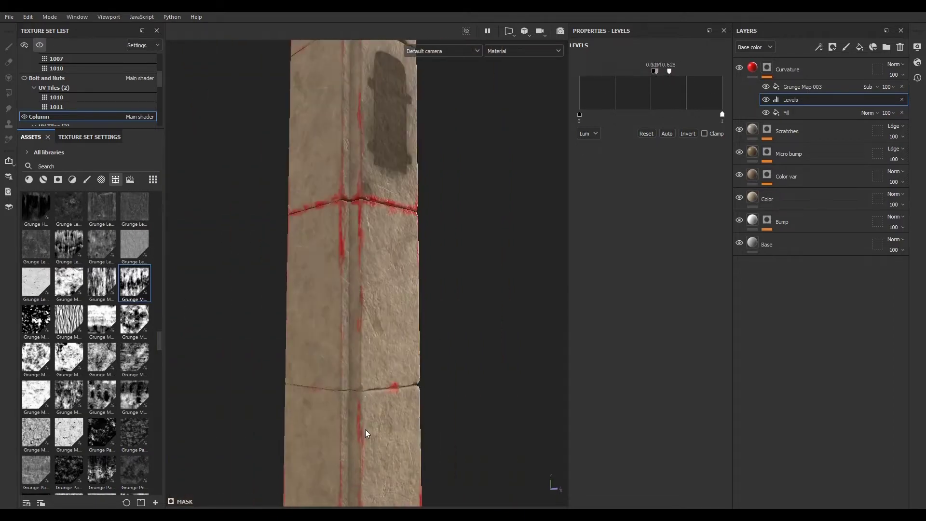
scroll(366, 410, "up", 4)
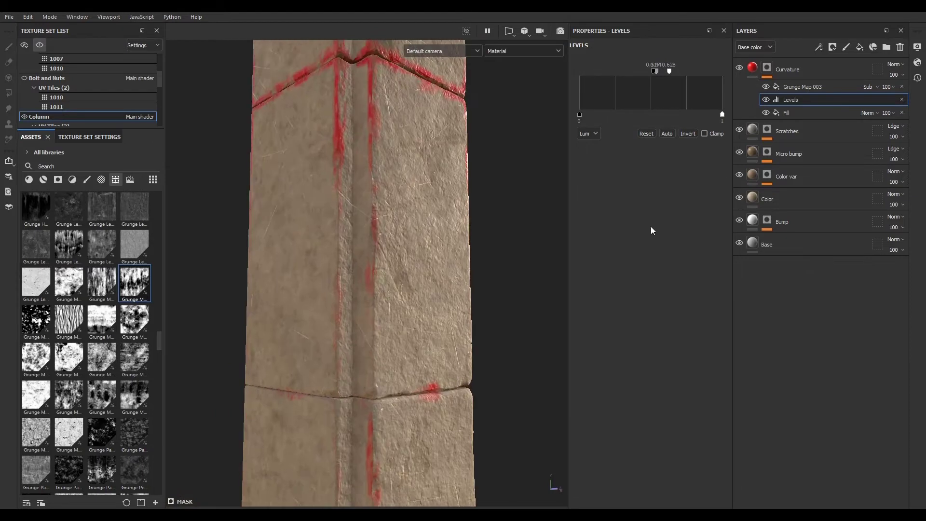
left_click(891, 87)
left_click_drag(923, 105, 907, 107)
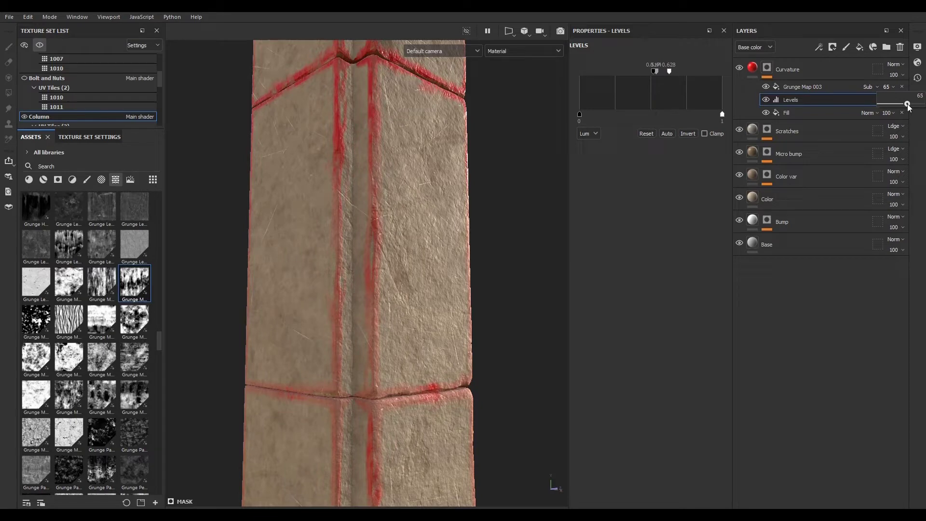
- Add a Blur Slope filter to the Curvature layer's mask
mouse_move(370, 370)
left_mouse_down("alt")
mouse_move(498, 381)
mouse_move(325, 366)
mouse_move(358, 372)
left_mouse_up("alt")
middle_click_drag(334, 140, 318, 265, "alt")
scroll(319, 265, "up", 3)
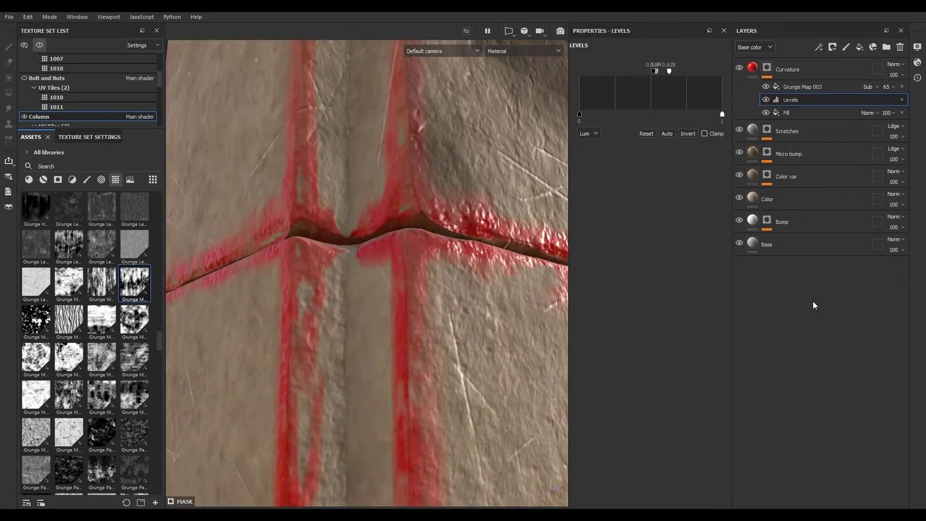
left_click(813, 88)
scroll(435, 188, "up", 2)
mouse_move(435, 189)
left_mouse_down("alt")
mouse_move(395, 283)
mouse_move(399, 337)
mouse_move(293, 217)
mouse_move(308, 220)
left_mouse_up("alt")
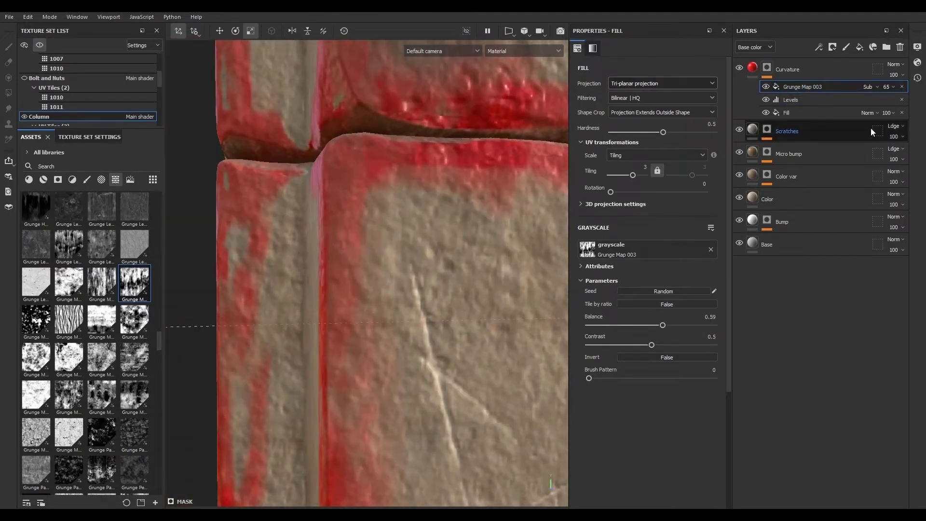
left_click(822, 46)
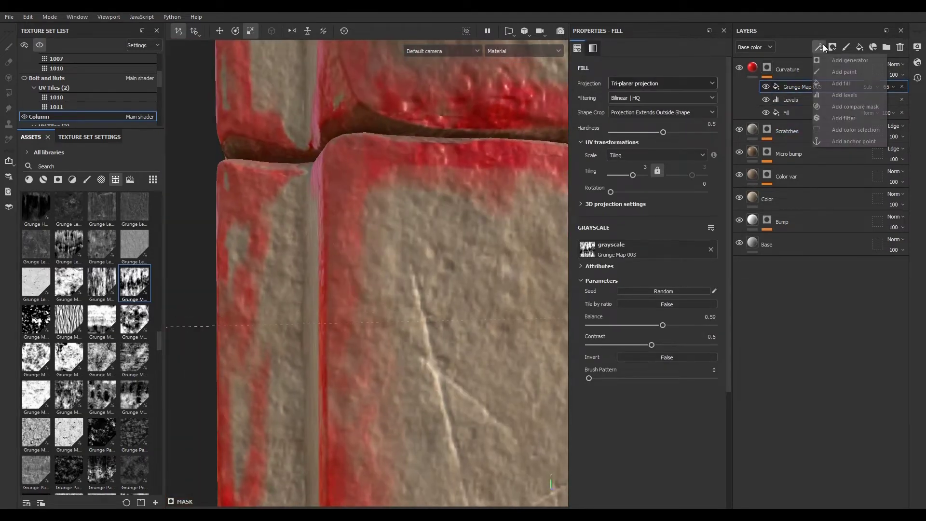
left_click(844, 117)
left_click(644, 73)
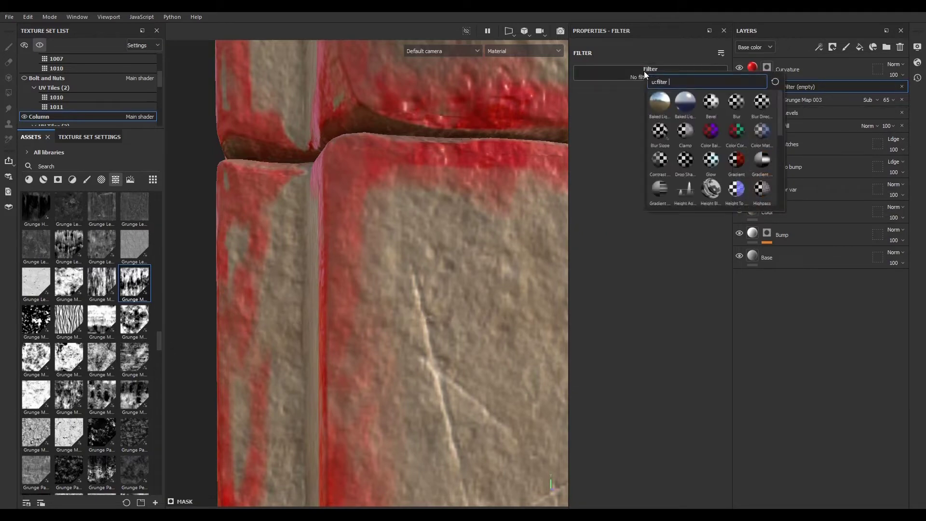
left_click(661, 131)
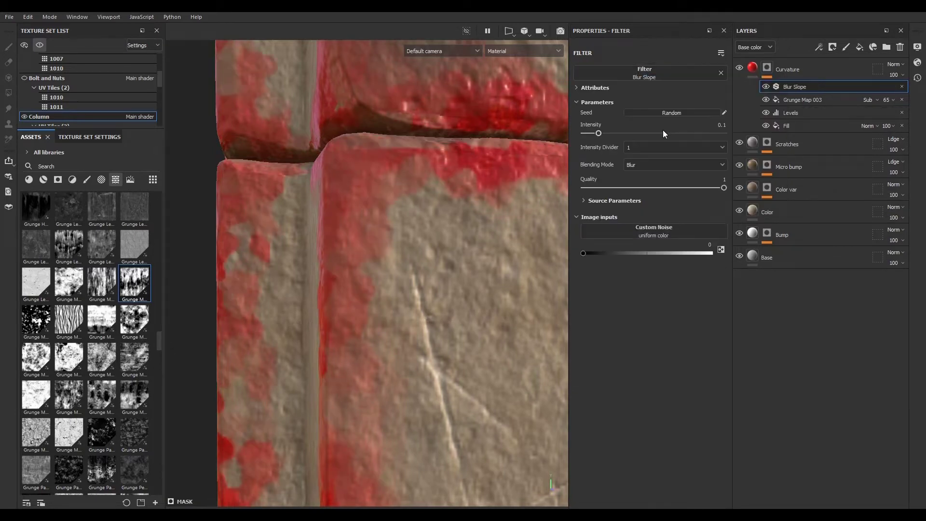
- Preview the Curvature mask on its own and lower the Blur Slope Intensity to 0.038
left_click(767, 70, "alt")
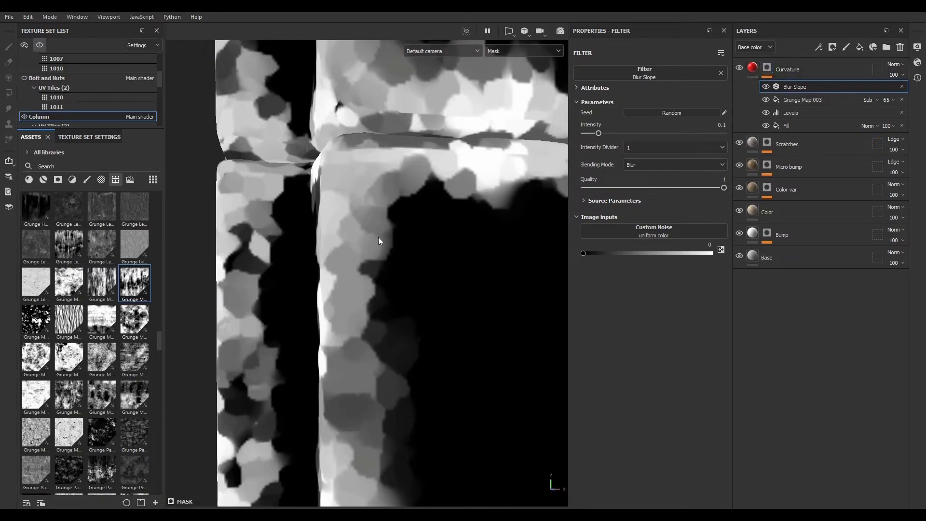
right_click_drag(378, 237, 79, 72, "alt")
left_click_drag(391, 289, 473, 302, "alt")
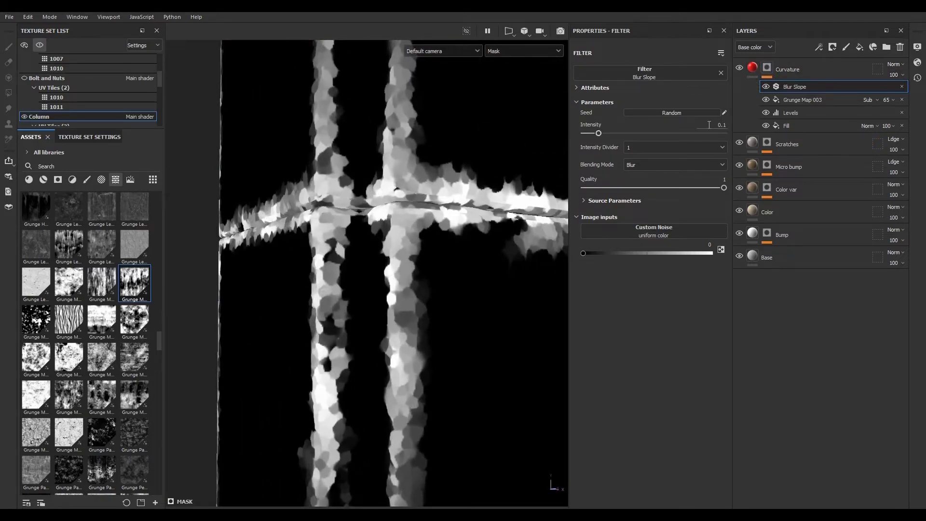
left_click_drag(598, 132, 585, 131)
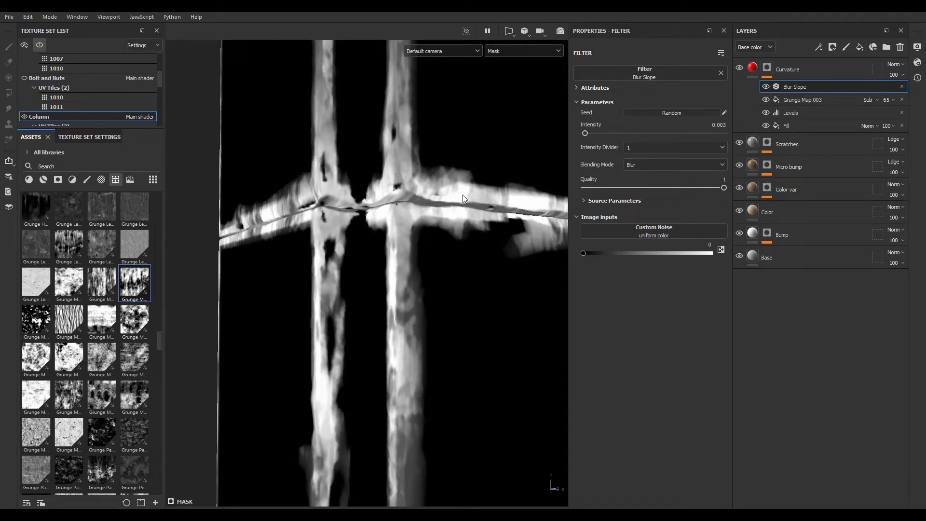
left_click_drag(586, 134, 590, 134)
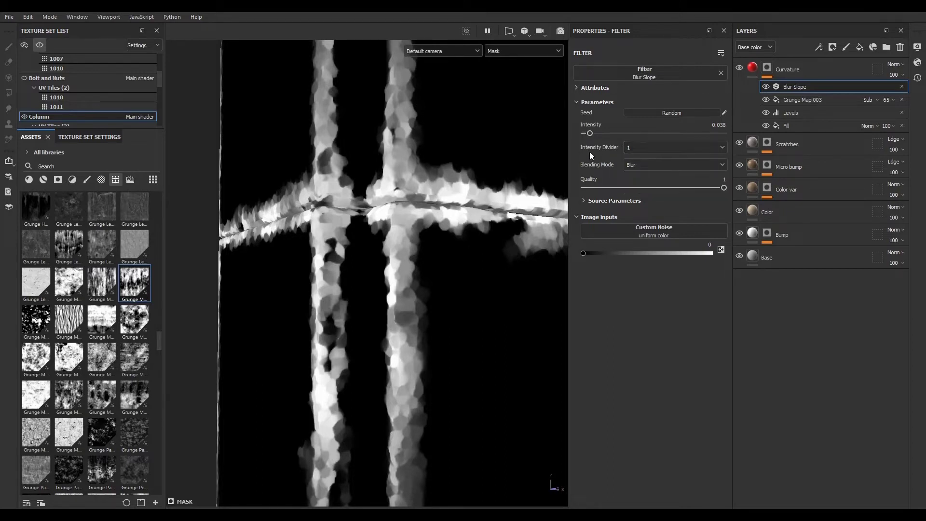
- Set the Blur Slope Intensity Divider to 10 and Intensity to 0.225
left_click(645, 147)
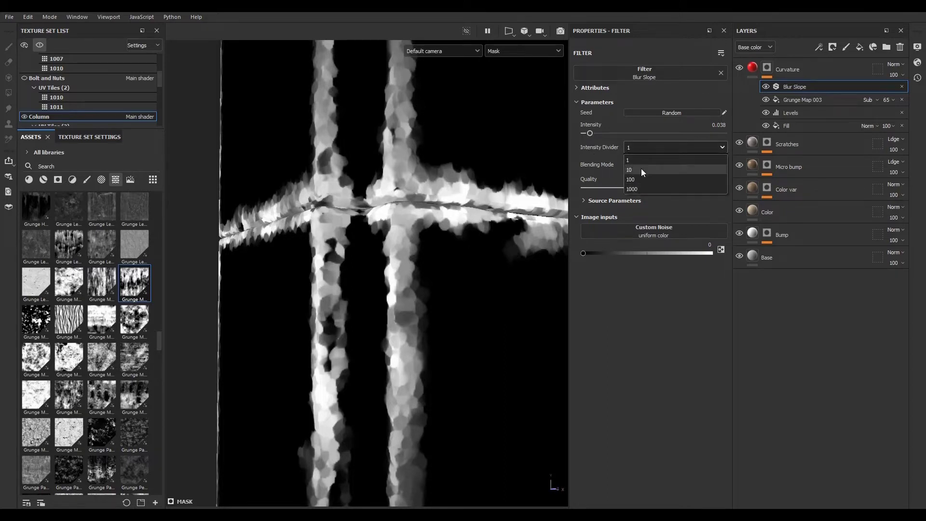
left_click(641, 169)
left_click_drag(589, 132, 615, 133)
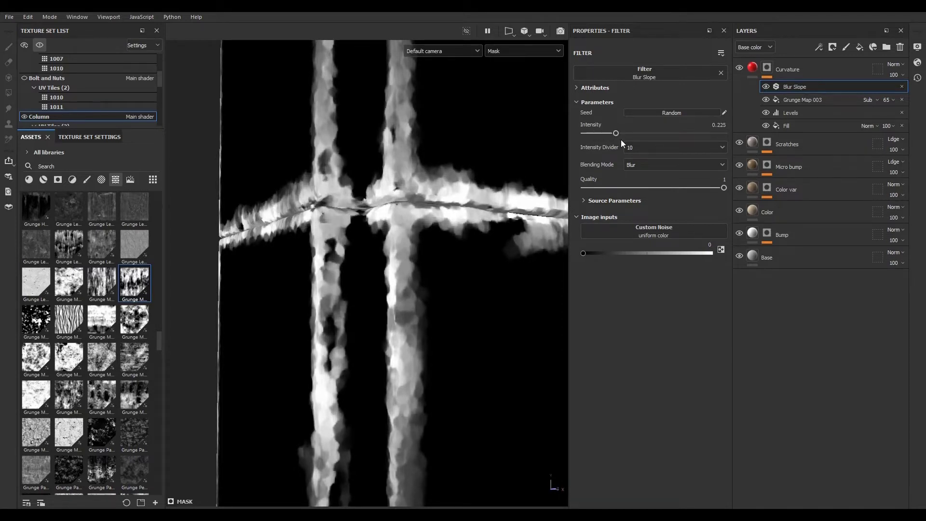
- Set the Blur Slope Intensity Divider to 100 and Intensity to 0.512, then return to the material view
left_click(640, 146)
left_click(637, 178)
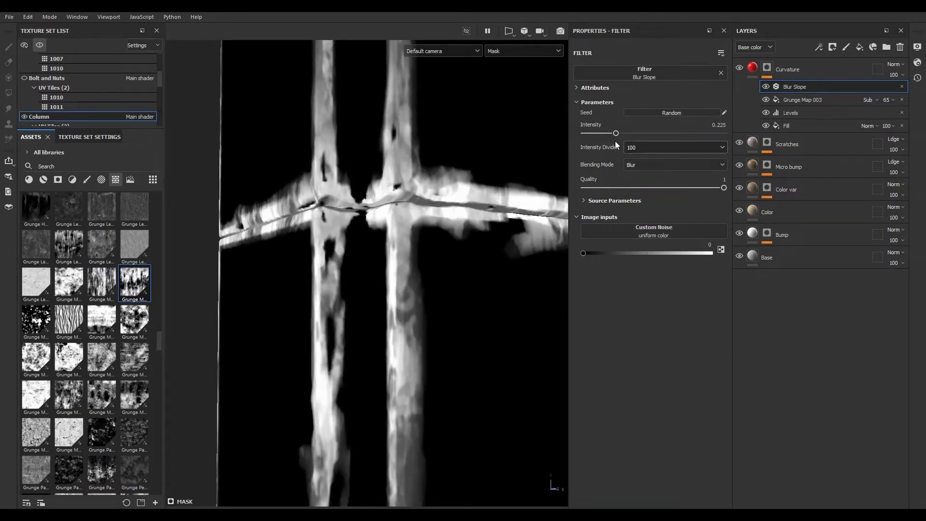
left_click_drag(618, 132, 656, 130)
scroll(366, 268, "down", 4)
scroll(360, 397, "up", 2)
left_click(752, 67)
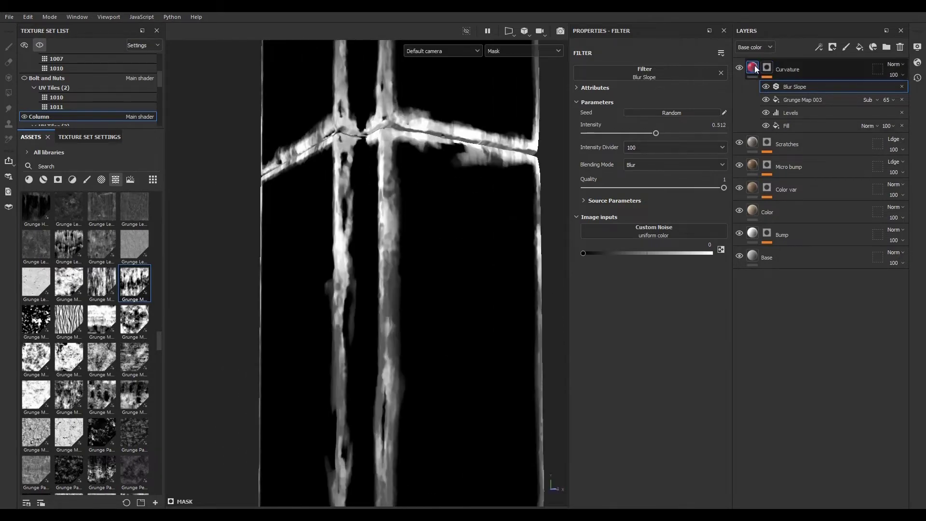
- Set the Curvature layer's base color to light grey BFBFBF
scroll(434, 265, "down", 2)
left_click(663, 286)
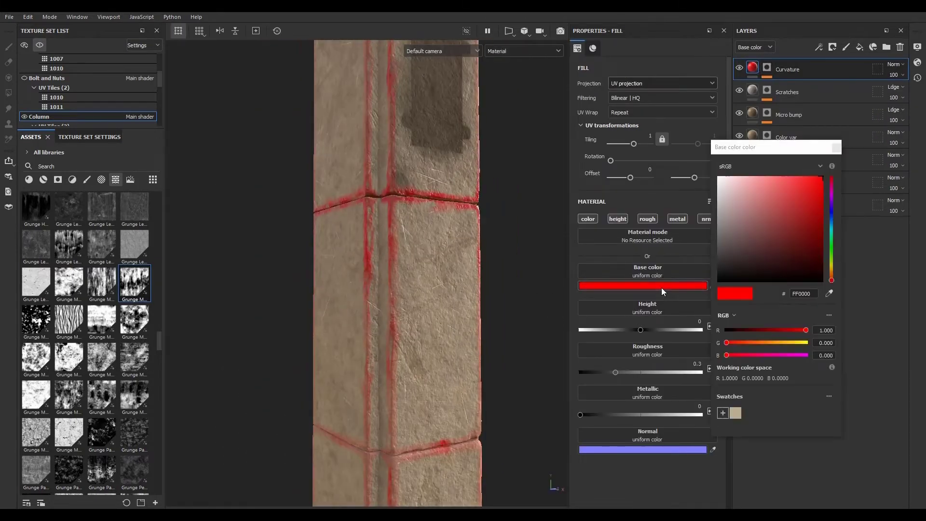
mouse_move(726, 202)
left_mouse_down()
mouse_move(724, 187)
mouse_move(716, 223)
mouse_move(715, 202)
left_mouse_up()
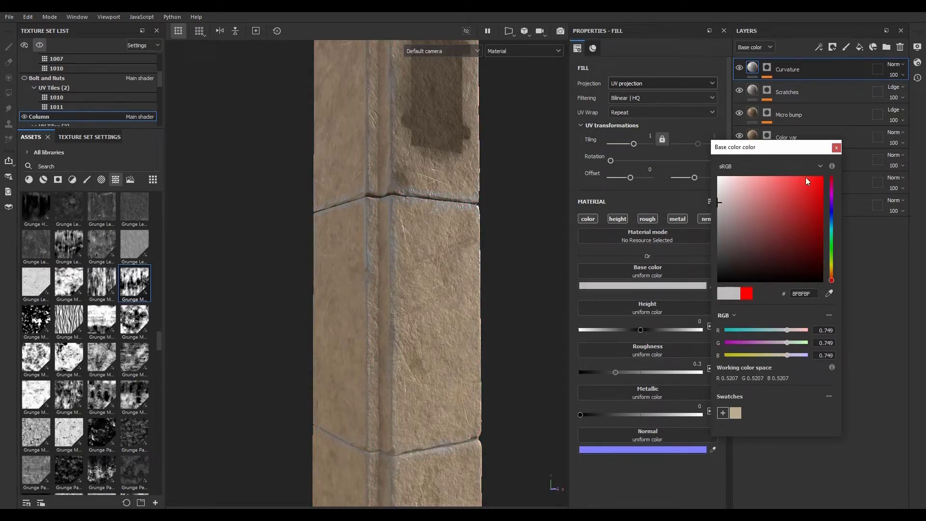
left_click(837, 148)
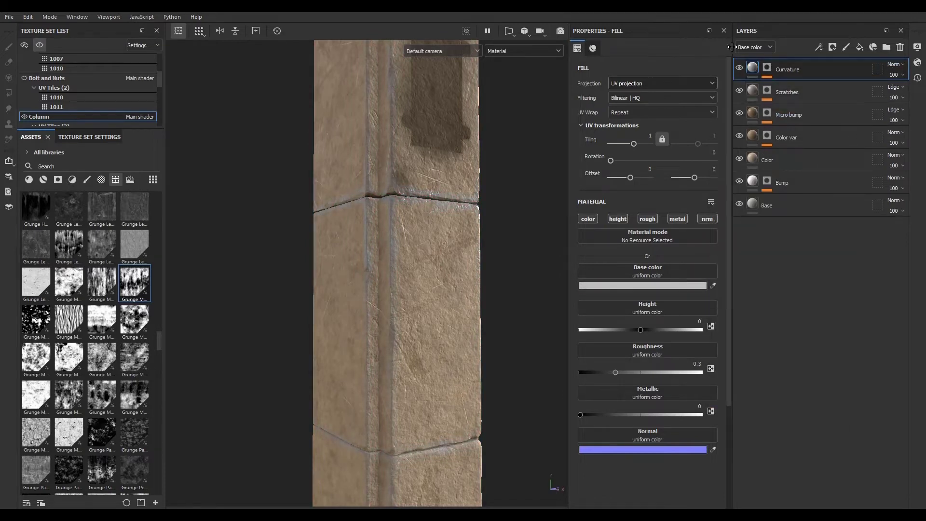
- Set the Curvature layer's blend mode to Linear dodge (Add) and review the edges
left_click(894, 63)
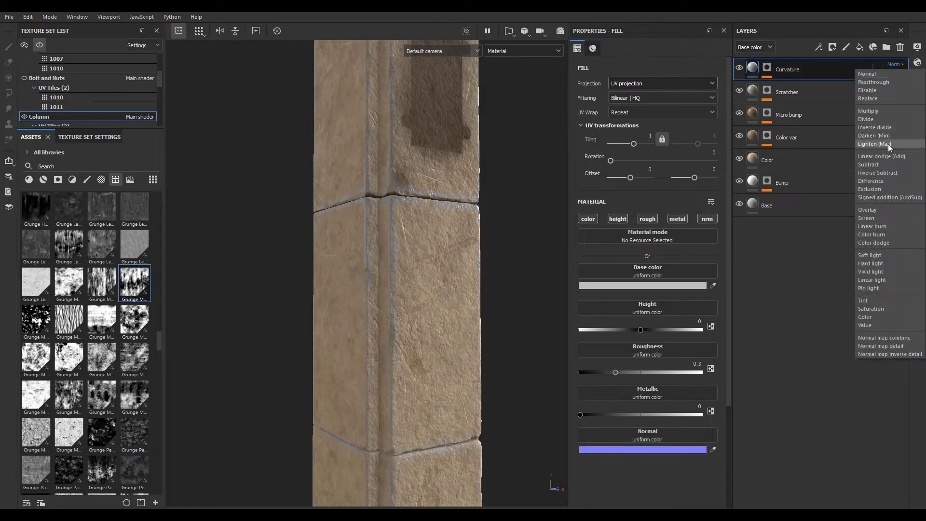
left_click(887, 156)
left_click_drag(453, 355, 410, 311, "alt")
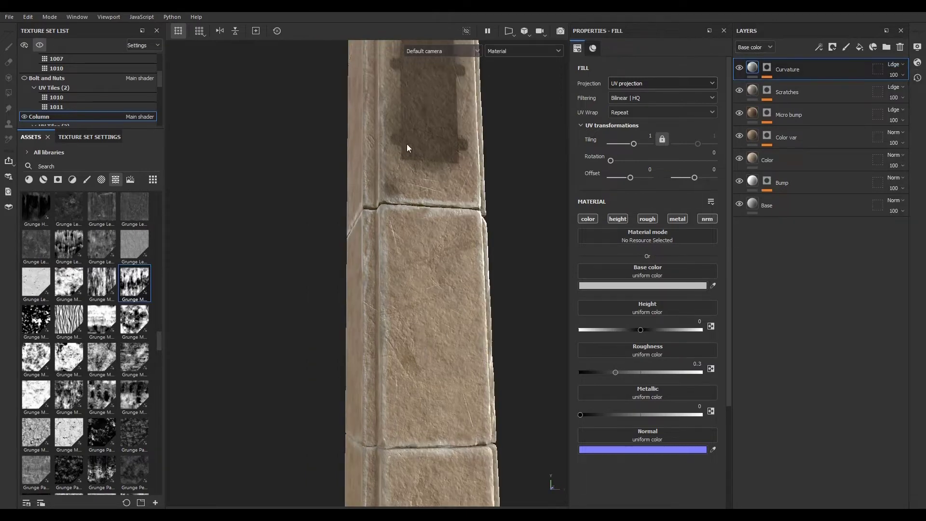
right_click_drag(407, 144, 447, 319, "alt")
middle_click_drag(447, 319, 336, 236, "alt")
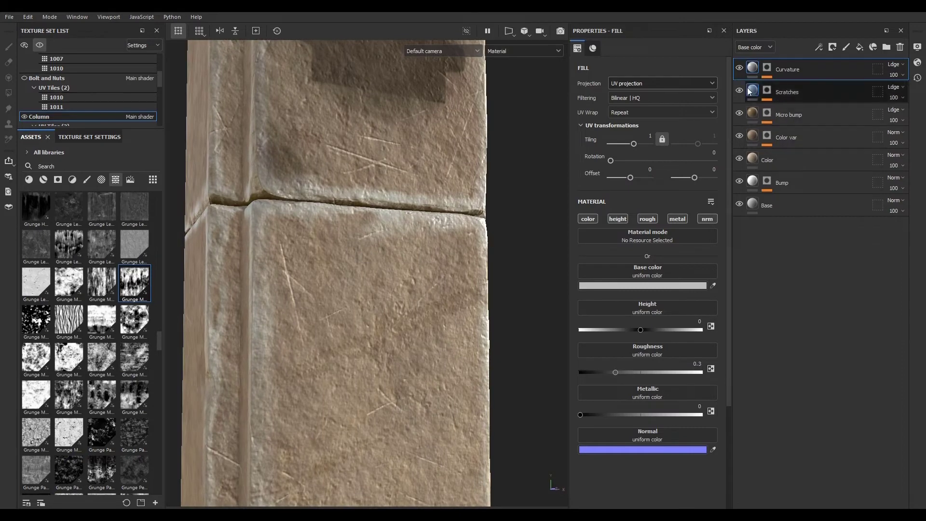
- Sample the Curvature base color from the column surface with the eyedropper and adjust it slightly
left_click(647, 286)
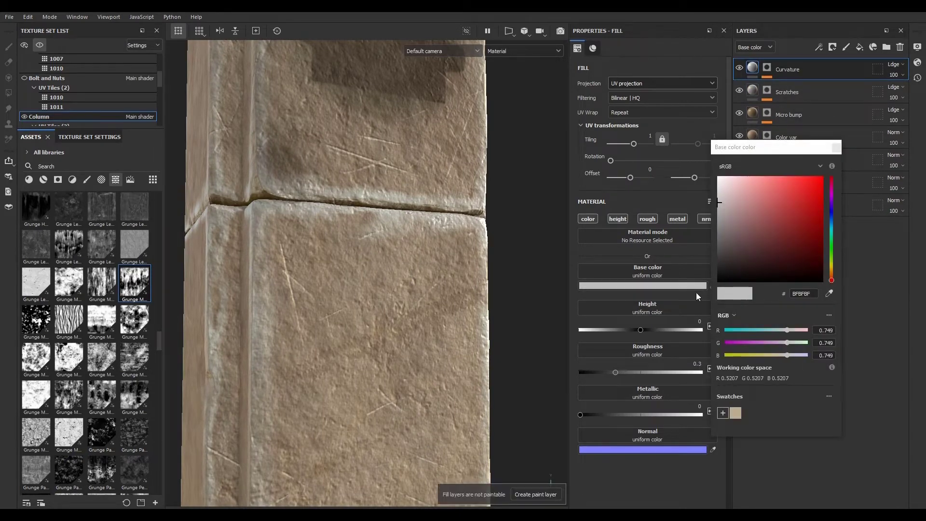
left_click(829, 293)
left_click(457, 252)
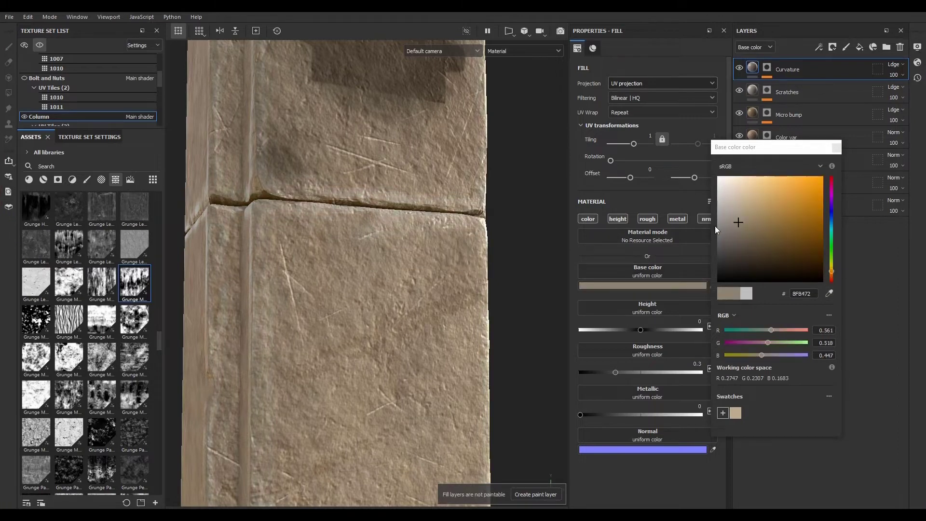
mouse_move(738, 221)
left_mouse_down()
mouse_move(731, 205)
mouse_move(726, 217)
left_mouse_up()
mouse_move(832, 167)
left_click(837, 147)
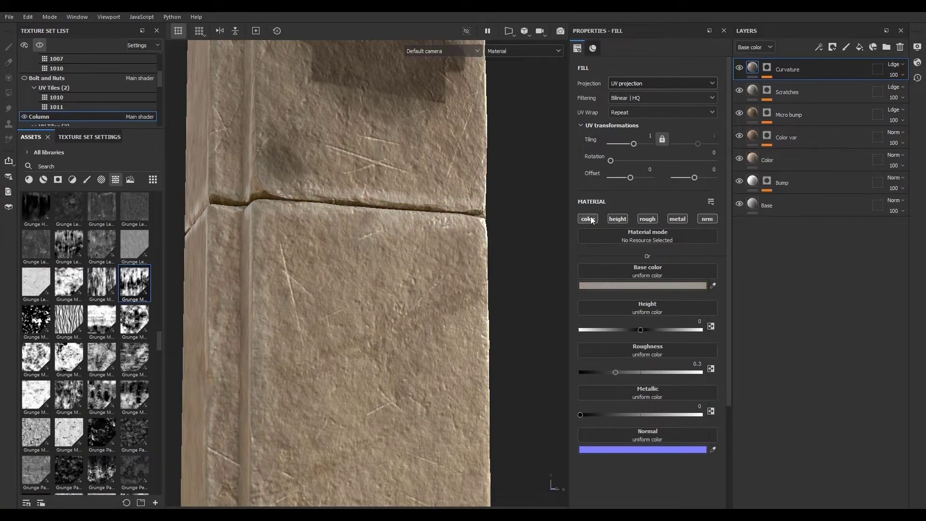
- Raise the Curvature layer's roughness to 0.9416
scroll(463, 366, "down", 5)
left_click_drag(458, 366, 473, 334, "alt")
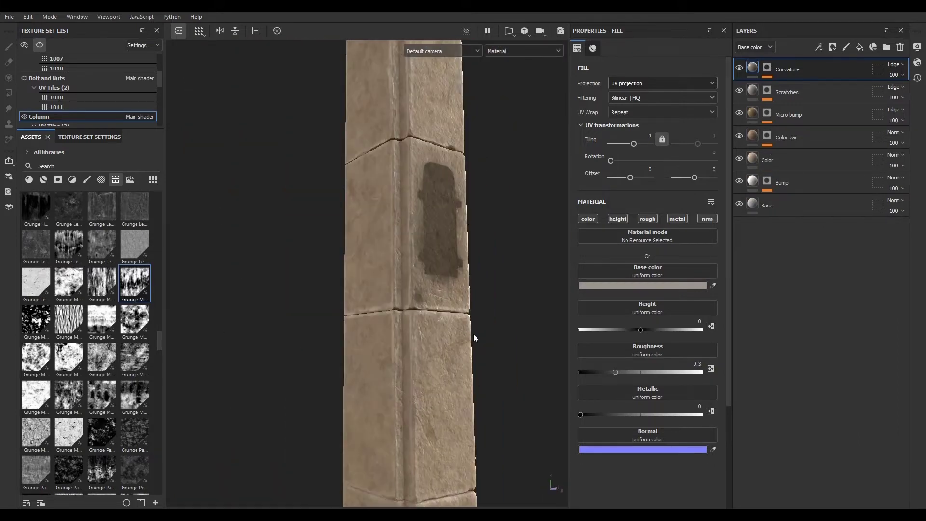
left_click_drag(616, 372, 651, 372)
left_click_drag(482, 366, 396, 348, "alt")
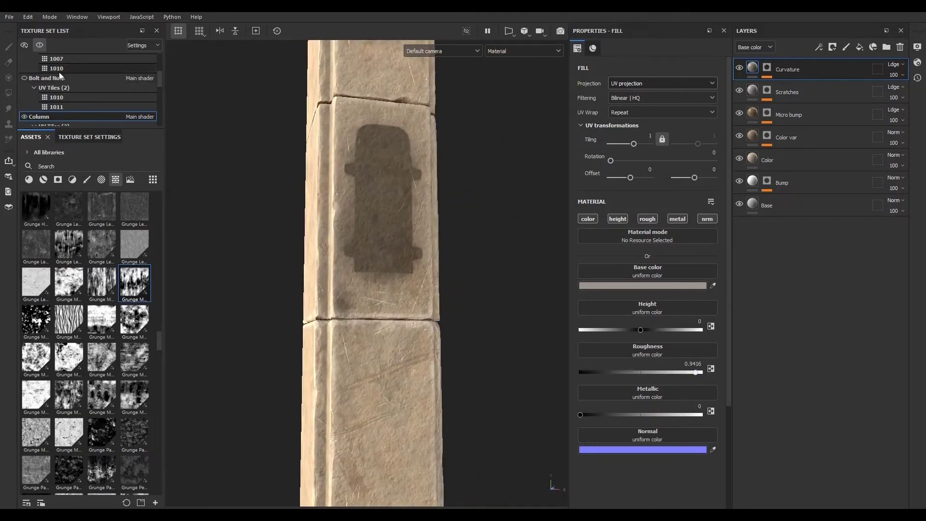
- Show the other texture sets in the viewport alongside the column
left_click(40, 45)
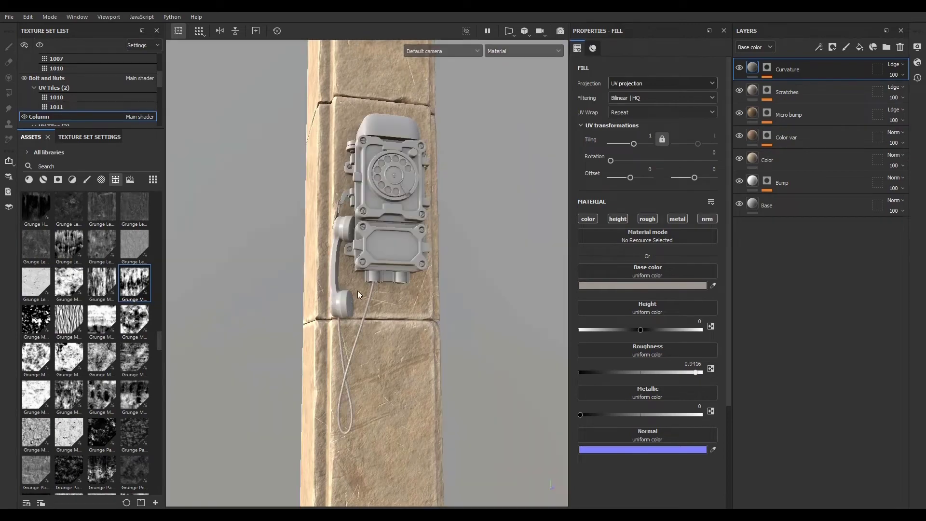
left_click_drag(358, 293, 409, 377, "alt")
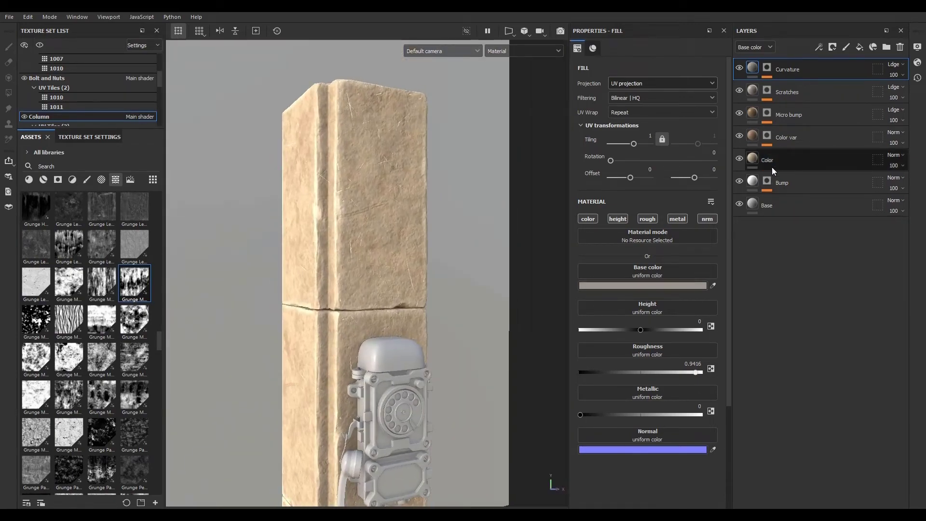
- Lighten the Color layer's base color
left_click(782, 157)
left_click(667, 285)
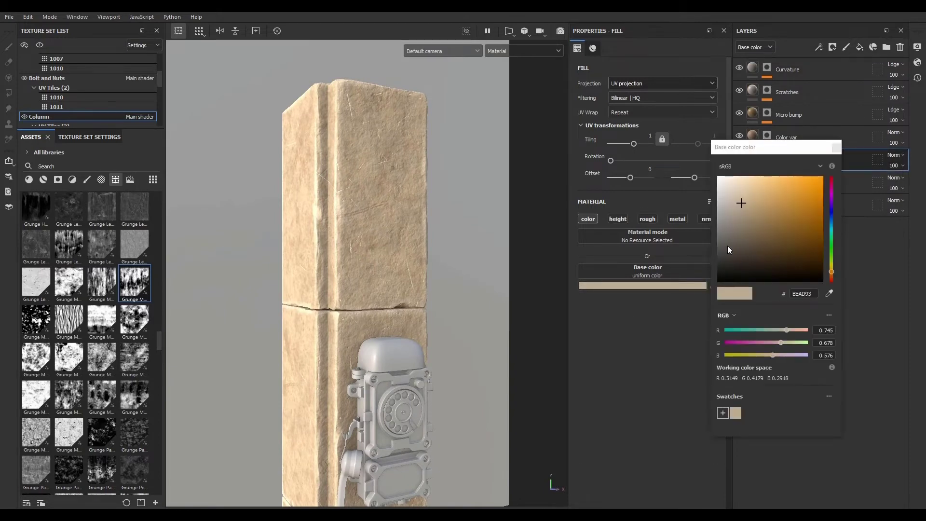
left_click_drag(741, 205, 733, 201)
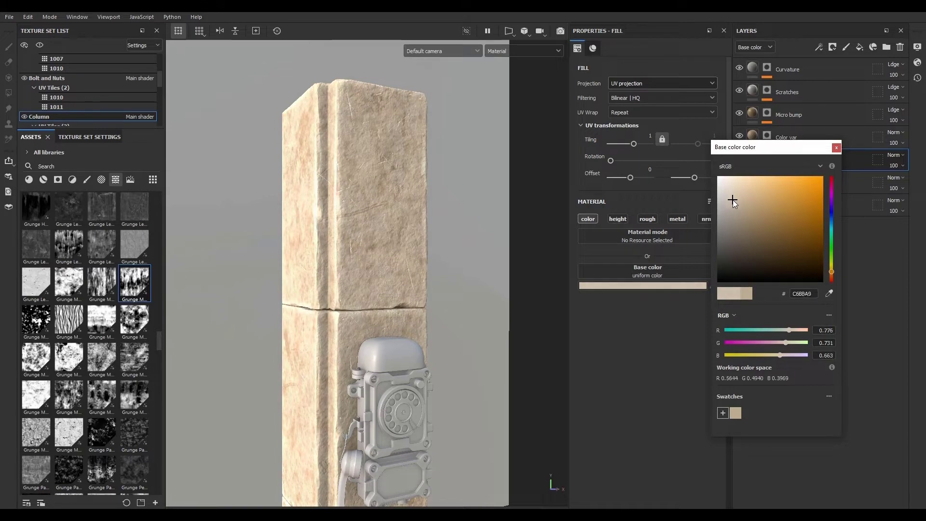
- Set the Color var layer's base color to A28F7B
left_click(754, 135)
left_click(659, 284)
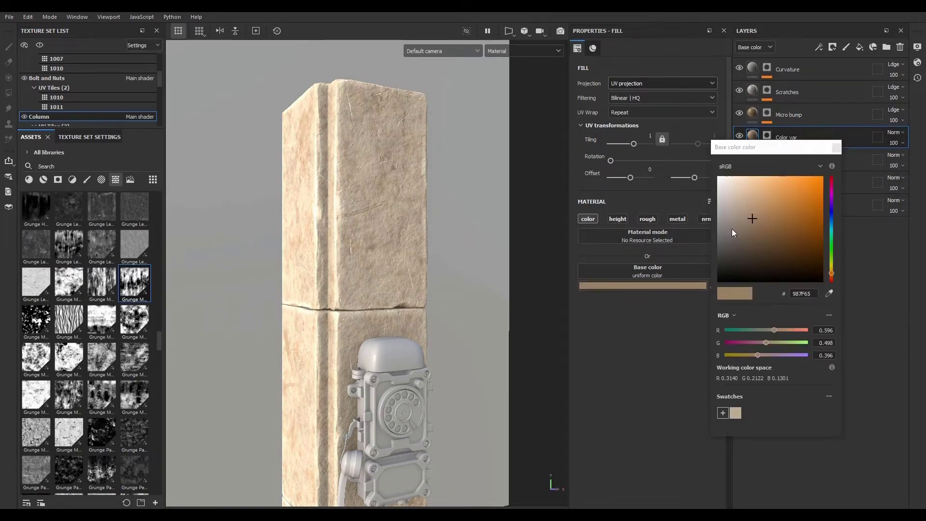
mouse_move(754, 217)
left_mouse_down()
mouse_move(739, 207)
mouse_move(743, 216)
left_mouse_up()
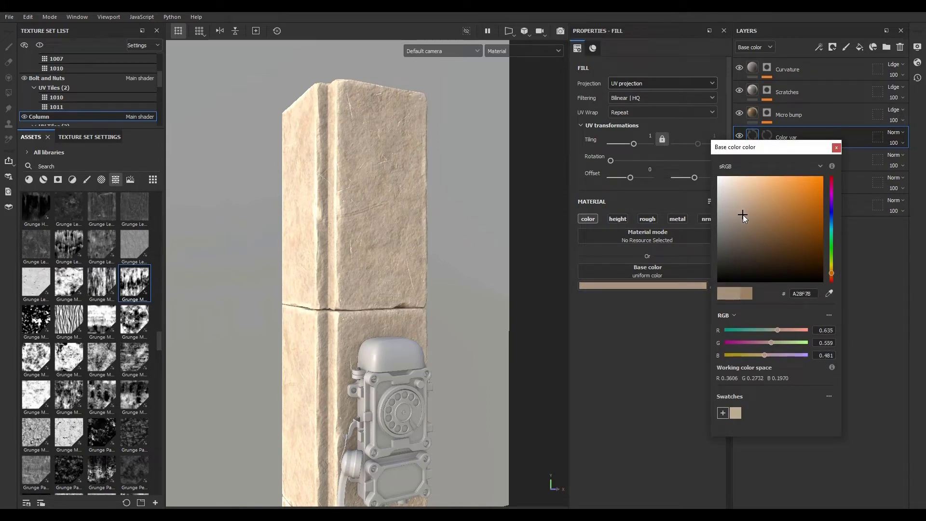
left_click(836, 148)
- Switch the viewport to Camera001 and review the column with the phone
left_click_drag(425, 300, 445, 299, "alt")
left_click(448, 51)
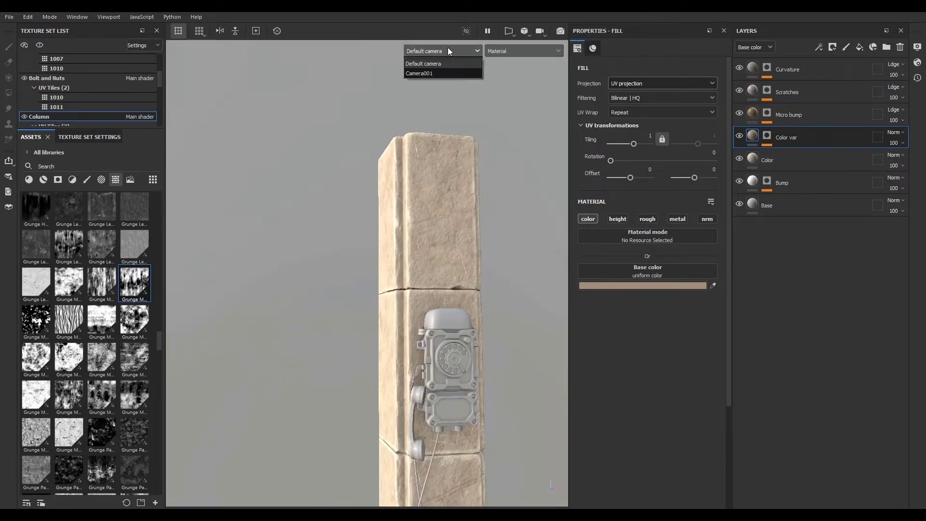
left_click(443, 71)
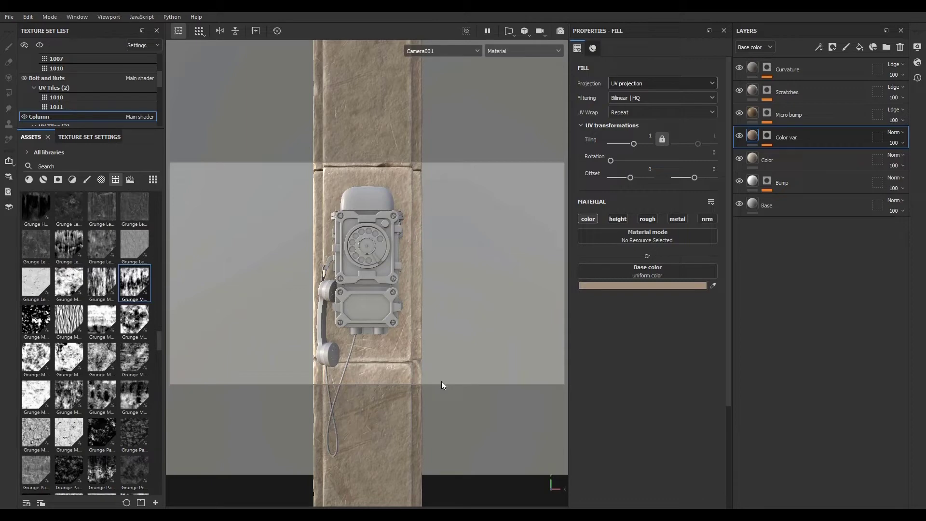
left_click_drag(350, 334, 324, 179, "alt")
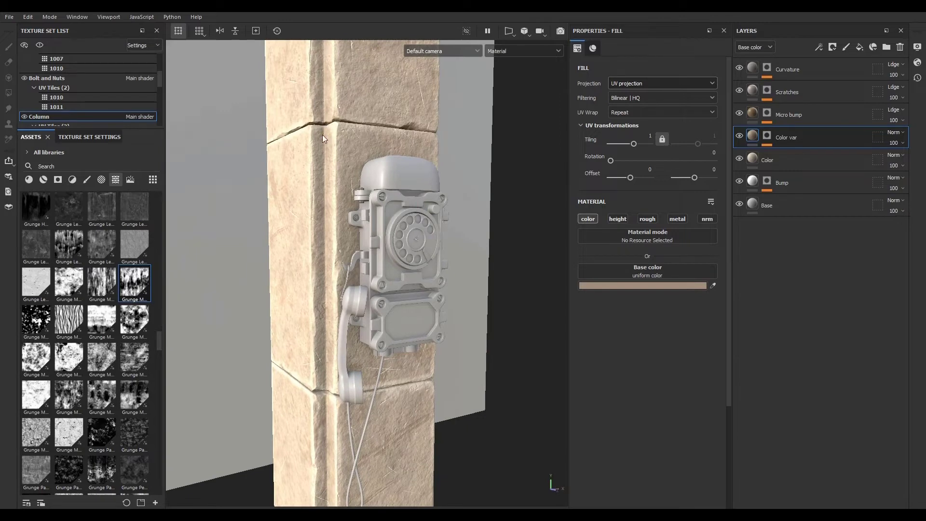
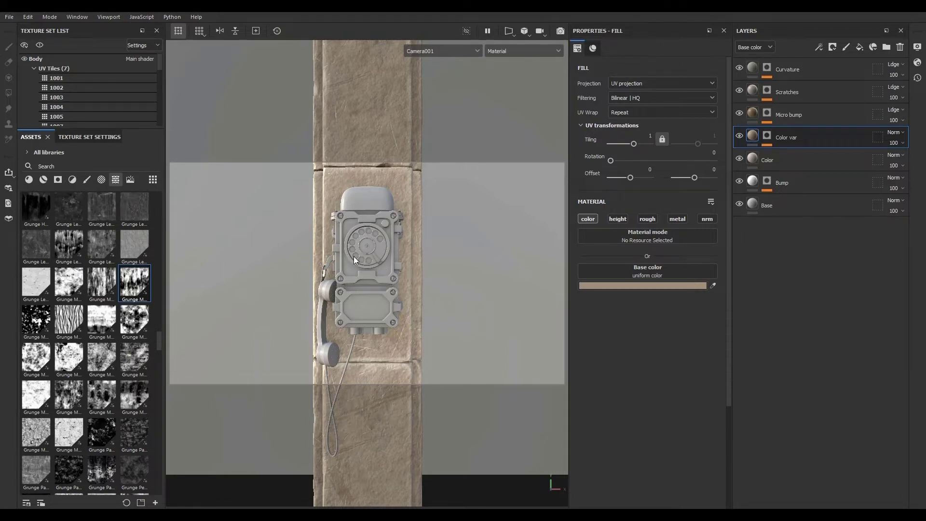
- Return to the default camera view and hide the other texture sets so only the column shows
left_click_drag(340, 278, 389, 183, "alt")
middle_click_drag(389, 182, 385, 277, "alt")
mouse_move(385, 277)
left_mouse_down("alt")
mouse_move(407, 276)
mouse_move(375, 268)
left_mouse_up("alt")
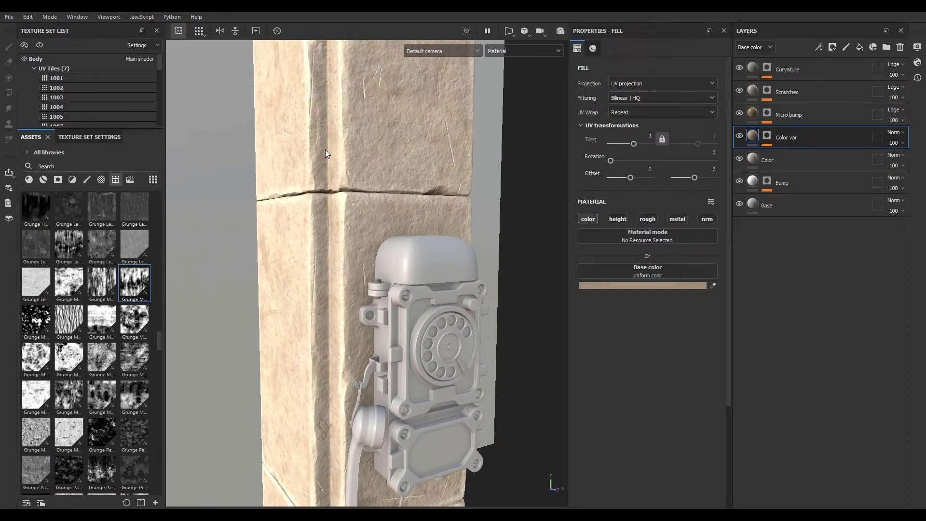
left_click(39, 45)
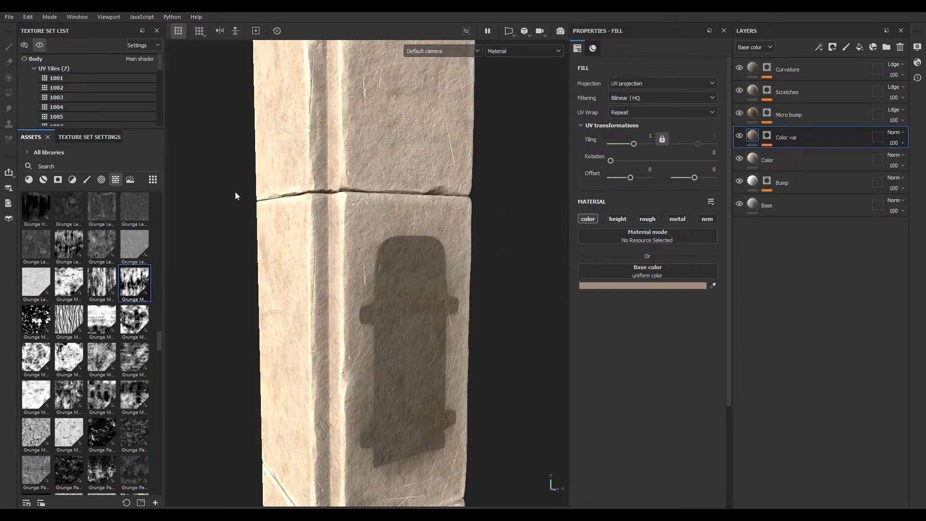
- Add a new fill layer at the top of the stack and rename it Dirt
mouse_move(521, 297)
left_mouse_down("alt")
mouse_move(452, 300)
mouse_move(538, 303)
left_mouse_up("alt")
left_click(803, 70)
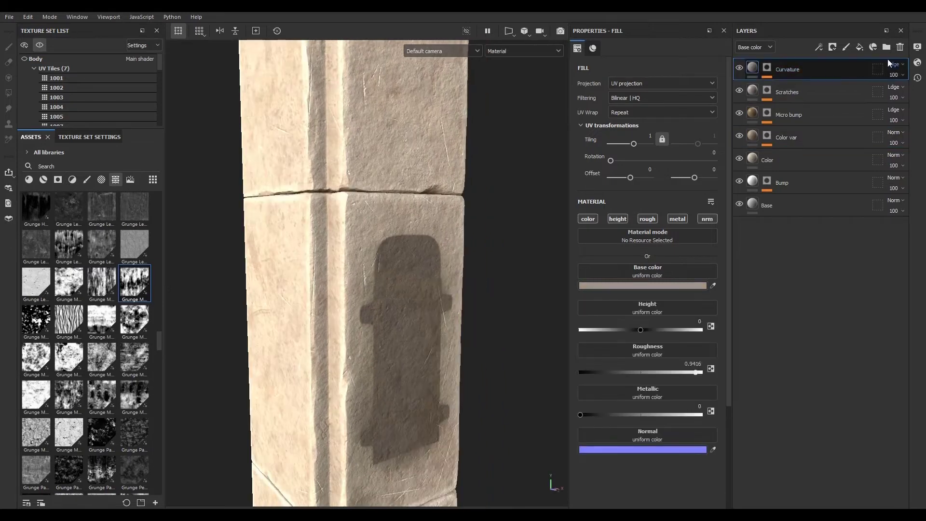
left_click(859, 47)
double_click(772, 71)
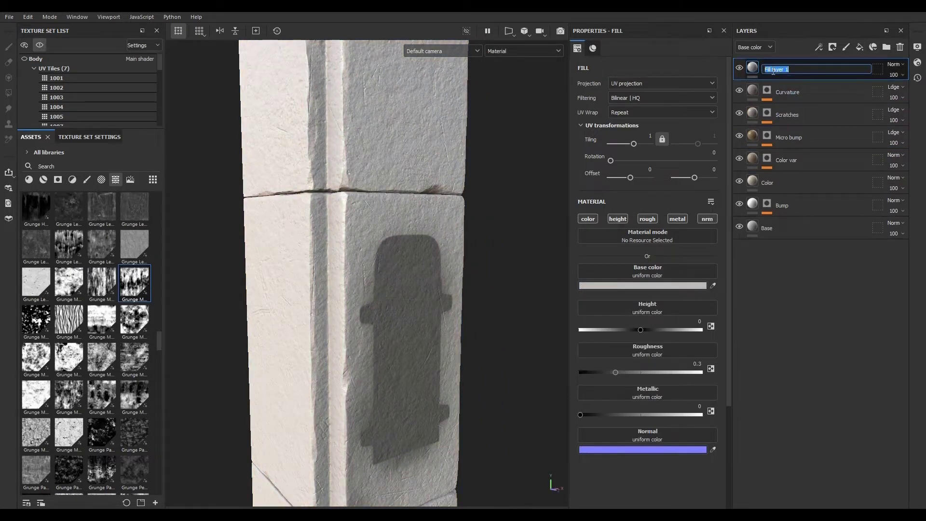
type("Dirt")
key("Return")
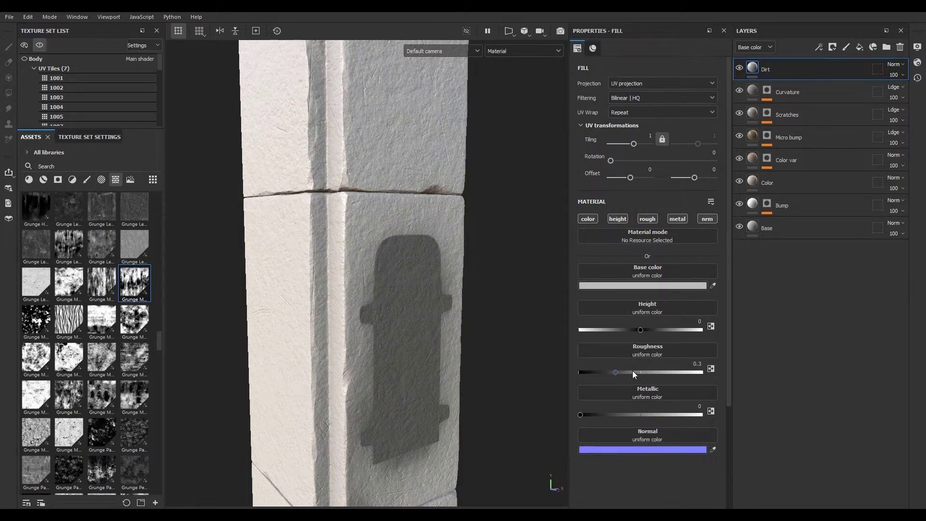
- Set the Dirt layer's roughness to about 0.95 and its base color to 979797
left_click_drag(618, 372, 665, 376)
left_click(690, 285)
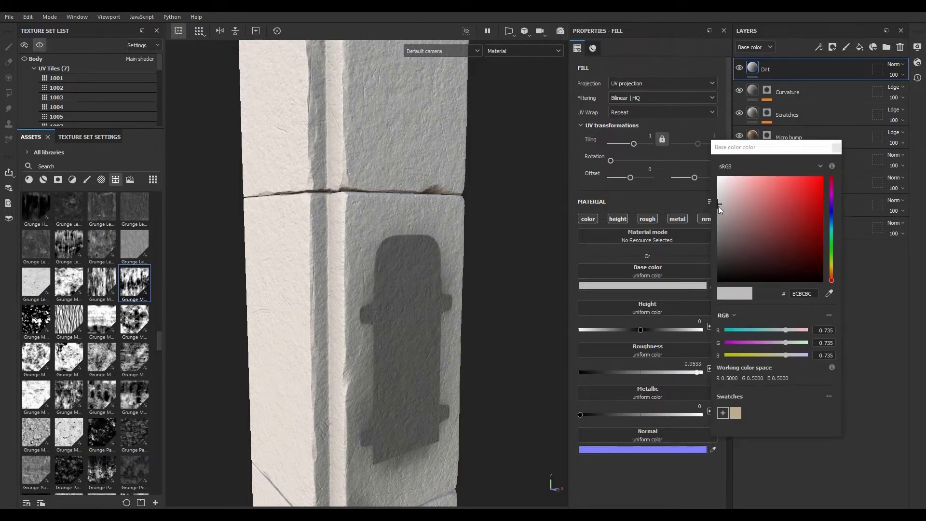
left_click(719, 211)
left_click_drag(720, 211, 719, 218)
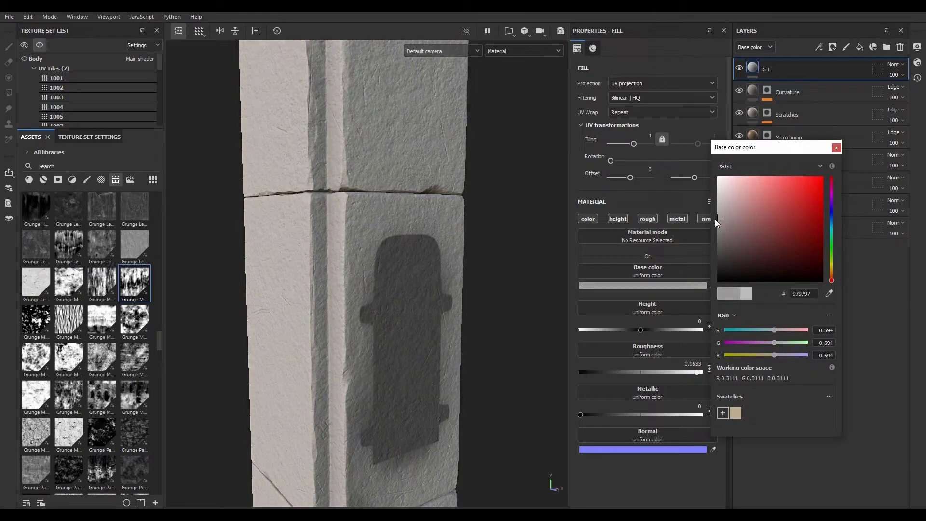
left_click(836, 147)
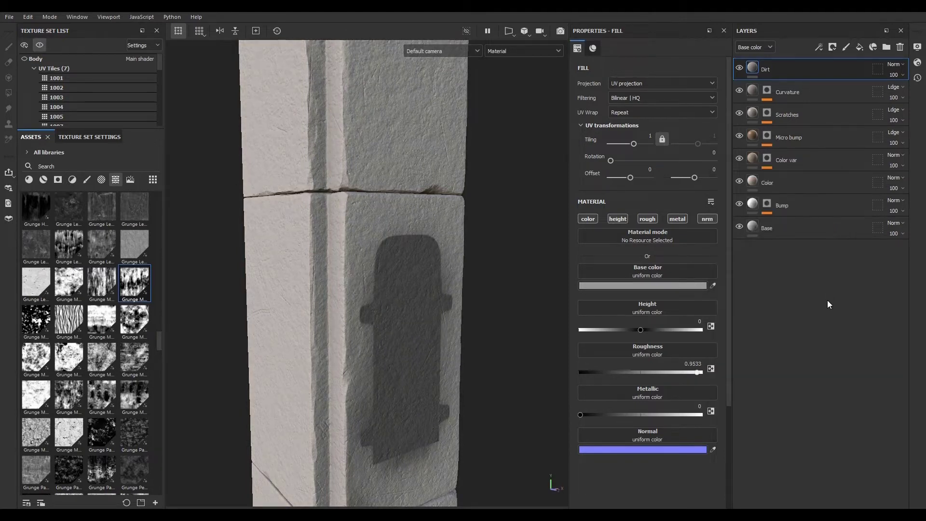
- Set the Dirt layer's blend mode to Multiply and darken its base color to 797979
left_click(895, 64)
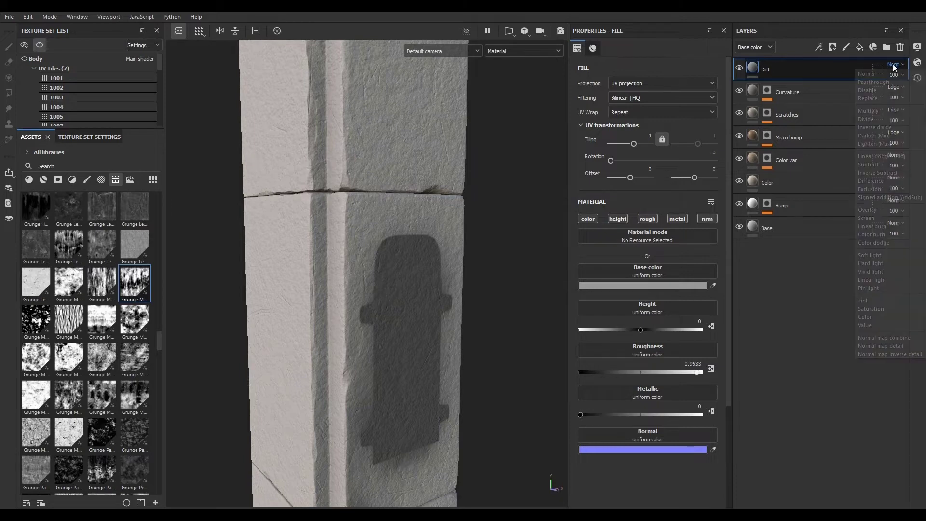
left_click(884, 110)
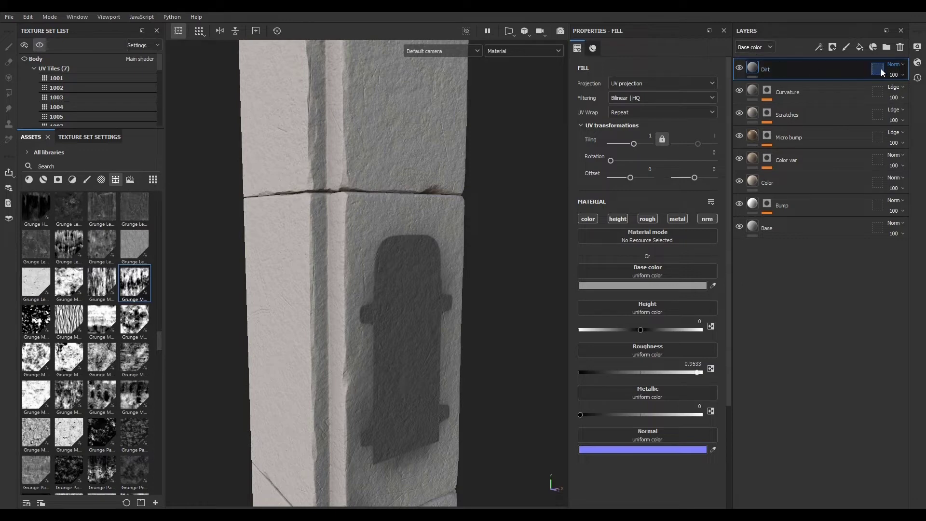
left_click(665, 286)
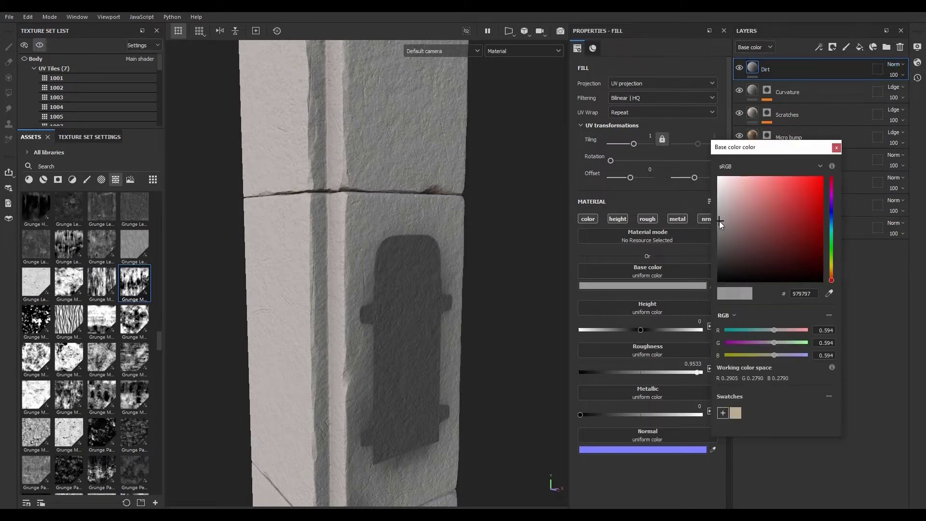
left_click_drag(719, 221, 714, 232)
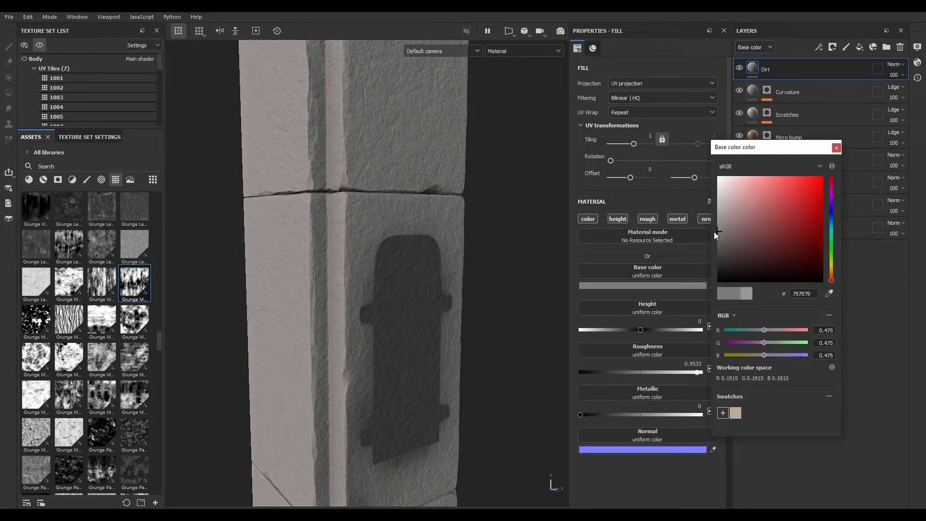
left_click(836, 147)
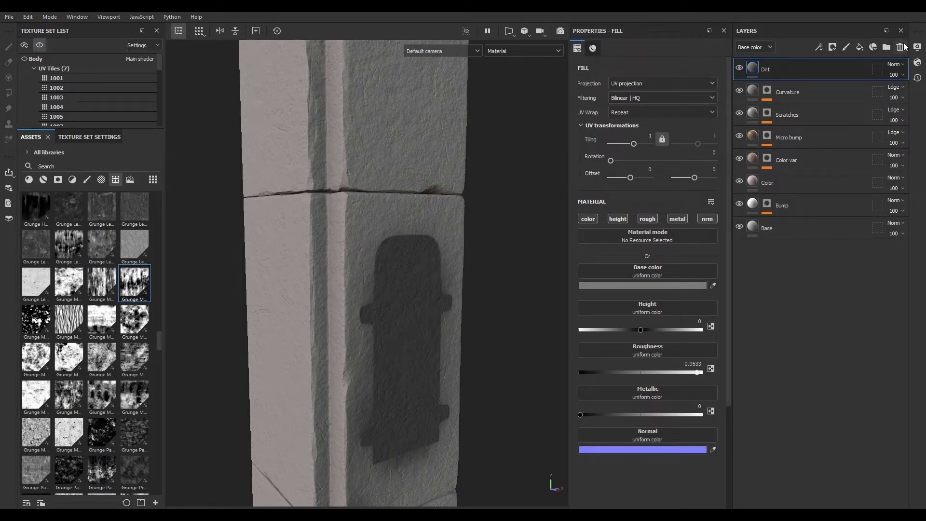
- Add a black mask to the Dirt layer with a fill effect using the column's Ambient Occlusion map
left_click(831, 47)
left_click(824, 70)
left_click(819, 50)
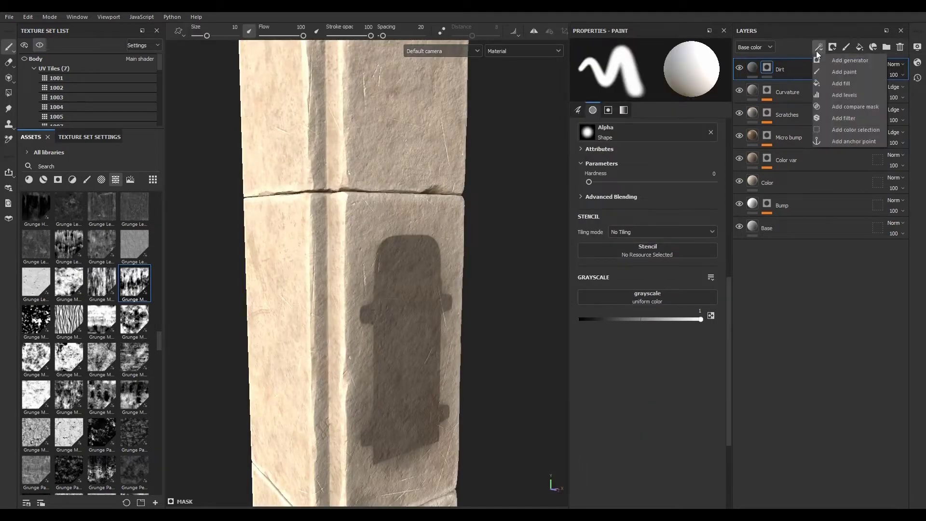
left_click(832, 82)
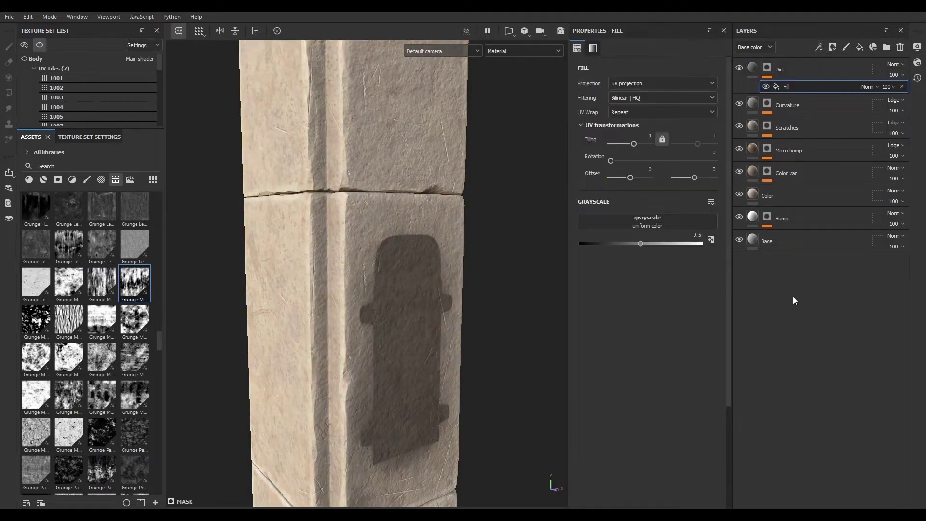
left_click(646, 222)
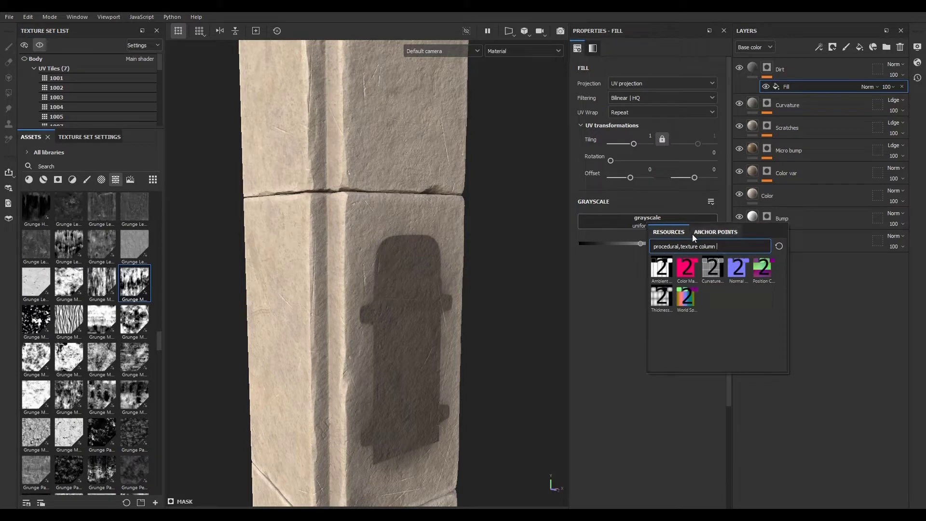
left_click(718, 248)
left_click(660, 269)
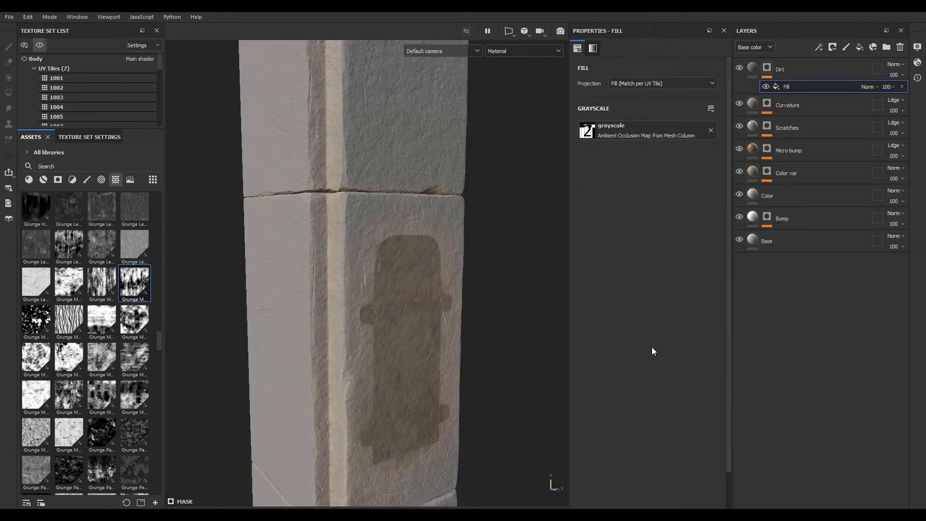
- Add a Levels effect to the Dirt mask, raising the low input to about 0.40 and lowering the high to about 0.92
left_click(768, 67, "alt")
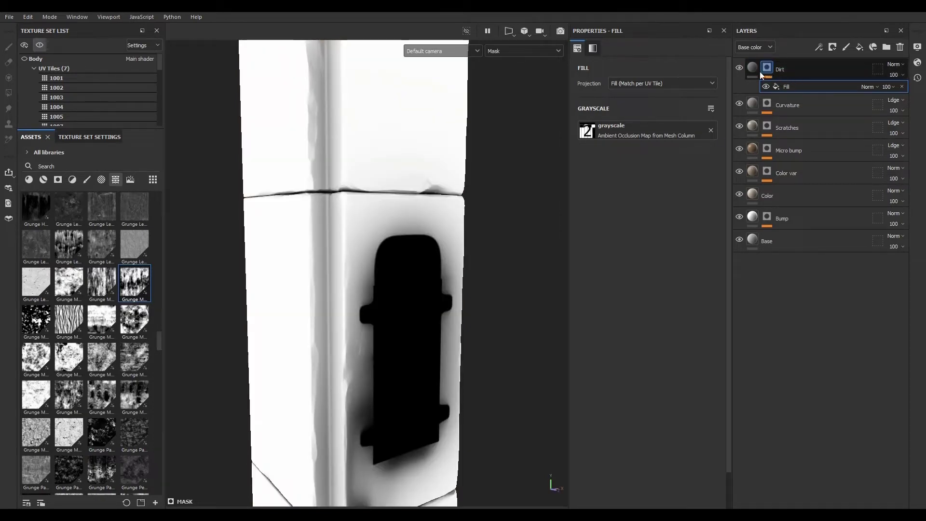
left_click_drag(345, 285, 360, 283, "alt")
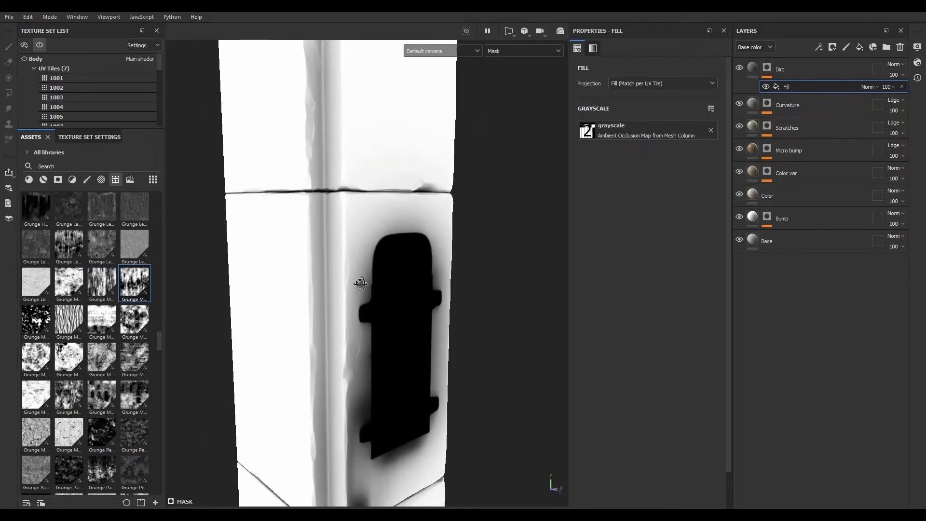
left_click(819, 47)
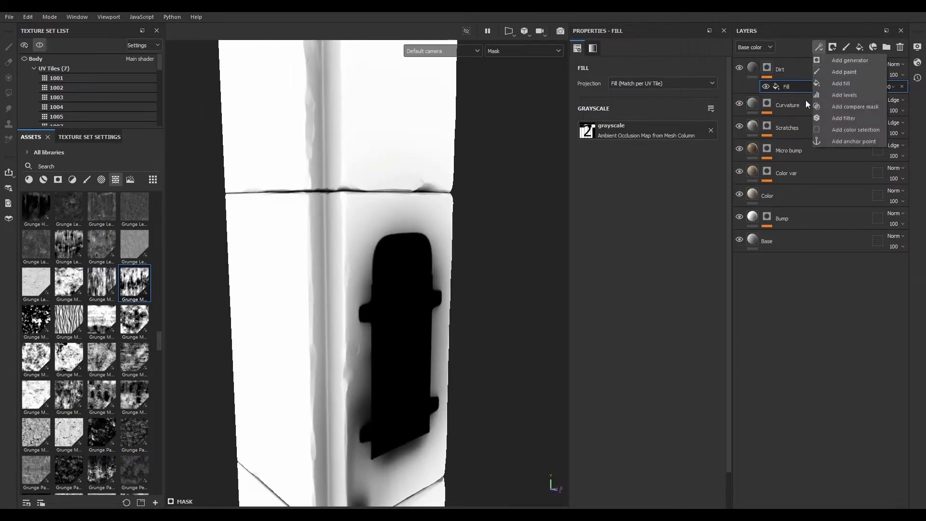
left_click(843, 96)
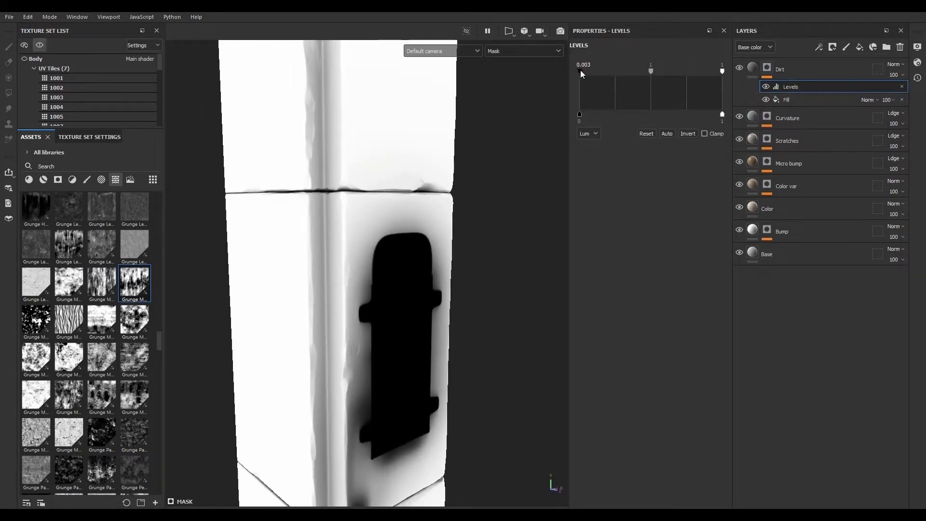
left_click_drag(581, 71, 665, 76)
left_click_drag(724, 72, 711, 72)
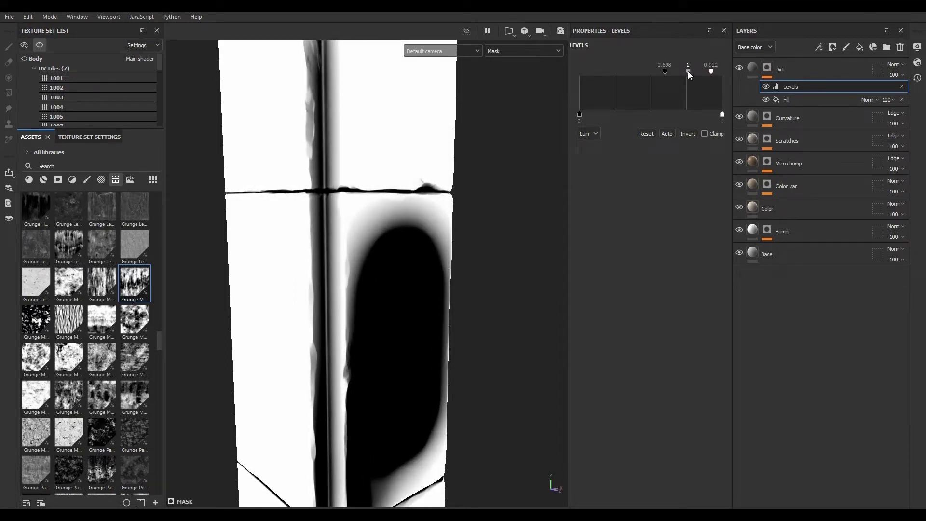
- Invert the Levels and shift its input handles to about 0.26 and 0.85
left_click_drag(442, 291, 440, 265, "alt")
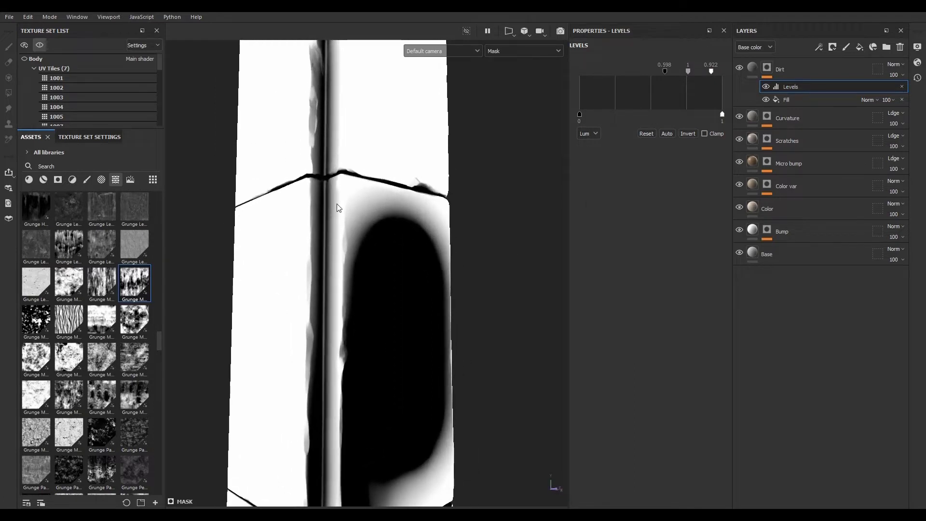
left_click_drag(337, 208, 312, 187, "alt")
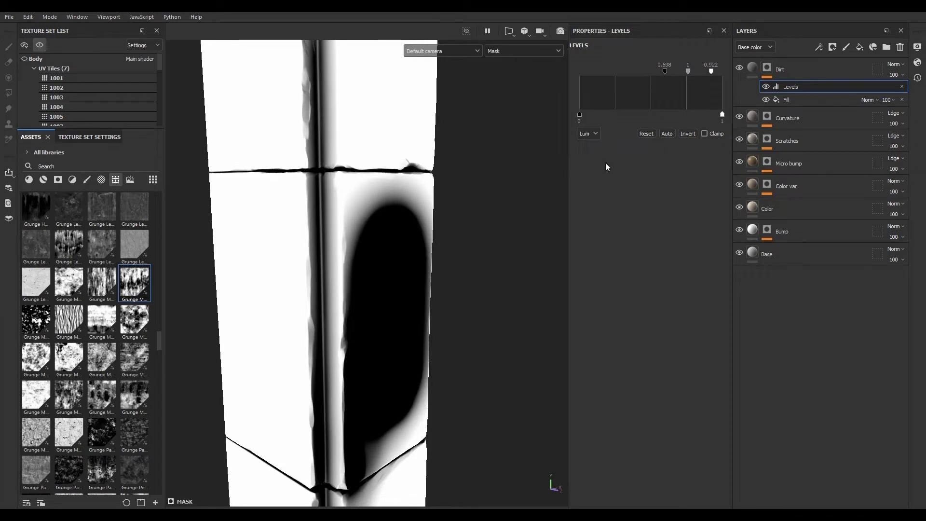
left_click(686, 133)
left_click_drag(316, 263, 323, 226, "alt")
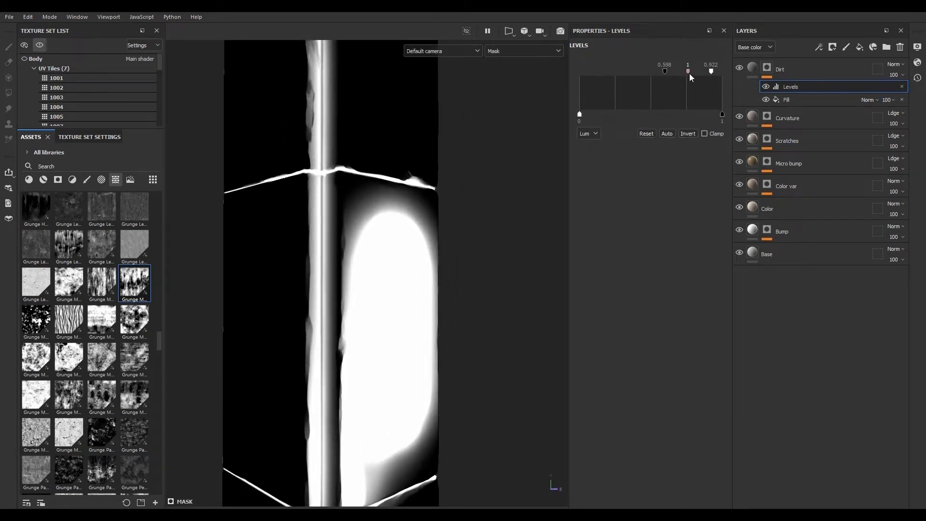
left_click_drag(690, 73, 657, 74)
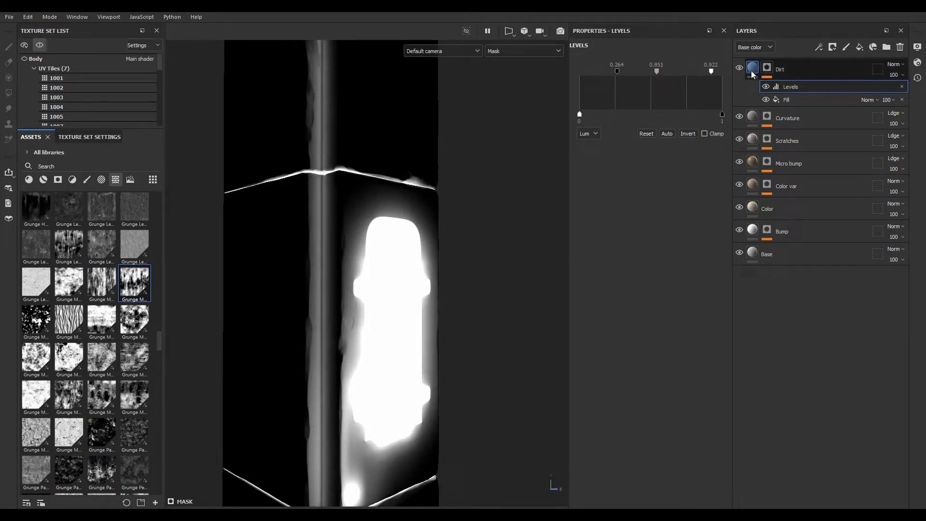
- Fine-tune the Levels input handles while viewing the material result
key("m")
mouse_move(420, 319)
left_mouse_down("alt")
mouse_move(307, 296)
mouse_move(384, 284)
mouse_move(410, 327)
mouse_move(405, 320)
left_mouse_up("alt")
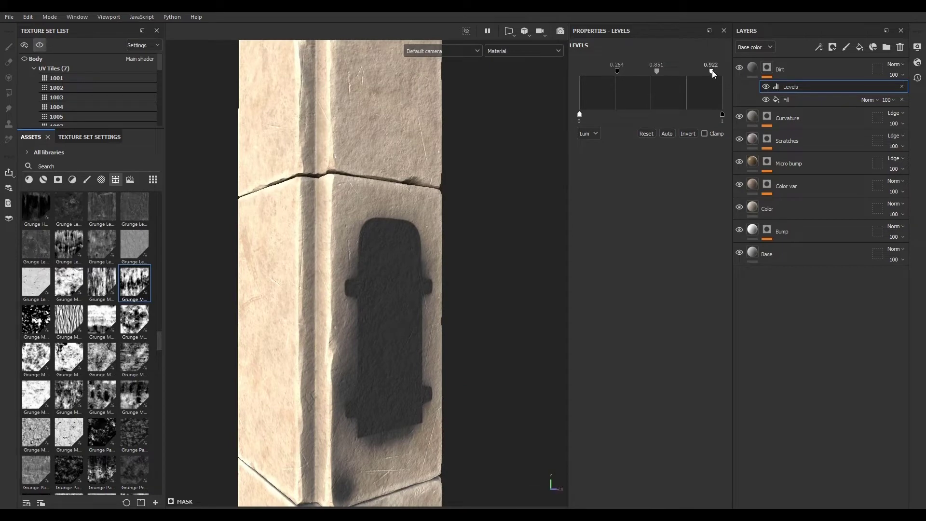
mouse_move(712, 71)
left_mouse_down()
mouse_move(689, 71)
mouse_move(702, 72)
left_mouse_up()
left_click_drag(617, 71, 656, 72)
- Set the Dirt layer's base color to 6F6F6F
left_click(752, 68)
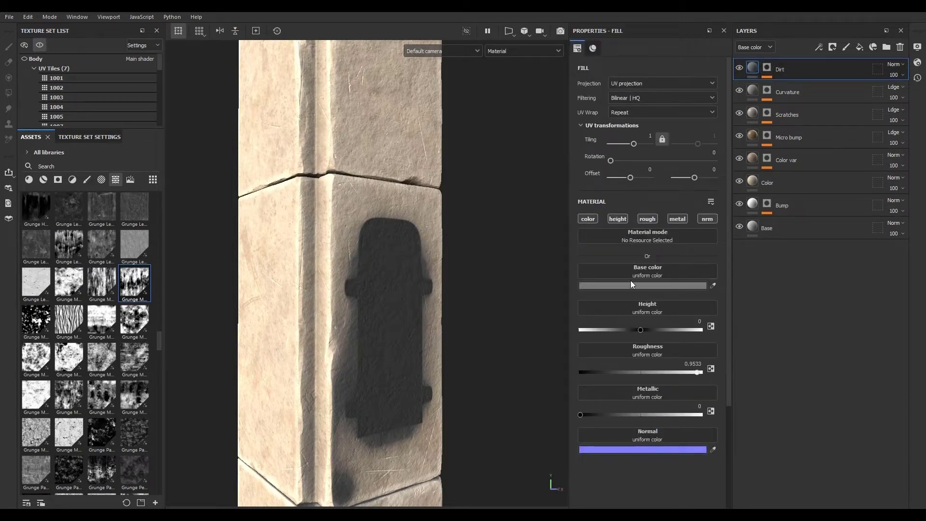
left_click(632, 284)
left_click(717, 247)
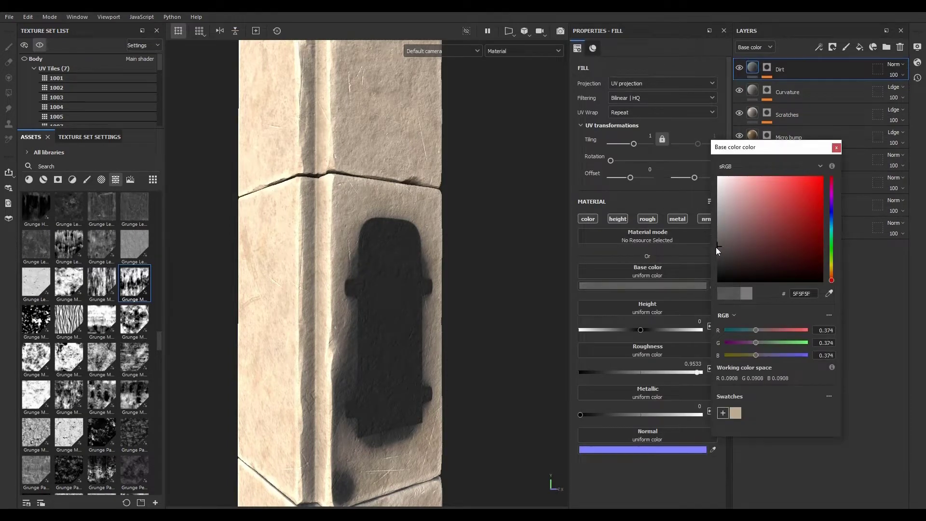
mouse_move(716, 247)
left_mouse_down()
mouse_move(716, 261)
mouse_move(716, 235)
left_mouse_up()
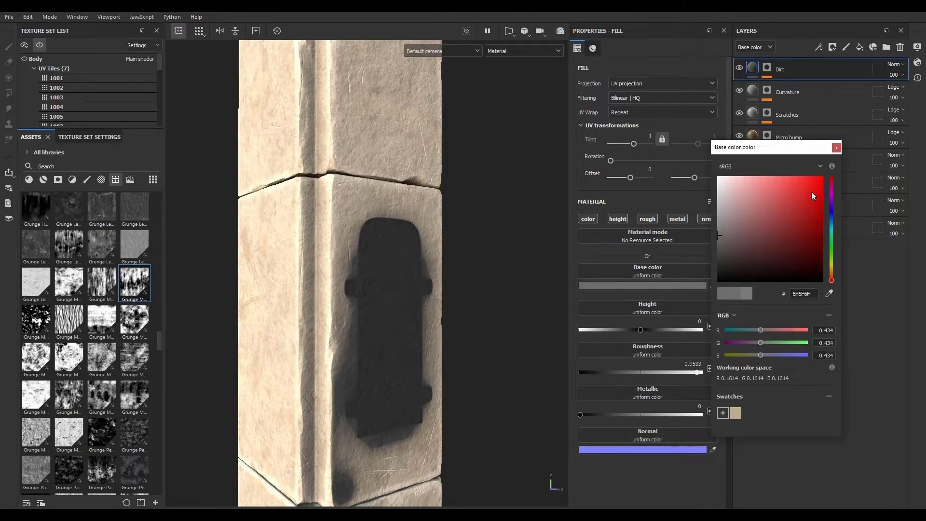
mouse_move(424, 244)
left_mouse_down("alt")
mouse_move(244, 250)
mouse_move(229, 227)
mouse_move(368, 188)
mouse_move(483, 213)
mouse_move(418, 248)
left_mouse_up("alt")
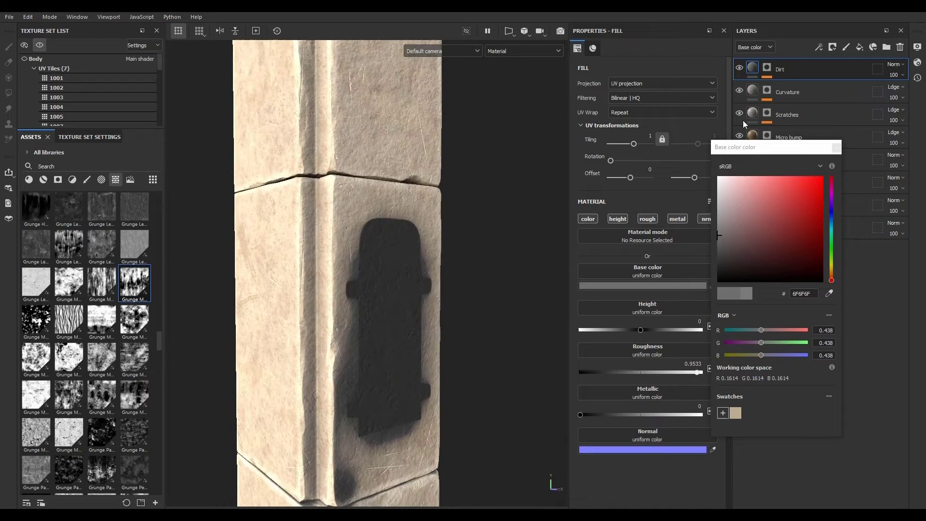
- Adjust the Dirt mask's Levels high input handle lower
left_click(766, 71, "alt")
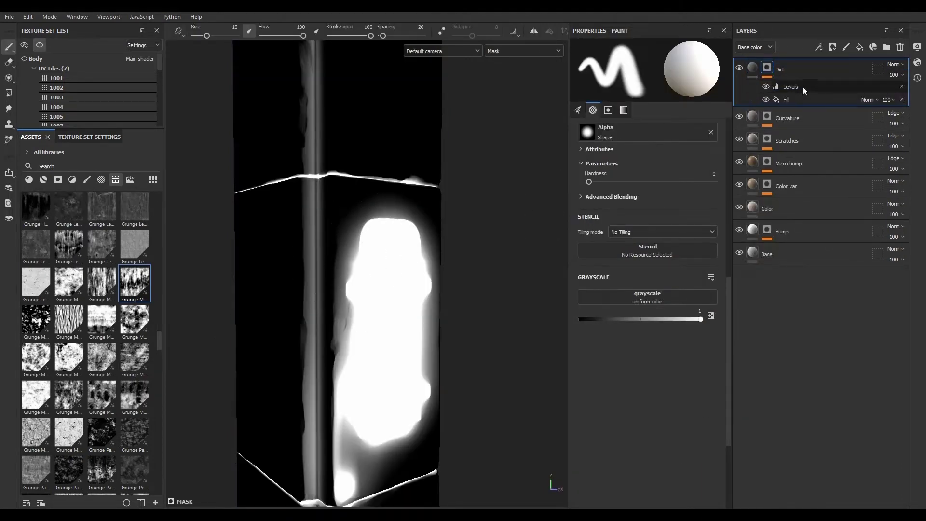
left_click(803, 87)
left_click_drag(698, 73, 668, 73)
left_click(753, 72)
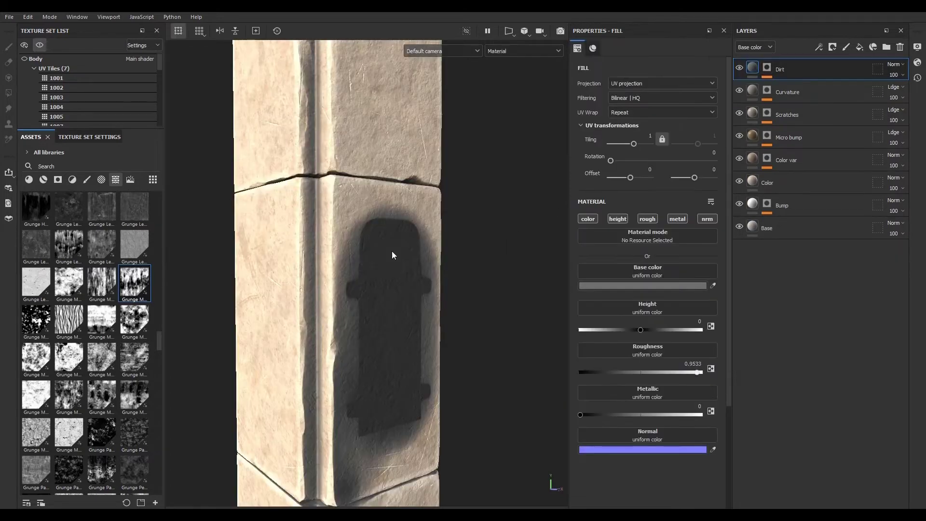
- Lighten the Dirt layer's base color to A7A7A7
left_click_drag(394, 257, 281, 248, "alt")
left_click(662, 288)
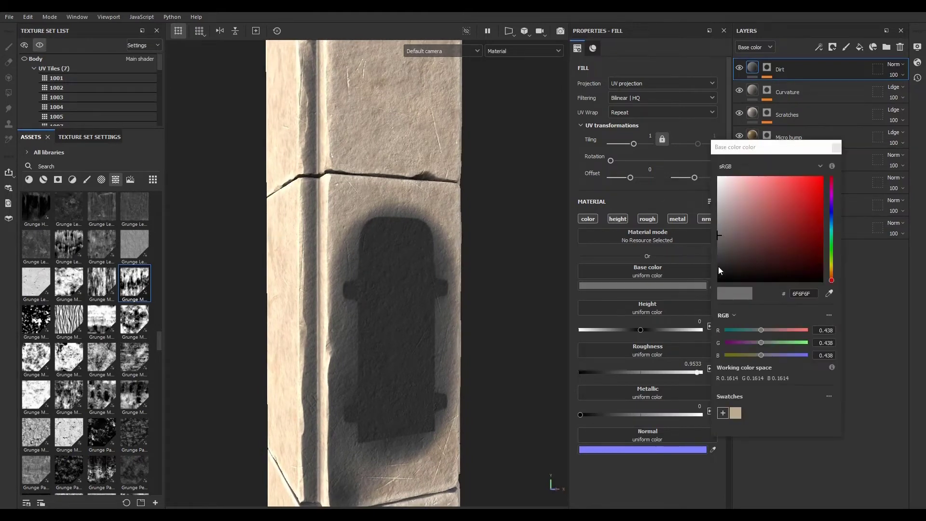
left_click_drag(721, 237, 714, 213)
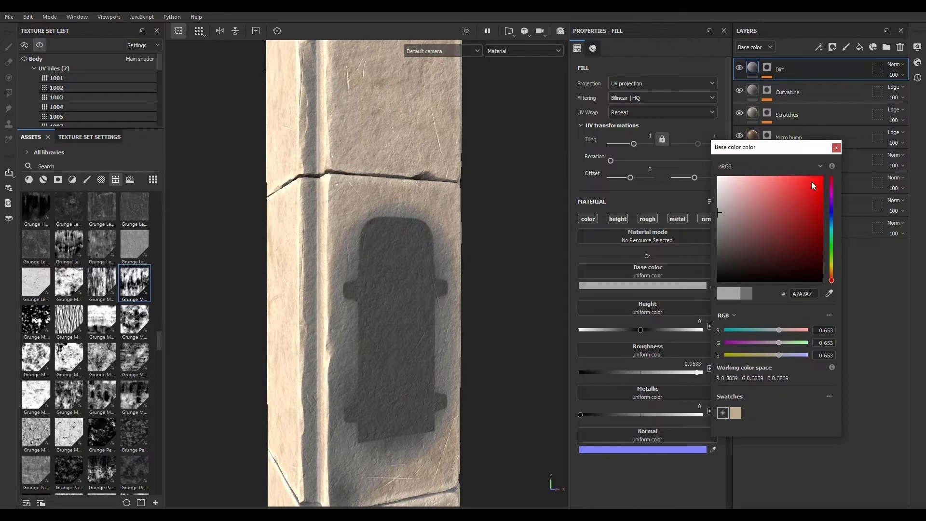
- Set the Dirt layer's opacity to 88
left_click(837, 149)
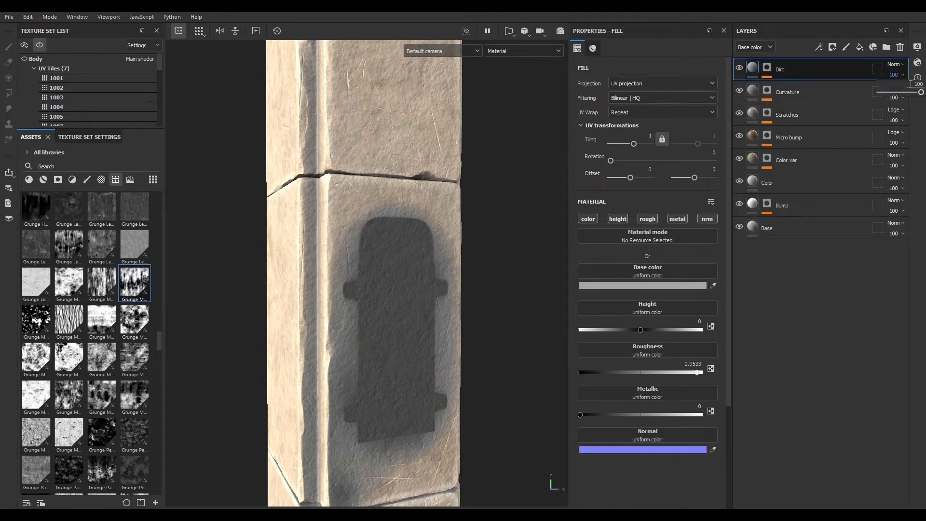
left_click(895, 75)
mouse_move(922, 93)
left_mouse_down()
mouse_move(903, 93)
mouse_move(917, 93)
left_mouse_up()
- Duplicate the Dirt layer and remove the mask from the Dirt copy 1 layer
scroll(362, 399, "down", 5)
left_click_drag(363, 396, 345, 332, "alt")
right_click_drag(346, 331, 722, 446, "alt")
left_click_drag(443, 294, 439, 329, "alt")
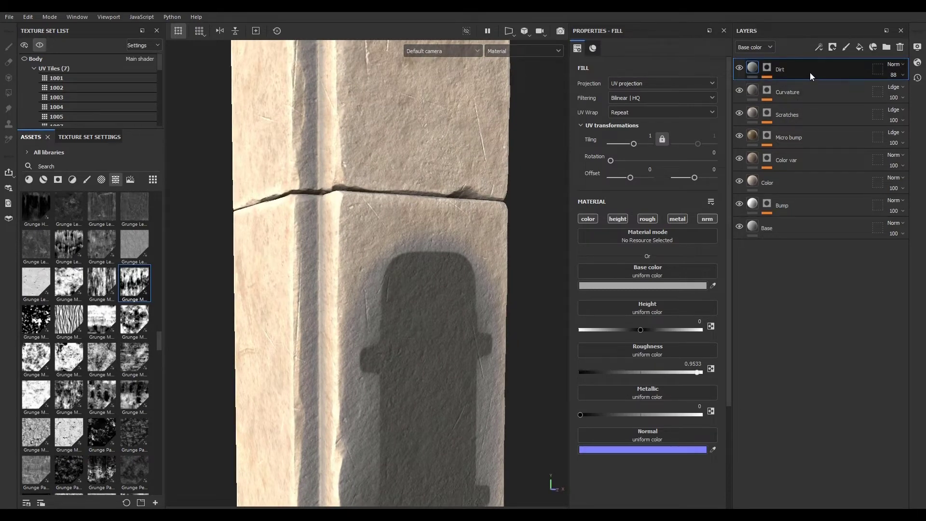
right_click(768, 65)
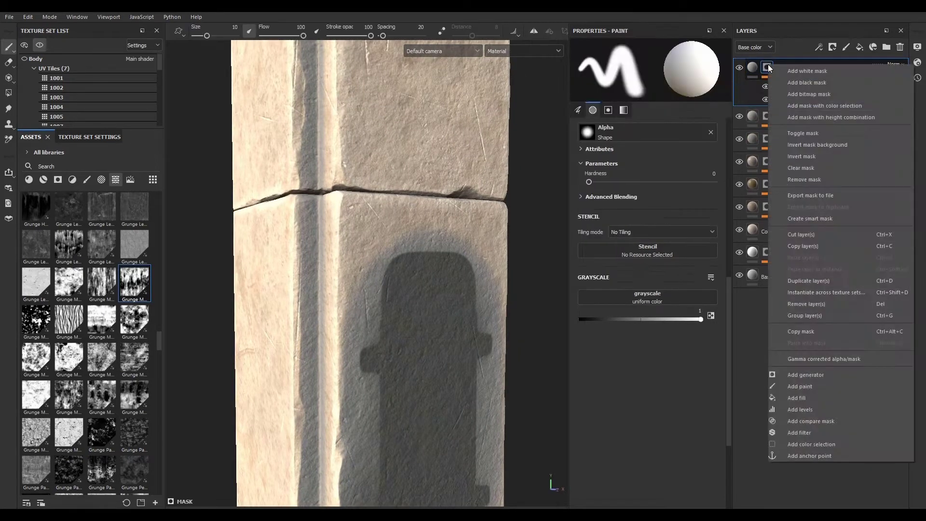
left_click(804, 179)
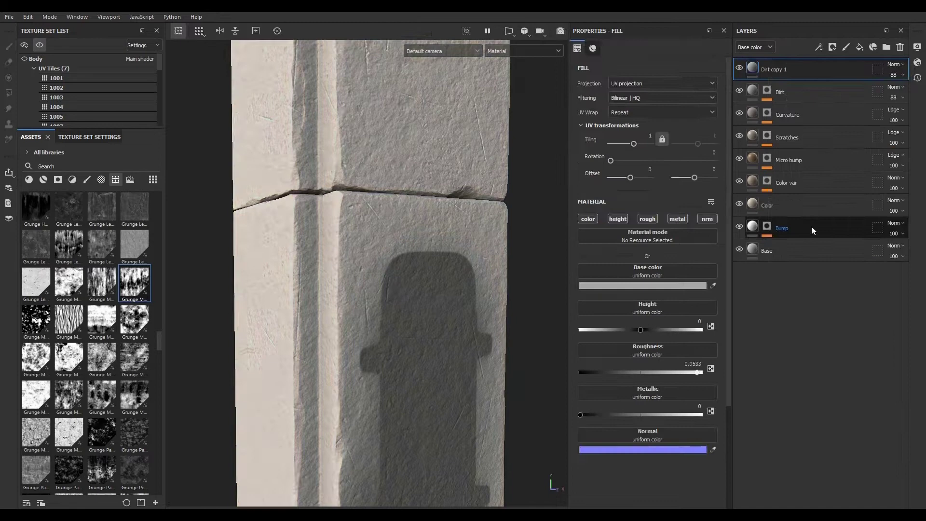
- Hide the original Dirt layer and add a black mask to the Dirt copy 1 layer
left_click(739, 90)
left_click(57, 181)
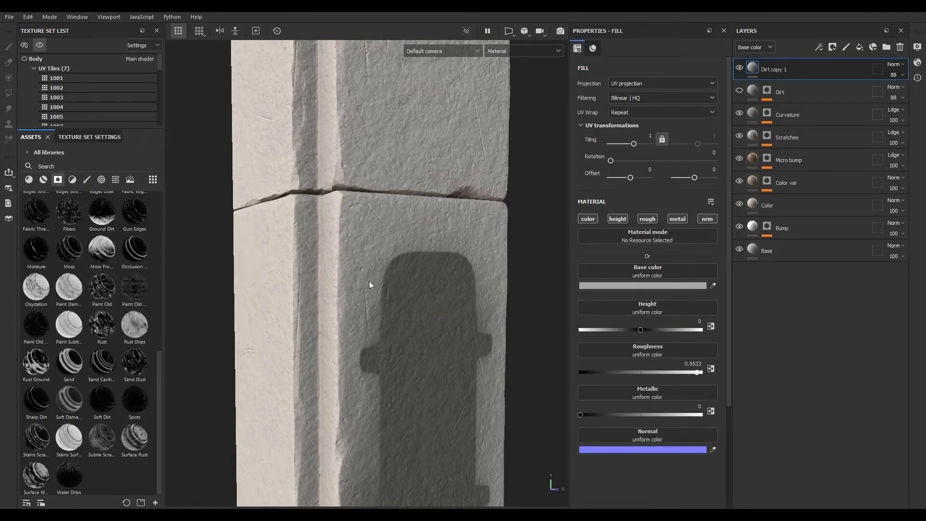
scroll(114, 302, "up", 8)
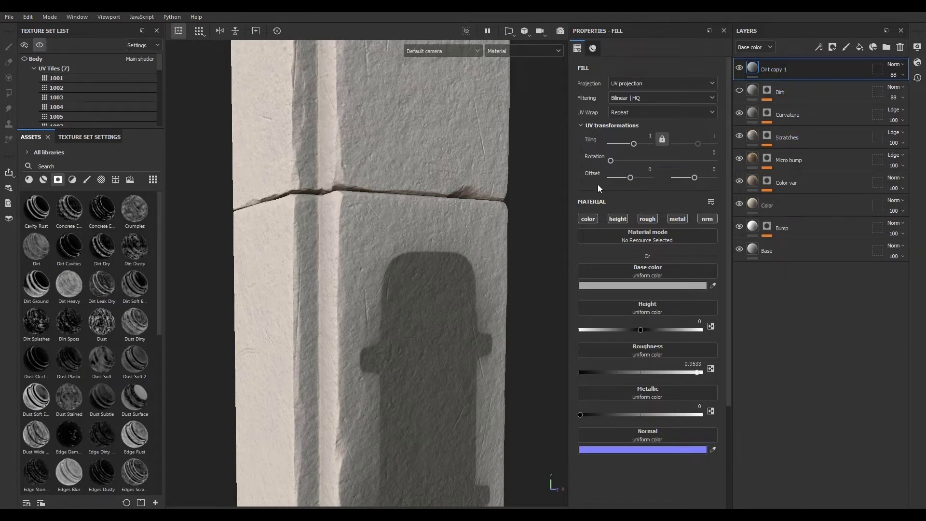
left_click(833, 47)
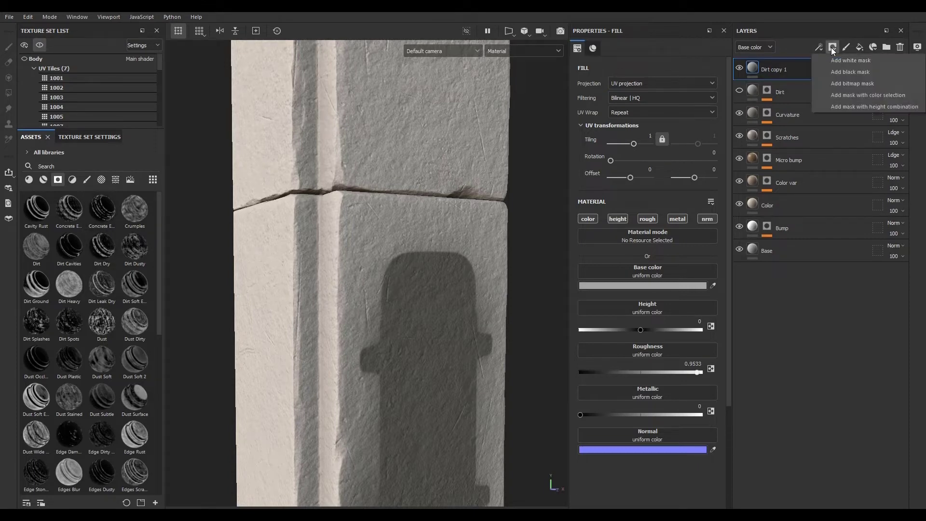
left_click(840, 72)
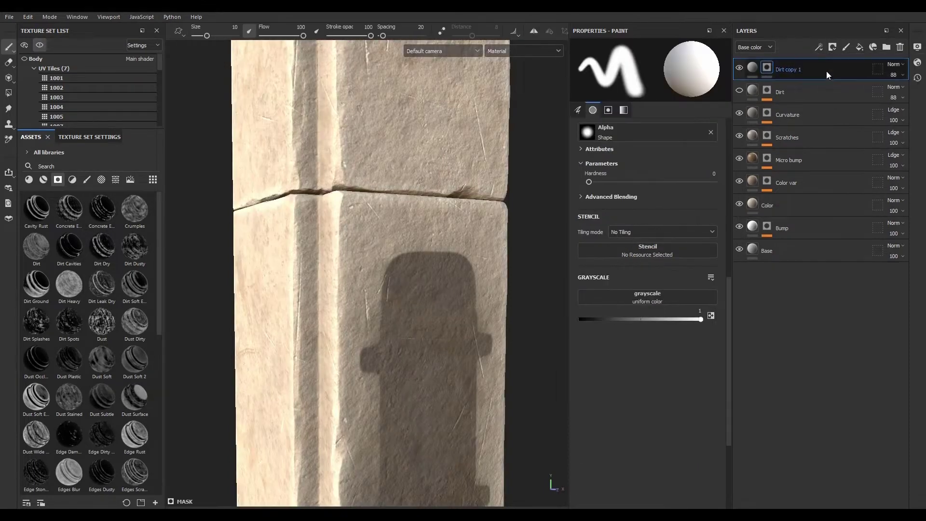
- Add a Mask Editor generator to the Dirt copy 1 mask and display the mask in the viewport
left_click(818, 46)
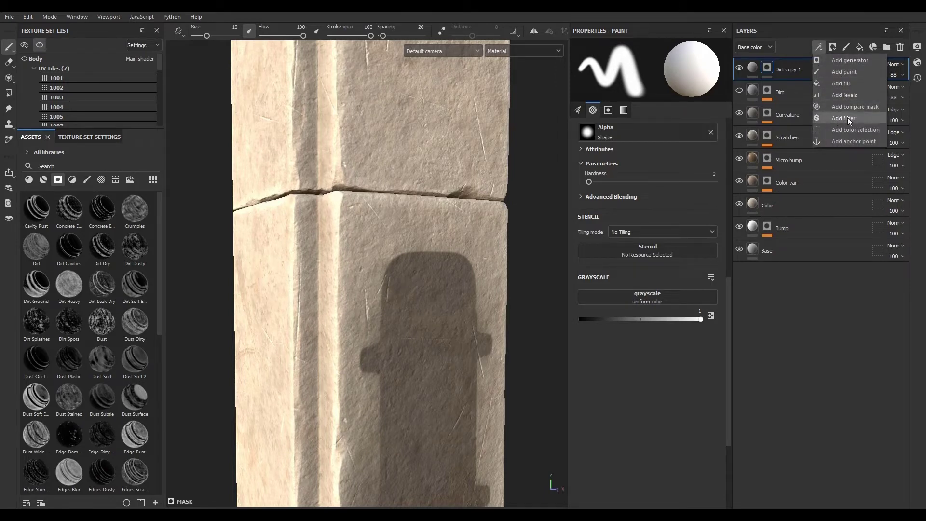
left_click(850, 60)
left_click(648, 71)
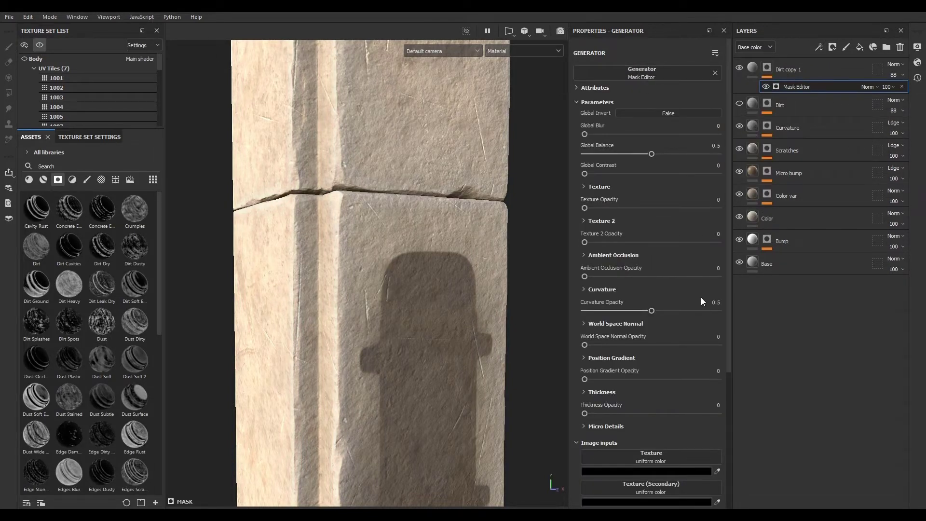
left_click(767, 68, "alt")
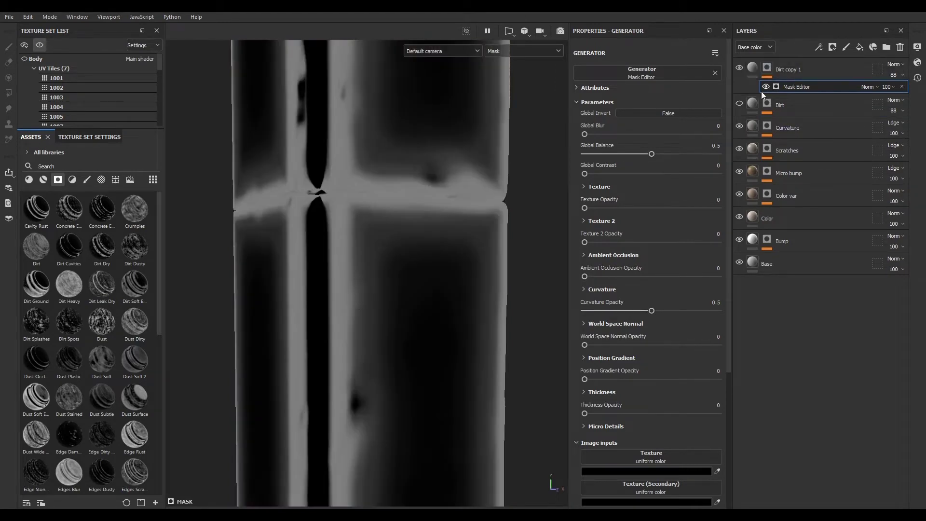
- Inspect the generated mask around the column
scroll(393, 372, "down", 4)
left_click_drag(388, 374, 472, 383, "alt")
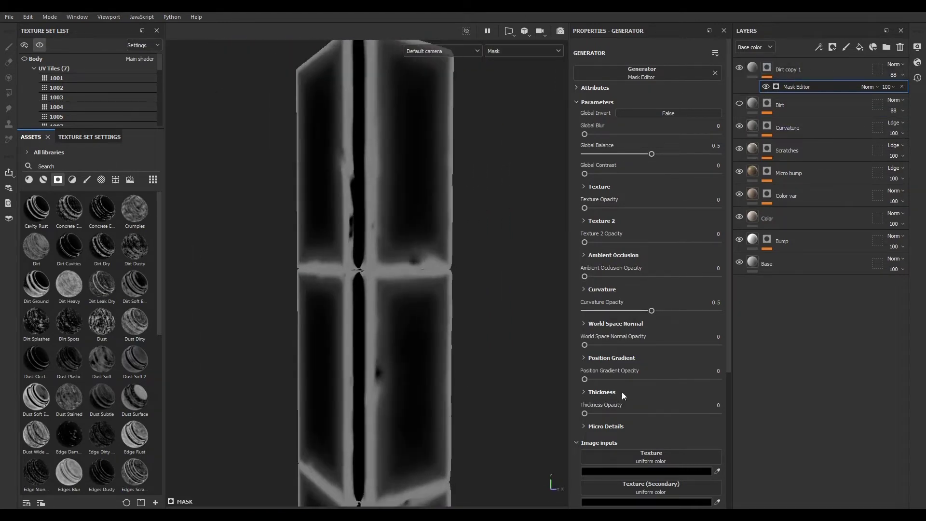
scroll(622, 392, "down", 5)
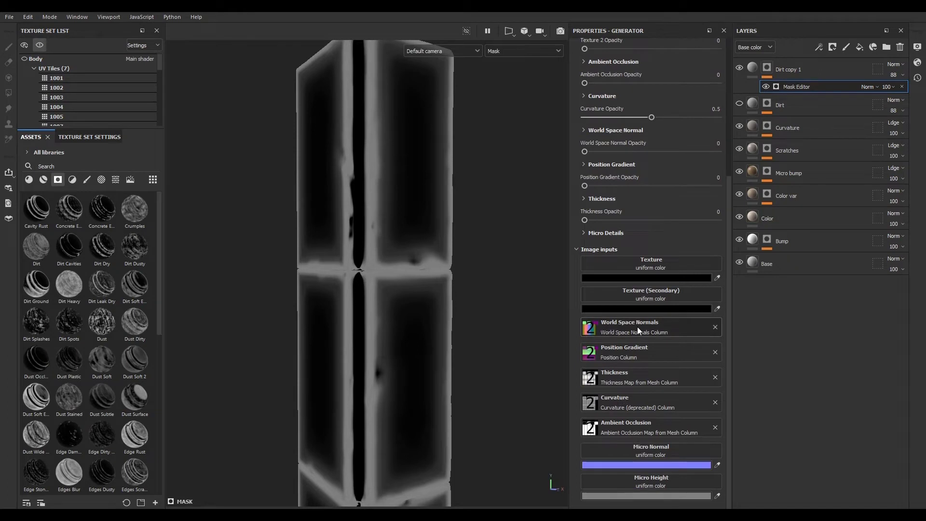
left_click_drag(475, 381, 318, 300, "alt")
right_click_drag(319, 299, 386, 314, "alt")
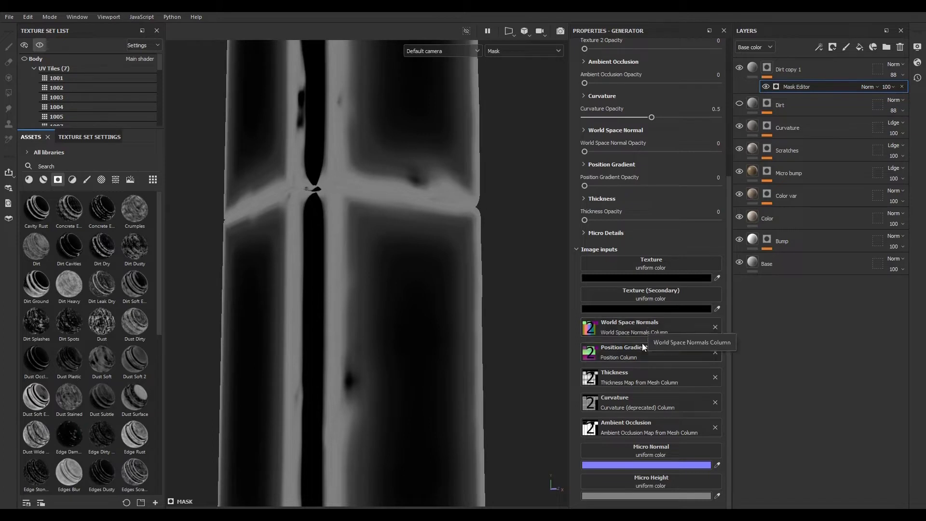
left_click_drag(469, 285, 416, 366, "alt")
scroll(622, 215, "up", 5)
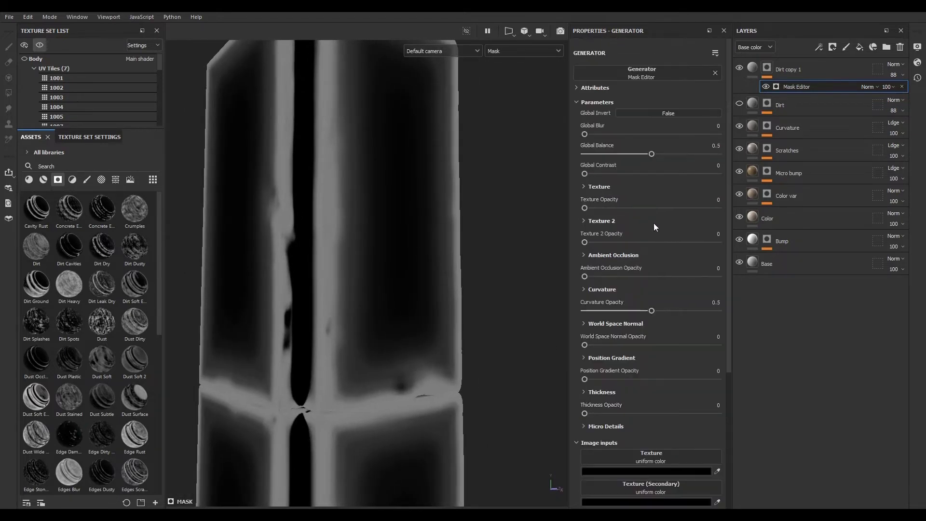
- Set the Mask Editor's Global Balance to 0.34
left_click(640, 113)
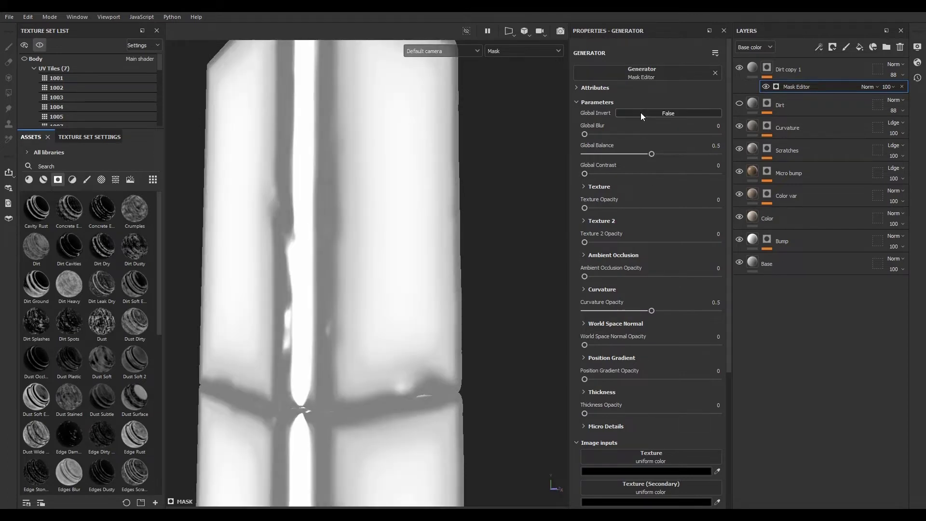
left_click(641, 113)
left_click(640, 113)
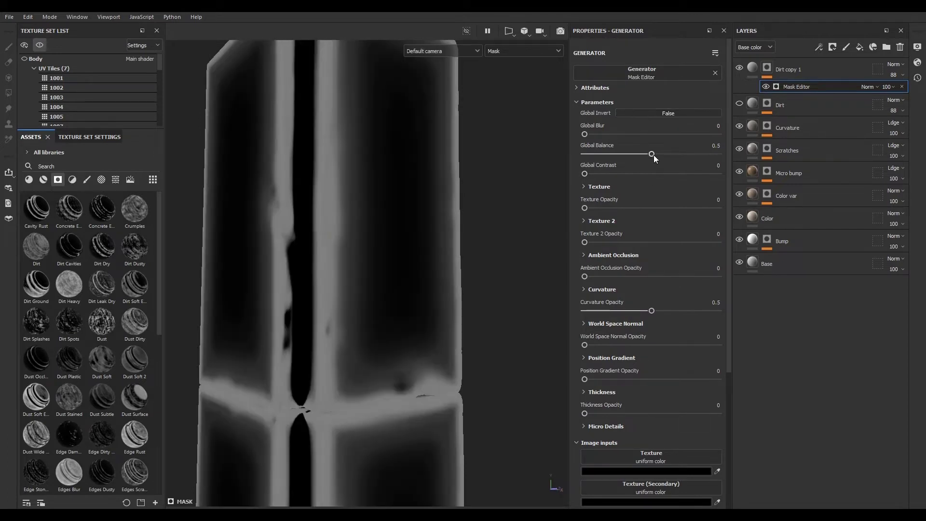
mouse_move(652, 154)
left_mouse_down()
mouse_move(617, 154)
mouse_move(676, 155)
mouse_move(630, 154)
left_mouse_up()
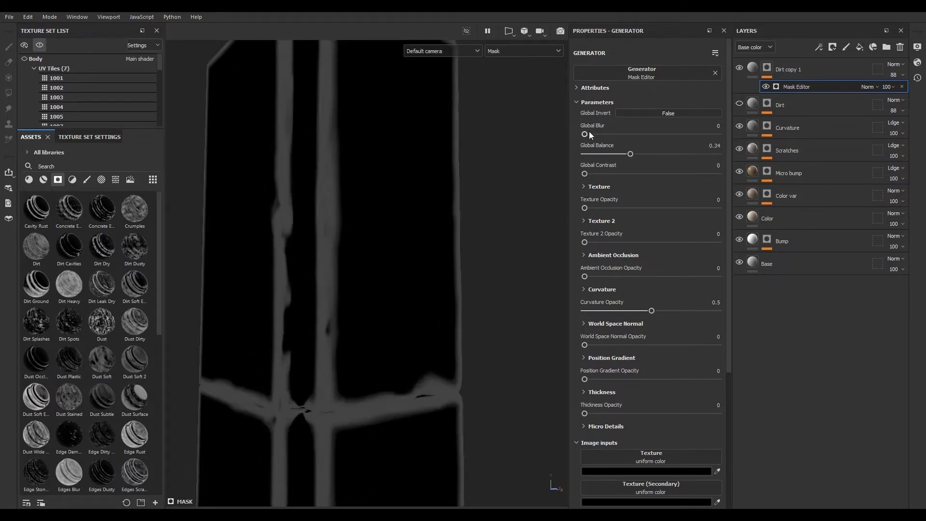
left_click_drag(585, 133, 555, 134)
mouse_move(584, 172)
left_mouse_down()
mouse_move(659, 173)
mouse_move(579, 173)
left_mouse_up()
- Set the Mask Editor's Curvature Opacity to 0
scroll(374, 279, "down", 3)
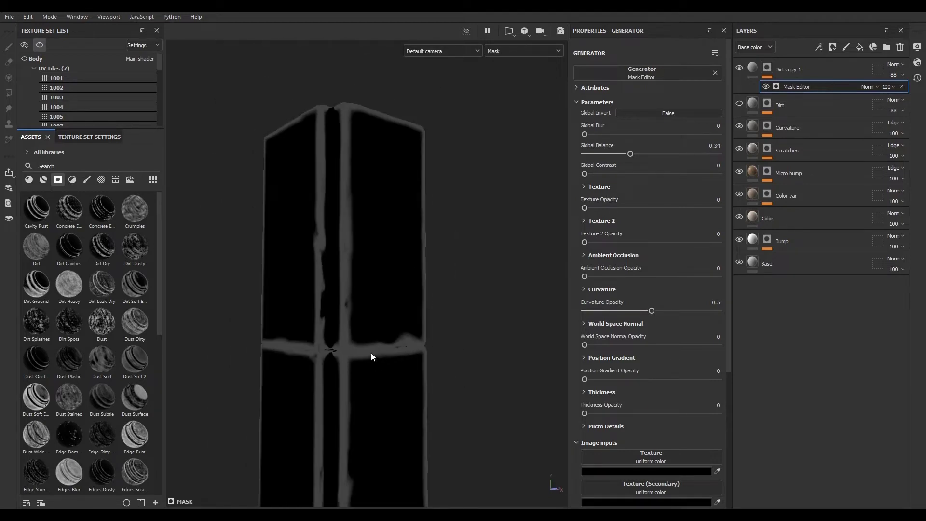
scroll(343, 348, "up", 4)
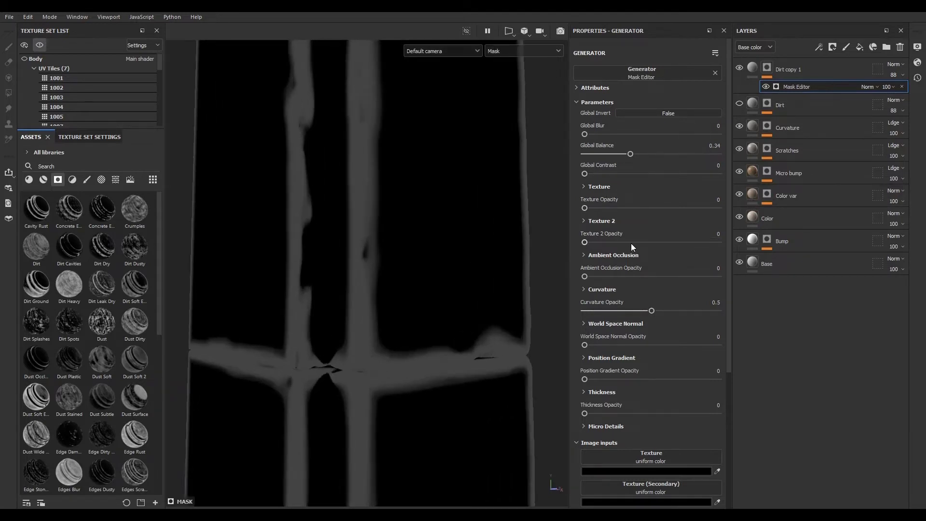
scroll(622, 248, "down", 2)
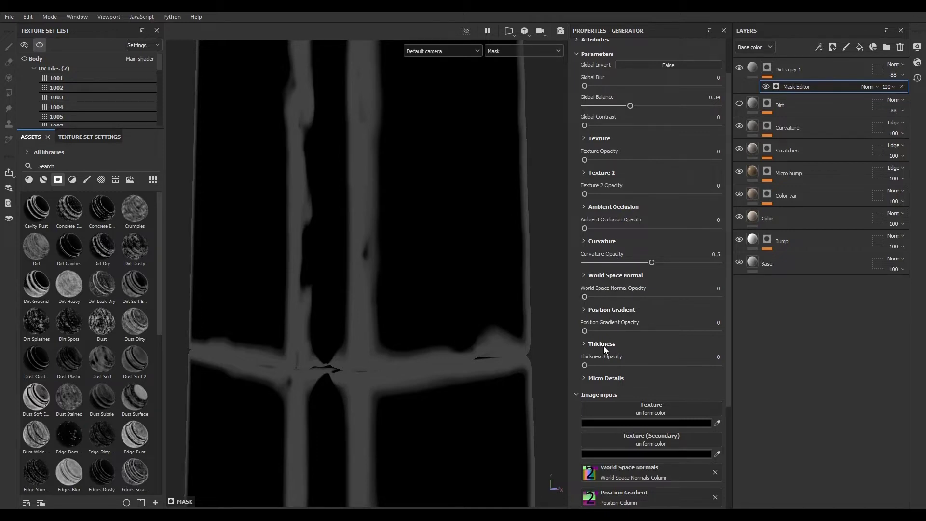
scroll(390, 297, "down", 5)
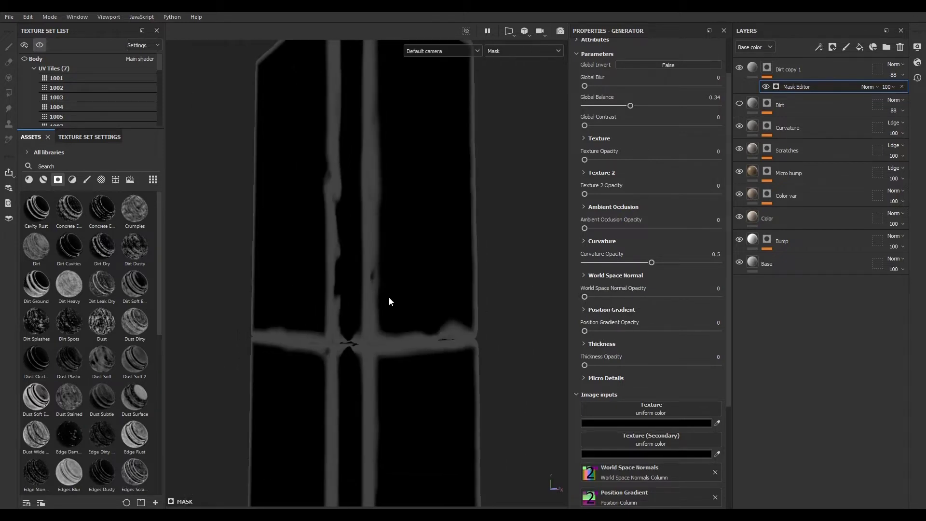
scroll(389, 238, "up", 1)
scroll(610, 270, "up", 2)
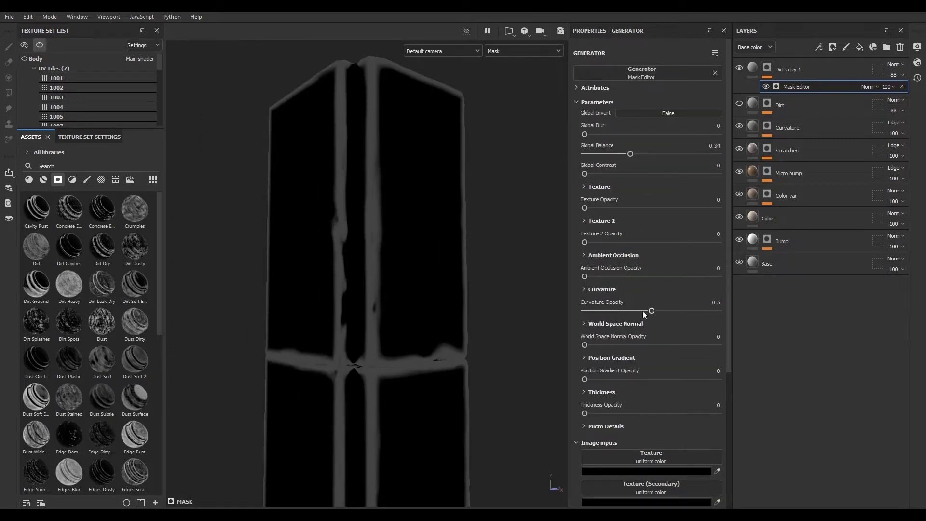
left_click_drag(652, 312, 580, 317)
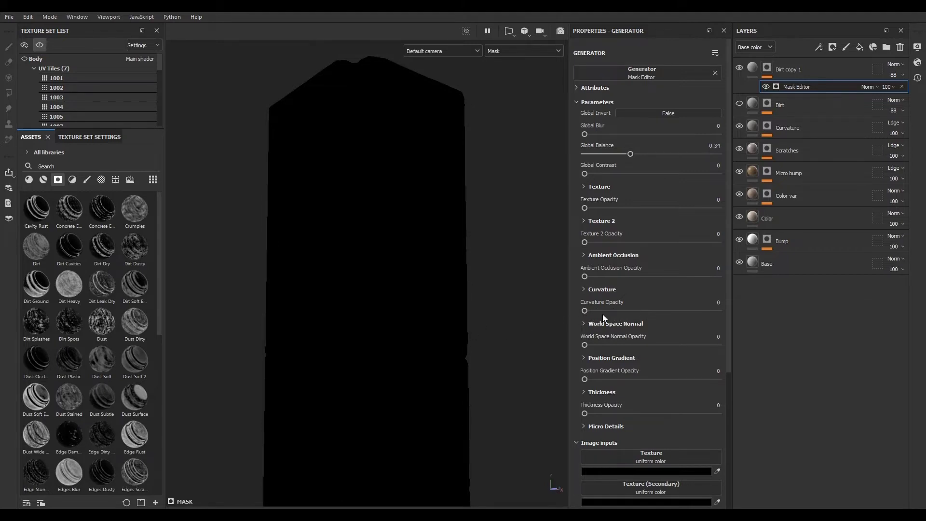
mouse_move(586, 312)
left_mouse_down()
mouse_move(639, 311)
mouse_move(575, 310)
left_mouse_up()
- Expand the Ambient Occlusion settings, raise its opacity and switch its blending mode to Normal
left_click_drag(584, 276, 595, 277)
left_click(585, 256)
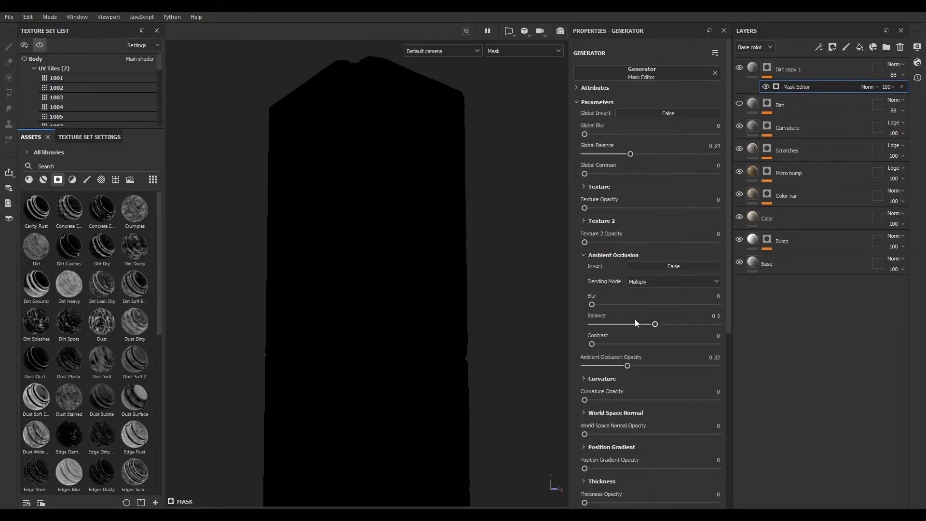
left_click_drag(655, 325, 600, 325)
left_click_drag(627, 365, 678, 365)
left_click(642, 281)
left_click(643, 292)
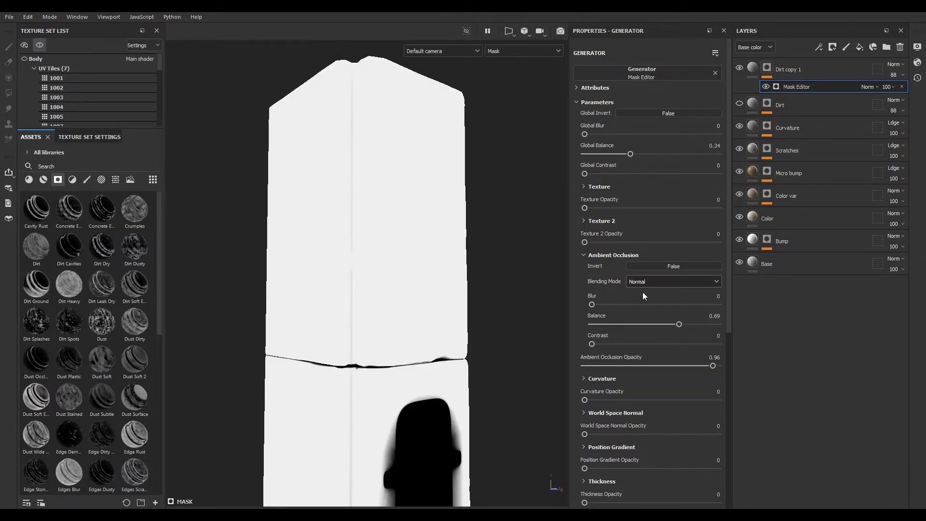
- Invert the ambient occlusion and set its balance to 0.01
left_click_drag(712, 365, 650, 366)
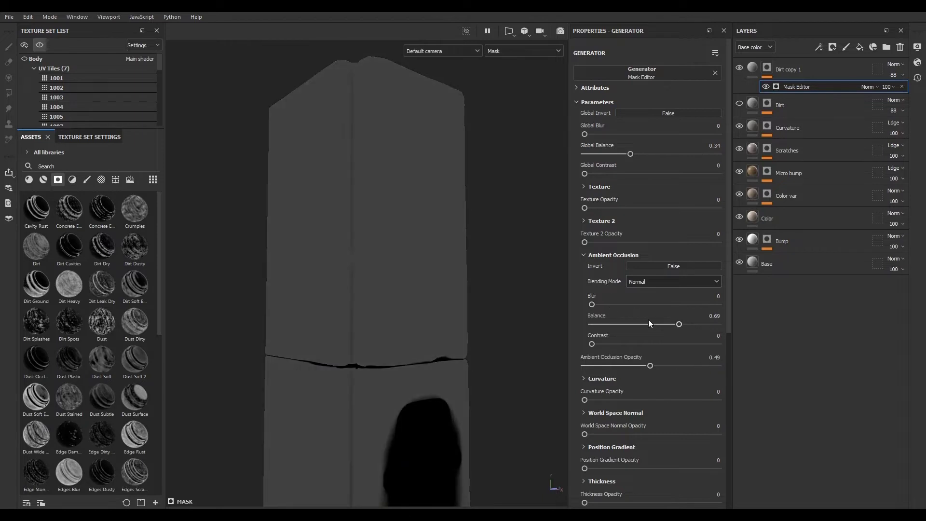
left_click_drag(678, 325, 595, 323)
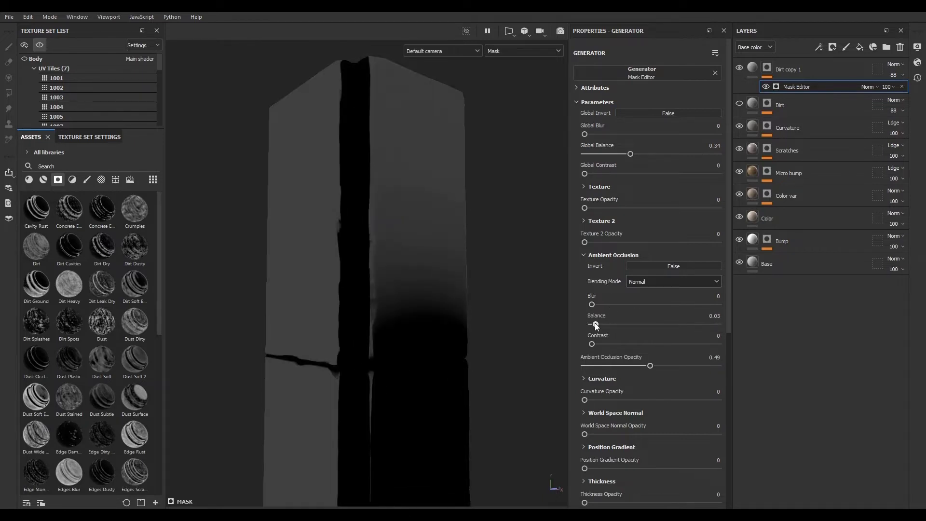
left_click(644, 268)
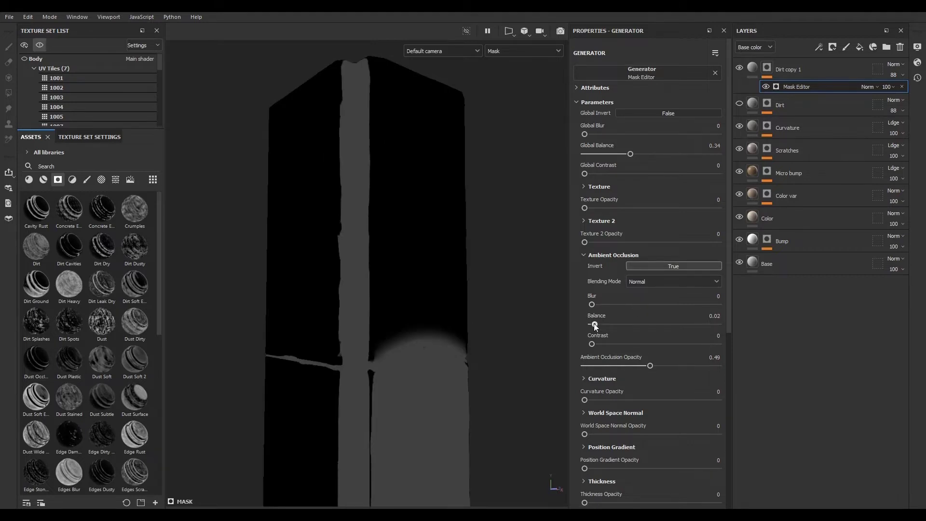
left_click_drag(595, 323, 592, 323)
scroll(351, 259, "down", 3)
scroll(351, 262, "up", 3)
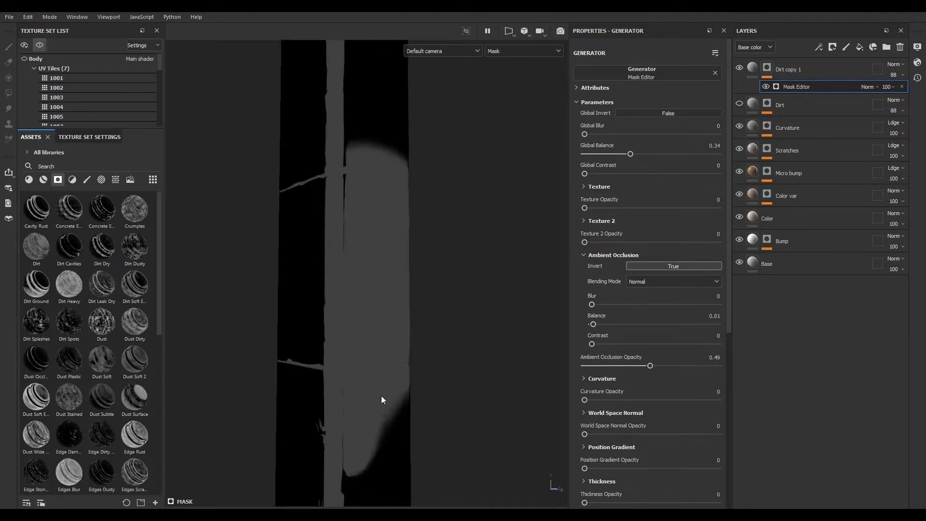
- Set the ambient occlusion blur to 0.73, opacity to 0.75 and balance to 0.21
left_click_drag(592, 304, 597, 304)
left_click_drag(650, 365, 685, 366)
scroll(366, 330, "down", 1)
right_click_drag(367, 329, 333, 357, "alt")
left_click_drag(332, 357, 342, 380, "alt")
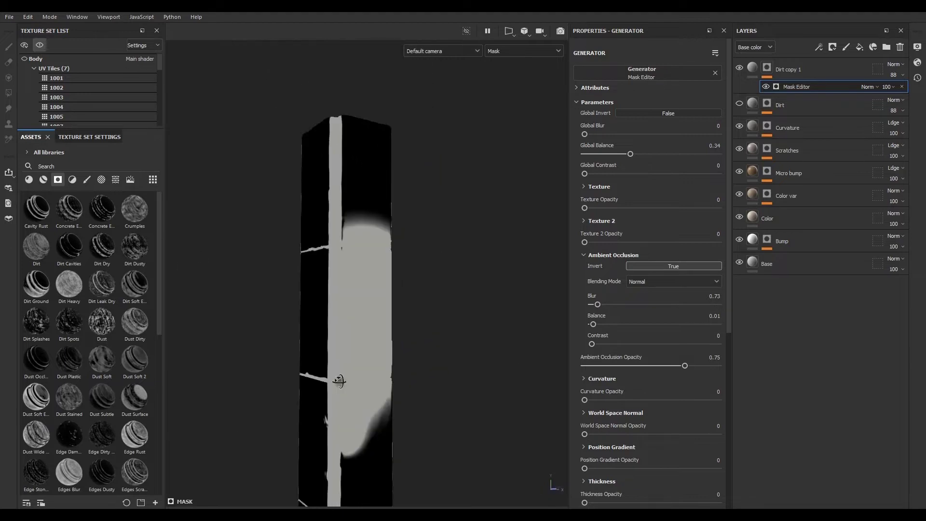
right_click_drag(341, 380, 650, 341, "alt")
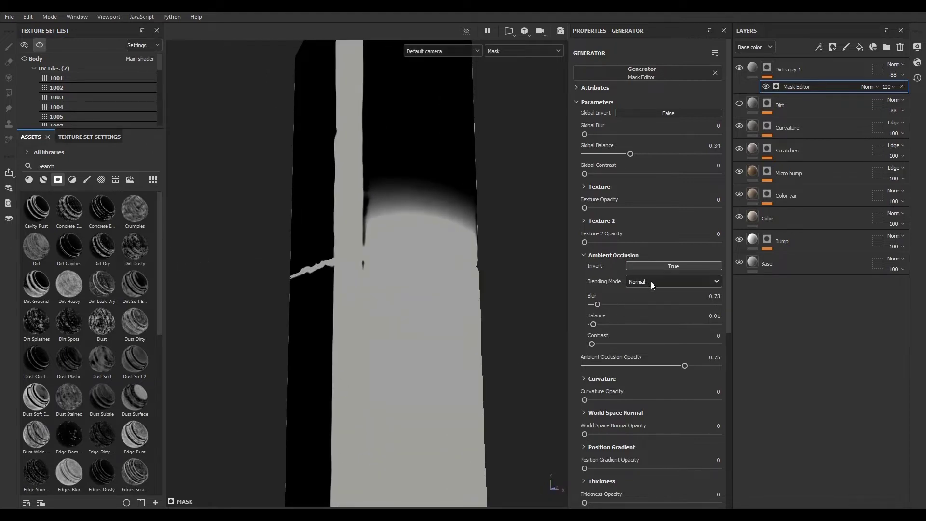
left_click_drag(592, 344, 619, 331)
left_click_drag(383, 316, 407, 320, "alt")
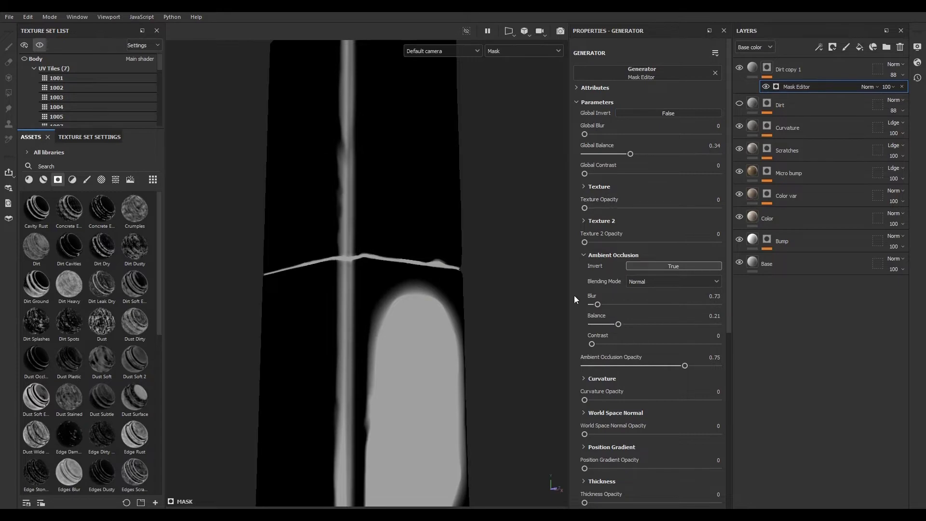
- Search the assets for clou and assign Clouds 2 as the Mask Editor's Texture image input
scroll(574, 295, "down", 5)
scroll(574, 302, "down", 2)
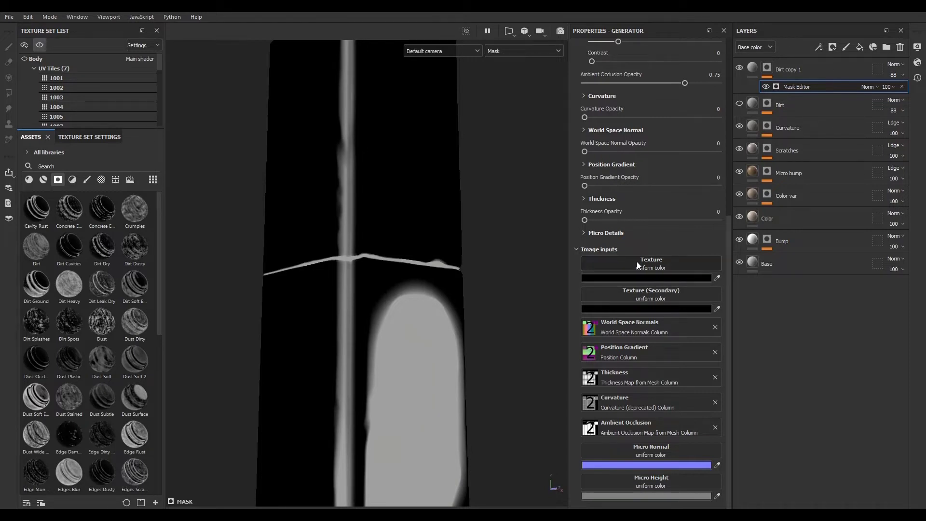
left_click(116, 180)
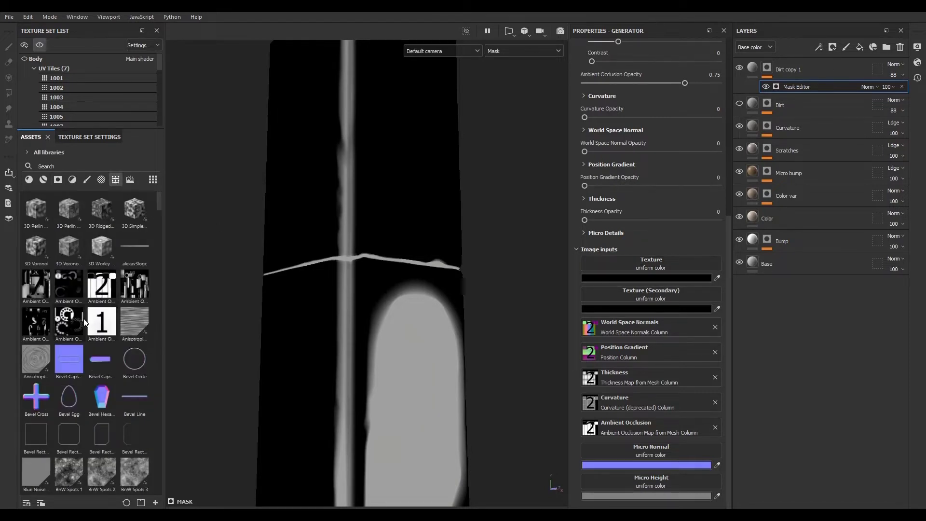
scroll(83, 319, "down", 3)
scroll(86, 323, "down", 10)
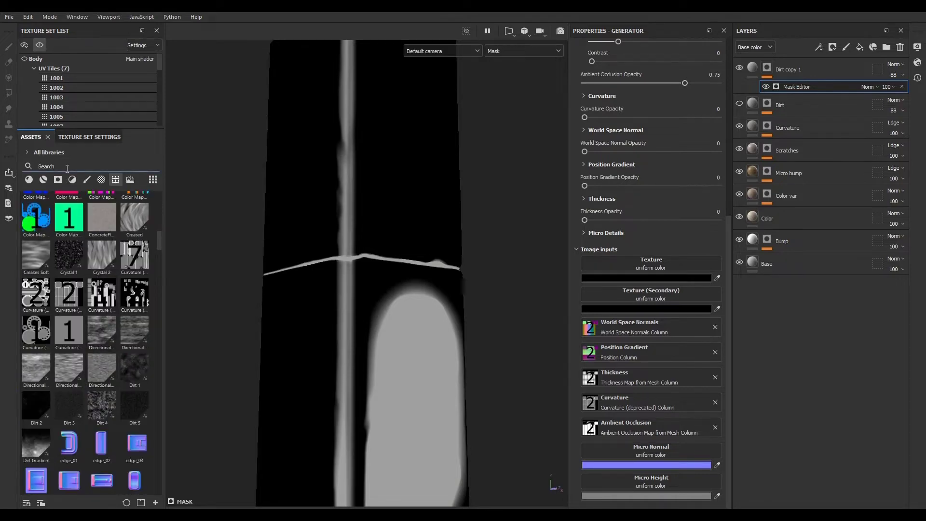
type("dlo")
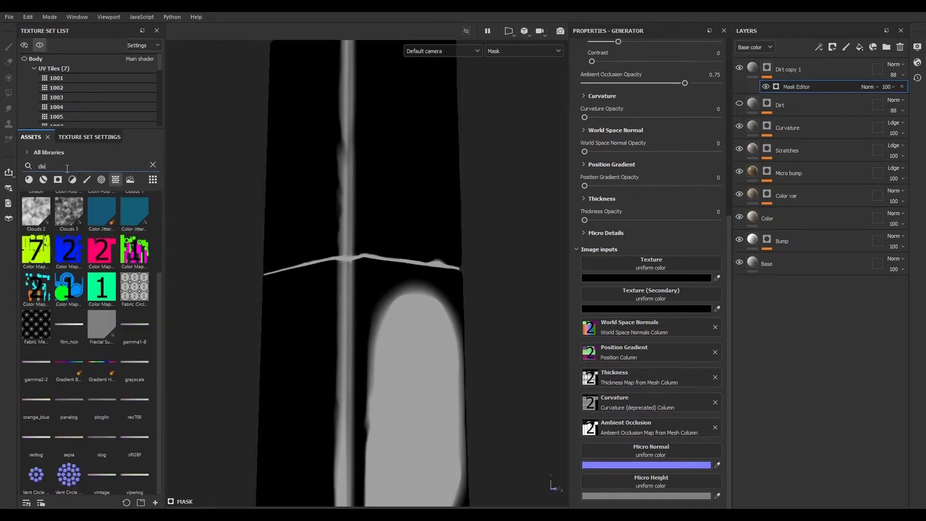
type("u")
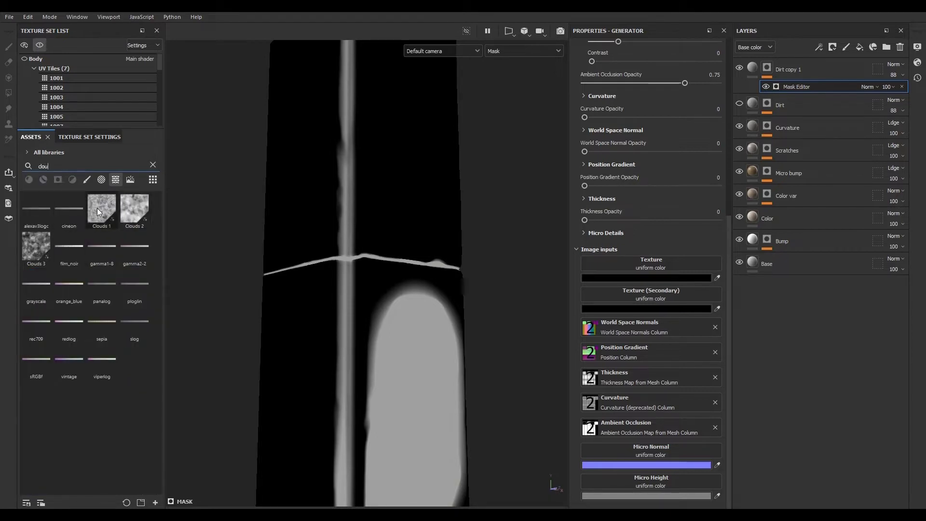
left_click_drag(130, 206, 626, 264)
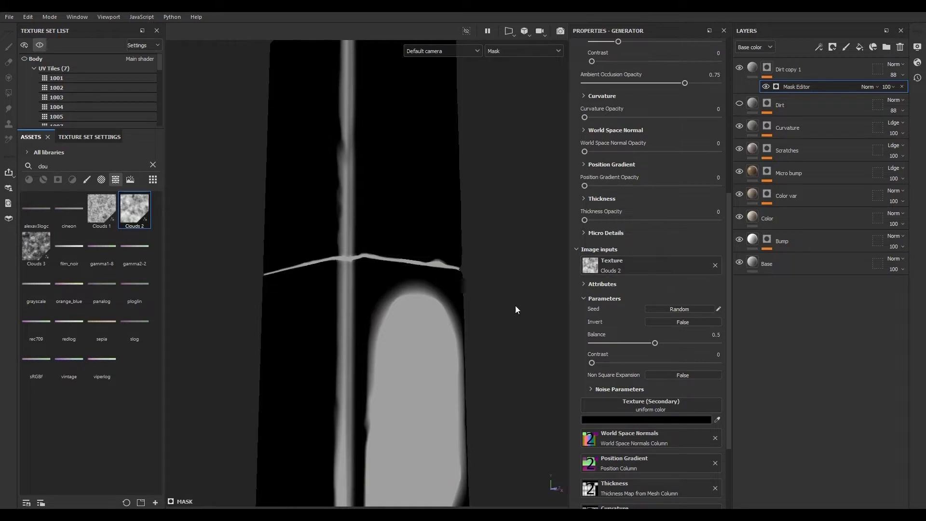
- Set the Mask Editor's Texture Opacity to 0.57 and the Clouds 2 noise Scale to 8
scroll(634, 212, "up", 5)
scroll(635, 213, "up", 1)
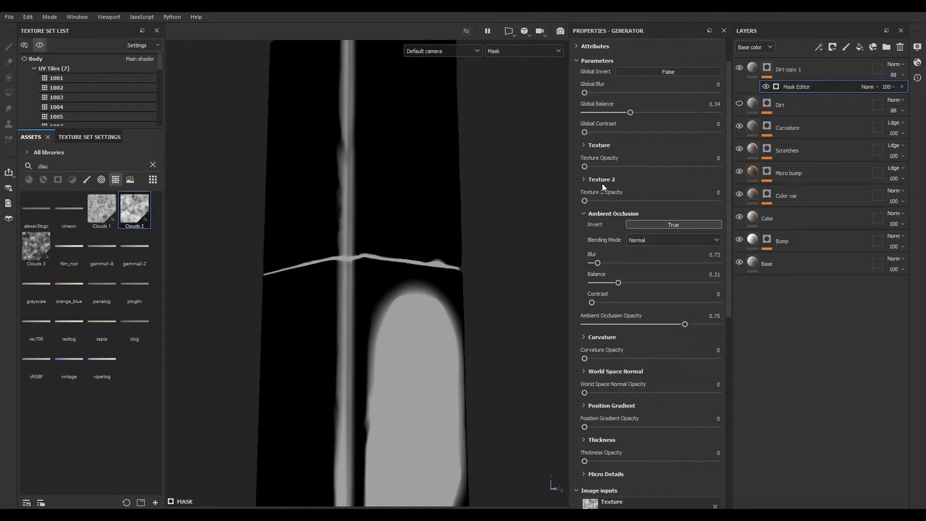
left_click_drag(585, 166, 661, 171)
scroll(591, 284, "down", 5)
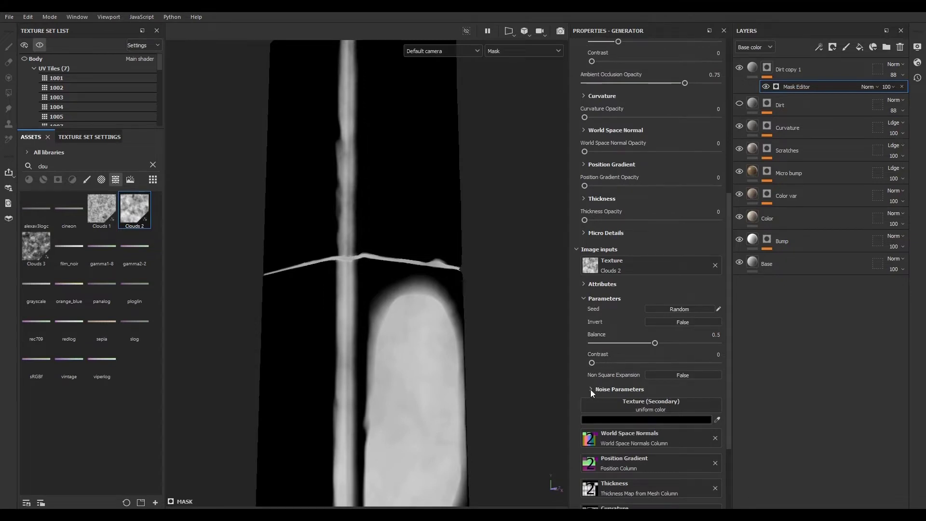
left_click(590, 389)
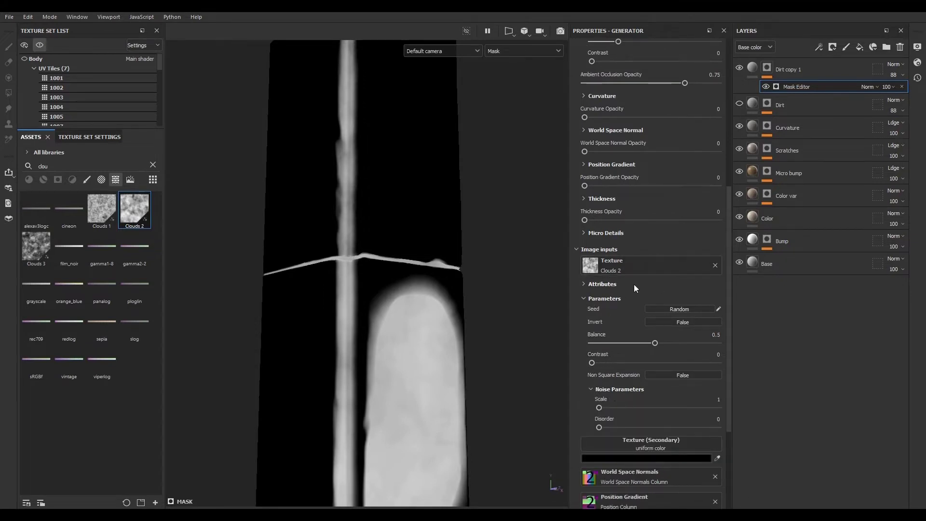
left_click_drag(599, 407, 711, 404)
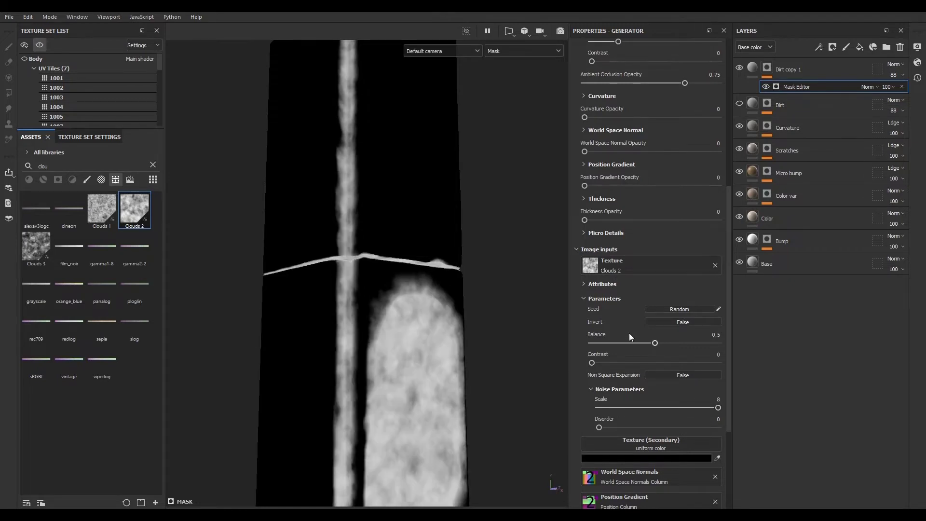
- Expand the Texture settings, enable Triplanar, and set the texture Scale to 2.03 and Contrast to -0.48
scroll(612, 323, "up", 5)
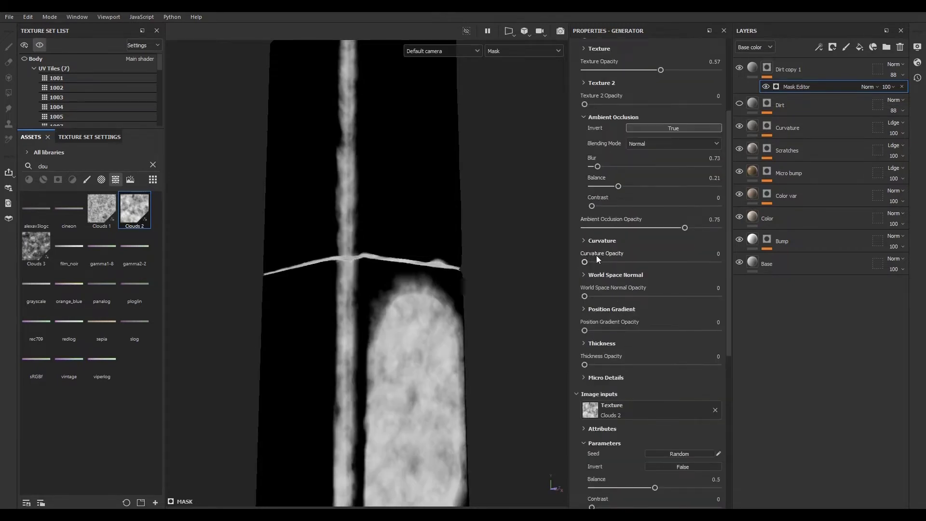
scroll(591, 237, "up", 5)
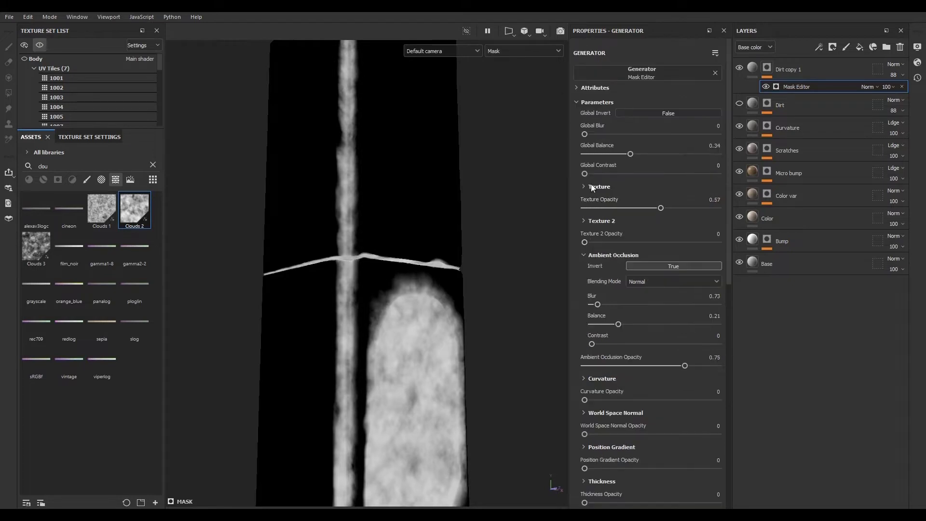
left_click(584, 185)
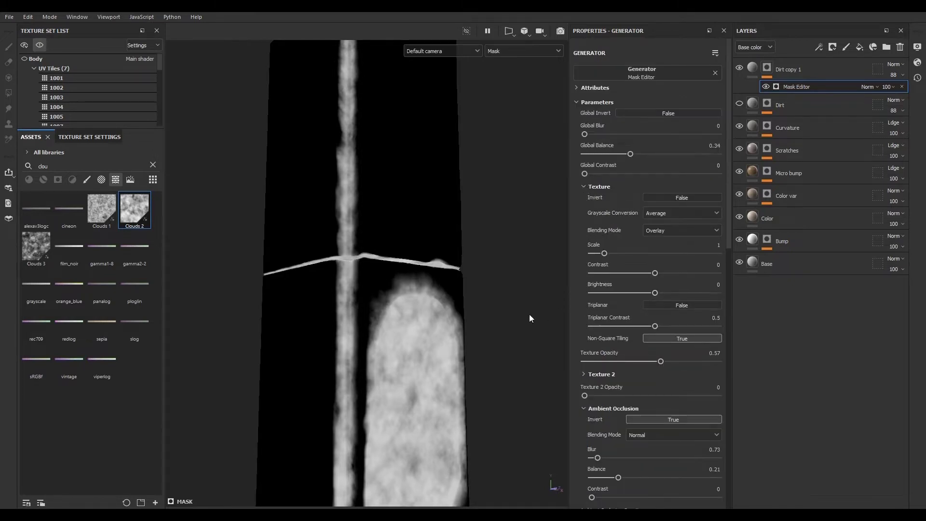
left_click(667, 306)
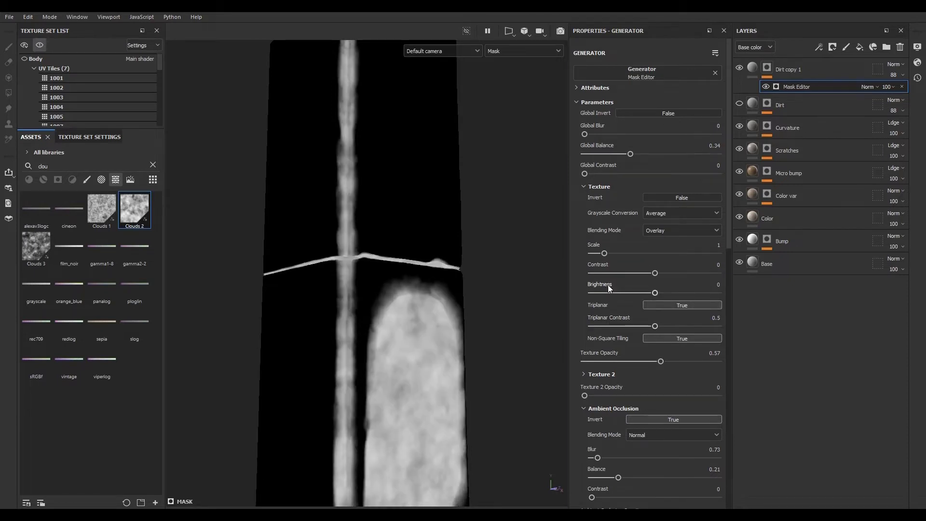
left_click_drag(604, 253, 624, 273)
mouse_move(410, 343)
left_mouse_down("alt")
mouse_move(346, 349)
mouse_move(364, 339)
mouse_move(427, 345)
left_mouse_up("alt")
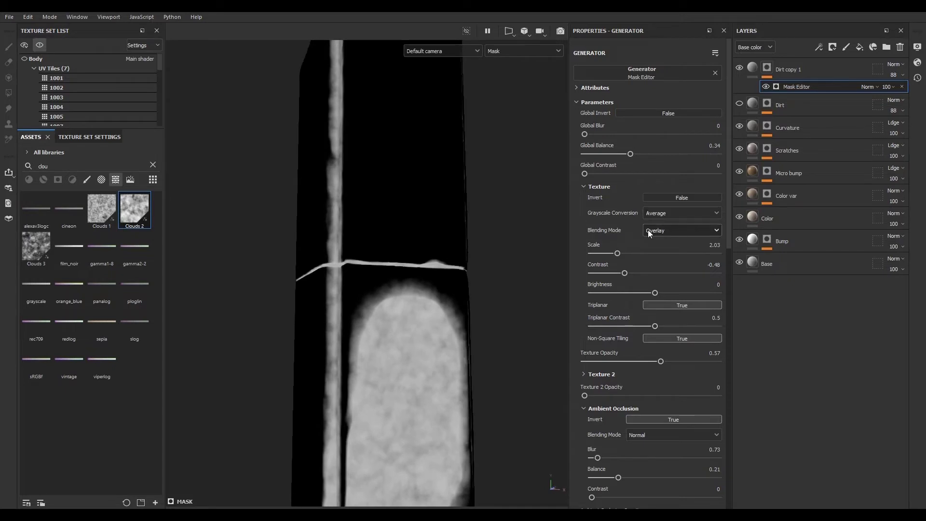
- Try several blending modes for the Texture and undo the changes
left_click(672, 230)
left_click(670, 240)
left_click(670, 233)
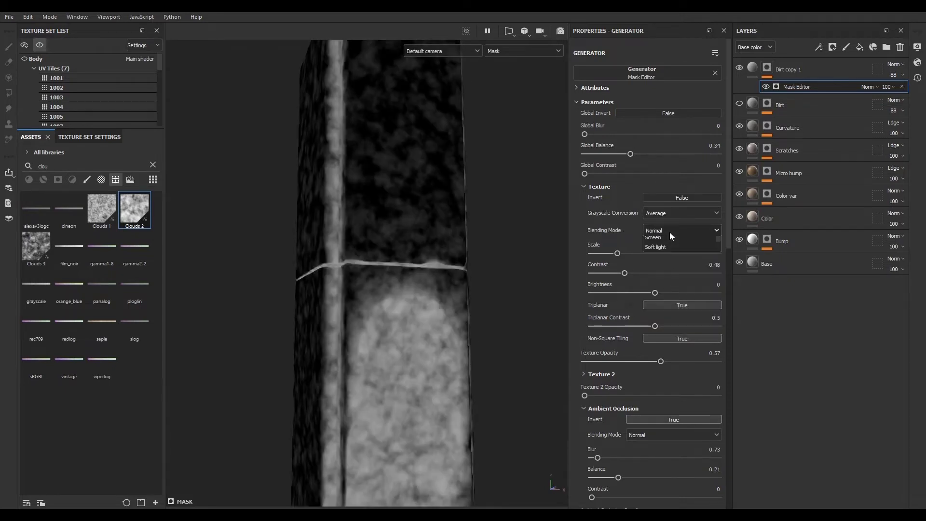
left_click(669, 252)
left_click(669, 233)
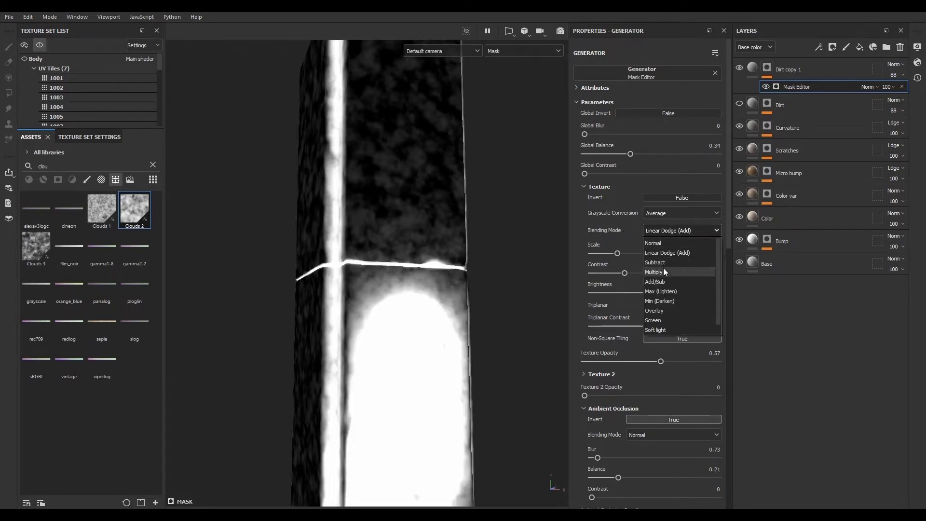
left_click(664, 272)
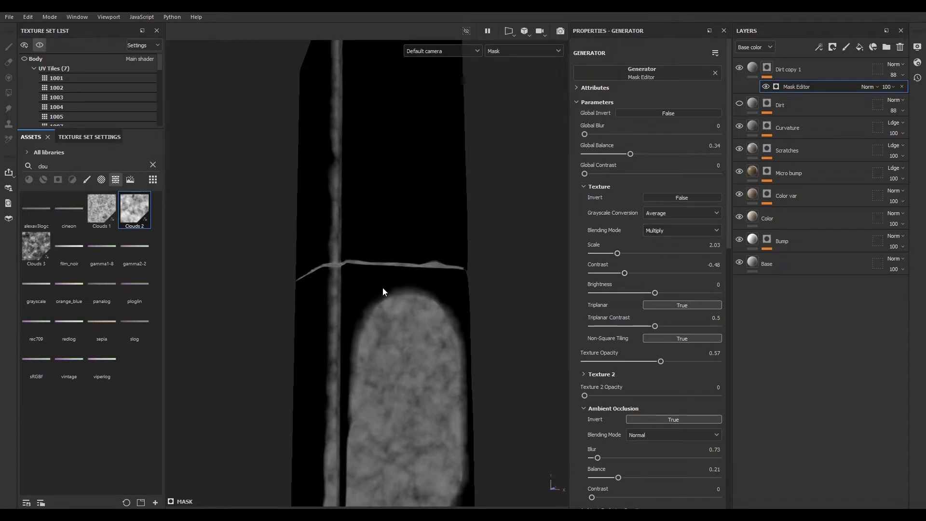
left_click(664, 230)
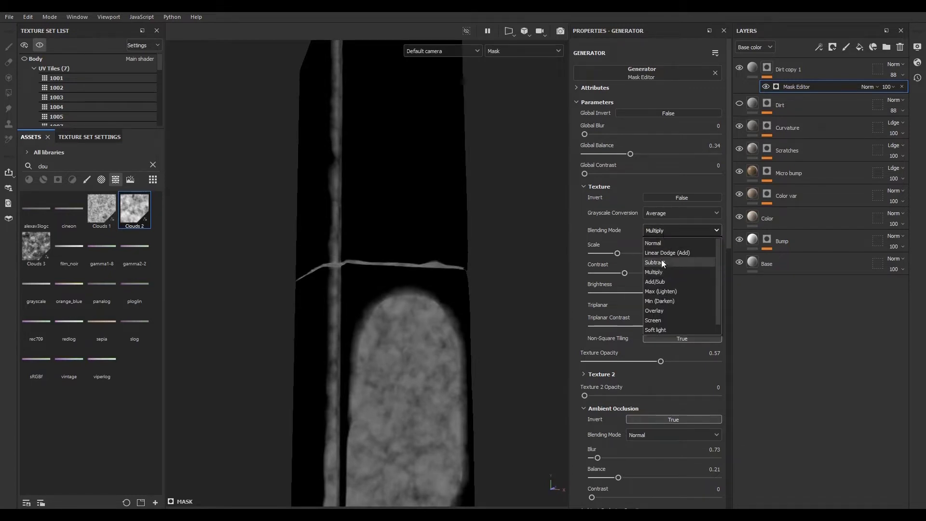
left_click(661, 261)
left_click(656, 231)
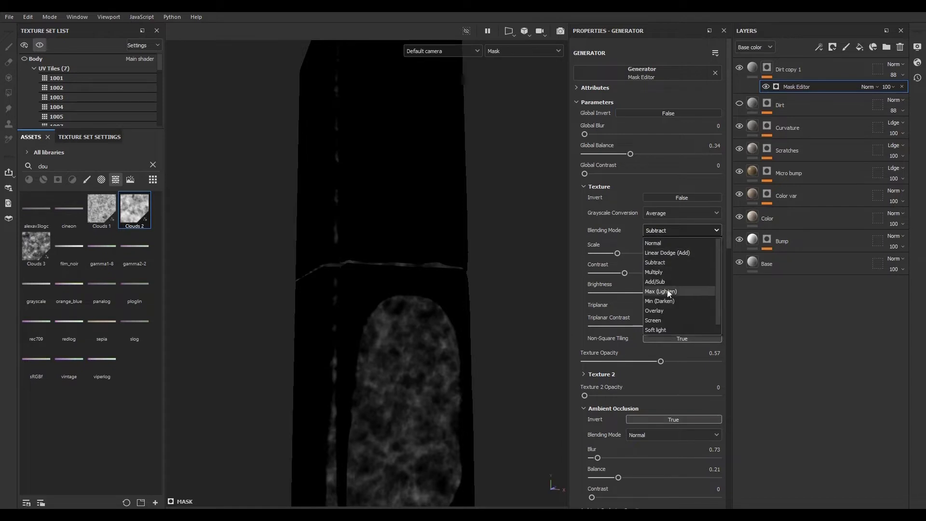
left_click(669, 299)
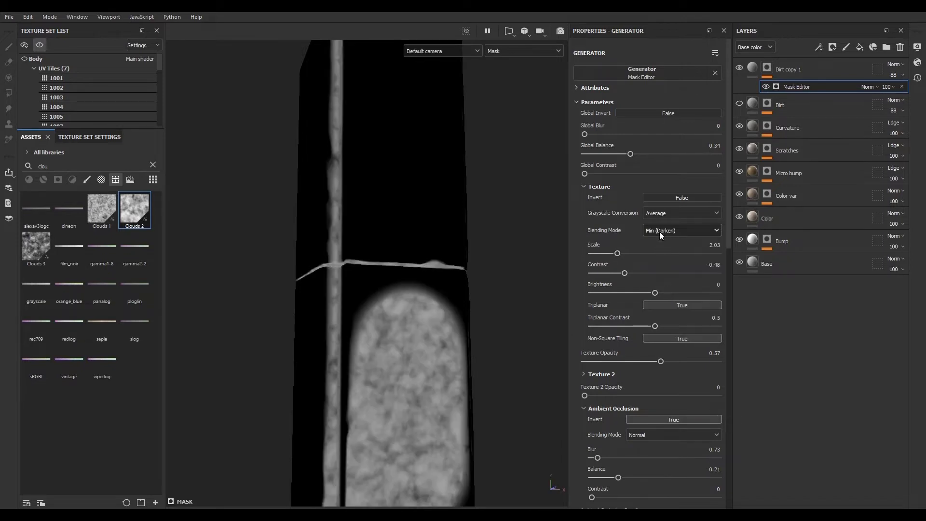
left_click(659, 231)
left_click(669, 291)
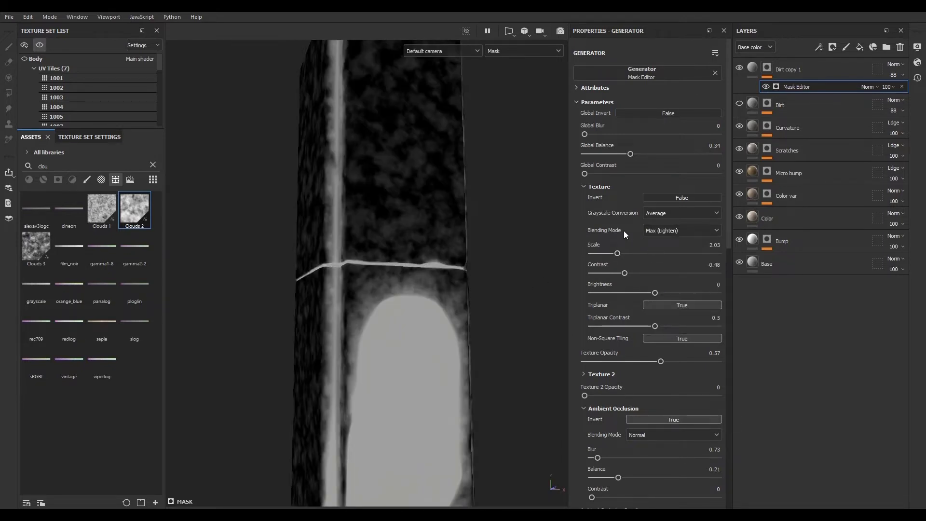
key("ctrl+z")
key("ctrl+z")
key("ctrl+z")
- Set the Dirt copy 1 fill layer's base color to bright red
left_click_drag(422, 332, 372, 270, "alt")
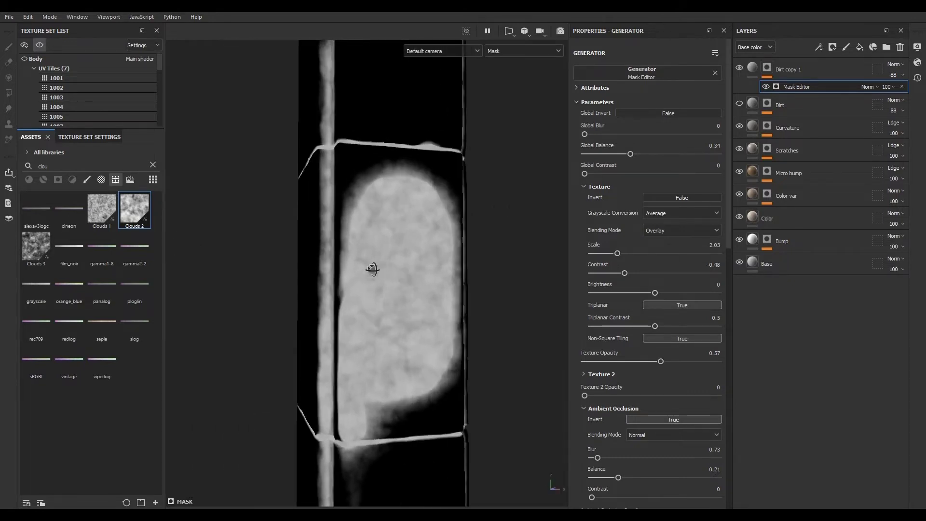
left_click(752, 68)
left_click_drag(348, 303, 400, 333, "alt")
left_click(674, 285)
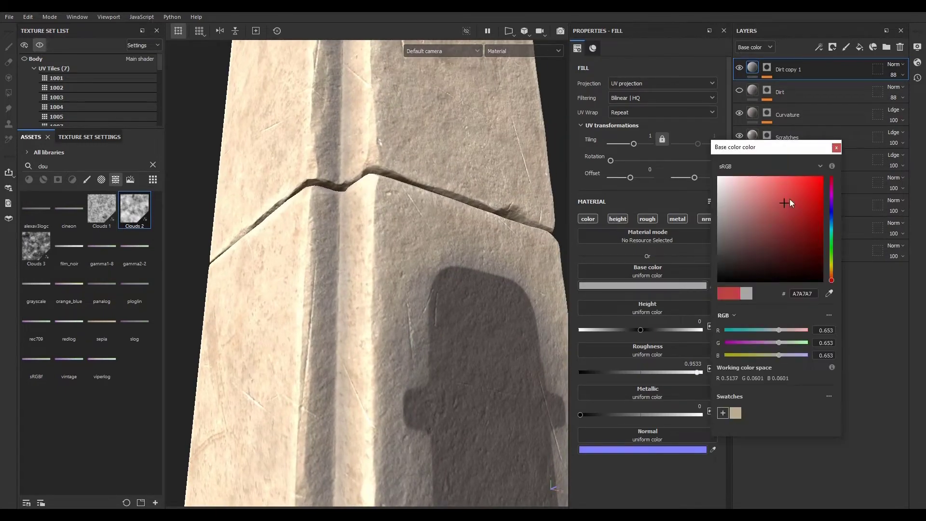
left_click_drag(790, 199, 834, 169)
left_click(837, 147)
left_click_drag(473, 231, 322, 201, "alt")
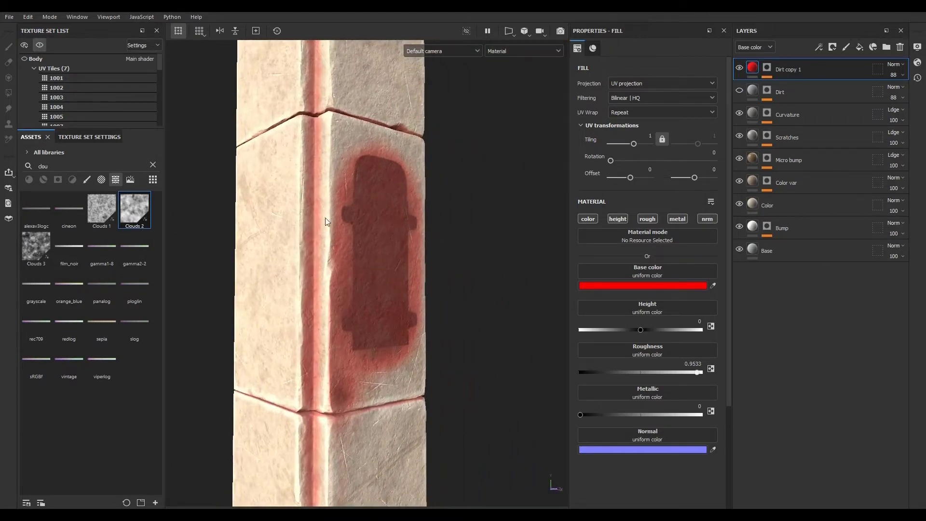
- Reopen the Mask Editor, collapse its sections and set Curvature Opacity to 0.76
left_click(768, 68)
left_click(807, 89)
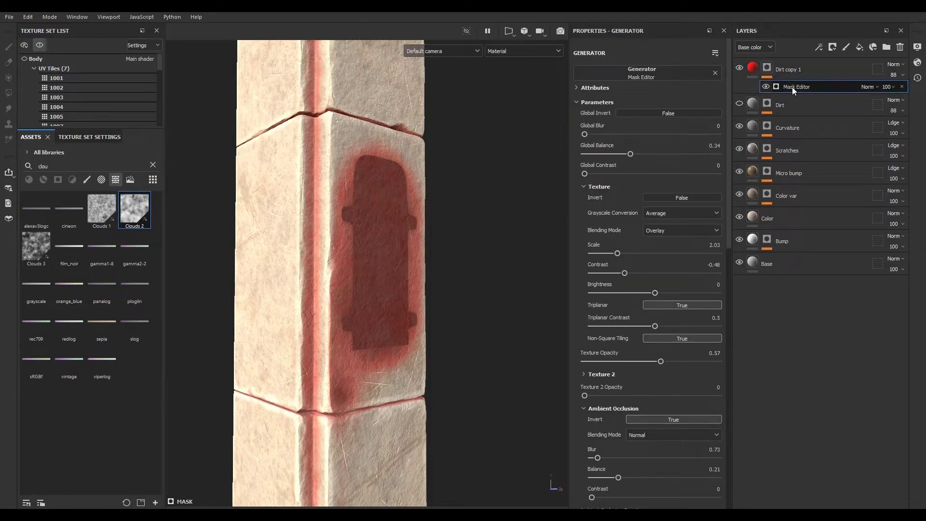
left_click(585, 187)
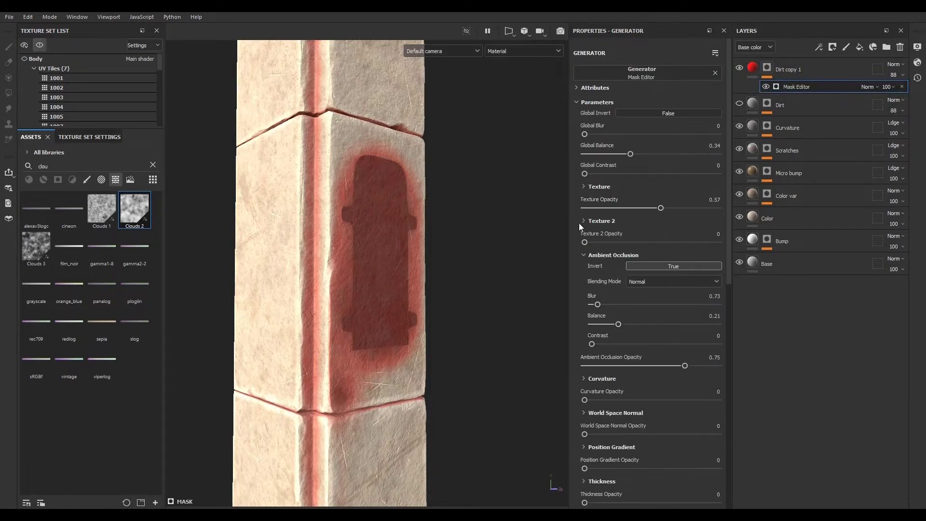
left_click(583, 256)
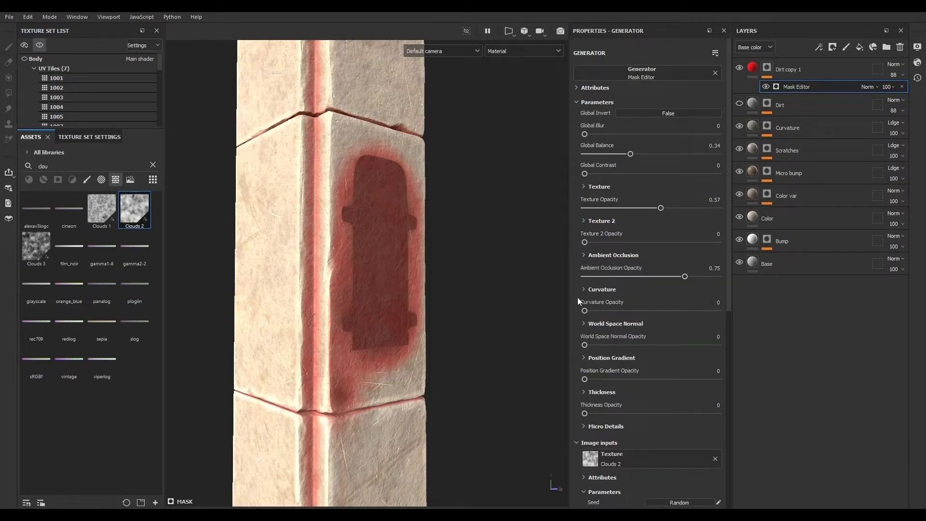
left_click_drag(585, 311, 621, 313)
left_click(769, 69, "alt")
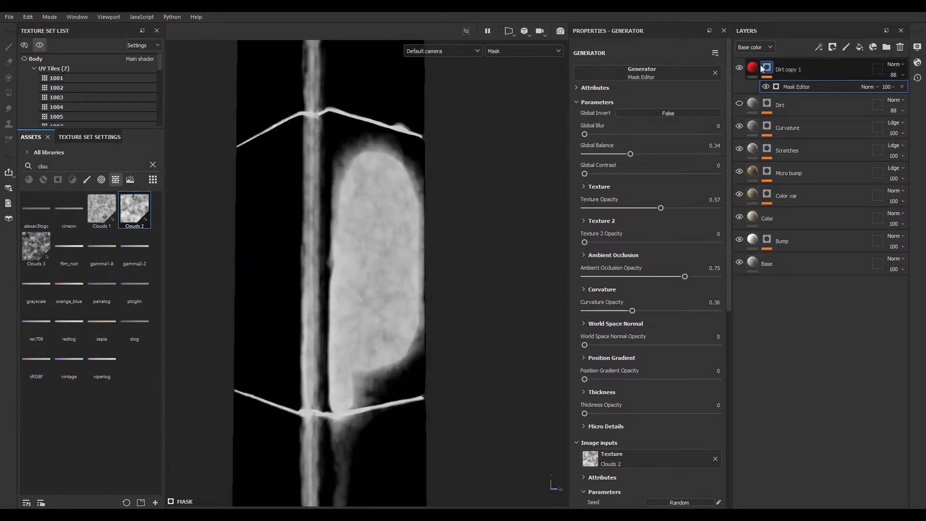
left_click_drag(648, 313, 687, 311)
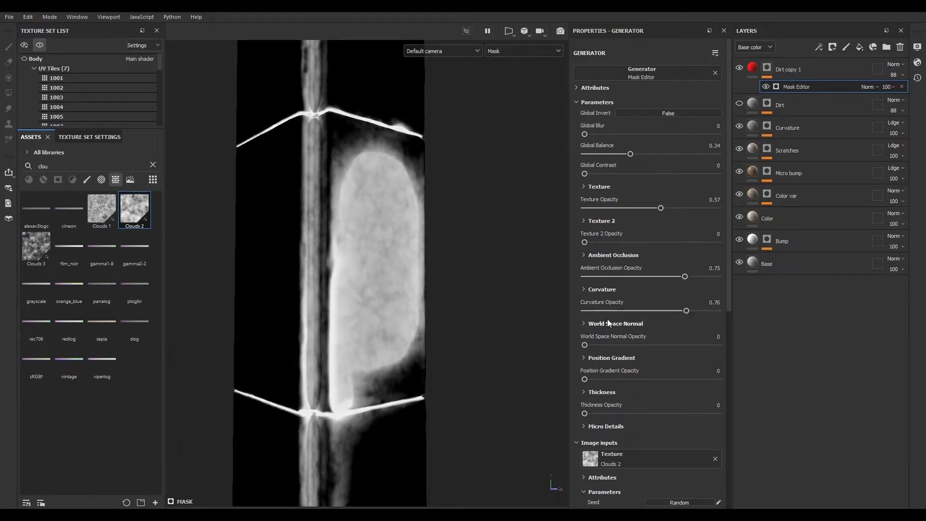
- Expand the Curvature settings and adjust the Sharp and Fine sliders
left_click(584, 289)
scroll(581, 303, "down", 1)
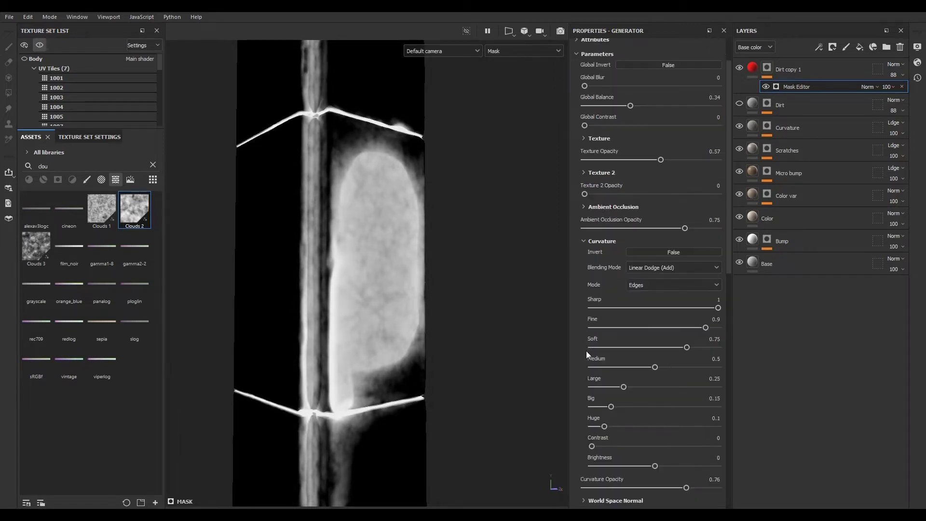
left_click_drag(718, 308, 741, 310)
left_click_drag(607, 327, 689, 328)
left_click(659, 269)
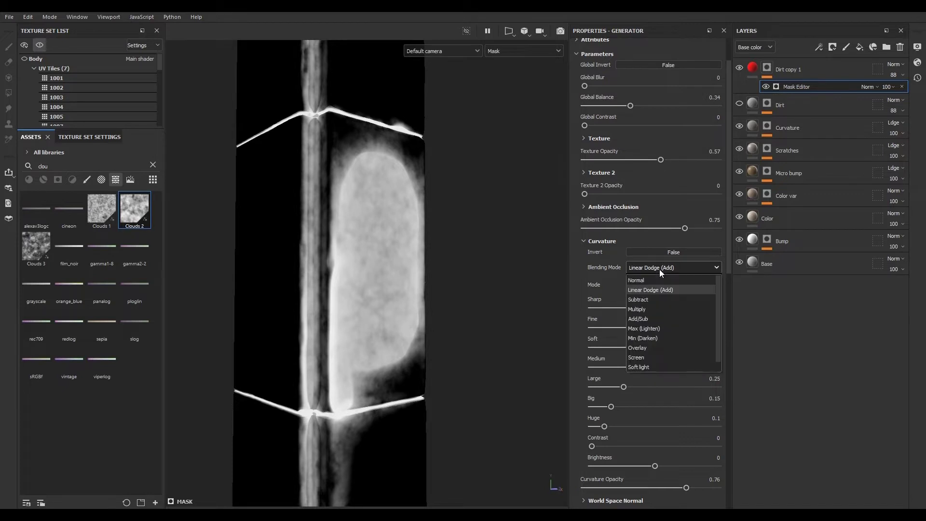
left_click(659, 269)
- Try the Cavities and Dual curvature modes in the Mask Editor before returning to Edges
left_click(660, 286)
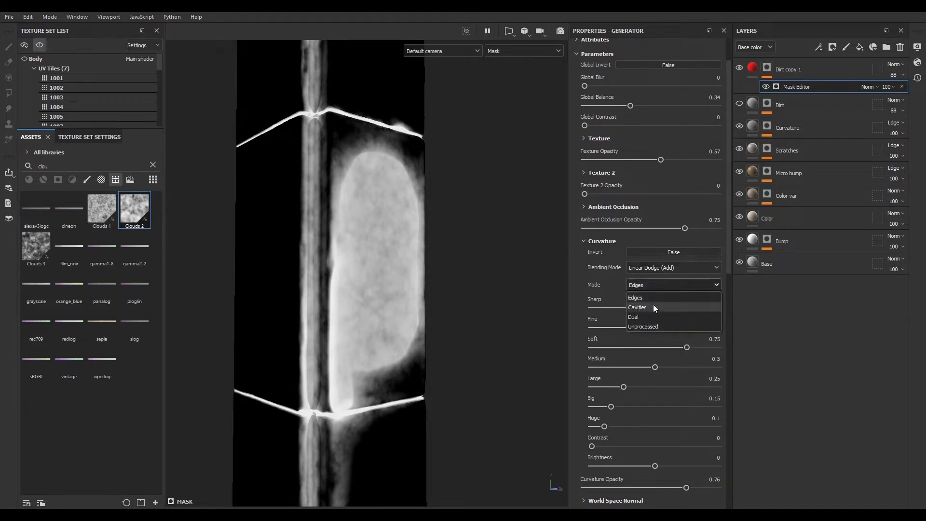
left_click(653, 304)
left_click(646, 285)
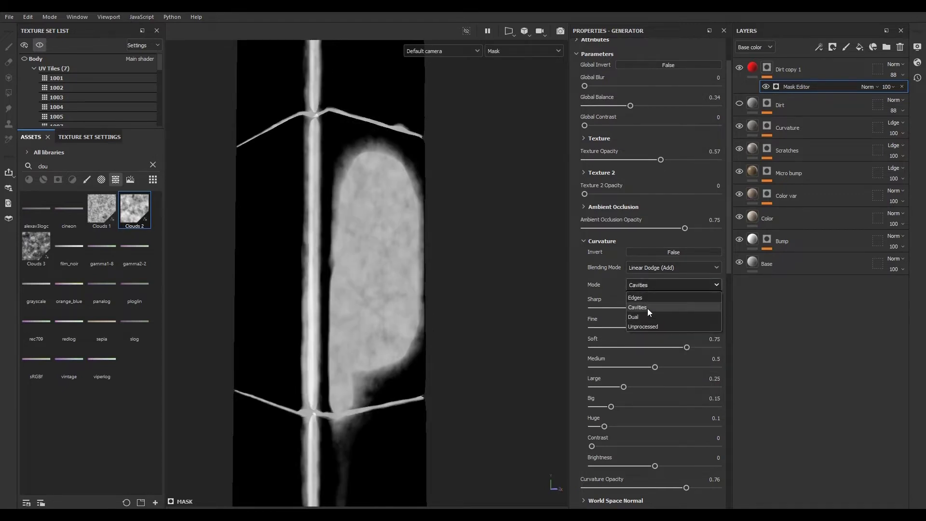
left_click(648, 314)
left_click(647, 285)
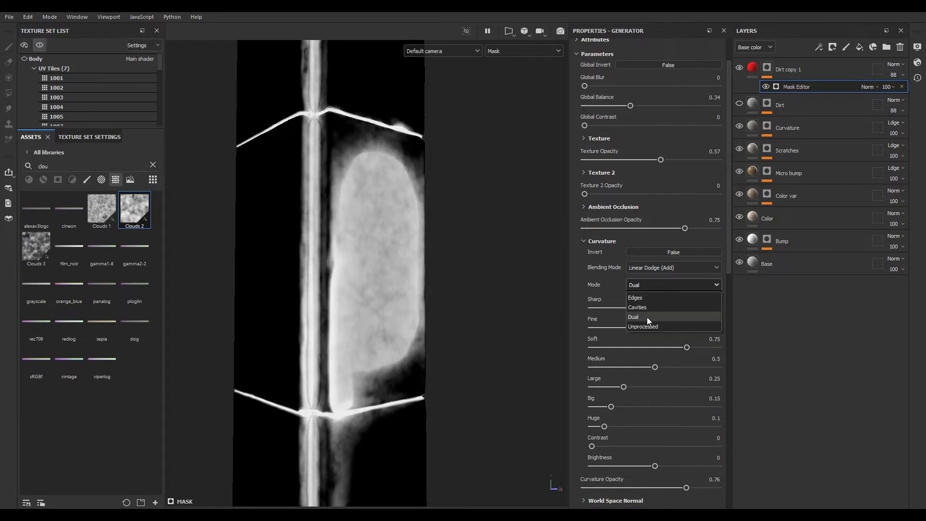
left_click(652, 296)
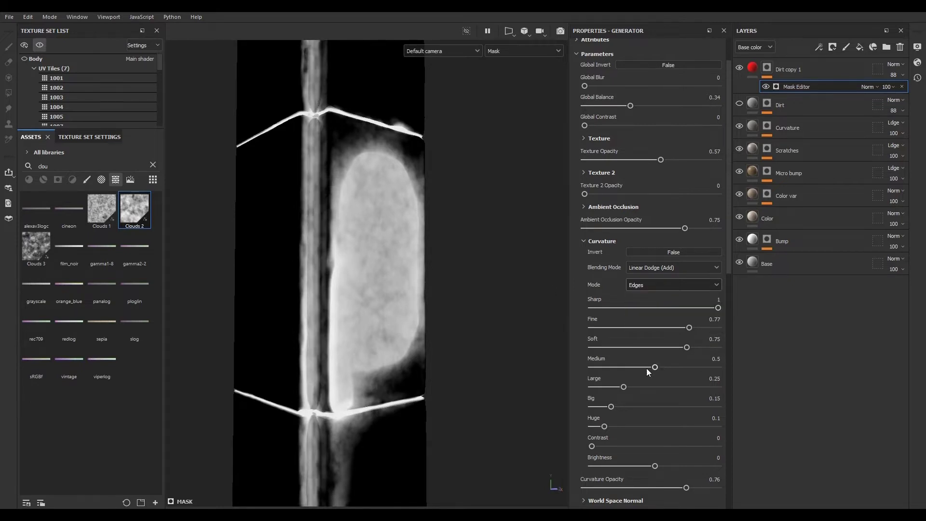
- Set the curvature Medium to 0.61, Large to 0.68, Big to 0.14 and Huge to 1
left_click_drag(624, 387, 702, 377)
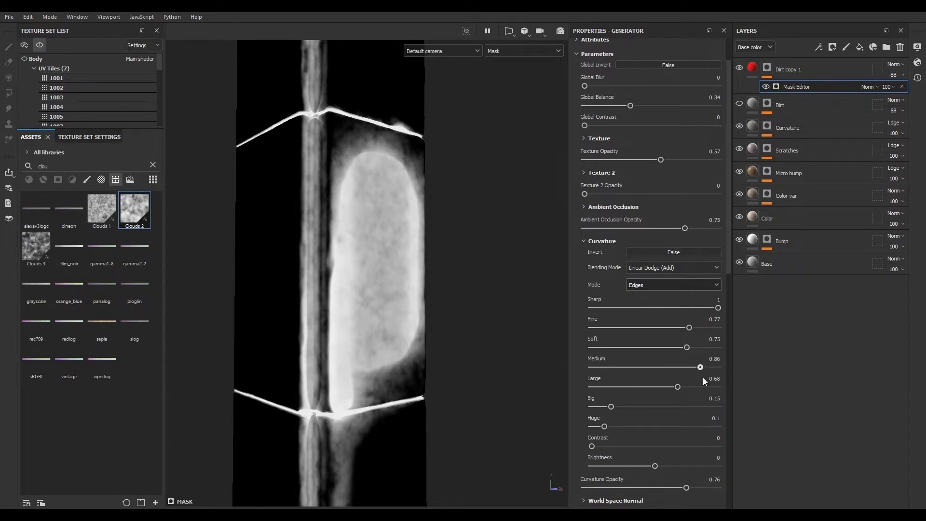
left_click_drag(612, 407, 730, 428)
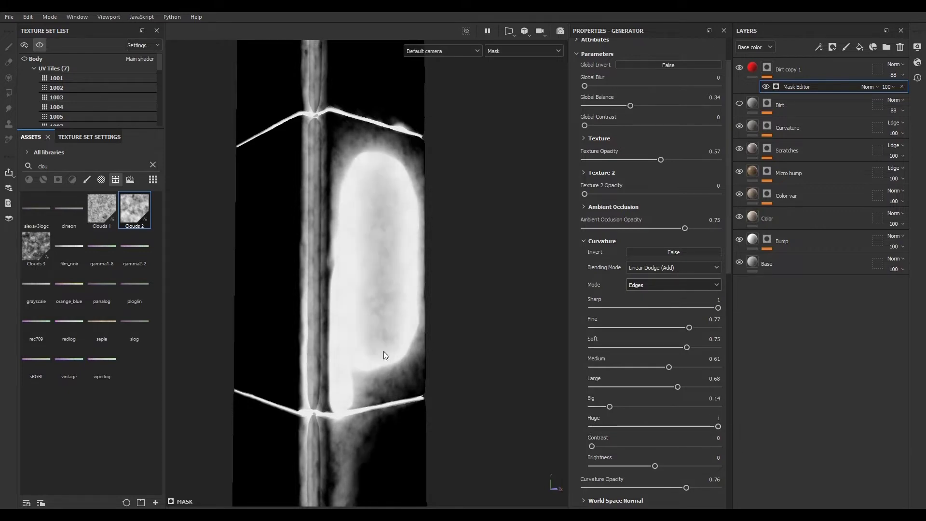
right_click_drag(384, 351, 341, 369, "alt")
middle_click_drag(341, 369, 344, 316, "alt")
right_click_drag(343, 316, 392, 393, "alt")
scroll(601, 429, "down", 2)
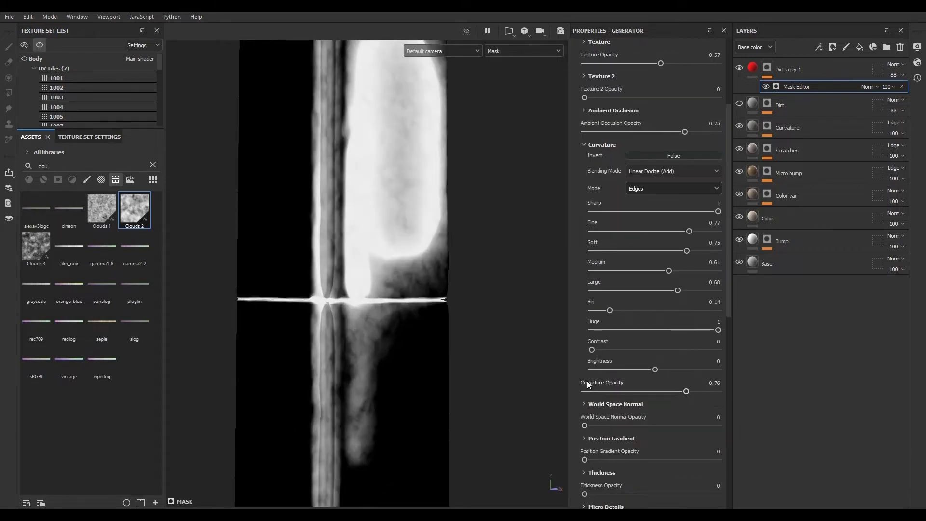
mouse_move(592, 350)
left_mouse_down()
mouse_move(733, 349)
mouse_move(593, 350)
left_mouse_up()
scroll(584, 404, "up", 3)
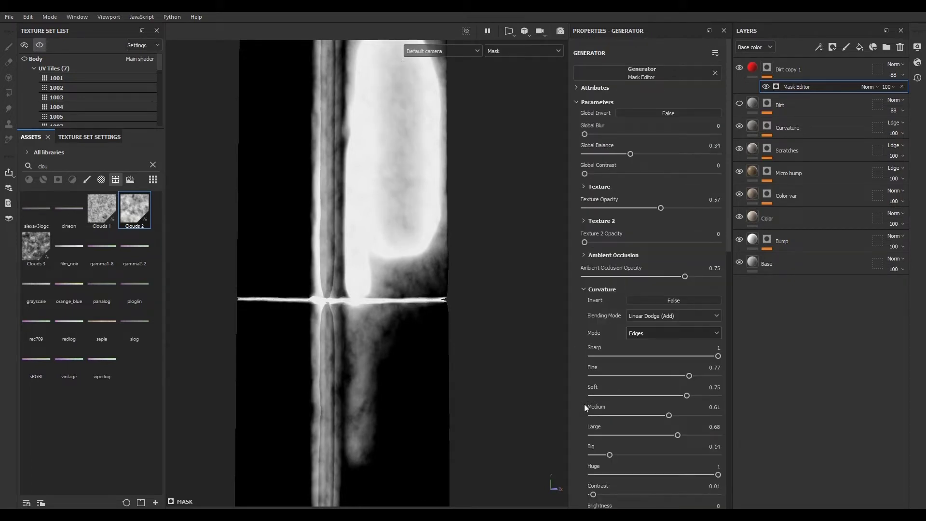
- Collapse the Curvature section and set Curvature Opacity to 0
left_click(582, 289)
left_click_drag(685, 311, 361, 282)
- Set Position Gradient Opacity to 0.44 and expand the Position Gradient settings
scroll(360, 312, "down", 3)
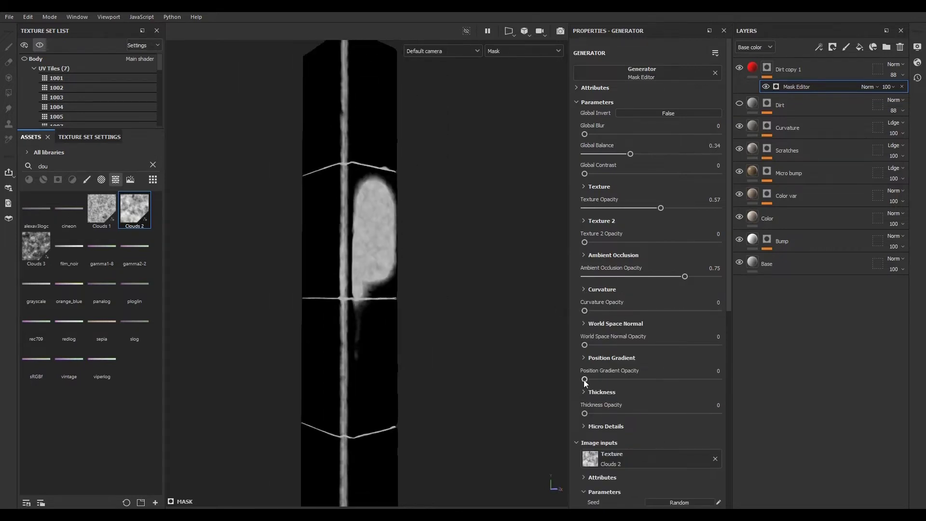
left_click_drag(584, 379, 643, 381)
left_click(583, 359)
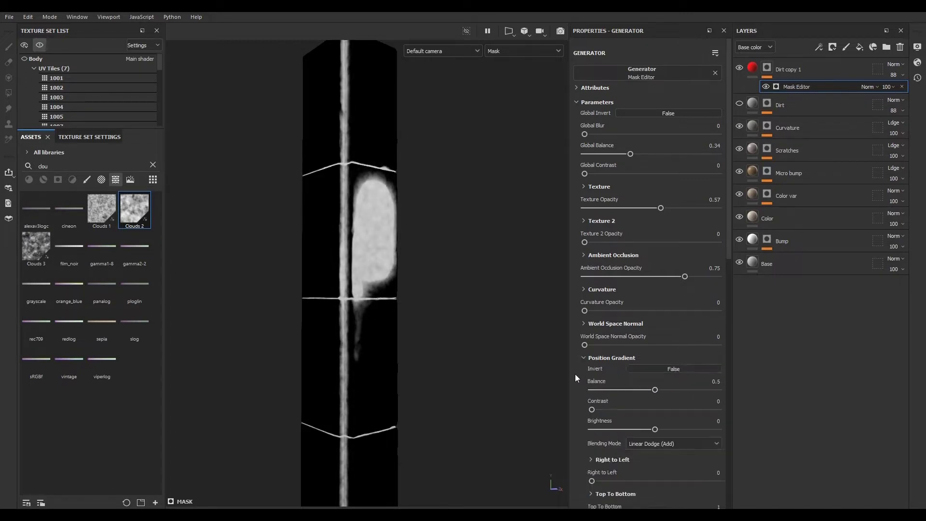
- Set the Position Gradient Balance to 0.43 and keep its Top To Bottom gradient at maximum
scroll(575, 374, "down", 15)
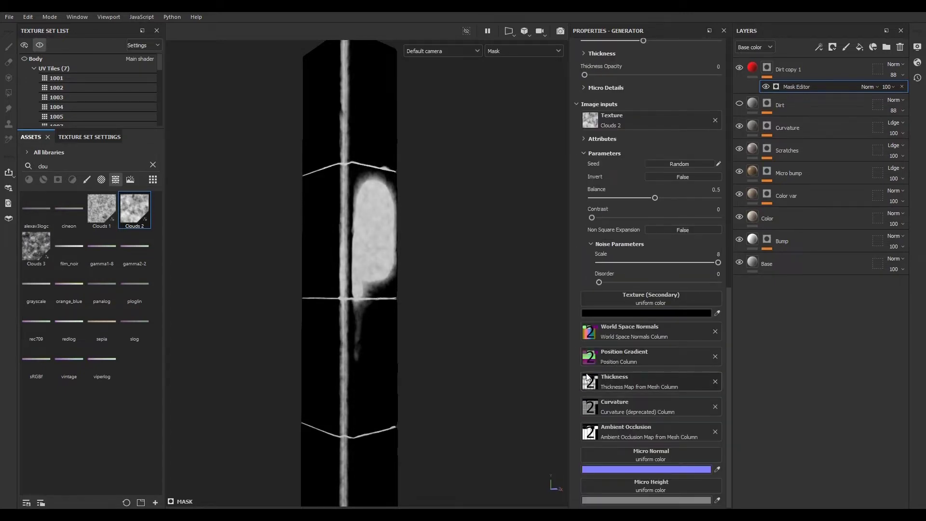
scroll(586, 376, "up", 6)
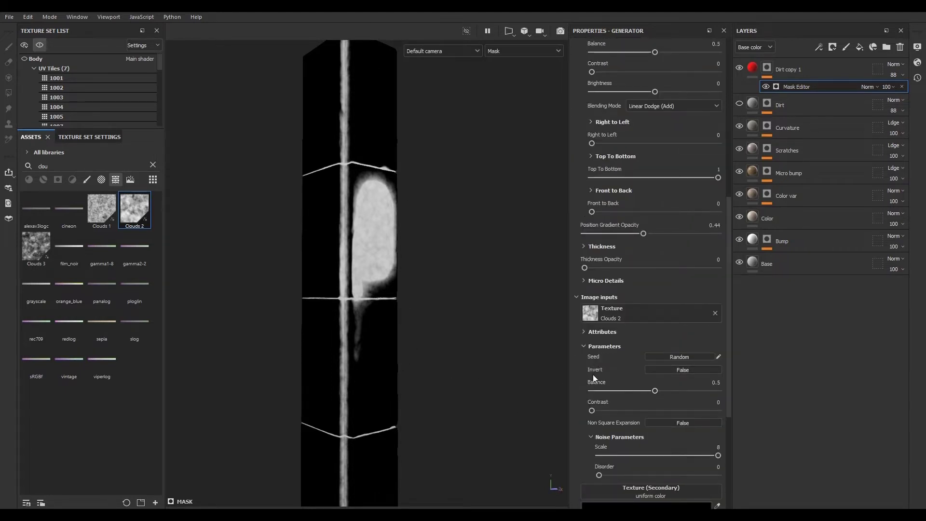
scroll(586, 238, "up", 3)
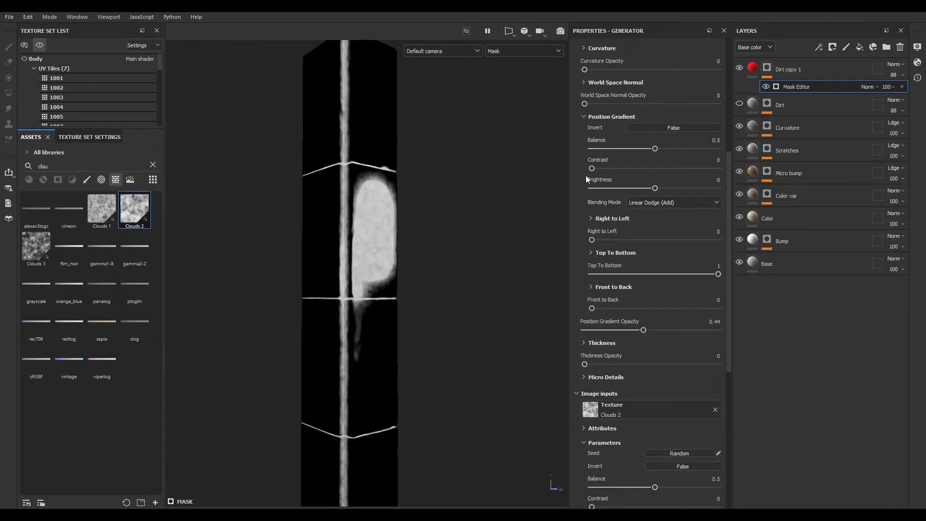
scroll(586, 164, "up", 2)
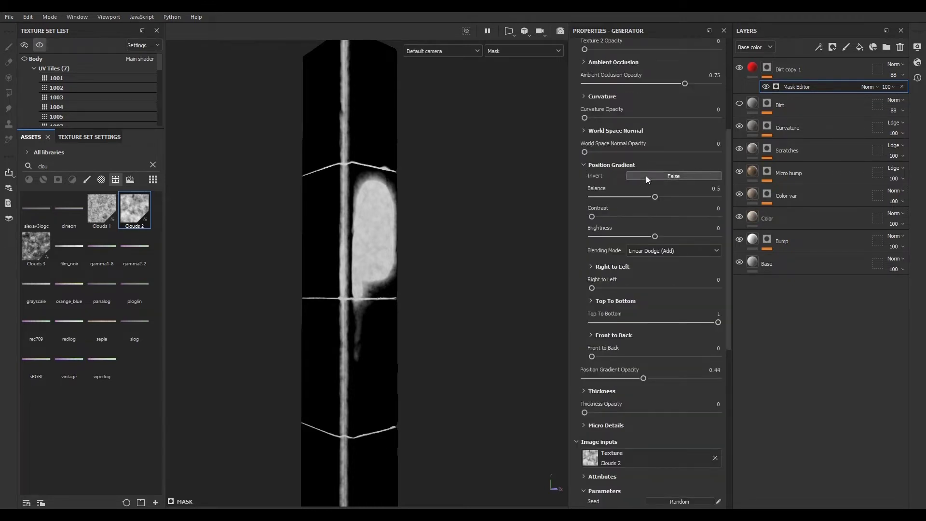
mouse_move(655, 197)
left_mouse_down()
mouse_move(591, 198)
mouse_move(674, 198)
mouse_move(646, 197)
left_mouse_up()
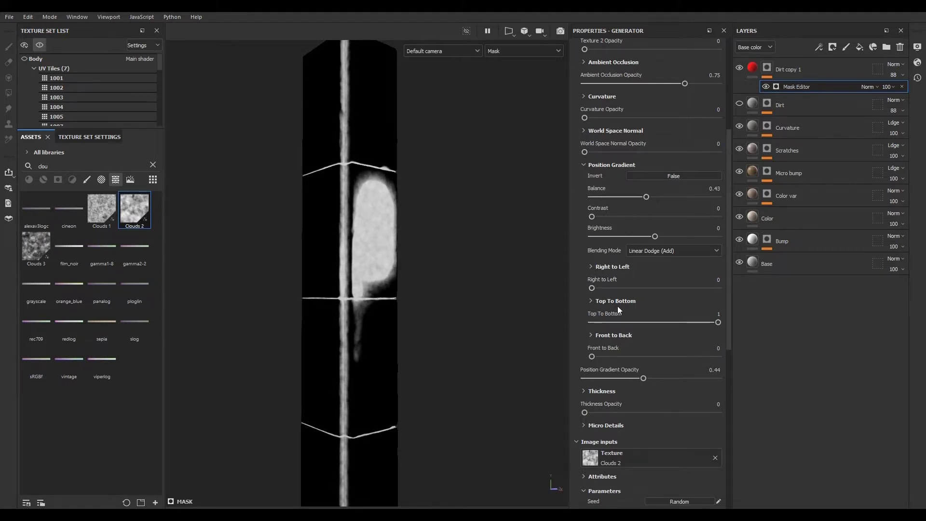
mouse_move(718, 323)
left_mouse_down()
mouse_move(578, 321)
mouse_move(721, 318)
left_mouse_up()
left_click(591, 300)
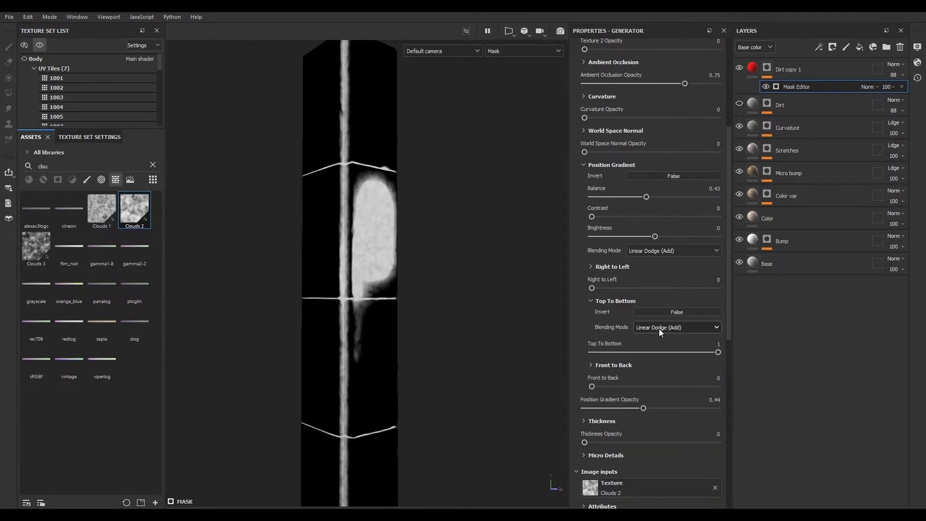
left_click_drag(719, 353, 788, 357)
left_click_drag(595, 287, 573, 283)
- Collapse Position Gradient and raise Position Gradient Opacity to about 0.96
left_click(583, 164)
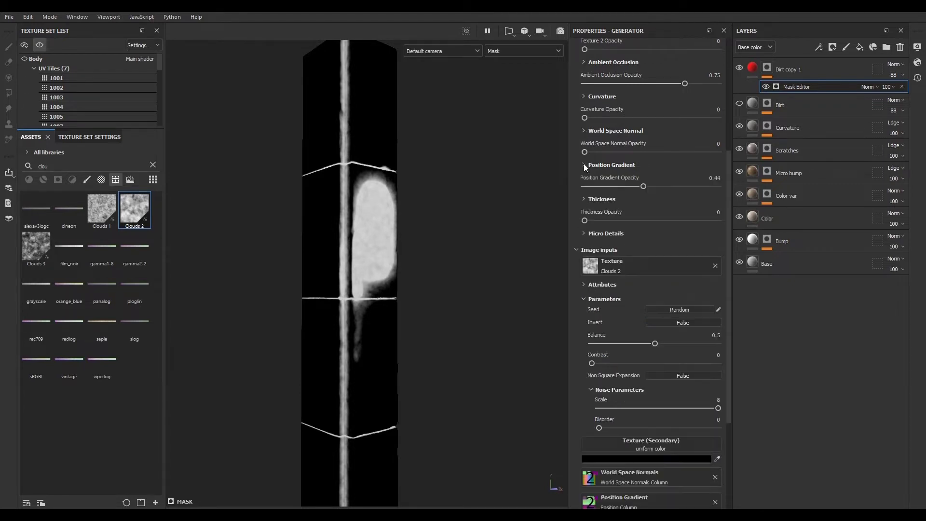
left_click_drag(641, 187, 709, 187)
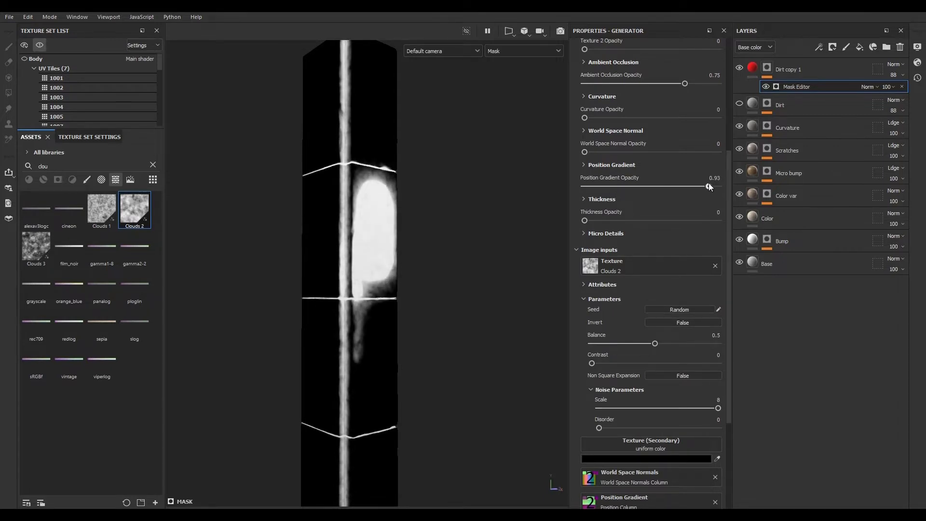
scroll(613, 380, "down", 3)
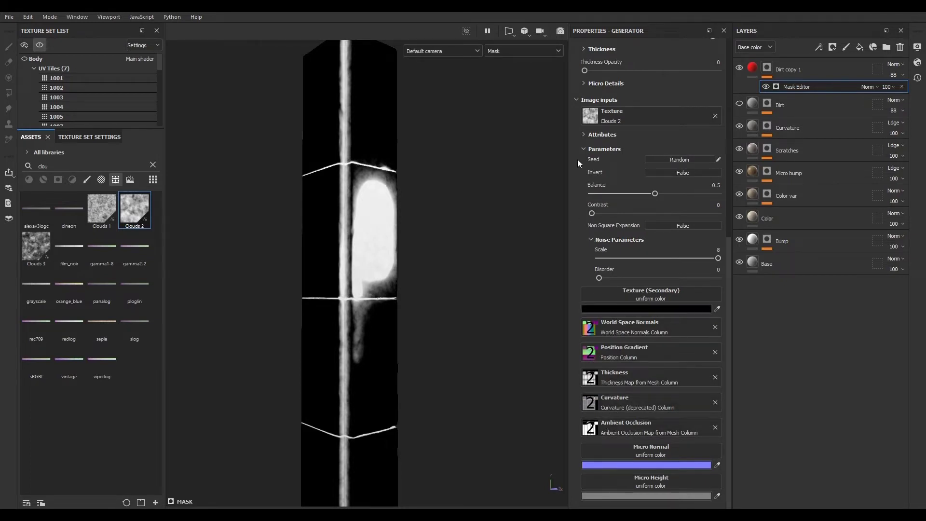
left_click(577, 99)
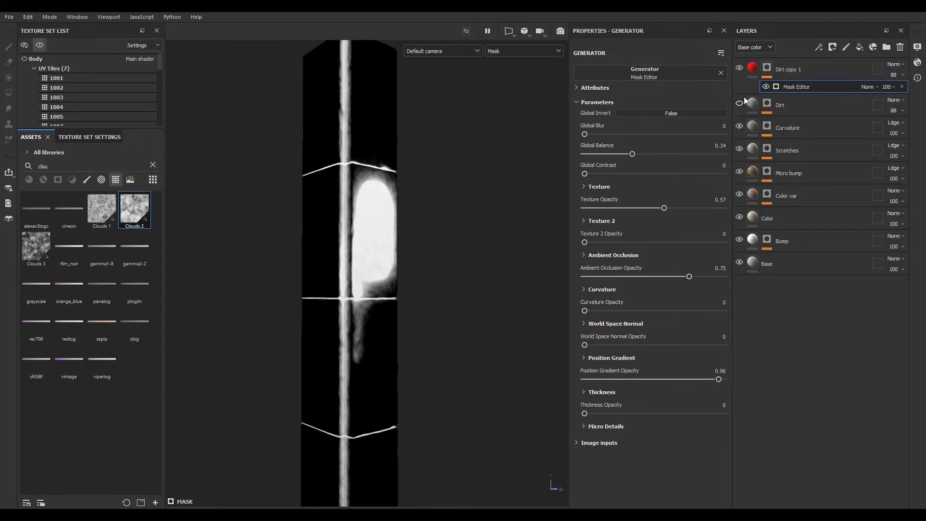
- Create a smart mask from the Dirt copy 1 layer's mask
right_click(797, 86)
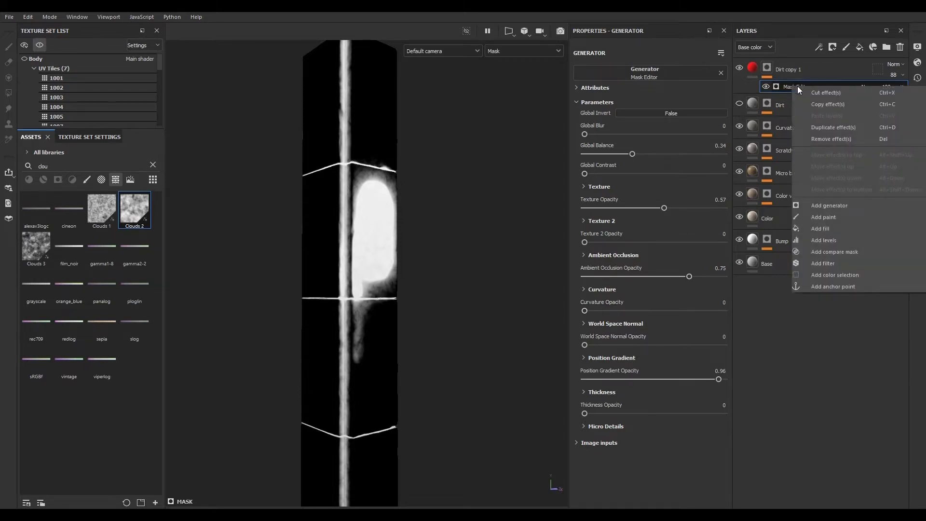
left_click(783, 72)
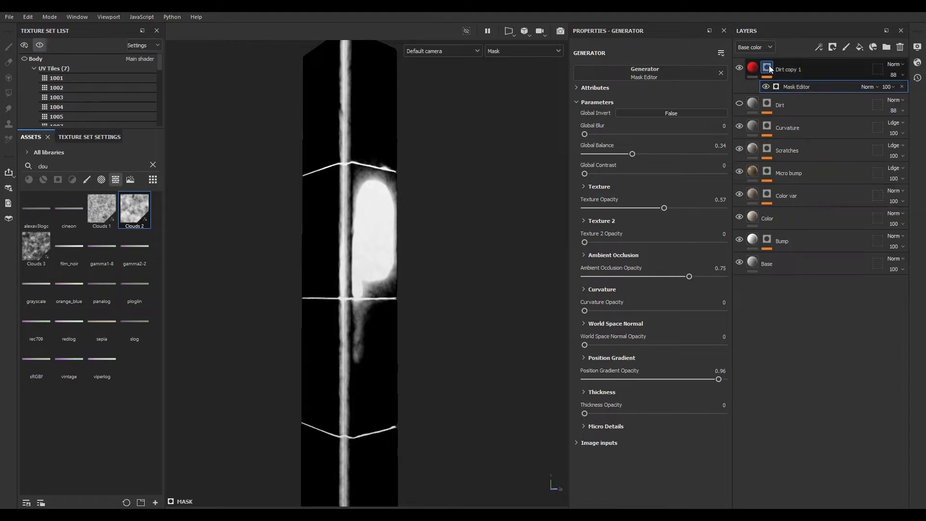
right_click(768, 69)
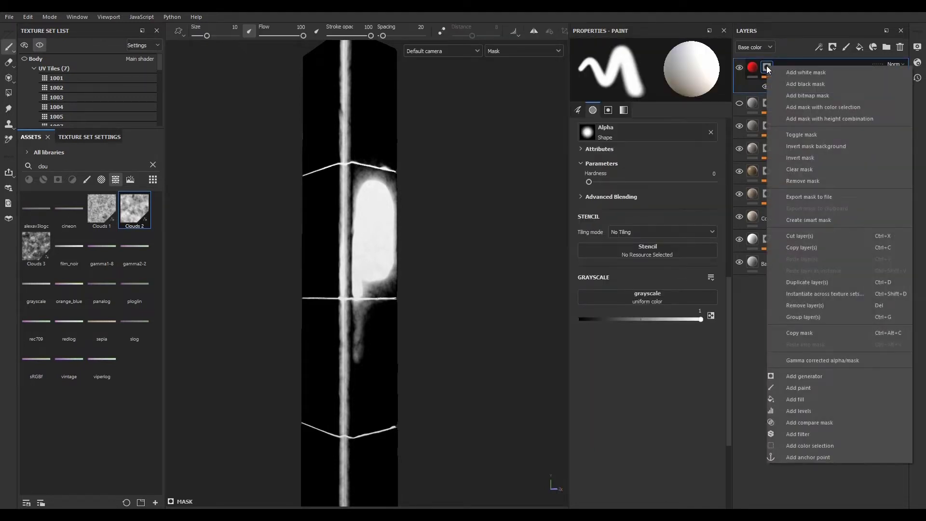
left_click(807, 220)
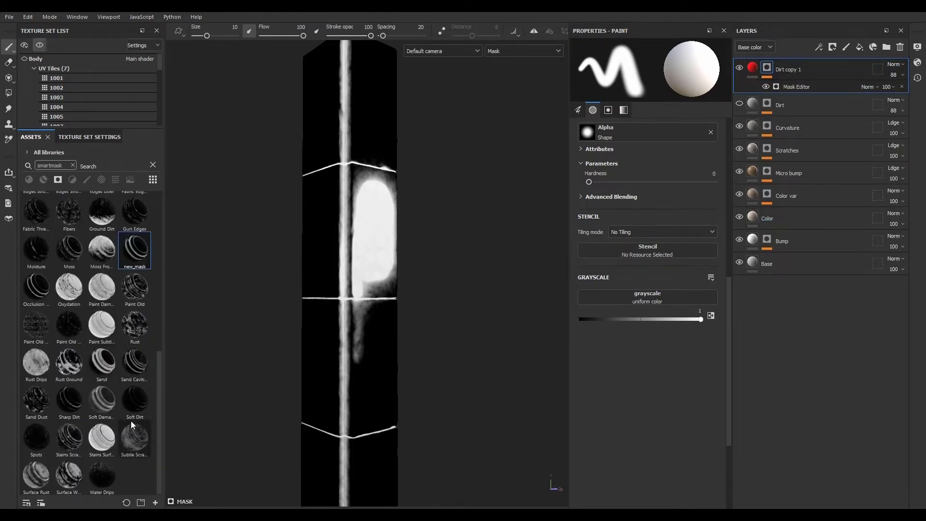
- Rename the new smart mask in the assets as 00
right_click(130, 250)
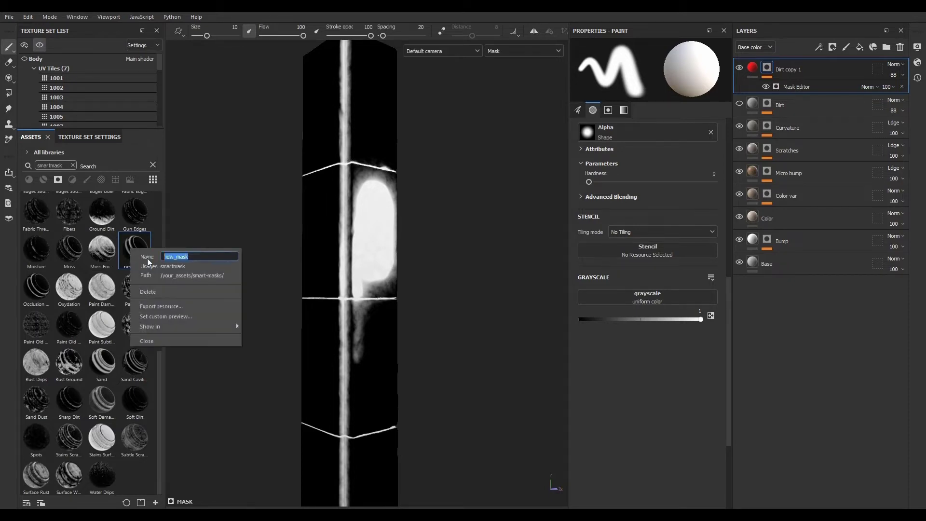
type("00")
key("Return")
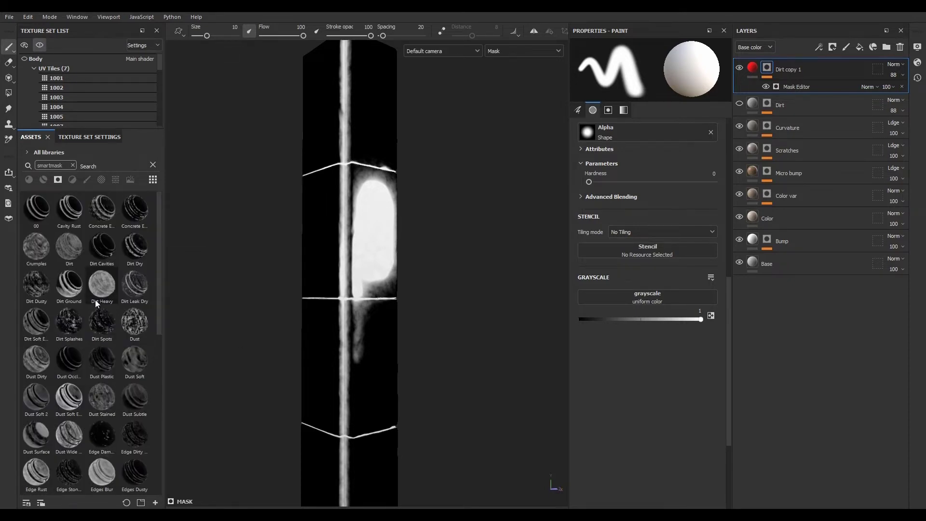
- Try inverting the Dirt copy 1 mask and remove the added Levels effect
mouse_move(31, 207)
right_click(767, 68)
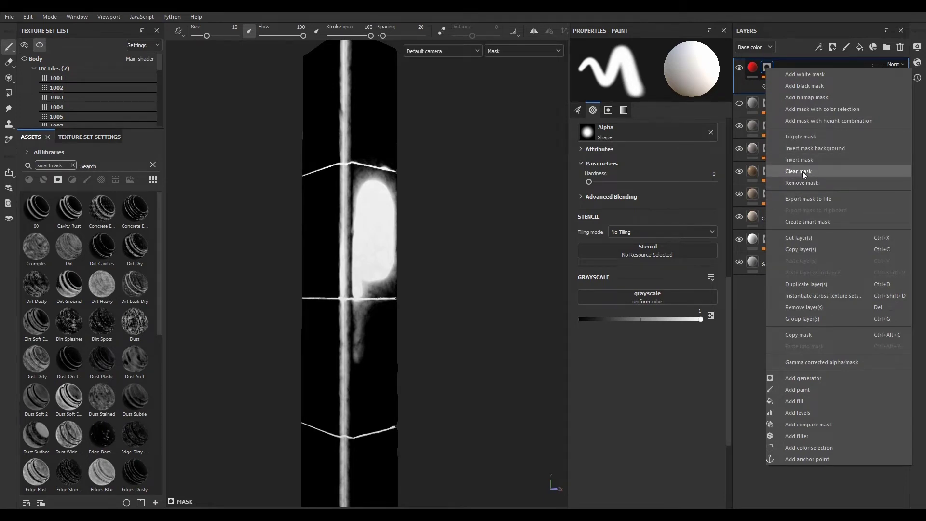
left_click(799, 160)
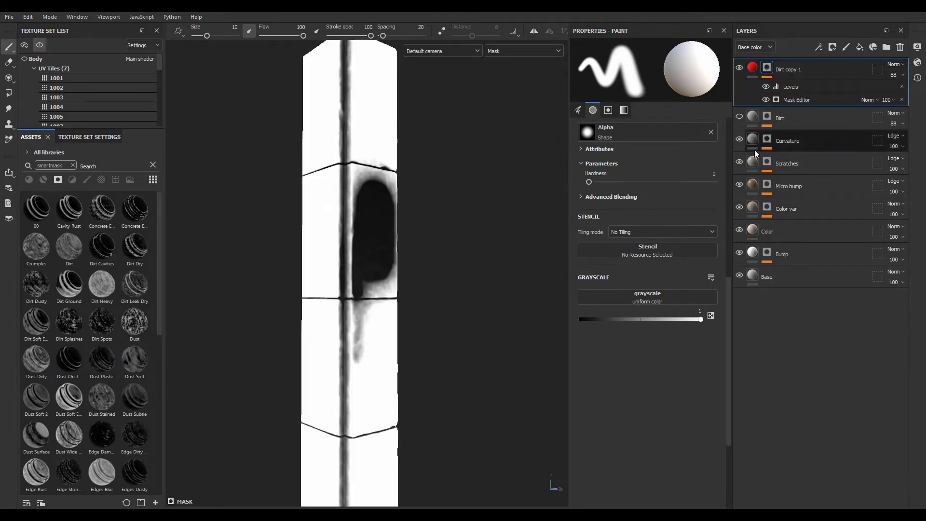
left_click(902, 86)
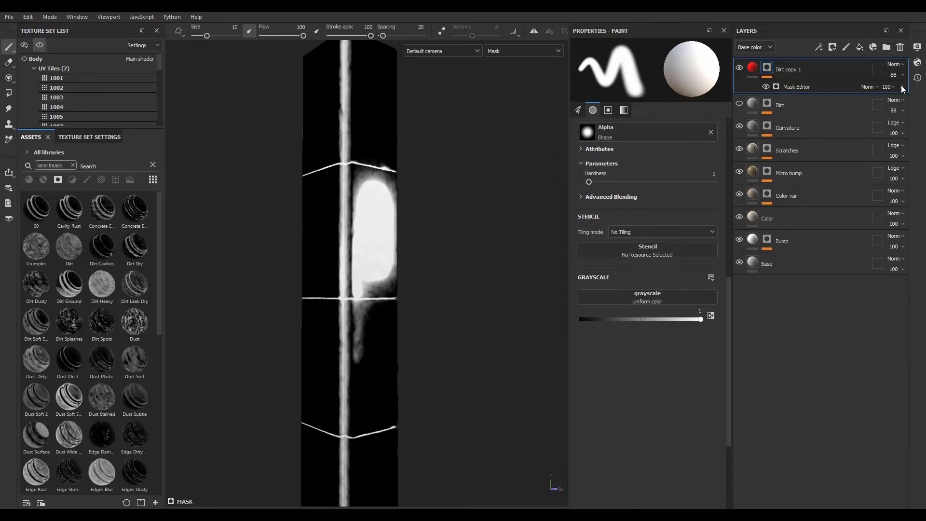
- Remove the Mask Editor generator from the Dirt copy 1 mask
left_click(902, 86)
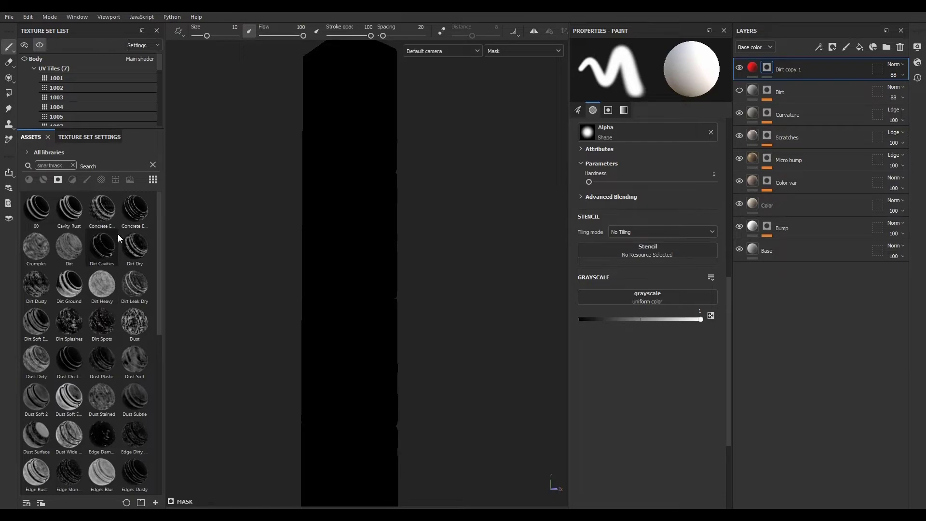
- Try a Concrete smart mask on the Dirt copy 1 layer with Global Balance 0.22, then remove its generator
left_click_drag(134, 210, 767, 69)
right_click_drag(297, 215, 430, 347, "alt")
middle_click_drag(430, 348, 394, 363, "alt")
left_click(807, 88)
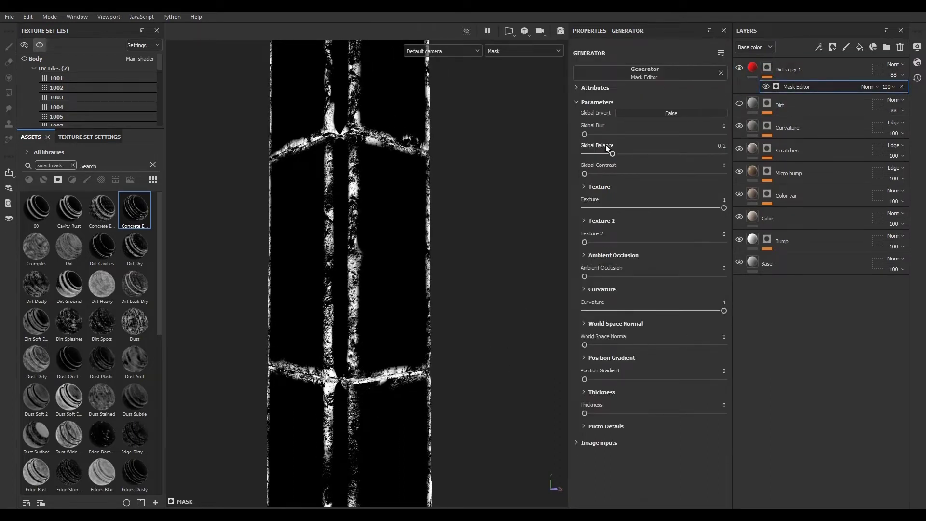
left_click(578, 443)
scroll(577, 436, "down", 6)
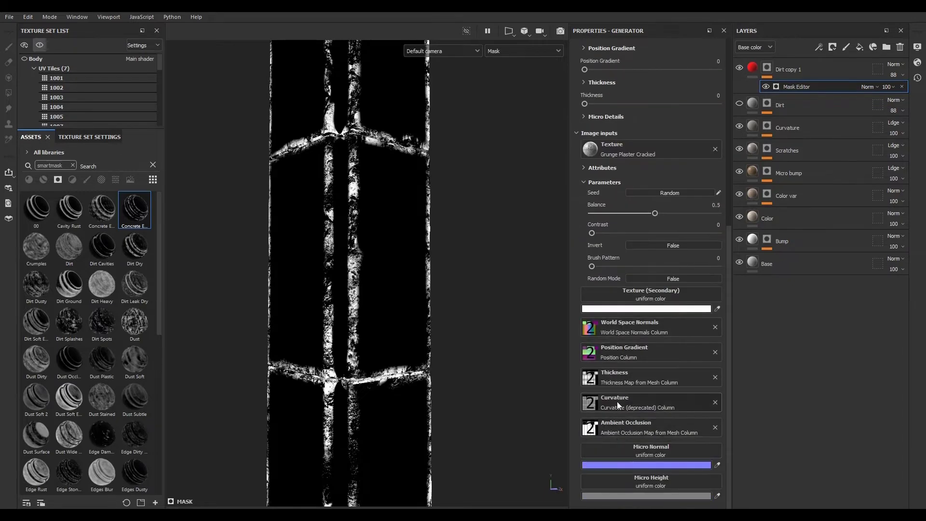
scroll(621, 389, "up", 6)
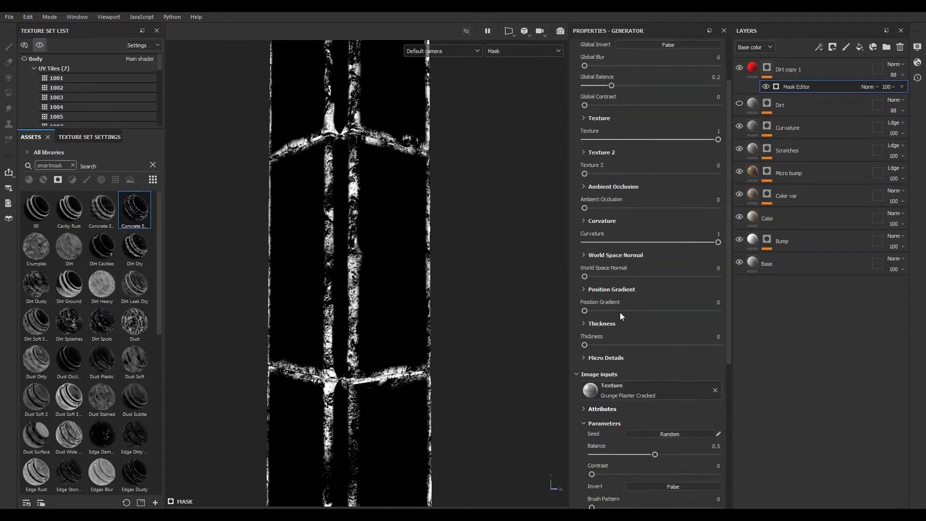
mouse_move(611, 152)
left_mouse_down()
mouse_move(579, 153)
mouse_move(671, 156)
mouse_move(612, 154)
left_mouse_up()
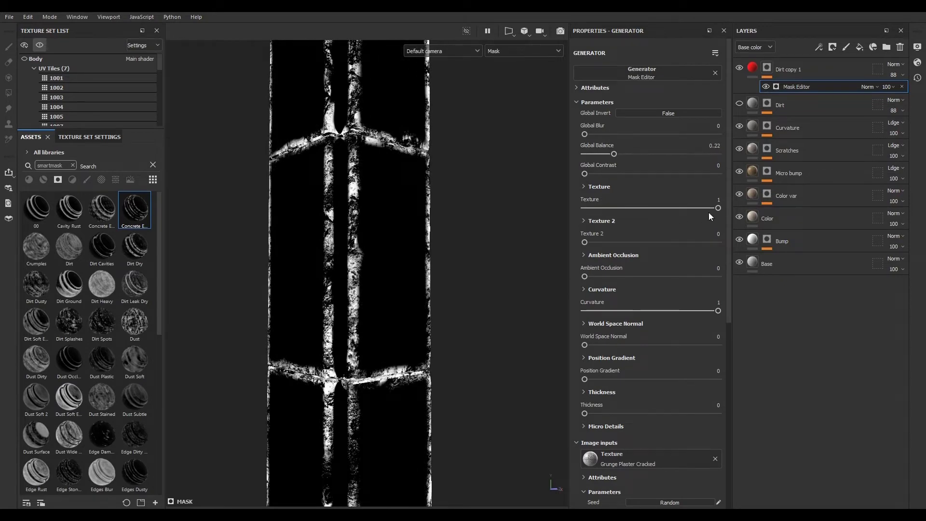
left_click_drag(718, 209, 663, 208)
left_click(902, 86)
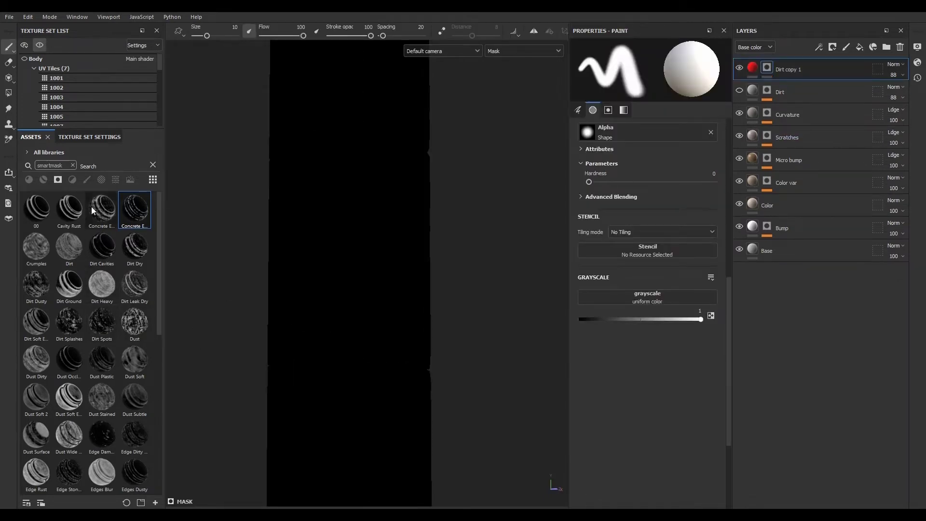
- Search the assets for occ and apply the Dust Occlusion smart mask to the Dirt copy 1 layer
left_click(72, 165)
left_click(57, 179)
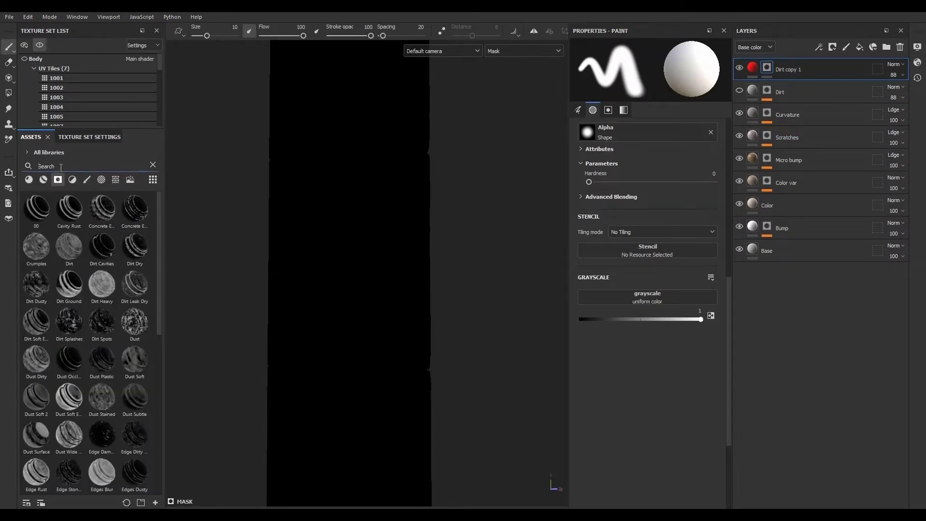
type("occ")
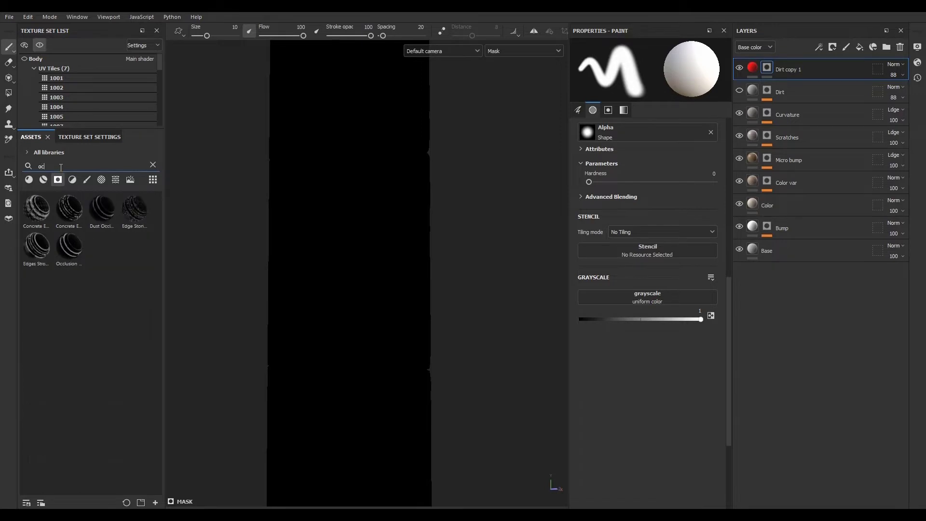
mouse_move(67, 216)
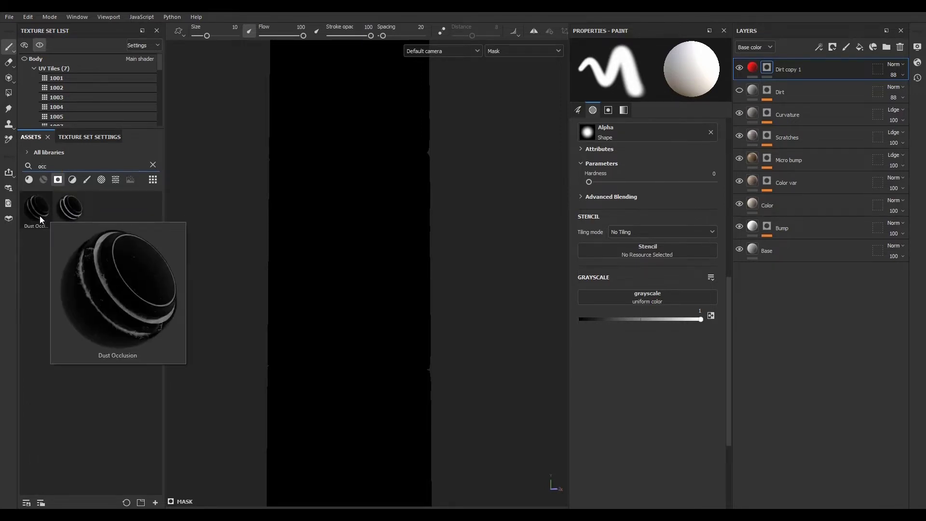
left_click_drag(40, 216, 792, 67)
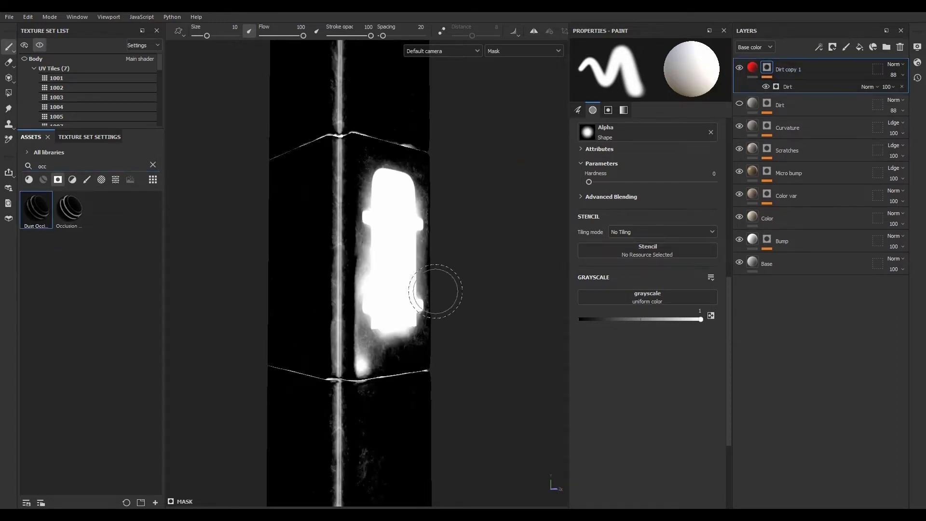
- Examine the new Dirt generator mask on the column in the viewport and open its properties
mouse_move(436, 291)
left_mouse_down("alt")
mouse_move(300, 318)
mouse_move(434, 294)
left_mouse_up("alt")
right_click_drag(434, 293, 398, 318, "alt")
mouse_move(398, 319)
left_mouse_down("alt")
mouse_move(393, 294)
mouse_move(519, 279)
mouse_move(405, 309)
left_mouse_up("alt")
right_click_drag(405, 309, 744, 420, "alt")
middle_click_drag(466, 287, 436, 305, "alt")
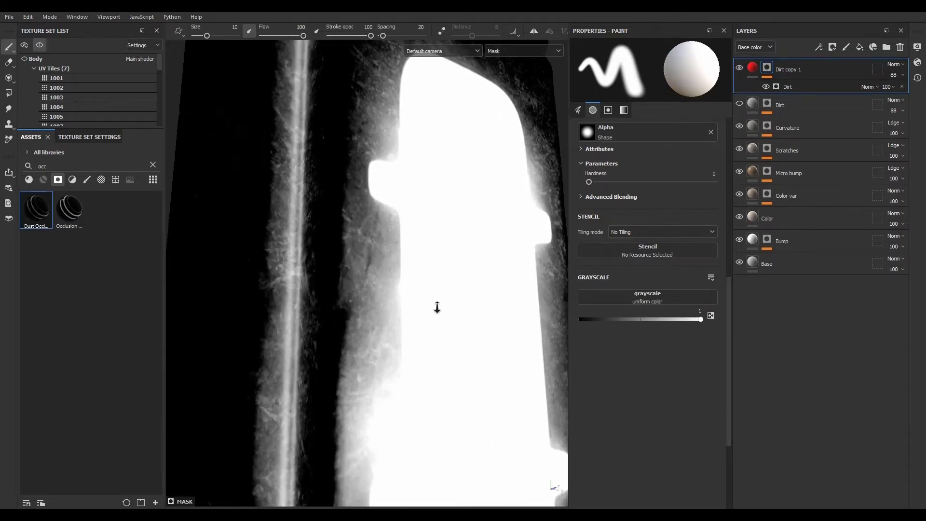
left_click(799, 88)
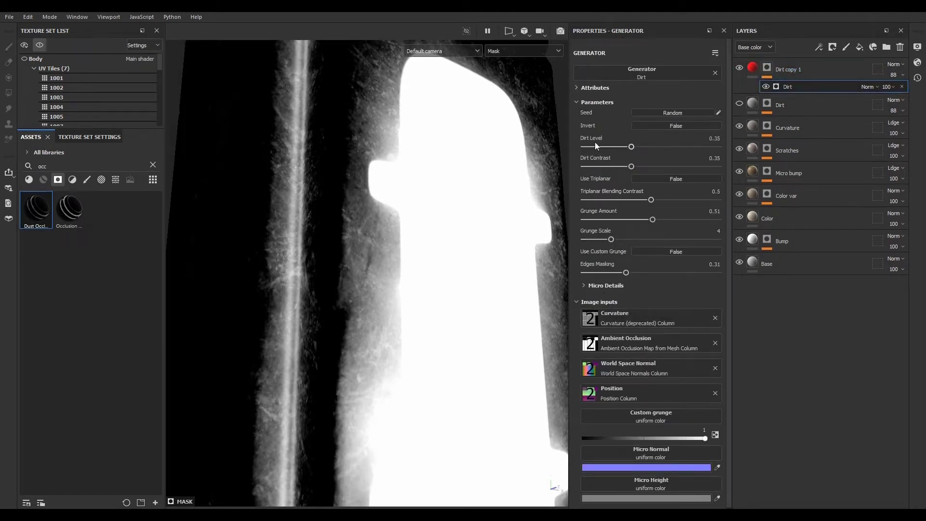
left_click(823, 69)
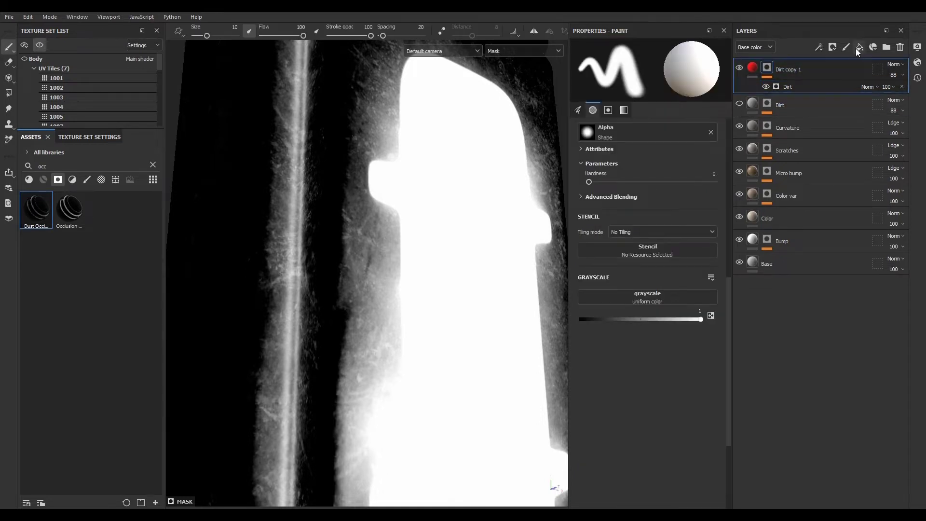
left_click(805, 84)
left_click(819, 47)
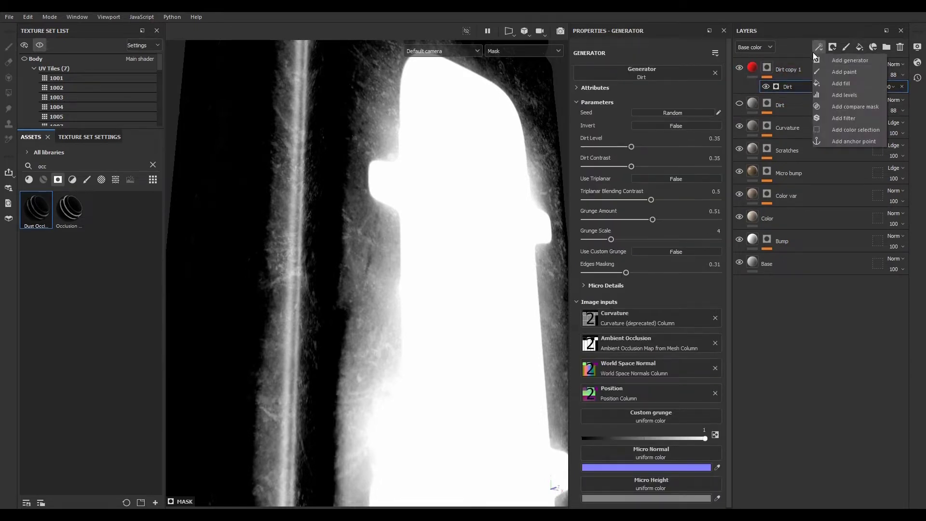
left_click(837, 59)
left_click(626, 75)
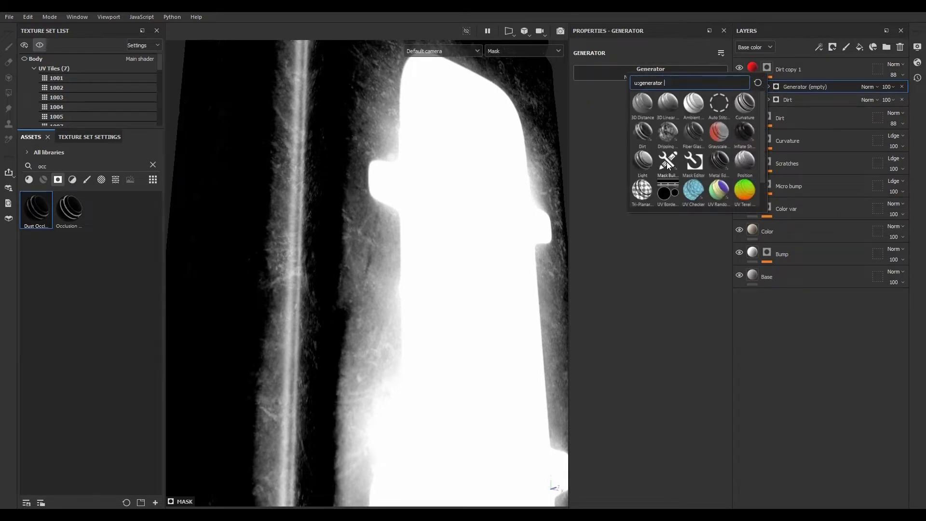
mouse_move(669, 165)
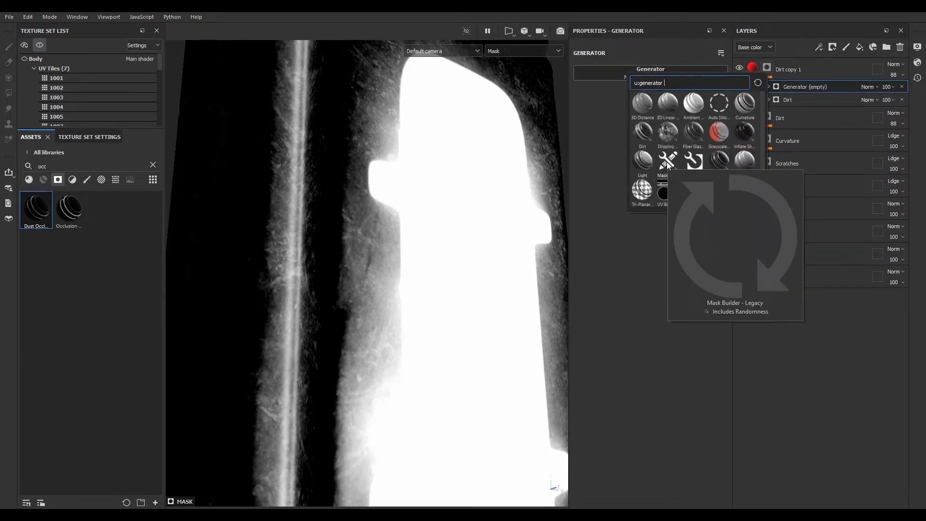
left_click(629, 278)
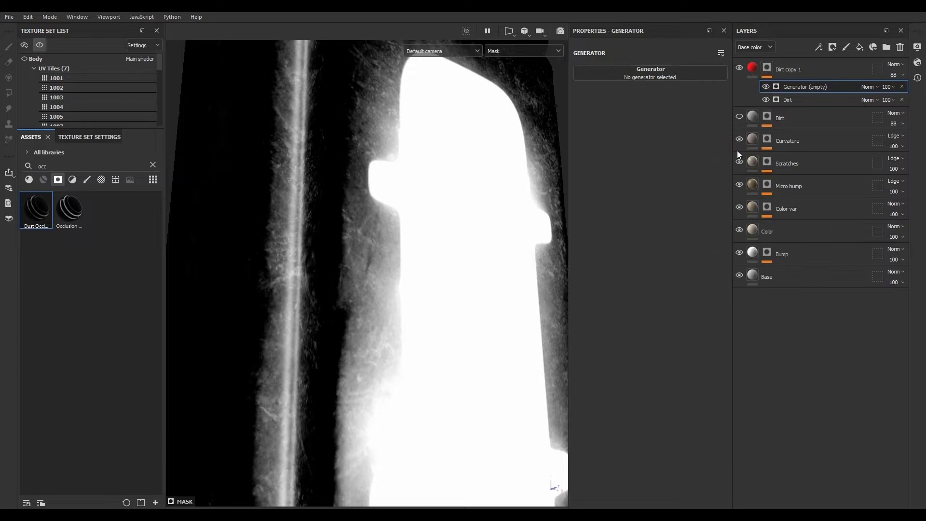
left_click(903, 86)
- Enable Use Triplanar on the Dirt generator and set Dirt Level 0.4, Dirt Contrast 0.48 and Grunge Scale 6
right_click_drag(423, 276, 448, 321, "alt")
middle_click_drag(448, 320, 361, 254, "alt")
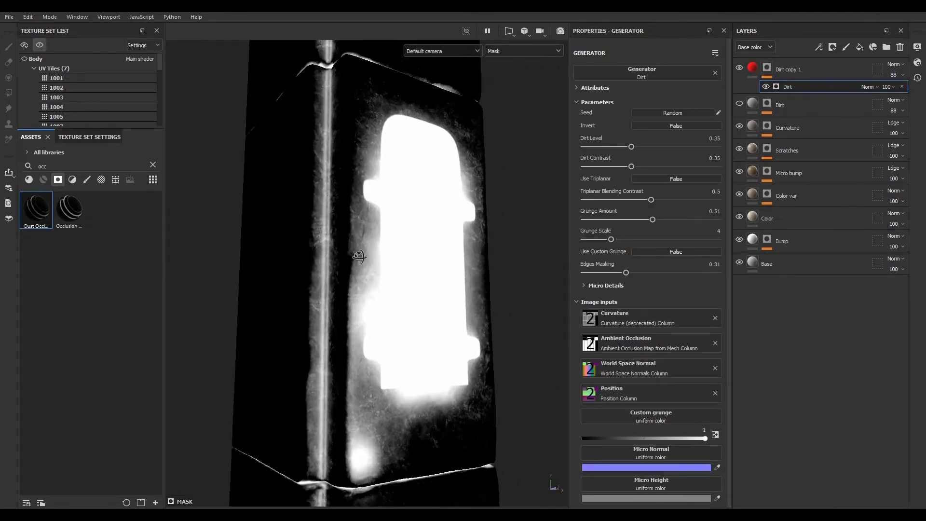
left_click_drag(362, 254, 381, 273, "alt")
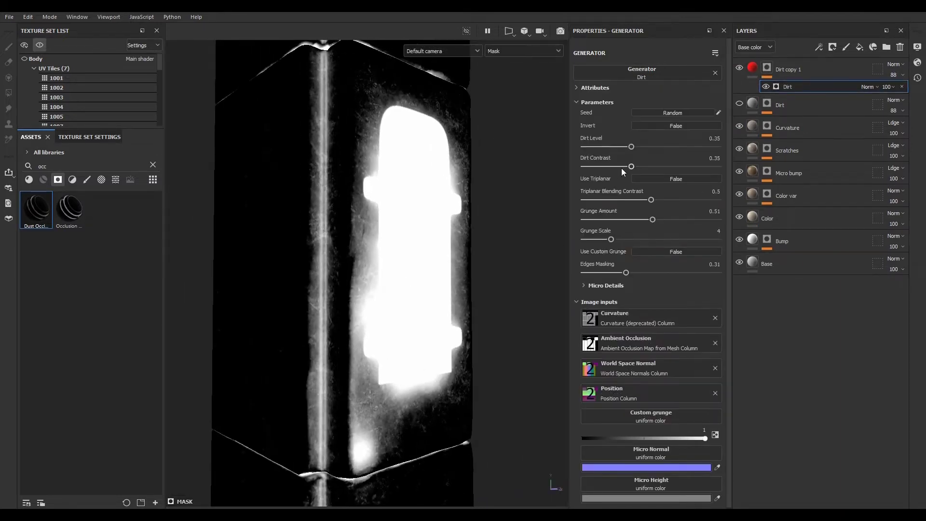
left_click(655, 179)
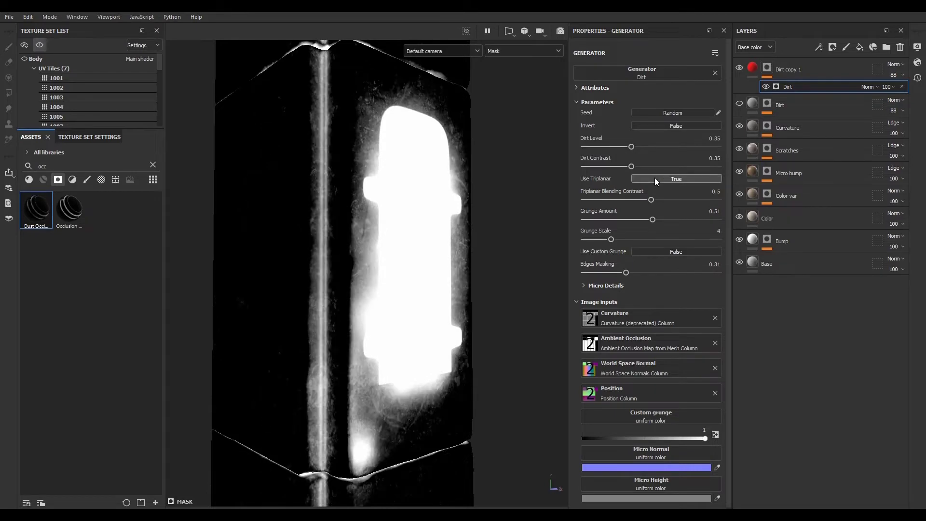
left_click_drag(631, 151, 649, 168)
left_click_drag(611, 239, 632, 239)
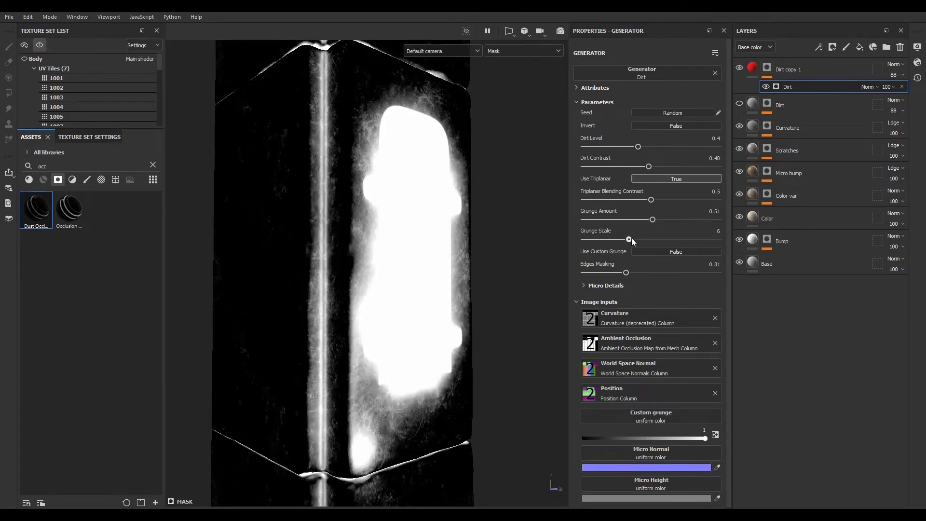
left_click(586, 285)
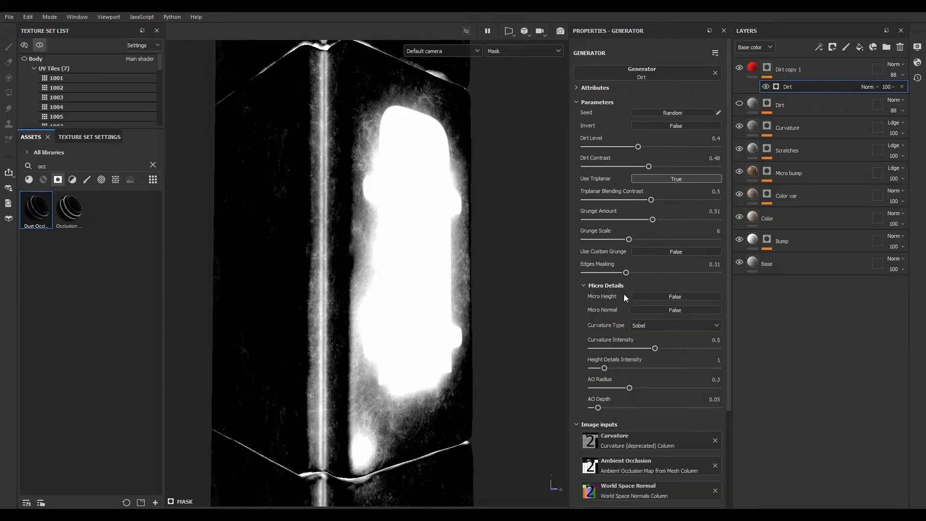
left_click(584, 286)
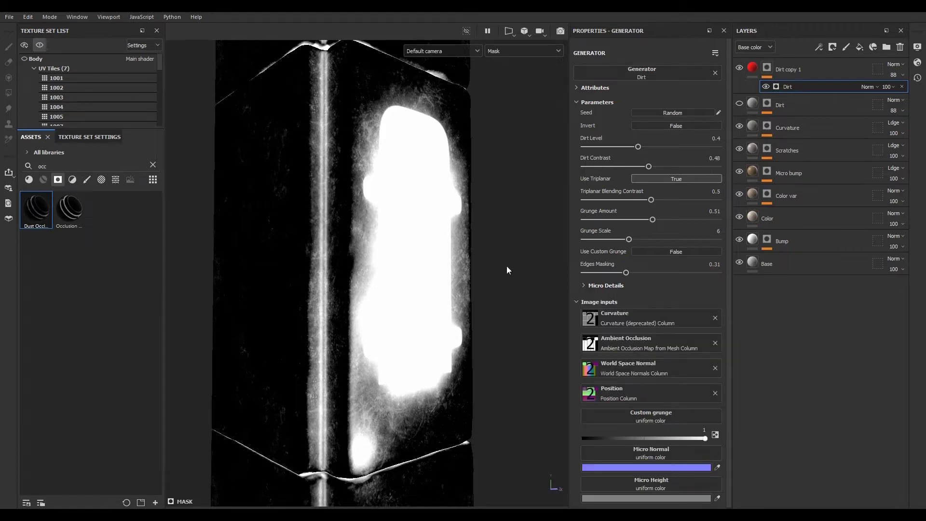
- Raise the Dirt generator's Dirt Level to 0.66 while viewing the material result
left_click(756, 68)
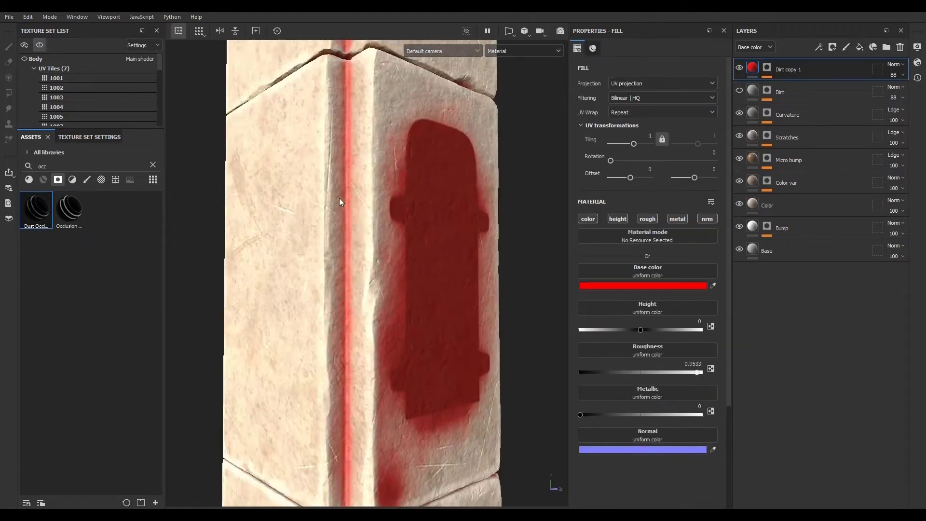
scroll(361, 314, "up", 3)
scroll(352, 275, "down", 5)
scroll(361, 205, "up", 3)
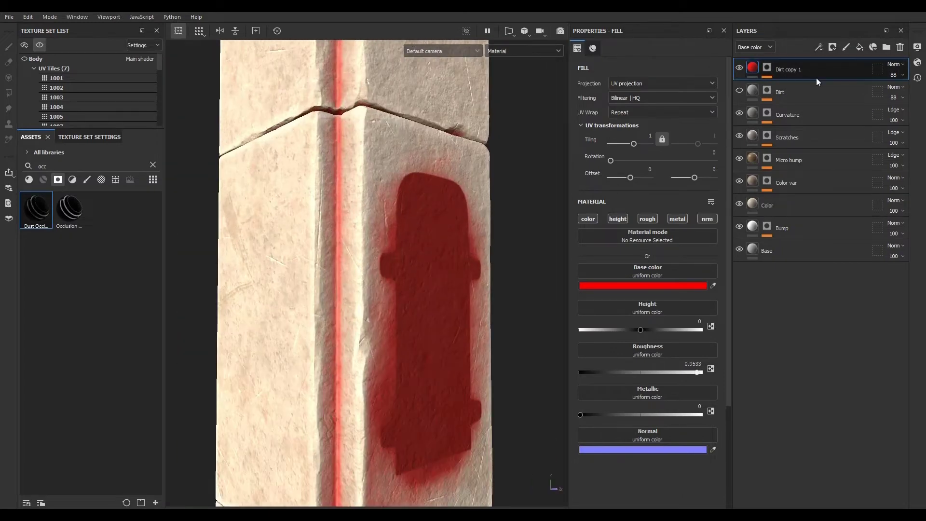
left_click(767, 68)
left_click(814, 88)
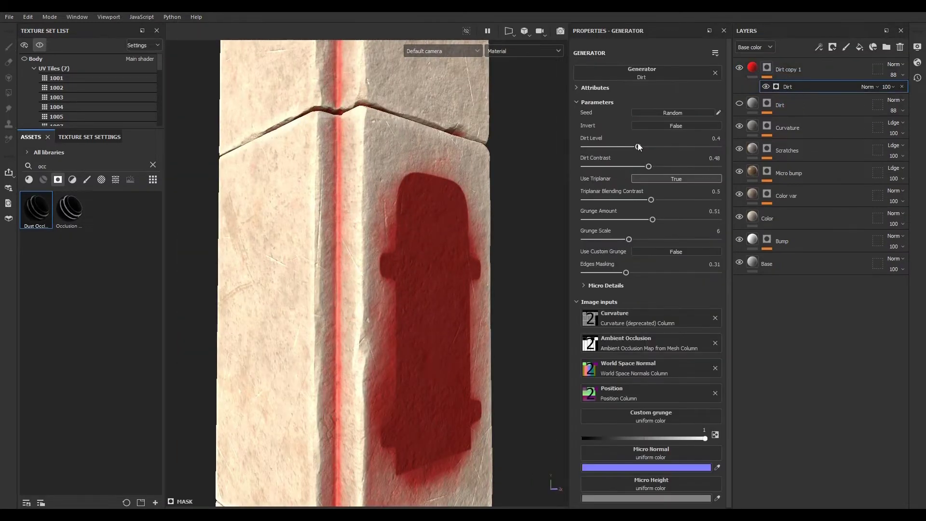
left_click_drag(639, 147, 672, 147)
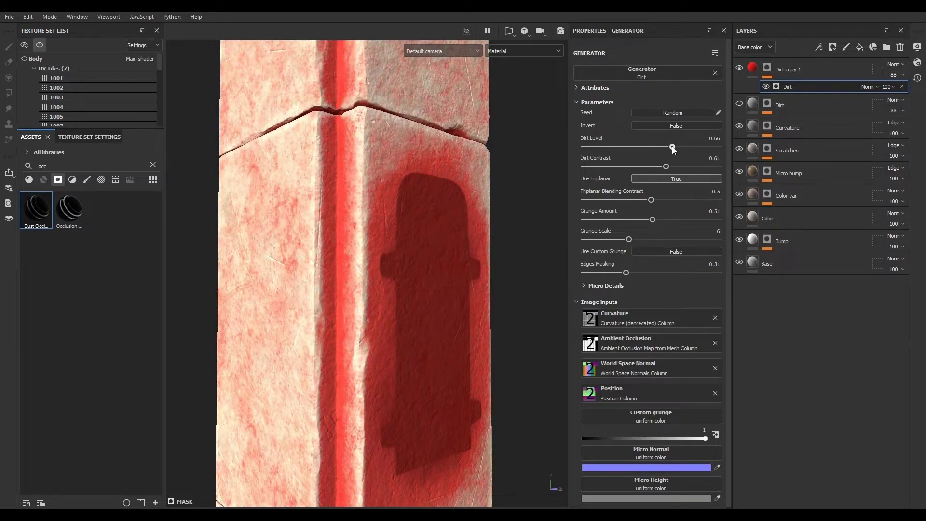
- Set the Dirt copy 1 fill's base color to grey A5A5A5 and its layer opacity to 61
left_click(752, 68)
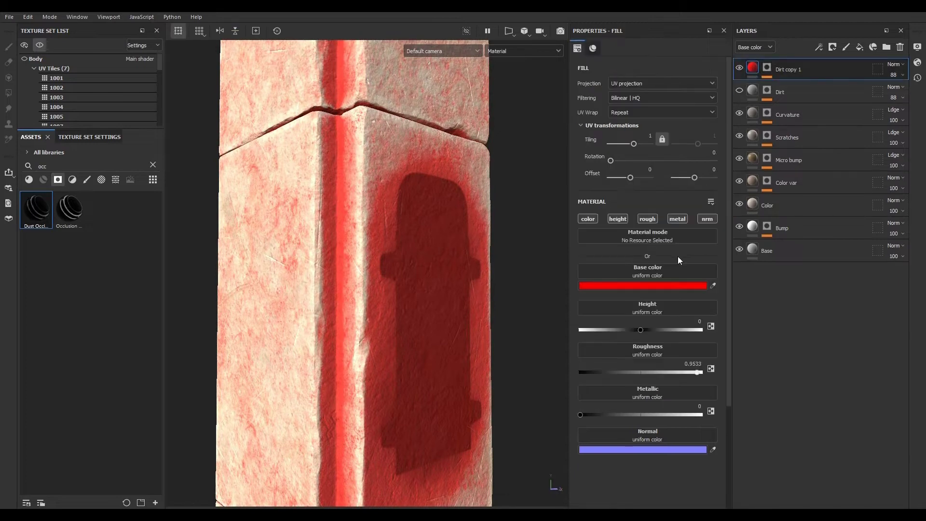
left_click(674, 285)
left_click_drag(738, 215, 712, 213)
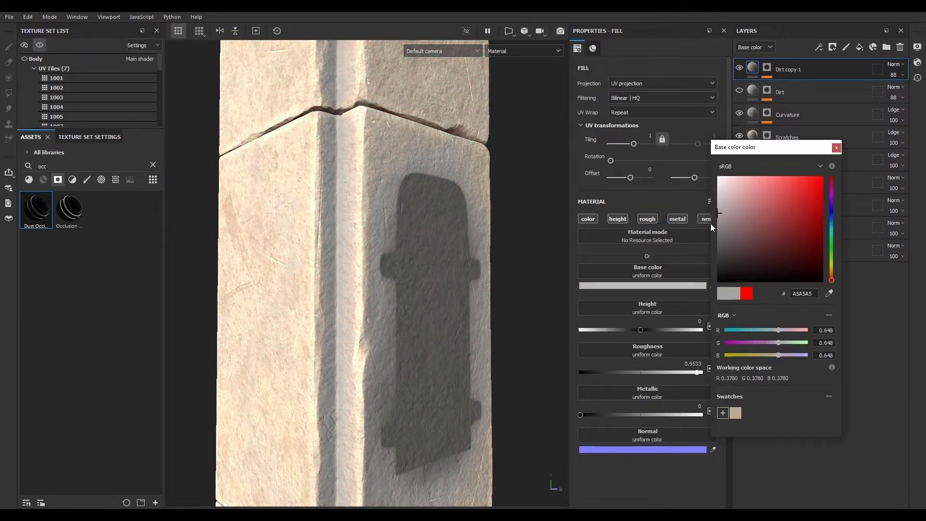
left_click(837, 147)
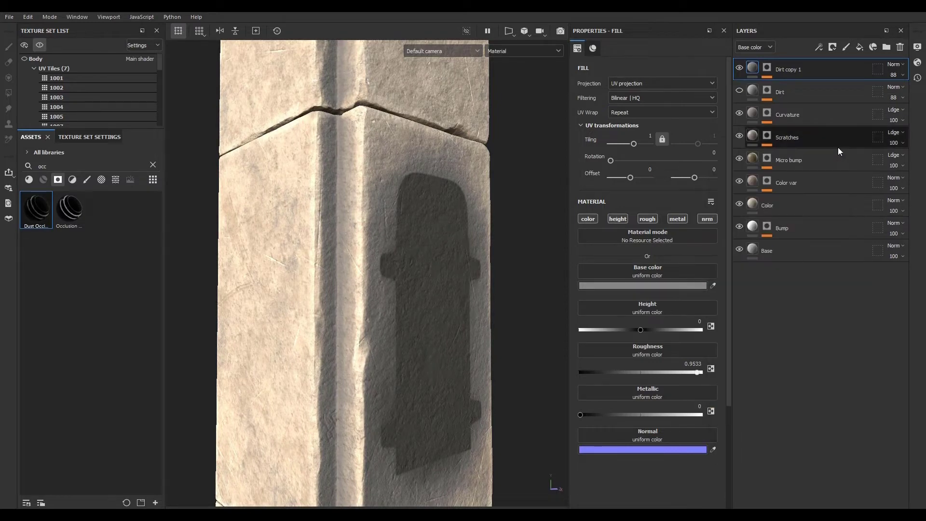
left_click(894, 75)
left_click_drag(917, 93, 904, 94)
- Delete the hidden original Dirt layer and rename Dirt copy 1 as Dirt
left_click(836, 99)
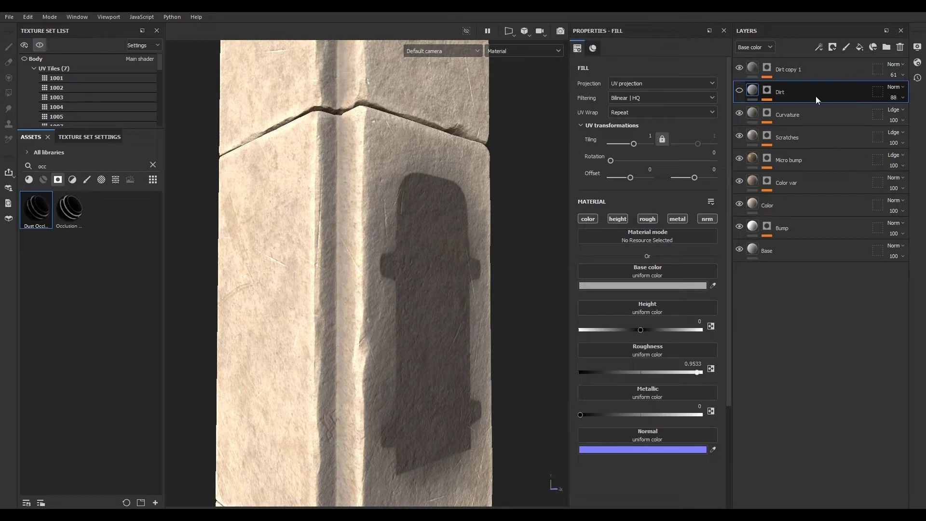
left_click(900, 47)
double_click(794, 72)
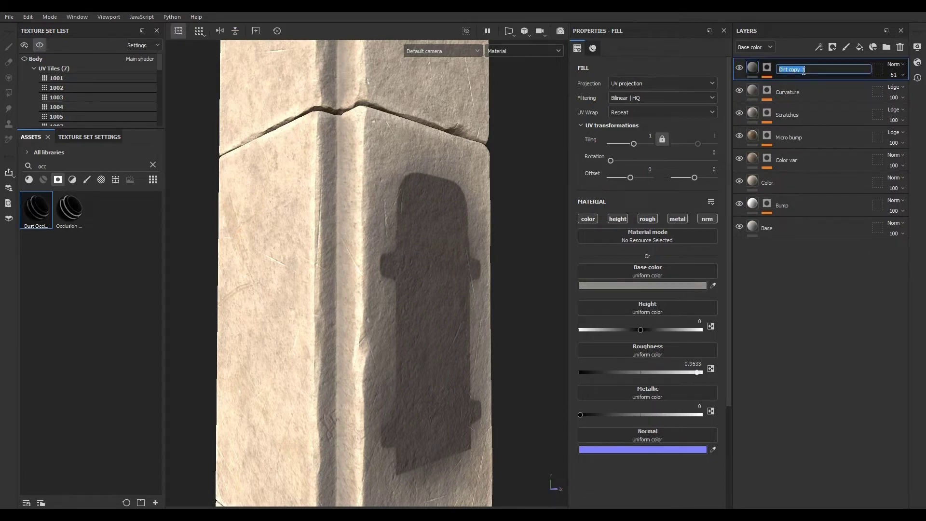
left_click(794, 69)
left_click_drag(790, 69, 826, 66)
key("BackSpace")
left_click(815, 299)
- Switch to the phone's texture set and show it alone in the viewport
scroll(344, 288, "down", 5)
scroll(343, 291, "down", 4)
left_click_drag(403, 404, 348, 409, "alt")
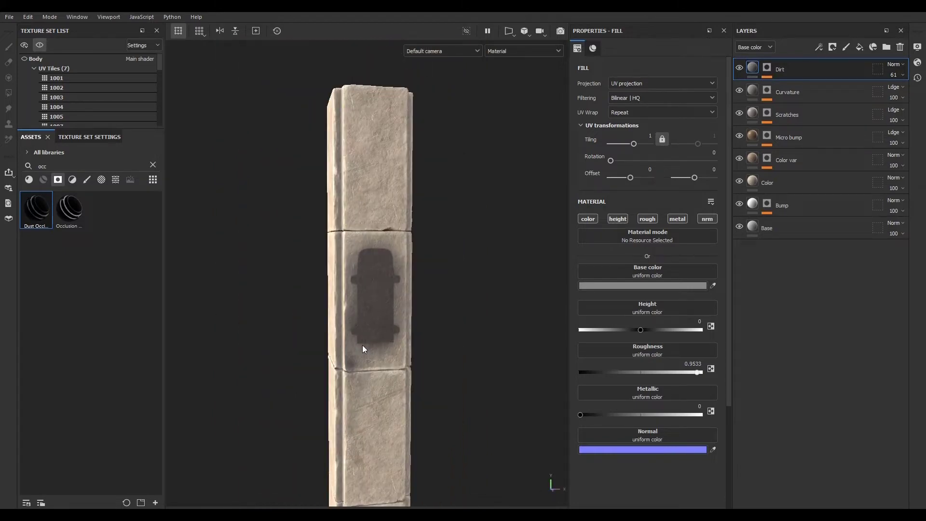
left_click_drag(371, 360, 376, 306, "alt")
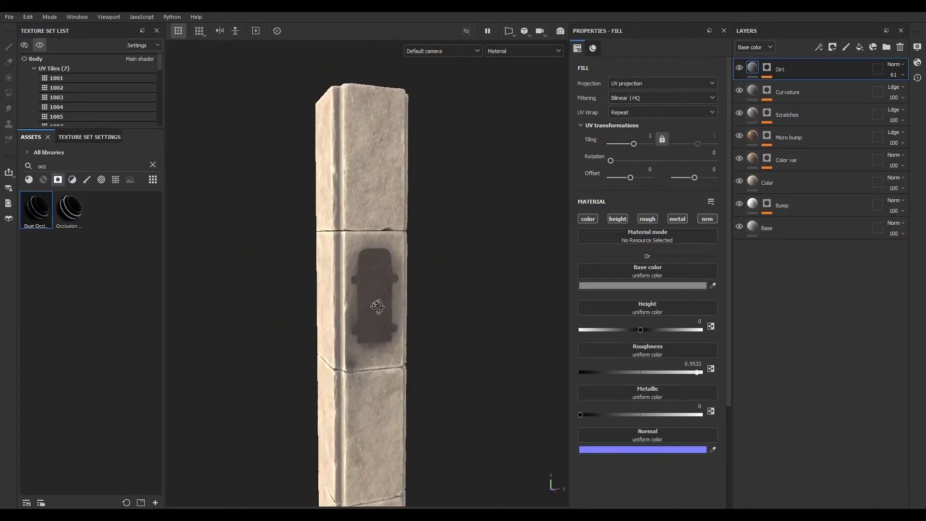
left_click(39, 46)
left_click_drag(375, 367, 378, 332, "alt")
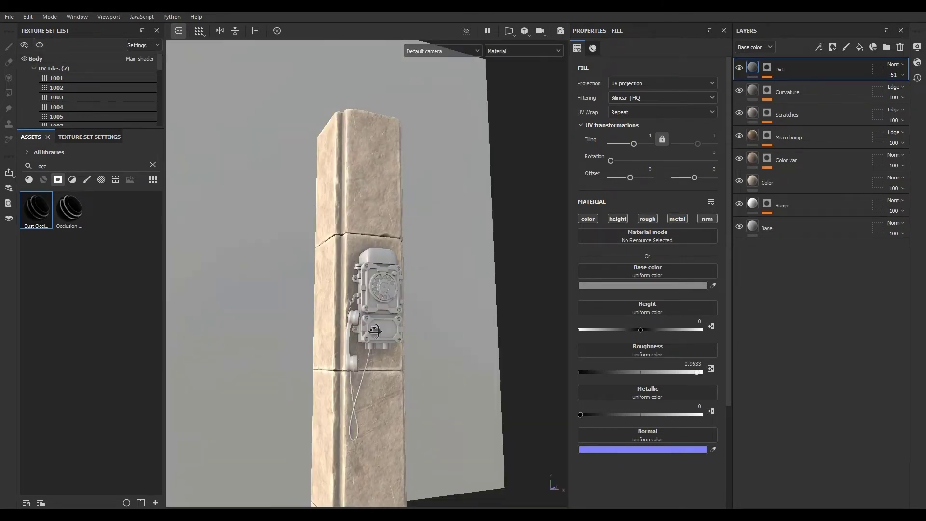
right_click_drag(378, 332, 364, 368, "alt")
mouse_move(383, 355)
left_mouse_down("alt")
mouse_move(434, 392)
mouse_move(456, 369)
mouse_move(385, 336)
left_mouse_up("alt")
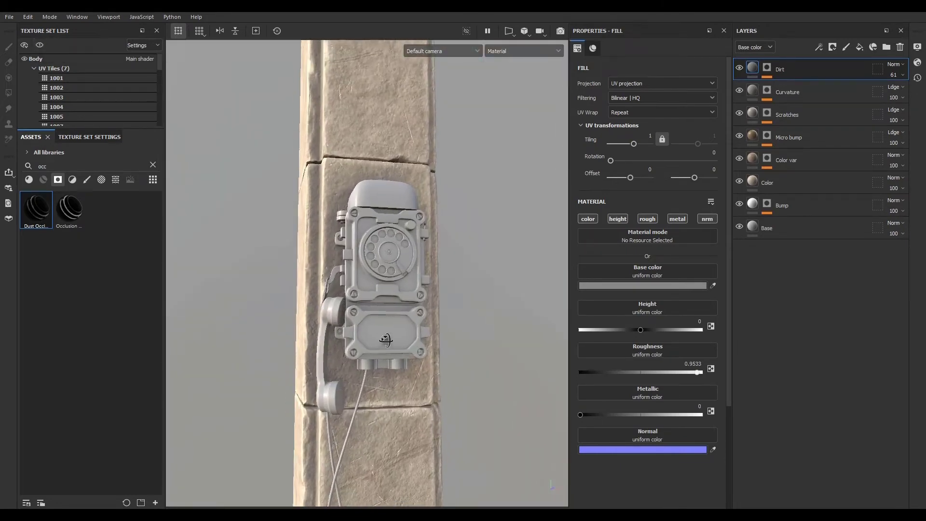
right_click(370, 213, "ctrl+alt")
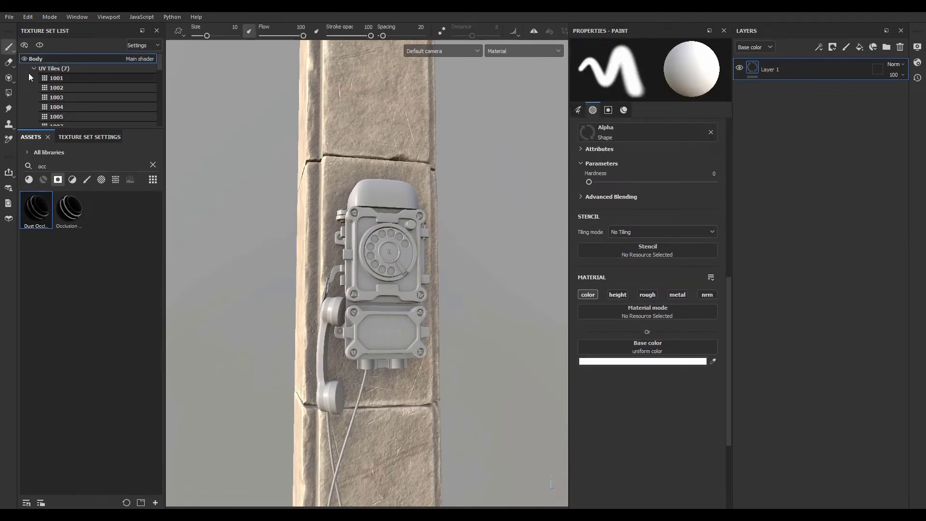
left_click(40, 45)
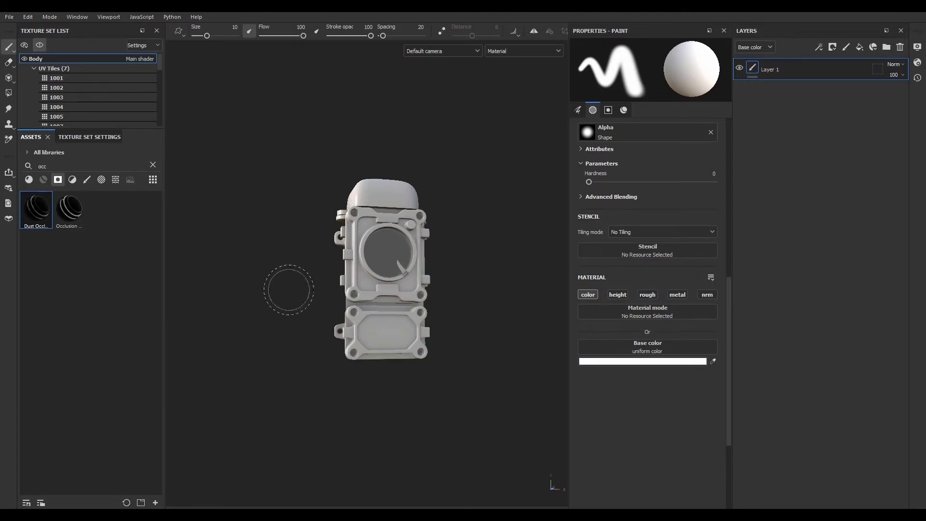
- Clear the asset search and filter the assets to materials while inspecting the phone
left_click(154, 166)
left_click(29, 180)
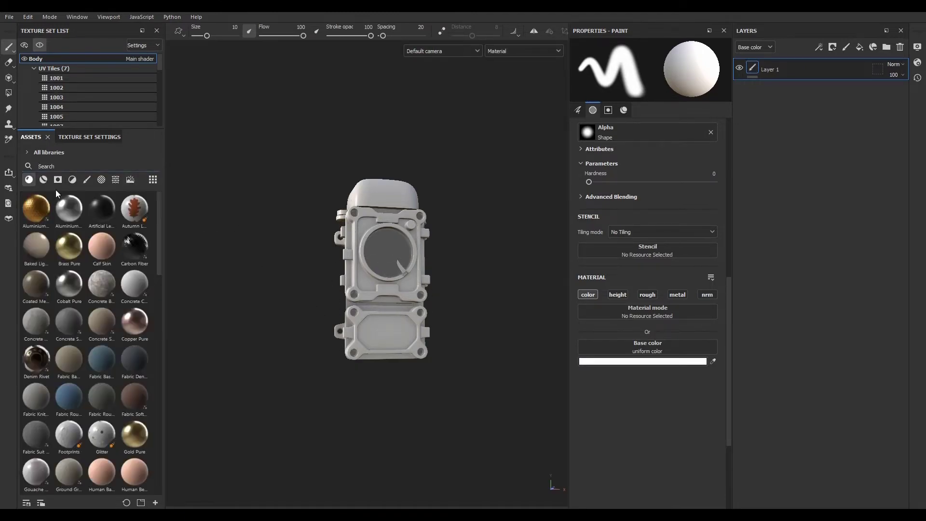
left_click_drag(324, 265, 423, 291, "alt")
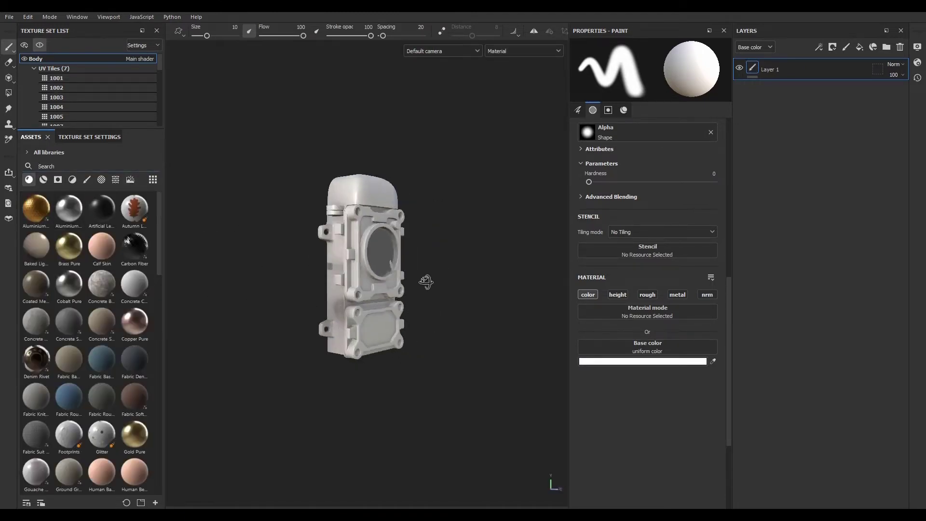
right_click_drag(423, 291, 527, 378, "alt")
left_click_drag(527, 379, 433, 339, "alt")
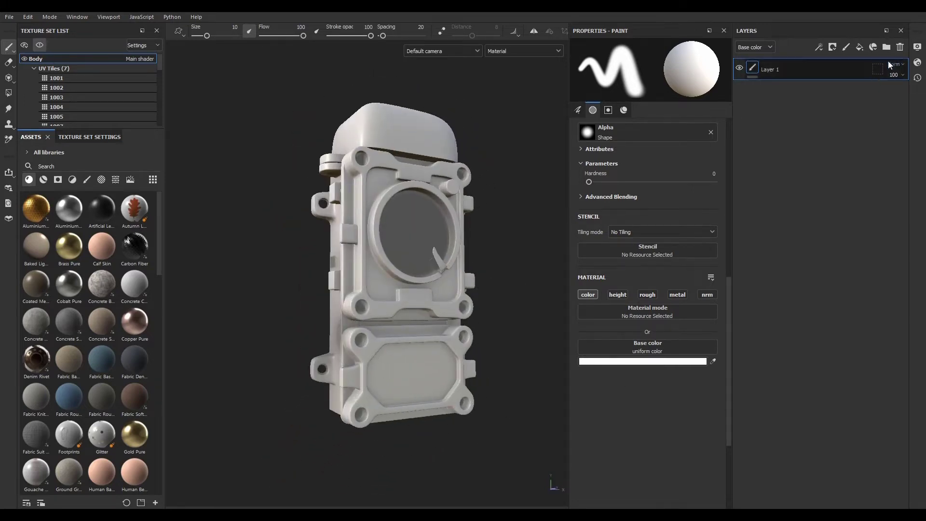
- Replace the empty paint layer on the phone with a Rust Fine material fill layer
key("Delete")
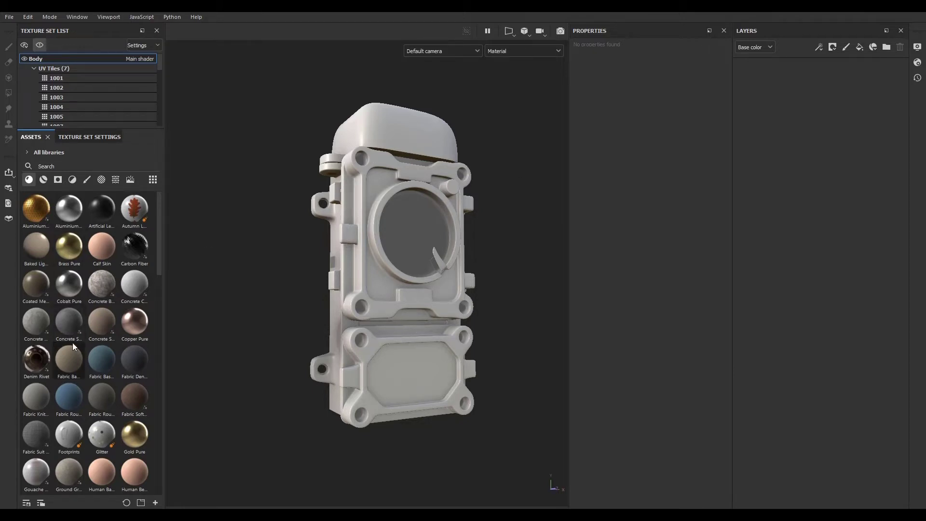
scroll(82, 349, "down", 15)
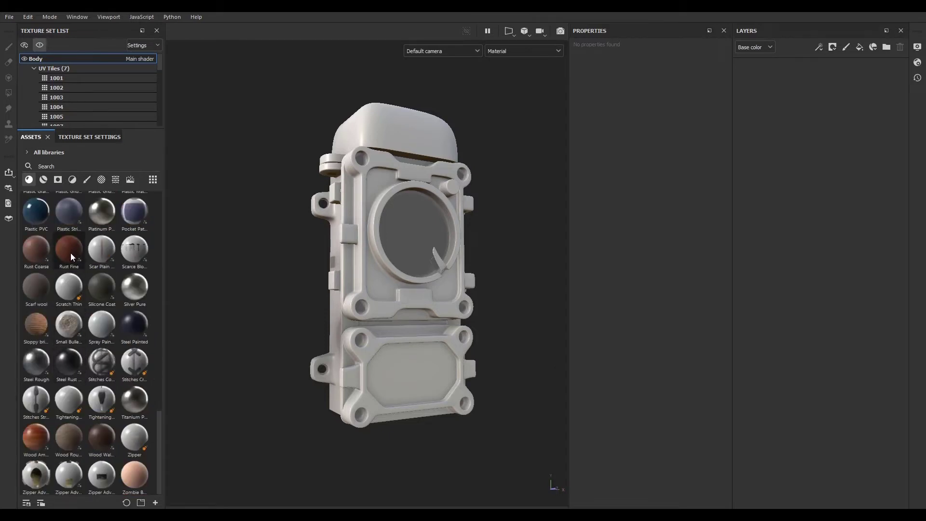
left_click_drag(70, 253, 846, 99)
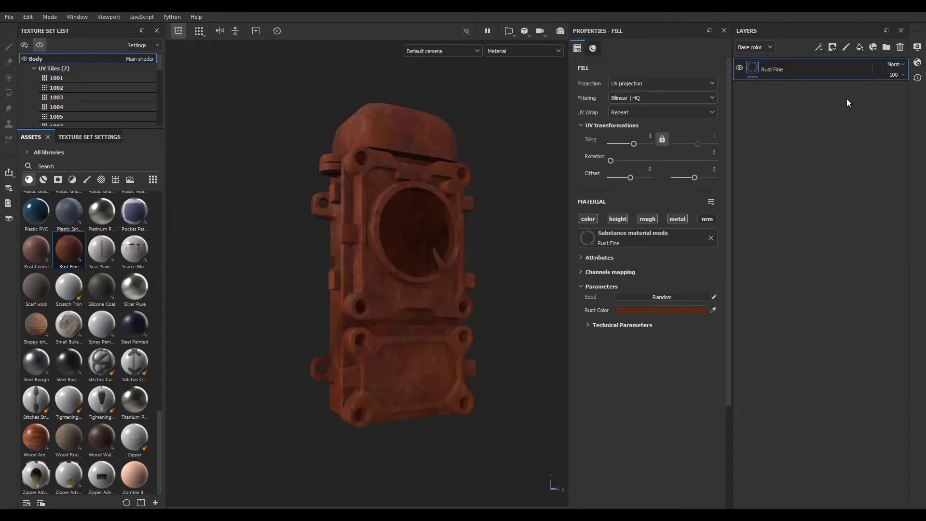
- Expand the Rust Fine technical parameters and set its Normal Intensity to 1.76
right_click_drag(381, 296, 387, 323, "alt")
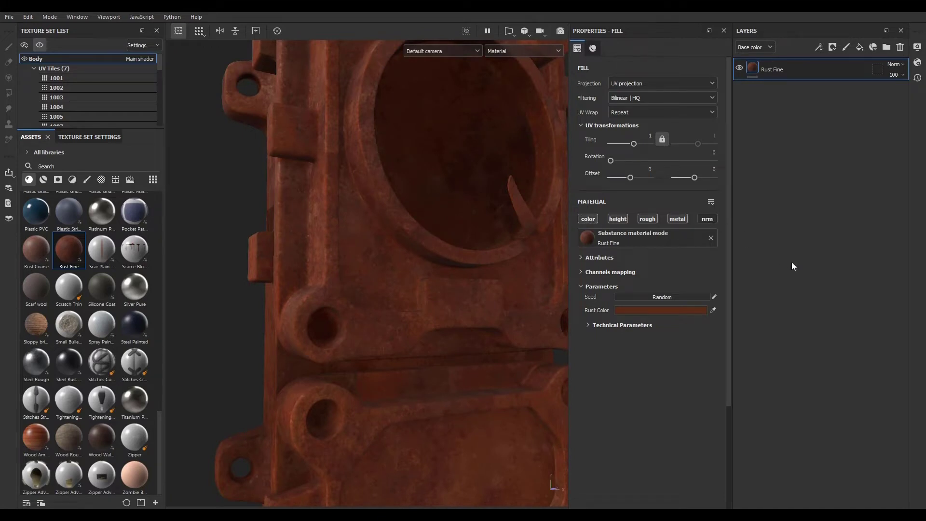
left_click(627, 325)
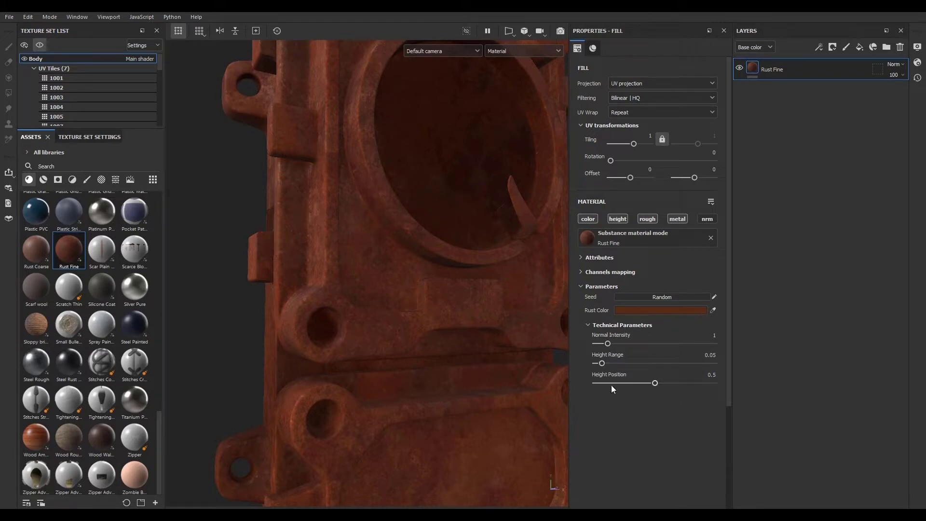
scroll(380, 316, "up", 6)
scroll(372, 332, "down", 3)
scroll(306, 276, "up", 3)
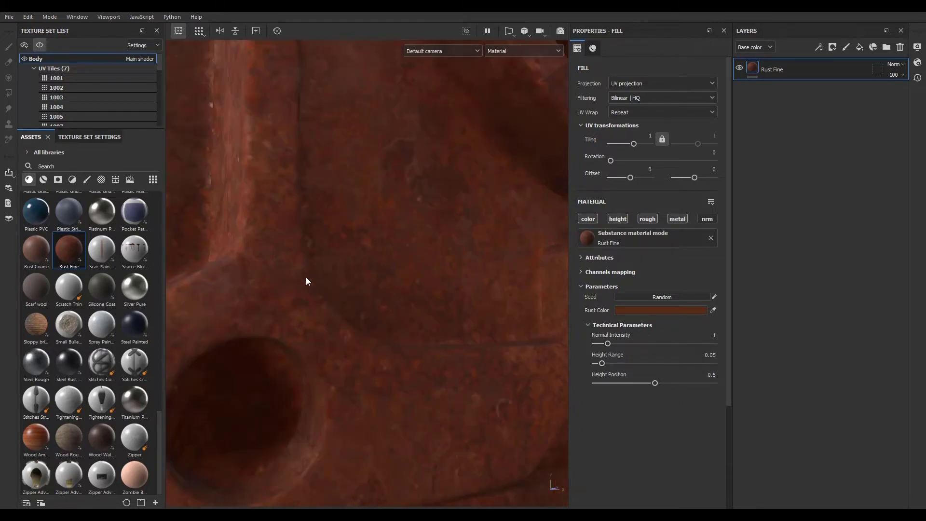
left_click_drag(607, 345, 622, 344)
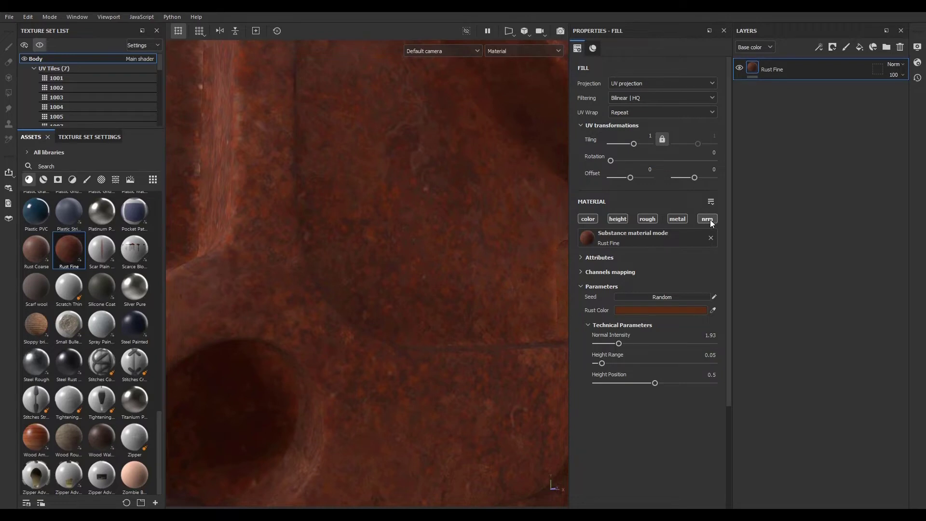
scroll(406, 297, "down", 5)
scroll(350, 259, "up", 5)
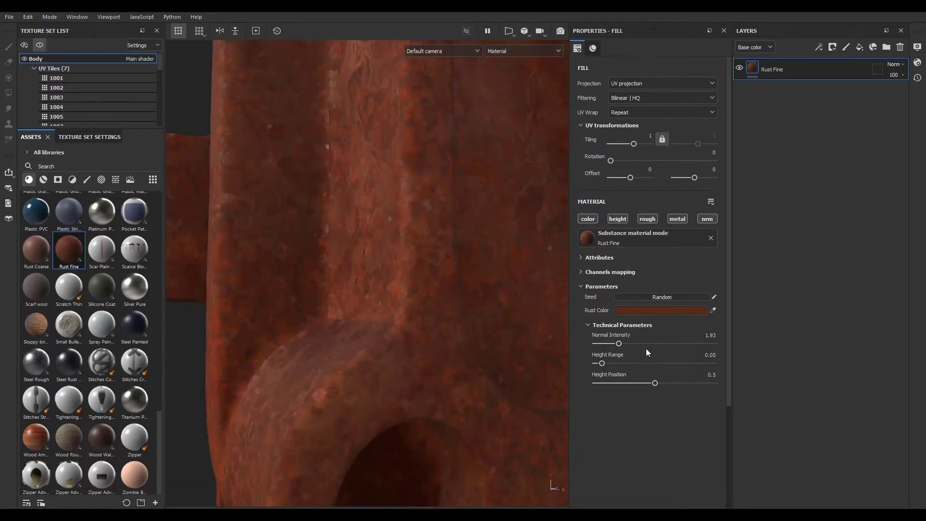
mouse_move(619, 344)
left_mouse_down()
mouse_move(720, 346)
mouse_move(589, 343)
mouse_move(679, 344)
mouse_move(616, 344)
left_mouse_up()
scroll(295, 314, "down", 6)
scroll(299, 322, "up", 6)
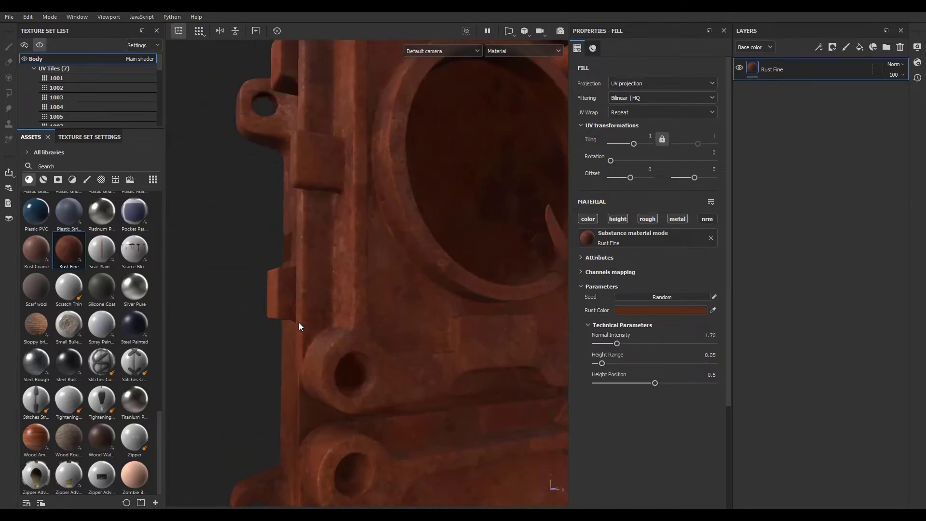
left_click_drag(354, 120, 377, 346, "alt")
scroll(413, 323, "down", 4)
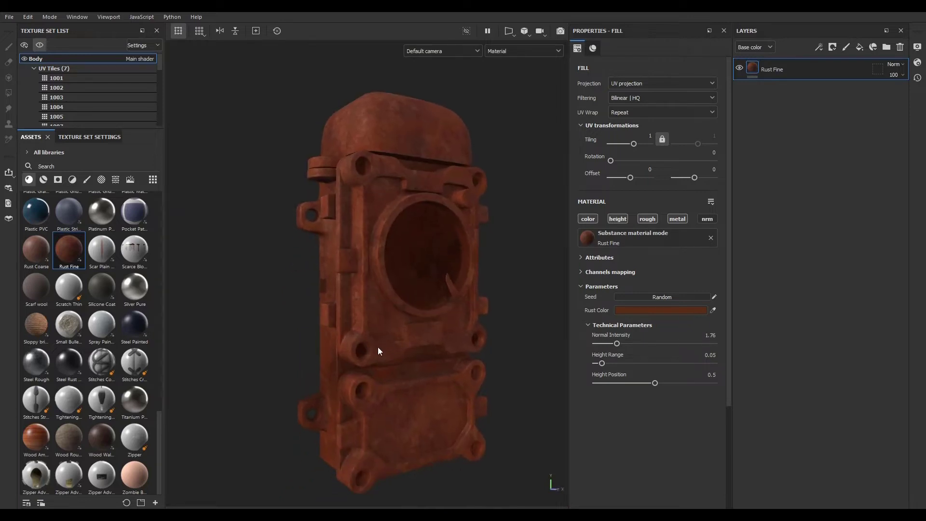
- Switch the Rust Fine fill's projection to Tri-planar projection
left_click(624, 82)
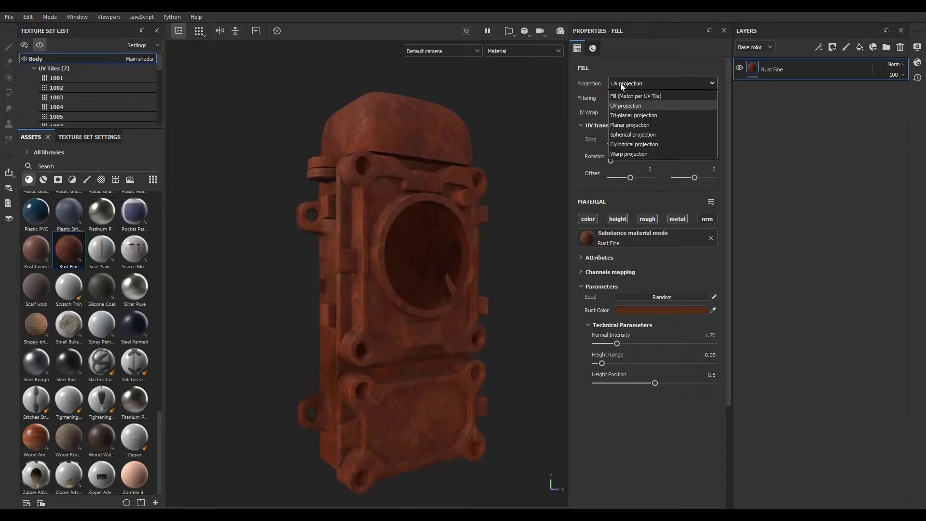
left_click(613, 115)
scroll(399, 279, "down", 5)
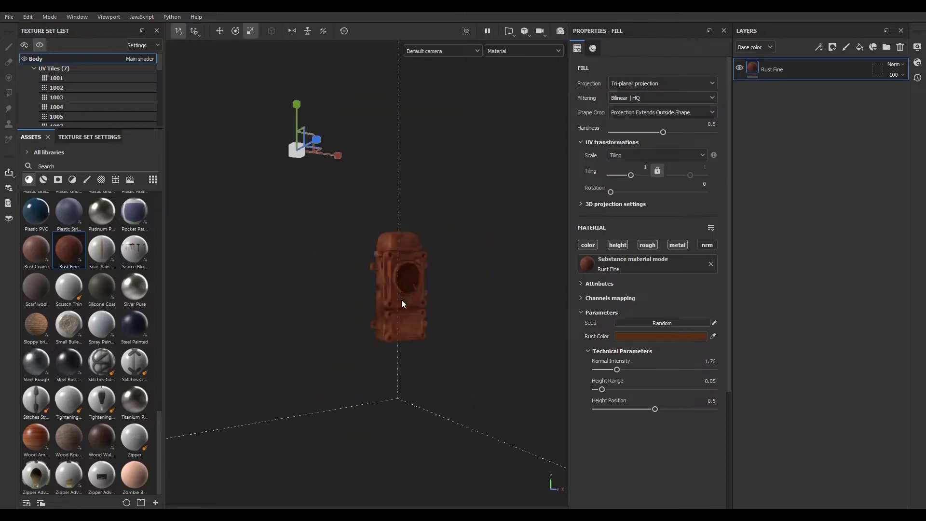
- Move and scale the tri-planar projection box around the phone with the viewport gizmo
scroll(402, 303, "down", 3)
key("w")
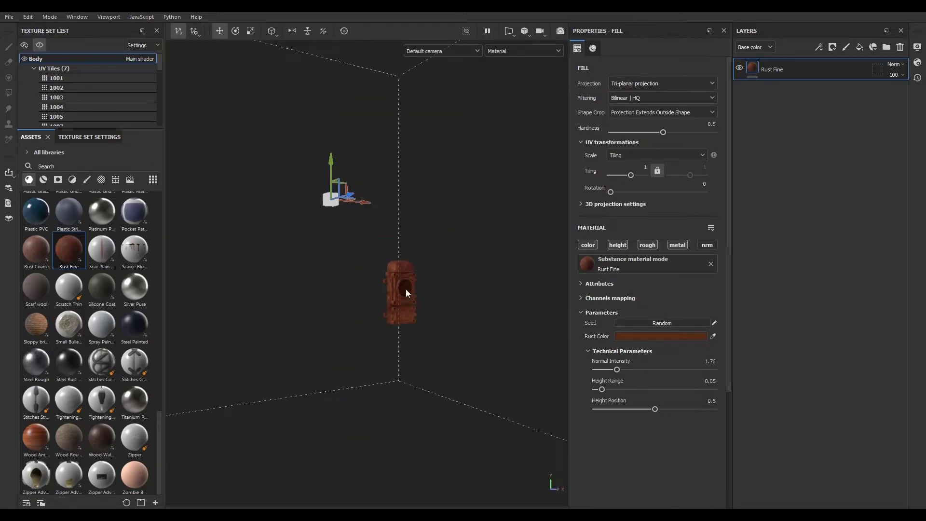
left_click_drag(444, 224, 445, 384, "alt")
left_click_drag(360, 170, 372, 370)
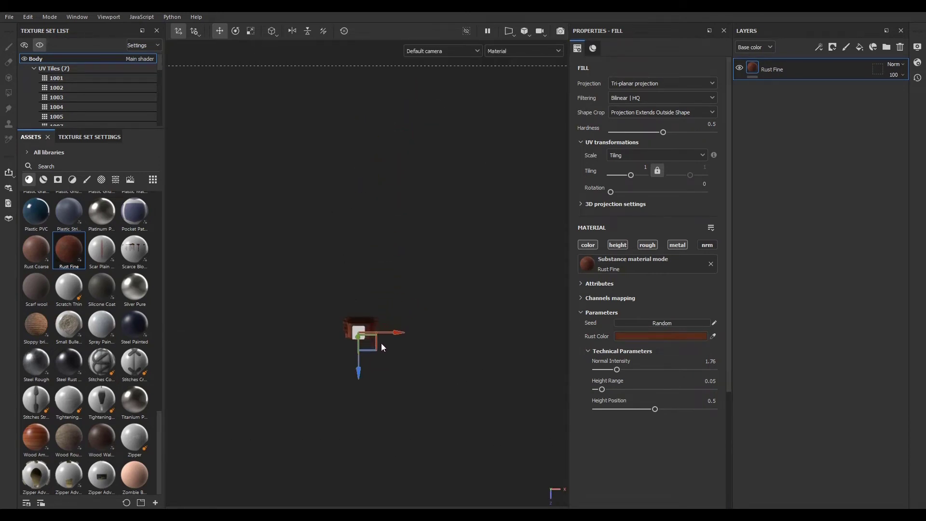
left_click_drag(395, 338, 554, 252, "alt")
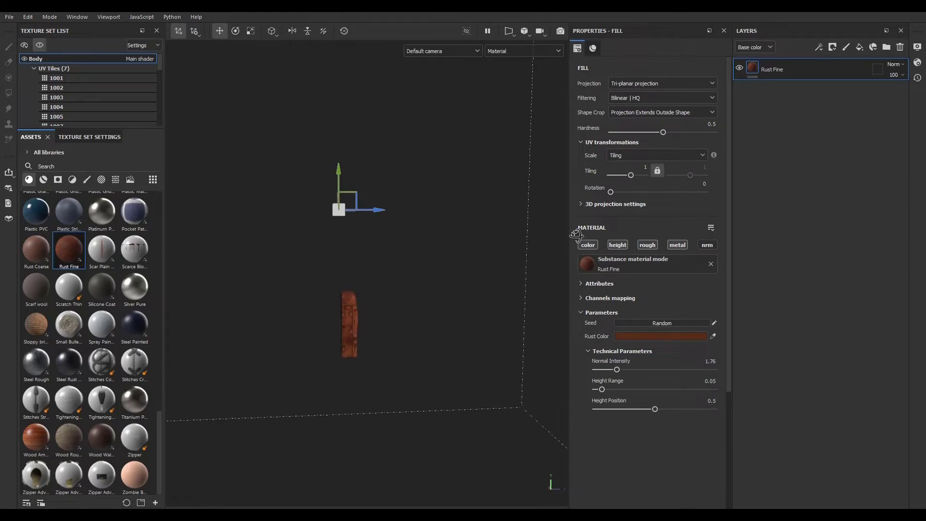
left_click_drag(339, 178, 339, 304)
left_click_drag(384, 333, 306, 391, "alt")
key("r")
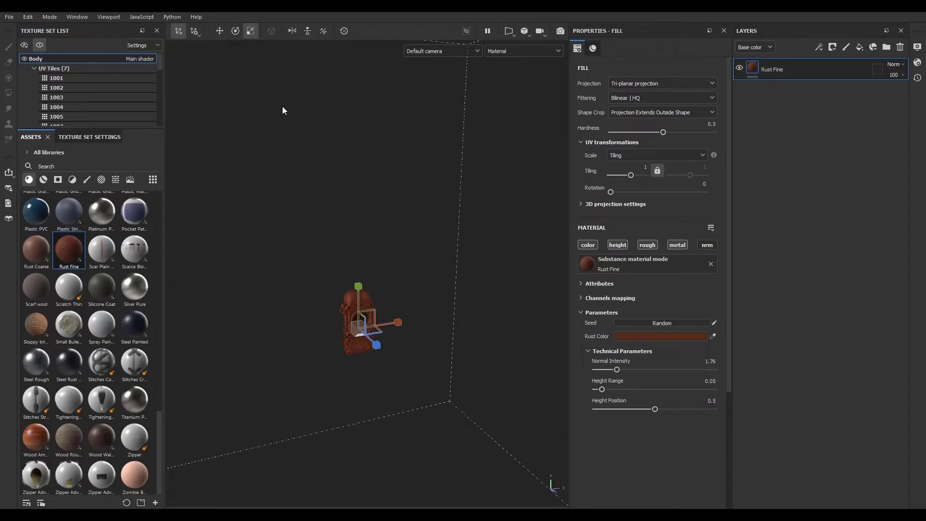
scroll(363, 339, "up", 3)
left_click_drag(354, 328, 207, 258)
scroll(323, 297, "up", 6)
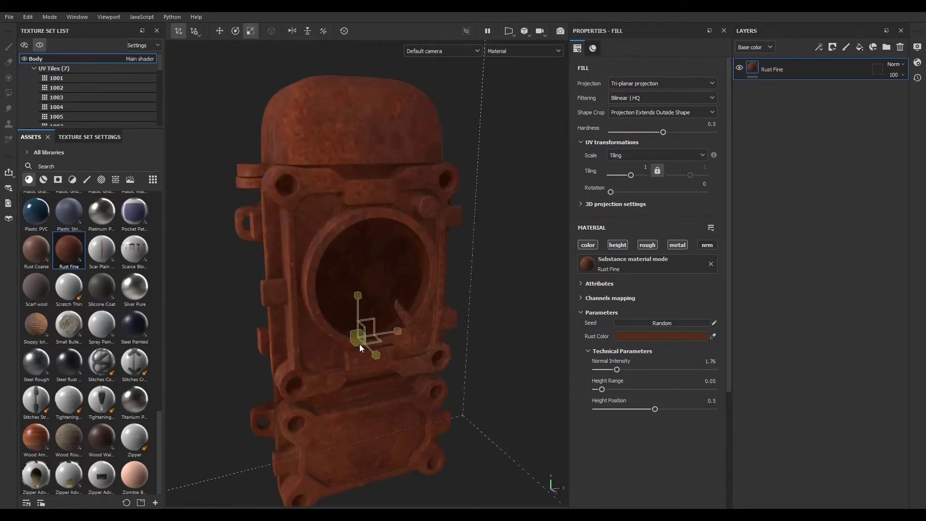
left_click_drag(348, 340, 291, 301)
scroll(304, 308, "up", 5)
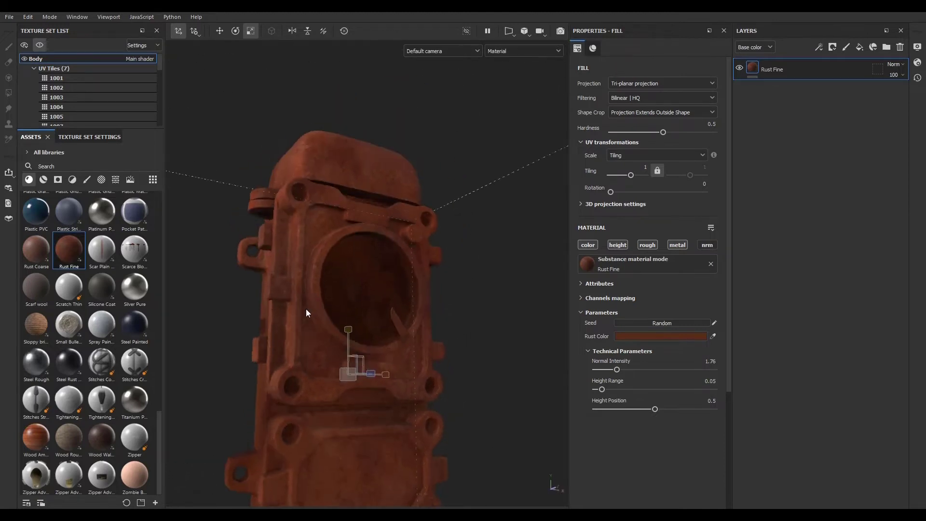
left_click_drag(407, 405, 349, 383)
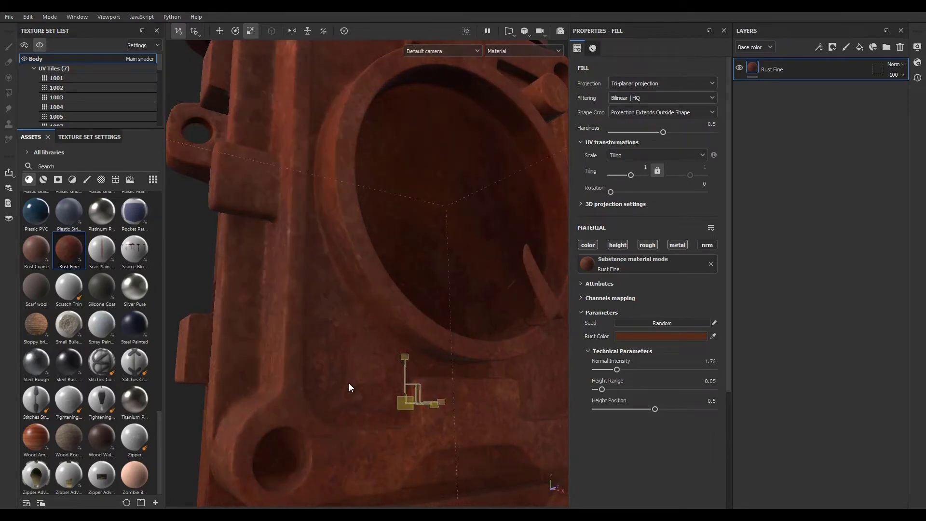
scroll(337, 374, "down", 5)
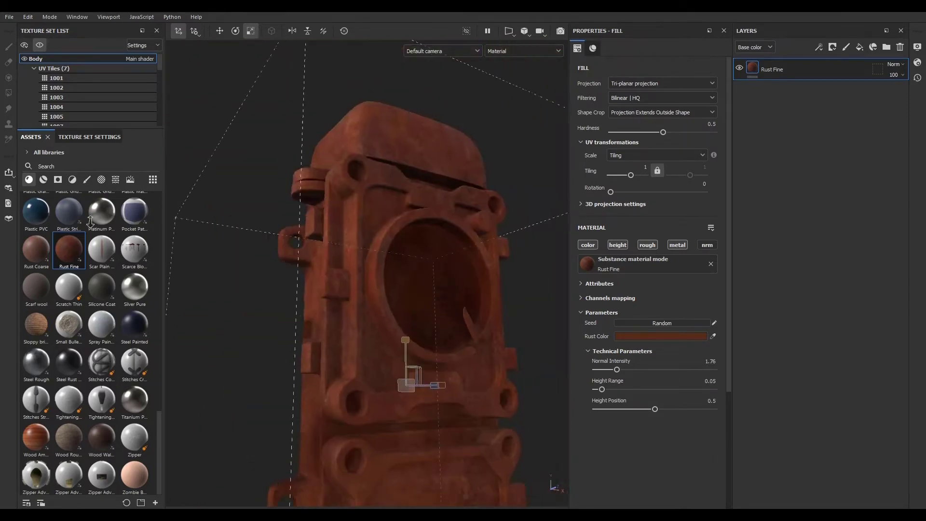
left_click_drag(391, 314, 427, 314, "alt")
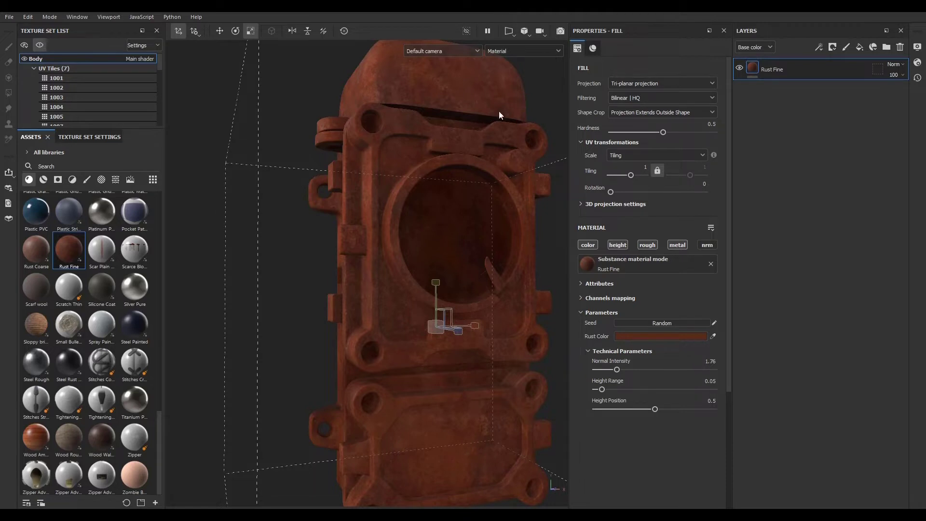
- Cycle through the individual material channels in the viewport to inspect the rust maps
key("c")
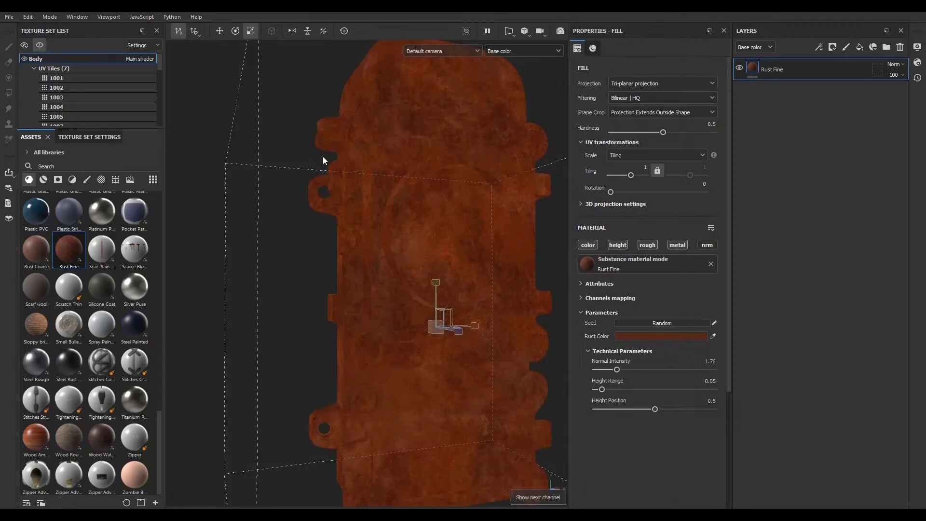
scroll(517, 387, "down", 3)
key("c")
scroll(543, 399, "up", 6)
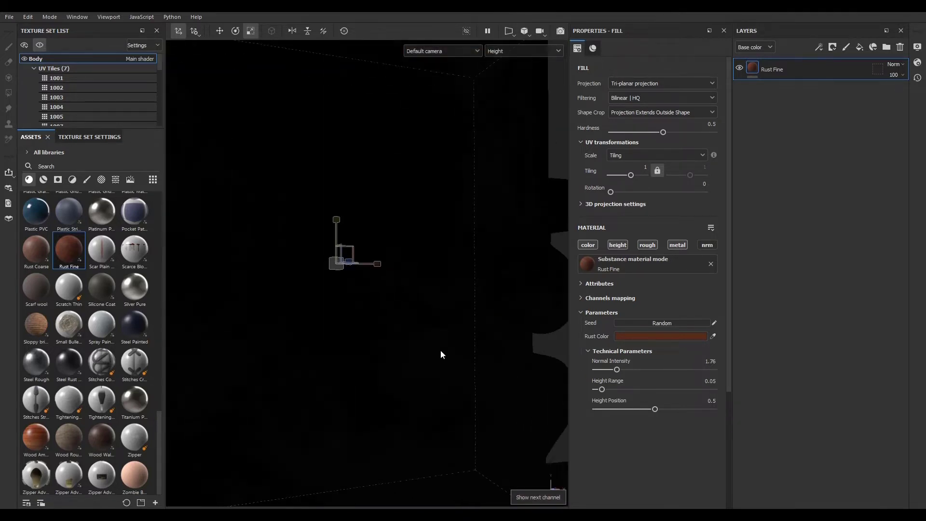
scroll(411, 328, "down", 3)
key("c")
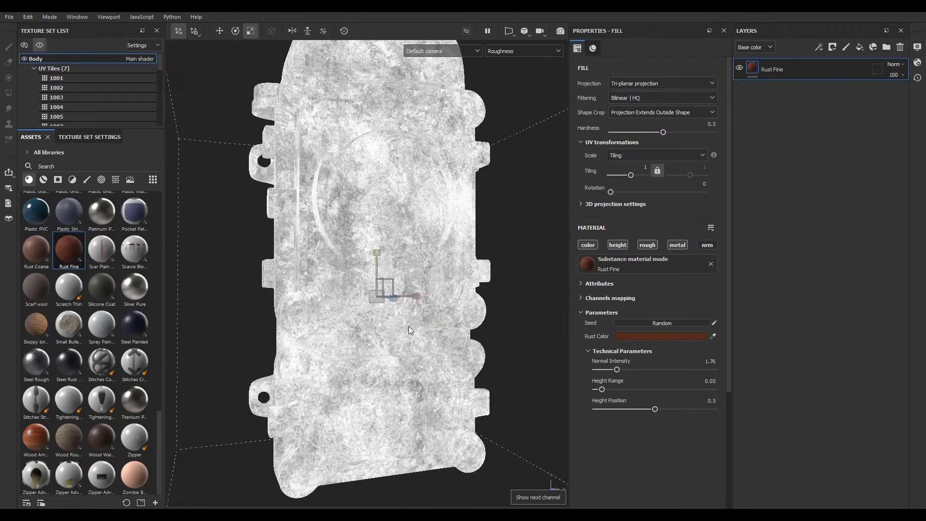
key("c")
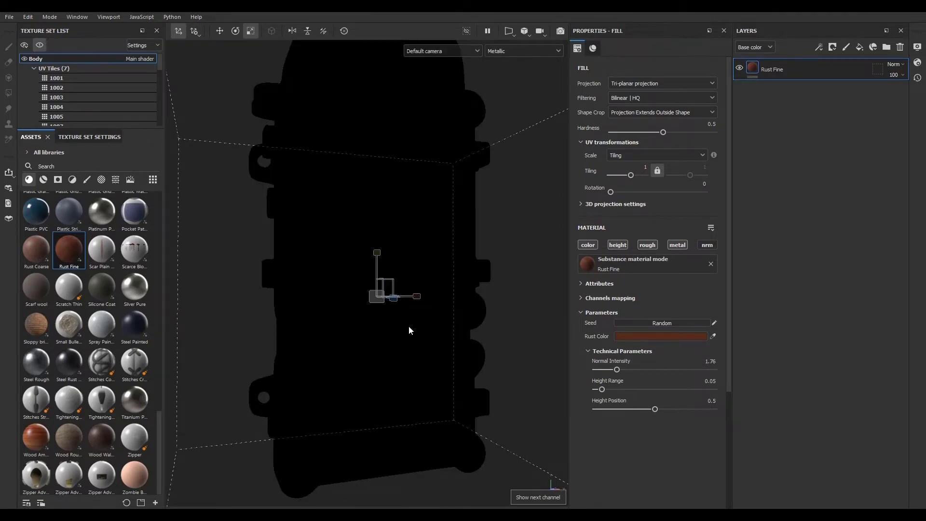
key("c")
key("c")
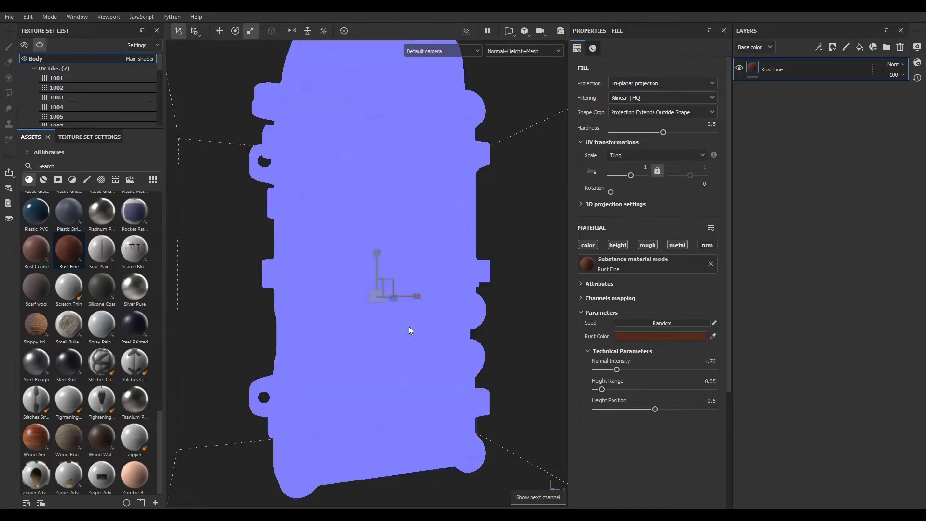
key("c")
key("c")
key("c")
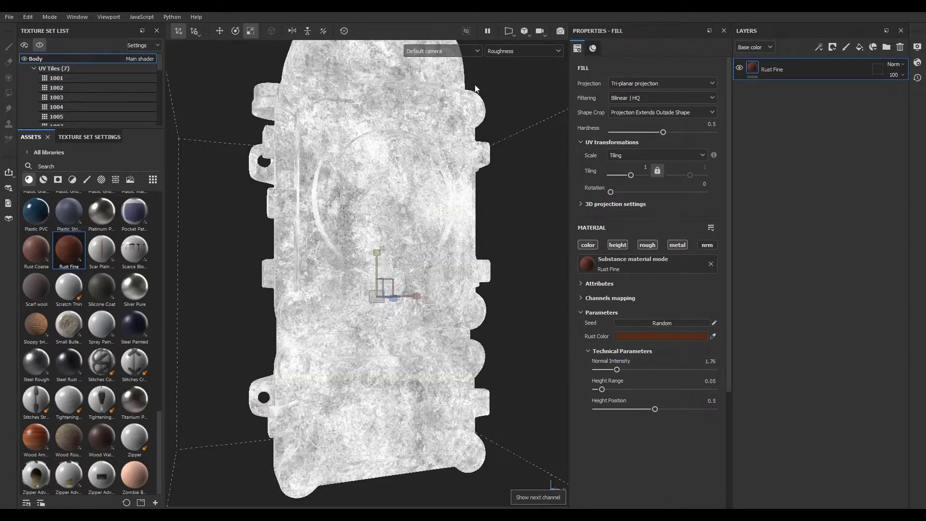
key("m")
- Compare the rusted phone model against the reference photo of the old wall telephone
left_click_drag(403, 302, 408, 259, "alt")
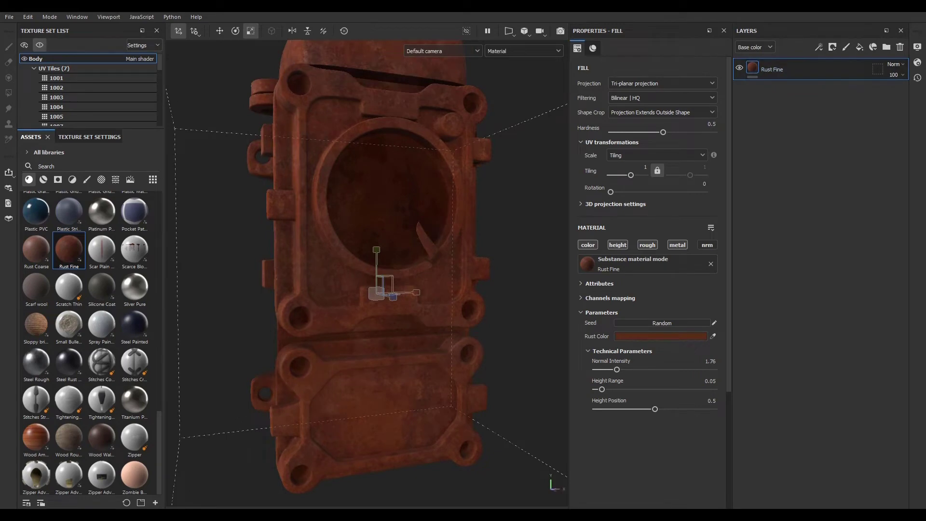
right_click_drag(925, 258, 808, 240)
scroll(739, 176, "up", 6)
scroll(725, 160, "down", 5)
scroll(725, 164, "up", 5)
scroll(725, 166, "down", 5)
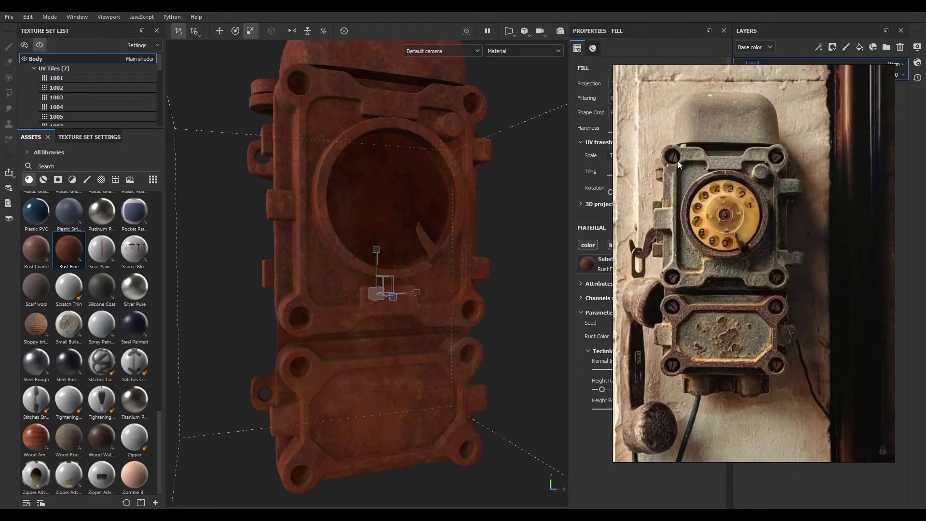
scroll(670, 266, "up", 4)
scroll(669, 265, "down", 4)
scroll(669, 265, "up", 4)
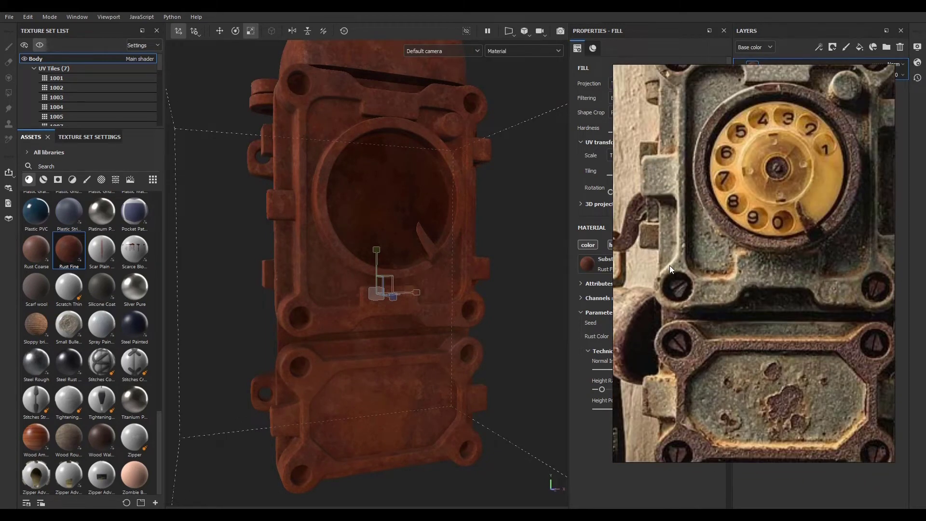
right_click_drag(754, 221, 763, 239)
scroll(763, 238, "down", 4)
scroll(763, 296, "up", 4)
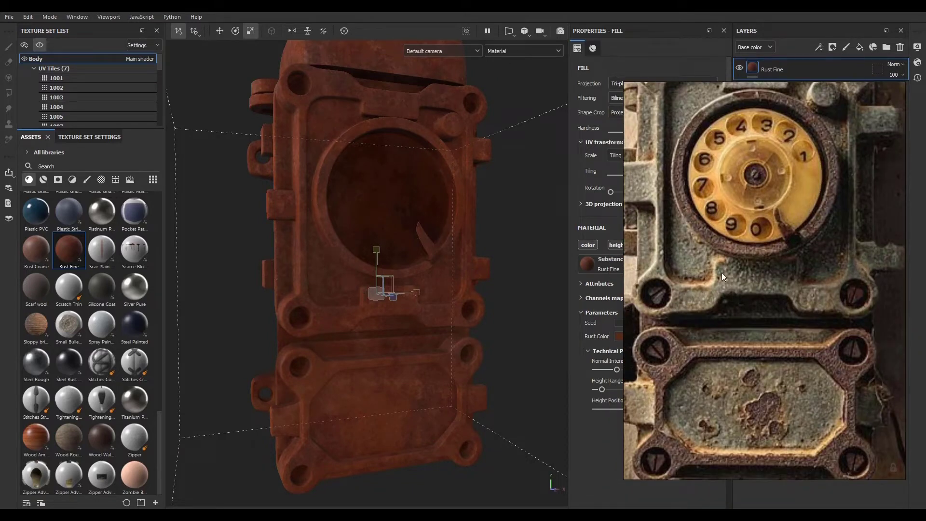
right_click_drag(752, 278, 704, 243)
right_click_drag(705, 243, 716, 297)
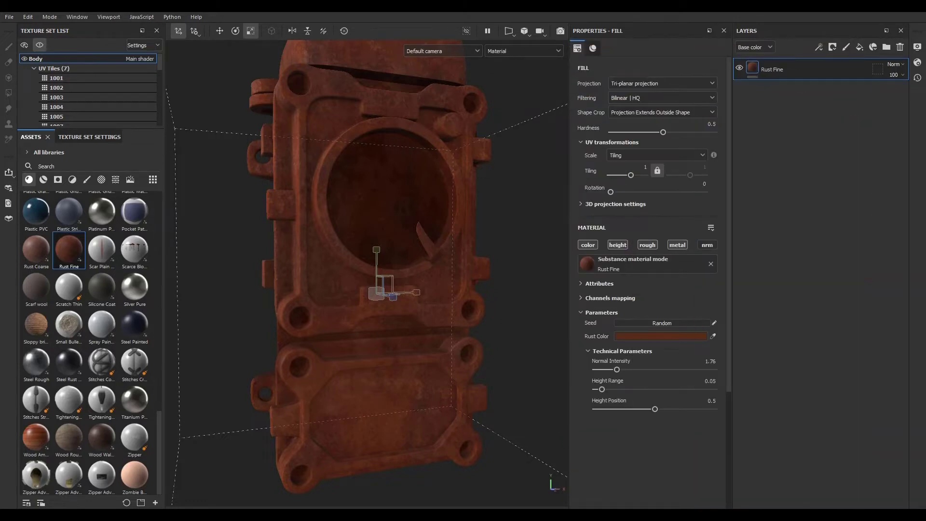
scroll(384, 260, "down", 5)
scroll(384, 259, "up", 5)
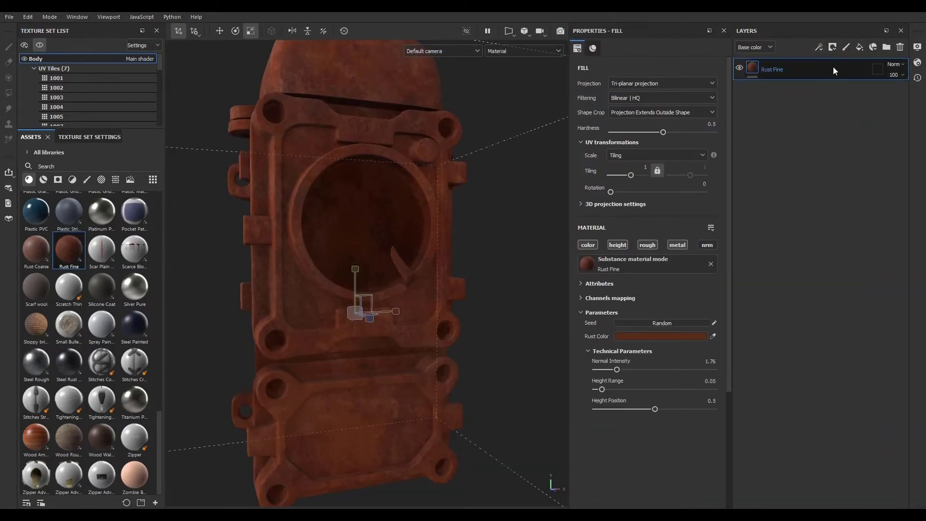
right_click_drag(925, 166, 686, 179)
scroll(683, 179, "up", 3)
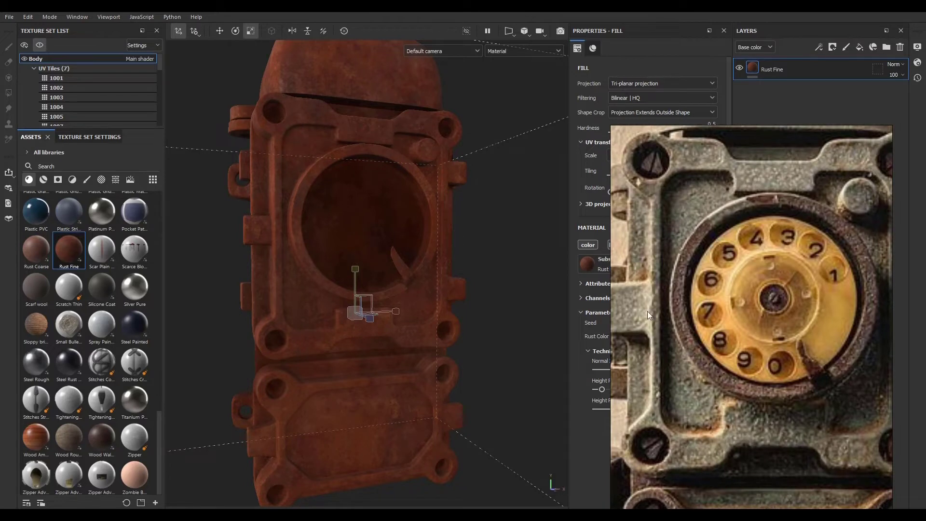
scroll(670, 330, "down", 3)
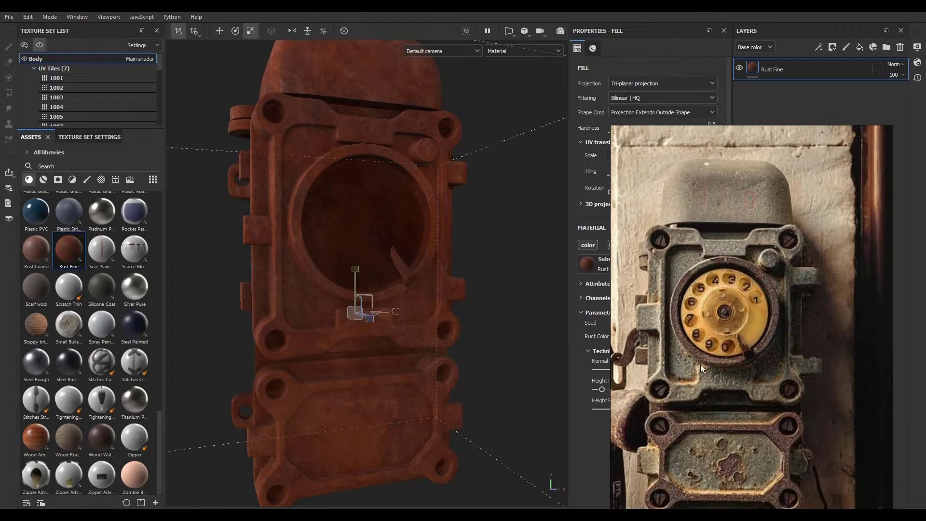
- Add a new fill layer above Rust Fine and name it Bump
right_click_drag(701, 364, 925, 282)
left_click(859, 47)
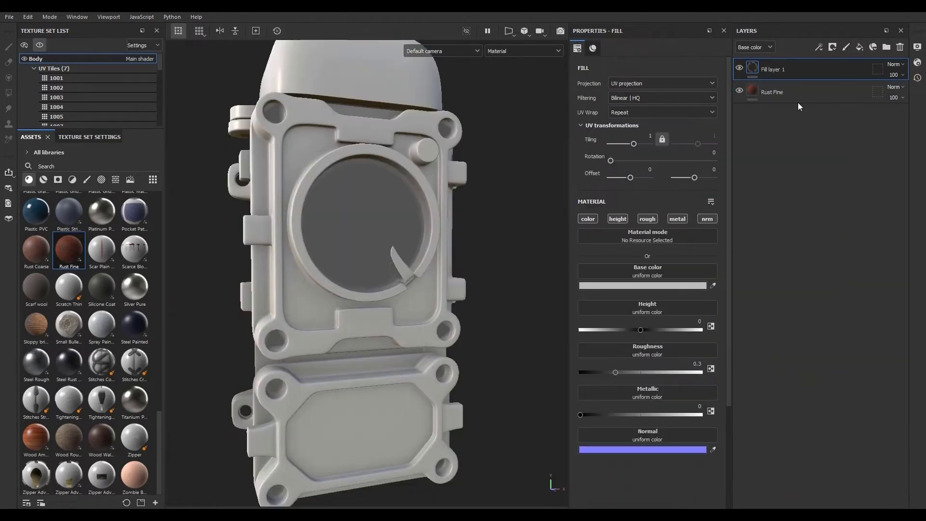
double_click(769, 69)
type("Bump")
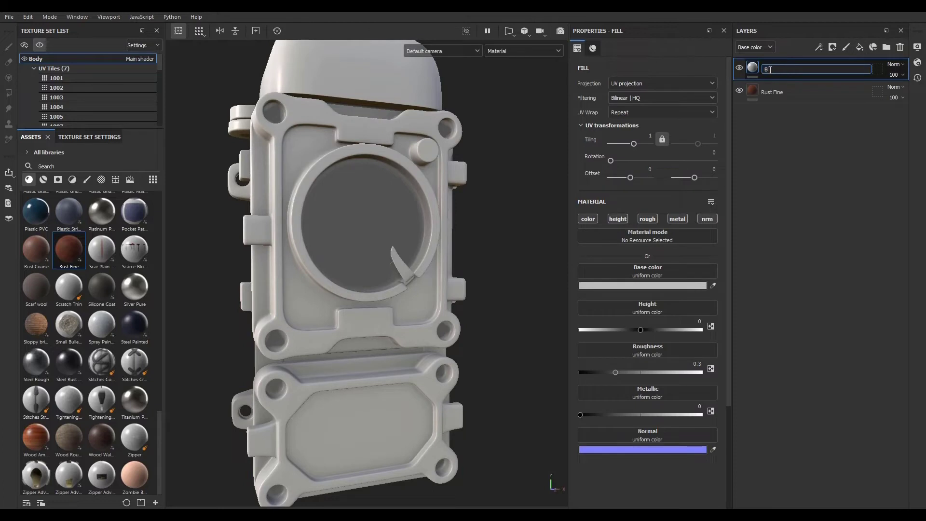
key("Return")
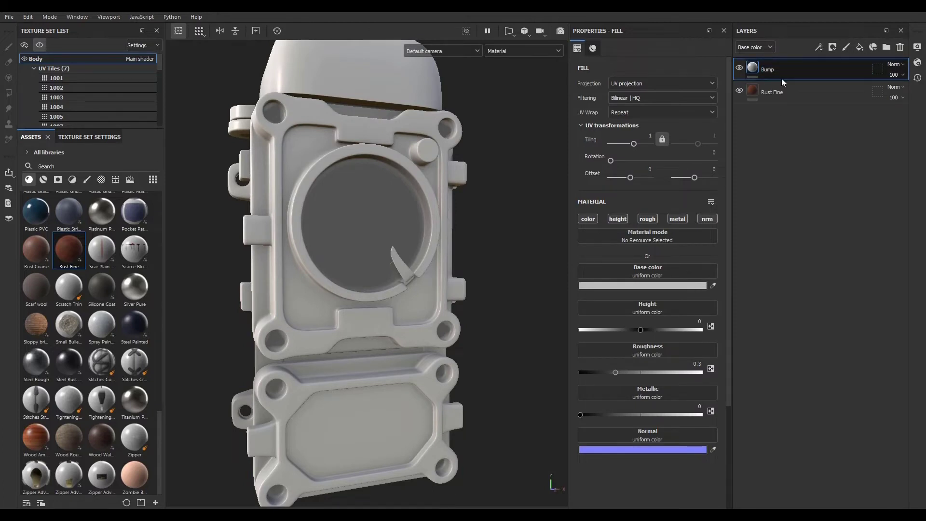
- Add a black mask to the Bump layer
left_click(836, 47)
left_click(838, 70)
left_click(752, 68)
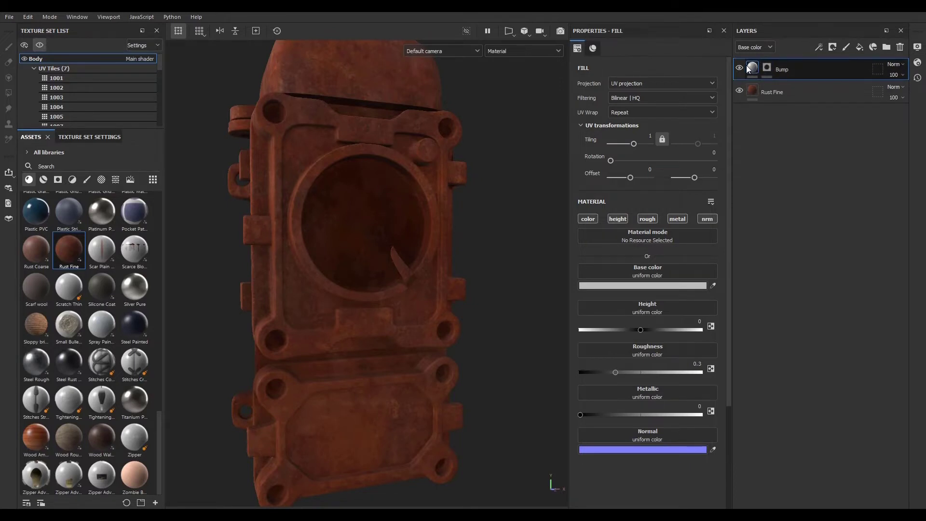
- Restrict the Bump fill to the height channel only and set its height to 0.2
left_click(614, 220)
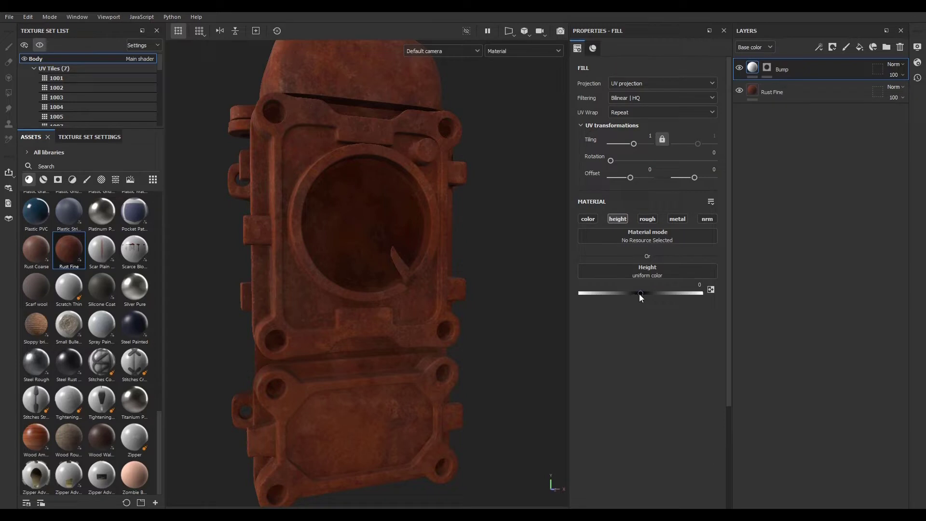
left_click_drag(639, 293, 655, 294)
left_click(686, 284)
double_click(686, 284)
type("0.2")
- Add a fill effect inside the Bump layer's mask
right_click_drag(338, 317, 485, 351, "alt")
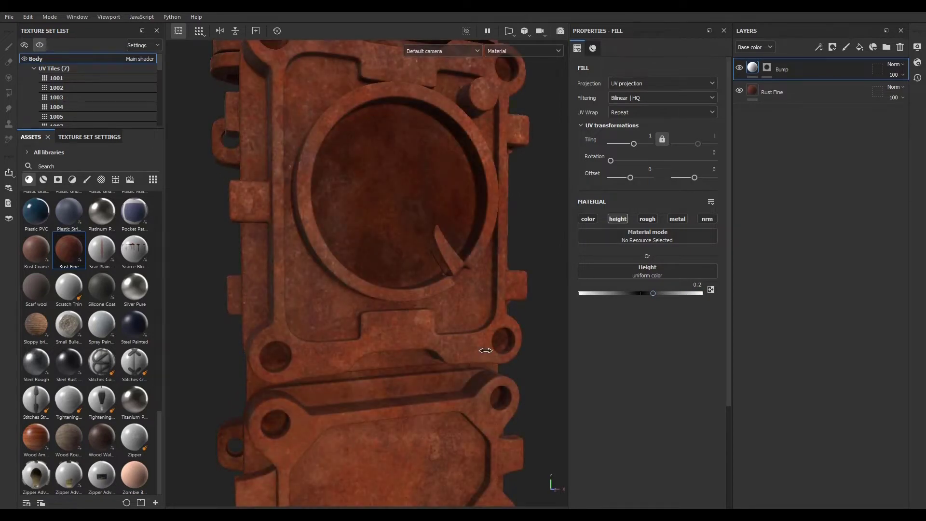
left_click_drag(444, 364, 523, 359, "alt")
scroll(365, 341, "up", 4)
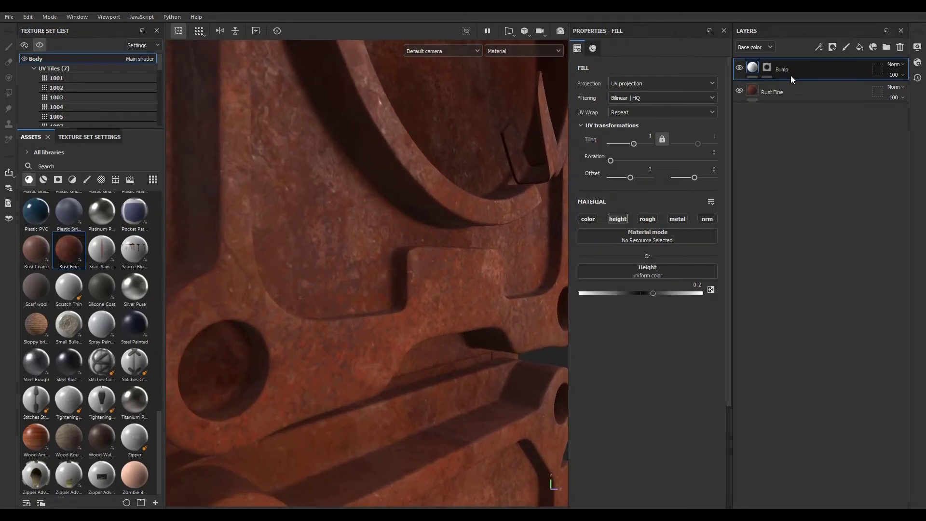
left_click(832, 50)
left_click(829, 70)
left_click(766, 67)
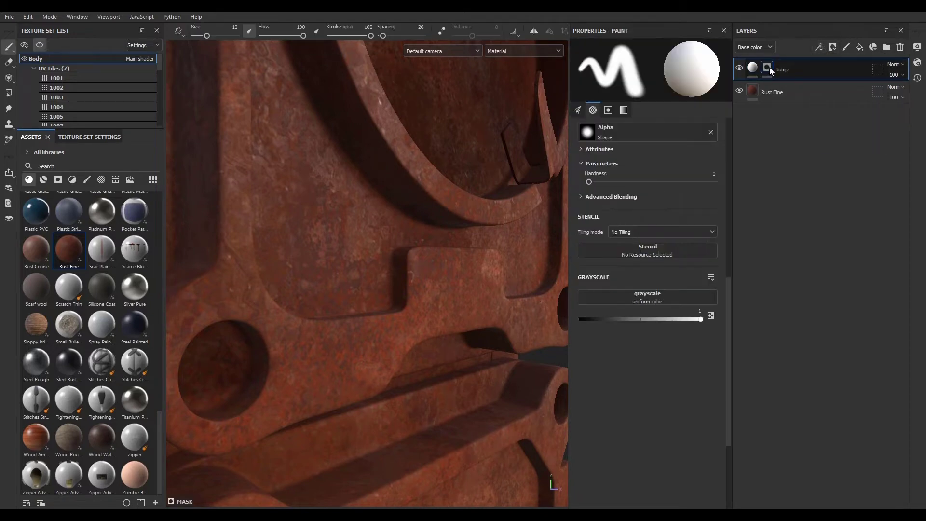
left_click(819, 47)
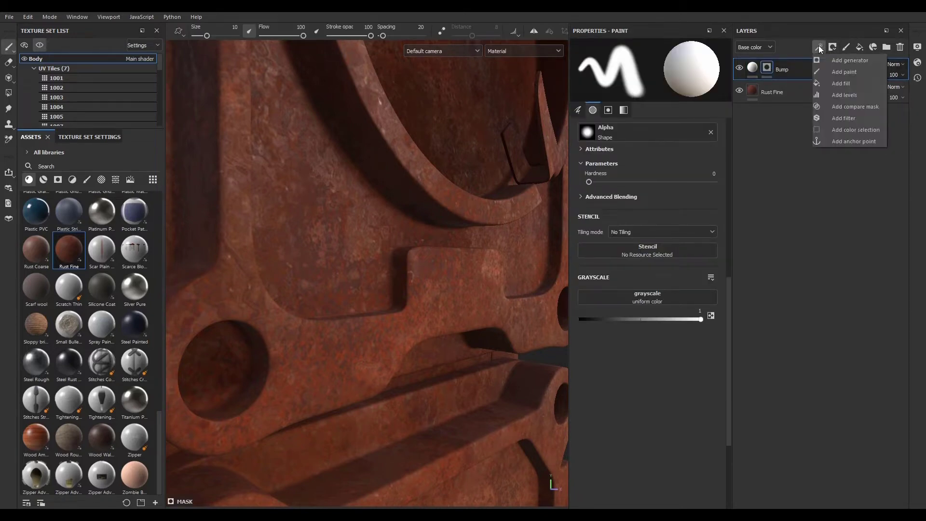
left_click(846, 85)
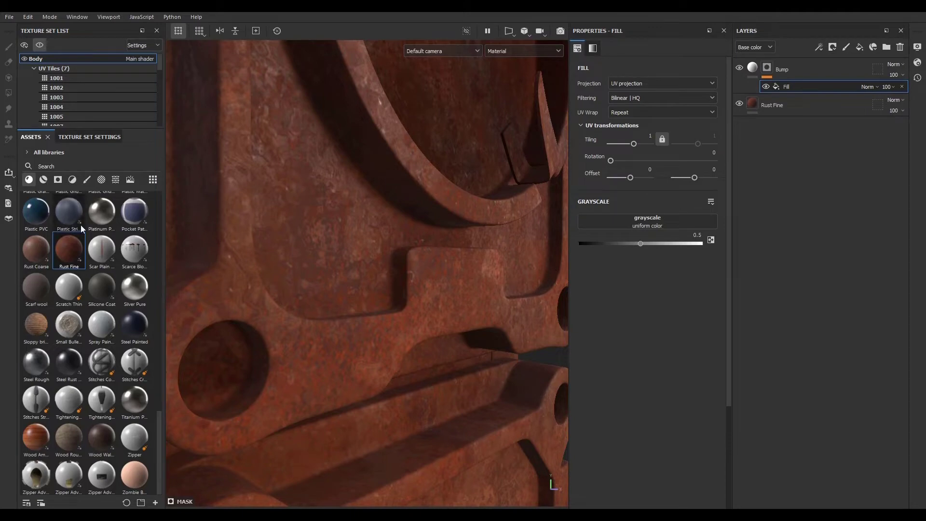
- Assign the Dirt 5 grunge map to the mask fill's grayscale input
mouse_move(83, 229)
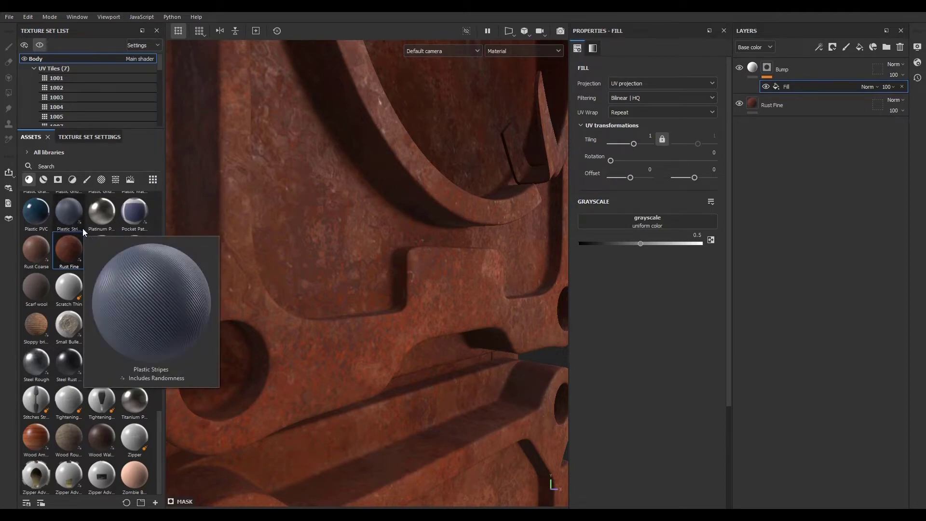
left_click(116, 179)
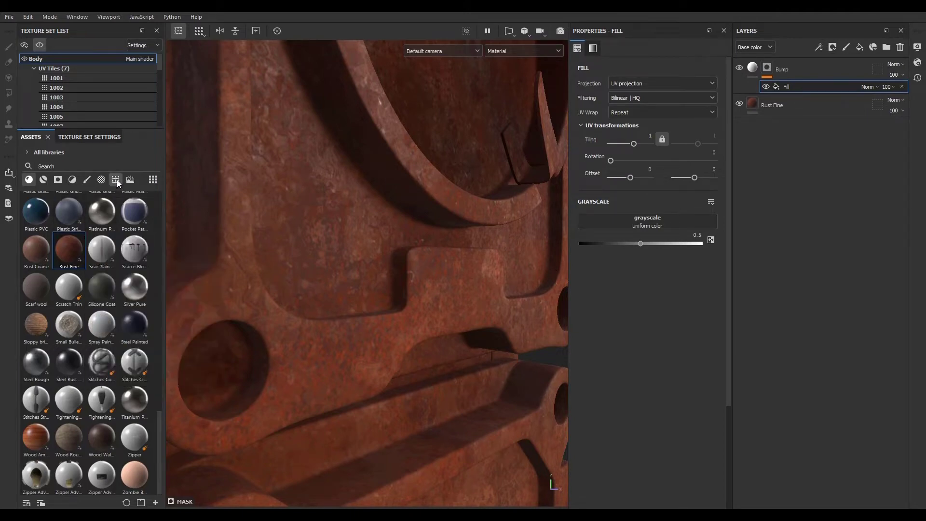
scroll(159, 255, "up", 3)
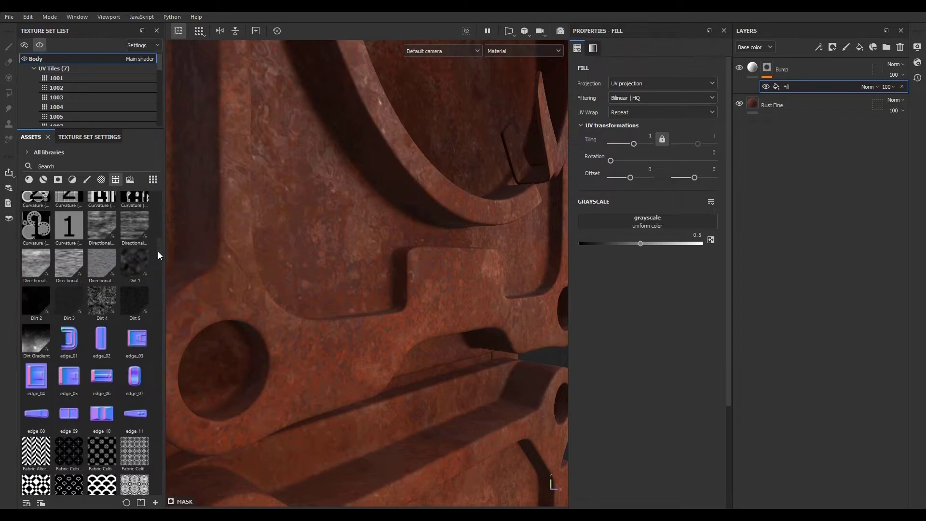
mouse_move(137, 302)
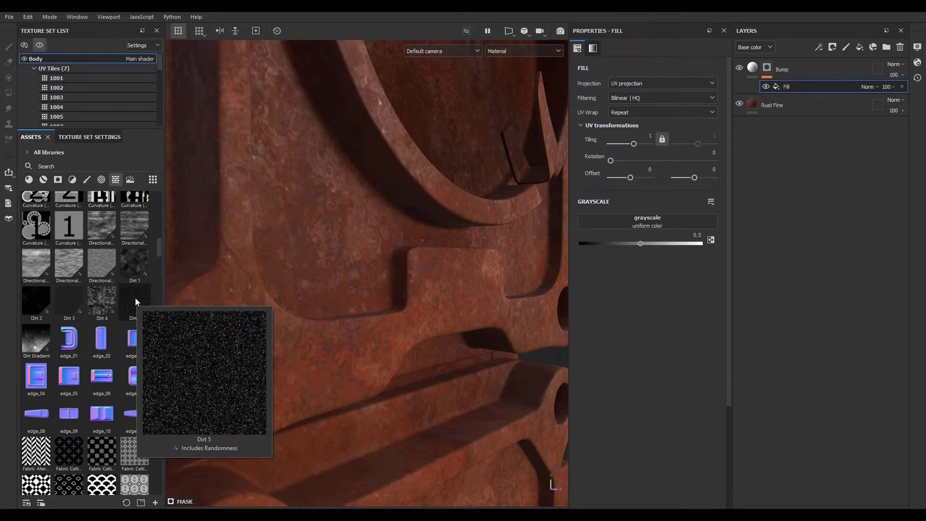
left_click_drag(136, 298, 627, 219)
- Inspect the dirt bump pattern on the phone's surface up close from several angles
scroll(304, 294, "down", 6)
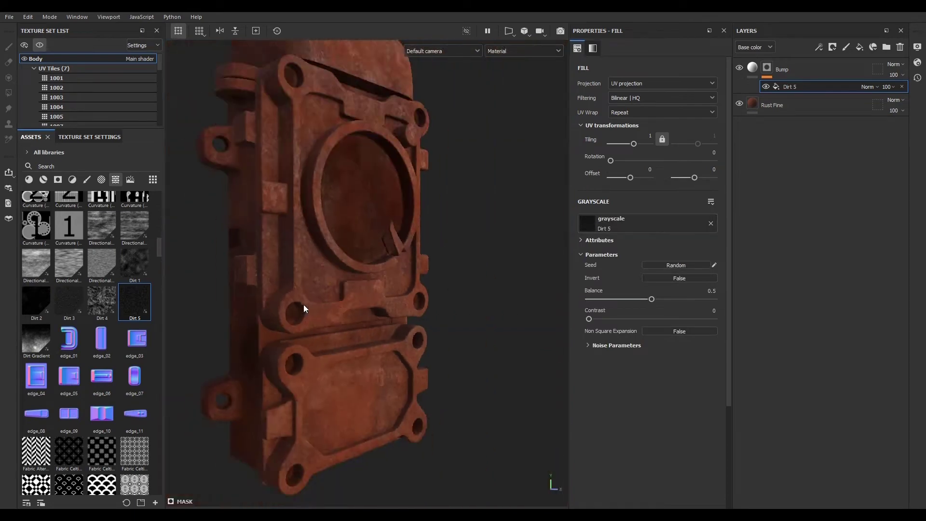
scroll(280, 261, "up", 6)
scroll(262, 236, "down", 4)
left_click_drag(299, 276, 349, 218, "alt")
scroll(225, 232, "up", 2)
scroll(225, 232, "down", 4)
scroll(280, 221, "up", 4)
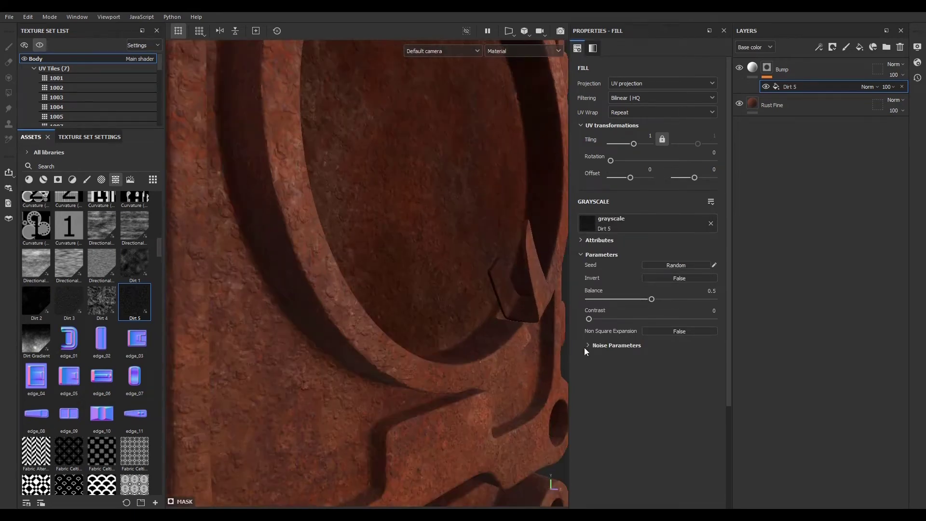
scroll(230, 247, "up", 3)
left_click_drag(229, 247, 307, 273, "alt")
scroll(314, 288, "down", 6)
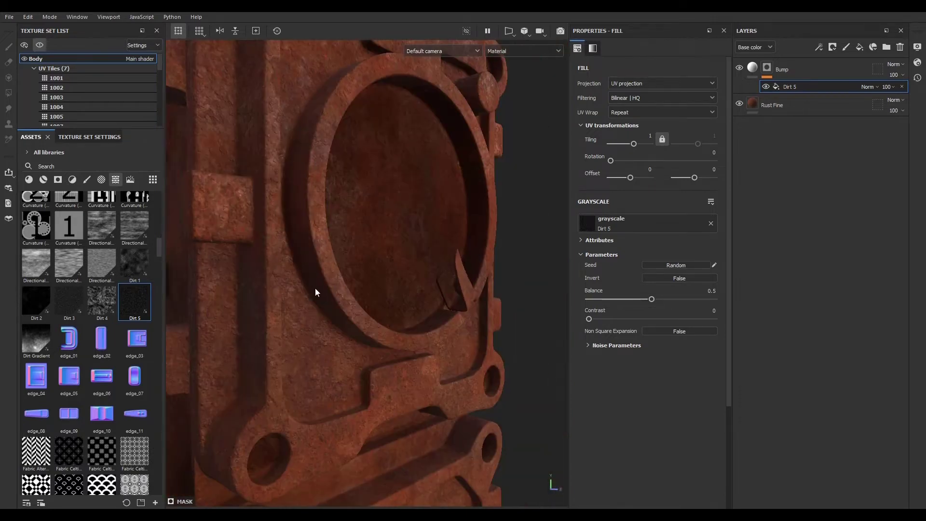
scroll(315, 289, "down", 3)
scroll(292, 68, "up", 5)
scroll(293, 145, "up", 3)
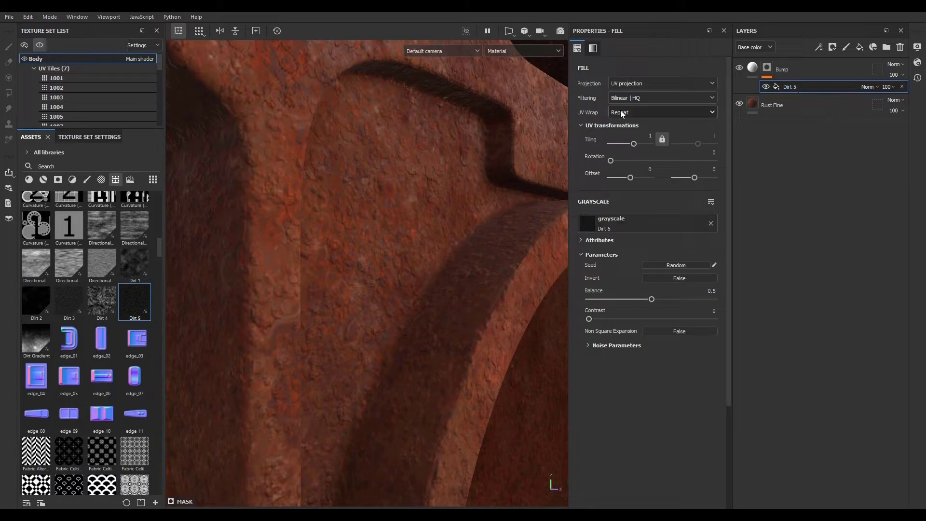
- Switch the mask fill's projection to Tri-planar projection
left_click(635, 83)
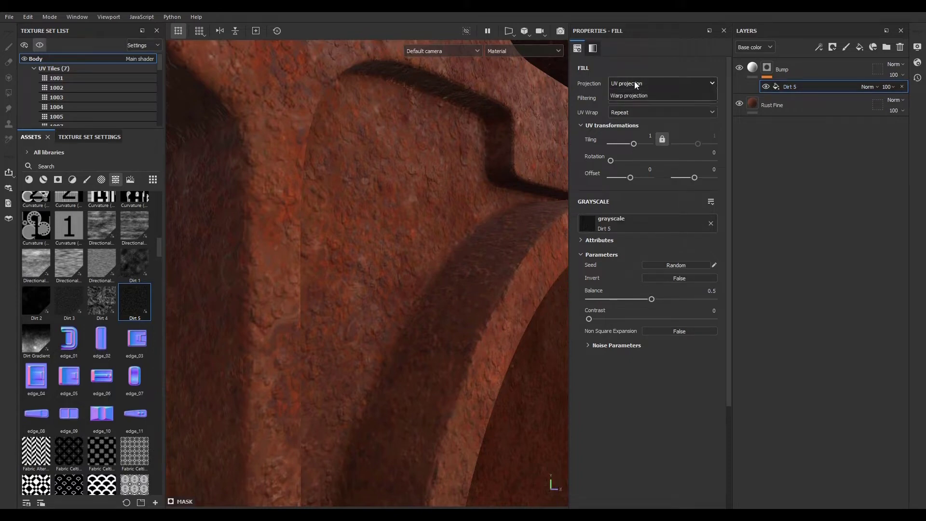
left_click(632, 103)
scroll(317, 274, "down", 10)
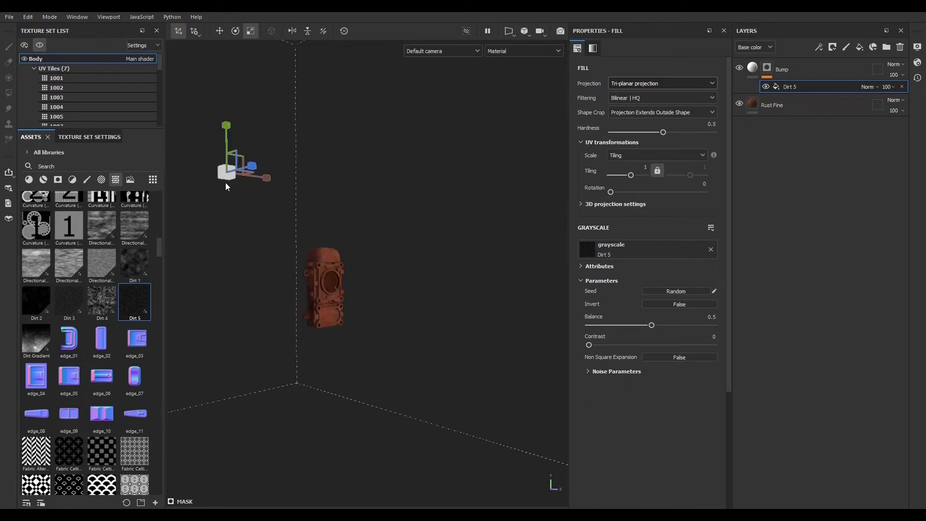
scroll(316, 299, "up", 10)
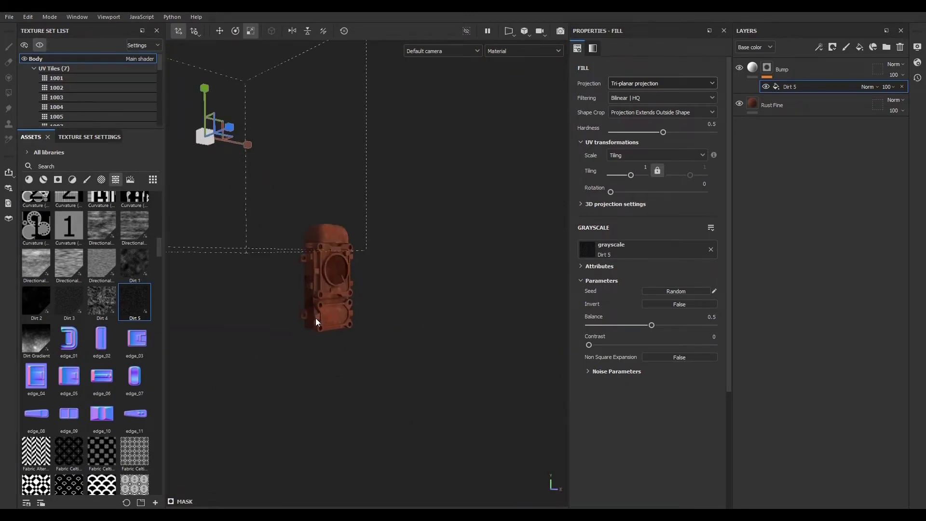
scroll(322, 297, "up", 5)
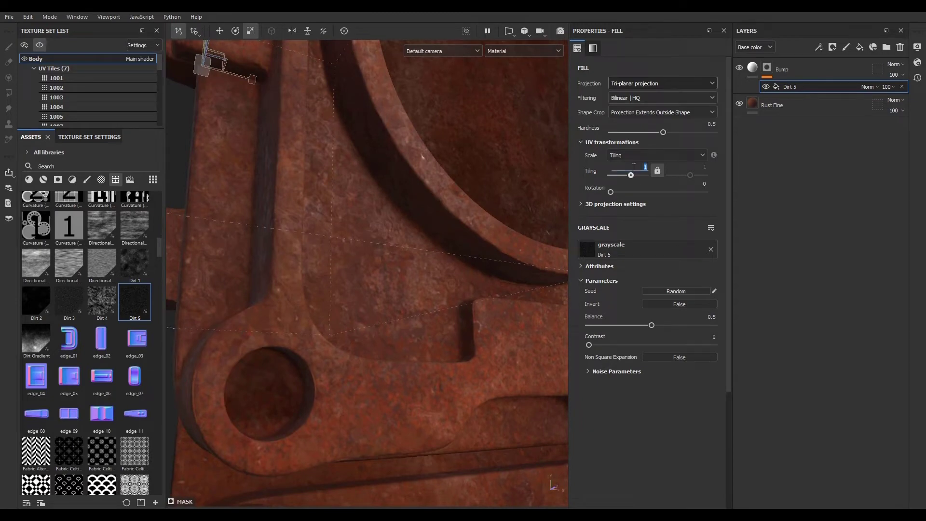
- Set the mask fill's tiling to 4
type("3")
key("Return")
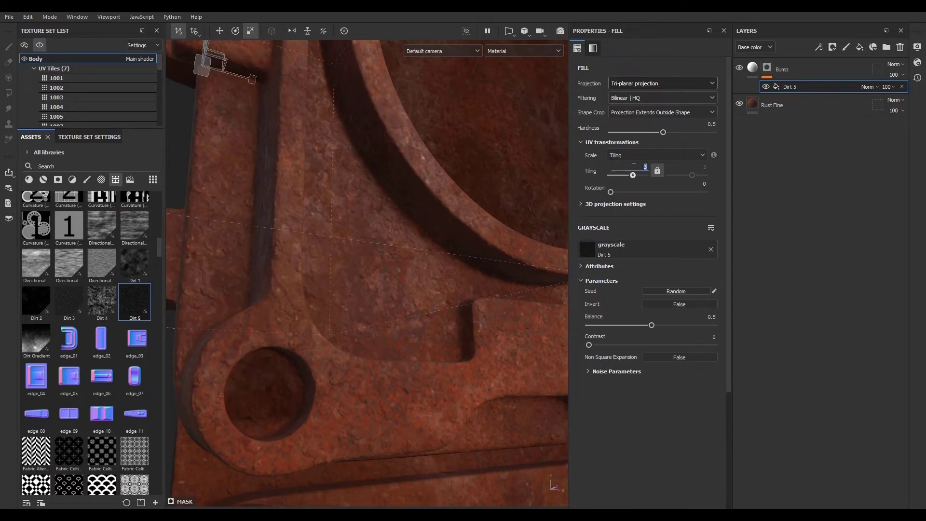
type("4")
key("Return")
- Add a Blur filter to the Bump mask above the Dirt 5 fill with blur intensity 0.1
left_click_drag(390, 320, 350, 326, "alt")
right_click_drag(350, 326, 499, 410, "alt")
left_click_drag(499, 409, 277, 284, "alt")
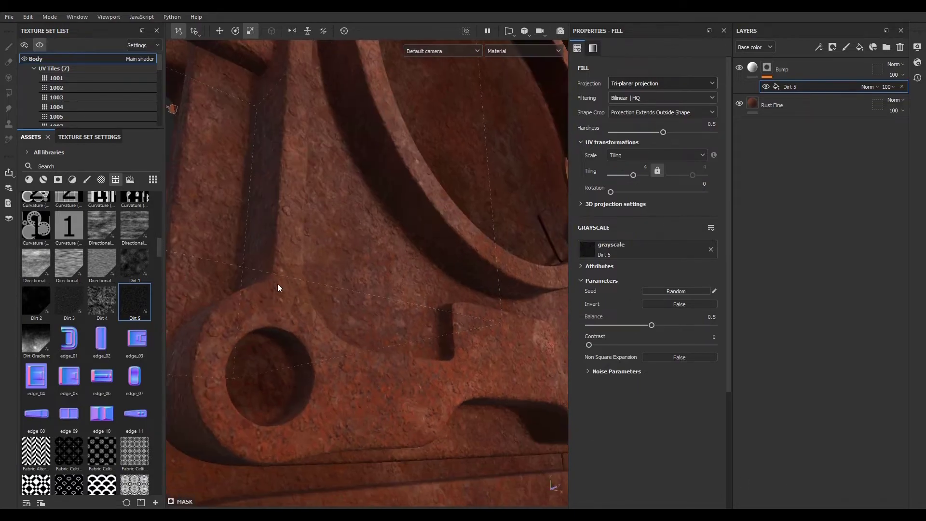
right_click_drag(277, 283, 498, 376, "alt")
left_click_drag(498, 375, 269, 357, "alt")
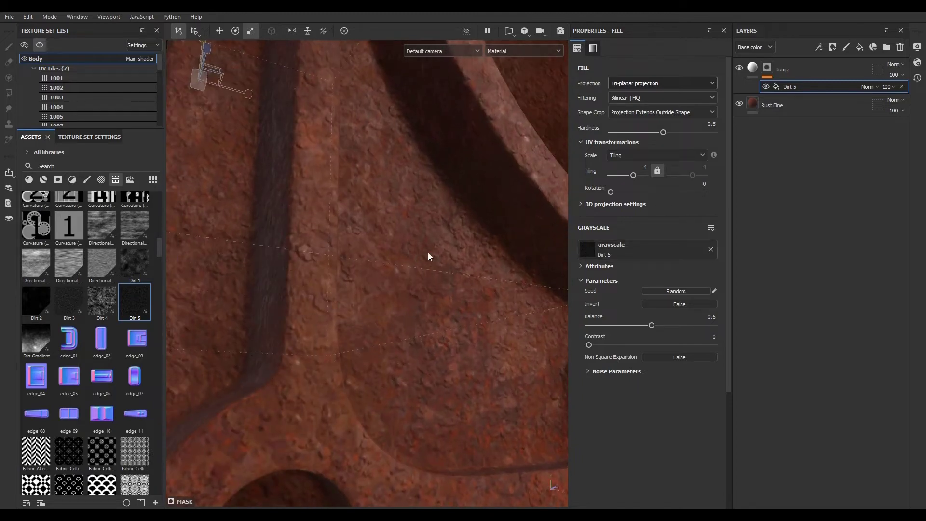
left_click(819, 47)
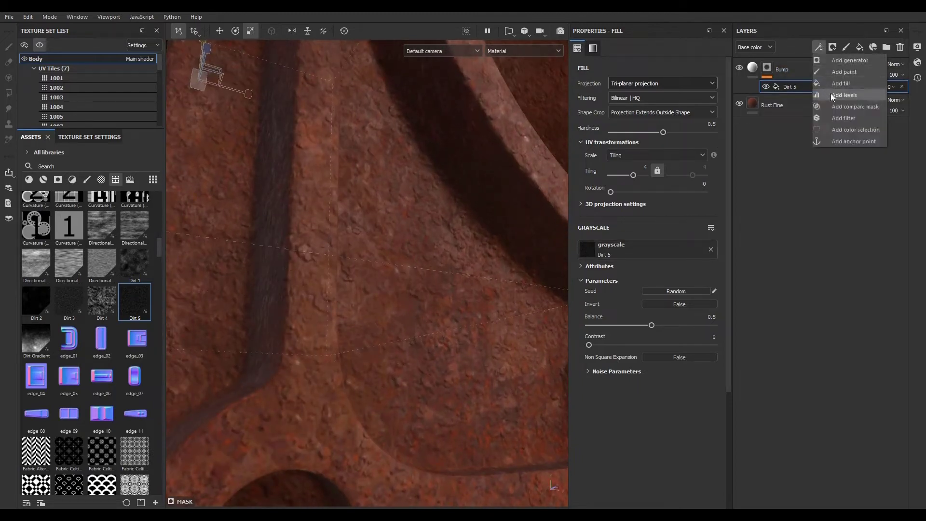
left_click(835, 118)
left_click(681, 79)
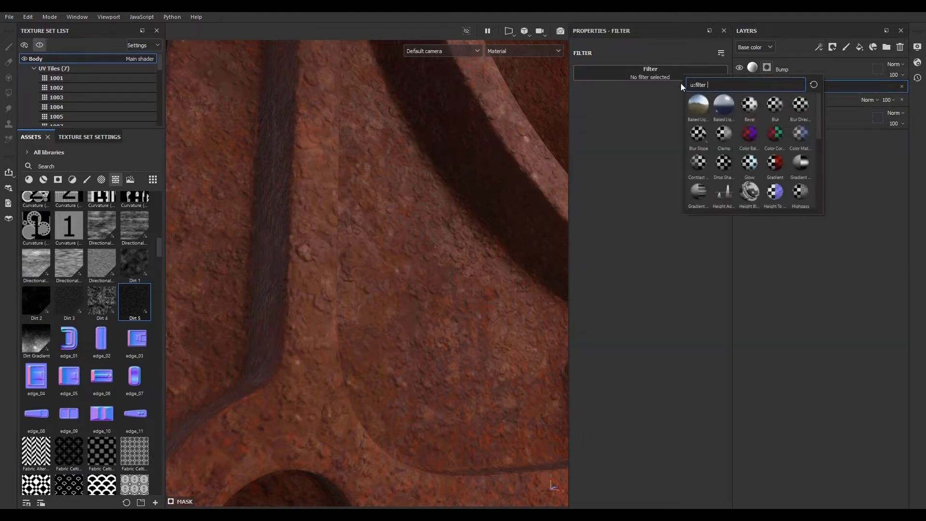
left_click(775, 104)
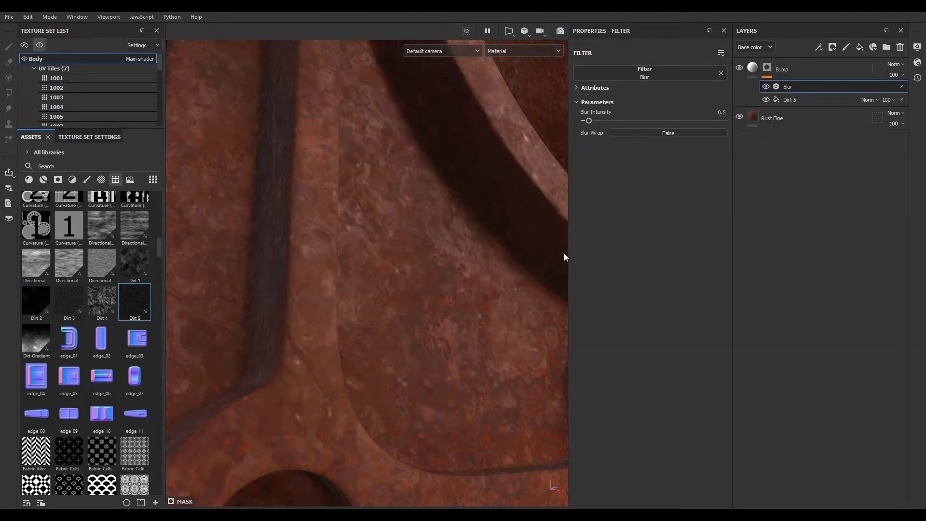
left_click(709, 115)
key("Return")
- Add a new fill layer above the Bump layer
right_click_drag(484, 349, 273, 300, "alt")
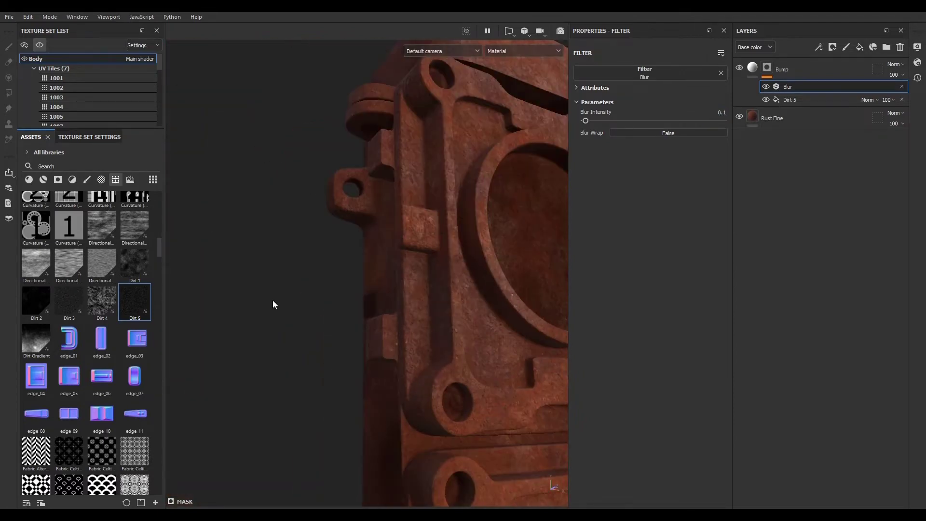
left_click_drag(526, 358, 473, 359, "alt")
middle_click_drag(473, 359, 154, 295, "alt")
mouse_move(237, 341)
left_mouse_down("alt")
mouse_move(159, 327)
mouse_move(237, 342)
left_mouse_up("alt")
middle_click_drag(256, 341, 439, 375, "alt")
right_click_drag(356, 344, 357, 367, "alt")
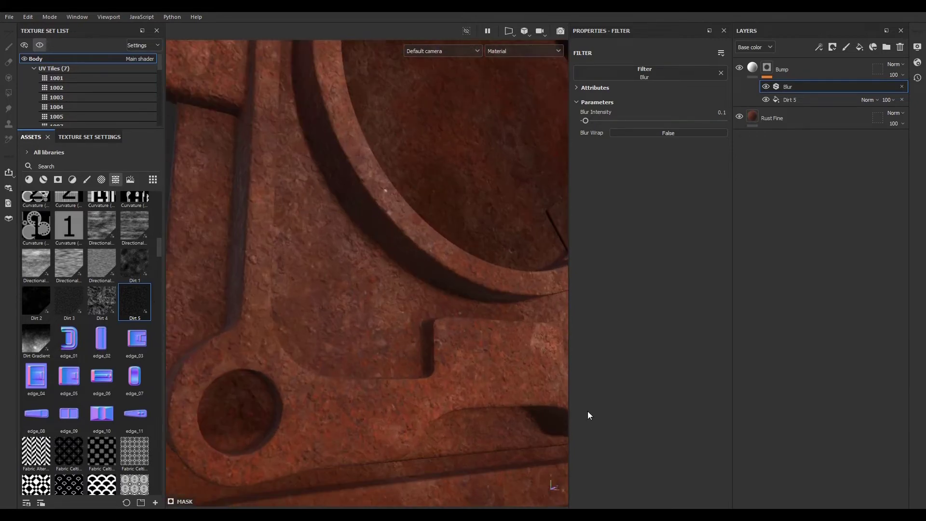
left_click(825, 68)
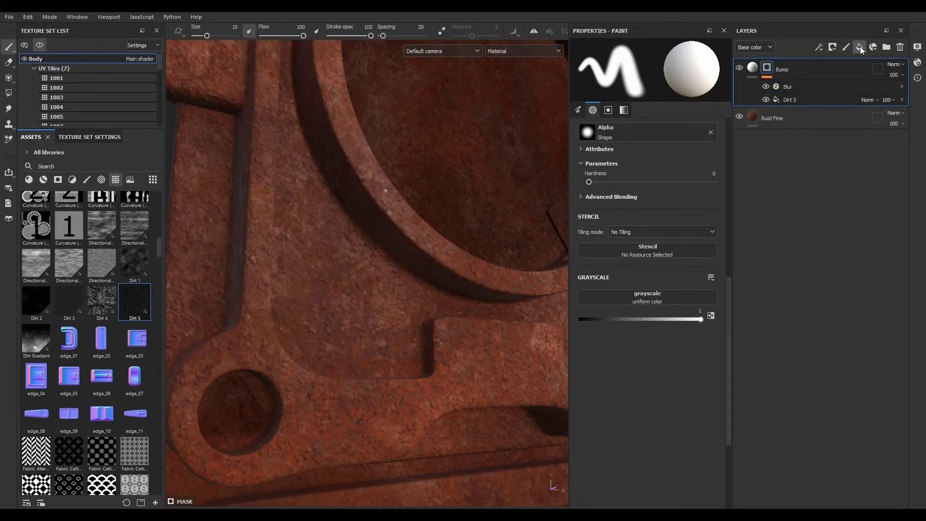
left_click(861, 47)
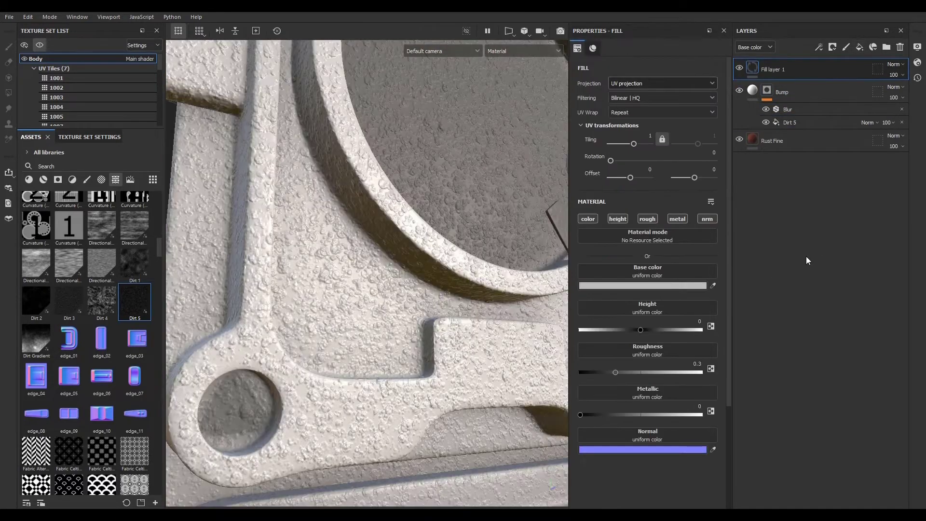
- Rename the new fill layer Color and restrict it to the base color channel only
double_click(774, 69)
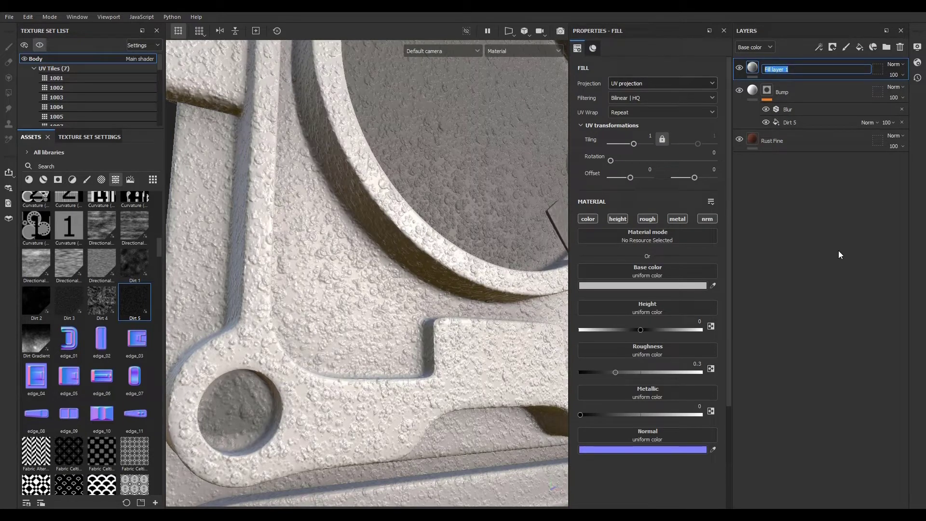
type("Color")
key("Return")
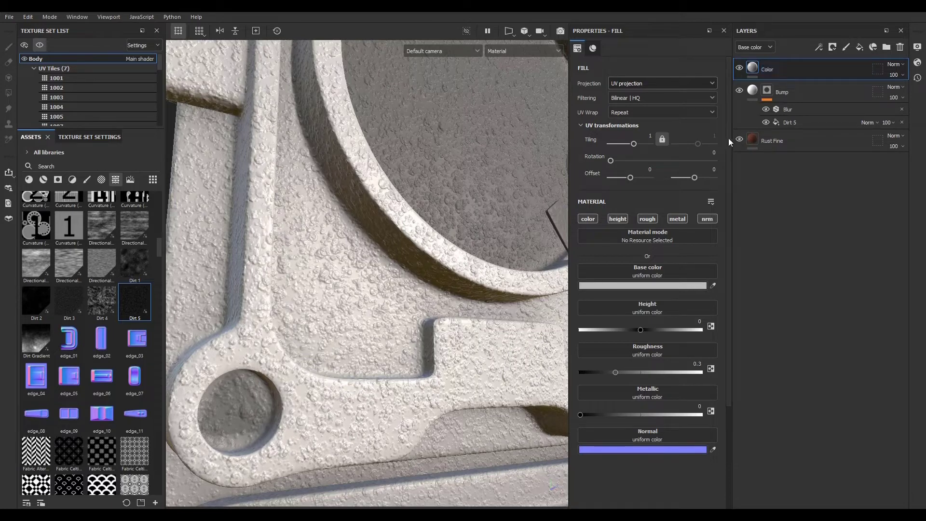
left_click(589, 219)
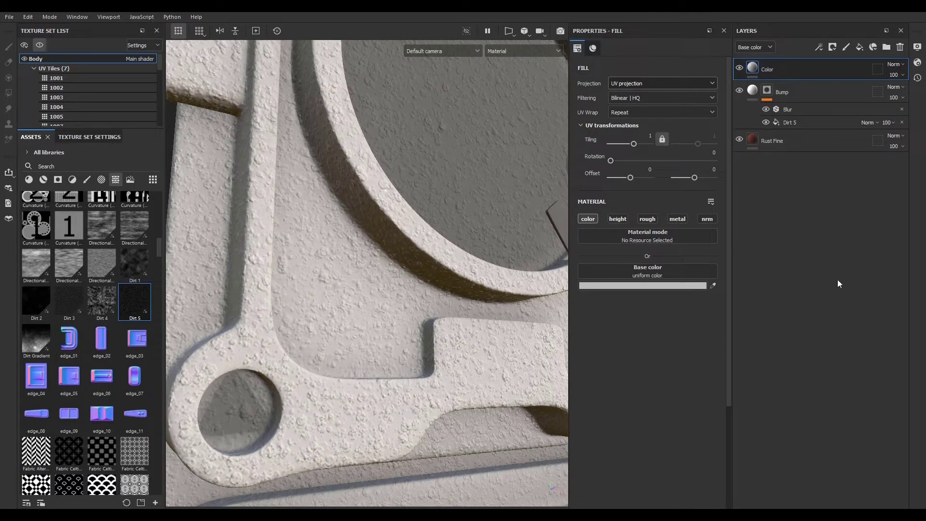
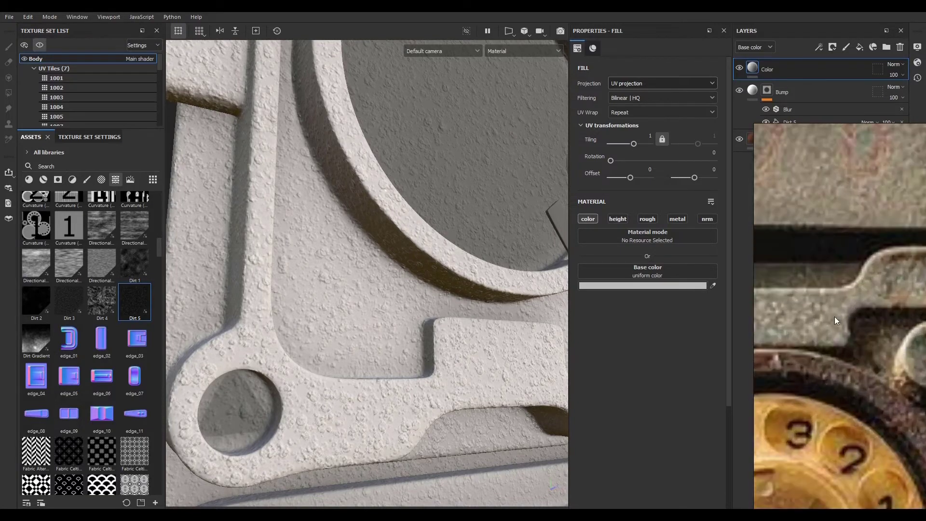
- Pick the Color layer's base color from the green paint in the reference image
left_click(714, 287)
left_click(862, 317)
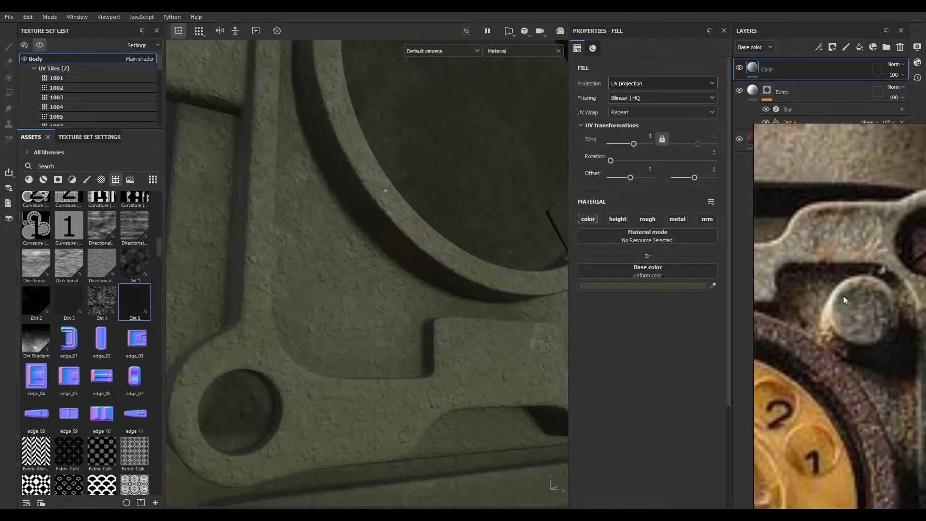
key("f")
- Examine the green base color on the model from several angles and distances
left_click_drag(317, 273, 317, 362, "alt")
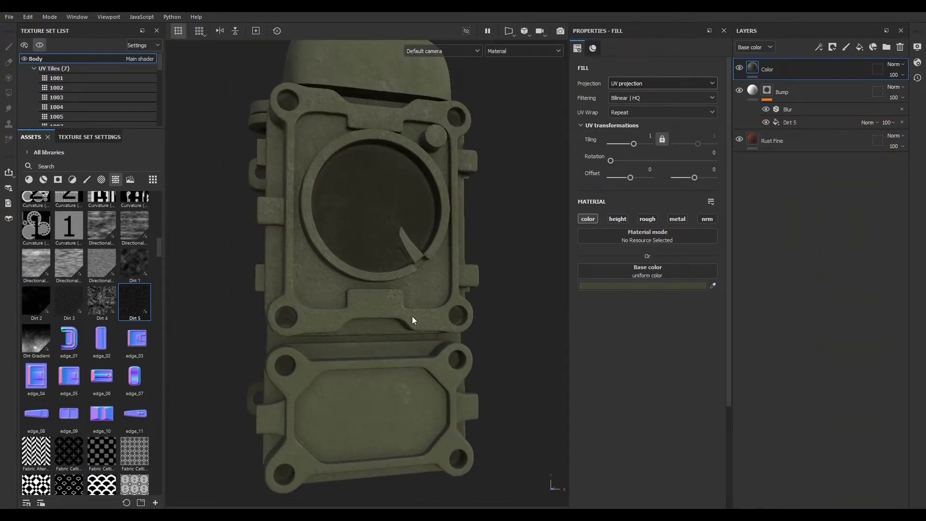
mouse_move(412, 318)
left_mouse_down("alt")
mouse_move(373, 316)
mouse_move(430, 316)
left_mouse_up("alt")
mouse_move(385, 291)
right_mouse_down("alt")
mouse_move(587, 349)
mouse_move(379, 293)
right_mouse_up("alt")
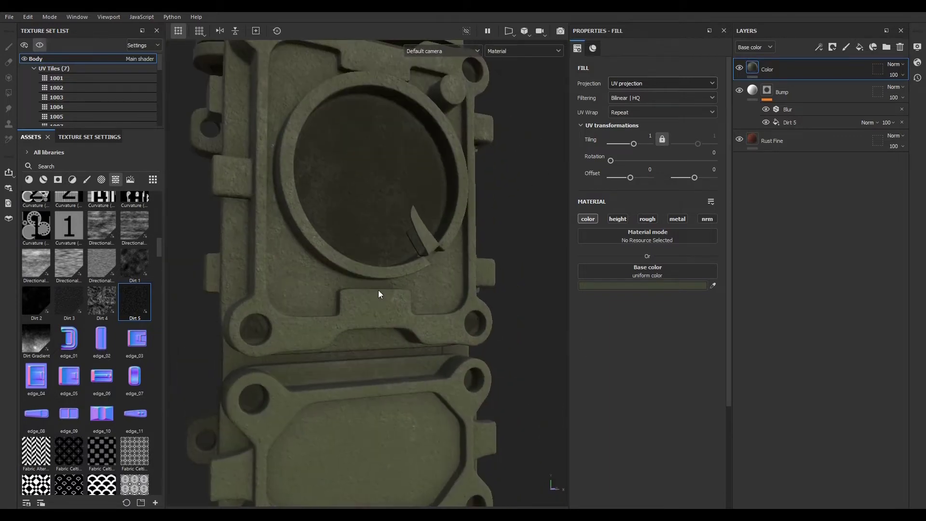
left_click_drag(378, 293, 399, 288, "alt")
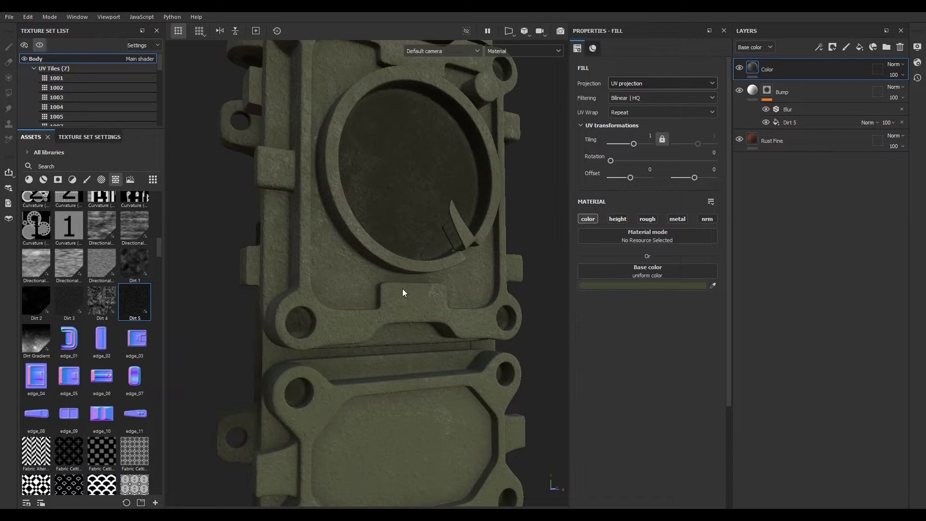
scroll(400, 285, "down", 5)
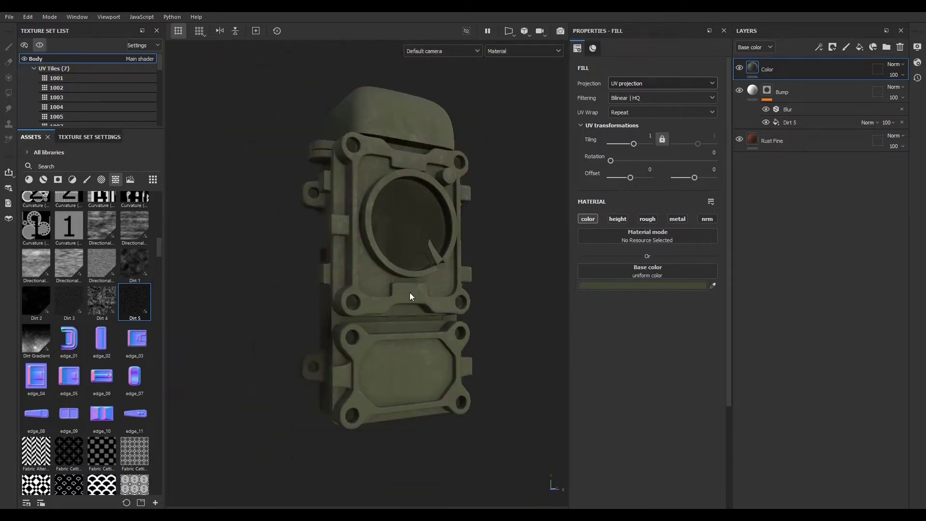
scroll(396, 301, "up", 4)
scroll(348, 313, "down", 3)
scroll(341, 311, "up", 5)
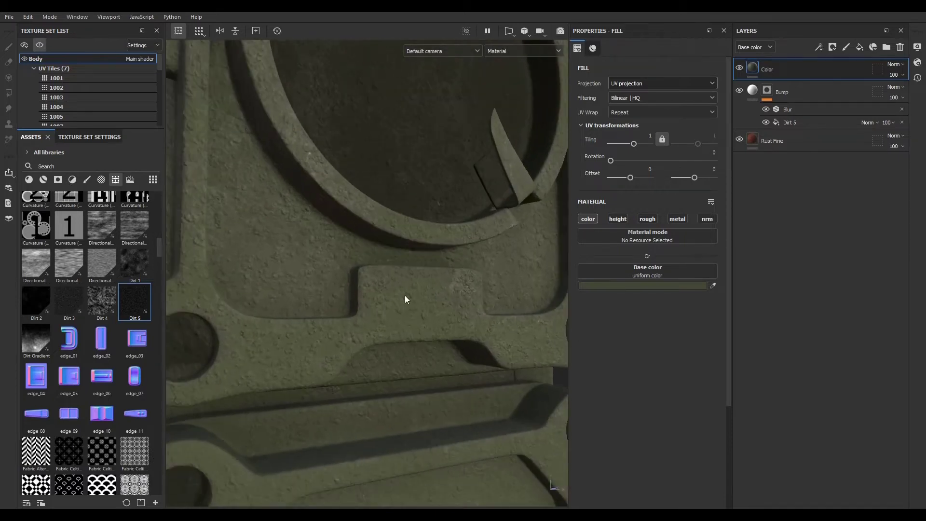
scroll(396, 304, "down", 2)
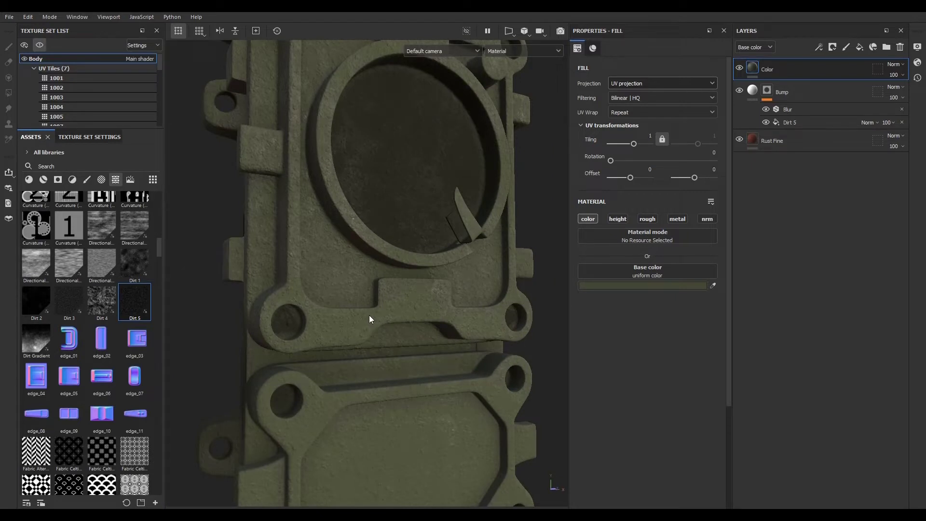
scroll(313, 307, "up", 2)
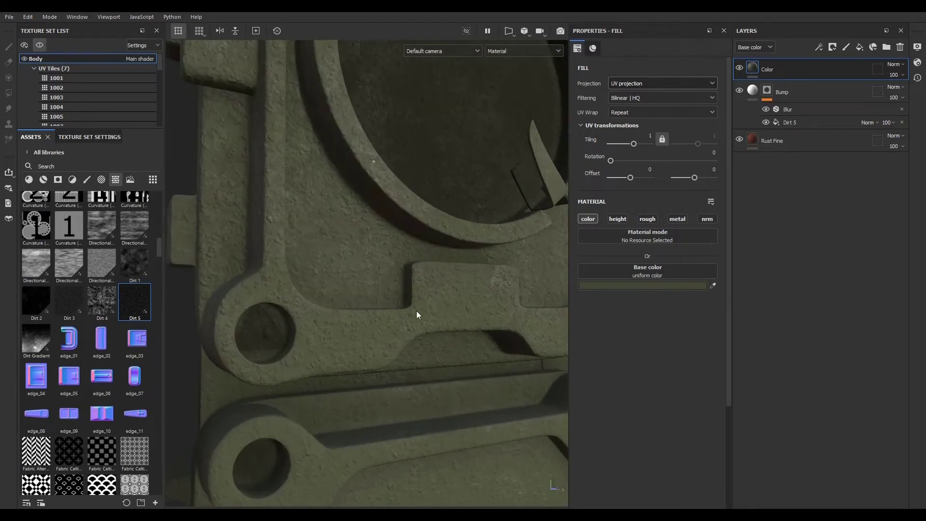
scroll(433, 319, "down", 3)
scroll(348, 296, "down", 2)
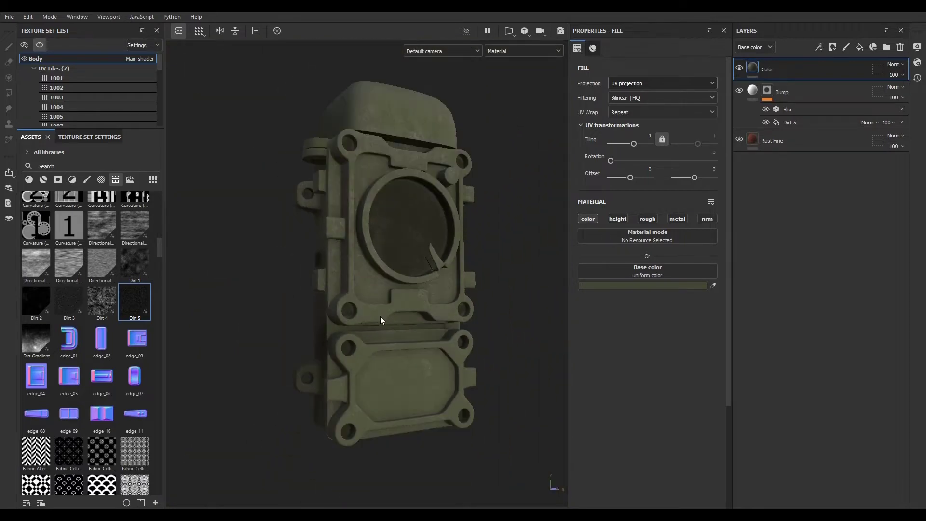
scroll(382, 319, "up", 5)
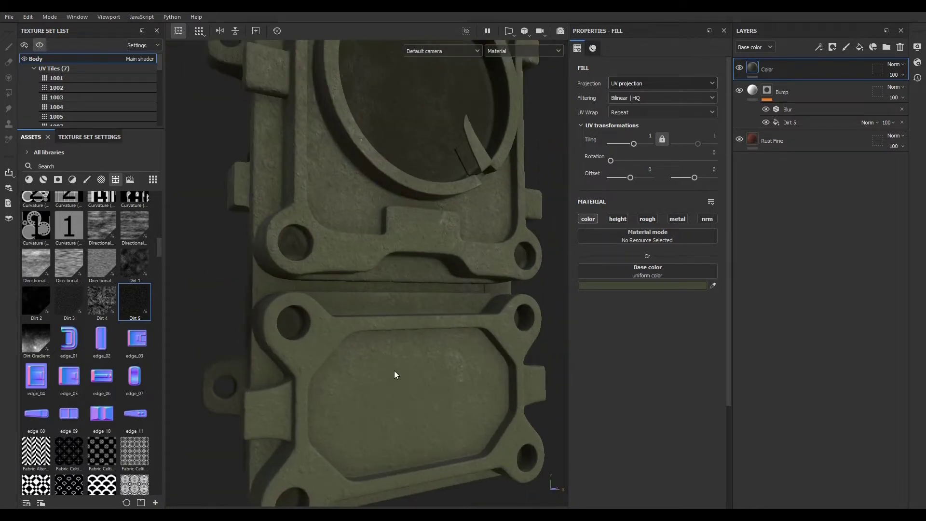
- Create a new folder in the layer stack and name it Paint
left_click(807, 88, "ctrl")
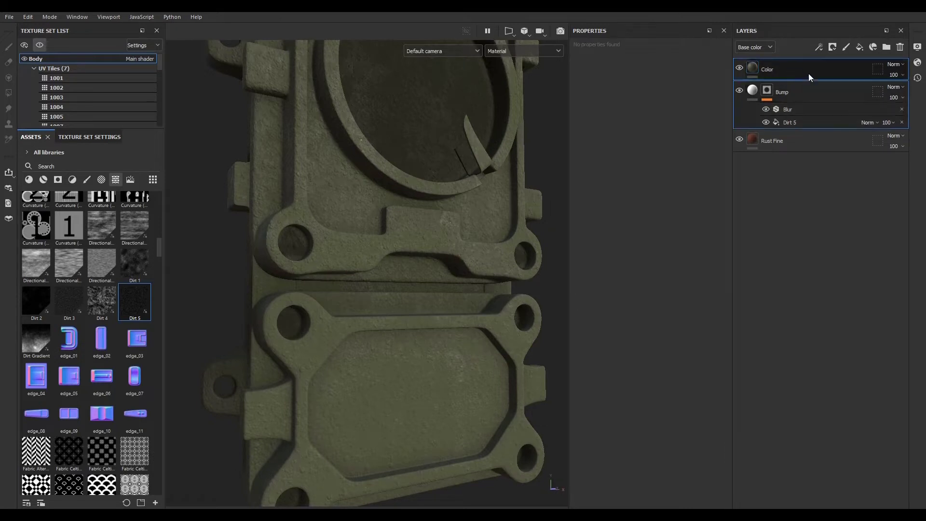
left_click(834, 69)
left_click(886, 47)
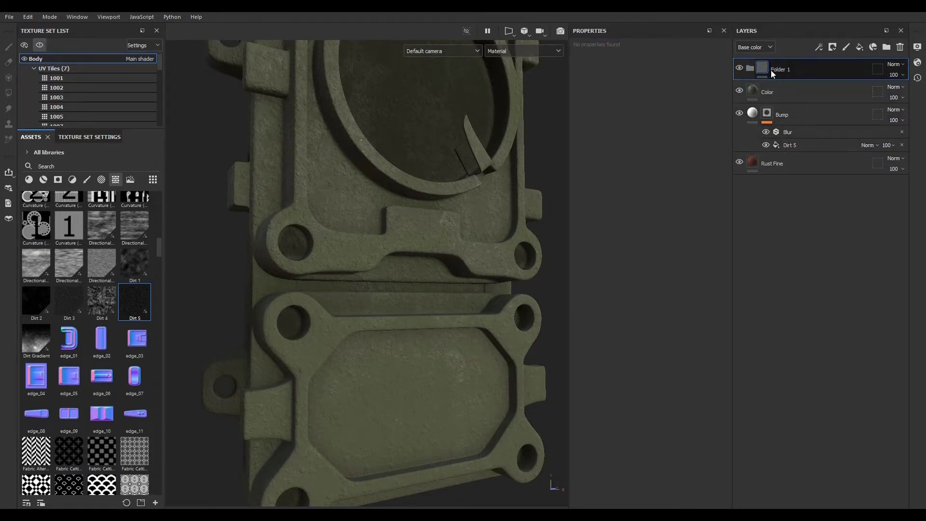
double_click(779, 70)
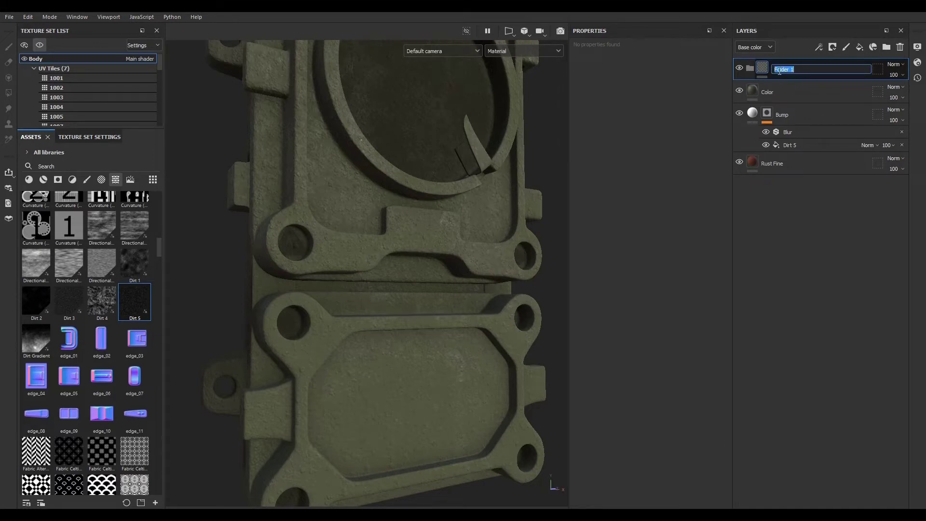
type("Paint")
key("Return")
- Move the Color and Bump layers into the Paint folder
left_click(798, 88)
left_click(802, 117, "ctrl")
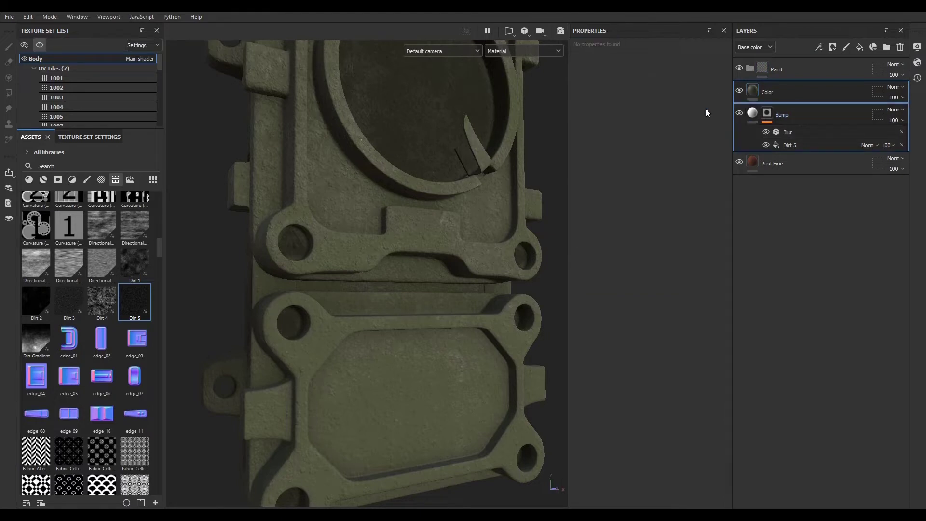
mouse_move(792, 92)
left_mouse_down()
mouse_move(783, 92)
mouse_move(787, 78)
mouse_move(803, 69)
mouse_move(752, 69)
left_mouse_up()
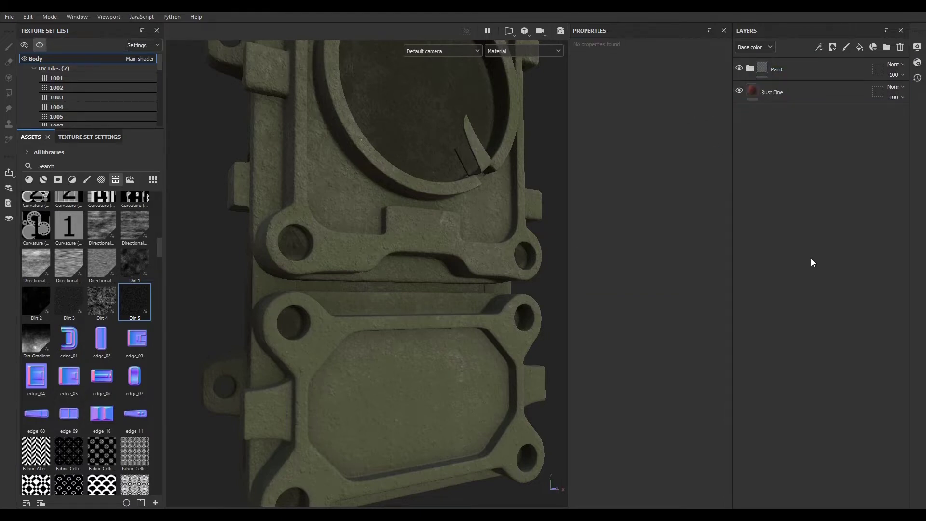
- Toggle the Paint folder's visibility off and back on to compare the model
left_click(740, 69)
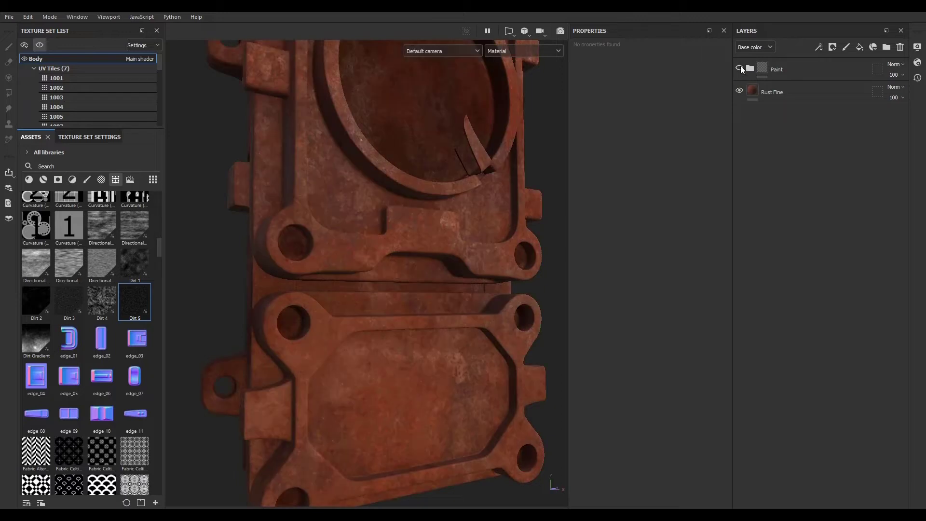
left_click(740, 69)
scroll(418, 294, "up", 5)
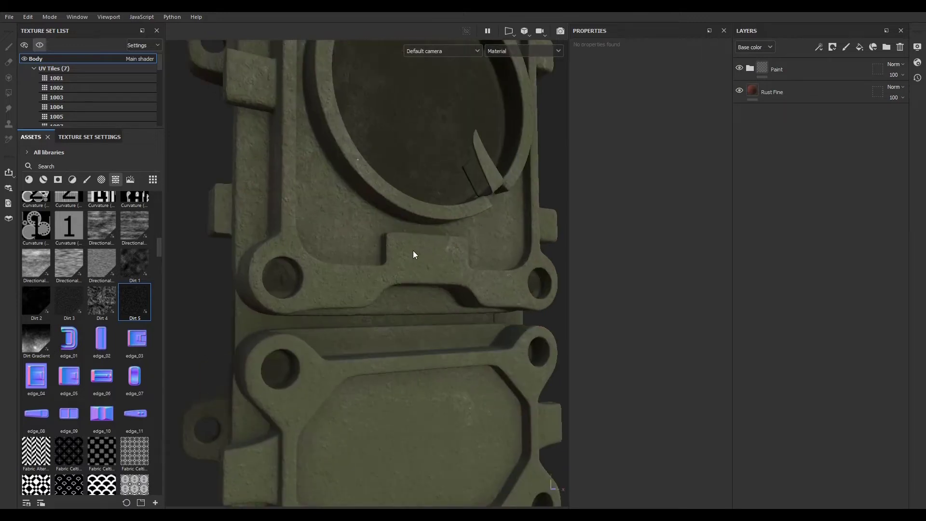
- Add a white mask to the Paint folder
left_click(820, 69)
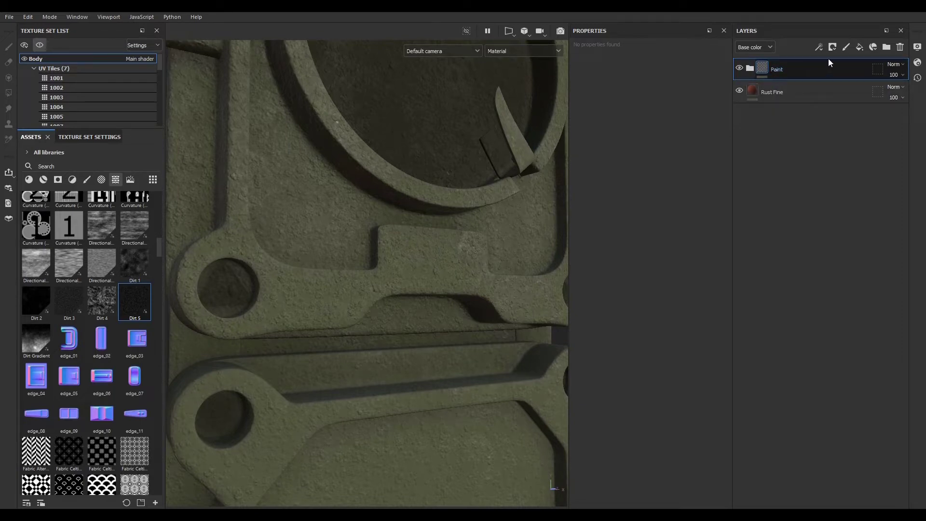
left_click(833, 47)
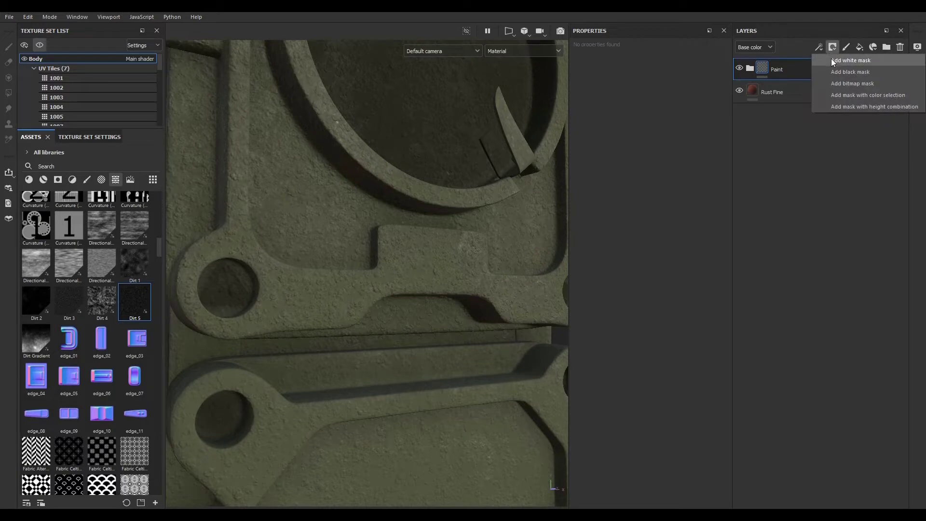
left_click(832, 60)
scroll(416, 254, "down", 5)
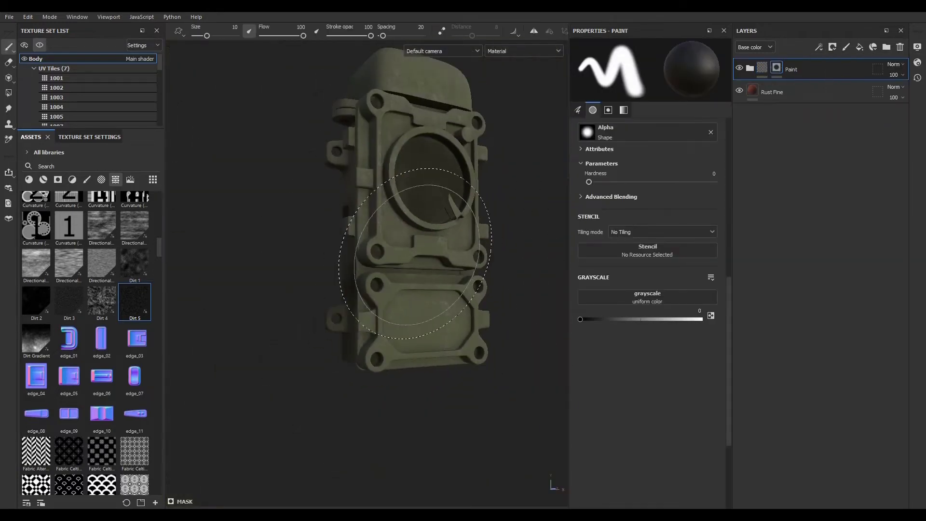
scroll(416, 255, "up", 5)
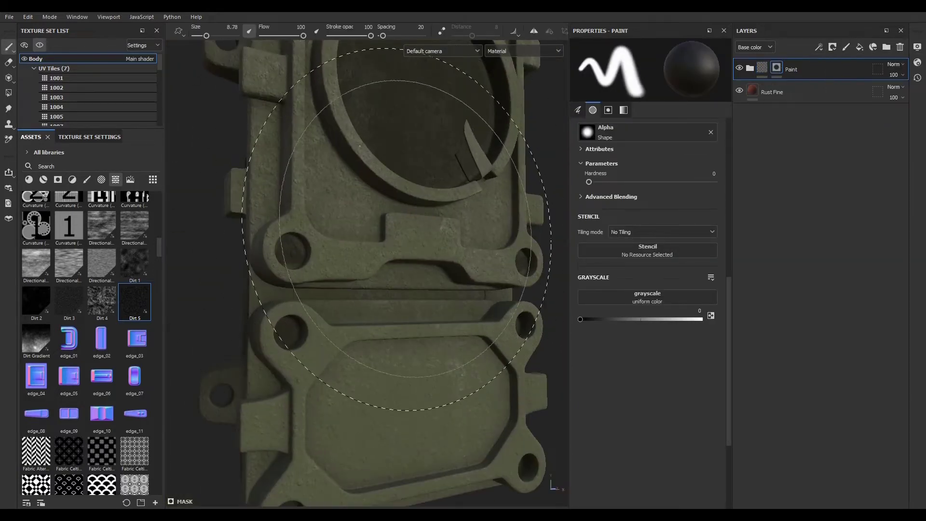
right_click_drag(407, 235, 318, 236, "ctrl")
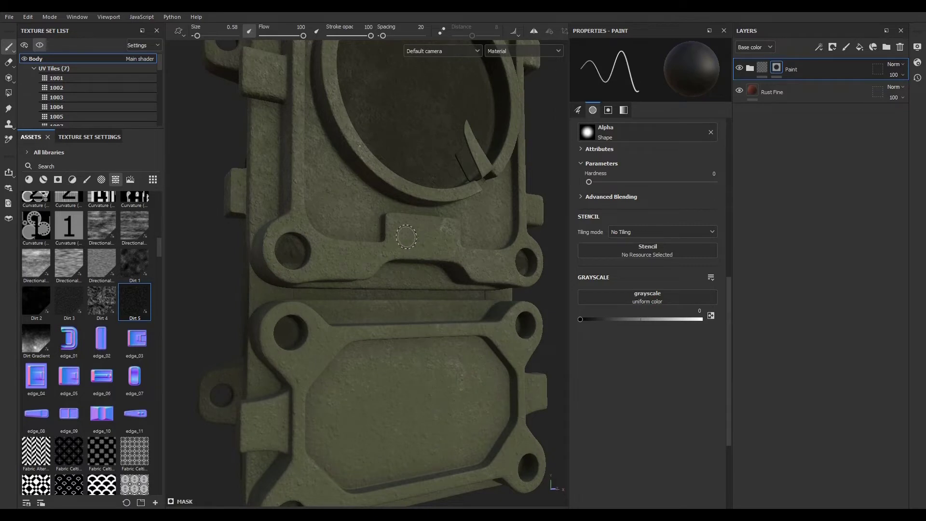
- Add a fill to the Paint folder's mask and load the Body curvature map into its grayscale slot
left_click(818, 50)
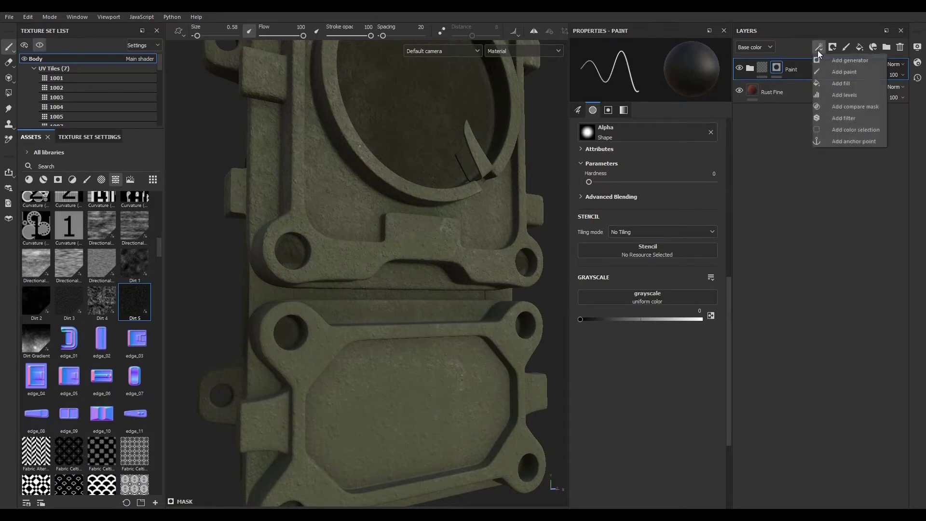
left_click(837, 83)
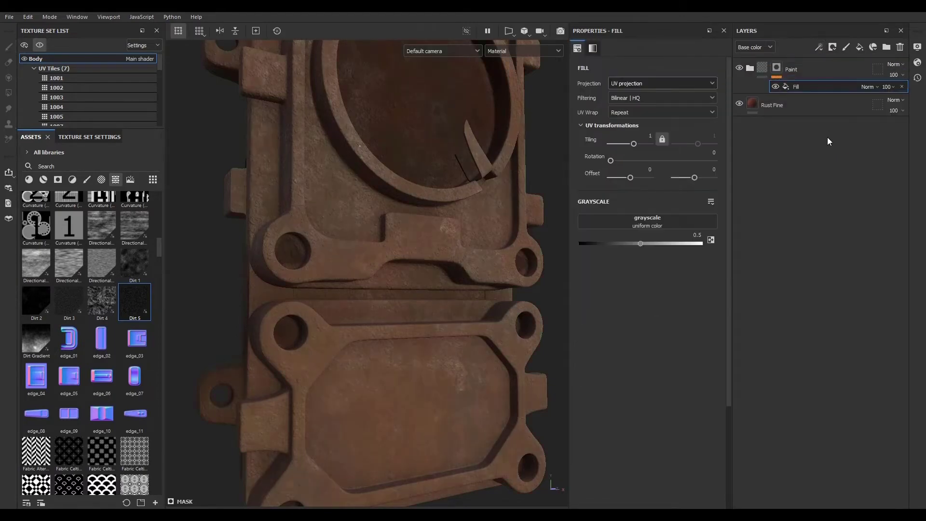
left_click(624, 219)
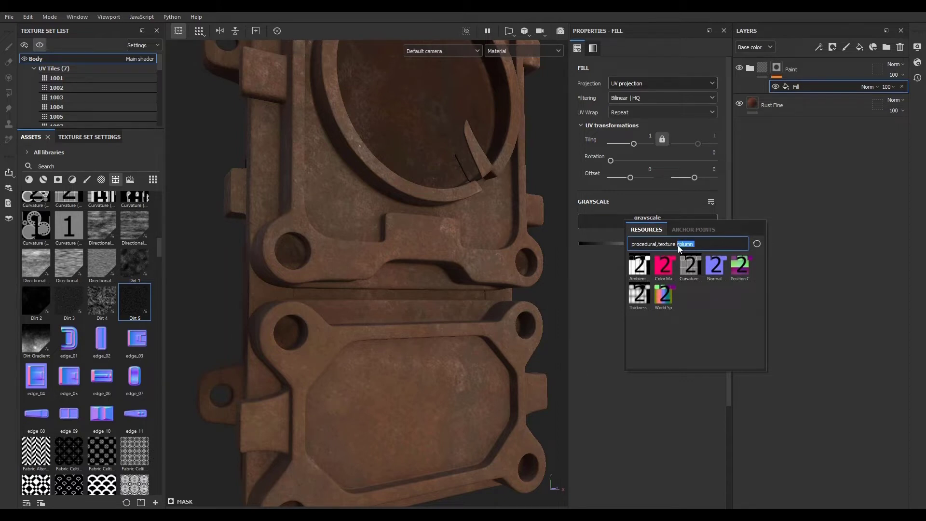
type("body")
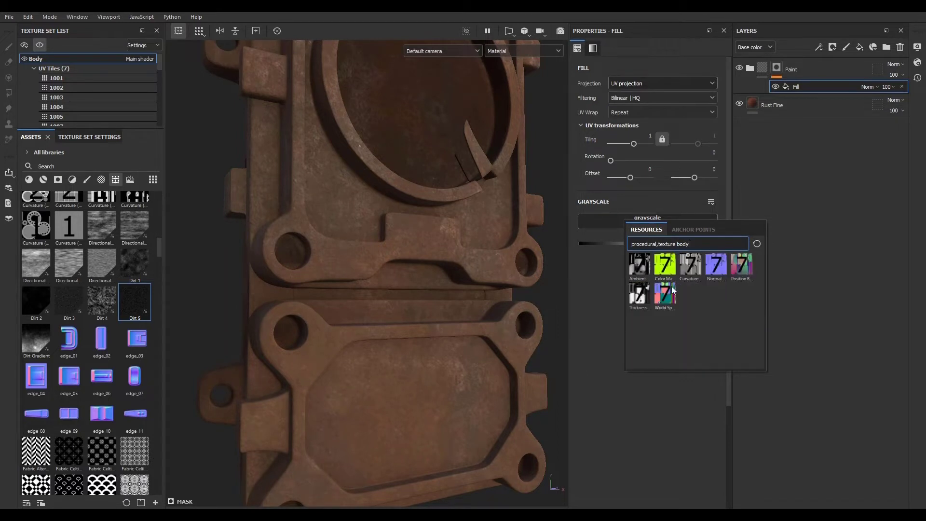
left_click(690, 266)
- Add a Levels effect above the curvature fill in the Paint mask
scroll(429, 304, "down", 3)
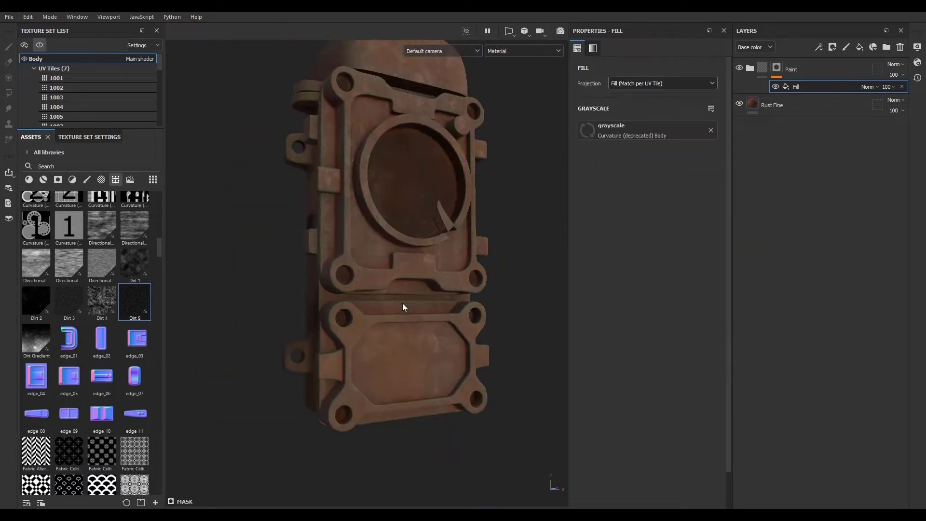
scroll(402, 303, "up", 5)
scroll(395, 275, "up", 5)
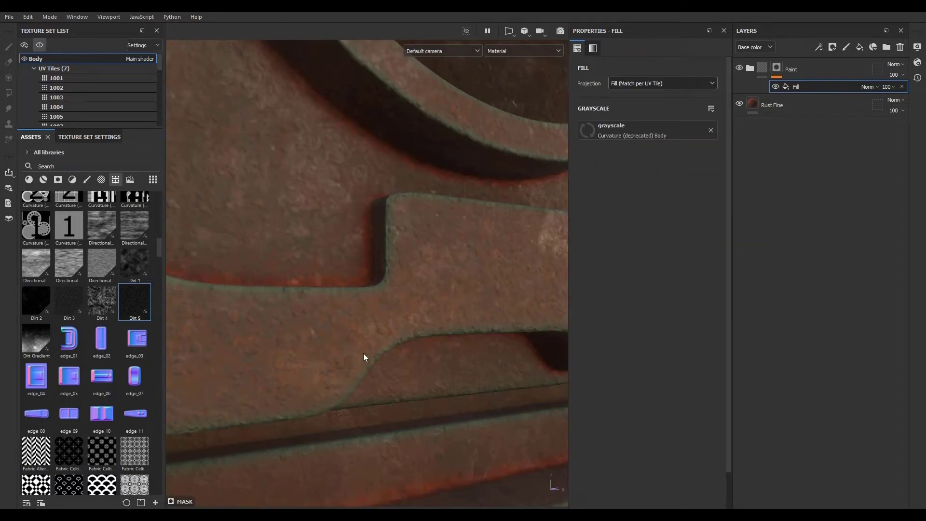
scroll(359, 303, "down", 4)
scroll(396, 279, "up", 3)
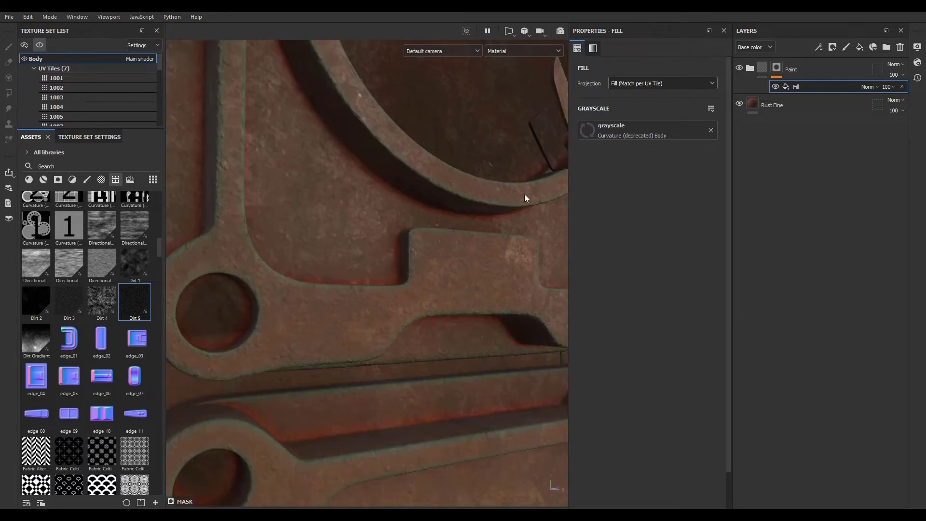
left_click(819, 46)
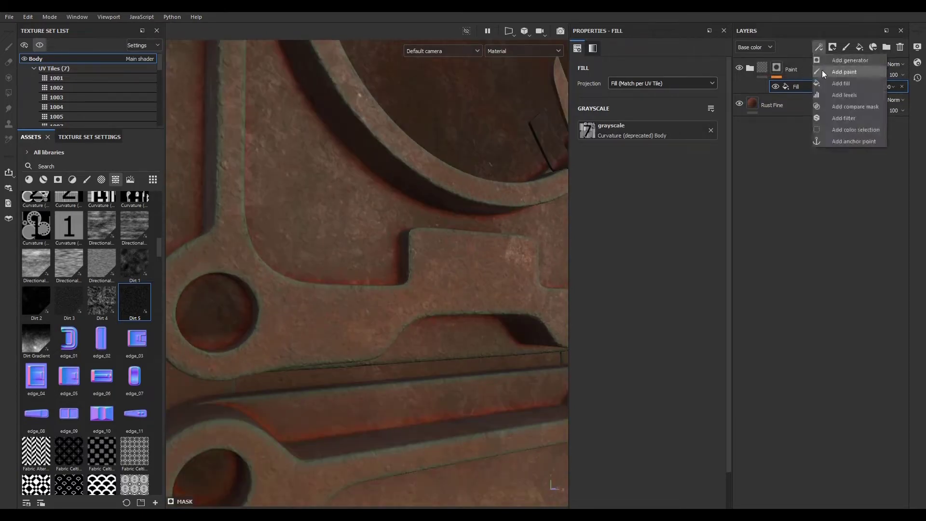
left_click(831, 95)
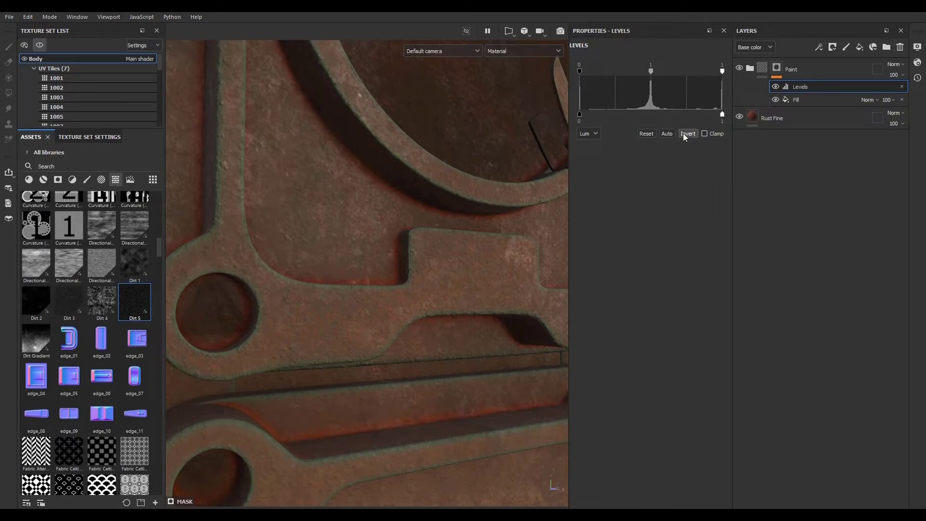
- Adjust the mask's Levels input range and invert it to control where the paint wears off edges
scroll(399, 314, "down", 5)
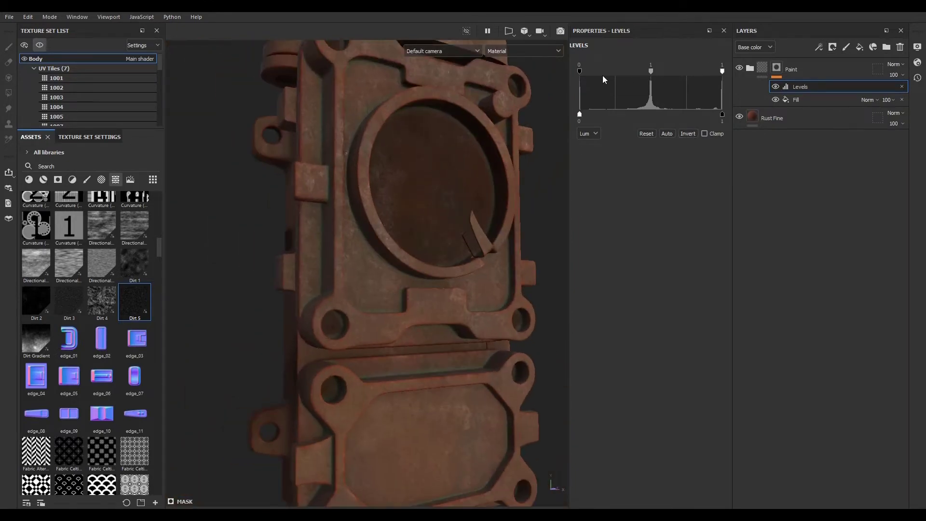
left_click_drag(580, 72, 662, 74)
left_click(690, 135)
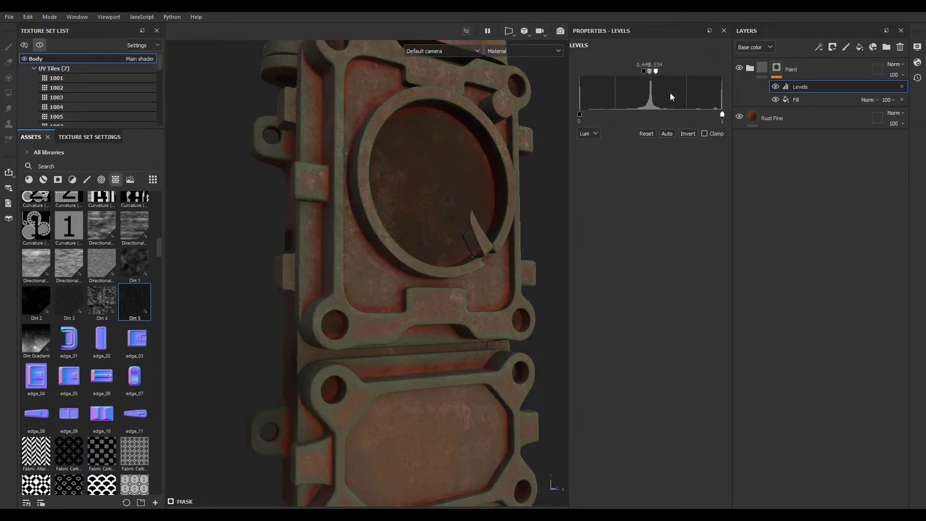
mouse_move(656, 72)
left_mouse_down()
mouse_move(677, 74)
mouse_move(641, 75)
left_mouse_up()
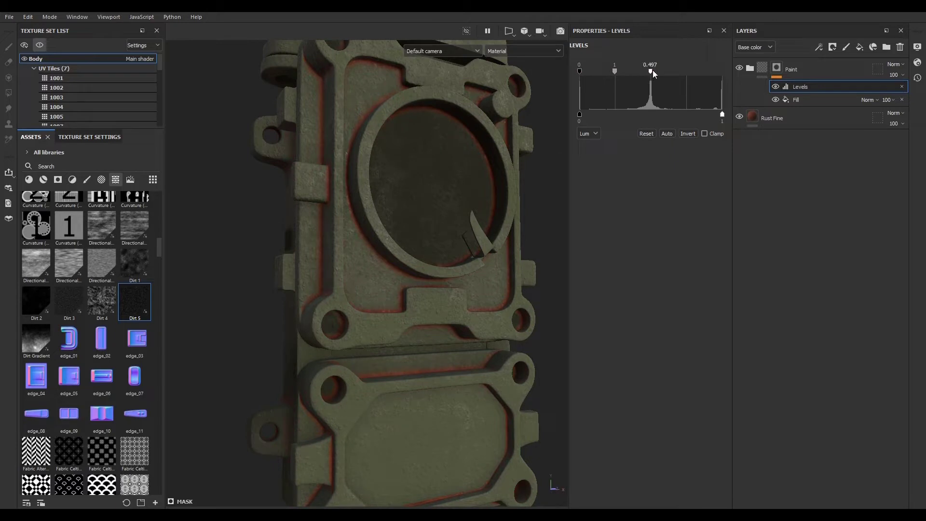
left_click_drag(600, 74, 744, 78)
left_click(686, 134)
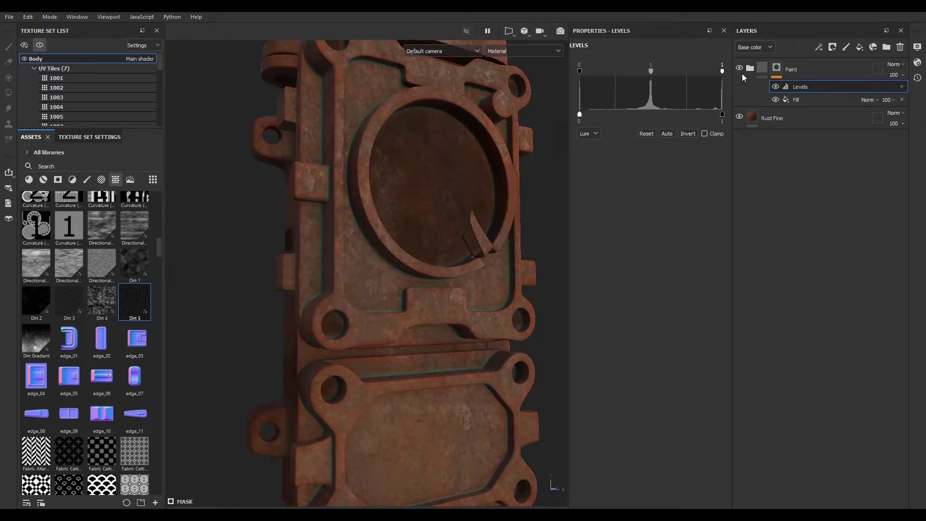
- Raise the Paint mask's Levels input minimum to about 0.85 so the paint only wears at sharp edges
left_click_drag(580, 72, 693, 79)
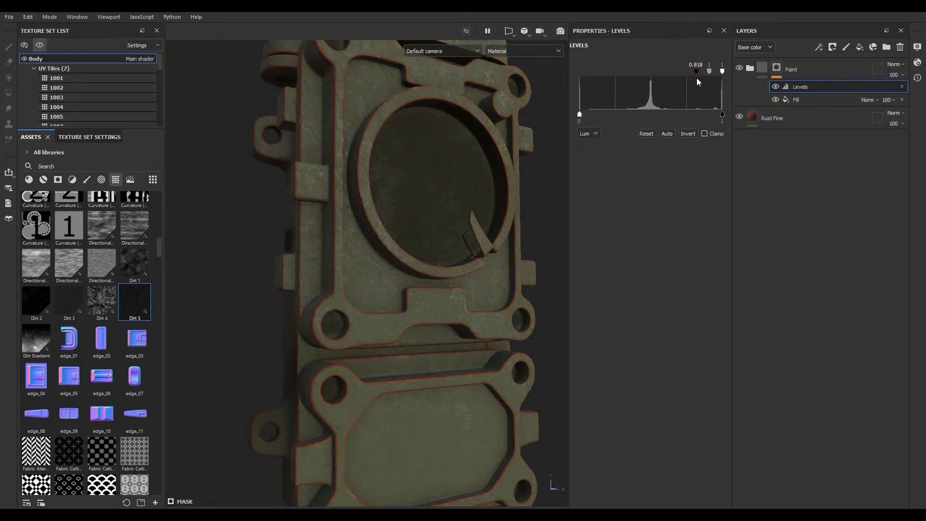
scroll(392, 330, "down", 3)
scroll(374, 357, "up", 10)
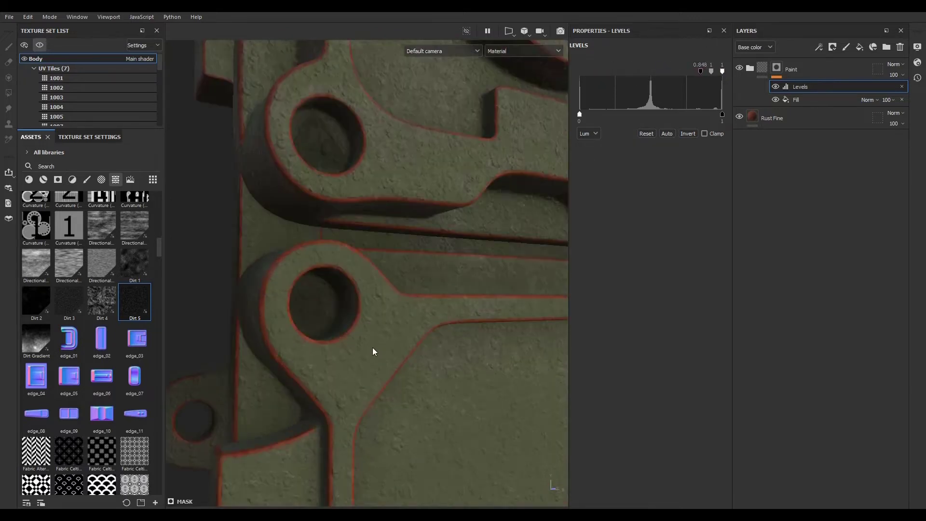
scroll(369, 359, "down", 3)
scroll(371, 362, "up", 6)
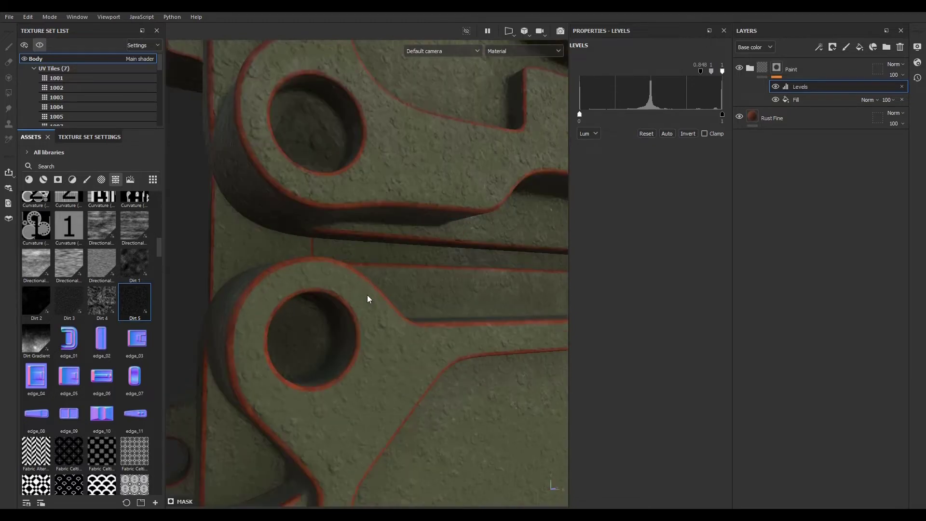
scroll(266, 316, "down", 3)
scroll(288, 246, "up", 5)
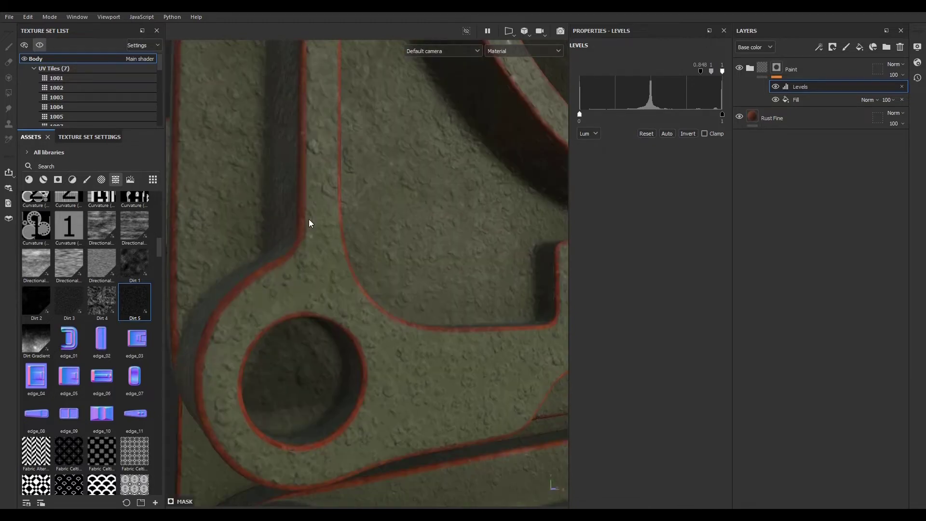
scroll(333, 296, "down", 4)
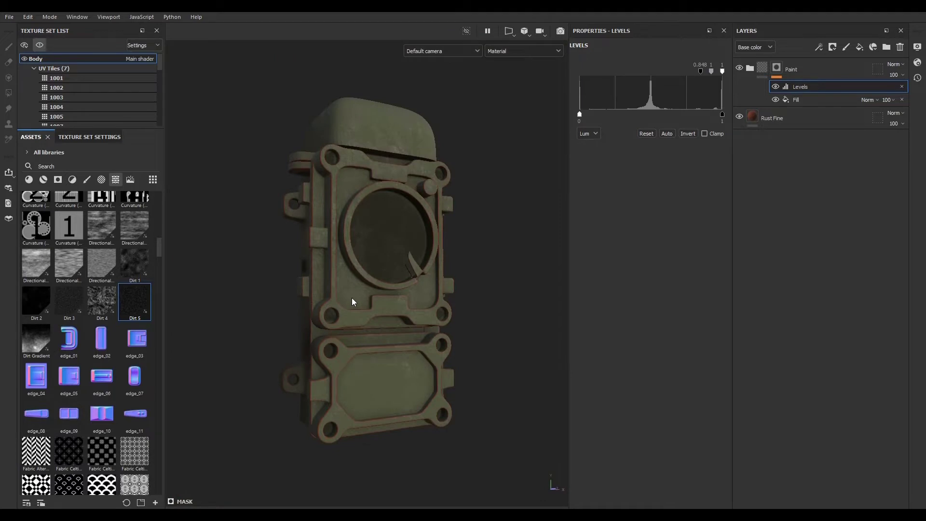
scroll(342, 226, "up", 5)
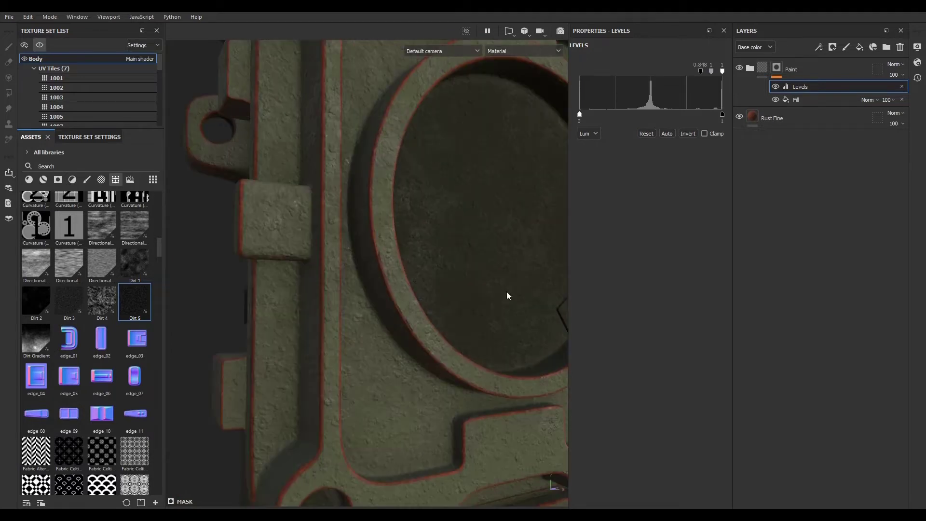
- Set the Bump layer's height inside the Paint folder to 0.1
left_click(750, 68)
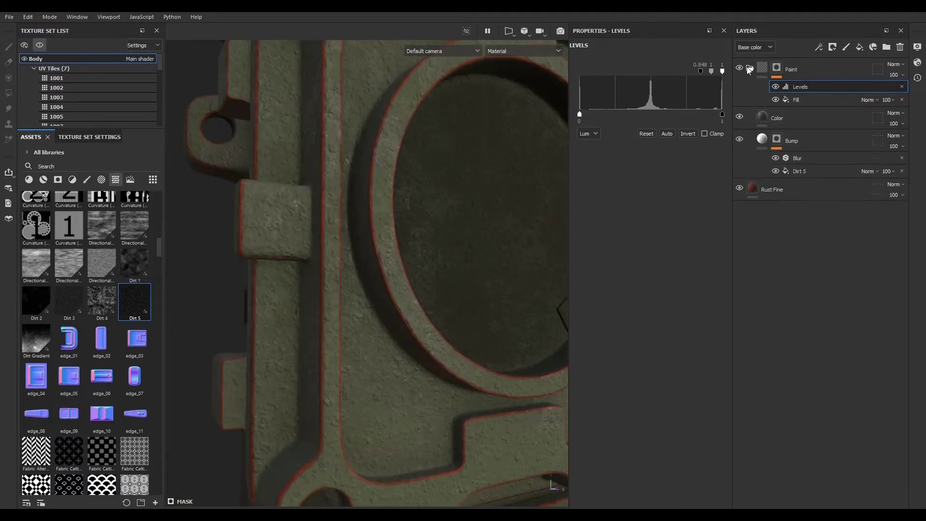
left_click(791, 141)
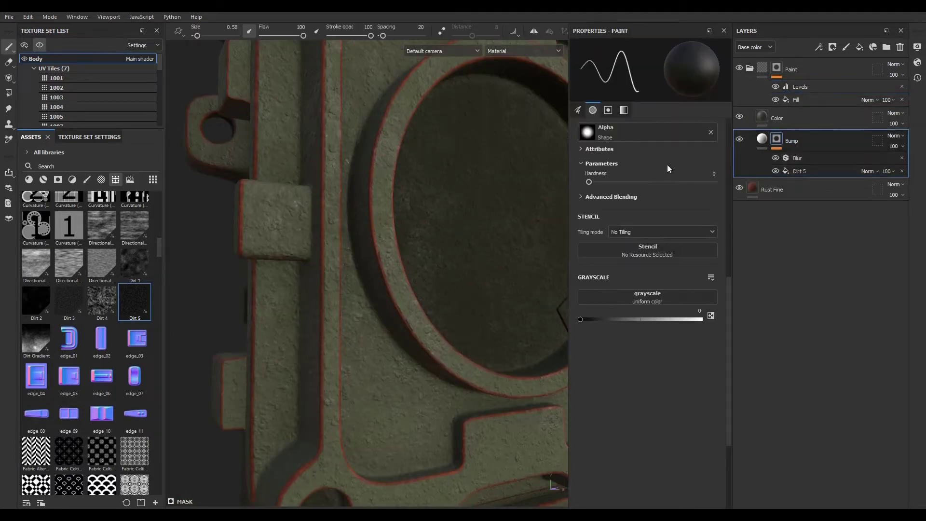
left_click(762, 139)
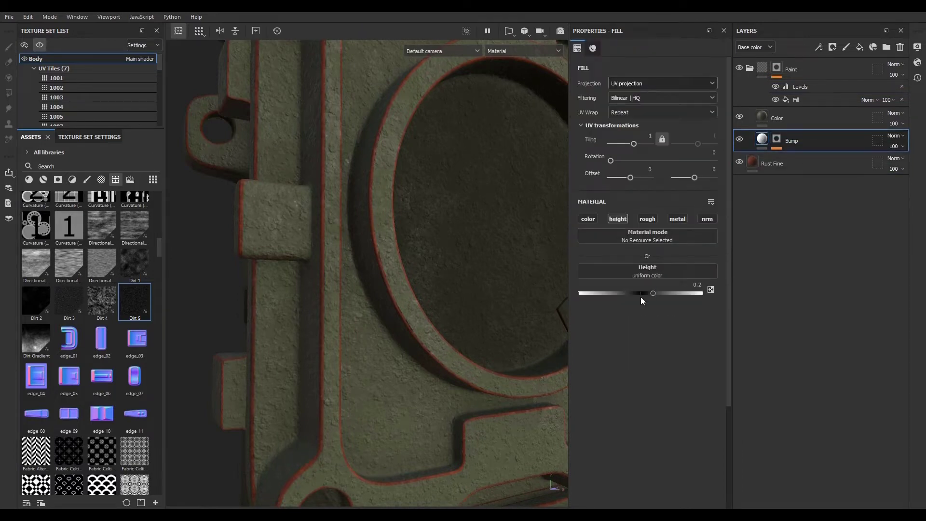
left_click(686, 285)
type("0.1")
key("Return")
scroll(267, 308, "down", 4)
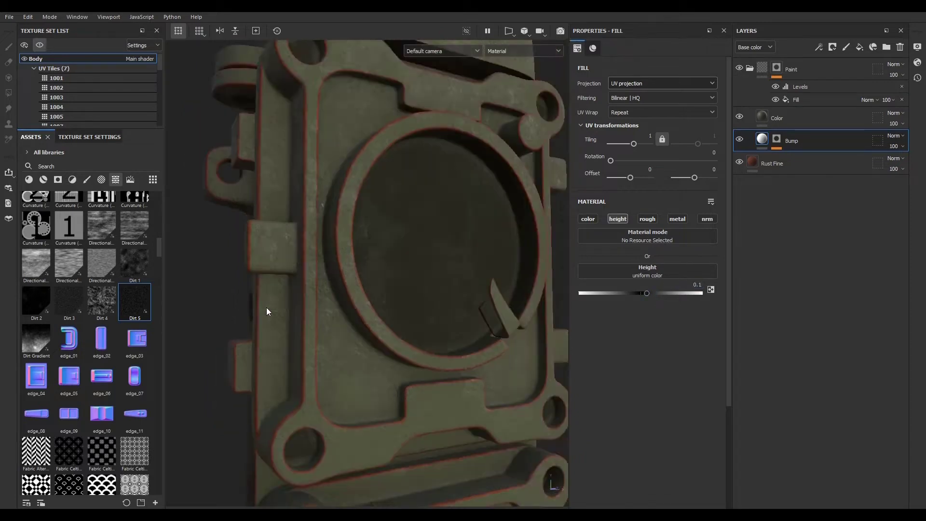
scroll(303, 289, "up", 5)
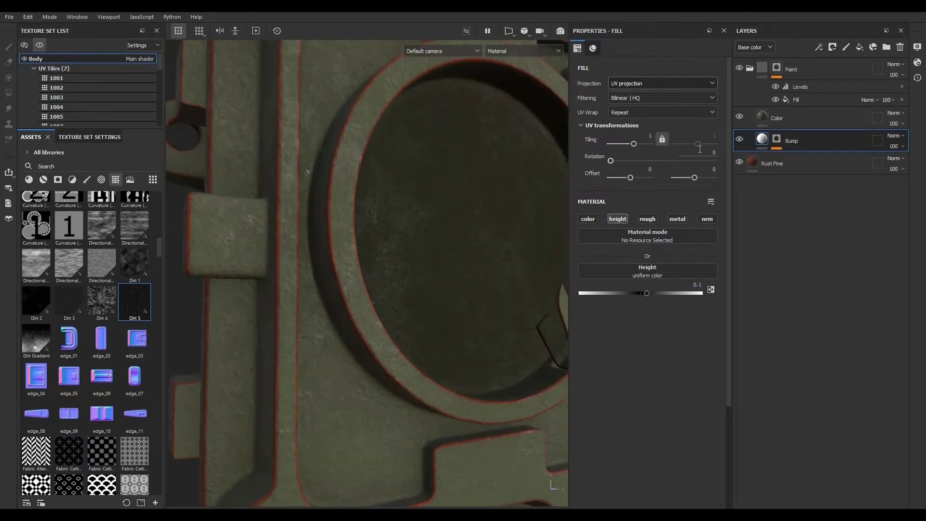
left_click(812, 83)
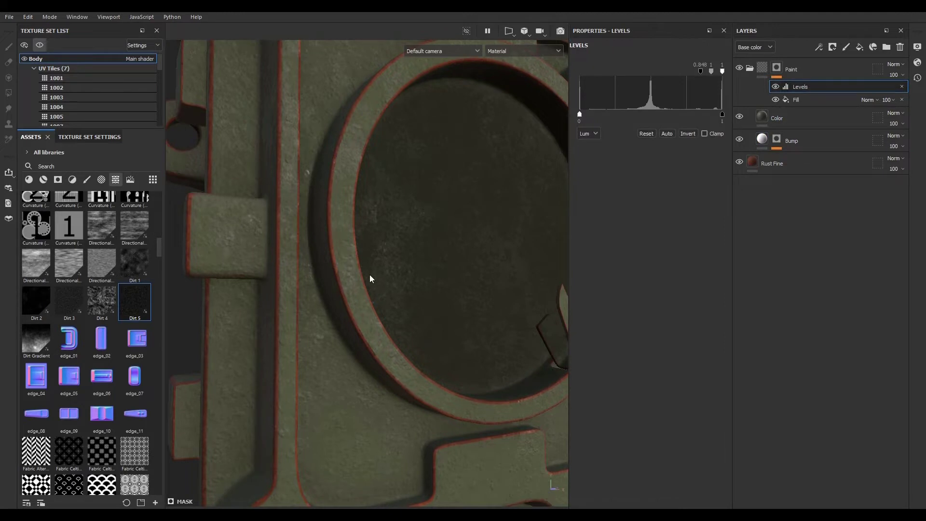
scroll(379, 274, "down", 4)
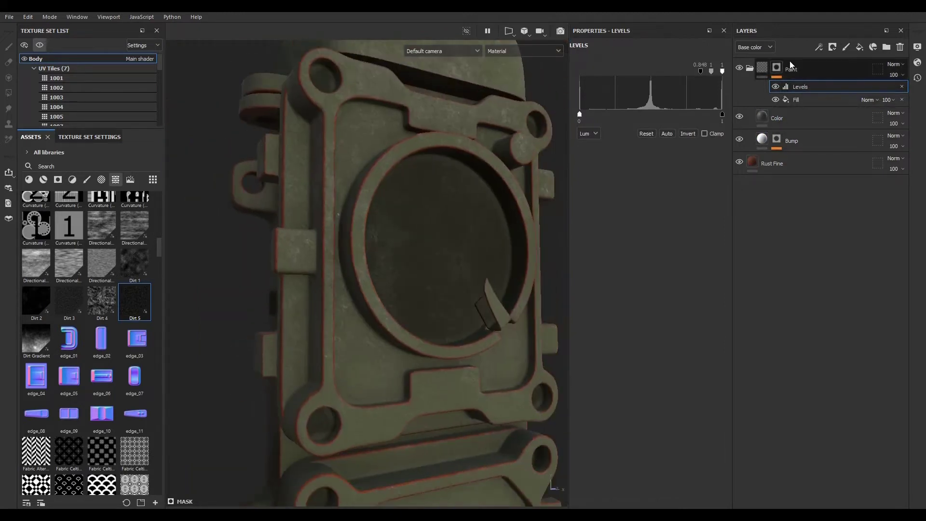
left_click(819, 47)
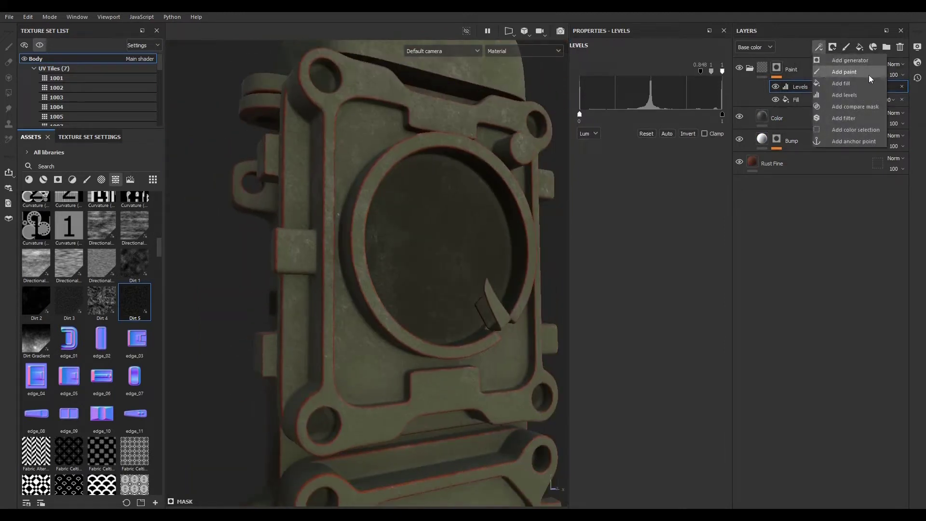
left_click(813, 237)
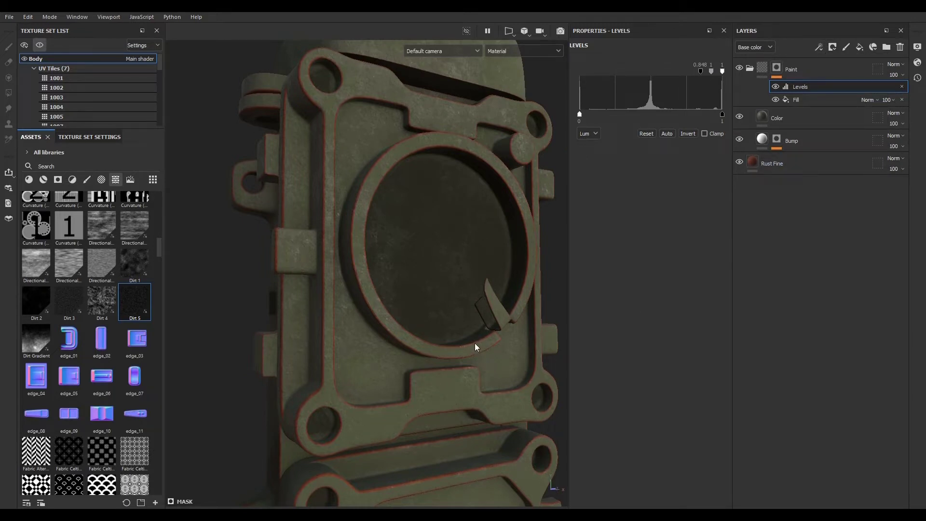
- Copy the Dirt 5 fill from the Bump layer's mask and paste it above the Levels in the Paint mask
left_click(780, 139)
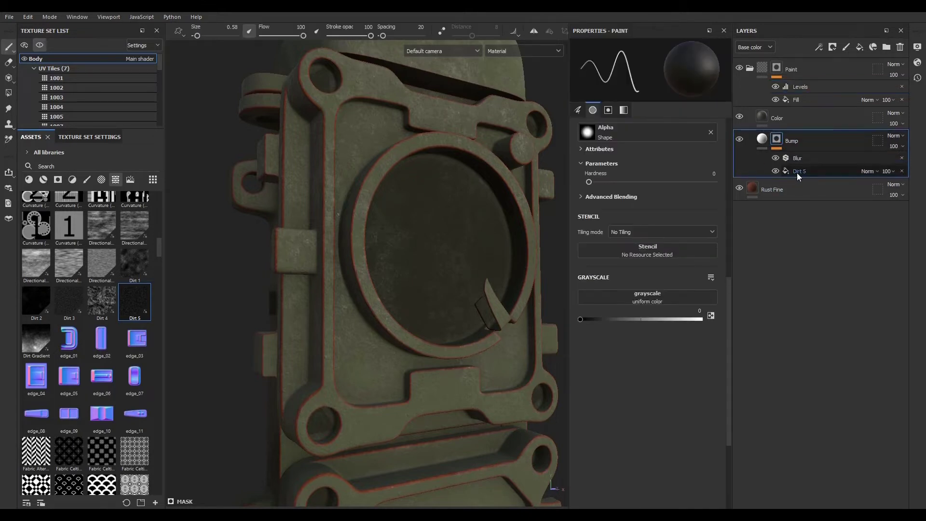
left_click(812, 171)
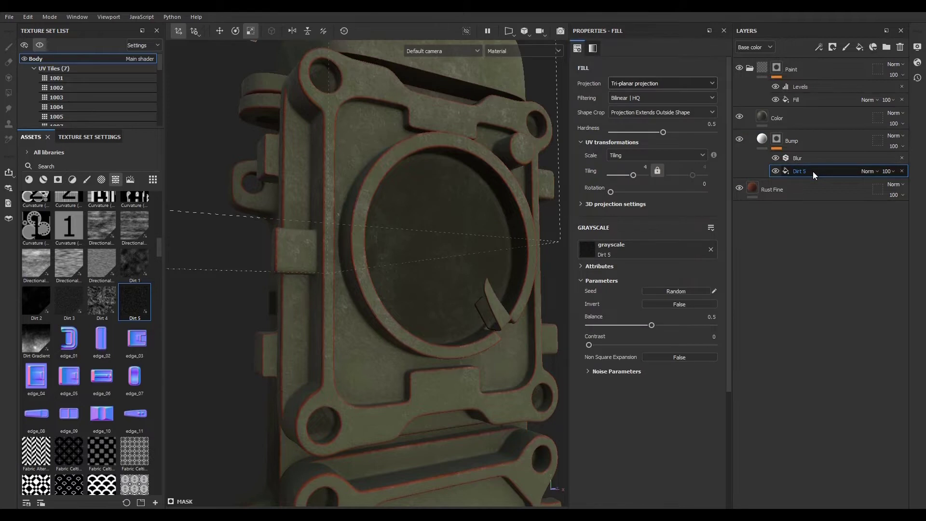
right_click(812, 172)
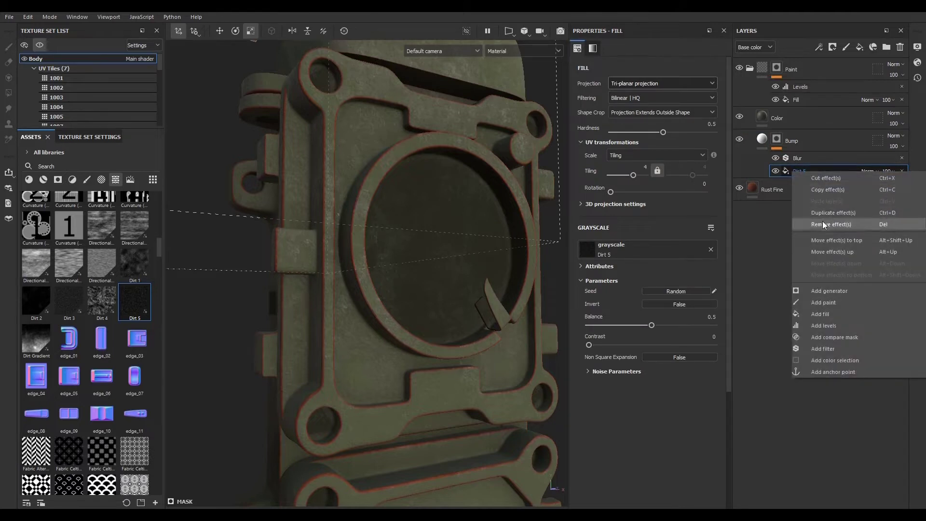
left_click(827, 190)
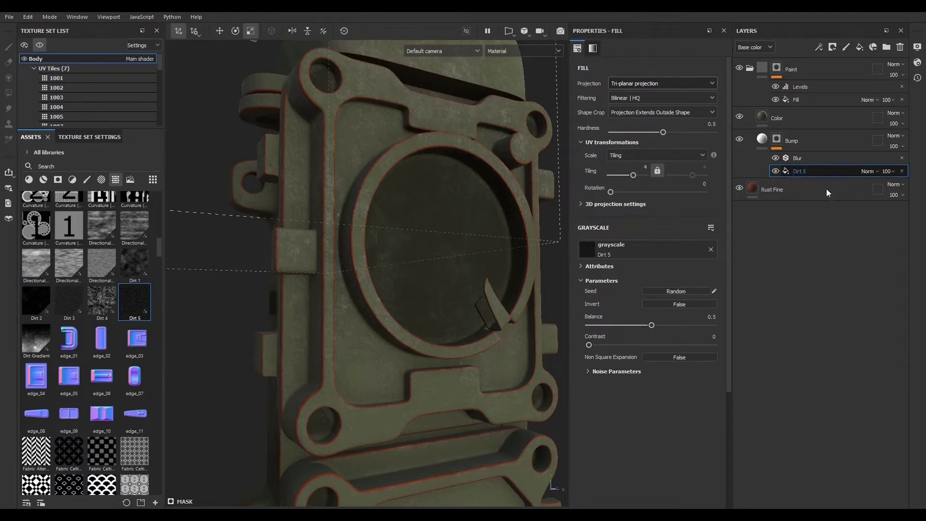
left_click(809, 90)
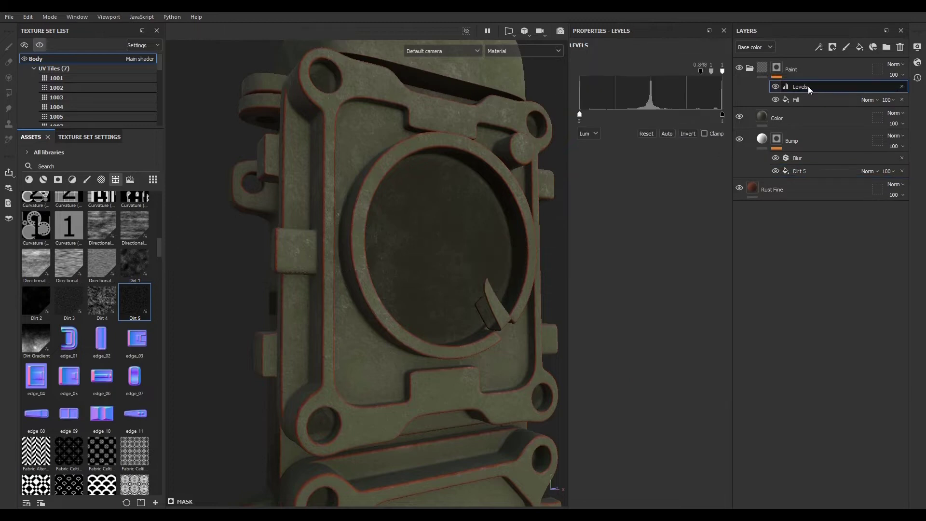
right_click(808, 86)
left_click(814, 115)
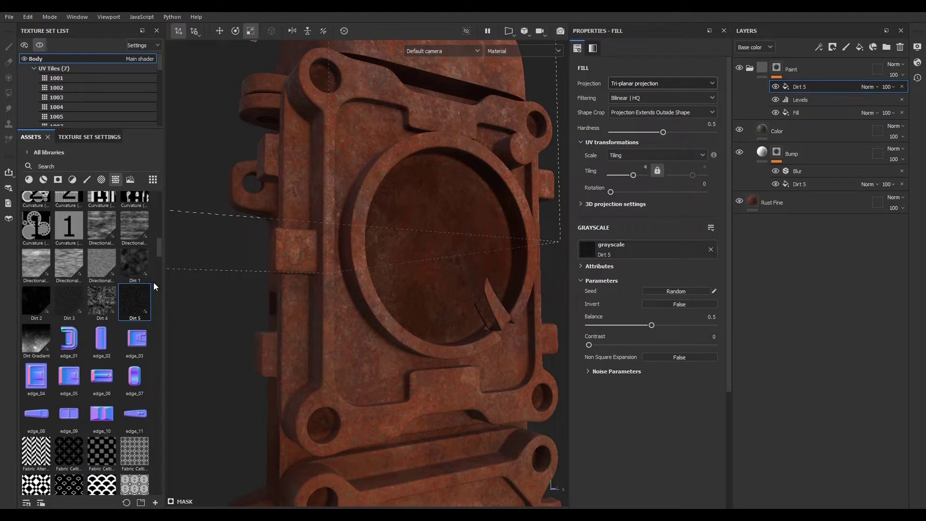
- Replace the pasted fill's grayscale with the Grunge Concrete Spots texture
left_click_drag(158, 248, 157, 312)
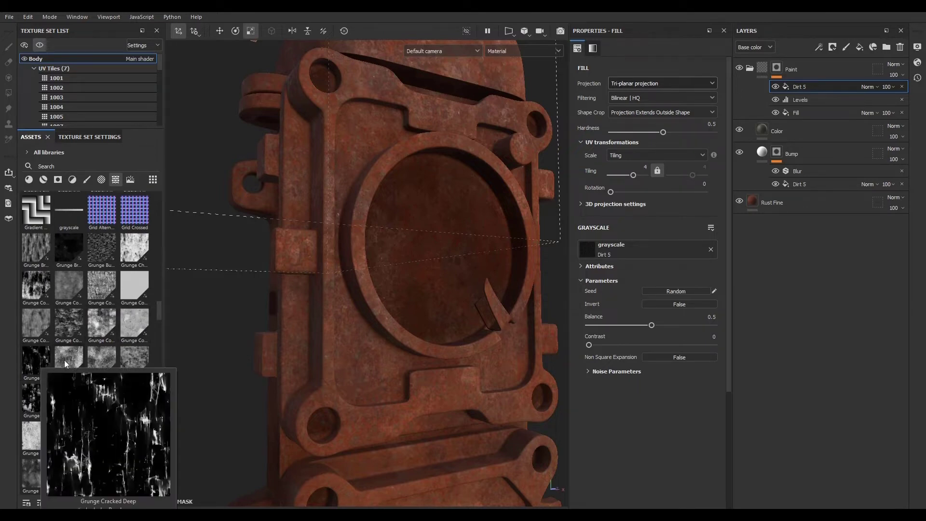
mouse_move(34, 400)
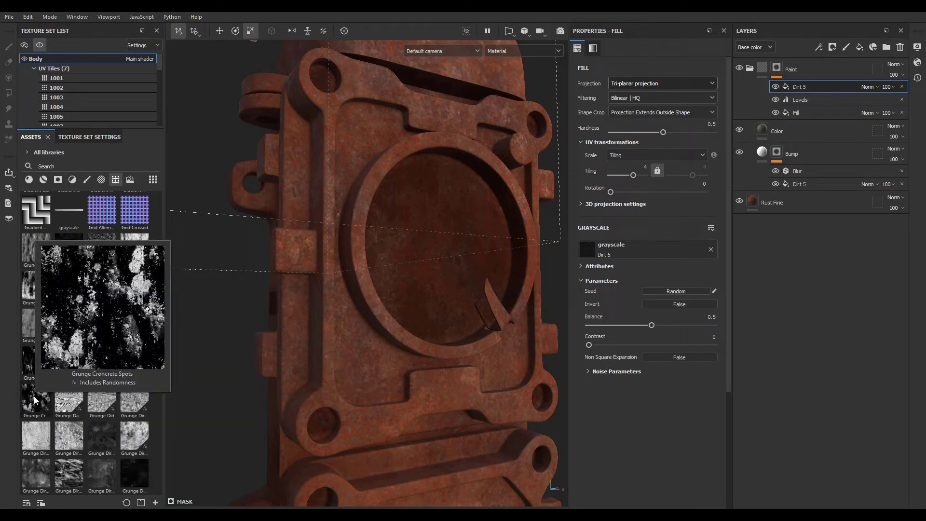
left_click_drag(34, 399, 640, 246)
left_click_drag(309, 248, 328, 272, "alt")
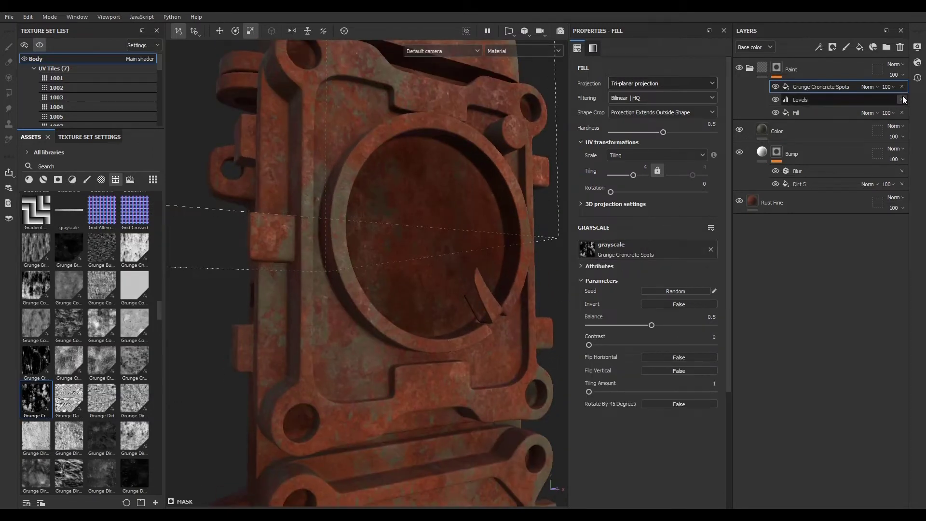
- Set the Grunge Concrete Spots fill's blend mode to Subtract
left_click(869, 87)
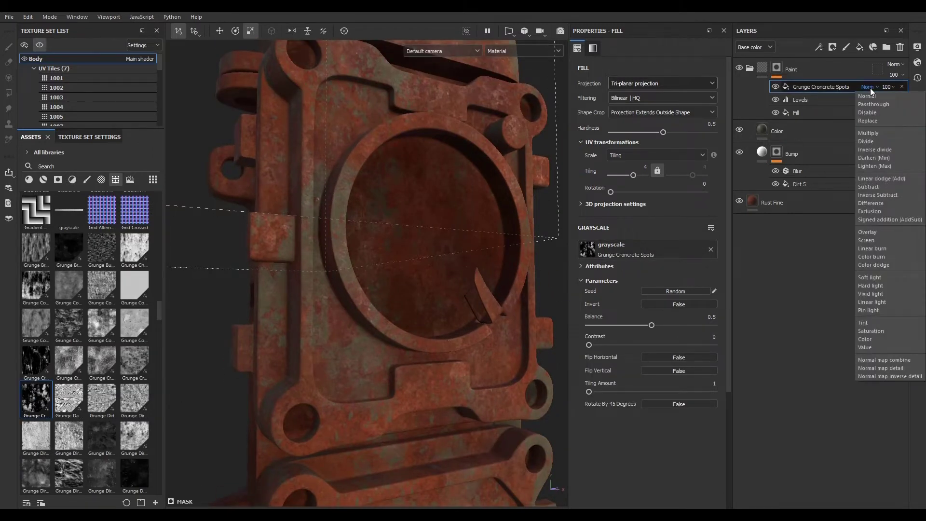
left_click(870, 186)
right_click_drag(289, 286, 354, 283, "alt")
scroll(354, 283, "down", 4)
scroll(407, 209, "up", 9)
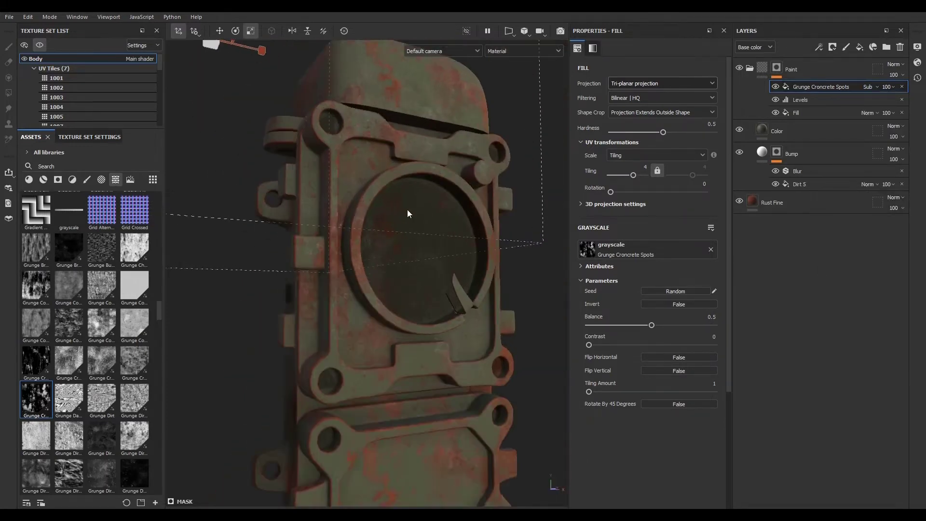
- Inspect the chipped paint across the model up close
scroll(386, 111, "down", 5)
scroll(412, 352, "down", 5)
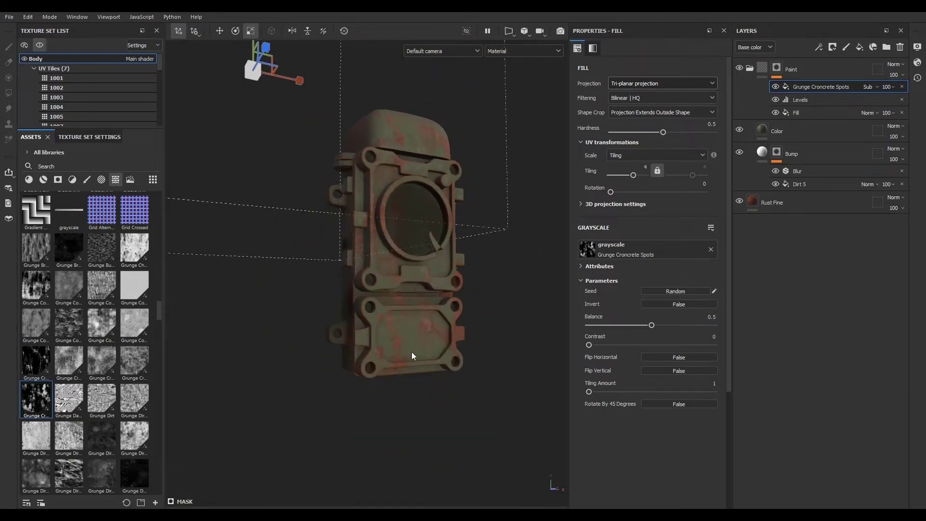
scroll(403, 333, "up", 6)
scroll(387, 347, "down", 5)
scroll(388, 335, "up", 7)
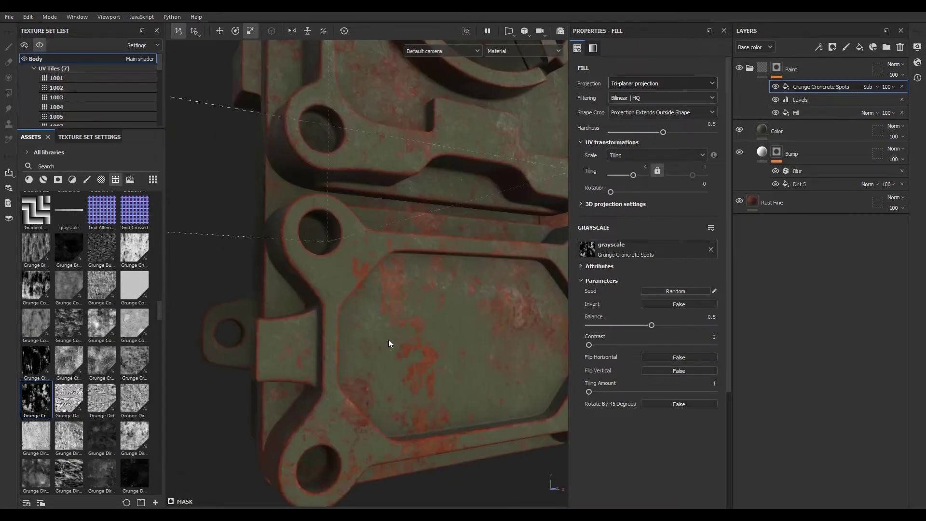
scroll(389, 339, "down", 7)
scroll(390, 242, "up", 6)
scroll(372, 257, "down", 5)
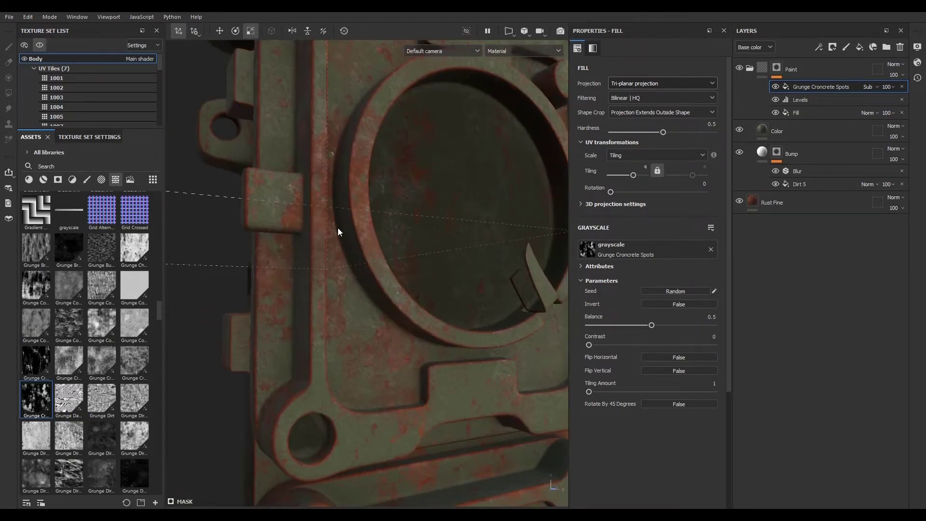
scroll(392, 426, "up", 7)
scroll(393, 389, "down", 3)
scroll(394, 393, "up", 6)
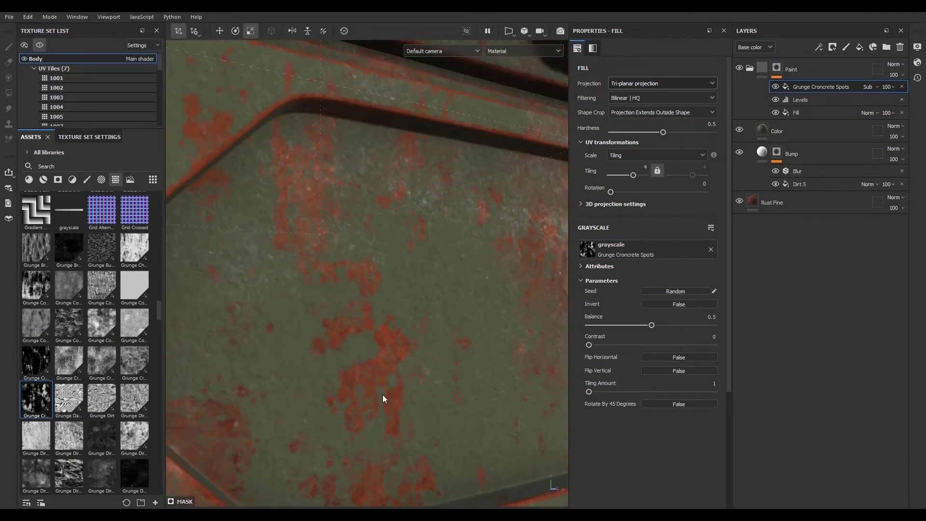
scroll(370, 371, "down", 3)
scroll(371, 373, "down", 4)
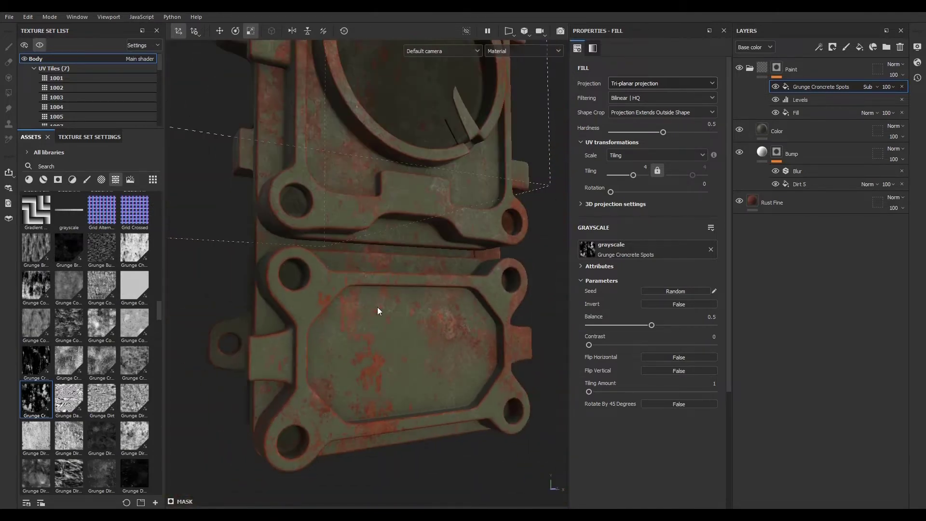
- Display the Paint mask and set the Grunge Concrete Spots balance to 0.42 and contrast to 0.31
left_click(777, 68, "alt")
mouse_move(279, 333)
left_mouse_down("alt")
mouse_move(237, 333)
mouse_move(281, 355)
mouse_move(343, 359)
left_mouse_up("alt")
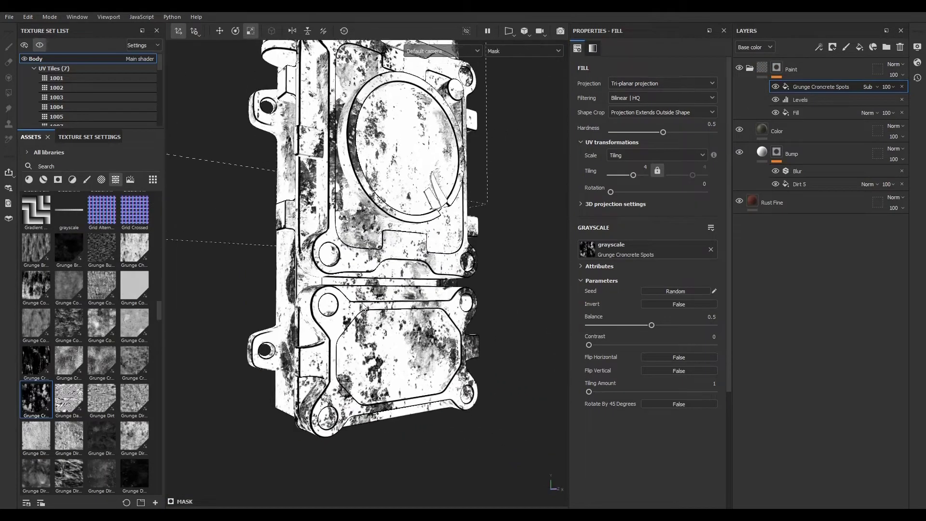
right_click_drag(343, 359, 692, 394, "alt")
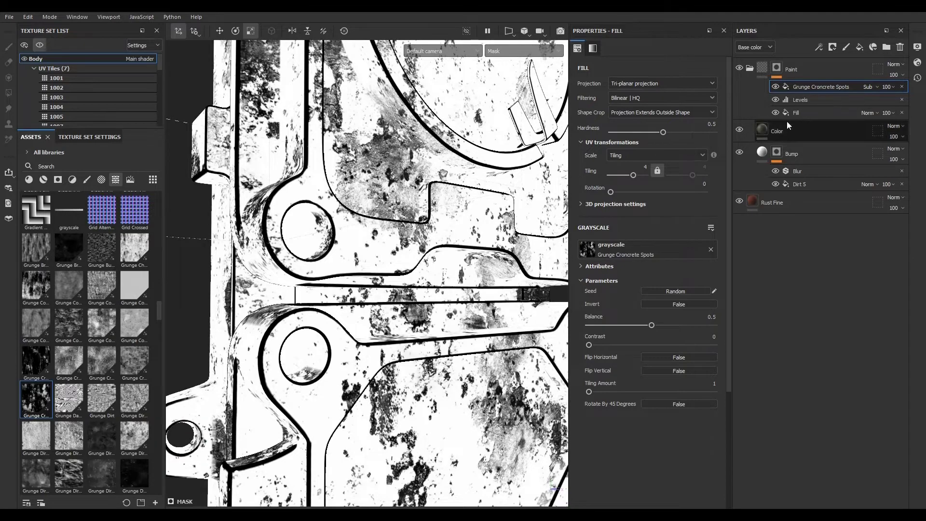
mouse_move(650, 325)
left_mouse_down()
mouse_move(608, 325)
mouse_move(642, 325)
left_mouse_up()
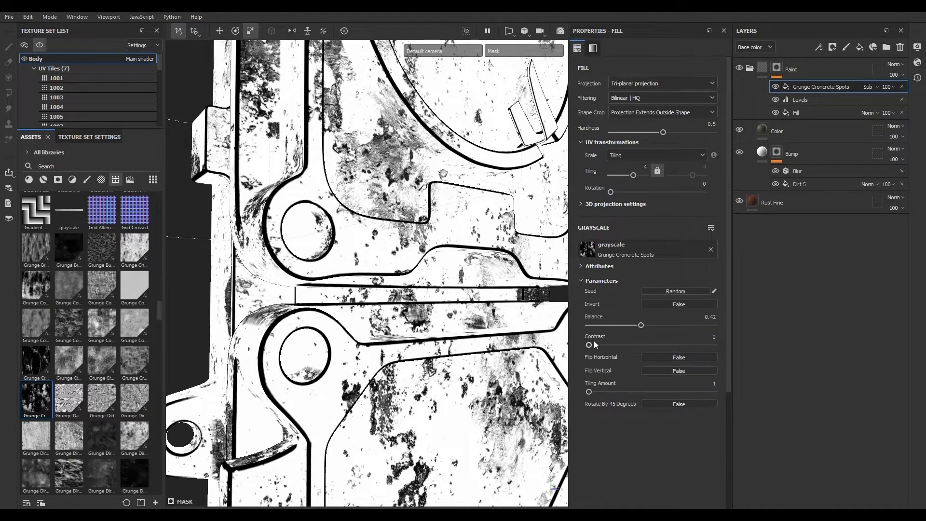
left_click_drag(589, 344, 630, 342)
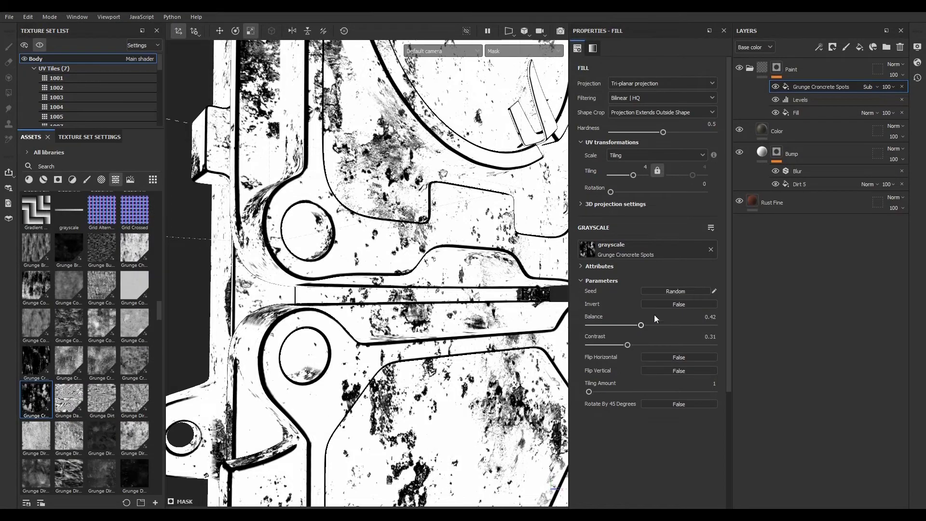
- Invert the Grunge Concrete Spots texture in the Paint mask, setting its balance to 0.85 and contrast to 0
left_click(661, 302)
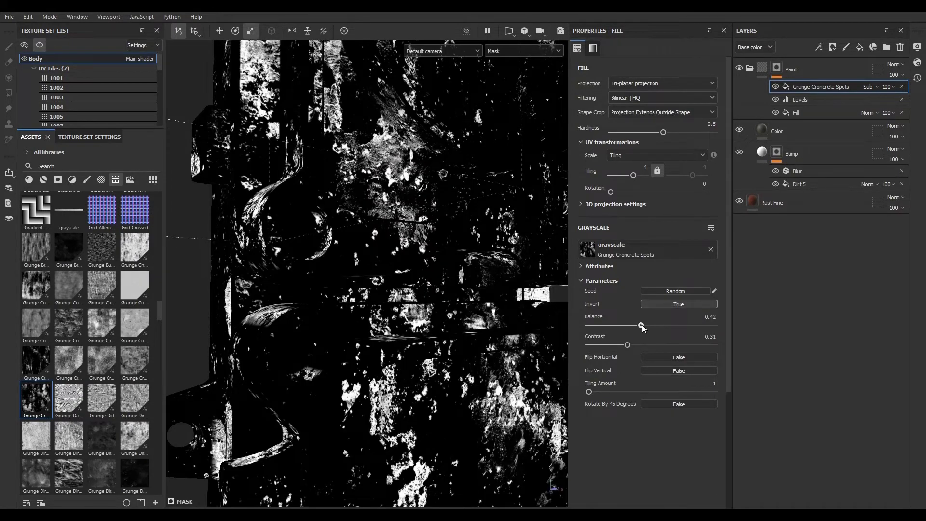
left_click_drag(641, 326, 696, 325)
left_click_drag(628, 346, 577, 347)
left_click(763, 69)
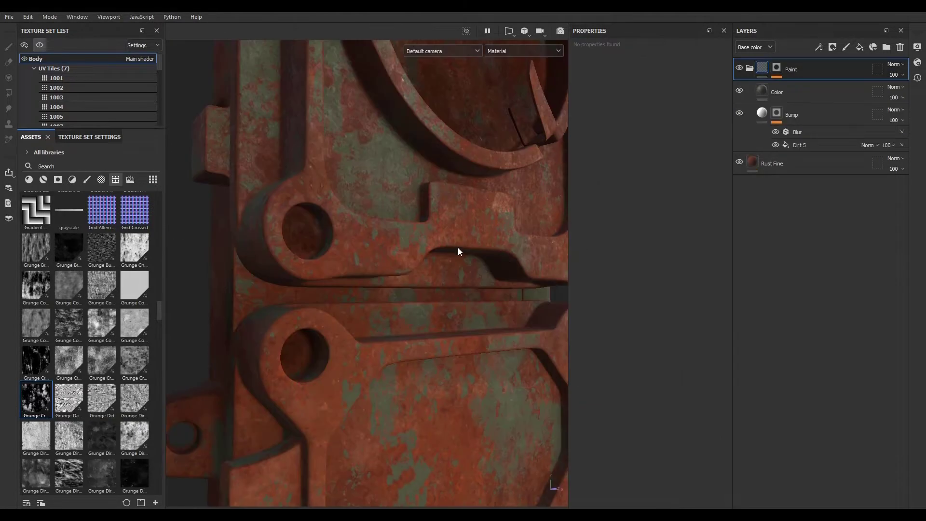
- Reselect the Grunge Concrete Spots layer and set its balance to 0.81
mouse_move(459, 247)
left_mouse_down("alt")
mouse_move(418, 280)
mouse_move(479, 329)
left_mouse_up("alt")
middle_click_drag(479, 328, 400, 354, "alt")
right_click_drag(400, 354, 622, 364, "alt")
left_click_drag(407, 360, 396, 362, "alt")
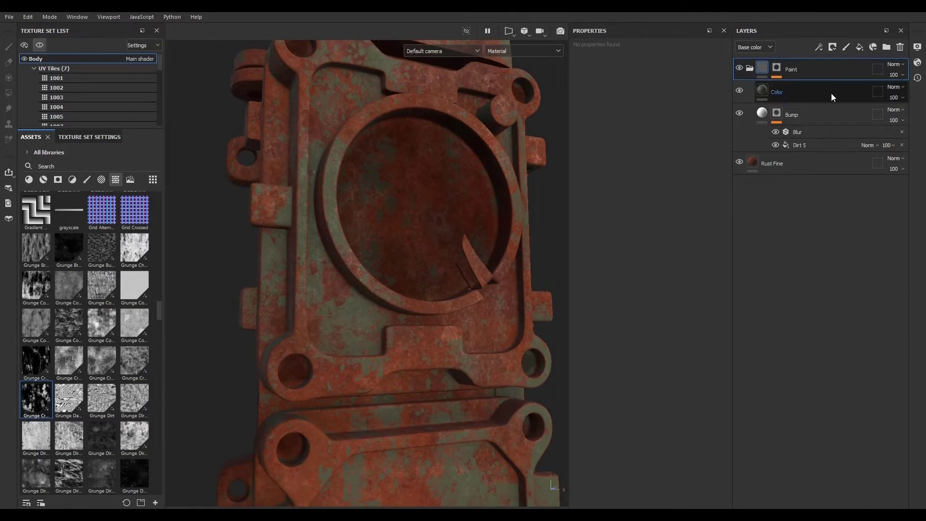
left_click(777, 69)
left_click(796, 87)
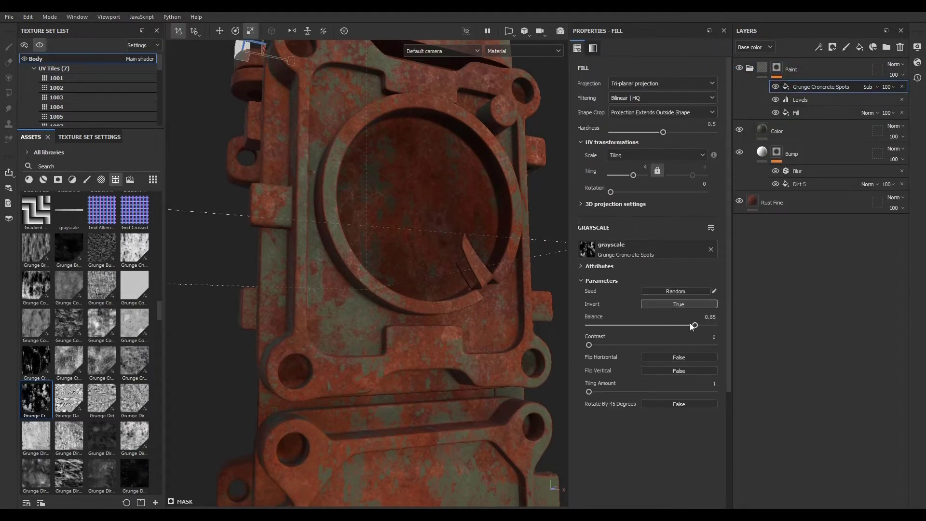
left_click_drag(695, 326, 730, 332)
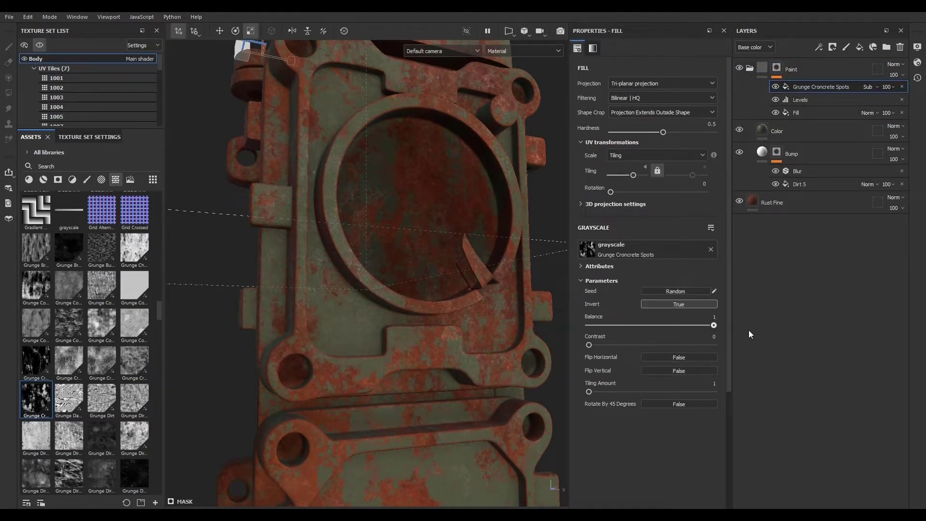
scroll(486, 255, "down", 4)
scroll(463, 319, "up", 4)
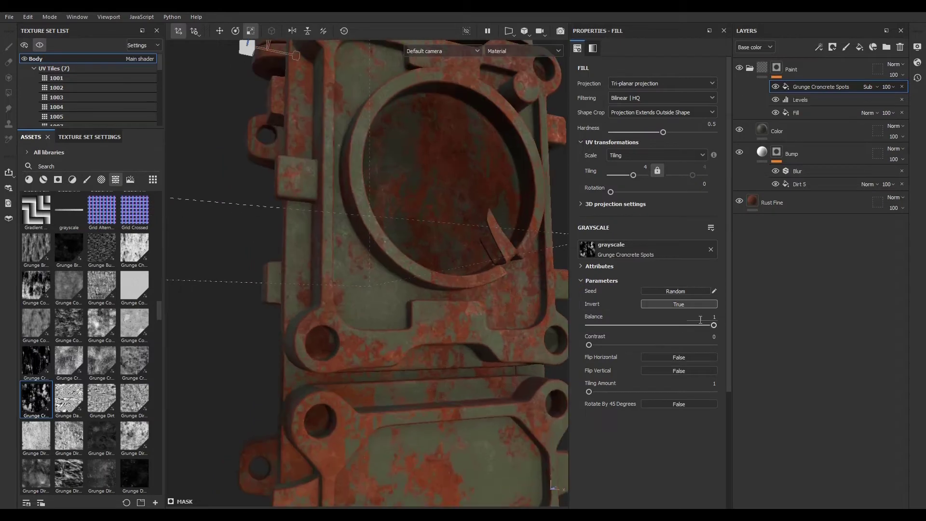
left_click_drag(714, 326, 674, 327)
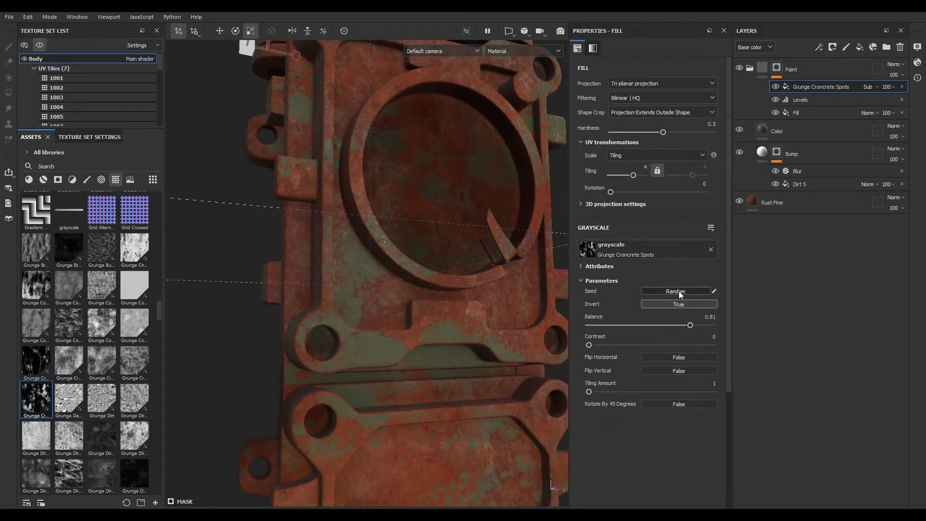
- Randomize the Grunge Concrete Spots seed and switch its Invert option back to False
scroll(501, 314, "down", 5)
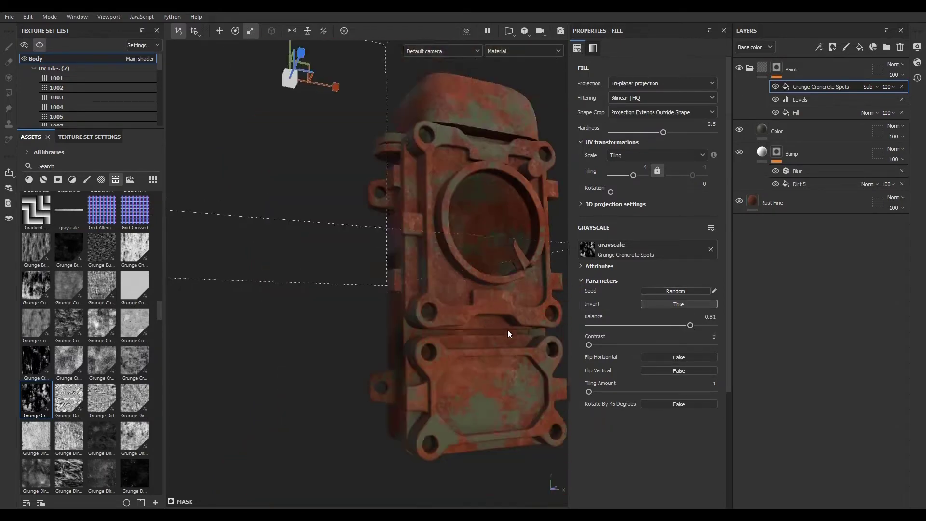
scroll(473, 330, "up", 4)
scroll(367, 331, "down", 1)
left_click(676, 291)
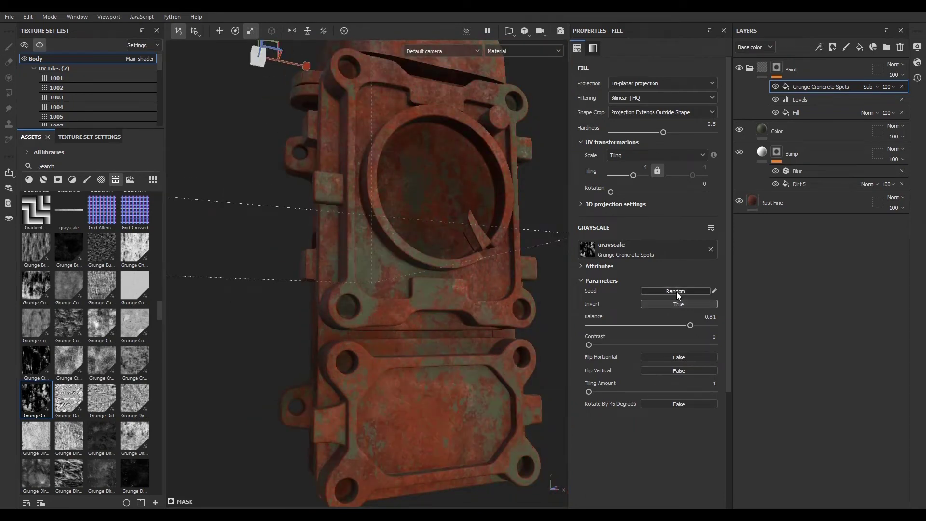
left_click(675, 303)
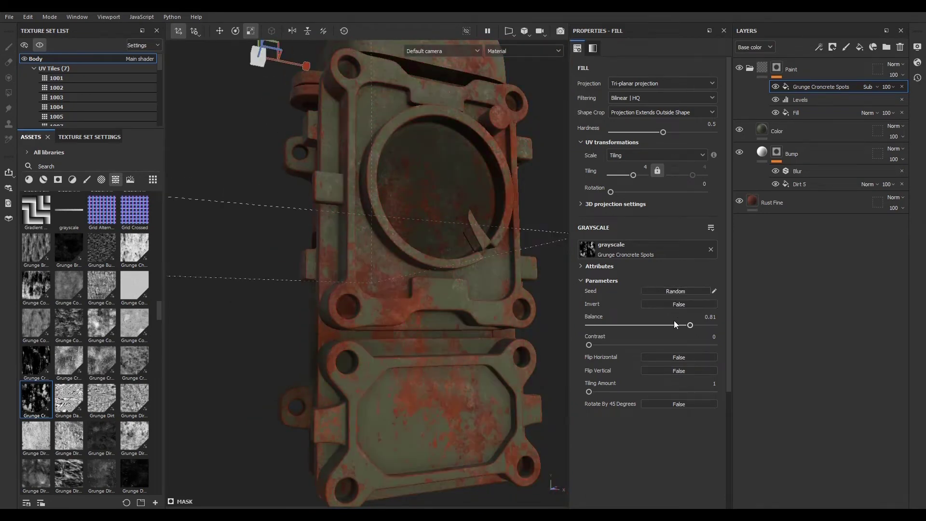
- Set the Grunge Concrete Spots balance to 0.64
scroll(390, 382, "up", 3)
scroll(340, 323, "down", 3)
scroll(391, 367, "up", 3)
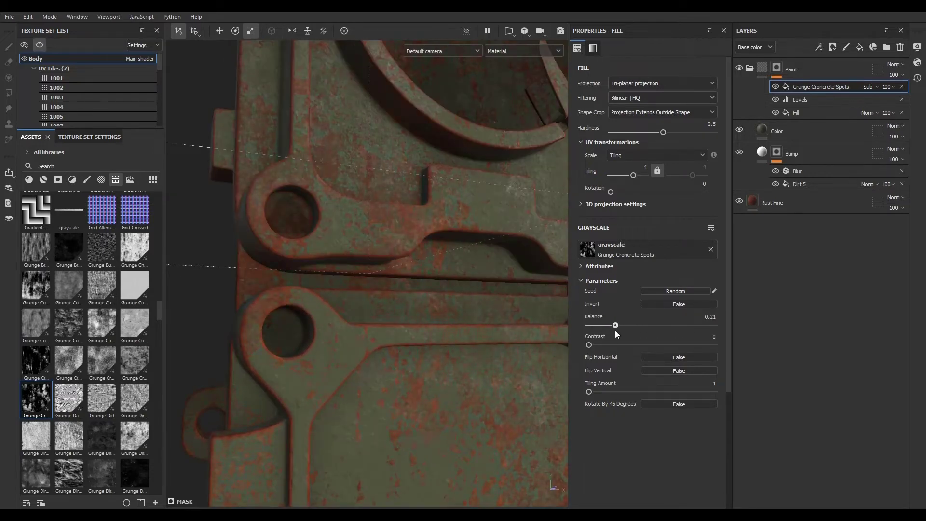
left_click_drag(615, 330, 641, 336)
- Add a paint effect to the Paint folder's mask and set its blend mode to Subtract
scroll(459, 307, "down", 5)
scroll(470, 176, "up", 3)
scroll(422, 269, "down", 3)
scroll(419, 309, "down", 2)
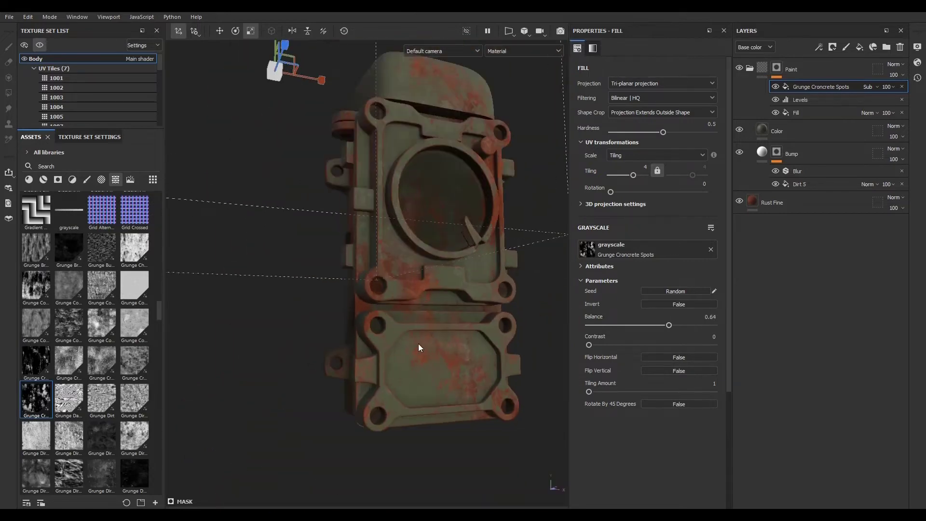
scroll(547, 328, "up", 3)
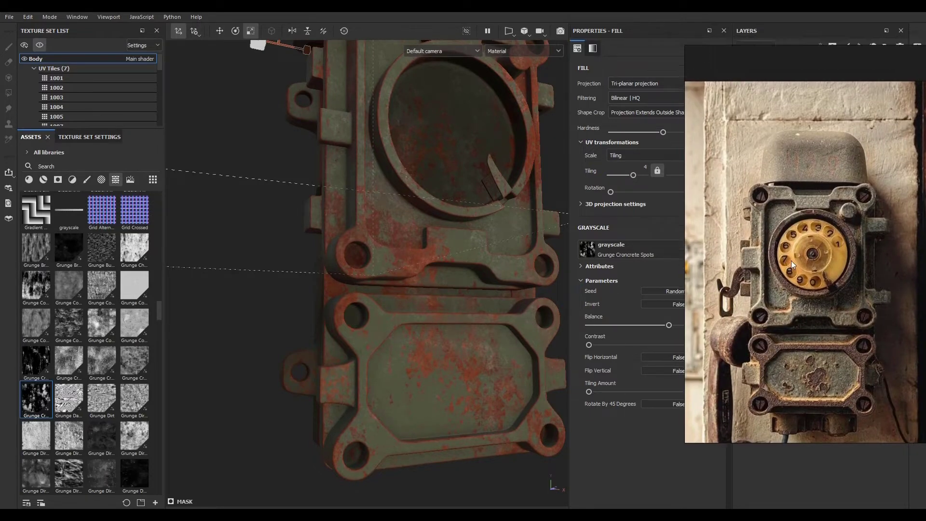
left_click(819, 52)
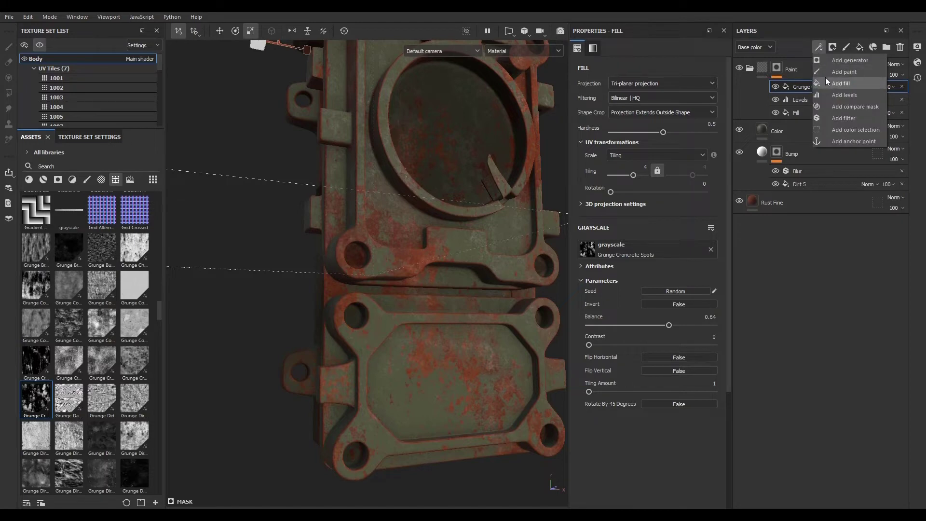
left_click(841, 72)
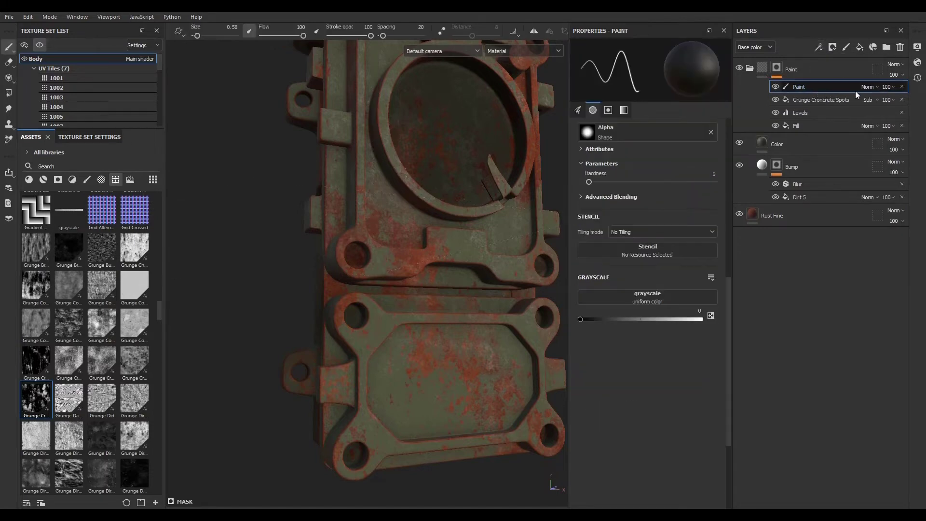
left_click(869, 87)
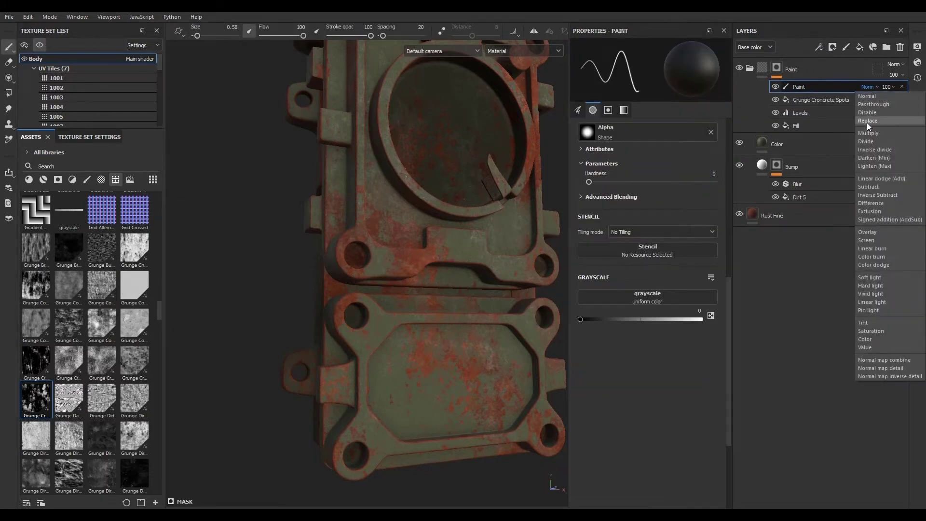
left_click(874, 187)
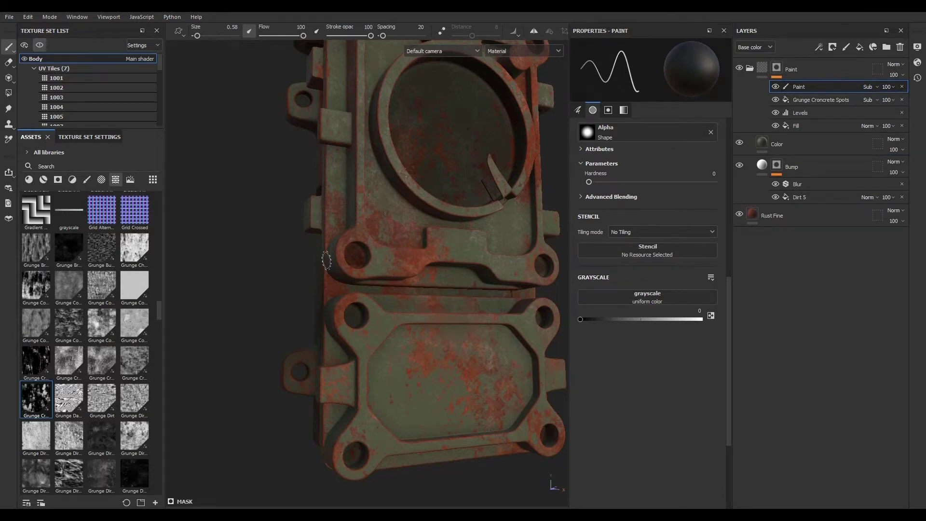
- Choose the Artistic Brush with the Alpha Dirt 03 alpha, set brush size to 0.44 and paint value to 1
scroll(458, 328, "up", 2)
left_click(87, 179)
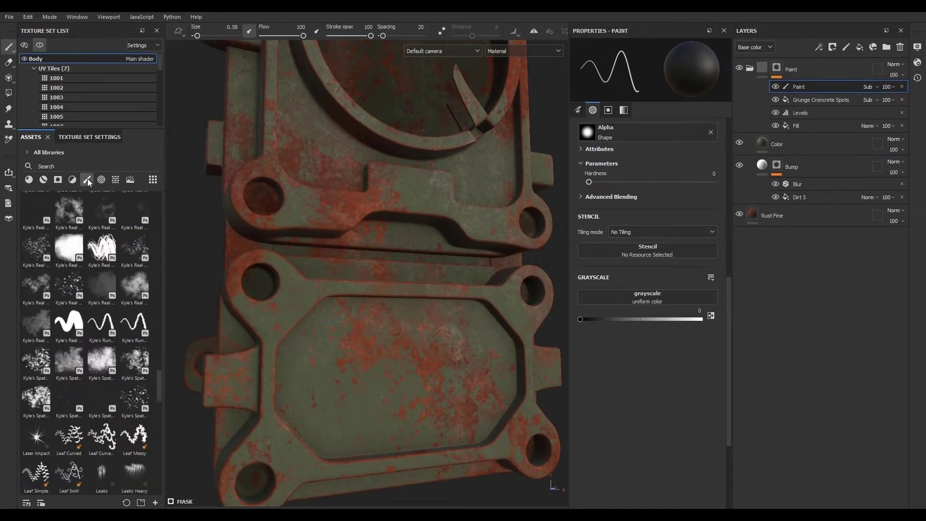
left_click(135, 208)
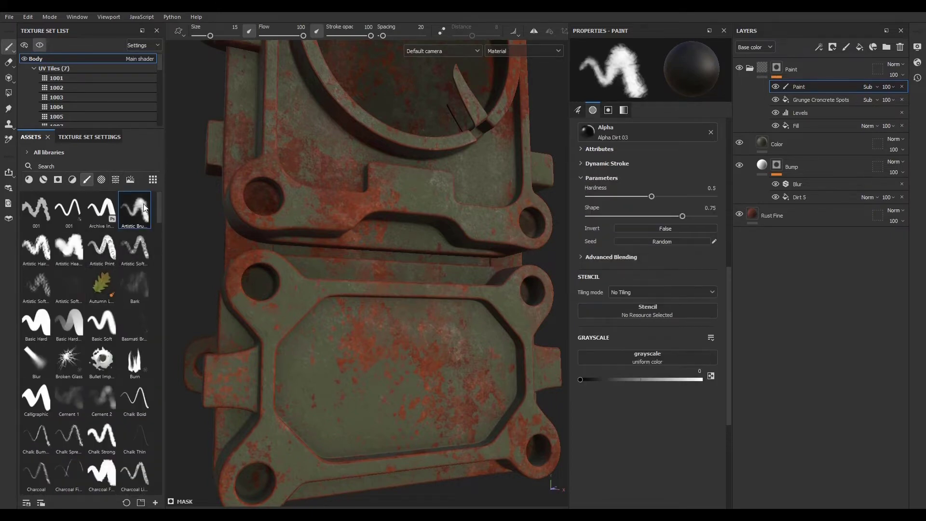
right_click_drag(427, 313, 355, 313, "ctrl")
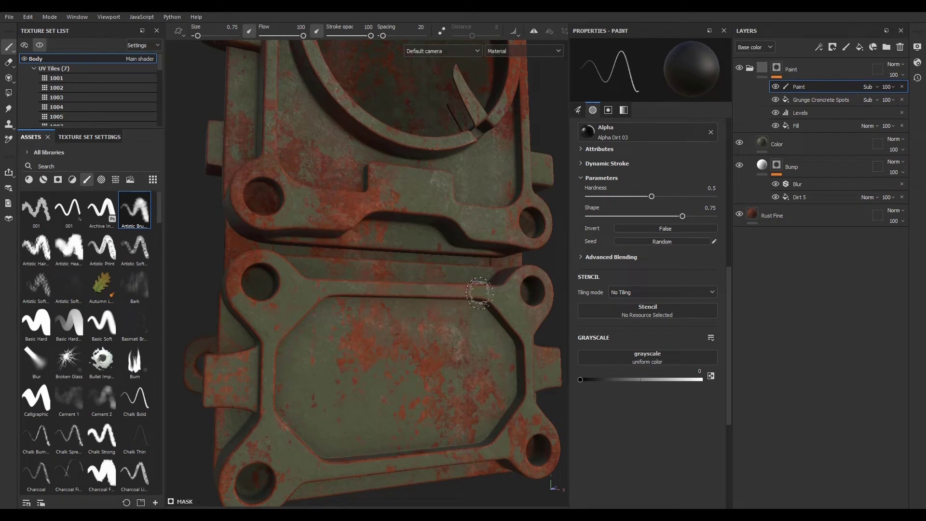
right_click_drag(479, 293, 468, 292, "ctrl")
left_click_drag(679, 381, 710, 384)
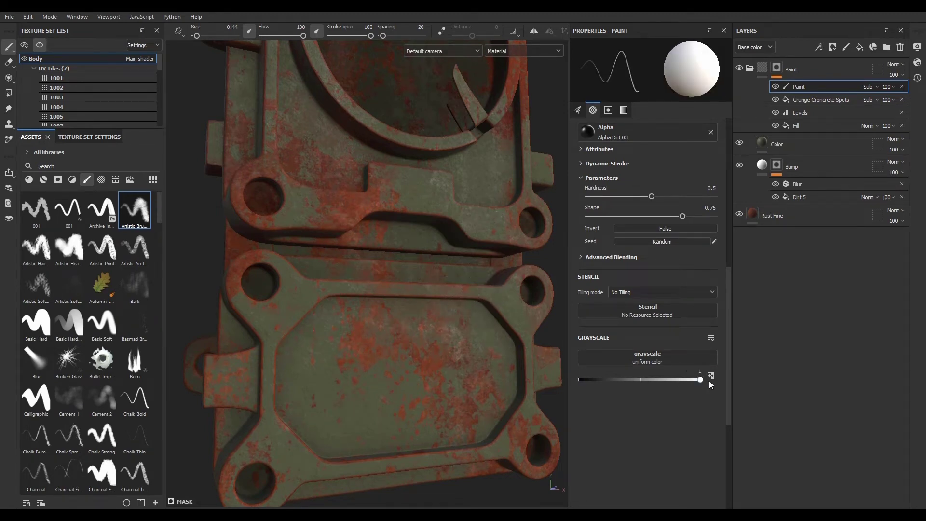
- Paint away the green paint along the lower panel's edges and corners to expose rust
left_click_drag(497, 294, 401, 290)
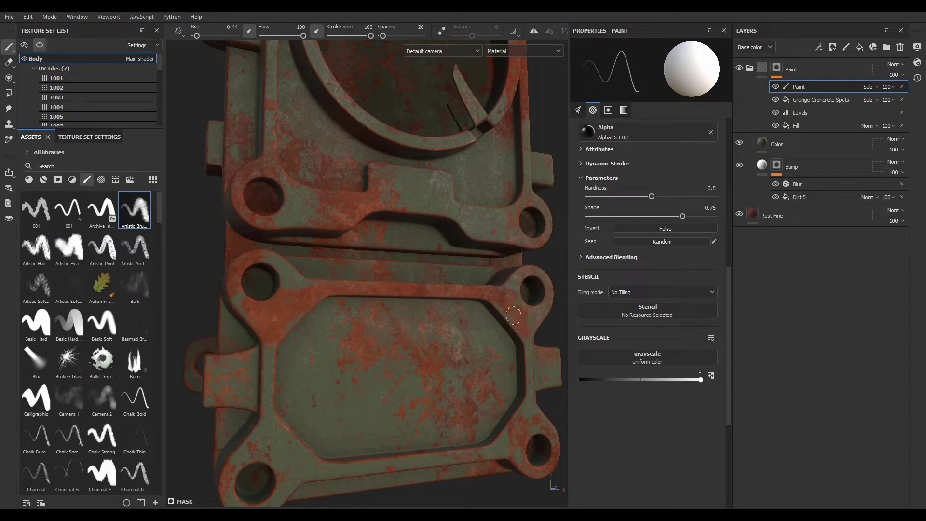
mouse_move(513, 315)
right_mouse_down("ctrl")
mouse_move(508, 310)
mouse_move(518, 323)
right_mouse_up("ctrl")
middle_click_drag(459, 397, 467, 256, "alt")
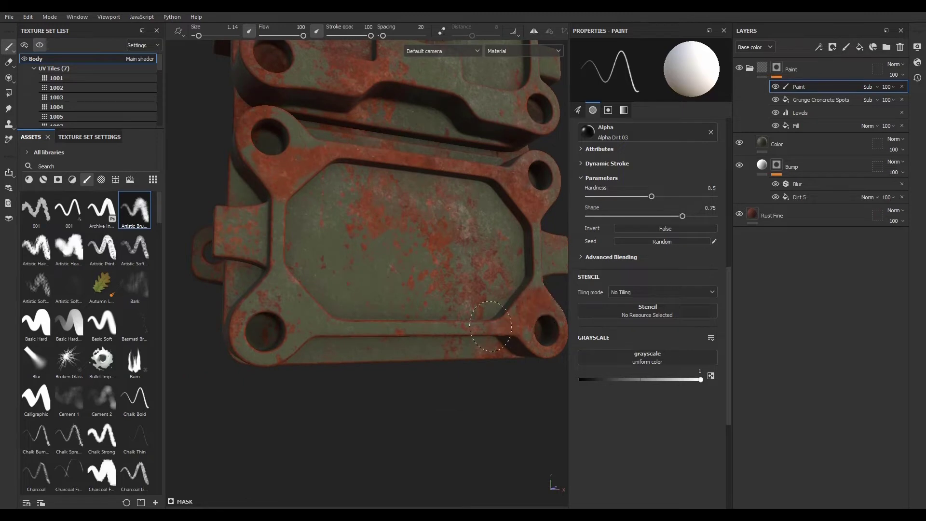
mouse_move(491, 327)
left_mouse_down()
mouse_move(338, 318)
mouse_move(295, 301)
left_mouse_up()
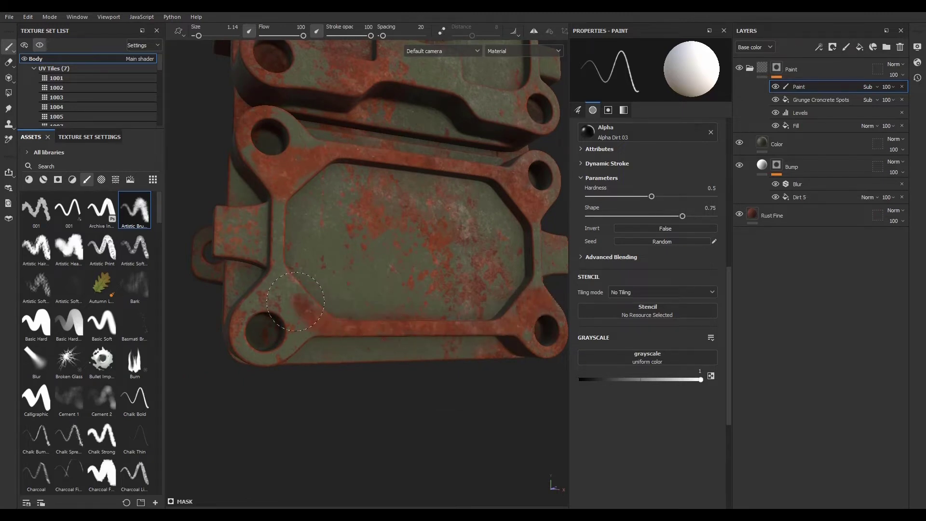
mouse_move(314, 305)
middle_mouse_down("alt")
mouse_move(317, 332)
mouse_move(300, 386)
mouse_move(351, 354)
mouse_move(382, 399)
mouse_move(384, 304)
middle_mouse_up("alt")
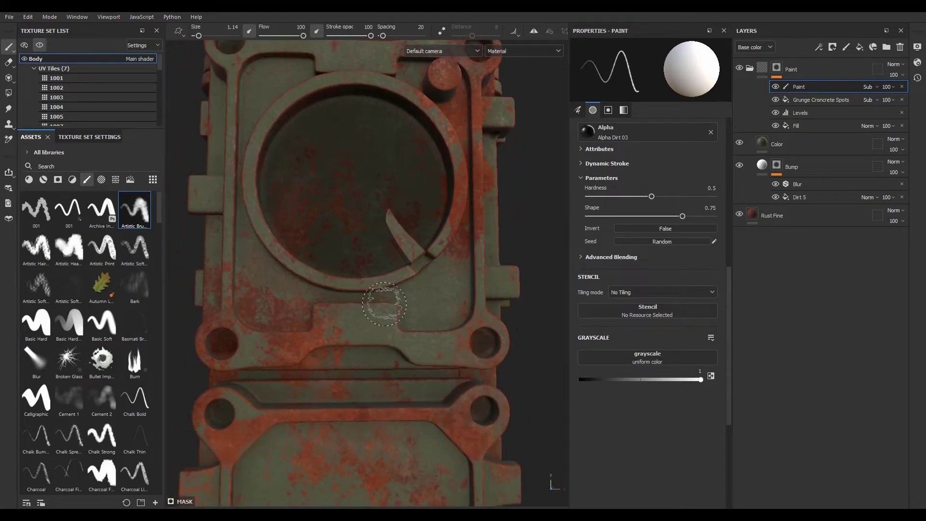
mouse_move(384, 304)
left_mouse_down("alt")
mouse_move(428, 389)
mouse_move(402, 373)
left_mouse_up("alt")
mouse_move(411, 344)
right_mouse_down("ctrl")
mouse_move(396, 344)
mouse_move(428, 346)
right_mouse_up("ctrl")
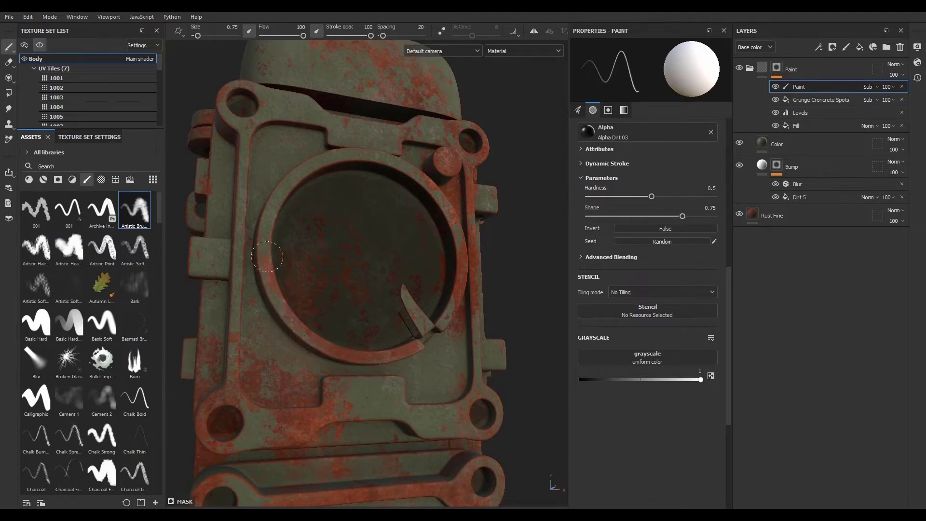
- Paint away paint around the dial ring, screw bosses and upper panel edges at brush size 0.75
left_click_drag(267, 227, 266, 217)
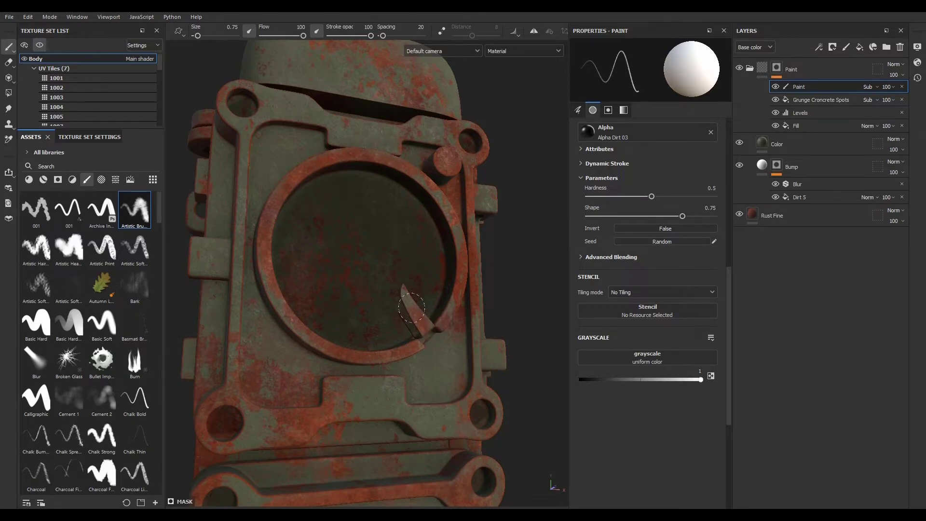
mouse_move(337, 331)
left_mouse_down("alt")
mouse_move(389, 341)
mouse_move(427, 329)
mouse_move(316, 295)
left_mouse_up("alt")
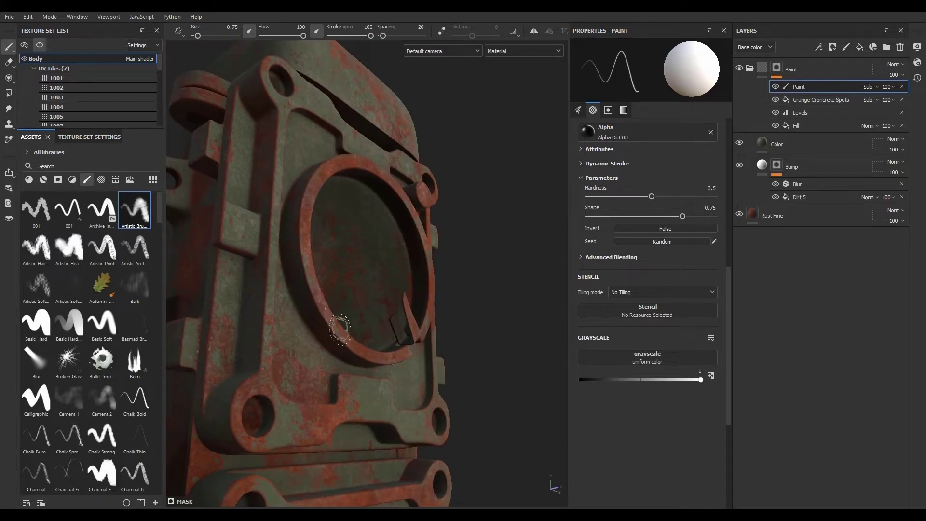
left_click_drag(384, 326, 318, 337, "alt")
middle_click_drag(425, 363, 432, 417, "alt")
left_click_drag(362, 429, 399, 436, "alt")
right_click_drag(399, 436, 393, 383, "alt")
mouse_move(392, 382)
left_mouse_down("alt")
mouse_move(488, 361)
mouse_move(415, 369)
mouse_move(322, 348)
mouse_move(391, 359)
left_mouse_up("alt")
middle_click_drag(391, 360, 389, 270, "alt")
mouse_move(388, 299)
left_mouse_down("alt")
mouse_move(232, 335)
mouse_move(379, 377)
left_mouse_up("alt")
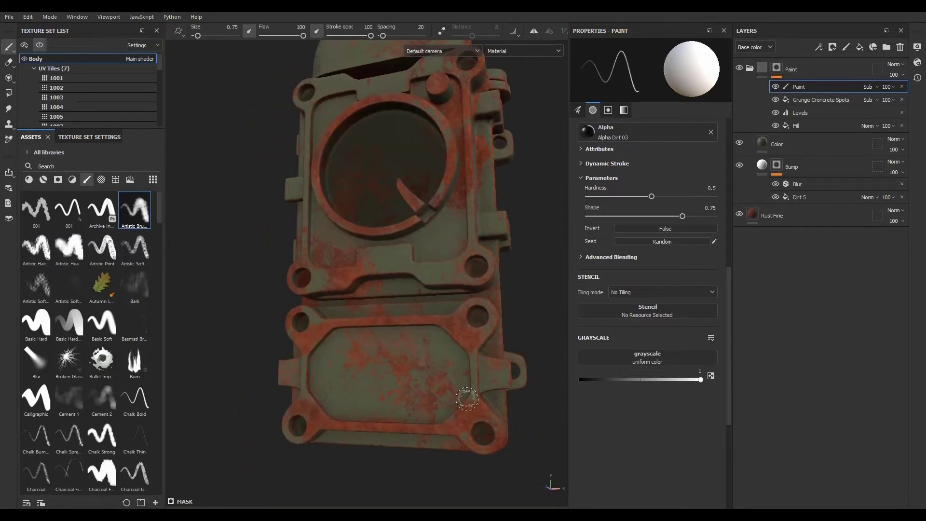
left_click_drag(417, 418, 479, 401, "alt")
middle_click_drag(411, 351, 406, 446, "alt")
right_click_drag(341, 366, 424, 372, "alt")
mouse_move(383, 375)
left_mouse_down("alt")
mouse_move(422, 364)
mouse_move(399, 380)
left_mouse_up("alt")
mouse_move(396, 379)
right_mouse_down("alt")
mouse_move(240, 322)
mouse_move(355, 364)
right_mouse_up("alt")
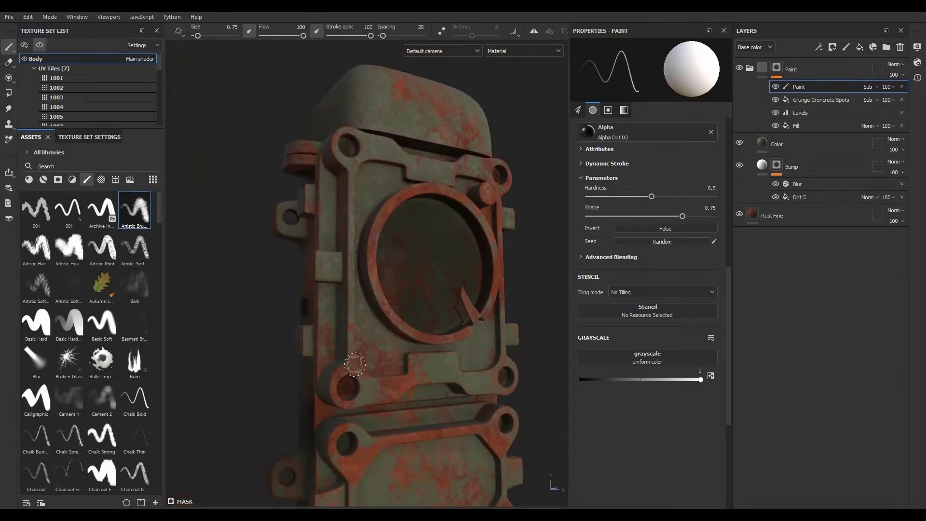
left_click_drag(396, 351, 283, 323, "alt")
- Show all texture sets in the viewport and apply the Bonifacio environment map
left_click(38, 43)
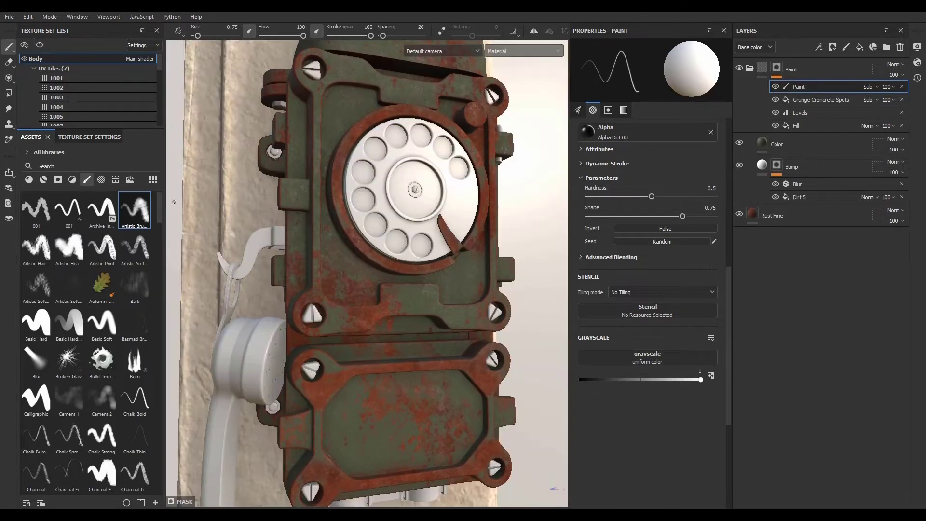
right_click_drag(391, 322, 437, 395, "alt")
left_click_drag(424, 376, 371, 323, "alt")
right_click_drag(372, 323, 434, 323, "shift")
left_click_drag(434, 329, 280, 303, "alt")
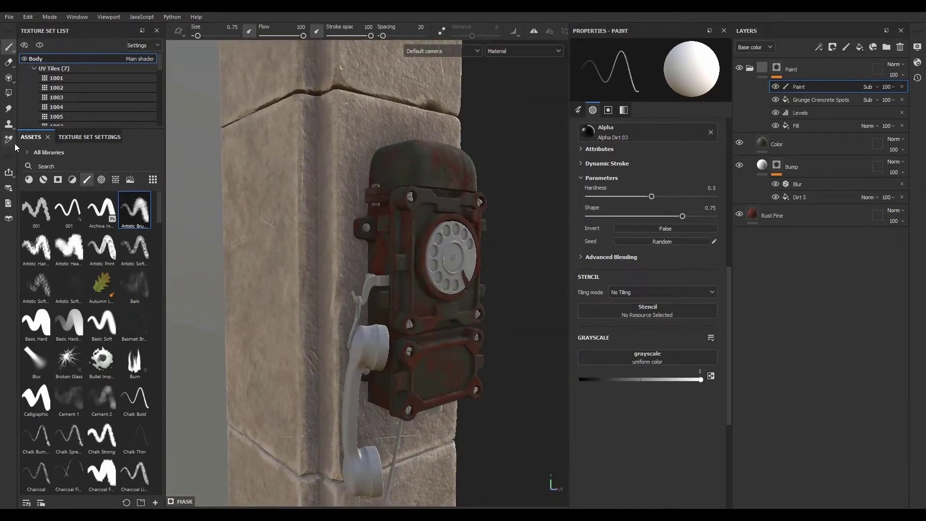
left_click(131, 180)
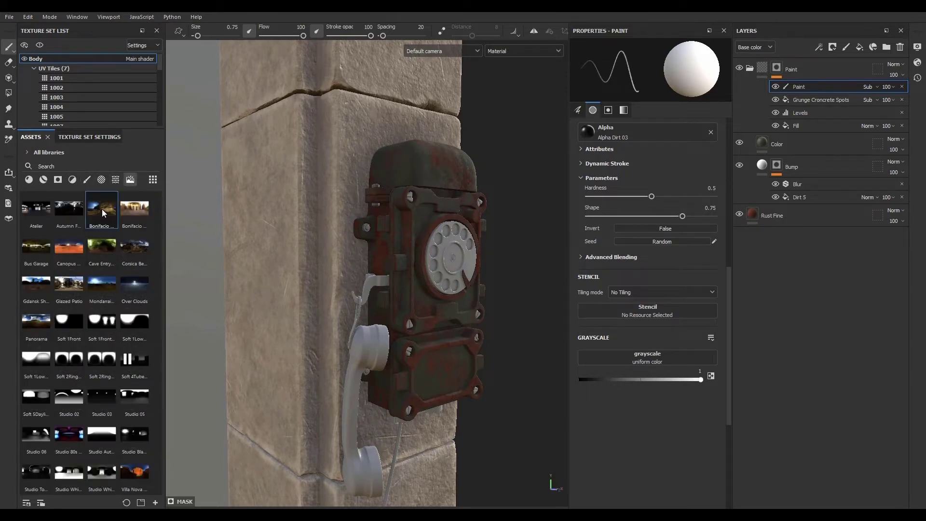
left_click_drag(102, 209, 283, 202)
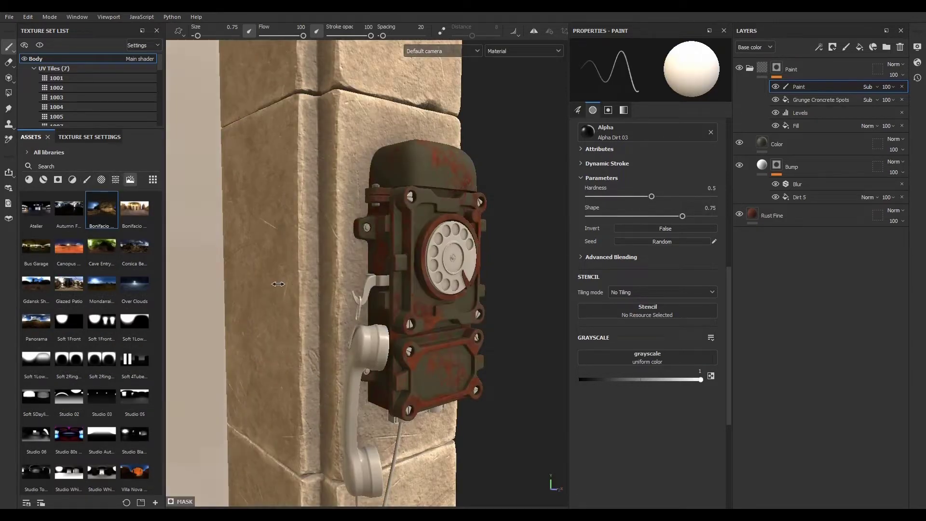
- Inspect the weathered phone against the wall from several angles
right_click_drag(294, 289, 365, 281, "shift")
left_click_drag(365, 281, 295, 299, "alt")
middle_click_drag(386, 299, 319, 329, "alt")
right_click_drag(318, 328, 363, 370, "alt")
middle_click_drag(362, 370, 323, 356, "alt")
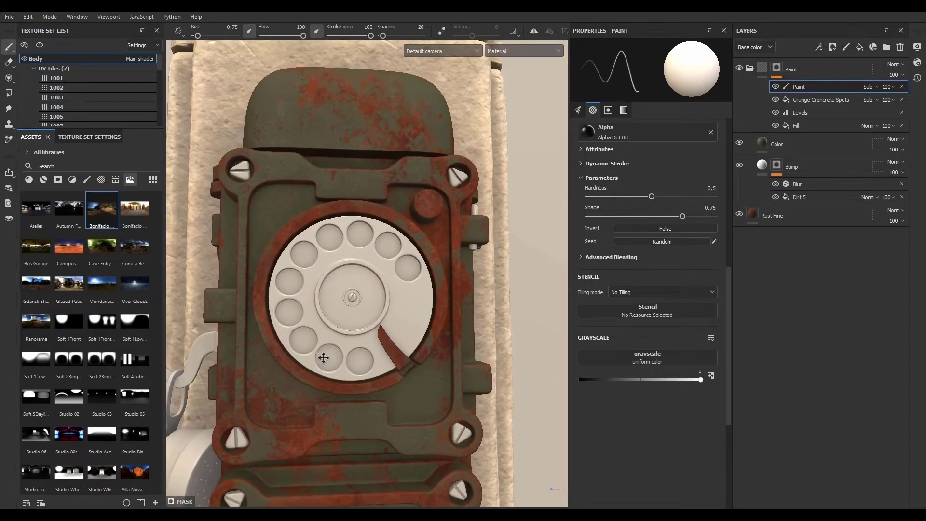
- Adjust the base color of the Color fill layer to a slightly different olive green
left_click(795, 143)
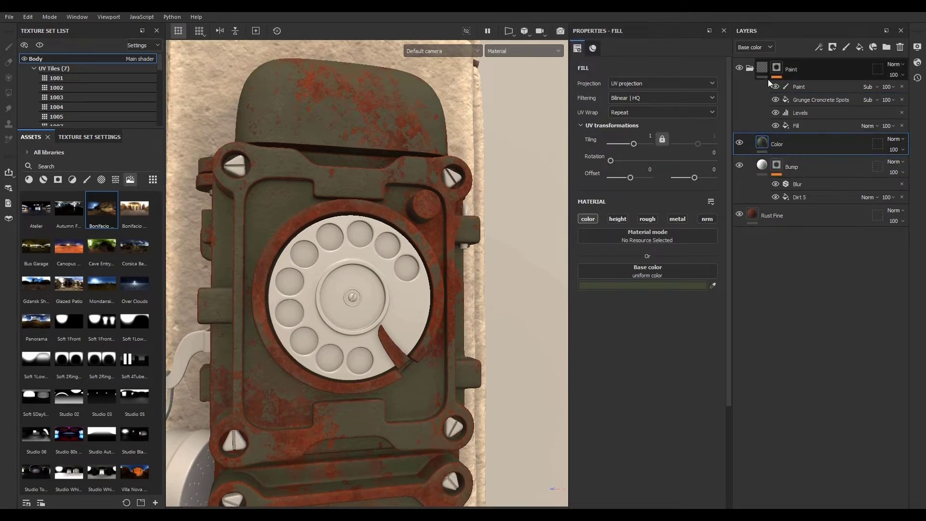
left_click(657, 287)
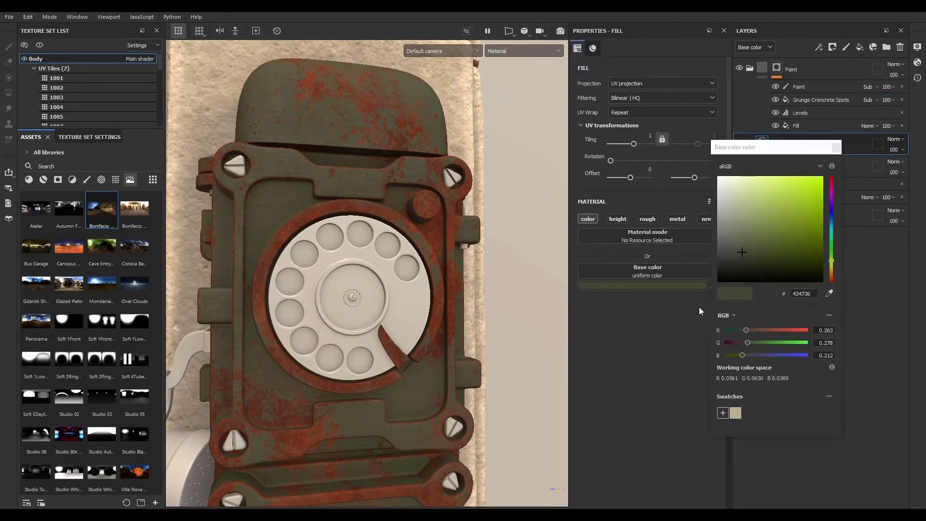
mouse_move(742, 250)
left_mouse_down()
mouse_move(755, 247)
mouse_move(746, 244)
left_mouse_up()
left_click(837, 148)
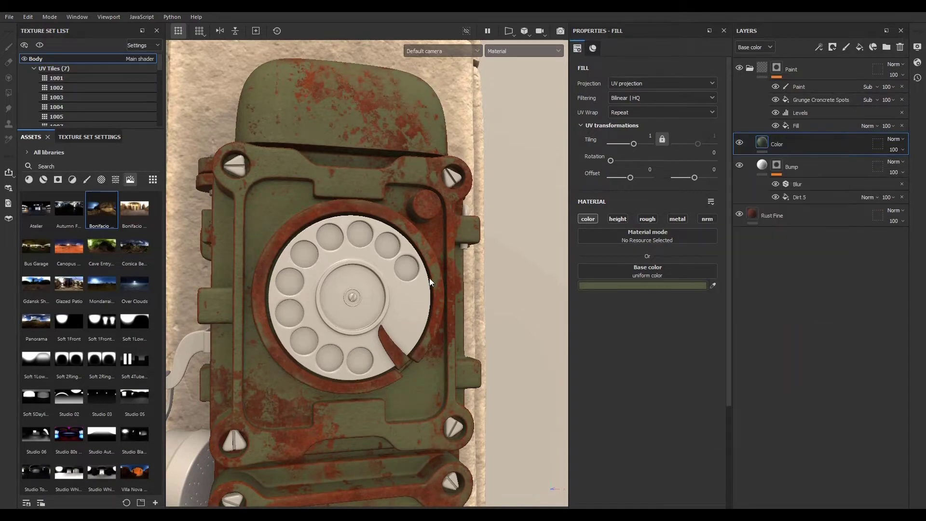
- Add a new paint layer inside the Paint folder's mask and set its blending mode to Lighten (Max)
right_click_drag(429, 278, 400, 348, "alt")
mouse_move(400, 347)
left_mouse_down("alt")
mouse_move(241, 331)
mouse_move(377, 333)
mouse_move(410, 292)
mouse_move(415, 351)
left_mouse_up("alt")
right_click_drag(415, 351, 514, 427, "alt")
left_click(830, 84)
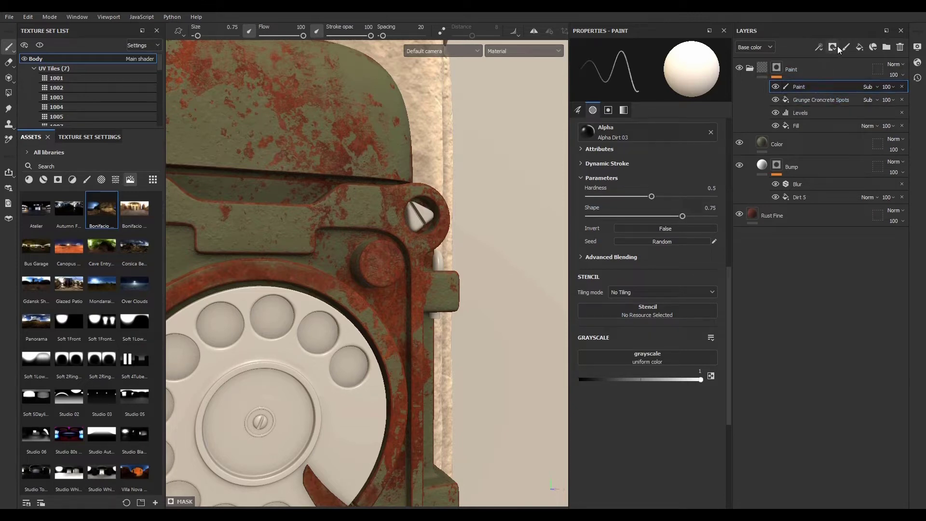
left_click(819, 47)
left_click(832, 72)
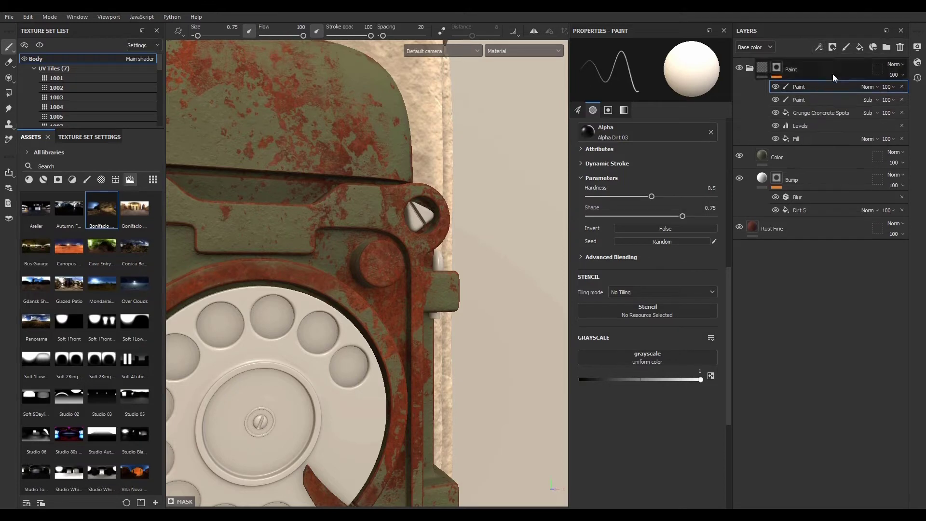
left_click(869, 85)
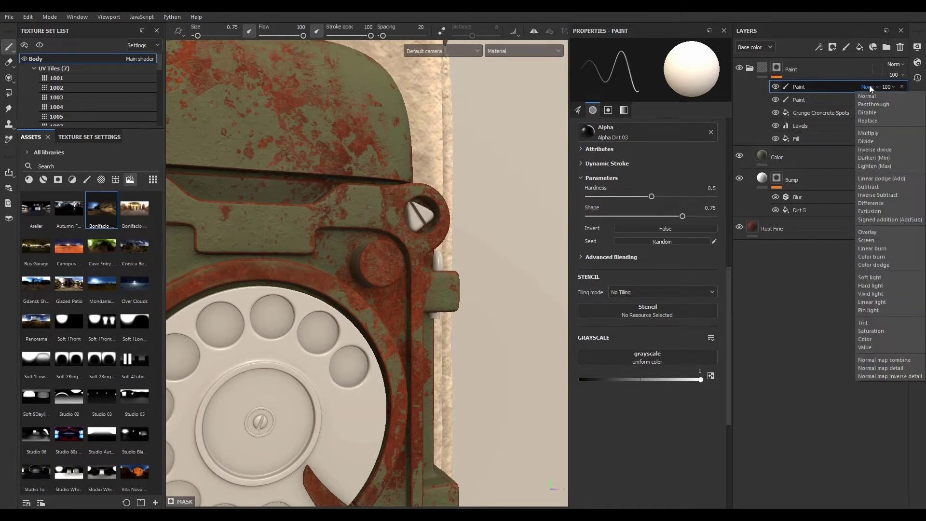
left_click(878, 166)
- Paint green paint back over rusty patches on the upper housing, receiver slot and left side edges
mouse_move(363, 268)
left_mouse_down()
mouse_move(382, 266)
mouse_move(383, 248)
mouse_move(390, 270)
mouse_move(372, 251)
mouse_move(369, 267)
left_mouse_up()
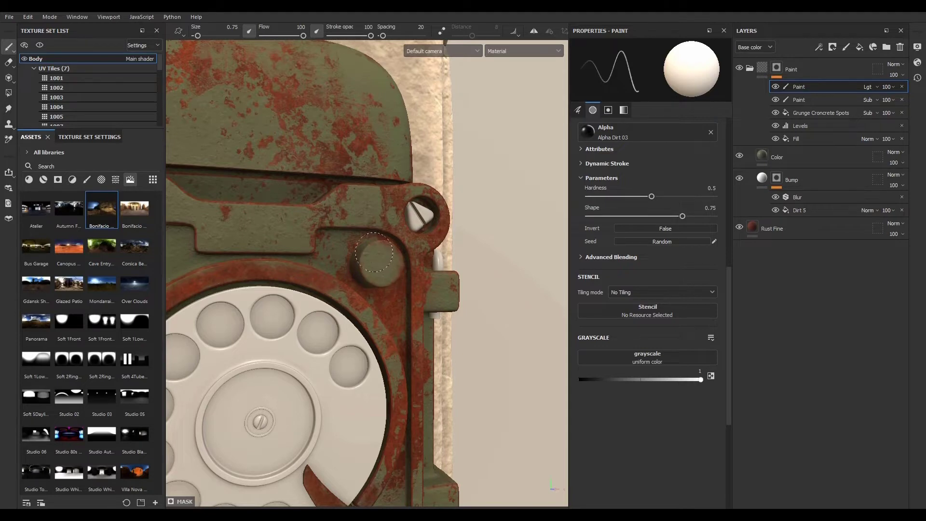
middle_click_drag(341, 263, 377, 343, "alt")
mouse_move(376, 343)
left_mouse_down("alt")
mouse_move(378, 293)
mouse_move(345, 289)
mouse_move(448, 273)
mouse_move(488, 309)
left_mouse_up("alt")
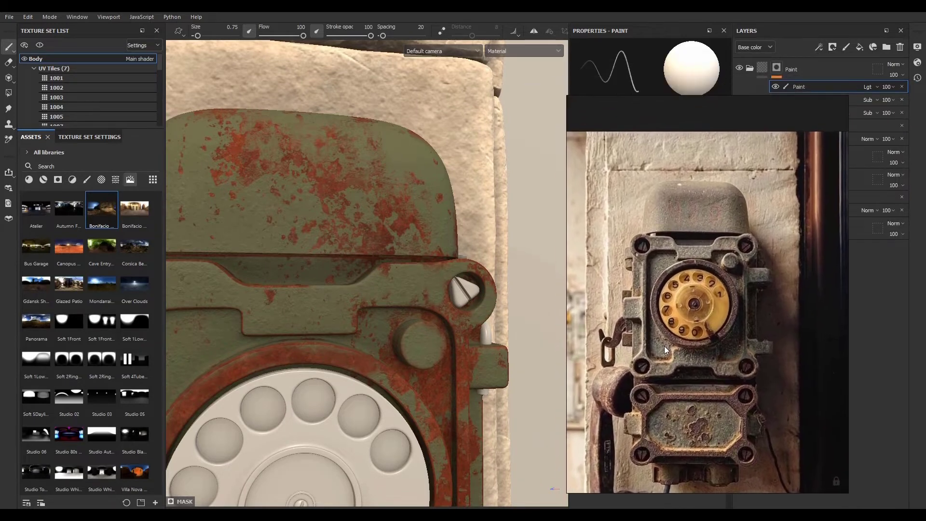
middle_click_drag(390, 351, 484, 274, "alt")
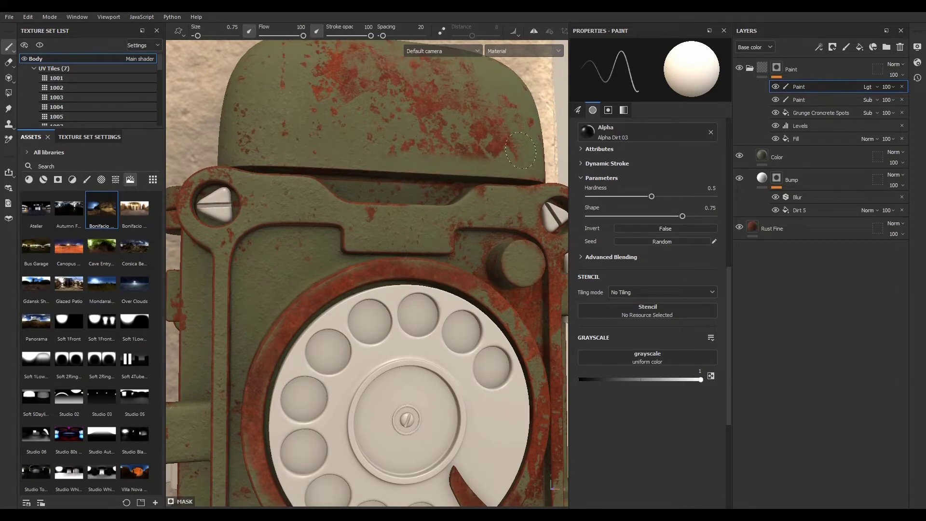
left_click_drag(520, 150, 464, 157)
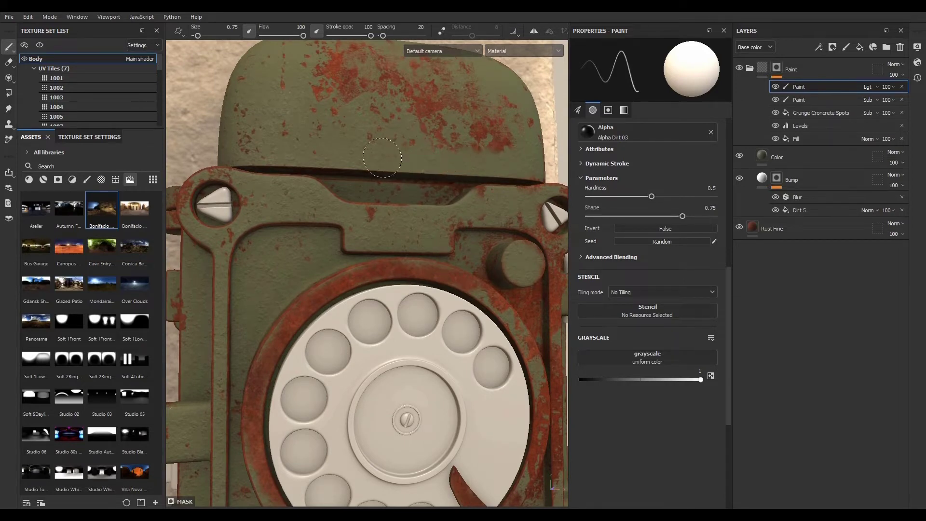
middle_click_drag(275, 258, 295, 209, "alt")
left_click_drag(296, 209, 358, 190, "alt")
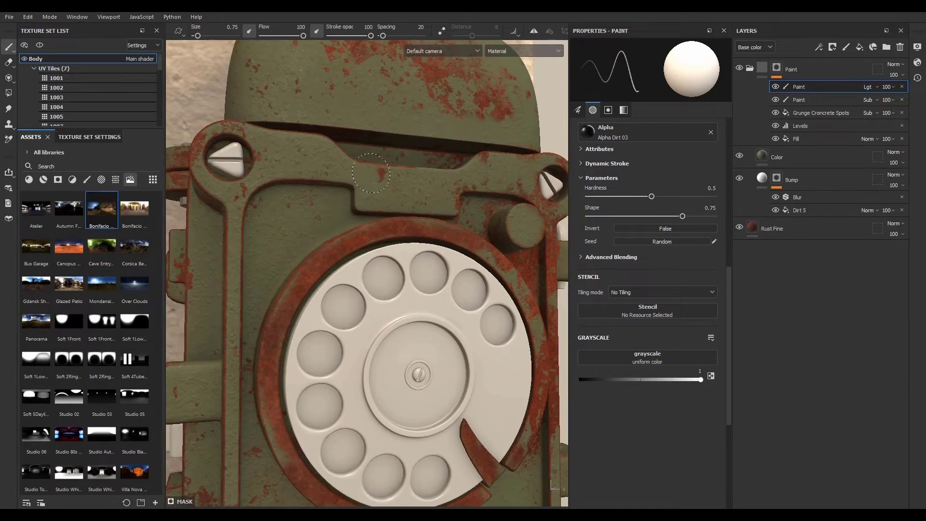
left_click_drag(427, 202, 337, 219, "alt")
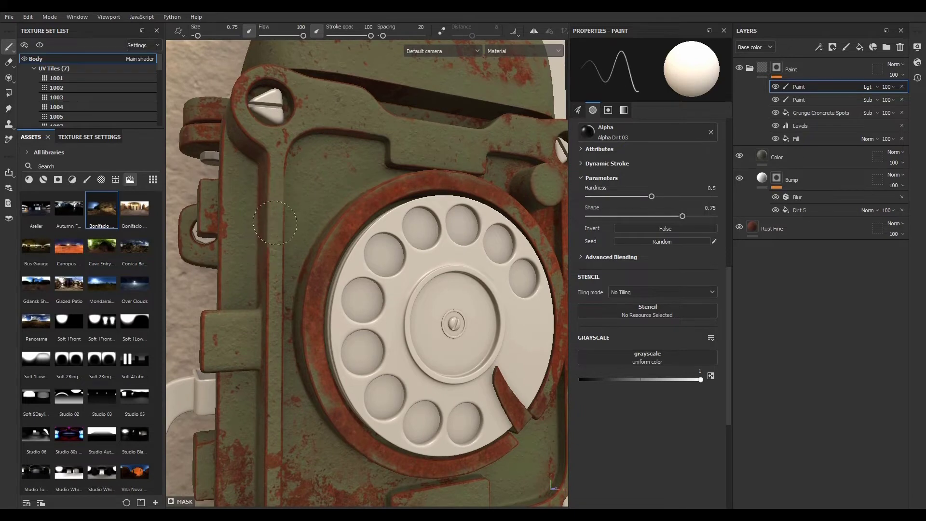
left_click_drag(270, 304, 241, 269, "alt")
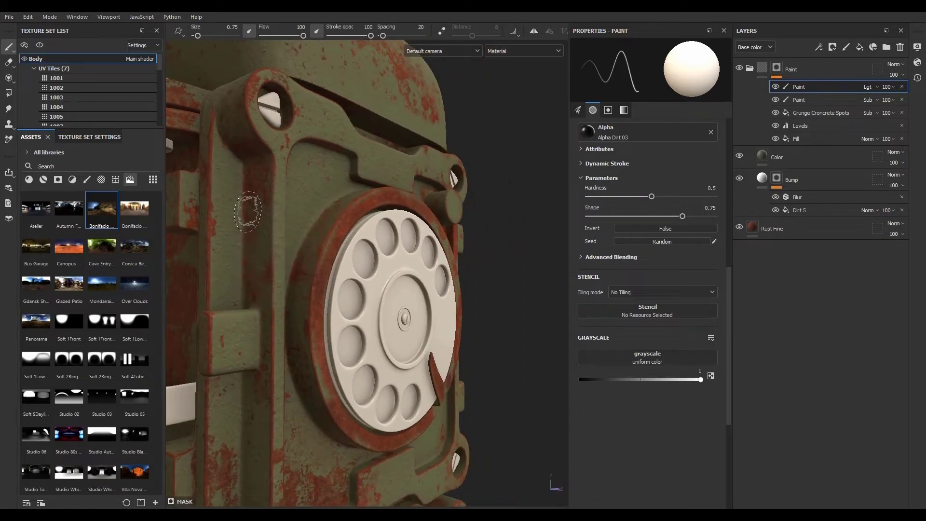
mouse_move(279, 300)
left_mouse_down("alt")
mouse_move(332, 304)
mouse_move(285, 241)
mouse_move(230, 241)
mouse_move(253, 268)
left_mouse_up("alt")
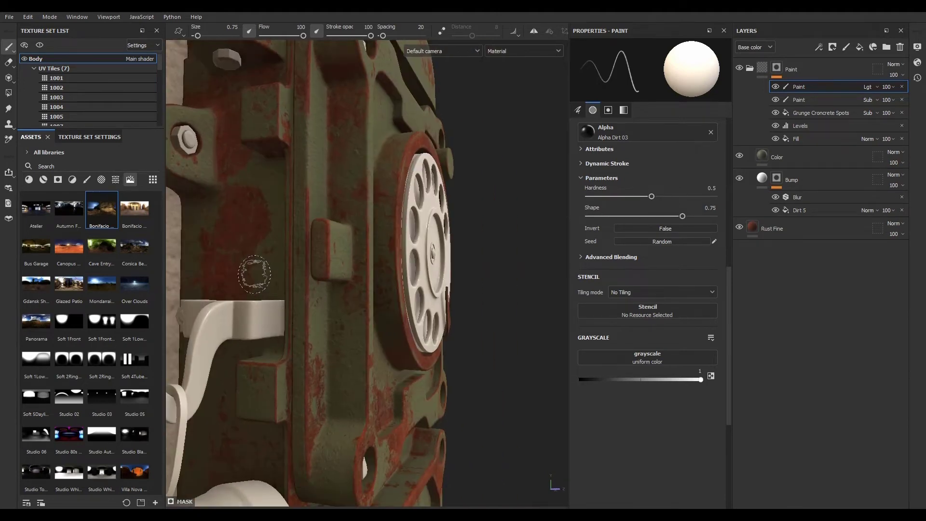
left_click_drag(260, 227, 273, 226, "alt")
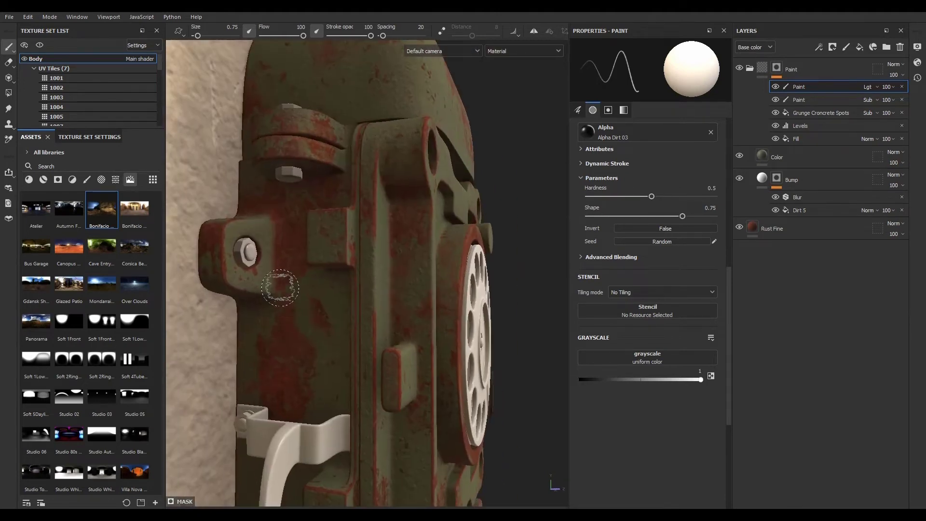
left_click_drag(463, 359, 424, 310, "alt")
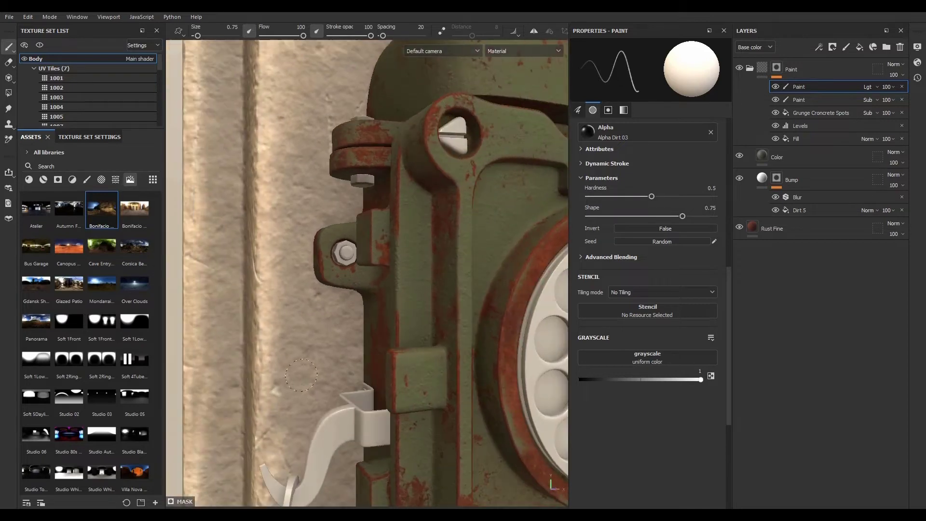
middle_click_drag(424, 310, 320, 377, "alt")
right_click_drag(321, 376, 223, 235, "alt")
- Paint green paint back over rust around the dial surround, screw bosses and lower panel
middle_click_drag(497, 443, 412, 260, "alt")
left_click_drag(412, 333, 357, 354, "alt")
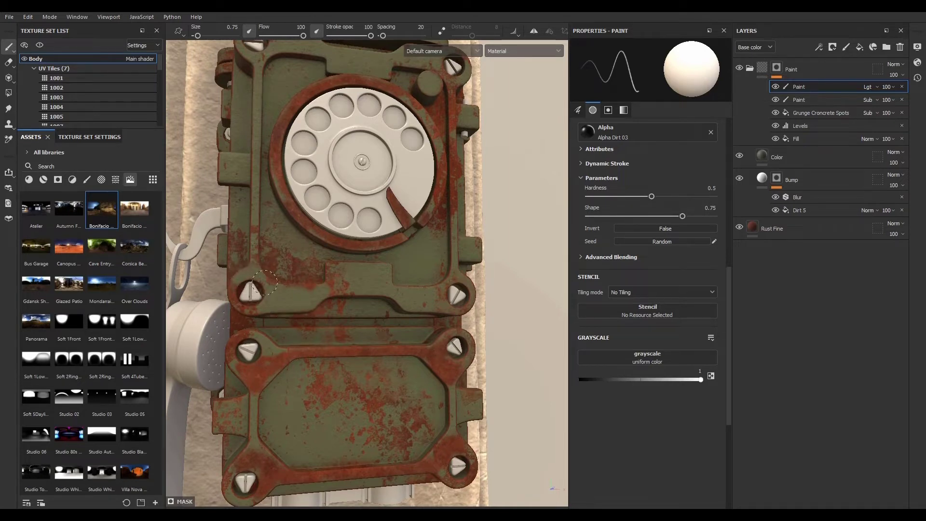
middle_click_drag(466, 295, 425, 435, "alt")
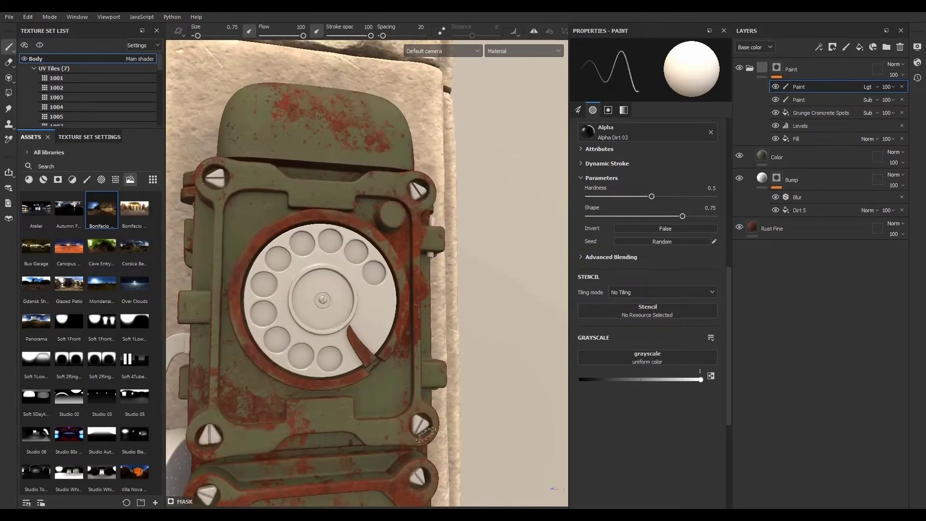
left_click_drag(391, 424, 382, 428, "alt")
middle_click_drag(429, 354, 385, 399, "alt")
left_click_drag(380, 243, 375, 264)
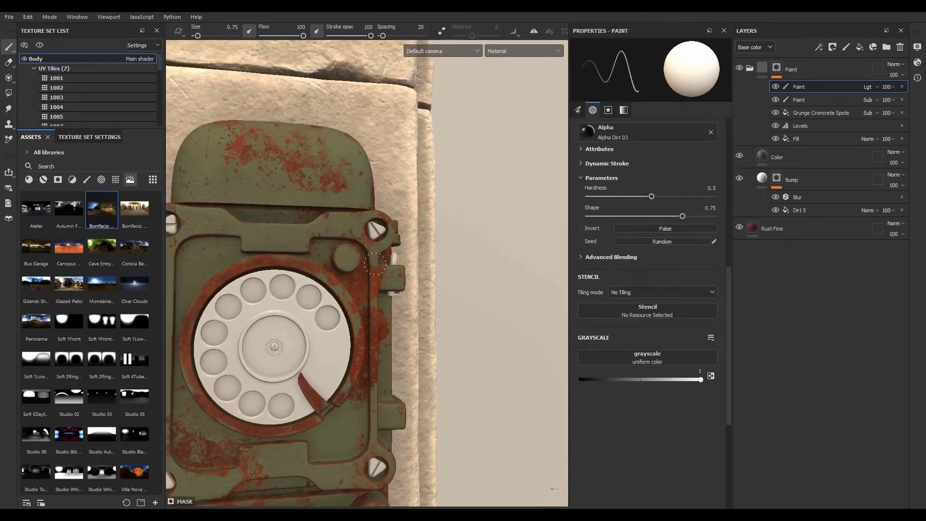
left_click_drag(375, 302, 373, 358)
left_click_drag(340, 432, 370, 427, "alt")
right_click_drag(370, 427, 322, 367, "alt")
middle_click_drag(322, 367, 385, 304, "alt")
left_click_drag(385, 304, 406, 322, "alt")
right_click_drag(370, 357, 407, 405, "alt")
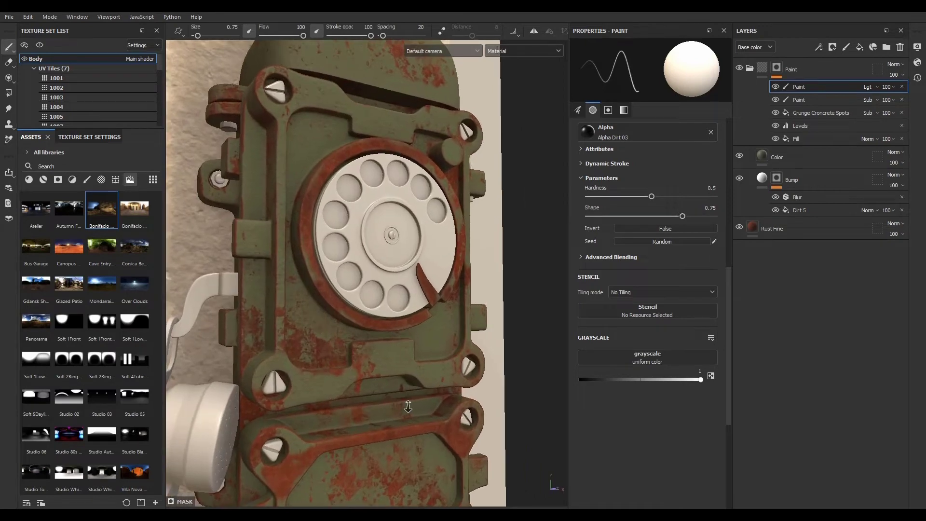
- Try the Gdansk, Bus Garage and second Bonifacio environment maps in the viewport
left_click_drag(36, 285, 278, 303)
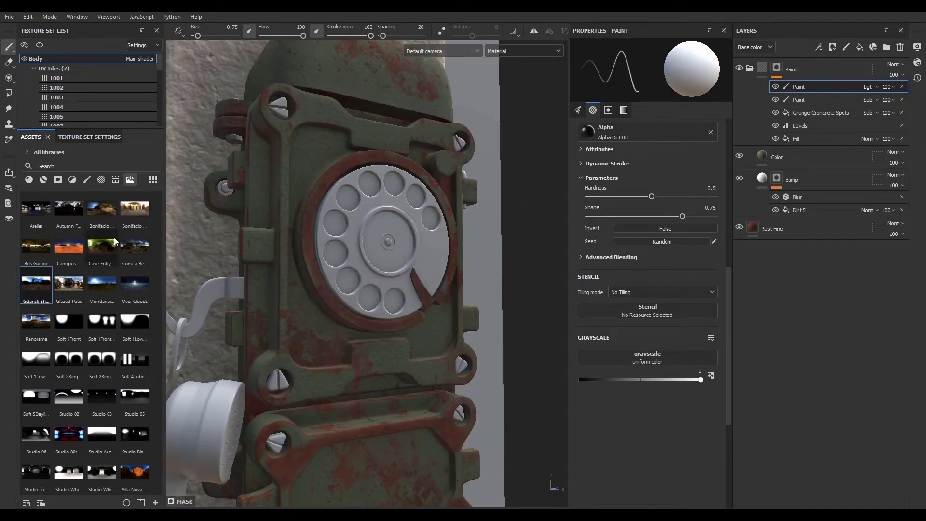
left_click_drag(47, 248, 247, 314)
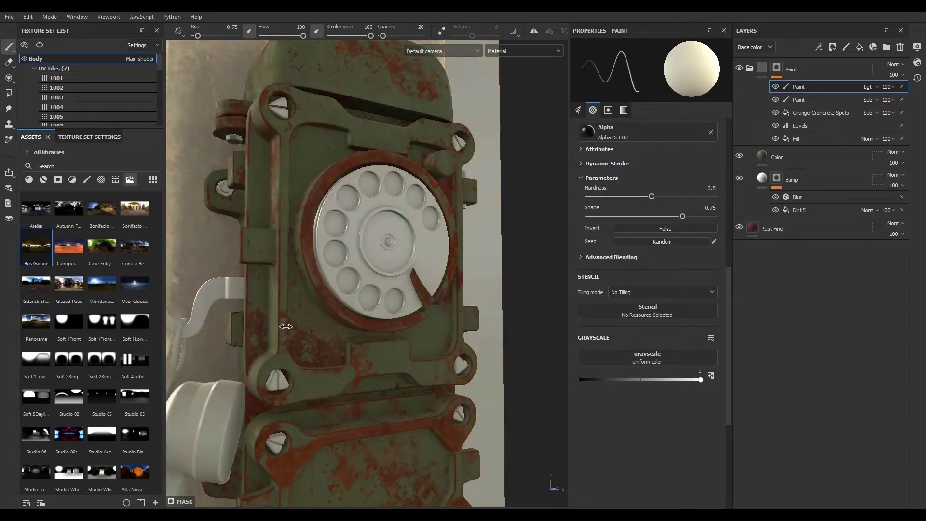
left_click_drag(135, 208, 265, 308)
- Enable the height channel on the Color fill layer and set its height to about 0.11
right_click_drag(264, 309, 338, 297, "shift")
scroll(420, 373, "up", 6)
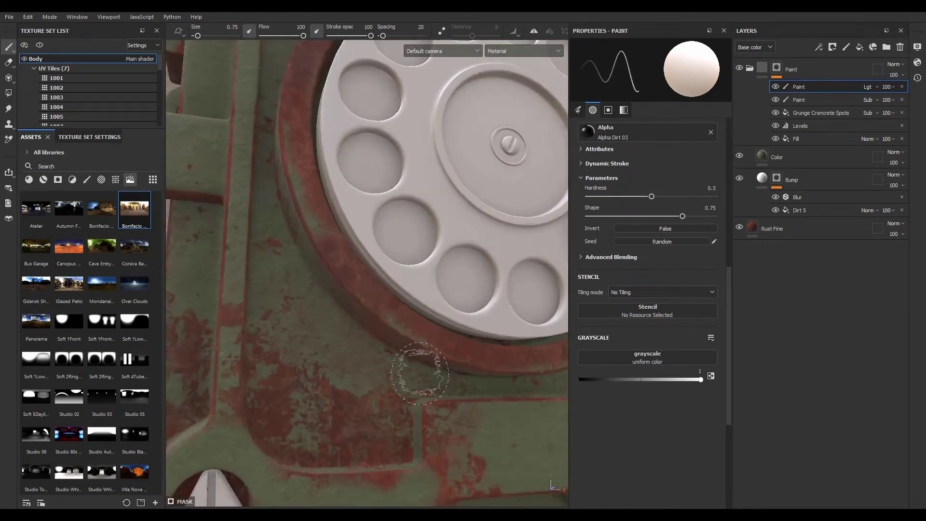
left_click_drag(419, 373, 389, 331, "alt")
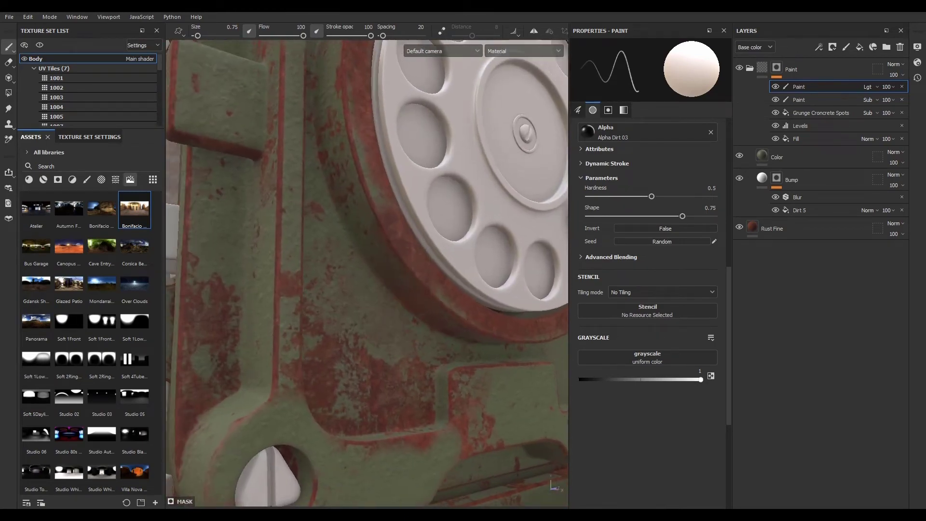
left_click(792, 157)
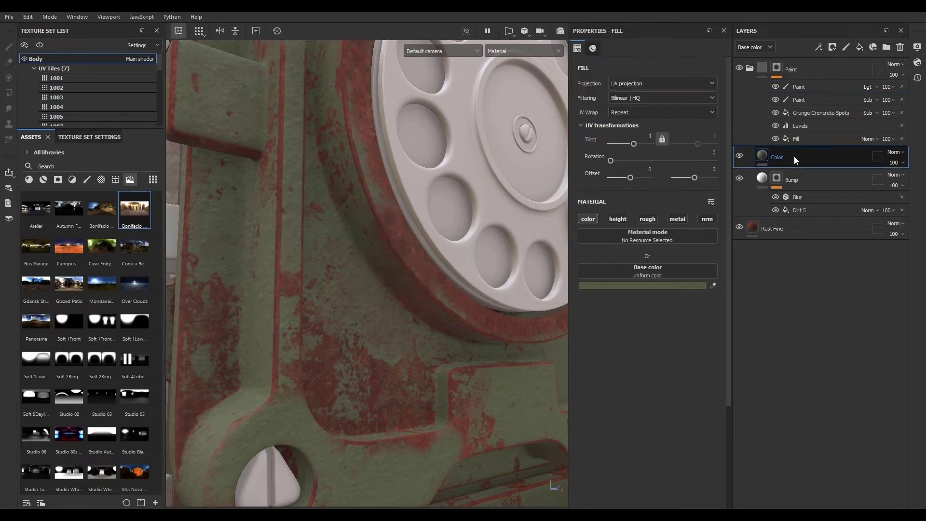
left_click(620, 219)
left_click_drag(639, 330, 648, 330)
scroll(386, 305, "down", 5)
scroll(331, 321, "up", 5)
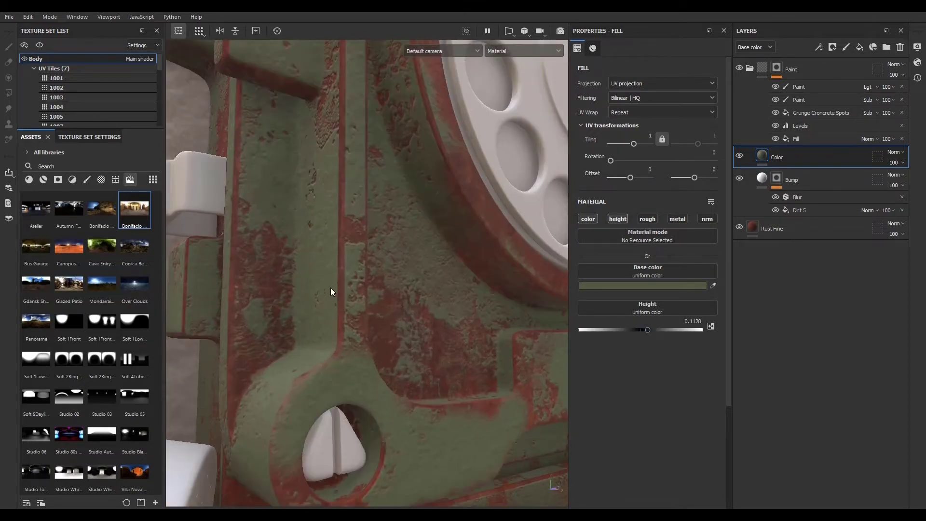
- Set the brush size to 0.44 and paint paint back along the vertical ridge beside the dial
left_click(809, 86)
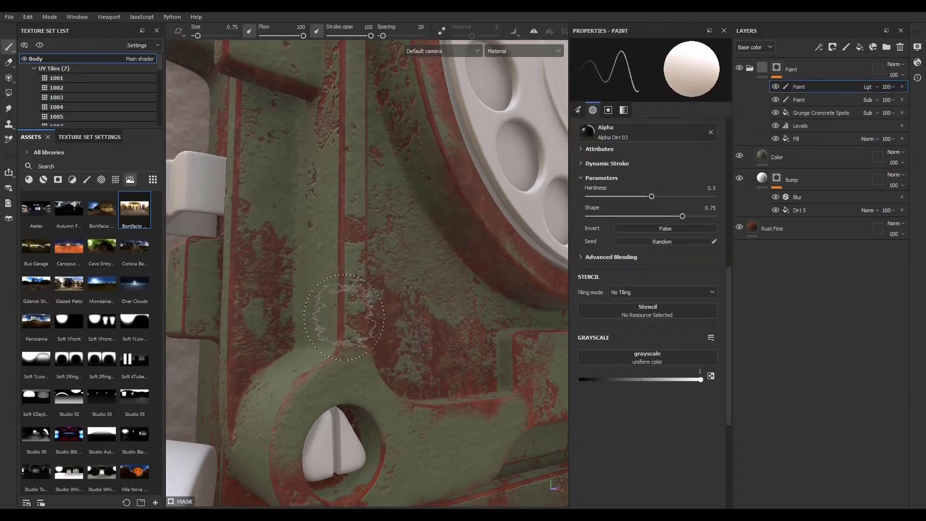
right_click_drag(344, 318, 332, 317, "ctrl")
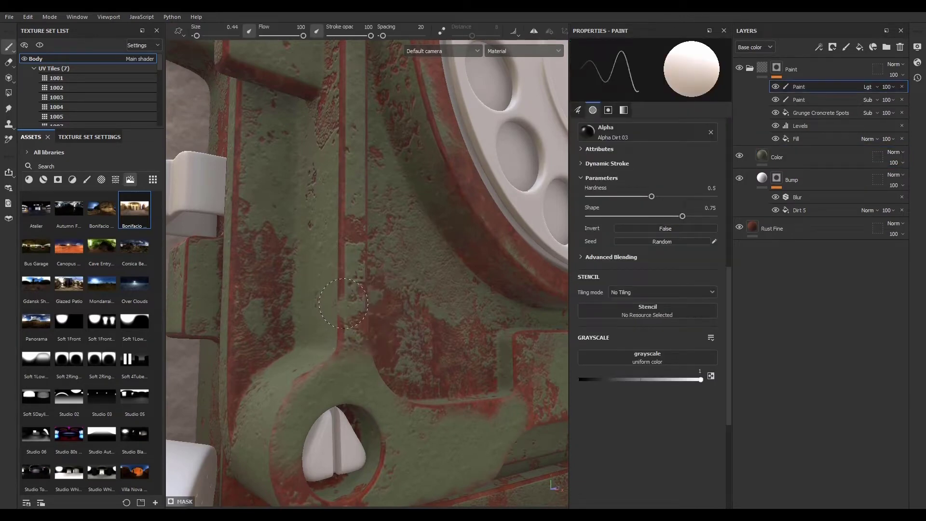
left_click_drag(346, 298, 350, 255)
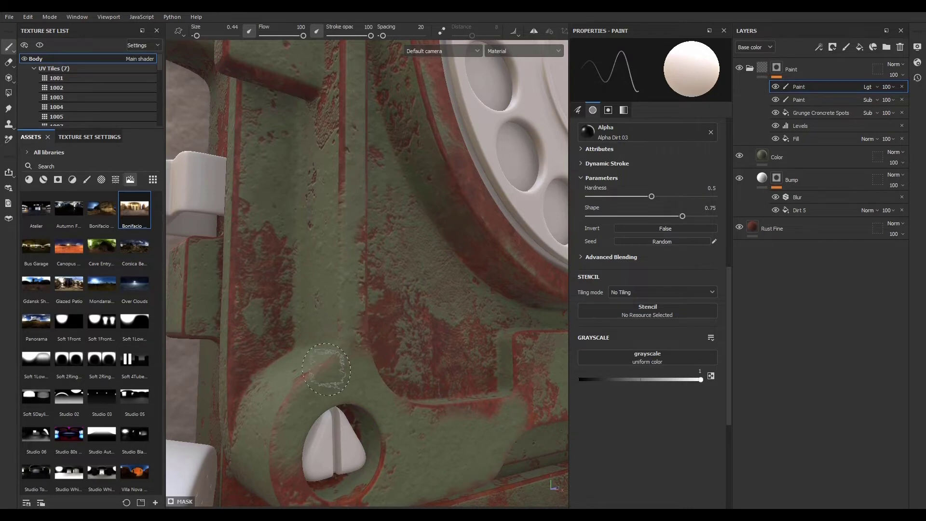
scroll(302, 352, "up", 2)
scroll(300, 344, "down", 3)
left_click_drag(317, 276, 335, 181)
mouse_move(332, 263)
left_mouse_down("alt")
mouse_move(326, 277)
mouse_move(223, 334)
left_mouse_up("alt")
- Paint more green paint back along the lower panel edges and around the screw bosses
scroll(327, 276, "up", 2)
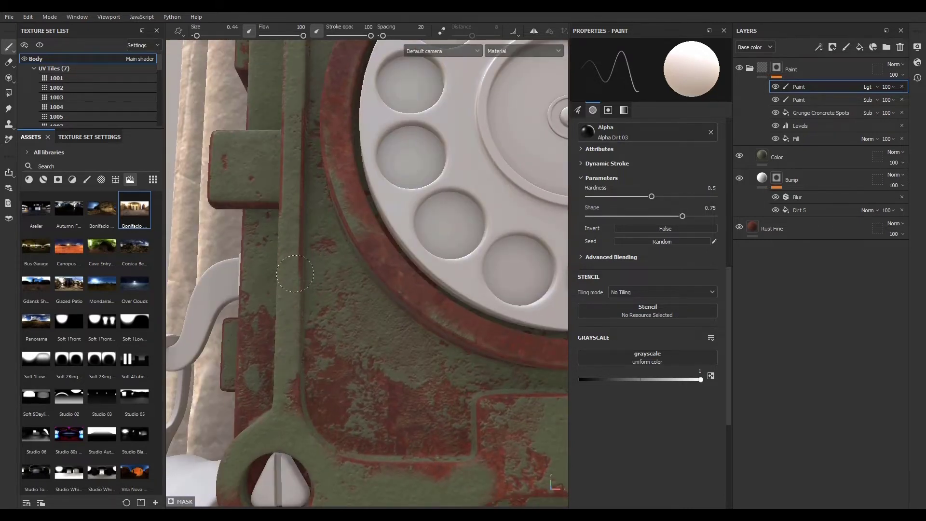
mouse_move(288, 127)
left_mouse_down()
mouse_move(288, 255)
mouse_move(296, 184)
left_mouse_up()
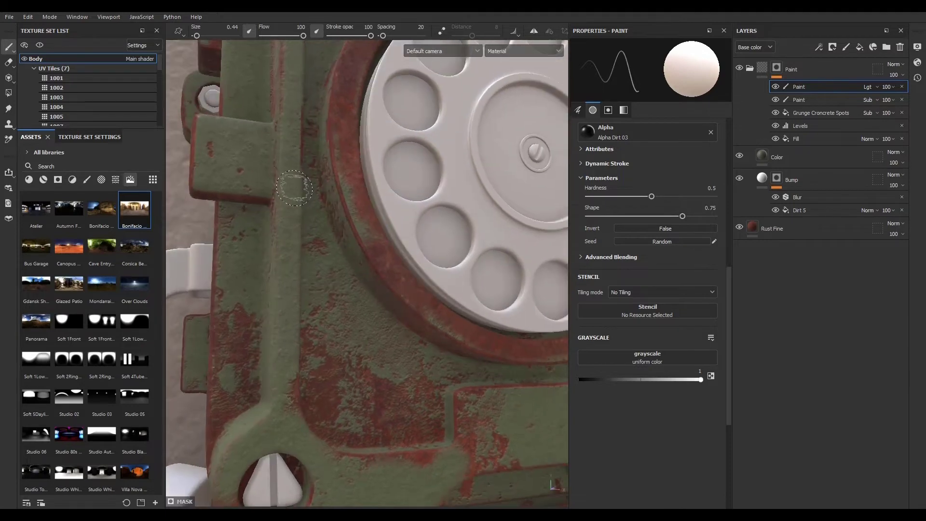
left_click_drag(293, 333, 308, 354, "alt")
scroll(308, 354, "down", 3)
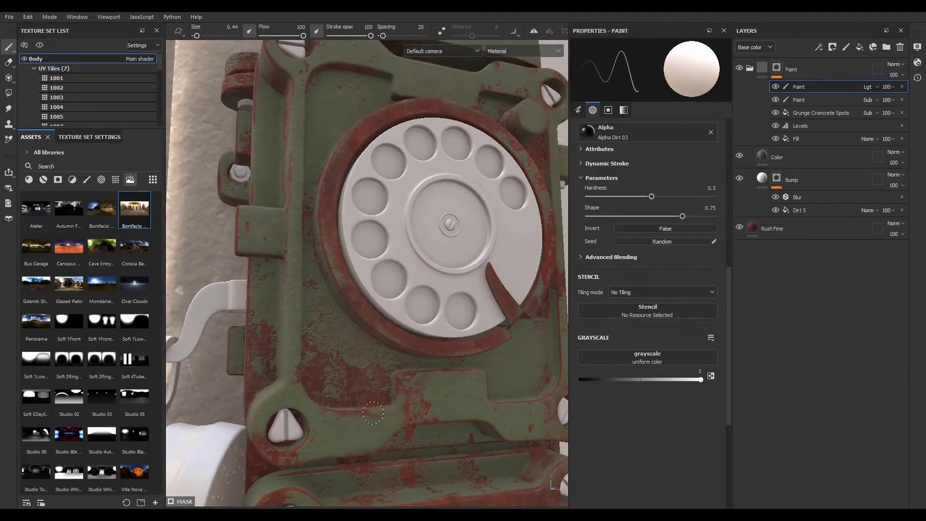
mouse_move(375, 420)
left_mouse_down("alt")
mouse_move(325, 359)
mouse_move(257, 353)
mouse_move(264, 368)
left_mouse_up("alt")
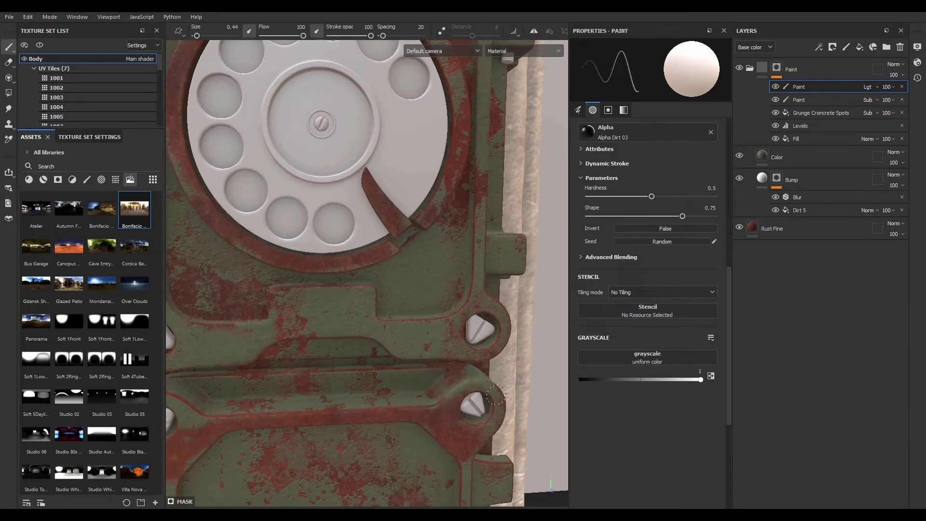
left_click_drag(431, 428, 436, 372, "alt")
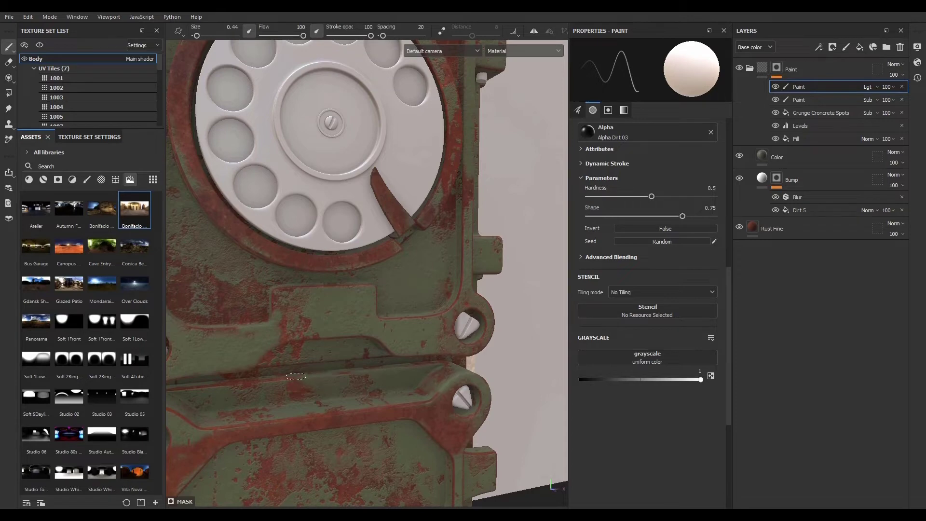
mouse_move(198, 391)
left_mouse_down("alt")
mouse_move(451, 319)
mouse_move(421, 329)
left_mouse_up("alt")
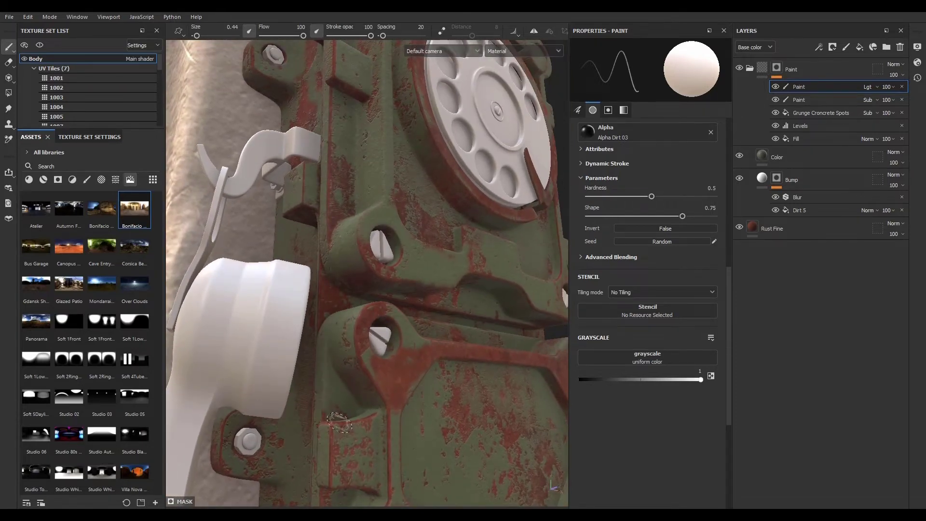
- Paint green paint back across the lower panel face and around the rotary dial's rim
left_click_drag(364, 419, 288, 378, "alt")
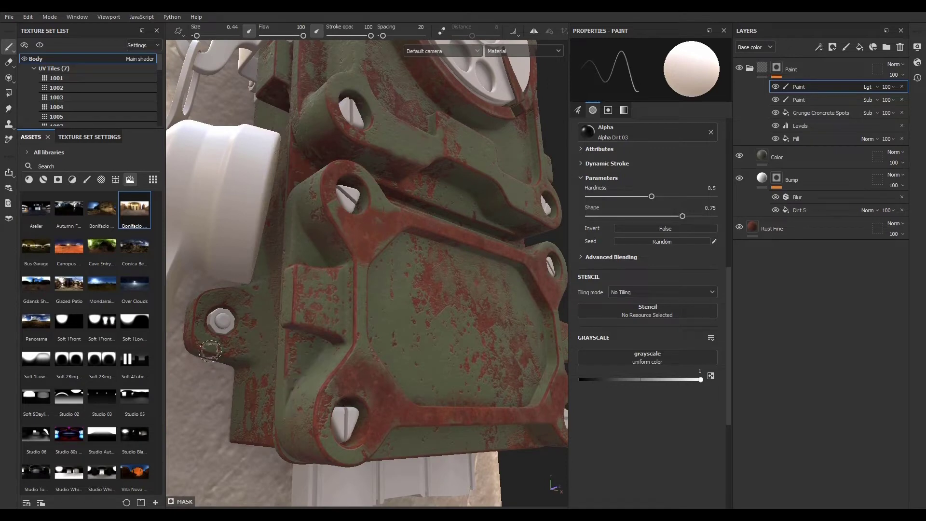
left_click_drag(427, 363, 496, 372, "alt")
middle_click_drag(495, 371, 352, 434, "alt")
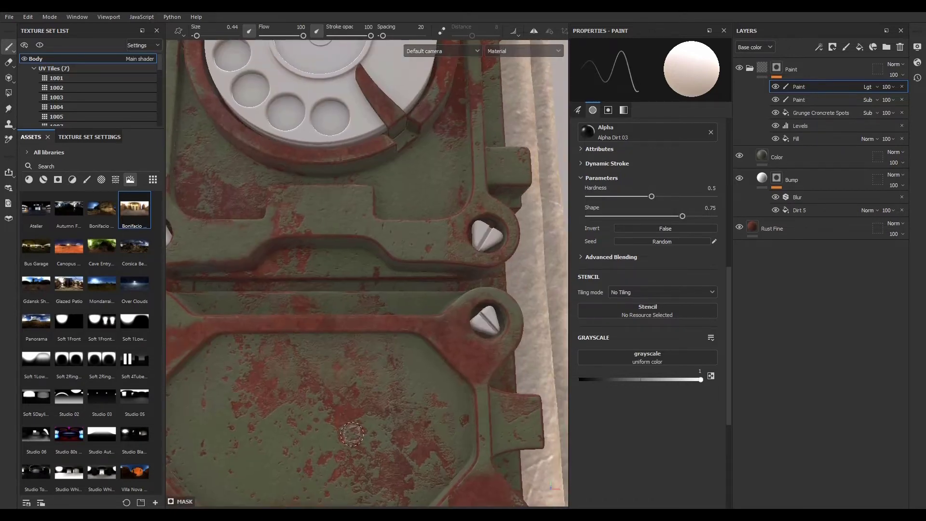
middle_click_drag(366, 357, 398, 475, "alt")
right_click_drag(398, 476, 366, 410, "alt")
left_click_drag(337, 371, 393, 374, "alt")
right_click_drag(393, 374, 377, 322, "alt")
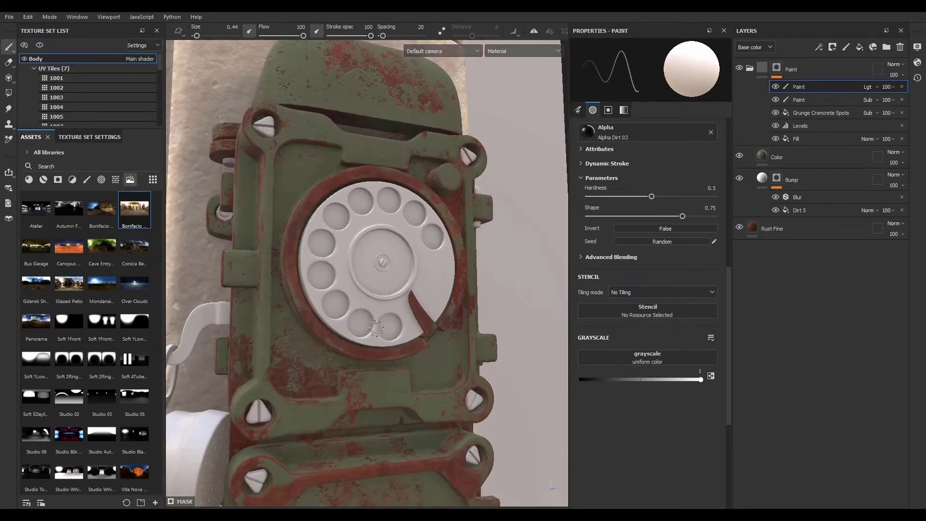
mouse_move(435, 385)
left_mouse_down("alt")
mouse_move(455, 391)
mouse_move(428, 378)
mouse_move(434, 383)
left_mouse_up("alt")
right_click_drag(435, 383, 405, 357, "alt")
mouse_move(366, 386)
left_mouse_down("alt")
mouse_move(401, 377)
mouse_move(377, 400)
left_mouse_up("alt")
middle_click_drag(381, 410, 387, 355, "alt")
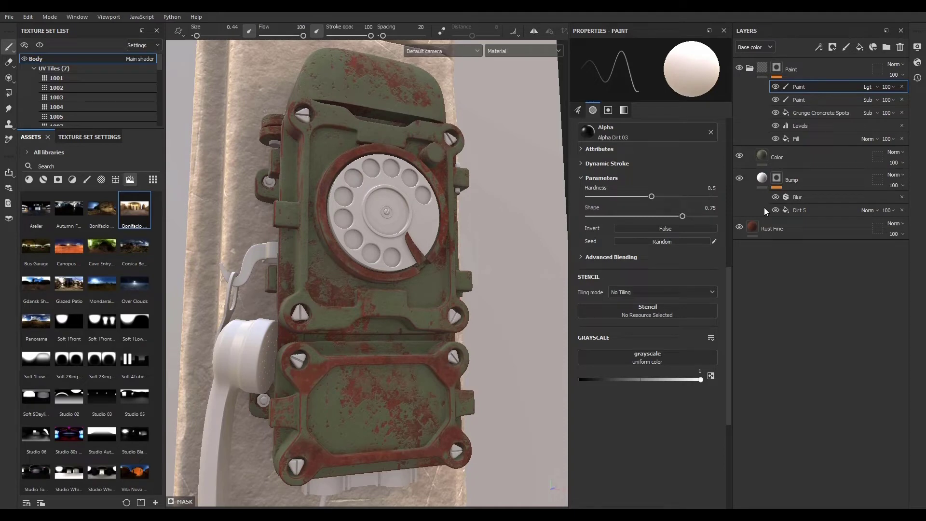
- Collapse the Paint folder and add a new folder above it named Paint 2
left_click(750, 68)
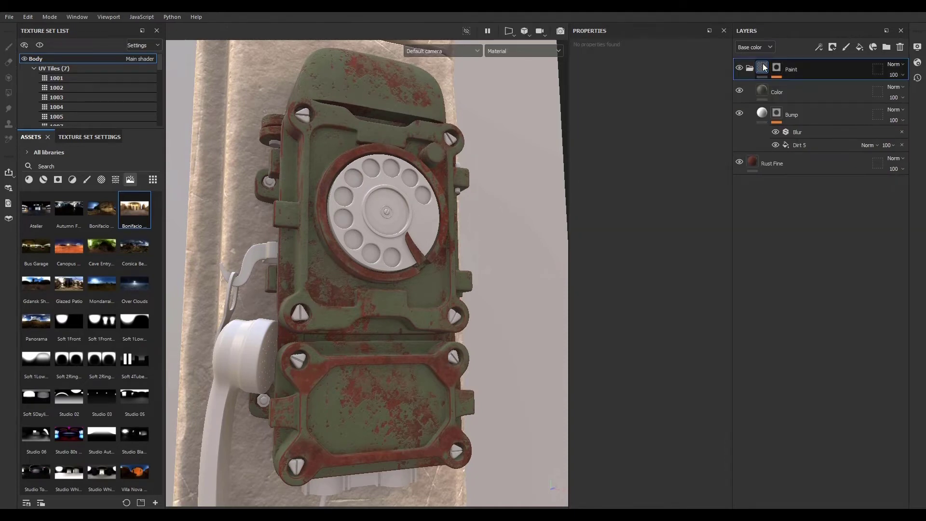
middle_click_drag(390, 374, 373, 320, "alt")
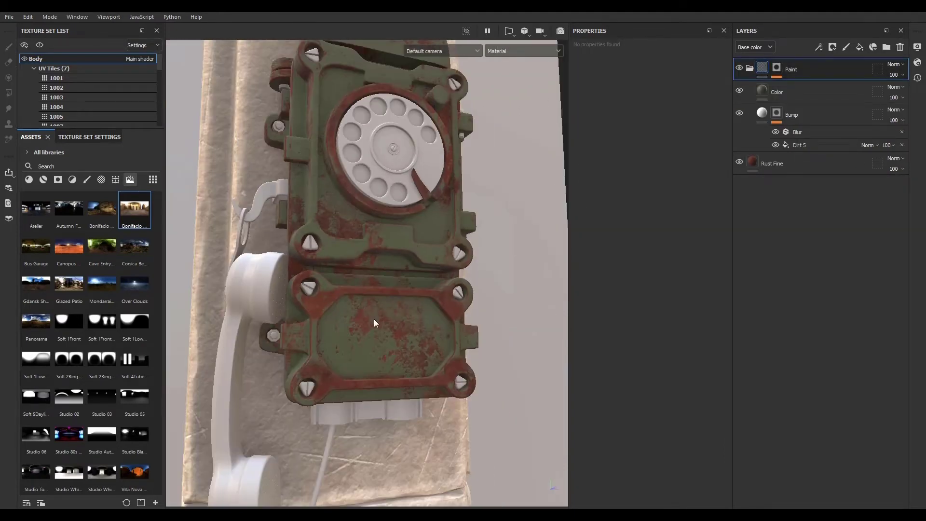
right_click_drag(385, 340, 372, 322, "alt")
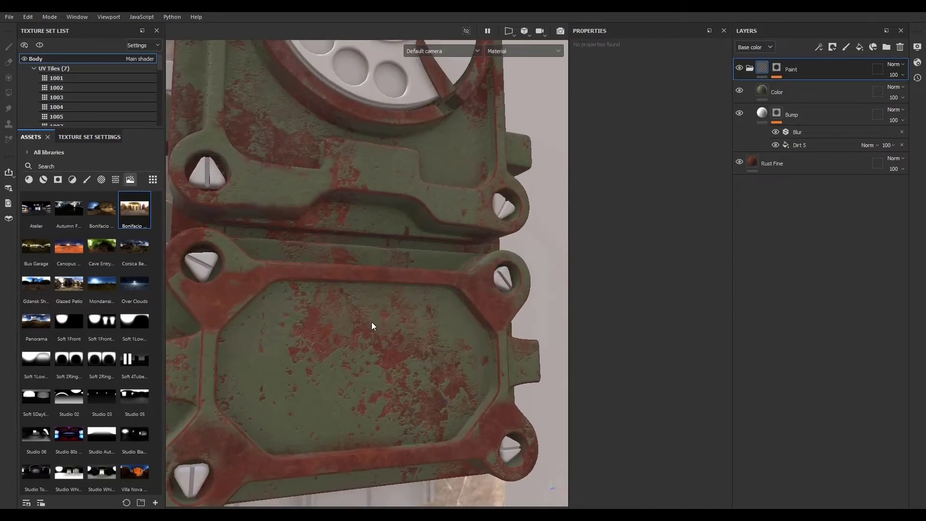
scroll(381, 361, "down", 5)
scroll(381, 356, "down", 3)
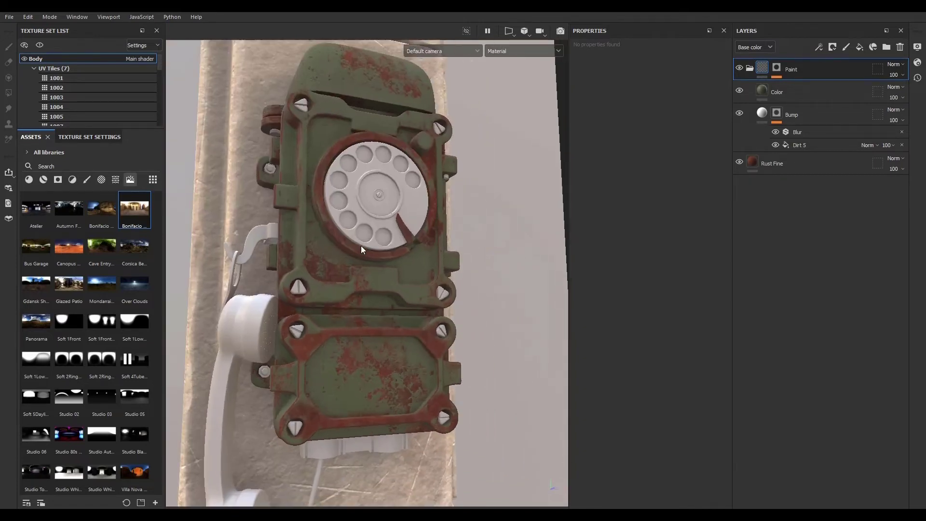
scroll(363, 249, "up", 3)
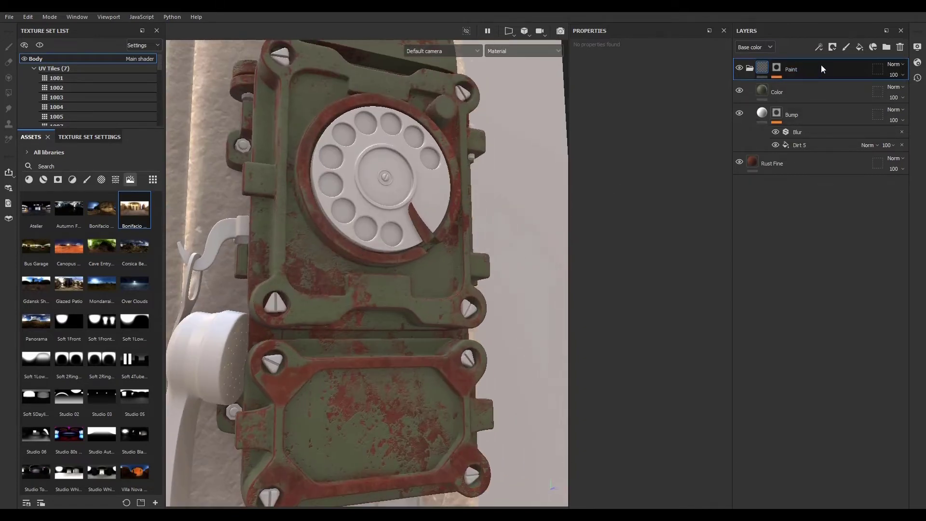
left_click(750, 69)
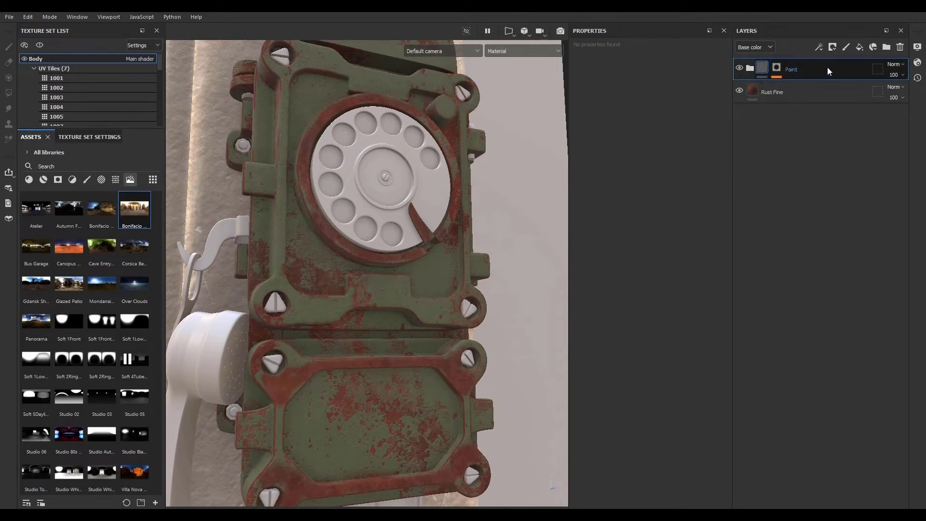
left_click(886, 47)
double_click(777, 71)
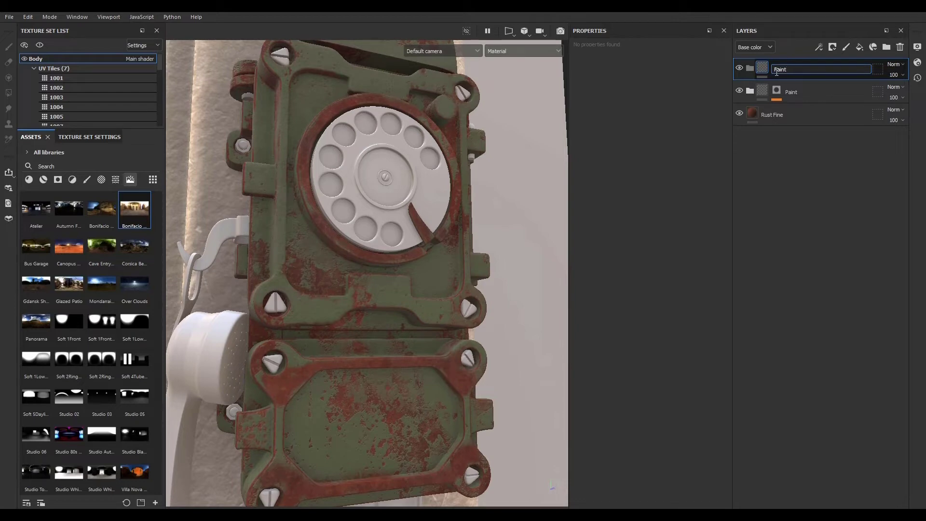
type("Paint 2")
key("Return")
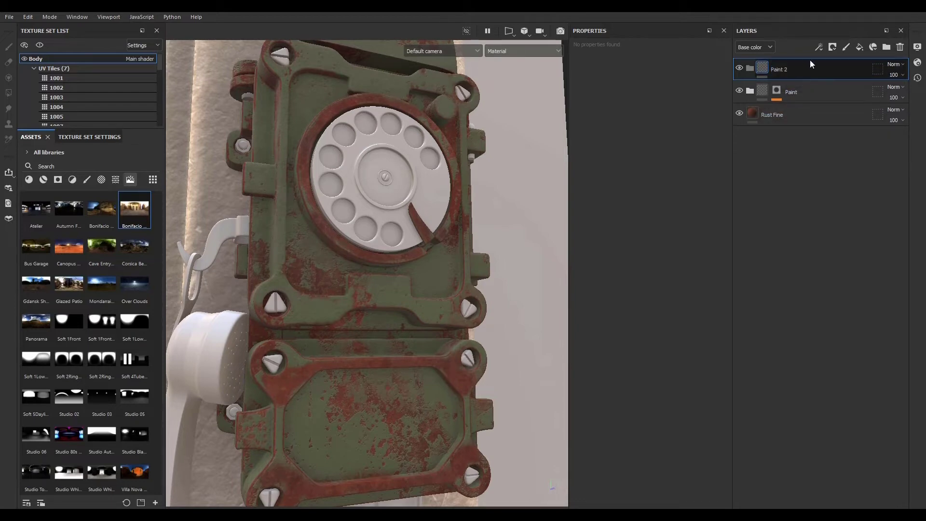
- Add a fill layer and set its base color to olive green 505D38
left_click(860, 47)
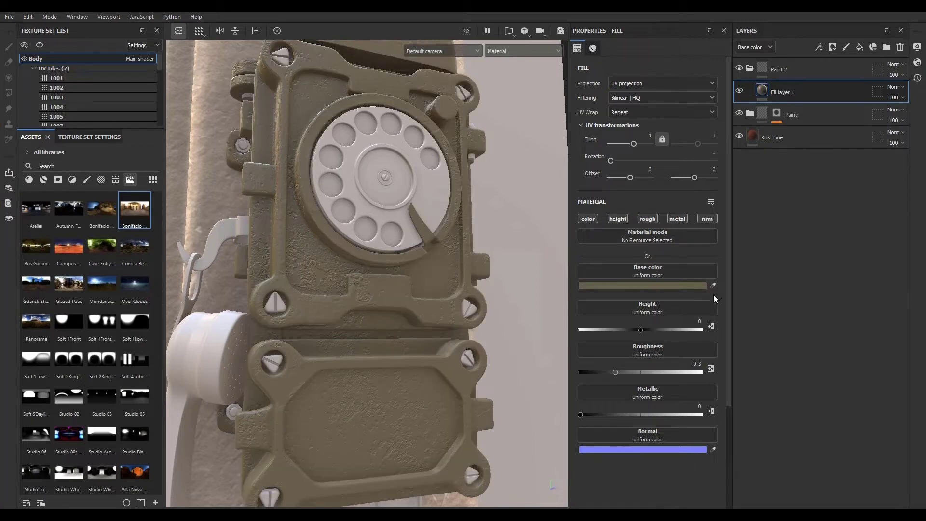
left_click(685, 287)
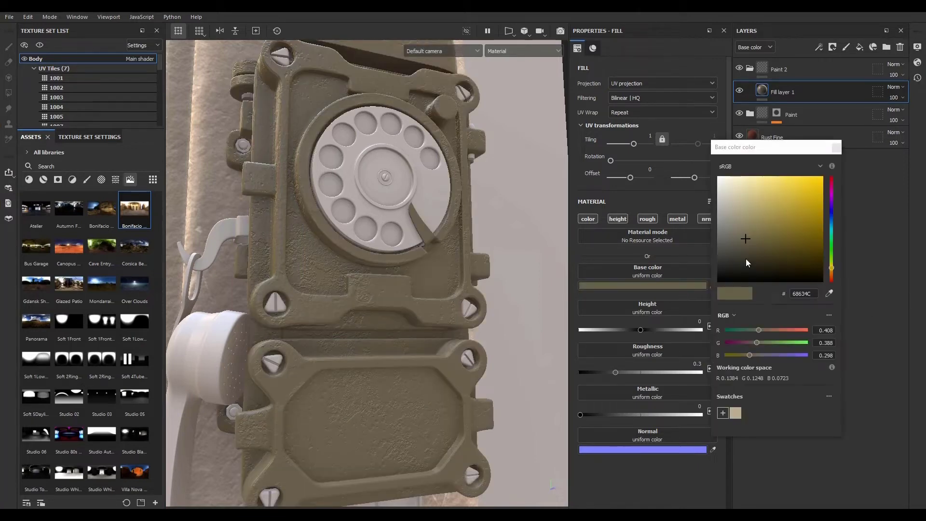
left_click_drag(747, 239, 759, 257)
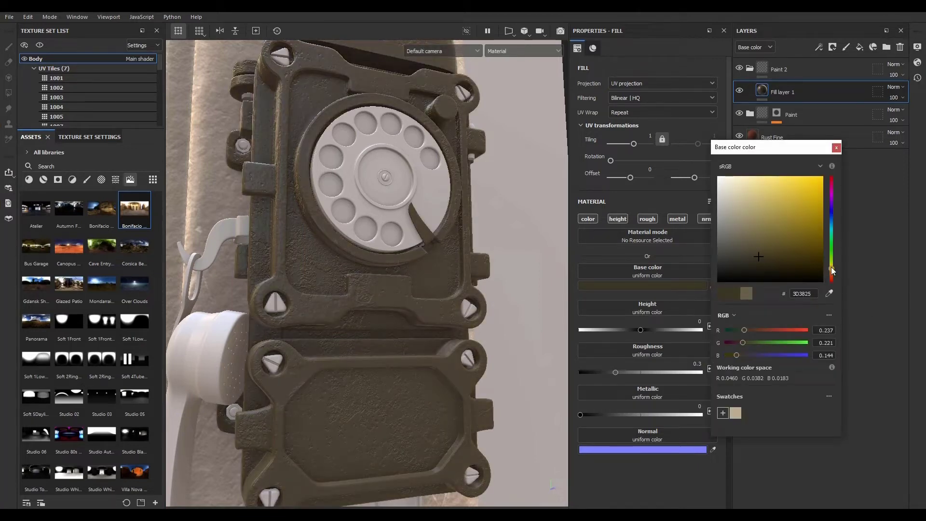
left_click_drag(831, 268, 831, 258)
left_click_drag(759, 254, 760, 242)
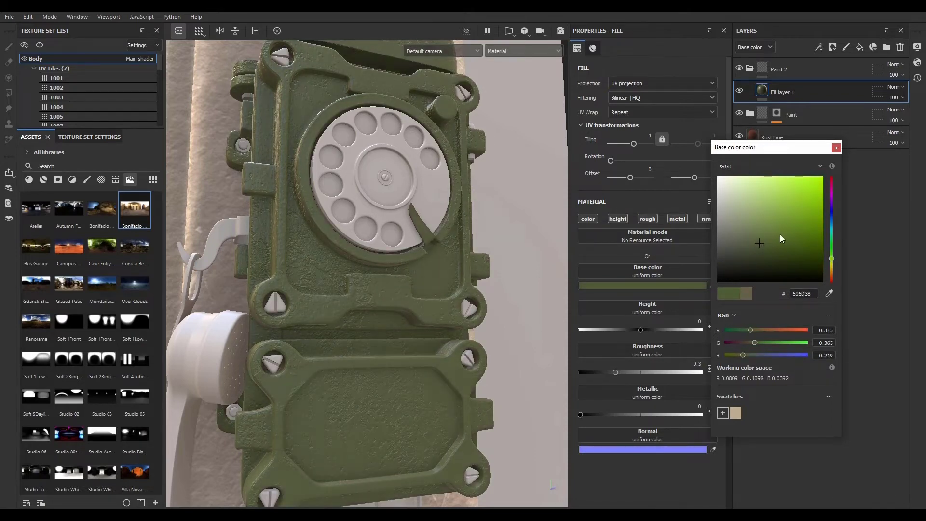
left_click(837, 148)
left_click_drag(347, 269, 333, 294, "alt")
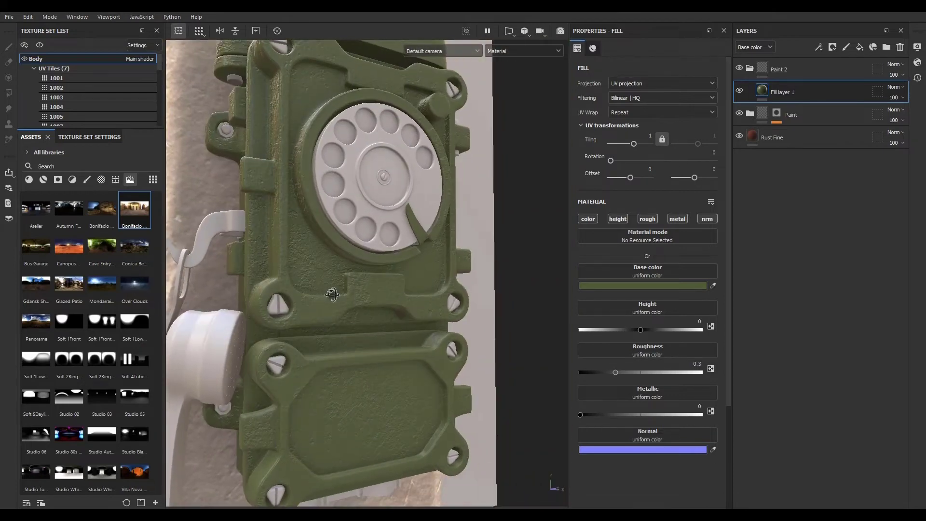
- Save the olive green as a swatch, hide Paint 2, and apply that swatch to the Color layer's base color
left_click(664, 285)
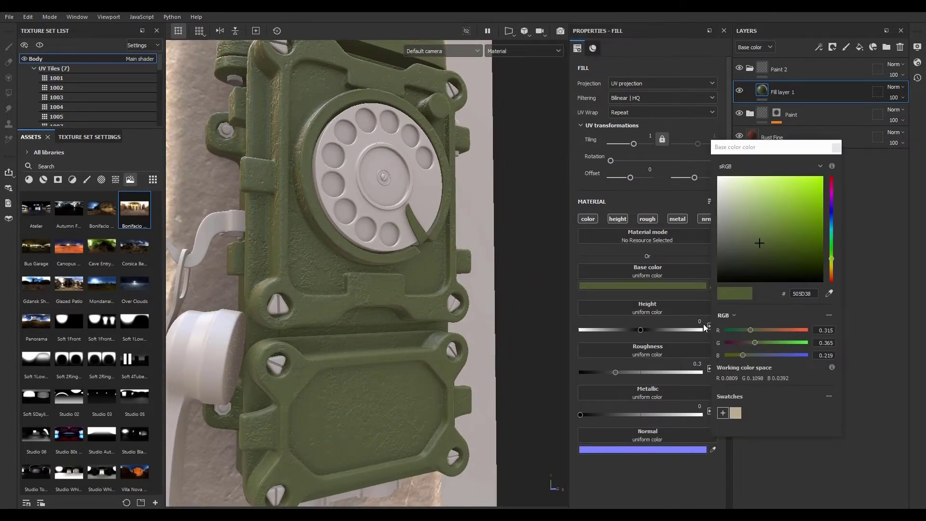
left_click(723, 413)
left_click(837, 148)
left_click(740, 69)
left_click(836, 147)
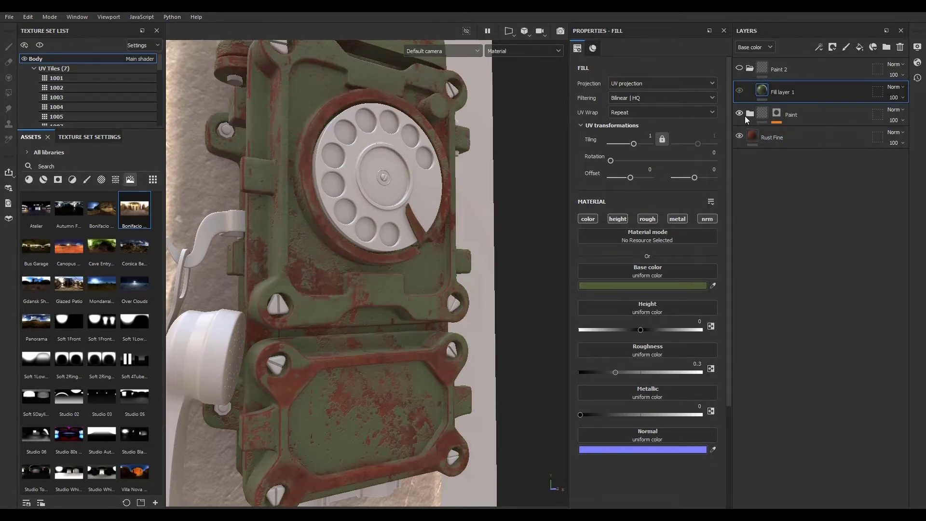
left_click(749, 114)
left_click(787, 137)
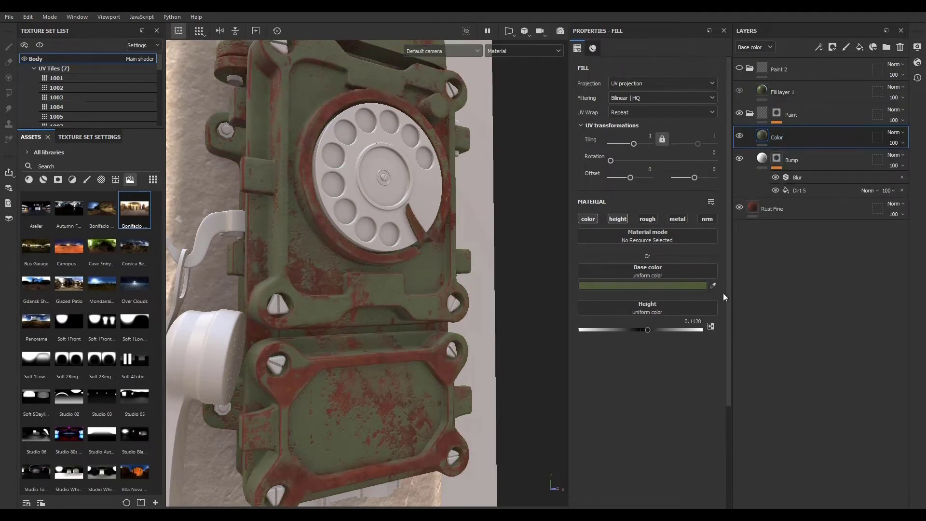
left_click(682, 287)
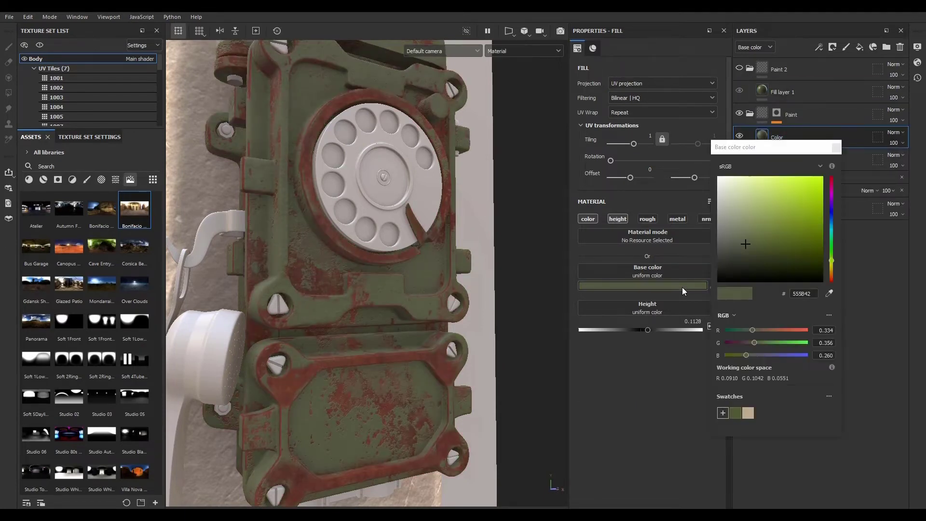
left_click(736, 416)
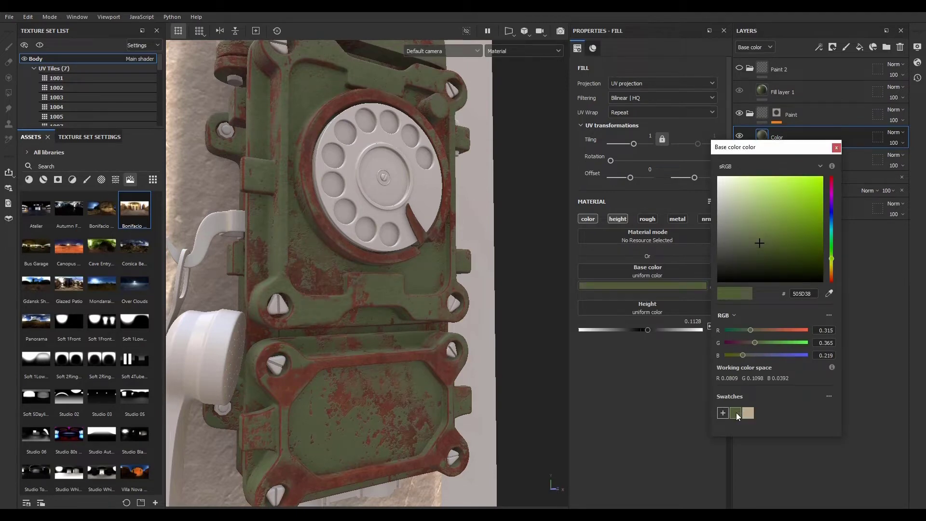
left_click(837, 148)
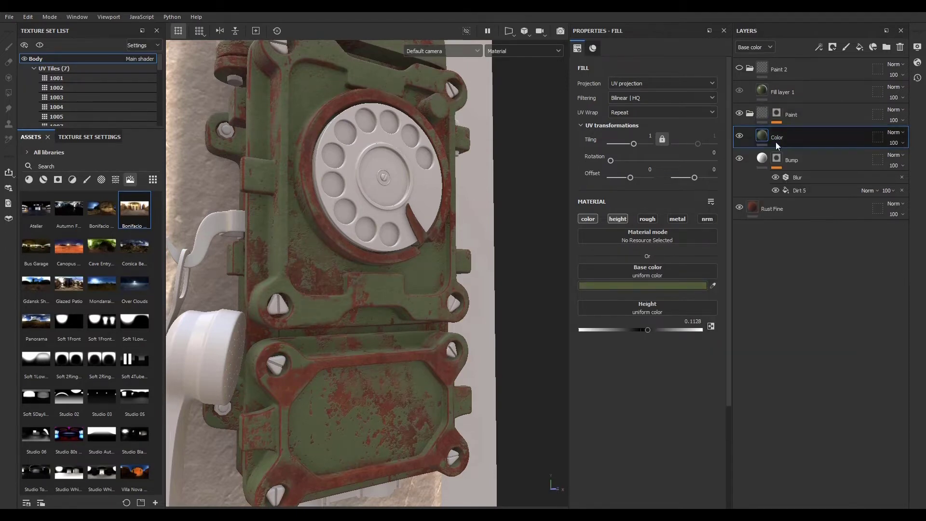
- Show Paint 2 again and rename the new fill layer Peeling color
left_click(796, 91)
left_click(740, 67)
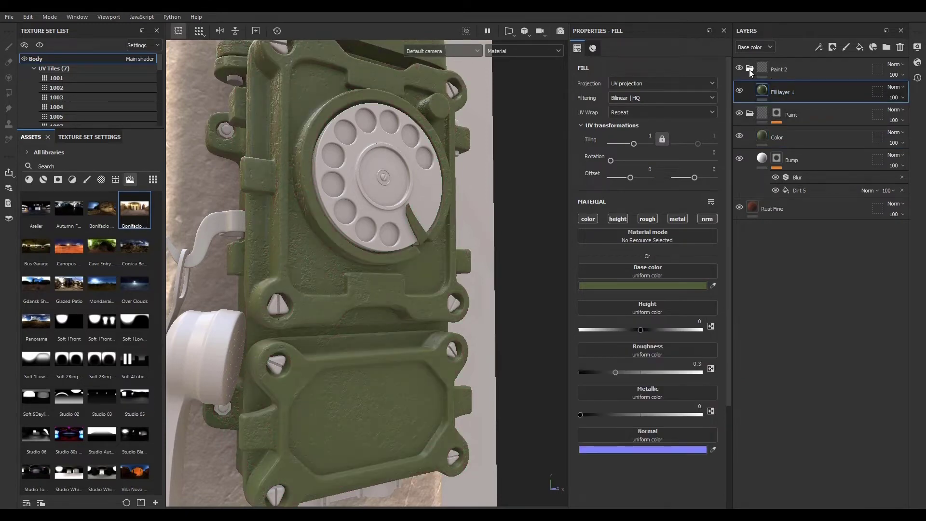
double_click(791, 91)
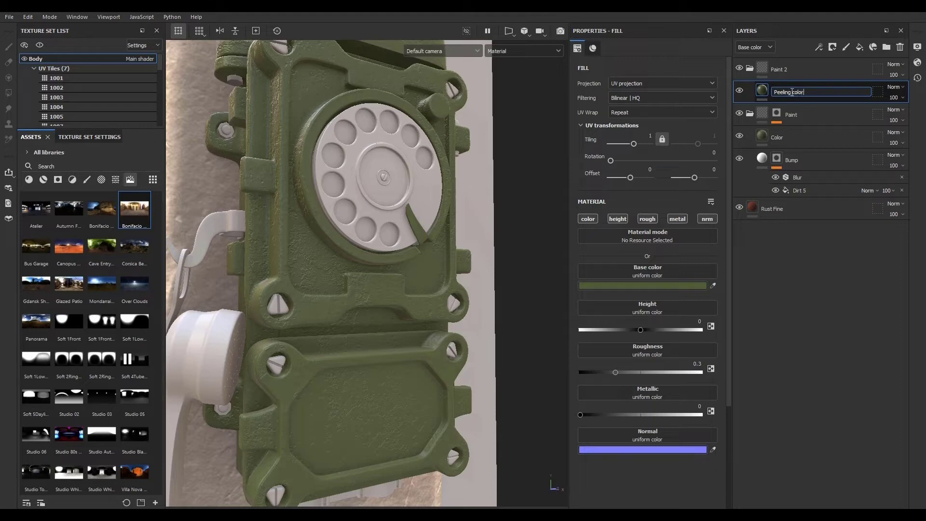
left_click(794, 256)
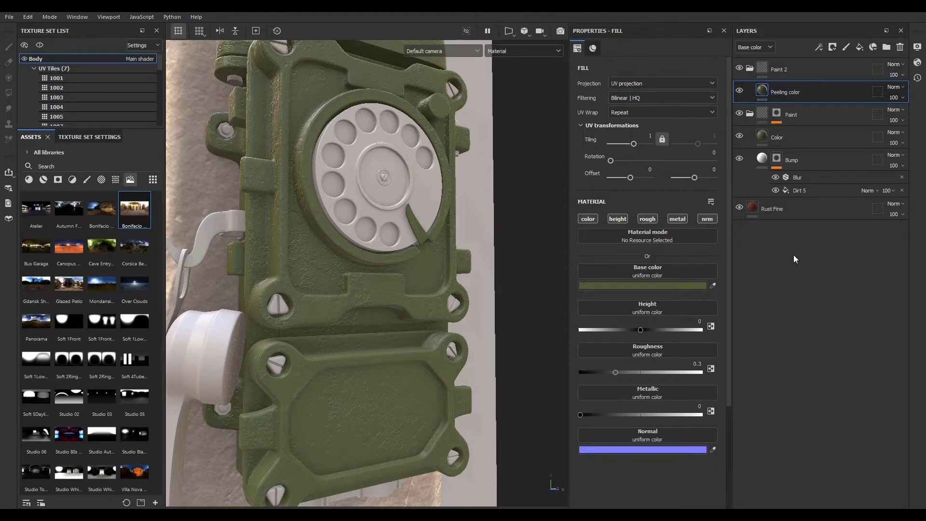
- Add a black mask to the Paint 2 folder and select it
left_click(805, 66)
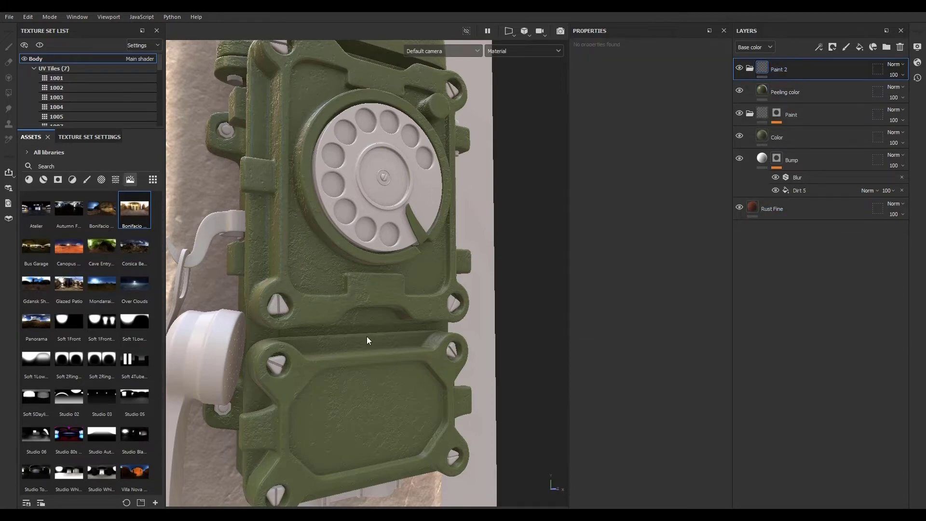
scroll(366, 352, "down", 5)
scroll(367, 353, "up", 5)
scroll(369, 360, "down", 2)
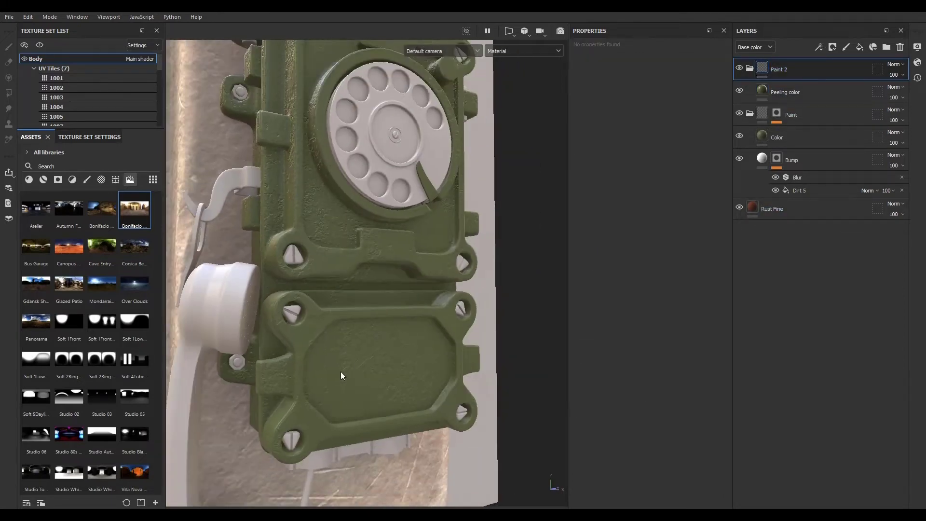
scroll(367, 261, "up", 2)
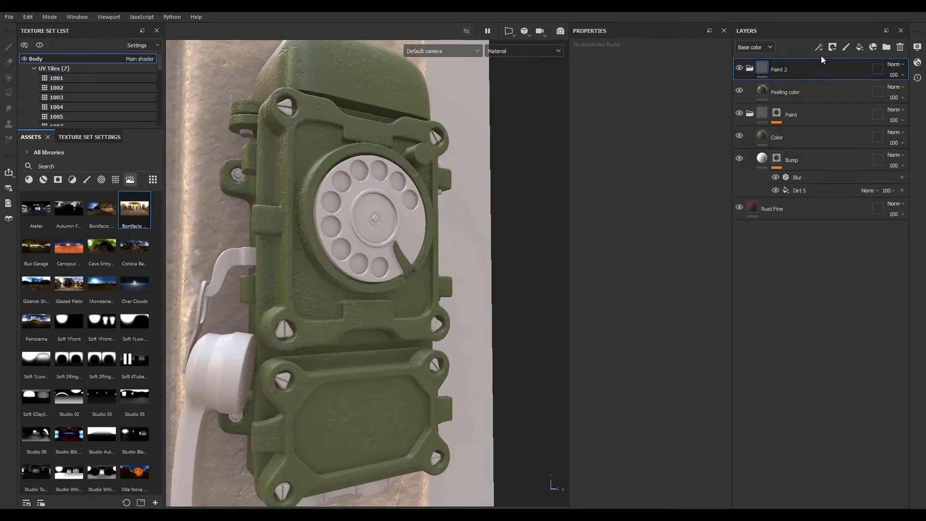
left_click(833, 46)
left_click(845, 71)
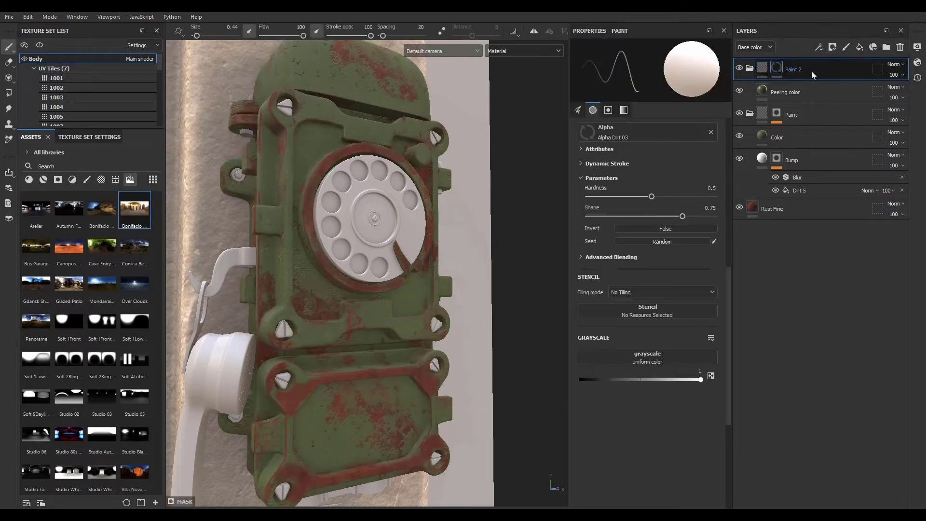
- Add a fill to the Paint 2 mask and assign the Grunge Cracked Deep texture as its grayscale
left_click(819, 47)
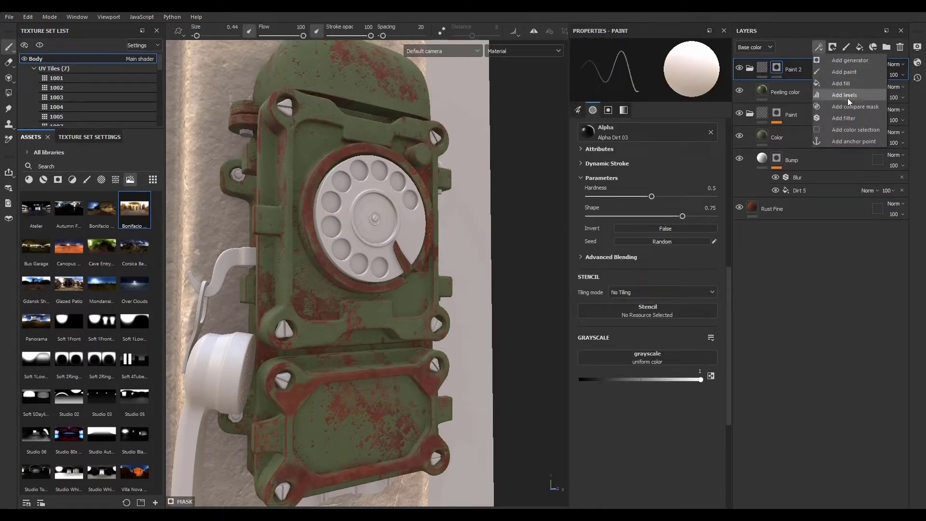
left_click(847, 83)
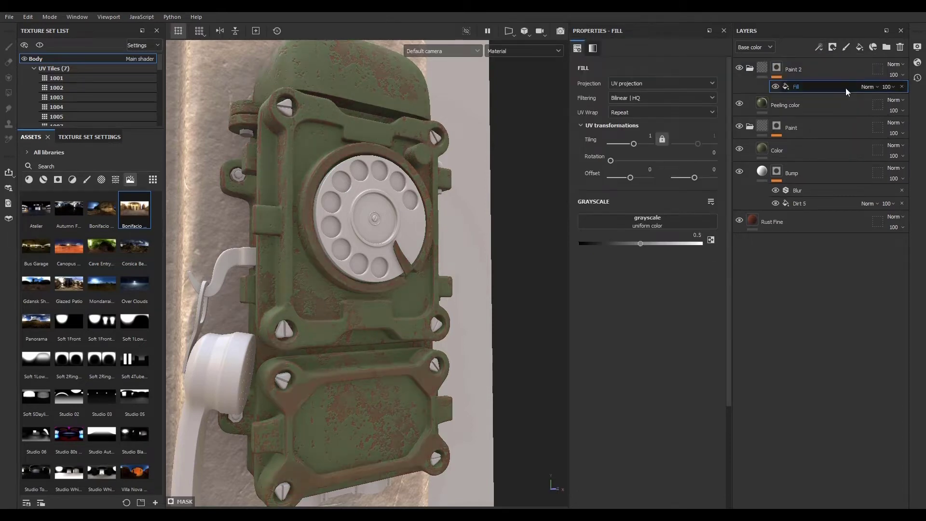
left_click(116, 180)
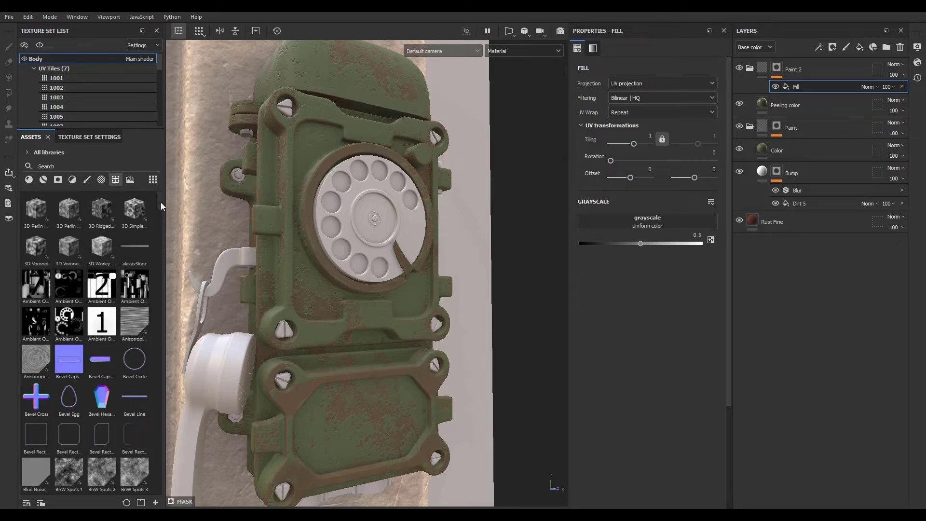
left_click_drag(161, 205, 163, 310)
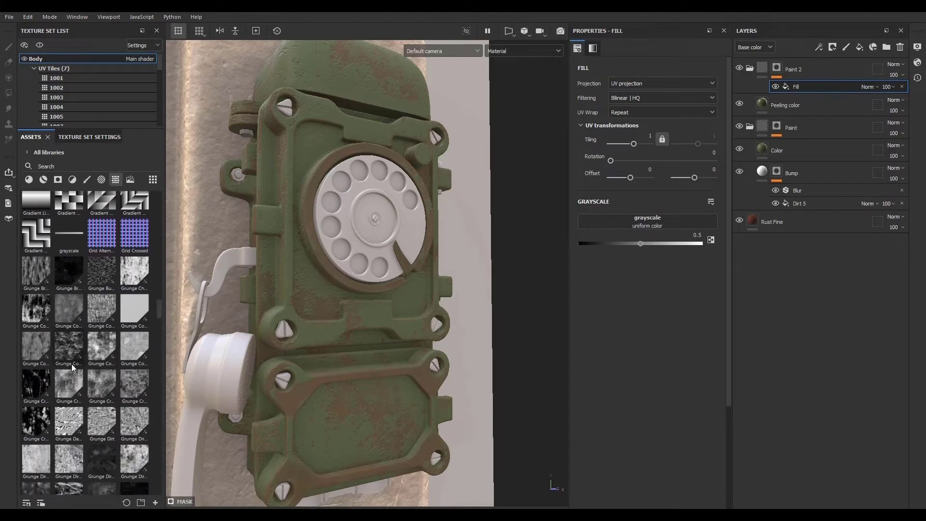
mouse_move(37, 384)
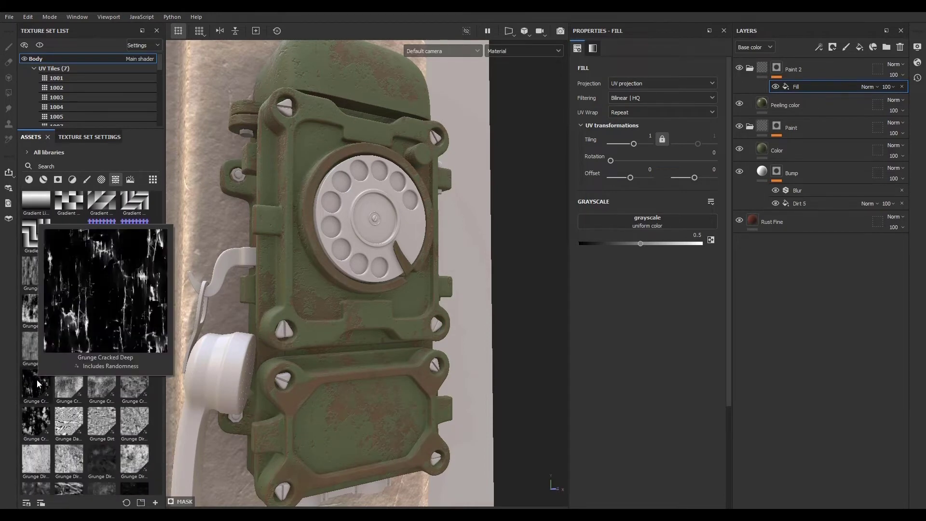
left_click_drag(37, 384, 623, 222)
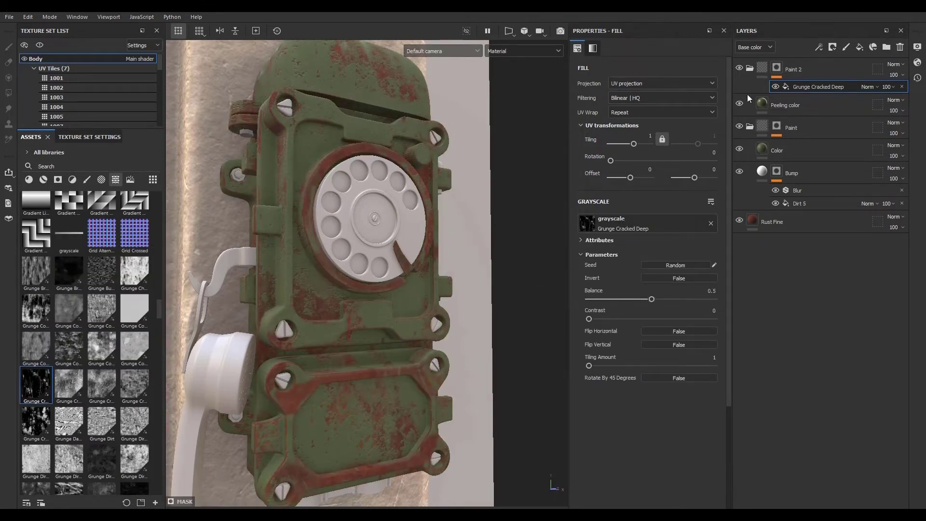
- Switch the grunge fill's projection to Tri-planar projection while viewing the Paint 2 mask
left_click(777, 69, "alt")
left_click_drag(301, 347, 420, 399, "alt")
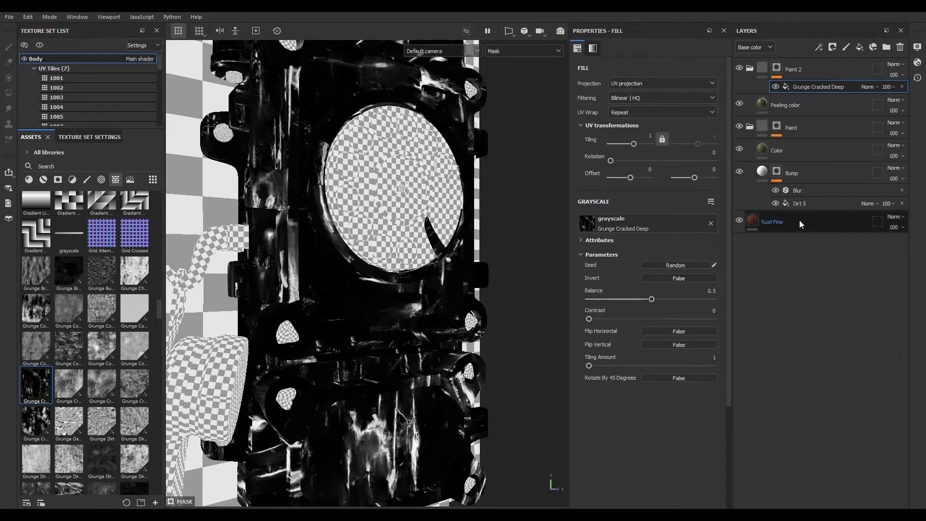
left_click(649, 83)
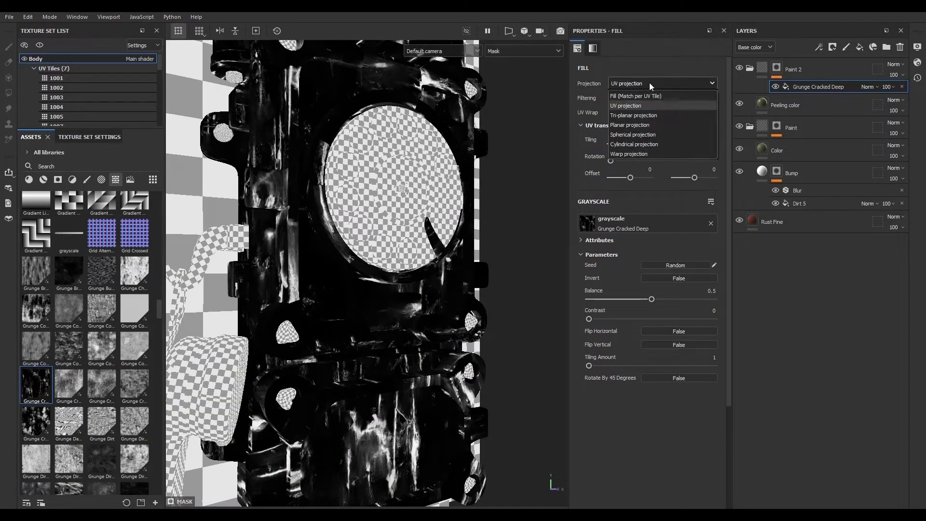
left_click(644, 114)
- Move the tri-planar projection gizmo to reposition the grunge pattern over the phone
scroll(375, 275, "down", 5)
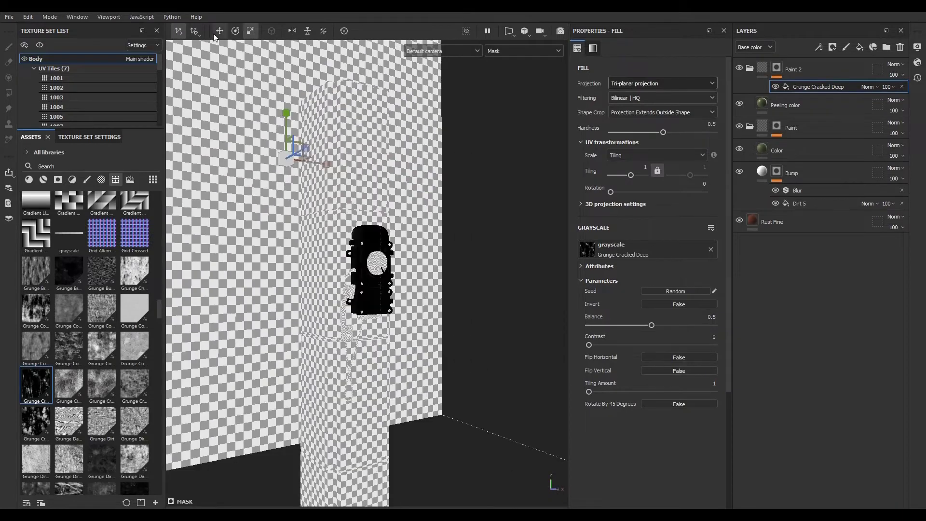
left_click_drag(288, 163, 158, 77)
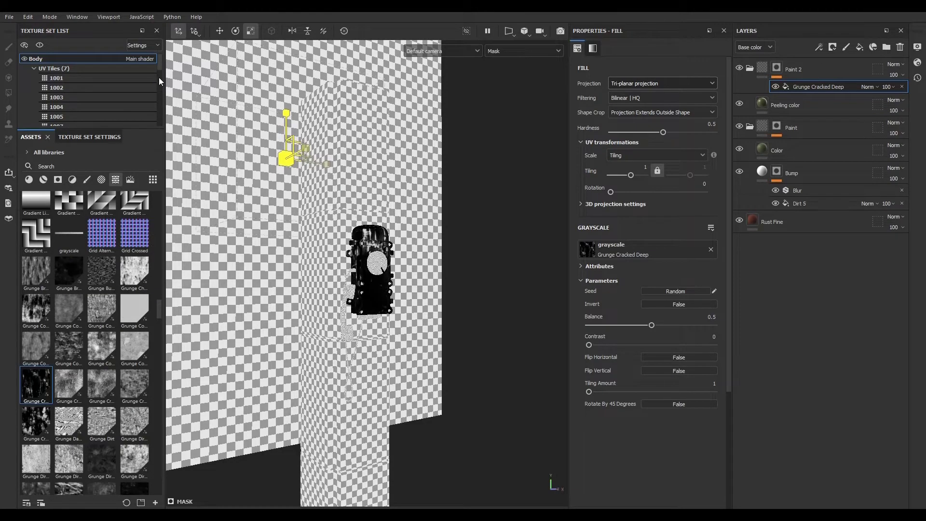
scroll(386, 275, "up", 8)
scroll(444, 284, "down", 9)
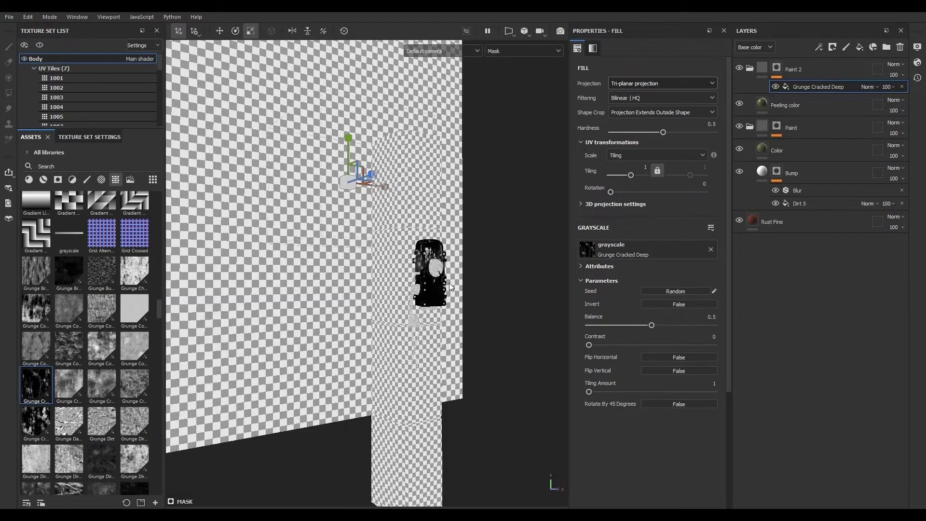
scroll(445, 280, "up", 10)
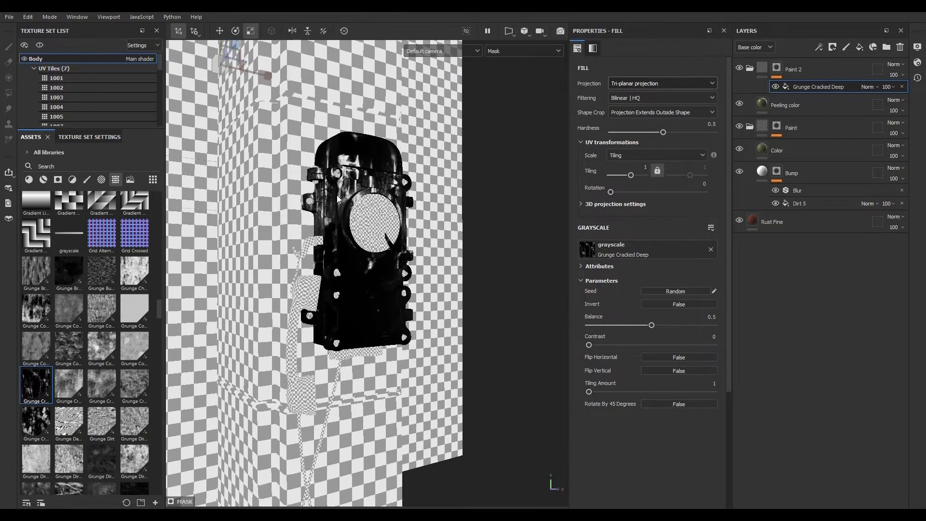
left_click(220, 31)
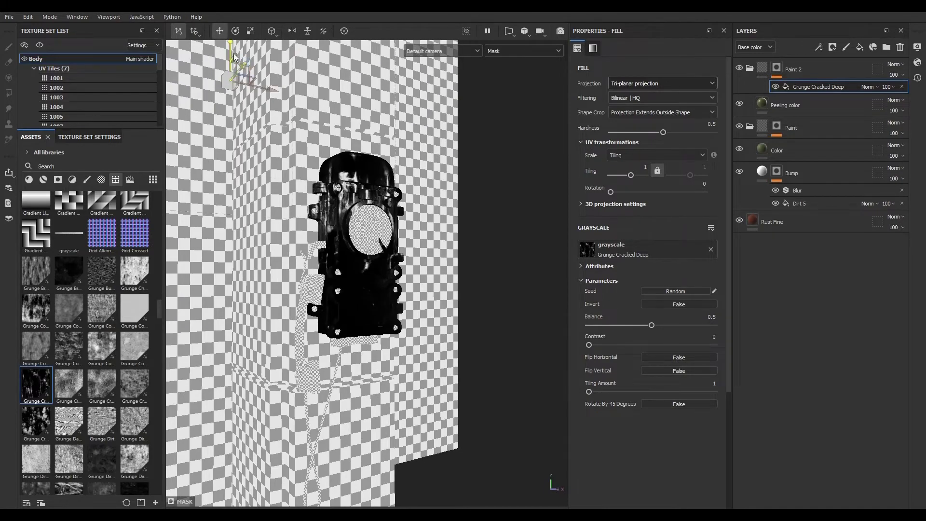
left_click_drag(231, 49, 233, 124)
scroll(363, 317, "up", 5)
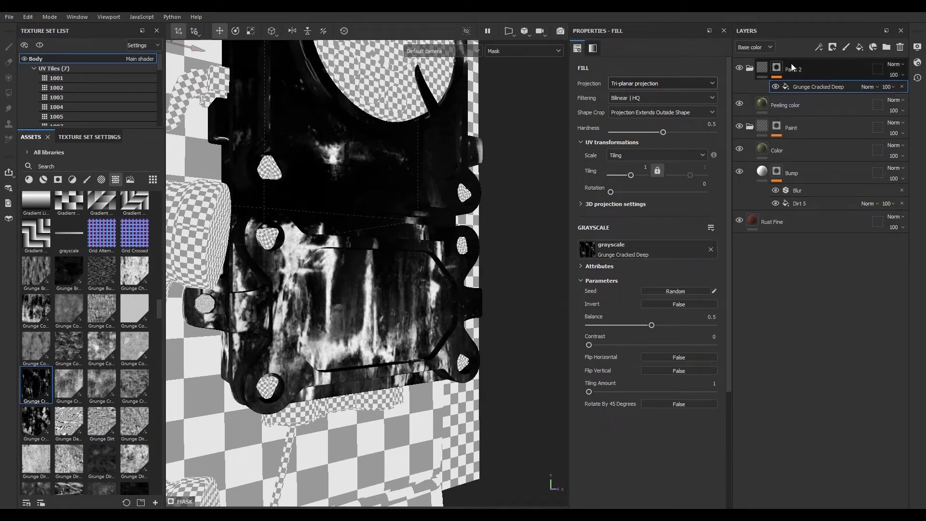
- Compare the Peeling color layer and the grunge mask on the phone in the viewport
left_click(811, 99)
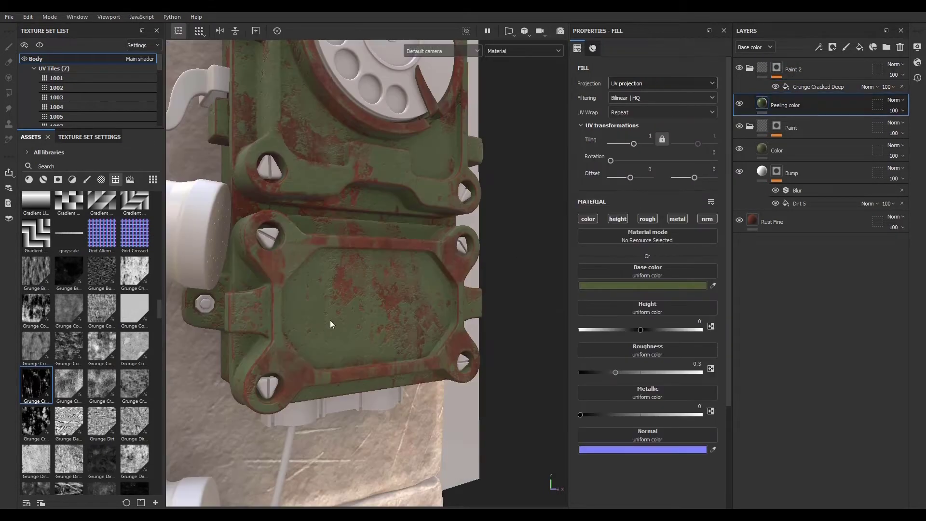
left_click(814, 88)
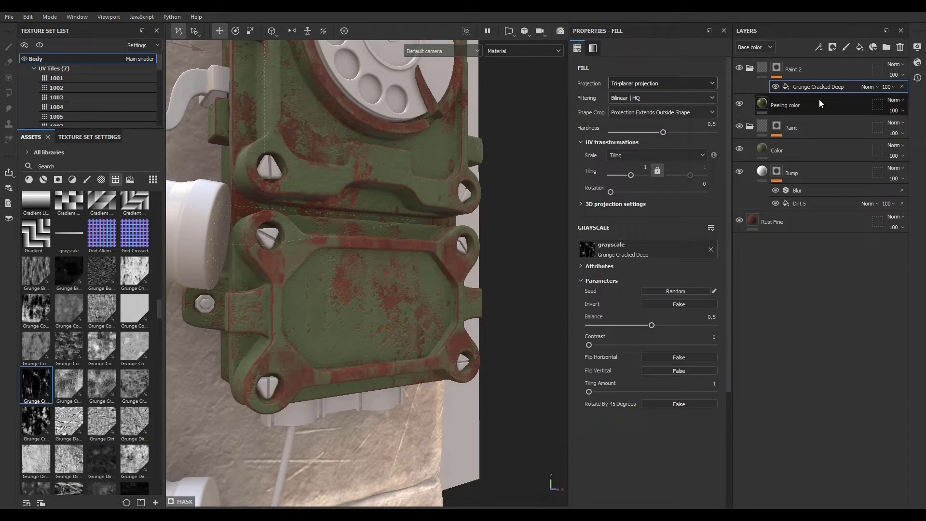
left_click(806, 110)
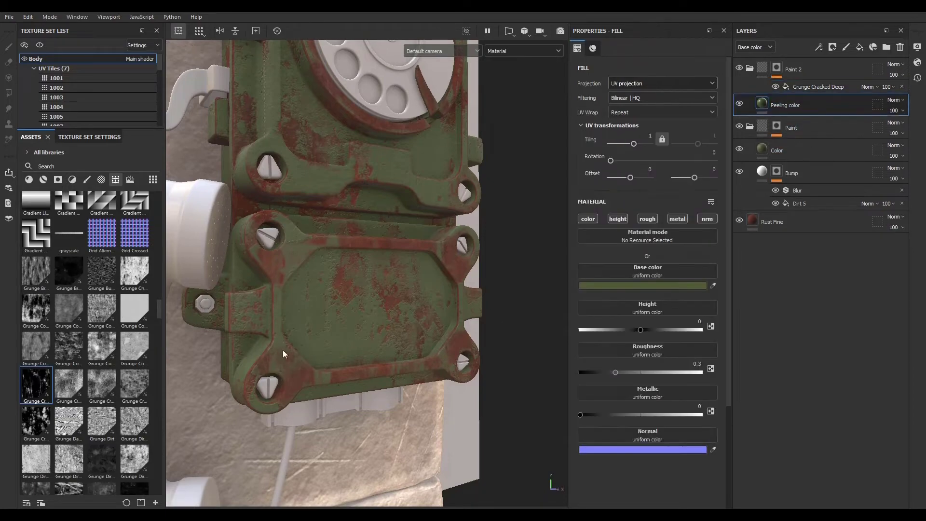
mouse_move(283, 355)
left_mouse_down("alt")
mouse_move(307, 319)
mouse_move(316, 343)
mouse_move(182, 335)
mouse_move(330, 340)
left_mouse_up("alt")
left_click(777, 69, "alt")
right_click_drag(330, 340, 318, 355, "alt")
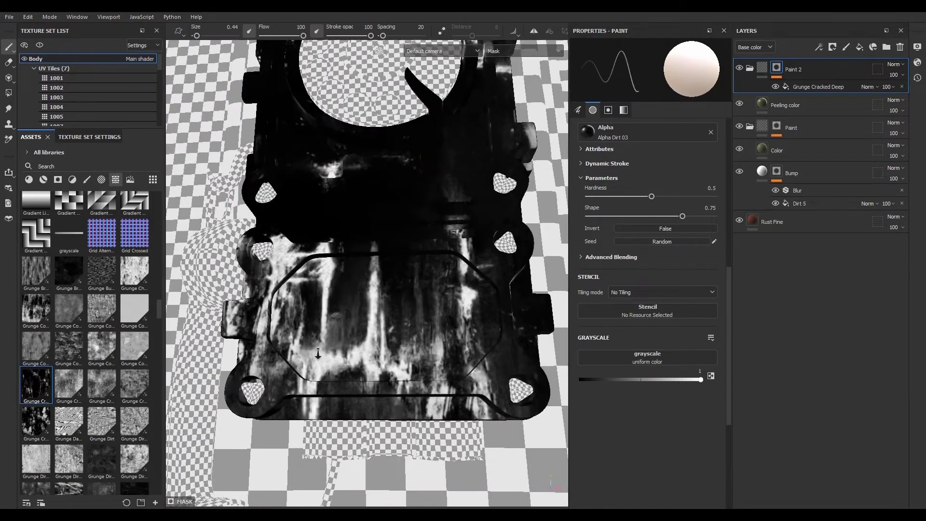
left_click_drag(318, 354, 353, 360, "alt")
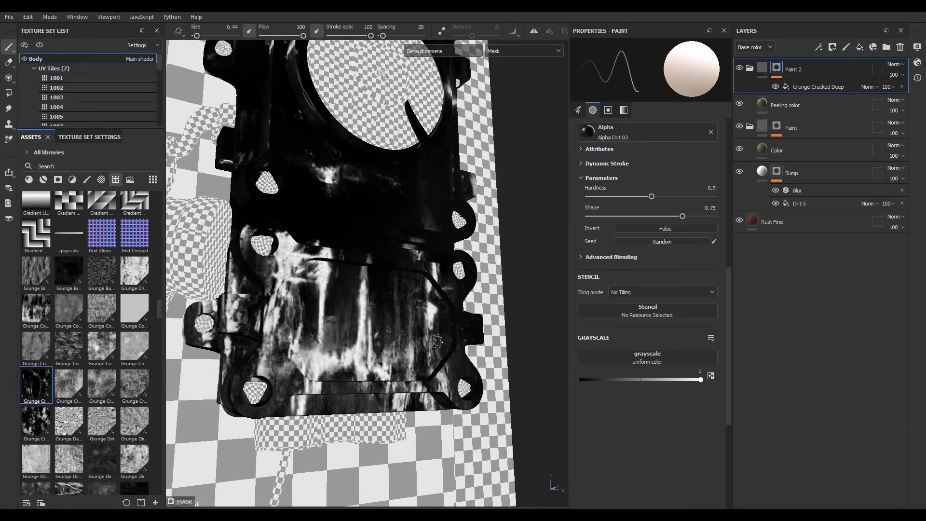
left_click(812, 87)
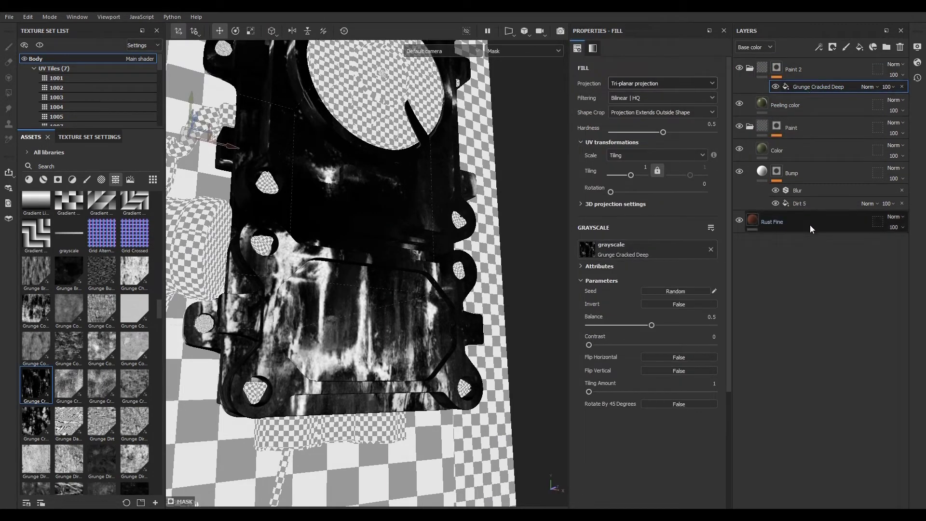
- Add an anchor point named Paint 2 mask to the Paint 2 mask stack and collapse the Paint 2 folder
left_click(819, 47)
left_click(837, 141)
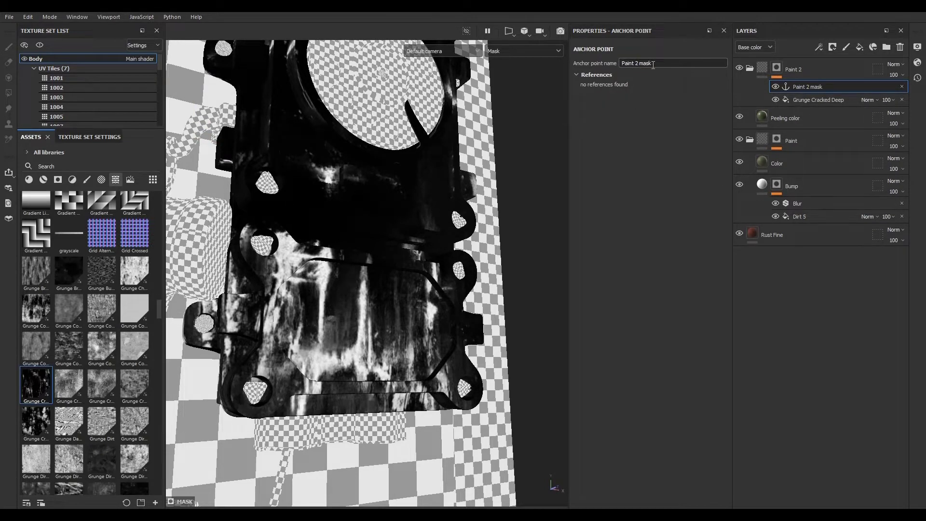
left_click(833, 70)
left_click(749, 68)
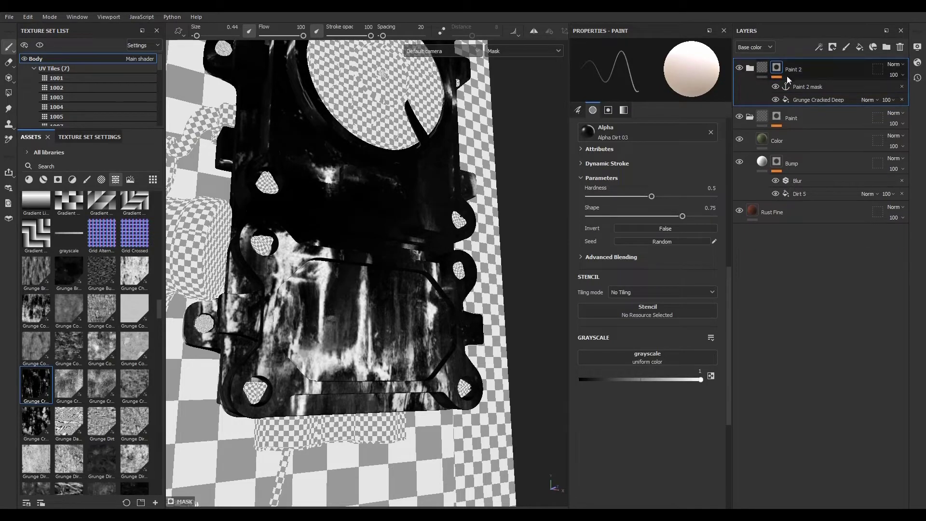
left_click(762, 69)
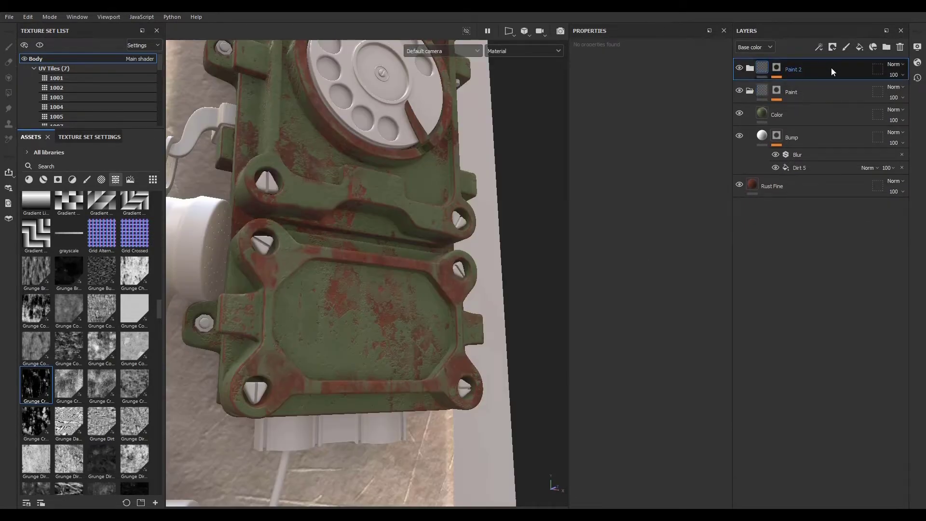
- Add a fill layer named Peeling, keep only its height channel, and set height to 0.5720
left_click(860, 46)
double_click(777, 70)
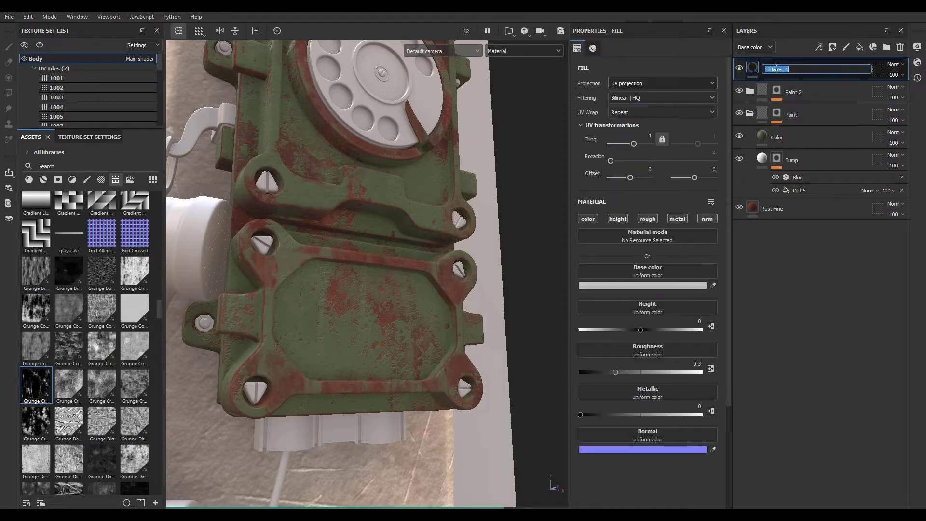
type("Peeling")
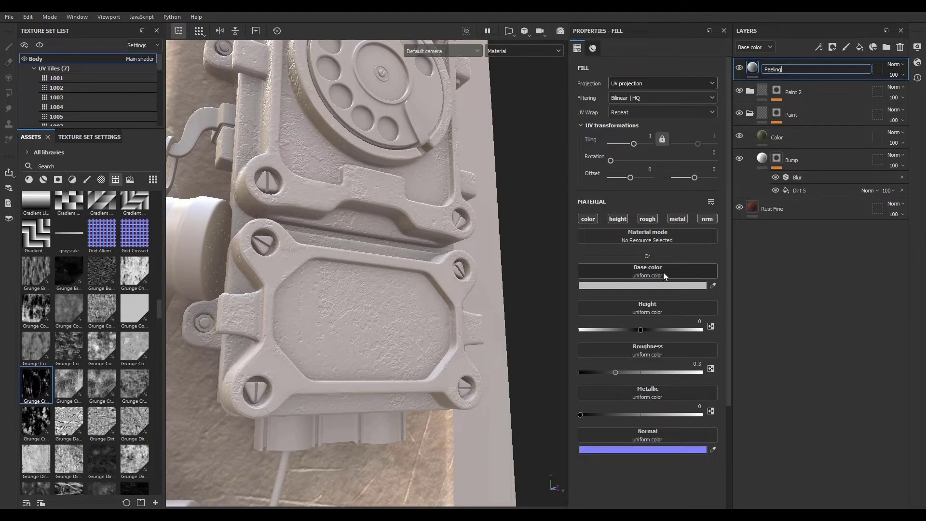
left_click(620, 220)
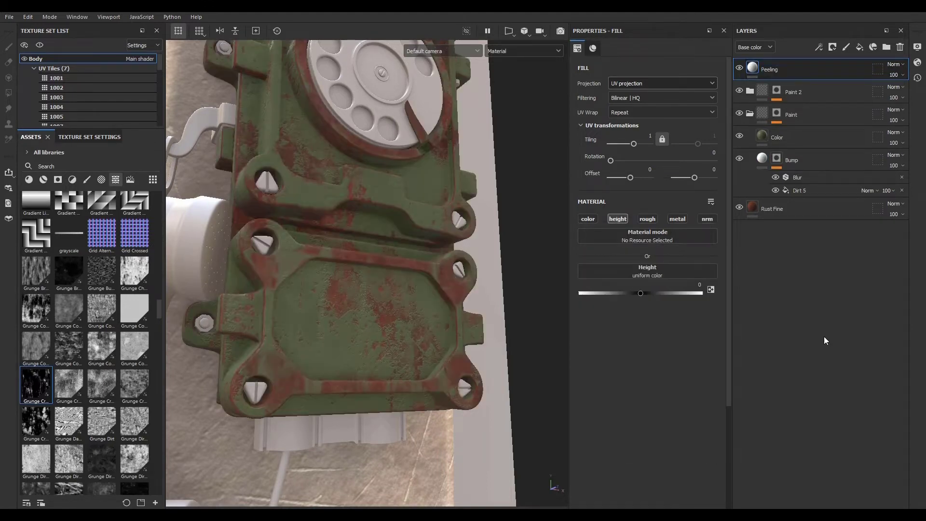
left_click_drag(641, 294, 648, 294)
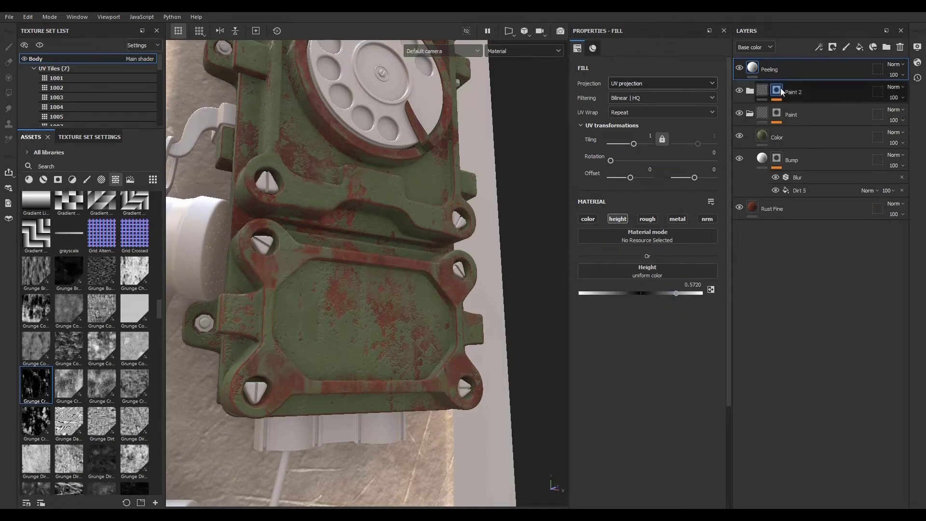
- Add a black mask to Peeling with a fill that uses the Paint 2 mask anchor point as grayscale
left_click(833, 47)
left_click(841, 74)
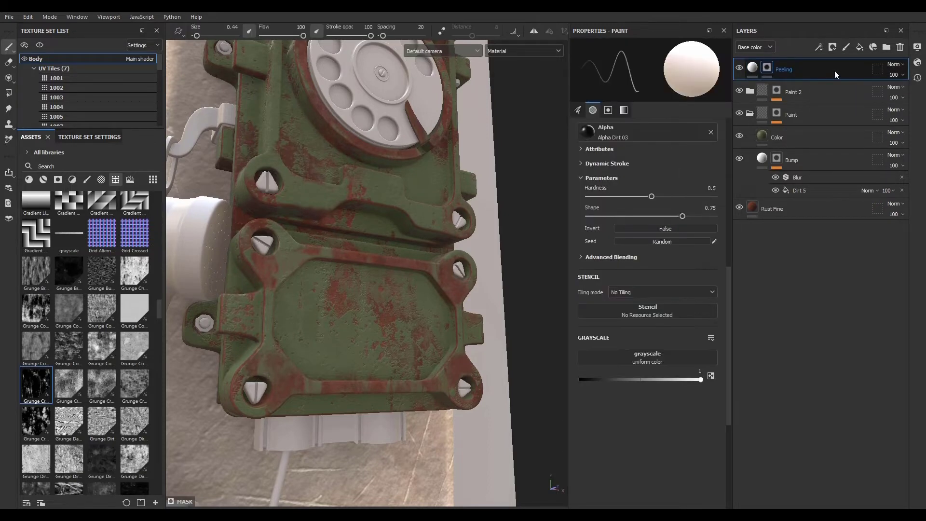
left_click(819, 49)
left_click(827, 84)
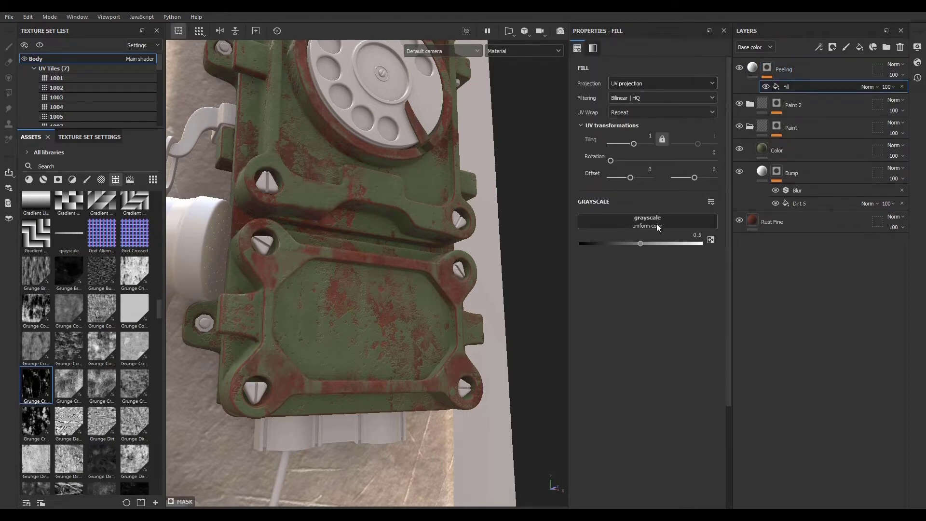
left_click(652, 224)
left_click(700, 233)
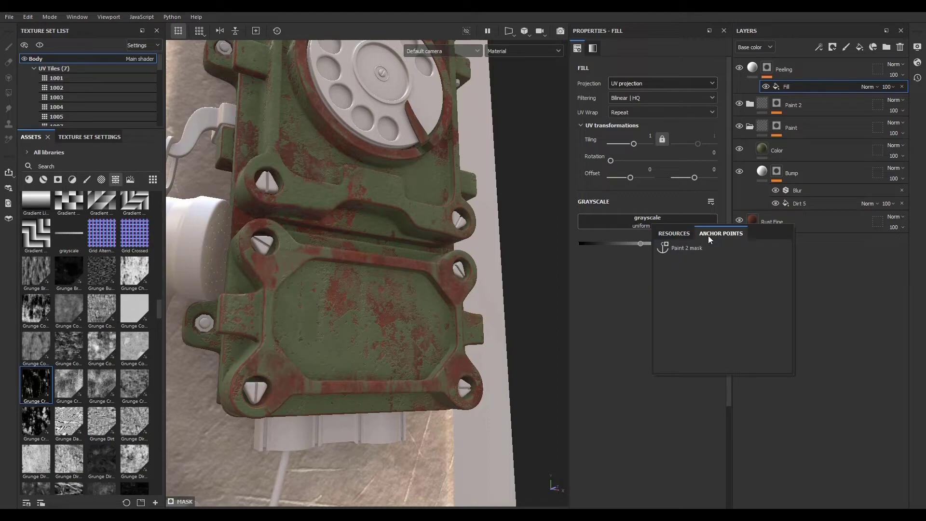
left_click(682, 247)
- Invert the levels of the Paint 2 mask anchor point in the Peeling mask
mouse_move(285, 363)
right_mouse_down("alt")
mouse_move(376, 346)
mouse_move(301, 309)
right_mouse_up("alt")
mouse_move(303, 313)
left_mouse_down("alt")
mouse_move(399, 319)
mouse_move(305, 242)
left_mouse_up("alt")
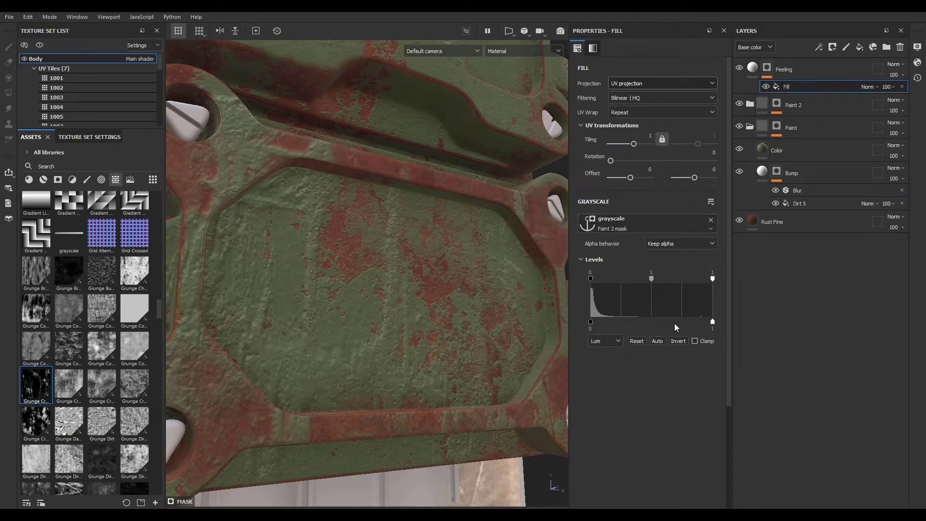
left_click(680, 342)
left_click_drag(404, 296, 381, 290, "alt")
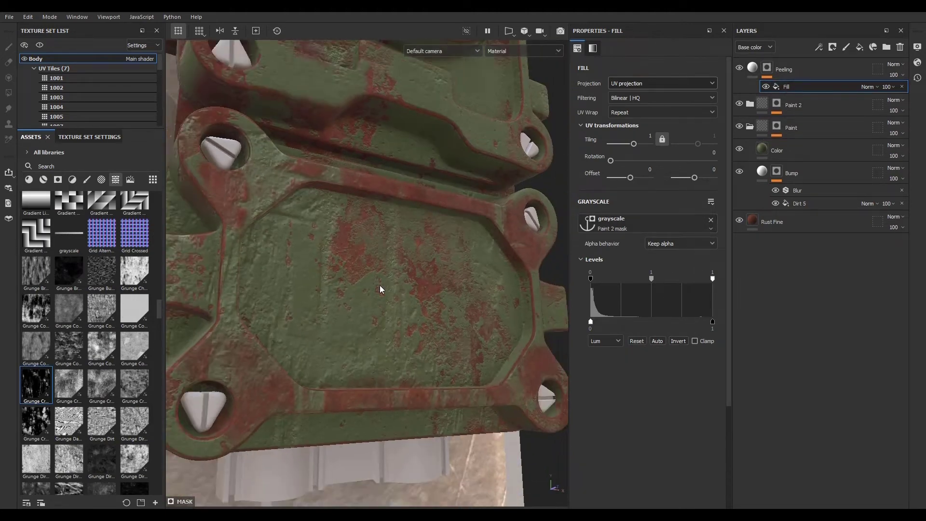
- Add a Blur filter to the Peeling mask and set its blur intensity to 0.78
right_click(808, 72)
left_click(835, 118)
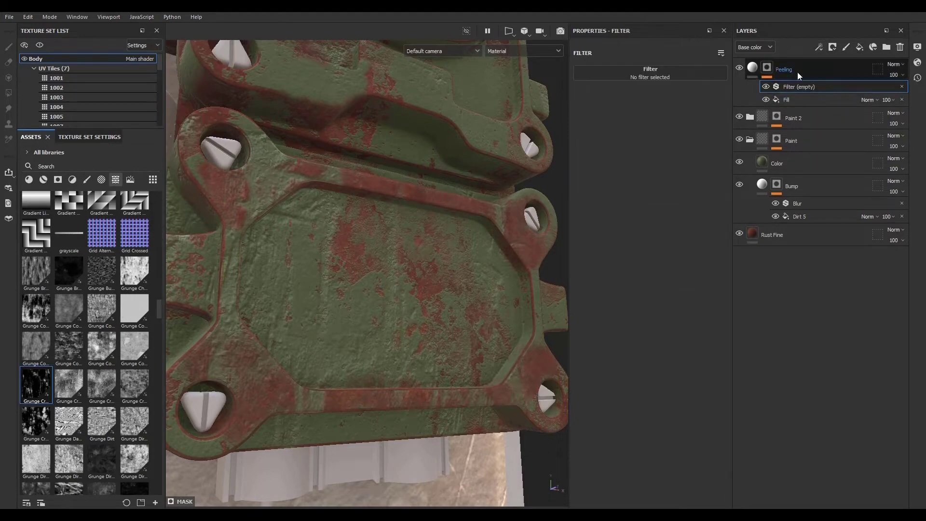
left_click(681, 72)
left_click(781, 107)
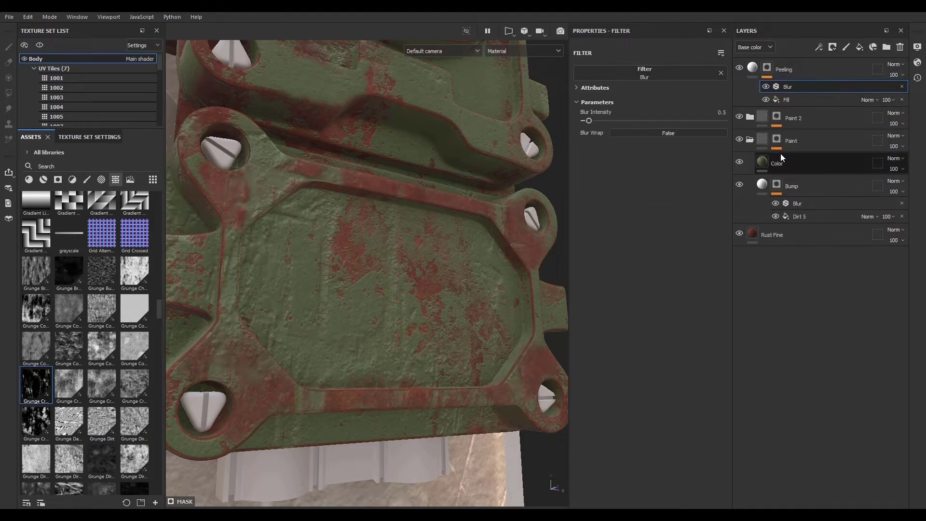
left_click_drag(589, 121, 588, 120)
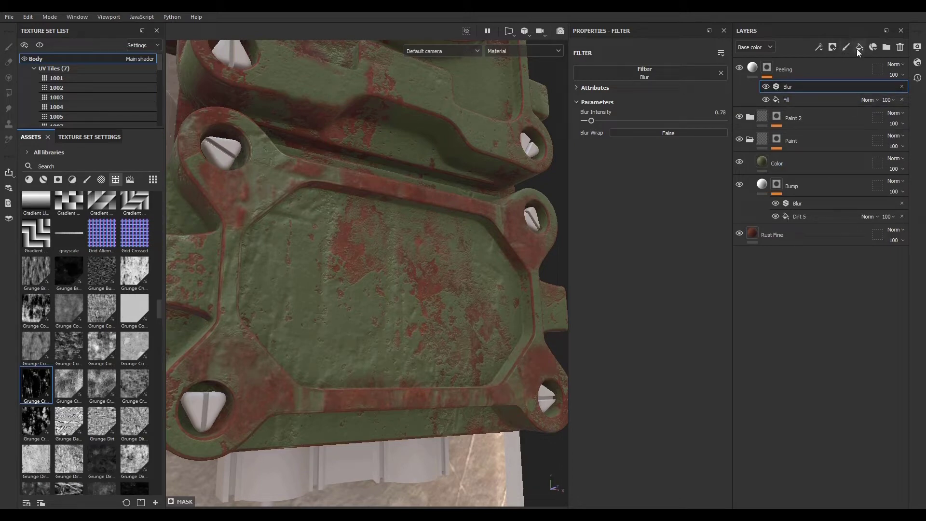
- Add a fill to the Peeling mask using the Paint 2 mask anchor point as grayscale, blended with Multiply
left_click(818, 47)
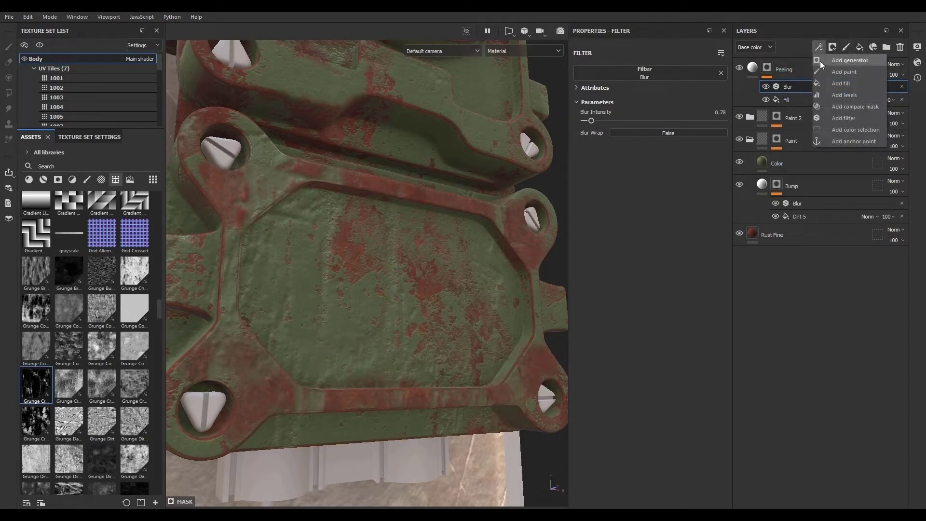
left_click(826, 83)
left_click(657, 224)
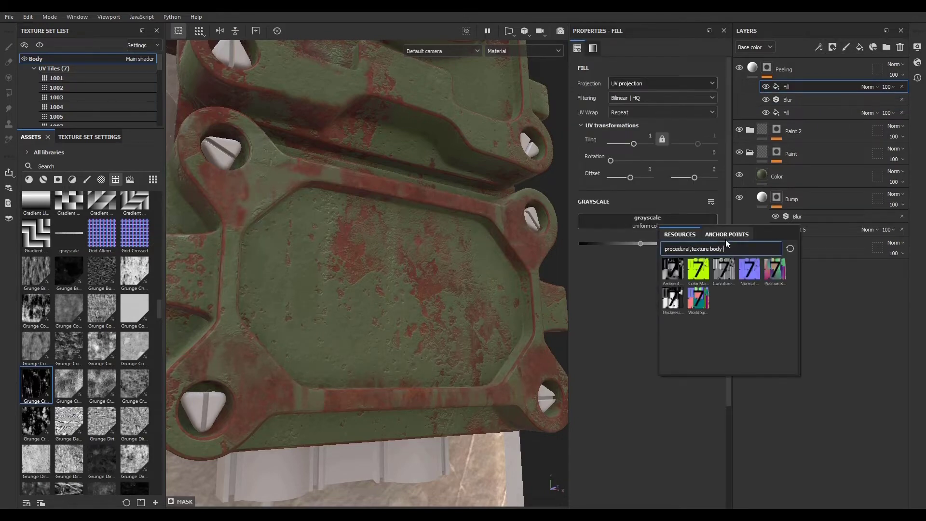
left_click(726, 235)
left_click(706, 249)
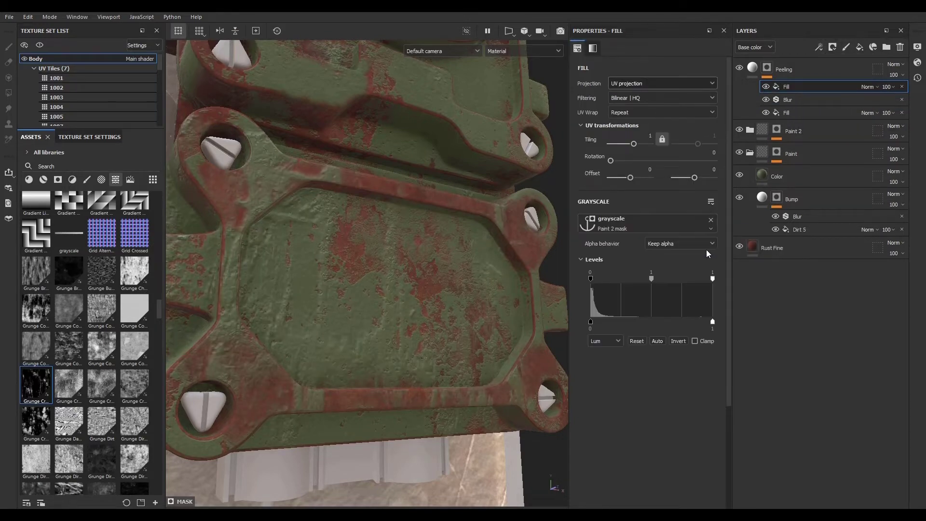
left_click(868, 88)
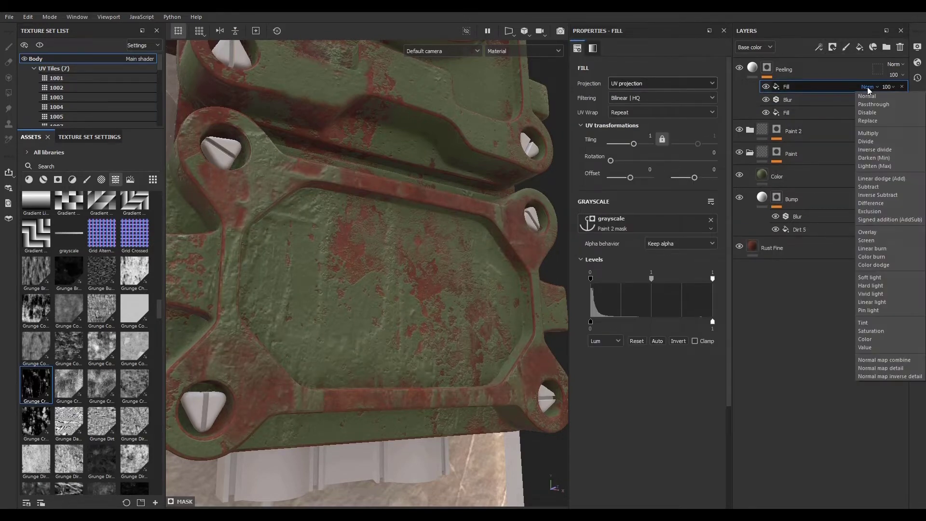
left_click(873, 125)
- Collapse the Paint folder and inspect the peeling result across the phone body
right_click_drag(458, 286, 355, 317, "alt")
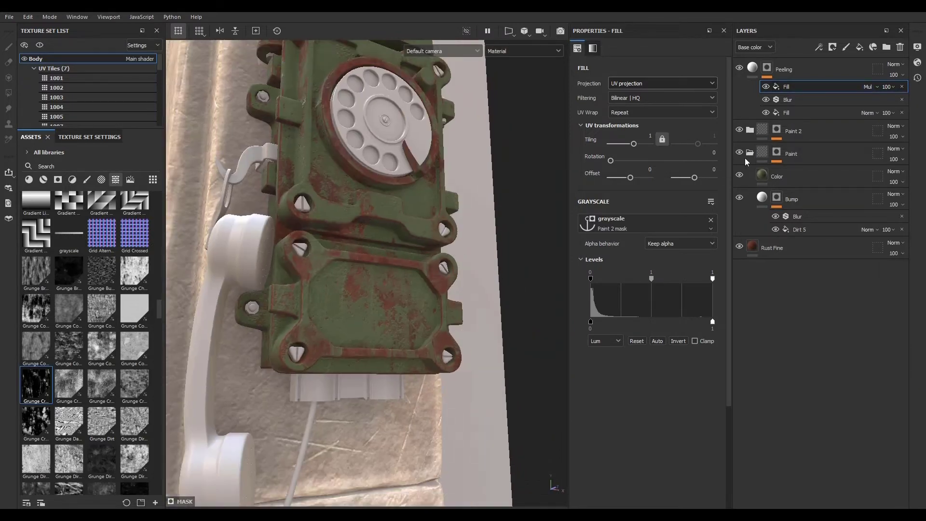
left_click(750, 154)
left_click_drag(381, 356, 362, 319, "alt")
right_click_drag(361, 318, 486, 332, "alt")
left_click_drag(486, 331, 357, 260, "alt")
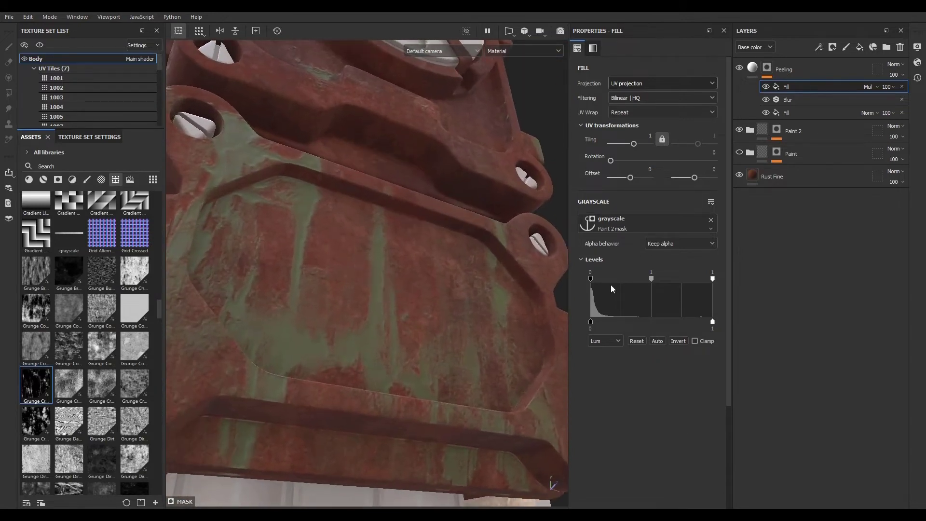
- Try inverting the levels of the Peeling mask's lower fill and switch the invert back off
left_click(802, 112)
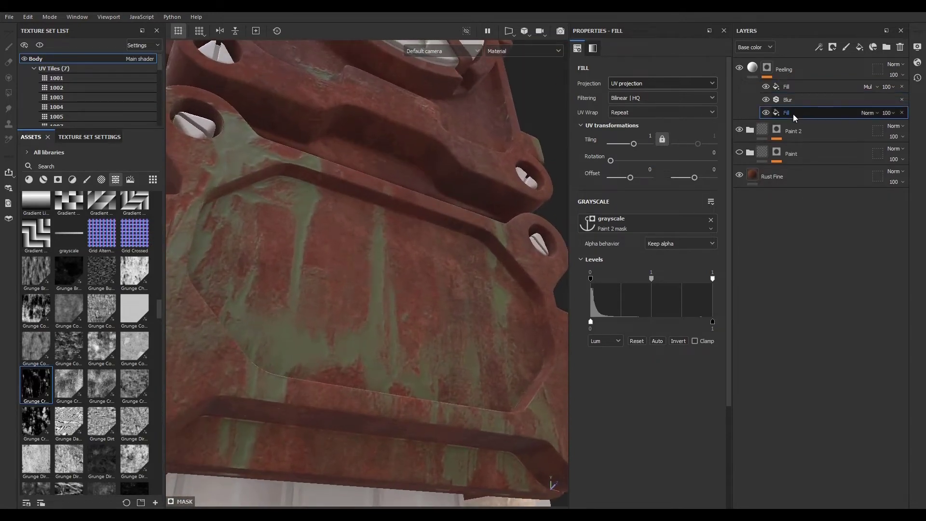
left_click(677, 341)
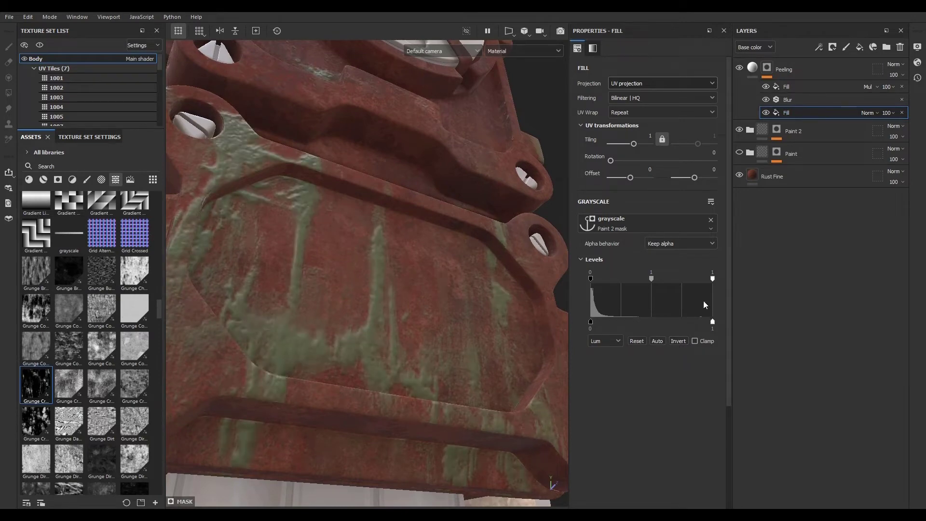
left_click_drag(482, 271, 570, 357, "alt")
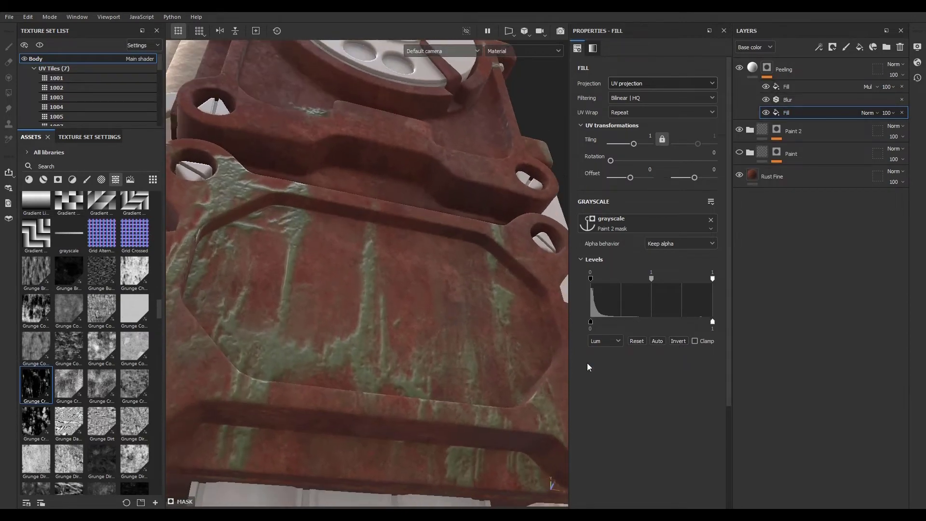
left_click(678, 341)
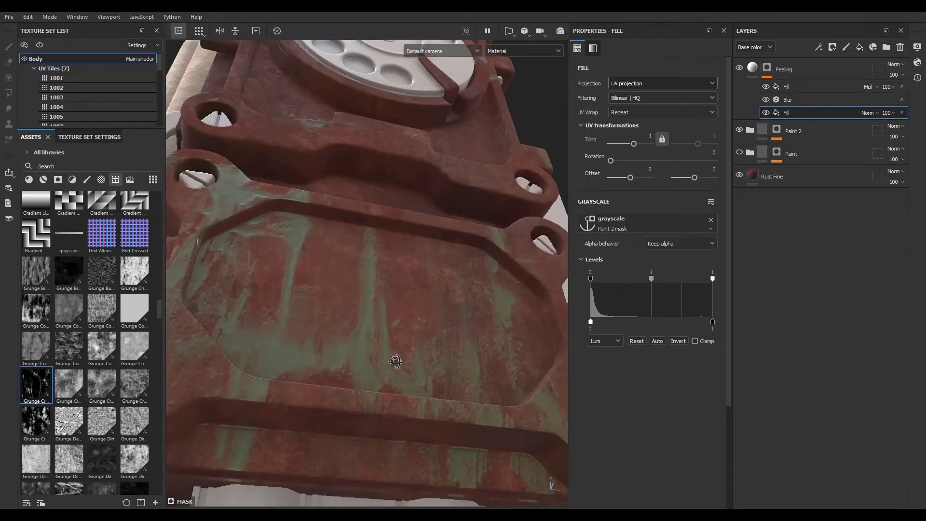
- Set Invert to True on the Grunge Cracked Deep fill in the Paint 2 mask
left_click(777, 131)
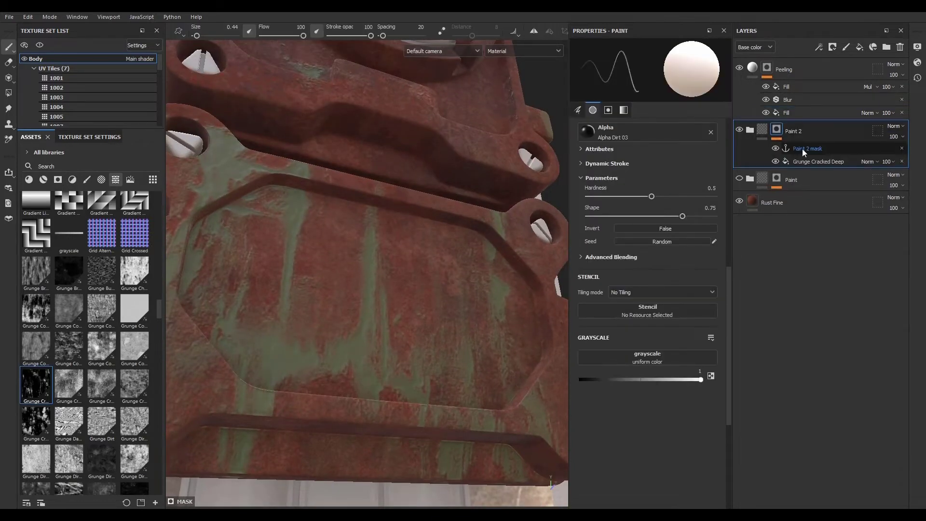
left_click(820, 161)
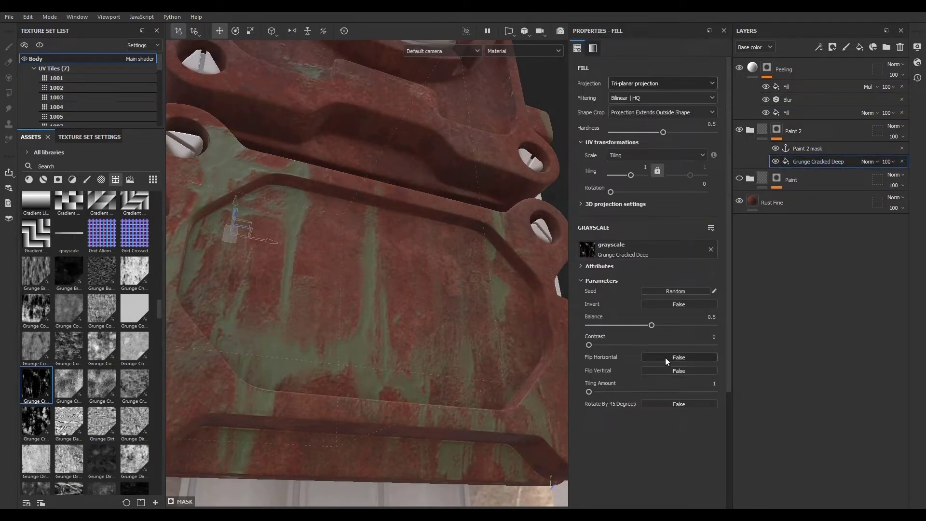
left_click(680, 303)
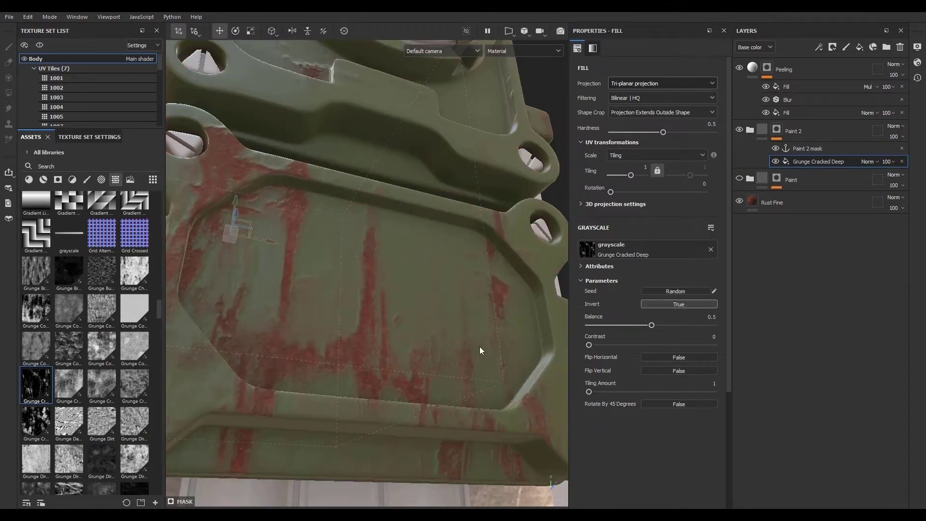
mouse_move(479, 346)
left_mouse_down("alt")
mouse_move(350, 256)
mouse_move(395, 325)
left_mouse_up("alt")
right_click_drag(396, 325, 470, 346, "alt")
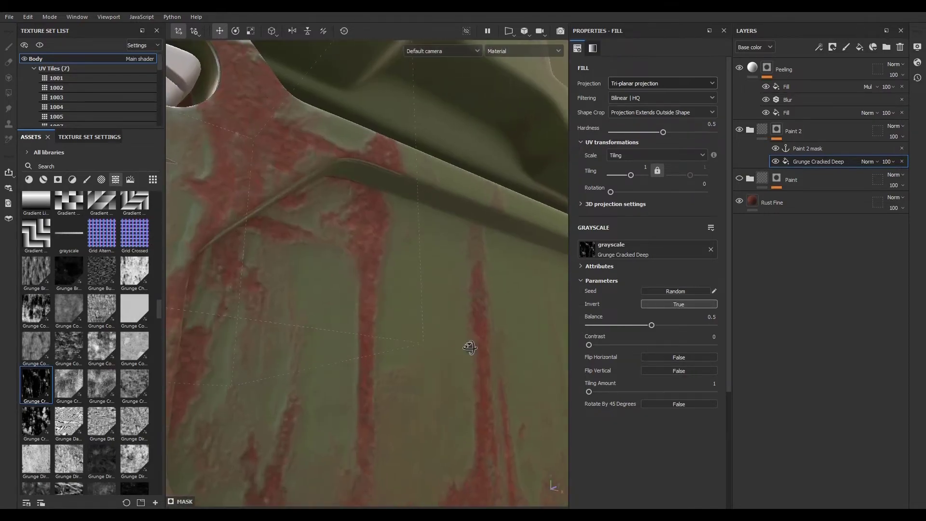
left_click_drag(470, 345, 491, 399, "alt")
right_click_drag(491, 398, 221, 273, "alt")
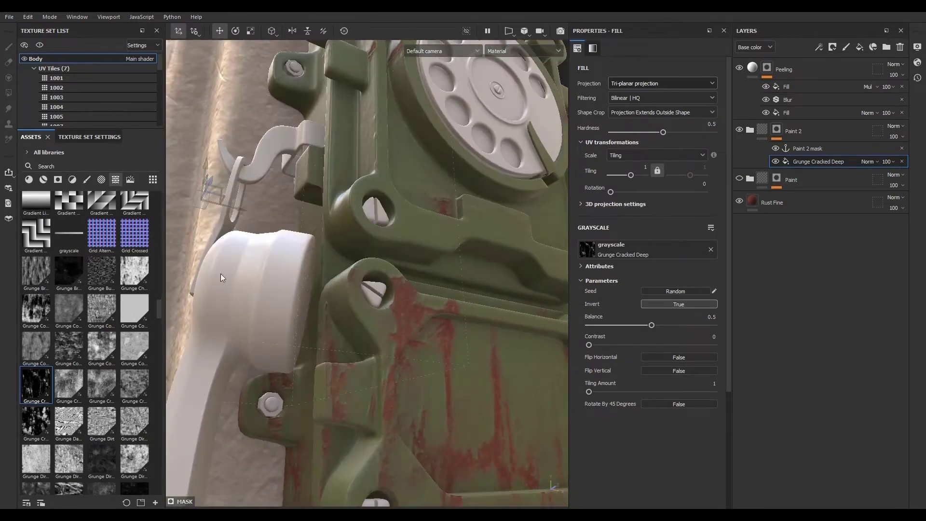
left_click_drag(221, 273, 357, 372, "alt")
right_click_drag(358, 372, 261, 313, "alt")
left_click_drag(260, 314, 316, 334, "alt")
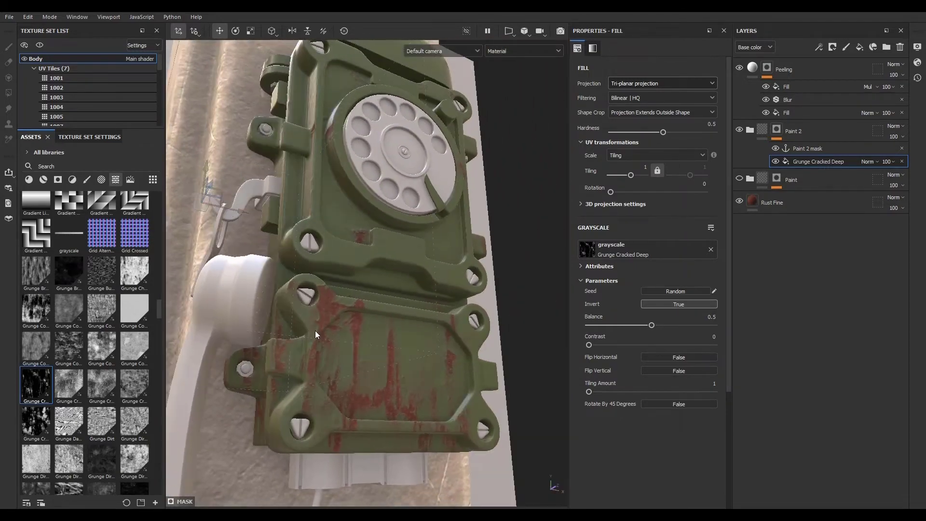
- Set the Peeling layer's height value to 0.8288
left_click(754, 65)
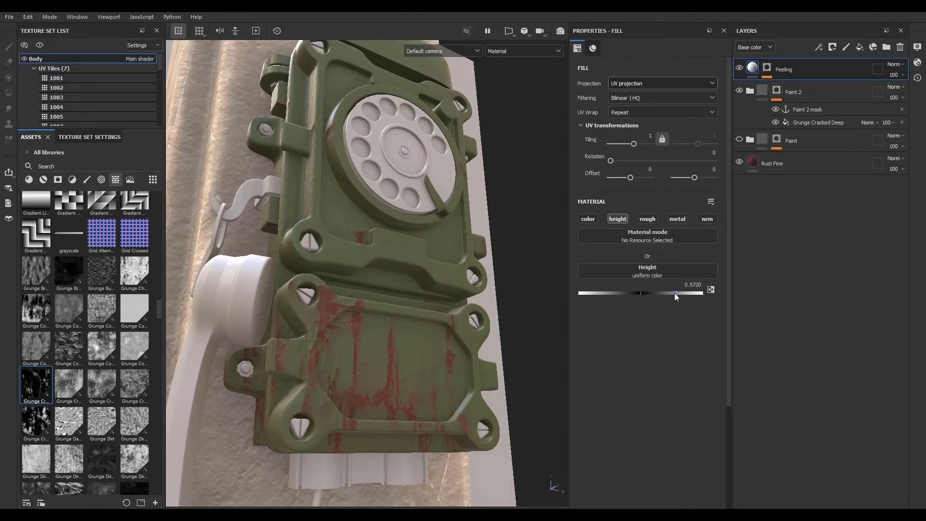
left_click_drag(691, 294, 692, 294)
right_click_drag(372, 371, 404, 363, "alt")
left_click_drag(404, 366, 378, 390, "alt")
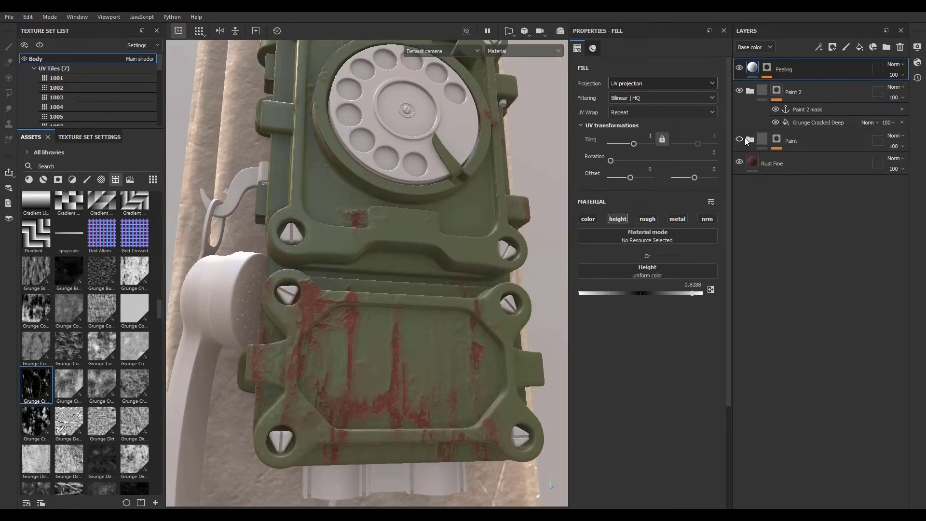
- Inspect the peeling height effect on the phone's front panel
left_click(744, 139)
mouse_move(420, 366)
left_mouse_down("alt")
mouse_move(393, 375)
mouse_move(356, 353)
mouse_move(387, 350)
mouse_move(404, 382)
left_mouse_up("alt")
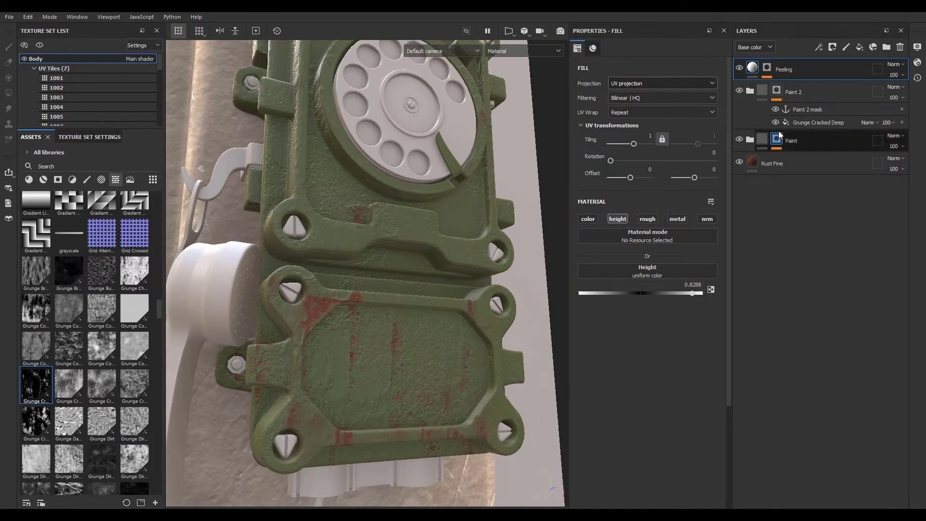
left_click_drag(372, 412, 354, 410, "alt")
right_click_drag(470, 419, 385, 372, "alt")
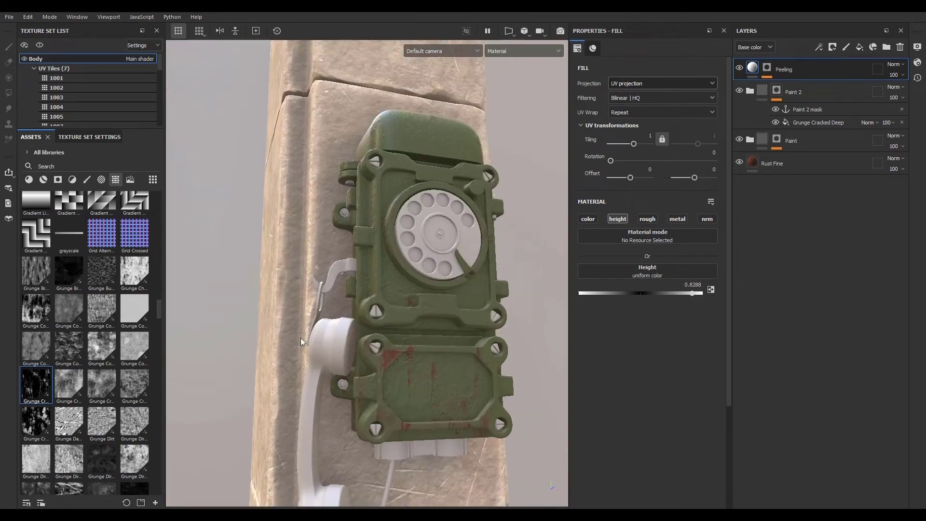
left_click_drag(386, 371, 410, 338, "alt")
mouse_move(424, 329)
right_mouse_down("alt")
mouse_move(465, 351)
mouse_move(477, 337)
right_mouse_up("alt")
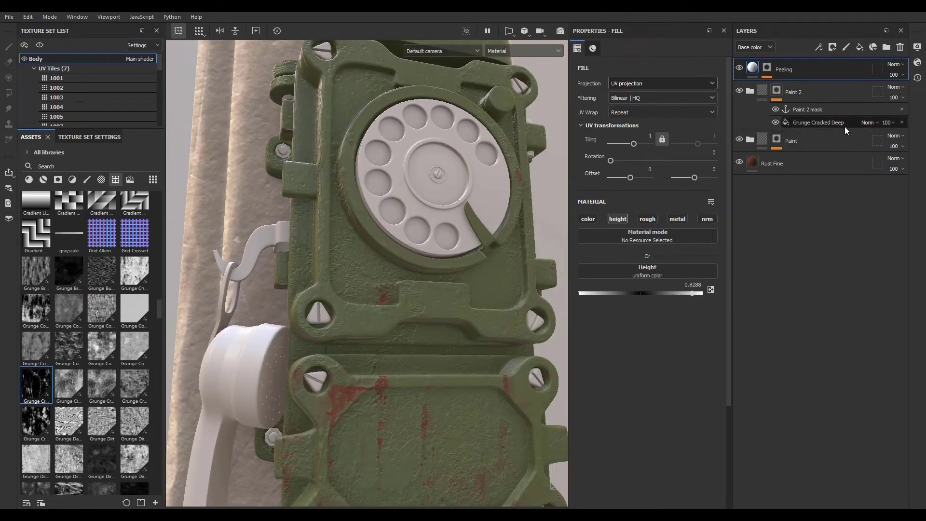
left_click(815, 138)
mouse_move(821, 137)
left_mouse_down()
mouse_move(800, 126)
mouse_move(780, 82)
mouse_move(800, 59)
left_mouse_up()
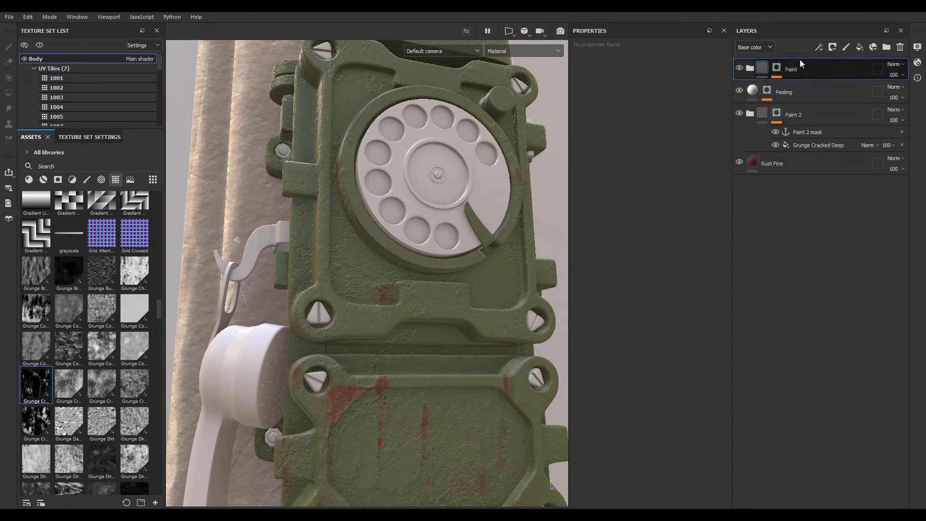
mouse_move(416, 374)
left_mouse_down("alt")
mouse_move(436, 357)
mouse_move(427, 378)
left_mouse_up("alt")
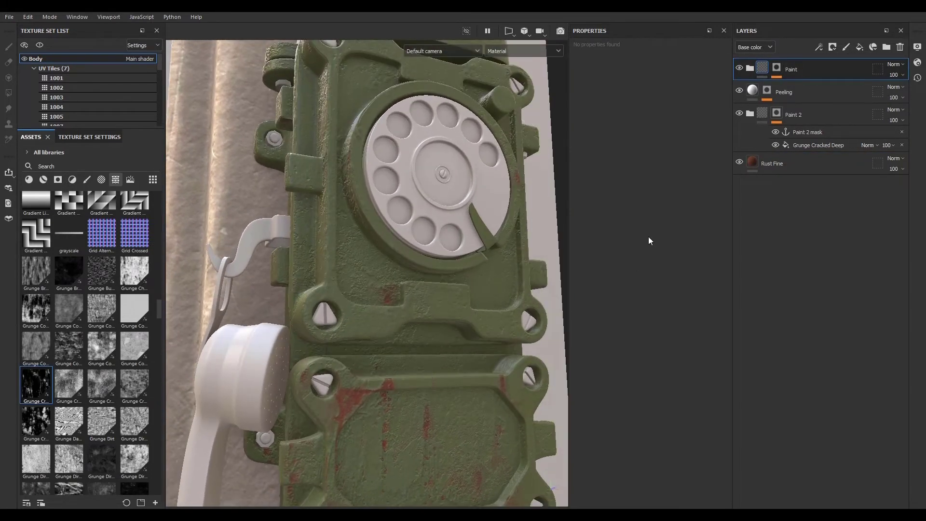
left_click(739, 67)
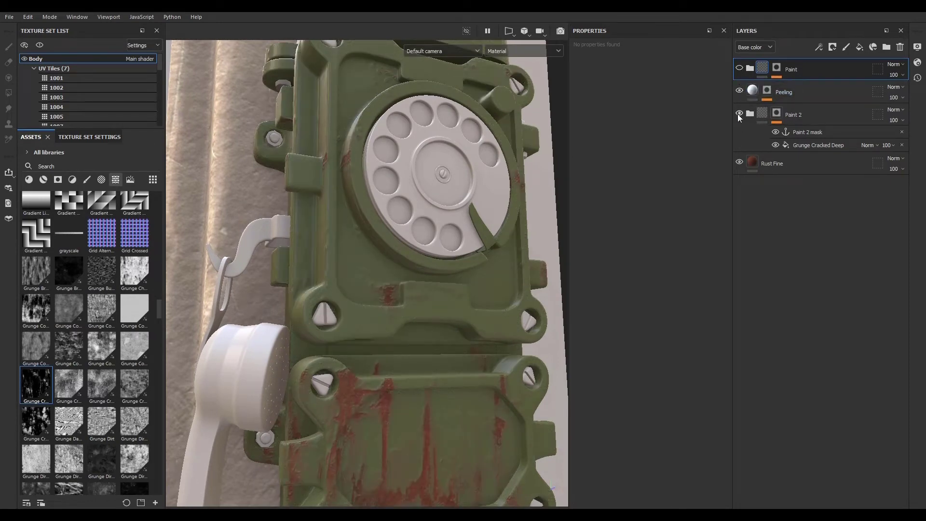
left_click(739, 114)
left_click(739, 114)
middle_click_drag(456, 354, 407, 321, "alt")
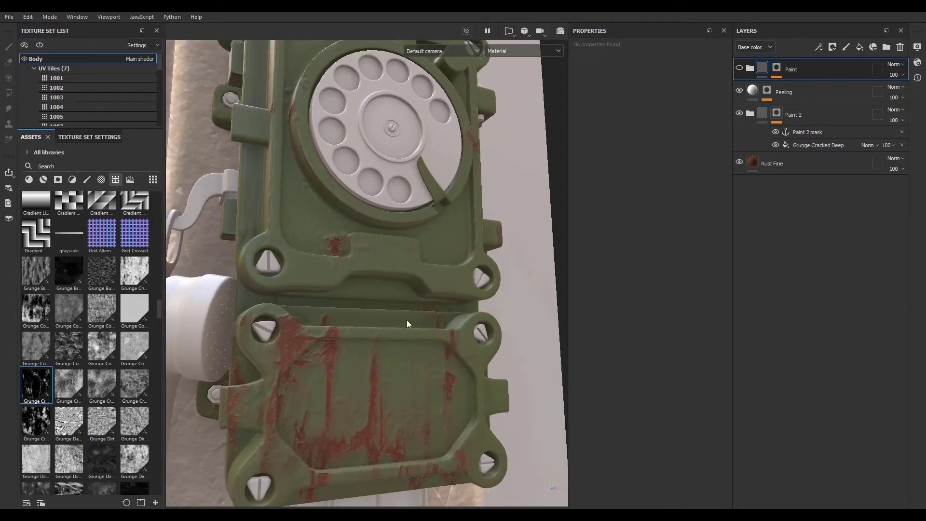
left_click(824, 146)
left_click(750, 68)
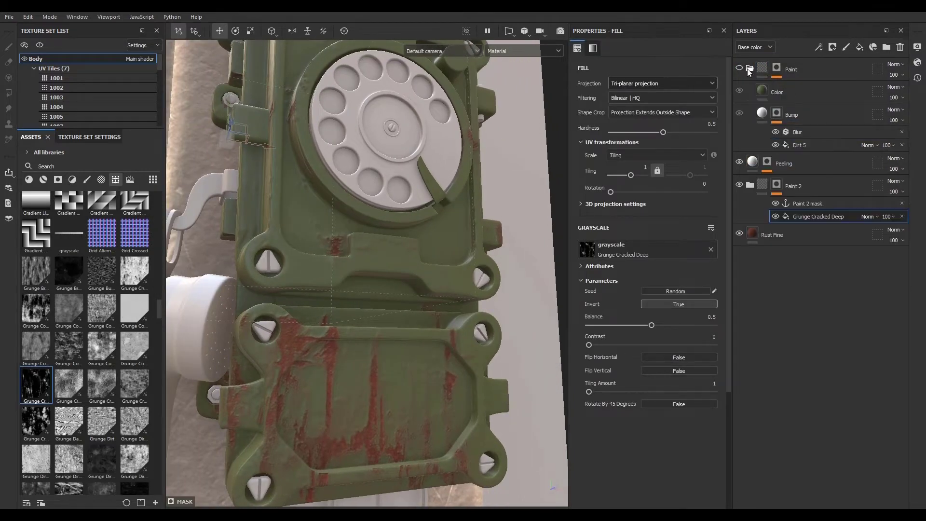
left_click(751, 69)
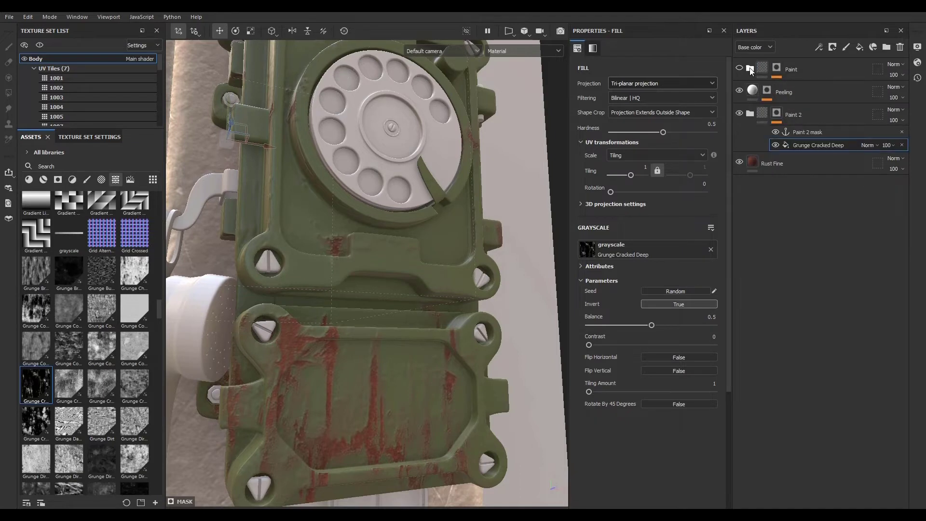
mouse_move(815, 69)
left_mouse_down()
mouse_move(832, 68)
mouse_move(812, 109)
mouse_move(810, 146)
left_mouse_up()
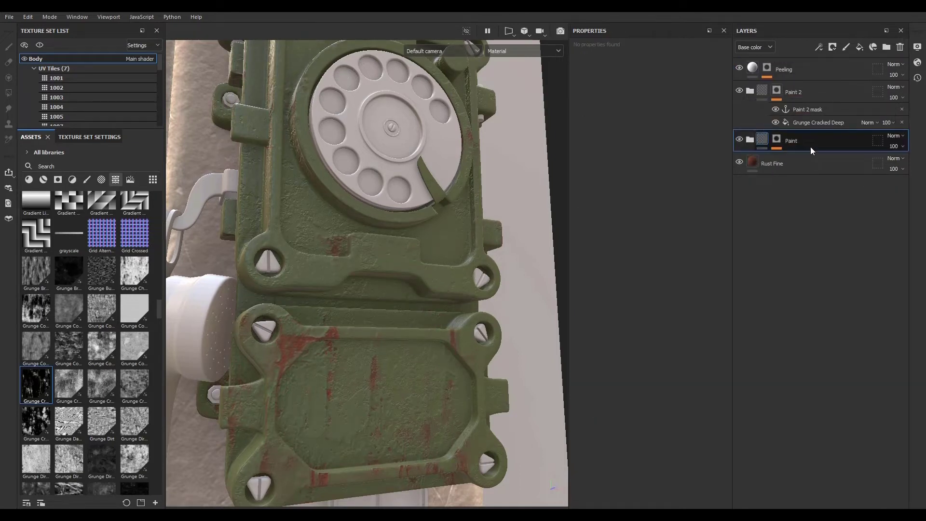
- Copy the curvature Fill effect from the Paint folder's mask and paste it onto the Peeling mask
left_click(752, 140)
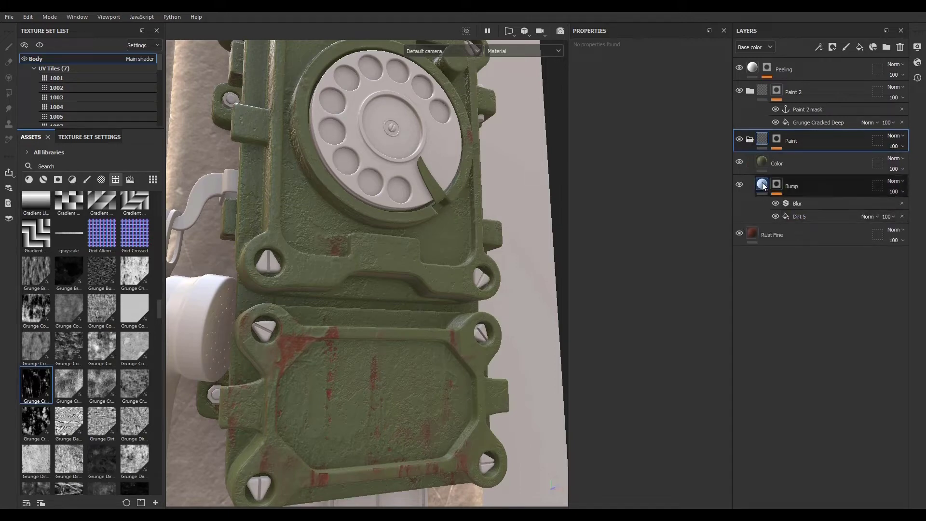
left_click(777, 139)
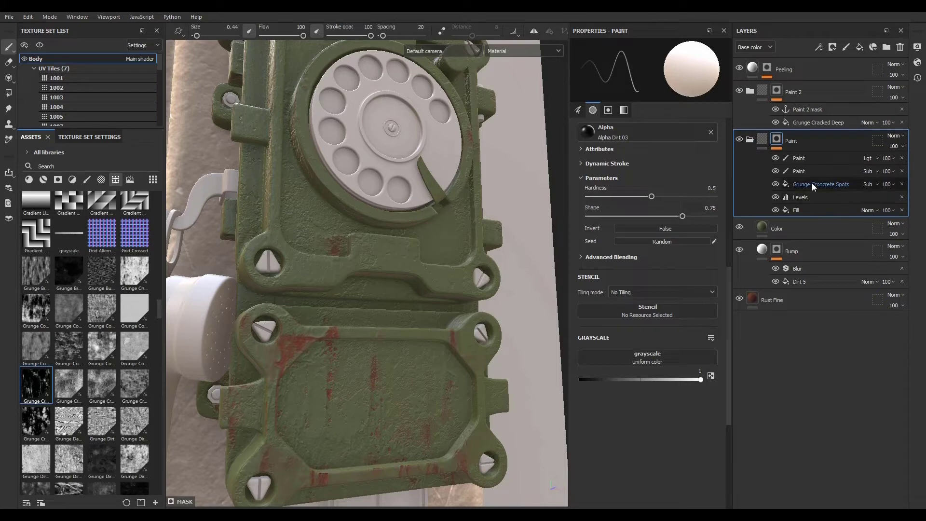
left_click(807, 210)
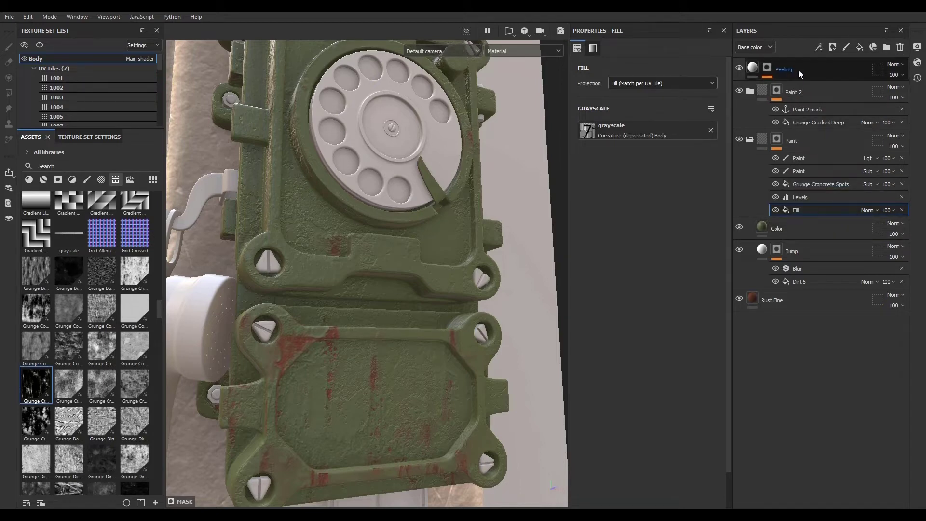
right_click(812, 209)
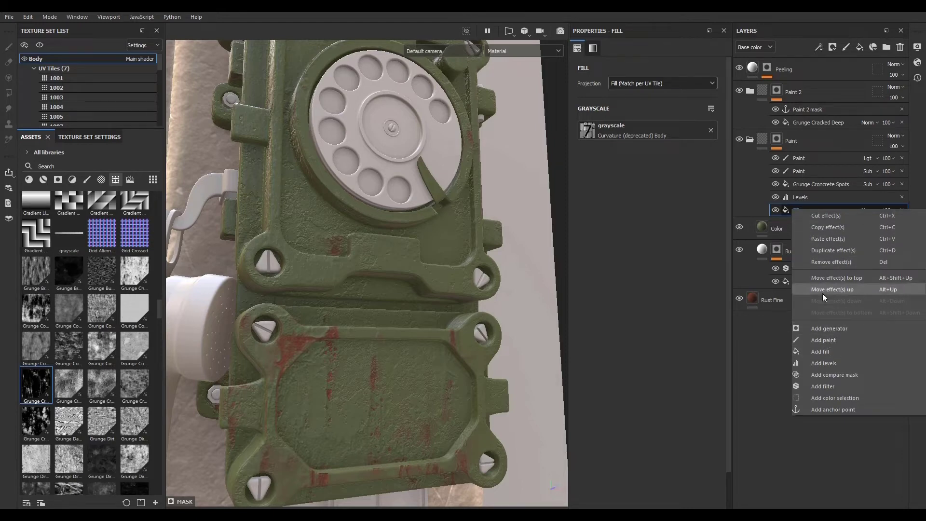
left_click(827, 227)
left_click(768, 69)
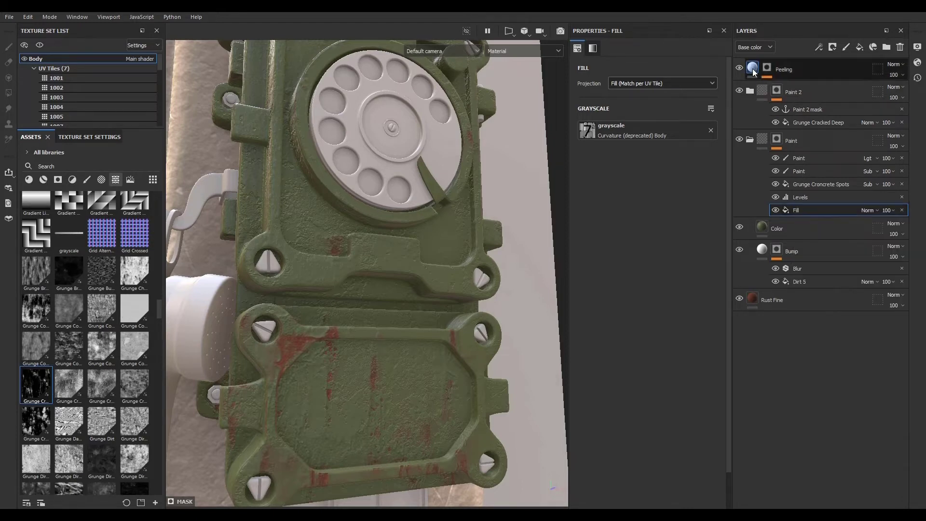
key("ctrl+v")
- Paste the curvature fill into the Paint 2 mask above Grunge Cracked Deep and set its blend mode to Subtract
left_click(776, 131)
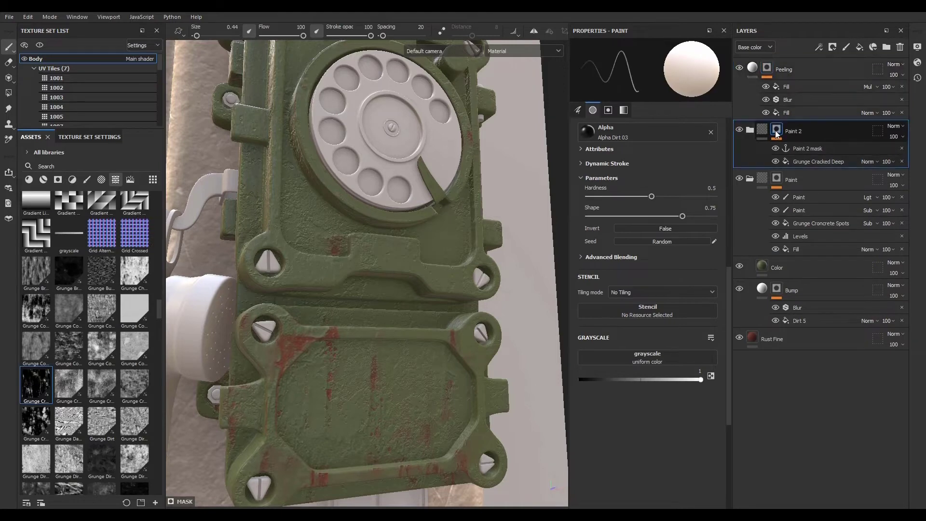
left_click(813, 159)
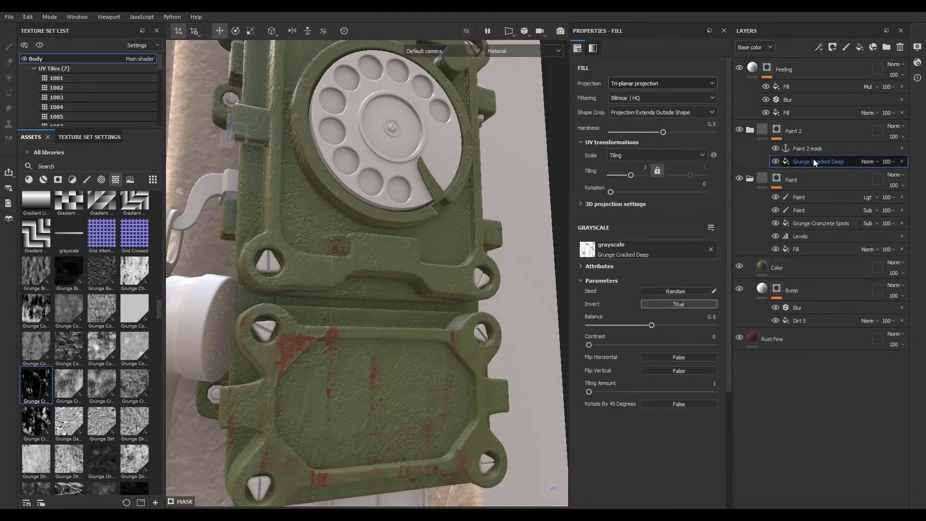
right_click(814, 159)
left_click(830, 187)
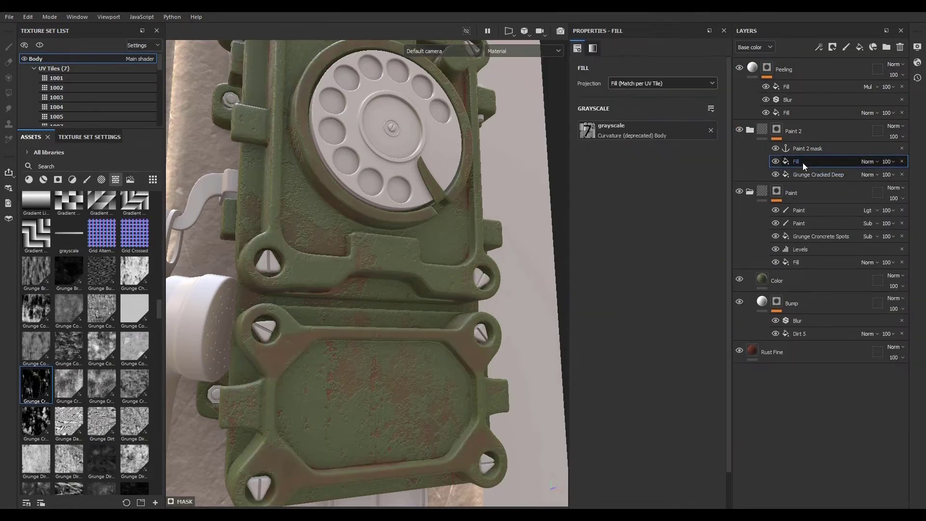
left_click(869, 161)
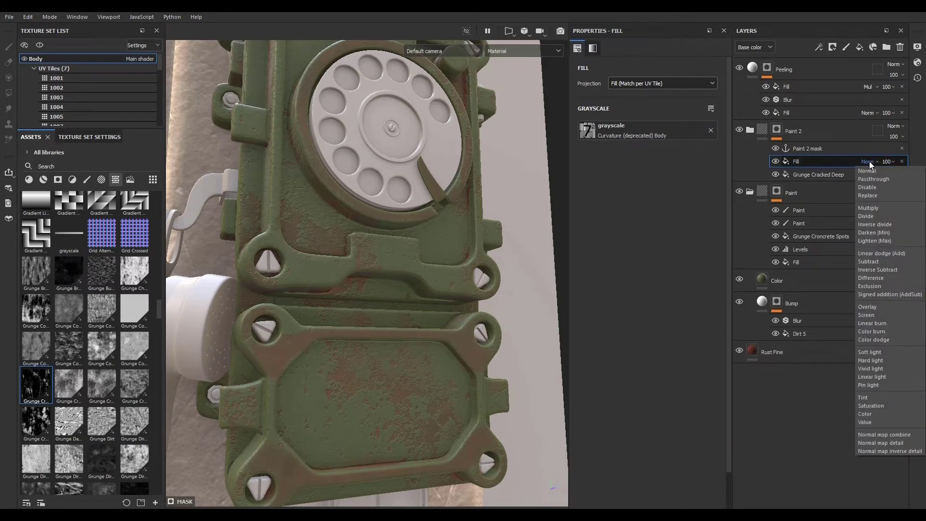
left_click(873, 261)
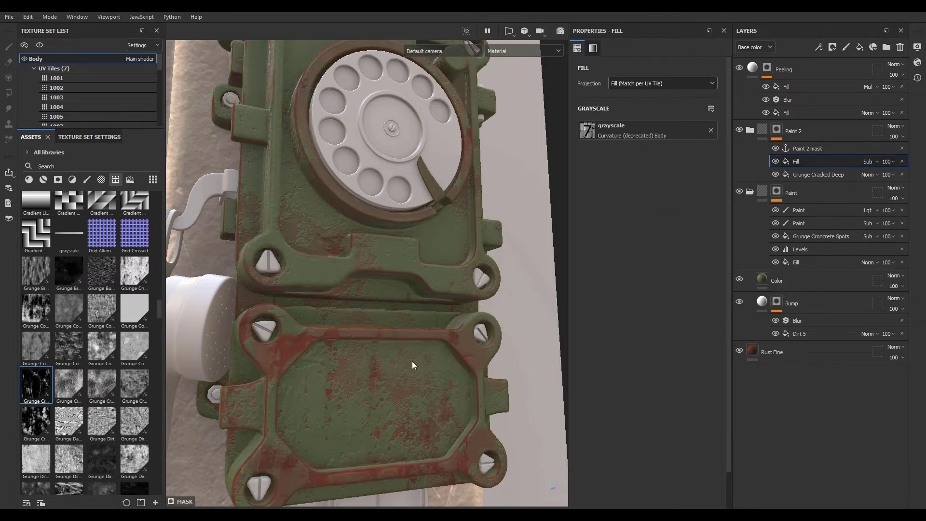
- Collapse the Paint 2 folder and hide the Paint folder to see the Paint 2 rust layer alone
scroll(380, 332, "down", 5)
scroll(376, 341, "up", 8)
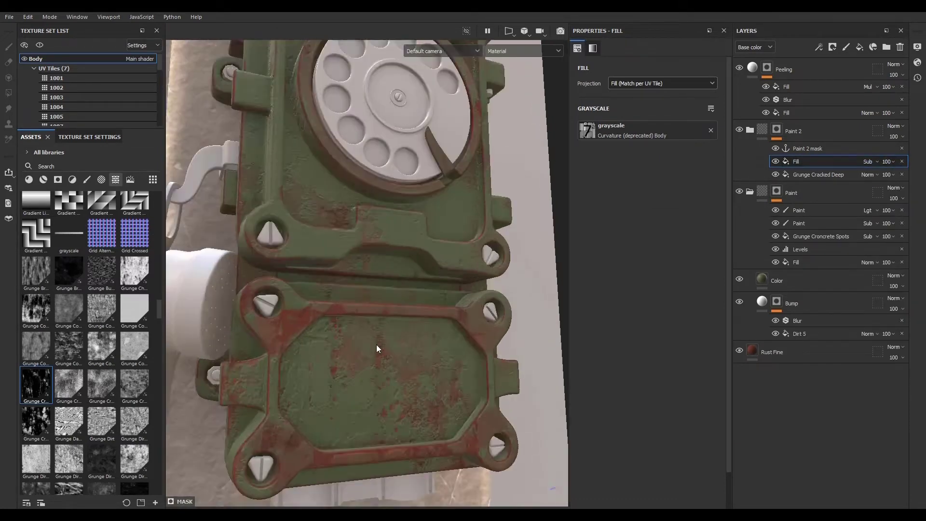
scroll(374, 309, "down", 4)
scroll(285, 323, "up", 3)
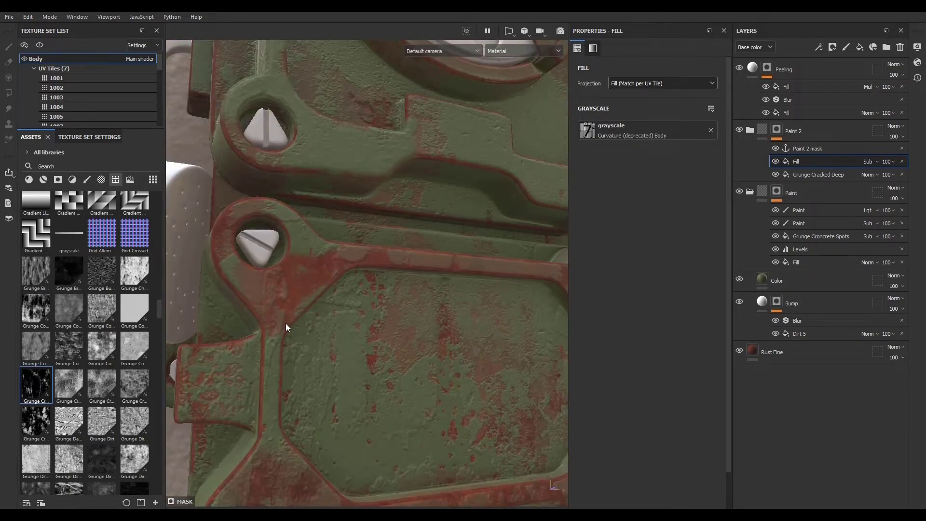
scroll(286, 324, "down", 3)
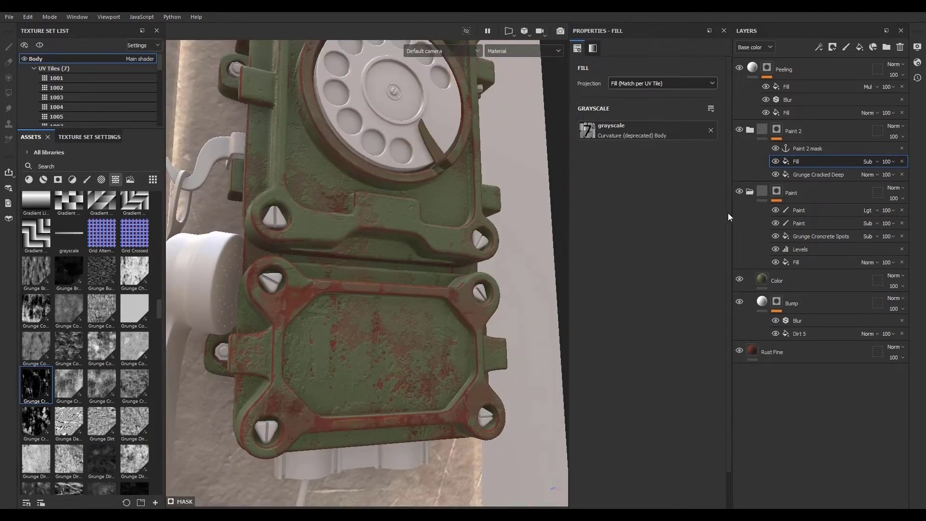
left_click(751, 131)
left_click(750, 131)
left_click(748, 153)
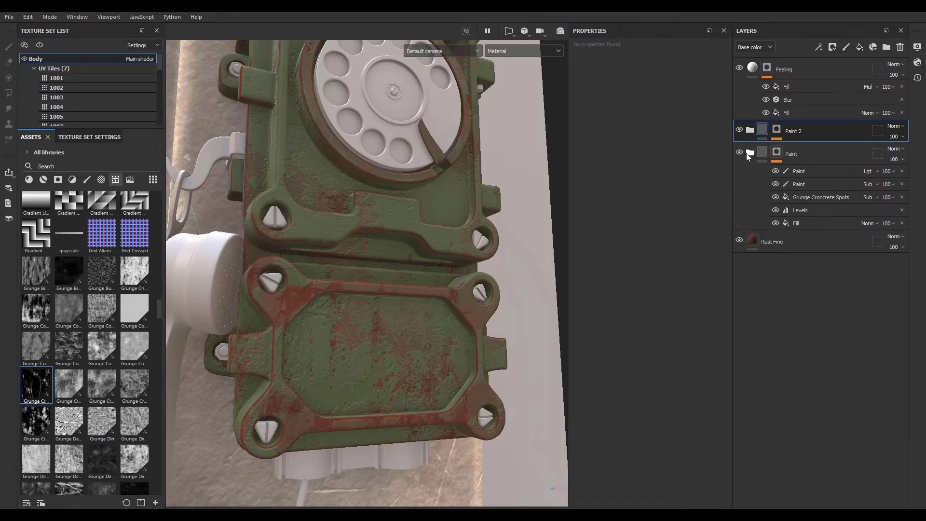
left_click(740, 153)
- Delete the pasted curvature fill from the Paint 2 mask and collapse the Paint 2 folder
left_click(778, 129)
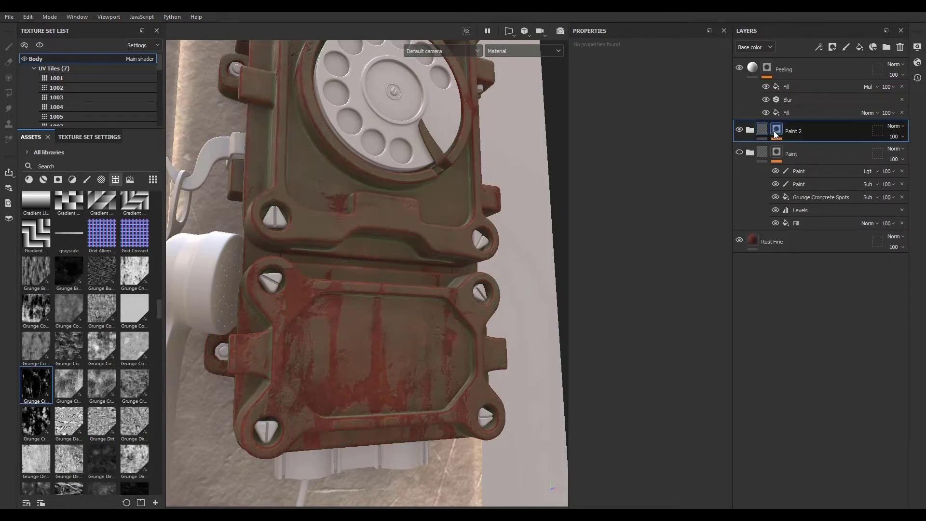
left_click(902, 162)
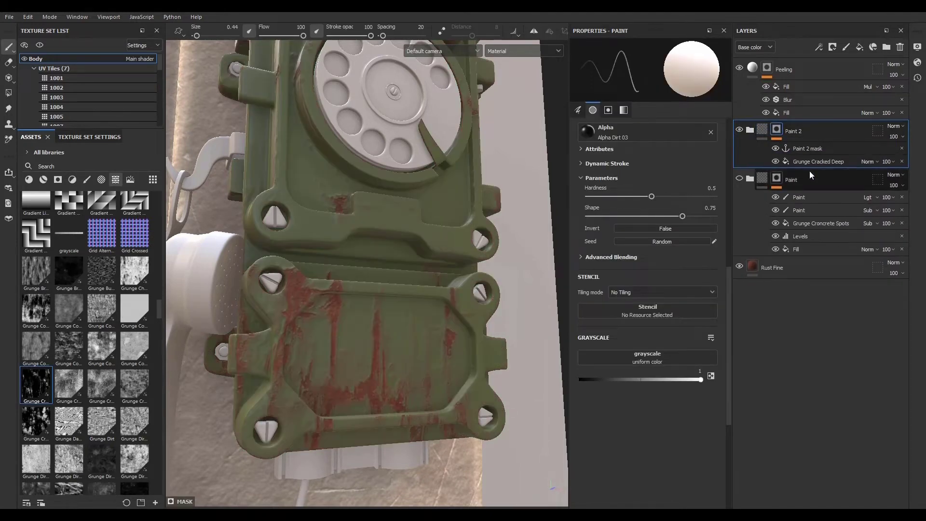
left_click(764, 131)
- Compare the phone's front panel with the Paint folder shown and hidden
scroll(361, 241, "down", 5)
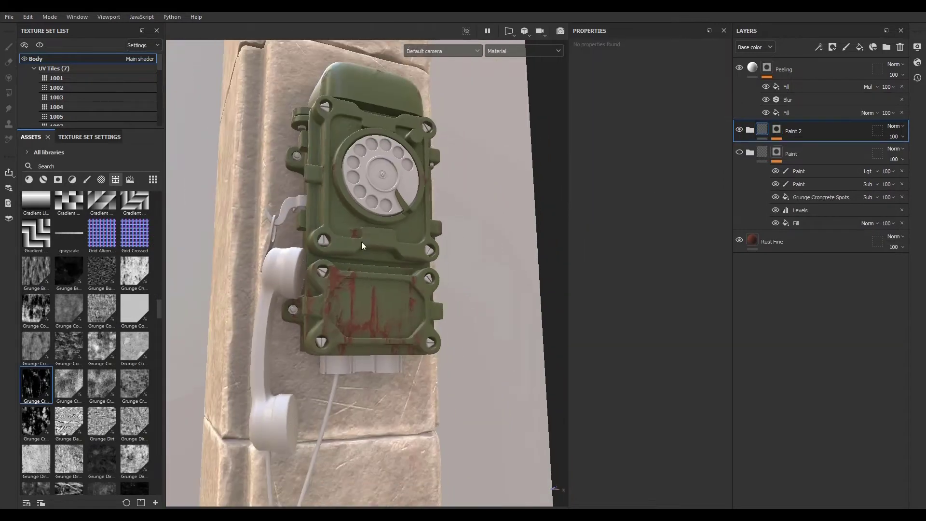
scroll(361, 243, "up", 4)
middle_click_drag(356, 278, 359, 322, "alt")
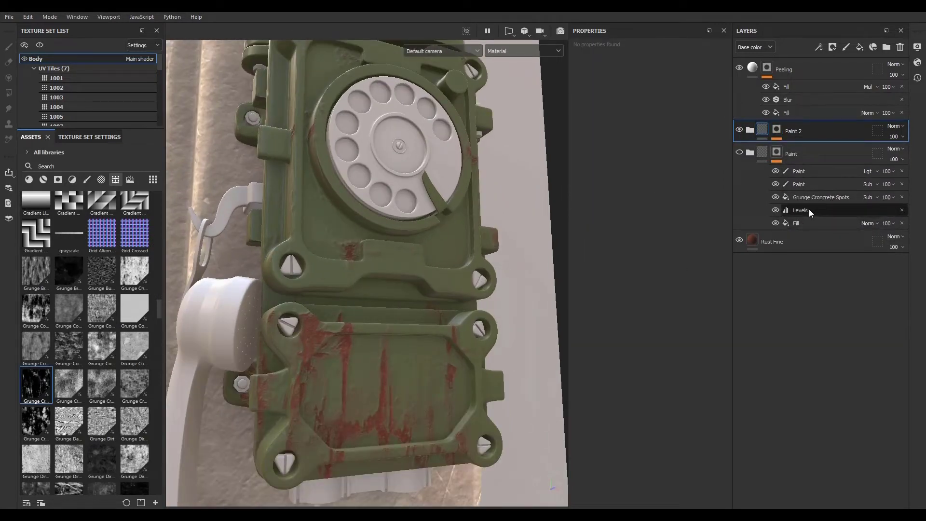
scroll(352, 323, "down", 3)
scroll(352, 323, "up", 4)
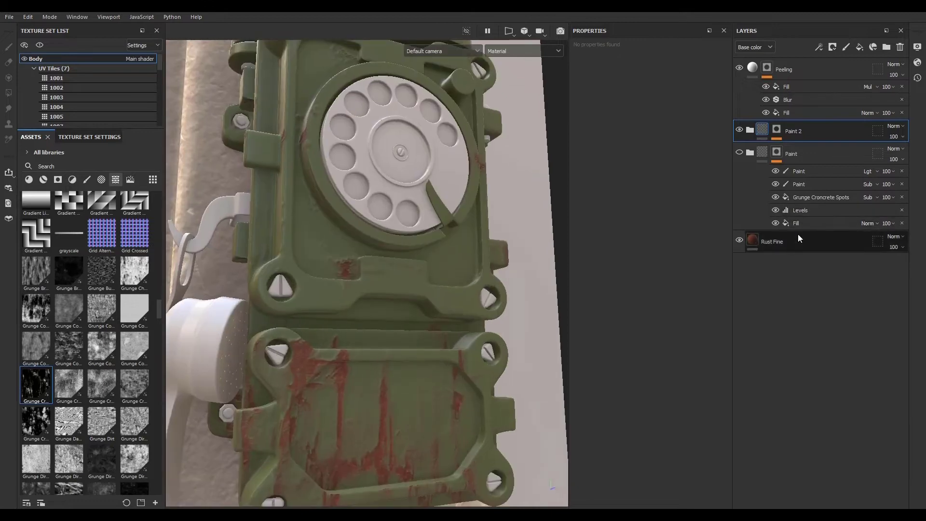
left_click(740, 153)
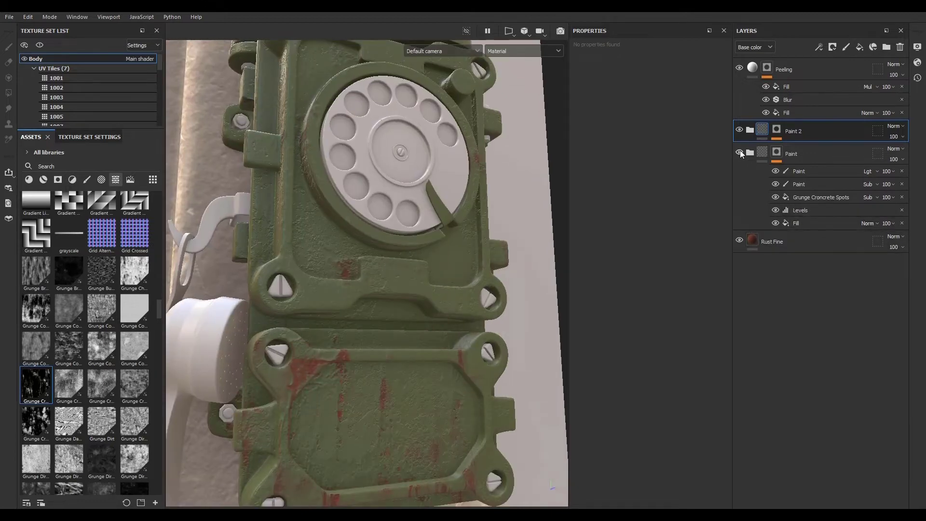
left_click(740, 152)
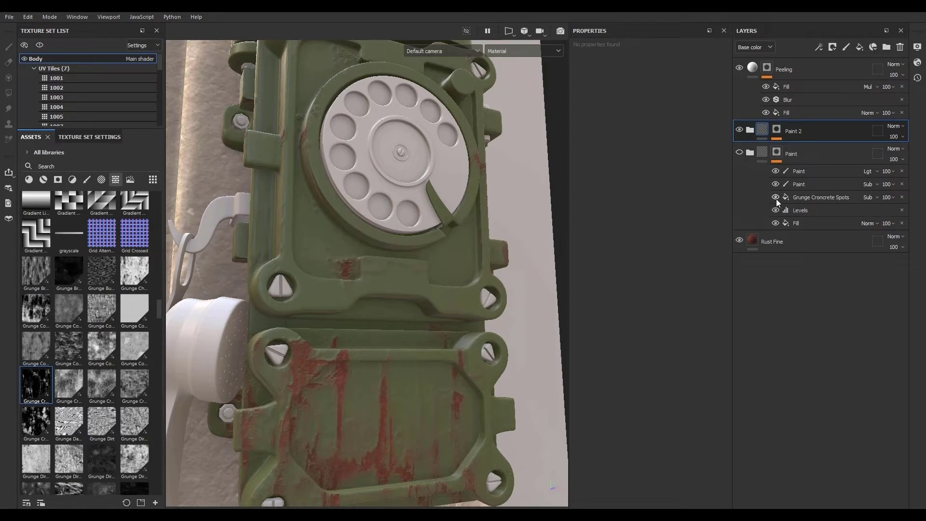
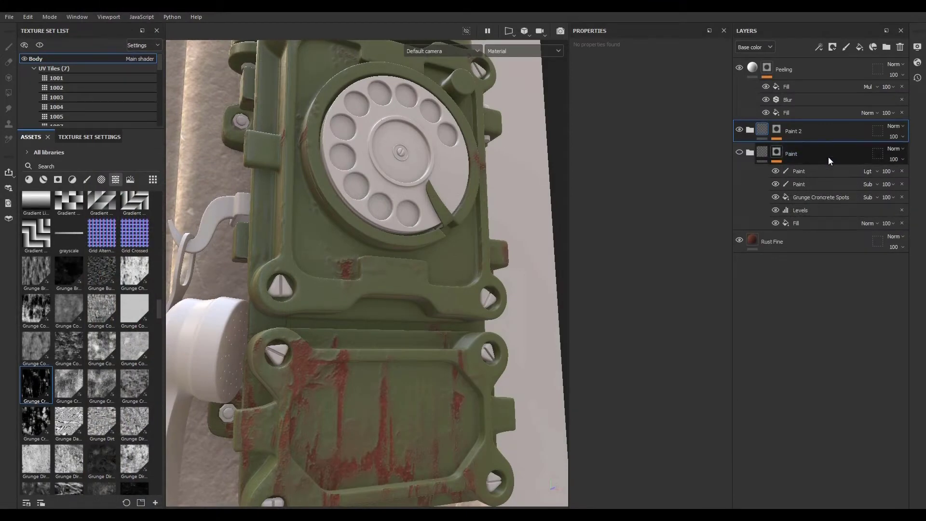
- Copy all five effects from the Paint folder's mask, from the top Paint effect down to Fill
left_click(829, 155)
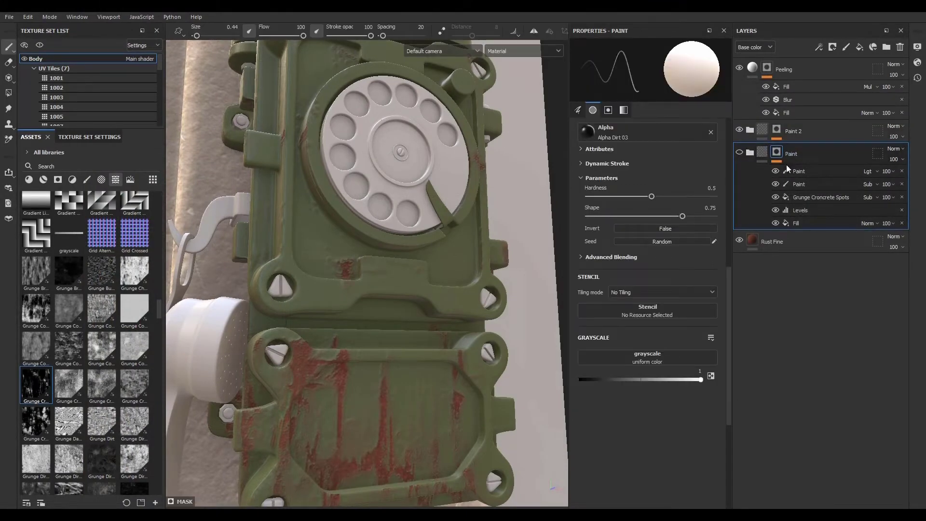
left_click(823, 172)
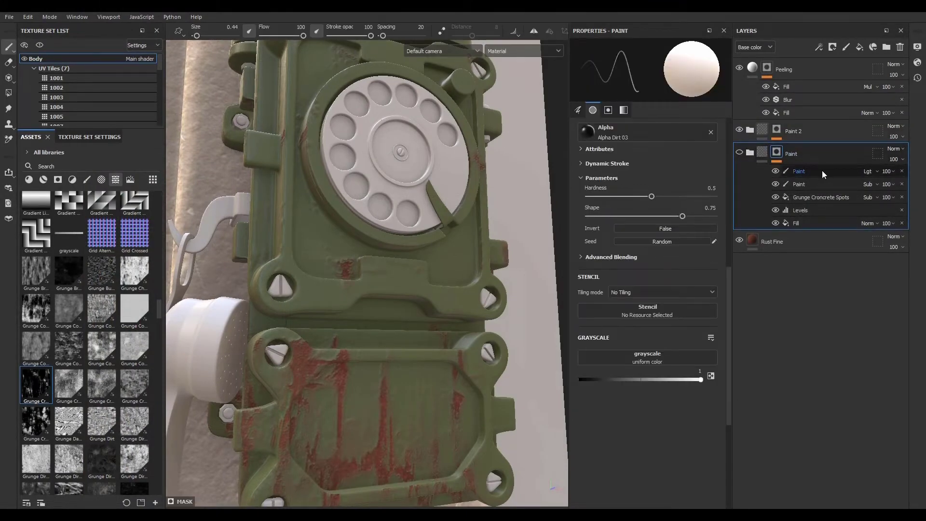
left_click(821, 221, "shift")
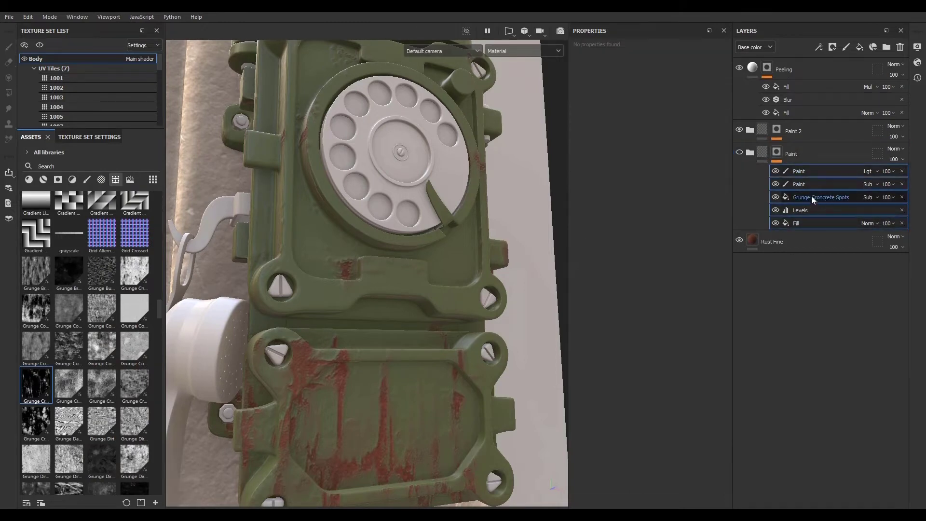
right_click(811, 196)
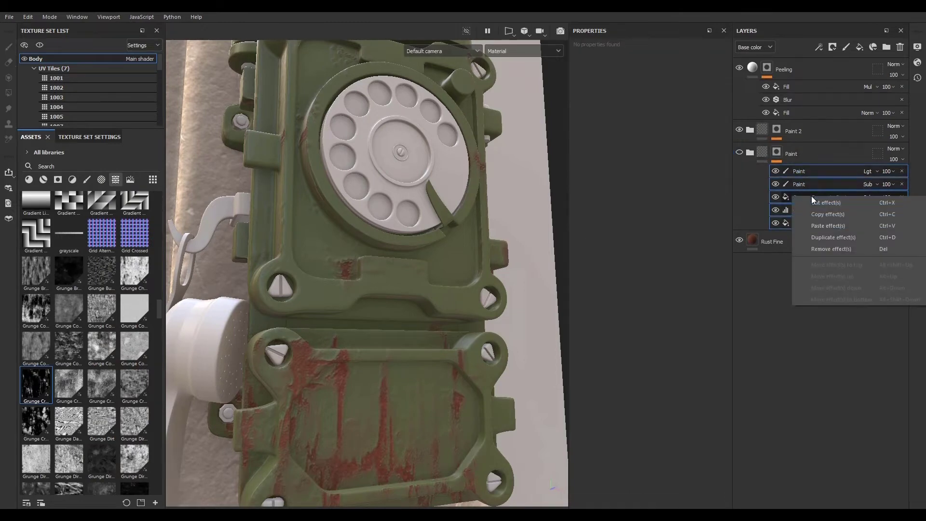
left_click(837, 214)
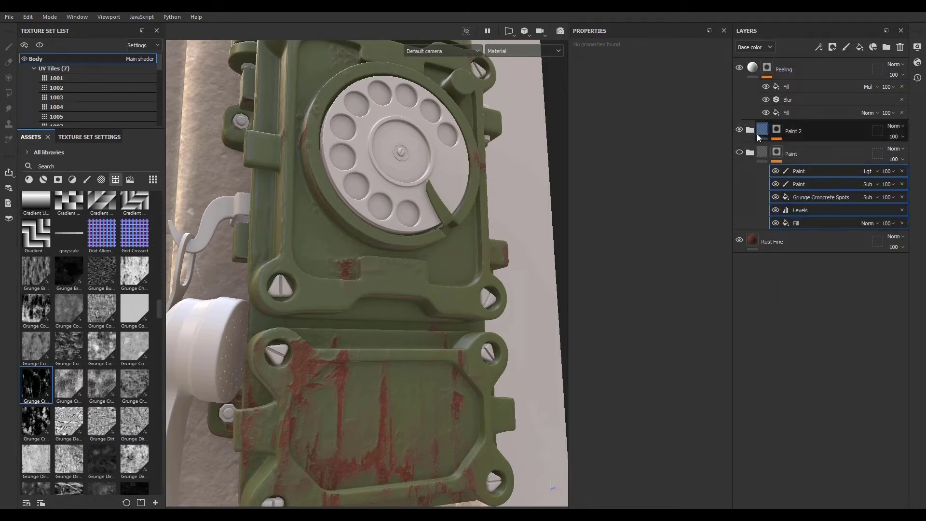
- Paste the copied effects into the Paint 2 folder's mask, above the Paint 2 mask anchor point
left_click(813, 65)
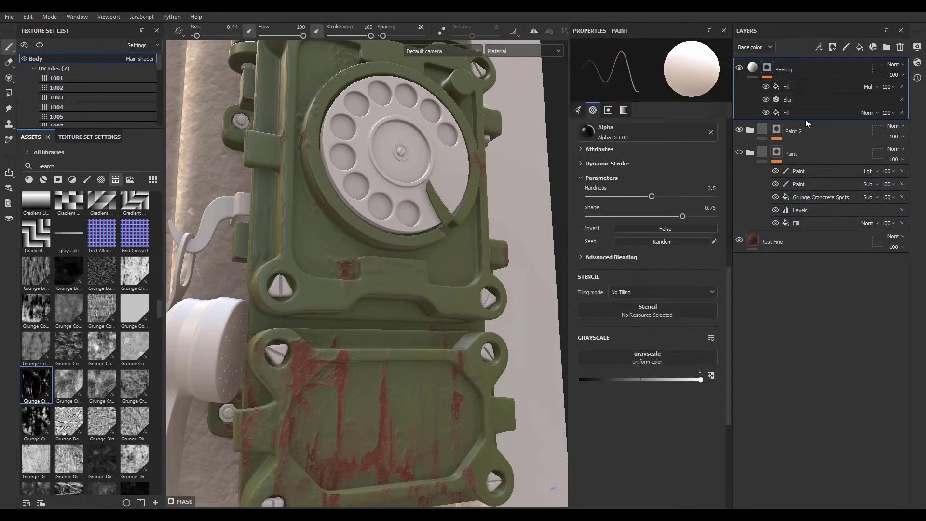
mouse_move(415, 289)
left_mouse_down("alt")
mouse_move(409, 315)
mouse_move(259, 386)
mouse_move(381, 323)
mouse_move(388, 309)
left_mouse_up("alt")
middle_click_drag(387, 309, 399, 251, "alt")
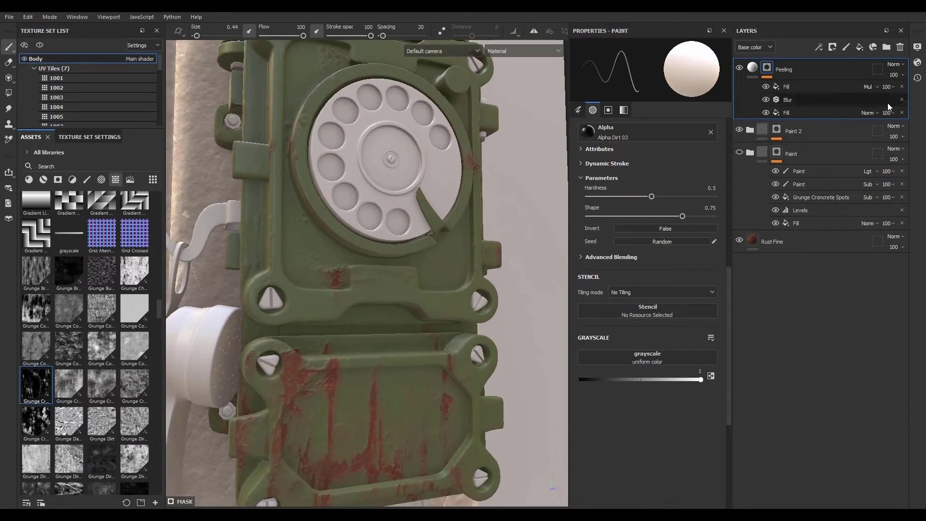
left_click(774, 132)
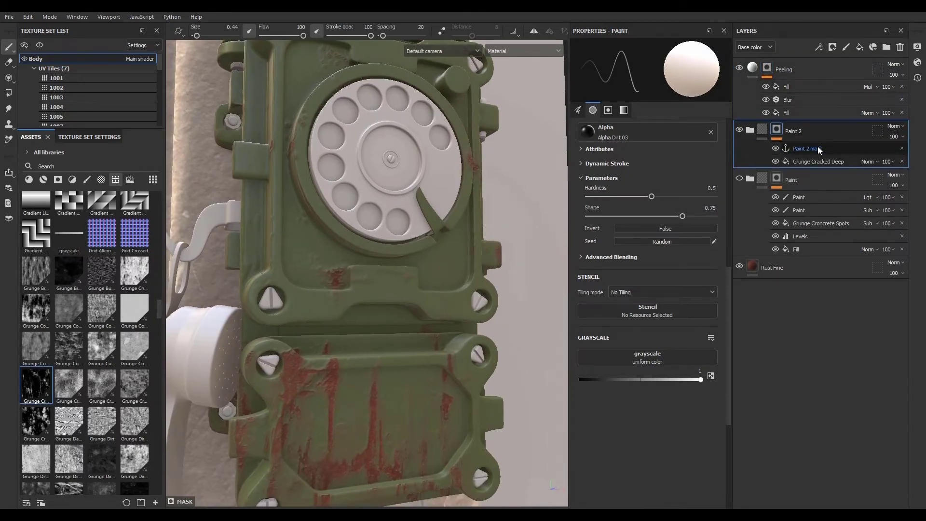
right_click(818, 146)
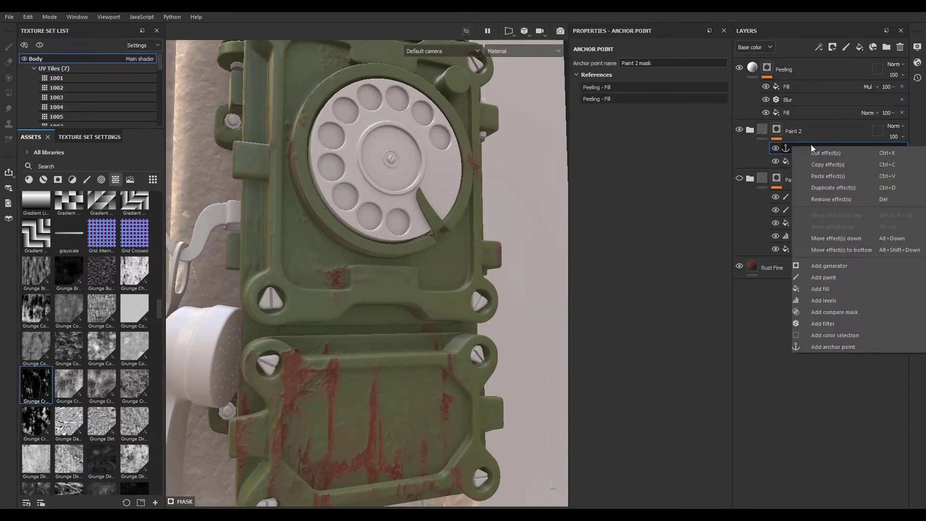
left_click(810, 144)
right_click(811, 147)
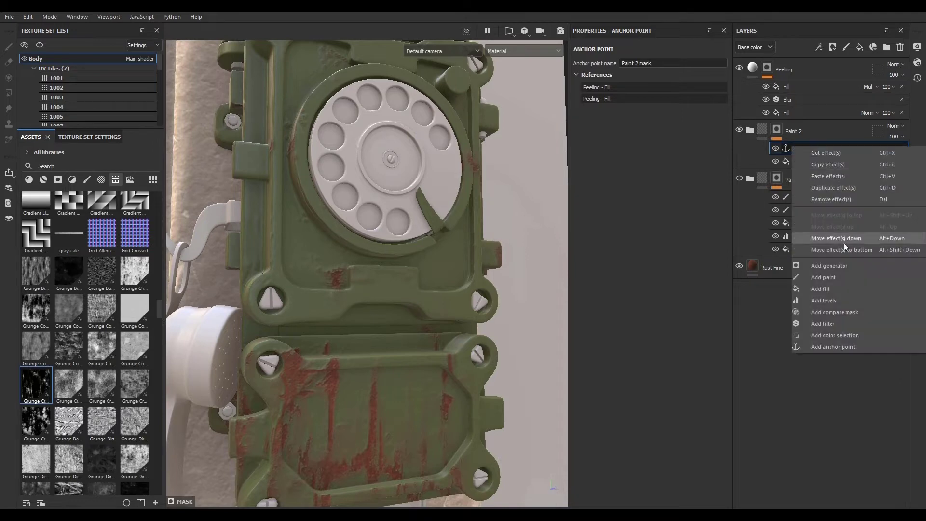
left_click(834, 175)
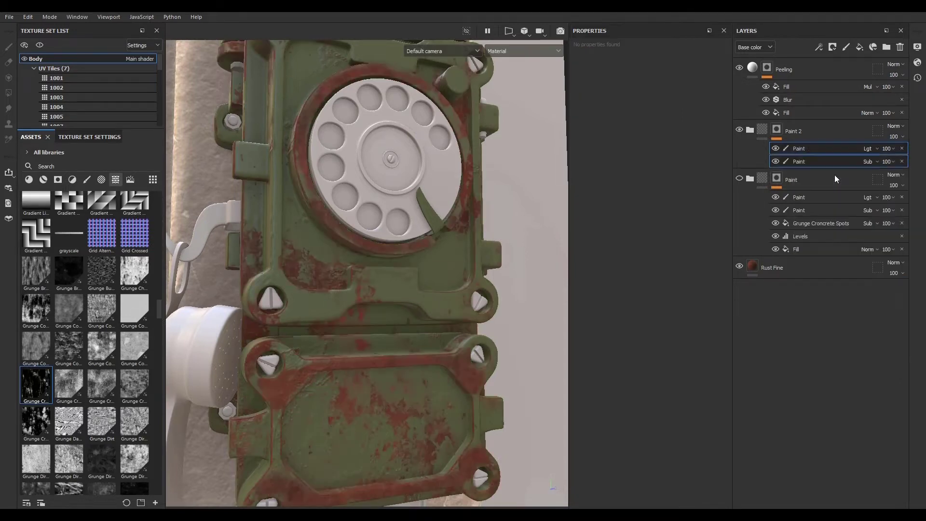
- Move the Bump layer out of the Paint folder into the Paint 2 folder, below Peeling color
left_click_drag(513, 405, 260, 298, "alt")
right_click_drag(260, 298, 389, 337, "alt")
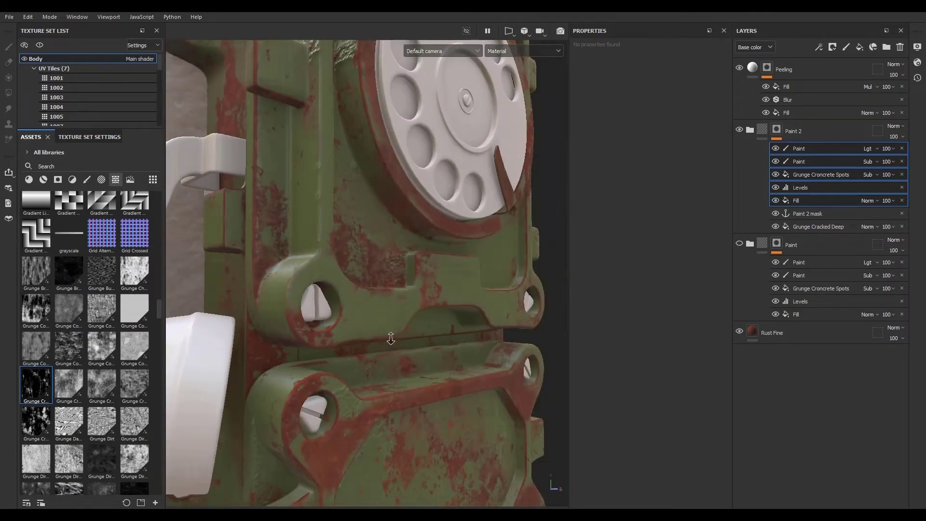
left_click_drag(389, 337, 250, 337, "alt")
left_click(749, 243)
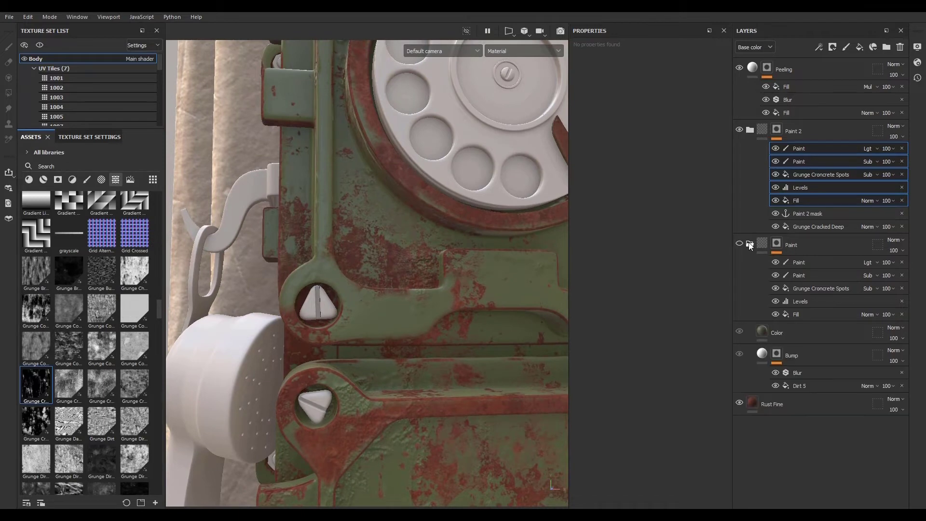
left_click(815, 357)
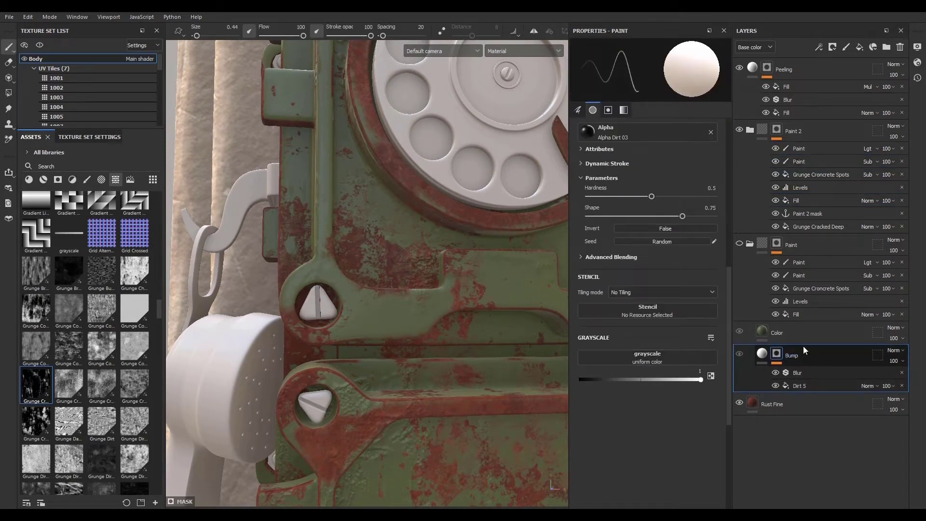
left_click(751, 130)
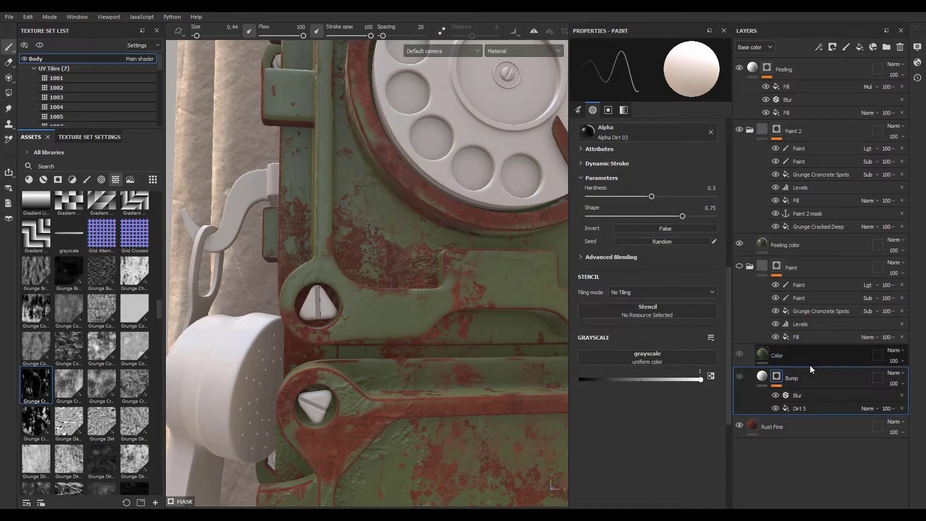
mouse_move(819, 377)
left_mouse_down()
mouse_move(791, 340)
mouse_move(803, 251)
left_mouse_up()
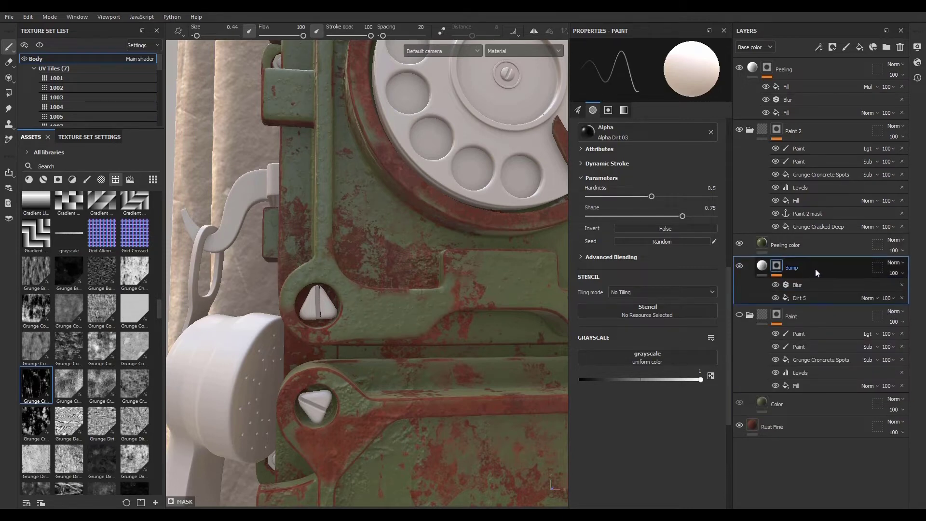
- Delete the old Paint folder from the layer stack
left_click(815, 320)
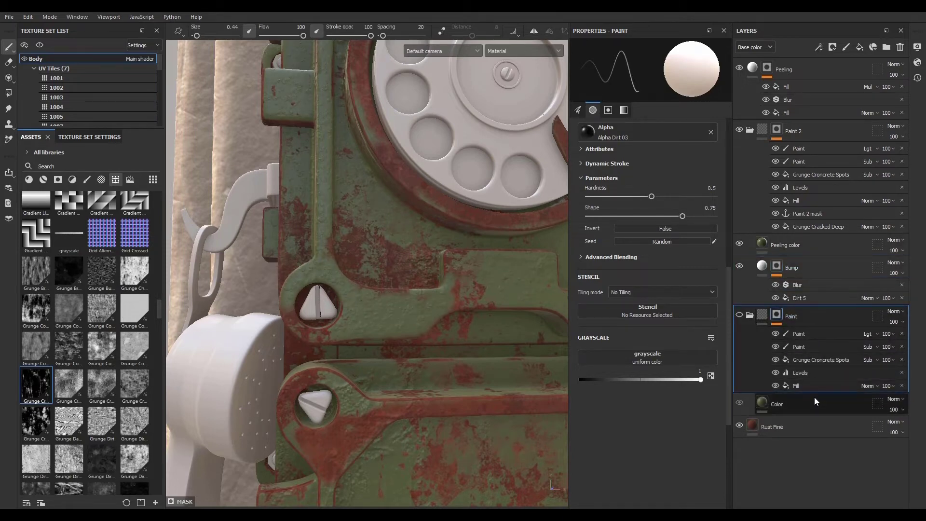
left_click(750, 316)
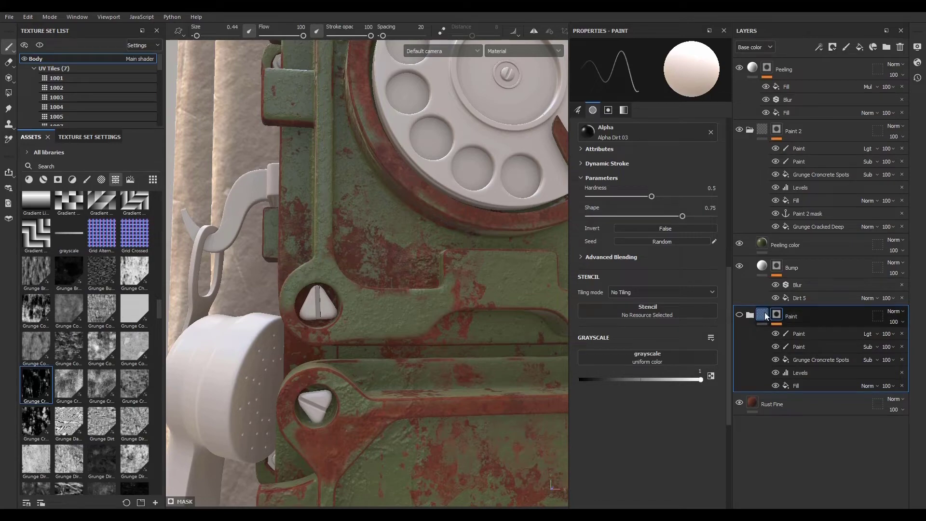
left_click(900, 47)
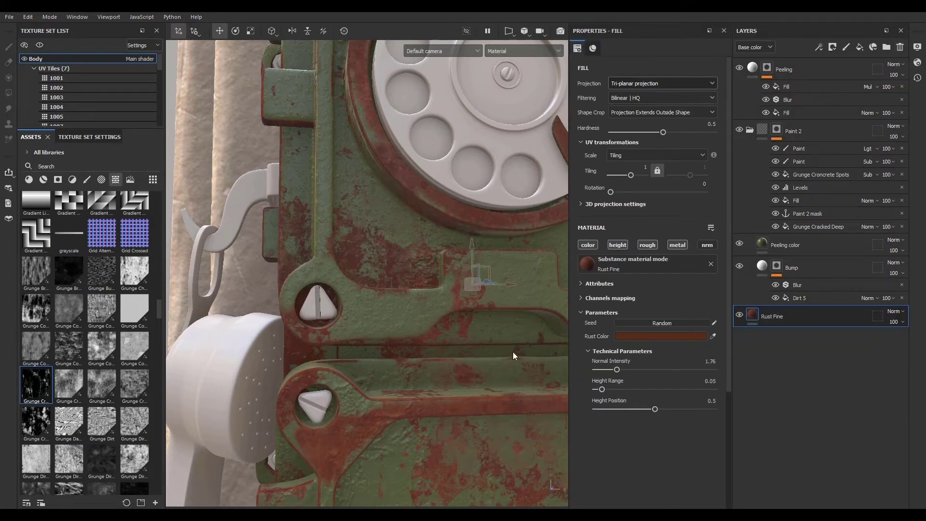
- Examine the rust breakup and paint peeling across the phone's front panels up close
scroll(514, 356, "down", 5)
middle_click_drag(514, 356, 403, 355, "alt")
left_click_drag(338, 338, 350, 420, "alt")
scroll(321, 297, "up", 8)
scroll(338, 322, "down", 8)
scroll(349, 420, "up", 6)
middle_click_drag(367, 434, 385, 272, "alt")
left_click_drag(384, 273, 363, 277, "alt")
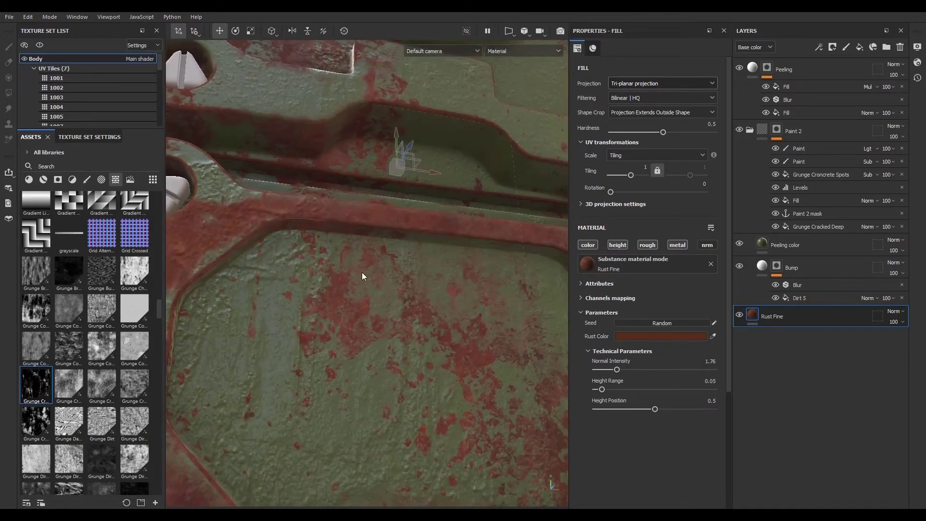
left_click(811, 213)
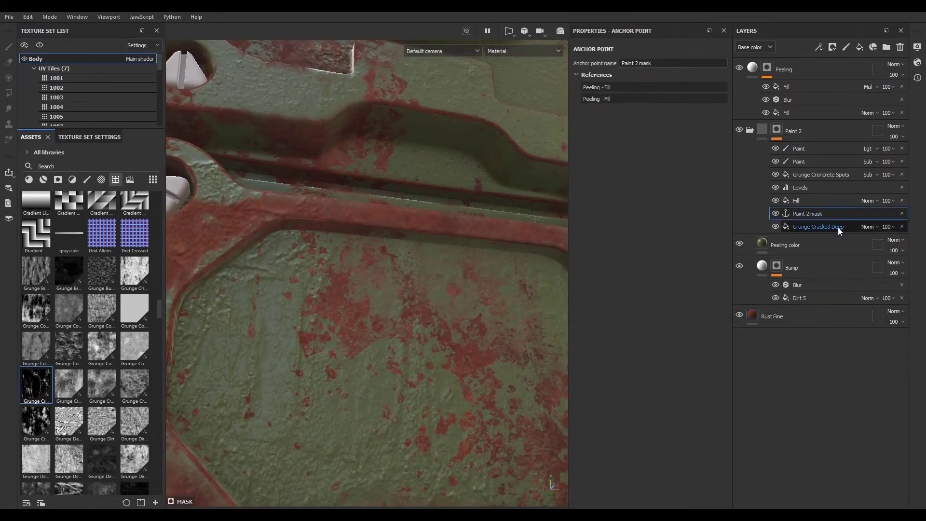
right_click_drag(464, 302, 421, 291, "alt")
left_click_drag(421, 291, 400, 246, "alt")
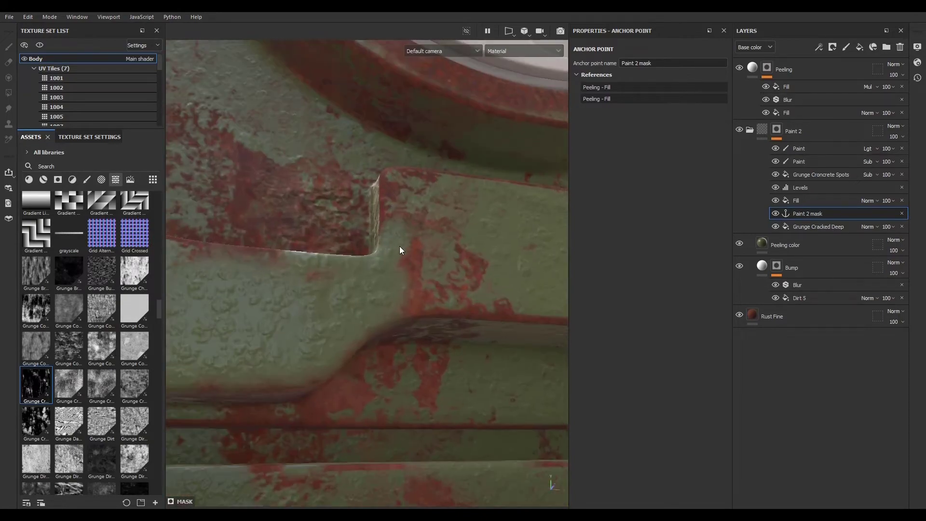
right_click_drag(399, 246, 392, 267, "alt")
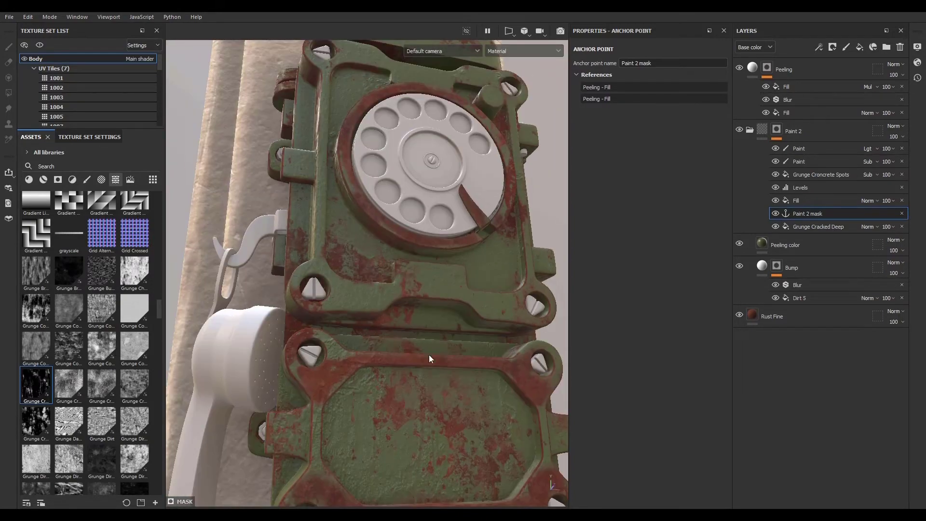
left_click_drag(382, 336, 418, 359, "alt")
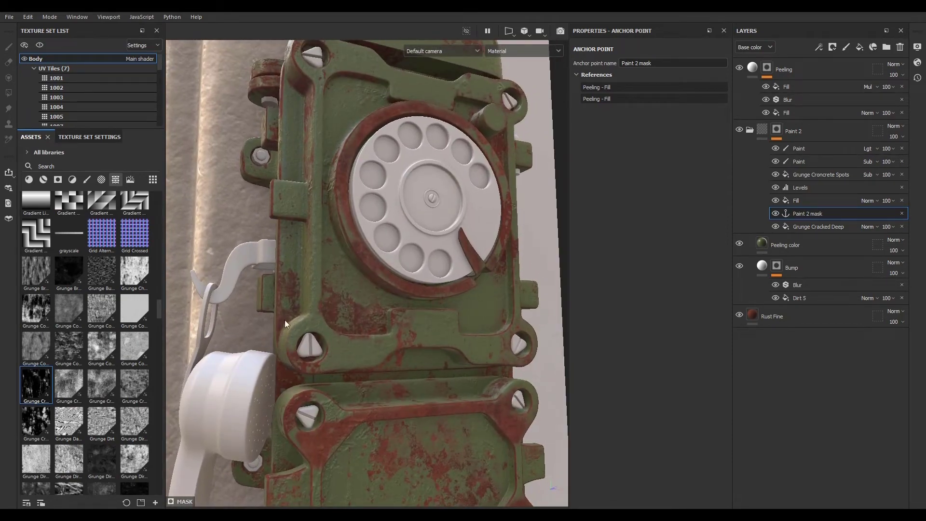
right_click_drag(285, 321, 412, 320, "shift")
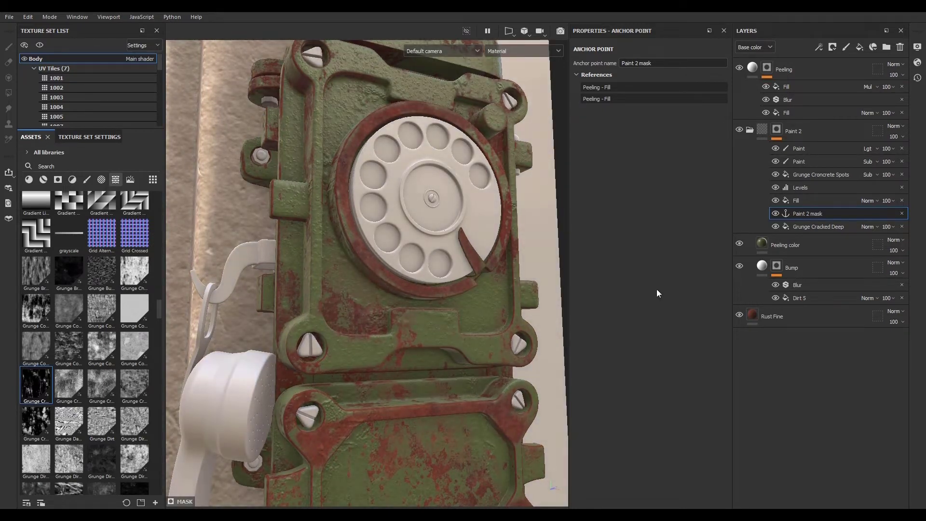
- Rename the Peeling color layer to Paint color and raise its roughness to about 0.4
left_click(817, 245)
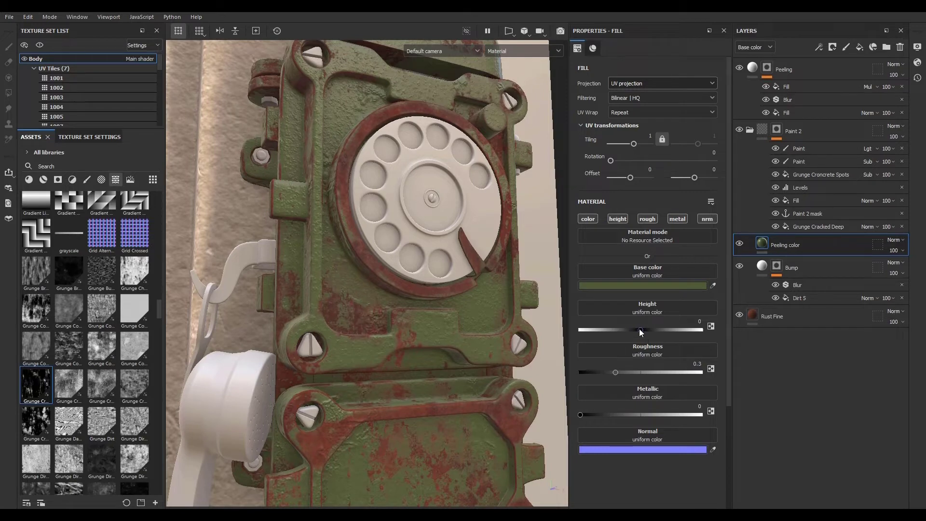
double_click(789, 245)
left_click(790, 246)
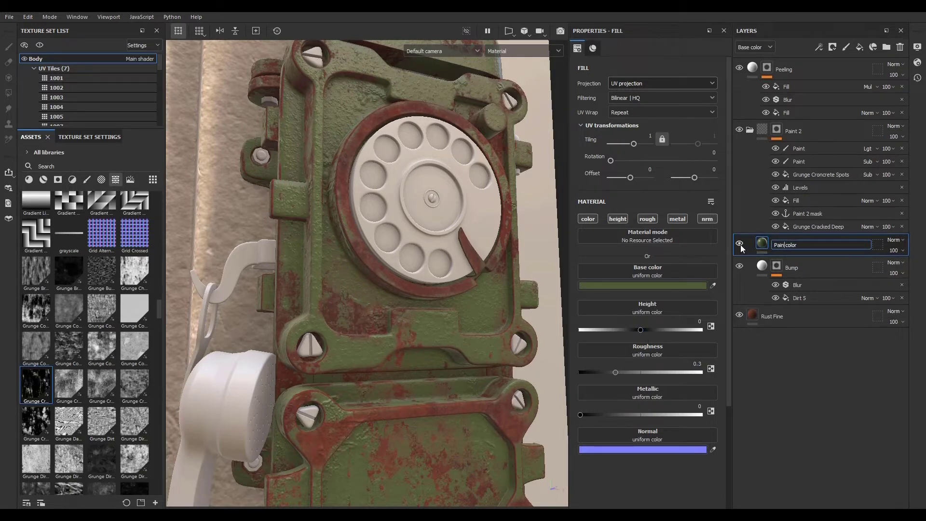
left_click(791, 375)
mouse_move(615, 371)
left_mouse_down()
mouse_move(661, 369)
mouse_move(614, 369)
mouse_move(628, 370)
left_mouse_up()
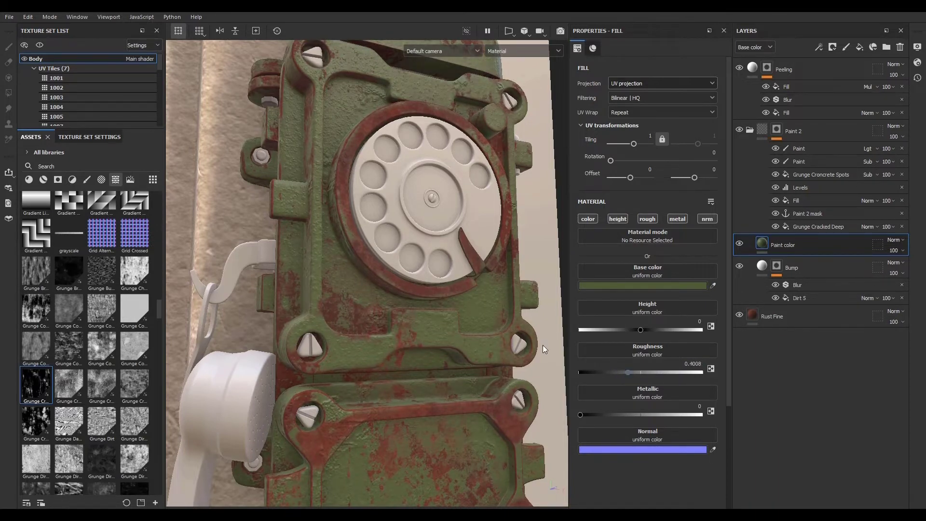
- Examine the glossiness of the green paint around the dial and front panel
scroll(405, 337, "up", 5)
scroll(358, 313, "down", 5)
left_click_drag(358, 313, 492, 304, "alt")
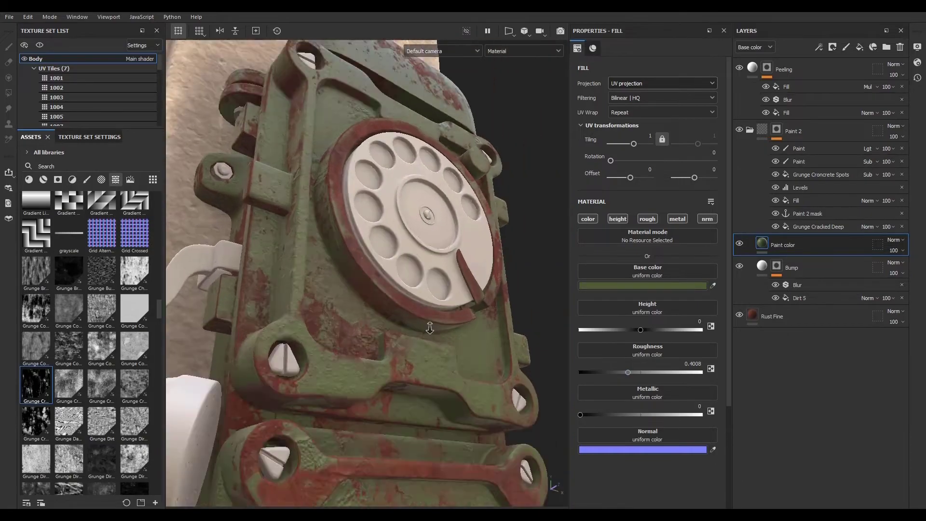
right_click_drag(492, 304, 461, 395, "alt")
left_click_drag(462, 394, 425, 373, "alt")
right_click_drag(425, 373, 277, 339, "alt")
left_click_drag(277, 338, 275, 361, "alt")
left_click_drag(481, 392, 394, 378, "alt")
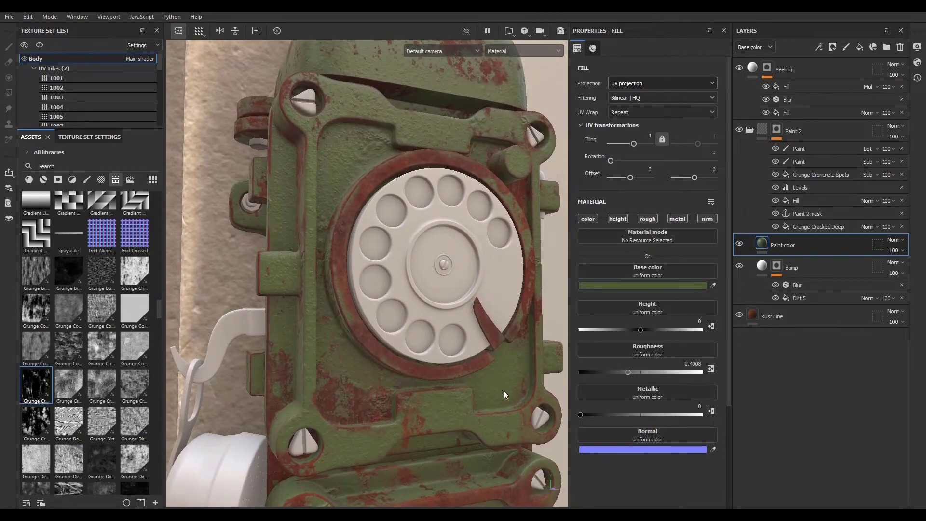
- Move the Bump layer above Paint color, then enable its roughness channel and set roughness to 0
left_click(803, 271)
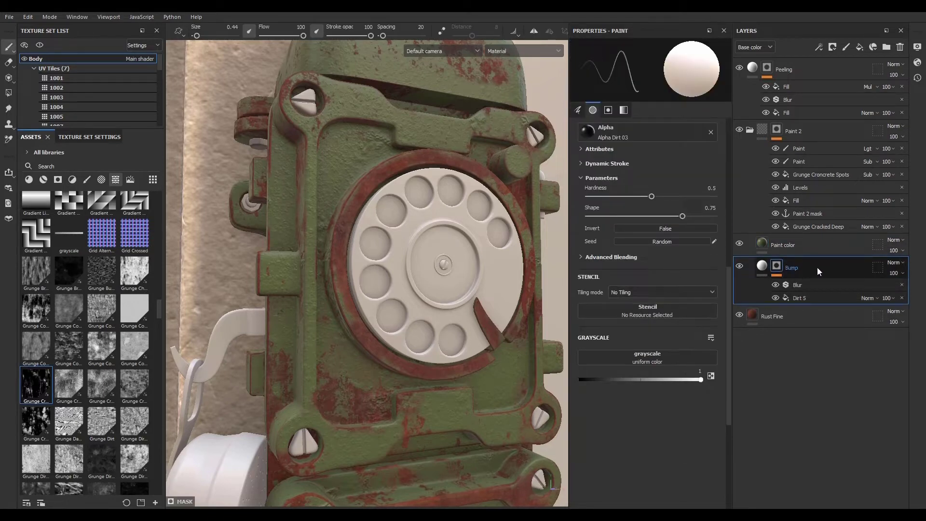
mouse_move(819, 266)
left_mouse_down()
mouse_move(806, 262)
mouse_move(806, 239)
left_mouse_up()
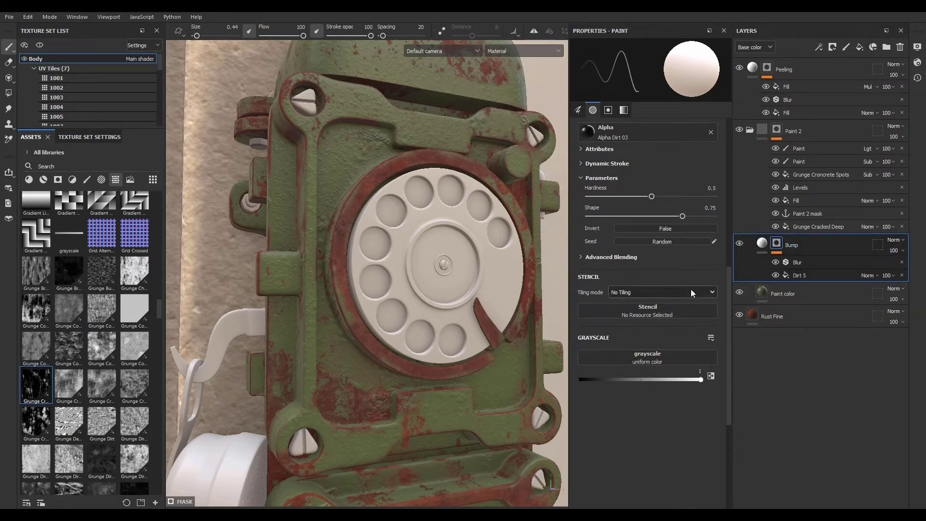
left_click(762, 245)
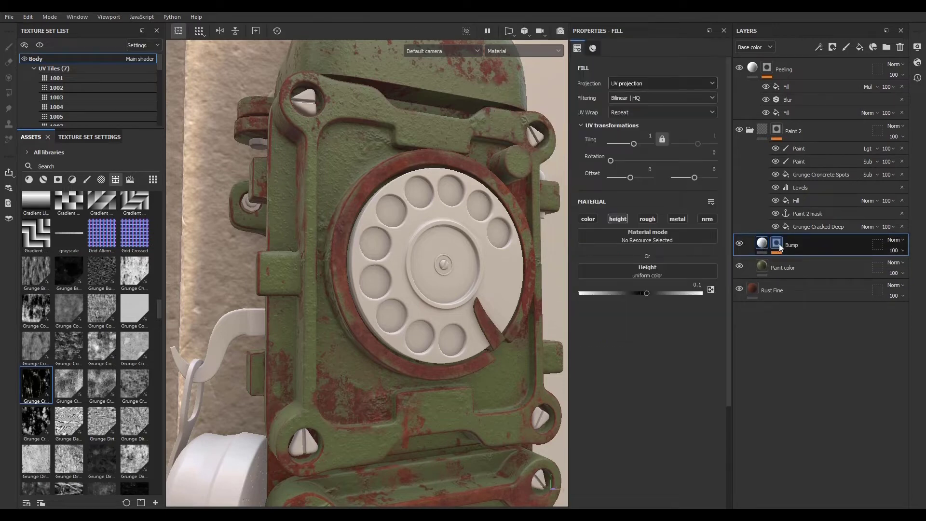
left_click(649, 220)
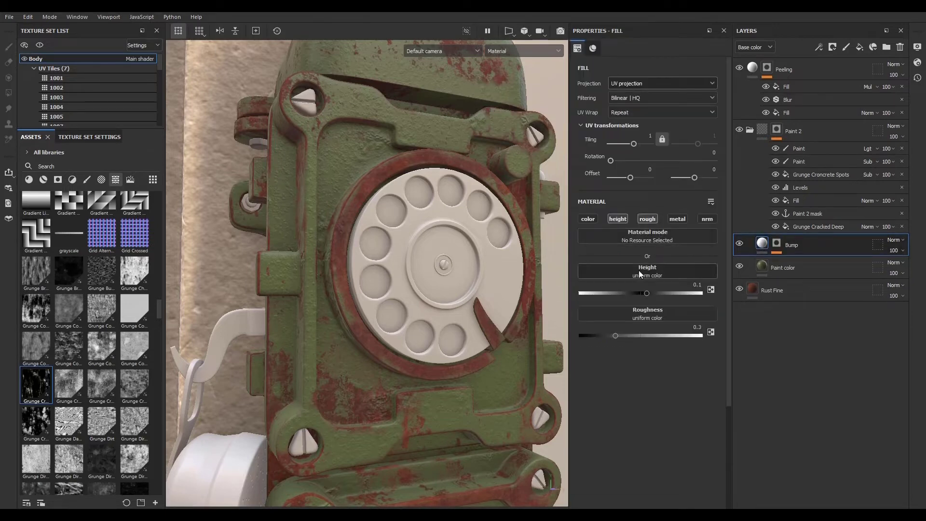
left_click_drag(616, 335, 573, 341)
left_click_drag(711, 336, 568, 337)
left_click_drag(375, 293, 487, 312, "alt")
right_click_drag(487, 311, 595, 334, "alt")
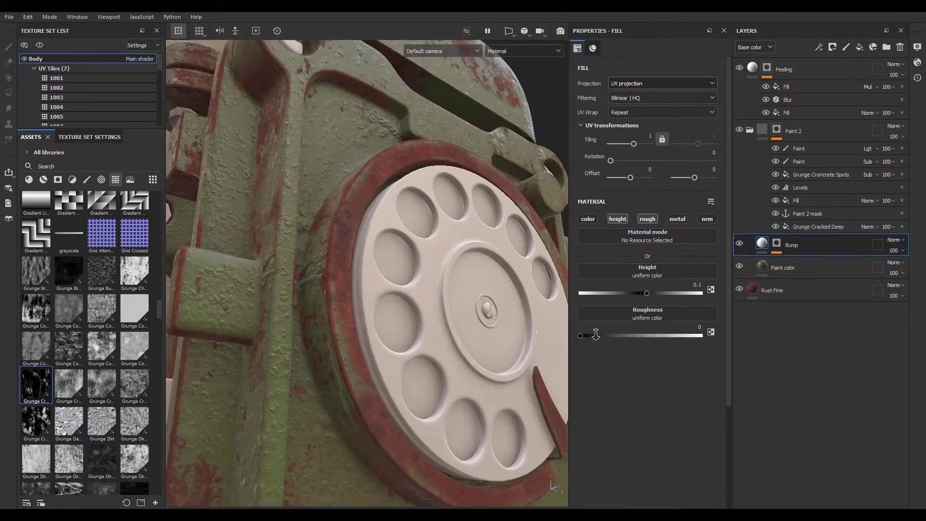
- Raise the Bump layer's roughness to about 0.21
left_click_drag(294, 186, 332, 157, "alt")
mouse_move(578, 337)
left_mouse_down()
mouse_move(719, 334)
mouse_move(604, 338)
left_mouse_up()
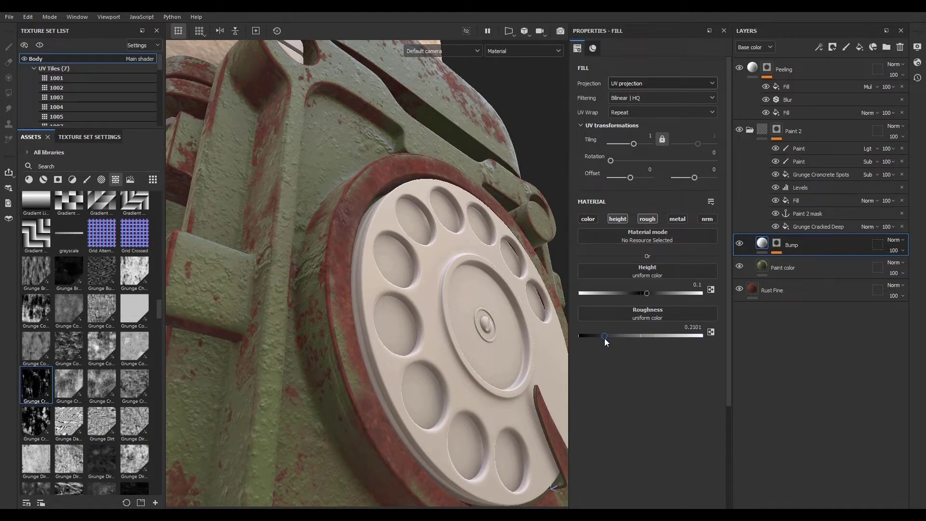
- Examine the paint's surface roughness across the phone's front panel and dial
right_click_drag(490, 379, 361, 261, "alt")
left_click_drag(361, 262, 426, 375, "alt")
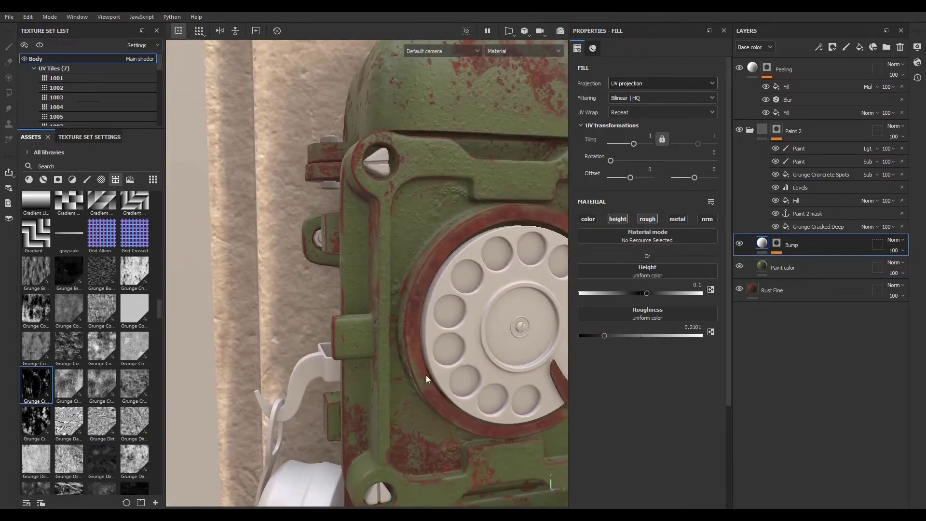
right_click_drag(427, 374, 529, 386, "alt")
middle_click_drag(529, 386, 447, 305, "alt")
left_click_drag(446, 305, 428, 349, "alt")
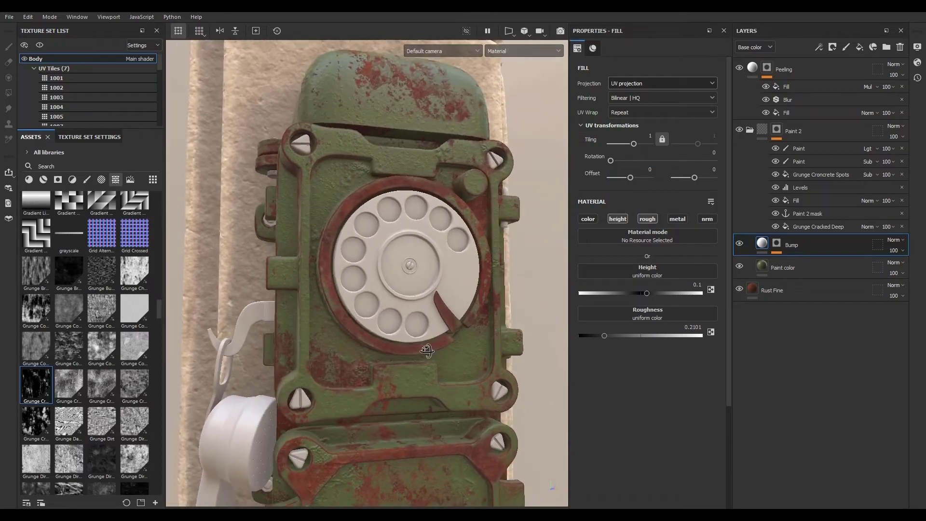
right_click_drag(428, 348, 296, 296, "alt")
middle_click_drag(406, 402, 375, 345, "alt")
mouse_move(374, 343)
left_mouse_down("alt")
mouse_move(392, 309)
mouse_move(445, 319)
mouse_move(388, 352)
left_mouse_up("alt")
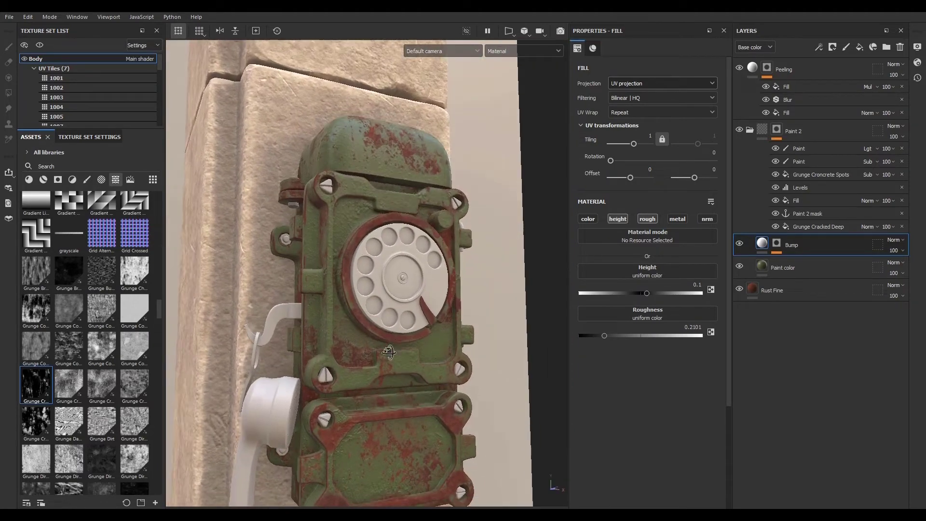
- Collapse the Paint 2 folder and select the Peeling layer to tidy the layer stack
left_click(750, 130)
left_click(764, 133)
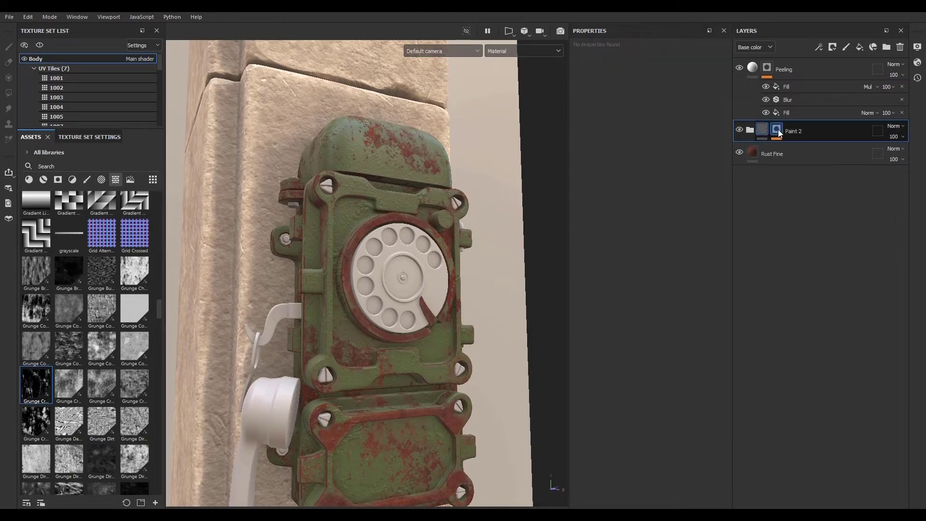
left_click(780, 128)
left_click(753, 69)
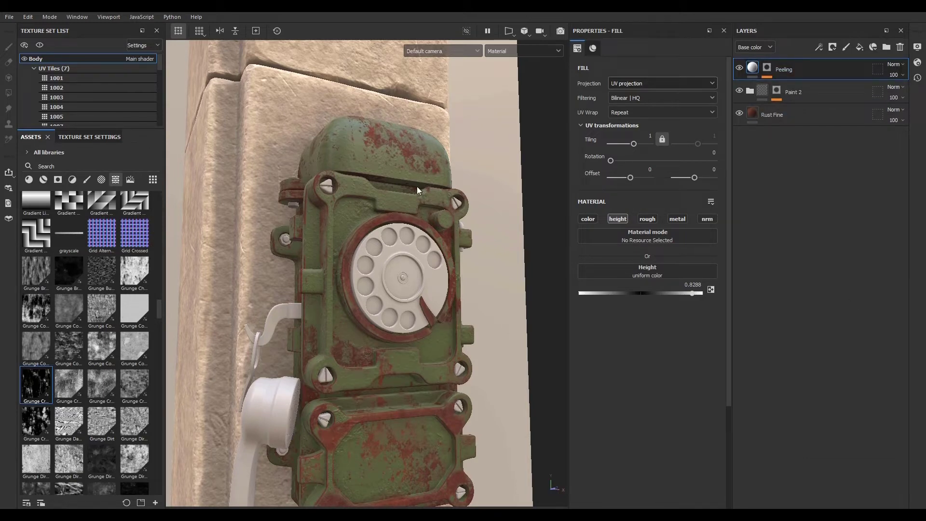
- Add a new fill layer at the top of the stack and name it Dust
scroll(381, 235, "down", 3)
scroll(378, 246, "up", 4)
scroll(309, 293, "down", 1)
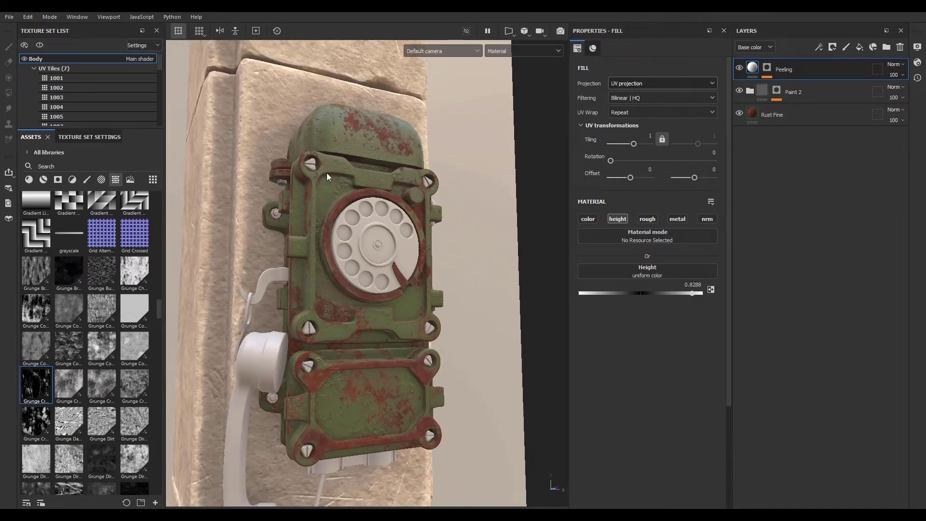
scroll(359, 239, "up", 2)
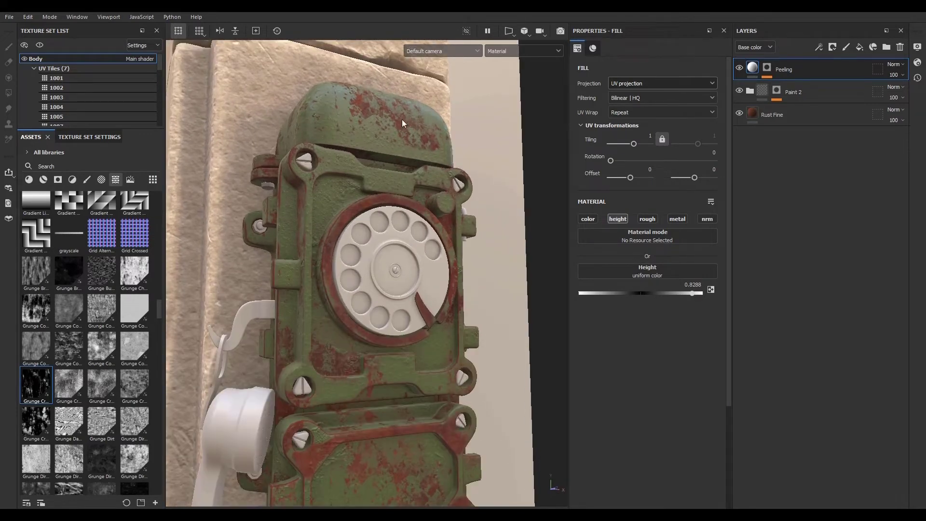
left_click(859, 47)
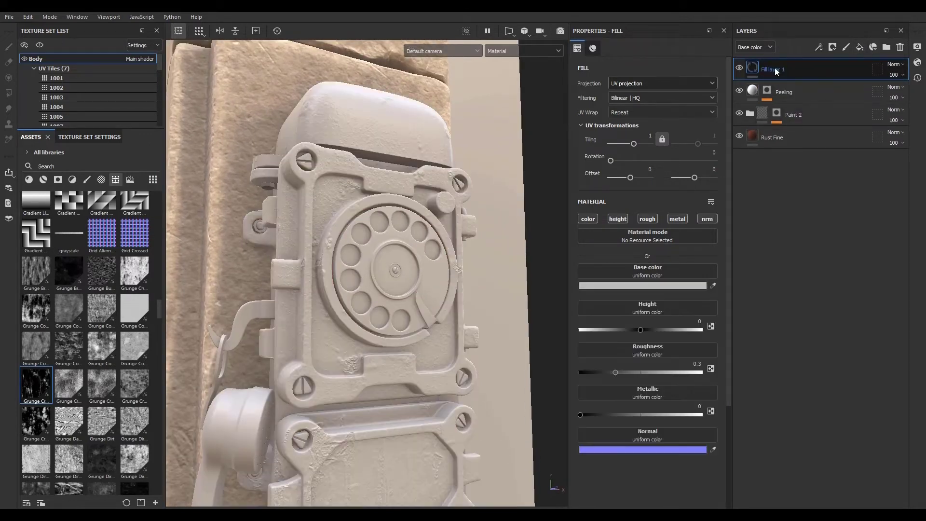
double_click(832, 68)
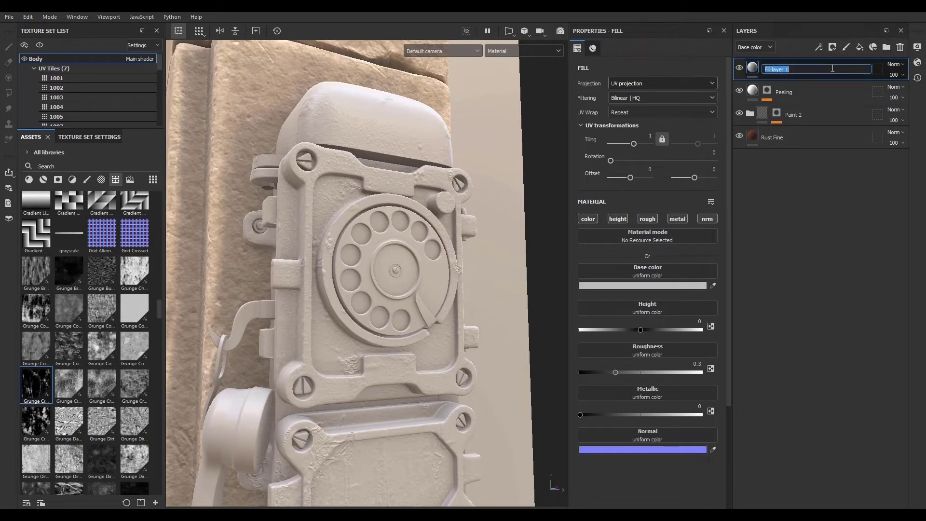
type("Dust")
key("Return")
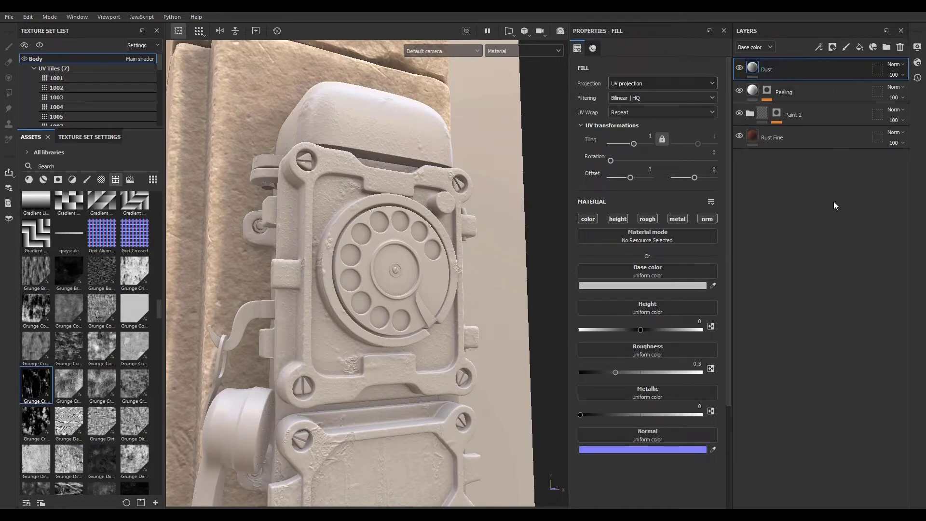
- Set the Dust layer's roughness to about 0.96 and its base color to pale beige DCD7C1
left_click_drag(615, 372, 698, 374)
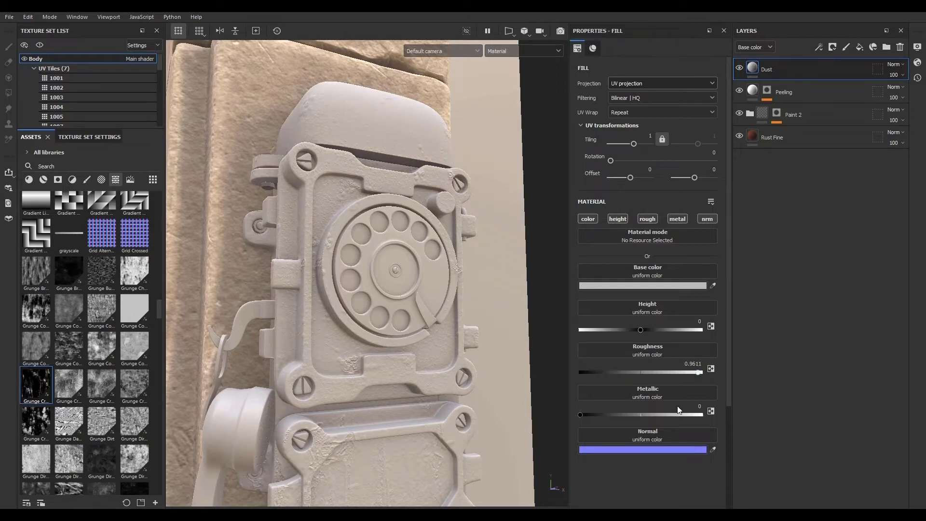
left_click(621, 285)
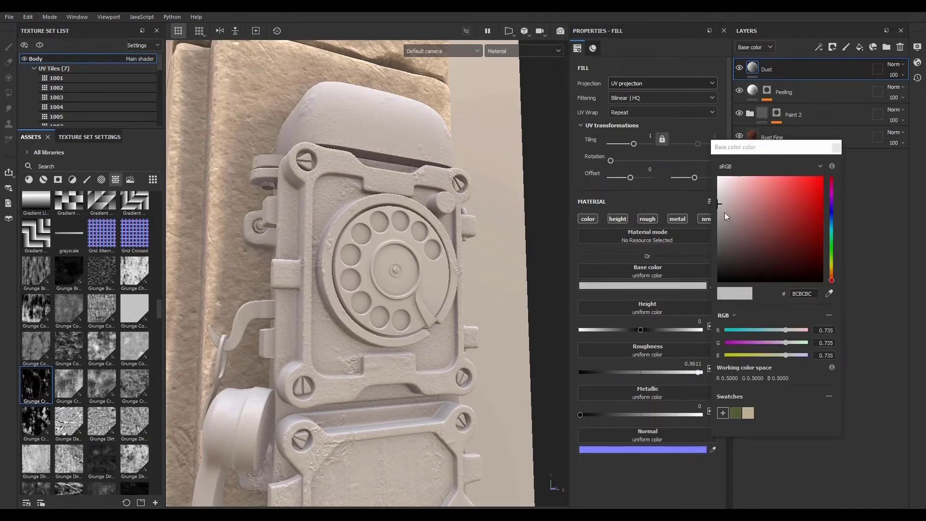
left_click_drag(831, 282, 832, 268)
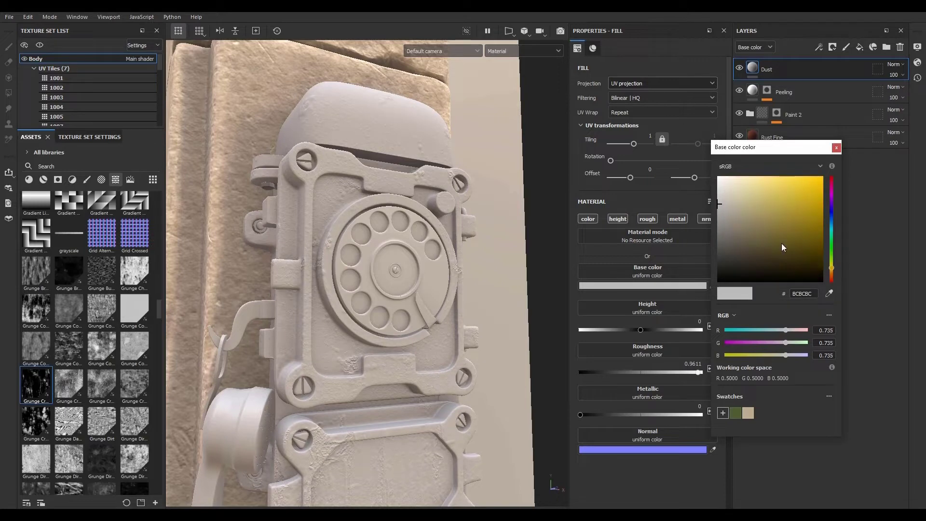
left_click_drag(723, 203, 728, 192)
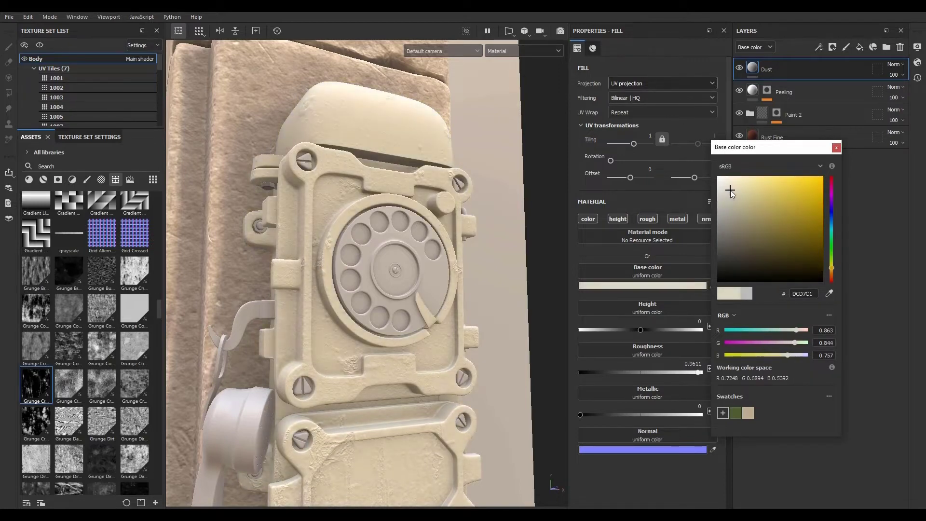
left_click(836, 148)
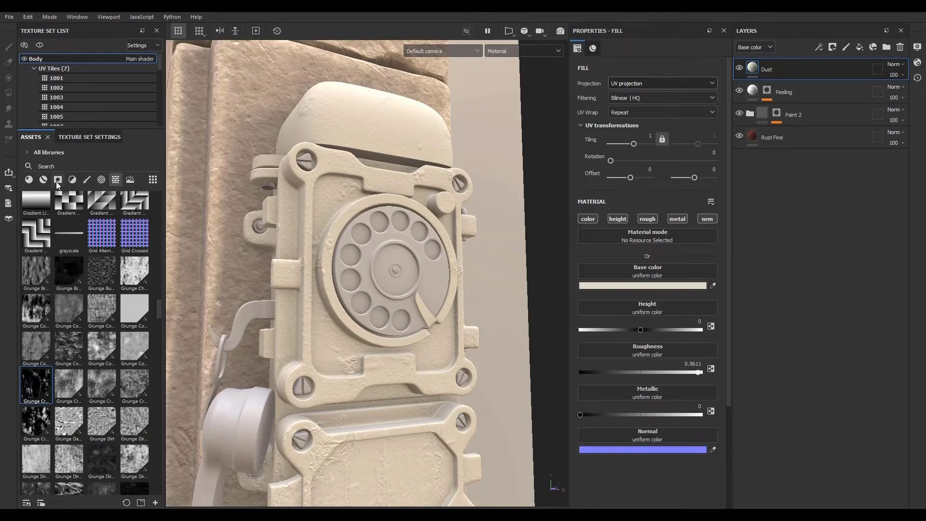
- Apply the Moss From Top smart mask from the smart masks library to the Dust layer
left_click(57, 181)
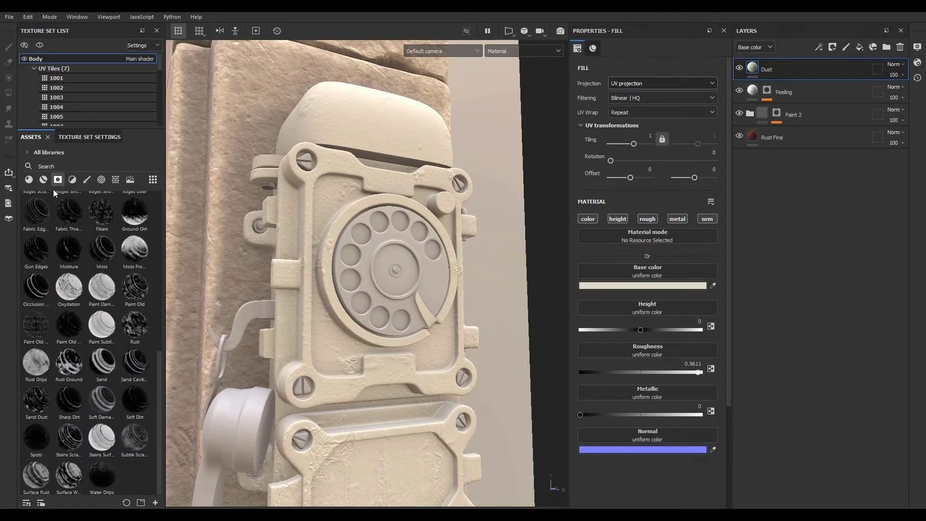
mouse_move(135, 214)
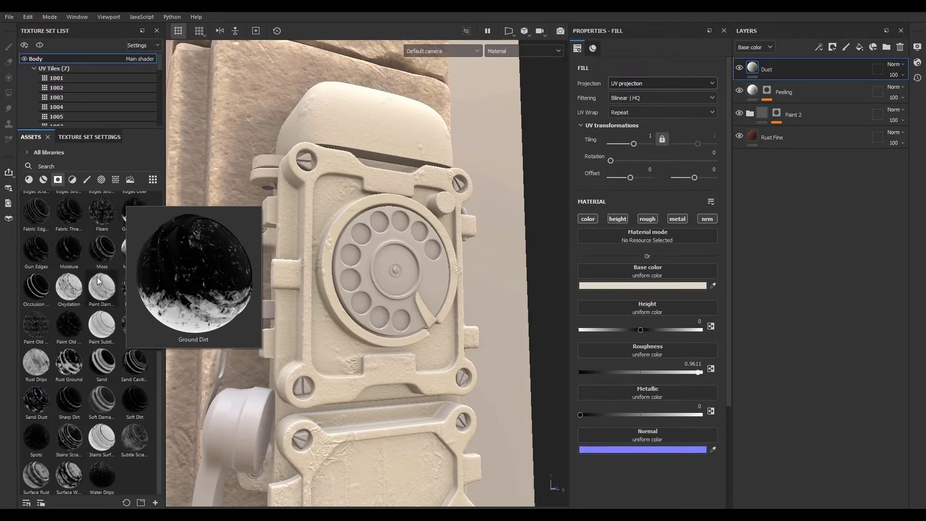
mouse_move(114, 337)
mouse_move(137, 254)
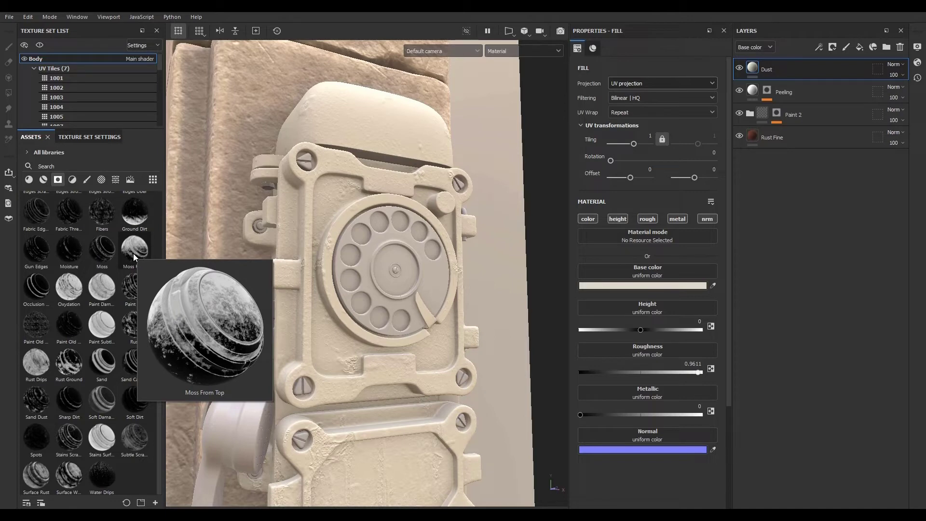
mouse_move(133, 251)
left_mouse_down()
mouse_move(41, 258)
mouse_move(594, 154)
mouse_move(771, 75)
mouse_move(814, 68)
left_mouse_up()
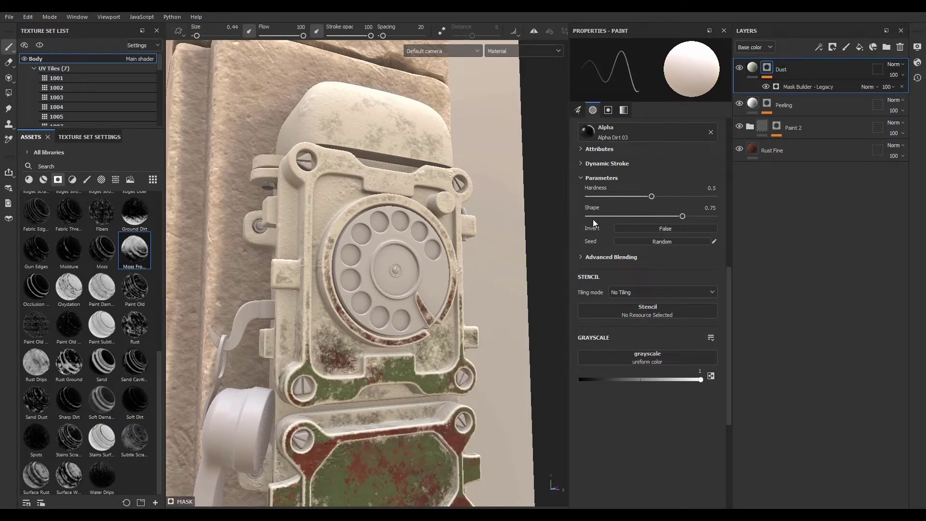
- Set the dust mask generator's Level to 0.32 and Grunge to 0.27
scroll(379, 291, "down", 5)
scroll(334, 320, "up", 6)
scroll(333, 319, "down", 4)
scroll(318, 282, "up", 3)
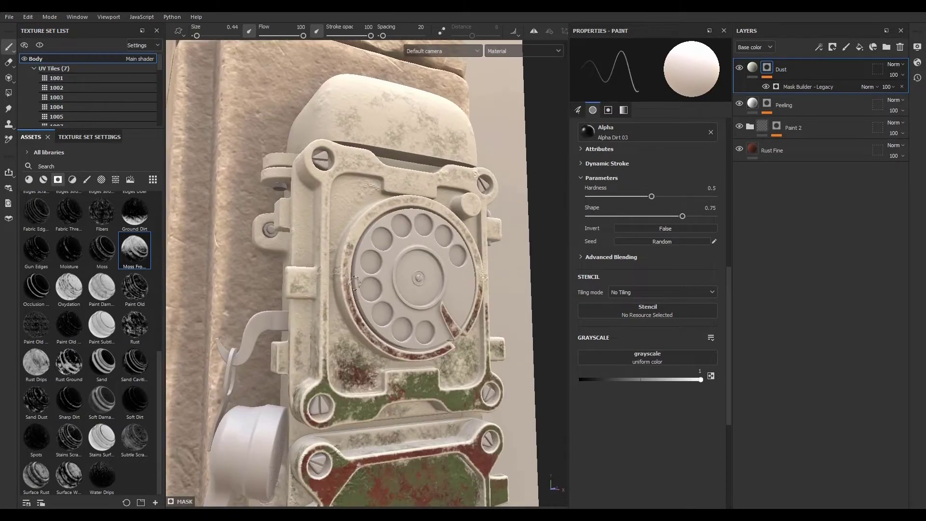
scroll(325, 261, "down", 3)
scroll(328, 268, "up", 3)
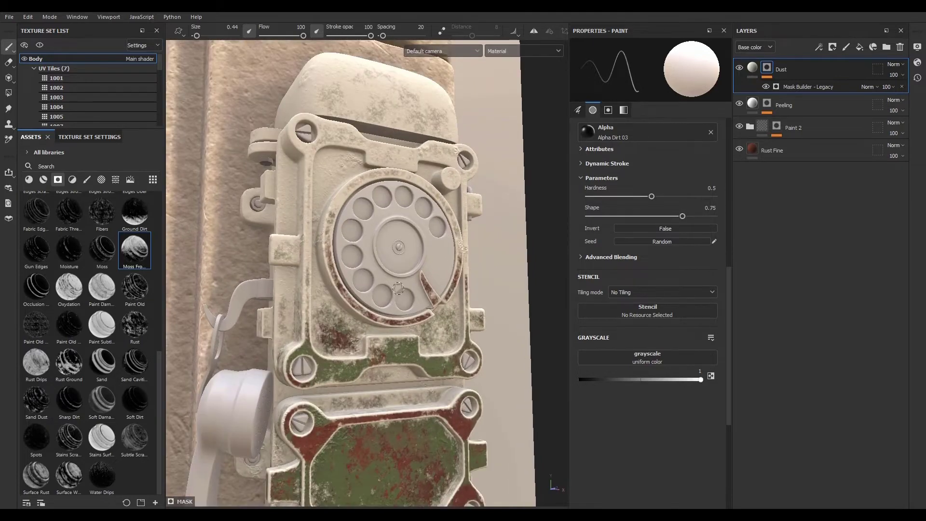
left_click(792, 86)
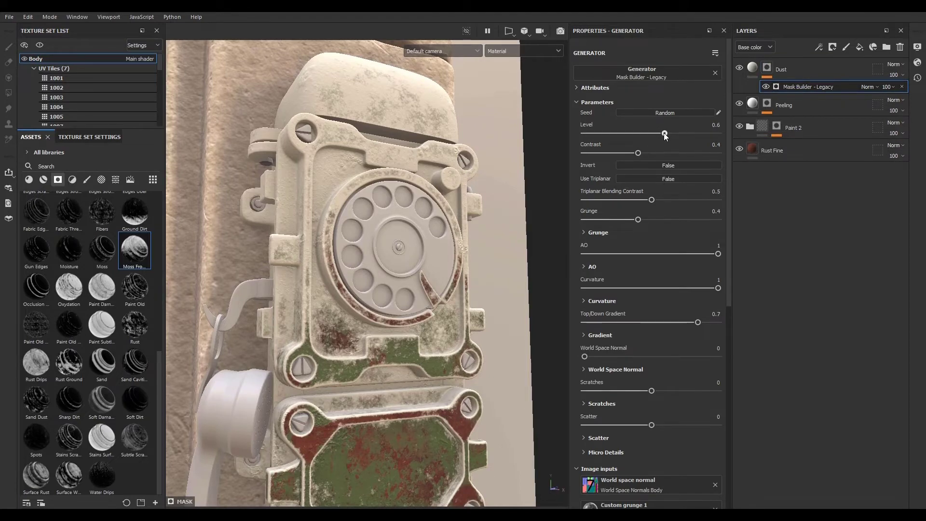
mouse_move(665, 135)
left_mouse_down()
mouse_move(606, 135)
mouse_move(628, 134)
left_mouse_up()
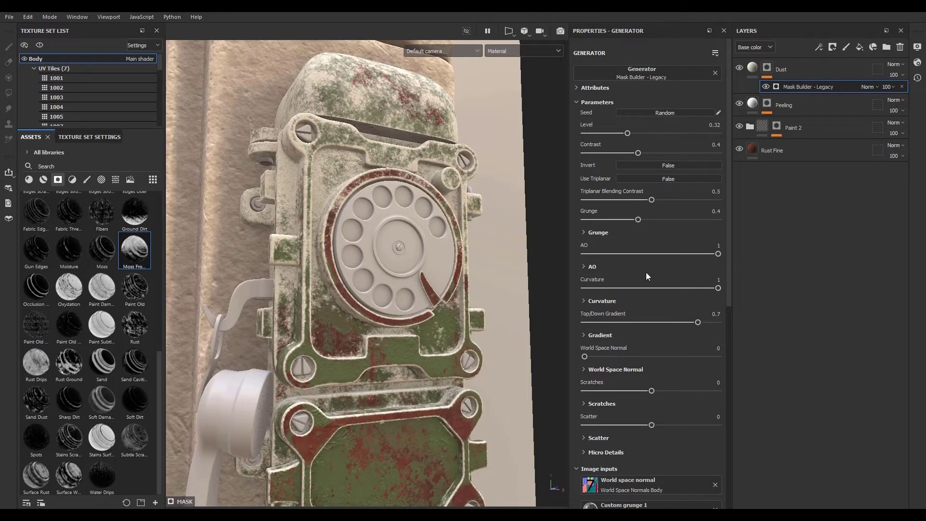
left_click_drag(638, 219, 621, 219)
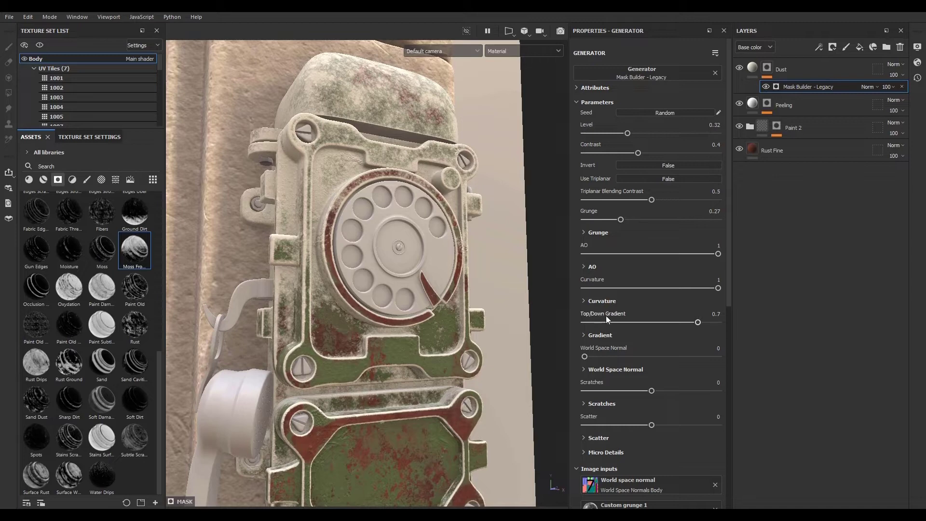
- Set the dust mask generator's Top/Down Gradient to 0.39 and Curvature to 0.22
mouse_move(689, 323)
left_mouse_down()
mouse_move(666, 322)
mouse_move(677, 322)
left_mouse_up()
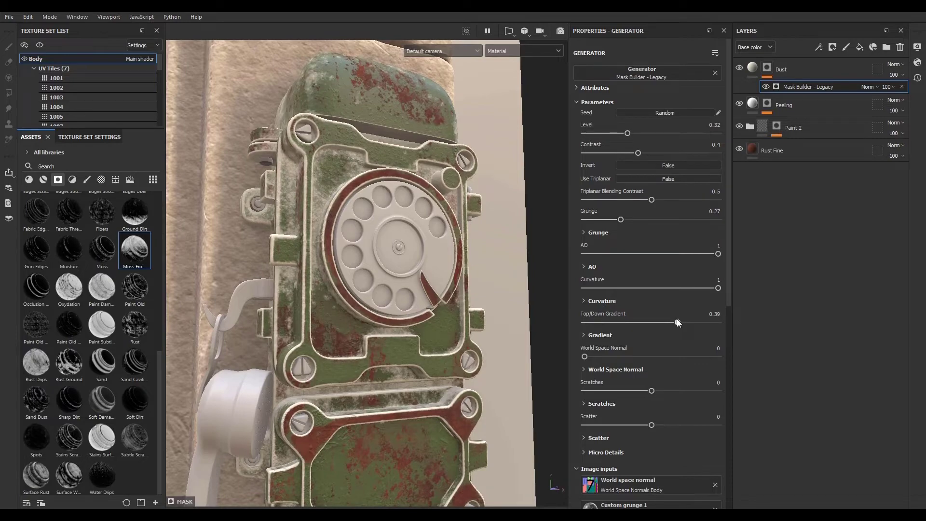
scroll(376, 320, "down", 4)
scroll(393, 342, "up", 7)
scroll(402, 374, "down", 6)
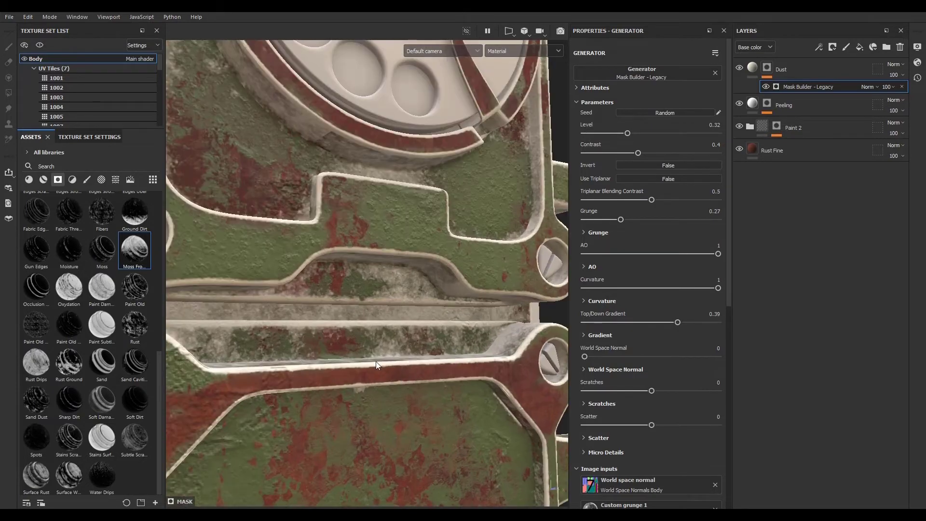
scroll(289, 353, "up", 8)
scroll(296, 357, "down", 3)
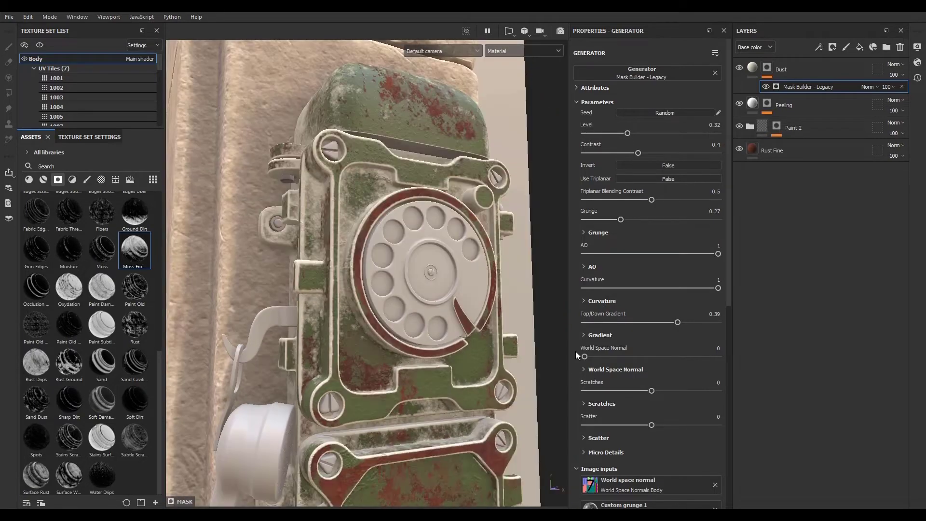
left_click_drag(718, 288, 613, 286)
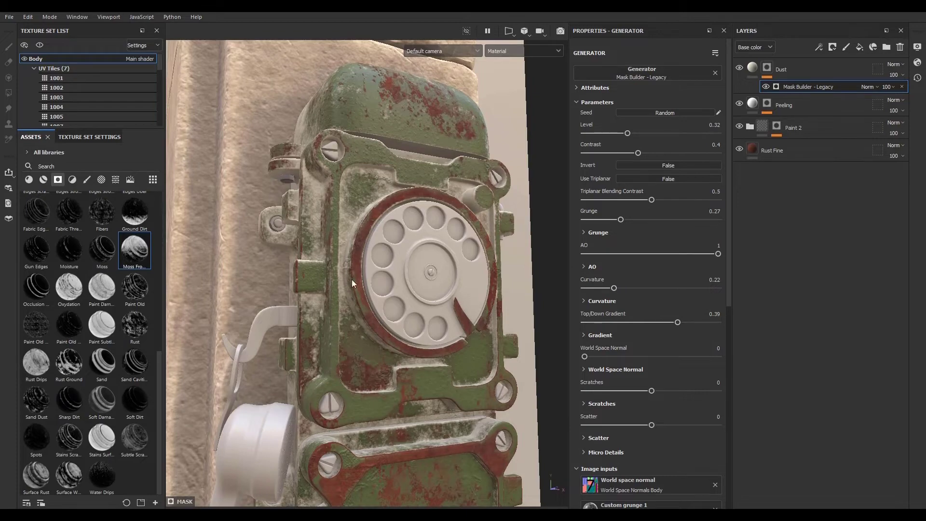
- Examine how the dust spreads over the phone's panels, screws and dial
scroll(338, 289, "down", 3)
scroll(319, 351, "up", 3)
scroll(320, 348, "up", 3)
scroll(316, 354, "down", 3)
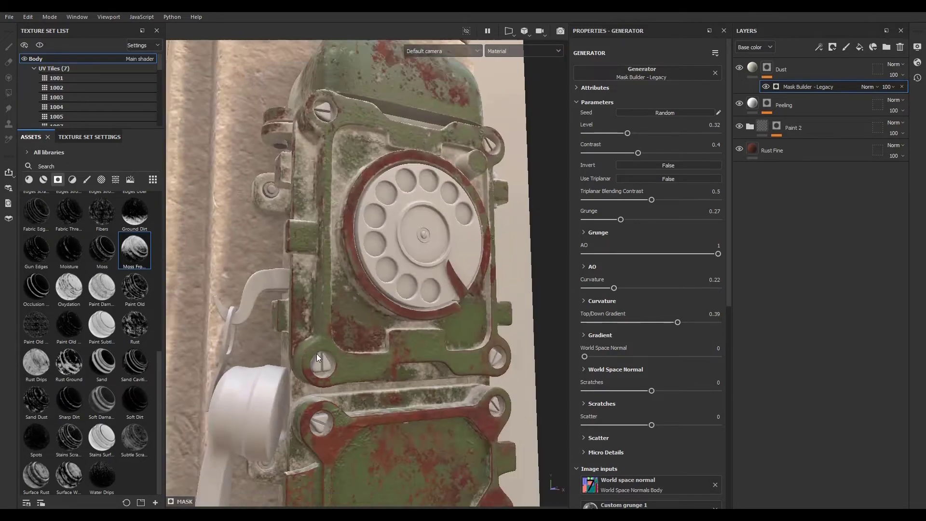
scroll(317, 427, "up", 5)
scroll(314, 404, "down", 4)
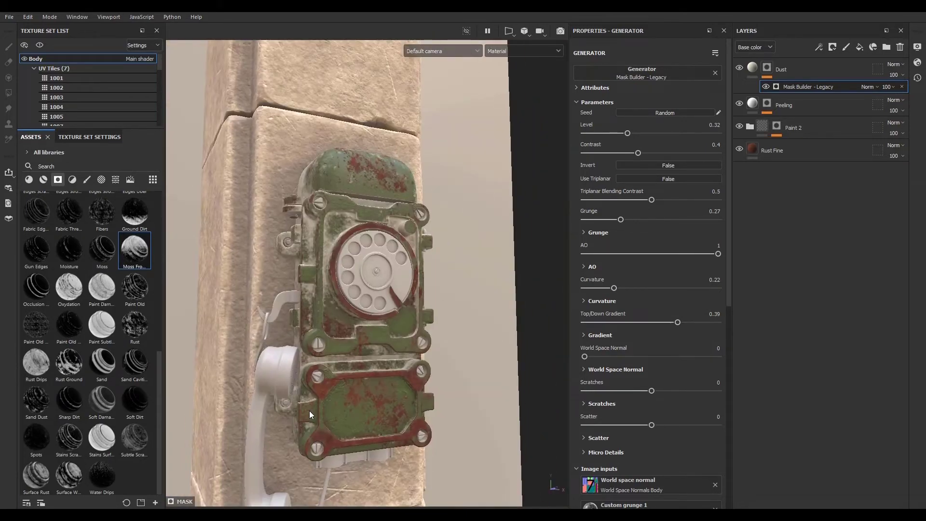
scroll(316, 193, "up", 4)
scroll(329, 245, "down", 2)
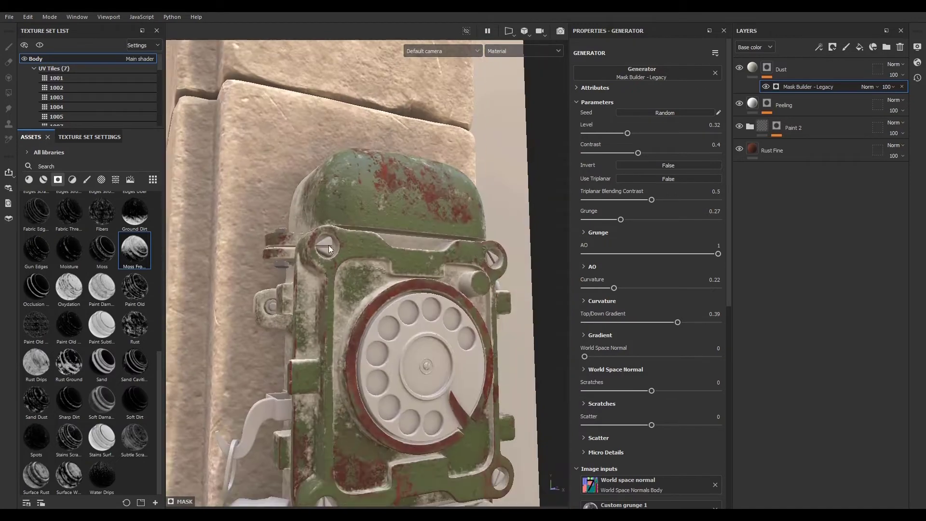
scroll(426, 279, "down", 3)
scroll(338, 338, "up", 3)
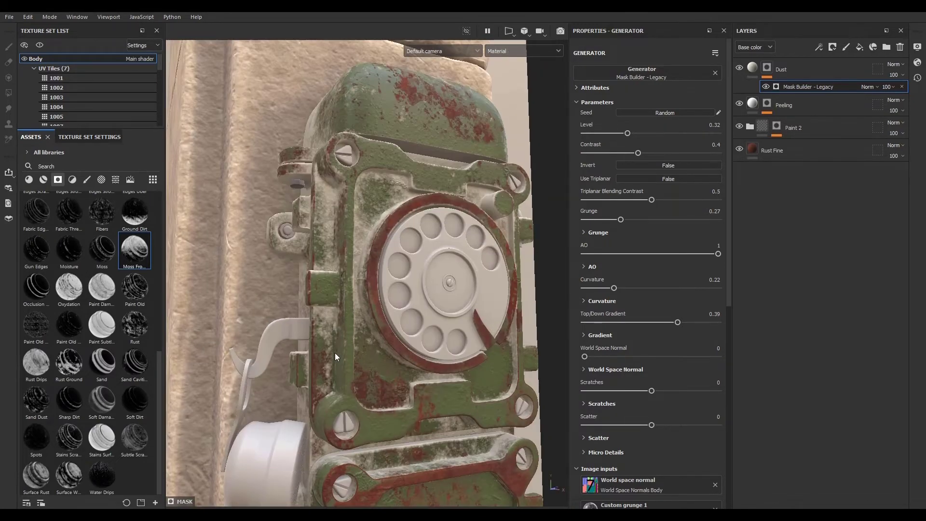
- Rename the Dust layer to Dirt
double_click(786, 71)
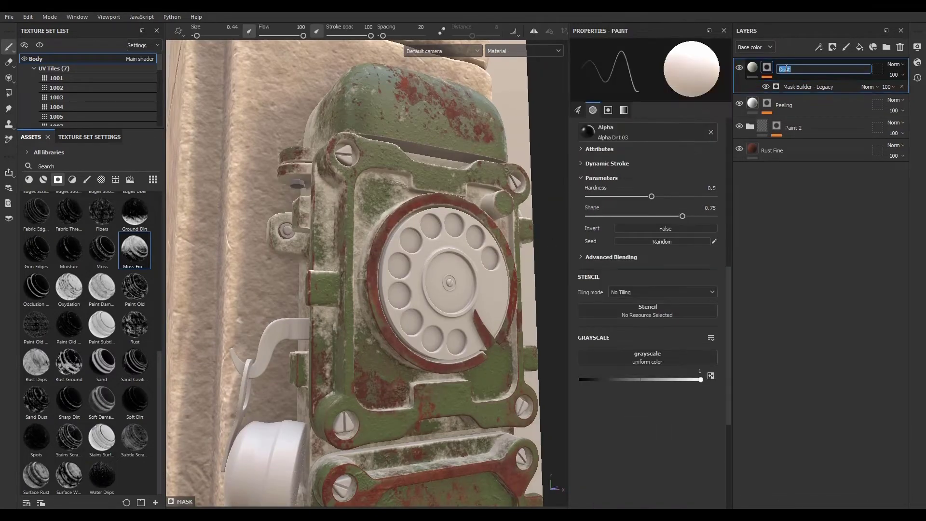
type("Dirt")
key("Return")
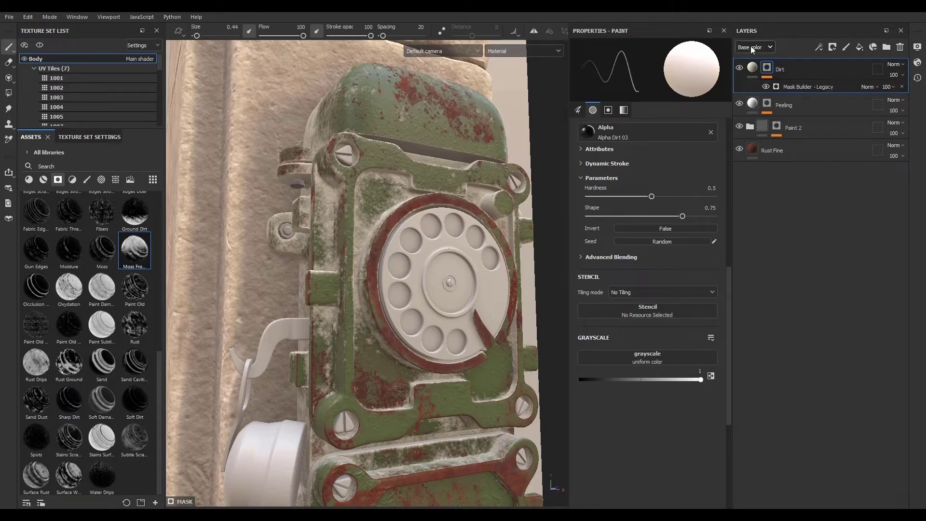
- Set the Dirt layer's blending mode to Multiply
left_click(893, 64)
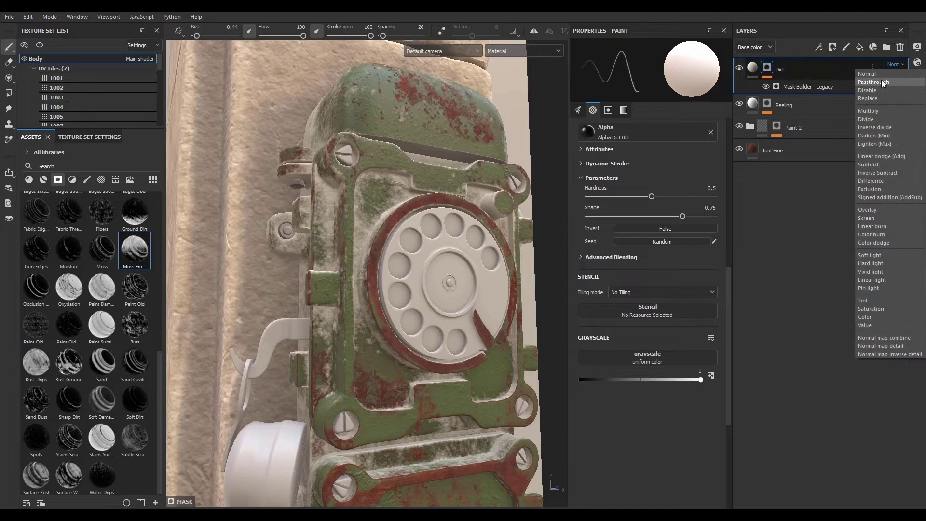
left_click(878, 111)
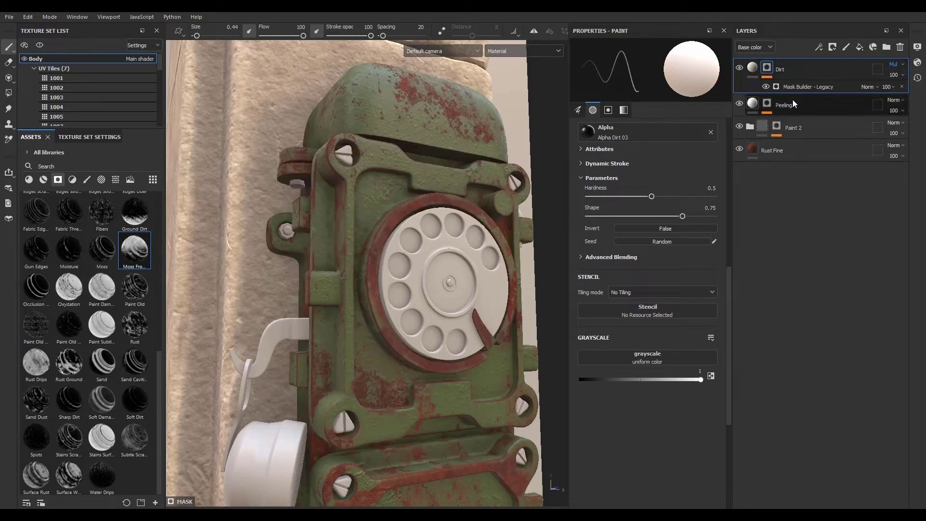
- Set the Dirt layer's base color to a mid grey
left_click(752, 68)
left_click(661, 287)
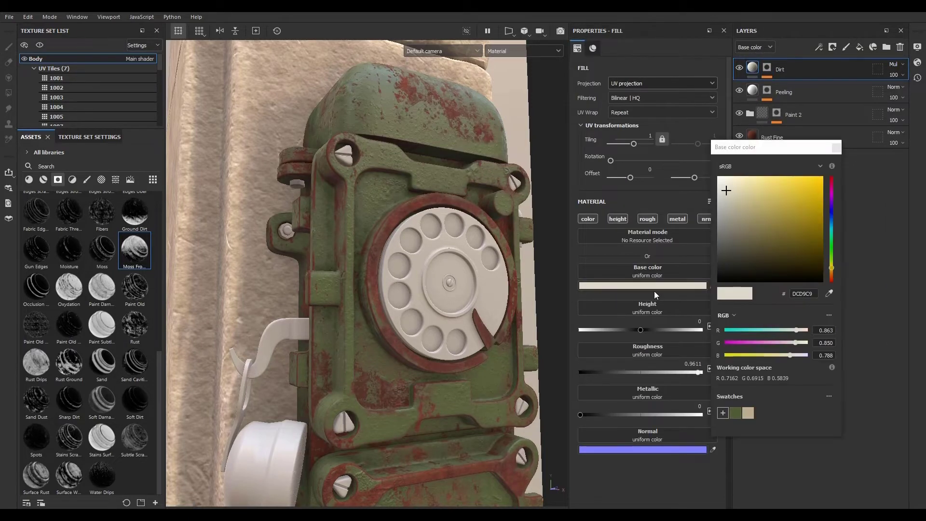
left_click(720, 207)
left_click_drag(720, 207, 716, 225)
left_click(839, 148)
scroll(423, 212, "up", 6)
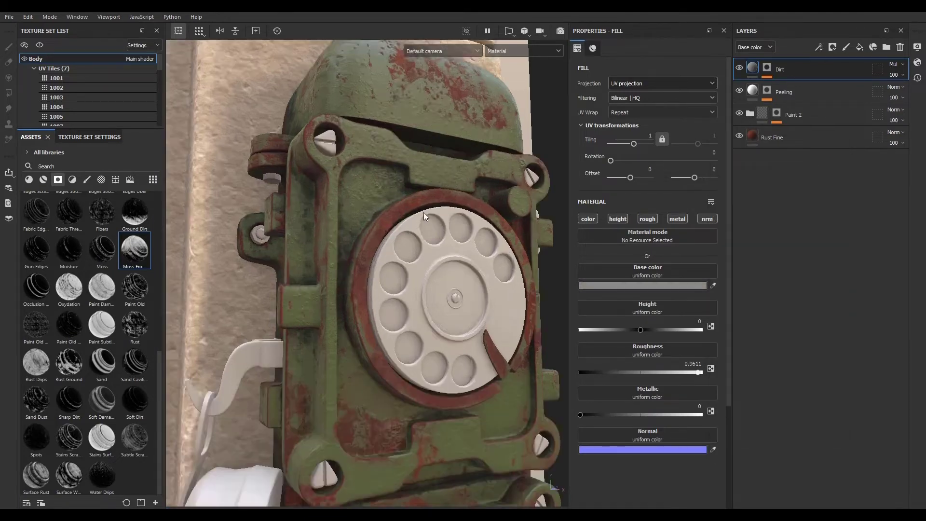
- Set the Dirt mask generator's Level to 0.47
scroll(369, 209, "down", 6)
scroll(372, 237, "up", 2)
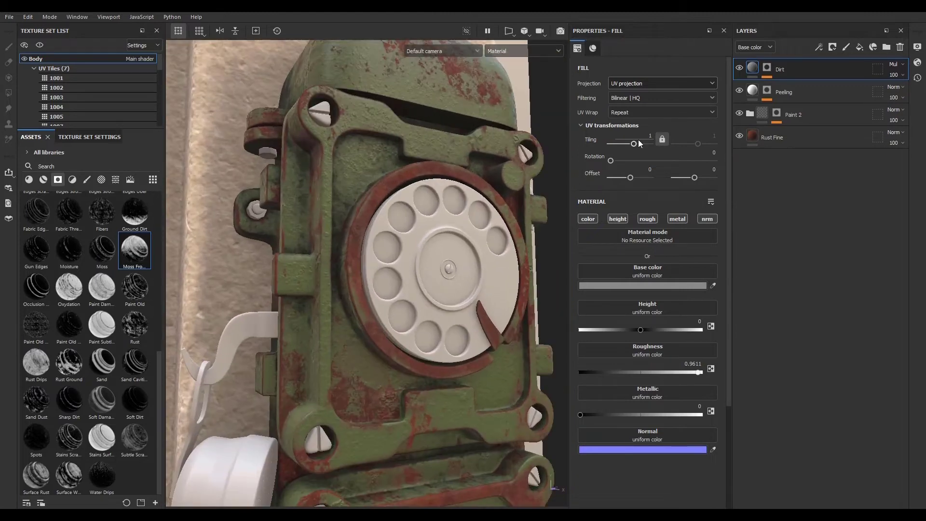
left_click(772, 73)
left_click(803, 87)
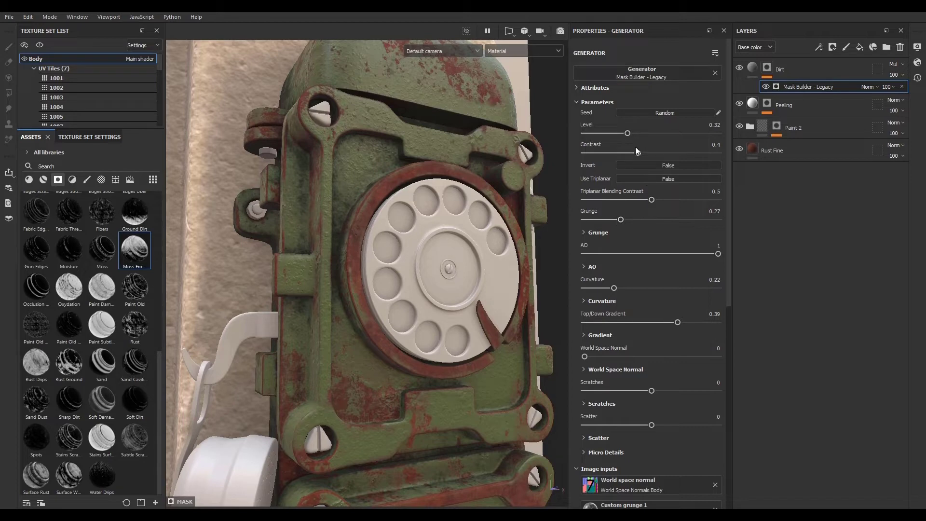
left_click_drag(627, 133, 648, 136)
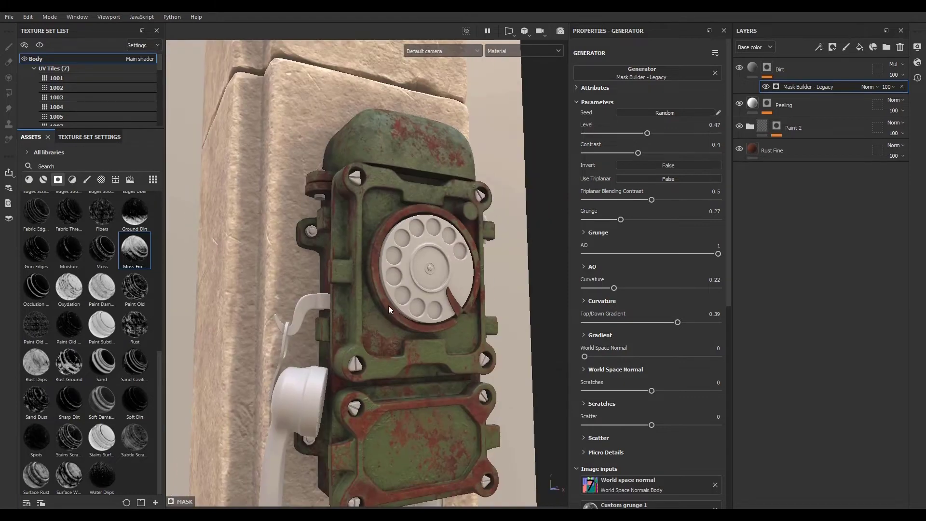
- Change the Dirt layer's base color to a lighter grey, ACACAC
scroll(388, 305, "up", 4)
left_click(753, 69)
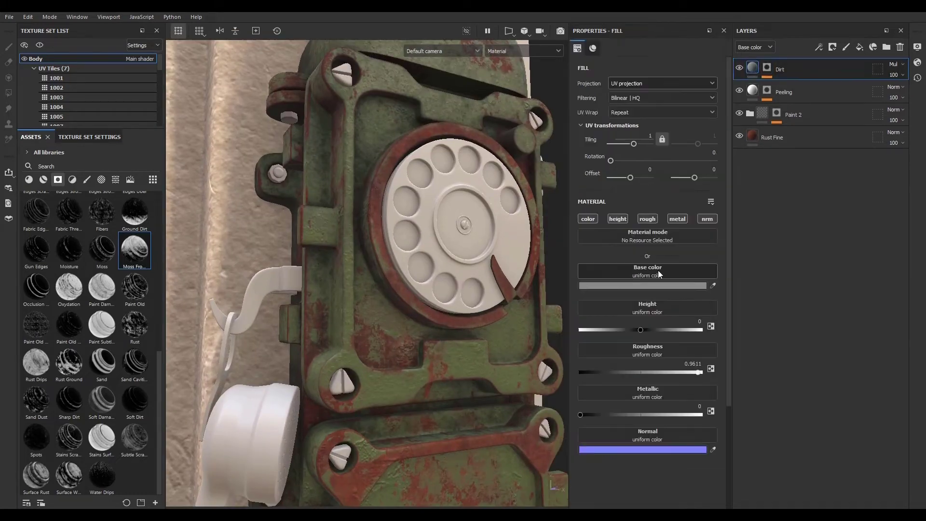
left_click(628, 285)
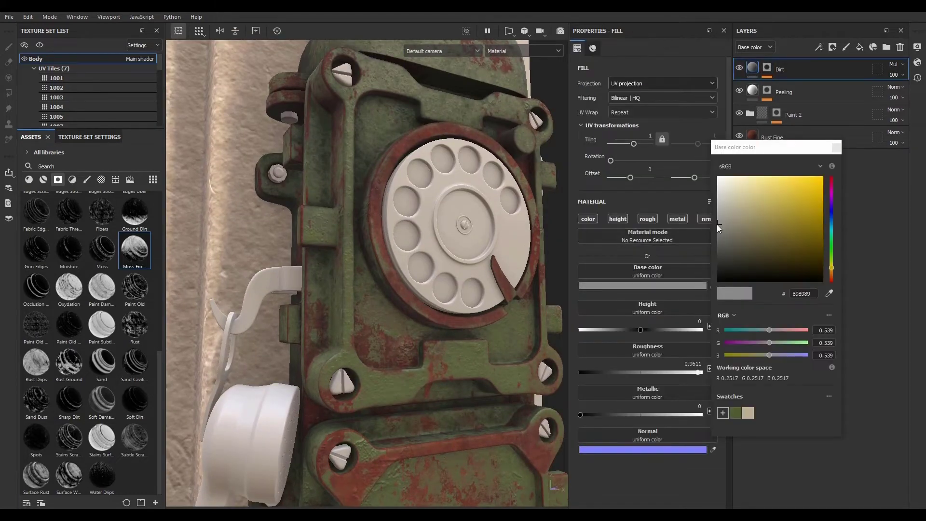
left_click_drag(717, 224, 719, 210)
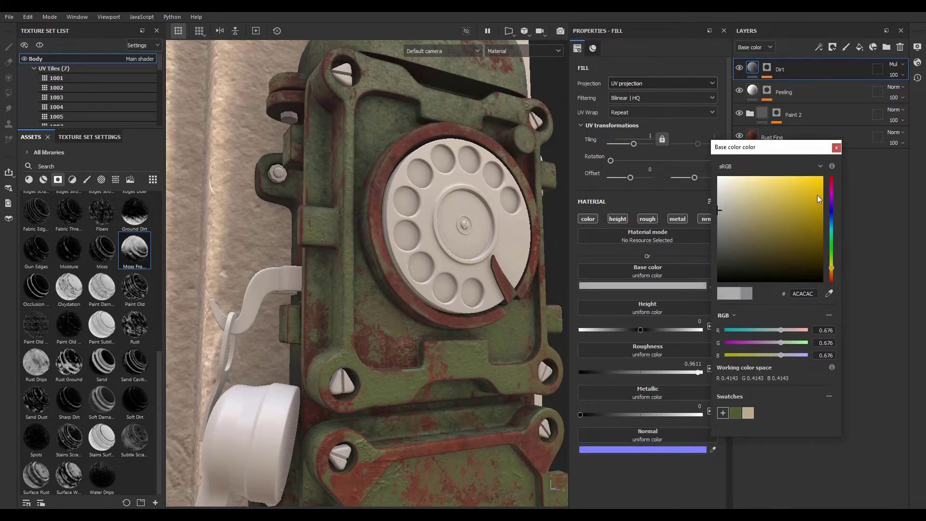
left_click(839, 148)
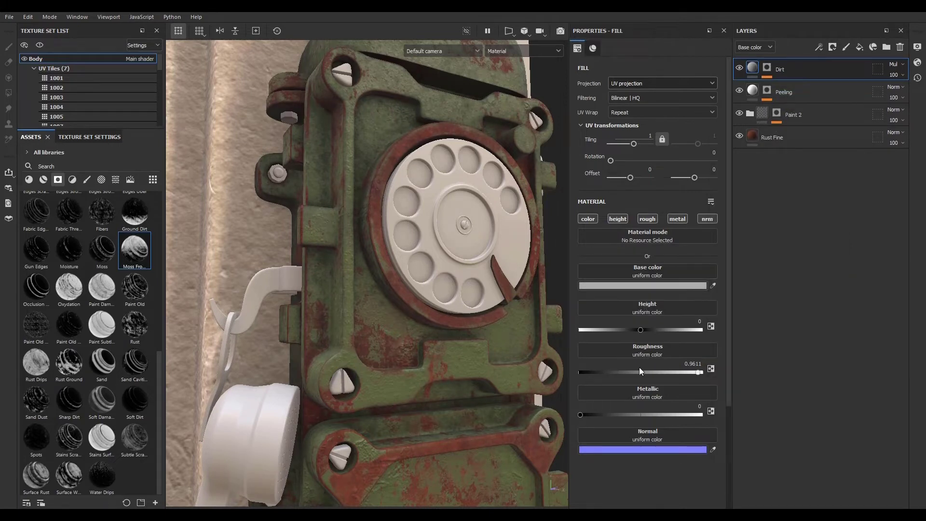
- Set the Dirt layer's Height to about 0.12
scroll(388, 98, "up", 6)
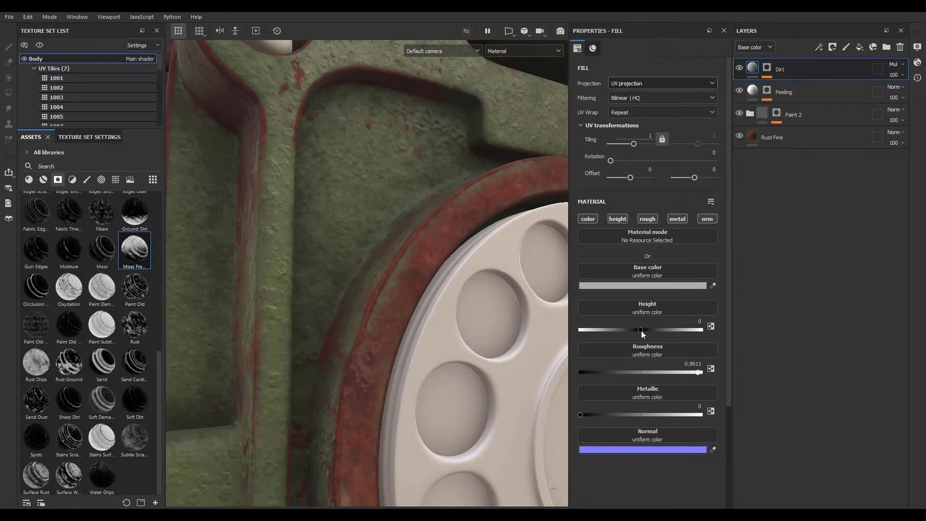
left_click_drag(642, 328, 648, 329)
scroll(377, 293, "down", 10)
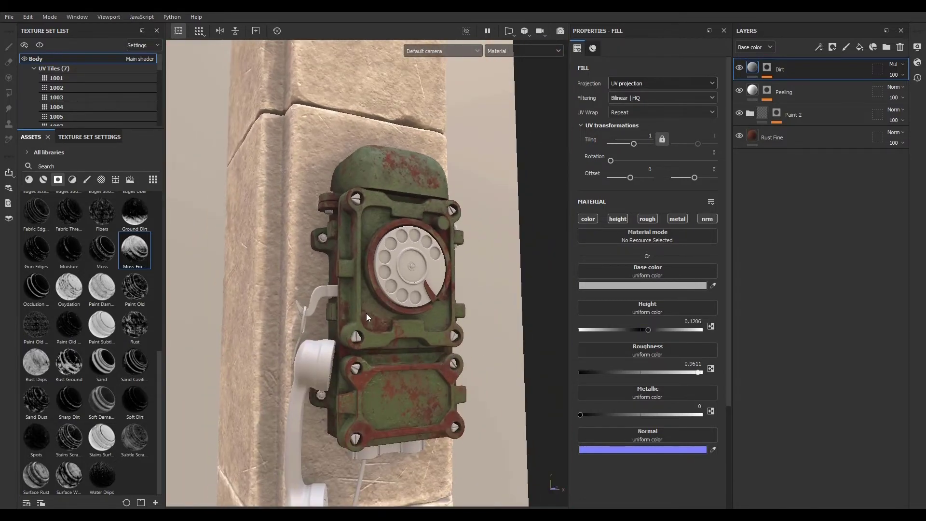
- Add a new fill layer on top of the stack and name it Dust
left_click(859, 47)
double_click(772, 70)
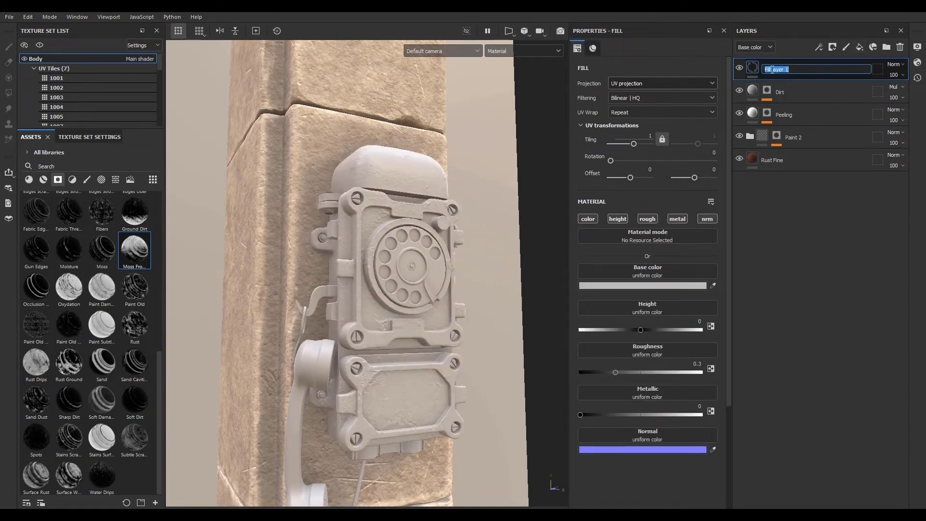
type("Dust")
key("Return")
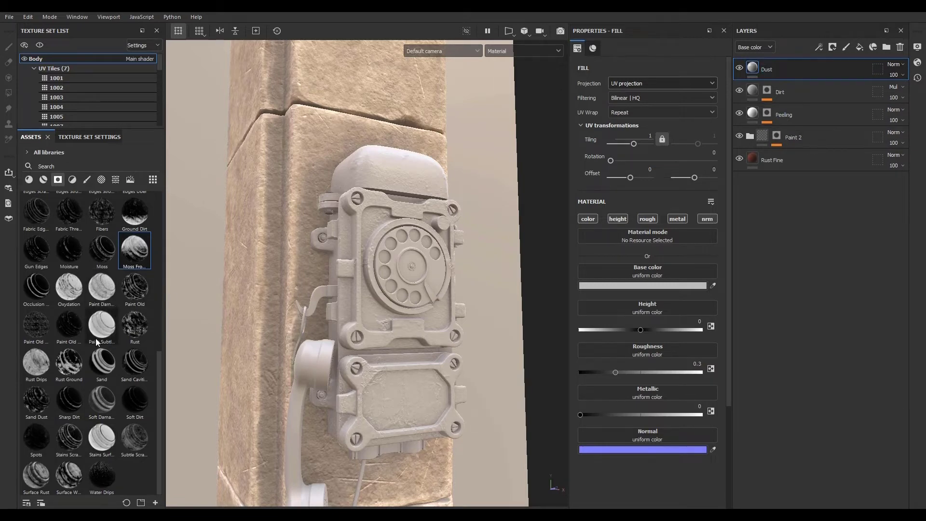
- Search the asset library for dust and preview the dust smart masks
left_click(51, 166)
type("dust")
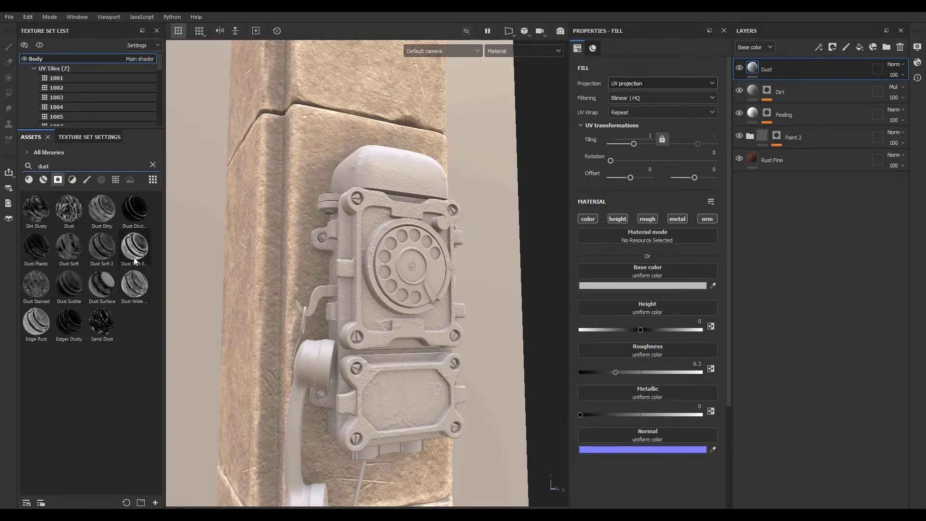
mouse_move(137, 249)
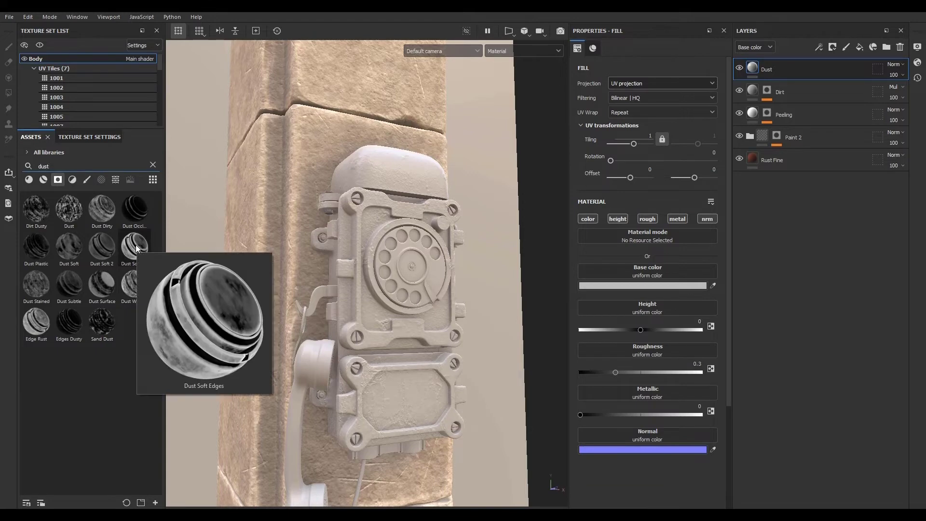
mouse_move(42, 325)
mouse_move(106, 281)
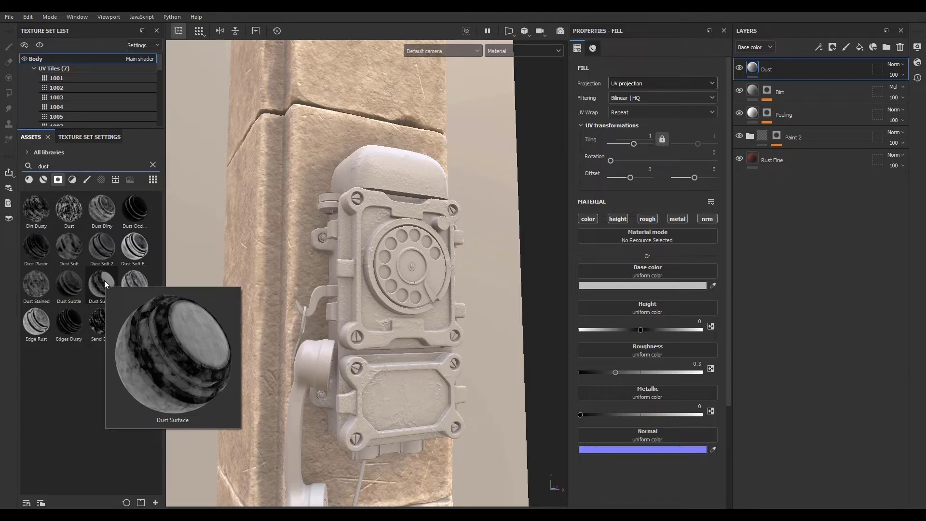
- Apply the Dust Surface smart mask to the Dust layer
mouse_move(104, 279)
left_mouse_down()
mouse_move(100, 299)
mouse_move(806, 71)
left_mouse_up()
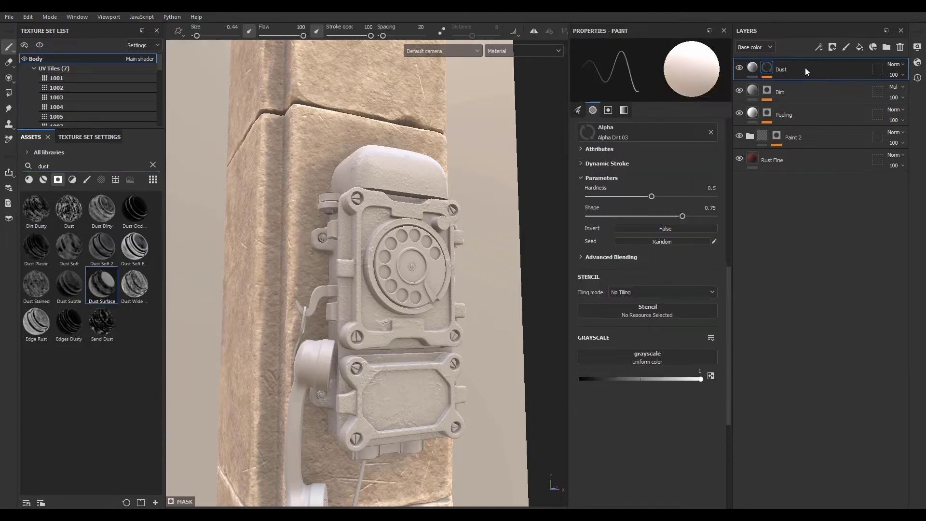
scroll(380, 218, "up", 5)
scroll(379, 218, "down", 5)
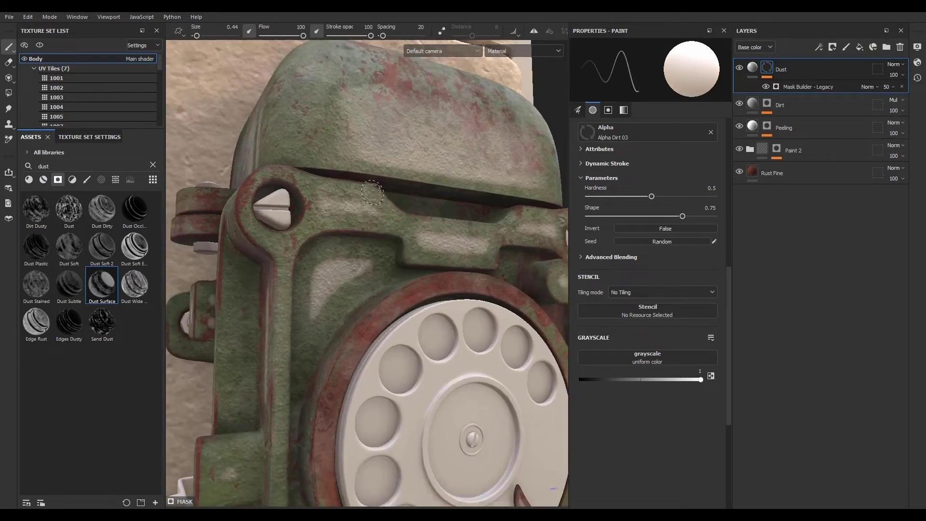
- Try the Dust mask generator with Level 0.21 and Top/Down Gradient -0.87, then remove it
left_click(810, 85)
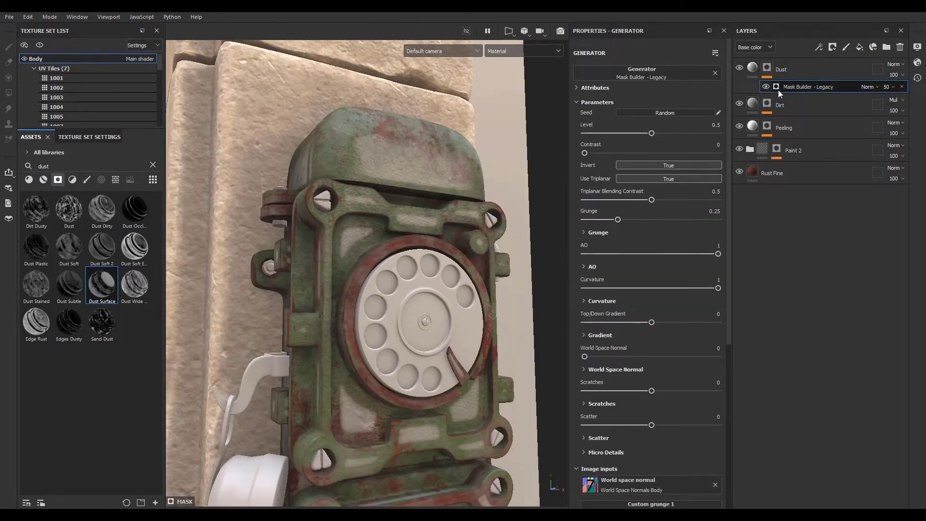
left_click_drag(656, 132, 611, 131)
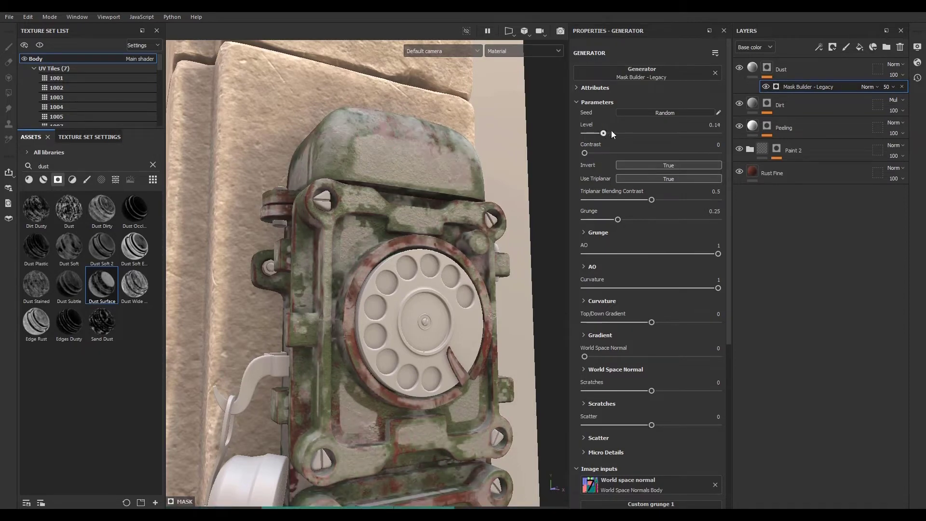
left_click_drag(653, 322, 595, 324)
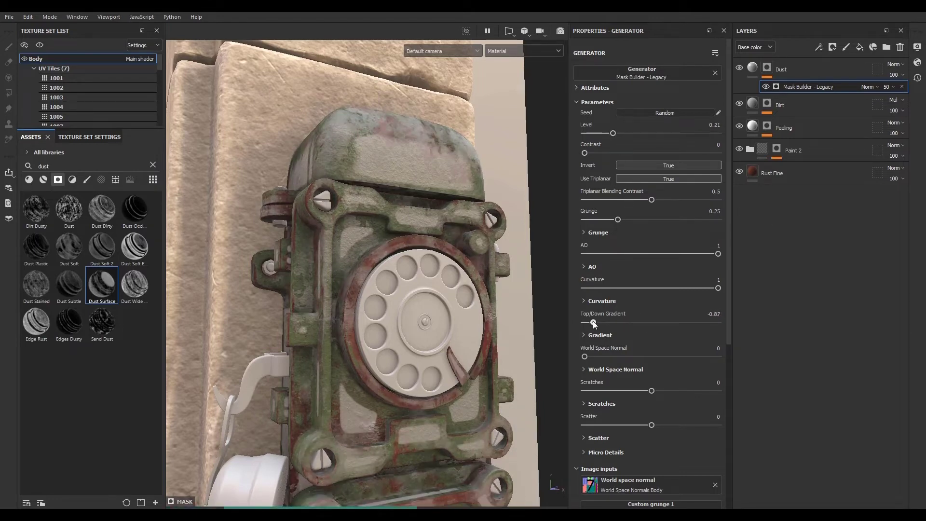
left_click(902, 86)
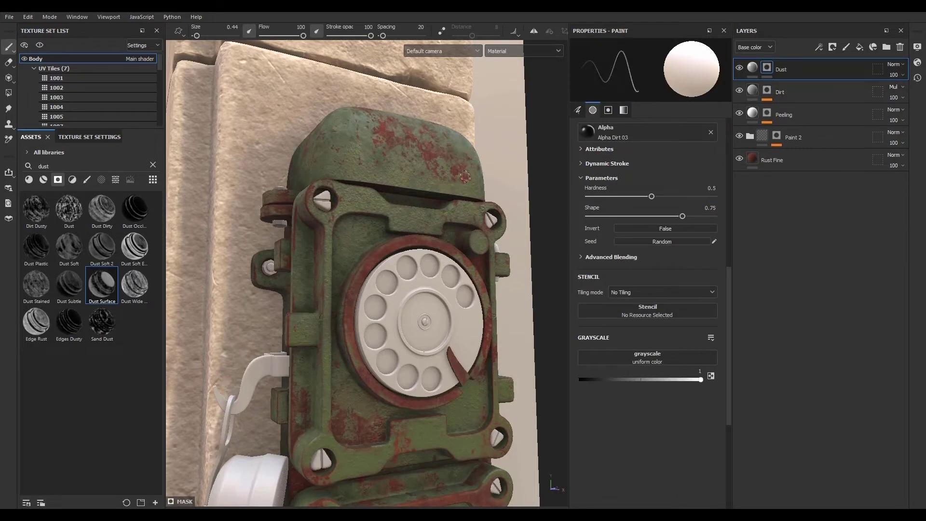
- Apply the Dust Soft Edges smart mask to the Dust layer
left_click(127, 248)
left_click_drag(127, 248, 811, 69)
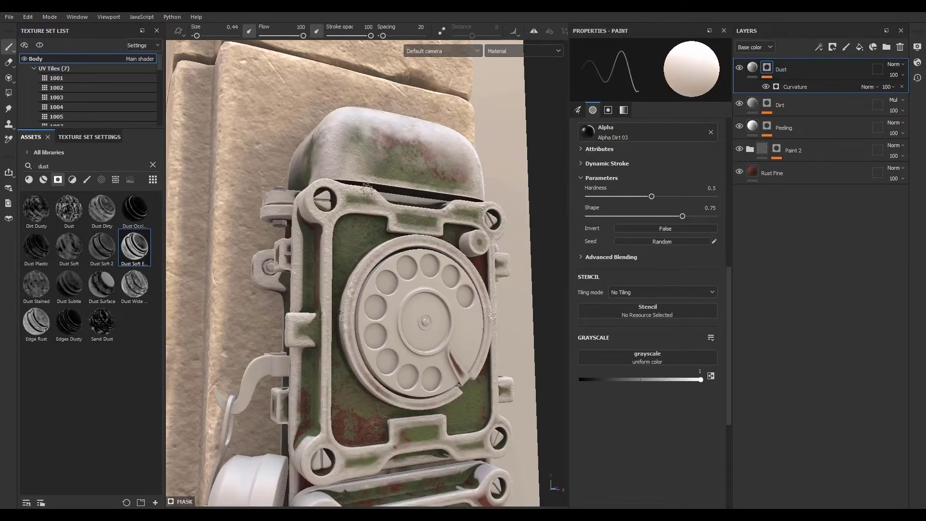
scroll(367, 190, "down", 4)
scroll(370, 303, "up", 4)
scroll(367, 330, "down", 3)
scroll(392, 232, "up", 3)
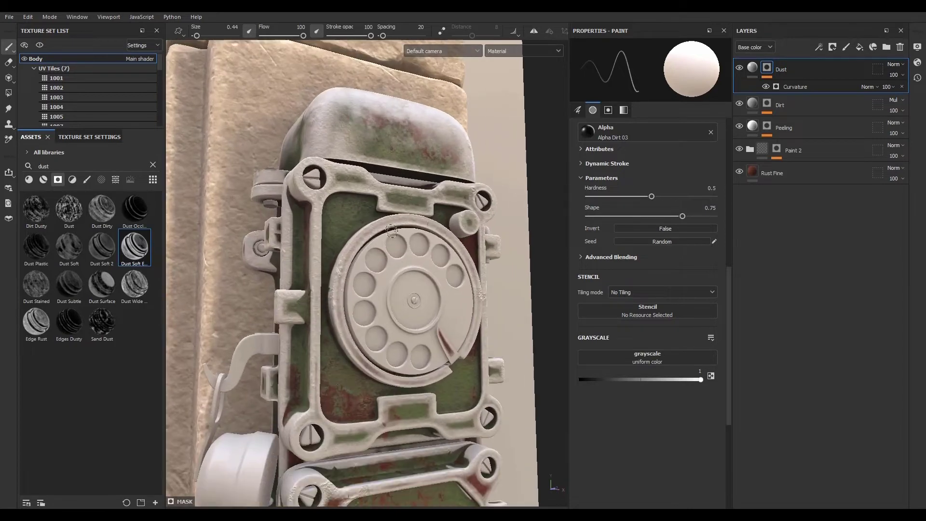
- Set the Curvature generator's Global Contrast to 0.04 and its texture Contrast to 0.14
left_click(794, 88)
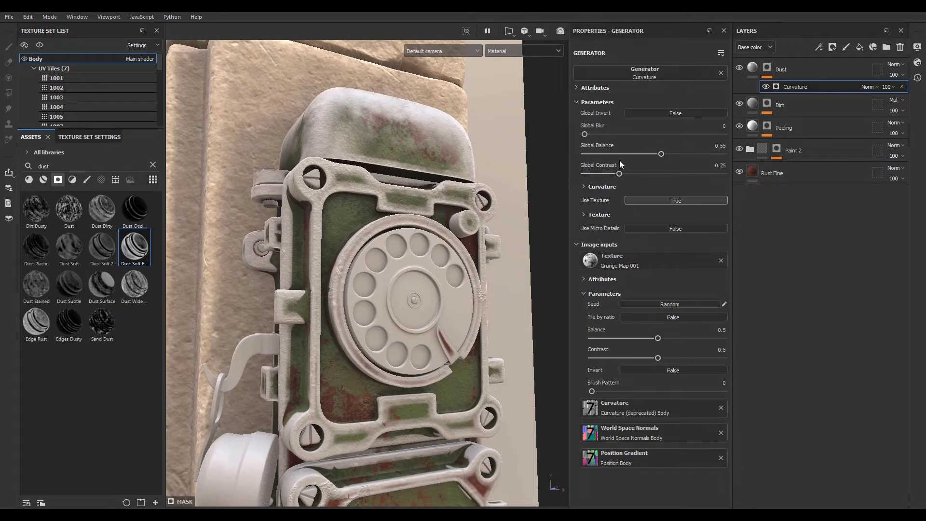
left_click_drag(613, 175, 591, 177)
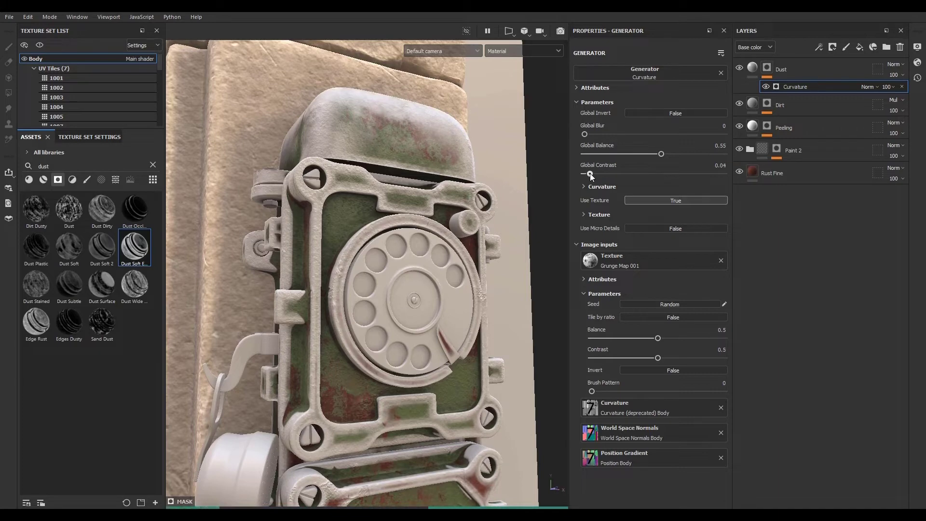
left_click_drag(659, 357, 609, 357)
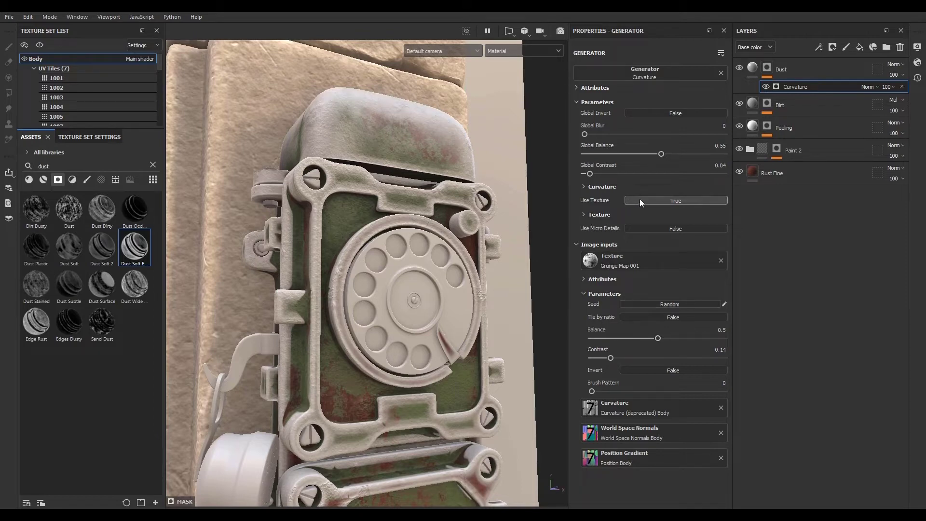
- In the Curvature generator's curvature settings, set Sharp to 0.57, Fine to 0.53 and Brightness to -0.33
left_click(583, 186)
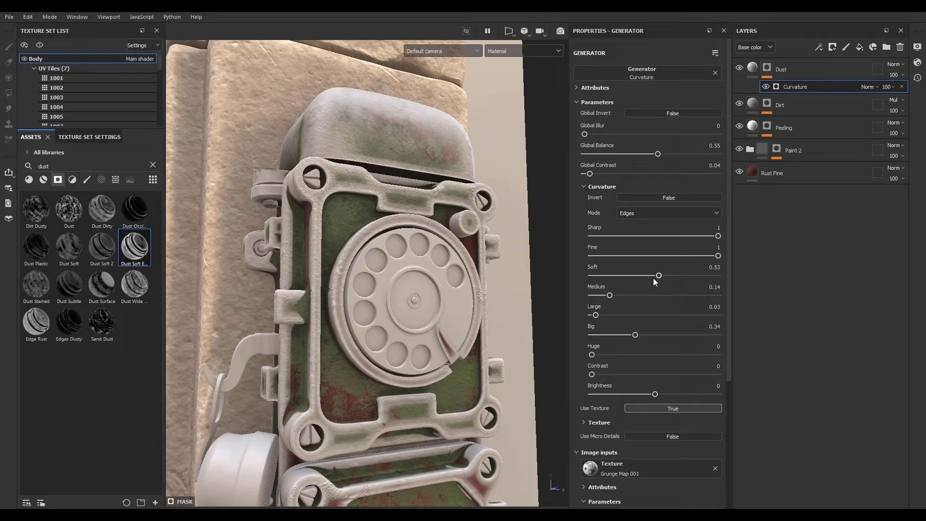
left_click_drag(718, 255, 659, 258)
left_click_drag(716, 240, 664, 238)
left_click_drag(655, 395, 622, 396)
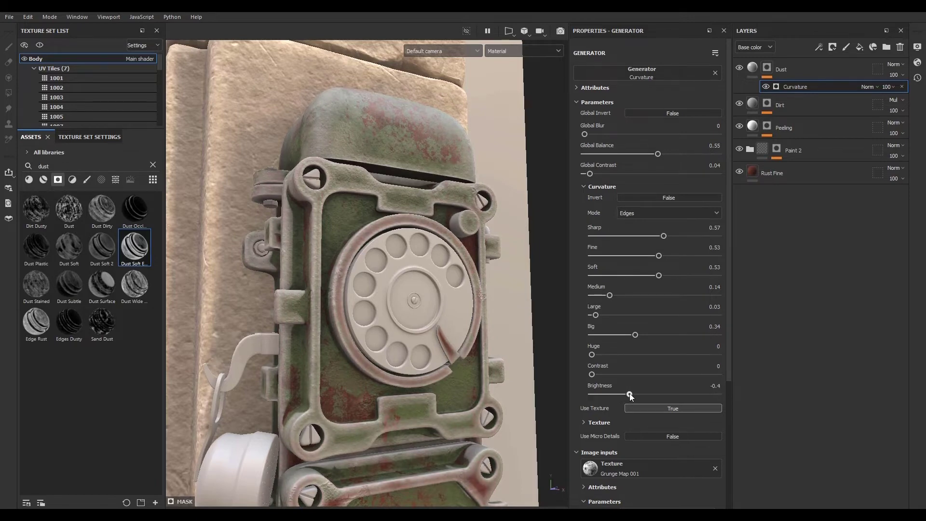
left_click_drag(630, 396, 634, 398)
- Add a 3D Linear Gradient generator to the Dust layer's mask
scroll(332, 192, "down", 4)
scroll(317, 286, "up", 4)
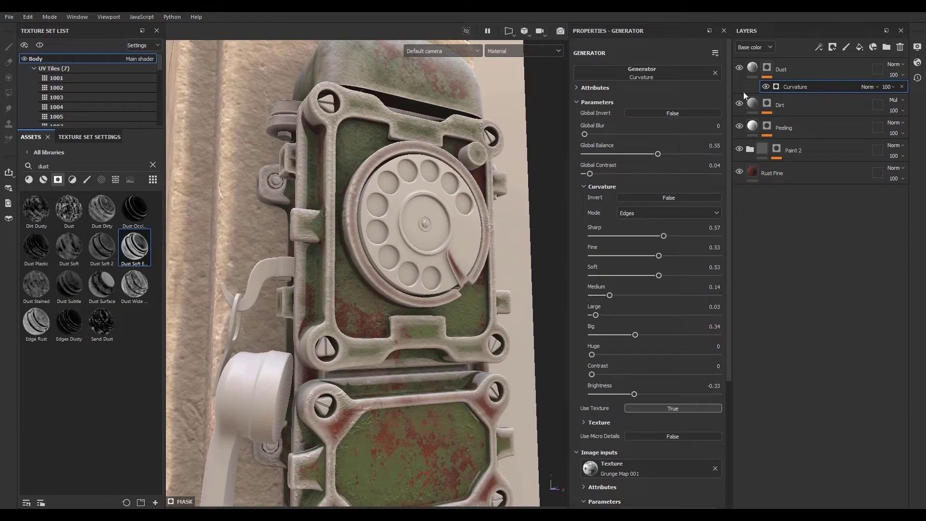
left_click(819, 49)
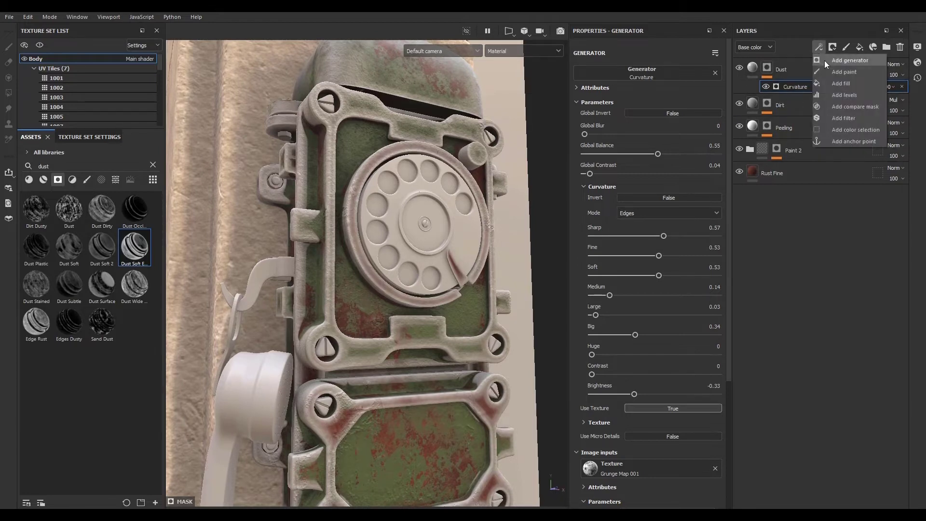
left_click(824, 61)
left_click(641, 77)
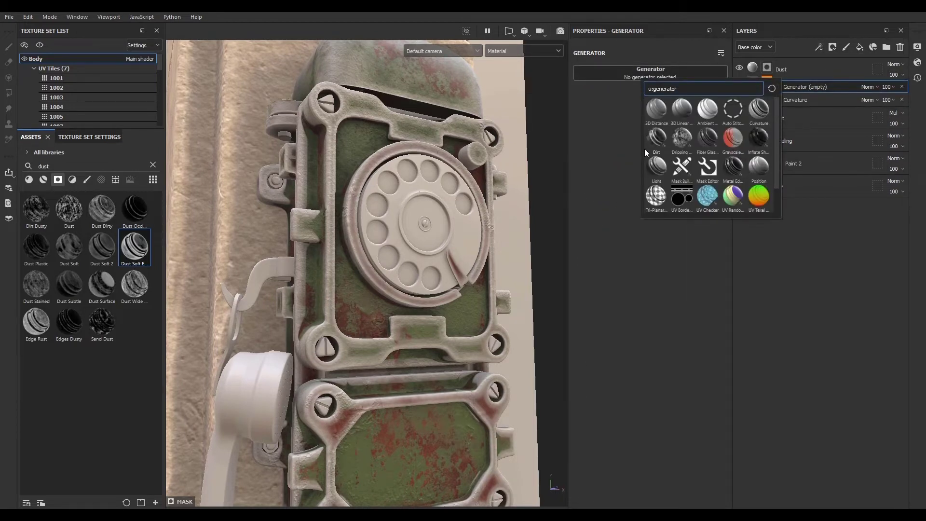
mouse_move(659, 111)
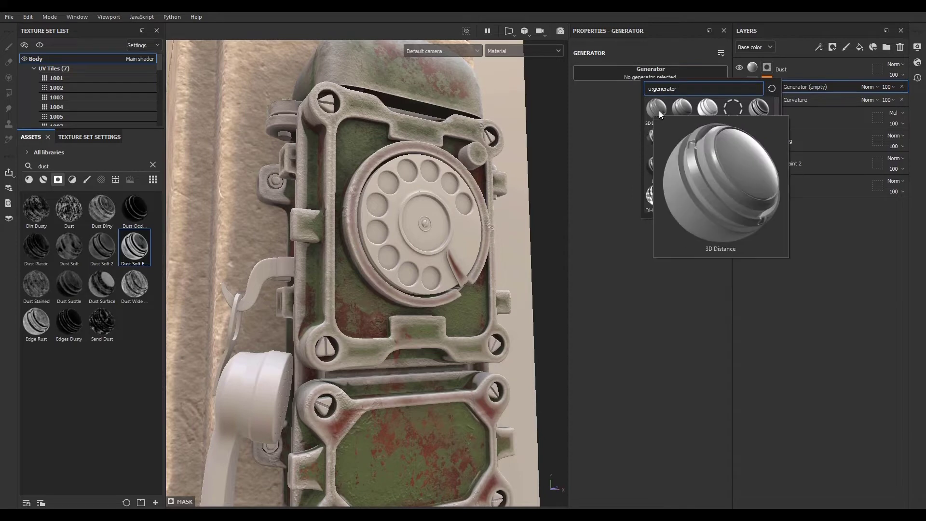
left_click(687, 112)
right_click_drag(396, 217, 379, 265, "alt")
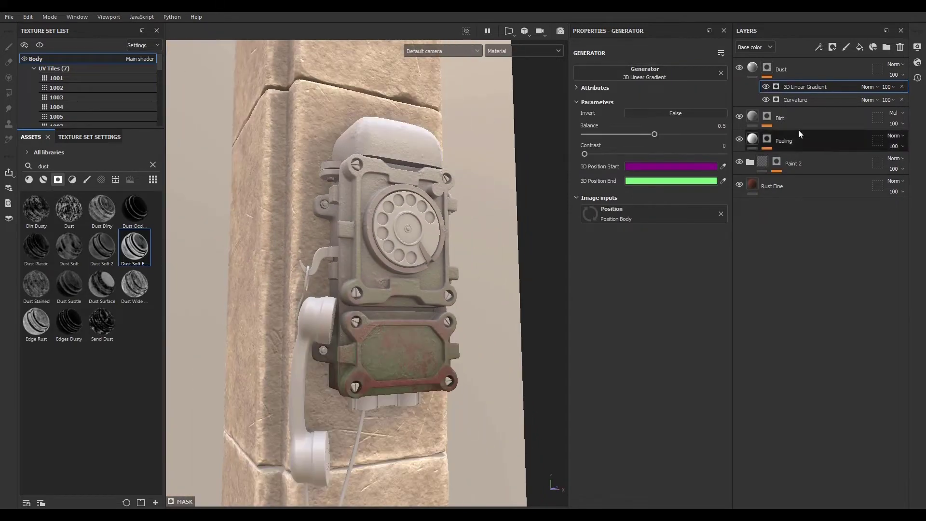
- Viewing the mask, set the 3D Linear Gradient's Balance to 0.34 and Contrast to 0.51
left_click(768, 67, "alt")
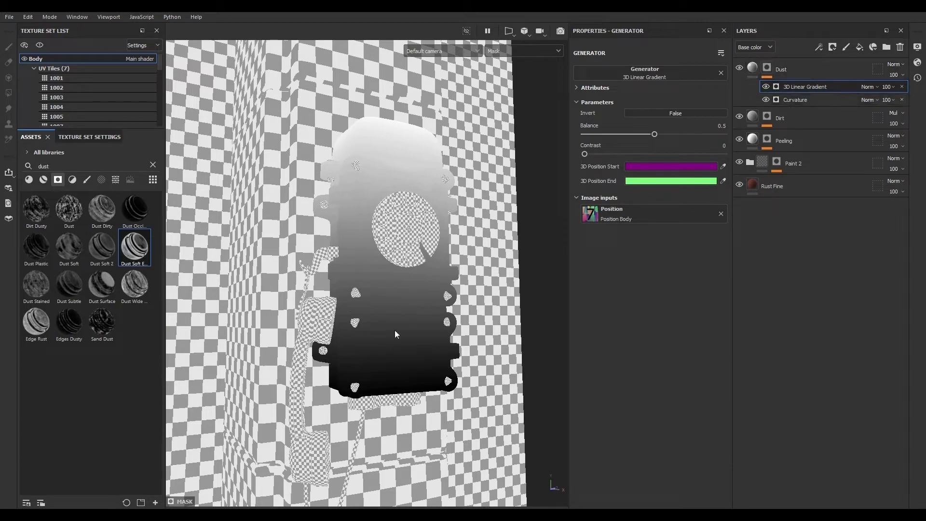
scroll(369, 159, "up", 2)
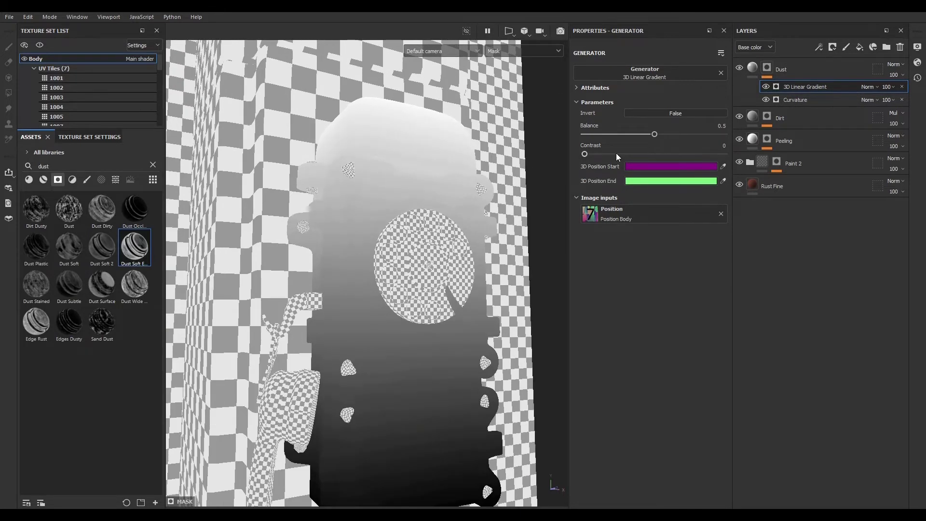
left_click_drag(585, 155, 656, 154)
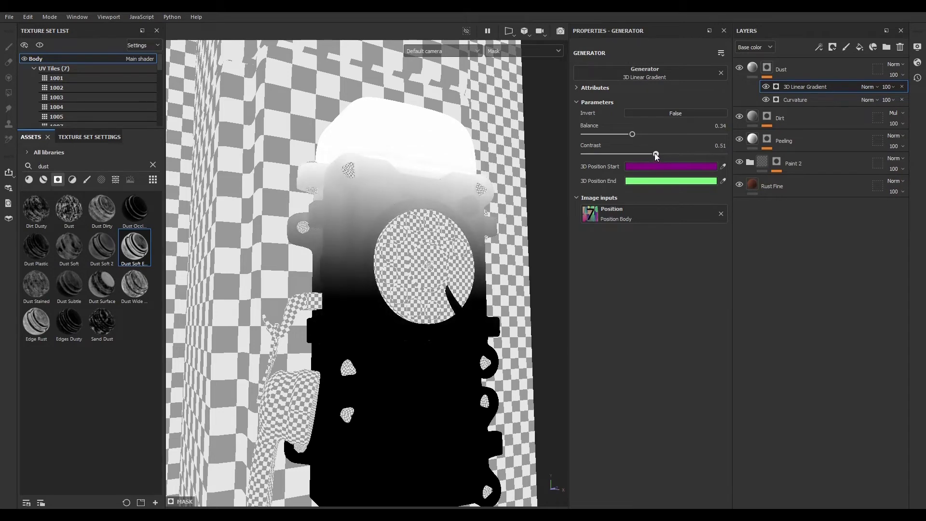
left_click(754, 68)
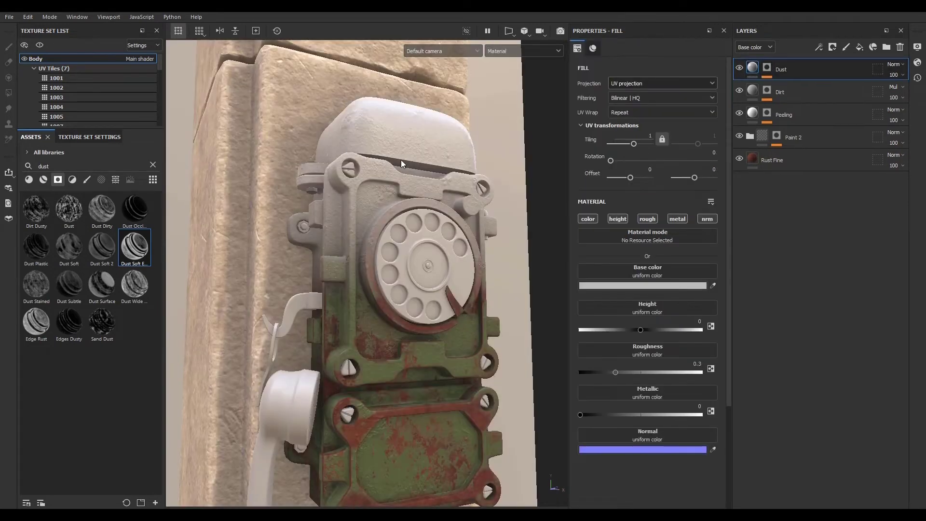
- Set the 3D Linear Gradient generator's blend mode to Multiply
scroll(401, 160, "down", 5)
scroll(402, 161, "up", 8)
scroll(412, 193, "down", 4)
scroll(402, 185, "up", 4)
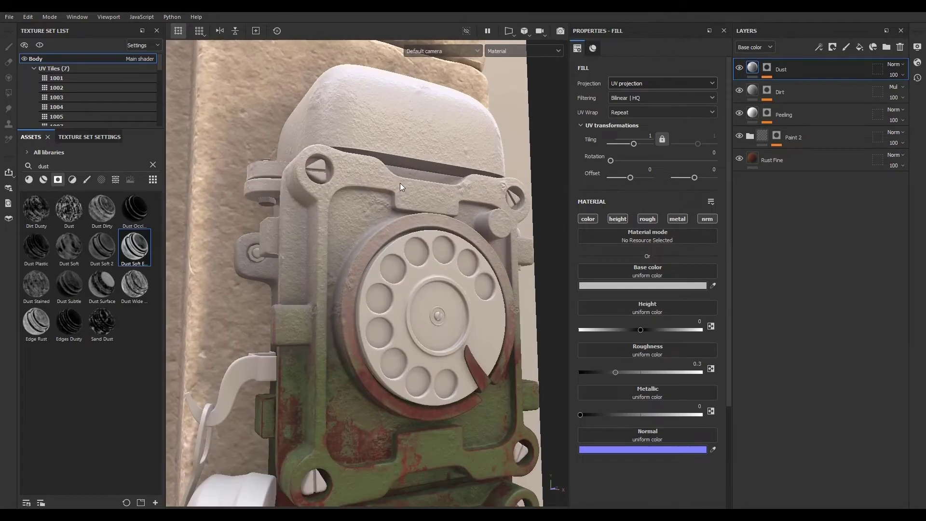
scroll(400, 184, "down", 4)
scroll(395, 196, "up", 5)
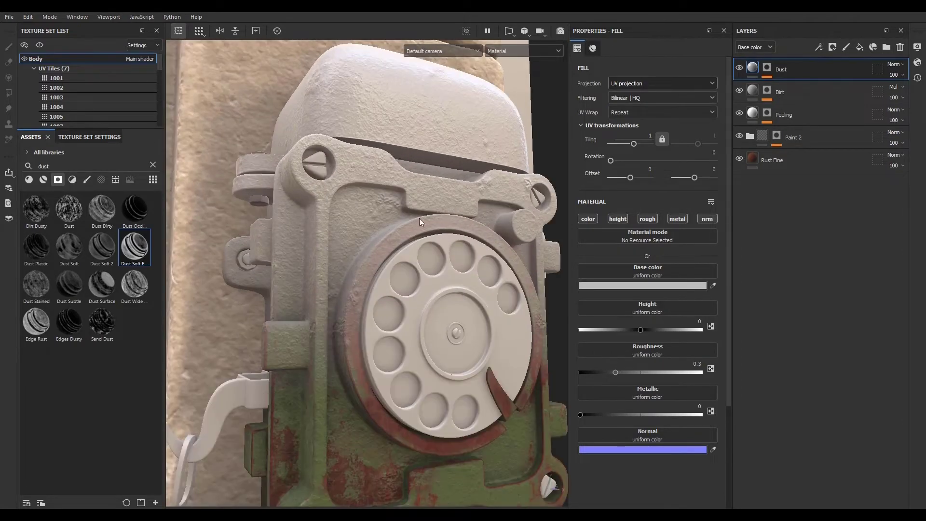
left_click(767, 68)
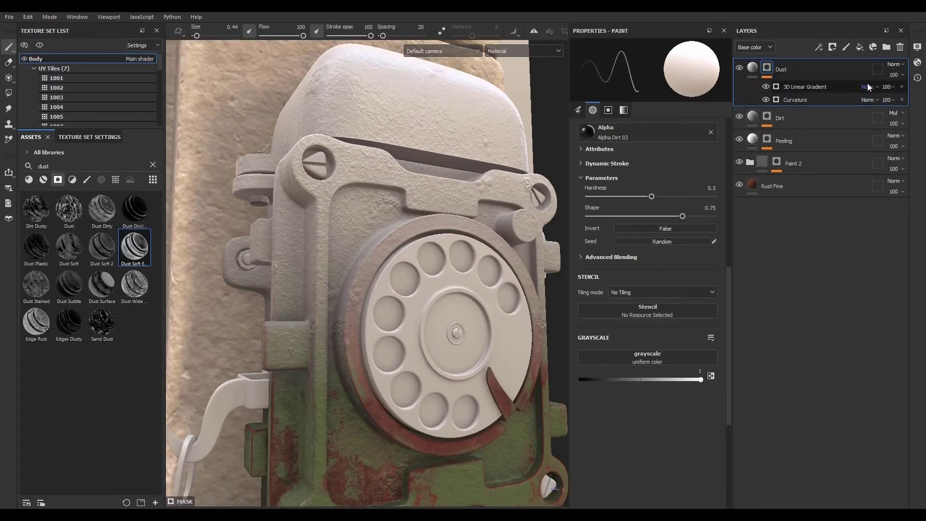
left_click(869, 88)
left_click(869, 88)
scroll(870, 90, "down", 1)
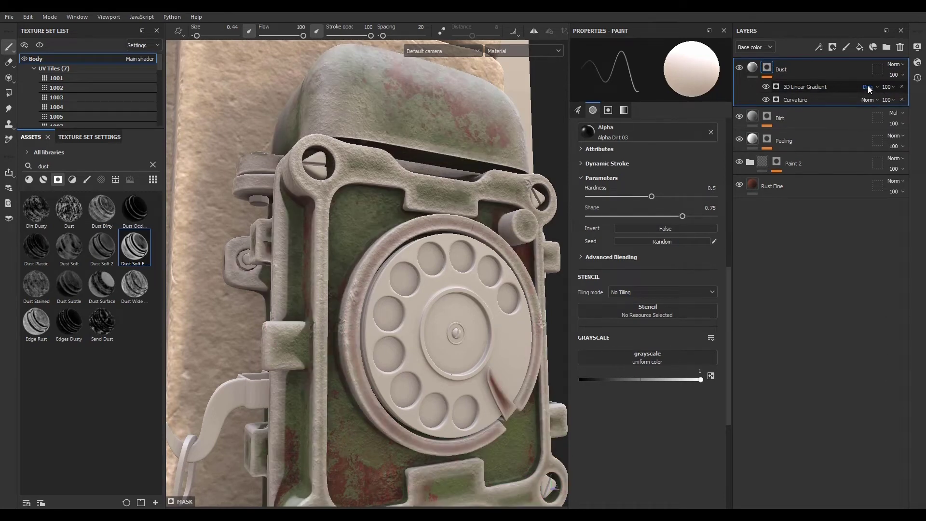
scroll(869, 89, "down", 1)
left_click(869, 89)
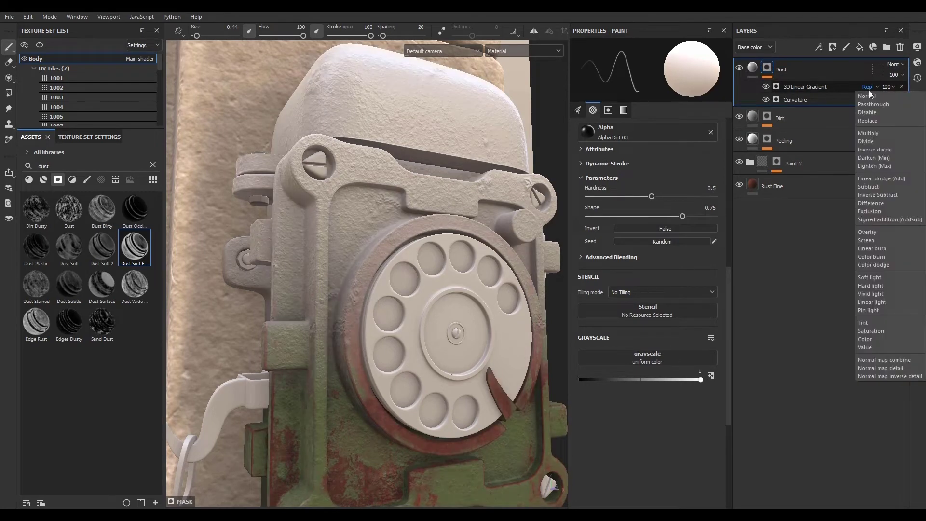
left_click(873, 134)
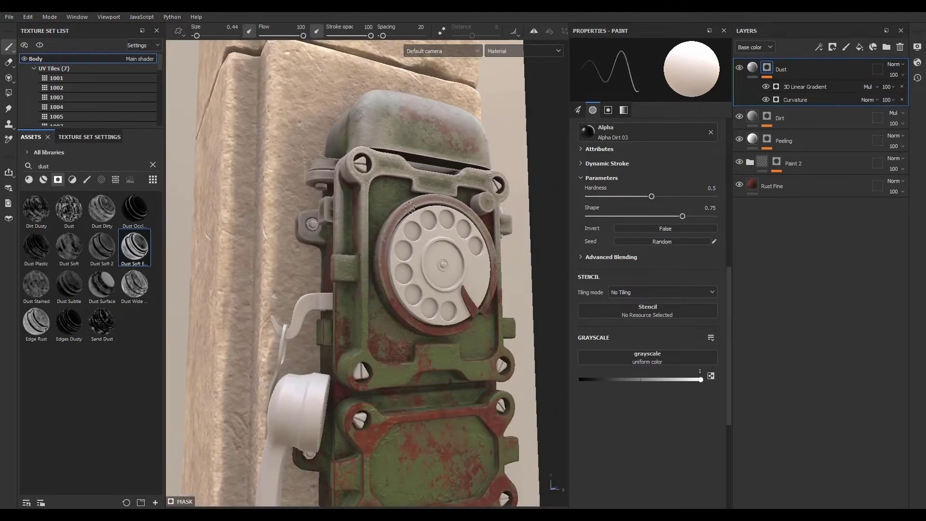
- Set the Dust layer's blend mode to Linear dodge (Add) and its opacity to 50
scroll(409, 208, "down", 3)
scroll(390, 207, "up", 7)
scroll(377, 207, "down", 5)
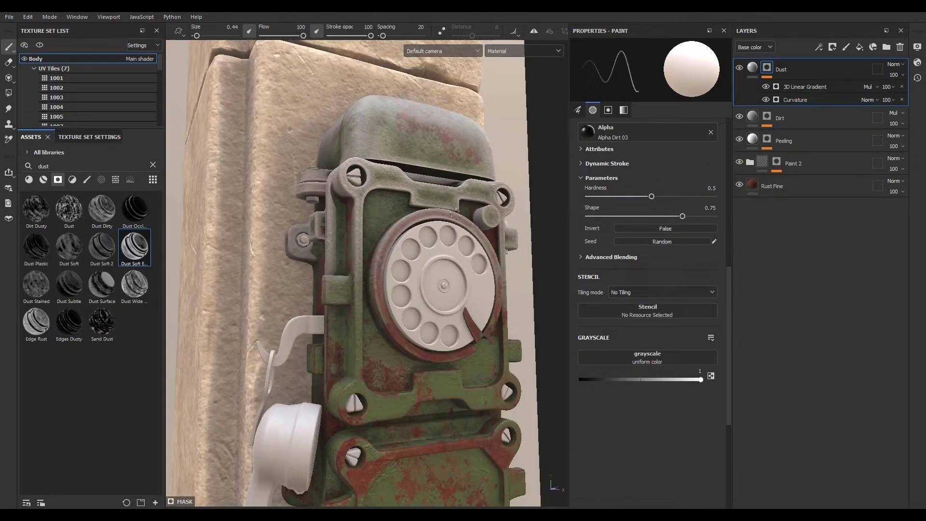
scroll(455, 214, "up", 3)
scroll(431, 181, "down", 4)
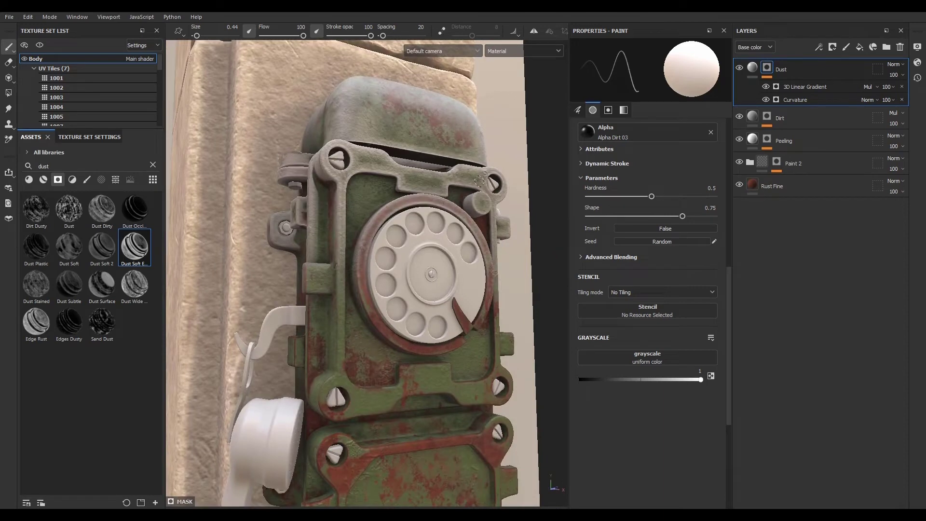
left_click(894, 65)
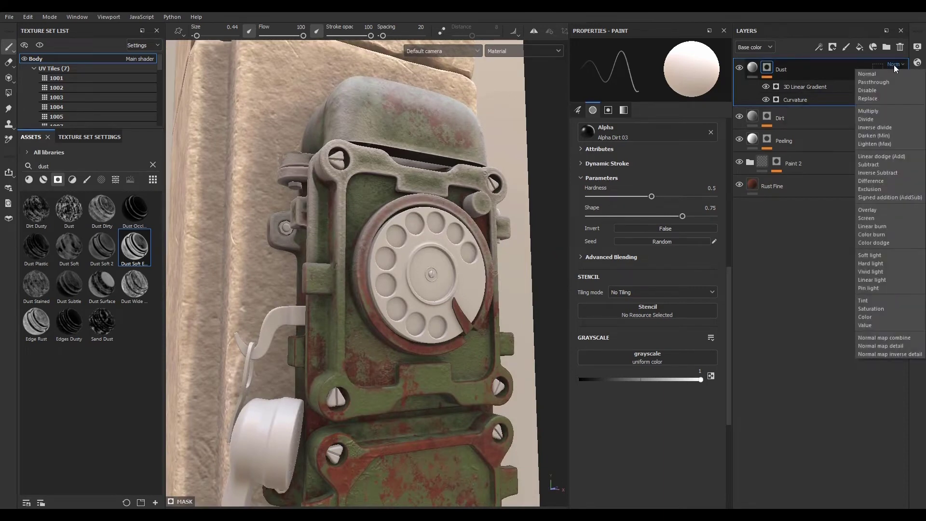
left_click(894, 65)
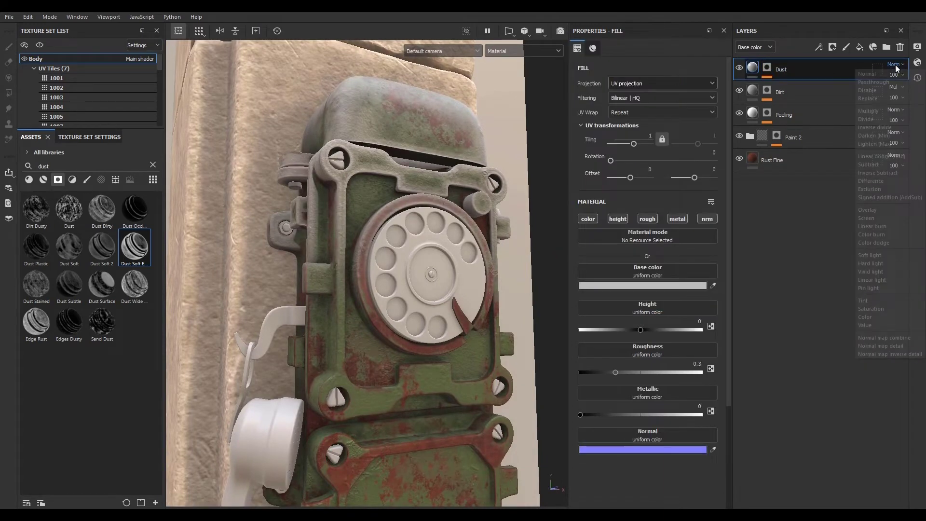
left_click(881, 156)
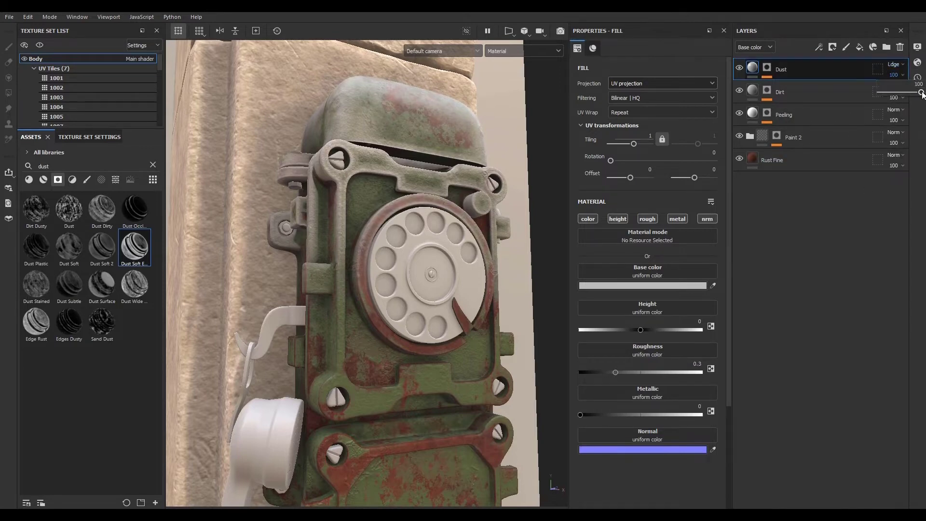
left_click_drag(922, 94, 902, 94)
- Add a paint effect to the Dust layer's mask above the gradient generator
left_click_drag(440, 221, 471, 259, "alt")
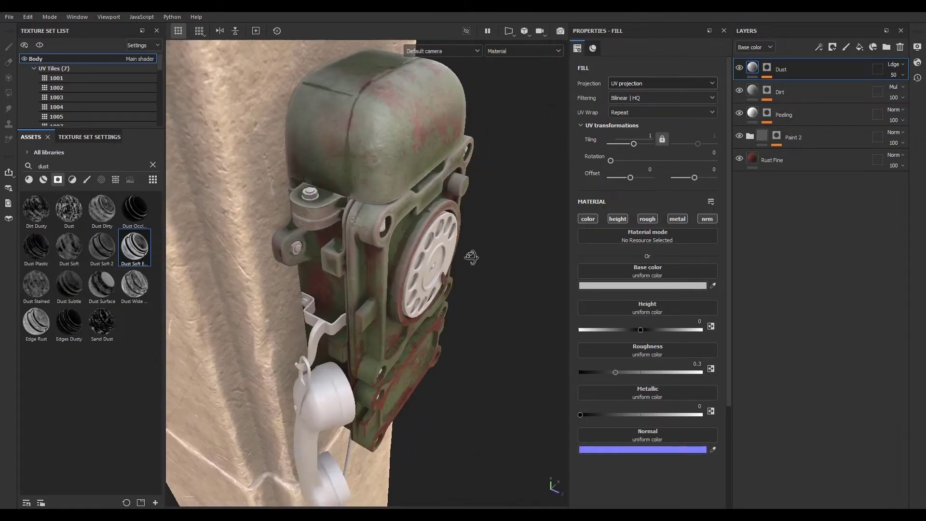
middle_click_drag(472, 259, 385, 326, "alt")
left_click_drag(385, 327, 359, 374, "alt")
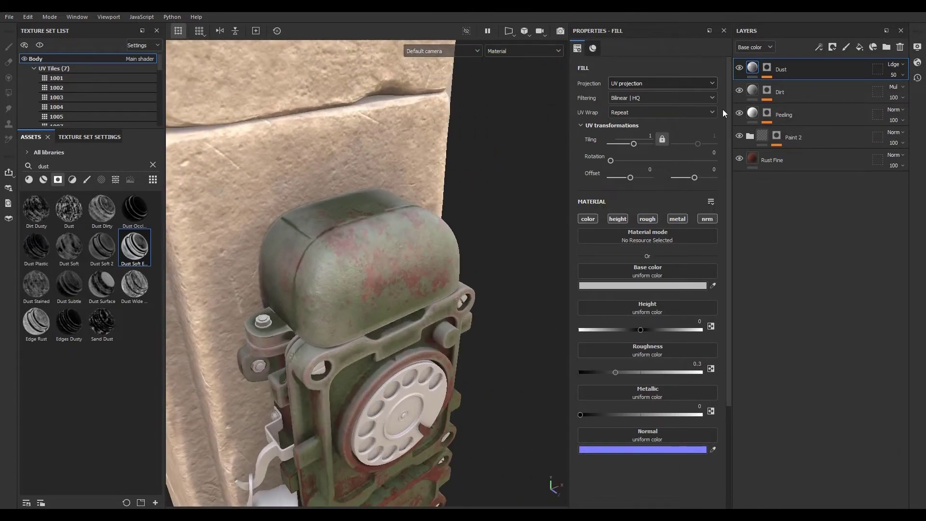
left_click(766, 68)
left_click(806, 86)
left_click(820, 47)
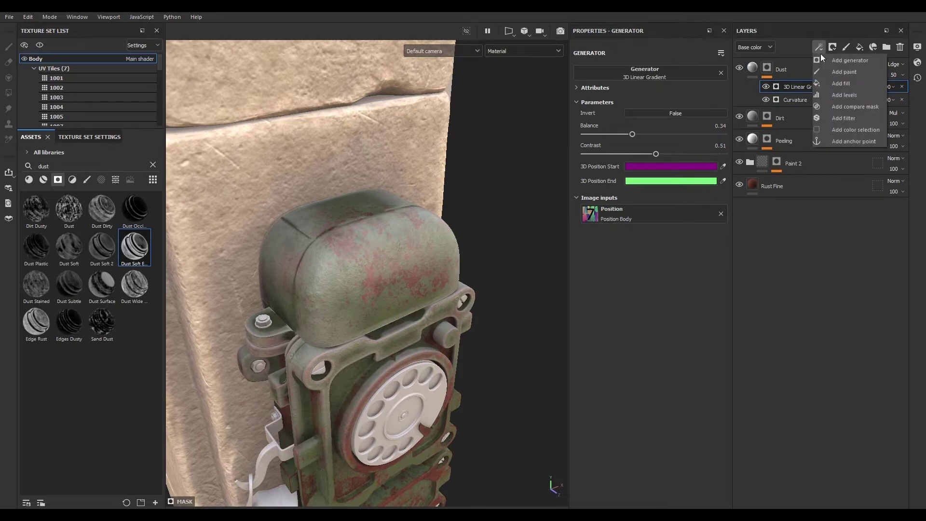
left_click(846, 71)
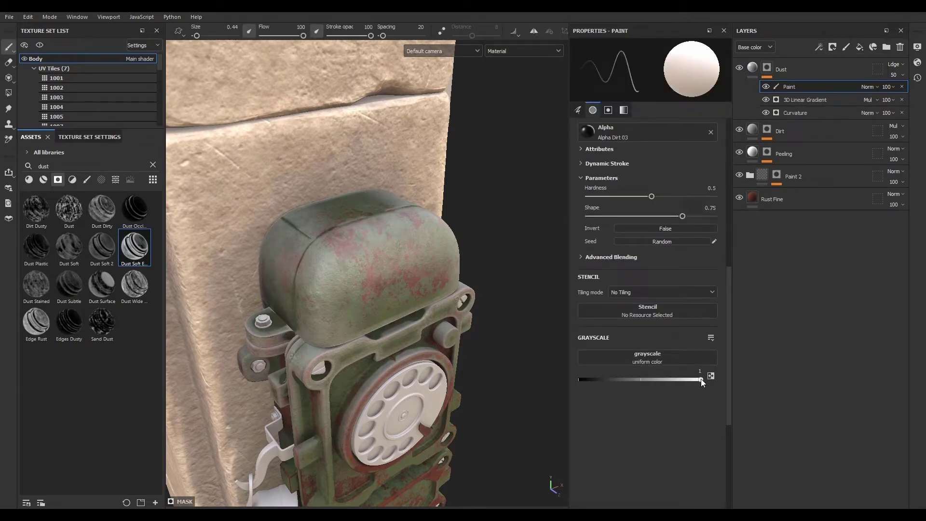
- Choose the Artistic Heavy brush and shrink the brush size to about 2.21
left_click(86, 180)
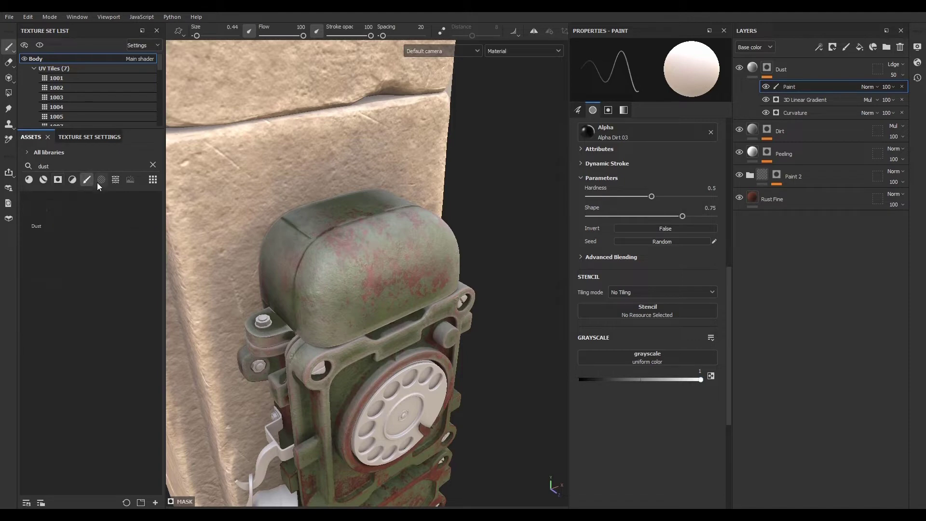
left_click(153, 165)
left_click(76, 249)
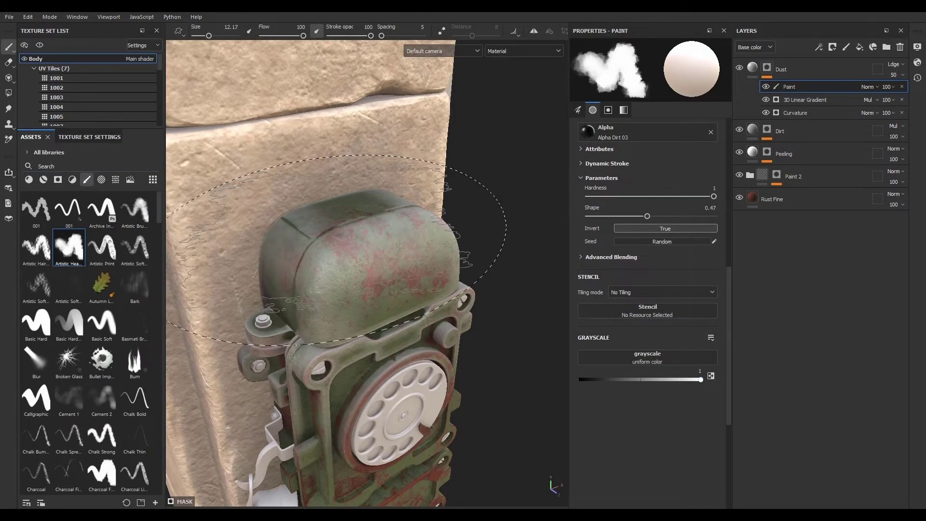
right_click_drag(328, 227, 279, 226, "ctrl")
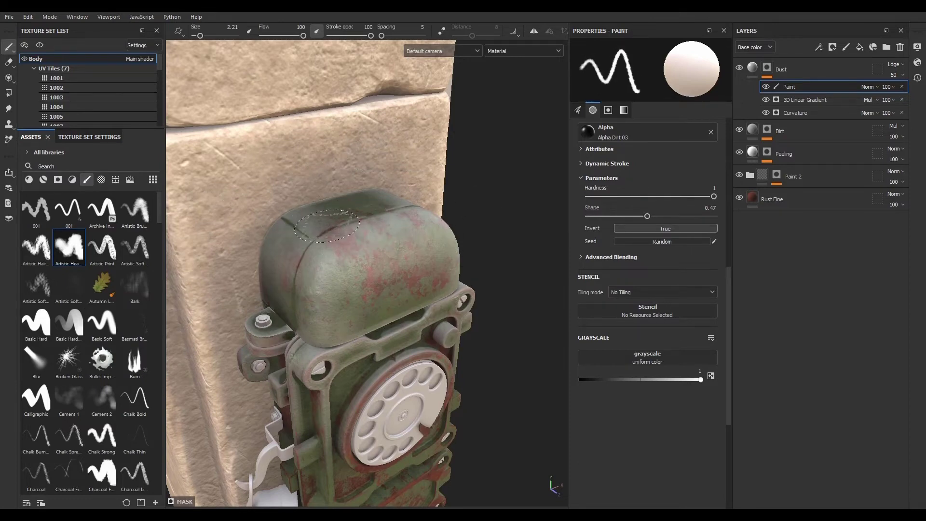
- Paint extra dust into the mask across the top housing and upper frame of the phone
mouse_move(322, 225)
left_mouse_down()
mouse_move(303, 218)
mouse_move(360, 199)
mouse_move(358, 223)
mouse_move(404, 207)
mouse_move(407, 225)
mouse_move(309, 255)
mouse_move(349, 256)
mouse_move(408, 226)
mouse_move(445, 233)
left_mouse_up()
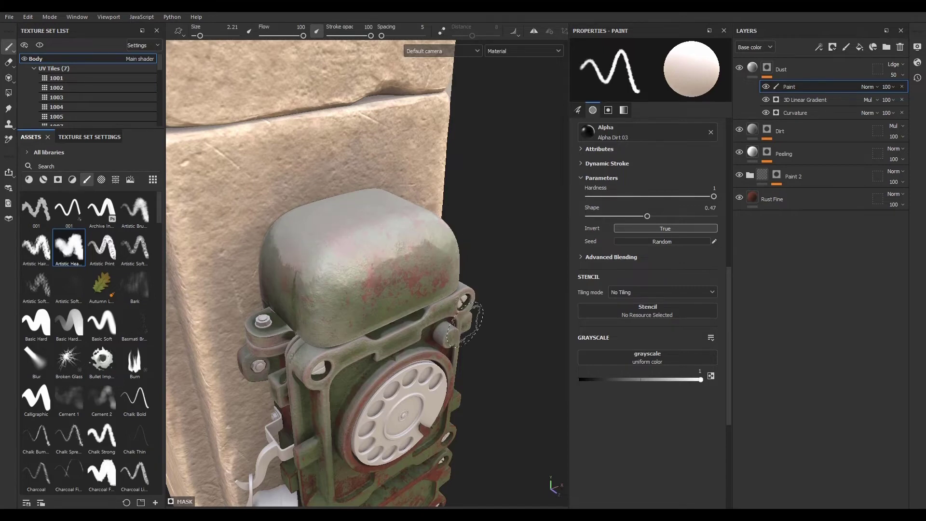
left_click_drag(478, 321, 363, 296, "alt")
mouse_move(493, 257)
left_mouse_down()
mouse_move(509, 261)
mouse_move(525, 289)
left_mouse_up()
left_click_drag(405, 327, 521, 280, "alt")
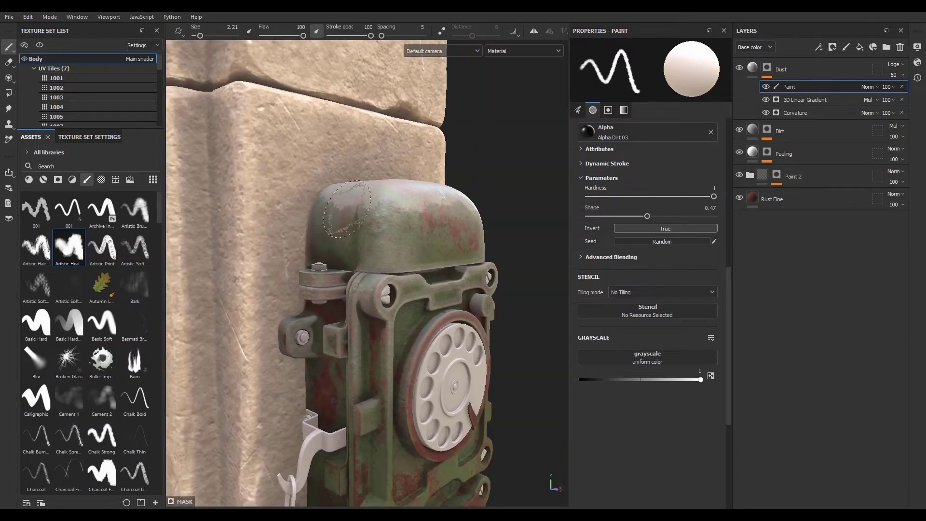
mouse_move(346, 213)
left_mouse_down()
mouse_move(343, 222)
mouse_move(329, 213)
mouse_move(324, 227)
left_mouse_up()
middle_click_drag(384, 309, 366, 169, "alt")
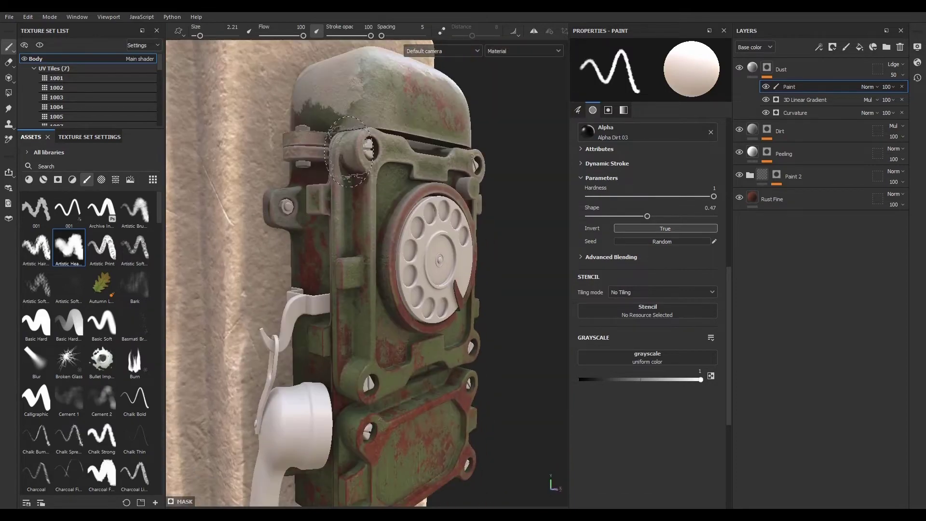
mouse_move(366, 169)
left_mouse_down("alt")
mouse_move(220, 178)
mouse_move(463, 205)
mouse_move(403, 246)
left_mouse_up("alt")
middle_click_drag(403, 246, 408, 307, "alt")
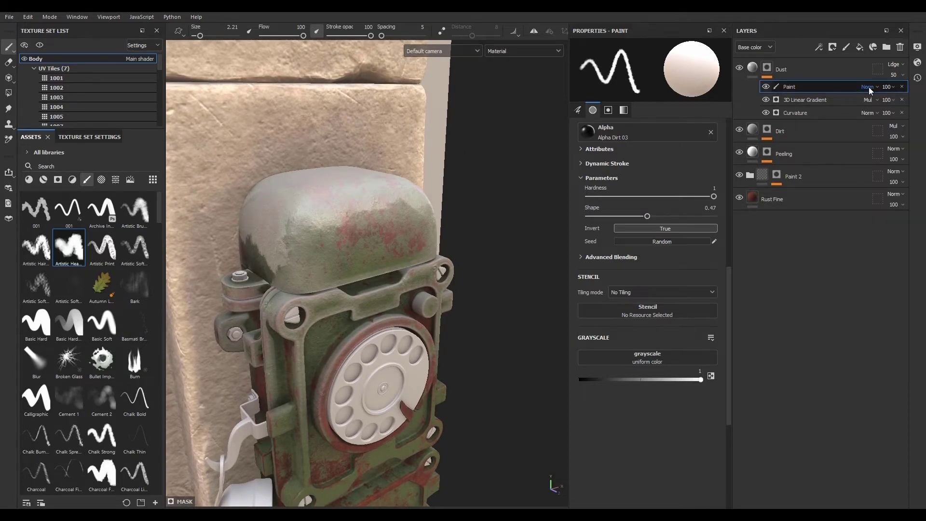
- Set the paint effect's opacity to 68 and its blend mode to Lighten (Max)
scroll(870, 90, "down", 2)
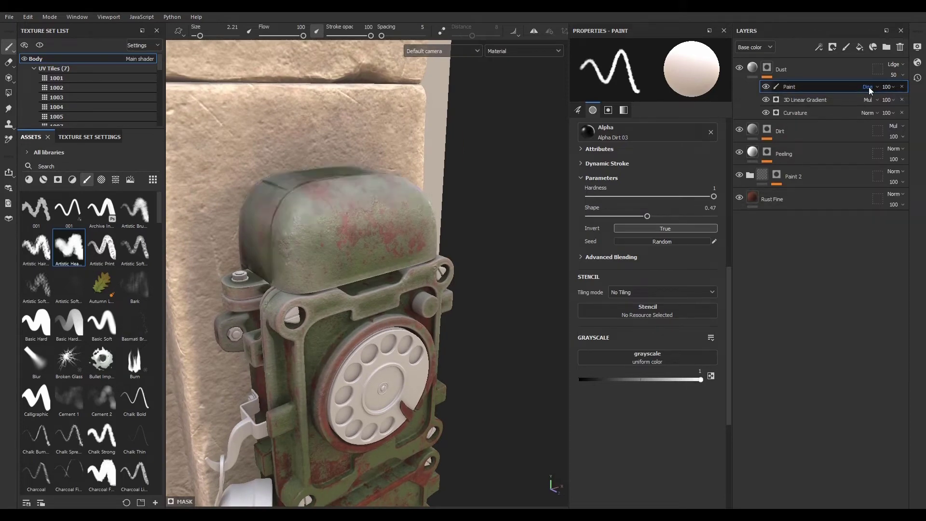
scroll(871, 90, "down", 1)
scroll(871, 90, "down", 3)
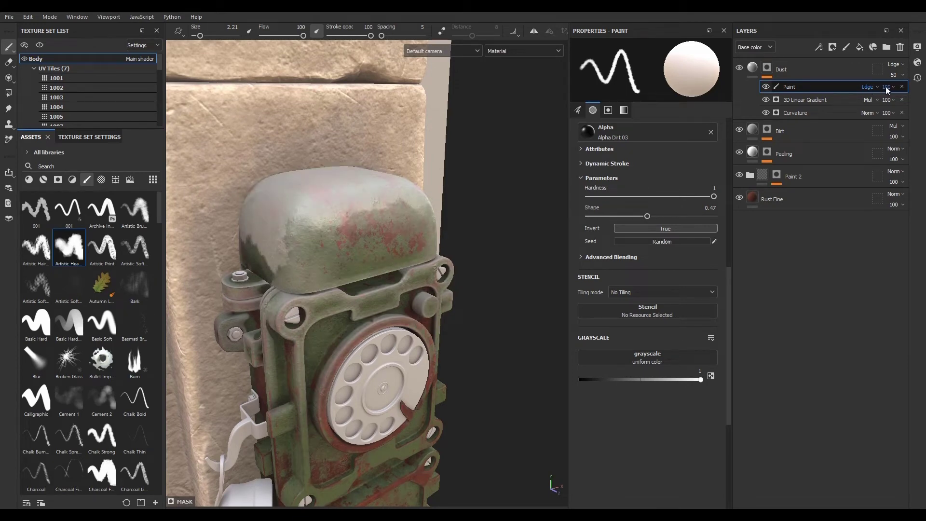
left_click(888, 91)
mouse_move(921, 104)
left_mouse_down()
mouse_move(895, 106)
mouse_move(906, 108)
left_mouse_up()
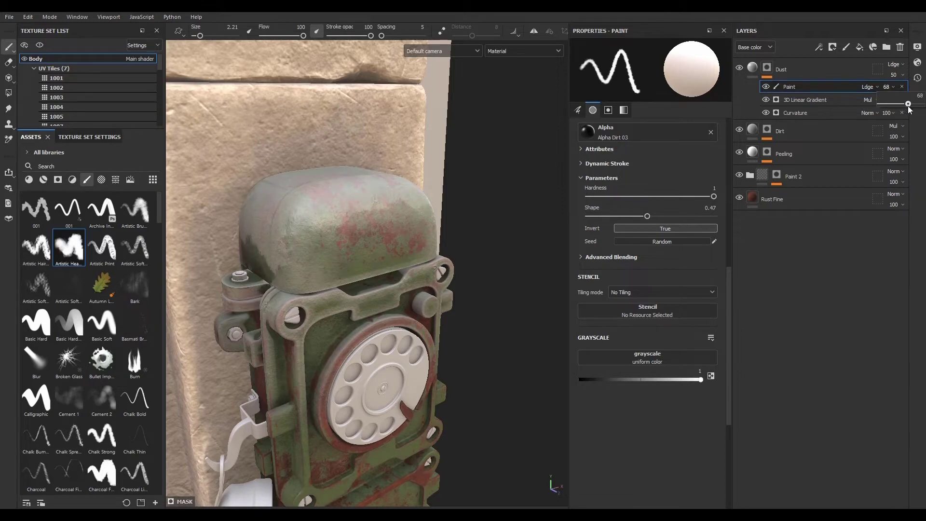
left_click(869, 87)
left_click(885, 165)
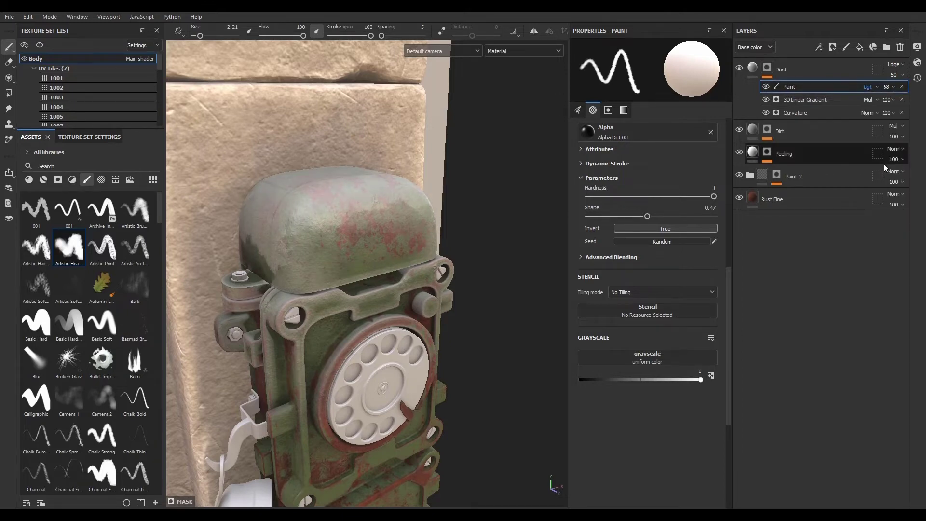
- Lower the Dust mask's paint effect opacity to 63
left_click(887, 87)
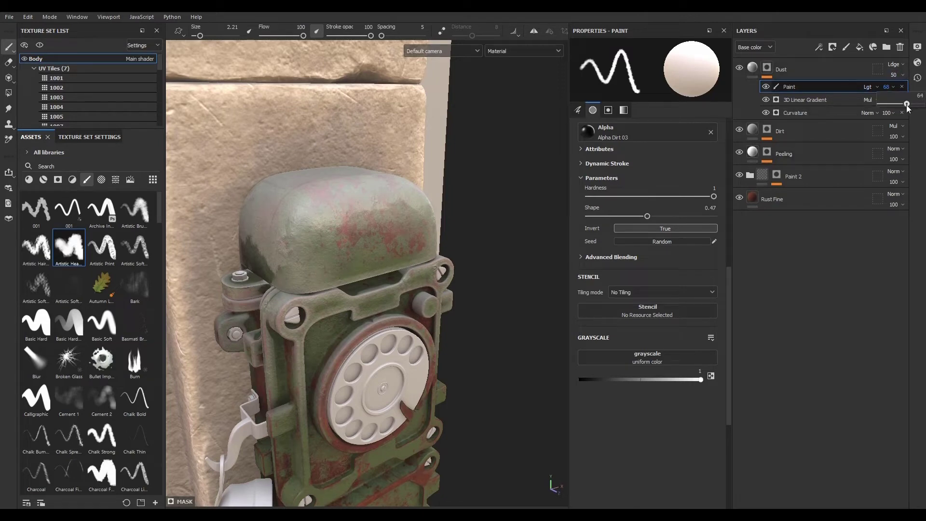
left_click_drag(907, 106, 905, 107)
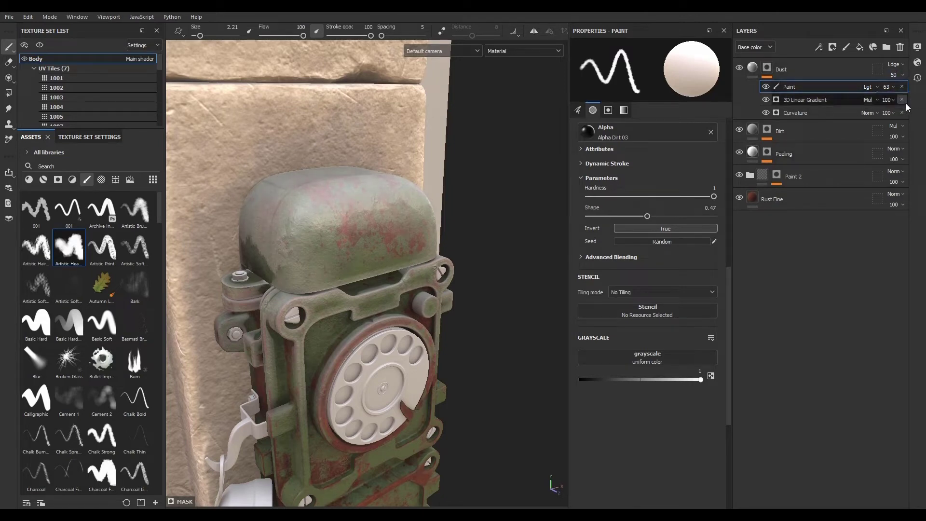
- Tune the Curvature generator in the Dust mask: Medium to 0.68, Big to 0.44 and Fine to 0
left_click(812, 114)
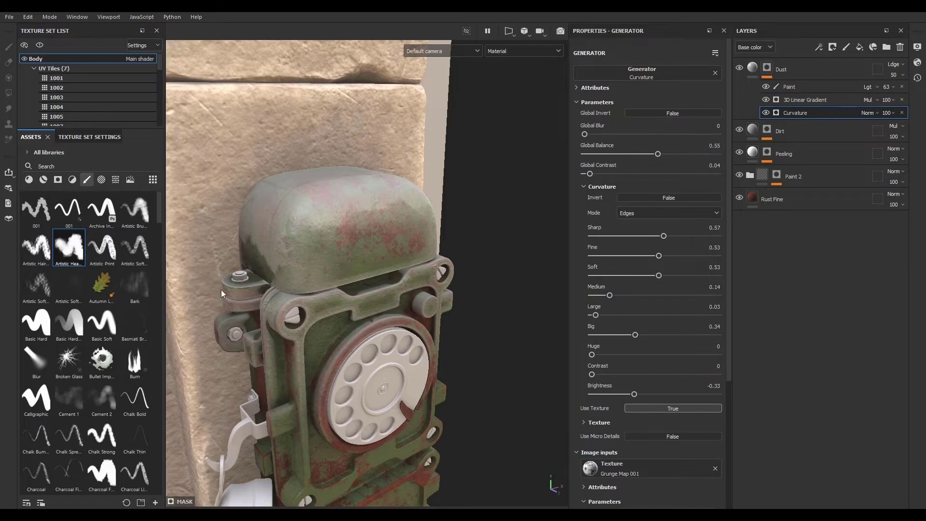
left_click_drag(241, 261, 329, 243, "alt")
right_click_drag(395, 261, 674, 337, "alt")
middle_click_drag(445, 283, 475, 237, "alt")
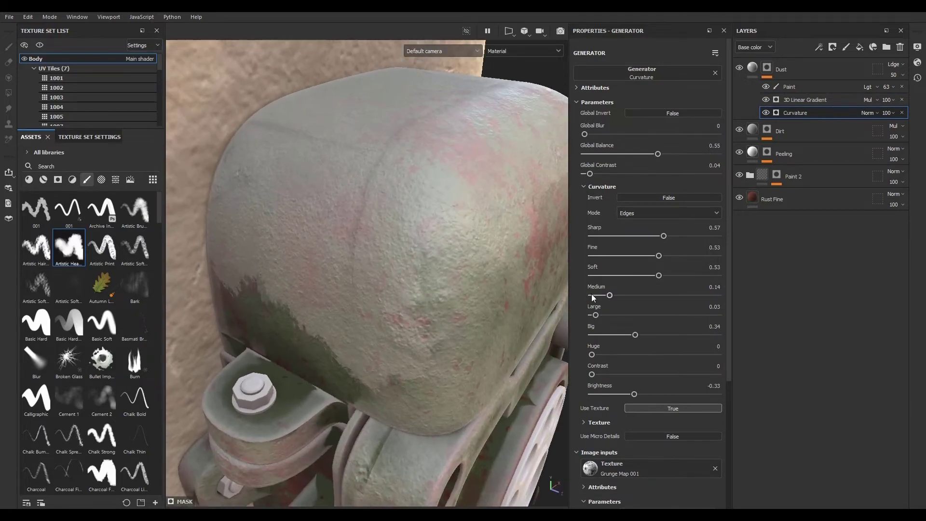
mouse_move(634, 334)
left_mouse_down()
mouse_move(593, 332)
mouse_move(647, 333)
left_mouse_up()
left_click_drag(687, 294, 679, 295)
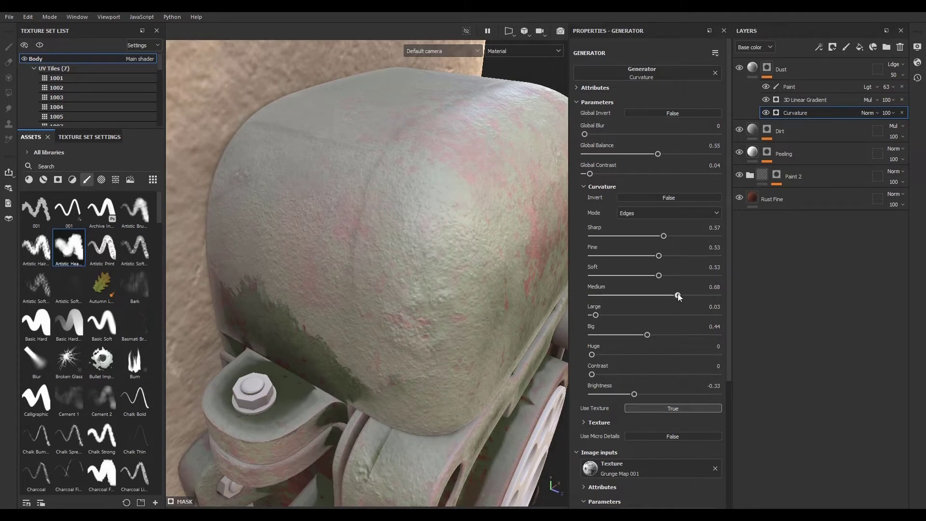
left_click_drag(657, 255, 588, 260)
- Switch the Curvature generator's mode to Dual
left_click(641, 215)
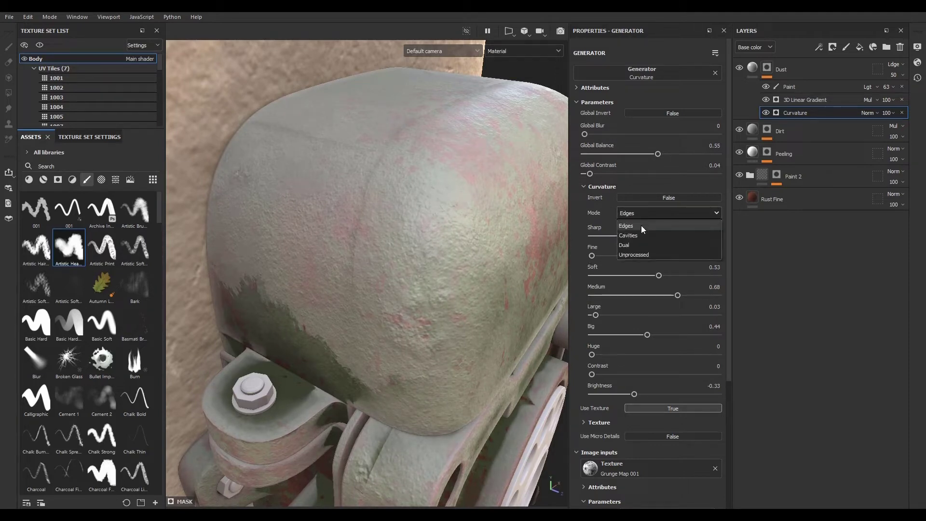
left_click(641, 233)
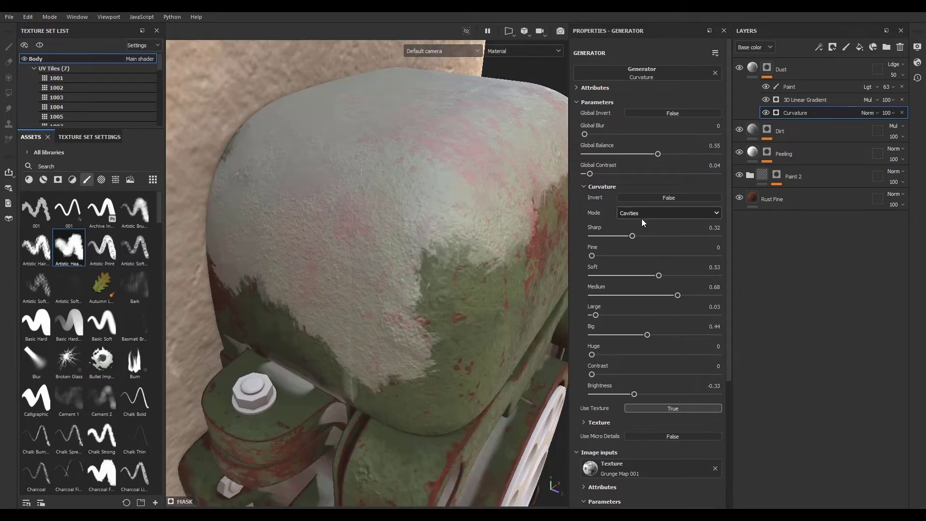
left_click(642, 217)
left_click(643, 244)
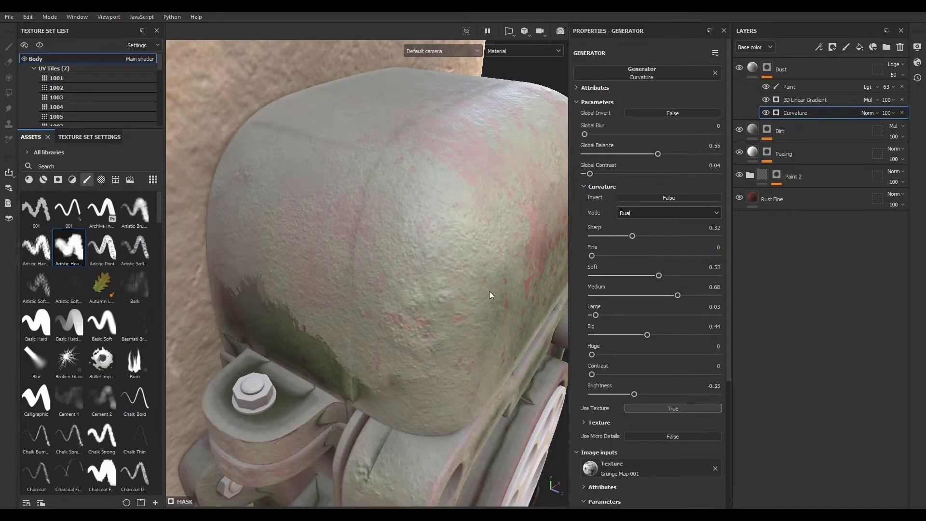
- Add a fill effect to the Dust mask and delete the Curvature generator
right_click_drag(489, 291, 340, 294, "alt")
left_click_drag(340, 294, 394, 363, "alt")
left_click_drag(364, 206, 364, 308, "alt")
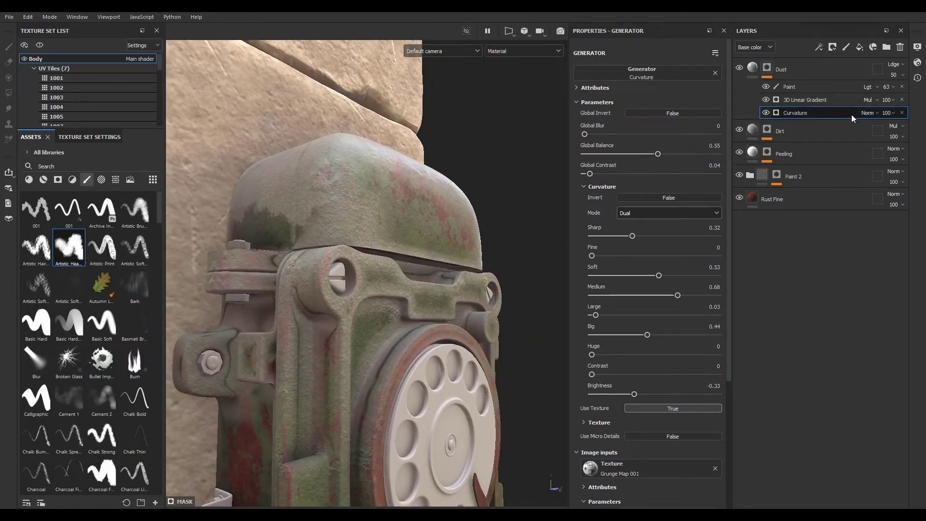
left_click(766, 113)
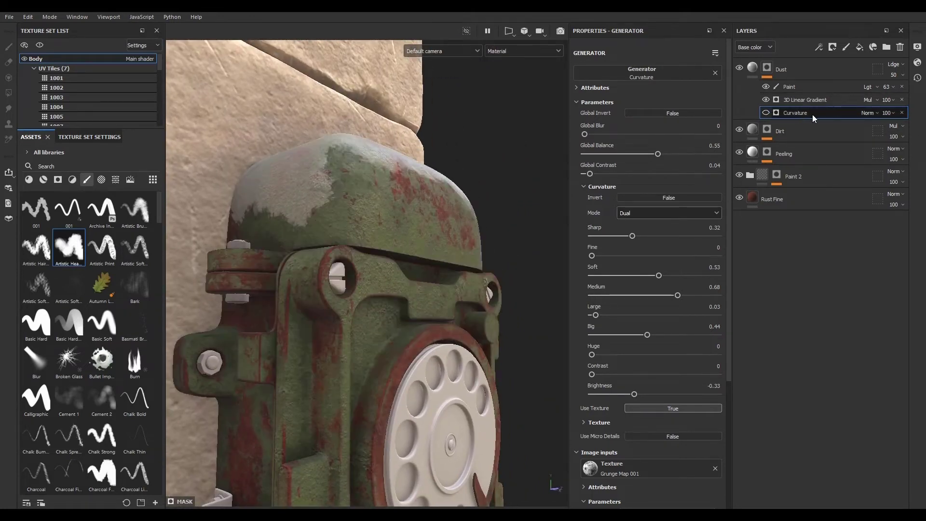
left_click(818, 47)
left_click(832, 83)
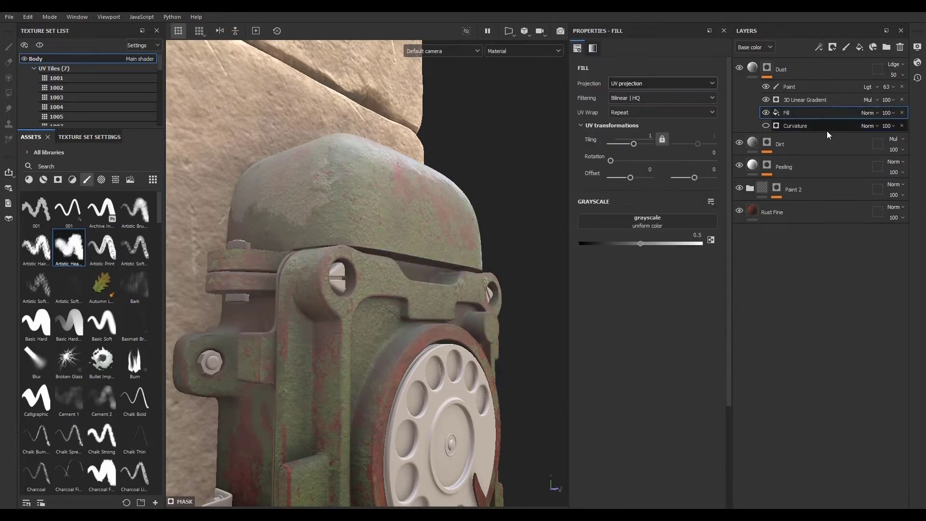
left_click(901, 126)
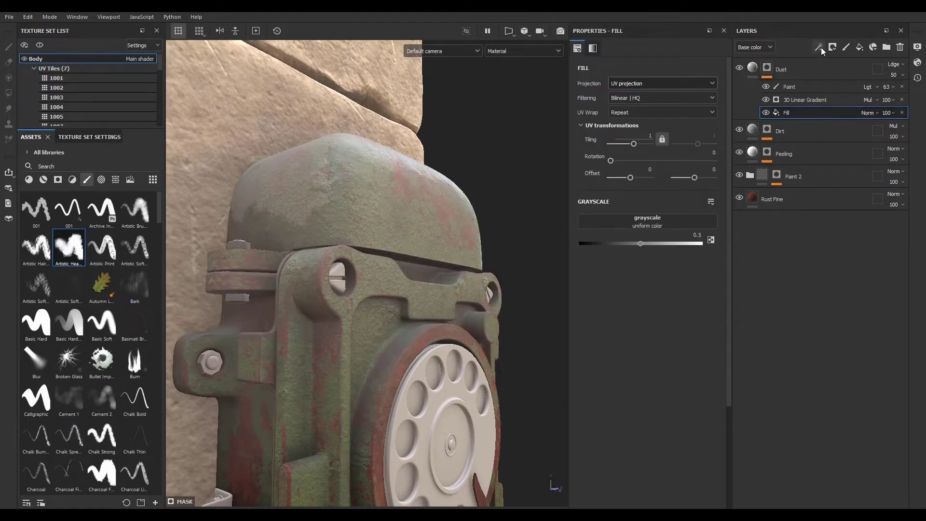
- Load the Body curvature map into the new fill's grayscale slot
left_click(668, 220)
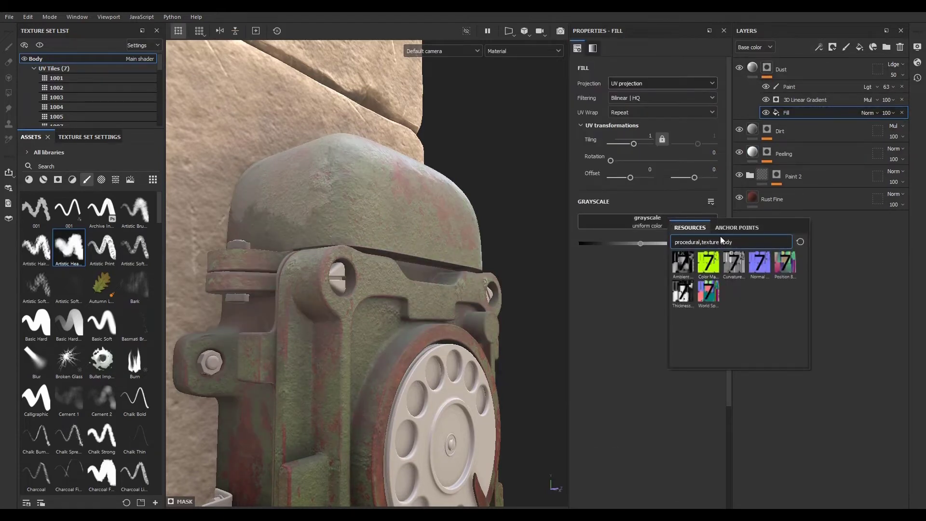
left_click(740, 268)
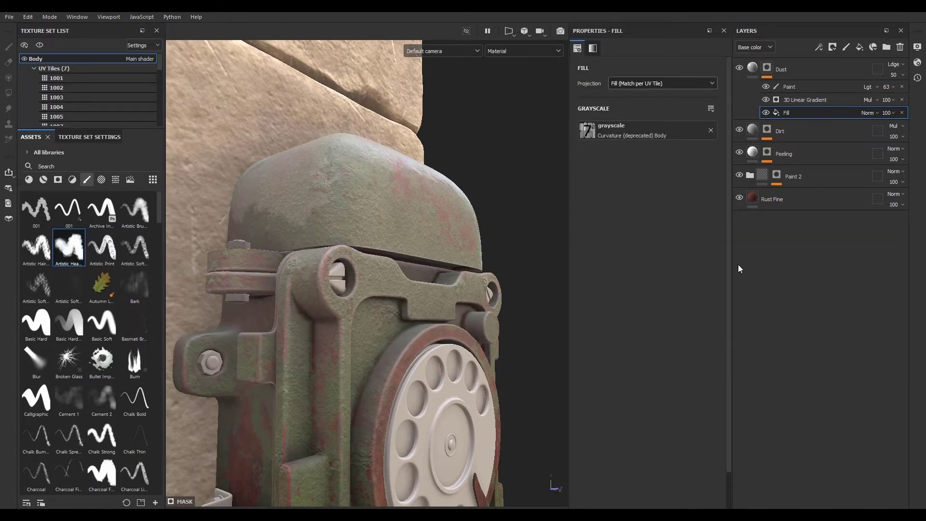
left_click_drag(404, 241, 361, 275, "alt")
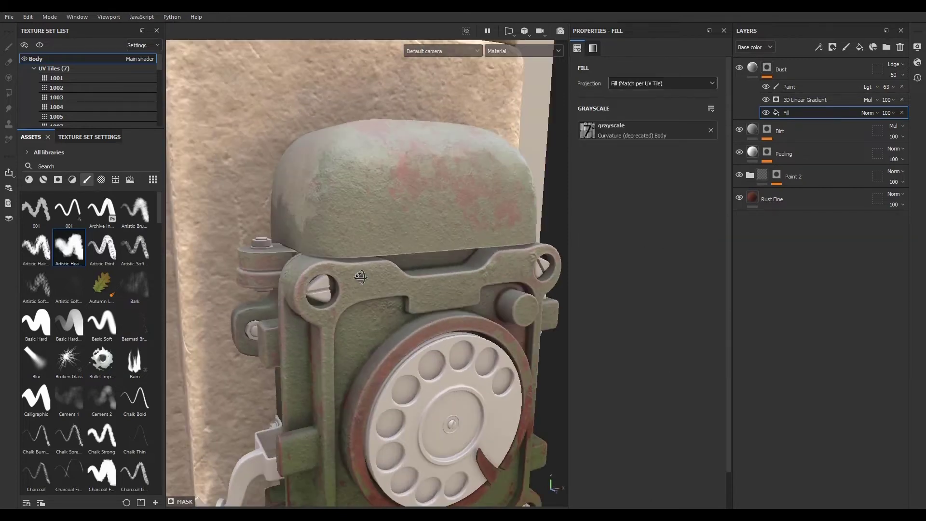
right_click_drag(361, 276, 225, 184, "alt")
left_click_drag(333, 309, 379, 285, "alt")
right_click_drag(379, 285, 509, 295, "alt")
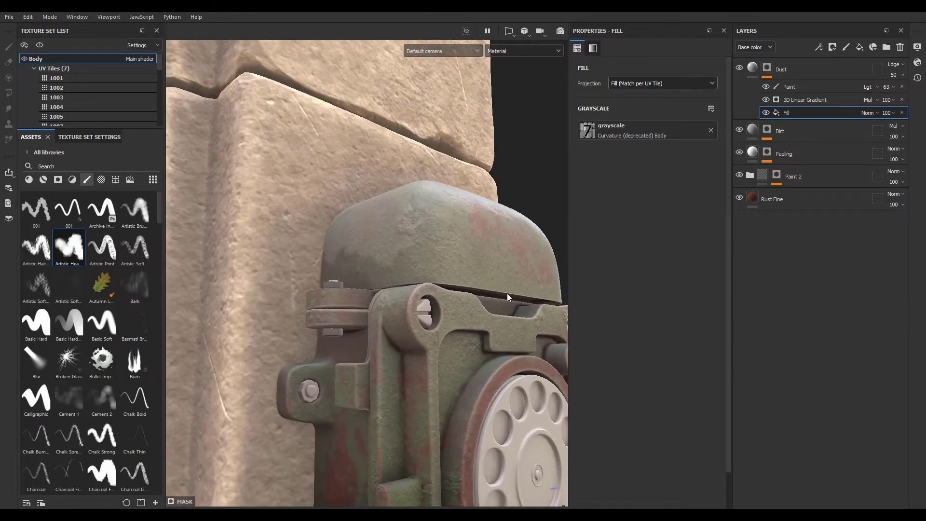
left_click_drag(508, 295, 551, 254, "alt")
- Hide the hand-painted paint effect in the Dust mask to compare the result
left_click(766, 87)
mouse_move(536, 208)
left_mouse_down("alt")
mouse_move(406, 323)
mouse_move(416, 251)
mouse_move(417, 265)
left_mouse_up("alt")
middle_click_drag(417, 264, 413, 229, "alt")
left_click_drag(412, 229, 475, 208, "alt")
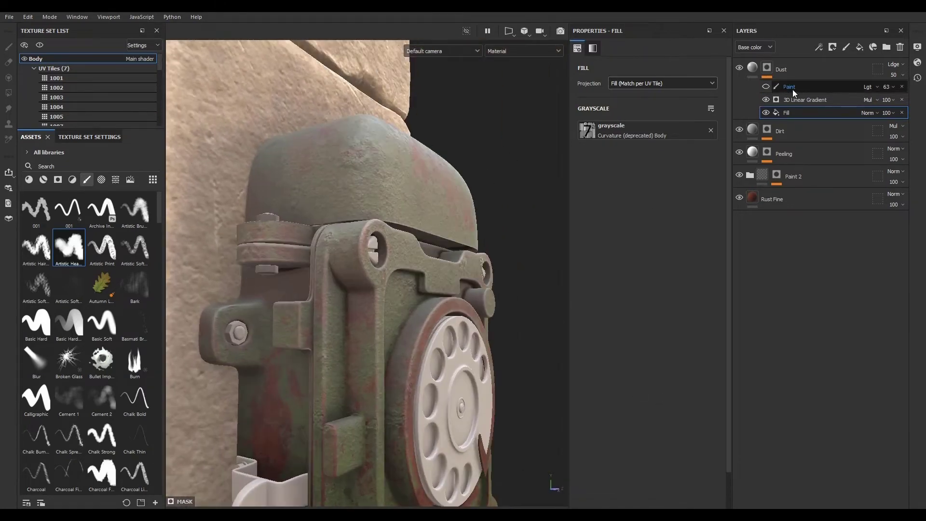
left_click_drag(403, 338, 379, 341, "alt")
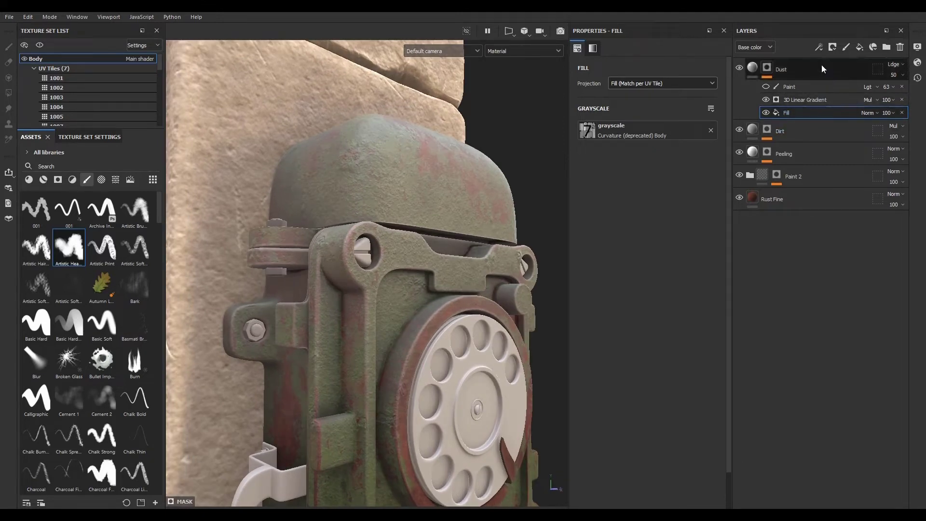
- Add a levels effect above the curvature fill and narrow its input range to about 0.486–0.591
left_click(819, 47)
left_click(846, 95)
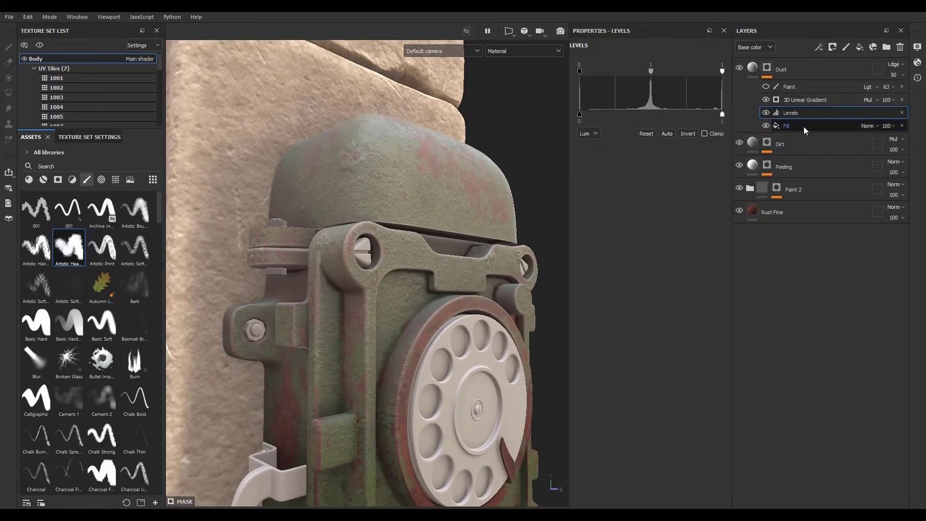
left_click_drag(580, 71, 605, 71)
left_click_drag(708, 73, 663, 74)
left_click_drag(605, 71, 649, 73)
- Add another fill effect to the Dust mask and load the Clouds 1 texture into its grayscale slot
left_click(819, 47)
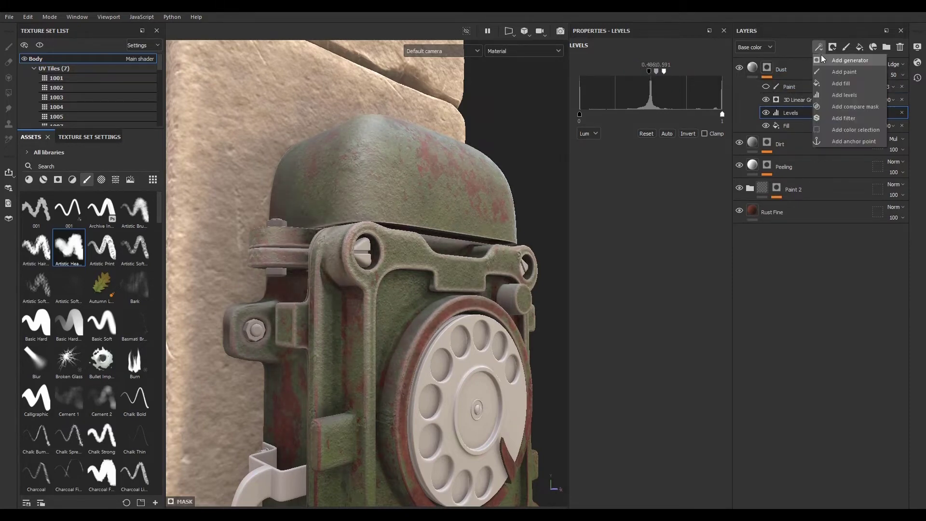
left_click(834, 80)
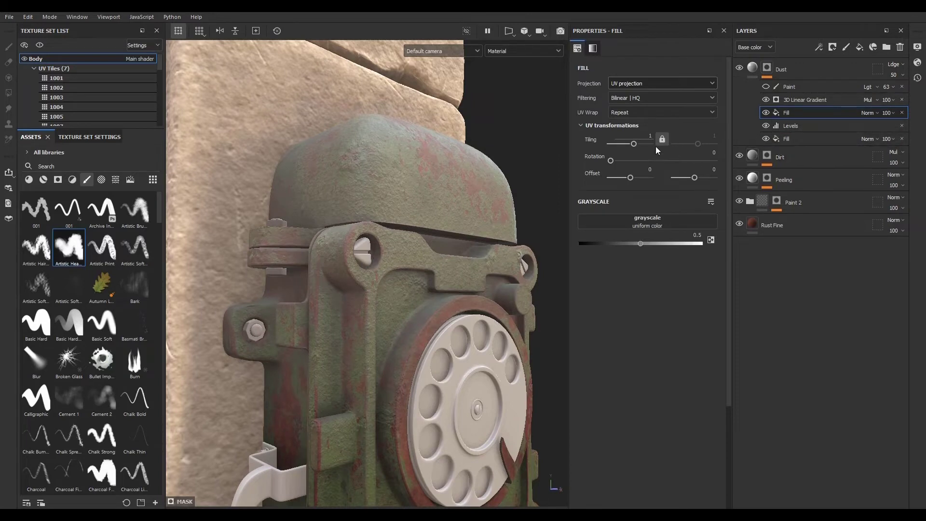
left_click(116, 180)
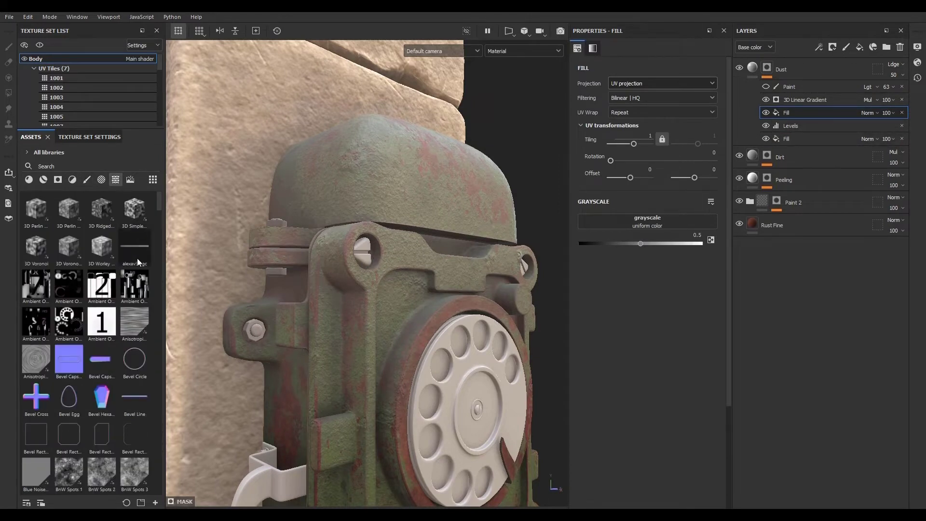
scroll(127, 340, "down", 3)
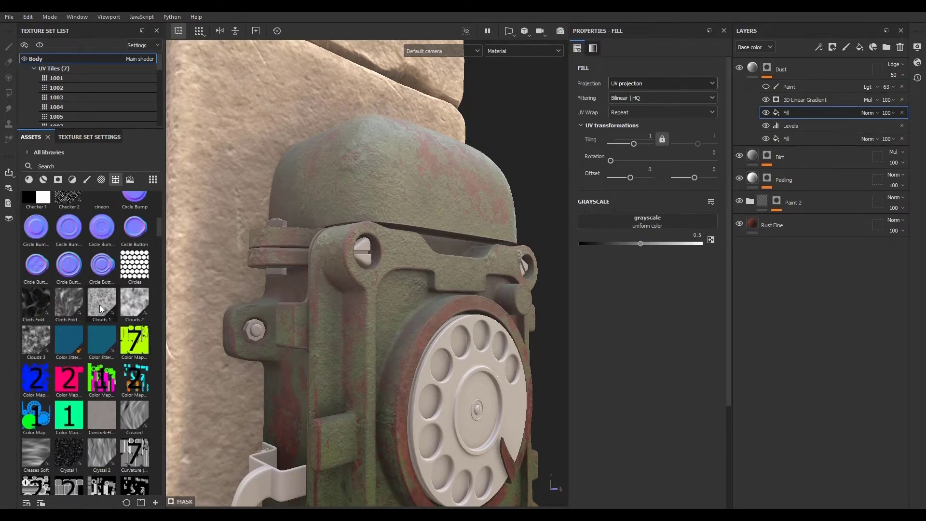
left_click_drag(98, 309, 643, 231)
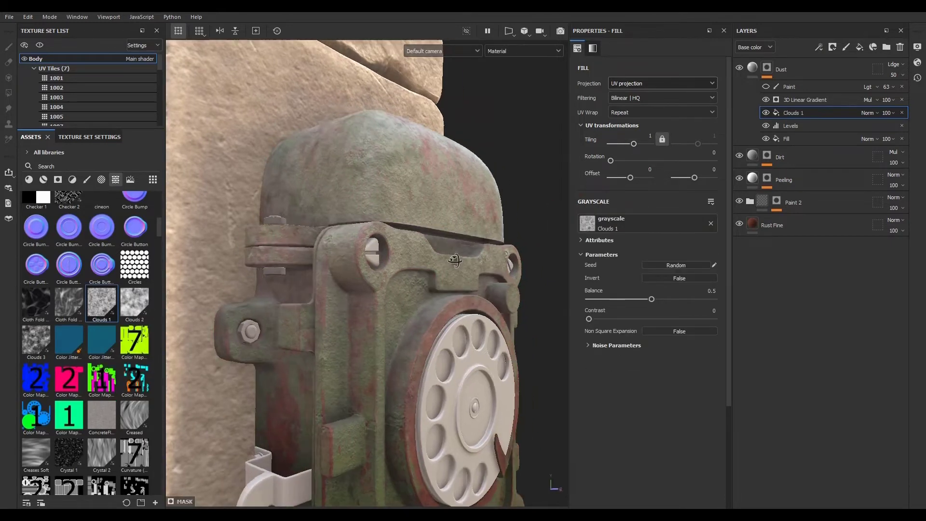
- Set the Clouds 1 fill's blend mode to Subtract and its opacity to 75
left_click(868, 113)
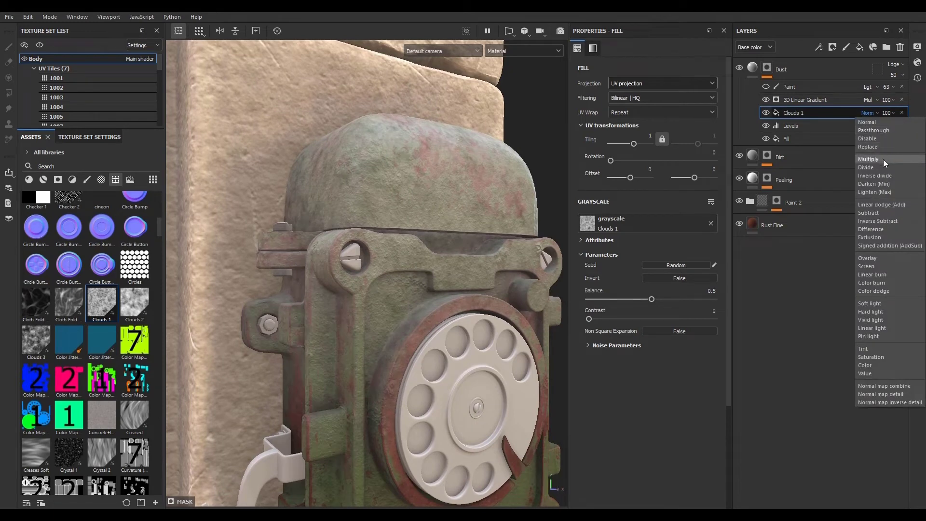
left_click(869, 213)
left_click_drag(424, 284, 357, 293, "alt")
left_click(886, 114)
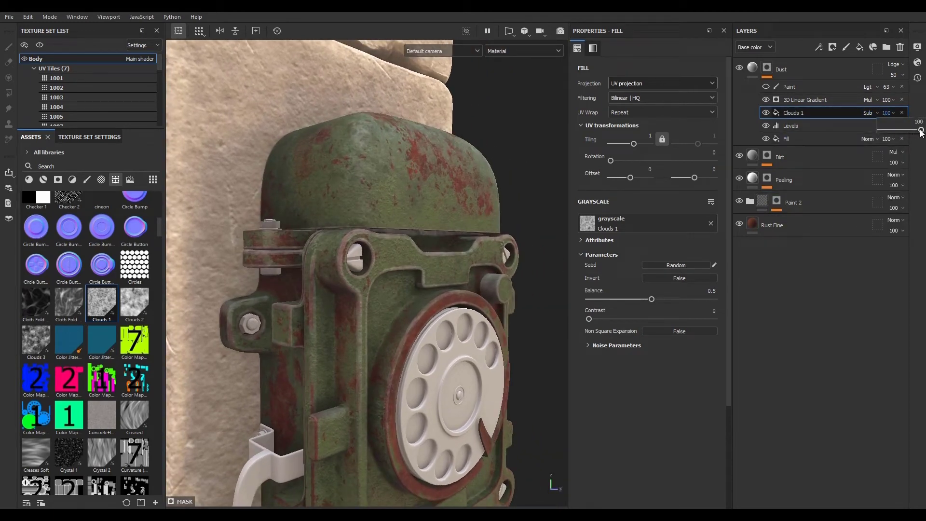
left_click_drag(921, 130, 908, 131)
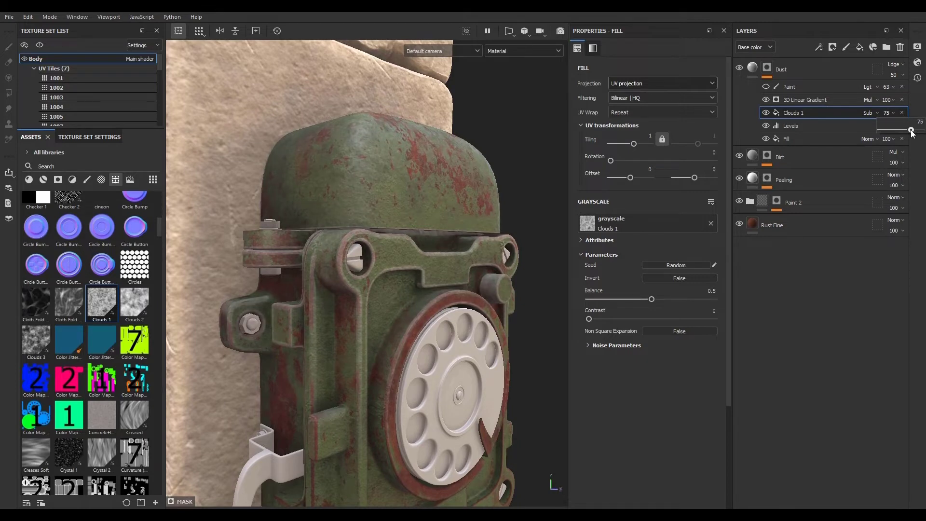
- Adjust the levels effect's input range to about 0.394–0.578
left_click(801, 126)
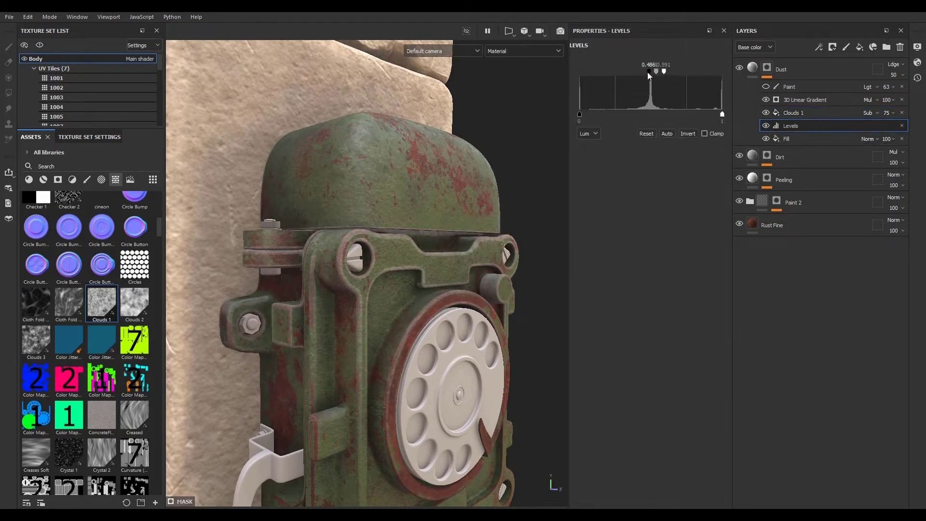
left_click_drag(643, 75, 662, 73)
- Orbit around the phone housing to inspect the masked dust
left_click_drag(491, 303, 435, 277, "alt")
right_click_drag(434, 278, 386, 308, "alt")
middle_click_drag(386, 309, 360, 251, "alt")
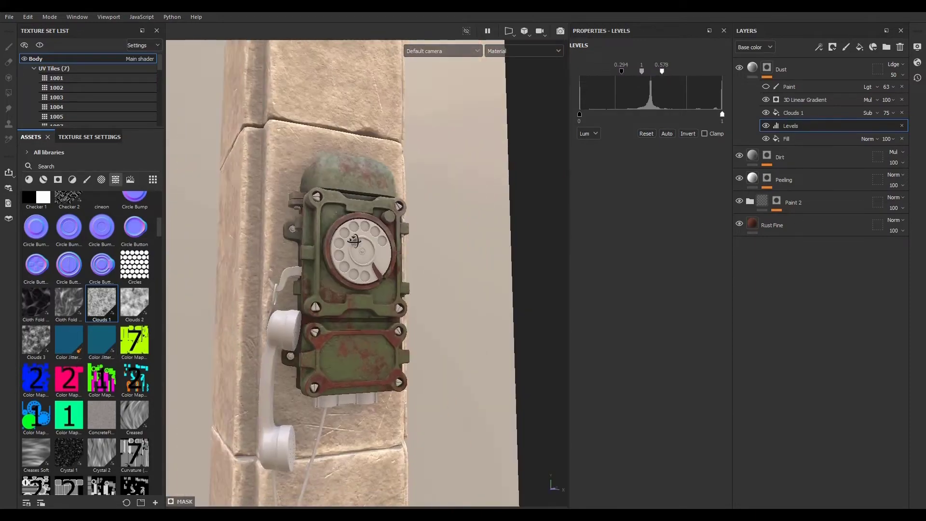
left_click_drag(360, 251, 342, 221, "alt")
right_click_drag(343, 222, 909, 320, "alt")
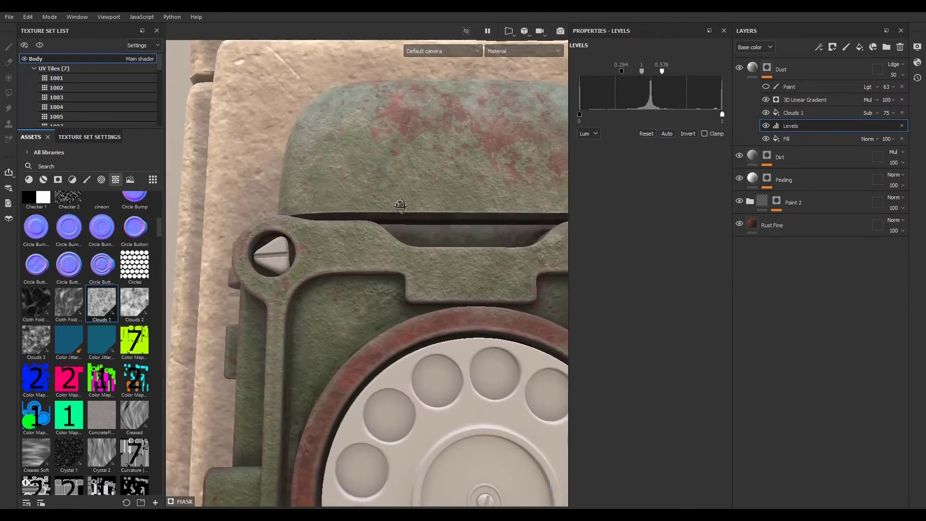
left_click_drag(309, 217, 407, 197, "alt")
middle_click_drag(407, 198, 405, 290, "alt")
left_click_drag(405, 289, 328, 277, "alt")
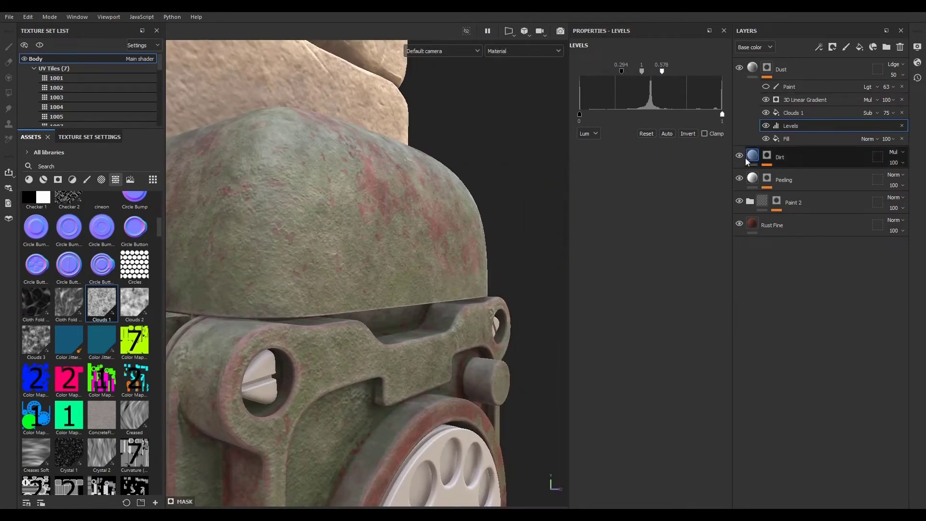
- Select the Dust layer, zoom out to review the whole phone, and reselect its mask
left_click(753, 69)
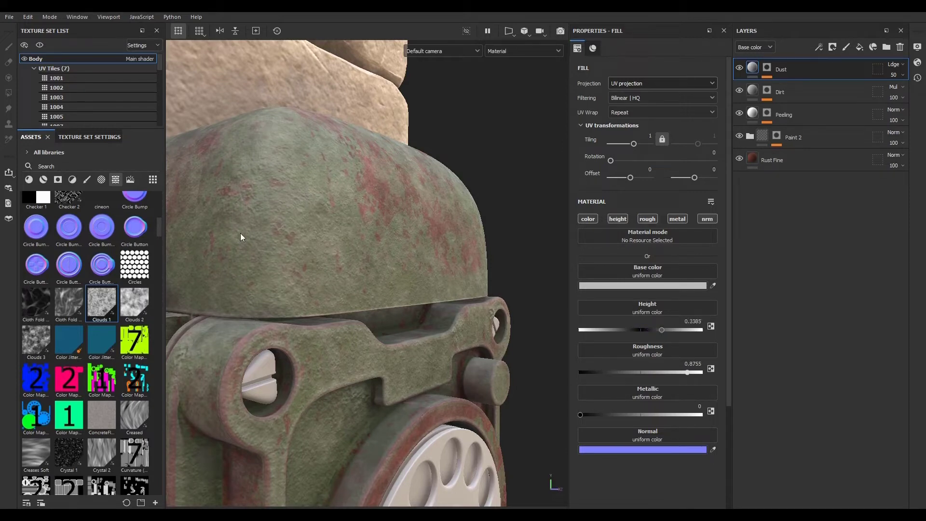
scroll(285, 226, "down", 10)
left_click_drag(285, 227, 270, 311, "alt")
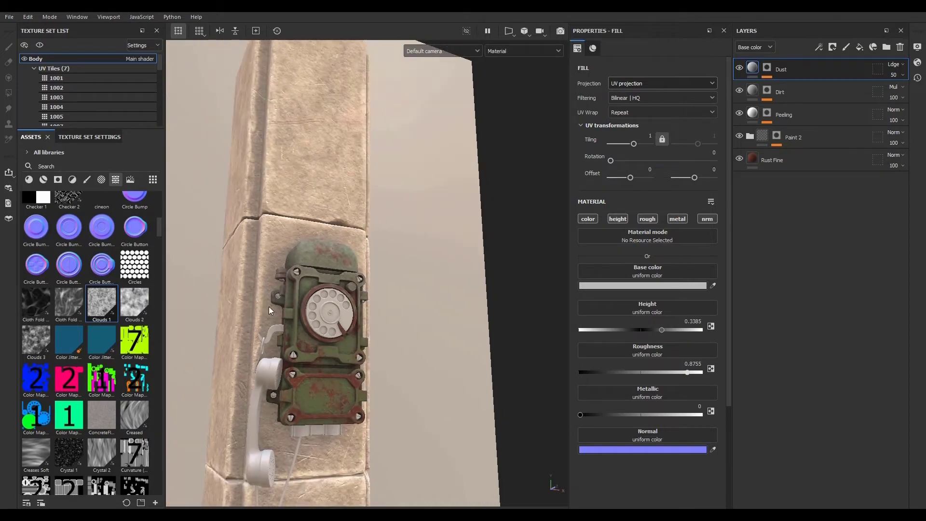
middle_click_drag(270, 311, 271, 255, "alt")
left_click_drag(271, 256, 289, 280, "alt")
right_click_drag(290, 279, 364, 311, "alt")
mouse_move(364, 310)
left_mouse_down("alt")
mouse_move(438, 325)
mouse_move(369, 306)
mouse_move(379, 304)
left_mouse_up("alt")
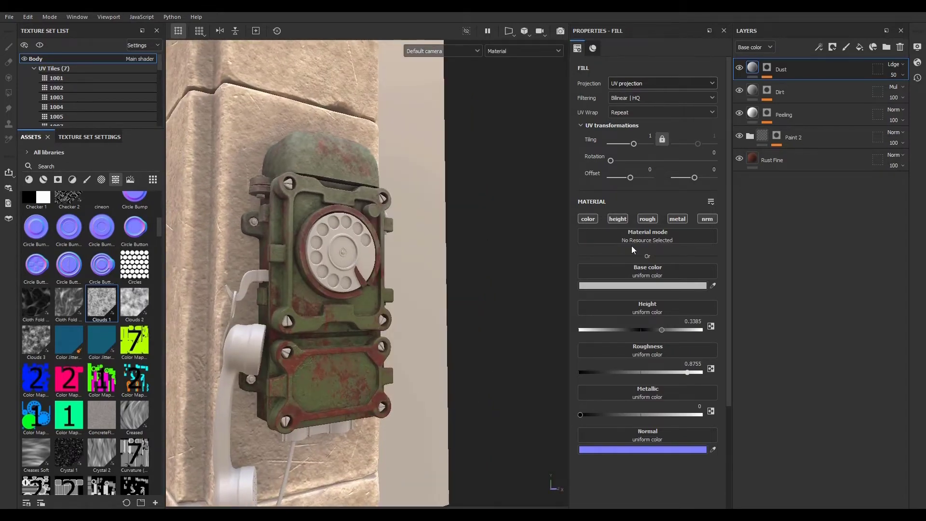
left_click(767, 69)
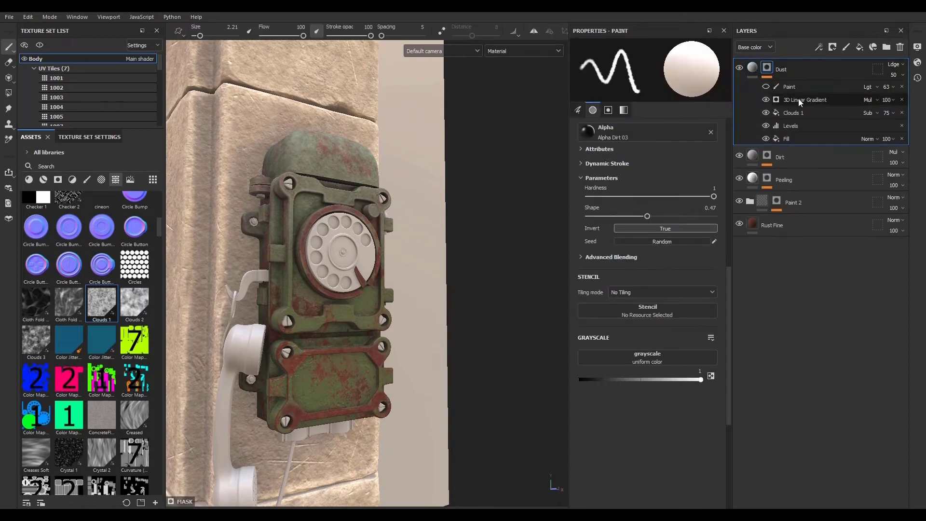
- Set the Dust mask's 3D Linear Gradient balance to 0.89 and contrast to 0.22
left_click(799, 100)
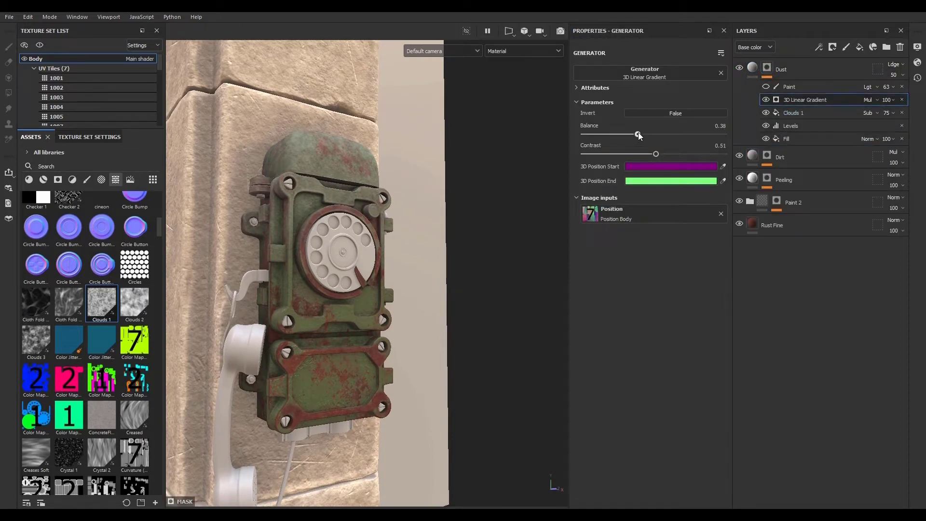
left_click_drag(638, 136, 635, 158)
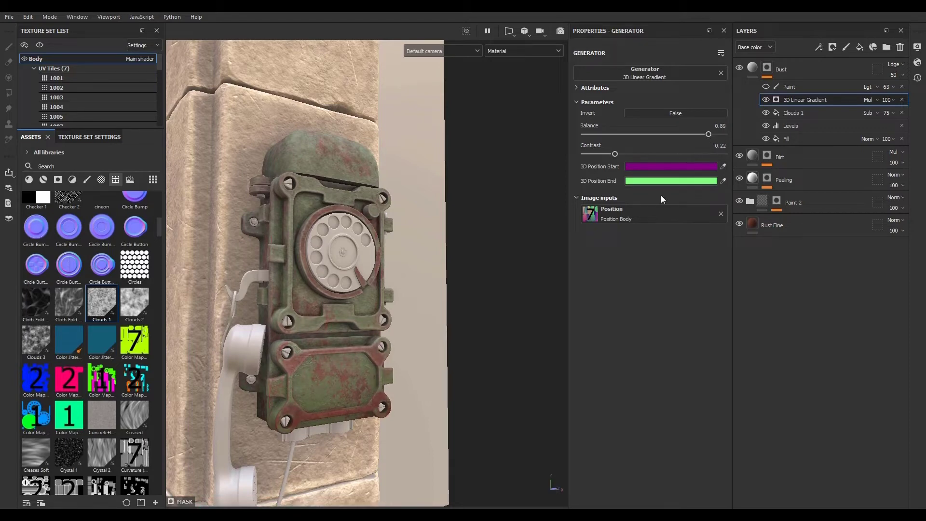
scroll(309, 268, "up", 4)
scroll(312, 259, "down", 3)
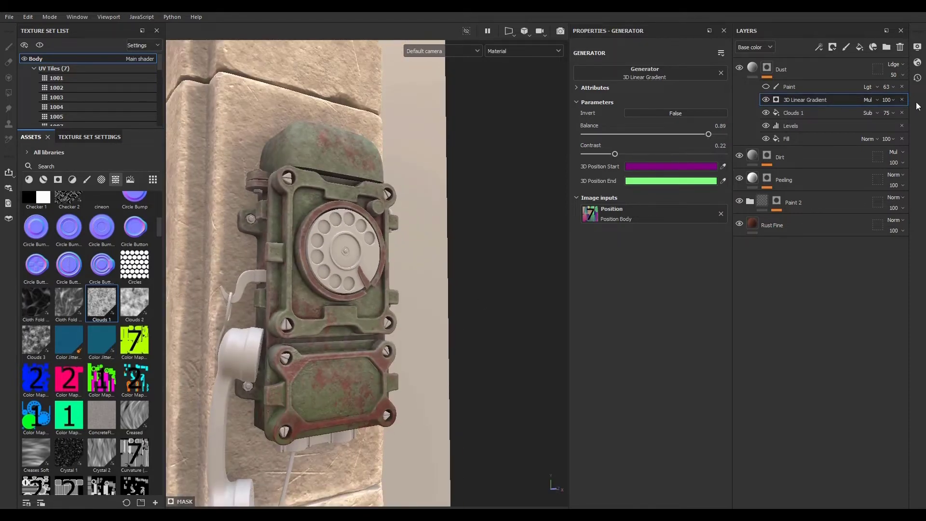
- Lower the Dust layer's opacity to 27
left_click(887, 100)
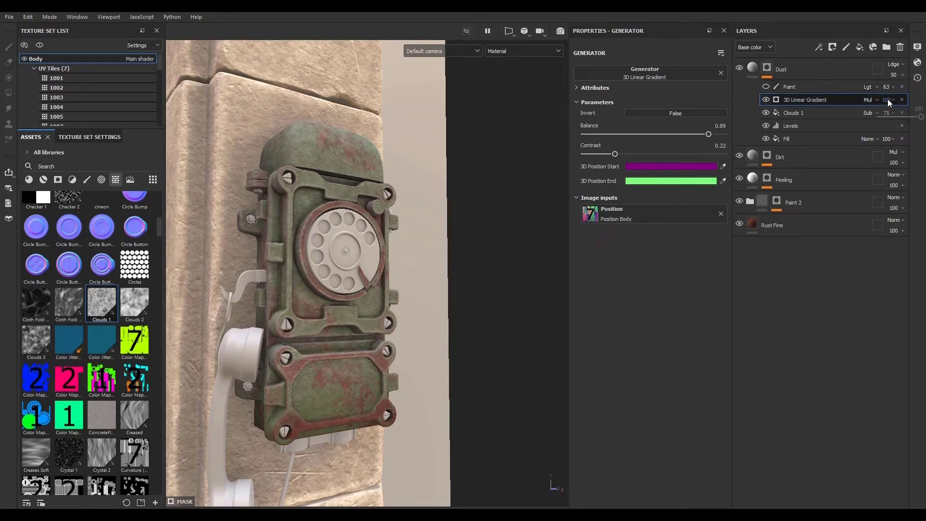
left_click(893, 76)
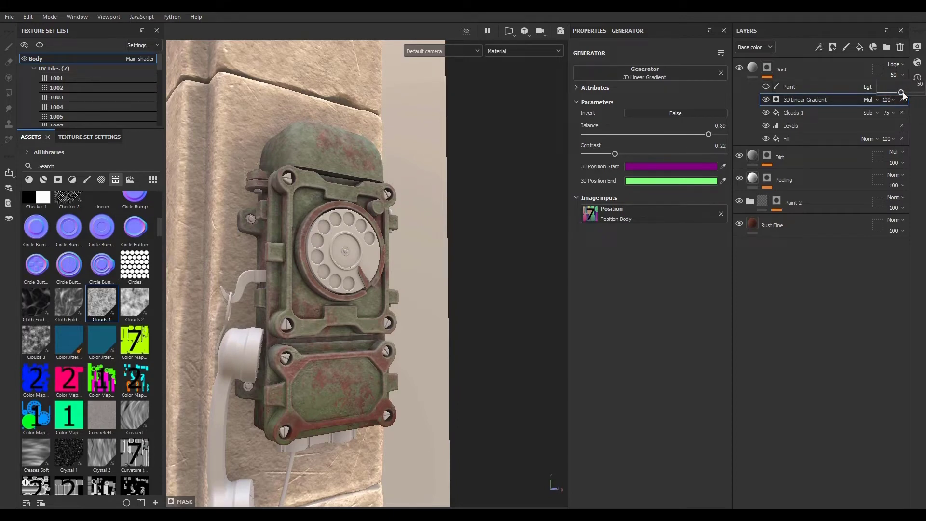
left_click_drag(900, 95, 895, 96)
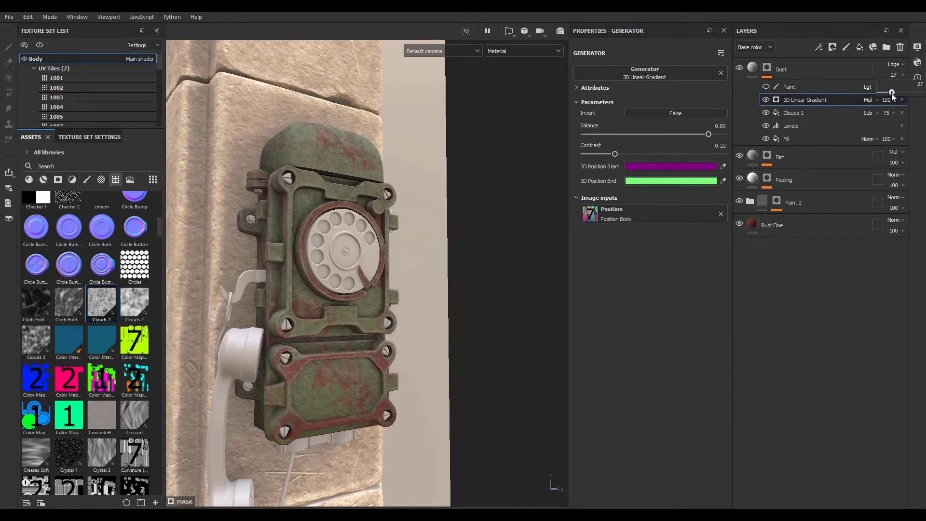
- Orbit closely around the dial and housing to inspect the dust distribution
scroll(348, 299, "up", 5)
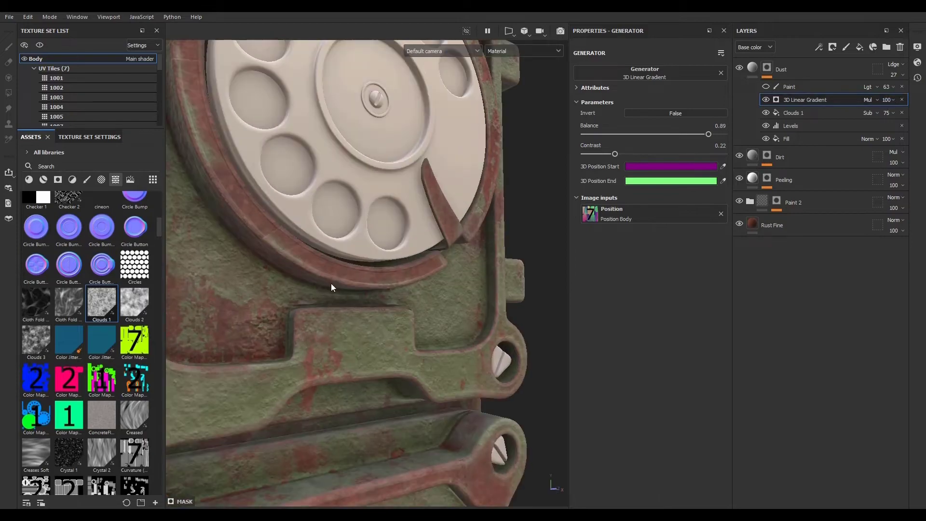
scroll(331, 288, "down", 5)
left_click_drag(332, 287, 208, 369, "alt")
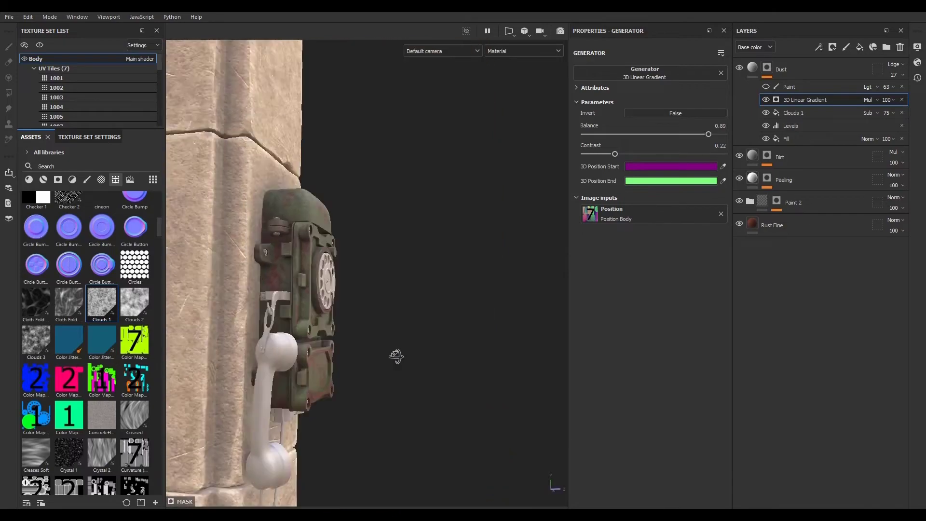
right_click_drag(208, 369, 519, 345, "alt")
left_click_drag(270, 284, 361, 227, "alt")
right_click_drag(324, 215, 553, 277, "alt")
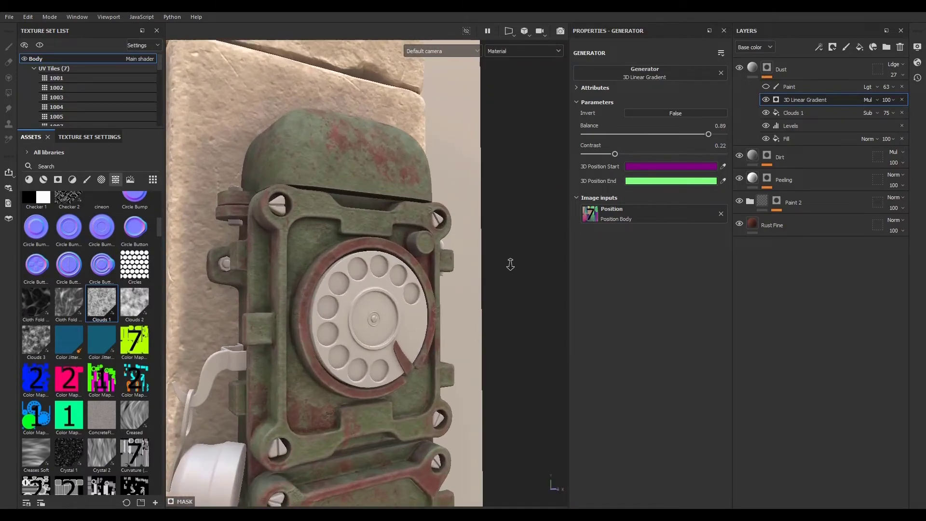
middle_click_drag(397, 272, 405, 232, "alt")
left_click_drag(405, 233, 418, 232, "alt")
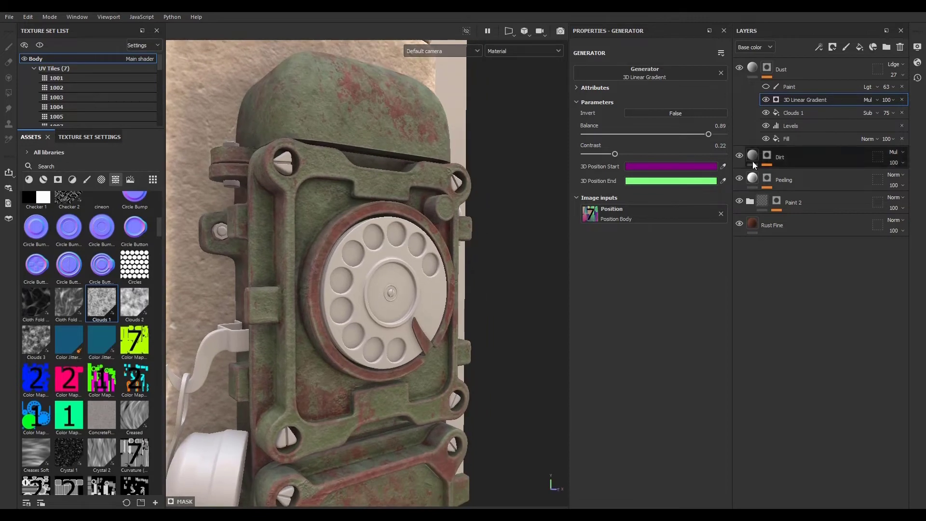
- Delete the Dust mask's old Paint effect and add a new paint effect set to Subtract blending
left_click(814, 87)
left_click(902, 87)
left_click(819, 47)
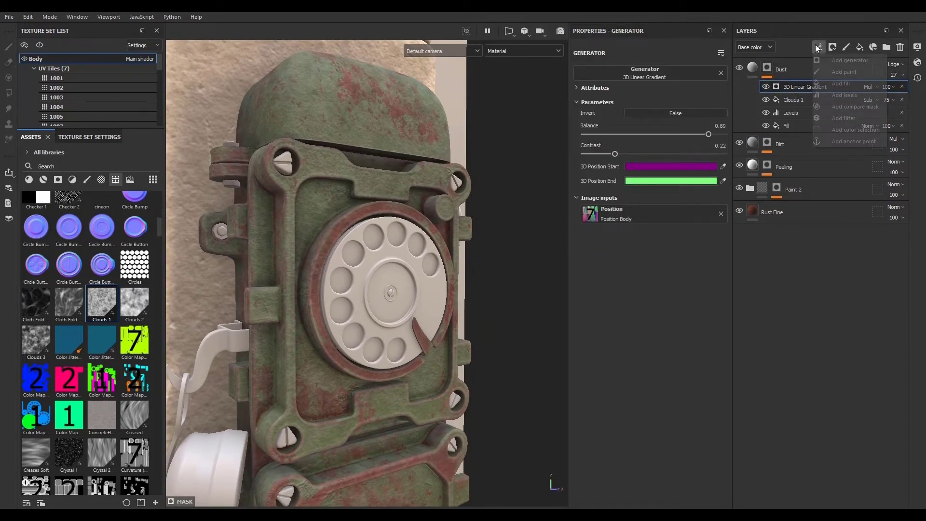
left_click(843, 78)
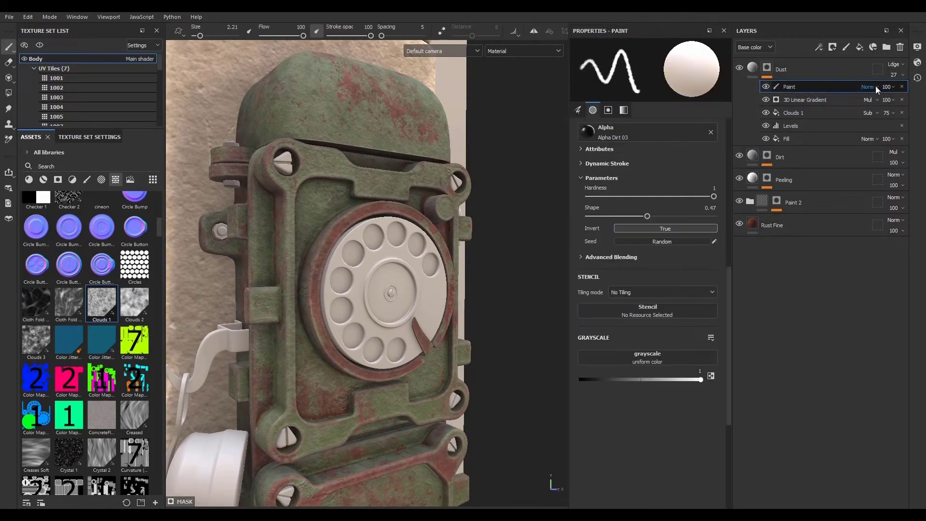
left_click(868, 87)
left_click(883, 188)
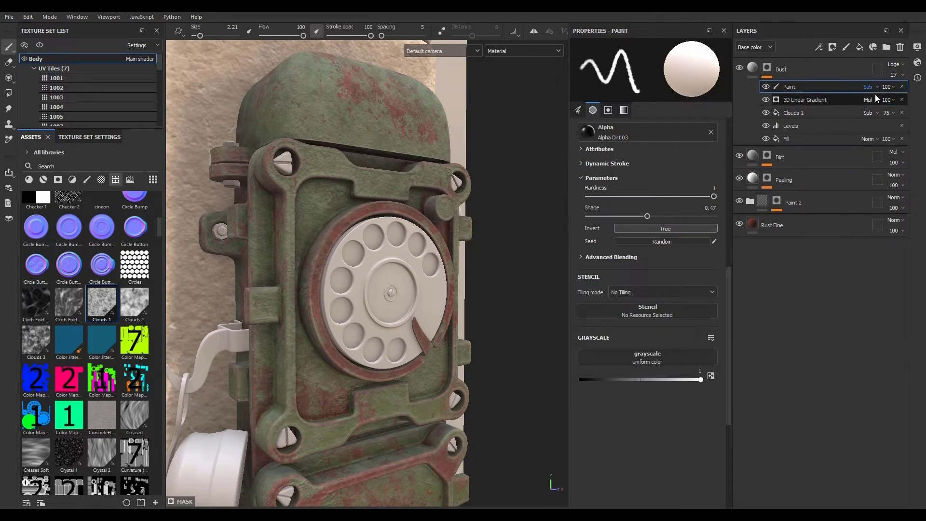
- Shrink the brush to 0.78 and paint away dust around the top housing and dial ring
scroll(355, 167, "up", 3)
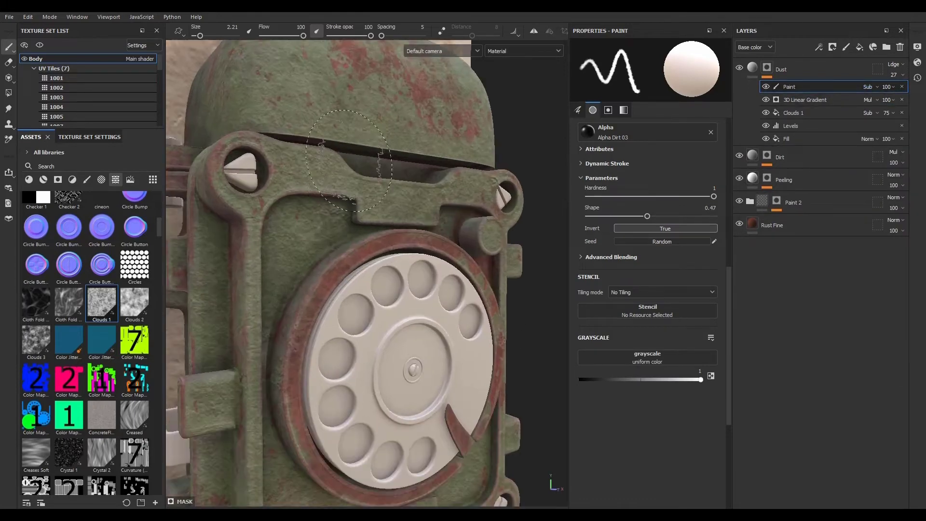
mouse_move(358, 193)
right_mouse_down("ctrl")
mouse_move(329, 193)
mouse_move(374, 193)
right_mouse_up("ctrl")
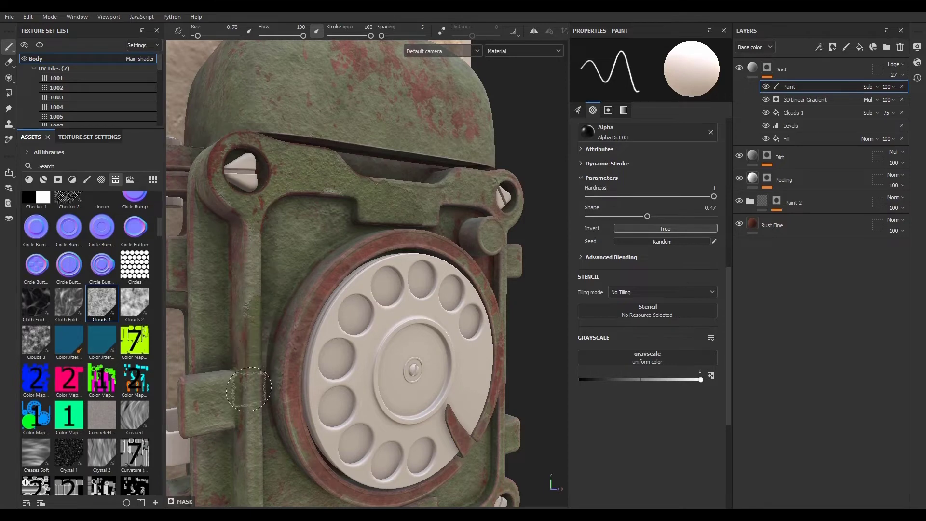
middle_click_drag(270, 284, 273, 319, "alt")
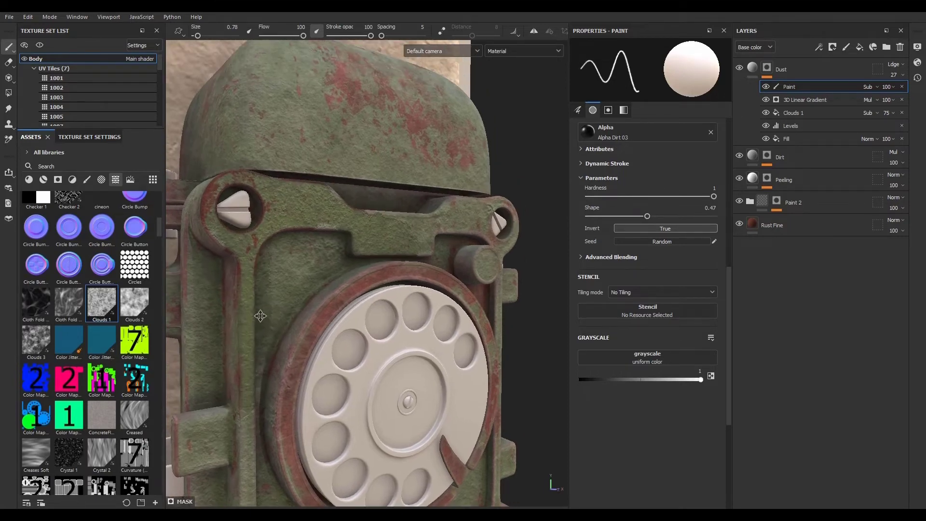
left_click_drag(276, 320, 217, 318, "alt")
middle_click_drag(405, 256, 371, 212, "alt")
mouse_move(379, 190)
left_mouse_down()
mouse_move(485, 186)
mouse_move(505, 162)
mouse_move(555, 179)
mouse_move(520, 198)
mouse_move(511, 188)
left_mouse_up()
middle_click_drag(410, 270, 392, 154, "alt")
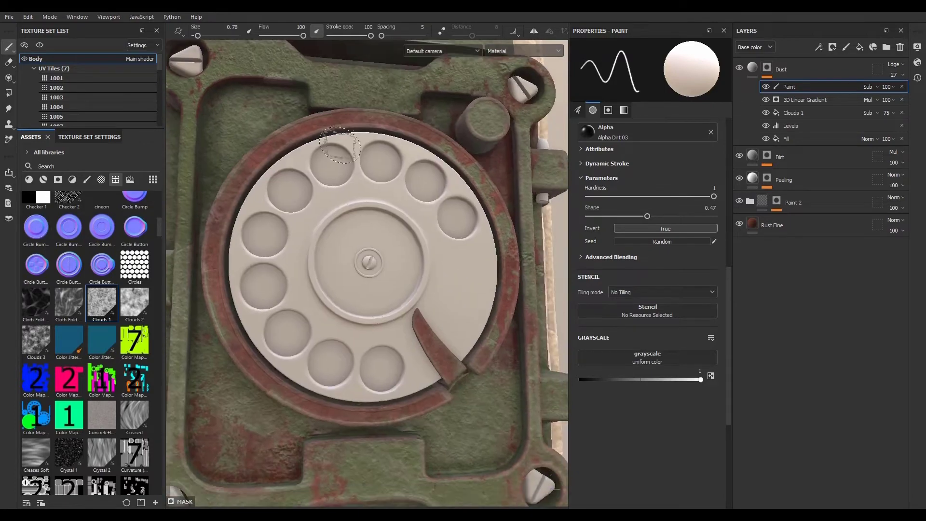
left_click_drag(381, 162, 405, 164, "alt")
mouse_move(275, 156)
left_mouse_down()
mouse_move(232, 195)
mouse_move(219, 289)
mouse_move(263, 381)
mouse_move(385, 407)
left_mouse_up()
- Reselect the Dust mask's paint effect and erase dust along the housing frame and lower panel edges
left_click(756, 87)
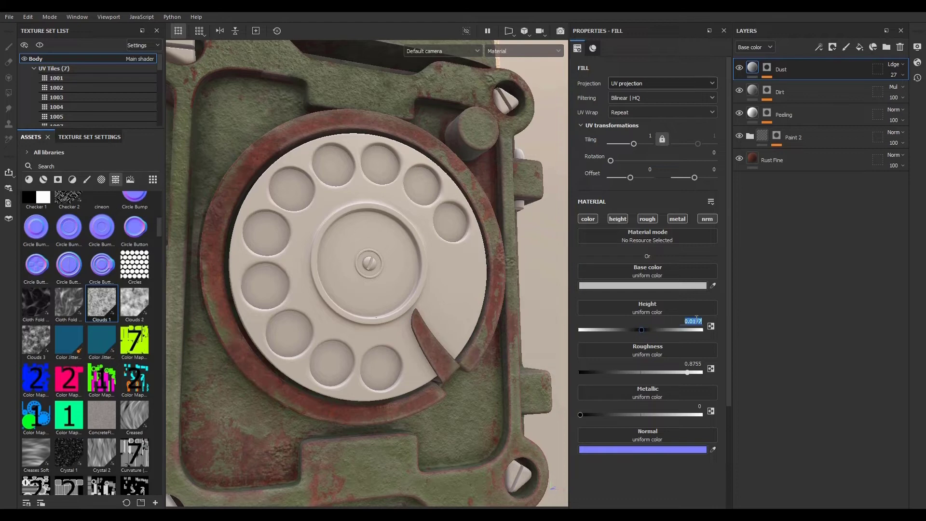
scroll(404, 226, "down", 4)
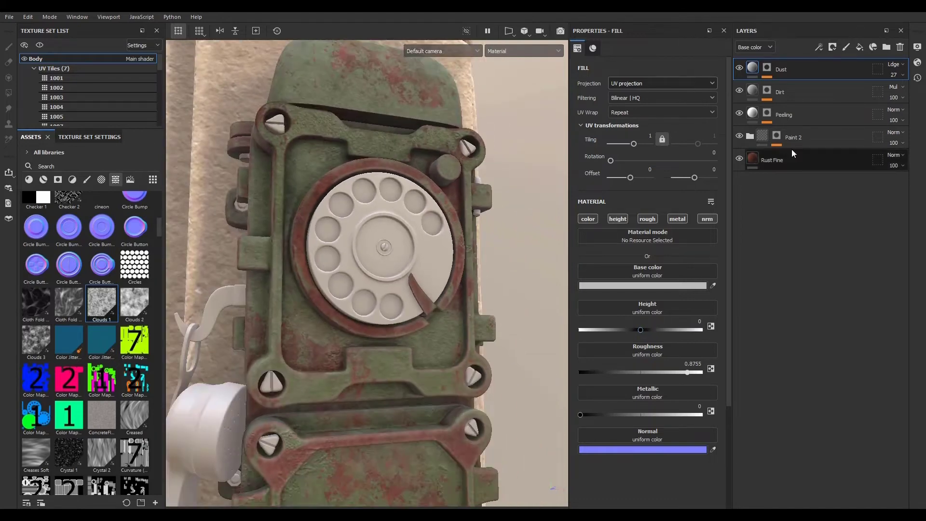
left_click(768, 64)
left_click(795, 84)
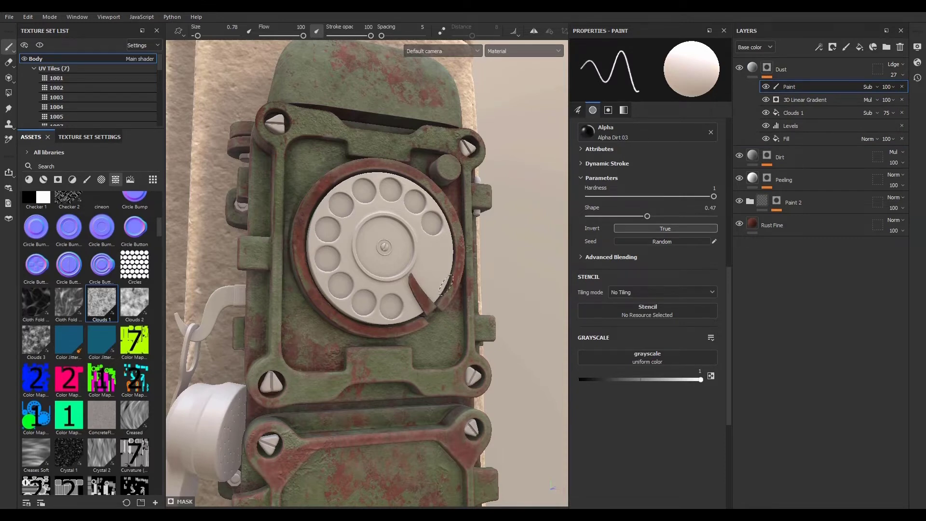
middle_click_drag(351, 295, 367, 215)
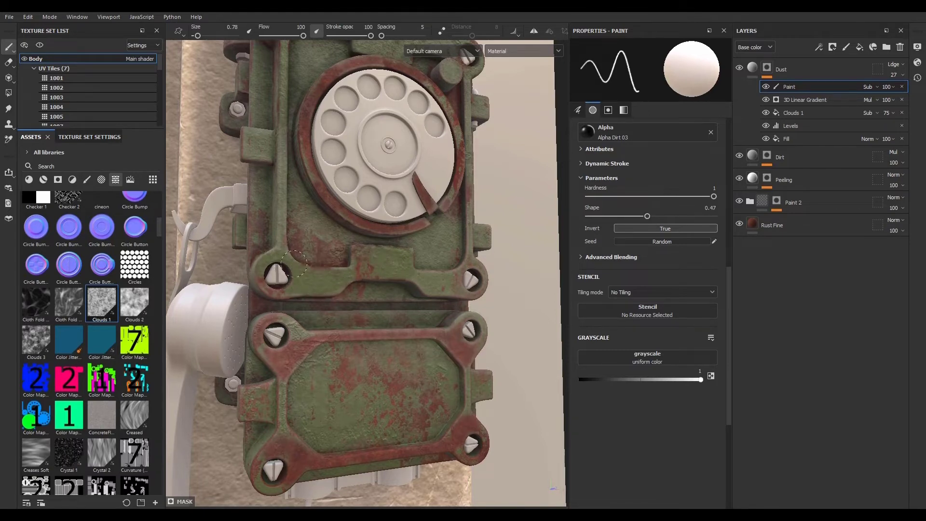
left_click_drag(249, 151, 338, 338, "alt")
middle_click_drag(358, 286, 363, 393, "alt")
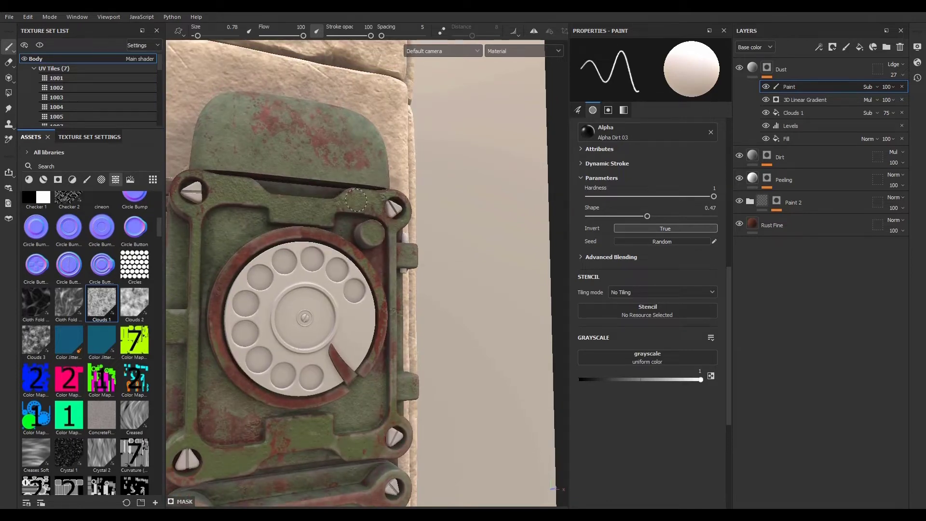
mouse_move(253, 236)
middle_mouse_down("alt")
mouse_move(300, 72)
mouse_move(320, 50)
middle_mouse_up("alt")
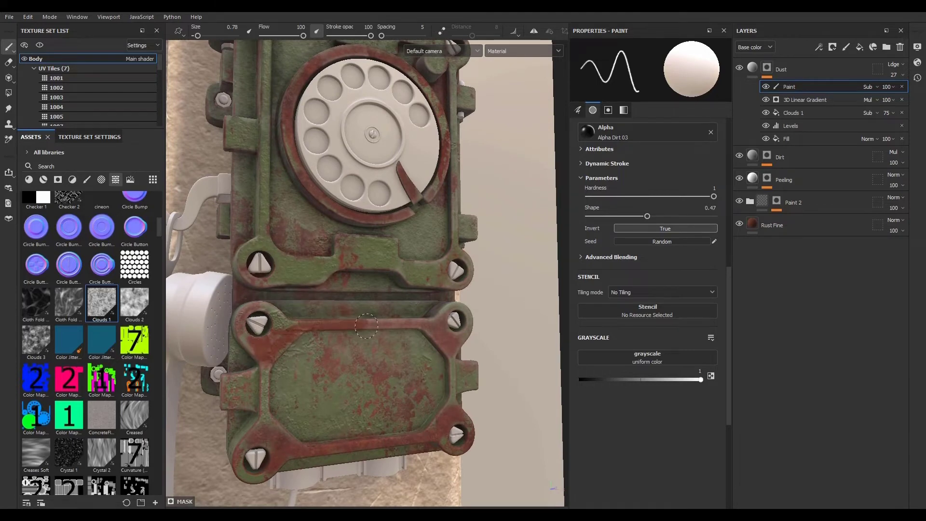
middle_click_drag(424, 404, 475, 322, "alt")
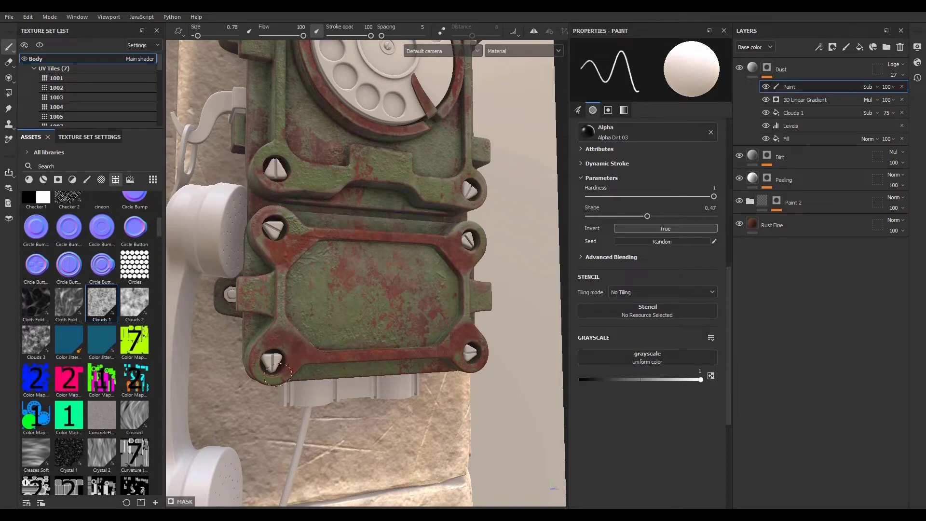
left_click_drag(277, 374, 251, 314, "alt")
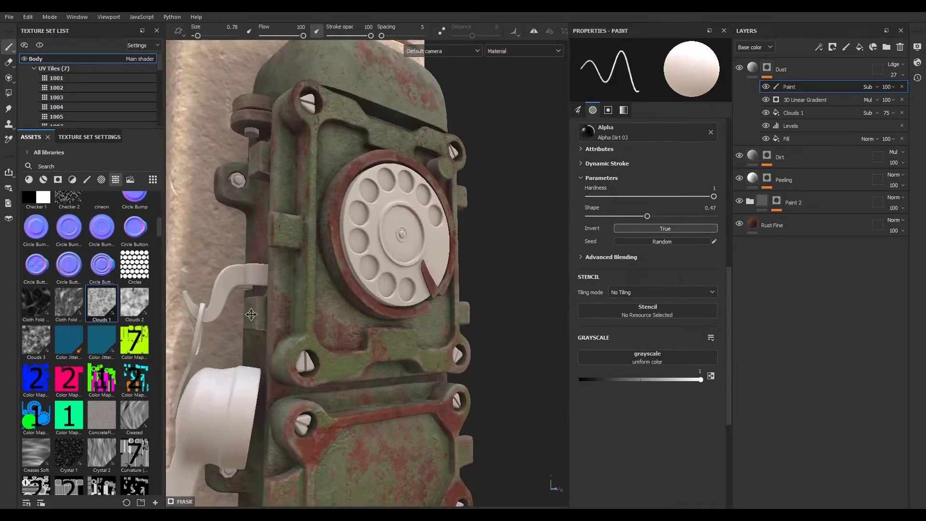
middle_click_drag(250, 314, 299, 356, "alt")
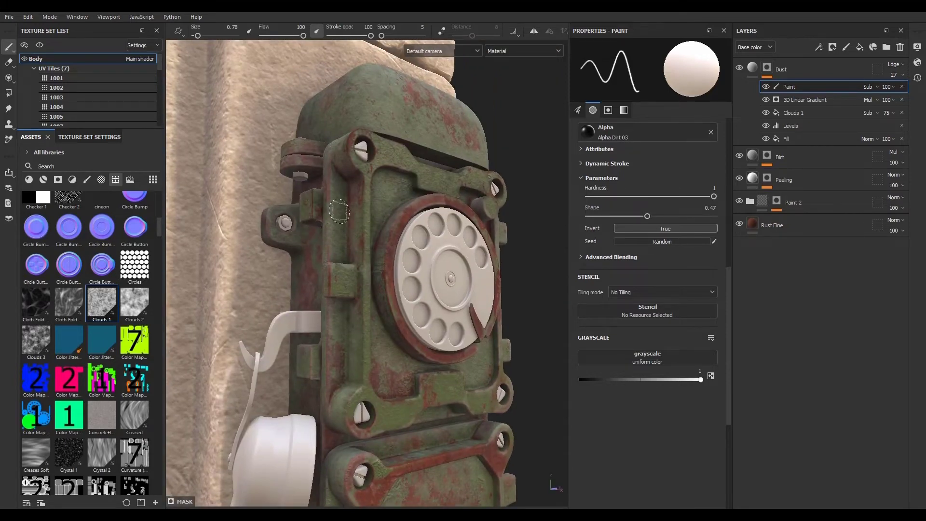
mouse_move(339, 211)
left_mouse_down("alt")
mouse_move(329, 192)
mouse_move(356, 205)
mouse_move(368, 296)
mouse_move(424, 261)
mouse_move(268, 269)
left_mouse_up("alt")
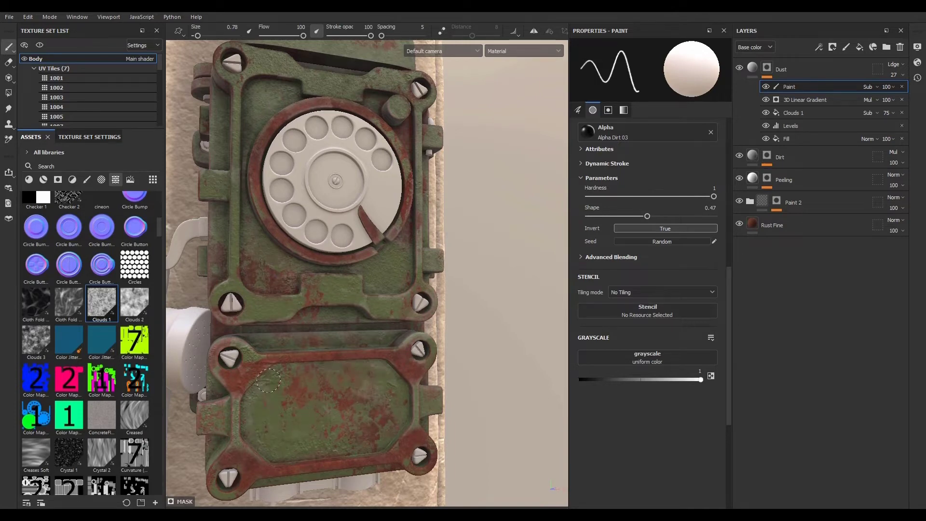
- Paint away more dust across the lower cover plate
left_click_drag(371, 394, 418, 397, "alt")
left_click_drag(331, 365, 407, 358, "alt")
middle_click_drag(398, 369, 365, 377, "alt")
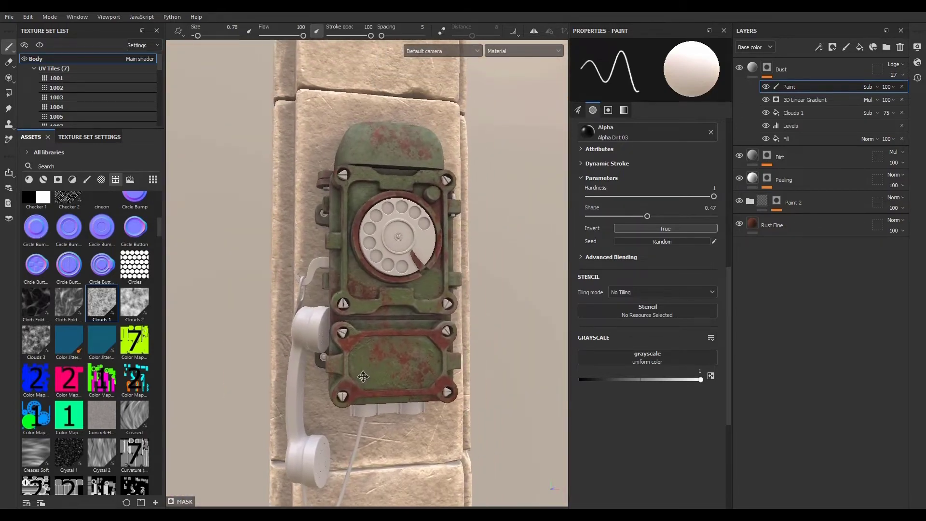
- Select all five layers of the Body texture set and copy them
left_click(751, 69)
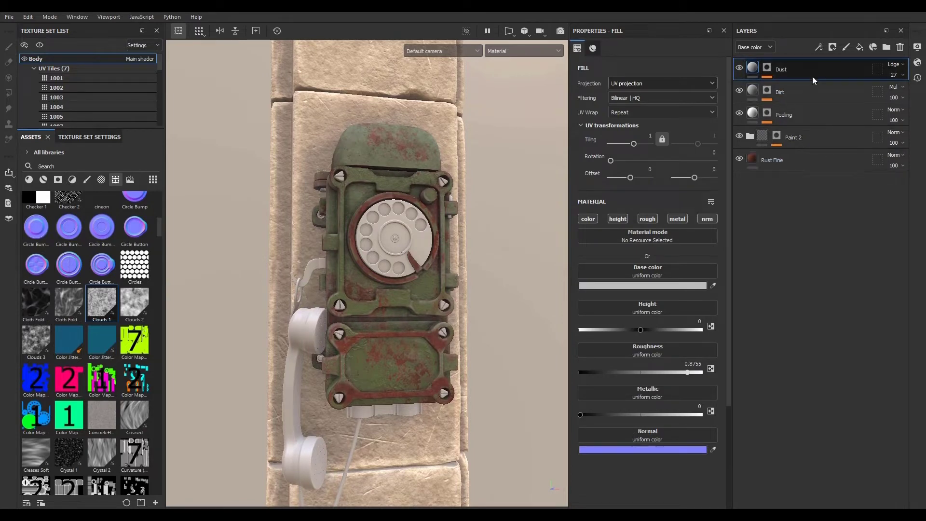
right_click(311, 334, "ctrl+alt")
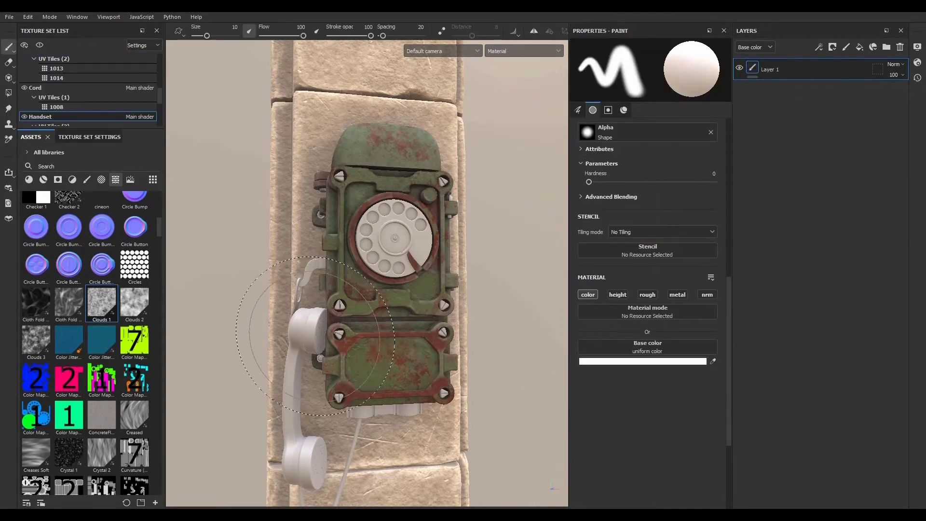
right_click(400, 151, "ctrl+alt")
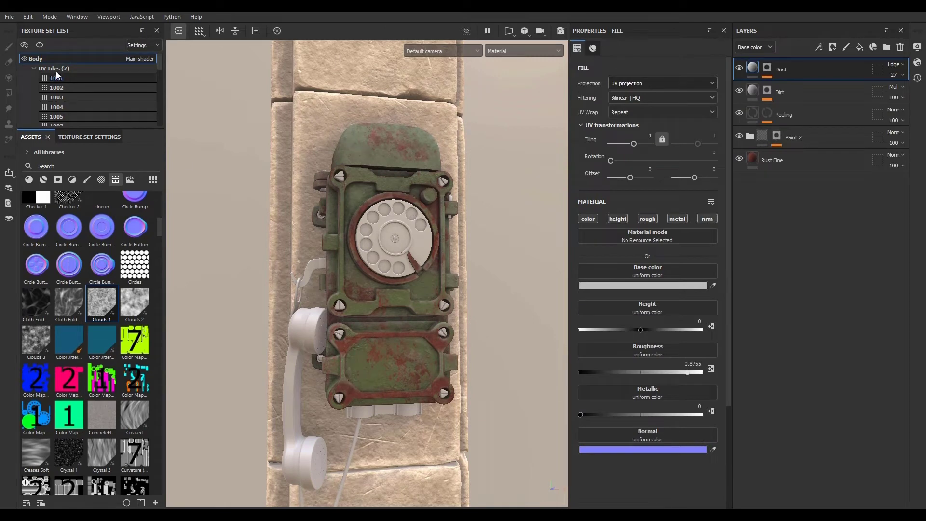
left_click(807, 155, "shift")
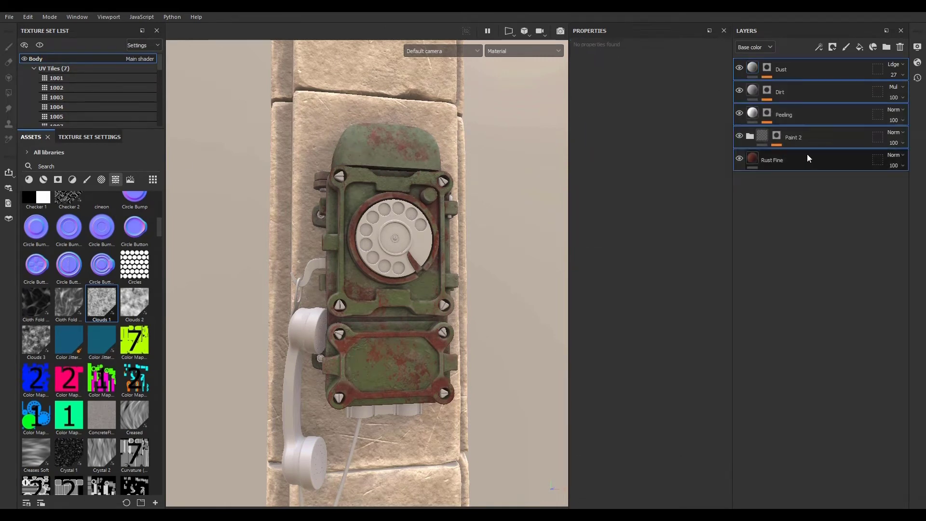
right_click(824, 114)
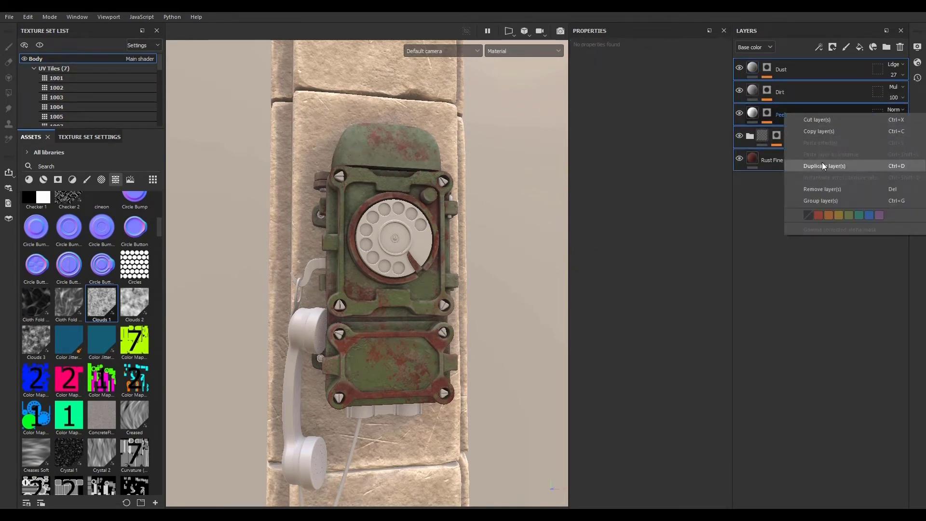
left_click(822, 131)
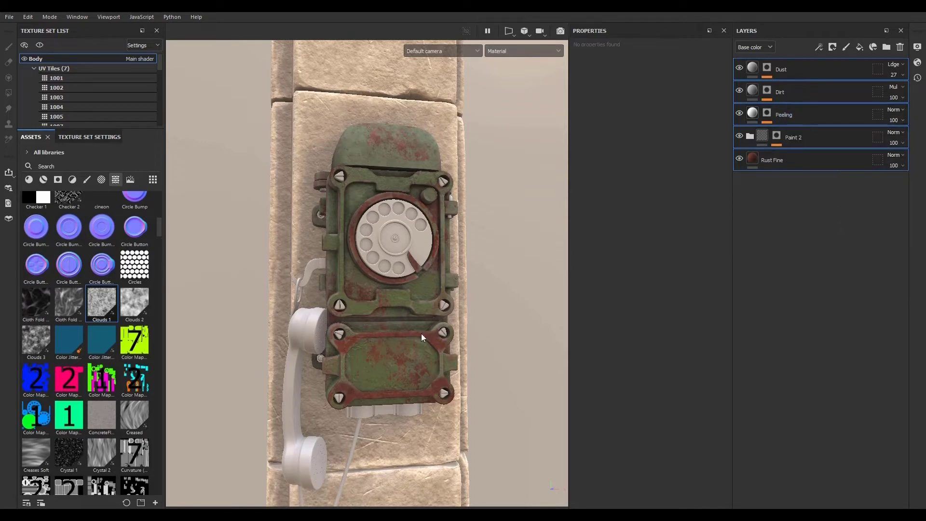
- Switch to the Handset texture set, delete its default layer, and paste the copied layers
right_click(318, 349, "ctrl+alt")
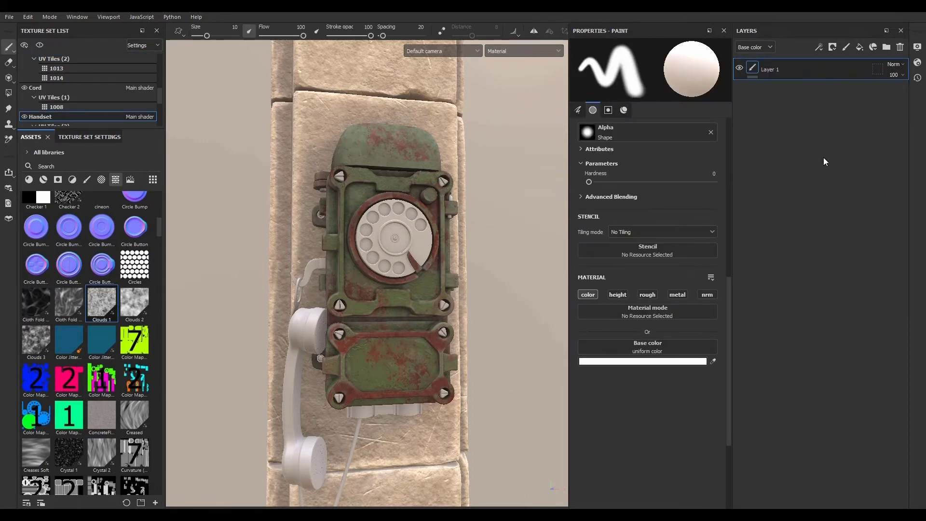
left_click(900, 48)
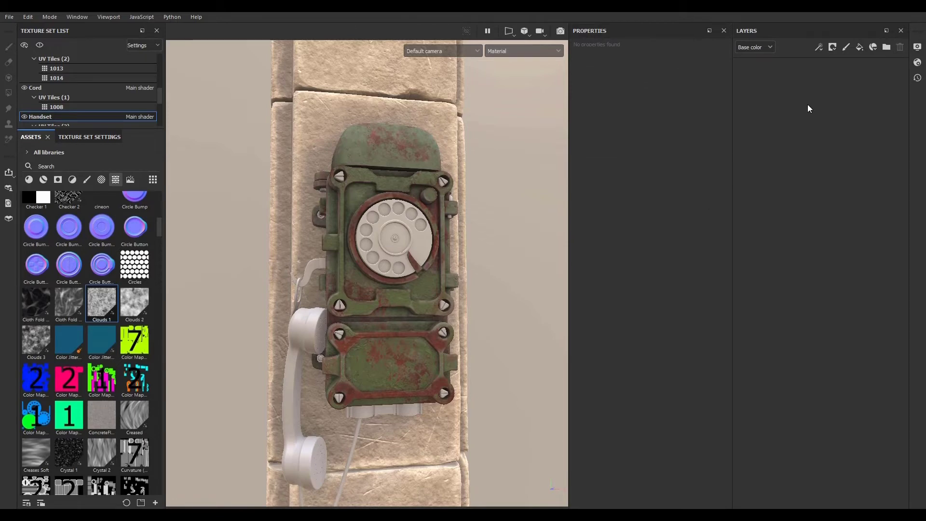
key("ctrl+v")
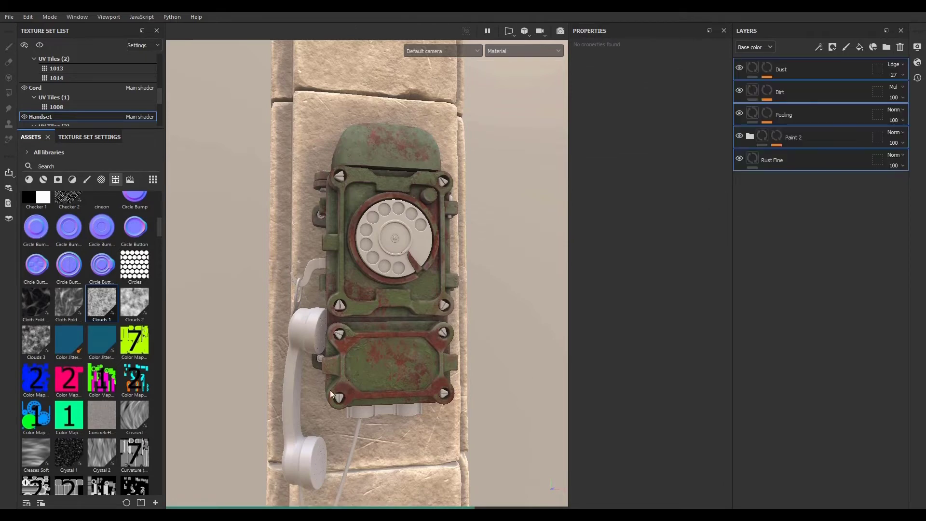
- Examine the handset and phone body with the pasted layer stack from several angles
middle_click_drag(328, 393, 374, 282, "alt")
left_click_drag(374, 282, 429, 280, "alt")
right_click_drag(430, 280, 481, 325, "alt")
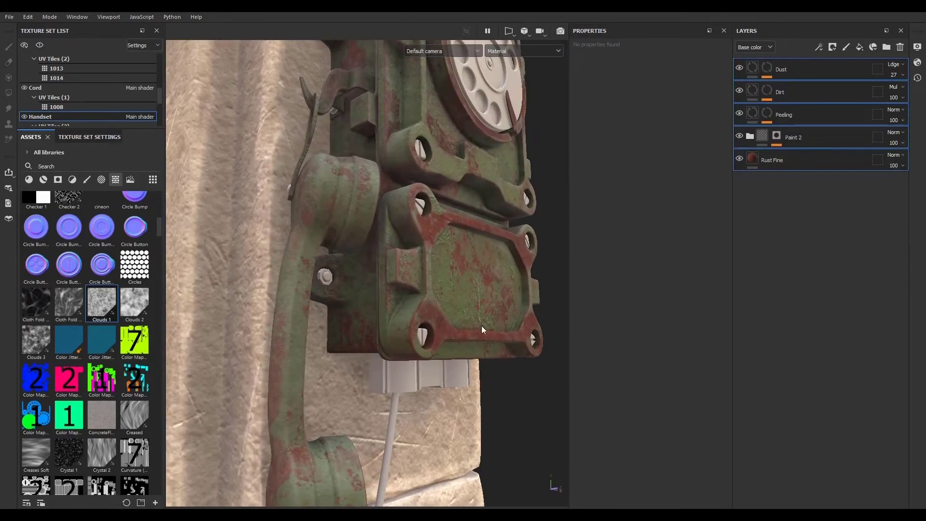
middle_click_drag(376, 366, 384, 298, "alt")
left_click_drag(384, 298, 365, 307, "alt")
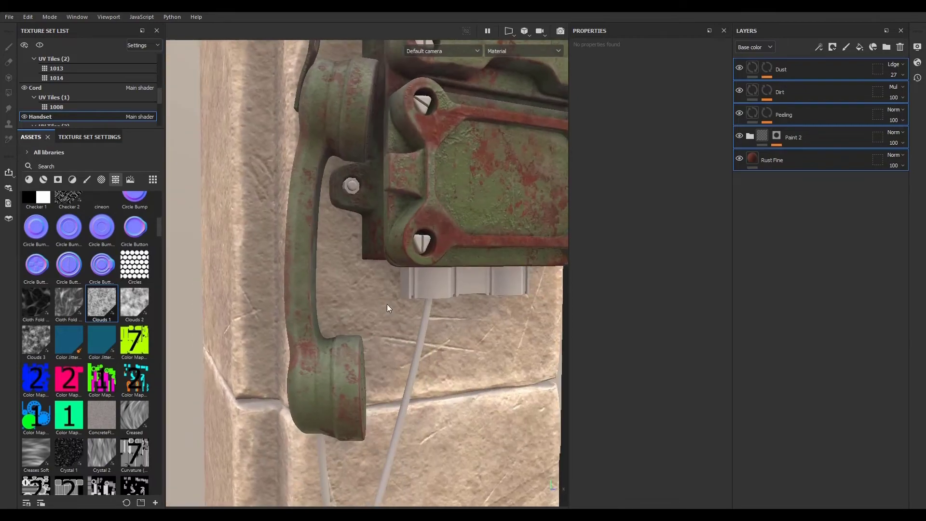
right_click_drag(387, 304, 347, 308, "alt")
left_click_drag(347, 309, 323, 280, "alt")
middle_click_drag(323, 280, 333, 337, "alt")
right_click_drag(347, 337, 335, 335, "alt")
middle_click_drag(335, 335, 340, 276, "alt")
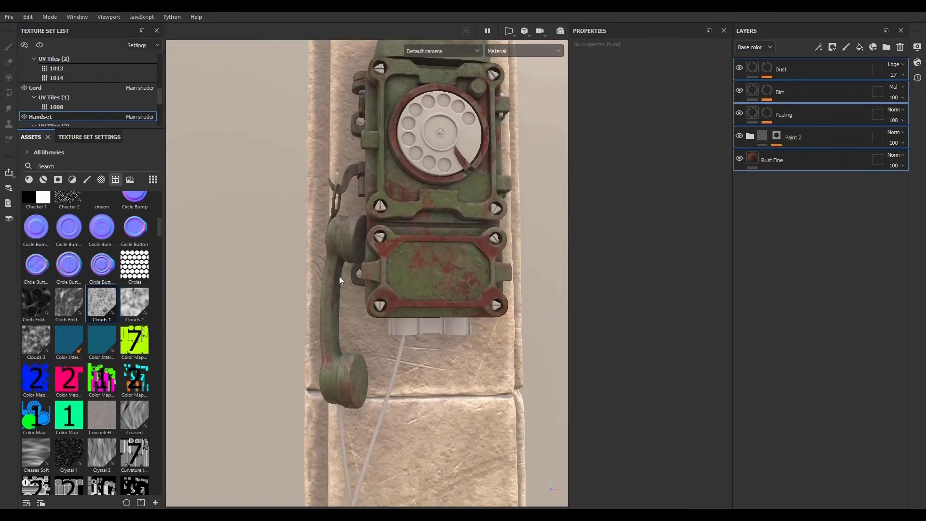
right_click_drag(340, 276, 302, 294, "alt")
left_click_drag(302, 294, 350, 265, "alt")
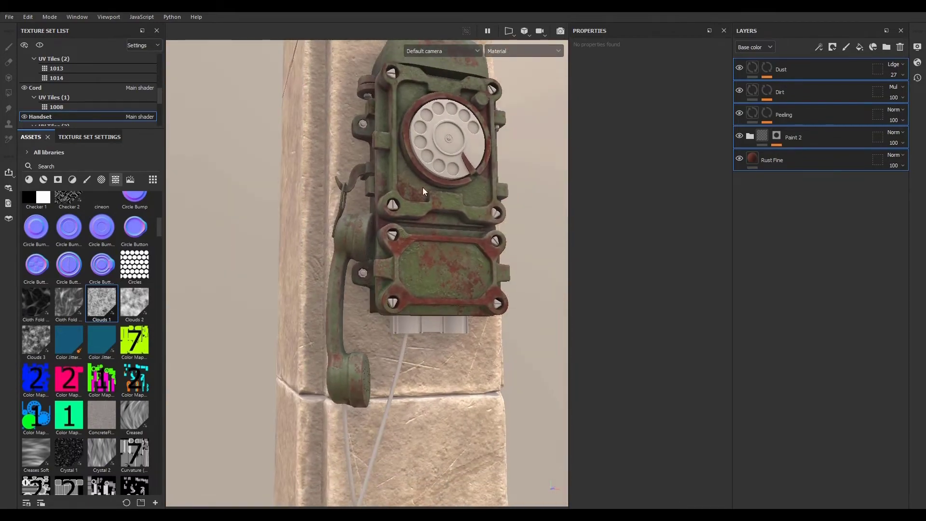
- Create a new folder, move all the handset's layers into it, and collapse the folder
left_click(886, 47)
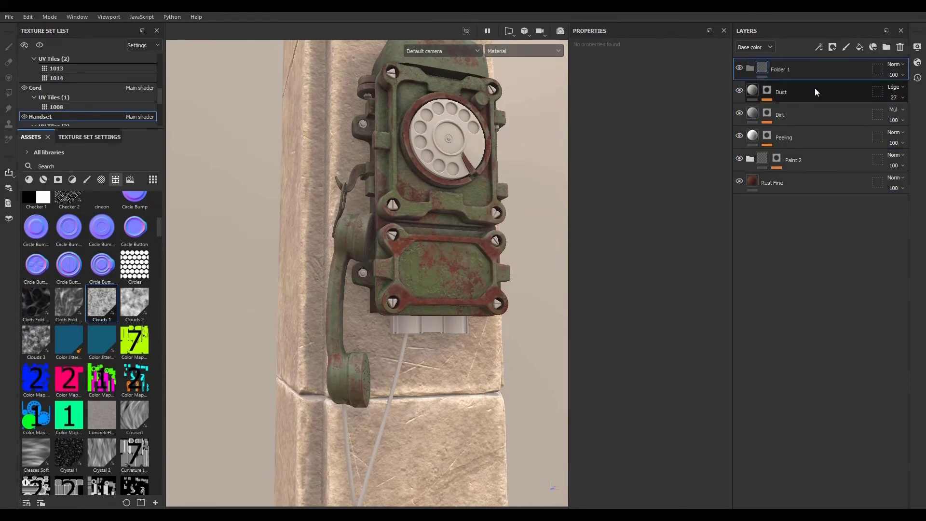
left_click(818, 182, "shift")
left_click_drag(825, 90, 827, 71)
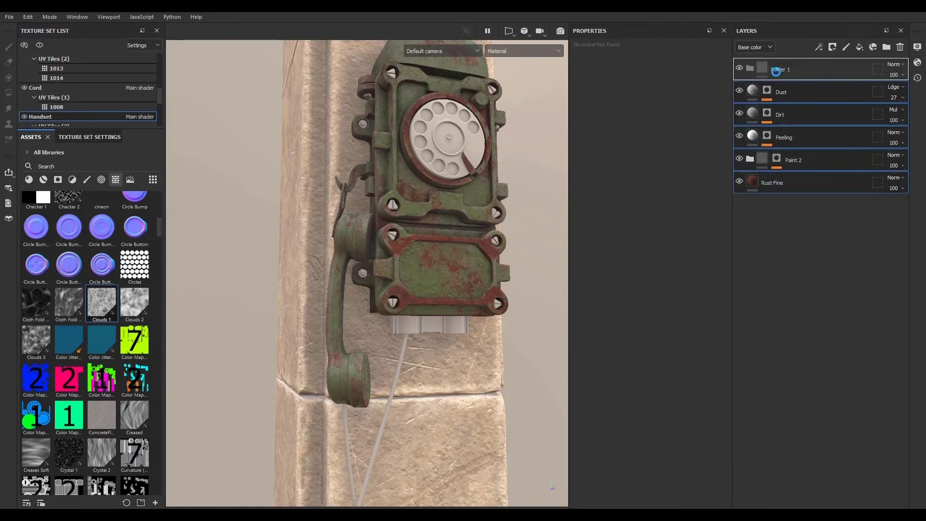
left_click(751, 71)
left_click(806, 68)
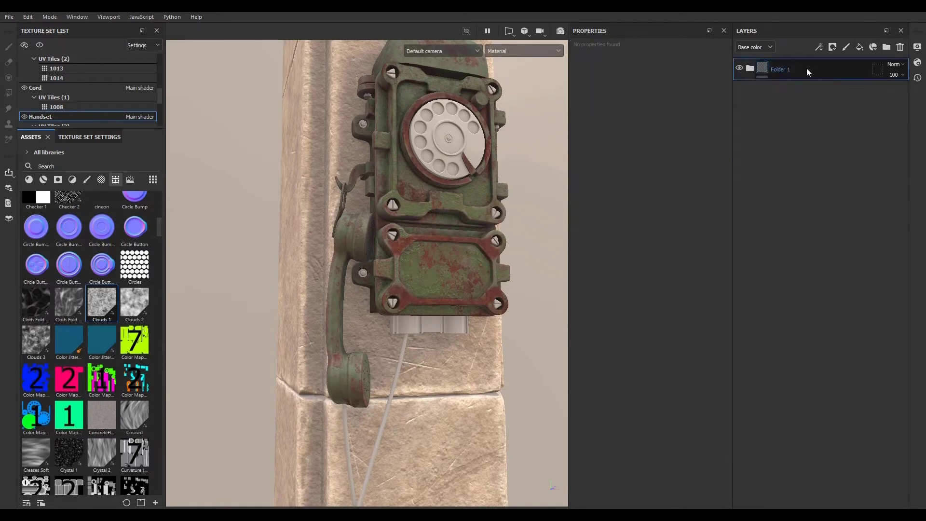
- Add a black mask to Folder 1 and switch to the Polygon Fill tool to fill the mask
left_click(832, 47)
left_click(833, 72)
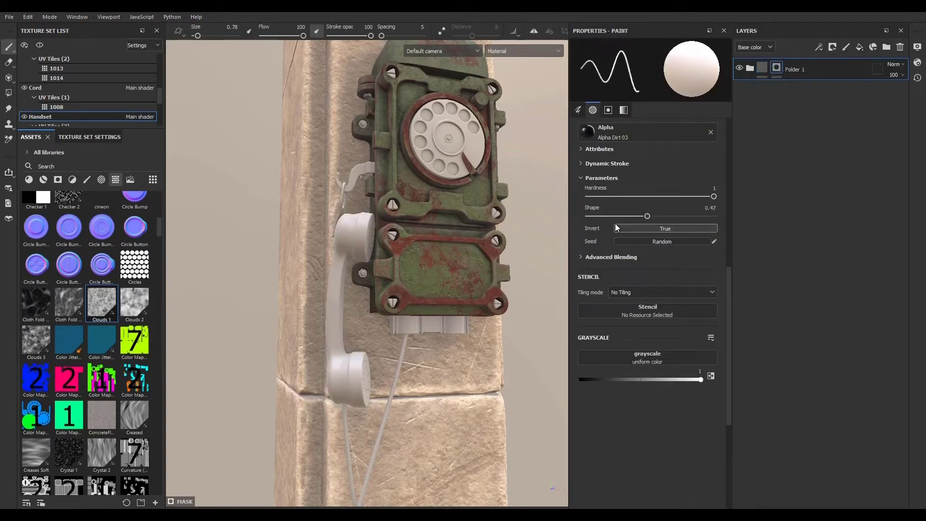
scroll(627, 222, "down", 4)
scroll(684, 215, "up", 6)
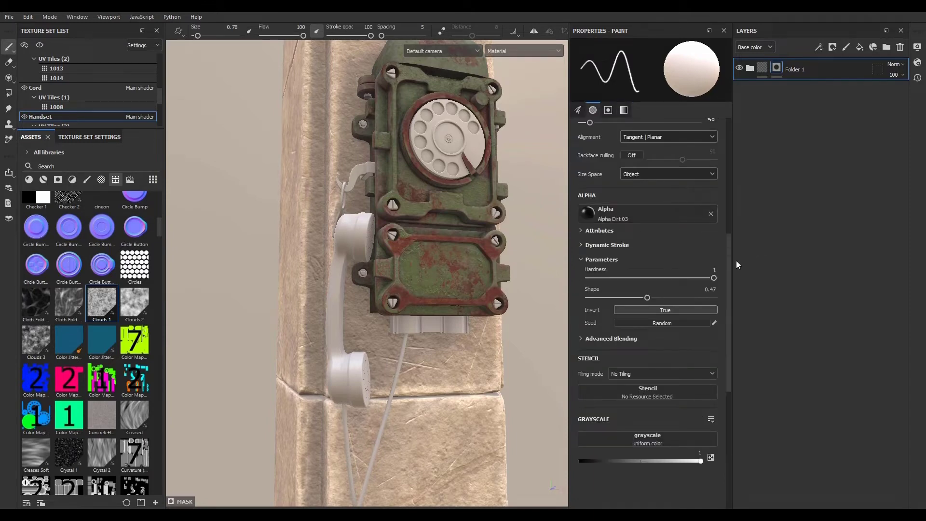
left_click_drag(729, 268, 735, 160)
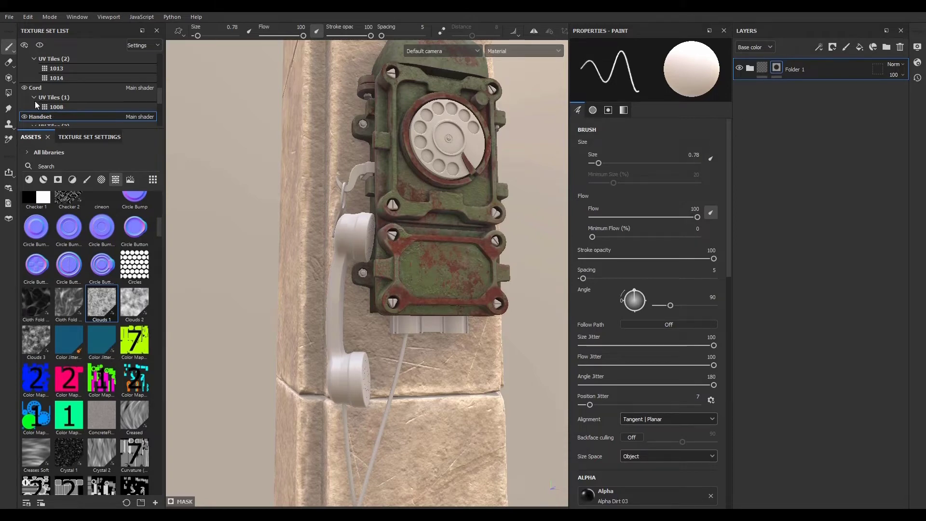
left_click(9, 94)
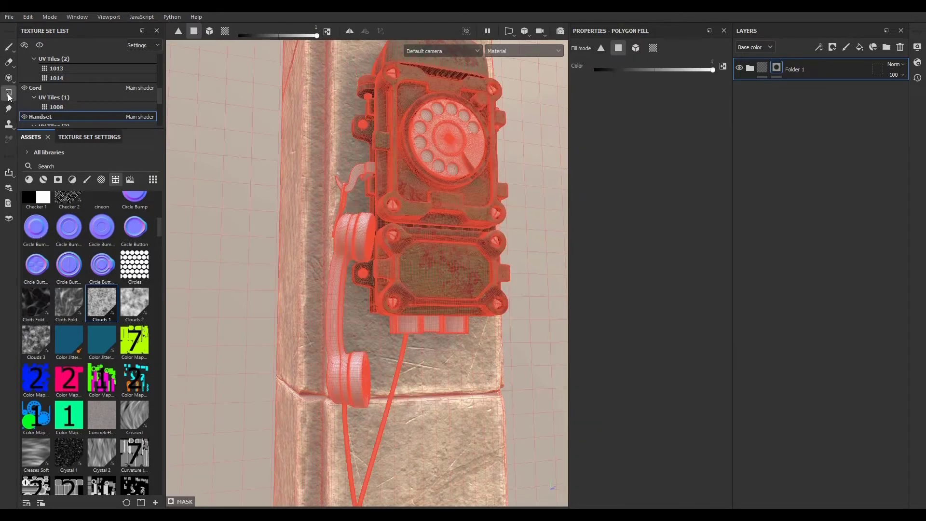
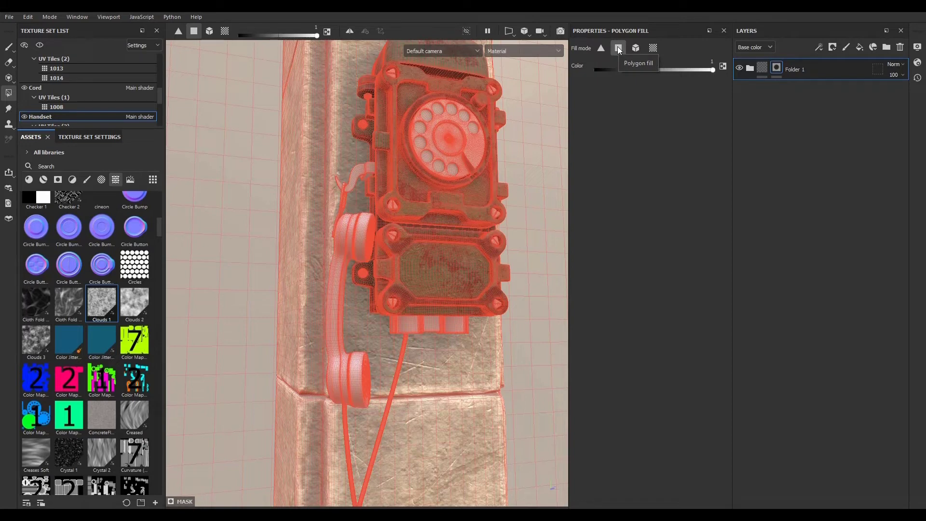
left_click(653, 48)
scroll(358, 241, "up", 3)
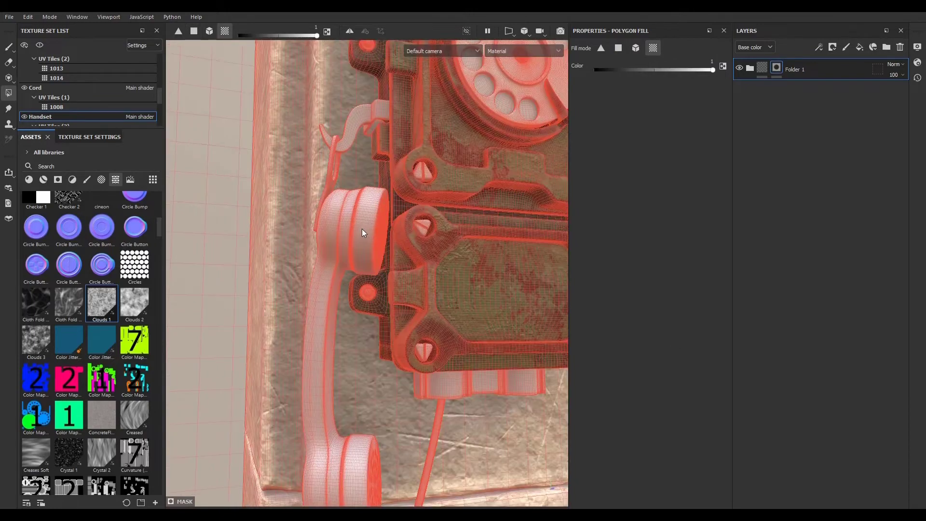
scroll(365, 236, "up", 3)
scroll(366, 248, "up", 2)
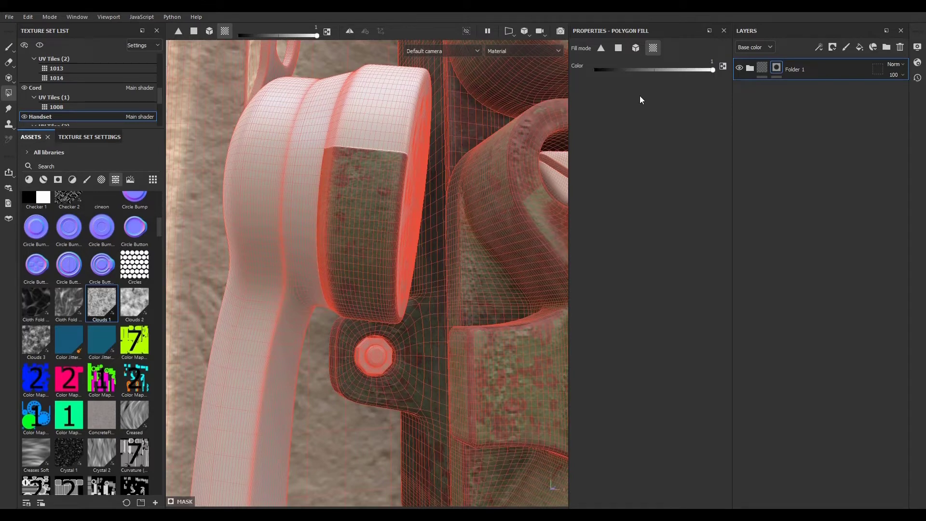
key("ctrl+z")
left_click(619, 49)
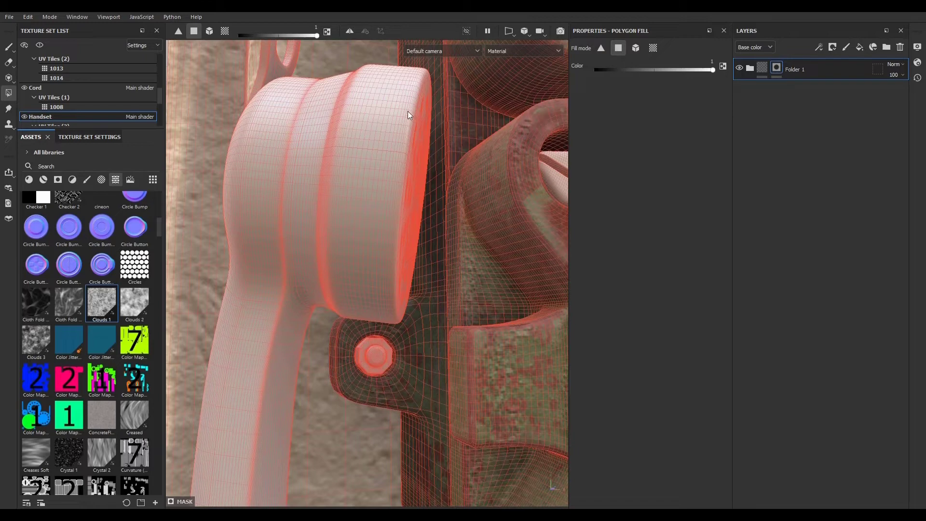
left_click_drag(378, 138, 244, 170)
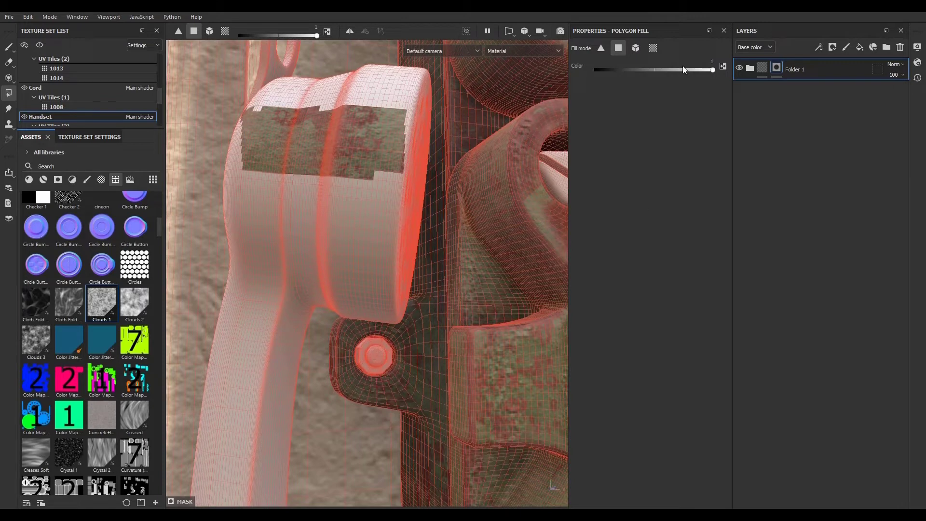
key("ctrl+z")
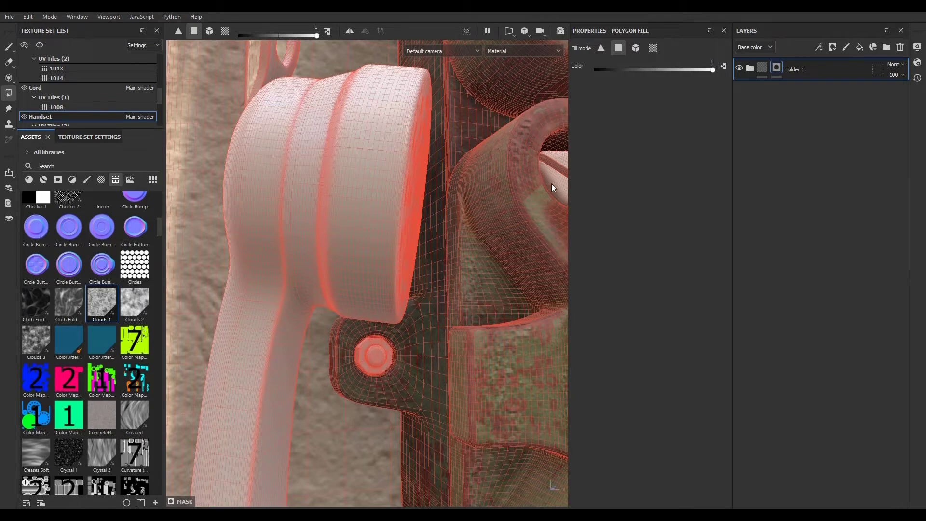
- Fill the whole handset in Folder 1's black mask using the mesh fill mode
left_click(603, 48)
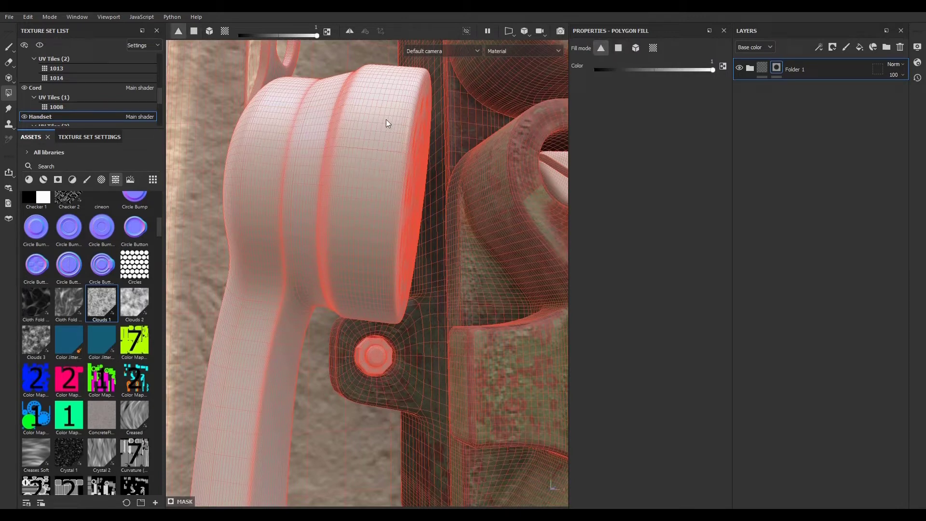
left_click_drag(386, 120, 199, 358)
left_click_drag(395, 265, 334, 241, "alt")
right_click_drag(333, 239, 409, 277, "alt")
middle_click_drag(410, 277, 386, 316, "alt")
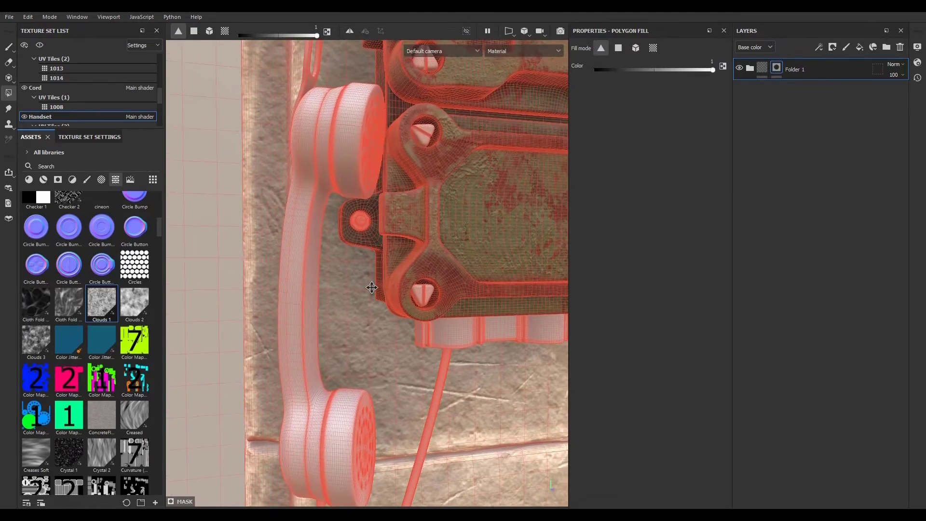
right_click_drag(387, 316, 379, 284, "alt")
left_click(637, 48)
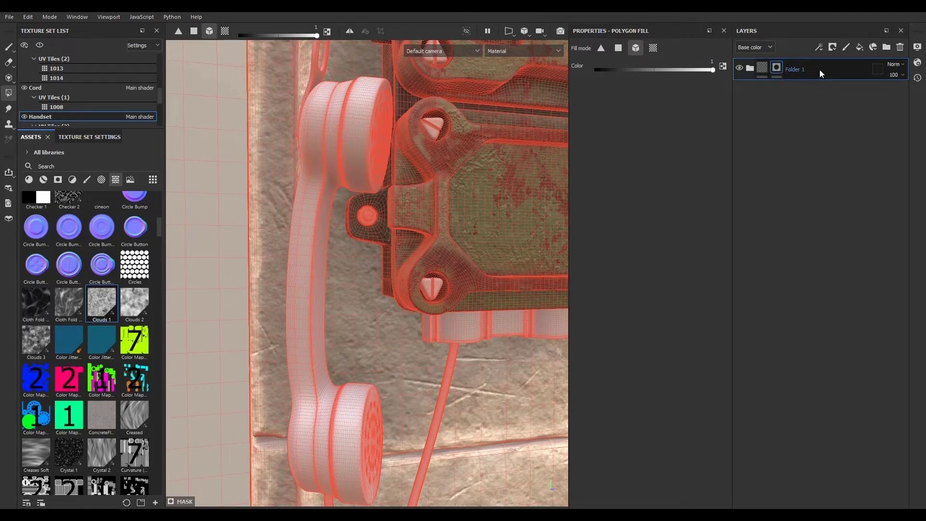
left_click(357, 120)
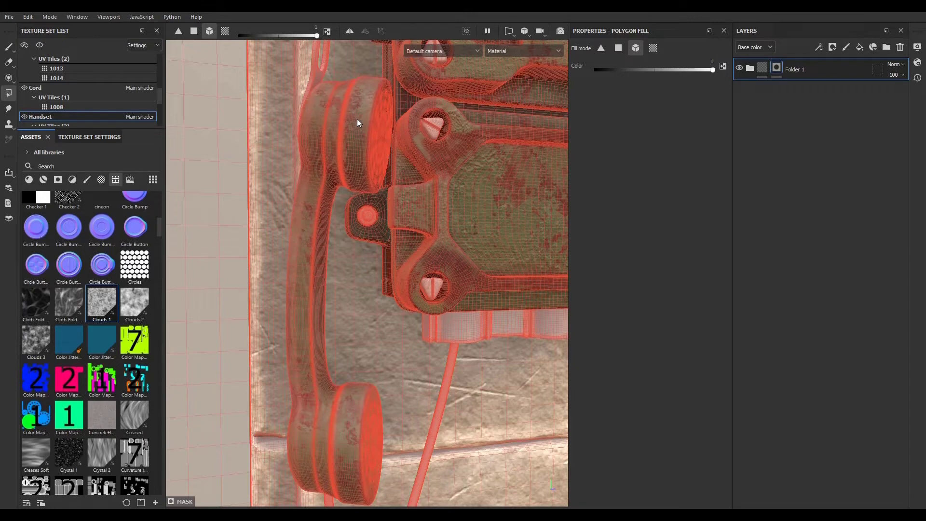
- Leave the mask and inspect the masked handset with the folder's layers from several angles
left_click(763, 68)
right_click_drag(456, 268, 393, 344, "alt")
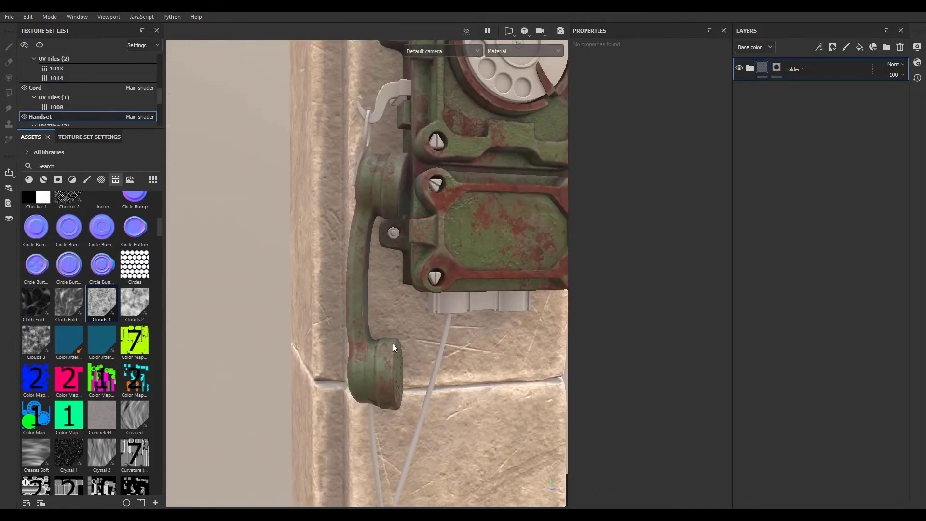
scroll(358, 139, "up", 5)
scroll(358, 139, "down", 3)
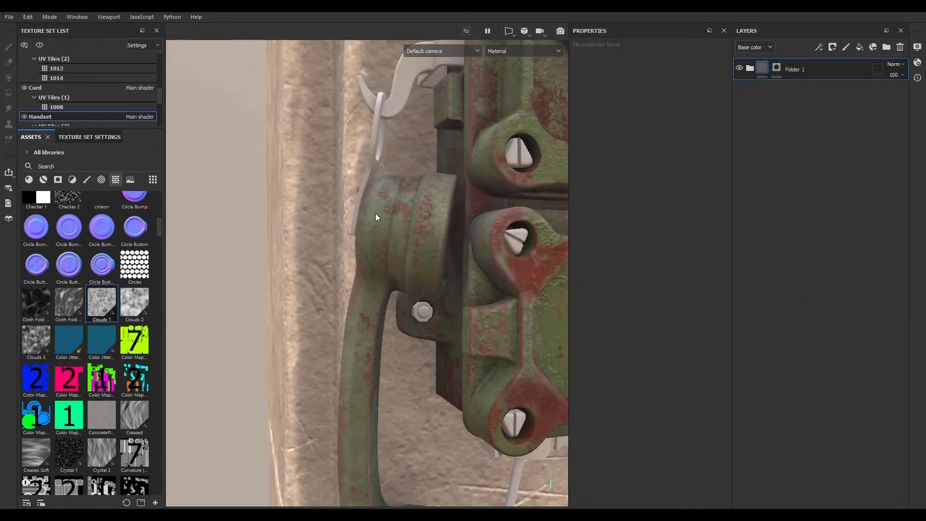
left_click_drag(375, 217, 289, 192, "alt")
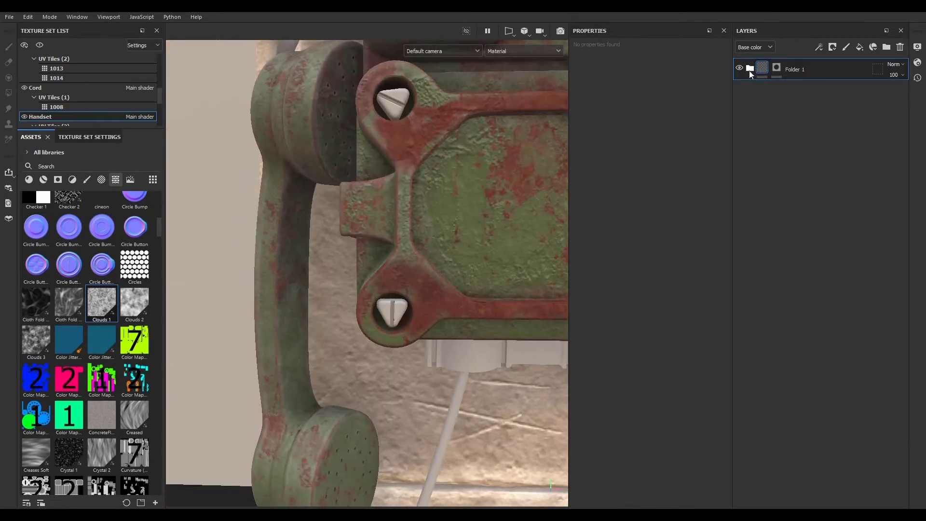
- Expand Folder 1 and toggle the Dust layer's visibility off and on to compare the handset
left_click(749, 69)
left_click(740, 91)
left_click_drag(410, 203, 361, 227, "alt")
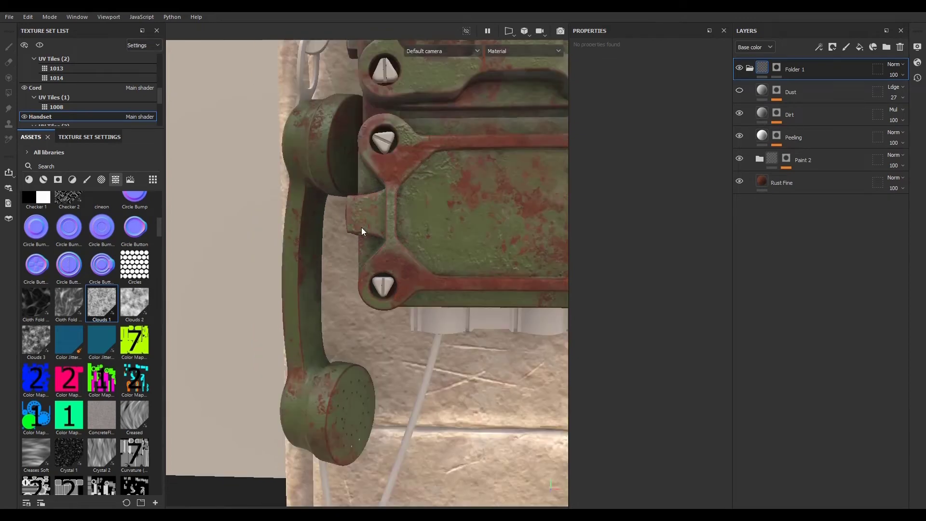
right_click_drag(361, 227, 337, 273, "alt")
left_click_drag(337, 272, 393, 277, "alt")
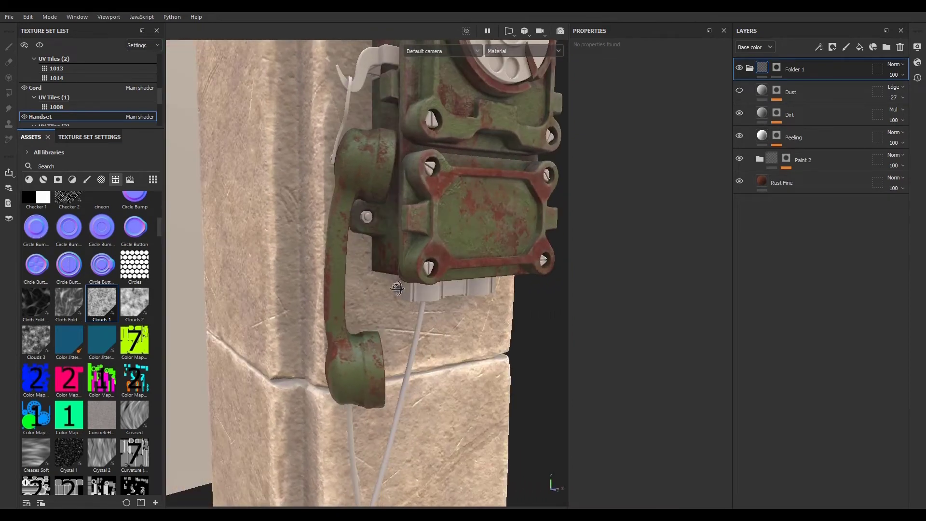
left_click(739, 90)
- Lower the Dust layer's opacity to 2
left_click(801, 92)
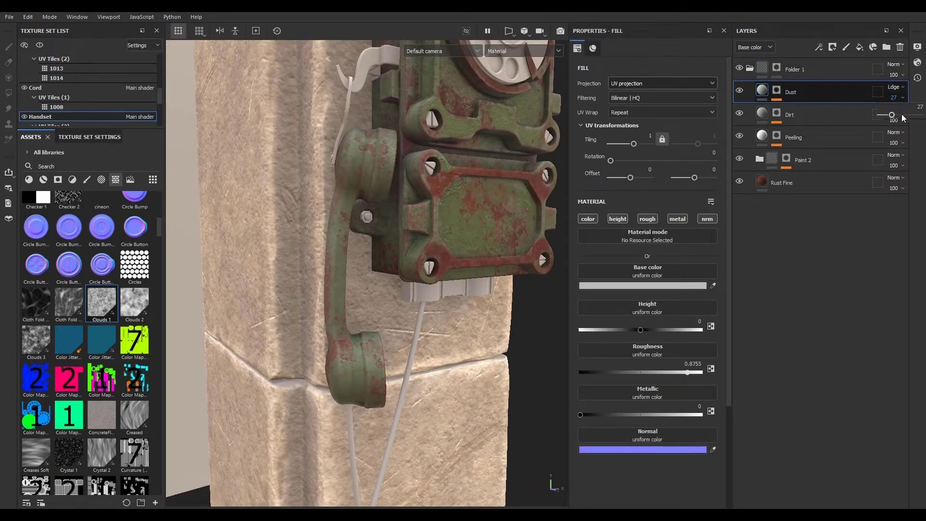
left_click_drag(903, 117, 882, 118)
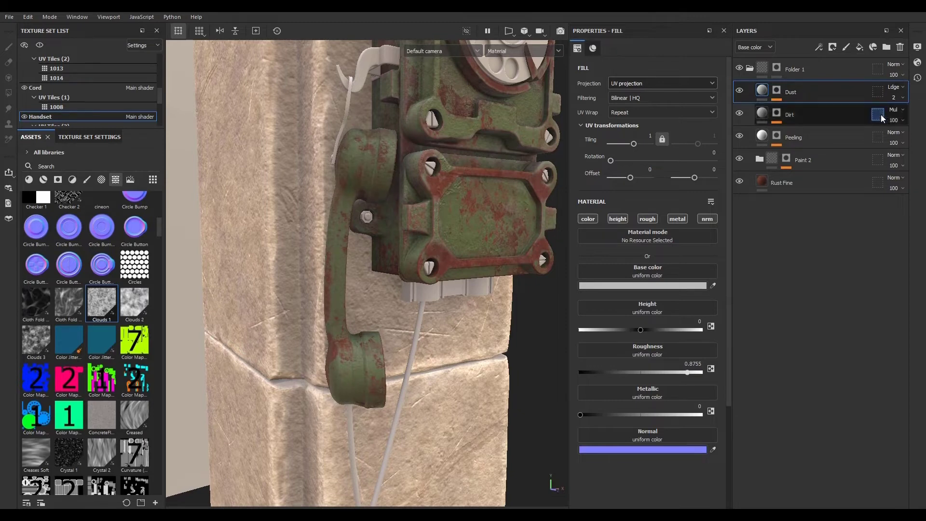
scroll(384, 234, "up", 2)
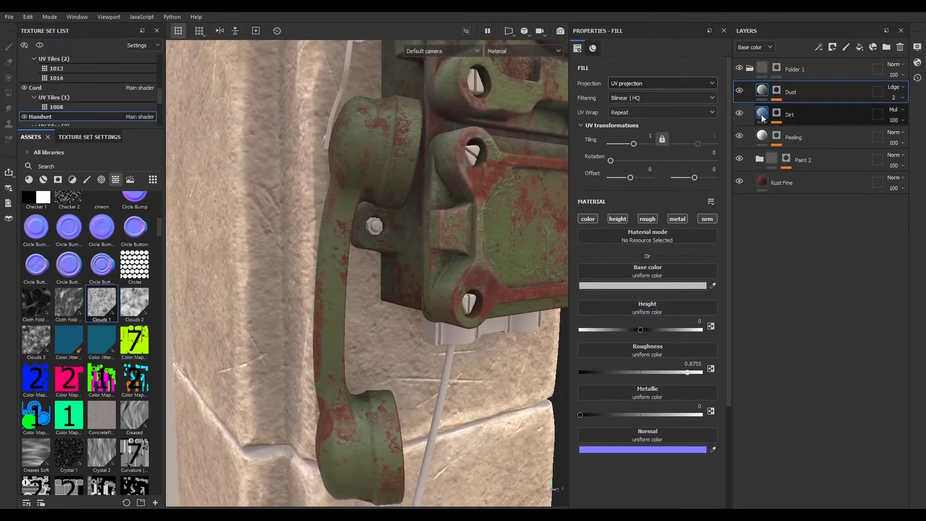
- Open the Peeling layer's mask stack and view the mask on the handset
left_click(776, 137)
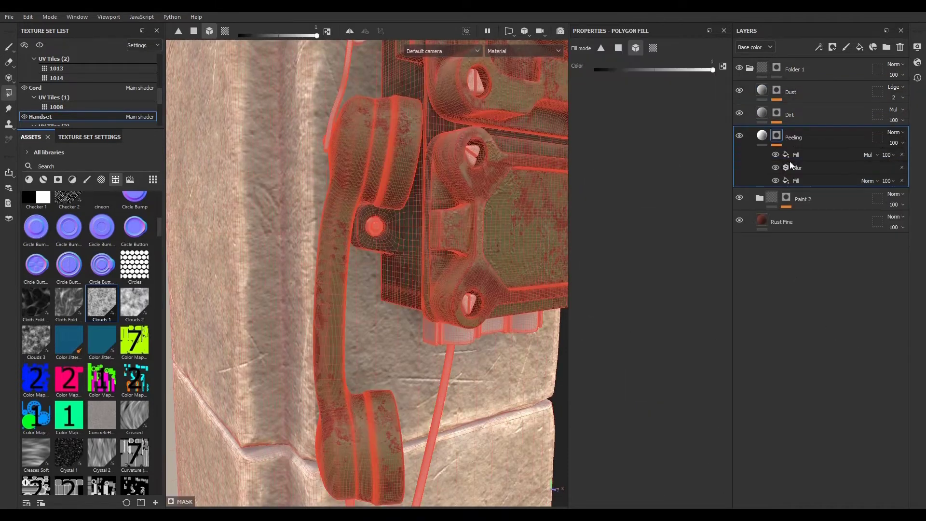
left_click(777, 137, "alt")
left_click_drag(475, 350, 449, 342, "alt")
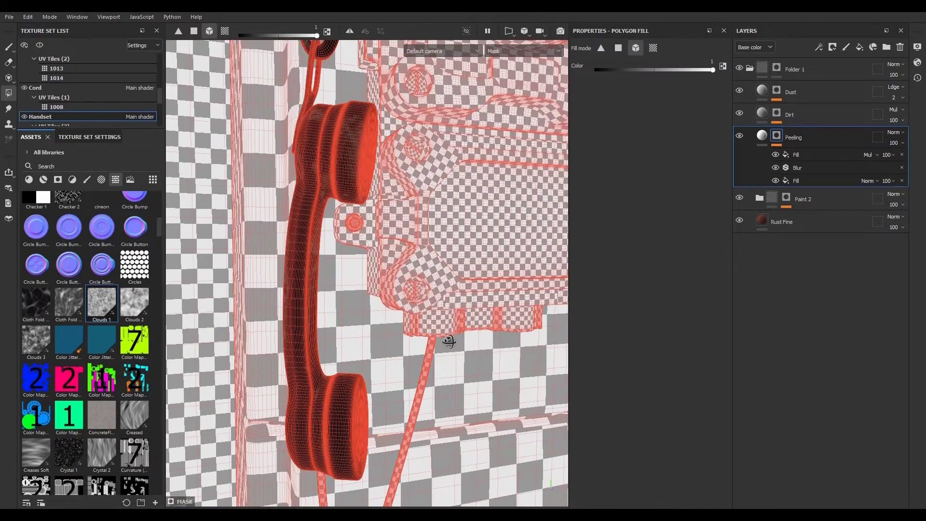
left_click_drag(336, 223, 418, 180, "alt")
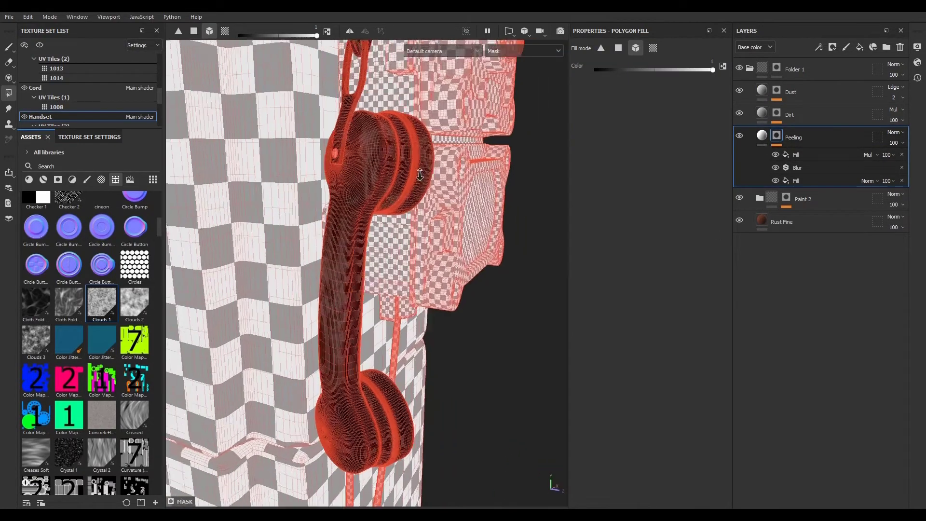
right_click_drag(419, 175, 793, 278, "alt")
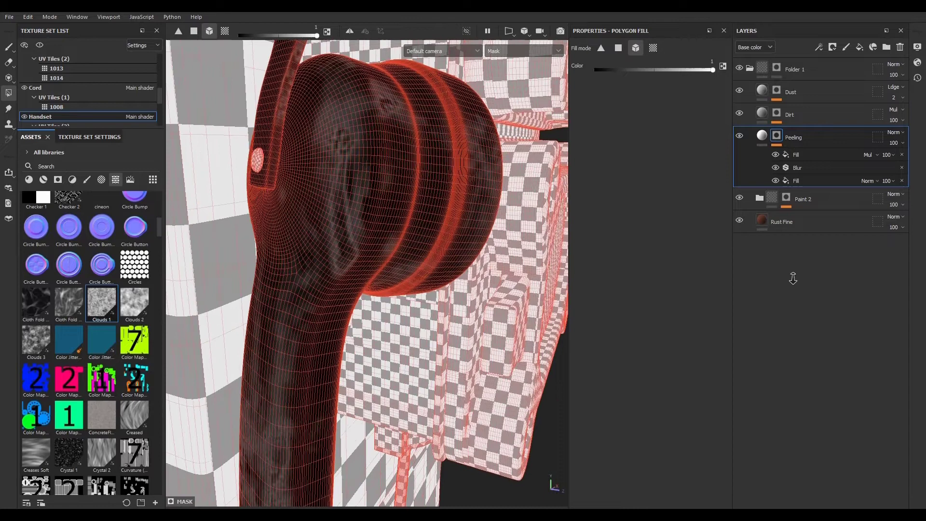
- Expand Paint 2's mask stack and toggle its Fill effect's visibility off and on to compare
left_click(786, 198)
left_click_drag(415, 261, 369, 289, "alt")
right_click_drag(369, 290, 338, 333, "alt")
middle_click_drag(338, 332, 416, 271, "alt")
left_click_drag(415, 270, 434, 296, "alt")
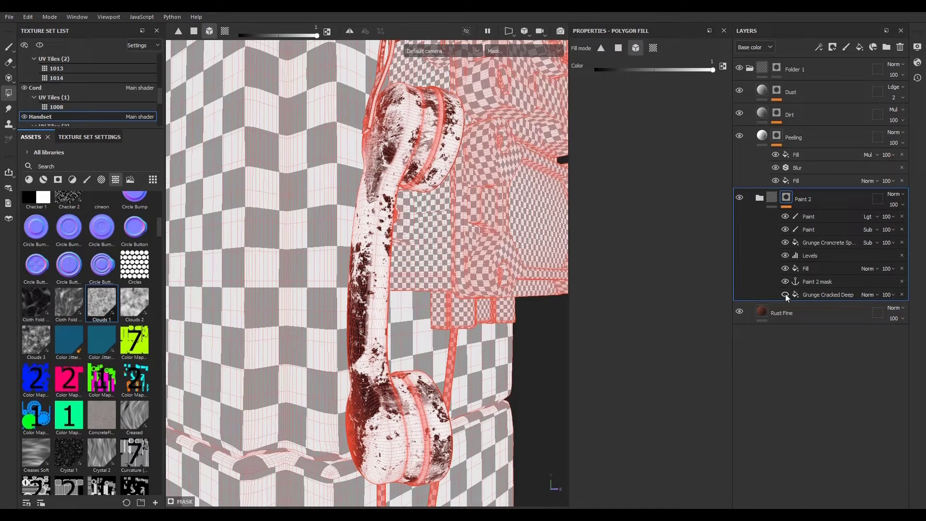
left_click(786, 268)
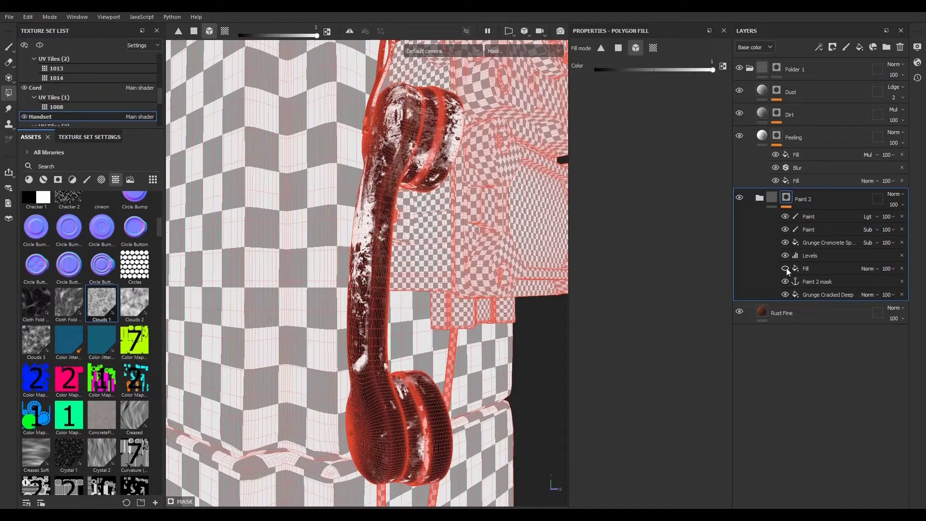
left_click(786, 268)
- Adjust the Levels effect in Paint 2's mask, pulling its upper handles down to about 0.38 and 0.58
left_click(821, 268)
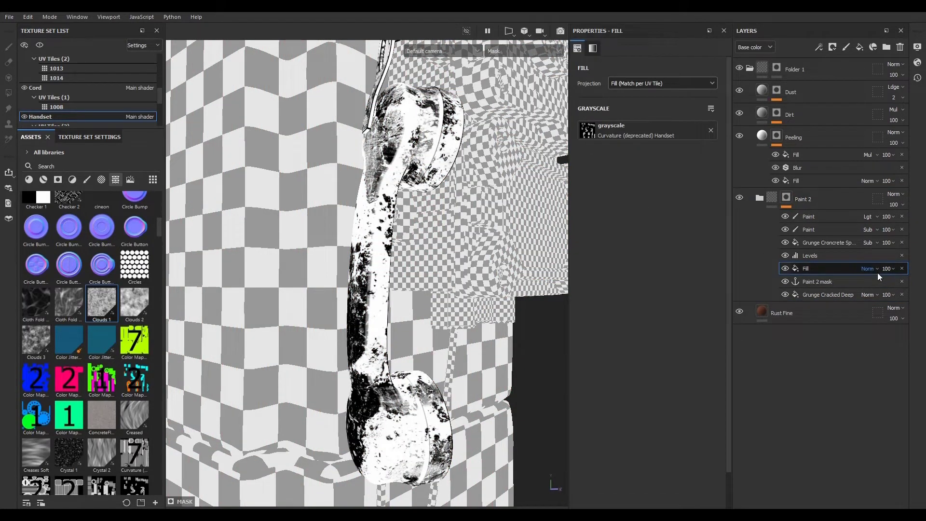
left_click(835, 256)
left_click_drag(699, 71, 613, 74)
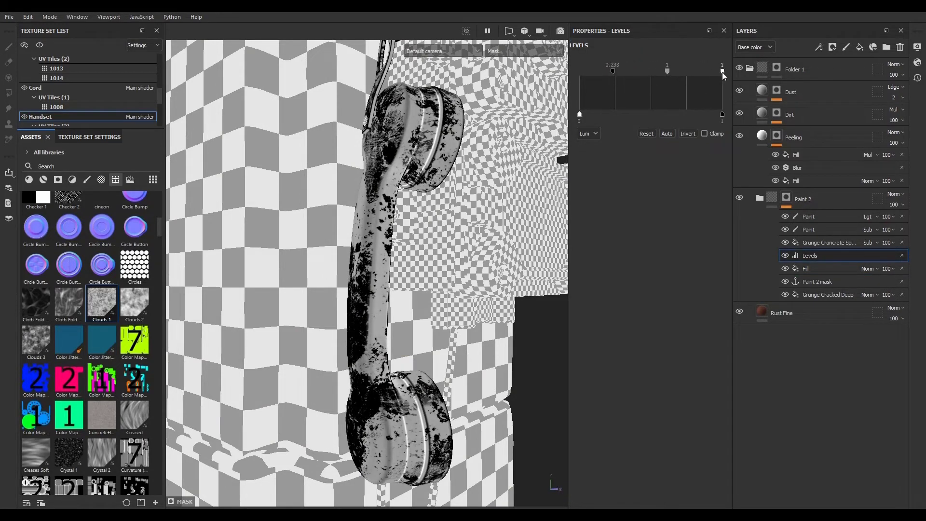
left_click_drag(722, 71, 630, 71)
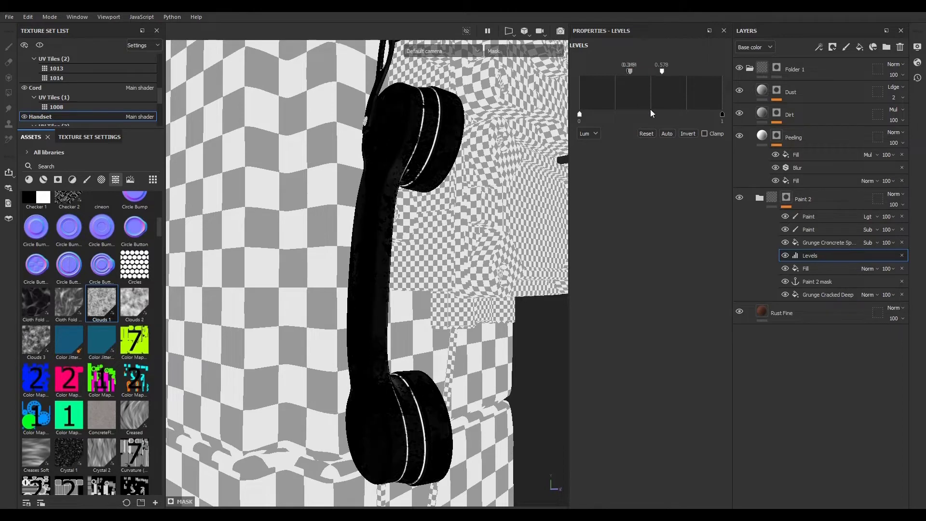
left_click(773, 198)
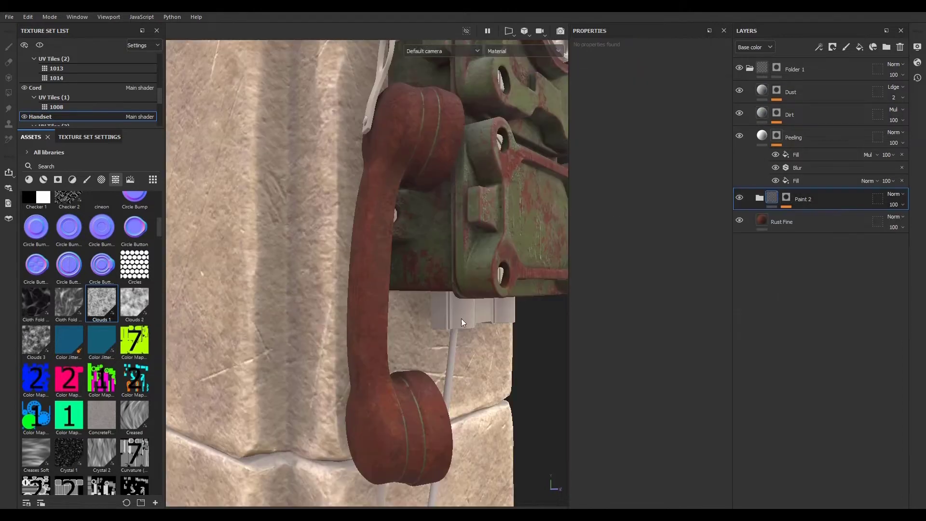
left_click_drag(490, 353, 579, 323, "alt")
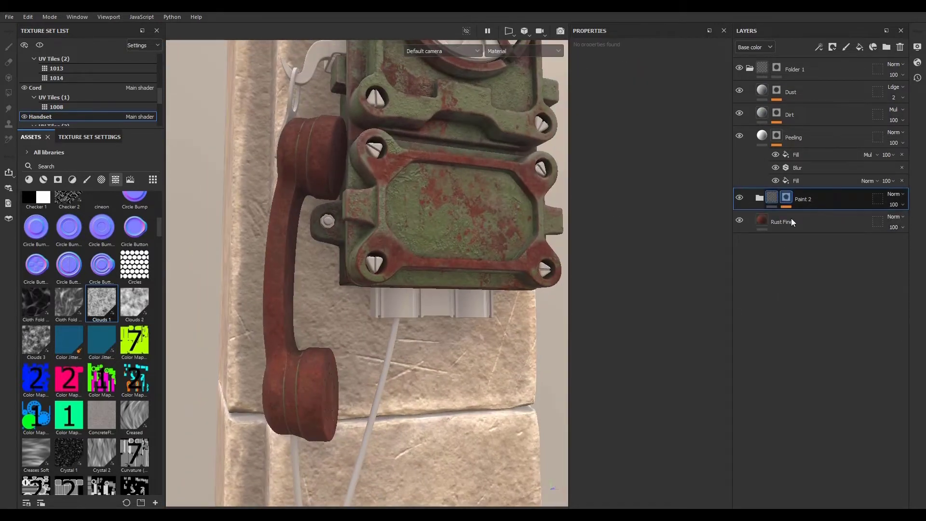
- Readjust Paint 2's mask Levels, setting its handles to about 0.27, 3.045 and 0.635
left_click(786, 198)
left_click(833, 243)
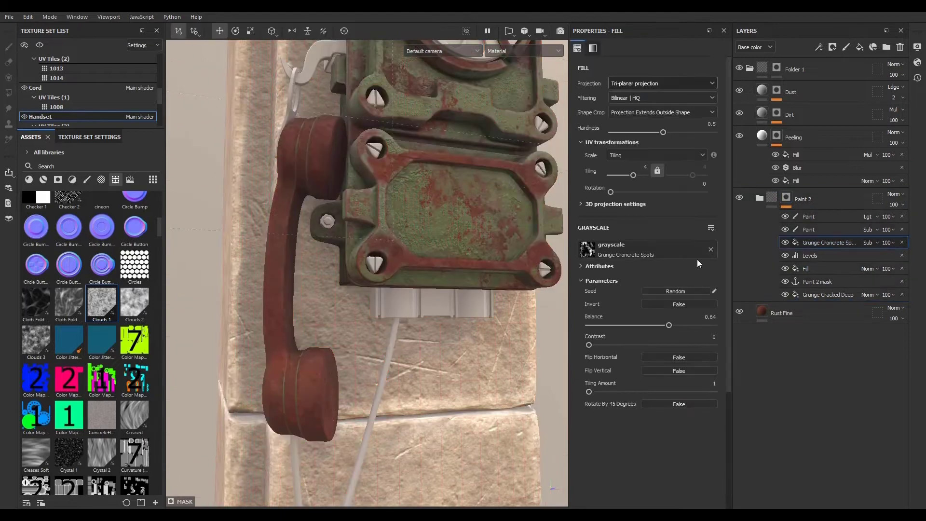
left_click_drag(463, 202, 440, 236, "alt")
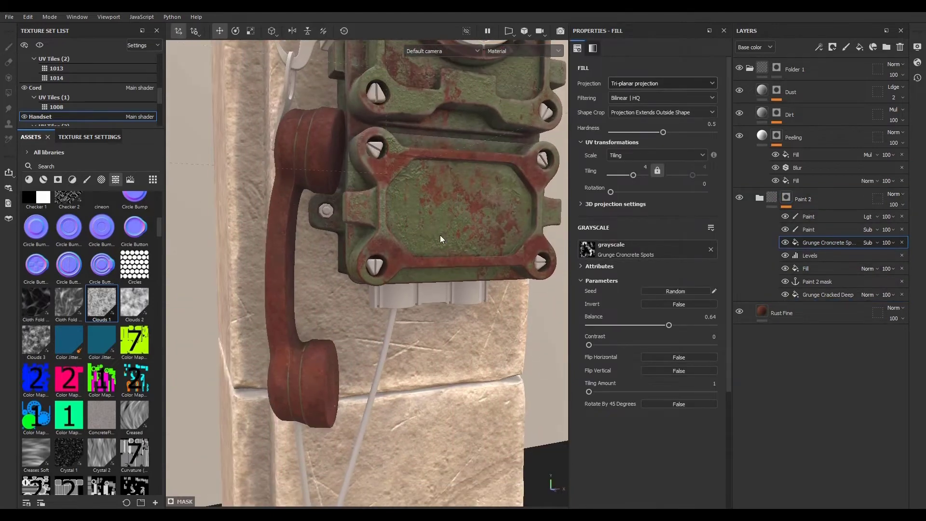
left_click(826, 253)
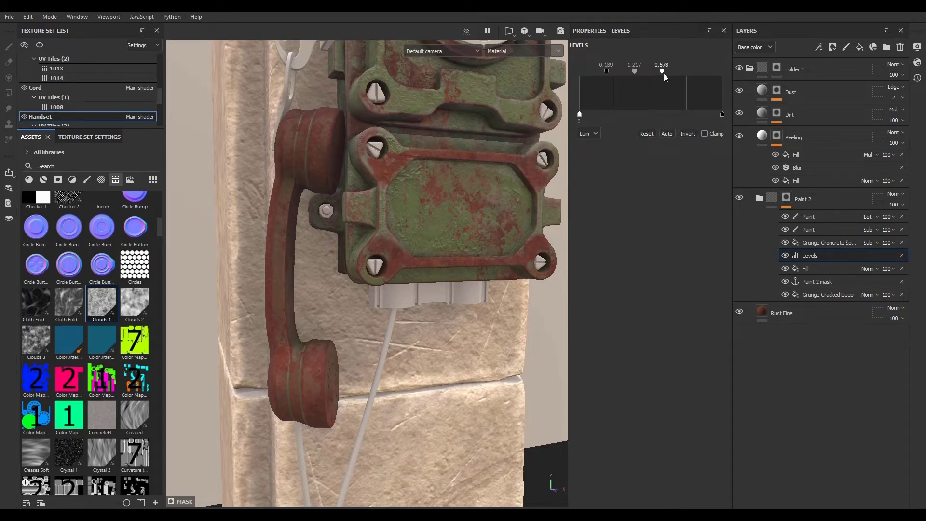
mouse_move(664, 74)
left_mouse_down()
mouse_move(629, 72)
mouse_move(675, 72)
left_mouse_up()
left_click_drag(694, 76, 671, 77)
left_click_drag(308, 212, 286, 175, "alt")
right_click_drag(286, 175, 188, 132, "alt")
left_click_drag(188, 132, 386, 290, "alt")
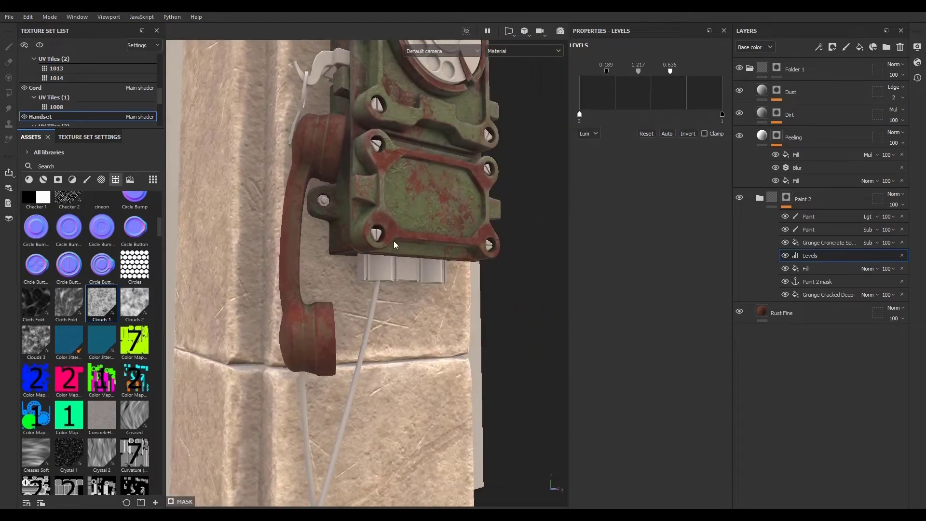
left_click_drag(639, 72, 620, 75)
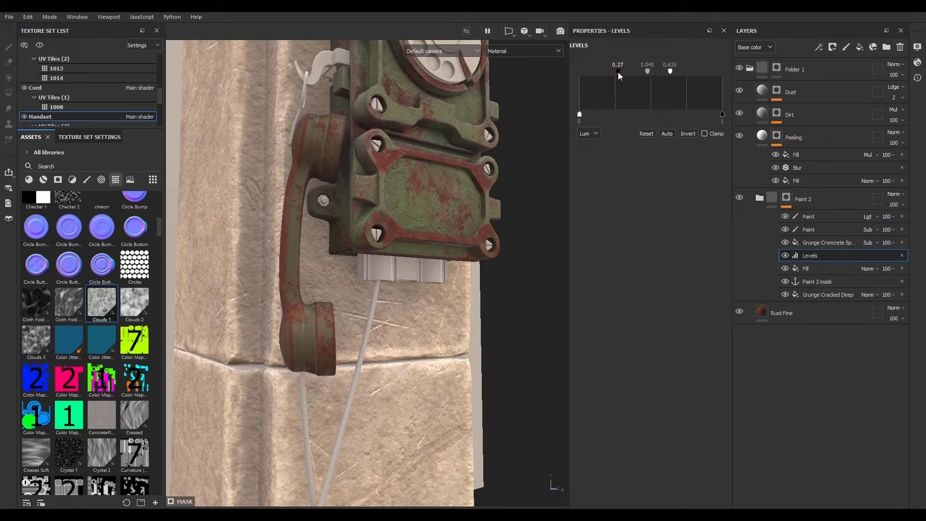
- Raise the Grunge Concrete Spots balance to 0.78 and randomize its seed
left_click(823, 243)
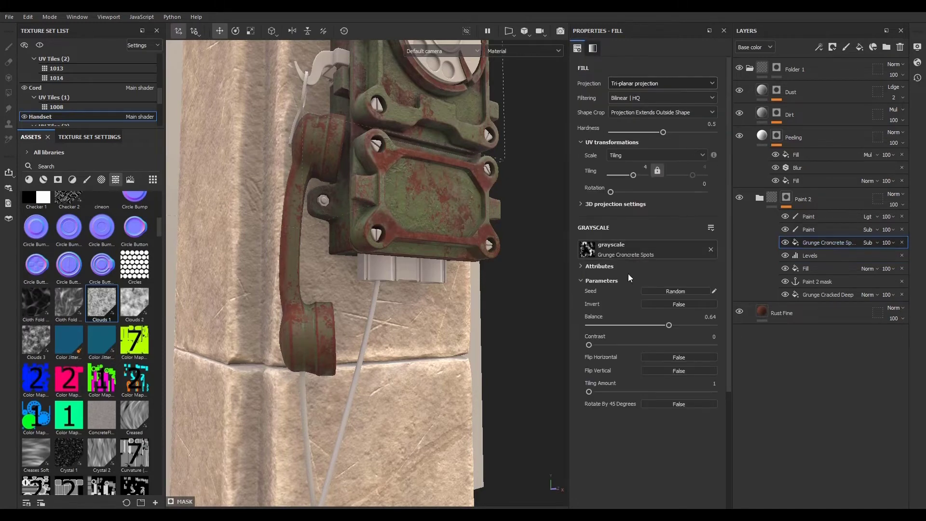
mouse_move(669, 326)
left_mouse_down()
mouse_move(607, 327)
mouse_move(729, 332)
mouse_move(687, 325)
left_mouse_up()
left_click(678, 293)
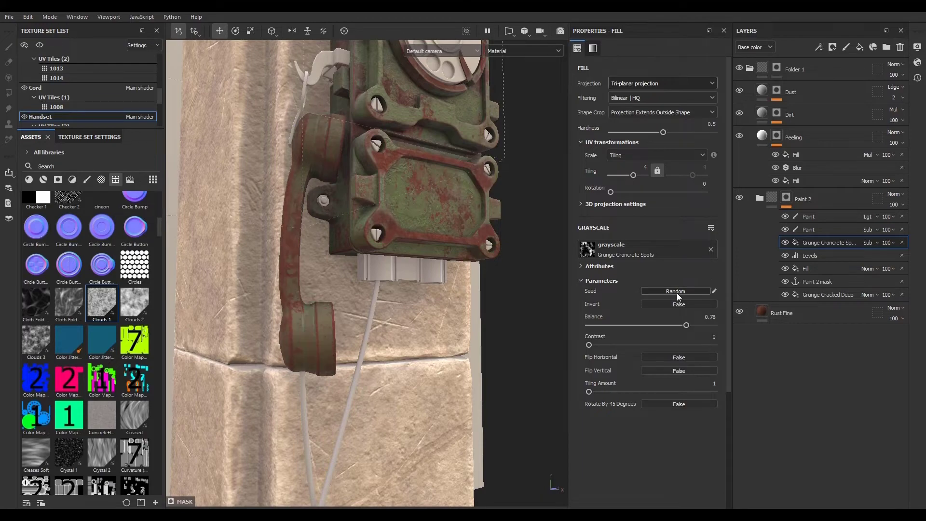
- Set the Grunge Concrete Spots balance to 1 and inspect the phone's worn paint from several angles
left_click_drag(686, 325, 723, 332)
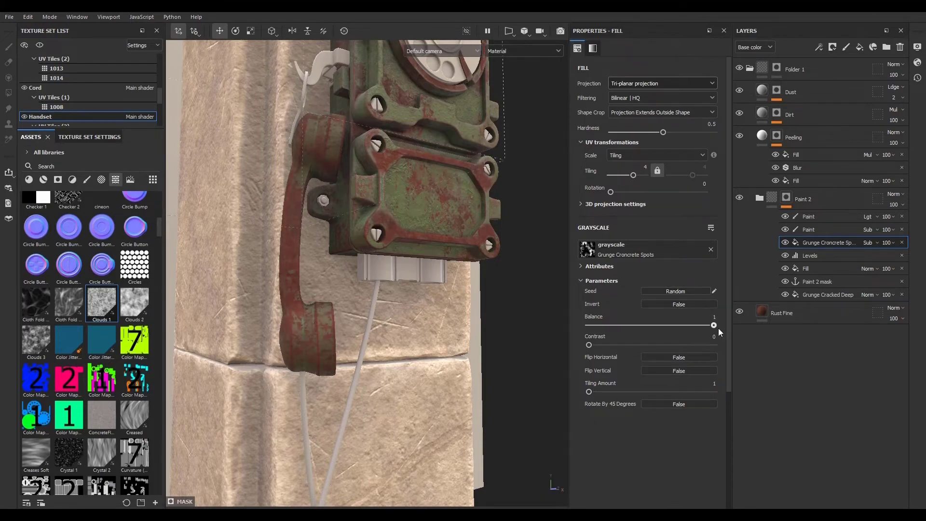
left_click_drag(319, 285, 276, 213, "alt")
right_click_drag(276, 213, 337, 308, "alt")
left_click_drag(338, 308, 284, 295, "alt")
right_click_drag(285, 295, 351, 254, "alt")
middle_click_drag(350, 254, 358, 314, "alt")
left_click_drag(357, 314, 355, 258, "alt")
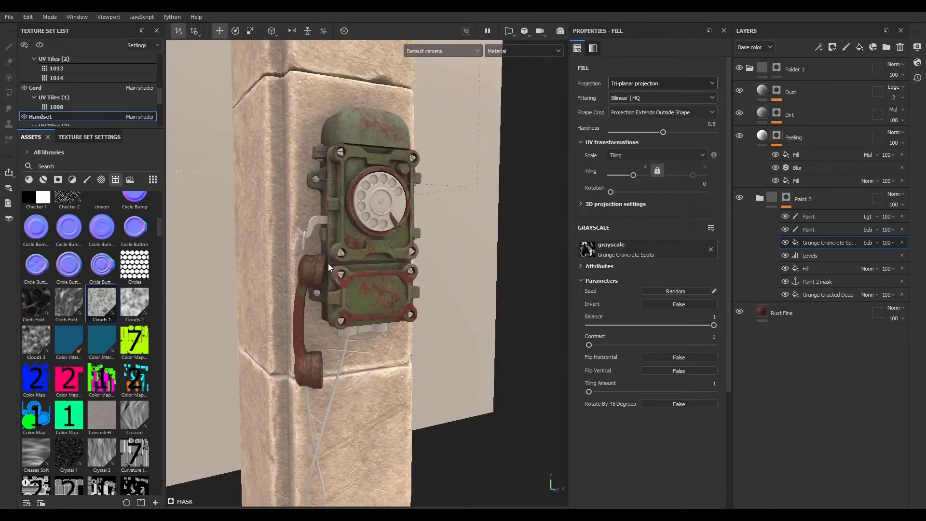
right_click_drag(280, 232, 369, 299, "alt")
left_click_drag(369, 299, 408, 301, "alt")
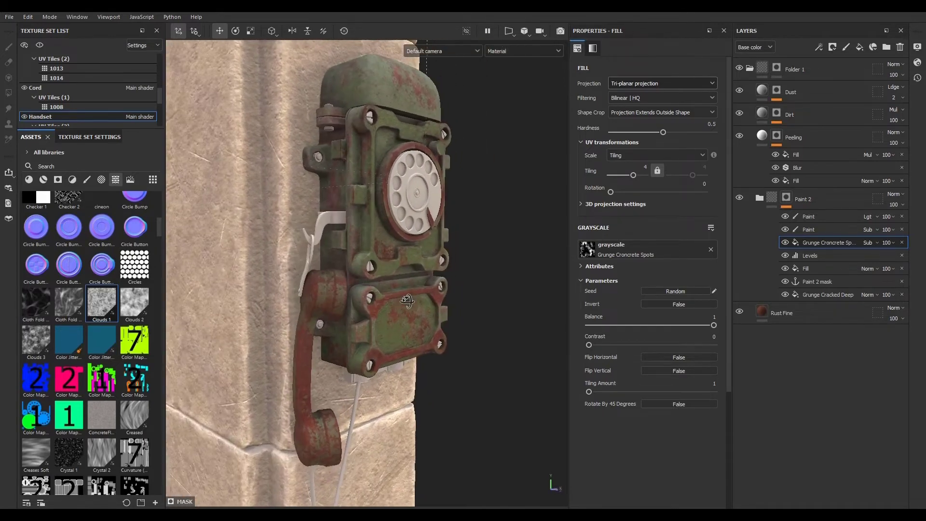
right_click_drag(331, 245, 359, 287, "alt")
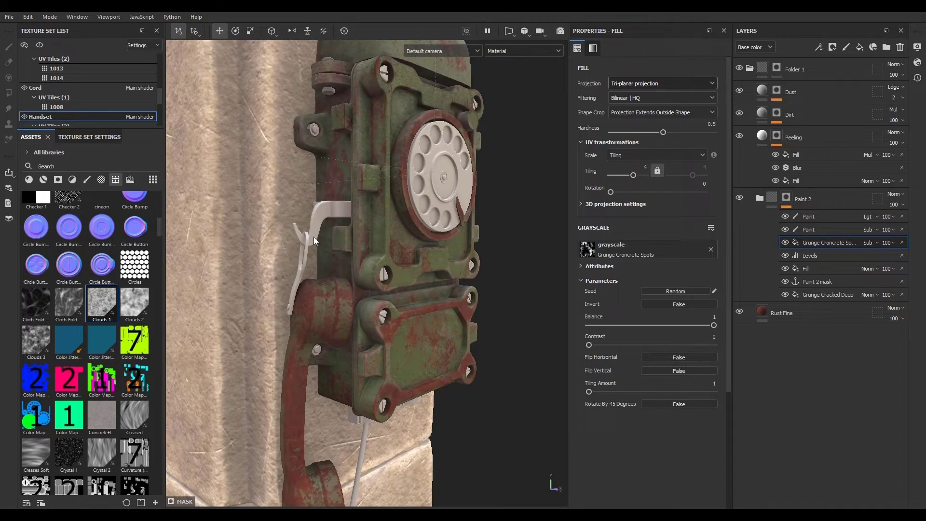
- Collapse Folder 1 and isolate the Handset texture set in the viewport
left_click(750, 67)
left_click(40, 45)
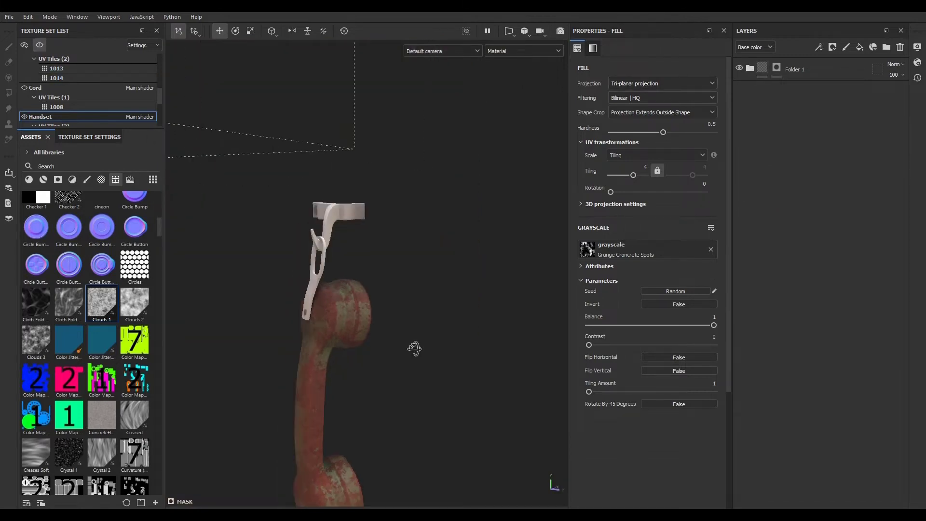
left_click_drag(414, 348, 310, 357, "alt")
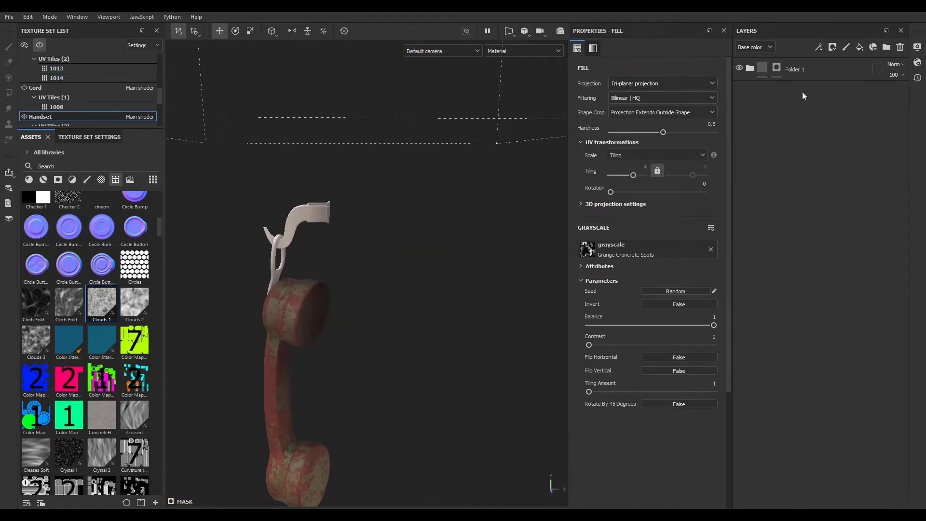
left_click(839, 140)
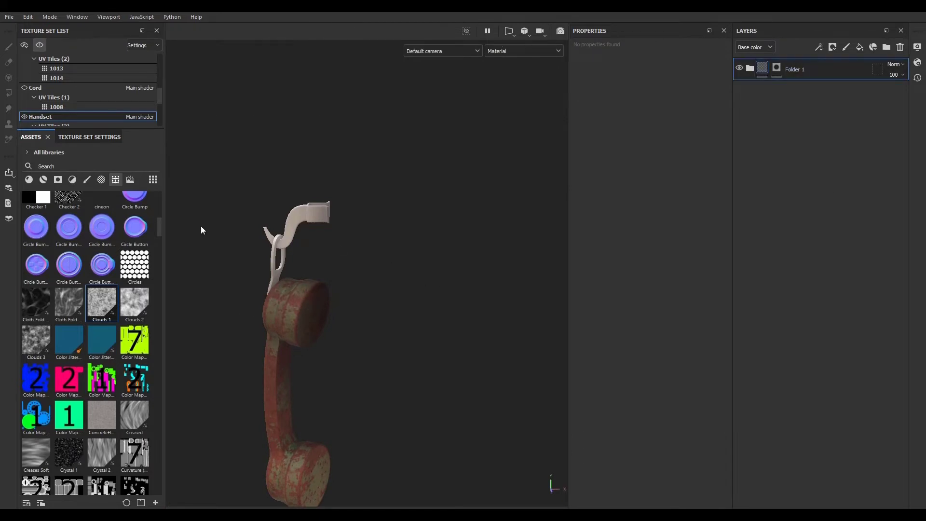
- Add a new folder with a black mask to the Handset layer stack
left_click(29, 180)
scroll(101, 352, "down", 10)
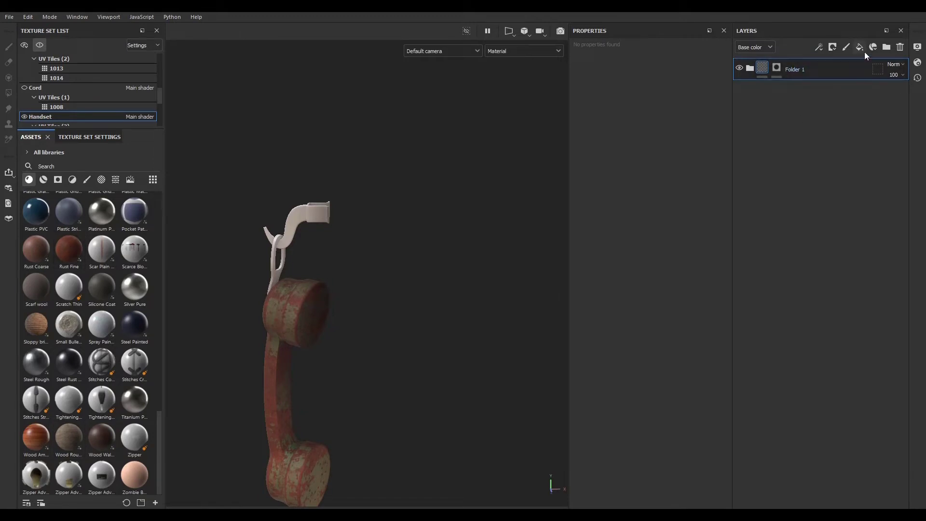
left_click(887, 47)
left_click(834, 47)
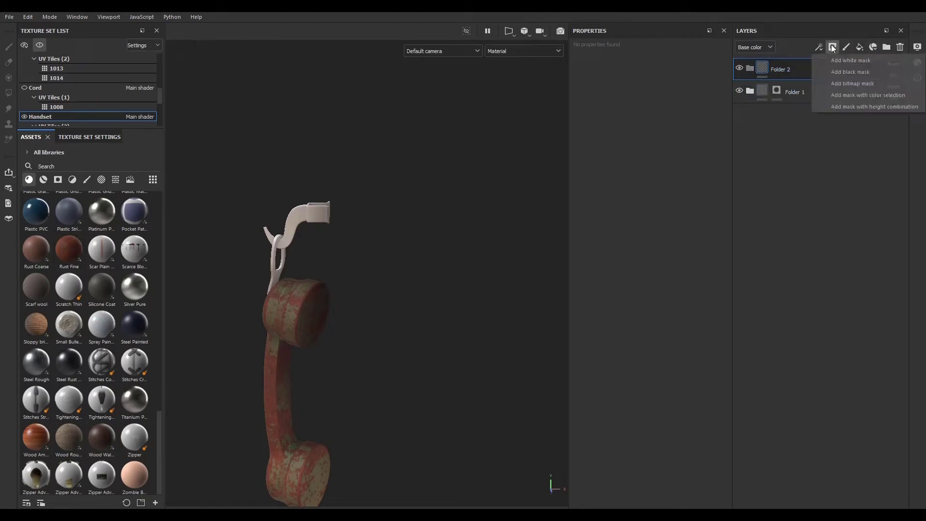
left_click(844, 71)
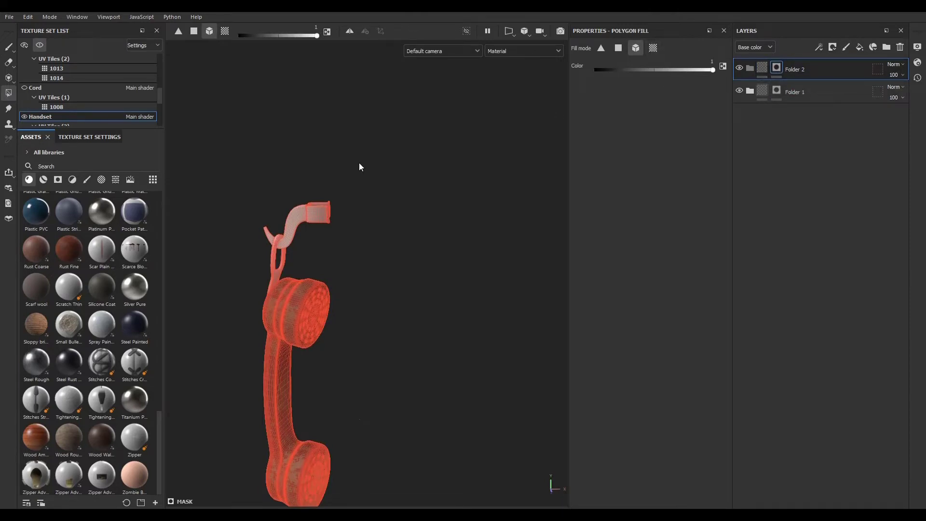
- Use polygon fill on the handset hook to fill Folder 2's black mask
left_click_drag(332, 193, 254, 260)
left_click_drag(408, 301, 504, 278, "alt")
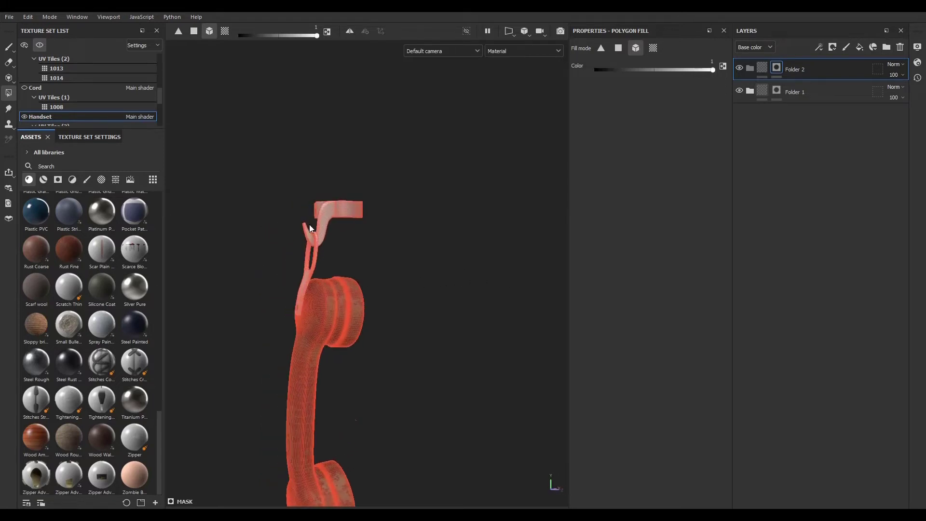
left_click_drag(404, 246, 440, 246, "alt")
scroll(326, 311, "up", 7)
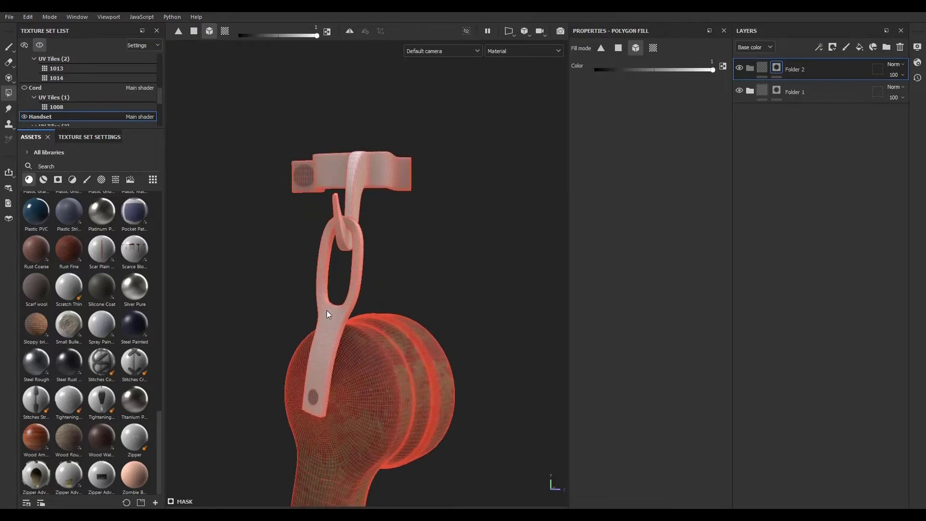
scroll(296, 442, "down", 4)
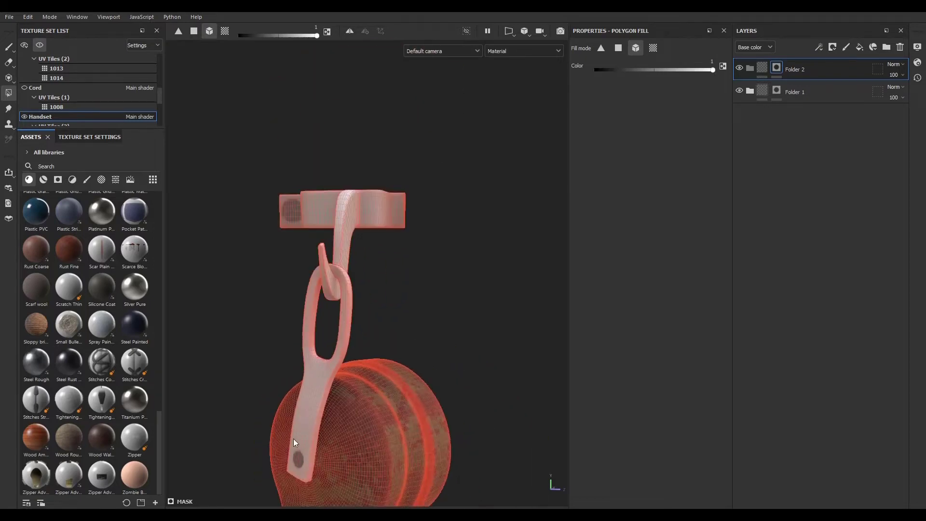
scroll(297, 465, "up", 4)
scroll(298, 463, "down", 8)
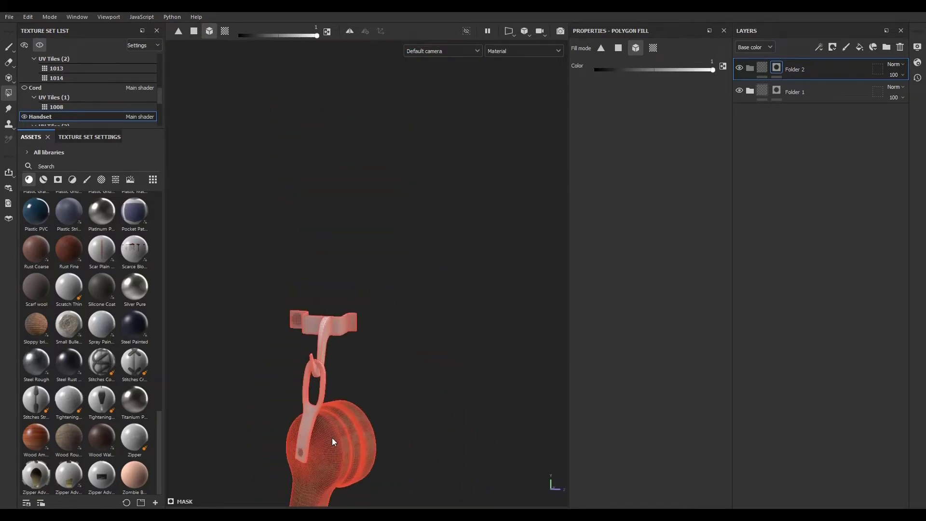
left_click_drag(381, 372, 330, 305, "alt")
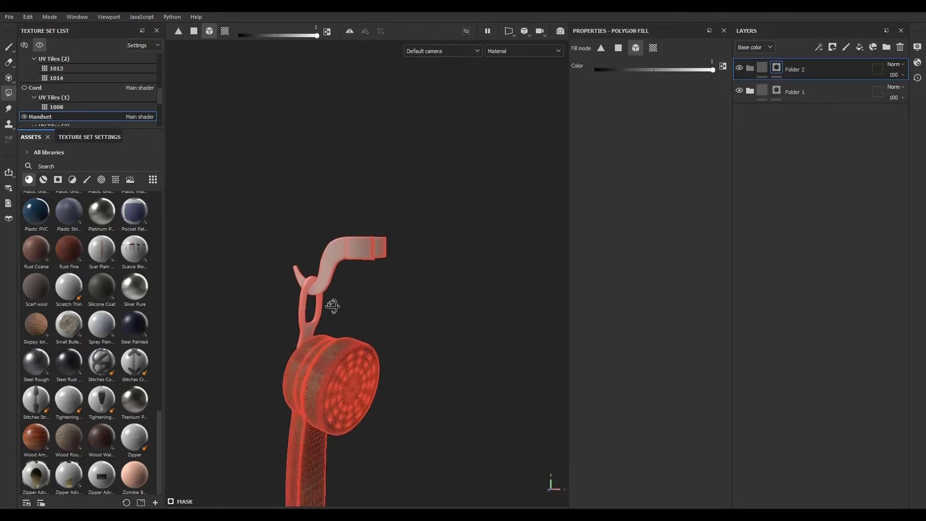
left_click(777, 68, "alt")
mouse_move(526, 297)
left_mouse_down("alt")
mouse_move(676, 325)
mouse_move(514, 310)
left_mouse_up("alt")
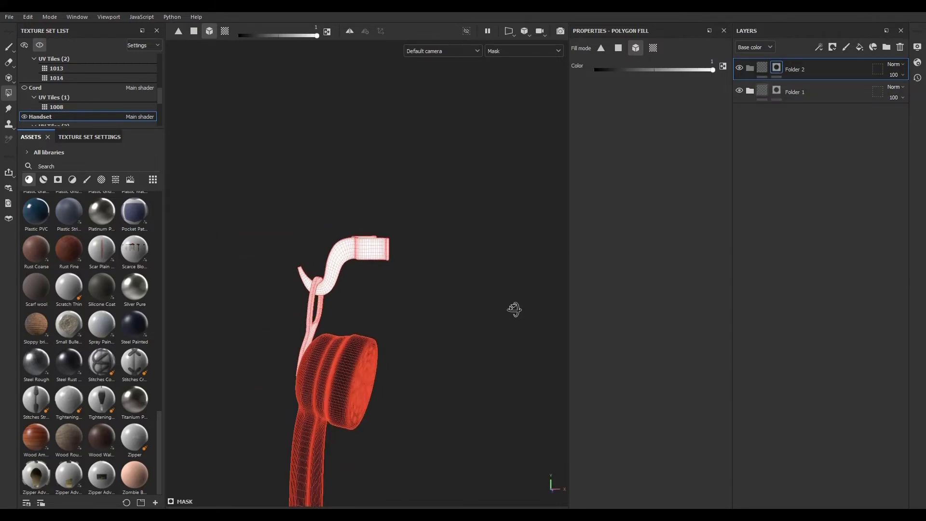
left_click(747, 70)
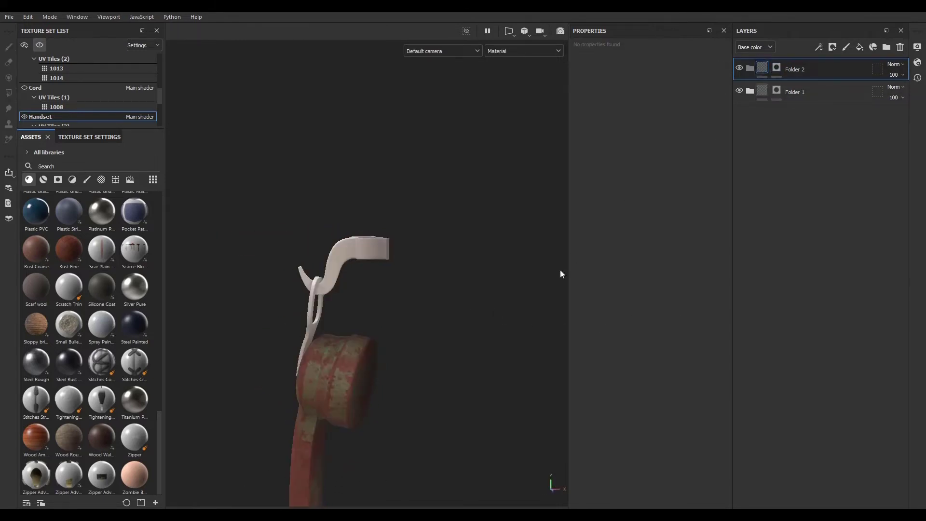
- Add the Rust Fine material as a layer in the Handset stack
left_click_drag(560, 269, 416, 200, "alt")
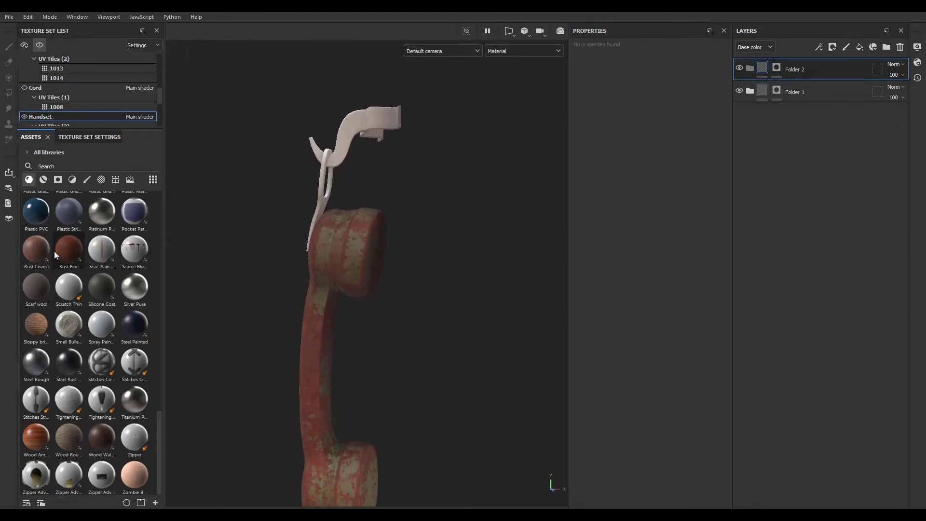
left_click_drag(67, 250, 815, 68)
left_click_drag(477, 246, 330, 182, "alt")
right_click_drag(331, 182, 750, 322, "alt")
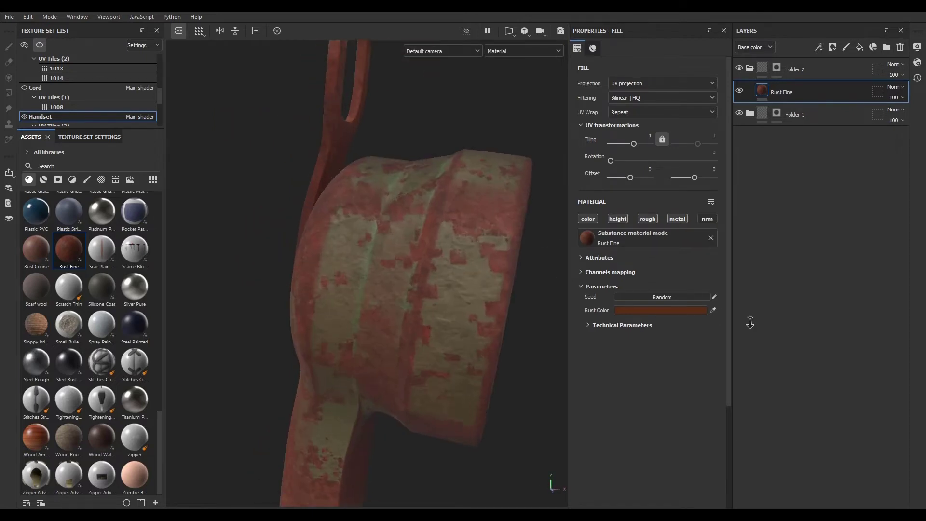
left_click_drag(428, 192, 379, 245, "alt")
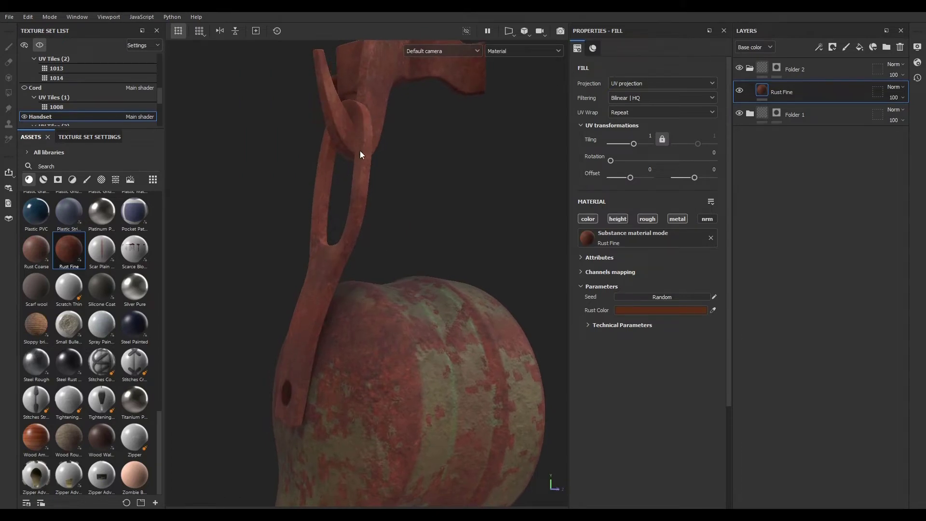
- Add the Steel Rough material as a layer above Rust Fine
mouse_move(87, 259)
mouse_move(42, 364)
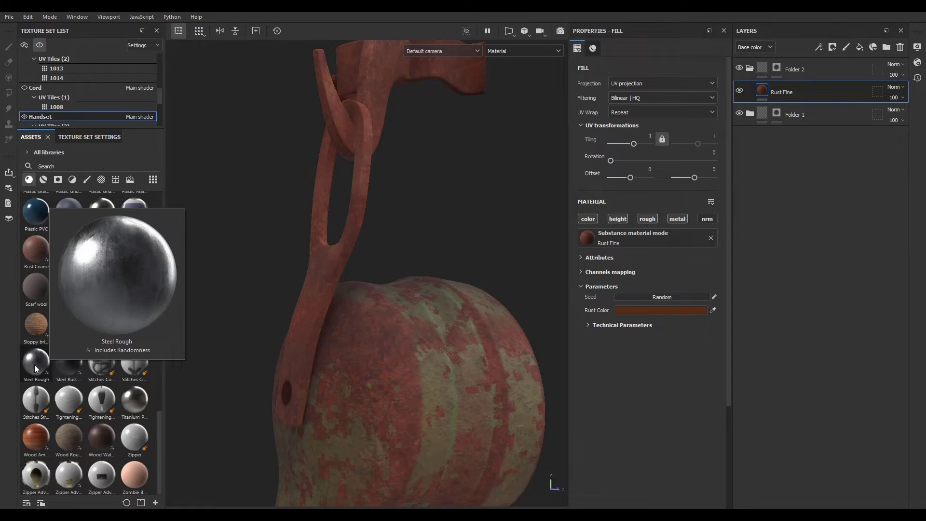
left_click_drag(34, 365, 796, 83)
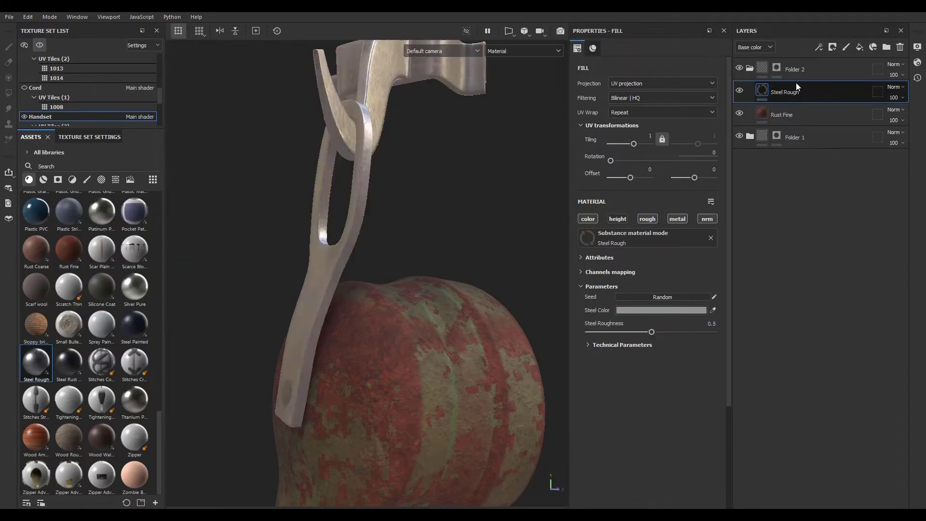
left_click_drag(260, 330, 326, 259, "alt")
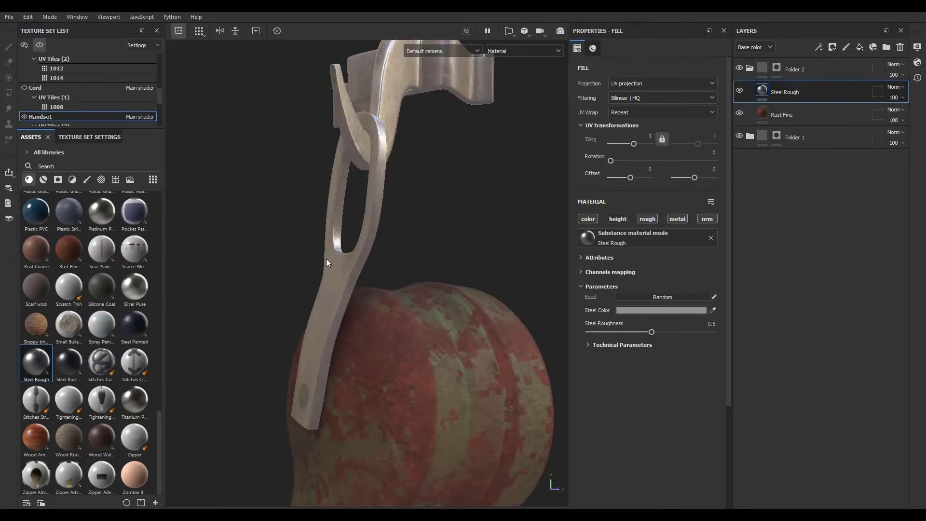
- Search the smart masks for edge and apply Gun Edges to the Steel Rough layer
left_click(819, 48)
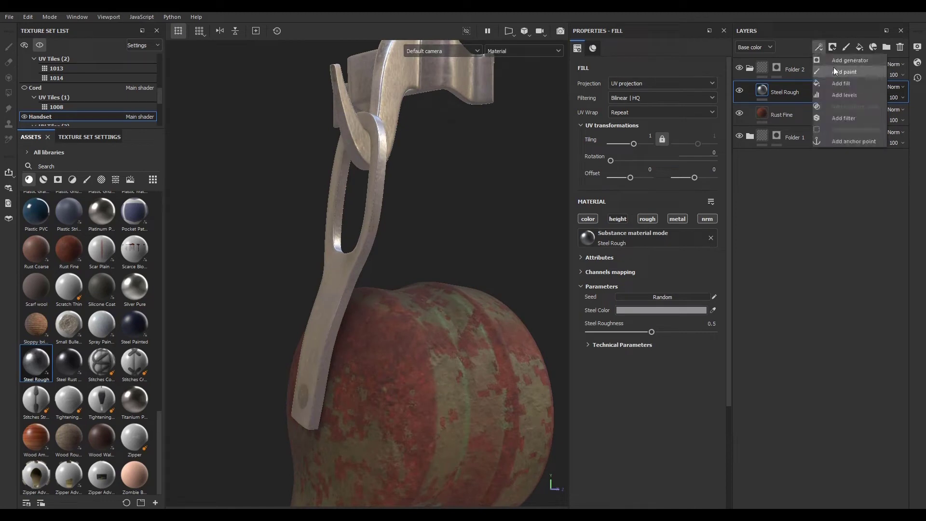
left_click(834, 47)
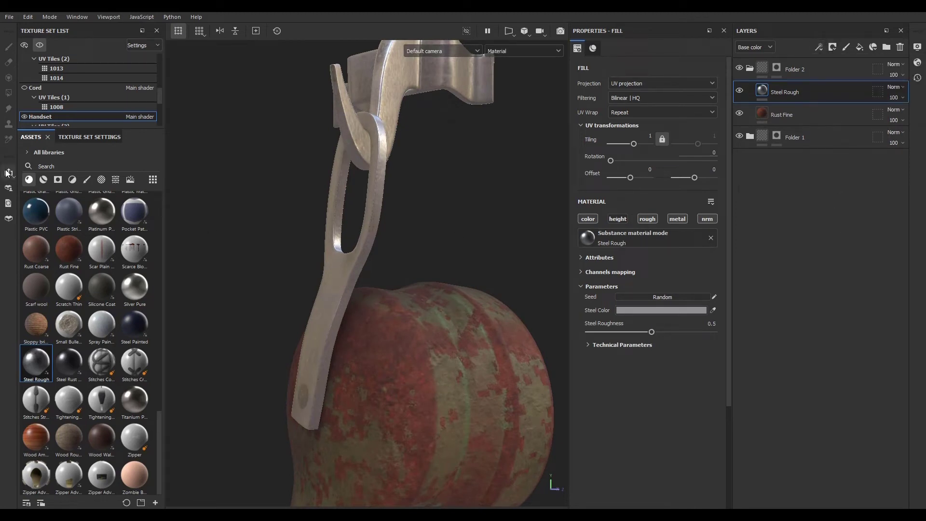
left_click(57, 180)
scroll(99, 331, "up", 8)
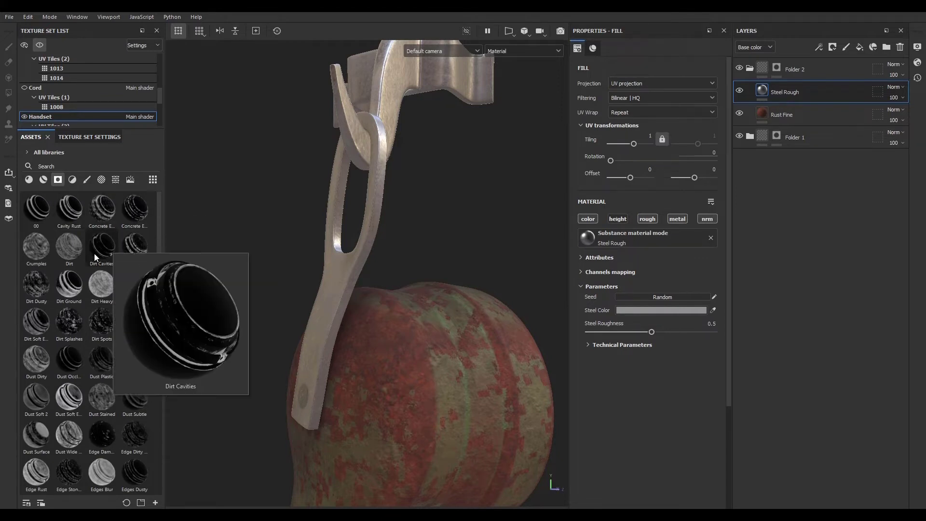
mouse_move(131, 210)
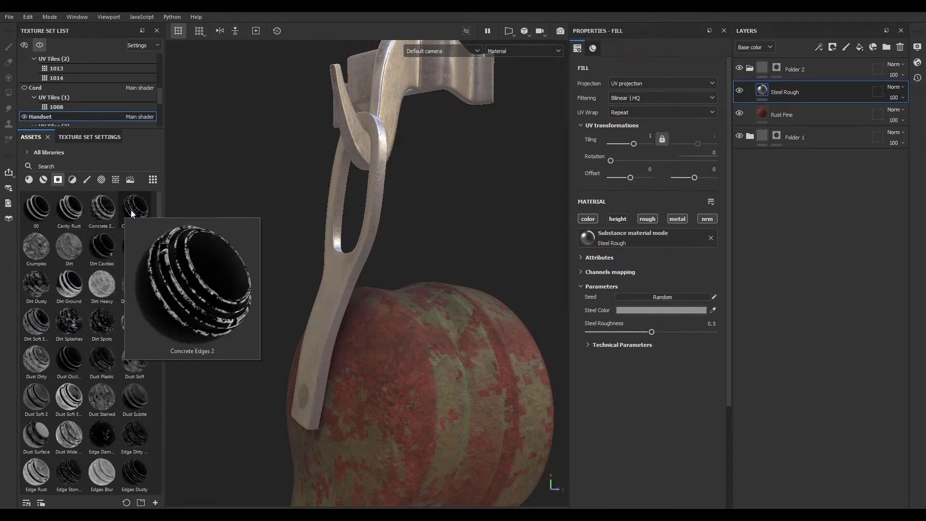
left_click(98, 164)
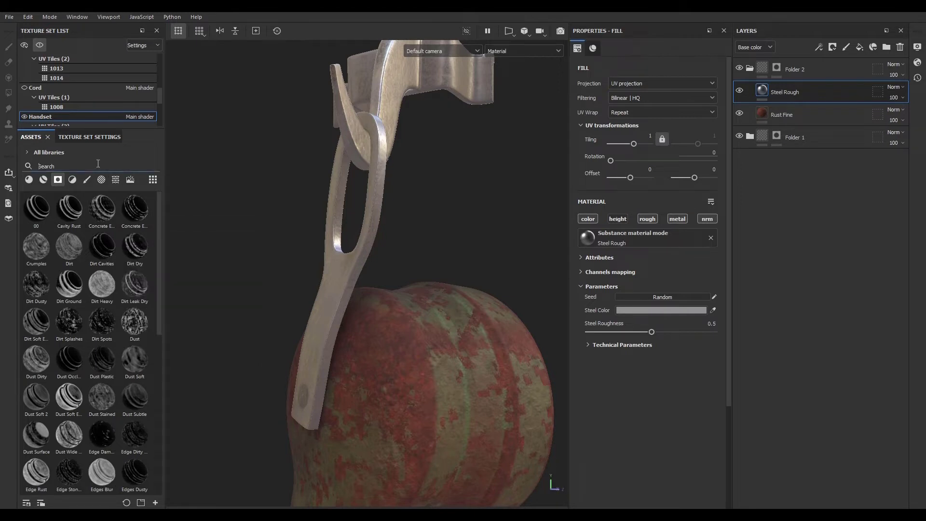
type("edge")
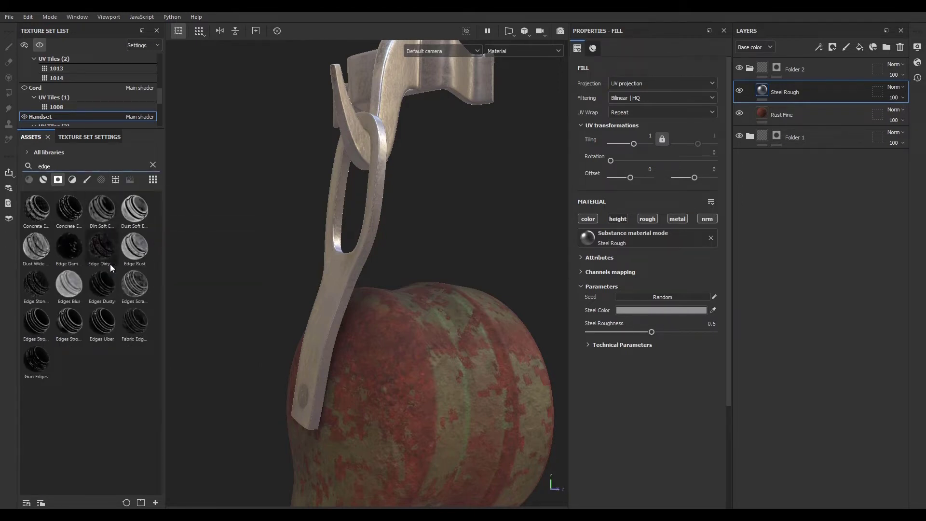
mouse_move(103, 291)
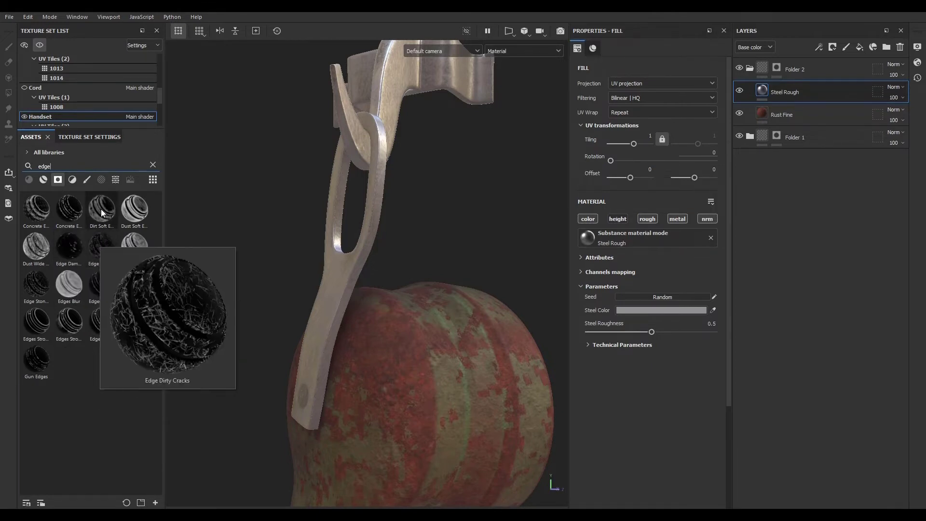
mouse_move(96, 220)
left_click_drag(51, 356, 813, 88)
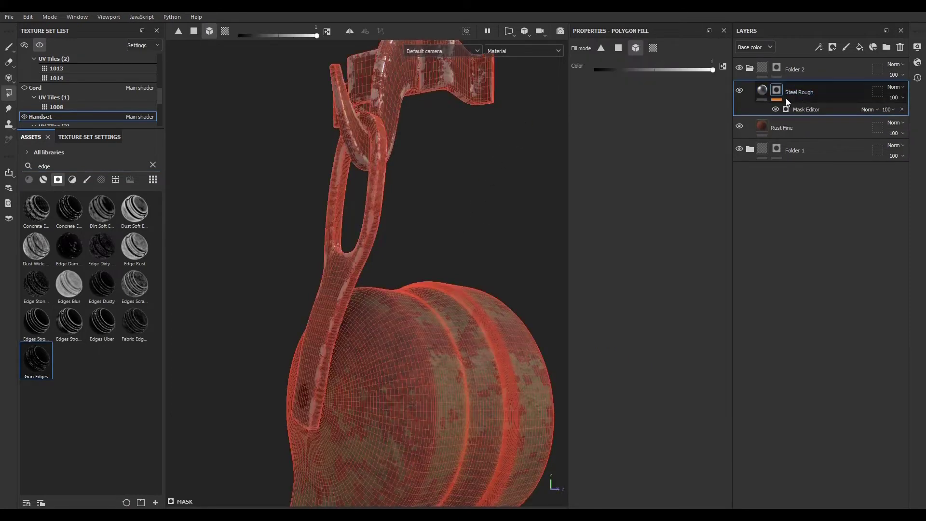
- Open the Gun Edges mask editor and set Texture to 0.51 and Texture 2 to 0.58
left_click(804, 109)
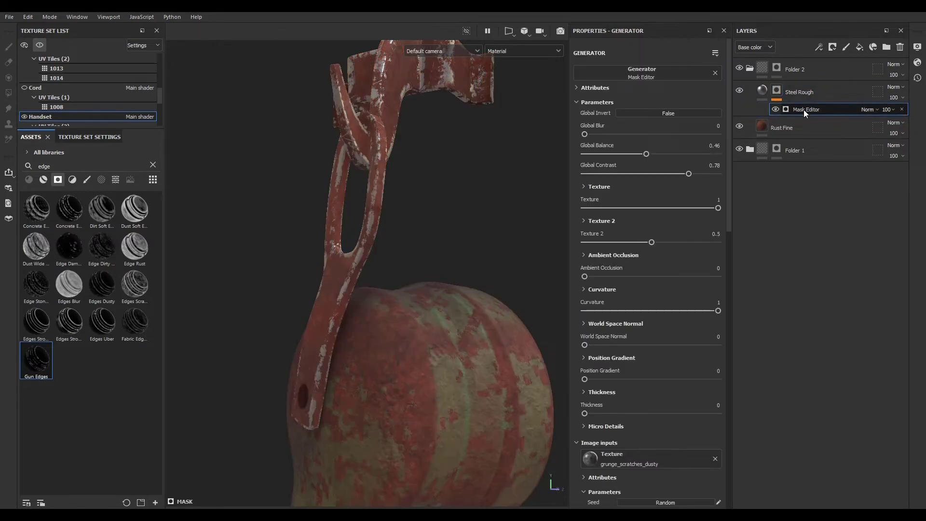
scroll(357, 172, "down", 4)
scroll(368, 157, "up", 8)
left_click_drag(367, 156, 360, 133, "alt")
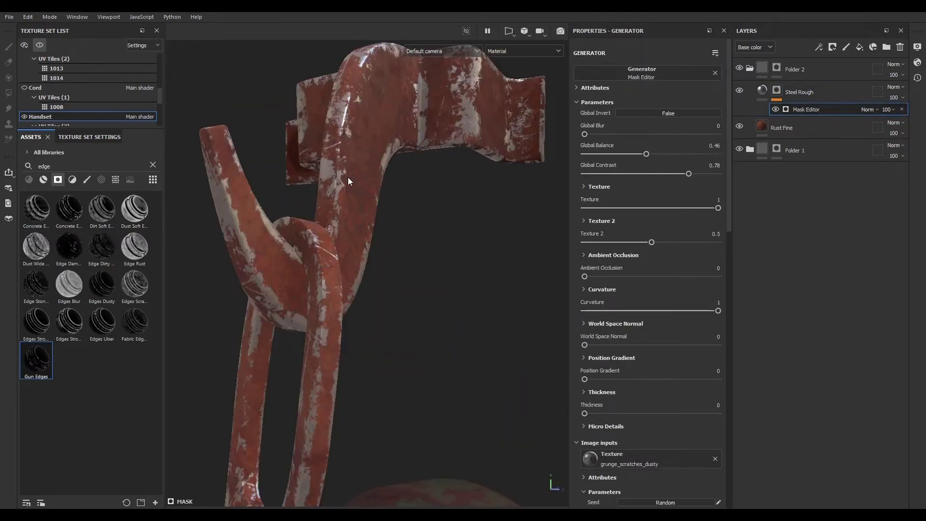
scroll(348, 177, "down", 5)
scroll(337, 284, "up", 3)
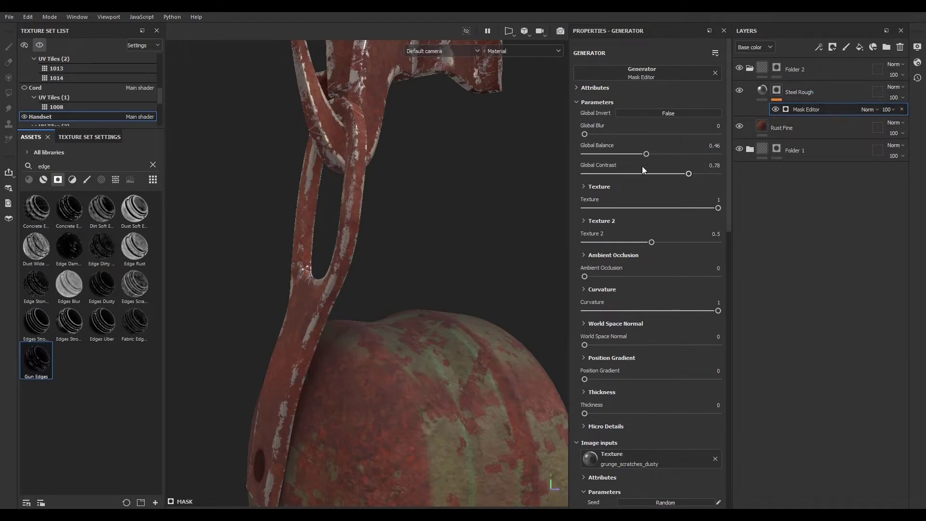
mouse_move(650, 243)
left_mouse_down()
mouse_move(684, 245)
mouse_move(665, 245)
left_mouse_up()
left_click_drag(717, 208, 652, 209)
scroll(353, 264, "down", 5)
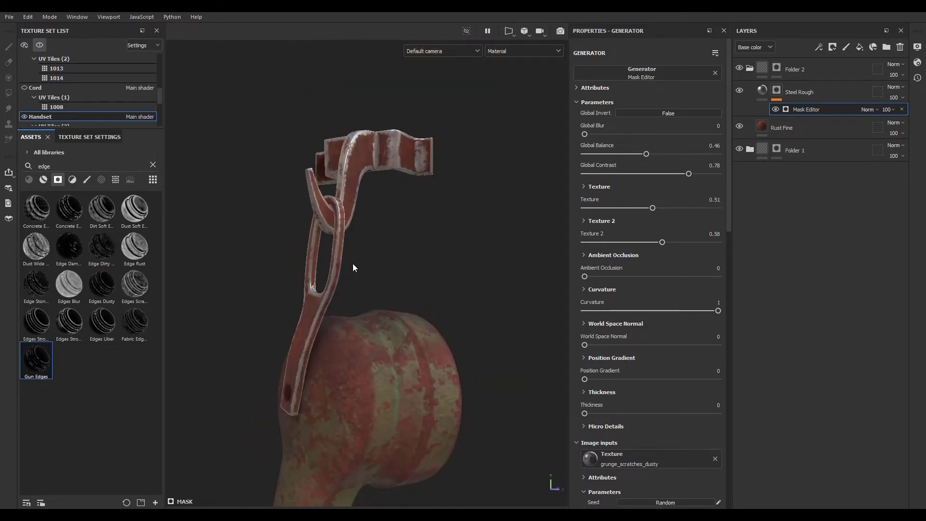
scroll(330, 190, "up", 5)
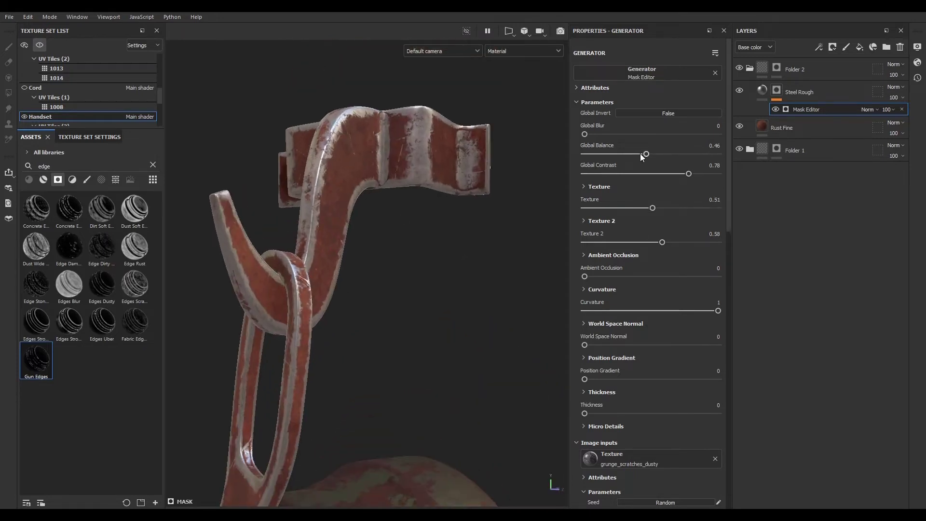
- Set the Gun Edges mask's Global Balance to 0.23 and Global Contrast to 0.42
left_click_drag(646, 153, 615, 154)
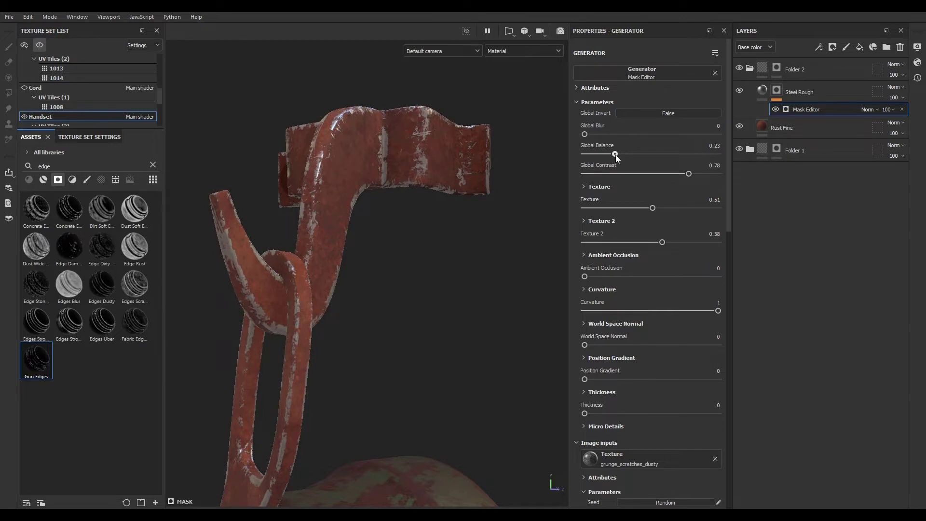
left_click_drag(689, 174, 642, 174)
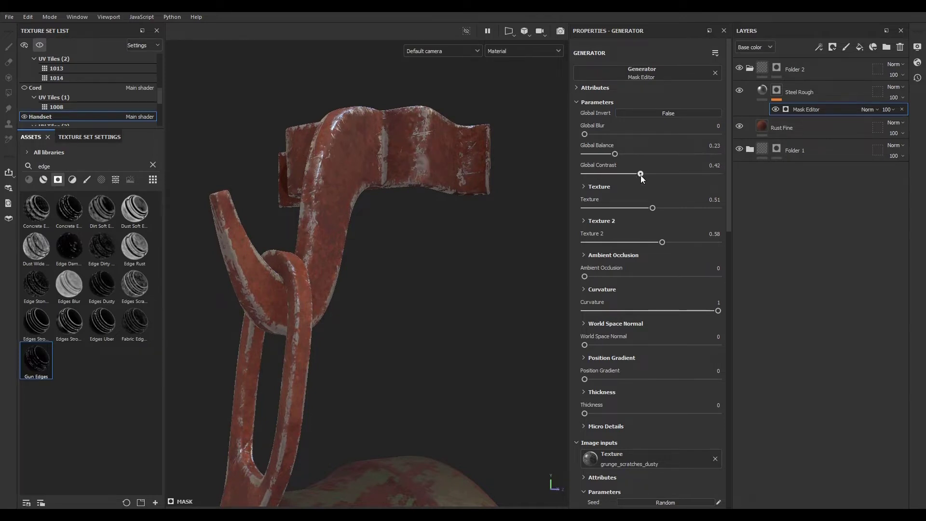
left_click(762, 93)
left_click(777, 91)
left_click(807, 109)
- Turn on Triplanar in the Gun Edges mask's Texture settings
left_click(583, 186)
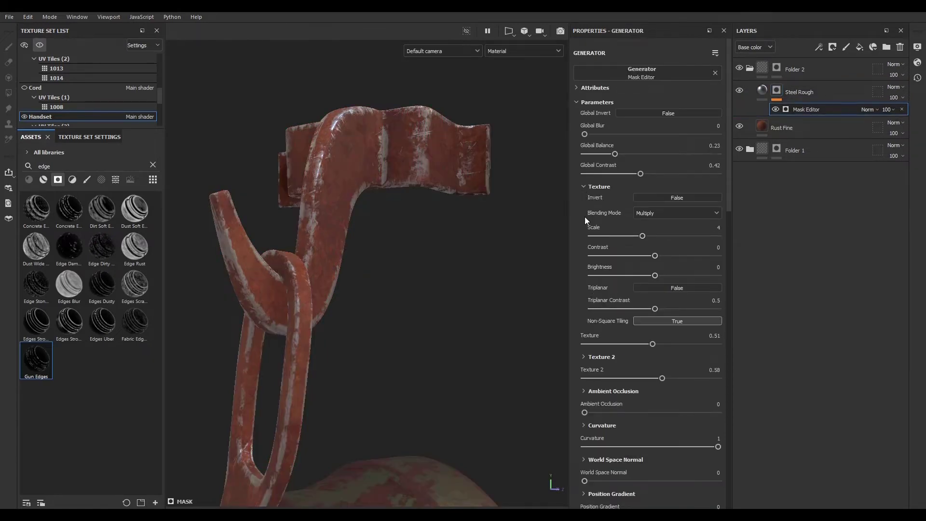
left_click(584, 187)
left_click(583, 187)
left_click(646, 289)
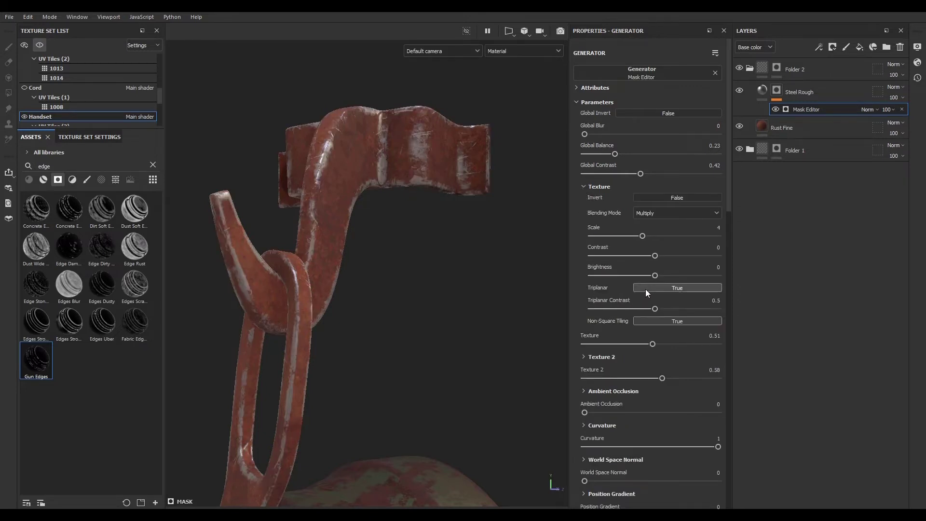
left_click(584, 186)
left_click_drag(381, 188, 277, 268, "alt")
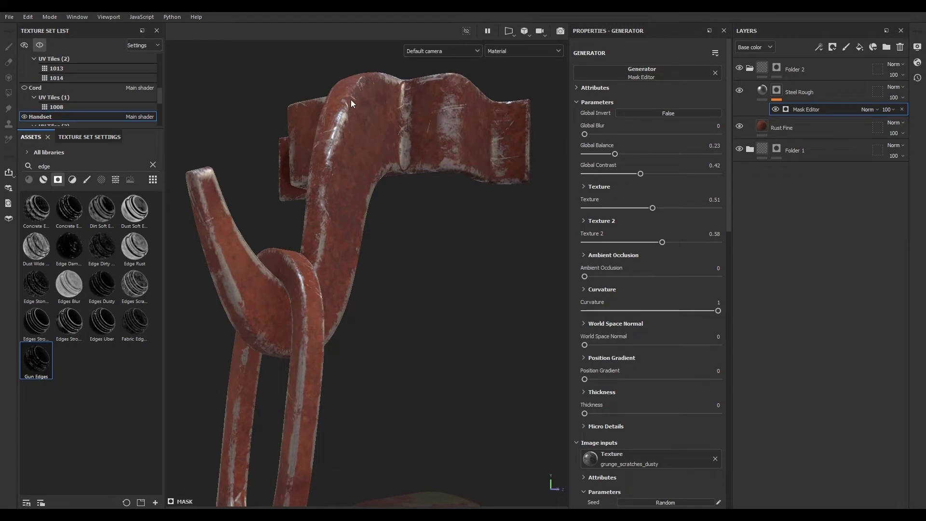
- Darken the Steel Rough layer's Steel Color to 5F5F5F
left_click(747, 97)
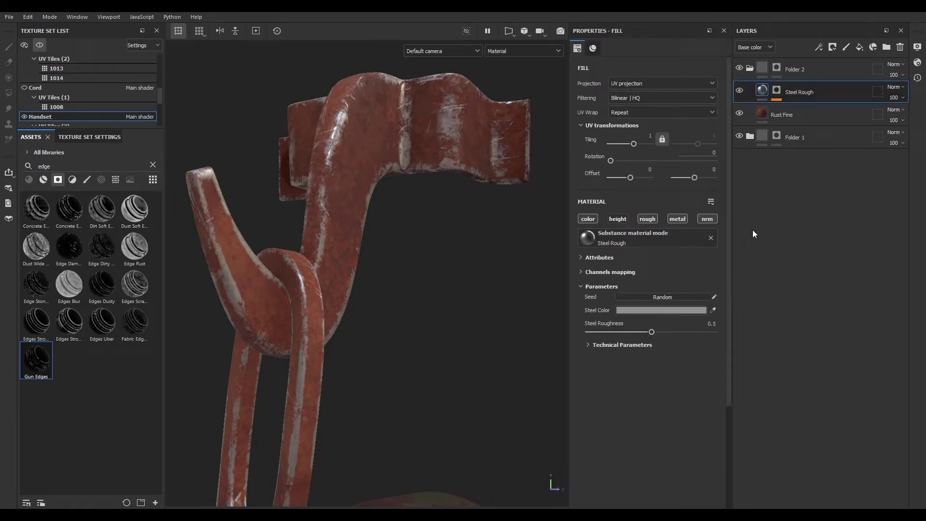
scroll(379, 156, "down", 4)
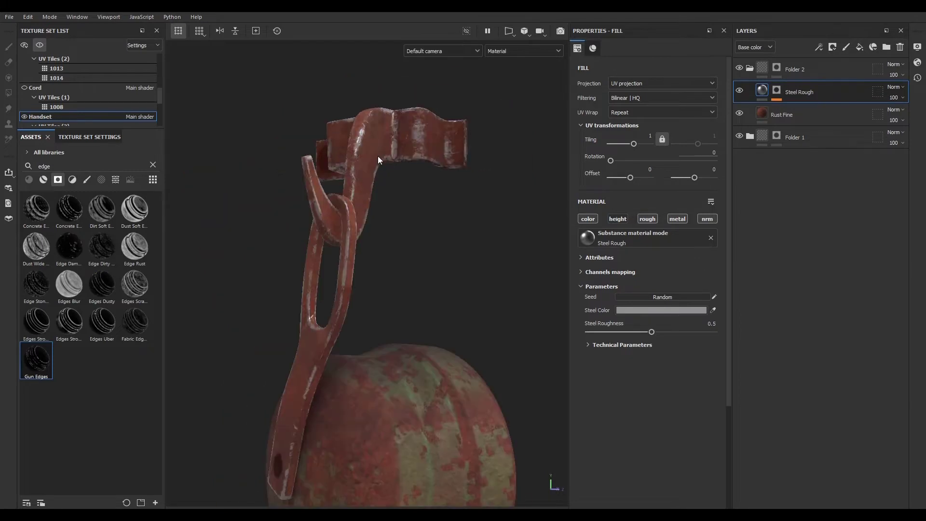
scroll(366, 214, "up", 3)
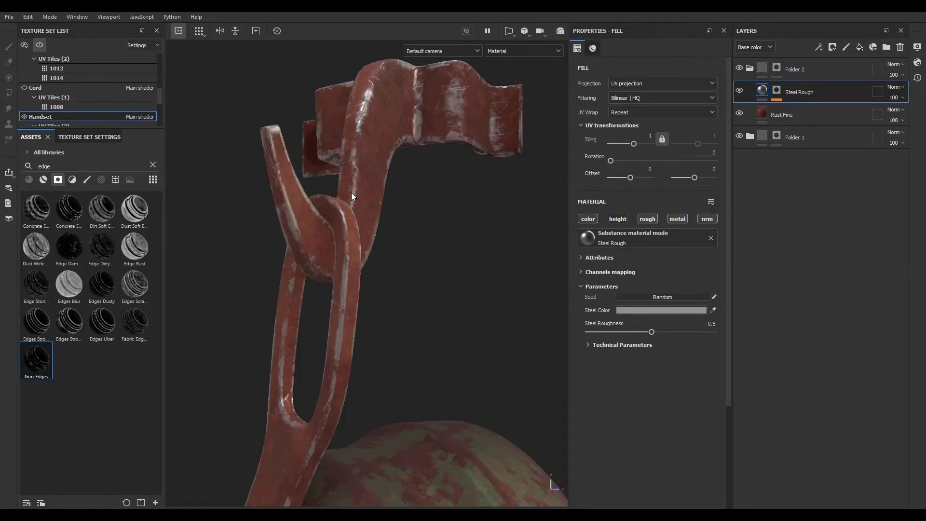
scroll(369, 215, "down", 3)
left_click(624, 311)
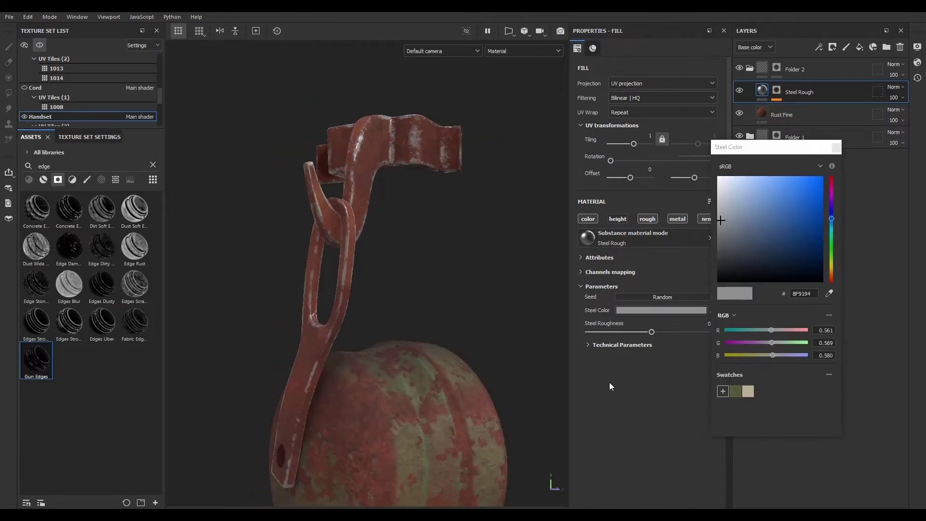
left_click_drag(718, 216, 717, 242)
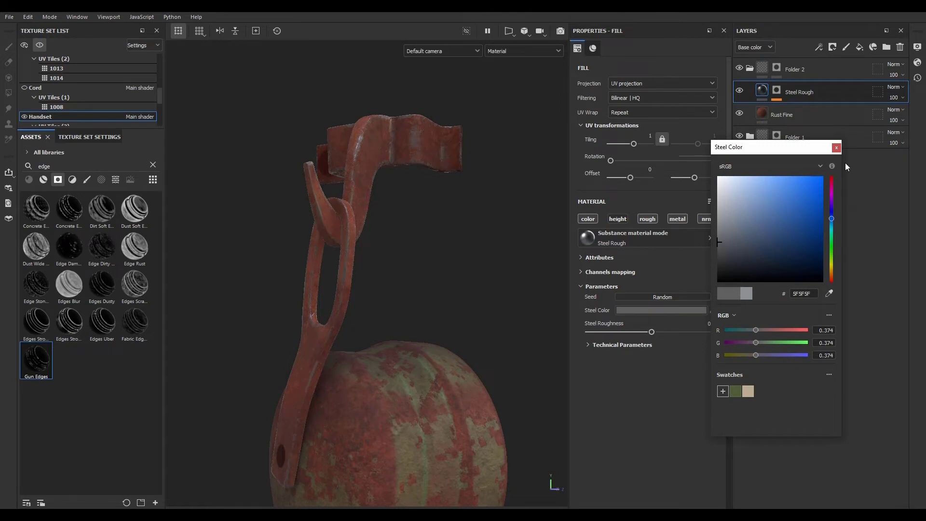
left_click(837, 148)
- Replace the Bolt and Nuts texture set's default layer with the pasted layer stack
left_click_drag(450, 333, 496, 331, "alt")
left_click(40, 45)
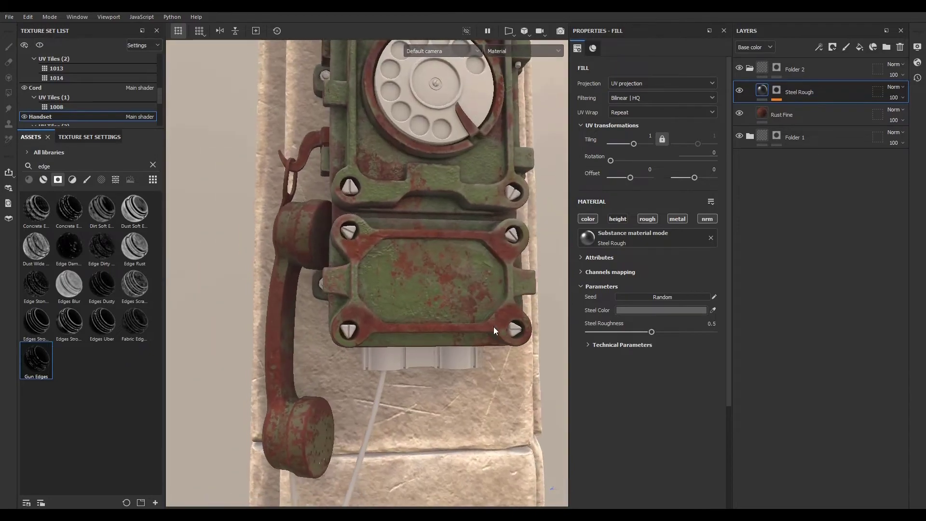
right_click_drag(496, 331, 364, 252, "alt")
left_click_drag(364, 252, 371, 327, "alt")
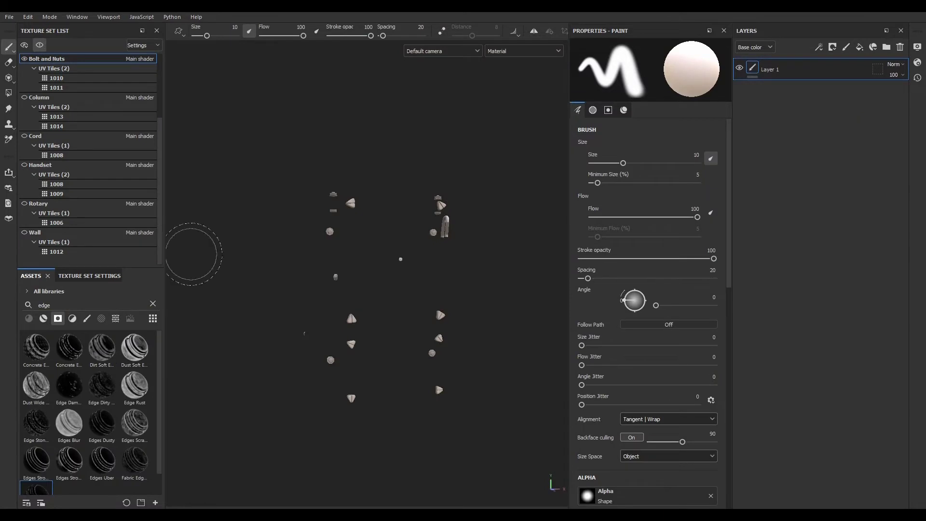
left_click_drag(319, 346, 162, 359, "alt")
right_click_drag(330, 362, 409, 278, "alt")
middle_click_drag(409, 278, 367, 308, "alt")
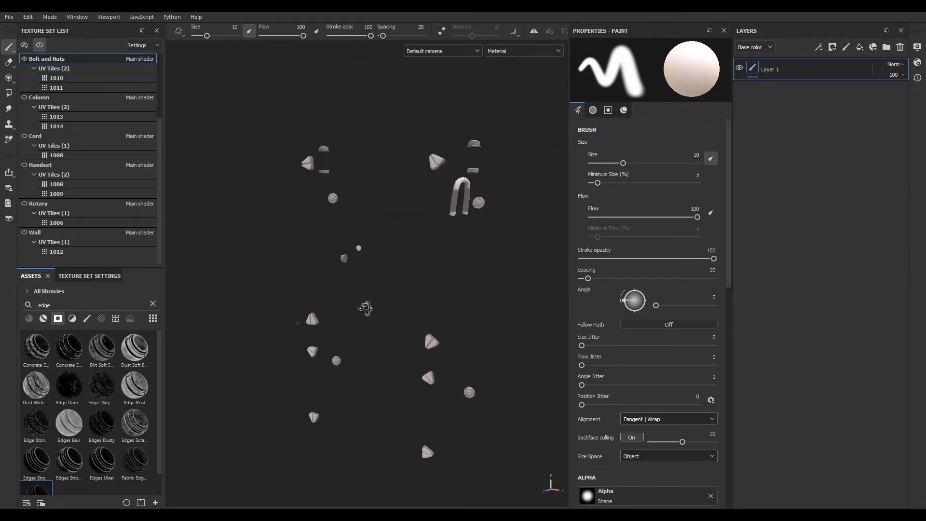
left_click(900, 47)
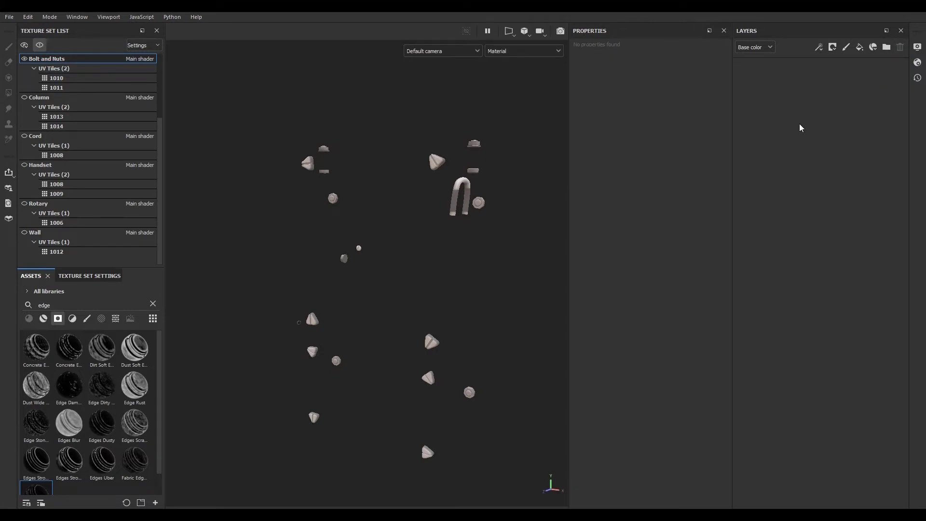
key("ctrl+v")
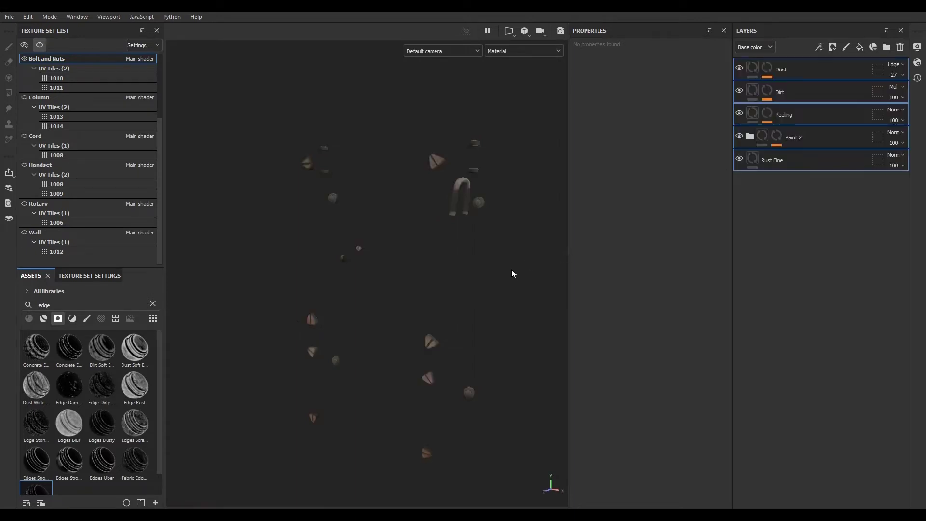
- Increase the Balance of the Grunge Concrete Spots fill in the Paint 2 folder's mask
left_click_drag(513, 272, 511, 238, "alt")
right_click_drag(511, 238, 568, 200, "alt")
left_click_drag(568, 199, 654, 215, "alt")
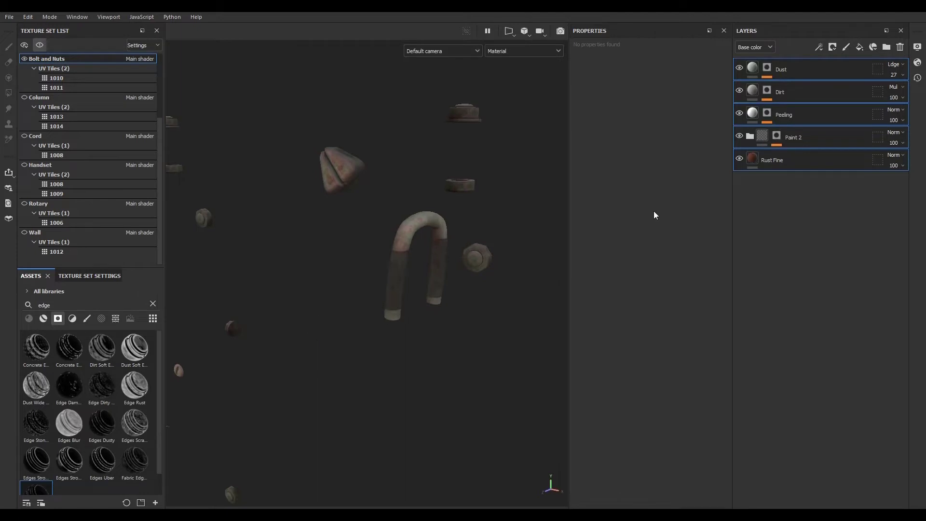
left_click(774, 138)
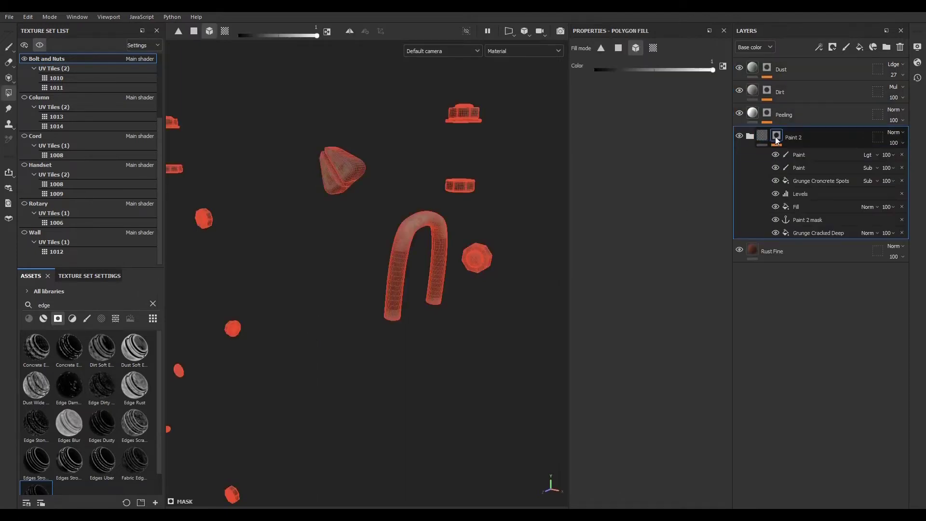
left_click(815, 181)
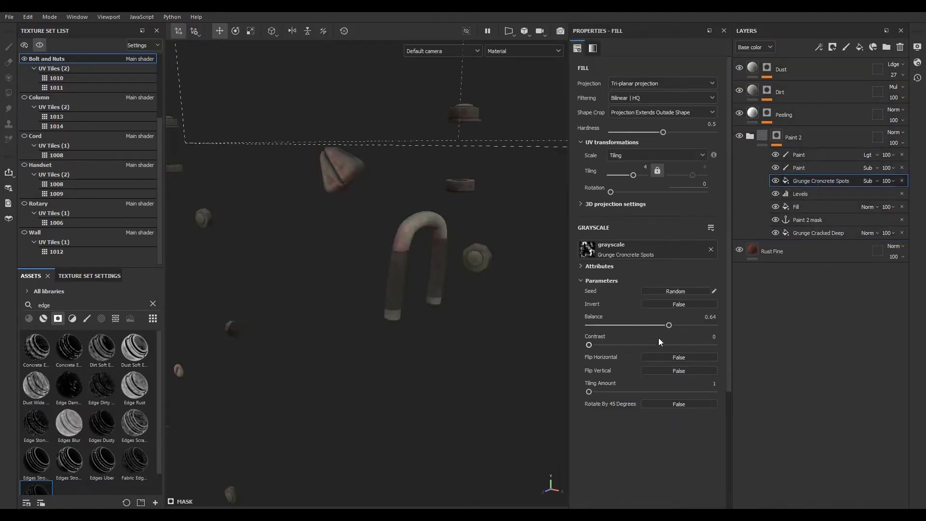
left_click_drag(669, 326, 681, 326)
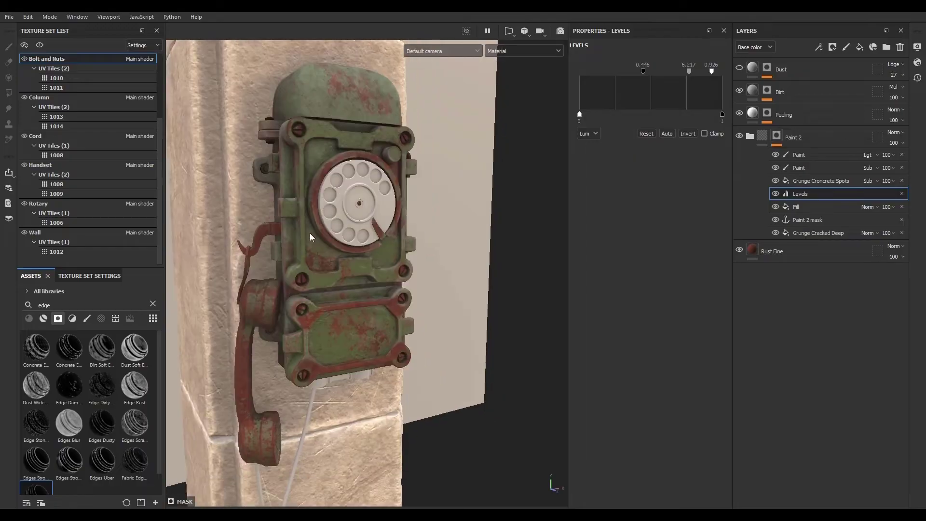
- Examine the Levels effect of the Paint 2 mask on the rotary dial, then collapse the folder
mouse_move(310, 233)
left_mouse_down("alt")
mouse_move(219, 213)
mouse_move(140, 219)
mouse_move(134, 246)
mouse_move(153, 304)
mouse_move(429, 227)
mouse_move(193, 212)
mouse_move(300, 217)
mouse_move(405, 199)
mouse_move(354, 282)
mouse_move(299, 280)
left_mouse_up("alt")
left_click_drag(142, 269, 133, 90)
mouse_move(418, 285)
left_mouse_down("alt")
mouse_move(318, 273)
mouse_move(510, 331)
mouse_move(433, 280)
left_mouse_up("alt")
left_click_drag(355, 263, 328, 270, "alt")
right_click_drag(328, 270, 695, 401, "alt")
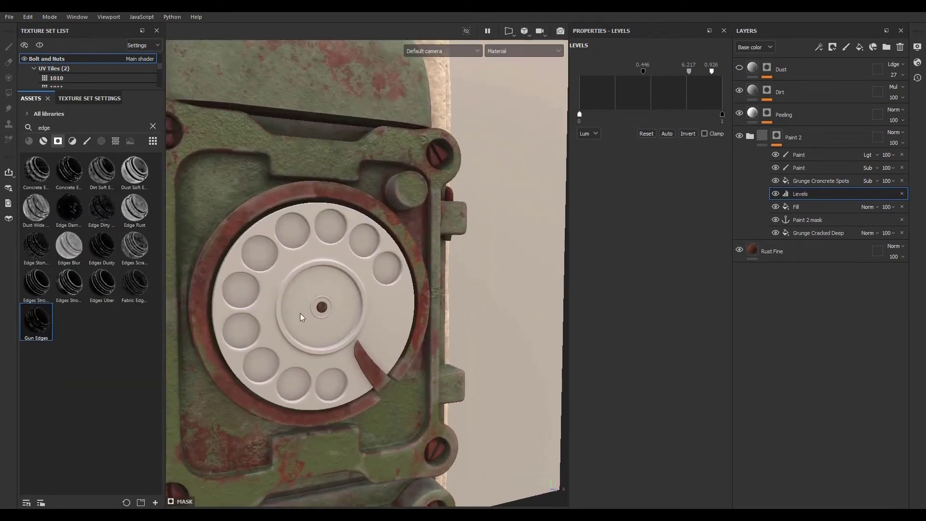
mouse_move(302, 316)
left_mouse_down("alt")
mouse_move(332, 281)
mouse_move(350, 275)
left_mouse_up("alt")
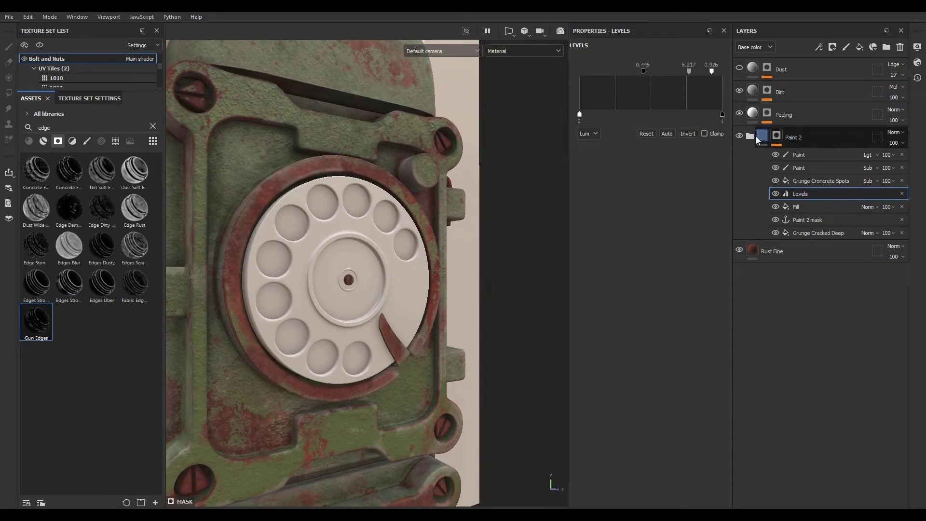
left_click(760, 138)
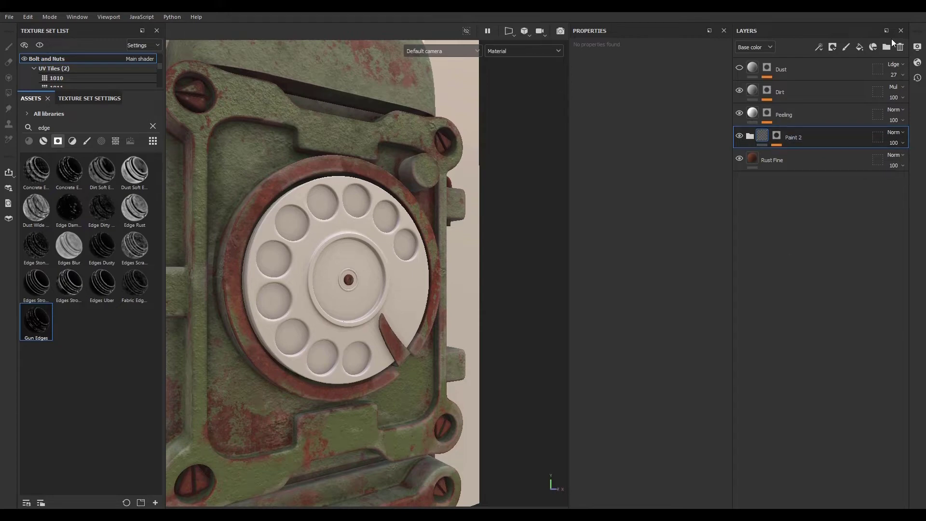
left_click(918, 63)
scroll(795, 180, "down", 5)
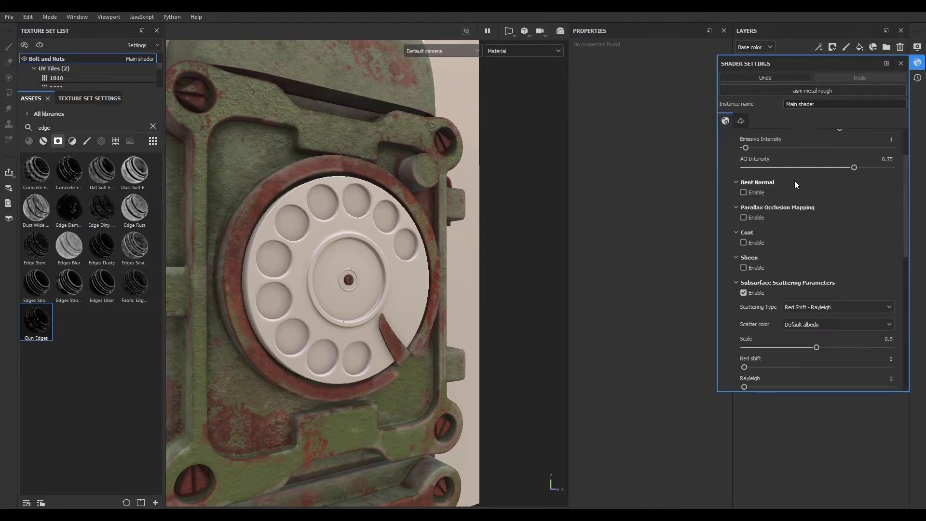
scroll(795, 181, "up", 3)
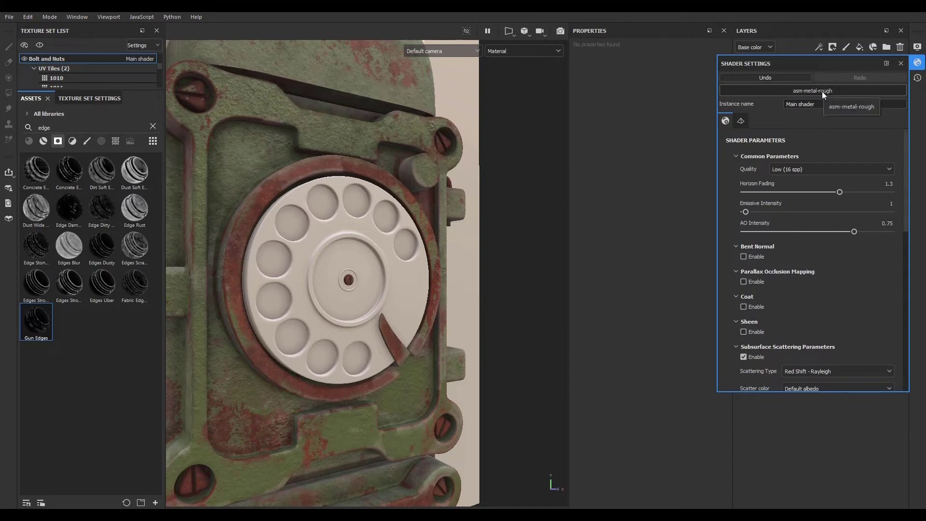
left_click(918, 63)
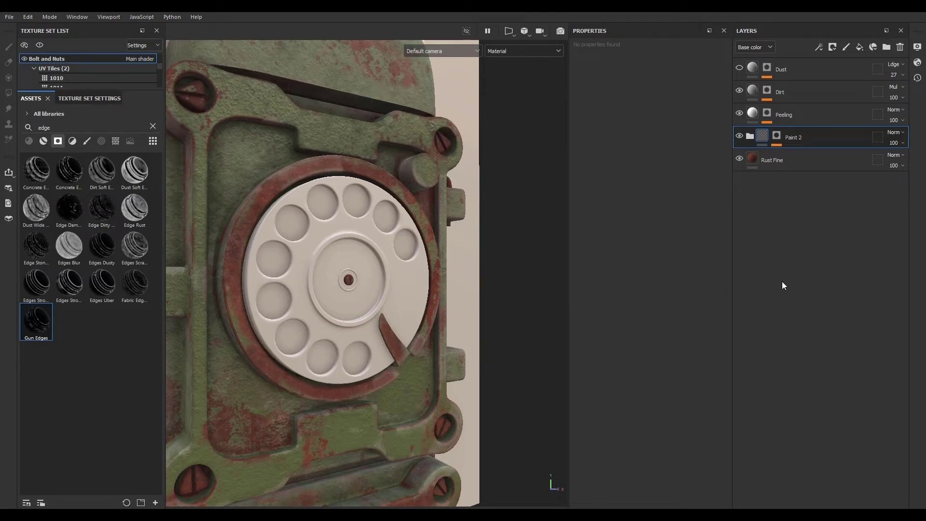
- Delete the Dust layer from the Bolt and Nuts layer stack
left_click(809, 70)
left_click(900, 47)
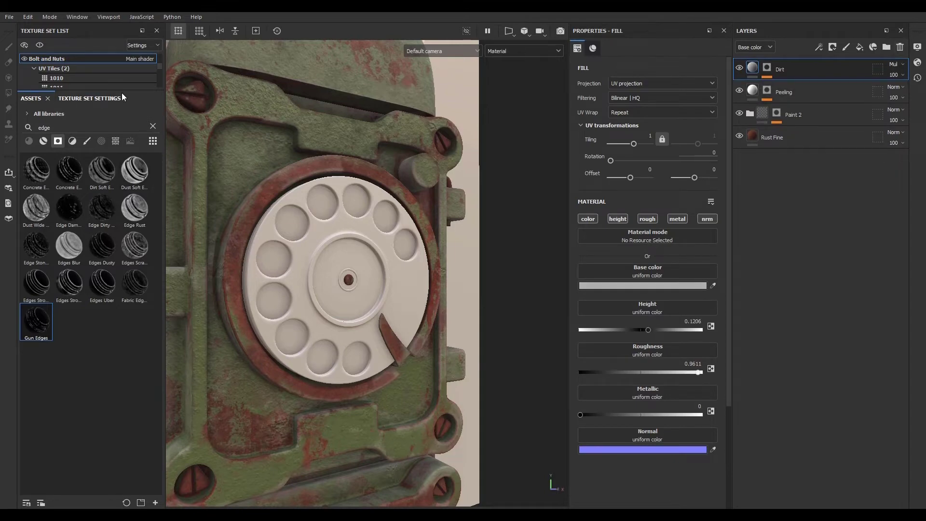
- Select the Body texture set and collapse every UV tile list in the texture set list
left_click_drag(126, 95, 123, 279)
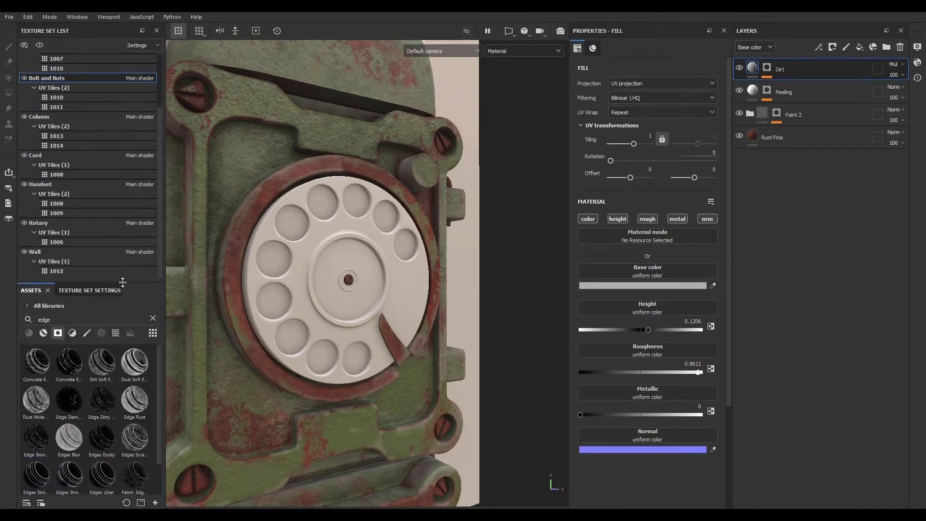
scroll(97, 206, "up", 5)
left_click(70, 57)
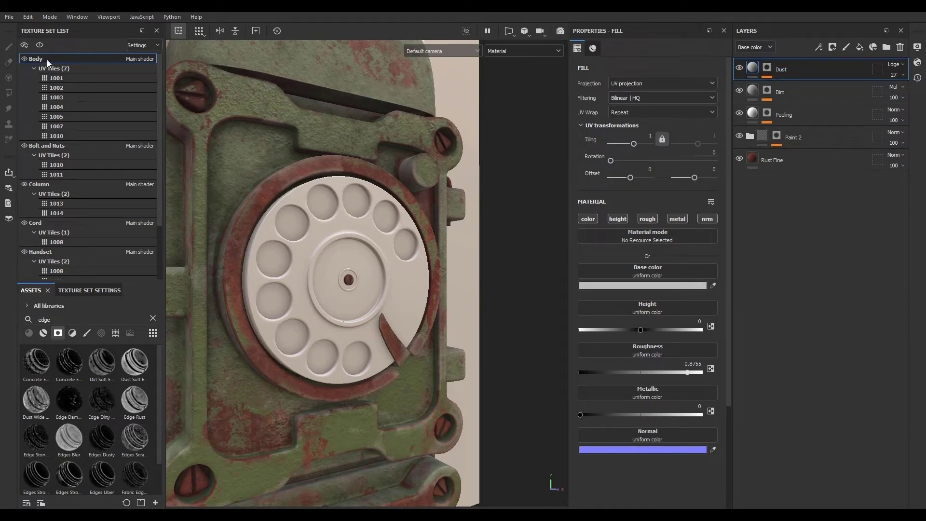
left_click(36, 68)
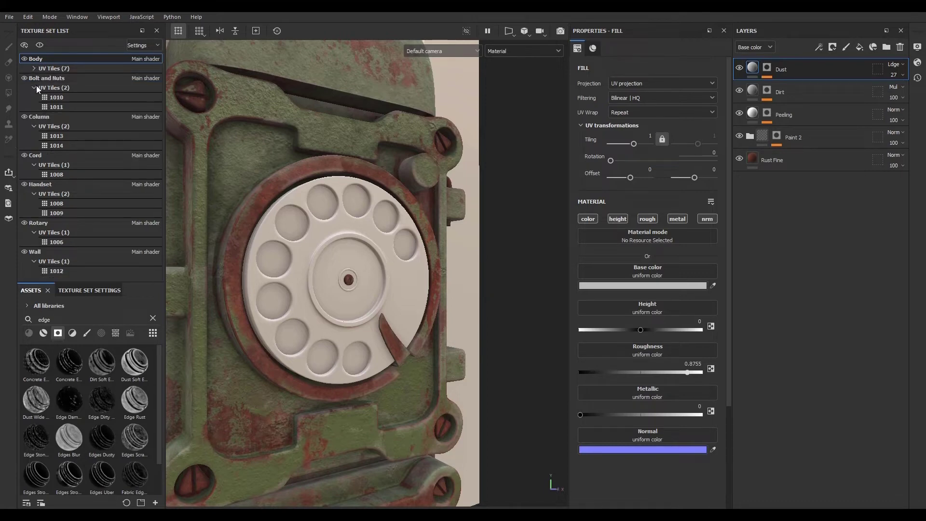
left_click(36, 88)
left_click(34, 107)
left_click(34, 126)
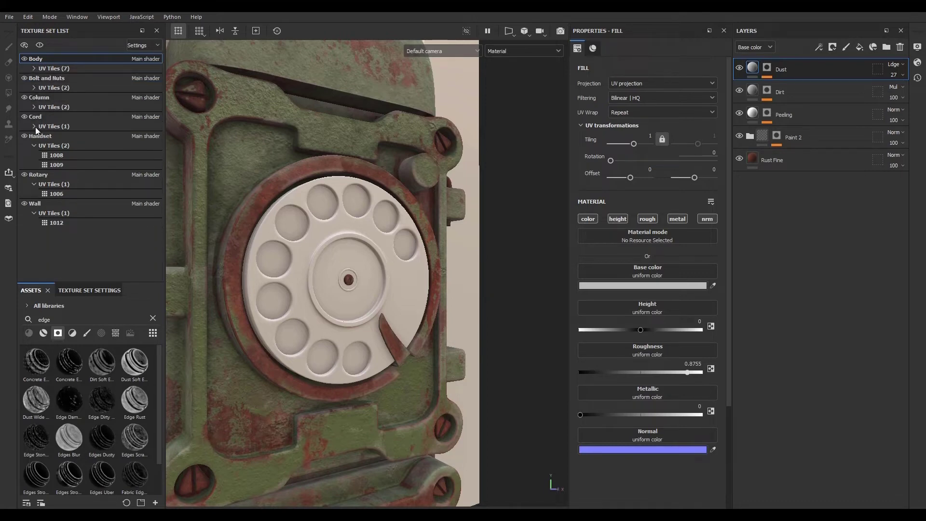
left_click(34, 145)
left_click(34, 165)
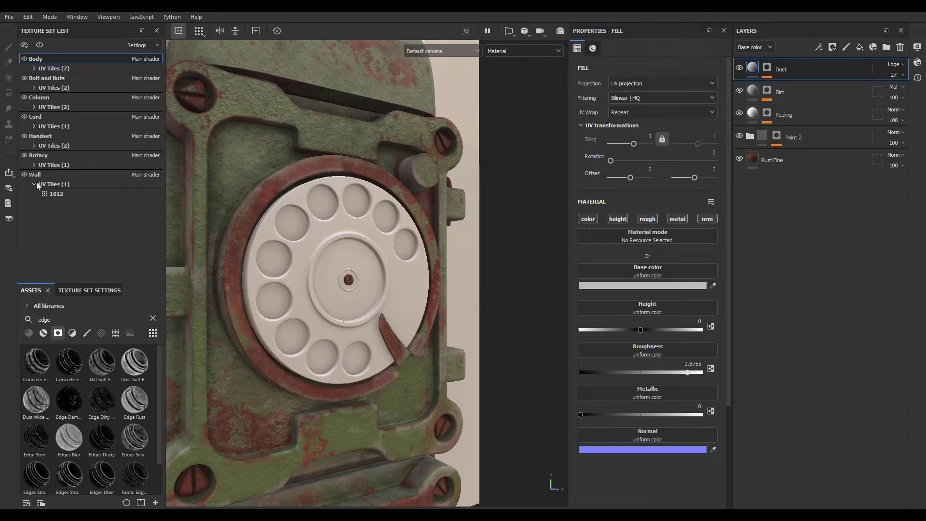
left_click(37, 183)
left_click_drag(137, 283, 137, 193)
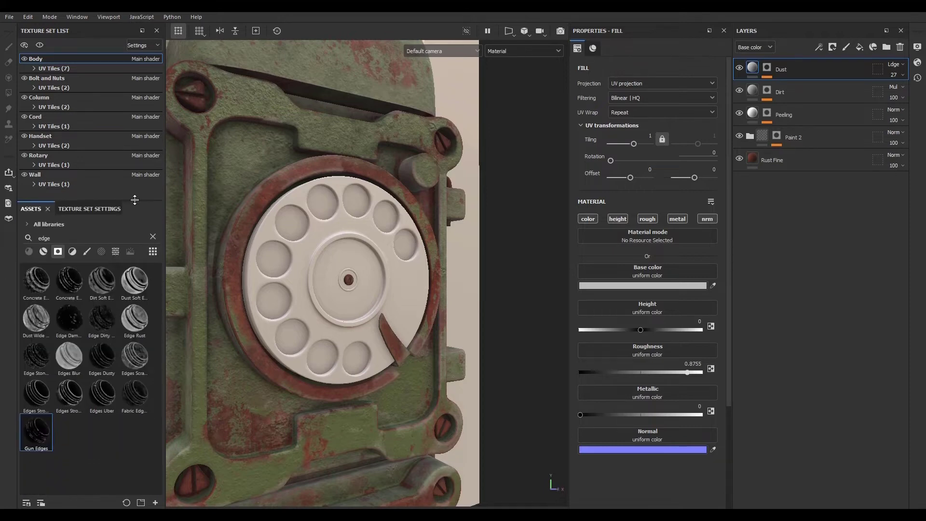
left_click(918, 63)
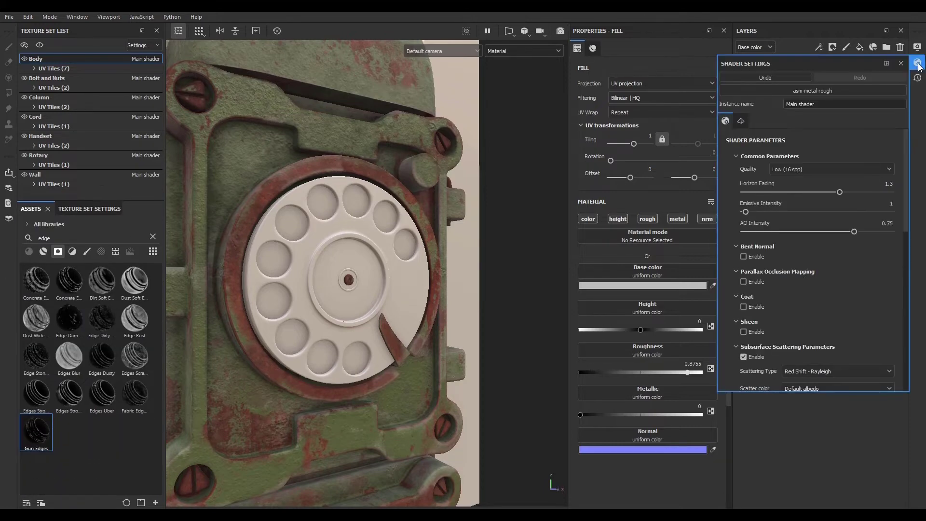
left_click(918, 64)
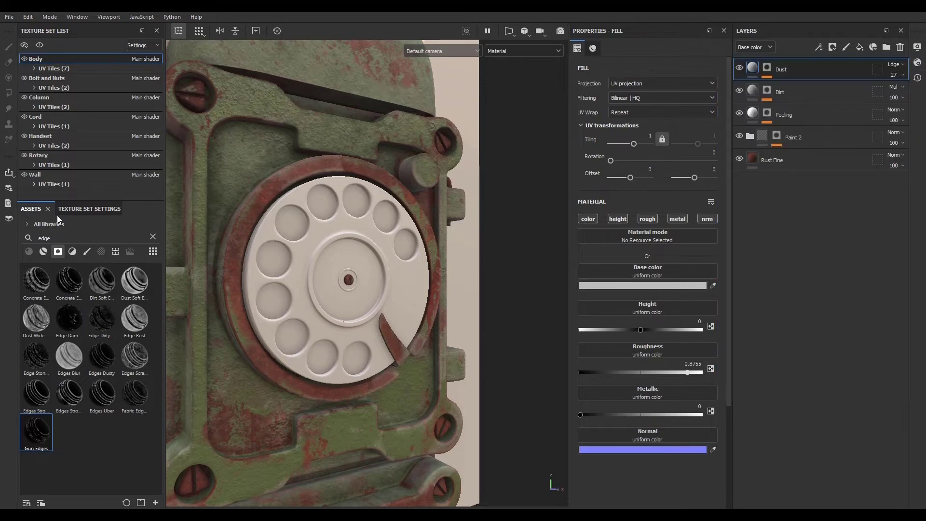
- Add a Scattering channel to the Body texture set
left_click(74, 209)
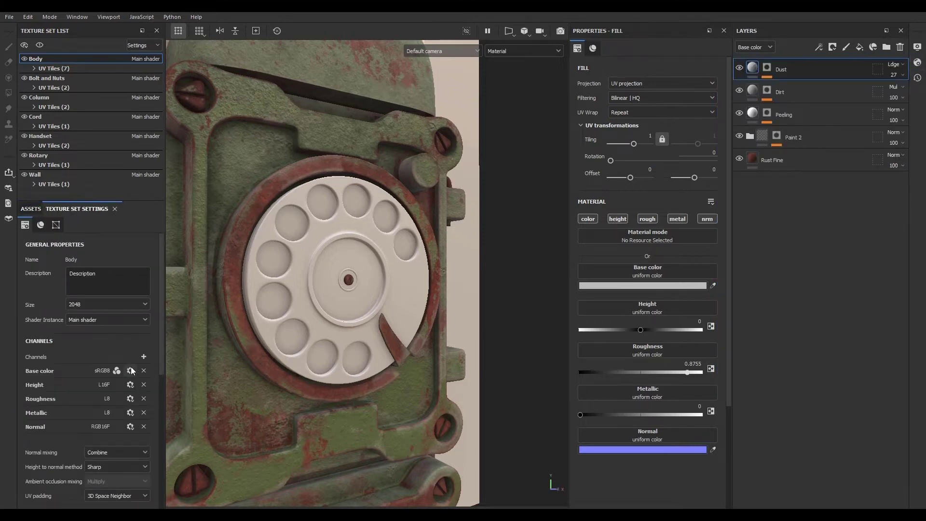
left_click(144, 357)
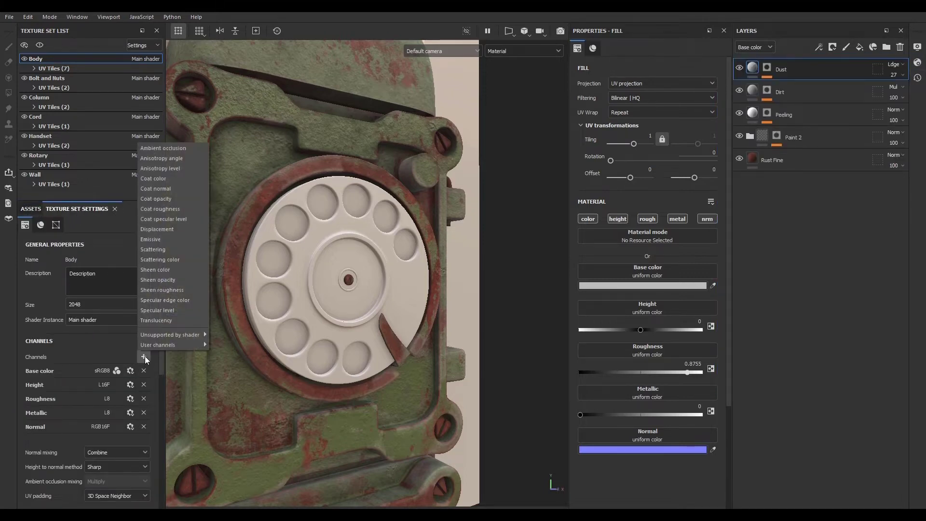
left_click(159, 249)
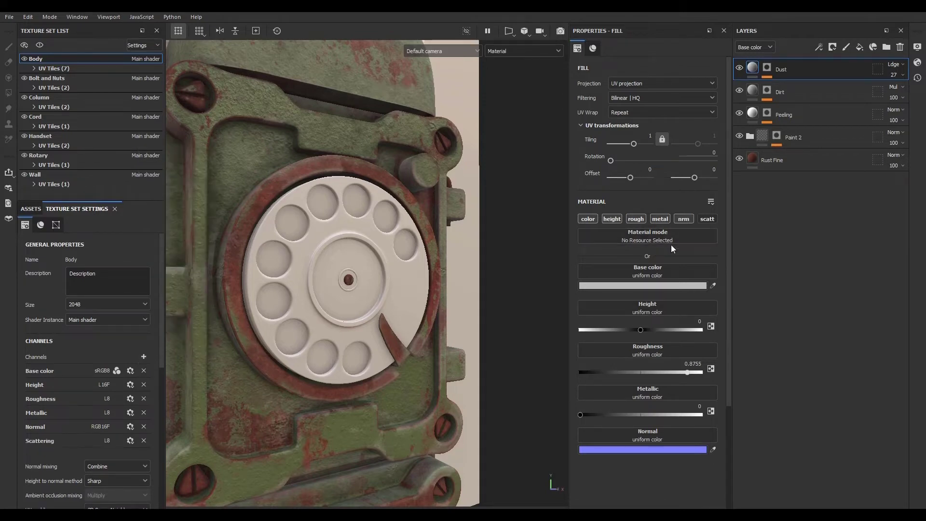
- Add a fill layer at the bottom of the Body stack, keep only its Scattering channel active, and name it SSS 0
left_click(860, 46)
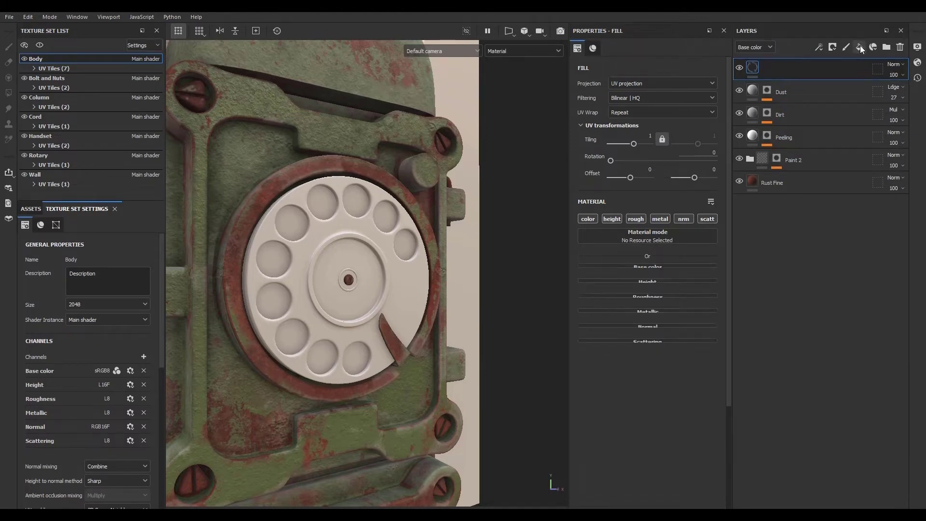
left_click_drag(800, 71, 798, 268)
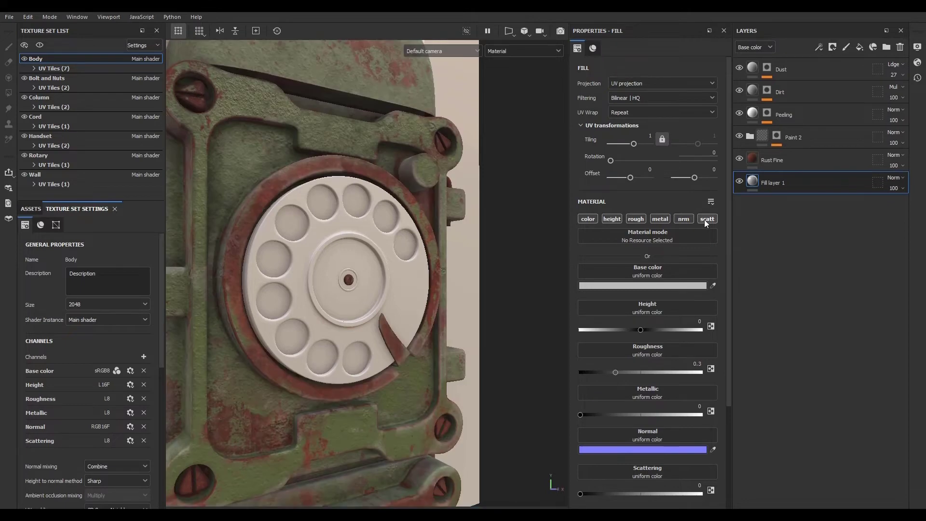
left_click(705, 219, "ctrl")
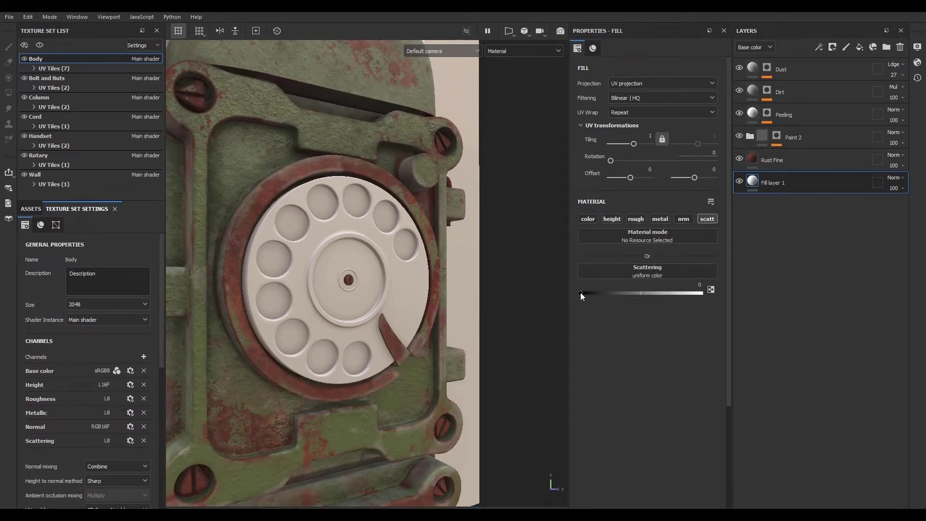
double_click(774, 182)
type("SSS")
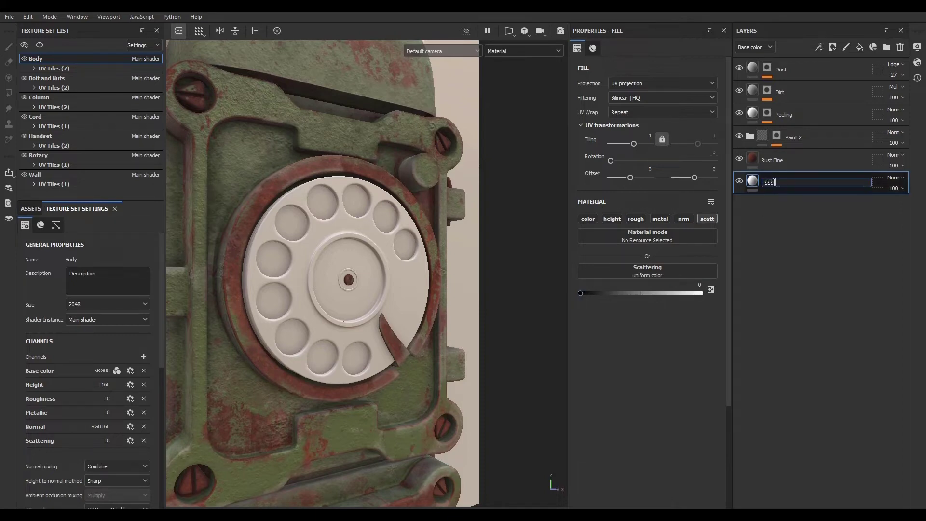
type(" 0")
key("Return")
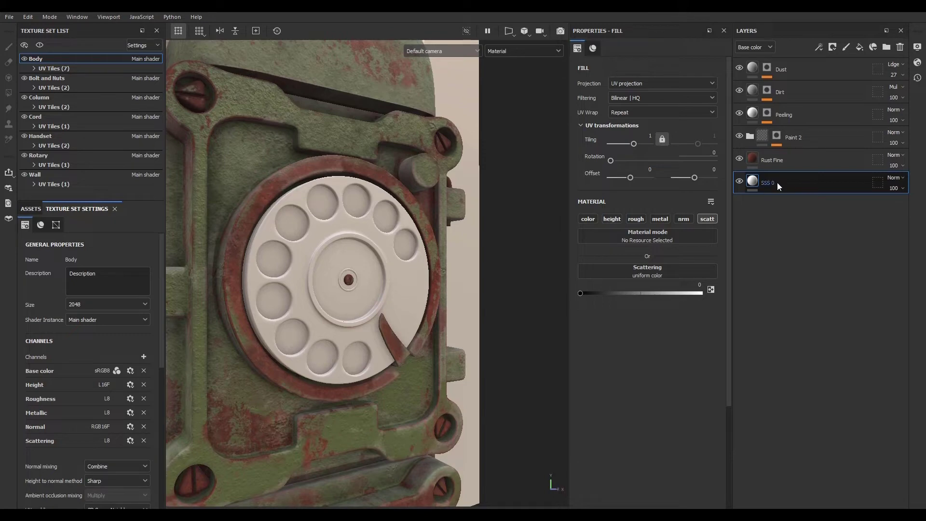
- Add a Scattering channel to the Bolt and Nuts texture set
left_click(80, 79)
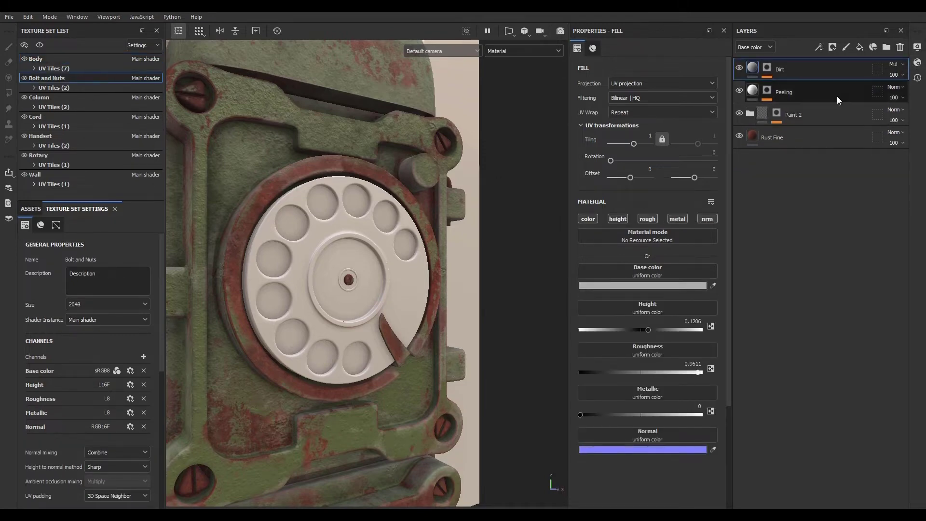
left_click(144, 357)
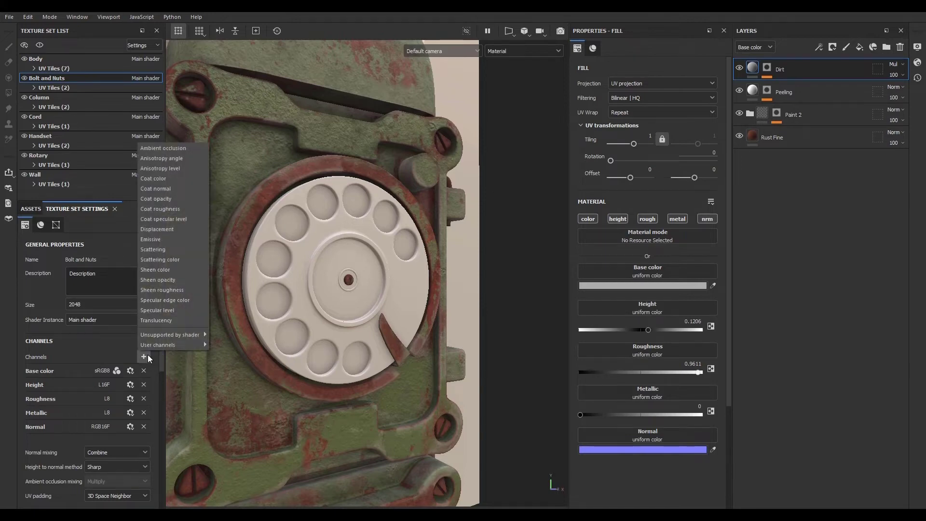
left_click(172, 249)
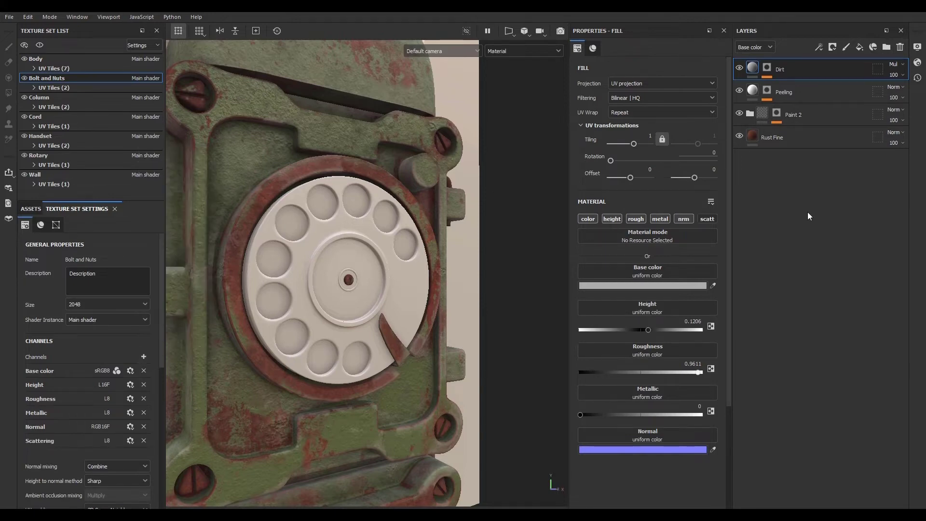
- Paste the SSS 0 layer into the Bolt and Nuts stack and move it to the bottom
left_click(809, 141)
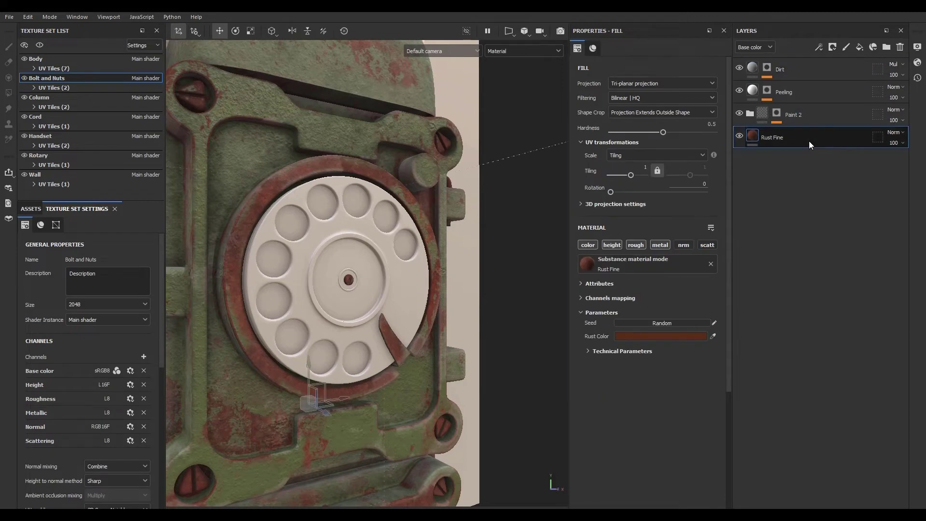
key("ctrl+v")
left_click_drag(809, 141, 804, 187)
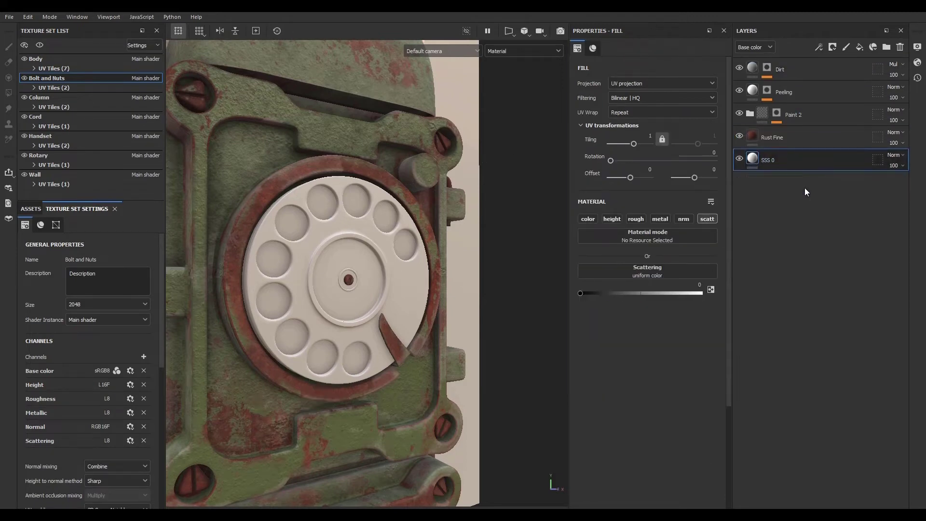
- Add a Scattering channel to the Column texture set and move the pasted SSS 0 layer to the bottom of its stack
left_click(70, 99)
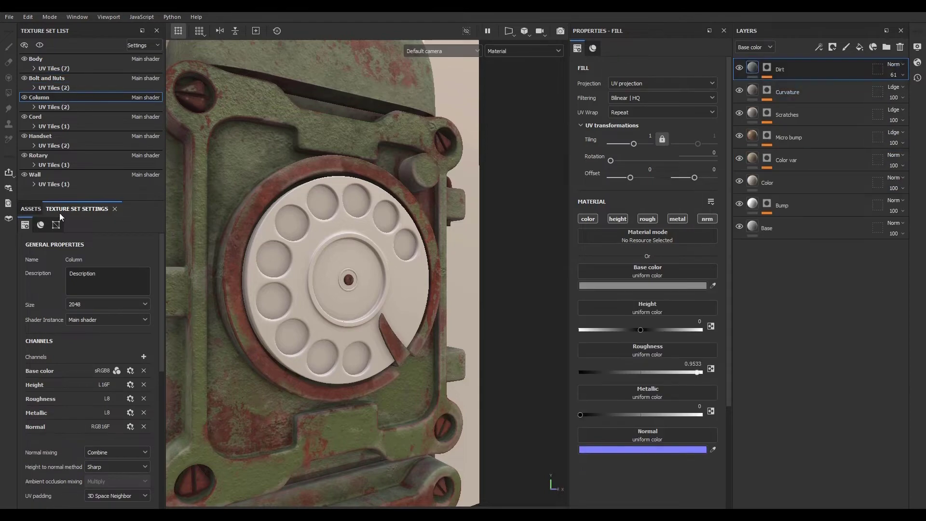
left_click(143, 356)
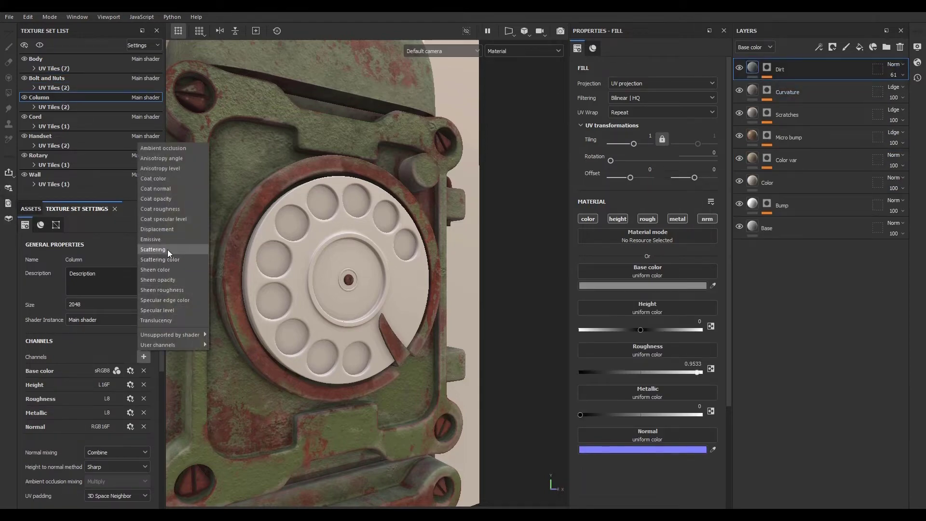
left_click(169, 249)
left_click(796, 225)
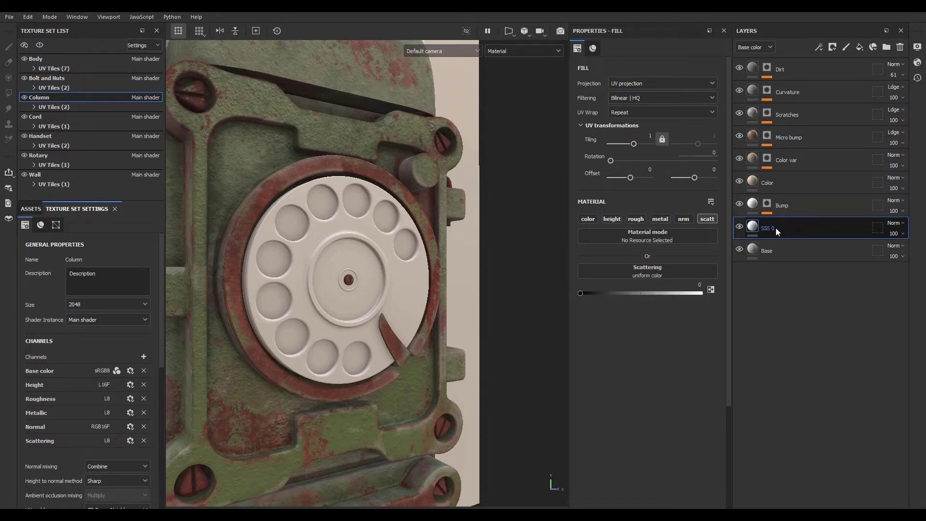
left_click_drag(776, 228, 795, 279)
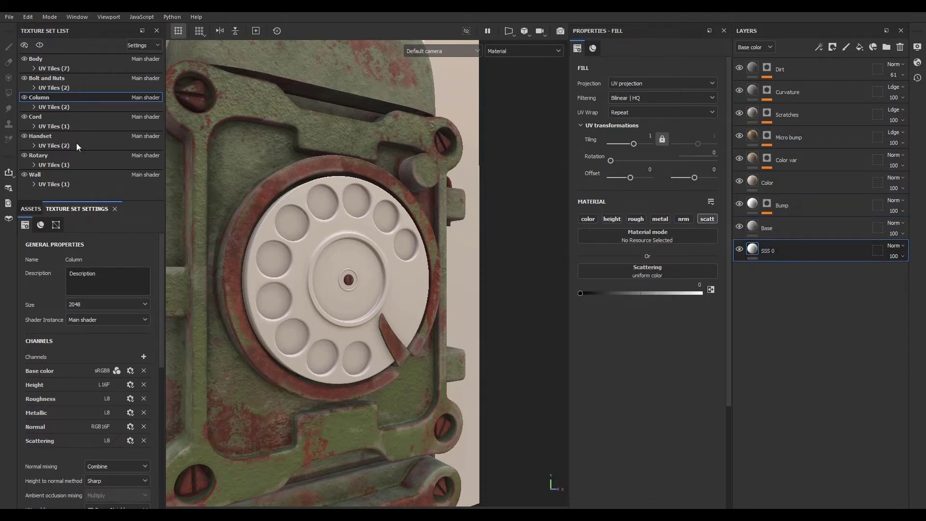
- Replace the empty paint layer in the Cord stack with the pasted SSS 0 layer
left_click(65, 118)
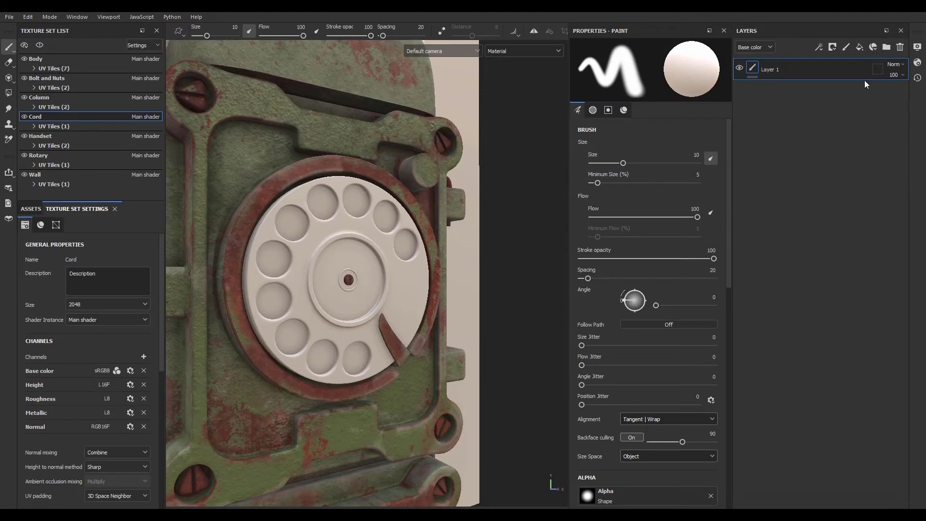
left_click(900, 47)
key("ctrl+v")
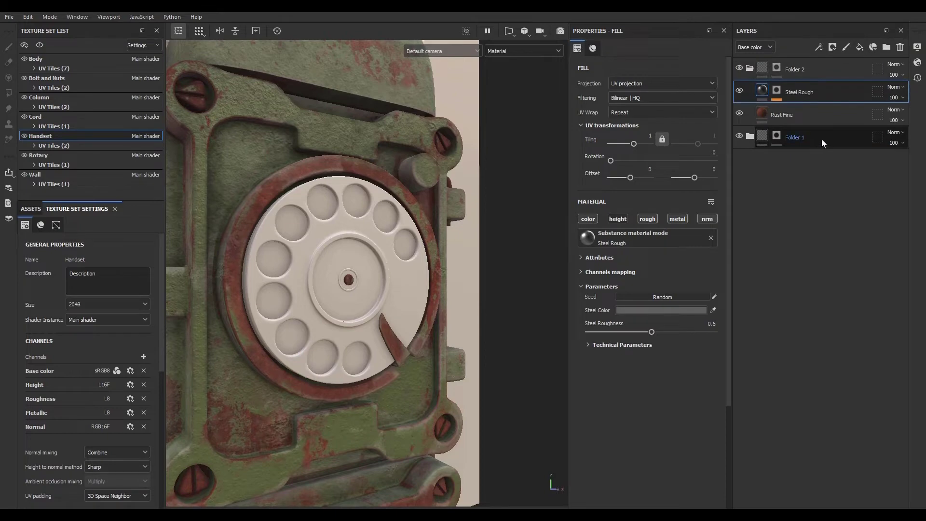
- Paste the SSS 0 layer at the bottom of the Handset stack and add a Scattering channel to the Handset texture set
left_click(821, 139)
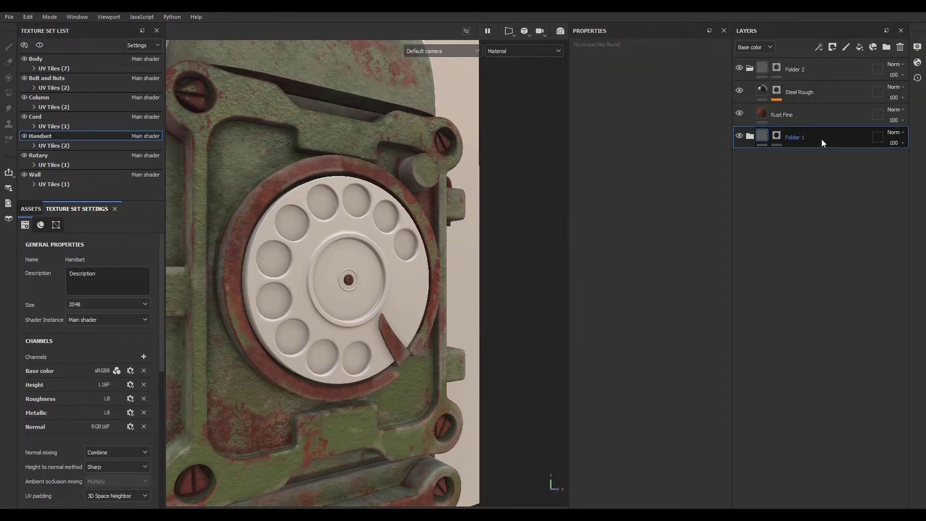
key("ctrl+v")
left_click_drag(811, 137, 806, 218)
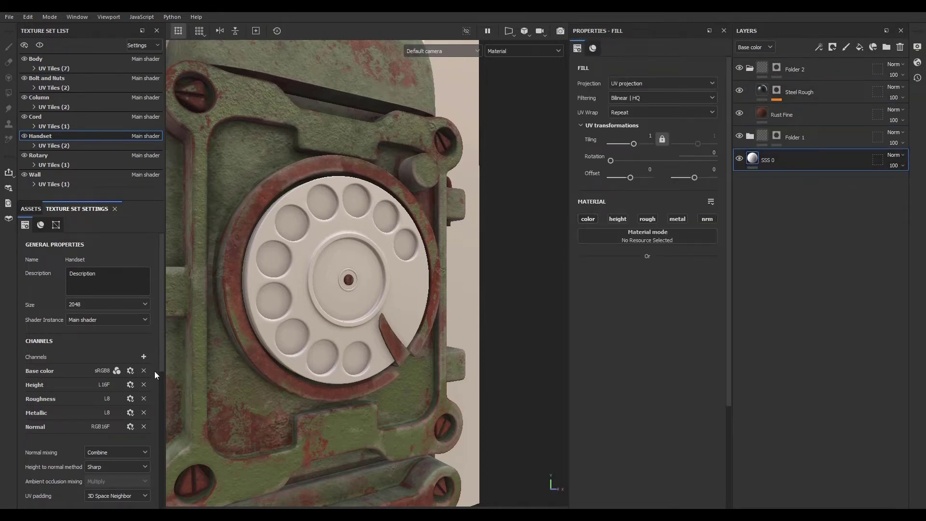
left_click(143, 357)
left_click(172, 245)
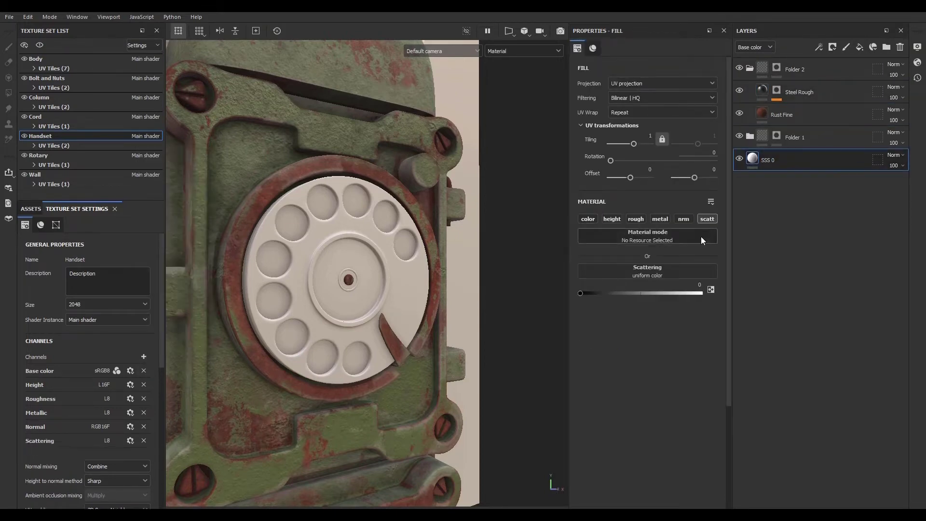
- Add a Scattering channel to the Cord texture set
left_click(74, 116)
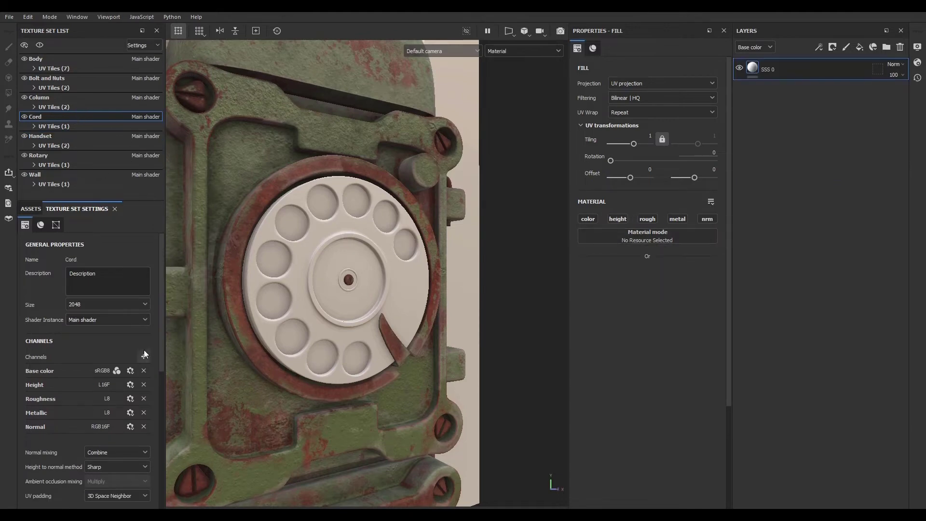
left_click(144, 356)
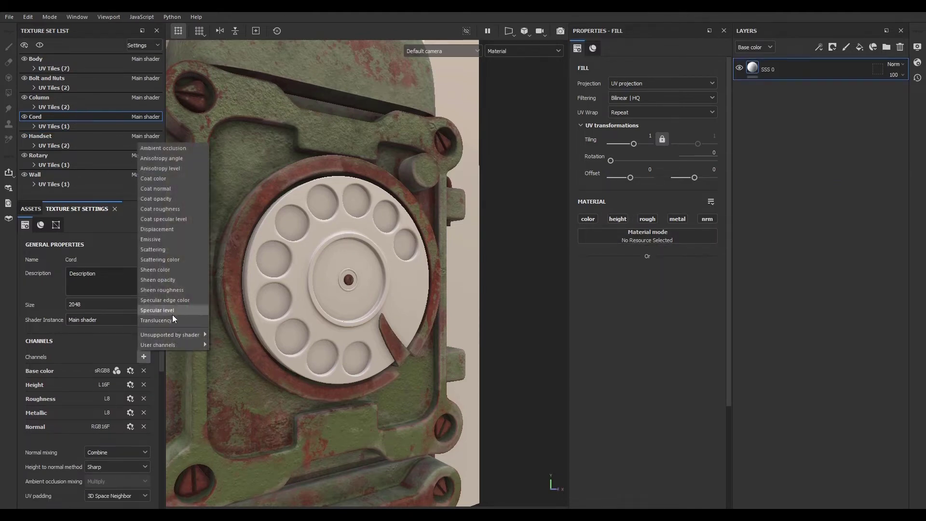
left_click(166, 251)
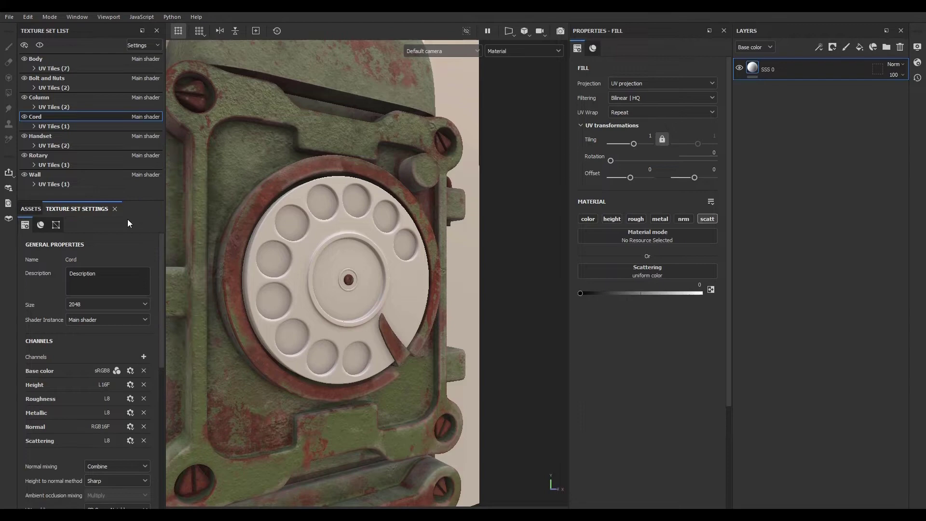
- Add a Scattering channel to the Rotary texture set
left_click(62, 154)
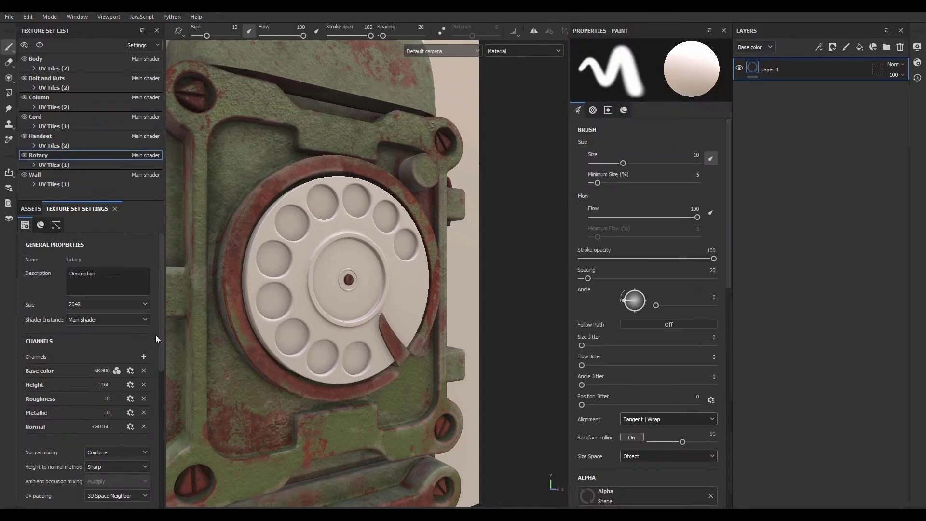
left_click(144, 357)
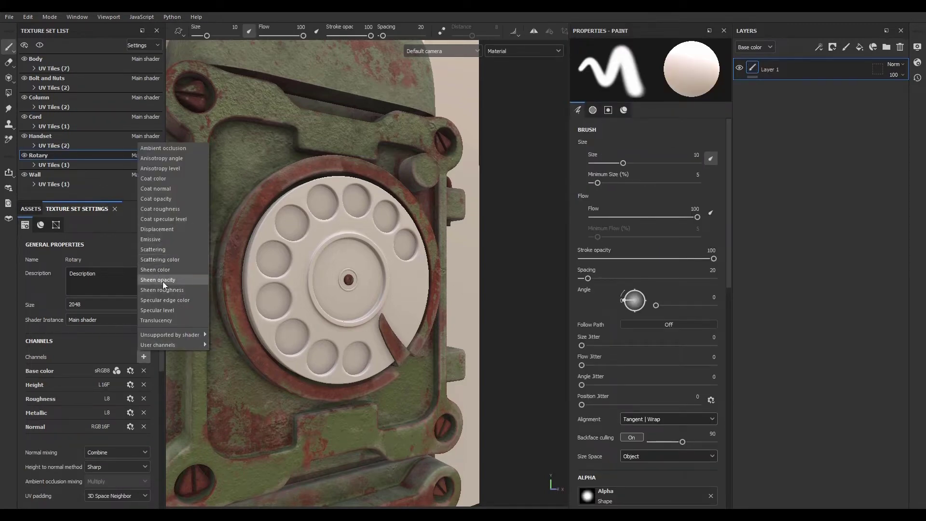
left_click(164, 251)
- Add a Scattering channel to the Wall texture set
left_click(116, 175)
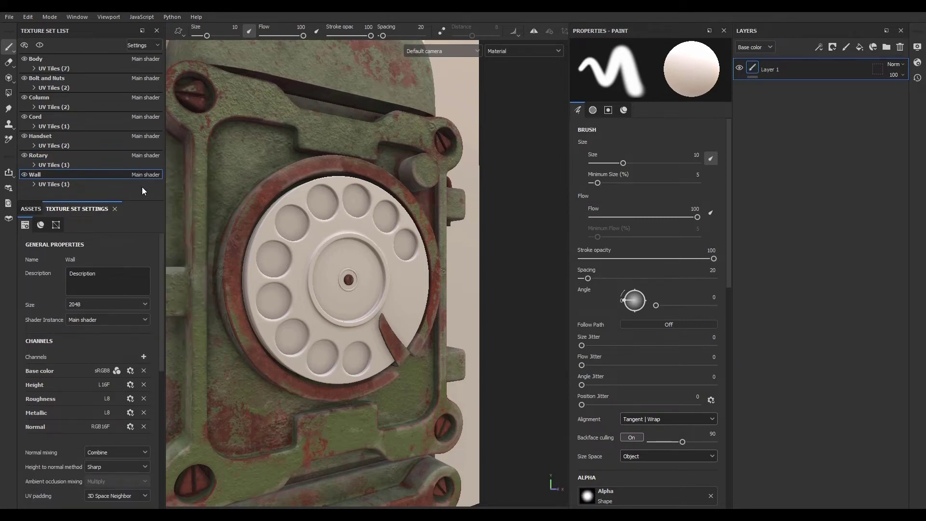
left_click(144, 357)
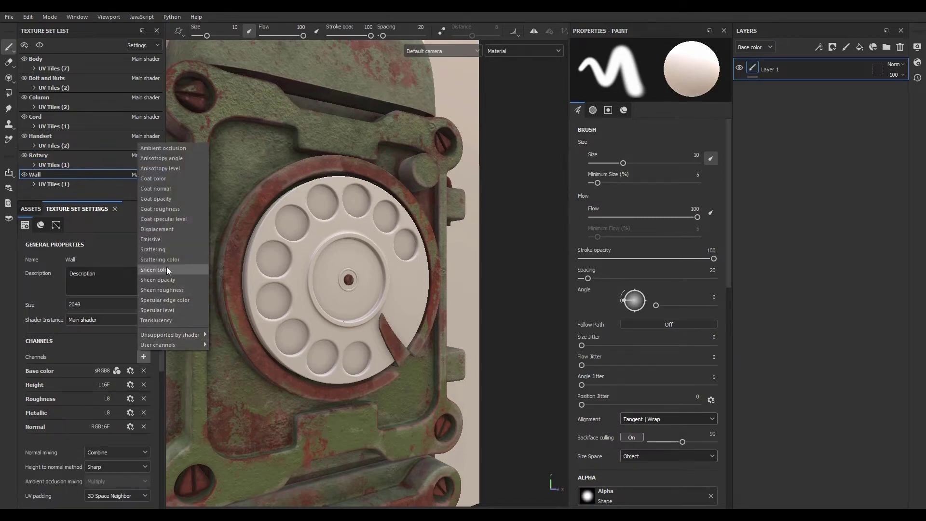
left_click(164, 249)
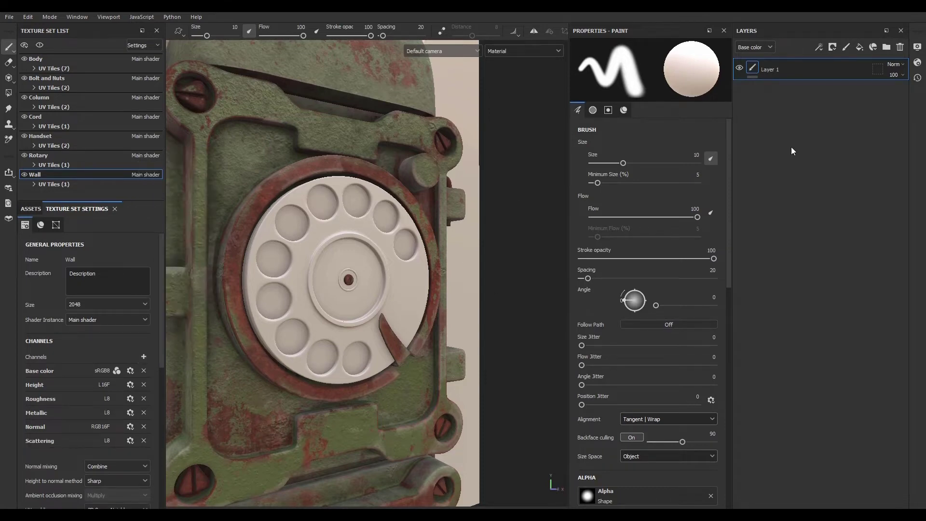
- Paste the SSS 0 layer into the Wall stack and delete its empty paint layer
key("ctrl+v")
left_click(819, 89)
left_click(900, 47)
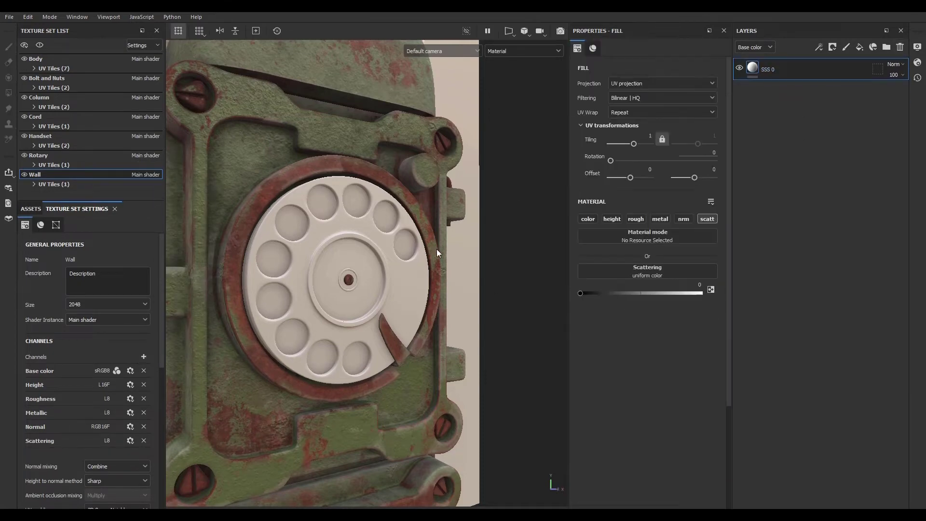
- Replace the Rotary stack's empty paint layer with the pasted SSS 0 layer
left_click(51, 157)
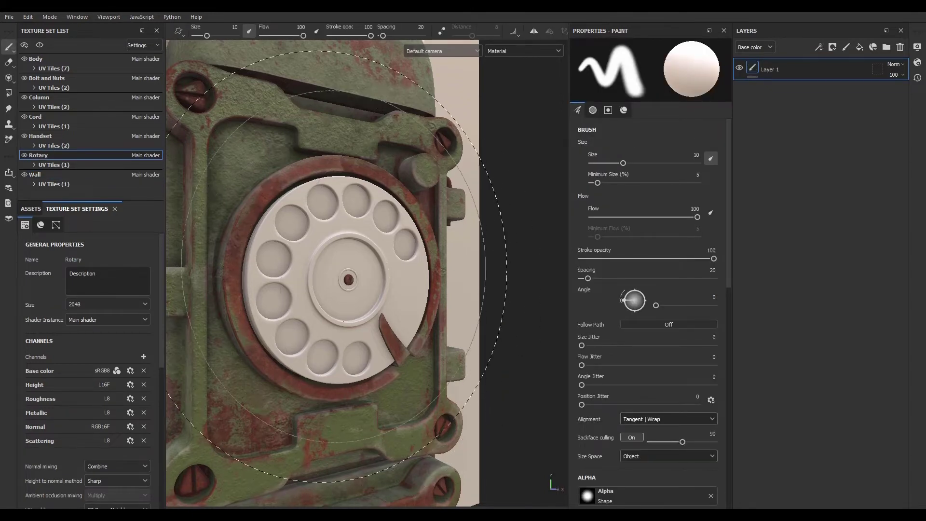
right_click_drag(364, 265, 311, 264, "ctrl")
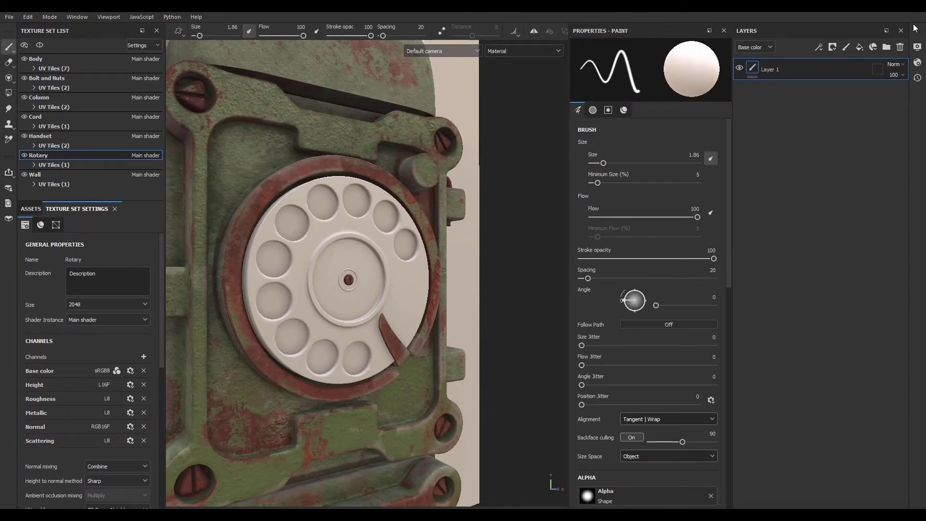
left_click(900, 47)
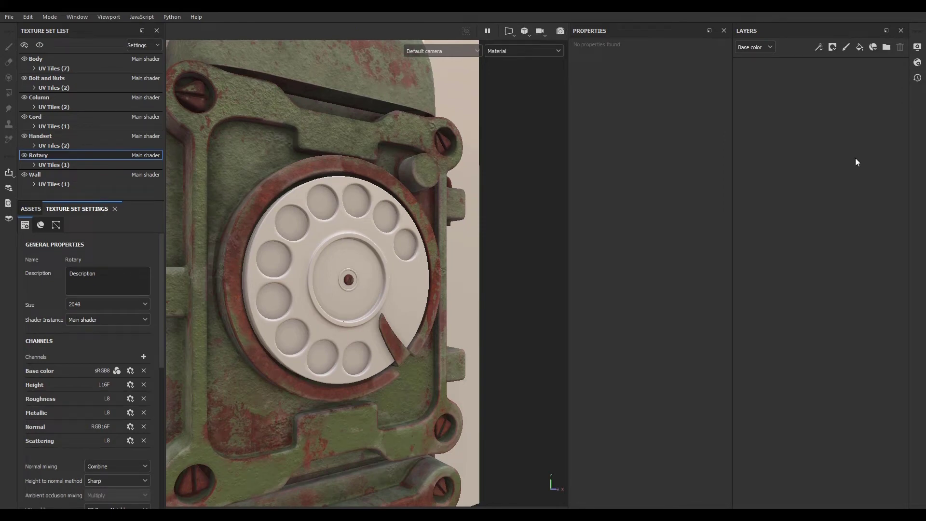
key("ctrl+v")
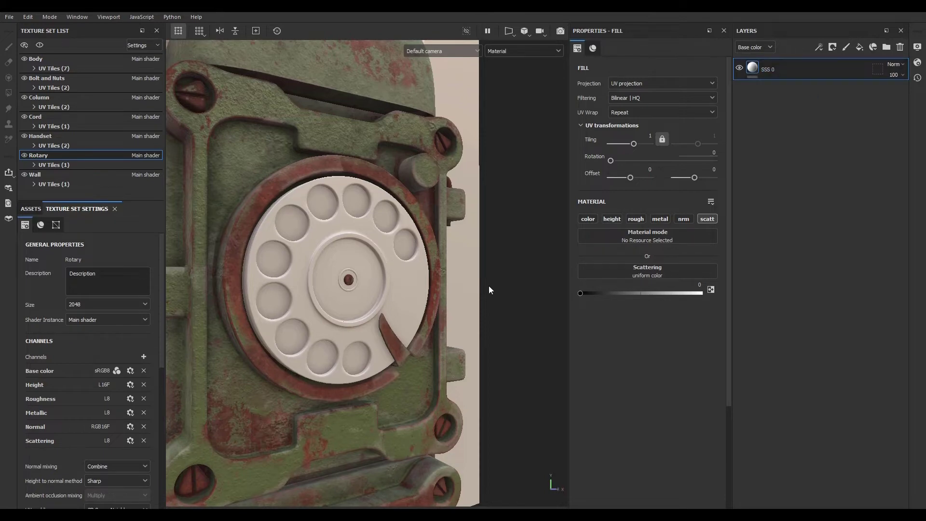
- Examine the rotary dial's surface up close in the viewport
scroll(317, 262, "up", 5)
scroll(322, 221, "down", 5)
scroll(324, 216, "up", 2)
scroll(323, 216, "up", 4)
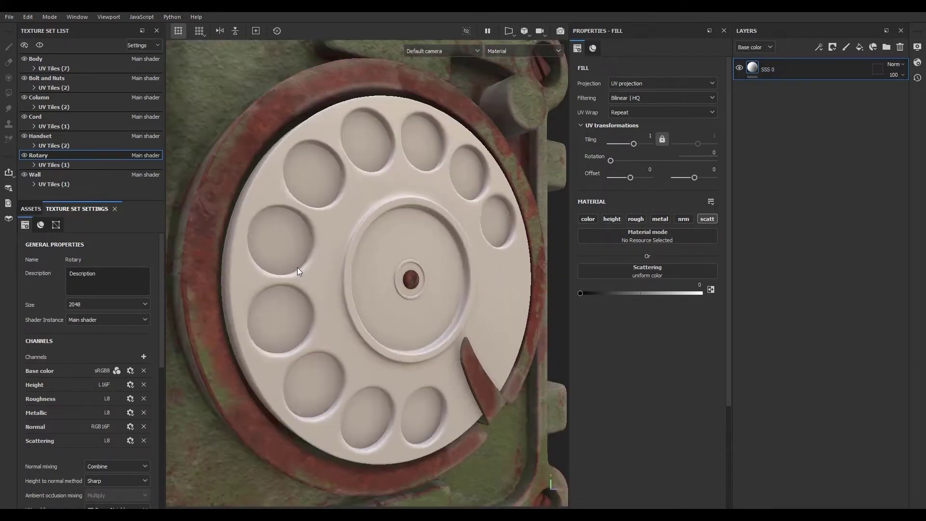
scroll(344, 255, "down", 3)
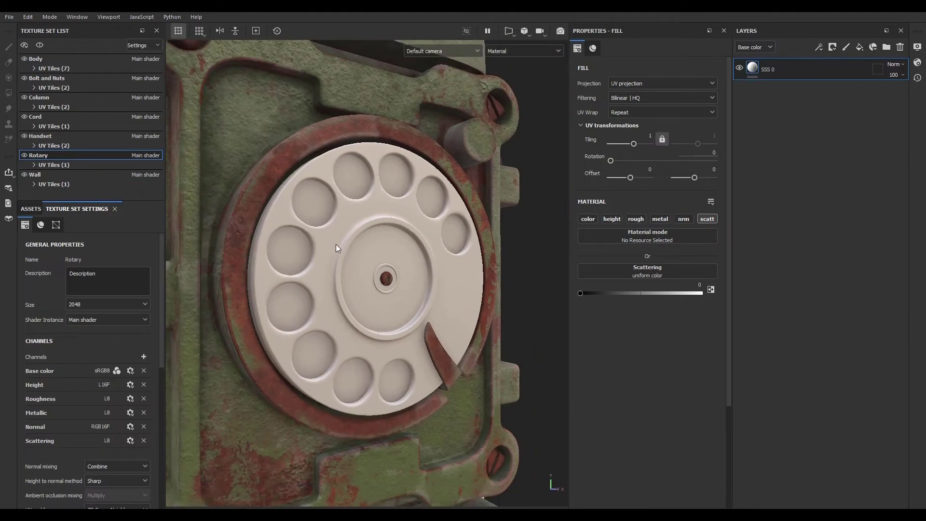
scroll(344, 236, "down", 3)
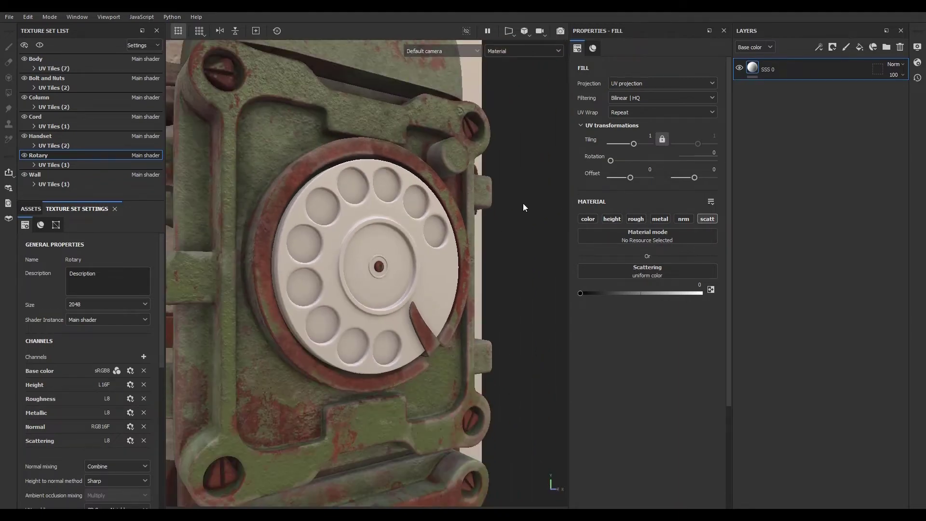
scroll(372, 213, "up", 4)
scroll(354, 214, "down", 4)
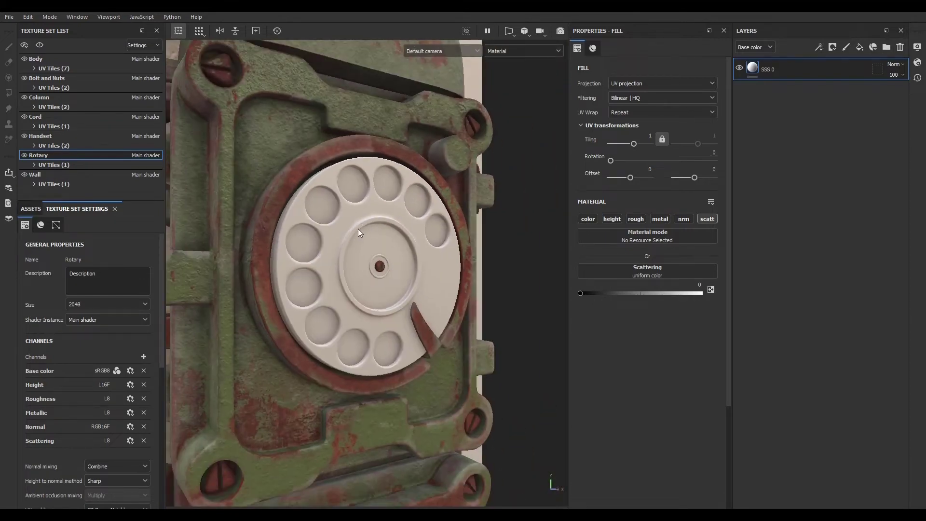
scroll(357, 231, "up", 3)
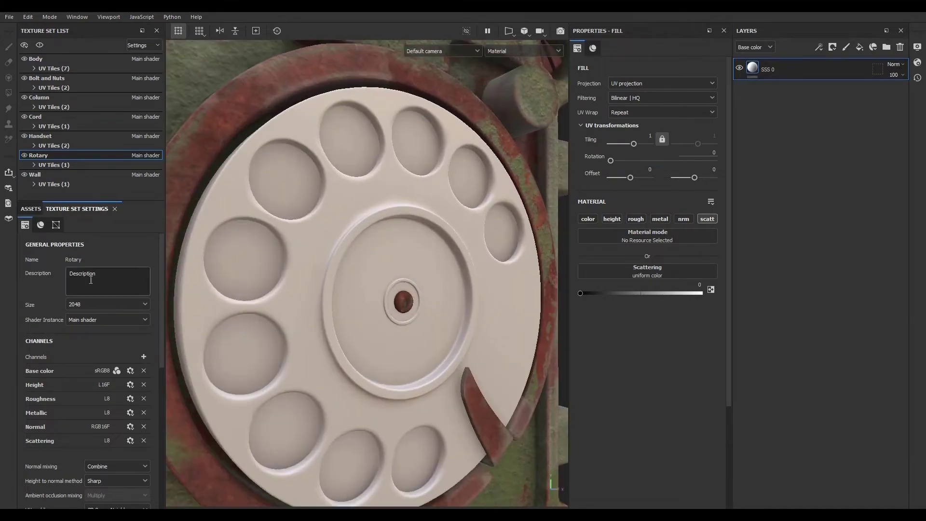
- Add a new fill layer above SSS 0 in the Rotary stack and name it Color
left_click(29, 210)
left_click_drag(129, 202, 128, 96)
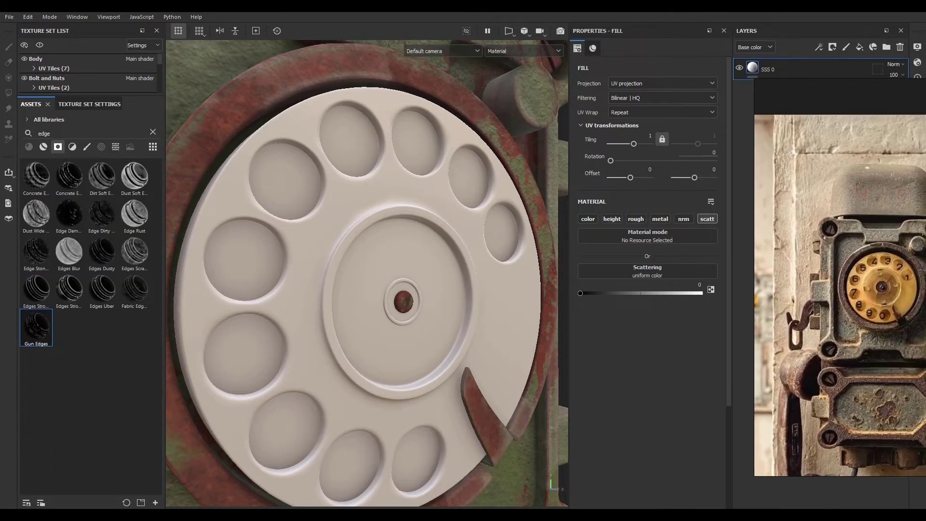
left_click(860, 47)
double_click(782, 69)
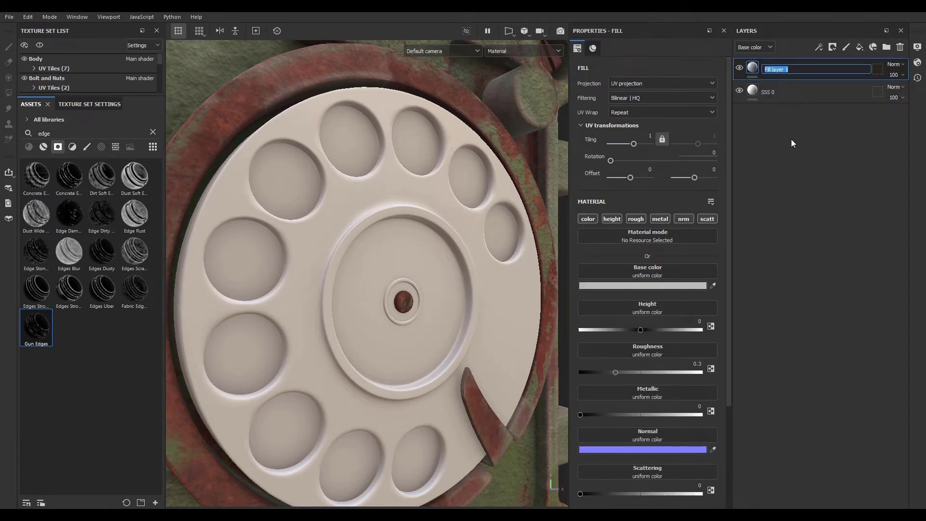
type("Color")
key("Return")
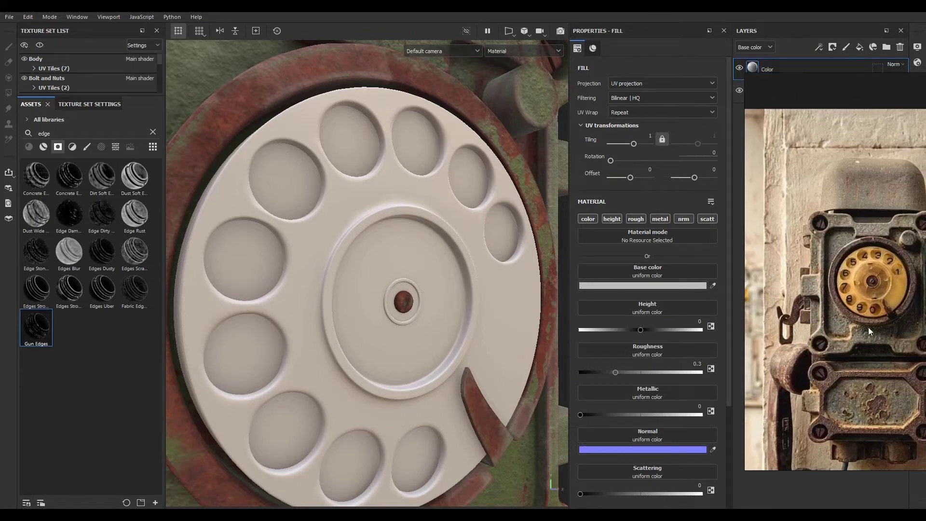
- Set the Color layer's base colour by sampling the yellow dial in the reference photo, refining it to C69441
left_click(713, 285)
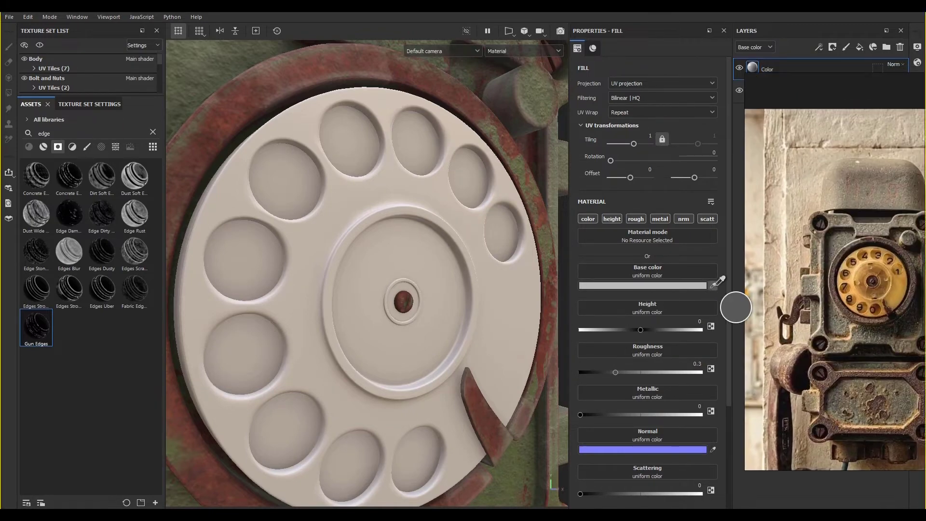
left_click(901, 280)
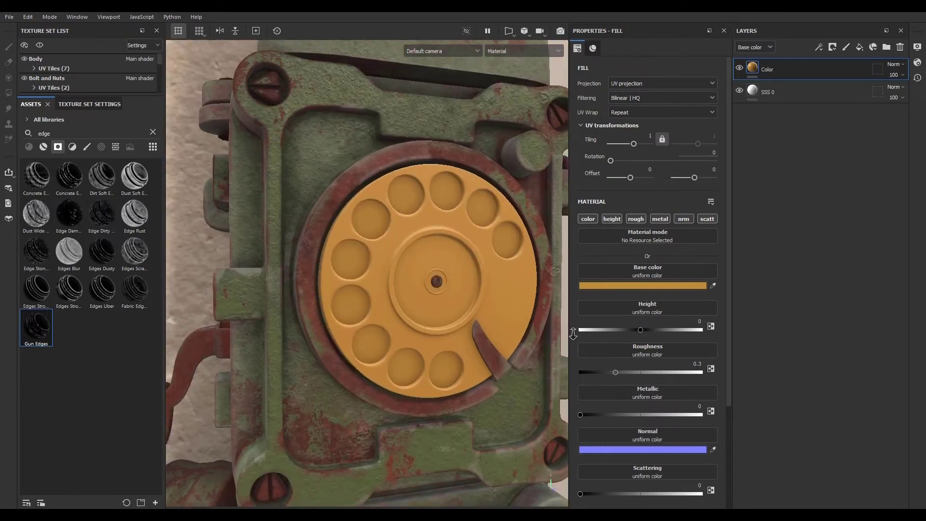
middle_click_drag(496, 326, 434, 304, "alt")
left_click_drag(434, 303, 345, 252, "alt")
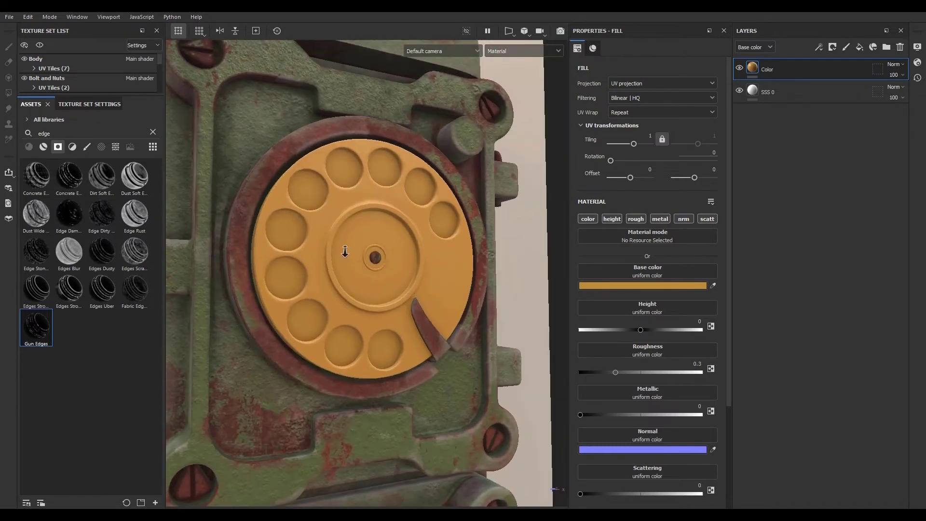
right_click_drag(345, 252, 470, 291, "alt")
left_click(637, 285)
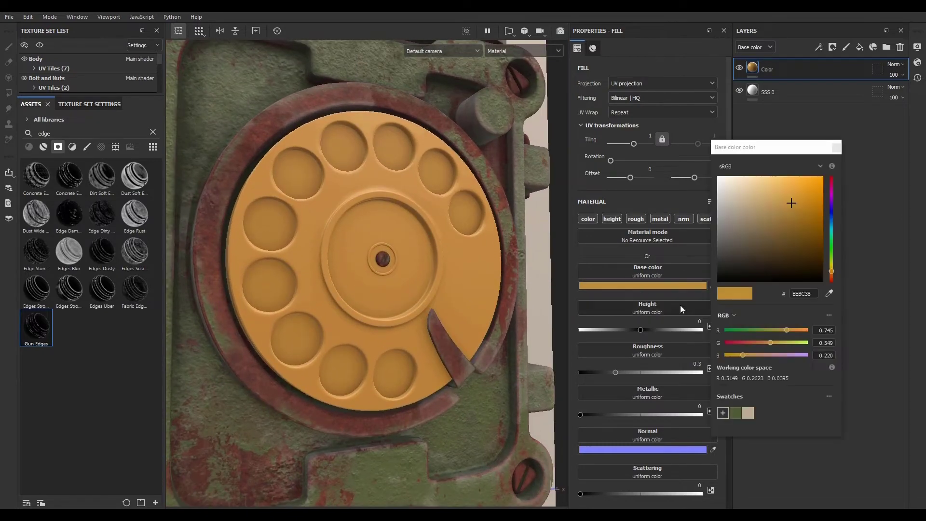
left_click(788, 200)
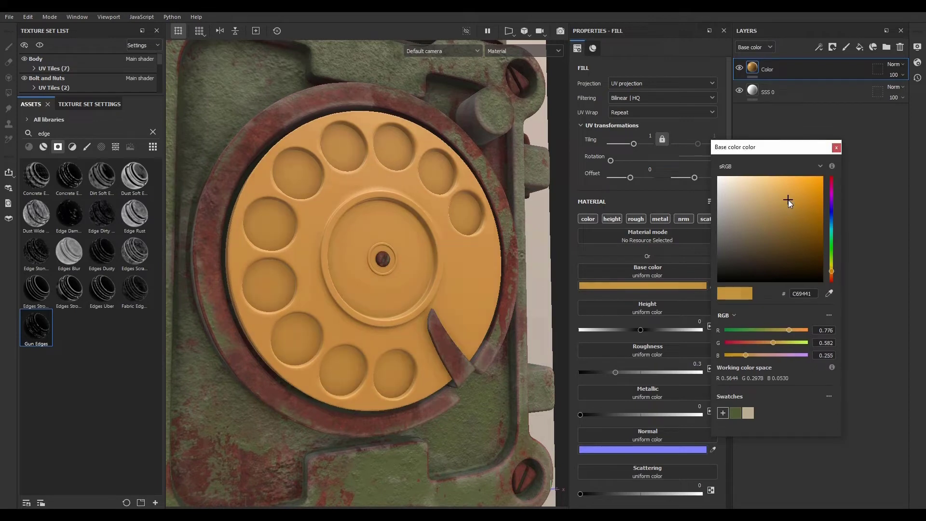
left_click(836, 148)
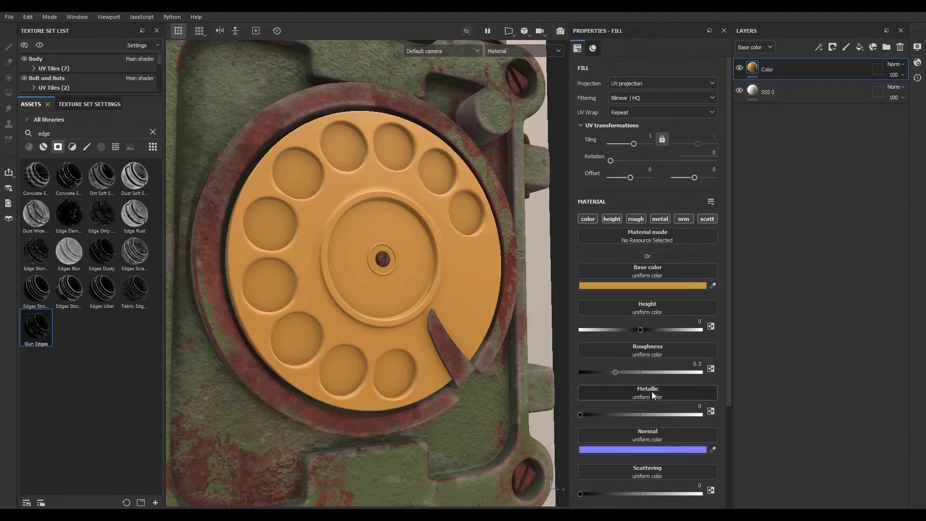
- Set the Color layer's Scattering value to about 0.58
scroll(652, 392, "down", 3)
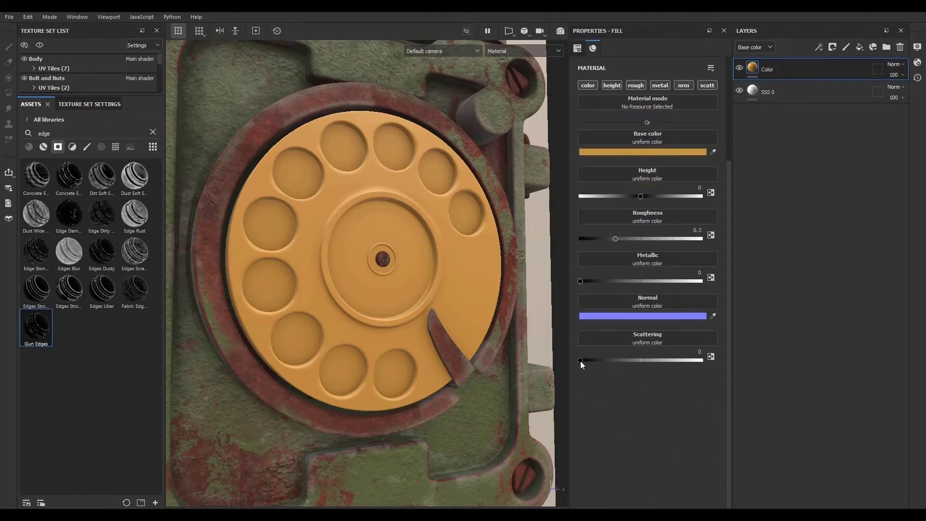
left_click_drag(580, 360, 646, 360)
right_click_drag(405, 303, 424, 367, "alt")
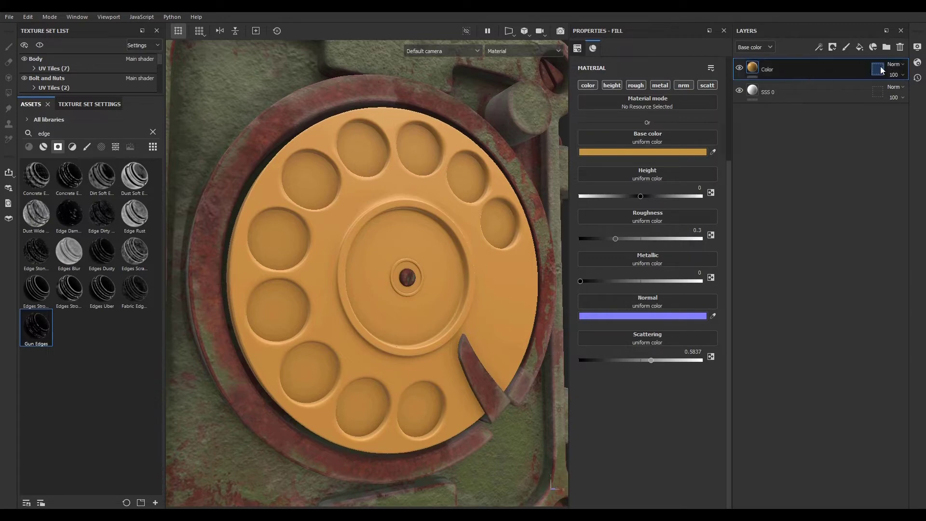
- Enable Activate Subsurface Scattering in the viewport display settings
left_click(917, 48)
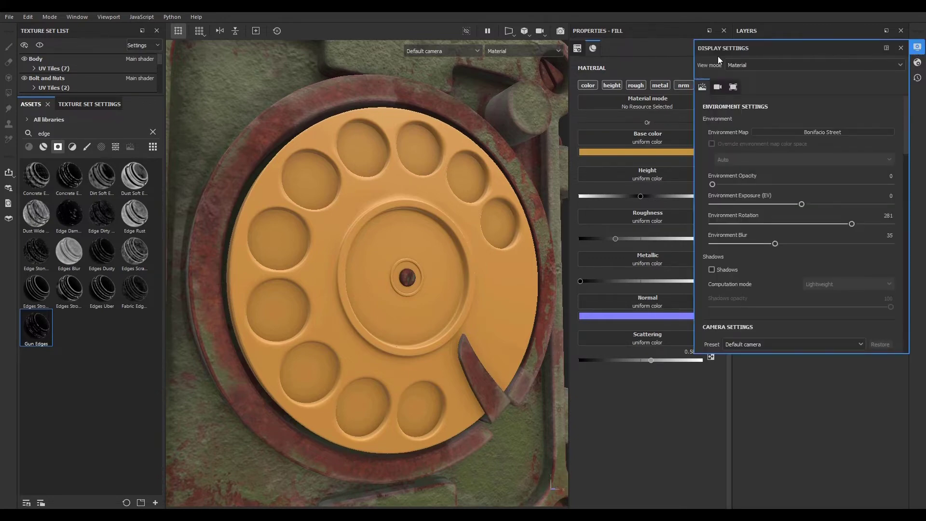
scroll(732, 258, "down", 10)
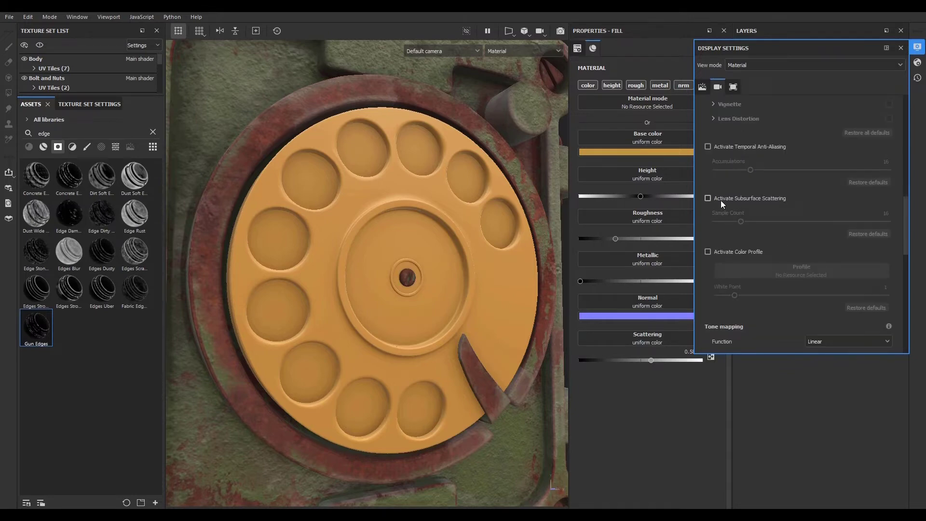
left_click(708, 198)
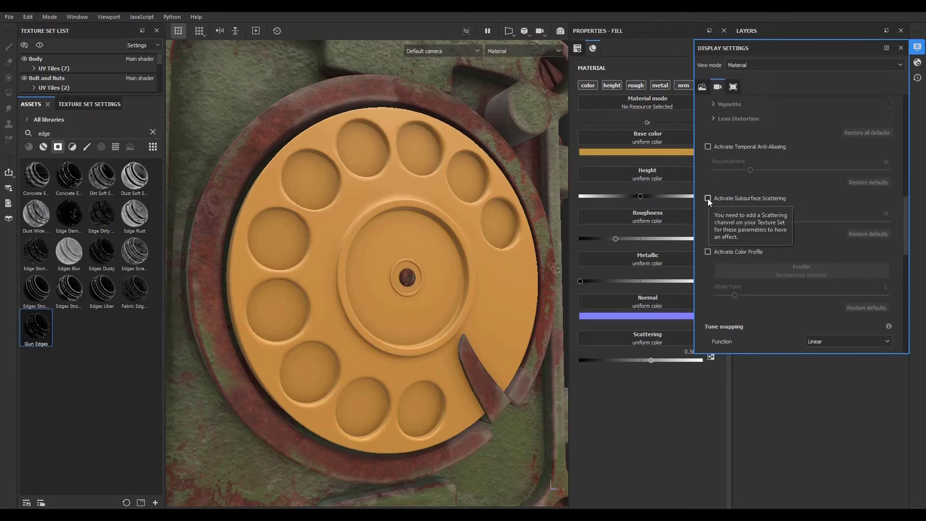
left_click(918, 47)
scroll(321, 294, "up", 5)
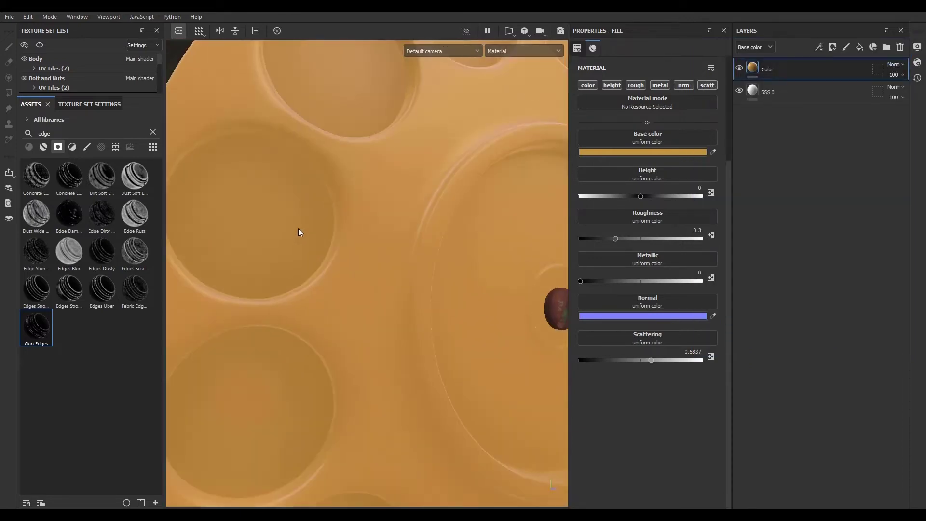
scroll(313, 248, "down", 5)
scroll(325, 275, "up", 3)
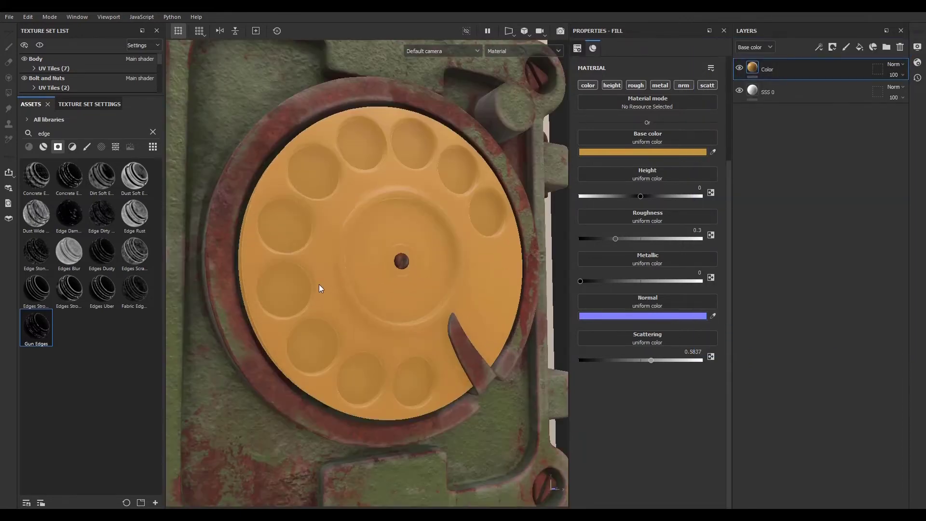
- Add another fill layer named Dirt and raise its roughness to about 0.85
left_click(860, 48)
double_click(768, 70)
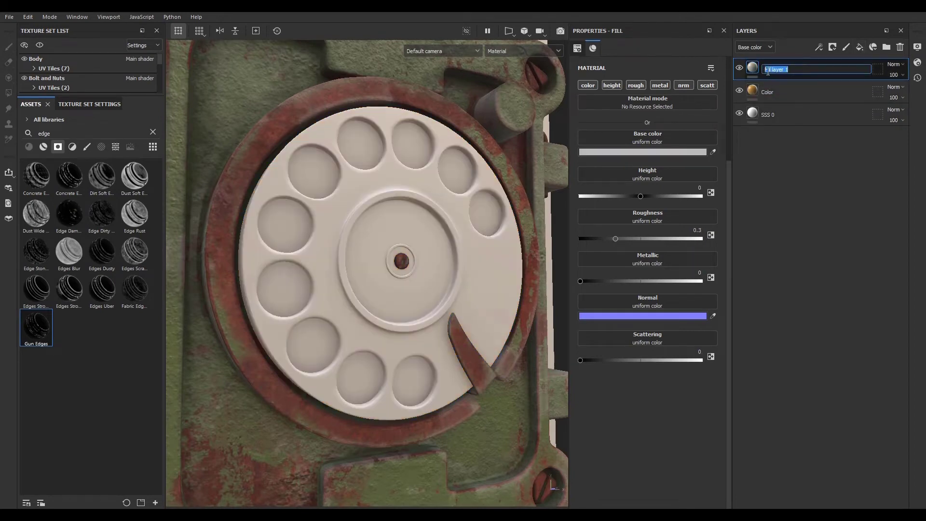
type("Dirt")
key("Return")
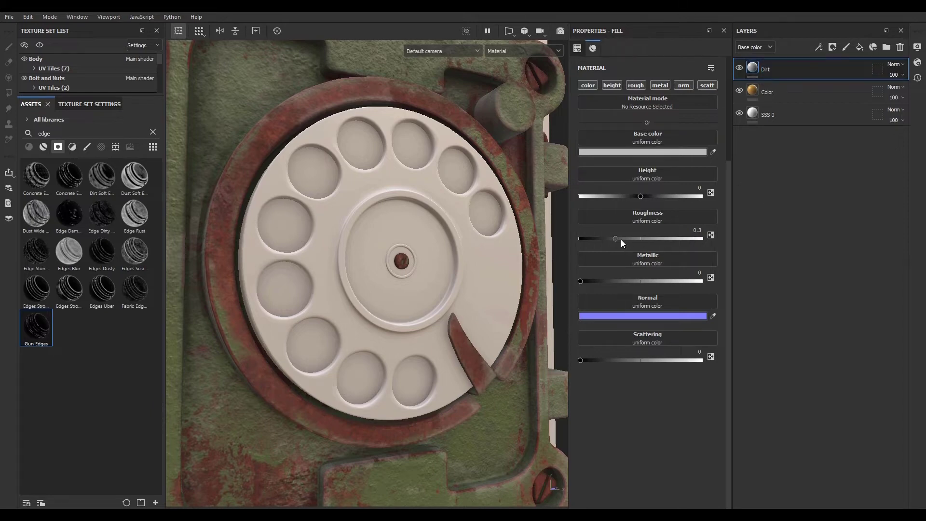
left_click_drag(622, 239, 667, 238)
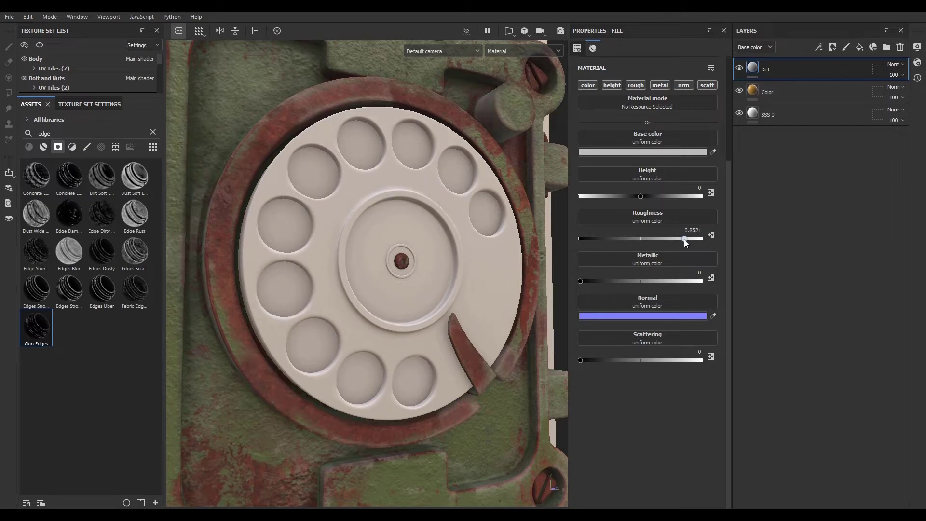
- Give the Dirt layer a black mask with an Ambient Occlusion generator, setting Global Invert to True
left_click(830, 47)
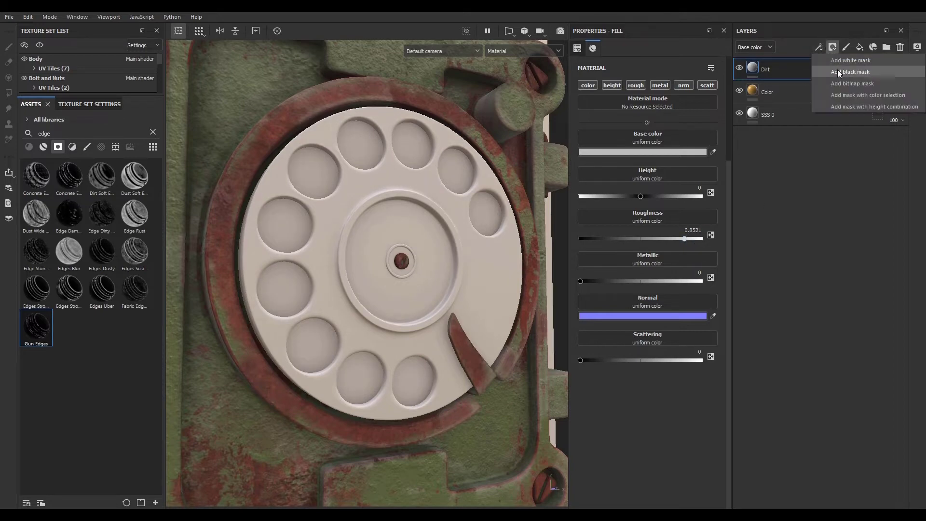
left_click(838, 71)
left_click(818, 47)
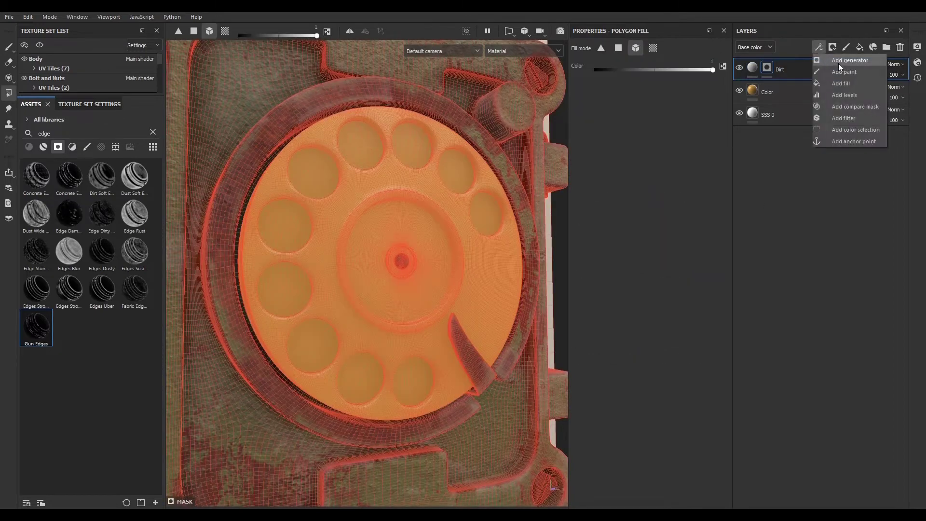
left_click(840, 62)
left_click(630, 70)
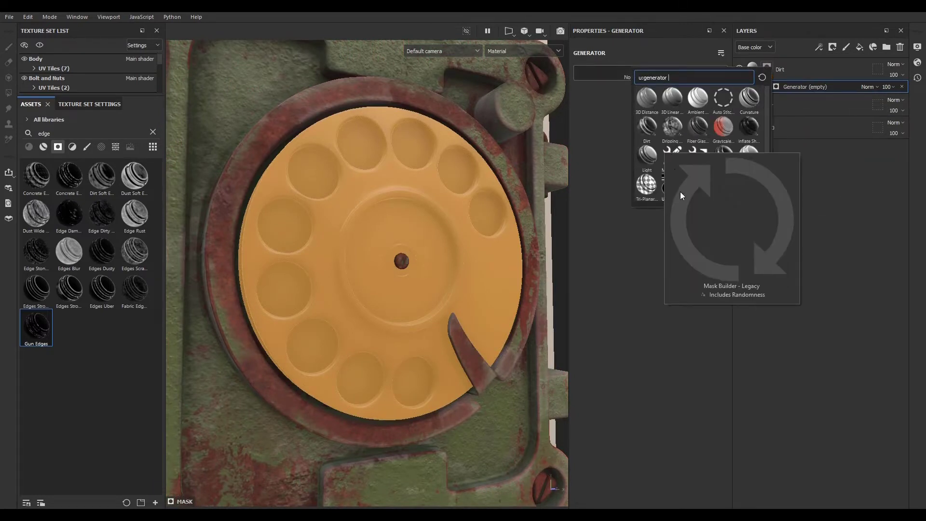
left_click(694, 100)
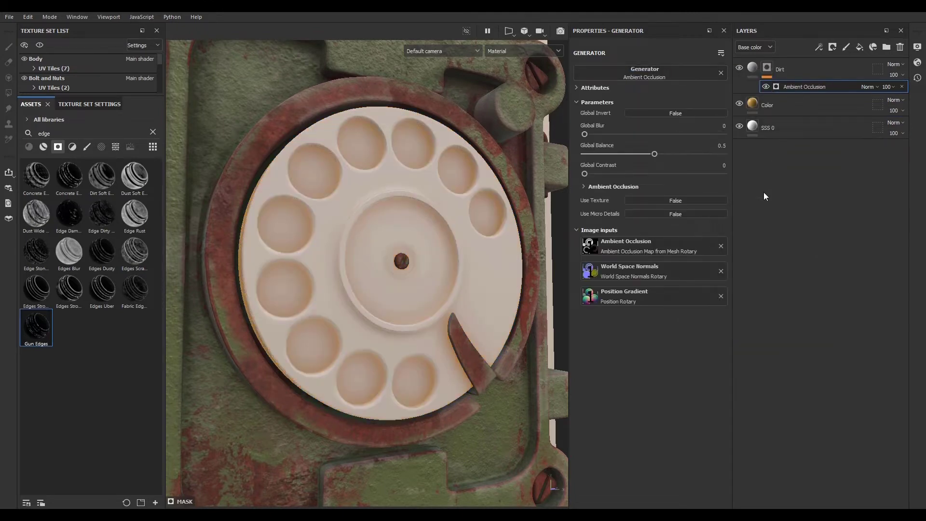
left_click(656, 114)
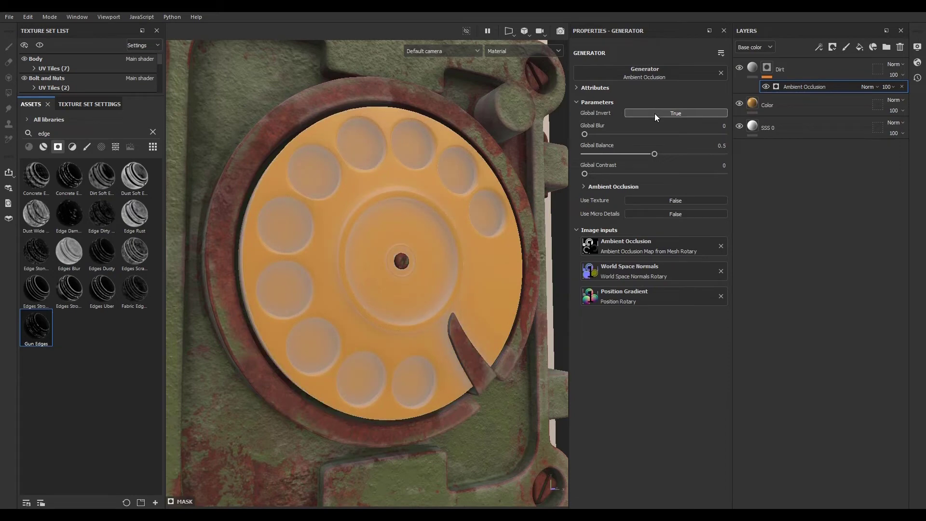
- Set the Dirt layer's blend mode to Multiply
left_click(851, 70)
left_click(895, 64)
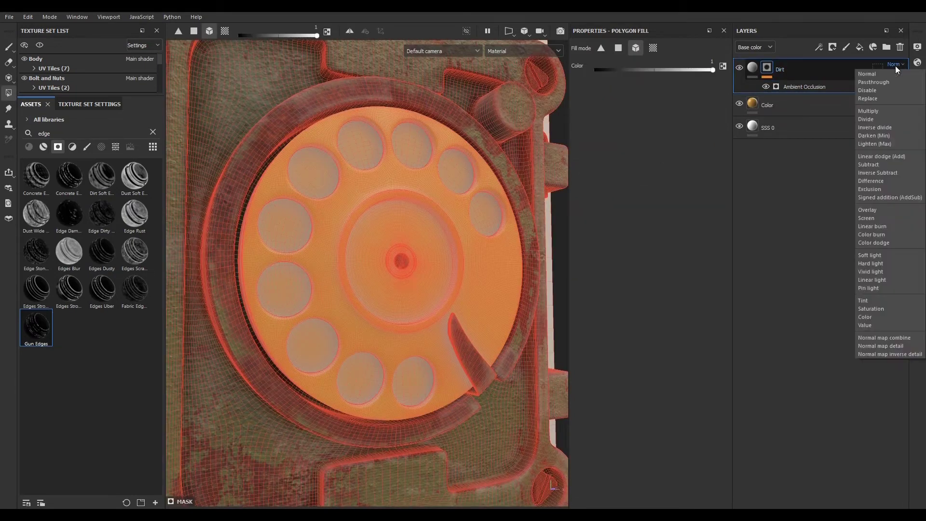
left_click(881, 110)
- Set the Dirt layer's base colour to mid grey 7F7F7F
left_click(753, 67)
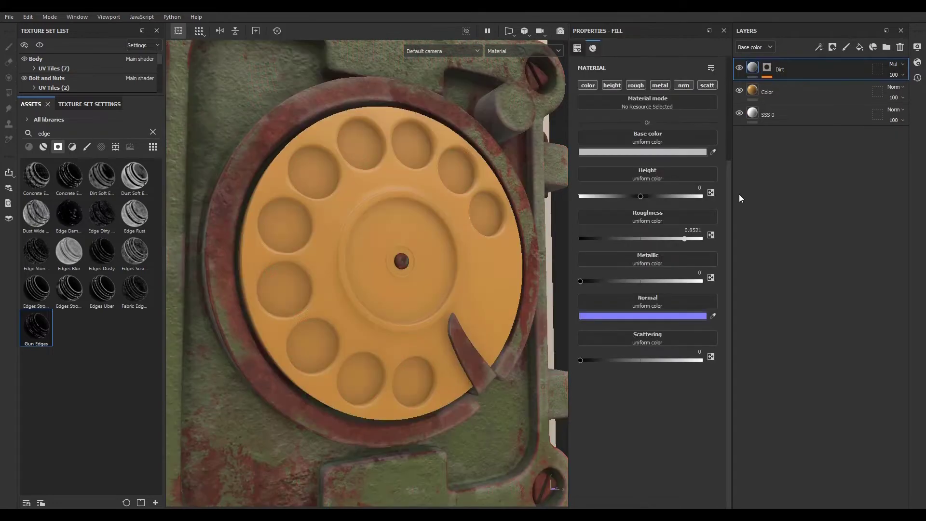
left_click(649, 153)
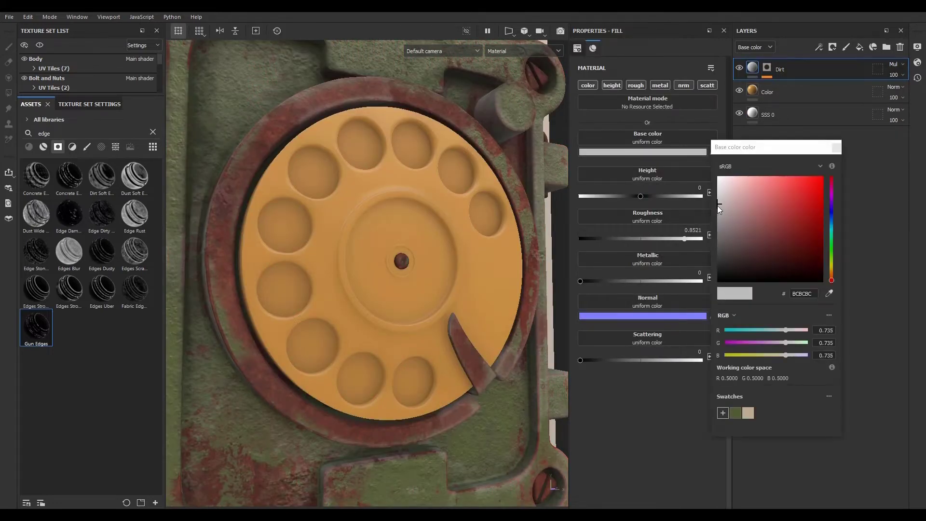
left_click_drag(716, 220, 716, 229)
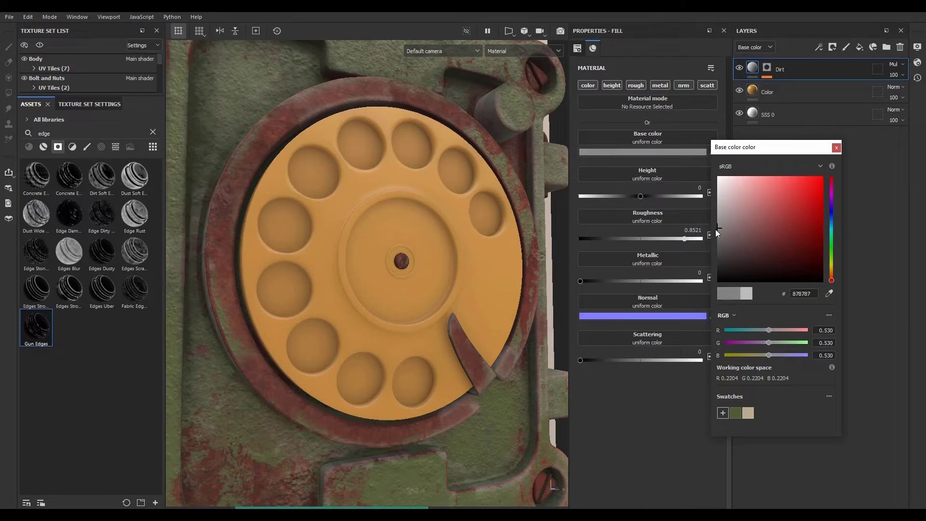
left_click(837, 148)
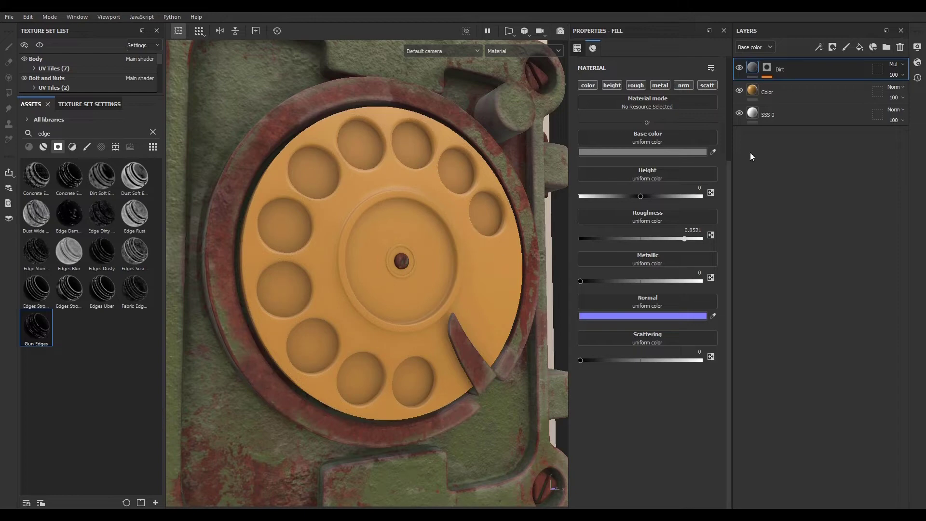
- Duplicate the Color fill layer and rename the copy Top Color
left_click(794, 91)
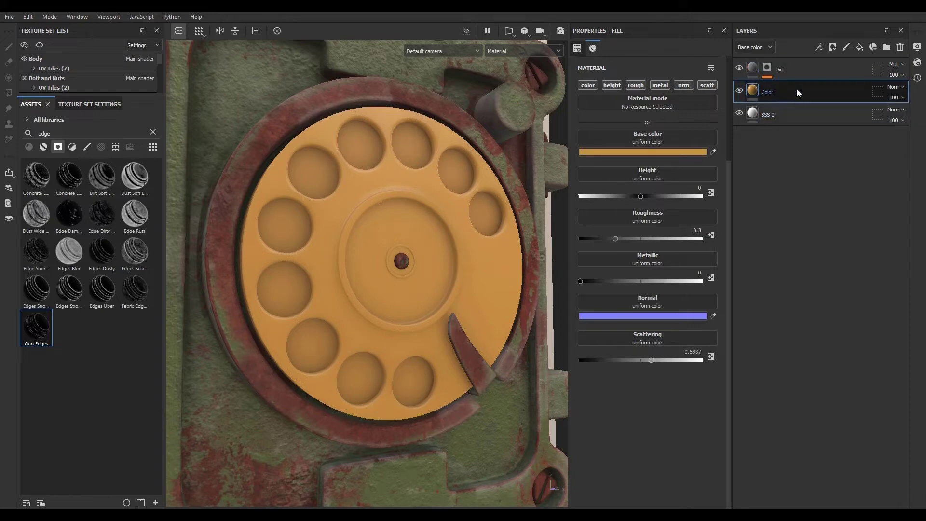
key("ctrl+d")
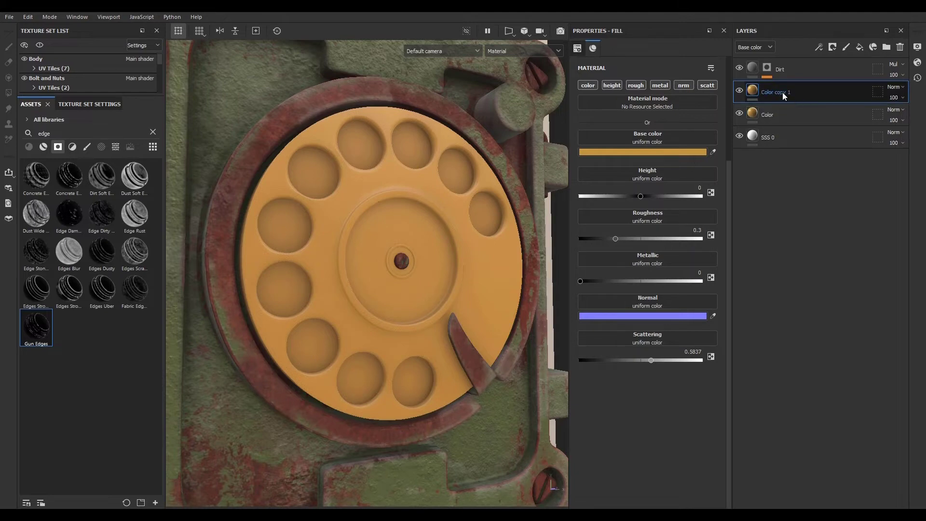
double_click(783, 92)
left_click(785, 91)
left_click_drag(780, 91, 814, 92)
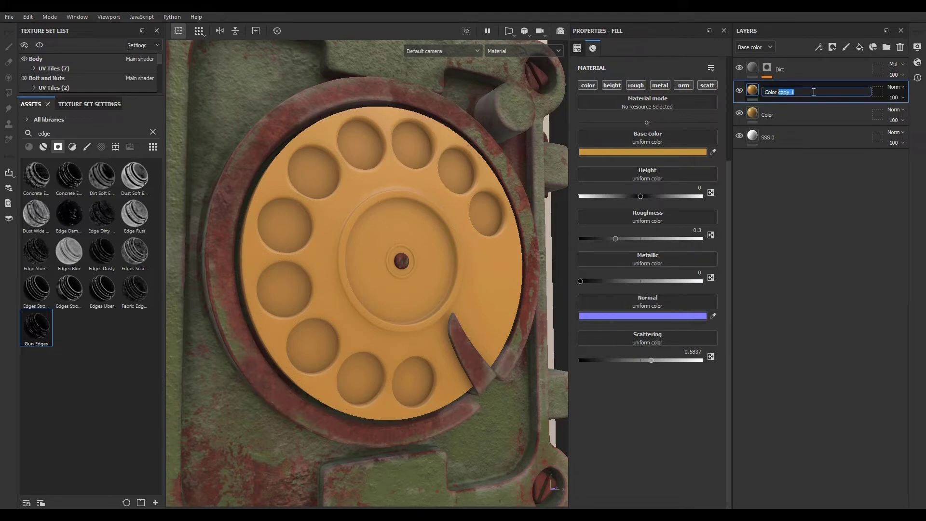
key("BackSpace")
type("Top Color")
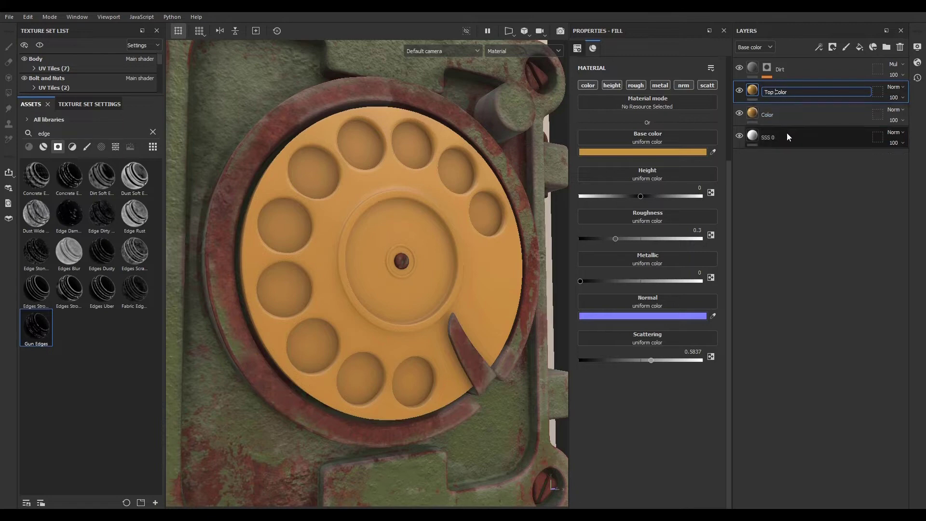
- Rename the original Color layer to BottomColor
double_click(772, 114)
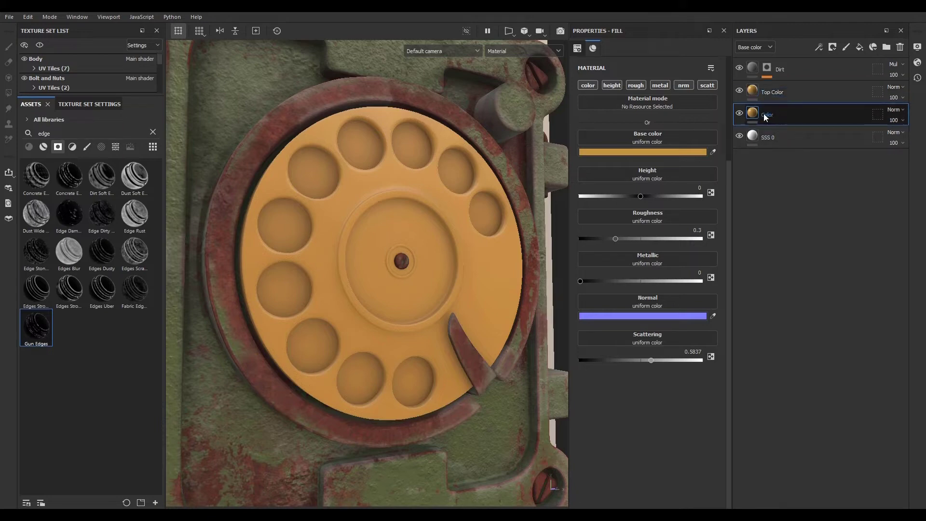
left_click(765, 115)
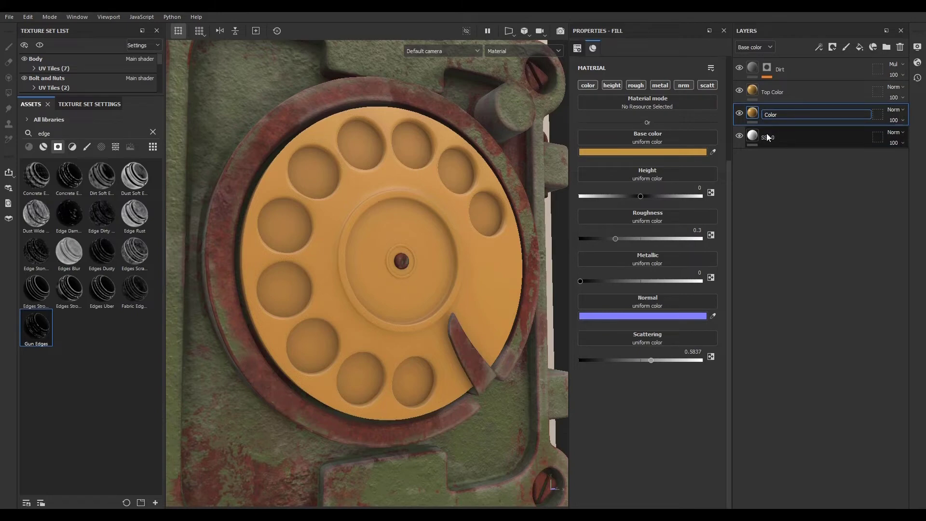
type("Bottom")
key("Return")
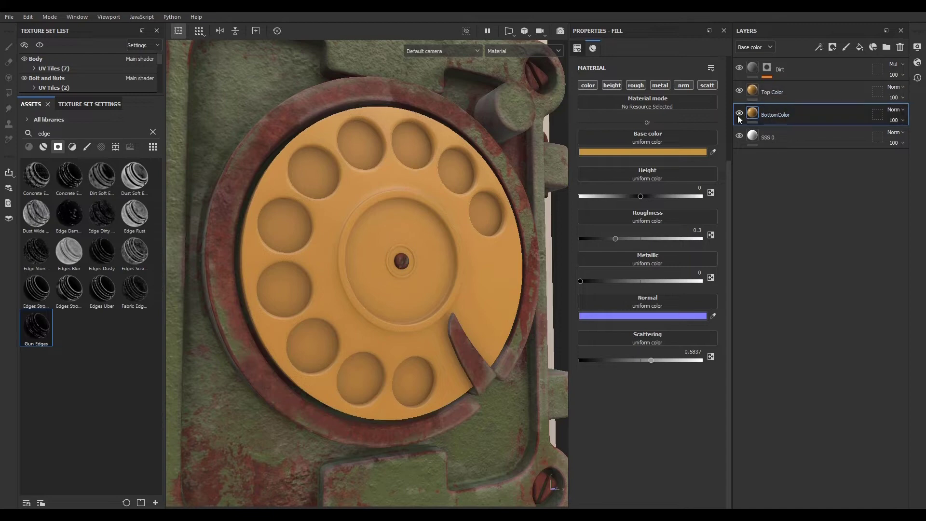
- Darken the BottomColor layer's base colour to brown 5D4723
left_click(692, 152)
mouse_move(768, 227)
left_mouse_down()
mouse_move(754, 220)
mouse_move(754, 234)
mouse_move(773, 207)
mouse_move(783, 226)
left_mouse_up()
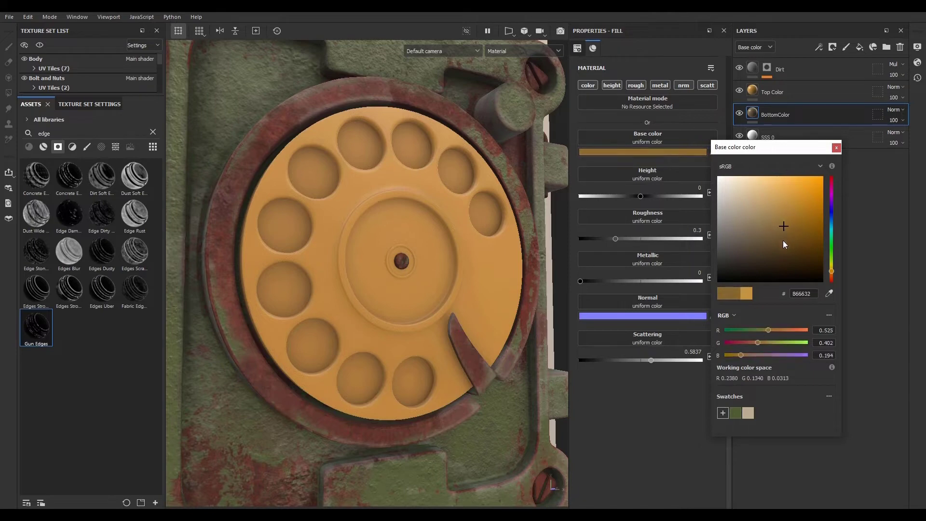
left_click(836, 147)
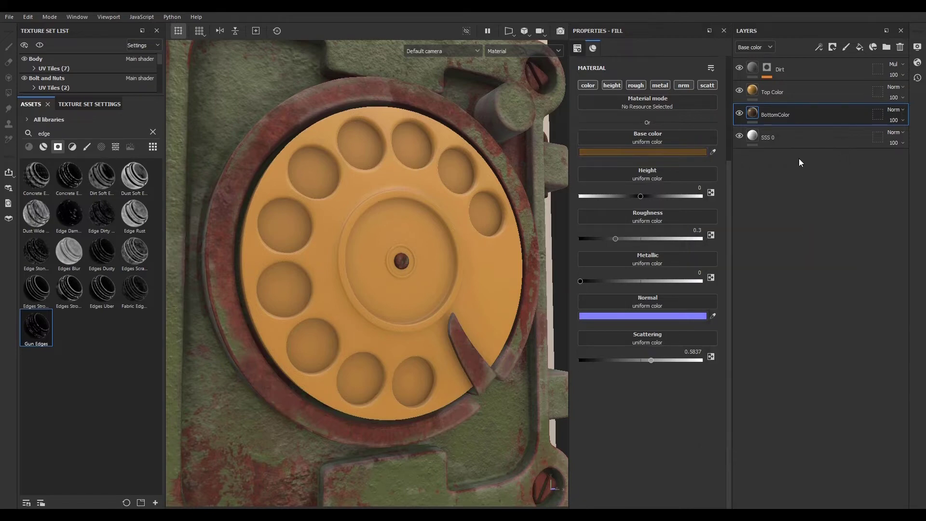
- Add a black mask to the BottomColor layer and open it
left_click(832, 47)
left_click(835, 72)
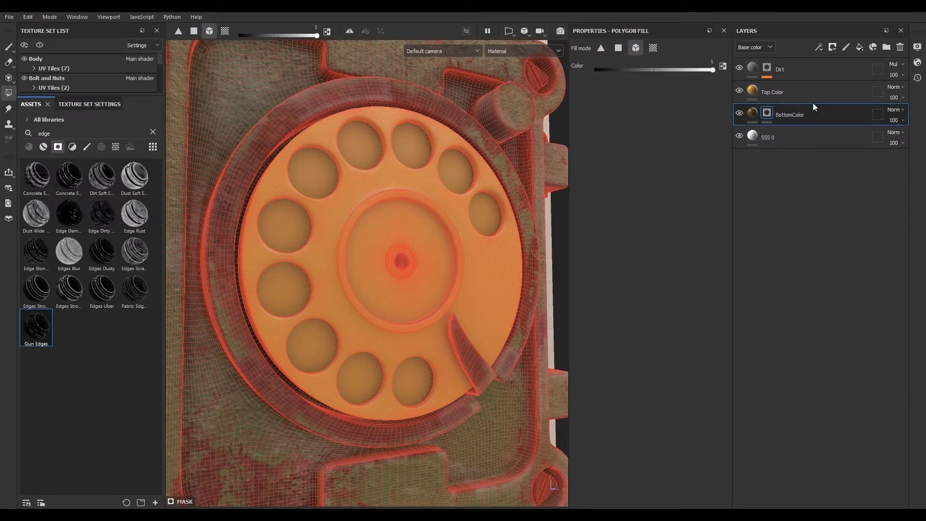
left_click(767, 115, "alt")
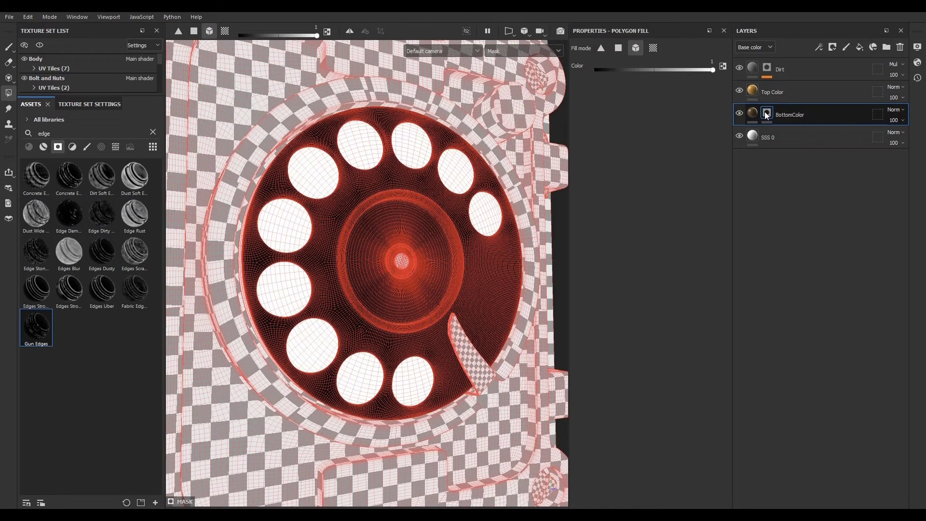
- Add a black mask to the Top Color layer and polygon-fill the dial's top face into it
left_click(779, 96)
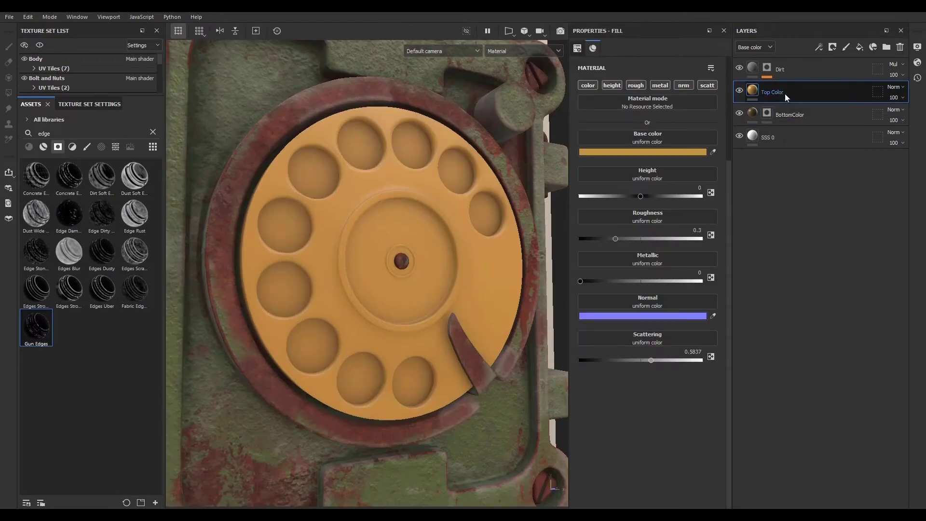
left_click(831, 48)
left_click(838, 73)
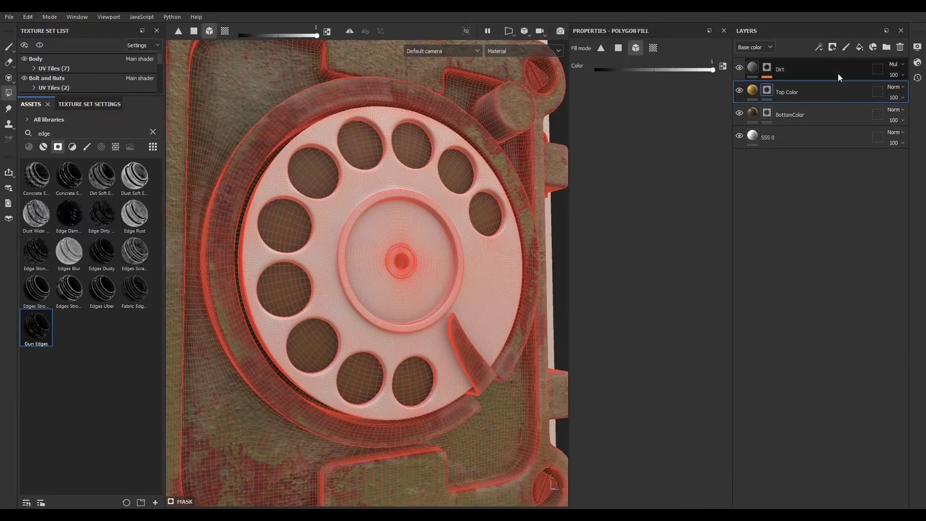
left_click(414, 179)
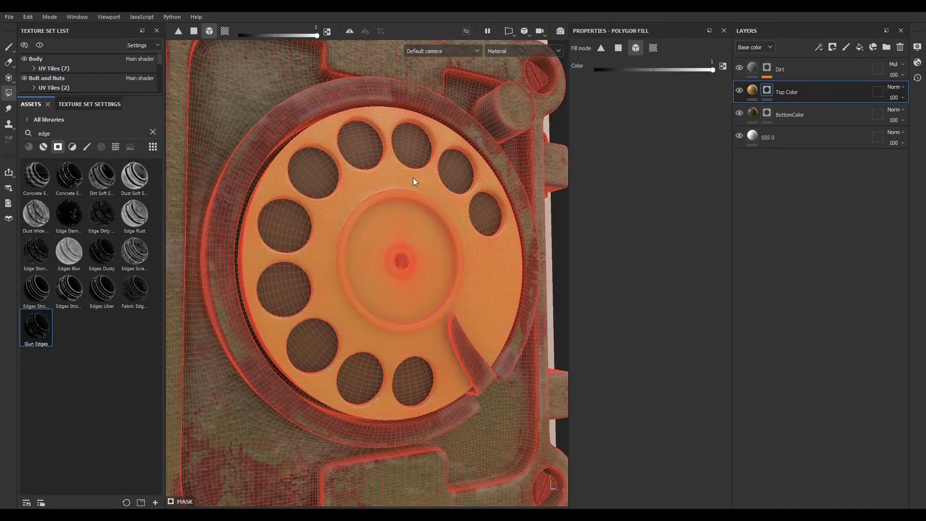
left_click(755, 90)
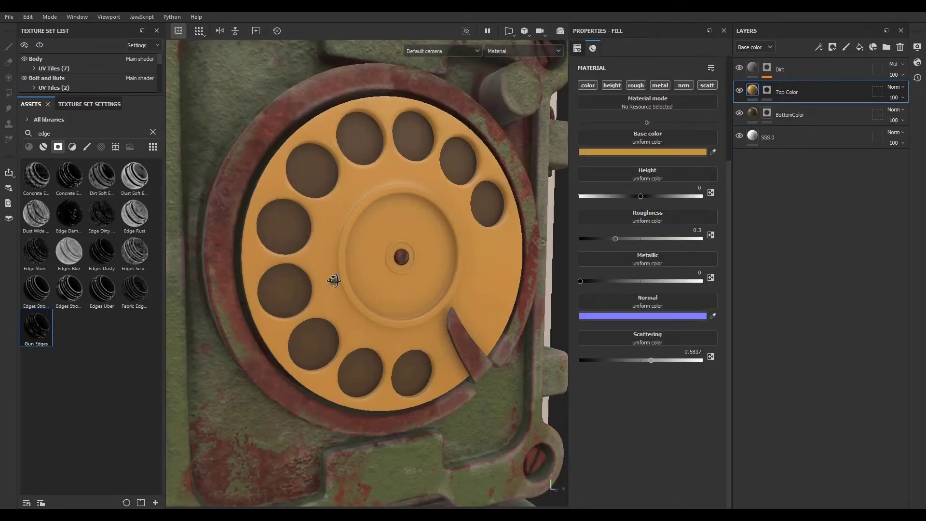
- Set the BottomColor layer's base colour to light brown A9864C
left_click(751, 119)
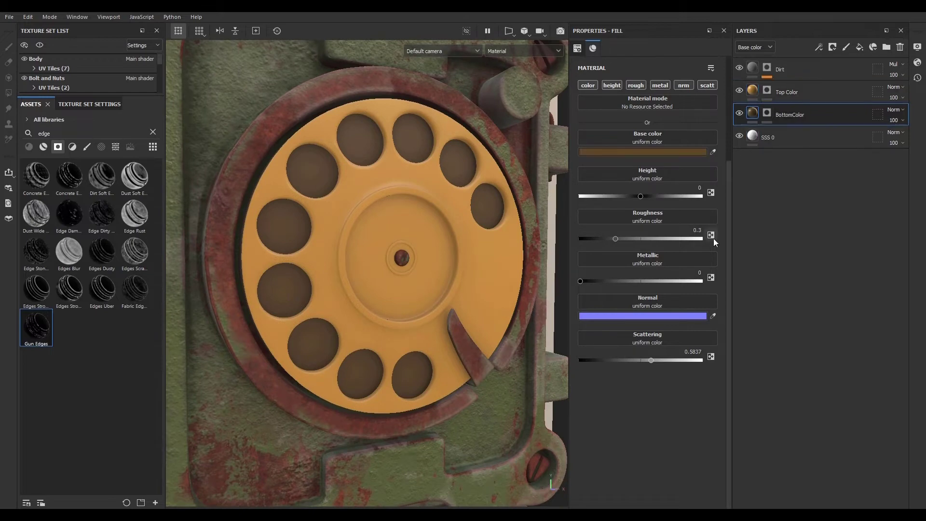
left_click(676, 153)
left_click_drag(785, 232, 777, 224)
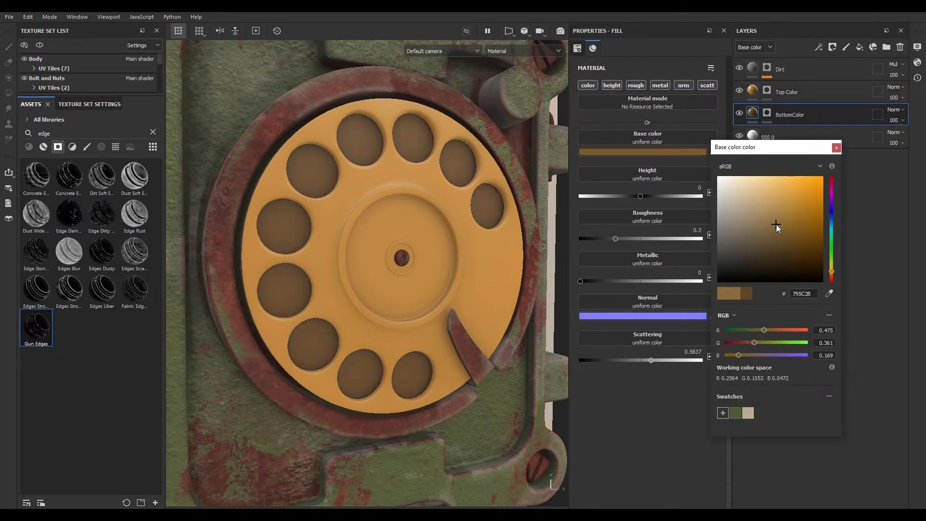
left_click(770, 219)
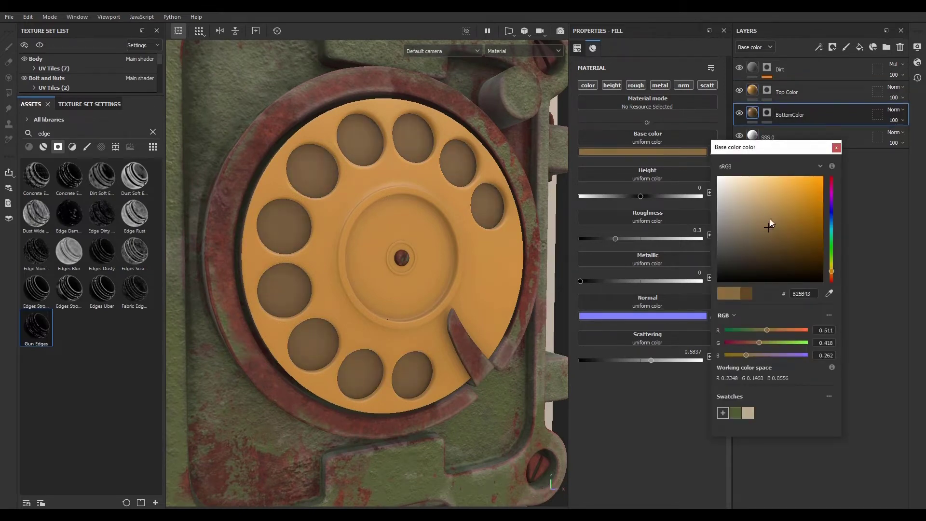
left_click(776, 212)
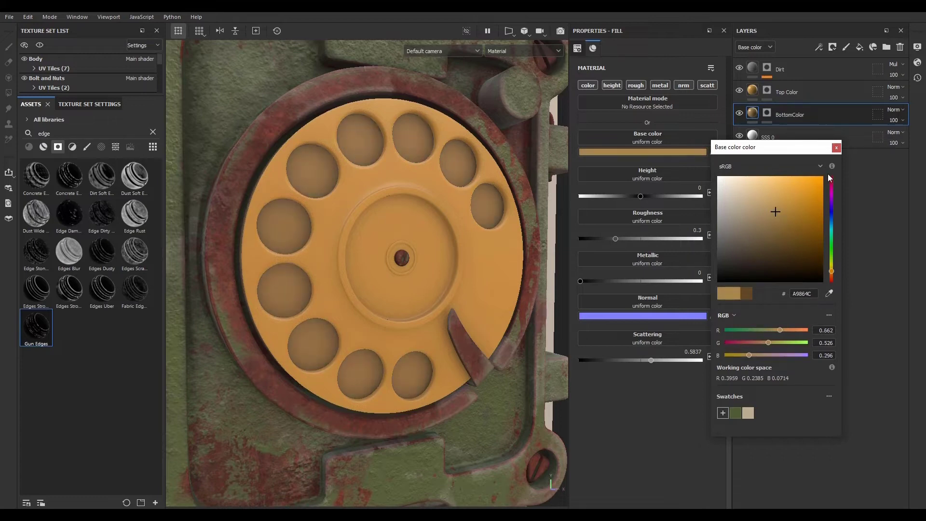
left_click(838, 148)
- Duplicate the Dirt layer and rename the copy Curvature
left_click_drag(485, 297, 467, 277, "alt")
right_click_drag(467, 277, 211, 290, "alt")
left_click_drag(211, 289, 425, 338, "alt")
right_click_drag(425, 337, 651, 386, "alt")
left_click_drag(327, 250, 341, 209, "alt")
middle_click_drag(341, 208, 377, 371, "alt")
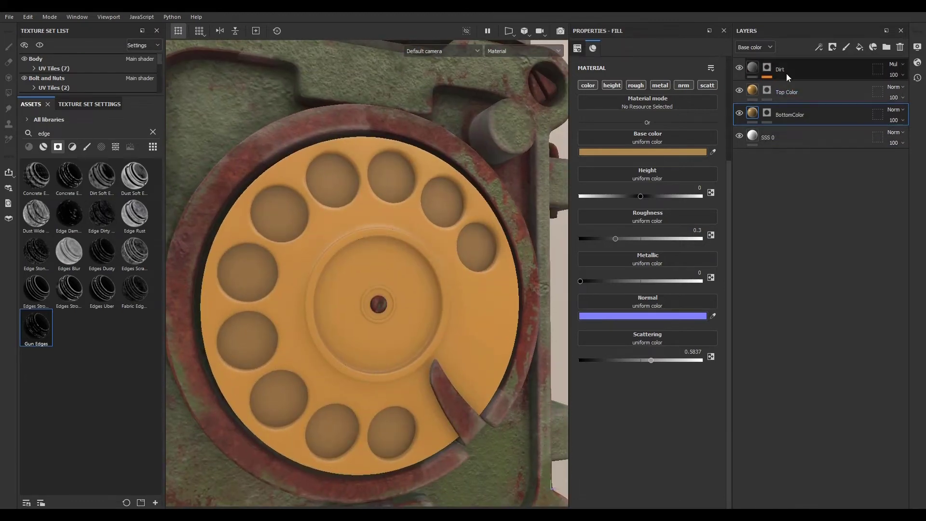
left_click(786, 73)
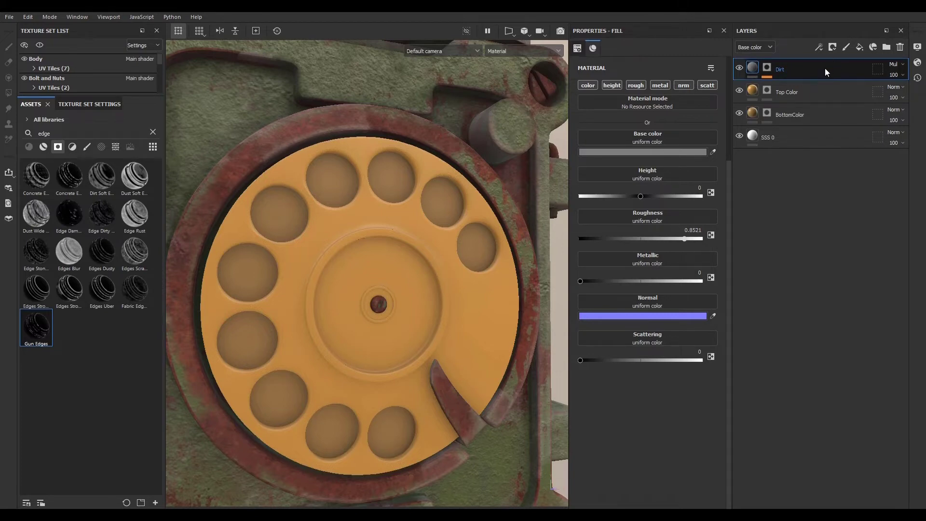
key("ctrl+d")
double_click(797, 71)
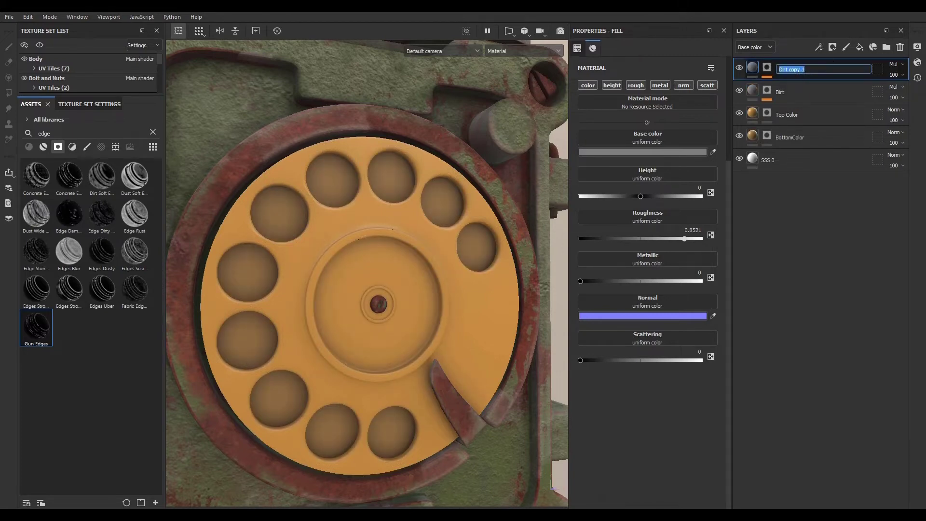
type("Curvature")
key("Return")
- Swap the Curvature layer's mask generator from Ambient Occlusion to the Curvature generator
left_click(765, 68)
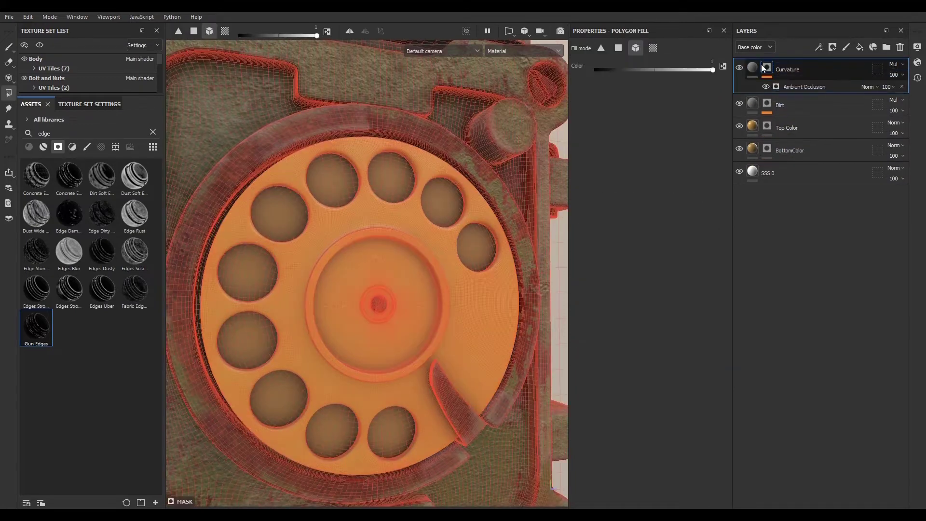
left_click(798, 88)
left_click(648, 76)
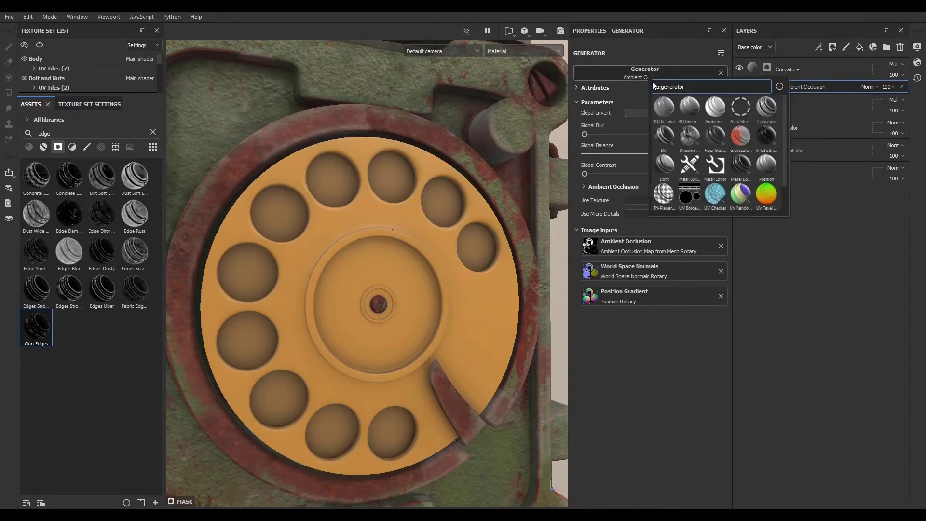
left_click(768, 109)
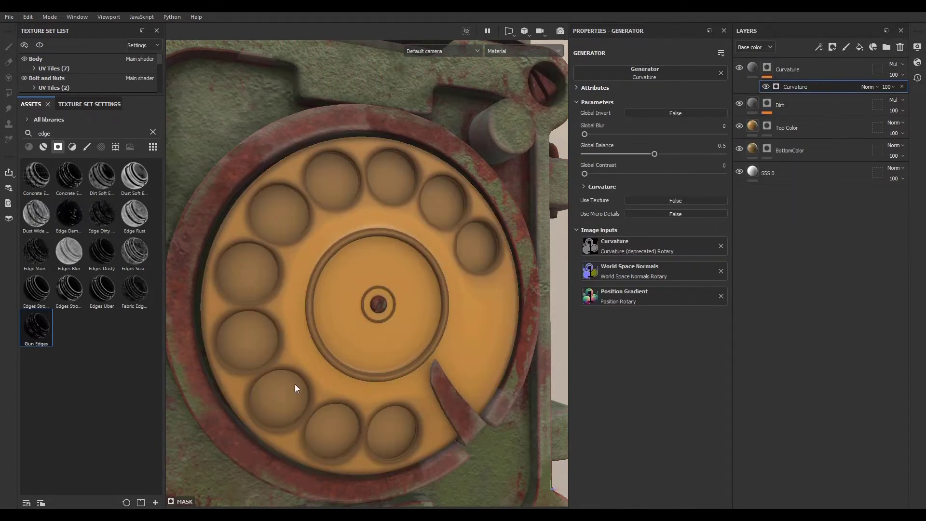
- Set the Curvature generator's Global Blur to about 0.61 and Global Balance to about 0.14
scroll(267, 358, "up", 5)
scroll(309, 320, "down", 5)
scroll(323, 332, "up", 3)
scroll(333, 337, "down", 1)
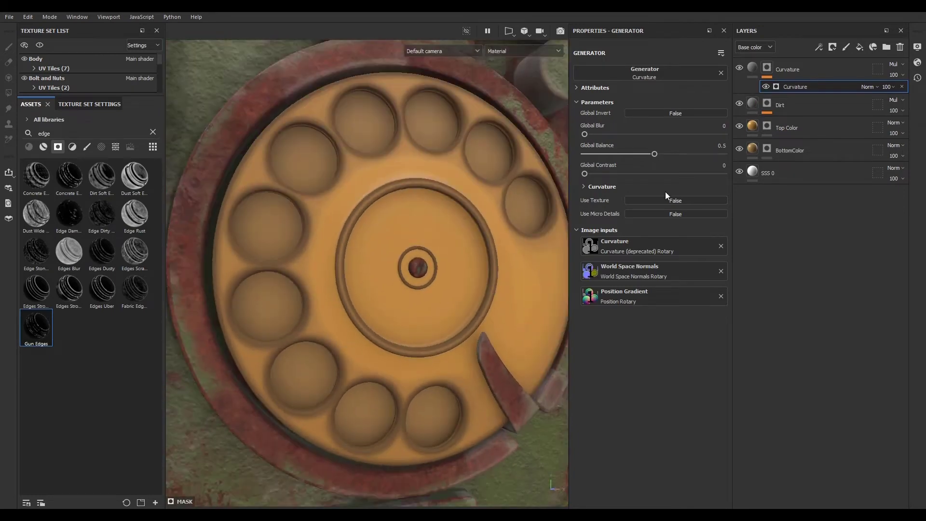
left_click_drag(654, 154, 592, 134)
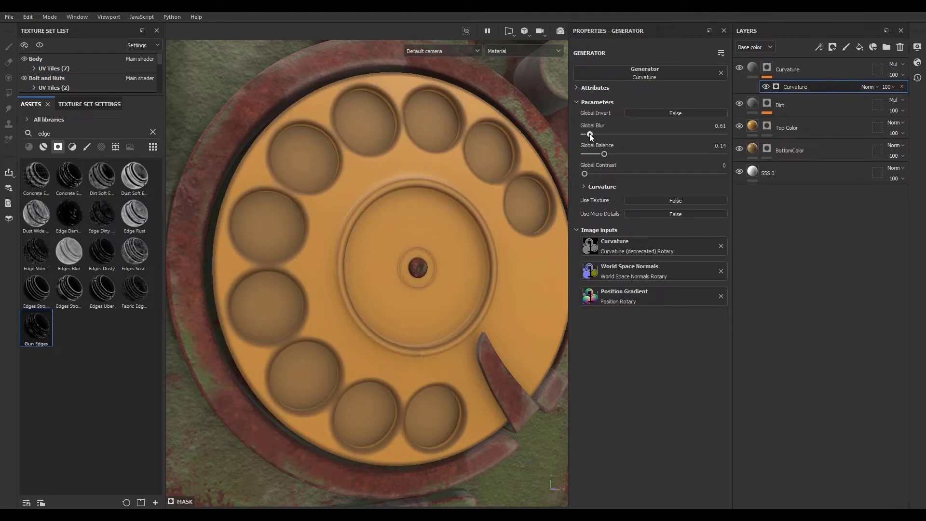
- Set the Curvature layer's opacity to about 56
left_click(888, 87)
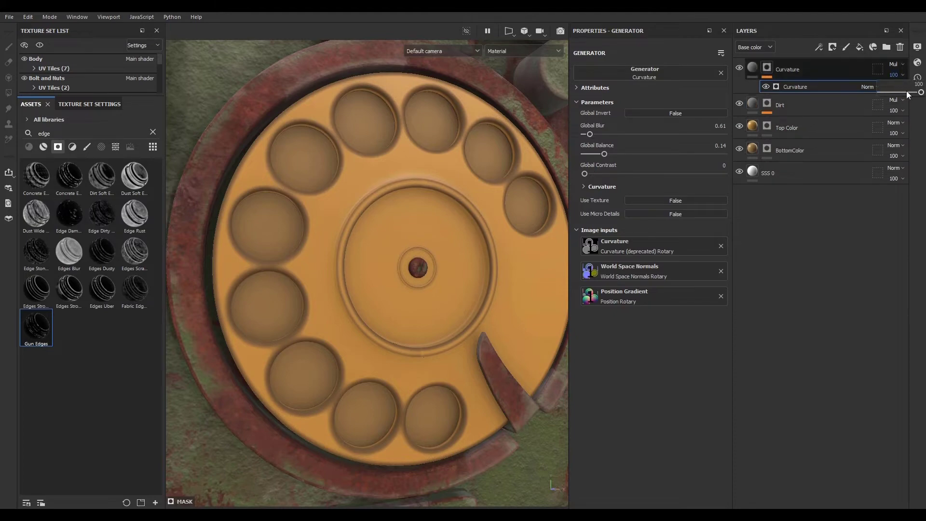
left_click_drag(921, 97, 902, 95)
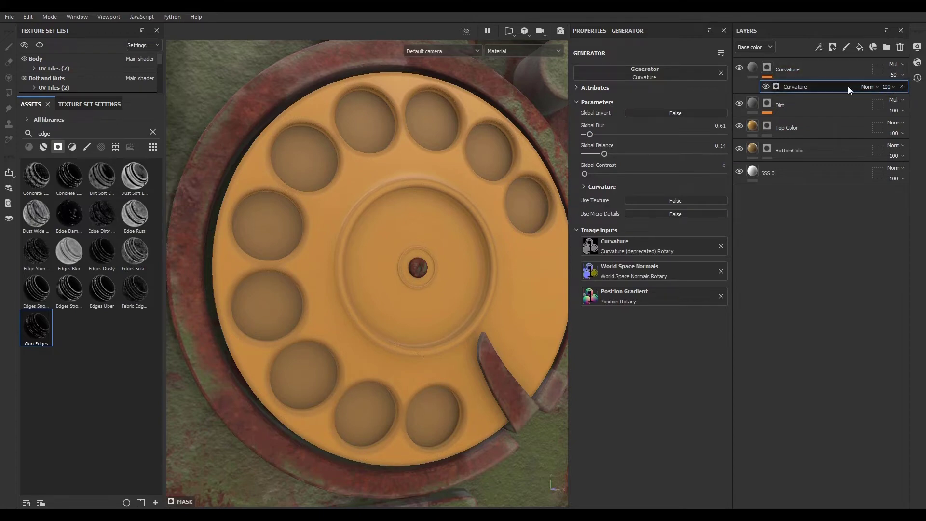
left_click(887, 87)
left_click_drag(900, 92, 906, 94)
- Set the Curvature layer's blend mode to Linear dodge (Add) and lower its opacity to 17
left_click(754, 68)
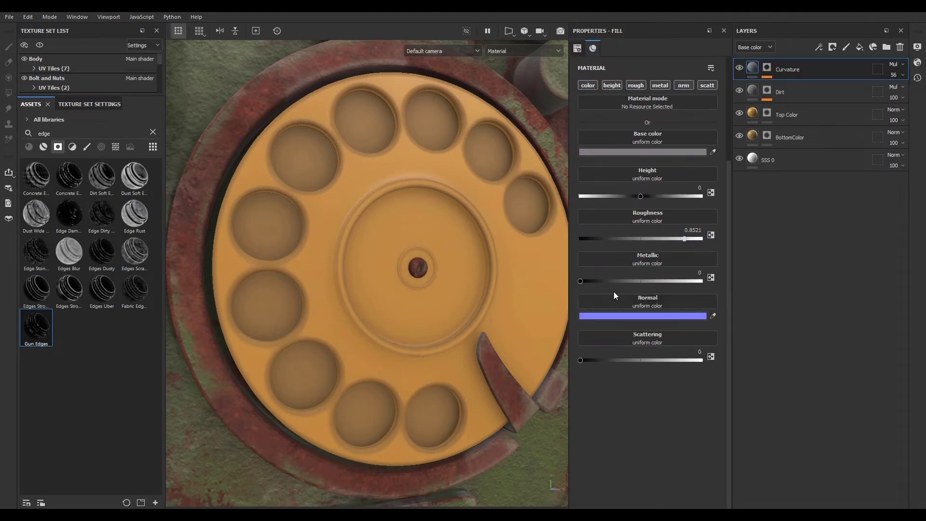
left_click(893, 64)
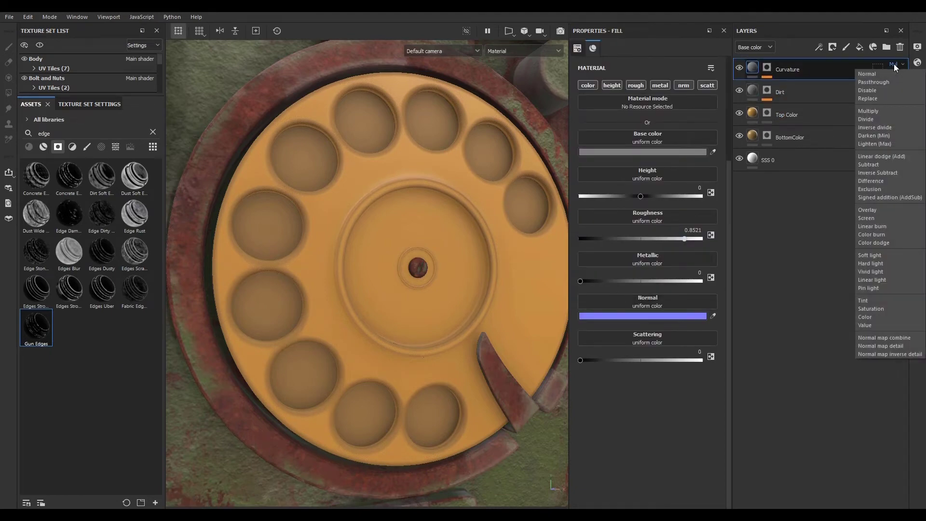
left_click(877, 155)
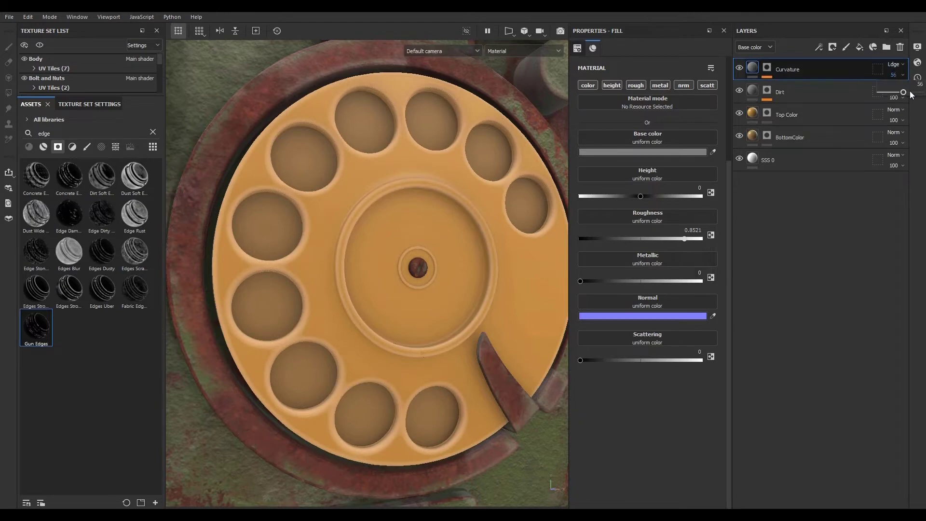
left_click_drag(912, 95, 887, 91)
scroll(497, 211, "down", 5)
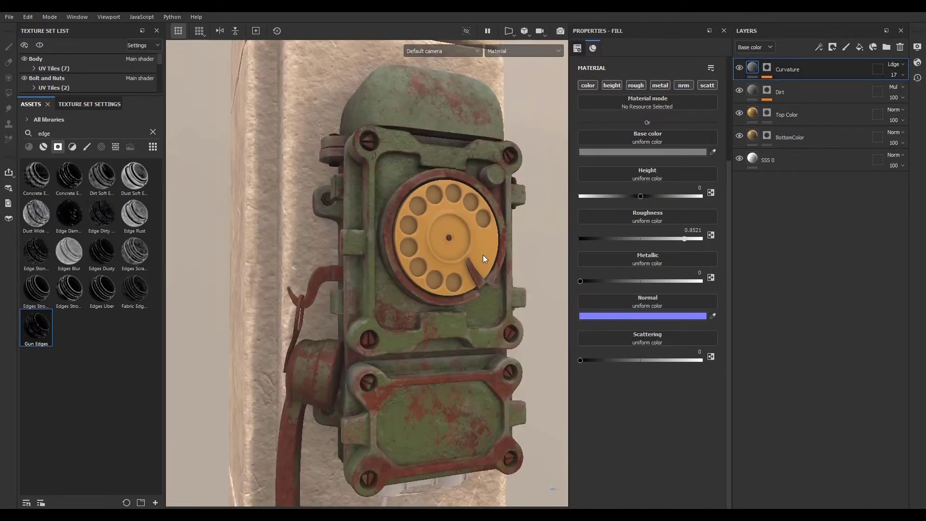
scroll(483, 255, "up", 5)
scroll(441, 226, "down", 2)
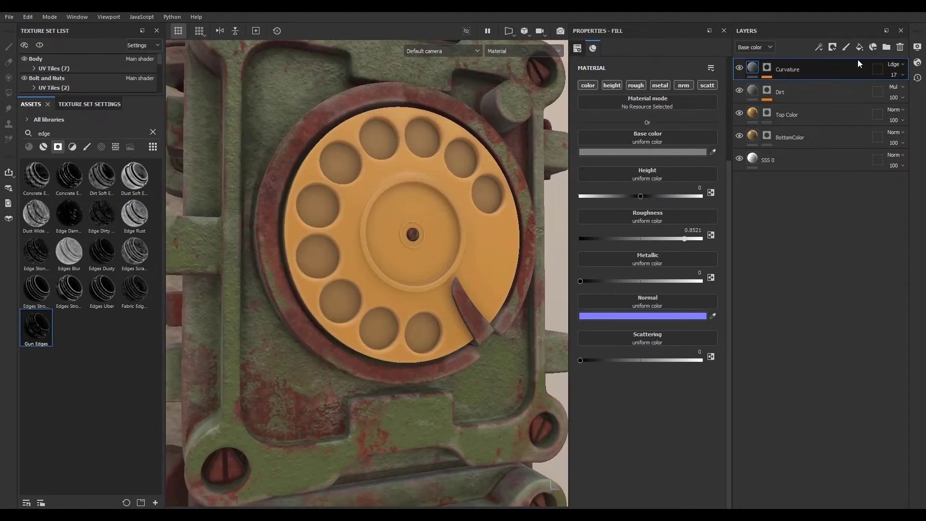
- Add a new fill layer named "Dirt 2" and set its roughness to about 0.81
left_click(859, 47)
double_click(777, 72)
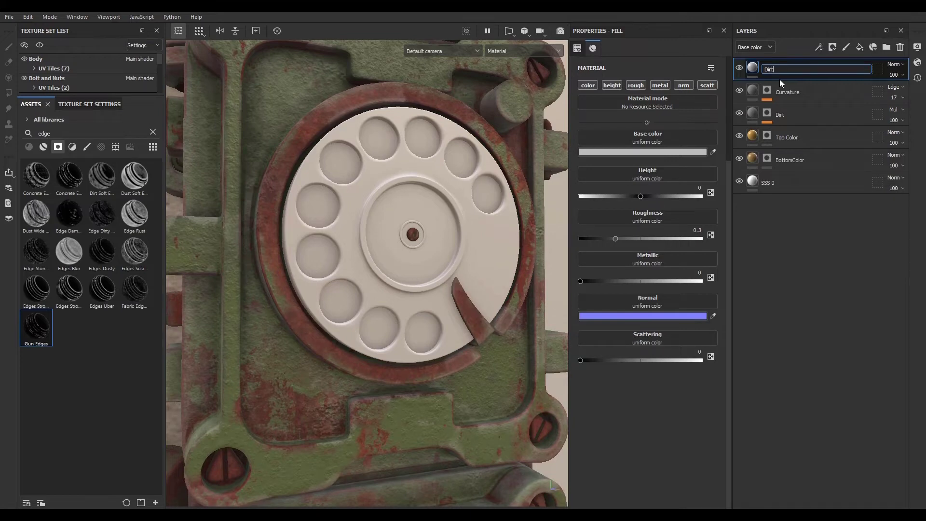
type("Dirt 2")
key("Return")
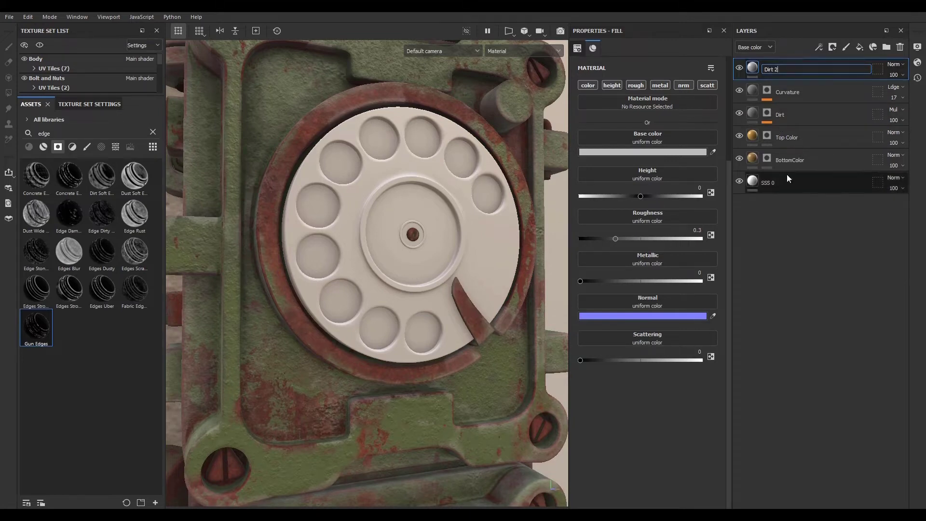
left_click(680, 239)
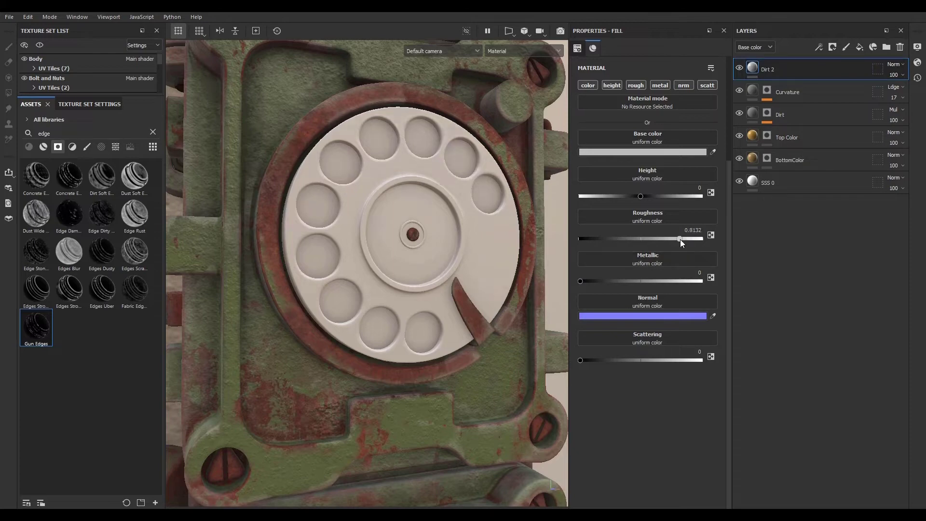
- Give the Dirt 2 layer a black mask containing a fill effect
left_click(789, 111)
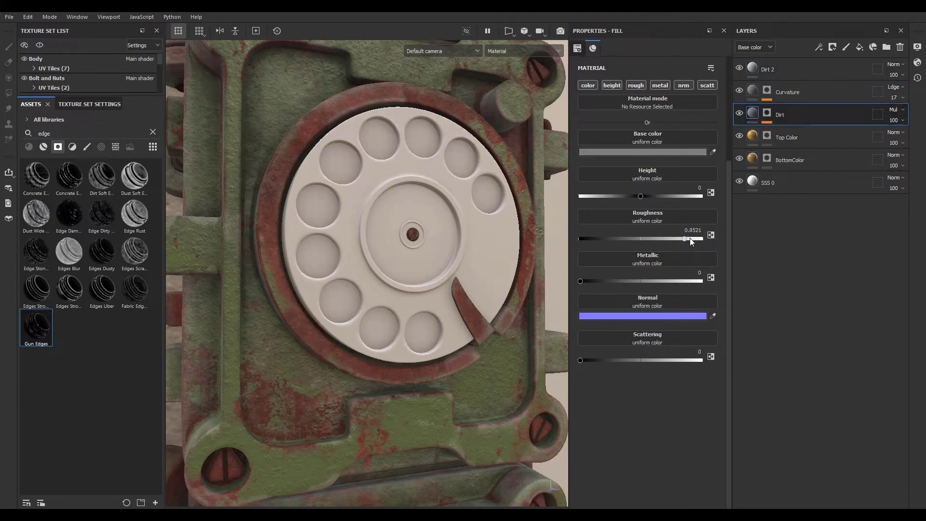
left_click(751, 91)
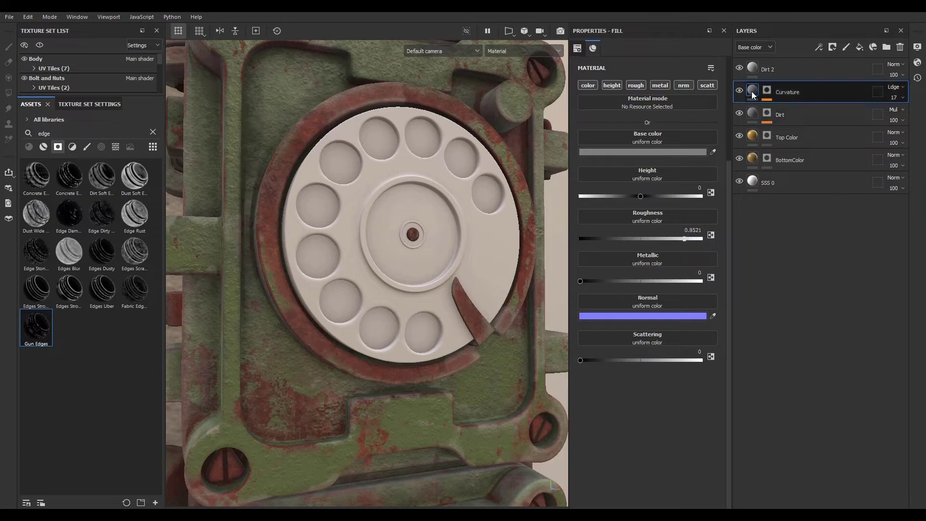
left_click(771, 68)
left_click(832, 47)
left_click(836, 61)
left_click(819, 46)
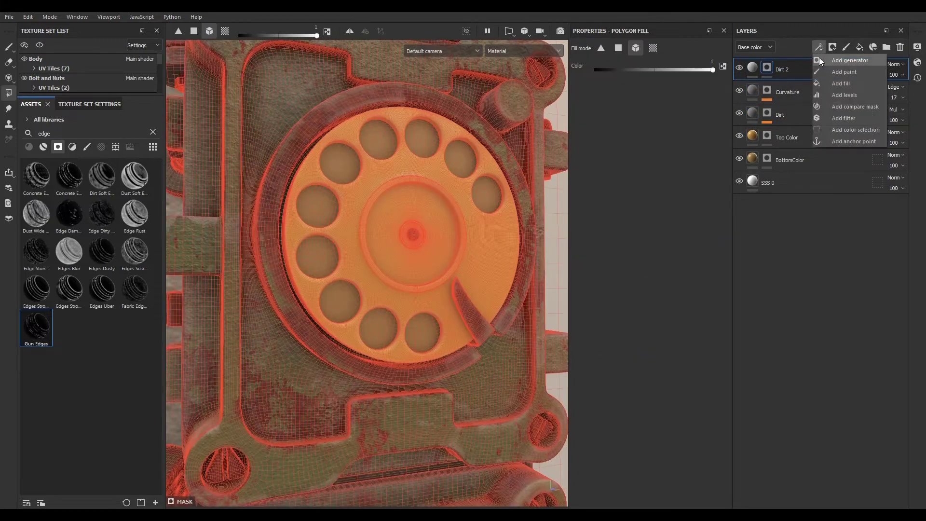
left_click(823, 84)
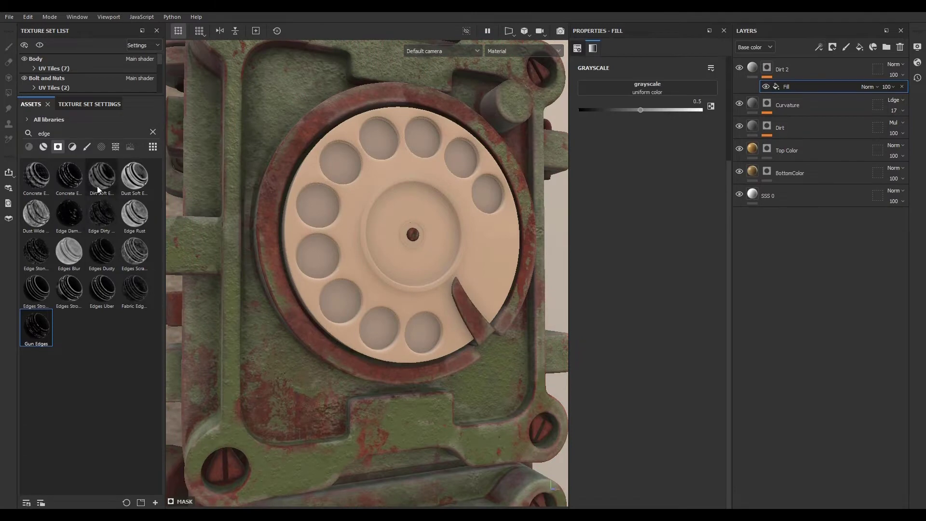
- Load the Grunge Galvanic Large procedural into the mask fill's grayscale slot
left_click(115, 147)
left_click(153, 132)
scroll(103, 313, "down", 5)
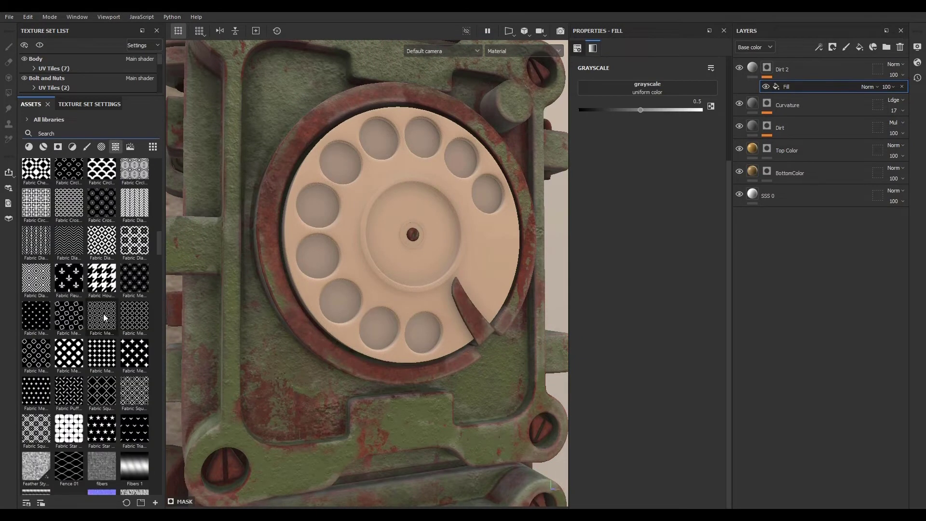
mouse_move(97, 270)
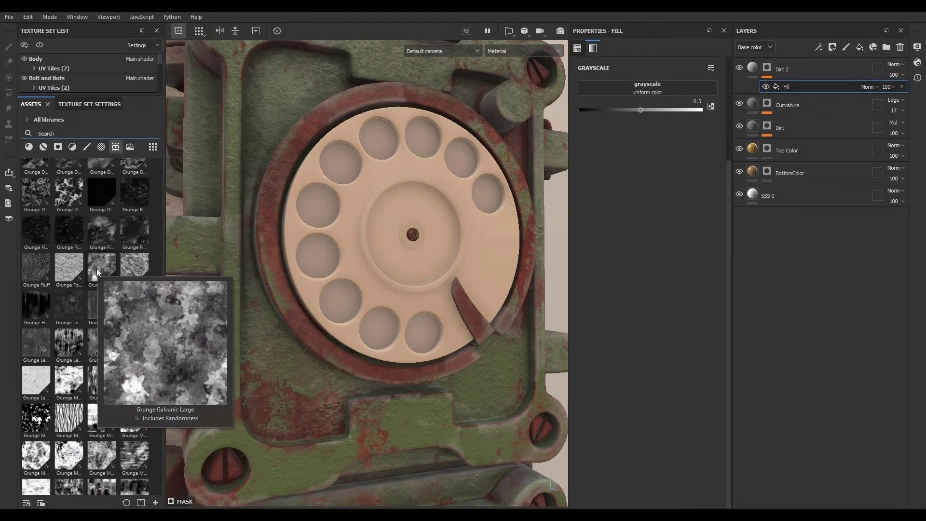
left_click_drag(97, 267, 640, 89)
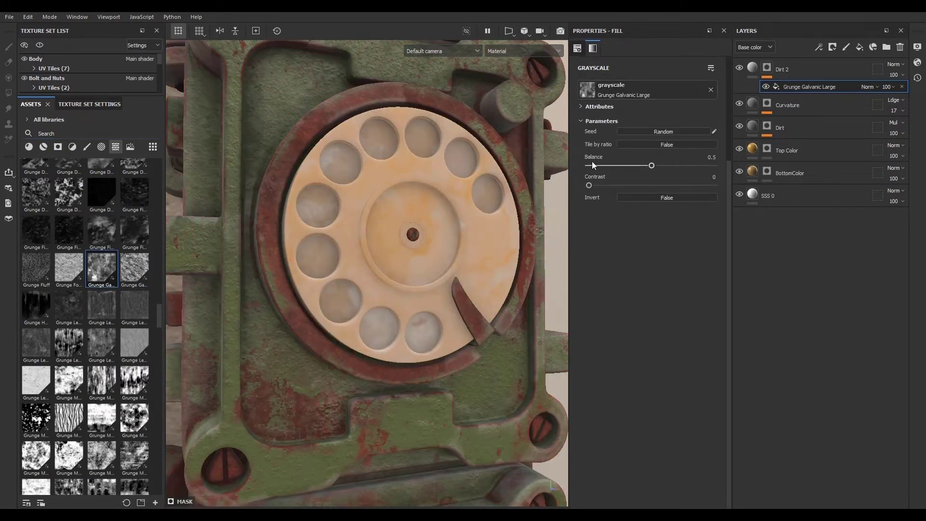
- Set the Dirt 2 layer's blend mode to Multiply
scroll(394, 224, "up", 2)
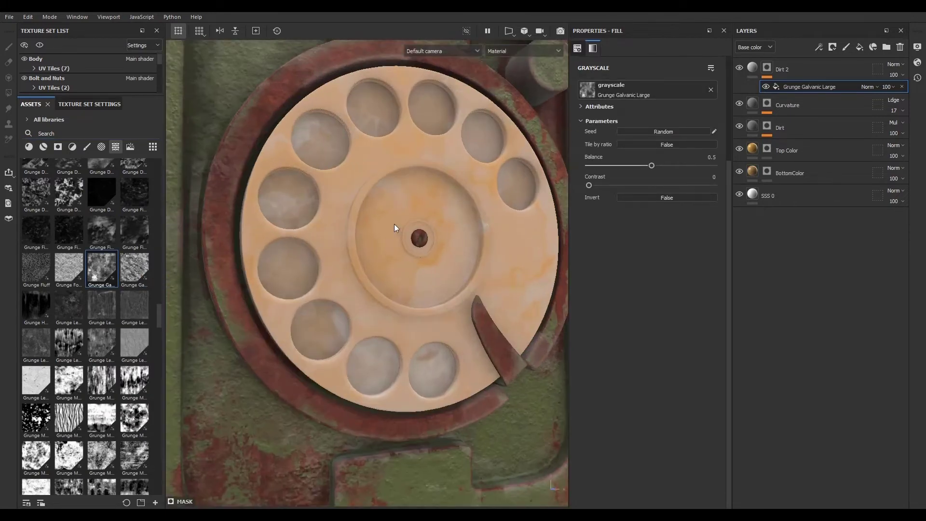
left_click(897, 64)
left_click(886, 110)
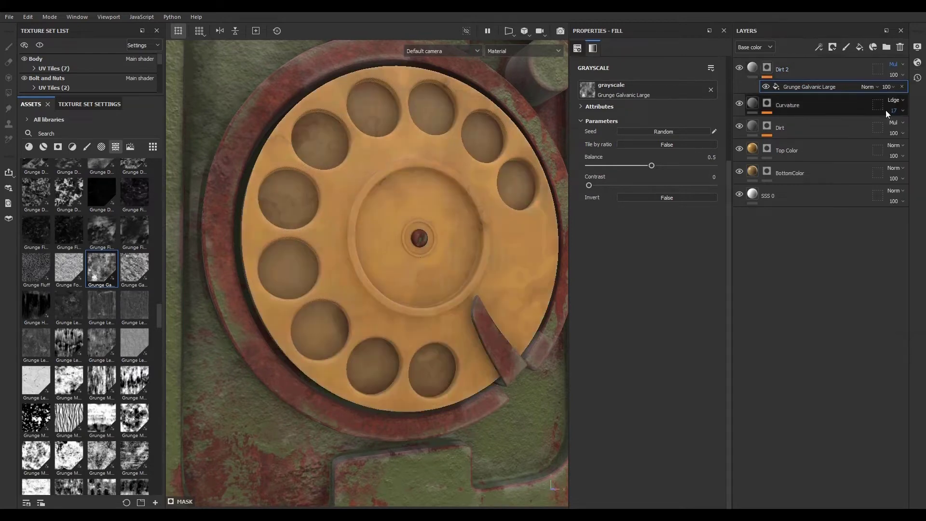
- Raise the Grunge Galvanic Large balance to 0.75
scroll(350, 264, "down", 4)
scroll(372, 339, "up", 6)
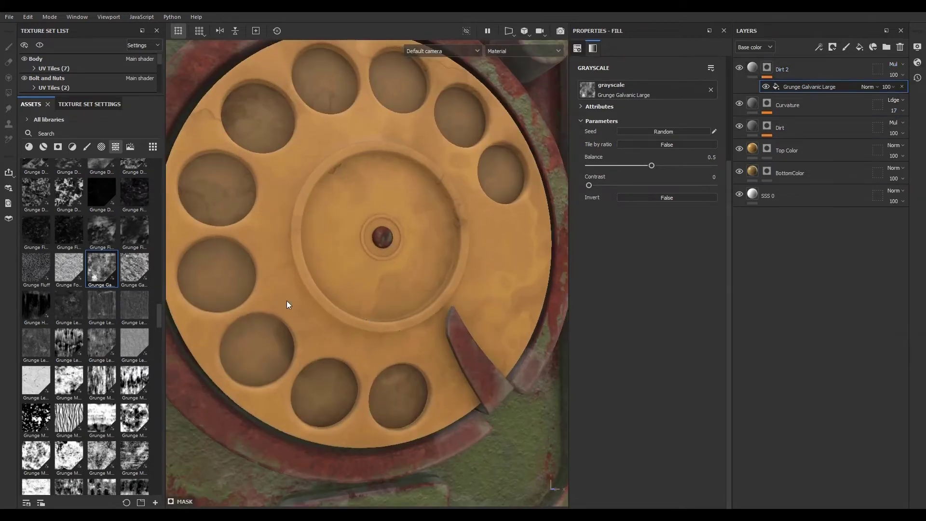
scroll(253, 256, "up", 2)
scroll(306, 265, "down", 5)
scroll(399, 216, "up", 4)
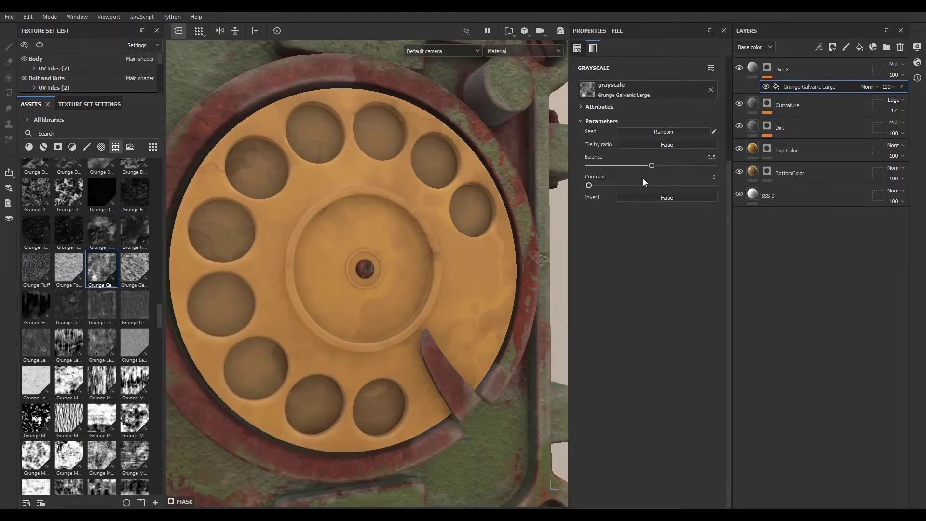
left_click_drag(647, 166, 682, 166)
- Lower the Dirt 2 layer's opacity to 56
left_click(895, 75)
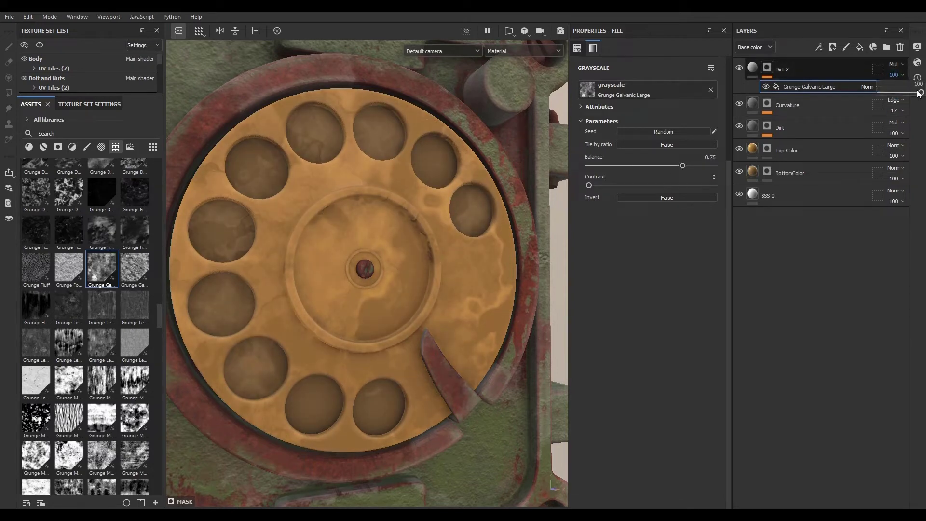
mouse_move(919, 93)
left_mouse_down()
mouse_move(893, 94)
mouse_move(904, 93)
left_mouse_up()
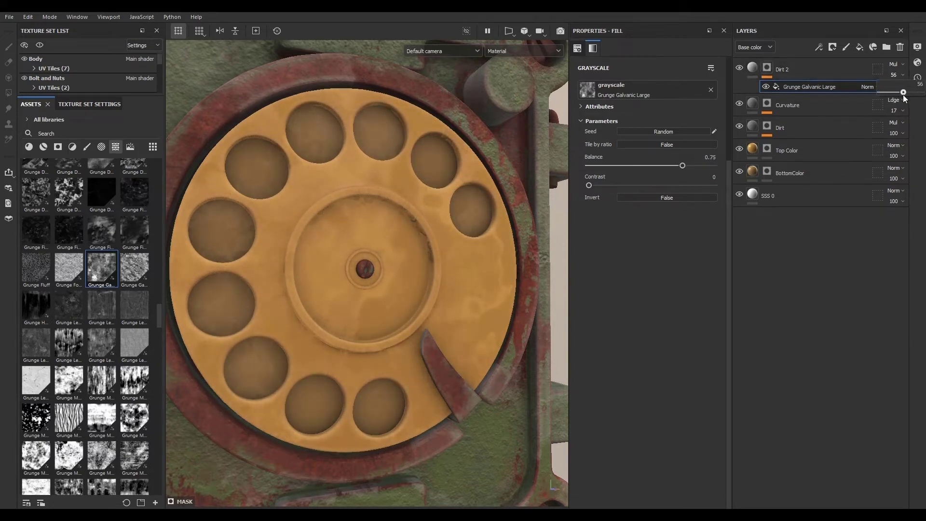
scroll(319, 274, "down", 5)
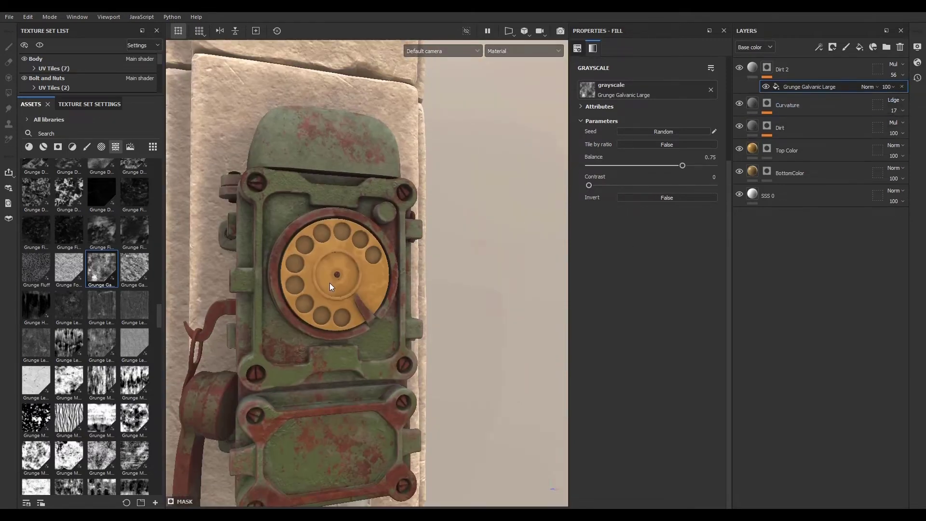
scroll(329, 283, "up", 5)
left_click(664, 194)
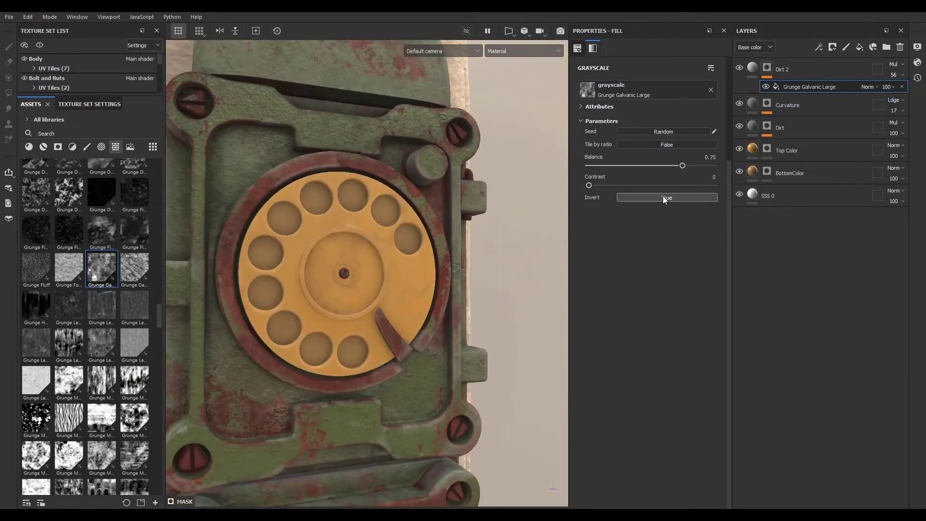
left_click(663, 195)
scroll(314, 284, "up", 2)
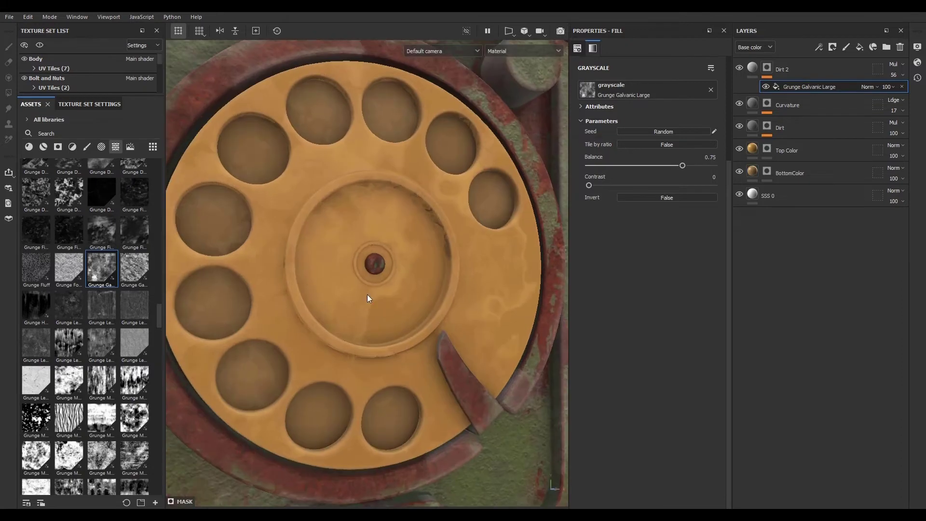
- Set the Dirt 2 layer's scattering to about 0.41
left_click(748, 70)
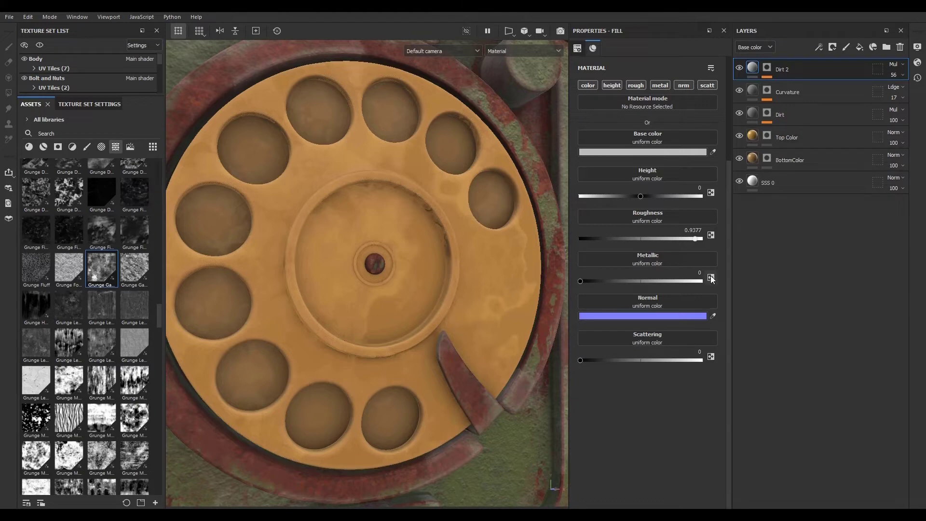
left_click_drag(581, 361, 629, 361)
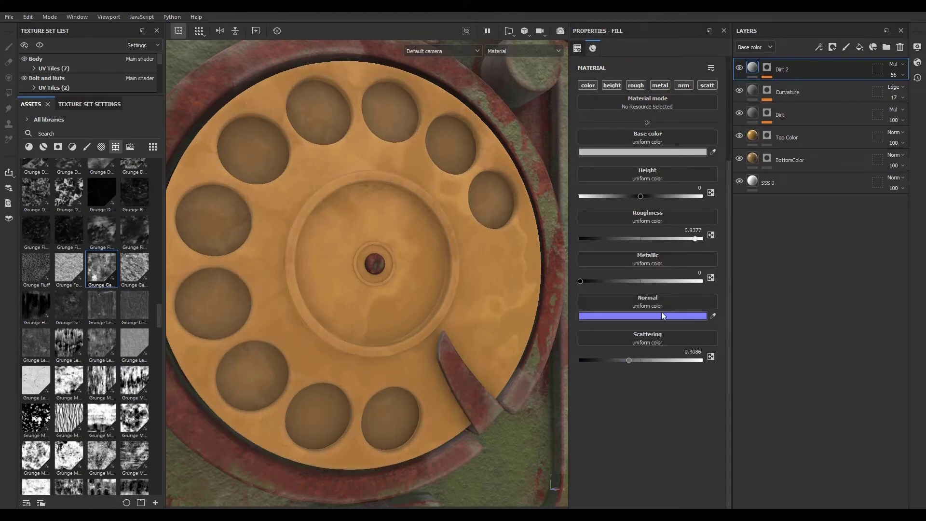
- Raise the Curvature layer's scattering slightly
left_click(812, 91)
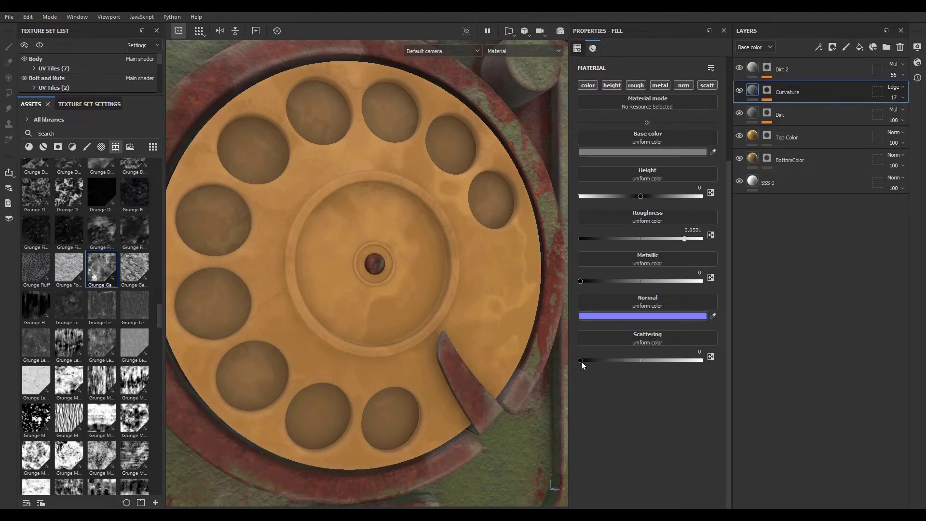
left_click_drag(580, 361, 599, 357)
- Select the Dirt layer and inspect the dirt on the rotary dial up close
left_click(818, 119)
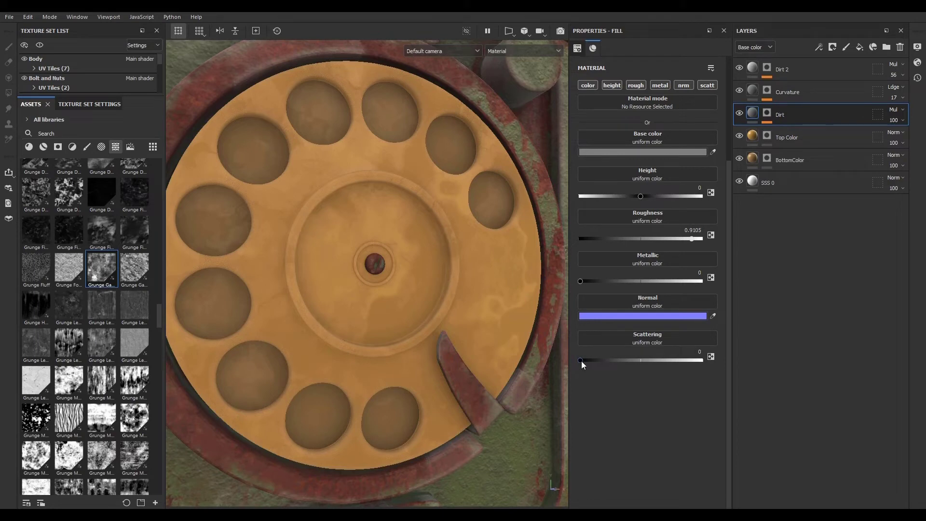
scroll(421, 262, "down", 3)
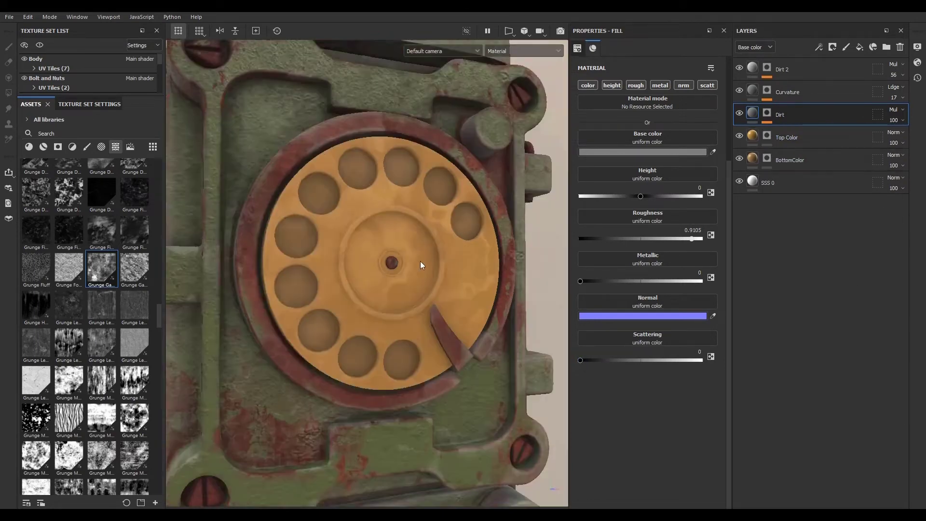
scroll(322, 250, "up", 10)
scroll(319, 250, "down", 5)
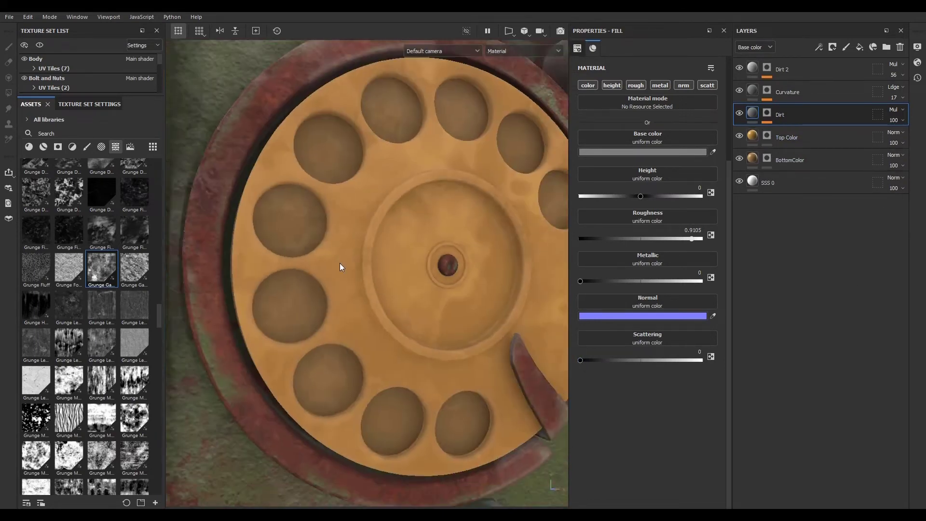
scroll(410, 264, "up", 3)
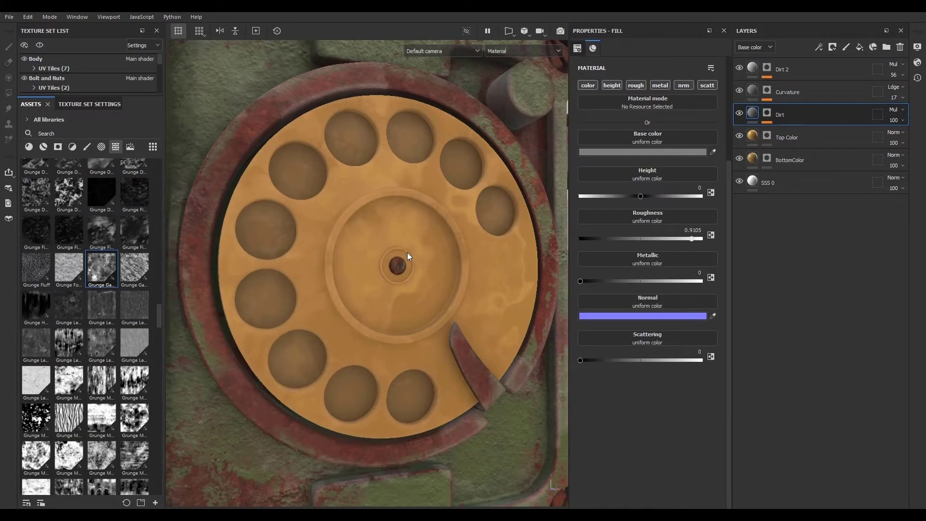
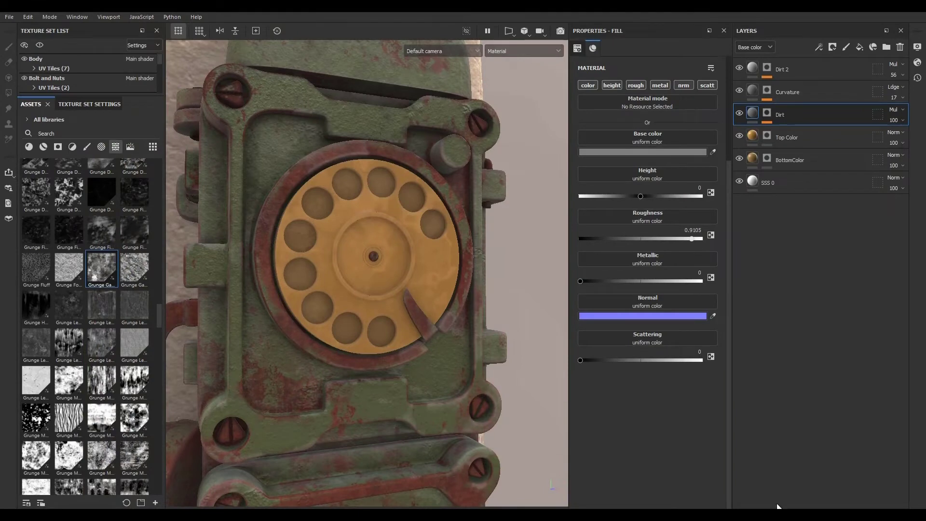
- Add a new fill layer at the top of the layer stack and rename it Roughness
scroll(337, 294, "up", 5)
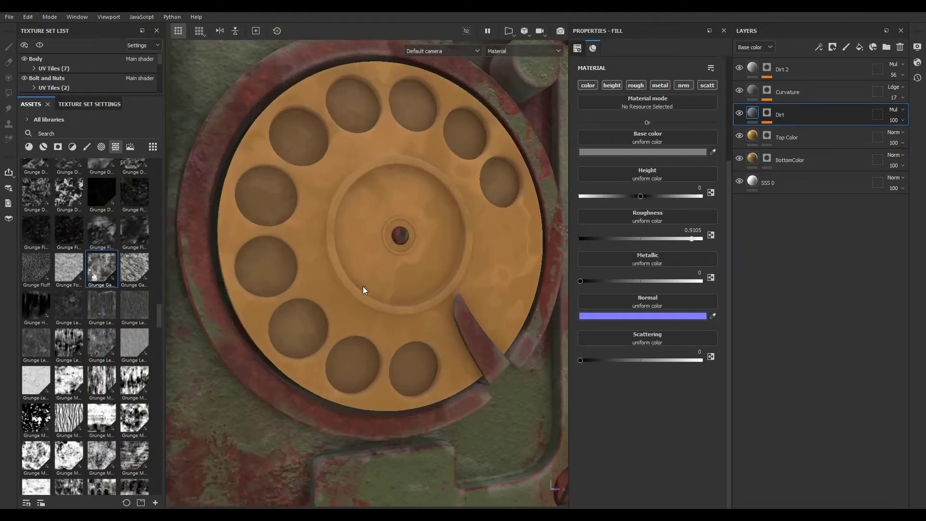
scroll(363, 288, "up", 2)
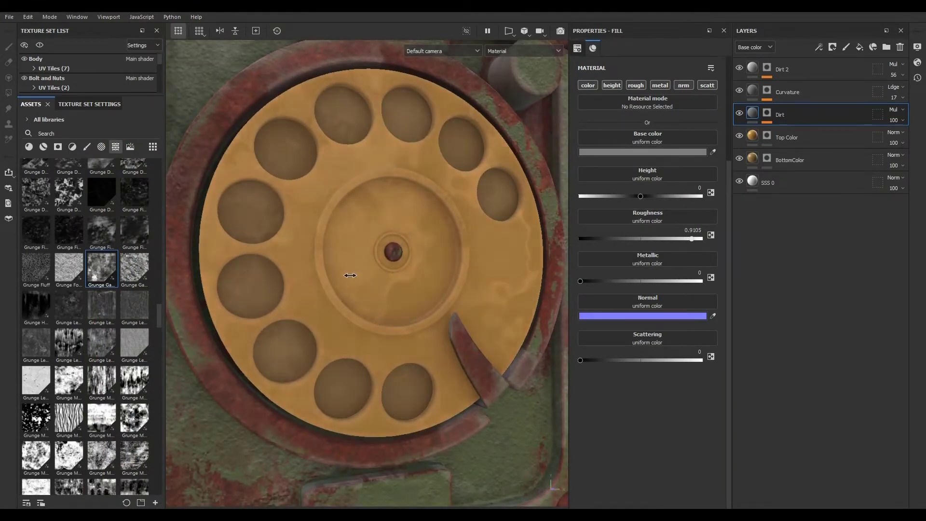
left_click_drag(368, 273, 346, 320, "alt")
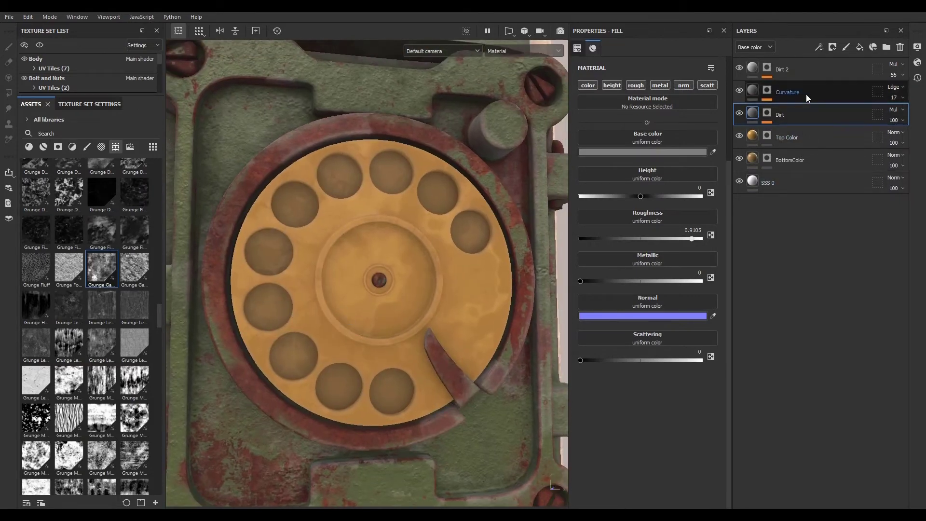
left_click(809, 71)
left_click(857, 48)
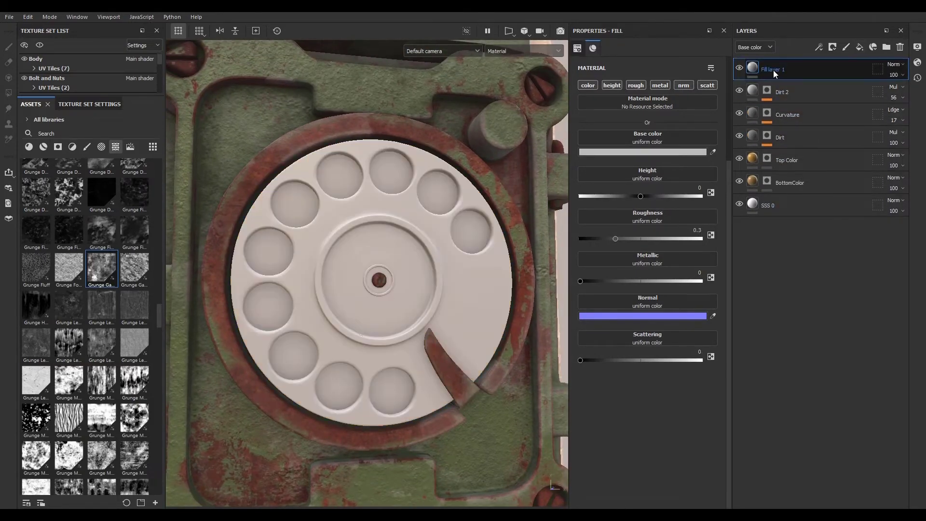
double_click(774, 71)
type("Ro")
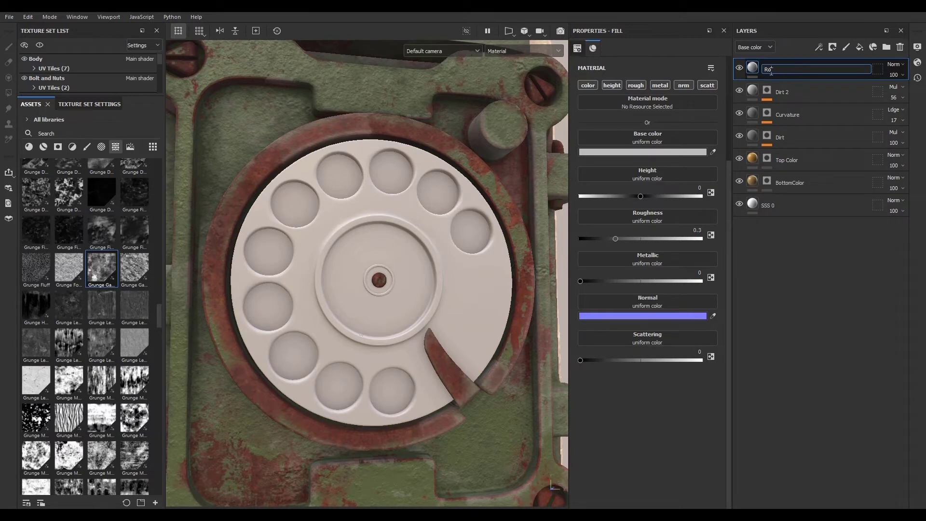
type("ughness")
key("Return")
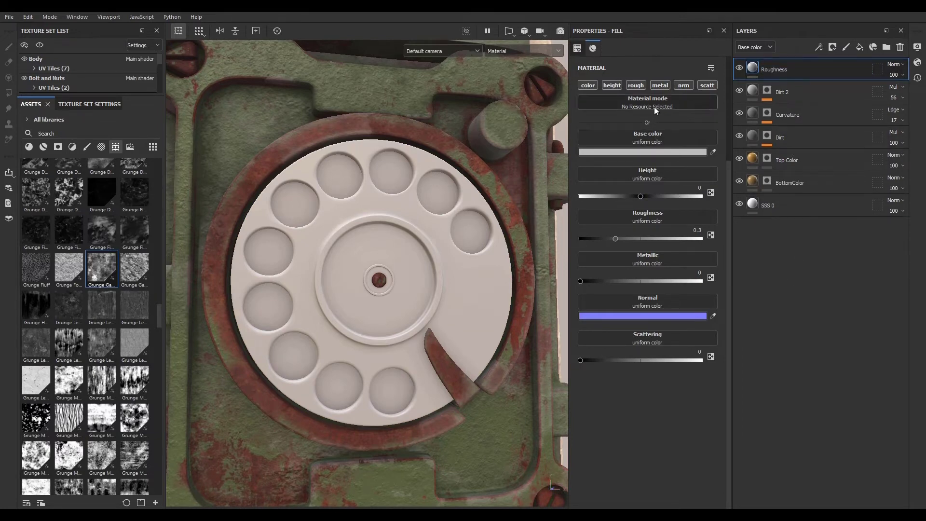
- Limit the Roughness layer to the roughness channel and set its roughness to about 0.10
left_click(639, 87, "alt")
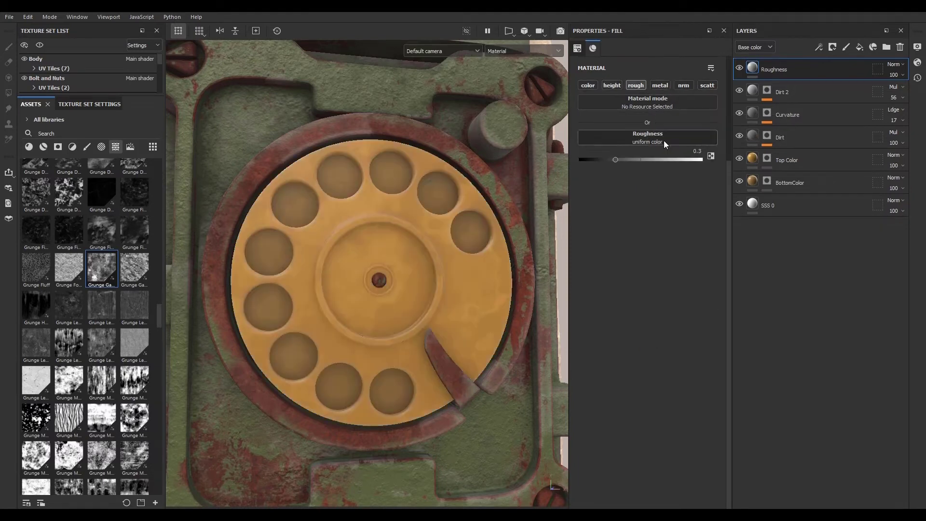
left_click_drag(284, 277, 337, 287, "alt")
right_click_drag(338, 287, 359, 318, "alt")
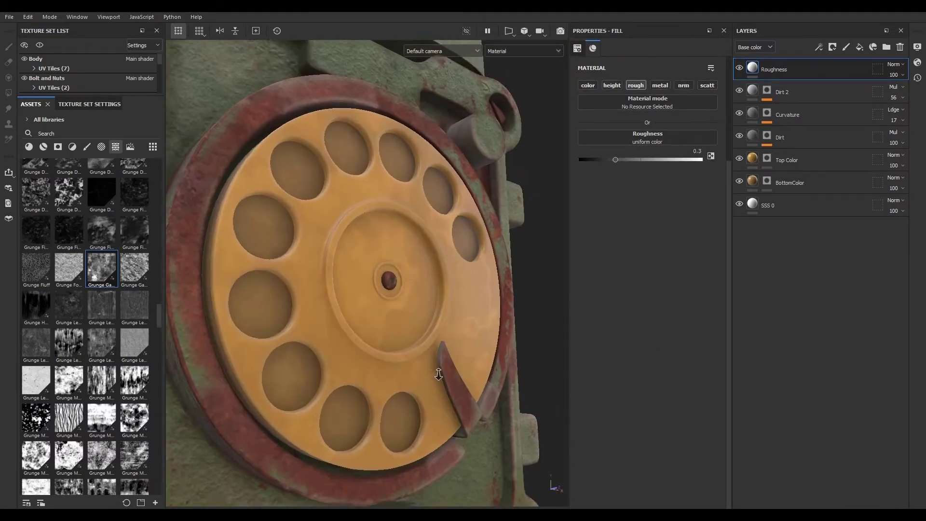
left_click_drag(360, 319, 360, 345, "alt")
mouse_move(360, 344)
right_mouse_down("shift")
mouse_move(389, 346)
mouse_move(362, 338)
right_mouse_up("shift")
left_click_drag(615, 159, 591, 157)
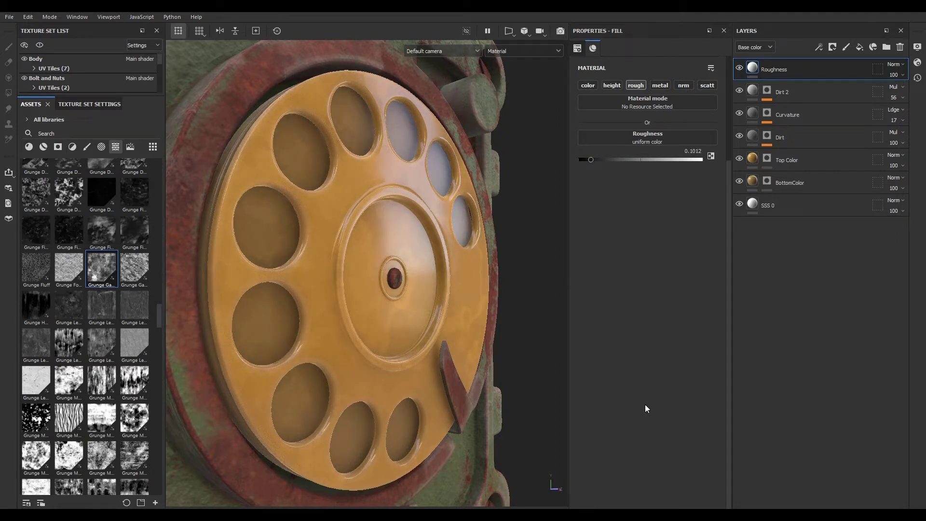
- Hide the Roughness, Dirt 2, Curvature and Dirt layers to view the dial's base colours alone
left_click(739, 68)
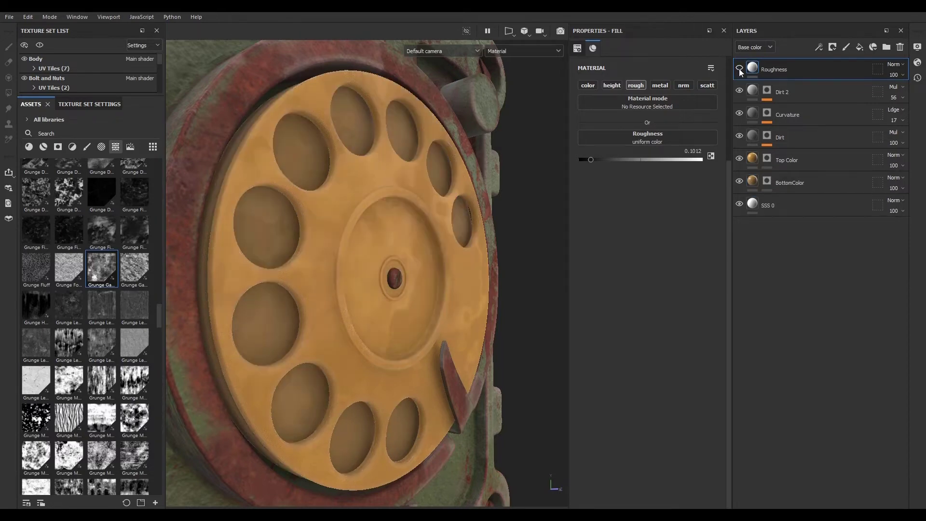
left_click(739, 90)
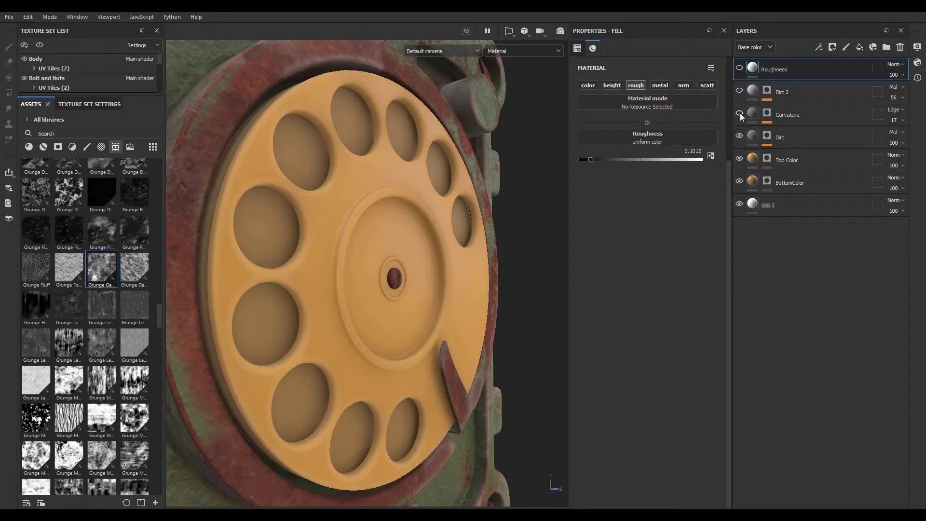
left_click(740, 135)
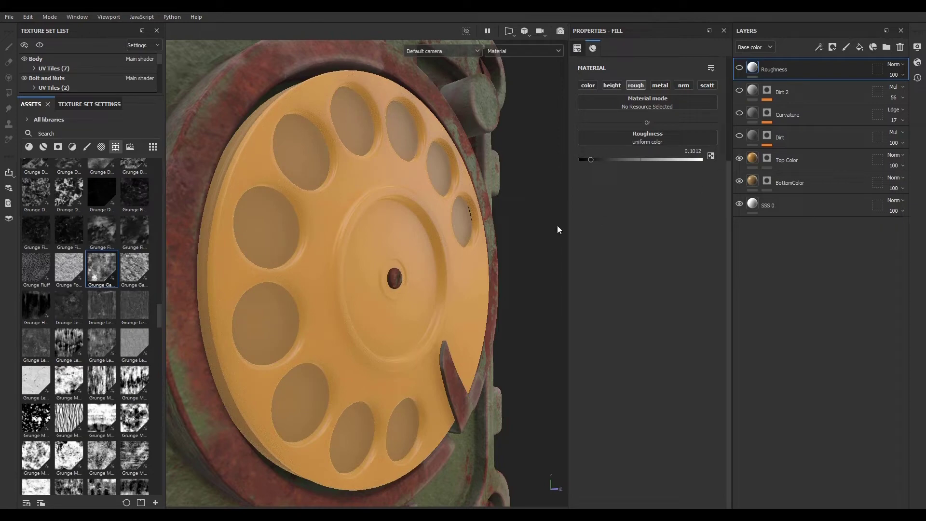
- Select the Top Color layer and lower its roughness to about 0.25
left_click(815, 164)
scroll(295, 252, "up", 3)
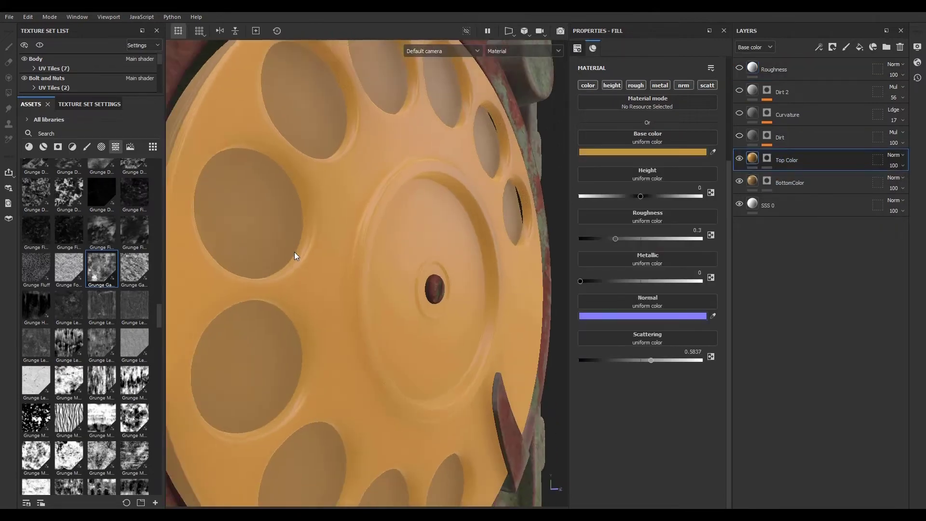
mouse_move(613, 239)
left_mouse_down()
mouse_move(624, 236)
mouse_move(609, 238)
left_mouse_up()
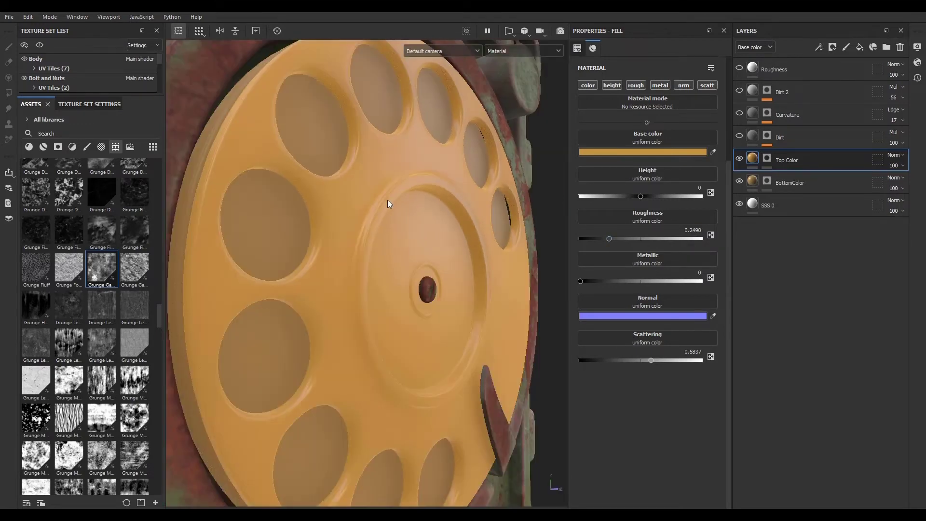
- Show the Dirt layer again and inspect its Ambient Occlusion mask on the dial
left_click(739, 136)
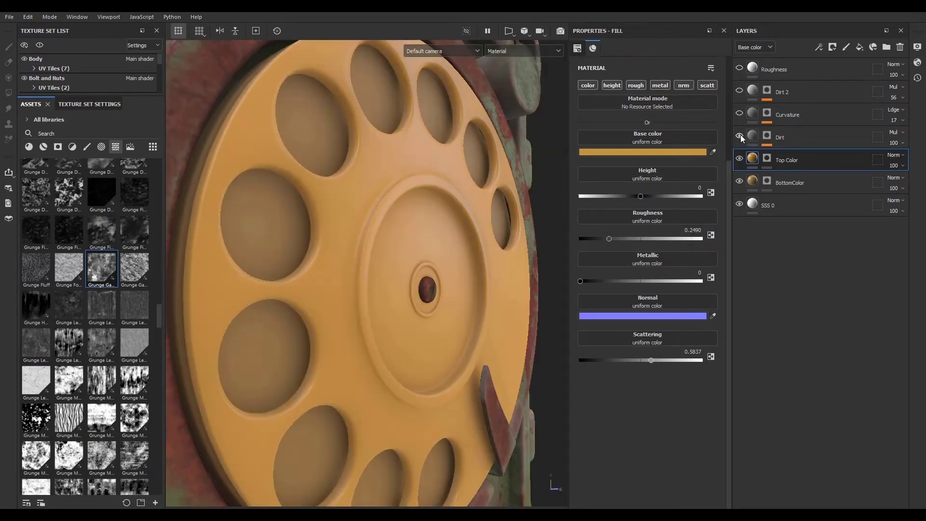
scroll(436, 221, "up", 3)
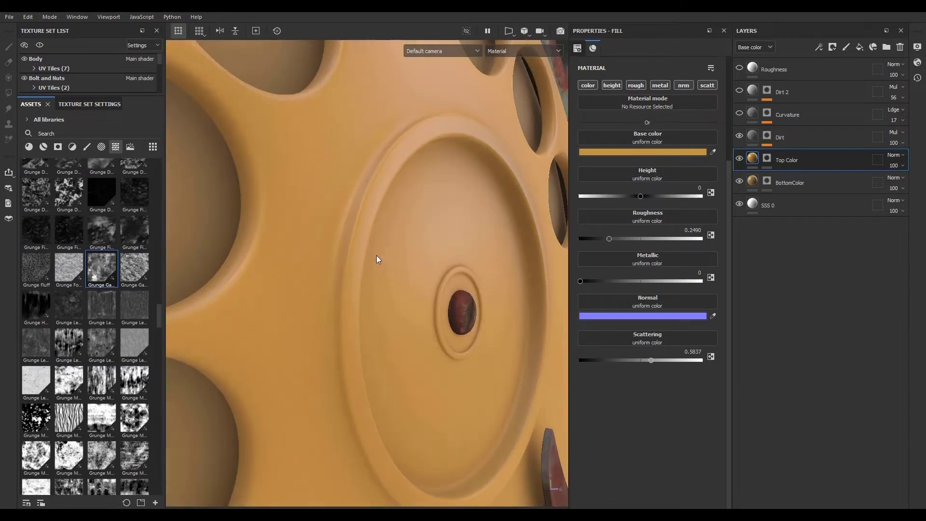
left_click(766, 135, "alt")
scroll(372, 250, "down", 4)
left_click_drag(372, 250, 401, 298, "alt")
right_click_drag(401, 300, 641, 318, "alt")
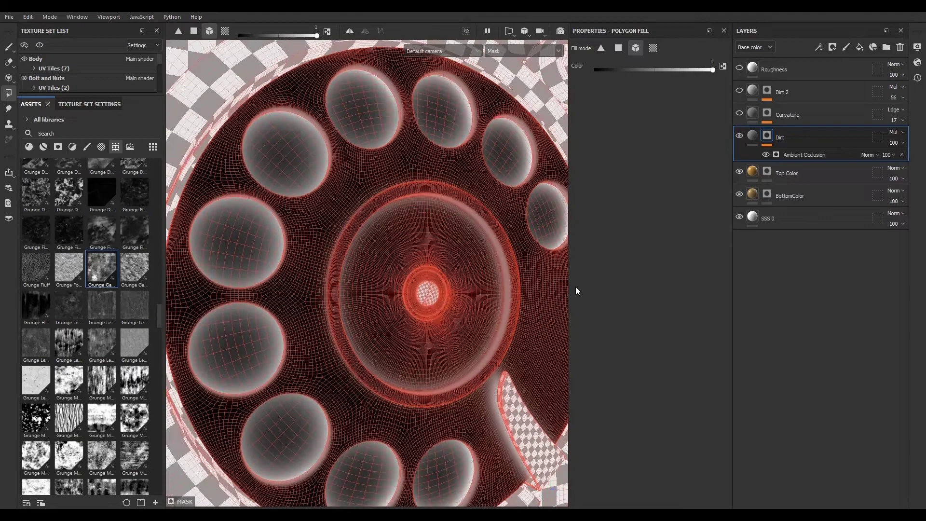
left_click(754, 140)
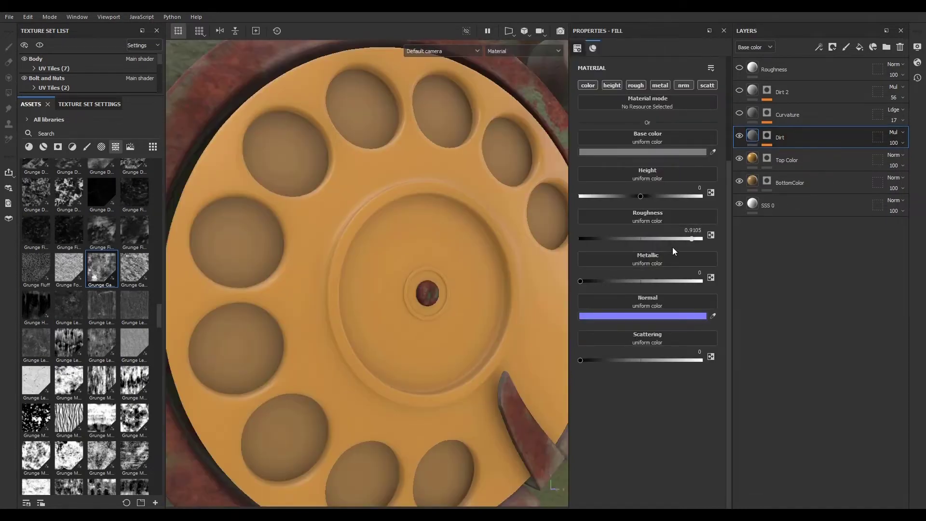
- Show the Curvature layer again and inspect its mask on the dial
left_click(739, 113)
left_click(752, 115)
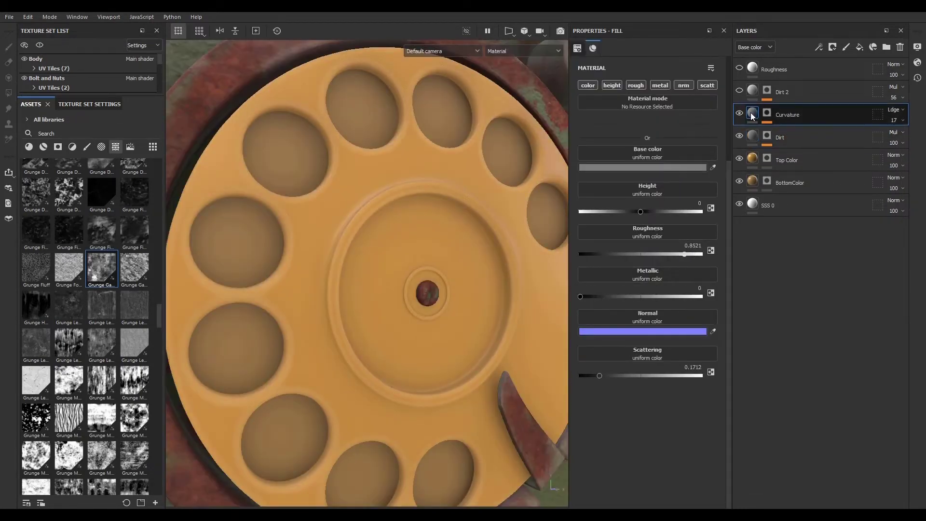
left_click(767, 116, "alt")
mouse_move(384, 299)
left_mouse_down("alt")
mouse_move(372, 301)
mouse_move(385, 305)
left_mouse_up("alt")
left_click(753, 114)
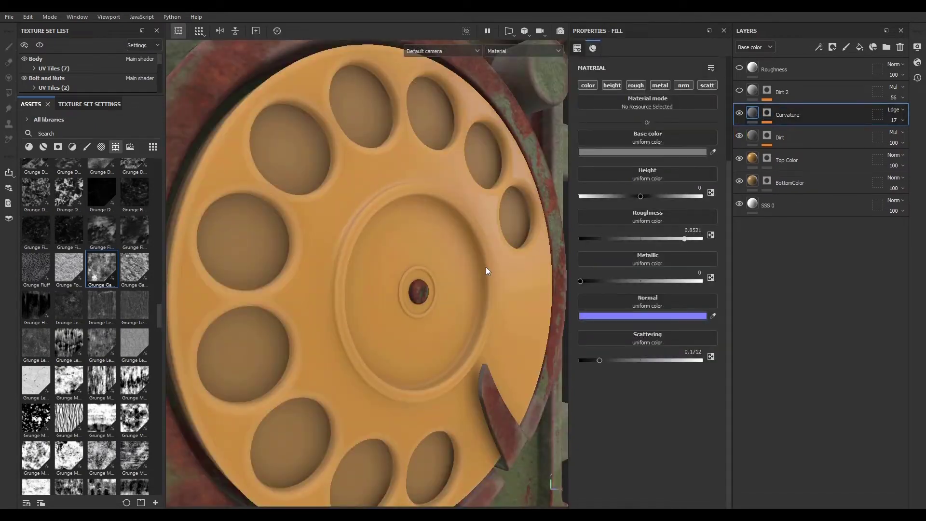
- Show the Dirt 2 layer and set its Grunge Galvanic Large mask's contrast to 0.71 and balance to 0.41
left_click(740, 91)
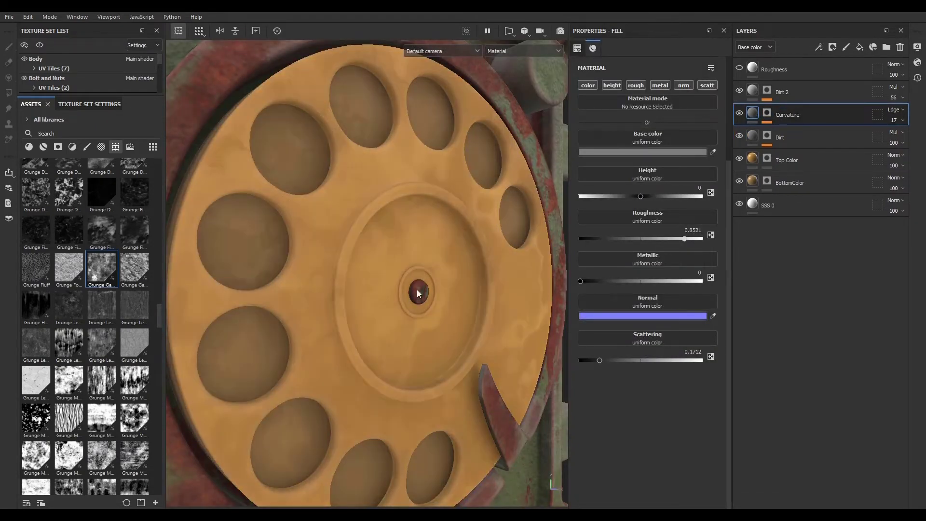
left_click_drag(417, 289, 366, 277, "alt")
right_click_drag(362, 271, 473, 296, "alt")
left_click_drag(468, 295, 503, 300, "alt")
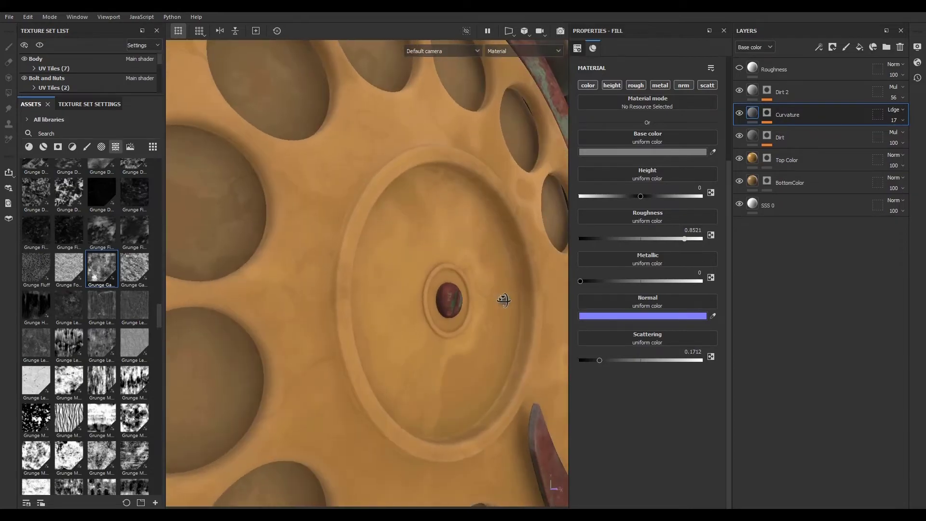
left_click(767, 92, "alt")
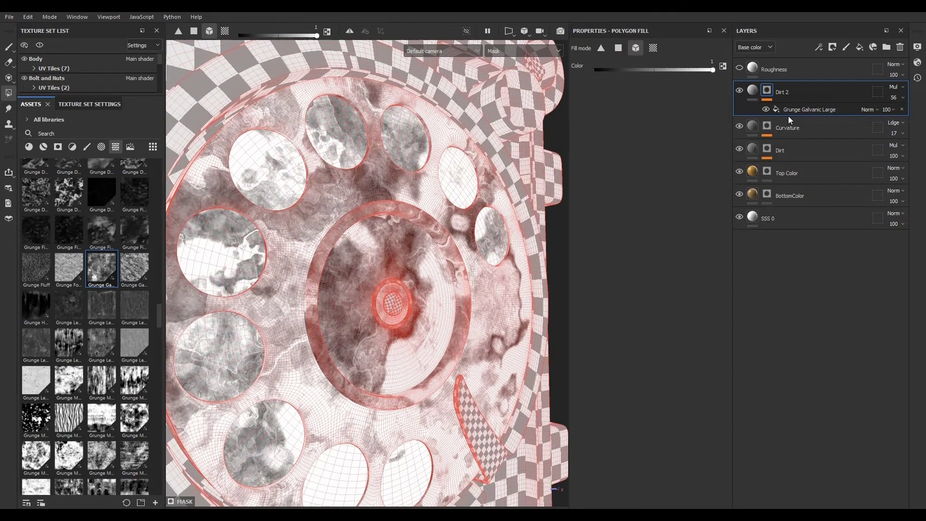
left_click(798, 109)
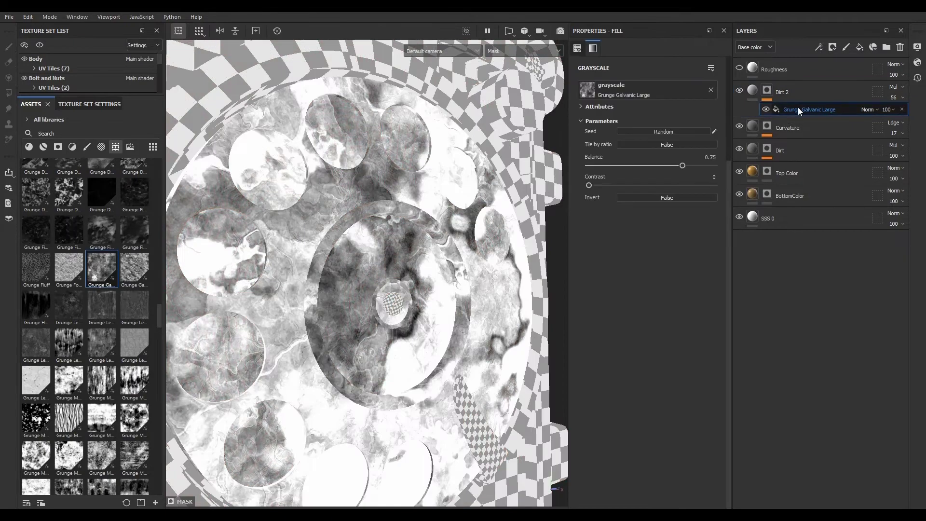
left_click_drag(589, 186, 641, 172)
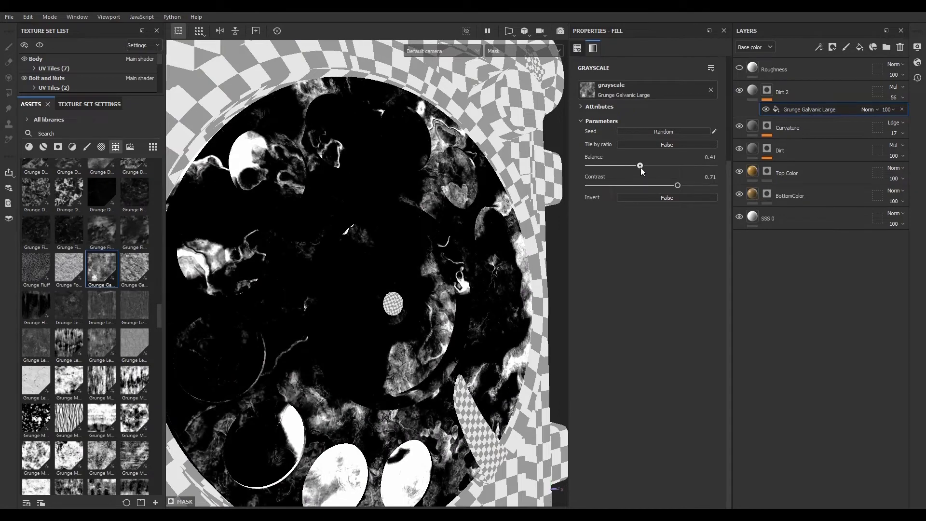
- Reopen the Dirt 2 layer's Grunge Galvanic Large mask settings and inspect the dirt on the dial
left_click(746, 95)
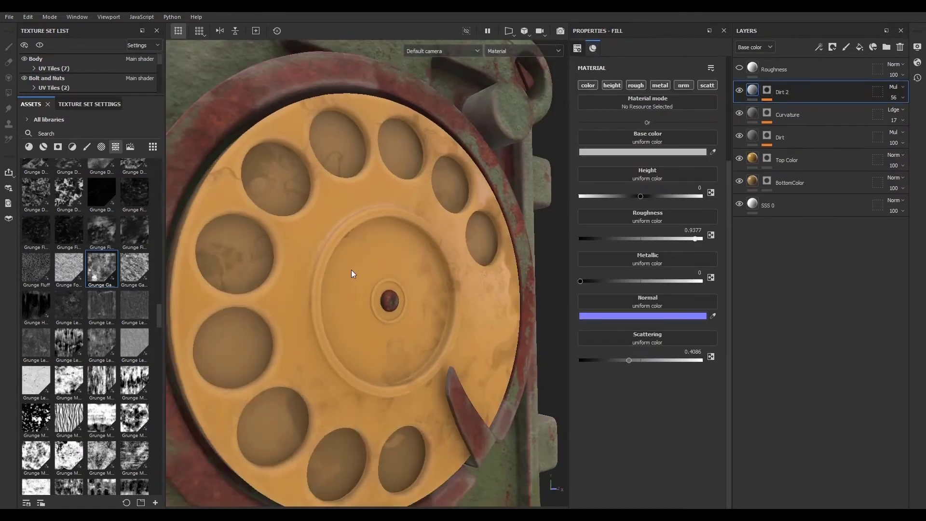
left_click_drag(351, 274, 339, 227, "alt")
left_click(768, 91)
left_click(806, 112)
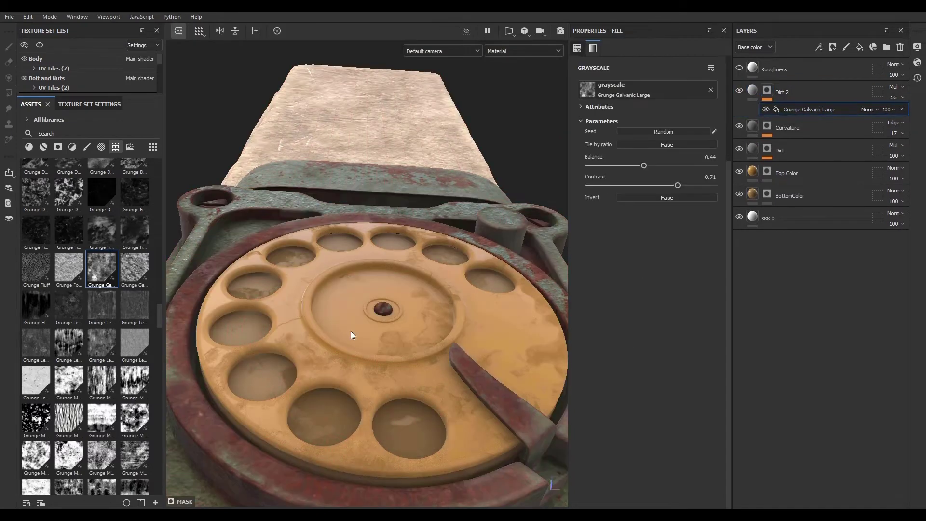
left_click_drag(319, 368, 341, 407, "alt")
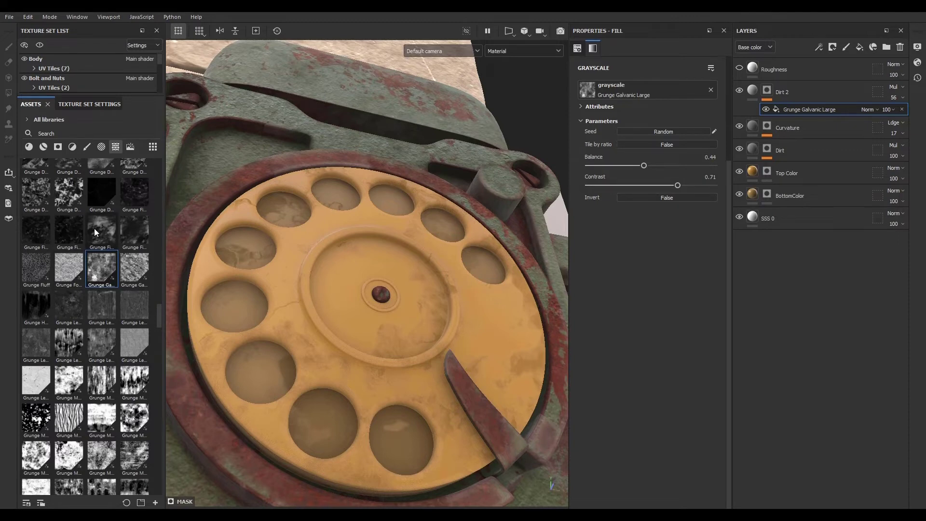
- Replace the Dirt 2 mask's grunge with Grunge Leak Dirty and set its contrast to 0.2
mouse_move(70, 308)
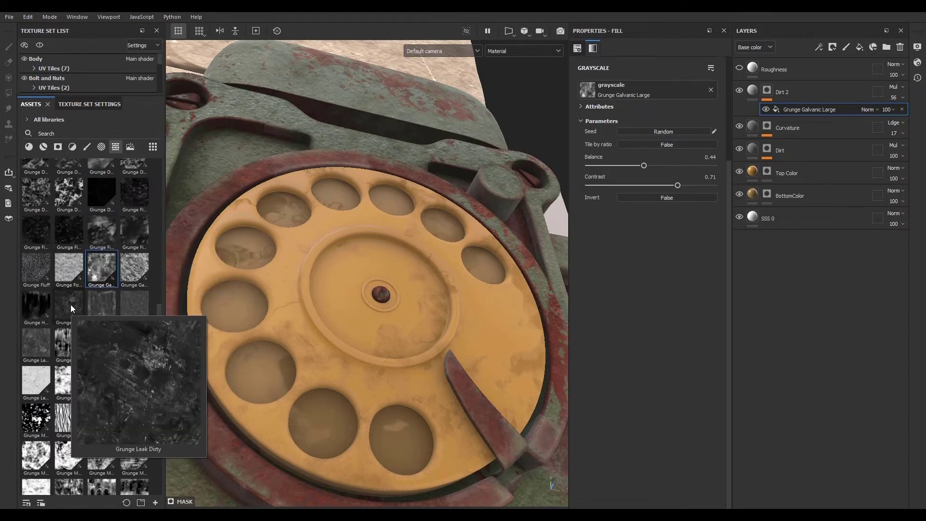
left_click_drag(71, 304, 657, 90)
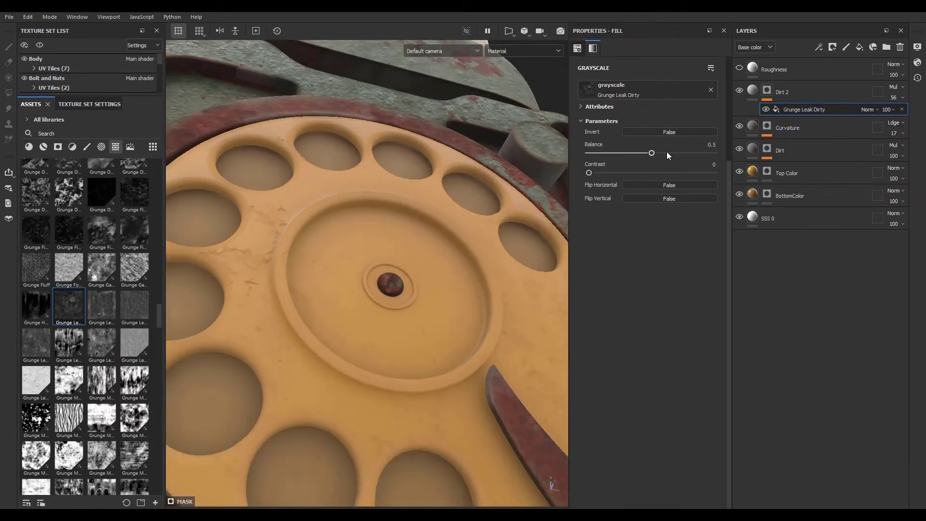
left_click(768, 89, "alt")
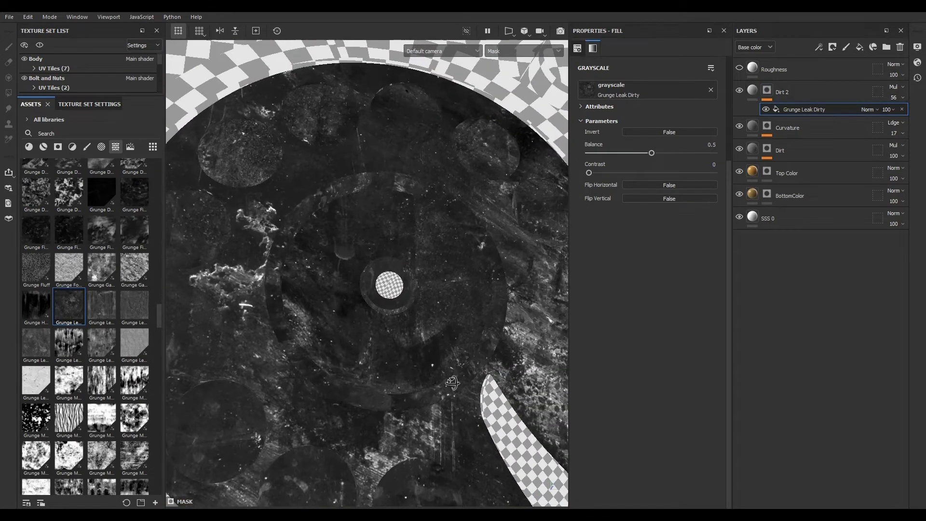
left_click_drag(588, 173, 613, 174)
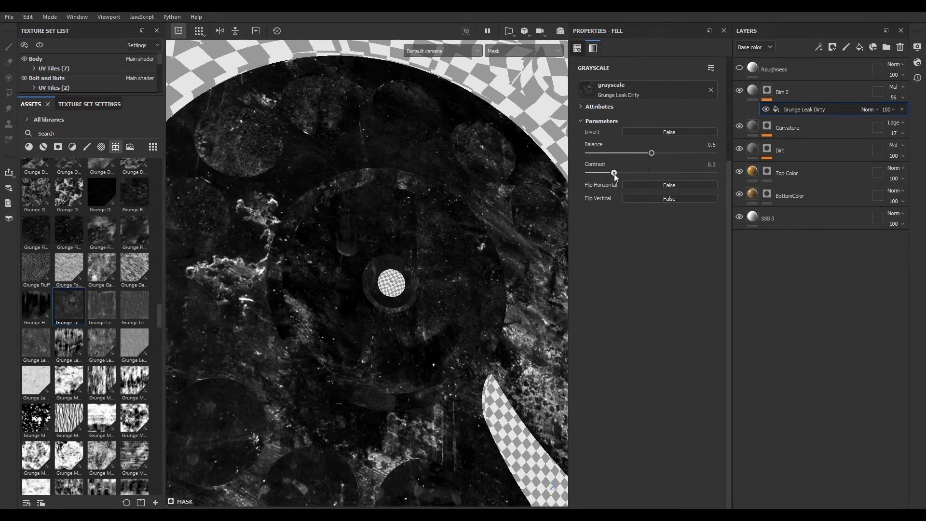
- Select the Dirt 2 layer, then reopen its Grunge Leak Dirty mask settings
left_click(757, 90)
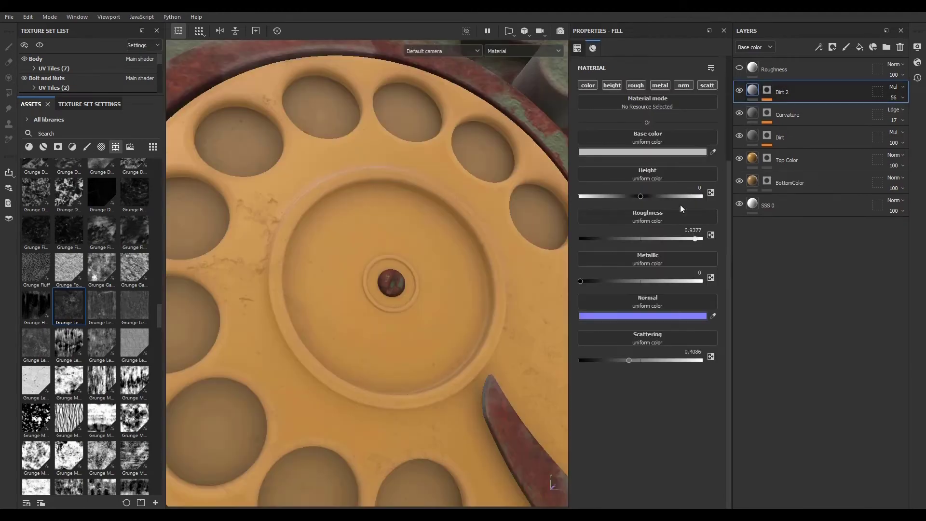
left_click(693, 239)
left_click(766, 93)
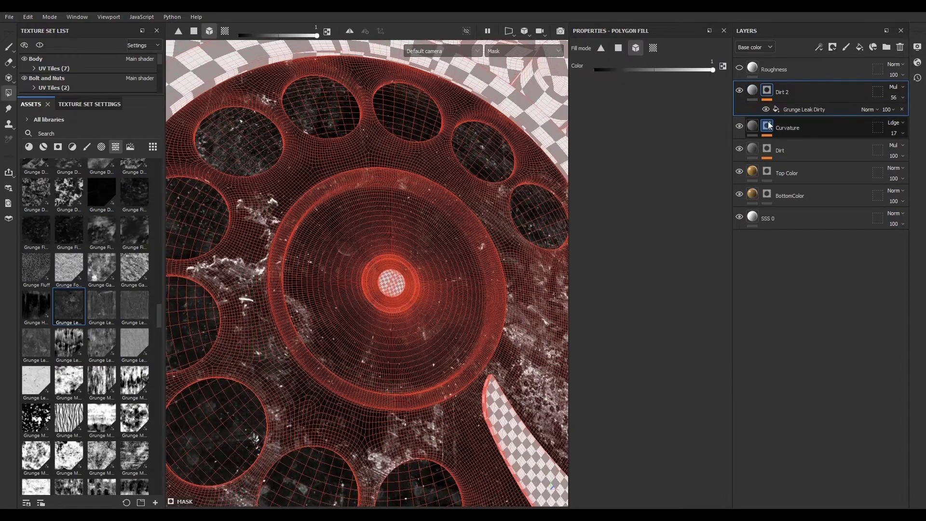
left_click(786, 109)
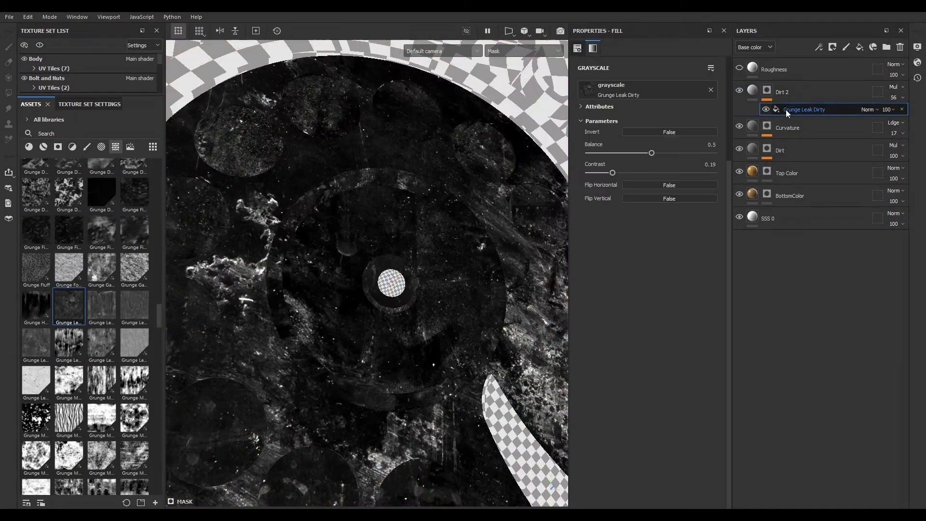
- Invert the Dirt 2 layer's Grunge Leak Dirty mask and set its balance to 0.88 and contrast to 0.51
left_click(665, 129)
left_click_drag(653, 153, 699, 155)
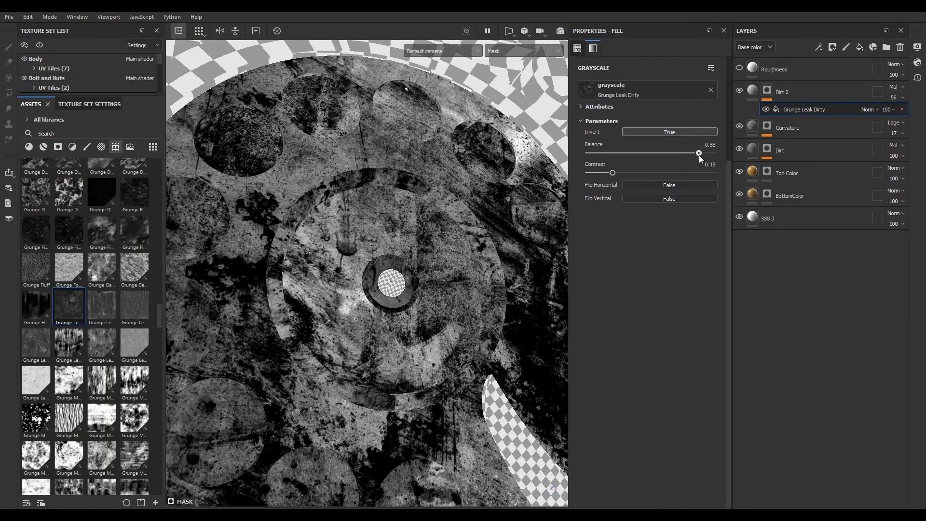
left_click_drag(614, 173, 653, 172)
left_click(752, 90)
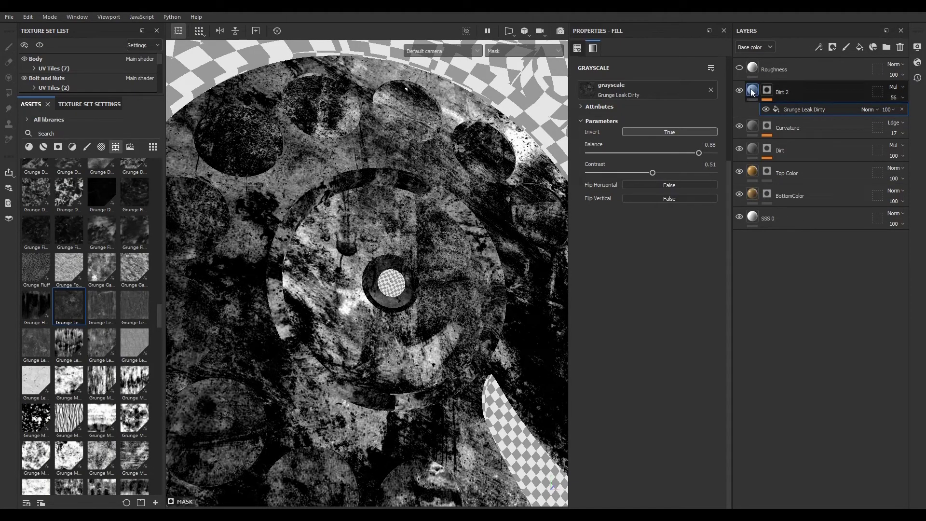
- Set the Dirt 2 layer's opacity to 60
right_click_drag(477, 235, 378, 312, "alt")
left_click_drag(378, 312, 427, 304, "alt")
right_click_drag(345, 240, 645, 315, "alt")
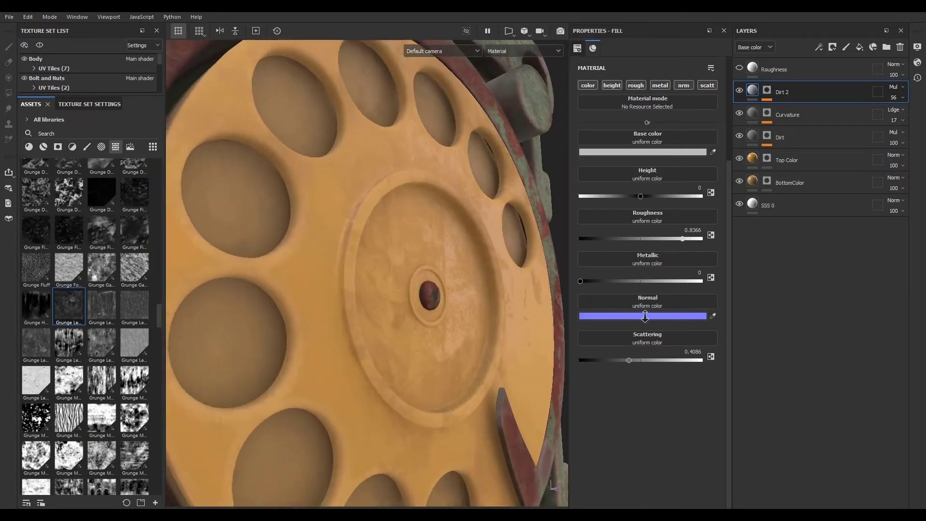
left_click_drag(378, 309, 421, 311, "alt")
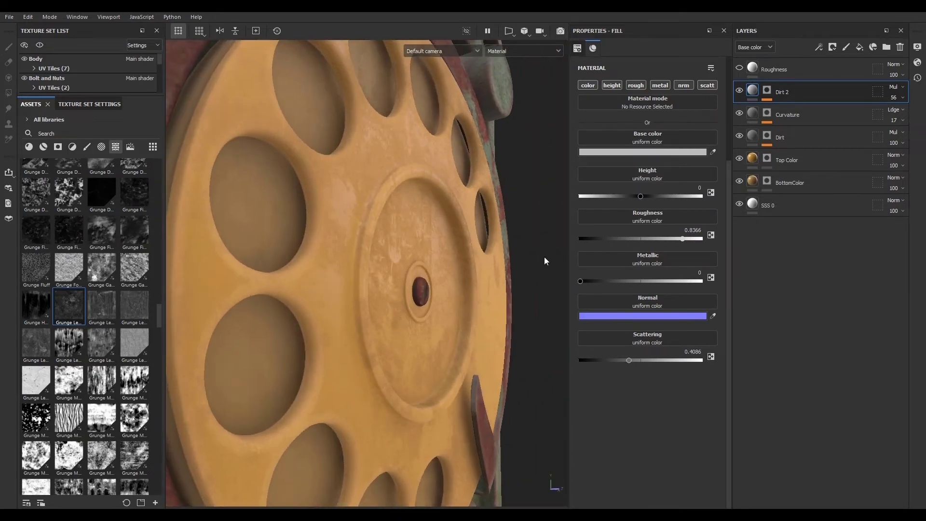
left_click(896, 97)
mouse_move(904, 118)
left_mouse_down()
mouse_move(912, 118)
mouse_move(900, 118)
left_mouse_up()
- Lower the Dirt 2 layer's roughness to 0.5642 and inspect the dial
left_click_drag(525, 258, 410, 261, "alt")
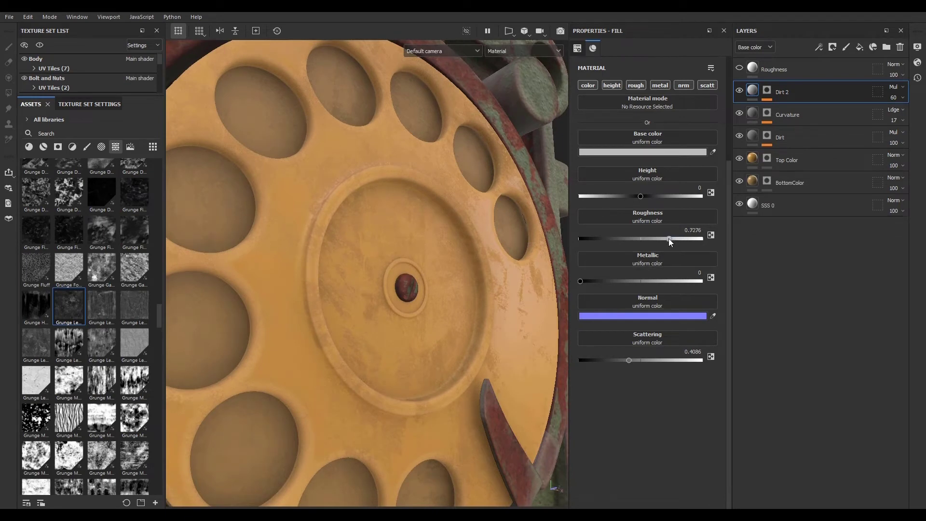
left_click_drag(669, 238, 649, 238)
left_click_drag(492, 277, 485, 317, "alt")
right_click_drag(485, 317, 358, 320, "alt")
left_click_drag(358, 319, 422, 316, "alt")
middle_click_drag(393, 306, 378, 283, "alt")
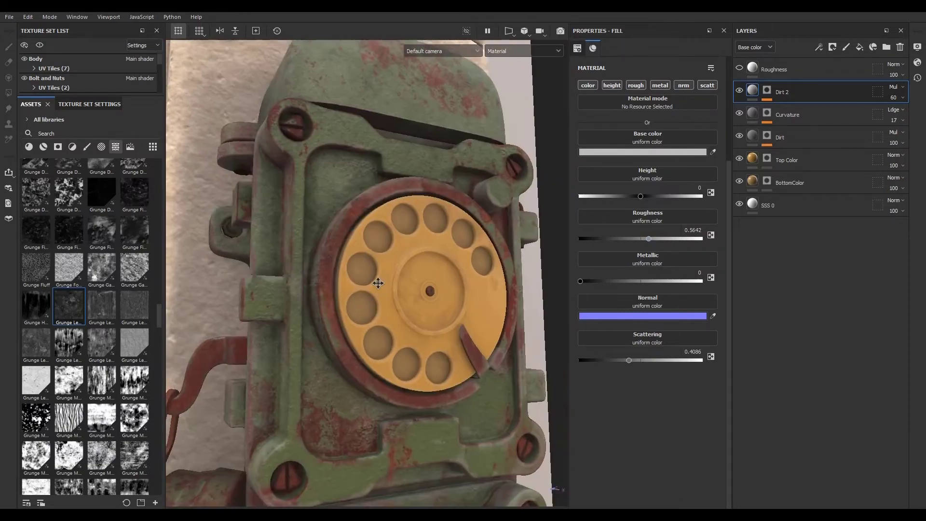
left_click_drag(378, 283, 326, 310, "alt")
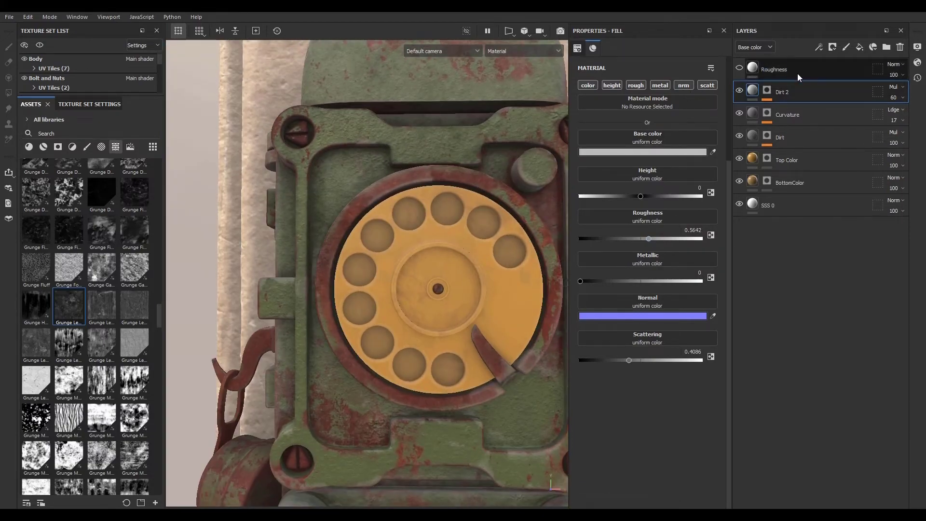
- Delete the Roughness layer
left_click(859, 70)
left_click(900, 46)
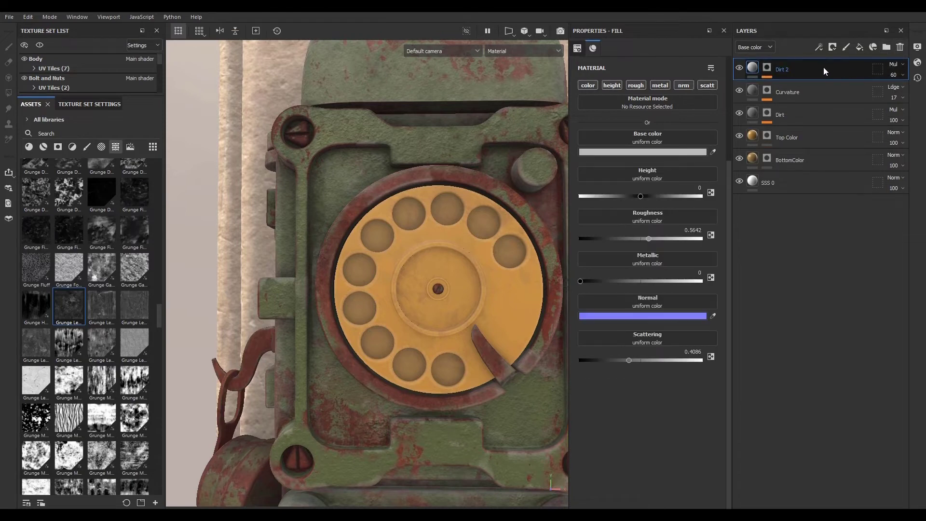
- Group the Dirt 2 through BottomColor layers into a new folder and name it Rotary
left_click(886, 47)
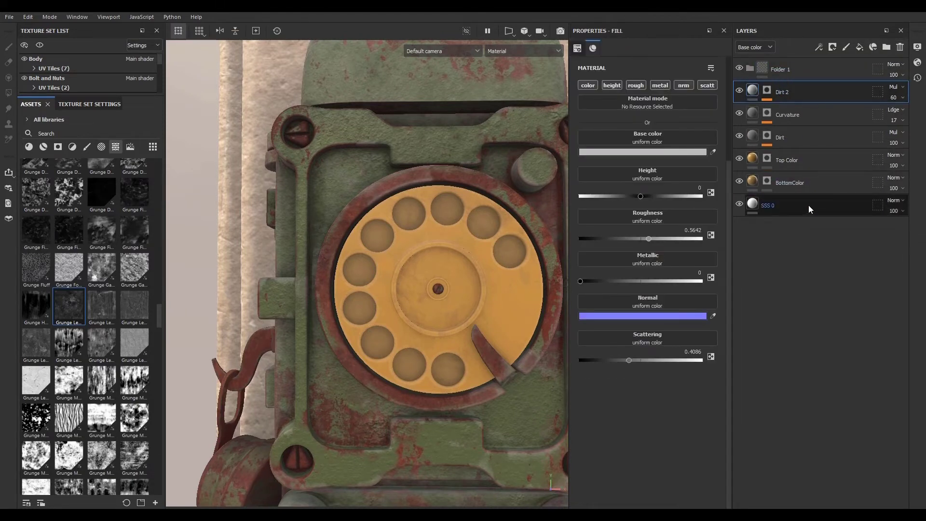
left_click(810, 181, "shift")
left_click_drag(803, 128, 800, 67)
left_click(751, 68)
left_click(809, 69)
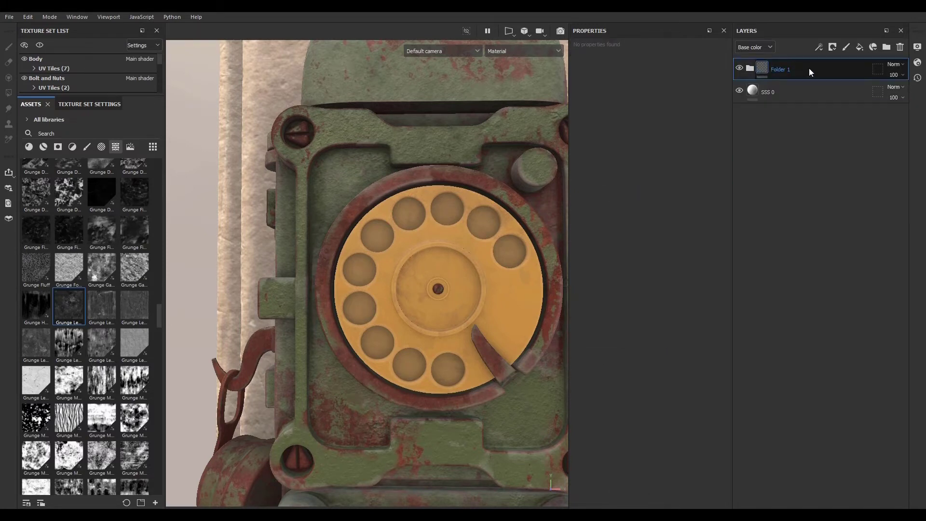
double_click(785, 68)
type("R")
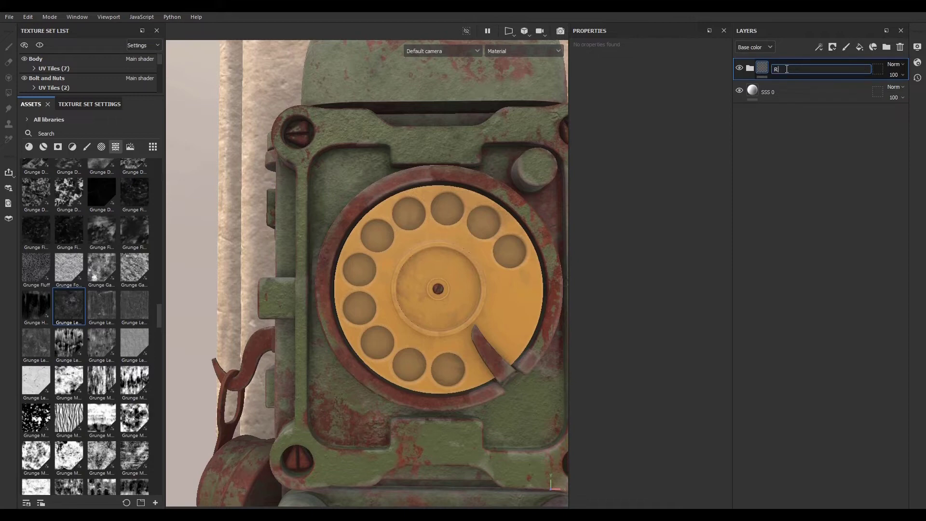
type("otary")
key("Return")
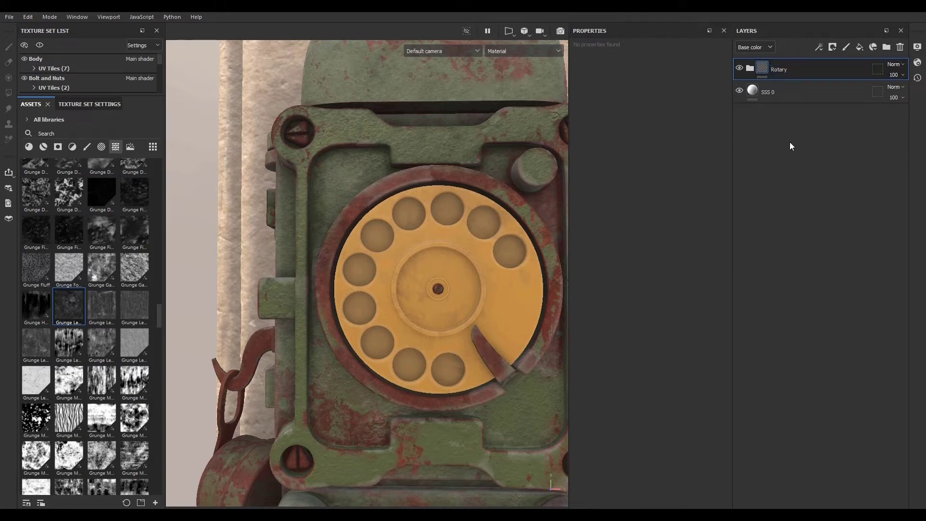
- Add another folder above Rotary and name it Number
left_click(887, 47)
double_click(777, 69)
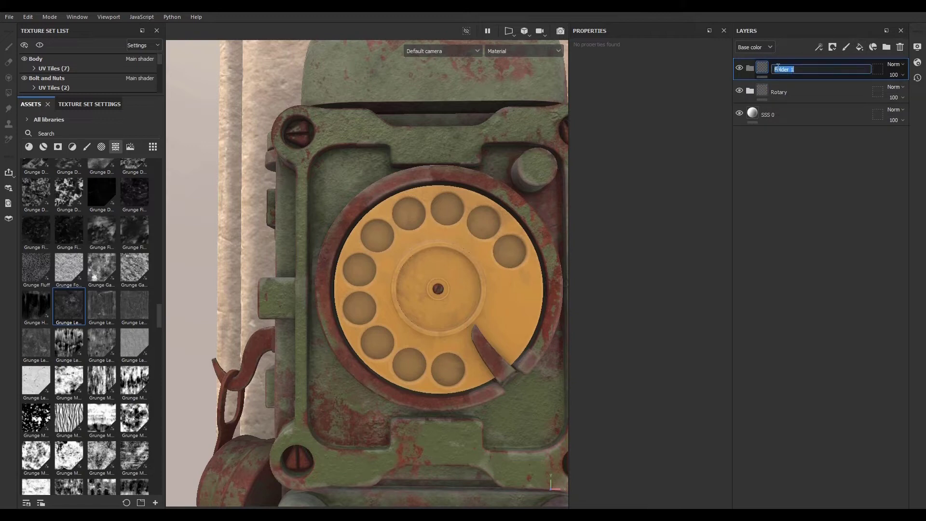
type("Dumb")
type("er")
key("Return")
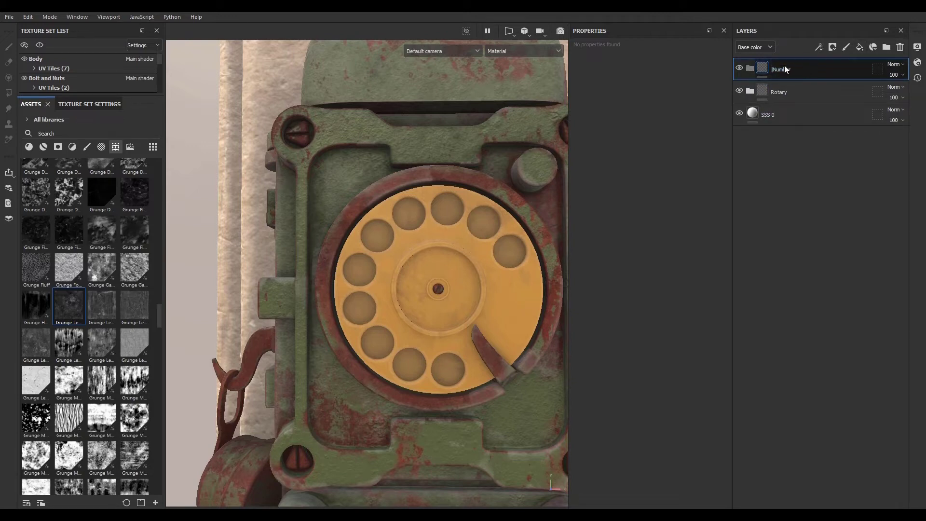
double_click(785, 68)
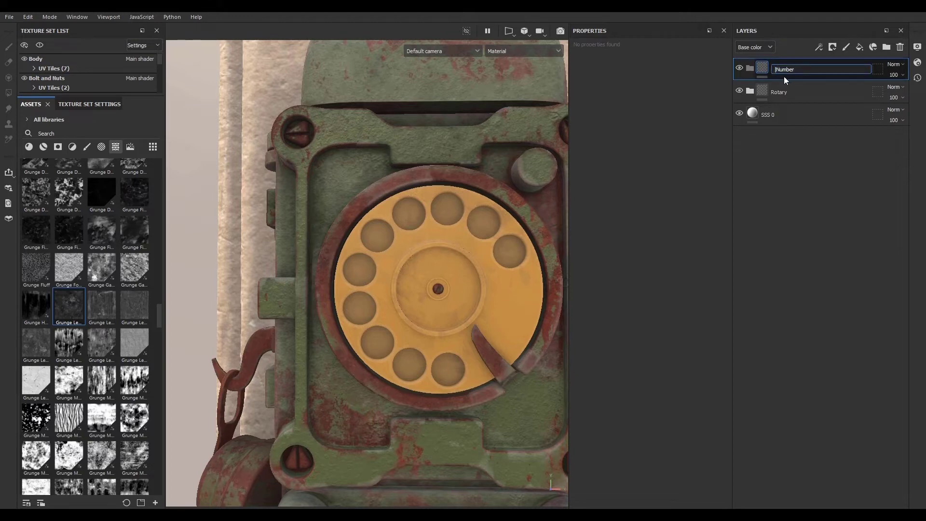
left_click(809, 194)
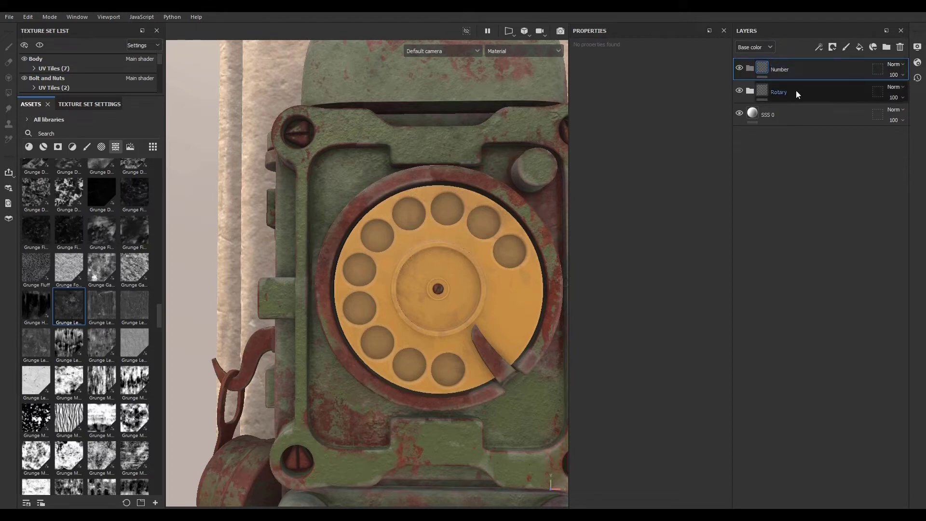
- Add a black mask to the Number folder and add a fill effect to that mask
left_click(833, 47)
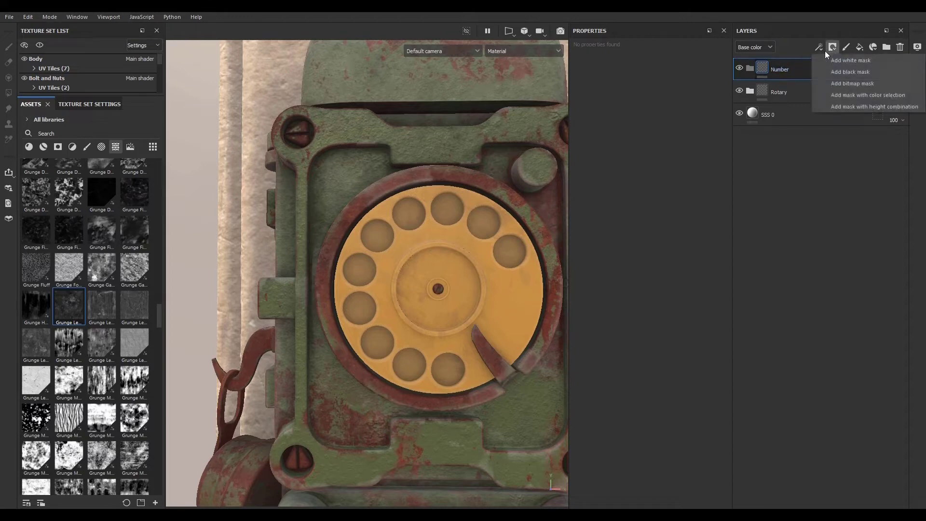
left_click(847, 72)
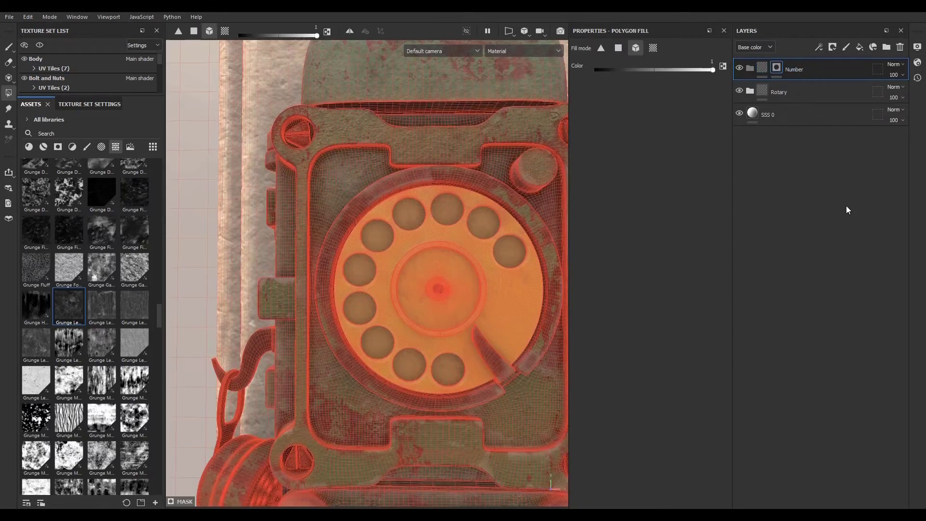
left_click(819, 47)
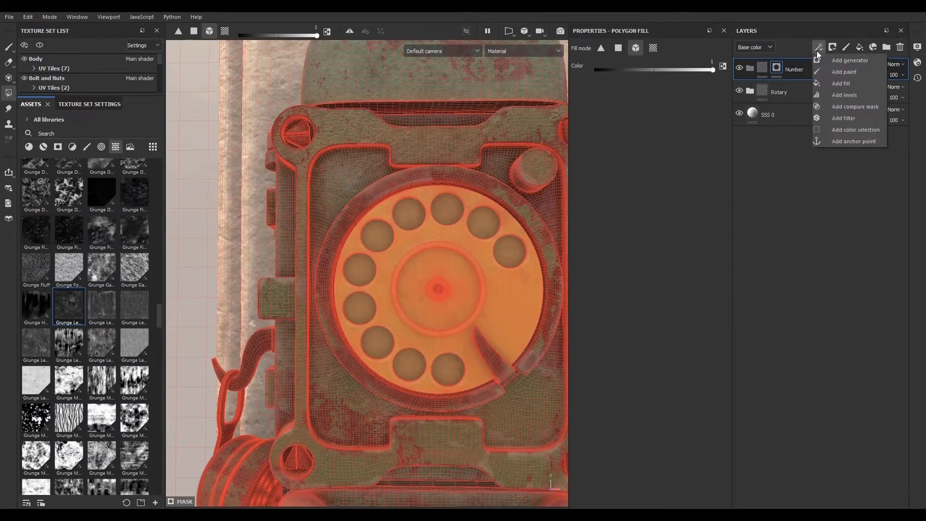
left_click(847, 83)
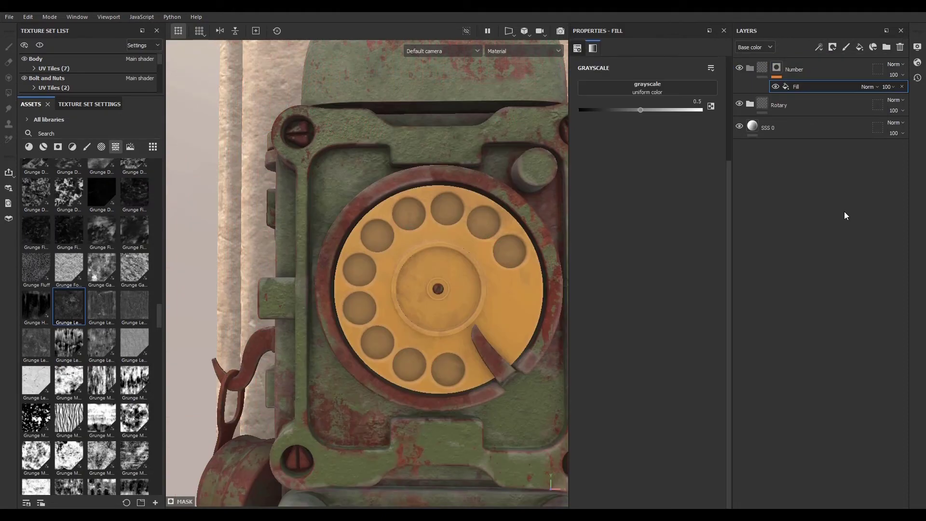
- Add a fill layer with a near-black base colour and roughness about 0.86
left_click(765, 67)
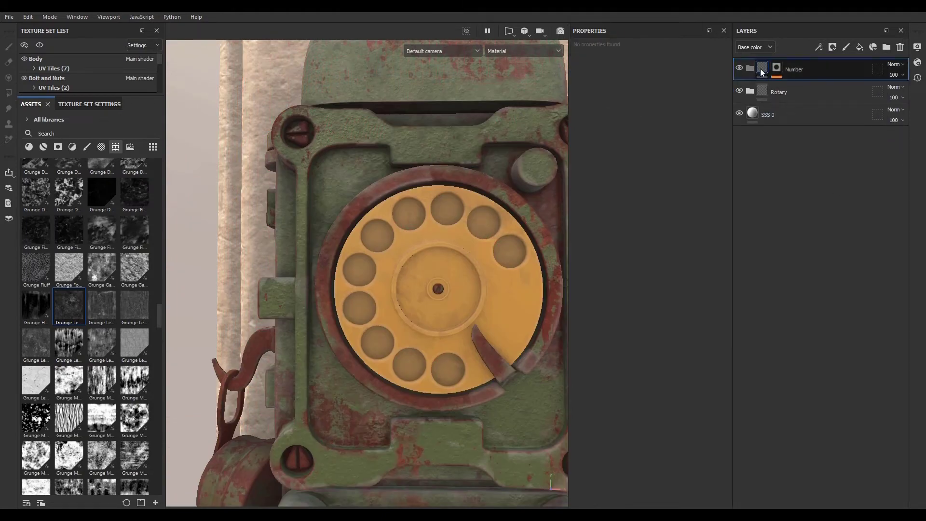
left_click(860, 48)
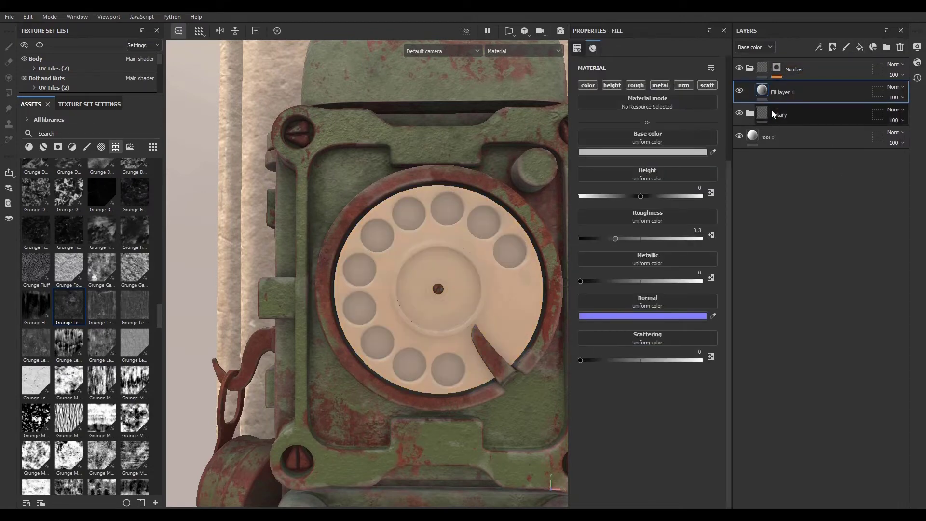
left_click(679, 152)
left_click(717, 271)
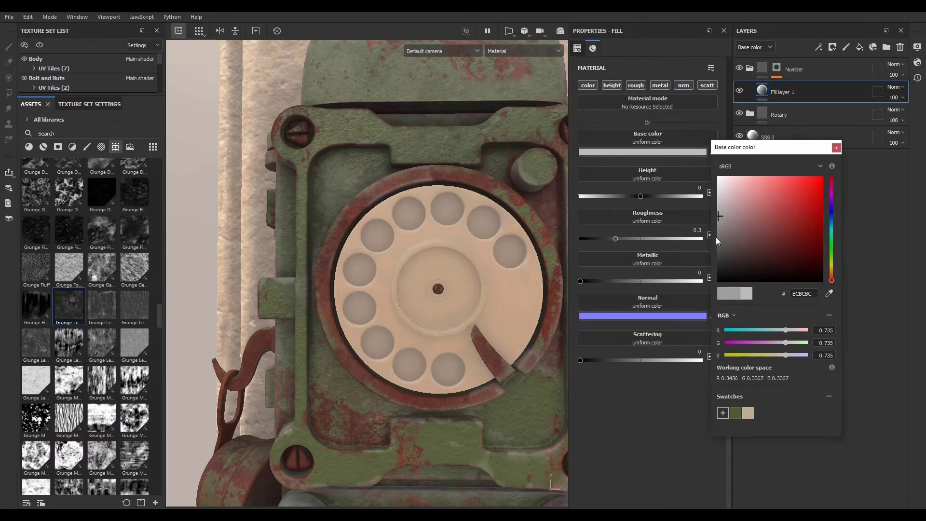
left_click(714, 272)
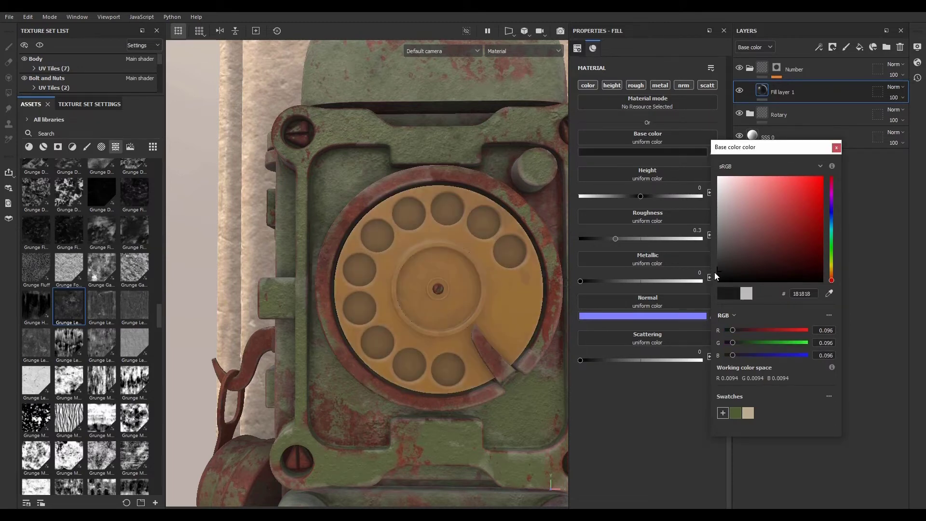
left_click(717, 274)
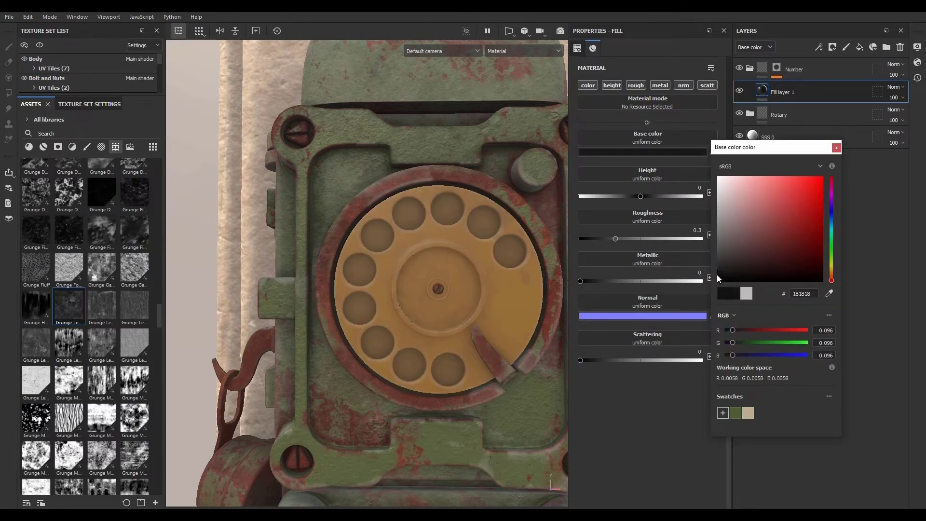
left_click(837, 148)
left_click_drag(616, 239, 687, 243)
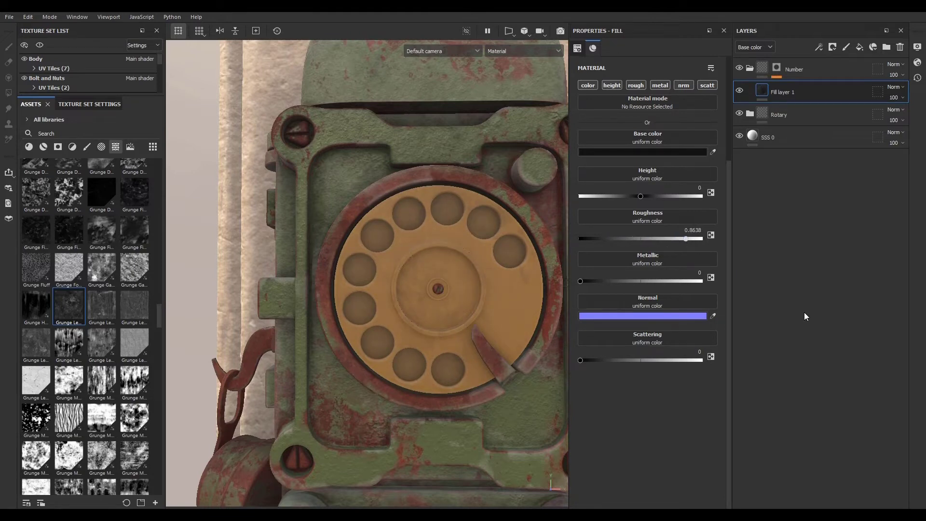
- Load the Font Chathura text alpha into the Number mask's fill effect from the assets searched for type
scroll(427, 217, "up", 3)
left_click(777, 69)
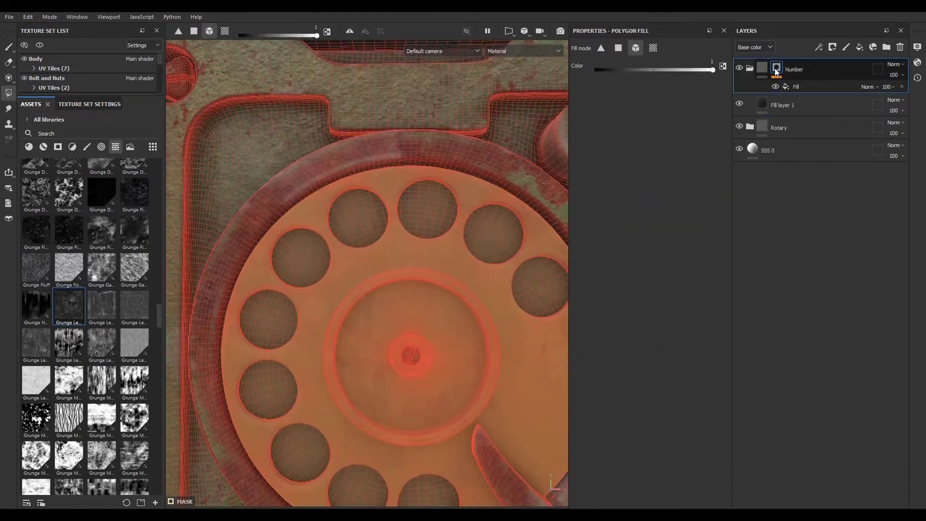
left_click(796, 86)
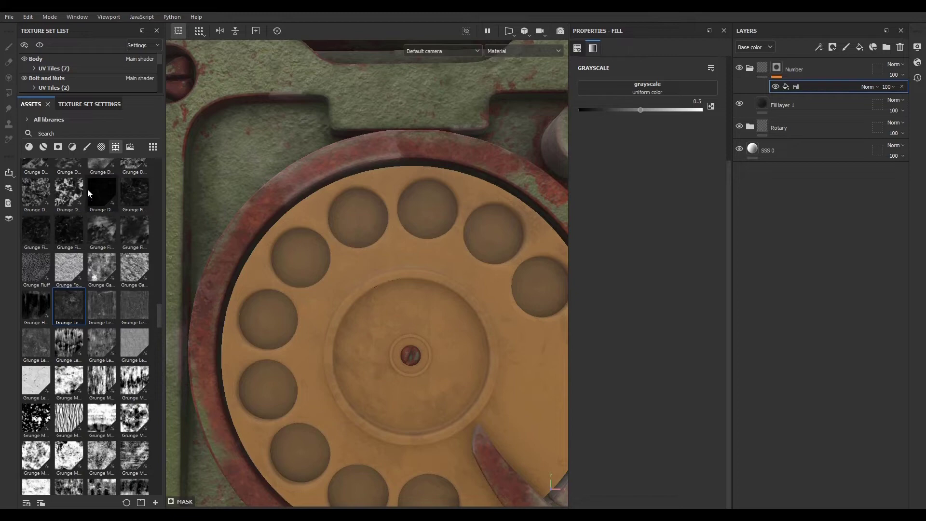
left_click(101, 147)
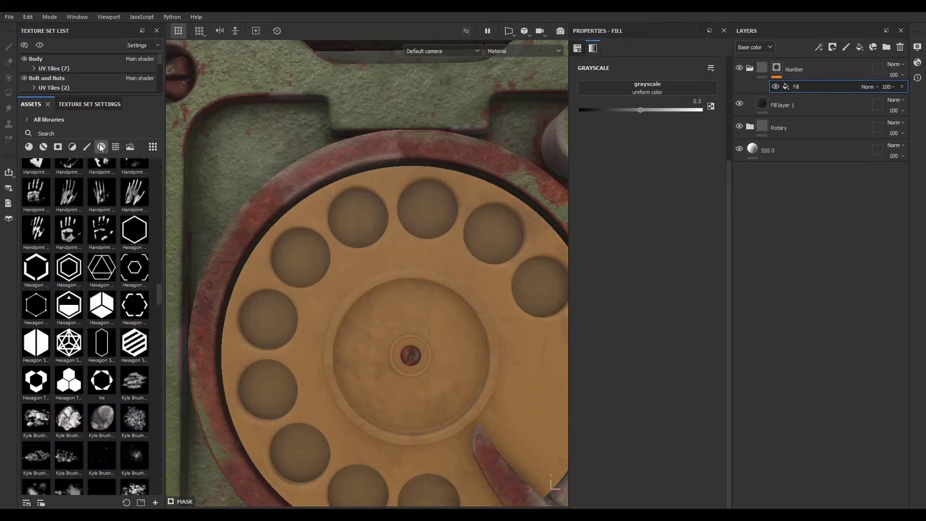
left_click(79, 133)
type("ty")
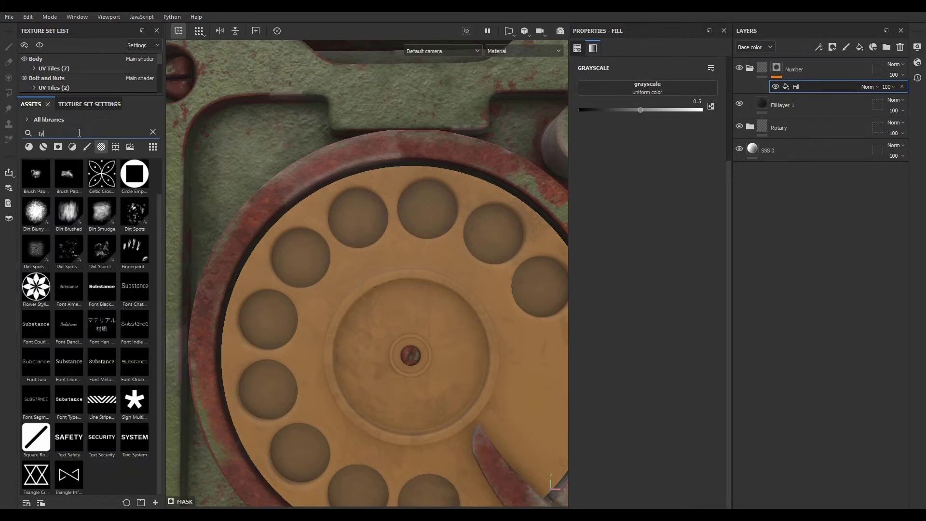
type("pe")
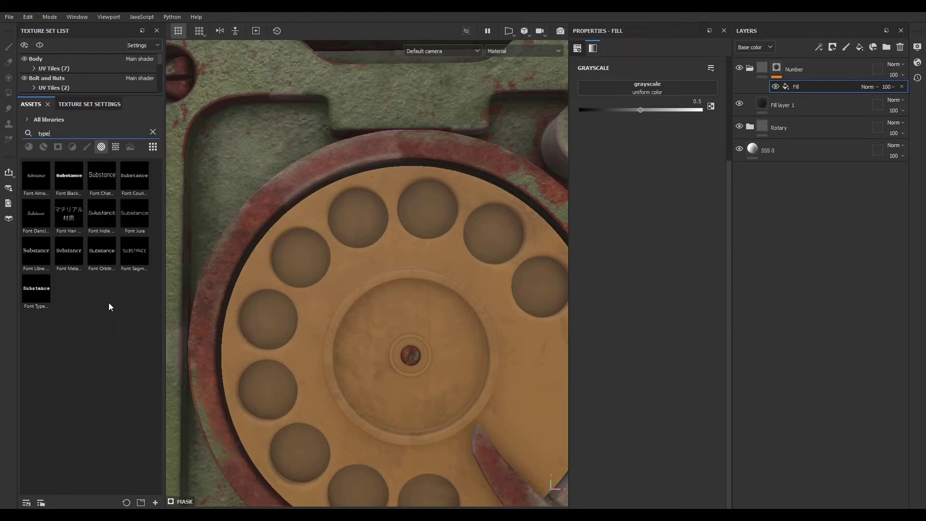
mouse_move(138, 180)
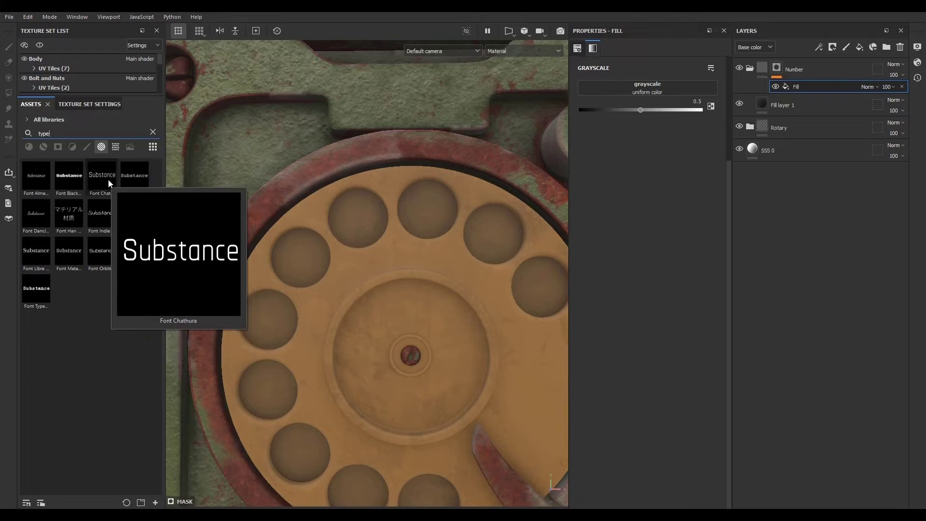
left_click_drag(101, 178, 656, 85)
scroll(413, 257, "down", 8)
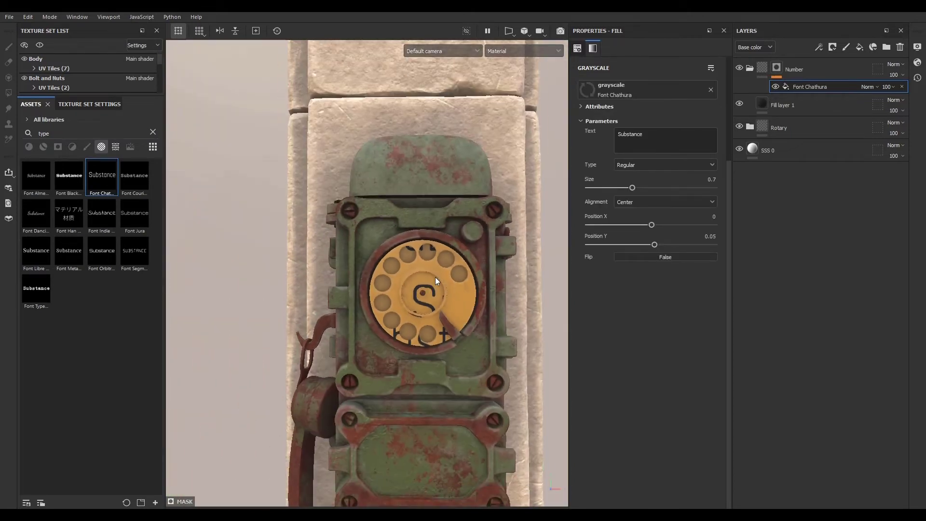
scroll(435, 285, "up", 5)
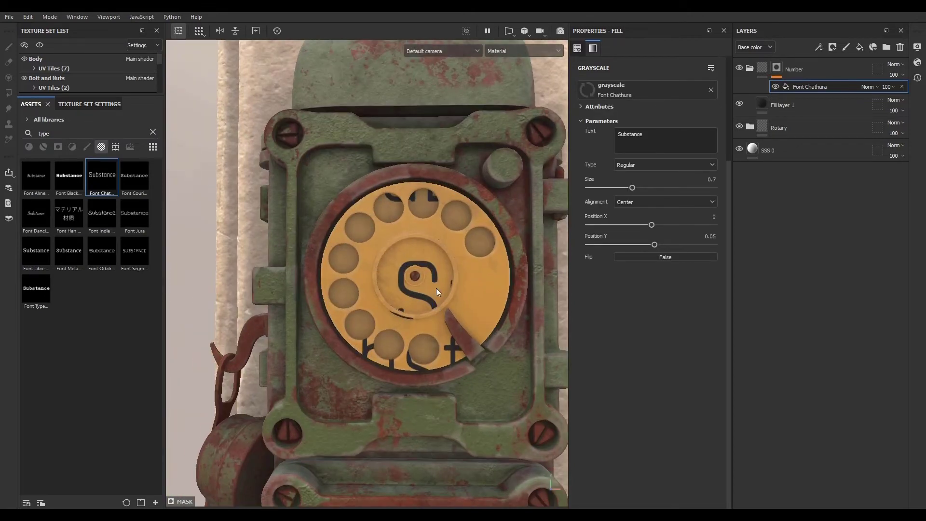
scroll(436, 289, "up", 3)
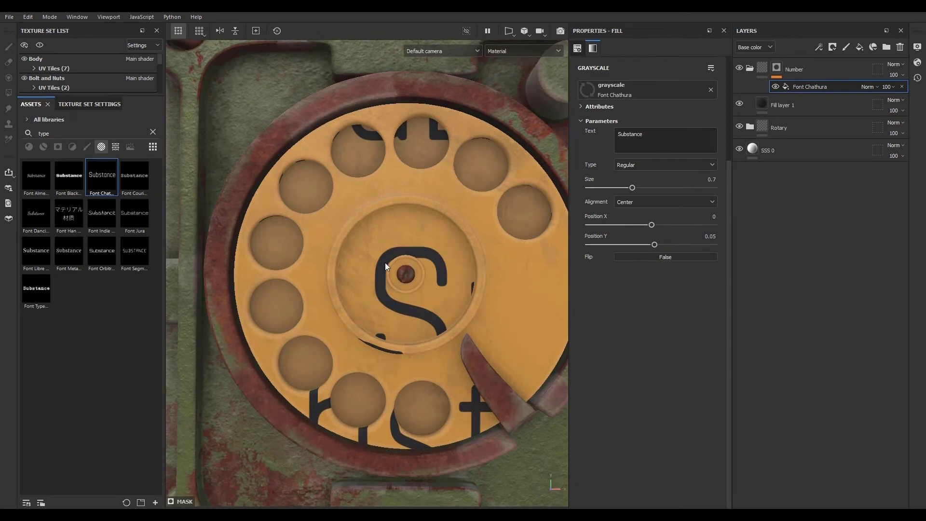
left_click_drag(385, 263, 442, 276, "alt")
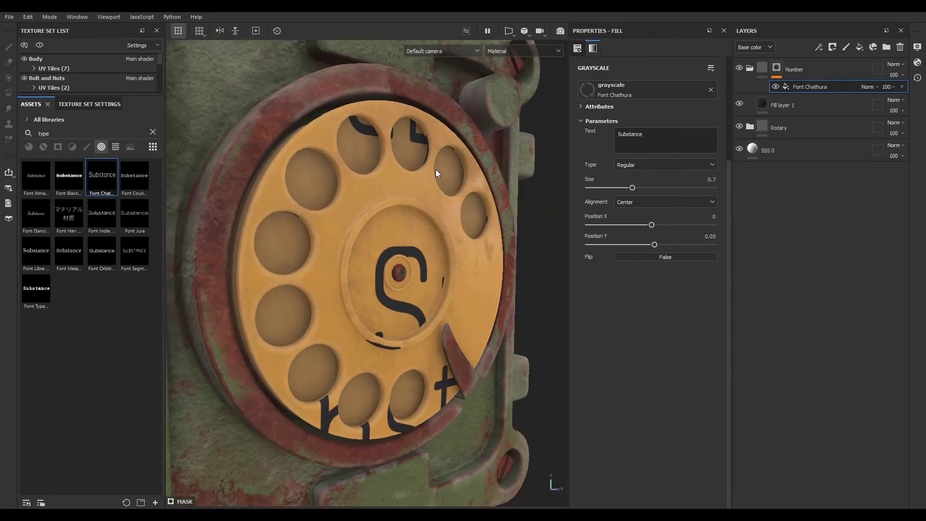
- Set the Font Chathura fill effect's projection to Planar projection
scroll(629, 321, "up", 3)
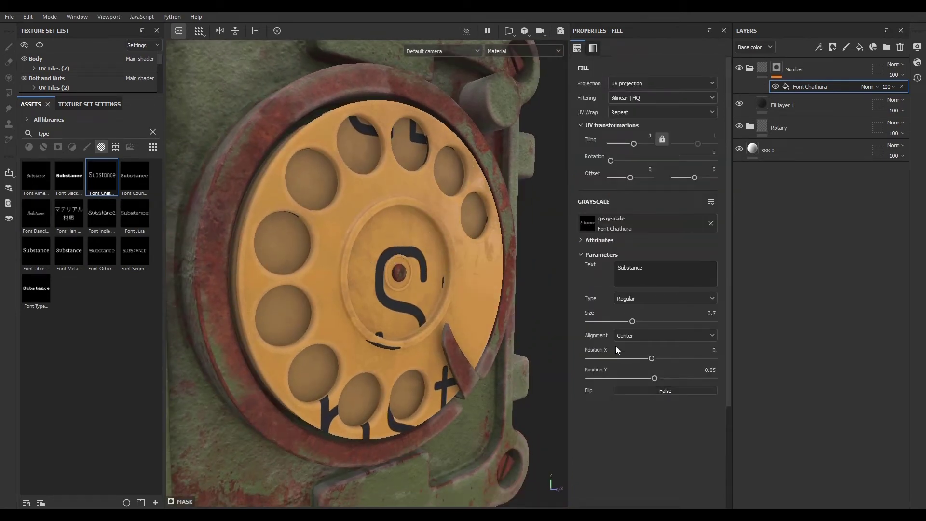
left_click(628, 80)
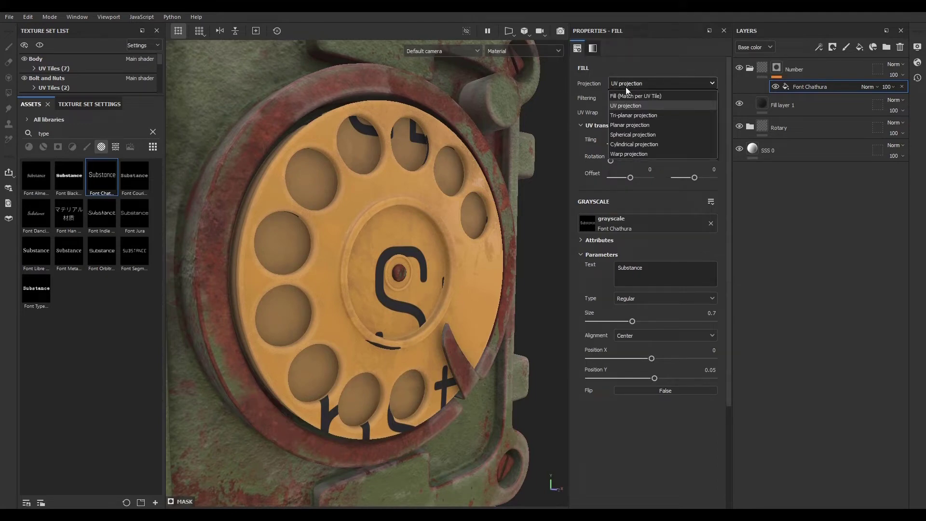
left_click(625, 124)
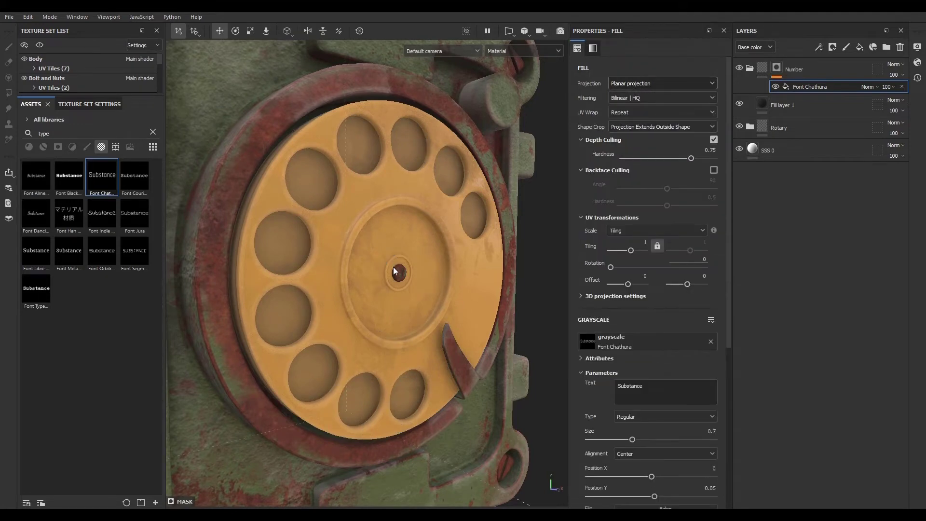
- Isolate the rotary dial and place the planar projection onto the dial's face with the Surface tool
scroll(393, 267, "down", 5)
scroll(407, 285, "down", 5)
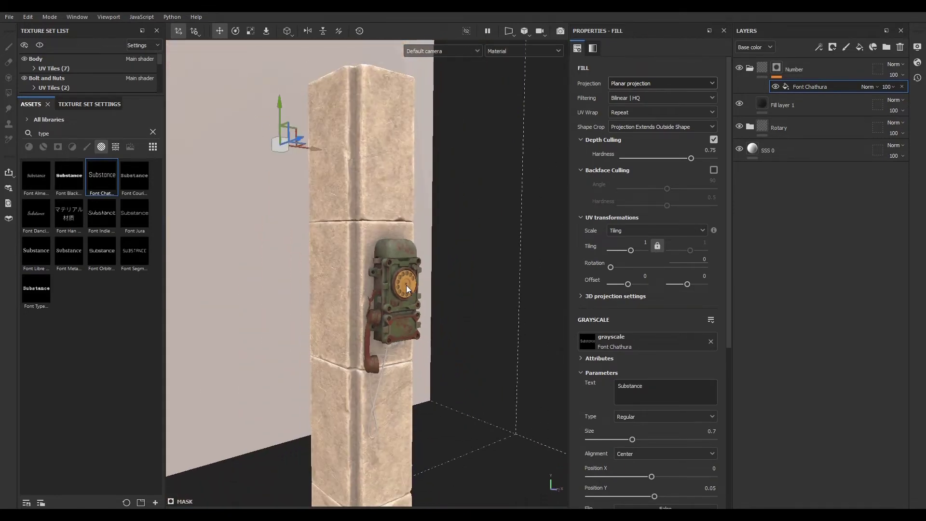
left_click(38, 45)
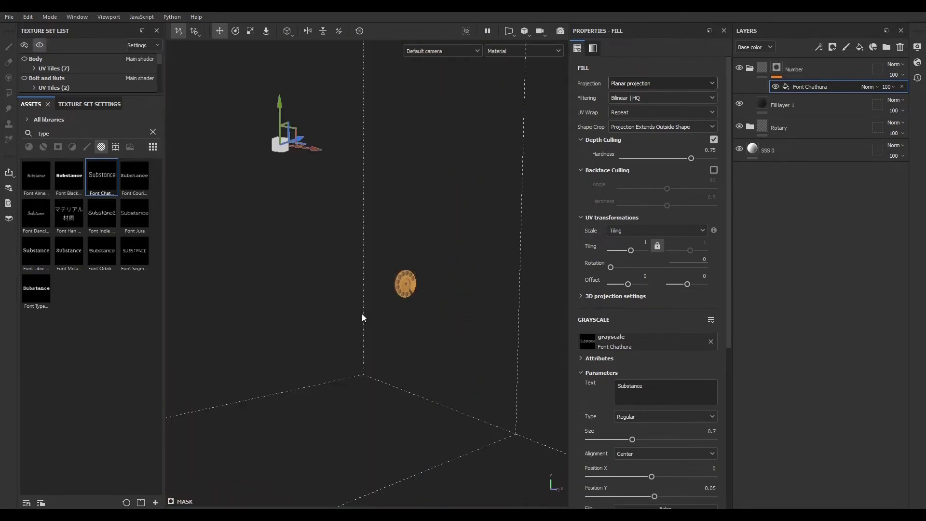
left_click_drag(352, 304, 365, 273, "alt")
left_click_drag(289, 268, 245, 256, "alt")
left_click_drag(350, 275, 439, 261, "alt")
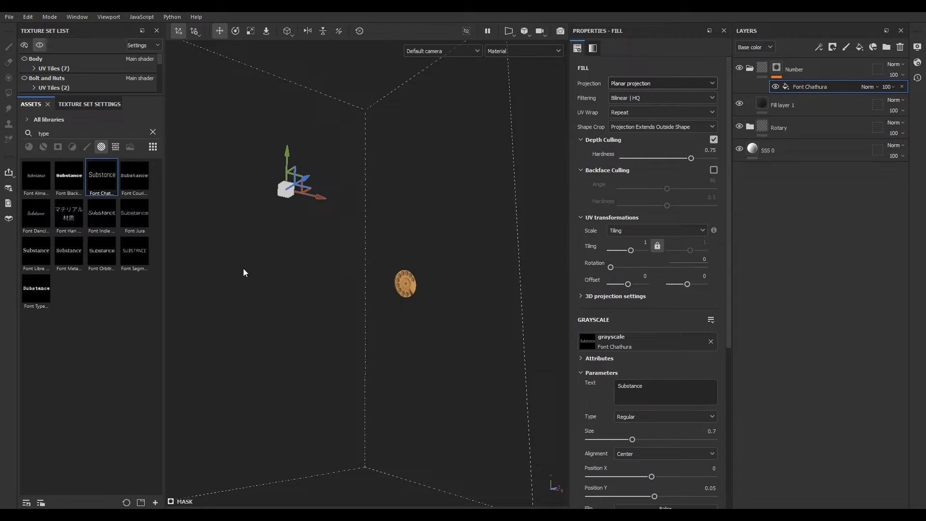
left_click(267, 33)
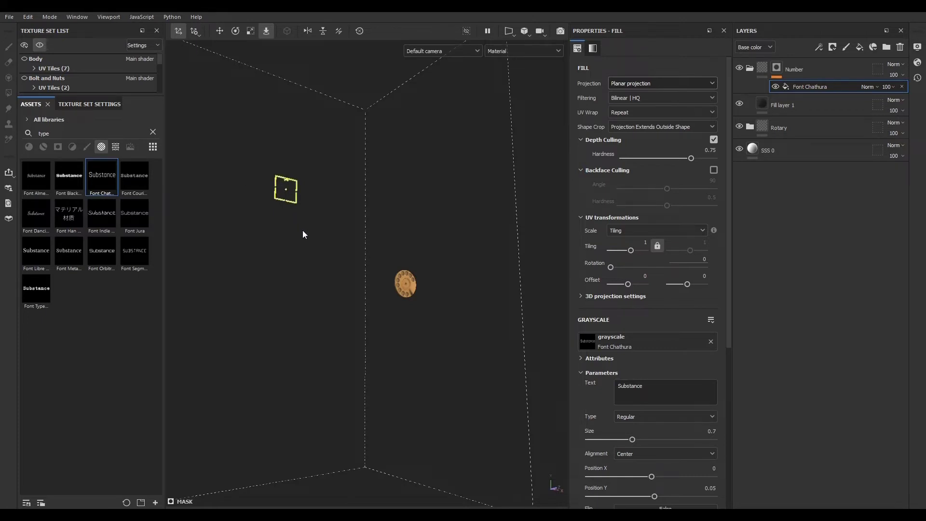
left_click(407, 279)
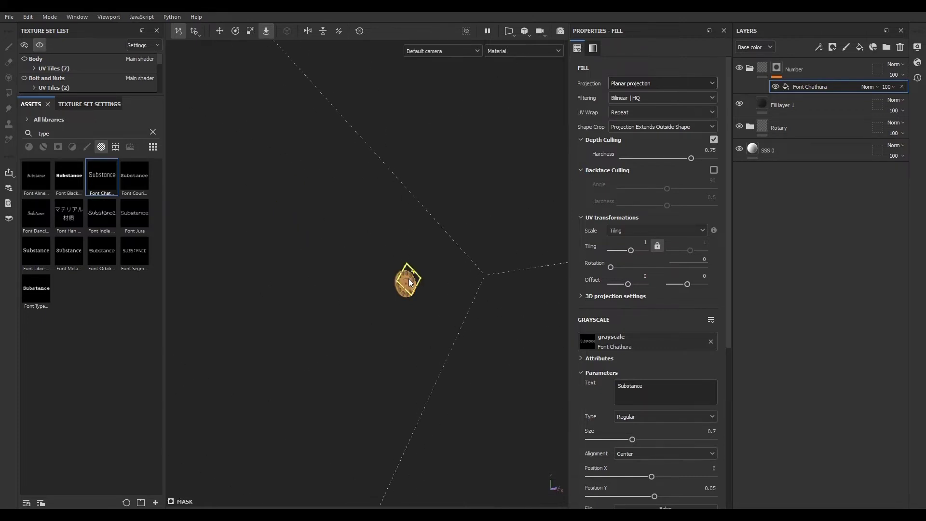
key("f")
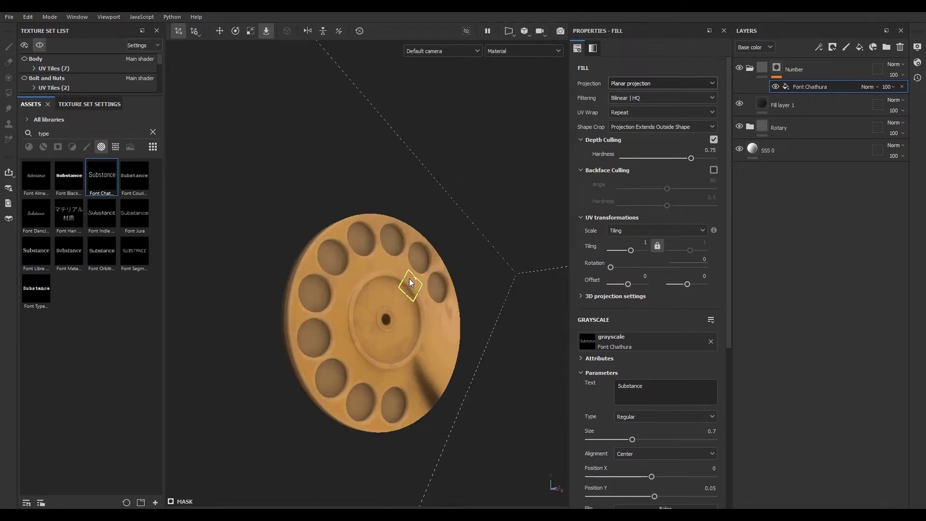
- Move the planar projection and scale it up over the dial's finger holes
key("w")
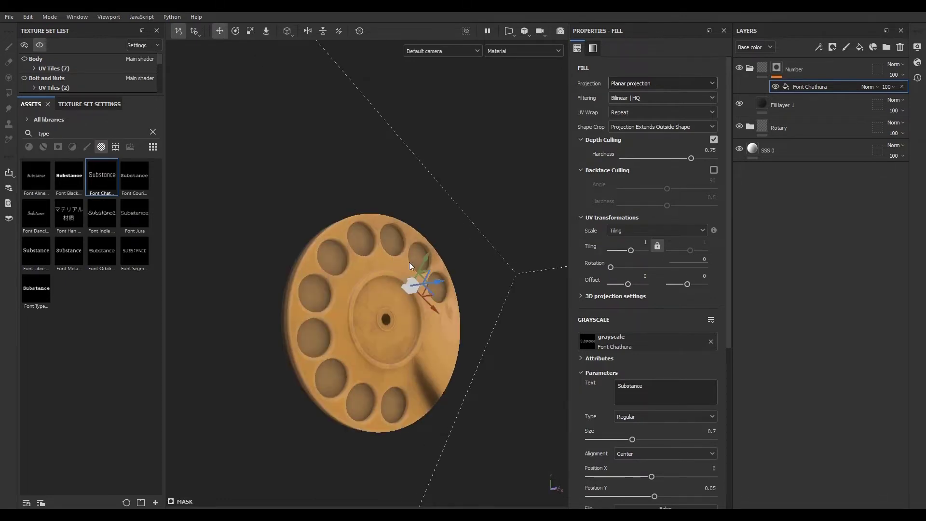
left_click_drag(422, 258, 436, 237)
scroll(425, 312, "down", 8)
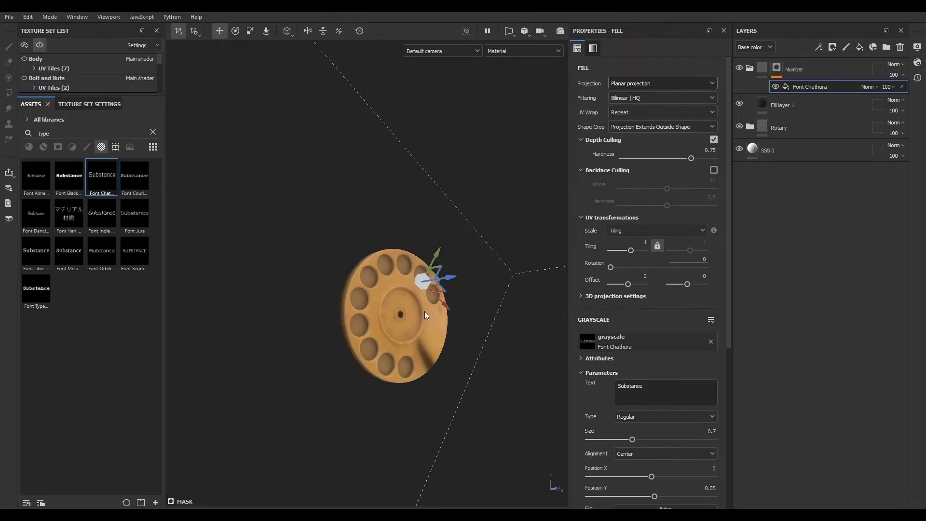
left_click_drag(446, 335, 395, 372, "alt")
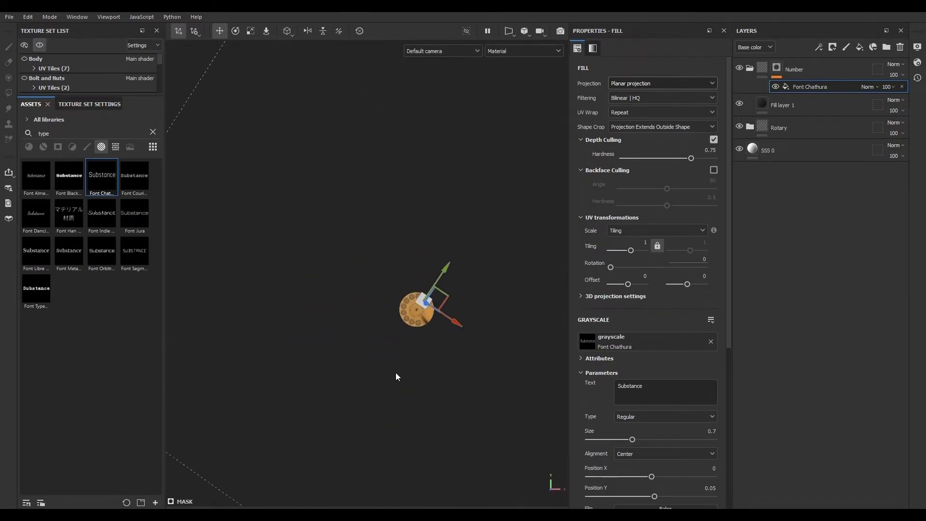
left_click(251, 32)
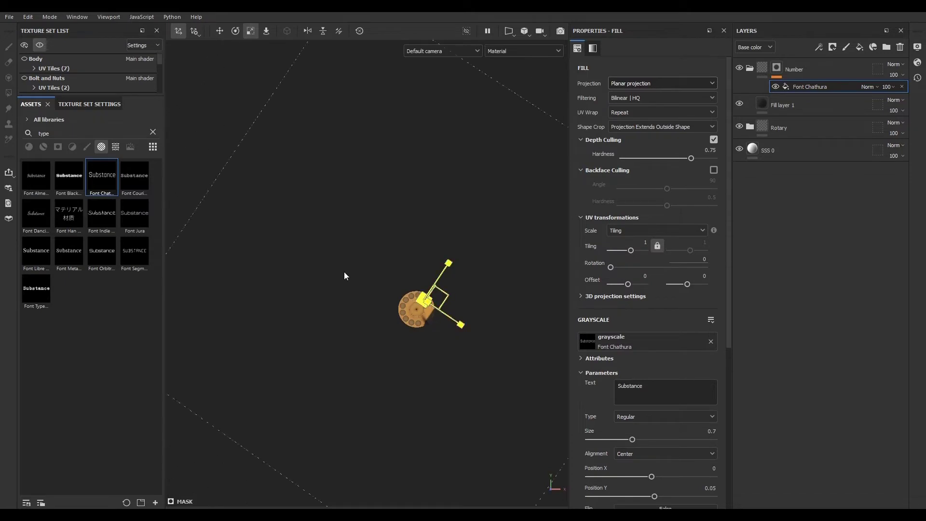
left_click_drag(344, 272, 262, 236)
scroll(425, 300, "up", 5)
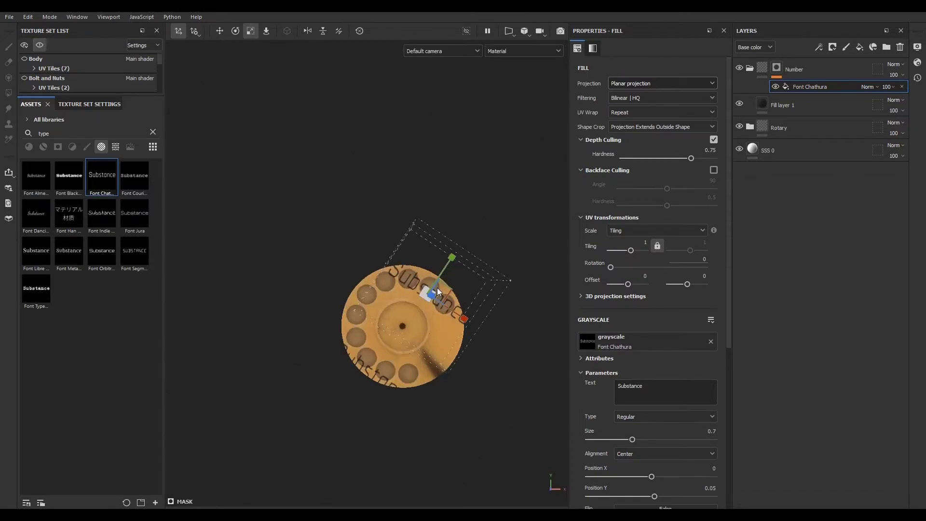
scroll(425, 296, "up", 5)
left_click_drag(412, 305, 351, 333)
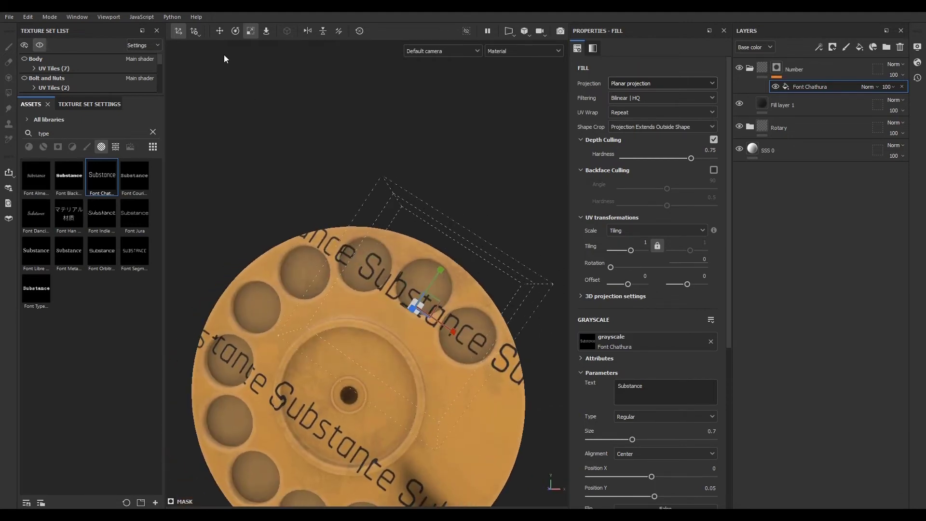
- Rotate the planar projection so the Substance text runs horizontally across the dial
left_click(236, 32)
left_click_drag(452, 282, 446, 257)
left_click_drag(438, 369, 464, 375, "alt")
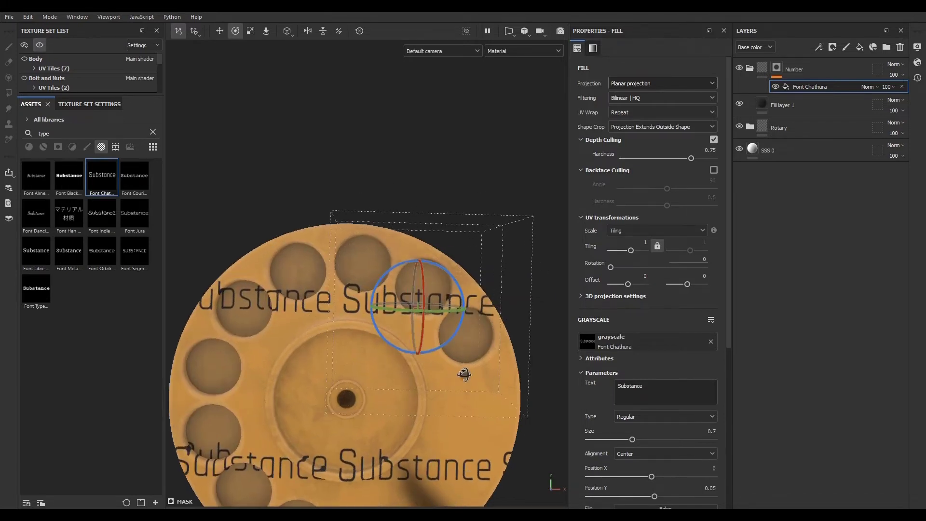
- Set the fill effect's UV Wrap to None so only a single copy of the text shows
left_click(629, 114)
left_click(632, 125)
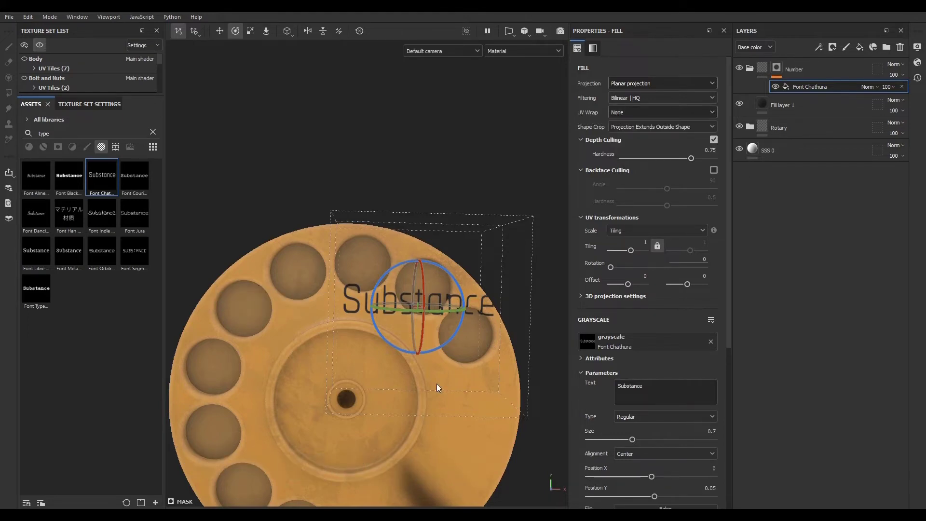
- Move the projected text up so it sits across the upper finger holes
left_click_drag(437, 385, 467, 392, "alt")
right_click_drag(467, 391, 515, 346, "alt")
left_click_drag(514, 347, 352, 337, "alt")
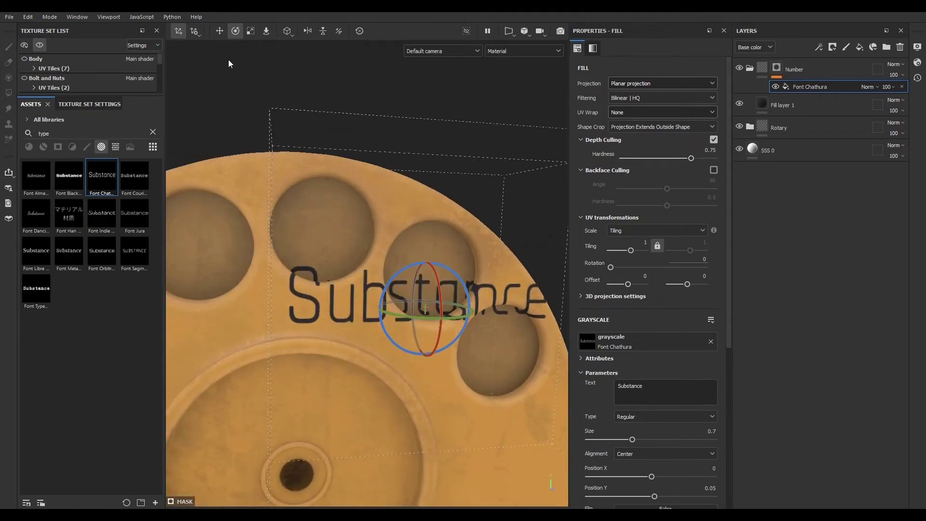
key("w")
left_click_drag(431, 273, 425, 242)
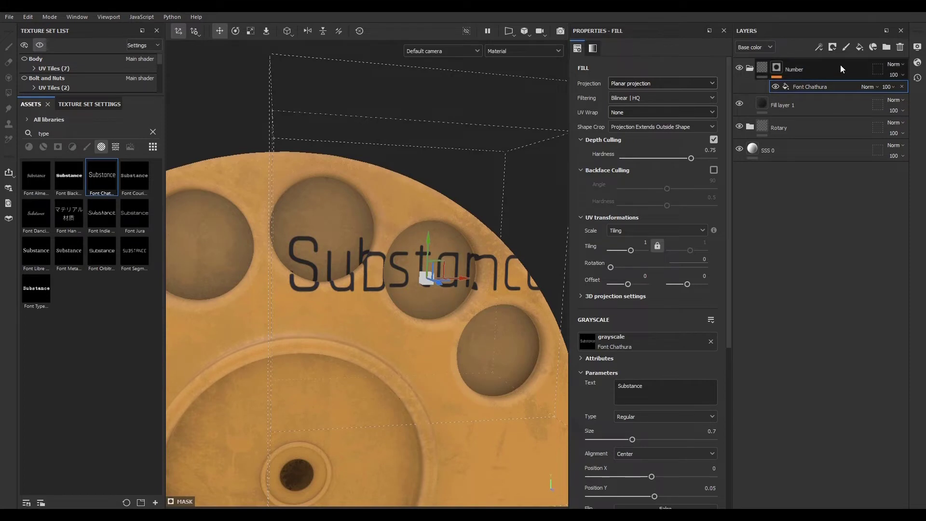
- Collapse the Number folder and nest it inside a new folder above it
left_click(813, 69)
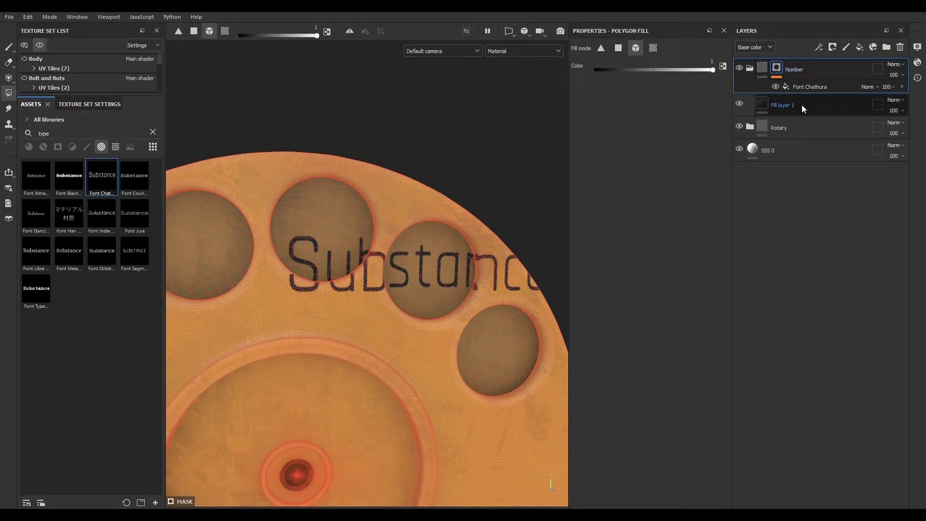
left_click(802, 105)
left_click(814, 75)
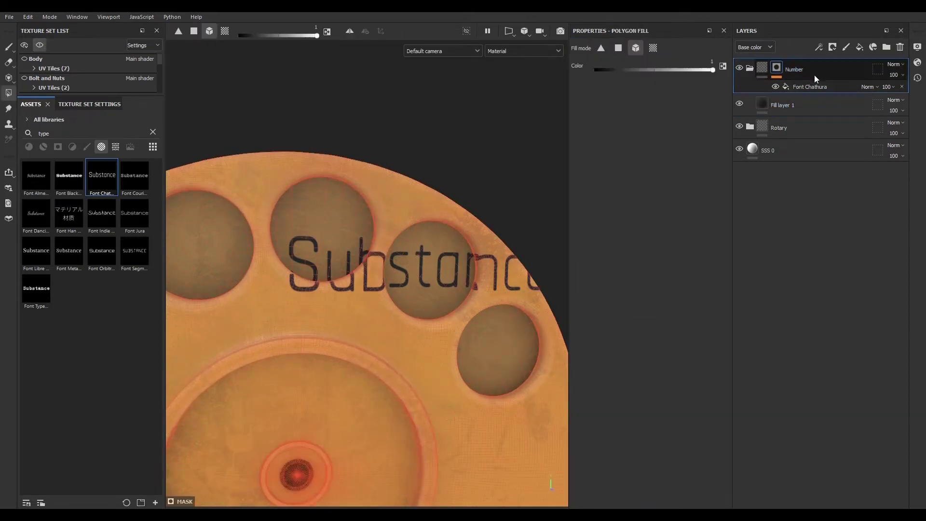
left_click(748, 69)
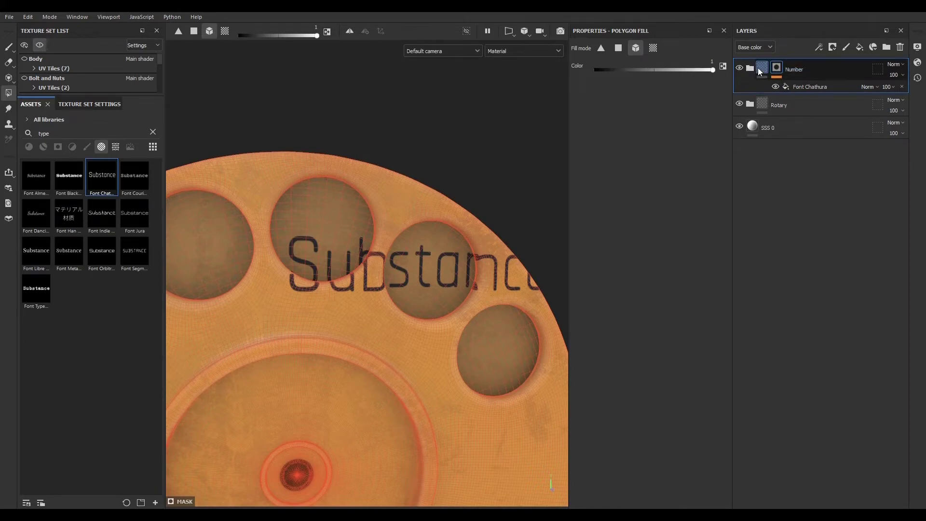
left_click(887, 47)
left_click(794, 92)
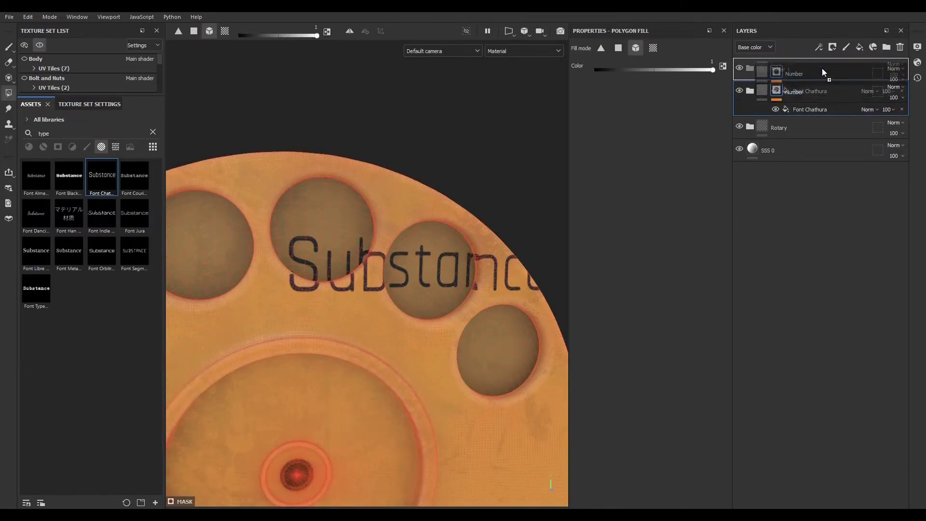
left_click(806, 68)
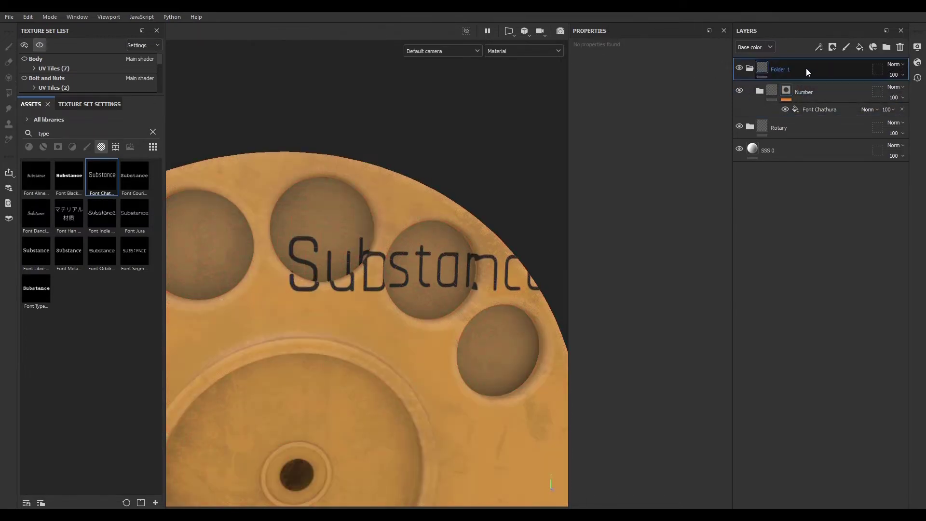
left_click(832, 47)
left_click(842, 70)
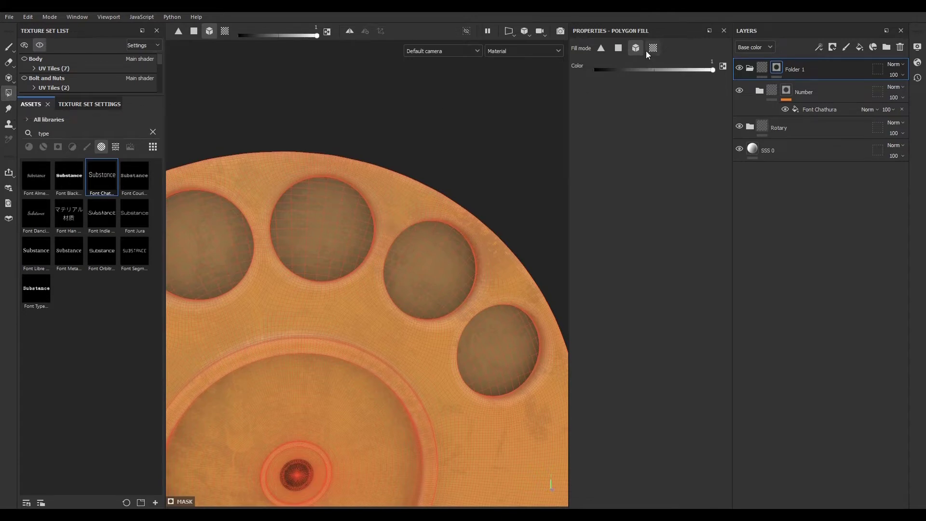
left_click(442, 254)
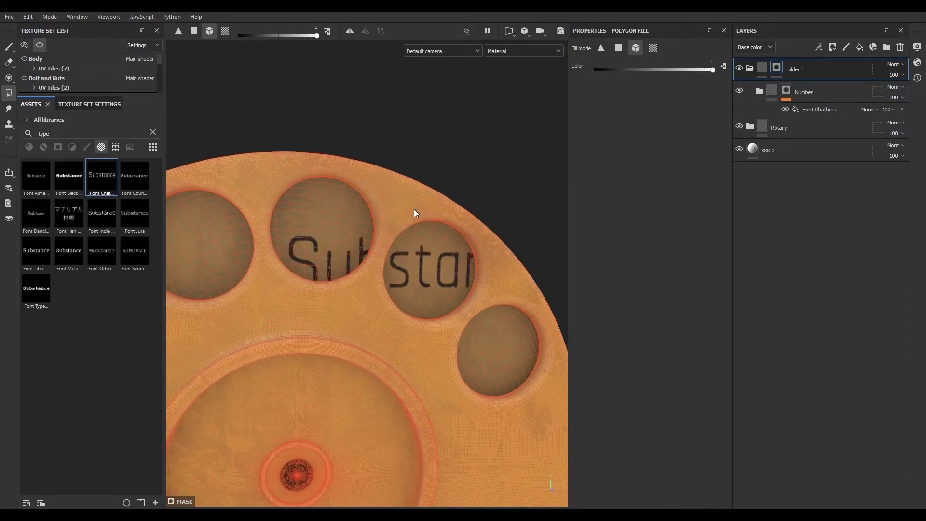
left_click_drag(433, 290, 290, 254, "alt")
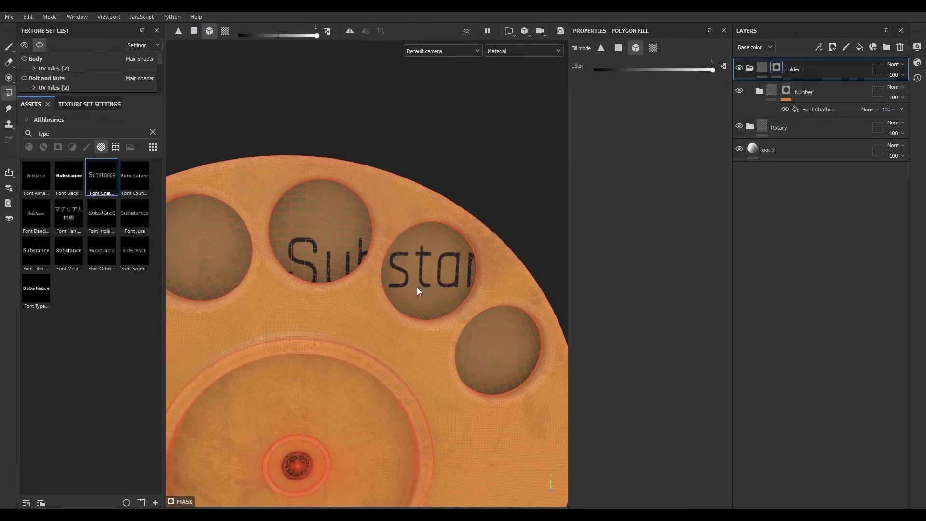
key("ctrl+z")
key("ctrl+z")
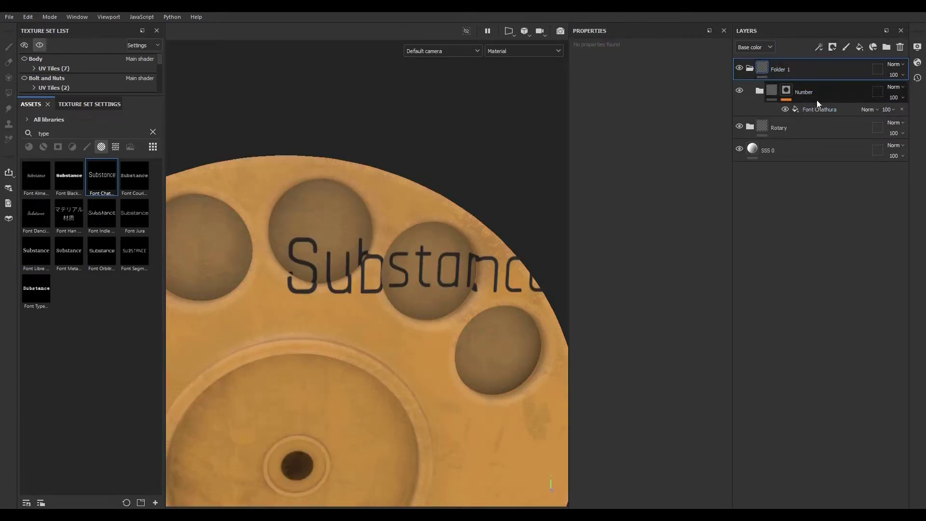
- Switch the Font Chathura fill effect's projection back to UV projection
left_click(801, 109)
left_click(641, 87)
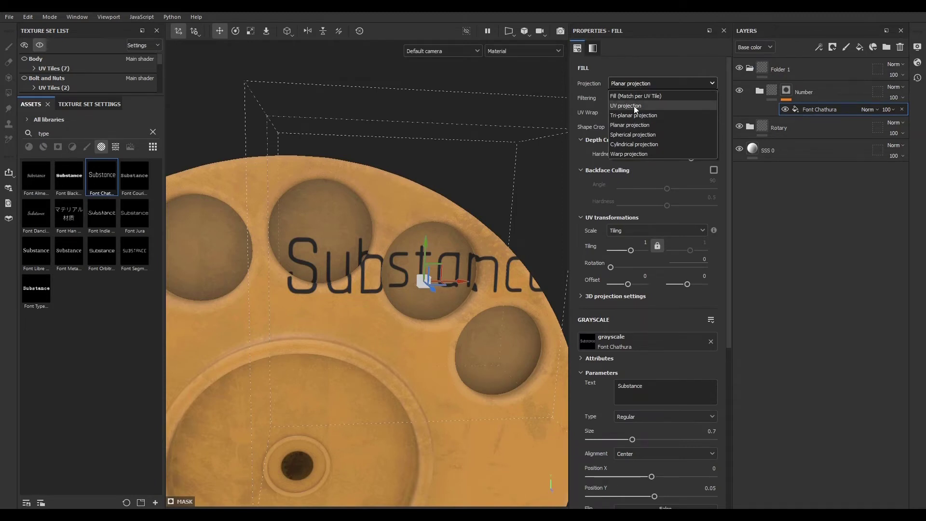
left_click(634, 106)
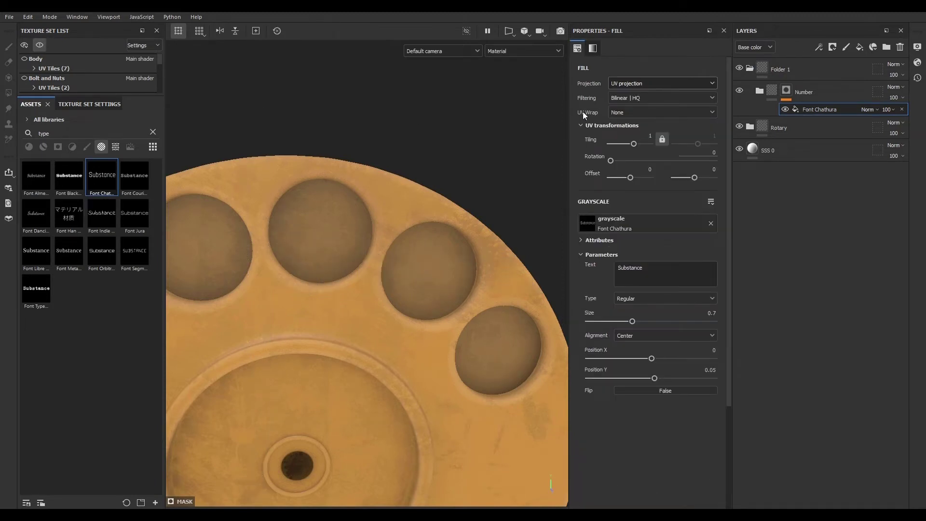
left_click(627, 114)
left_click(626, 114)
- Switch to the 2D view and inspect the rotary dial's UV layout
scroll(402, 242, "down", 10)
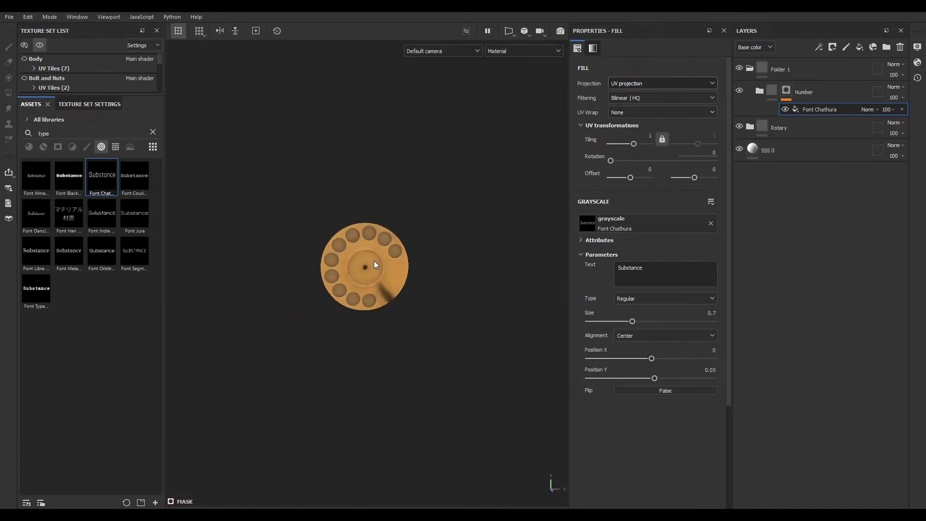
scroll(382, 263, "up", 10)
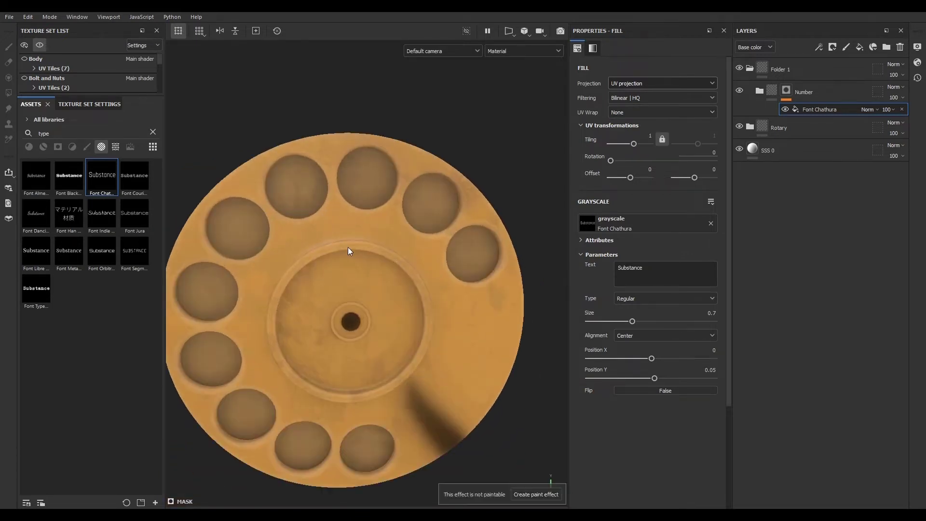
key("F3")
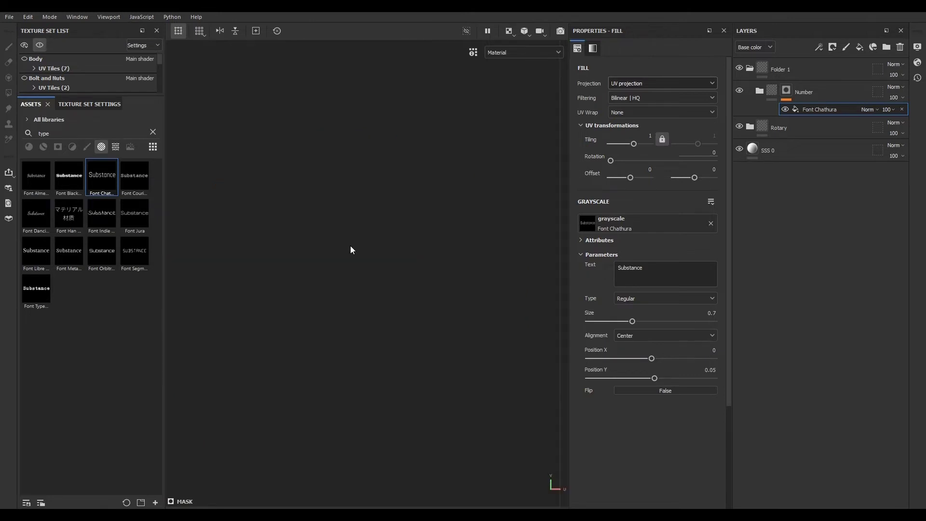
scroll(402, 225, "down", 10)
scroll(379, 242, "up", 4)
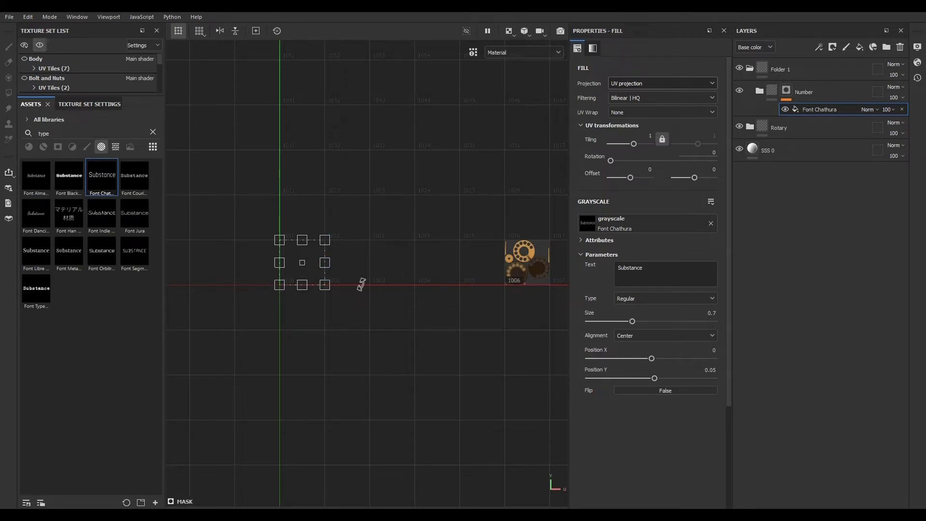
scroll(536, 278, "up", 4)
scroll(392, 258, "up", 6)
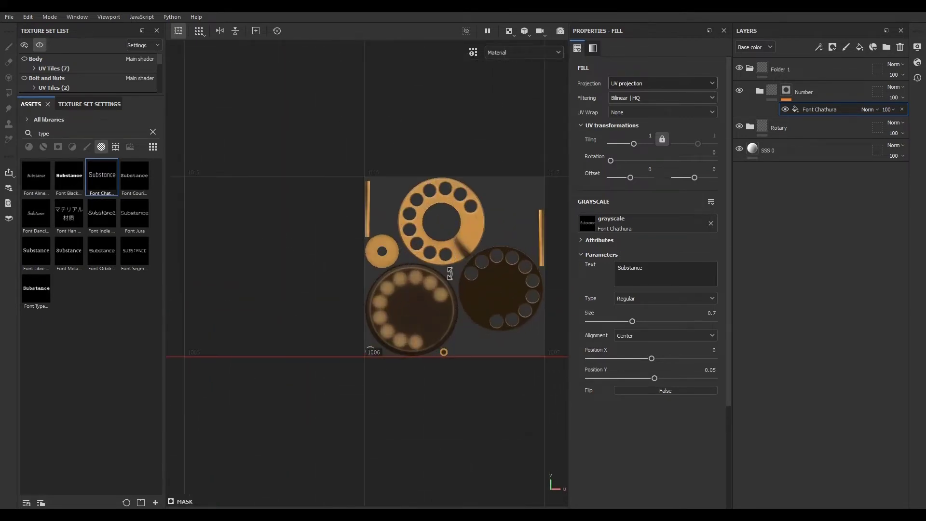
- Move the text projection in the UV view onto the lower rotary dial's island
scroll(406, 296, "down", 8)
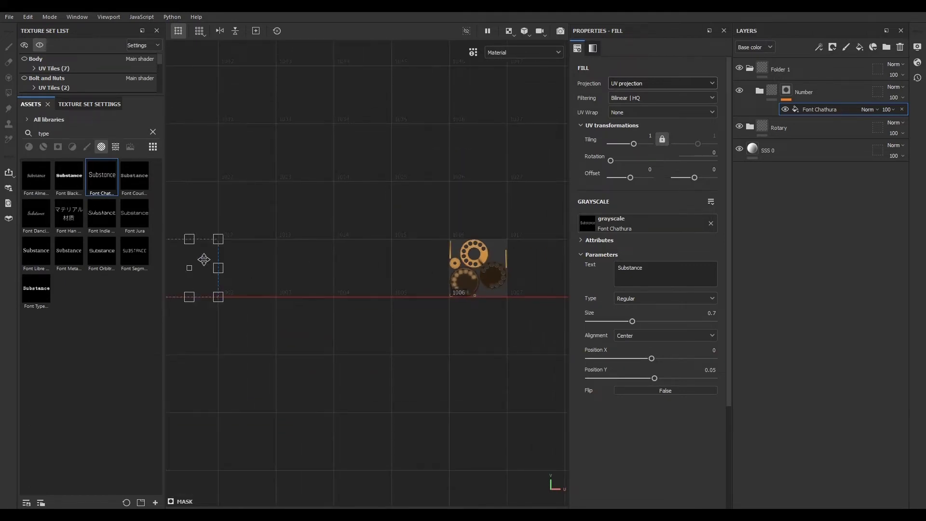
left_click_drag(204, 260, 480, 268)
scroll(472, 278, "up", 6)
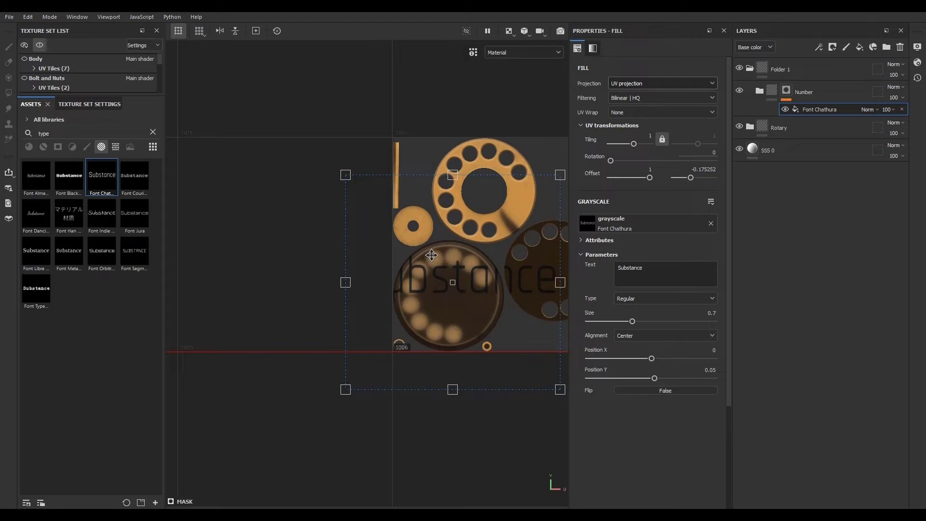
- Switch to the split 3D/2D view and scale the text projection down to a tiling of about 2.83
key("F1")
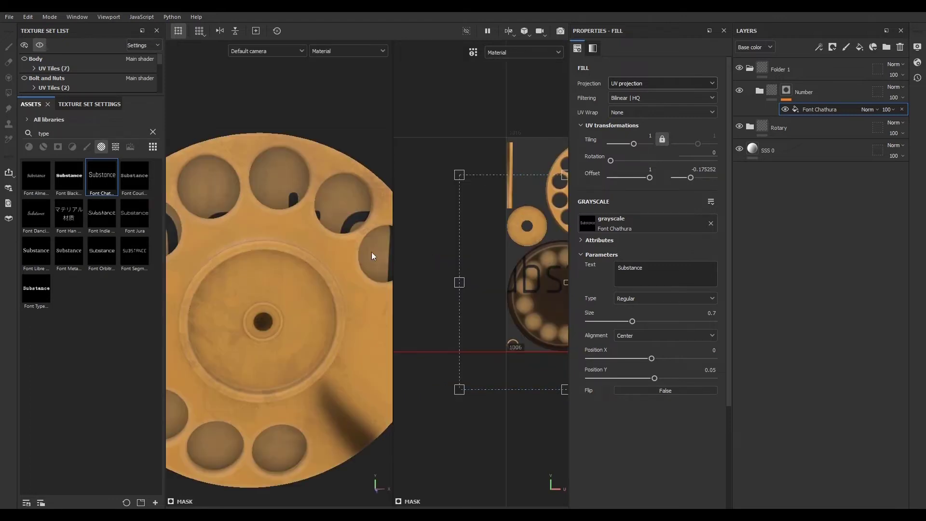
scroll(429, 279, "down", 5)
scroll(515, 279, "up", 3)
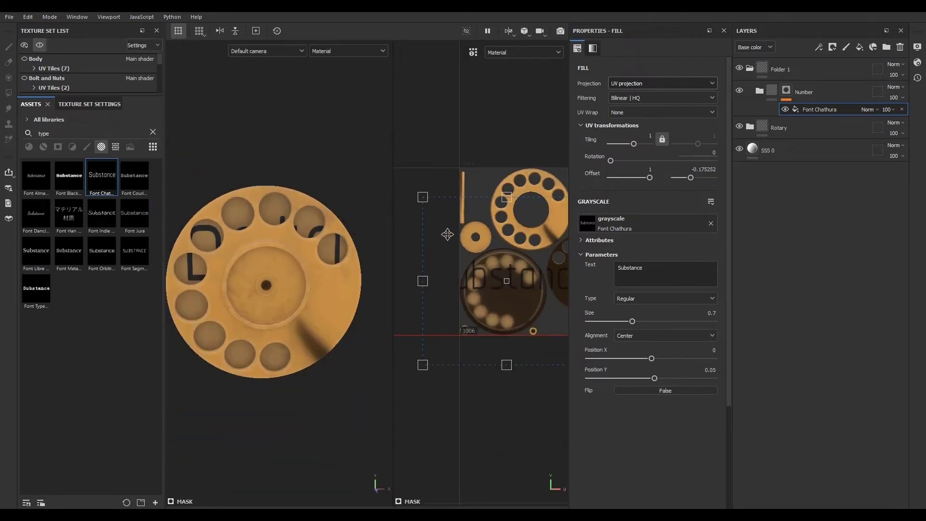
left_click_drag(422, 197, 522, 260)
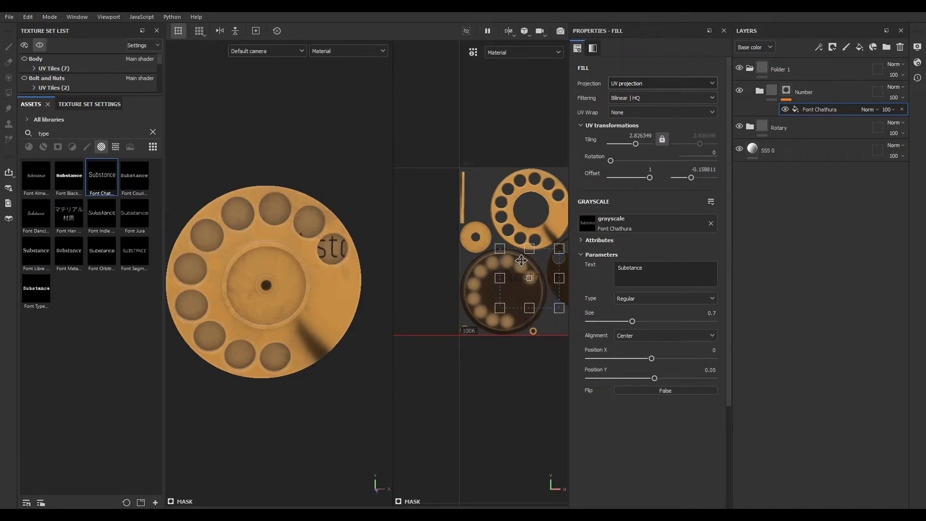
- Shift the text into the first finger hole and change the text to 1
scroll(541, 279, "up", 3)
middle_click_drag(505, 278, 498, 276)
scroll(530, 281, "up", 2)
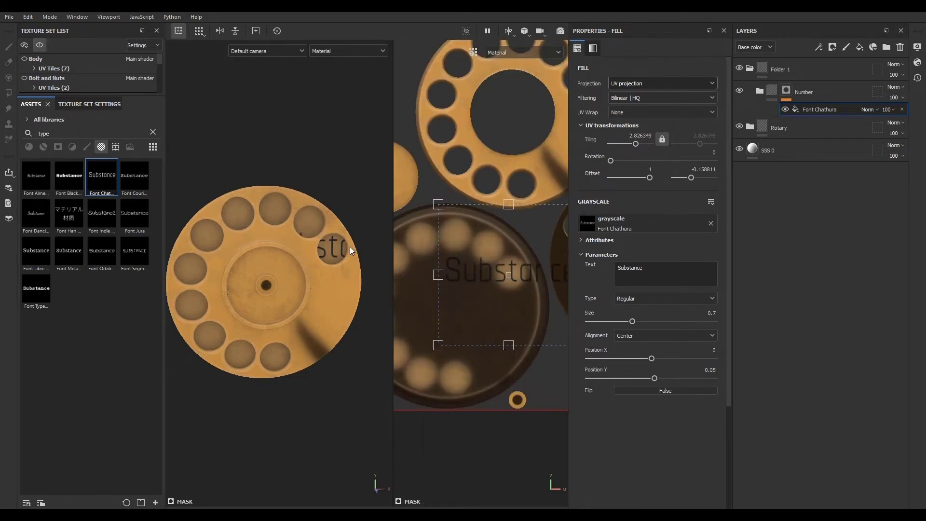
scroll(356, 244, "up", 4)
left_click_drag(356, 245, 226, 301, "alt")
left_click(651, 274)
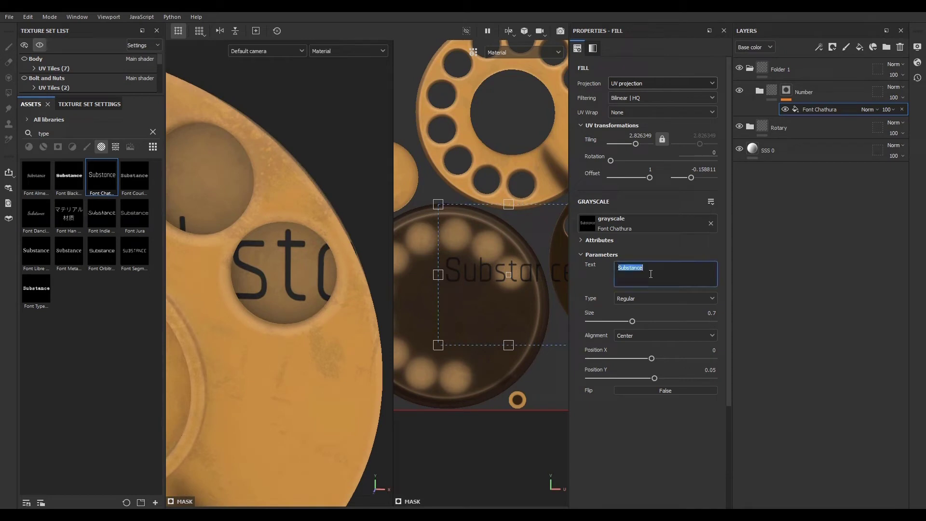
type("1")
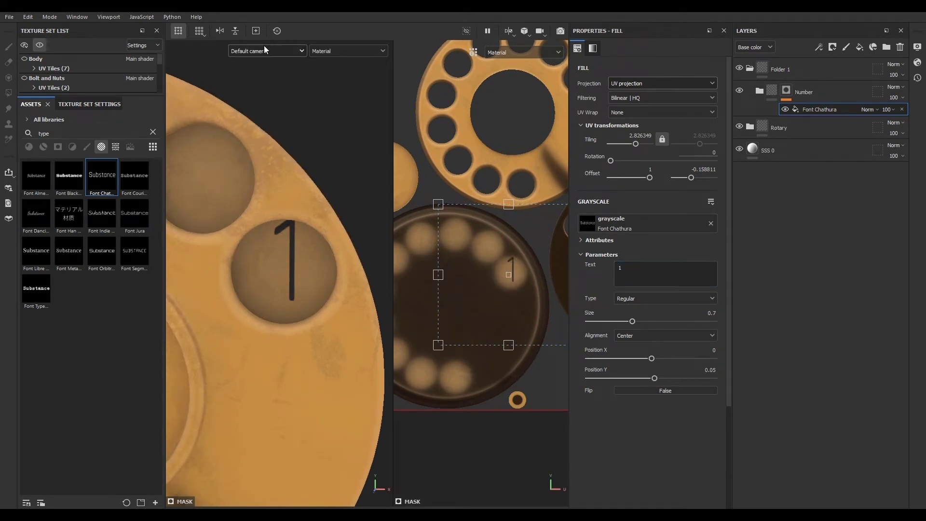
- Nudge the 1 slightly so it sits better within its finger hole
left_click(523, 32)
left_click(543, 56)
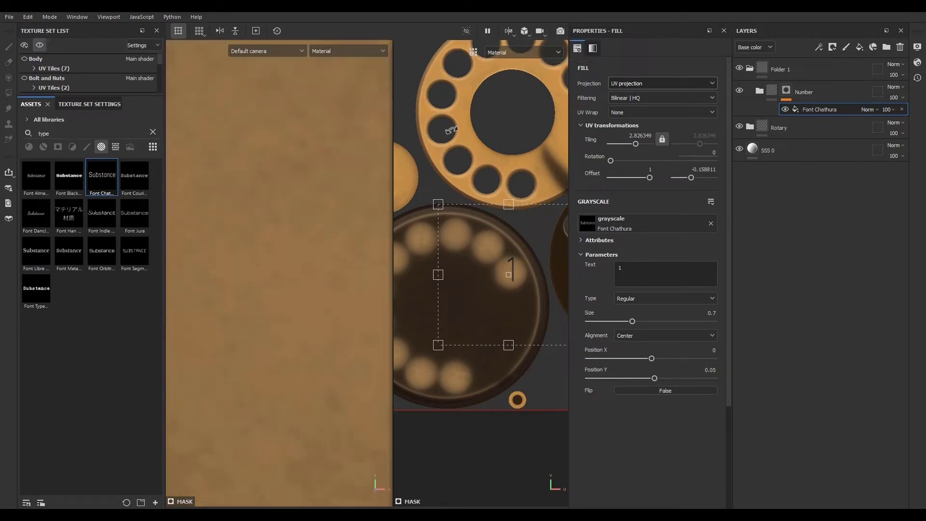
scroll(271, 277, "down", 3)
scroll(261, 277, "down", 7)
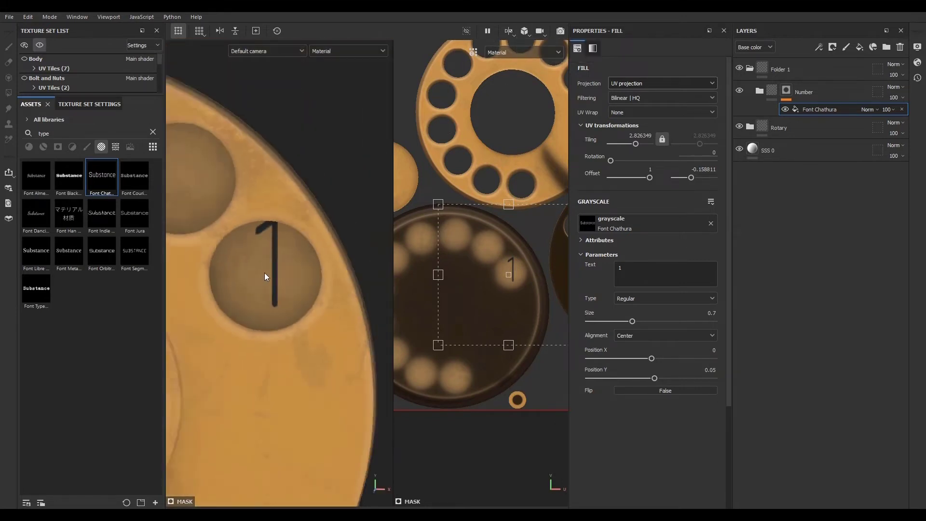
middle_click_drag(234, 289, 283, 243, "alt")
scroll(316, 221, "up", 5)
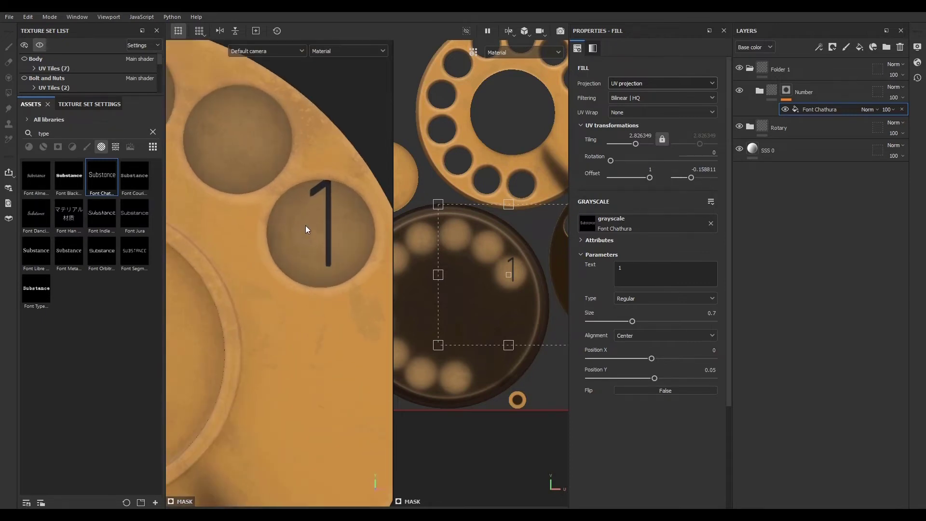
left_click_drag(492, 295, 490, 298)
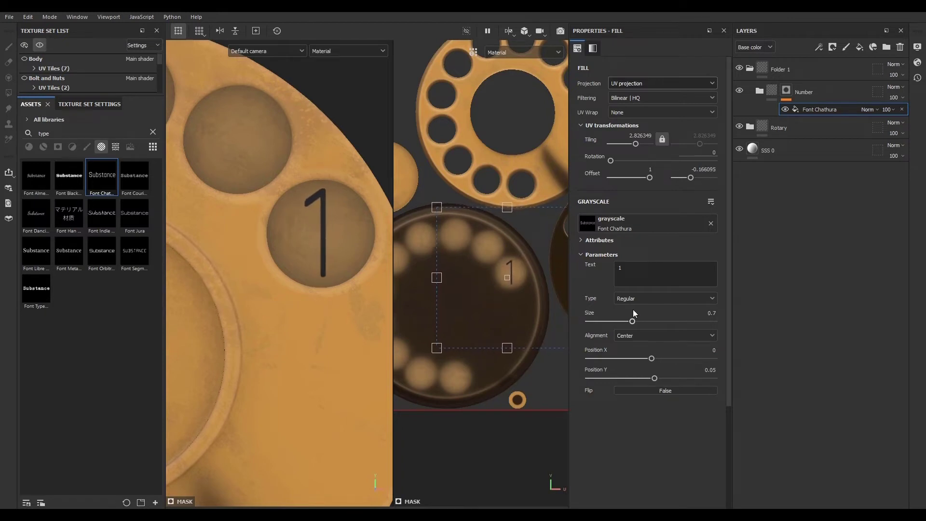
- Set the font type to Bold
left_click(655, 298)
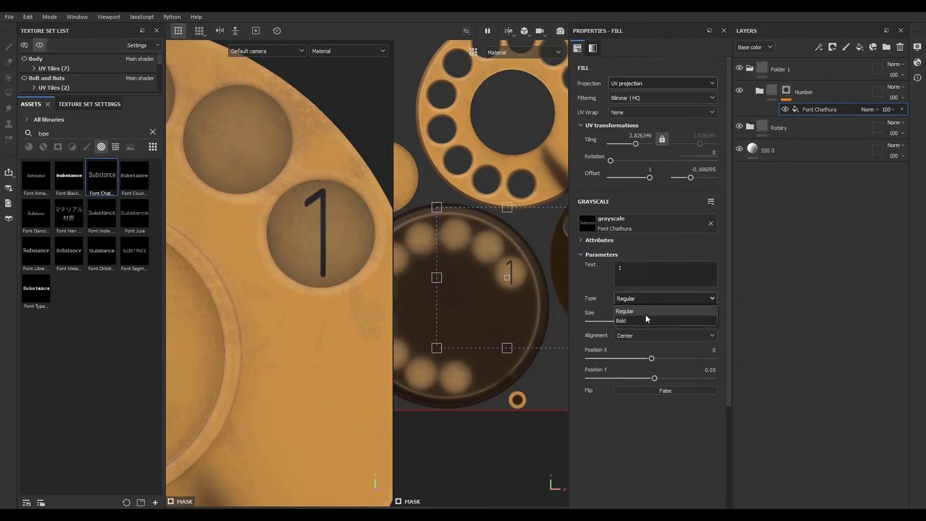
left_click(645, 318)
scroll(335, 245, "down", 2)
scroll(335, 245, "down", 2)
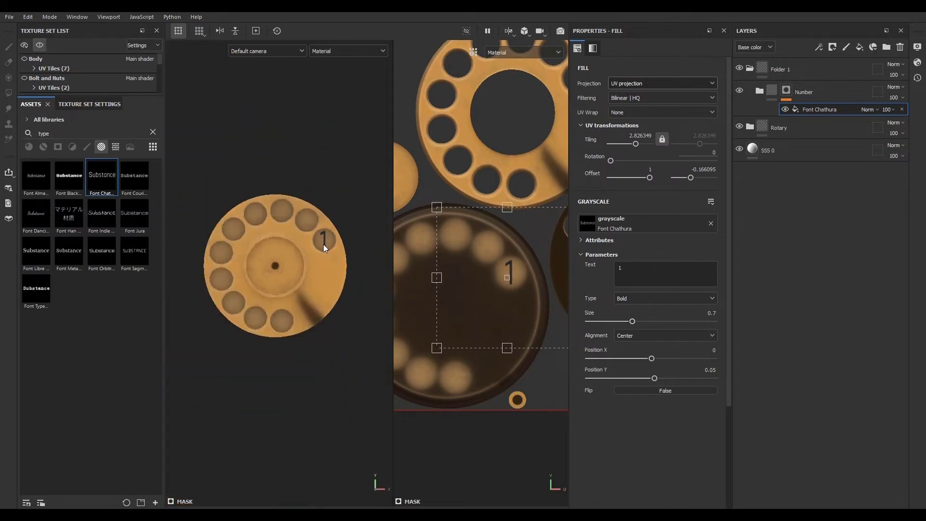
scroll(323, 245, "up", 6)
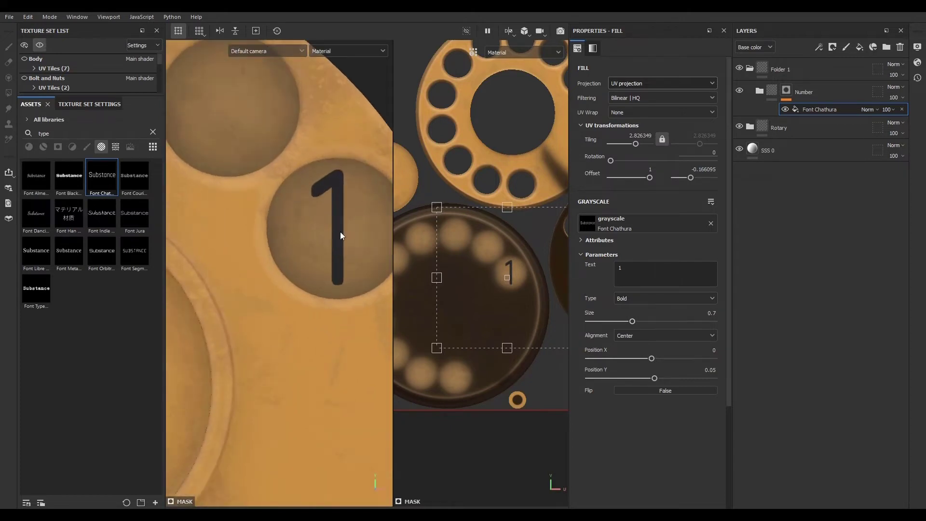
- Recentre the 1 inside its finger hole
scroll(354, 232, "down", 2)
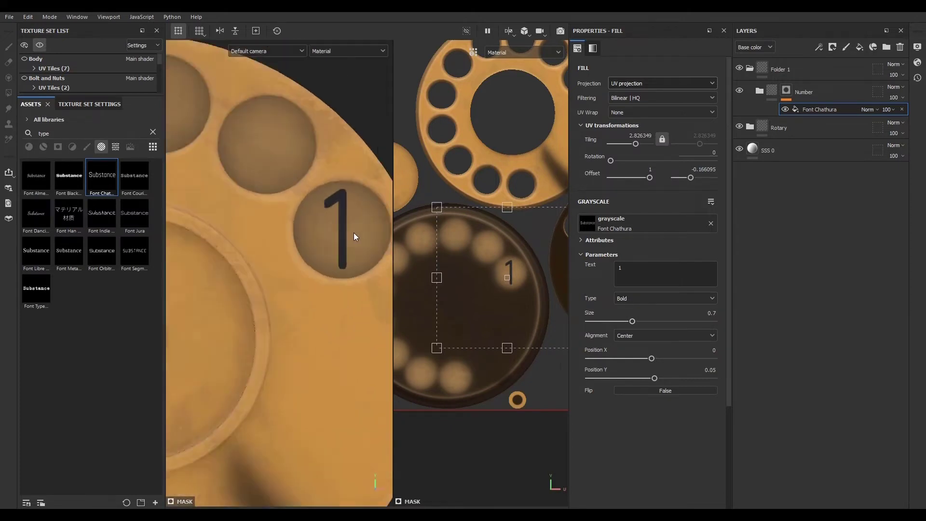
left_click_drag(466, 274, 496, 283)
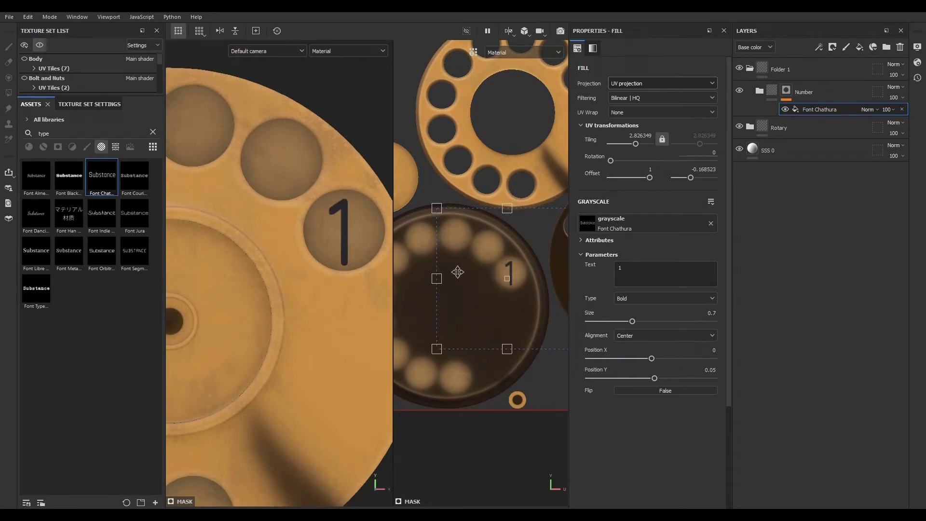
scroll(335, 242, "down", 2)
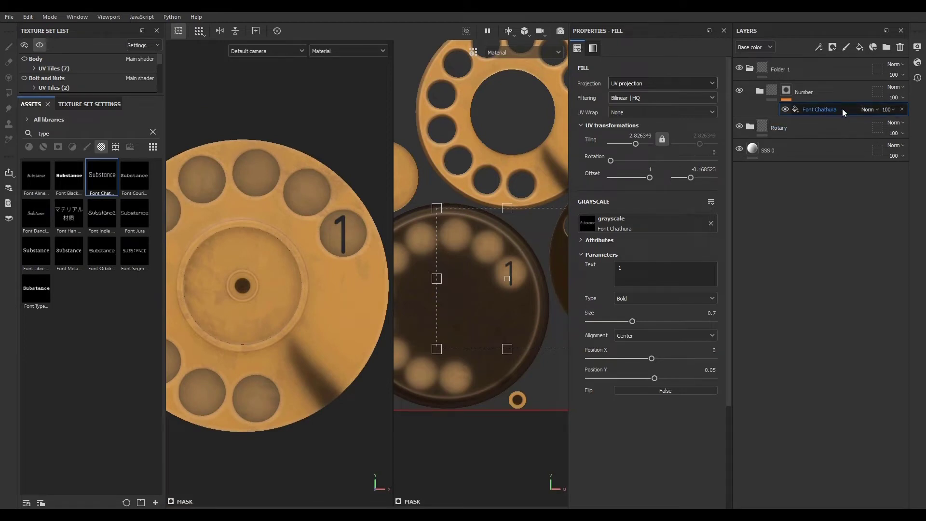
- Duplicate the number layer onto the next finger hole and set the copy's blend mode to Lighten (Max)
key("ctrl+d")
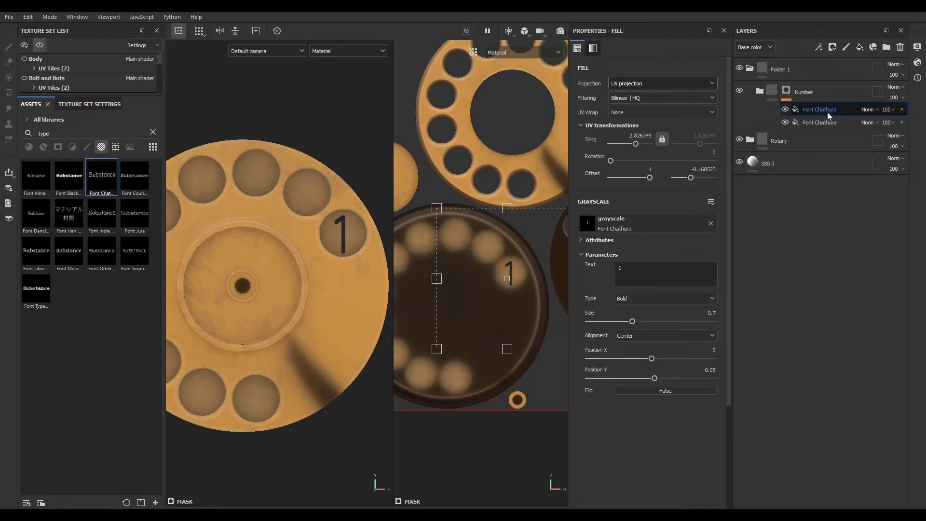
left_click_drag(516, 304, 499, 289)
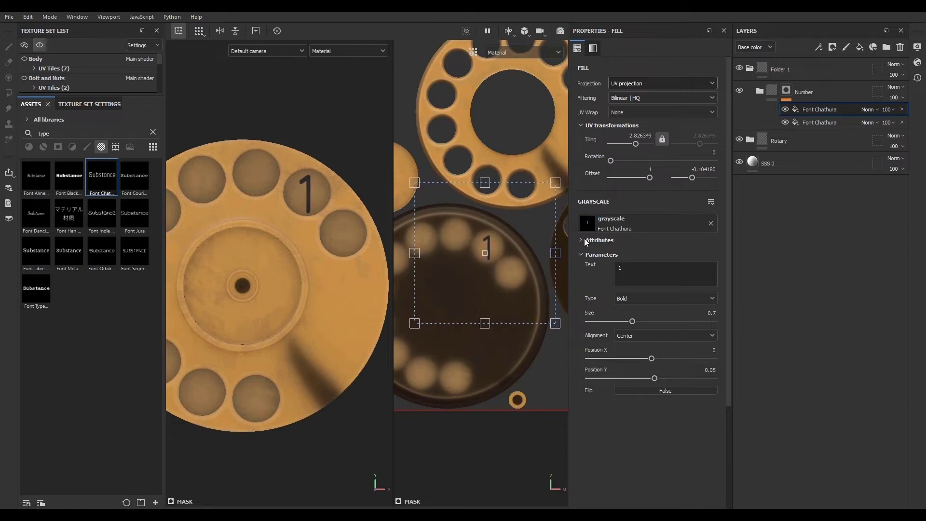
left_click(868, 110)
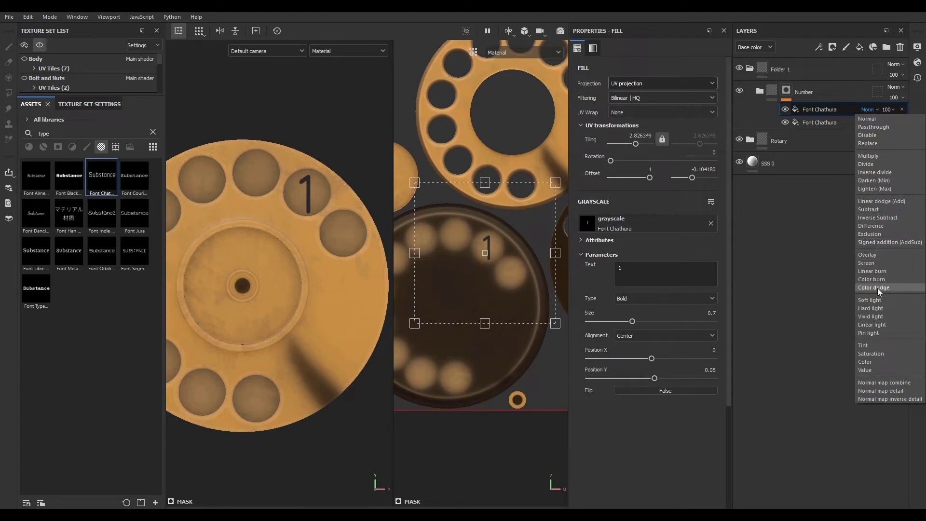
left_click(884, 189)
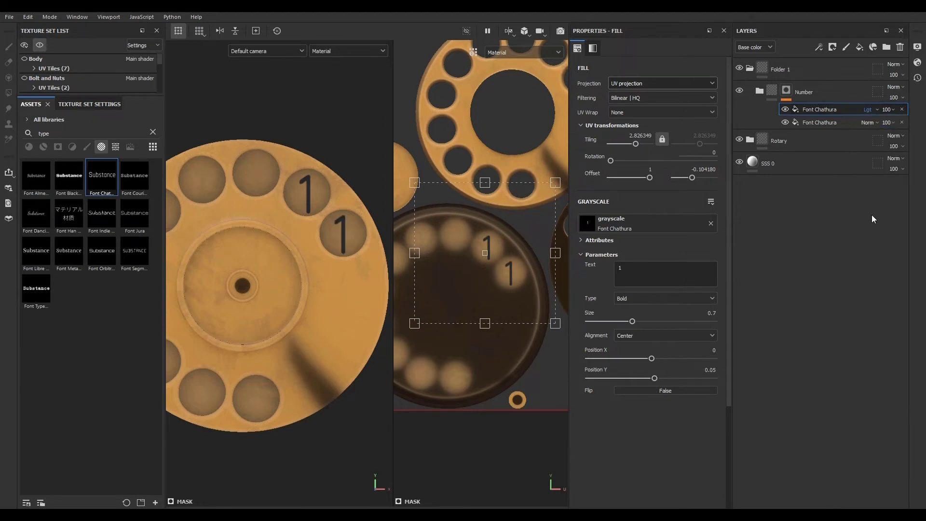
- View the Number folder's mask, then return to the top Font Chathura layer
left_click(785, 92, "alt")
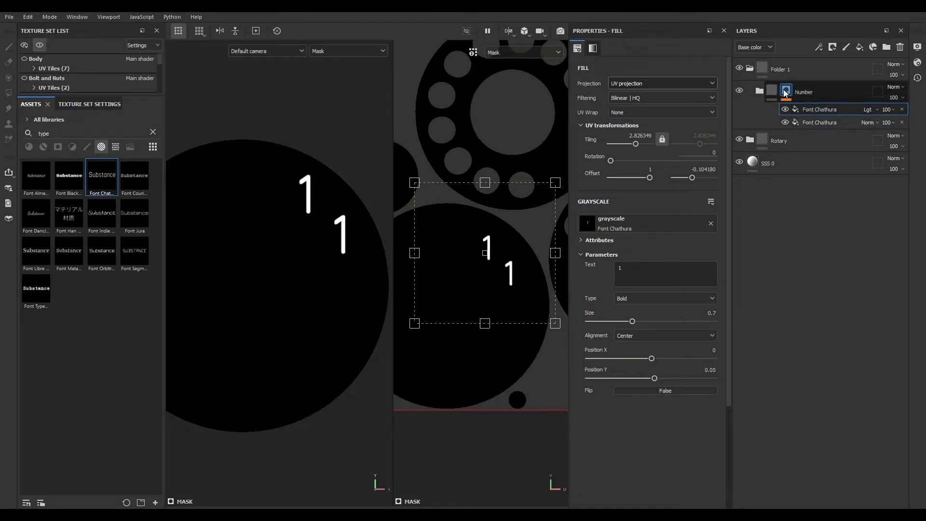
left_click(819, 122)
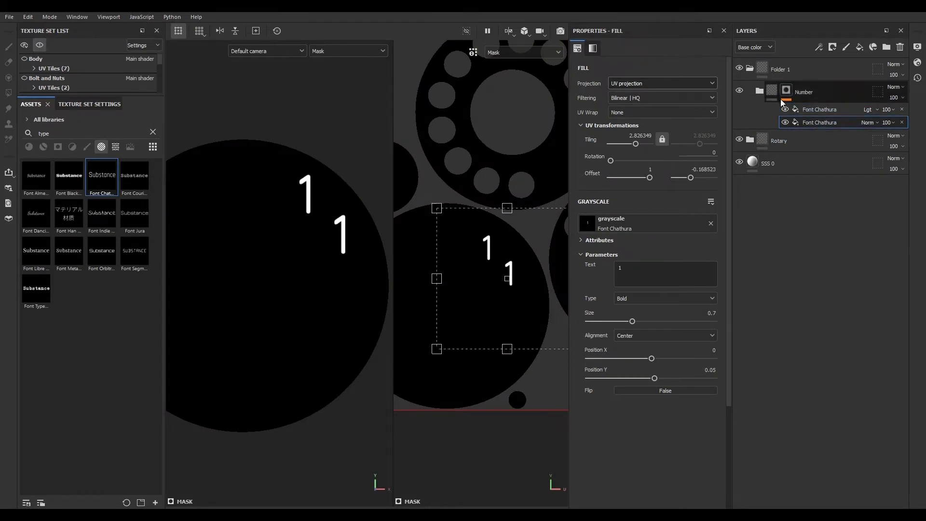
left_click(783, 102, "alt")
left_click(821, 109)
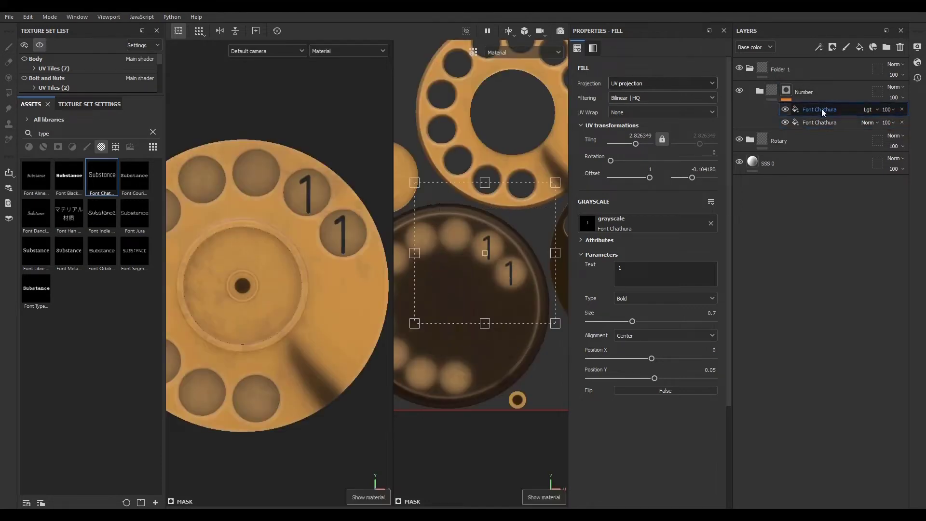
- Change the copied layer's text to 2
double_click(628, 273)
type("2")
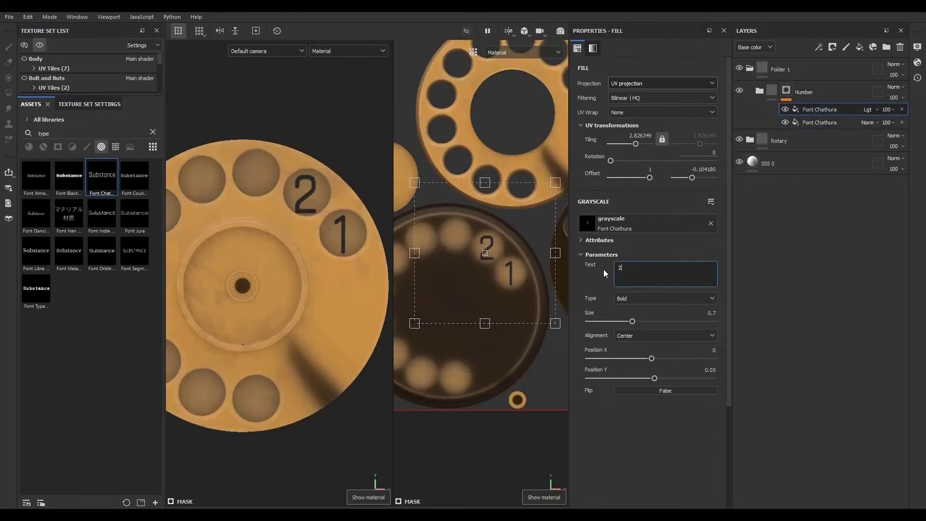
left_click_drag(483, 282, 485, 281)
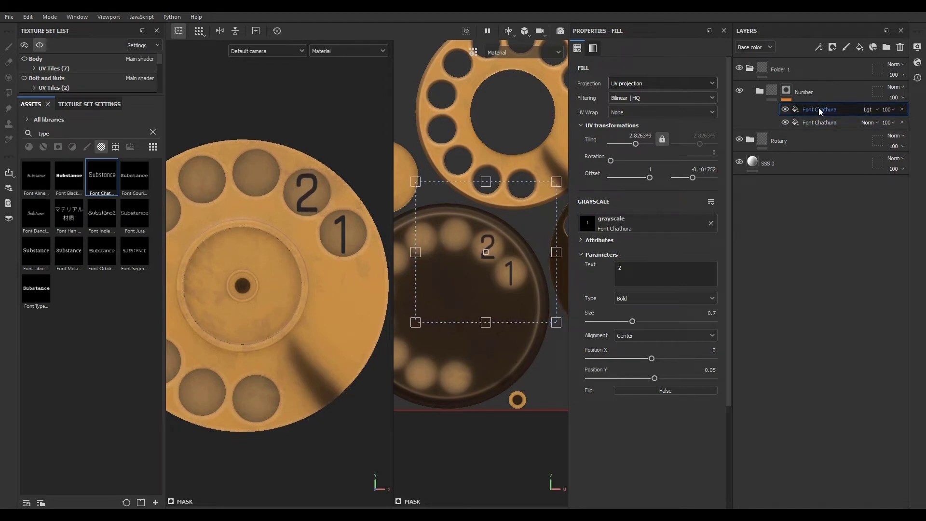
- Duplicate the layer, set its text to 3 and place it over the third finger hole
key("ctrl+d")
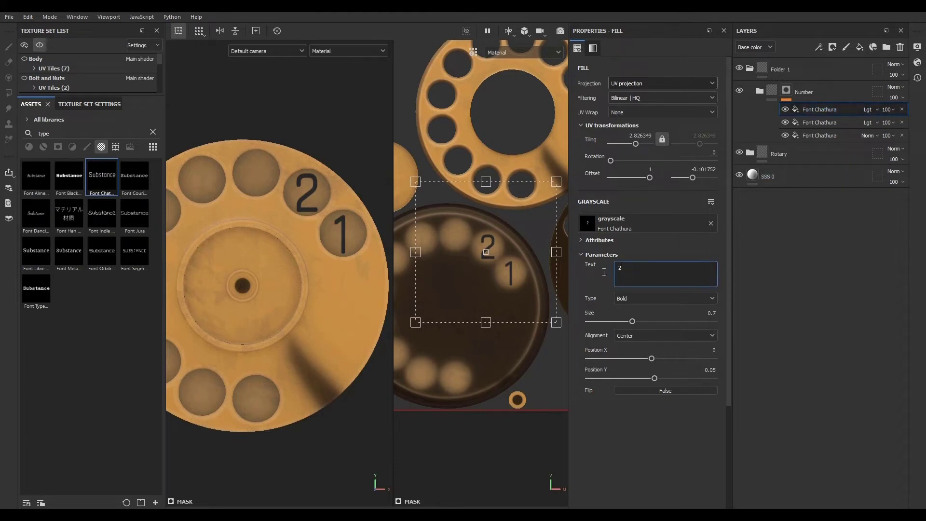
type("3")
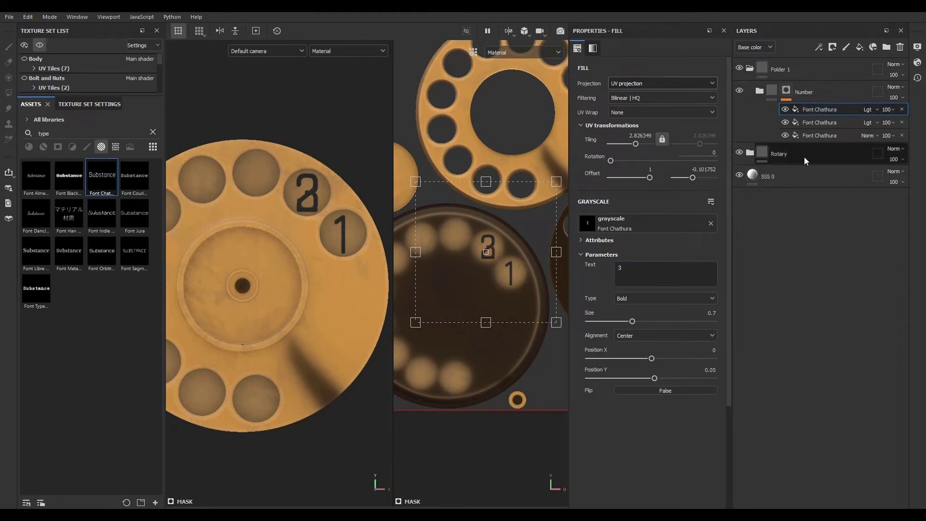
left_click_drag(472, 268, 439, 256)
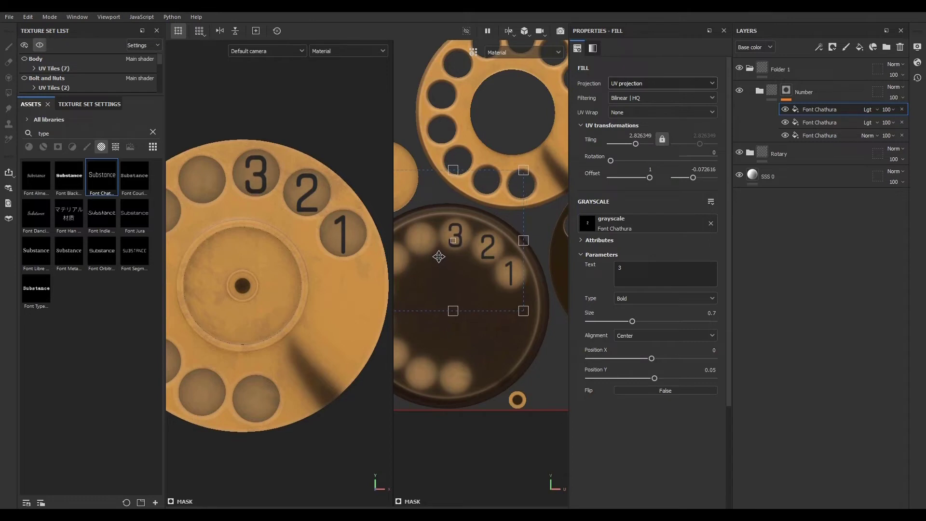
left_click_drag(464, 341, 506, 332)
key("ctrl+z")
- Duplicate the layer, set its text to 4 and place it over the fourth finger hole
middle_click_drag(483, 359, 539, 360)
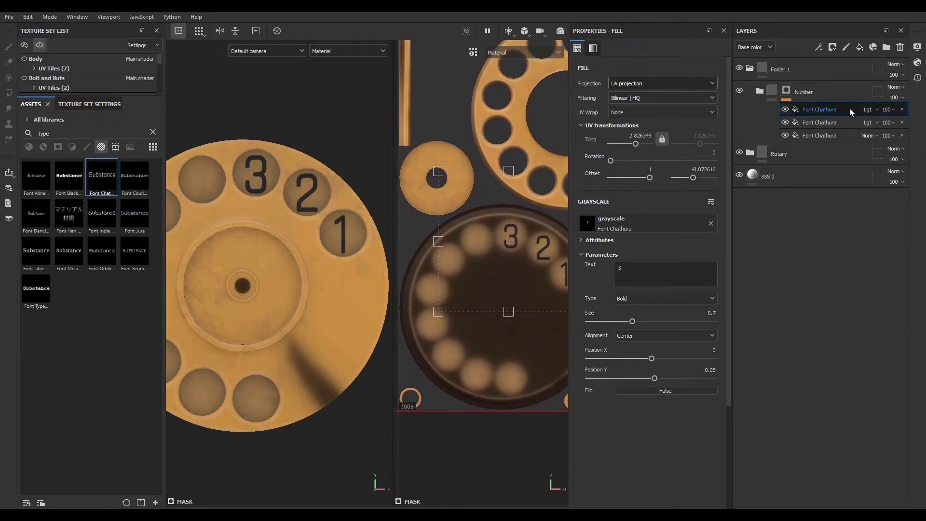
key("ctrl+d")
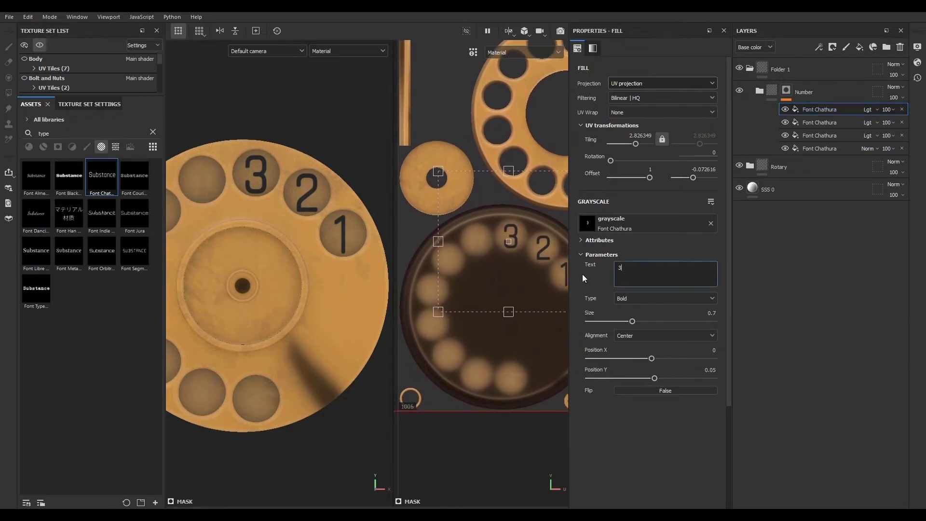
double_click(640, 270)
type("4")
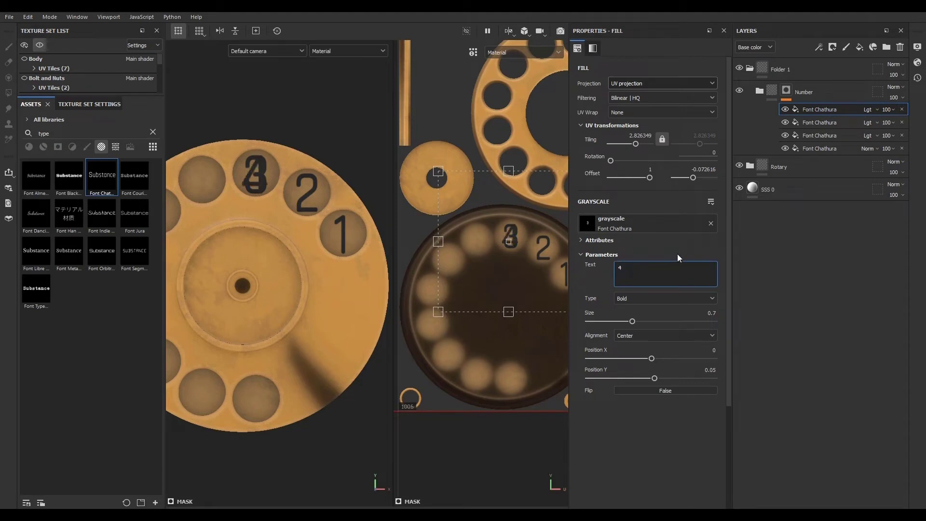
left_click_drag(506, 265, 481, 269)
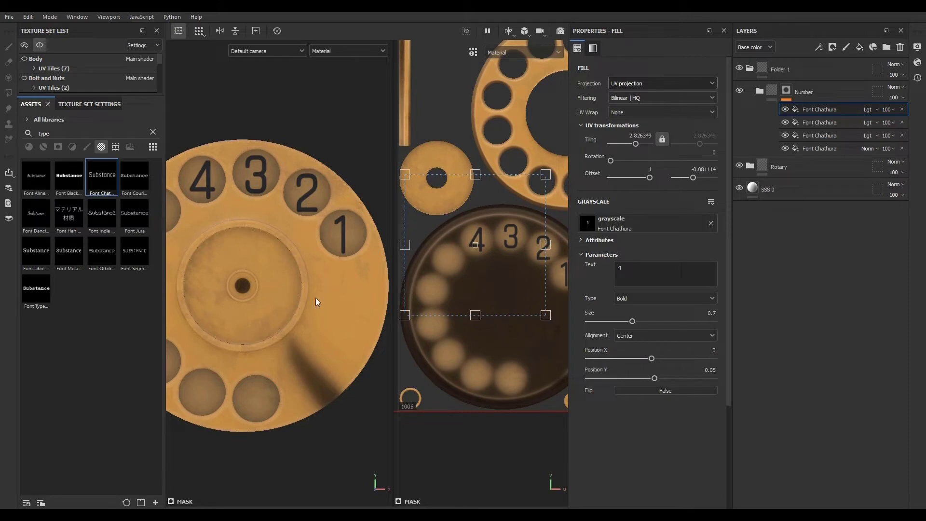
middle_click_drag(284, 308, 320, 314)
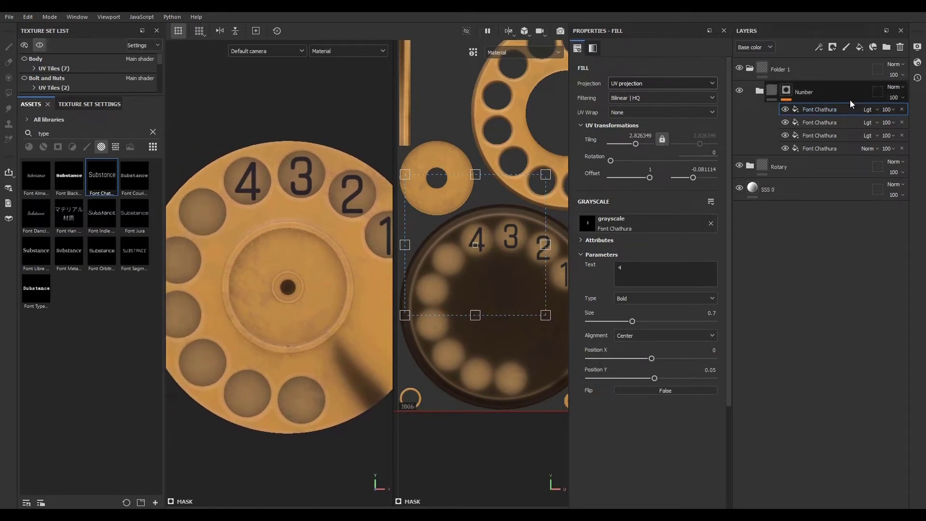
- Duplicate the number layer, set its text to 5 and place it over the fifth finger hole
key("ctrl+d")
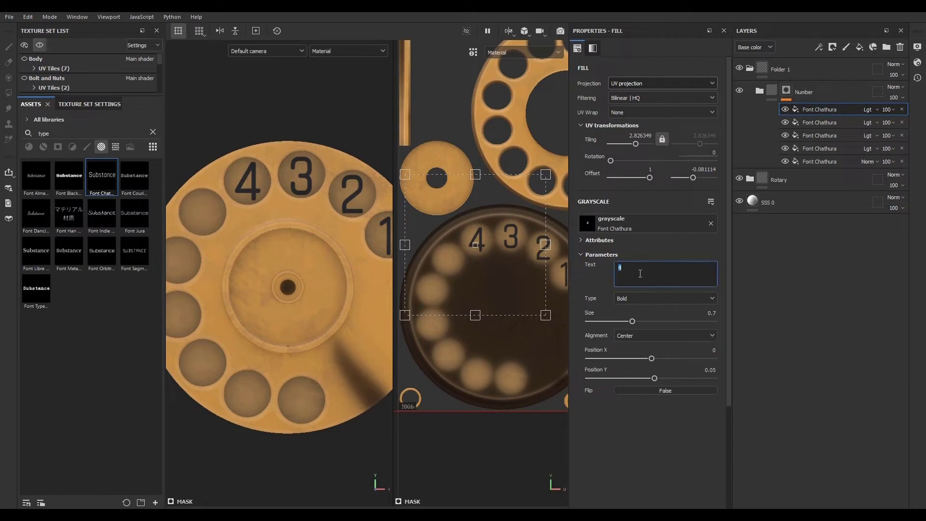
type("5")
left_click_drag(504, 278, 478, 297)
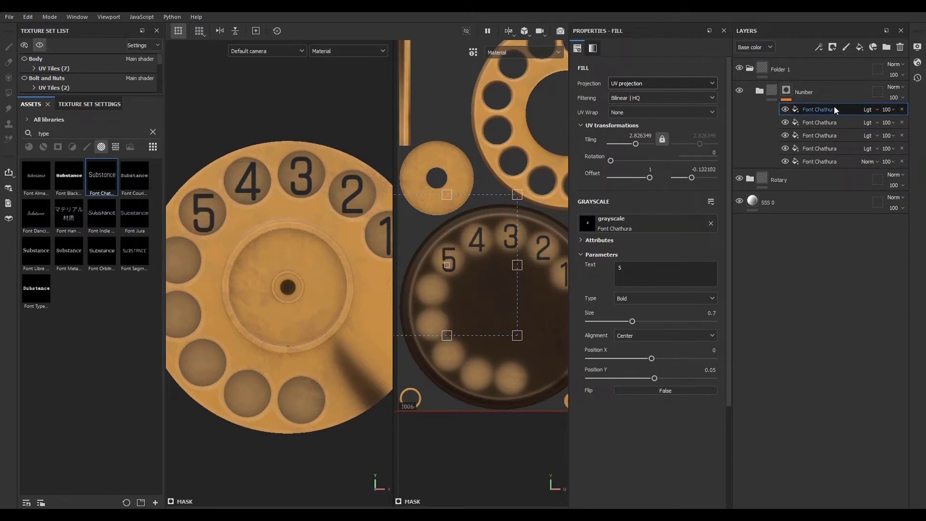
- Duplicate the layer, set its text to 6 and place it over the sixth finger hole
key("ctrl+d")
left_click(642, 279)
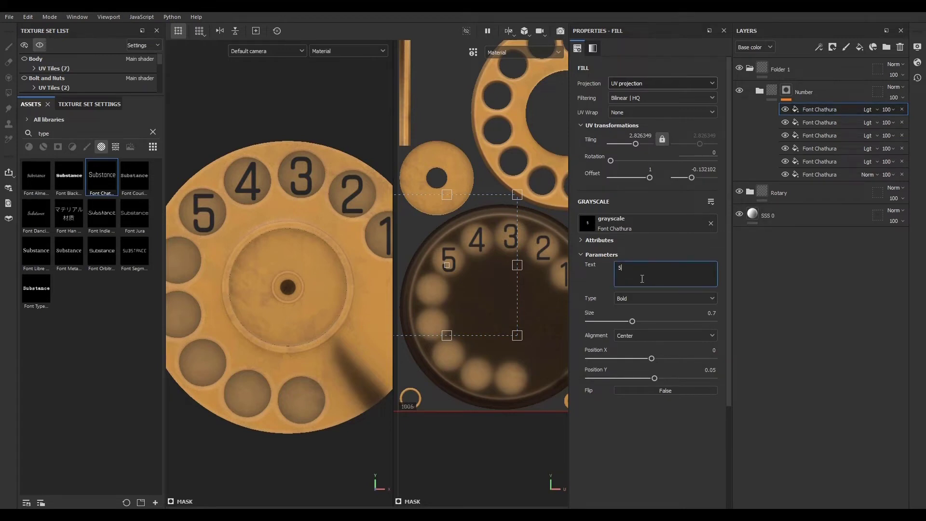
type("6")
left_click_drag(475, 287, 459, 317)
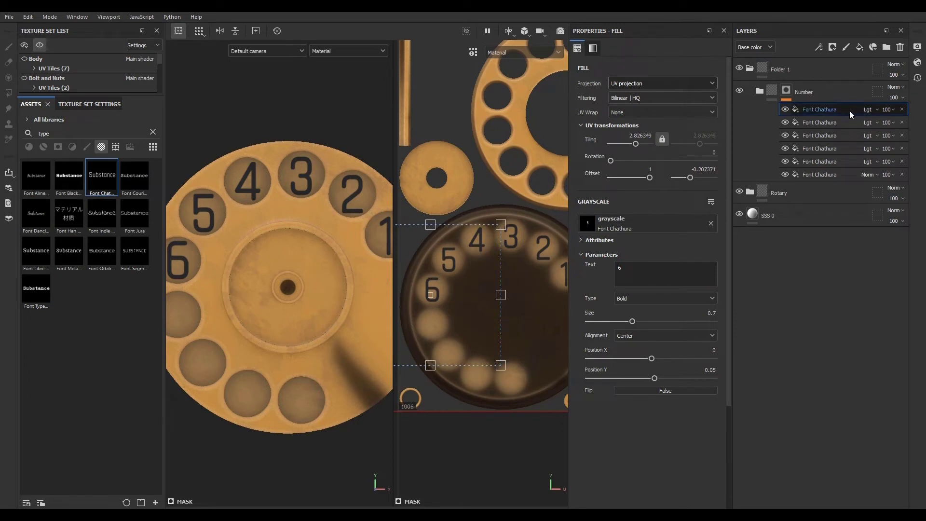
- Duplicate the layer, set its text to 7 and place it over the seventh finger hole
key("ctrl+d")
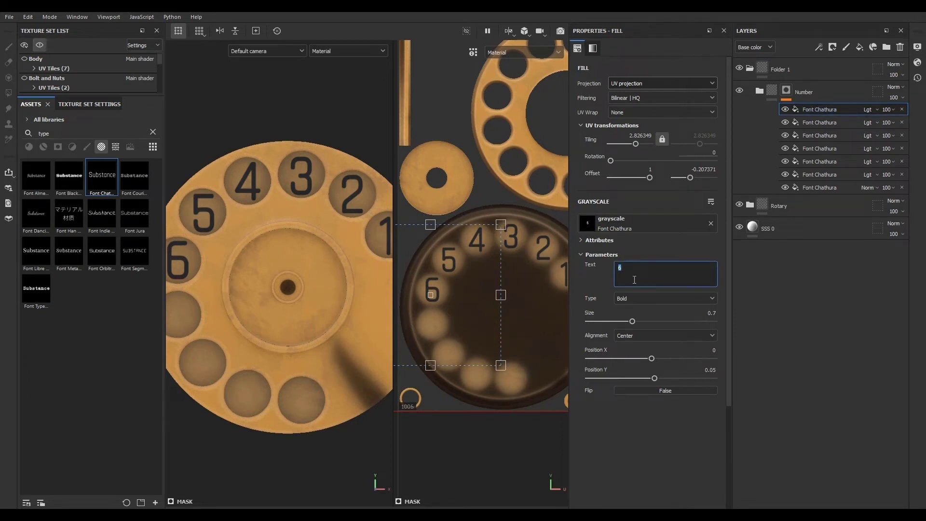
type("7")
left_click_drag(458, 319, 459, 354)
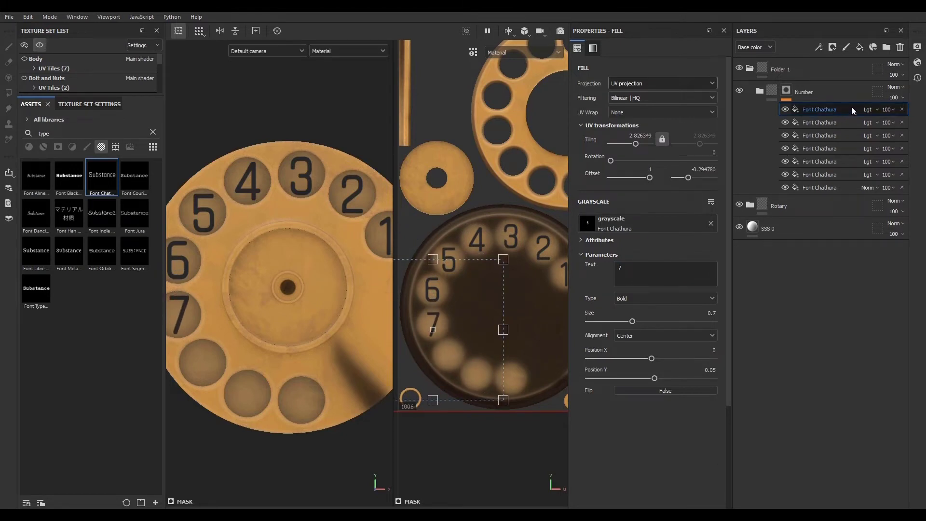
- Duplicate the layer, set its text to 8 and place it over the eighth finger hole
key("ctrl+d")
left_click(643, 268)
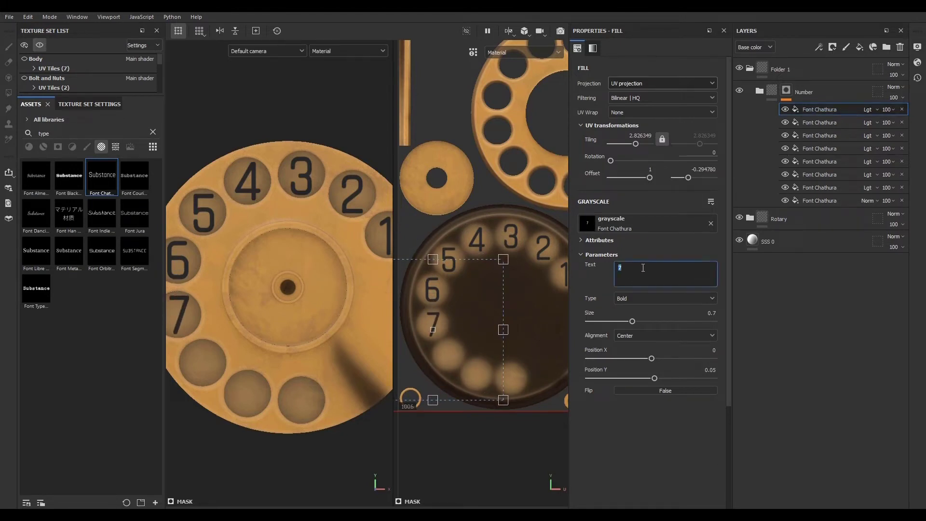
type("8")
left_click_drag(448, 350, 448, 380)
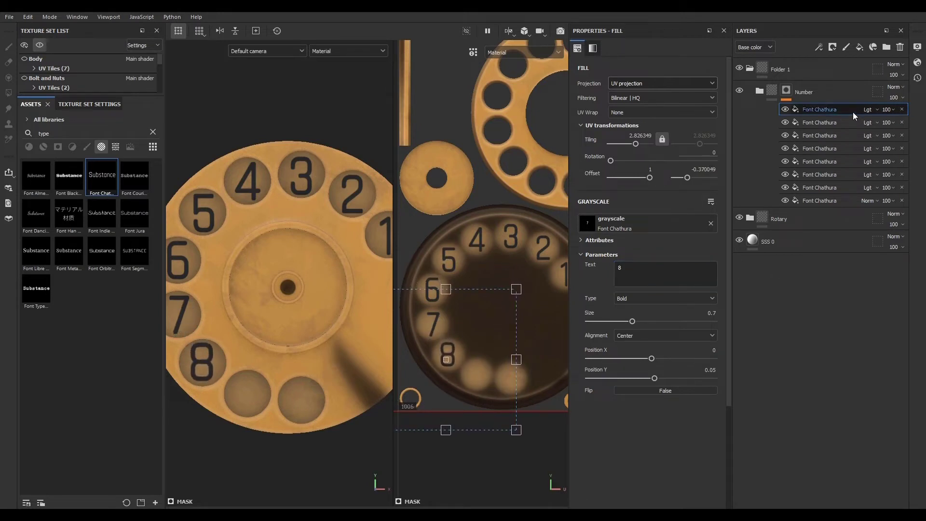
- Duplicate the layer, set its text to 9 and place it over the ninth finger hole
key("ctrl+d")
left_click(632, 269)
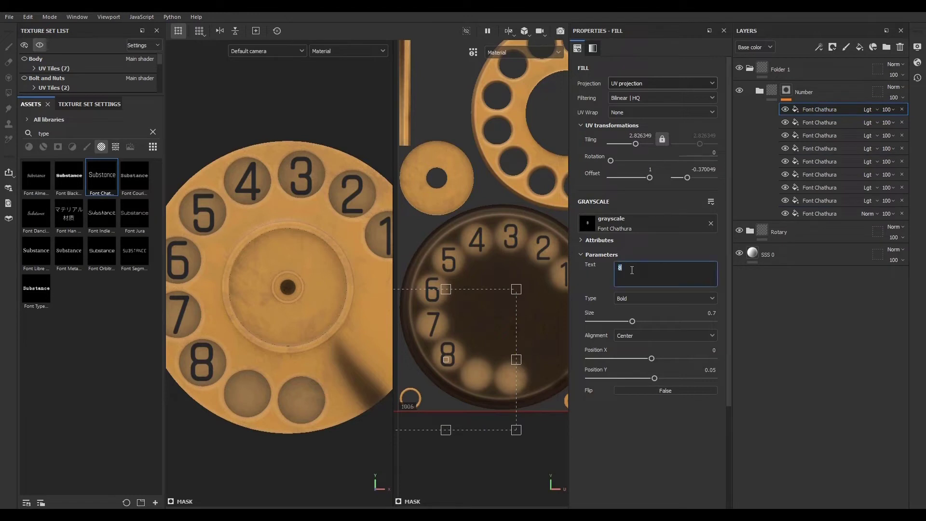
type("9")
left_click_drag(480, 332, 512, 343)
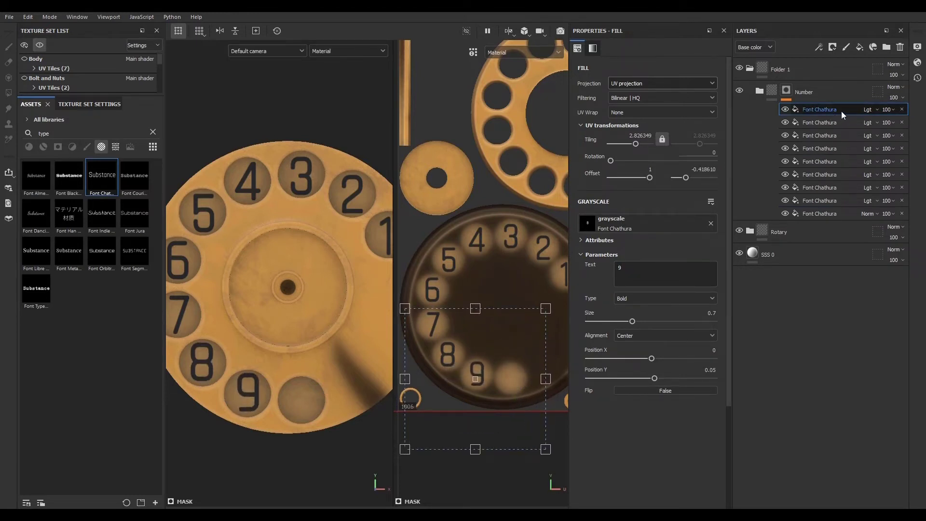
- Duplicate the layer, set its text to 0 and place it over the last finger hole
key("ctrl+d")
left_click(652, 276)
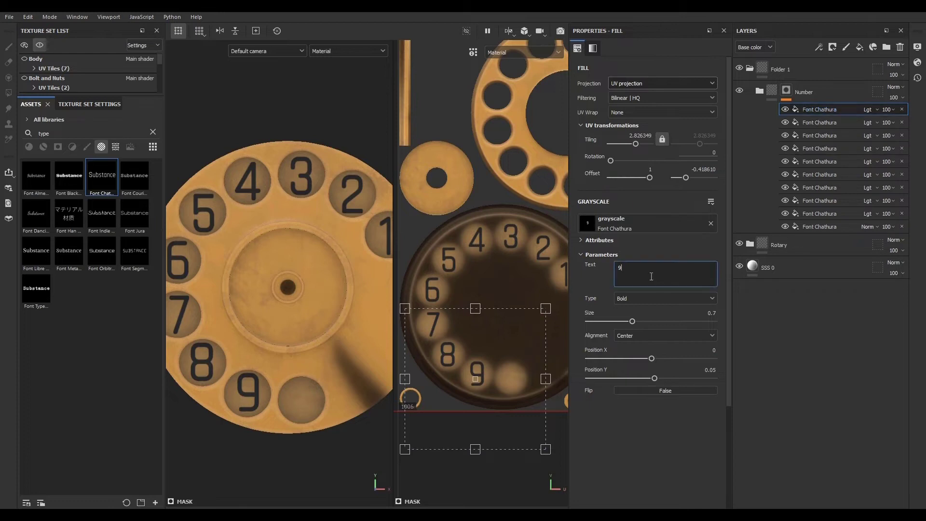
type("0")
left_click_drag(483, 346, 517, 350)
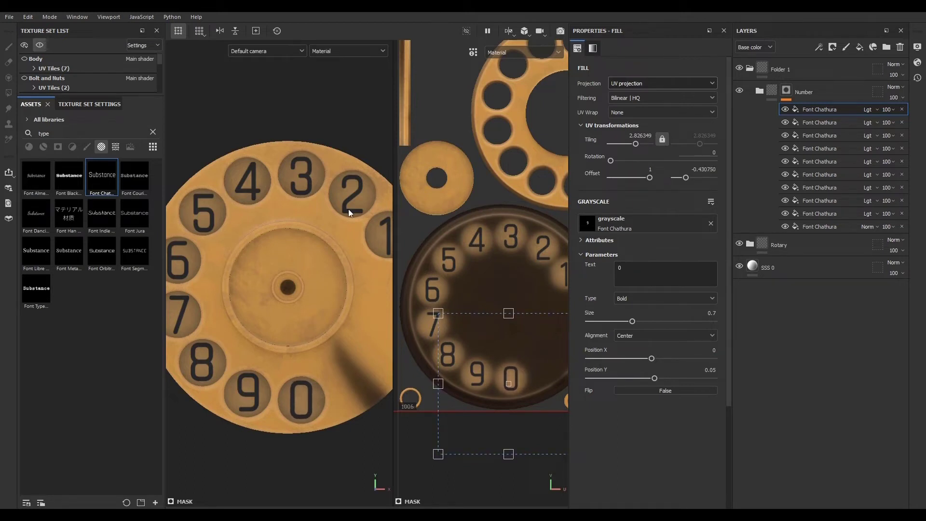
- Inspect the numbered dial closely in the 3D-only viewport
scroll(316, 267, "down", 2)
scroll(321, 274, "up", 1)
scroll(282, 264, "down", 2)
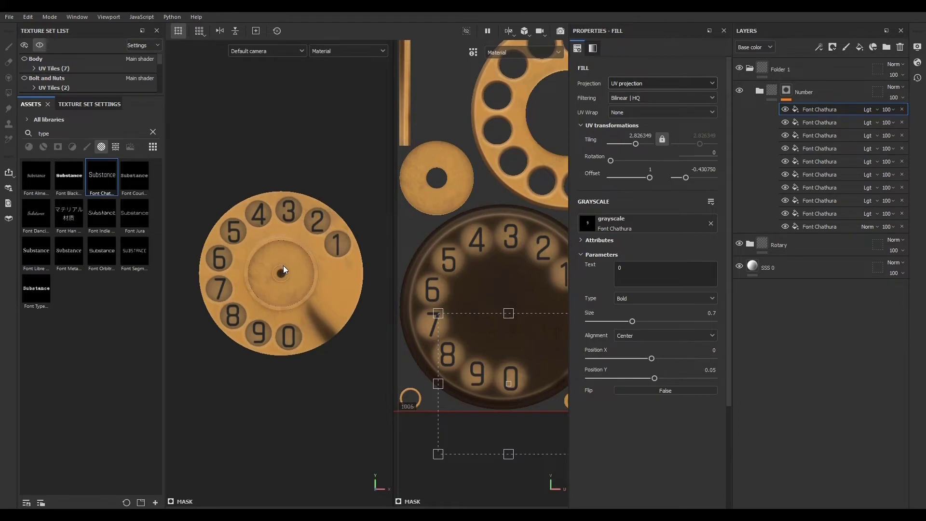
scroll(284, 269, "up", 2)
key("F2")
left_click_drag(287, 267, 337, 227, "alt")
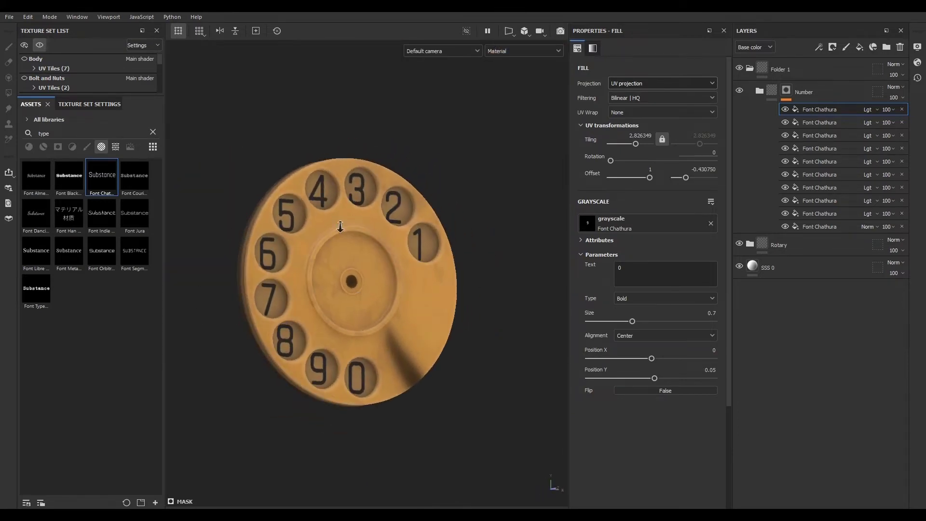
scroll(386, 260, "up", 5)
middle_click_drag(437, 288, 447, 321, "alt")
mouse_move(371, 330)
left_mouse_down("alt")
mouse_move(436, 346)
mouse_move(362, 328)
left_mouse_up("alt")
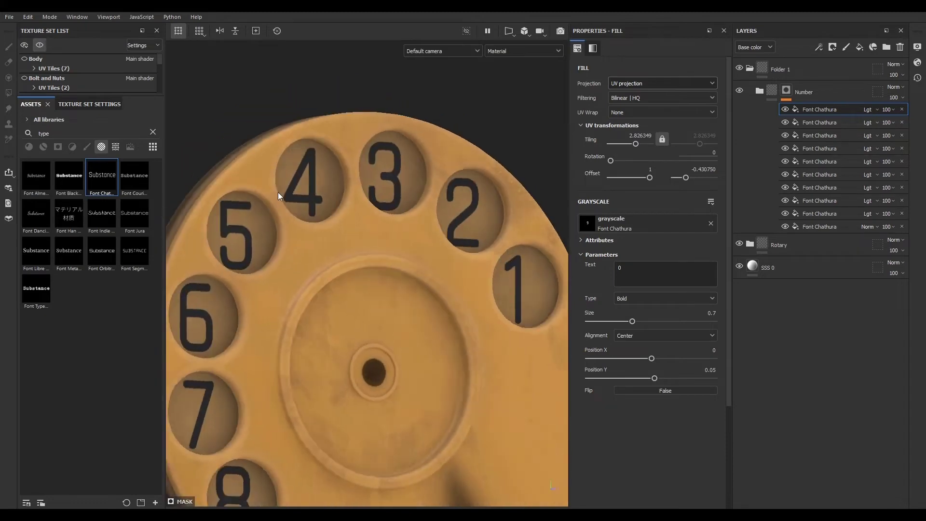
right_click_drag(280, 195, 550, 270, "alt")
- Switch the viewport to orthographic view and examine the dial numbers up close
left_click(525, 33)
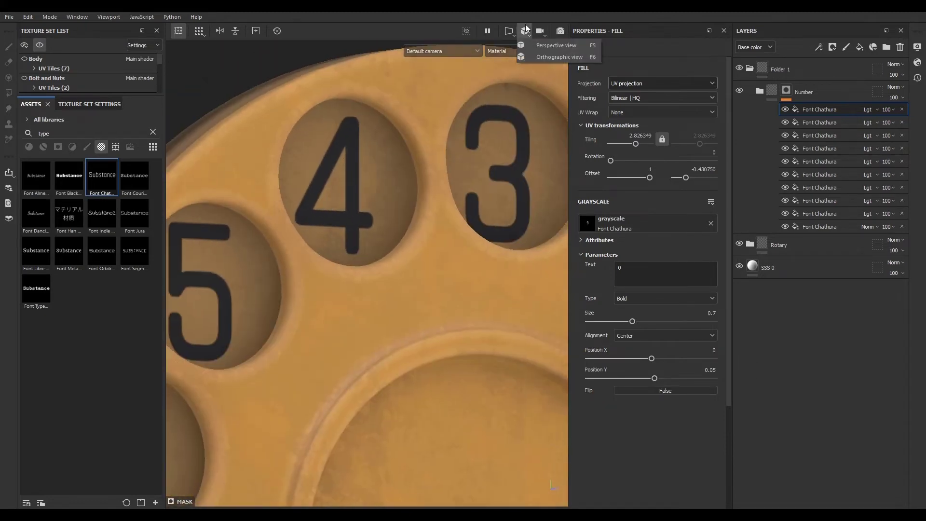
left_click(552, 48)
scroll(376, 280, "up", 6)
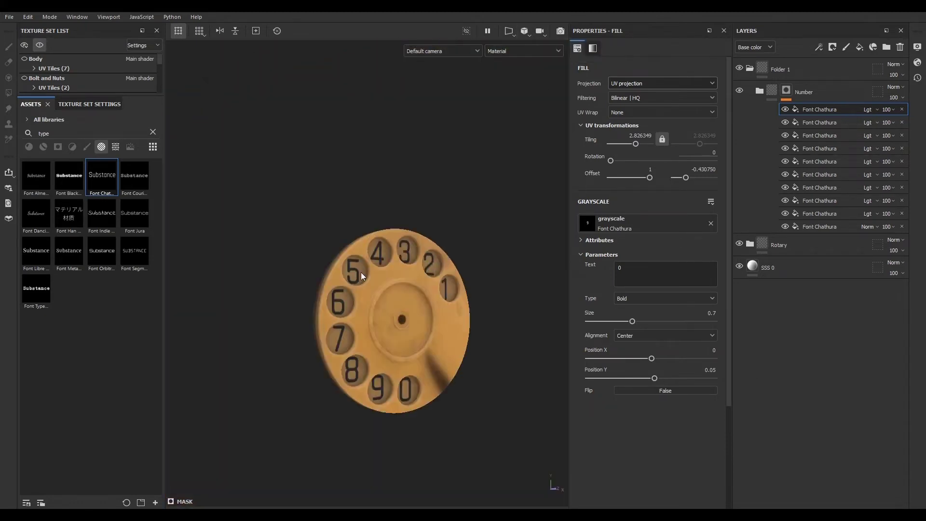
middle_click_drag(331, 325, 324, 355, "alt")
right_click_drag(324, 355, 837, 388, "alt")
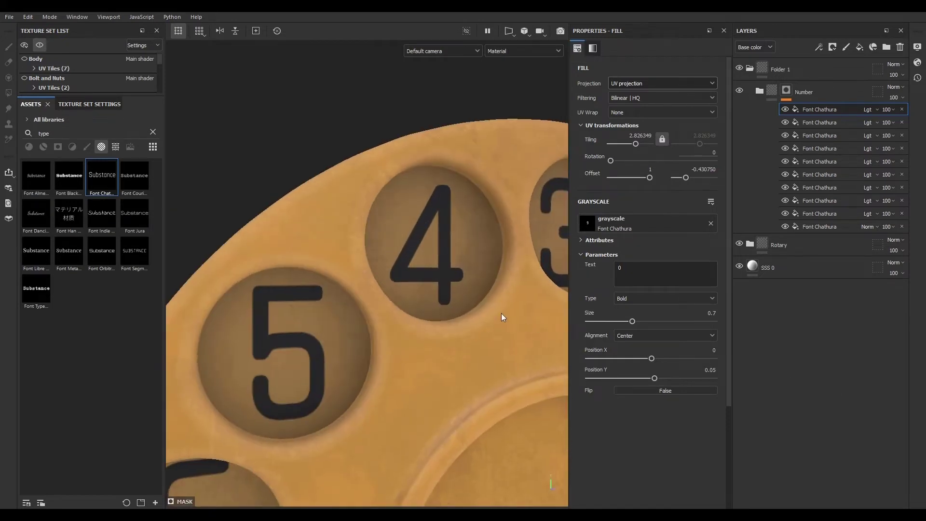
left_click_drag(503, 316, 458, 252, "alt")
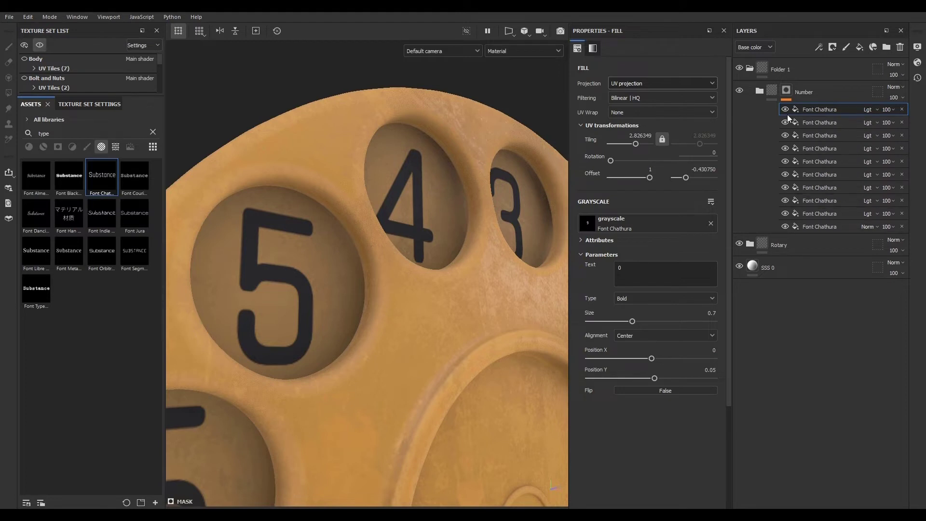
- Add a fill layer under the Number folder, setting its height to -0.1 and roughness to about 0.68
left_click(761, 91)
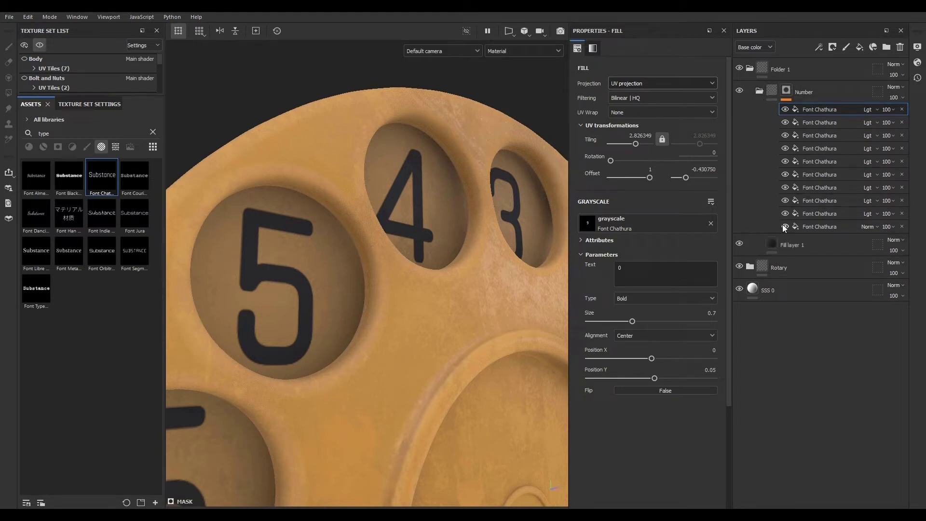
left_click(815, 244)
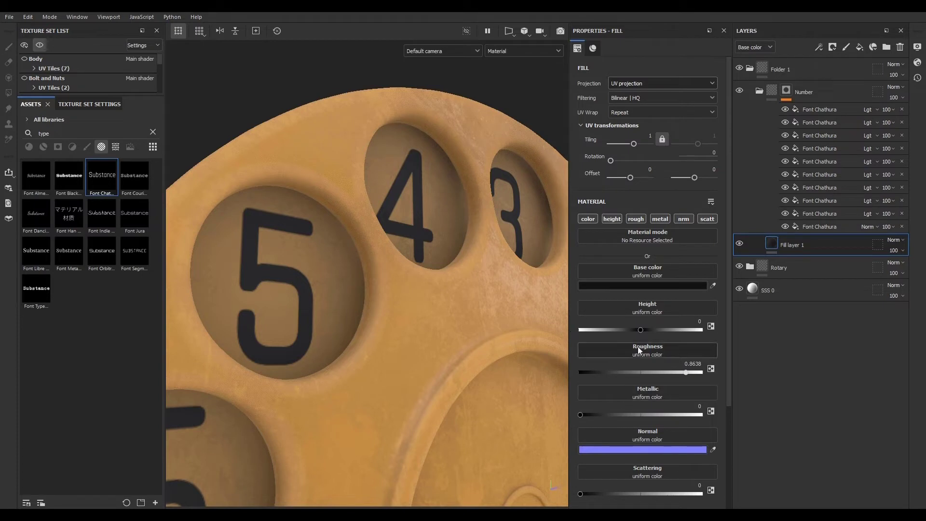
left_click_drag(641, 330, 650, 332)
left_click_drag(687, 369, 663, 372)
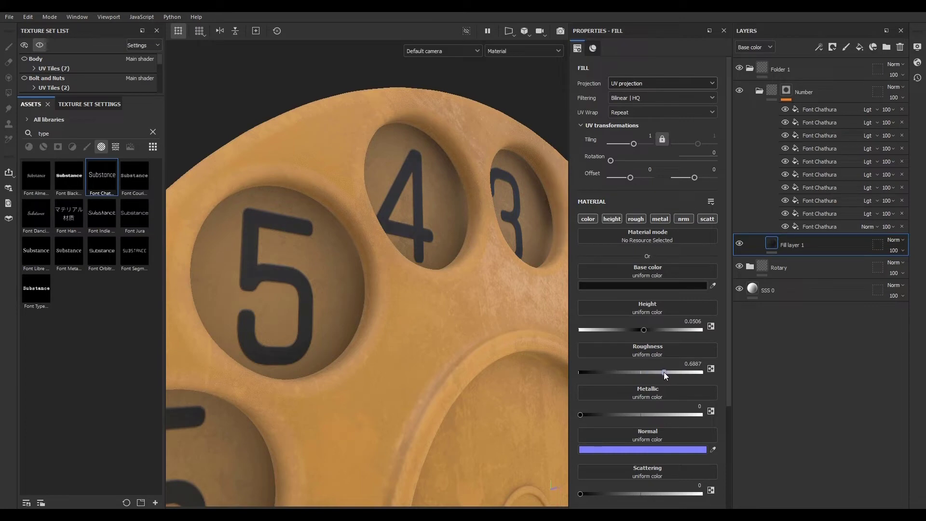
left_click_drag(643, 329, 632, 329)
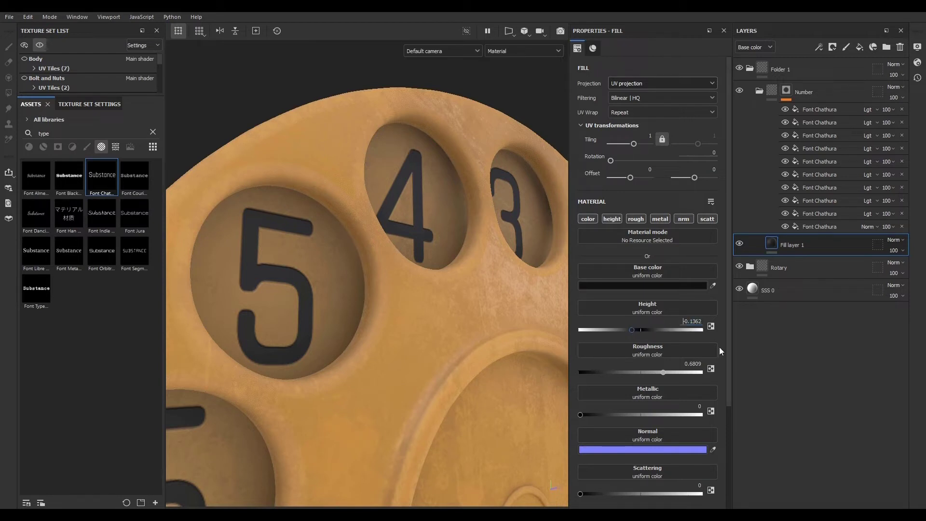
left_click_drag(693, 320, 706, 319)
type("1")
key("Return")
scroll(289, 280, "down", 5)
scroll(320, 300, "up", 6)
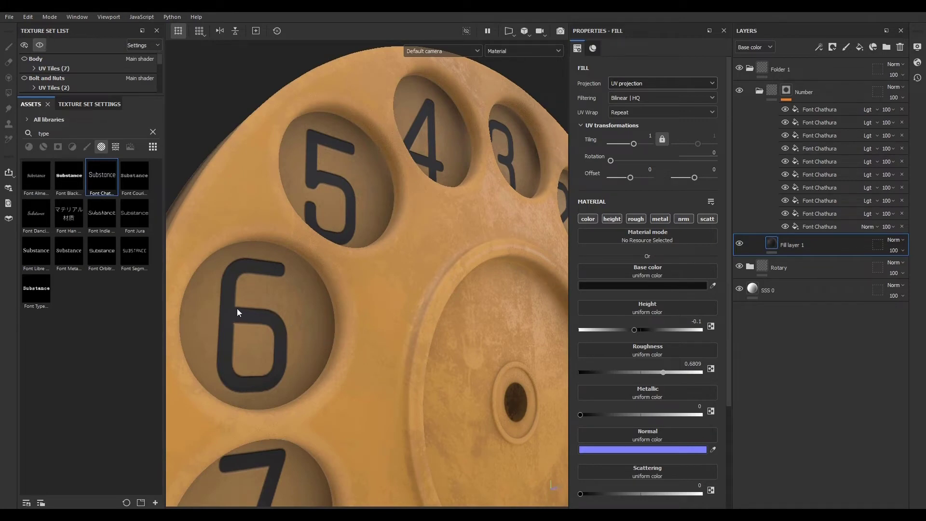
- Add a Blur Slope filter to the number layers with intensity divider 100 and intensity about 0.246
left_click(853, 109)
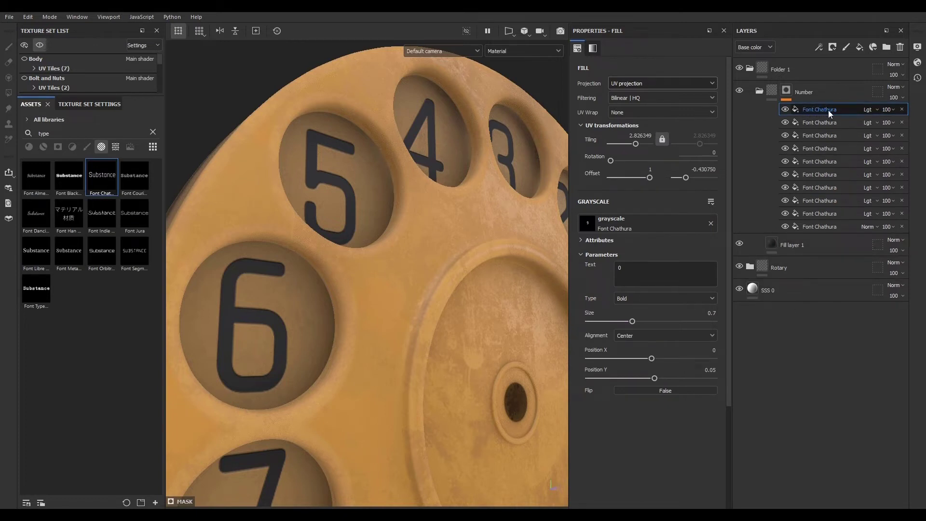
left_click(819, 47)
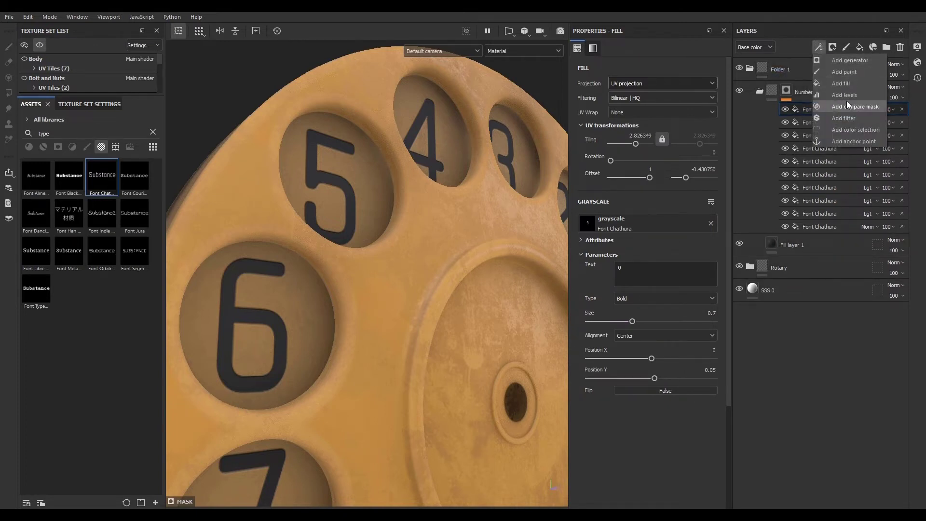
left_click(847, 119)
left_click(622, 77)
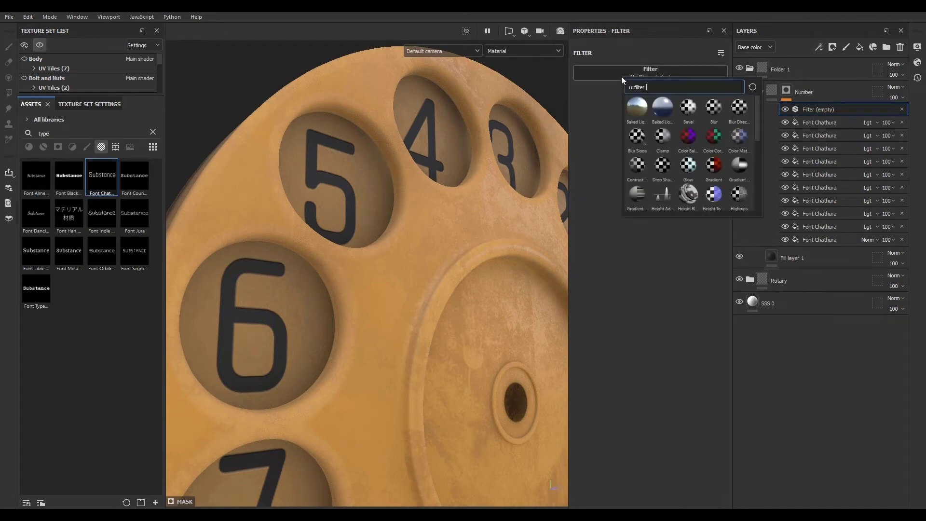
left_click(638, 138)
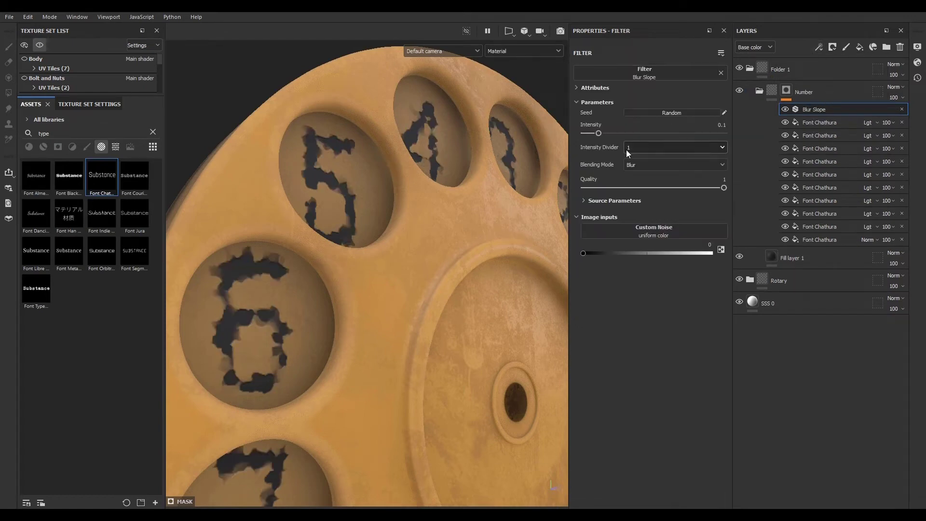
left_click(641, 148)
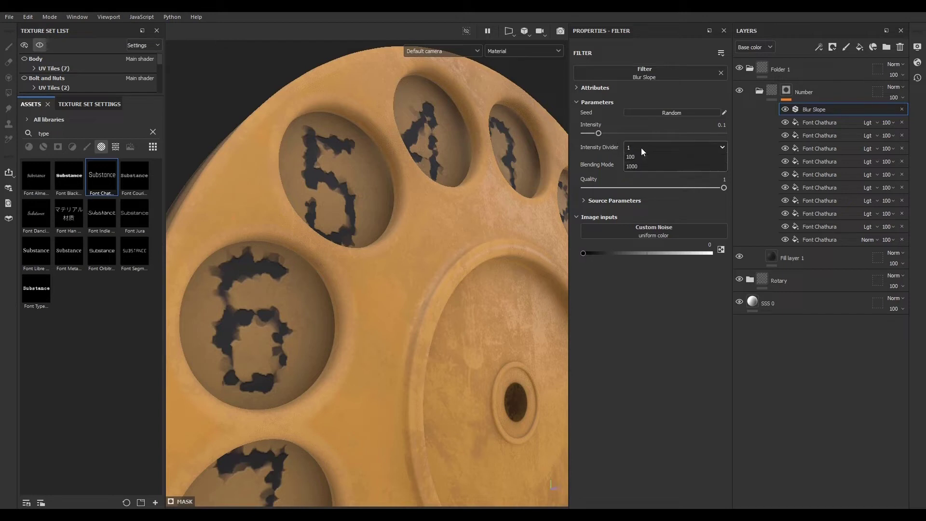
left_click(641, 178)
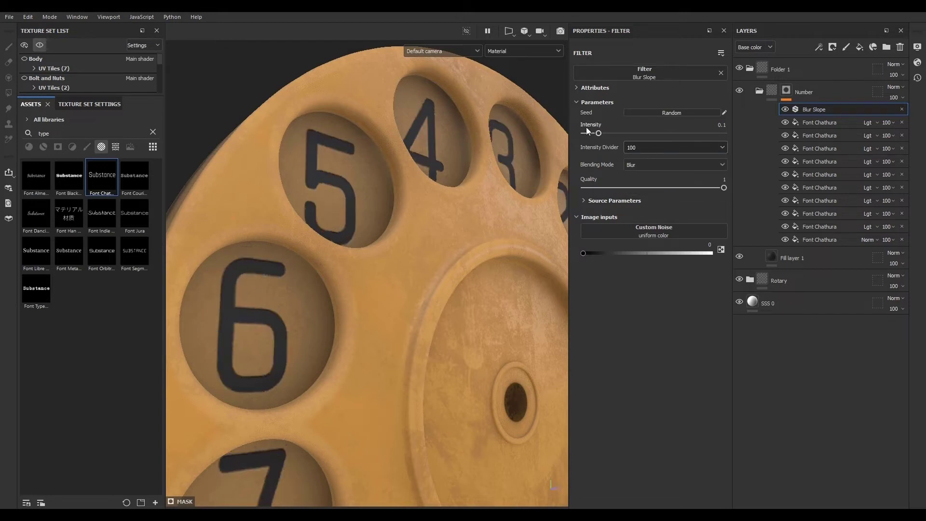
left_click_drag(598, 134, 618, 129)
- Show all texture sets and inspect the numbered dial on the full phone
scroll(267, 322, "down", 10)
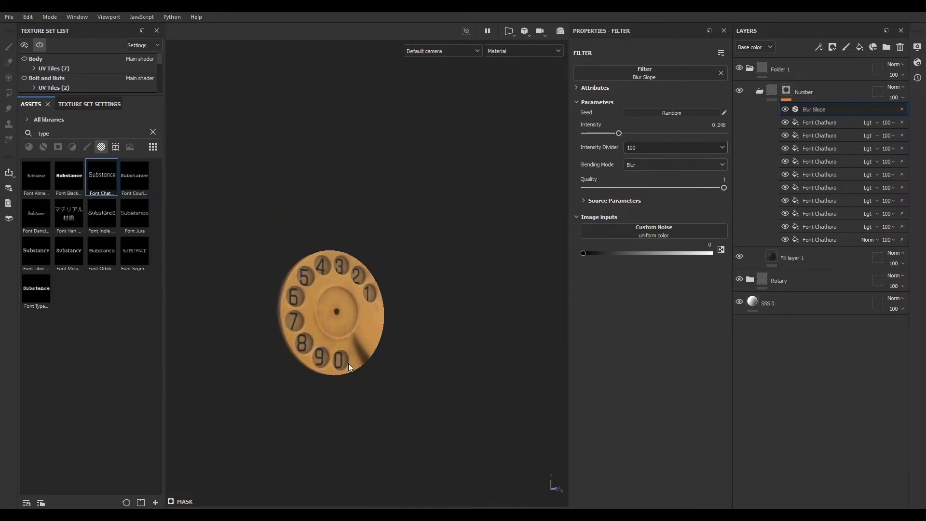
left_click_drag(328, 363, 327, 374, "alt")
right_click_drag(327, 375, 465, 368, "alt")
left_click_drag(306, 334, 352, 330, "alt")
middle_click_drag(351, 331, 395, 361, "alt")
left_click_drag(395, 362, 354, 351, "alt")
left_click(40, 46)
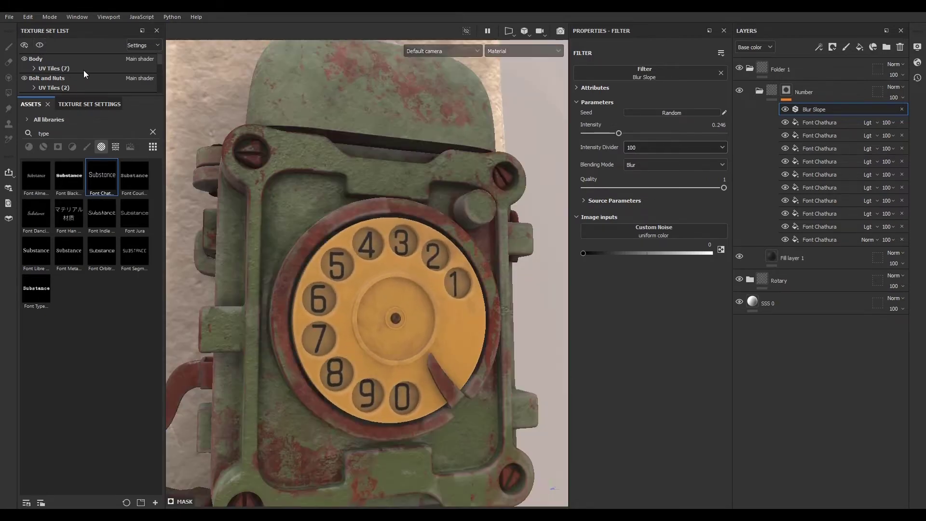
mouse_move(343, 306)
left_mouse_down("alt")
mouse_move(531, 409)
mouse_move(343, 309)
left_mouse_up("alt")
right_click_drag(342, 309, 529, 322, "alt")
left_click_drag(530, 323, 472, 337, "alt")
middle_click_drag(472, 337, 398, 307, "alt")
right_click_drag(399, 307, 550, 383, "alt")
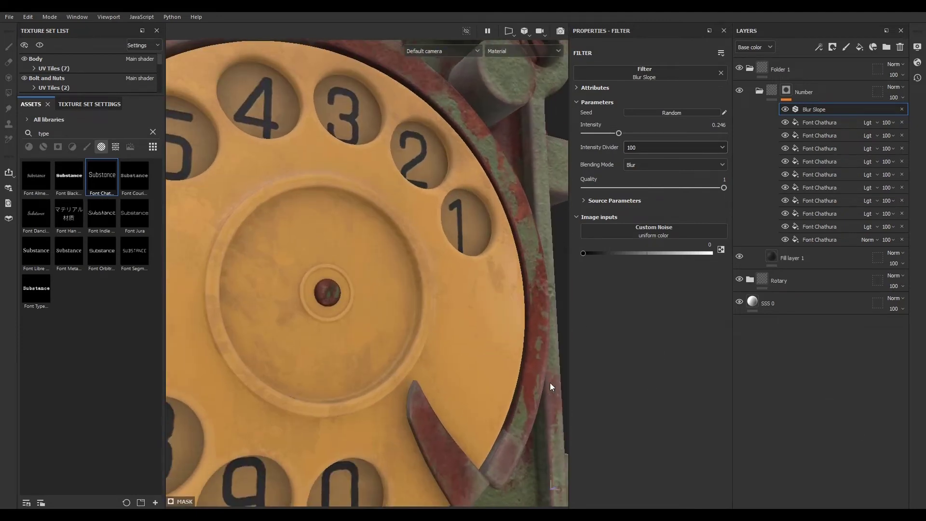
- Set the Dirt 2 layer's base color to a near-white E1DDDD
left_click(750, 280)
left_click(812, 303)
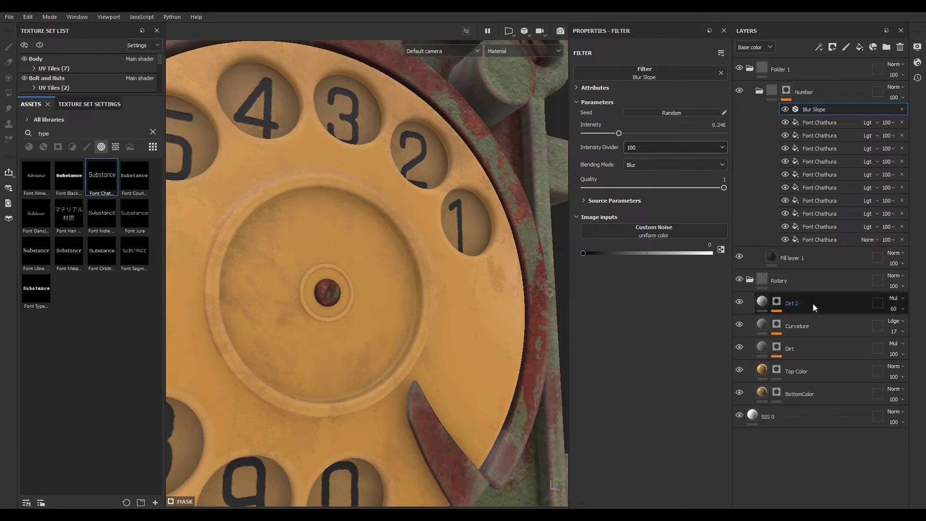
left_click(740, 303)
left_click(739, 303)
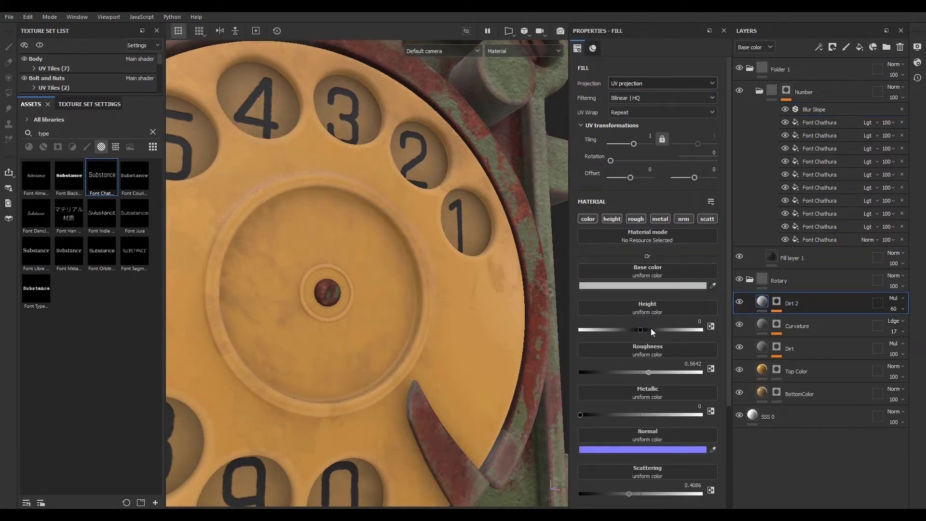
left_click(654, 285)
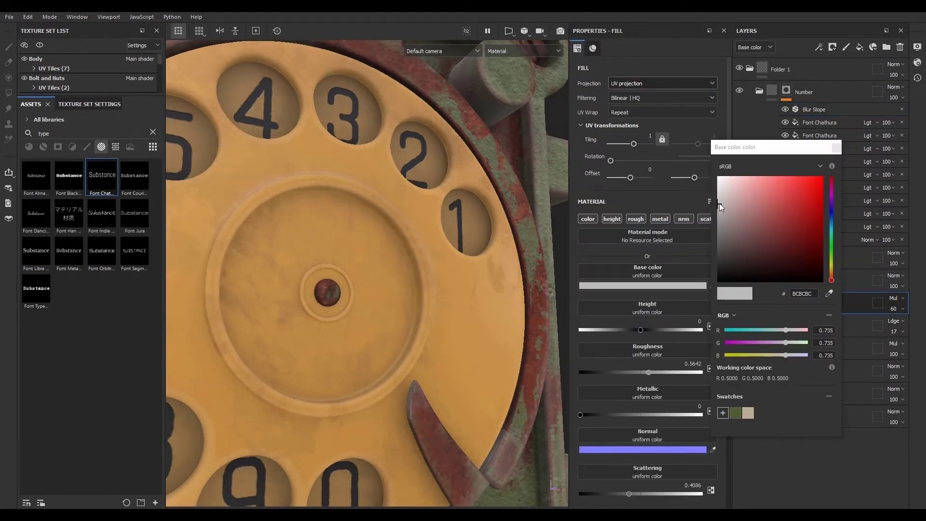
left_click_drag(719, 198, 720, 190)
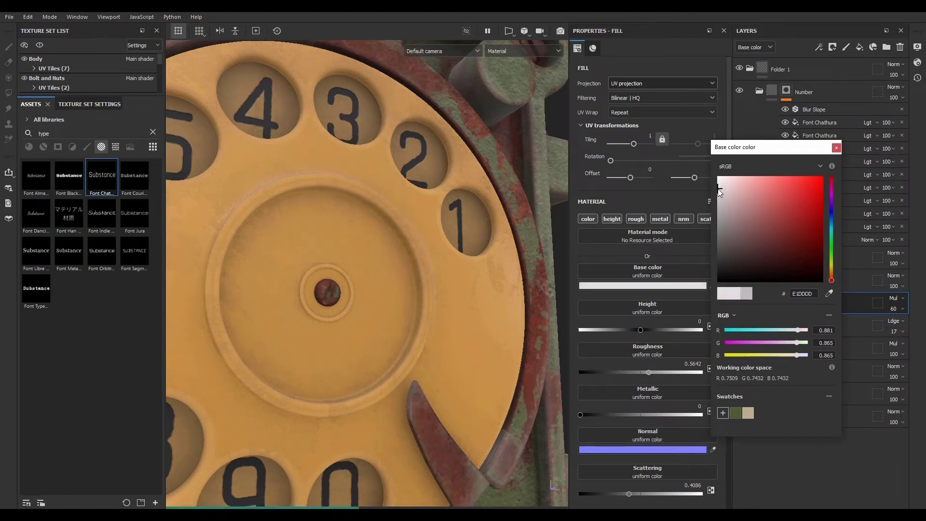
left_click(837, 148)
- Orbit and zoom around the phone to inspect the dirt on the dial from near and far
scroll(417, 301, "down", 6)
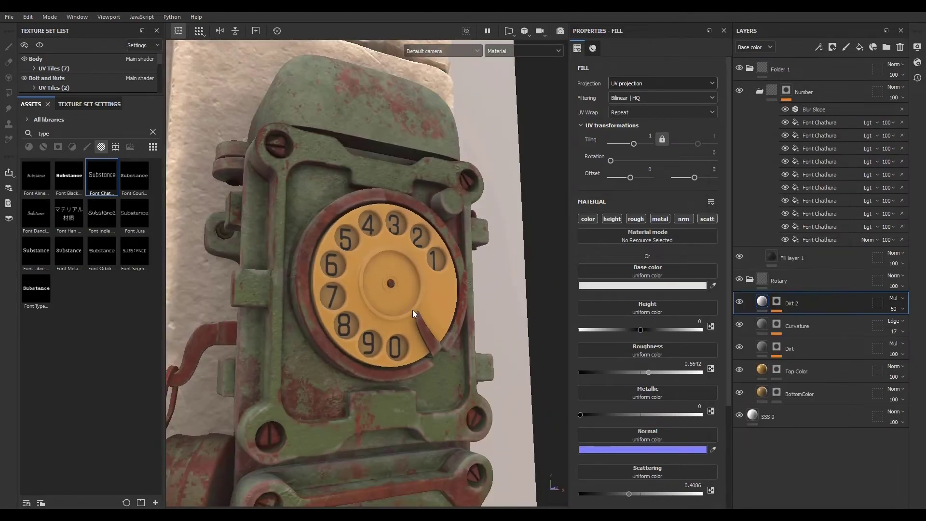
left_click_drag(412, 314, 186, 311, "alt")
right_click_drag(186, 311, 184, 192, "alt")
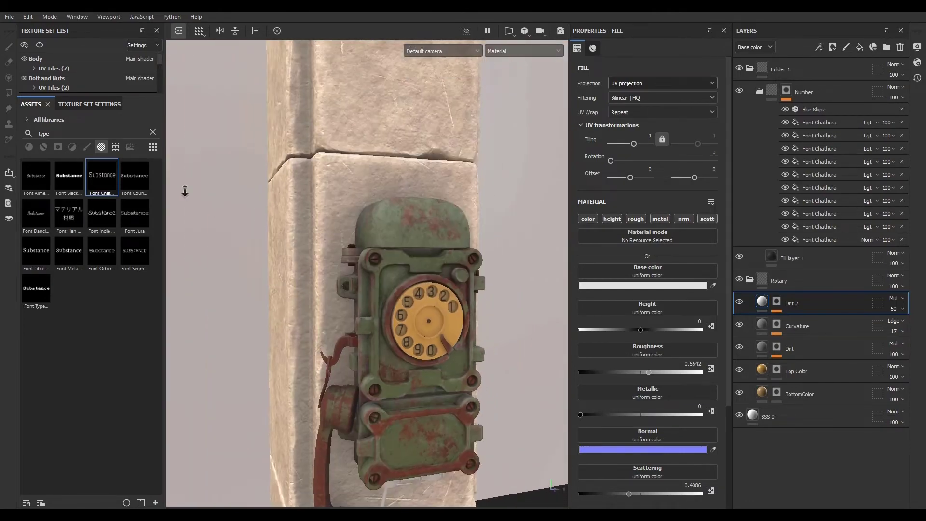
left_click_drag(360, 295, 415, 312, "alt")
right_click_drag(415, 312, 796, 416, "alt")
middle_click_drag(357, 248, 321, 285, "alt")
left_click_drag(400, 301, 322, 238, "alt")
scroll(433, 322, "down", 3)
scroll(323, 237, "up", 5)
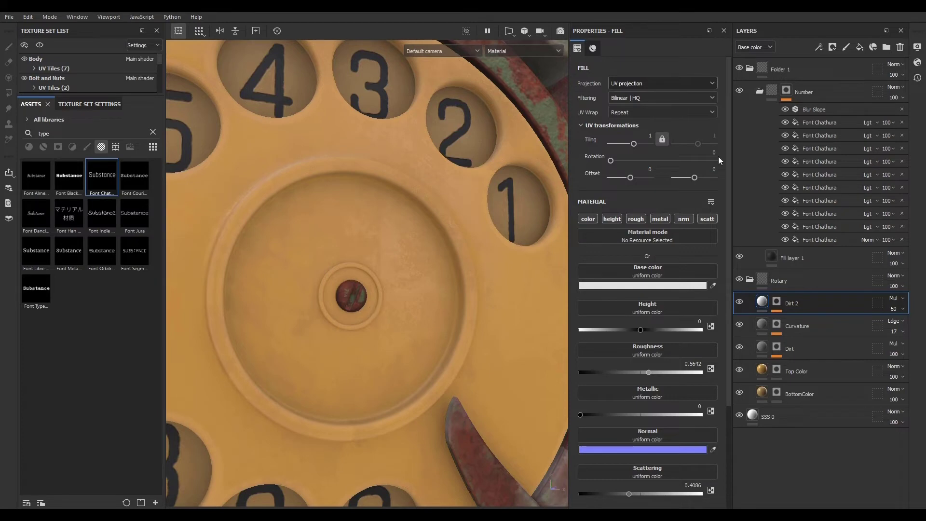
- Duplicate the Dirt 2 layer and rename the copy Dirt 3
left_click(762, 91)
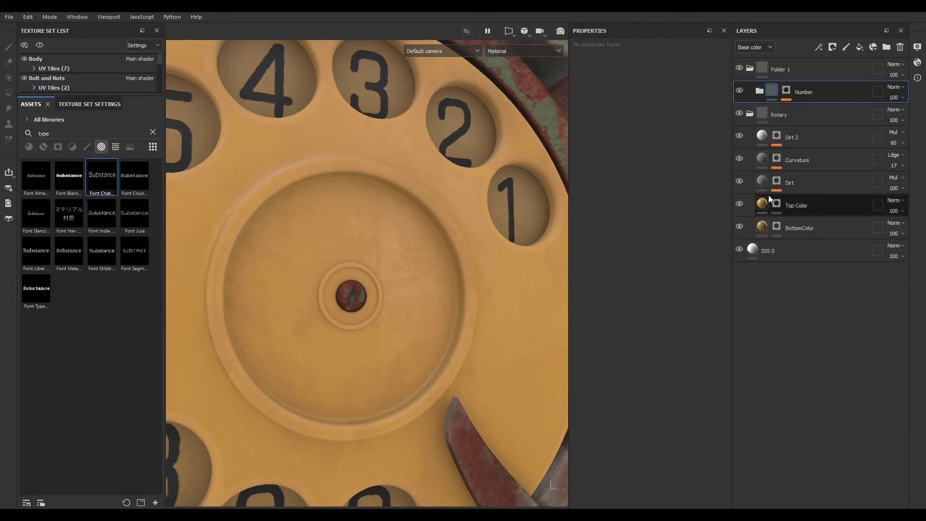
left_click(815, 135)
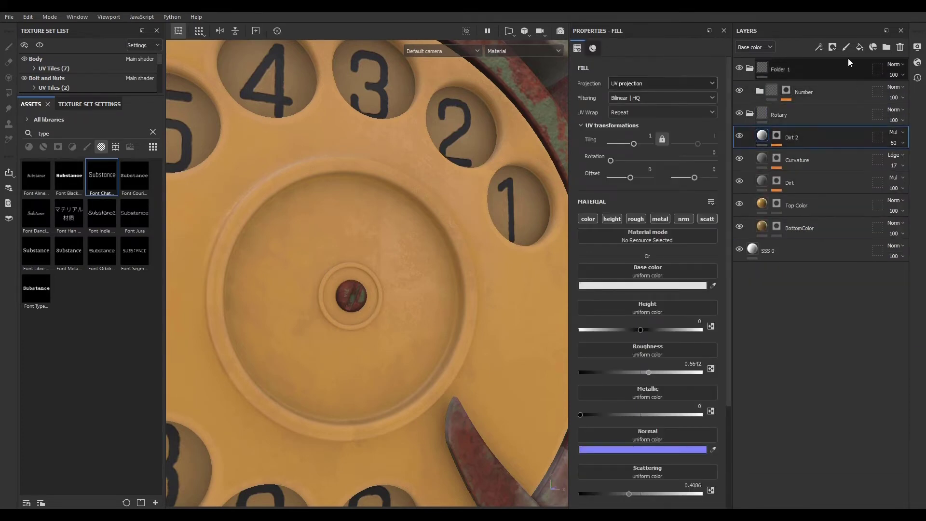
left_click(776, 140)
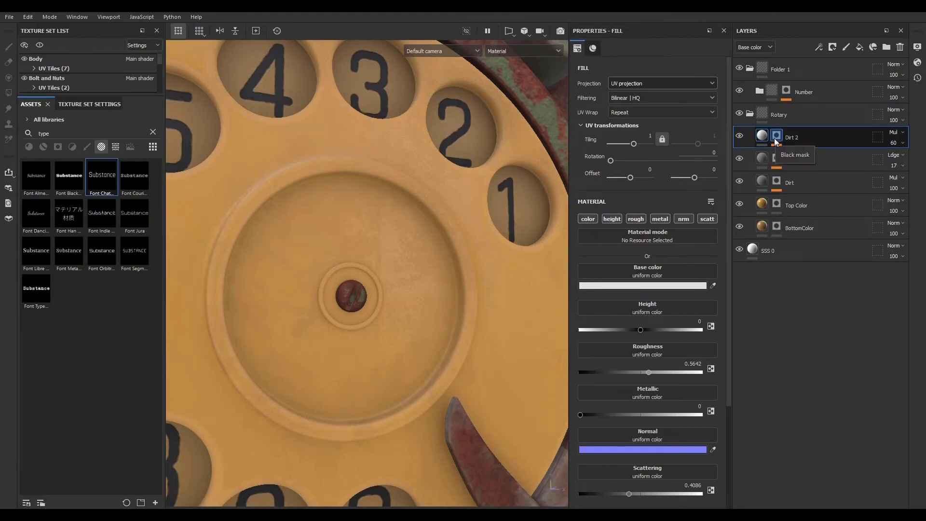
key("4")
mouse_move(416, 329)
left_mouse_down("alt")
mouse_move(398, 368)
mouse_move(438, 357)
mouse_move(386, 345)
mouse_move(410, 333)
left_mouse_up("alt")
scroll(410, 333, "down", 3)
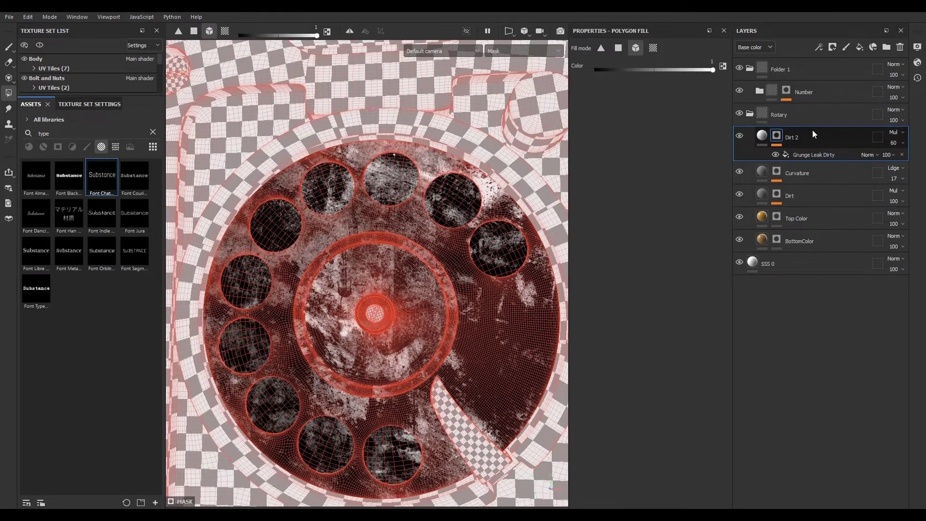
key("ctrl+d")
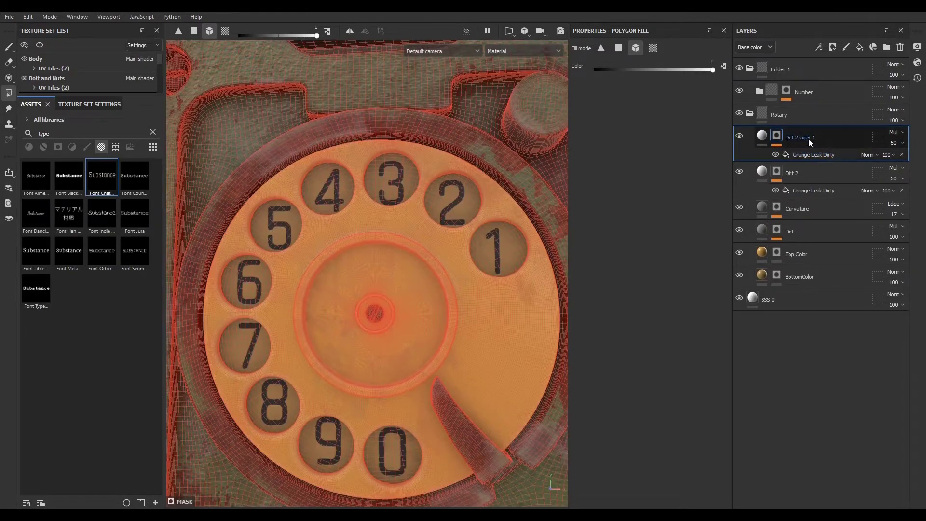
double_click(809, 138)
left_click_drag(799, 138, 841, 138)
type("3")
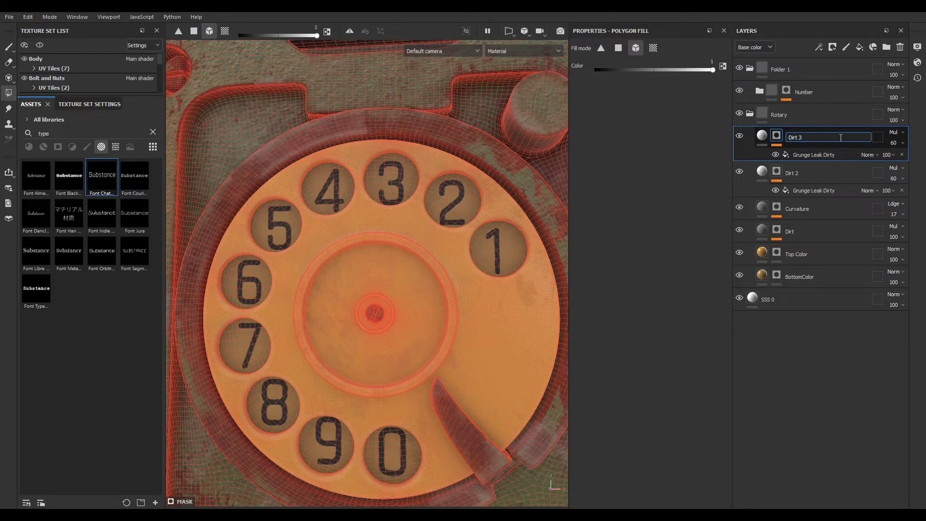
- Set the Dirt 3 layer's opacity to 100
left_click(827, 294)
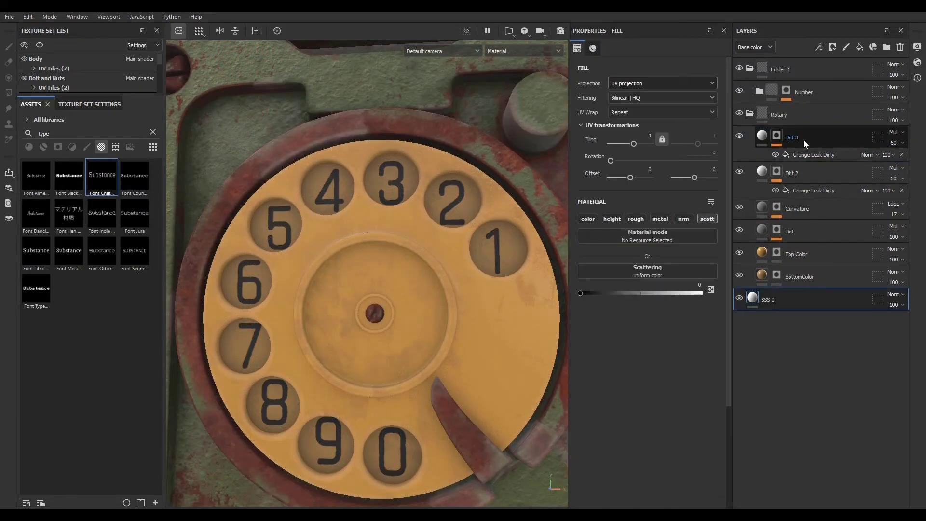
left_click(802, 140)
left_click(892, 144)
left_click_drag(904, 161, 921, 161)
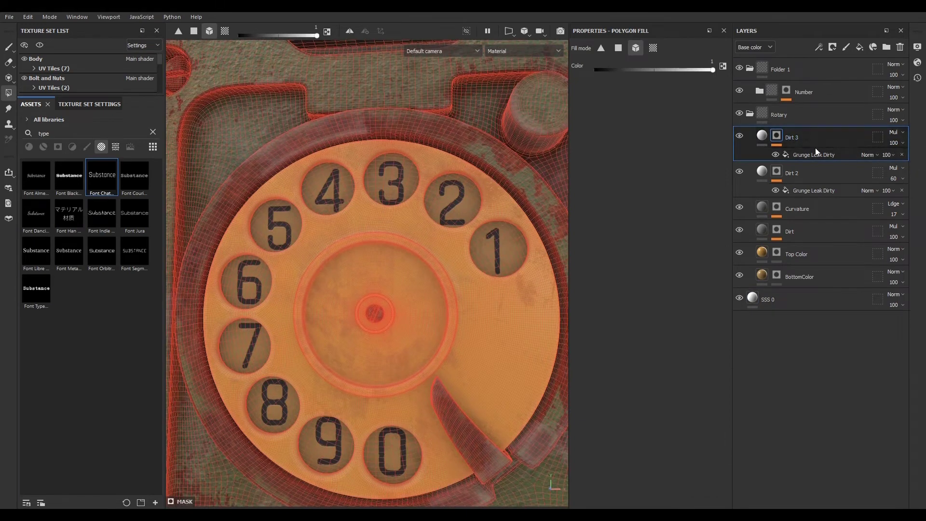
- Set the Dirt 3 layer's base color to a mid grey 9A9A9A
left_click(763, 136)
left_click(607, 286)
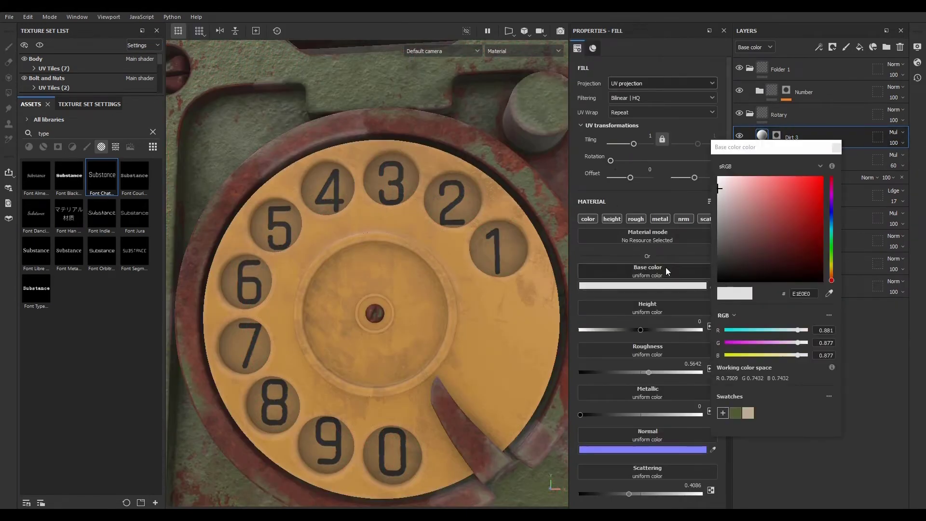
left_click_drag(716, 204, 714, 225)
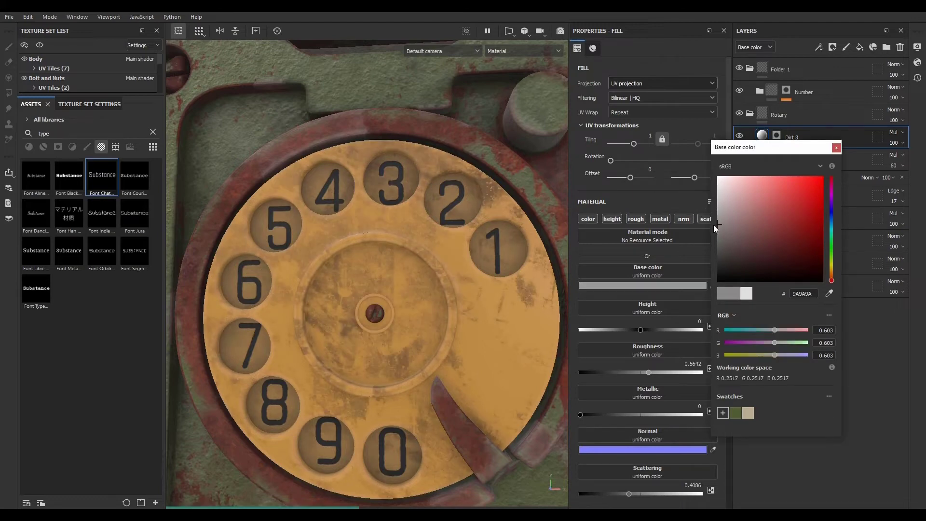
left_click(836, 148)
- Replace the grunge in the Dirt 3 mask fill with the mesh's Ambient Occlusion map
left_click(776, 137)
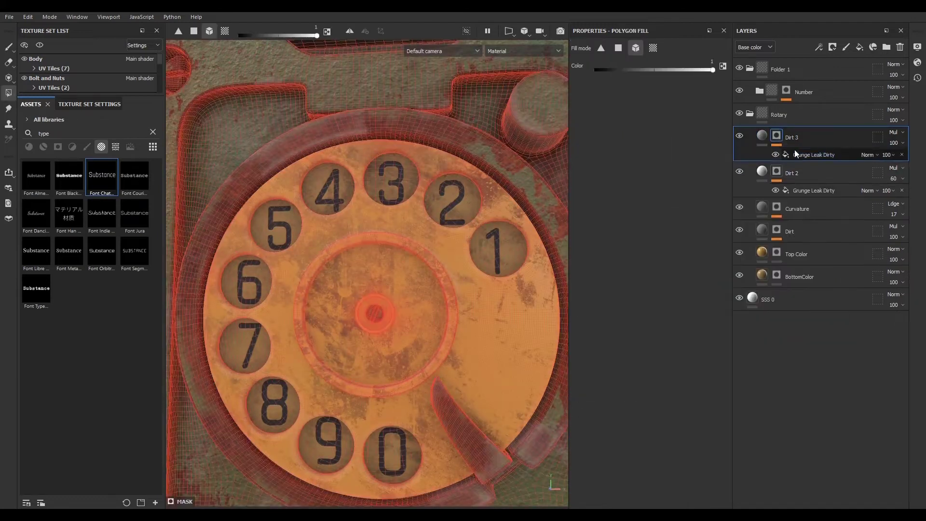
left_click(802, 153)
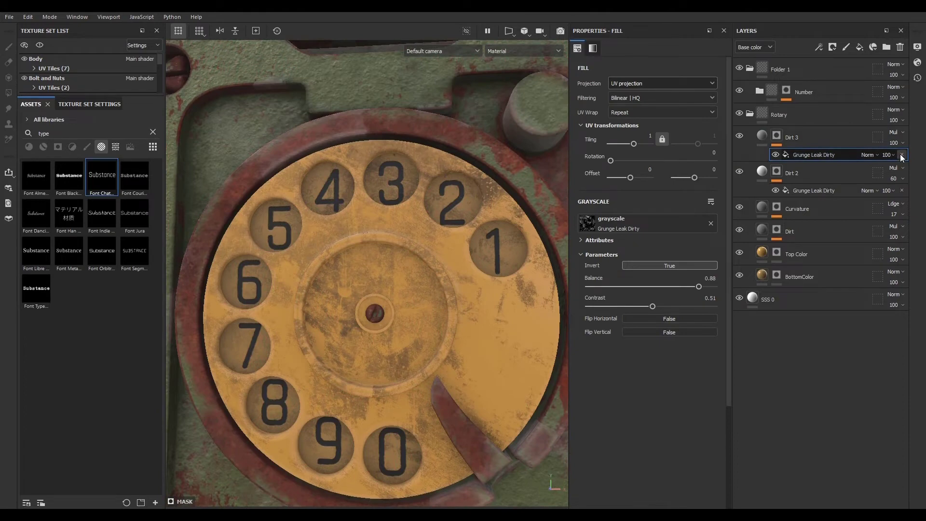
left_click(645, 224)
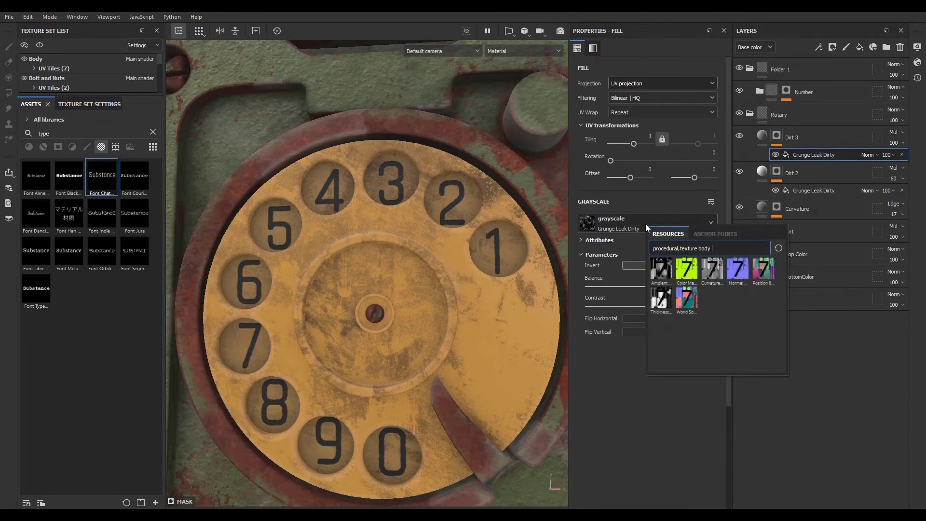
left_click(662, 268)
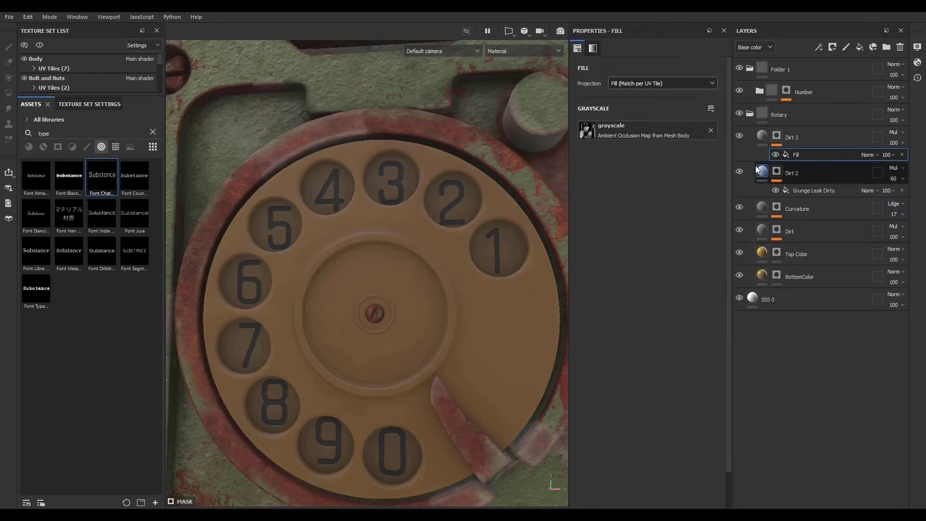
- Add a Levels effect to the Dirt 3 mask, inverting it and narrowing the input range
left_click(819, 47)
left_click(843, 95)
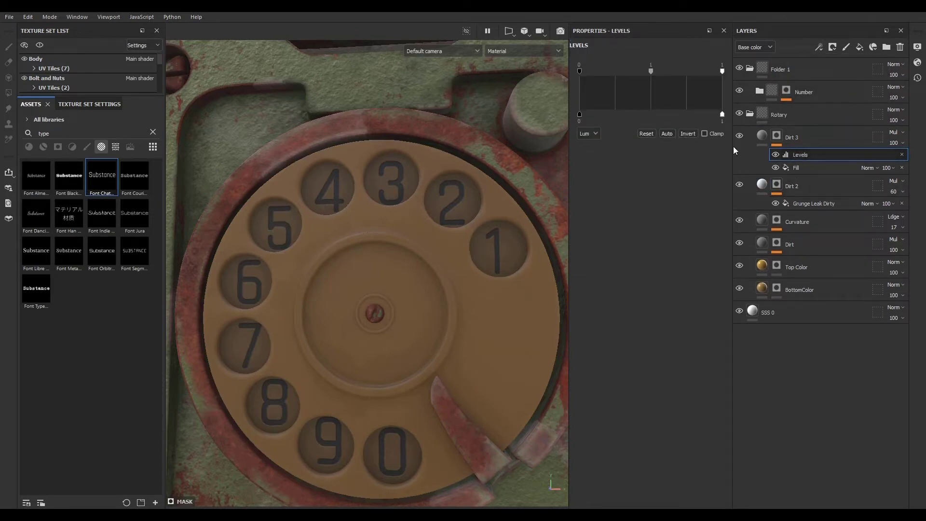
left_click(777, 139, "alt")
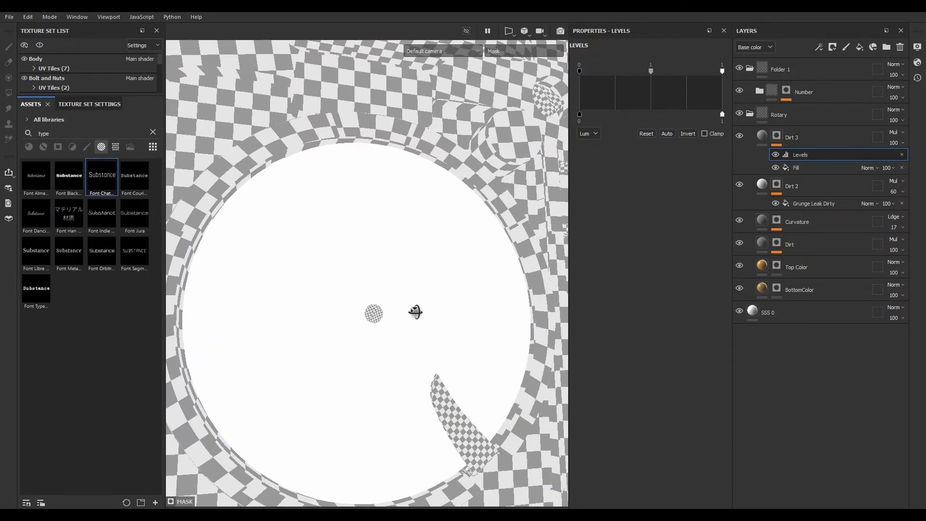
left_click_drag(415, 312, 411, 316, "alt")
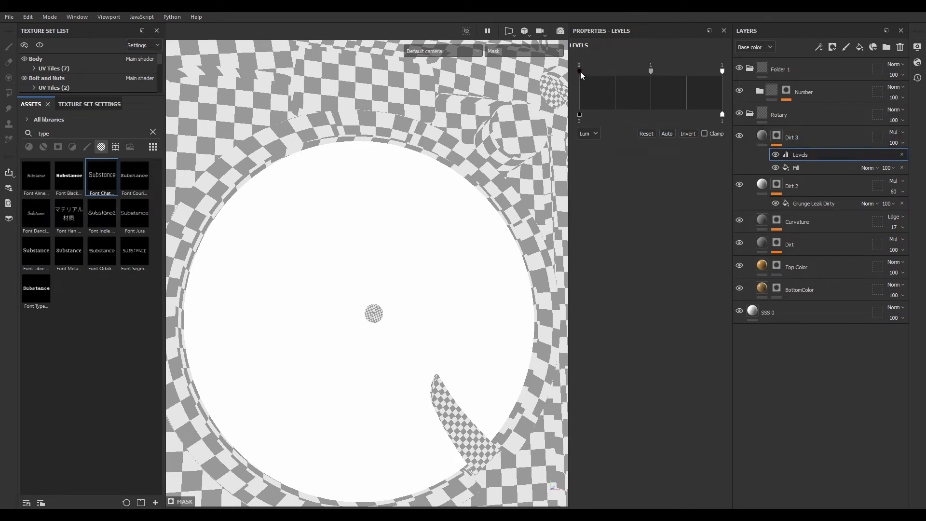
left_click_drag(579, 72, 680, 78)
left_click(690, 133)
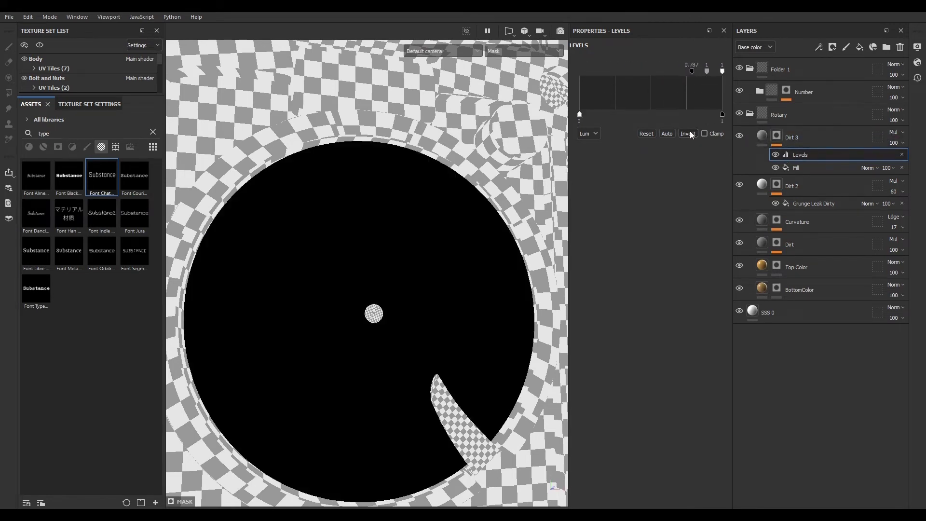
left_click_drag(692, 72, 604, 72)
left_click_drag(722, 71, 629, 72)
- Auto-adjust the levels and switch the mask fill's source to the Ambient Occlusion map for rotary
left_click(806, 166)
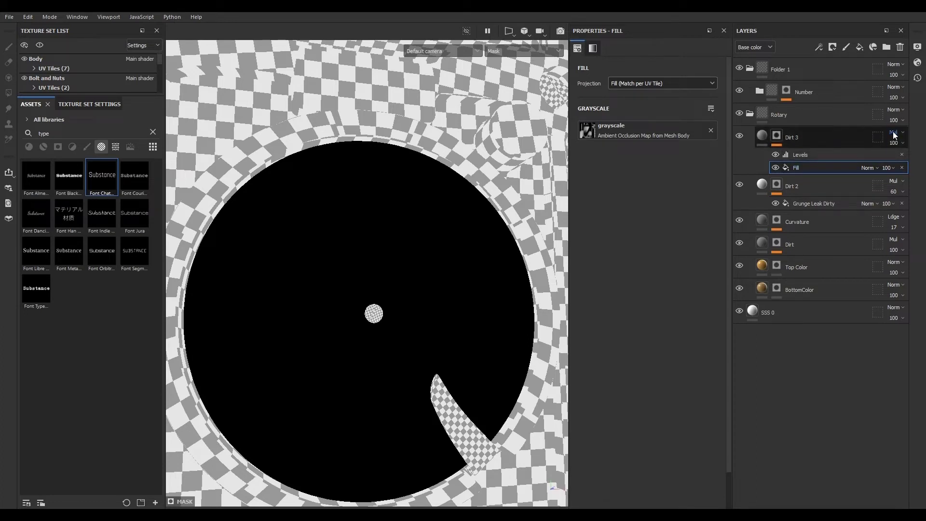
left_click(829, 154)
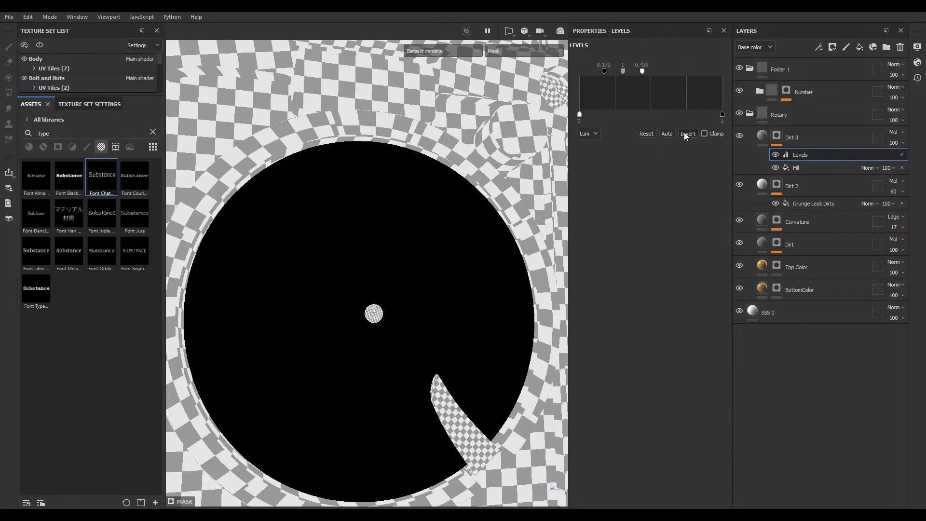
left_click(668, 134)
left_click(808, 168)
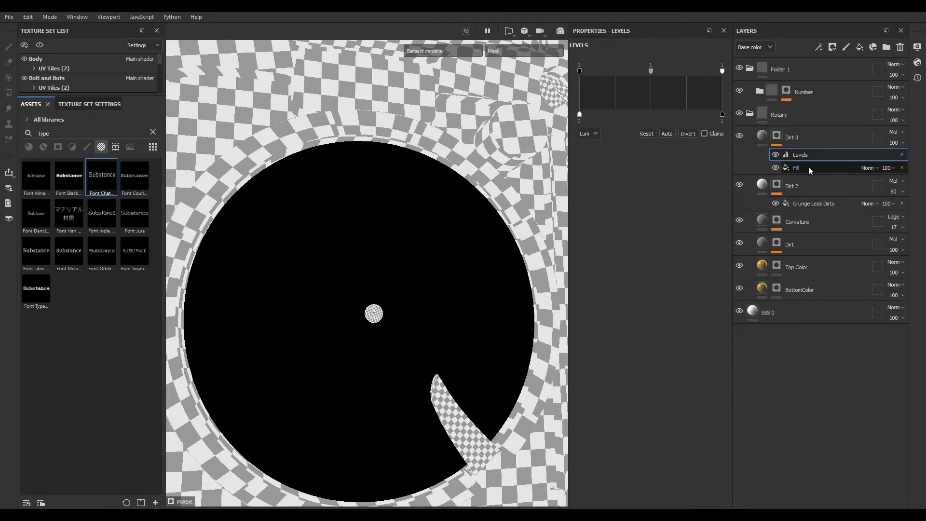
left_click(647, 130)
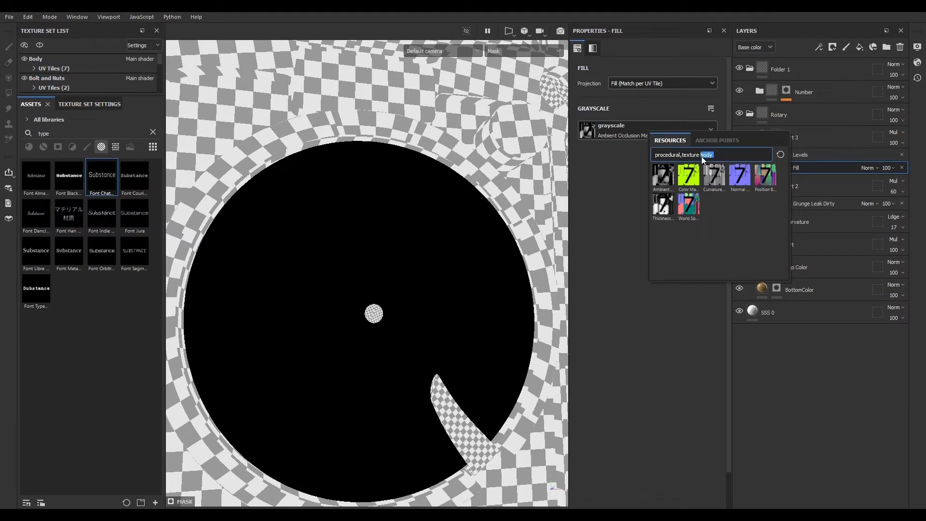
type("rota")
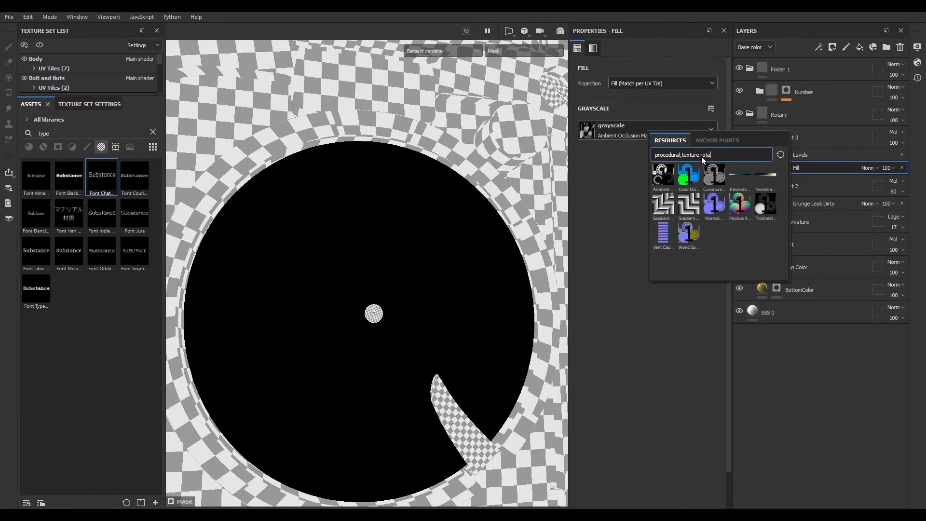
type("y")
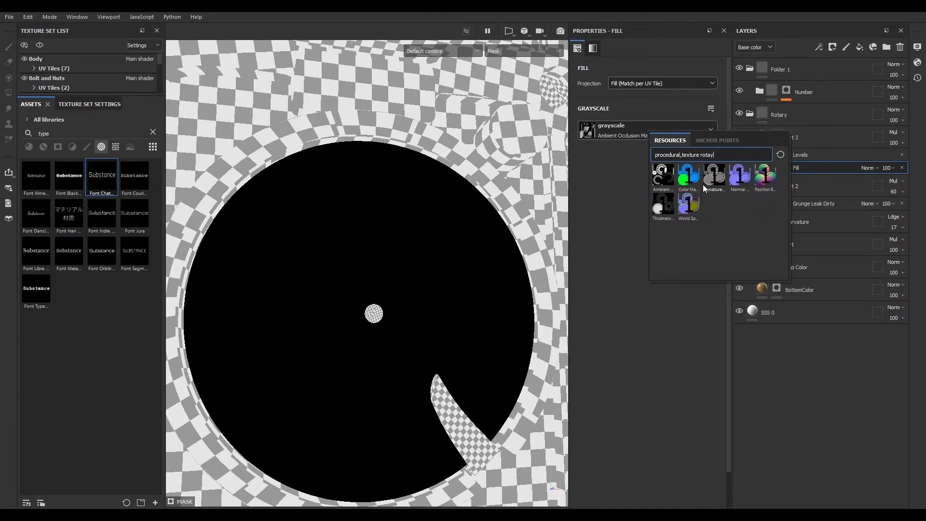
left_click(664, 175)
- Add a paint layer to the Dirt 3 mask and set its blend mode to Lighten (Max)
scroll(338, 326, "up", 4)
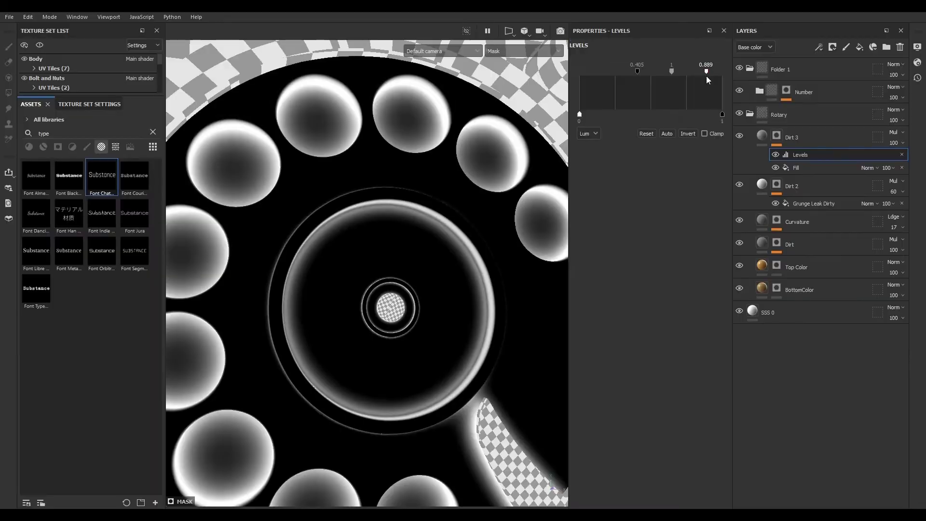
scroll(451, 298, "down", 3)
scroll(444, 307, "up", 3)
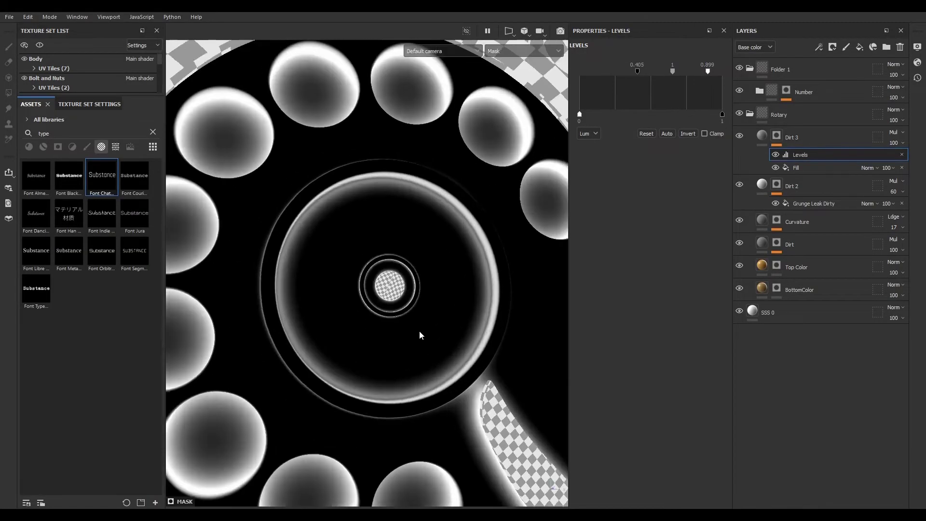
scroll(418, 328, "down", 2)
scroll(398, 345, "up", 1)
scroll(398, 343, "up", 1)
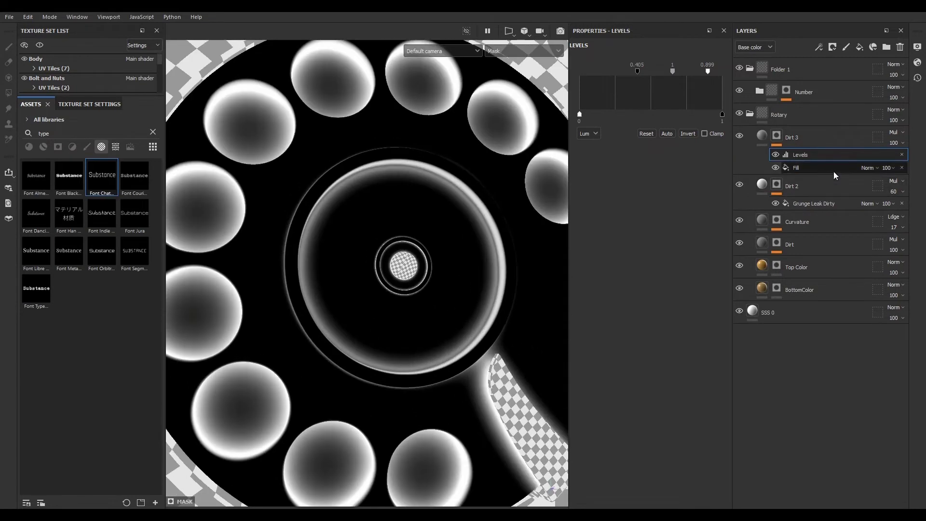
left_click(819, 49)
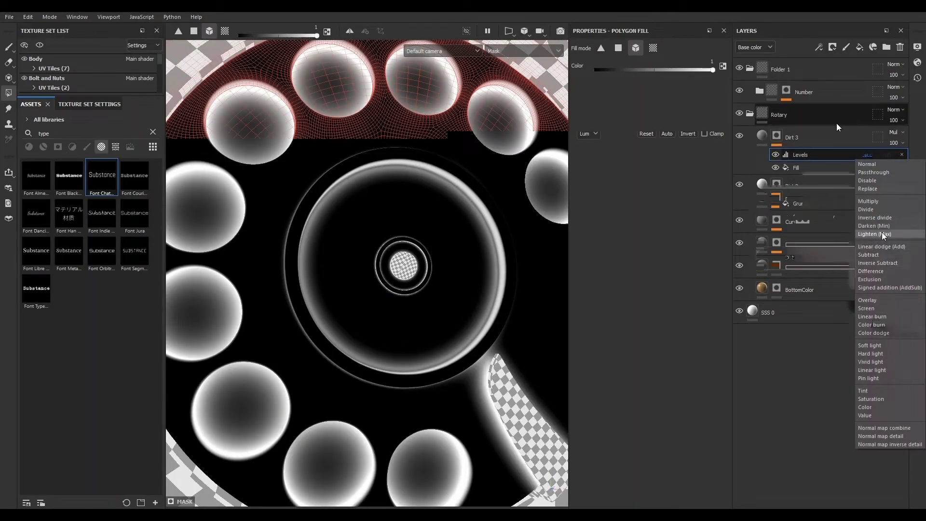
left_click(875, 234)
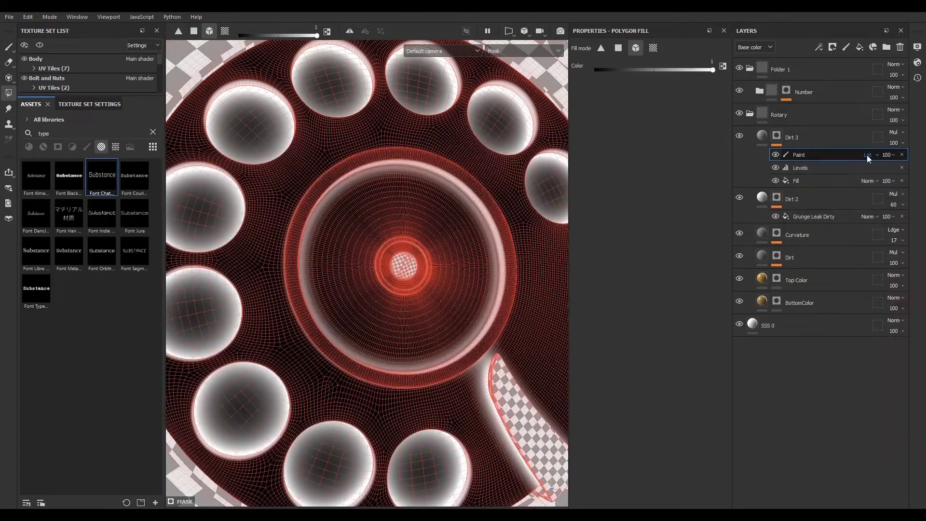
- Set the blend mode of the paint layer in the Dirt 3 mask to Subtract
left_click(868, 155)
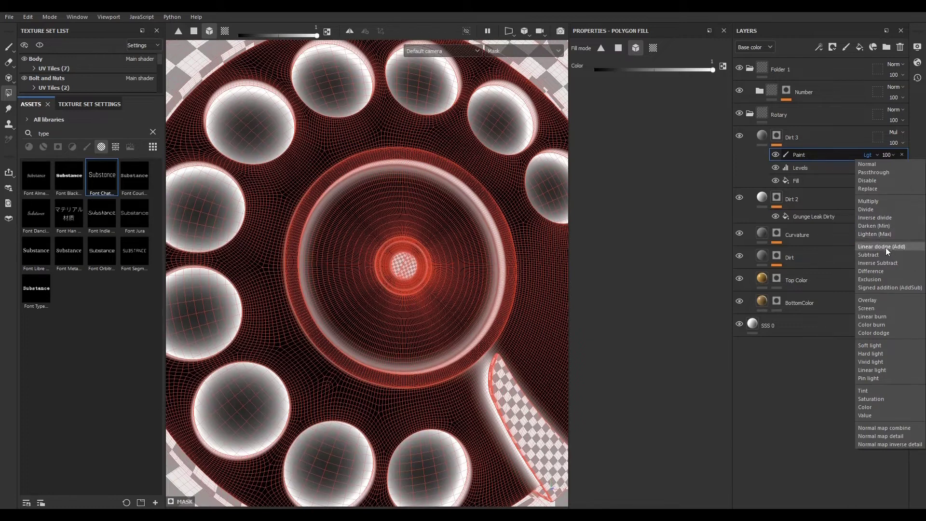
left_click(884, 263)
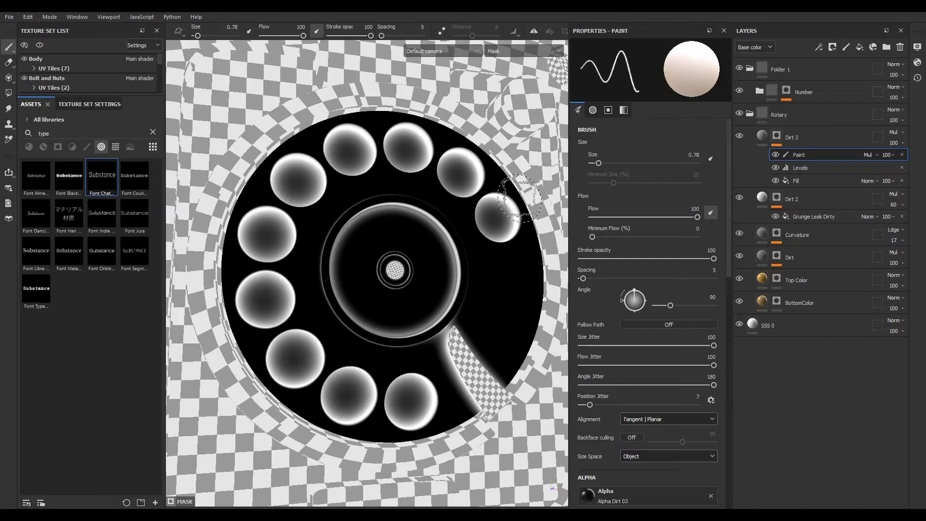
scroll(636, 456, "down", 5)
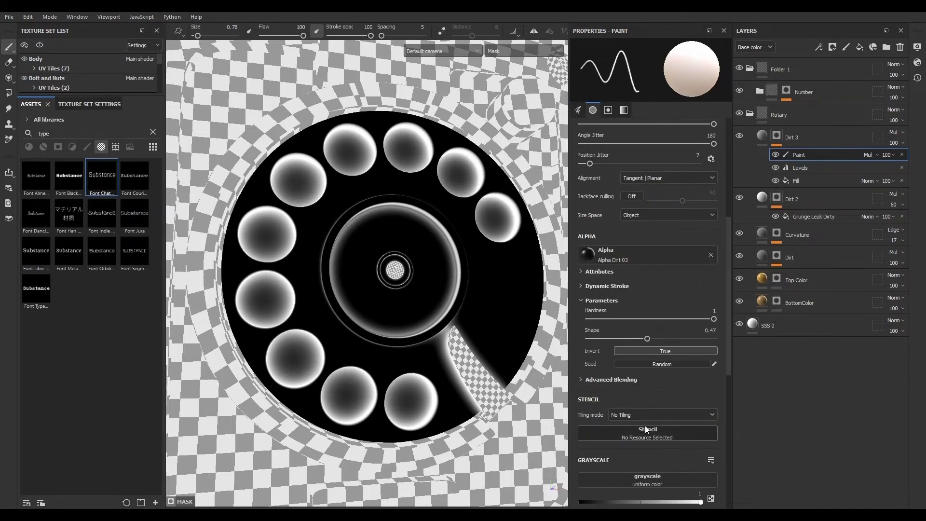
left_click(867, 154)
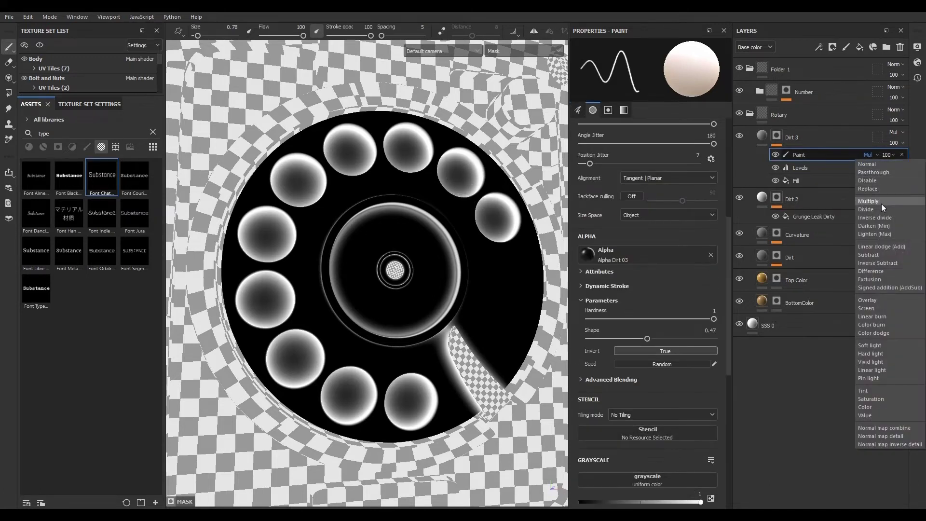
left_click(869, 255)
mouse_move(461, 229)
left_mouse_down()
mouse_move(506, 203)
mouse_move(410, 148)
mouse_move(333, 140)
mouse_move(287, 192)
mouse_move(253, 201)
mouse_move(256, 282)
mouse_move(304, 362)
mouse_move(263, 345)
mouse_move(352, 400)
mouse_move(405, 386)
mouse_move(452, 408)
mouse_move(478, 333)
mouse_move(410, 420)
mouse_move(321, 372)
mouse_move(371, 381)
left_mouse_up()
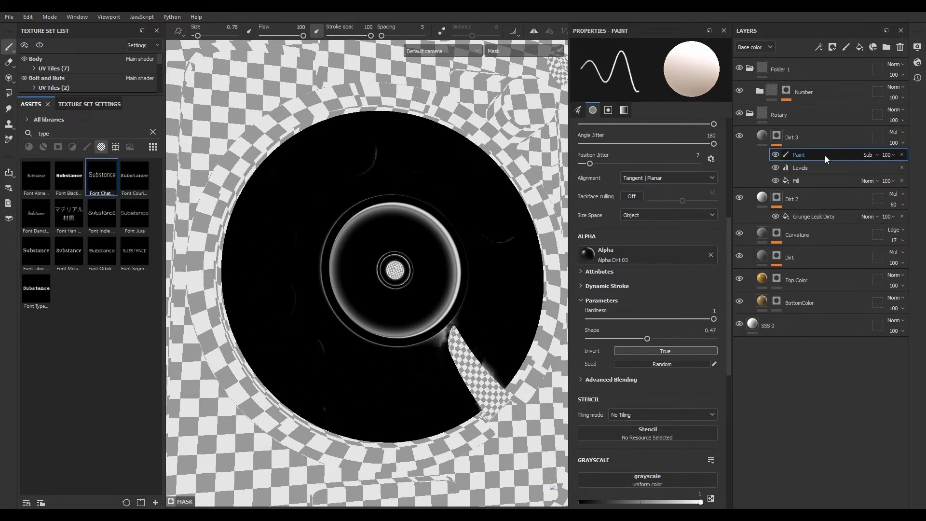
- Add a Clouds 1 fill to the Dirt 3 mask, setting its balance to about 0.3 and noise scale to 7
left_click(818, 46)
left_click(828, 82)
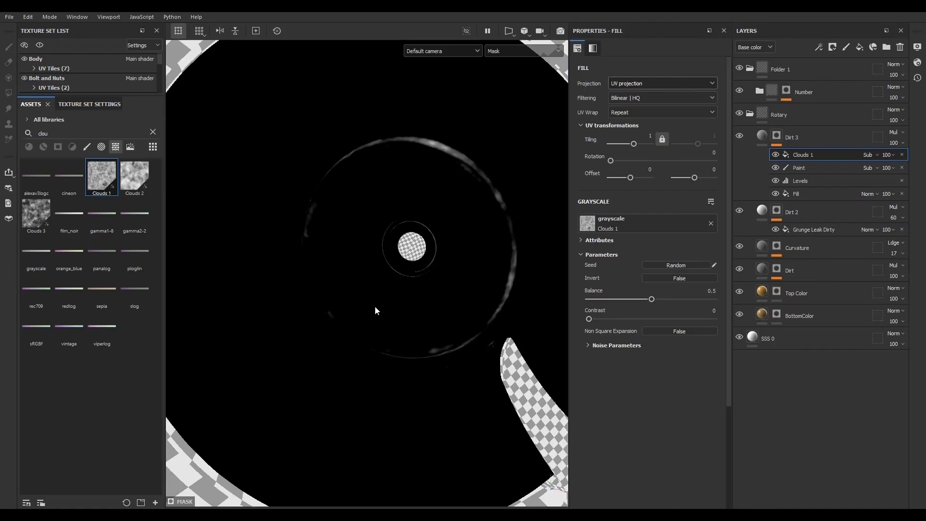
left_click_drag(634, 299, 626, 299)
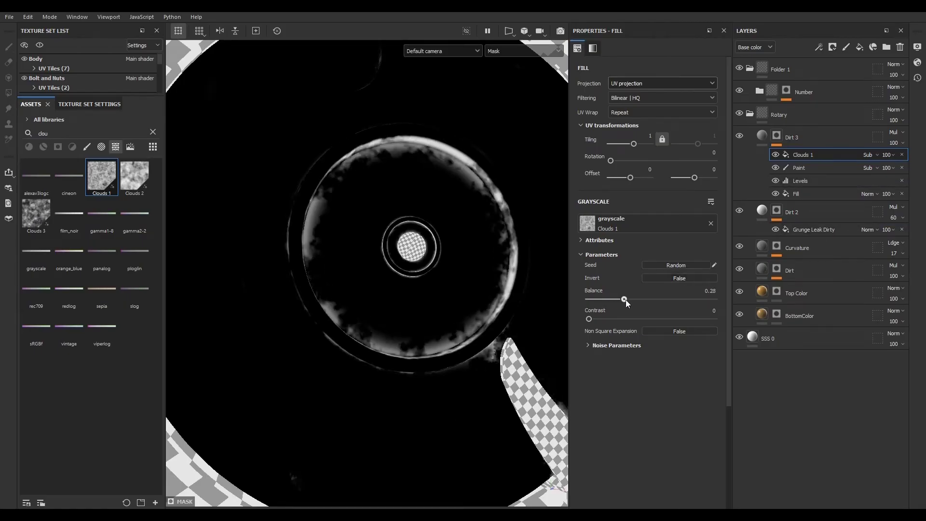
left_click(590, 345)
left_click_drag(601, 363, 706, 365)
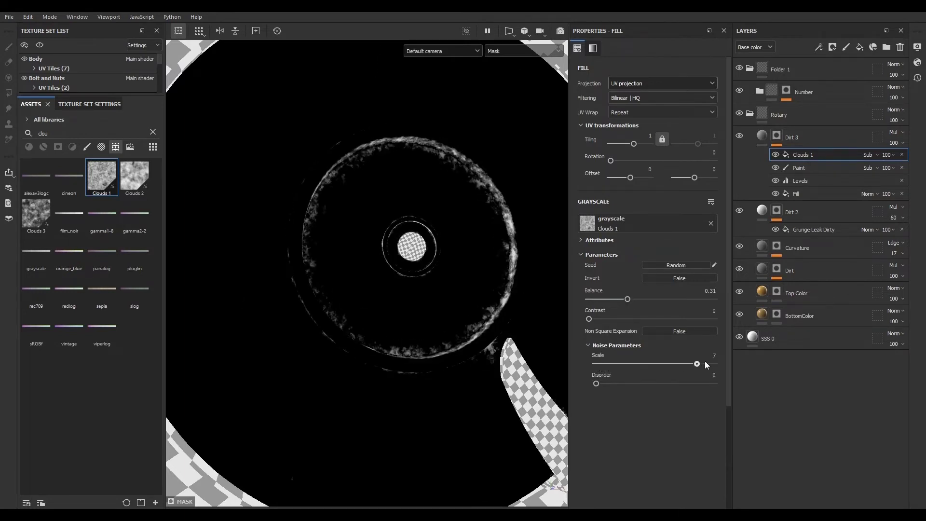
- Inspect the dial's material result with the updated Dirt 3 mask
left_click(762, 136)
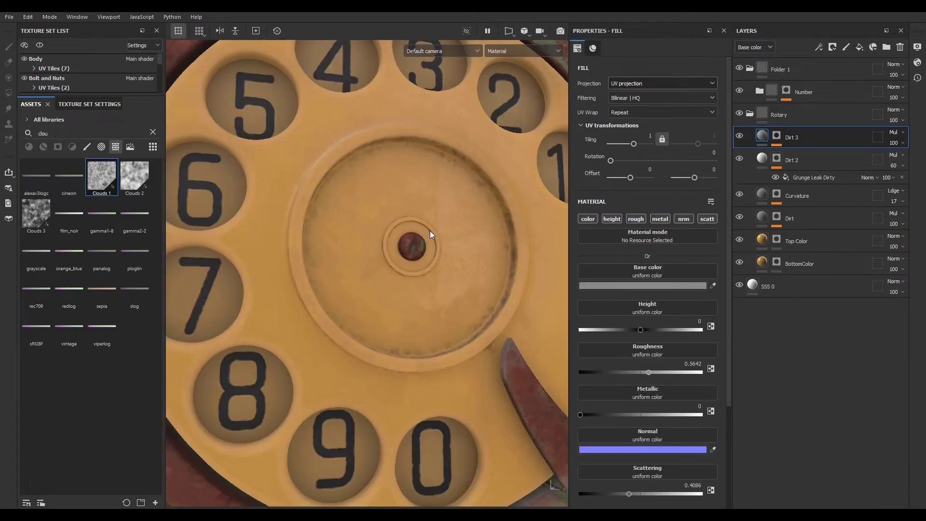
scroll(429, 247, "up", 3)
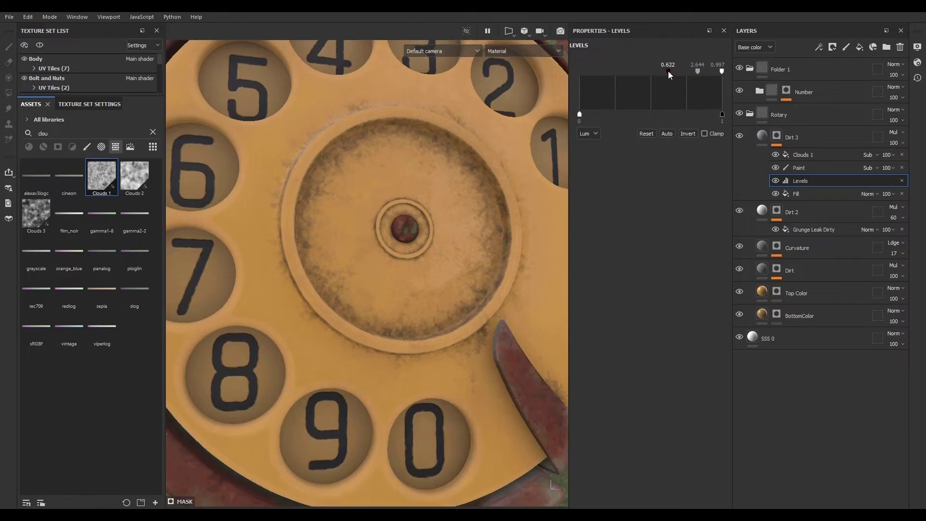
scroll(373, 235, "down", 5)
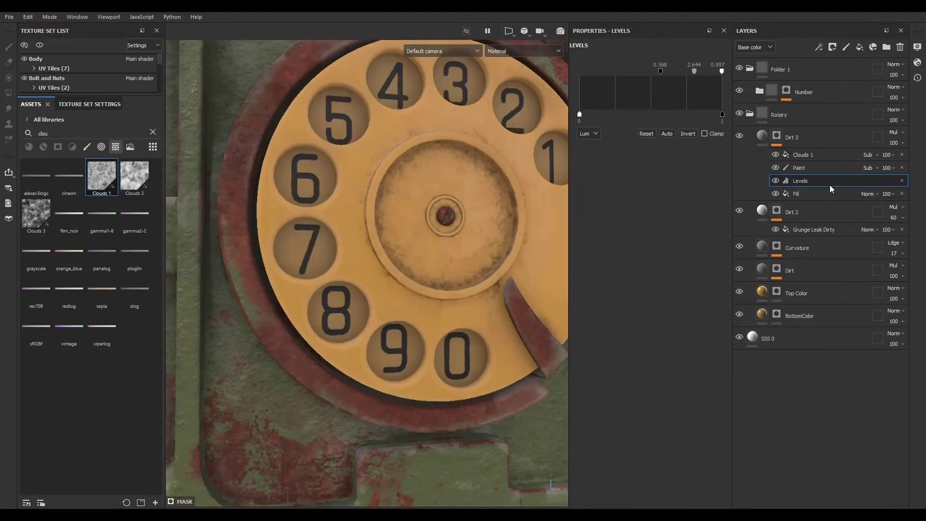
- Select the mask's paint layer and set its brush grayscale value to 0
left_click(808, 167)
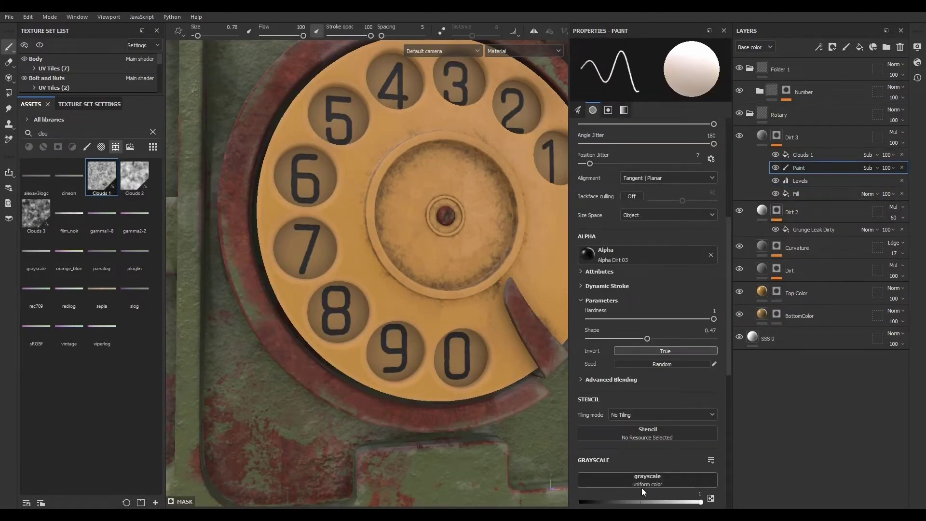
scroll(642, 488, "down", 5)
left_click_drag(701, 357, 580, 357)
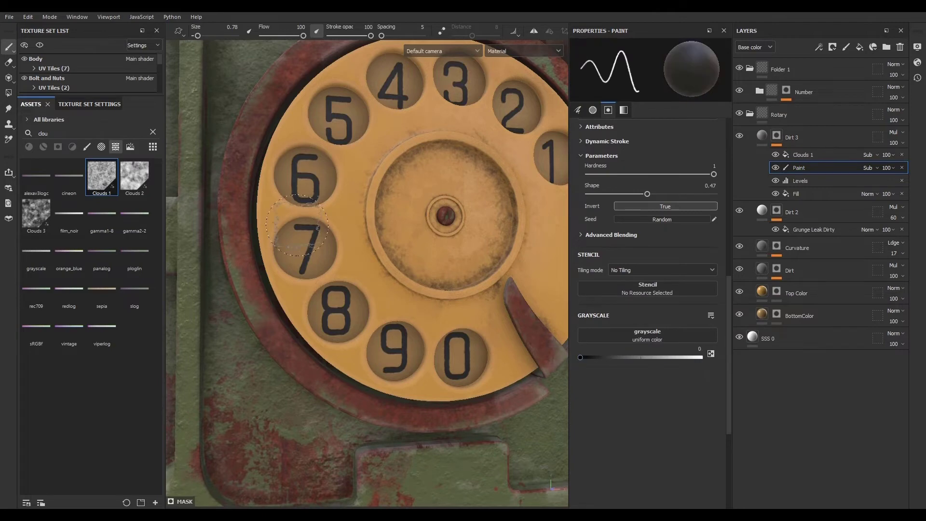
mouse_move(320, 287)
left_mouse_down()
mouse_move(314, 192)
mouse_move(363, 90)
mouse_move(348, 131)
mouse_move(455, 342)
mouse_move(386, 347)
mouse_move(309, 222)
mouse_move(530, 359)
left_mouse_up()
key("ctrl+z")
key("ctrl+z")
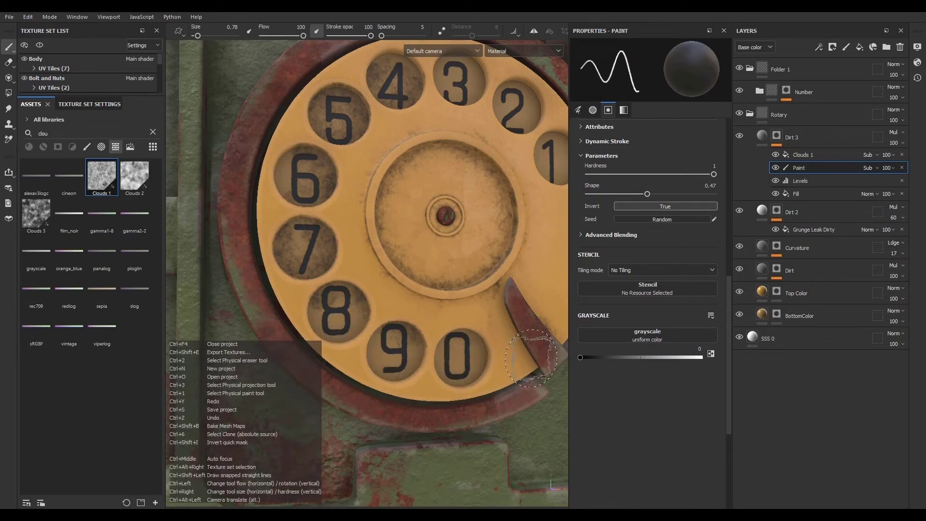
- Paint the Dirt 3 mask around the finger holes near 7, 0 and 1 to remove dirt there
mouse_move(369, 316)
left_mouse_down("alt")
mouse_move(392, 360)
mouse_move(417, 368)
left_mouse_up("alt")
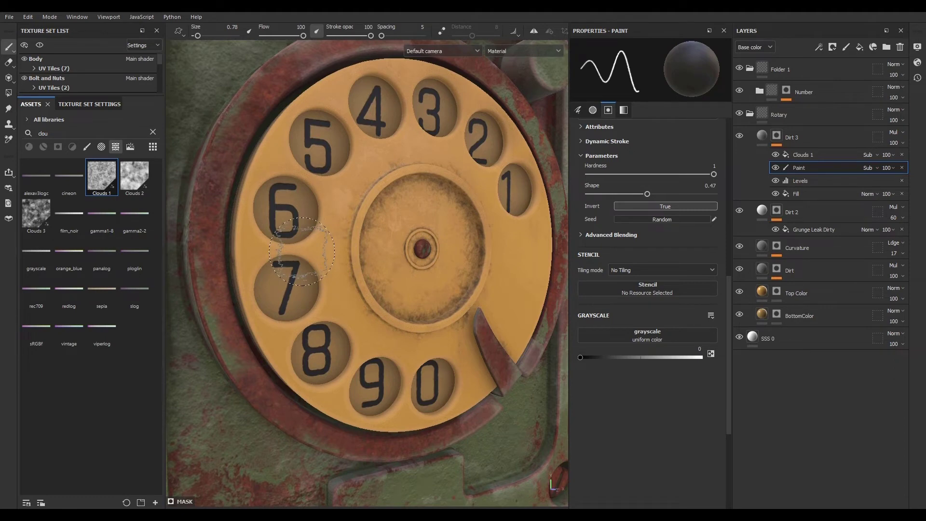
scroll(291, 284, "up", 2)
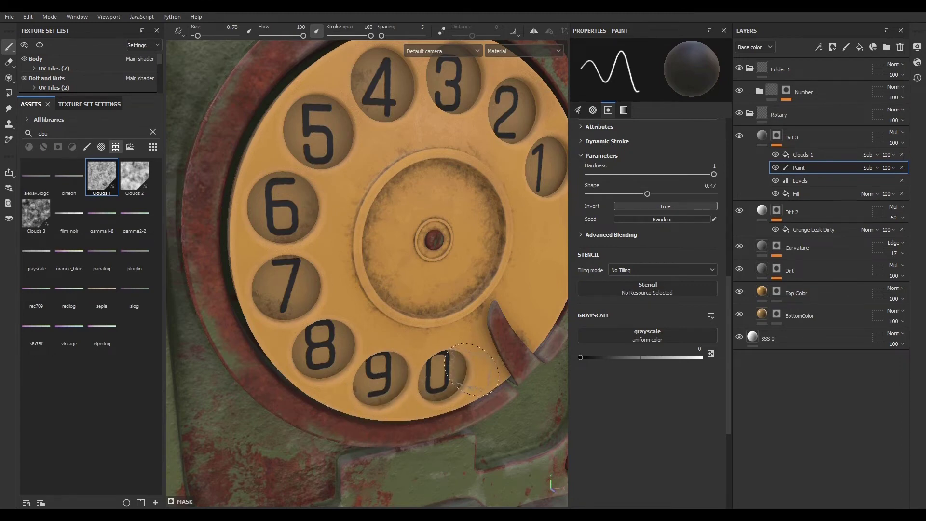
left_click_drag(471, 317, 430, 322, "alt")
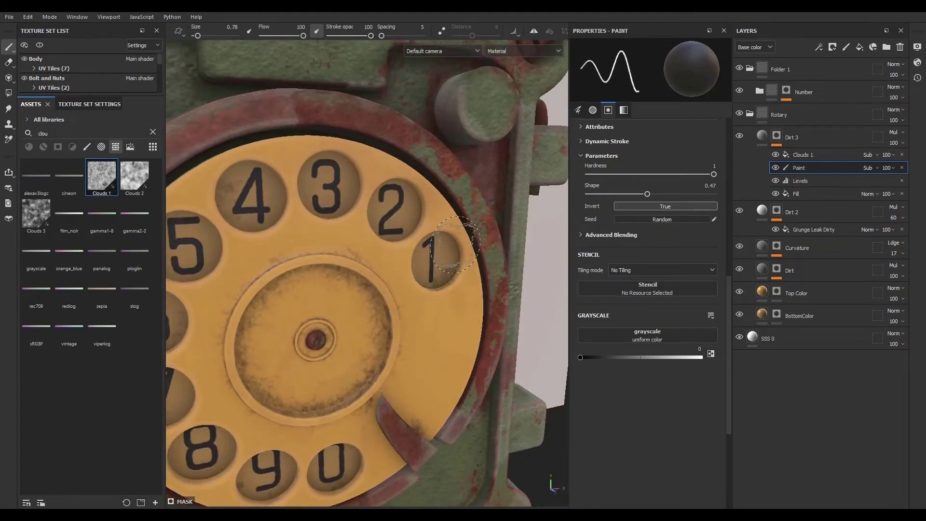
left_click_drag(459, 376, 354, 302, "alt")
scroll(434, 375, "down", 4)
left_click_drag(340, 418, 396, 416, "alt")
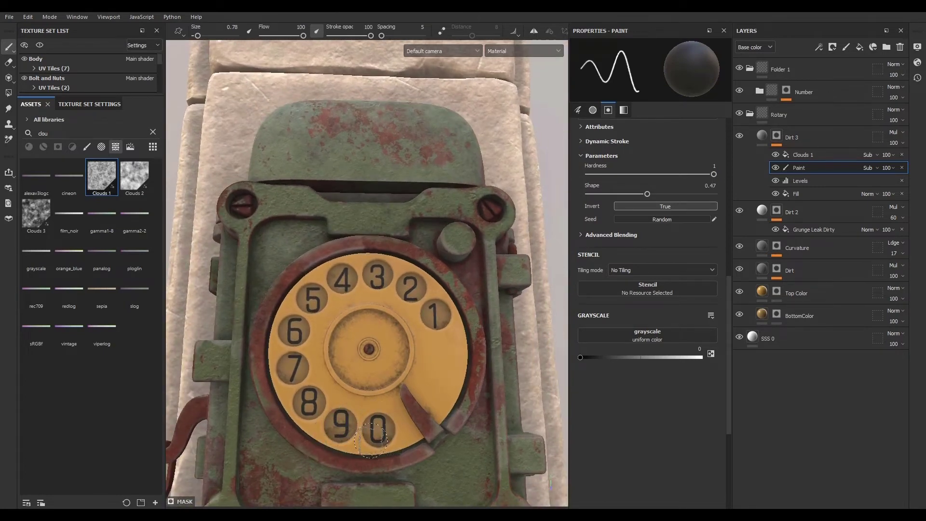
left_click_drag(429, 468, 360, 437, "alt")
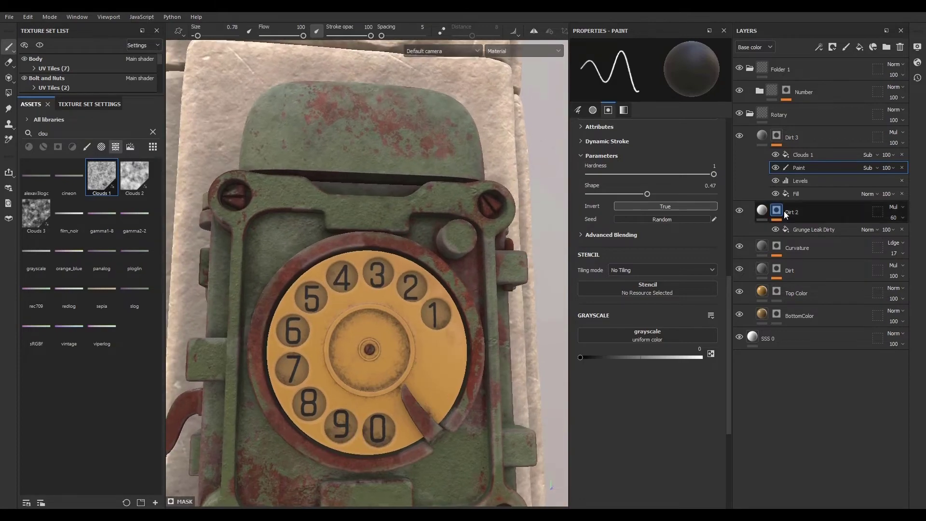
- Collapse the Rotary folder and review the textured phone from several angles
left_click(762, 138)
left_click(760, 117)
left_click(750, 114)
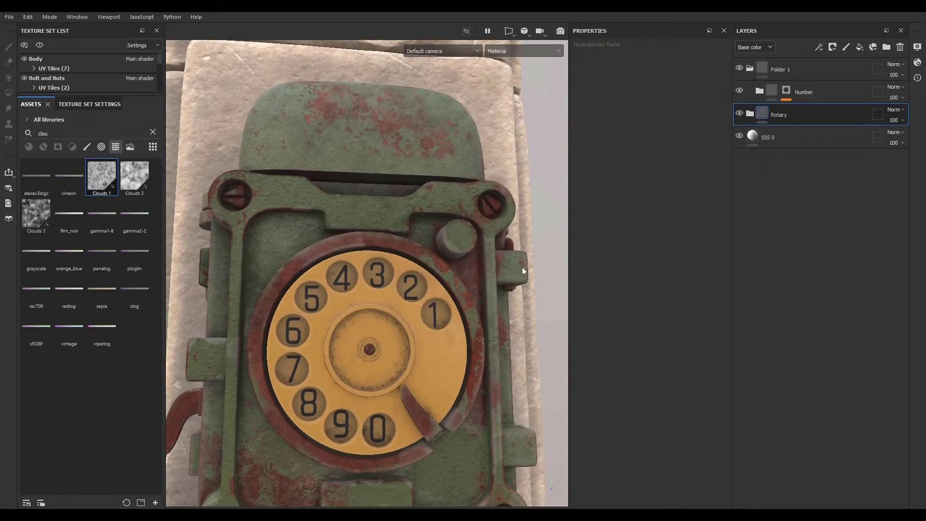
right_click_drag(438, 389, 209, 261, "alt")
middle_click_drag(437, 417, 399, 284, "alt")
left_click_drag(399, 283, 434, 348, "alt")
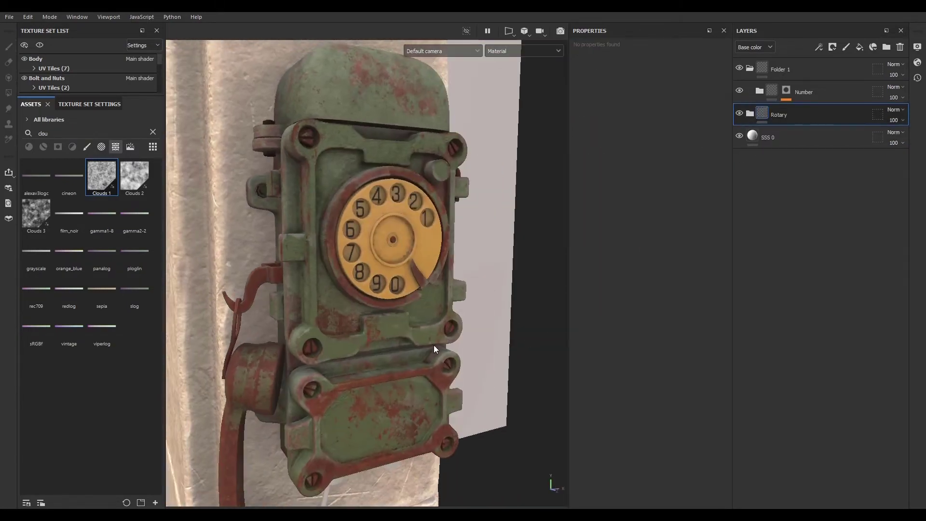
right_click_drag(434, 348, 370, 368, "alt")
left_click_drag(370, 368, 362, 332, "alt")
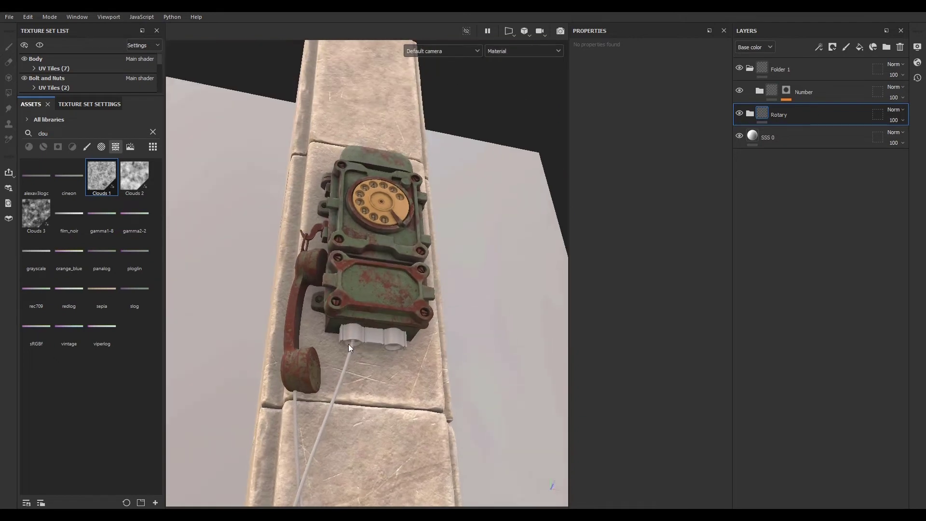
right_click_drag(361, 333, 409, 377, "alt")
left_click_drag(410, 376, 384, 346, "alt")
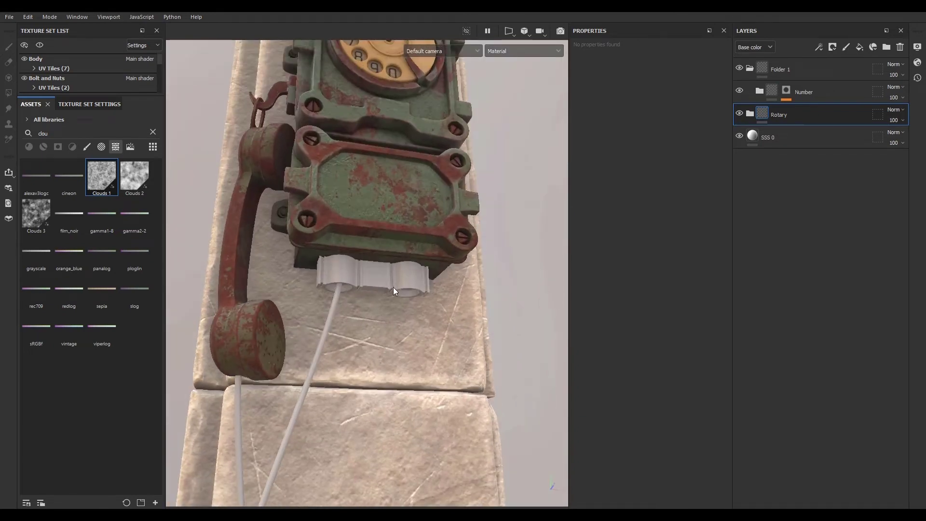
- Collapse Folder 1 and switch to the Handset texture set
left_click(750, 69)
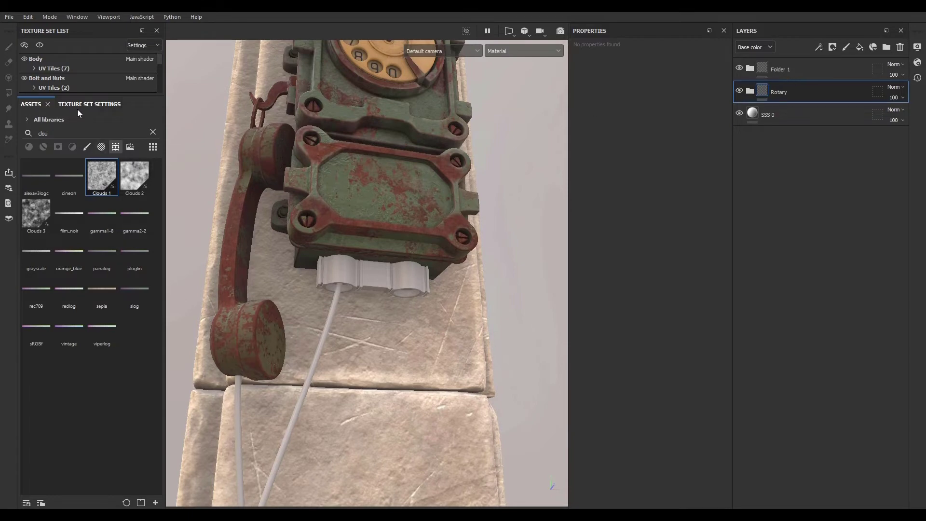
right_click(364, 278, "ctrl+alt")
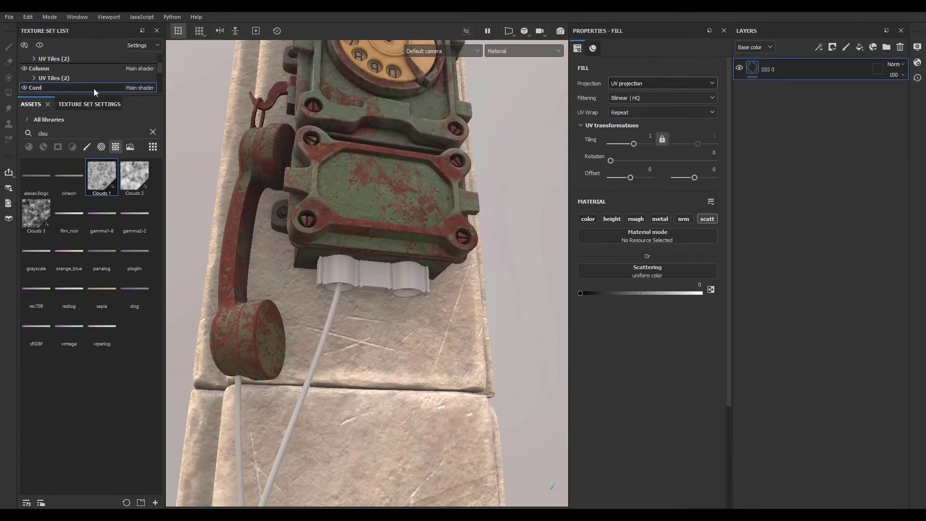
left_click(41, 46)
left_click(42, 46)
key("ctrl+alt")
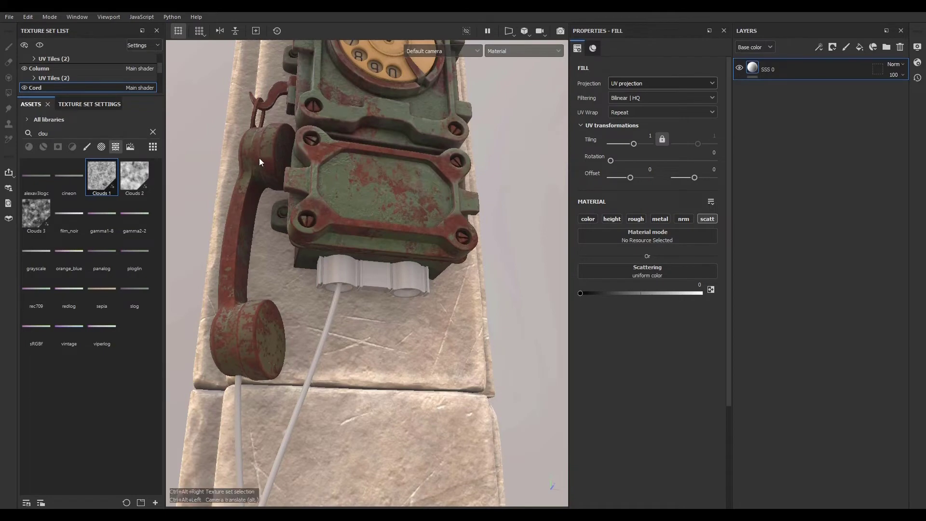
right_click(260, 160, "ctrl+alt")
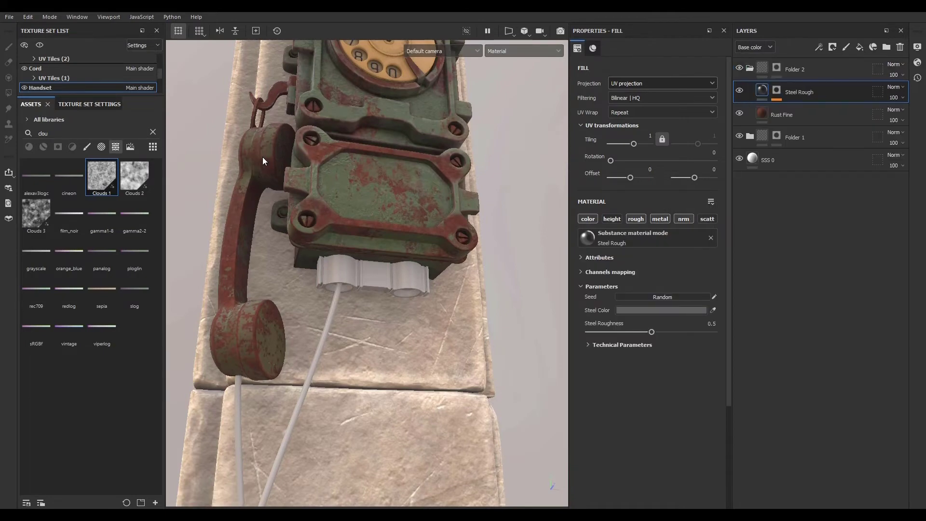
mouse_move(257, 165)
left_mouse_down("alt")
mouse_move(301, 211)
mouse_move(242, 175)
left_mouse_up("alt")
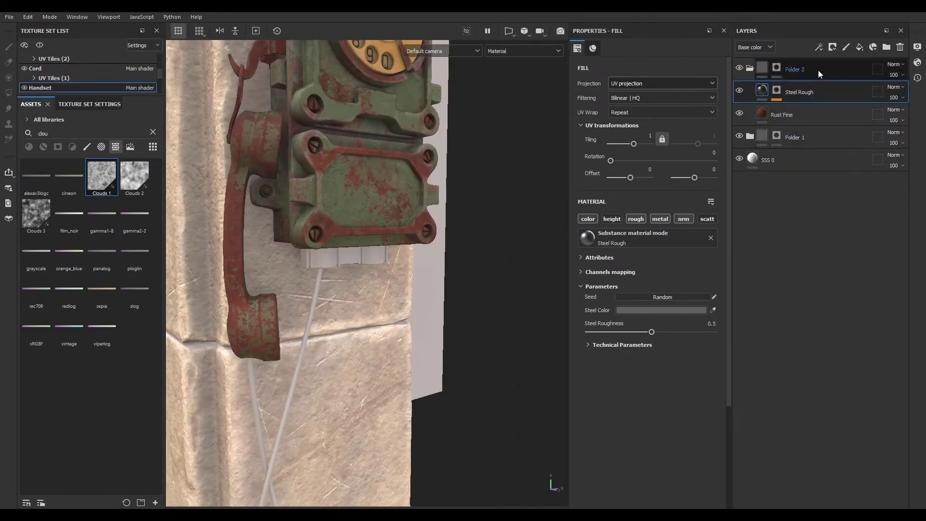
- Examine the Handset layer stack, expanding Folder 1 and selecting its Dust through Rust Fine layers
left_click(755, 72)
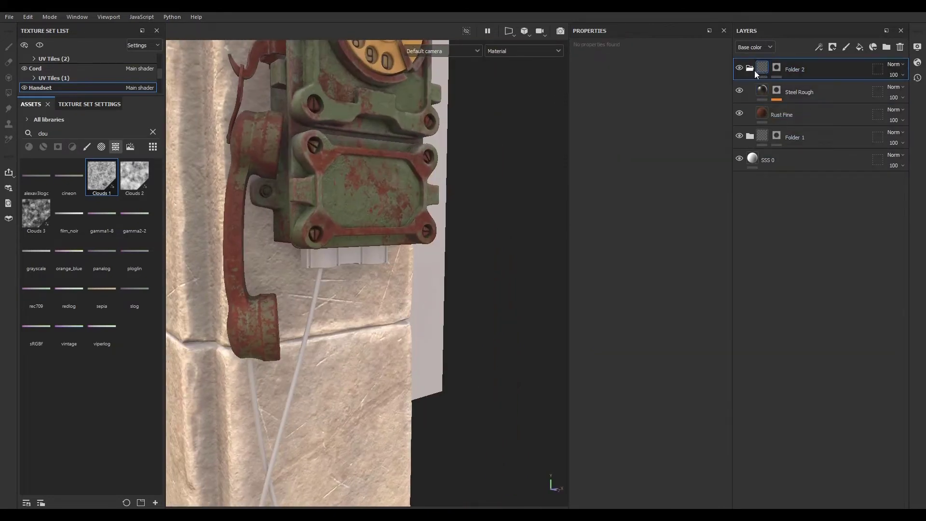
left_click(834, 92)
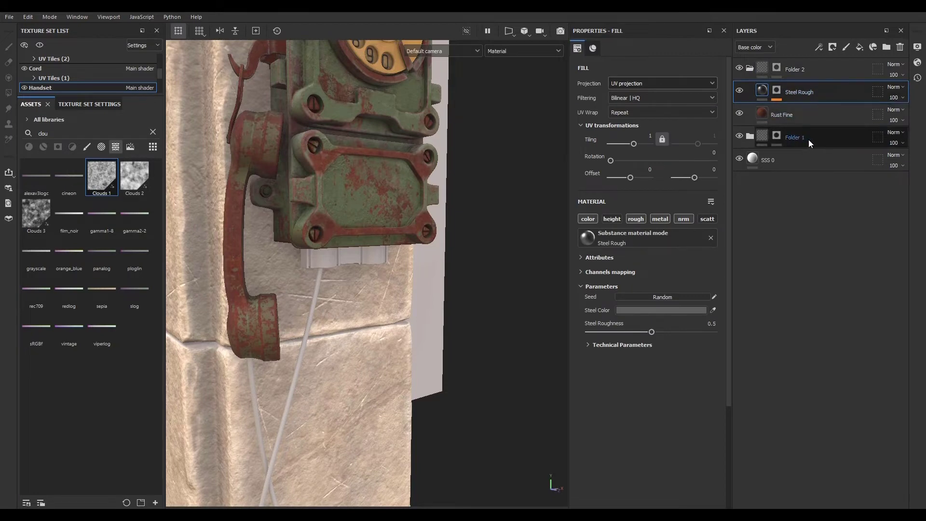
left_click(750, 137)
left_click(809, 160)
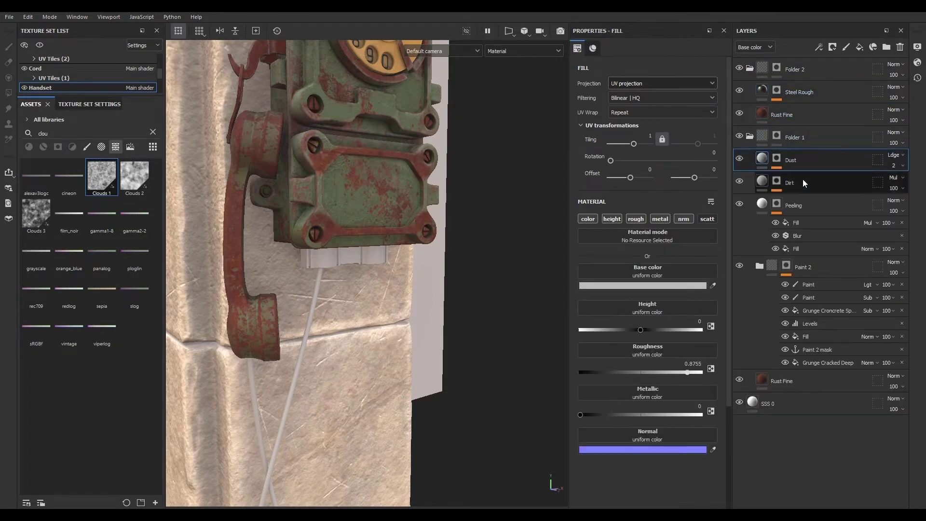
left_click(770, 210)
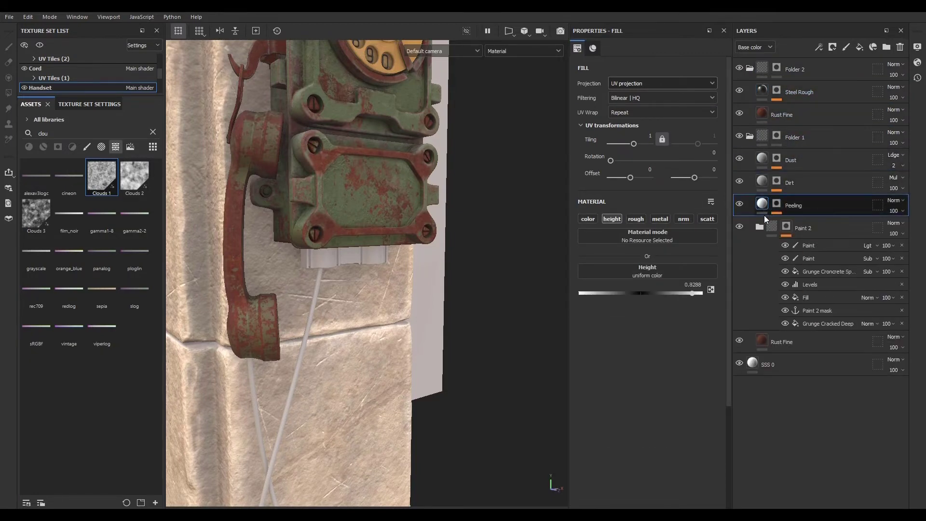
left_click(767, 228)
left_click(760, 226)
left_click(795, 251)
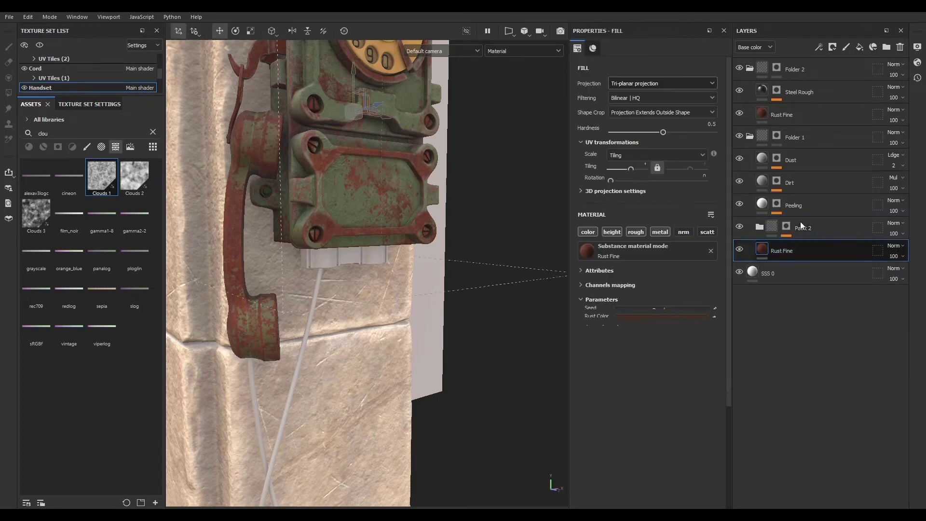
left_click(816, 159, "shift")
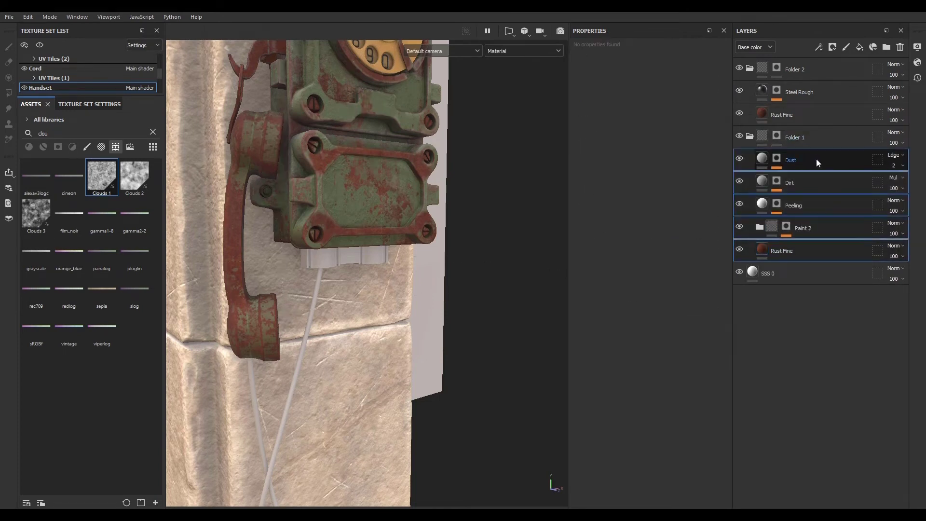
left_click(765, 140)
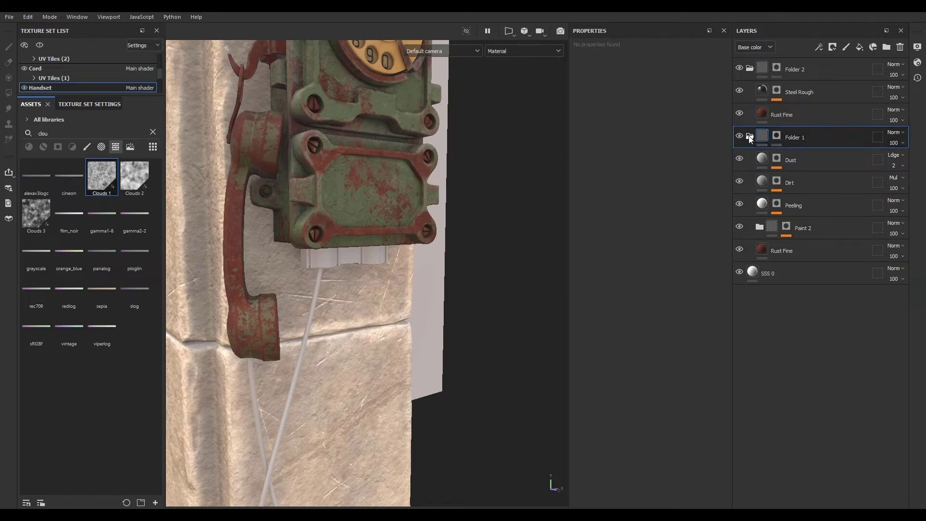
- Copy the Handset's Folder 1 and paste it into the Cord texture set
left_click(749, 137)
right_click(824, 134)
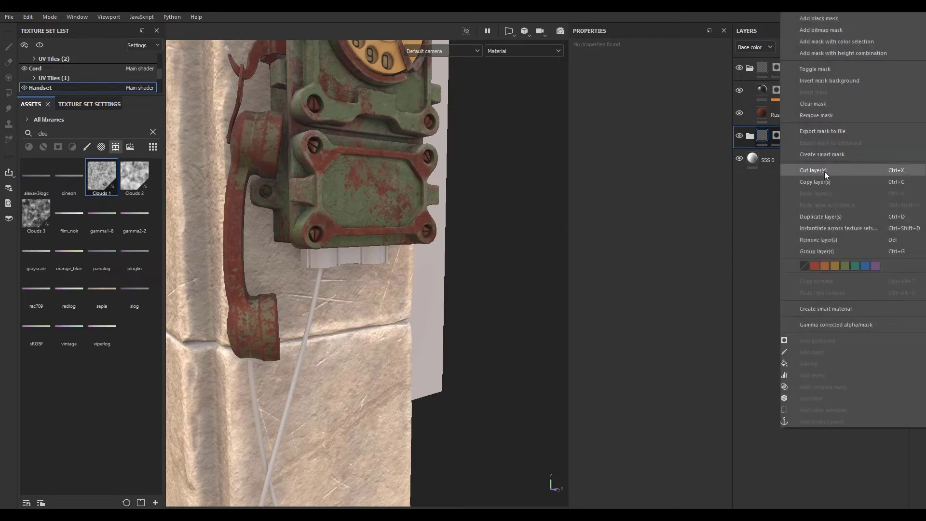
left_click(838, 182)
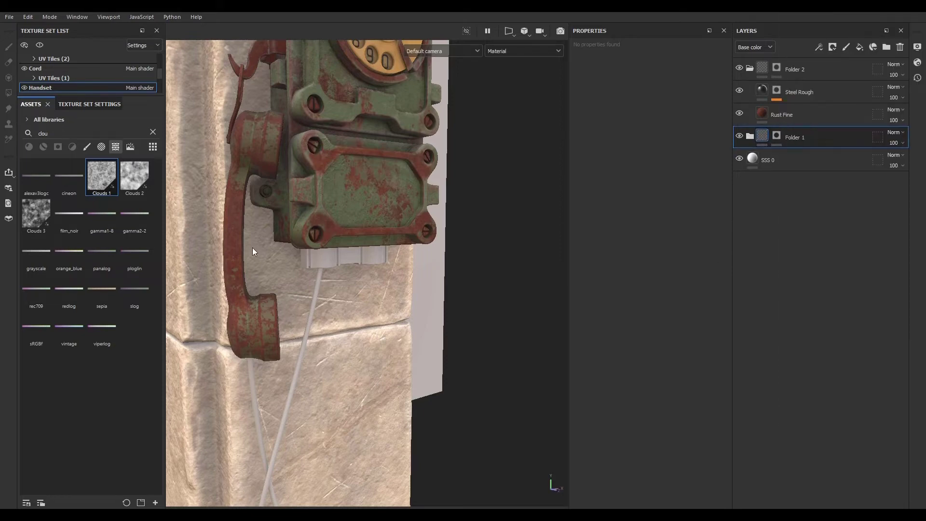
key("ctrl")
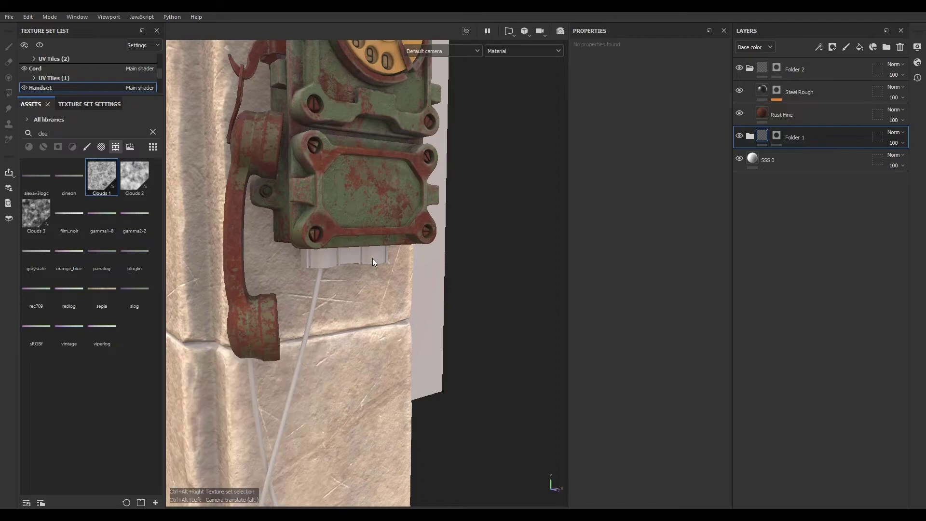
right_click(373, 256, "ctrl+alt")
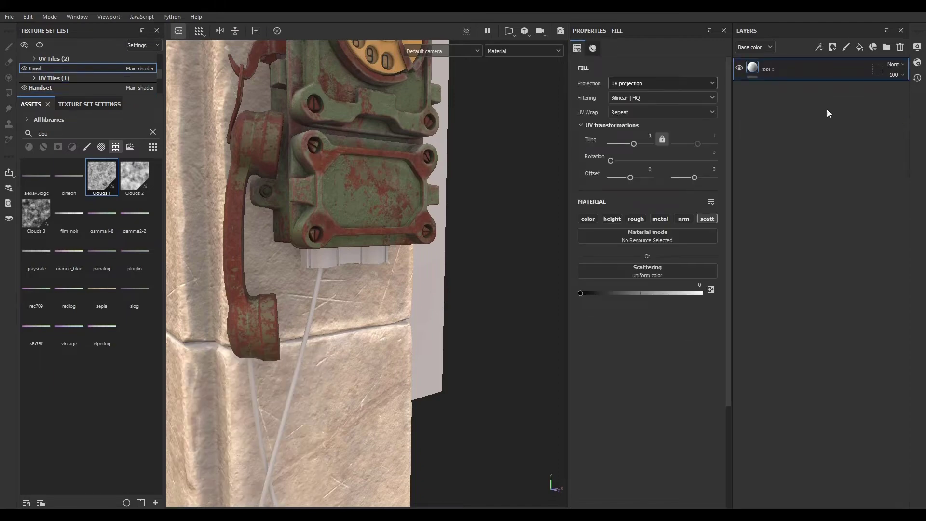
right_click(835, 66)
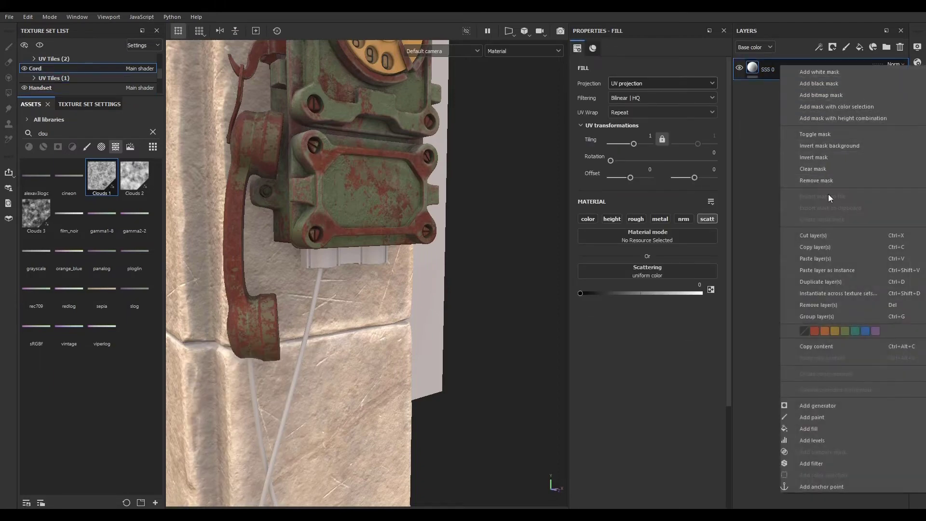
left_click(821, 261)
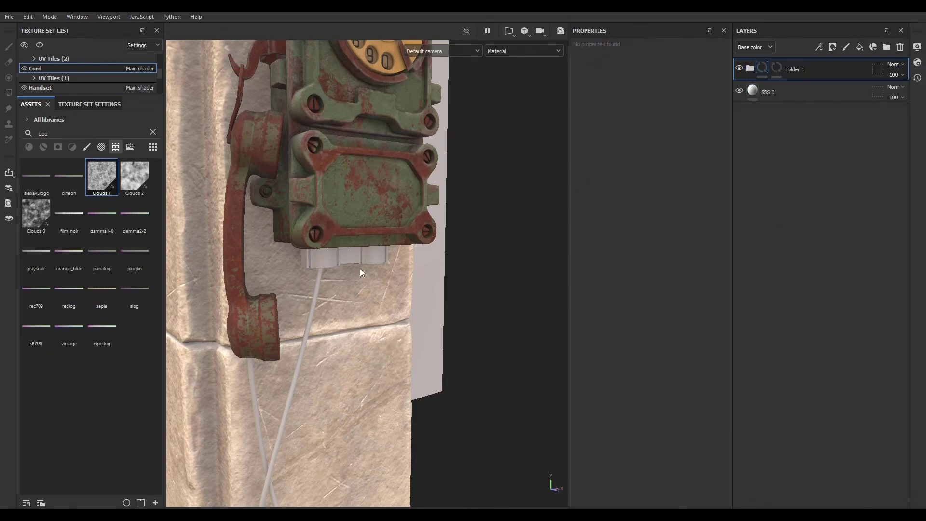
- Remove the mask from the pasted Folder 1 in the Cord set
scroll(381, 277, "up", 5)
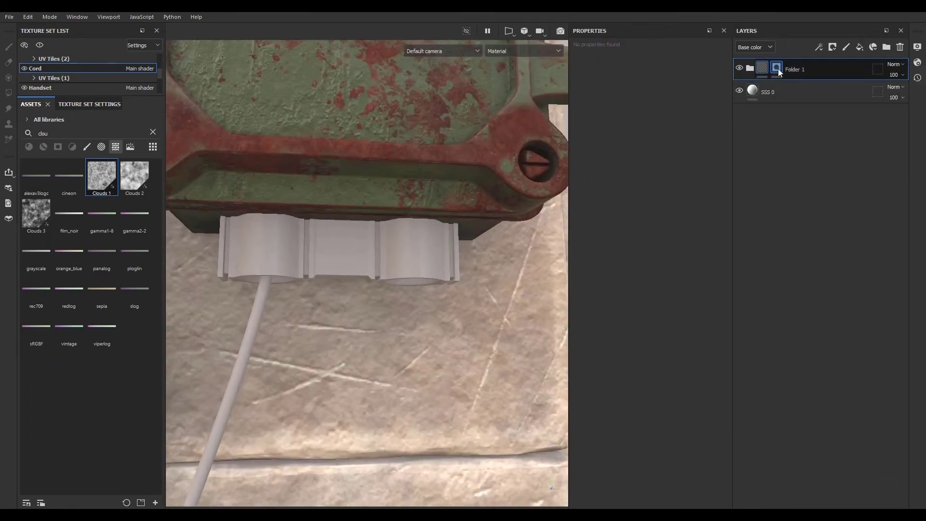
right_click(779, 68)
left_click(814, 183)
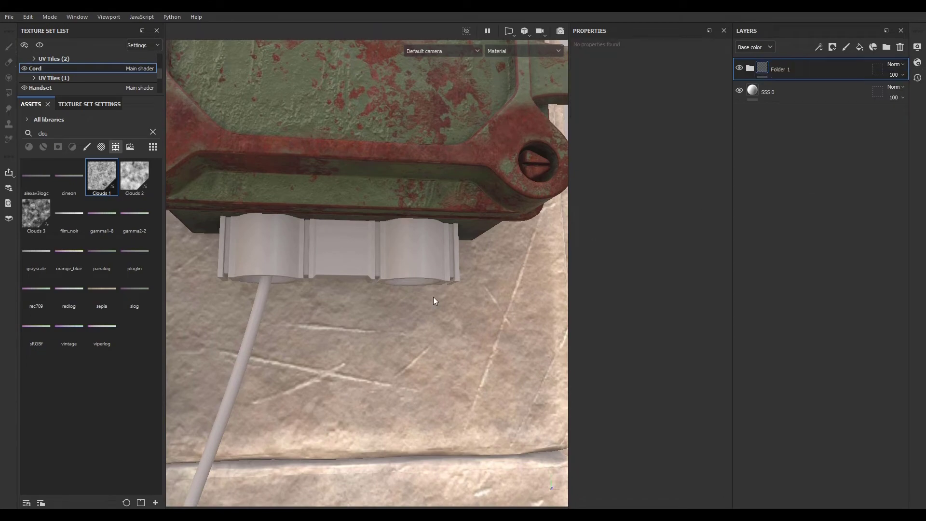
- Add a black mask to Folder 1
left_click_drag(433, 296, 360, 330, "alt")
right_click_drag(360, 330, 164, 248, "alt")
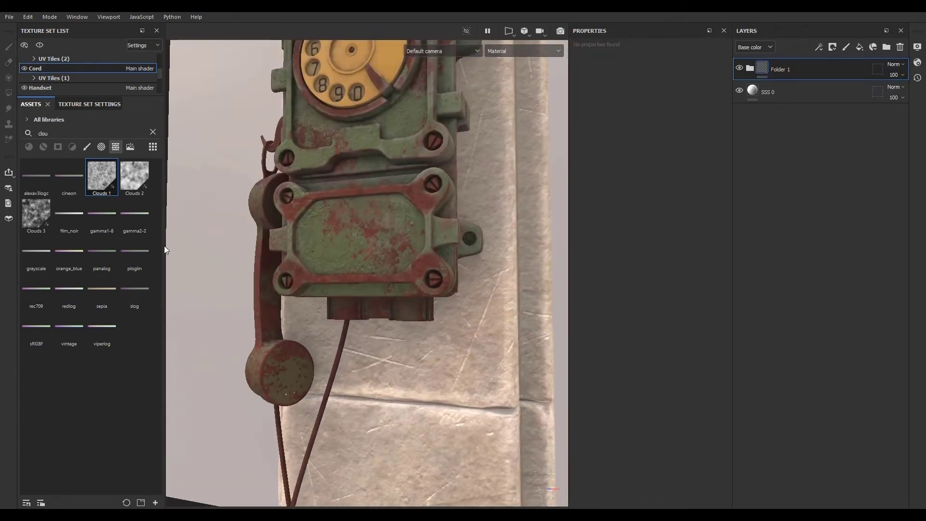
left_click_drag(289, 300, 399, 326, "alt")
middle_click_drag(383, 294, 360, 203, "alt")
right_click_drag(359, 203, 604, 238, "alt")
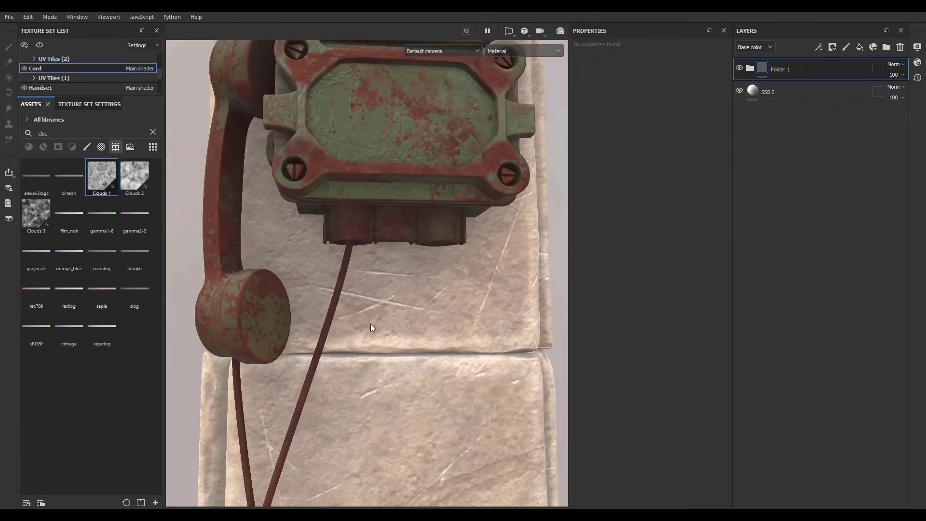
left_click_drag(371, 328, 450, 297, "alt")
left_click(834, 47)
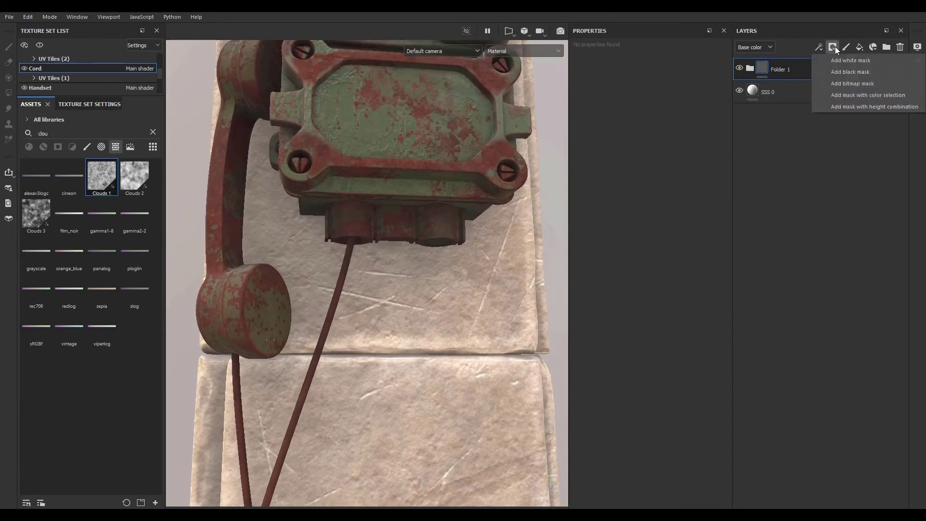
left_click(851, 72)
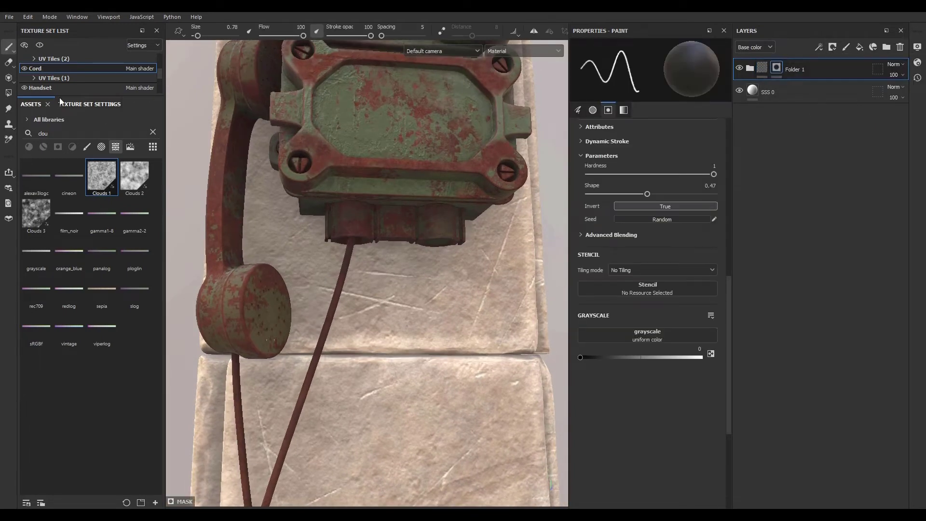
- Fill the cord mesh in Folder 1's mask with value 0 using Polygon Fill
left_click(8, 93)
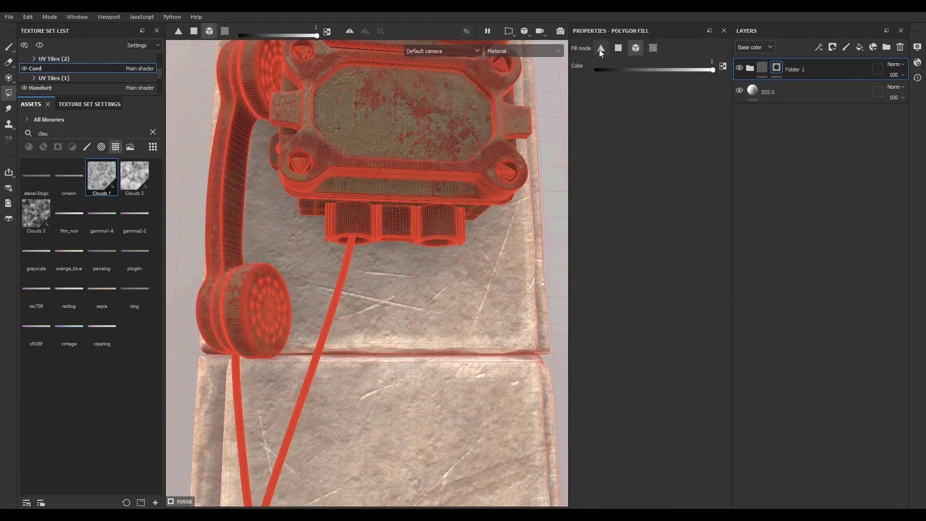
left_click_drag(713, 71, 604, 70)
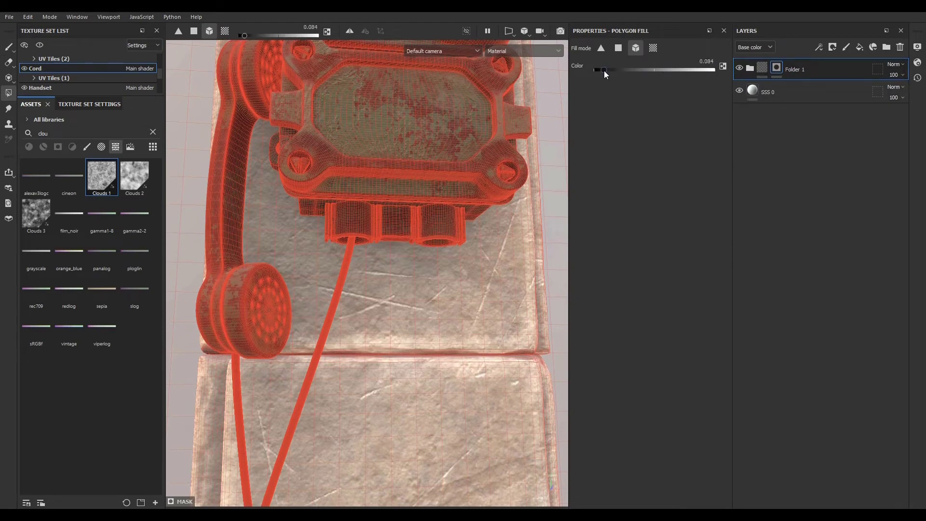
left_click(347, 268)
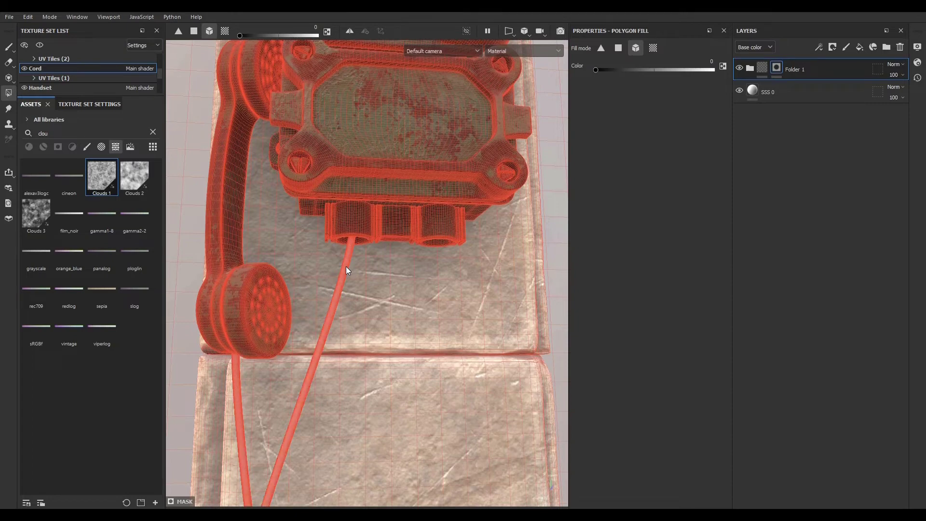
left_click(762, 69)
- Create a new folder above Folder 1 and give it a black mask
right_click_drag(308, 297, 290, 289, "alt")
left_click_drag(290, 290, 483, 346, "alt")
right_click_drag(484, 345, 420, 356, "alt")
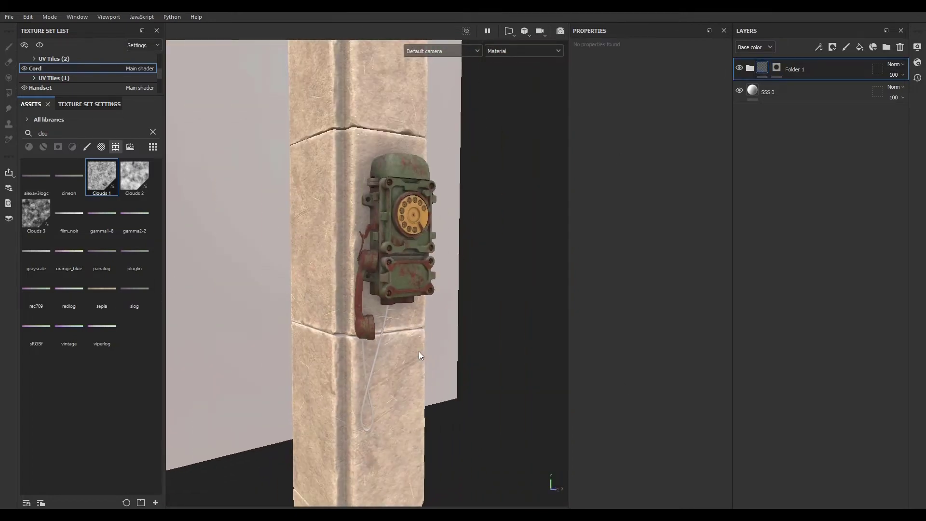
mouse_move(420, 355)
left_mouse_down("alt")
mouse_move(302, 344)
mouse_move(422, 343)
left_mouse_up("alt")
right_click_drag(421, 343, 840, 338, "alt")
middle_click_drag(408, 346, 419, 186, "alt")
left_click_drag(420, 187, 465, 181, "alt")
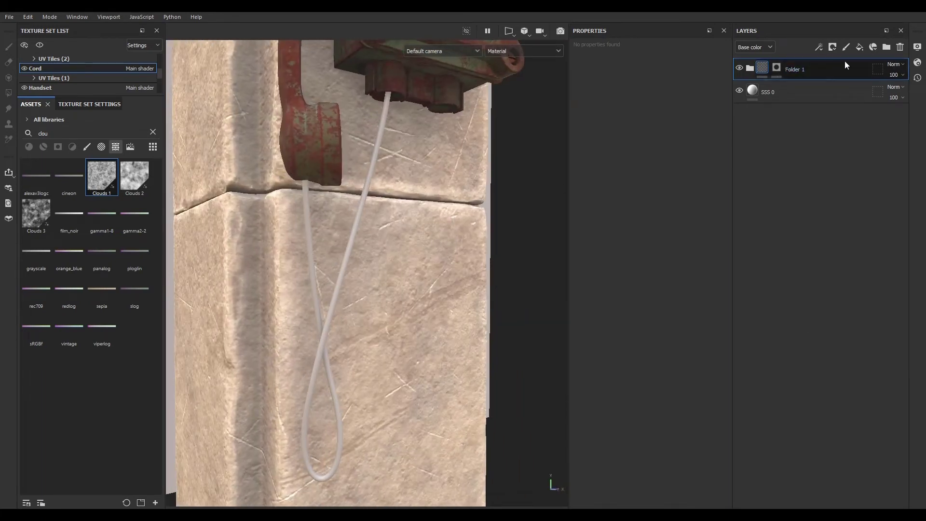
left_click(887, 47)
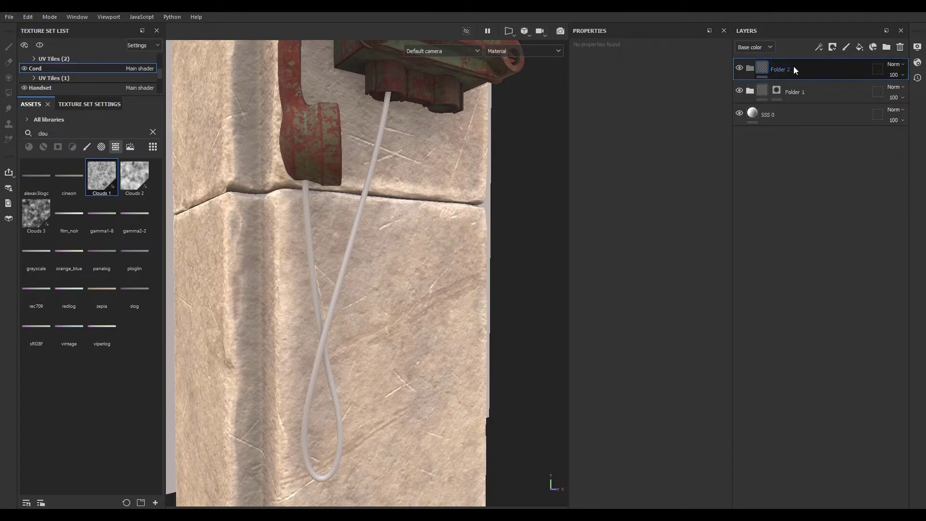
left_click(834, 47)
left_click(860, 72)
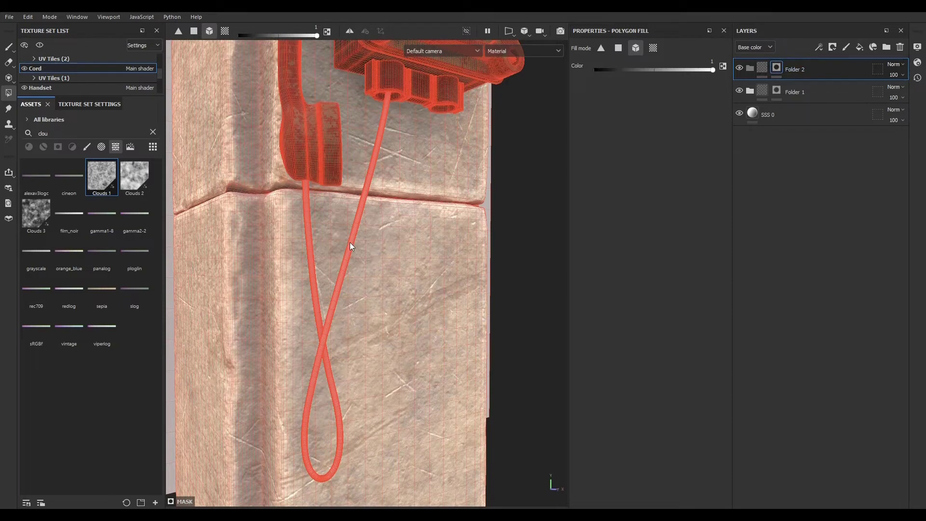
left_click(763, 68)
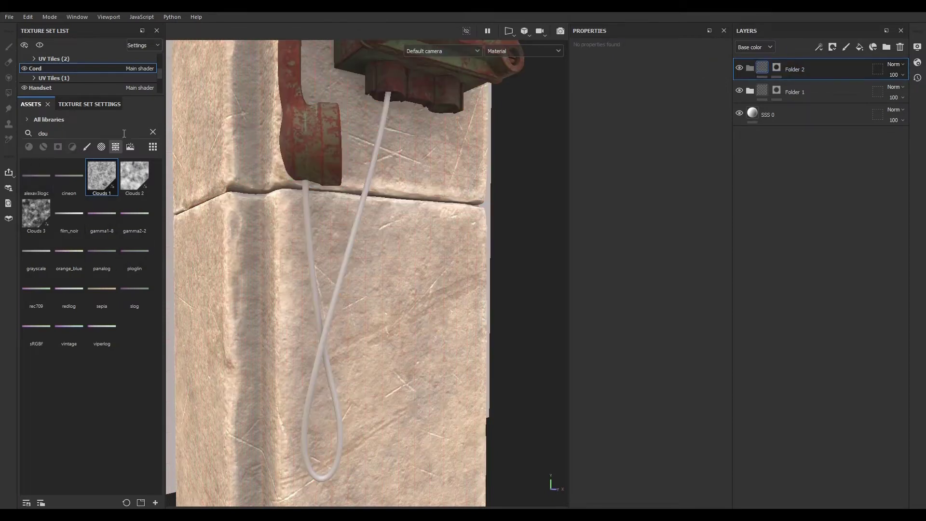
- Search the materials for tire and drop Rubber Tire into Folder 2
left_click(153, 132)
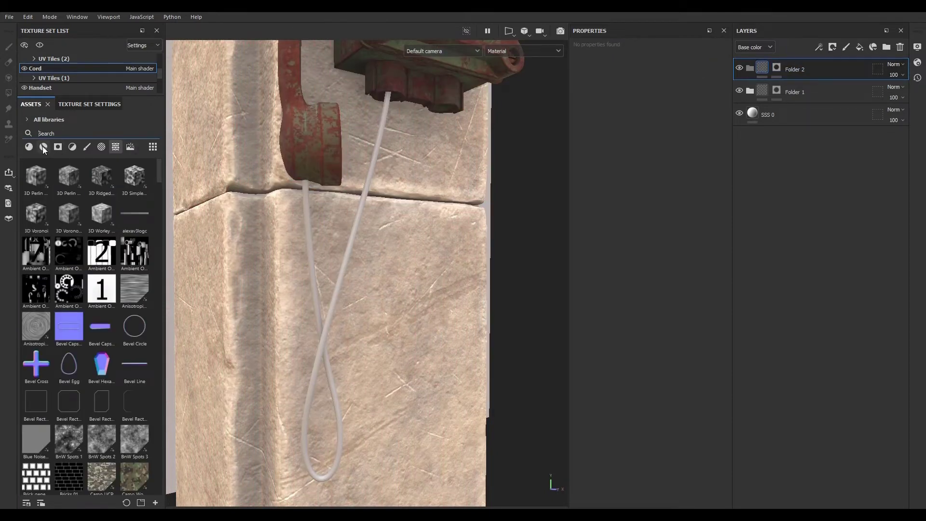
left_click(43, 146)
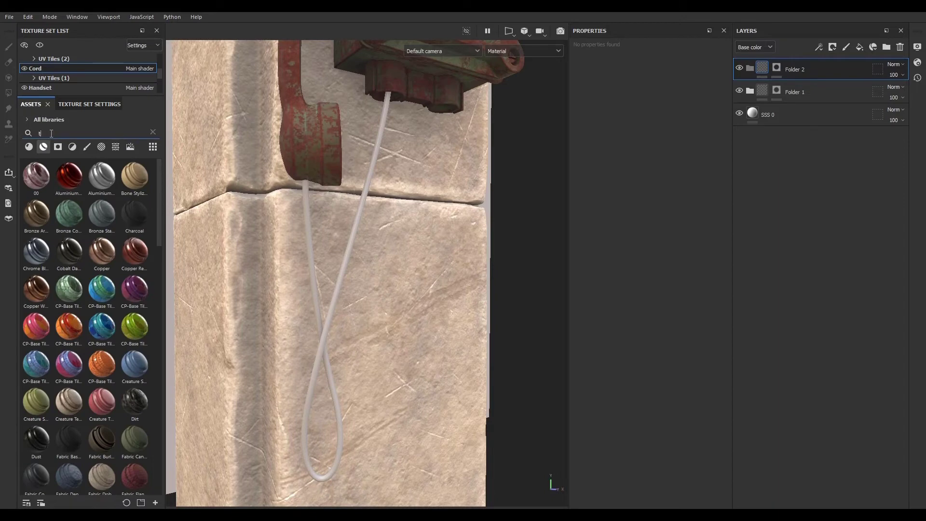
left_click(51, 134)
type("tir")
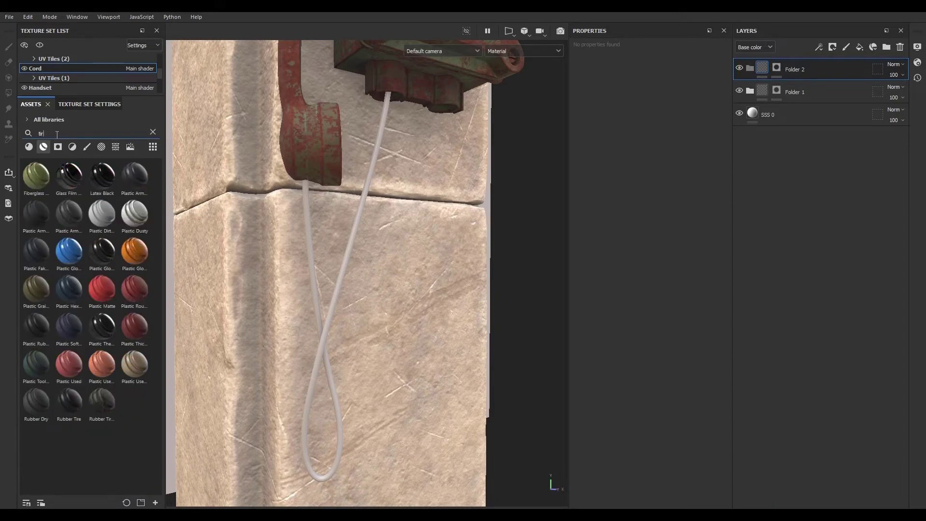
type("e")
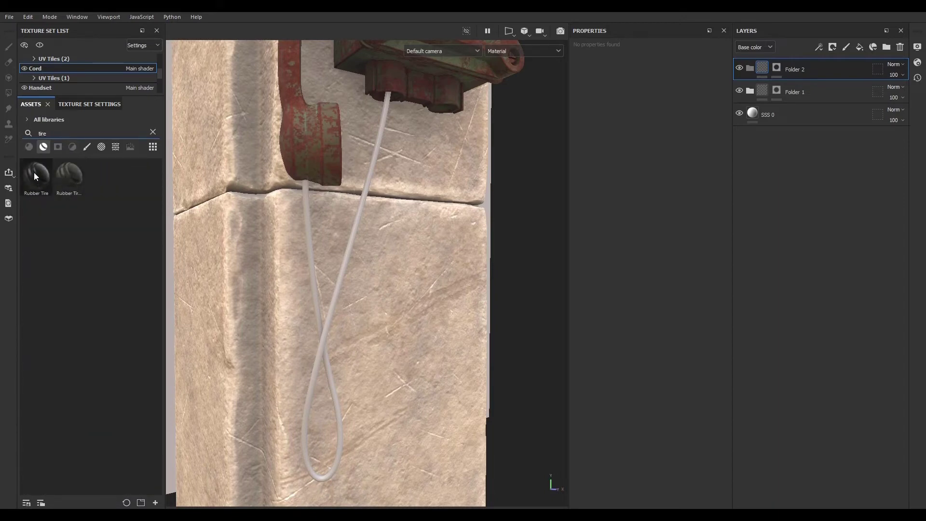
left_click_drag(34, 174, 826, 68)
- Switch the viewport camera to Camera001
scroll(330, 303, "up", 5)
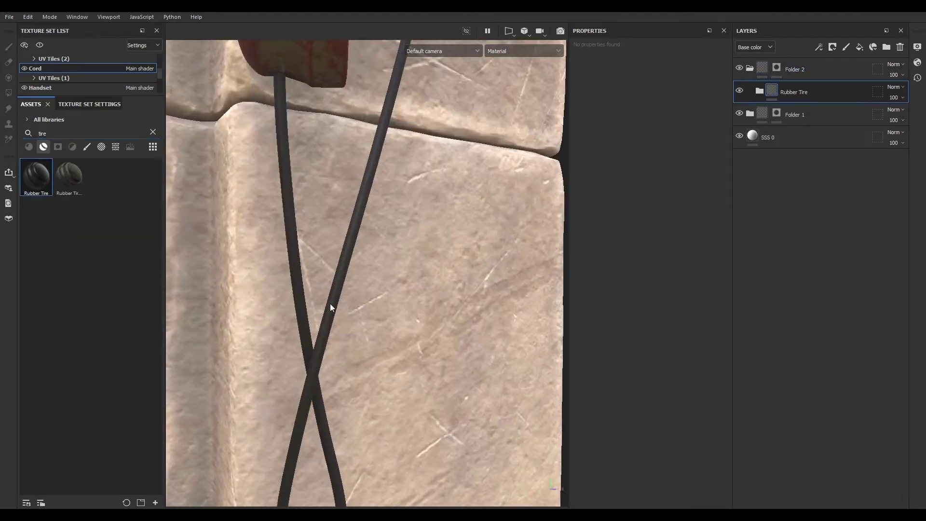
scroll(337, 339, "down", 6)
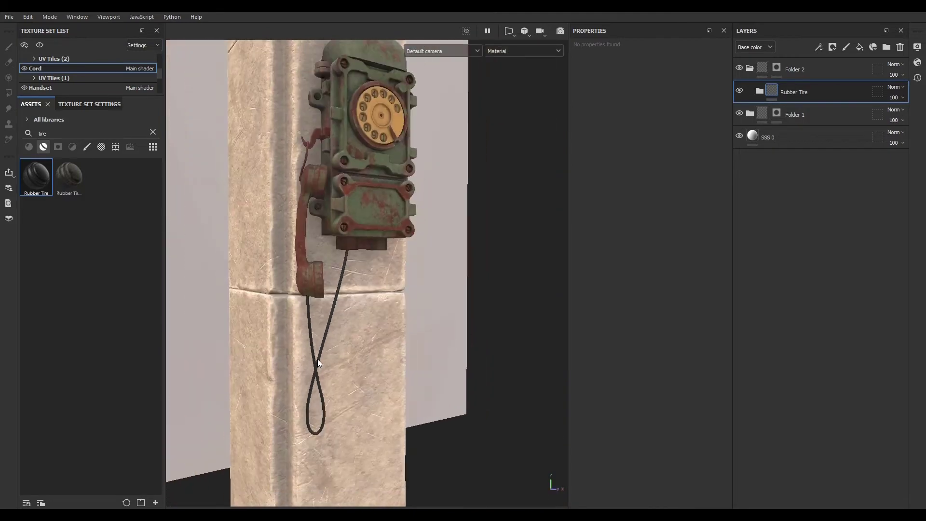
scroll(317, 334, "up", 3)
left_click_drag(317, 334, 460, 391, "alt")
scroll(351, 315, "down", 4)
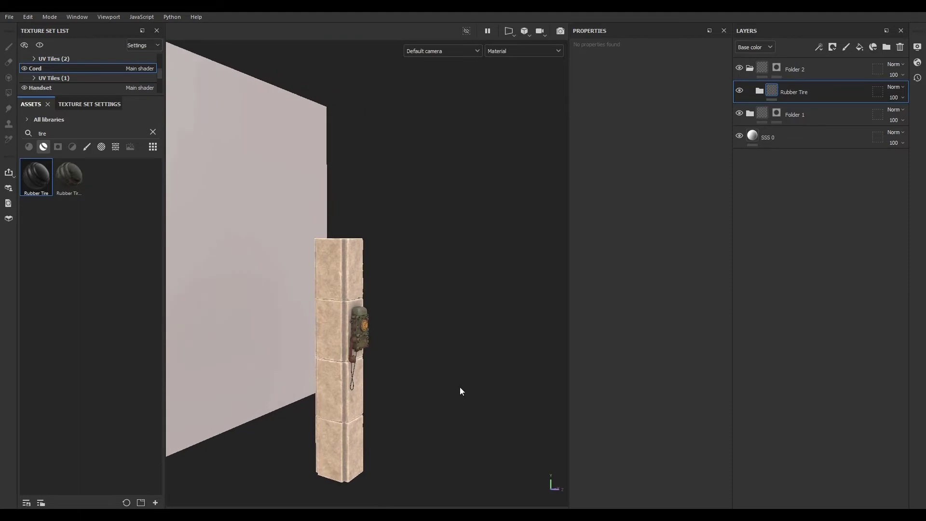
left_click(438, 50)
left_click(438, 72)
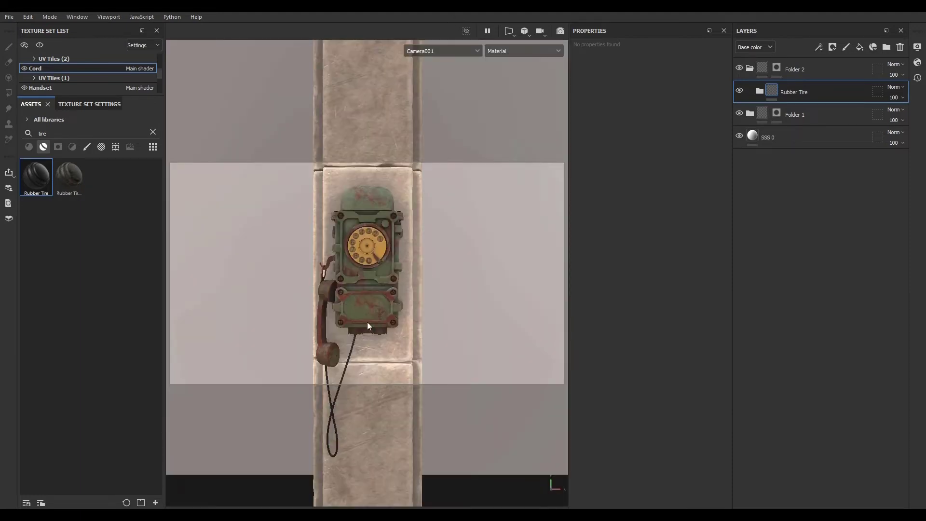
mouse_move(393, 297)
right_mouse_down("shift")
mouse_move(367, 296)
mouse_move(409, 295)
right_mouse_up("shift")
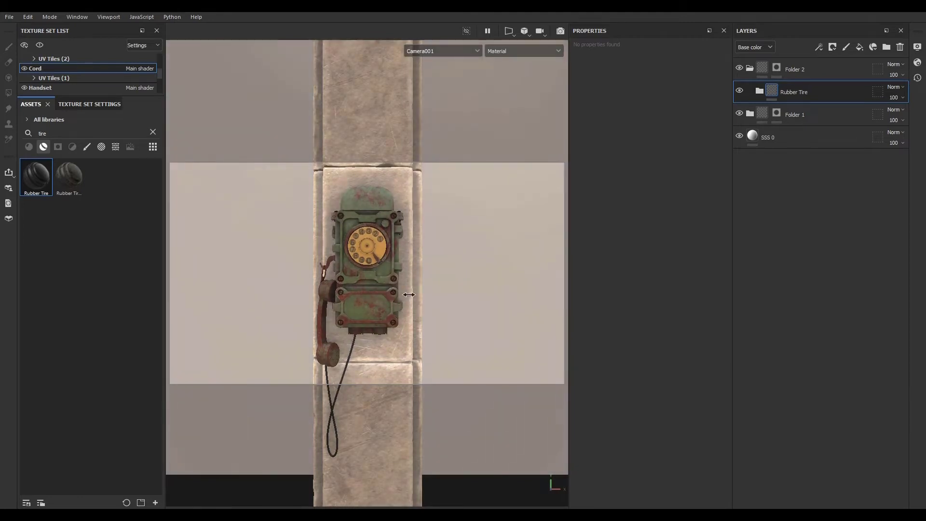
- Apply the Gdansk environment map to the viewport
left_click(153, 131)
left_click(130, 147)
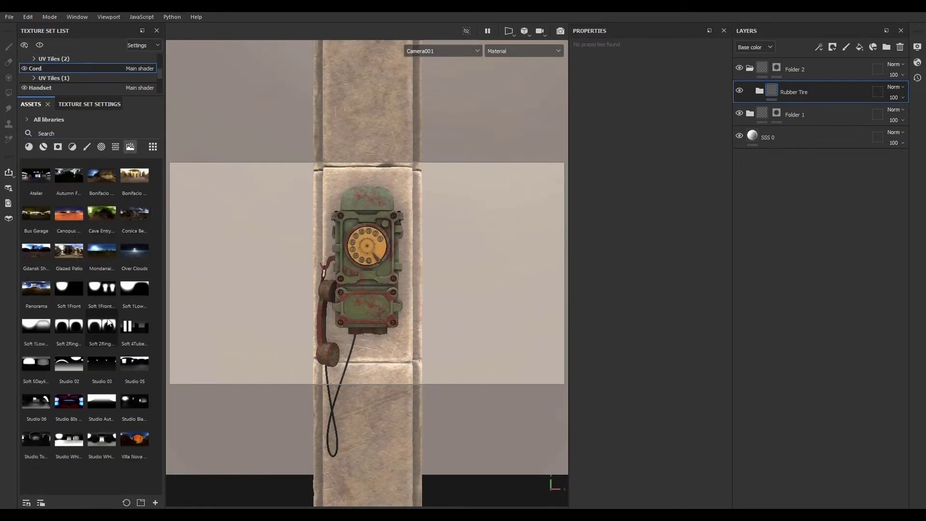
mouse_move(109, 322)
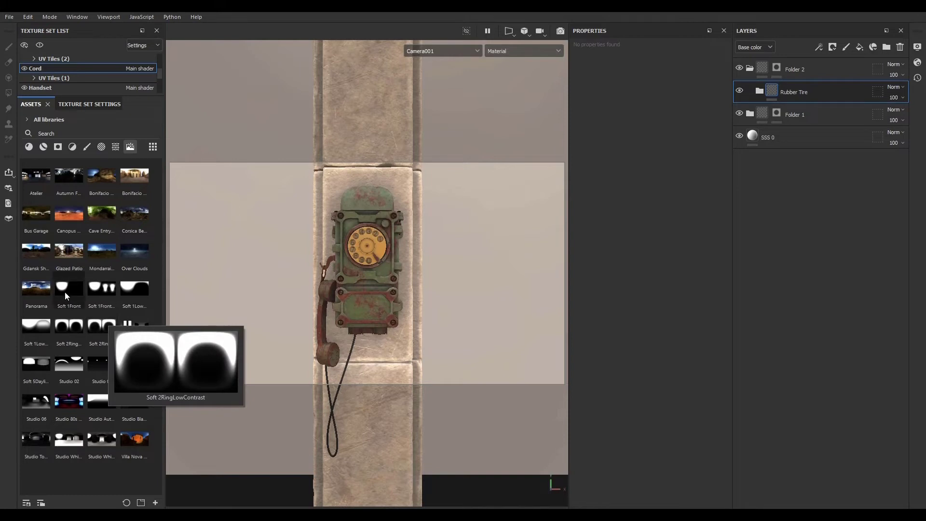
left_click(38, 253)
left_click_drag(39, 253, 243, 278)
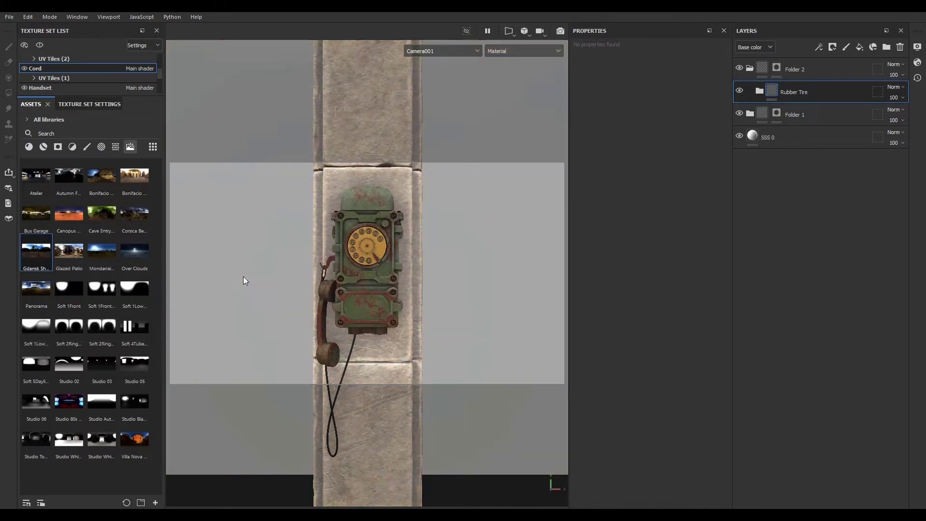
mouse_move(248, 282)
right_mouse_down("shift")
mouse_move(295, 285)
mouse_move(226, 264)
mouse_move(251, 269)
right_mouse_up("shift")
key("ctrl")
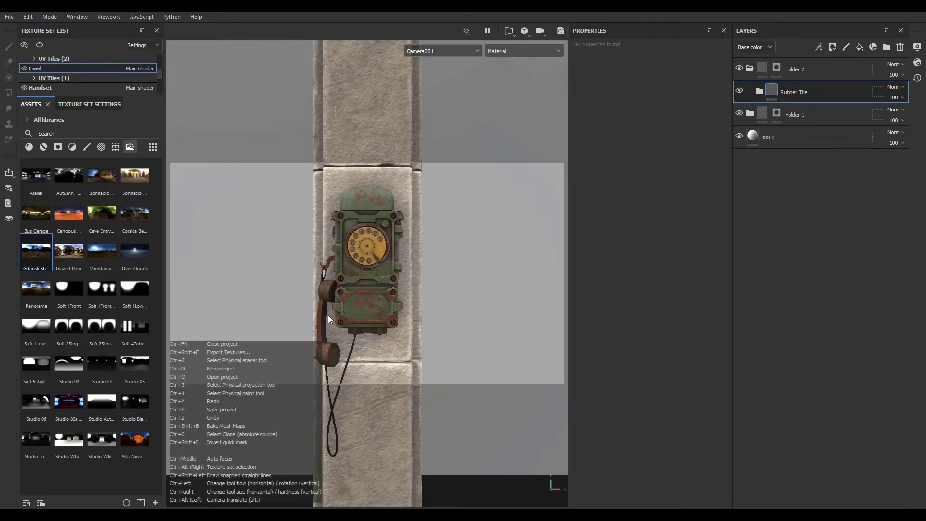
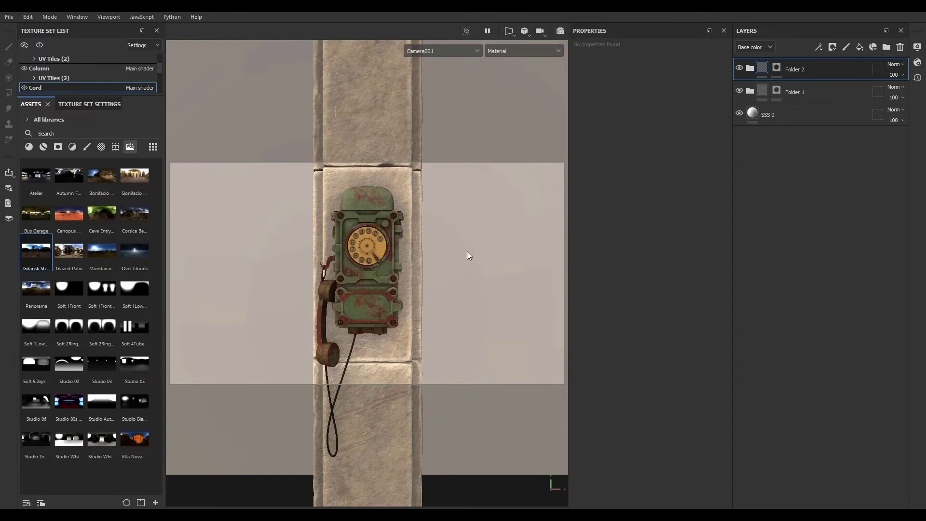
- Copy the Column's layer stack from Dirt down to Base and paste it into the isolated Wall texture set
right_click(399, 181, "ctrl+alt")
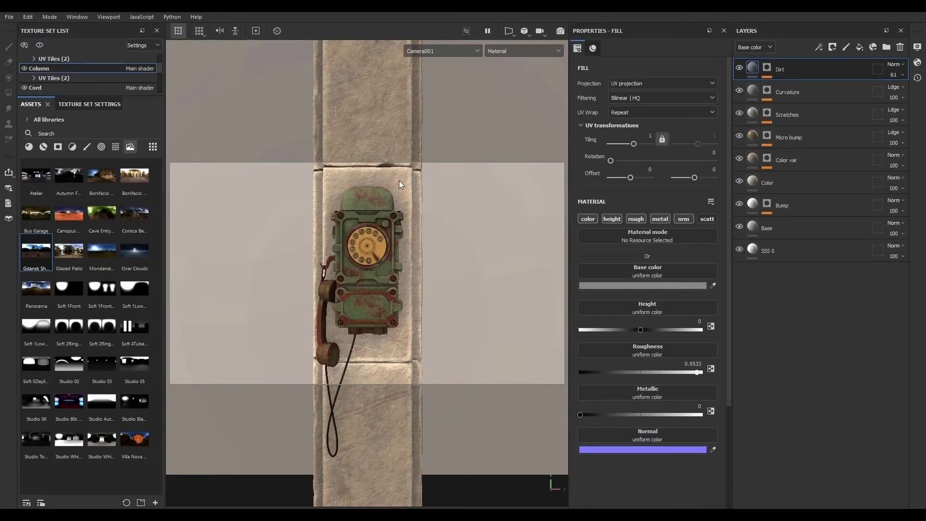
left_click(811, 232, "shift")
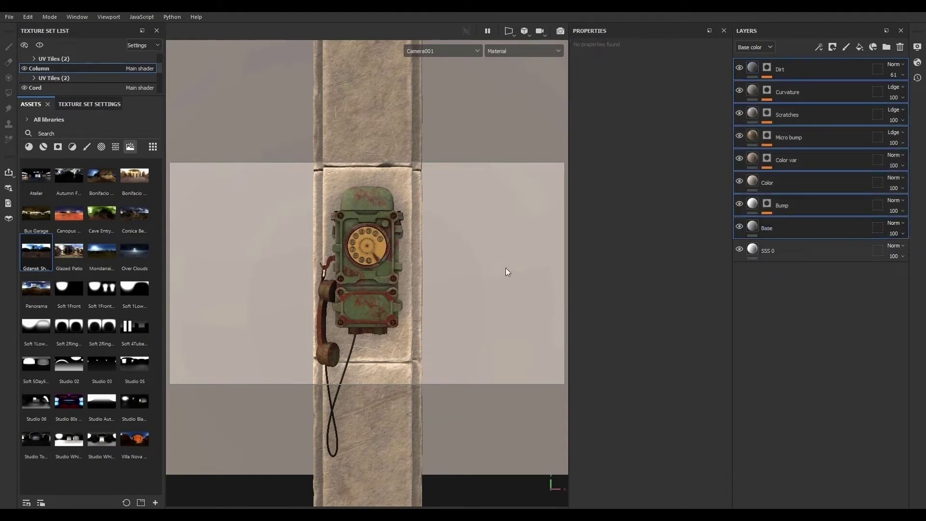
right_click(493, 241, "ctrl+alt")
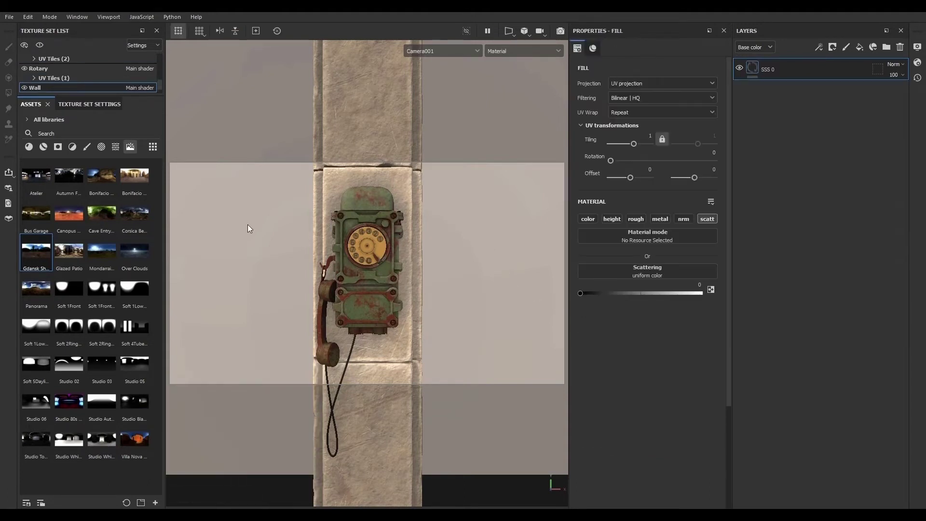
left_click(40, 45)
left_click_drag(313, 303, 378, 298, "alt")
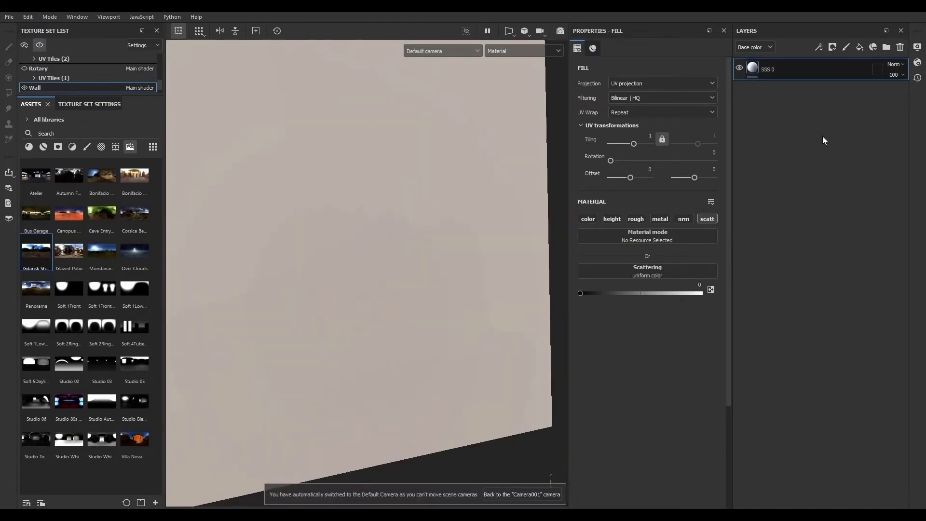
key("ctrl+v")
left_click_drag(436, 326, 356, 296, "alt")
right_click_drag(356, 296, 330, 280, "alt")
left_click_drag(331, 279, 395, 347, "alt")
middle_click_drag(395, 347, 366, 293, "alt")
left_click_drag(366, 292, 442, 339, "alt")
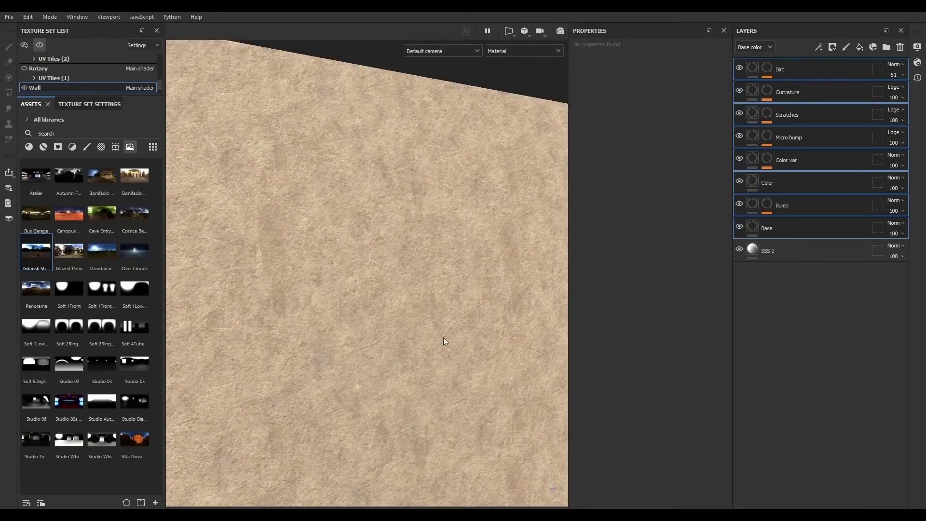
- Add a new fill layer above Dirt on the Wall and rename it Tiles
left_click(815, 71)
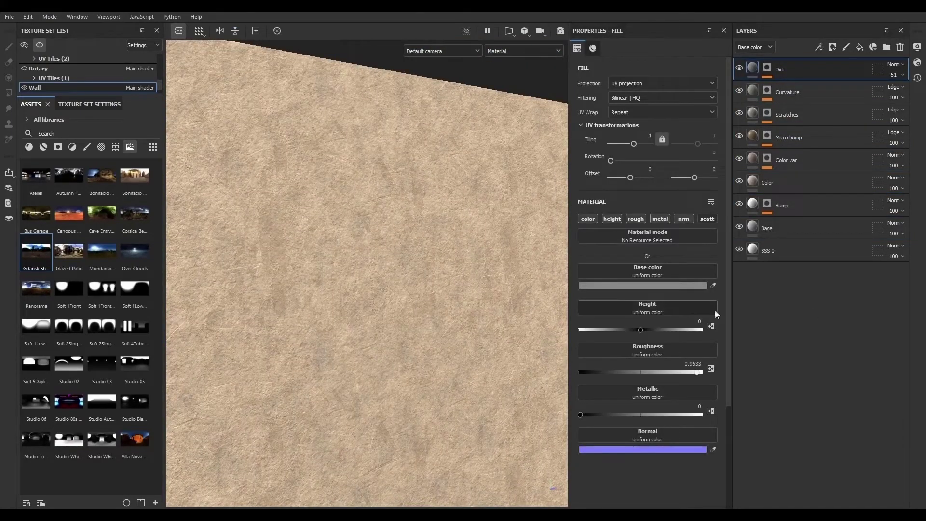
left_click_drag(442, 339, 353, 166, "alt")
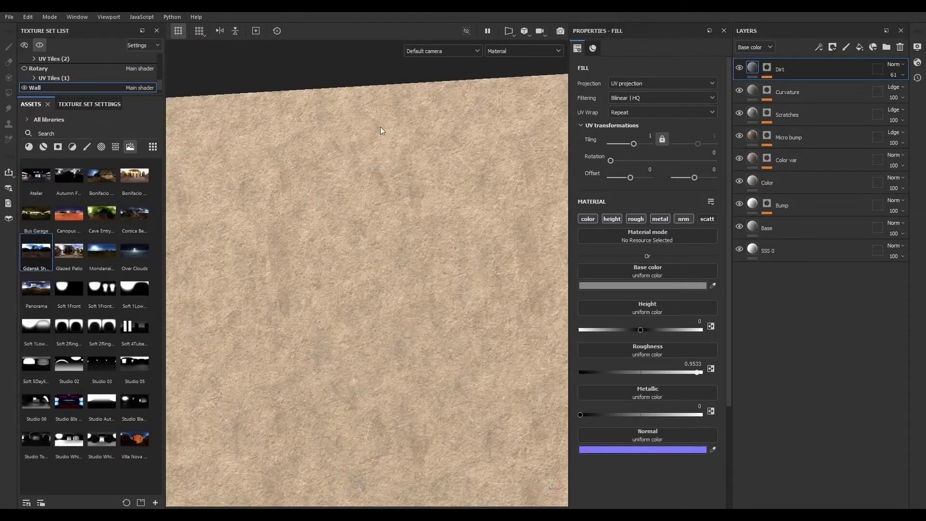
scroll(374, 270, "down", 5)
scroll(357, 251, "up", 5)
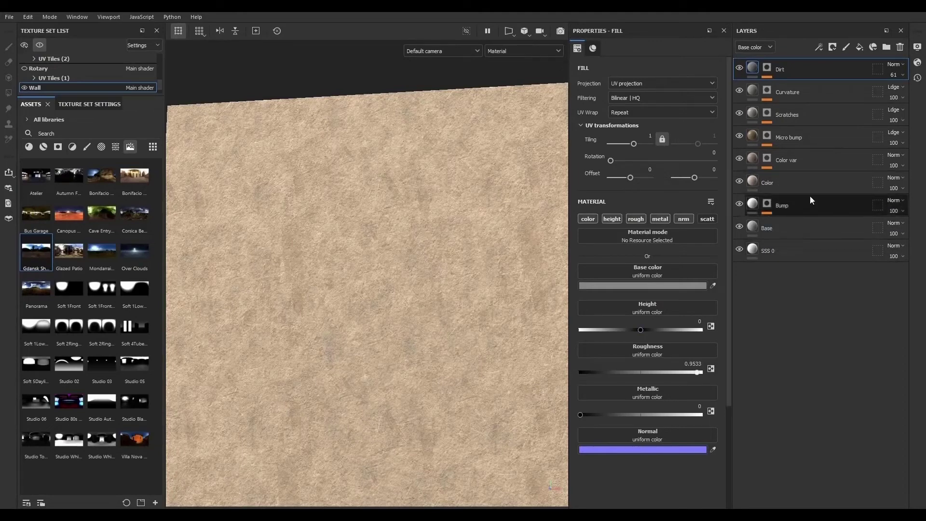
left_click(859, 46)
double_click(777, 70)
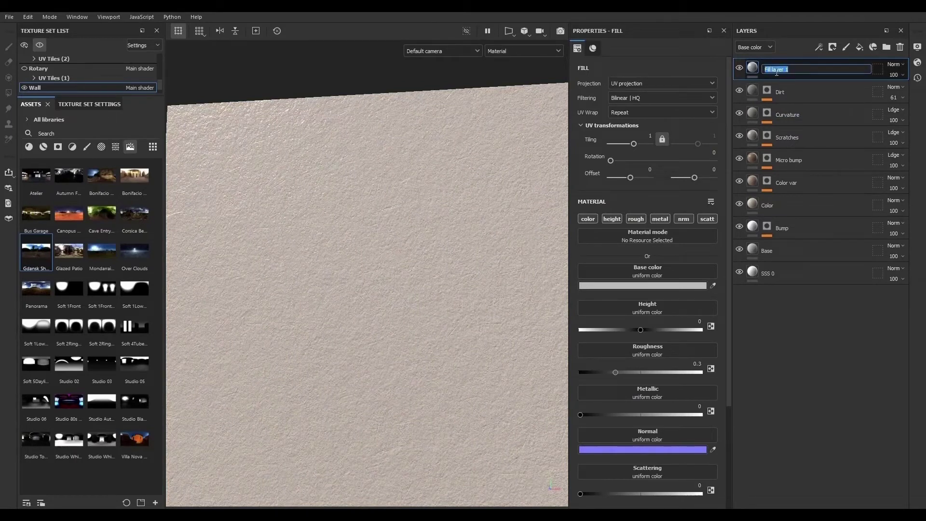
type("Tiles")
key("Return")
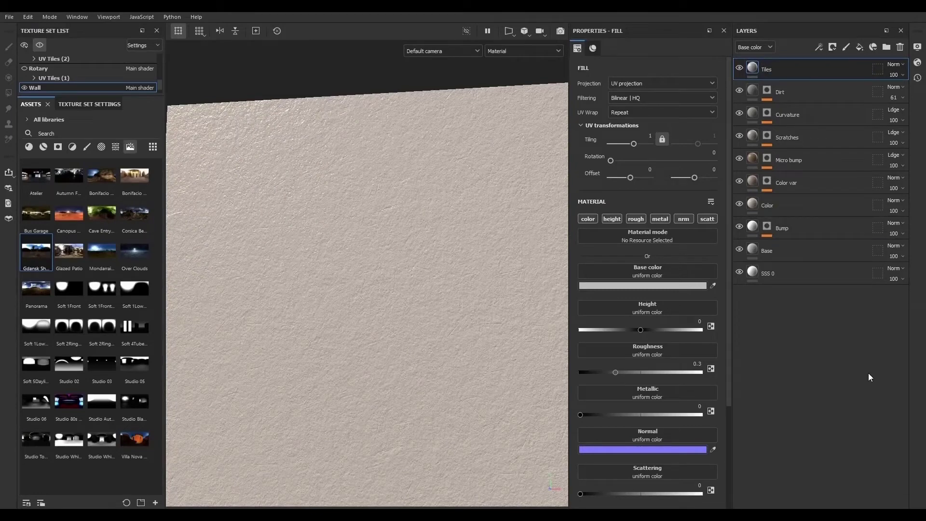
- Limit the Tiles fill to the height channel and set its height to about -0.19
left_click(615, 223, "alt")
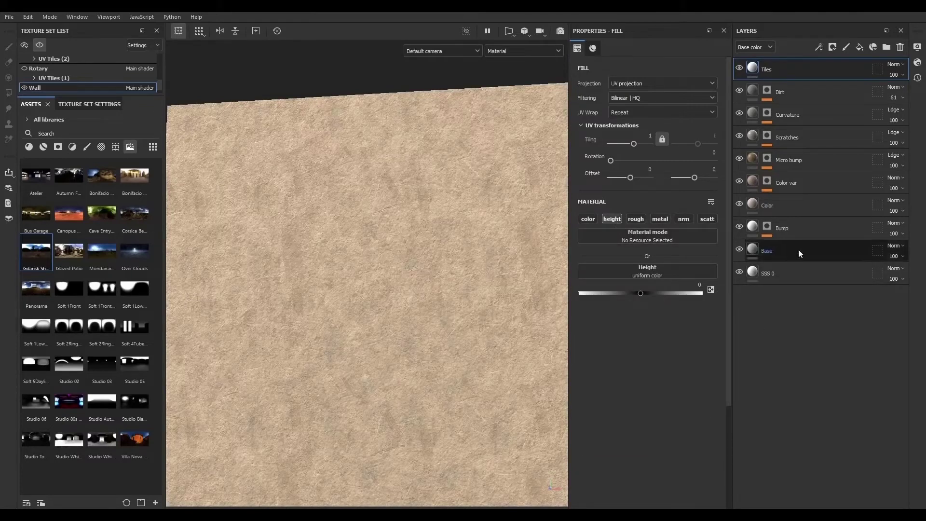
left_click_drag(644, 294, 629, 294)
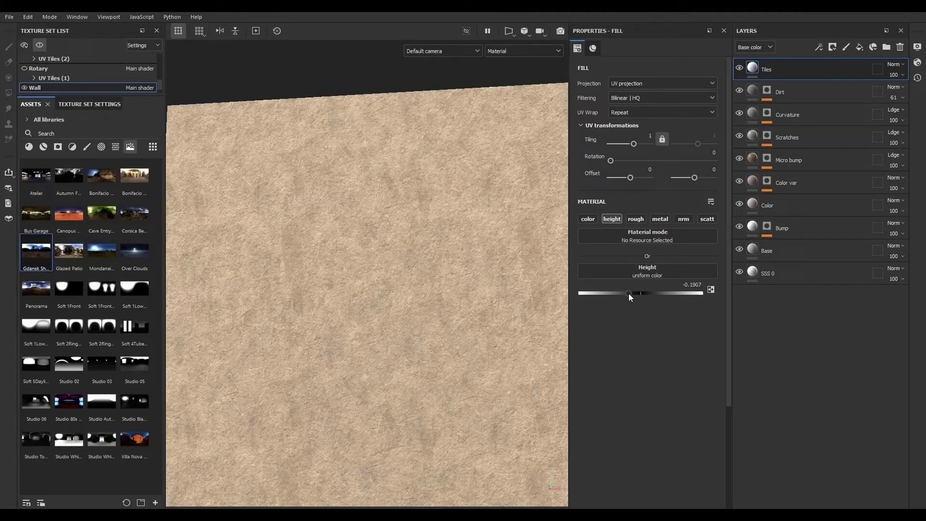
- Add a black mask to the Tiles layer and insert a fill effect into it
left_click(832, 47)
left_click(833, 71)
left_click(819, 48)
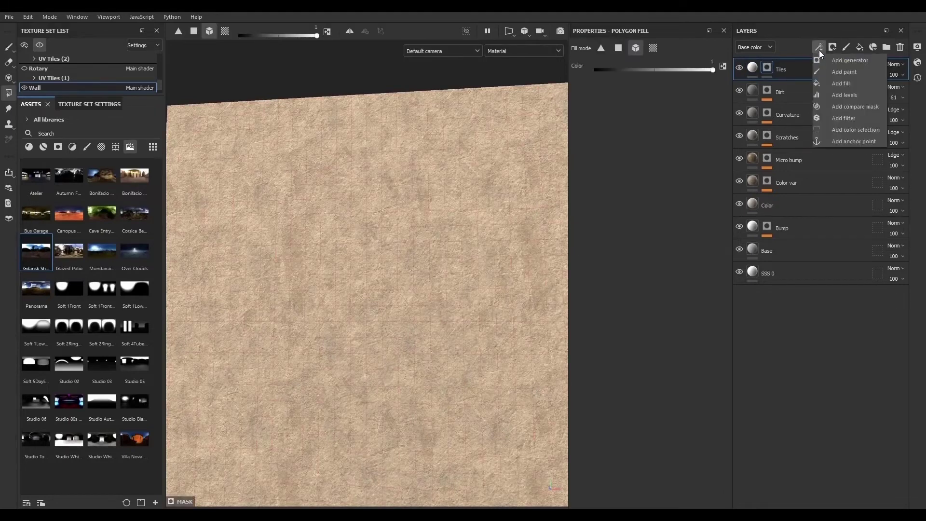
left_click(834, 83)
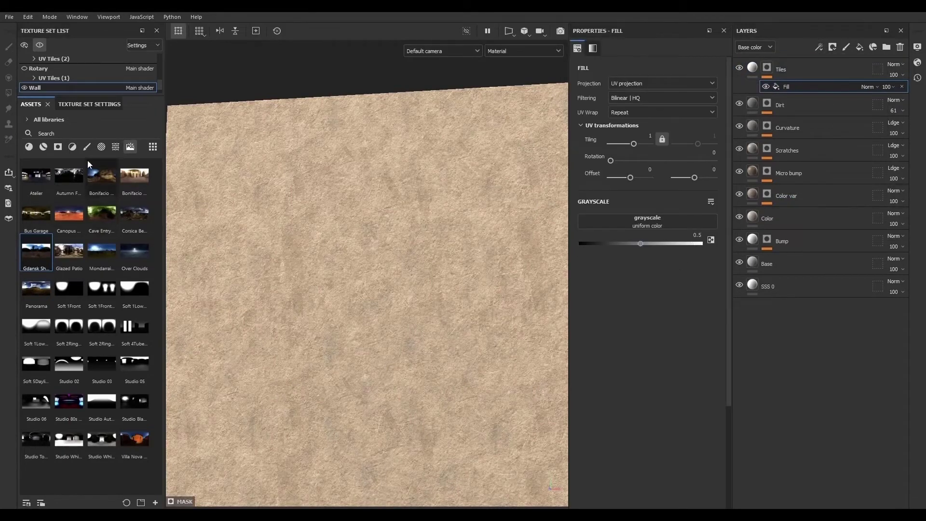
- Search the procedurals for til and drop Tile Generator into the mask fill's grayscale slot
left_click(116, 147)
left_click(93, 137)
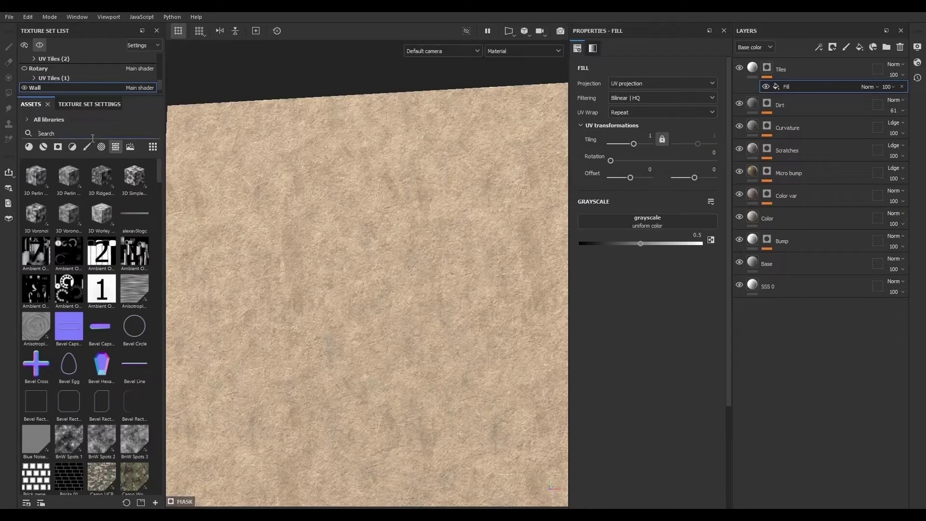
type("til")
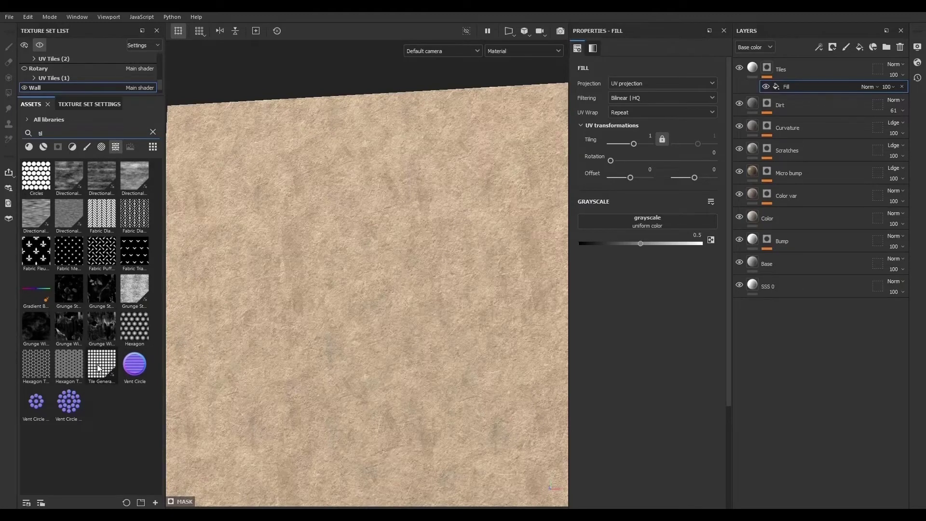
left_click_drag(99, 368, 662, 221)
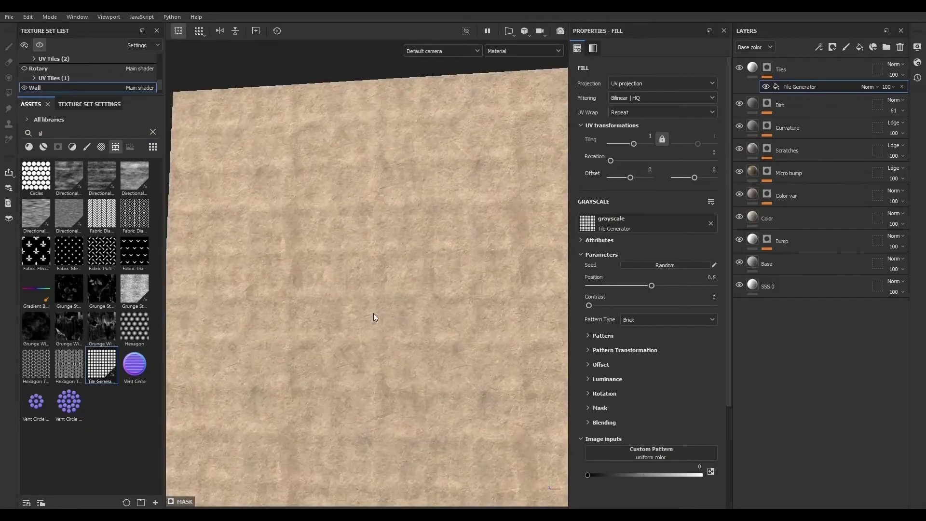
- Set the Tile Generator's pattern type to Square
left_click_drag(373, 314, 387, 276, "alt")
right_click_drag(386, 276, 437, 375, "alt")
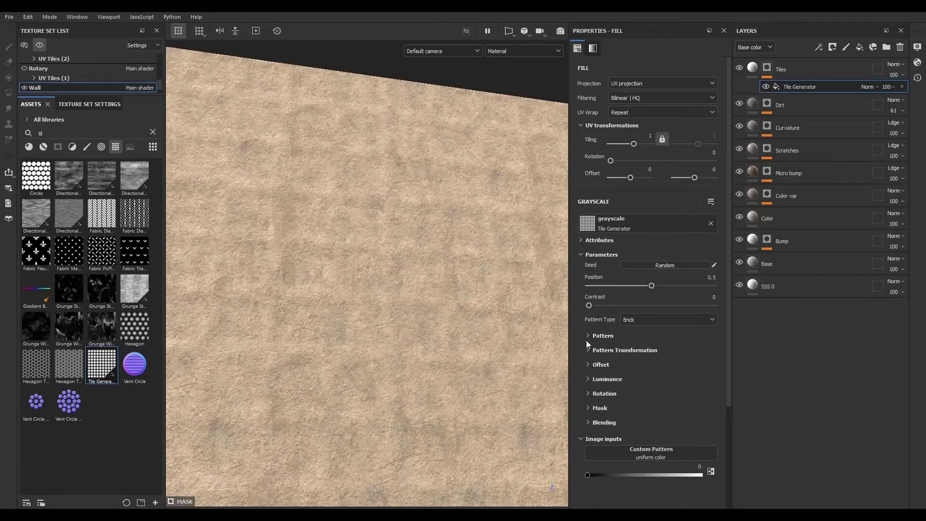
left_click(648, 321)
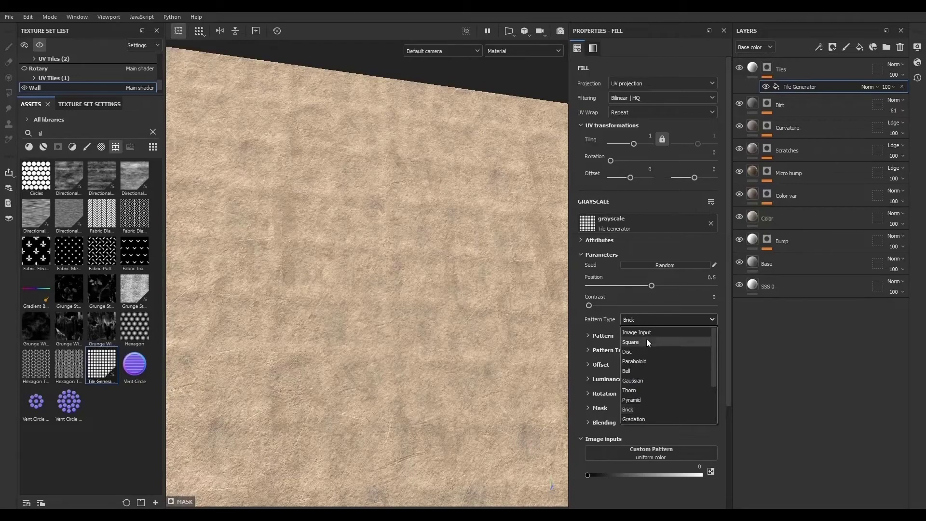
left_click(646, 341)
- Enable the base color channel on the Tiles layer and set its color to bright red
right_click_drag(482, 190, 497, 210, "alt")
middle_click_drag(497, 210, 511, 266, "alt")
scroll(511, 266, "down", 5)
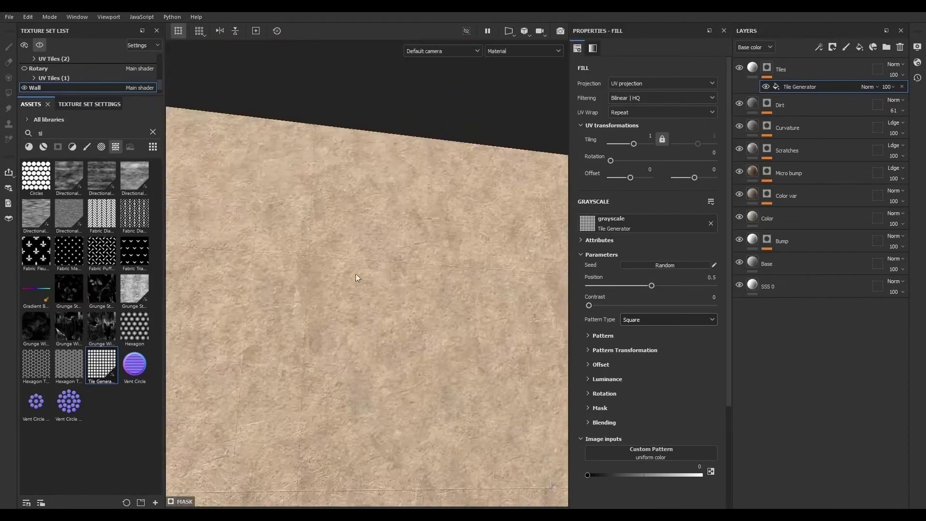
scroll(237, 215, "up", 5)
scroll(381, 248, "down", 4)
scroll(423, 323, "down", 4)
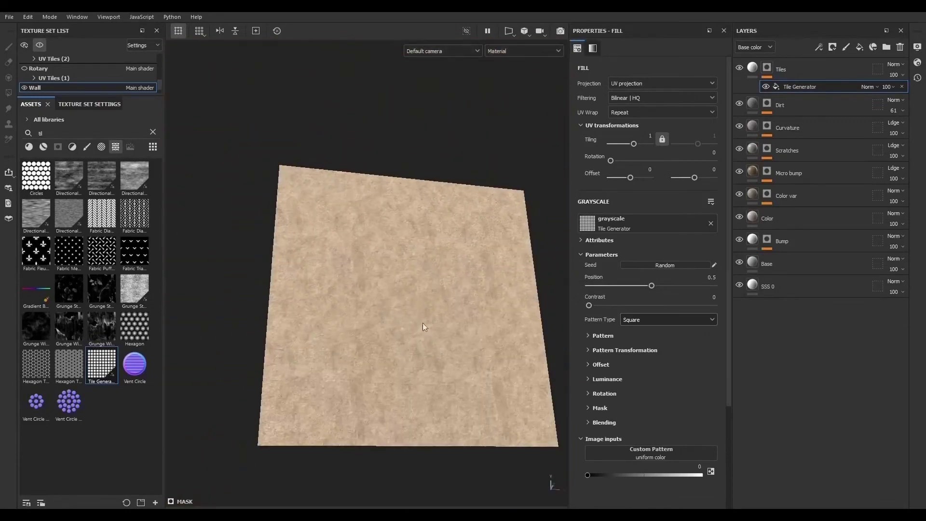
scroll(460, 302, "up", 5)
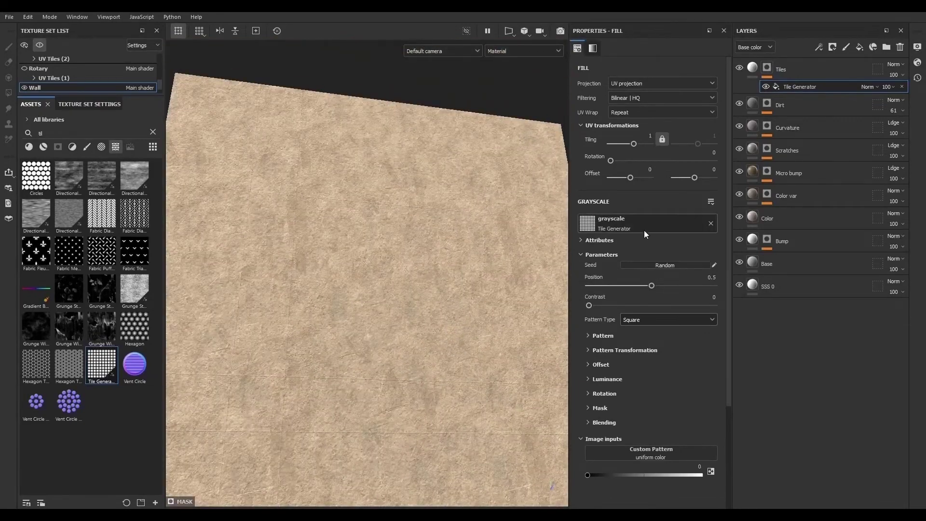
left_click(756, 68)
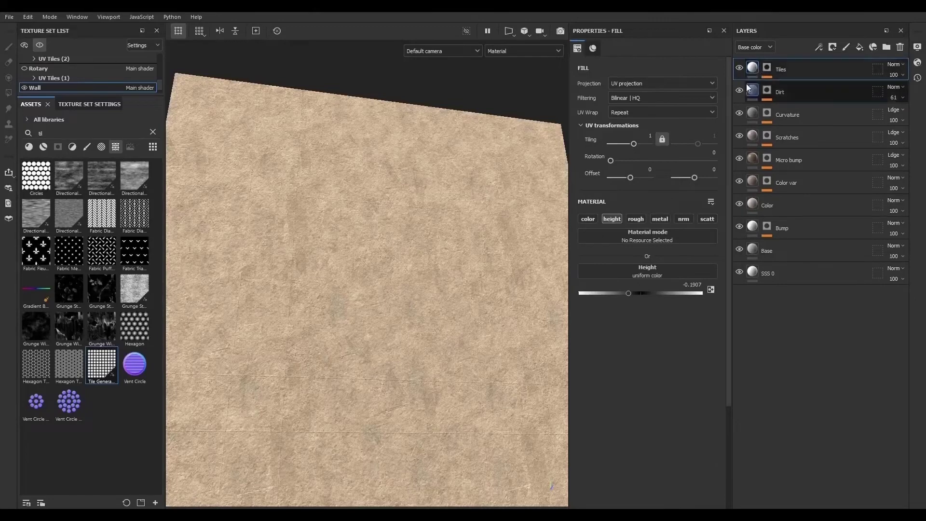
left_click(588, 219)
left_click(641, 285)
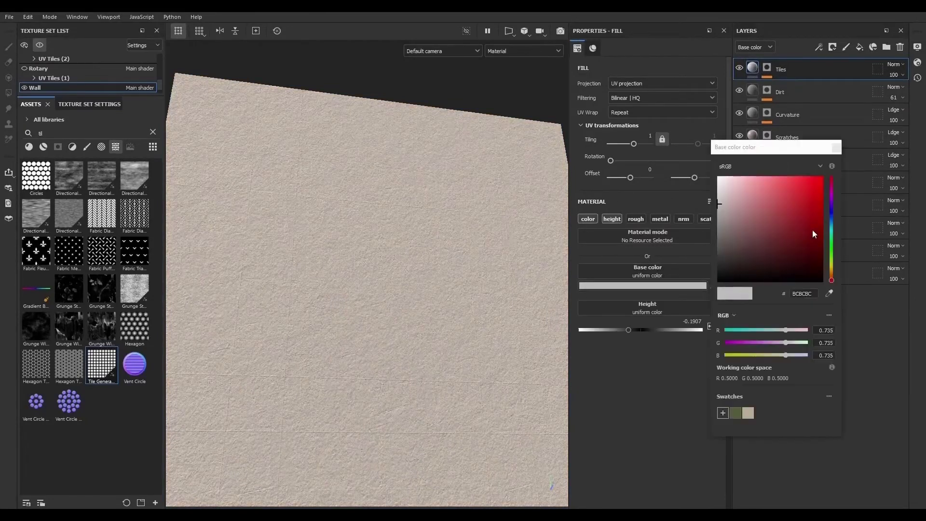
left_click(812, 230)
left_click(816, 192)
- Add a Levels effect above the Tile Generator in the Tiles mask
left_click(777, 71)
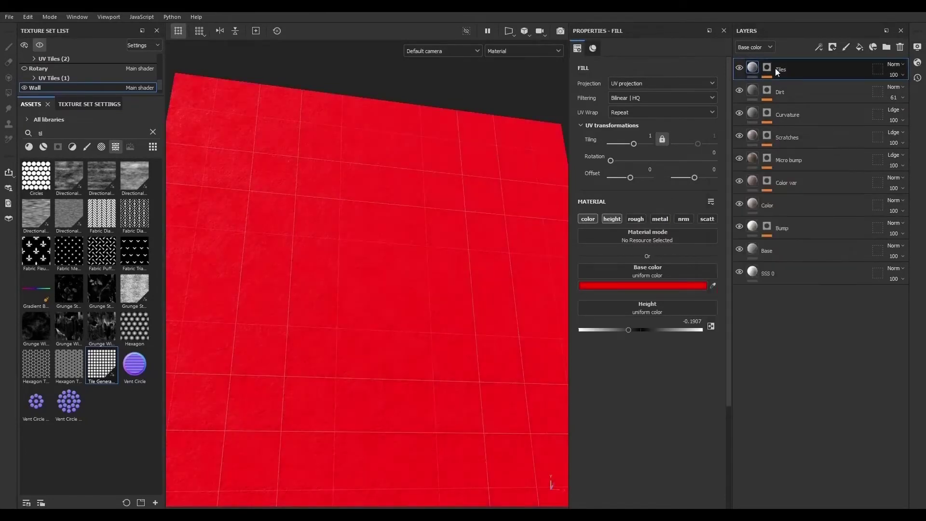
left_click(767, 68)
scroll(339, 283, "up", 5)
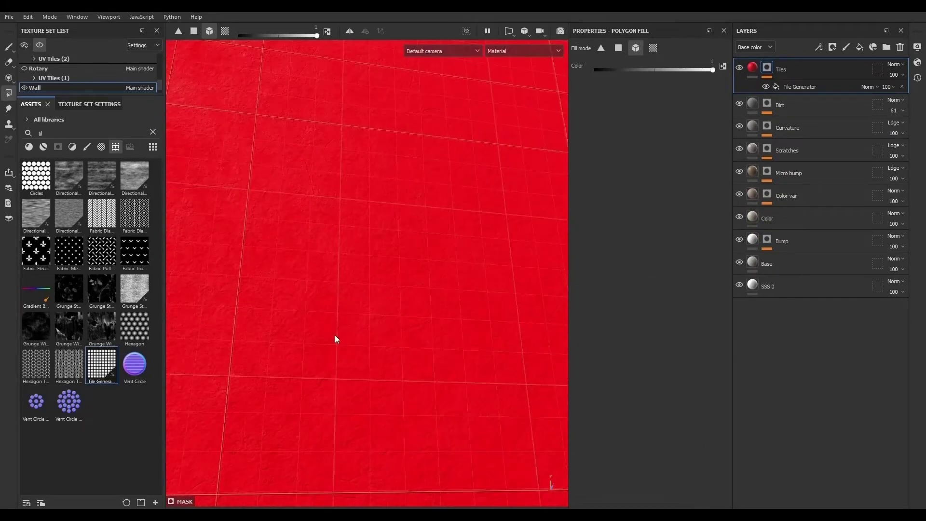
left_click_drag(336, 339, 318, 357, "alt")
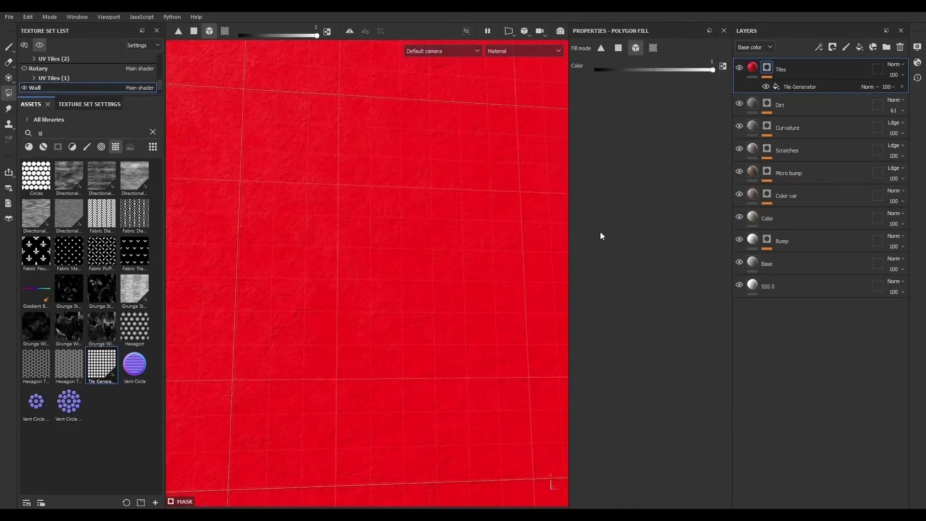
left_click(797, 88)
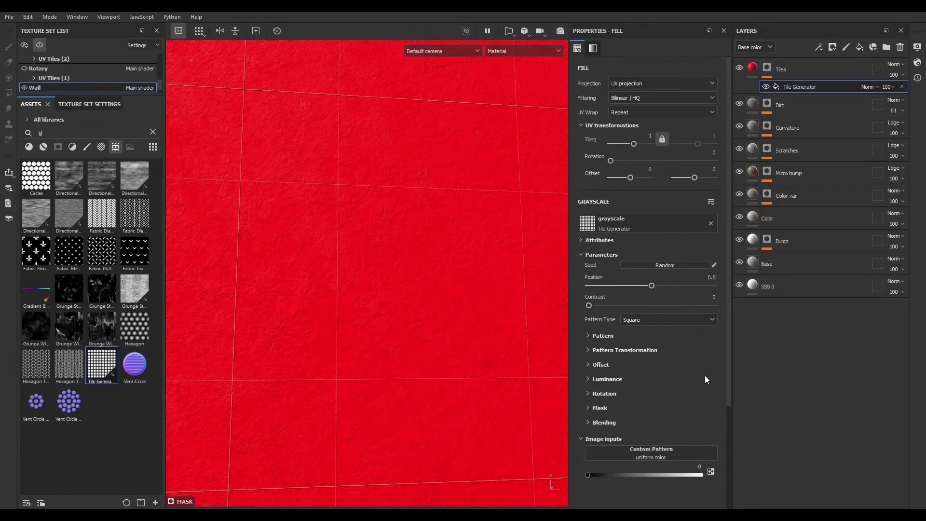
left_click(819, 46)
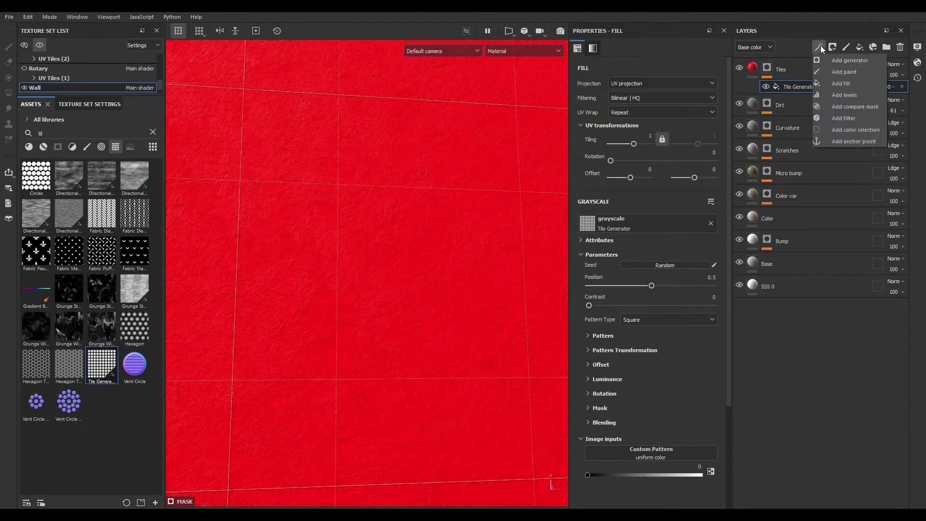
left_click(846, 93)
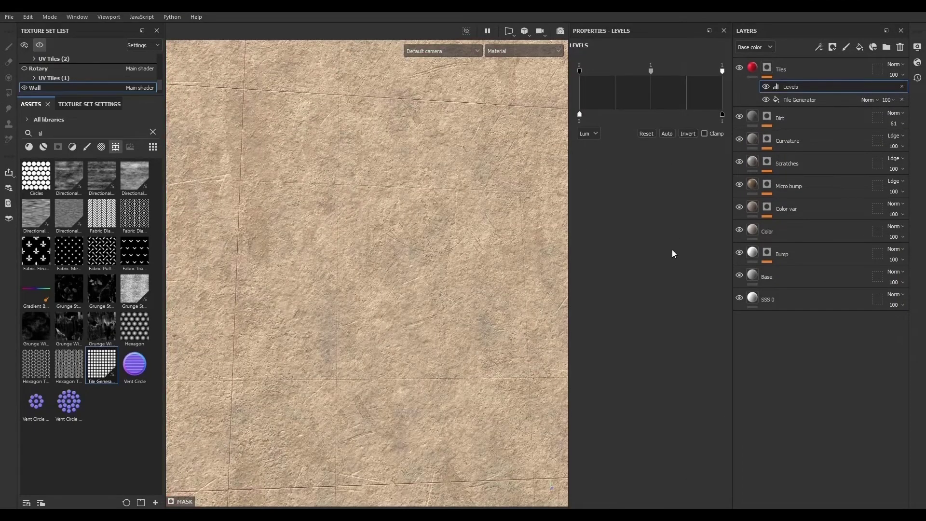
- Open the Tile Generator's pattern transformation and set Number X to 3 and Number Y to 4
left_click(800, 100)
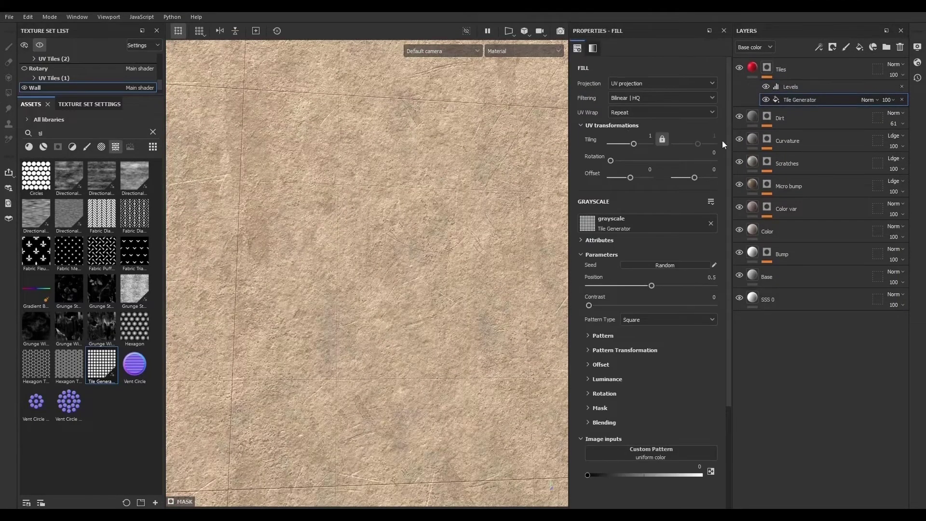
right_click_drag(352, 89, 528, 316, "alt")
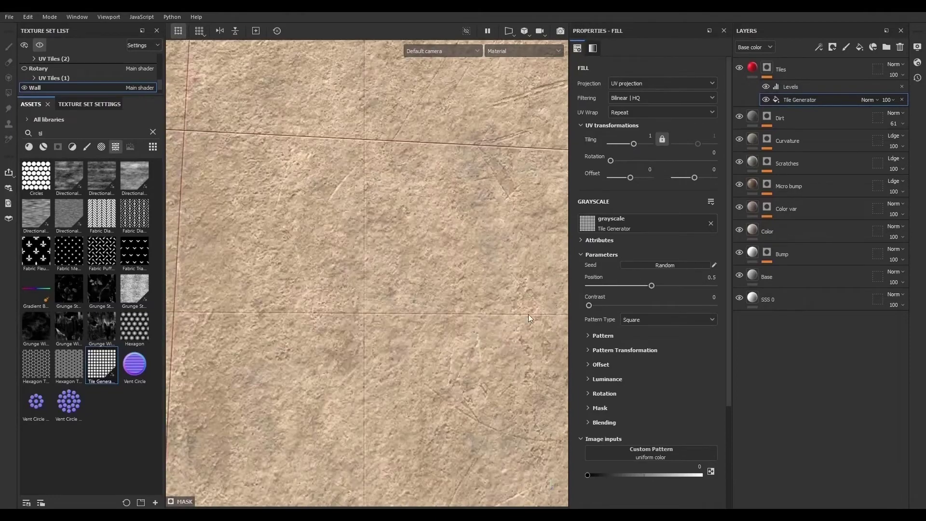
scroll(600, 370, "down", 1)
right_click_drag(453, 312, 432, 294, "alt")
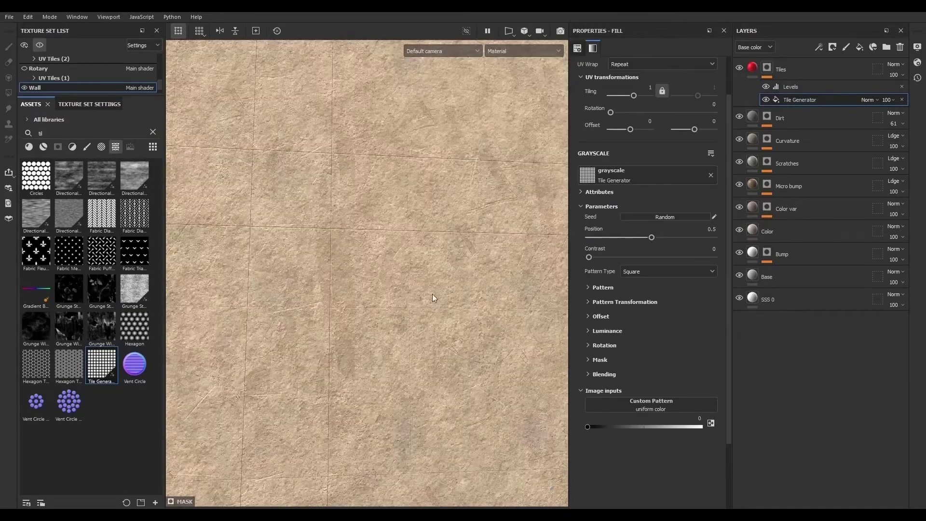
left_click(587, 287)
left_click(586, 287)
left_click(589, 302)
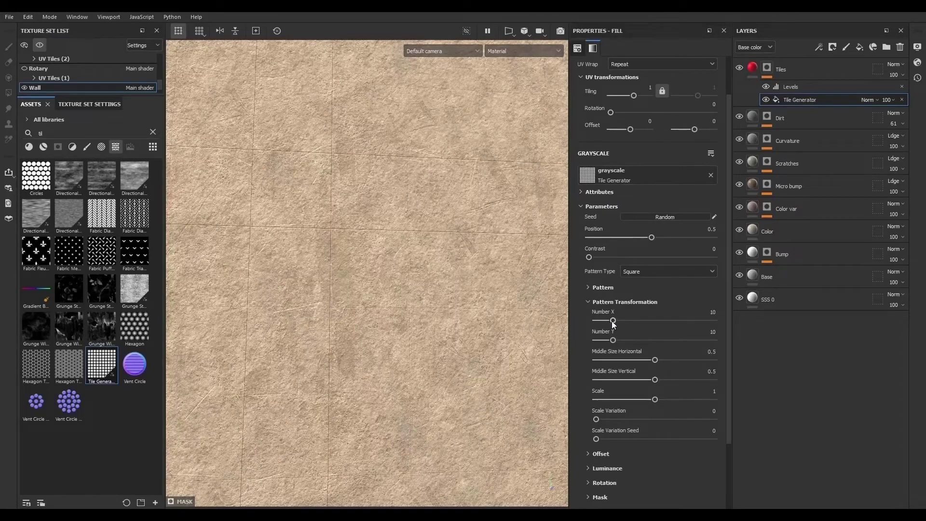
left_click_drag(612, 320, 603, 340)
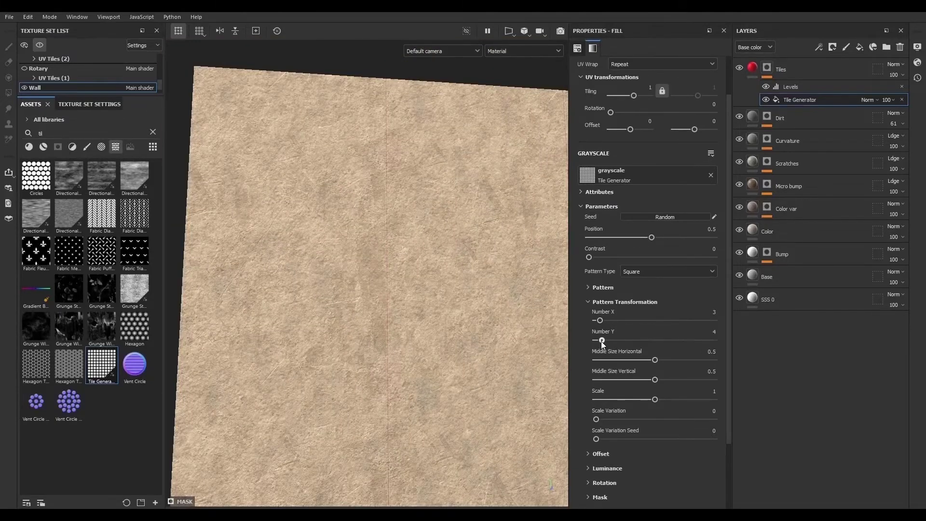
- Set the Tile Generator's scale to 0.995
scroll(361, 317, "up", 5)
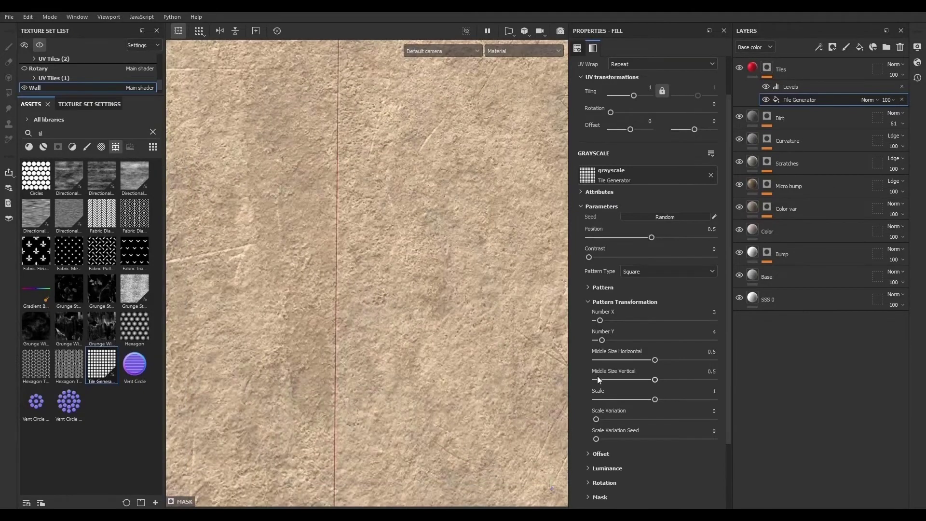
left_click_drag(654, 399, 654, 398)
scroll(387, 334, "down", 5)
scroll(309, 328, "down", 2)
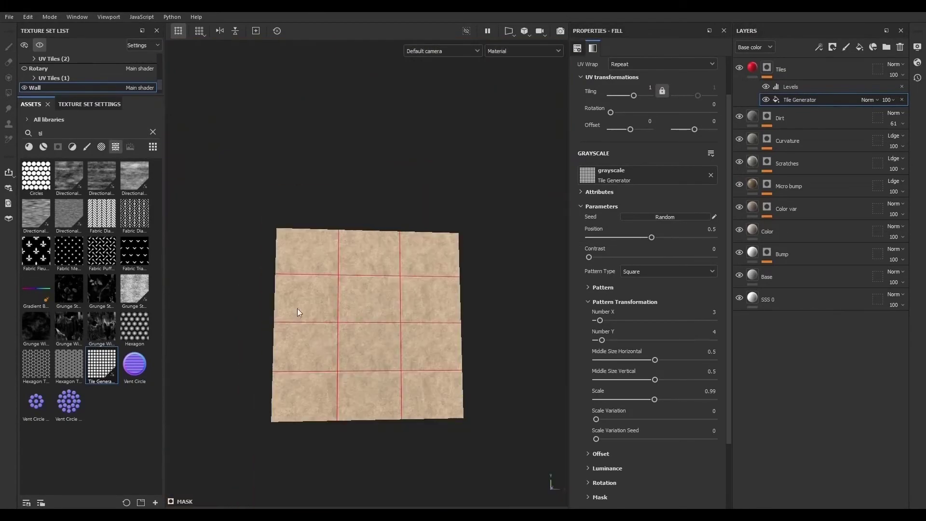
scroll(297, 308, "up", 8)
scroll(310, 302, "down", 3)
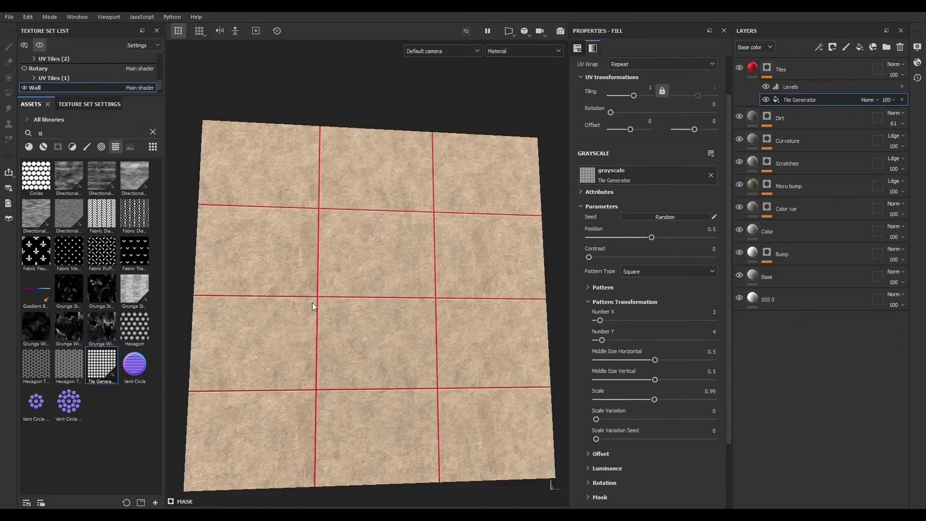
scroll(314, 303, "up", 7)
double_click(706, 391)
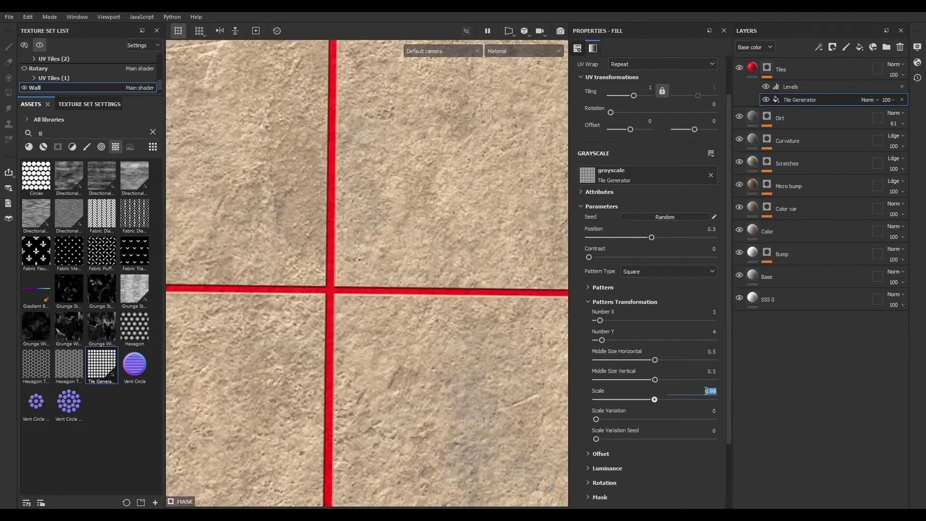
type("0.995")
key("Return")
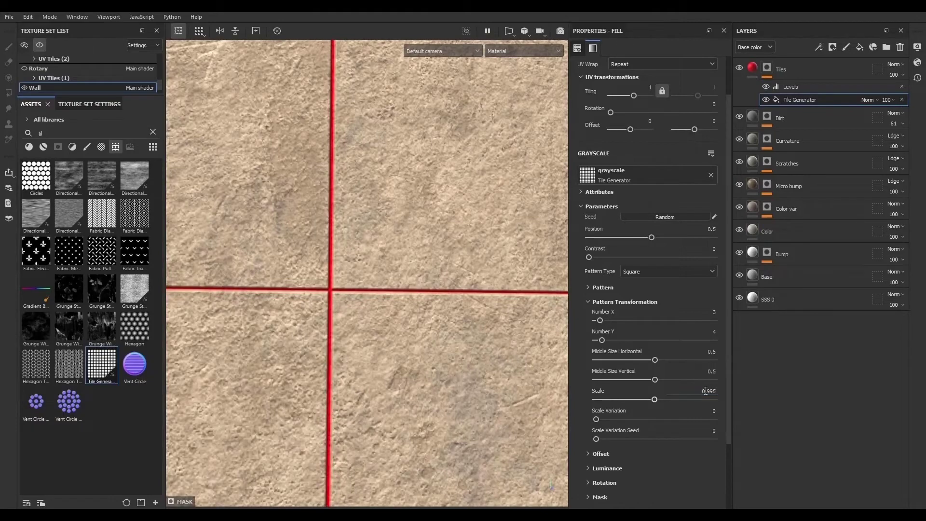
- Expand the Tile Generator's Offset settings and set Offset Random to 0.01
left_click_drag(547, 417, 351, 309, "alt")
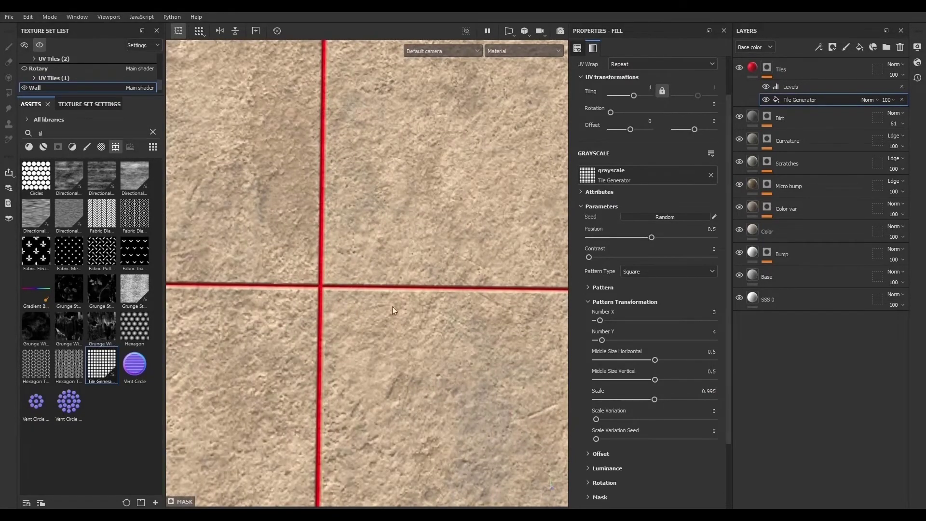
scroll(383, 296, "down", 5)
scroll(473, 336, "up", 4)
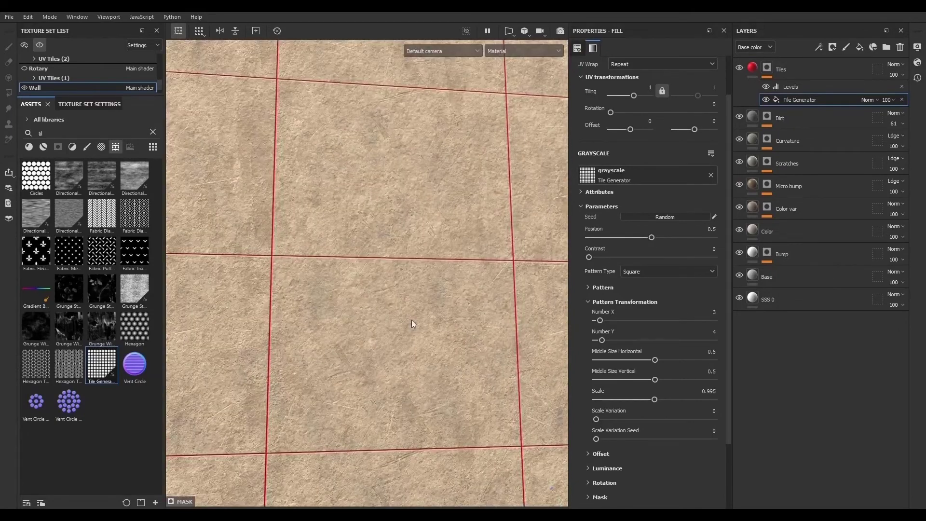
left_click(592, 455)
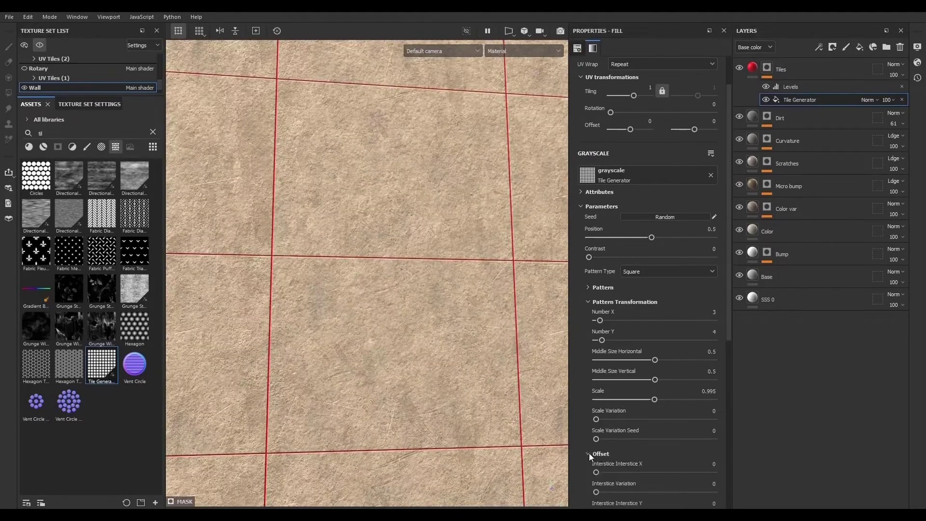
scroll(589, 453, "down", 2)
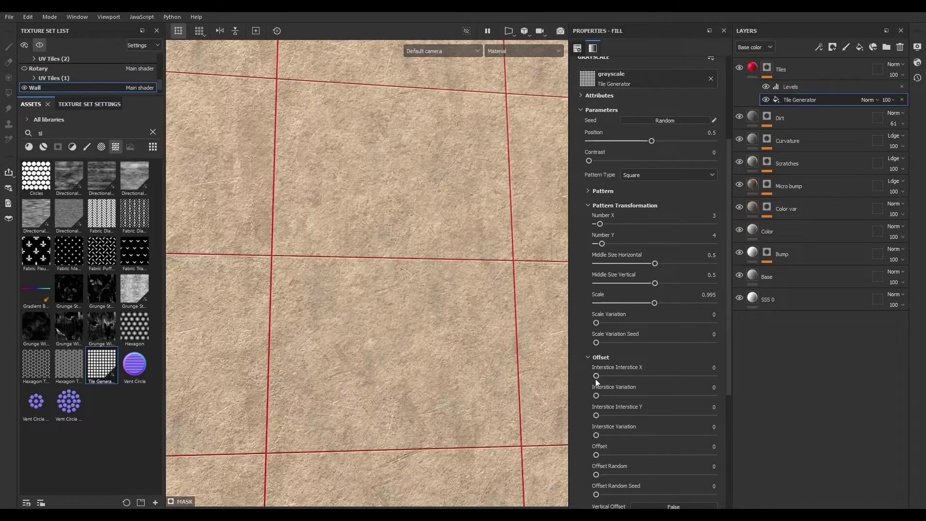
scroll(446, 340, "down", 5)
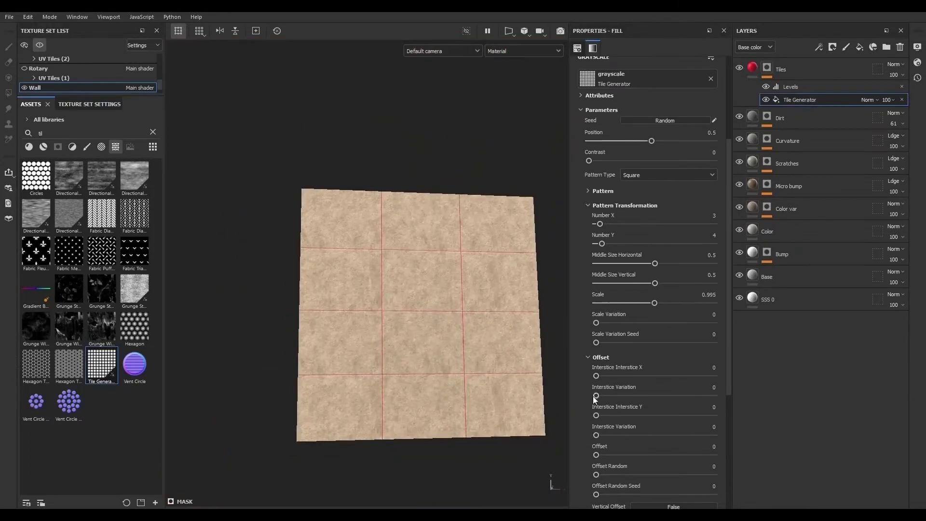
left_click_drag(596, 396, 590, 372)
left_click_drag(597, 455, 557, 439)
left_click_drag(596, 474, 598, 473)
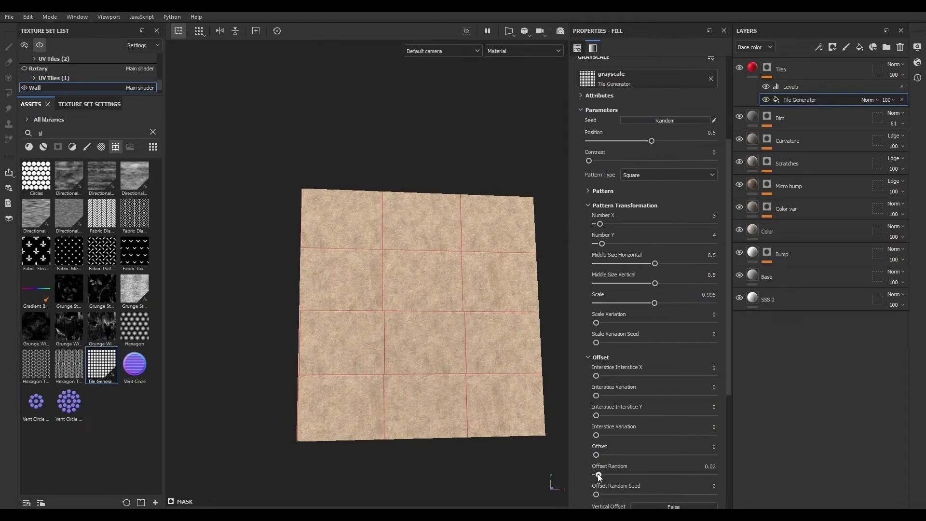
scroll(369, 328, "up", 5)
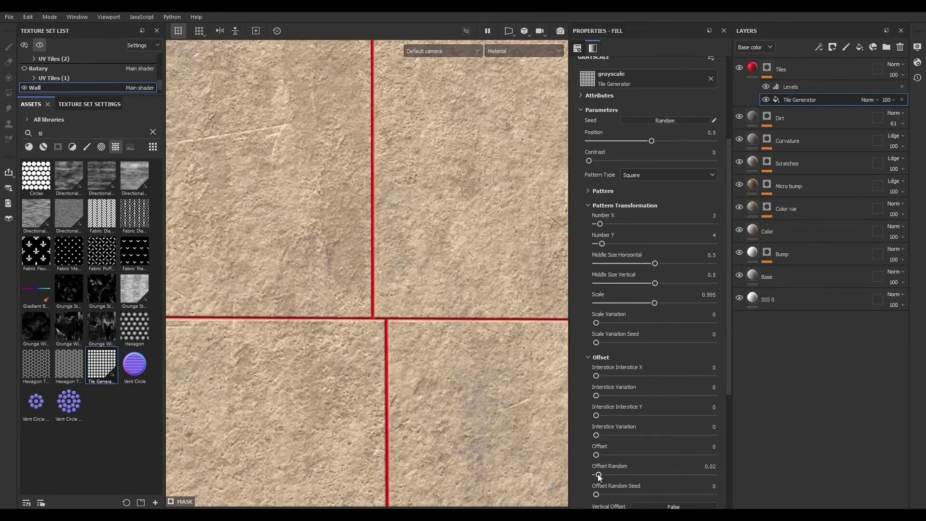
left_click(711, 466)
type("0.")
key("Return")
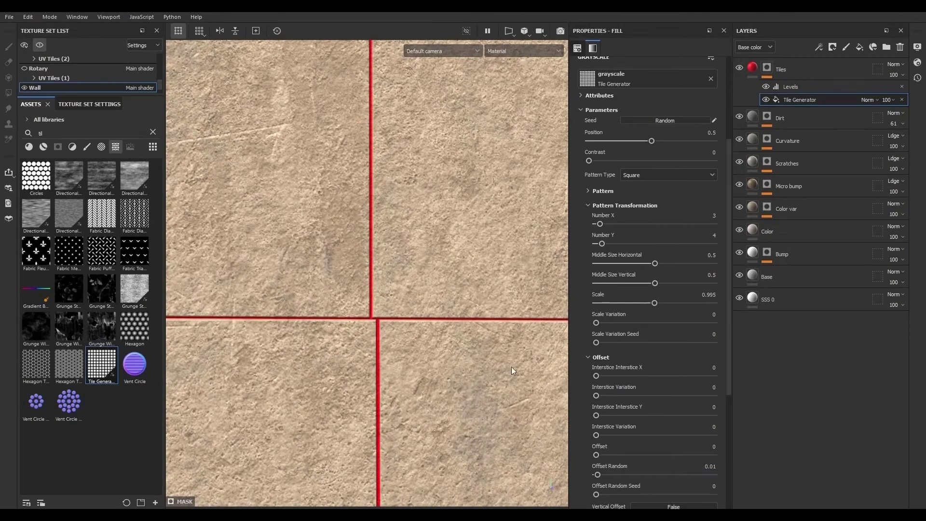
- Reduce the Tile Generator's Offset Random to 0.005
scroll(357, 305, "down", 5)
scroll(378, 320, "up", 6)
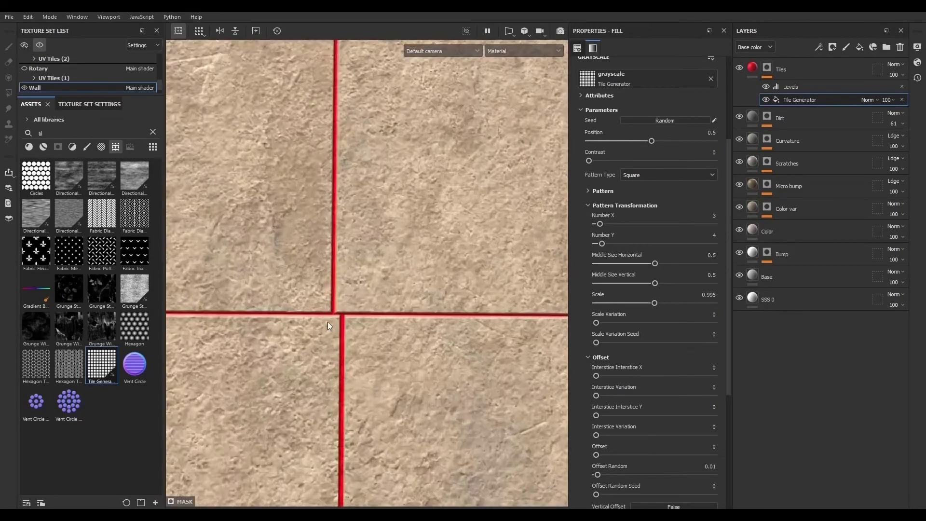
left_click(692, 467)
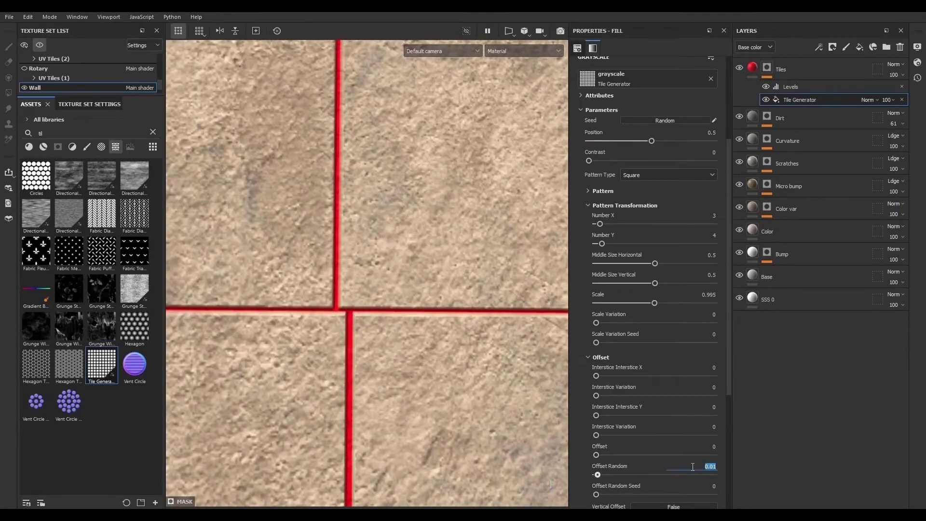
type("08")
key("Return")
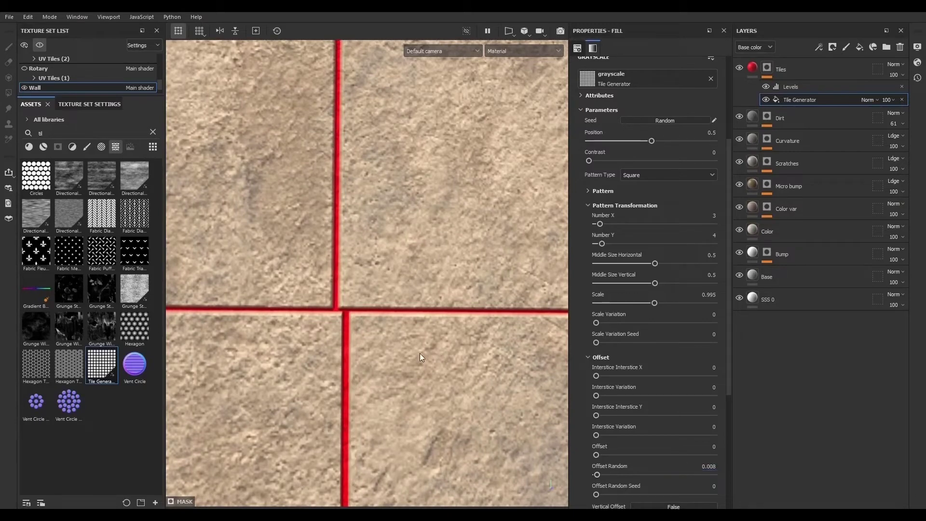
left_click(711, 467)
left_click_drag(712, 467, 718, 468)
type("5")
key("Return")
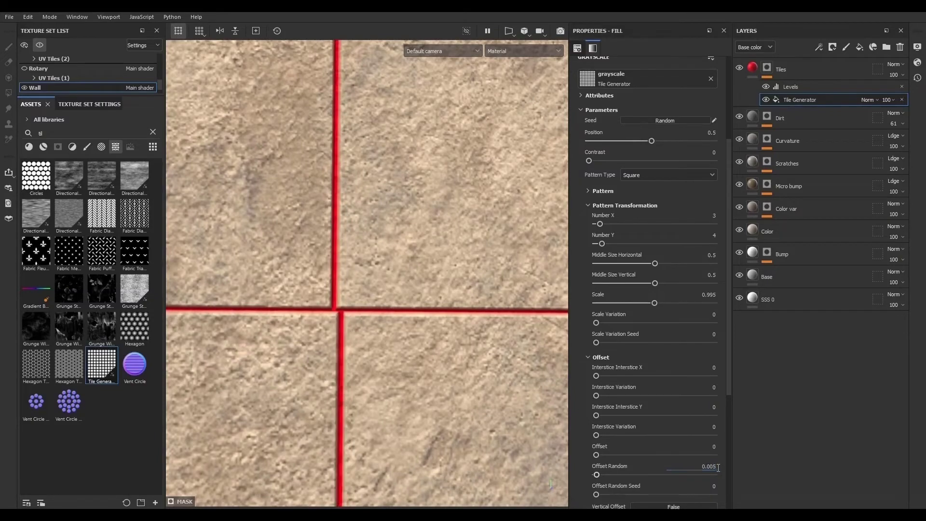
- Add a Blur filter above the Levels effect in the Tiles mask
right_click_drag(293, 249, 330, 291, "alt")
scroll(331, 291, "down", 3)
scroll(330, 176, "up", 6)
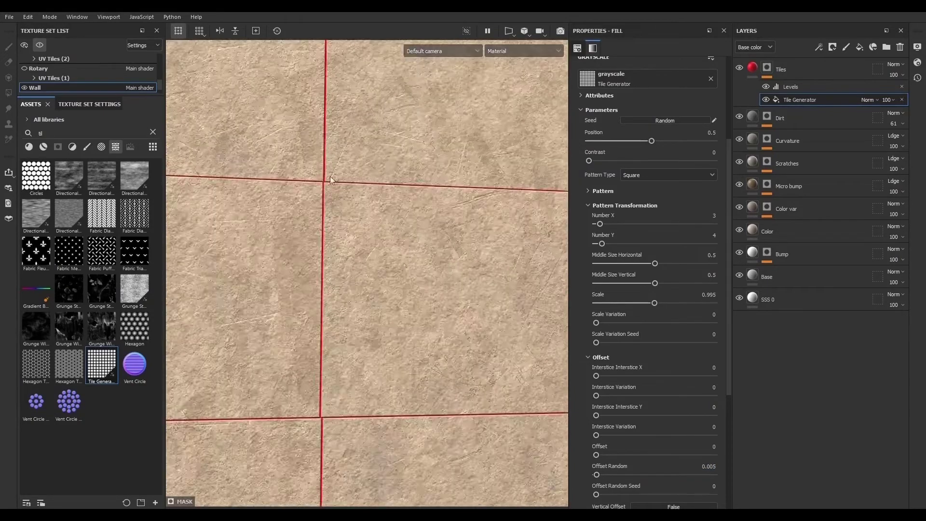
left_click(809, 86)
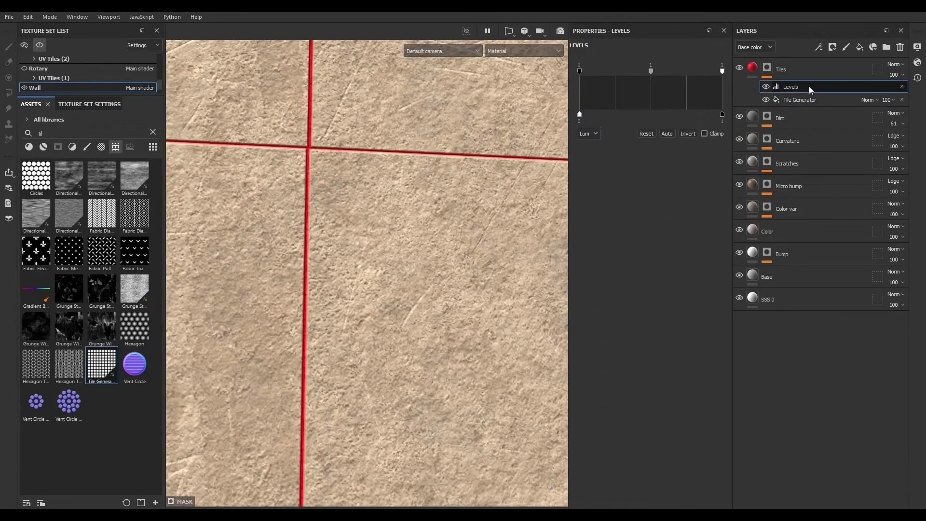
left_click(825, 48)
left_click(838, 114)
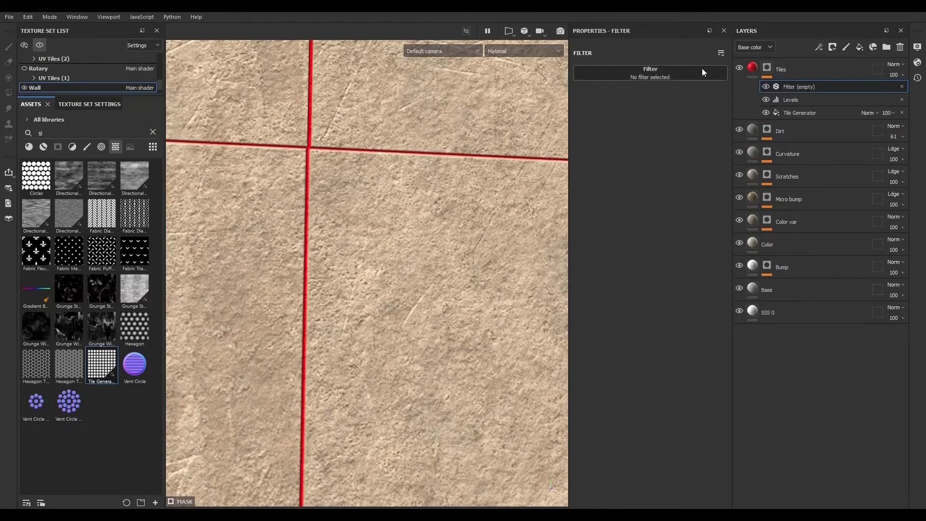
left_click(702, 72)
left_click(714, 95)
- Set the Blur filter's intensity to about 0.17
scroll(376, 181, "down", 5)
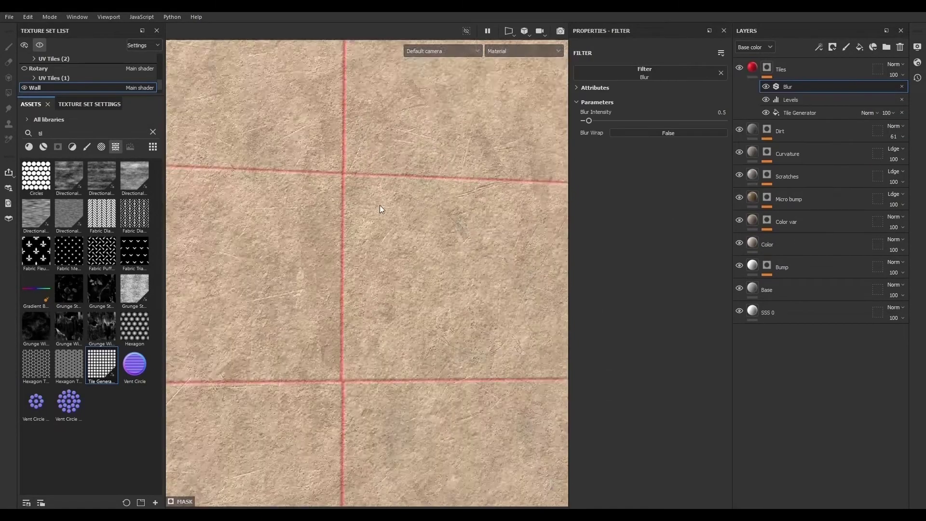
scroll(358, 180, "up", 5)
left_click(586, 120)
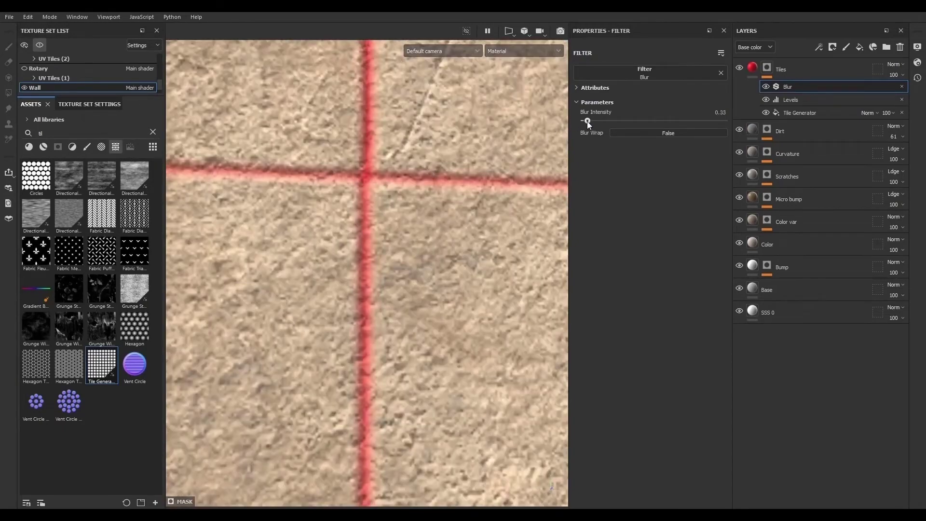
scroll(322, 208, "down", 5)
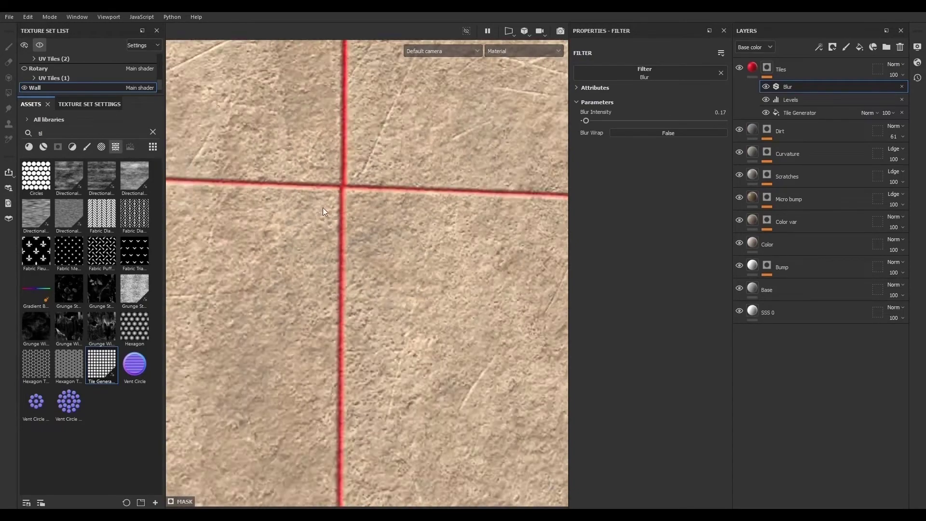
scroll(337, 196, "up", 7)
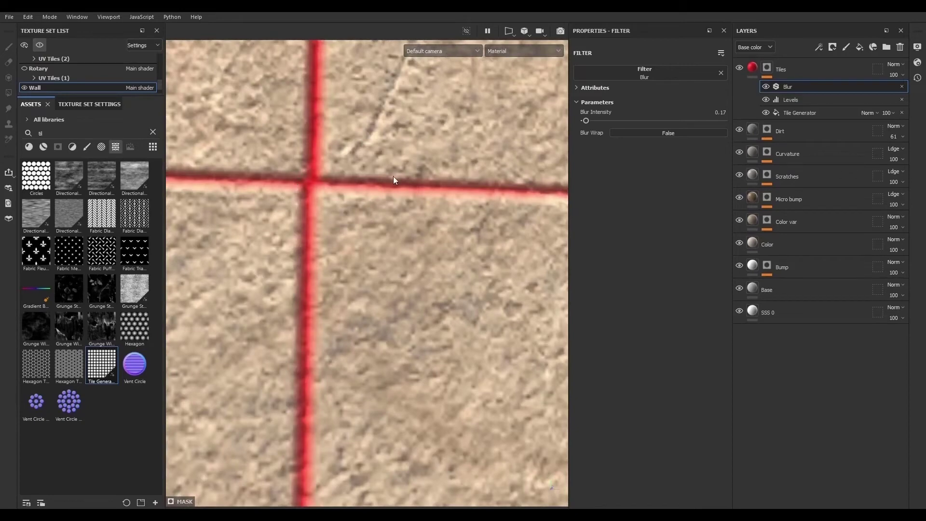
left_click(820, 48)
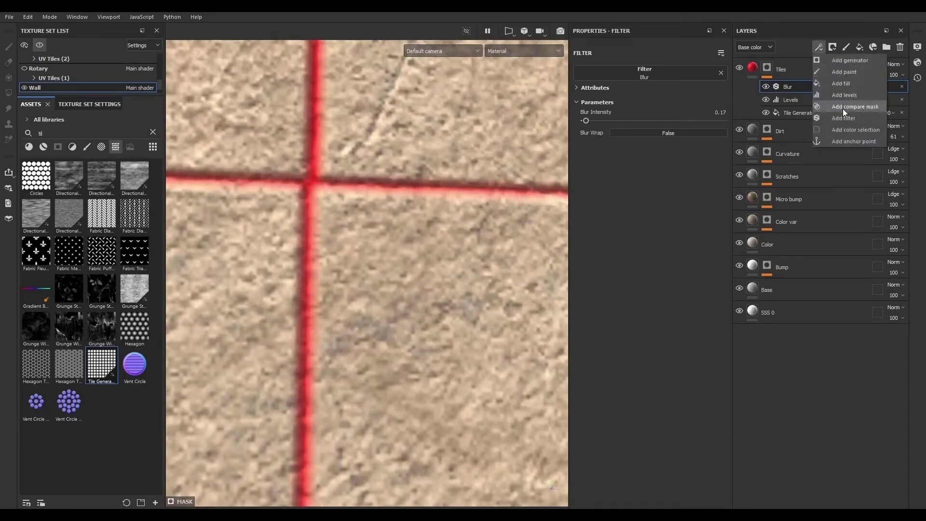
left_click(791, 104)
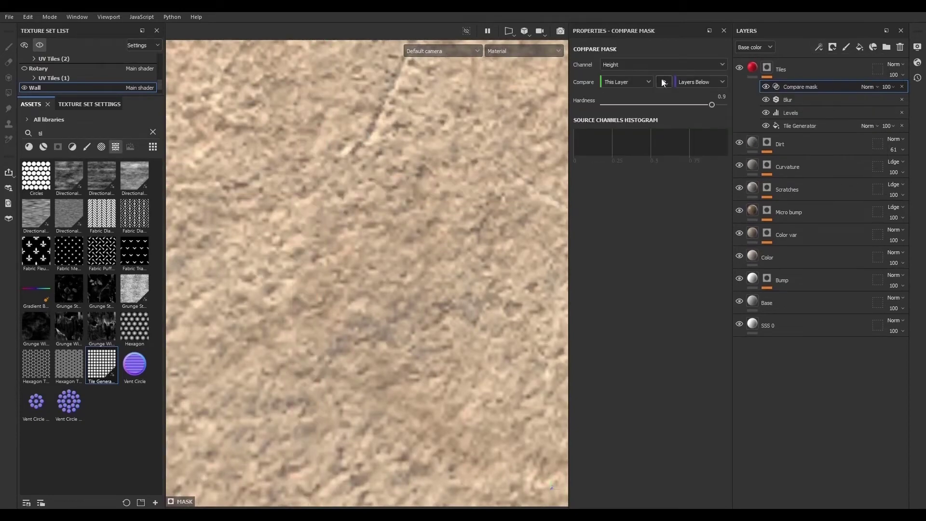
left_click(902, 87)
- Add a Blur Slope filter on top of the Tiles mask stack
left_click(821, 46)
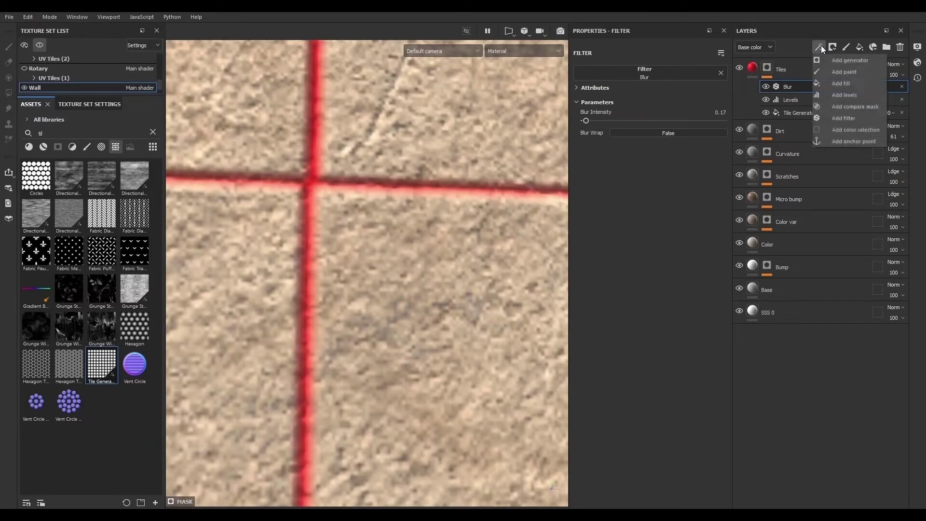
left_click(849, 116)
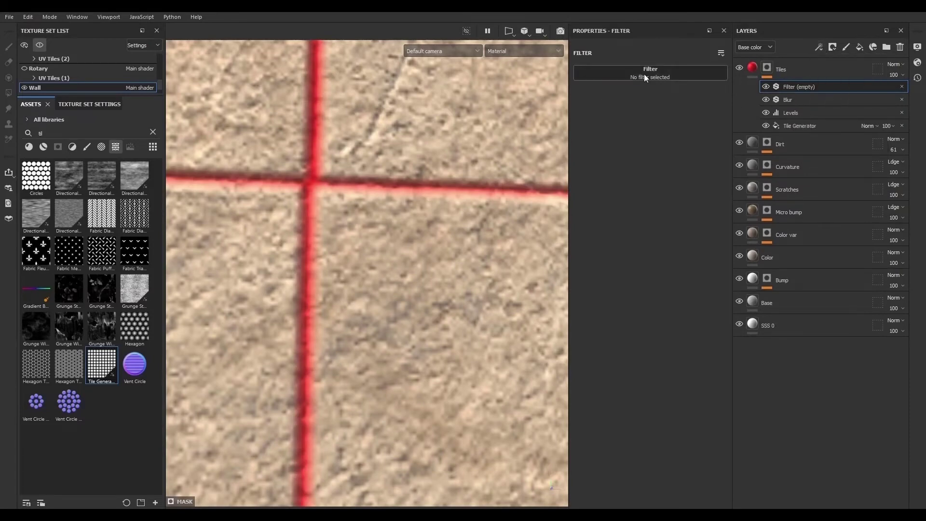
left_click(644, 74)
left_click(670, 141)
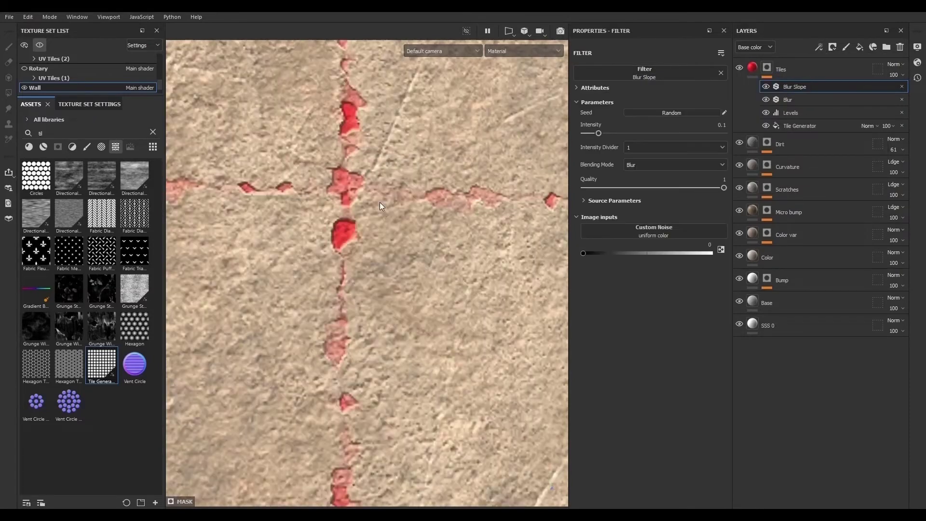
- Set the Blur Slope's intensity divider to 100 and its intensity to about 0.17
scroll(383, 218, "up", 3)
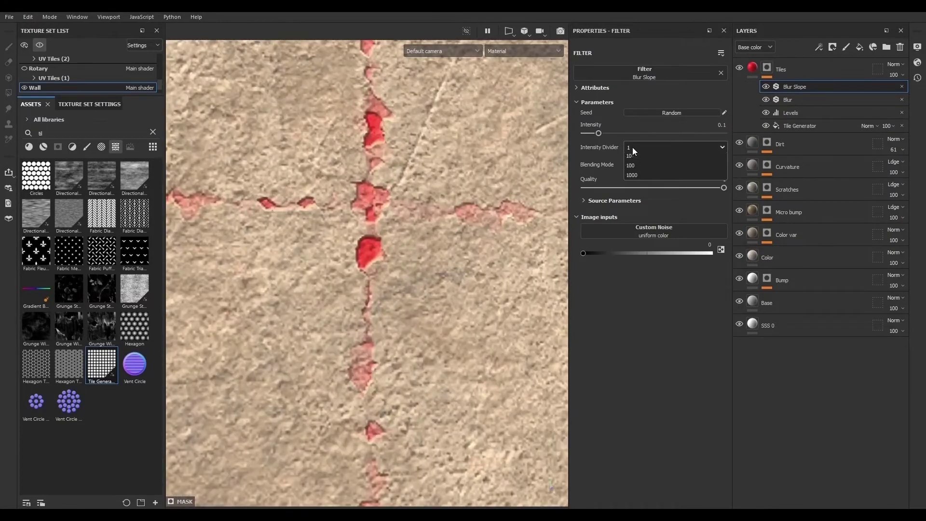
left_click(633, 147)
left_click(642, 178)
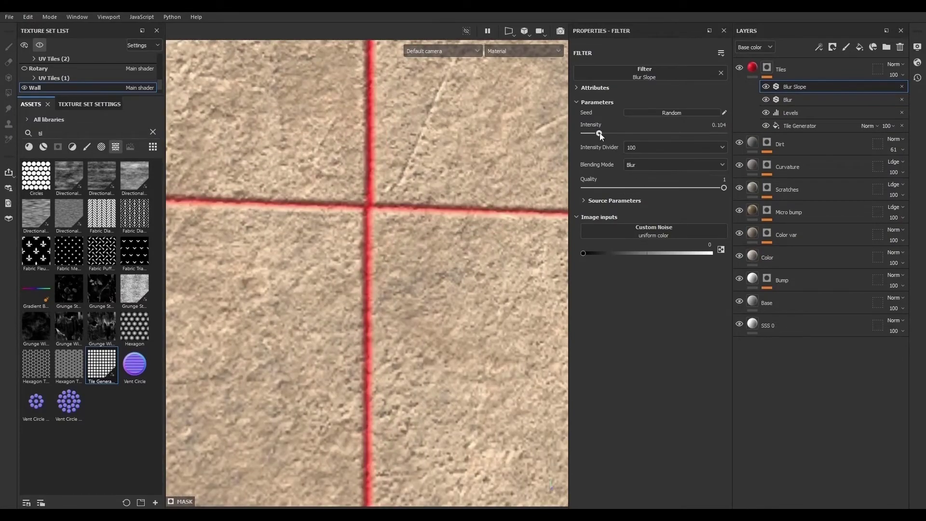
left_click_drag(599, 132, 615, 134)
left_click_drag(612, 135, 607, 134)
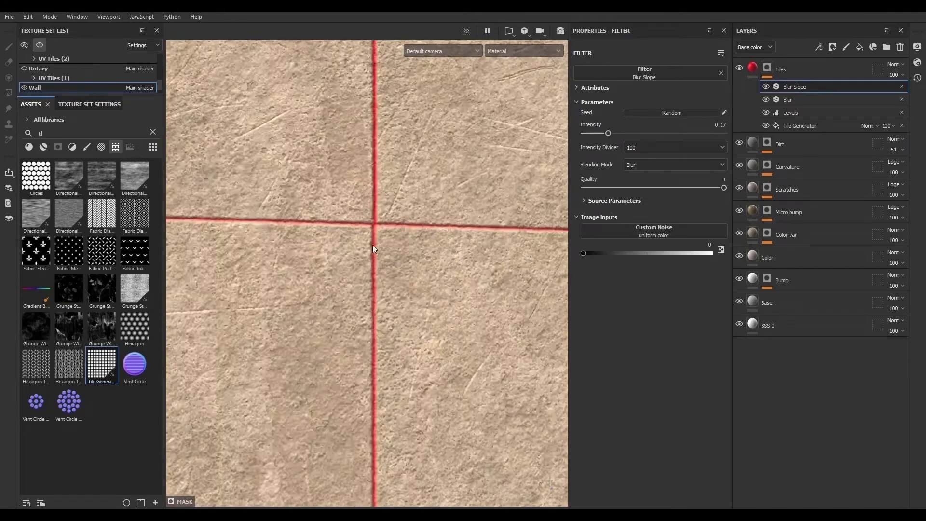
- Turn off the color channel on the Tiles fill layer
scroll(373, 244, "down", 3)
scroll(379, 251, "up", 5)
scroll(371, 227, "down", 5)
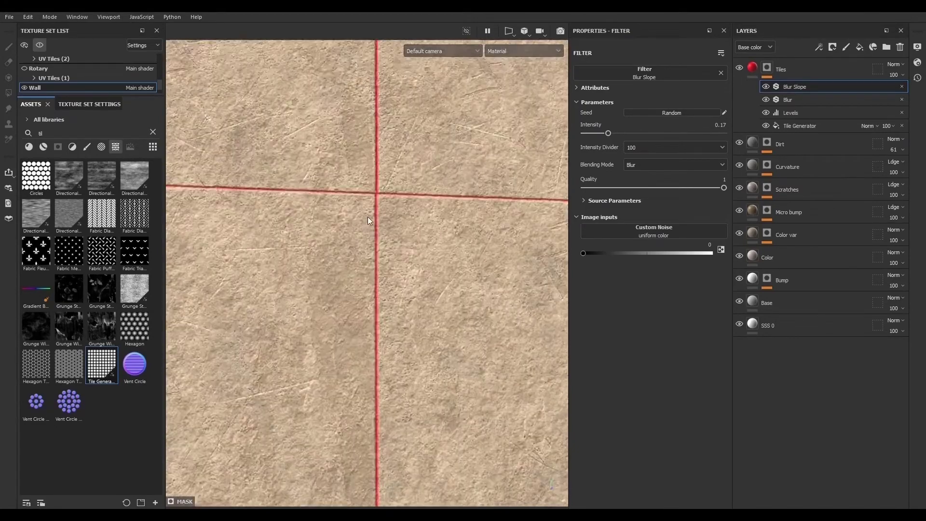
left_click_drag(368, 244, 418, 277, "alt")
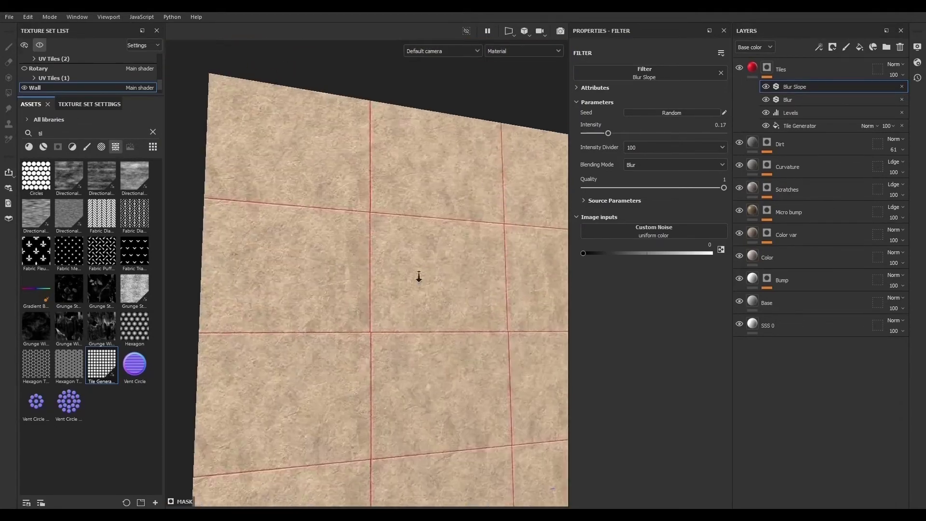
right_click_drag(418, 277, 458, 289, "alt")
left_click(754, 69)
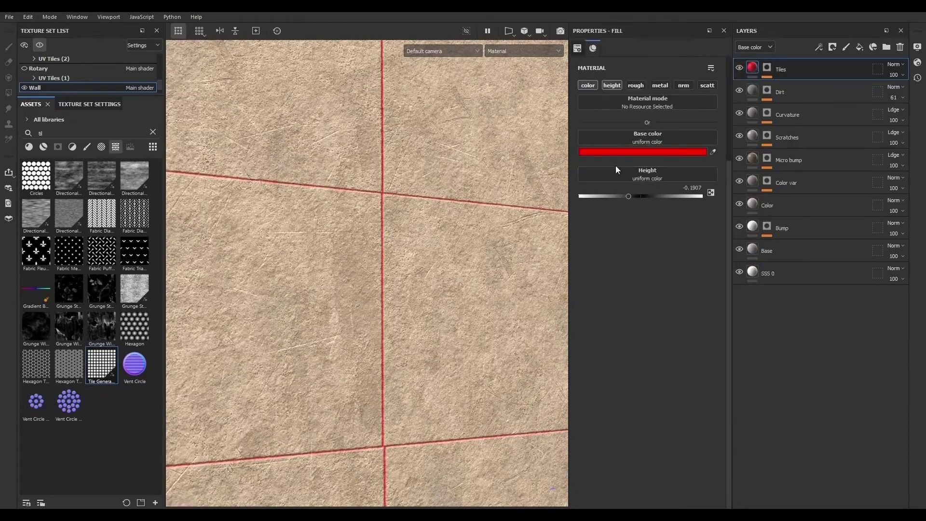
left_click(587, 86)
- Orbit around the wall to inspect the tile grooves produced by the height
right_click_drag(473, 264, 212, 251, "alt")
left_click_drag(213, 250, 448, 363, "alt")
right_click_drag(449, 362, 613, 346, "alt")
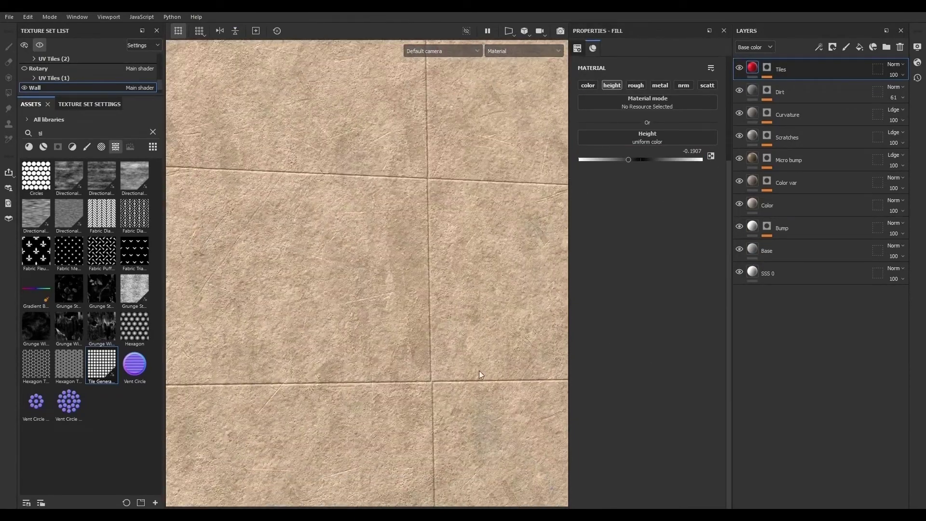
mouse_move(480, 374)
left_mouse_down("alt")
mouse_move(455, 213)
mouse_move(521, 439)
mouse_move(577, 428)
mouse_move(492, 370)
mouse_move(418, 372)
mouse_move(478, 382)
left_mouse_up("alt")
right_click_drag(477, 383, 717, 395, "alt")
middle_click_drag(717, 395, 426, 447, "alt")
right_click_drag(426, 446, 288, 251, "alt")
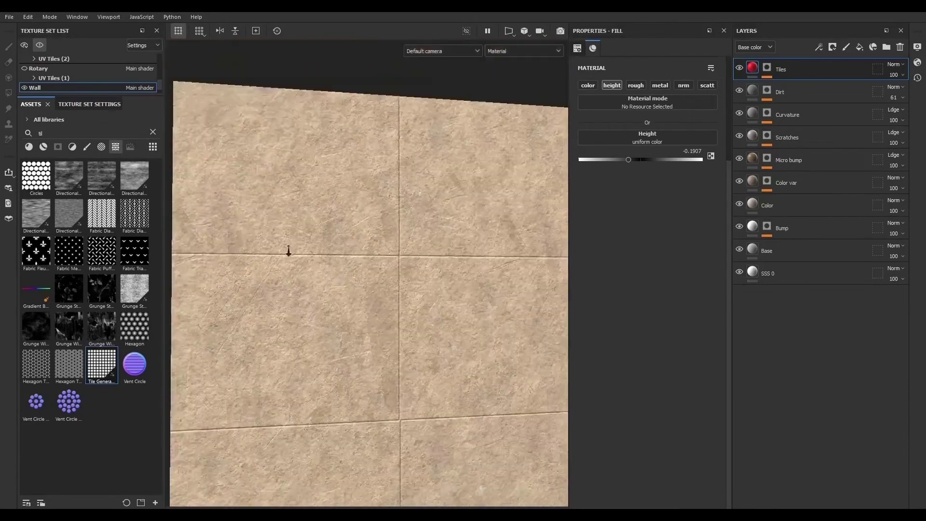
middle_click_drag(288, 251, 370, 259, "alt")
left_click_drag(370, 259, 362, 281, "alt")
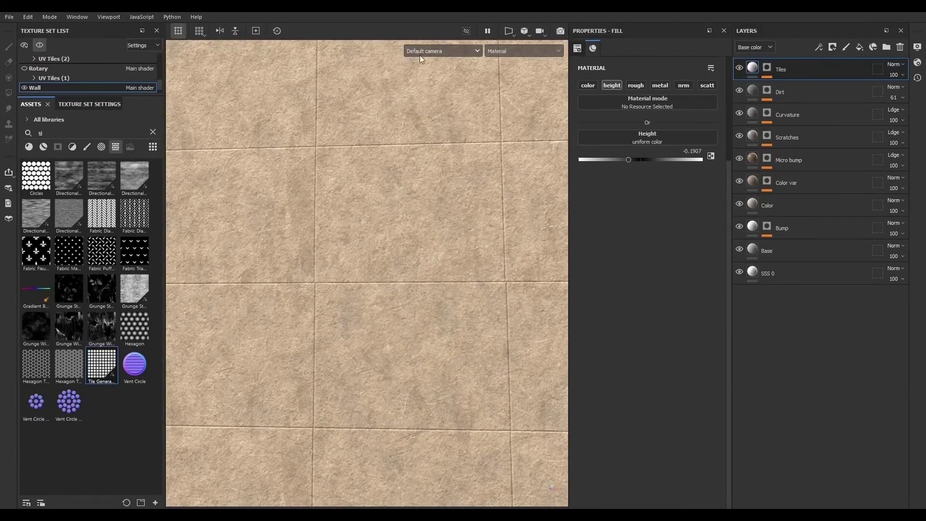
- Show all texture sets and switch the viewport to Camera001 to view the phone on the wall
left_click(39, 45)
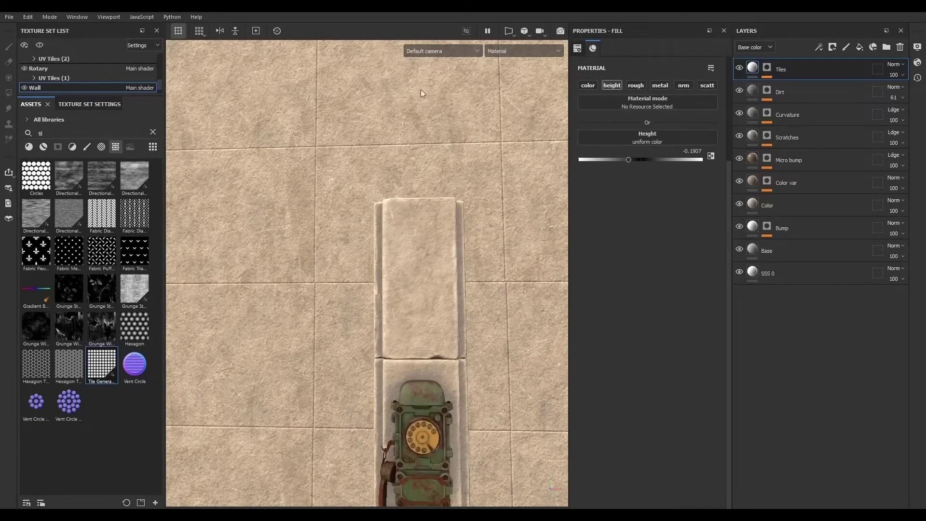
left_click(427, 49)
left_click(427, 74)
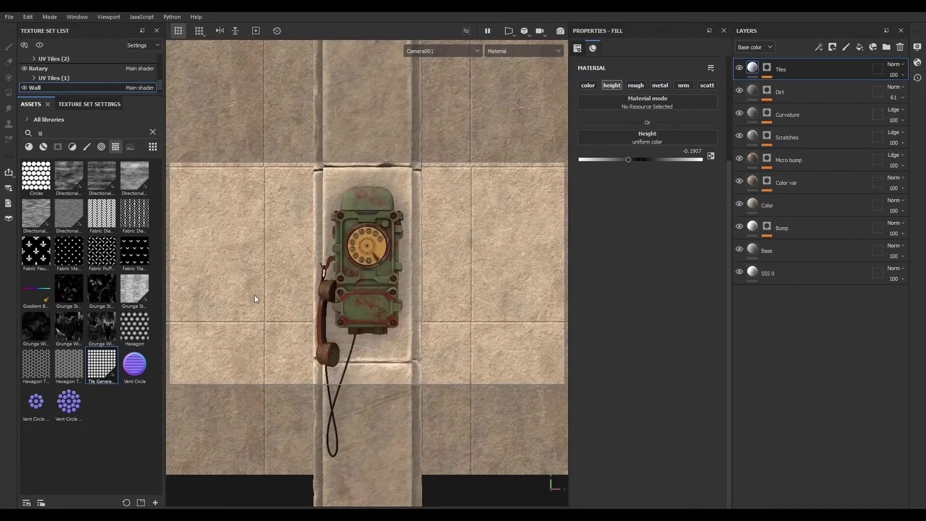
scroll(254, 294, "up", 5)
middle_click_drag(254, 294, 365, 334, "alt")
- Open the Dirt layer's Dirt generator, set Dirt Contrast to 0.46 and lower the Grunge Scale
left_click(767, 68, "alt")
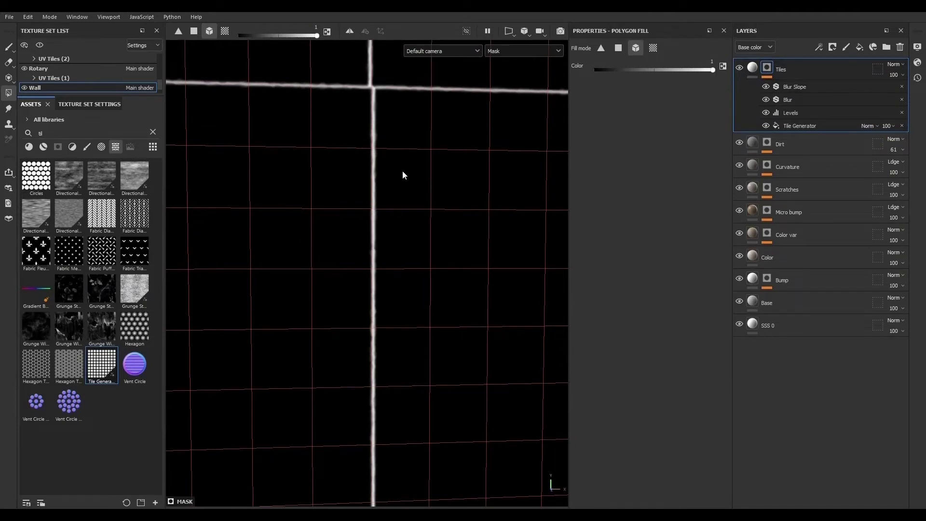
left_click(767, 143)
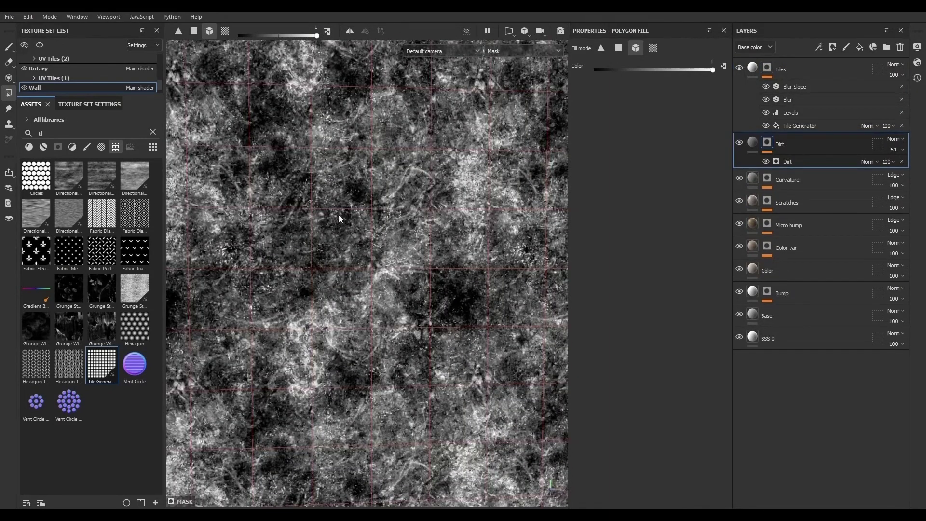
scroll(339, 215, "down", 6)
mouse_move(339, 215)
left_mouse_down("alt")
mouse_move(313, 227)
mouse_move(337, 231)
left_mouse_up("alt")
left_click(806, 161)
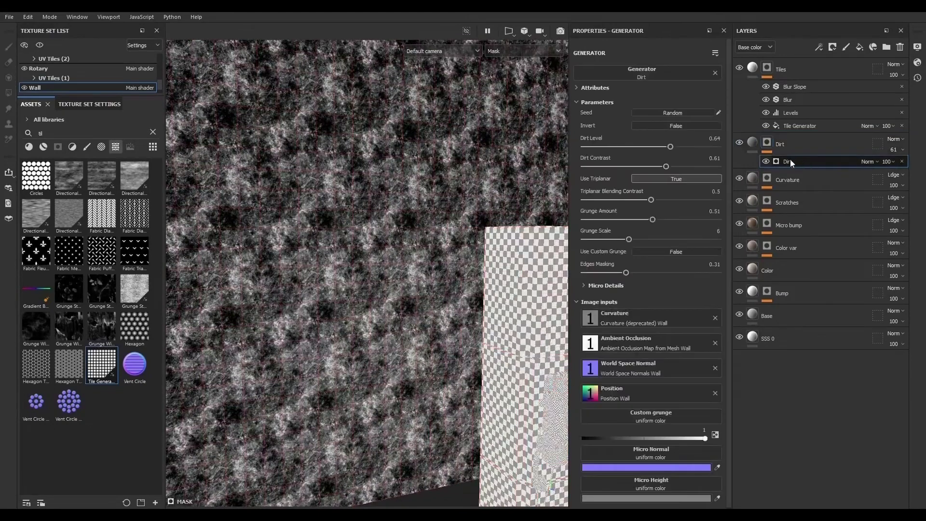
mouse_move(671, 147)
left_mouse_down()
mouse_move(621, 168)
mouse_move(646, 167)
mouse_move(670, 145)
left_mouse_up()
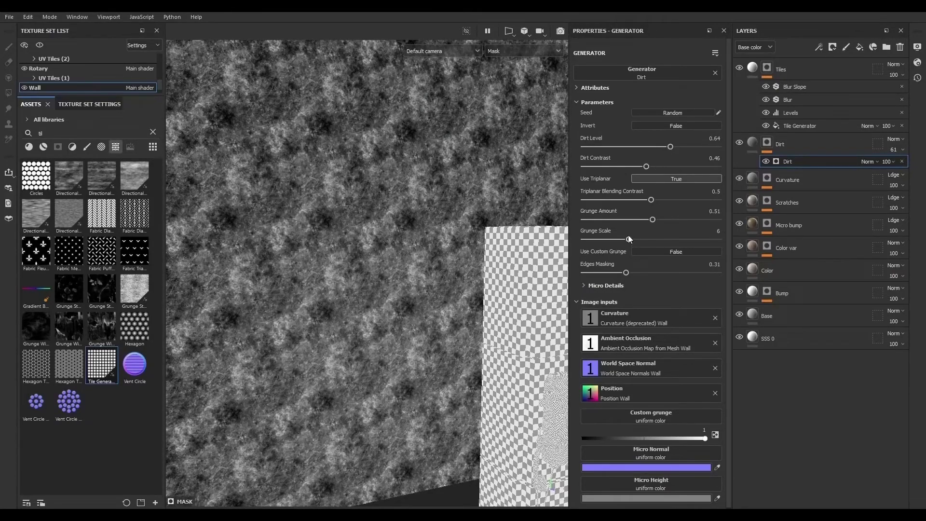
left_click_drag(629, 239, 602, 239)
left_click(752, 143)
left_click_drag(337, 238, 329, 217, "alt")
left_click(799, 67)
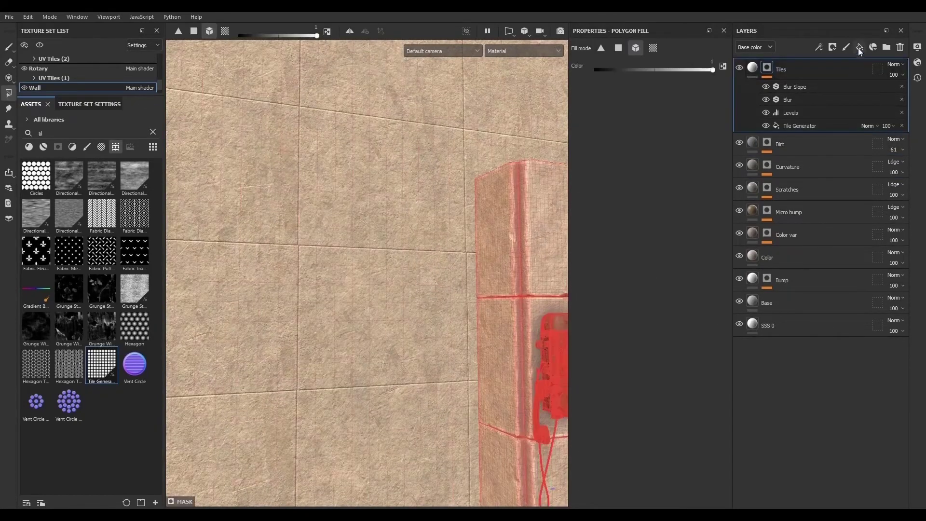
left_click(859, 48)
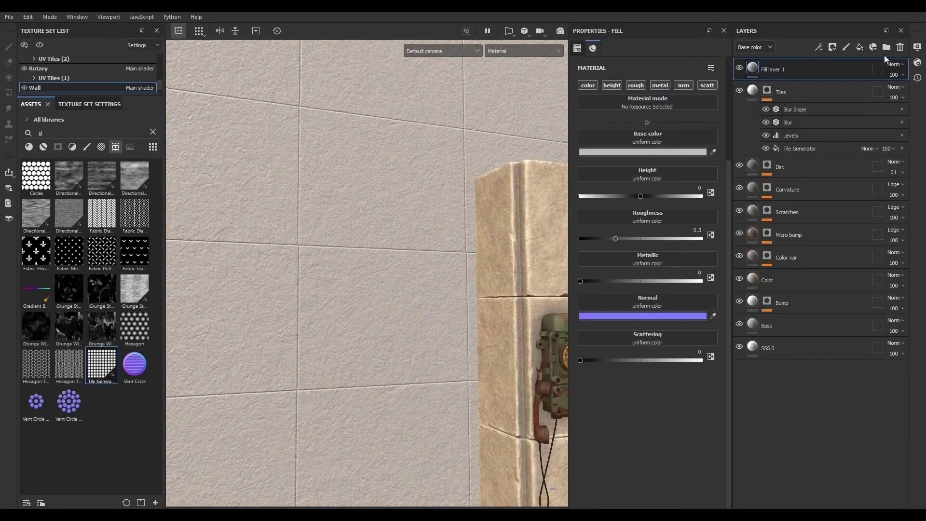
left_click(900, 47)
- Re-enable the Tiles fill's color channel and set its base color to a light grey of 0.703
left_click(752, 68)
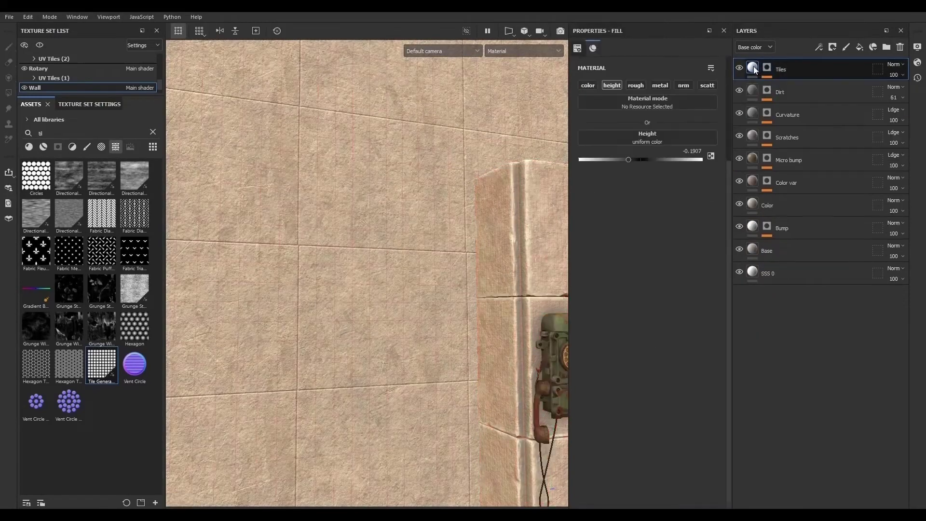
left_click(589, 85)
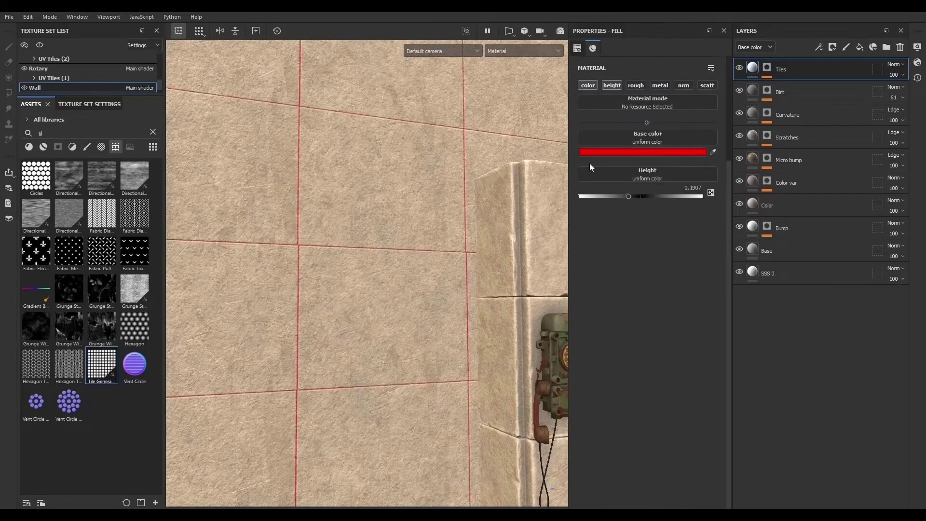
scroll(281, 272, "up", 3)
left_click(630, 285)
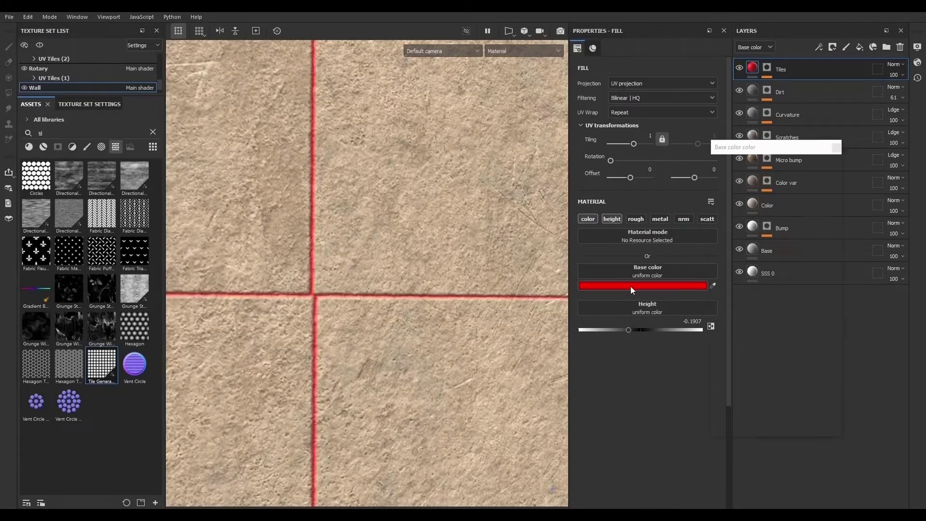
left_click_drag(711, 210, 711, 208)
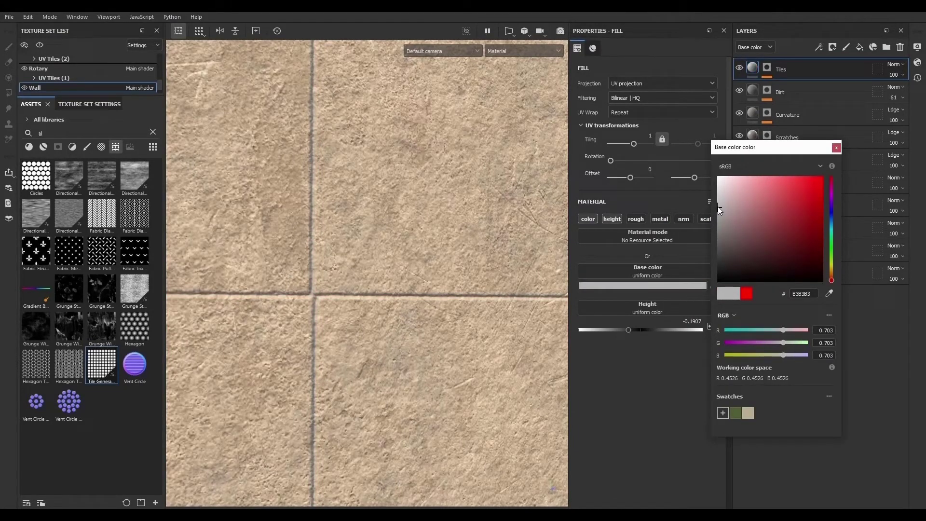
left_click(719, 210)
left_click(836, 148)
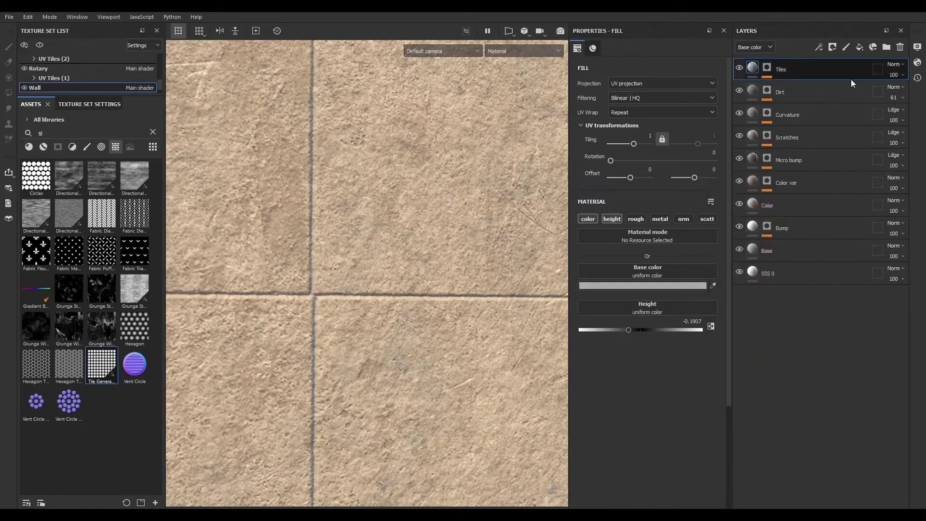
- Set the Tiles layer's blending mode to Multiply
left_click(891, 66)
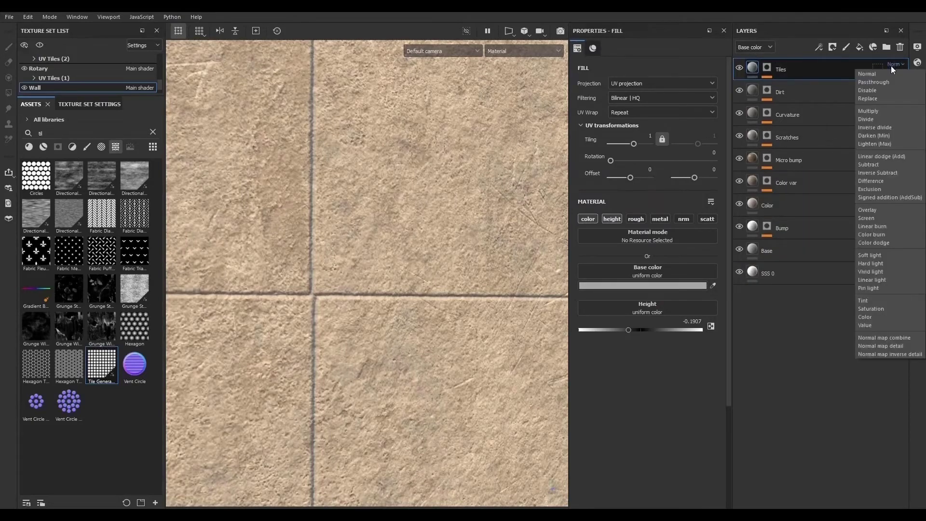
left_click(876, 112)
scroll(207, 225, "up", 2)
right_click_drag(206, 225, 63, 193, "alt")
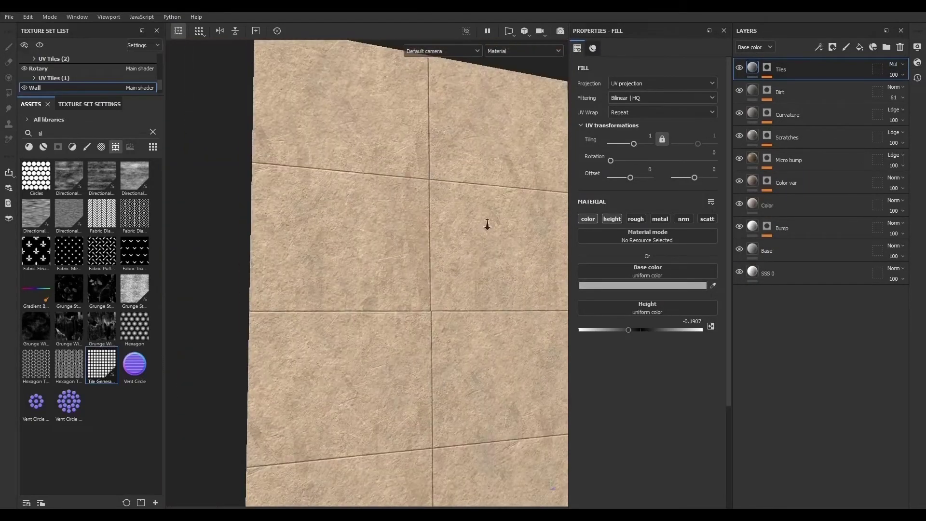
left_click_drag(486, 224, 504, 292, "alt")
right_click_drag(424, 243, 505, 276, "alt")
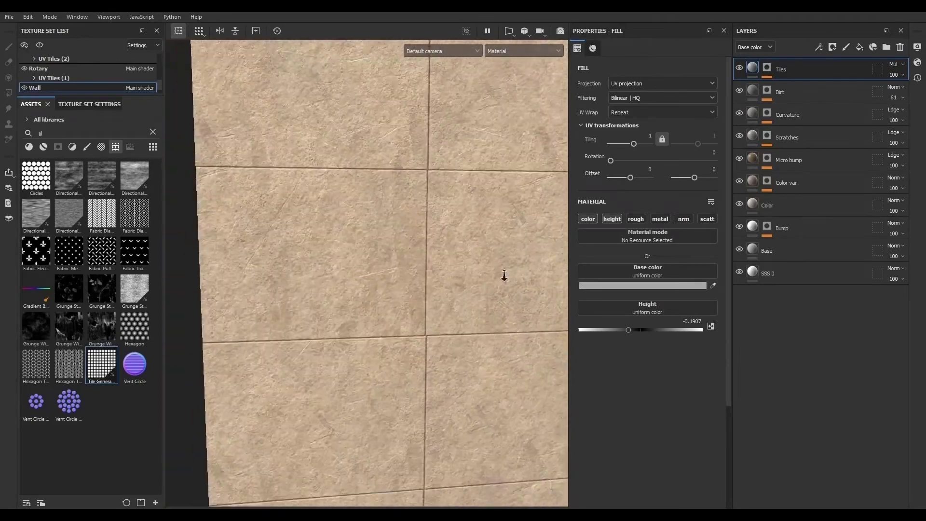
middle_click_drag(493, 269, 421, 246, "alt")
right_click_drag(421, 245, 438, 314, "alt")
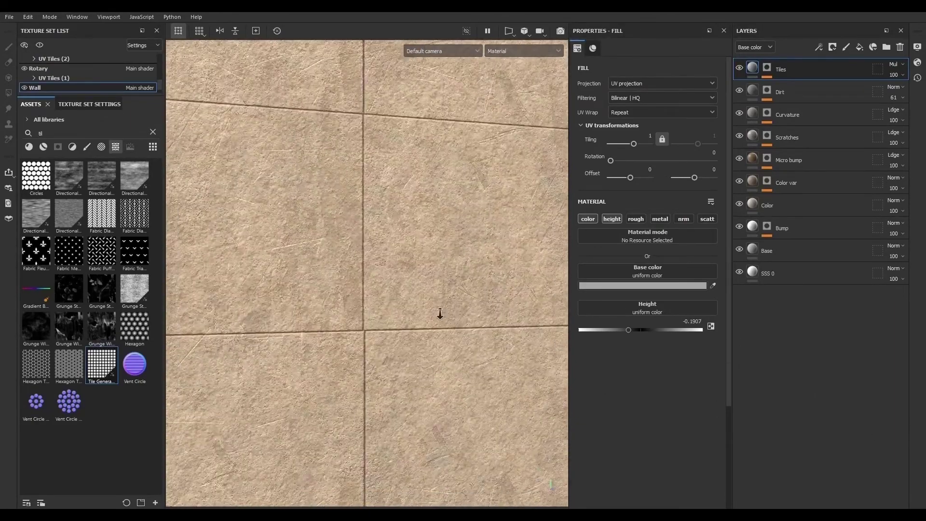
- Add a fill effect on top of the Tiles mask stack and set its blending mode to Subtract
left_click(767, 68)
middle_click_drag(462, 241, 423, 309, "alt")
left_click_drag(423, 308, 271, 181, "alt")
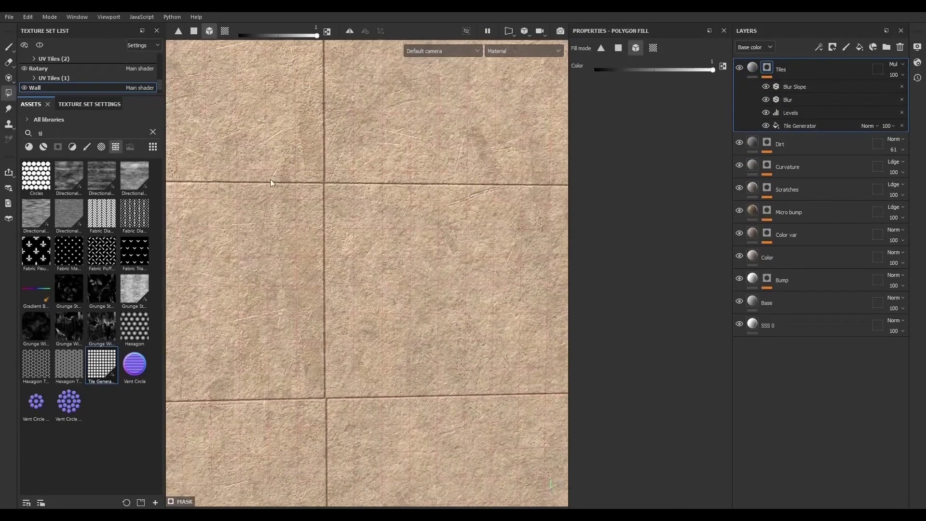
left_click_drag(362, 194, 403, 197, "alt")
left_click(811, 86)
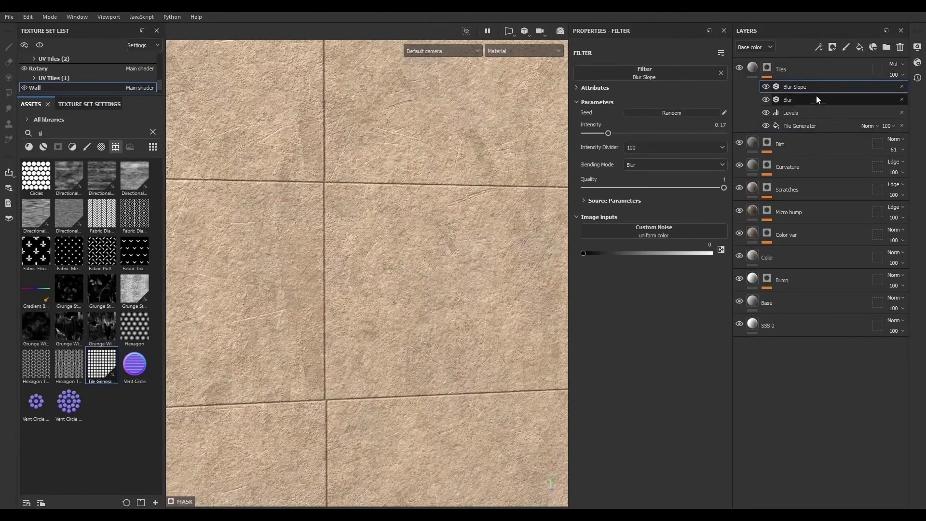
left_click(817, 47)
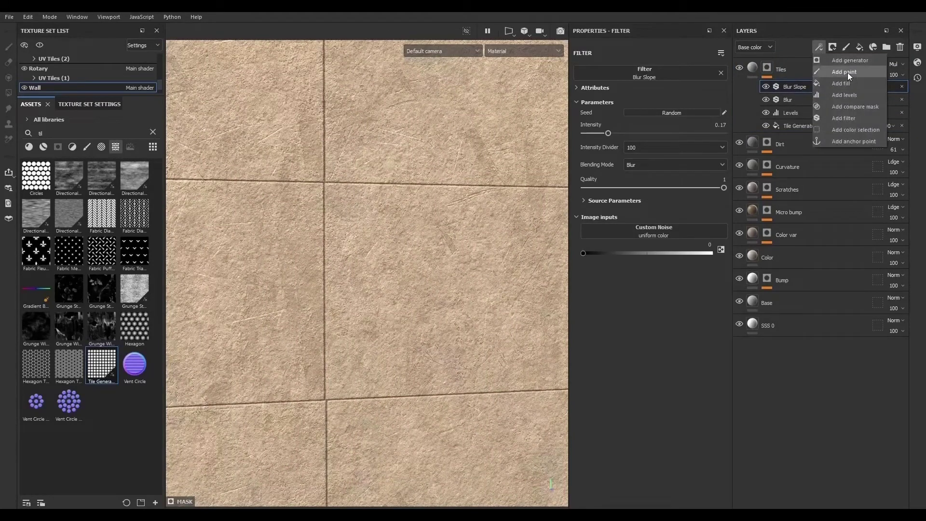
left_click(849, 85)
left_click(869, 87)
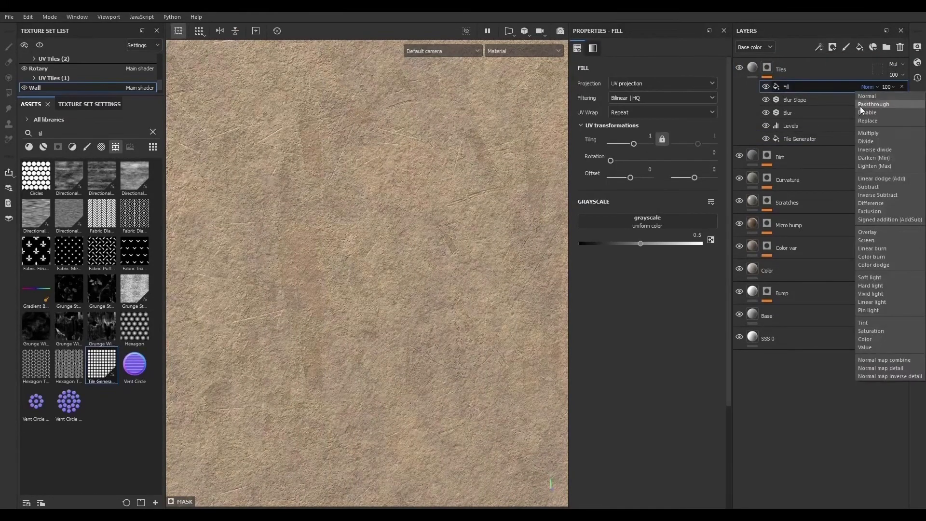
left_click(882, 186)
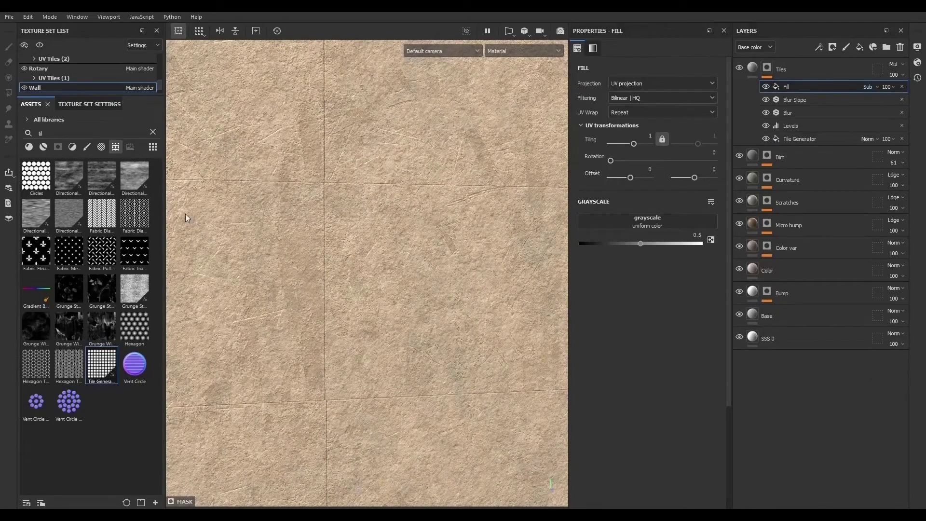
- Assign the Grunge Cracked Deep texture to the subtract fill's grayscale input
left_click(153, 132)
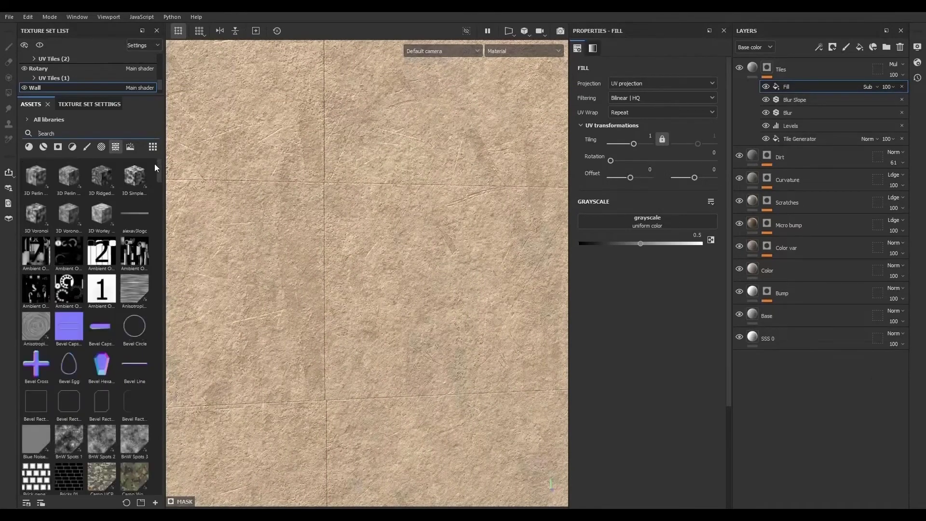
left_click_drag(157, 169, 163, 293)
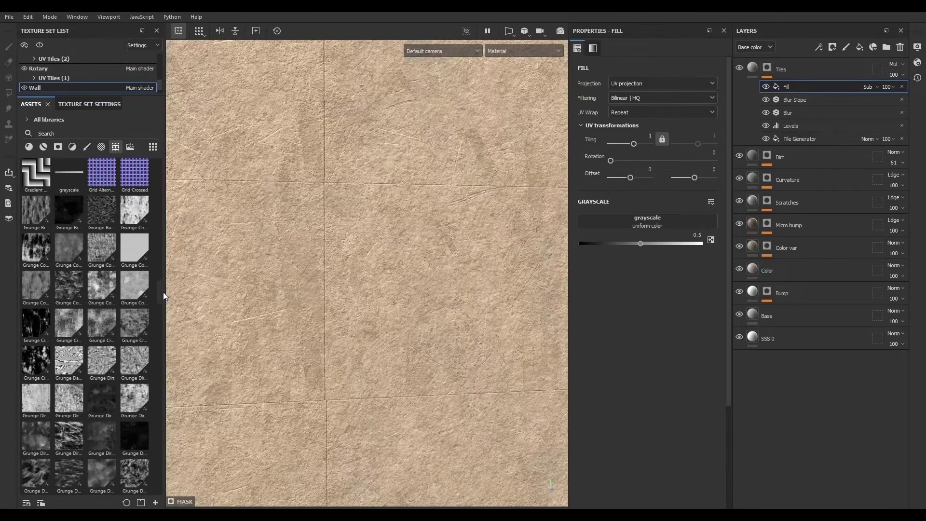
scroll(71, 271, "down", 1)
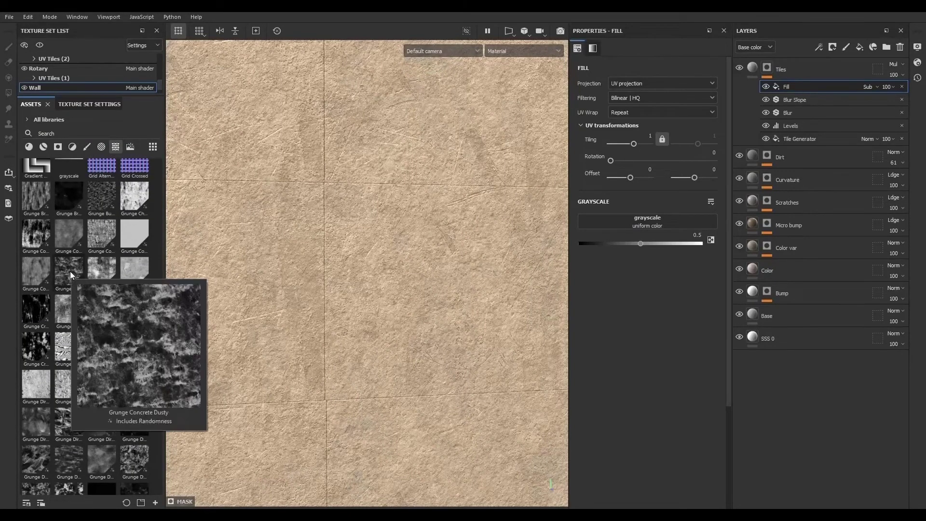
left_click_drag(34, 302, 684, 225)
middle_click_drag(442, 286, 463, 131, "alt")
right_click_drag(350, 248, 696, 387, "alt")
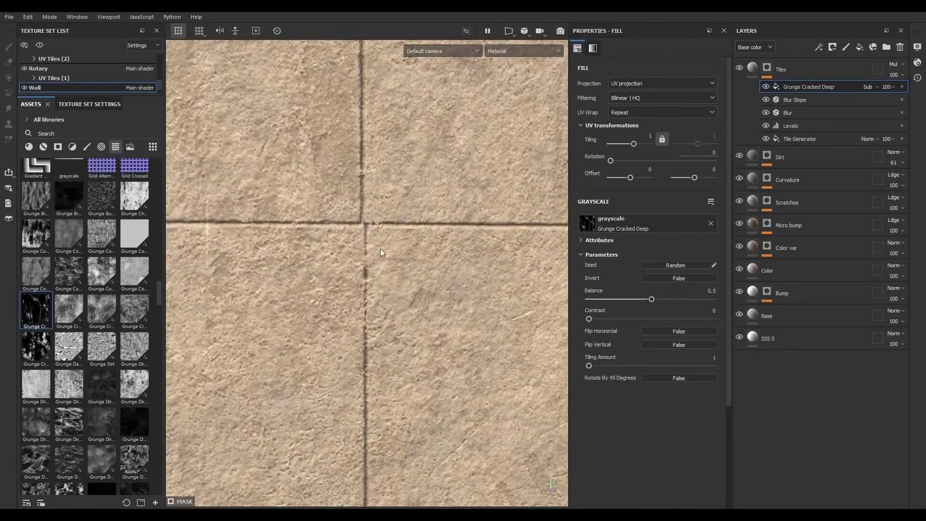
- Raise the Grunge Cracked Deep balance slightly while viewing the Tiles mask
left_click(768, 68, "alt")
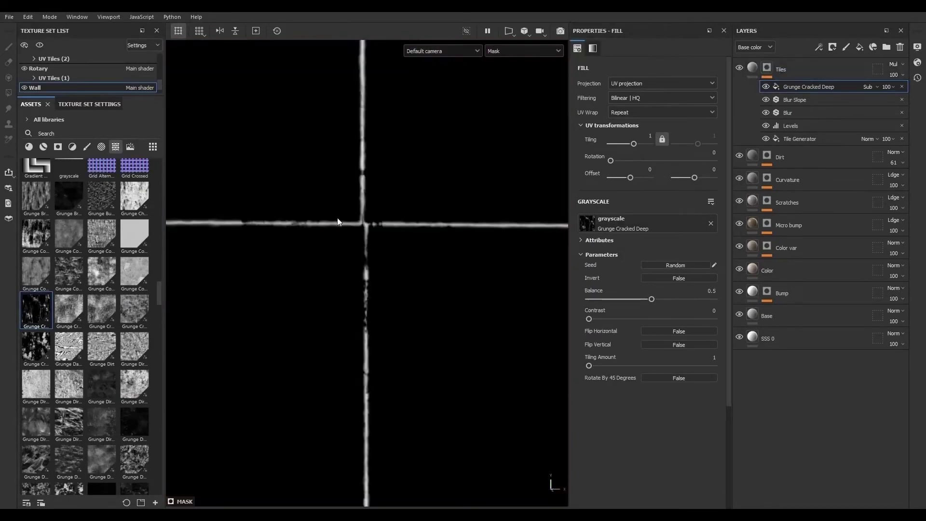
scroll(357, 285, "down", 3)
right_click_drag(357, 283, 410, 310, "alt")
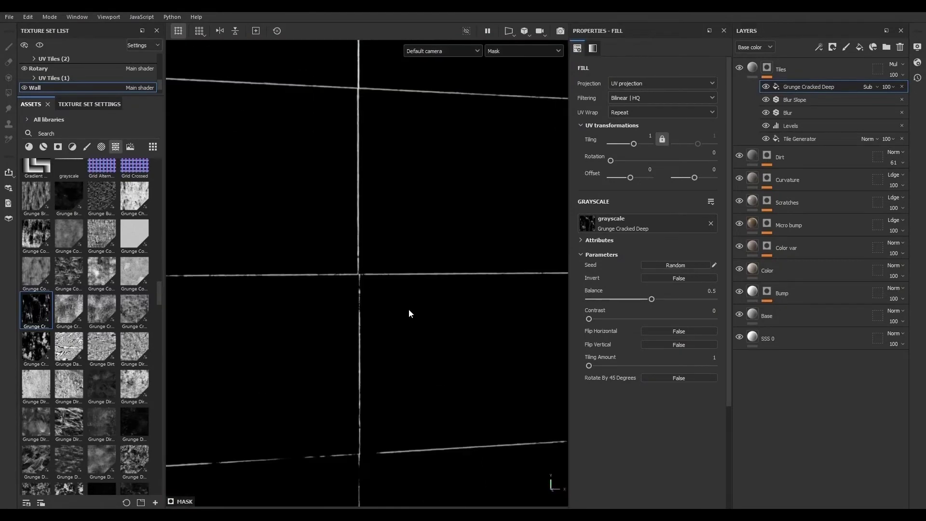
scroll(370, 318, "up", 4)
mouse_move(653, 299)
left_mouse_down()
mouse_move(614, 299)
mouse_move(705, 298)
mouse_move(659, 300)
left_mouse_up()
left_click(757, 67)
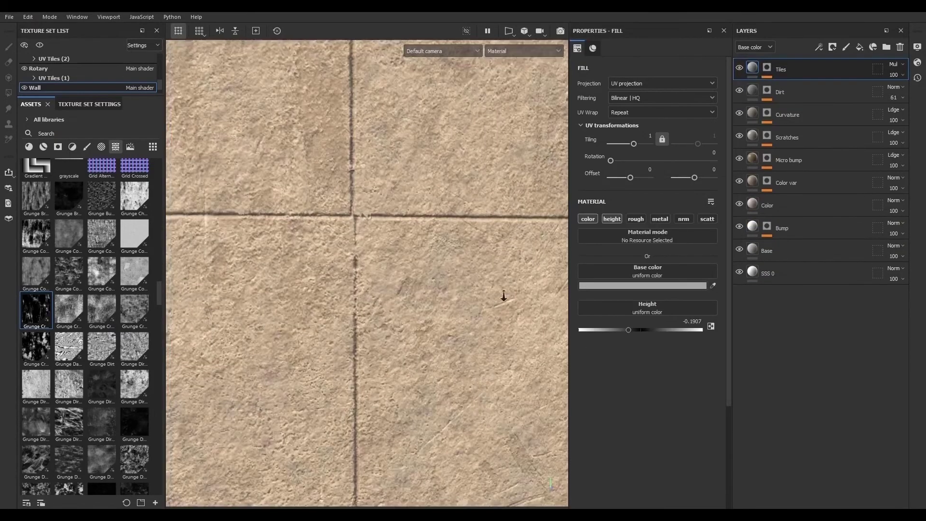
- Set the Tile Generator's scale in the Tiles mask to 0.992
scroll(502, 292, "down", 8)
middle_click_drag(405, 307, 184, 249, "alt")
scroll(159, 248, "up", 10)
left_click_drag(267, 265, 296, 219, "alt")
right_click_drag(296, 219, 193, 205, "alt")
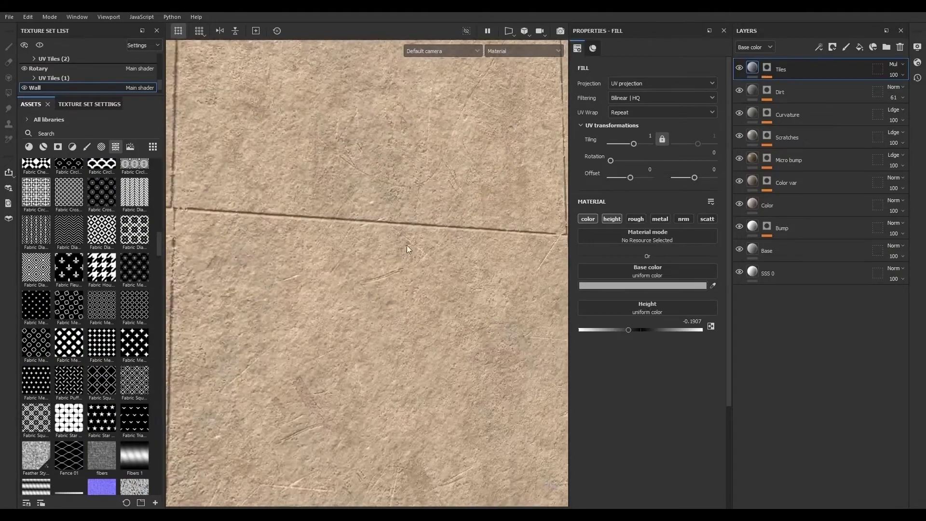
middle_click_drag(193, 205, 404, 270, "alt")
right_click_drag(405, 271, 535, 336, "alt")
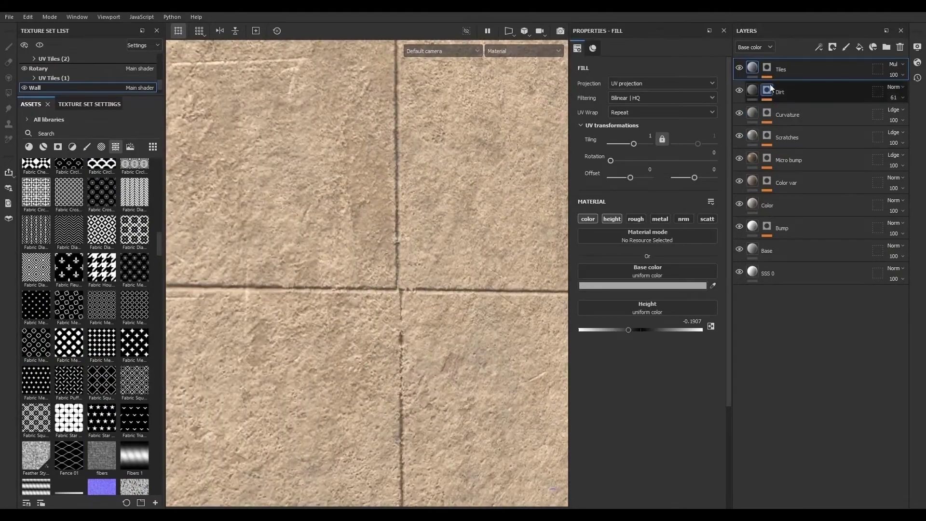
left_click(768, 68)
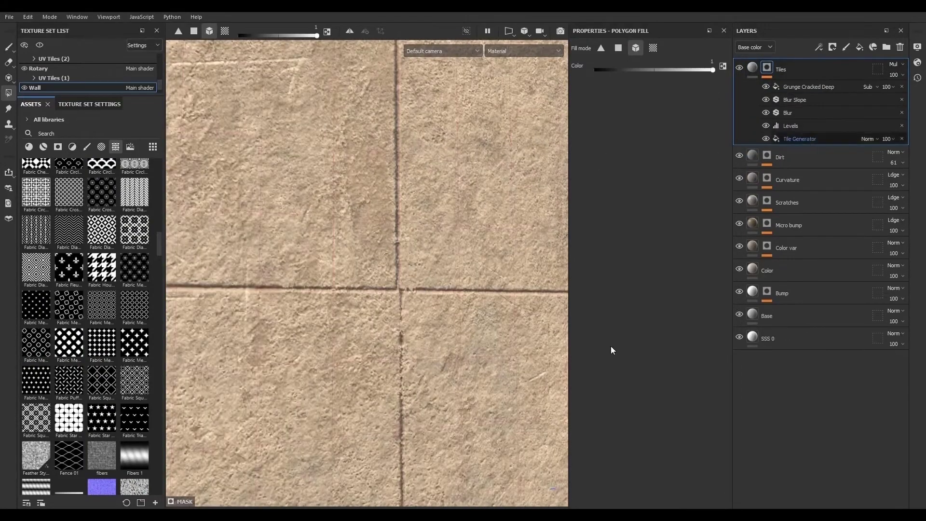
scroll(586, 395, "down", 3)
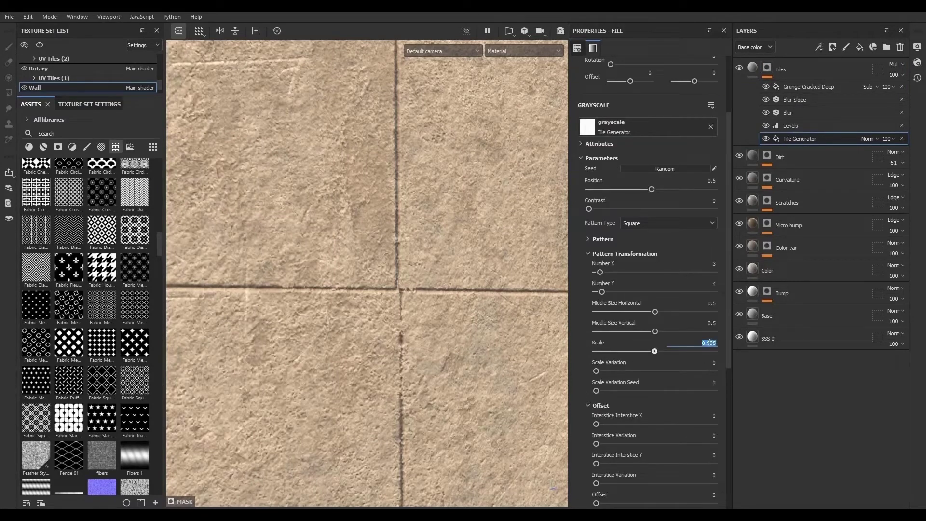
scroll(709, 342, "down", 2)
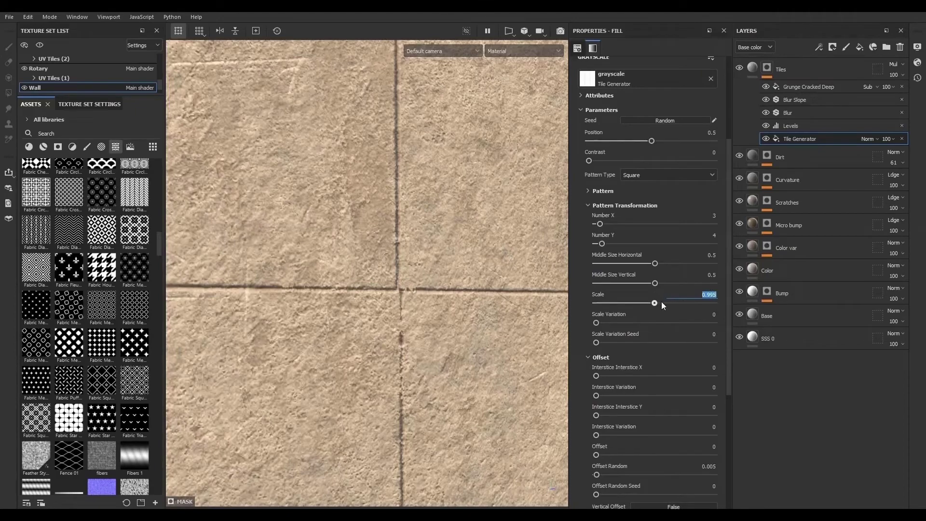
left_click_drag(655, 302, 654, 302)
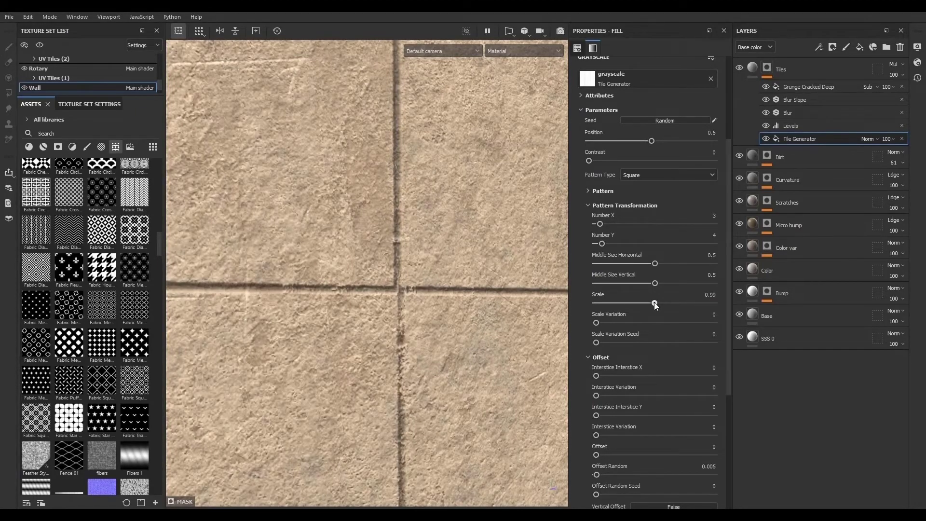
scroll(376, 314, "down", 6)
left_click_drag(378, 317, 389, 286, "alt")
scroll(336, 349, "up", 6)
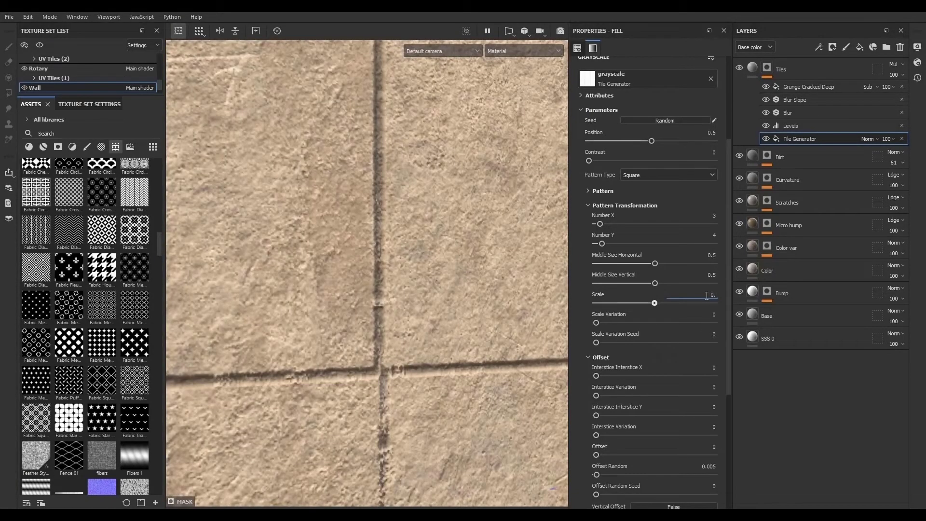
scroll(329, 342, "down", 6)
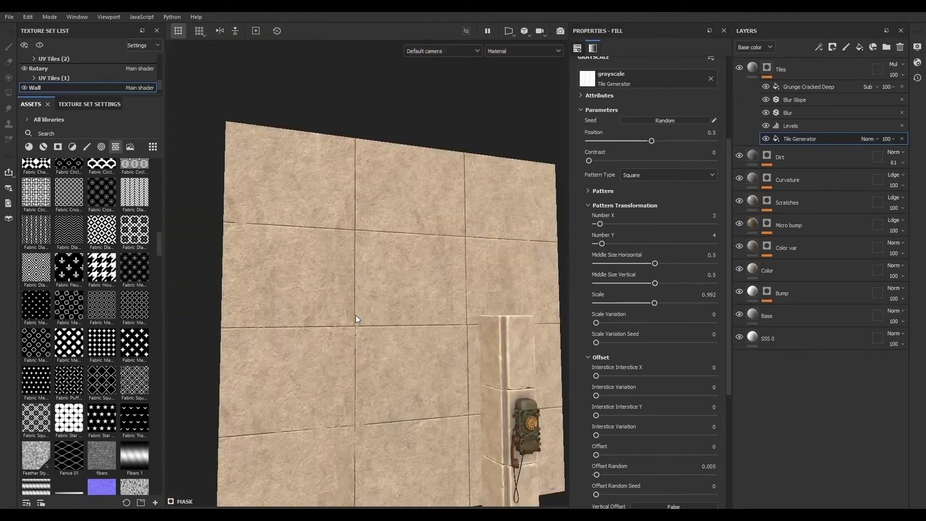
left_click_drag(392, 371, 358, 336, "alt")
scroll(358, 337, "up", 6)
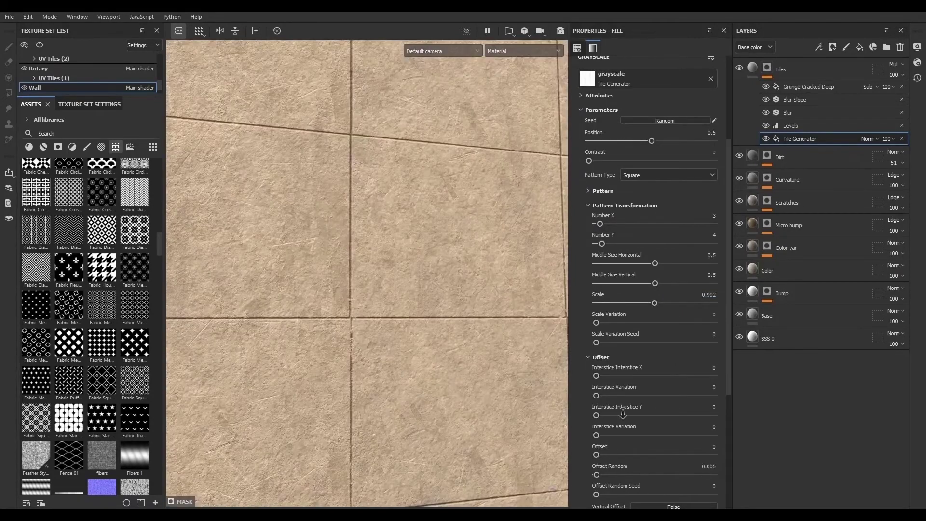
- Replace the subtract fill's Grunge Cracked Deep texture with Grunge Map 013
left_click(820, 87)
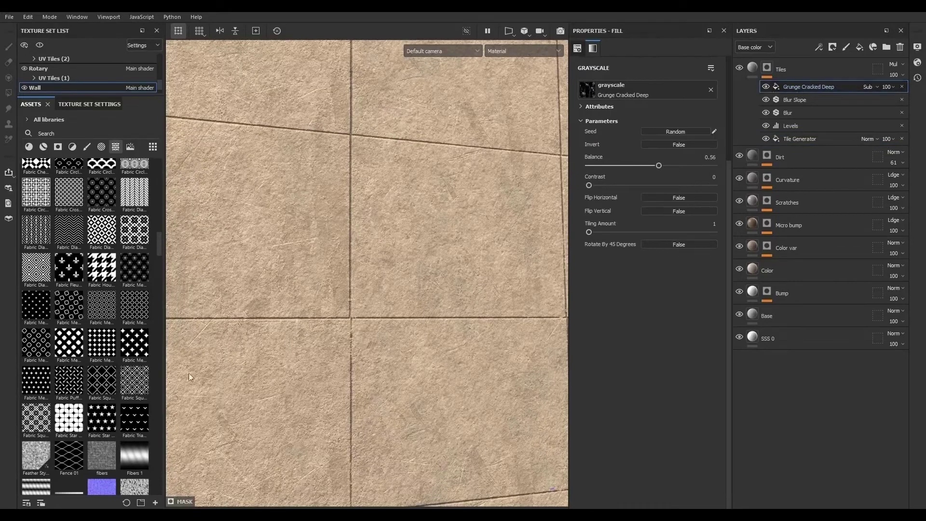
scroll(44, 346, "down", 10)
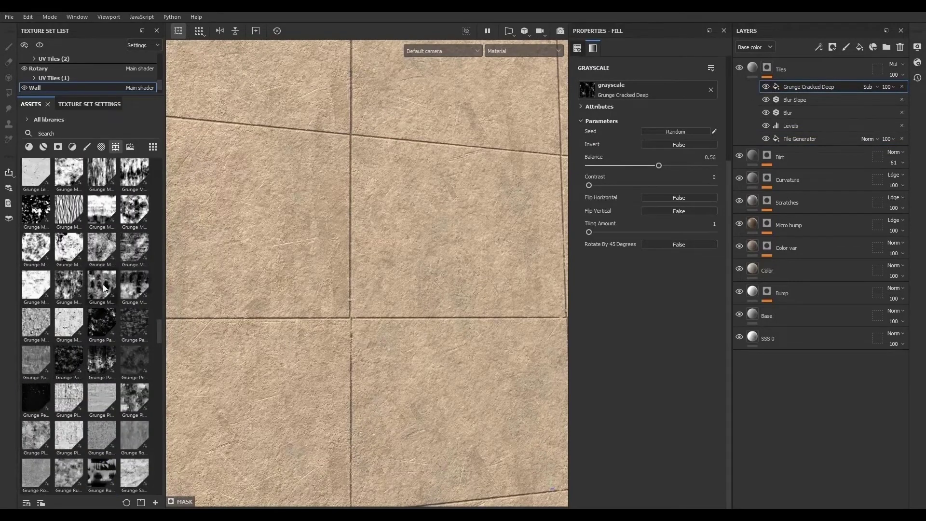
left_click_drag(70, 288, 638, 83)
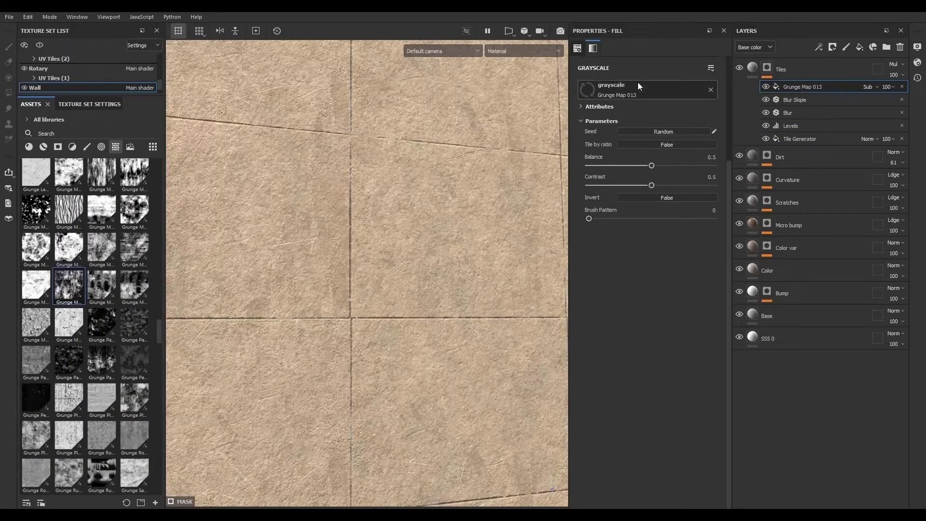
- Set the Grunge Map 013 contrast to 0 and its balance to 0.24
left_click_drag(651, 186, 588, 192)
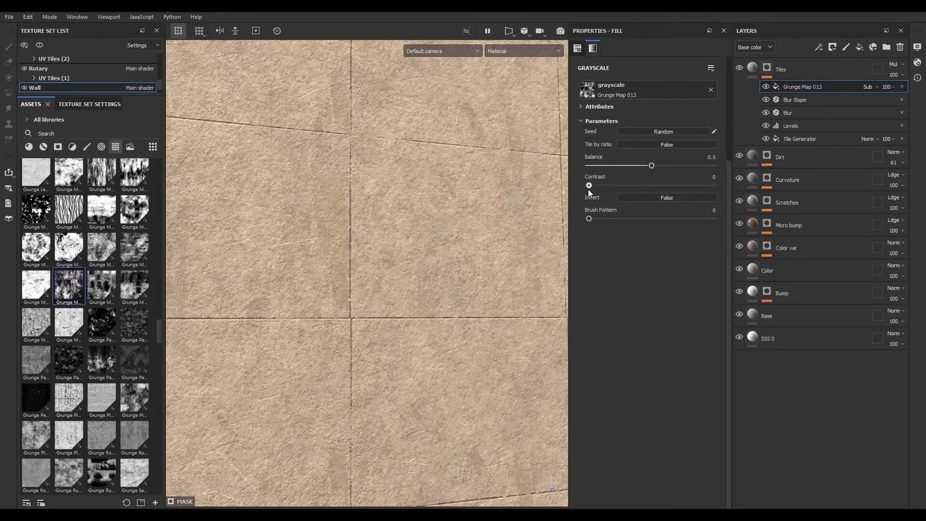
left_click_drag(651, 165, 623, 174)
left_click_drag(381, 338, 381, 364, "alt")
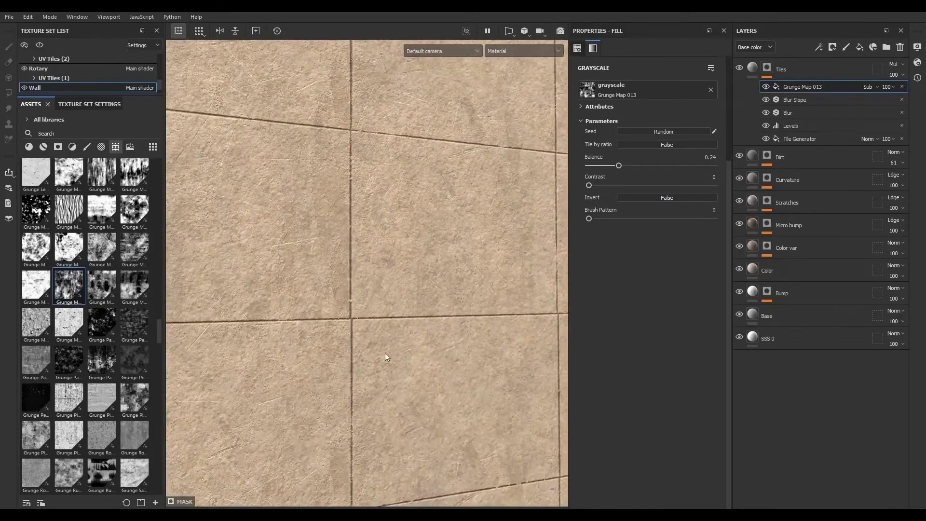
right_click_drag(381, 364, 636, 424, "alt")
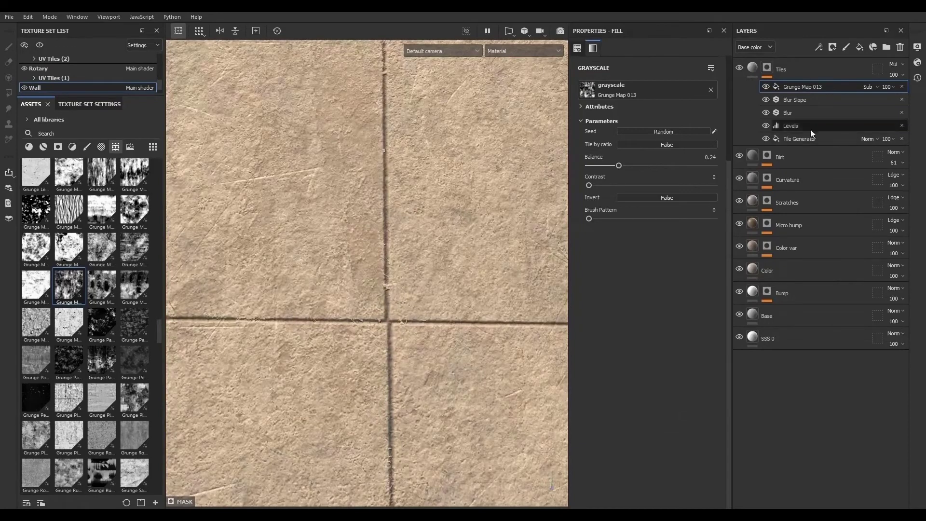
- Move the Blur Slope filter to the top of the Tiles mask stack and raise its intensity to 0.308
left_click_drag(799, 98, 814, 84)
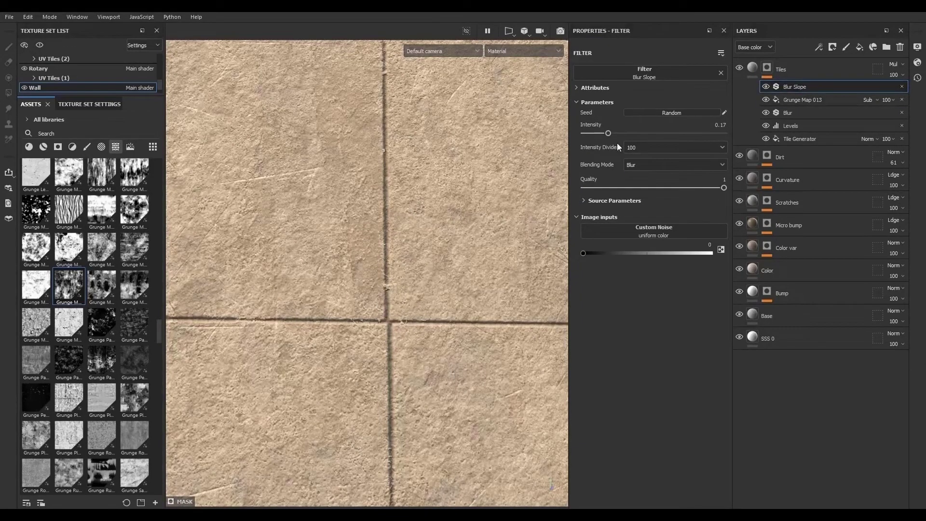
mouse_move(608, 133)
left_mouse_down()
mouse_move(640, 132)
mouse_move(625, 133)
left_mouse_up()
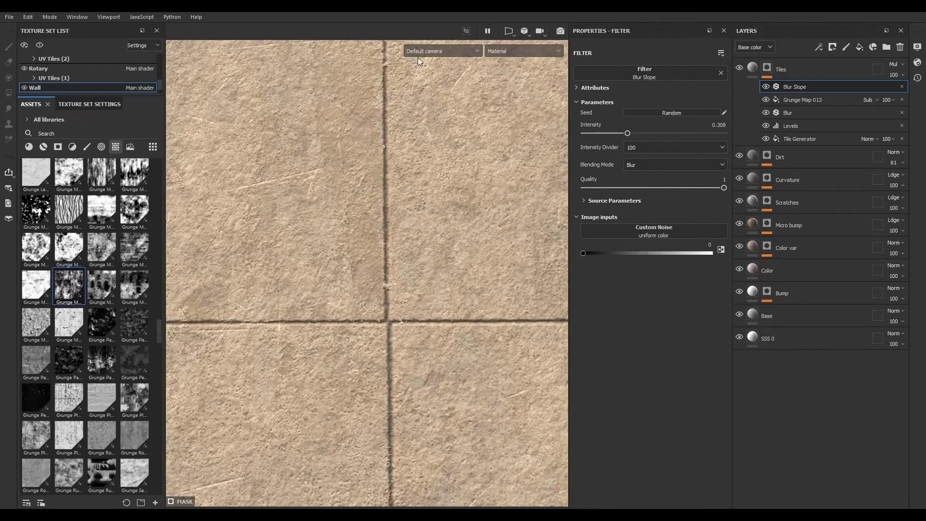
- Switch to Camera001 and add a new fill layer above Tiles named Dirt
left_click(421, 51)
left_click(425, 71)
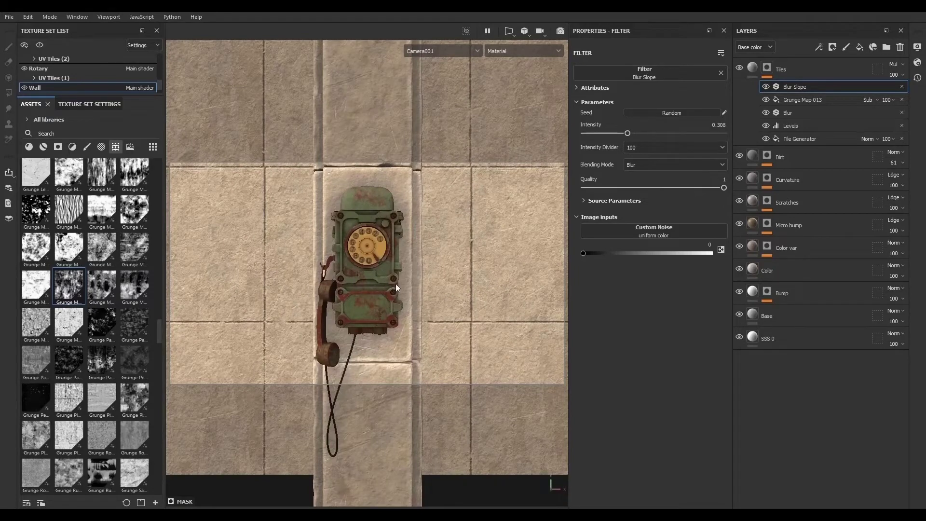
left_click(760, 71)
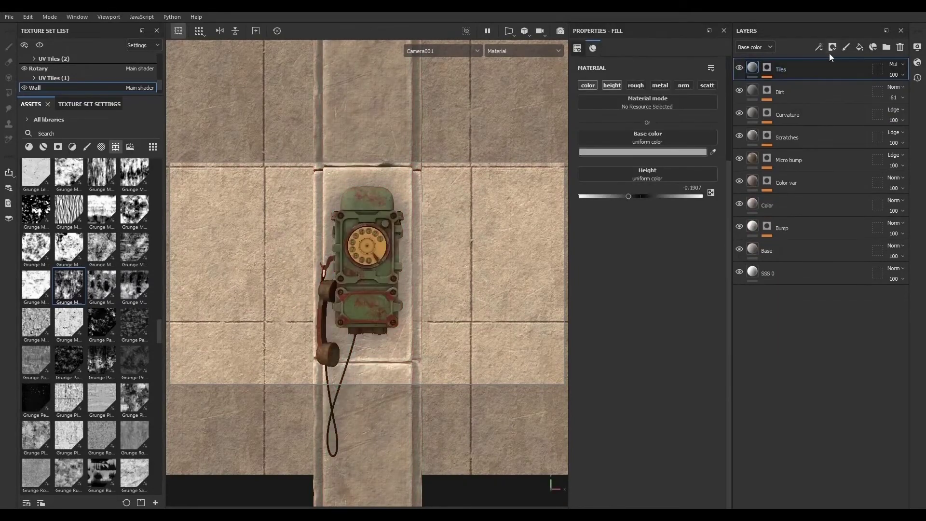
left_click(858, 45)
double_click(775, 69)
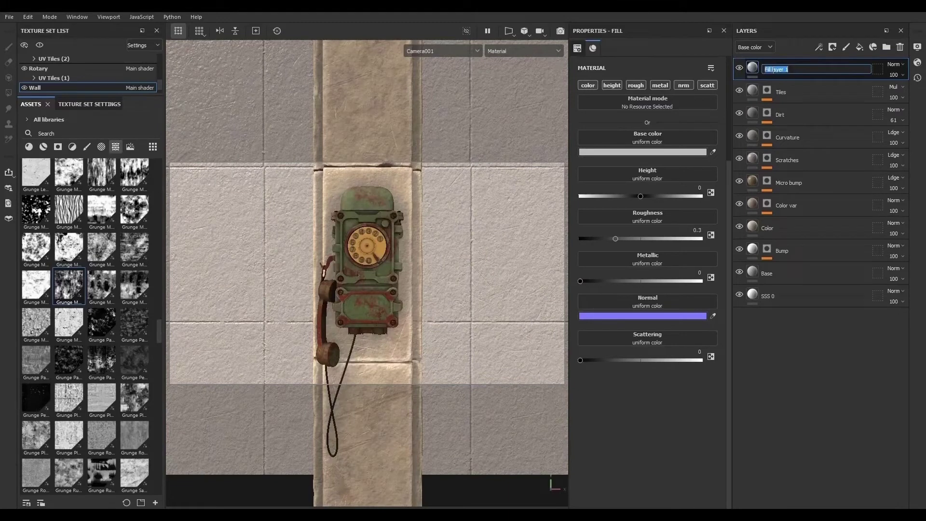
type("Dirt")
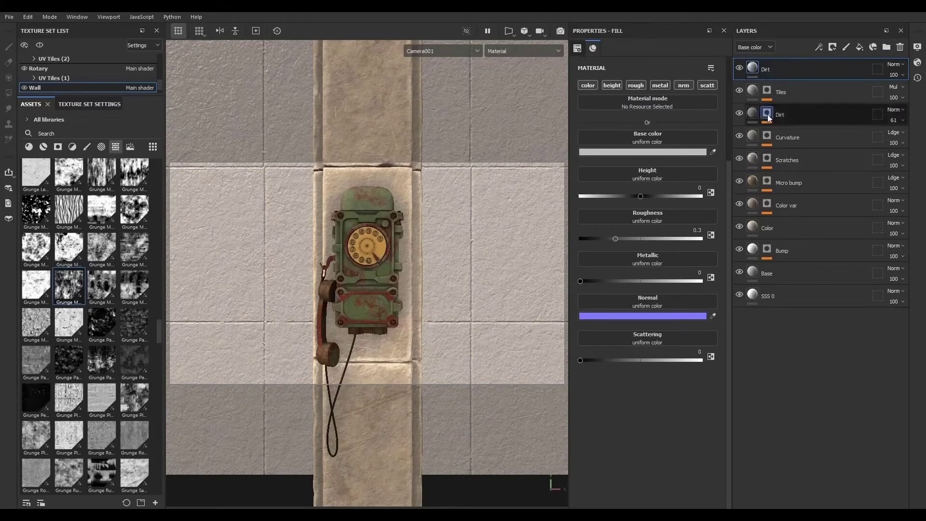
key("Return")
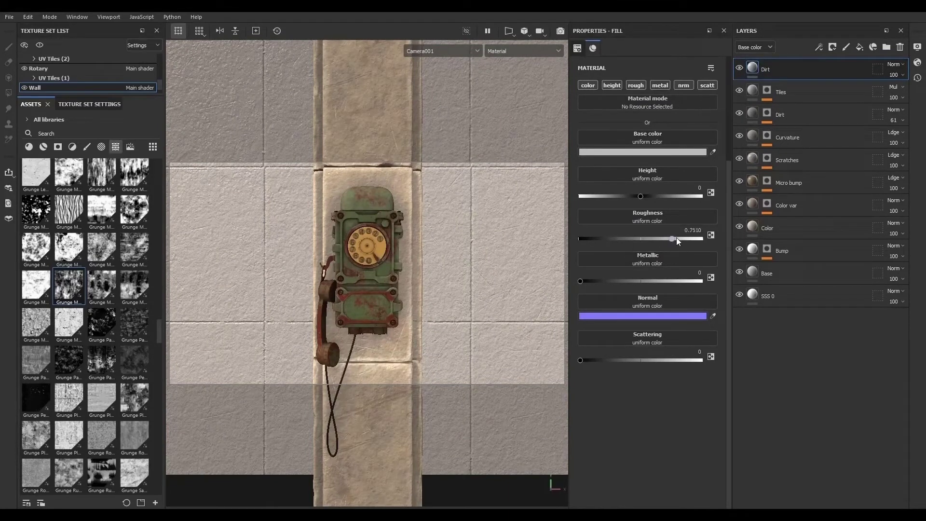
- Set the Dirt layer's base color to grey 969696, roughness about 0.93, and blending mode to Multiply
left_click(671, 151)
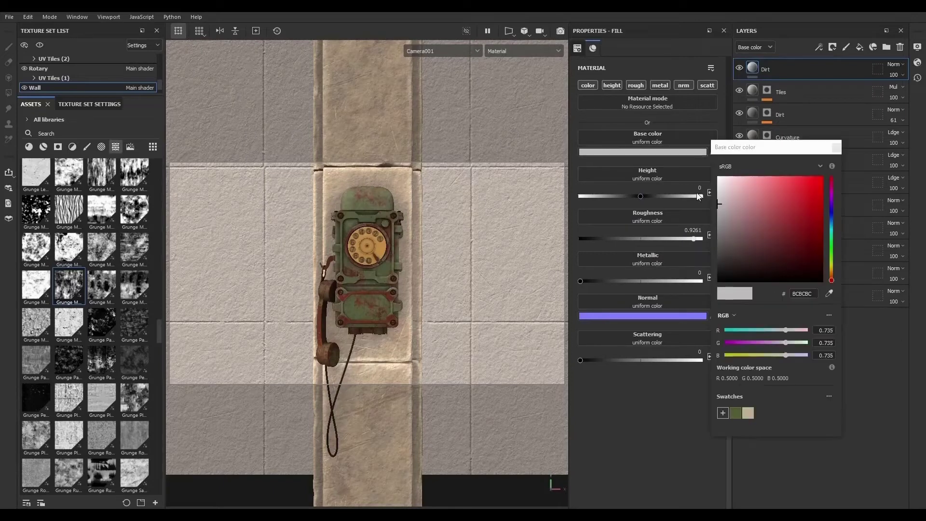
left_click(718, 219)
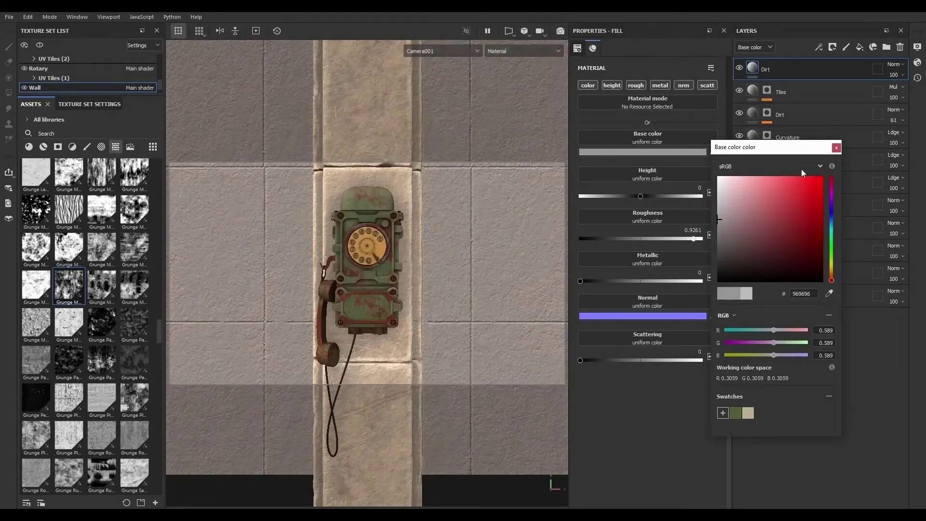
left_click(836, 149)
left_click(891, 66)
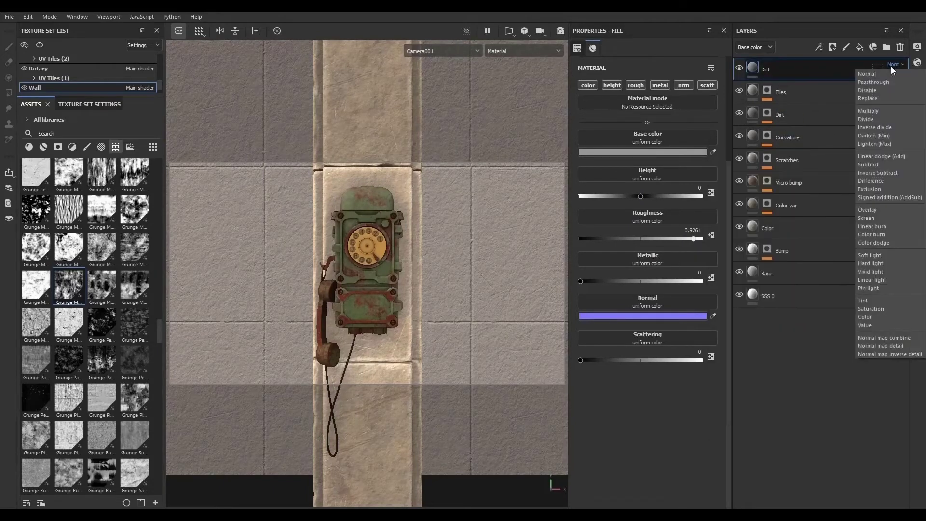
left_click(884, 109)
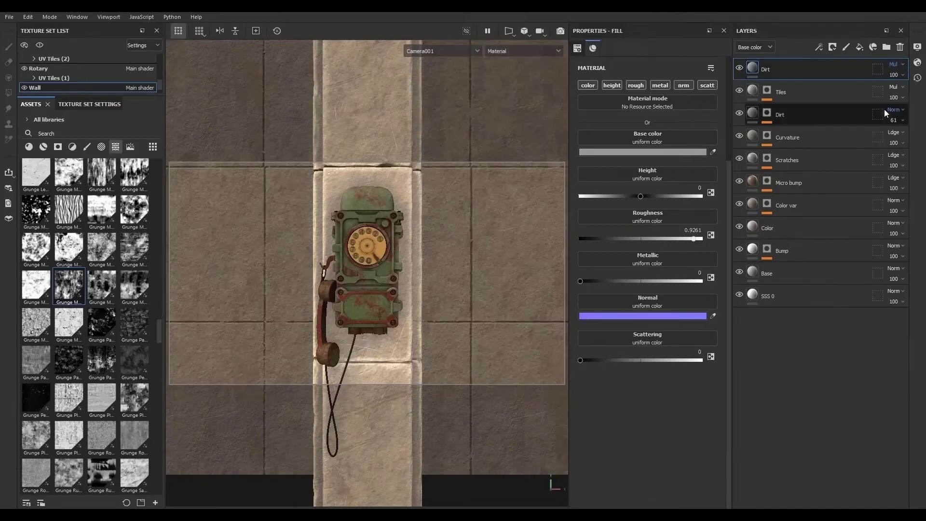
- Add a black mask to the Dirt layer and insert a fill effect into it
left_click(820, 47)
left_click(835, 48)
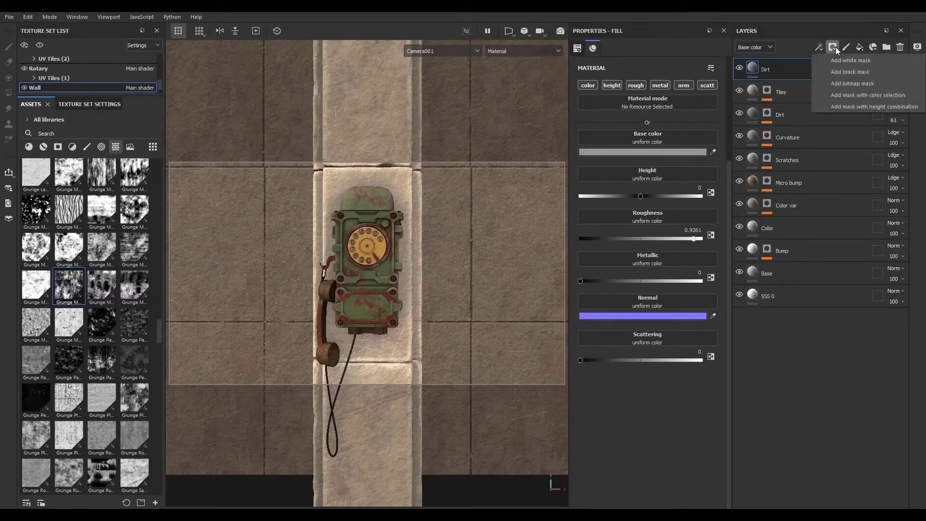
left_click(842, 71)
left_click(817, 47)
left_click(827, 83)
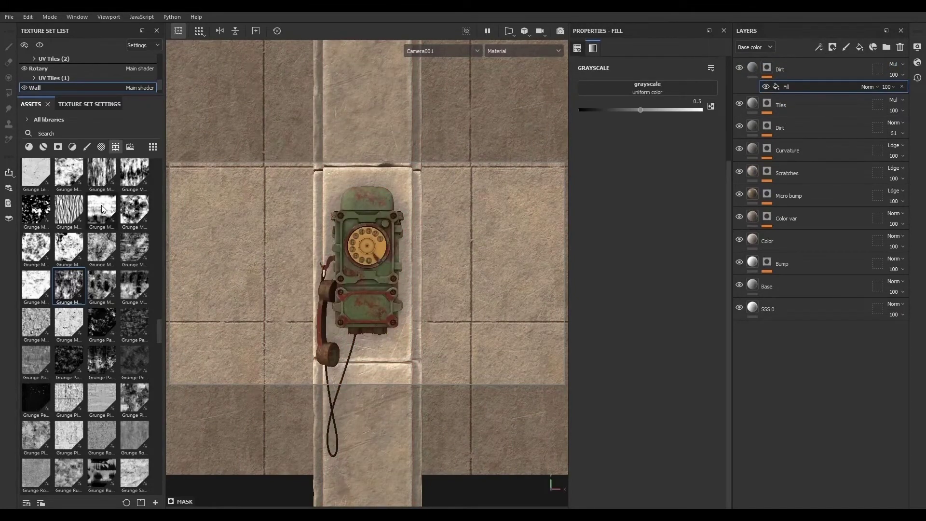
- Assign the Grunge Map 006 texture to the Dirt mask fill's grayscale input
mouse_move(102, 209)
left_click_drag(103, 209, 640, 87)
left_click_drag(466, 223, 526, 251, "alt")
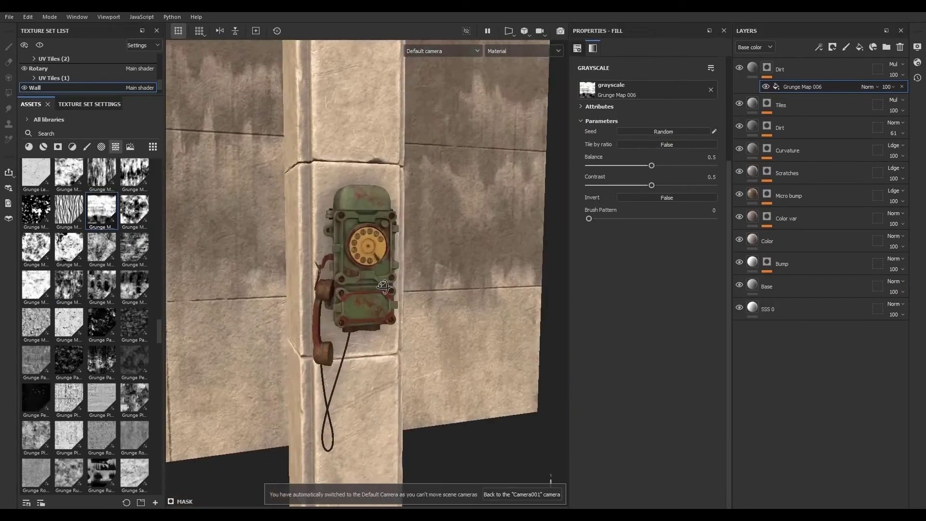
right_click_drag(525, 251, 372, 299, "alt")
middle_click_drag(372, 299, 428, 303, "alt")
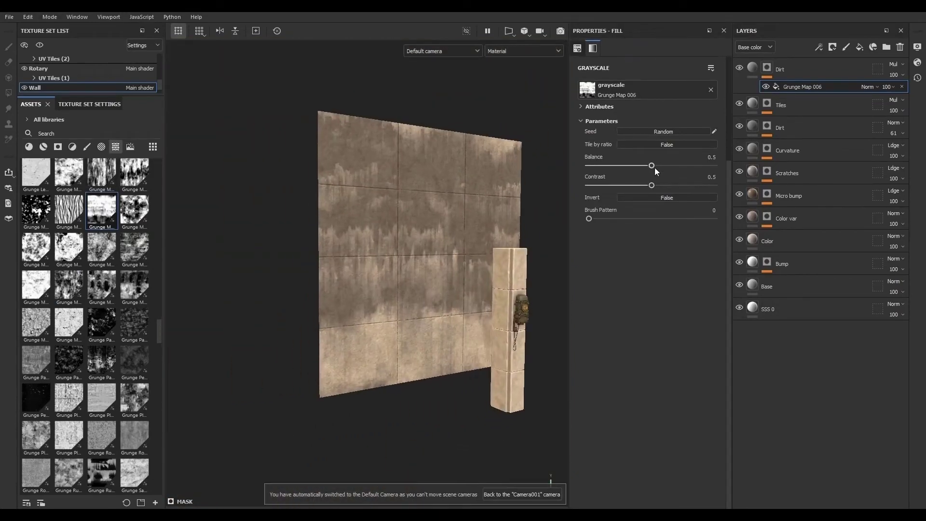
- Set the Grunge Map 006 contrast to 0.02 and its balance to 0.69
left_click_drag(652, 186, 597, 186)
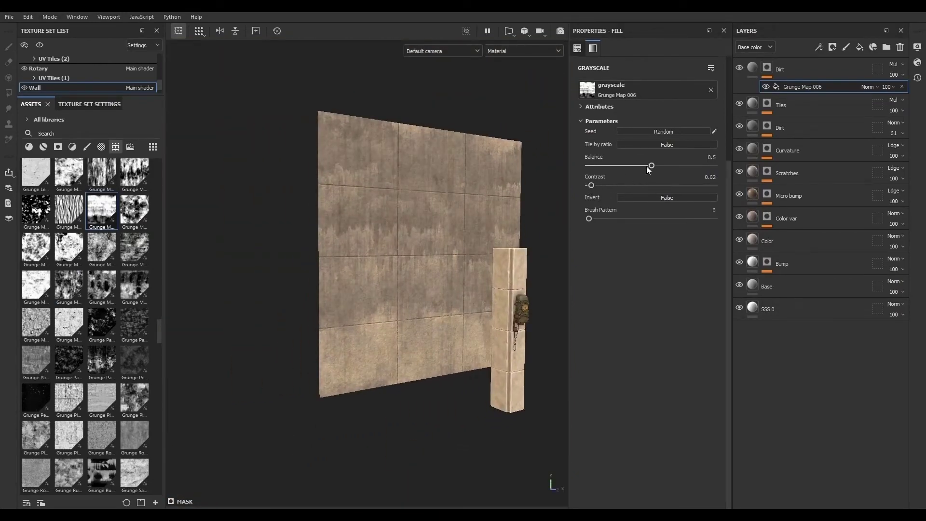
left_click_drag(647, 166, 675, 166)
right_click_drag(535, 241, 504, 321, "alt")
middle_click_drag(504, 320, 408, 311, "alt")
left_click_drag(408, 311, 381, 299, "alt")
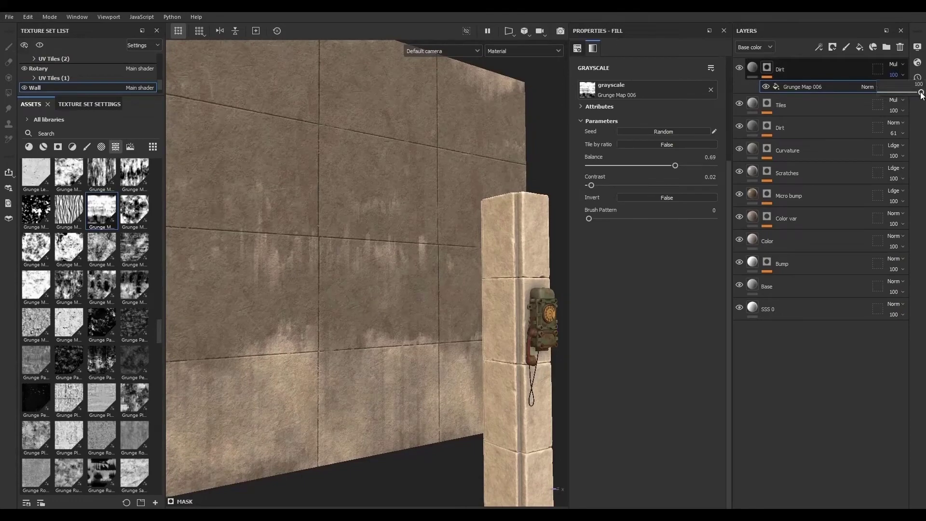
- Set the Wall's Dirt layer opacity to about 69, checking the result through Camera001
left_click_drag(921, 94, 905, 93)
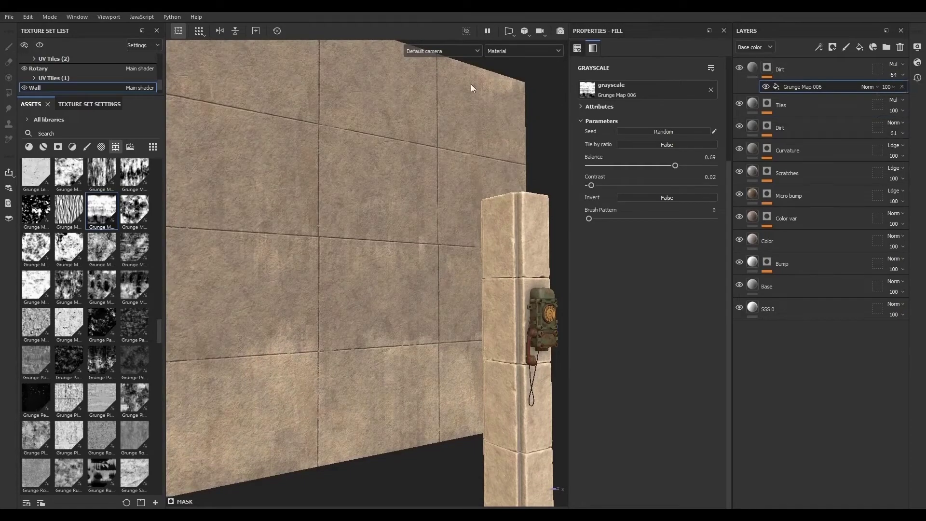
left_click(440, 52)
left_click(433, 75)
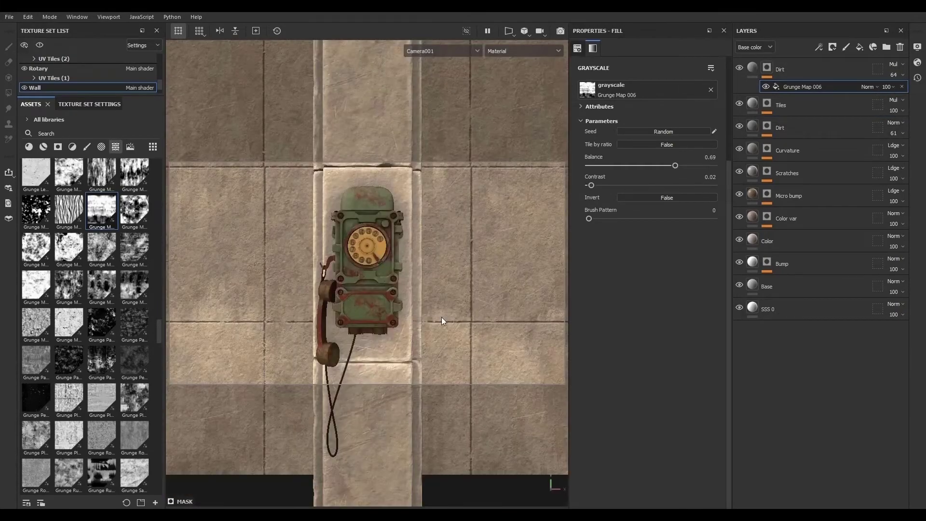
left_click(896, 87)
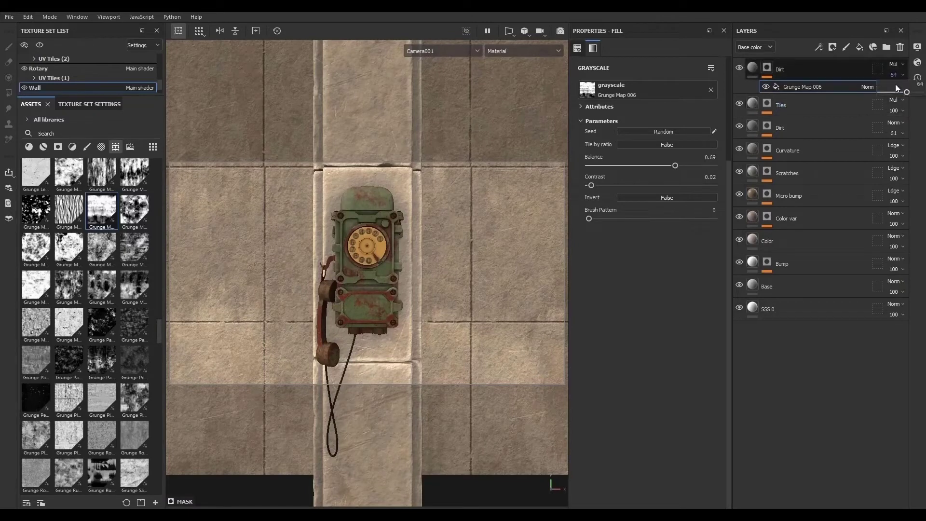
left_click_drag(909, 95, 908, 96)
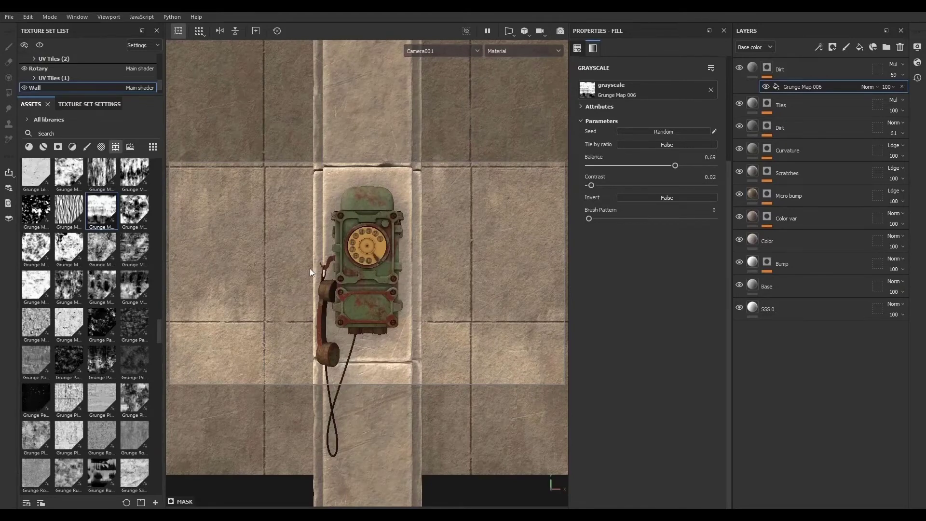
left_click_drag(310, 268, 381, 262, "alt")
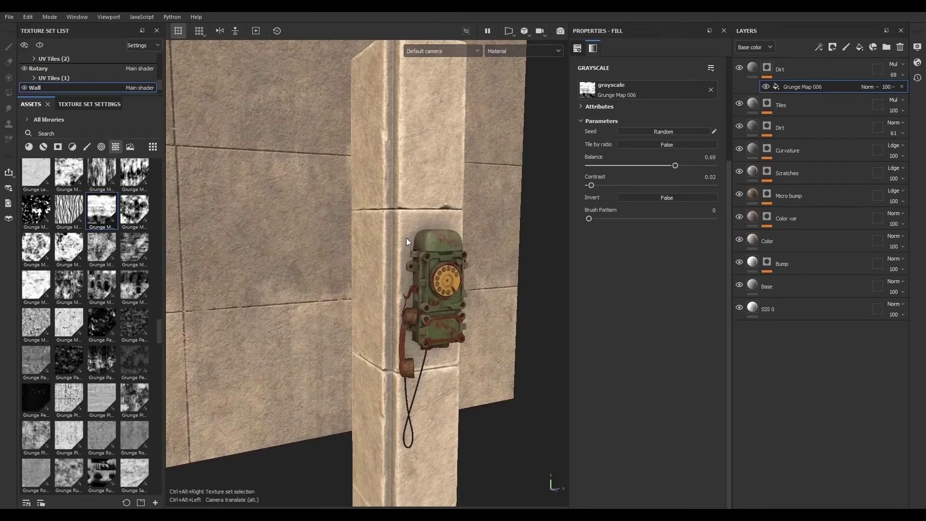
- Copy the Dirt layer from the Wall and paste it into the Column texture set's layer stack
left_click(807, 66)
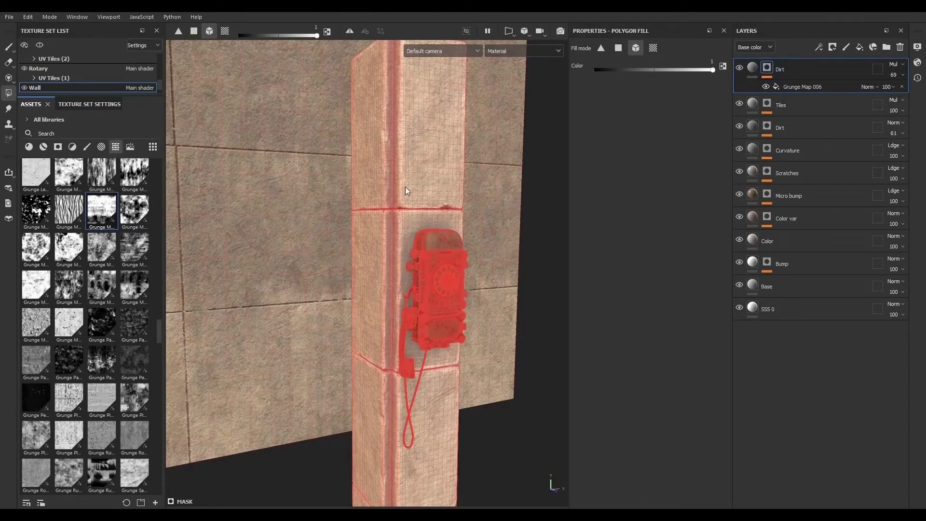
right_click(413, 166, "ctrl+alt")
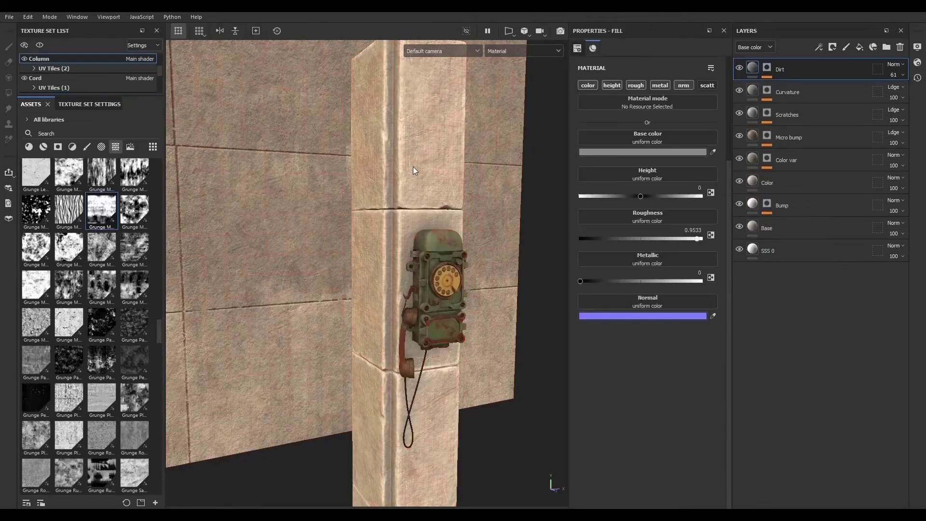
left_click_drag(398, 211, 504, 251, "alt")
right_click_drag(504, 251, 557, 359, "alt")
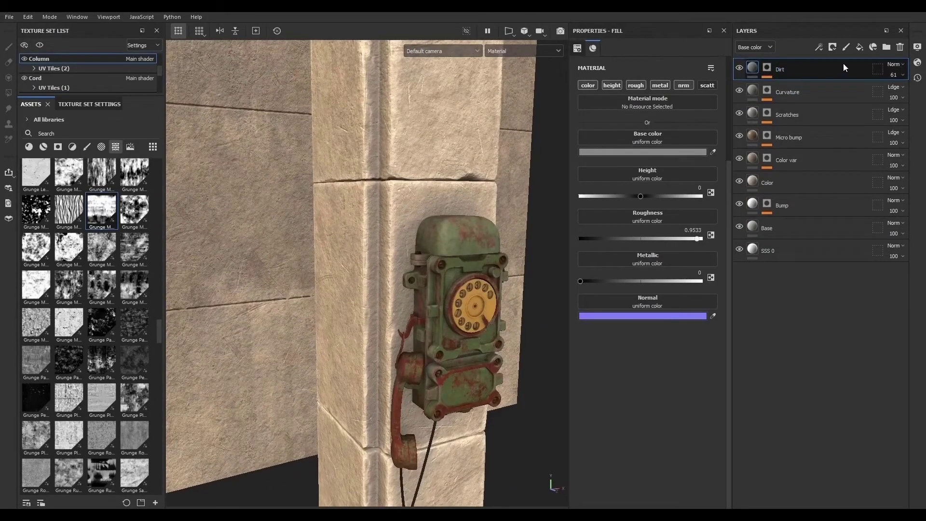
key("ctrl+v")
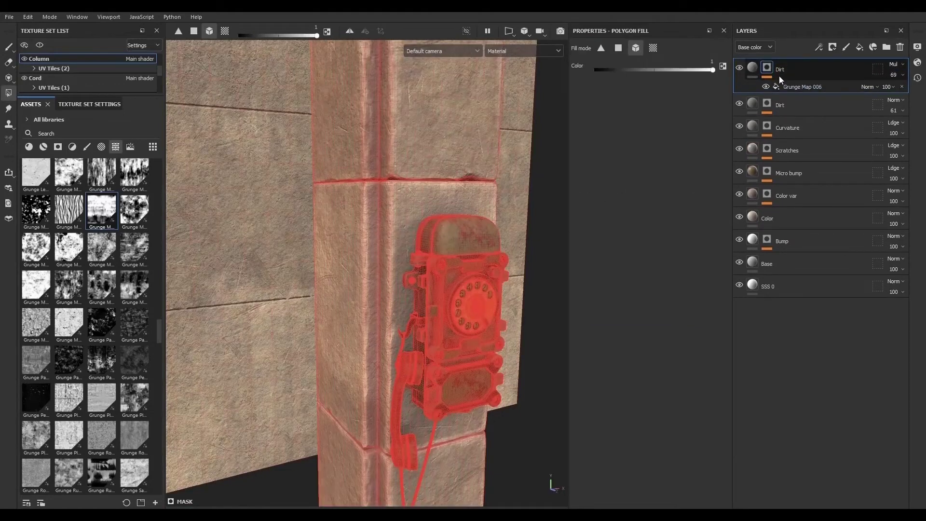
- Remove the Grunge Map 006 fill effect from the pasted Dirt layer's mask on the Column
left_click(753, 68)
right_click_drag(494, 245, 464, 270, "alt")
left_click_drag(463, 270, 532, 311, "alt")
right_click_drag(532, 307, 738, 407, "alt")
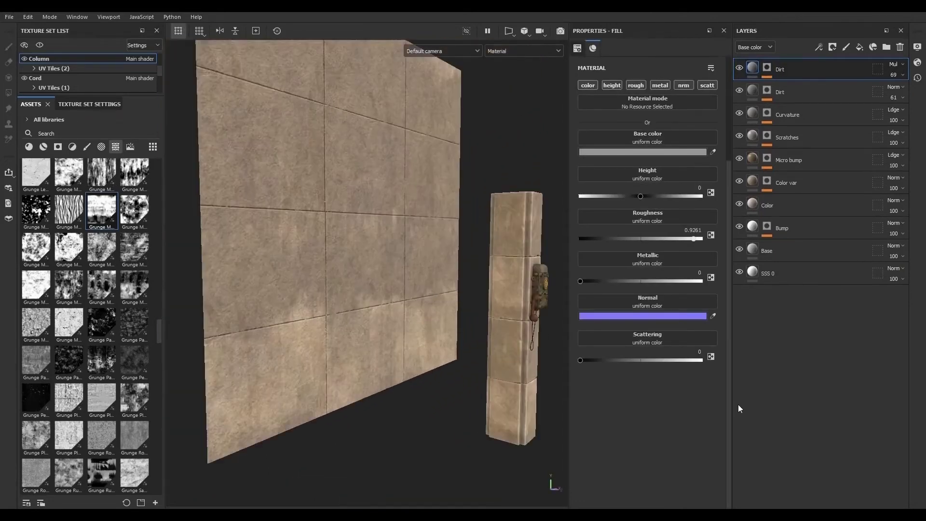
left_click_drag(482, 319, 262, 298, "alt")
right_click_drag(263, 298, 381, 306, "alt")
left_click_drag(338, 309, 394, 318, "alt")
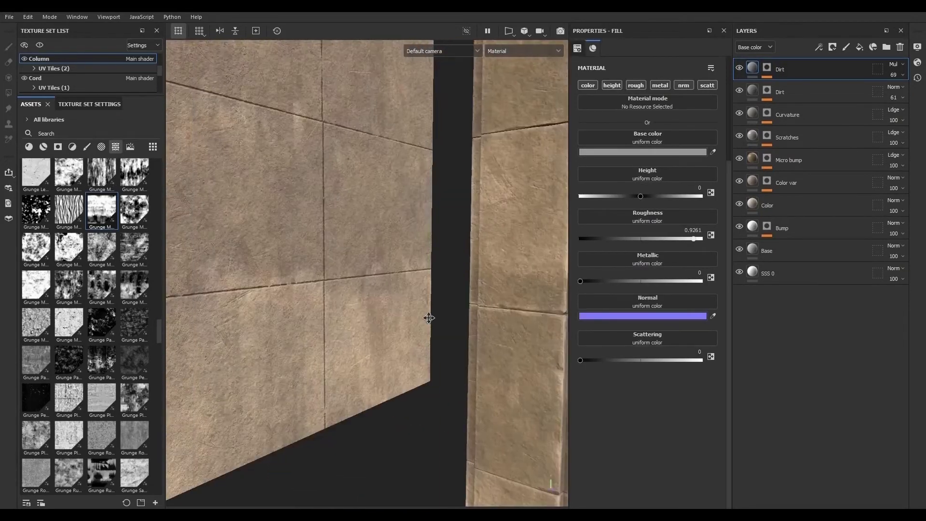
right_click_drag(394, 318, 514, 360, "alt")
left_click_drag(514, 359, 544, 356, "alt")
left_click(767, 69)
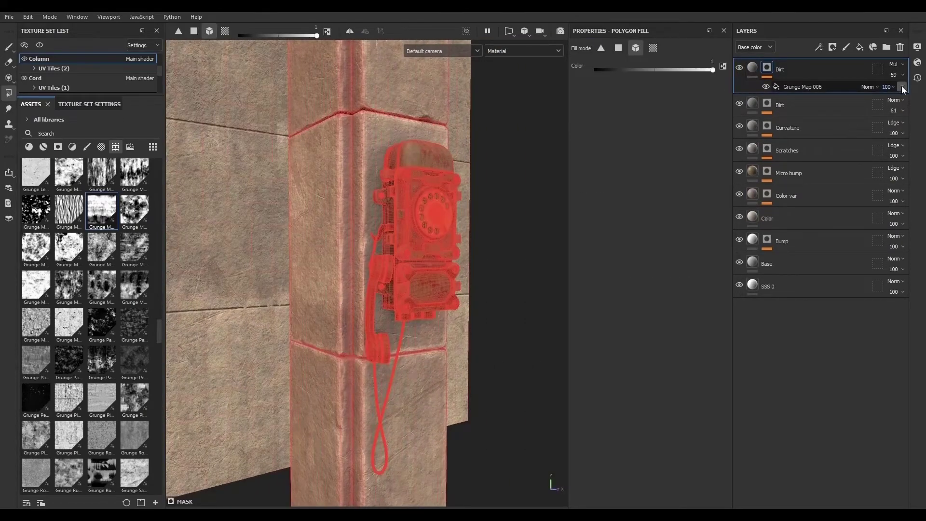
left_click(903, 89)
- Add a paint effect to the Column Dirt mask and pick the Paint tool with an Artistic brush about 2.21 in size
left_click(820, 47)
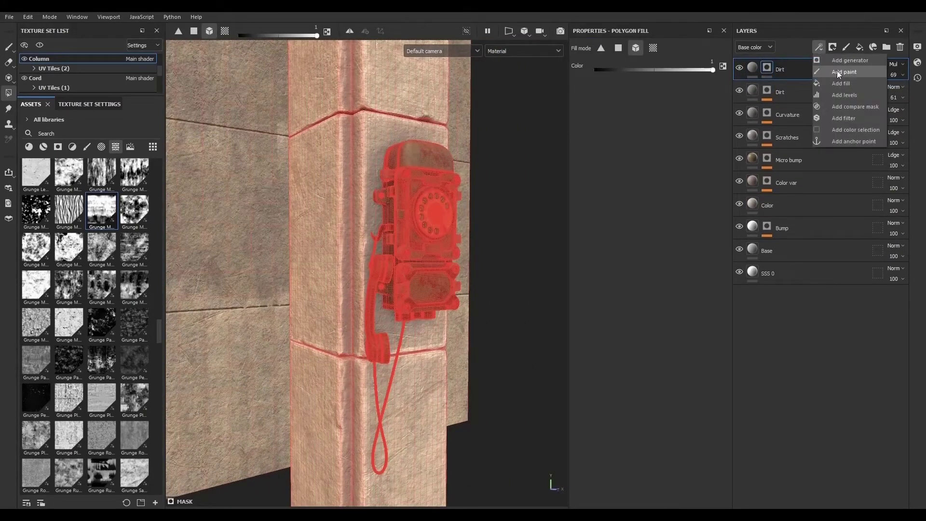
left_click(838, 72)
left_click(87, 146)
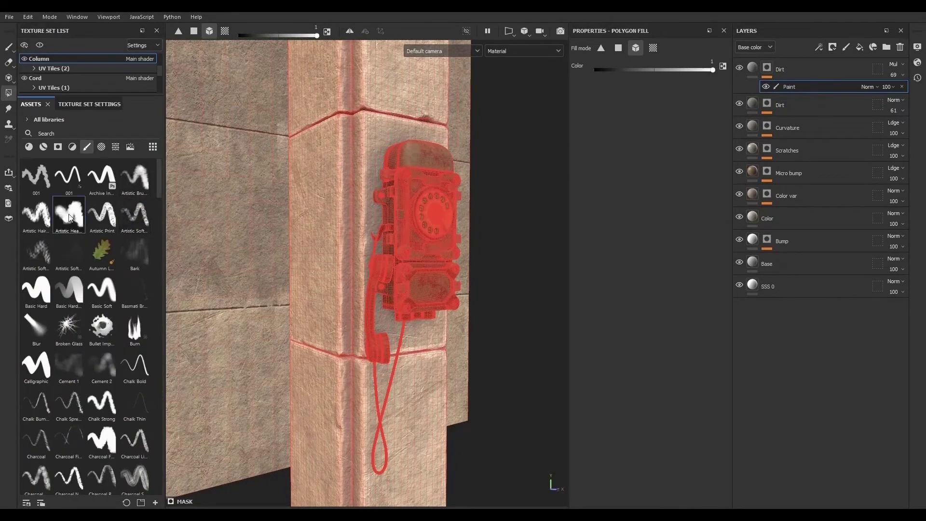
left_click(10, 49)
left_click(76, 213)
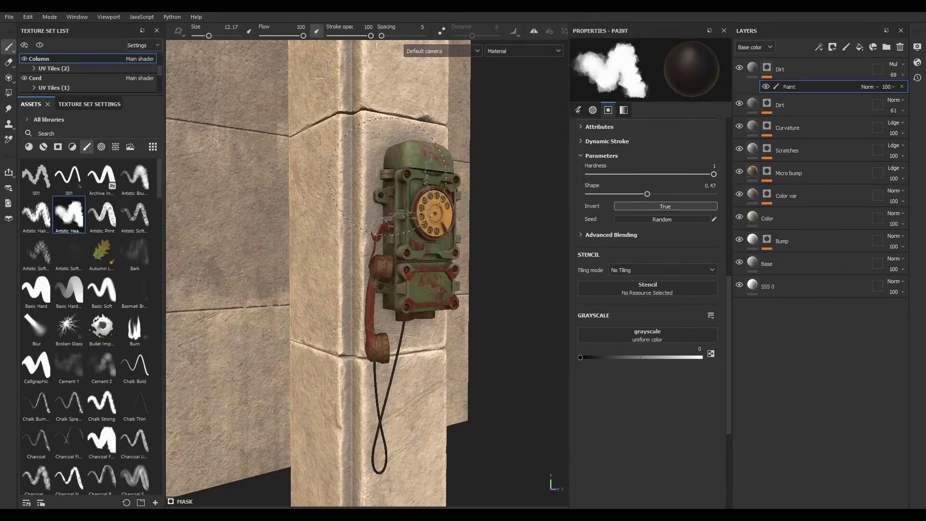
mouse_move(388, 176)
right_mouse_down("ctrl")
mouse_move(359, 176)
mouse_move(379, 177)
right_mouse_up("ctrl")
- Isolate the Column, set the paint value to white, and paint dirt along the outline of the phone's shadow
left_click(38, 45)
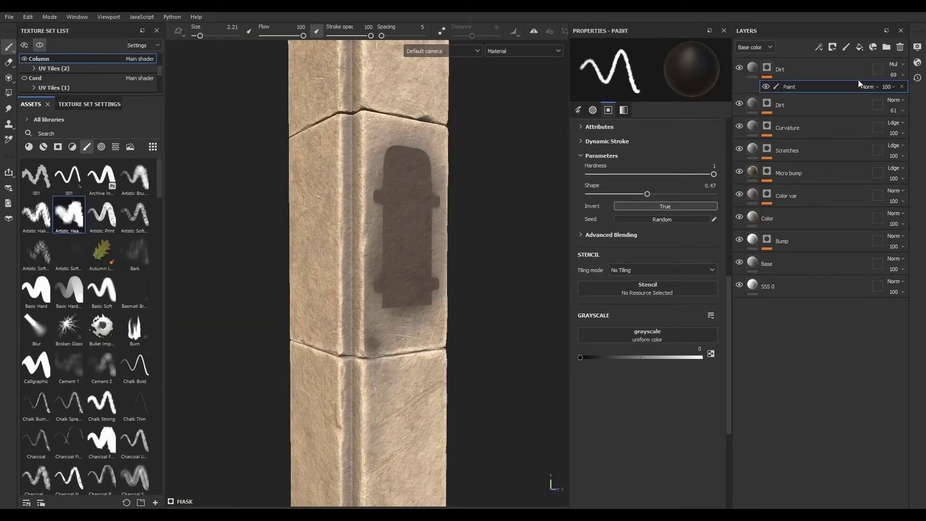
left_click(700, 357)
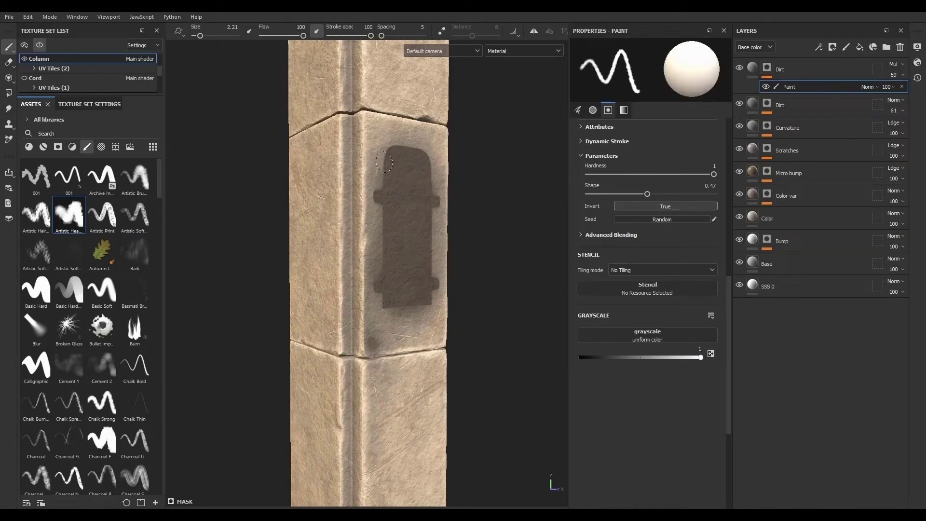
left_click_drag(385, 163, 378, 190)
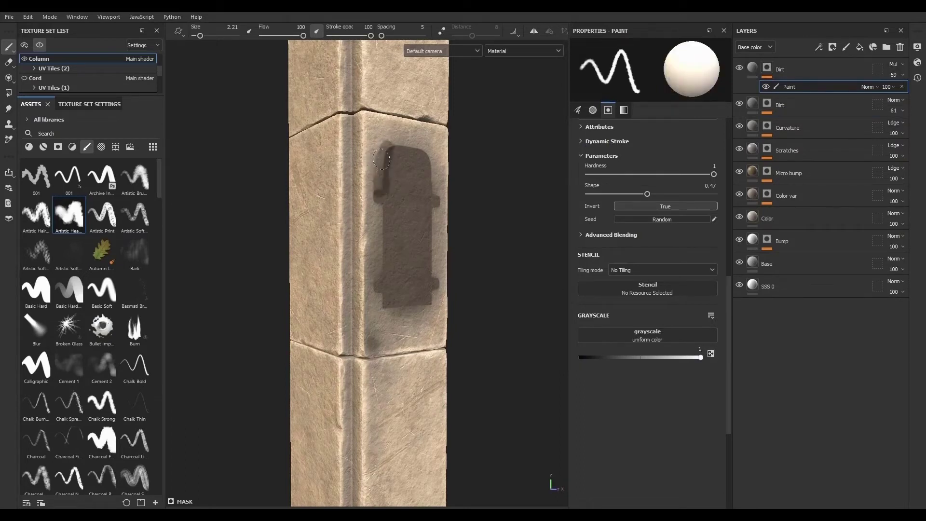
mouse_move(391, 150)
left_mouse_down()
mouse_move(418, 148)
mouse_move(429, 168)
mouse_move(432, 243)
left_mouse_up()
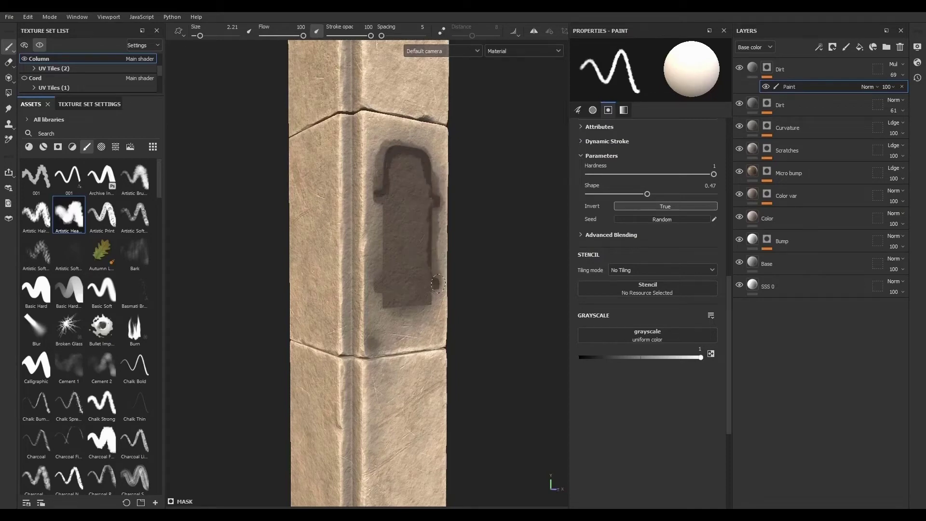
mouse_move(432, 300)
left_mouse_down()
mouse_move(382, 306)
mouse_move(381, 189)
left_mouse_up()
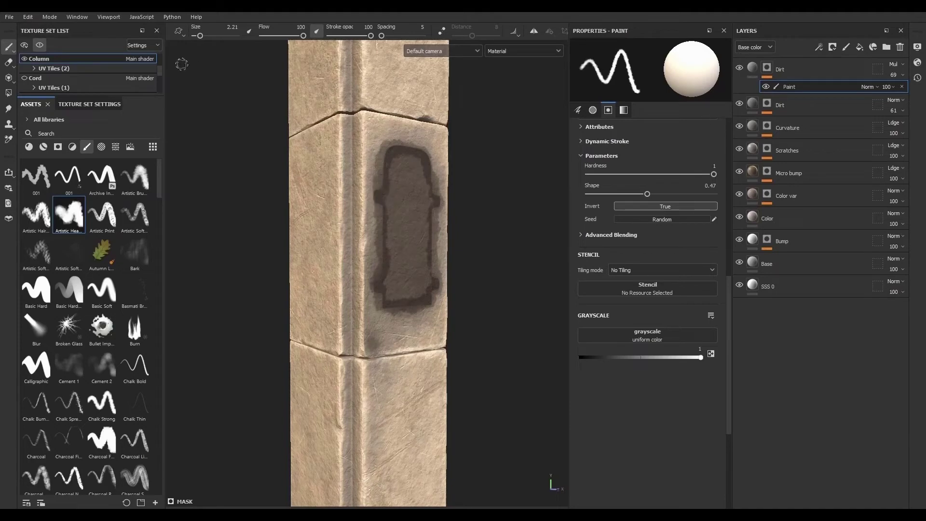
left_click(39, 46)
scroll(410, 240, "up", 3)
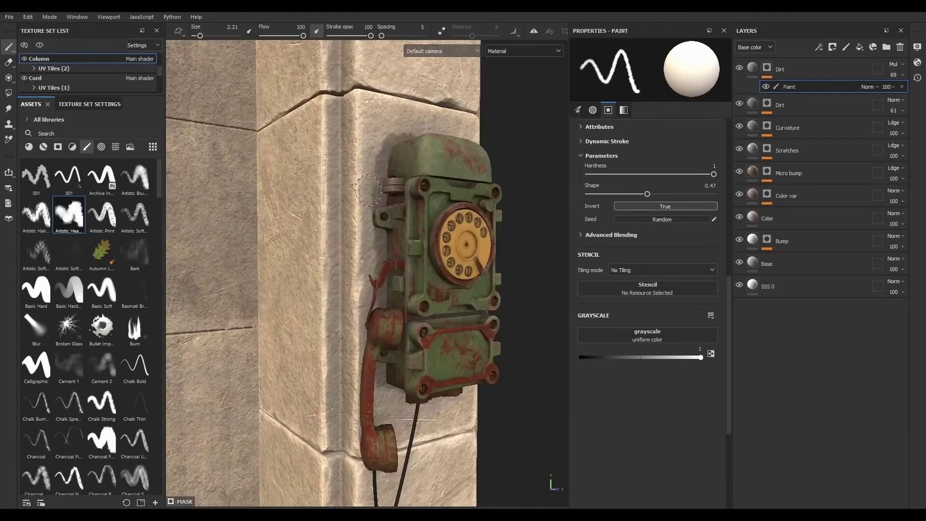
- Paint additional dirt strokes on the column below and around the phone and its cord
middle_click_drag(427, 348, 425, 134)
left_click_drag(425, 162, 427, 210, "alt")
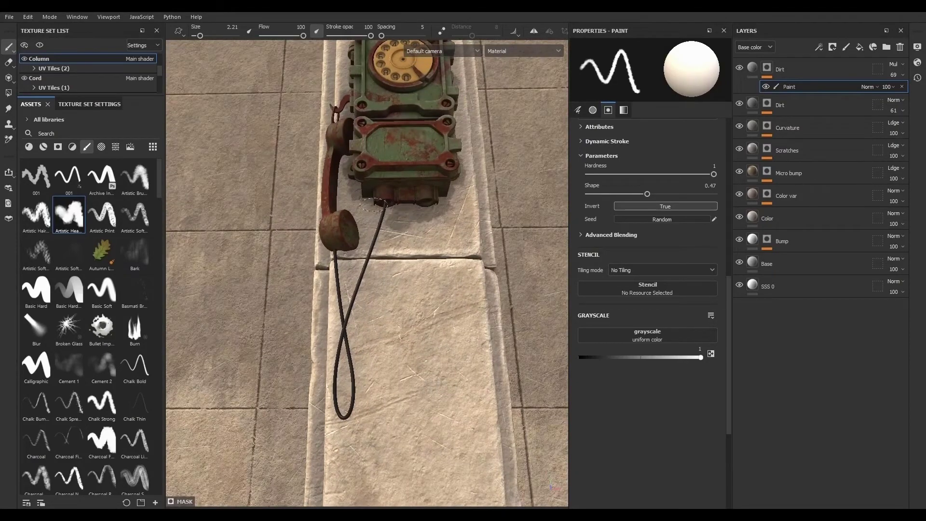
mouse_move(386, 270)
left_mouse_down("alt")
mouse_move(408, 337)
mouse_move(484, 268)
mouse_move(437, 267)
mouse_move(473, 276)
mouse_move(461, 289)
mouse_move(411, 260)
mouse_move(470, 274)
mouse_move(497, 265)
left_mouse_up("alt")
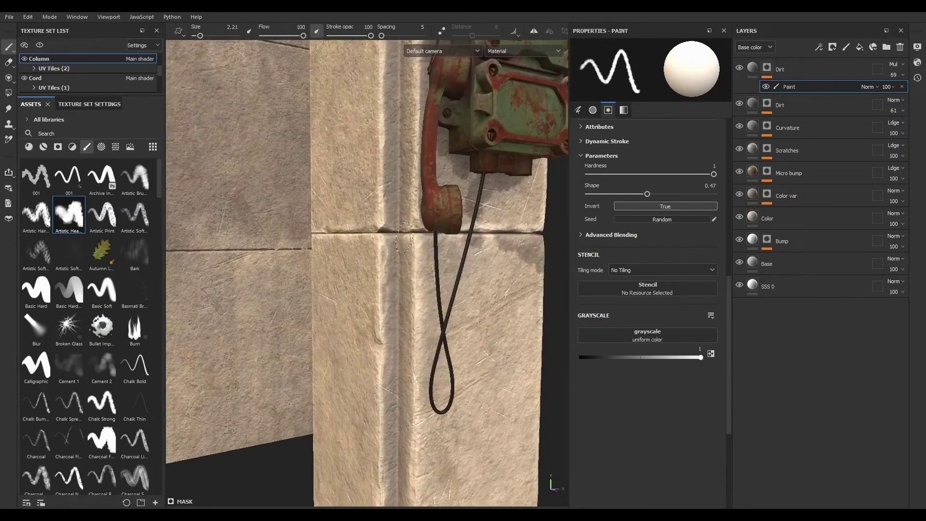
mouse_move(386, 223)
left_mouse_down()
mouse_move(405, 246)
mouse_move(410, 274)
mouse_move(389, 307)
left_mouse_up()
left_click_drag(385, 259, 393, 343)
right_click_drag(469, 366, 237, 232, "alt")
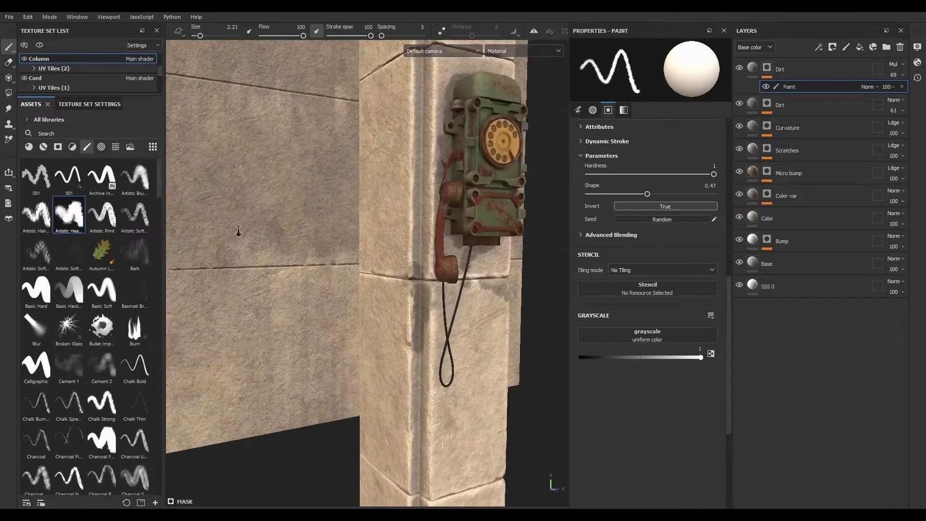
middle_click_drag(499, 241, 438, 365, "alt")
left_click_drag(438, 364, 428, 364, "alt")
mouse_move(364, 185)
left_mouse_down()
mouse_move(426, 186)
mouse_move(409, 188)
mouse_move(424, 200)
mouse_move(482, 188)
mouse_move(470, 205)
mouse_move(480, 237)
mouse_move(497, 239)
left_mouse_up()
- Add a fill effect above the paint in the Column Dirt mask and set its blending to Subtract
left_click(819, 48)
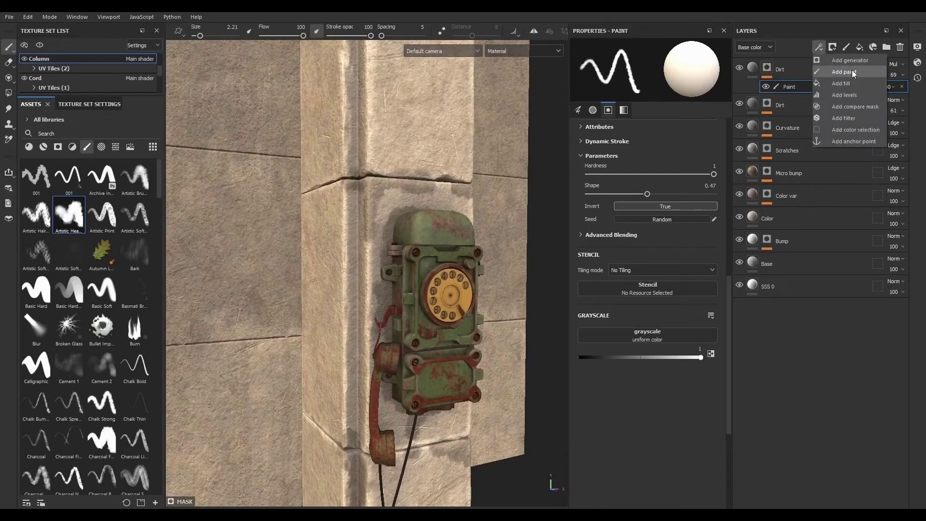
left_click(859, 83)
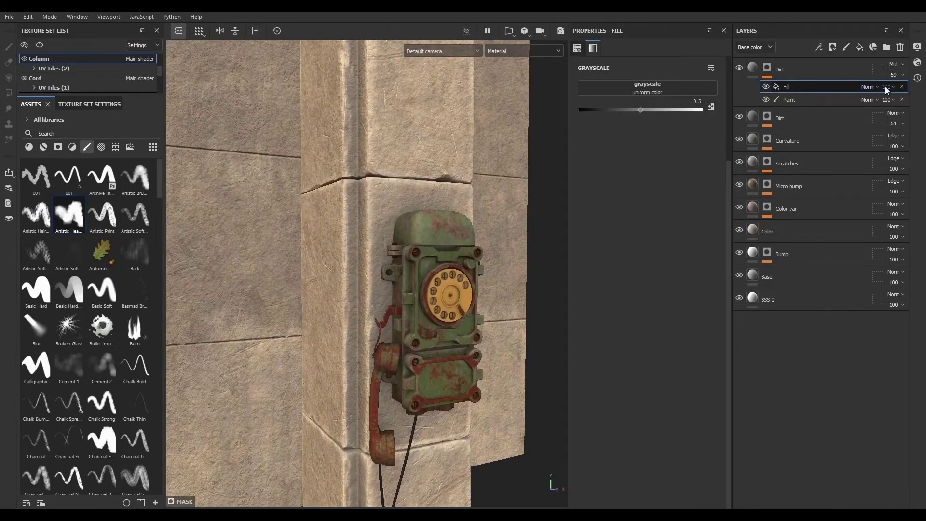
left_click(866, 87)
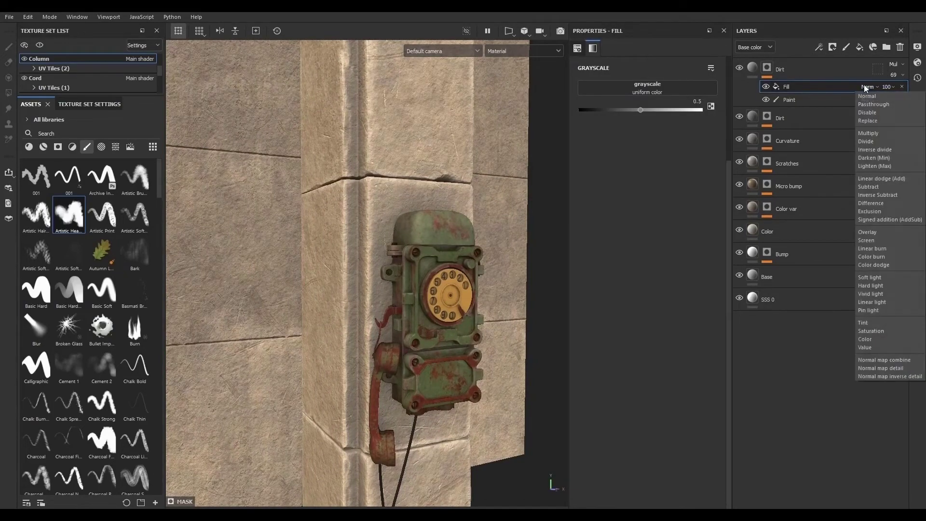
left_click(872, 179)
- Assign the BnW Spots 2 texture to the new mask fill's grayscale input
left_click(116, 147)
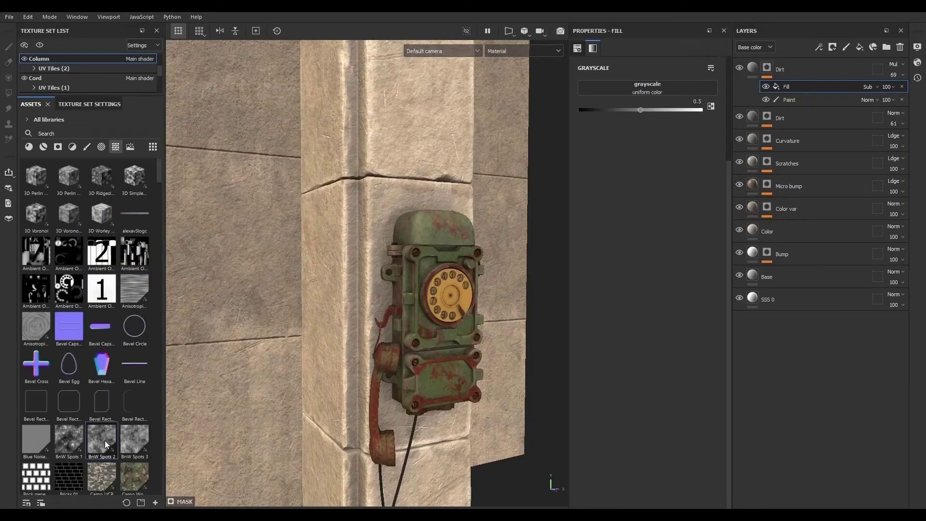
left_click_drag(105, 441, 665, 91)
right_click_drag(380, 227, 660, 298, "alt")
left_click(768, 68, "alt")
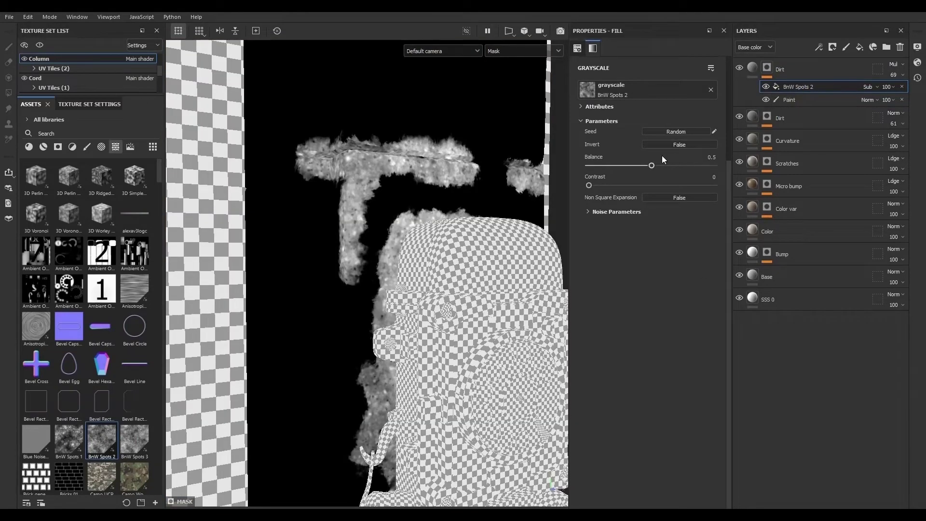
- Set the BnW Spots 2 balance to 0.73 and its noise scale to 5
left_click_drag(652, 168, 681, 167)
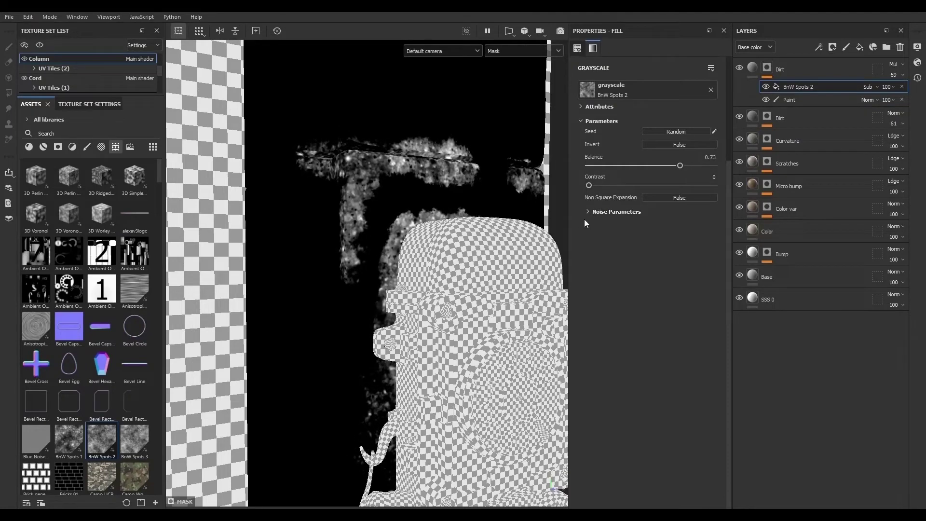
left_click_drag(597, 231, 670, 230)
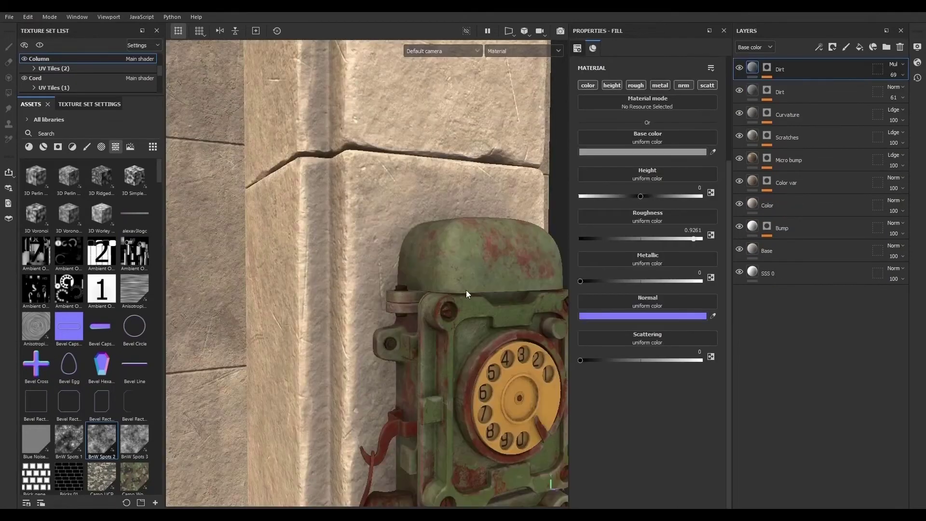
scroll(466, 290, "down", 2)
left_click_drag(459, 300, 396, 260, "alt")
- Set the Column Dirt layer's opacity to 100
left_click(896, 75)
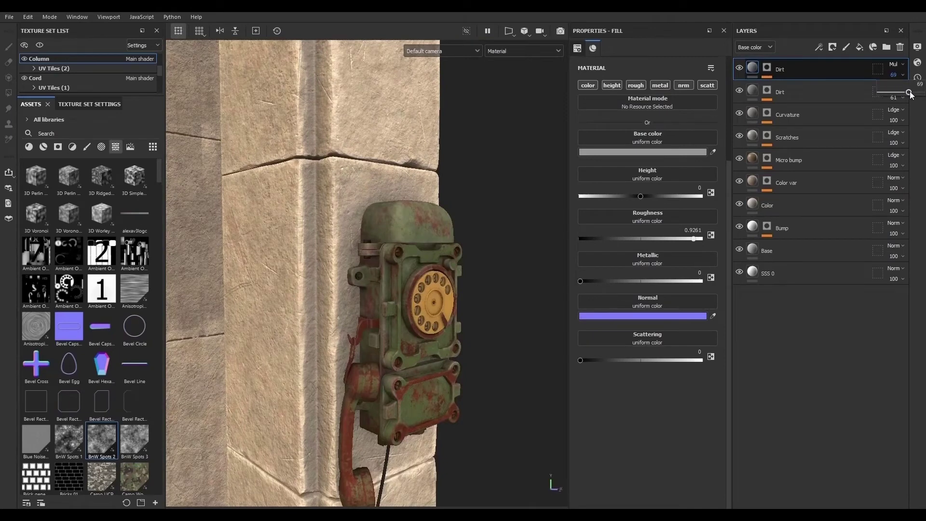
left_click_drag(909, 92, 921, 92)
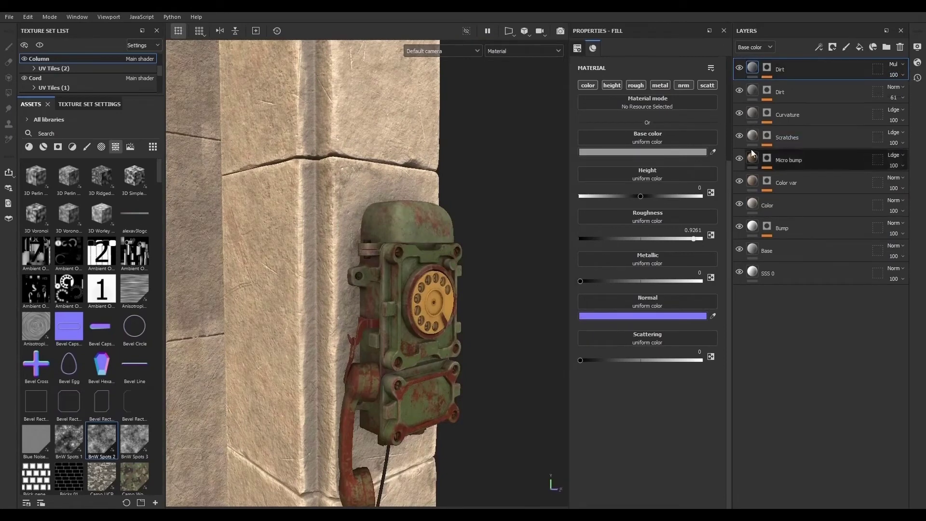
left_click_drag(488, 215, 437, 213, "alt")
- Set the BnW Spots 2 fill effect's opacity to 55 in the Column Dirt mask
left_click(767, 67)
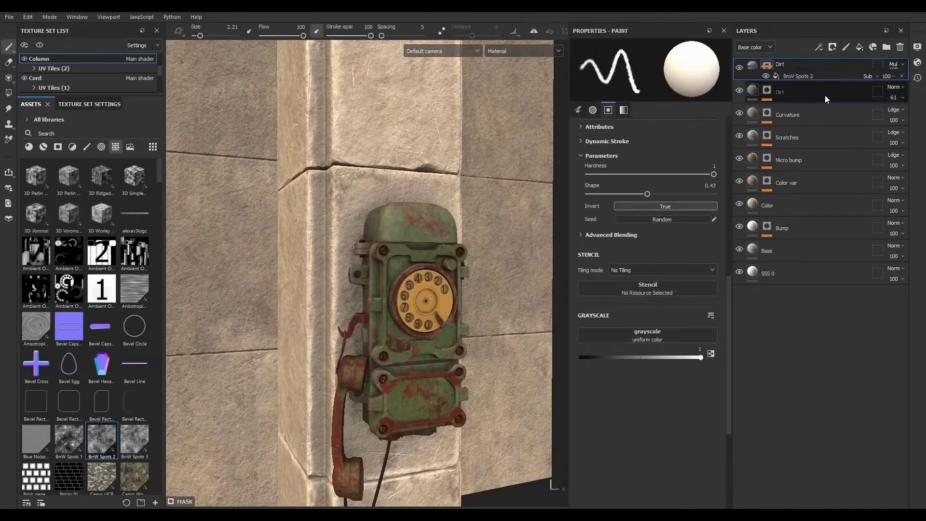
left_click(896, 100)
left_click_drag(921, 105, 904, 105)
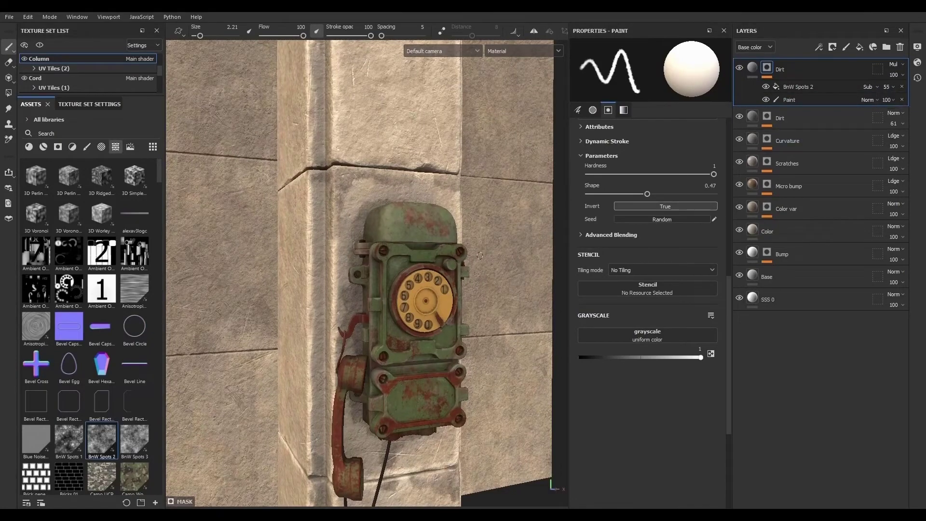
mouse_move(531, 241)
left_mouse_down("alt")
mouse_move(469, 262)
mouse_move(523, 255)
left_mouse_up("alt")
right_click_drag(523, 256, 60, 126, "alt")
middle_click_drag(403, 335, 322, 240, "alt")
left_click_drag(322, 239, 347, 231, "alt")
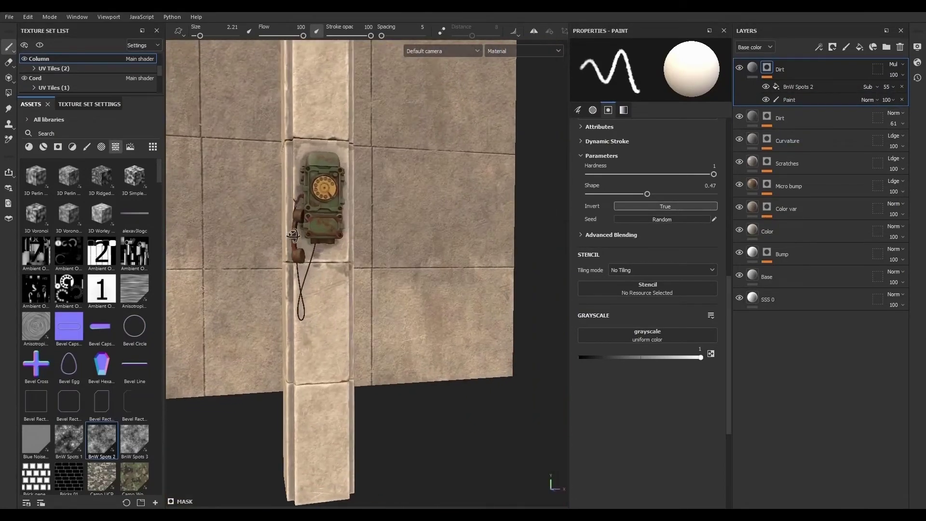
- Set the column Dirt layer's opacity to 76
left_click(420, 51)
left_click(429, 74)
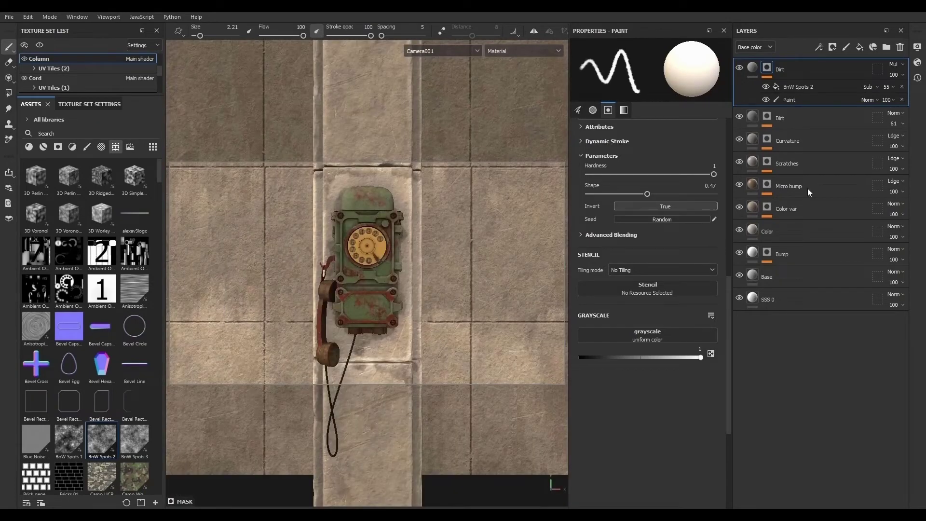
left_click(894, 76)
left_click_drag(922, 92, 913, 93)
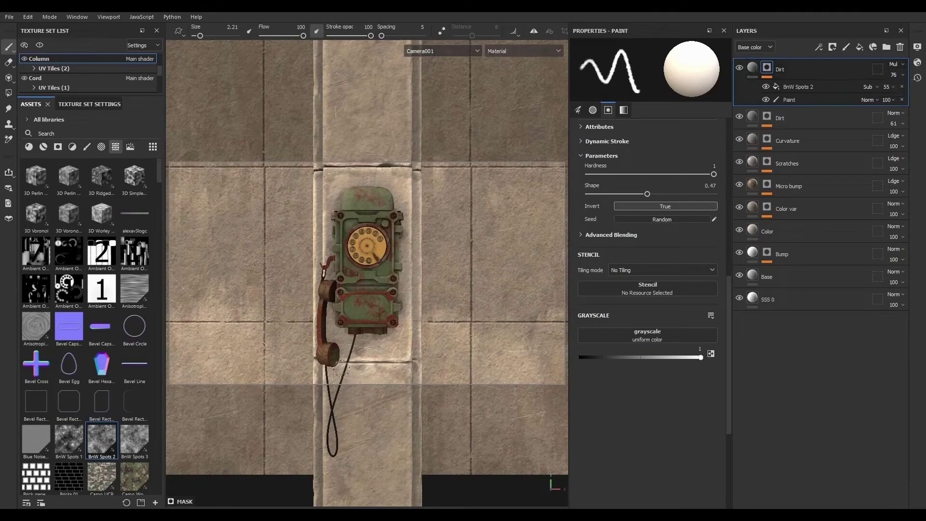
- Select the phone's Body texture set and isolate it in the viewport
left_click_drag(339, 363, 316, 355, "alt")
right_click_drag(317, 356, 614, 382, "alt")
left_click_drag(415, 315, 435, 310, "alt")
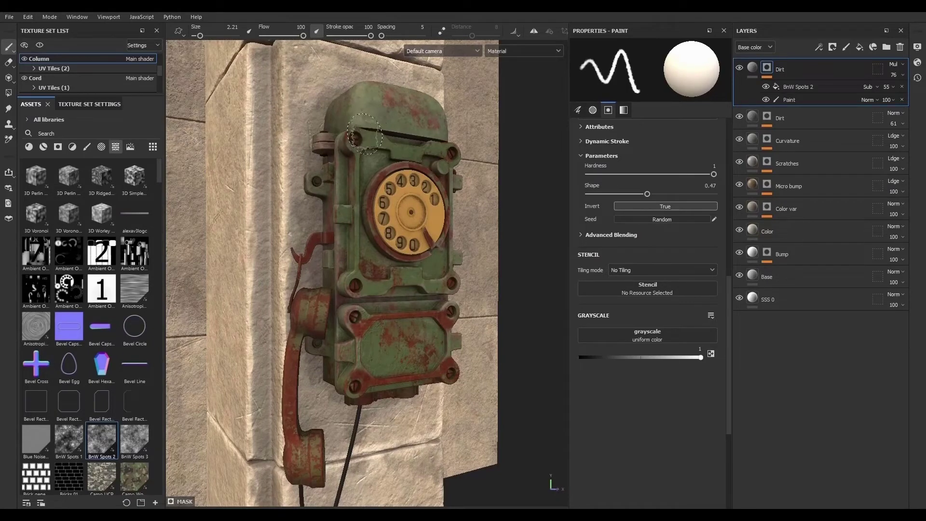
right_click(365, 130, "ctrl+alt")
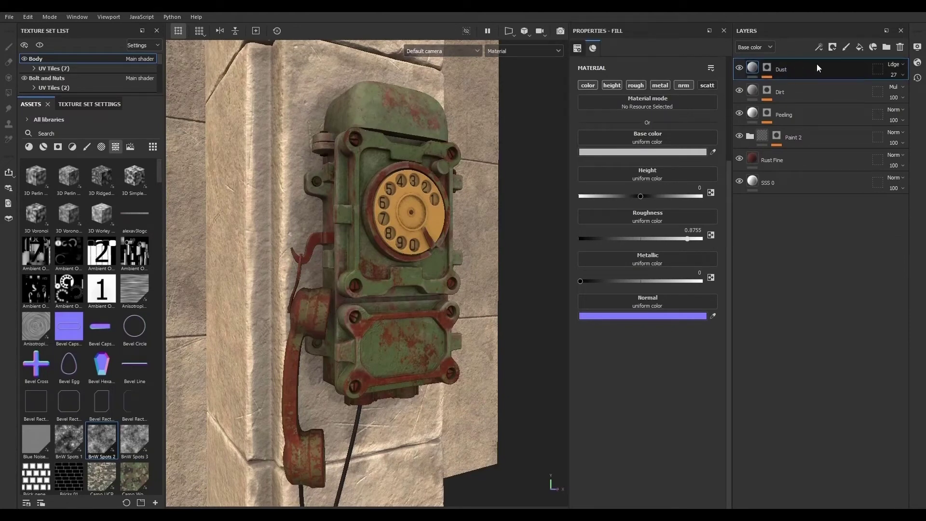
left_click(40, 45)
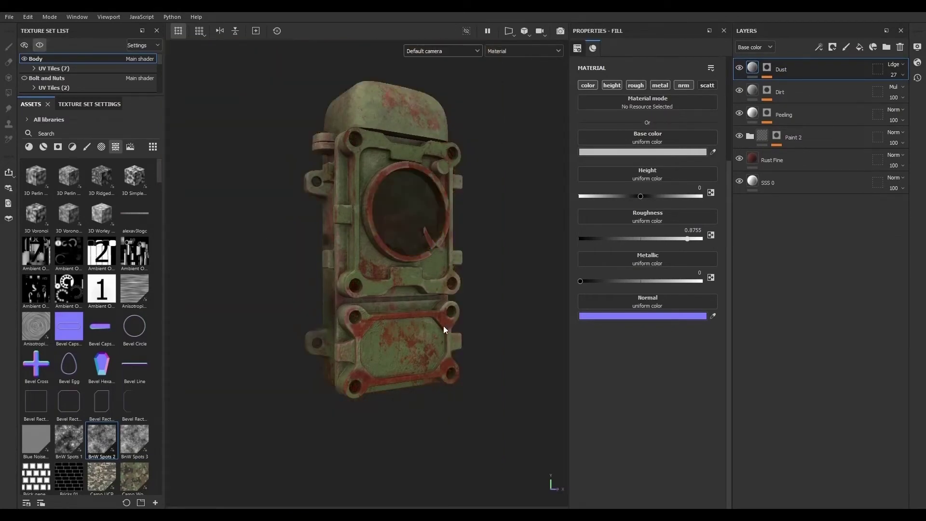
left_click_drag(444, 330, 438, 325, "alt")
right_click_drag(438, 324, 526, 360, "alt")
middle_click_drag(428, 263, 434, 320, "alt")
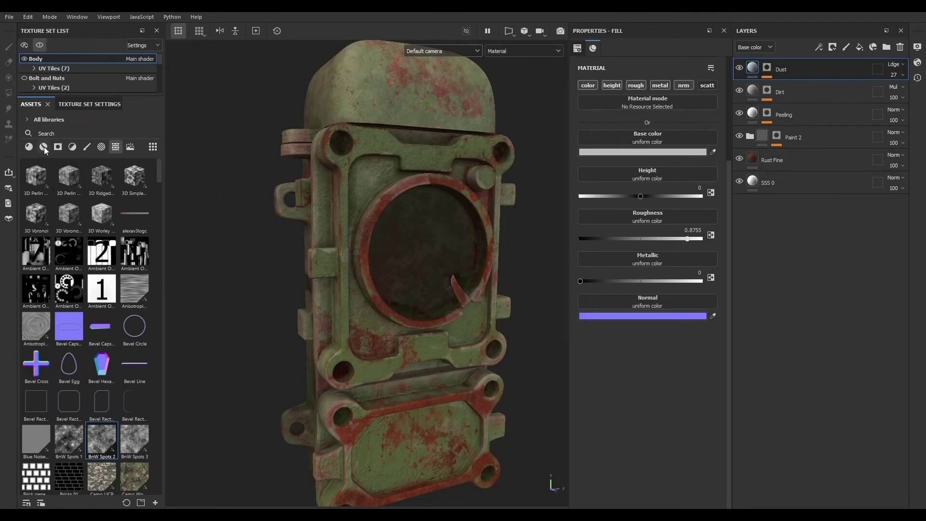
- Add an HSL Perceptive filter layer to the top of the Body layer stack
left_click(72, 146)
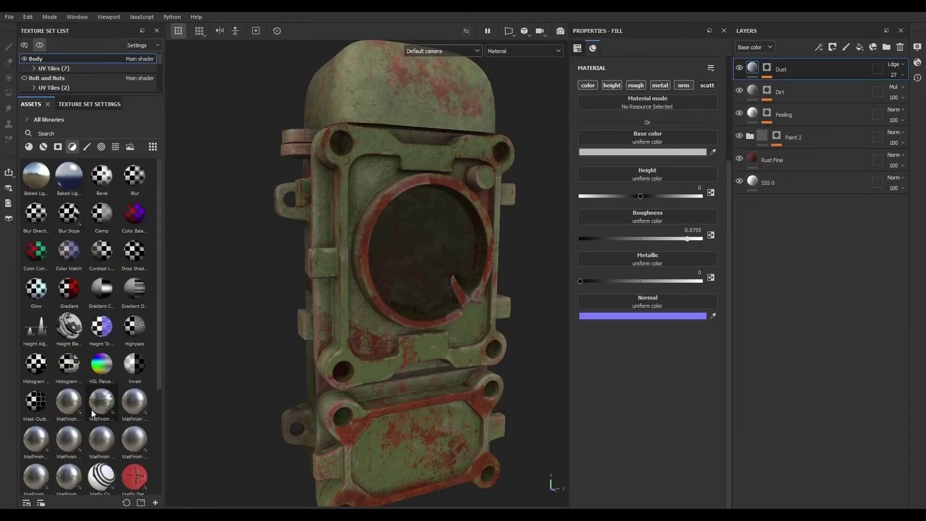
left_click(819, 47)
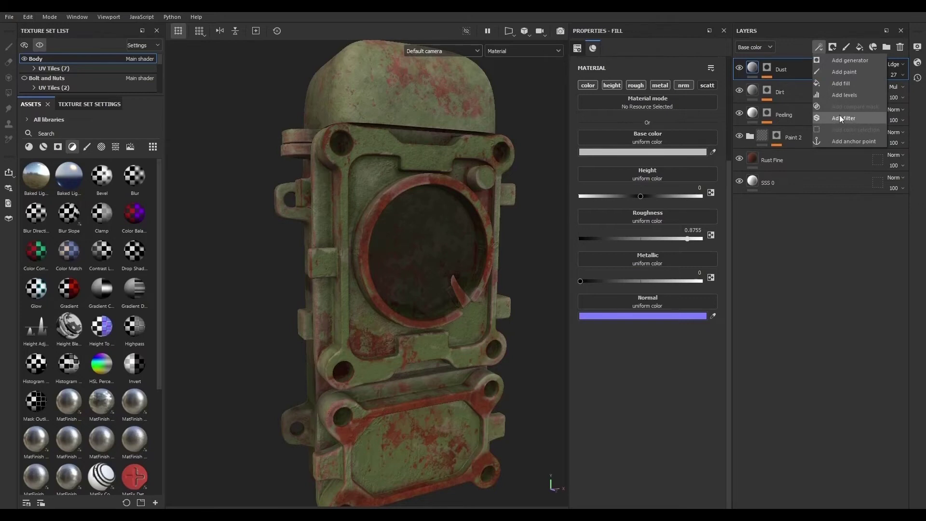
scroll(101, 367, "down", 4)
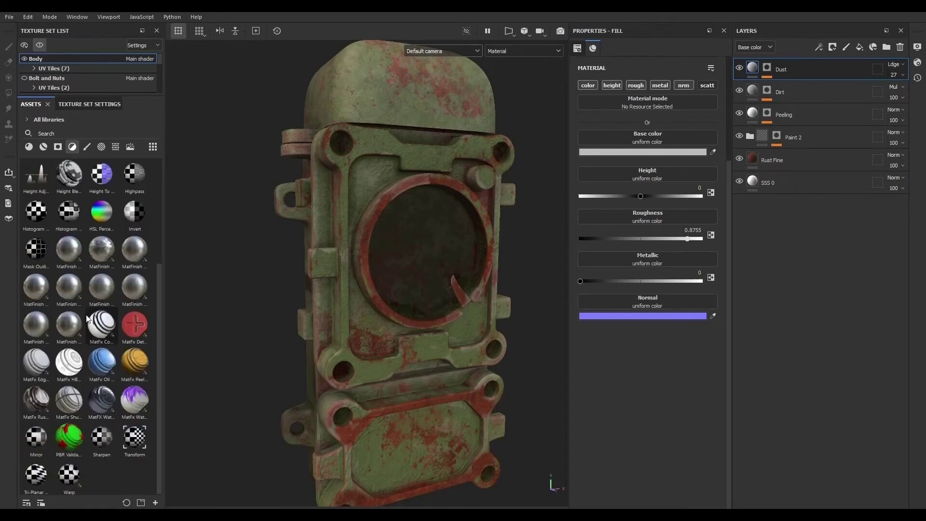
scroll(102, 444, "up", 4)
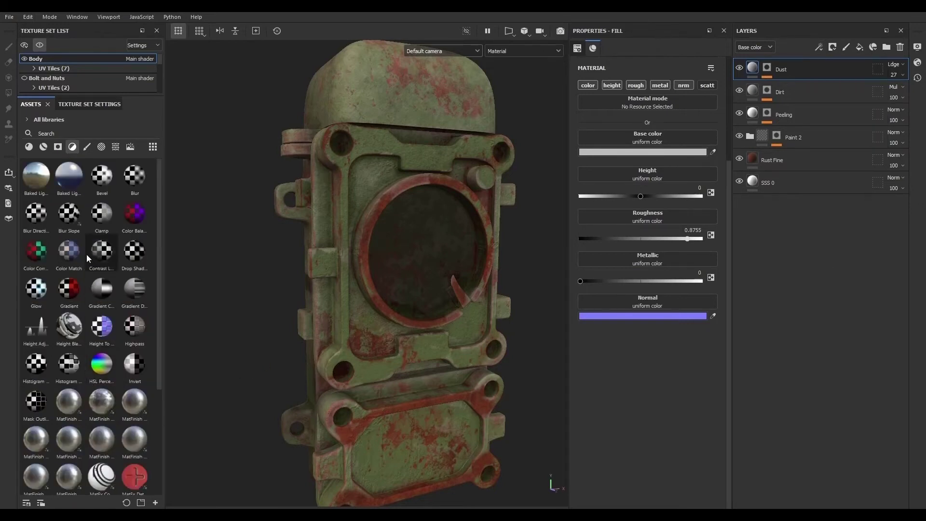
mouse_move(88, 242)
mouse_move(105, 365)
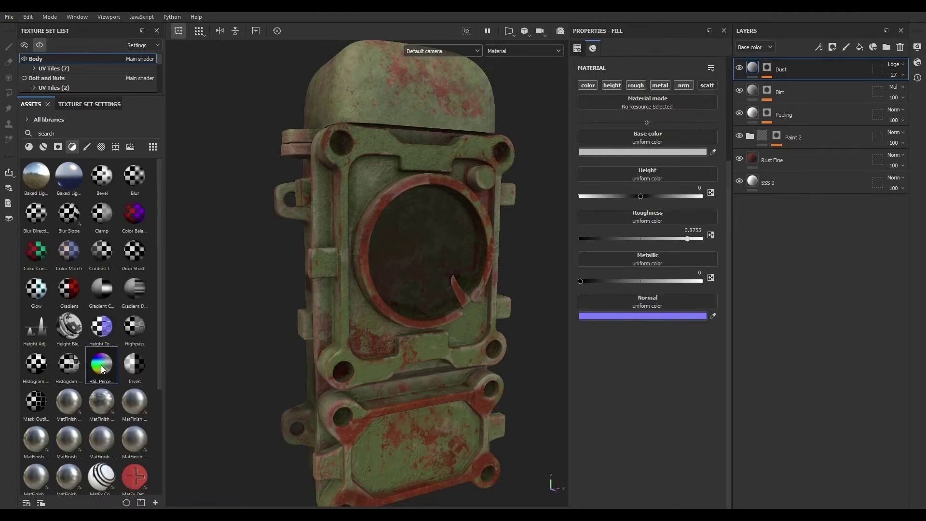
left_click_drag(102, 369, 809, 62)
left_click(819, 65)
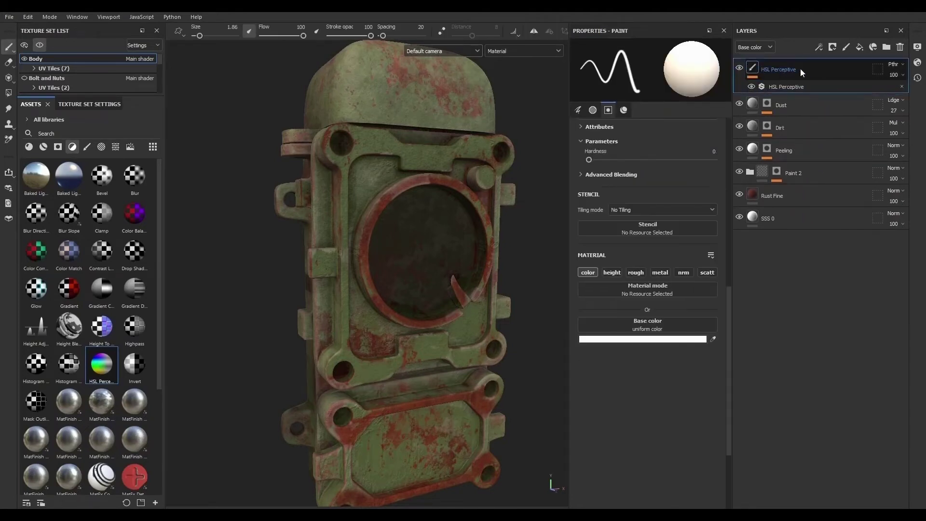
- Set the HSL Perceptive filter's hue to 0, saturation to about 0.55 and lightness to about 0.512
left_click(809, 88)
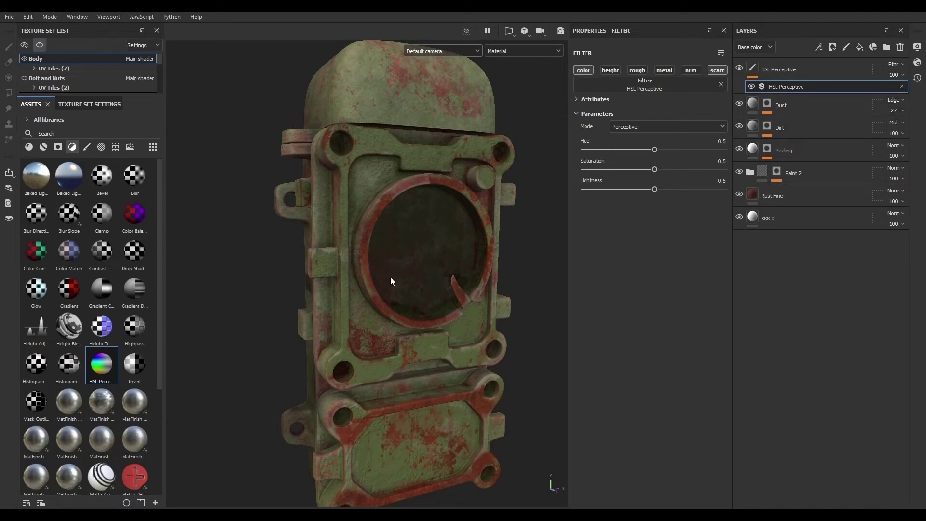
left_click(40, 44)
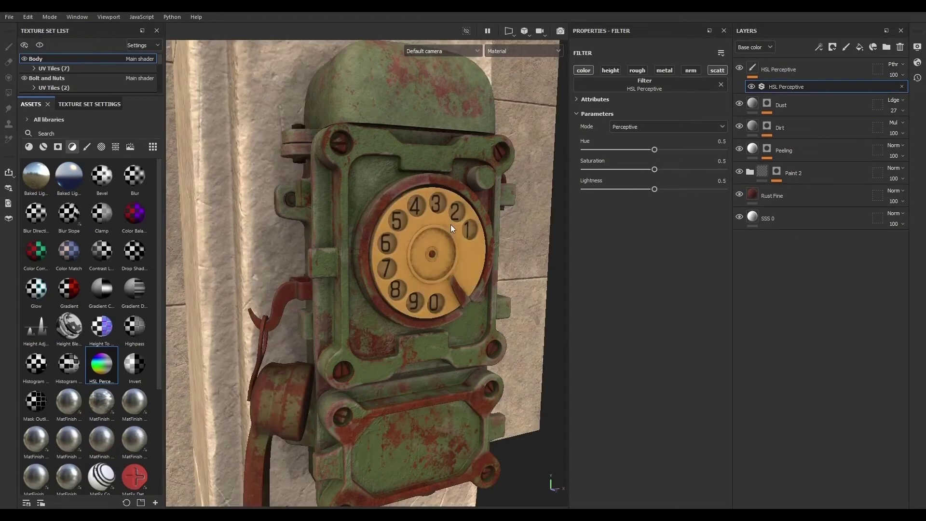
left_click_drag(653, 188, 659, 187)
left_click_drag(655, 169, 654, 149)
double_click(709, 141)
type("0")
key("Return")
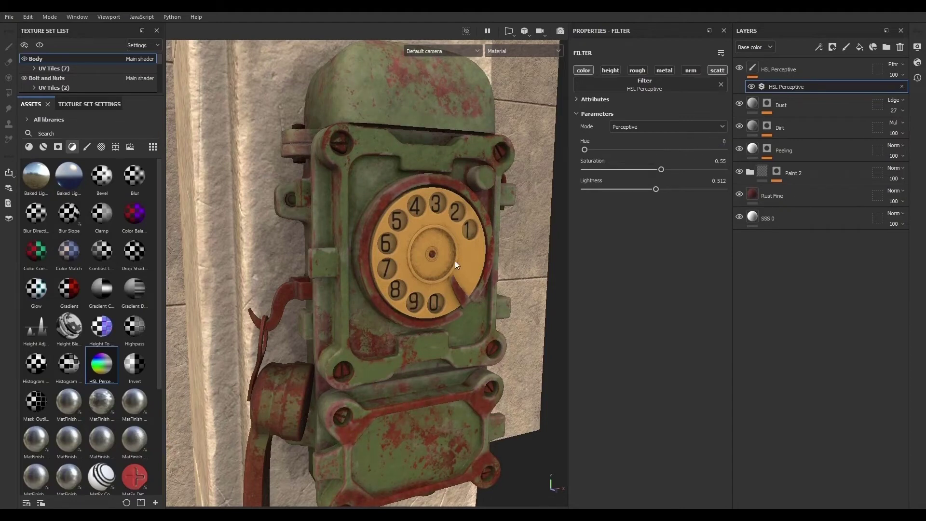
- Set the Dust layer's opacity to 35
left_click_drag(452, 370, 431, 325, "alt")
right_click_drag(400, 306, 312, 300, "alt")
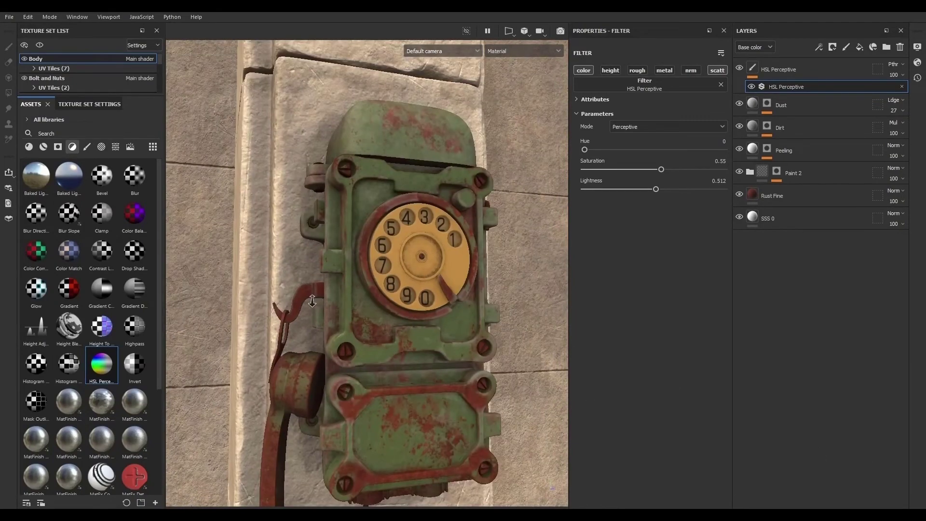
left_click_drag(339, 322, 410, 353, "alt")
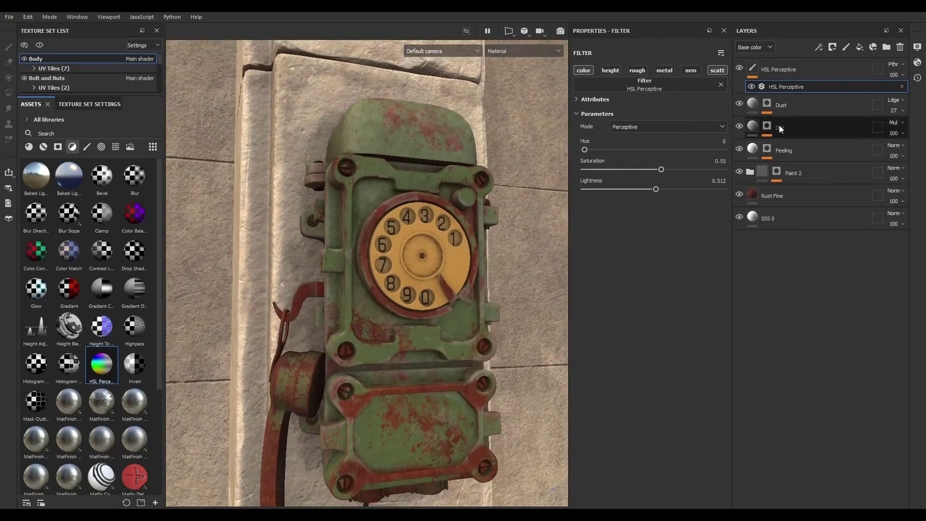
left_click(869, 113)
mouse_move(911, 127)
left_mouse_down()
mouse_move(882, 126)
mouse_move(904, 129)
mouse_move(884, 119)
mouse_move(894, 127)
left_mouse_up()
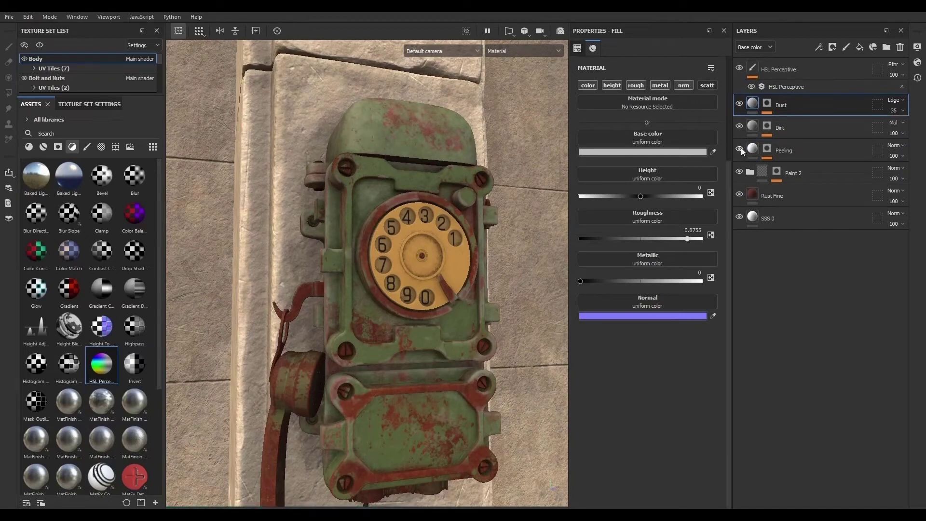
- Toggle the Paint 2 and Dirt layers' visibility off and on to compare their effect
left_click(738, 171)
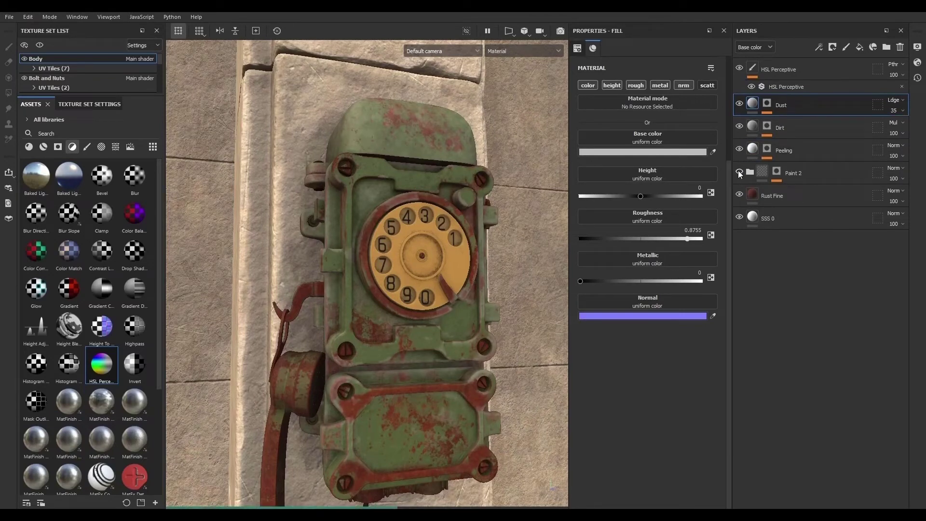
left_click(739, 172)
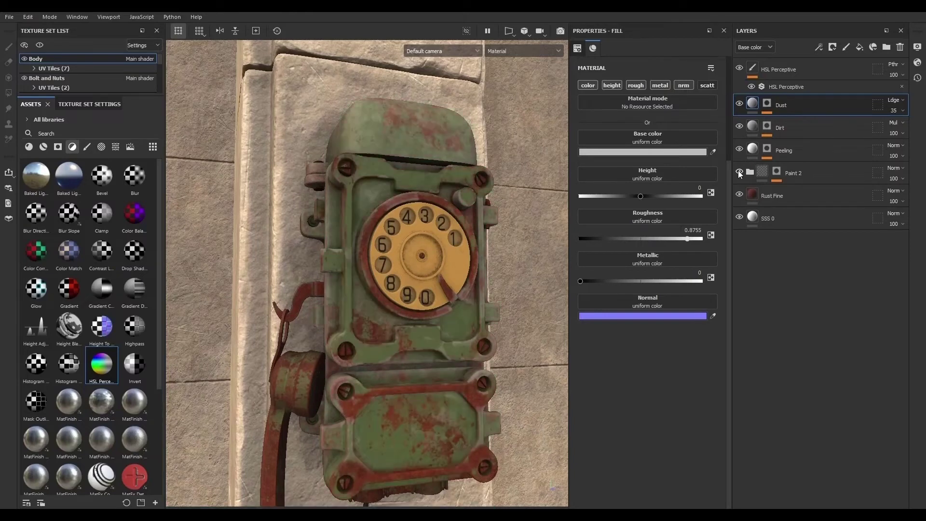
left_click(739, 126)
left_click(739, 126)
left_click(804, 126)
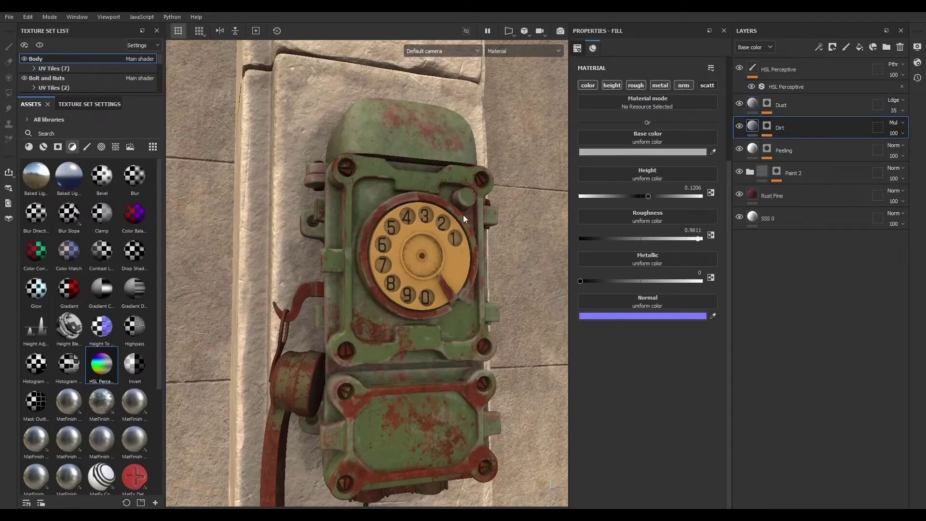
- Try the Dirt layer in Linear Dodge blending at opacity 6
mouse_move(463, 215)
left_mouse_down("alt")
mouse_move(548, 230)
mouse_move(456, 219)
left_mouse_up("alt")
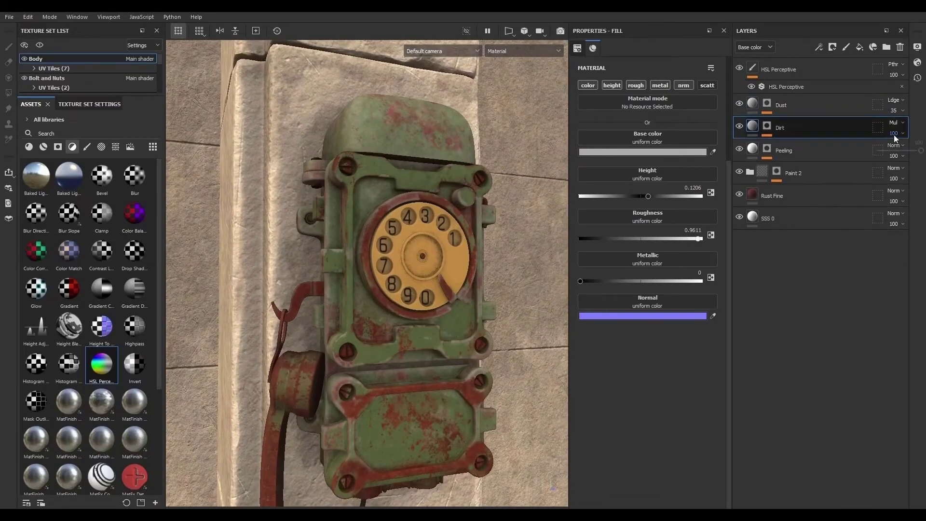
left_click(895, 150)
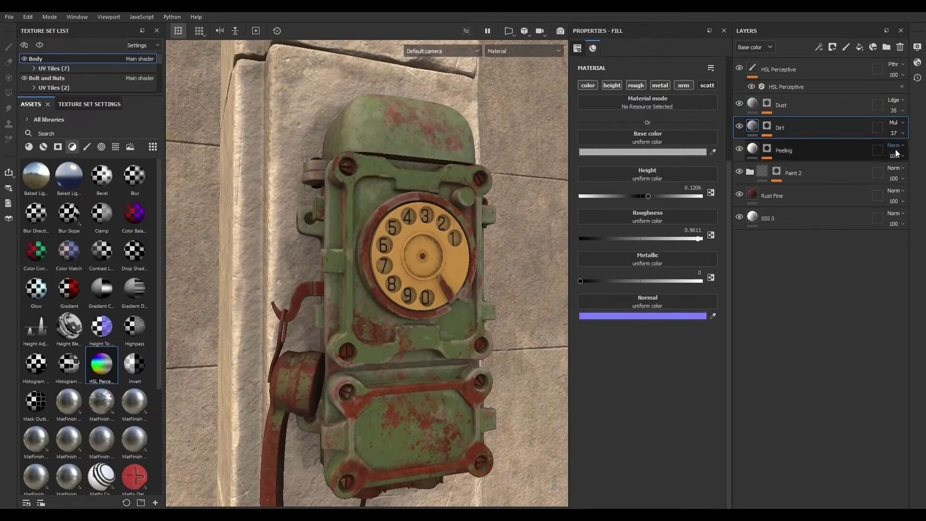
left_click(892, 124)
left_click(884, 215)
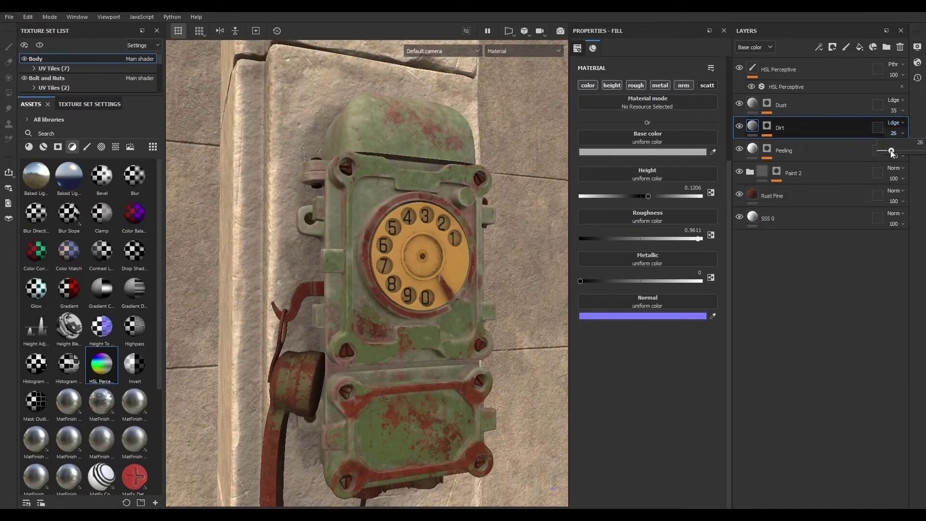
left_click_drag(891, 150, 875, 149)
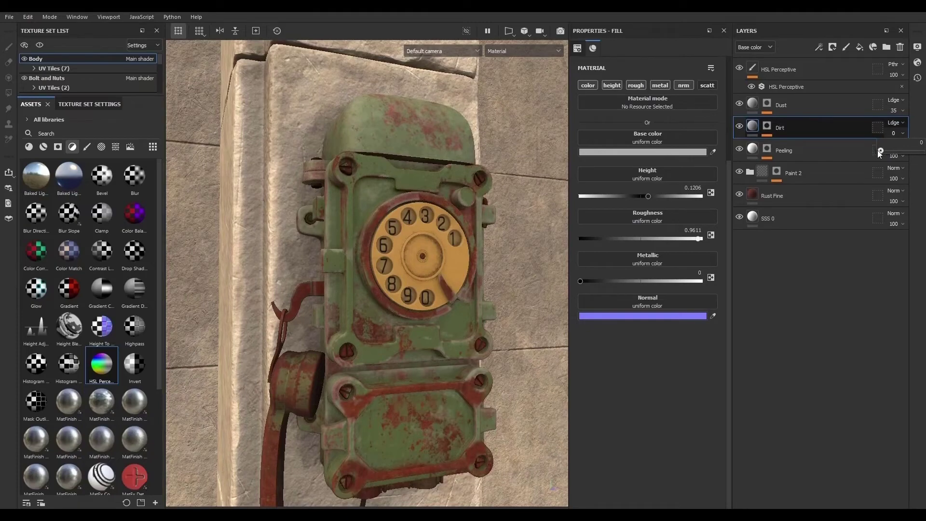
left_click_drag(881, 149, 883, 149)
- Set the Dirt layer's blending back to Multiply with opacity 33
left_click_drag(614, 262, 475, 238, "alt")
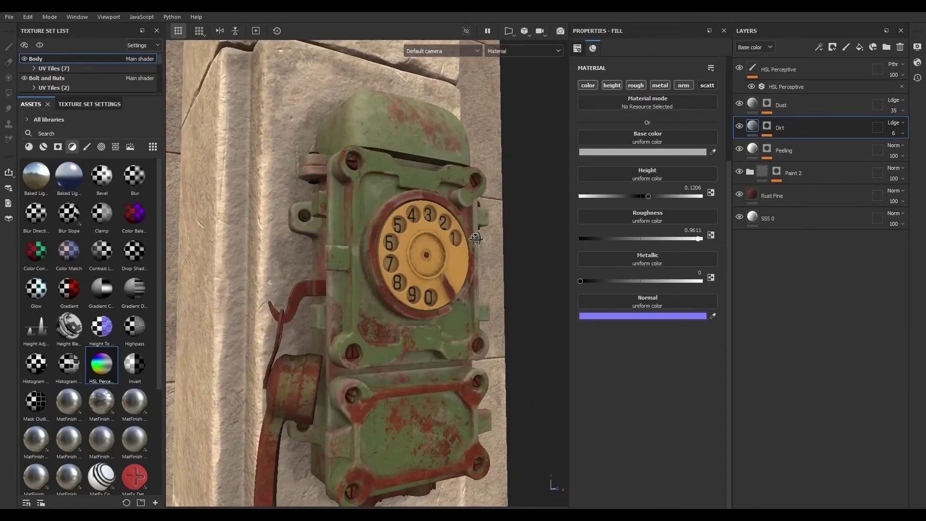
right_click_drag(511, 366, 308, 304, "alt")
mouse_move(429, 384)
left_mouse_down("alt")
mouse_move(462, 391)
mouse_move(418, 374)
left_mouse_up("alt")
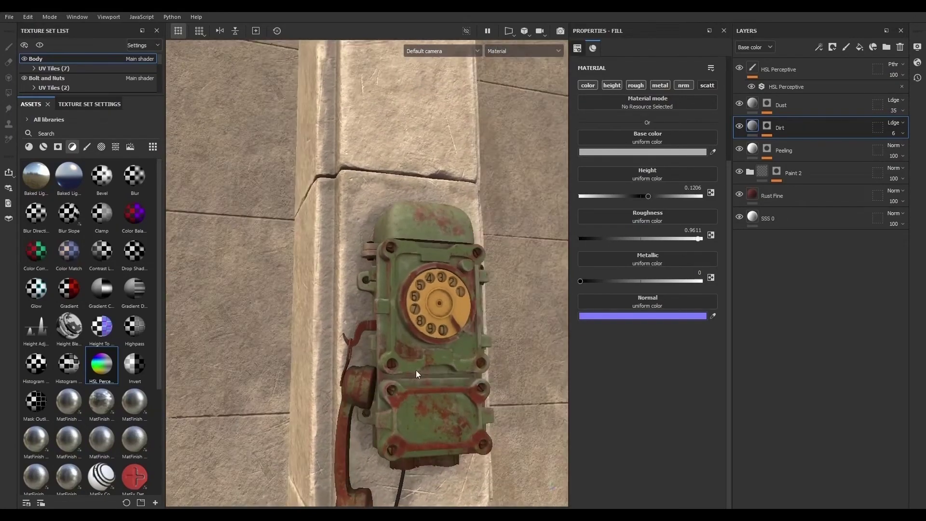
right_click_drag(418, 374, 555, 323, "alt")
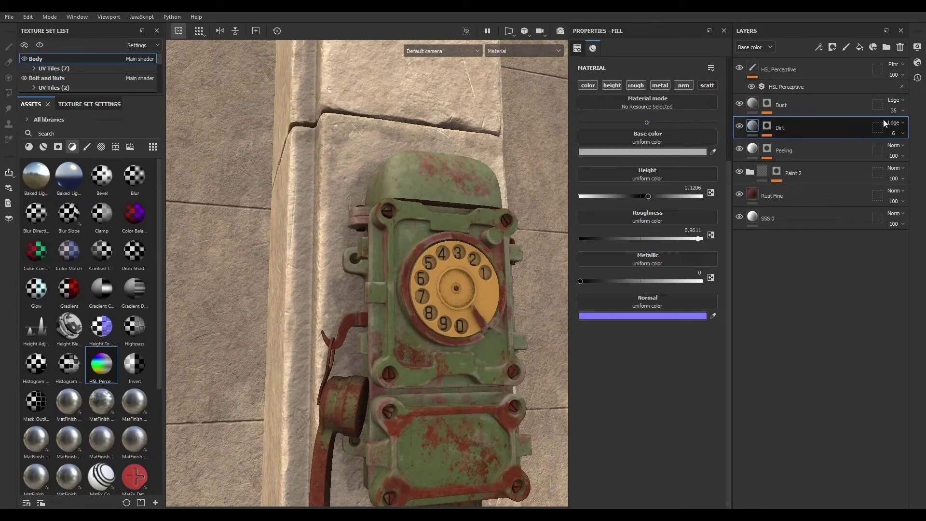
left_click(895, 122)
left_click(880, 169)
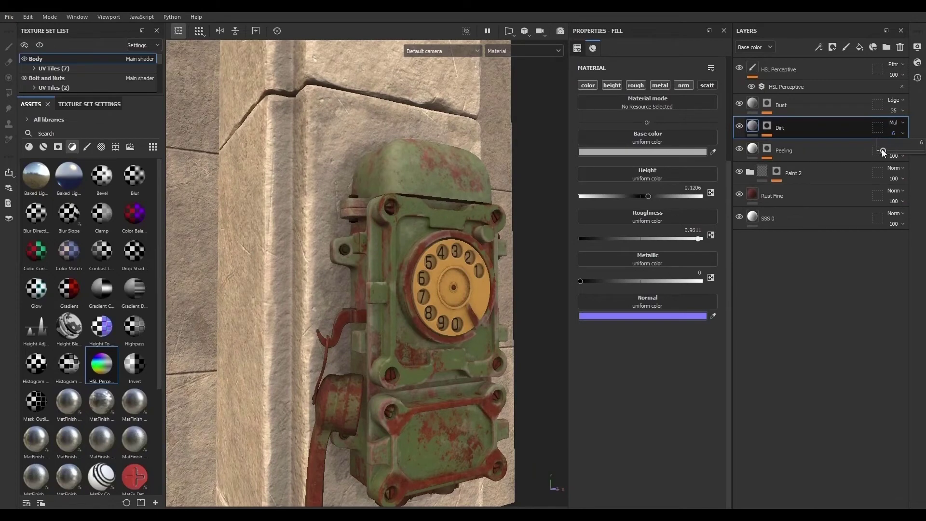
left_click_drag(883, 152, 894, 152)
- Add a Color Correct filter layer below the HSL Perceptive layer and expand its Shadows settings
left_click(821, 90)
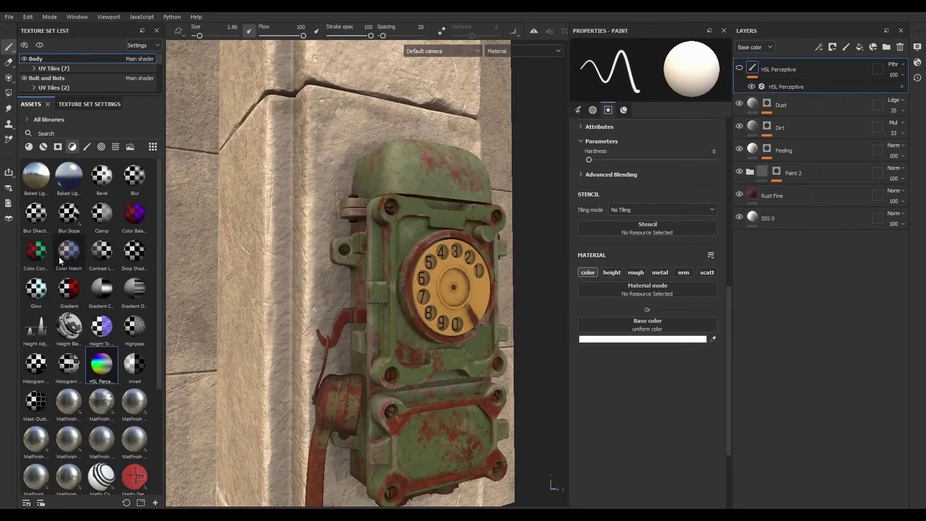
left_click_drag(35, 256, 824, 95)
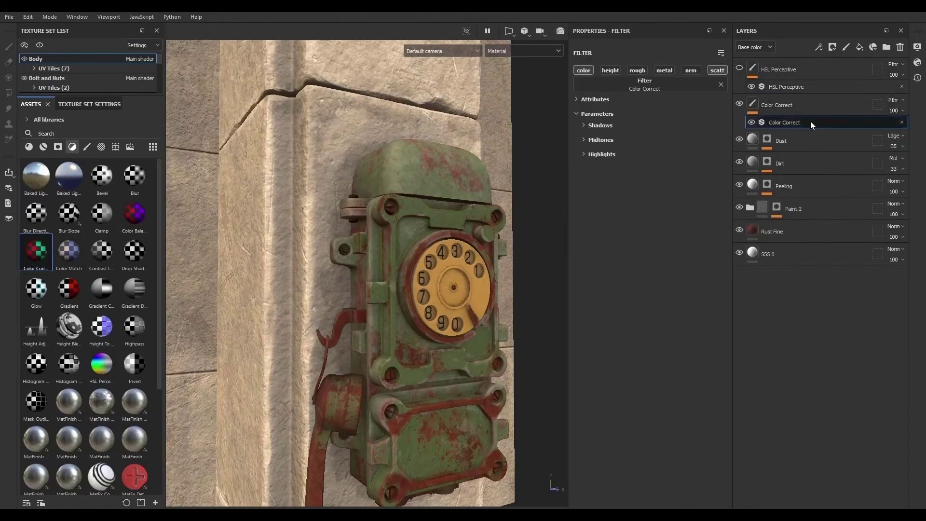
left_click(584, 126)
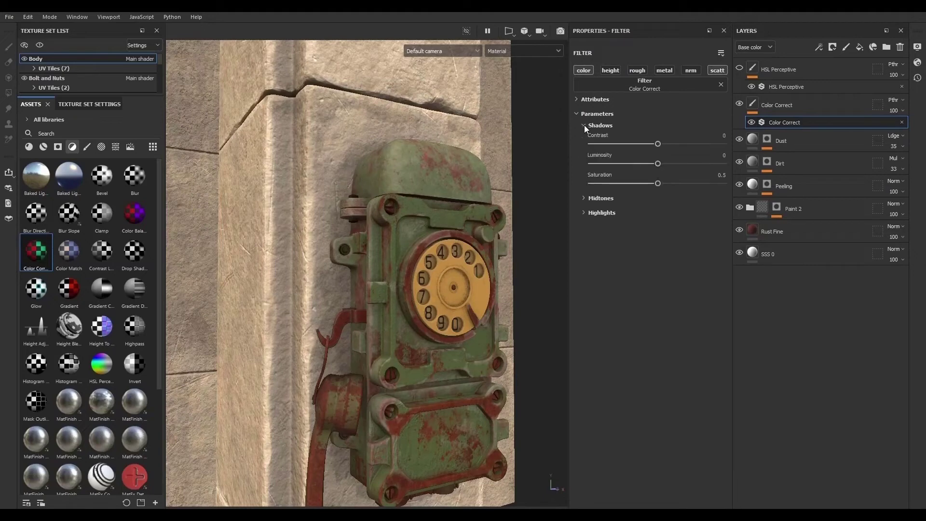
left_click(584, 126)
left_click(583, 139)
left_click(582, 139)
left_click(584, 155)
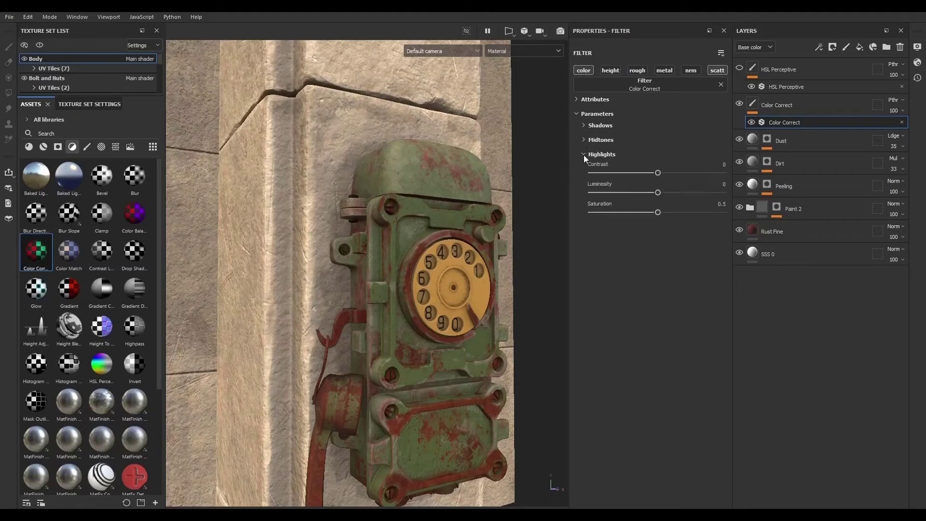
left_click(584, 155)
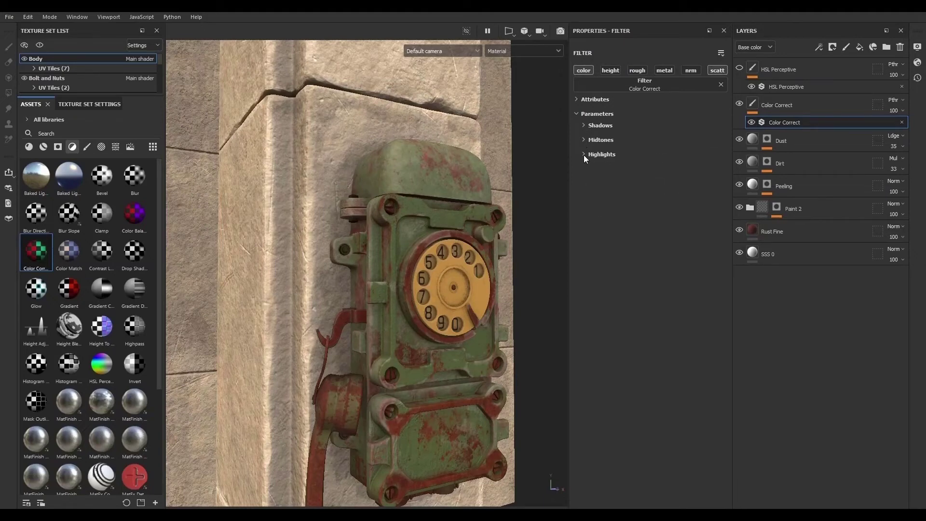
left_click(583, 125)
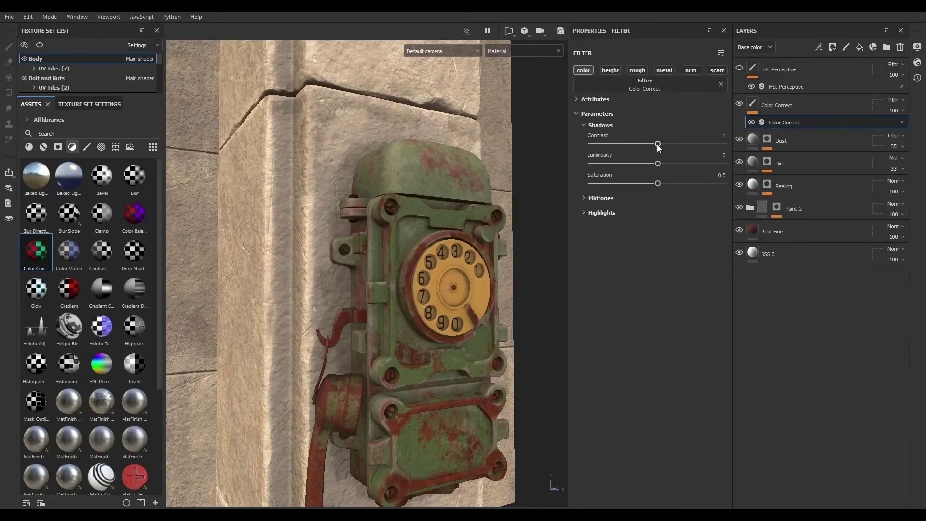
- Set the Color Correct filter's shadows to contrast -0.05, luminosity -0.08, saturation 0.59, and its midtones luminosity to 0.25
left_click(806, 80)
left_click(803, 87)
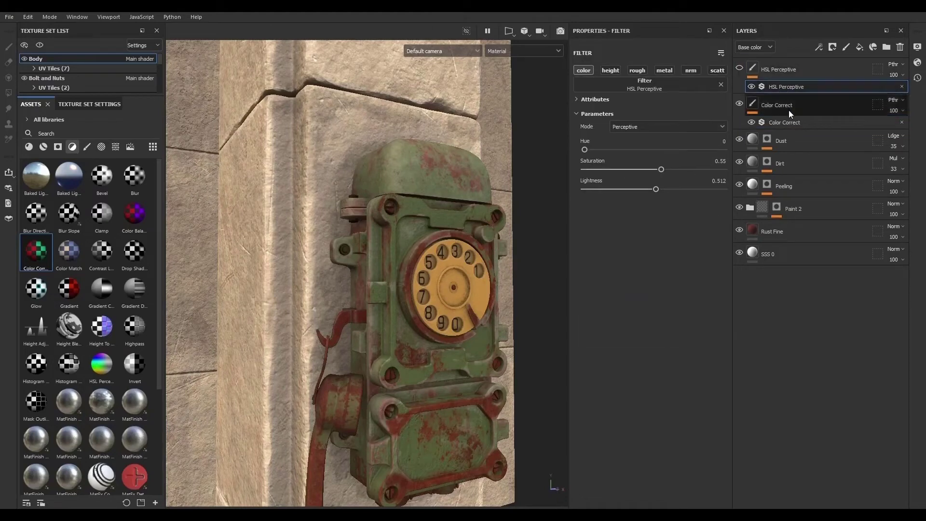
left_click(806, 121)
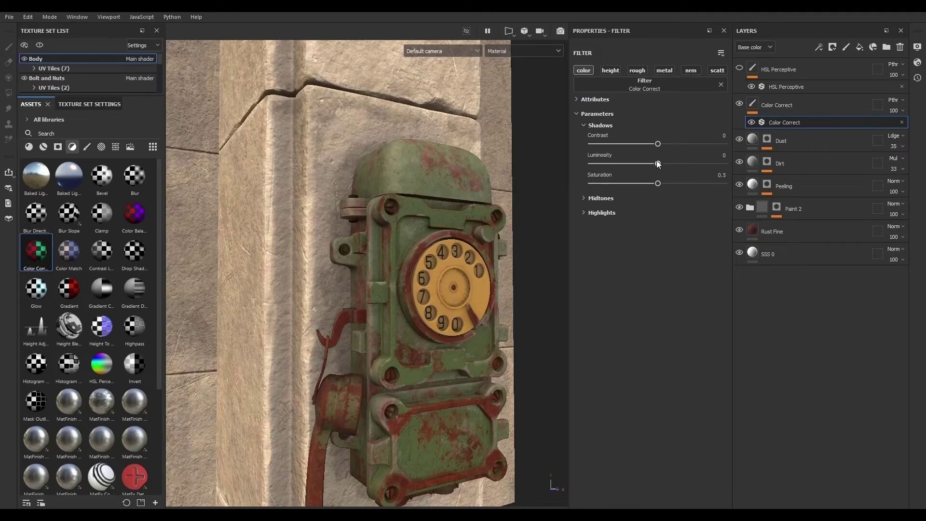
mouse_move(658, 143)
left_mouse_down()
mouse_move(610, 143)
mouse_move(700, 145)
mouse_move(619, 140)
mouse_move(667, 143)
mouse_move(646, 167)
mouse_move(667, 183)
left_mouse_up()
mouse_move(658, 144)
left_mouse_down()
mouse_move(672, 143)
mouse_move(662, 142)
left_mouse_up()
left_click(584, 199)
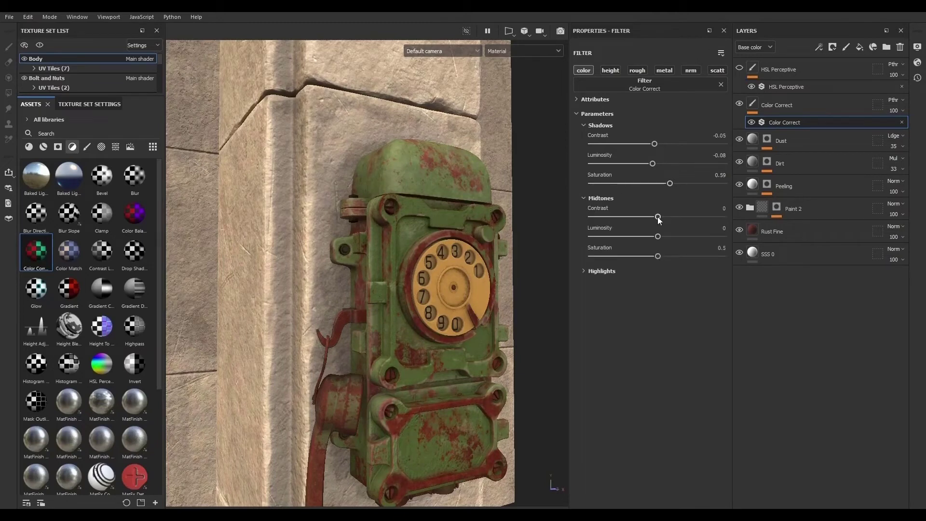
mouse_move(658, 217)
left_mouse_down()
mouse_move(596, 217)
mouse_move(742, 219)
mouse_move(662, 214)
mouse_move(723, 216)
mouse_move(658, 217)
mouse_move(658, 236)
mouse_move(645, 236)
mouse_move(676, 236)
mouse_move(659, 254)
left_mouse_up()
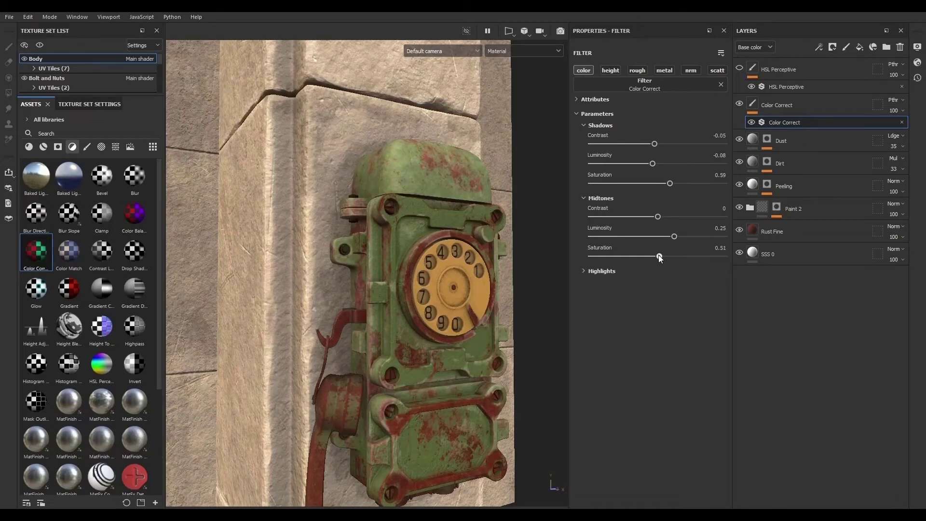
left_click(601, 272)
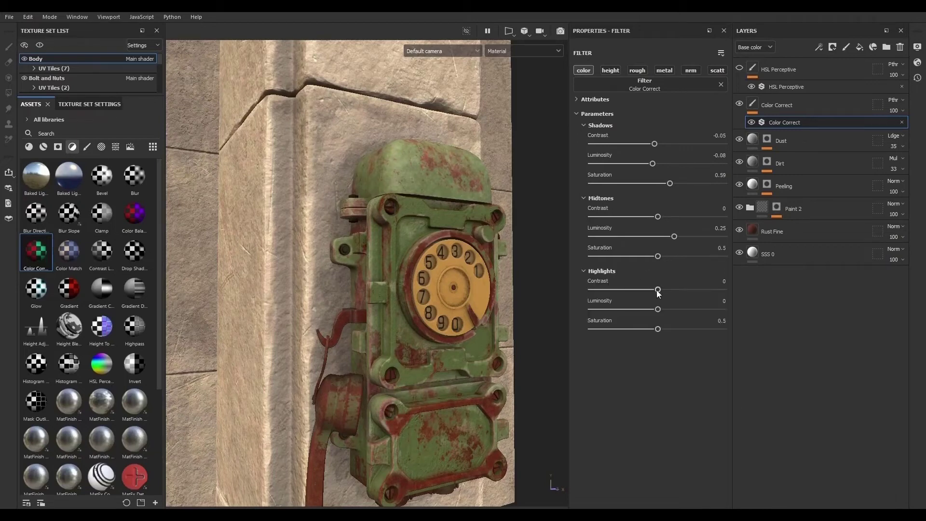
left_click_drag(658, 290, 665, 331)
key("ctrl+z")
- Lower the HSL Perceptive filter's saturation to 0.509 and lightness to 0.488
left_click(762, 87)
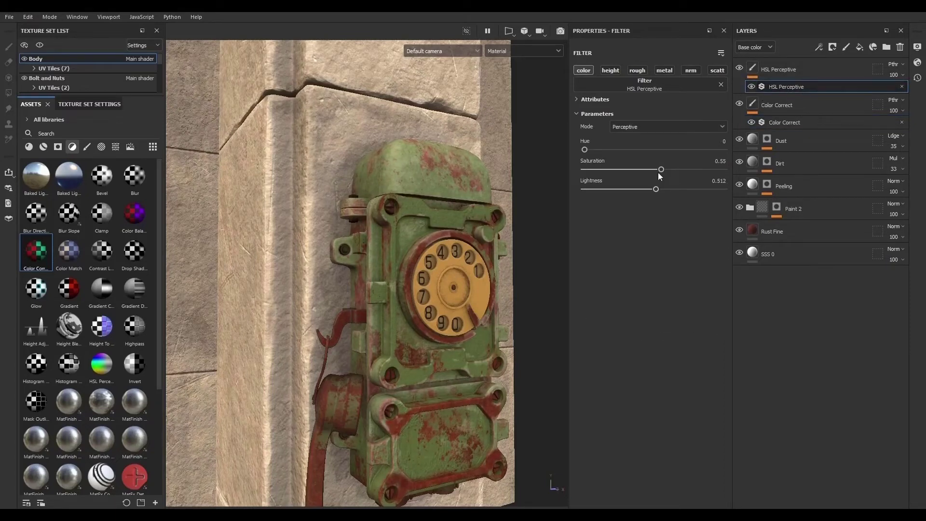
left_click_drag(655, 189, 655, 169)
left_click_drag(488, 321, 379, 270, "alt")
middle_click_drag(378, 270, 394, 358, "alt")
left_click_drag(395, 358, 417, 337, "alt")
right_click_drag(417, 337, 606, 419, "alt")
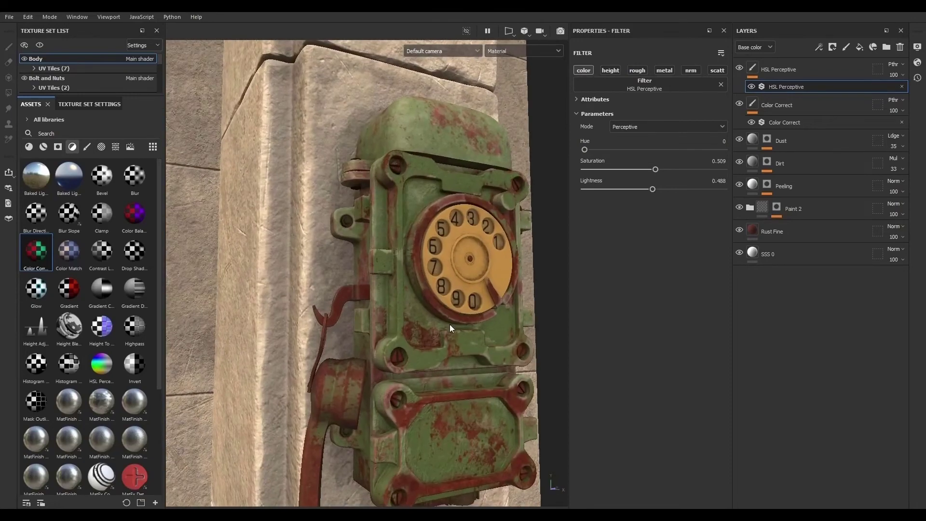
left_click_drag(450, 324, 362, 324, "alt")
middle_click_drag(361, 324, 352, 350, "alt")
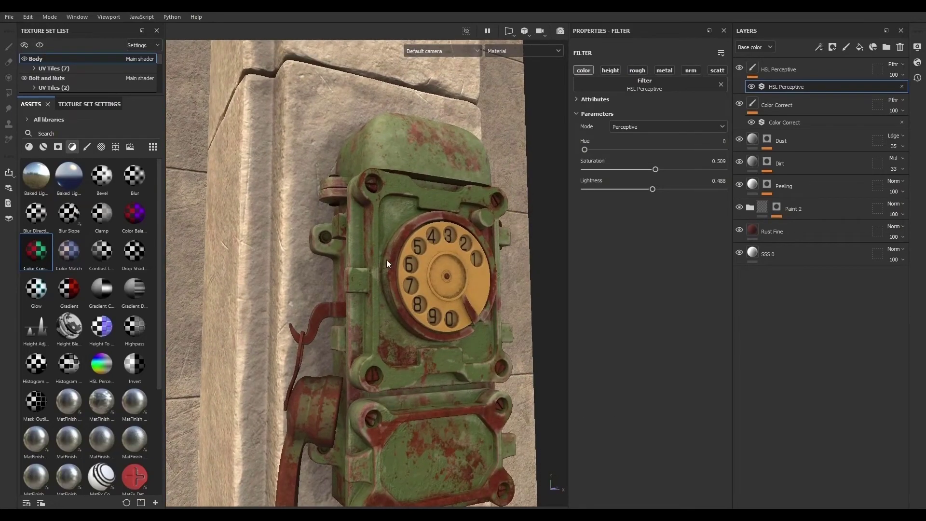
left_click_drag(387, 259, 415, 292, "alt")
- Isolate the Body texture set in the viewport and delete the HSL Perceptive layer
left_click(40, 47)
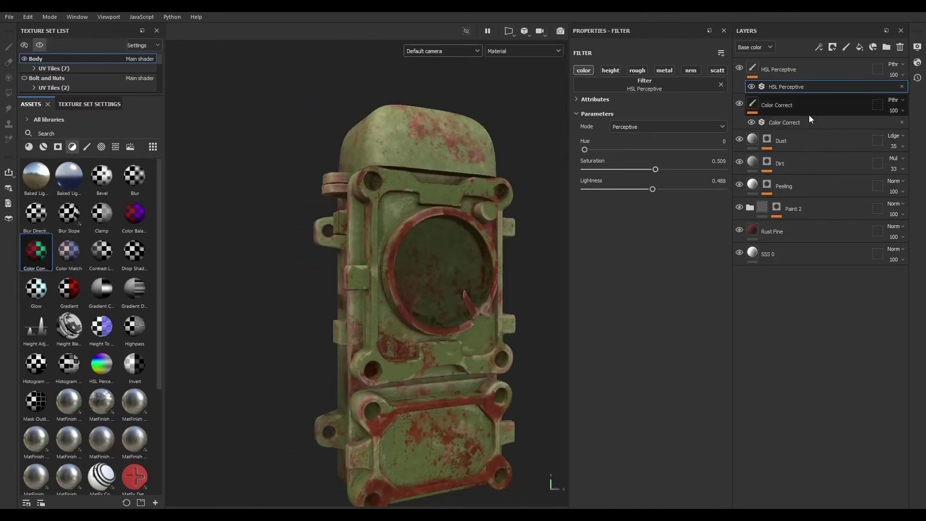
left_click(808, 73)
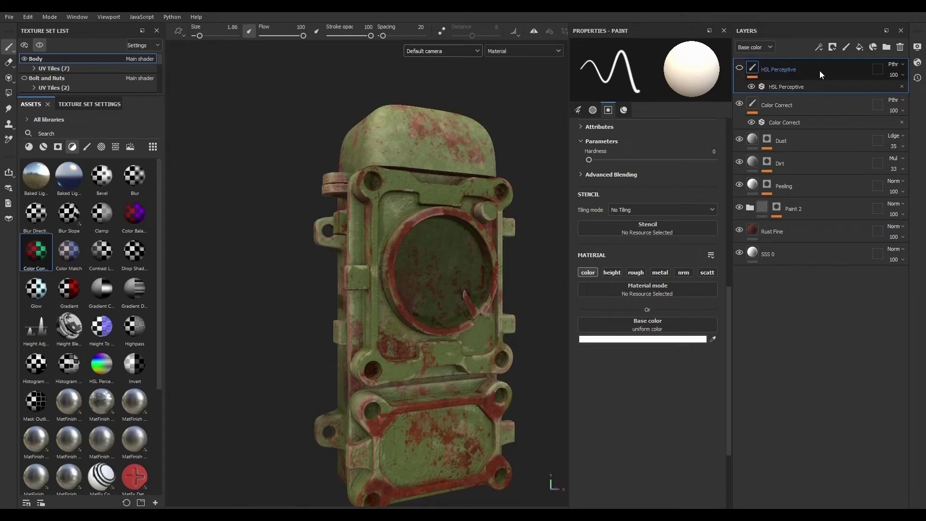
left_click(900, 47)
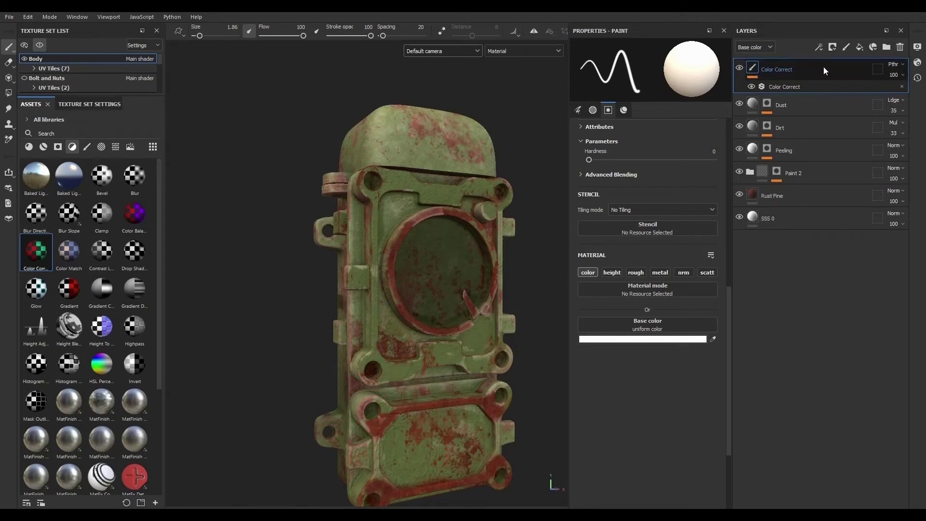
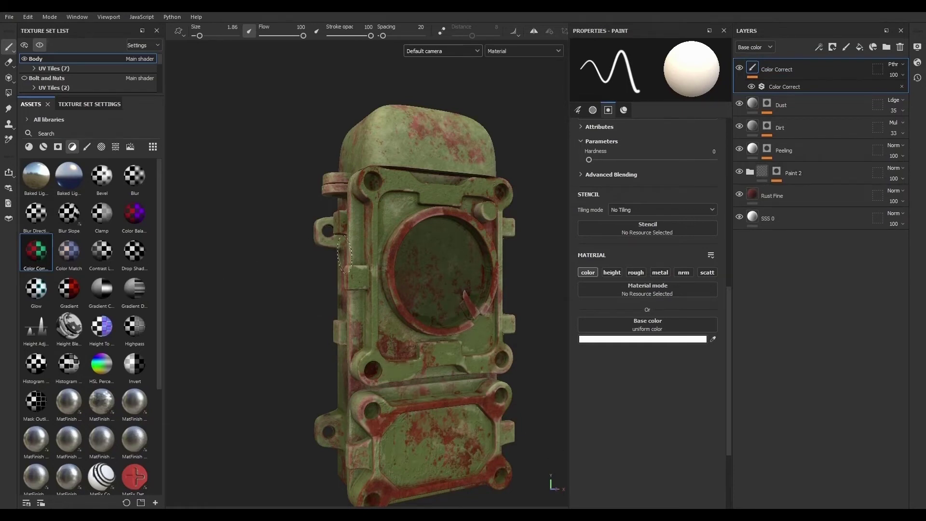
- Instantiate the Color Correct layer across the Bolt and Nuts, Cord and Handset texture sets
left_click_drag(349, 237, 376, 256, "alt")
middle_click_drag(376, 255, 370, 229, "alt")
mouse_move(370, 229)
left_mouse_down("alt")
mouse_move(342, 240)
mouse_move(351, 240)
left_mouse_up("alt")
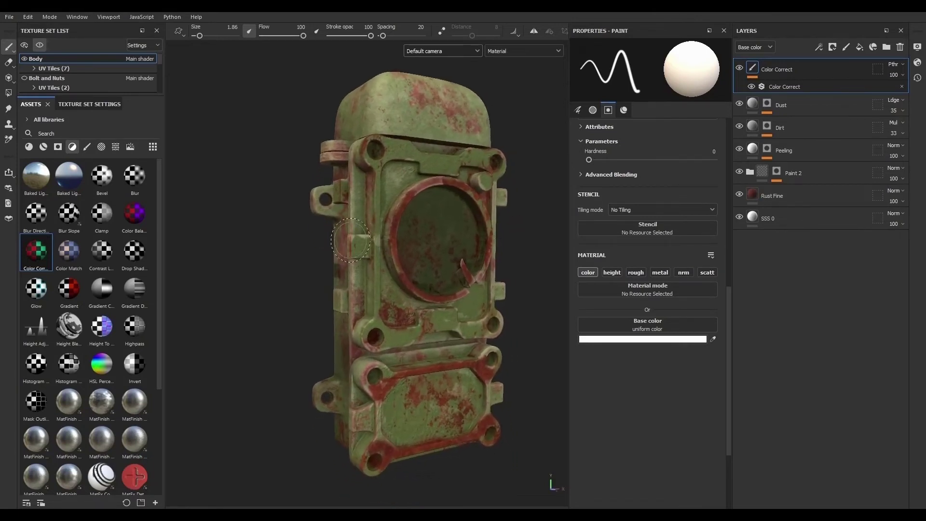
right_click(812, 68)
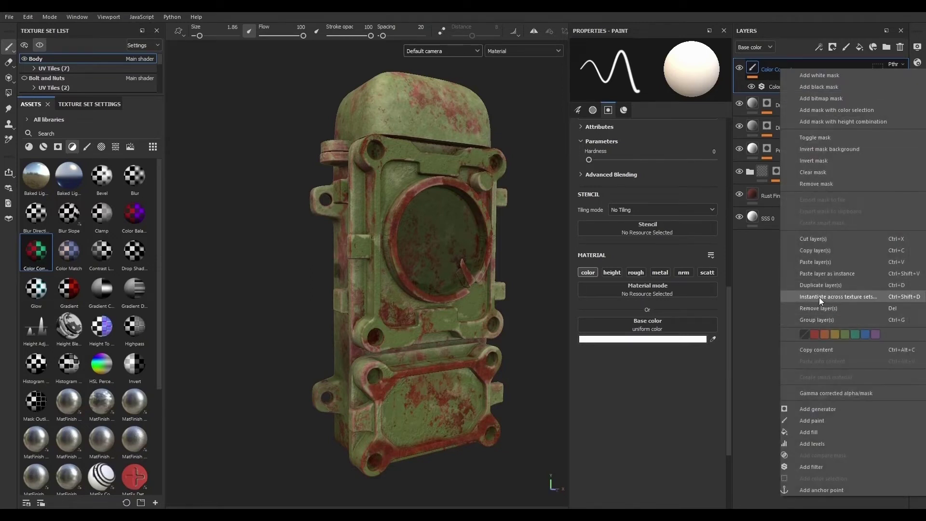
left_click(840, 297)
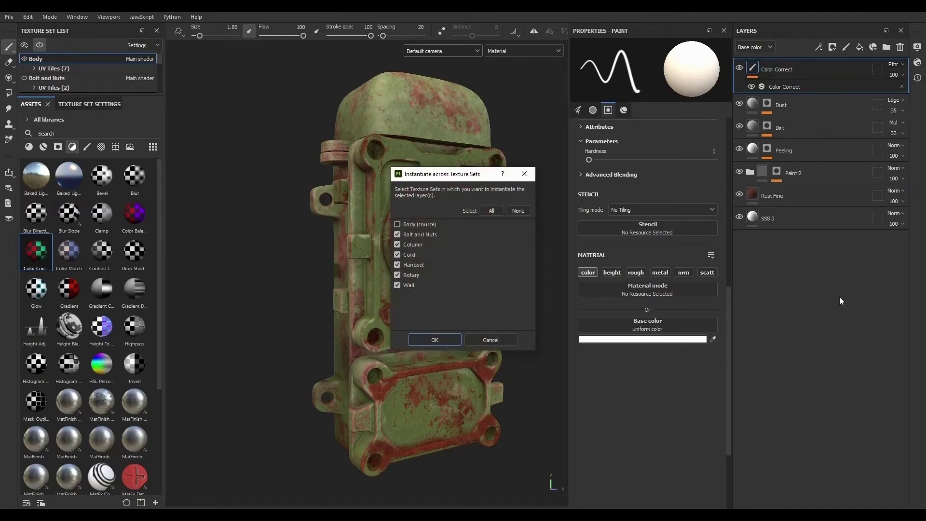
left_click(518, 211)
left_click_drag(469, 176, 704, 171)
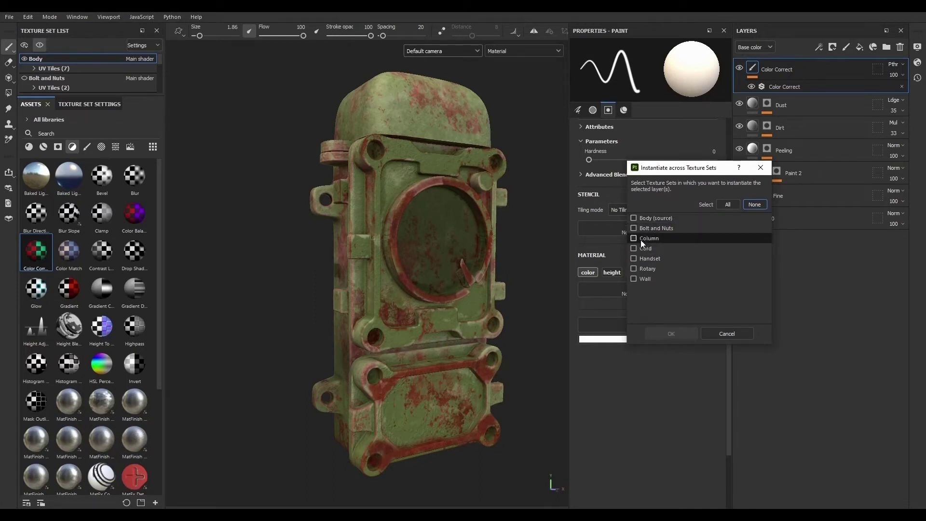
left_click(634, 228)
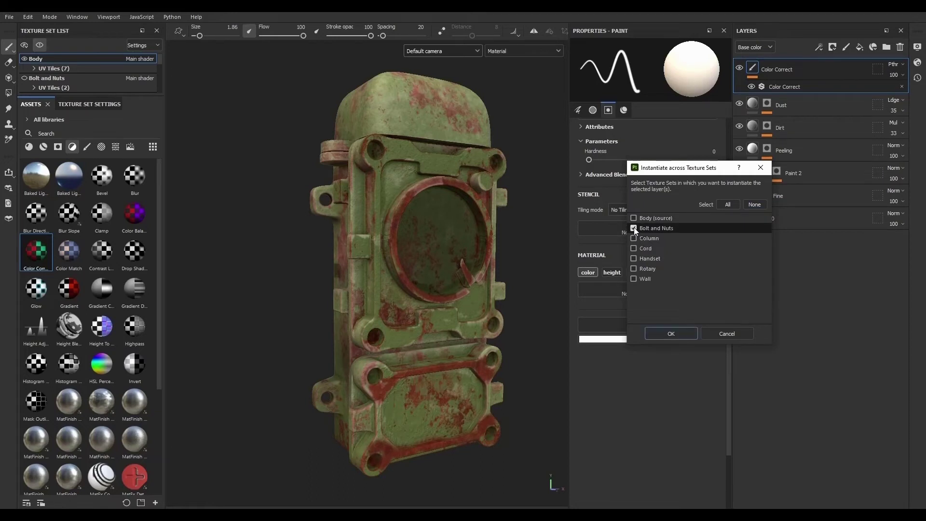
left_click(633, 259)
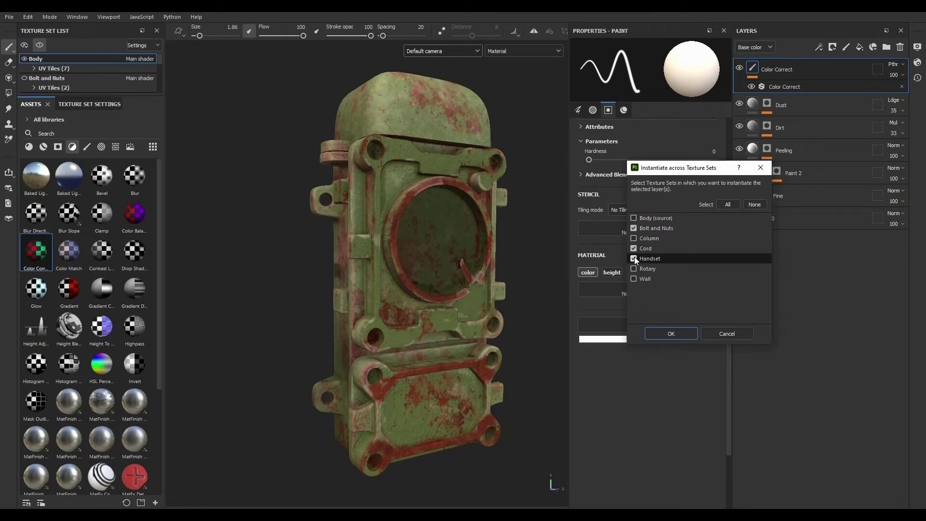
left_click(672, 334)
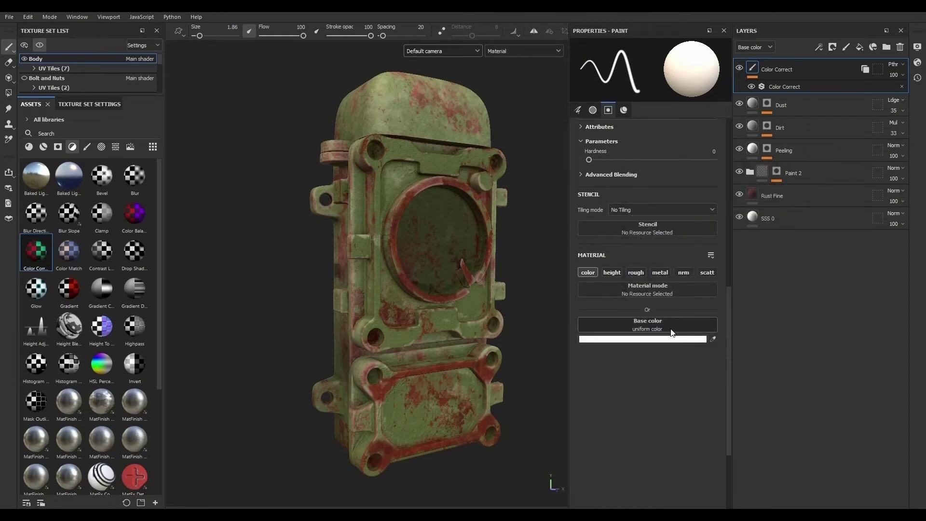
- Show all texture sets and paste the Color Correct layer into the Column texture set
left_click(40, 45)
scroll(416, 297, "down", 2)
scroll(416, 297, "up", 5)
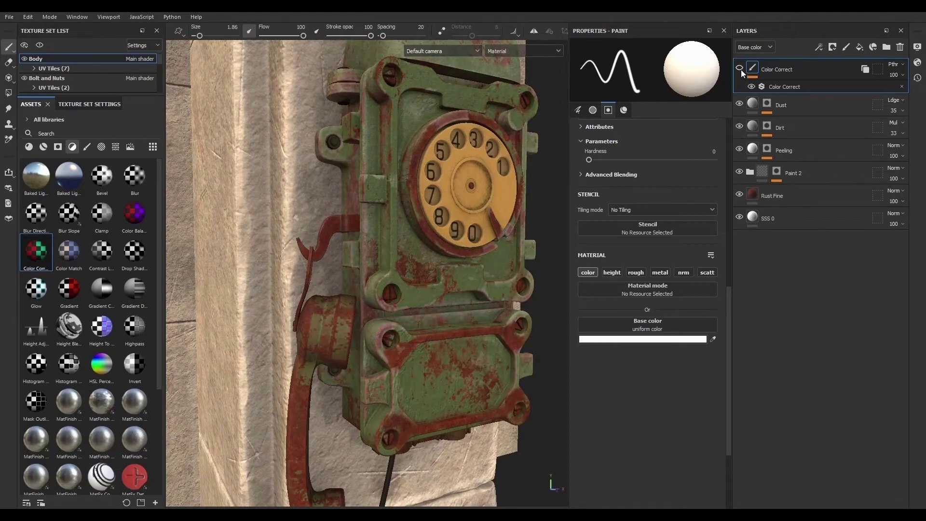
scroll(425, 321, "down", 5)
scroll(426, 320, "up", 4)
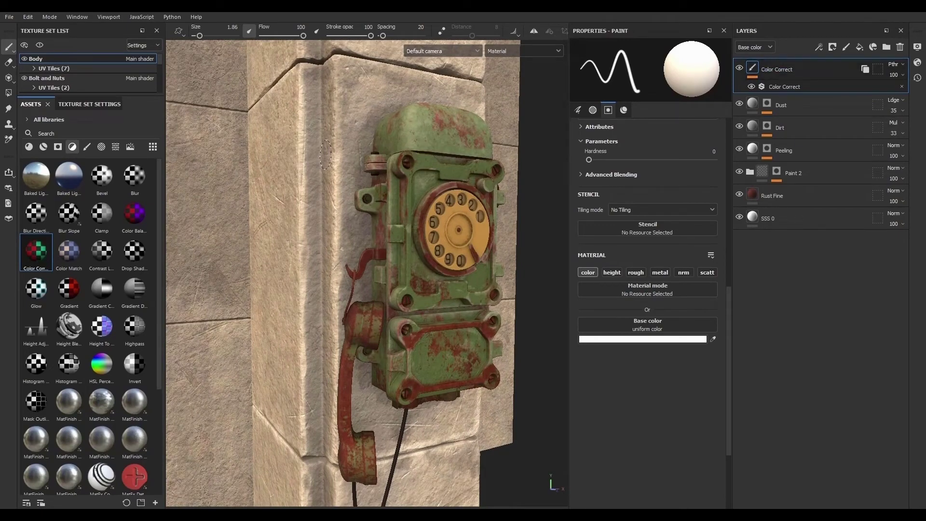
right_click(327, 135, "ctrl+alt")
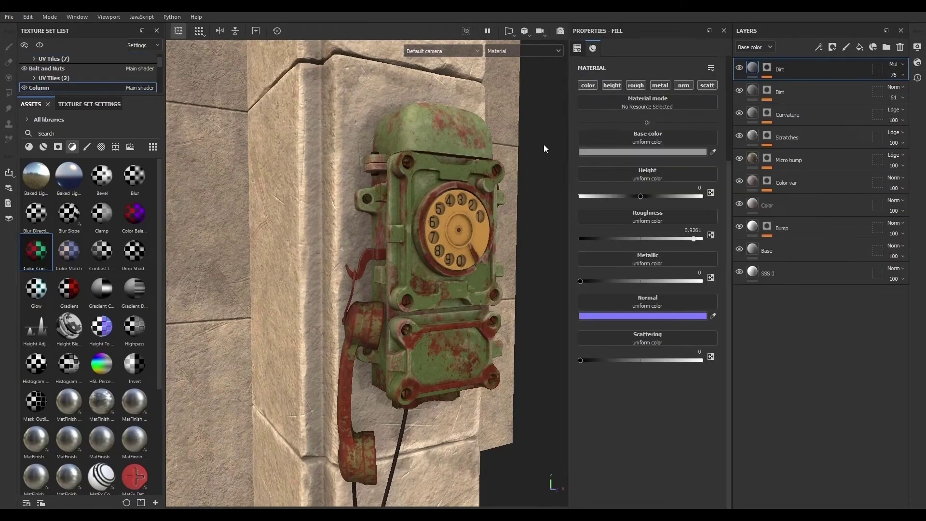
key("ctrl+v")
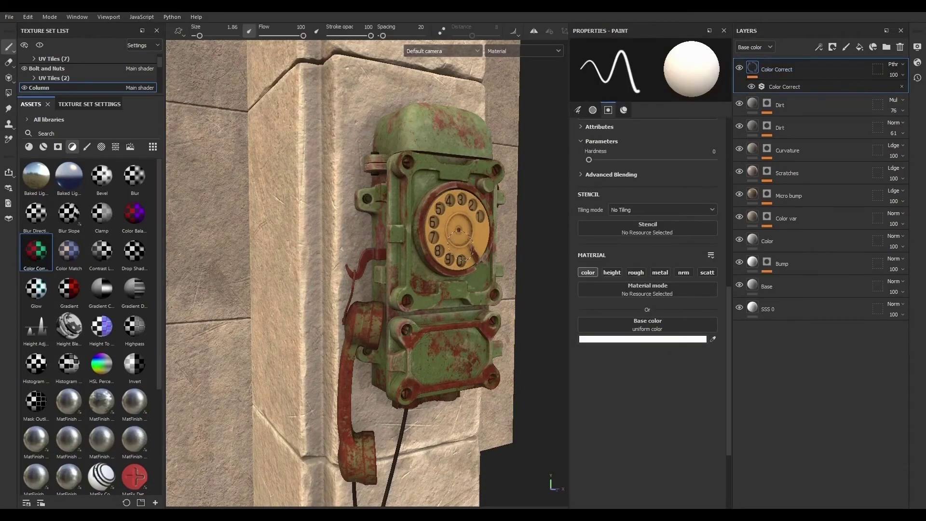
- Set the shadow contrast of the Column's Color Correct filter to about -0.15
mouse_move(440, 335)
left_mouse_down("alt")
mouse_move(393, 337)
mouse_move(435, 335)
left_mouse_up("alt")
scroll(435, 334, "down", 5)
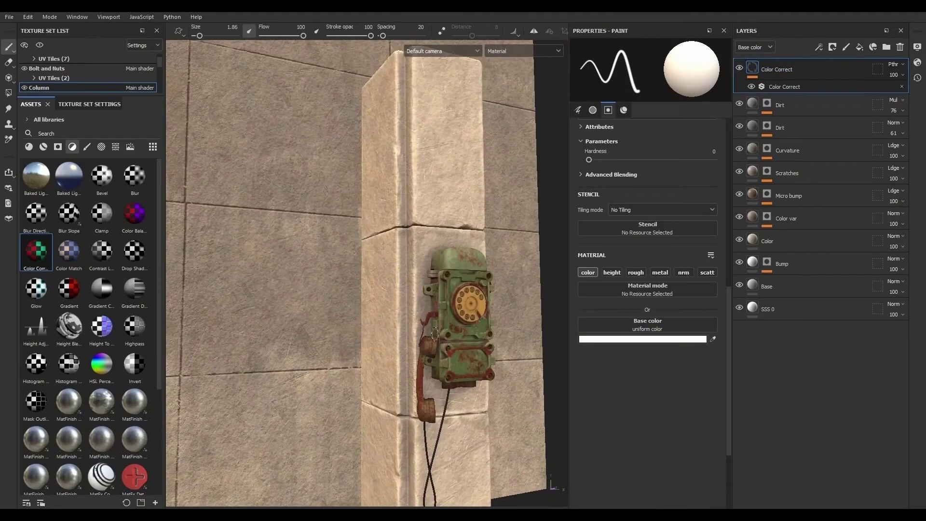
middle_click_drag(436, 334, 319, 266, "alt")
left_click(792, 89)
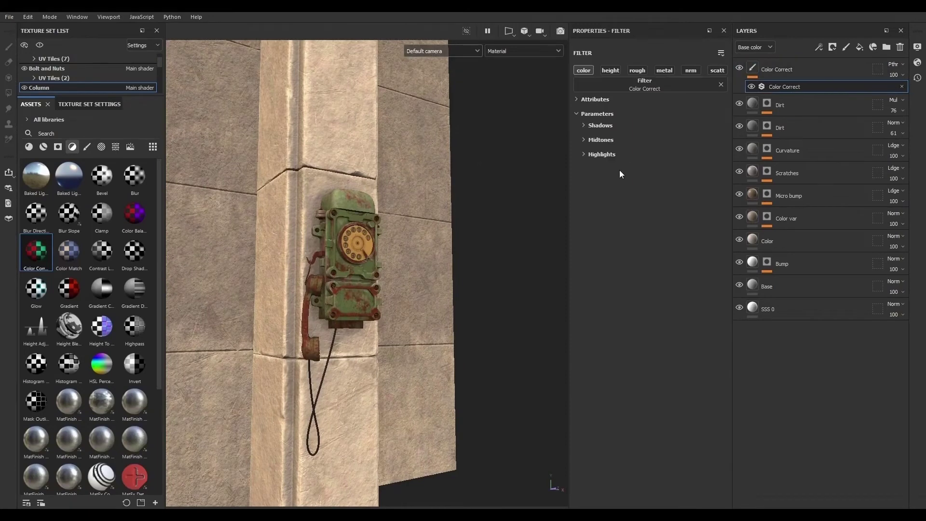
left_click(595, 126)
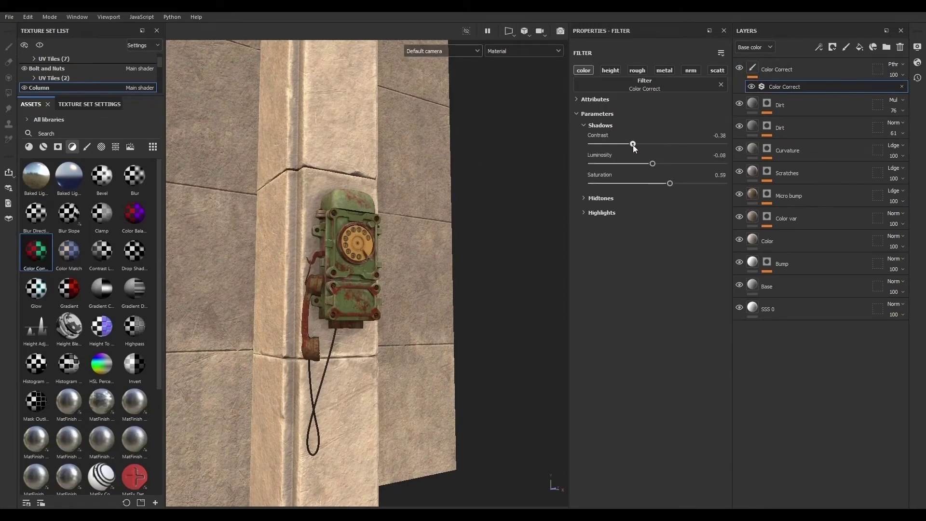
left_click_drag(652, 164, 657, 259)
- Adjust the midtone and highlight sliders of the Column's Color Correct filter
left_click(595, 199)
left_click(674, 237)
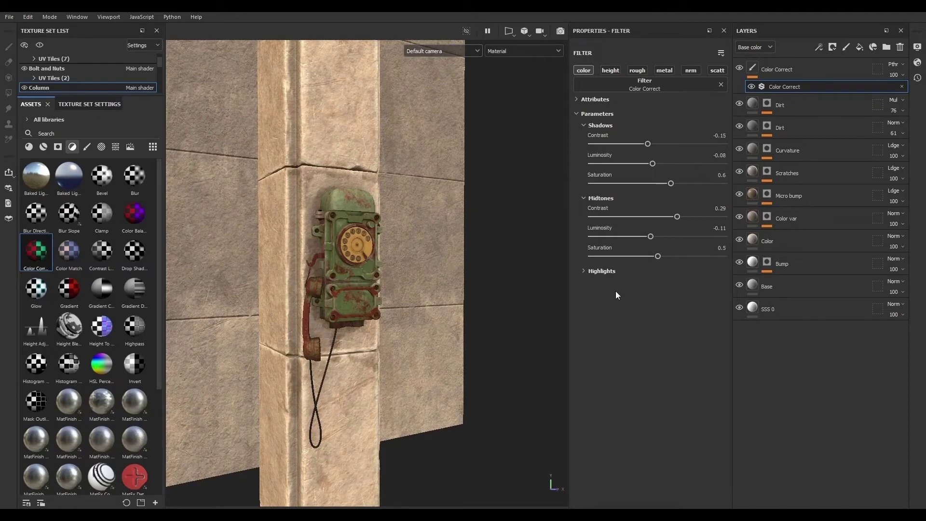
left_click(586, 271)
mouse_move(668, 330)
left_mouse_down()
mouse_move(660, 331)
mouse_move(684, 316)
mouse_move(660, 311)
mouse_move(672, 292)
left_mouse_up()
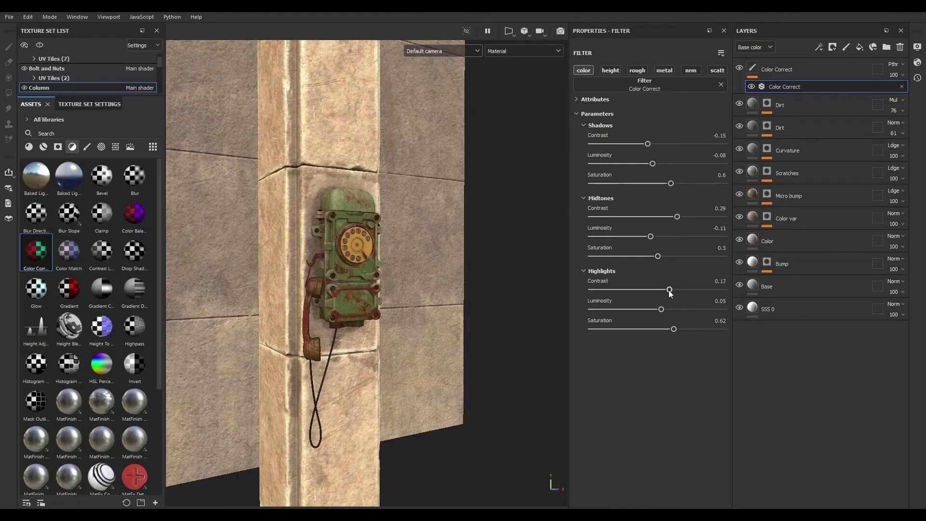
- Copy the Color Correct layer from the Column layer stack
left_click(822, 77)
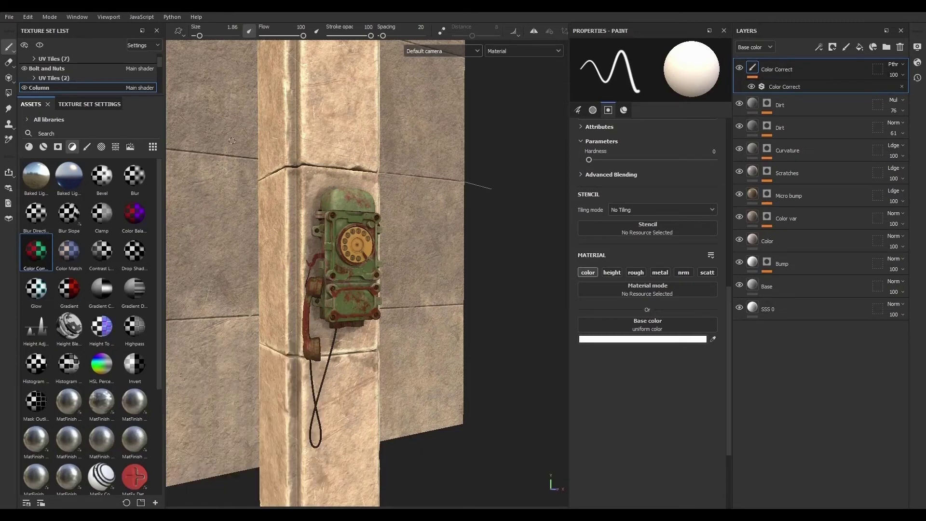
right_click(814, 66)
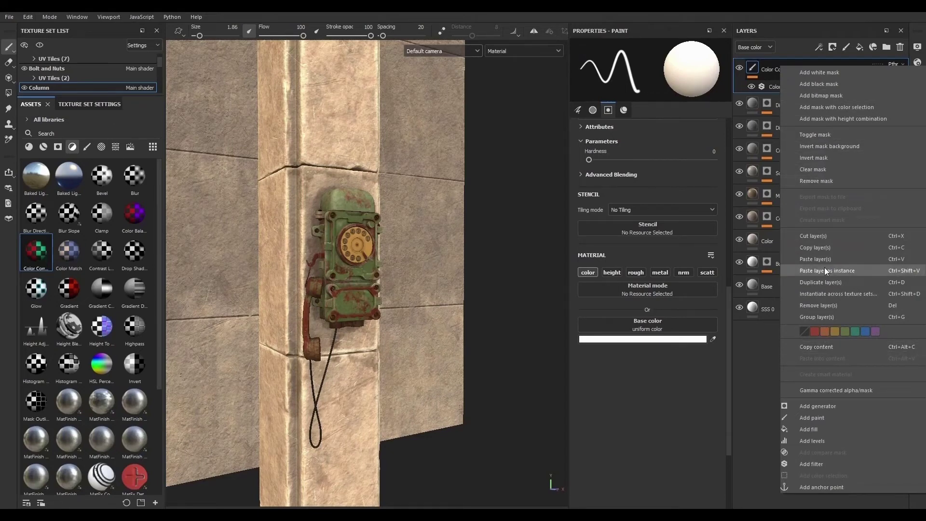
left_click(824, 249)
- Paste the Color Correct layer into the Wall texture set
left_click_drag(425, 324, 346, 330, "alt")
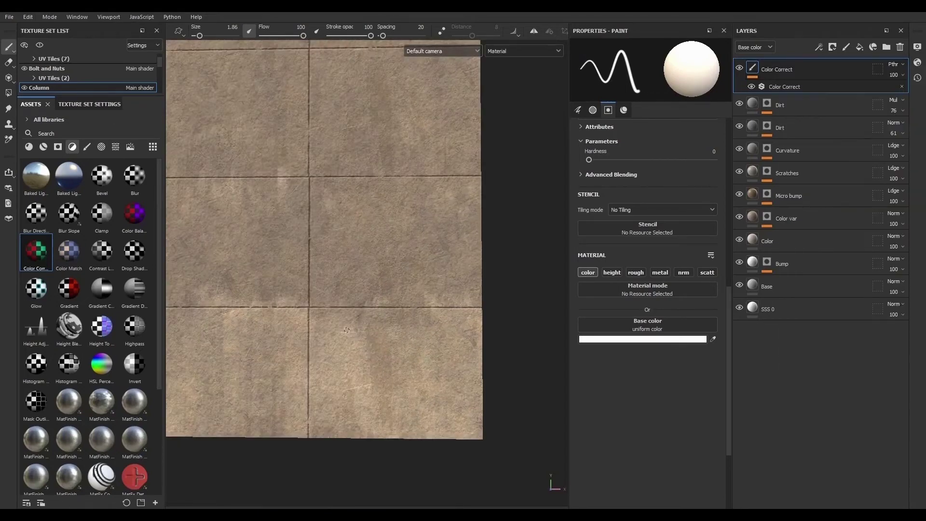
scroll(68, 72, "down", 2)
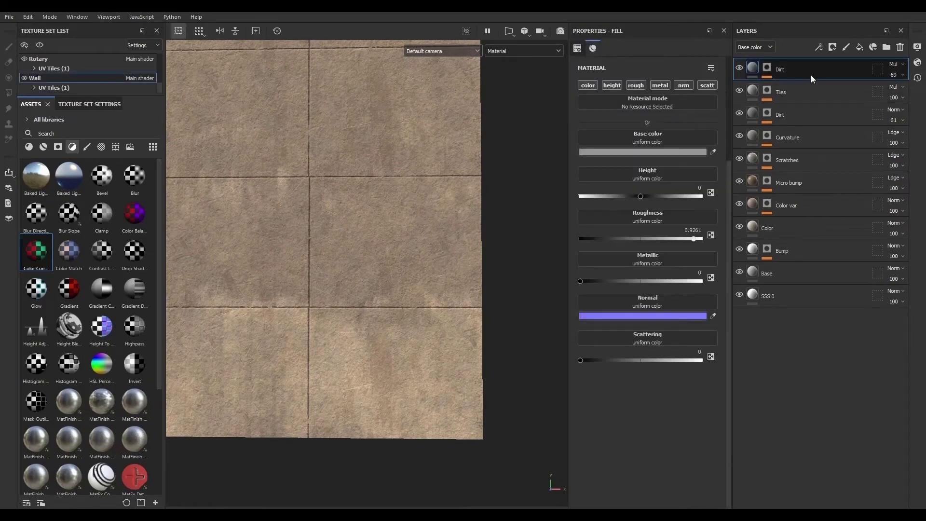
key("ctrl+v")
key("alt+q")
- Set the Wall Color Correct midtones to contrast 0.36, luminosity 0.08 and saturation 0.46
left_click_drag(429, 275, 454, 345, "alt")
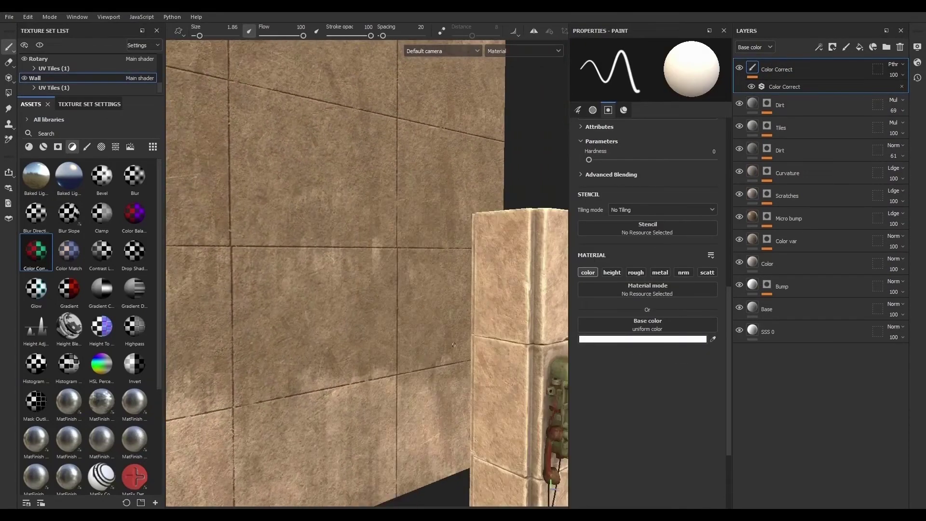
right_click_drag(453, 345, 263, 290, "alt")
middle_click_drag(263, 290, 244, 261, "alt")
left_click_drag(415, 309, 407, 328, "alt")
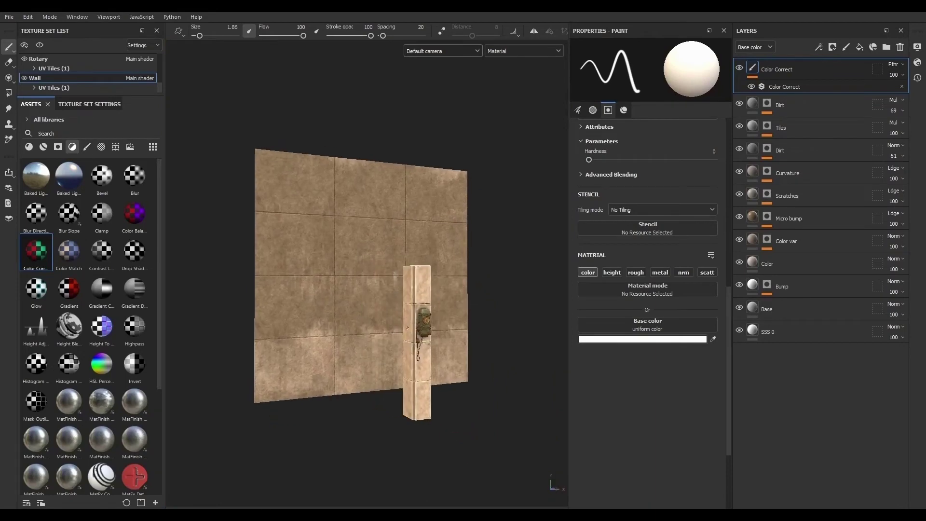
scroll(408, 329, "up", 5)
left_click(801, 87)
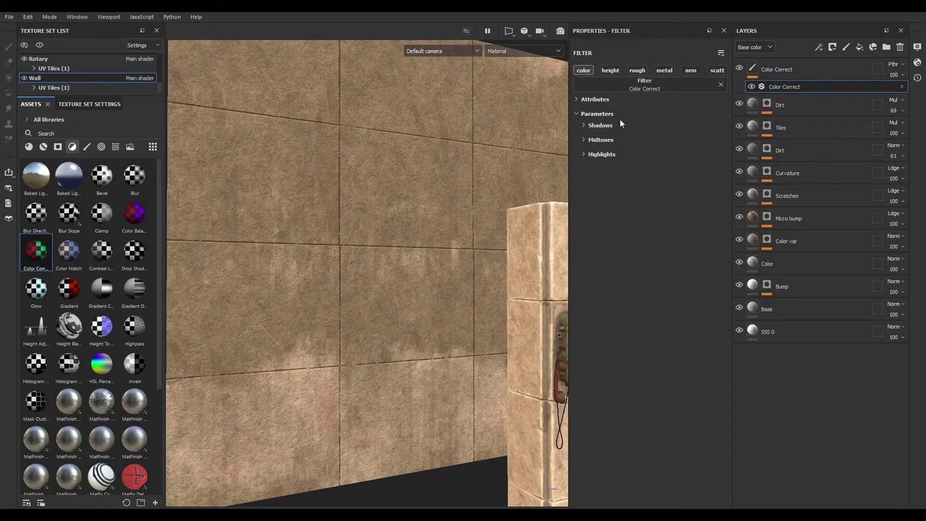
left_click(598, 141)
mouse_move(677, 158)
left_mouse_down()
mouse_move(650, 160)
mouse_move(699, 160)
mouse_move(681, 161)
left_mouse_up()
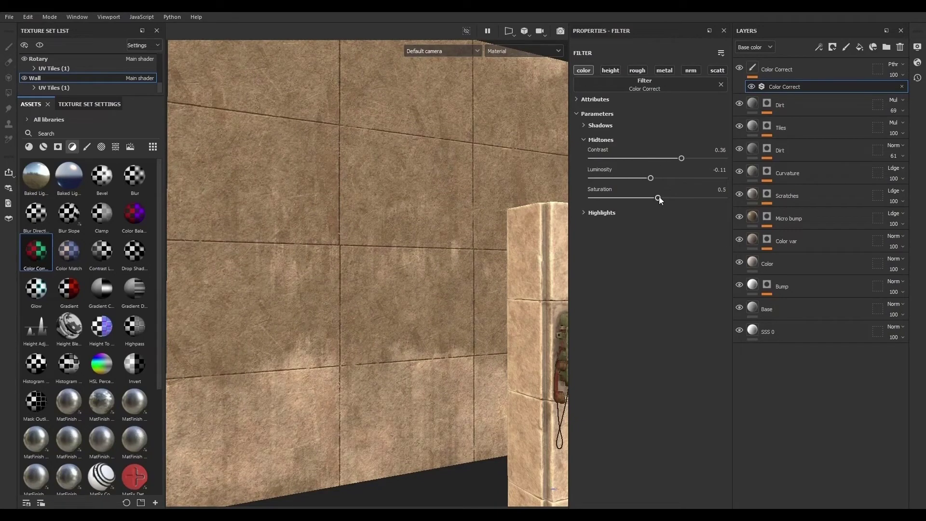
mouse_move(659, 198)
left_mouse_down()
mouse_move(659, 178)
mouse_move(657, 200)
left_mouse_up()
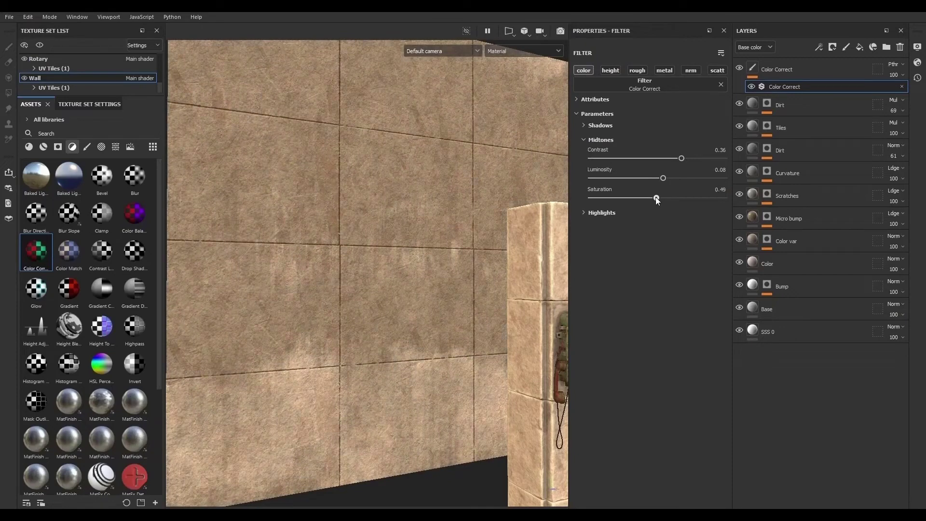
- Raise the Wall filter's highlight luminosity to 0.28 and shadow luminosity to 0.15
left_click(608, 215)
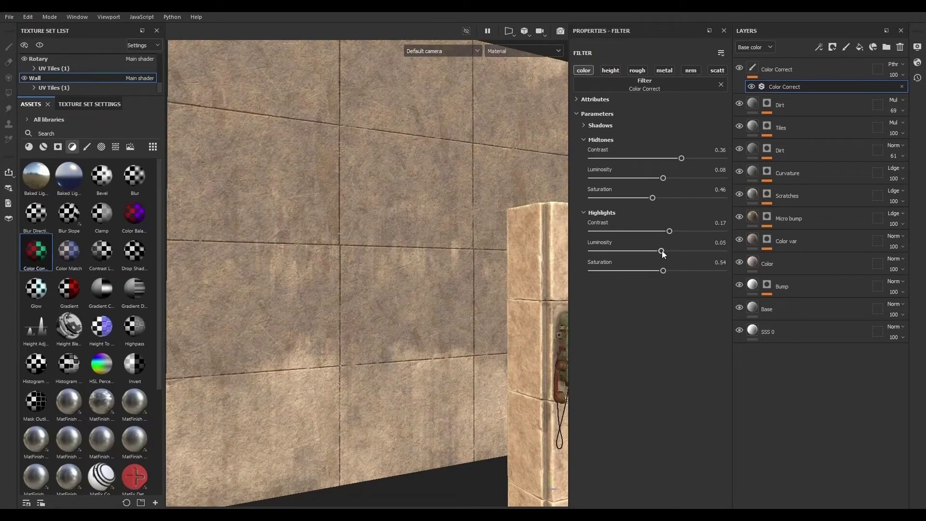
mouse_move(662, 251)
left_mouse_down()
mouse_move(673, 250)
mouse_move(625, 249)
mouse_move(664, 250)
left_mouse_up()
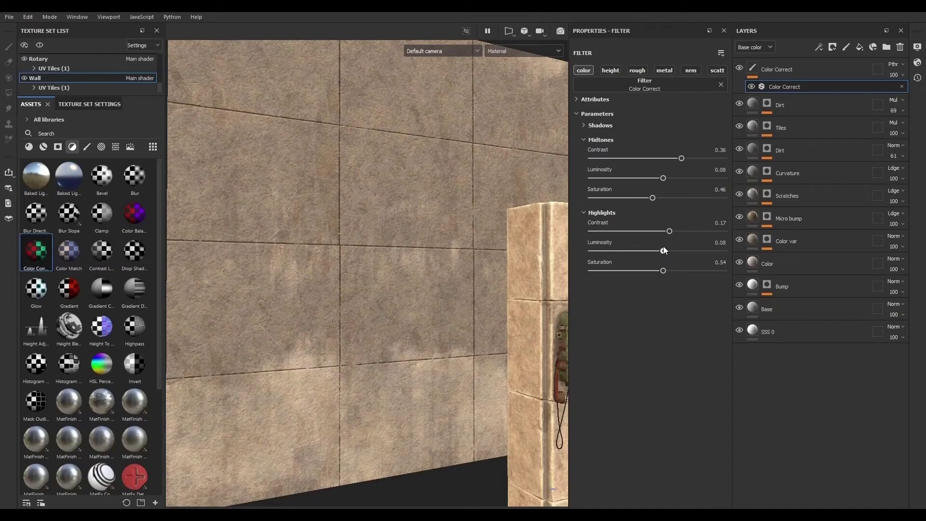
left_click(603, 126)
mouse_move(671, 183)
left_mouse_down()
mouse_move(644, 165)
mouse_move(669, 164)
left_mouse_up()
- Switch the viewport to Camera001
left_click_drag(449, 318, 472, 76, "alt")
left_click(456, 53)
left_click(448, 72)
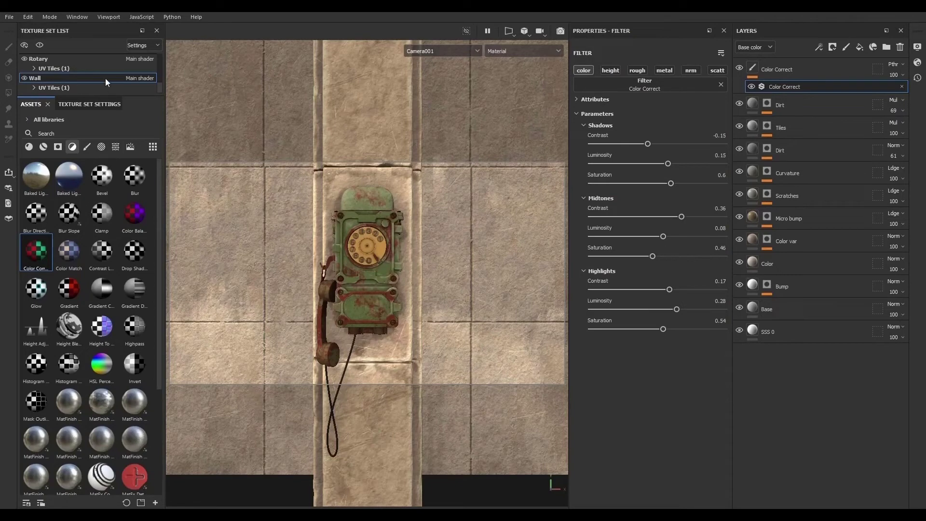
- Enlarge the texture set list and inspect the Cord and Rotary texture sets
left_click_drag(137, 97, 125, 228)
left_click(60, 116)
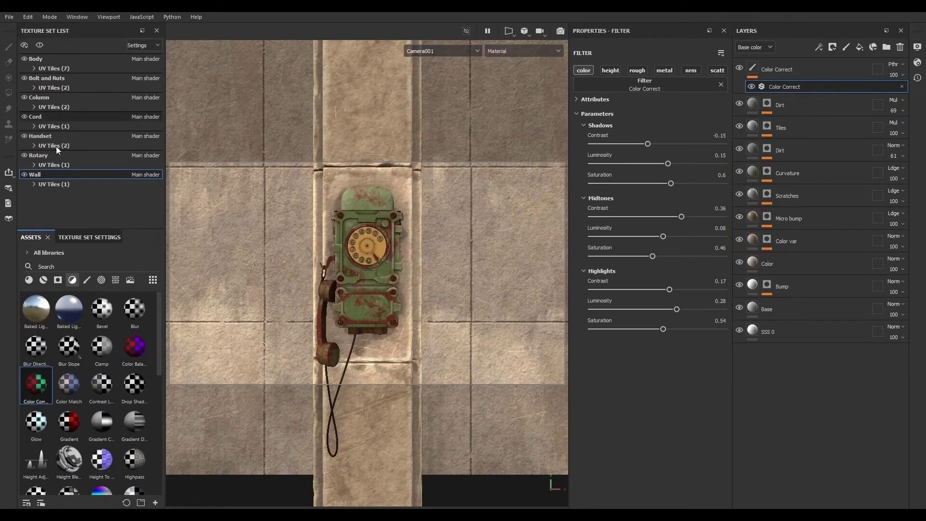
left_click(59, 154)
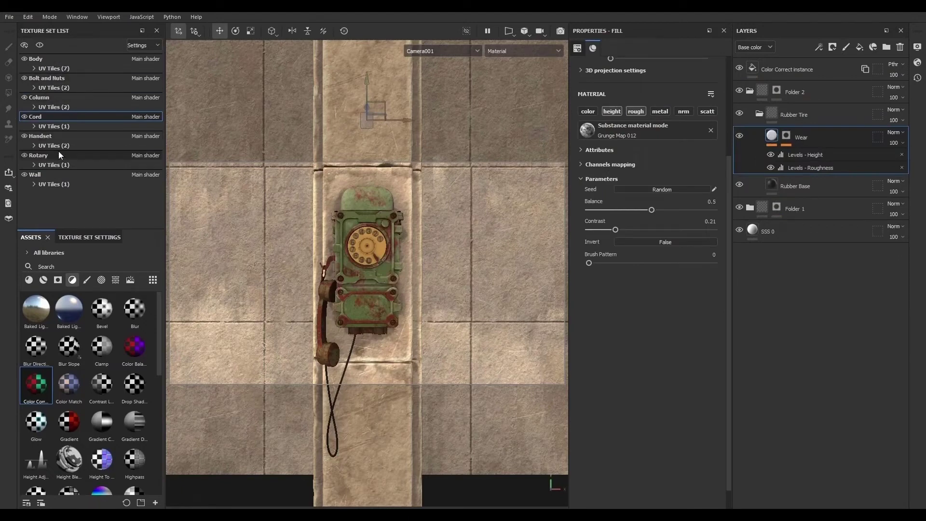
- Isolate the Rotary texture set in the viewport
left_click(40, 45)
scroll(323, 230, "up", 10)
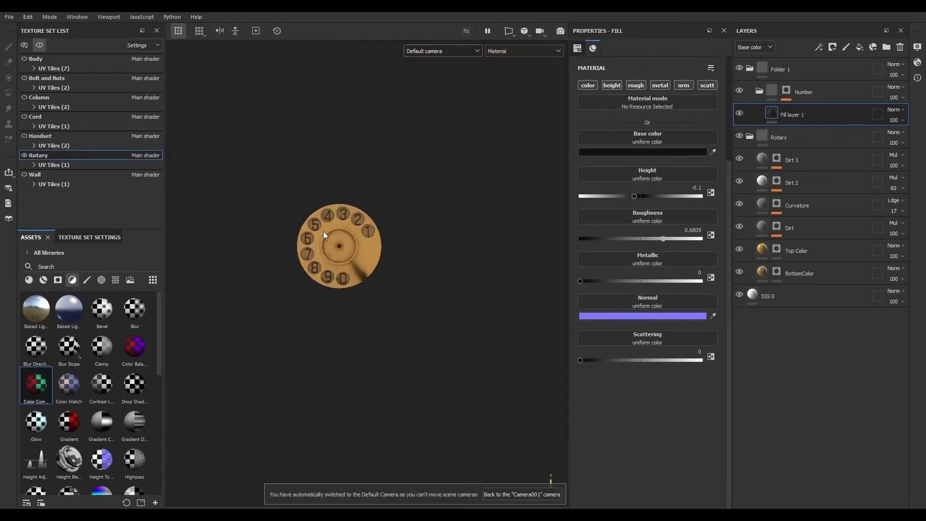
scroll(391, 199, "down", 3)
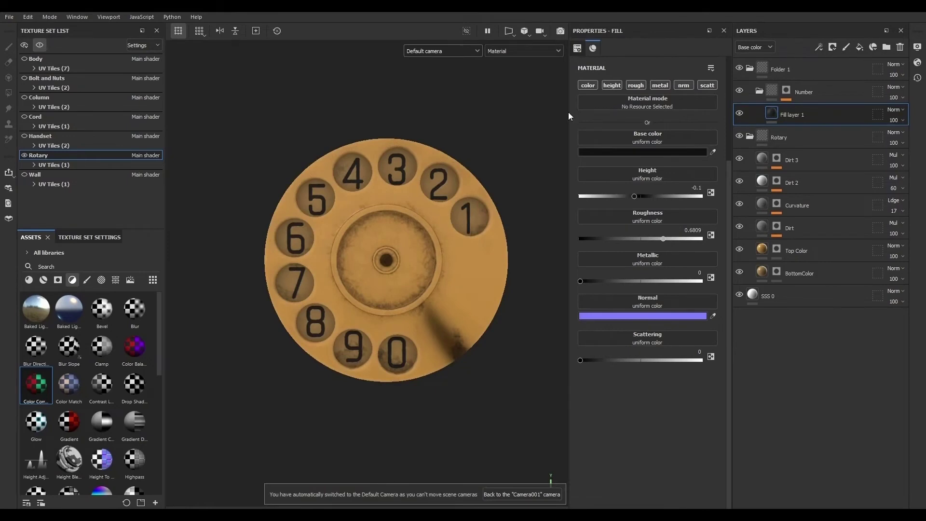
- Display the Scattering channel in the viewport and select the BottomColor layer
left_click(529, 50)
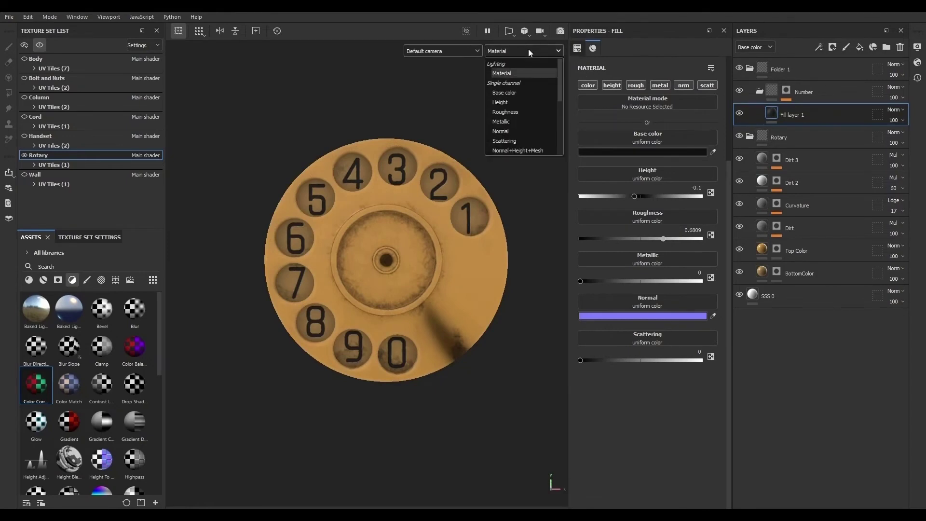
left_click(520, 142)
left_click_drag(311, 265, 332, 251, "alt")
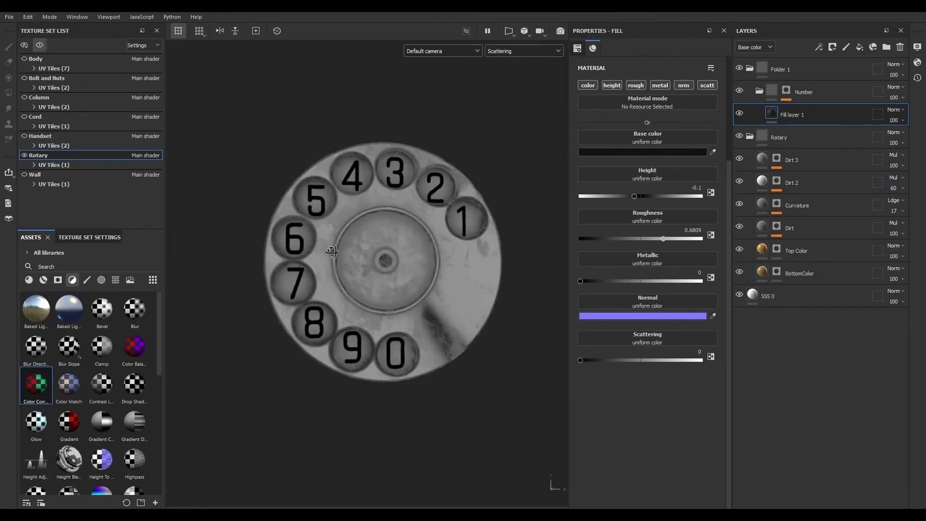
right_click_drag(331, 251, 469, 335, "alt")
middle_click_drag(409, 319, 361, 314, "alt")
left_click_drag(362, 314, 385, 320, "alt")
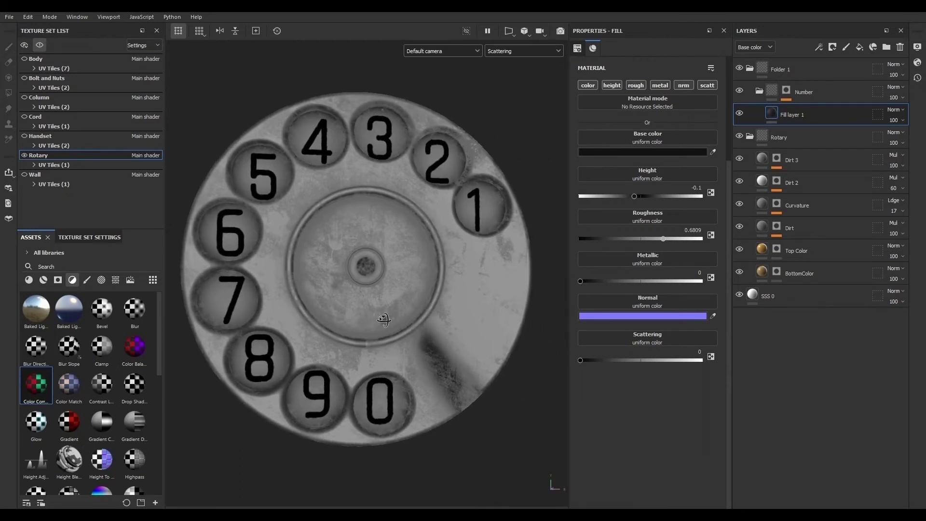
left_click(832, 272)
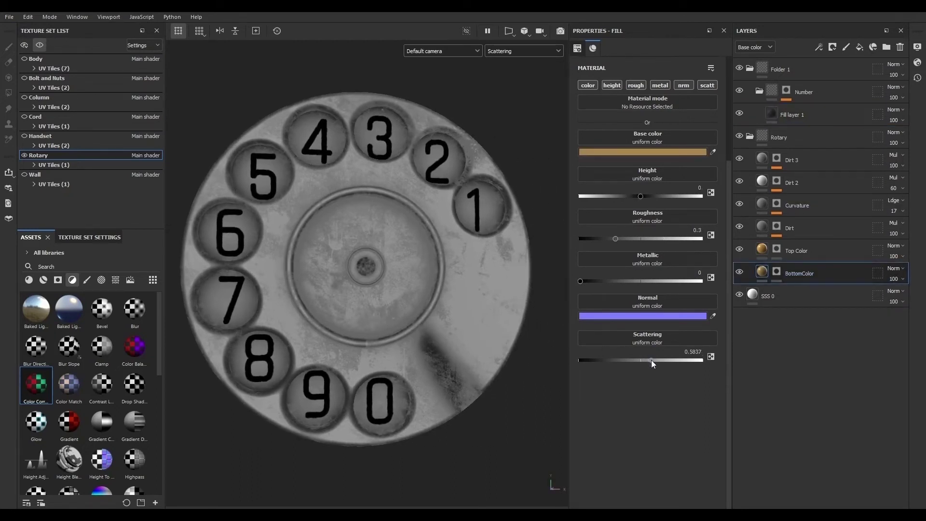
- Raise the BottomColor layer's Scattering to about 0.82 and pick a lighter base color for it
left_click_drag(652, 359, 681, 360)
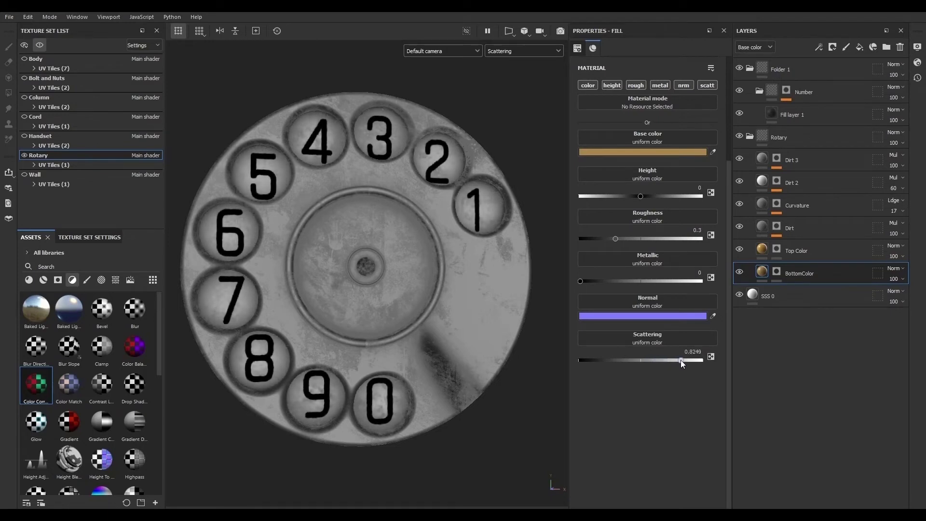
left_click(657, 152)
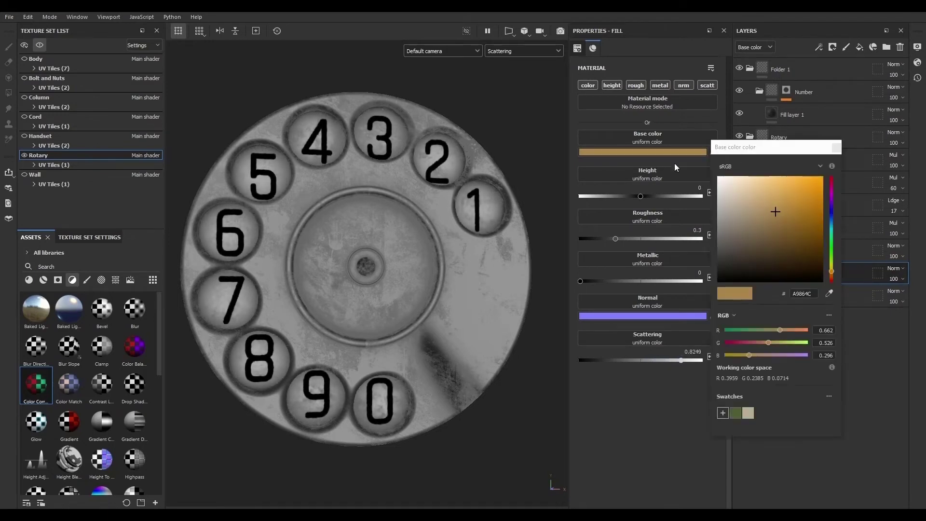
left_click(760, 205)
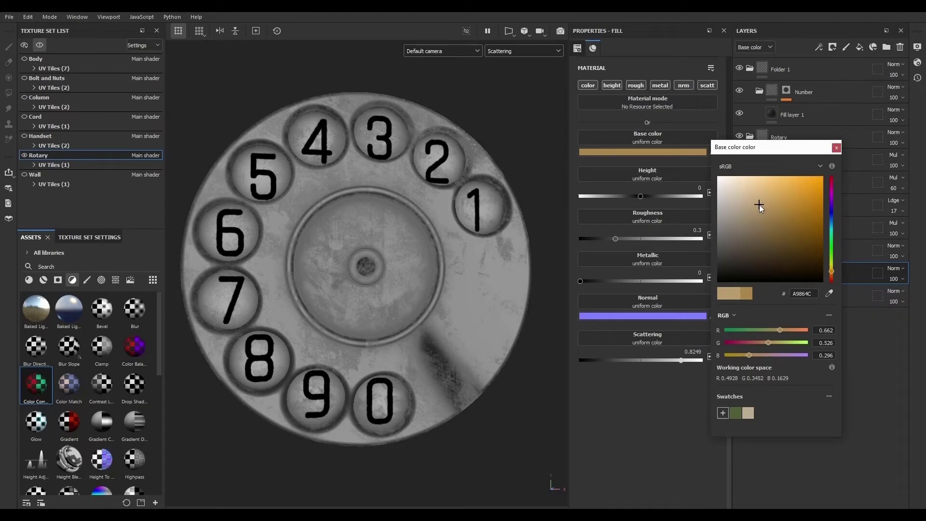
left_click(836, 148)
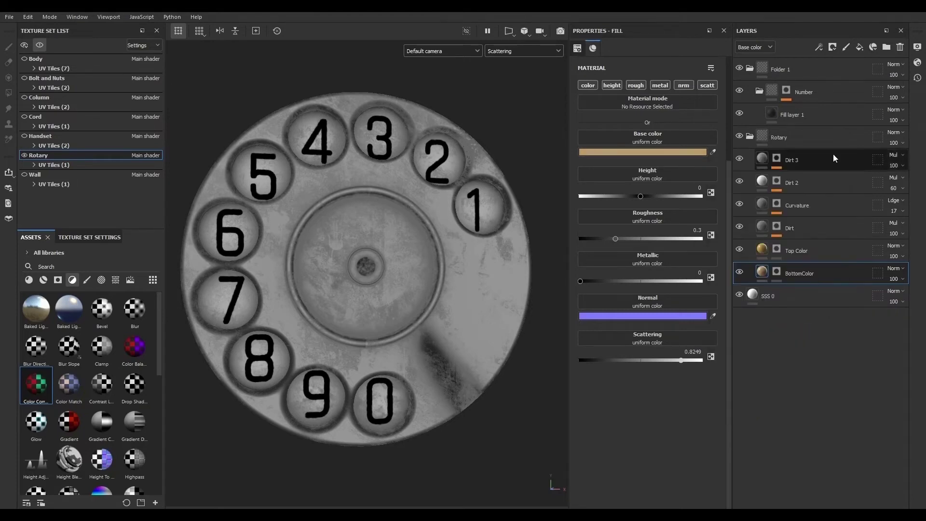
- Select the Top Color layer, set its Scattering to about 0.84 and lighten its base color
left_click(762, 249)
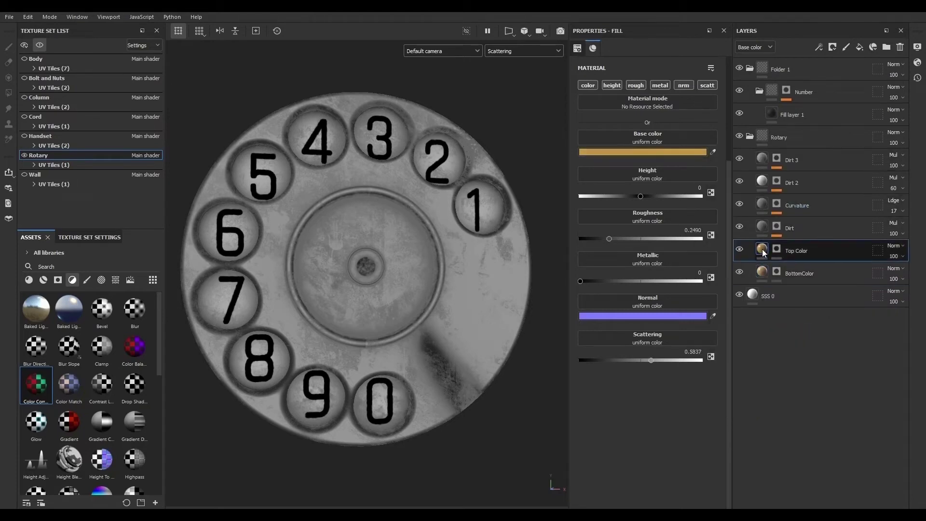
left_click(682, 360)
left_click(669, 152)
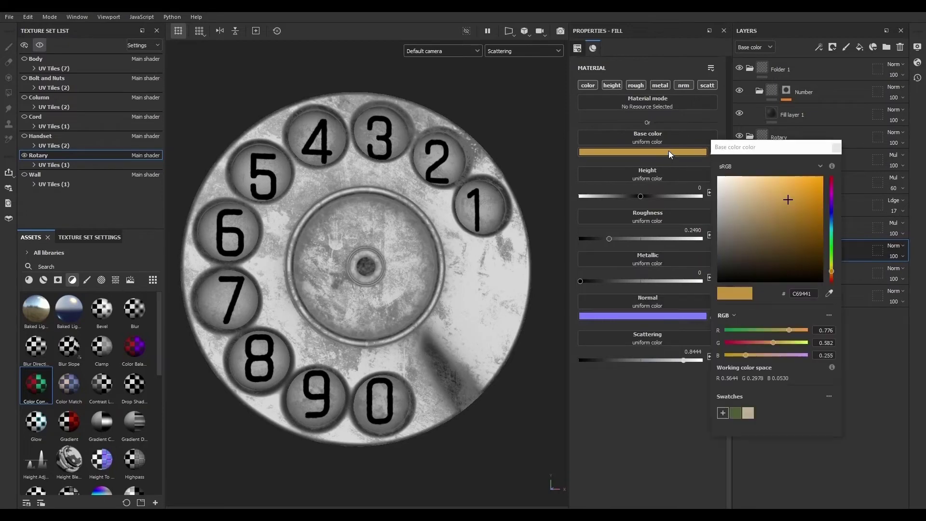
left_click(765, 193)
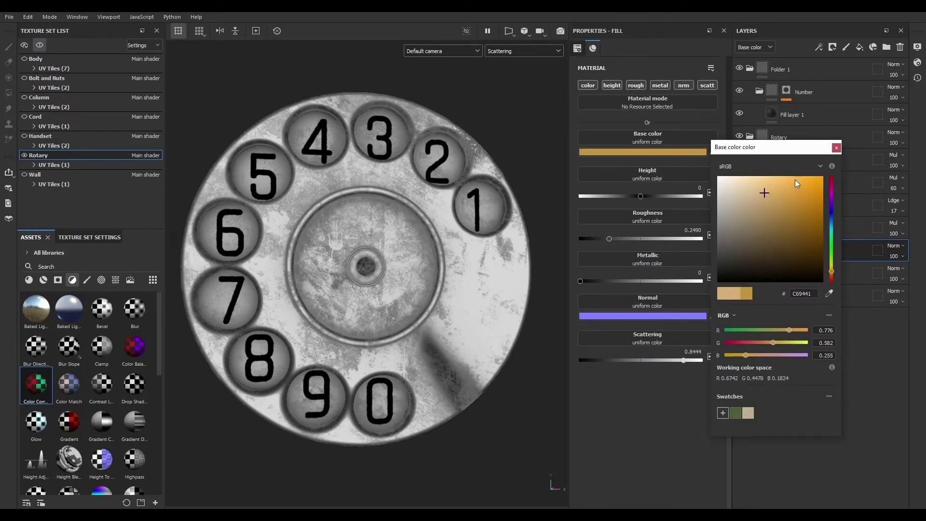
left_click(753, 191)
left_click(836, 147)
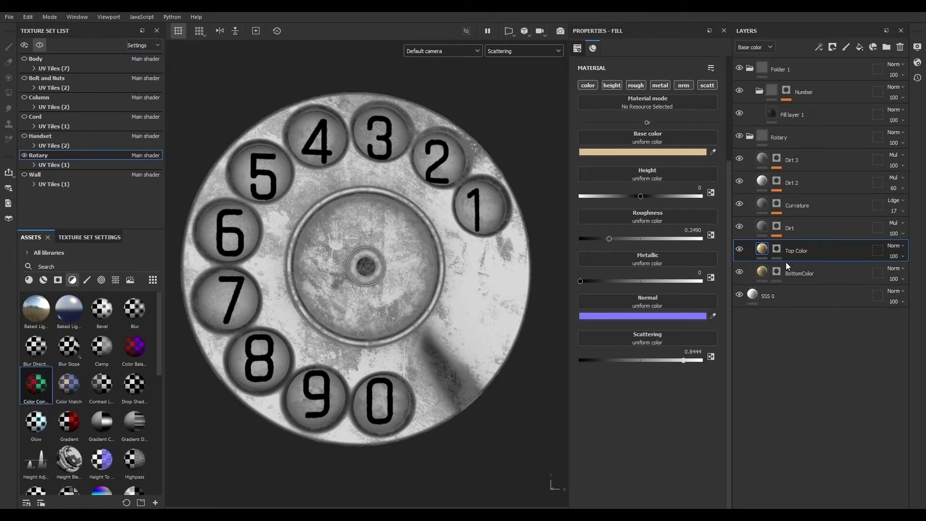
- Select the Dirt fill layer and raise its Scattering to about 0.28
left_click(778, 226)
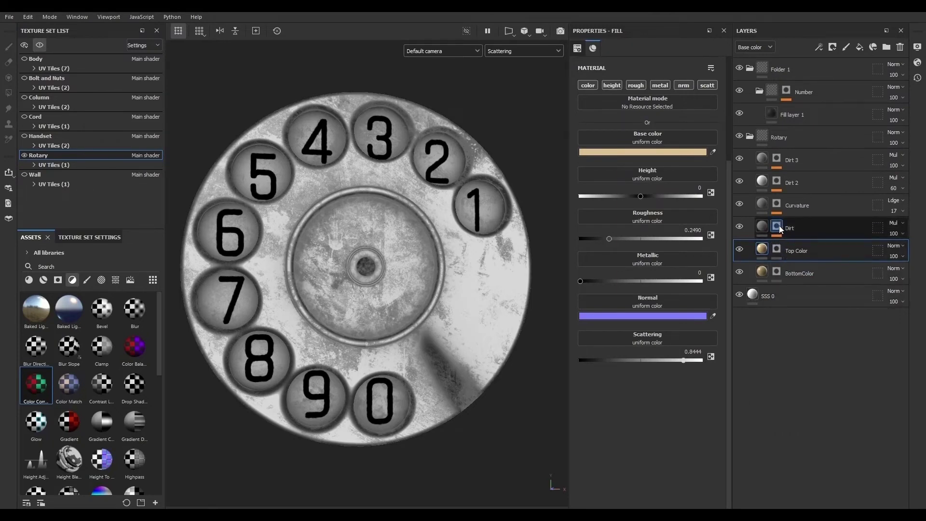
left_click(740, 226)
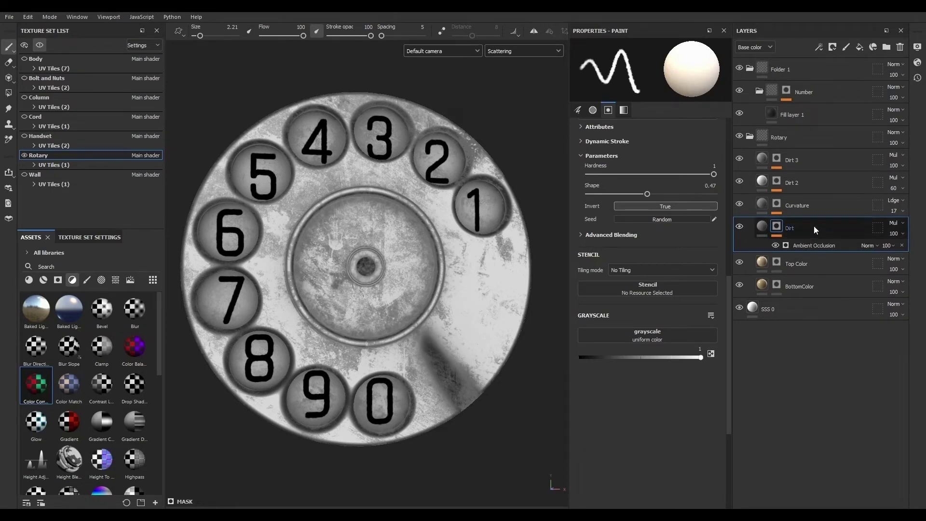
left_click(757, 228)
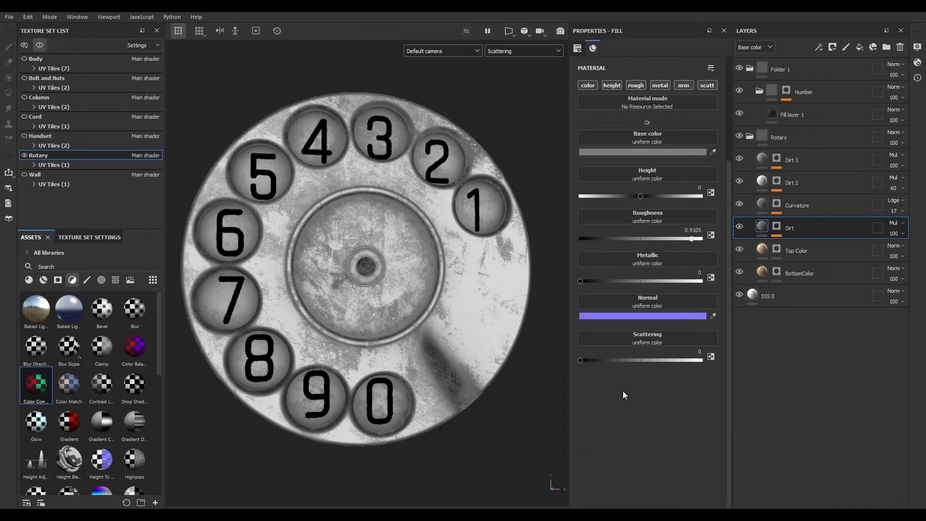
left_click_drag(580, 361, 611, 360)
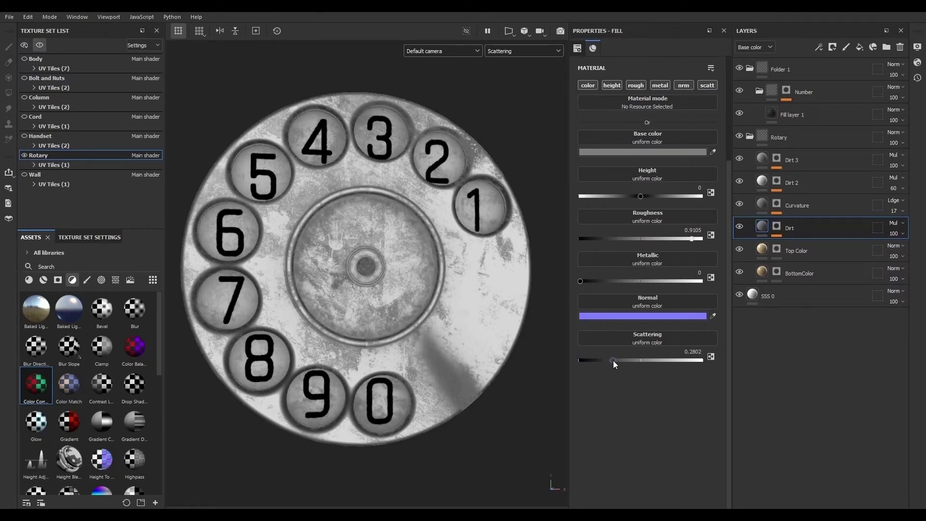
- Select the Curvature layer and raise its Scattering to about 0.53
left_click(740, 204)
left_click(740, 204)
left_click(762, 203)
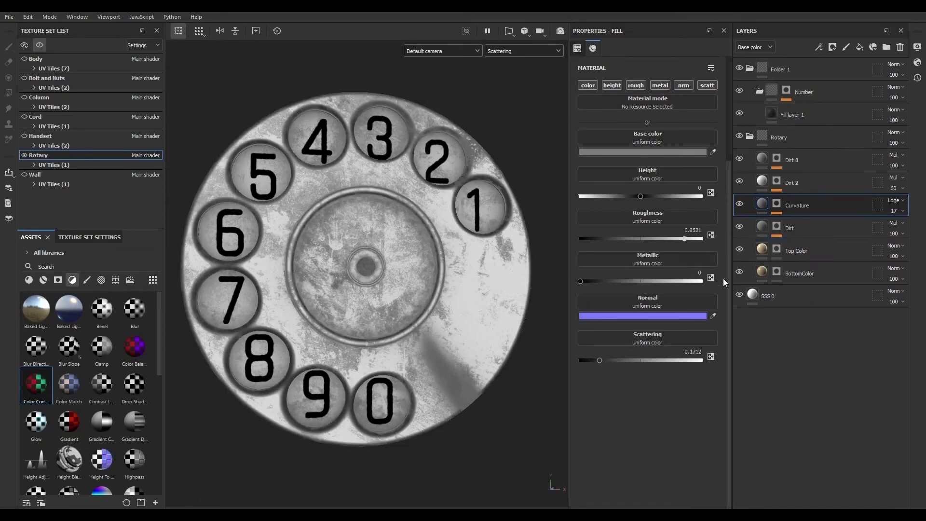
left_click_drag(601, 362, 644, 365)
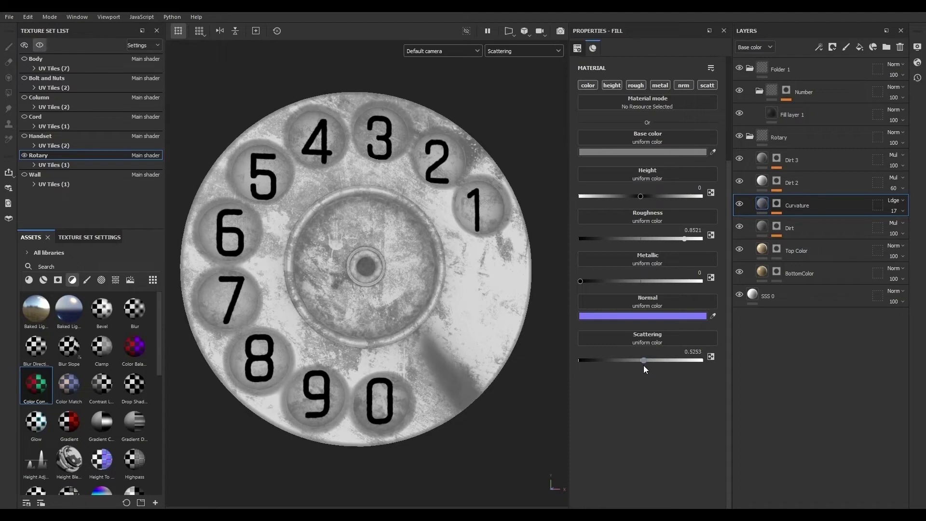
- Select the Dirt 2 layer and raise its Scattering to about 0.76
left_click(761, 185)
left_click(740, 181)
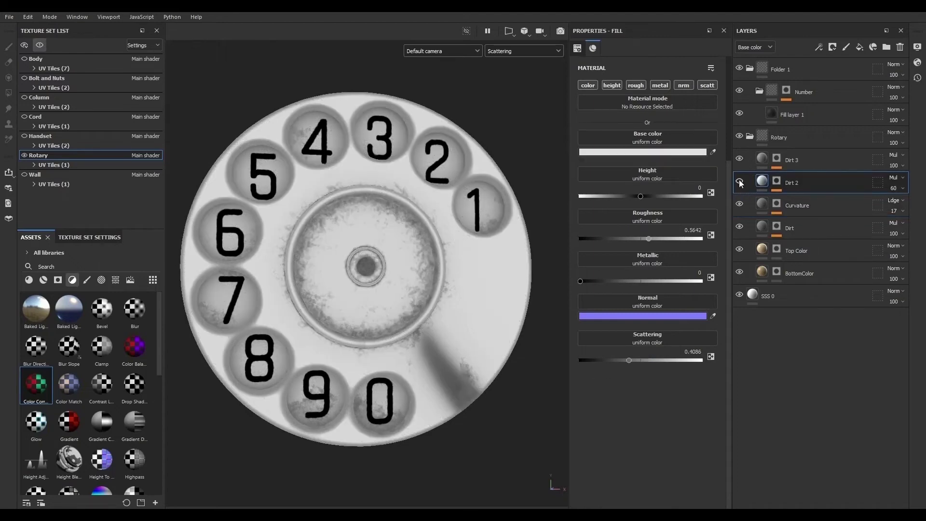
left_click(739, 181)
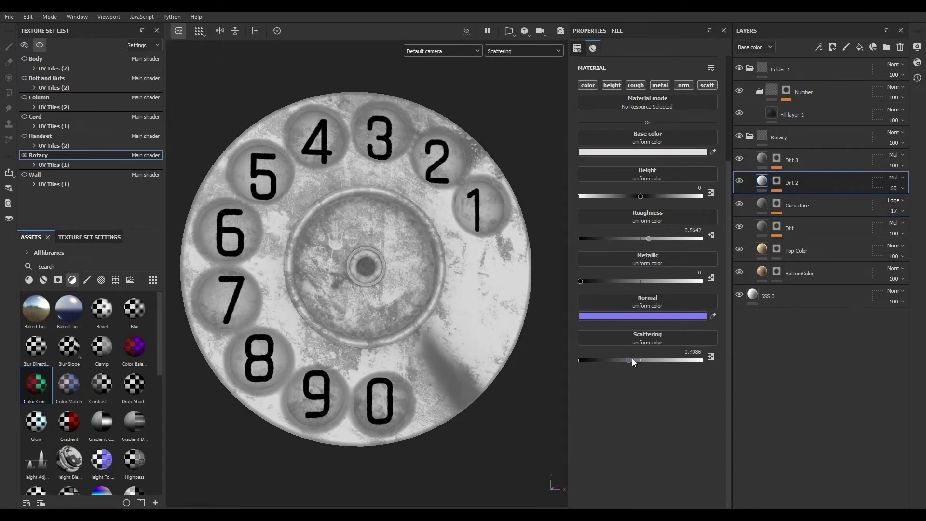
left_click_drag(632, 360, 675, 360)
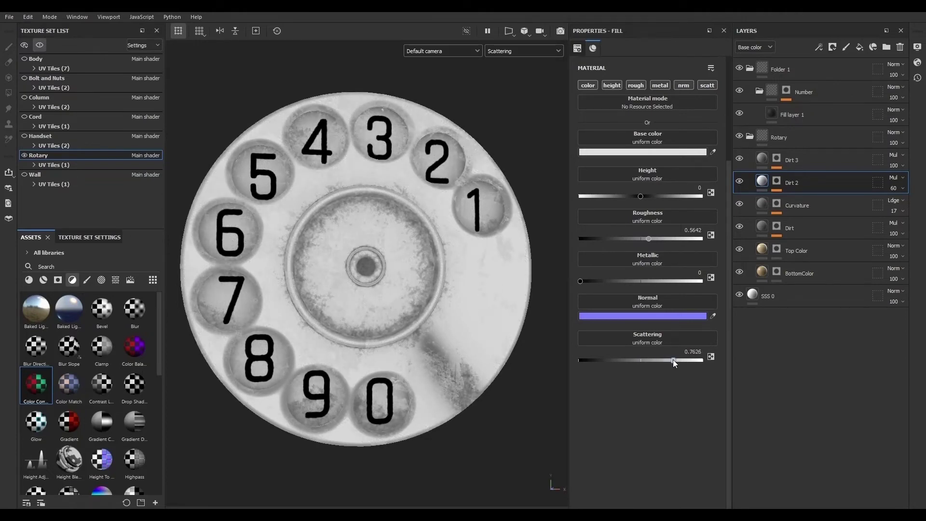
- Switch the viewport display from the Scattering channel back to the full Material view
left_click(739, 159)
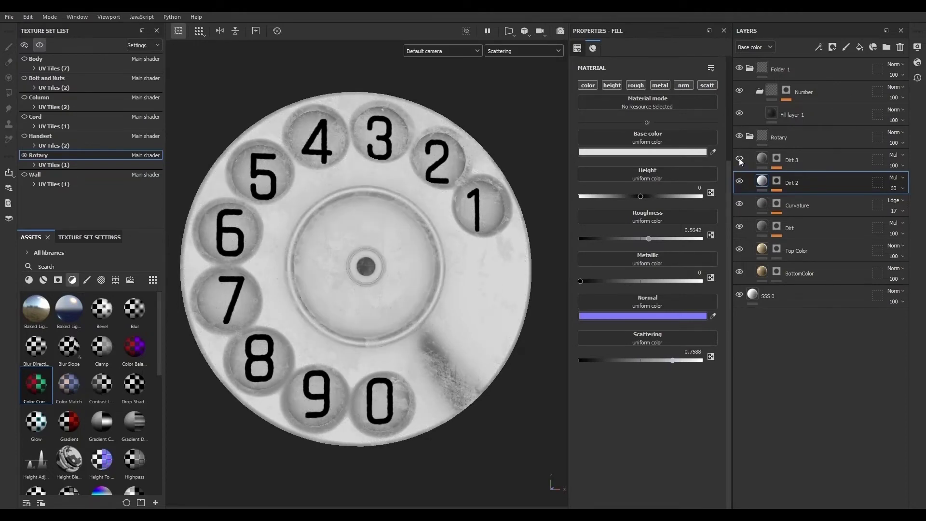
left_click(739, 158)
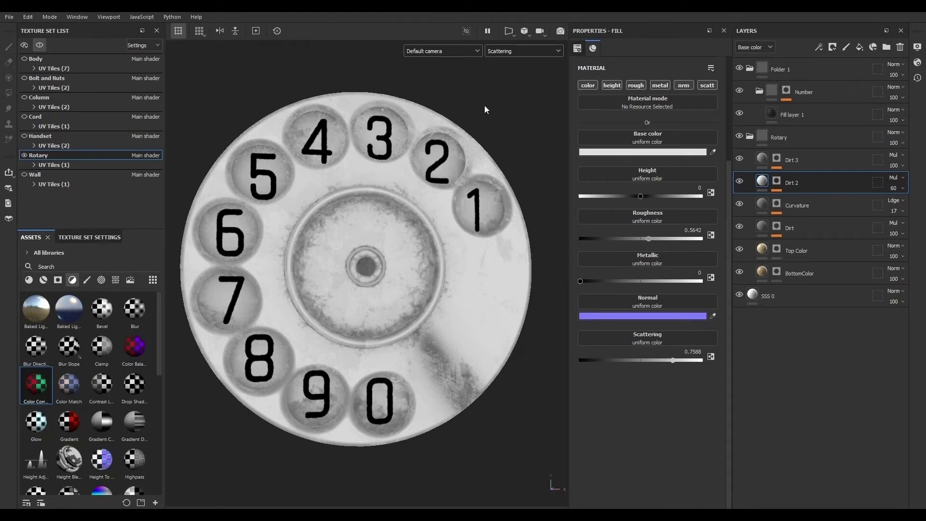
left_click(507, 51)
left_click(504, 61)
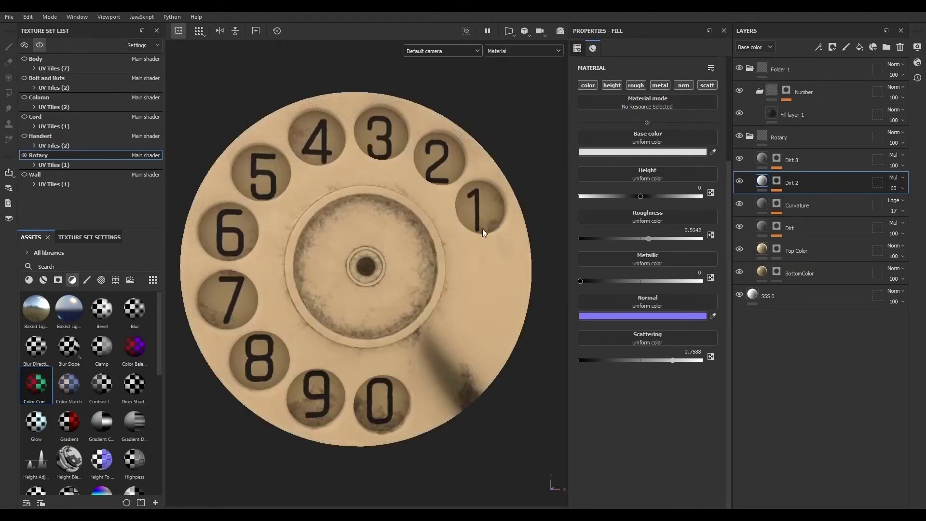
- Inspect the rotary dial's material from several angles in the viewport
left_click_drag(520, 351, 386, 348, "alt")
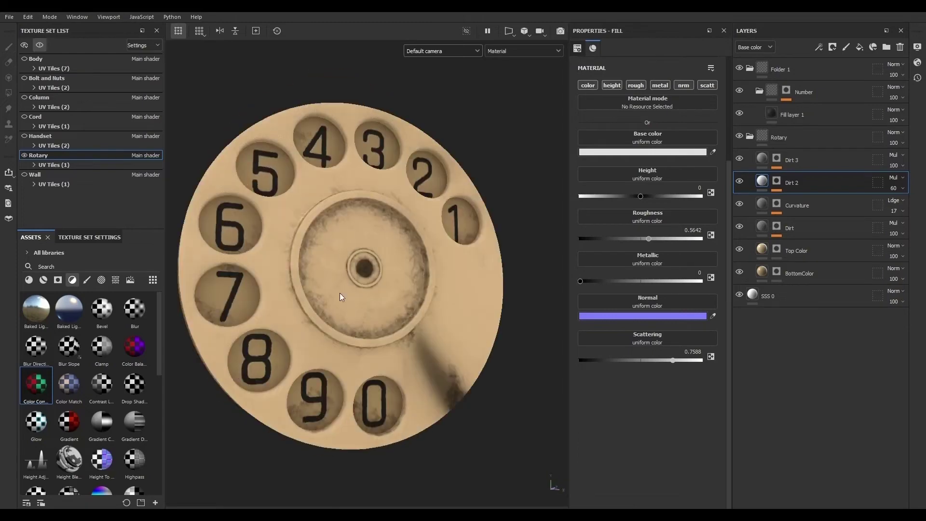
right_click_drag(386, 333, 463, 345, "alt")
middle_click_drag(463, 346, 620, 384, "alt")
left_click_drag(400, 348, 447, 294, "alt")
right_click_drag(446, 295, 403, 309, "shift")
right_click_drag(483, 370, 199, 309, "alt")
left_click_drag(540, 420, 521, 488, "alt+shift")
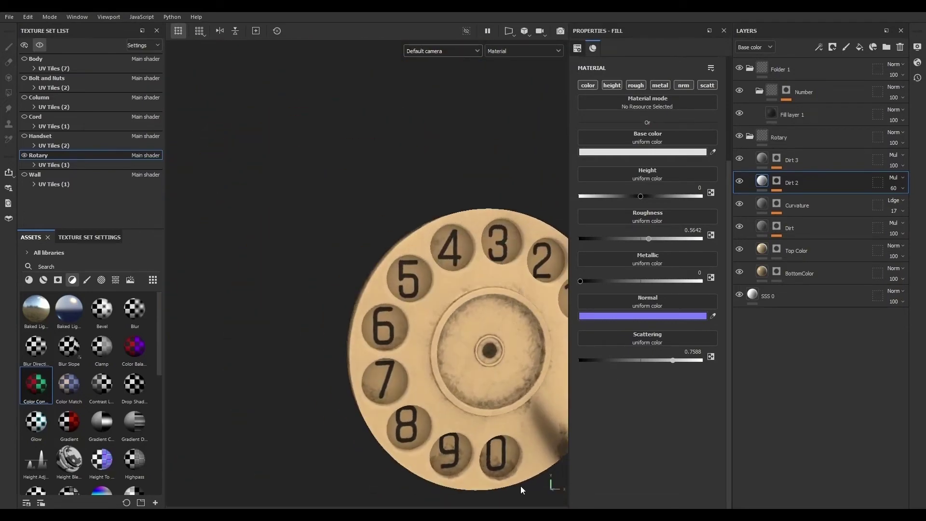
middle_click_drag(509, 417, 430, 356, "alt")
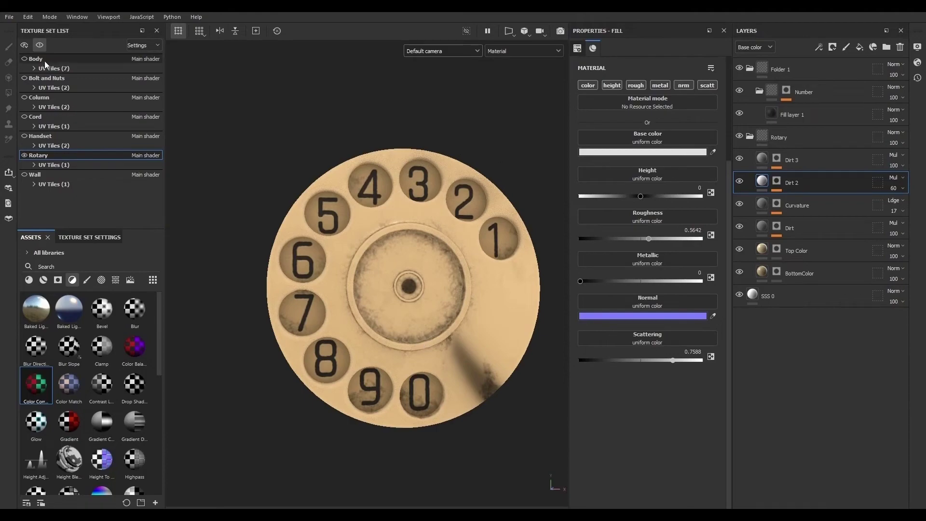
- Turn off texture set isolation to show the whole telephone again
left_click(39, 45)
right_click_drag(383, 344, 62, 202, "alt")
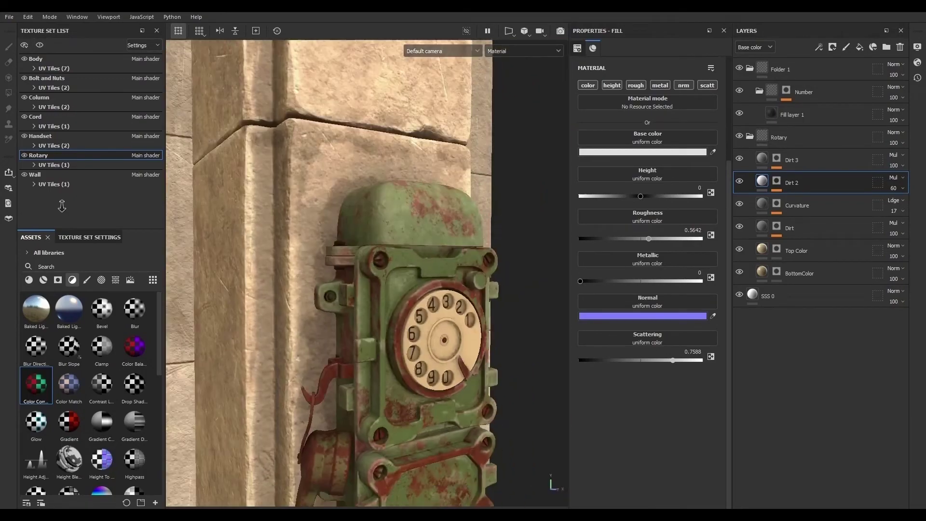
middle_click_drag(471, 397, 453, 320, "alt")
left_click_drag(453, 321, 408, 317, "alt")
right_click_drag(408, 317, 615, 381, "alt")
middle_click_drag(504, 323, 453, 338, "alt")
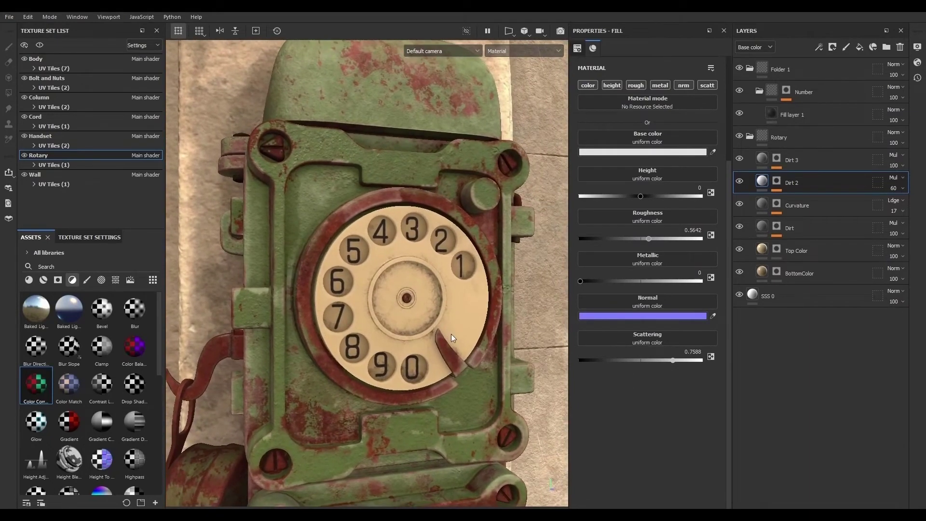
- Switch the viewport to Camera001
key("ctrl")
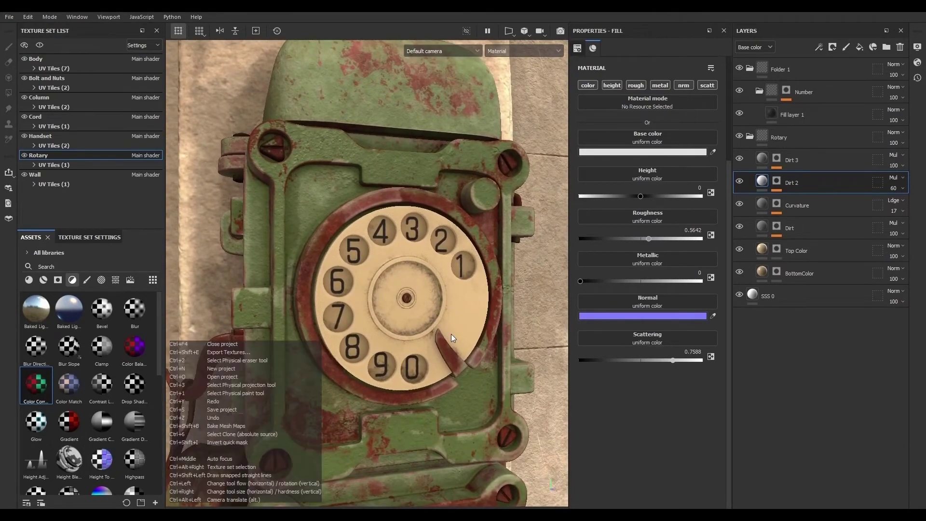
left_click(443, 50)
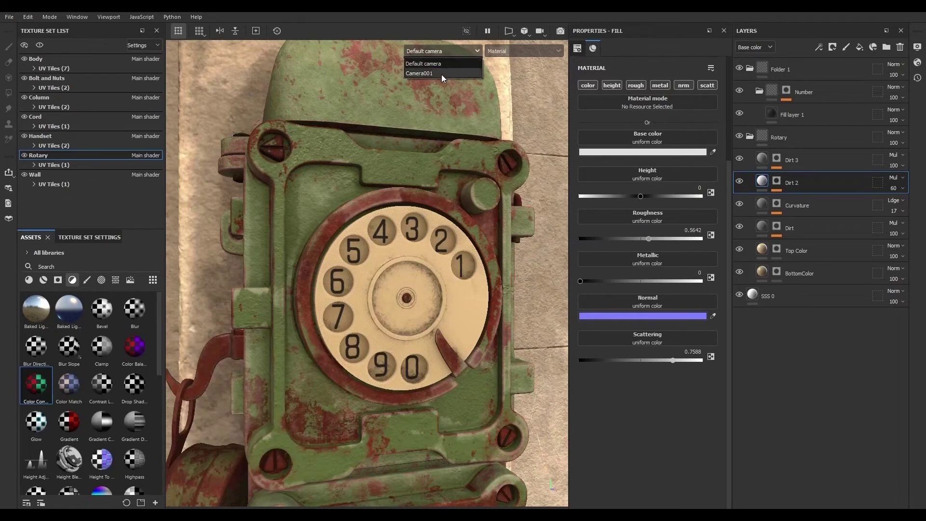
left_click(442, 73)
- Switch to Iray rendering and open the Main shader's settings
left_click(560, 32)
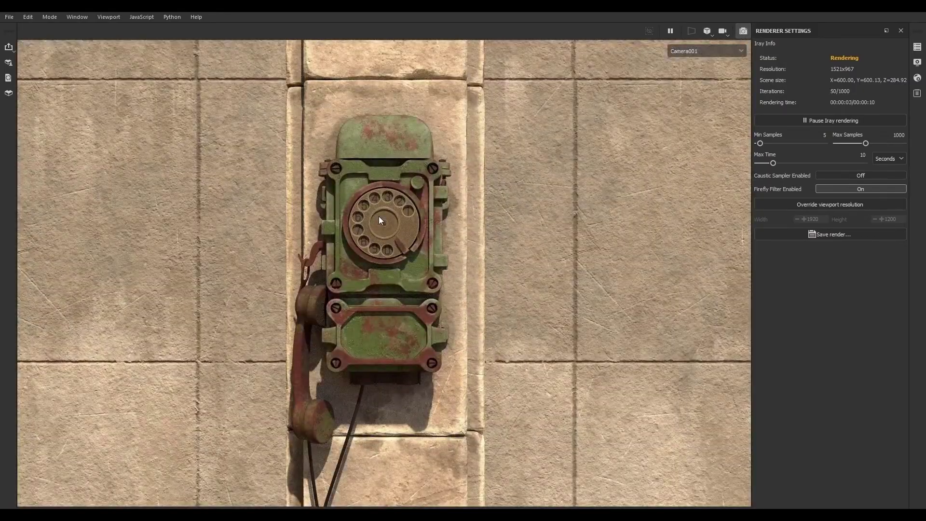
scroll(379, 221, "up", 10)
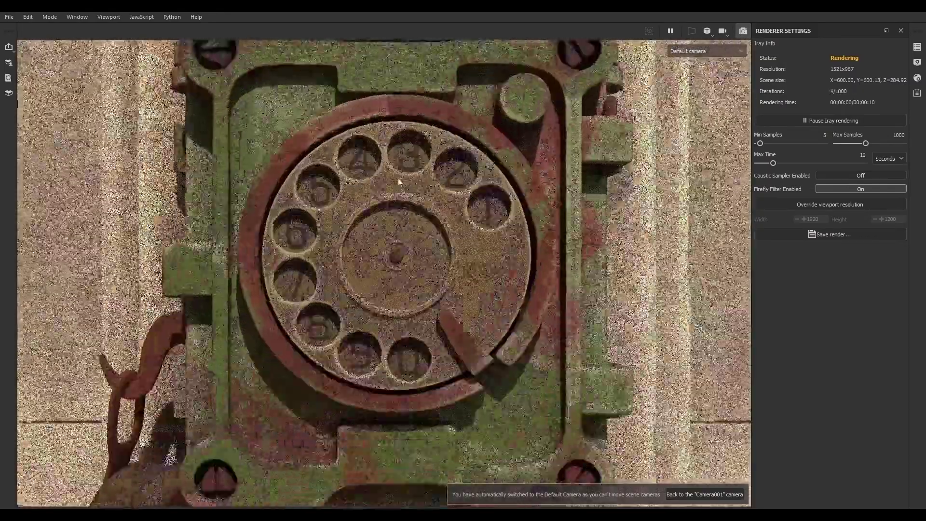
left_click(917, 79)
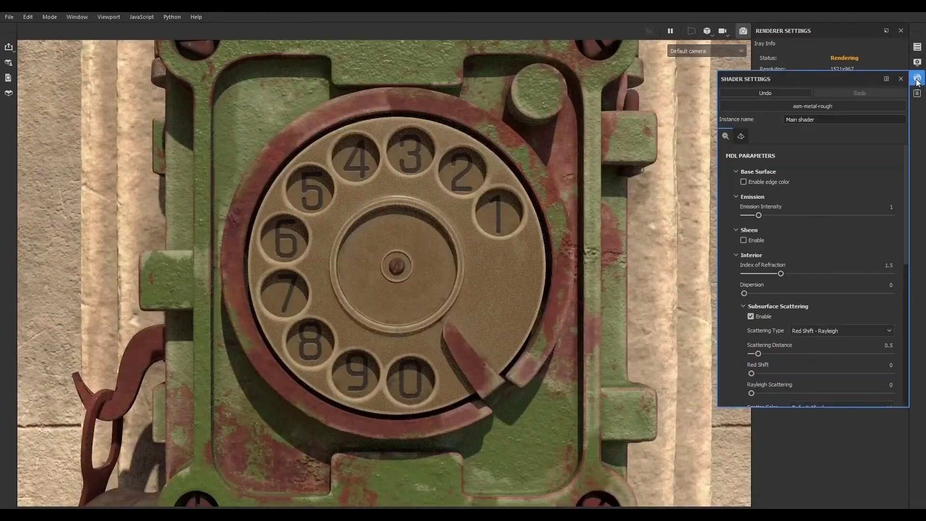
left_click(740, 136)
left_click(728, 136)
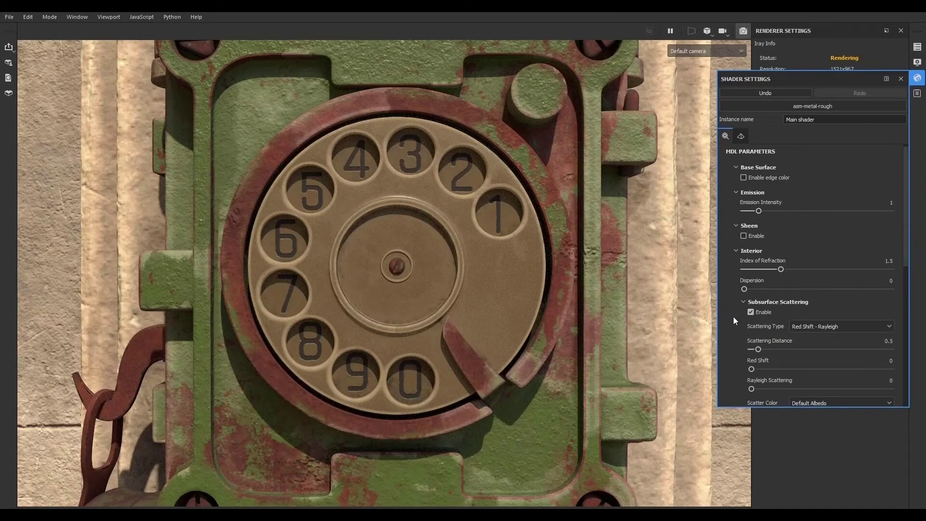
- Set the subsurface Scattering Type to Skin and the Scattering Distance to 0.1
left_click(824, 328)
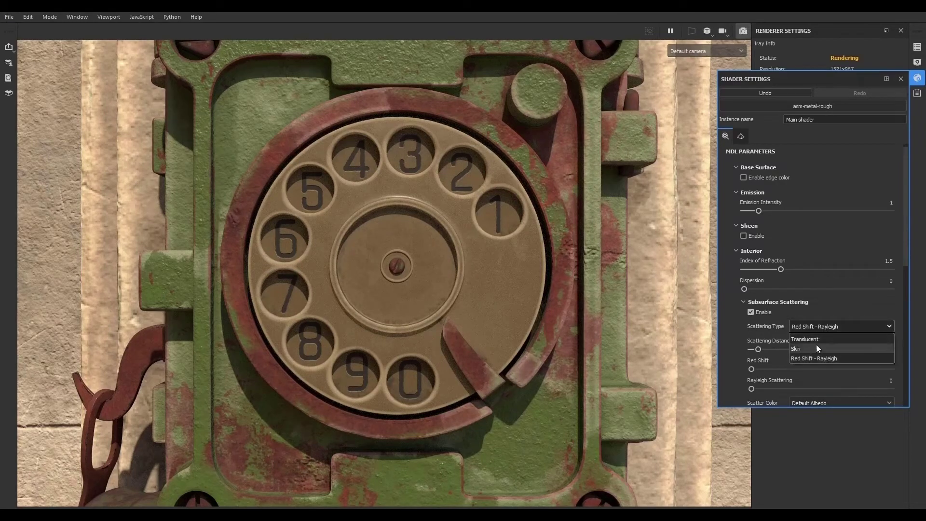
left_click(816, 344)
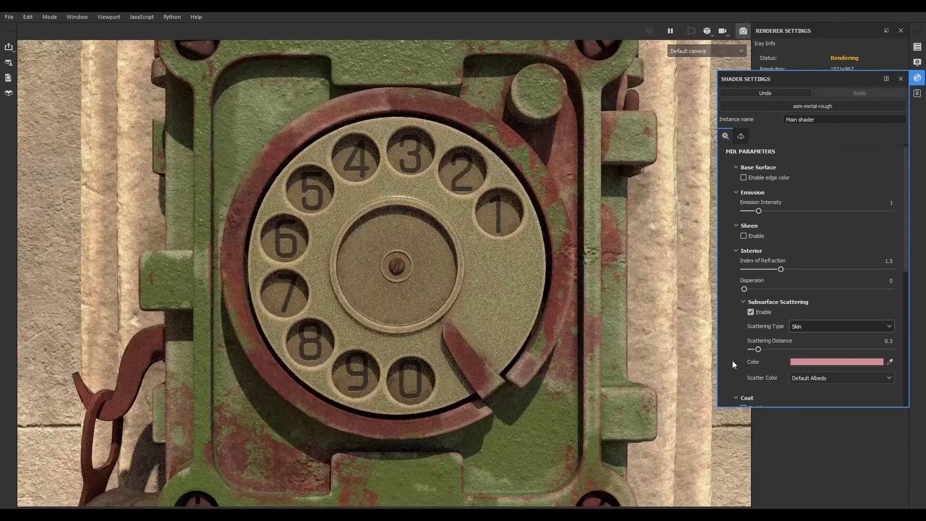
scroll(738, 360, "down", 1)
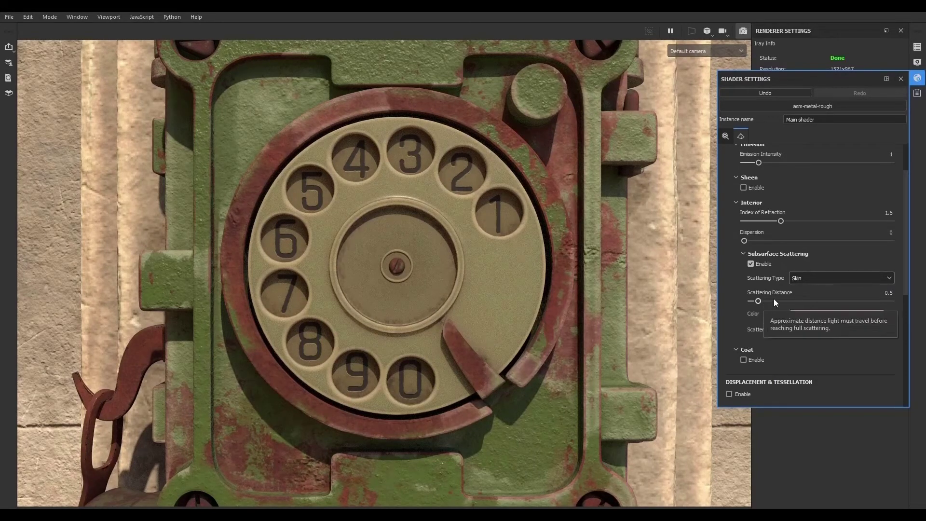
left_click(753, 302)
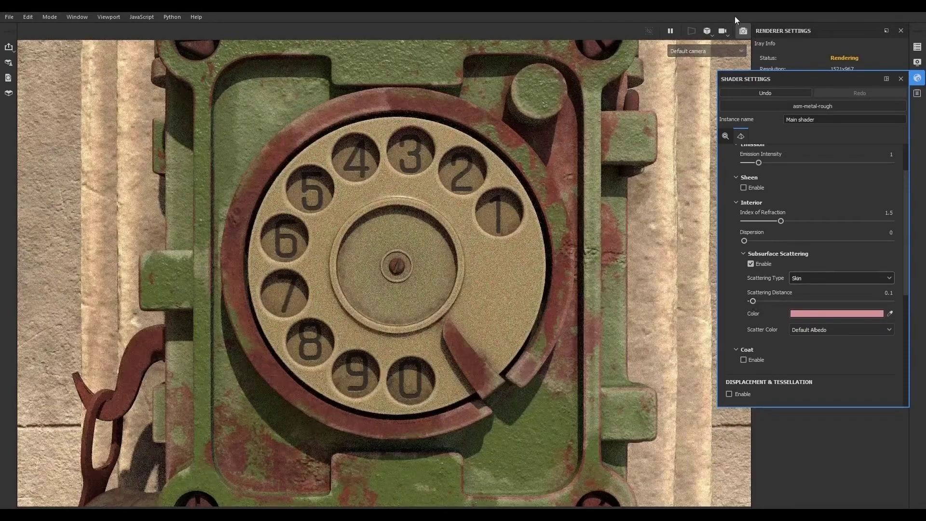
- Return to the material view, select the Top Color fill layer and set its base color to a warmer orange-tan
left_click(743, 31)
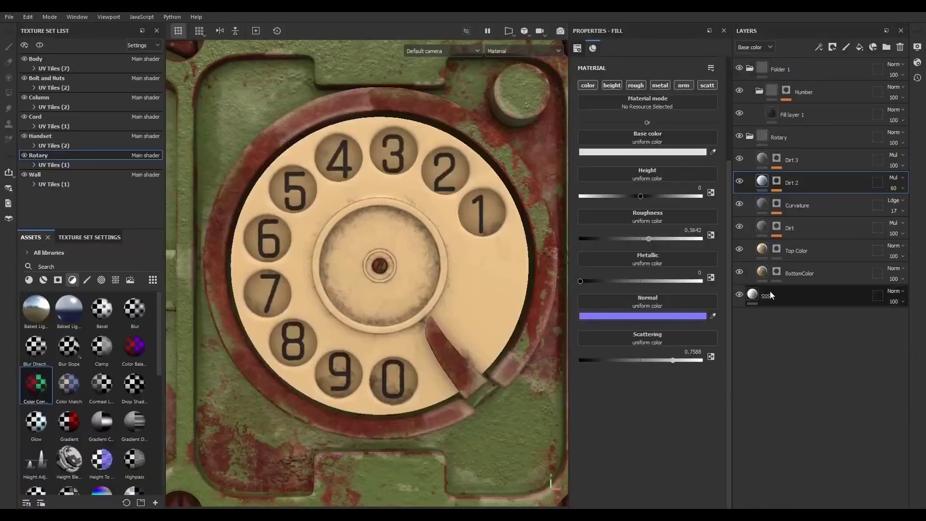
left_click(763, 256)
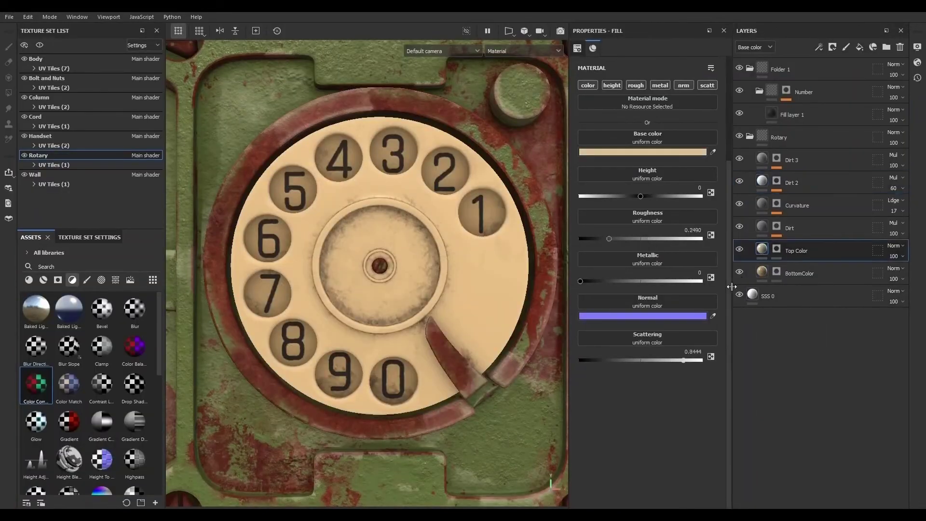
left_click(653, 152)
left_click(770, 197)
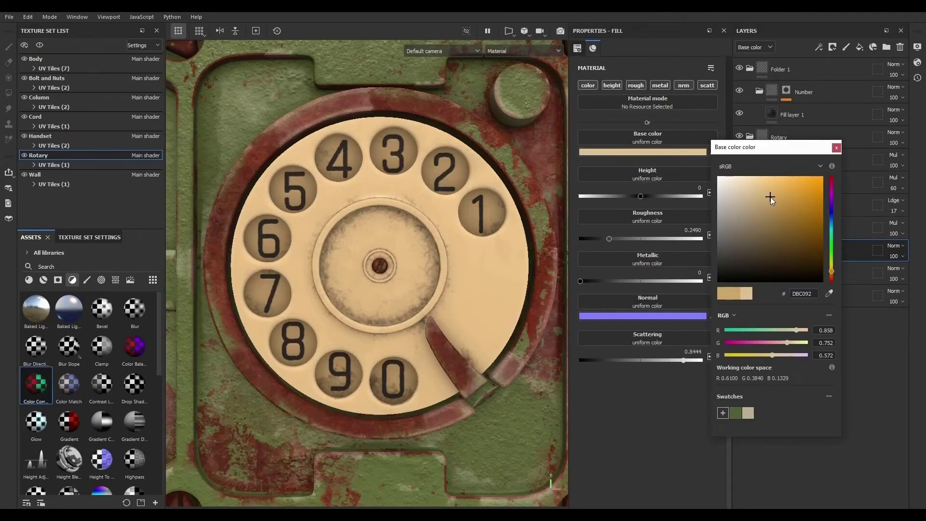
left_click(837, 147)
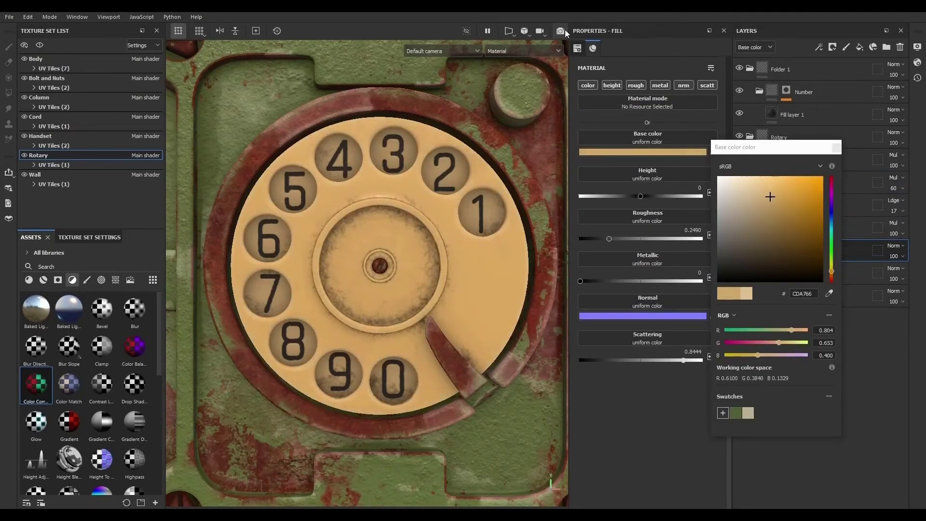
- Review the rotary dial in the Iray render, zooming in and out to inspect the new color
left_click(560, 30)
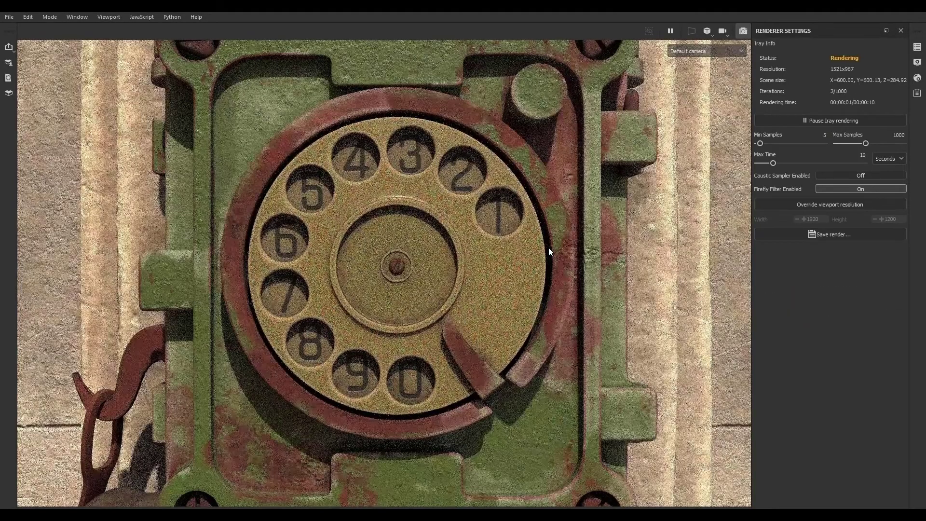
scroll(449, 257, "down", 3)
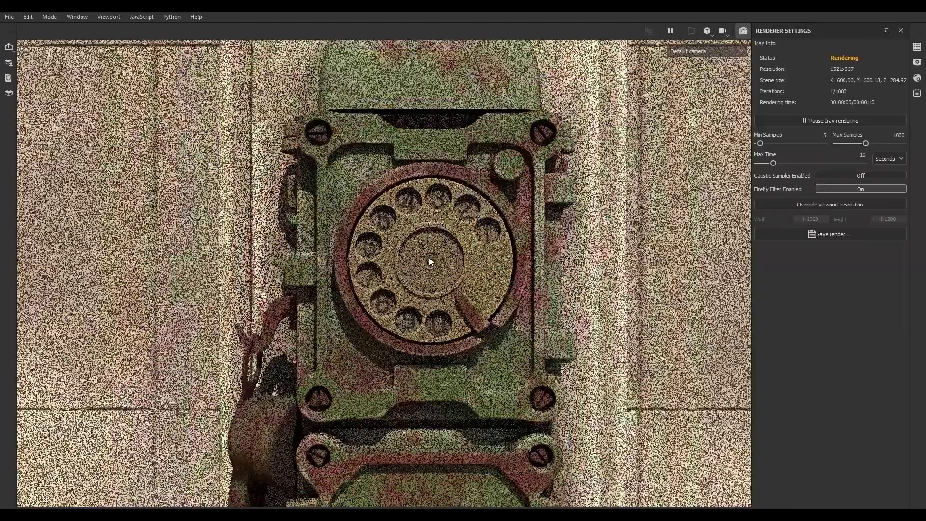
scroll(429, 258, "down", 2)
scroll(458, 263, "up", 5)
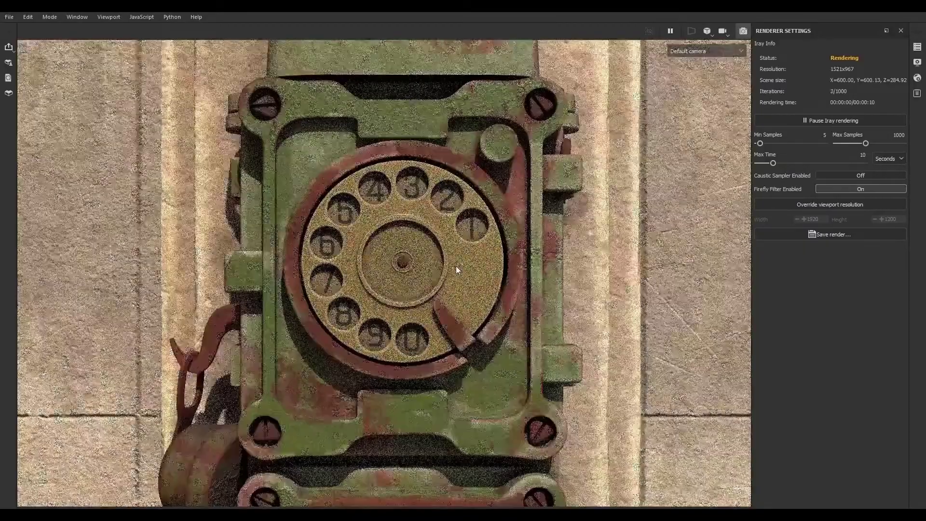
scroll(457, 266, "up", 3)
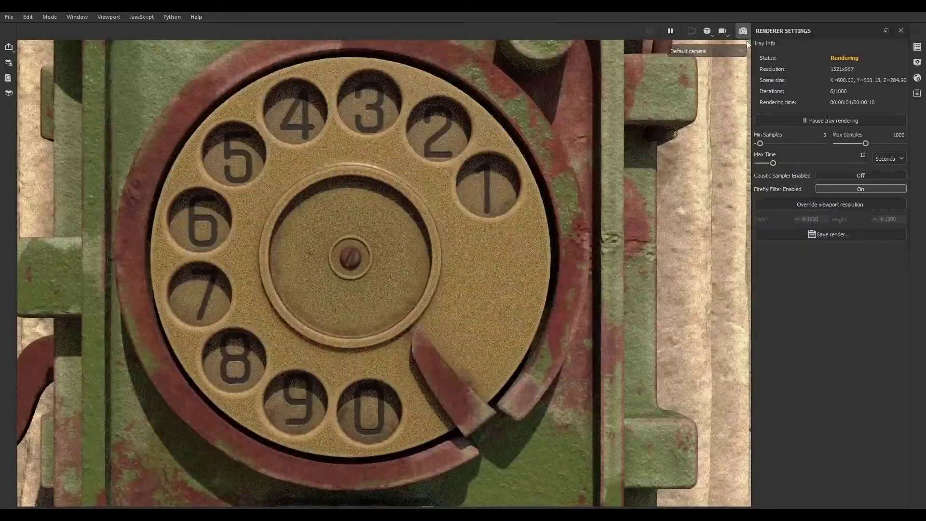
left_click(744, 32)
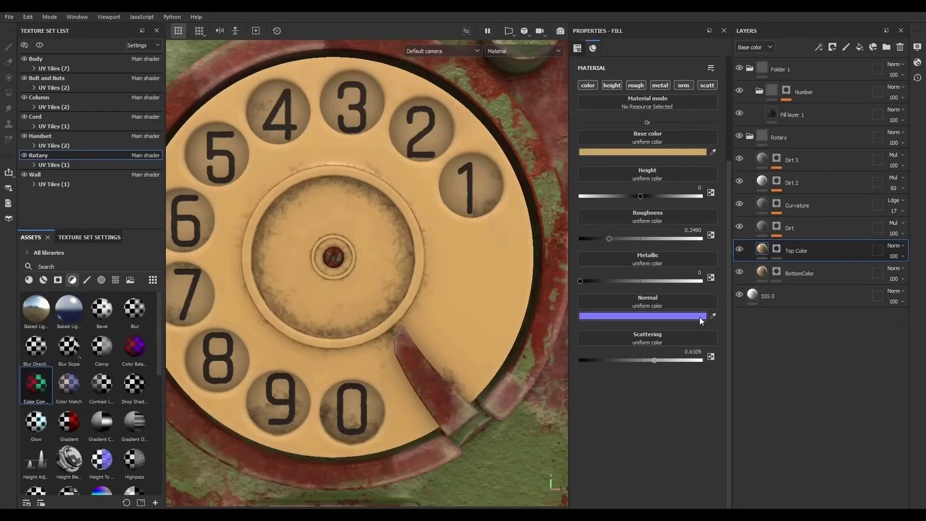
- Select the BottomColor fill layer and check the dial in the Iray render
left_click(758, 274)
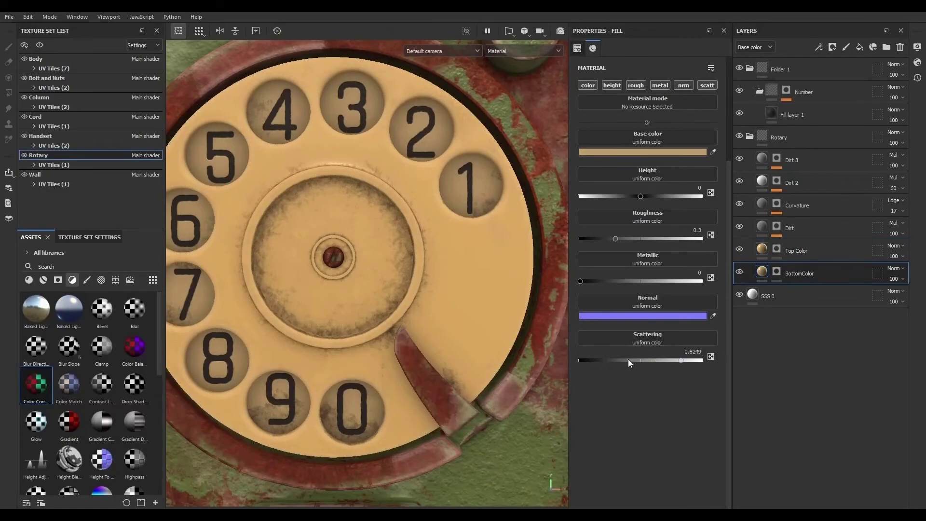
left_click(560, 30)
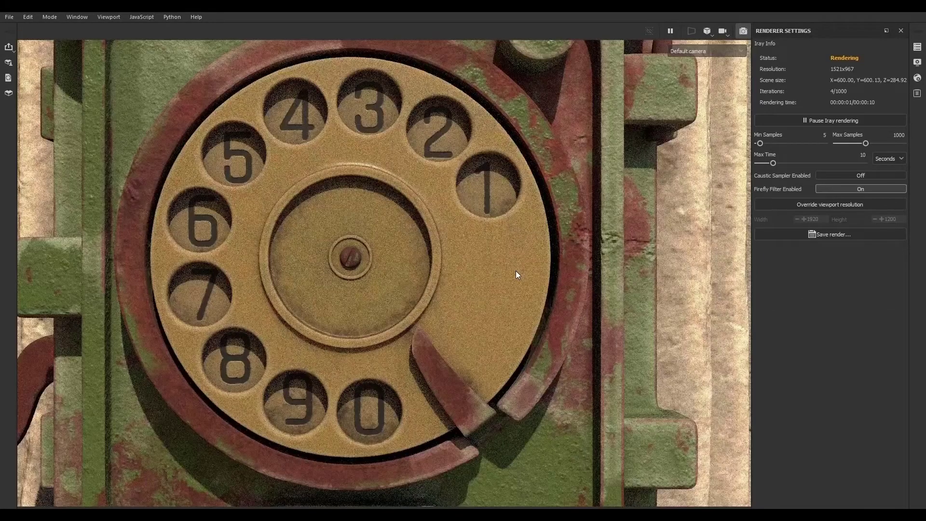
scroll(516, 271, "down", 3)
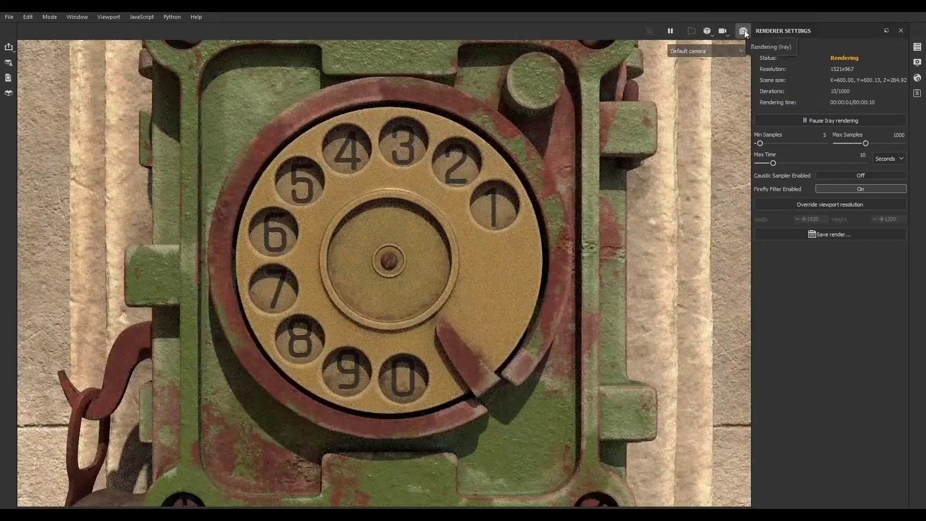
left_click(745, 30)
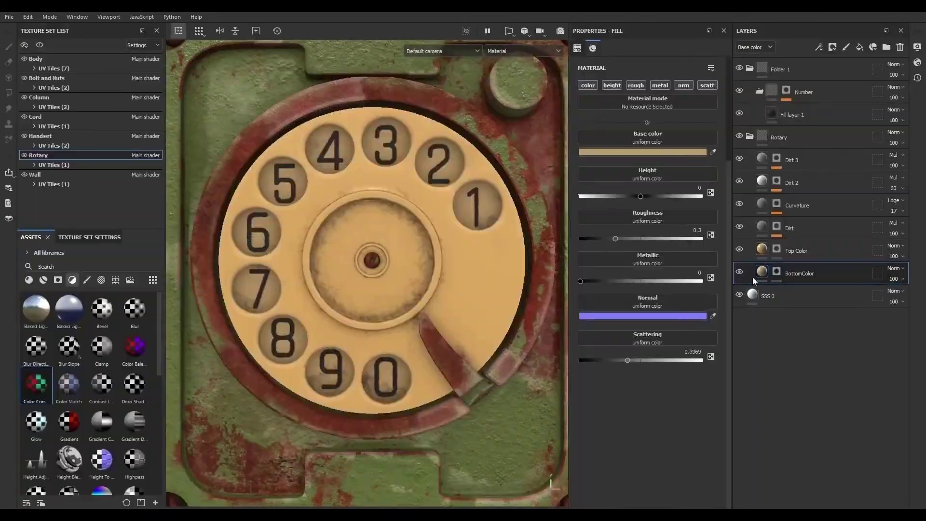
- Set the BottomColor layer's base color to a more saturated orange
left_click(662, 151)
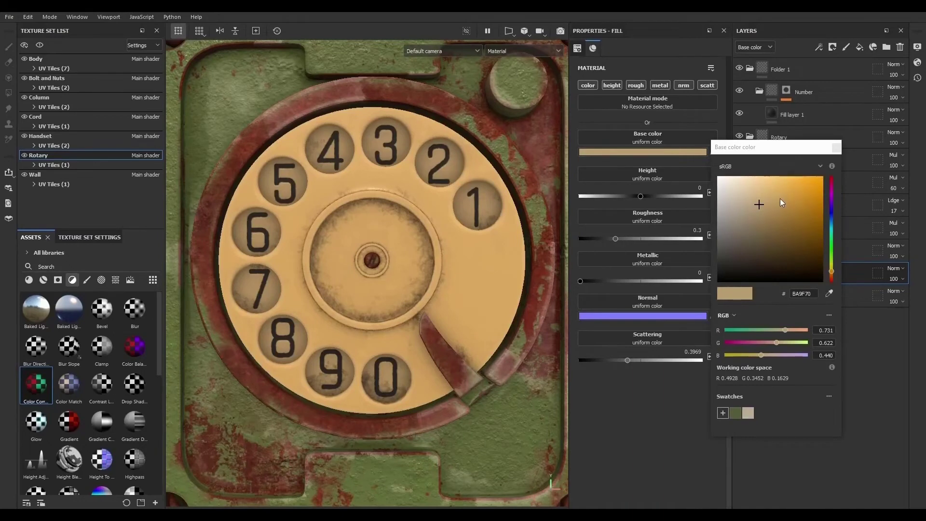
left_click(782, 198)
left_click(836, 147)
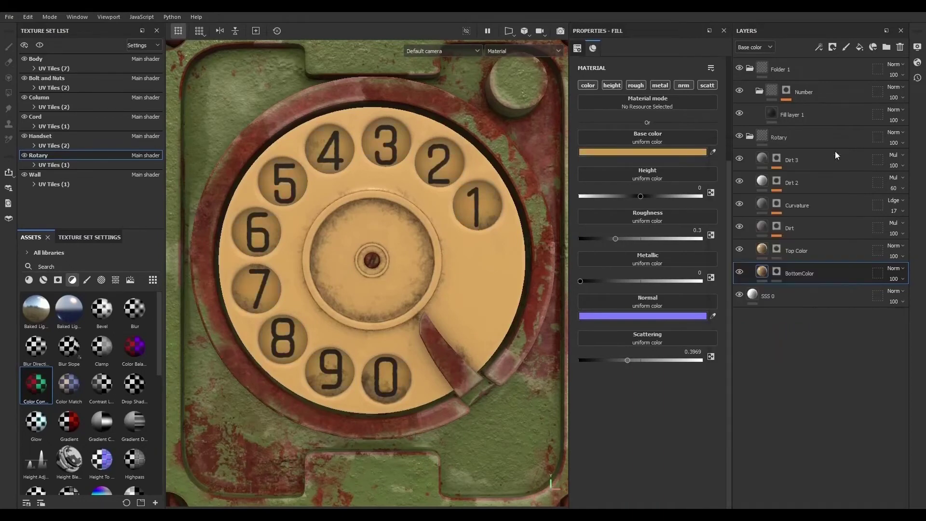
- Select the Top Color layer and adjust its base color to a lighter tan, checking the Iray render in between
left_click(770, 248)
left_click(685, 151)
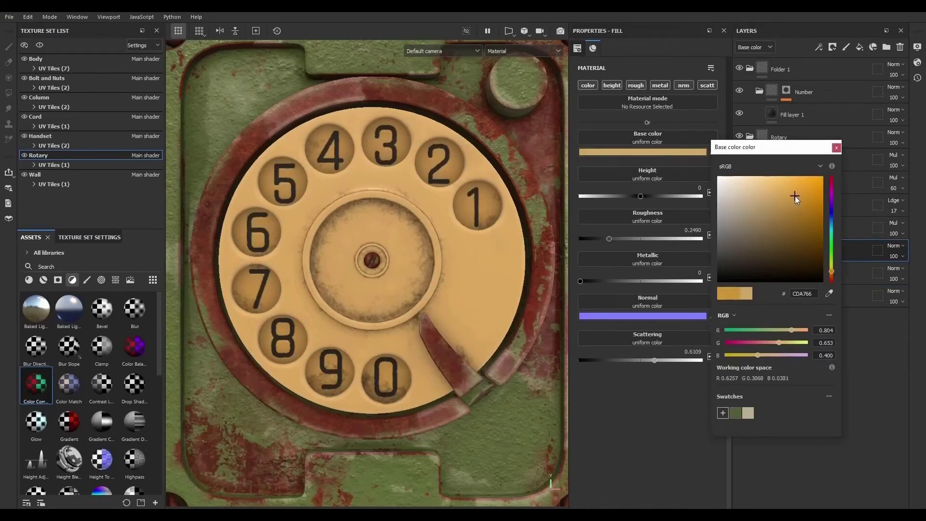
left_click(560, 31)
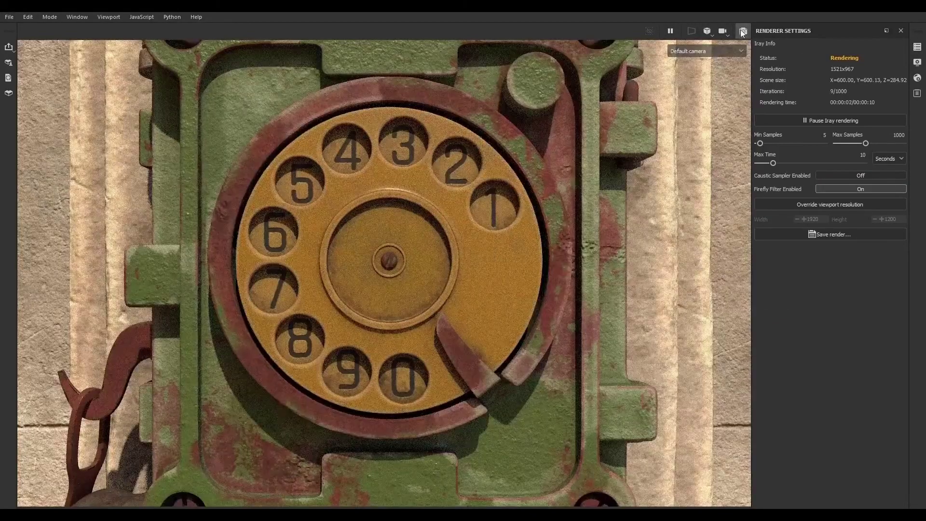
left_click(743, 31)
left_click(660, 152)
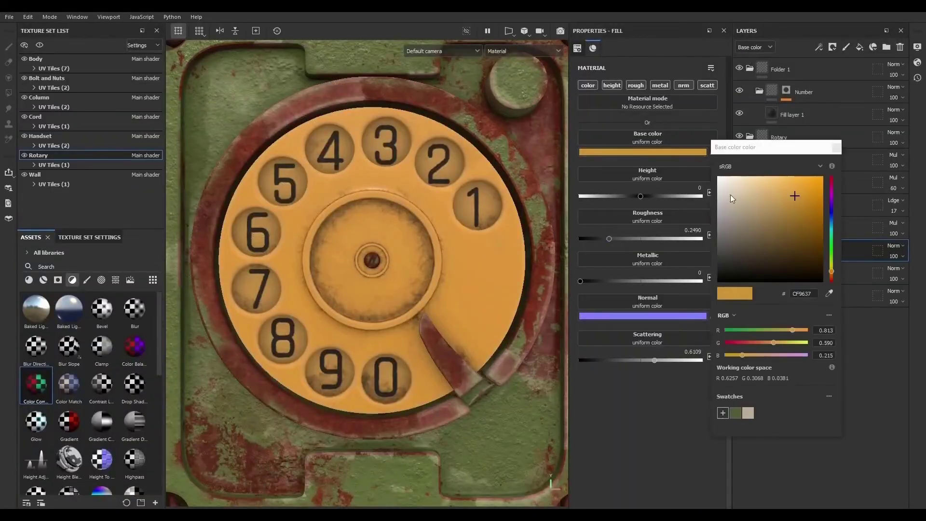
left_click(774, 194)
left_click(836, 148)
- Check the Iray render, then set the Top Color layer's roughness to about 0.066
left_click(559, 32)
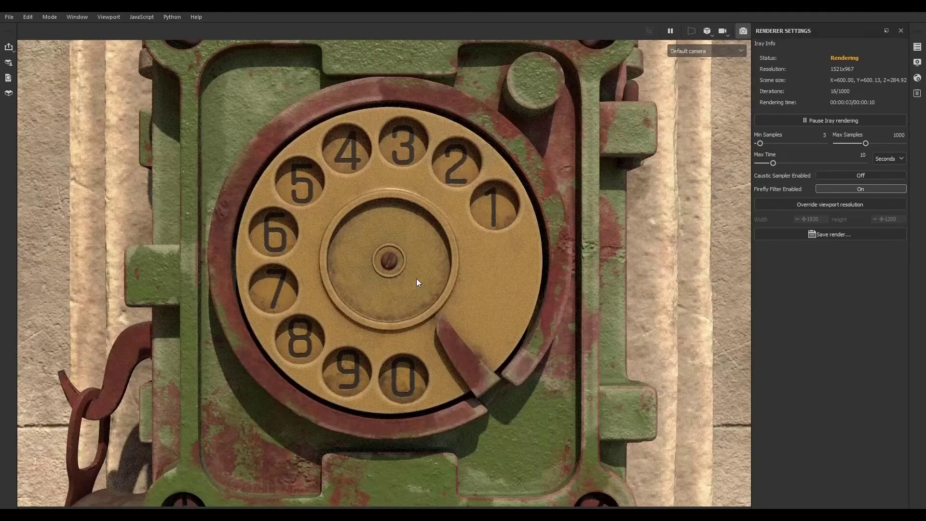
left_click(745, 32)
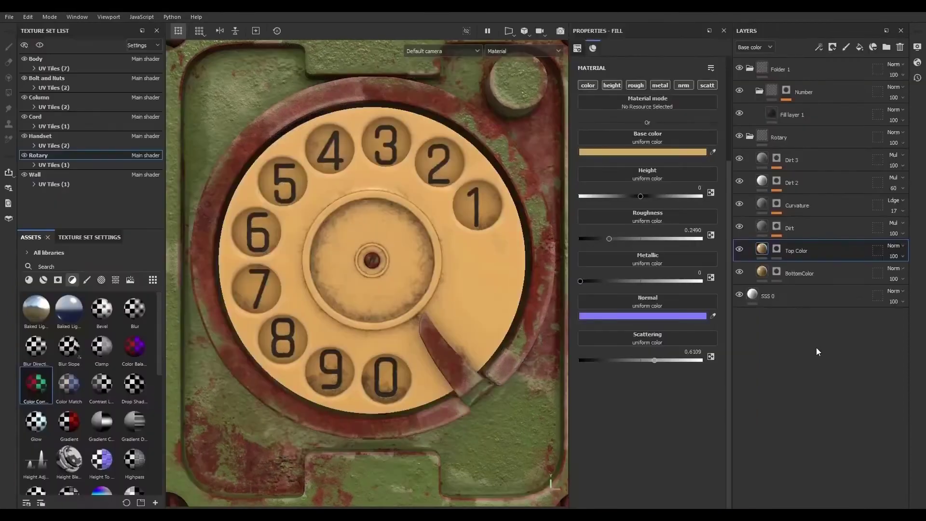
left_click(588, 238)
- Select the BottomColor layer and review the dial in the Iray render
left_click(760, 275)
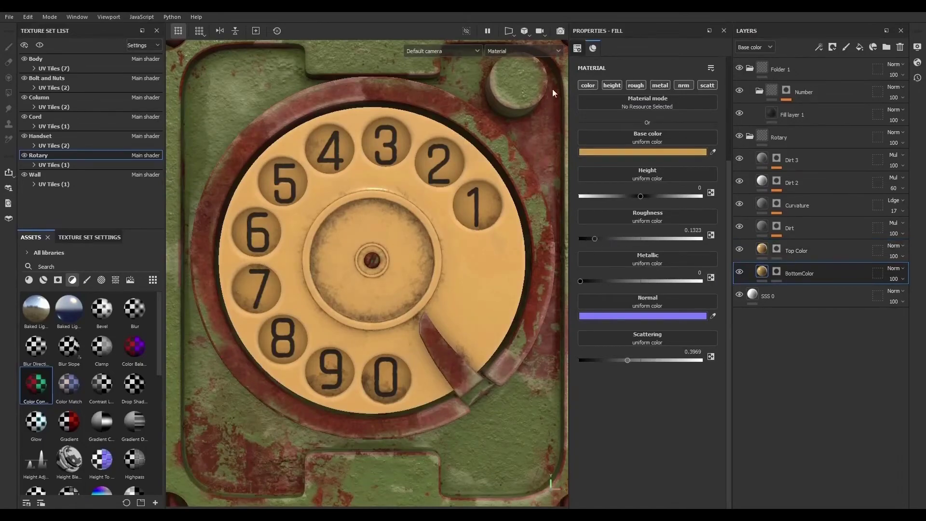
left_click(561, 31)
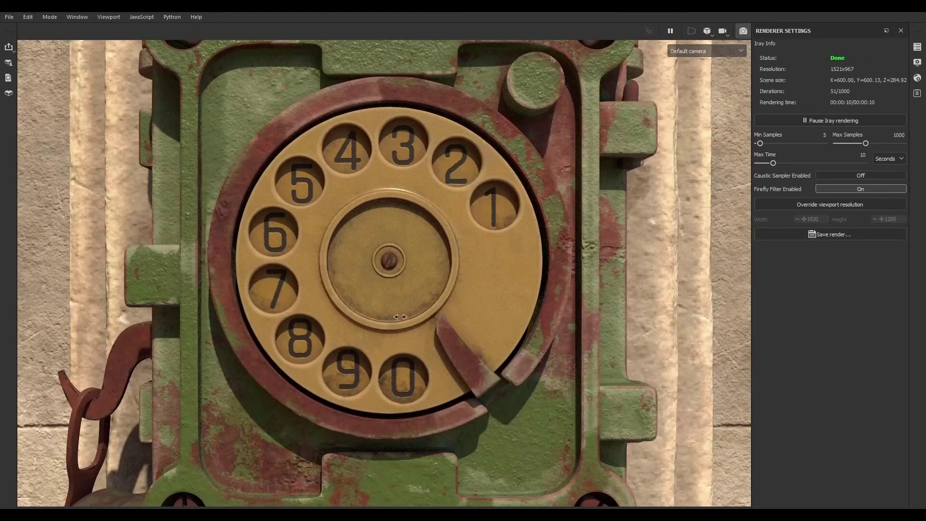
right_click_drag(400, 317, 470, 304, "shift")
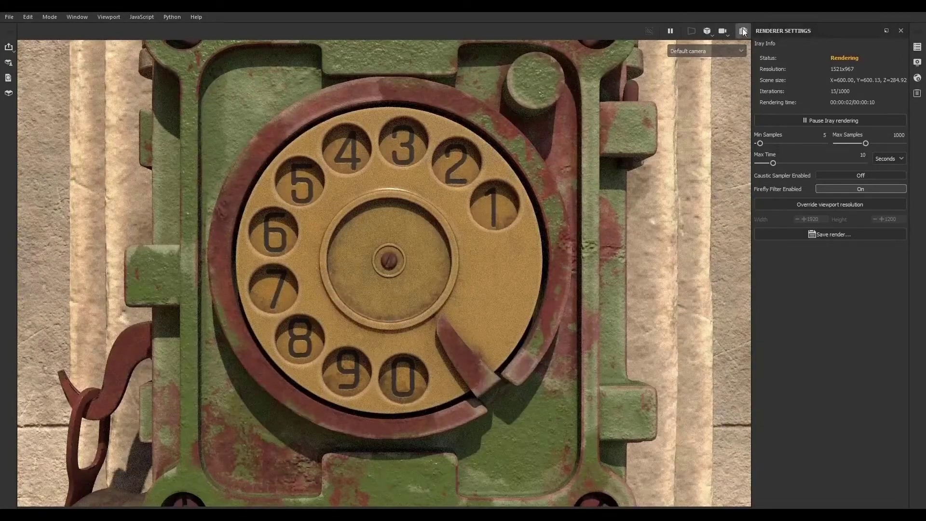
left_click(744, 31)
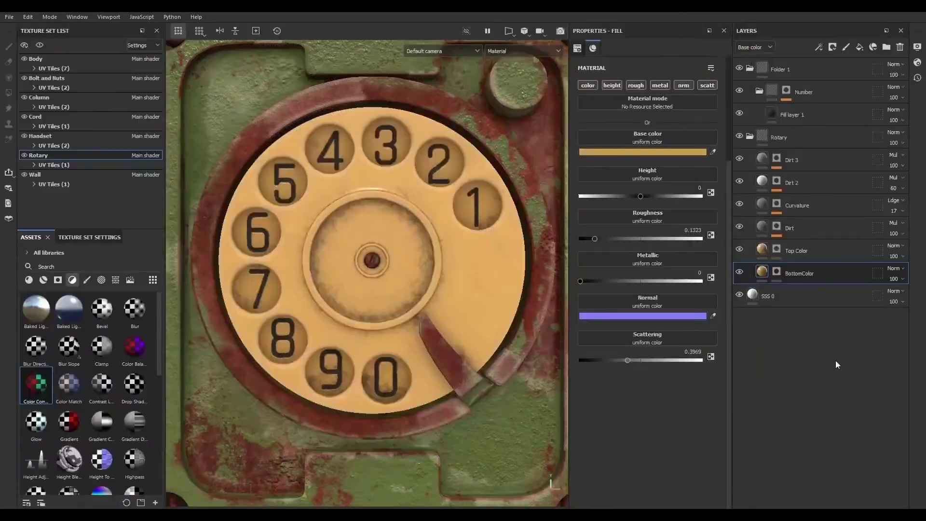
- Hide the Dirt, Curvature, Dirt 2 and Dirt 3 layers of the Rotary texture set
left_click(740, 226)
left_click(740, 204)
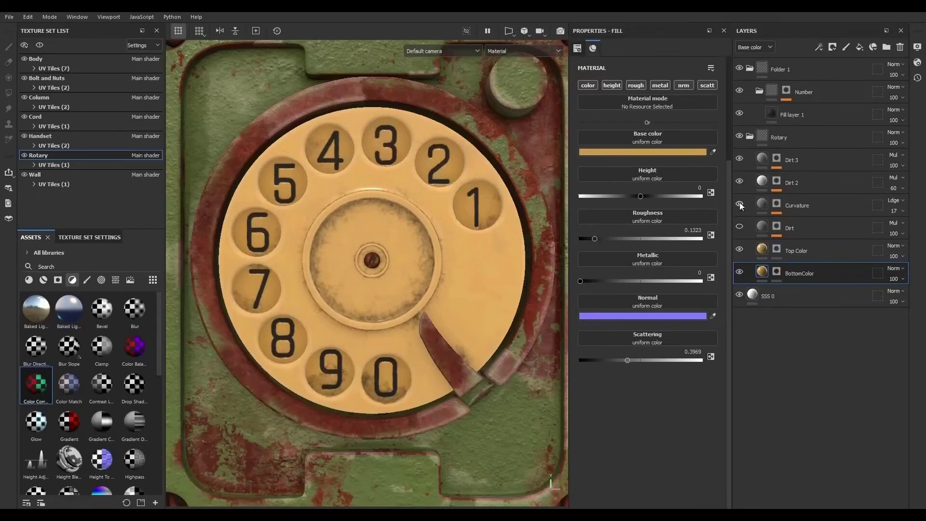
left_click(740, 182)
left_click(740, 160)
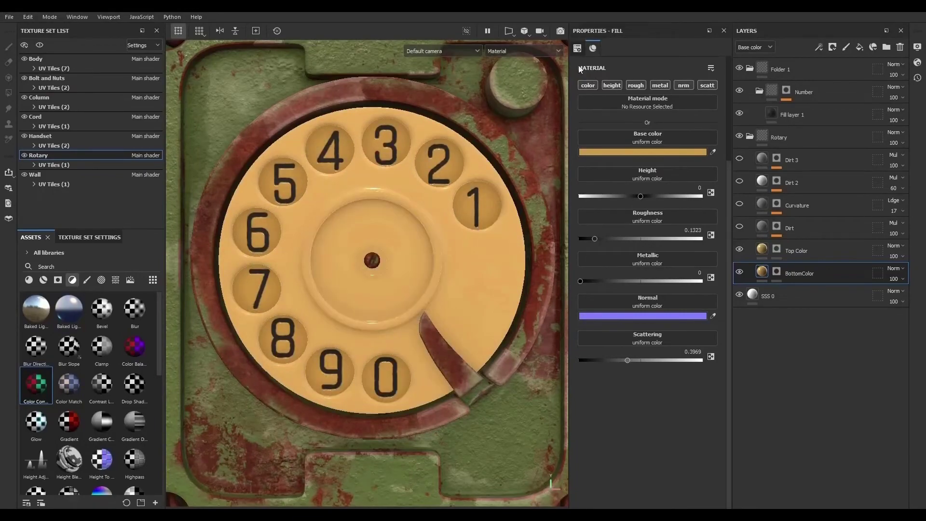
- Preview the clean dial in the Iray render, selecting the Top Color layer and zooming out
left_click(560, 31)
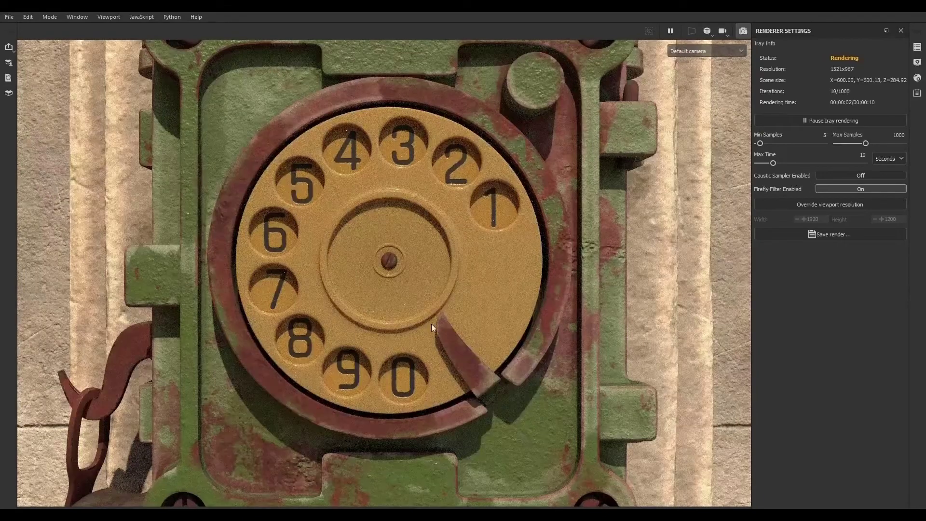
left_click(742, 35)
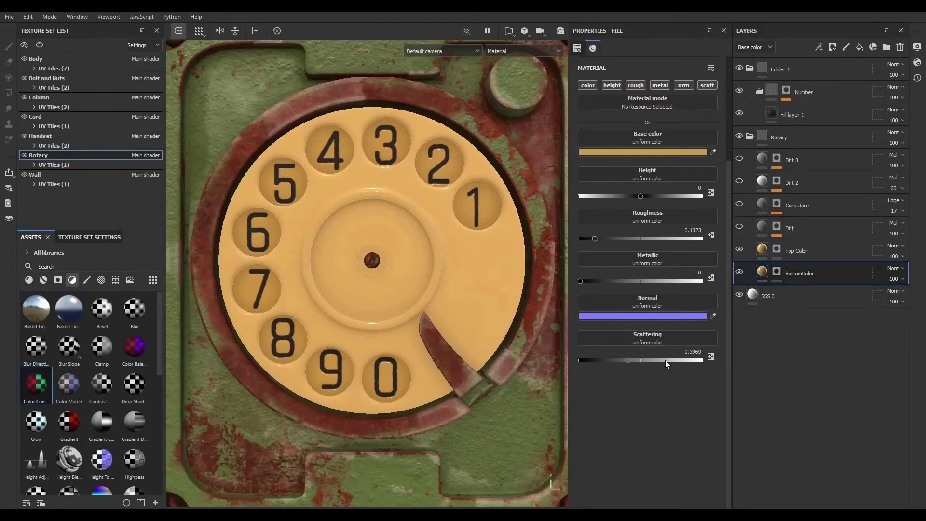
left_click(766, 248)
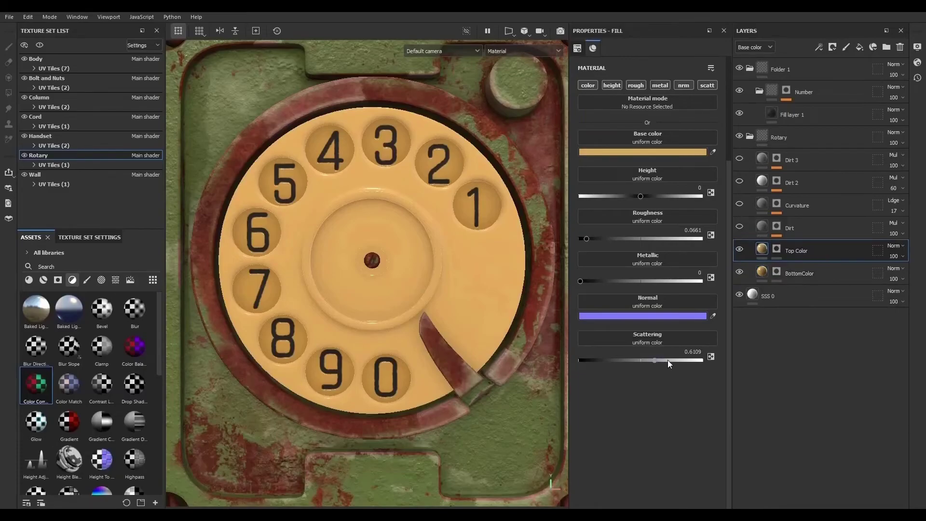
key("F10")
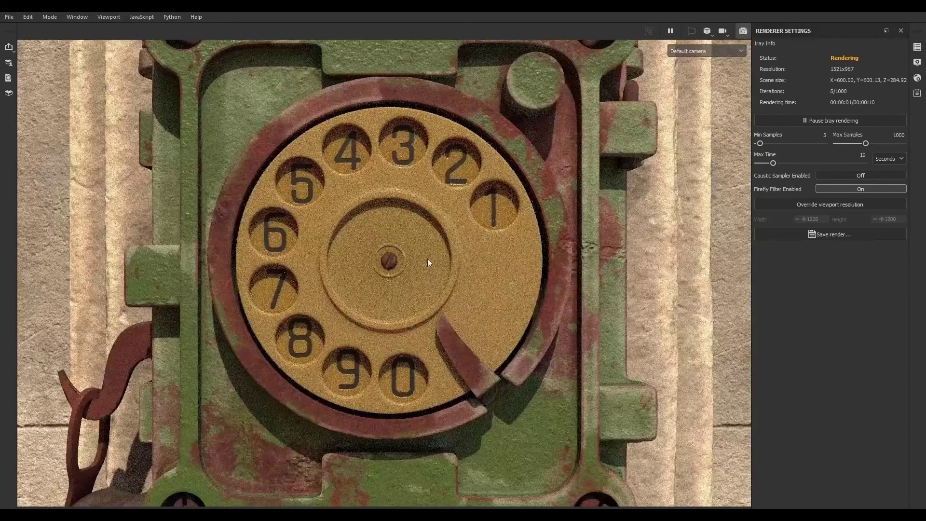
scroll(427, 259, "down", 3)
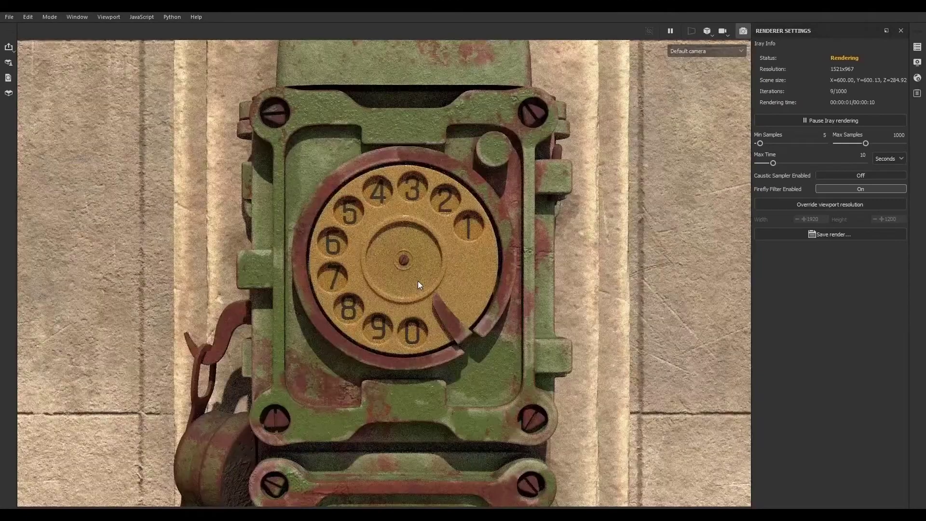
left_click(743, 31)
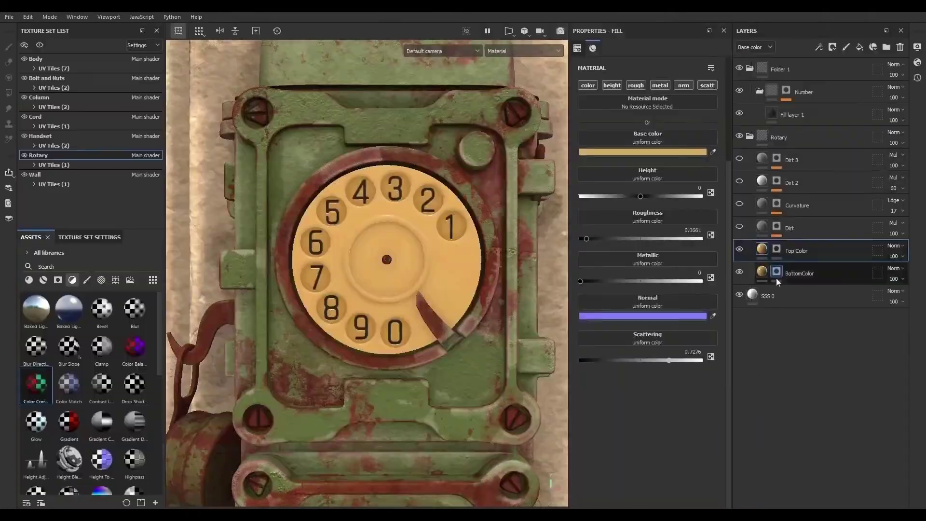
- Select the Dirt layer, show the Curvature layer again and select it
left_click(763, 225)
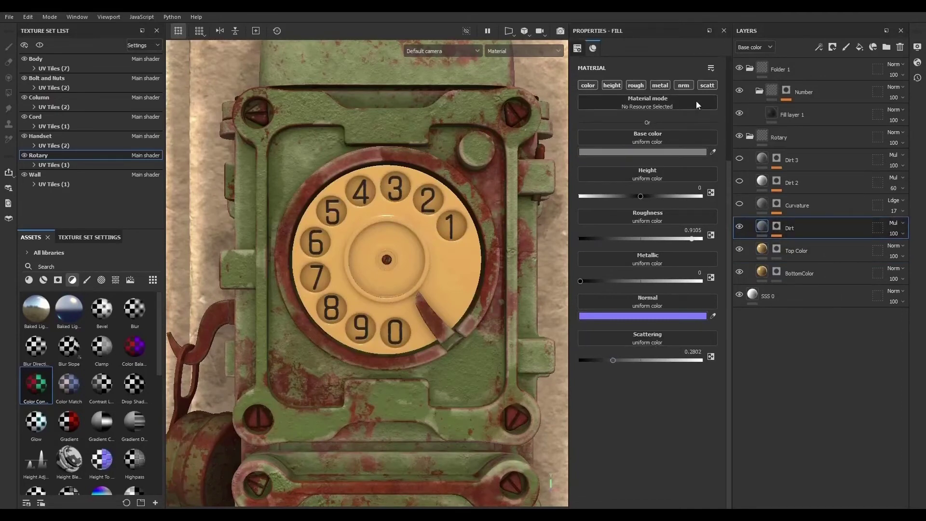
left_click(740, 204)
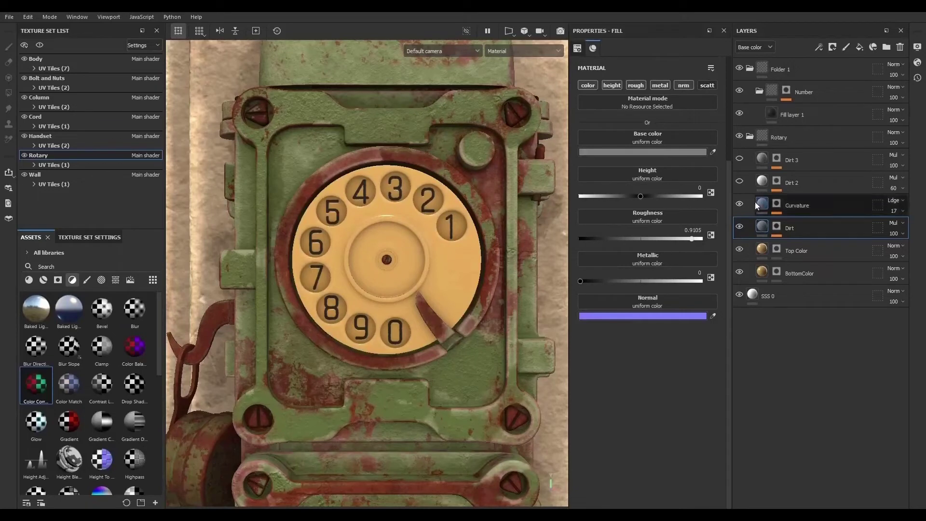
left_click(755, 204)
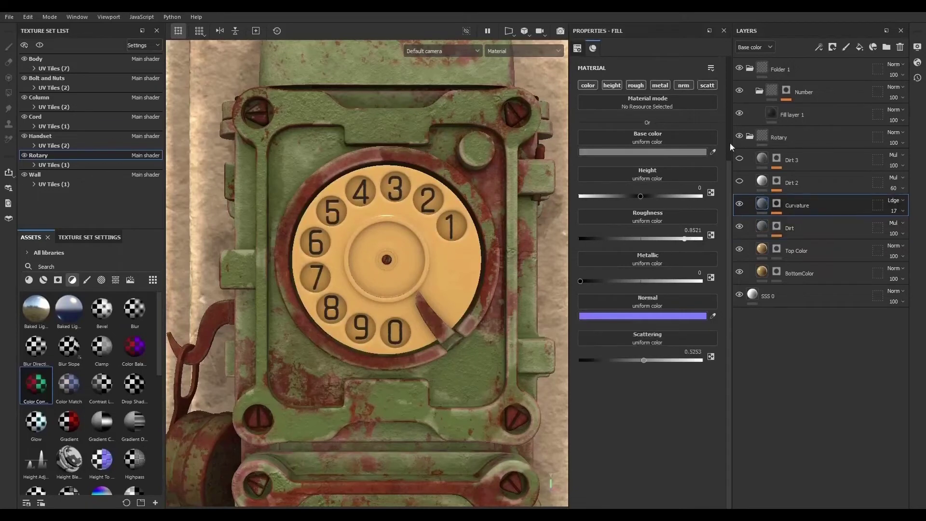
- Show the Dirt 2 and Dirt 3 layers of the Rotary texture set again and select Dirt 3
left_click(740, 181)
left_click(762, 183)
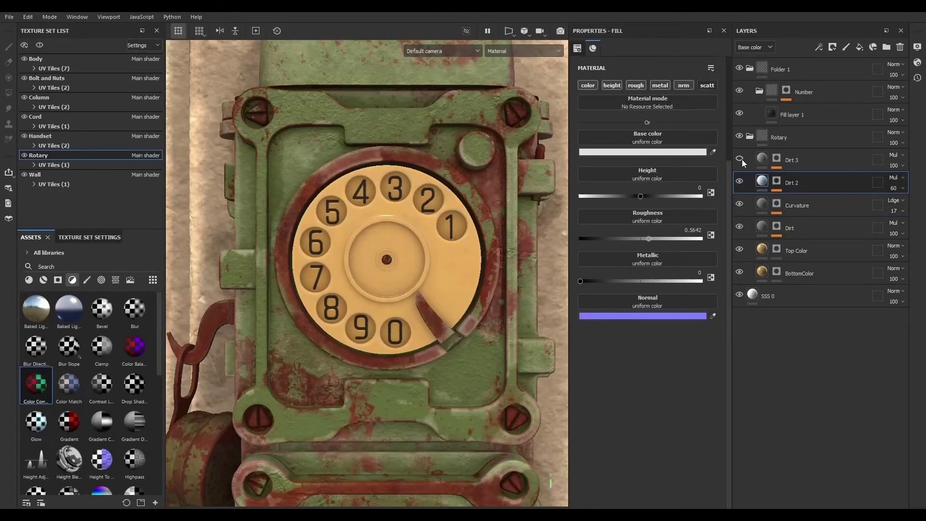
left_click(739, 158)
left_click(762, 160)
left_click(706, 84)
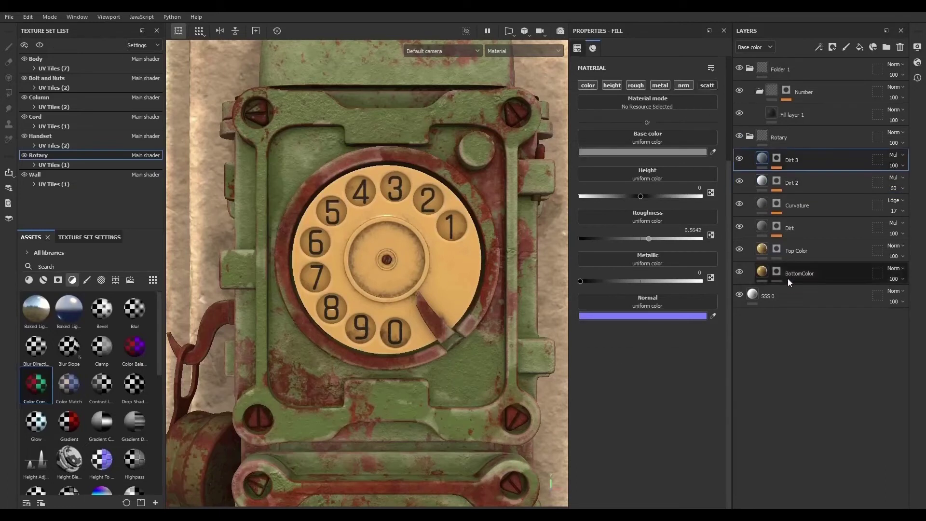
- Preview the dial in the Iray render, zooming out and back in
key("F10")
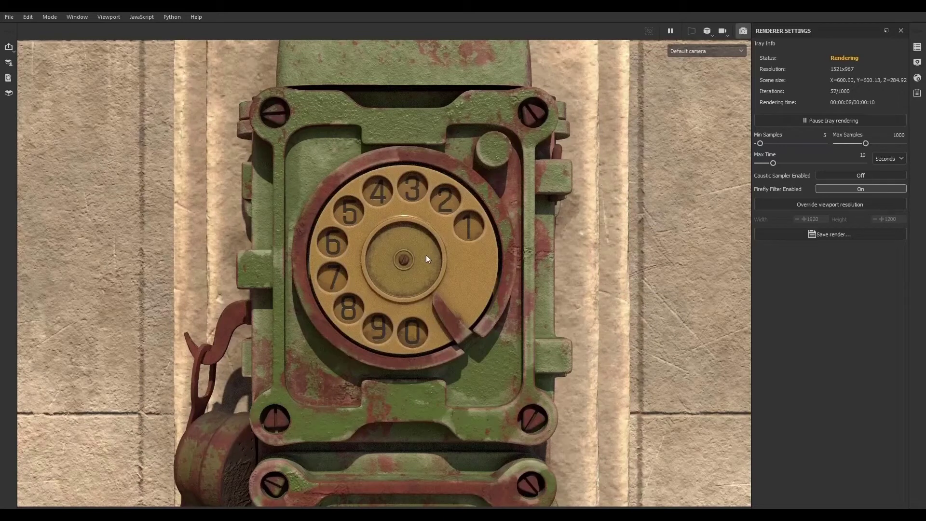
scroll(399, 237, "down", 4)
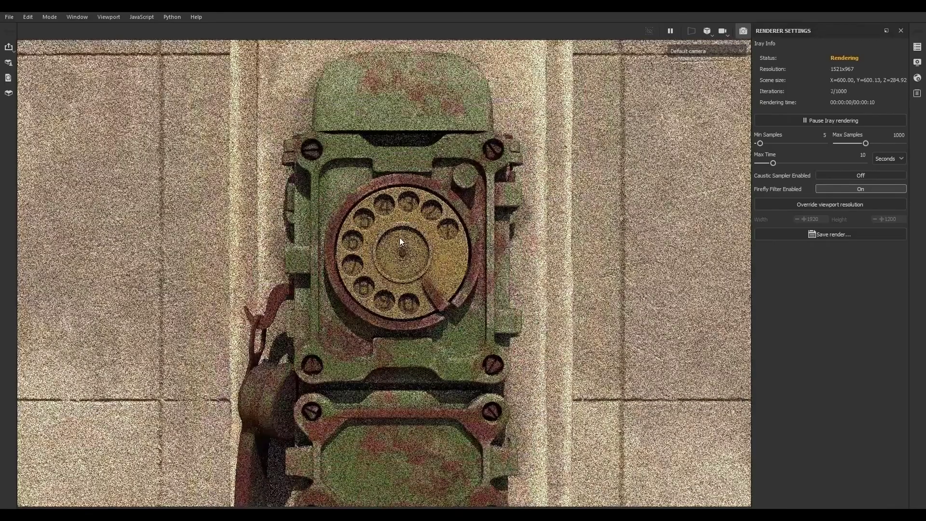
scroll(392, 250, "up", 3)
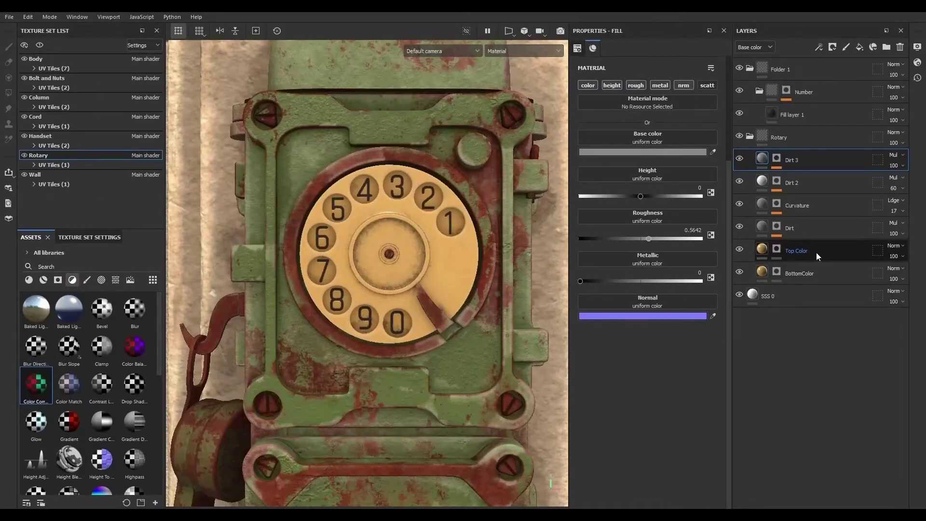
- Select the Top Color layer, raise its metallic to about 0.22 and preview it in the Iray render
left_click(816, 253)
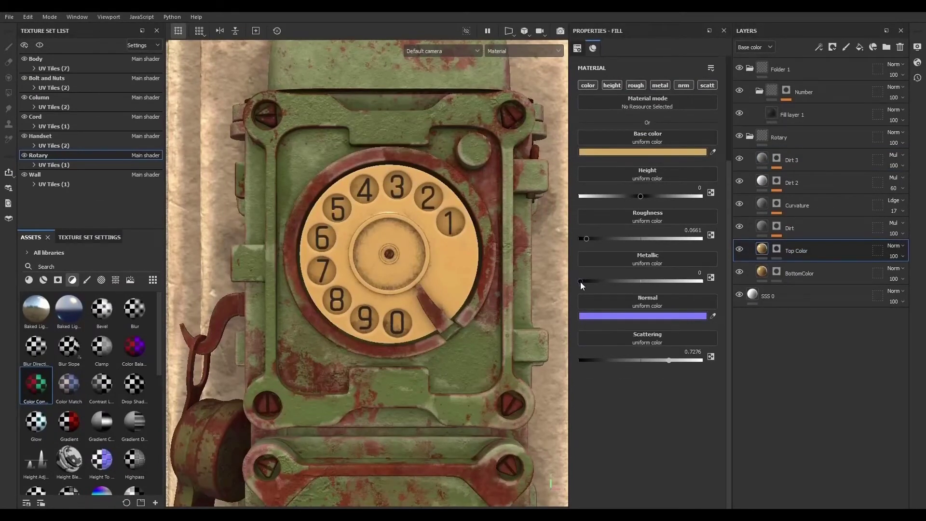
left_click_drag(581, 282, 621, 280)
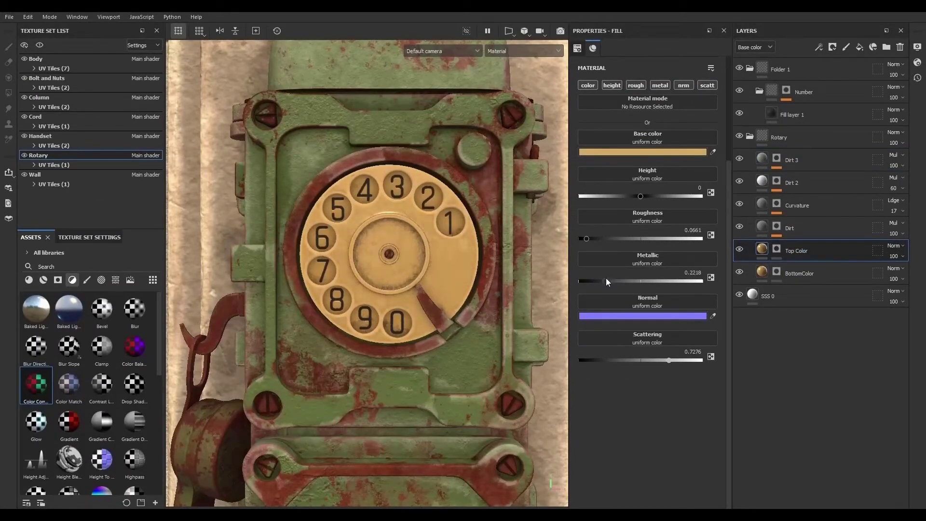
left_click(560, 30)
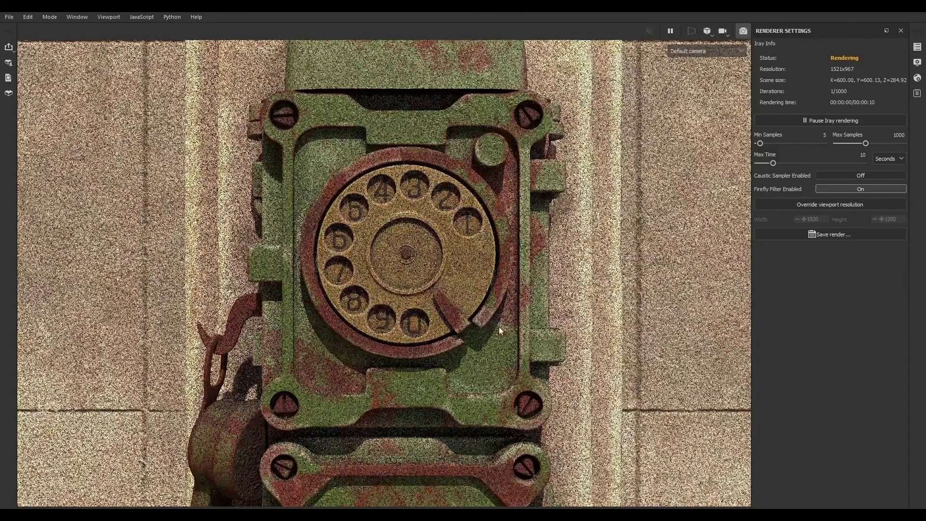
- Lower the Top Color layer's roughness to 0 and switch back to the Iray render
left_click(743, 32)
left_click_drag(583, 239, 578, 238)
key("F10")
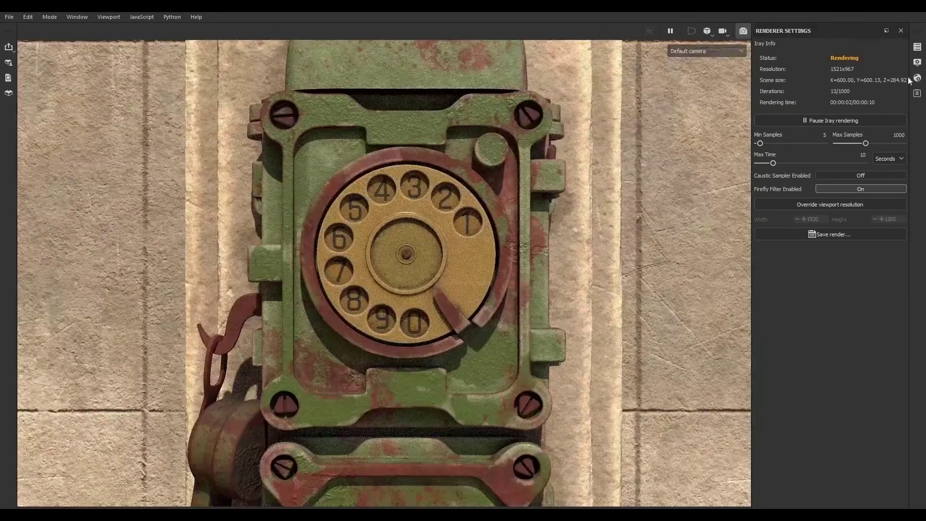
- Open the shader settings and adjust the subsurface Scattering Distance, ending at 0
left_click(917, 78)
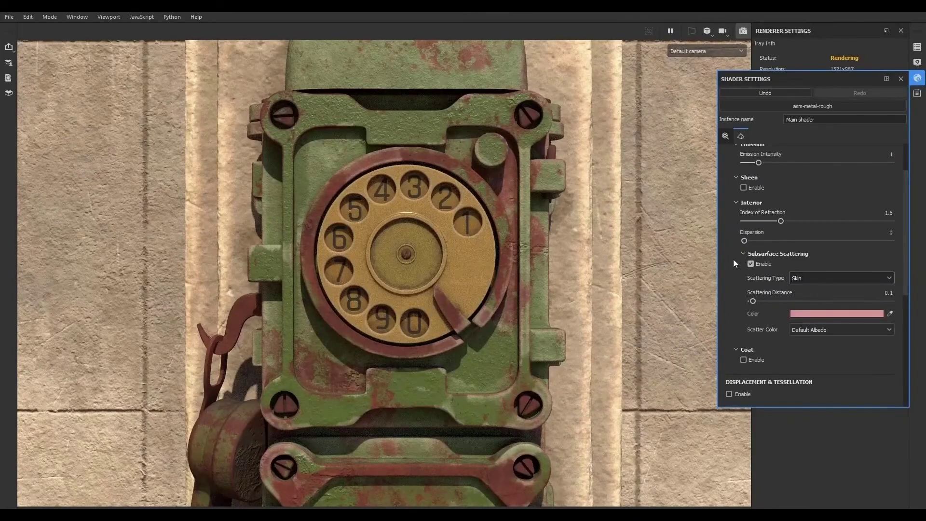
left_click_drag(769, 300, 789, 299)
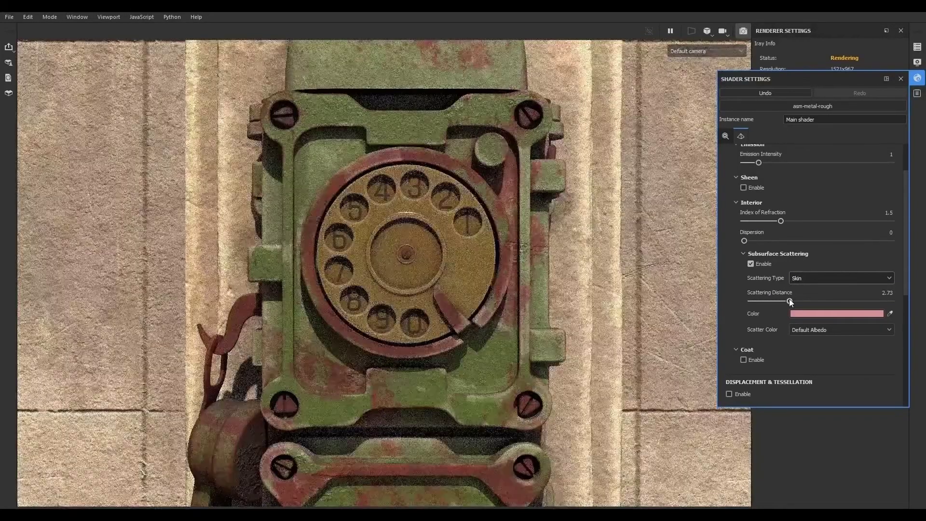
left_click(751, 300)
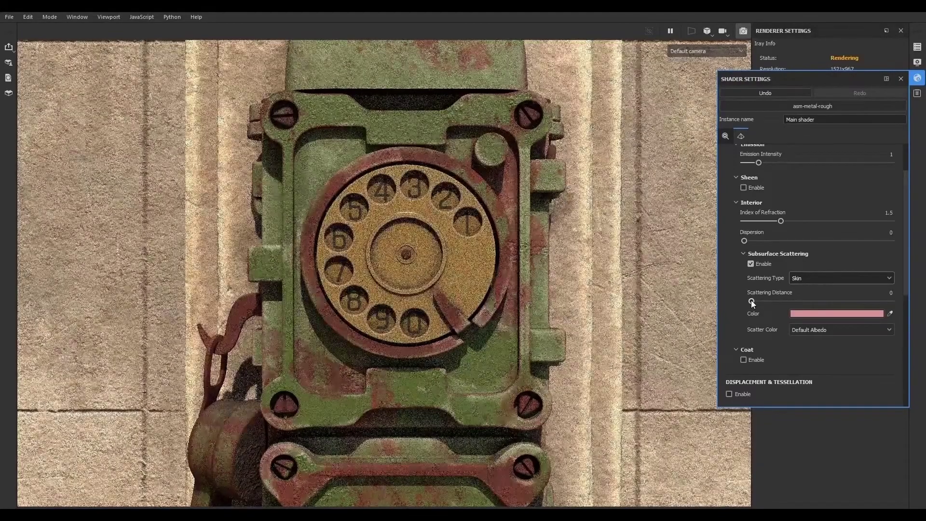
- Try the Red Shift - Rayleigh and then the Translucent subsurface scattering types
left_click(801, 282)
left_click(803, 308)
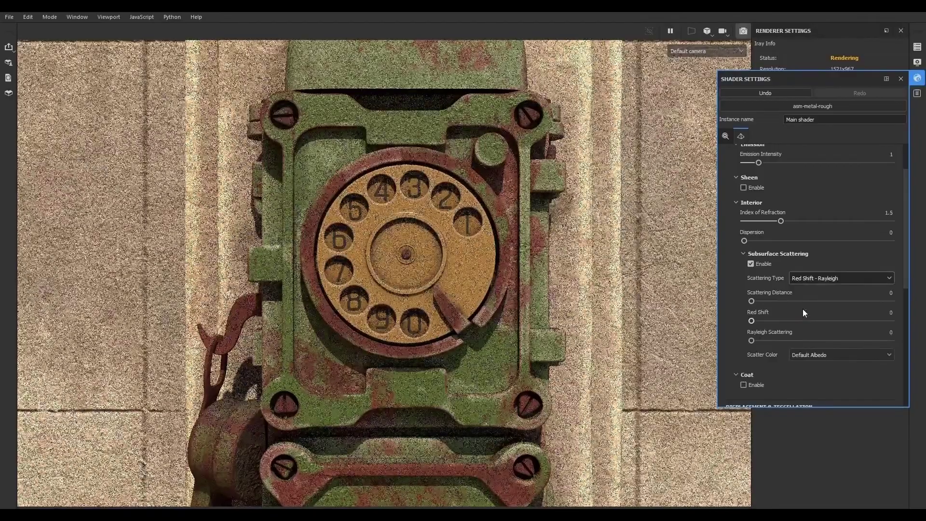
left_click(800, 282)
left_click(805, 292)
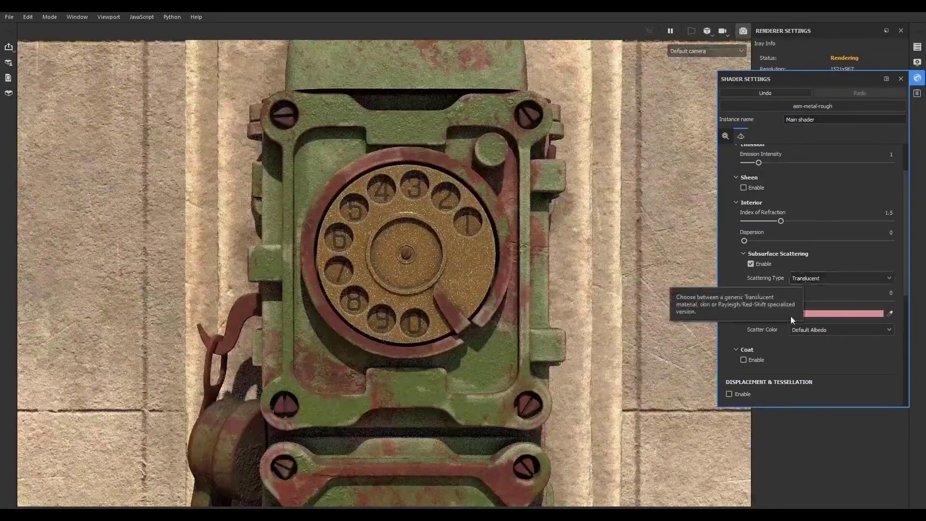
- Set the Scattering Distance to 0.62 and the Scattering Type back to Skin, then close the shader settings
left_click(761, 301)
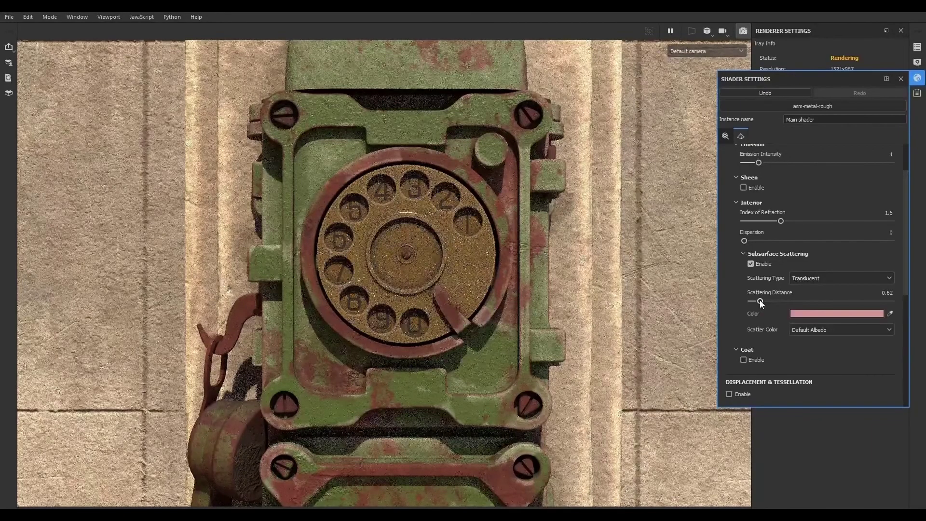
left_click(807, 278)
left_click(815, 301)
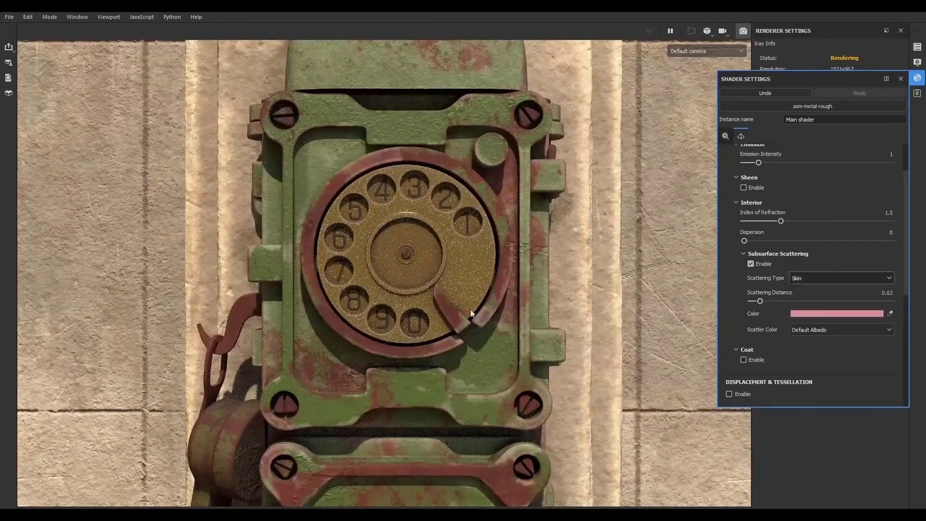
left_click(916, 79)
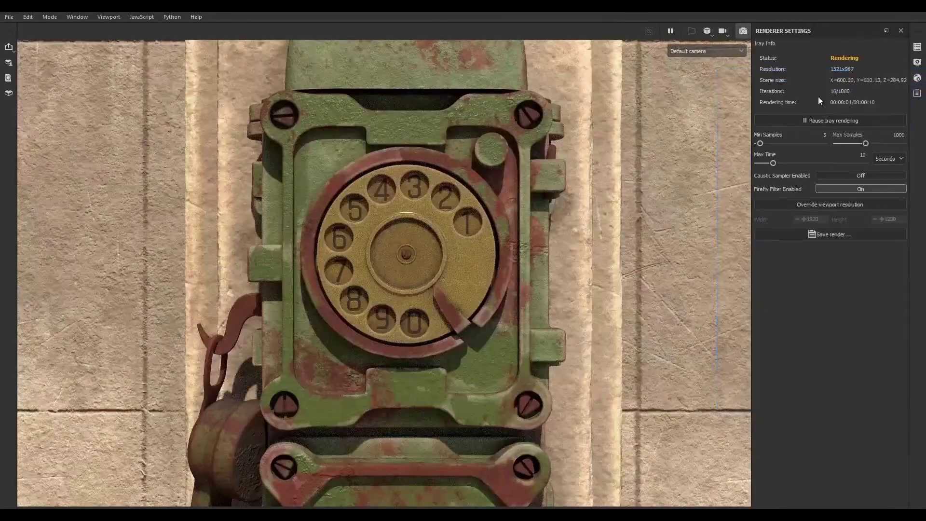
- Inspect the dial close up in the Iray render and return to the normal viewport
scroll(414, 257, "up", 5)
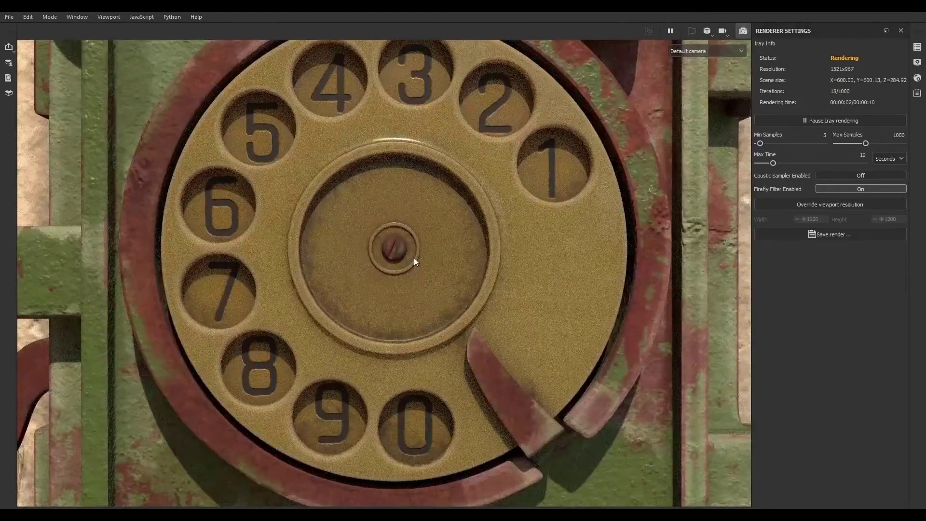
left_click(743, 30)
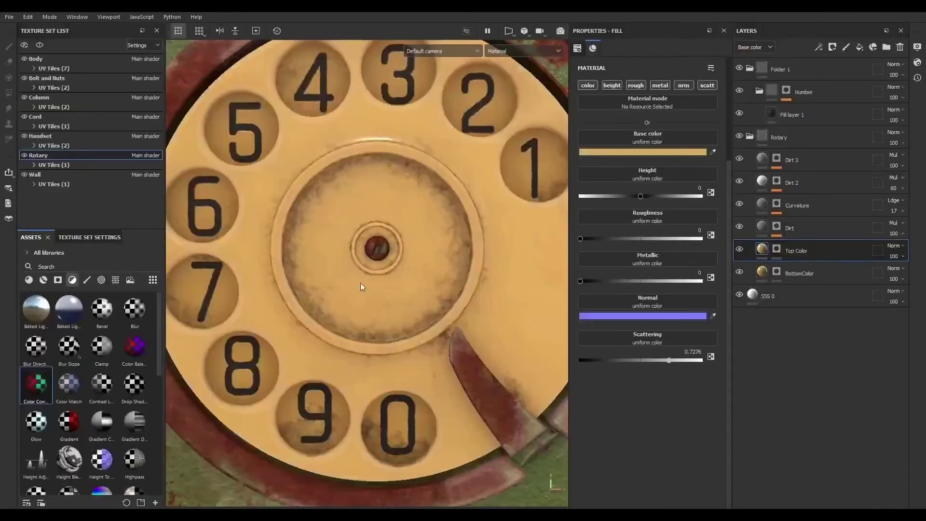
scroll(361, 283, "down", 5)
- Collapse and hide the Rotary layer folder
left_click(749, 136)
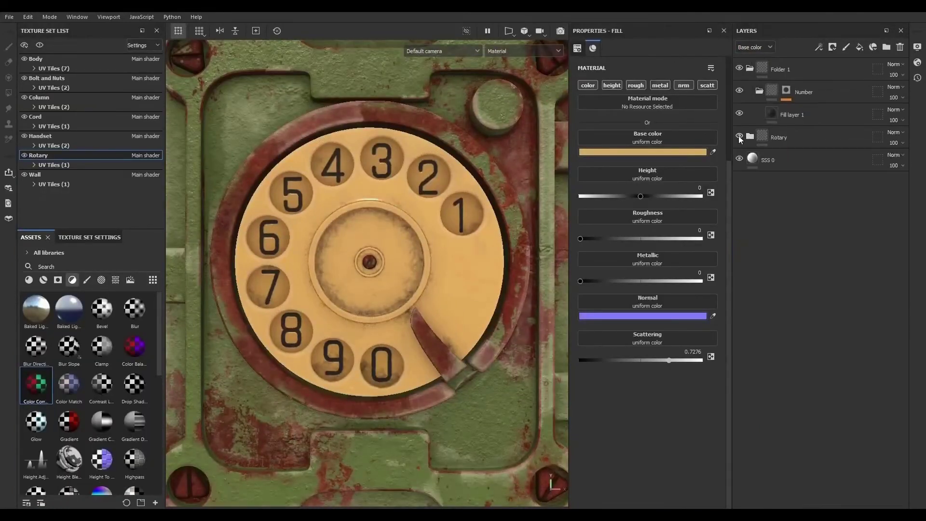
left_click(739, 136)
left_click(799, 137)
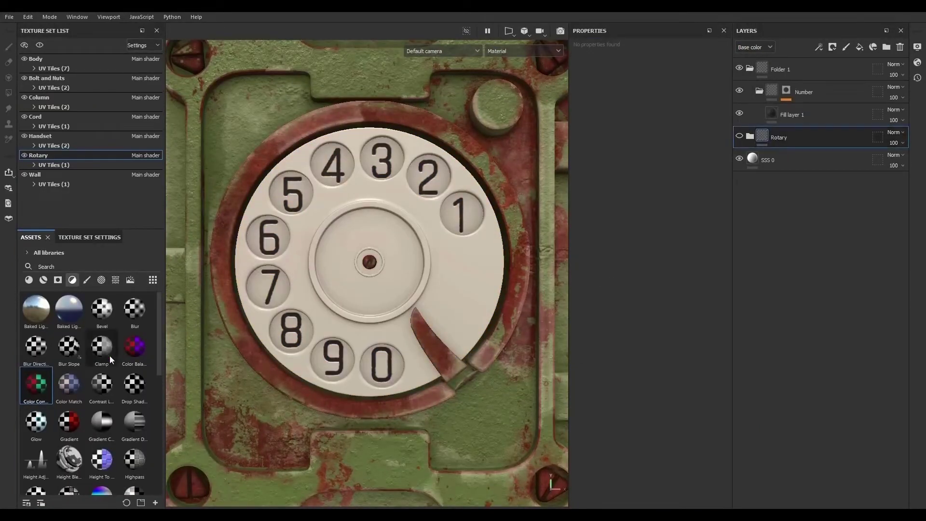
- Add the Plastic Glossy Pure material as a new layer above the Rotary folder and preview it in Iray
left_click_drag(82, 233, 72, 118)
left_click(43, 165)
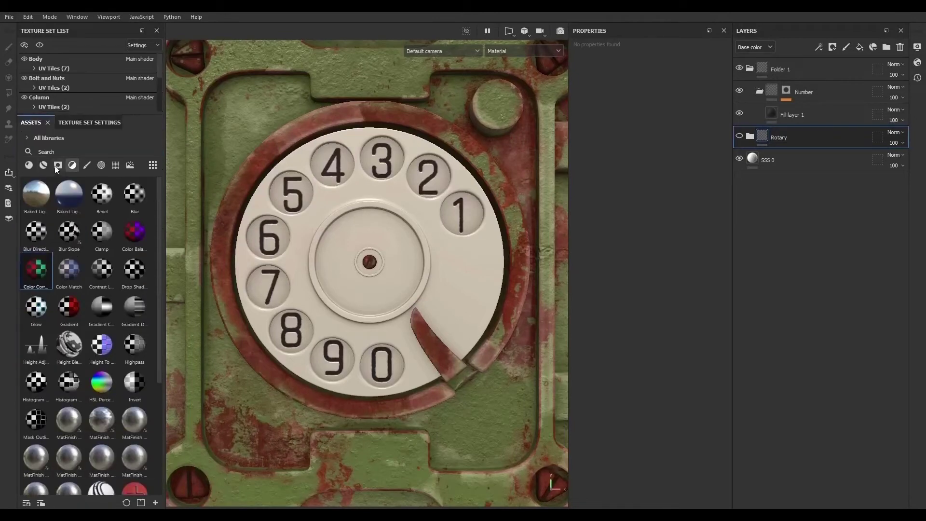
left_click(31, 165)
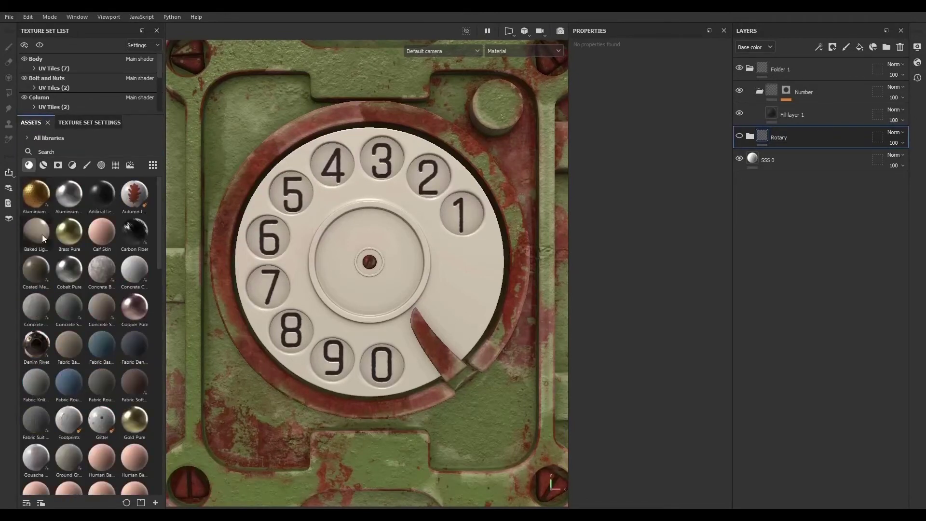
scroll(76, 340, "down", 10)
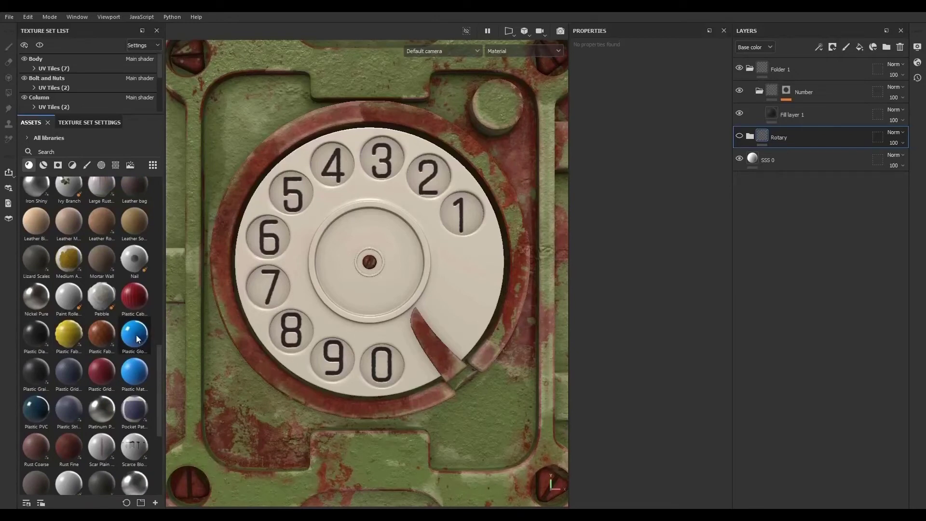
left_click_drag(136, 335, 794, 126)
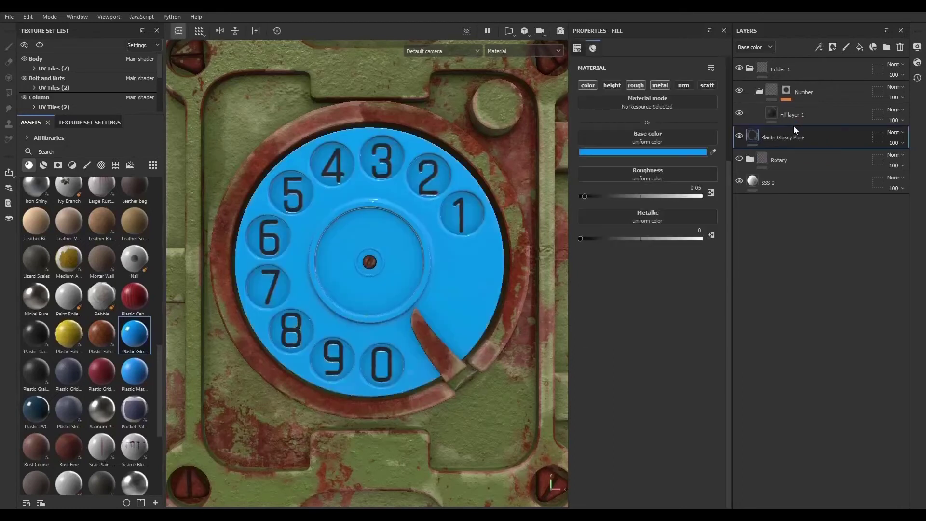
left_click(559, 31)
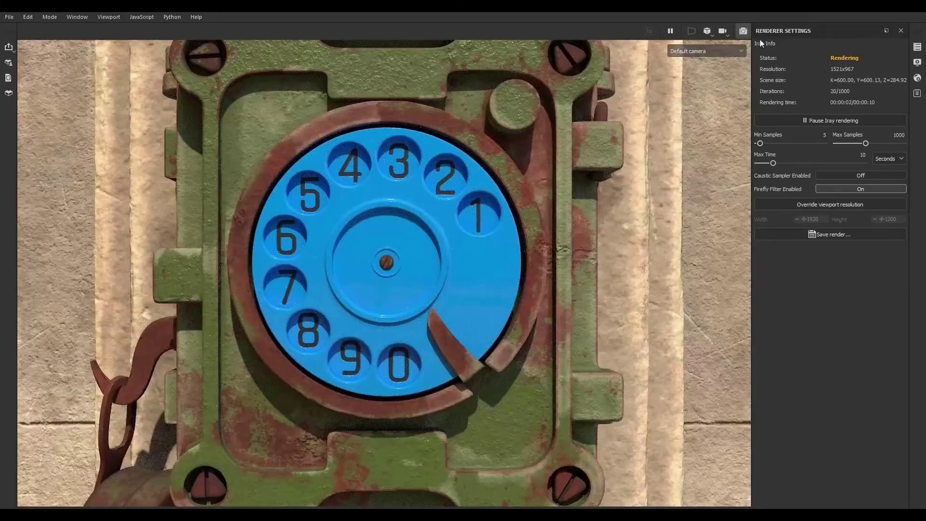
left_click(744, 31)
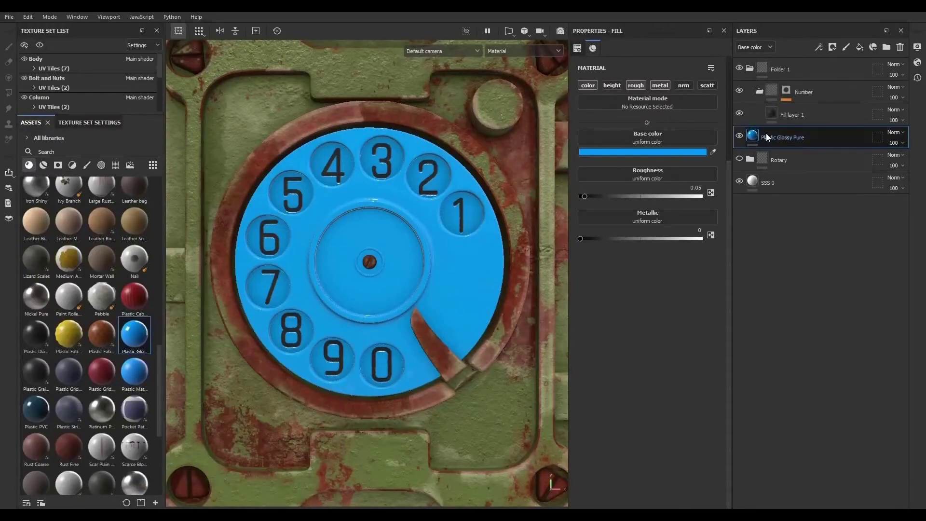
- Change the Plastic Glossy Pure layer's base color to yellow FFAF00
left_click(690, 152)
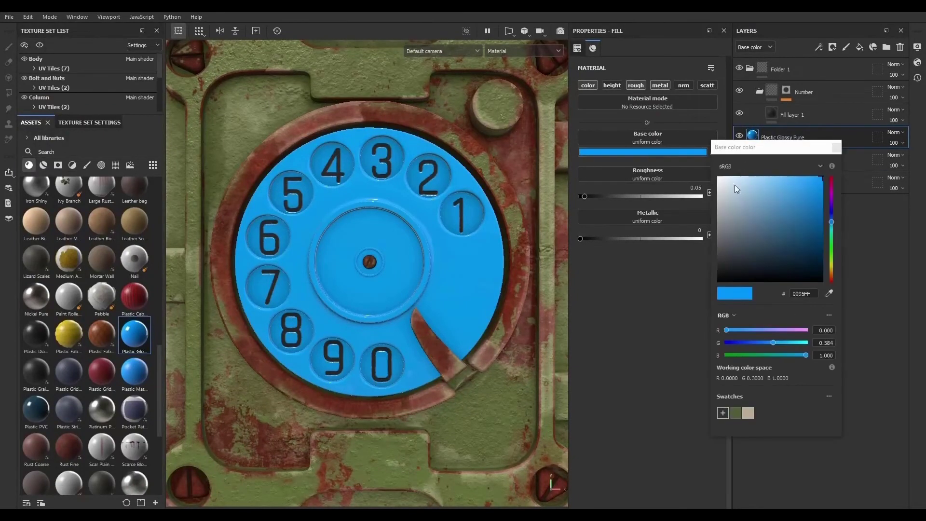
left_click(832, 271)
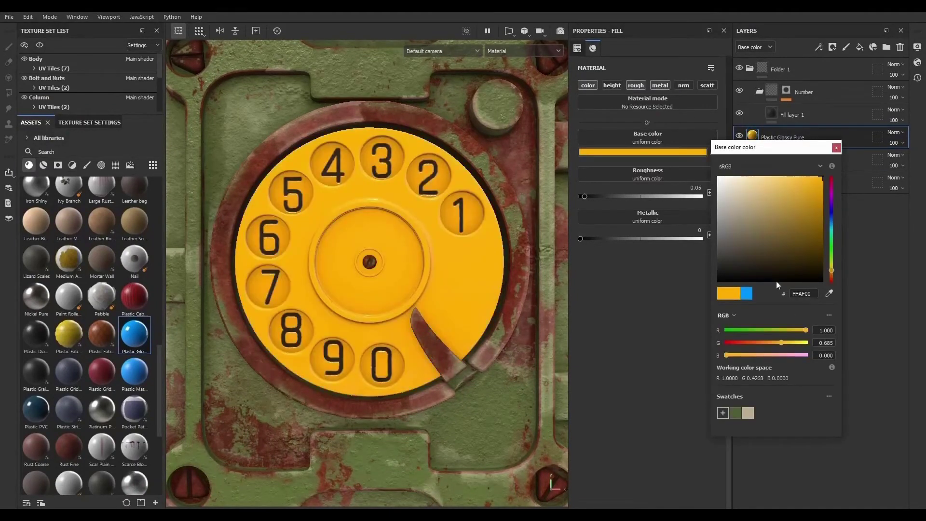
left_click(836, 148)
- Preview the yellow plastic dial in the Iray render, zooming out and back in
key("F10")
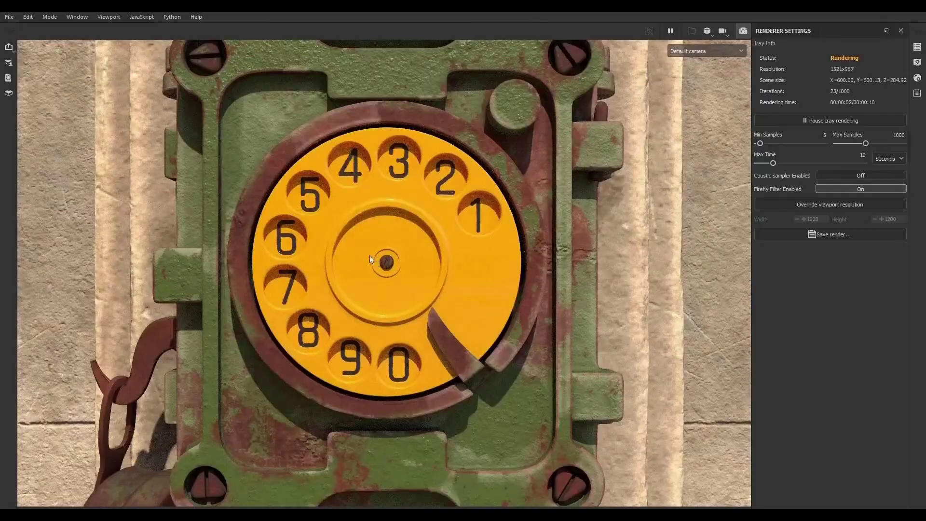
scroll(351, 249, "down", 3)
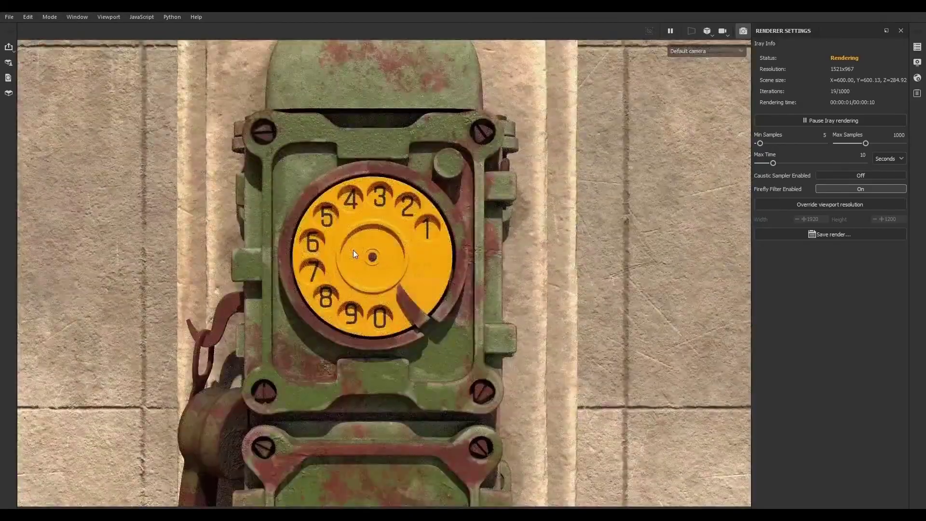
scroll(353, 250, "up", 3)
left_click(743, 31)
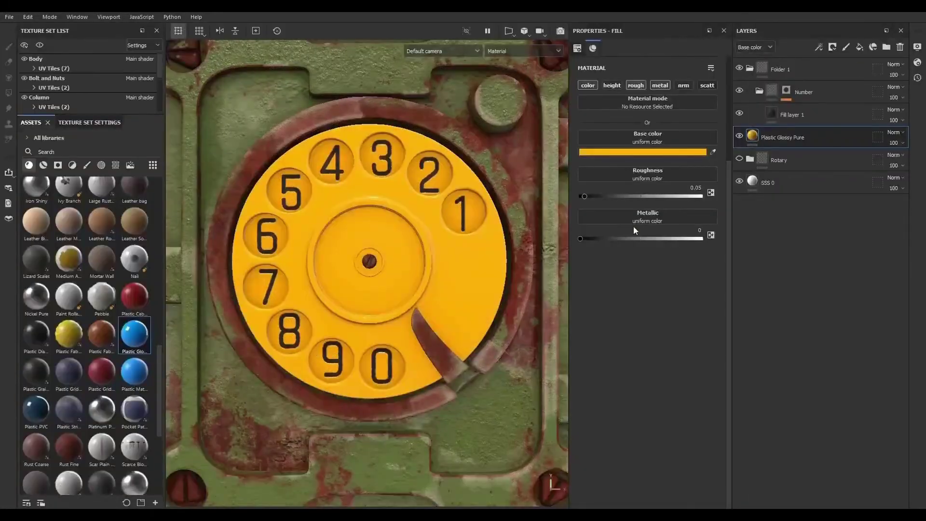
- Delete the Plastic Glossy Pure layer, then show and expand the Rotary folder again
left_click(900, 48)
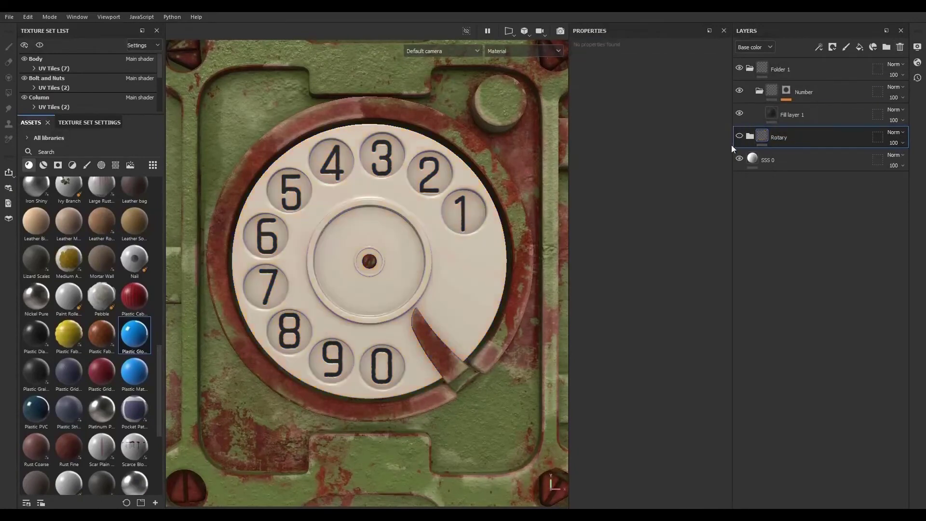
left_click(739, 136)
left_click(750, 137)
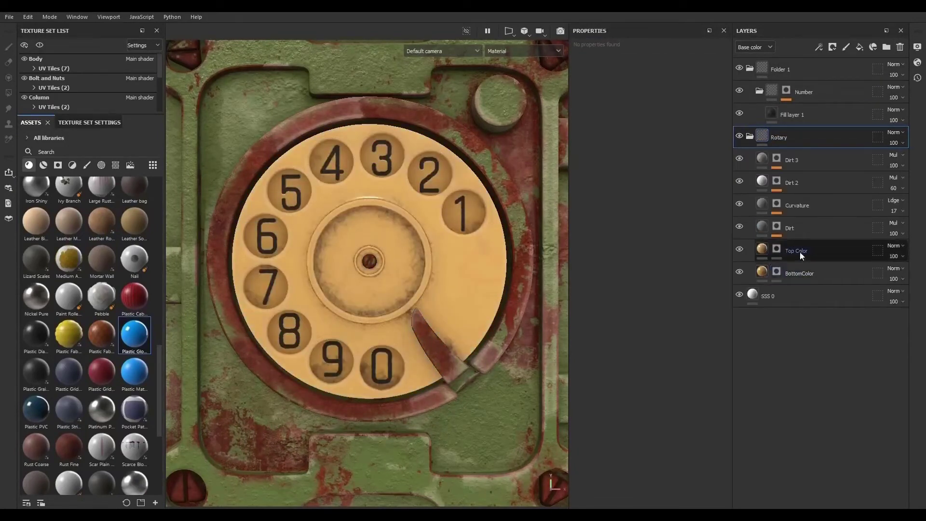
- Set the Top Color layer's base color to an orange-yellow, hex FFA306
left_click(763, 249)
left_click(700, 152)
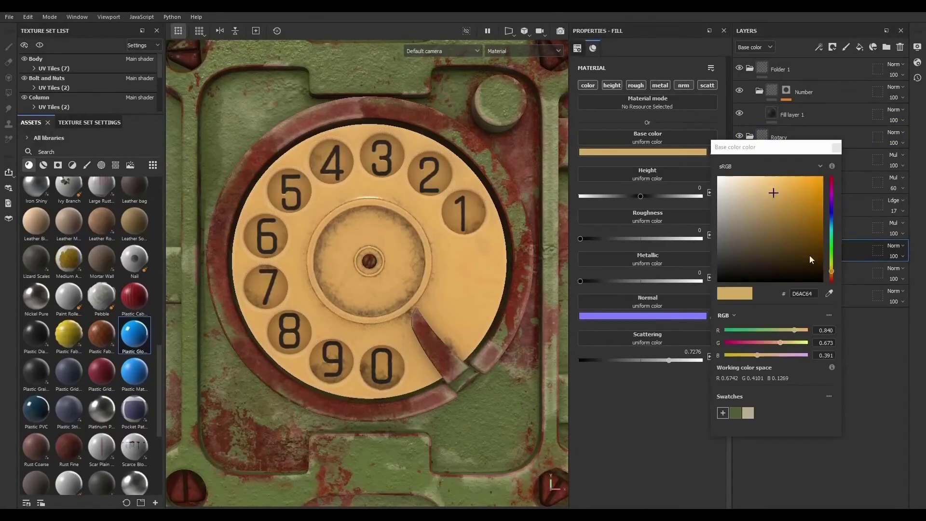
left_click(832, 268)
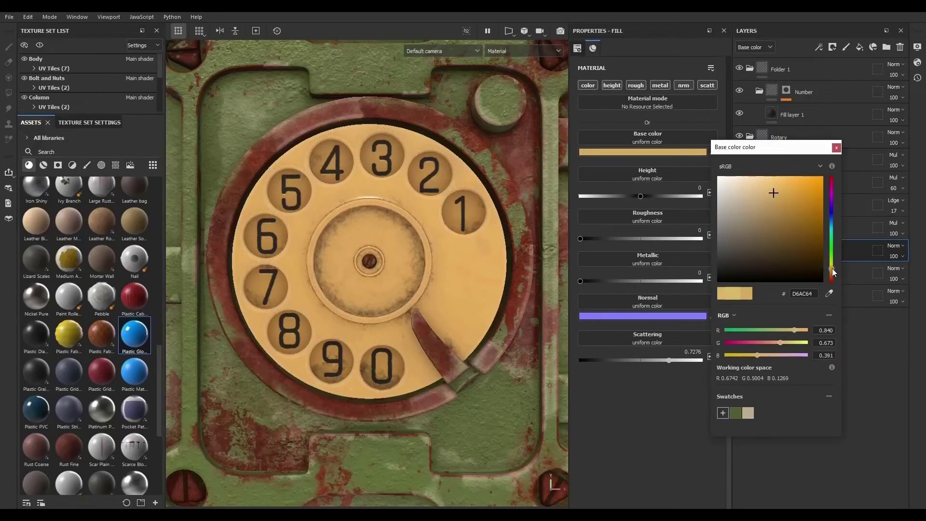
left_click(817, 210)
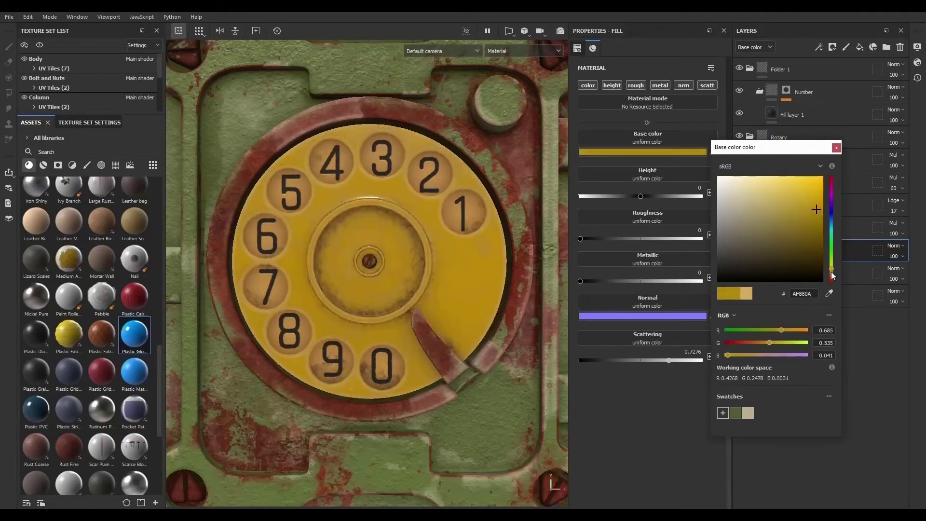
left_click(832, 273)
left_click(815, 183)
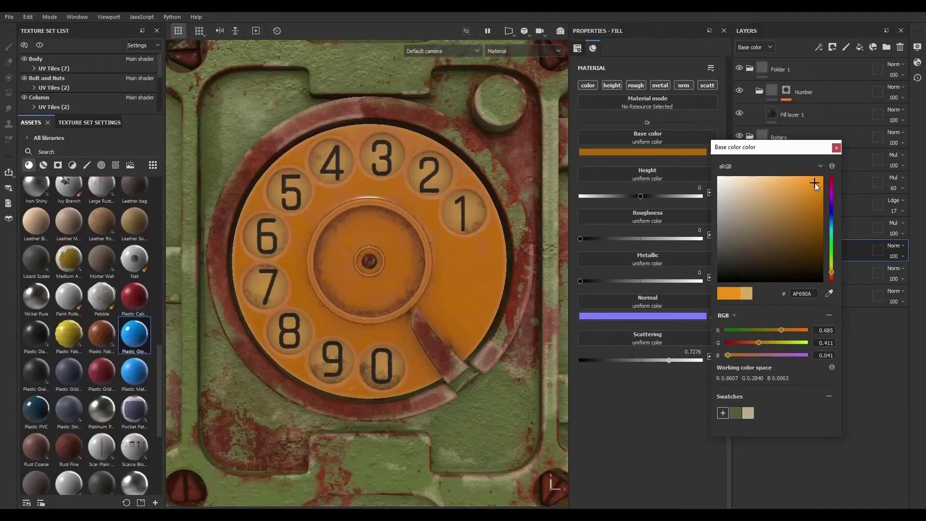
left_click(821, 178)
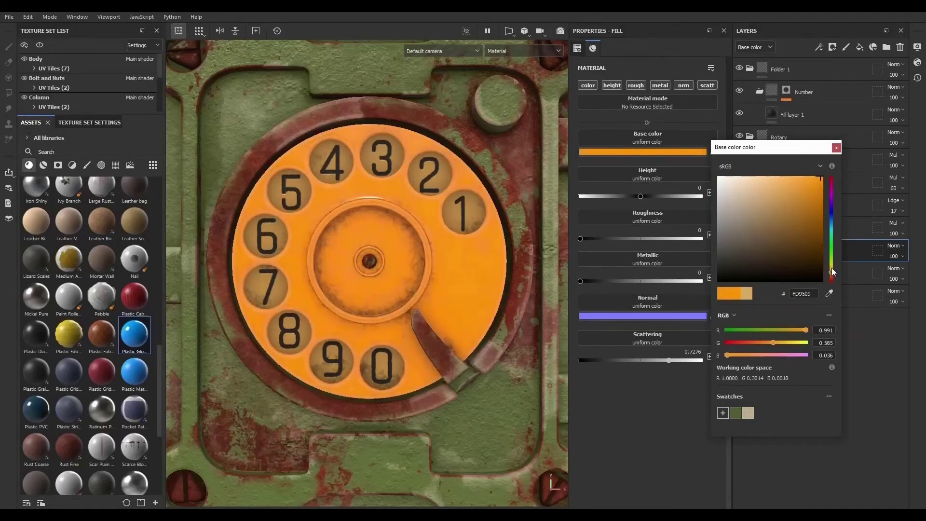
left_click(832, 271)
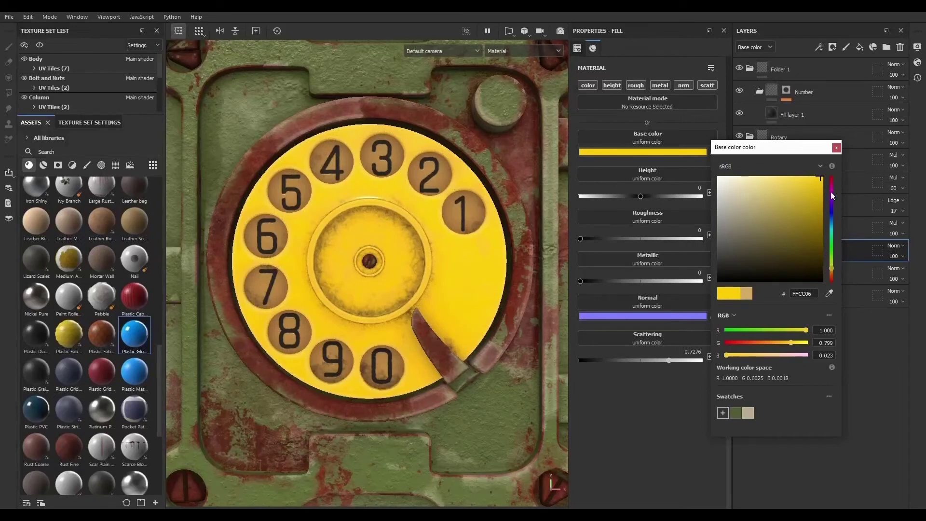
left_click(831, 271)
left_click(831, 270)
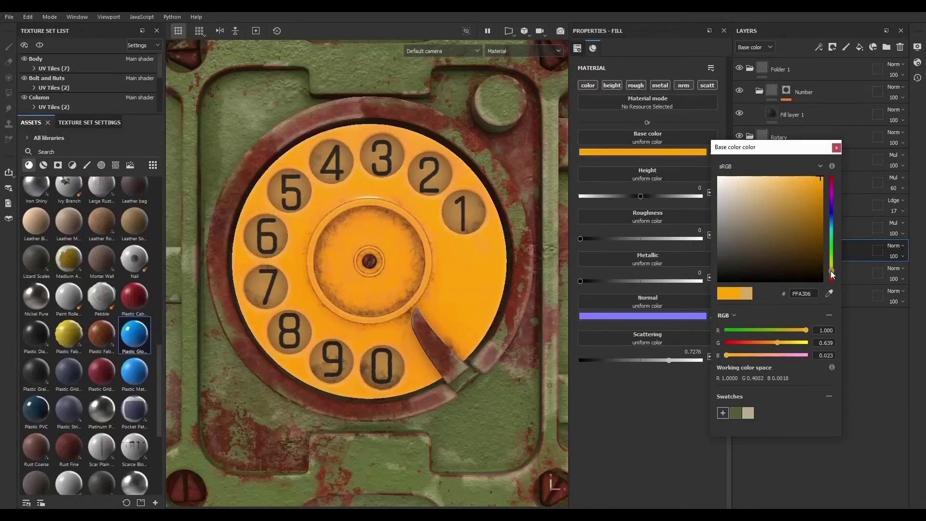
left_click(842, 147)
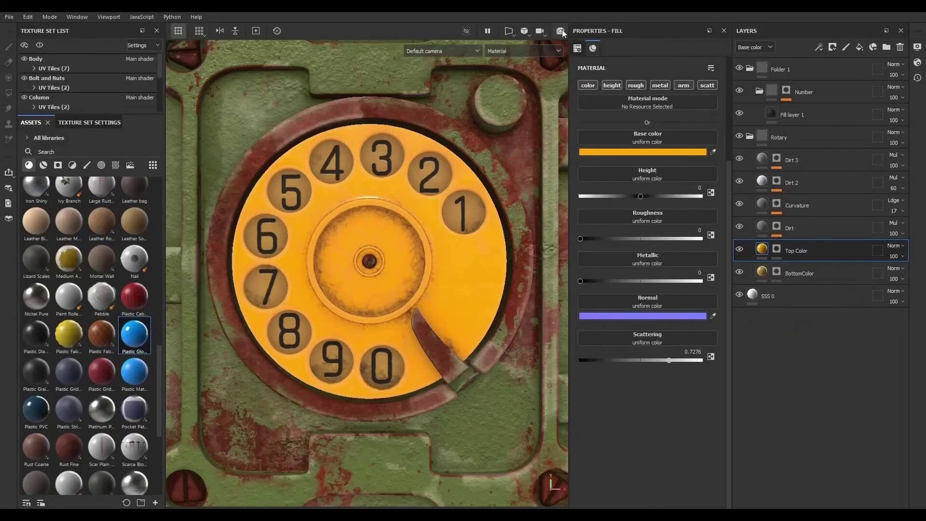
- Switch the Iray render's environment map to Bus Garage and preview the dial under it
left_click(560, 30)
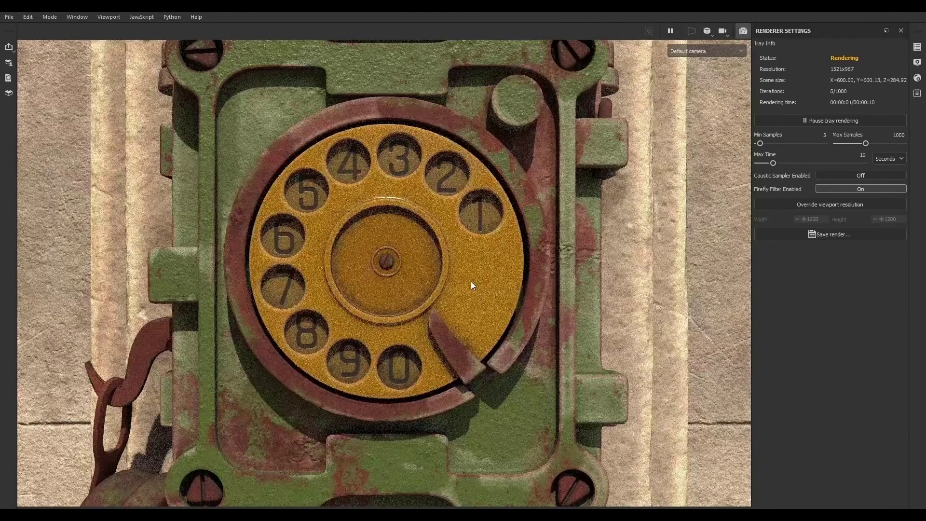
left_click(917, 62)
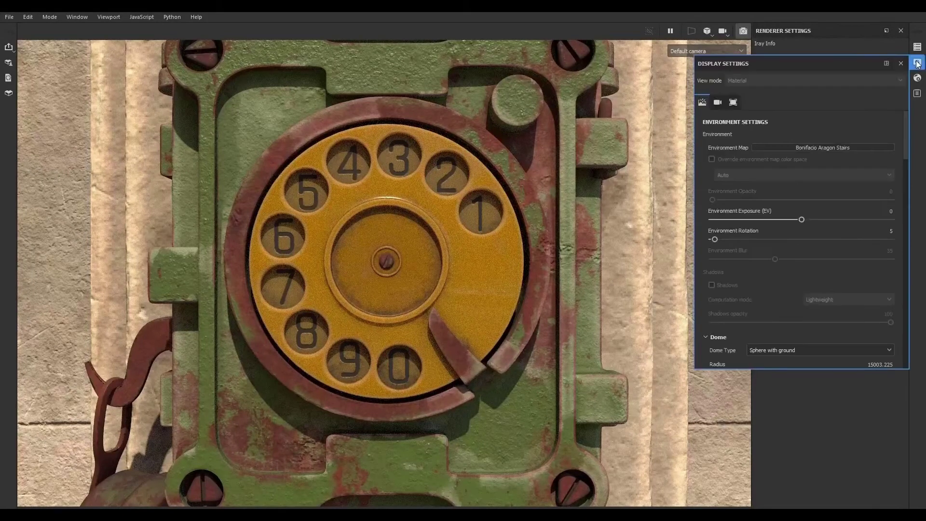
left_click(832, 146)
left_click(867, 175)
left_click(867, 146)
left_click(905, 181)
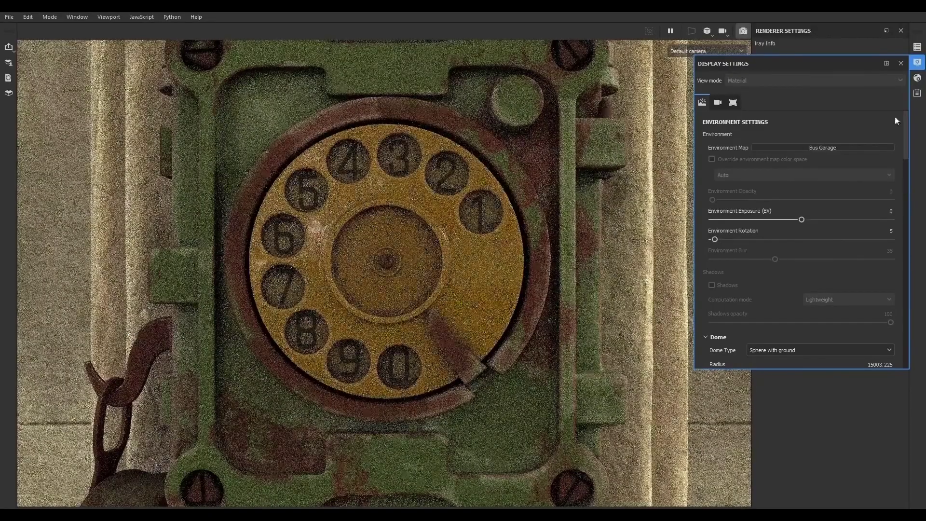
left_click(916, 63)
mouse_move(493, 271)
right_mouse_down("shift")
mouse_move(452, 264)
mouse_move(483, 269)
right_mouse_up("shift")
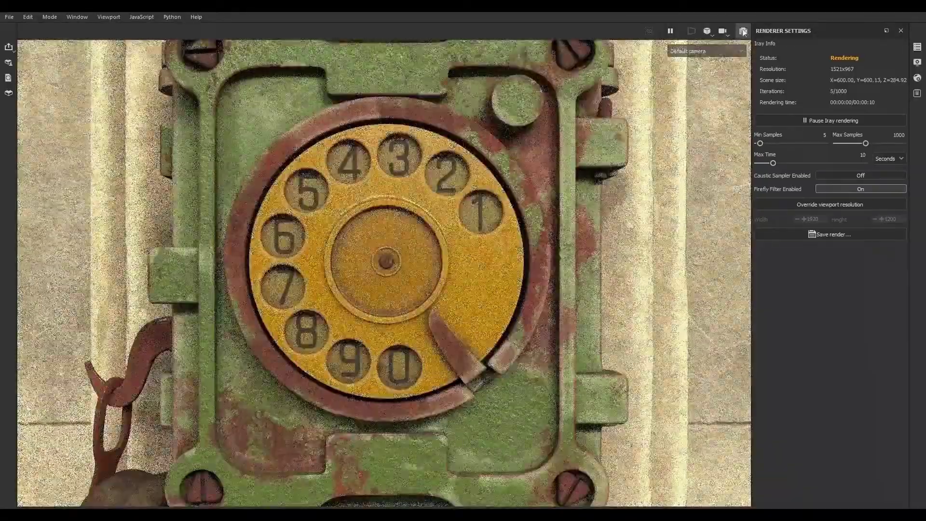
left_click(743, 32)
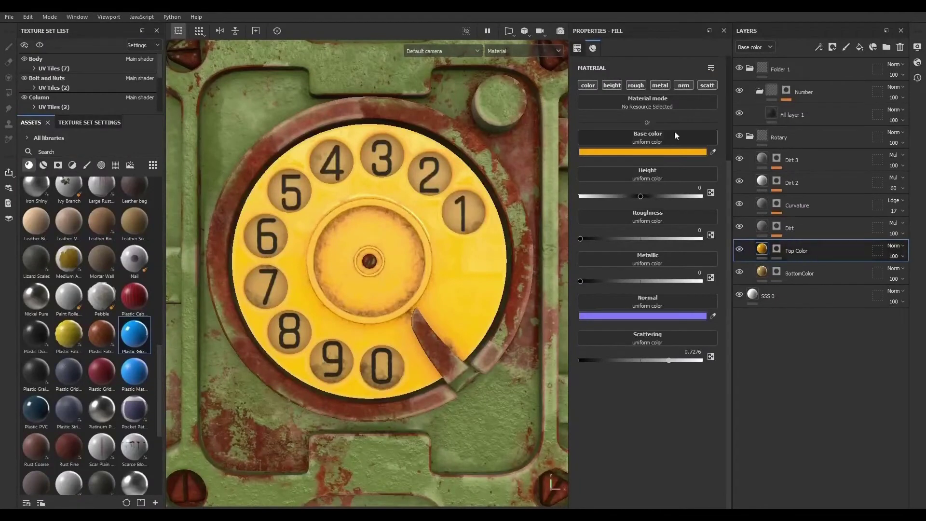
- Adjust the Top Color layer's base color to FFAA06
left_click(687, 151)
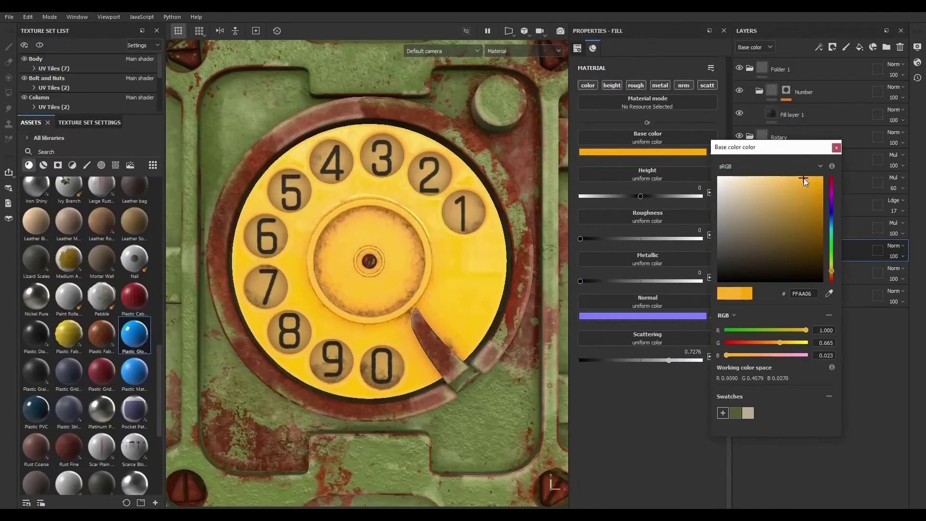
left_click(804, 178)
left_click(836, 148)
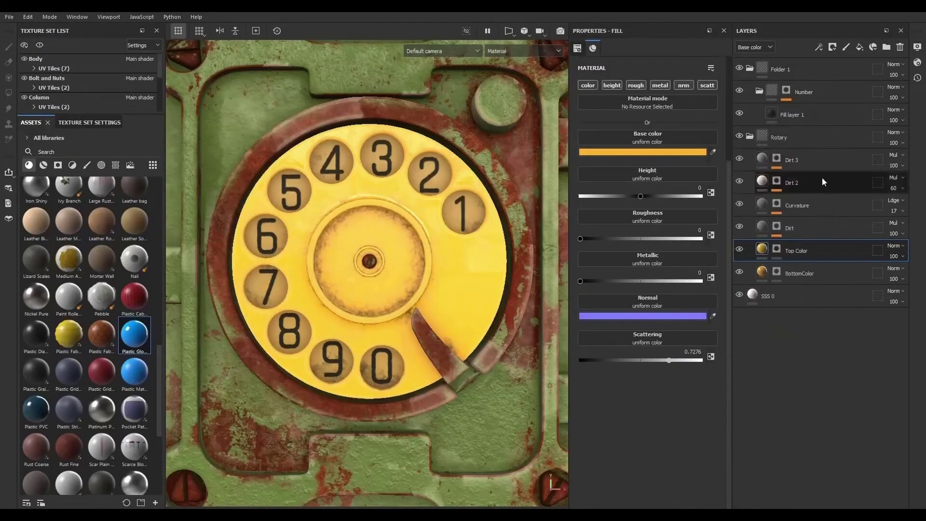
- Preview the dial in the Iray render, framing the whole model and trying Camera001 before returning to the default camera
key("F10")
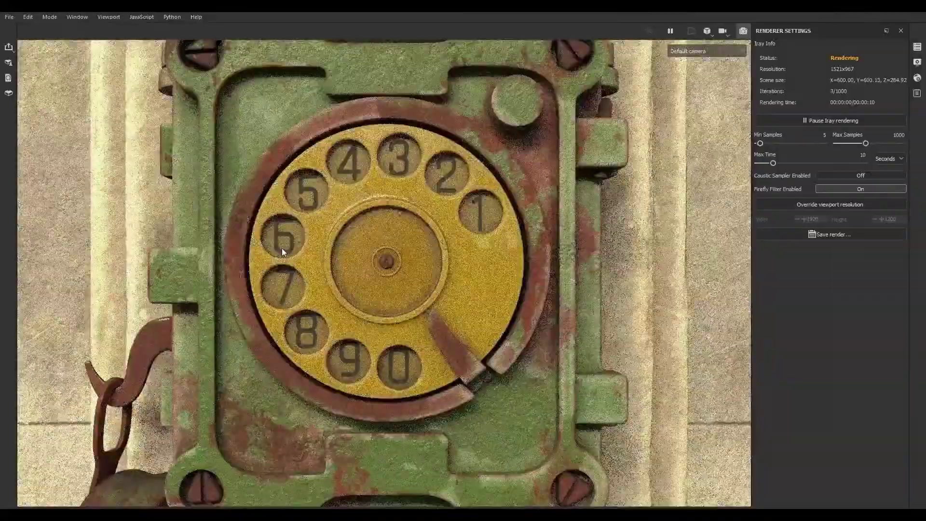
key("f")
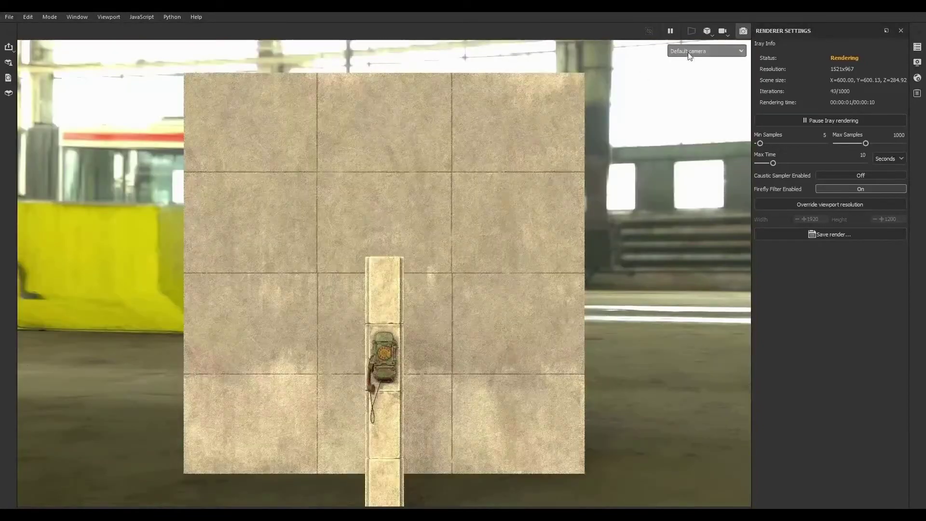
left_click(695, 51)
left_click(690, 74)
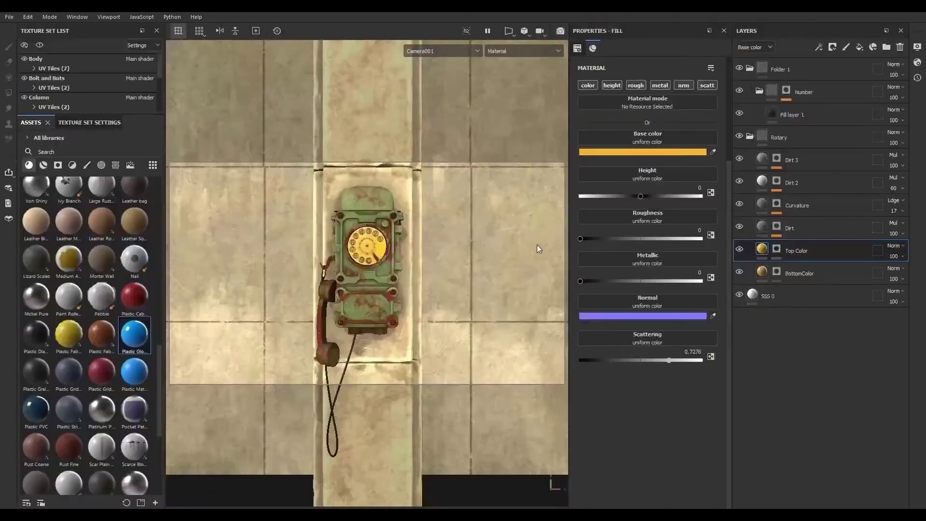
scroll(347, 225, "up", 6)
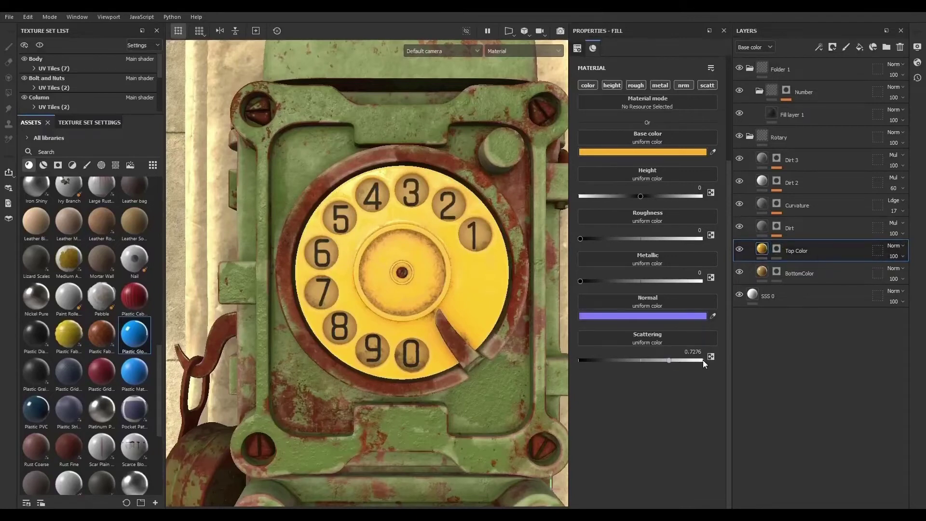
- Lower the BottomColor layer's scattering and preview the result in the Iray render
left_click(753, 277)
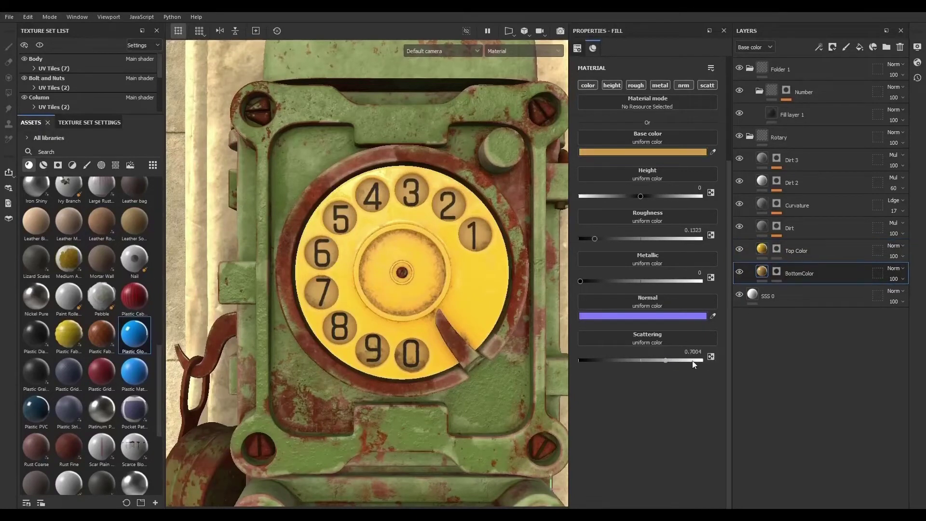
left_click(650, 360)
left_click(560, 30)
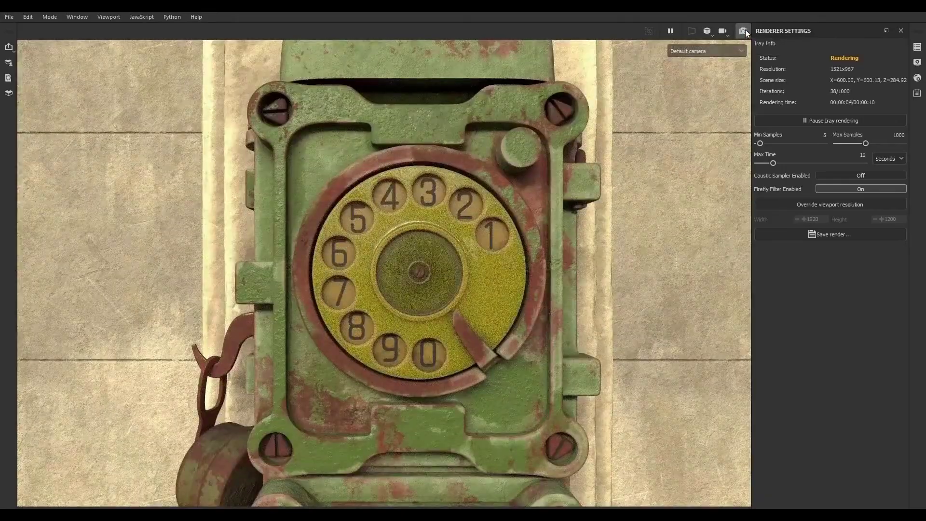
left_click(745, 29)
- Open the Top Color layer's base color picker, close it, and preview the dial in the Iray render
left_click(762, 251)
left_click(700, 152)
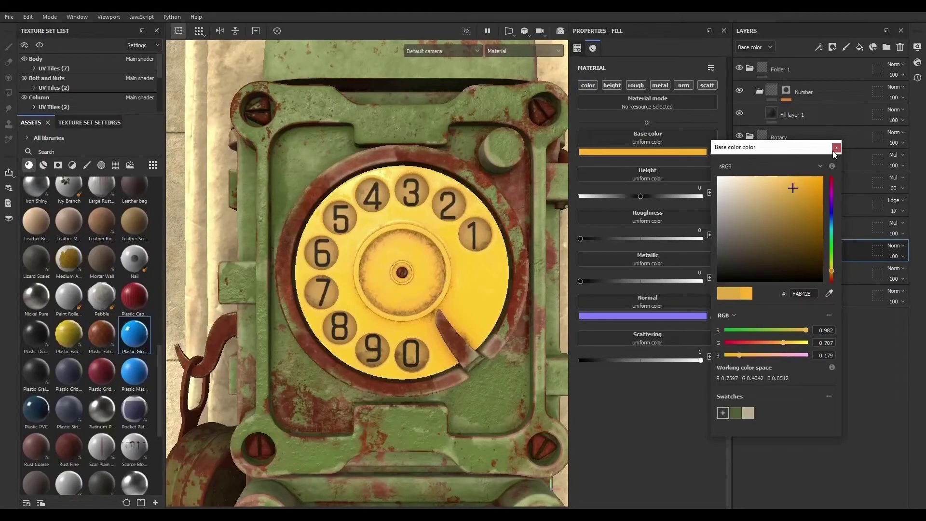
left_click(836, 147)
left_click(559, 31)
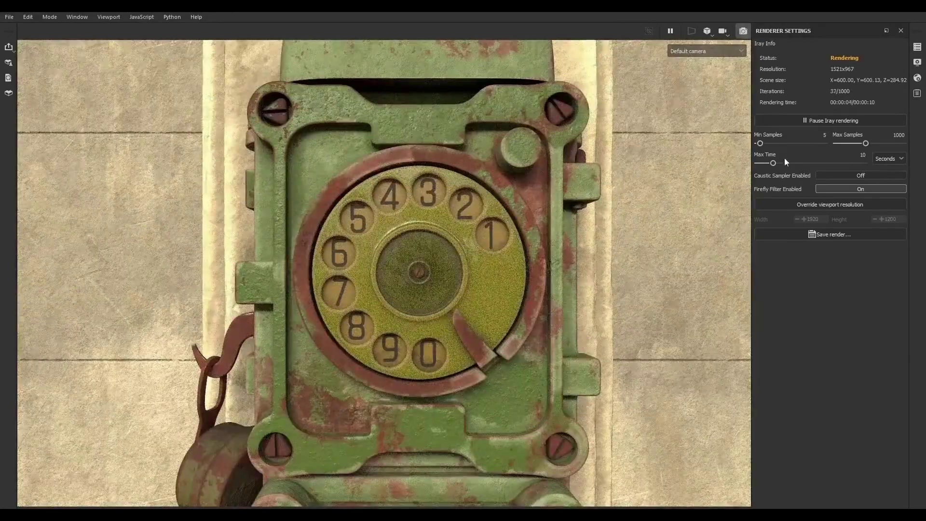
left_click(744, 31)
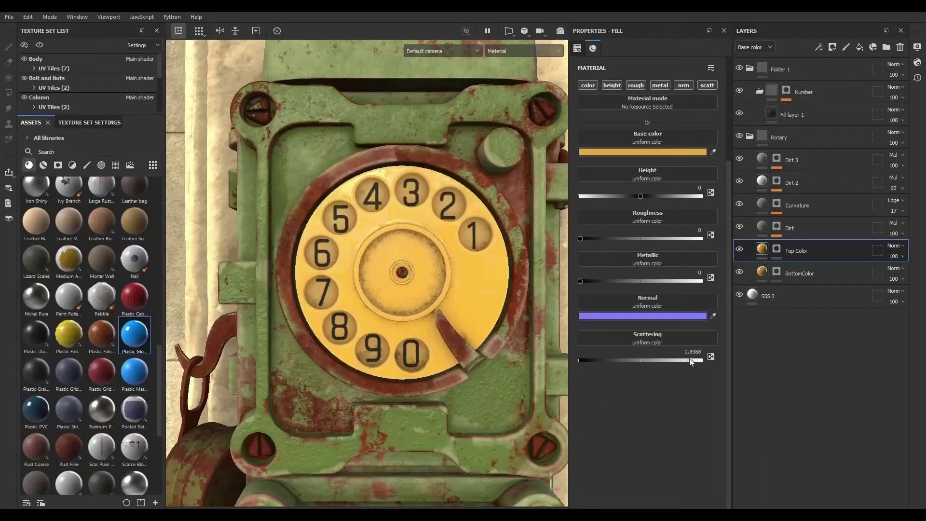
- Set the Top Color layer's scattering to 0.8988 and preview it in the Iray render
left_click_drag(700, 361, 690, 361)
key("F10")
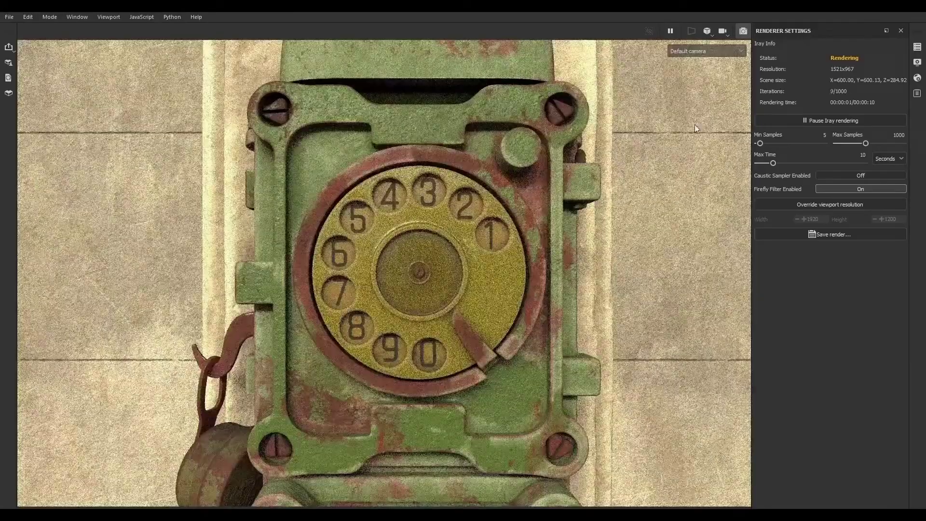
left_click(743, 30)
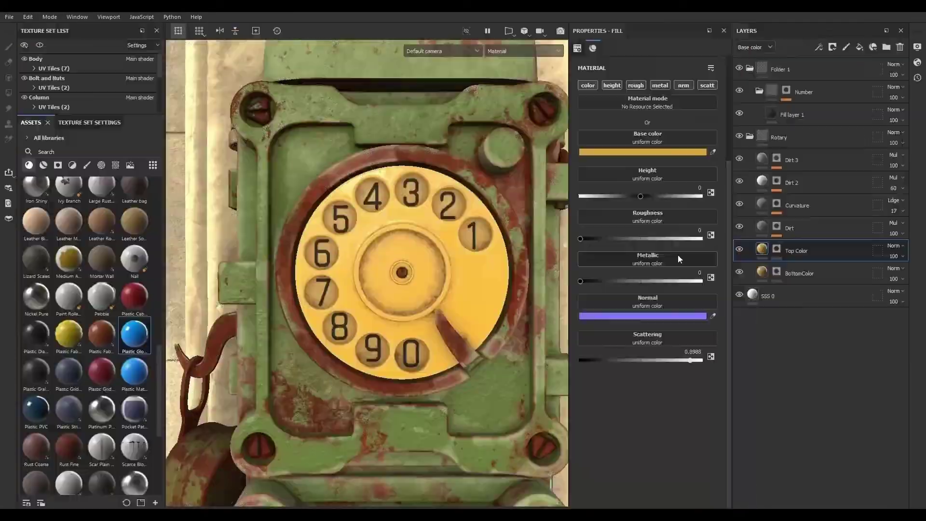
- Set the Top Color layer's scattering to 0.5875 and preview it in the Iray render
left_click(652, 361)
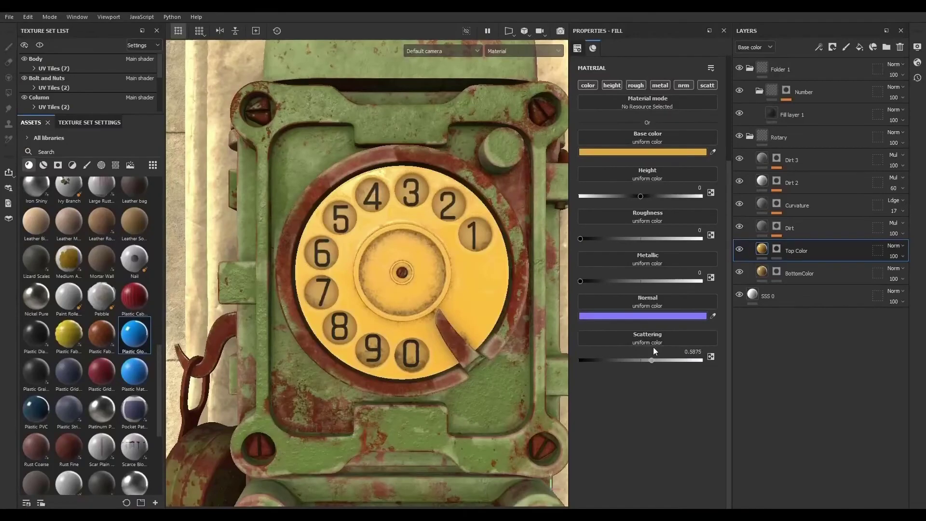
left_click(563, 29)
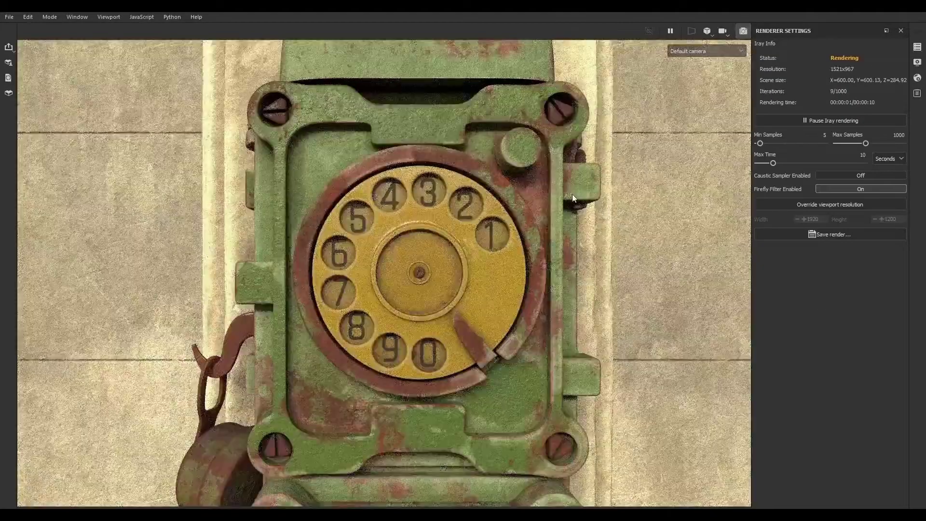
left_click(743, 31)
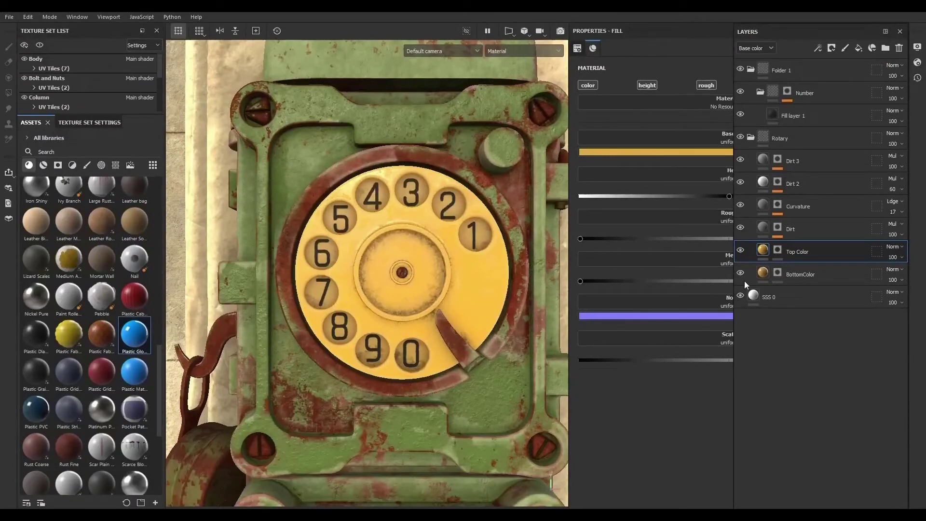
- Collapse the layer folders, inspect the yellow dial from a closer side angle, and expand the Rotary folder again
left_click(751, 135)
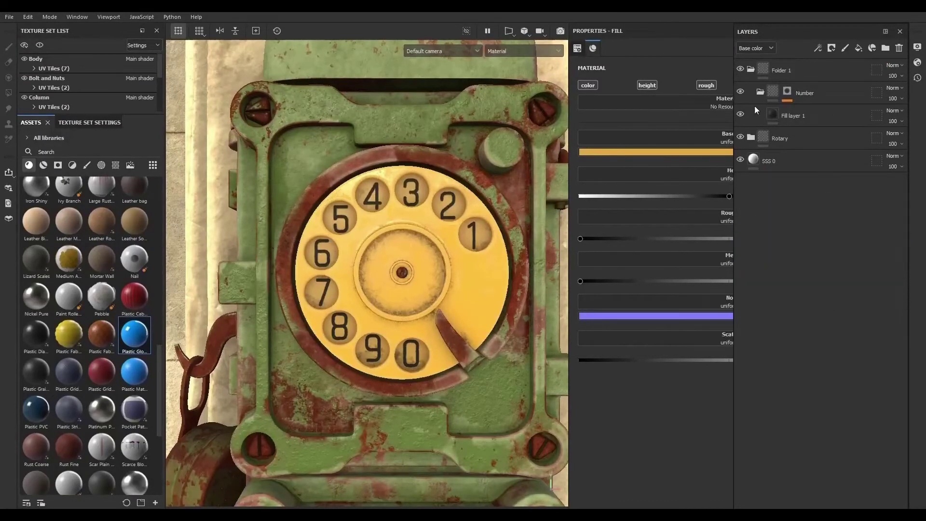
left_click(751, 70)
scroll(378, 272, "down", 8)
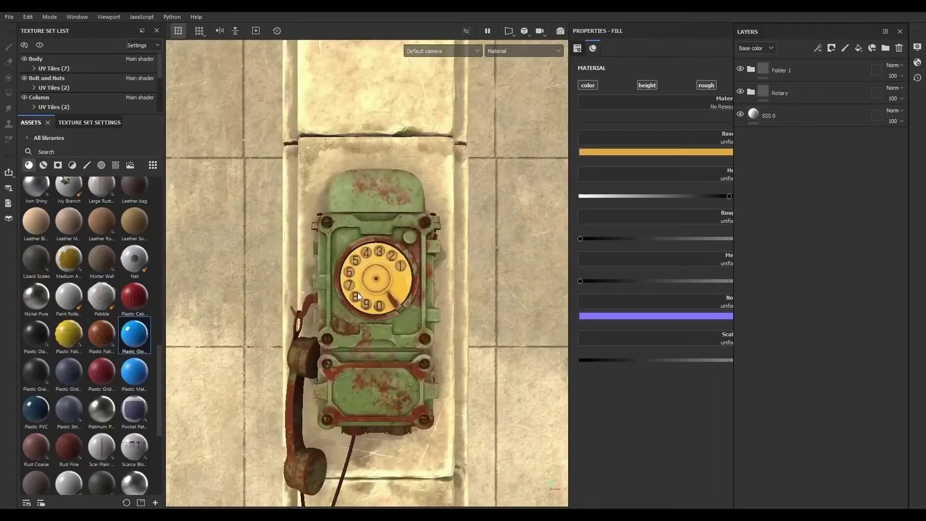
left_click_drag(354, 337, 338, 362, "alt")
right_click_drag(338, 362, 604, 354, "alt")
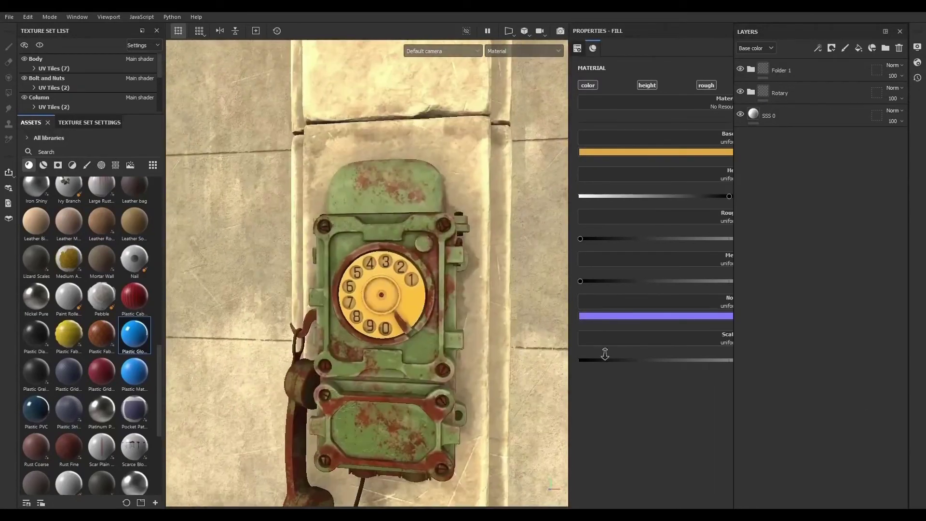
left_click_drag(357, 328, 461, 314, "alt")
right_click_drag(461, 314, 697, 370, "alt")
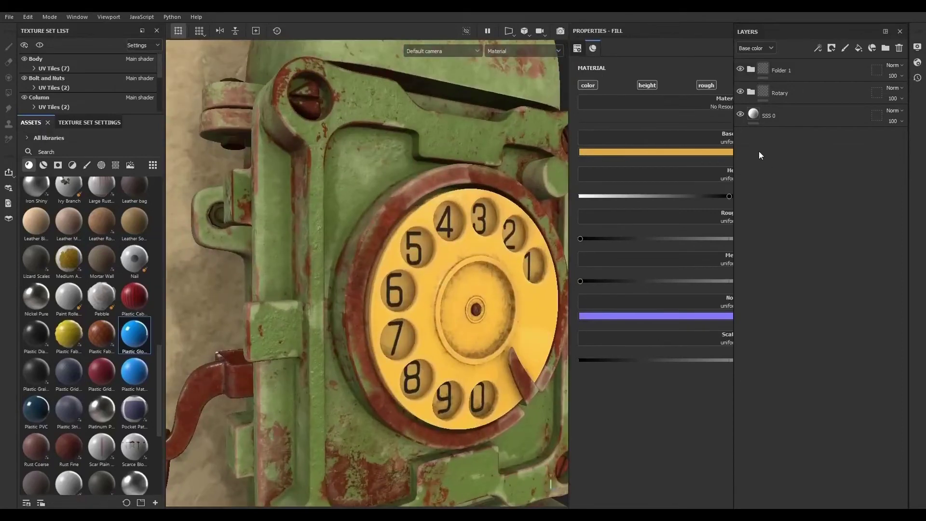
left_click(751, 92)
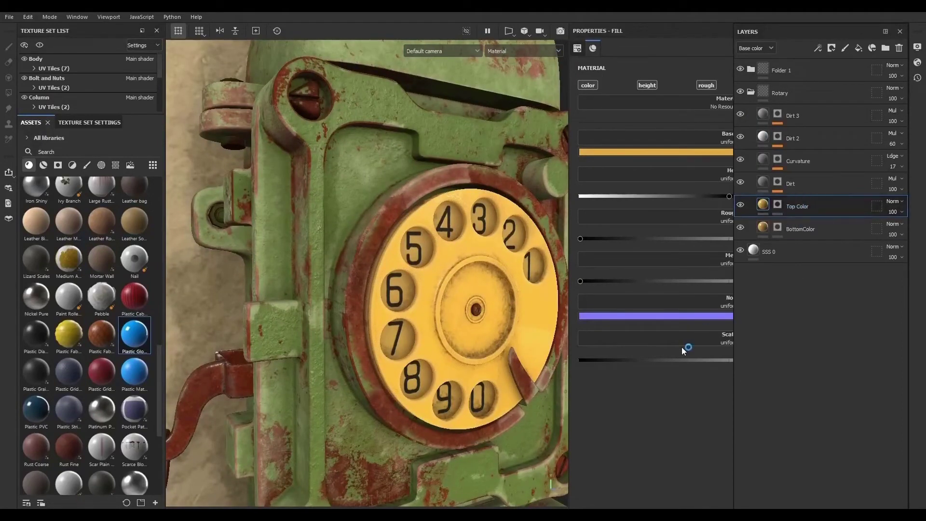
left_click_drag(776, 36, 681, 313)
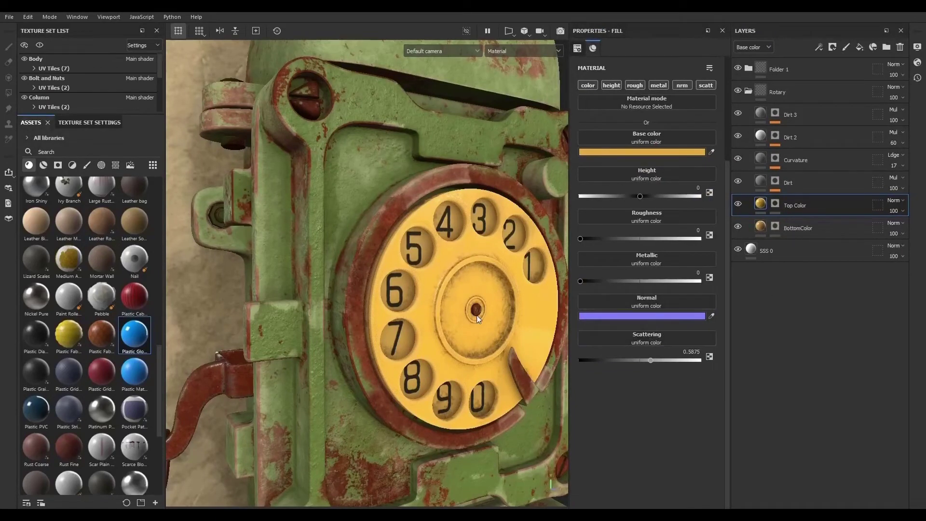
- Open the main shader settings, keep the Skin scattering type, and set the subsurface scattering scale to 0.64
mouse_move(447, 336)
right_mouse_down("alt")
mouse_move(280, 333)
mouse_move(443, 336)
right_mouse_up("alt")
left_click_drag(443, 336, 350, 280, "alt")
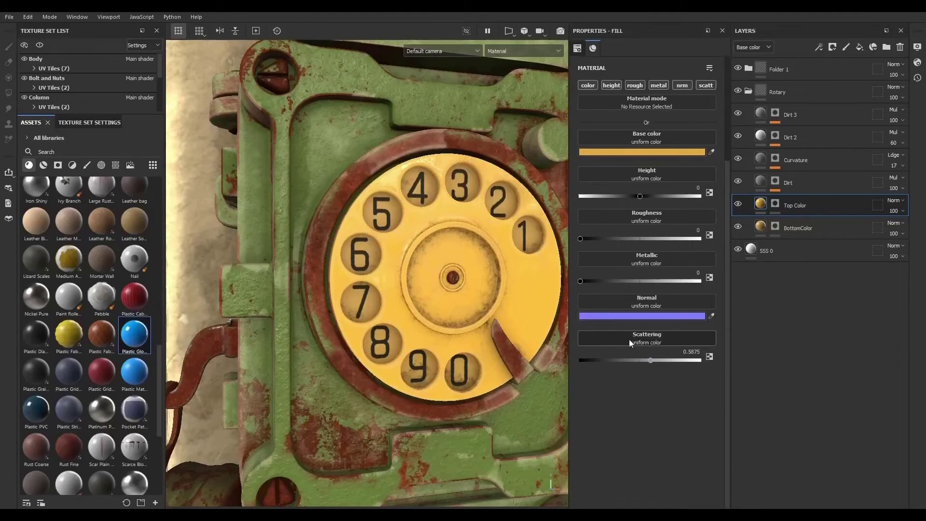
right_click_drag(468, 320, 357, 260, "alt")
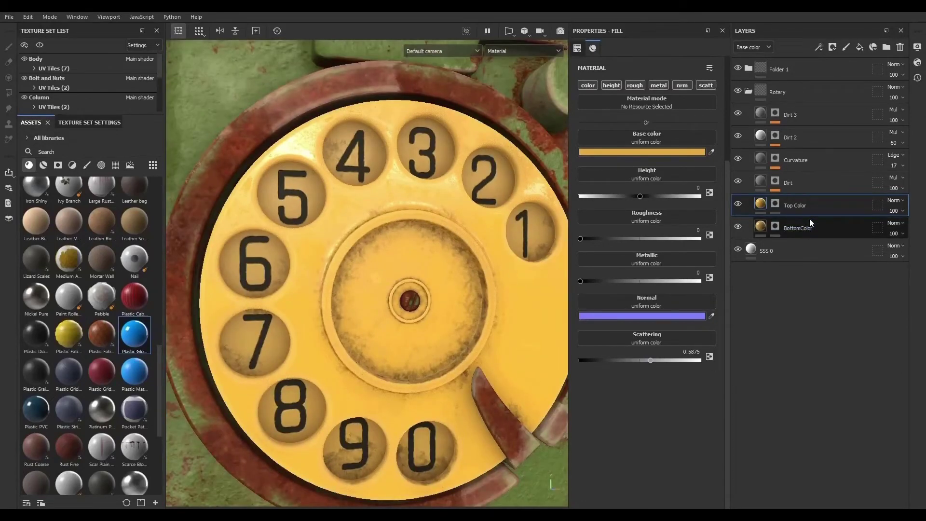
left_click(919, 64)
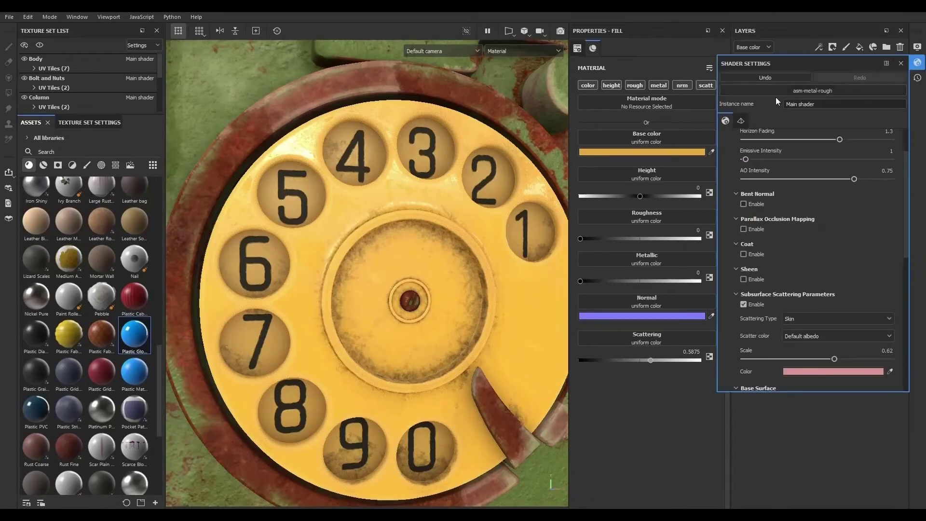
scroll(735, 261, "down", 4)
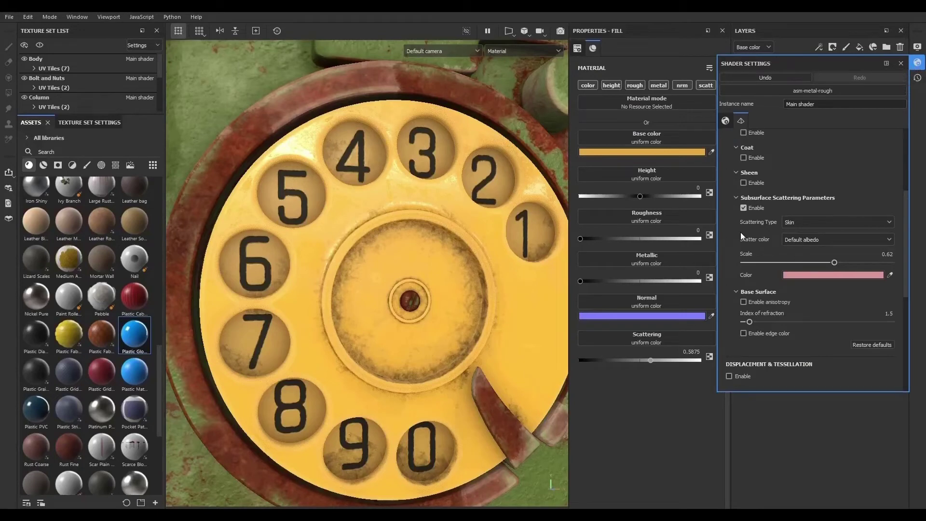
left_click(802, 222)
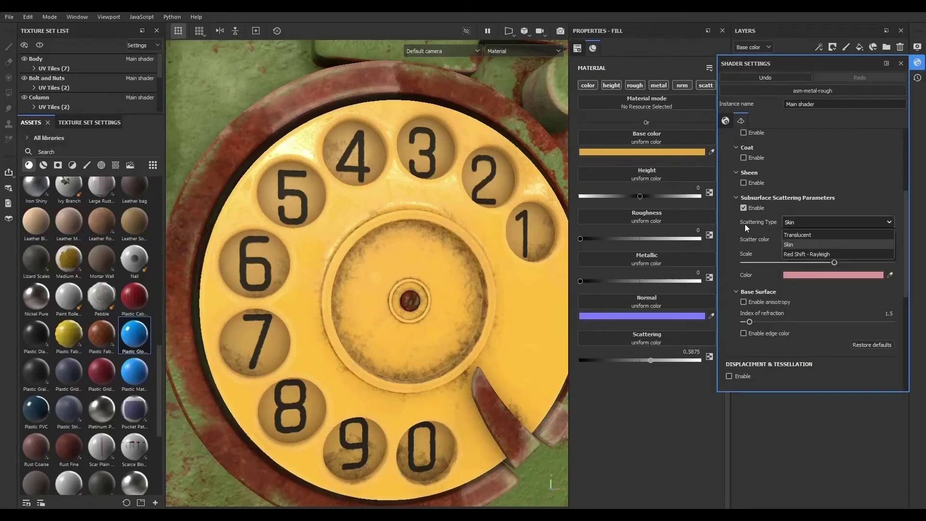
left_click(802, 245)
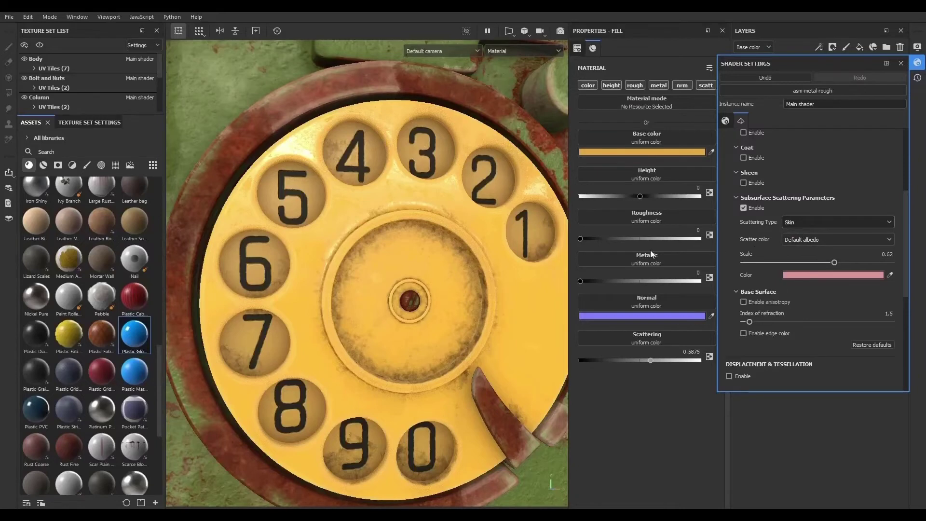
scroll(361, 276, "up", 2)
scroll(362, 278, "down", 5)
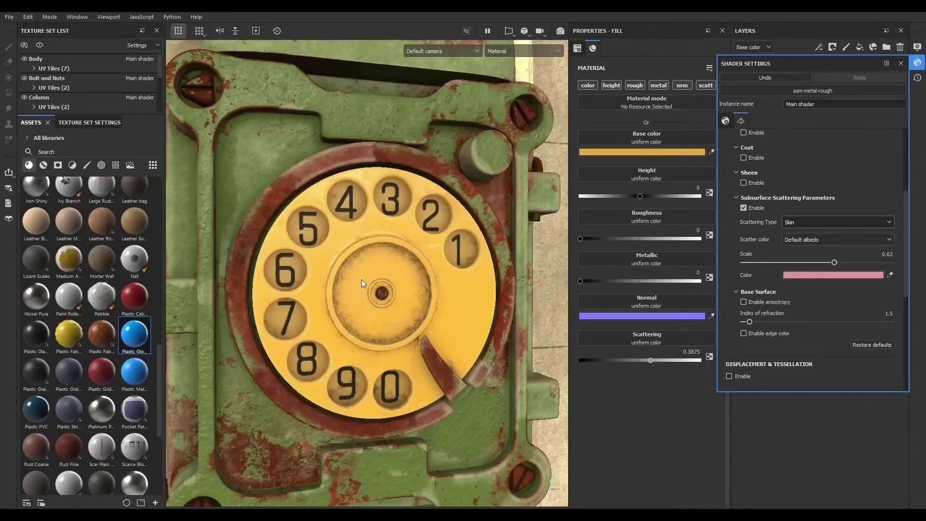
scroll(369, 283, "up", 5)
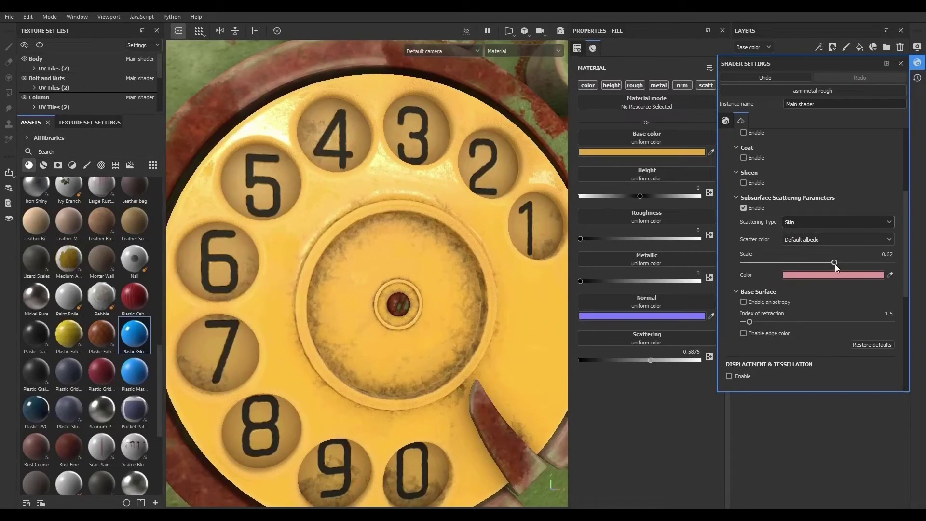
mouse_move(835, 265)
left_mouse_down()
mouse_move(763, 266)
mouse_move(868, 266)
mouse_move(764, 267)
mouse_move(850, 269)
mouse_move(838, 267)
left_mouse_up()
- Change the subsurface scattering color to a saturated yellow and close the shader settings
left_click(809, 276)
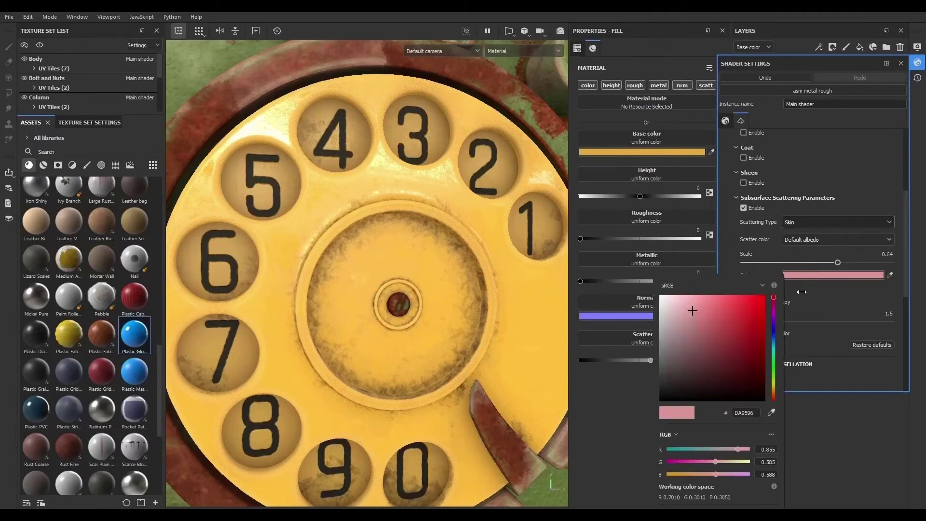
left_click_drag(724, 316, 688, 331)
left_click_drag(777, 300, 775, 389)
left_click_drag(698, 341, 756, 298)
left_click(813, 150)
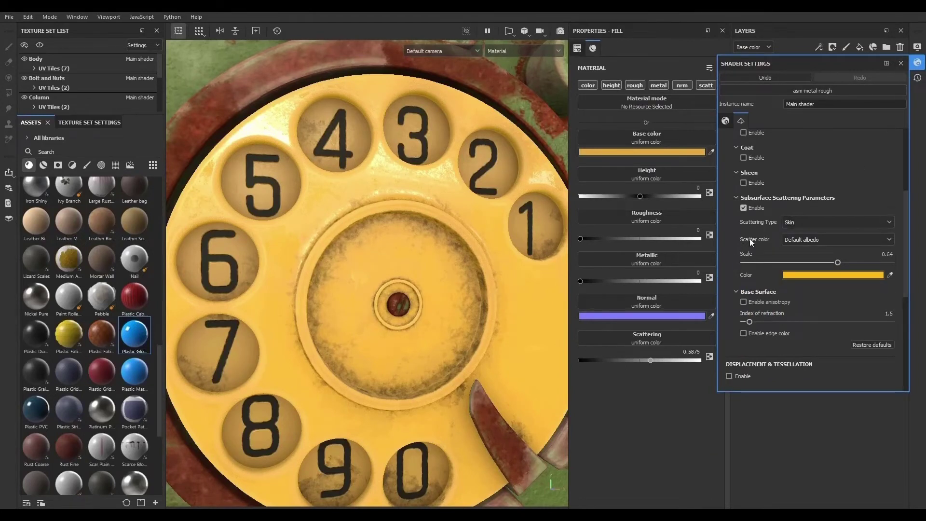
left_click(917, 64)
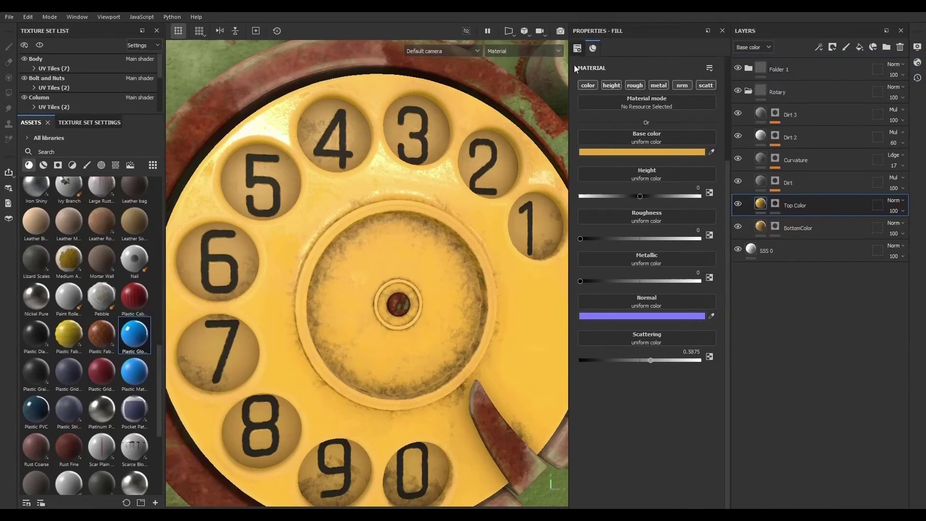
- Preview the whole phone in the Iray render through Camera001, then leave the render view
left_click(560, 30)
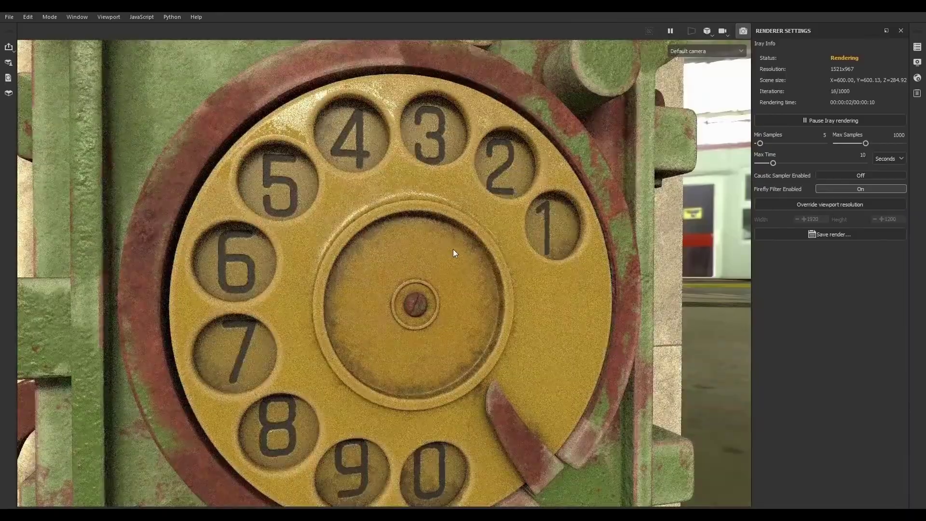
scroll(453, 249, "down", 10)
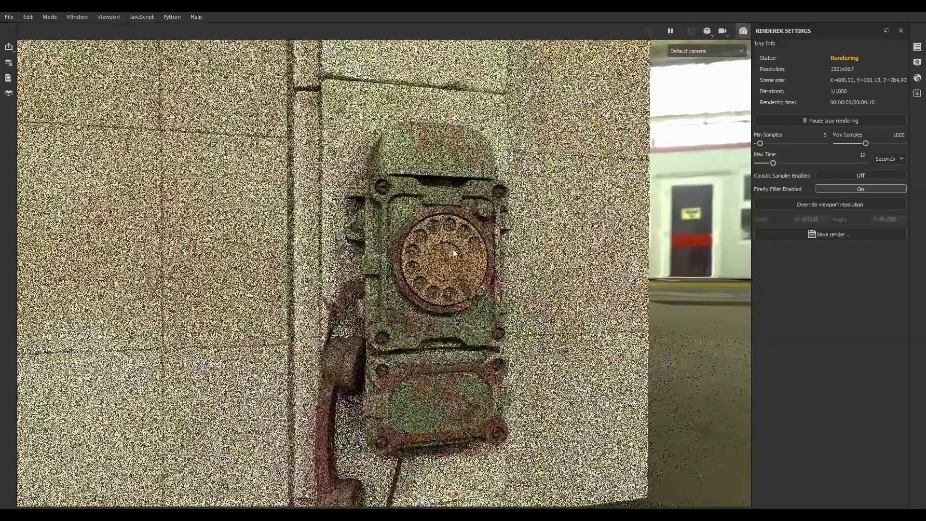
scroll(453, 249, "down", 5)
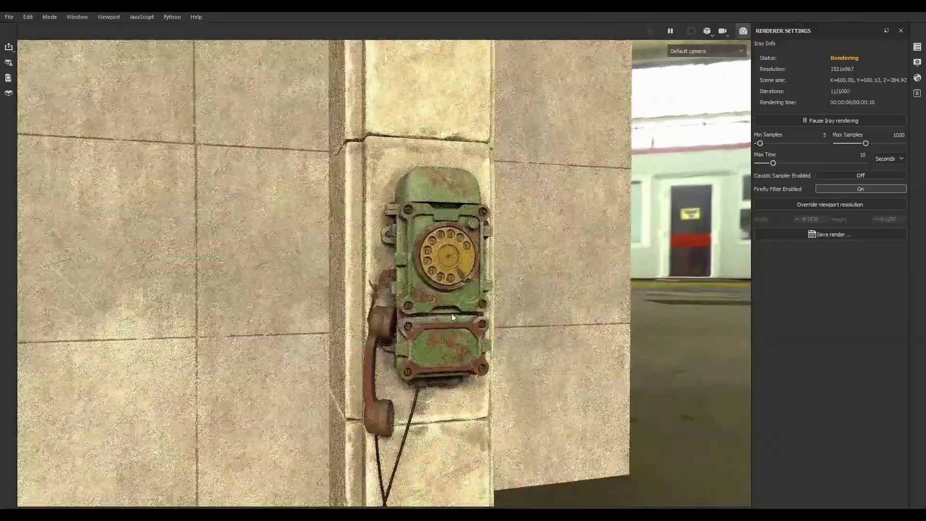
scroll(427, 318, "up", 1)
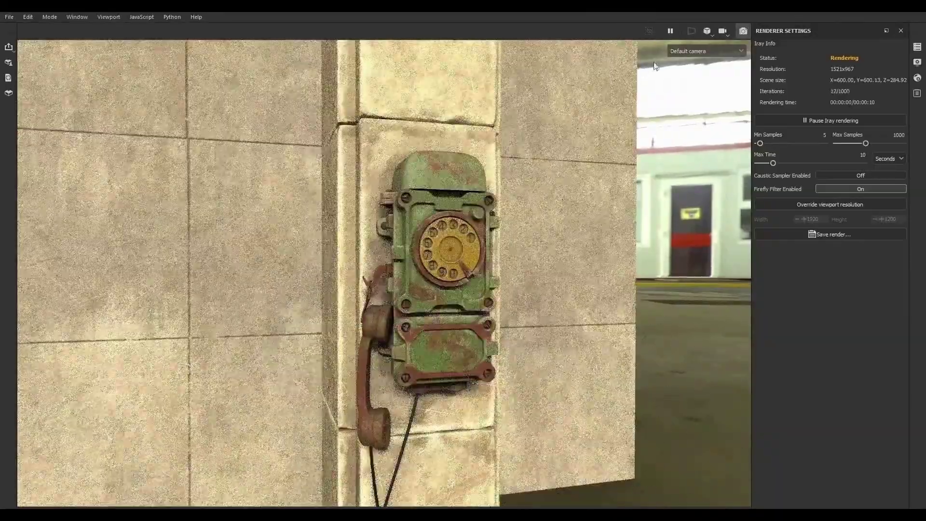
left_click(689, 51)
left_click(688, 74)
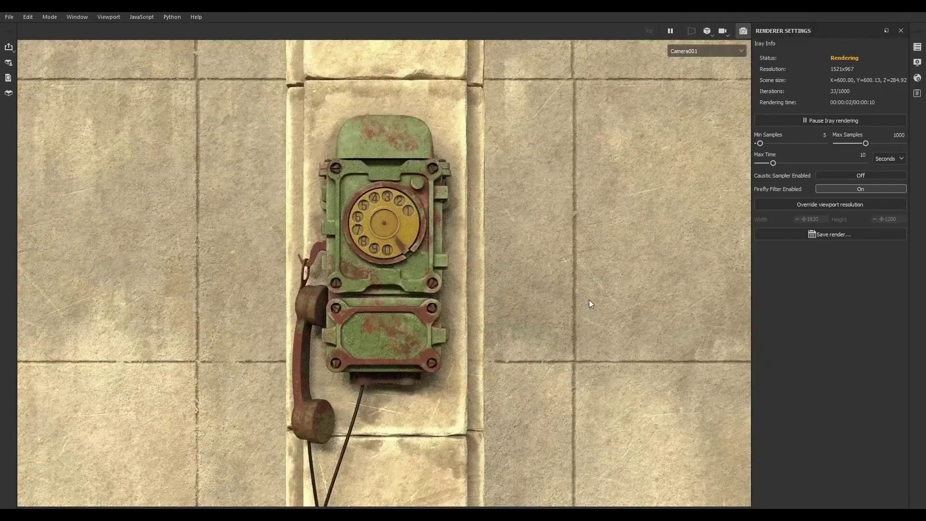
left_click(743, 31)
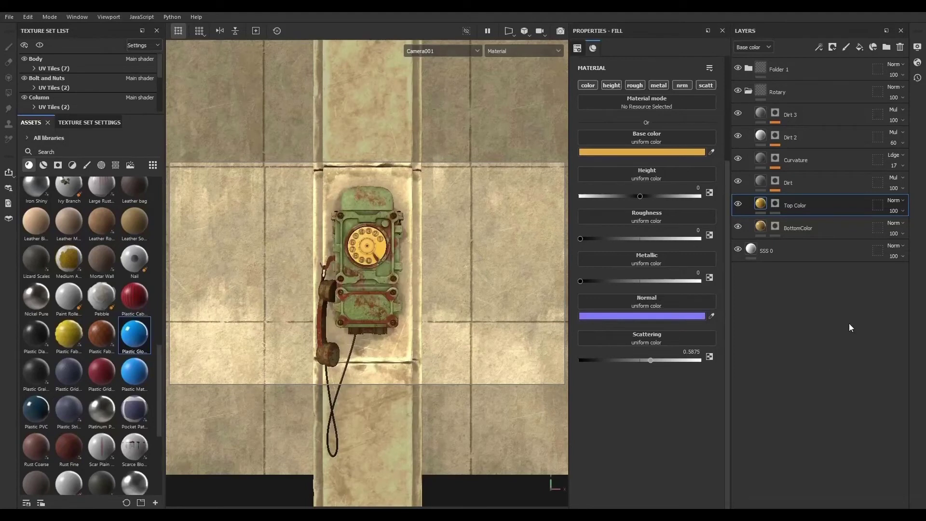
- Collapse the Rotary folder, switch to the phone body's layers, and select the Paint color layer in Paint 2
left_click(748, 91)
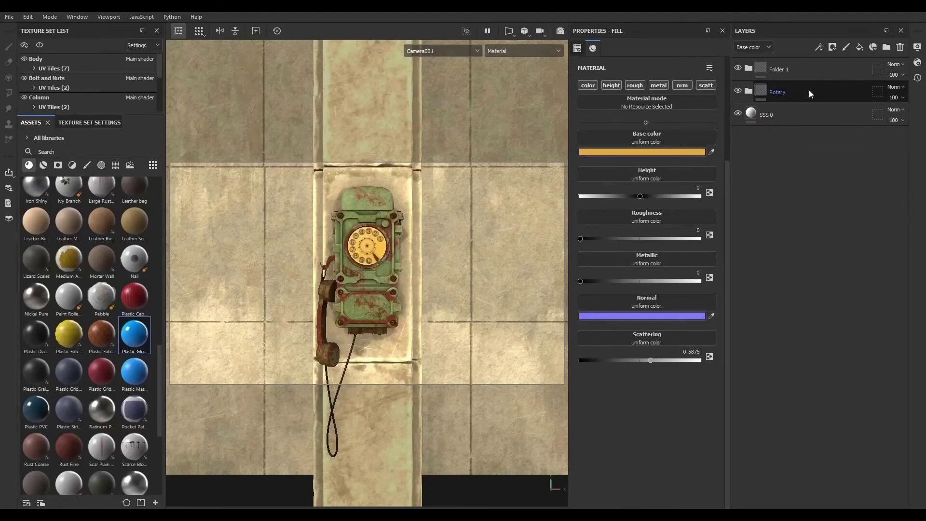
left_click(809, 90)
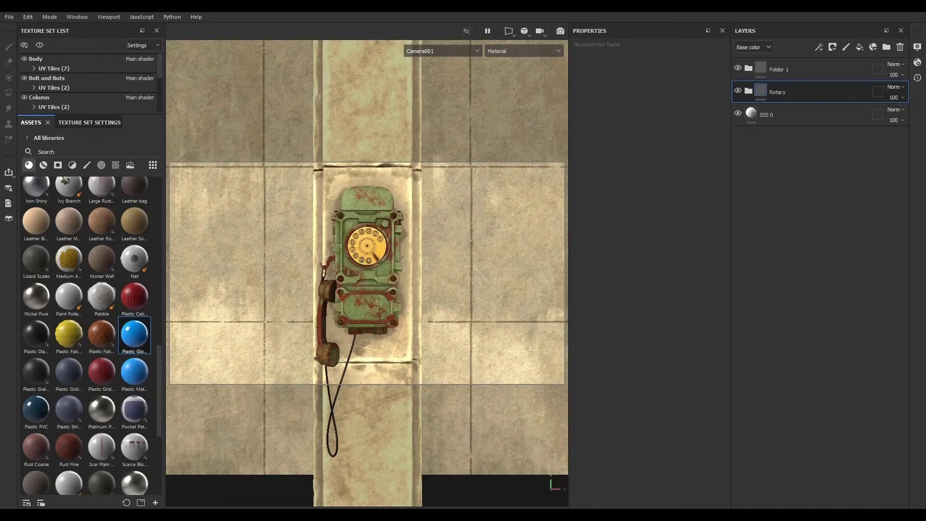
scroll(365, 246, "up", 5)
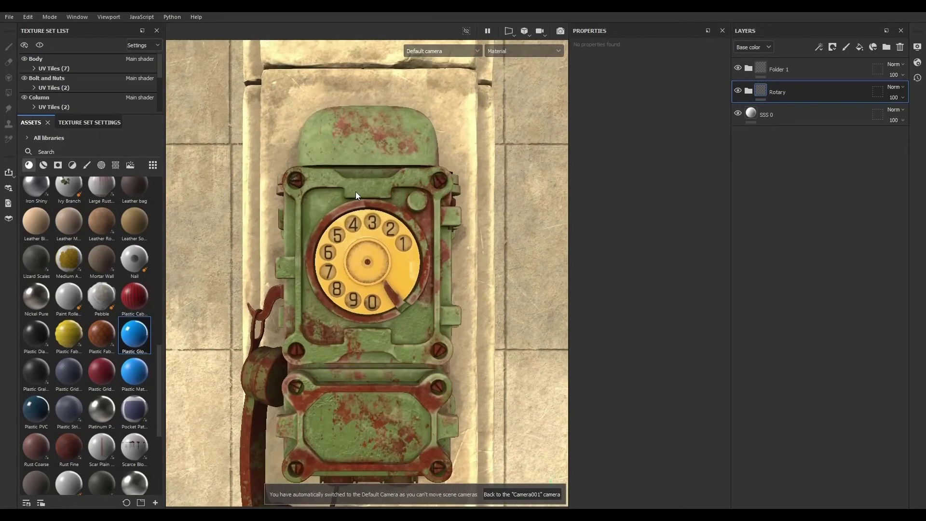
right_click(356, 193, "ctrl+alt")
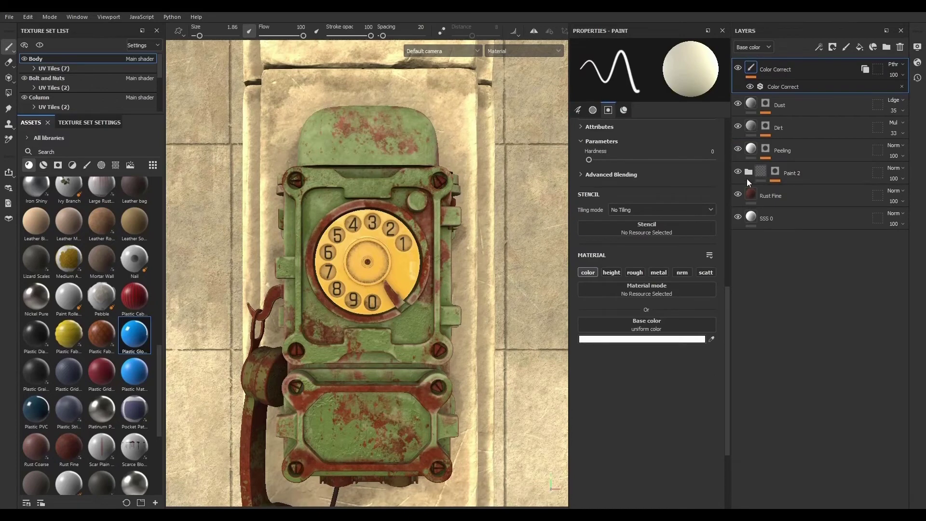
left_click(748, 172)
left_click(800, 225)
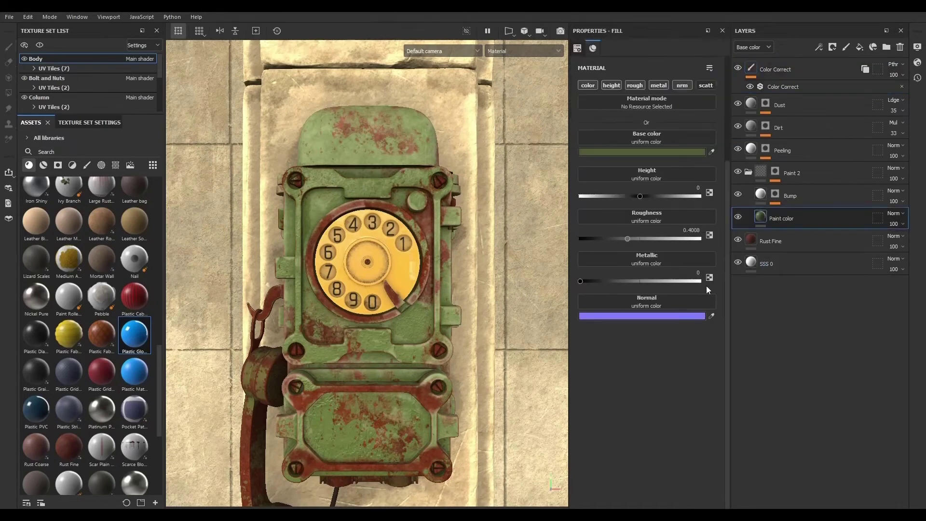
- Darken the body Paint color layer's base color to 434936 and save it as a swatch
left_click(672, 155)
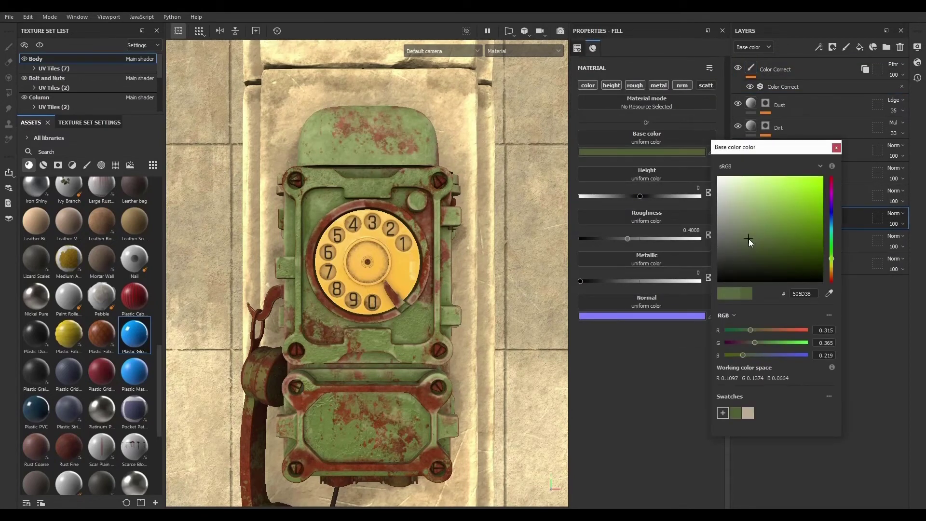
mouse_move(749, 239)
left_mouse_down()
mouse_move(744, 224)
mouse_move(751, 246)
mouse_move(737, 248)
mouse_move(745, 251)
left_mouse_up()
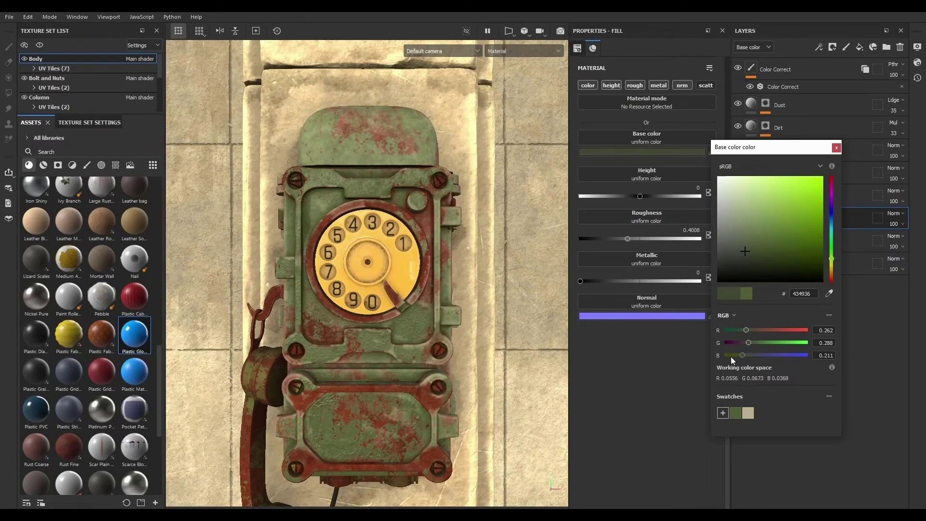
left_click(723, 413)
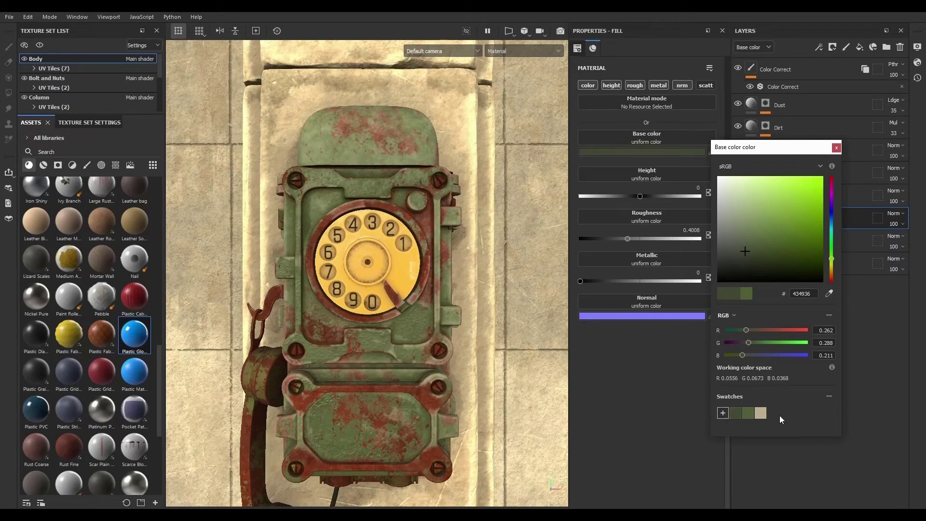
left_click(836, 147)
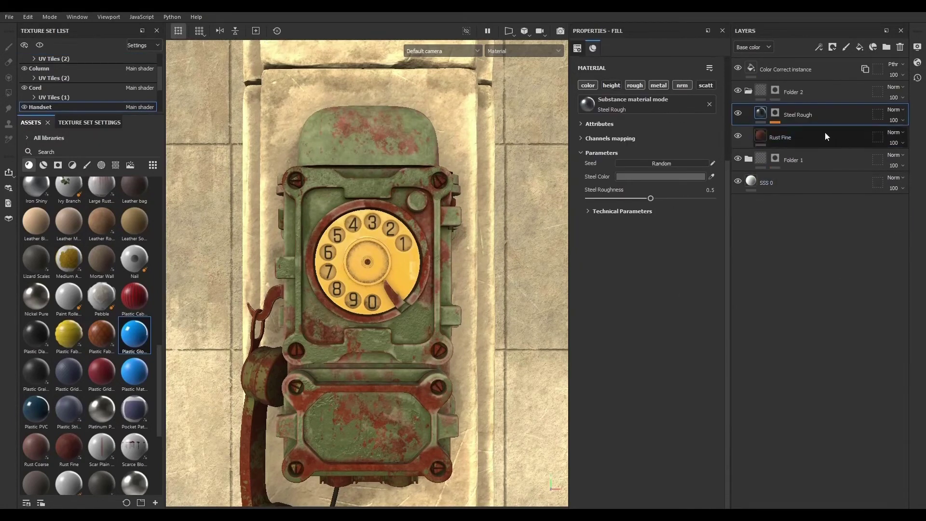
- Apply the saved dark green swatch as base color of the handset's Paint color layer in Paint 2
left_click(748, 158)
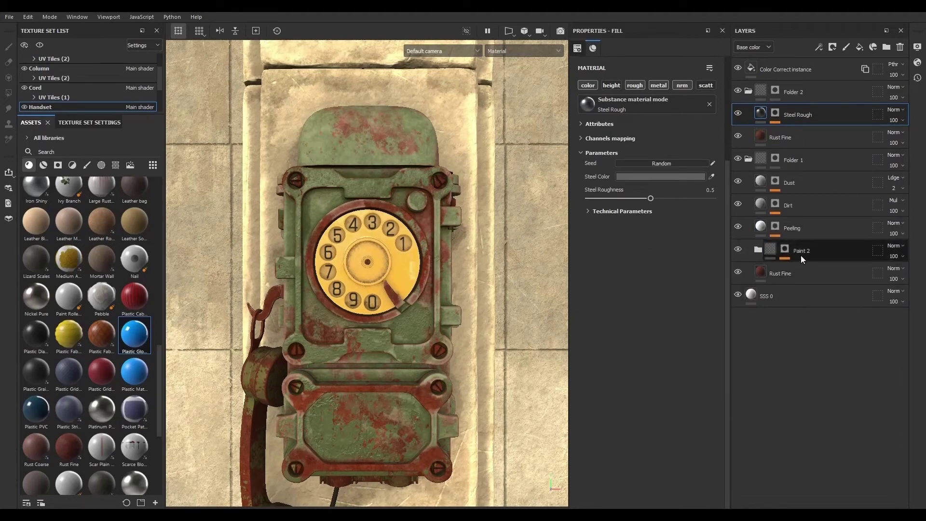
left_click(759, 249)
left_click(804, 294)
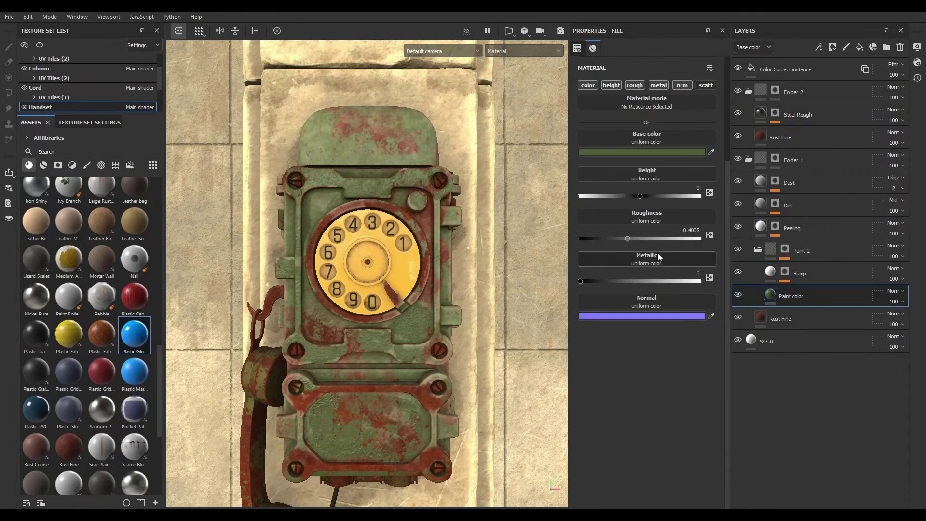
left_click(641, 153)
left_click(734, 413)
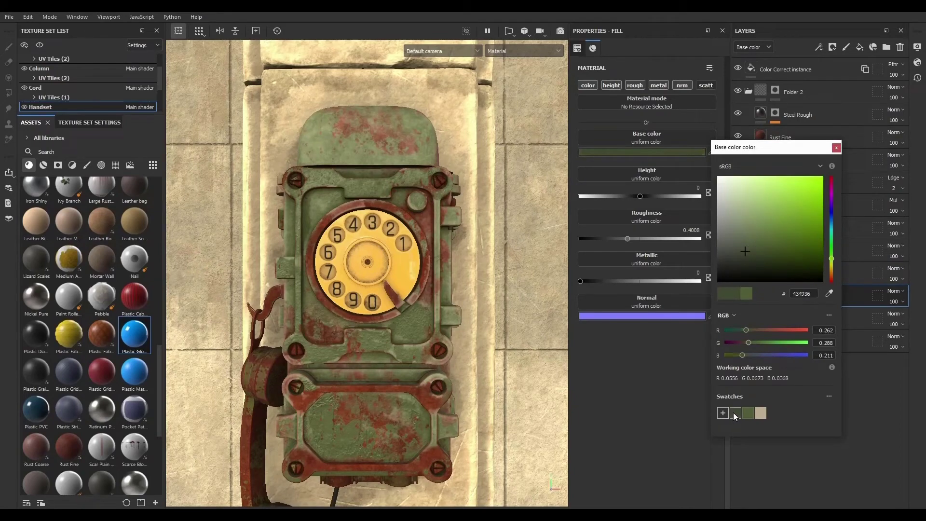
left_click(837, 147)
- Switch the viewport to Camera001
scroll(370, 214, "down", 5)
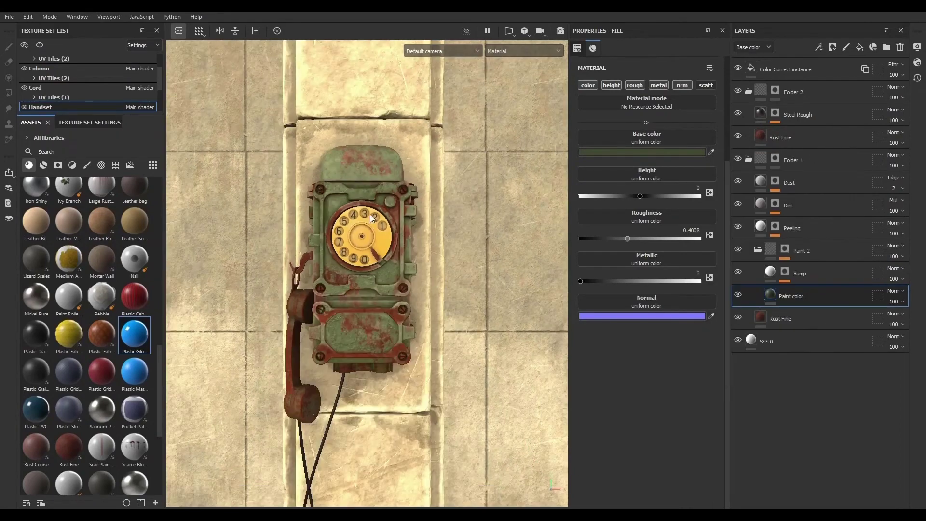
scroll(394, 242, "up", 5)
left_click(449, 48)
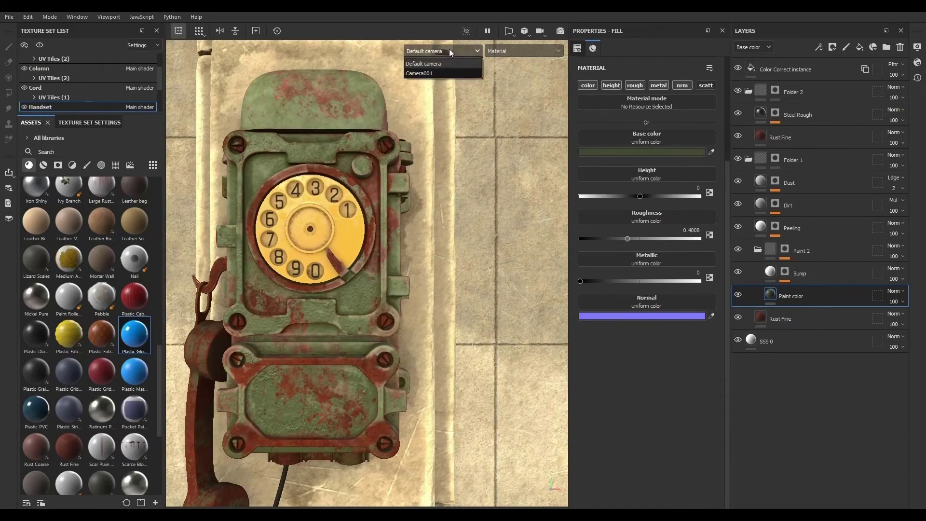
left_click(440, 72)
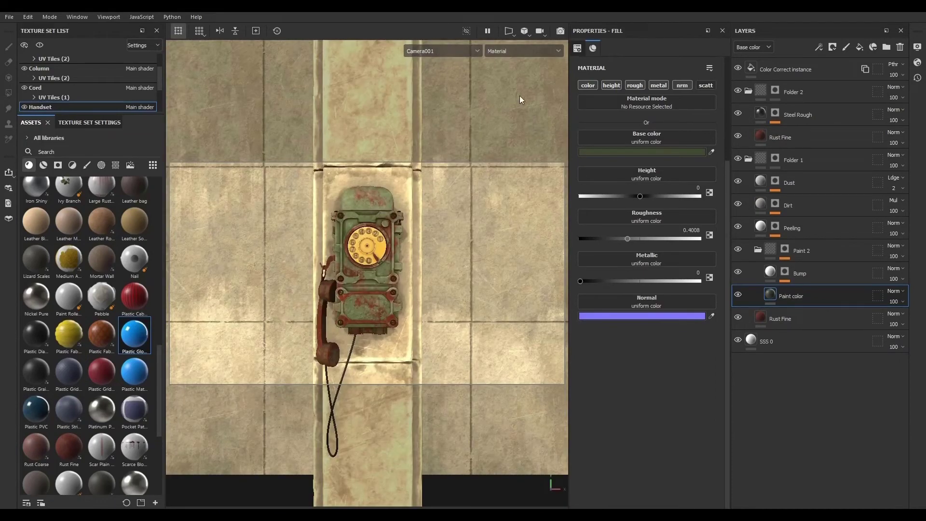
left_click(457, 51)
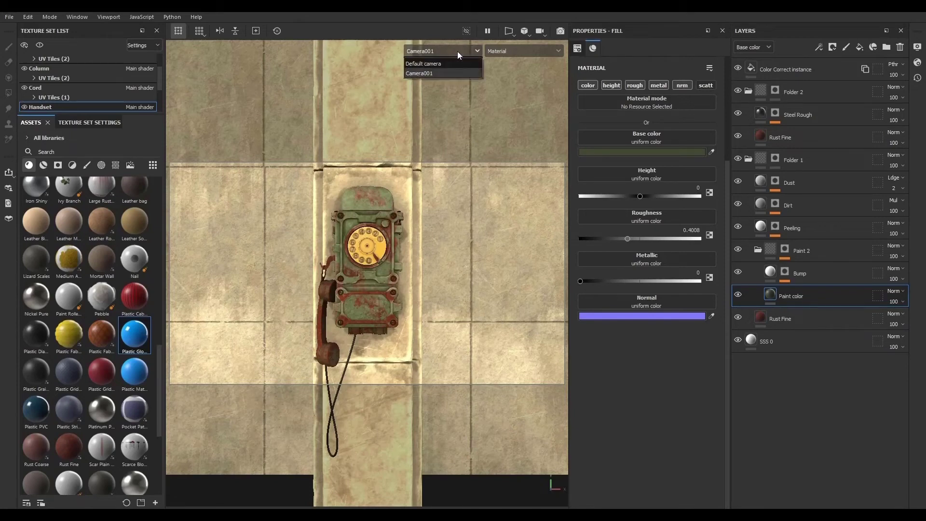
left_click(457, 51)
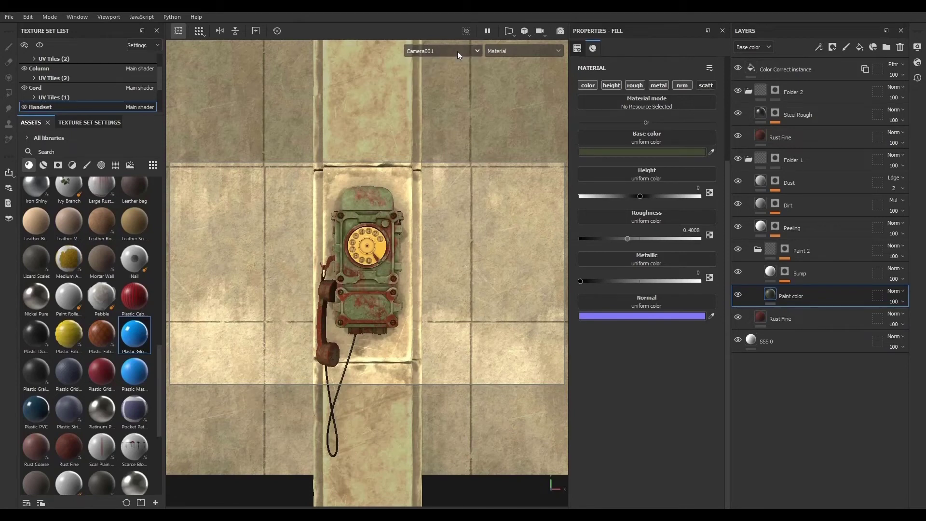
- Open the camera settings for Camera001 in the display settings
left_click(918, 47)
left_click(718, 86)
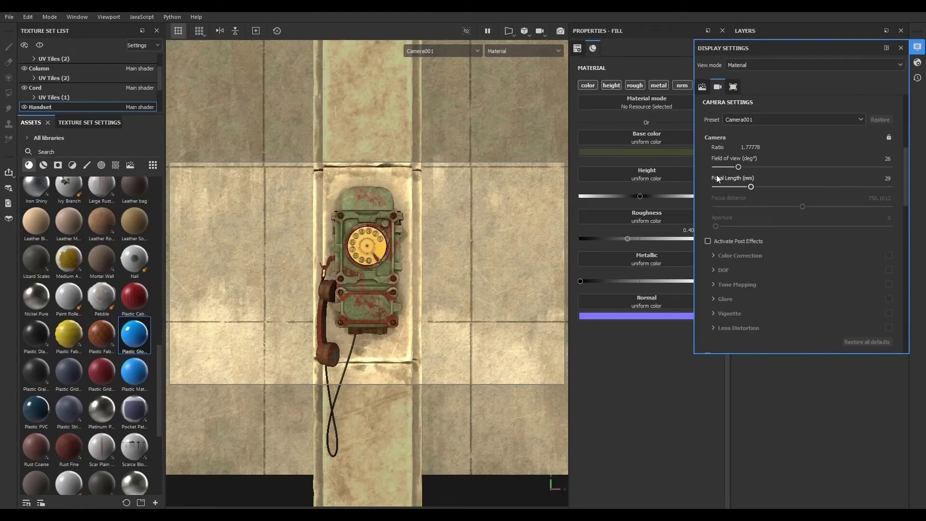
- Try a 35 mm focal length for Camera001, then return to Camera001 and narrow it to about 30 mm
left_click(886, 178)
type("35")
key("Return")
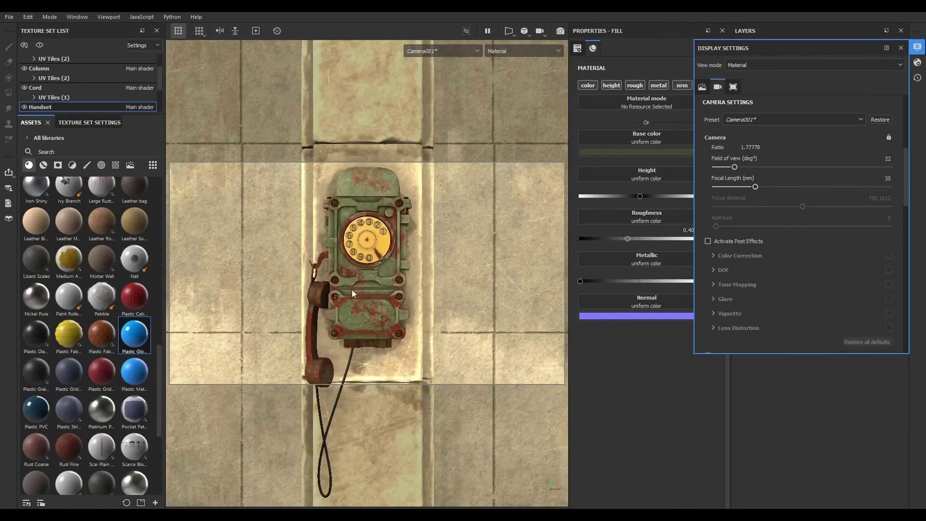
scroll(363, 285, "down", 1)
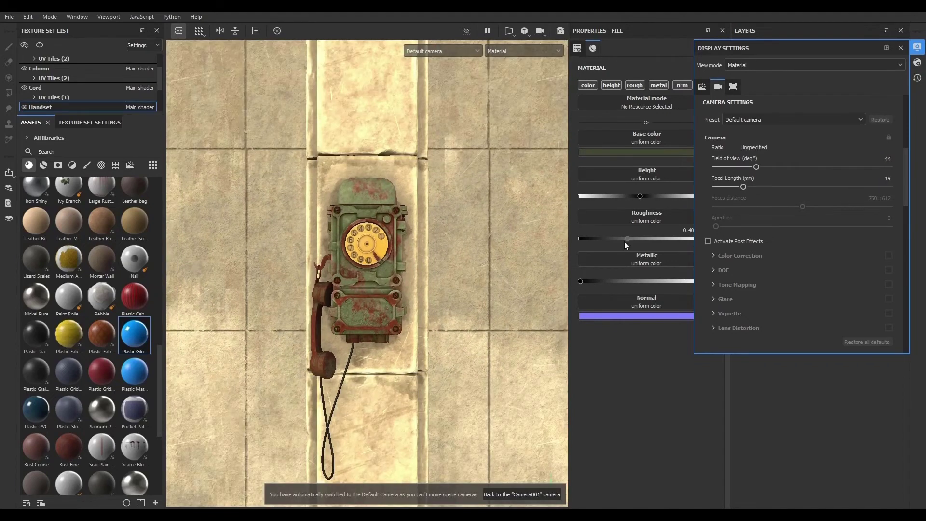
left_click(448, 51)
left_click(441, 69)
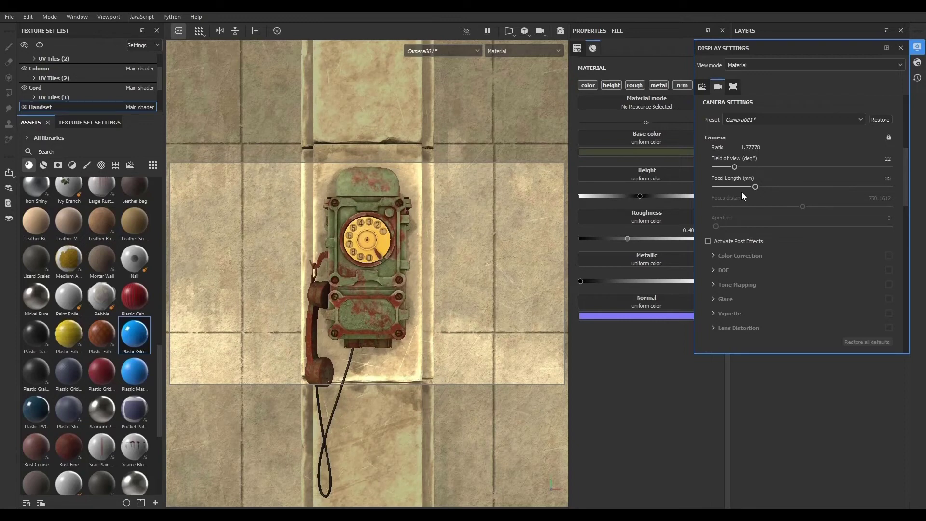
left_click_drag(756, 188, 752, 188)
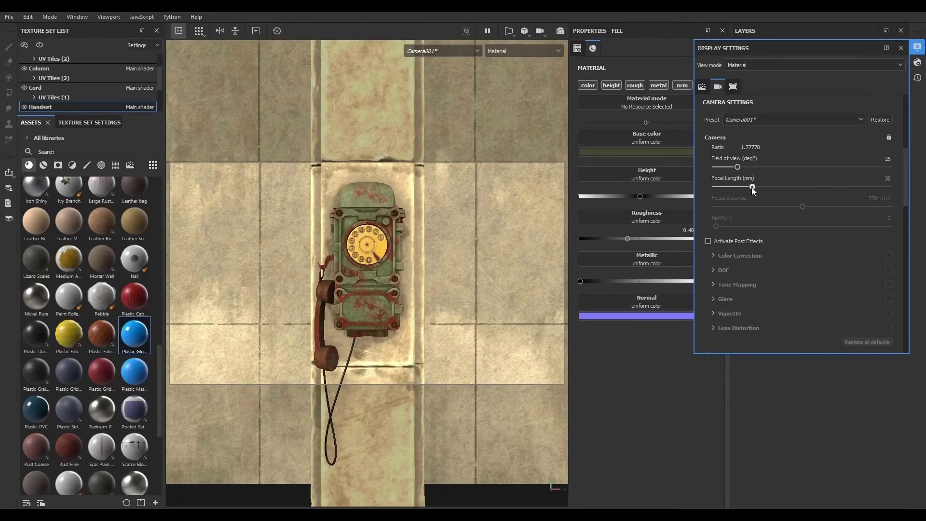
- Restore Camera001's preset settings, re-lock the camera and close the display settings
left_click(889, 137)
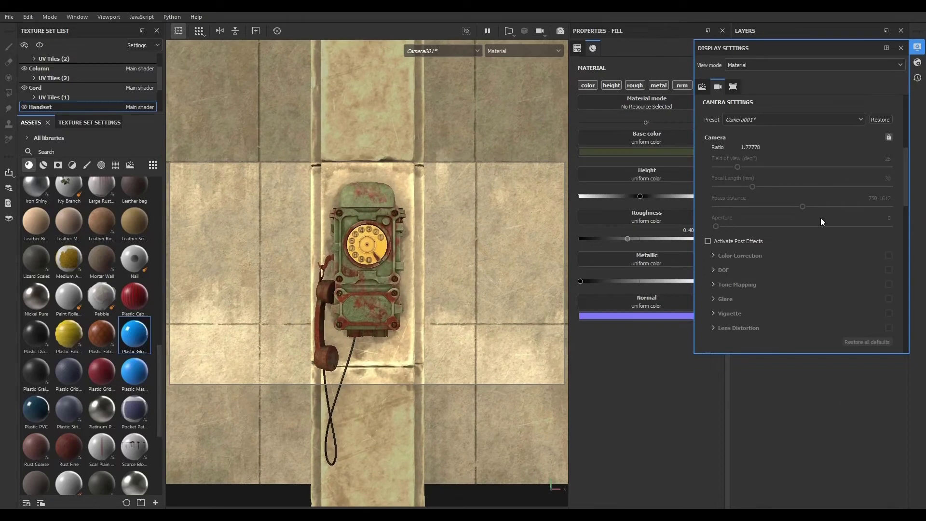
left_click(877, 120)
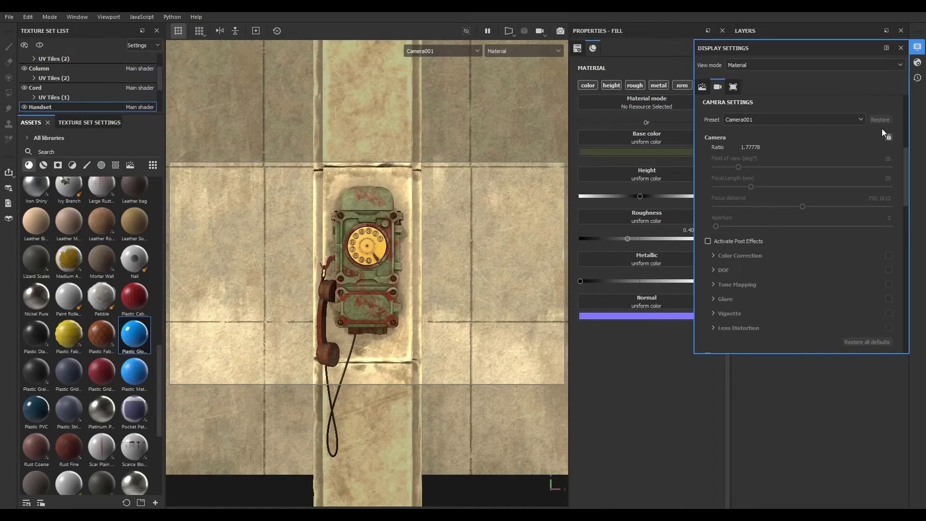
left_click(889, 137)
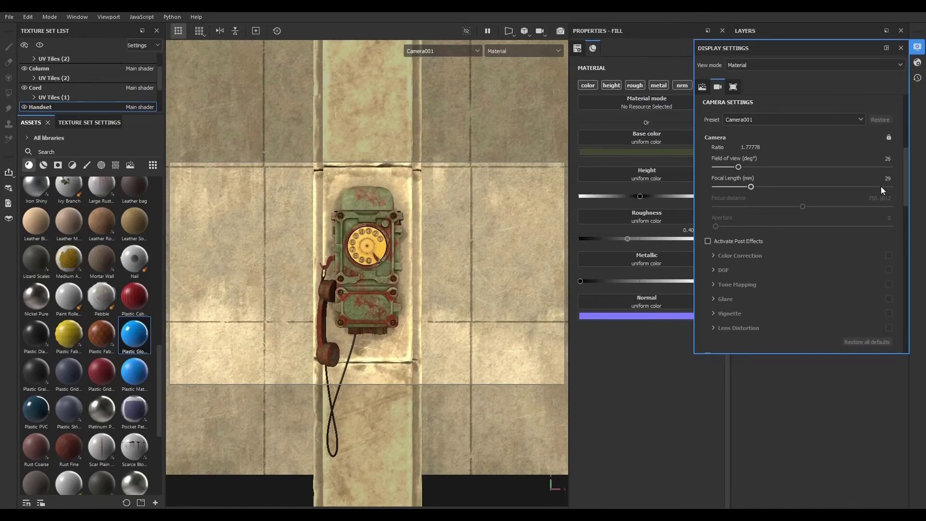
left_click(900, 48)
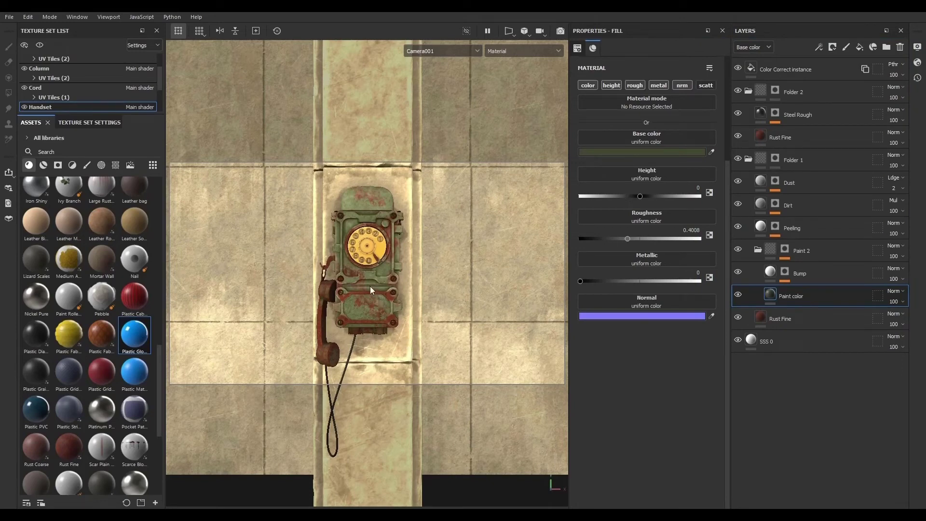
- Render the Camera001 view in Iray and dock the display settings above the renderer settings
left_click(561, 32)
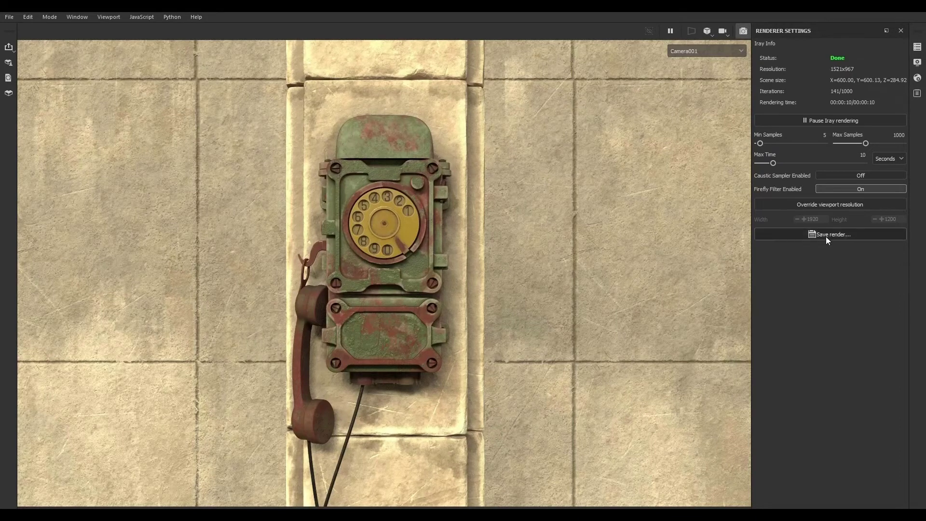
left_click(917, 63)
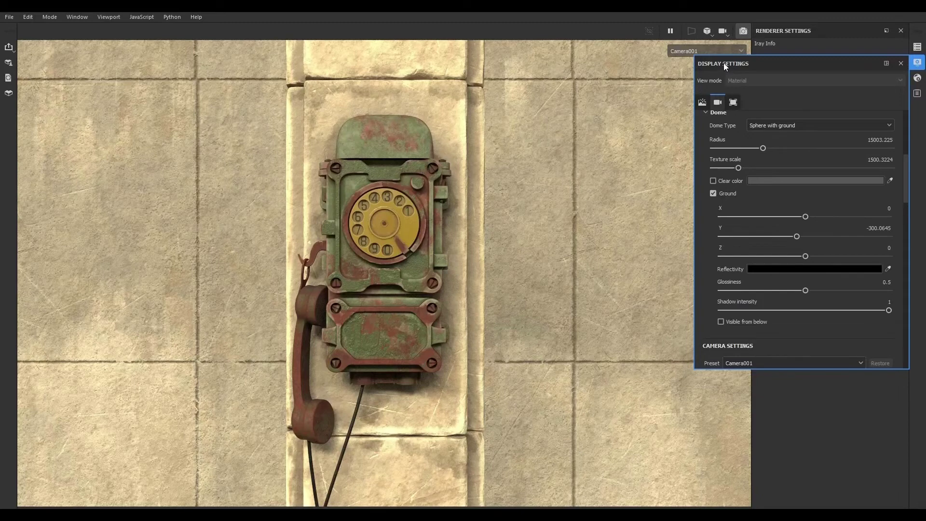
left_click_drag(723, 64, 801, 51)
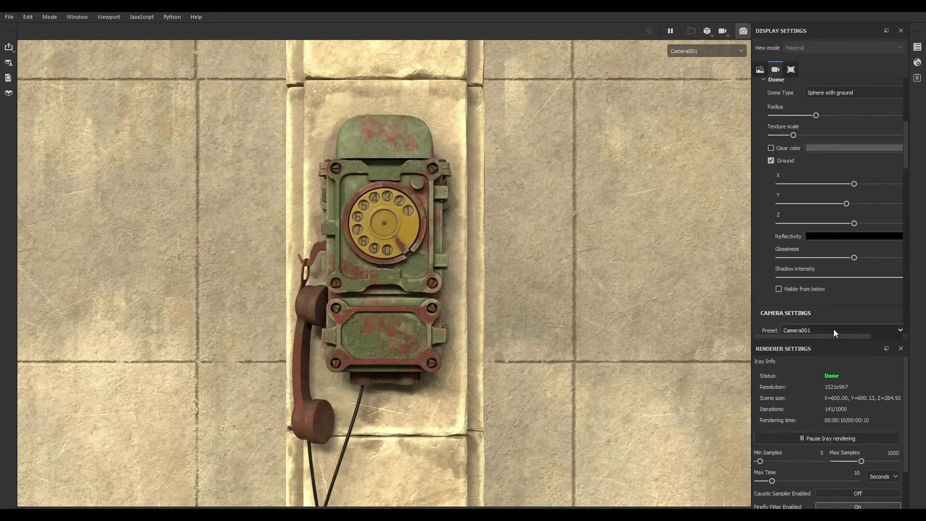
left_click_drag(837, 339, 837, 301)
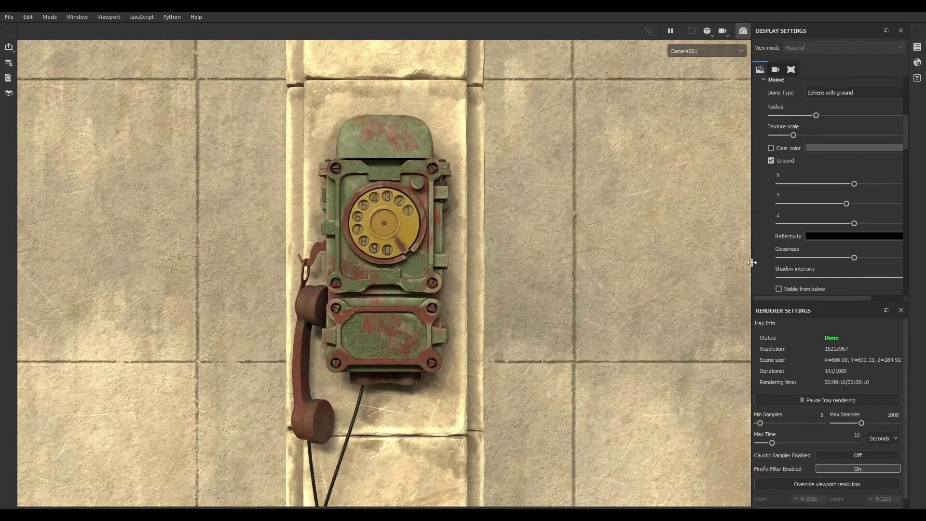
left_click_drag(756, 267, 734, 266)
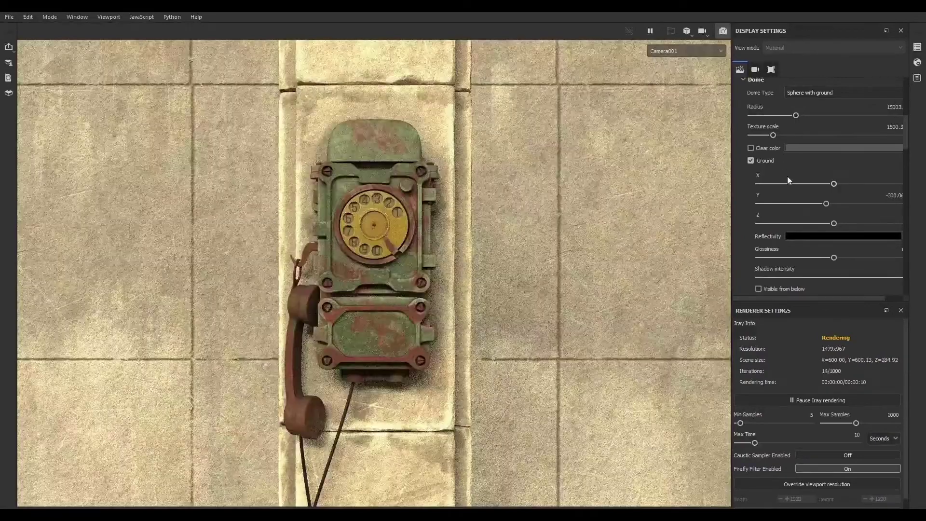
scroll(770, 126, "up", 5)
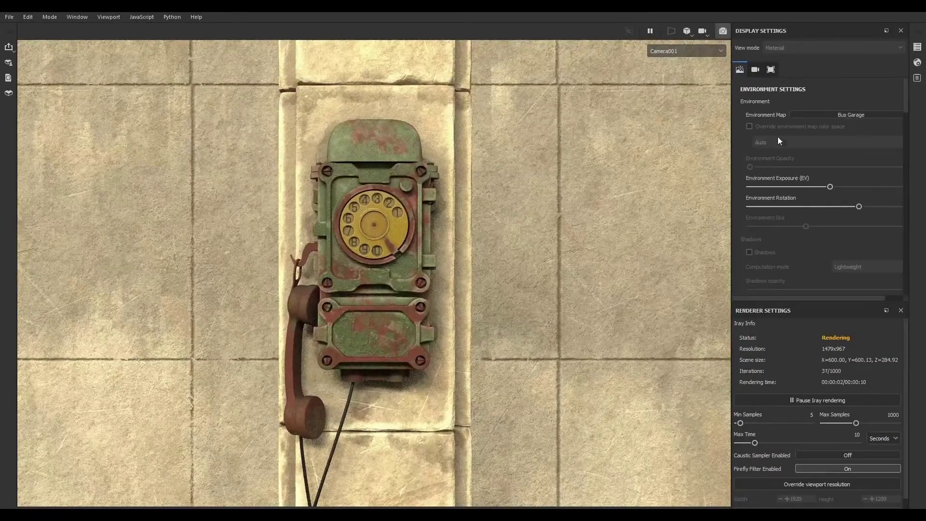
- Switch the environment map to Bonifacio Aragon Stairs and turn the environment rotation down to near zero
left_click(817, 116)
left_click(849, 148)
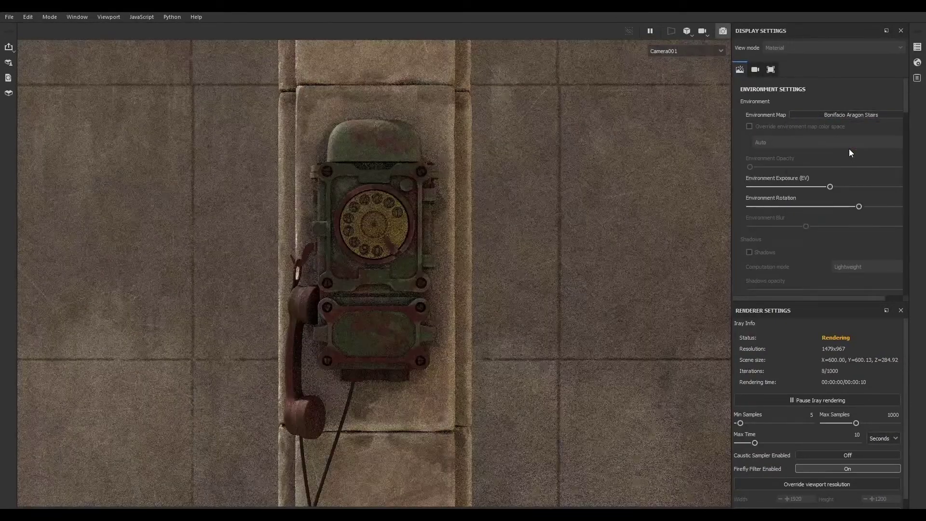
left_click_drag(857, 204, 759, 205)
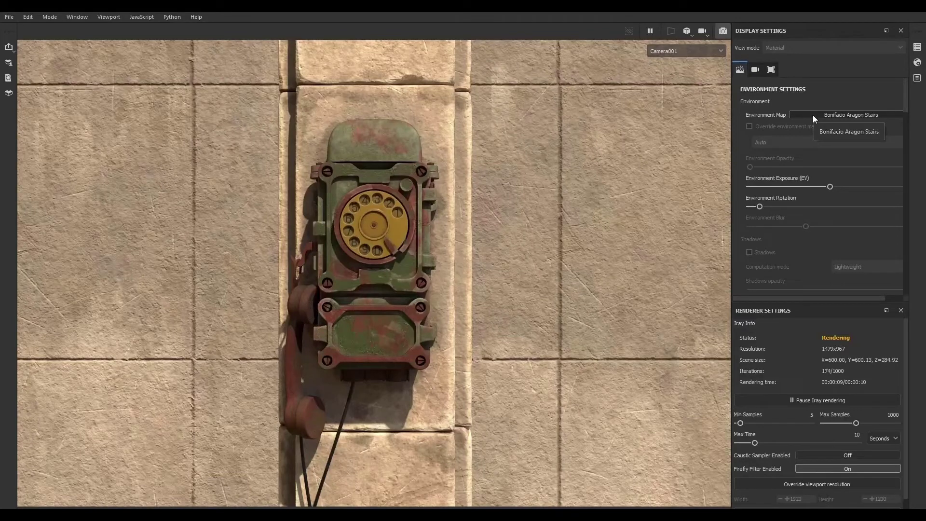
left_click(813, 116)
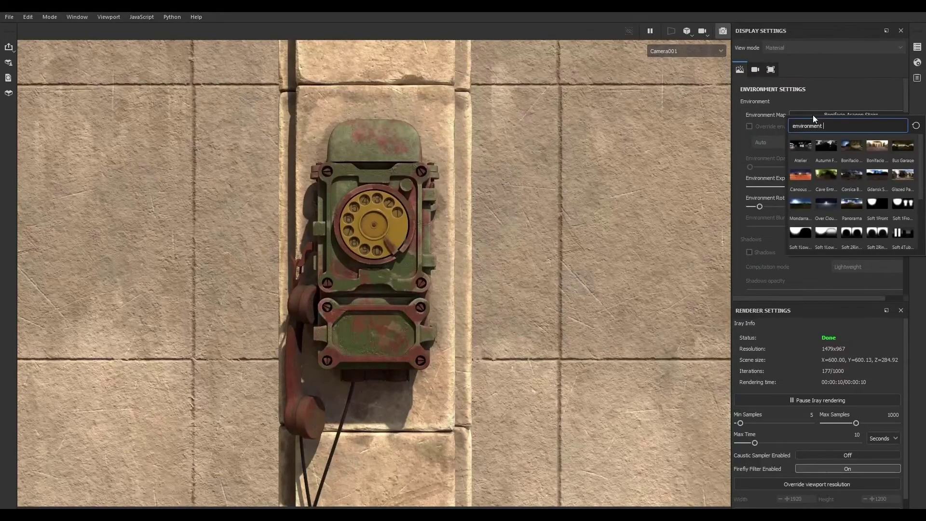
left_click(824, 88)
- Return to the material view and raise the body Bump layer's height to about 0.24
left_click(724, 31)
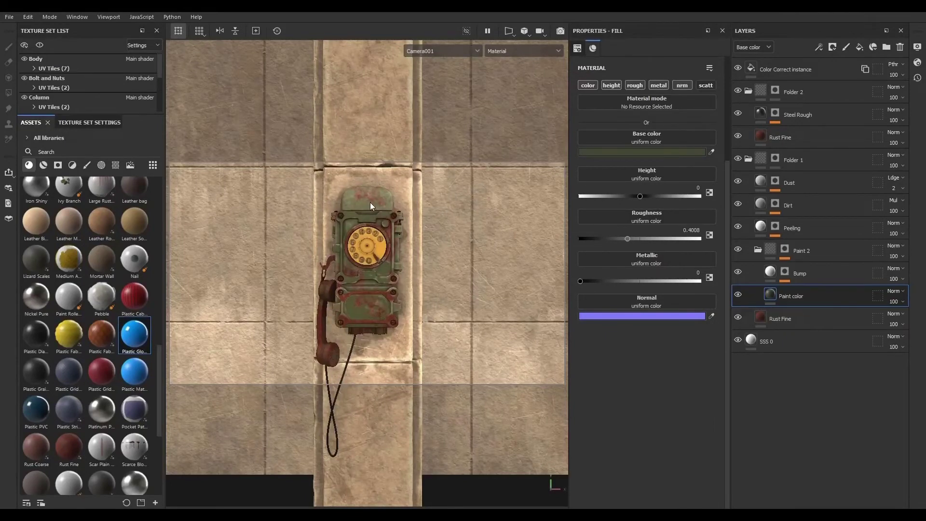
left_click(793, 196)
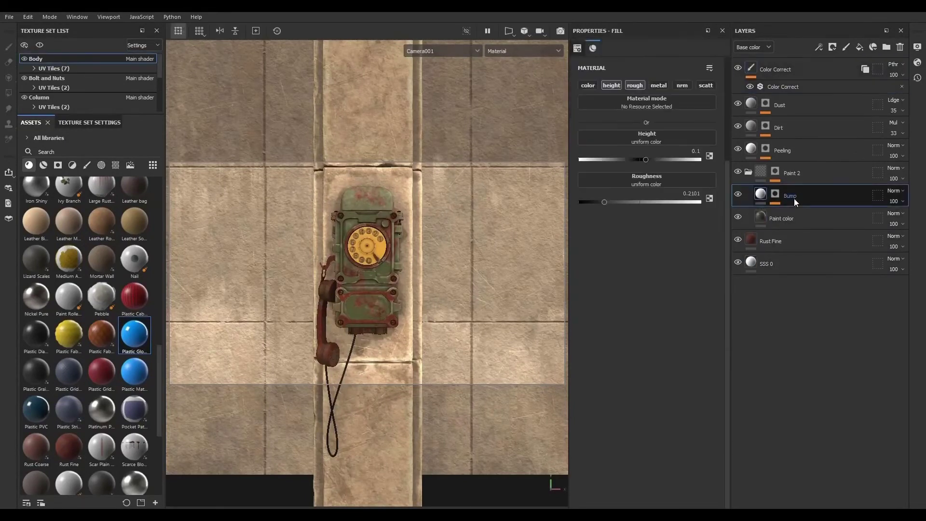
left_click_drag(643, 160, 655, 159)
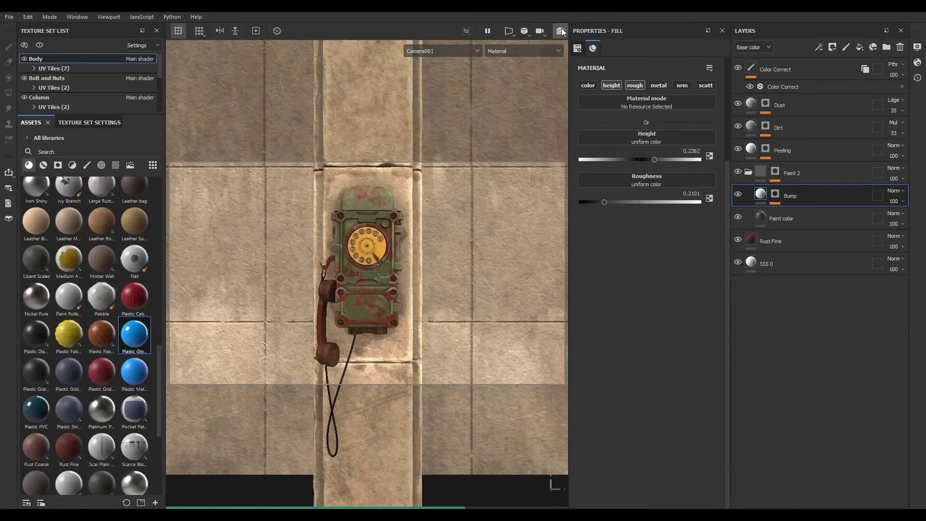
- Check the body's updated bump in an Iray render
key("F10")
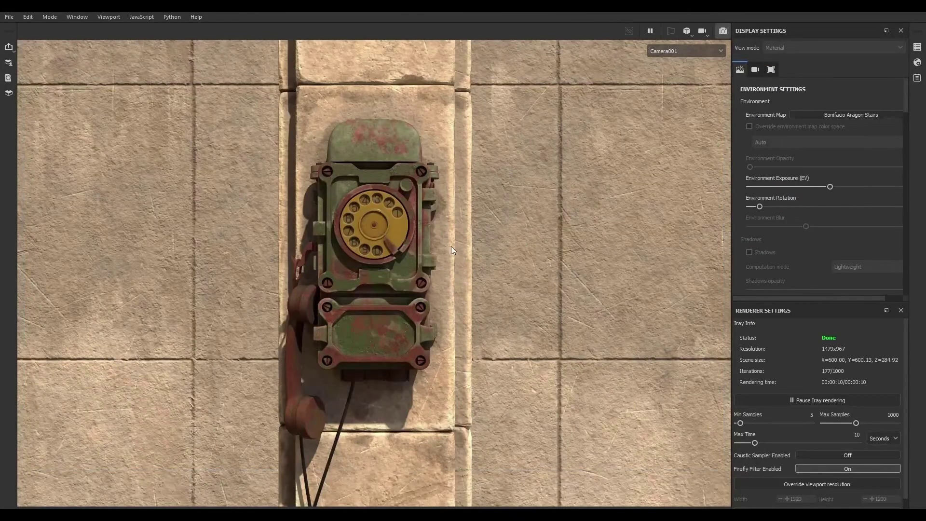
right_click_drag(451, 246, 450, 245, "shift")
left_click(723, 31)
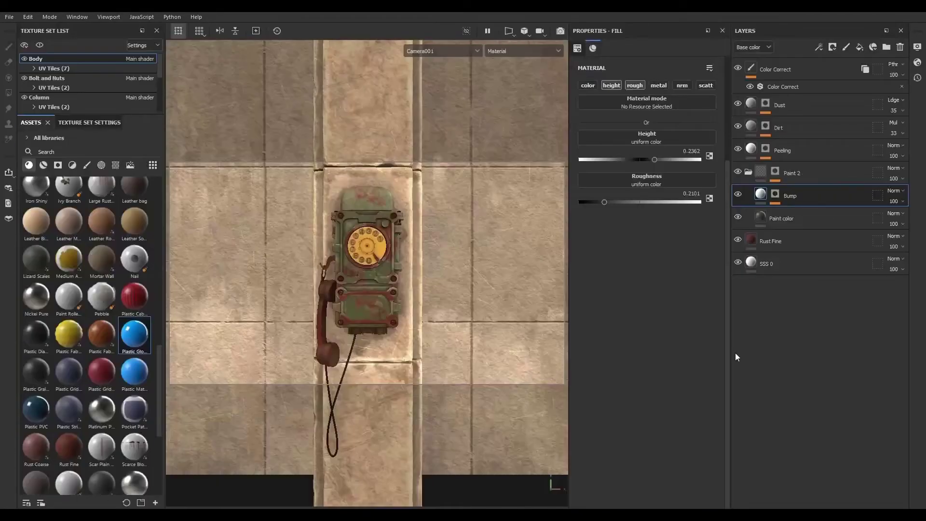
- Raise the roughness of the body's Paint color layer to about 0.83
left_click(754, 225)
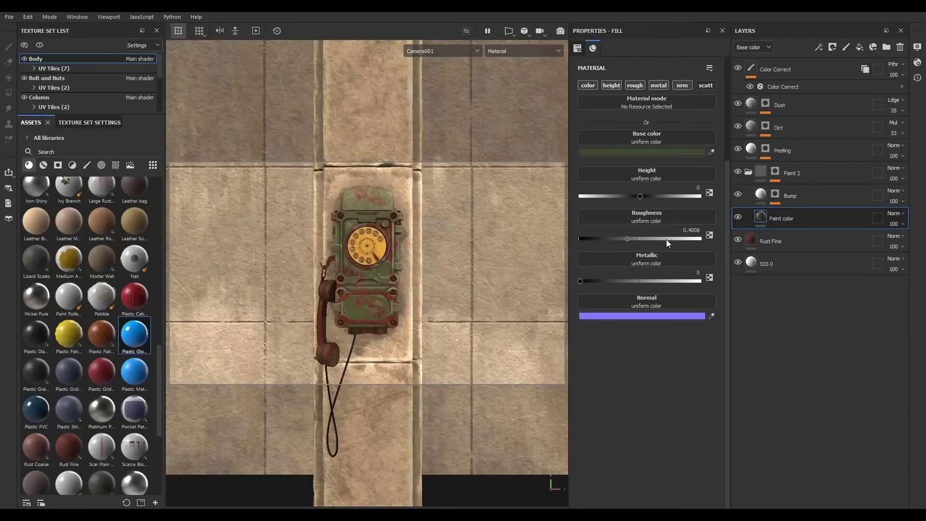
left_click_drag(667, 240, 680, 238)
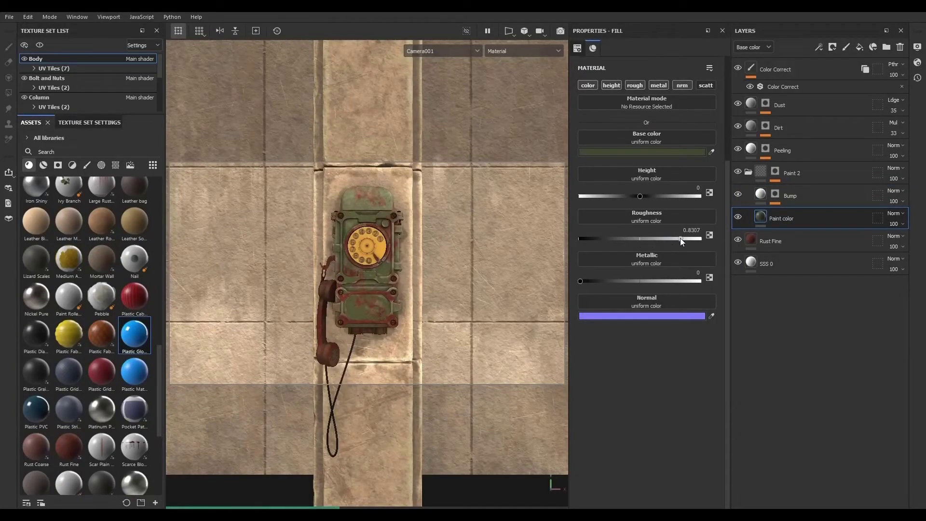
- Set the body Rust Fine layer's rust color to 6B412F and preview it in Iray
left_click(791, 242)
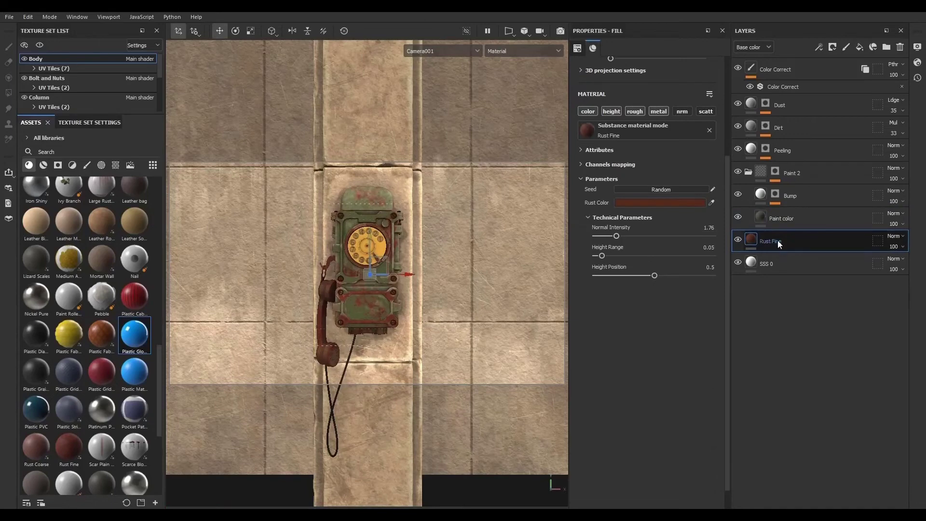
left_click(662, 202)
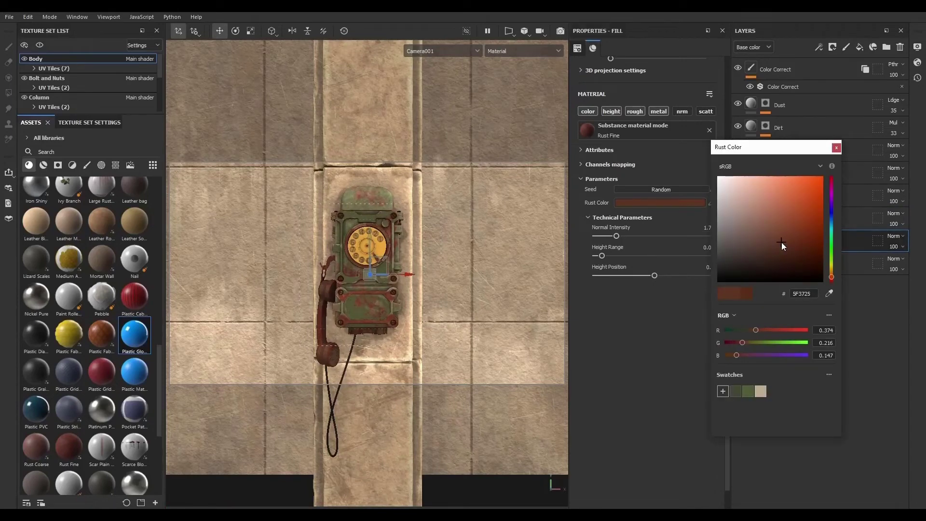
left_click(769, 236)
mouse_move(772, 241)
left_mouse_down()
mouse_move(783, 253)
mouse_move(783, 237)
mouse_move(775, 237)
left_mouse_up()
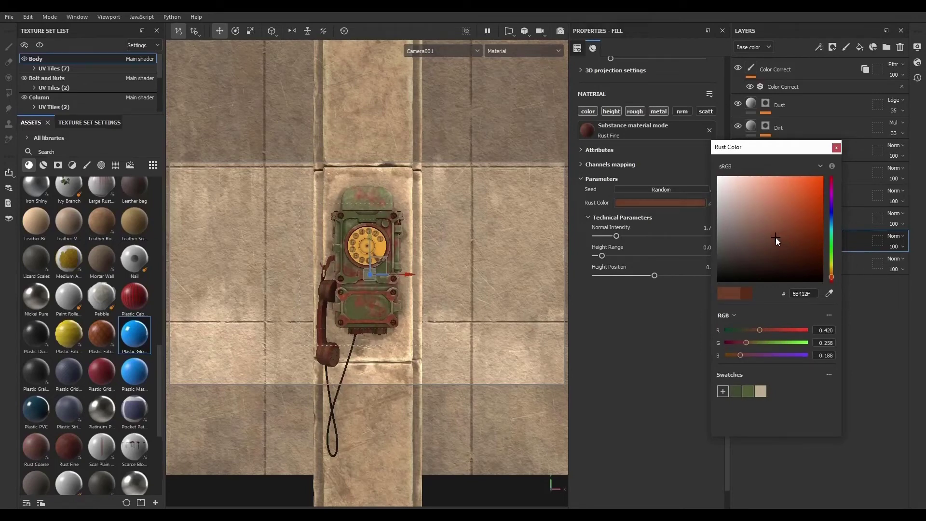
left_click(537, 235)
key("F10")
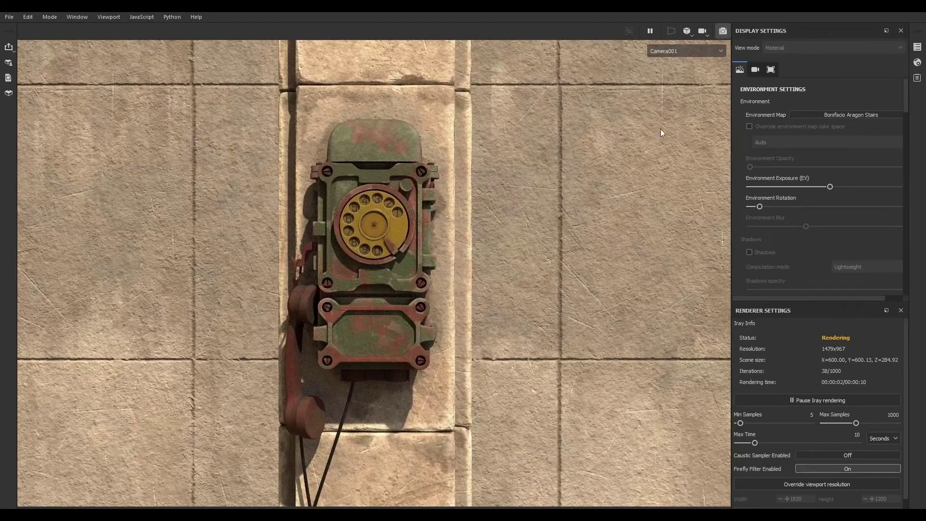
left_click(723, 30)
- Save the body's rust color as a swatch
left_click(694, 203)
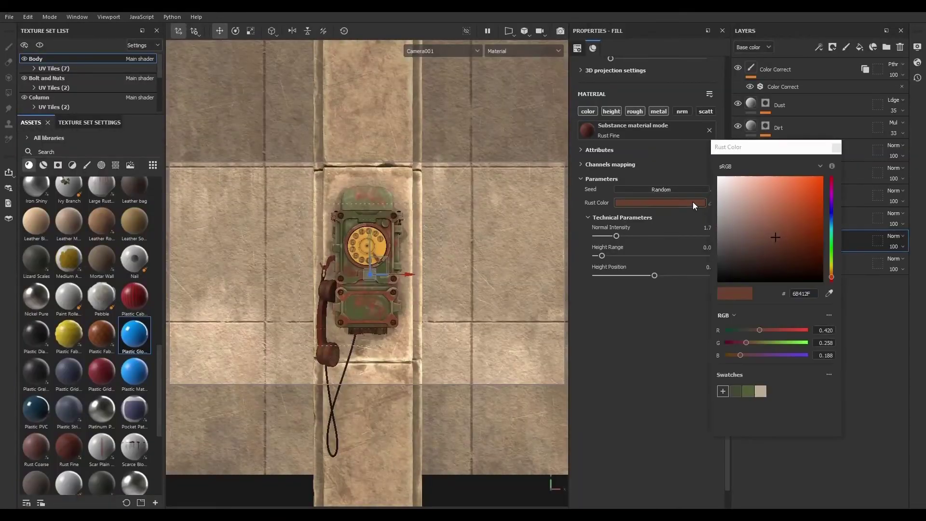
left_click(724, 391)
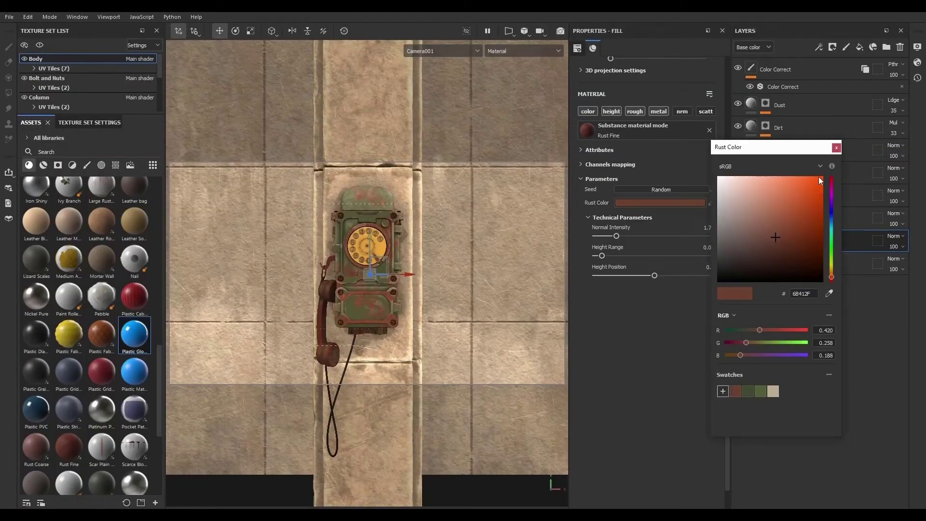
left_click(837, 147)
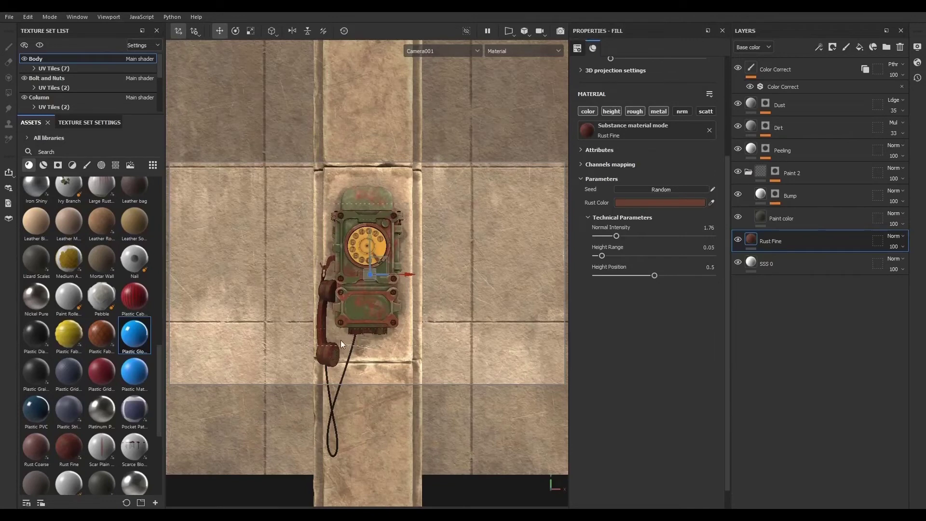
- Apply the saved rust swatch as the rust color of the handset's Rust Fine layer
right_click(327, 292, "ctrl+alt")
left_click(798, 317)
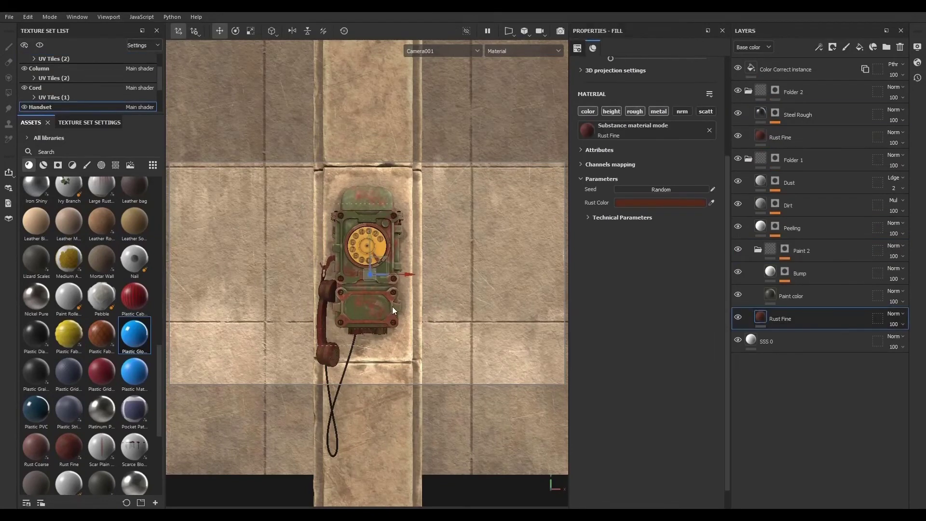
left_click(661, 202)
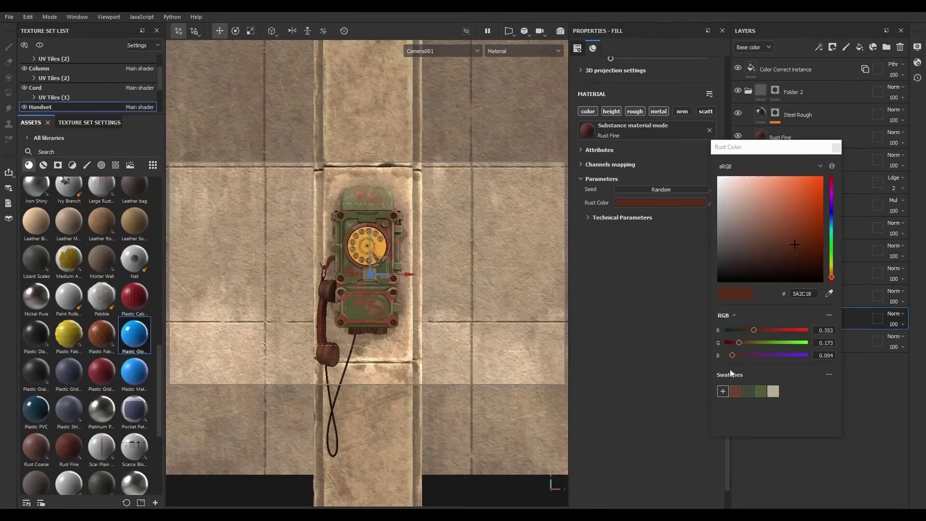
left_click(736, 391)
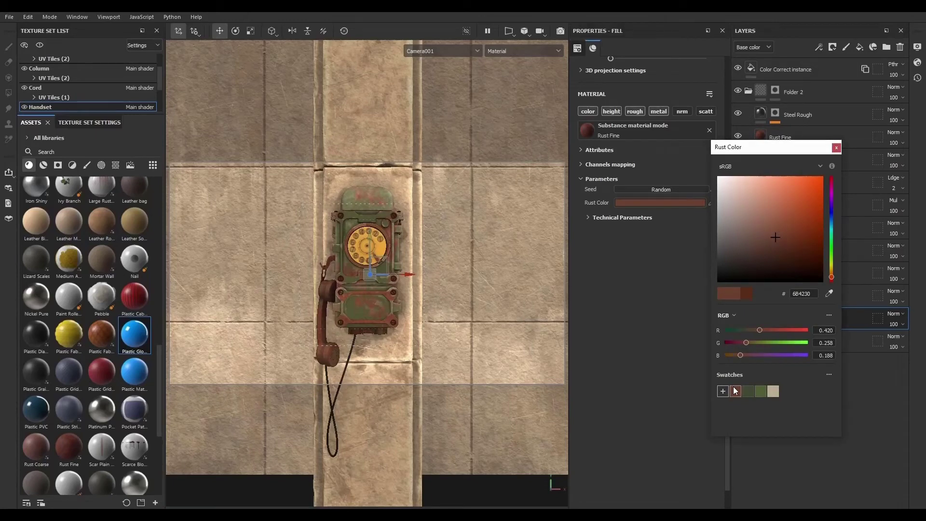
left_click(836, 147)
- Select the handset's Paint color layer and preview the handset in the Iray renderer before returning to the normal viewport
left_click(811, 299)
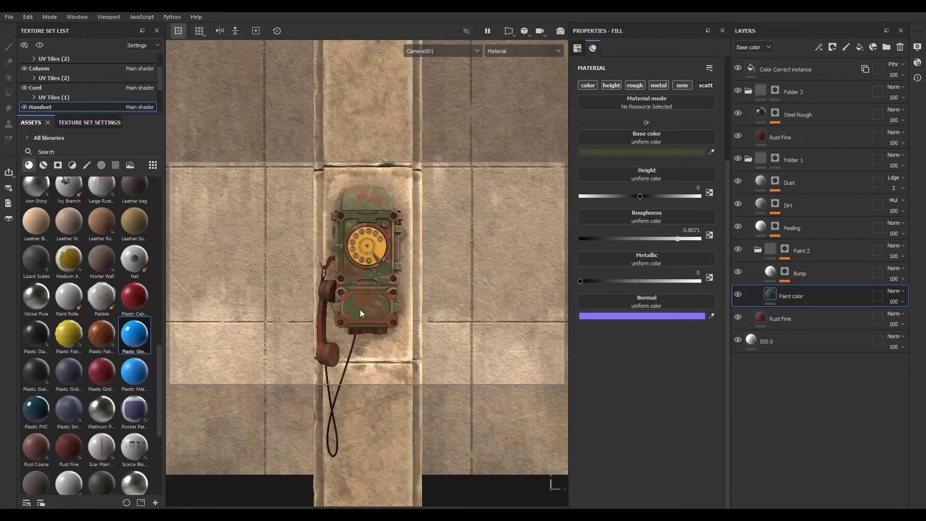
left_click(560, 31)
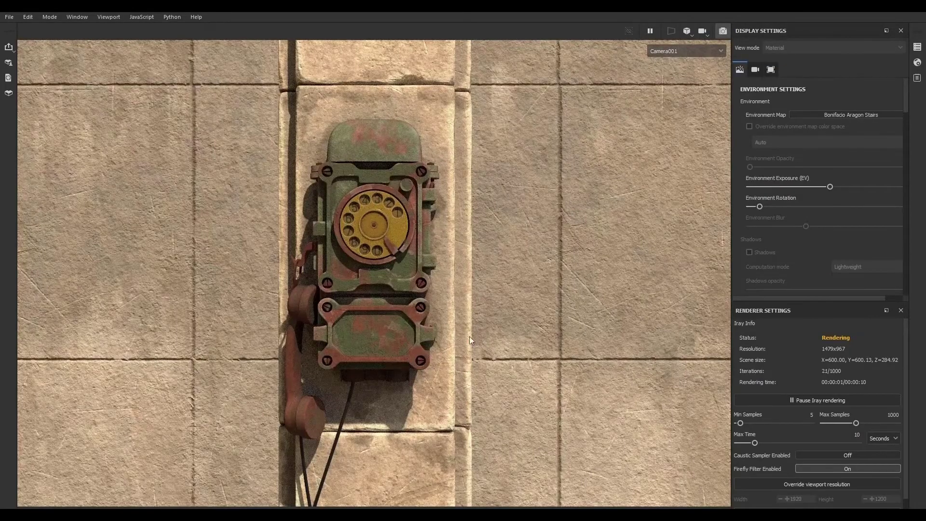
left_click(724, 32)
- Lighten the rust color of the handset's Rust Fine layer to 7E5948
left_click(817, 315)
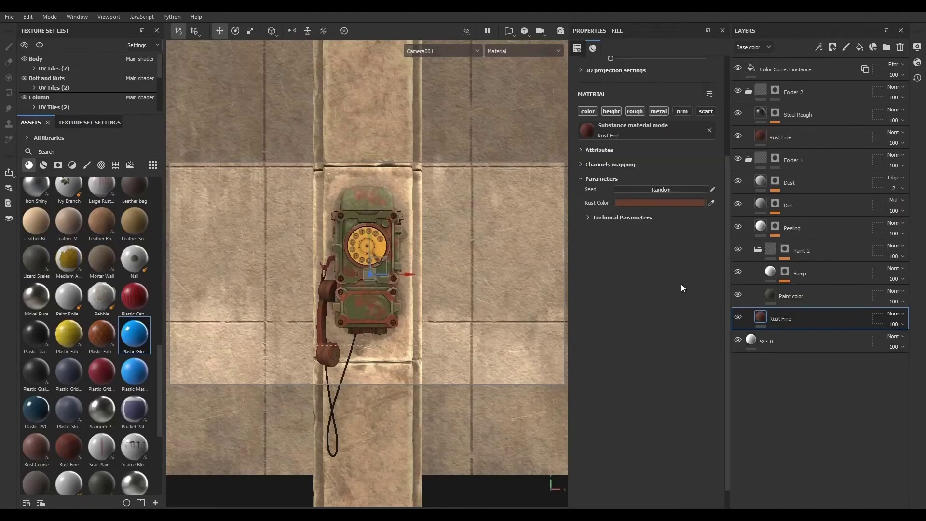
left_click(652, 202)
left_click(765, 234)
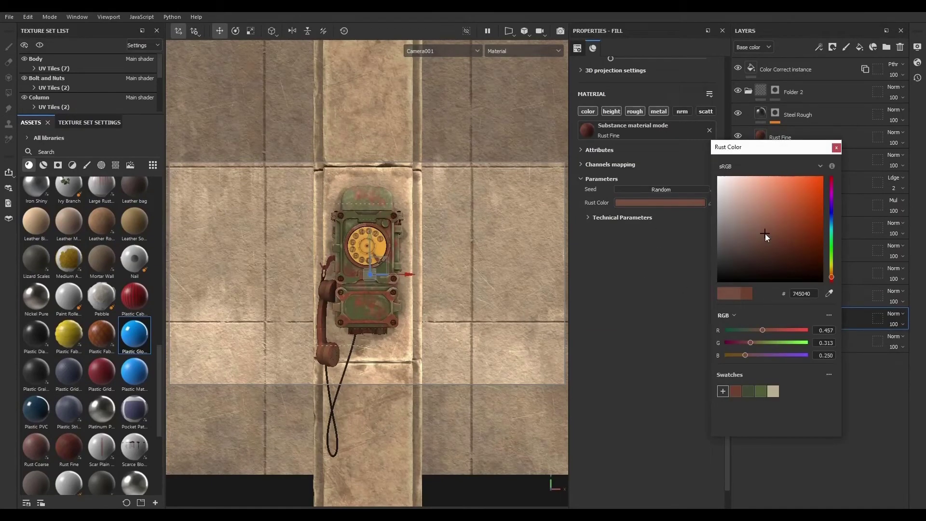
left_click(762, 230)
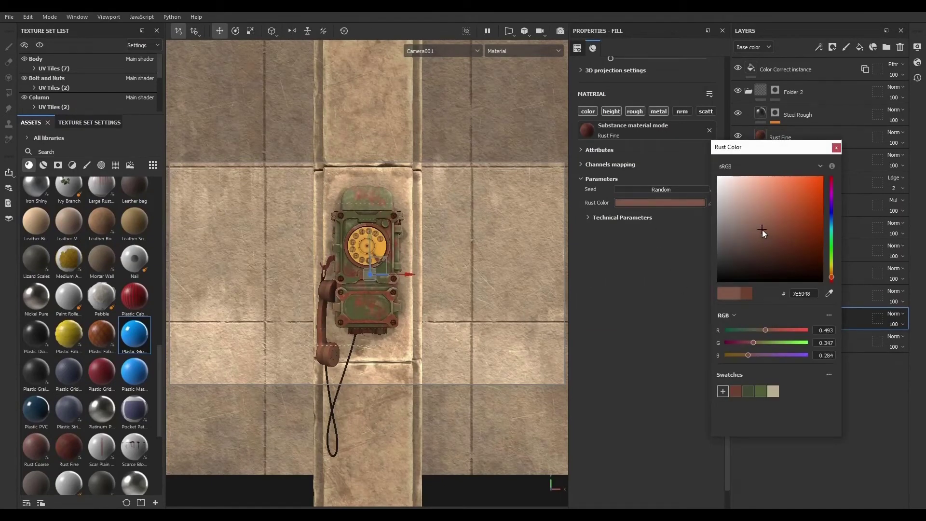
left_click(836, 148)
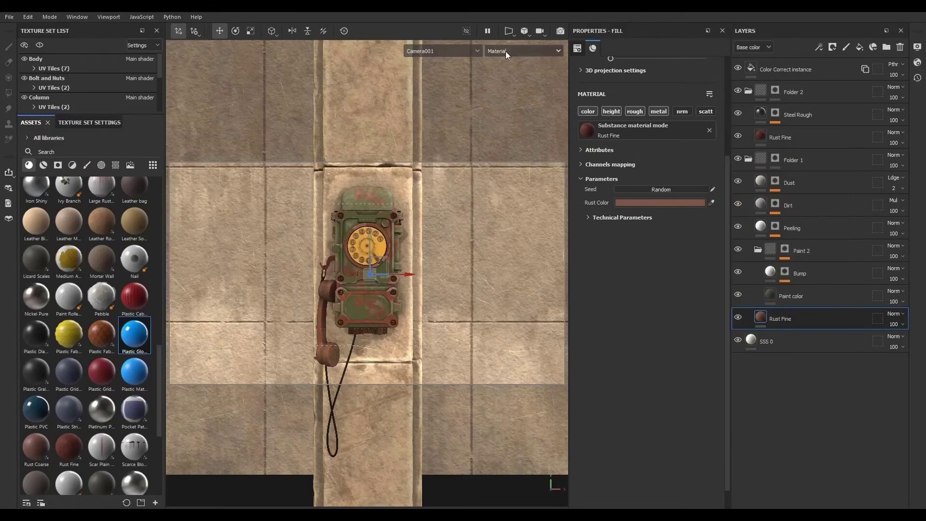
- Preview the result in Iray and dock the Renderer Settings panel as a tab beside Display Settings
left_click(560, 32)
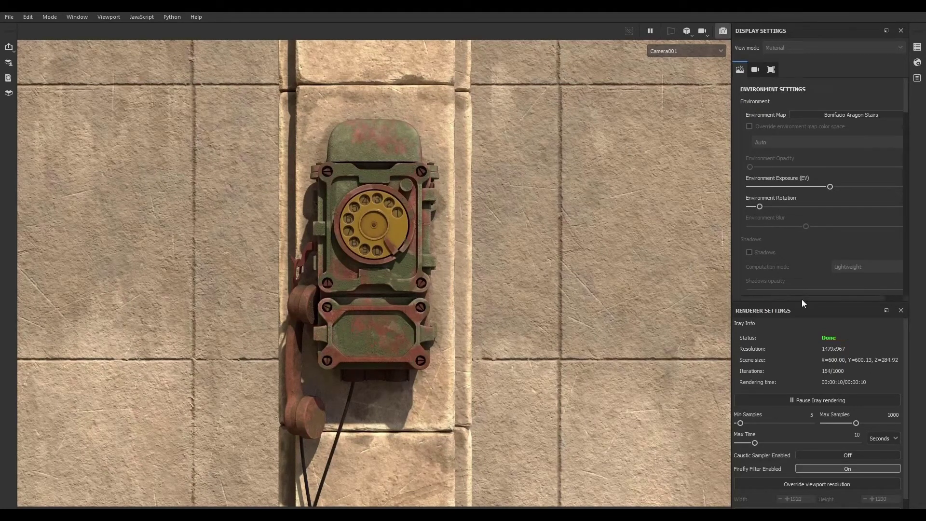
left_click_drag(809, 309, 809, 67)
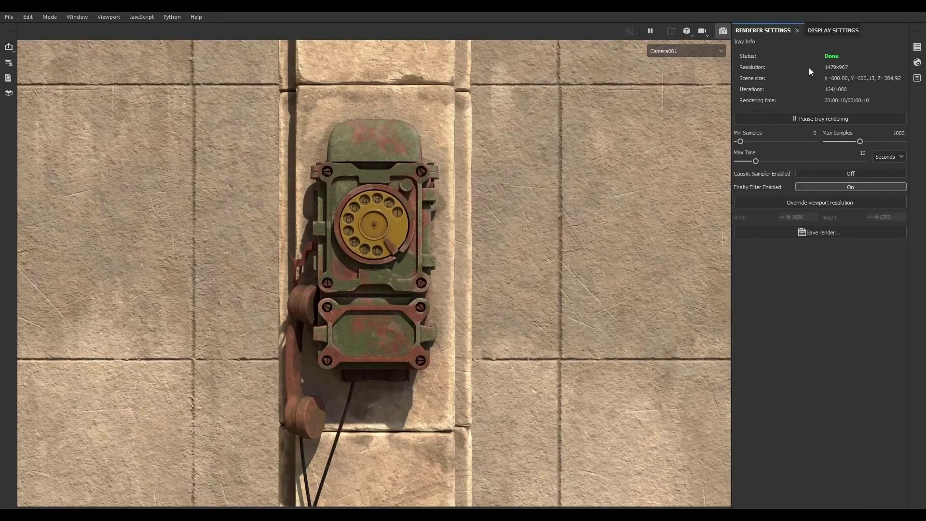
left_click(824, 31)
left_click(785, 30)
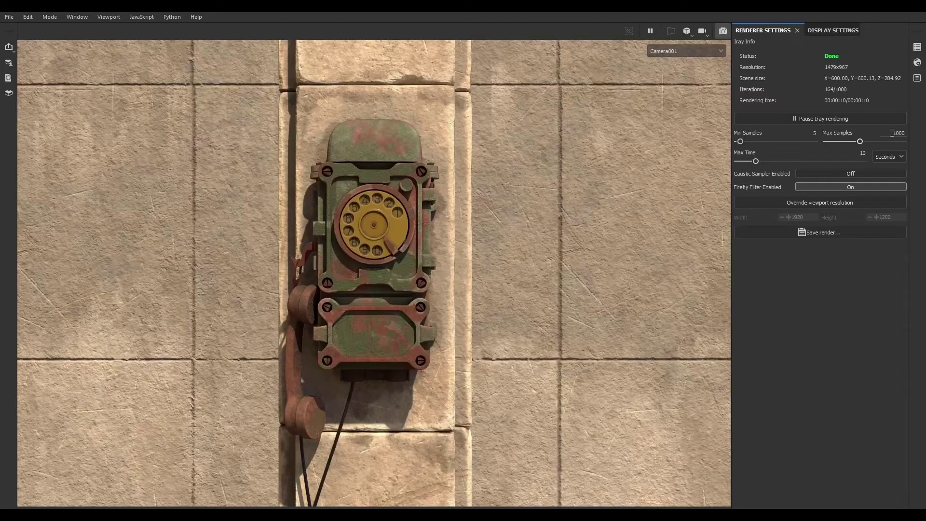
- Set the Iray renderer's Min Samples to 1
left_click(888, 159)
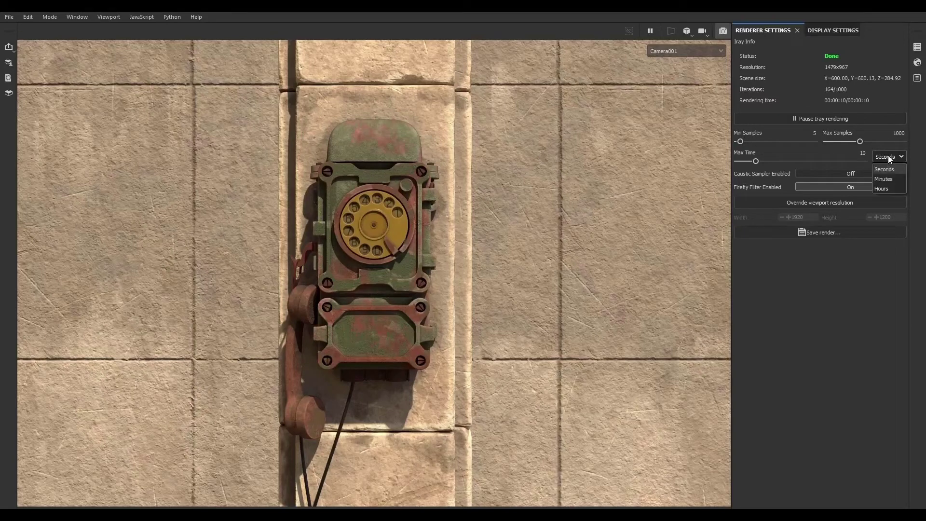
left_click(888, 158)
left_click(810, 133)
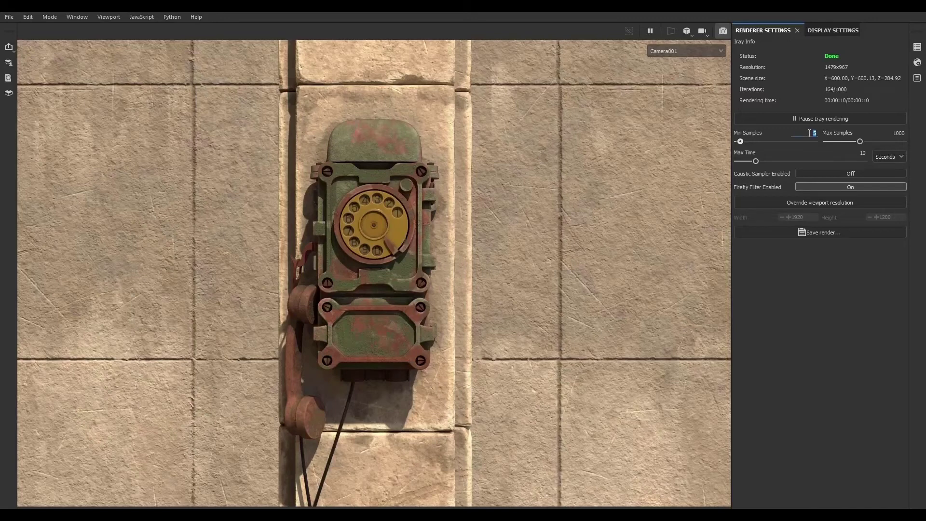
type("1")
key("Return")
- Open the Display Settings and widen the settings panel
left_click(827, 32)
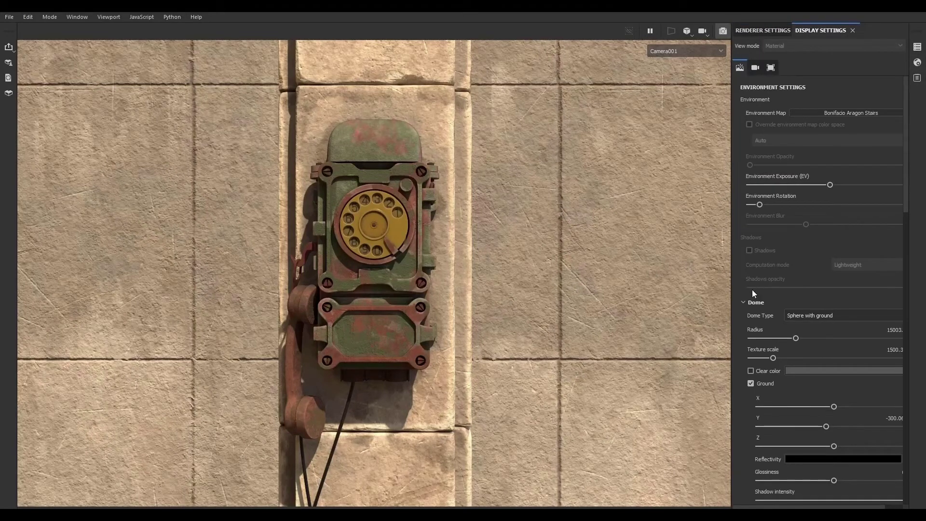
scroll(743, 298, "down", 1)
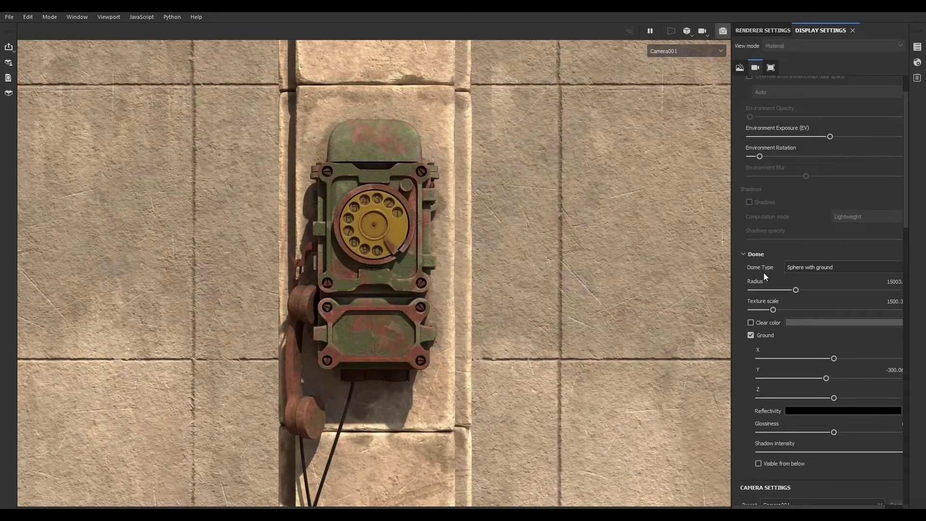
left_click_drag(732, 281, 696, 281)
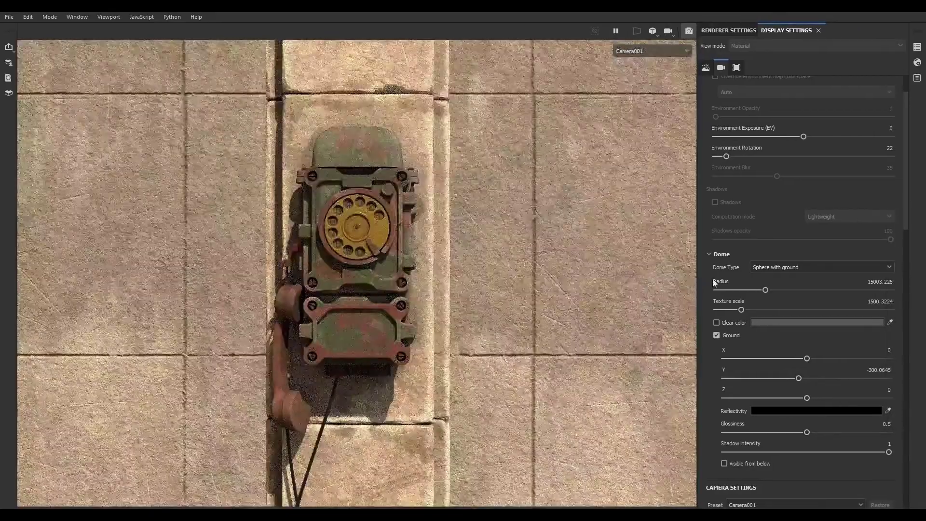
- Enable the dome's Clear color option, toggling it on and off to compare the background
left_click(787, 268)
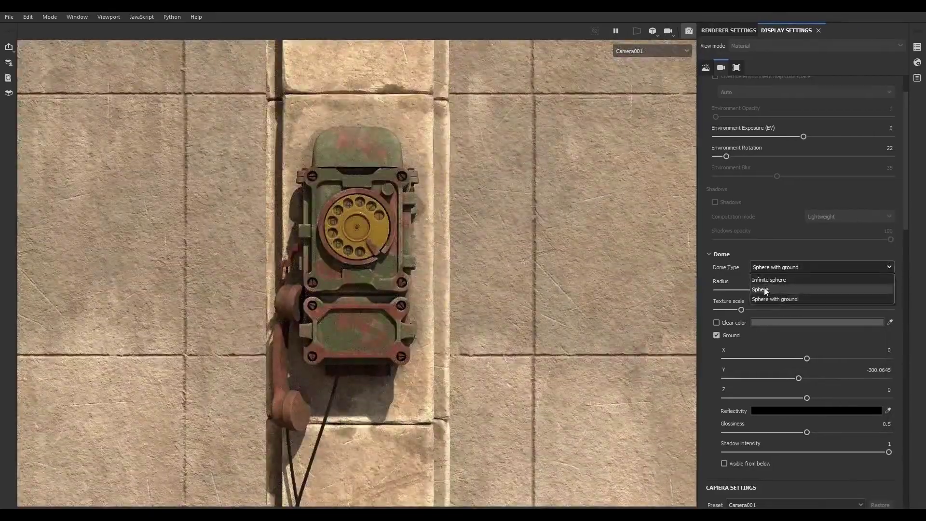
left_click(717, 271)
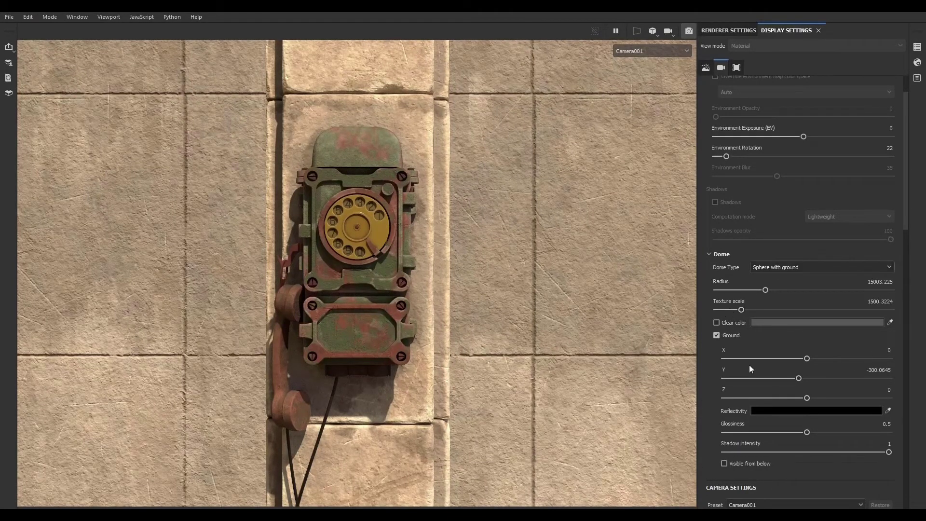
left_click(716, 322)
left_click_drag(499, 294, 641, 294, "alt")
middle_click_drag(641, 294, 308, 290, "alt")
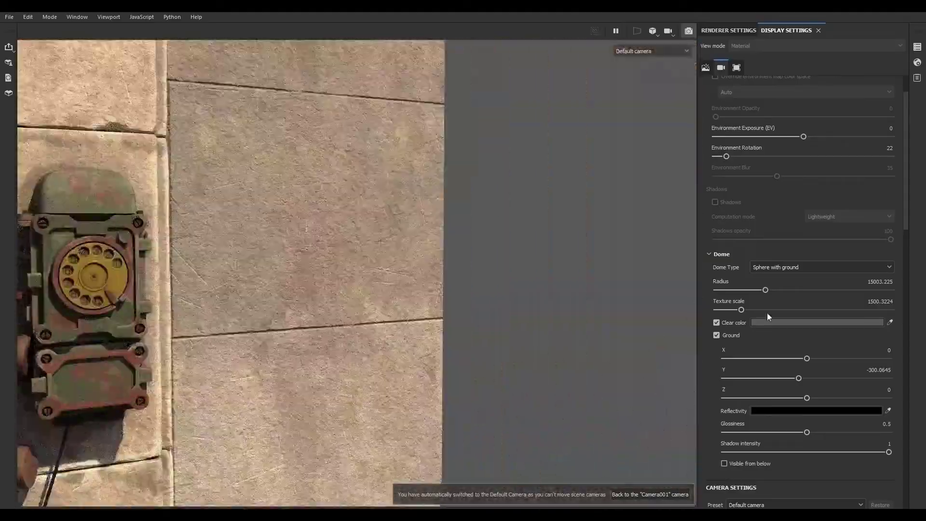
left_click(716, 323)
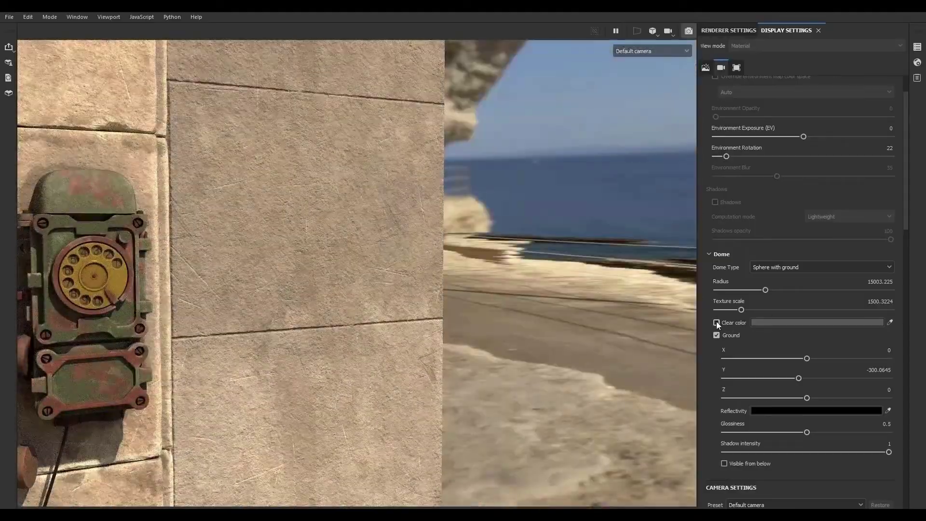
left_click(716, 322)
left_click(717, 322)
left_click(716, 322)
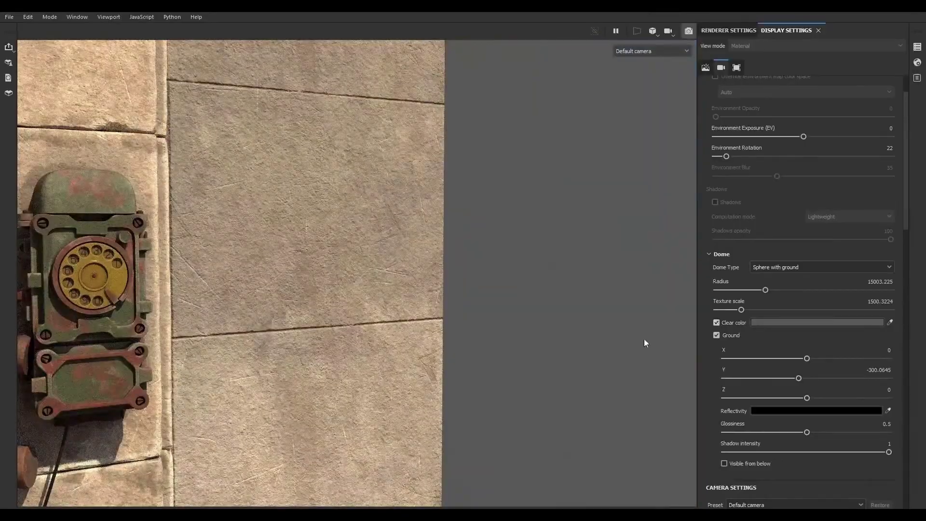
- Orbit around the scene and toggle the dome's Ground option to inspect the floor, then return to Camera001
left_click_drag(628, 399, 613, 467, "alt")
right_click_drag(531, 379, 415, 364, "alt")
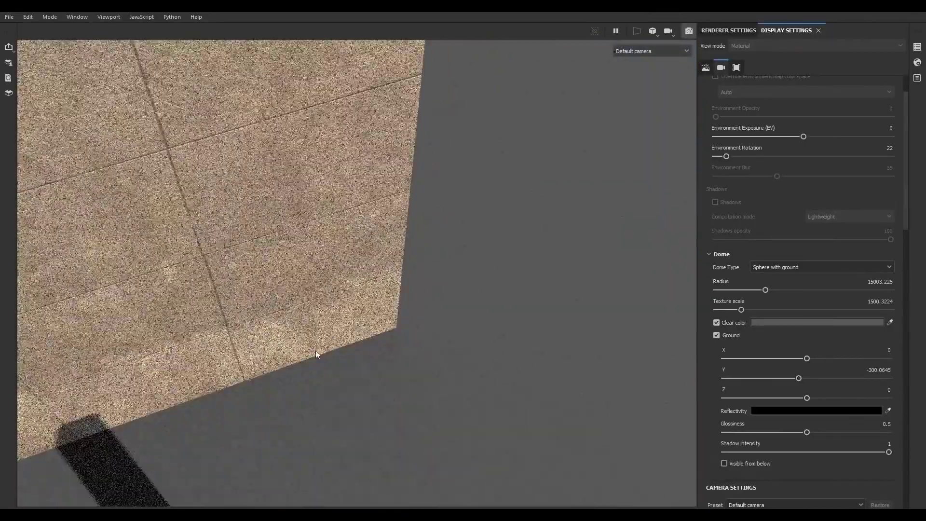
middle_click_drag(315, 350, 538, 169, "alt")
left_click_drag(523, 392, 673, 368, "alt")
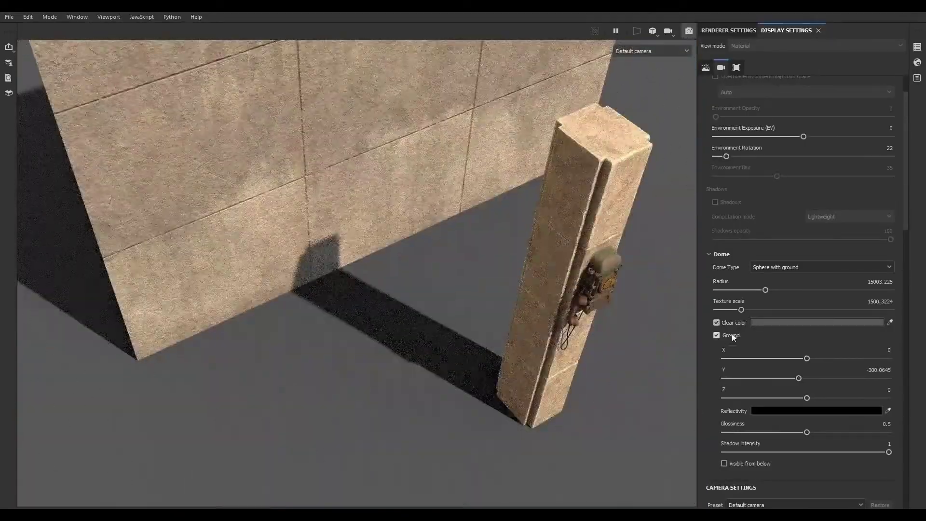
left_click(717, 336)
left_click(719, 335)
left_click(719, 335)
left_click(719, 335)
left_click_drag(609, 384, 569, 309, "alt")
left_click(629, 73)
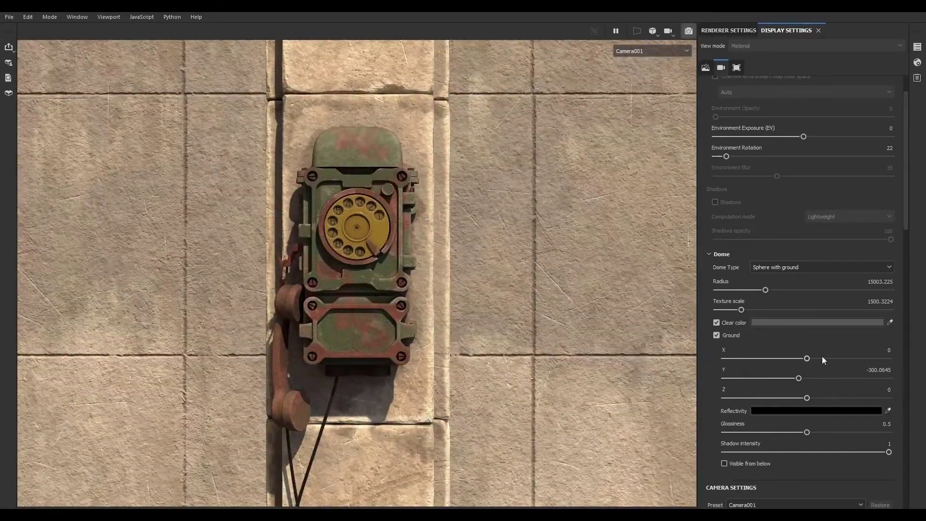
- Set the ground's reflectivity color to white
scroll(707, 403, "down", 1)
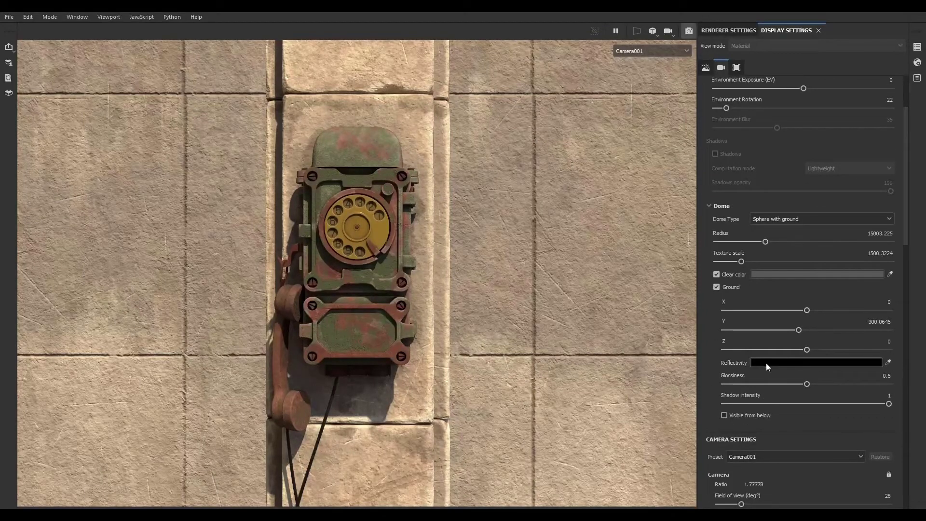
left_click_drag(529, 343, 539, 374, "alt")
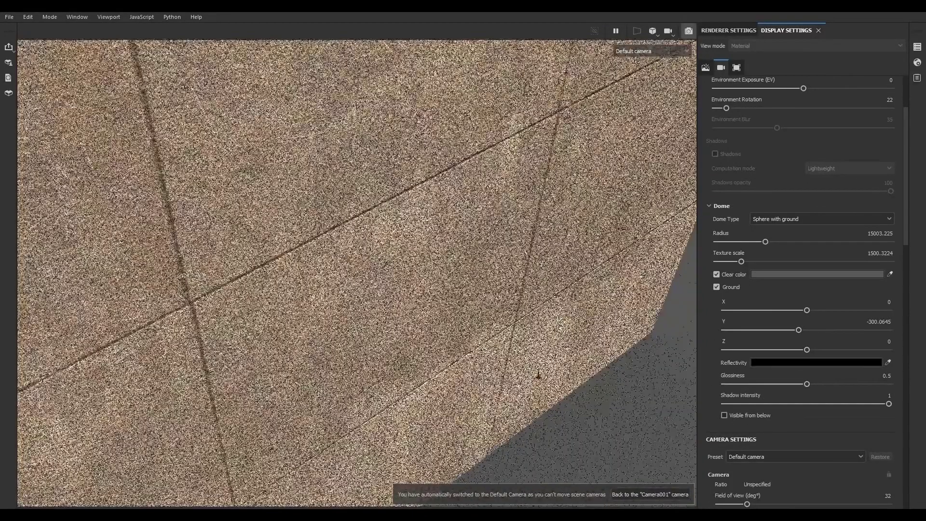
right_click_drag(538, 375, 583, 414, "alt")
left_click(774, 363)
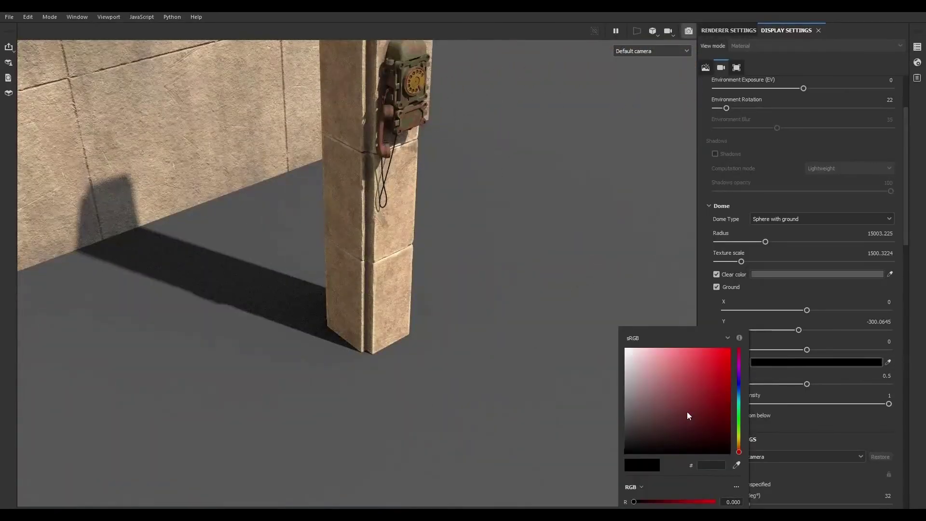
left_click_drag(624, 438, 626, 337)
left_click(718, 298)
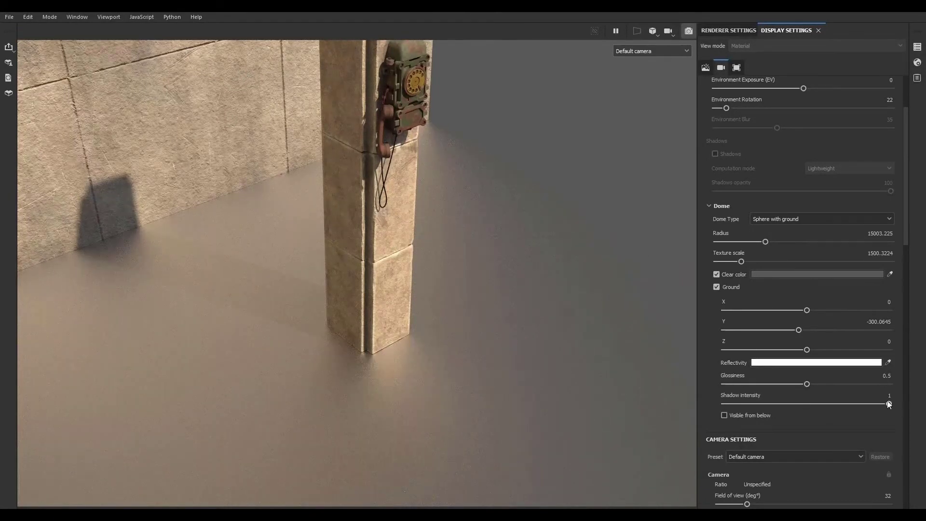
- Set the ground glossiness to 0.91 and the reflectivity color back to near-black 030303
left_click_drag(807, 384, 729, 384)
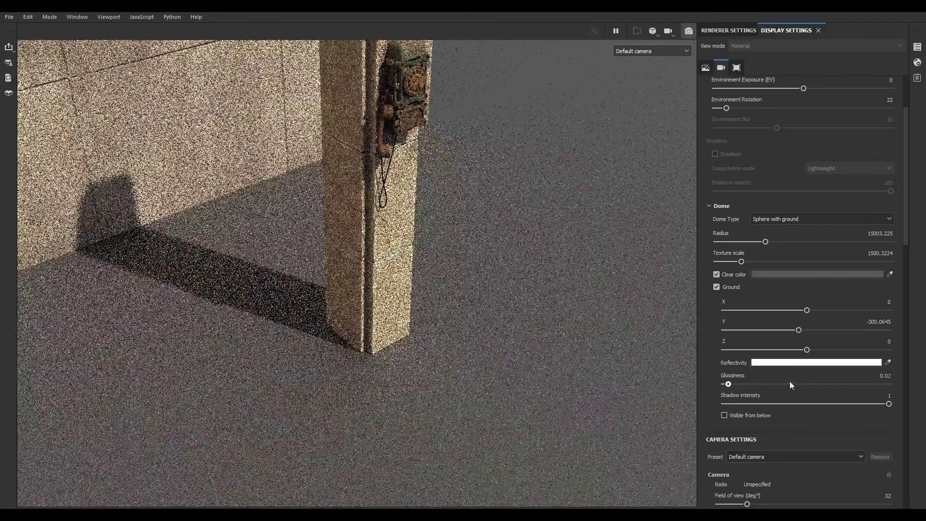
left_click_drag(792, 385, 874, 384)
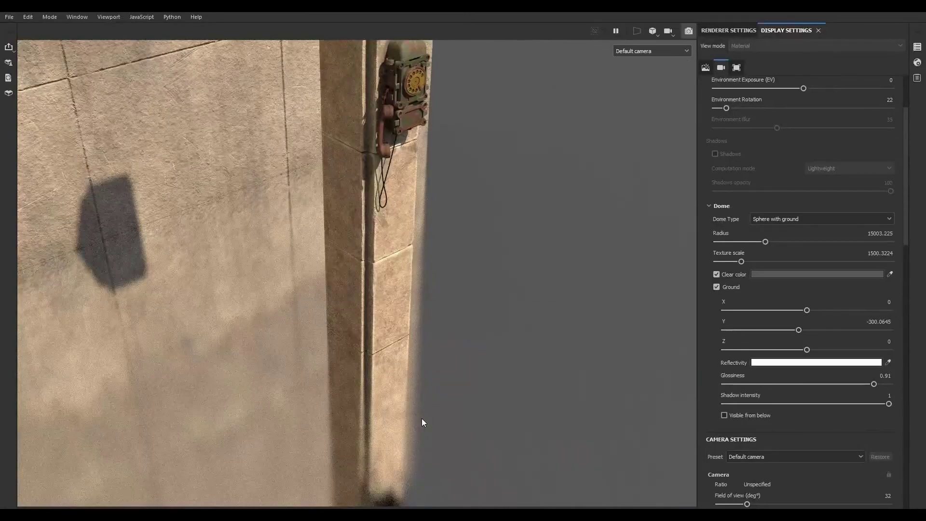
left_click(774, 363)
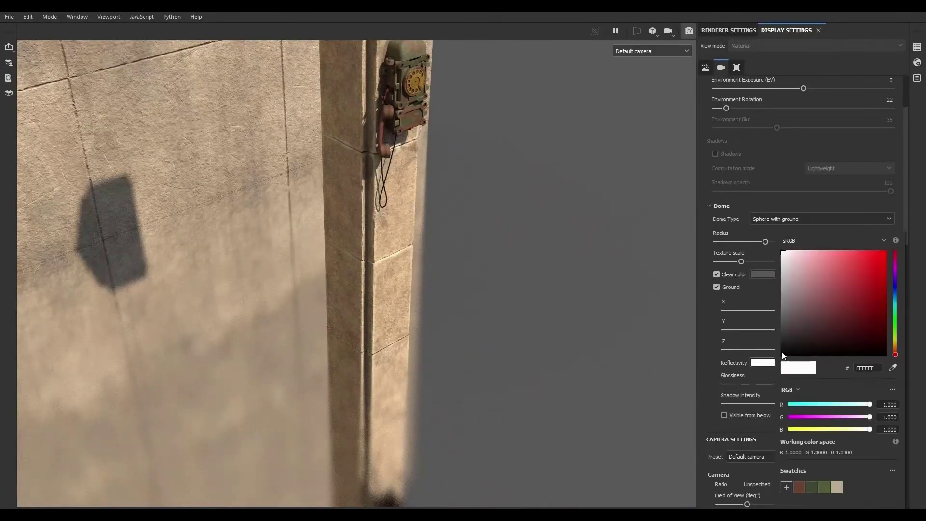
left_click(783, 357)
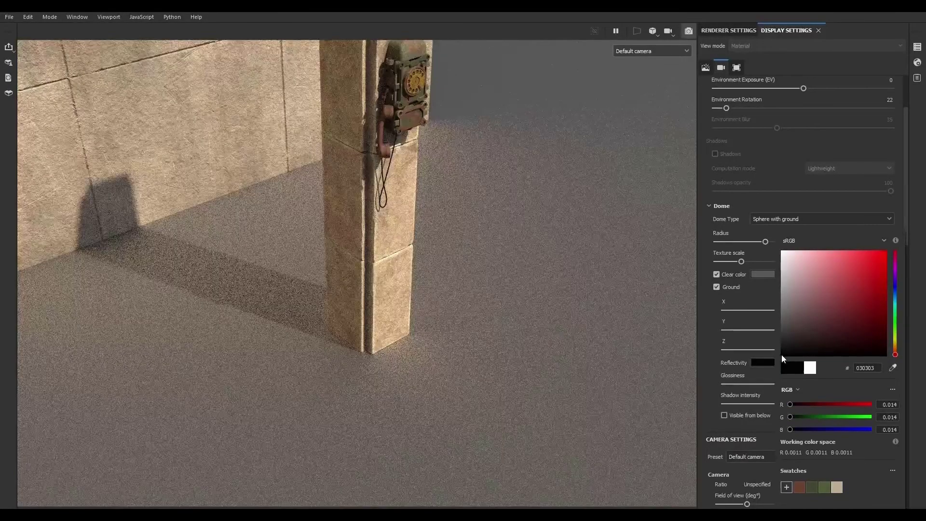
left_click(705, 364)
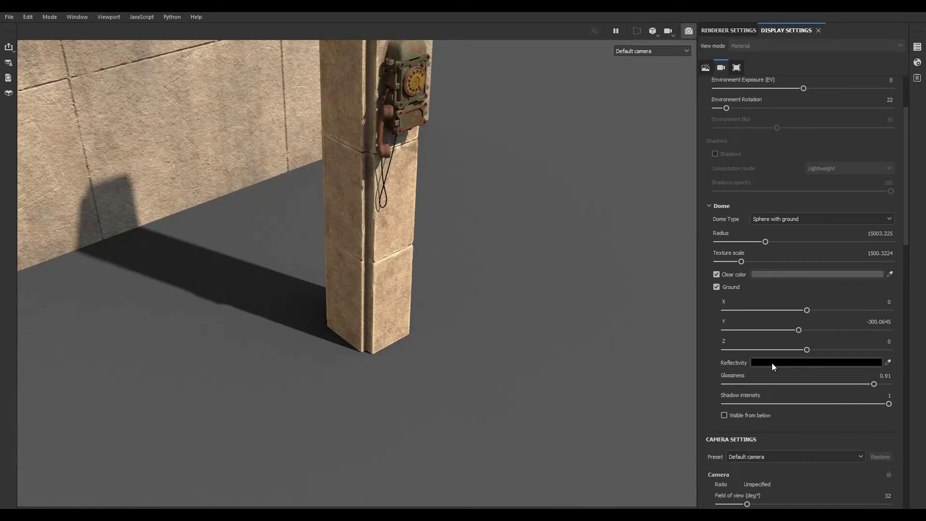
- Switch the viewport back to Camera001 and activate Post Effects in the camera settings
left_click(642, 54)
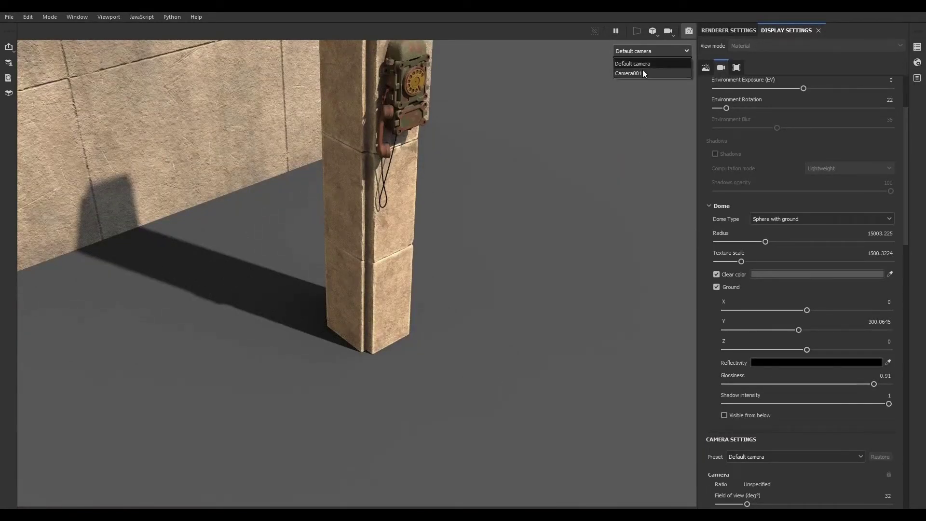
left_click(642, 71)
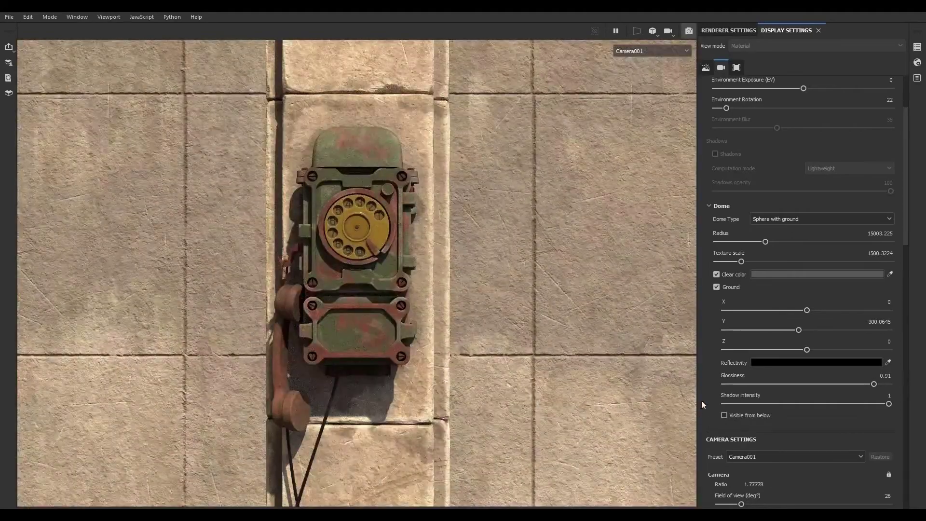
scroll(709, 396, "down", 4)
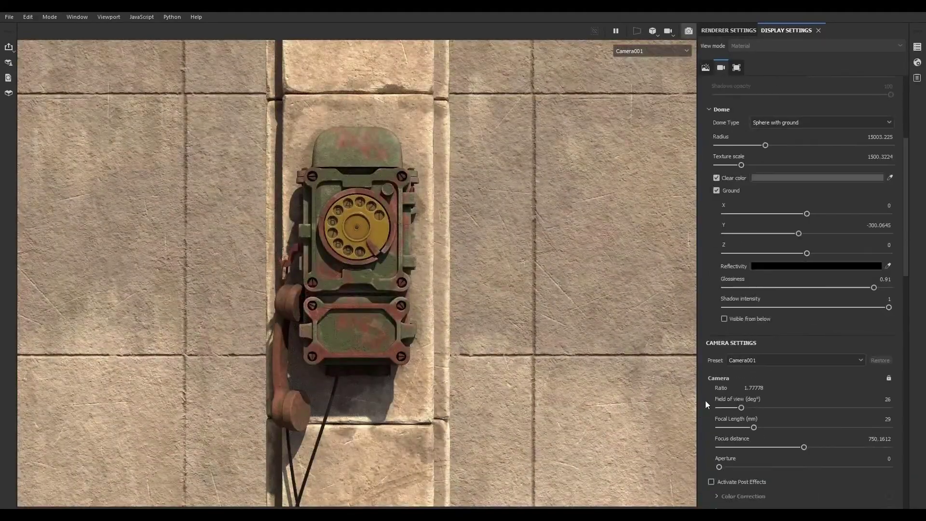
scroll(706, 380, "down", 2)
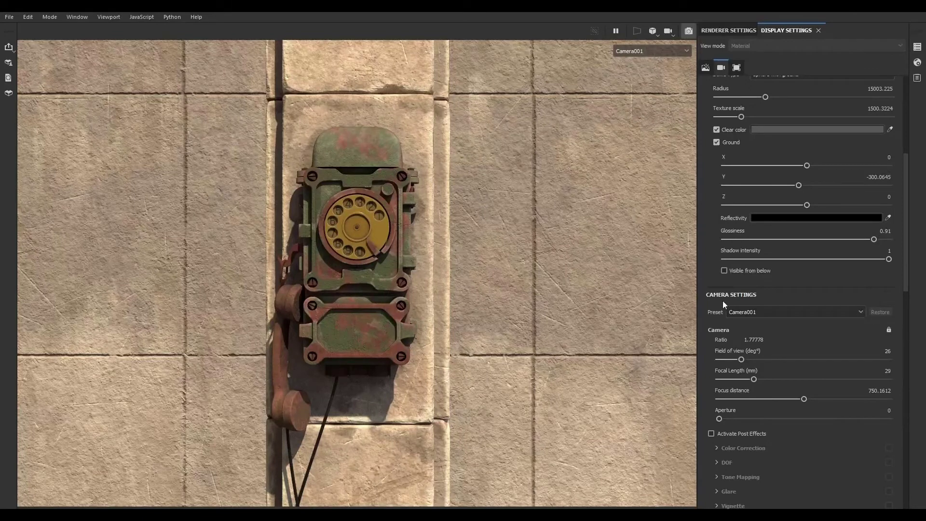
scroll(711, 371, "down", 2)
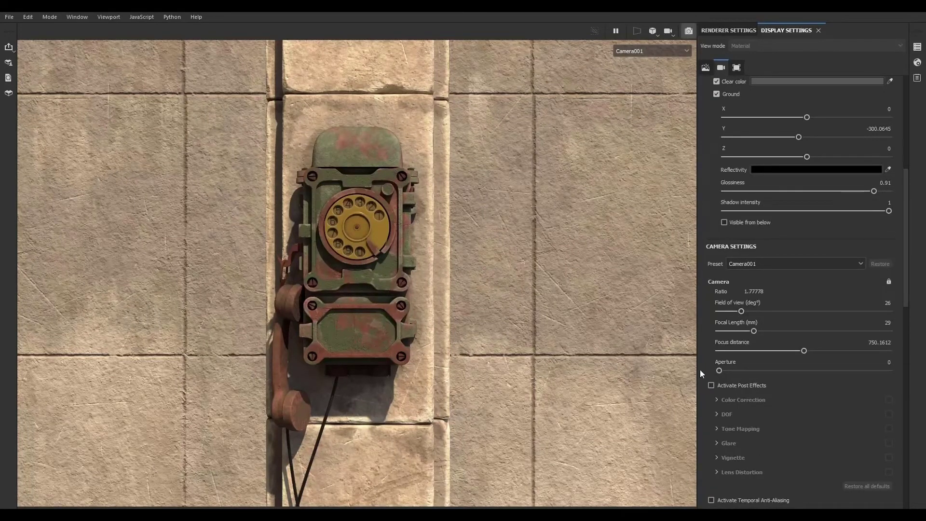
scroll(702, 377, "down", 4)
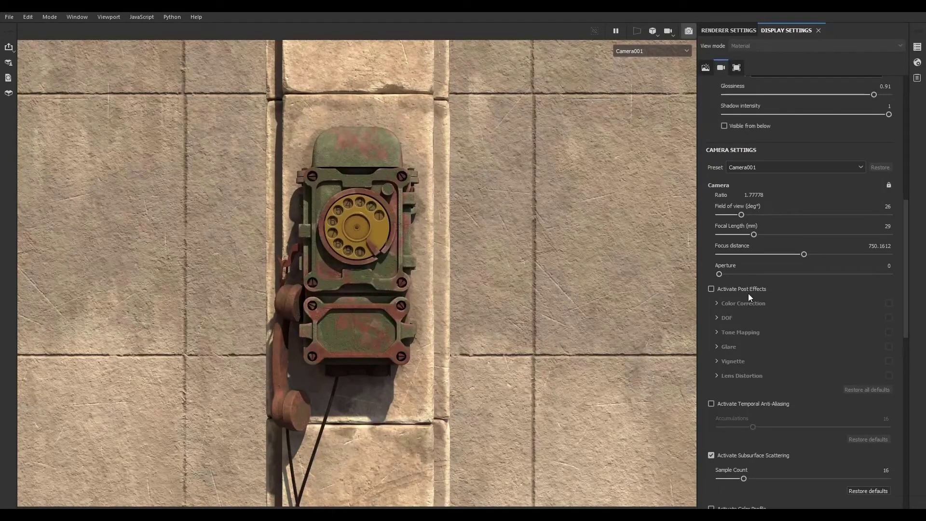
left_click(711, 289)
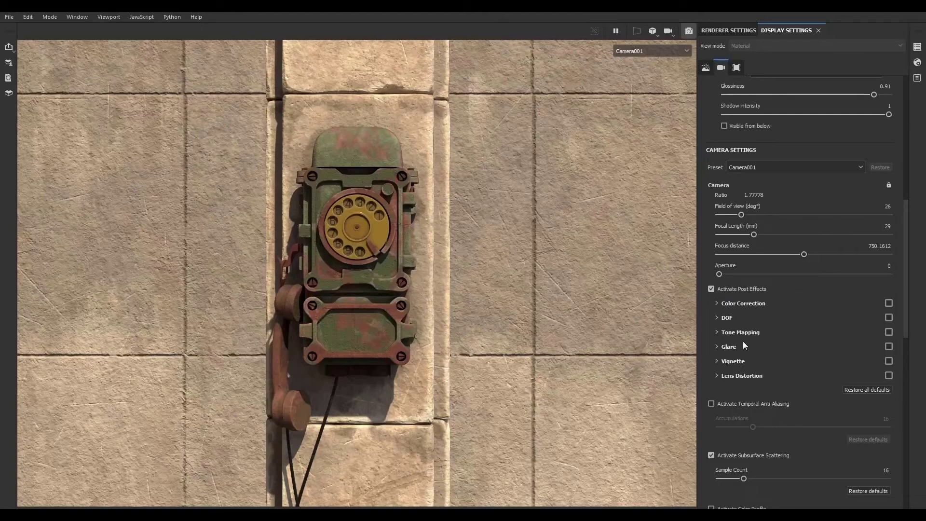
- Enable and expand the Color Correction post effect and adjust its sliders
left_click(888, 304)
left_click(717, 303)
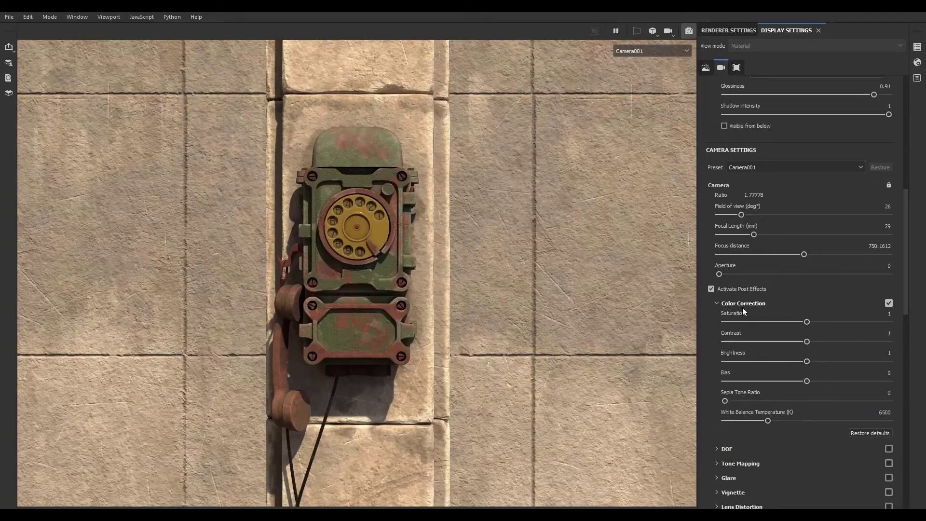
left_click_drag(807, 322, 809, 381)
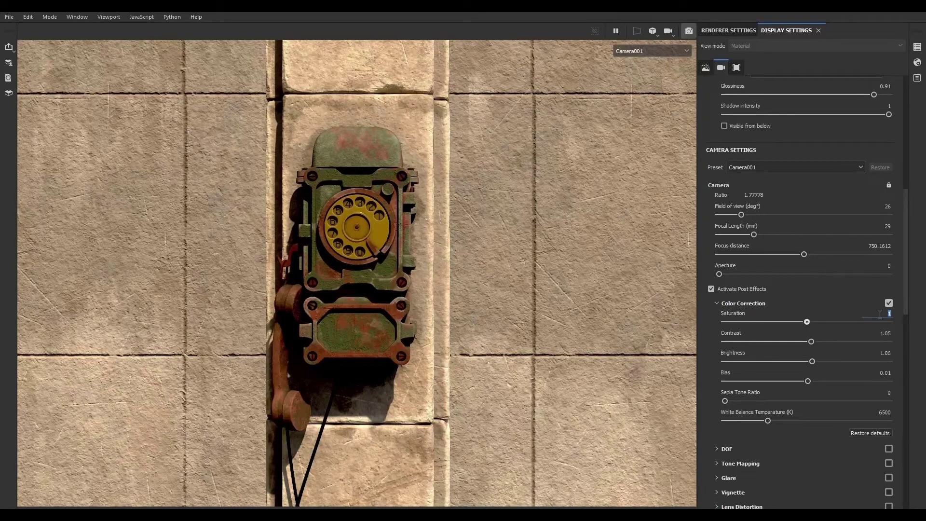
- Set Color Correction saturation, contrast and brightness to 1 and bias to 0
type("0")
key("Return")
double_click(880, 315)
type("1")
key("Tab")
type("0")
key("Tab")
double_click(887, 335)
type("1")
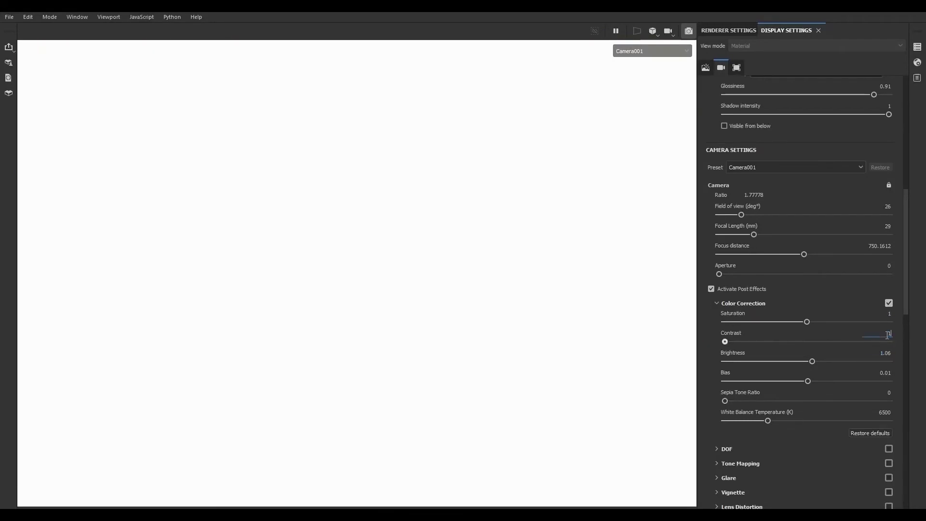
double_click(888, 352)
type("1")
double_click(888, 335)
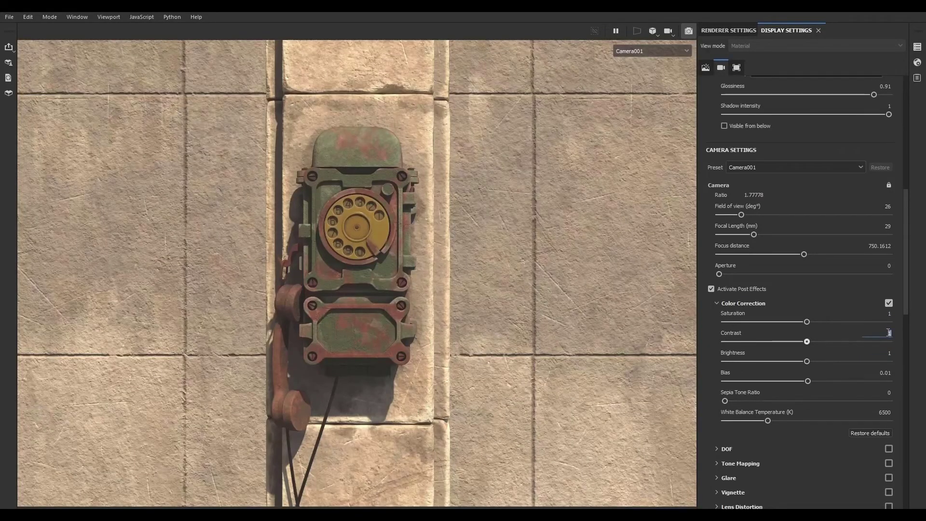
double_click(883, 372)
type("0")
key("Return")
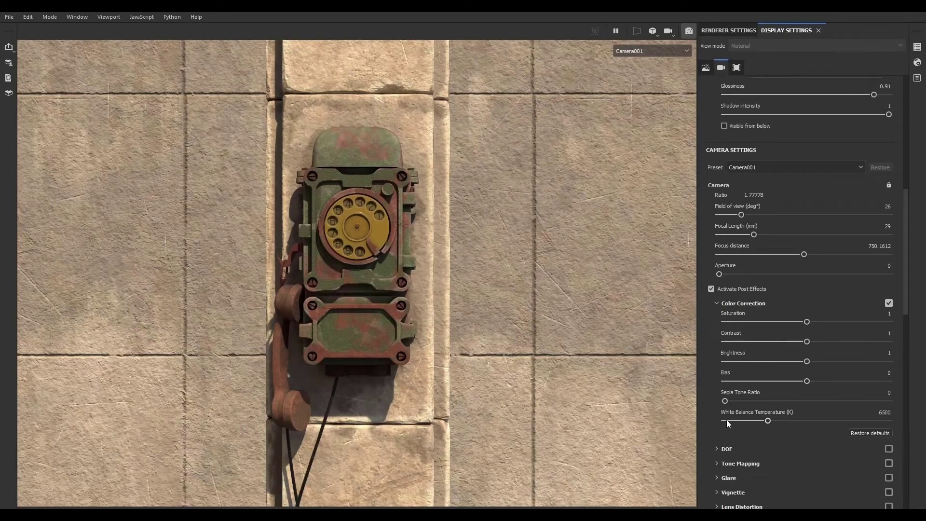
- Raise the white balance temperature to about 8824 K
left_click_drag(768, 421, 783, 421)
scroll(712, 399, "down", 1)
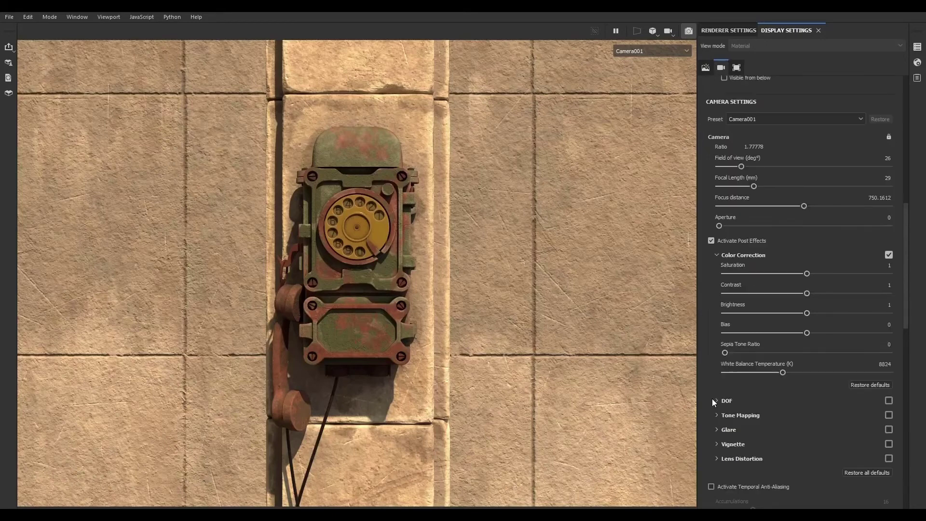
left_click(718, 256)
left_click(717, 269)
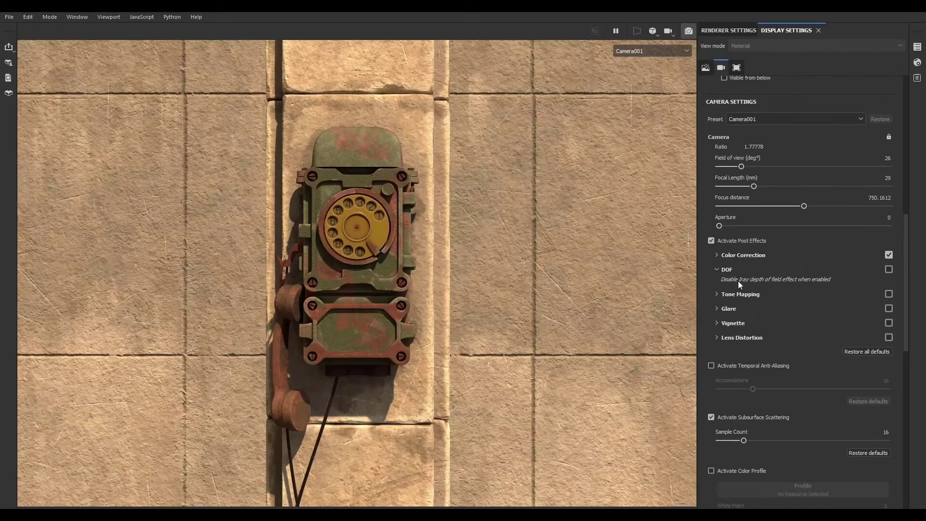
left_click(716, 268)
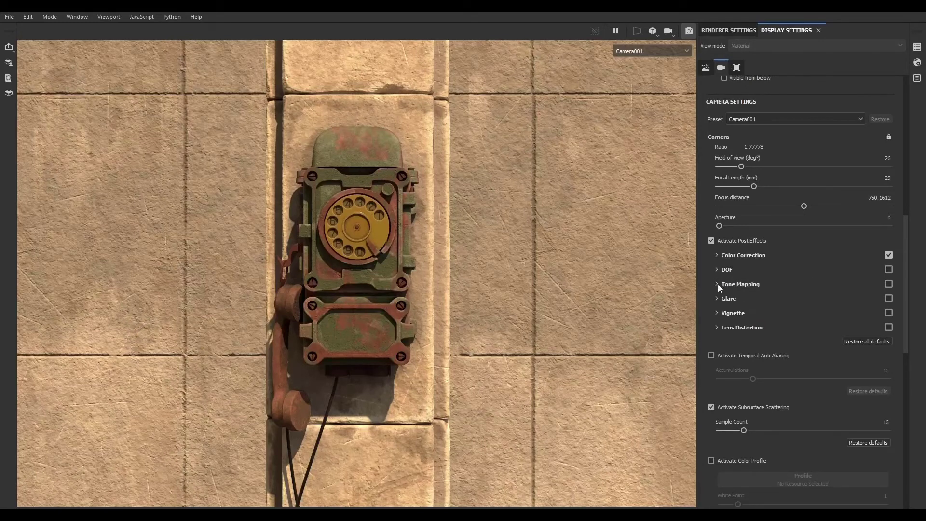
- Try Tone Mapping with exposure about 1.15 and gamma about 1.08
left_click(717, 285)
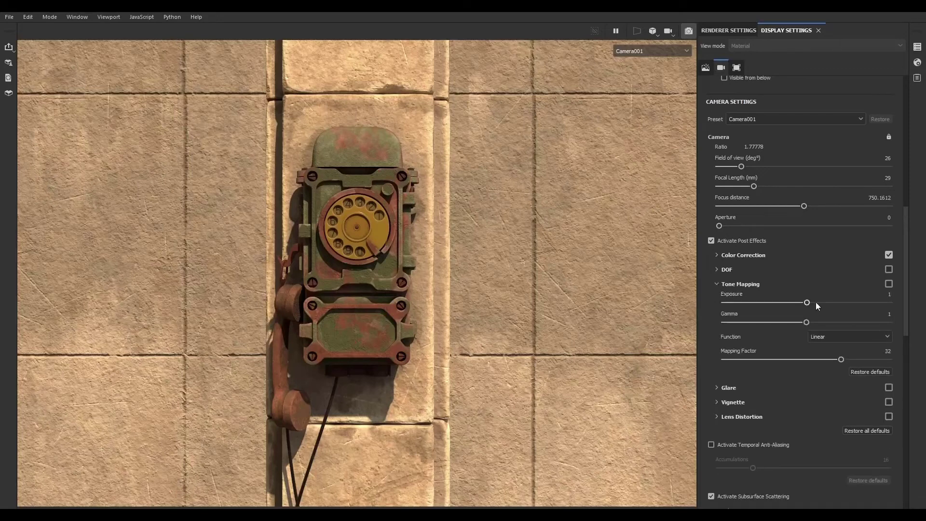
left_click(890, 283)
left_click_drag(814, 299, 813, 322)
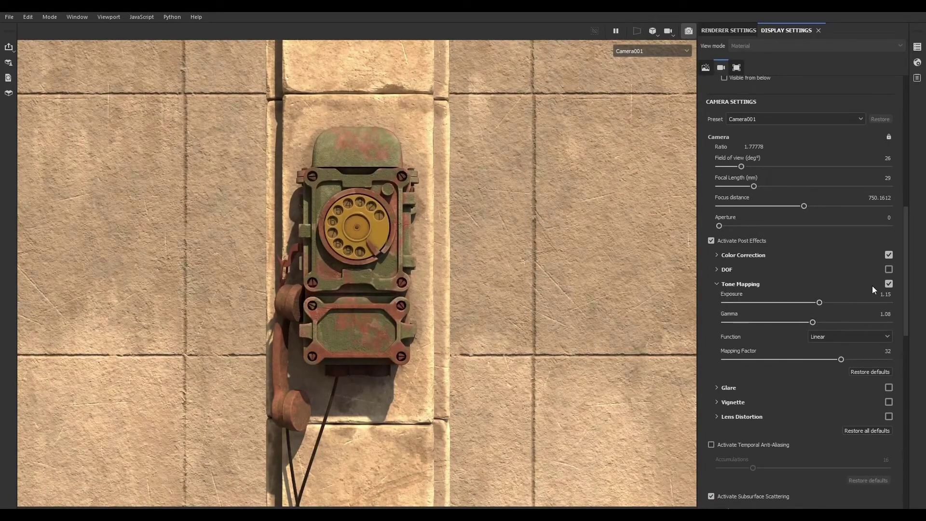
left_click(890, 283)
left_click(718, 285)
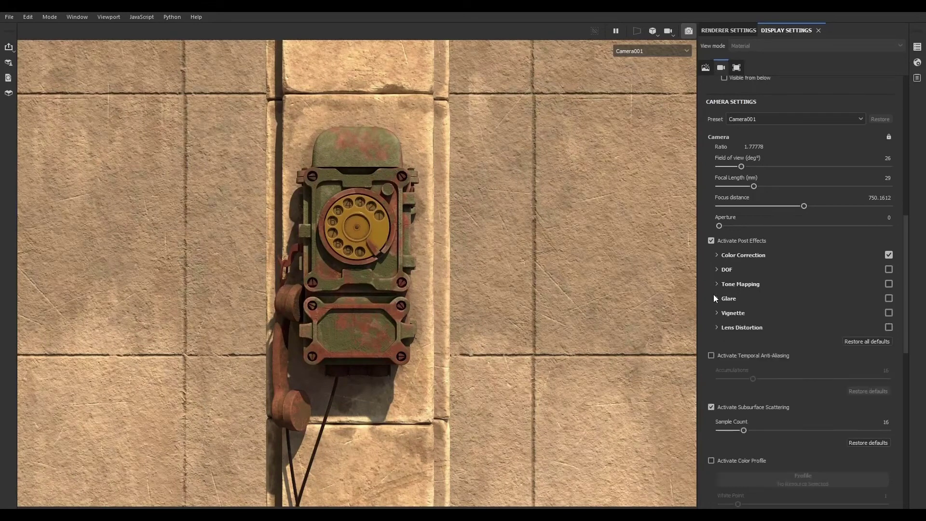
- Try the Glare effect with adjusted luminance, threshold and remap factor
left_click(717, 298)
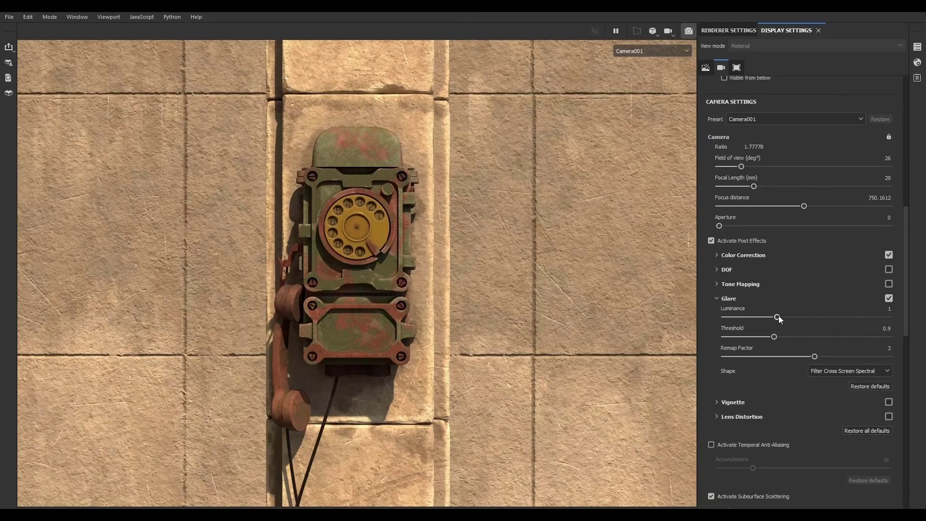
left_click_drag(778, 317, 785, 317)
left_click_drag(862, 317, 766, 336)
left_click_drag(815, 357, 784, 357)
left_click(889, 298)
left_click(717, 299)
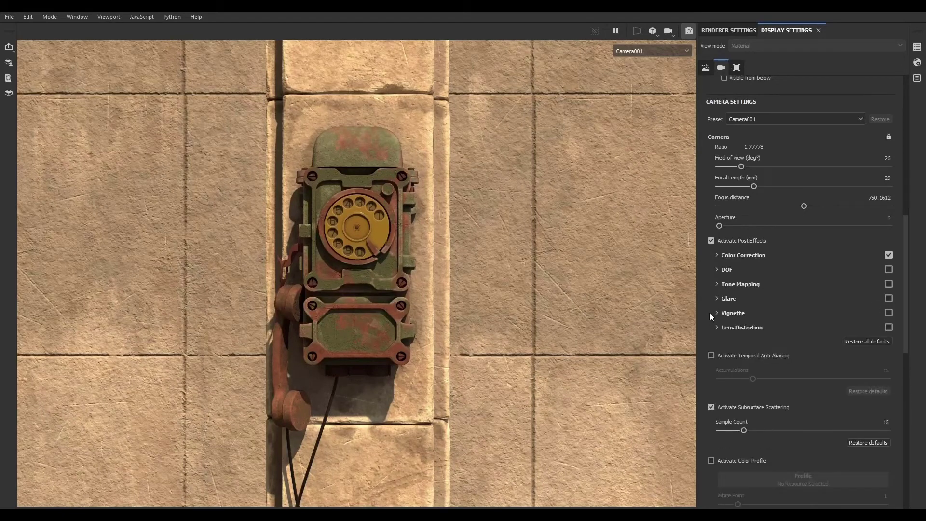
- Enable the Vignette post effect and raise its strength slightly
left_click(889, 313)
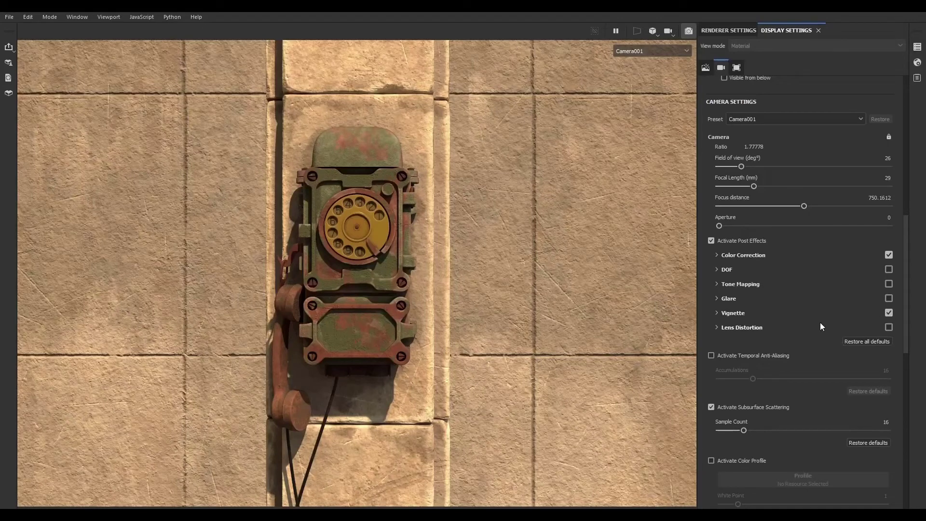
left_click(717, 313)
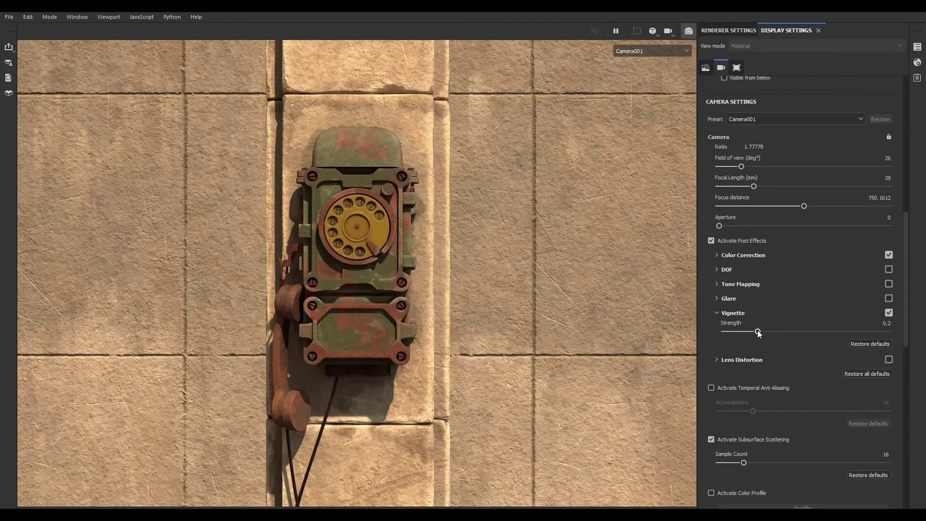
mouse_move(758, 332)
left_mouse_down()
mouse_move(868, 332)
mouse_move(753, 329)
mouse_move(781, 329)
mouse_move(764, 329)
left_mouse_up()
left_click(715, 313)
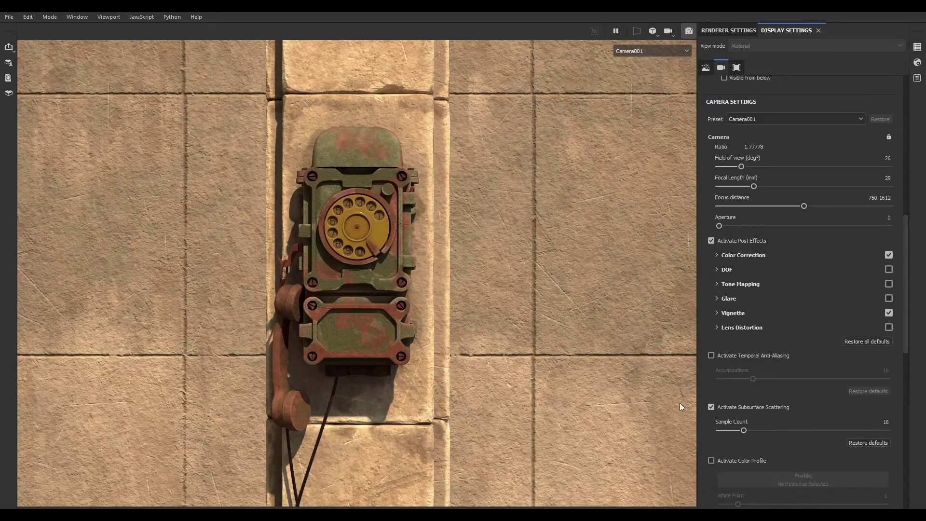
- Try Lens Distortion with power about 0.13 and edge smoothness 0.5
left_click(716, 328)
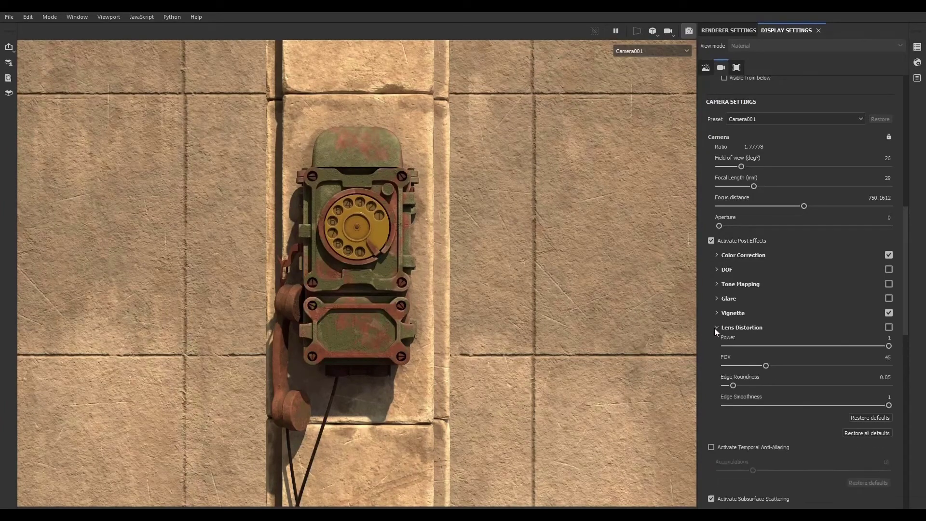
left_click(889, 328)
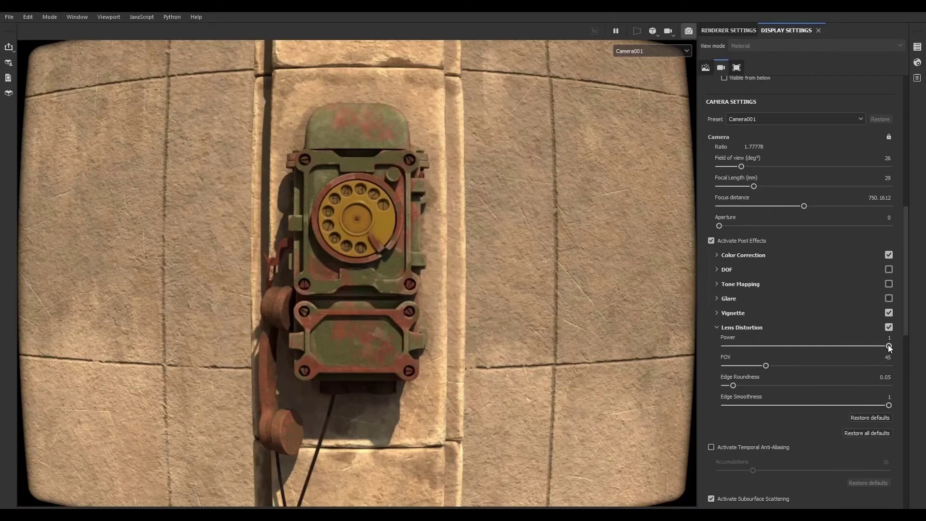
left_click_drag(888, 346, 798, 386)
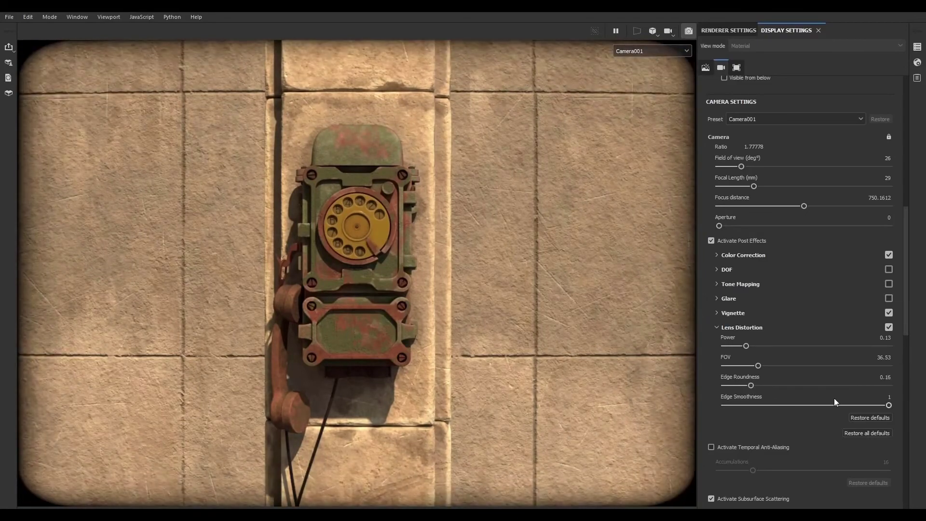
left_click_drag(887, 405, 800, 393)
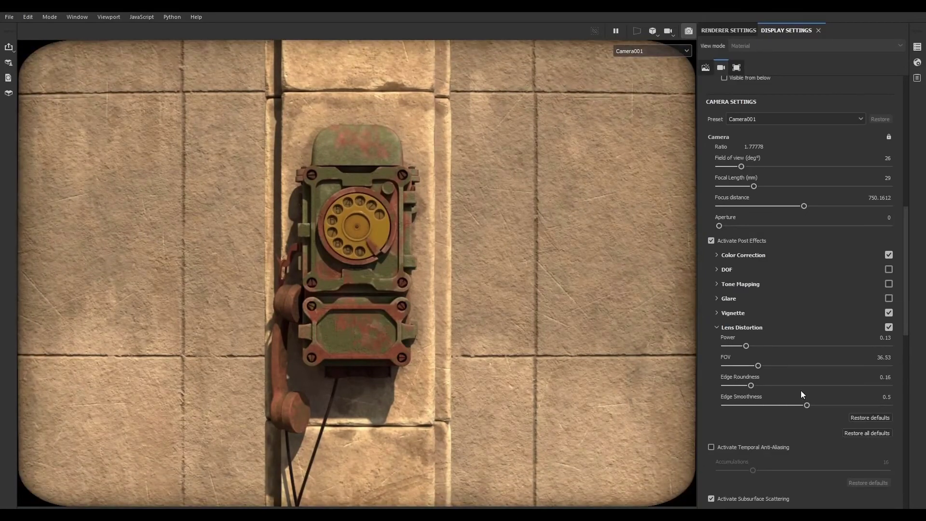
left_click(889, 327)
left_click(718, 327)
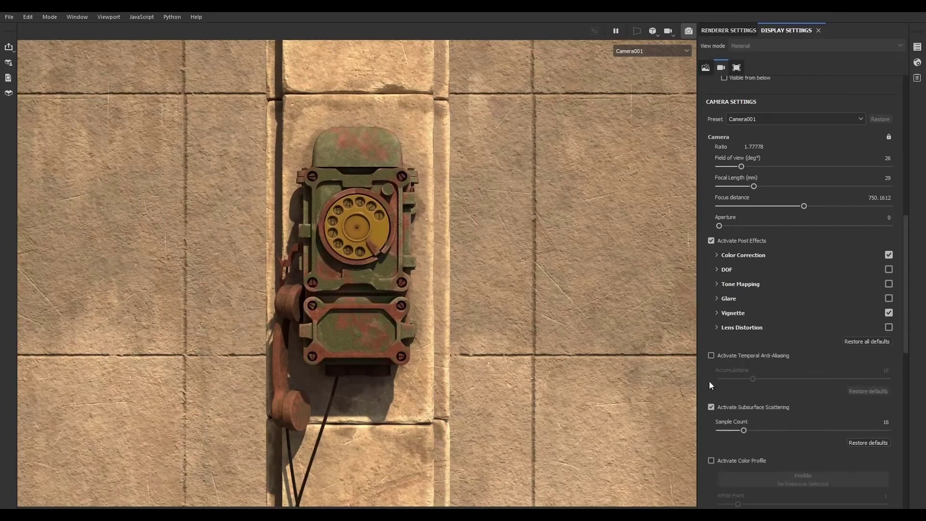
- Enable temporal anti-aliasing and set the subsurface scattering sample count to 42
scroll(707, 346, "down", 1)
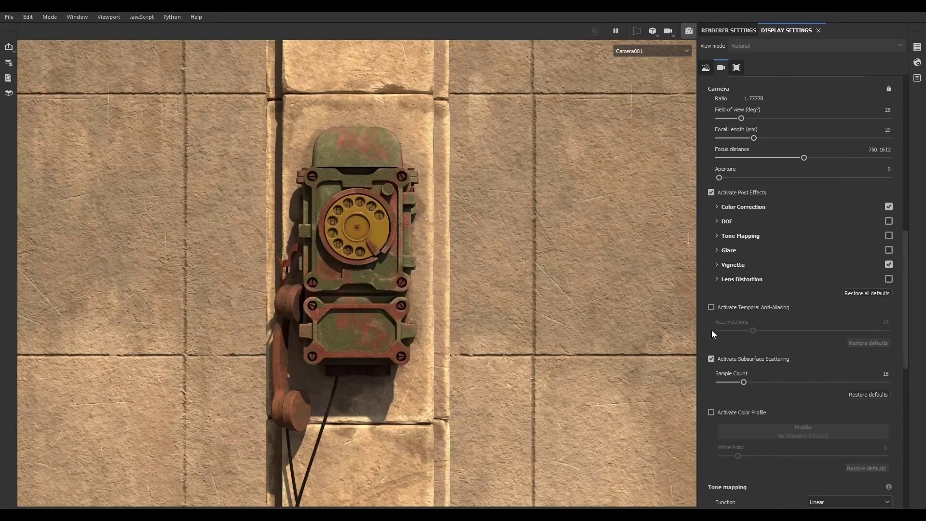
left_click(711, 308)
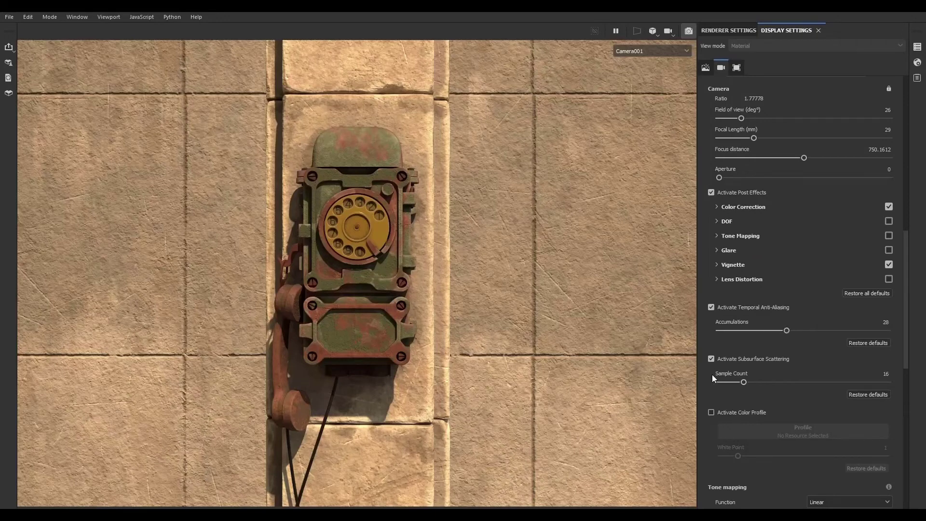
scroll(712, 377, "down", 1)
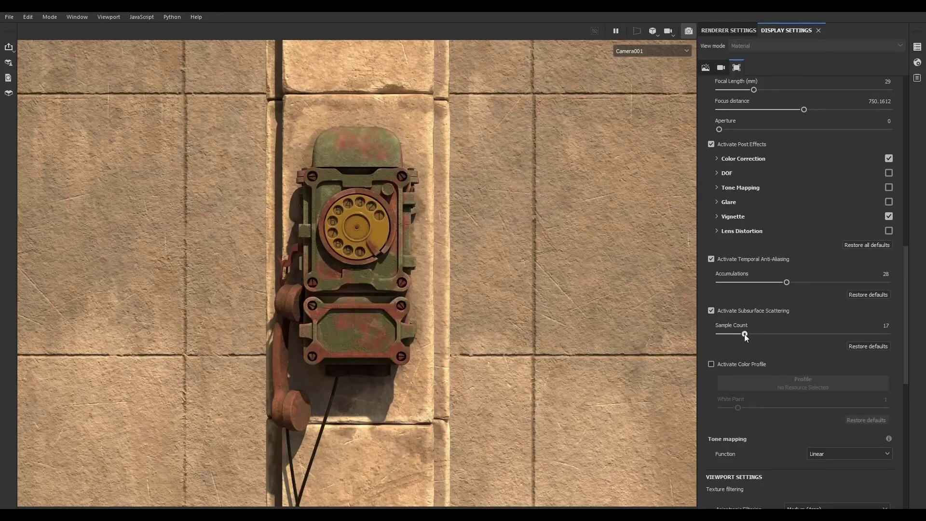
left_click_drag(768, 335, 773, 335)
- Activate the color profile and try the rec709 and orange_blue LUTs
left_click(711, 364)
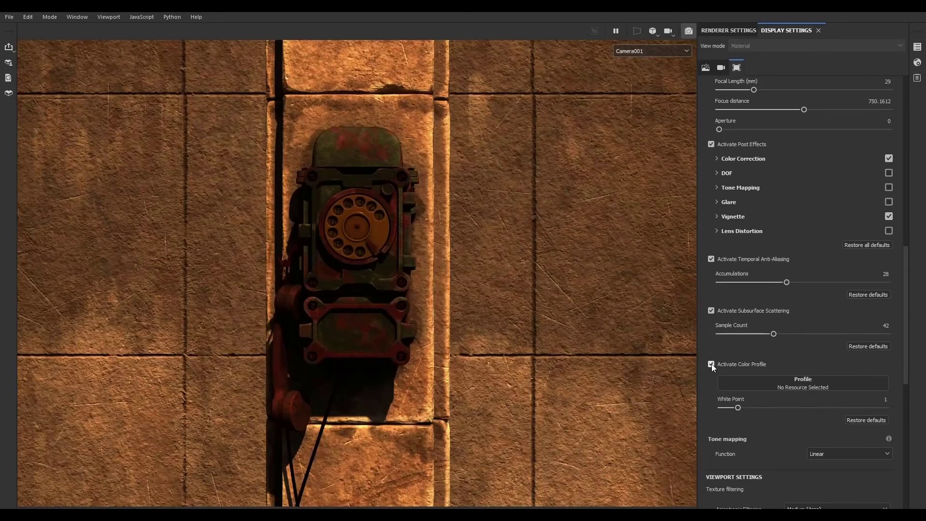
left_click(783, 379)
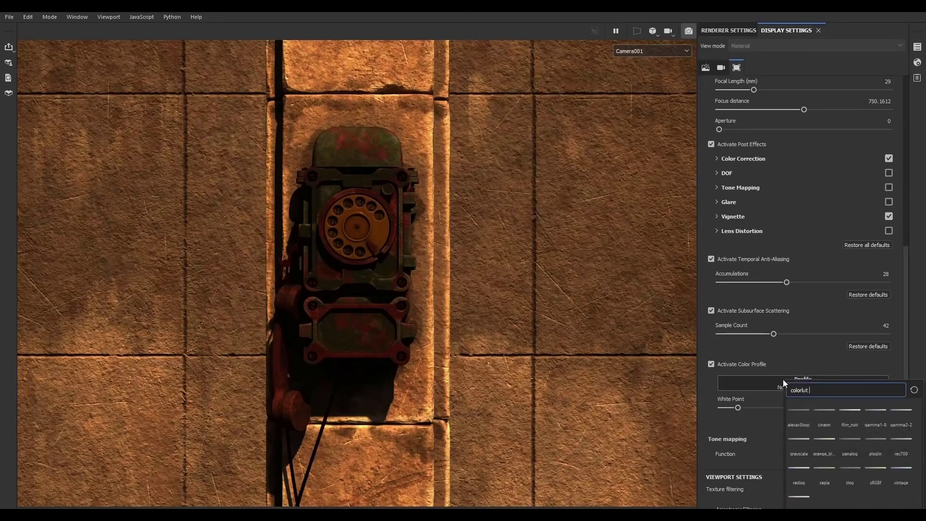
left_click(903, 439)
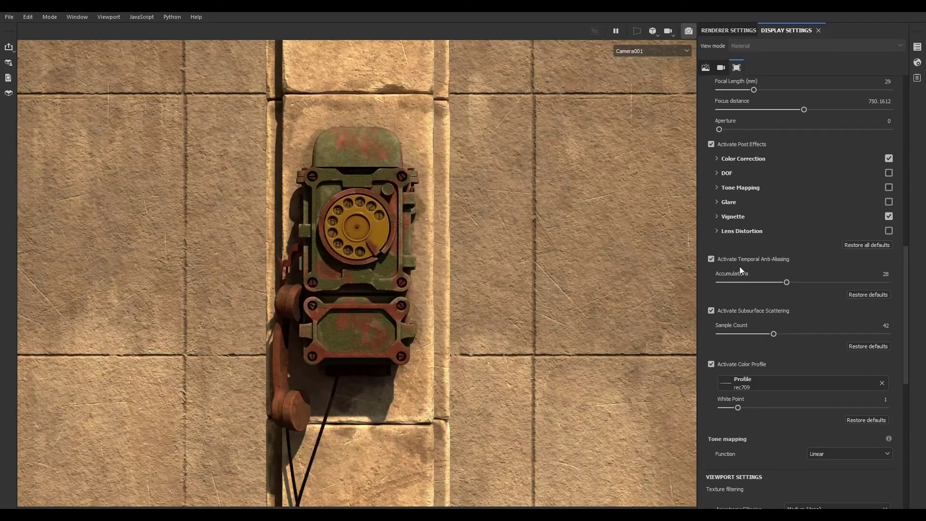
left_click(712, 145)
left_click(711, 144)
left_click(747, 382)
left_click(789, 438)
- Switch the color profile to viperlog and set the white point to 1.3
left_click(776, 383)
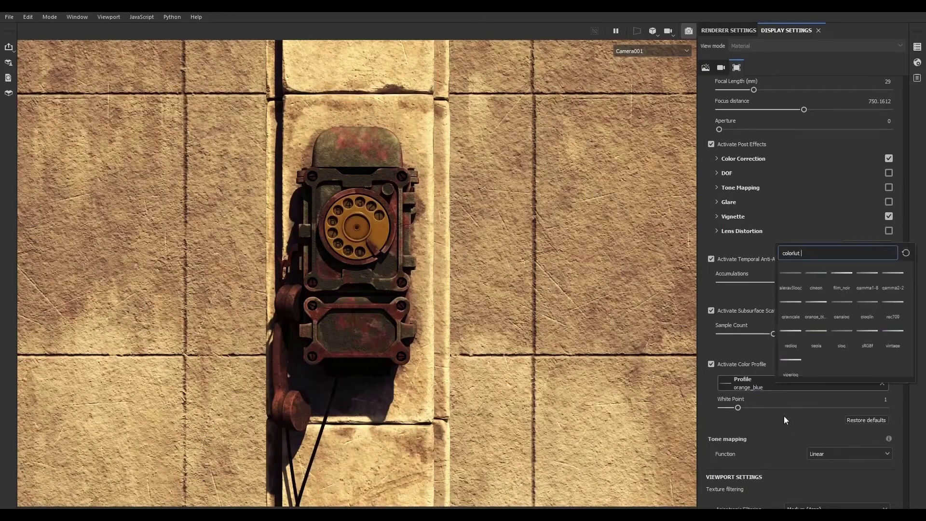
left_click(801, 363)
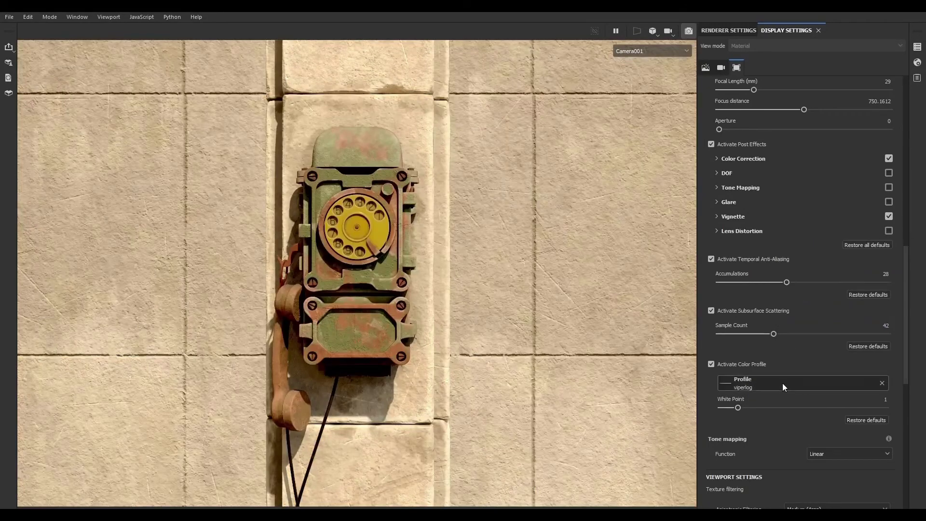
mouse_move(737, 408)
left_mouse_down()
mouse_move(777, 405)
mouse_move(742, 405)
left_mouse_up()
- Try the slog, redlog, grayscale, panalog and gamma1-8 profiles, then deactivate the color profile
left_click(754, 384)
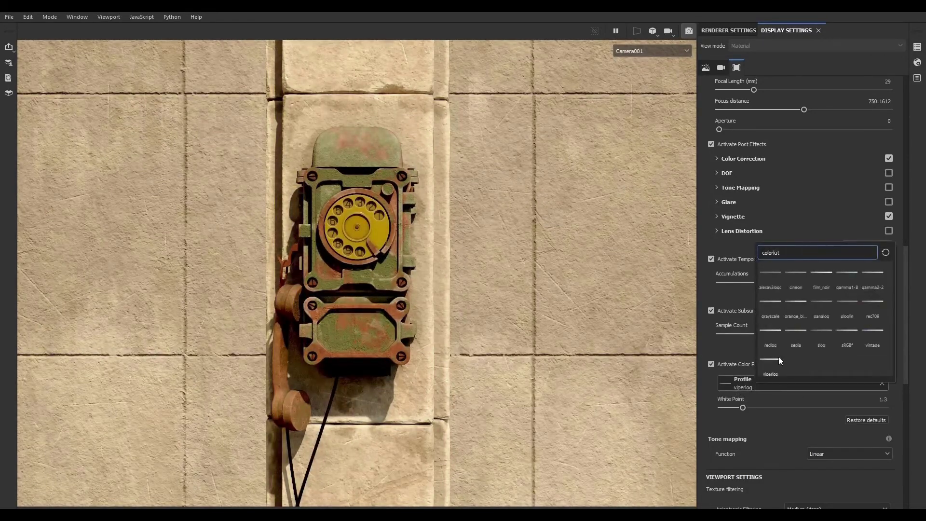
left_click(812, 329)
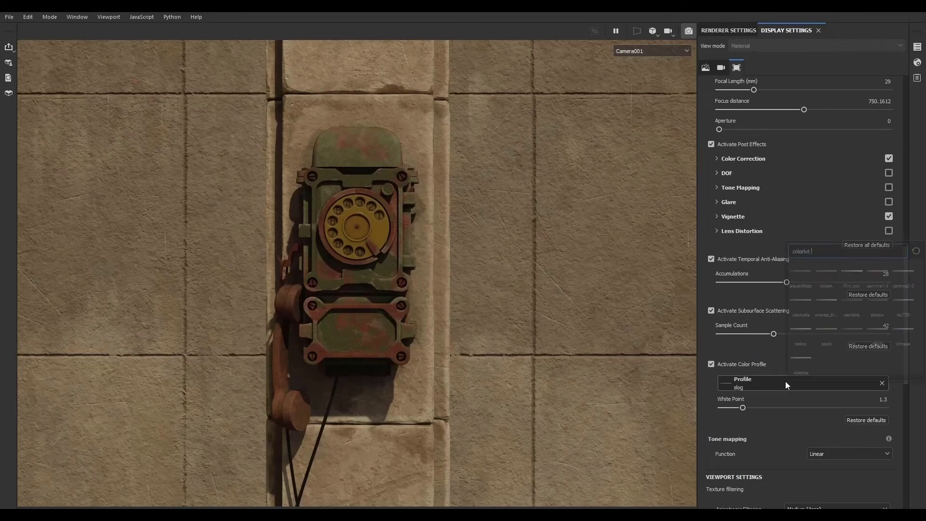
left_click(785, 381)
left_click(801, 317)
left_click(763, 381)
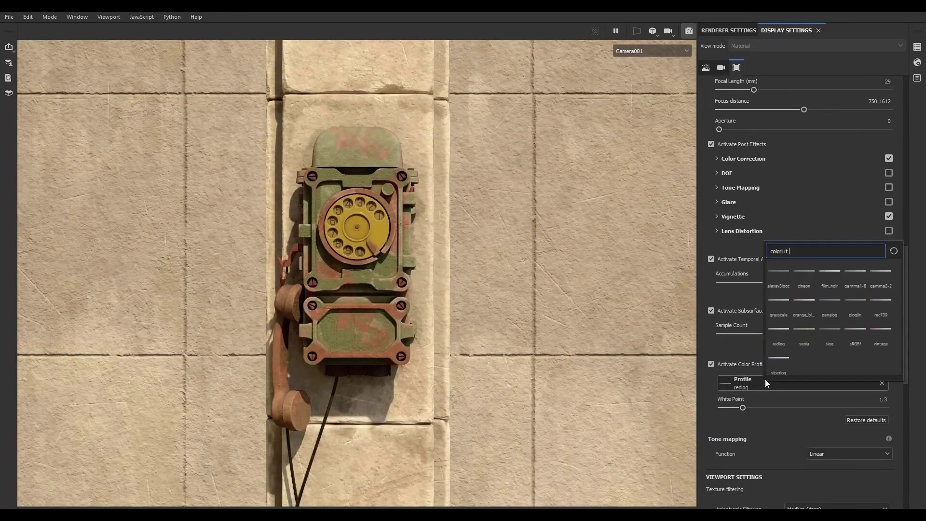
left_click(780, 297)
left_click(774, 383)
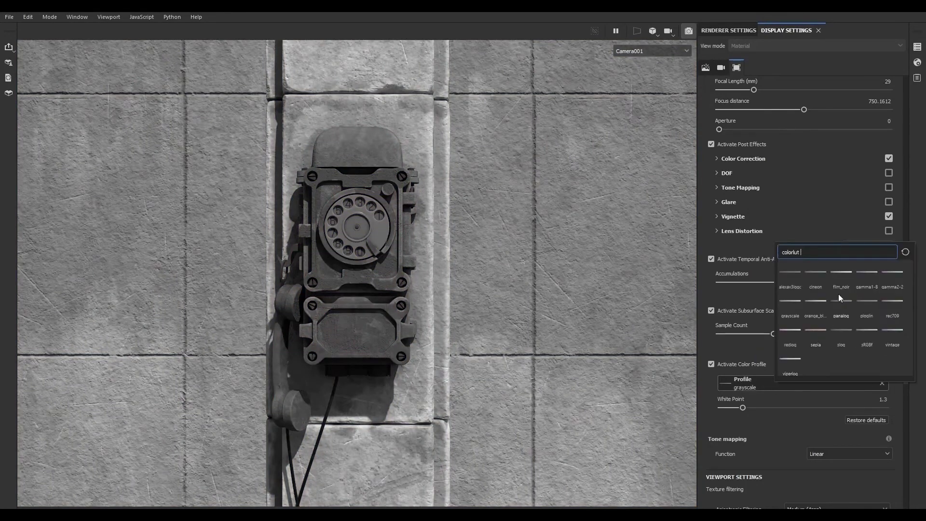
left_click(840, 293)
left_click(798, 386)
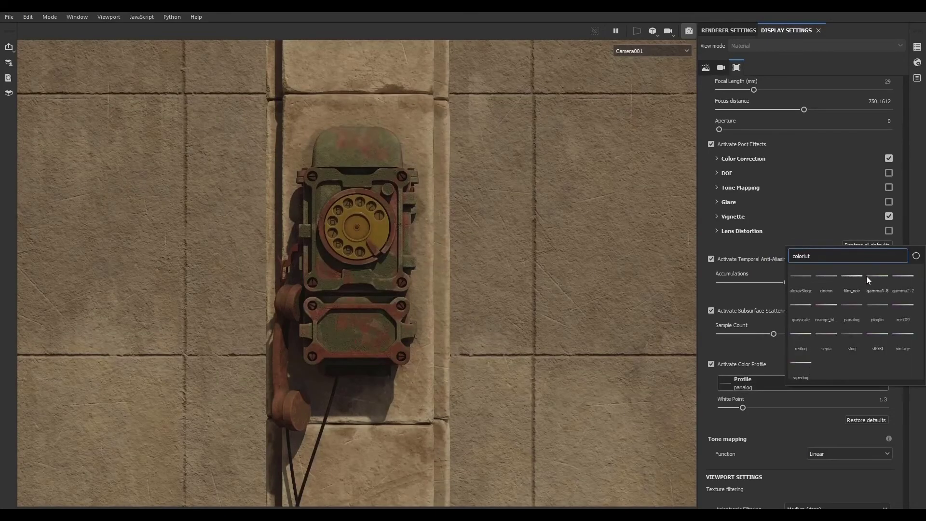
left_click(868, 274)
left_click(712, 364)
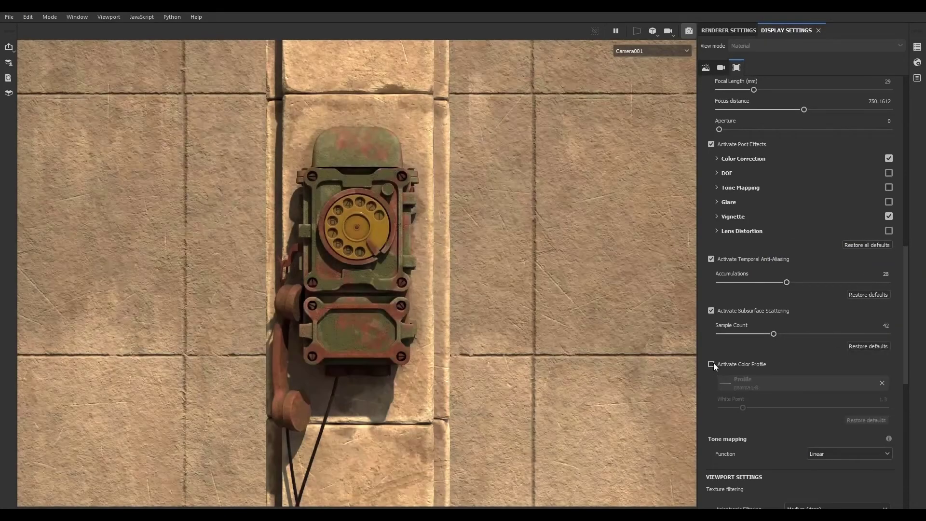
- Change the environment map to Bus Garage
scroll(712, 414, "down", 1)
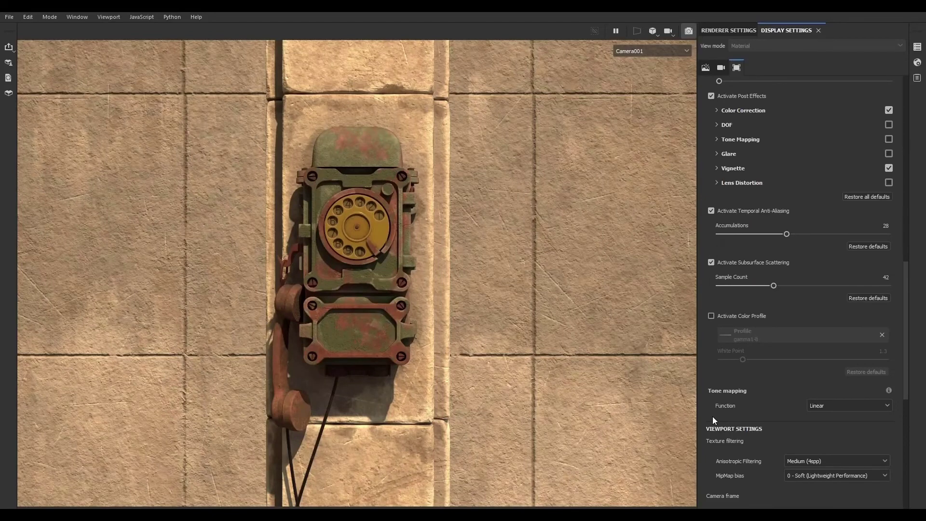
scroll(713, 416, "down", 2)
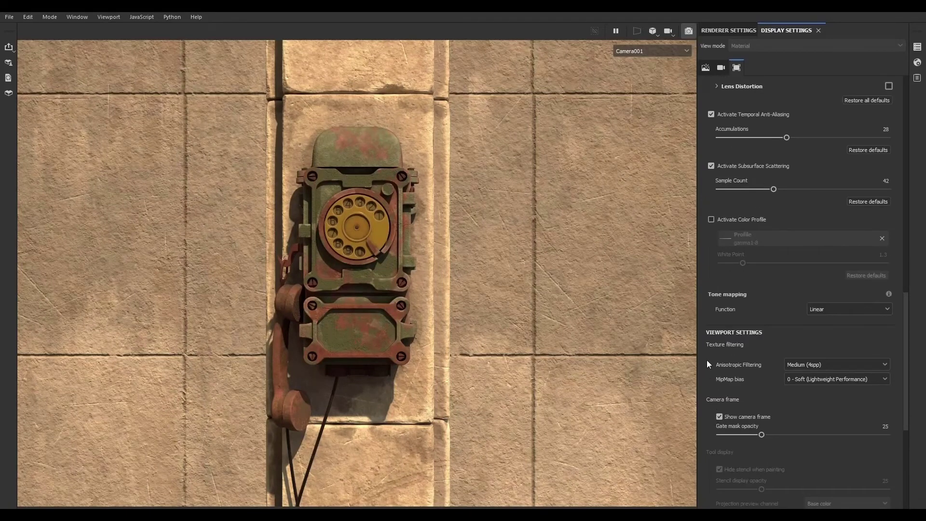
scroll(714, 444, "down", 4)
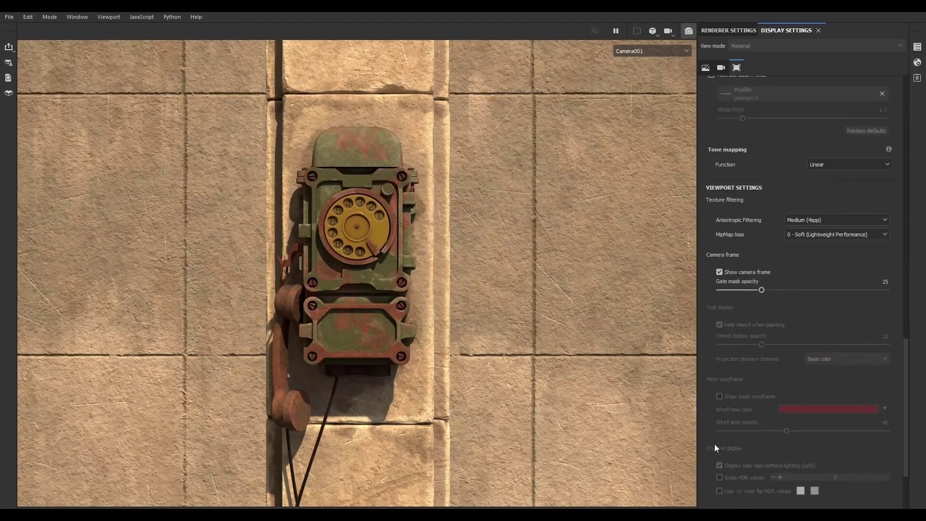
scroll(713, 452, "up", 10)
scroll(713, 452, "up", 1)
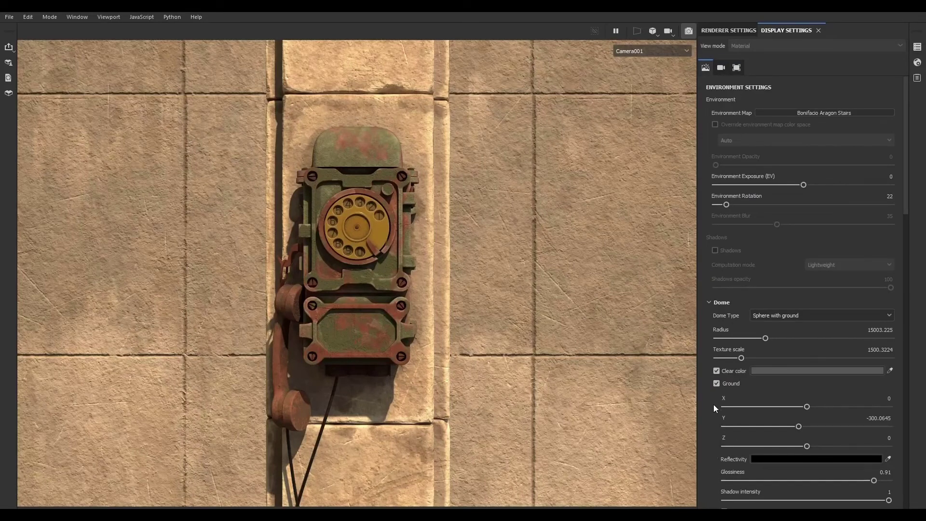
left_click(825, 112)
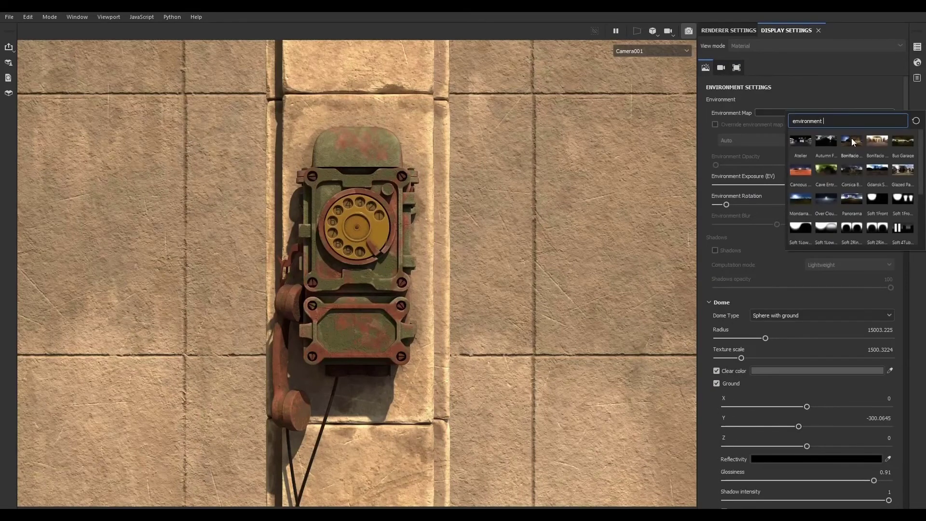
left_click(903, 143)
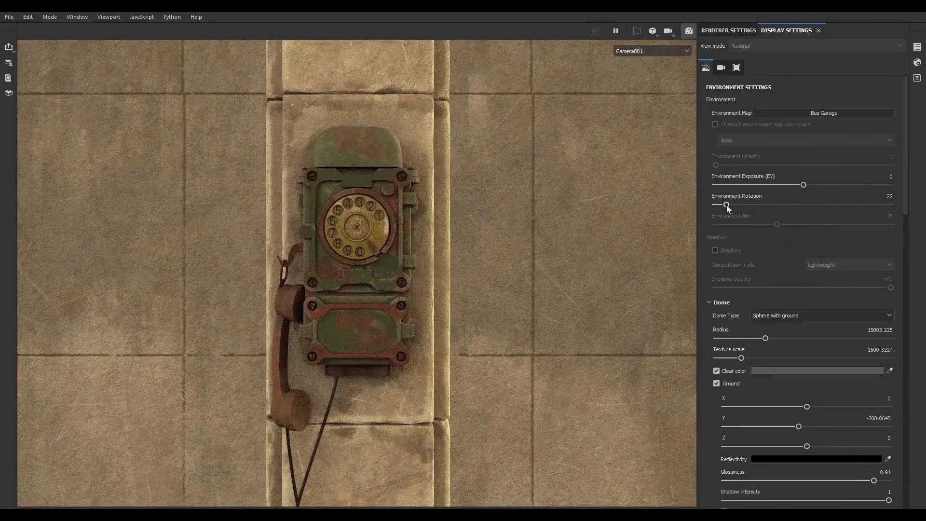
- Rotate the environment to 198 and switch the environment map to Cave Entry Forest
left_click_drag(727, 204, 812, 201)
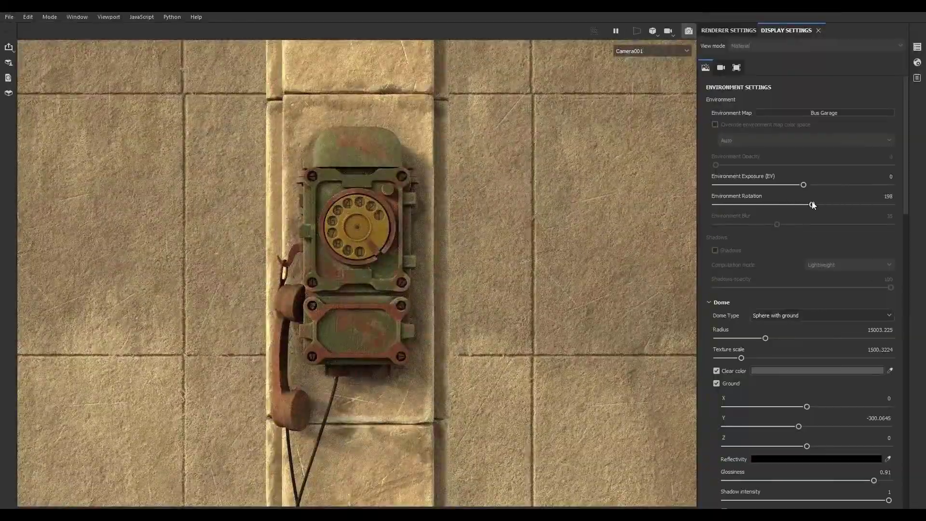
left_click(837, 114)
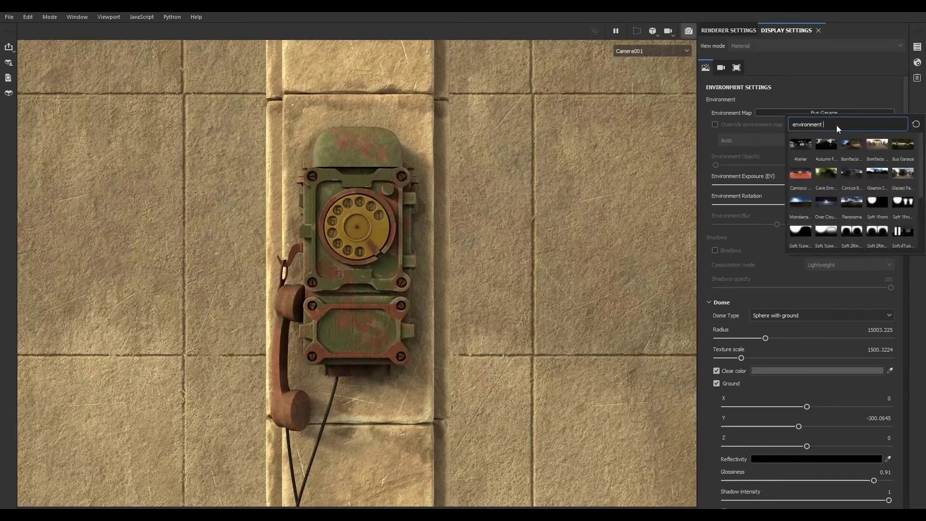
left_click(823, 174)
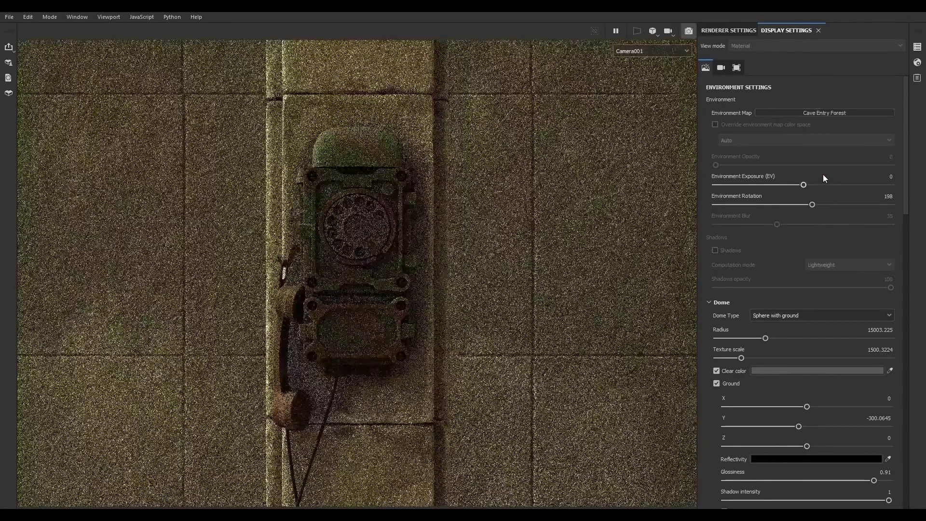
- Rotate the Cave Entry Forest environment to about 300 degrees
left_click_drag(783, 206, 878, 206)
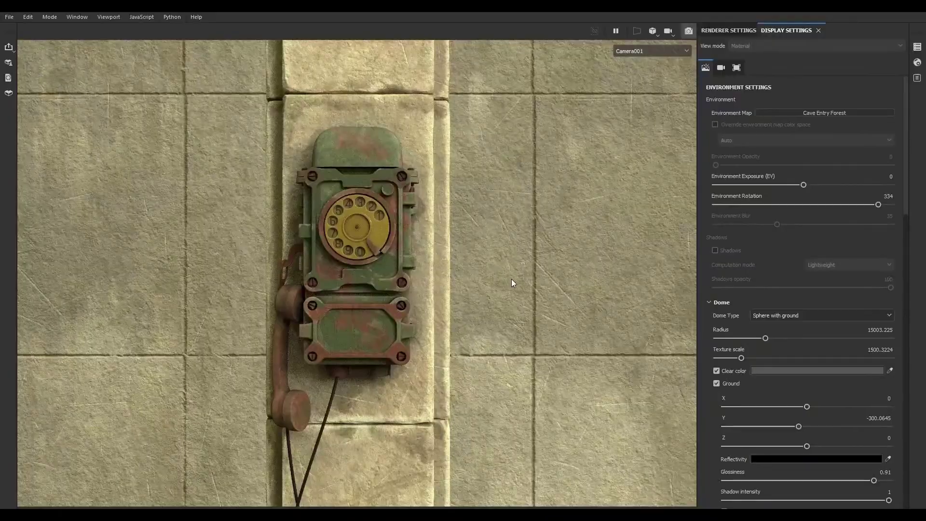
mouse_move(512, 278)
right_mouse_down("shift")
mouse_move(471, 275)
mouse_move(500, 275)
right_mouse_up("shift")
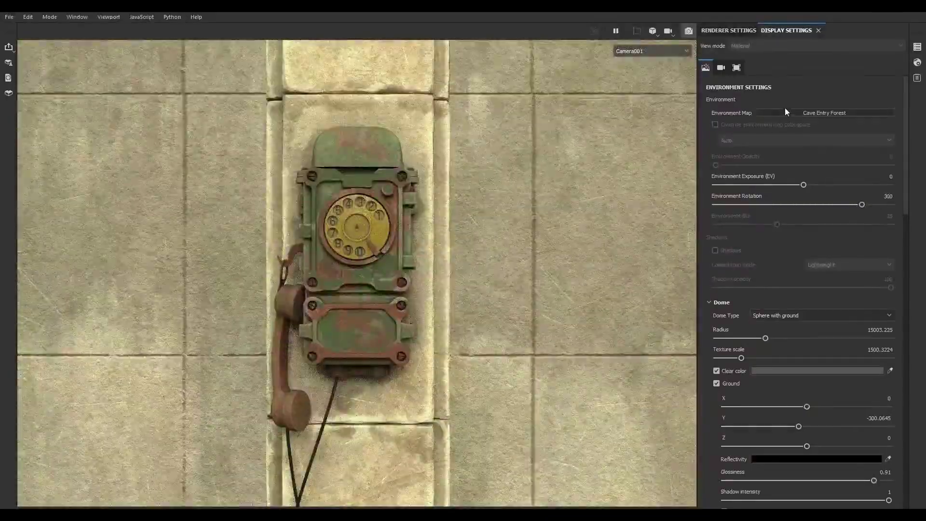
- Try the Studio Black Soft environment map, then switch to Studio Tomoco
left_click(801, 113)
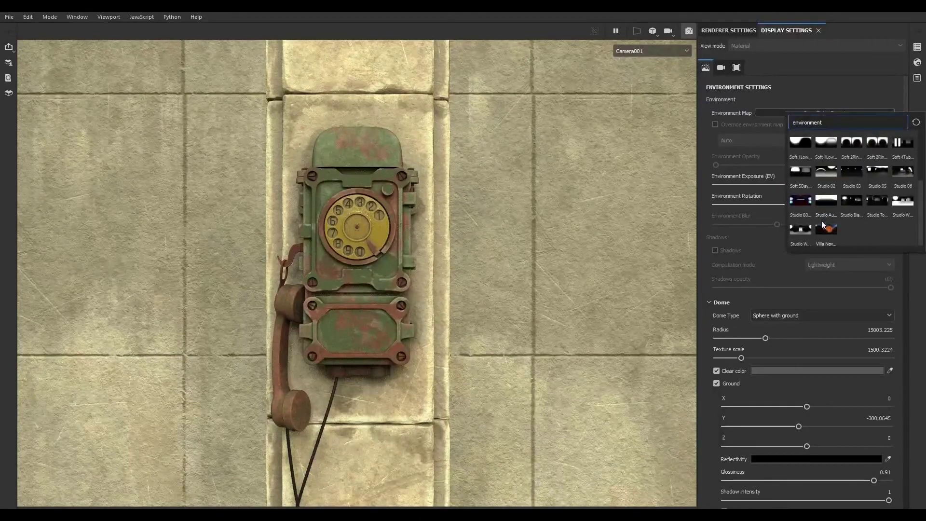
left_click(860, 205)
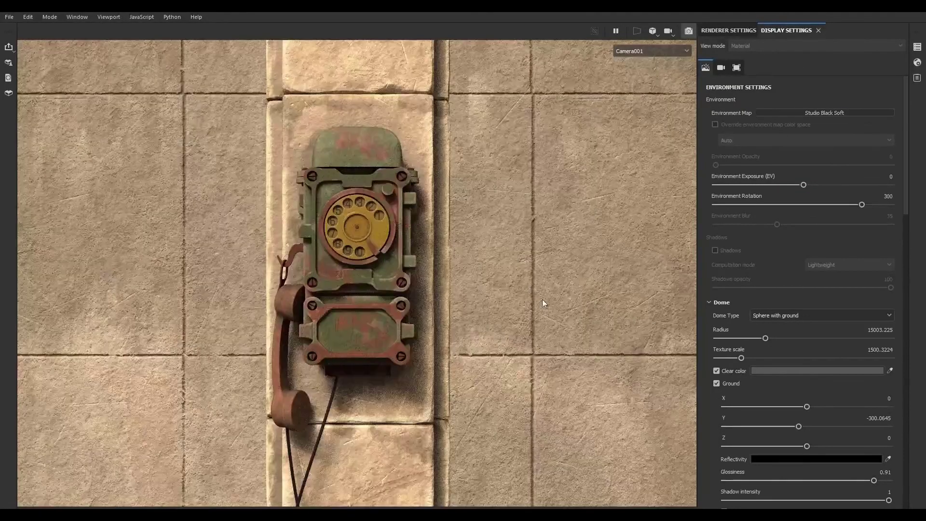
left_click(839, 114)
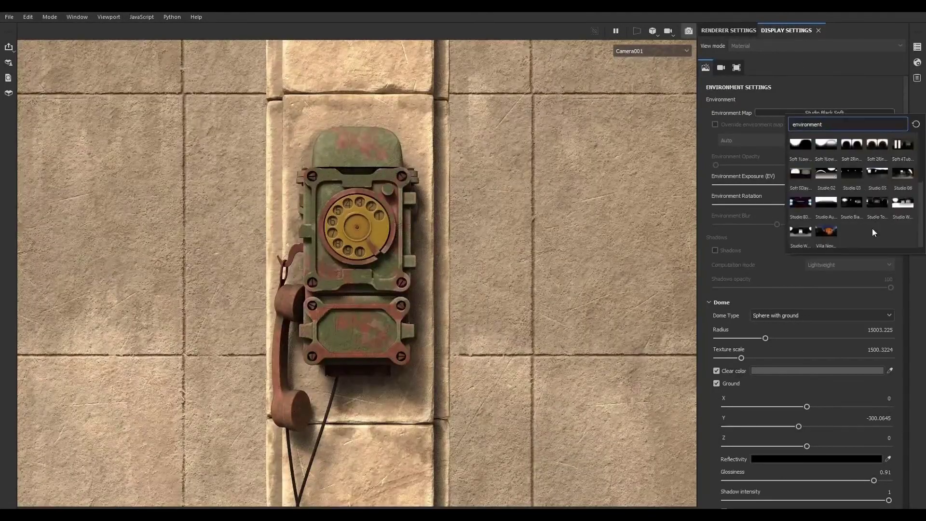
left_click(876, 201)
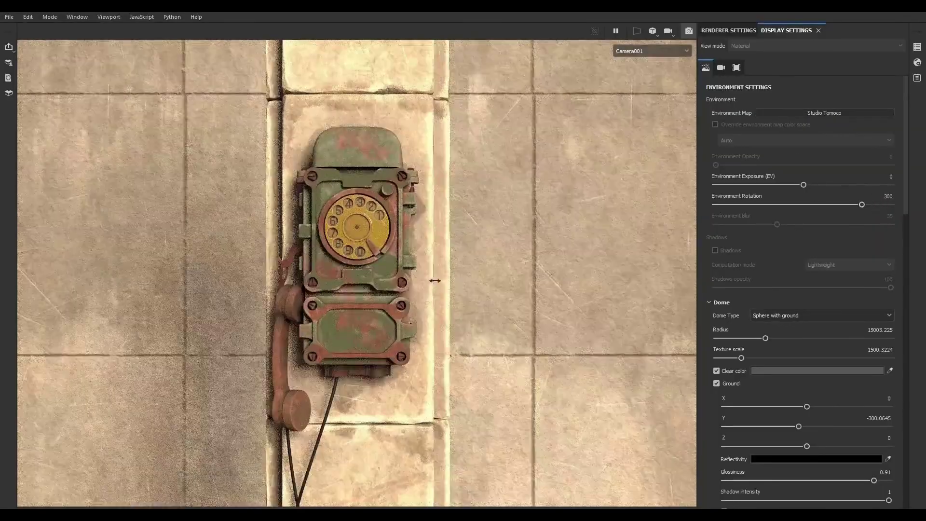
- Rotate the Studio Tomoco environment to about 240 degrees
right_click_drag(434, 280, 415, 276, "shift")
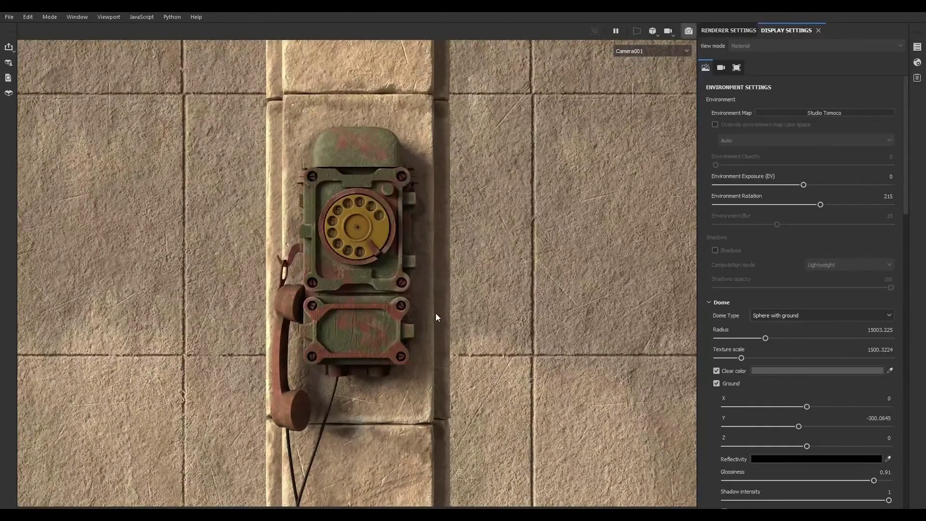
right_click_drag(370, 298, 375, 299, "shift")
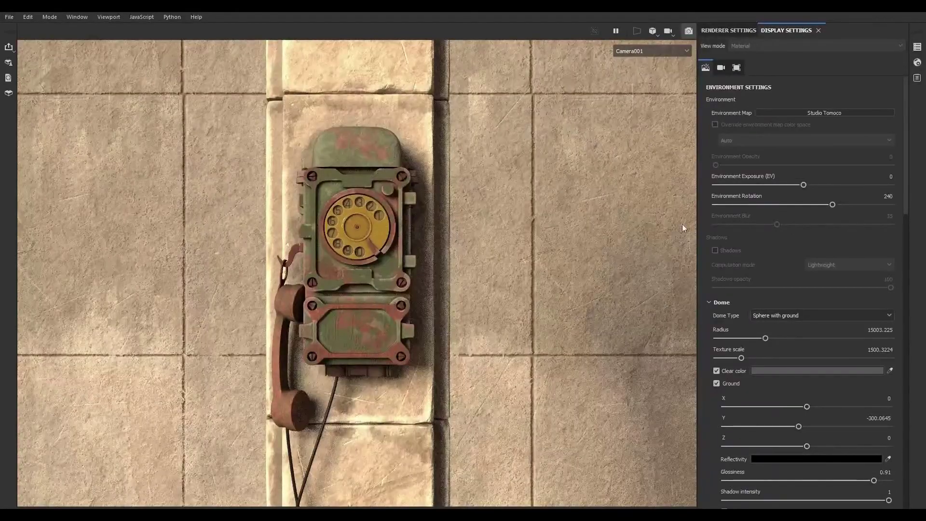
- Change the environment map to Panorama
left_click(824, 113)
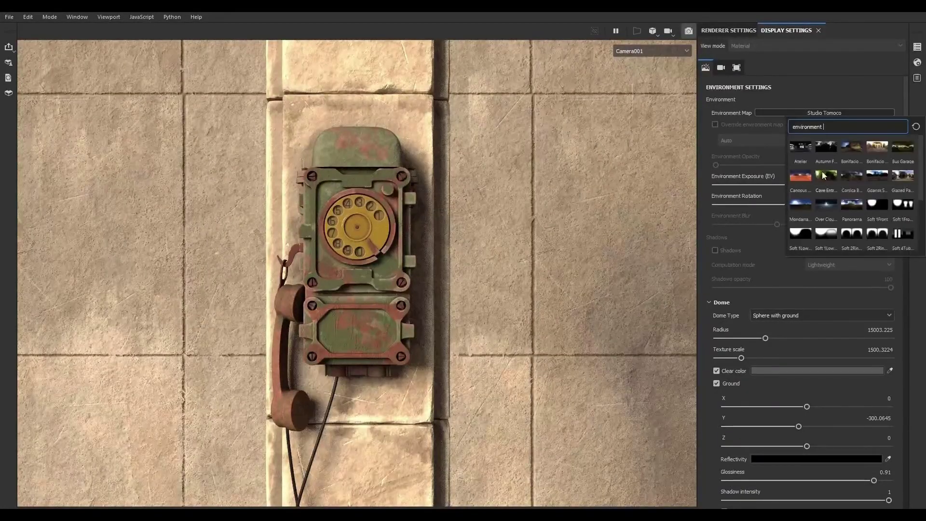
left_click(846, 204)
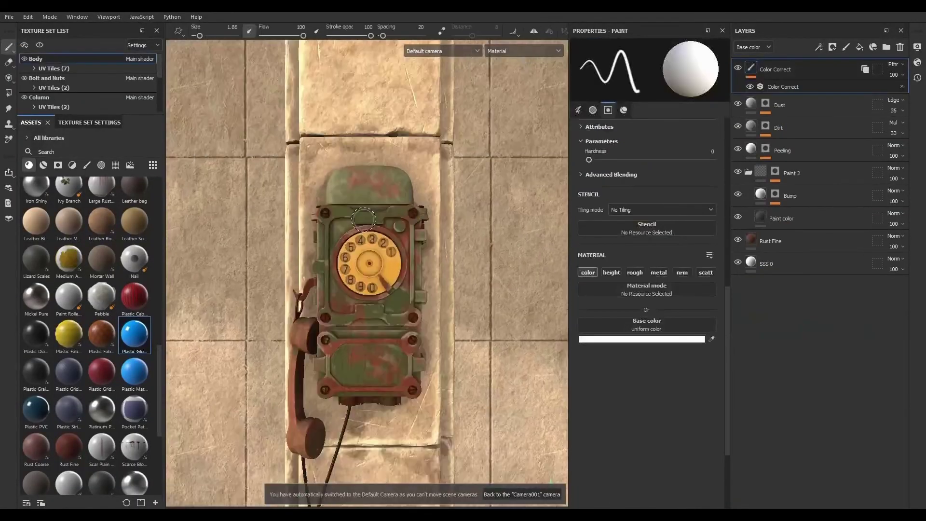
- Toggle the visibility of the Paint 2 folder and the Dust layer to compare the paint wear
scroll(370, 258, "up", 8)
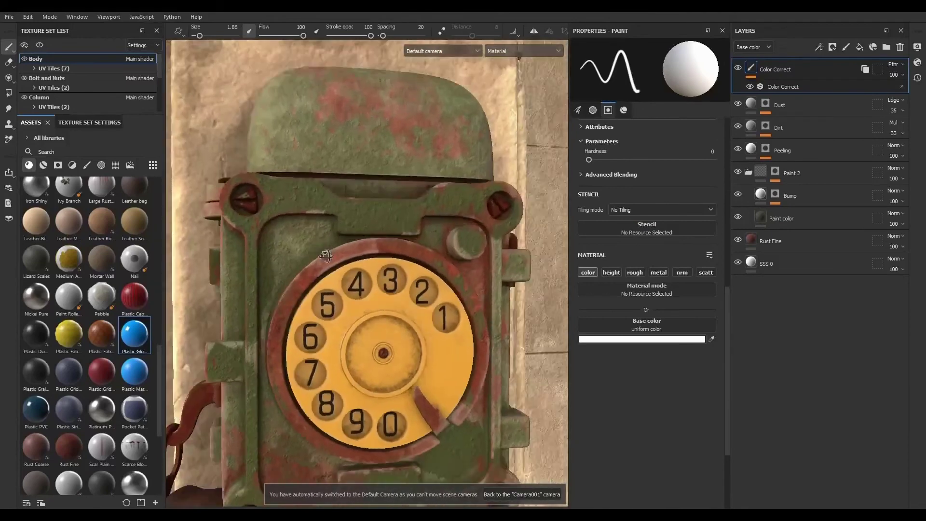
left_click(749, 172)
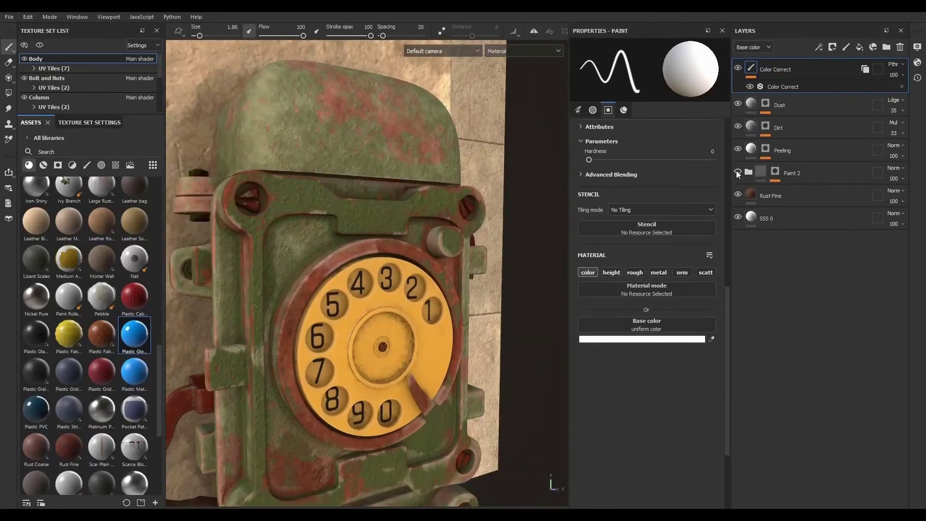
left_click(738, 172)
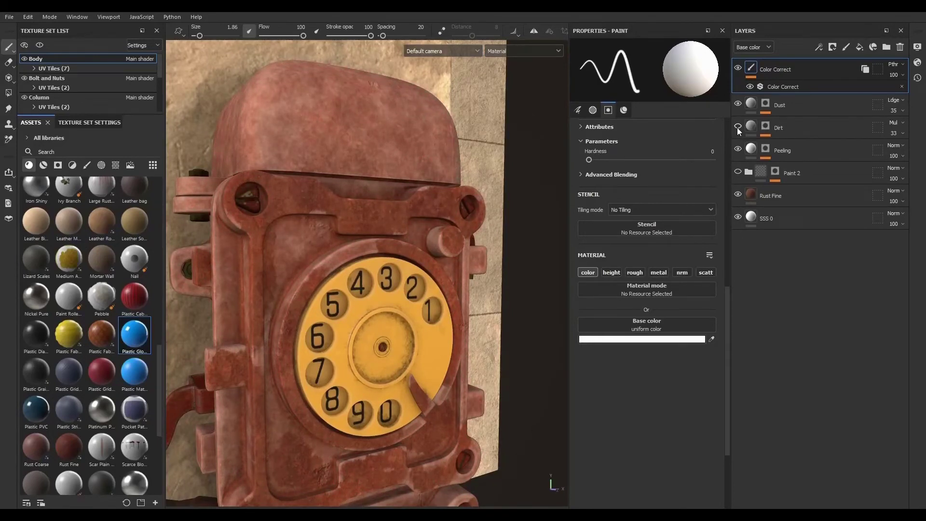
left_click(738, 172)
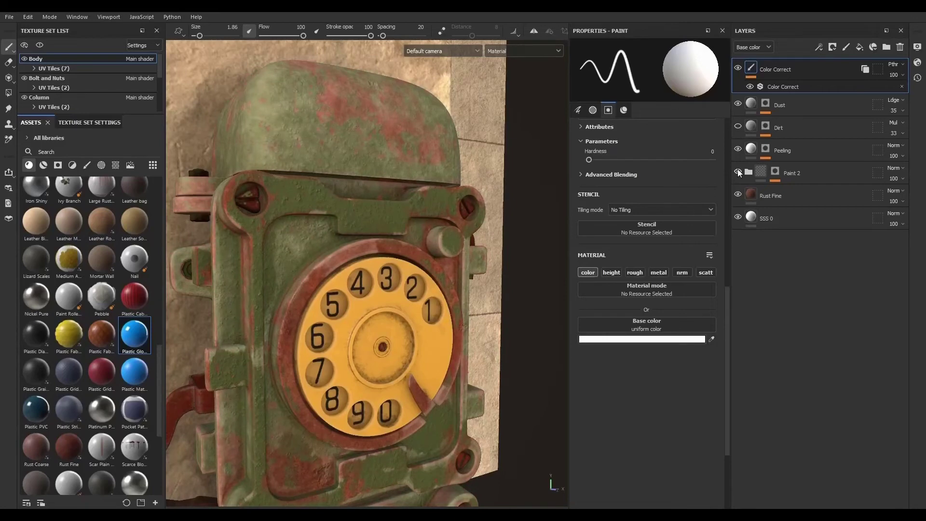
left_click(739, 105)
left_click(738, 105)
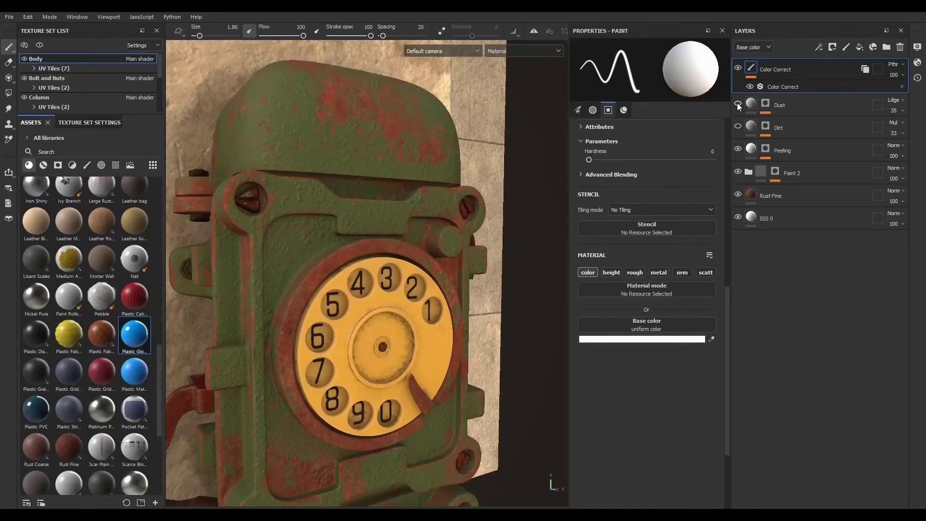
left_click(740, 172)
left_click(739, 172)
left_click(748, 172)
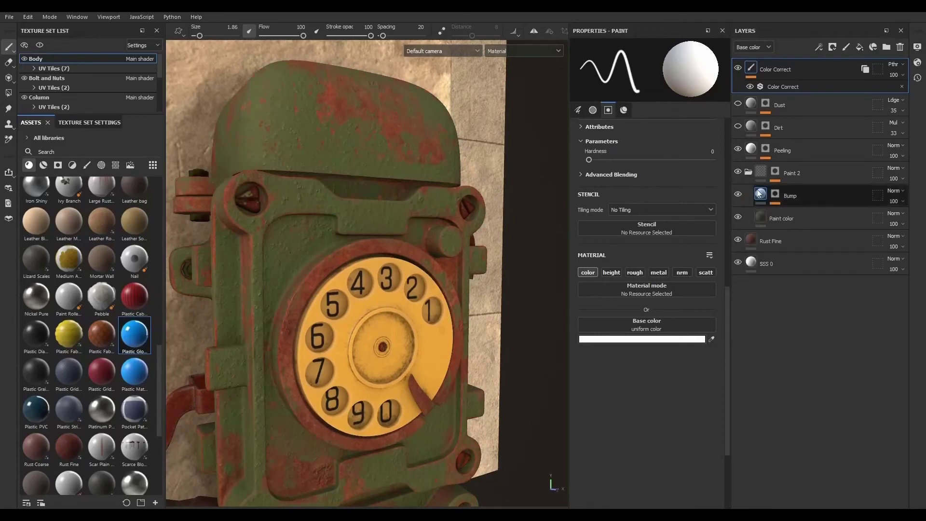
- Toggle the Paint color layer's visibility and select that layer
left_click(739, 215)
left_click(739, 215)
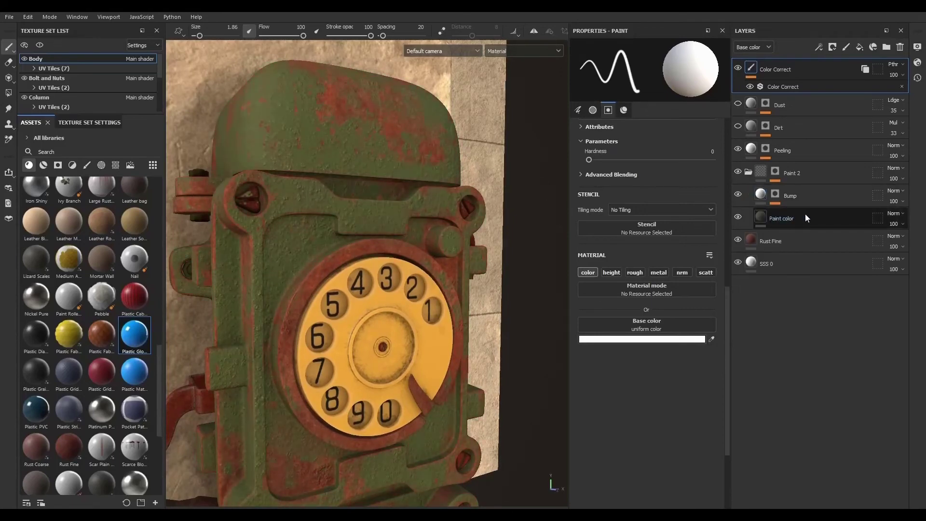
left_click(806, 214)
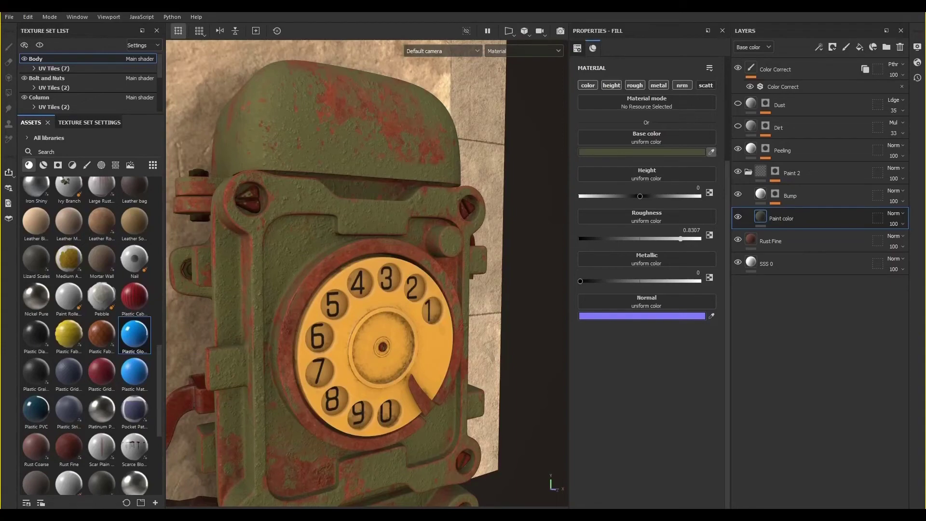
- Change the Paint color fill's base color to a muted dark green, hex 464D40
left_click_drag(501, 329, 458, 308, "alt")
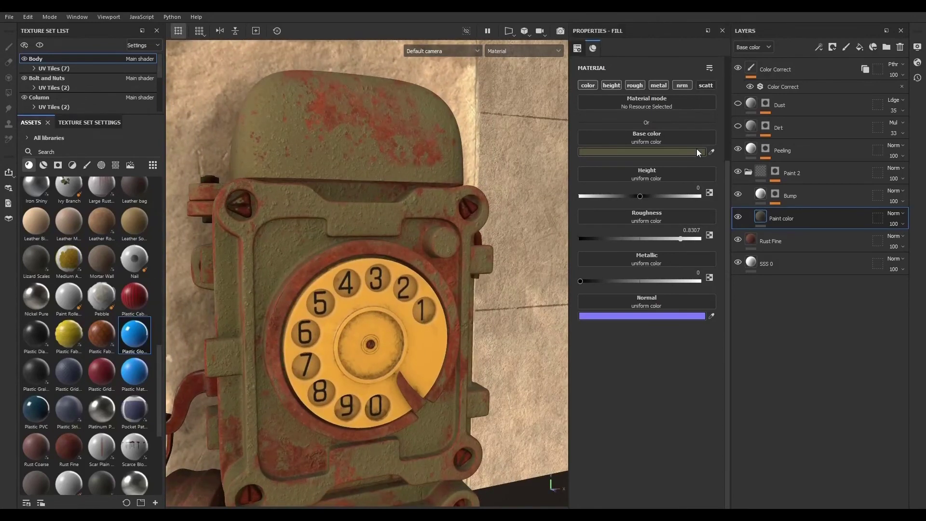
left_click(712, 152)
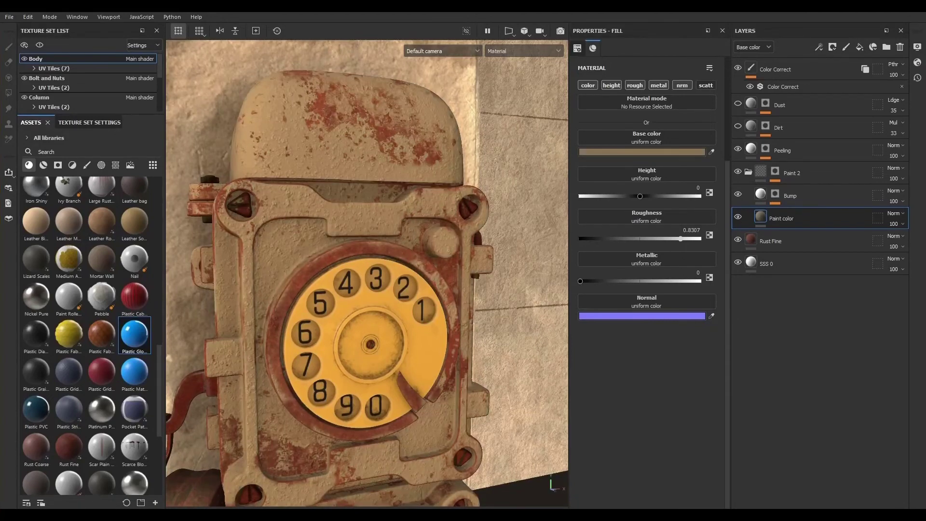
left_click(690, 152)
left_click(896, 333)
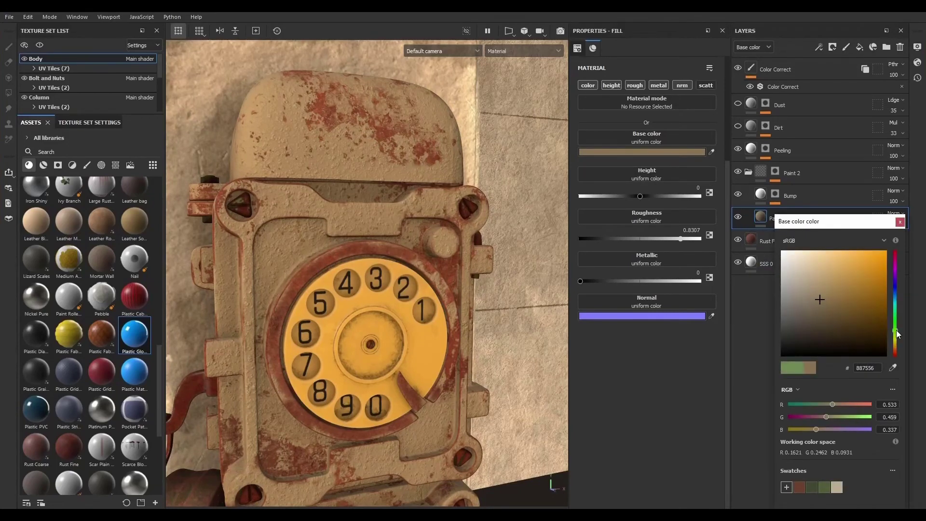
left_click_drag(897, 333, 898, 328)
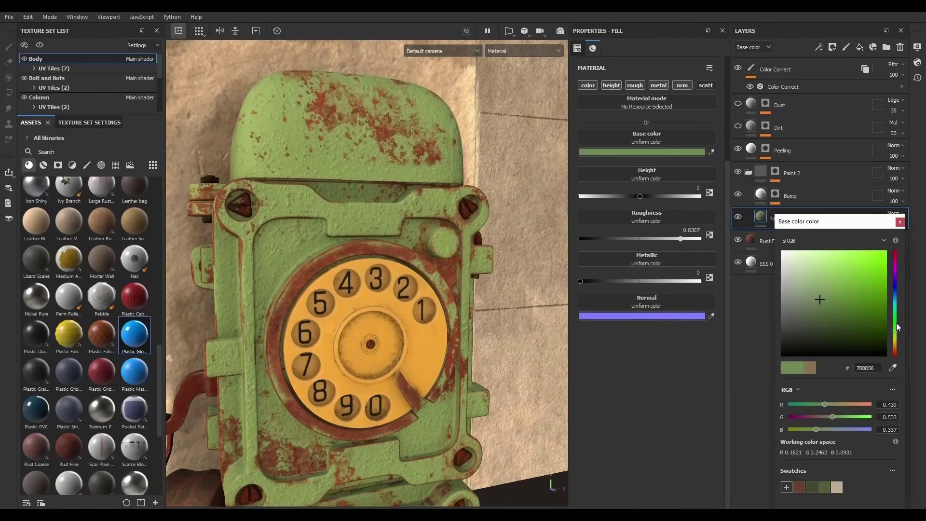
left_click(814, 313)
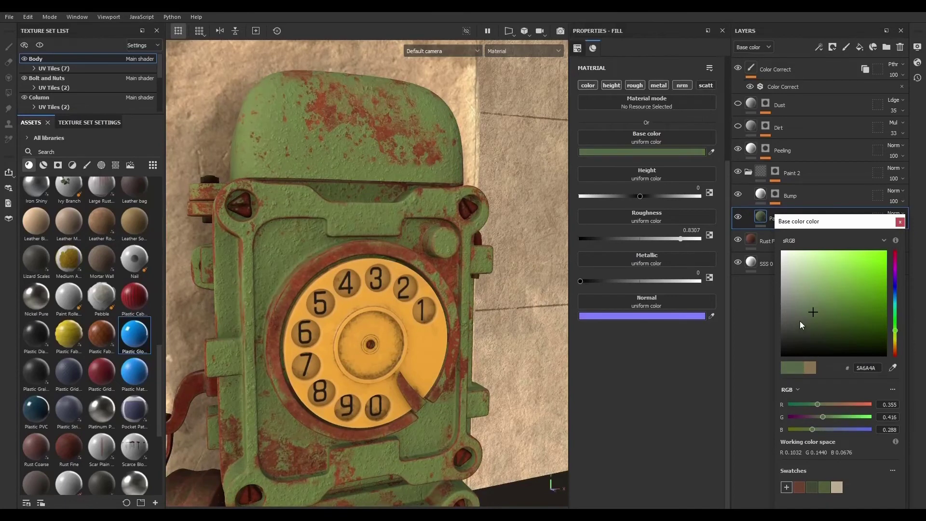
left_click(799, 317)
left_click_drag(798, 317, 800, 325)
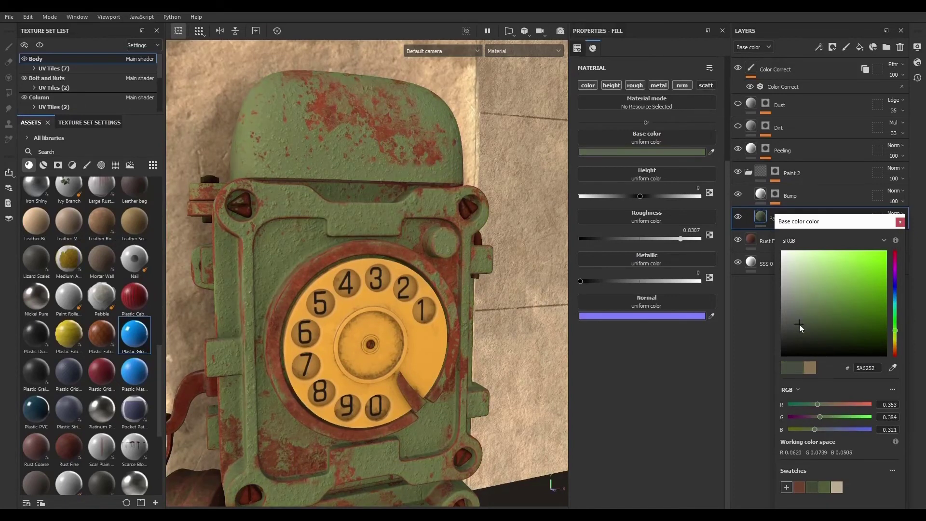
left_click(808, 299)
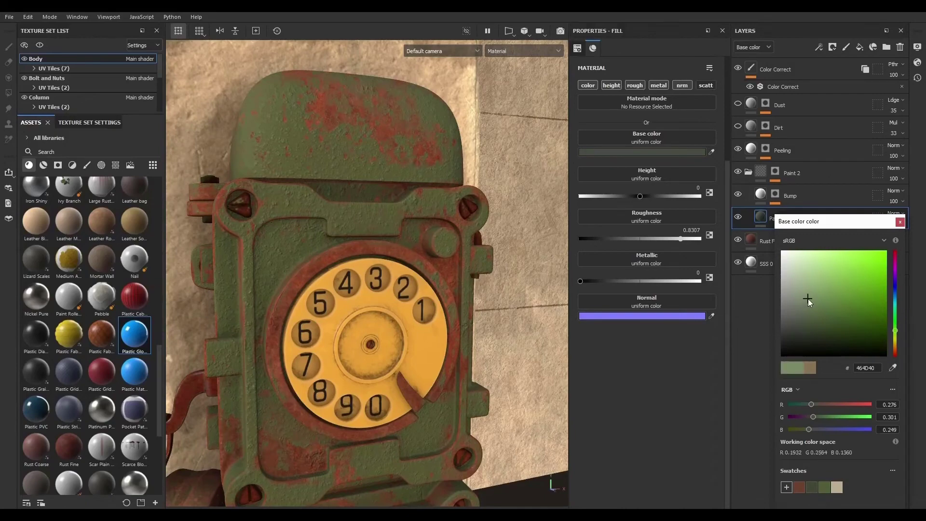
- Orbit around the telephone to inspect the green paint
mouse_move(445, 320)
left_mouse_down("alt")
mouse_move(379, 304)
mouse_move(419, 351)
left_mouse_up("alt")
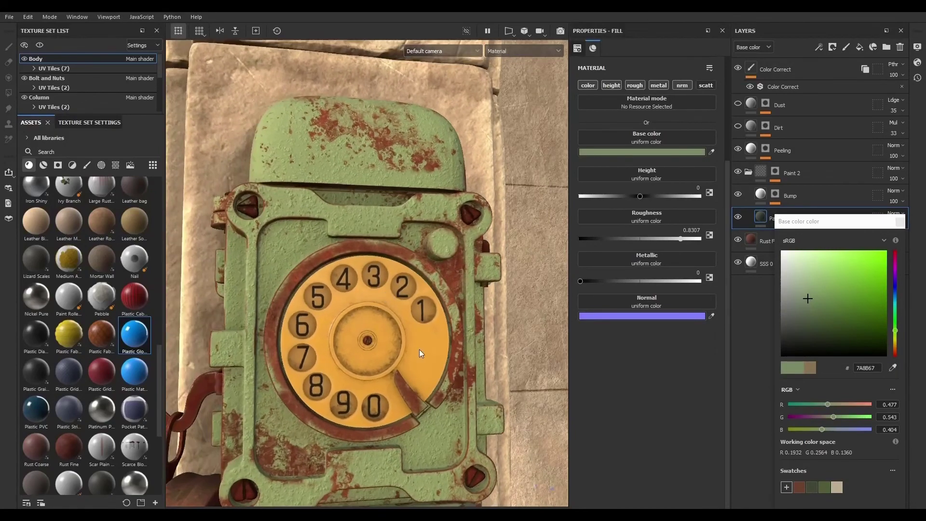
right_click_drag(418, 350, 355, 343, "alt")
left_click_drag(355, 343, 397, 308, "alt")
right_click_drag(397, 309, 442, 308, "alt")
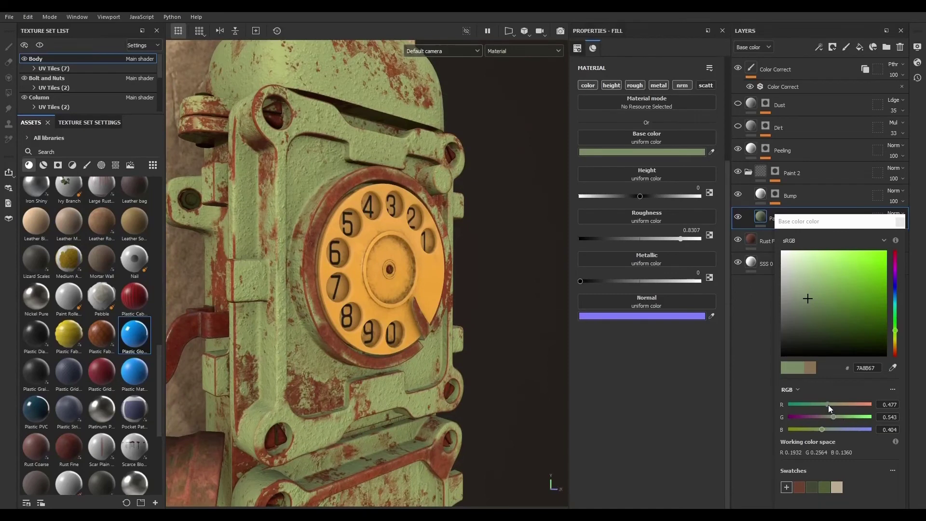
- Lower the base color's red value to 0.302 for a brighter green
left_click_drag(829, 404, 813, 403)
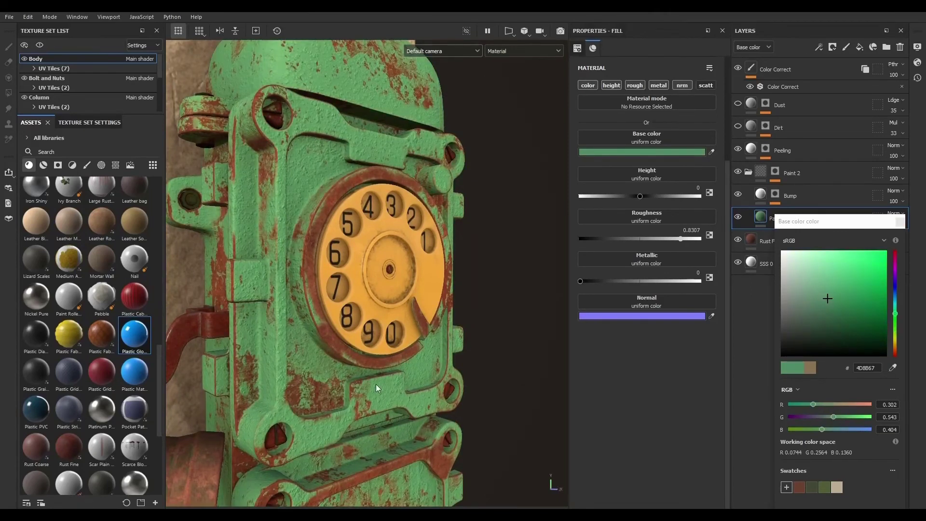
left_click(824, 488)
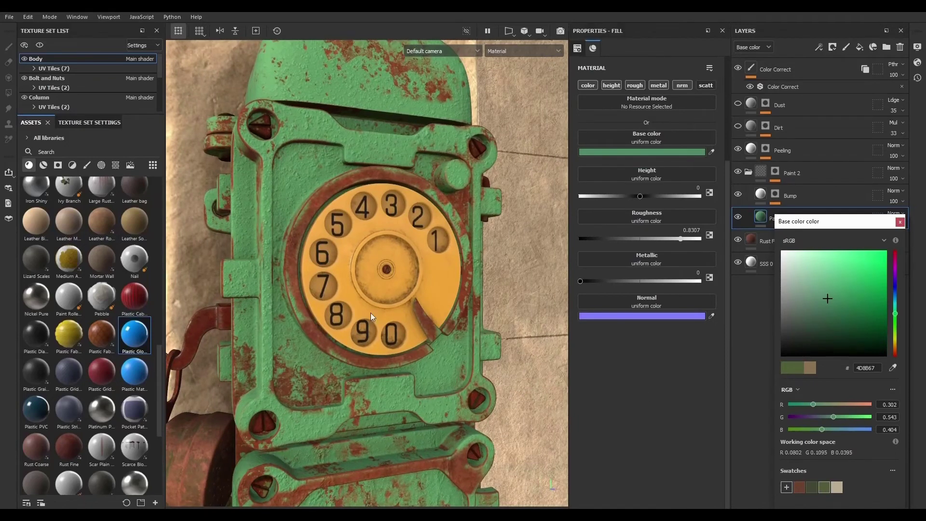
- Pick a darker olive green base color, hex 505742, for the Paint color fill
left_click(815, 305)
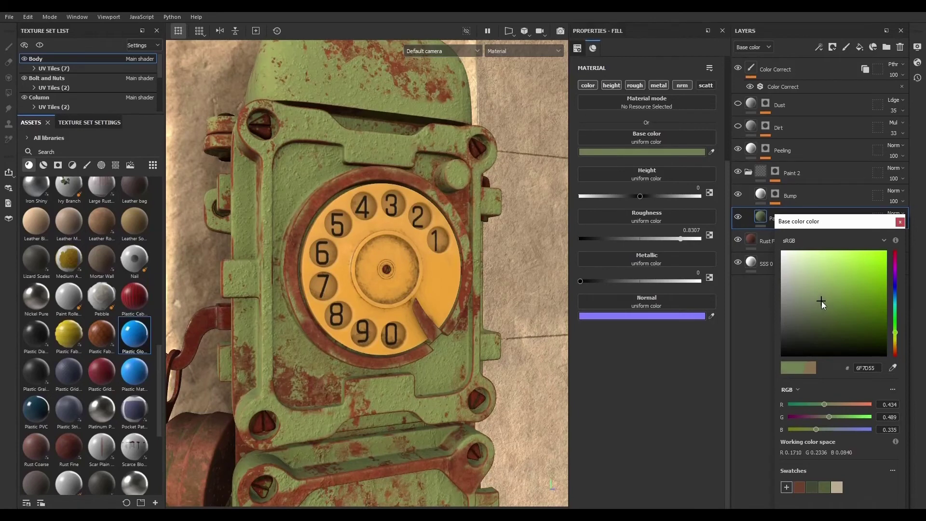
left_click(828, 308)
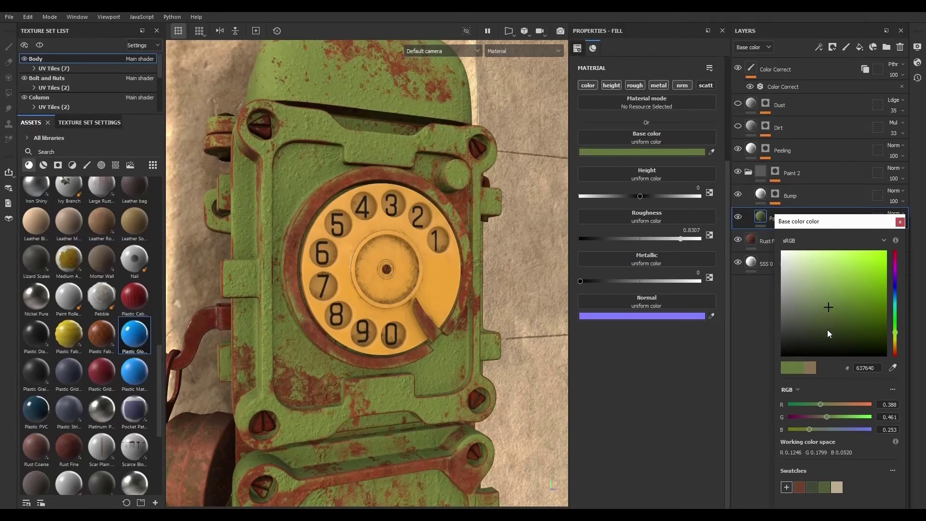
left_click(804, 312)
left_click(807, 320)
left_click(800, 318)
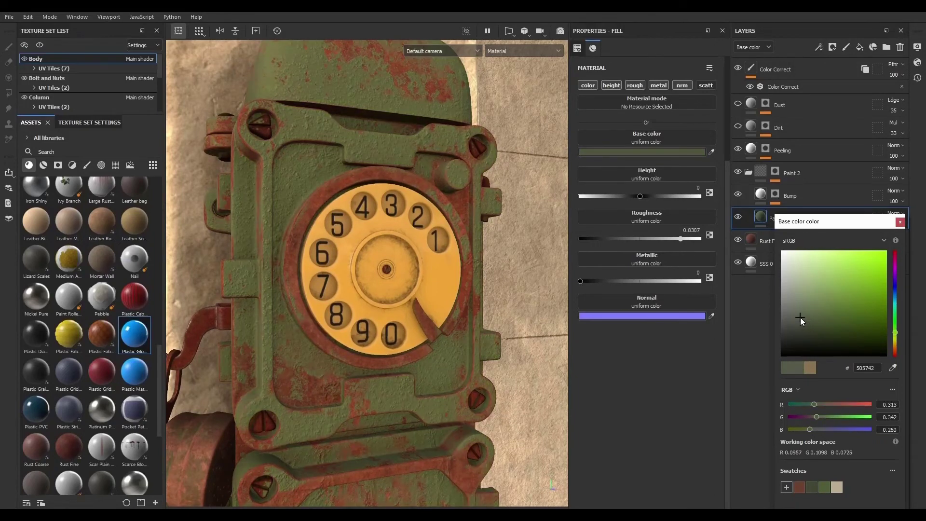
- Lighten the Paint color fill's base color to hex 666D59
left_click(801, 311)
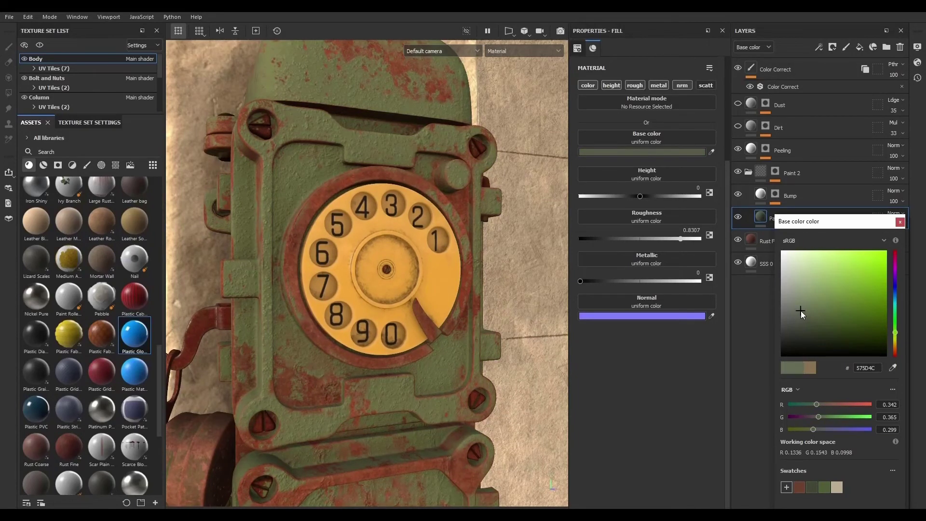
left_click_drag(502, 318, 461, 312, "alt")
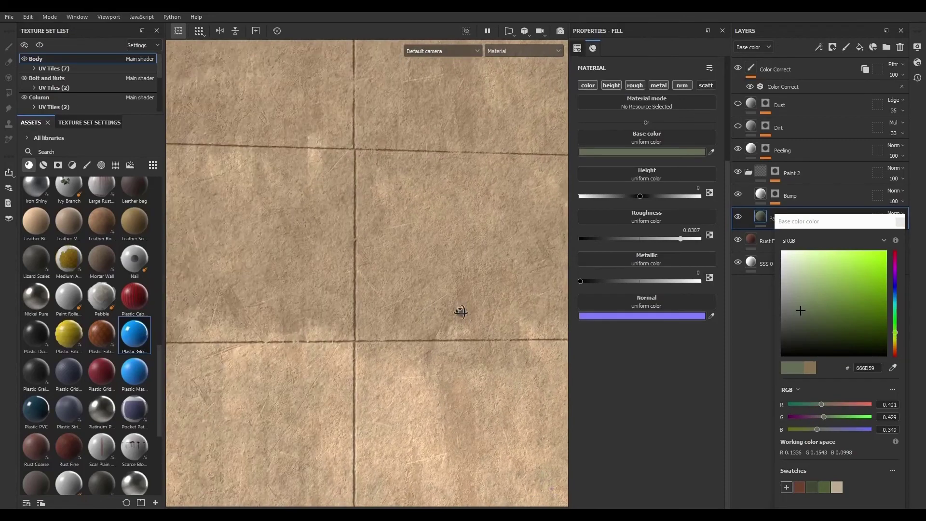
right_click_drag(461, 313, 103, 250, "alt")
right_click_drag(458, 344, 580, 357, "alt")
middle_click_drag(484, 336, 364, 317, "alt")
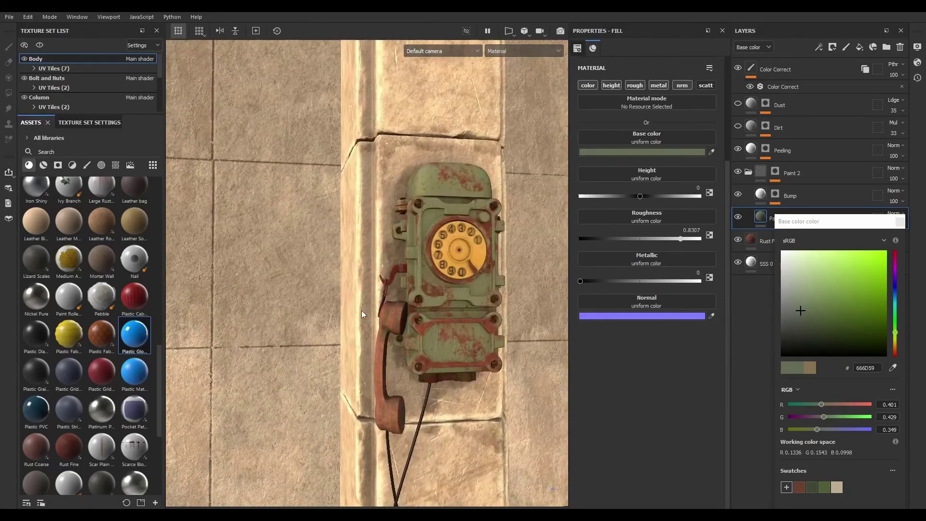
right_click_drag(512, 322, 640, 364, "alt")
middle_click_drag(521, 326, 487, 364, "alt")
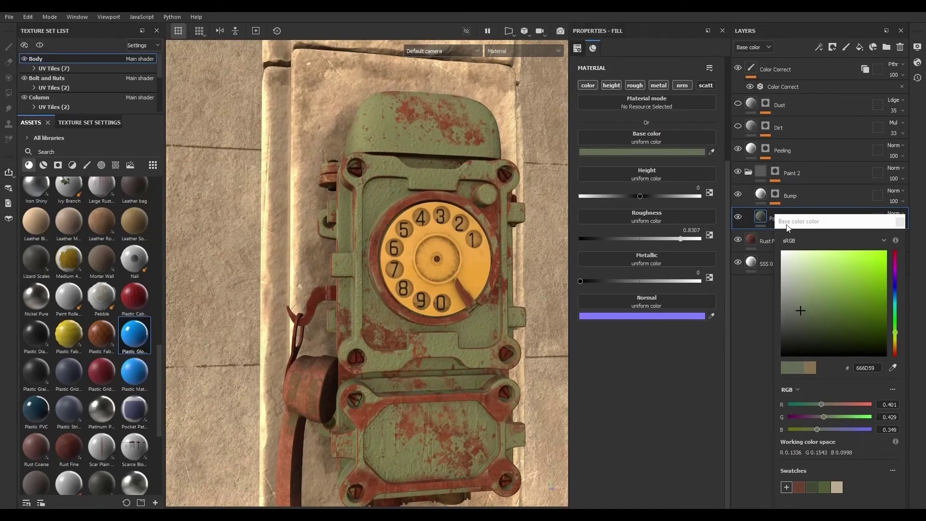
- Add the Steel Tank Painted smart material to the top of the layer stack
left_click(748, 172)
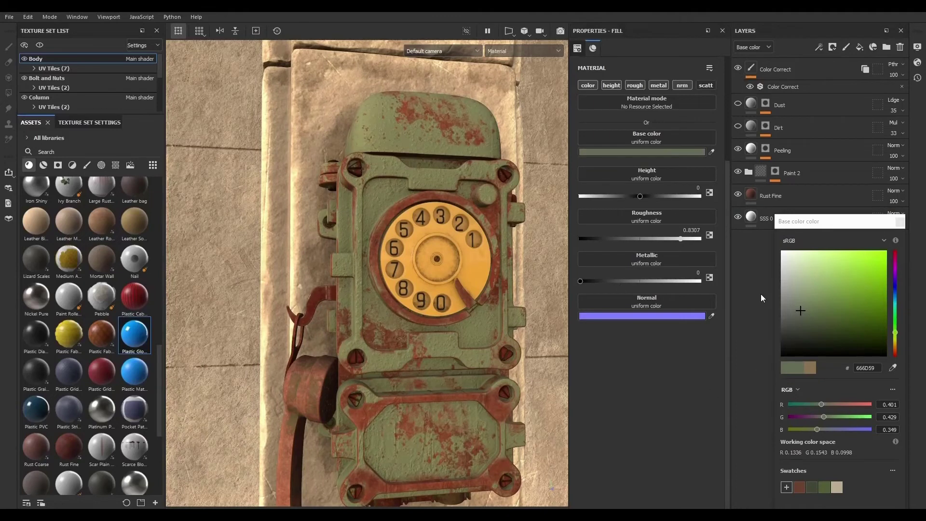
left_click(900, 221)
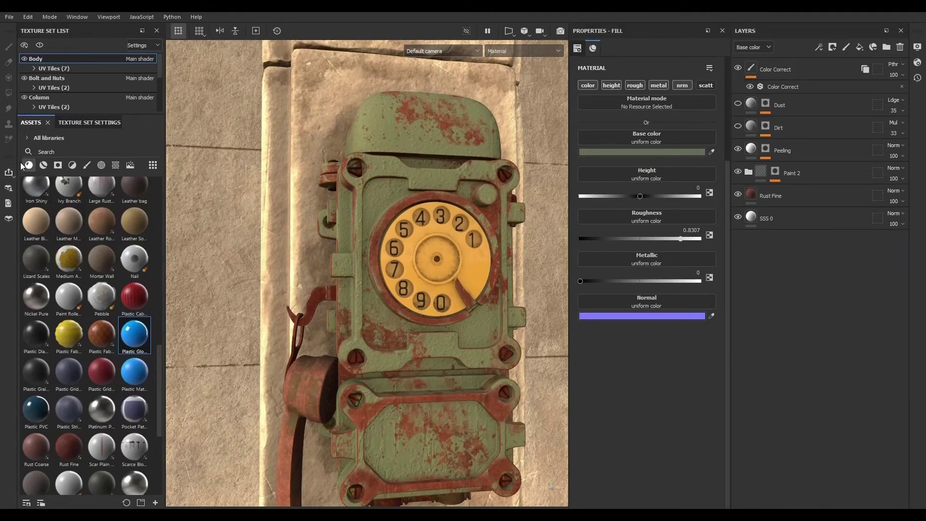
left_click(43, 164)
scroll(97, 357, "down", 10)
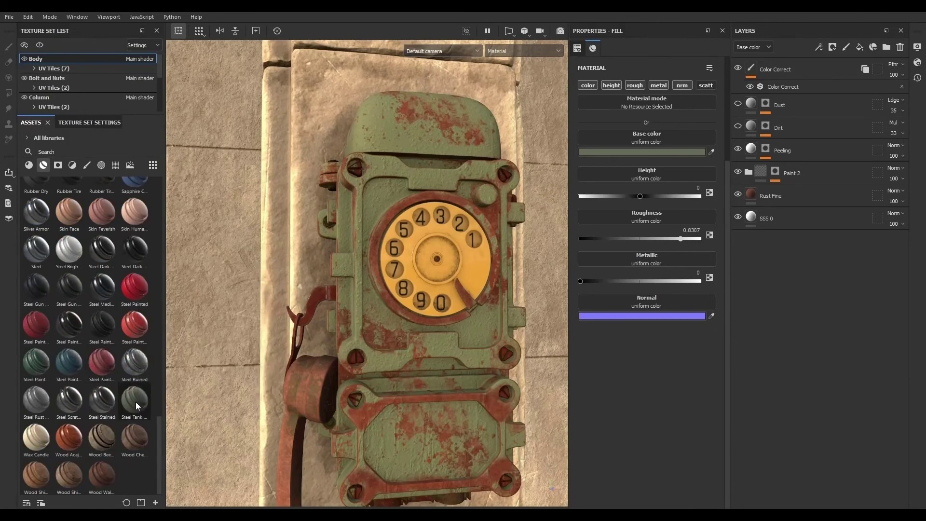
left_click_drag(135, 401, 827, 54)
left_click_drag(825, 60, 825, 60)
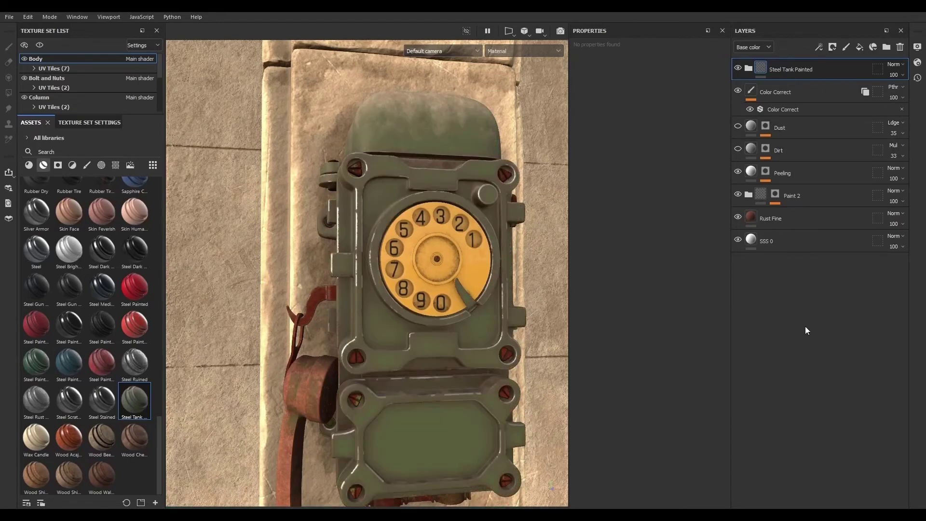
- Save the smart material's Base layer color, hex 505845, as a new color swatch
scroll(383, 336, "up", 3)
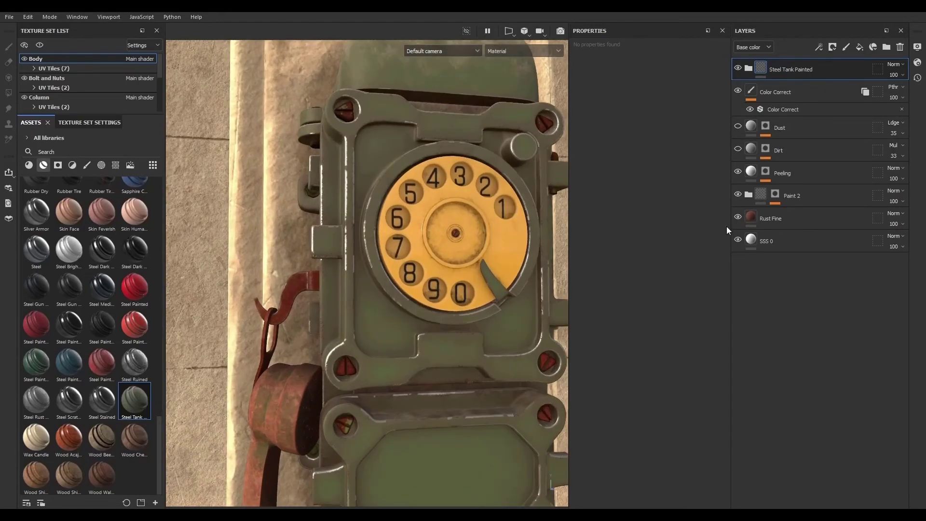
left_click(748, 68)
left_click(810, 267)
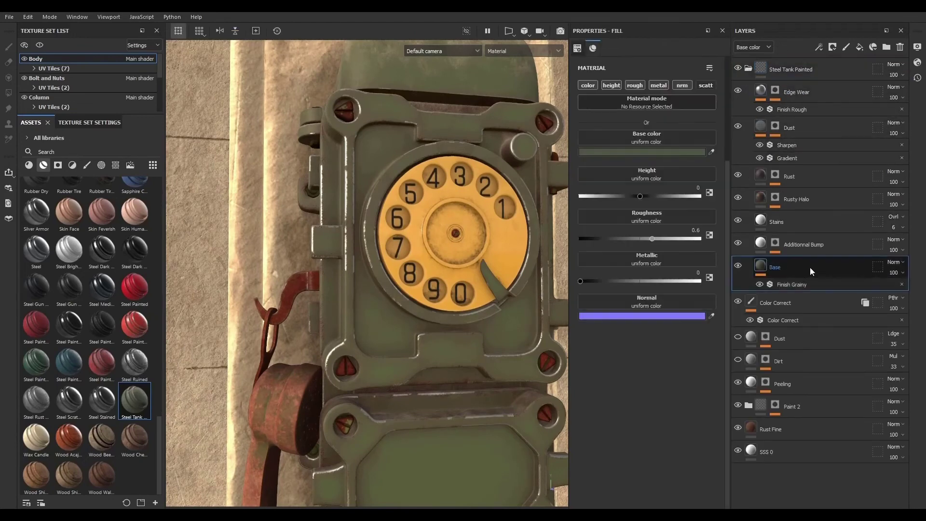
left_click(644, 150)
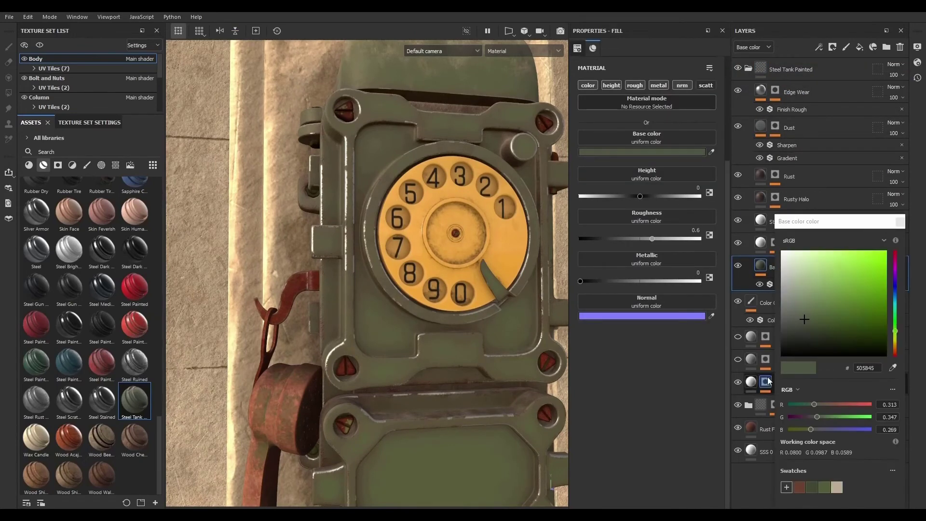
left_click(786, 487)
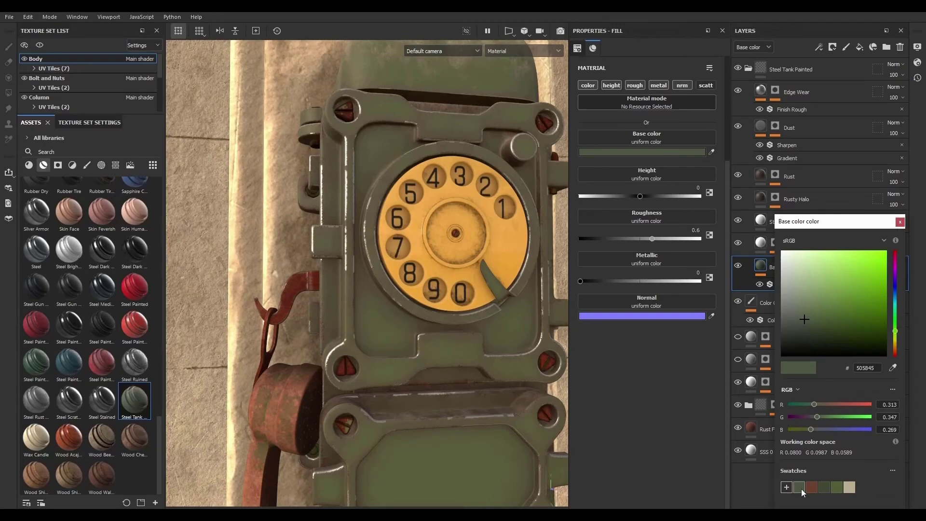
- Delete the Steel Tank Painted folder and apply the saved 505845 swatch to the Paint color fill's base color
left_click(824, 70)
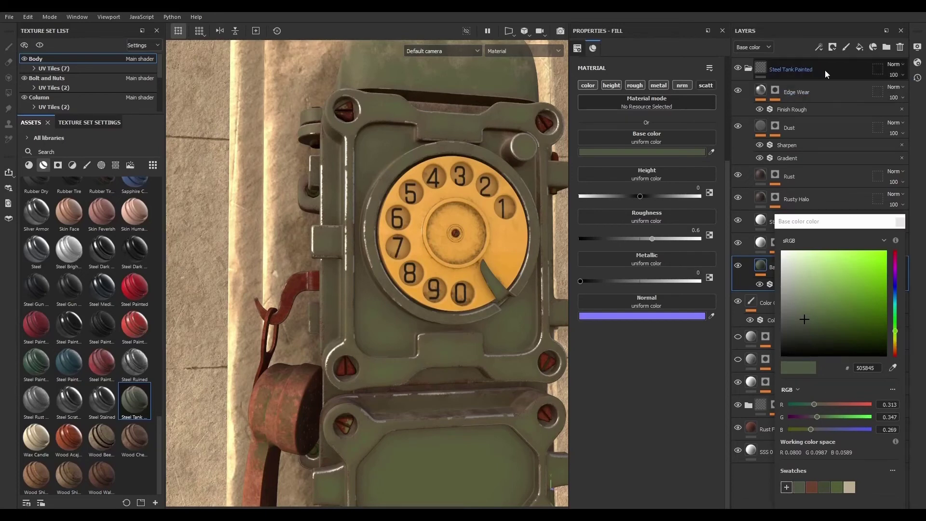
left_click(904, 47)
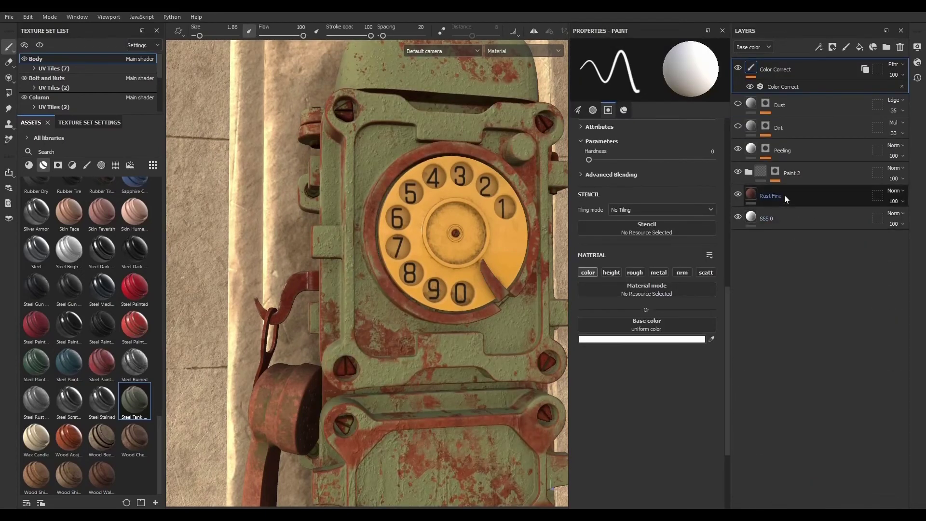
left_click(800, 172)
left_click(749, 172)
left_click(767, 222)
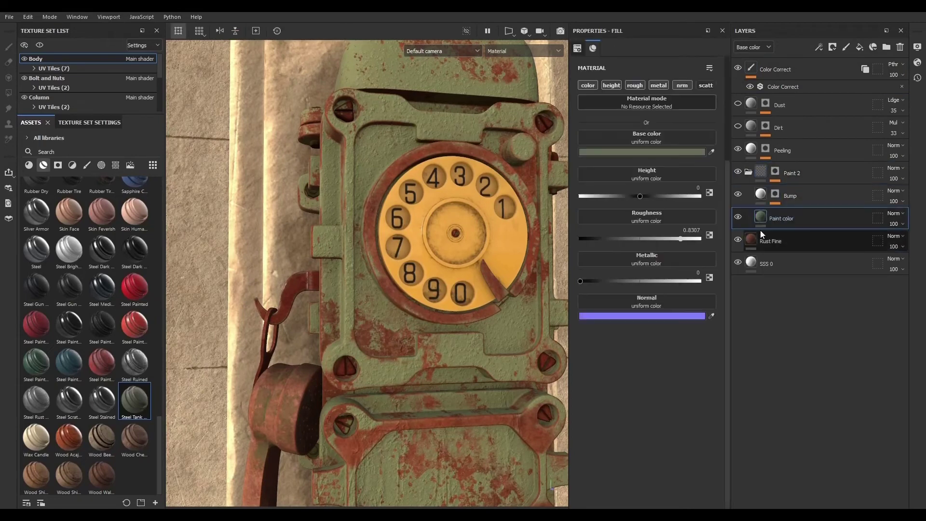
left_click(658, 152)
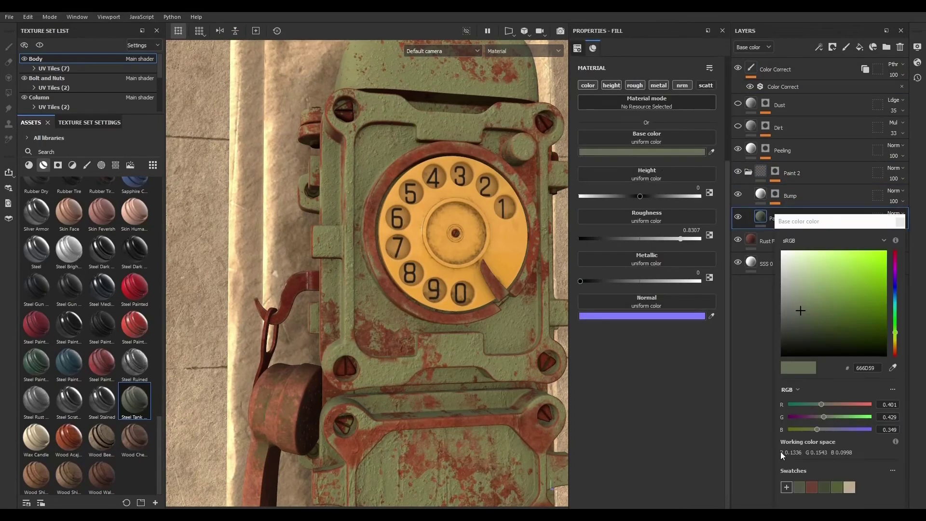
left_click(799, 488)
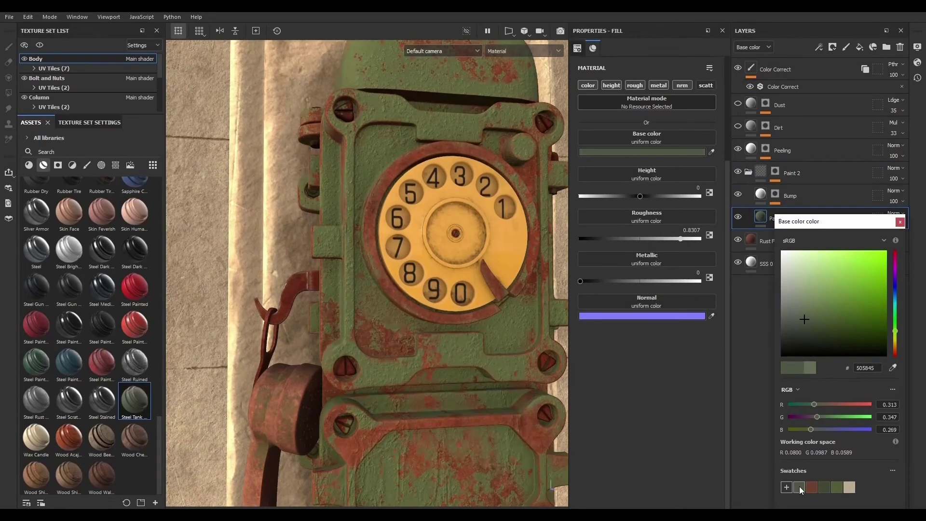
left_click(900, 222)
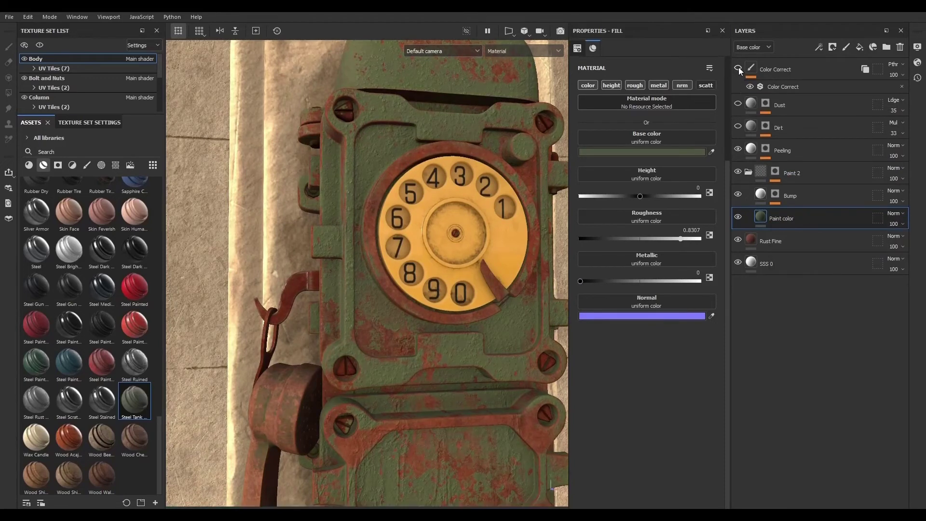
- Tune the Color Correct filter: midtones luminosity 0.42, saturation 0.48; highlights contrast -0.21, luminosity 0.34, saturation 0.48
left_click(782, 87)
mouse_move(668, 183)
left_mouse_down()
mouse_move(655, 183)
mouse_move(664, 184)
mouse_move(655, 164)
mouse_move(666, 144)
mouse_move(654, 147)
left_mouse_up()
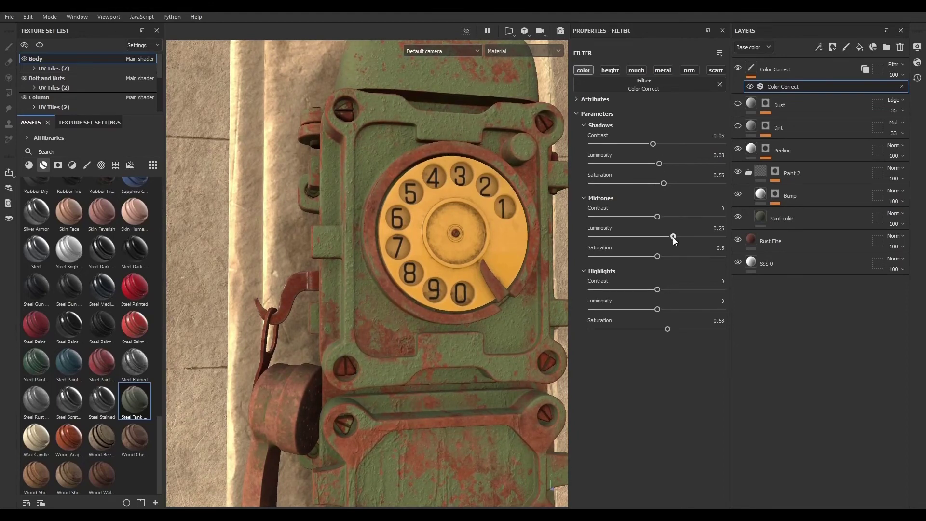
mouse_move(675, 240)
left_mouse_down()
mouse_move(657, 238)
mouse_move(690, 240)
mouse_move(634, 258)
mouse_move(654, 256)
left_mouse_up()
left_click_drag(658, 289, 688, 329)
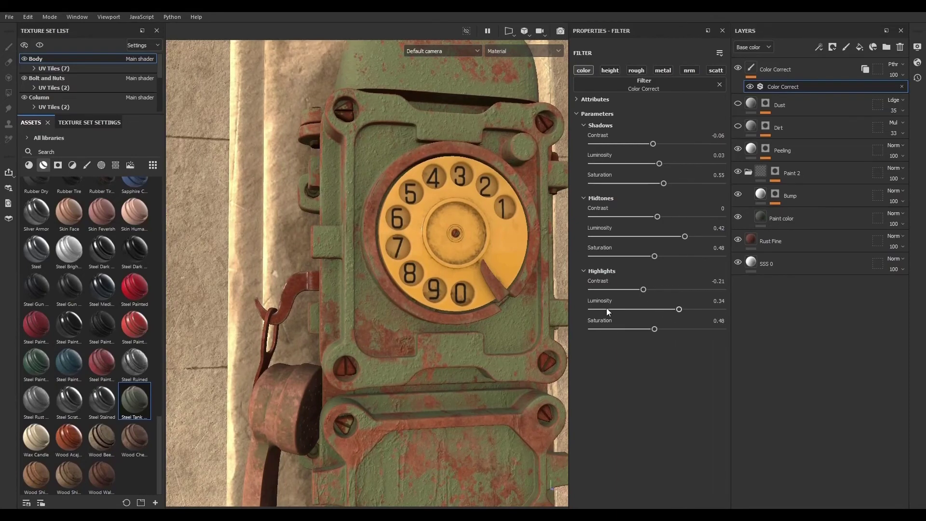
- Inspect the telephone up close, comparing it with the Color Correct layer hidden and shown
scroll(448, 259, "down", 5)
scroll(432, 308, "up", 3)
left_click_drag(447, 259, 427, 274, "alt")
scroll(418, 316, "down", 3)
scroll(427, 274, "up", 3)
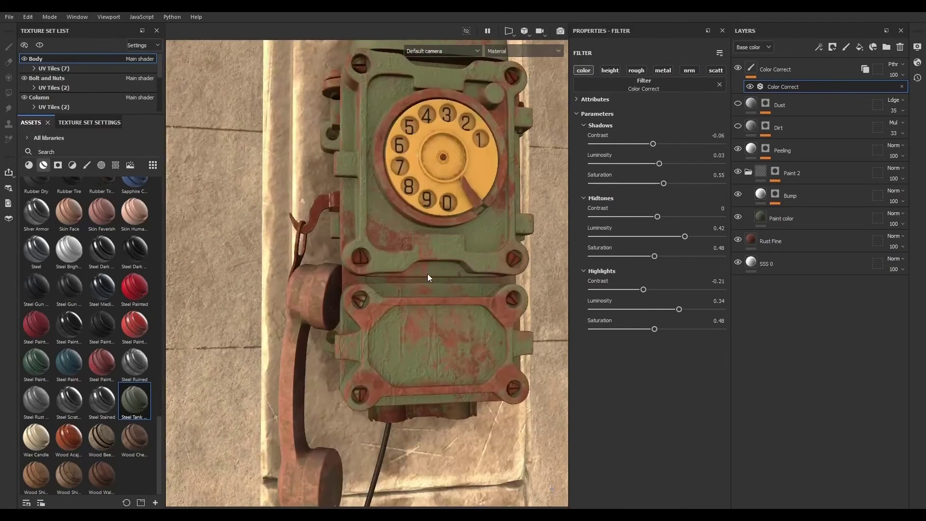
scroll(427, 274, "up", 3)
scroll(427, 268, "down", 3)
scroll(442, 245, "up", 4)
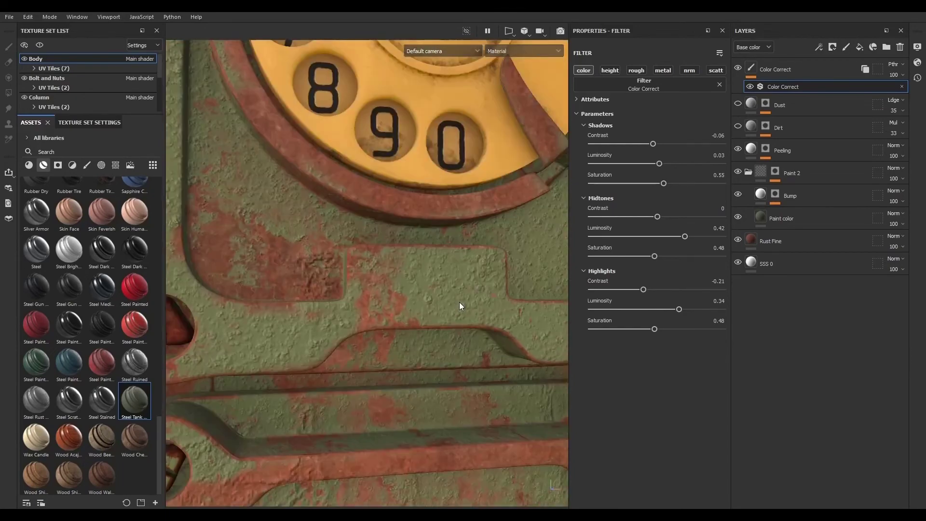
scroll(459, 302, "down", 4)
scroll(424, 277, "up", 4)
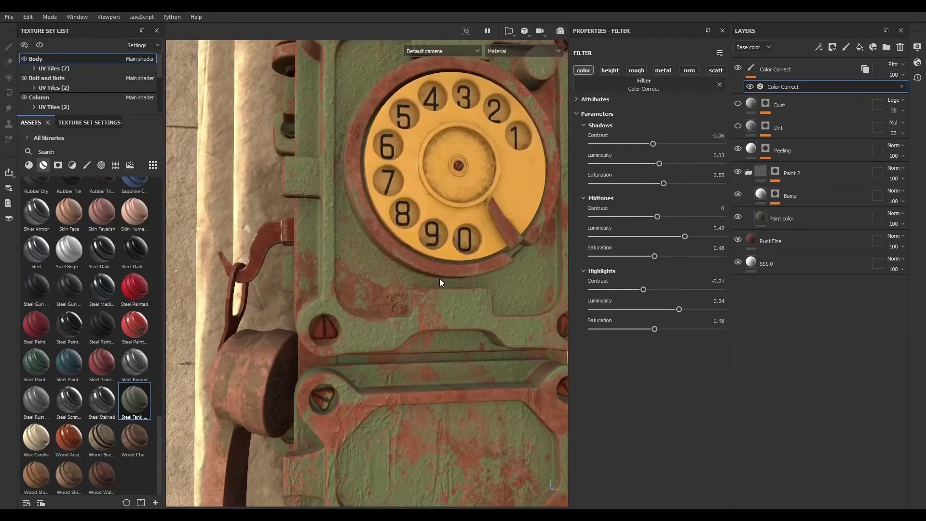
scroll(464, 296, "up", 3)
scroll(465, 302, "down", 3)
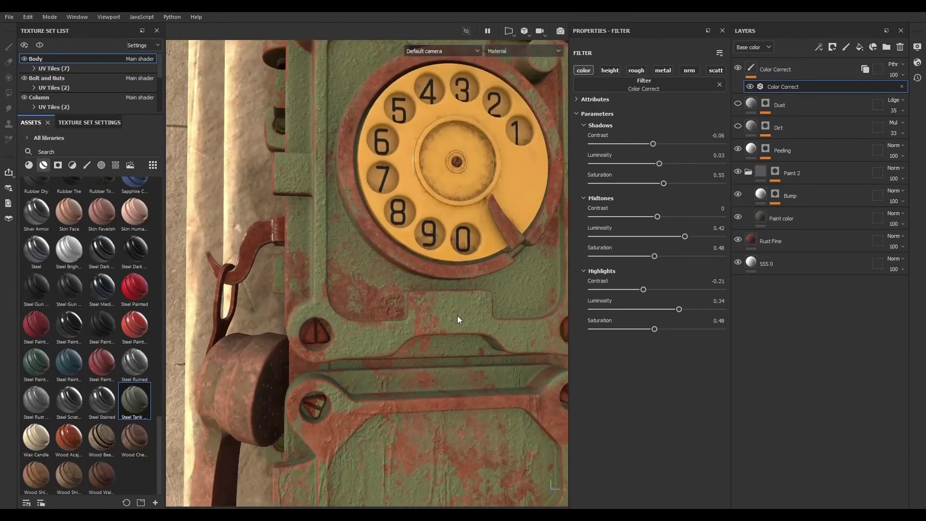
scroll(471, 321, "down", 4)
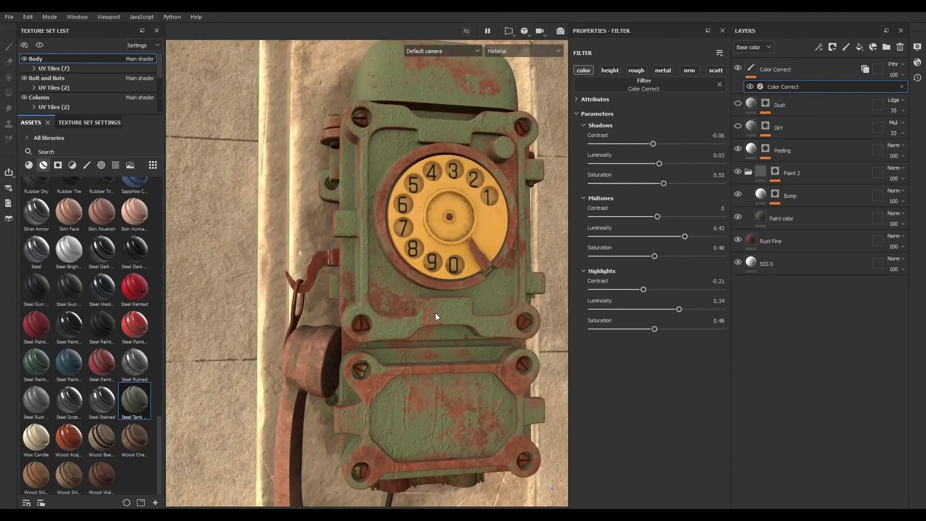
scroll(401, 279, "down", 3)
scroll(388, 247, "up", 5)
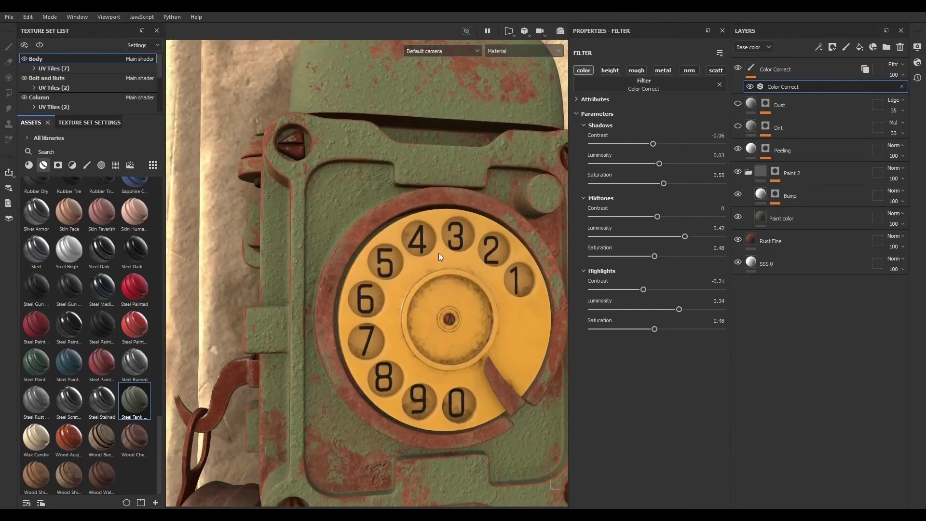
scroll(438, 253, "down", 2)
scroll(390, 267, "down", 2)
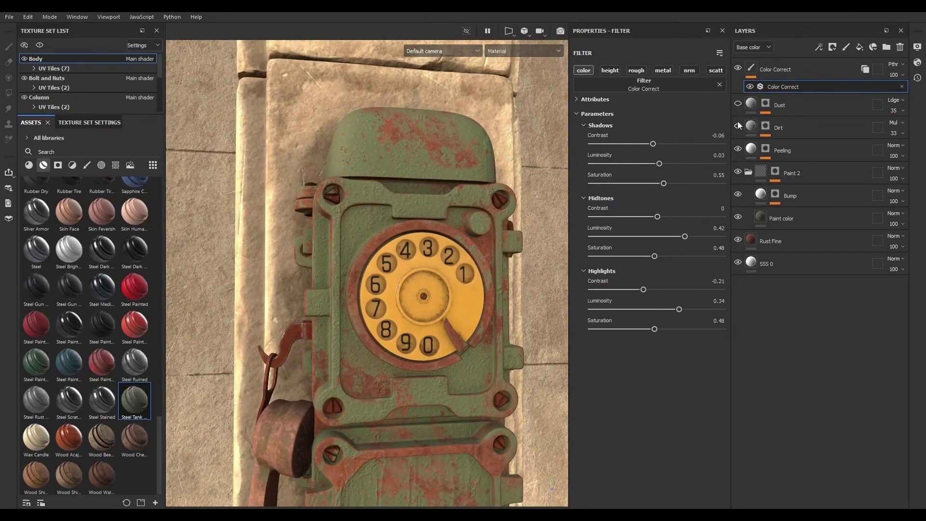
left_click(739, 68)
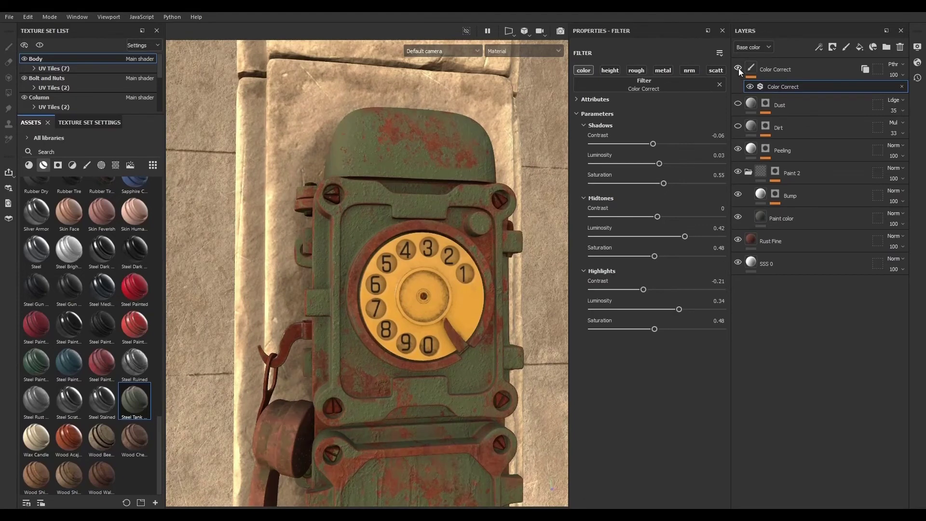
left_click(740, 68)
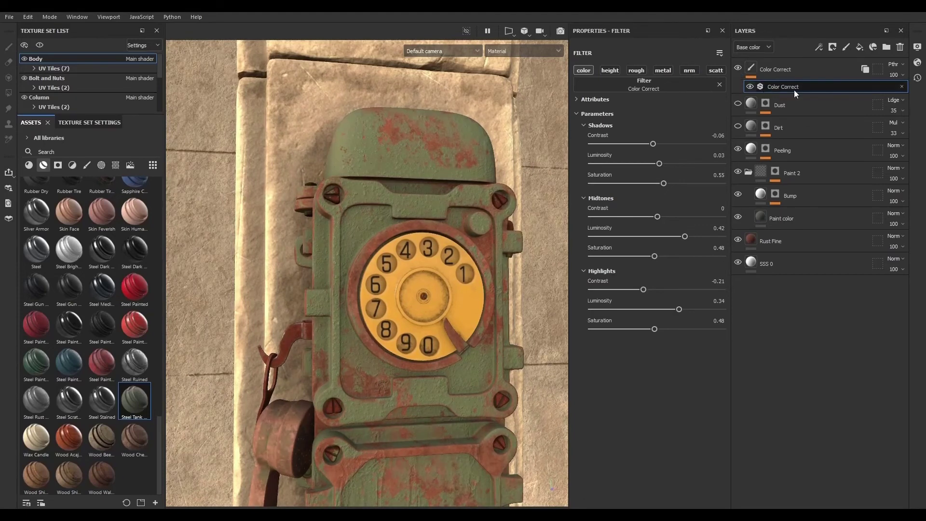
- Try the 434936 and 505D38 swatches on the Paint color fill's base color, then revert to 505845
left_click(805, 218)
left_click(663, 152)
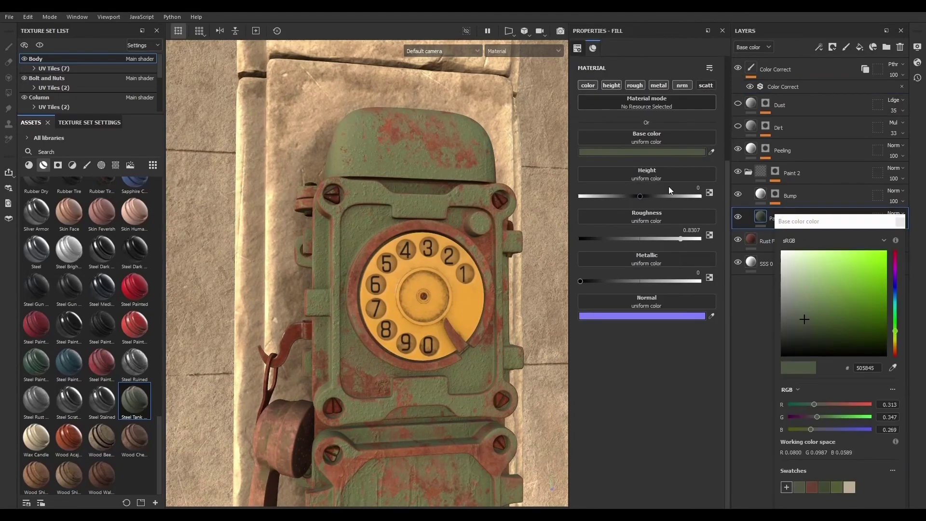
left_click(826, 491)
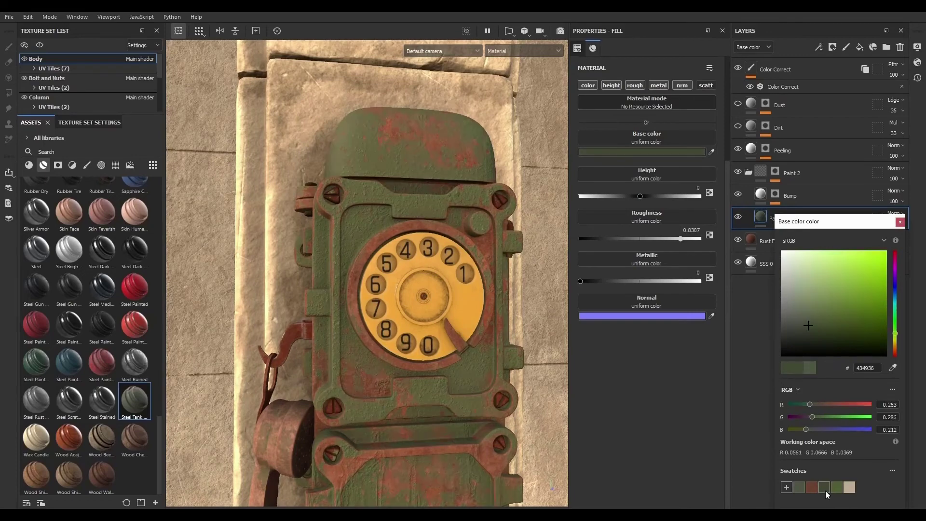
left_click(840, 488)
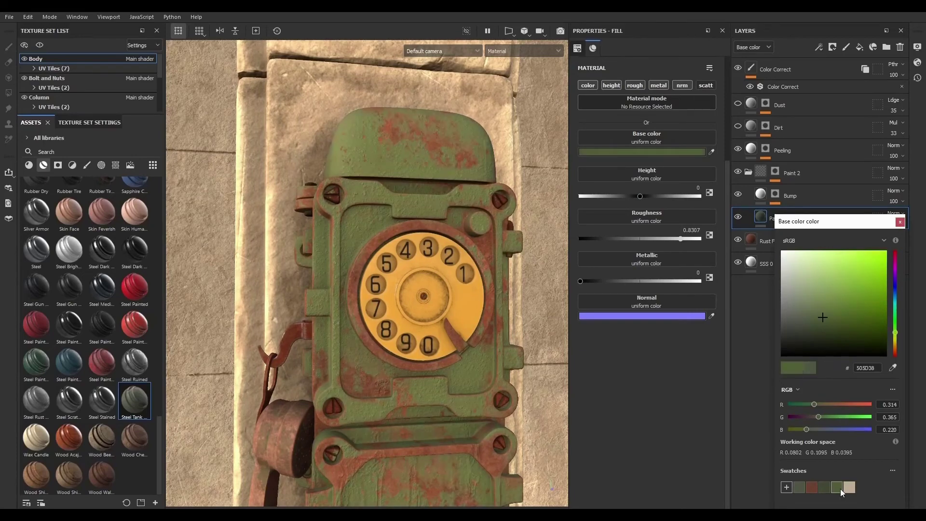
left_click(800, 487)
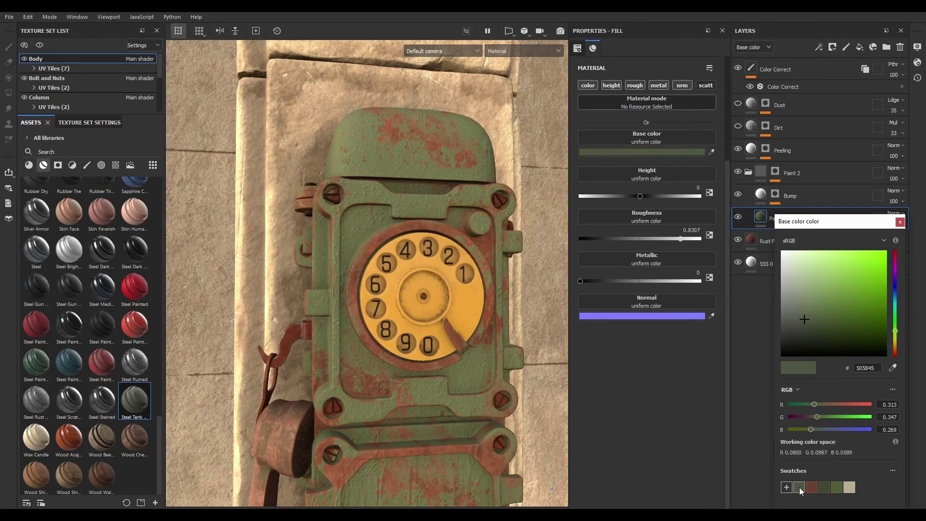
left_click(738, 382)
left_click(900, 221)
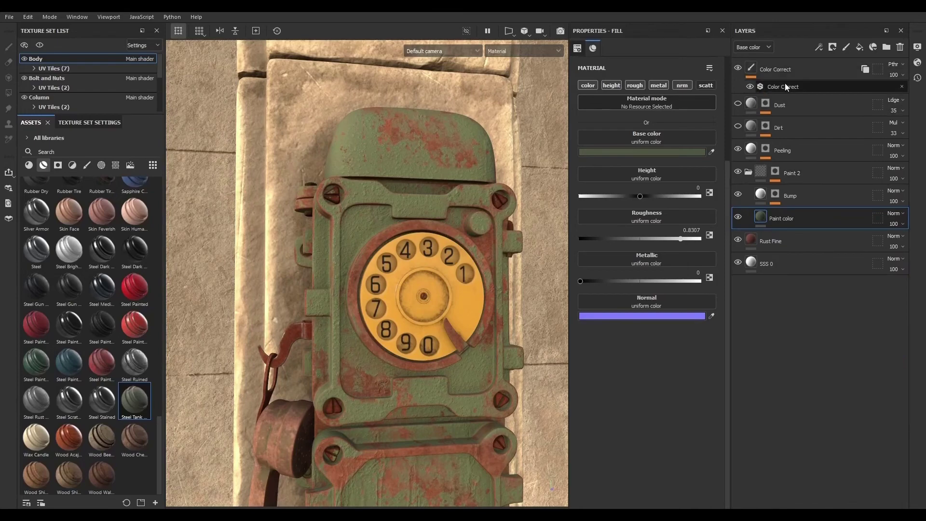
- Toggle the Color Correct layer's visibility to compare the result
left_click(738, 68)
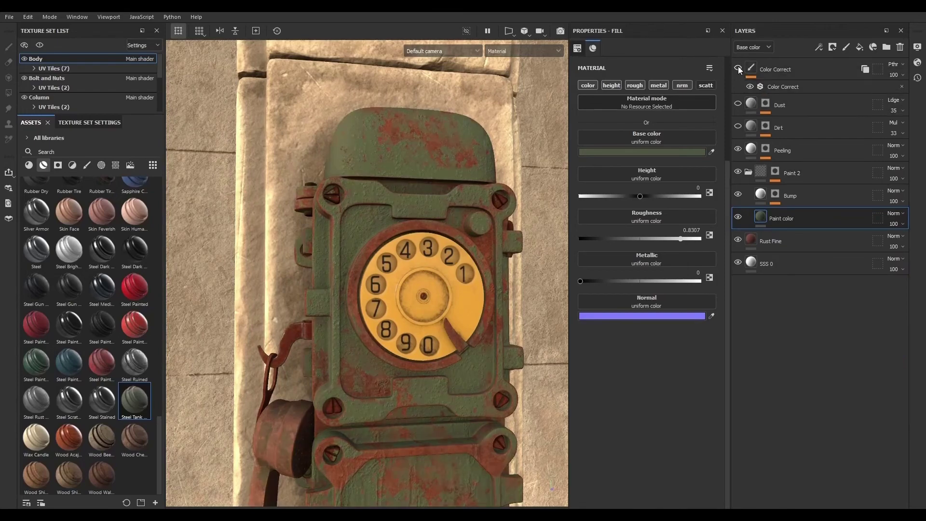
- Toggle the Color Correct layer off and on once more to compare the telephone's look
left_click(739, 69)
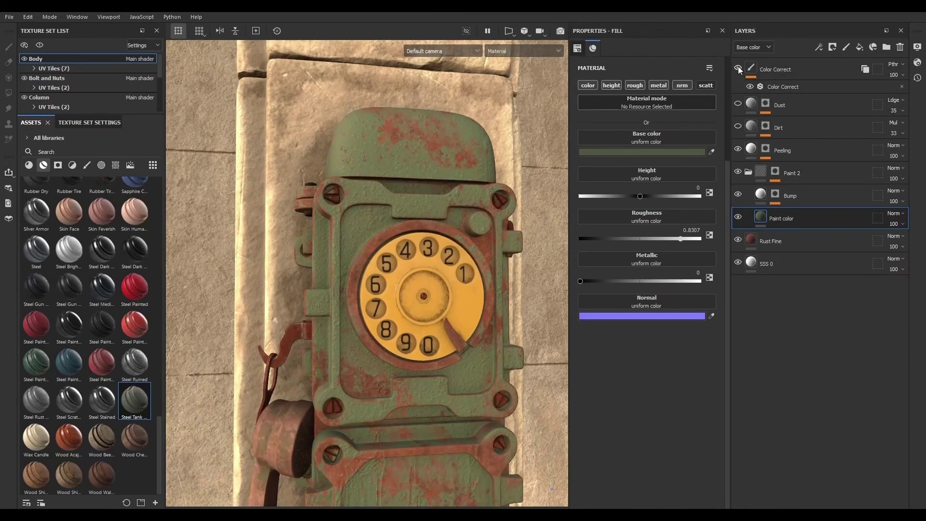
left_click(739, 68)
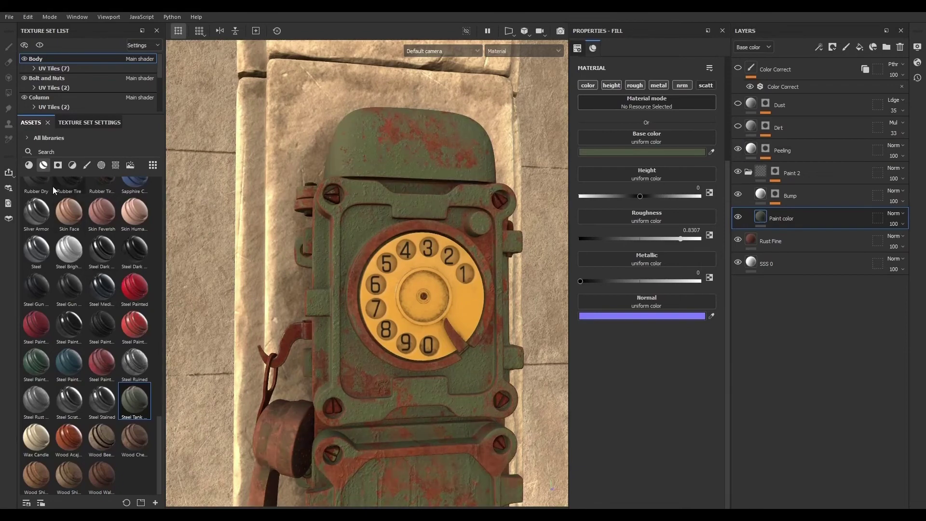
- Try an HSL Perceptive filter above Color Correct with lightness raised to about 0.54, then delete that filter layer
left_click(71, 165)
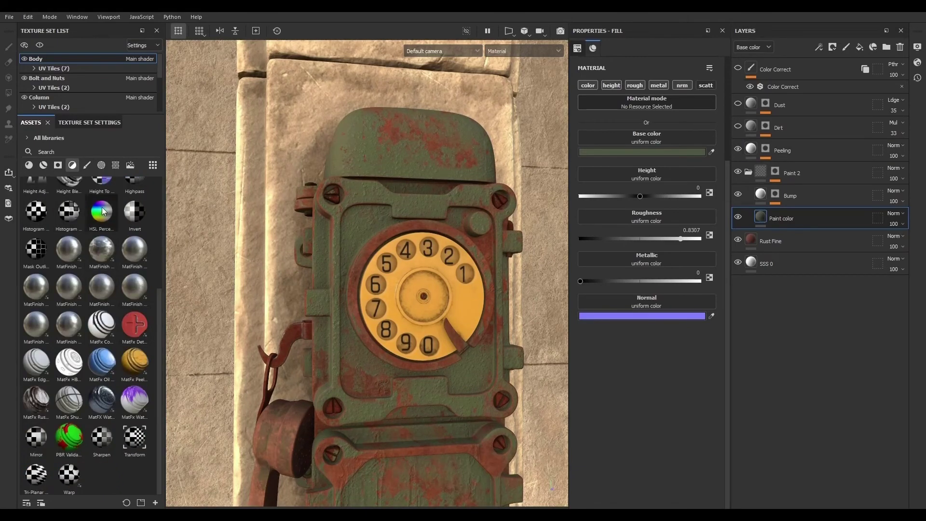
left_click_drag(101, 211, 784, 60)
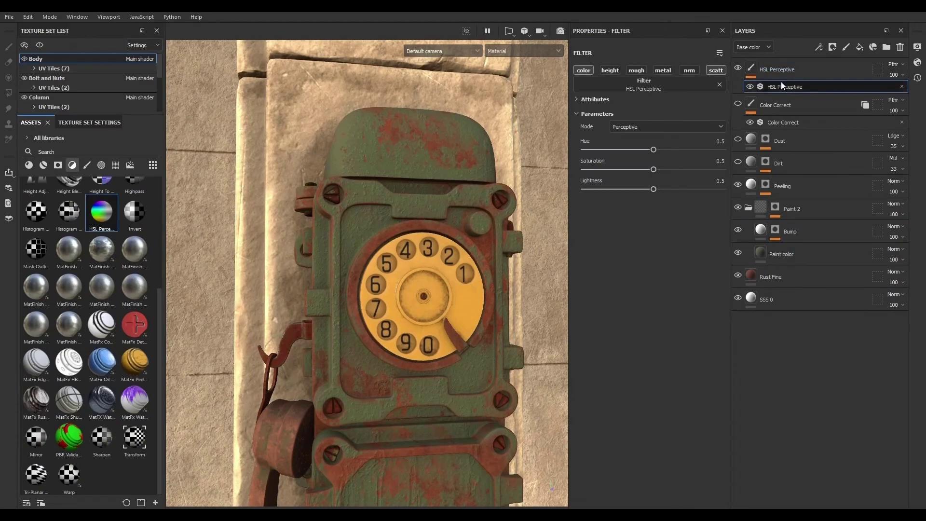
left_click_drag(653, 189, 660, 189)
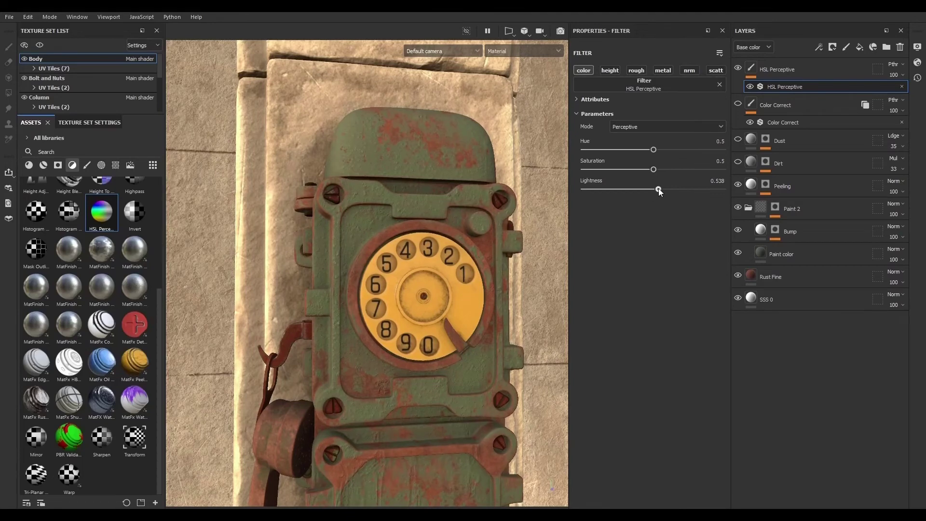
mouse_move(659, 190)
left_mouse_down()
mouse_move(665, 171)
mouse_move(622, 172)
mouse_move(688, 171)
mouse_move(651, 171)
mouse_move(667, 170)
left_mouse_up()
left_click(815, 72)
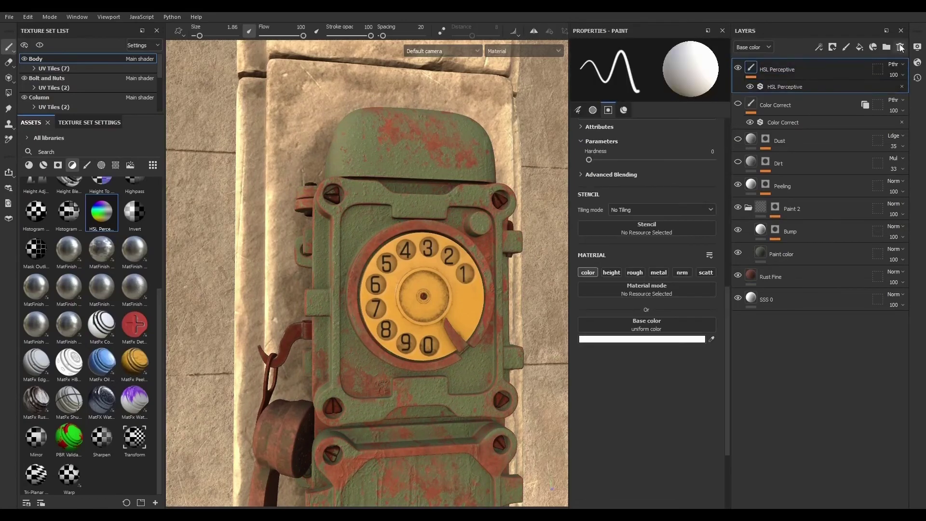
left_click(900, 47)
- Switch the viewport to the Camera001 camera
scroll(400, 233, "down", 4)
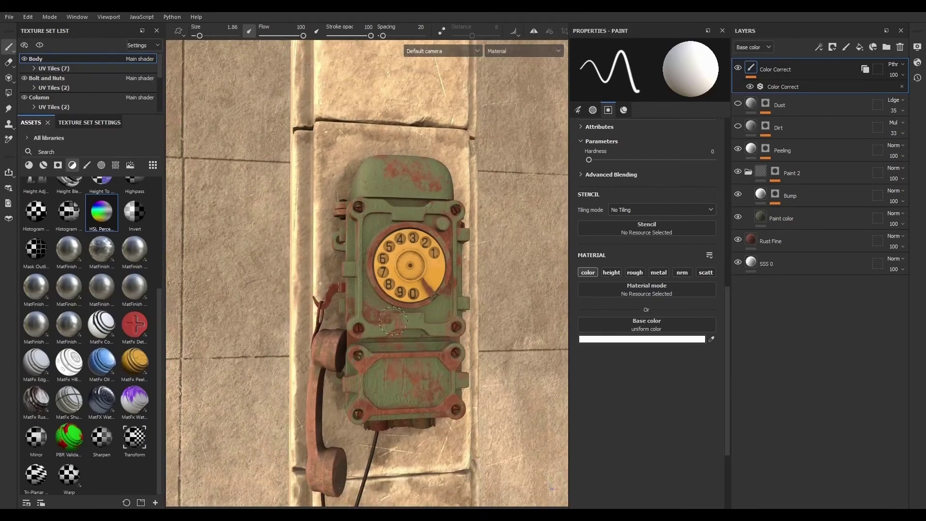
scroll(333, 351, "up", 9)
scroll(328, 354, "down", 5)
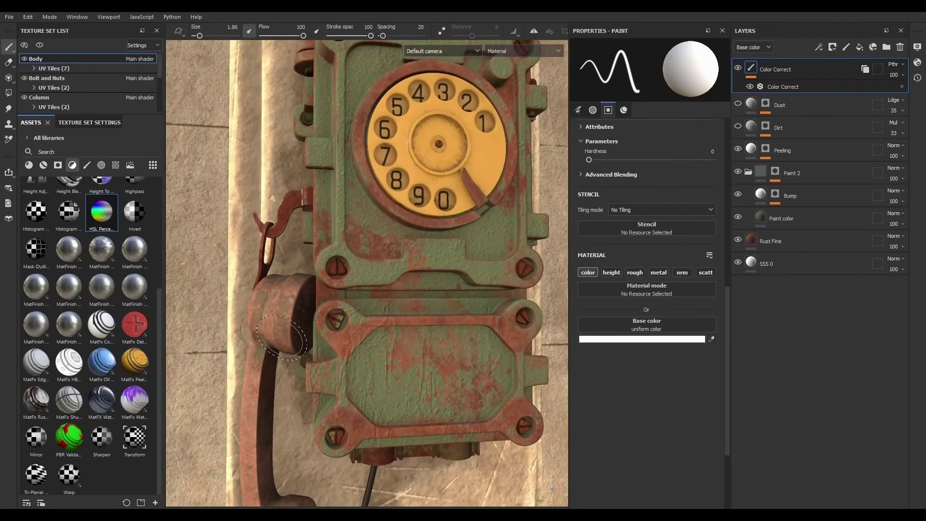
scroll(283, 343, "up", 4)
left_click(433, 50)
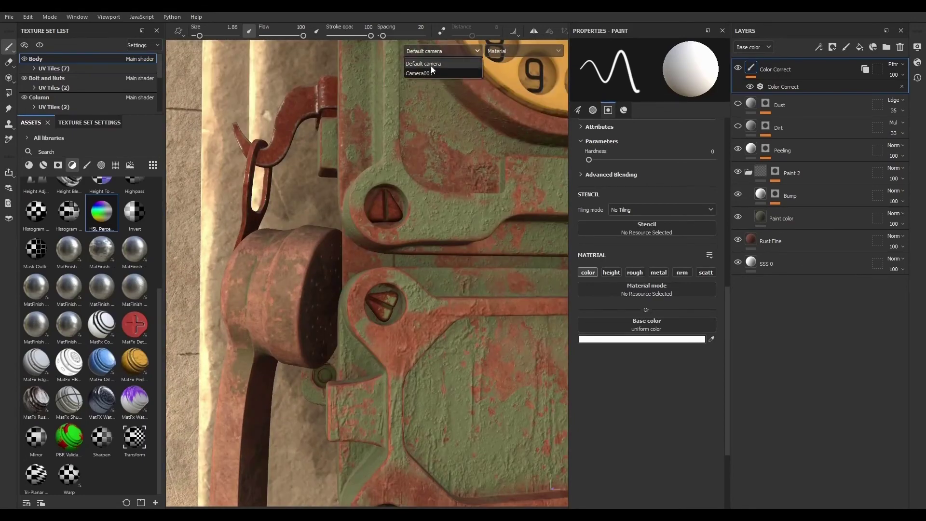
left_click(430, 66)
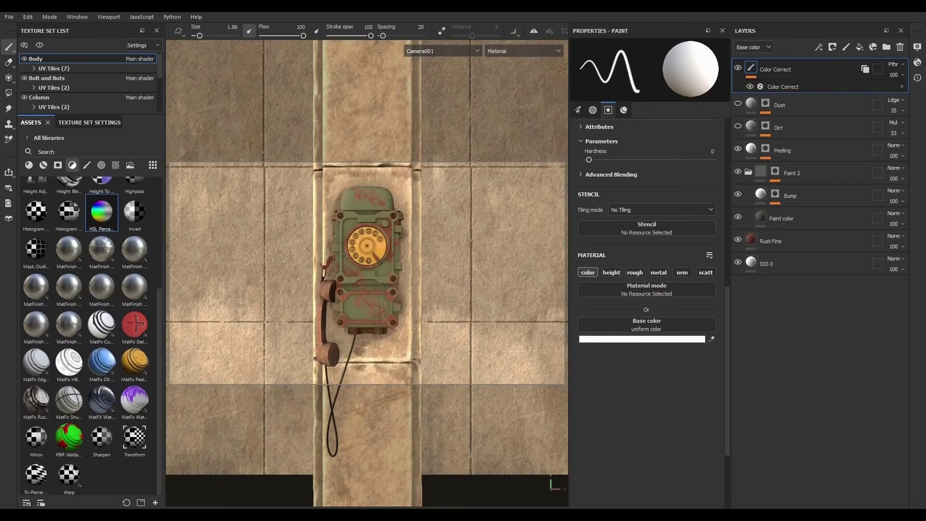
- Preview the Camera001 framing in the Iray renderer and return to the material view
left_click(798, 104)
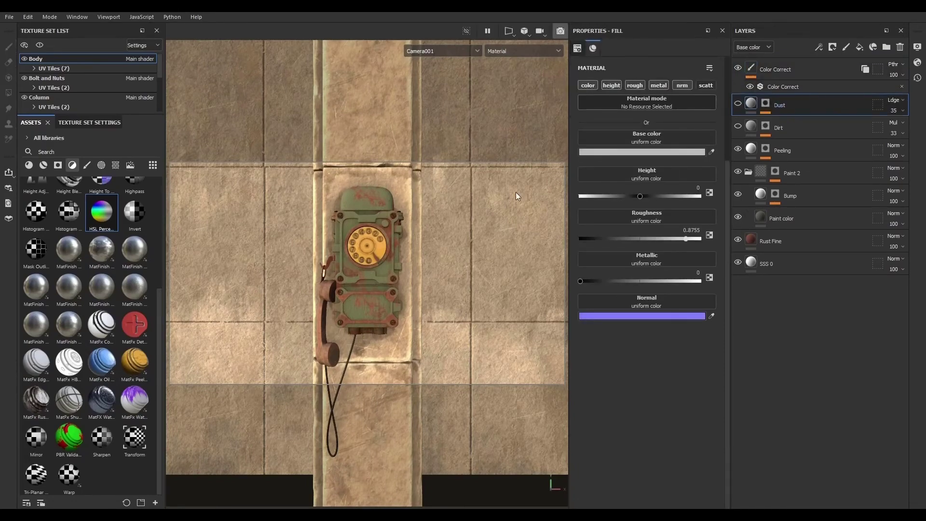
key("F12")
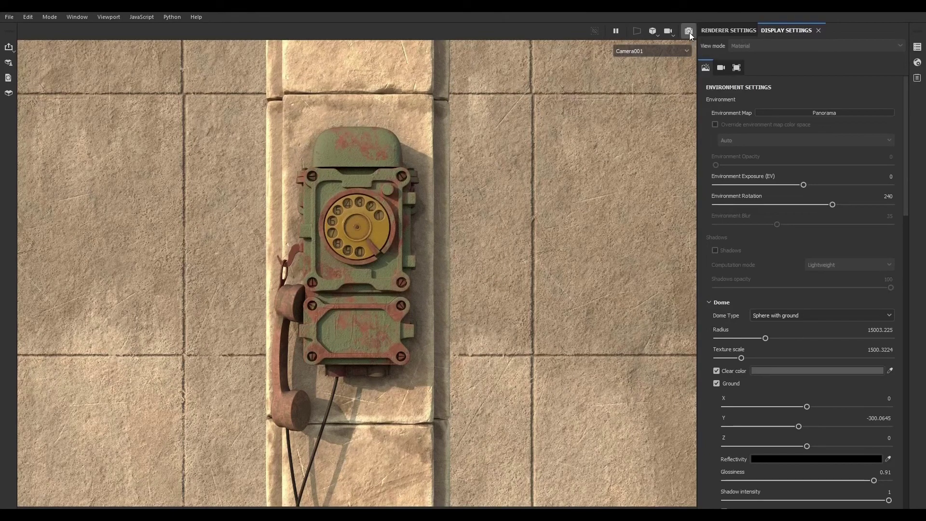
key("F12")
- Examine the Rust Fine layers of the body and handset texture sets, returning to the Camera001 view
left_click(787, 240)
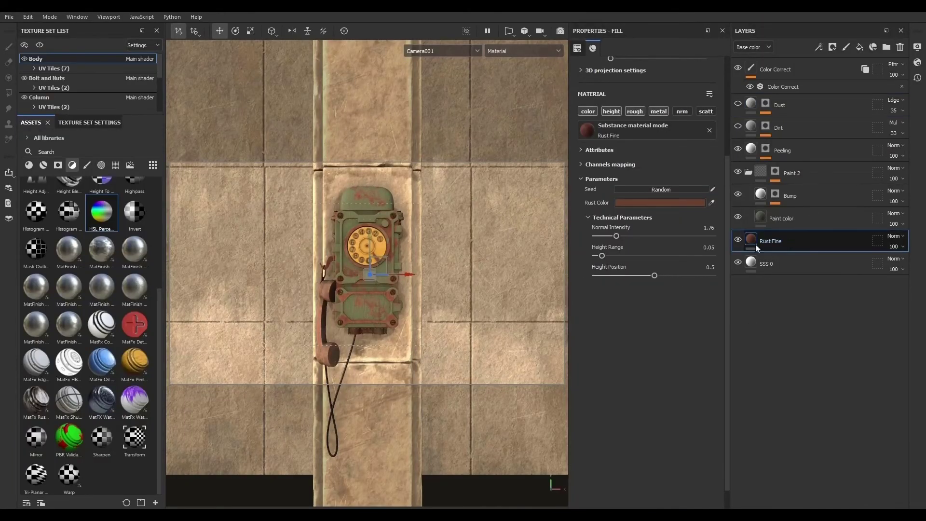
left_click(29, 165)
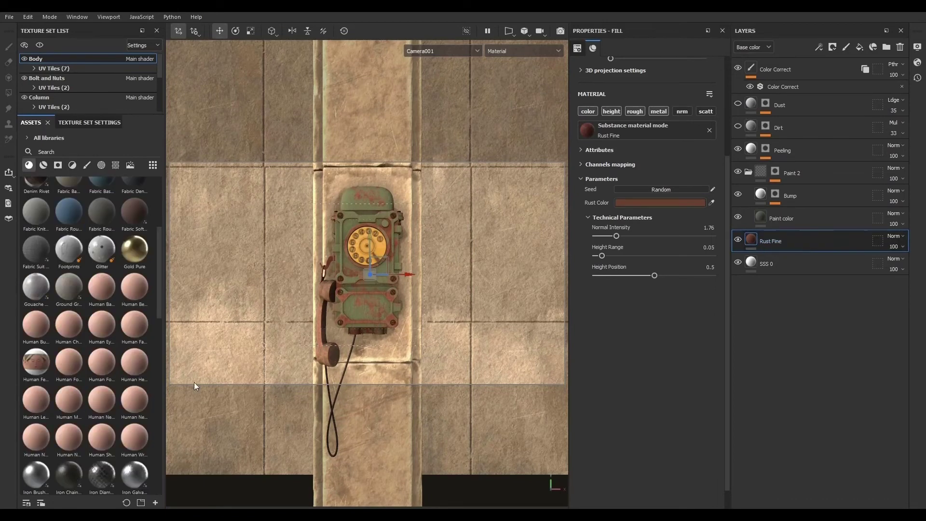
scroll(65, 346, "down", 10)
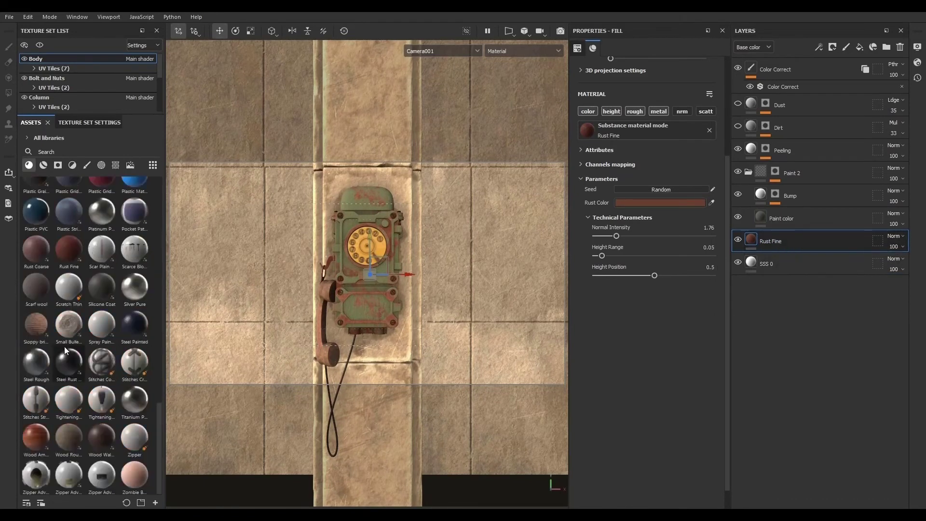
left_click(73, 253)
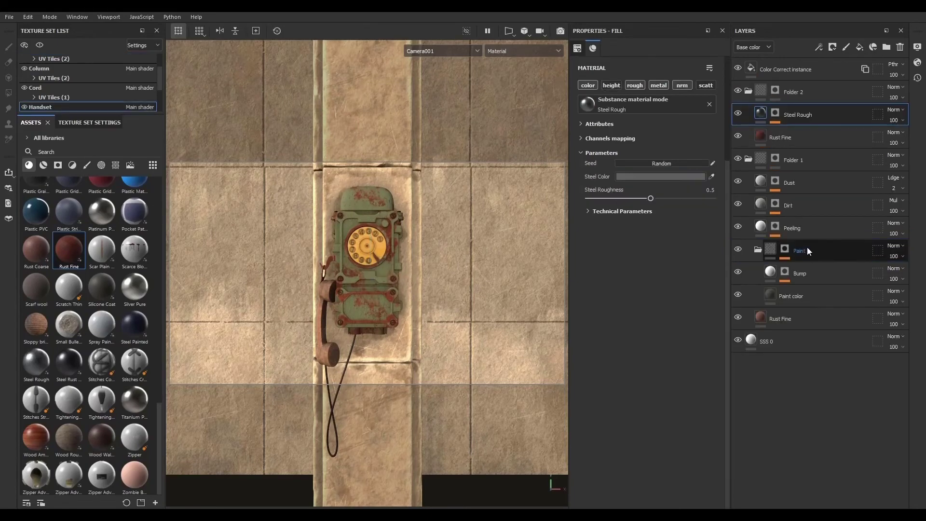
left_click(812, 318)
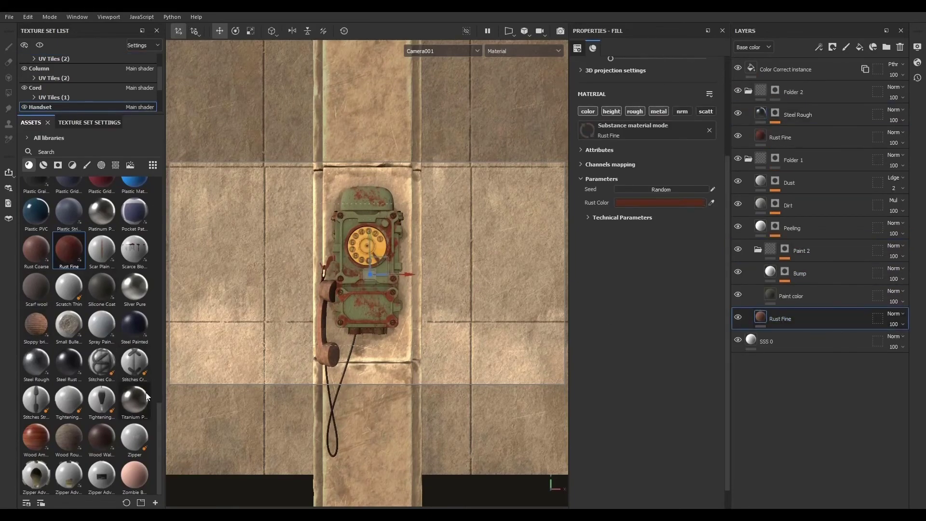
scroll(300, 330, "up", 5)
scroll(299, 330, "down", 8)
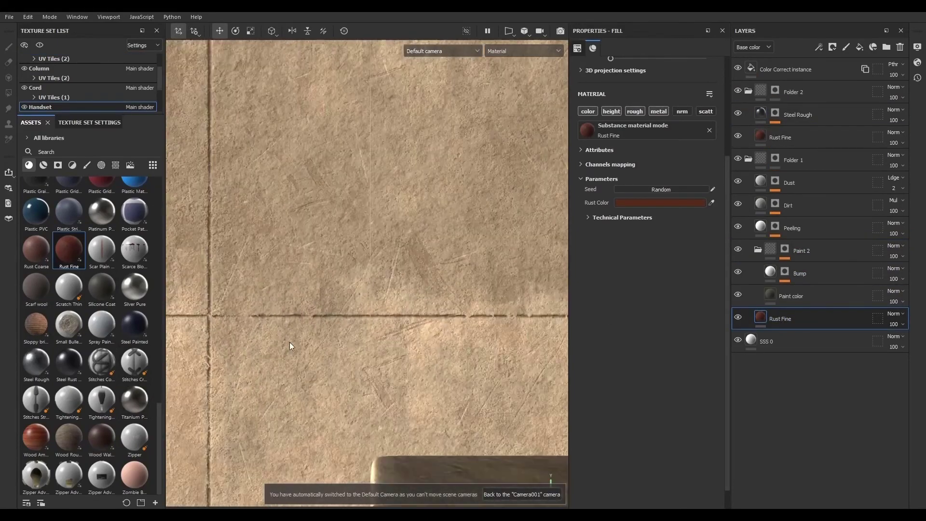
scroll(325, 350, "down", 8)
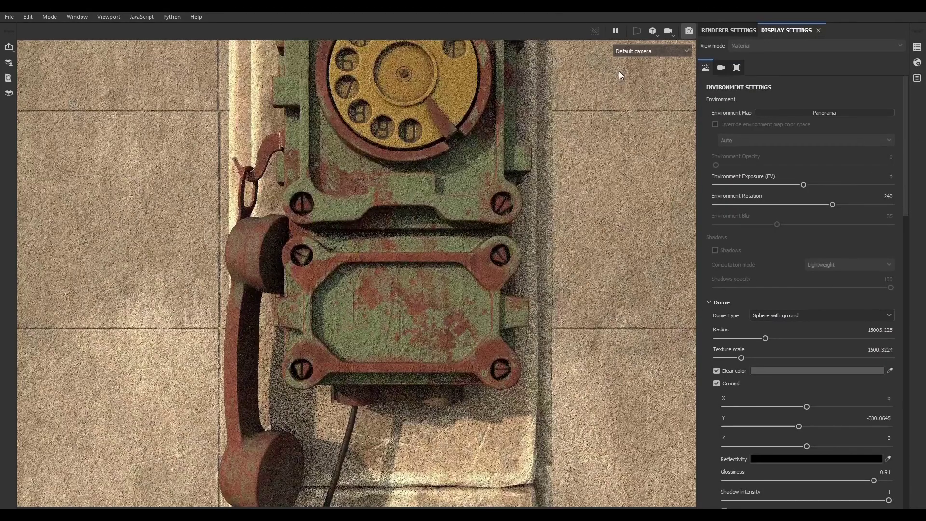
left_click(627, 50)
left_click(630, 73)
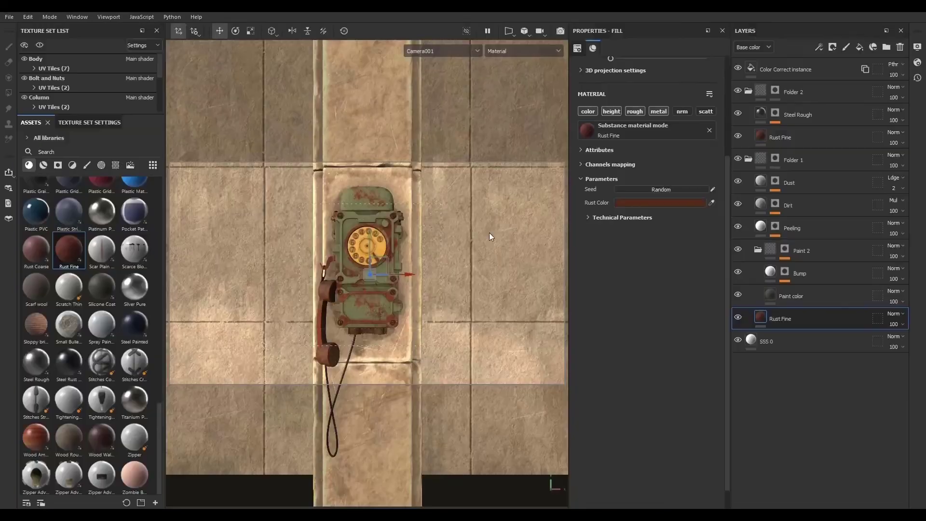
- Open the Paint 2 folder's mask effect stack and display the mask on its own
right_click_drag(344, 289, 383, 322, "alt")
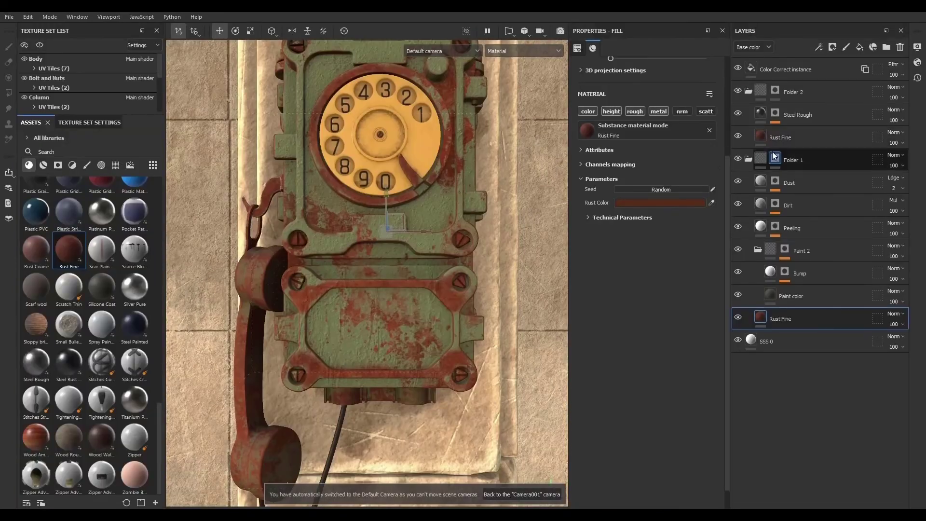
left_click(748, 160)
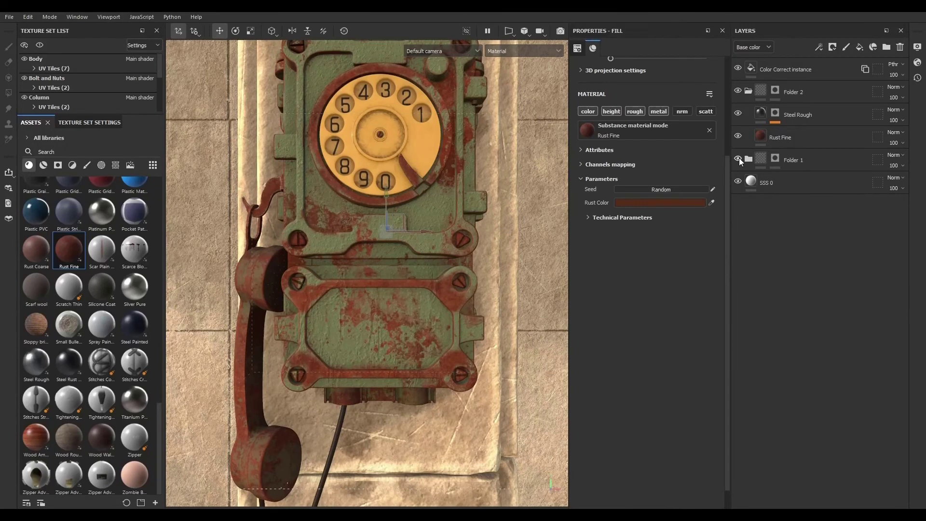
left_click(748, 159)
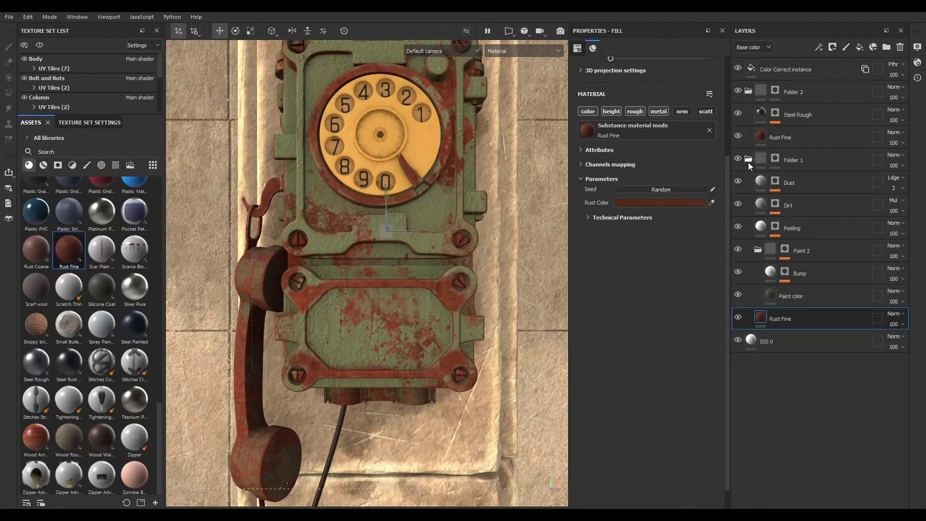
left_click(758, 249)
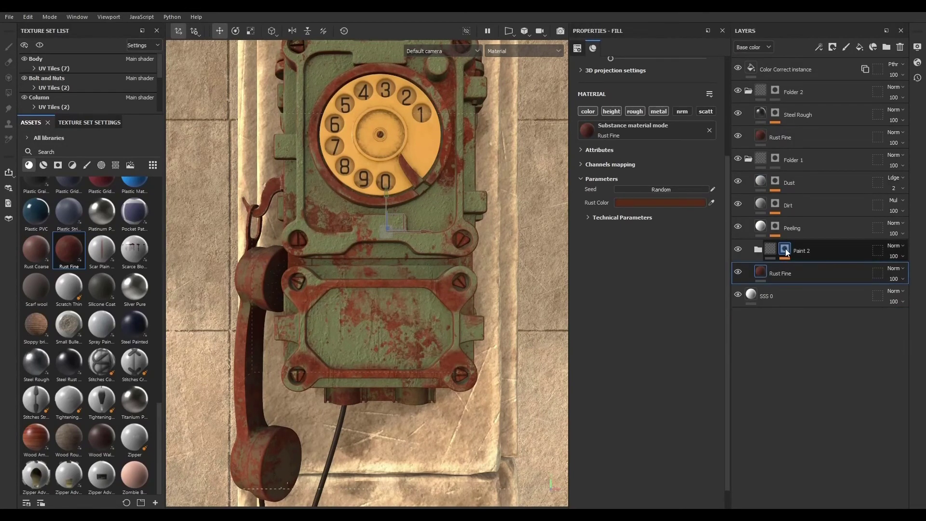
left_click(785, 249)
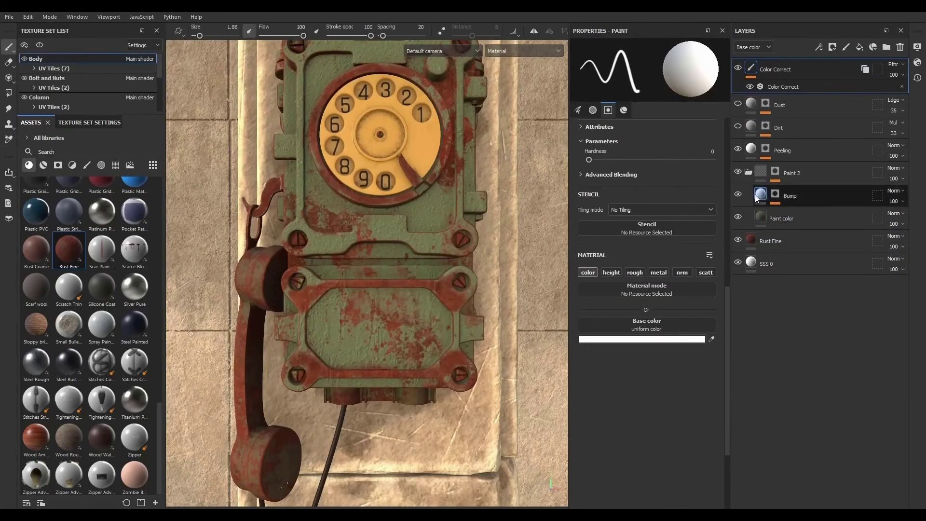
left_click(774, 175)
right_click(776, 175)
left_click(774, 173)
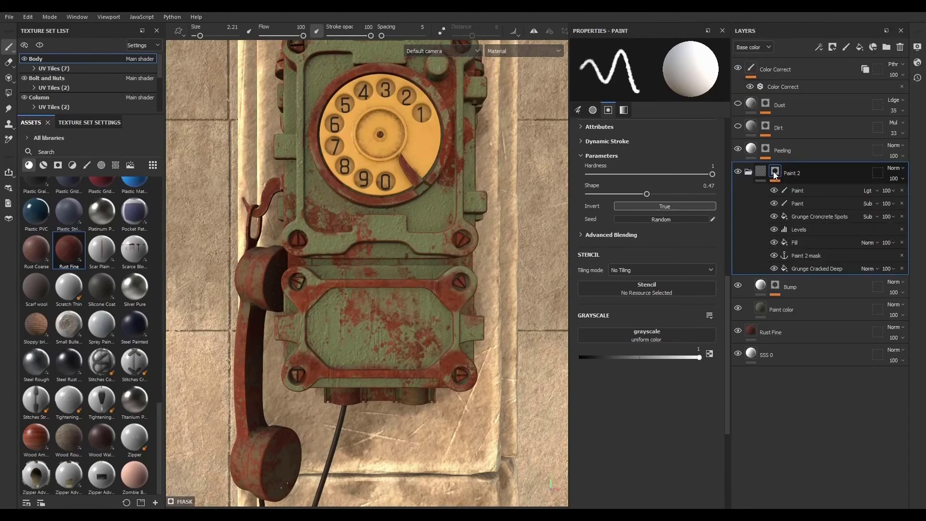
left_click(775, 173, "alt")
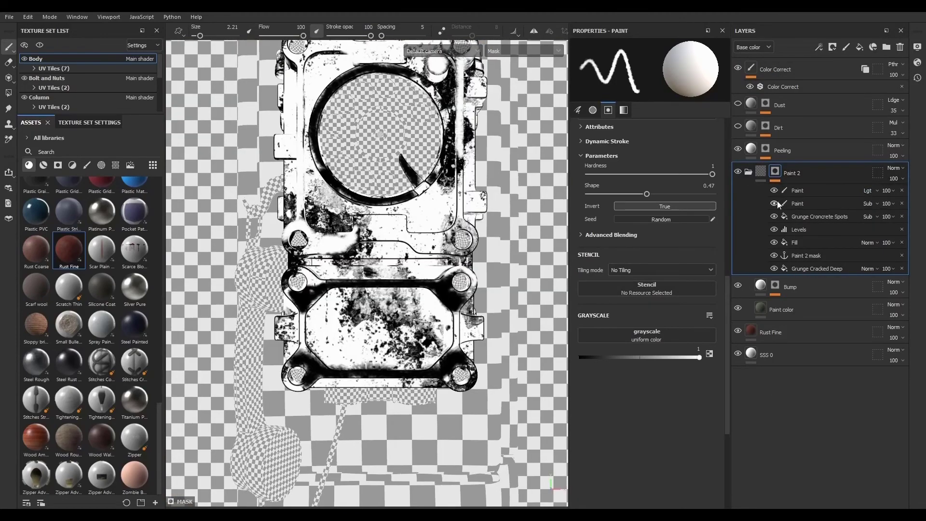
- Toggle the Grunge Concrete Spots, Levels and Fill mask effects on and off in the isolated mask view
left_click(774, 219)
left_click(774, 219)
left_click(774, 231)
left_click(775, 230)
left_click(775, 243)
left_click(774, 243)
left_click(774, 243)
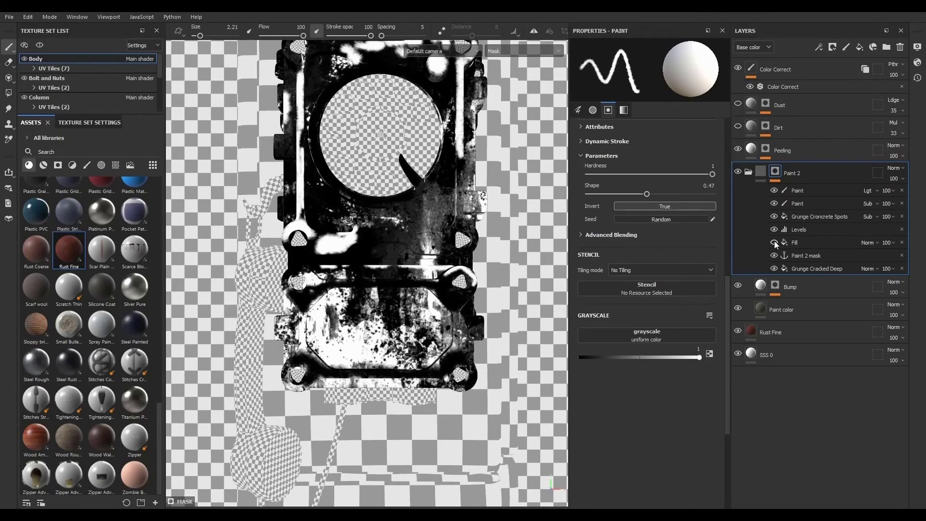
left_click(774, 243)
left_click(774, 243)
- Return to the material view and compare the telephone with the Grunge Concrete Spots and Fill mask effects toggled
left_click(762, 174)
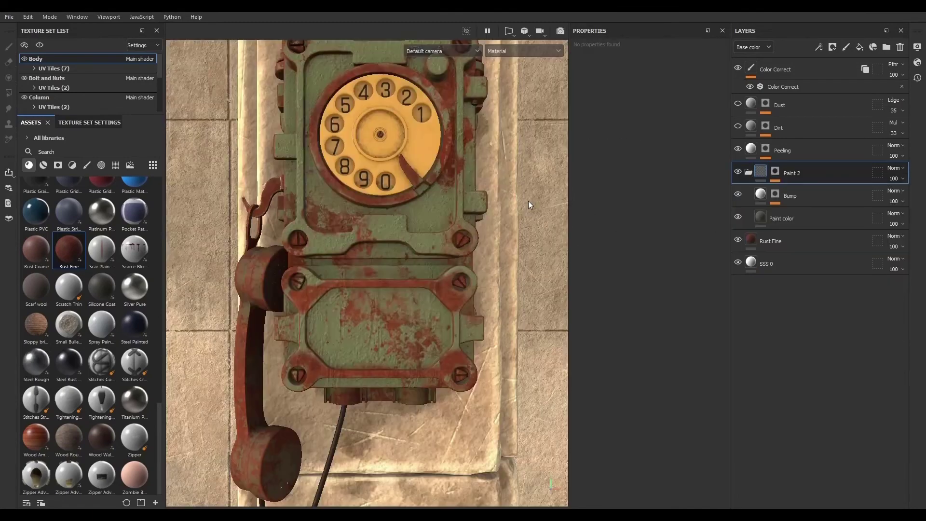
left_click_drag(410, 304, 435, 300, "alt")
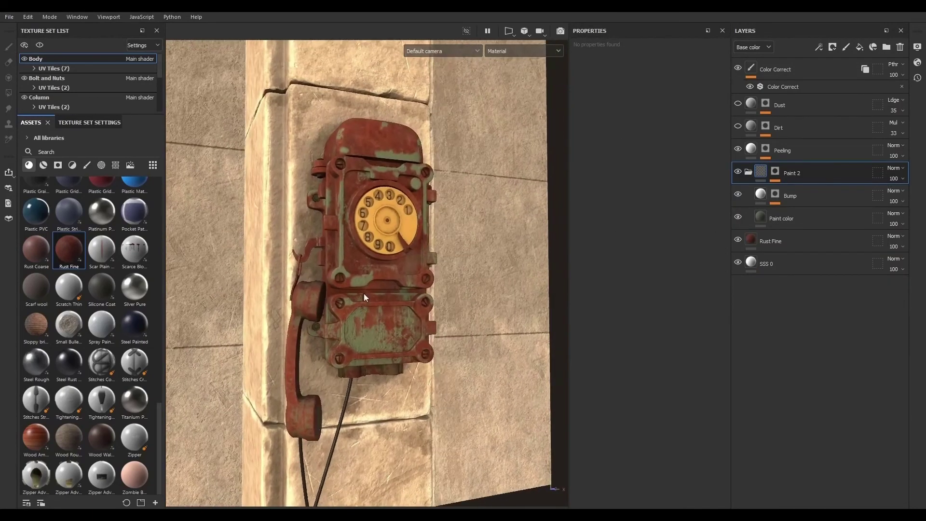
scroll(364, 294, "up", 2)
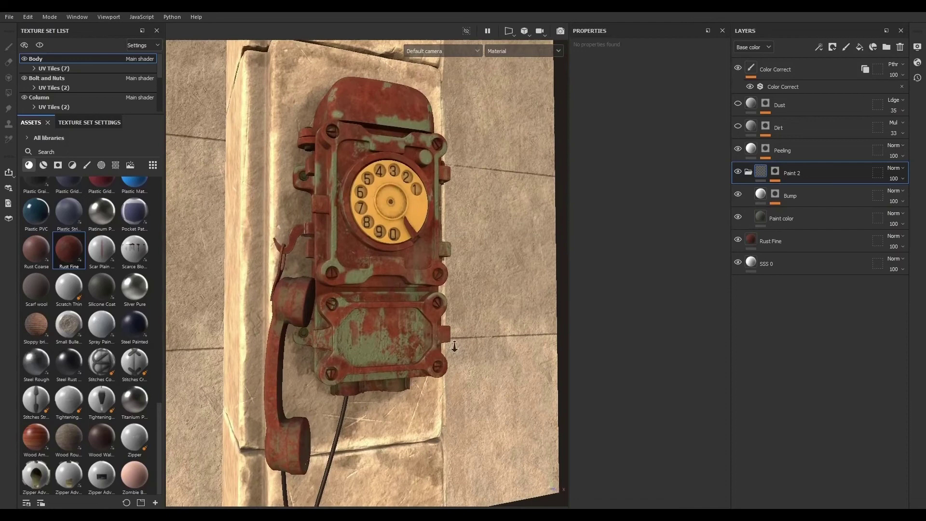
left_click(775, 171)
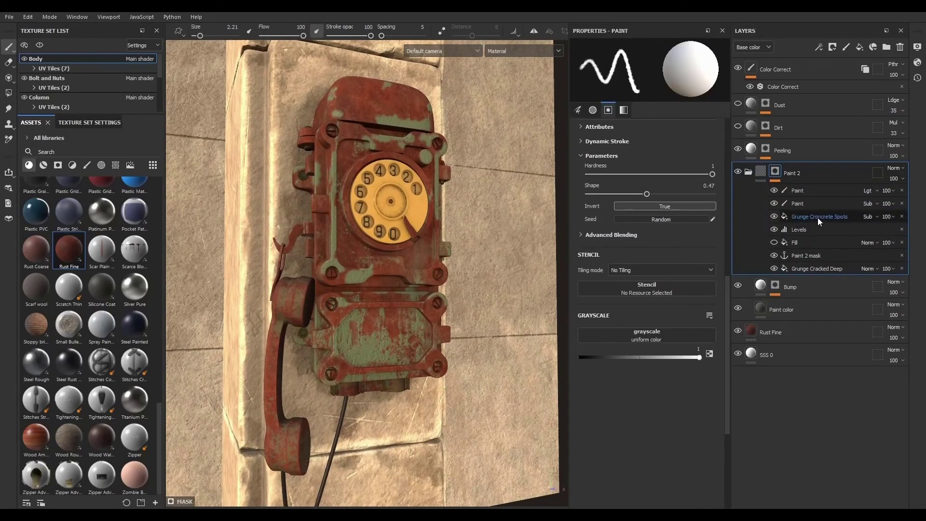
left_click(817, 217)
left_click(774, 216)
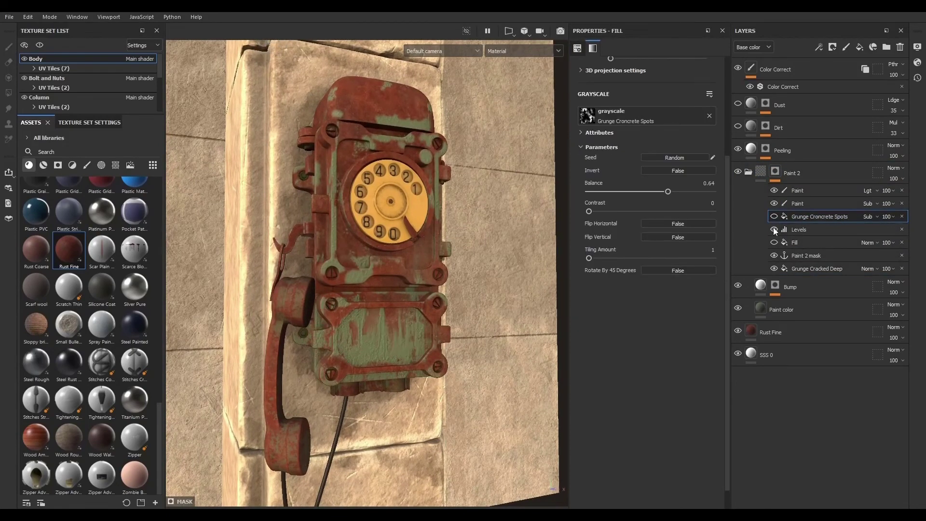
left_click(774, 243)
left_click(774, 242)
- Toggle the Grunge Cracked Deep mask effect off and on, then select it to view its settings
left_click(774, 268)
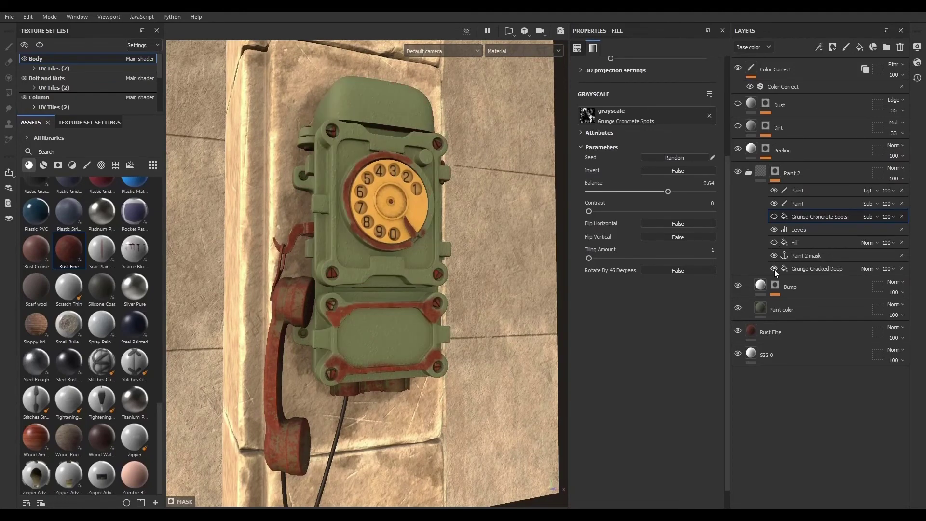
left_click(774, 270)
left_click(807, 270)
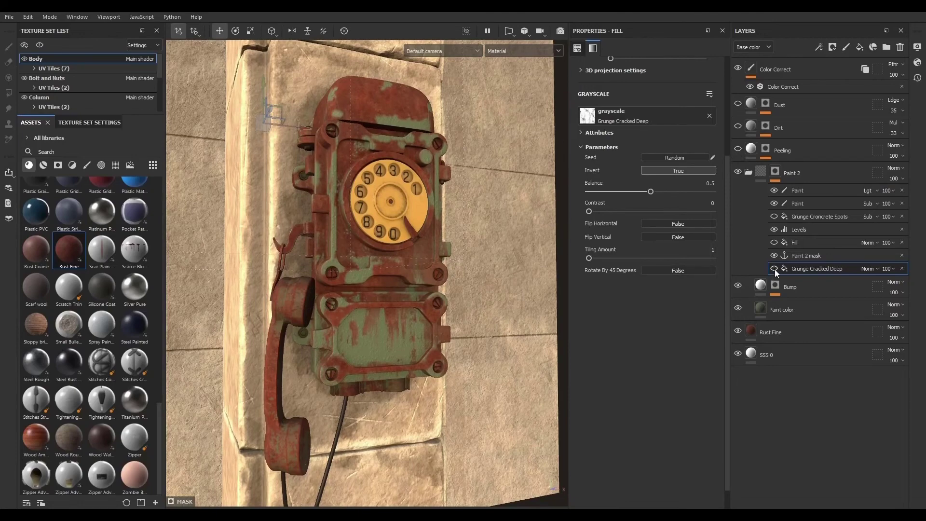
- Compare the telephone in the viewport with the Fill and Grunge Concrete Spots effects of the Paint 2 mask toggled
left_click(774, 242)
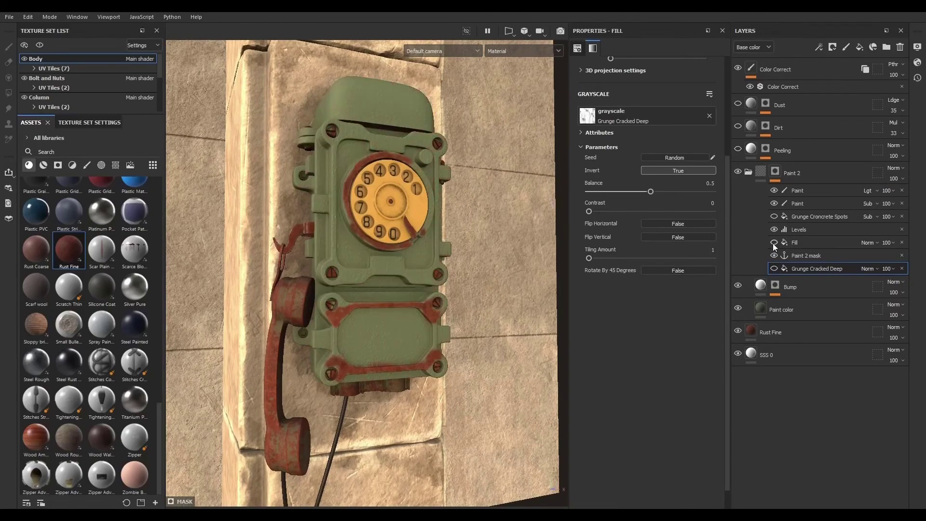
left_click(774, 216)
right_click_drag(298, 315, 393, 337, "alt")
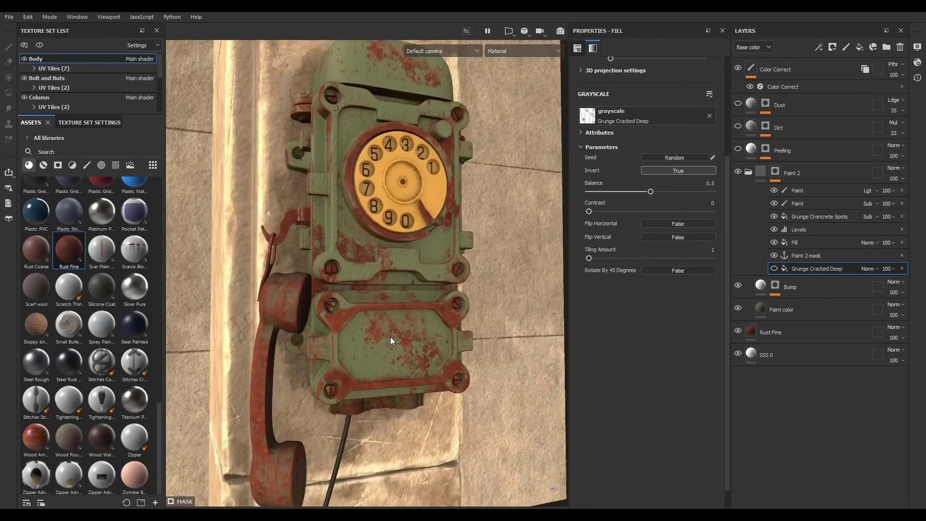
- Switch the viewport to Camera001 and lower the Paint color layer's roughness to about 0.24
left_click(469, 53)
left_click(459, 71)
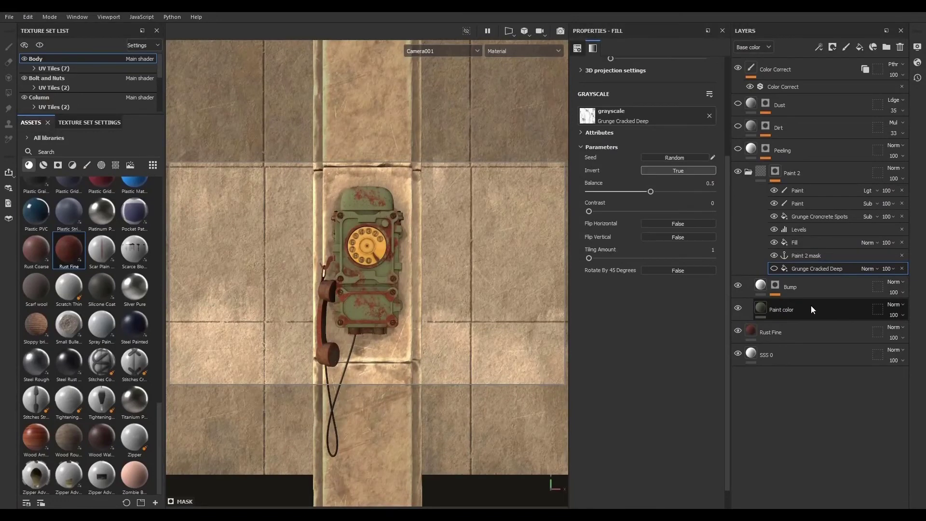
left_click(812, 307)
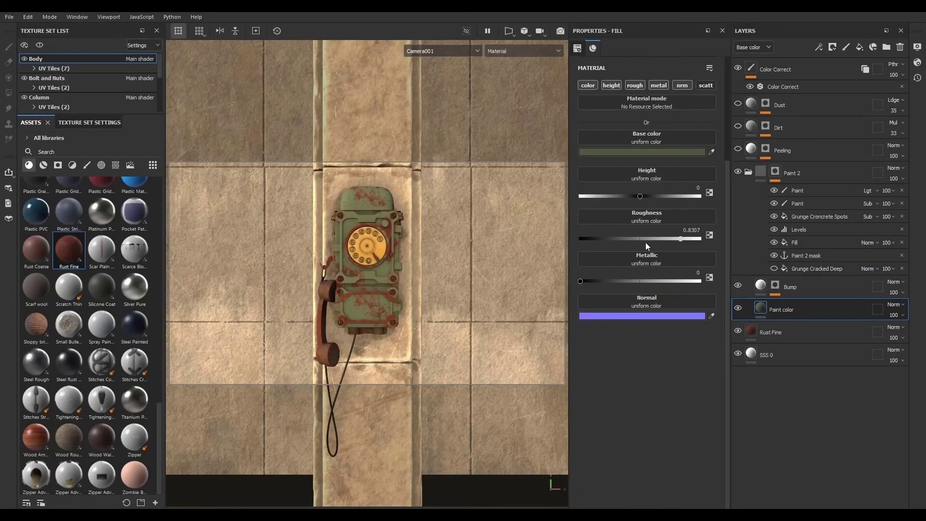
left_click_drag(645, 238, 607, 239)
- Render with Iray and set the environment map to Bonifacio Aragon Stairs with an environment rotation of 48
key("F12")
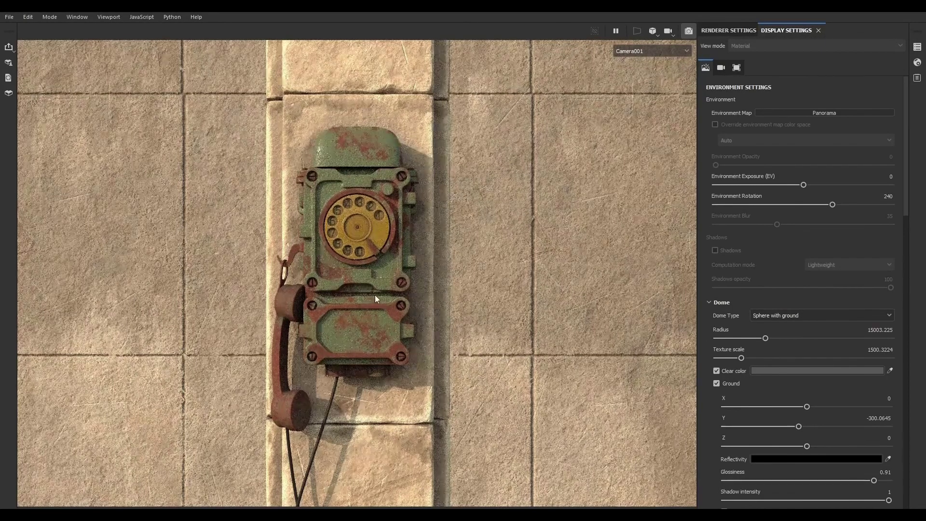
left_click(833, 115)
left_click(852, 140)
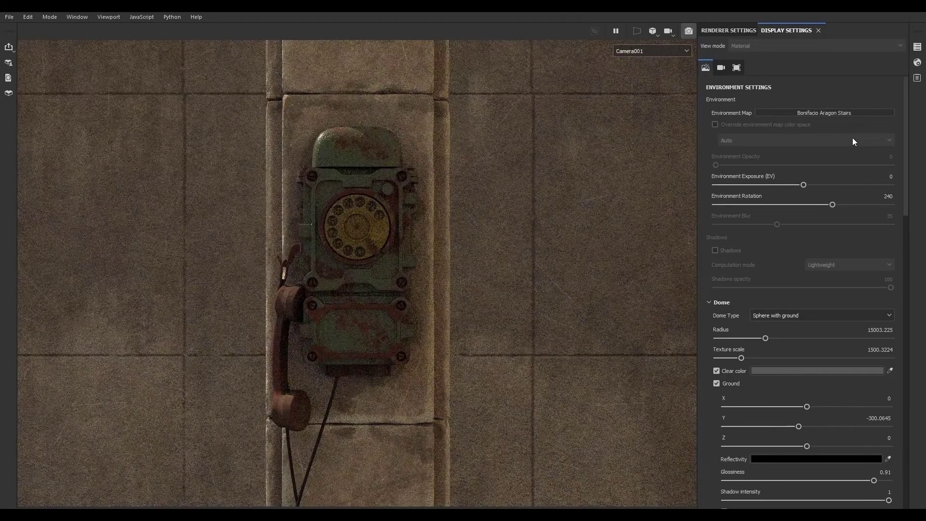
left_click_drag(832, 205, 739, 205)
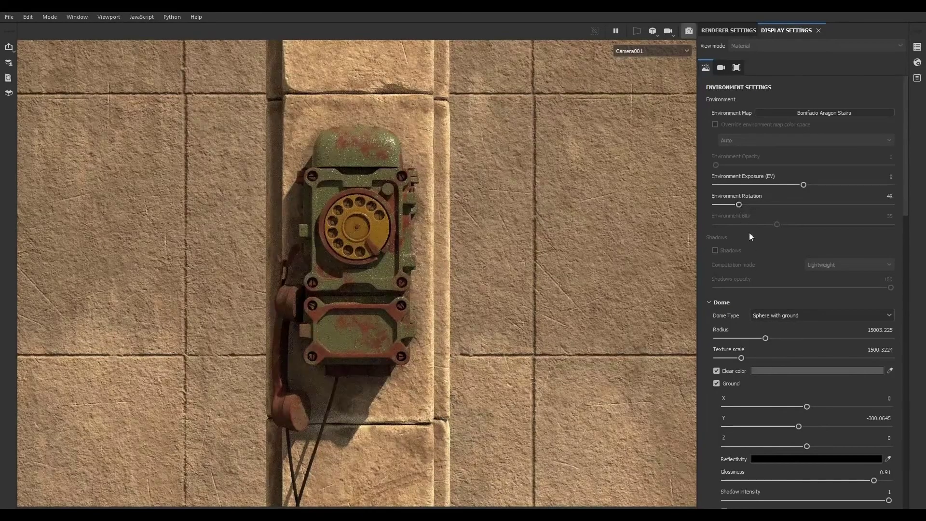
- Enable the Tone Mapping post effect in the camera settings and set its exposure to 1.3
scroll(715, 393, "down", 8)
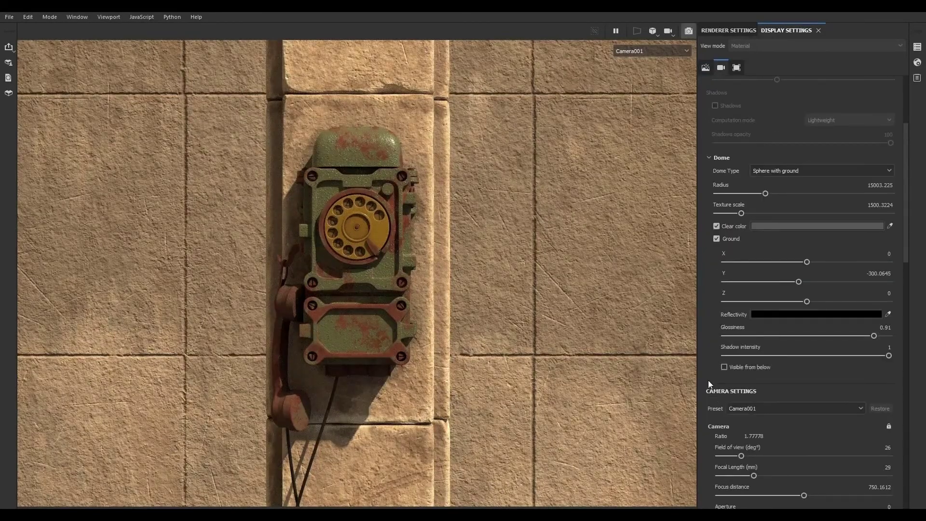
scroll(709, 351, "down", 2)
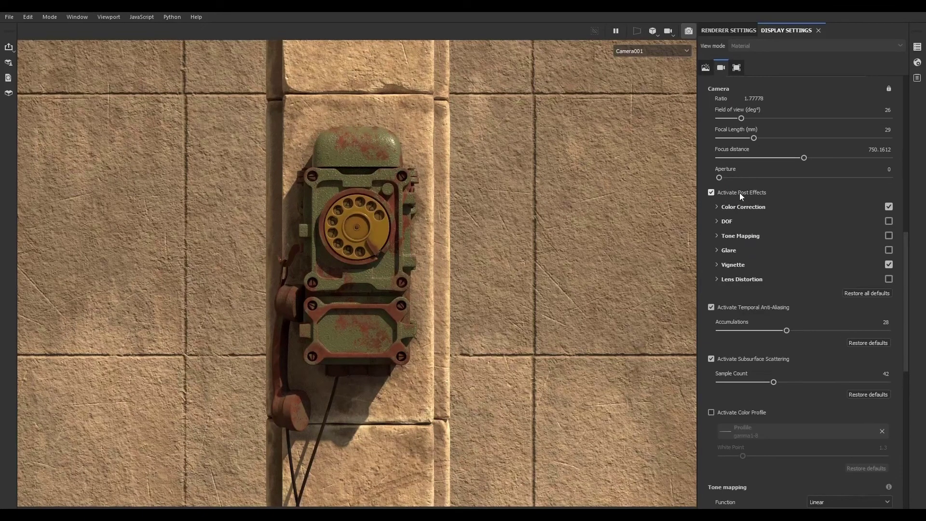
left_click(719, 235)
left_click(889, 236)
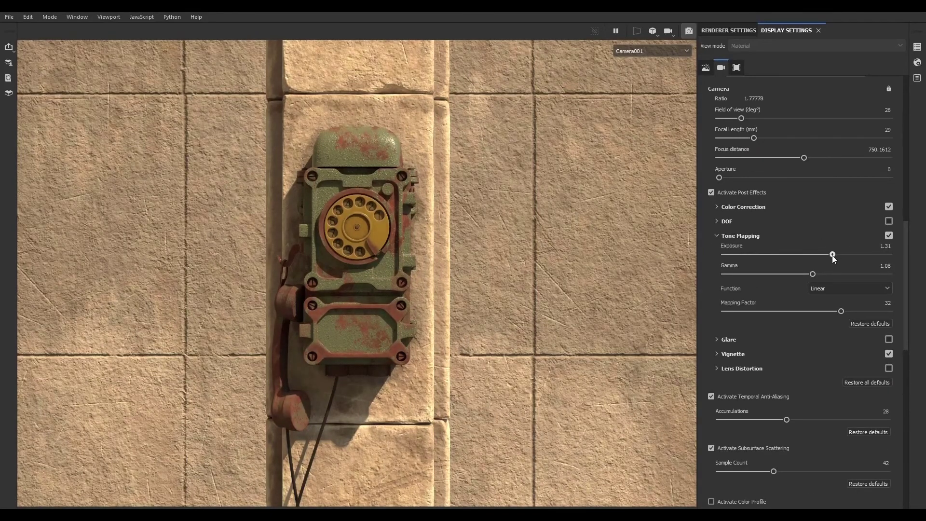
left_click_drag(835, 256, 826, 264)
- Set color correction saturation 0.83, contrast 1.01, brightness 0.99, white balance 8529 K, and tone mapping exposure 1.48
left_click(717, 206)
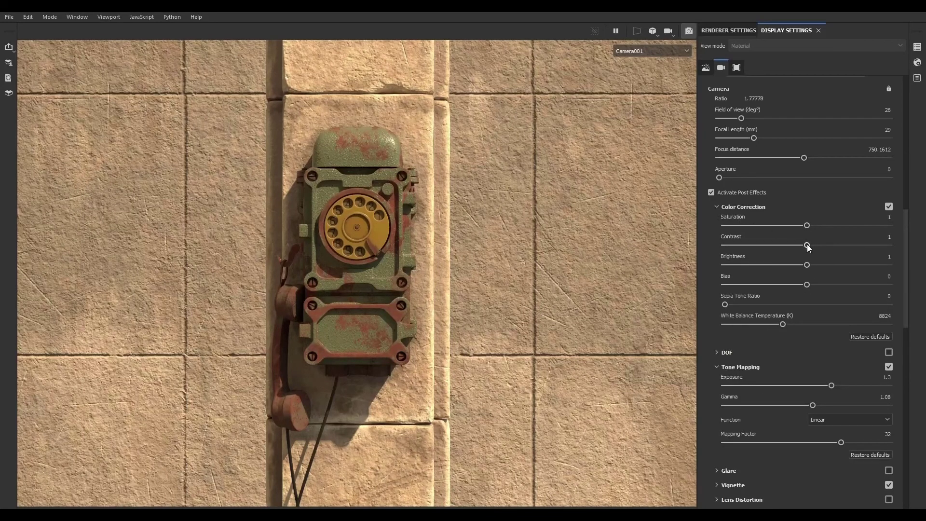
left_click_drag(807, 245, 793, 225)
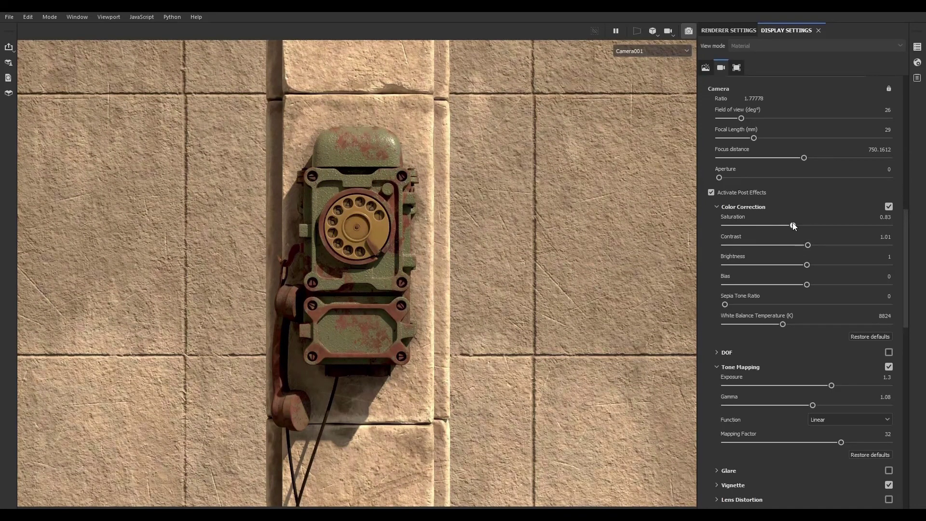
mouse_move(807, 264)
left_mouse_down()
mouse_move(826, 265)
mouse_move(806, 264)
left_mouse_up()
left_click_drag(777, 324, 781, 324)
left_click_drag(831, 385, 845, 386)
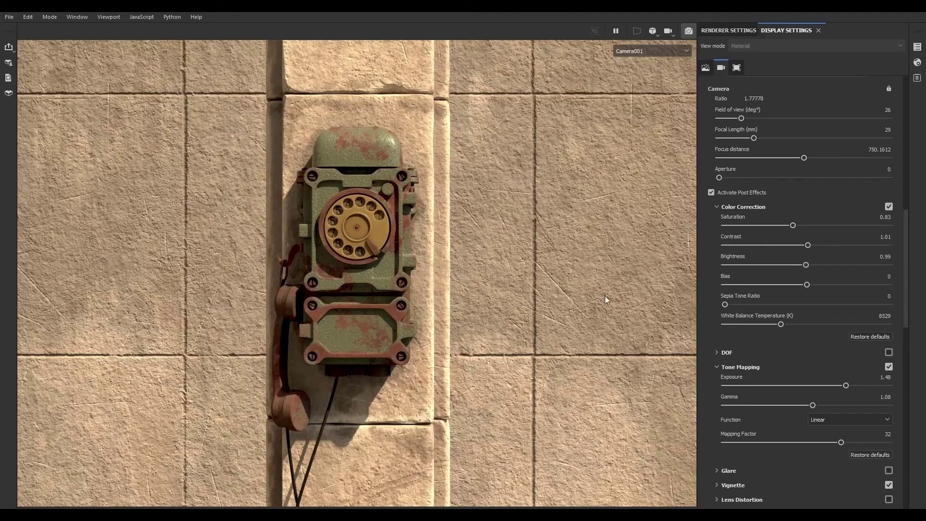
left_click(689, 31)
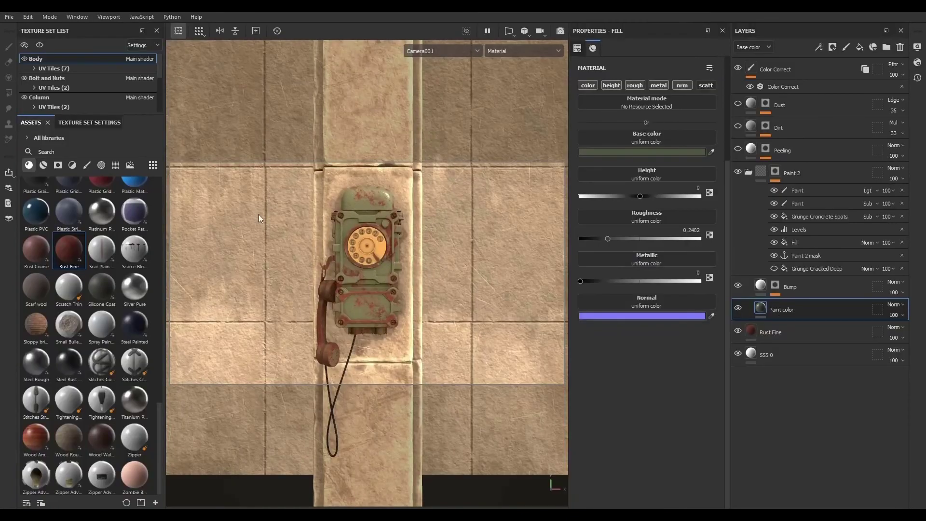
- Open the Rotary texture set's Rotary folder and select its Top Color layer
scroll(79, 77, "down", 3)
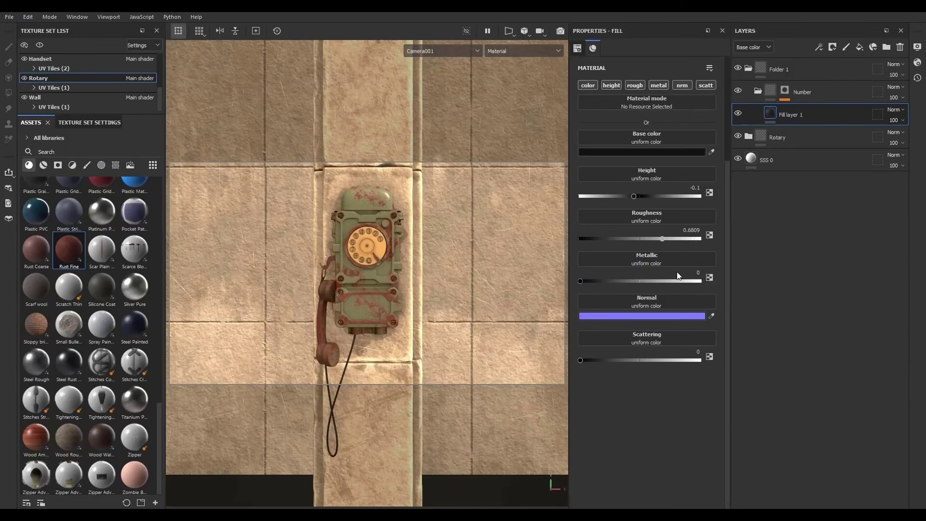
left_click(749, 137)
left_click(822, 250)
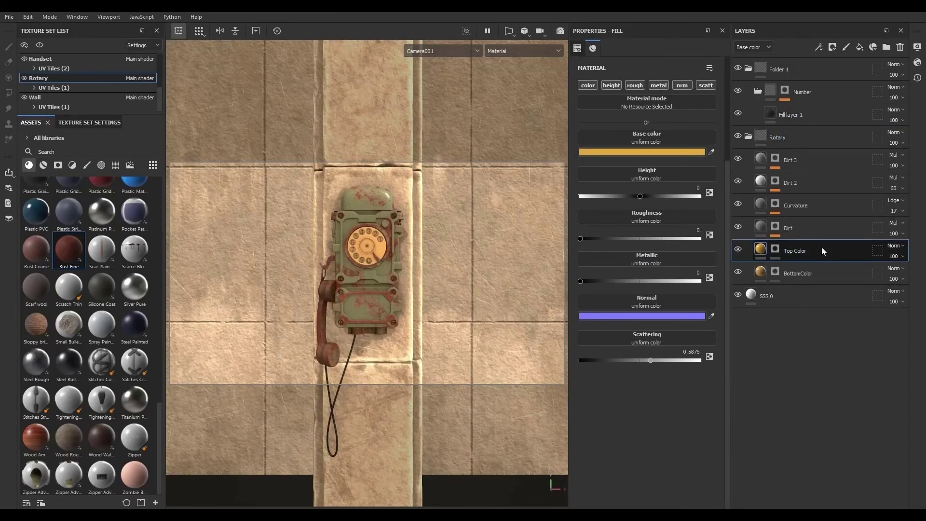
- Compare the Iray render with the Dirt 2 layer hidden and shown again
left_click(737, 181)
left_click(560, 31)
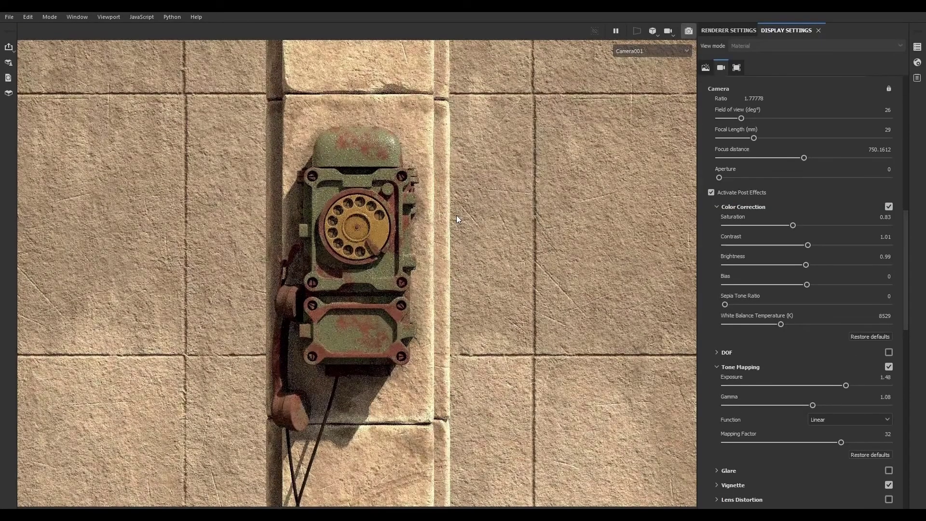
left_click(688, 31)
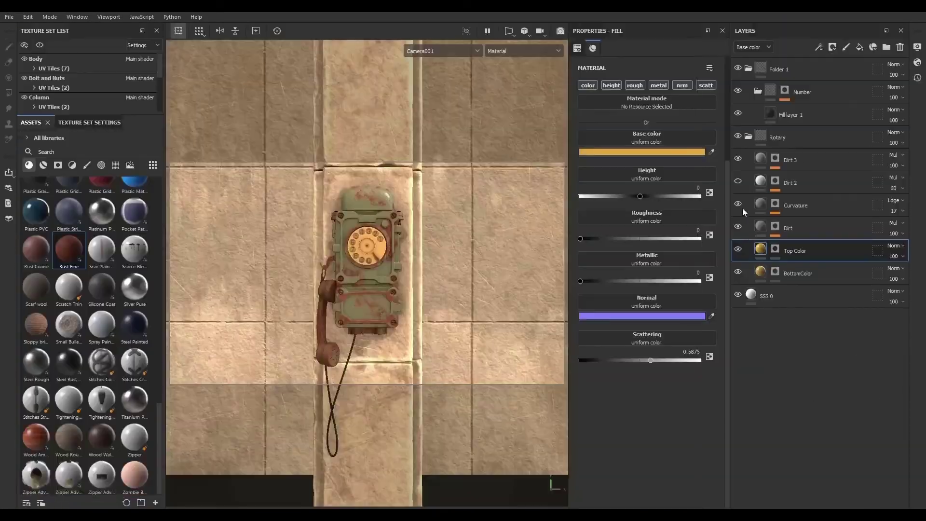
left_click(738, 182)
- Set the Top Color layer's base color to C29341 by sampling the rotary dial with the eyedropper
left_click(658, 152)
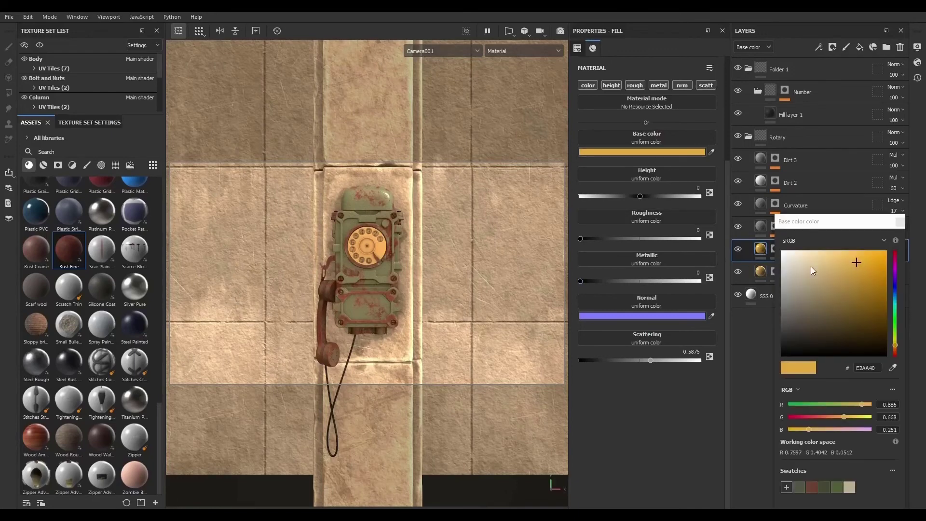
left_click(892, 367)
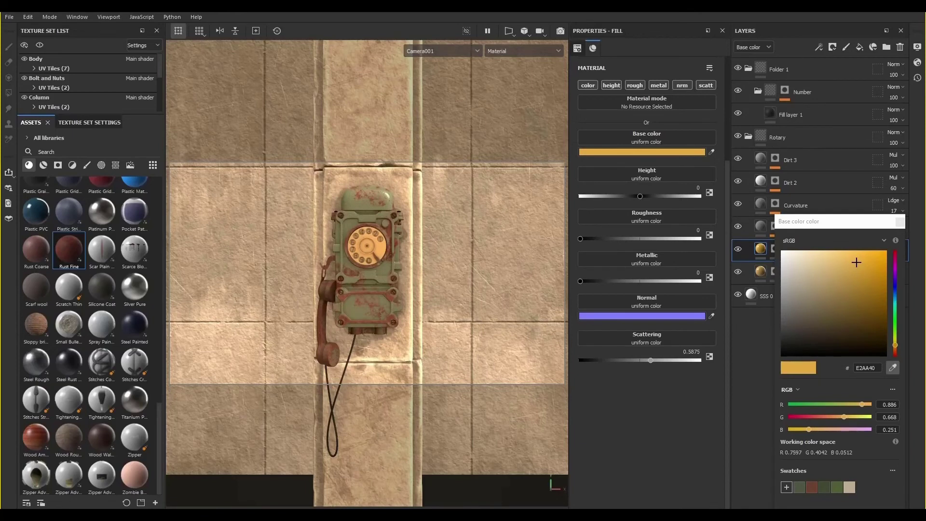
left_click(367, 245)
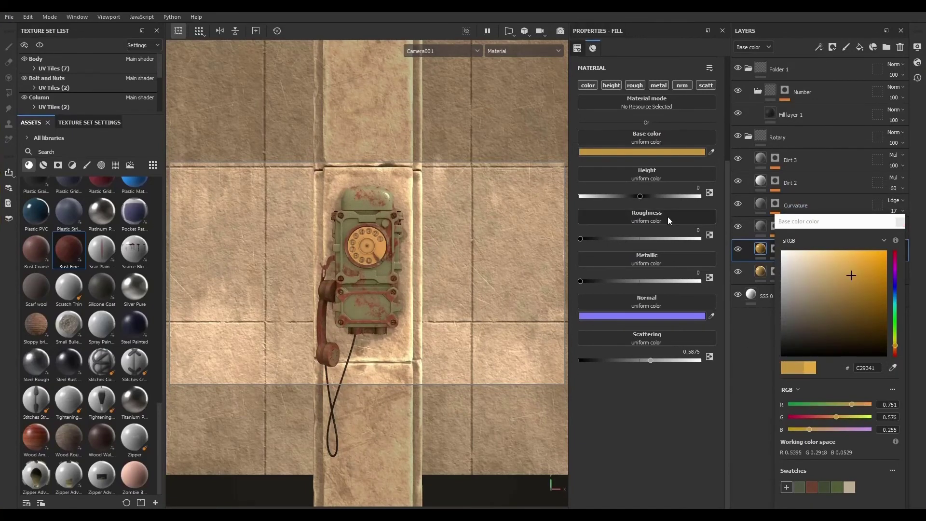
left_click(900, 223)
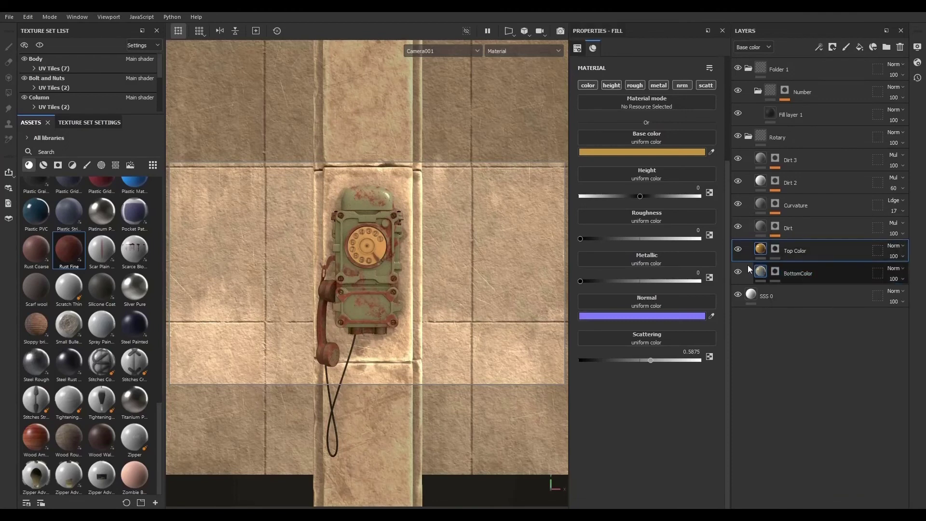
- Select the BottomColor layer and review the shader's subsurface scattering and Iray renderer settings
left_click(749, 269)
left_click(712, 152)
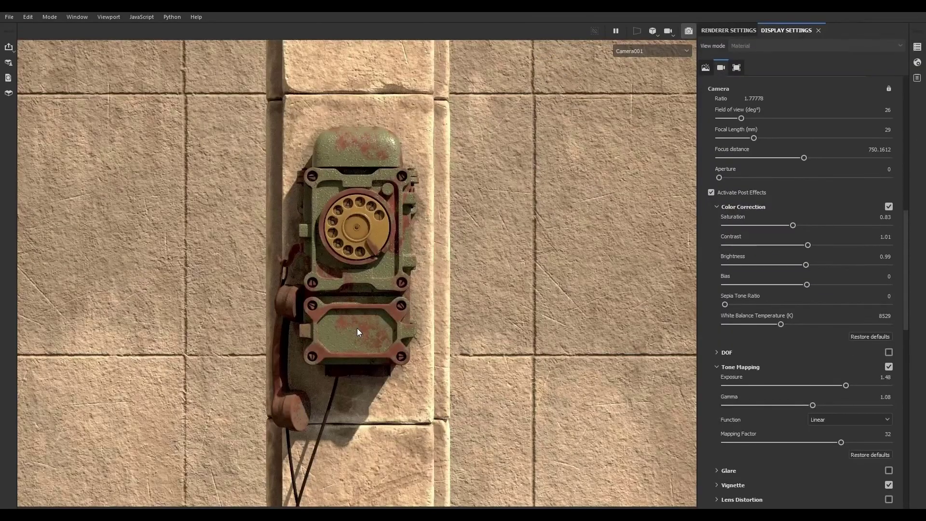
left_click(917, 63)
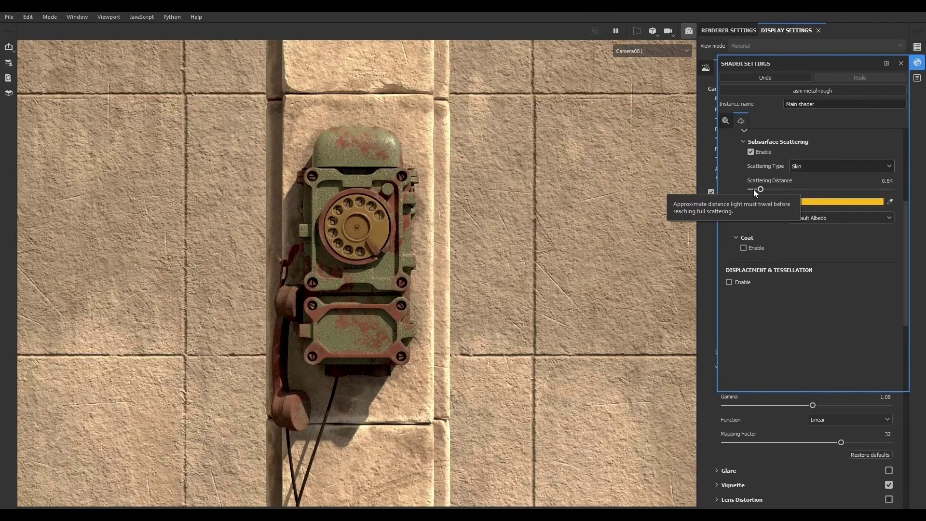
left_click(901, 63)
left_click(717, 30)
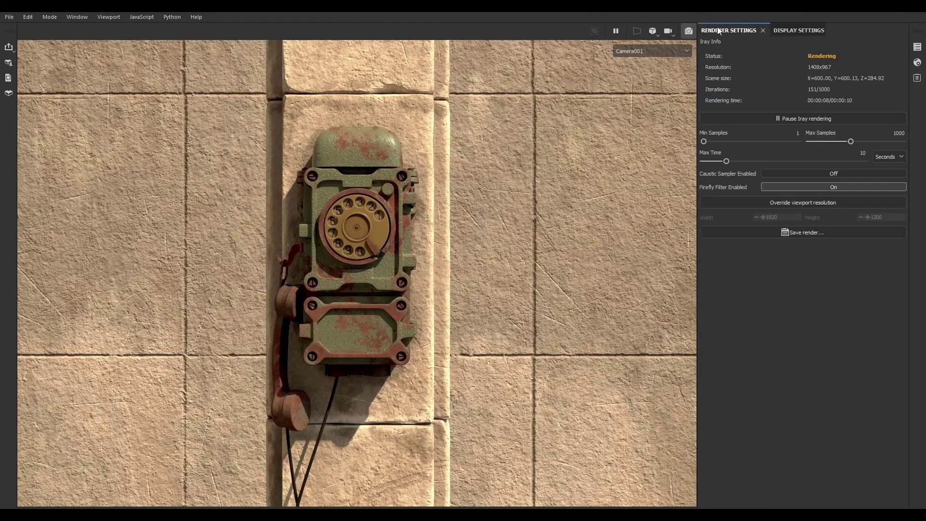
left_click(689, 31)
- Set the shader's subsurface scattering scale to 0.03 and check it in an Iray render
left_click(918, 62)
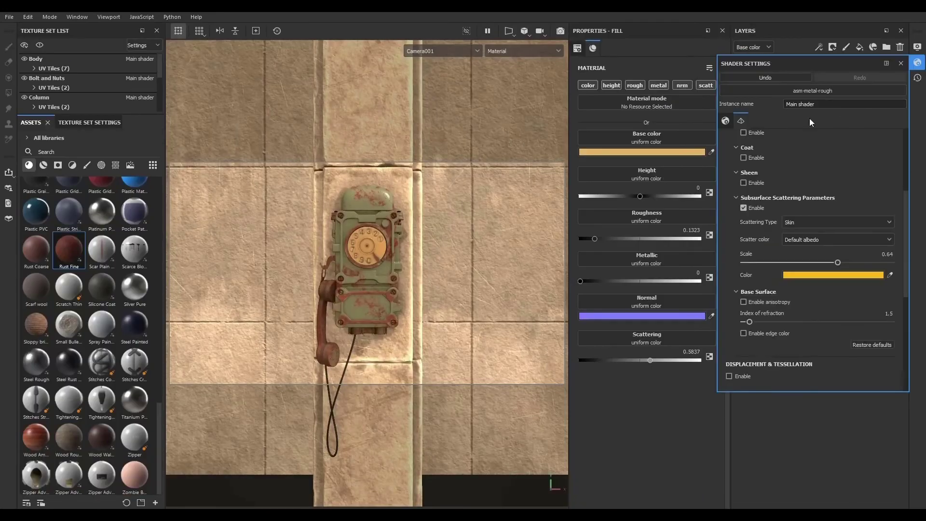
left_click_drag(762, 263, 747, 262)
left_click(561, 31)
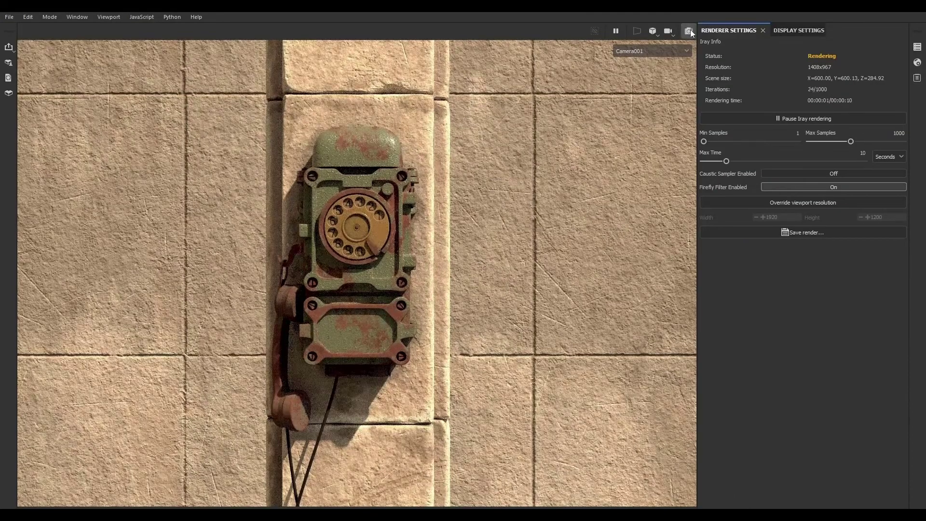
left_click(688, 31)
- Set the subsurface scattering color to E8D7AF and preview the result with Iray
left_click(914, 64)
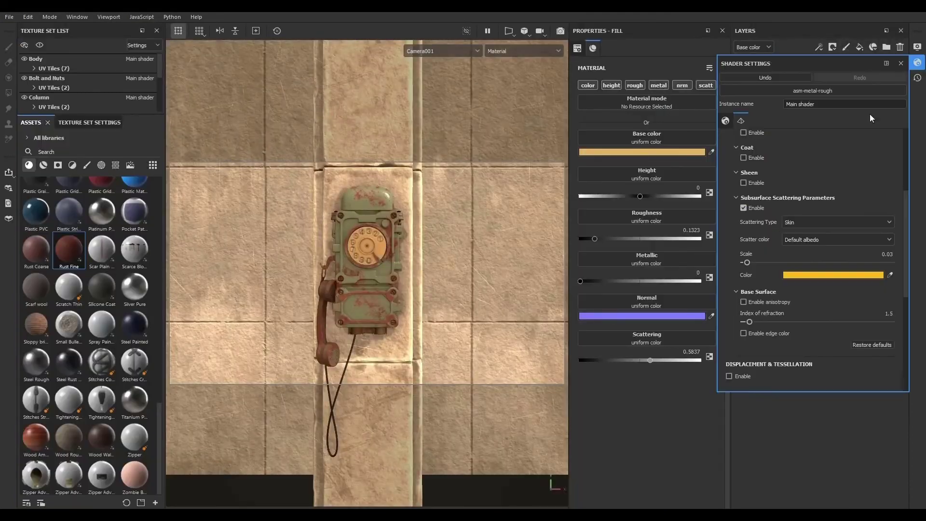
left_click(803, 274)
left_click_drag(746, 306, 681, 306)
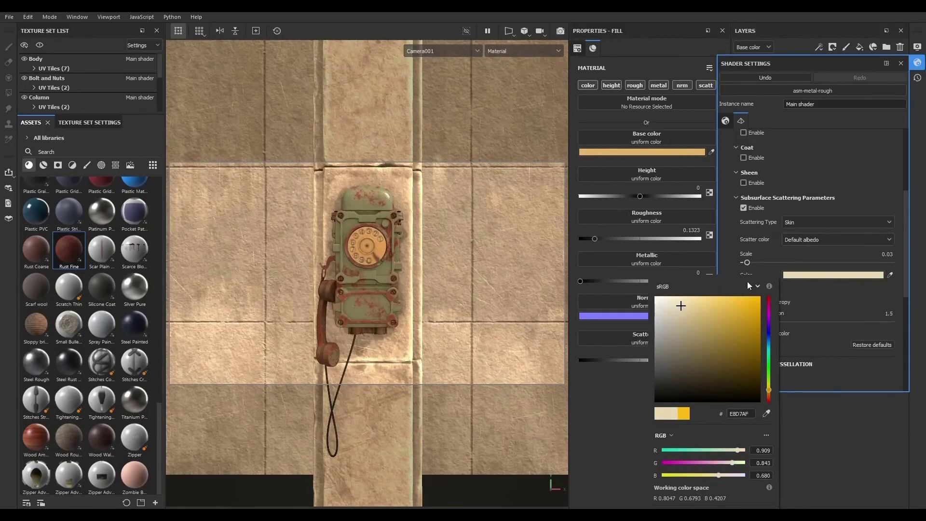
left_click(563, 31)
left_click(563, 30)
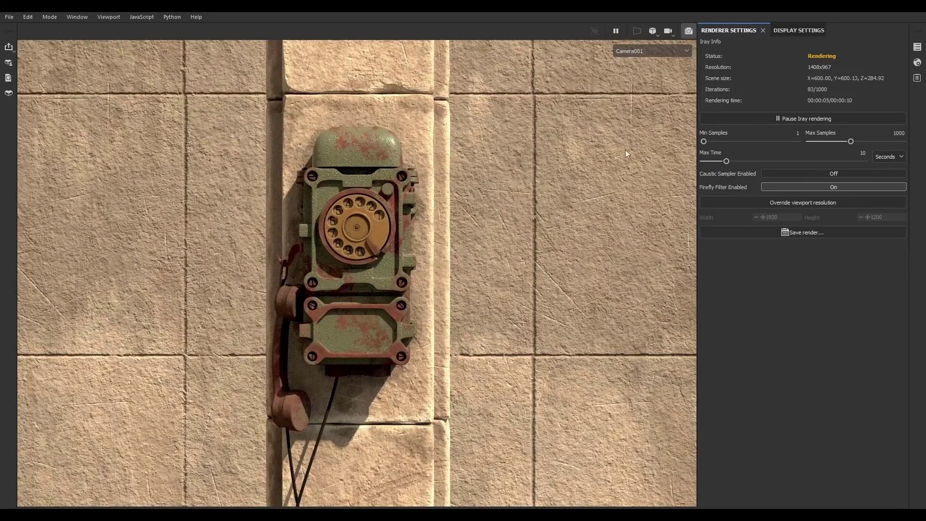
left_click(691, 30)
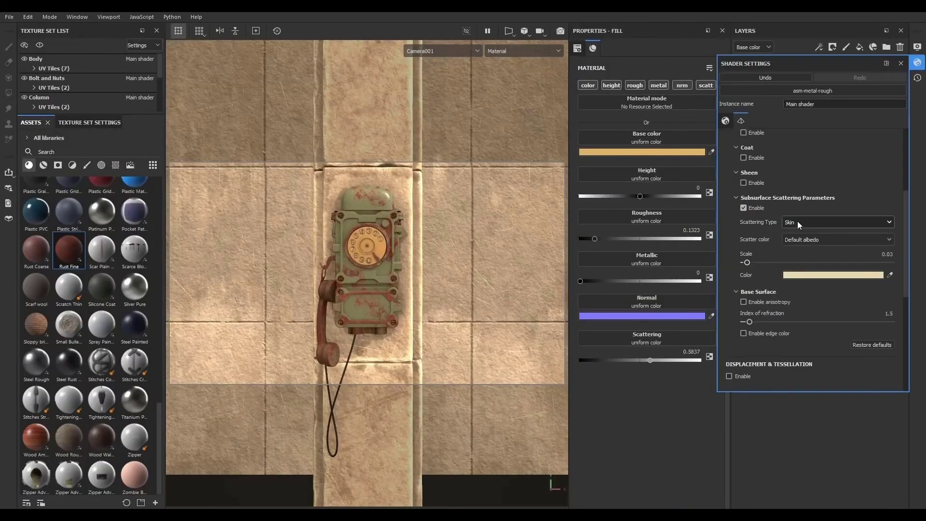
- Change the subsurface scattering type to Translucent and render with Iray again
left_click(799, 238)
left_click(800, 223)
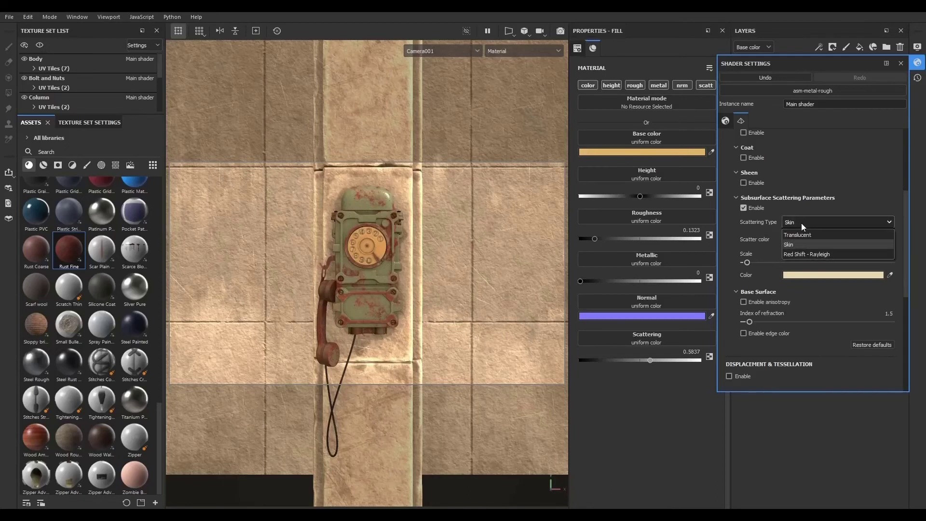
left_click(801, 234)
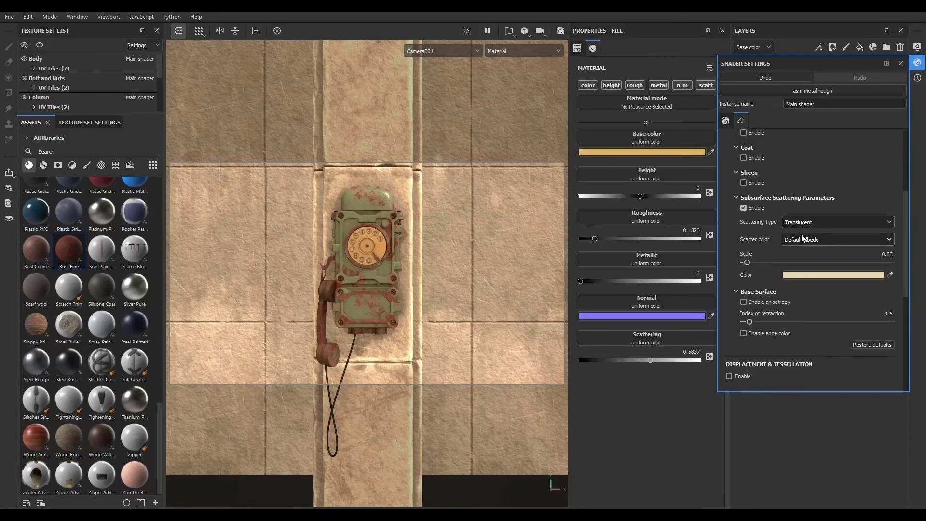
left_click(559, 31)
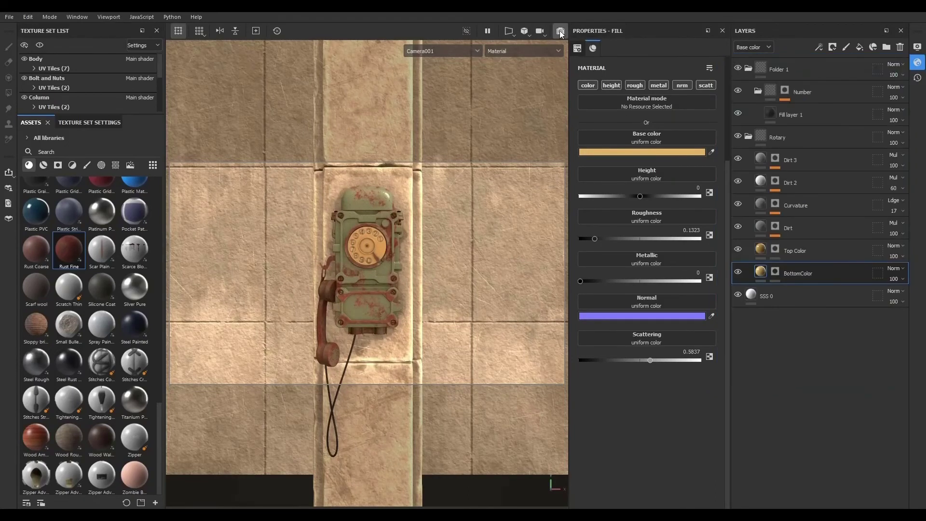
left_click(560, 30)
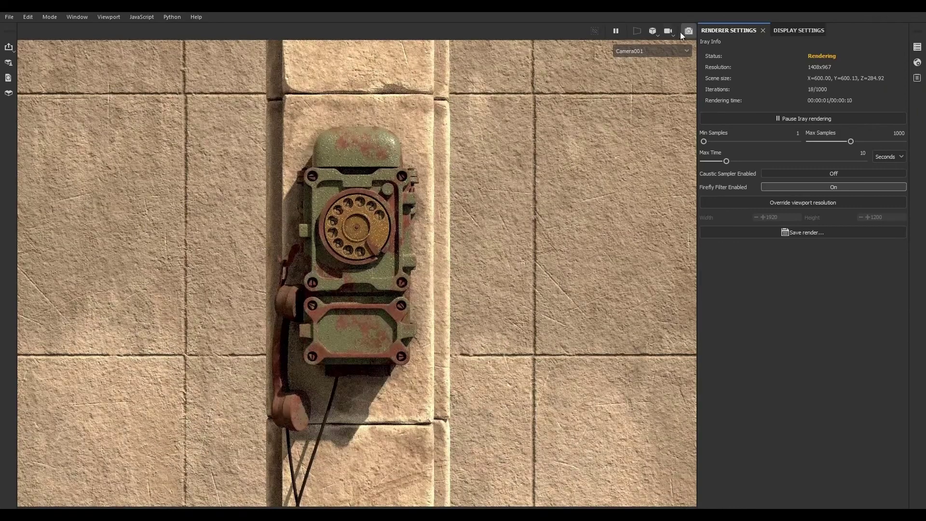
- Change the subsurface scattering type to Red Shift - Rayleigh and render the scene with Iray
left_click(688, 31)
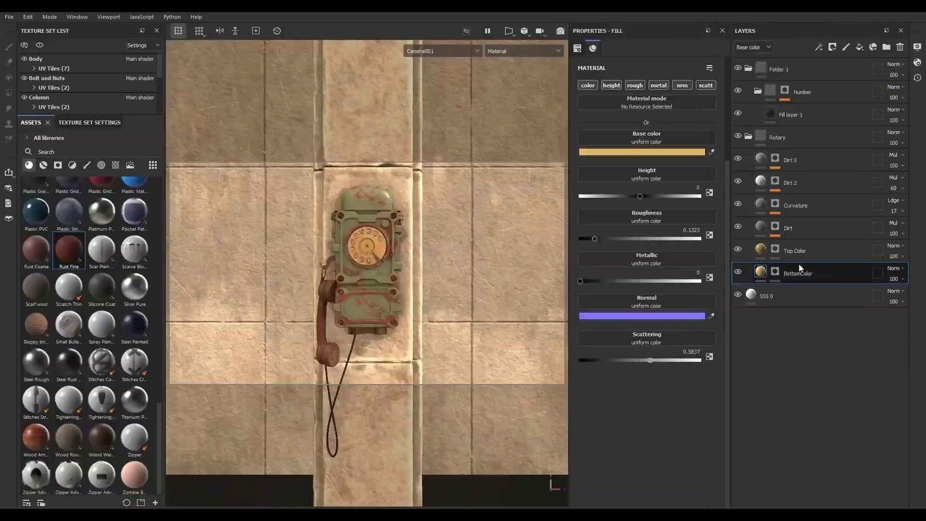
left_click(917, 63)
left_click(802, 222)
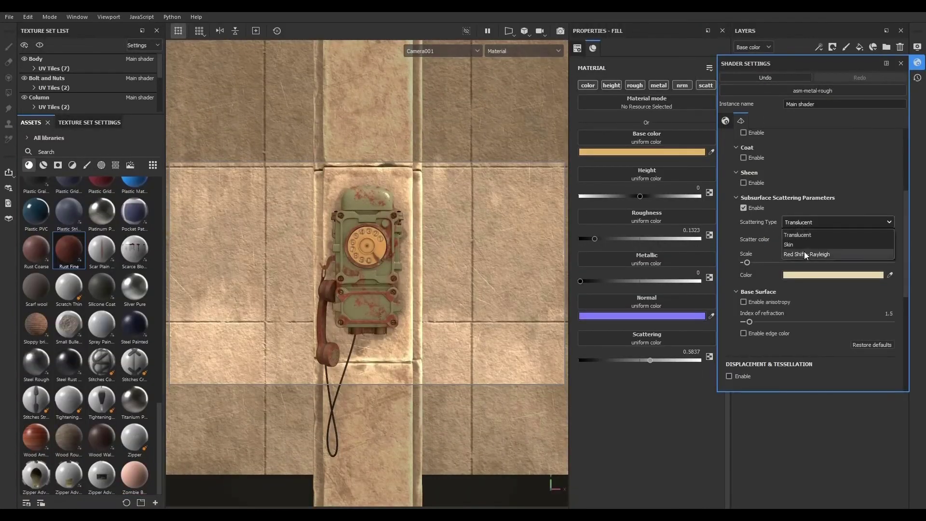
left_click(804, 251)
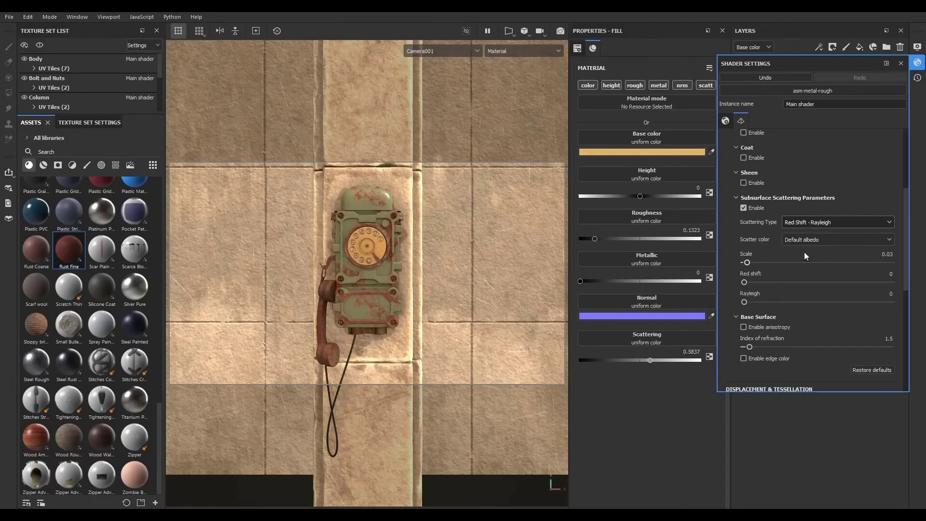
left_click(559, 31)
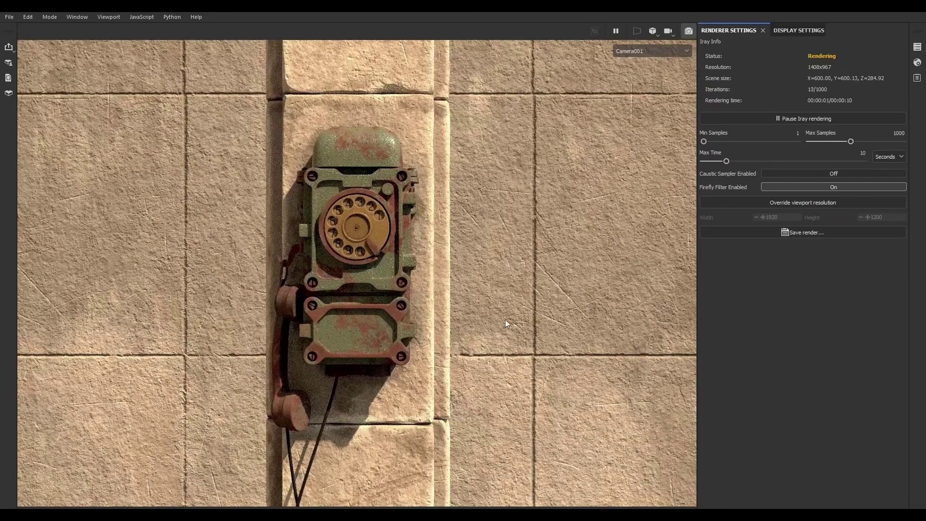
- Switch the subsurface scattering type to Skin and render with Iray again
left_click(690, 32)
left_click(918, 63)
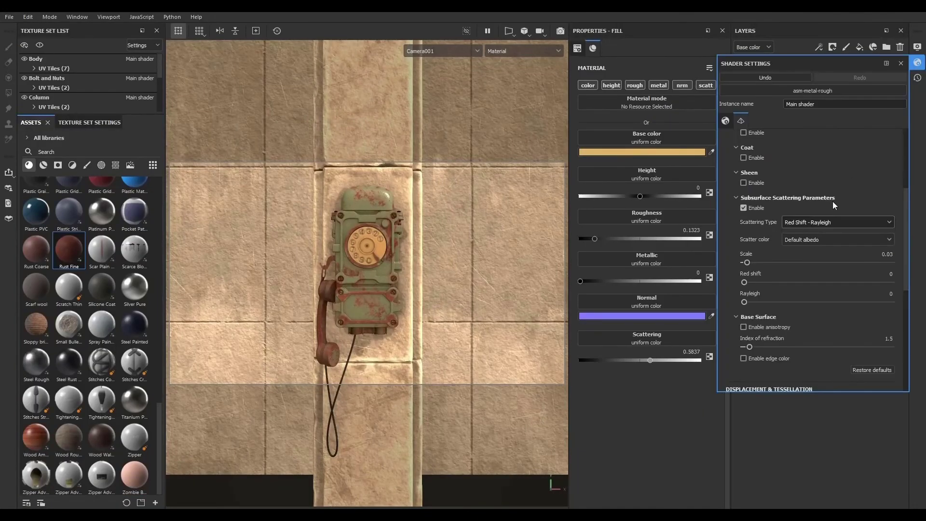
left_click(825, 221)
left_click(807, 241)
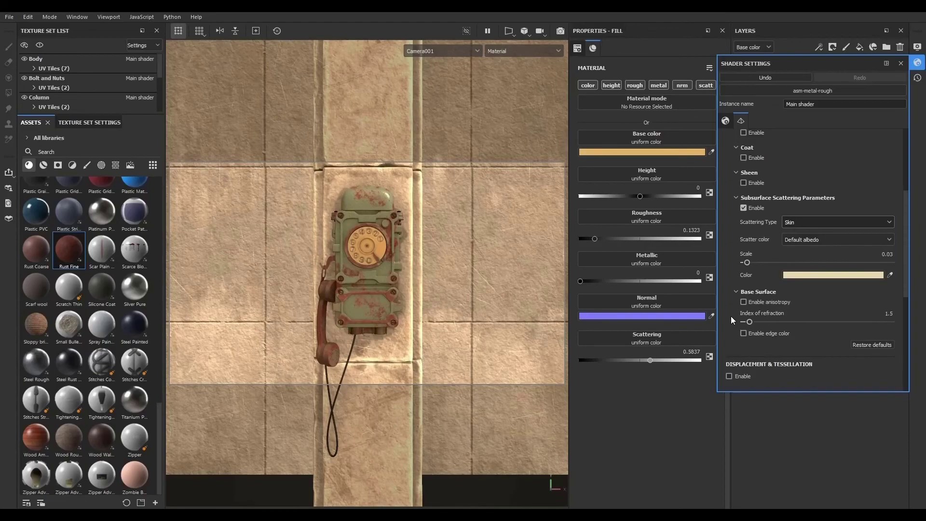
left_click(917, 64)
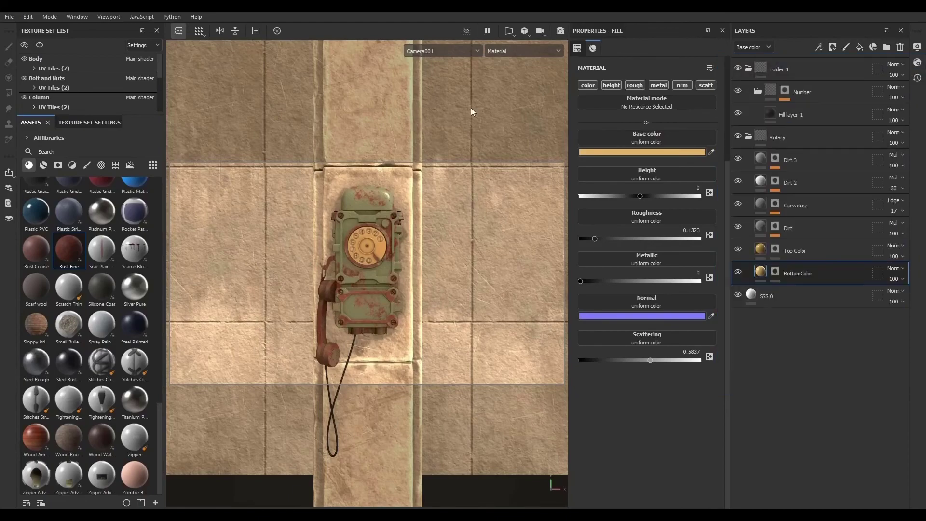
left_click(559, 32)
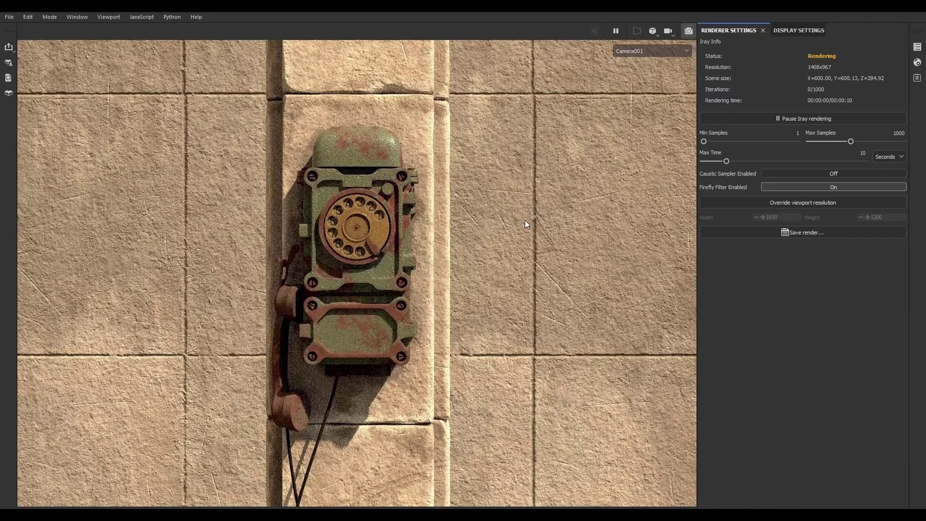
- In the display settings, collapse Color Correction and set the camera aperture to 0.5
left_click(811, 30)
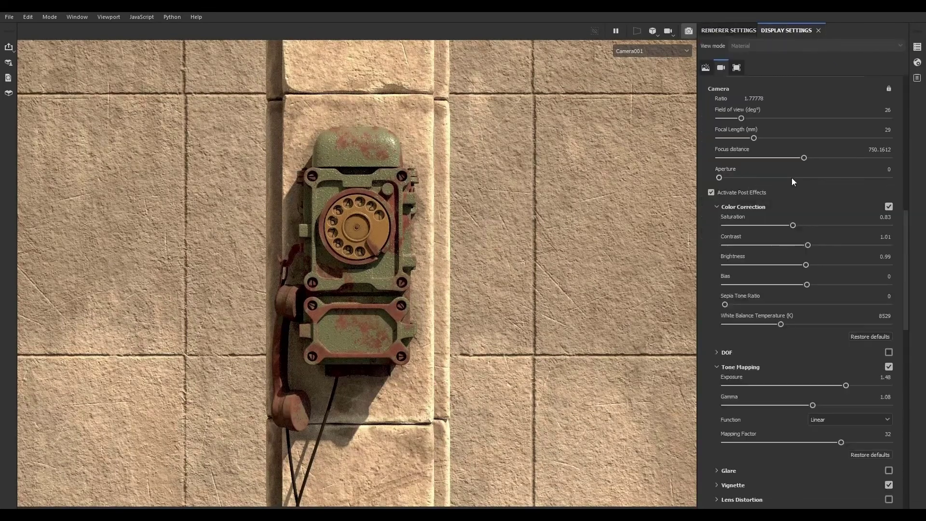
left_click(716, 207)
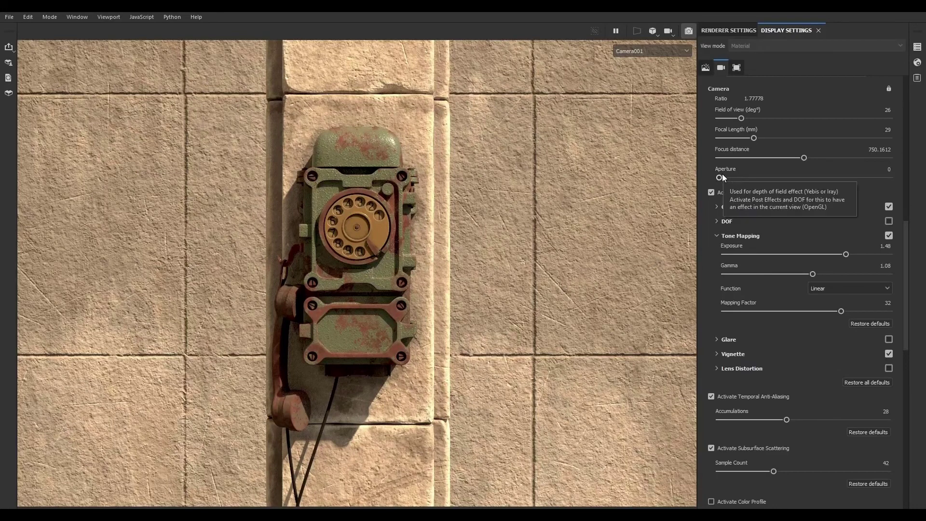
left_click(880, 168)
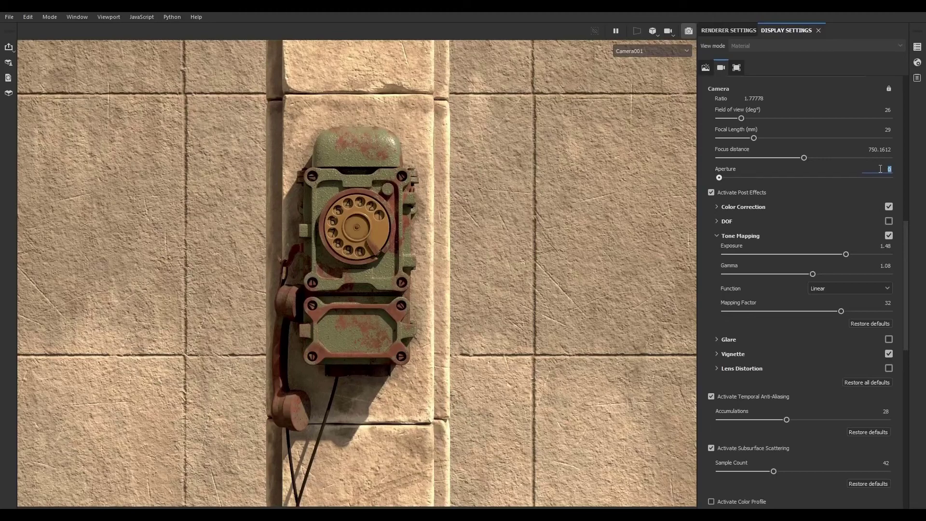
type("0.2")
key("Return")
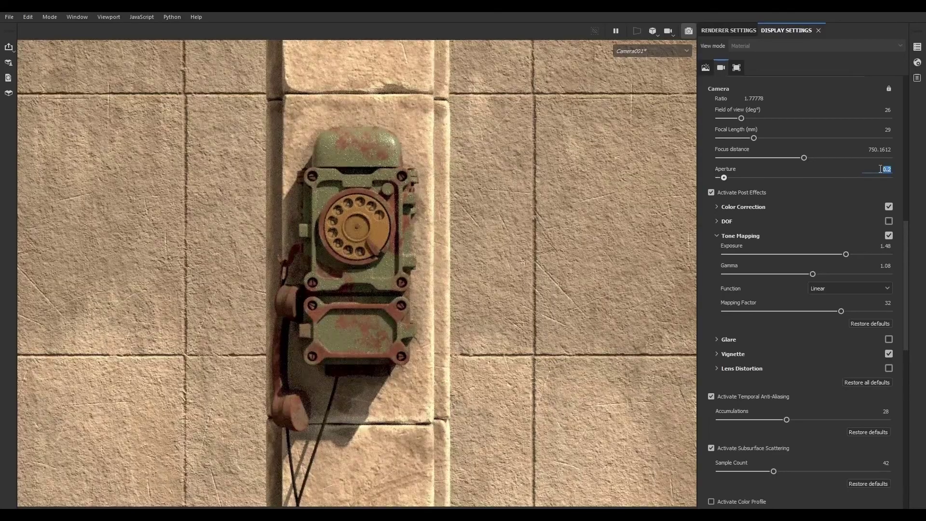
type("0.5")
key("Return")
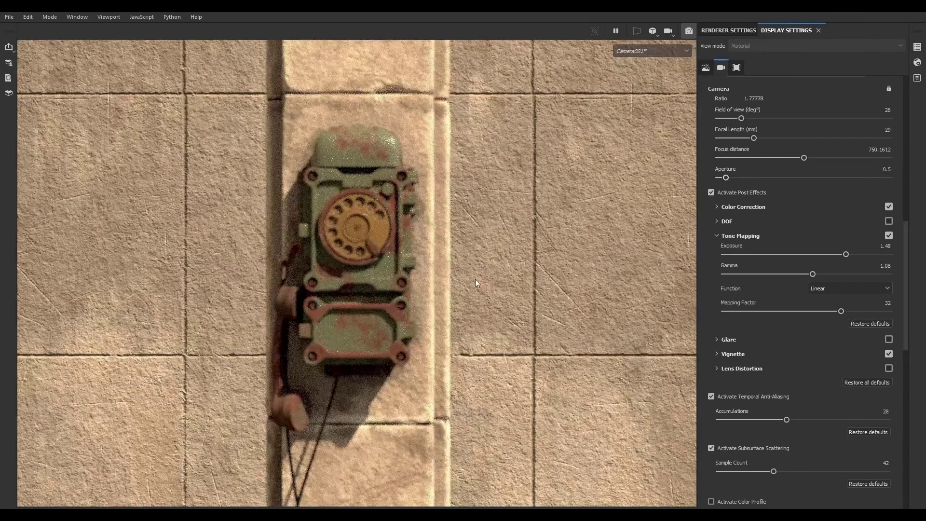
- Set the camera focus distance by picking the rotary dial in the render
middle_click(353, 293, "ctrl")
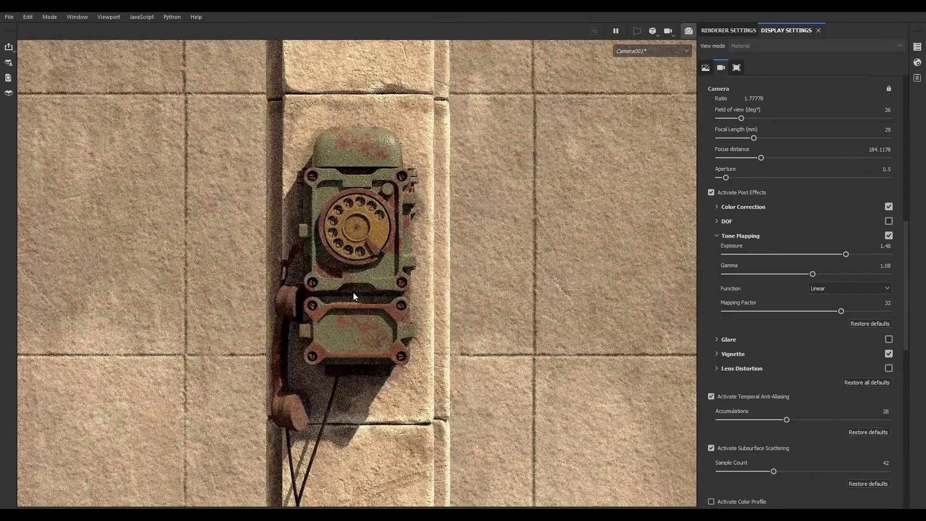
middle_click(352, 233, "ctrl")
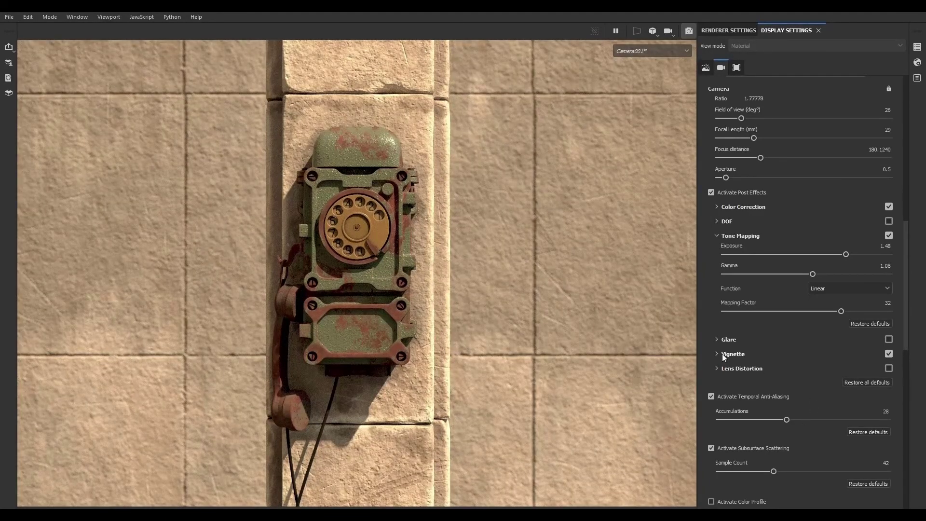
- Expand the Vignette effect and raise its strength to about 0.59
scroll(718, 338, "down", 3)
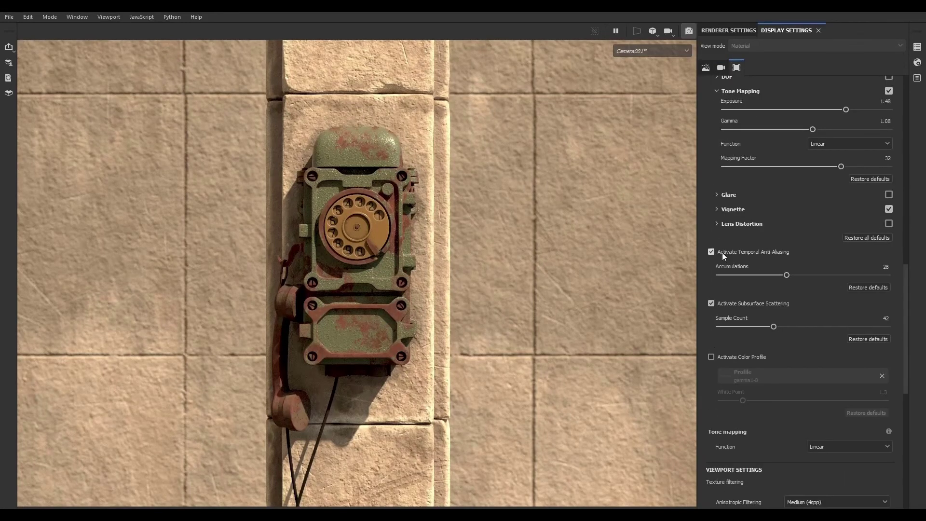
left_click(718, 209)
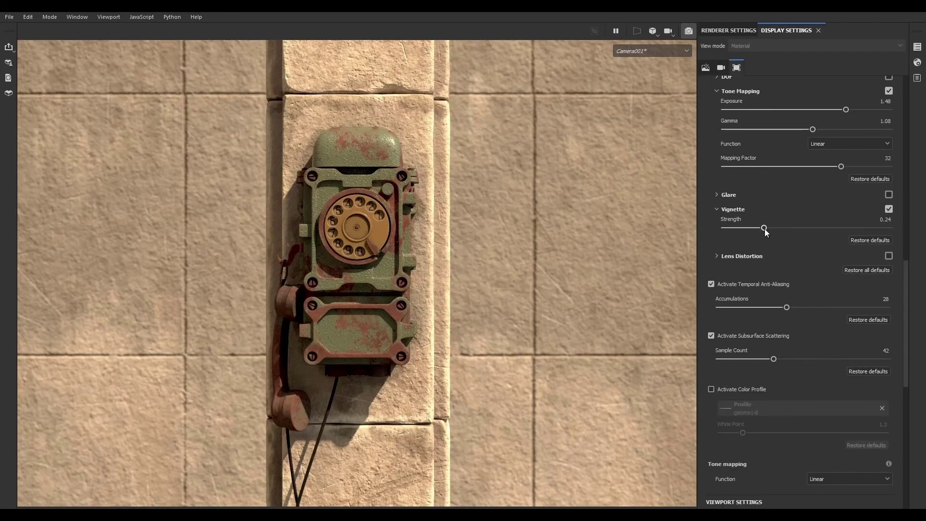
left_click_drag(766, 227, 822, 228)
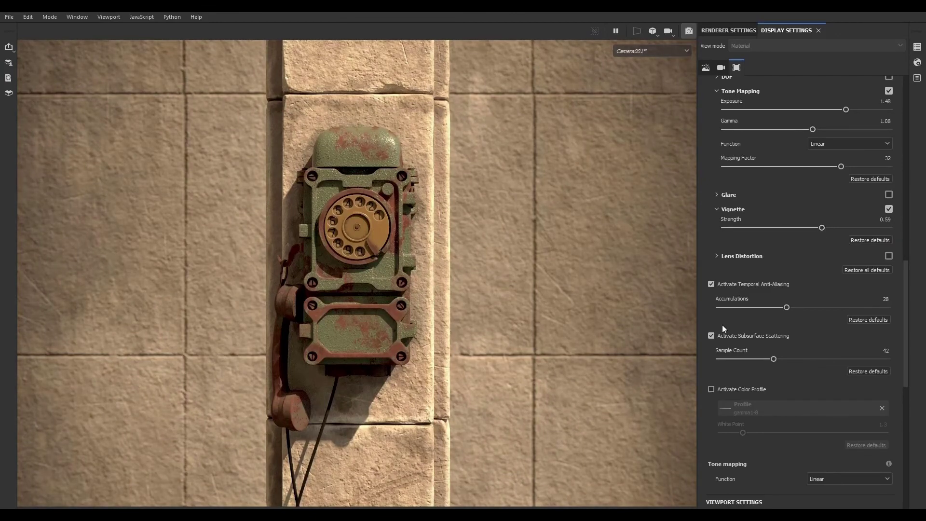
- Raise the tone mapping exposure to about 1.84
scroll(722, 325, "up", 1)
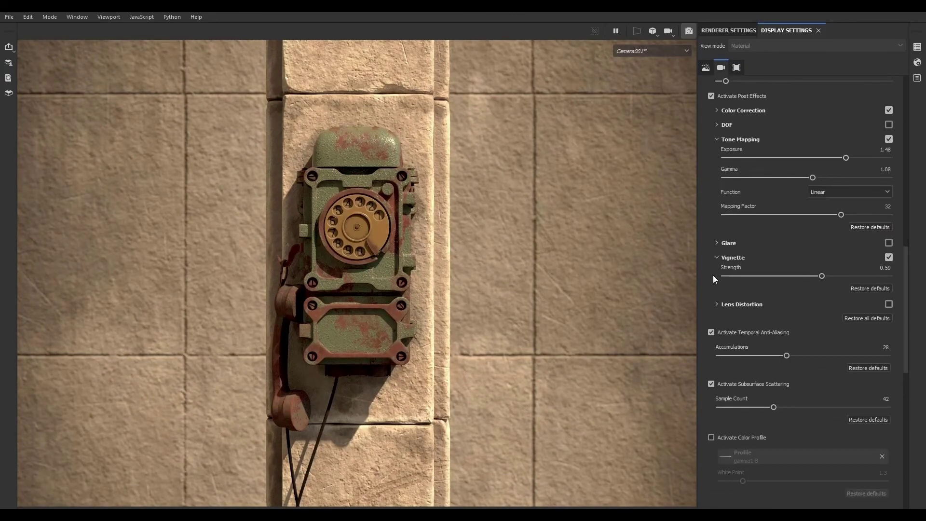
scroll(713, 268, "up", 1)
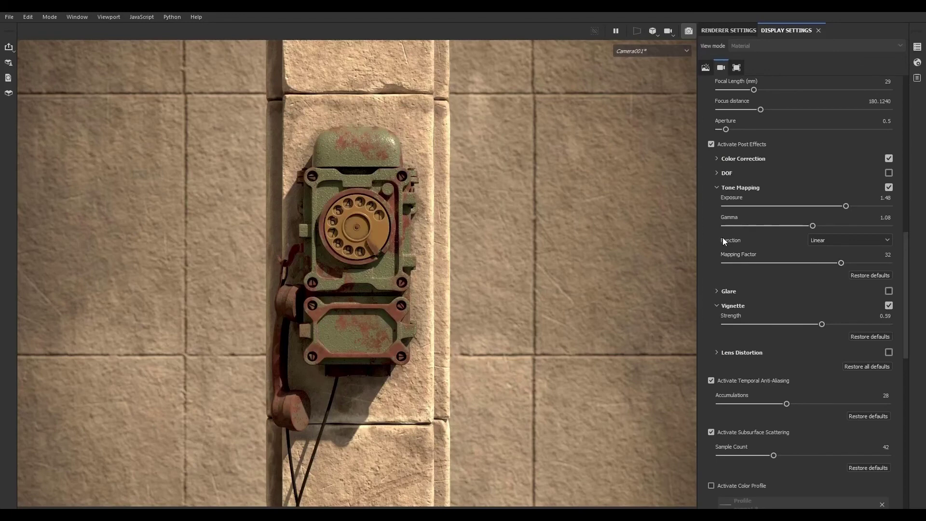
scroll(723, 237, "up", 1)
left_click_drag(846, 254, 885, 257)
- Expand Color Correction and lower saturation to about 0.75 and brightness to about 0.85, with contrast about 1.02
scroll(748, 175, "up", 4)
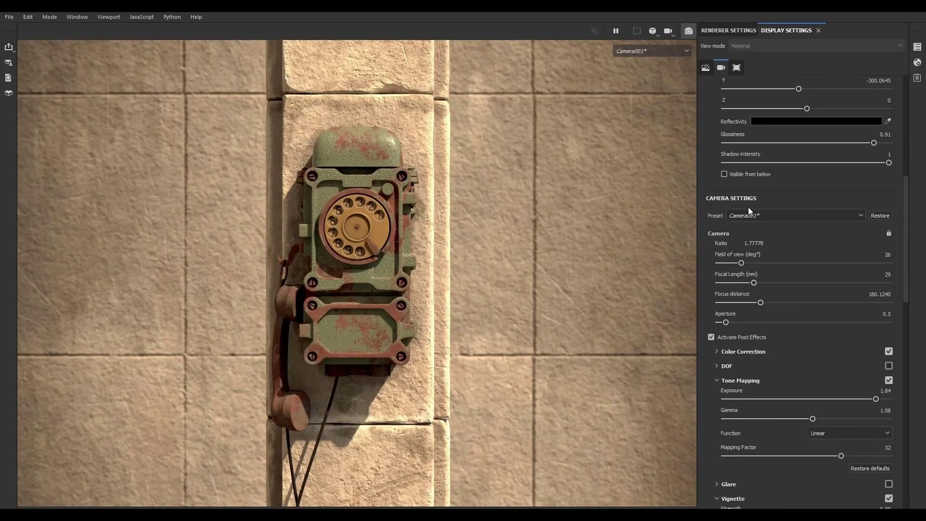
scroll(734, 297, "down", 1)
scroll(715, 350, "down", 1)
left_click(718, 304)
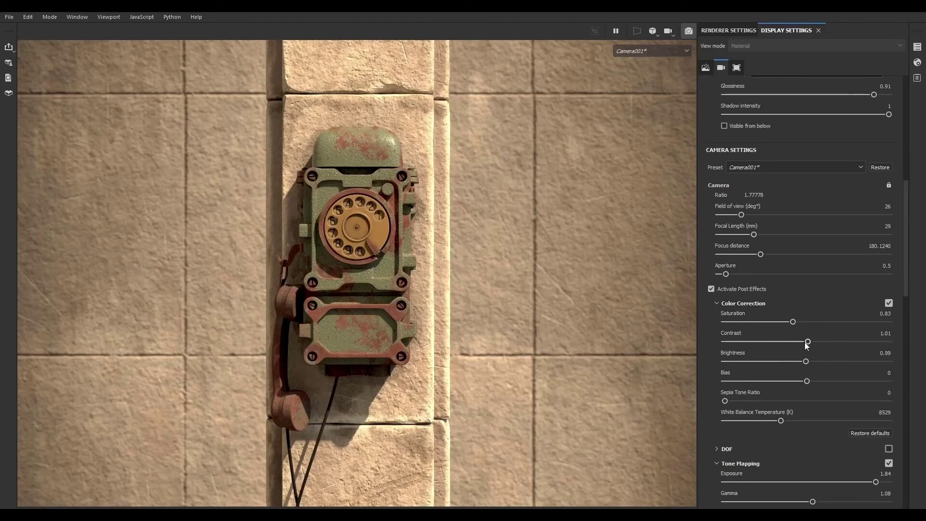
left_click(792, 322)
mouse_move(780, 321)
left_mouse_down()
mouse_move(771, 321)
mouse_move(780, 320)
left_mouse_up()
left_click_drag(807, 341, 795, 361)
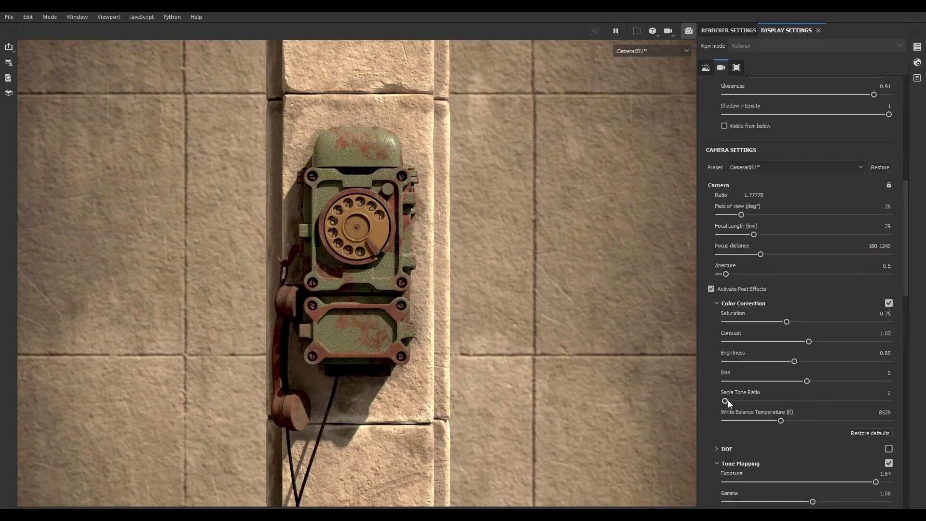
mouse_move(725, 401)
left_mouse_down()
mouse_move(754, 401)
mouse_move(725, 401)
left_mouse_up()
- Override the Iray viewport resolution and set it to 1920 by 1080
scroll(714, 332, "up", 10)
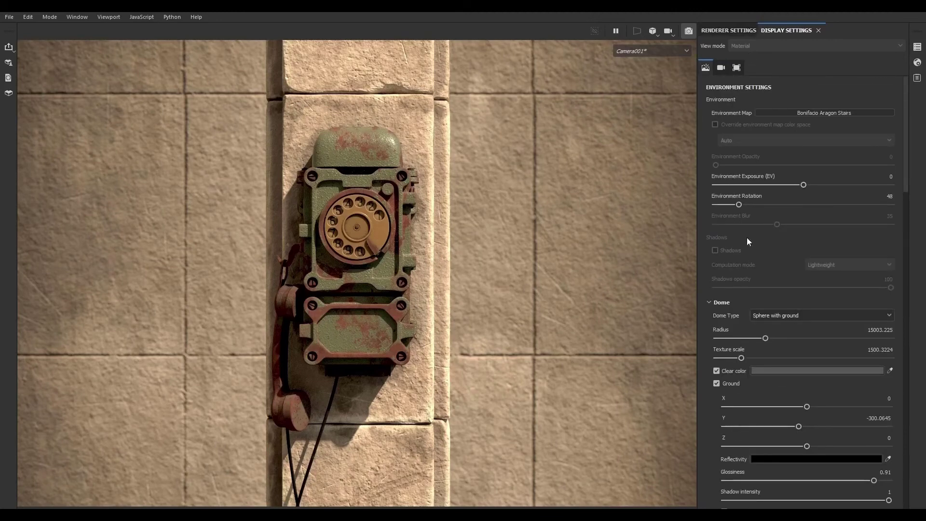
left_click(725, 30)
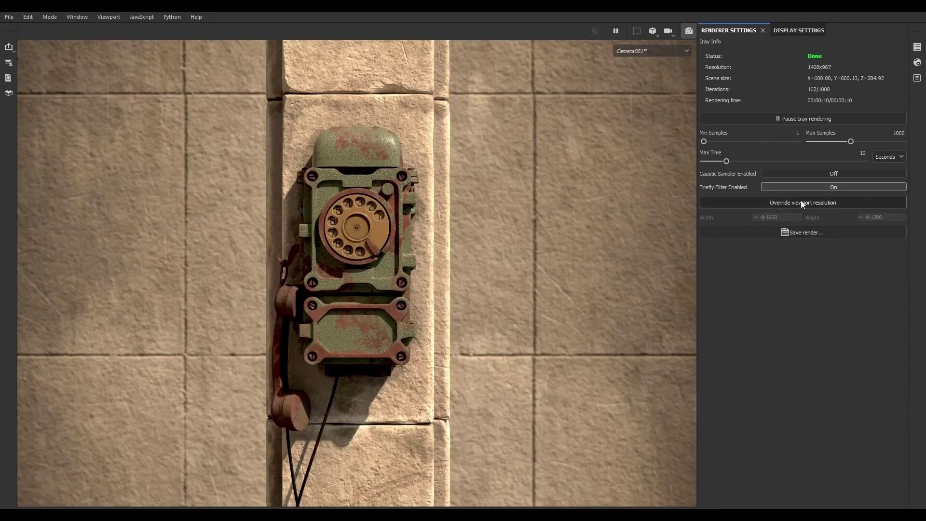
left_click(815, 202)
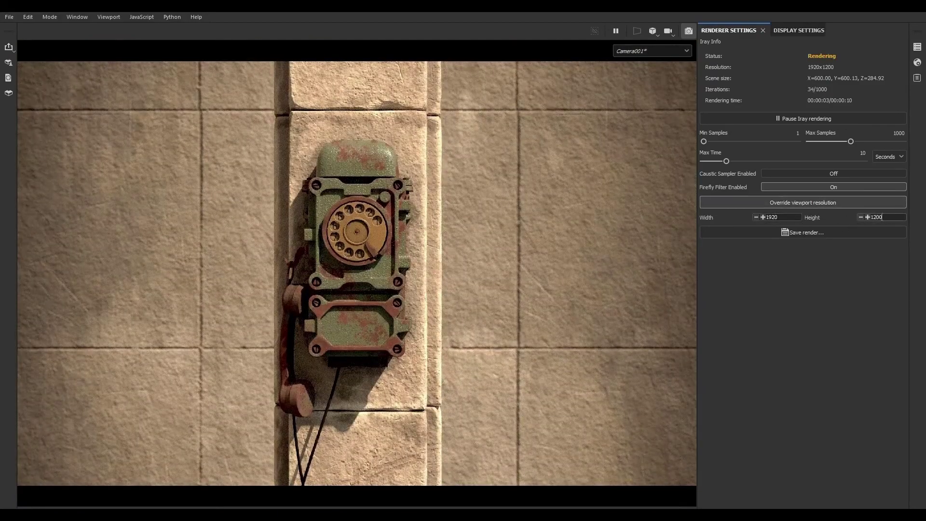
key("Tab")
type("1080")
key("Return")
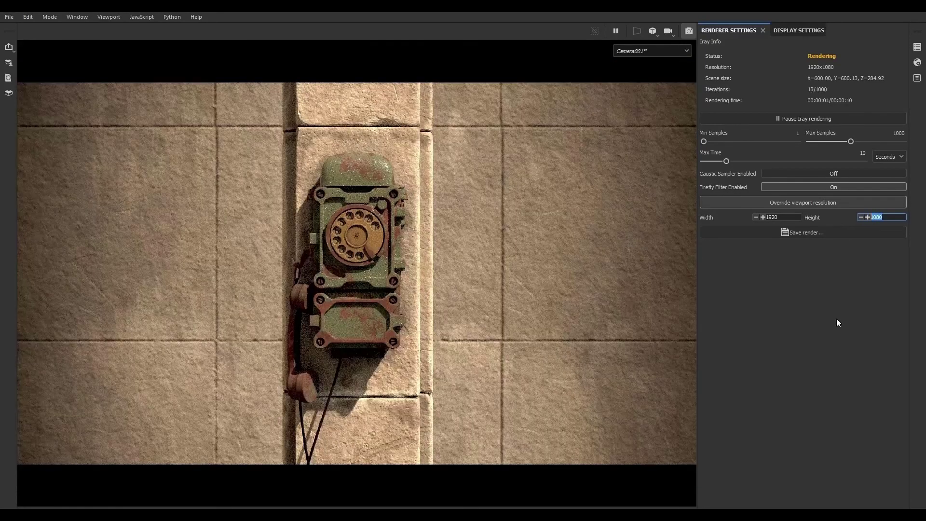
- Set the Iray maximum samples to 5000
left_click(837, 319)
left_click(887, 134)
type("5000")
key("Return")
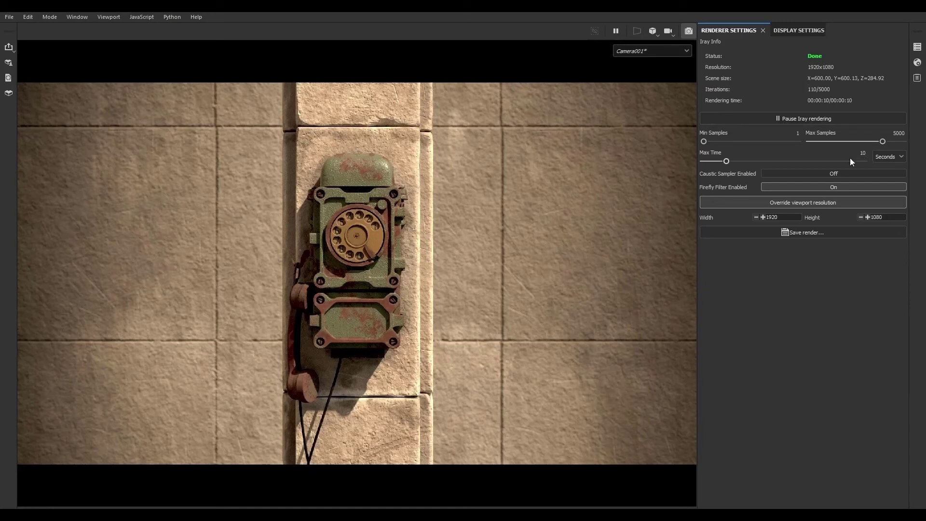
- Switch the maximum time unit to Minutes and back to Seconds
left_click(884, 159)
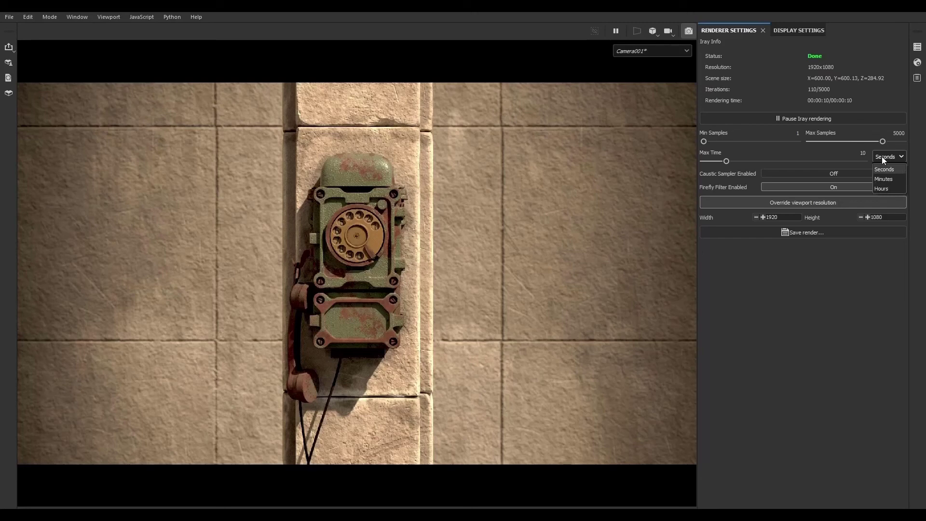
left_click(885, 179)
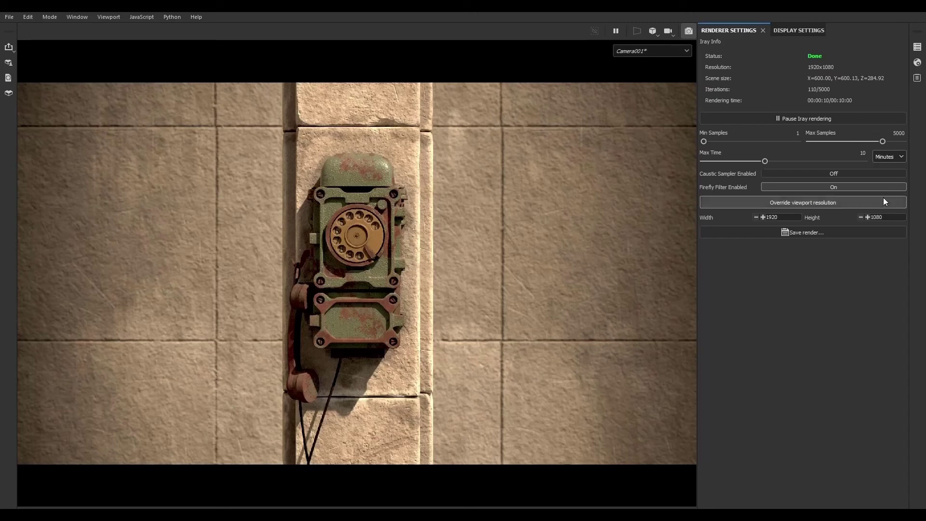
left_click(890, 154)
left_click(887, 167)
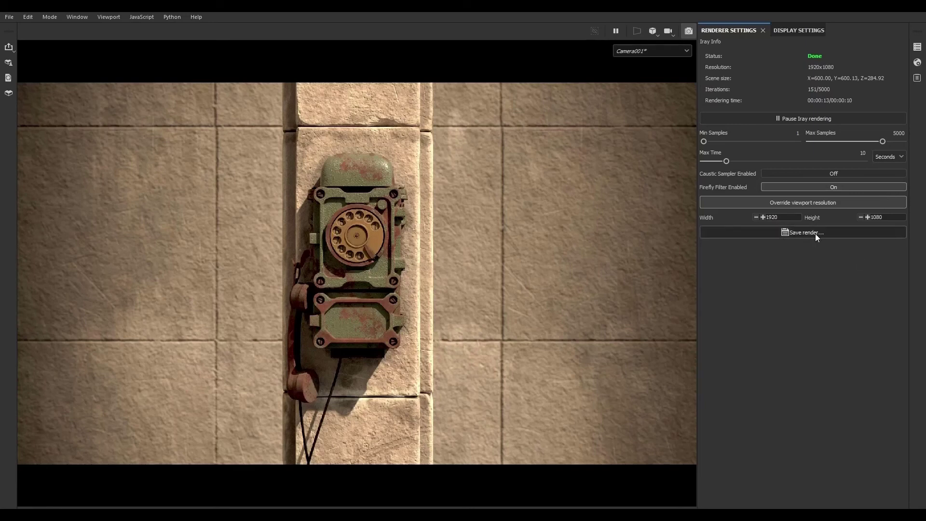
left_click(800, 232)
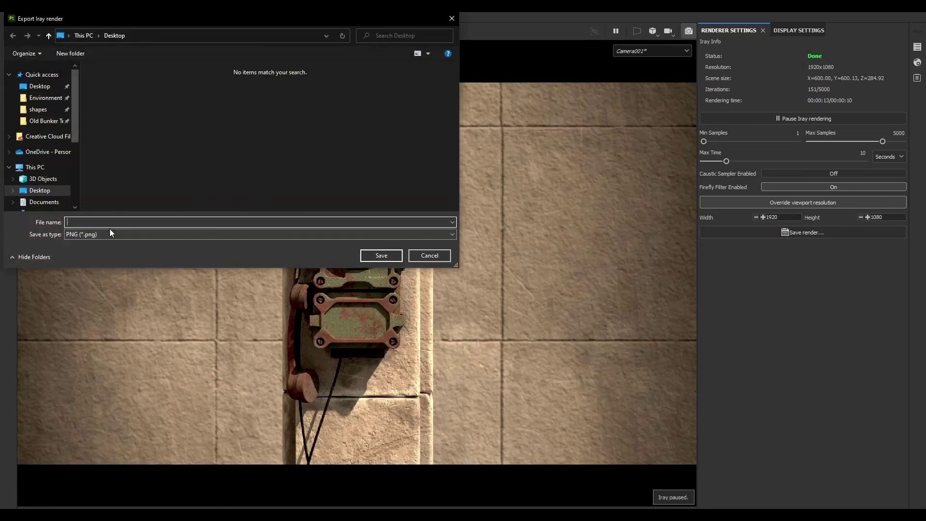
left_click(431, 256)
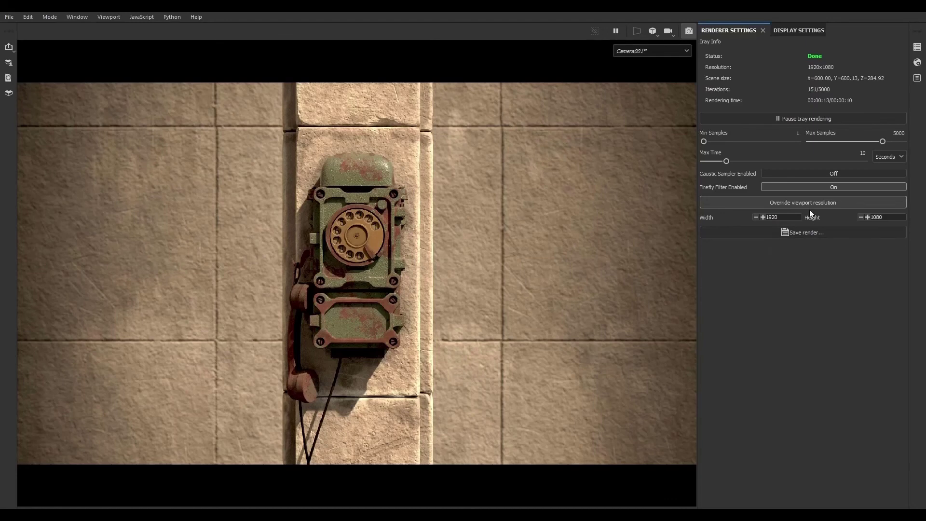
left_click(793, 31)
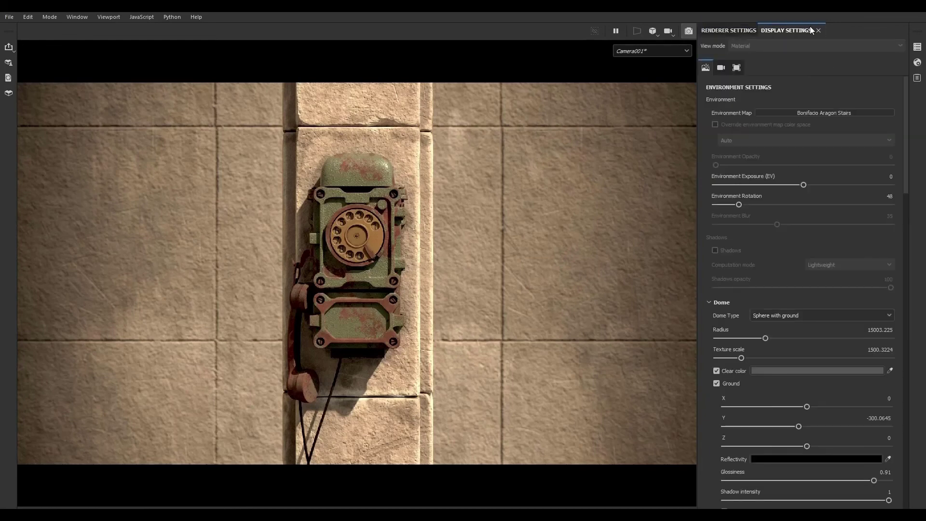
left_click(754, 32)
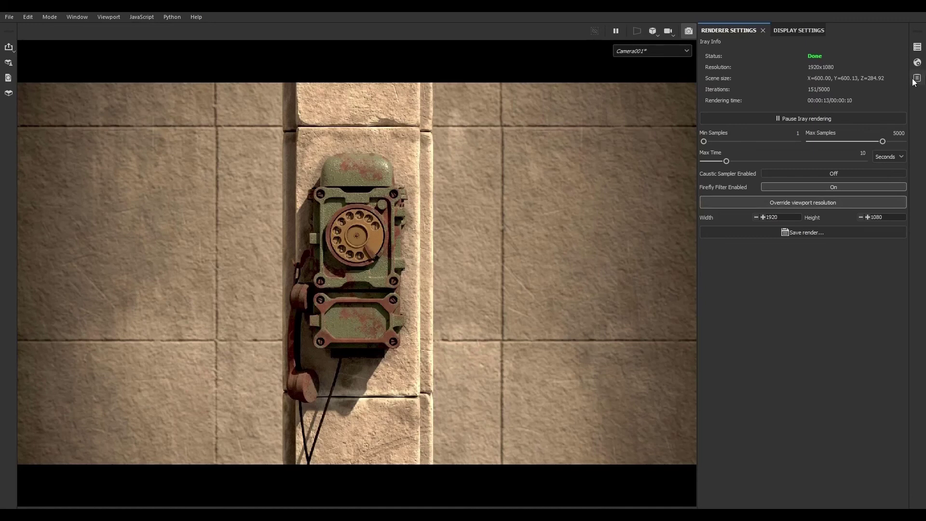
left_click(917, 64)
left_click(918, 63)
left_click(917, 48)
left_click(917, 48)
left_click(790, 232)
left_click(447, 256)
left_click(814, 233)
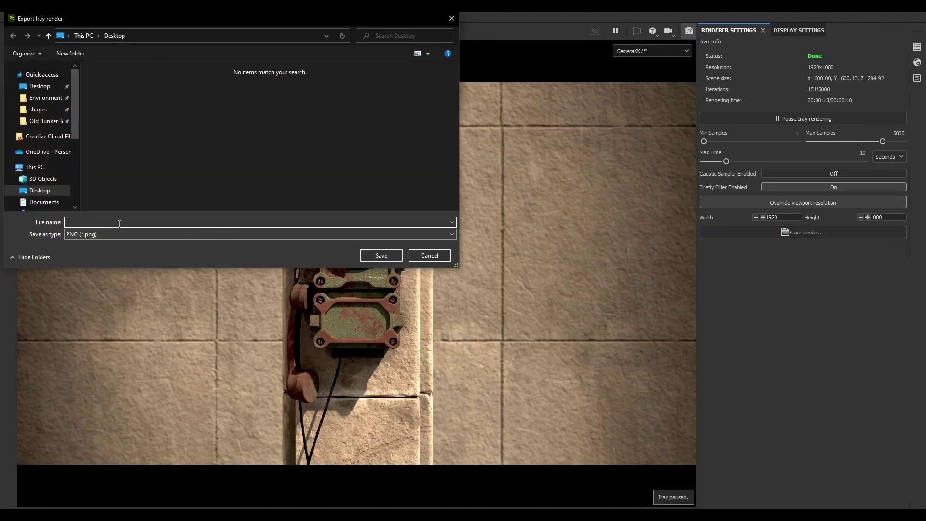
left_click(429, 256)
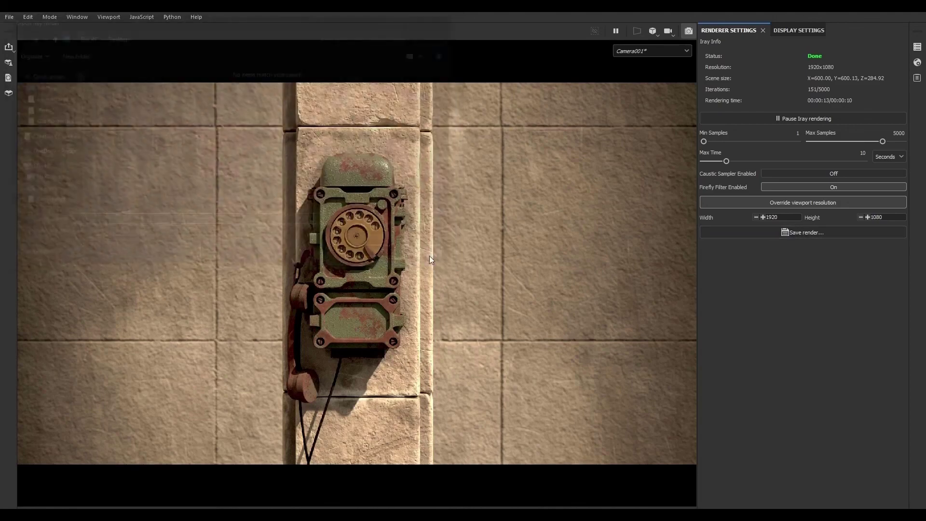
- Set the maximum render time unit to Minutes
left_click(889, 157)
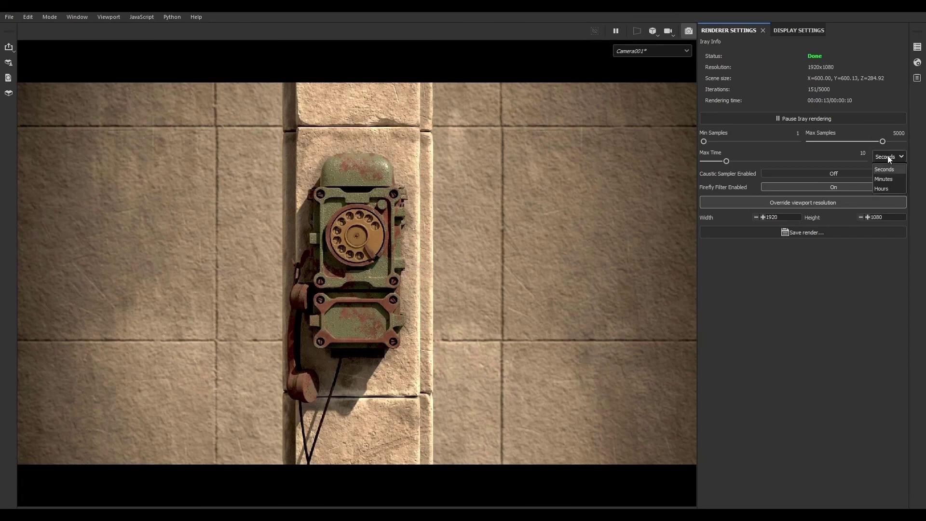
left_click(884, 179)
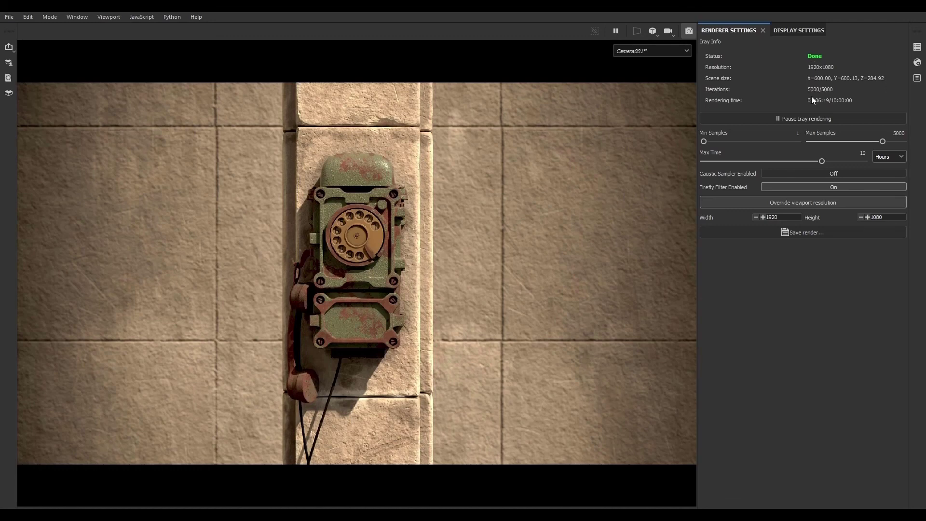
- Save the Iray render to the Desktop as 001.png and view the saved image full-screen
left_click(815, 233)
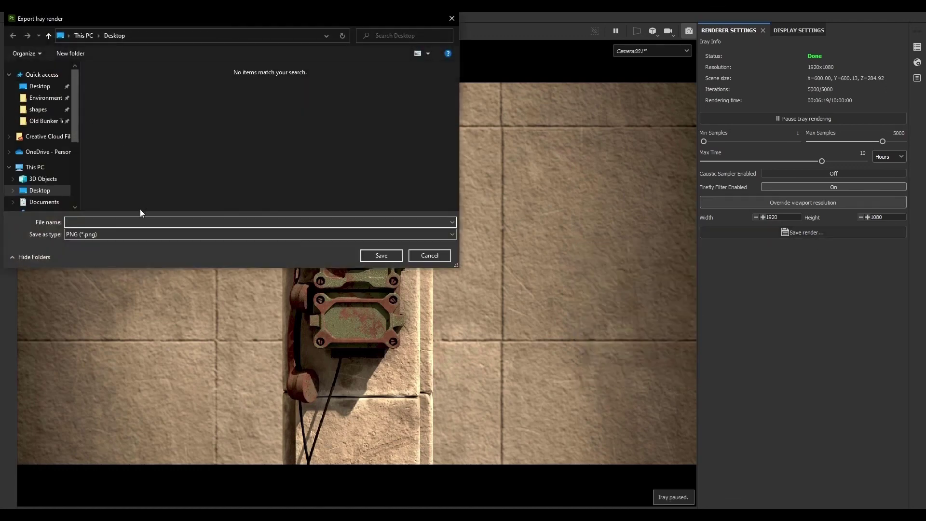
type("01")
left_click(378, 258)
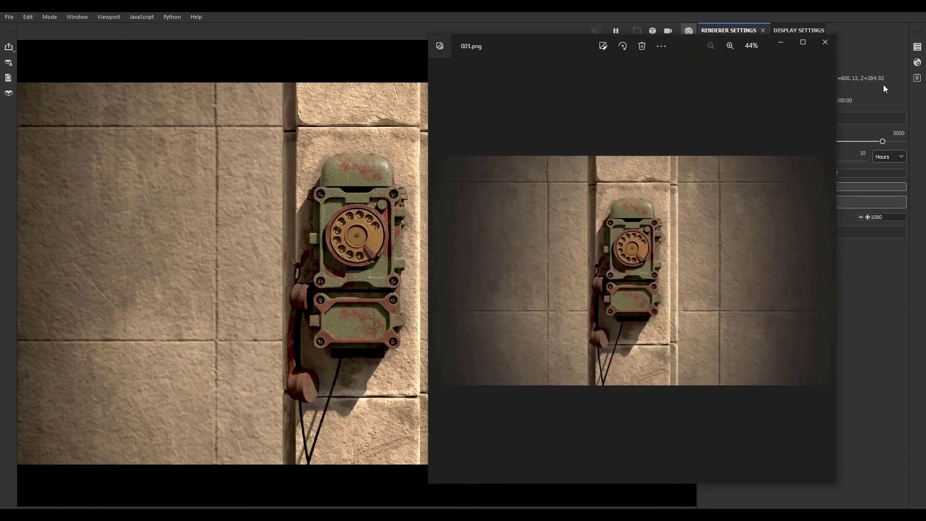
left_click(802, 42)
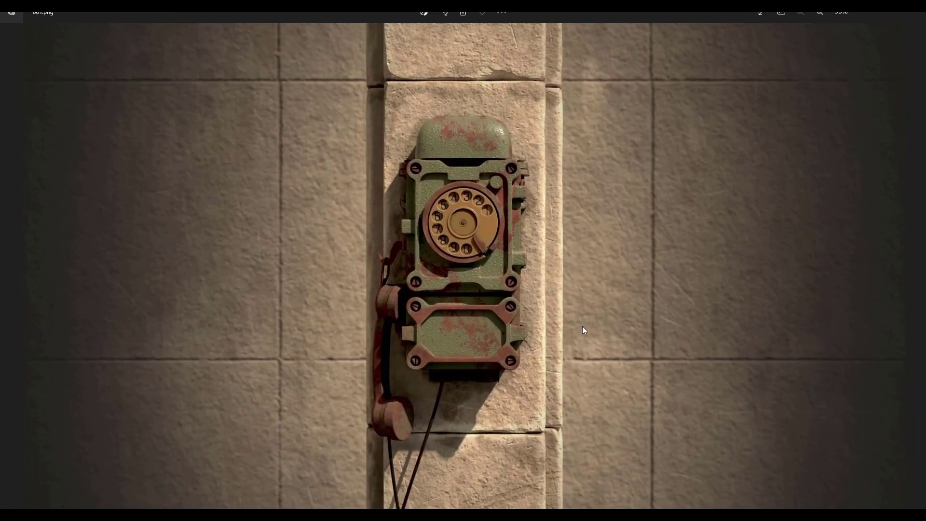
left_click(915, 15)
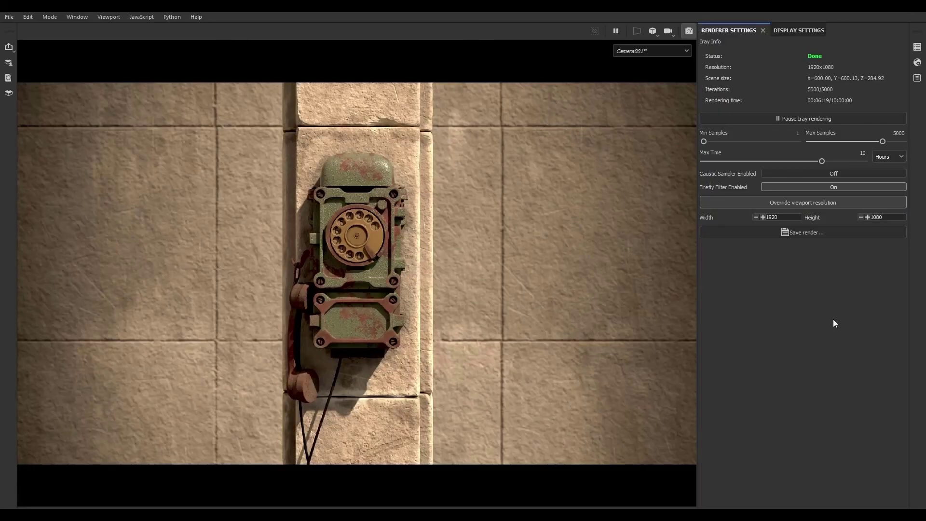
- Reduce the camera's Vignette strength post effect to 0.27 in the display settings
left_click(801, 30)
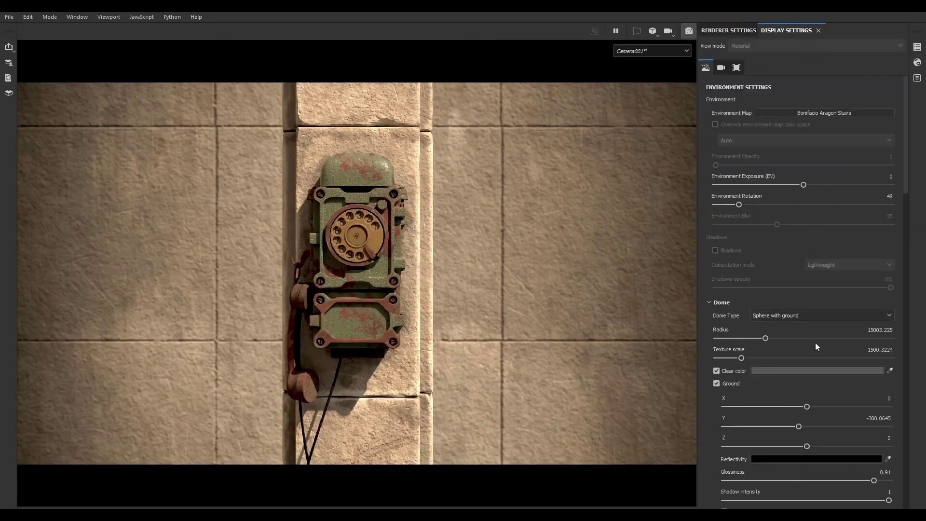
scroll(717, 413, "down", 5)
scroll(716, 412, "down", 3)
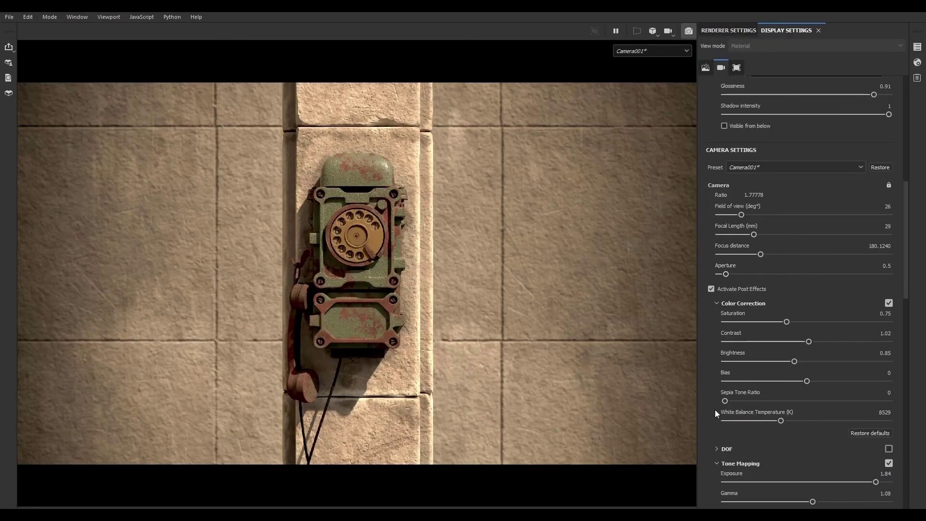
scroll(715, 409, "down", 2)
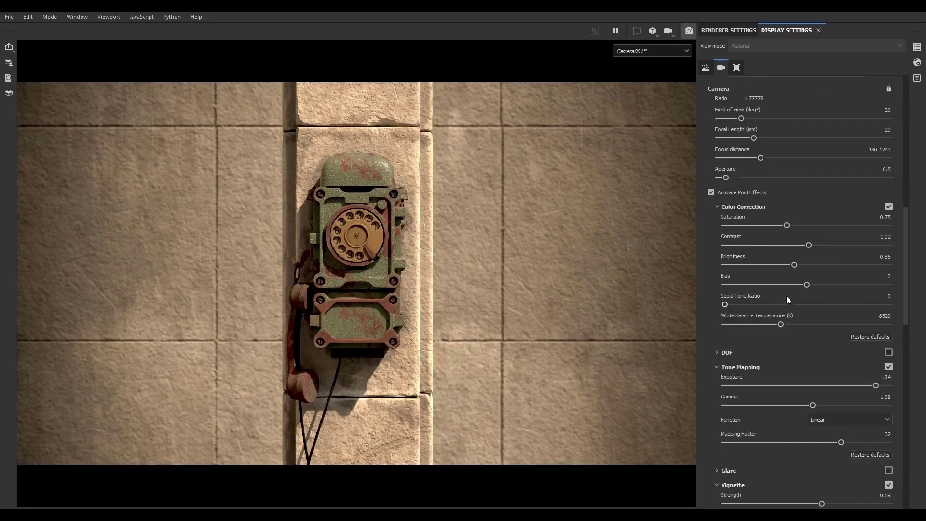
scroll(713, 394, "down", 3)
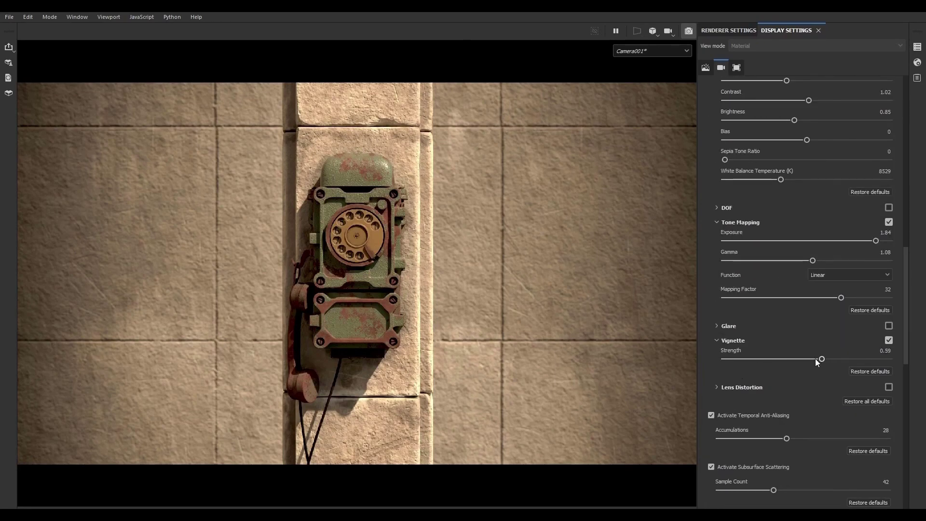
left_click_drag(821, 359, 768, 358)
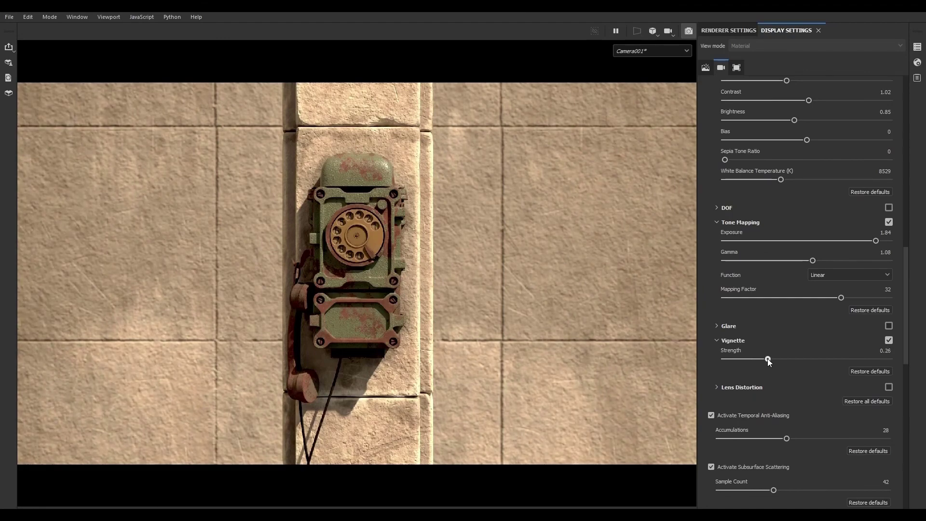
- Save the Iray render again, overwriting 001.png on the Desktop
left_click(726, 31)
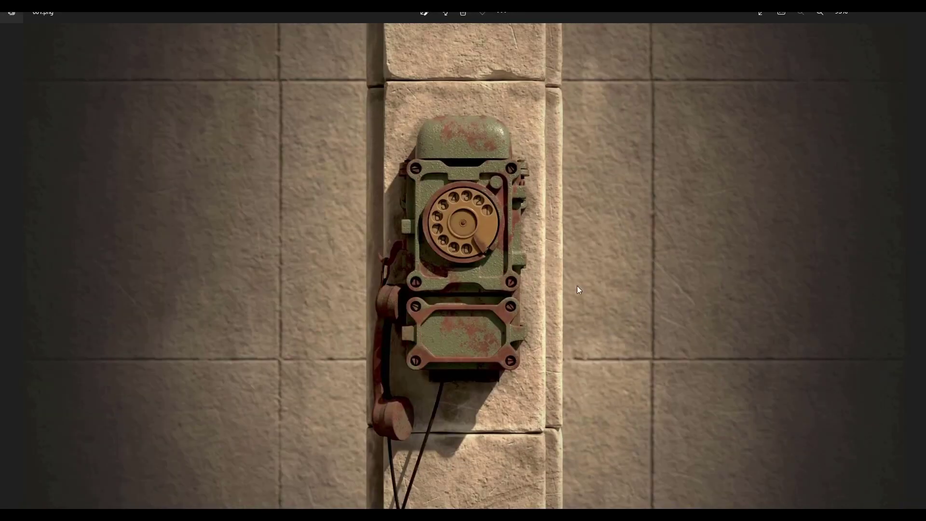
left_click(912, 14)
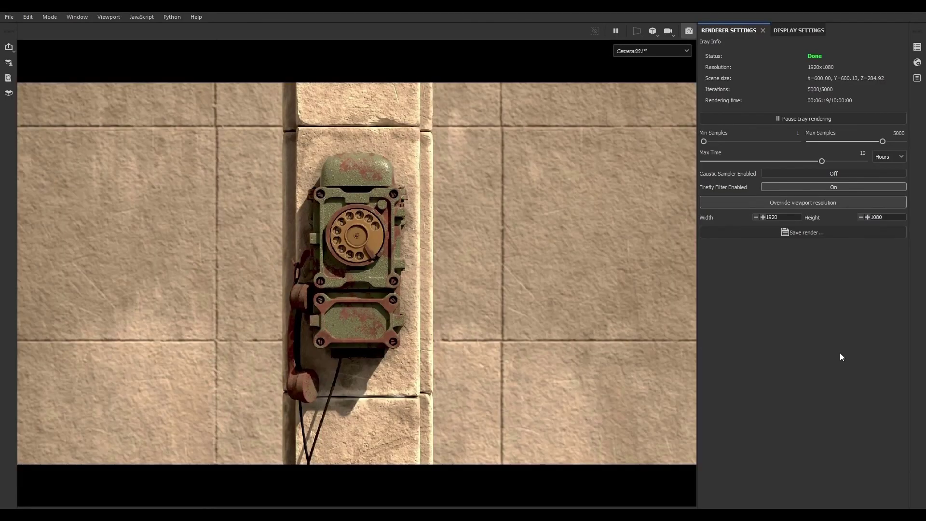
left_click(801, 235)
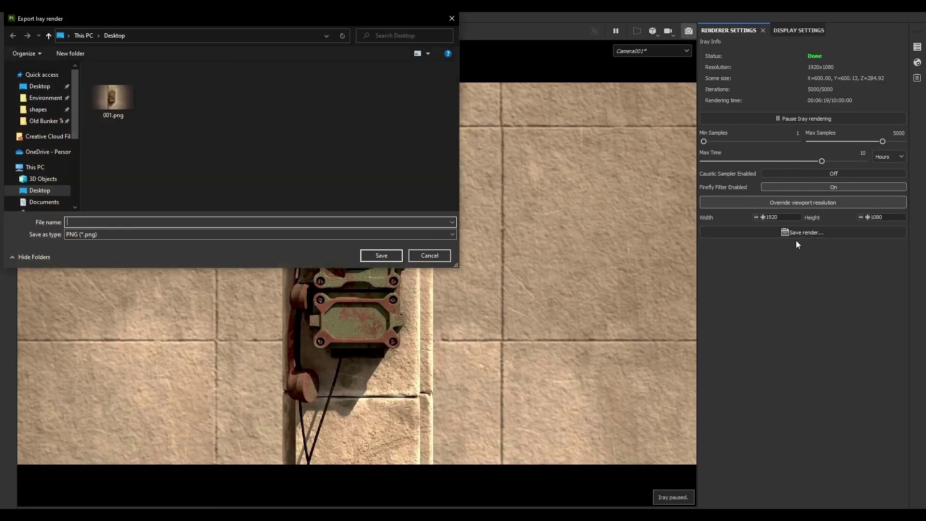
double_click(113, 97)
left_click(485, 265)
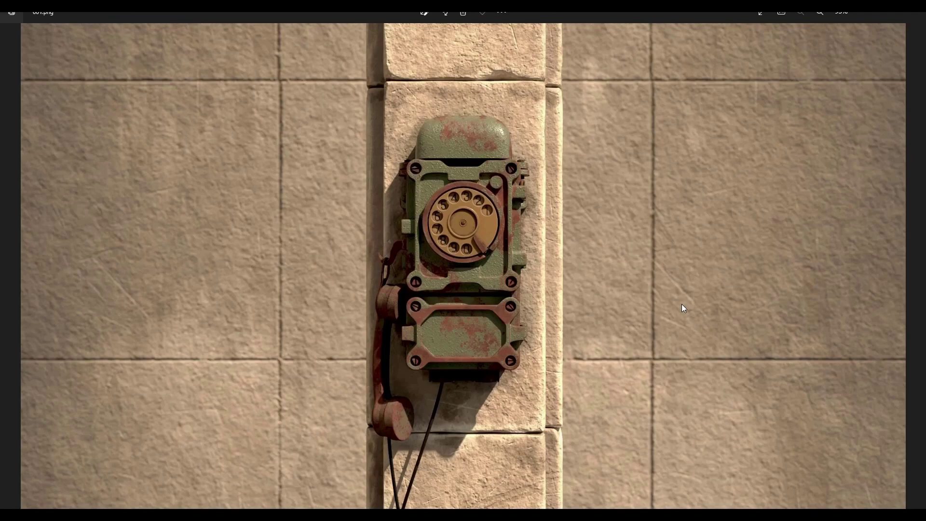
- Zoom into the saved render to inspect the telephone's dial, rust and surface details
scroll(515, 249, "up", 3)
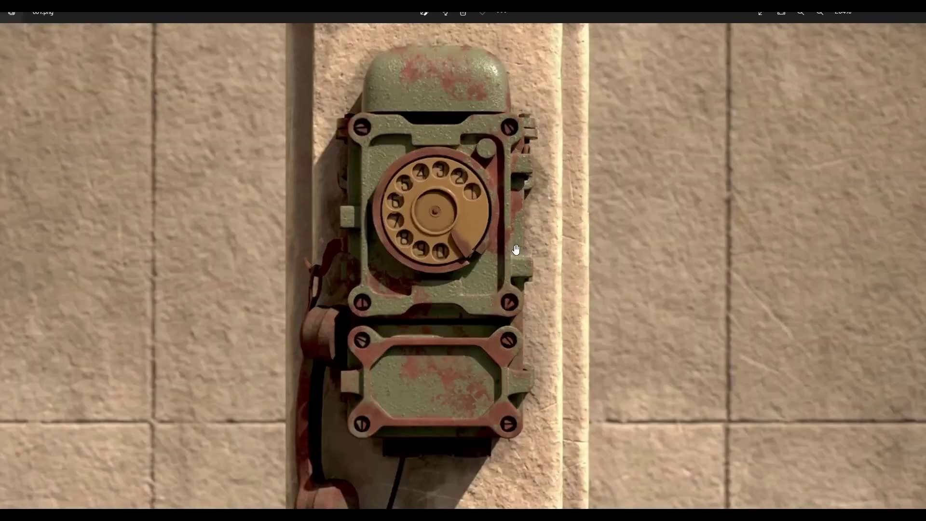
scroll(499, 262, "up", 4)
scroll(461, 217, "down", 4)
scroll(314, 366, "up", 5)
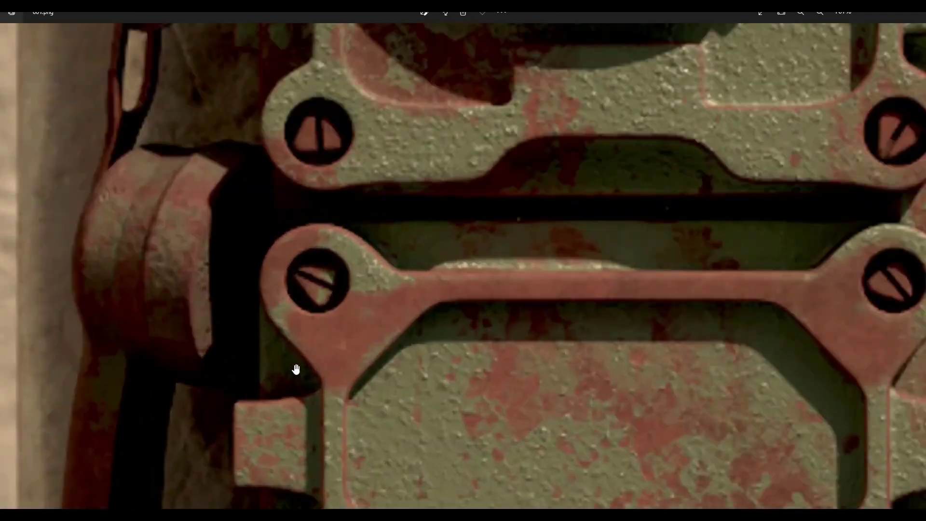
scroll(296, 369, "down", 6)
scroll(448, 311, "up", 4)
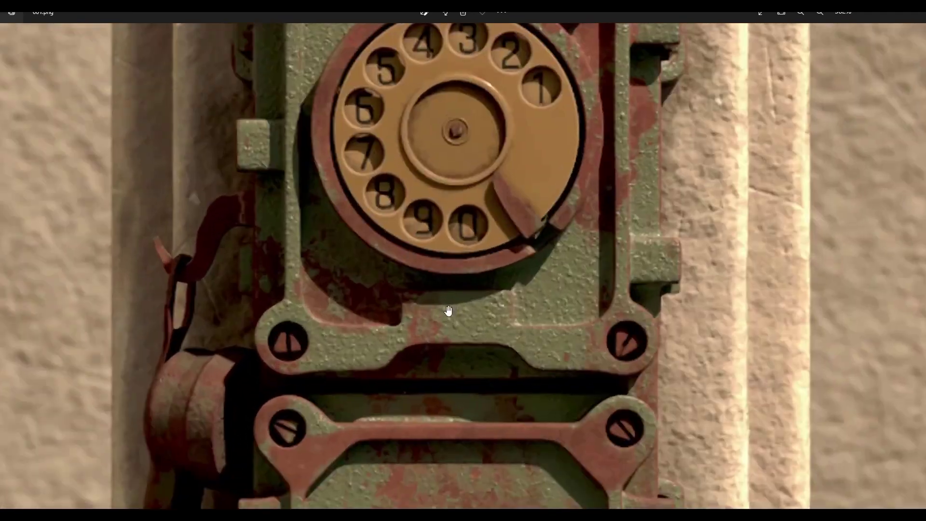
scroll(448, 311, "down", 6)
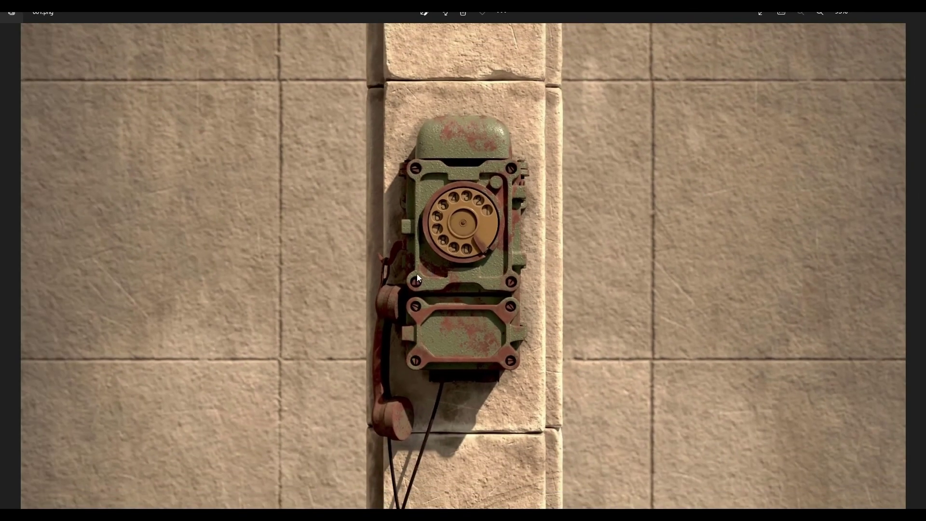
left_click(922, 14)
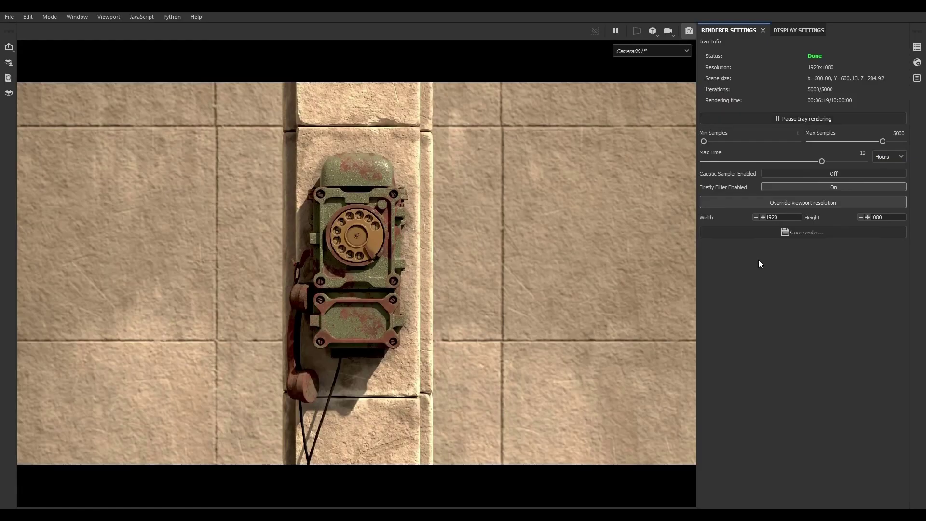
- Leave the Iray render view and save the project
left_click(694, 31)
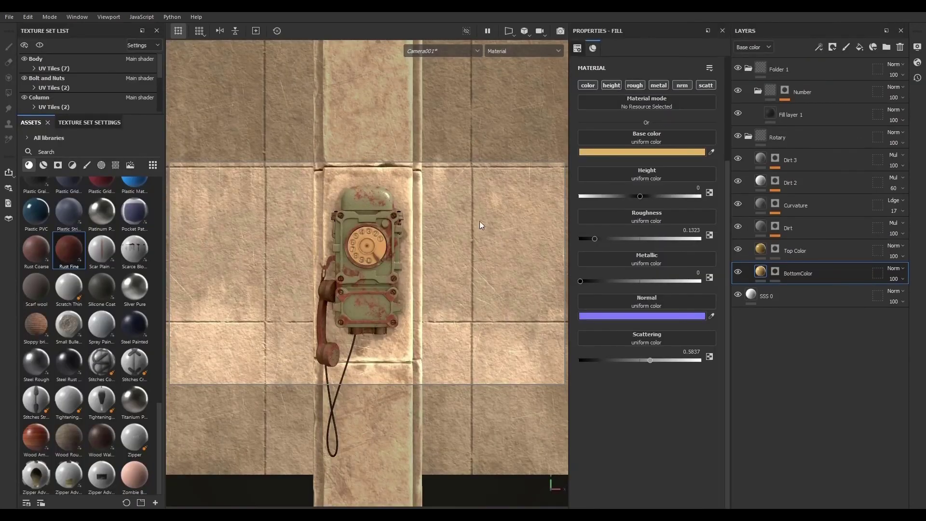
left_click(9, 17)
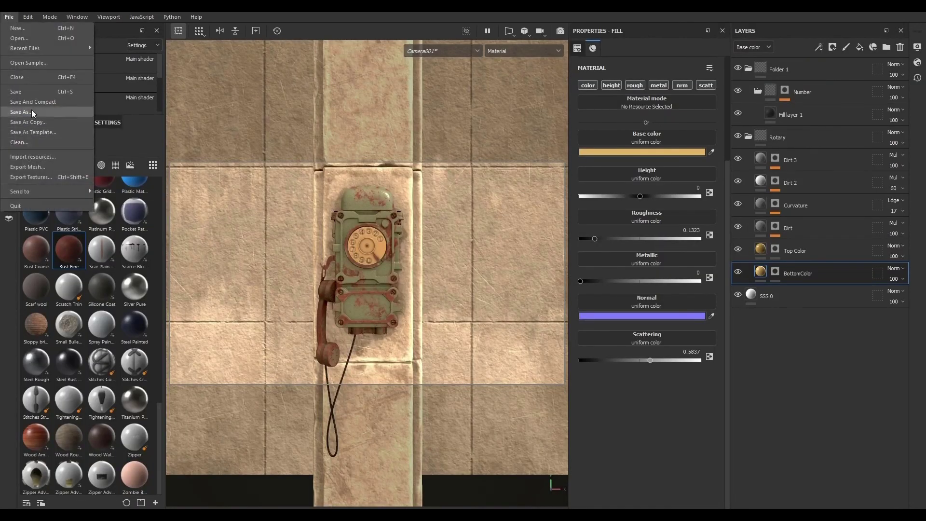
left_click(33, 96)
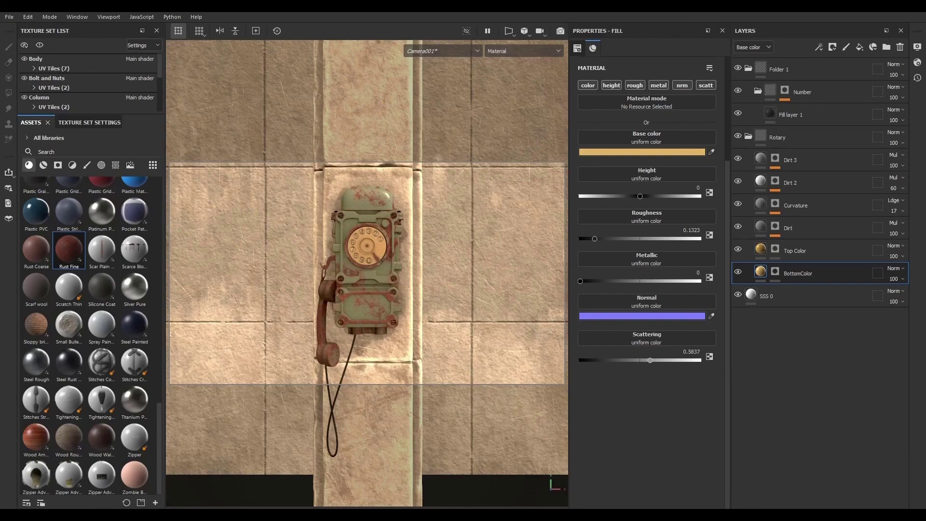
- Open the ConcreteFloors0086_2_M.jpg texture from the Project files folder to review it
key("alt+Tab")
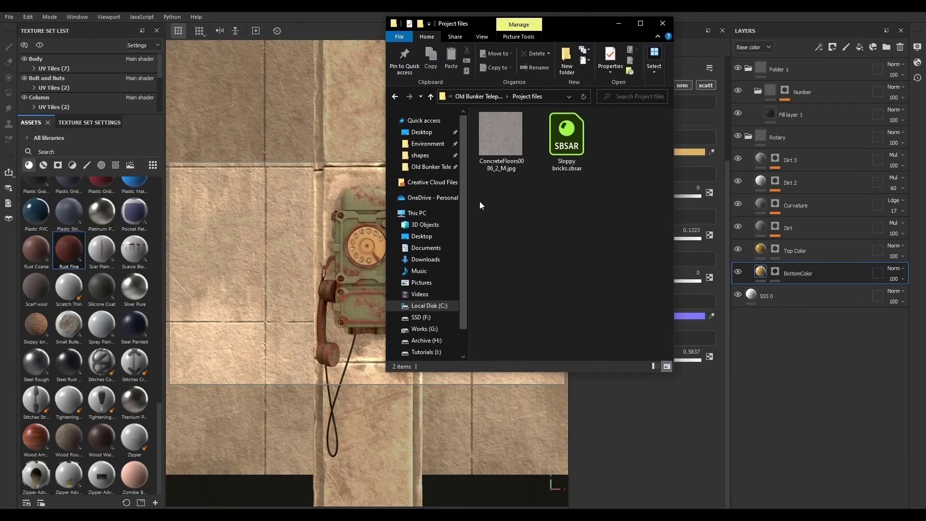
double_click(507, 154)
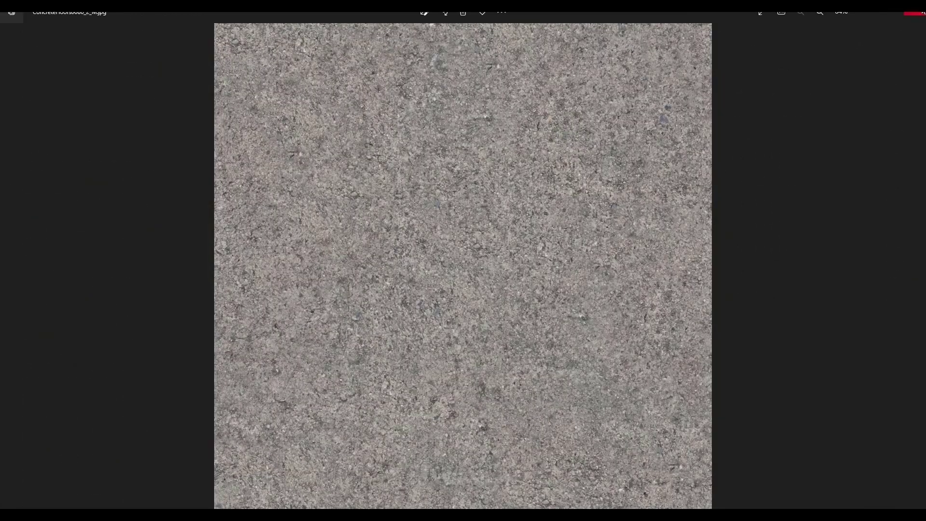
left_click(915, 12)
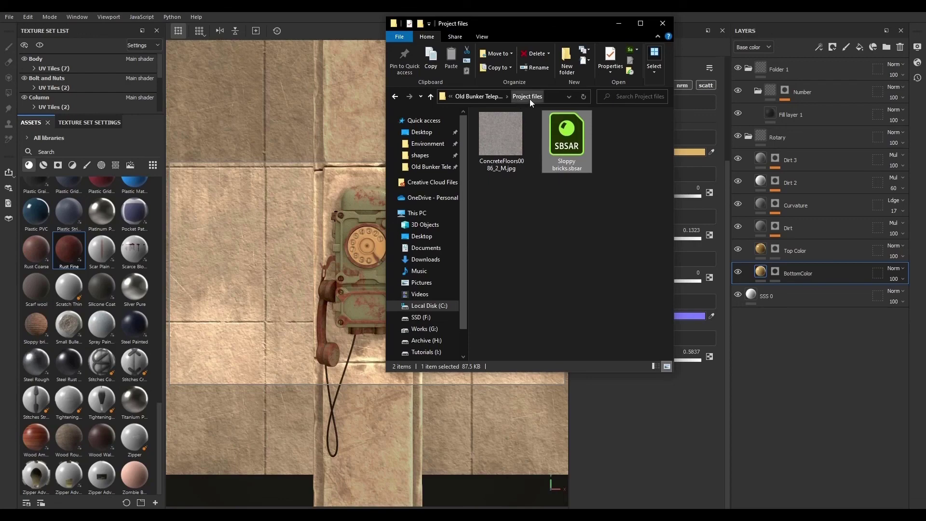
left_click_drag(520, 25, 925, 32)
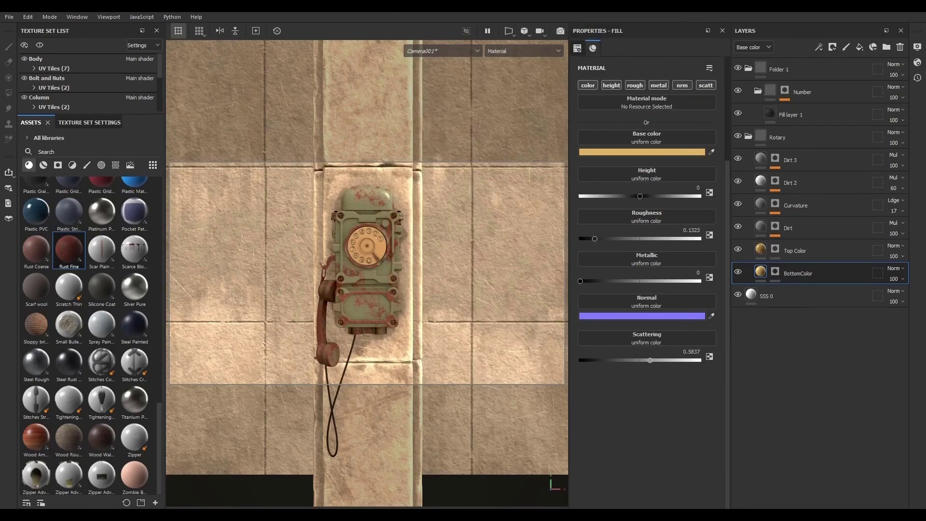